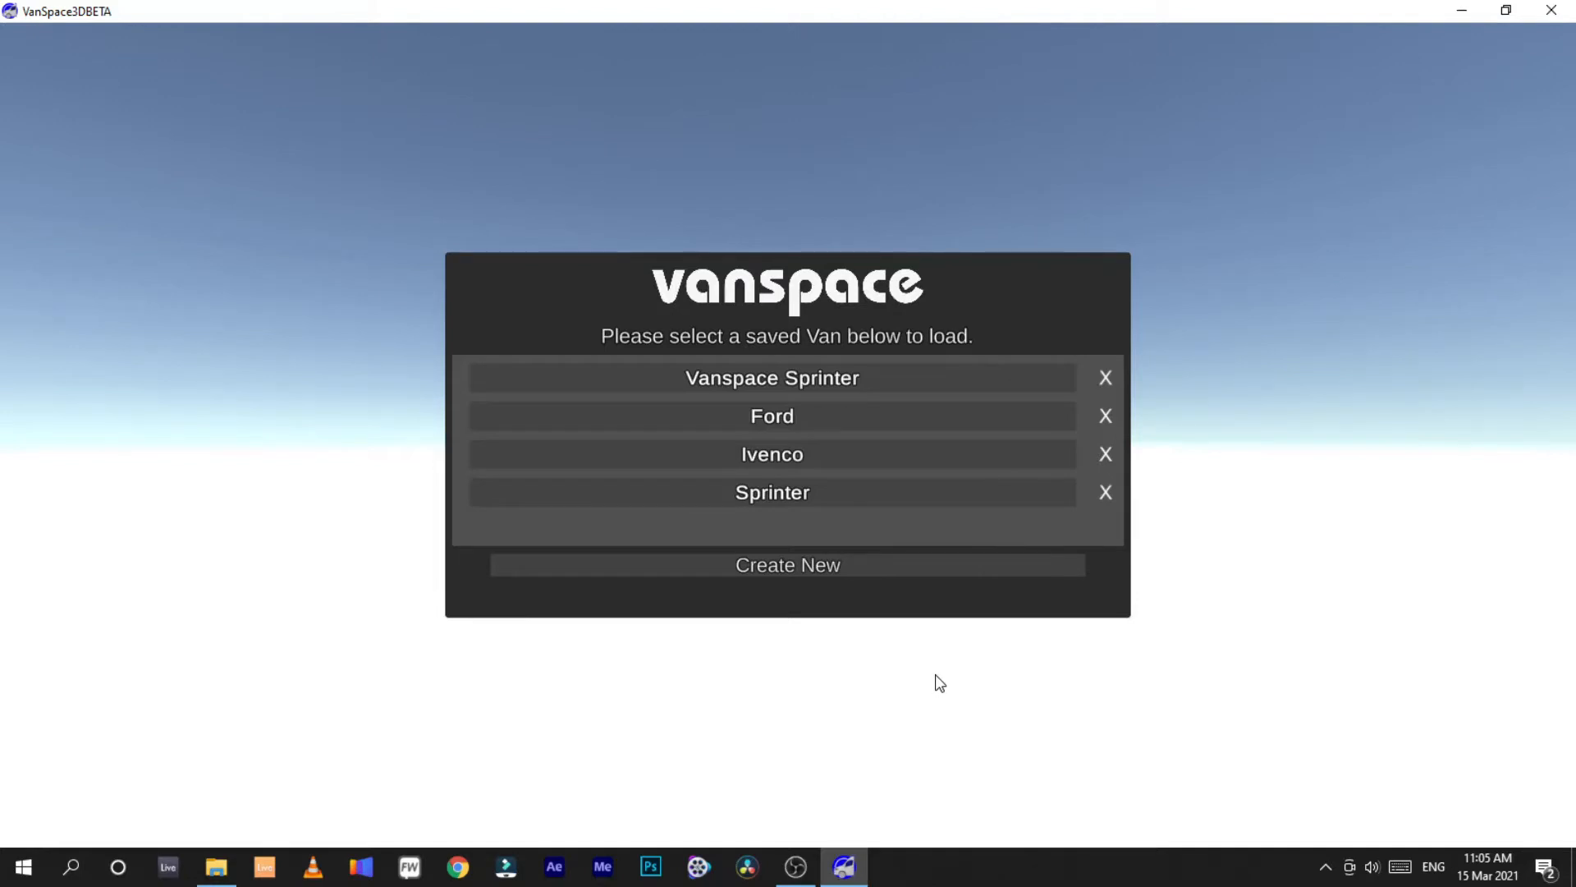
Create a new design from the Iveco Daily van and accept auto save at a 5-minute interval
{"action": "left_click", "coordinate": [813, 569]}
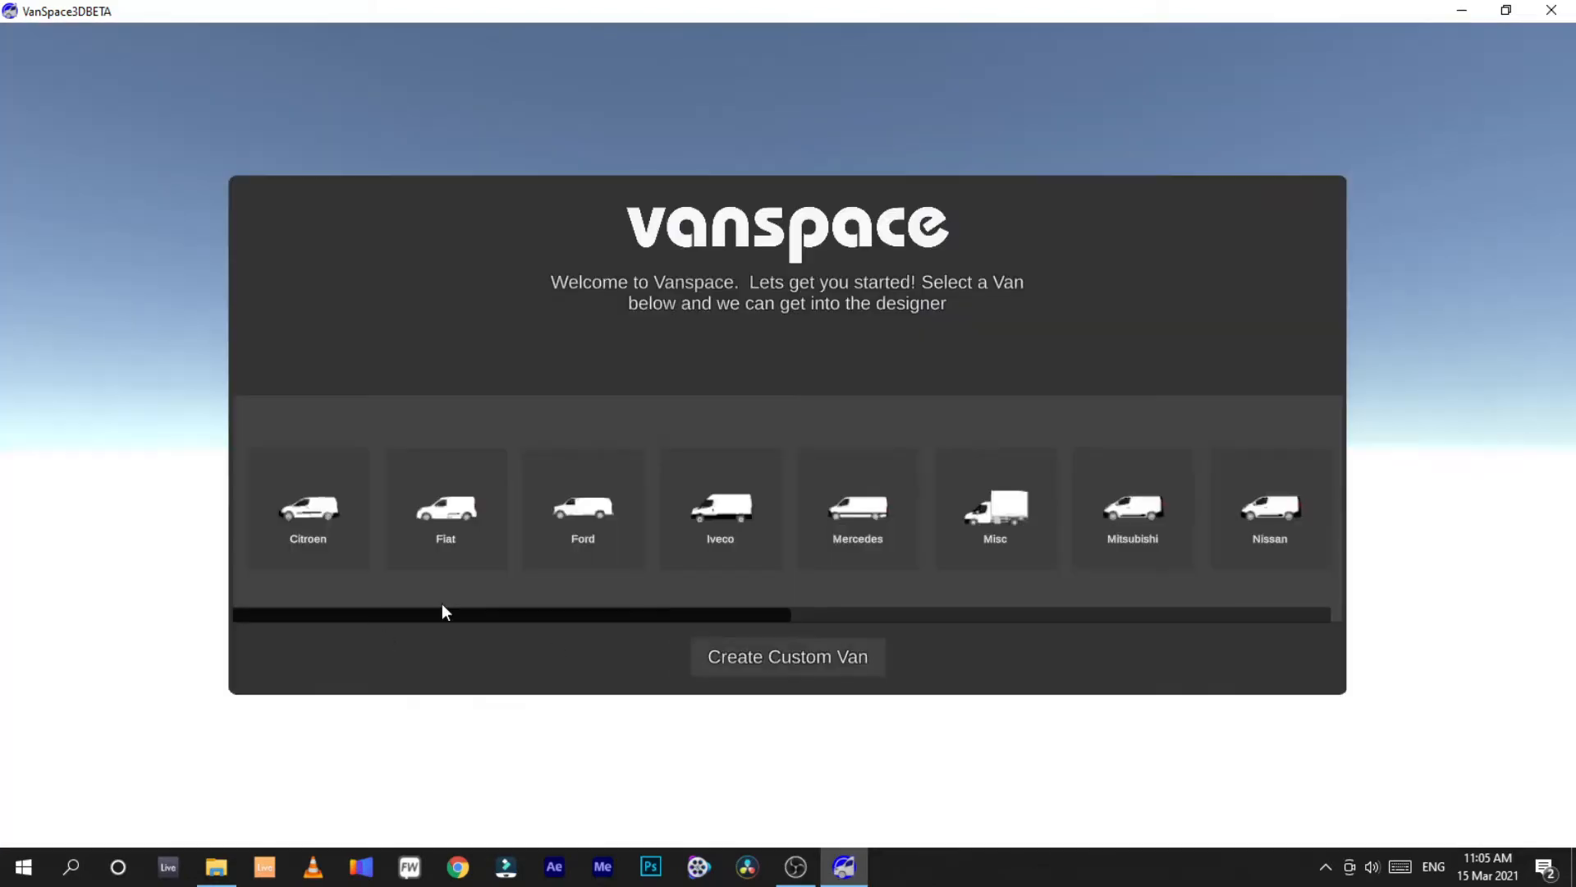
{"action": "left_click_drag", "start_coordinate": [447, 615], "coordinate": [397, 640]}
{"action": "left_click", "coordinate": [768, 509]}
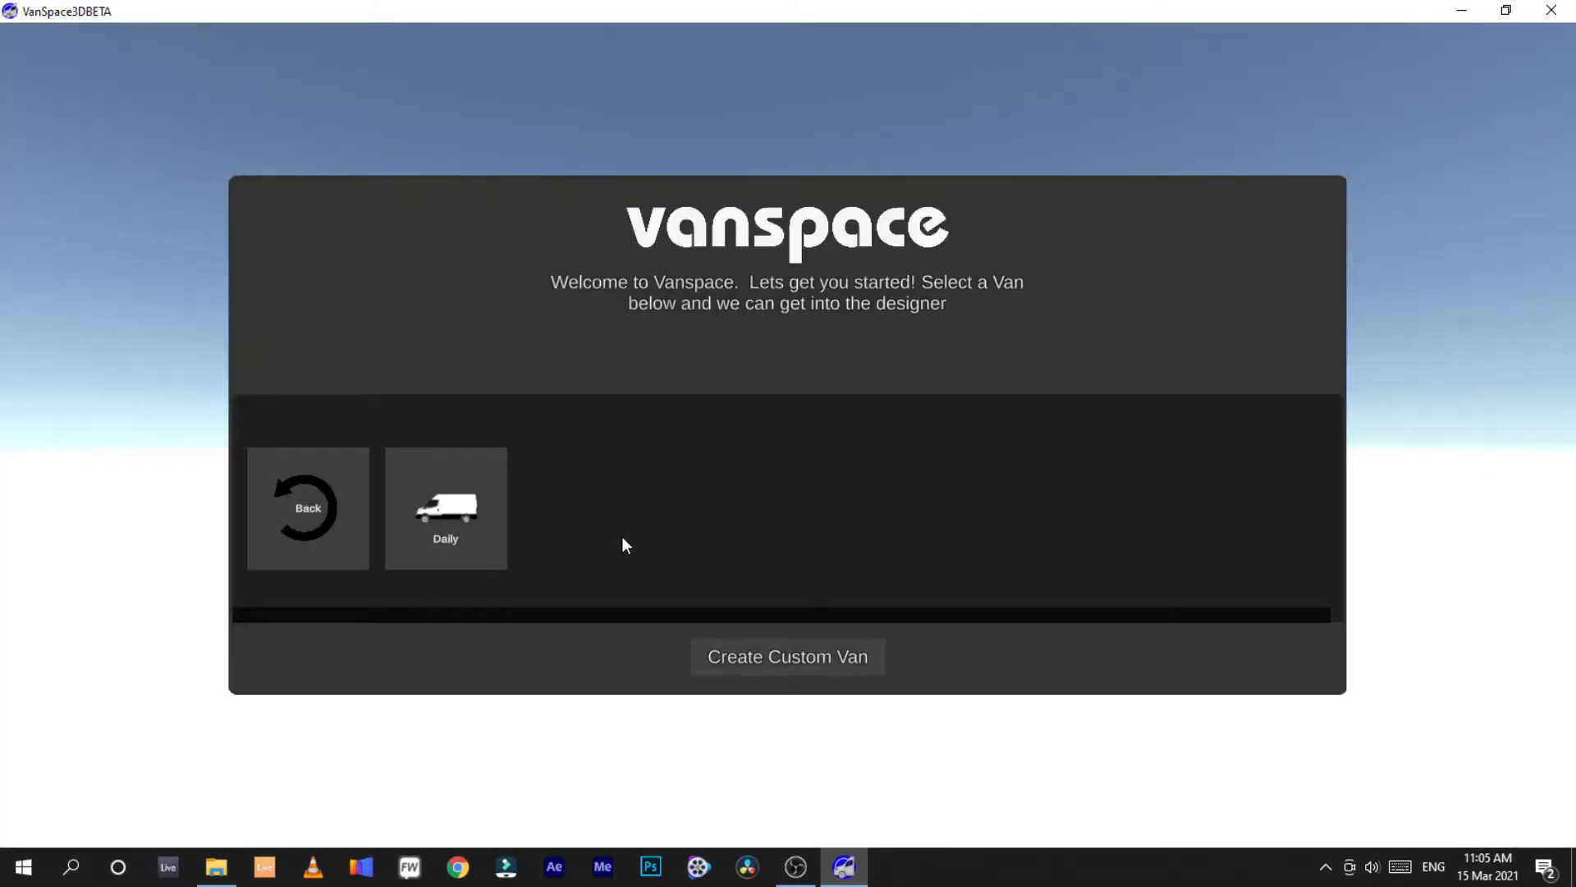
{"action": "left_click", "coordinate": [468, 515]}
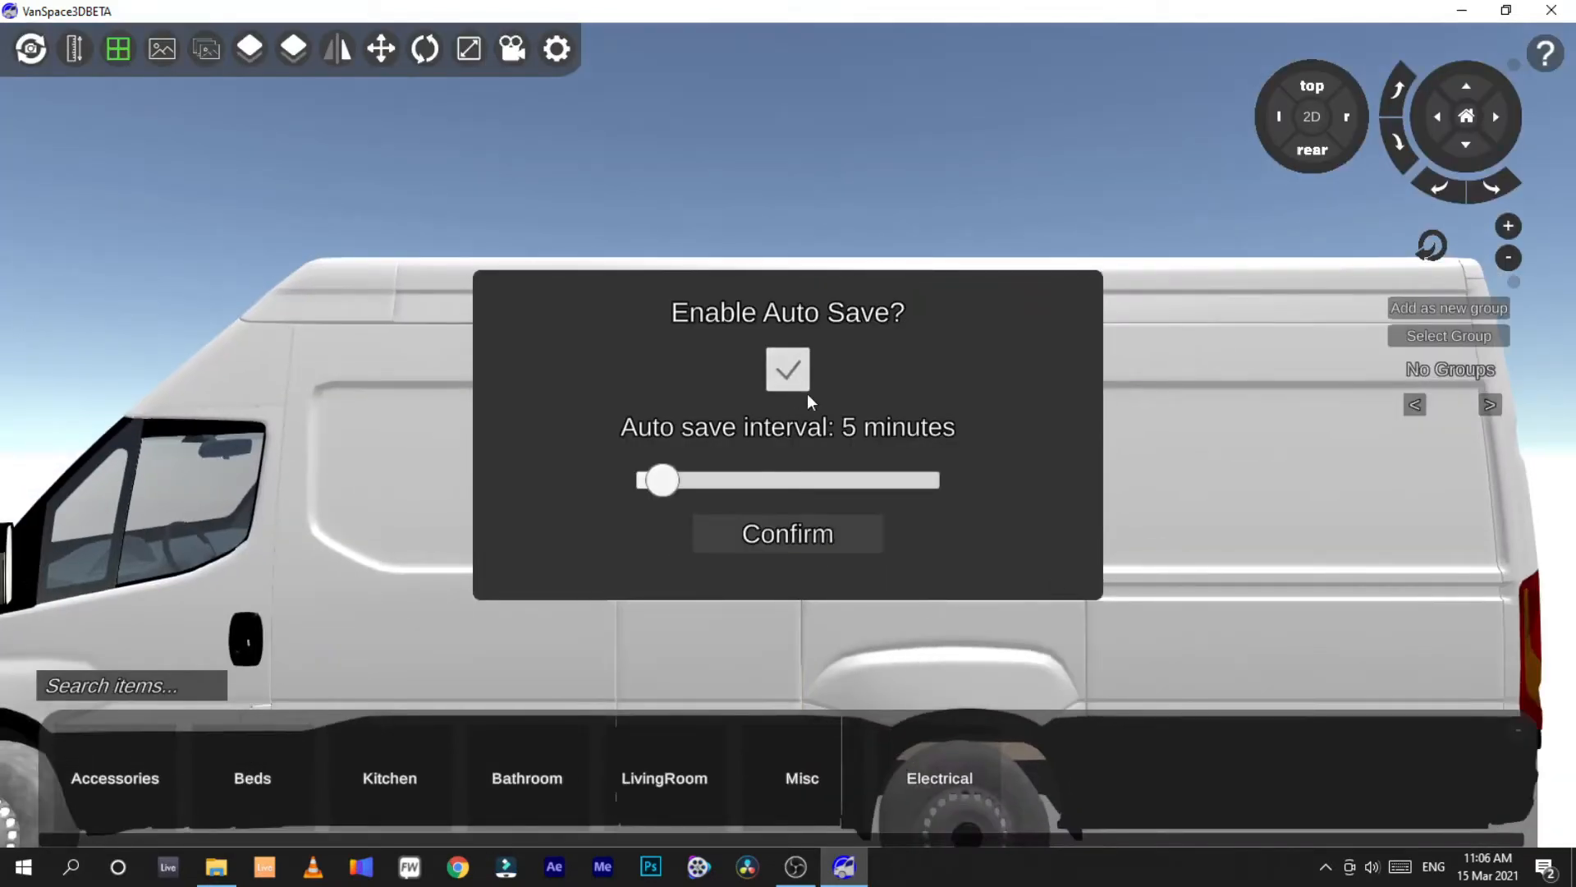
{"action": "left_click", "coordinate": [811, 534]}
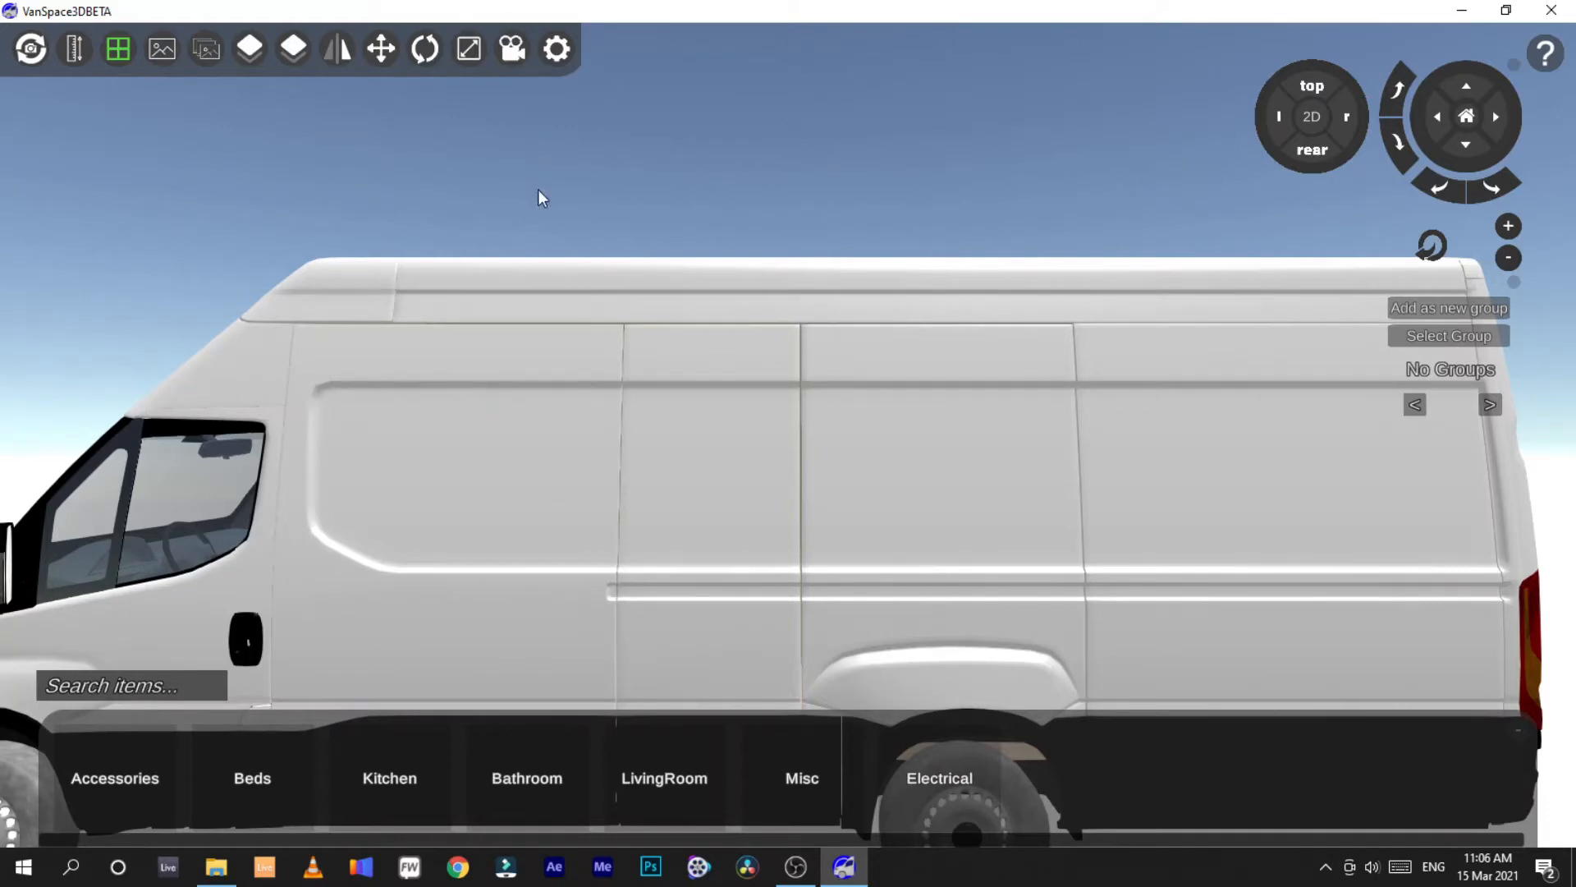
Hide the van's exterior walls and its bulkhead to open up the cargo area
{"action": "left_click", "coordinate": [296, 50]}
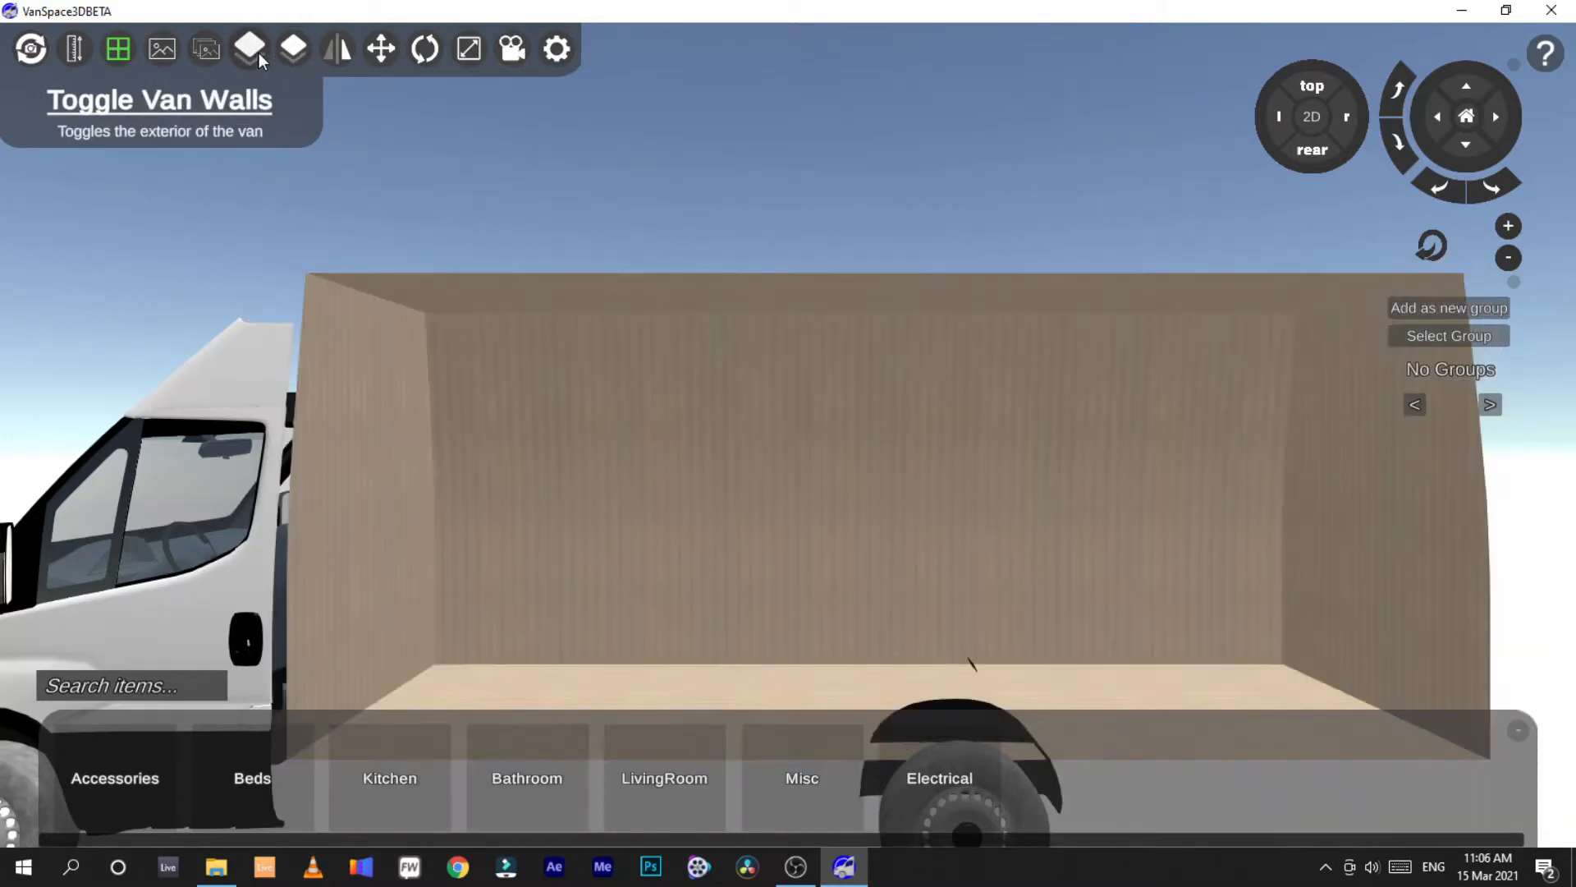
{"action": "left_click", "coordinate": [297, 49]}
{"action": "left_click", "coordinate": [296, 49]}
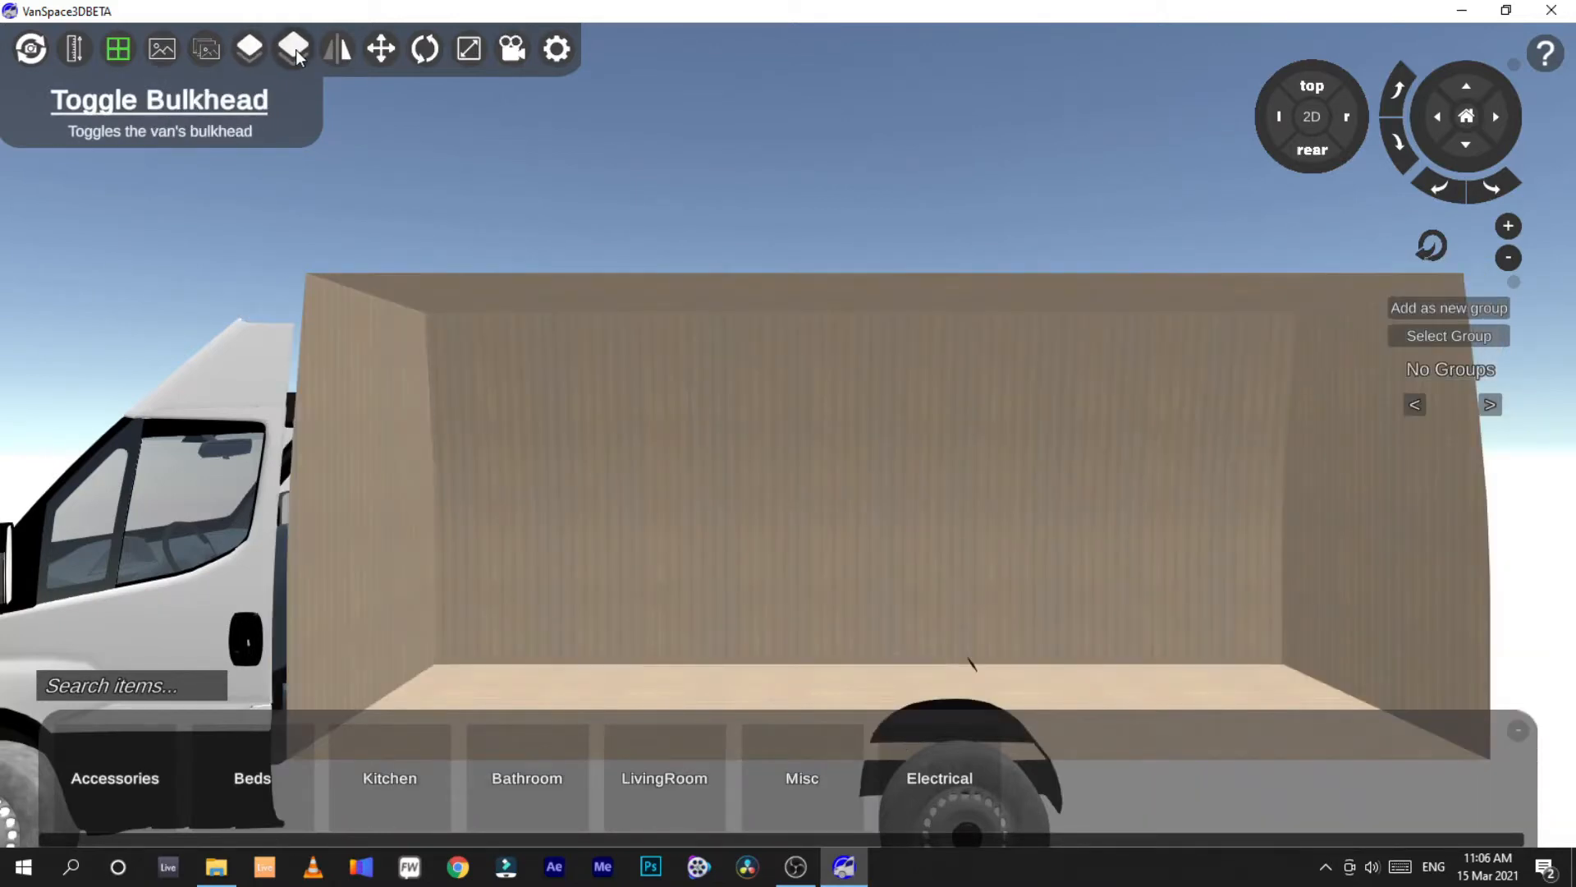
{"action": "left_click", "coordinate": [294, 49]}
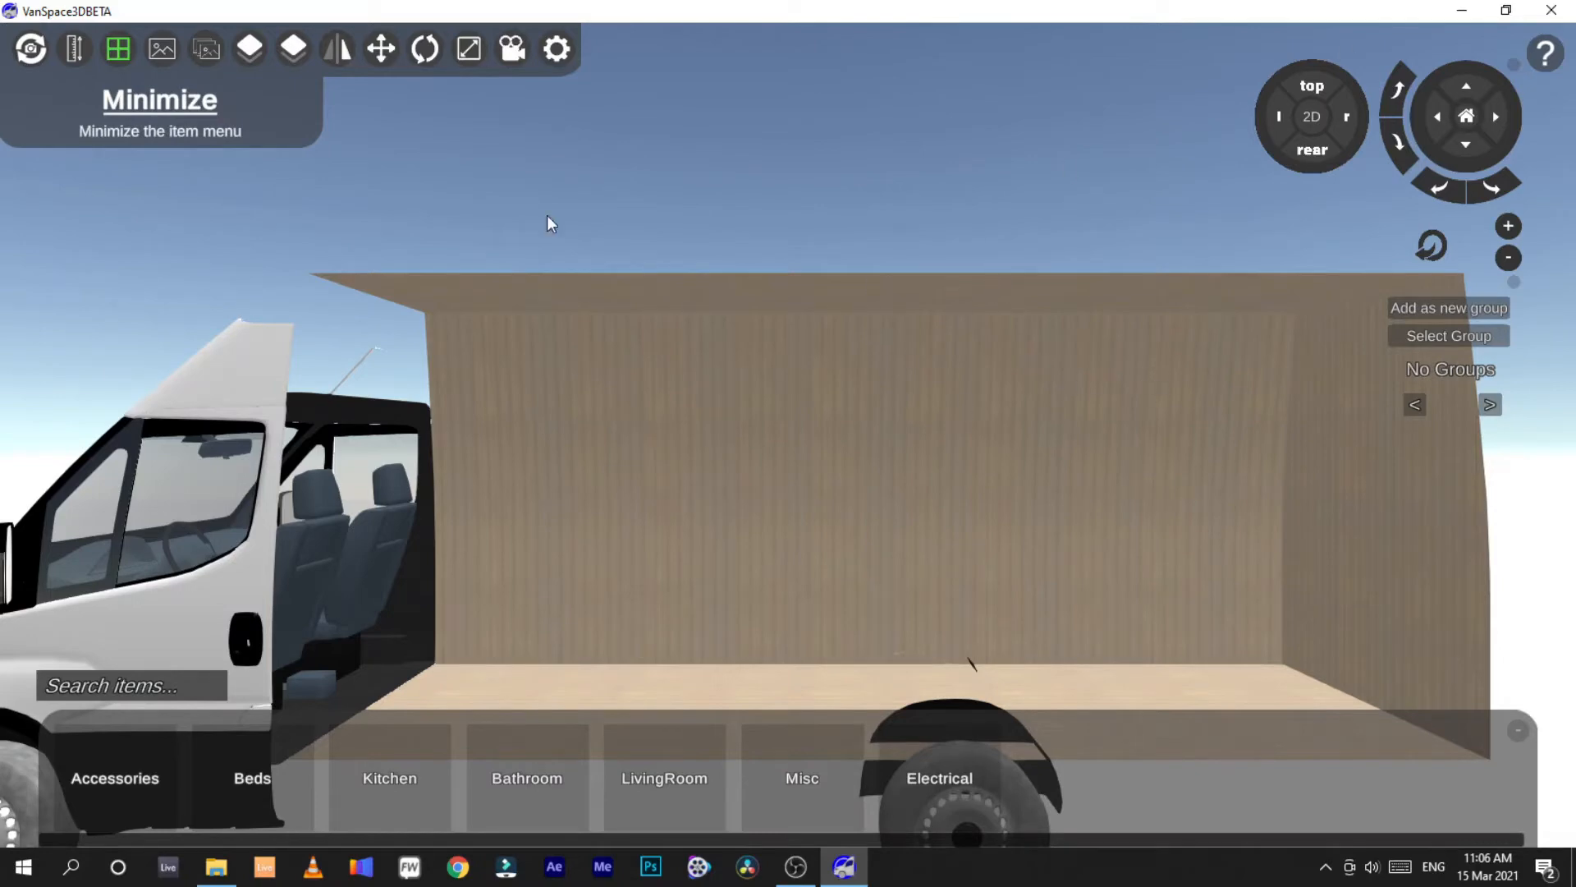
Unlock the camera and examine the van's open interior from different angles and distances
{"action": "left_click", "coordinate": [31, 57]}
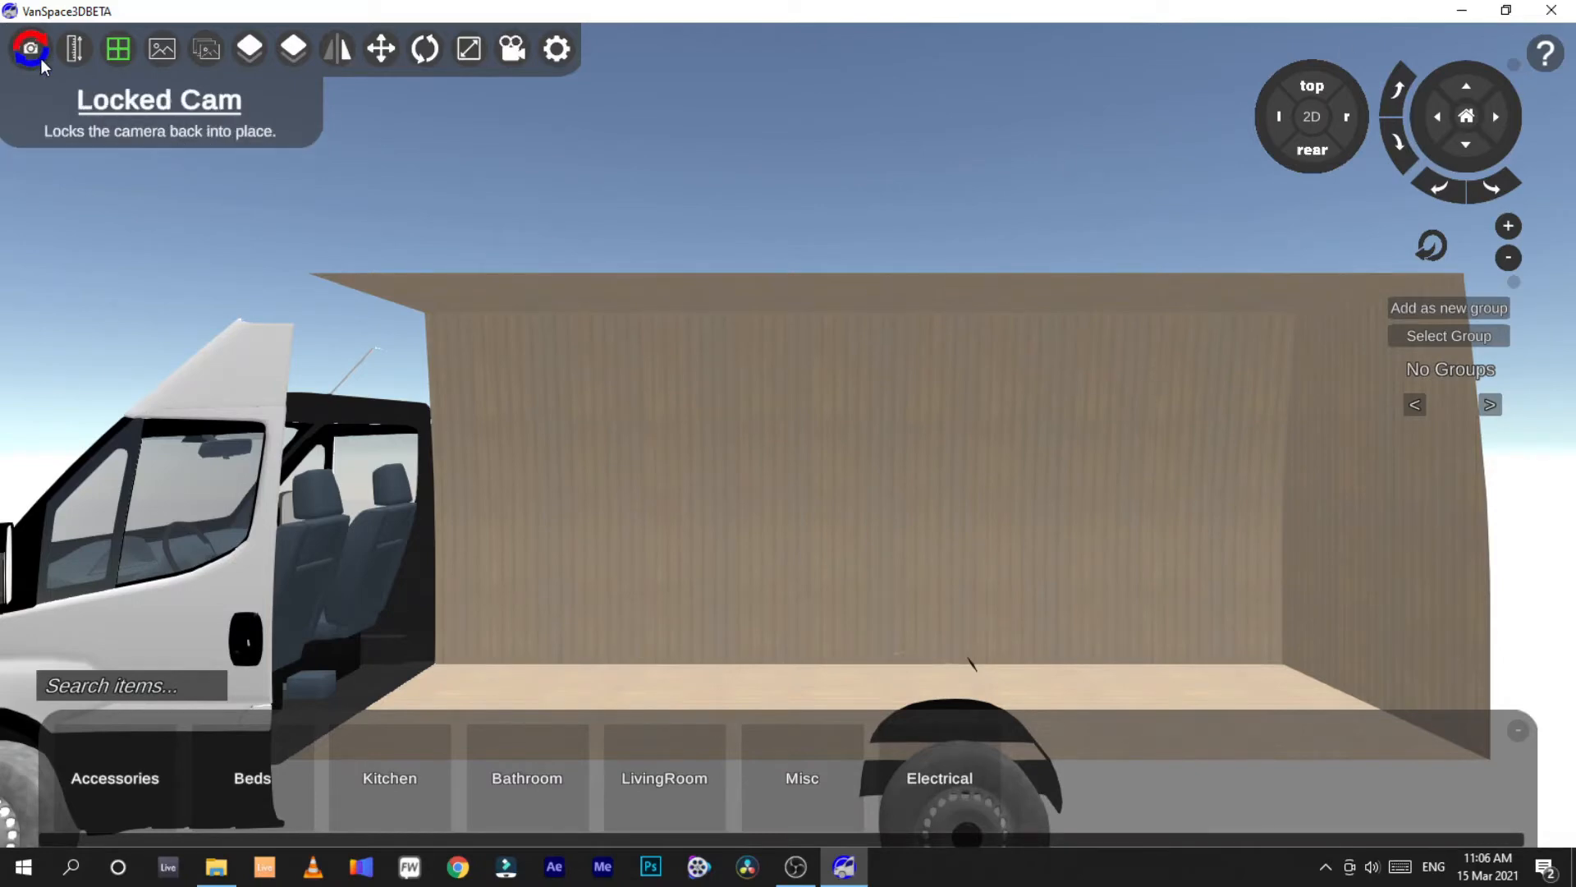
{"action": "right_click_drag", "start_coordinate": [757, 441], "coordinate": [903, 525]}
{"action": "right_click_drag", "start_coordinate": [805, 570], "coordinate": [1180, 613]}
{"action": "right_click_drag", "start_coordinate": [593, 465], "coordinate": [925, 542]}
{"action": "scroll", "coordinate": [907, 541], "scroll_direction": "up", "scroll_amount": 4}
{"action": "scroll", "coordinate": [906, 542], "scroll_direction": "down", "scroll_amount": 4}
{"action": "scroll", "coordinate": [788, 444], "scroll_direction": "down", "scroll_amount": 2}
{"action": "mouse_move", "coordinate": [804, 443]}
{"action": "right_mouse_down"}
{"action": "mouse_move", "coordinate": [751, 443]}
{"action": "mouse_move", "coordinate": [792, 443]}
{"action": "right_mouse_up"}
{"action": "scroll", "coordinate": [715, 568], "scroll_direction": "down", "scroll_amount": 1}
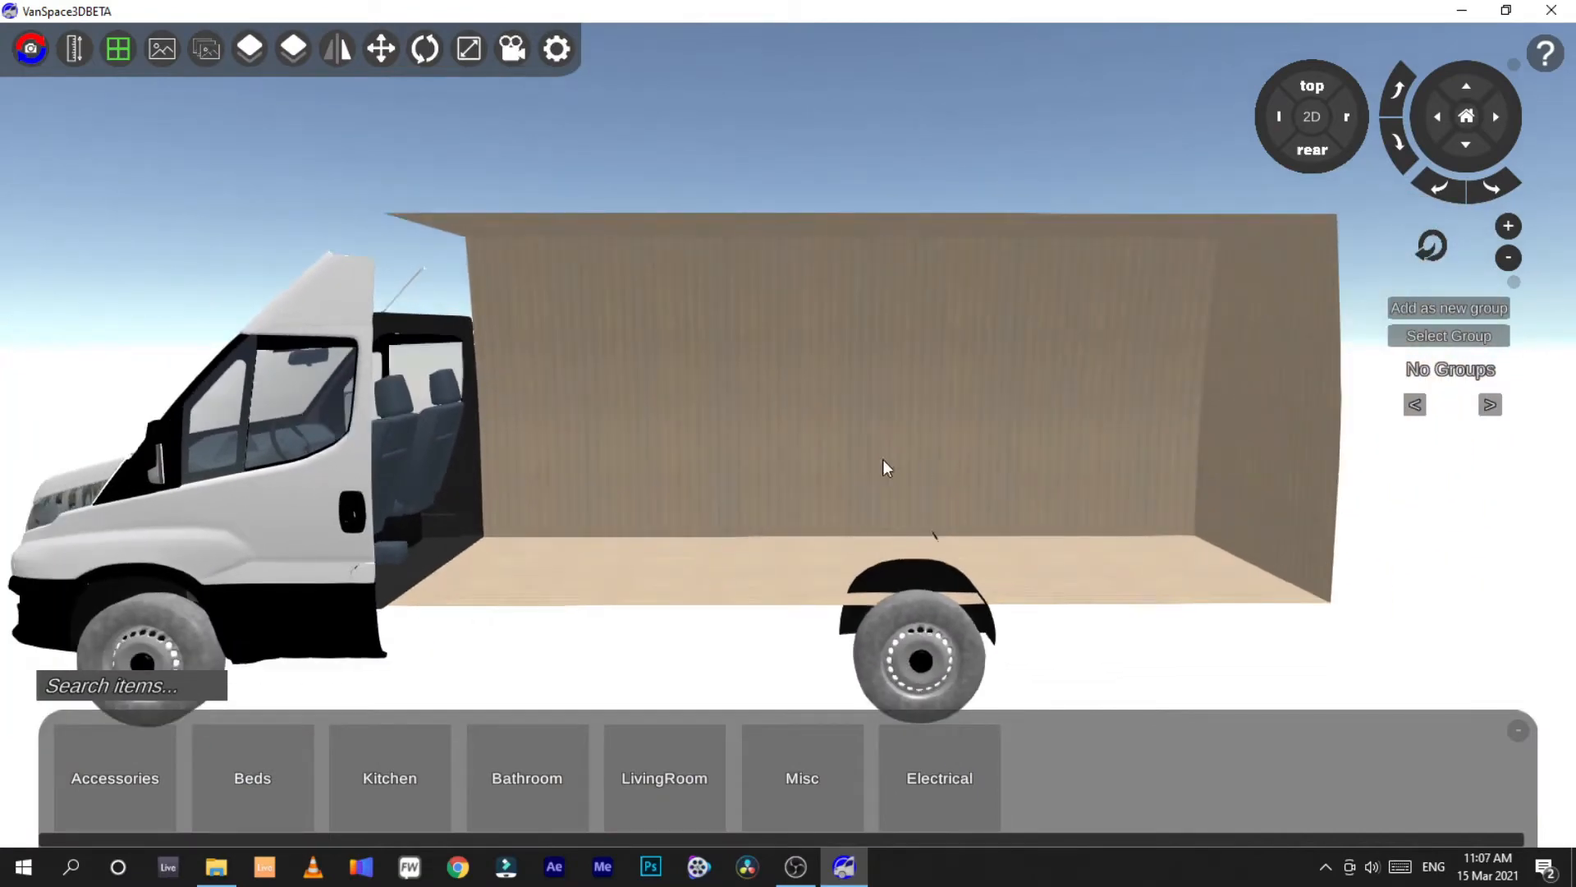
{"action": "scroll", "coordinate": [886, 466], "scroll_direction": "up", "scroll_amount": 2}
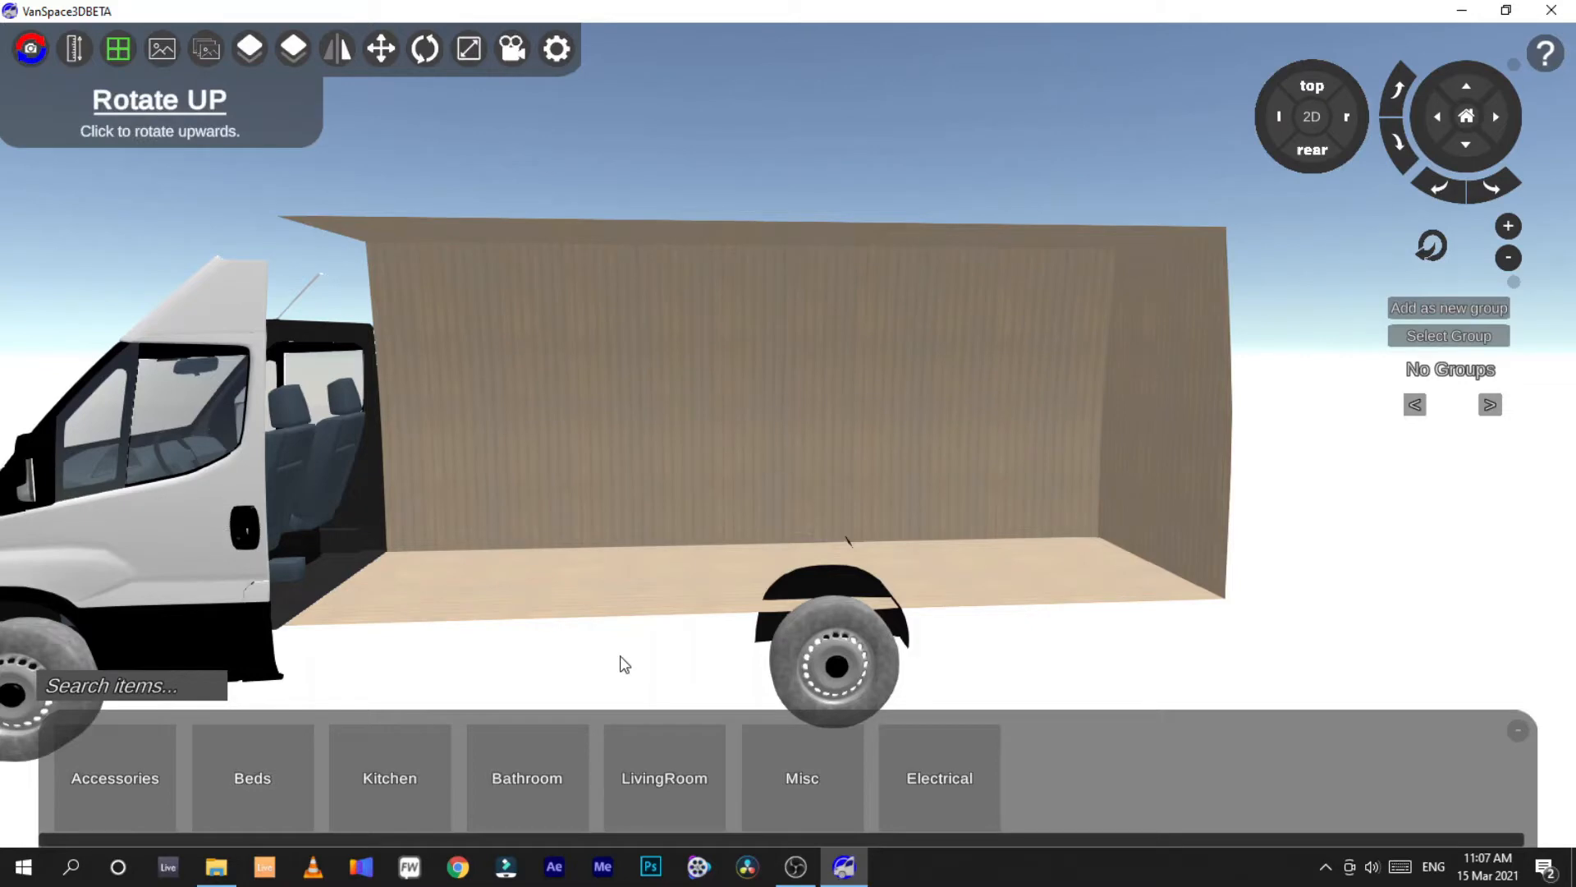
Switch the display to a 2D top view of the van's cargo floor
{"action": "left_click", "coordinate": [1317, 86]}
{"action": "left_click", "coordinate": [1309, 127]}
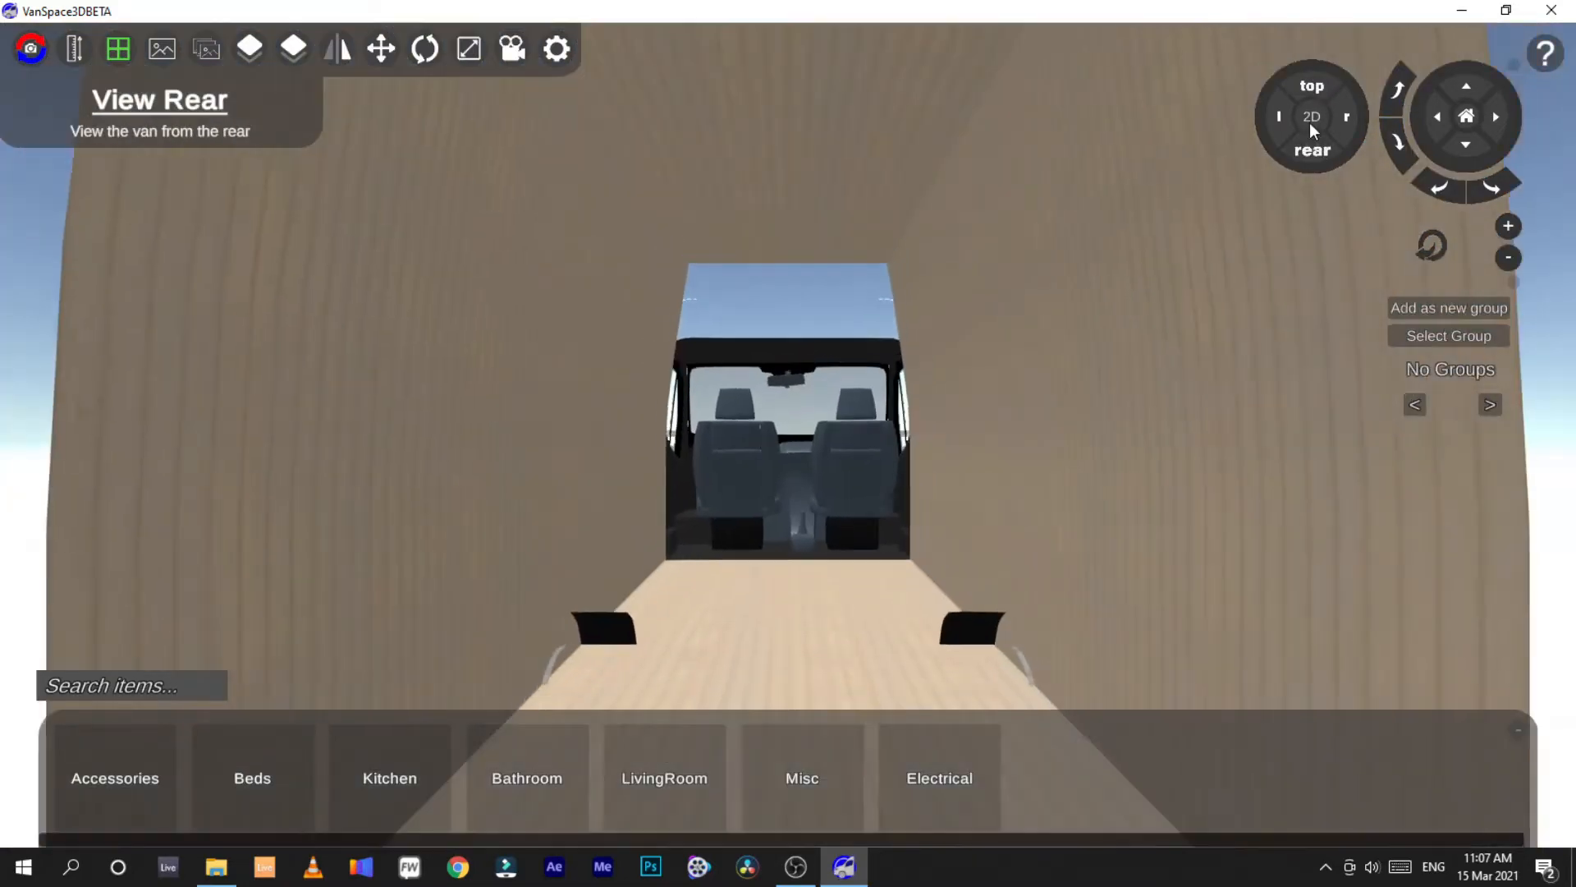
{"action": "left_click", "coordinate": [1312, 119]}
{"action": "left_click", "coordinate": [1313, 87]}
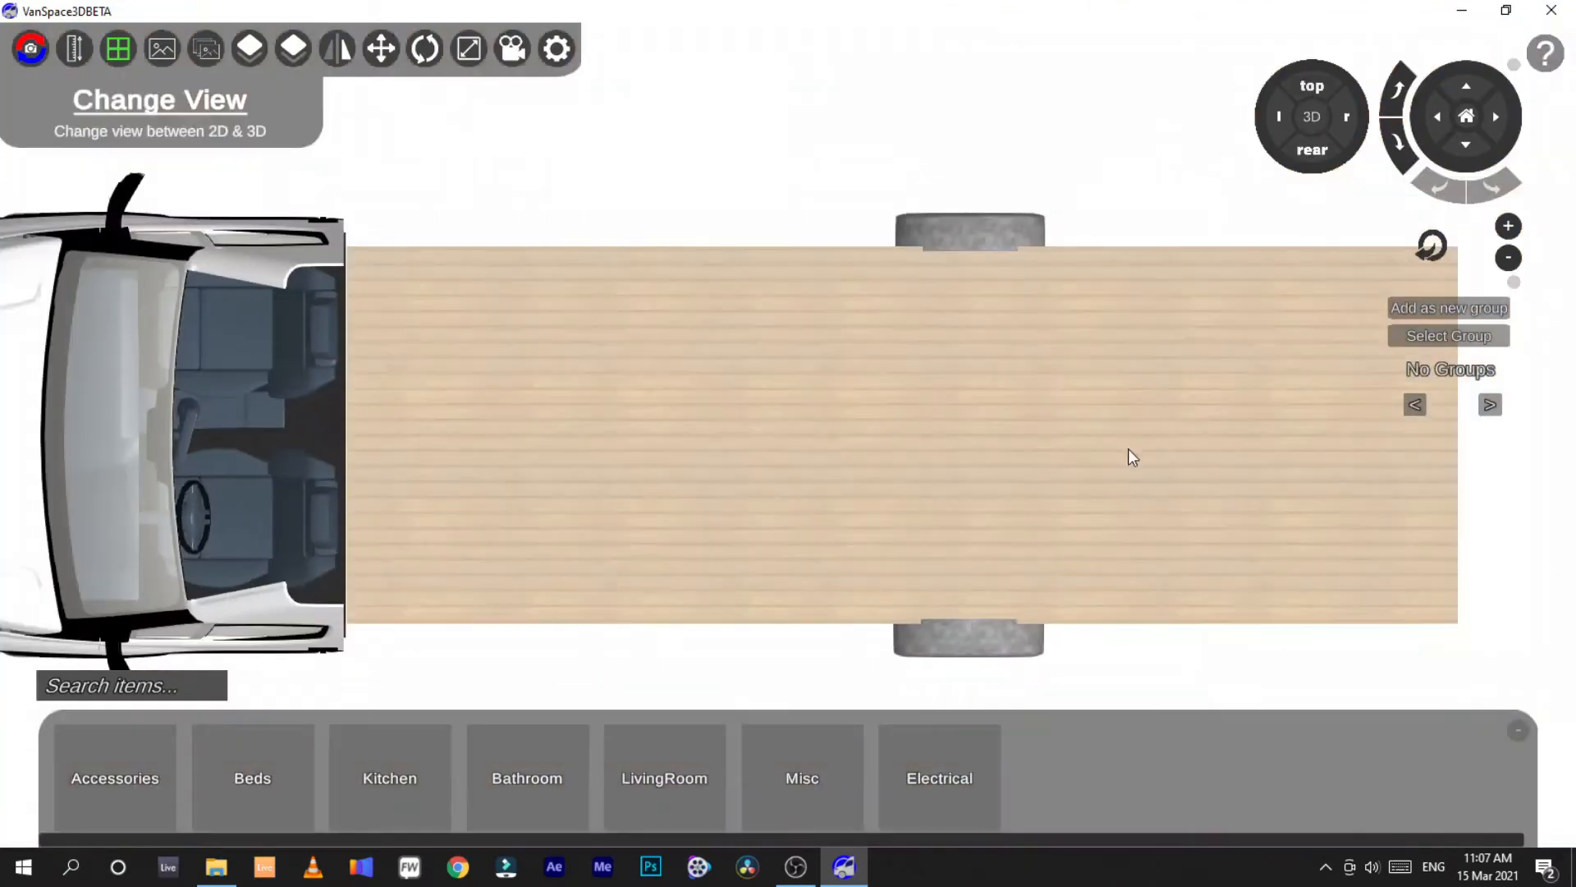
{"action": "left_click", "coordinate": [1492, 111]}
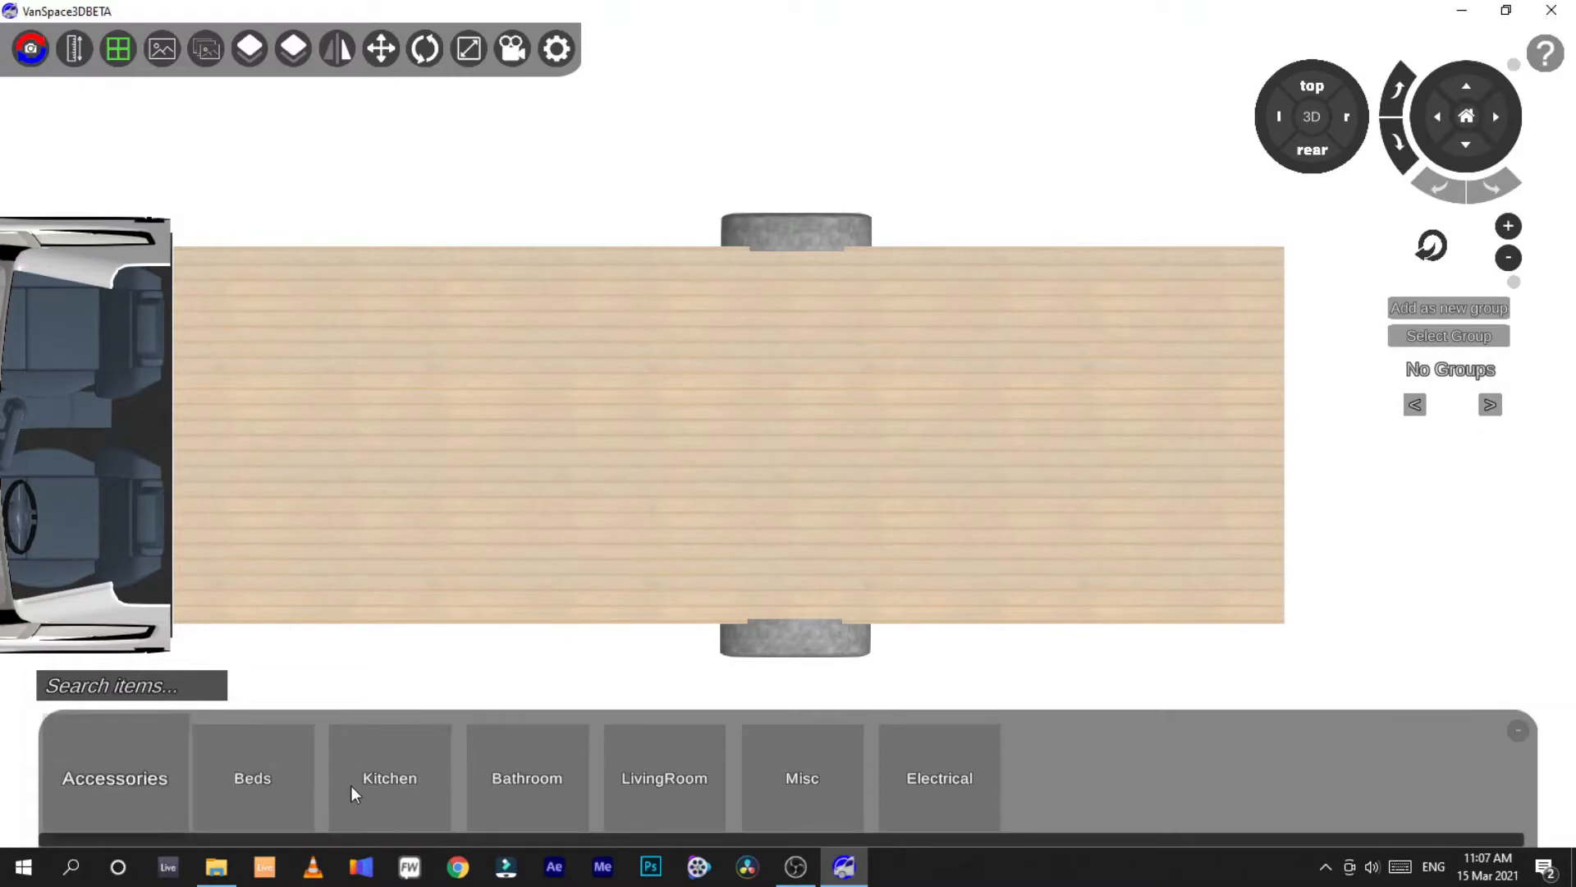
Browse the platform, dinette, bench and mattress models among the beds
{"action": "left_click", "coordinate": [254, 780]}
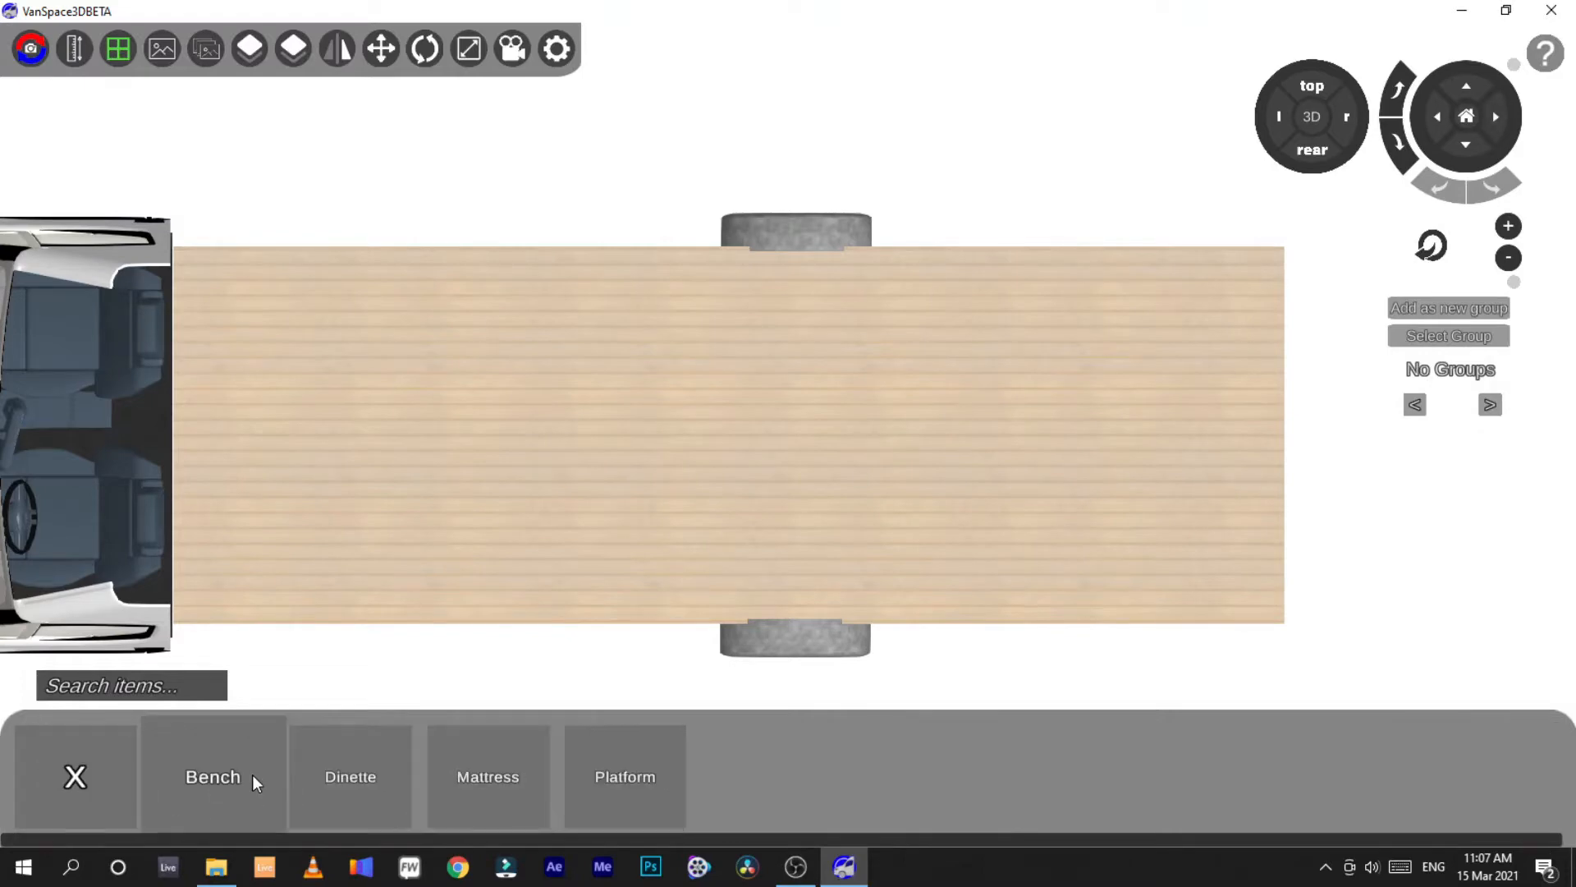
{"action": "left_click", "coordinate": [611, 786]}
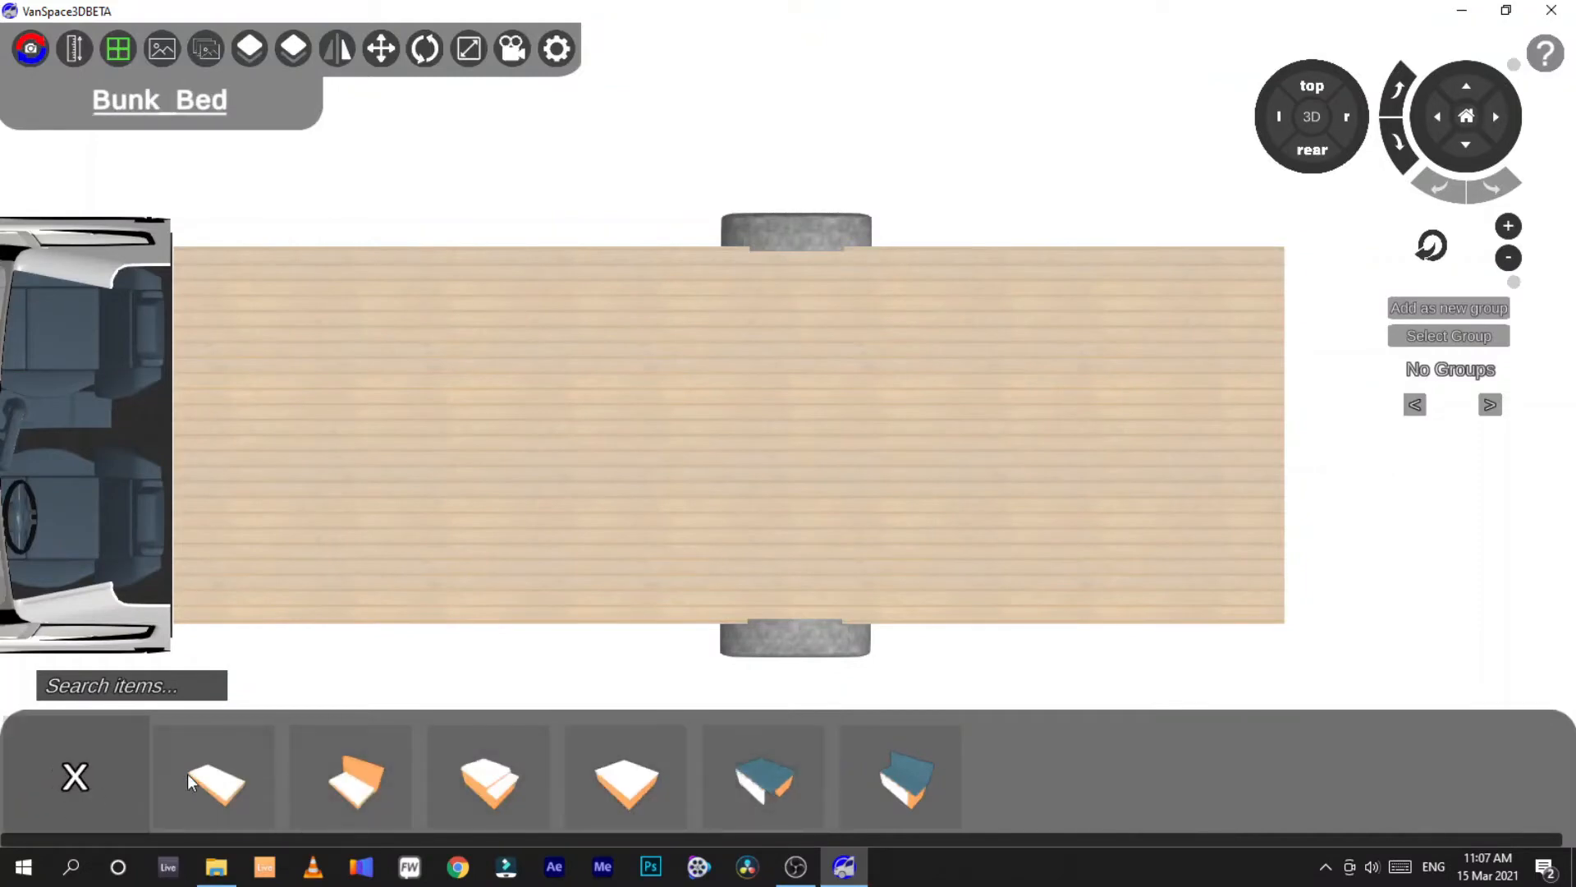
{"action": "left_click", "coordinate": [89, 780]}
{"action": "left_click", "coordinate": [348, 785]}
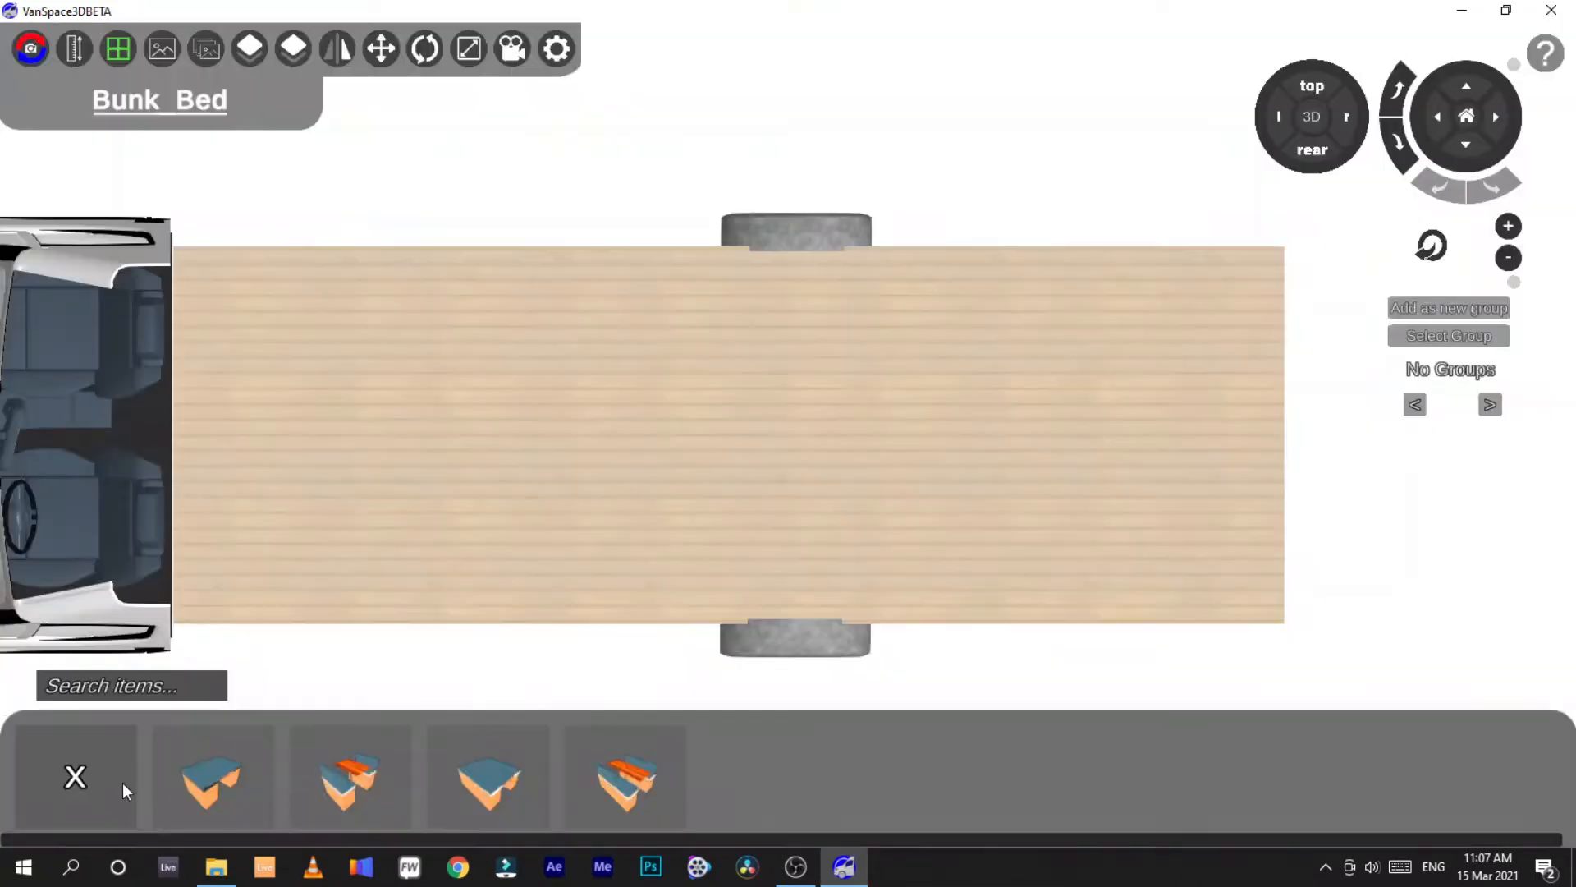
{"action": "left_click", "coordinate": [104, 782]}
{"action": "left_click", "coordinate": [242, 776]}
{"action": "left_click", "coordinate": [112, 778]}
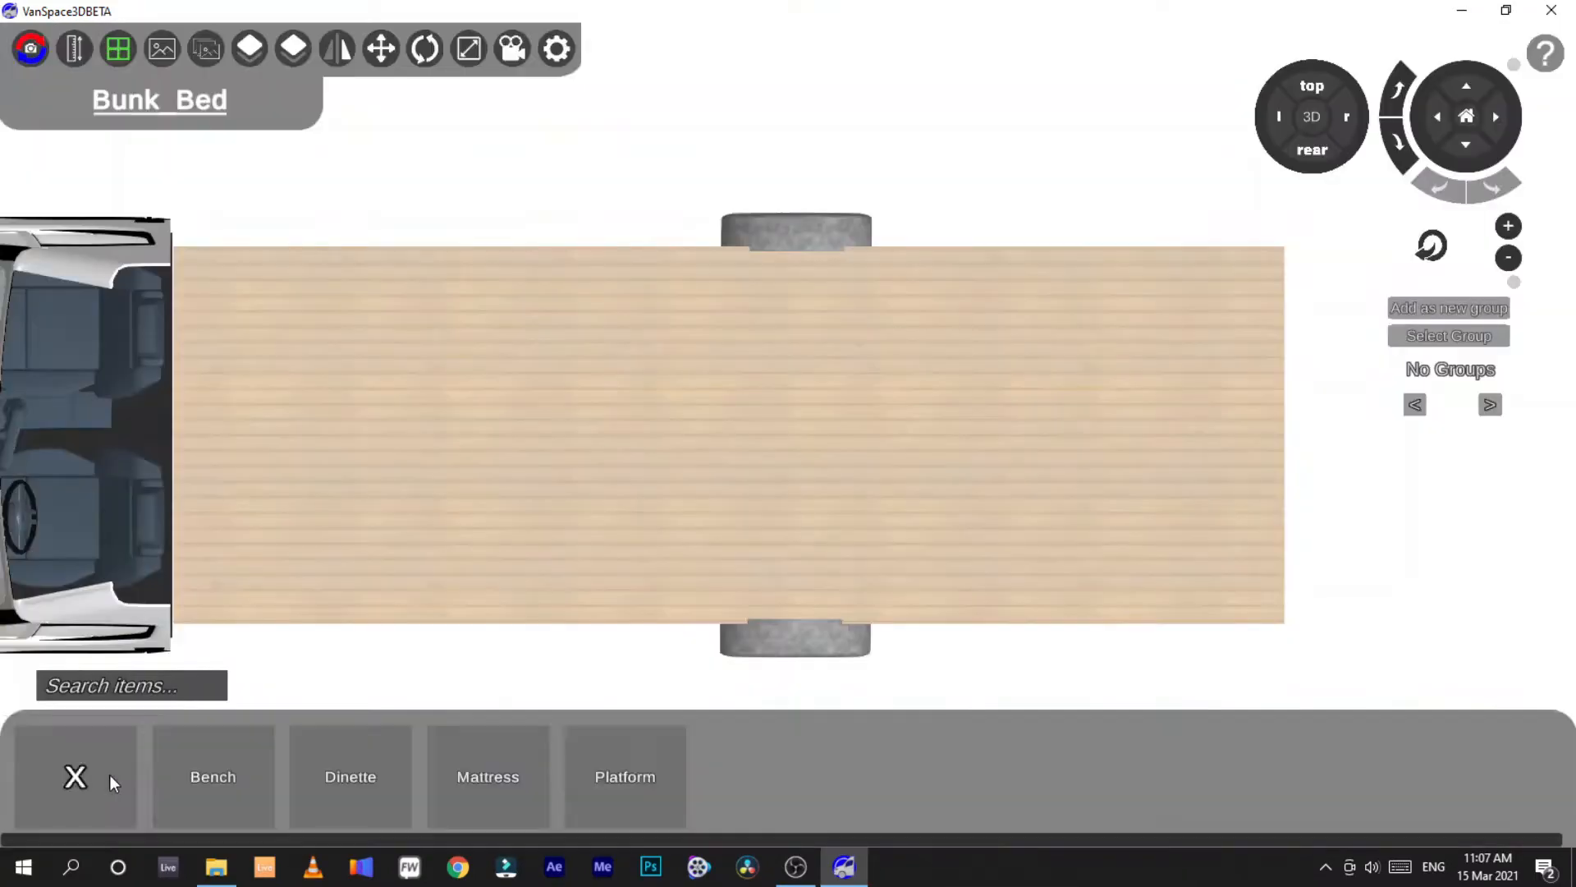
{"action": "left_click", "coordinate": [493, 782]}
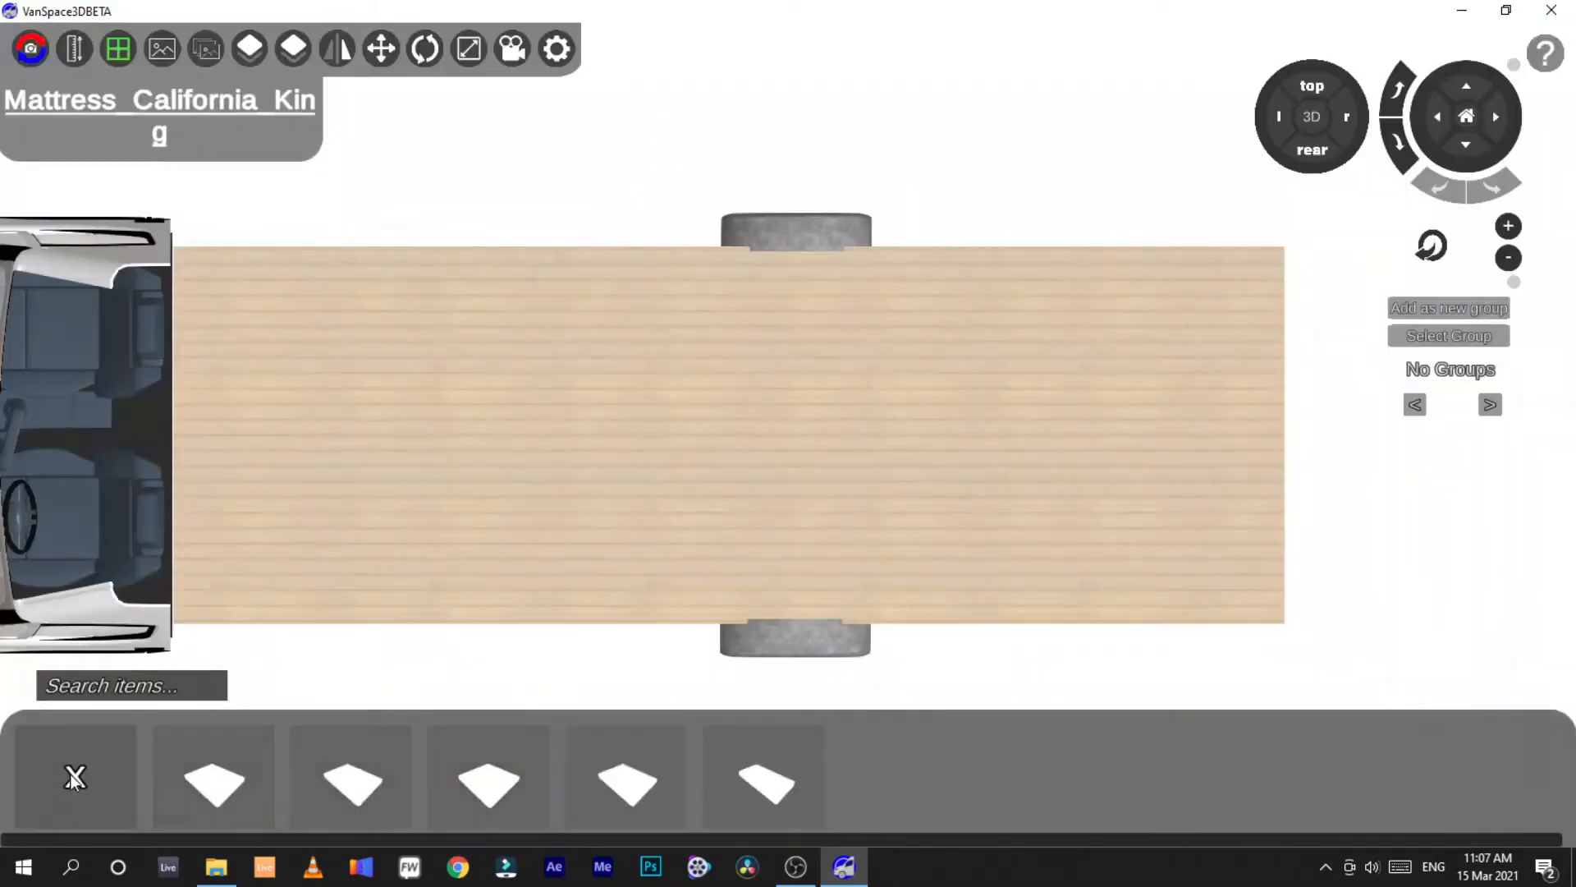
{"action": "left_click", "coordinate": [72, 775]}
Place a Platform bed on the rear part of the van floor and adjust its position across the van's width
{"action": "left_click", "coordinate": [604, 782]}
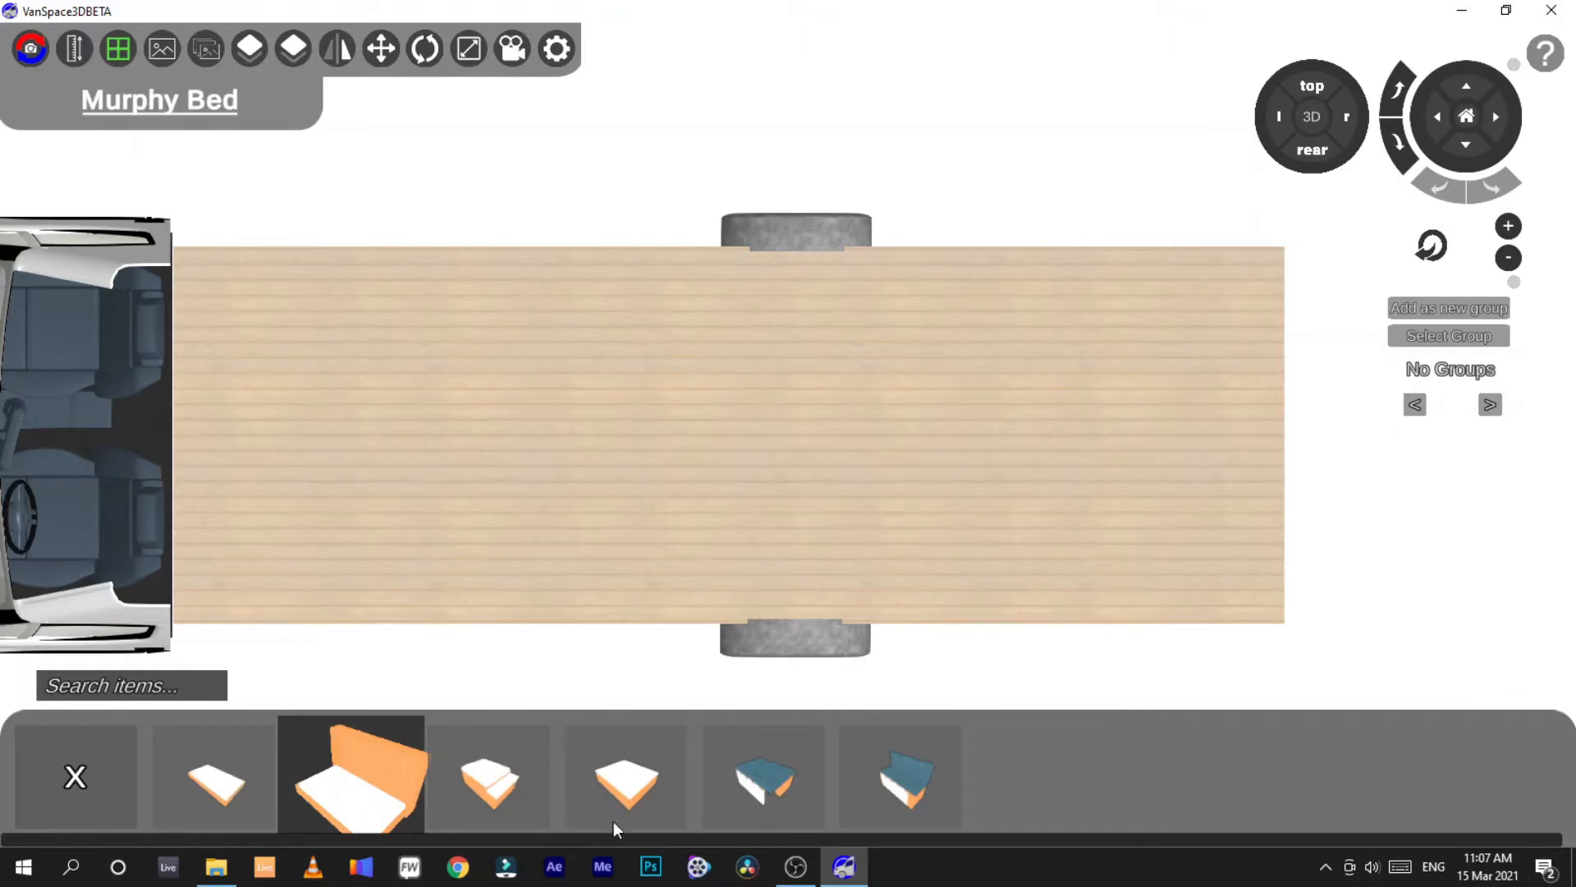
{"action": "mouse_move", "coordinate": [527, 796]}
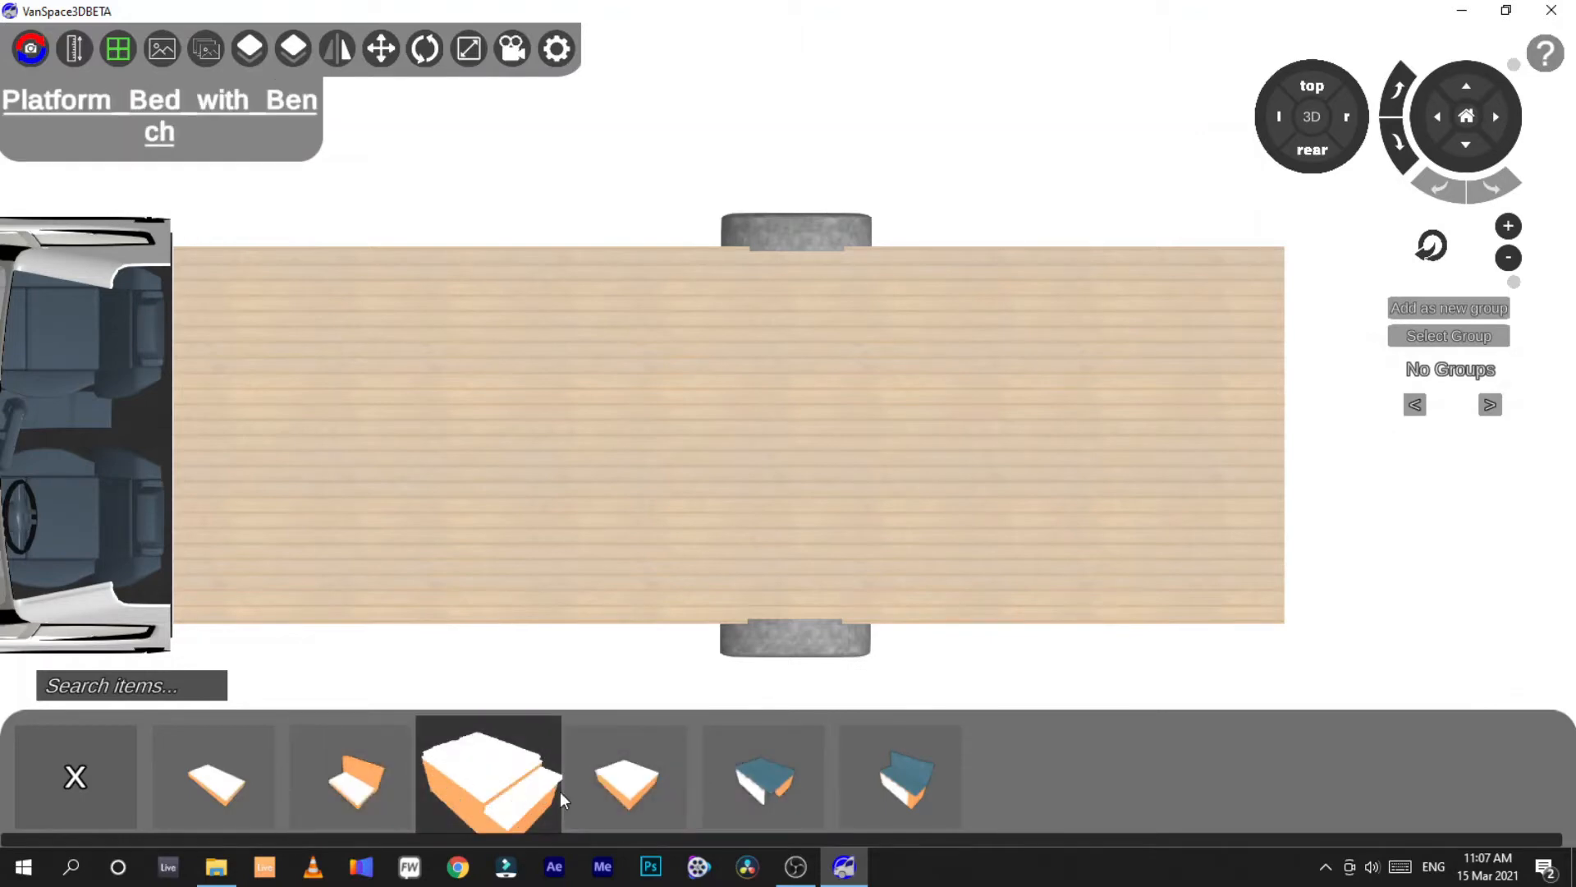
{"action": "mouse_move", "coordinate": [586, 797]}
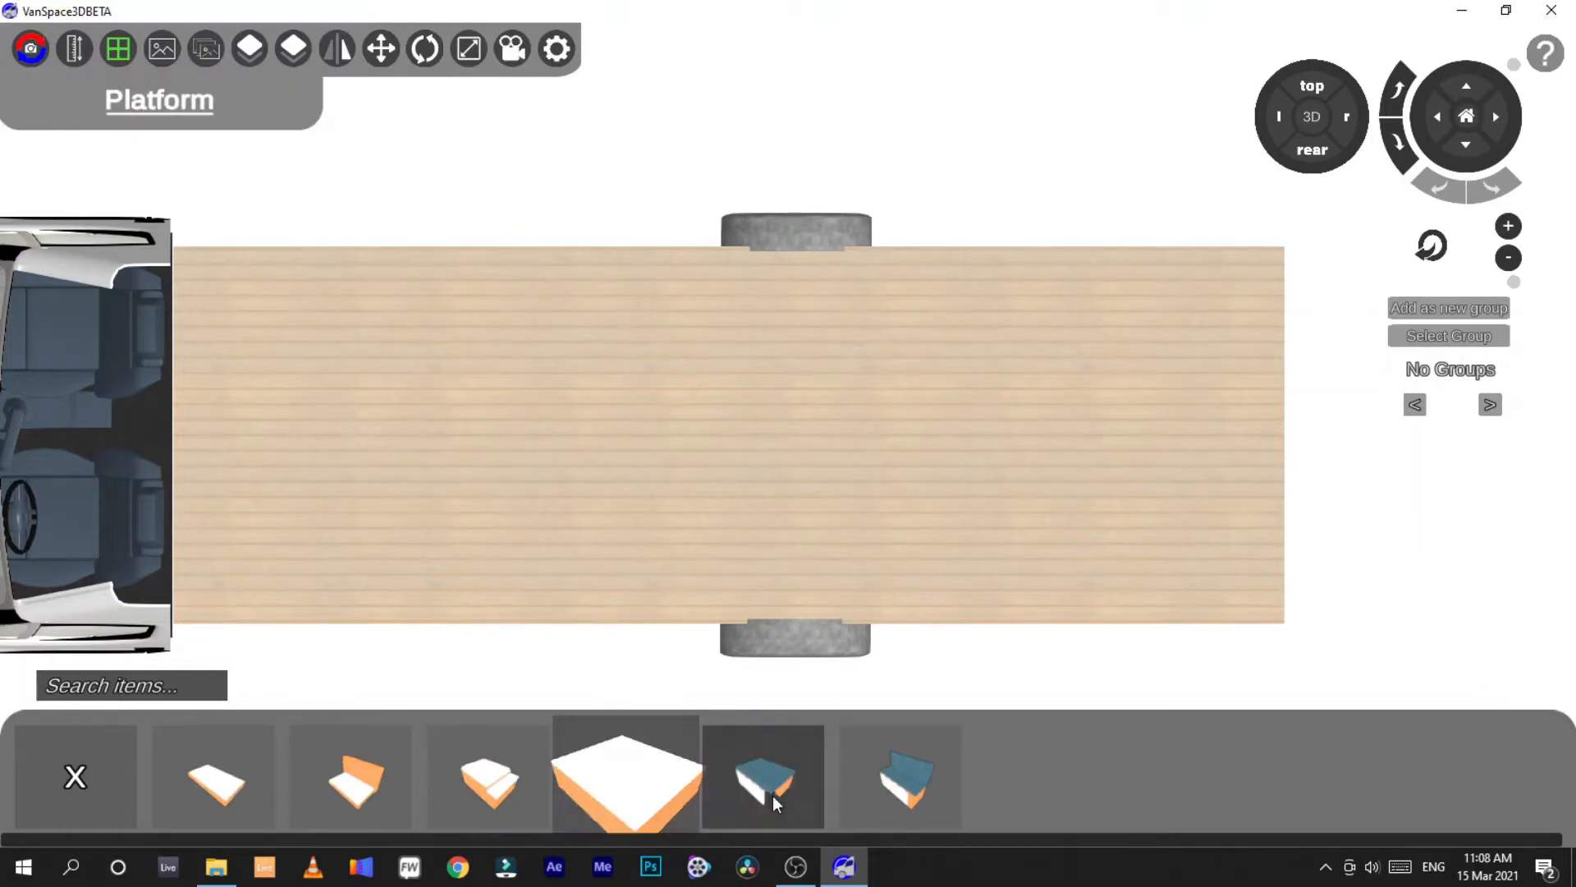
{"action": "left_click", "coordinate": [622, 790]}
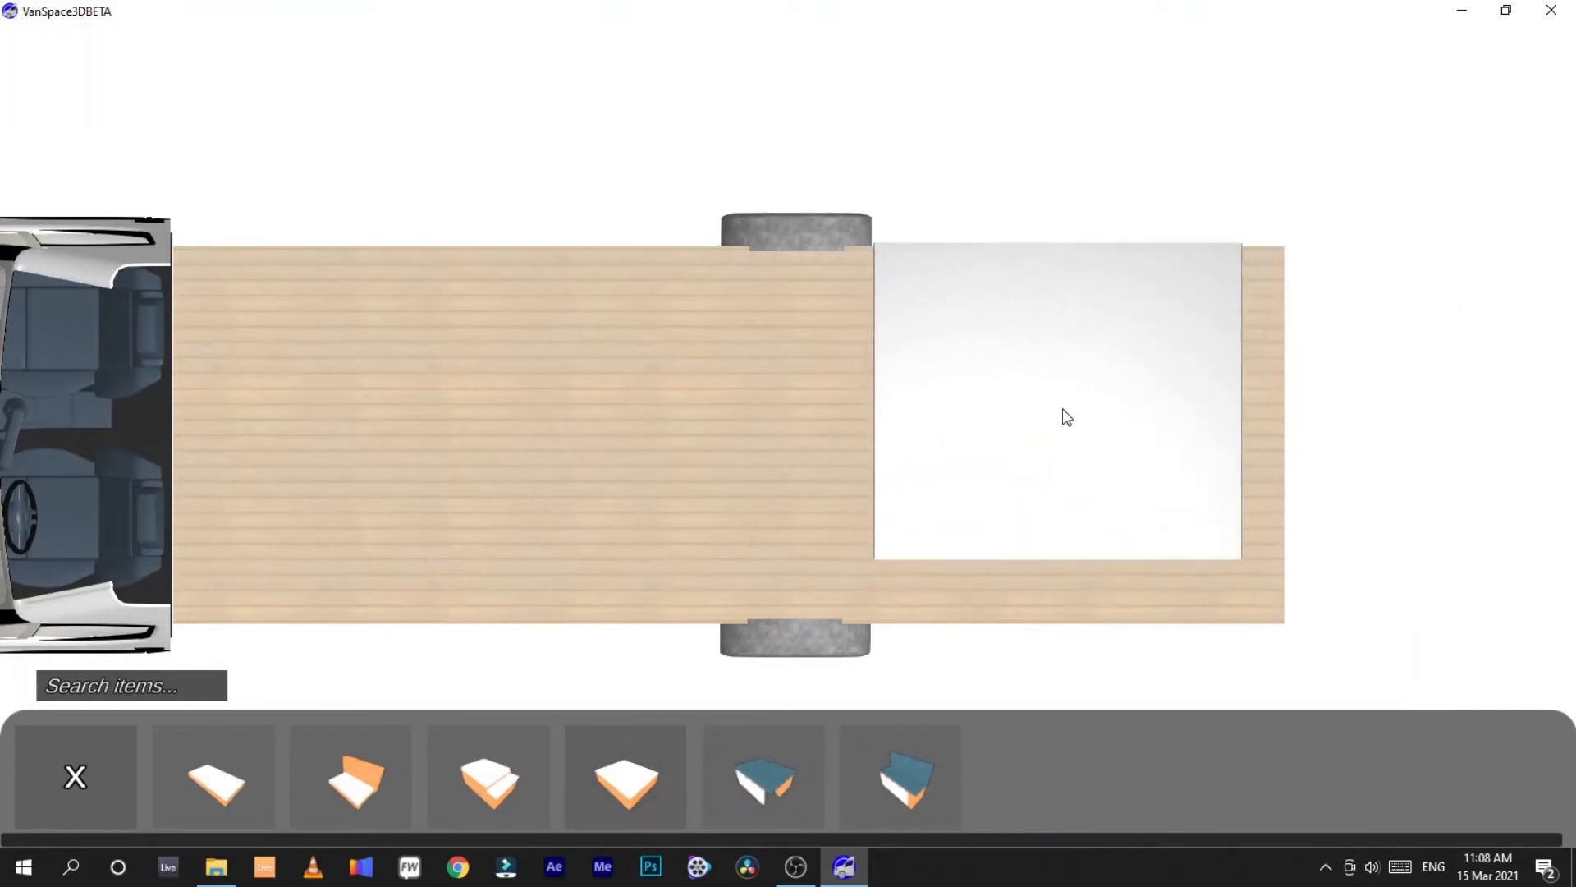
{"action": "left_click", "coordinate": [1087, 441]}
{"action": "left_click", "coordinate": [1088, 442]}
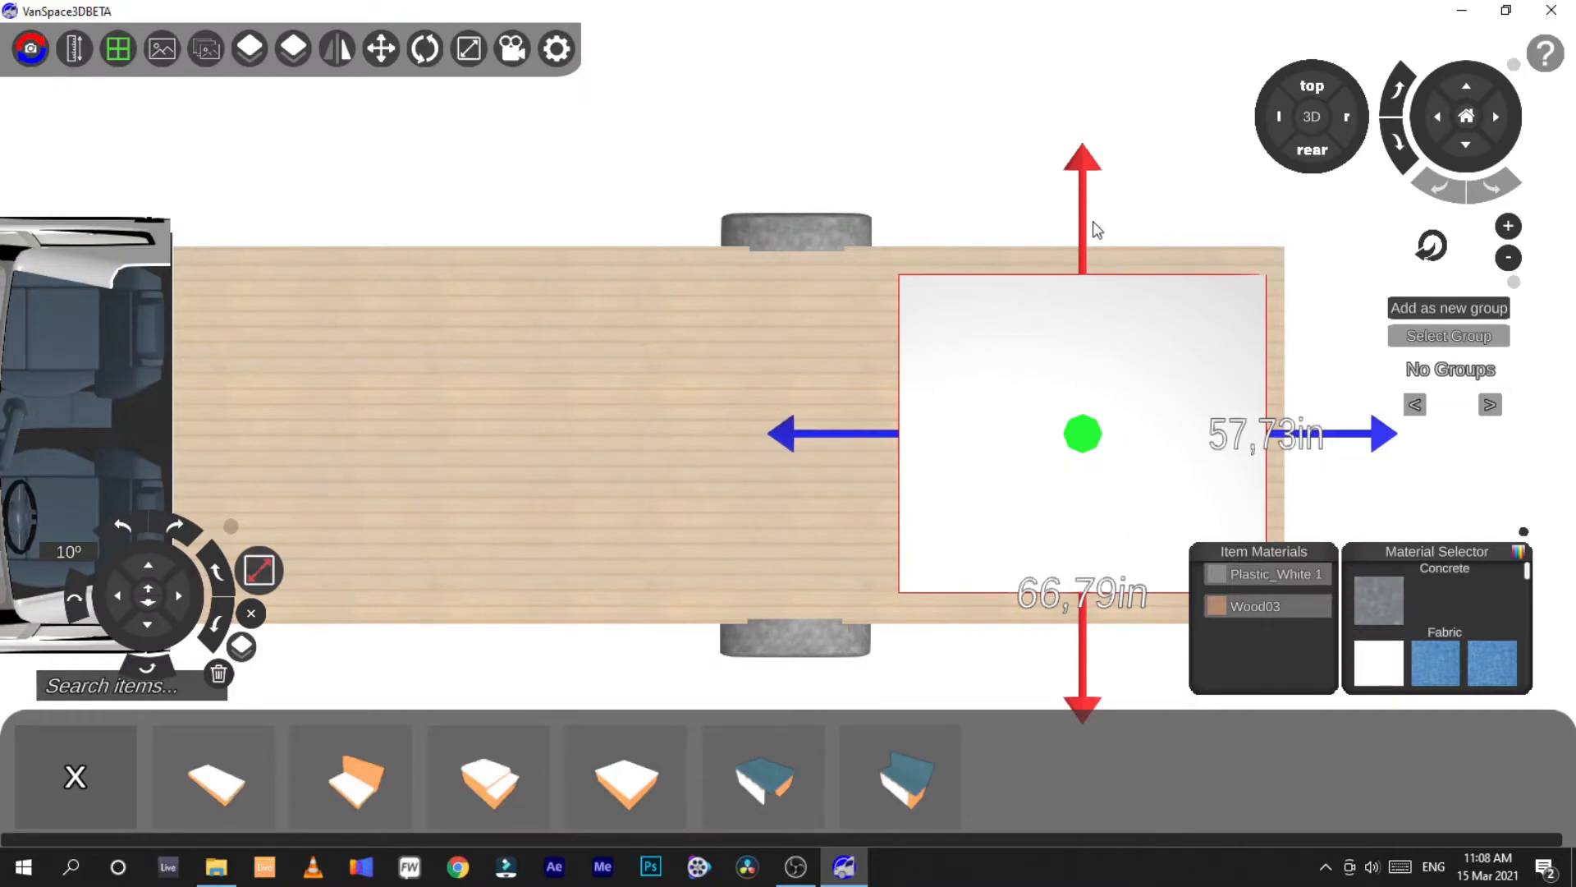
{"action": "left_click_drag", "start_coordinate": [1094, 238], "coordinate": [1088, 171]}
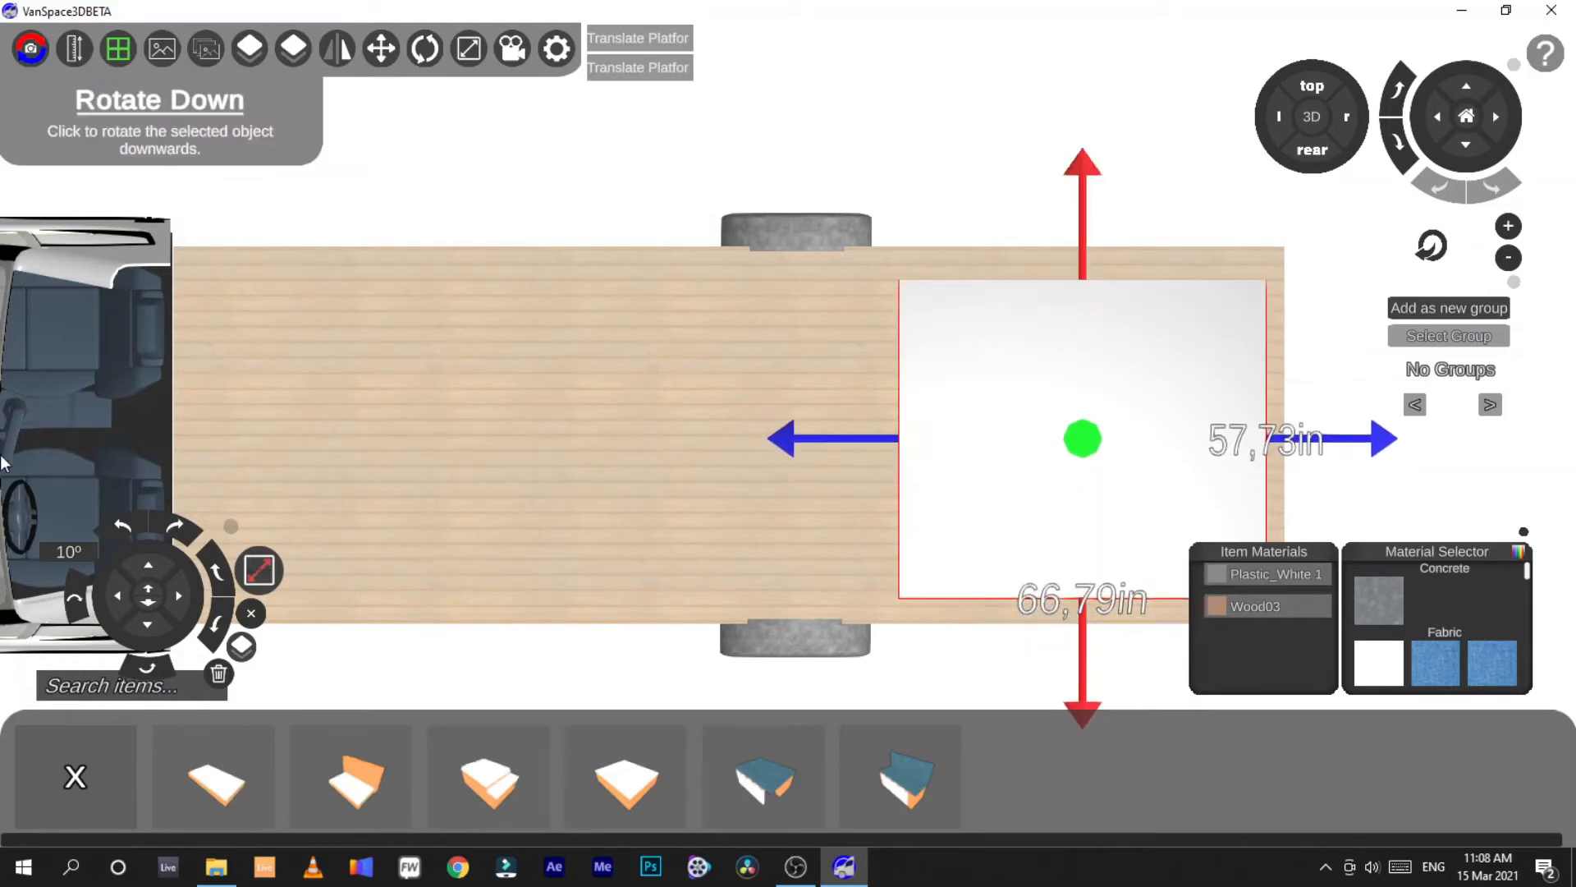
Measure the van floor's width in centimetres just in front of the platform bed
{"action": "left_click", "coordinate": [76, 51]}
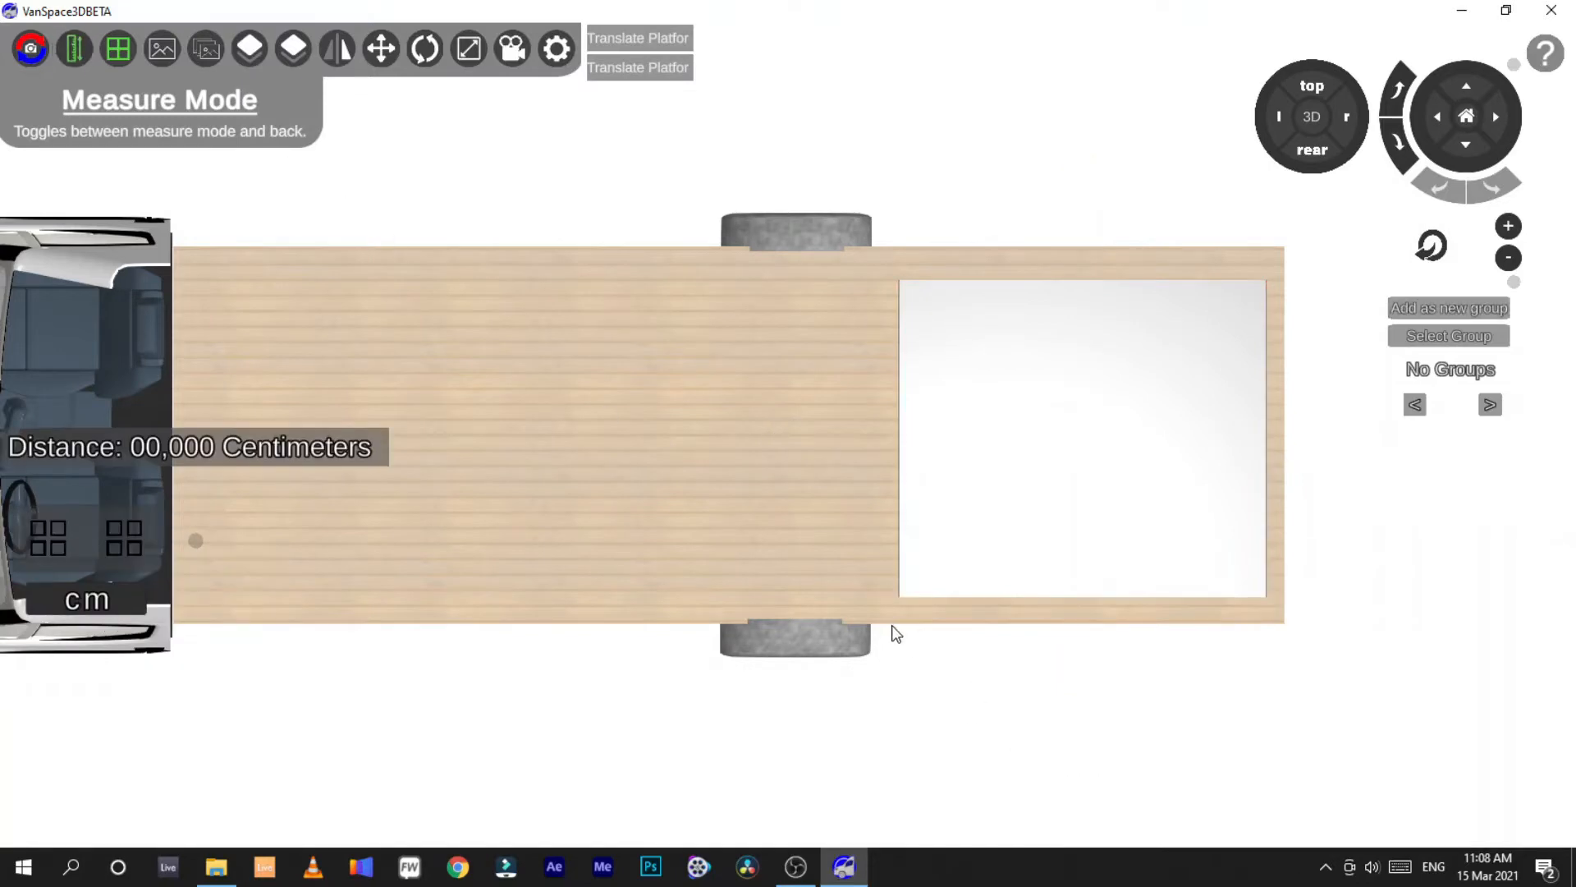
{"action": "left_click_drag", "start_coordinate": [891, 624], "coordinate": [897, 252]}
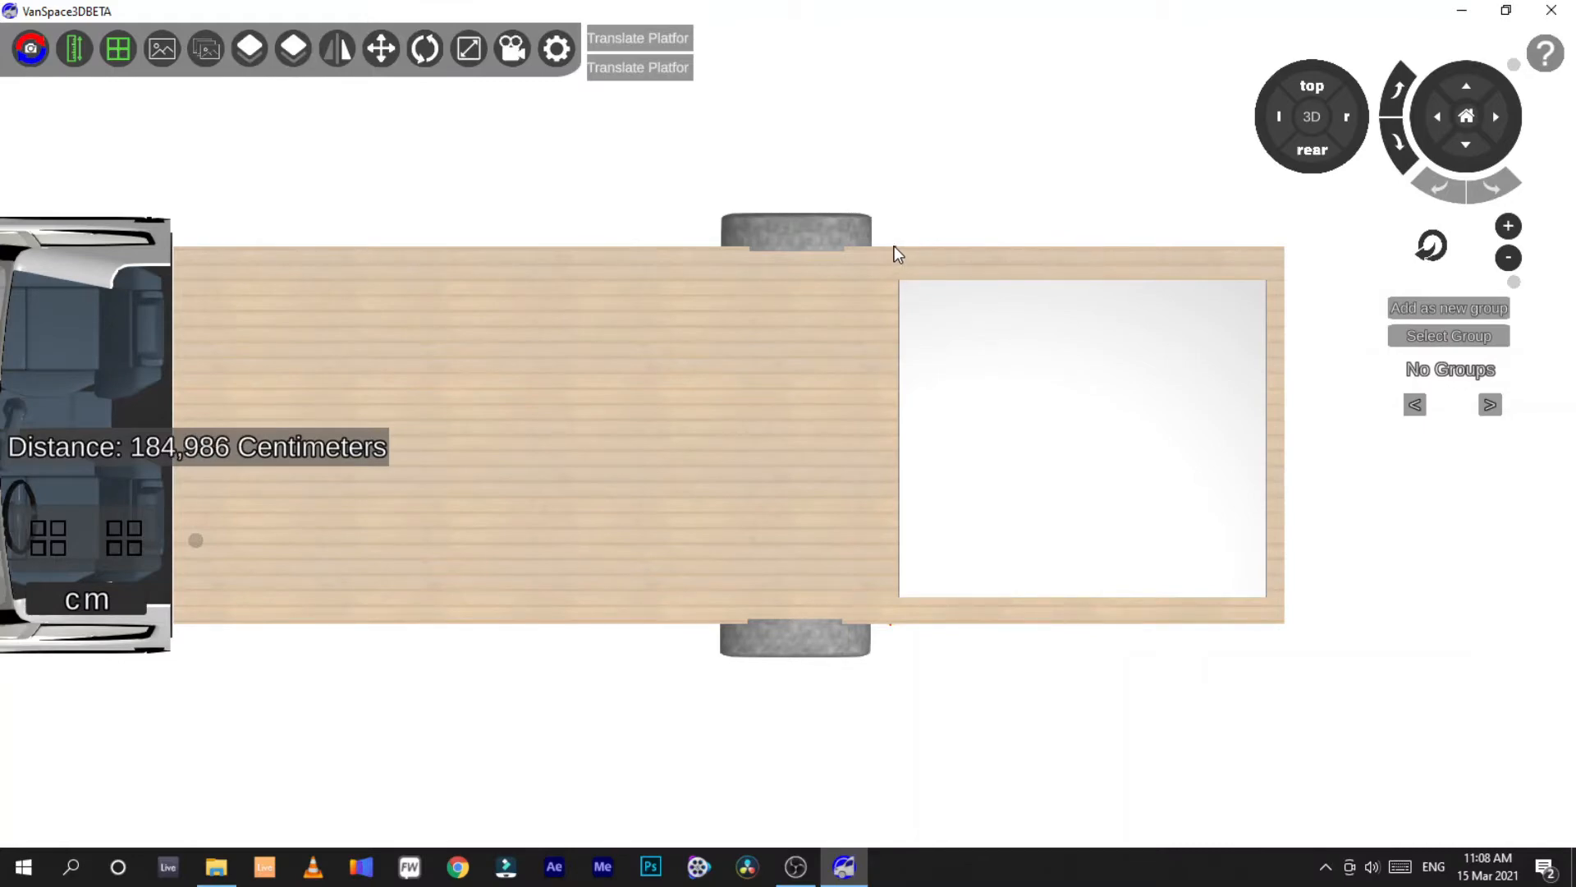
{"action": "left_click_drag", "start_coordinate": [894, 245], "coordinate": [890, 247]}
{"action": "left_click", "coordinate": [74, 48]}
Scale the platform bed's depth to 173 cm and align it between the edges of the van floor
{"action": "left_click", "coordinate": [1086, 420]}
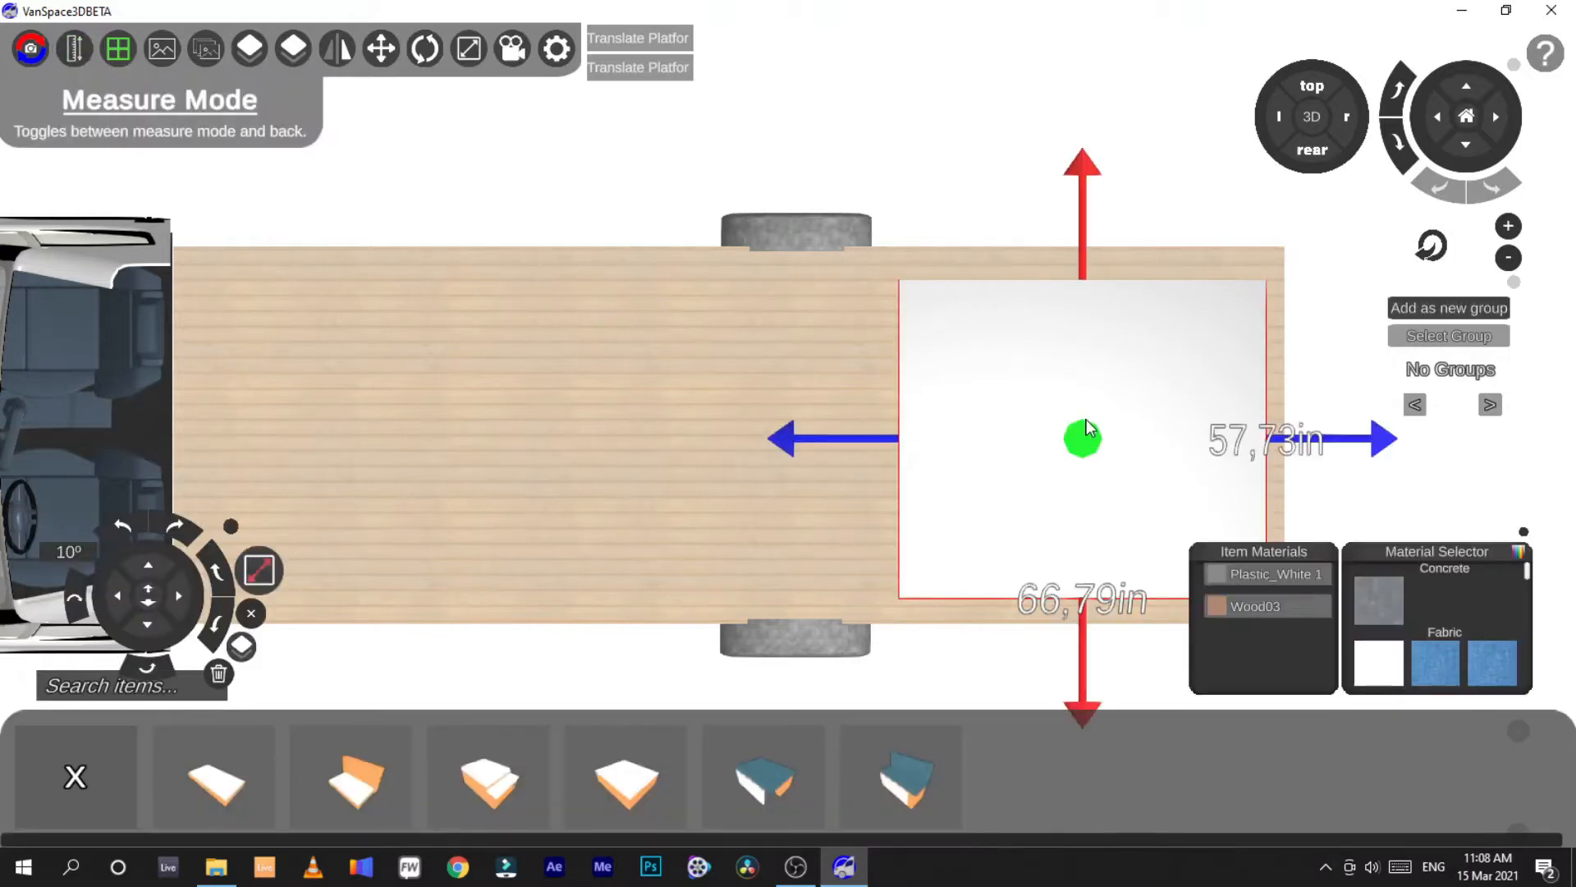
{"action": "left_click", "coordinate": [272, 578]}
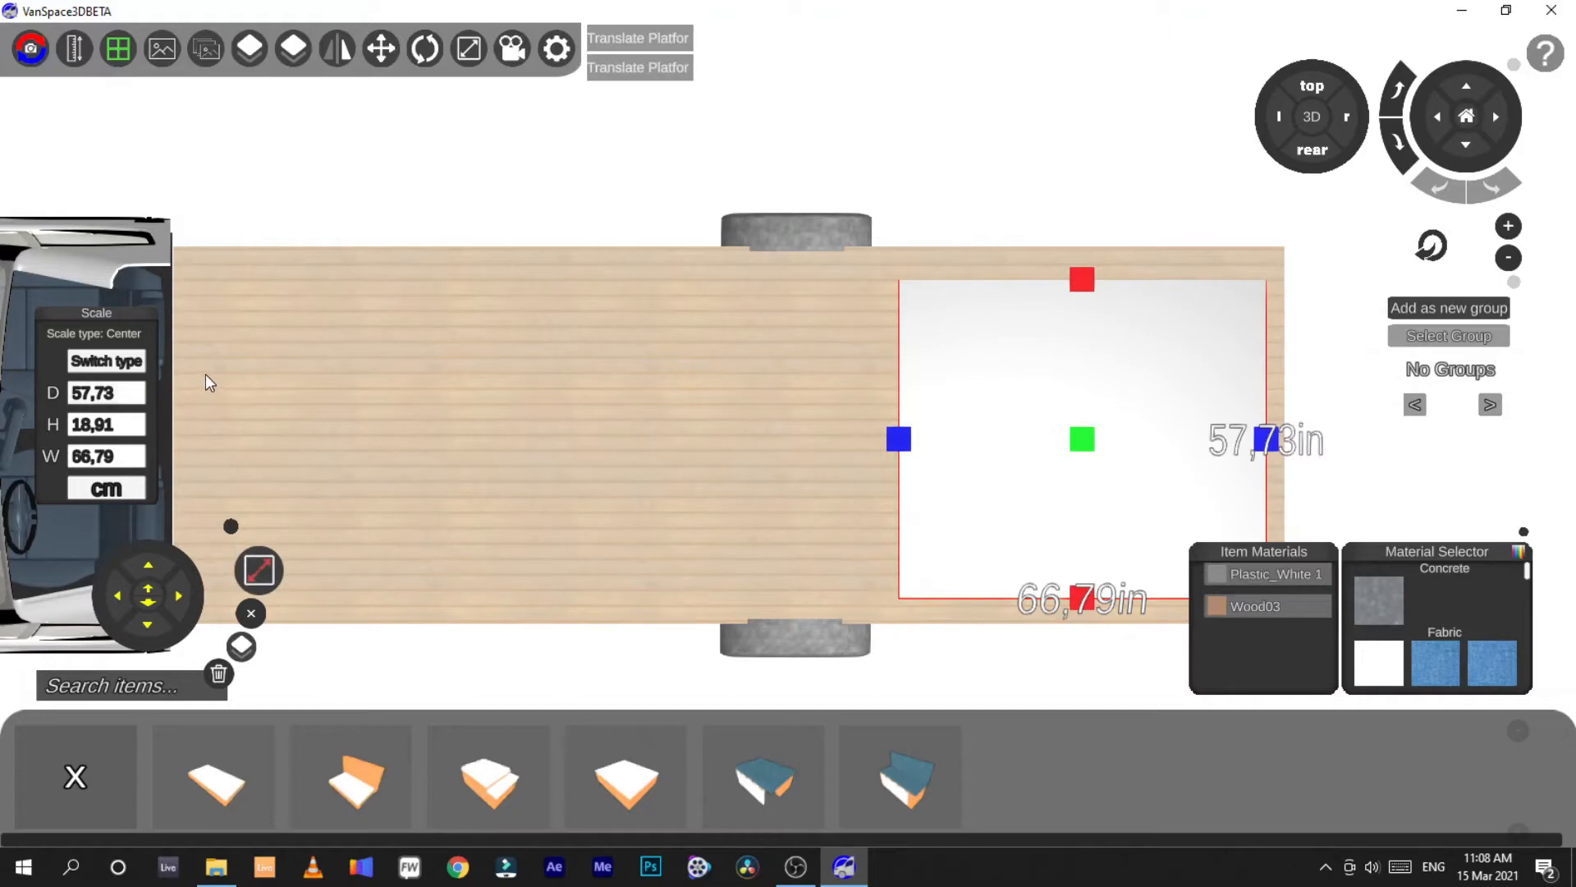
{"action": "left_click", "coordinate": [131, 477]}
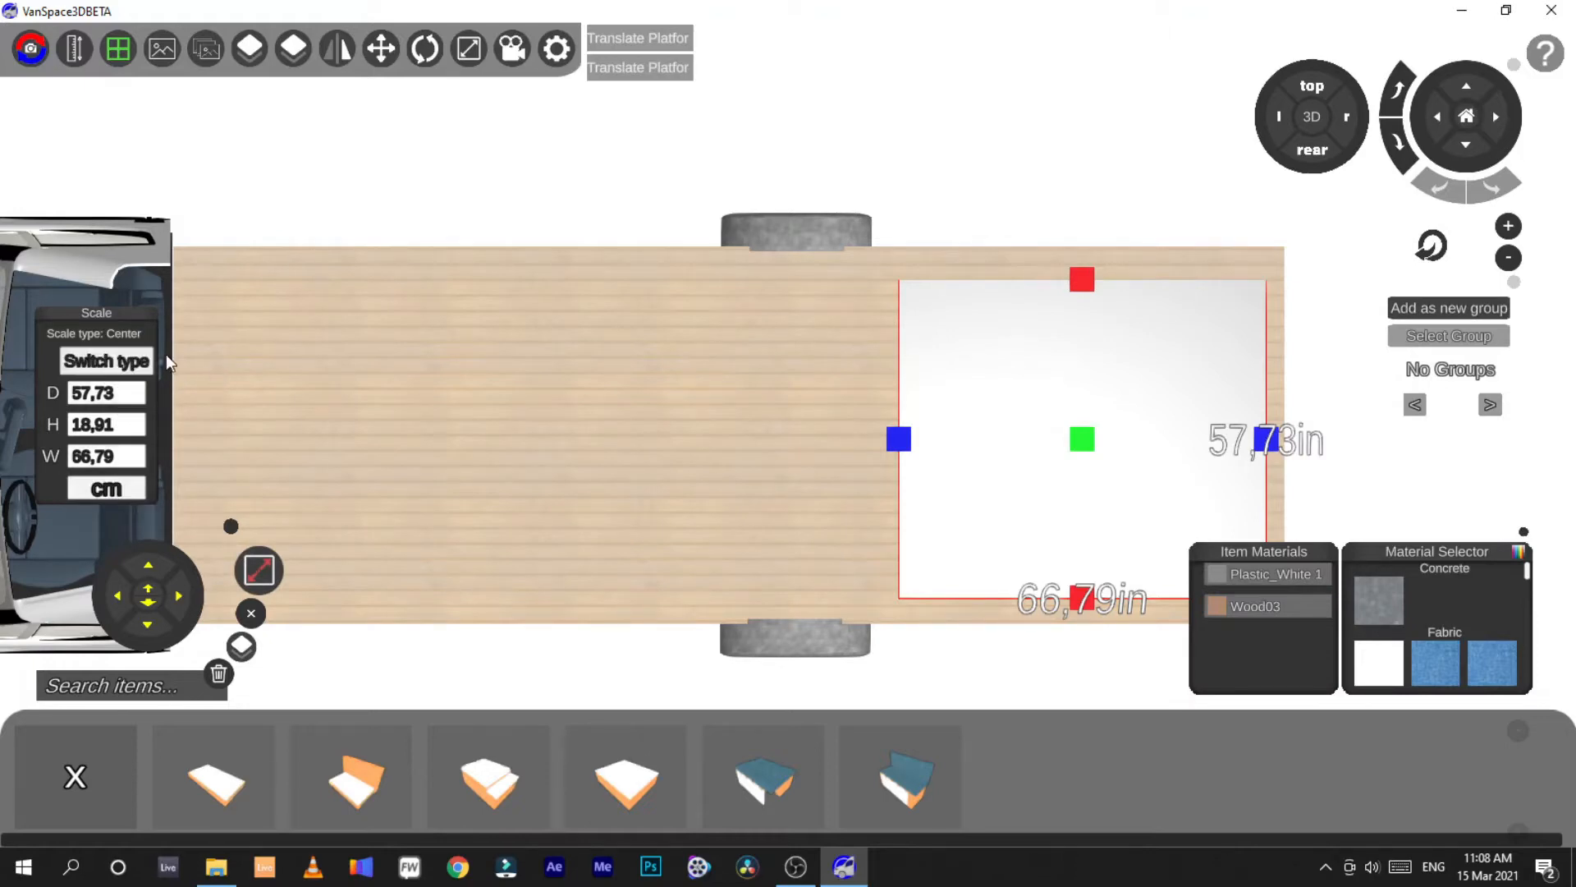
{"action": "left_click", "coordinate": [121, 394]}
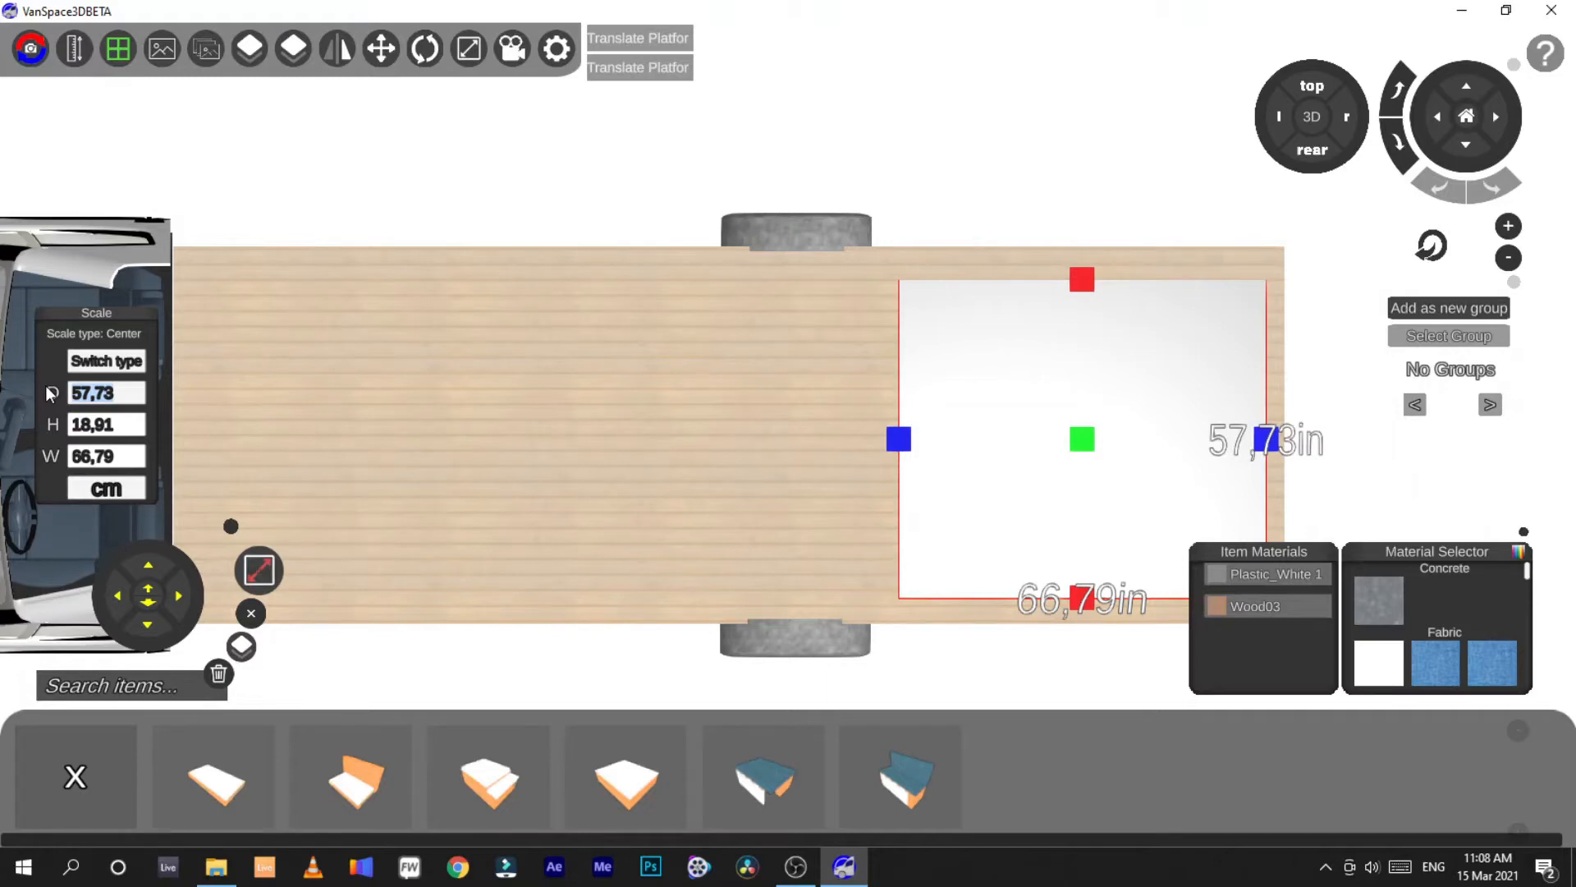
{"action": "type", "text": "180"}
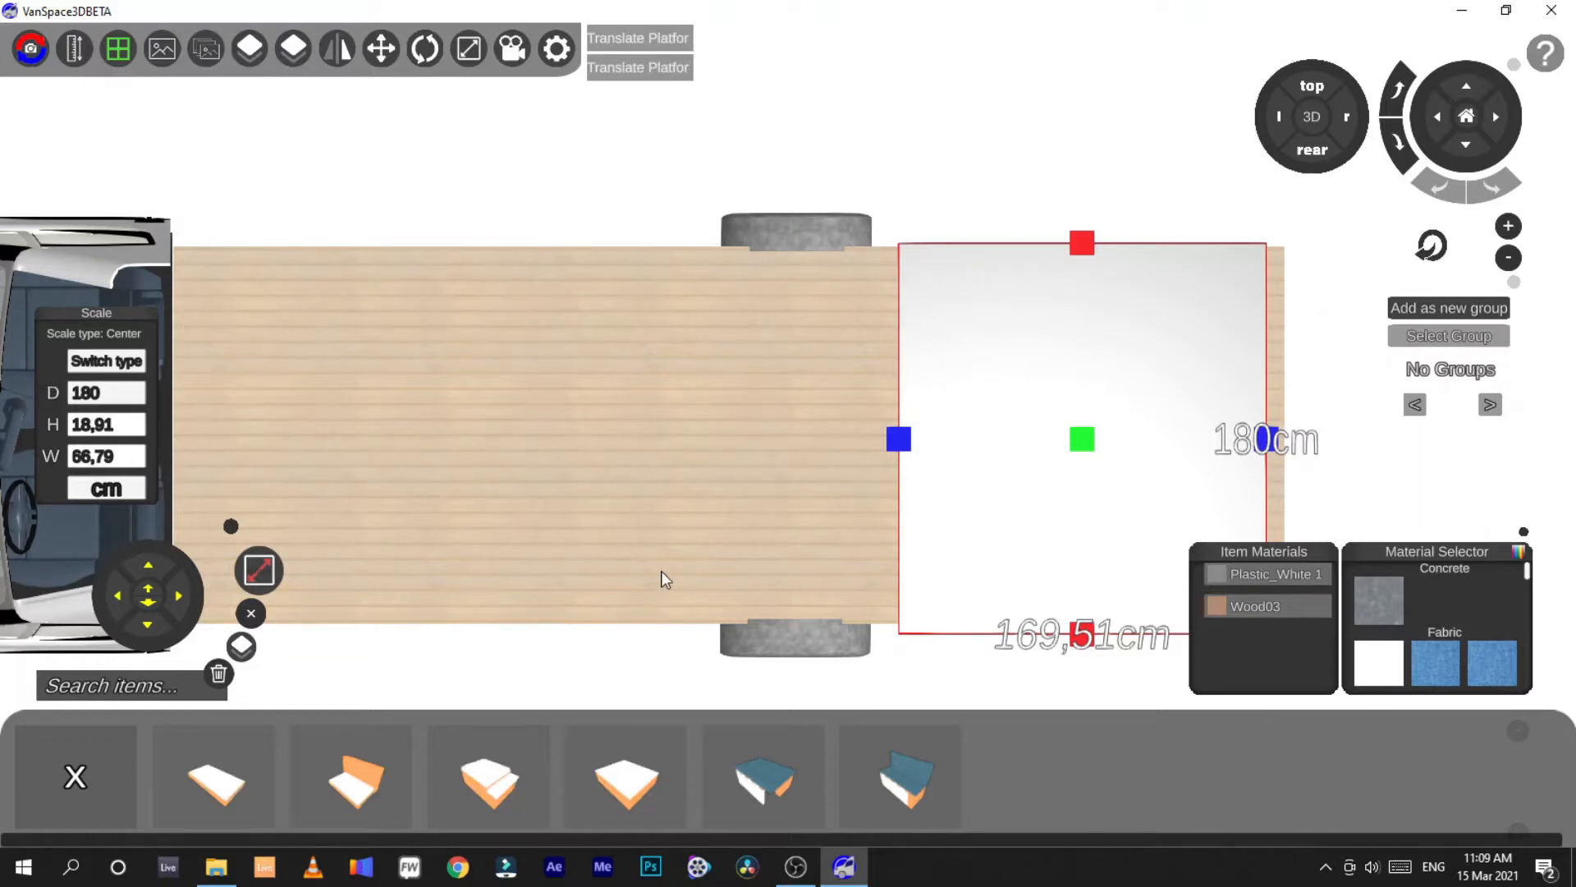
{"action": "left_click_drag", "start_coordinate": [77, 400], "coordinate": [96, 394]}
{"action": "type", "text": "171"}
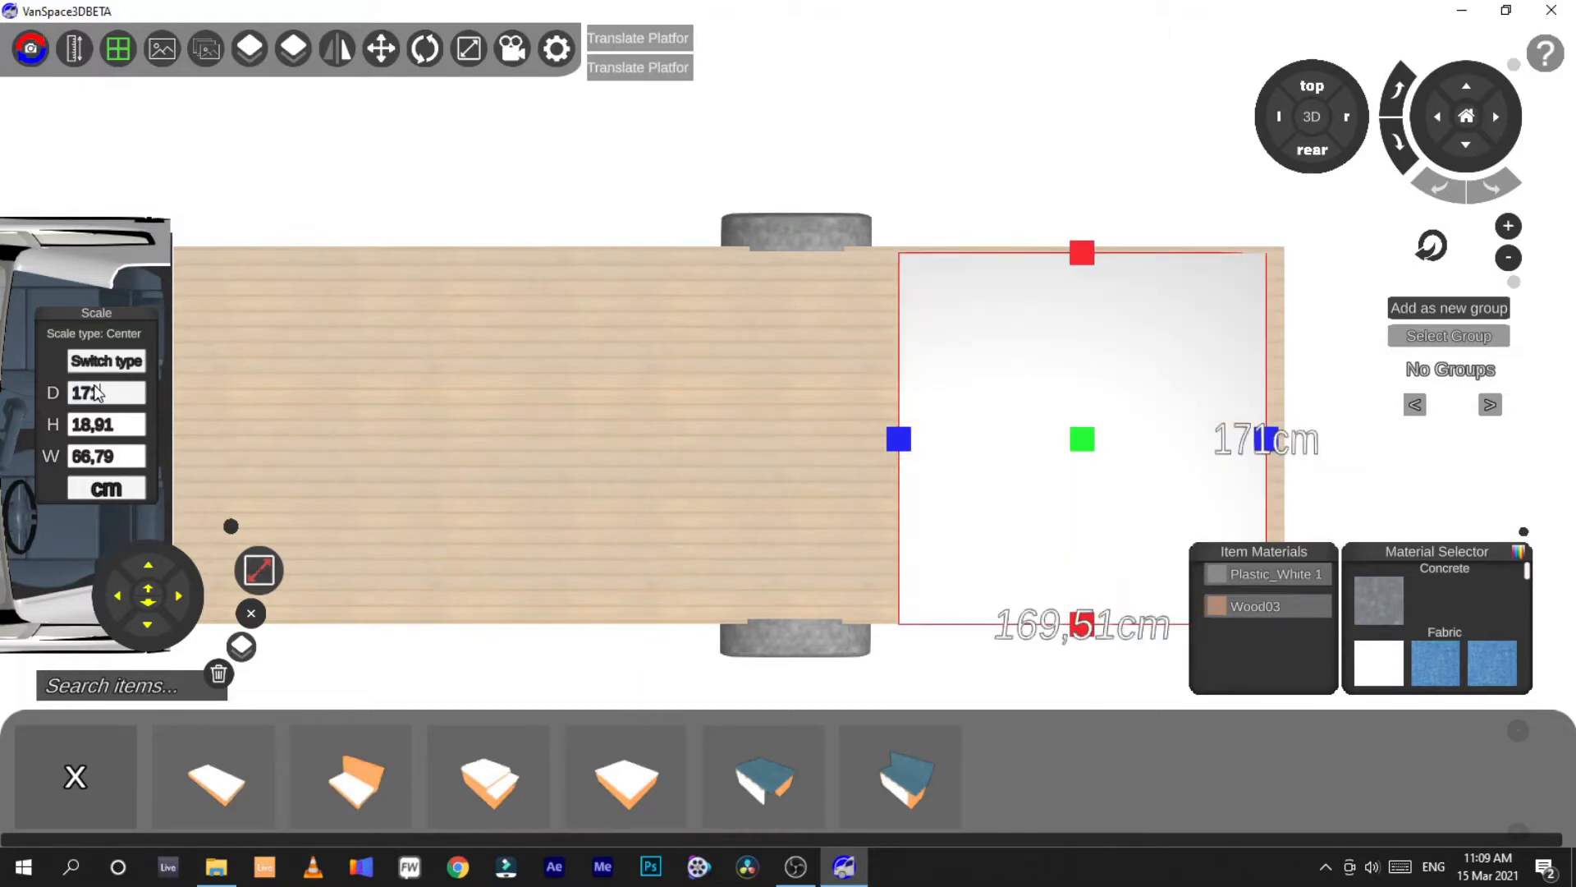
{"action": "key", "text": "BackSpace"}
{"action": "type", "text": "3"}
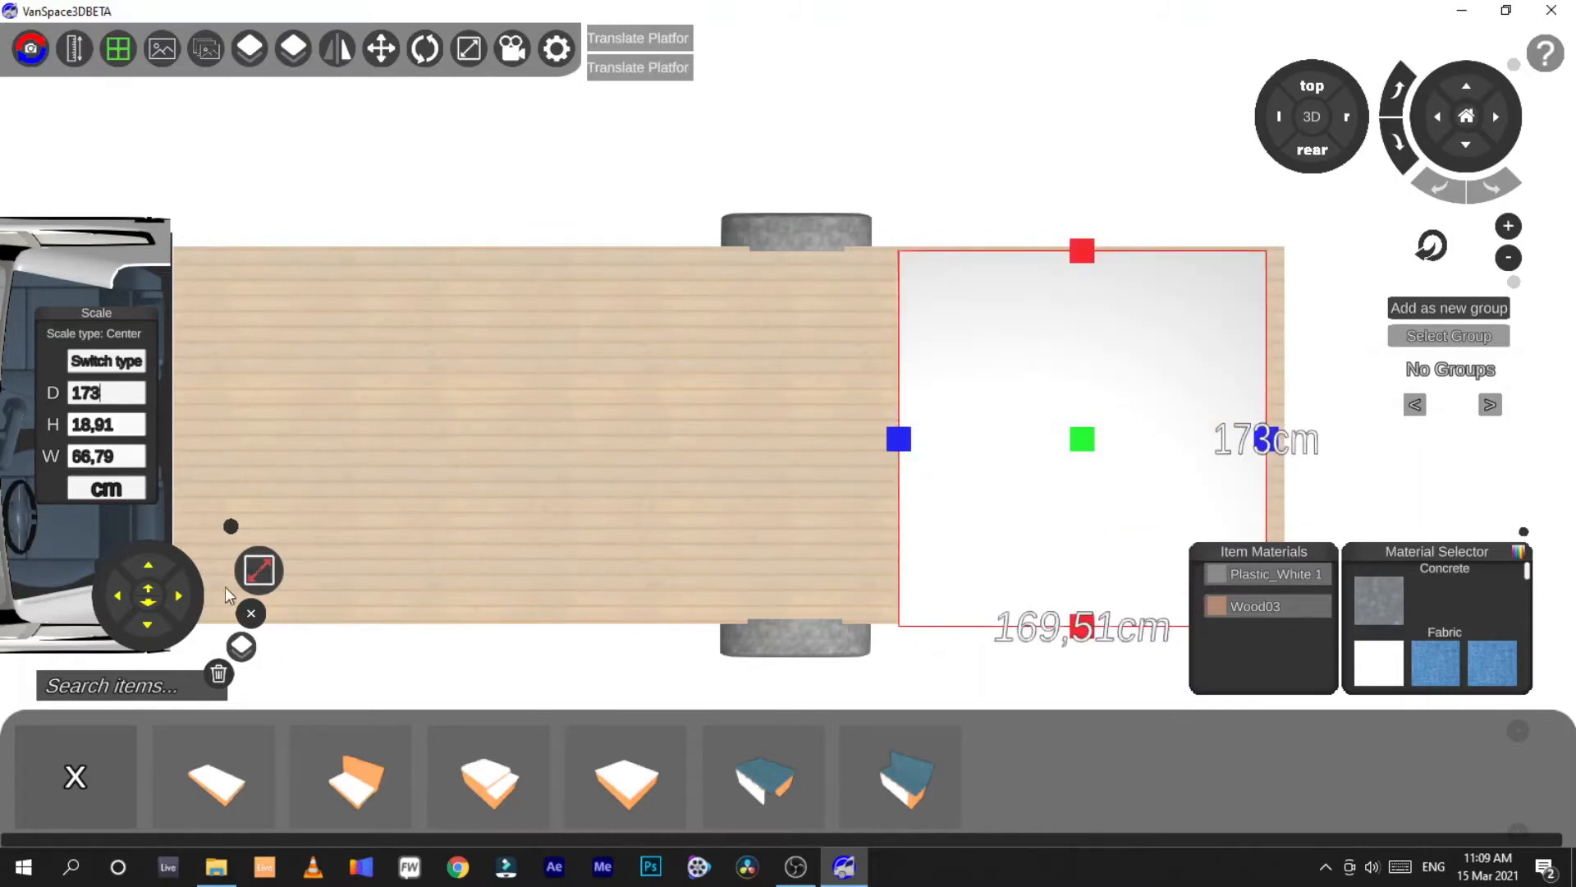
{"action": "left_click", "coordinate": [257, 572]}
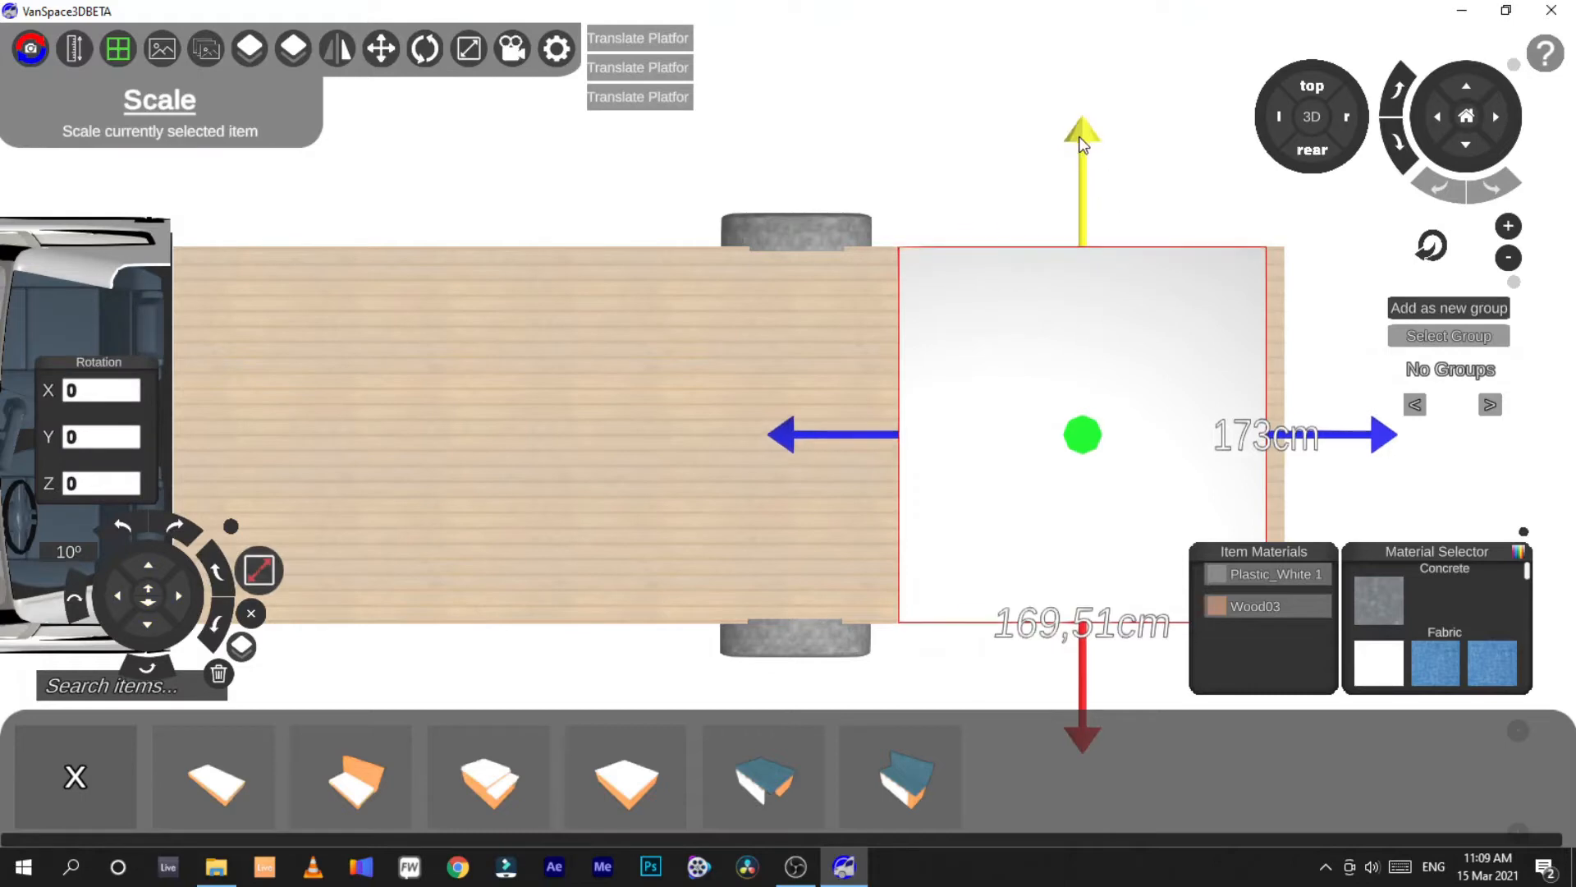
{"action": "left_click_drag", "start_coordinate": [1079, 140], "coordinate": [1080, 137]}
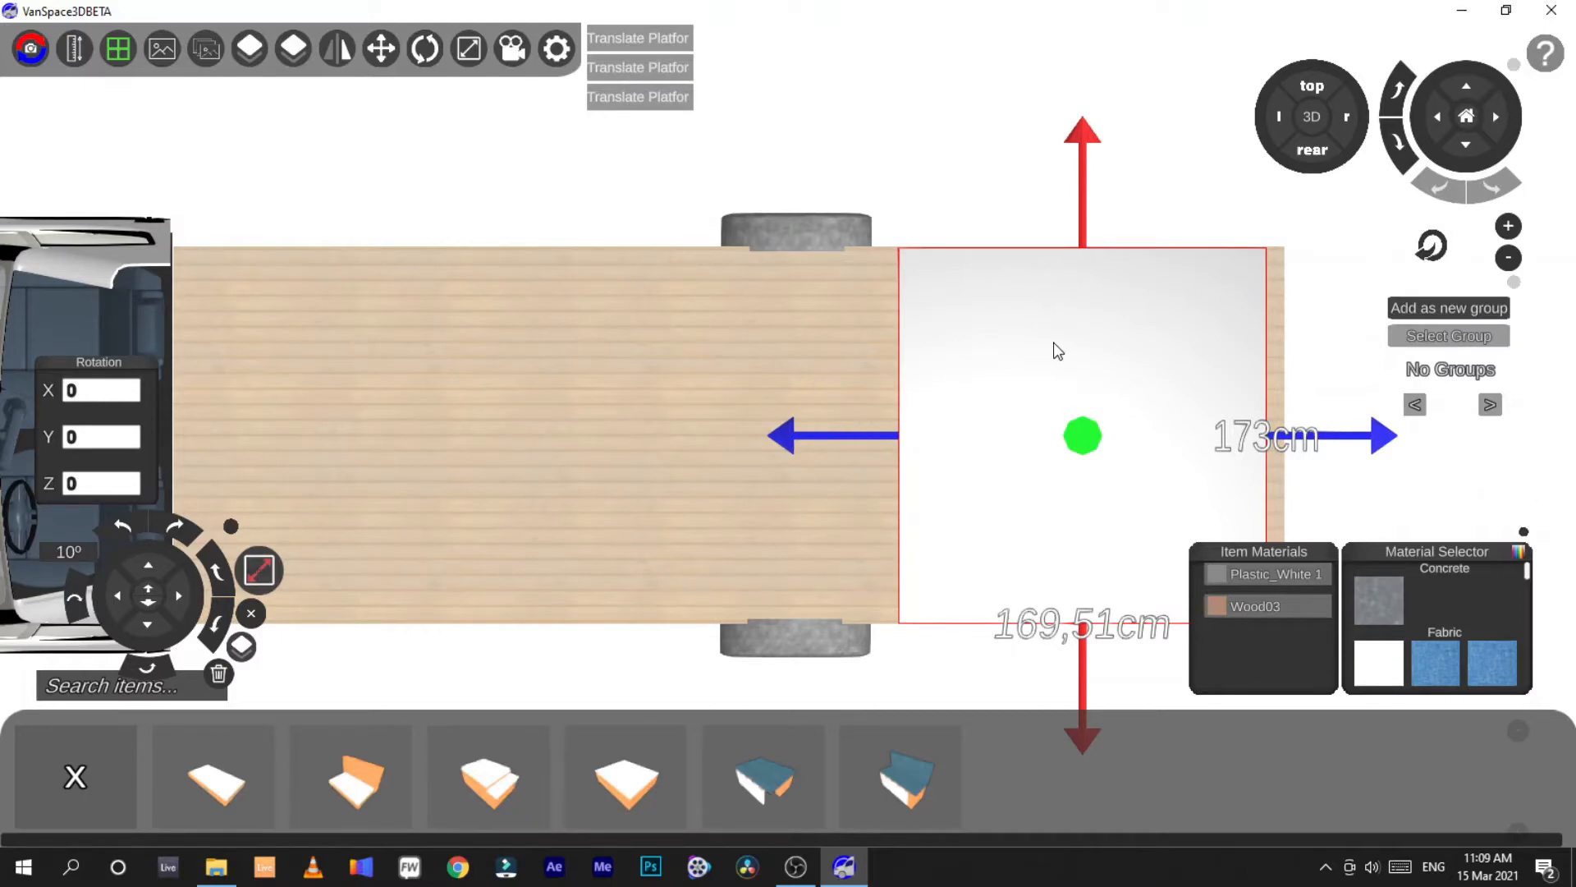
Move the platform bed lengthwise until it sits flush with the rear edge of the van floor
{"action": "left_click_drag", "start_coordinate": [802, 436], "coordinate": [802, 435]}
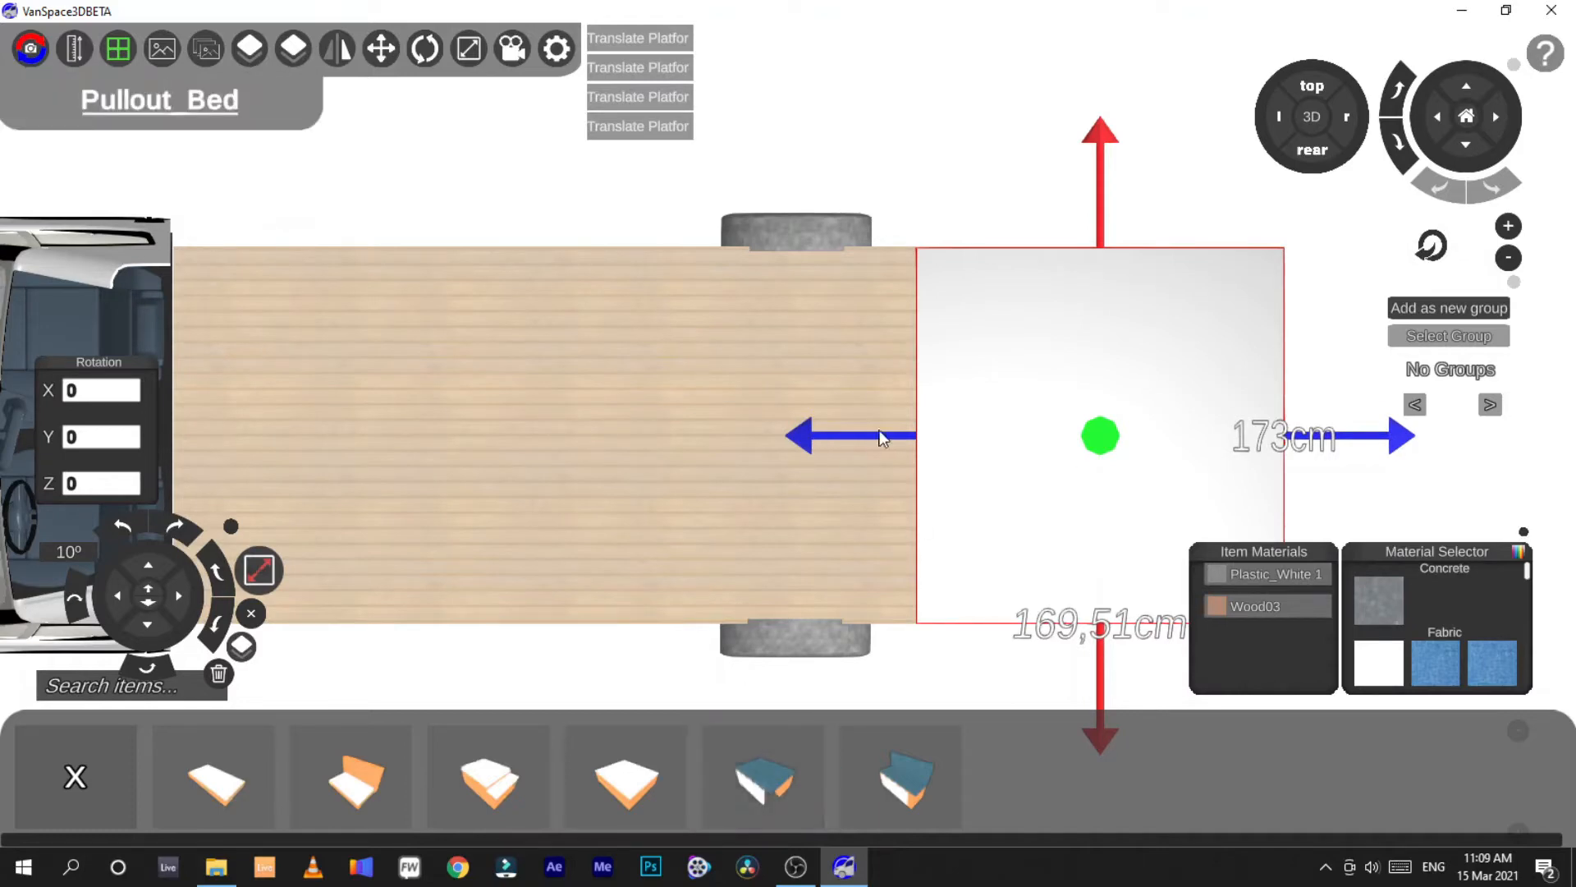
Inspect the platform bed's placement from the rear, the side and above, ending in the flat 2D top view with the bed deselected
{"action": "left_click", "coordinate": [1311, 149]}
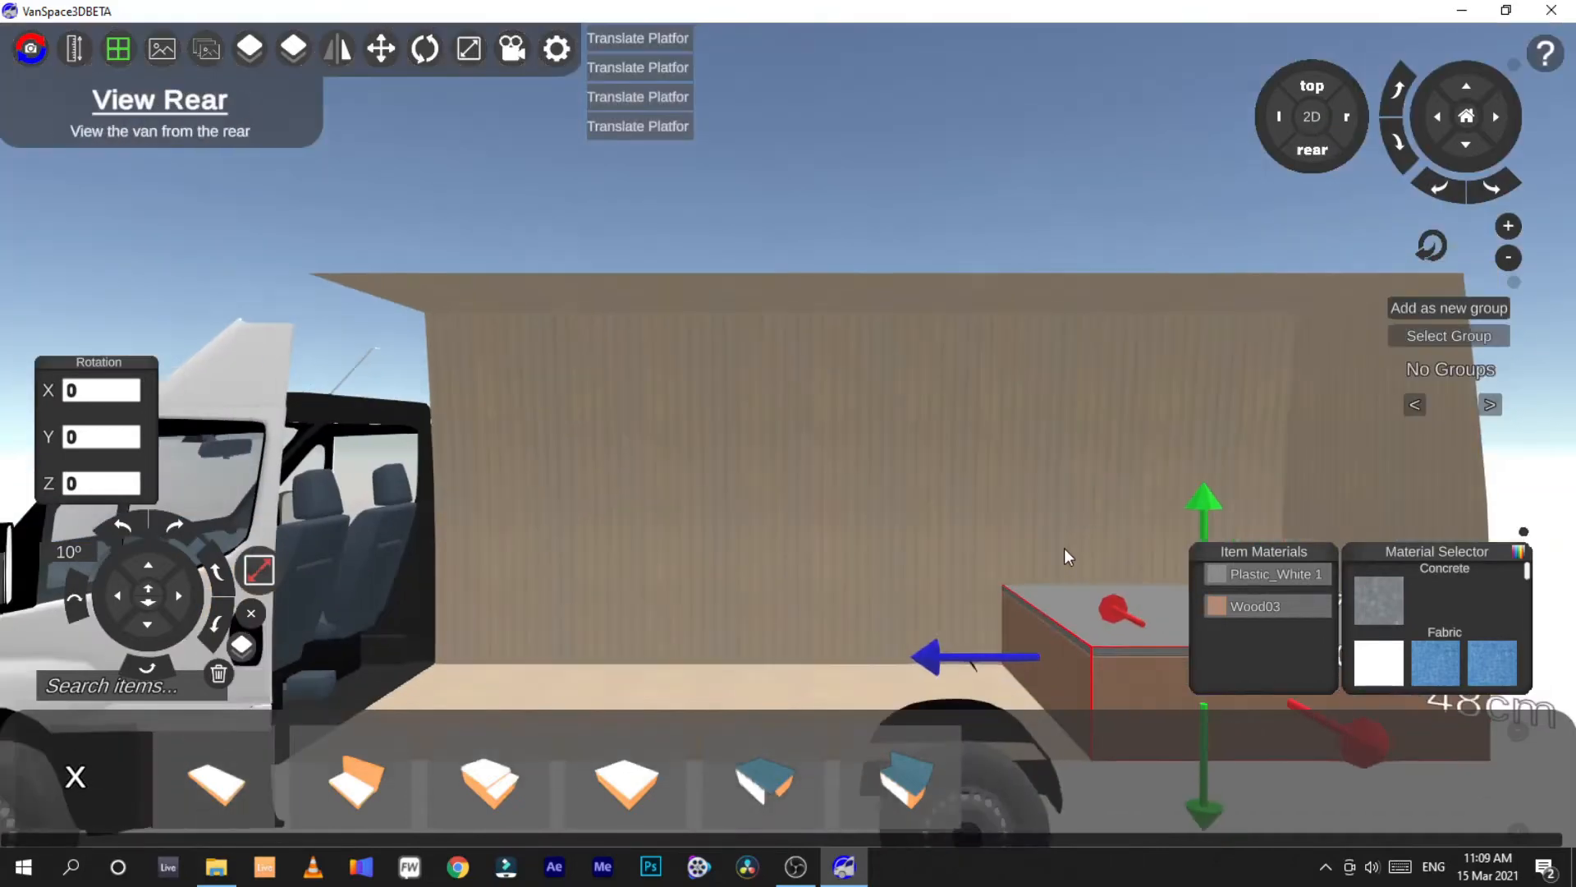
{"action": "key", "text": "w"}
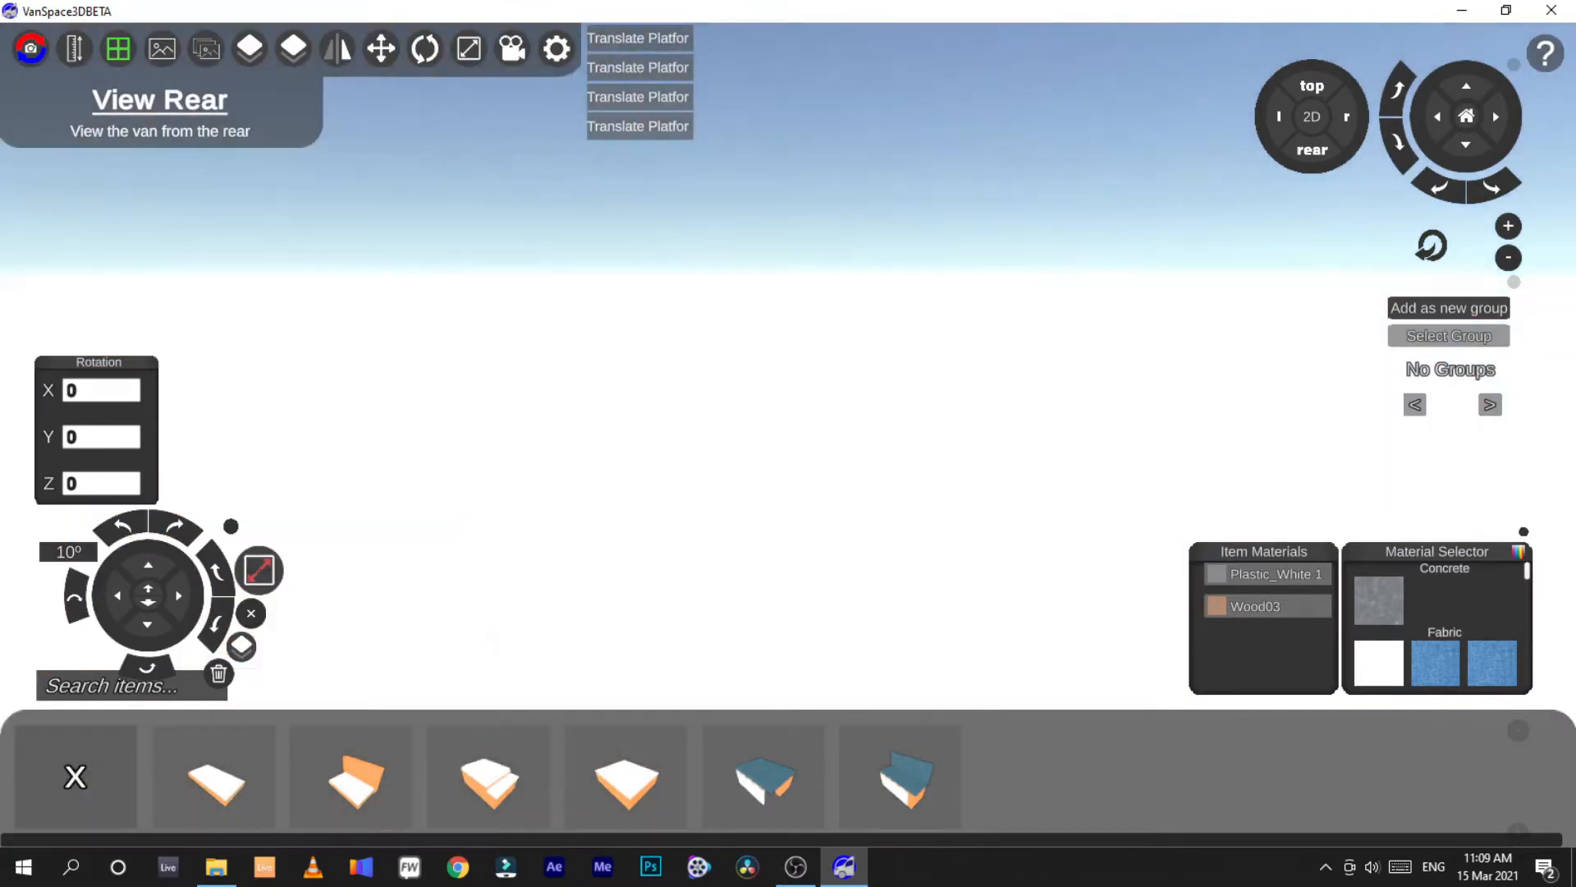
{"action": "right_click_drag", "start_coordinate": [788, 444], "coordinate": [382, 364]}
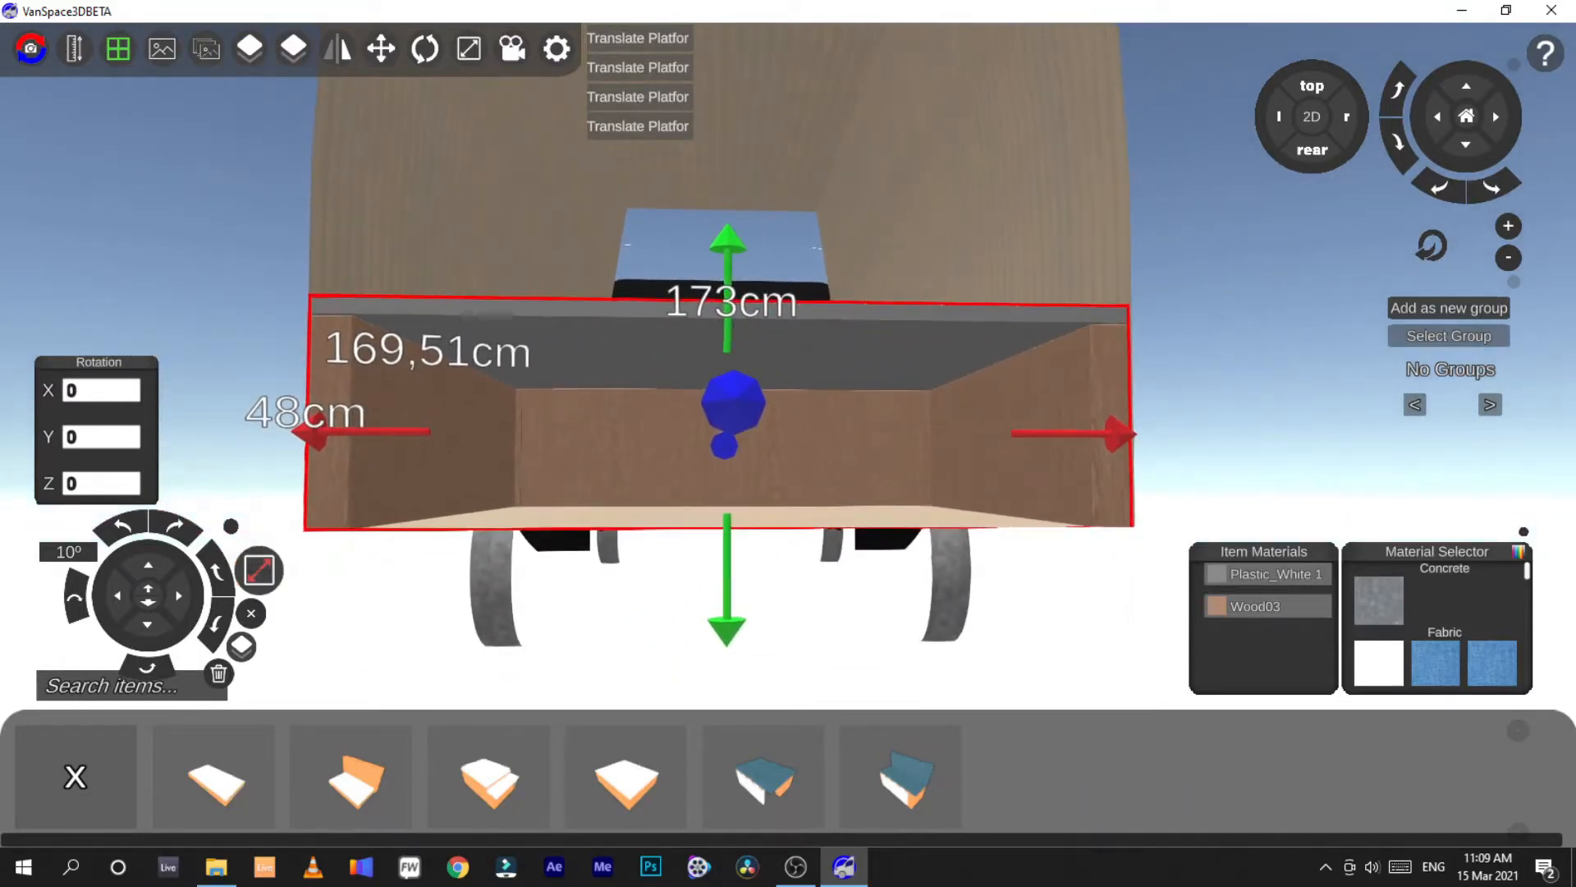
{"action": "right_click_drag", "start_coordinate": [382, 363], "coordinate": [210, 287]}
{"action": "left_click", "coordinate": [1314, 83]}
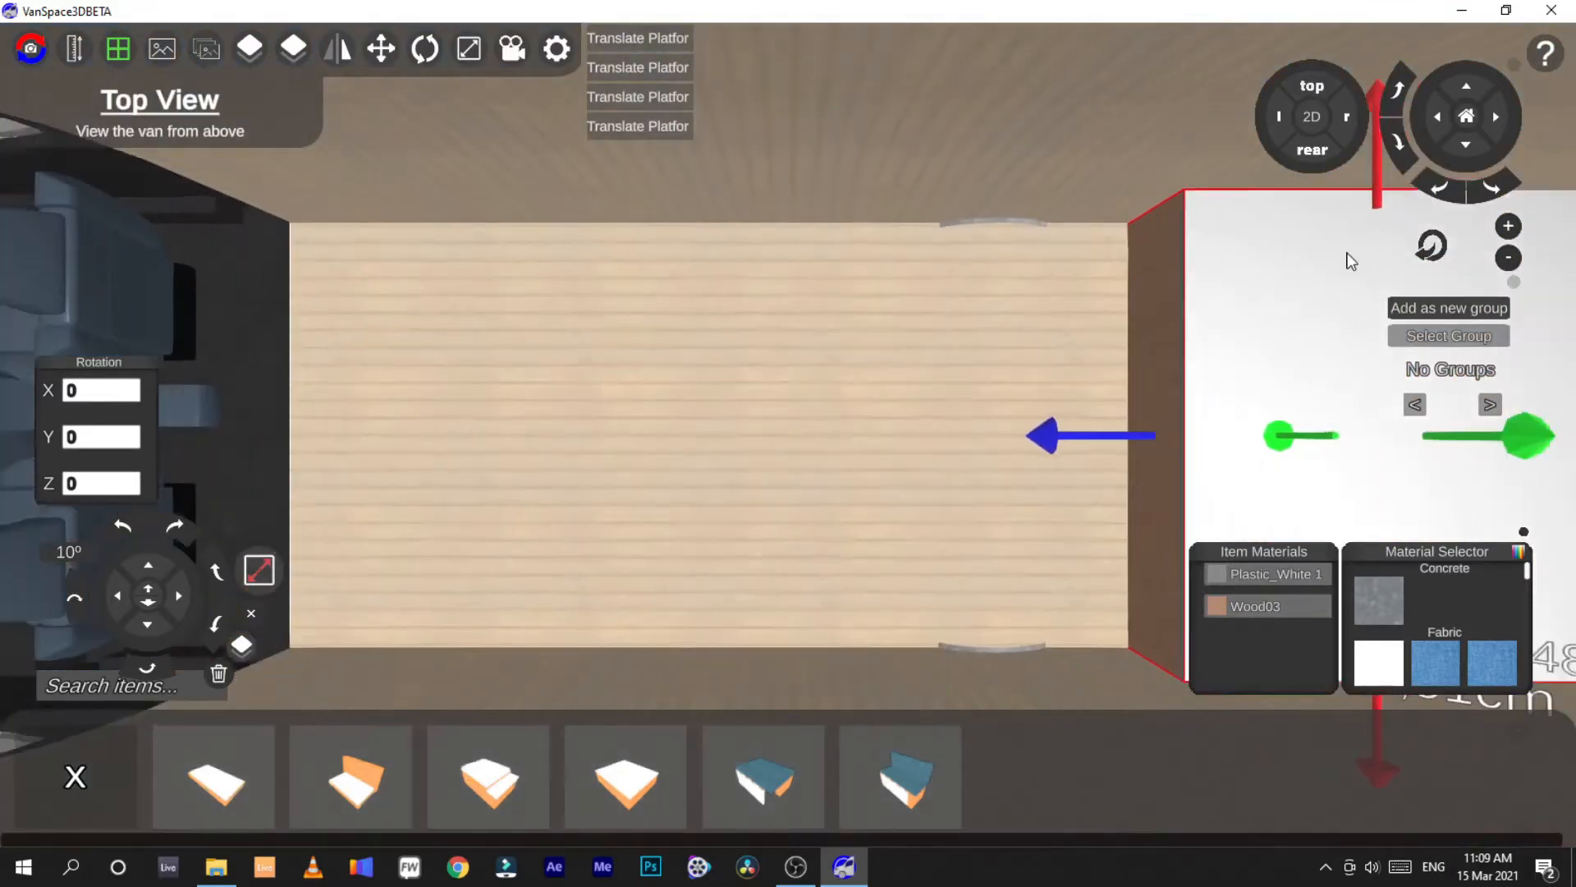
{"action": "left_click", "coordinate": [1307, 120]}
{"action": "left_click", "coordinate": [1308, 87]}
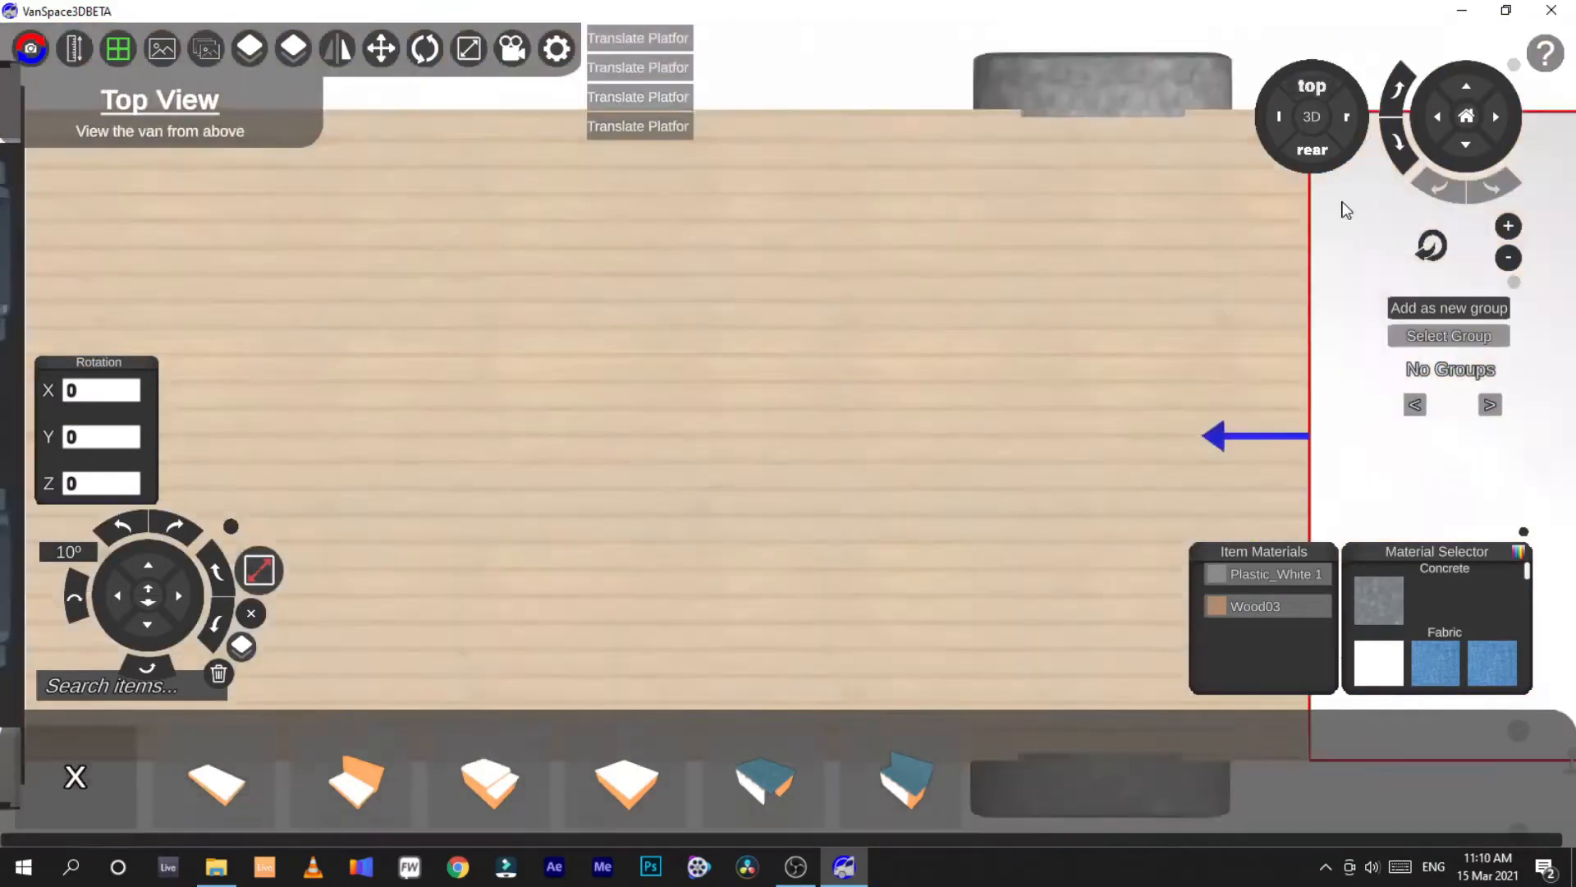
{"action": "left_click", "coordinate": [1342, 120]}
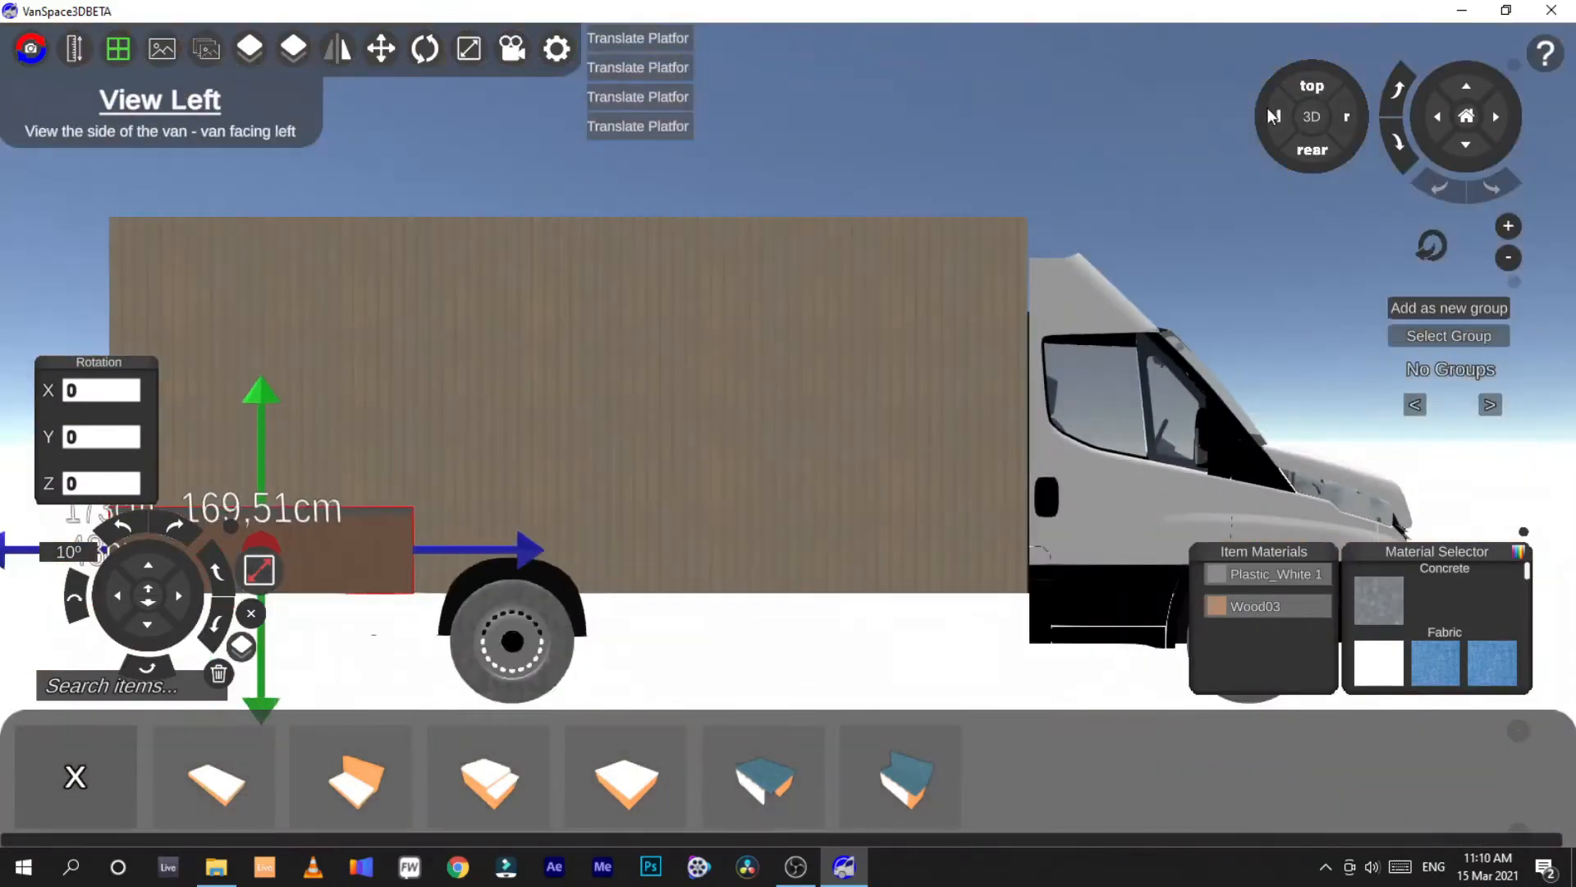
{"action": "left_click", "coordinate": [1273, 113]}
{"action": "left_click", "coordinate": [1305, 85]}
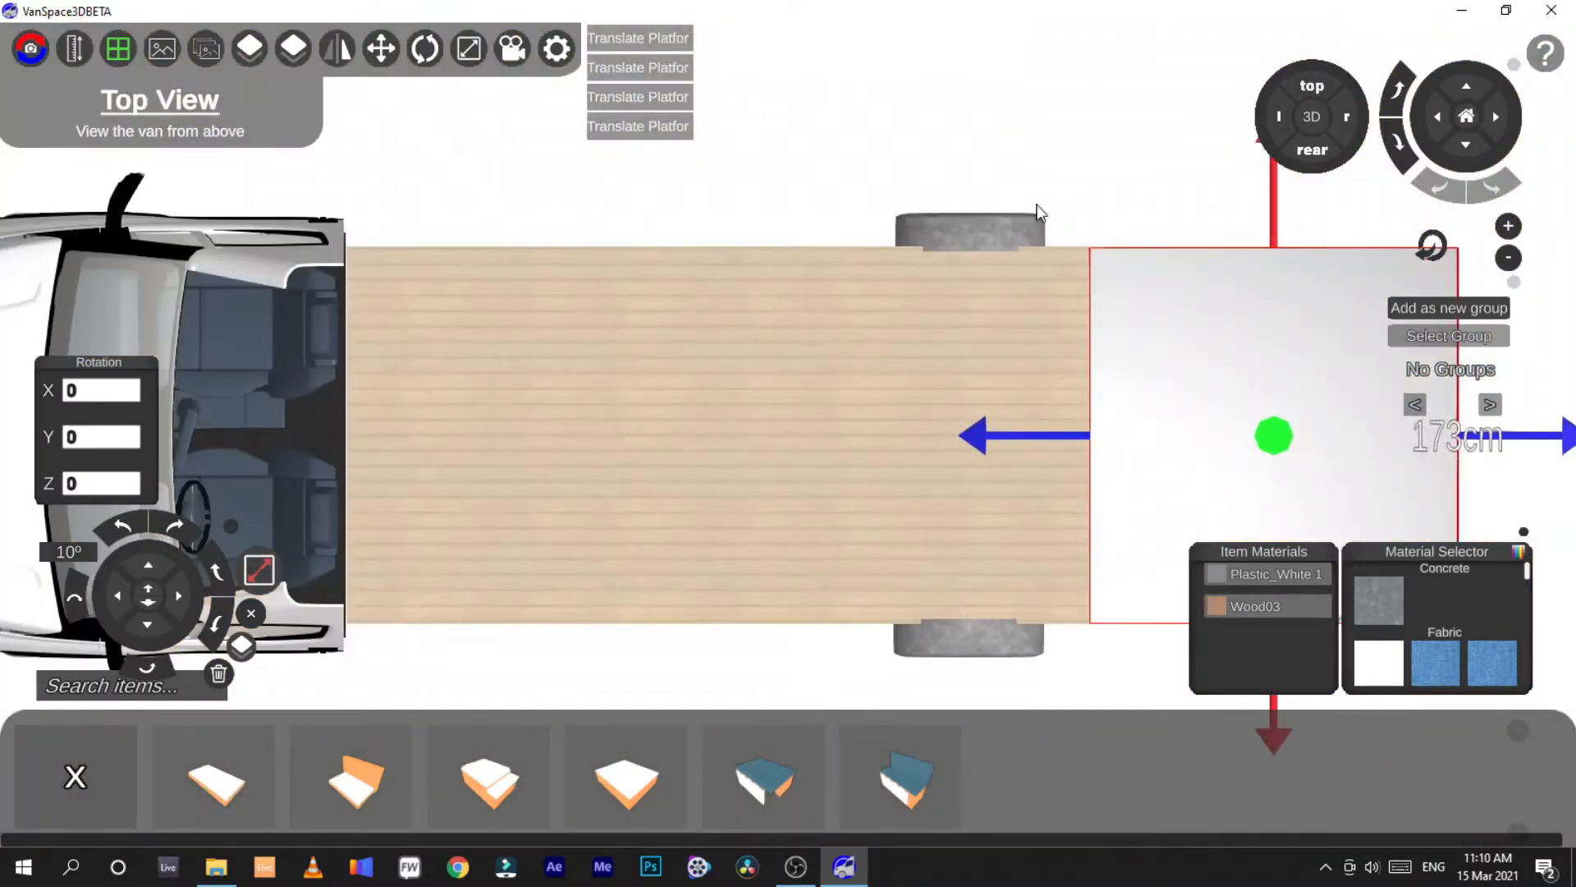
{"action": "left_click", "coordinate": [1498, 592]}
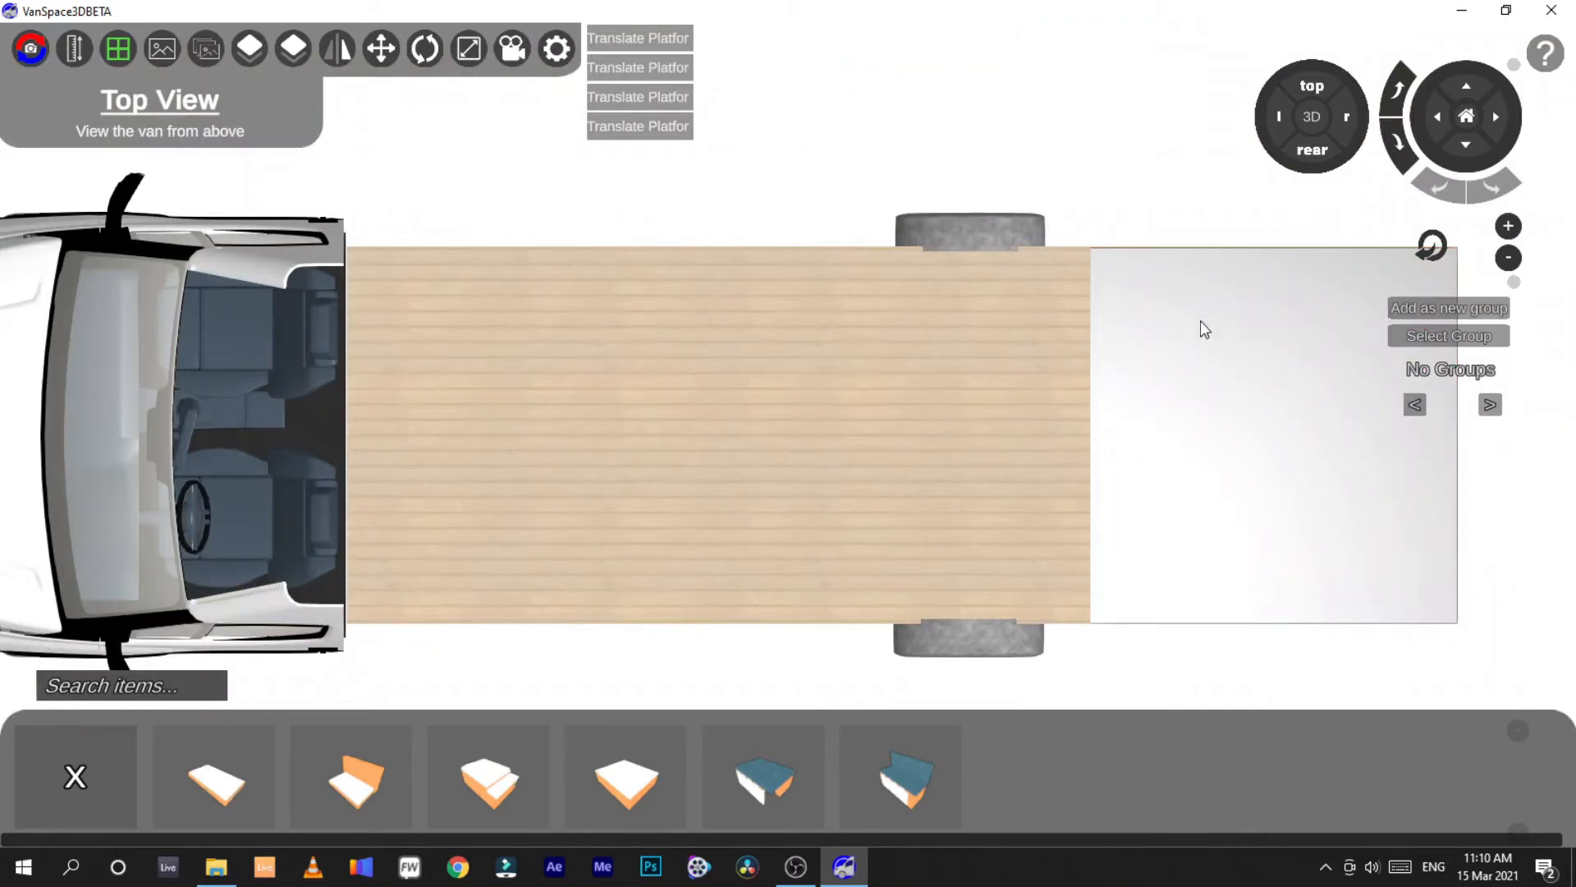
Place a Mattress King centred on the platform bed and select it
{"action": "left_click", "coordinate": [78, 780]}
{"action": "left_click", "coordinate": [501, 794]}
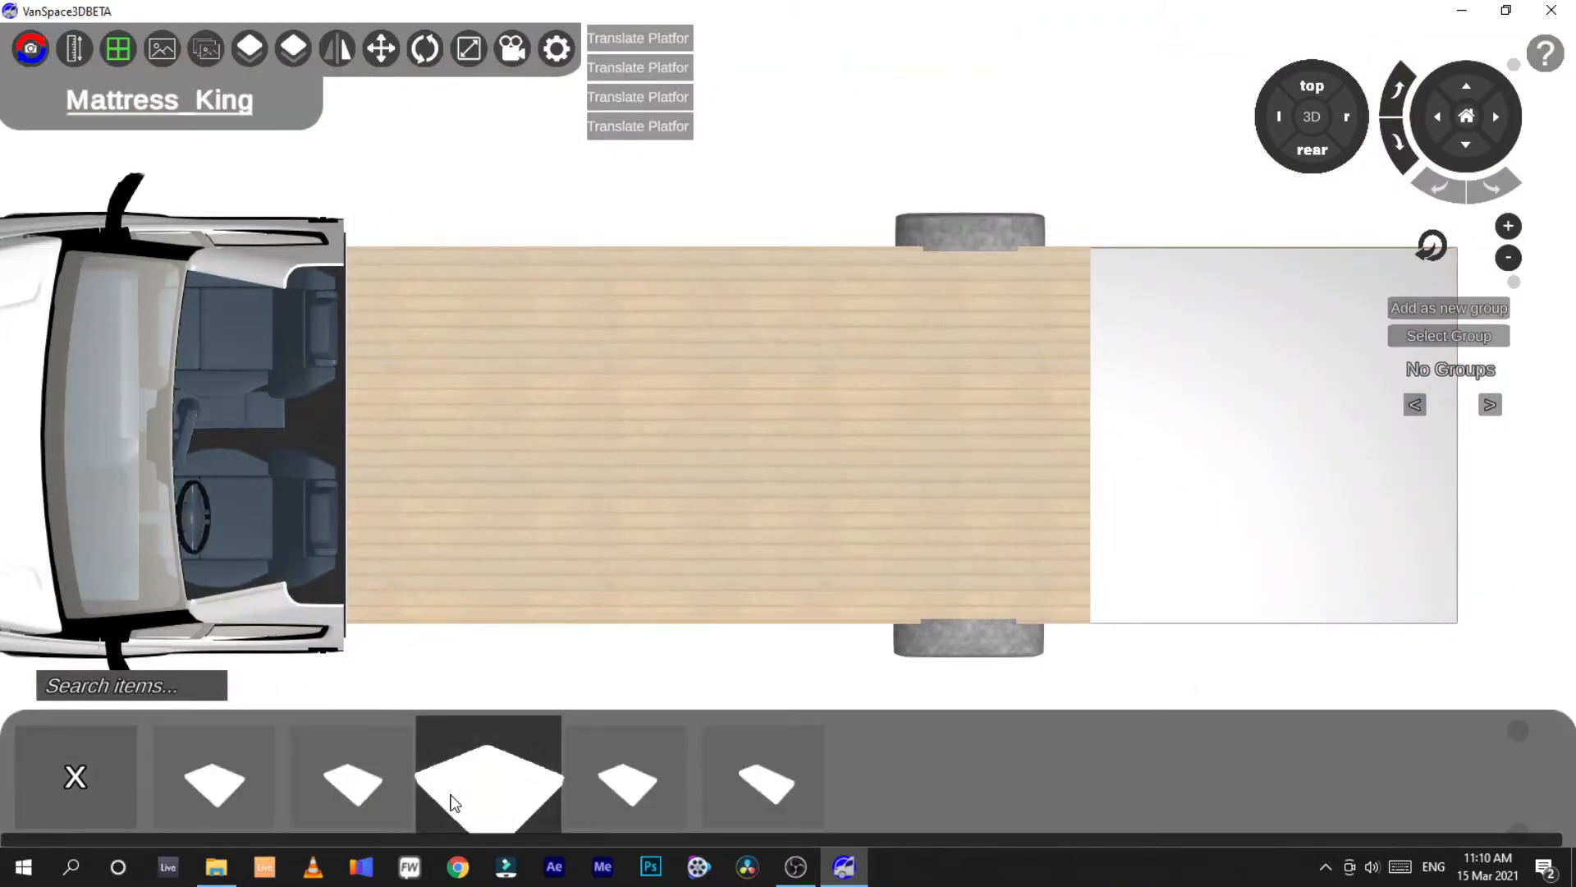
{"action": "left_click", "coordinate": [637, 798]}
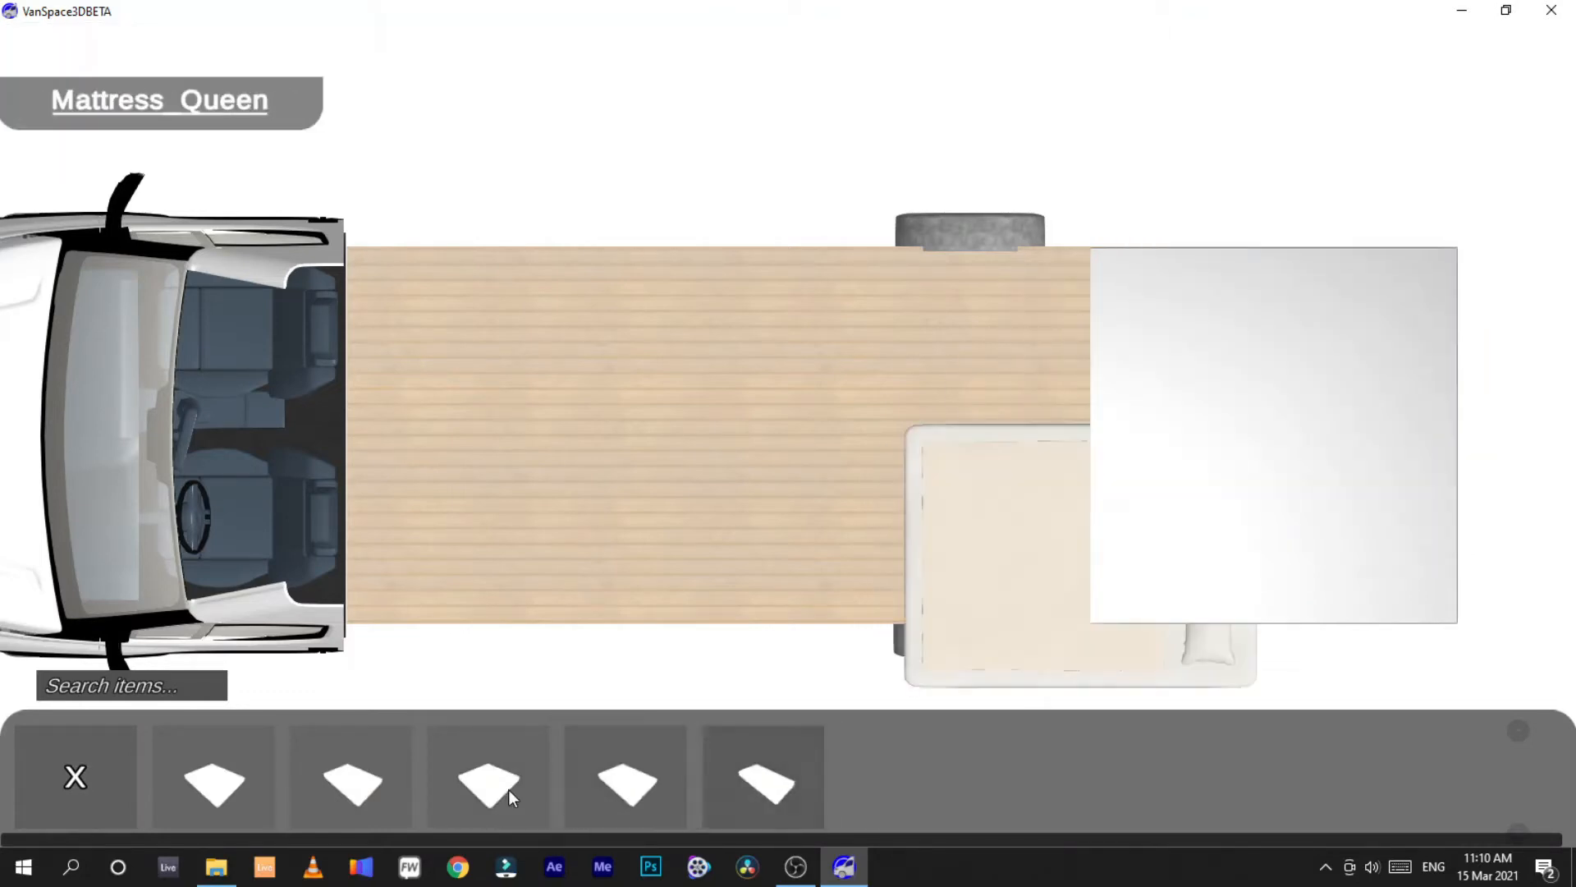
{"action": "left_click", "coordinate": [509, 790]}
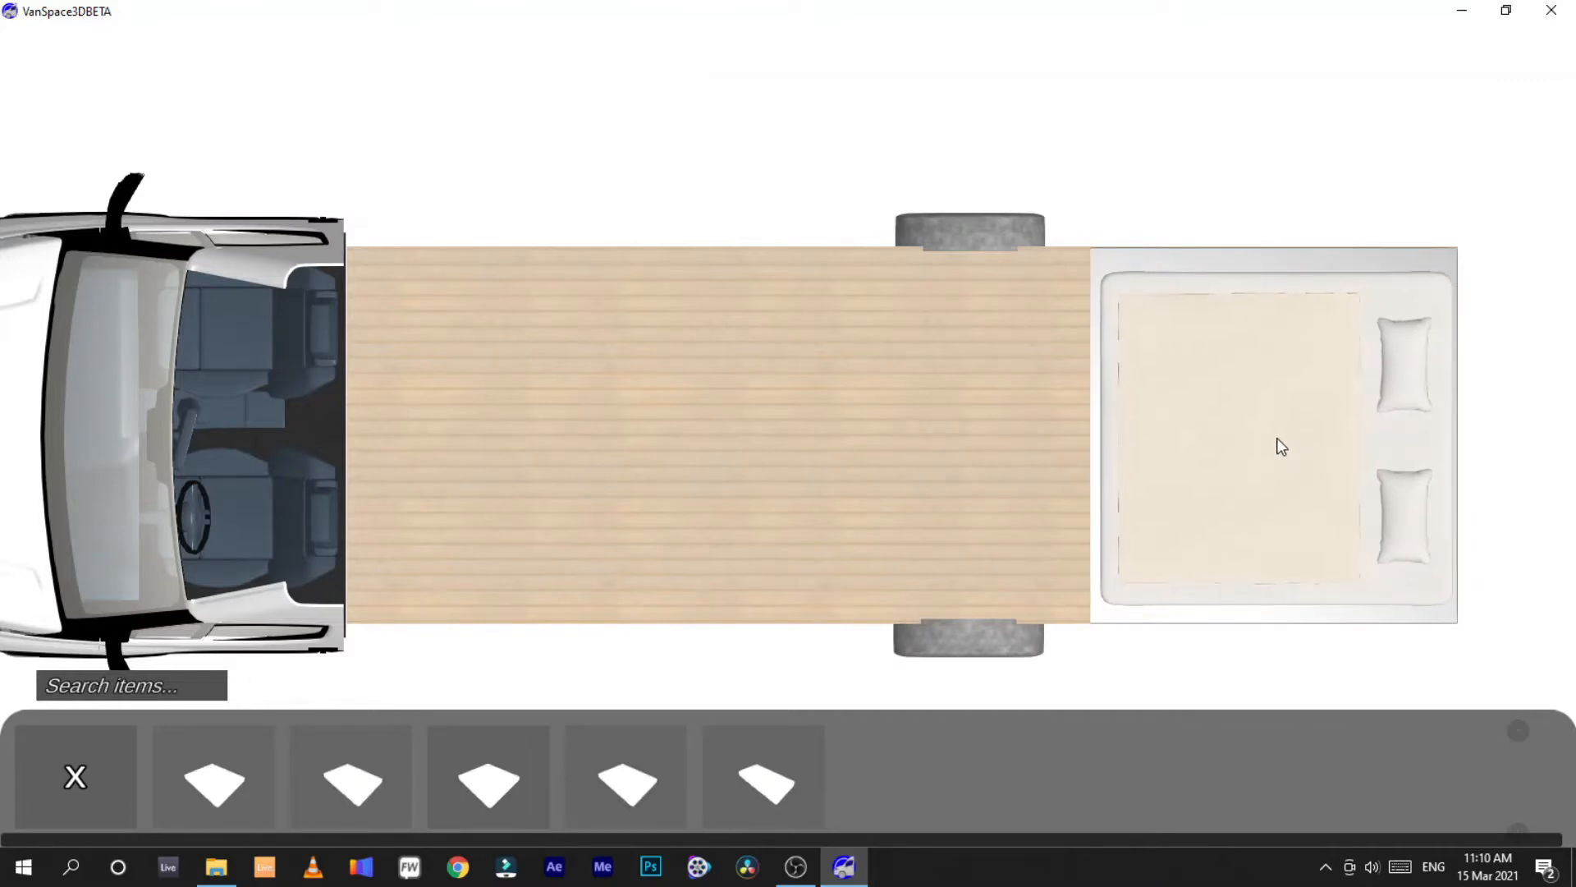
{"action": "left_click", "coordinate": [1281, 446]}
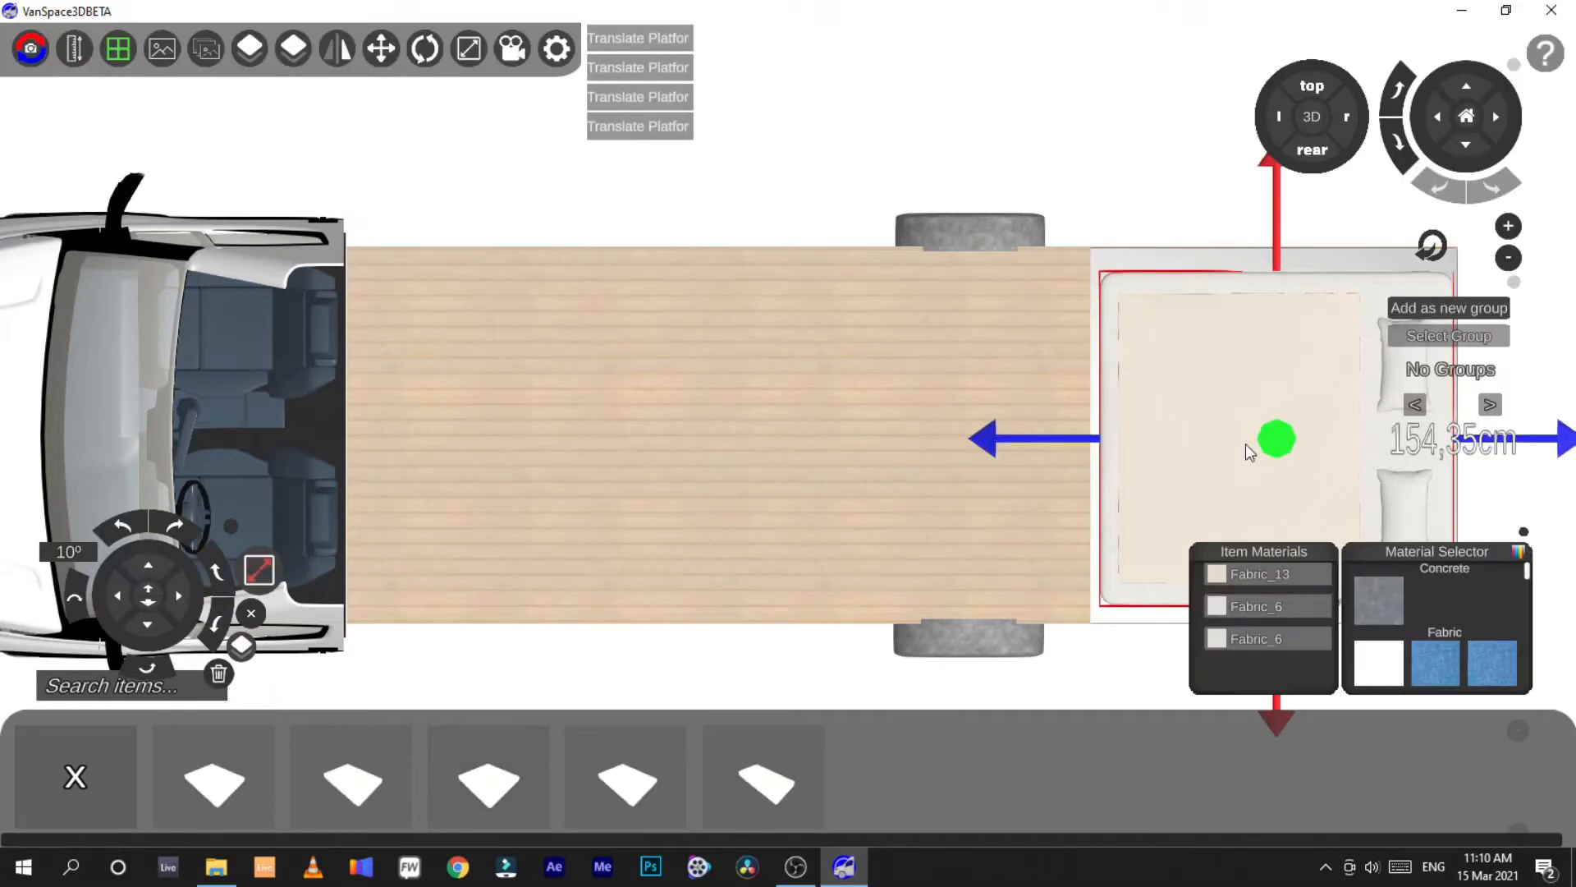
Rotate the mattress 180° in 10° increments so its pillows point toward the cab
{"action": "left_click", "coordinate": [218, 624]}
{"action": "left_click", "coordinate": [218, 624]}
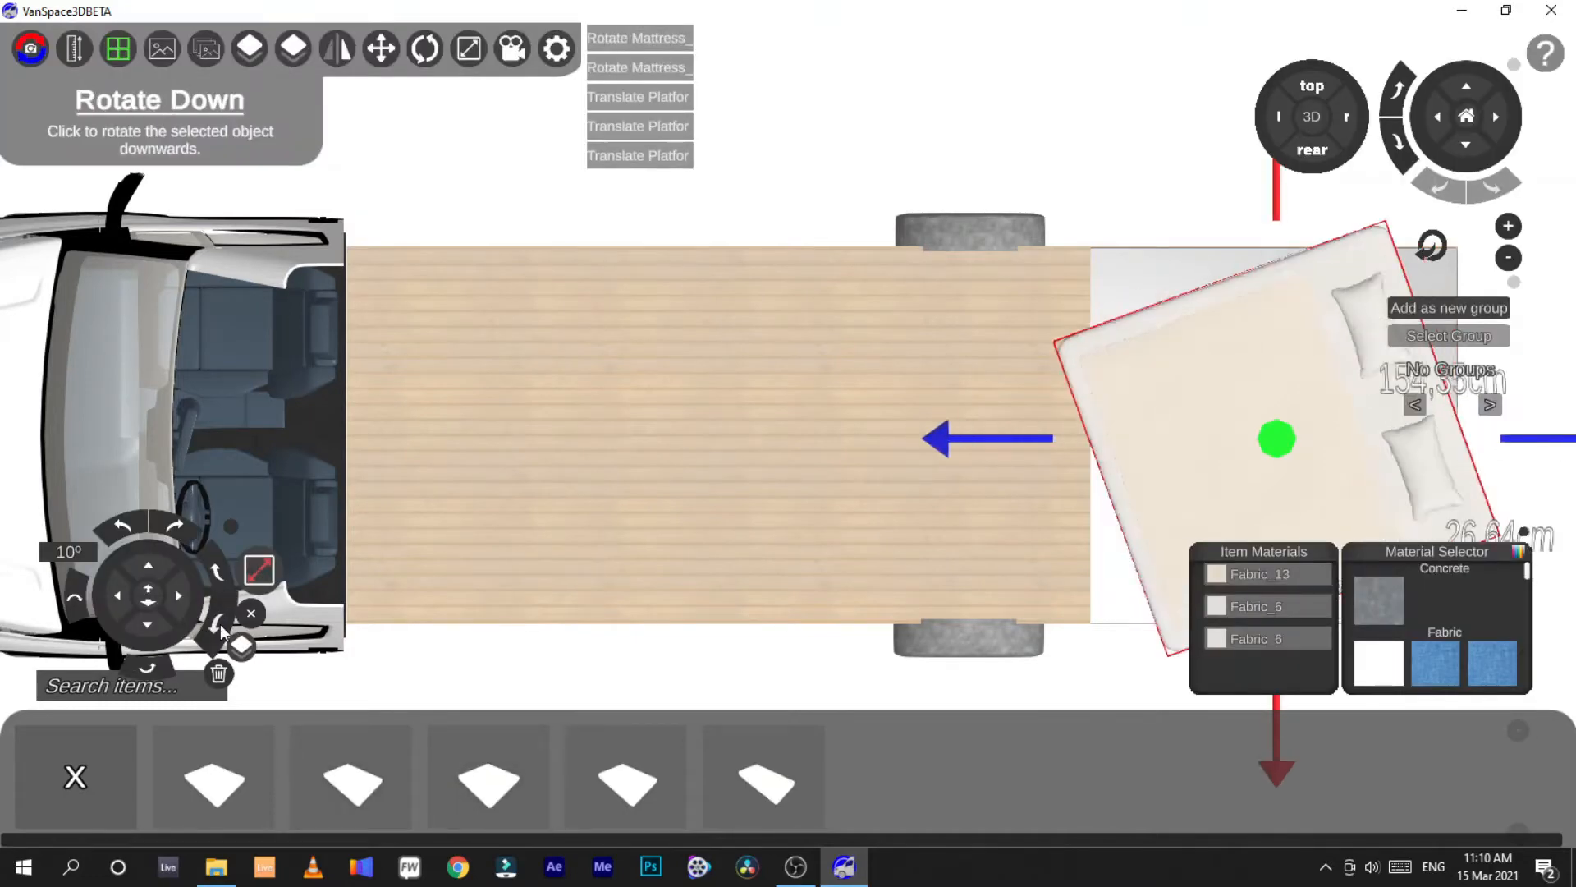
{"action": "left_click", "coordinate": [218, 624]}
{"action": "left_click", "coordinate": [217, 624]}
{"action": "left_click", "coordinate": [218, 624]}
{"action": "left_click", "coordinate": [218, 624]}
{"action": "left_click", "coordinate": [218, 624]}
{"action": "left_click", "coordinate": [217, 624]}
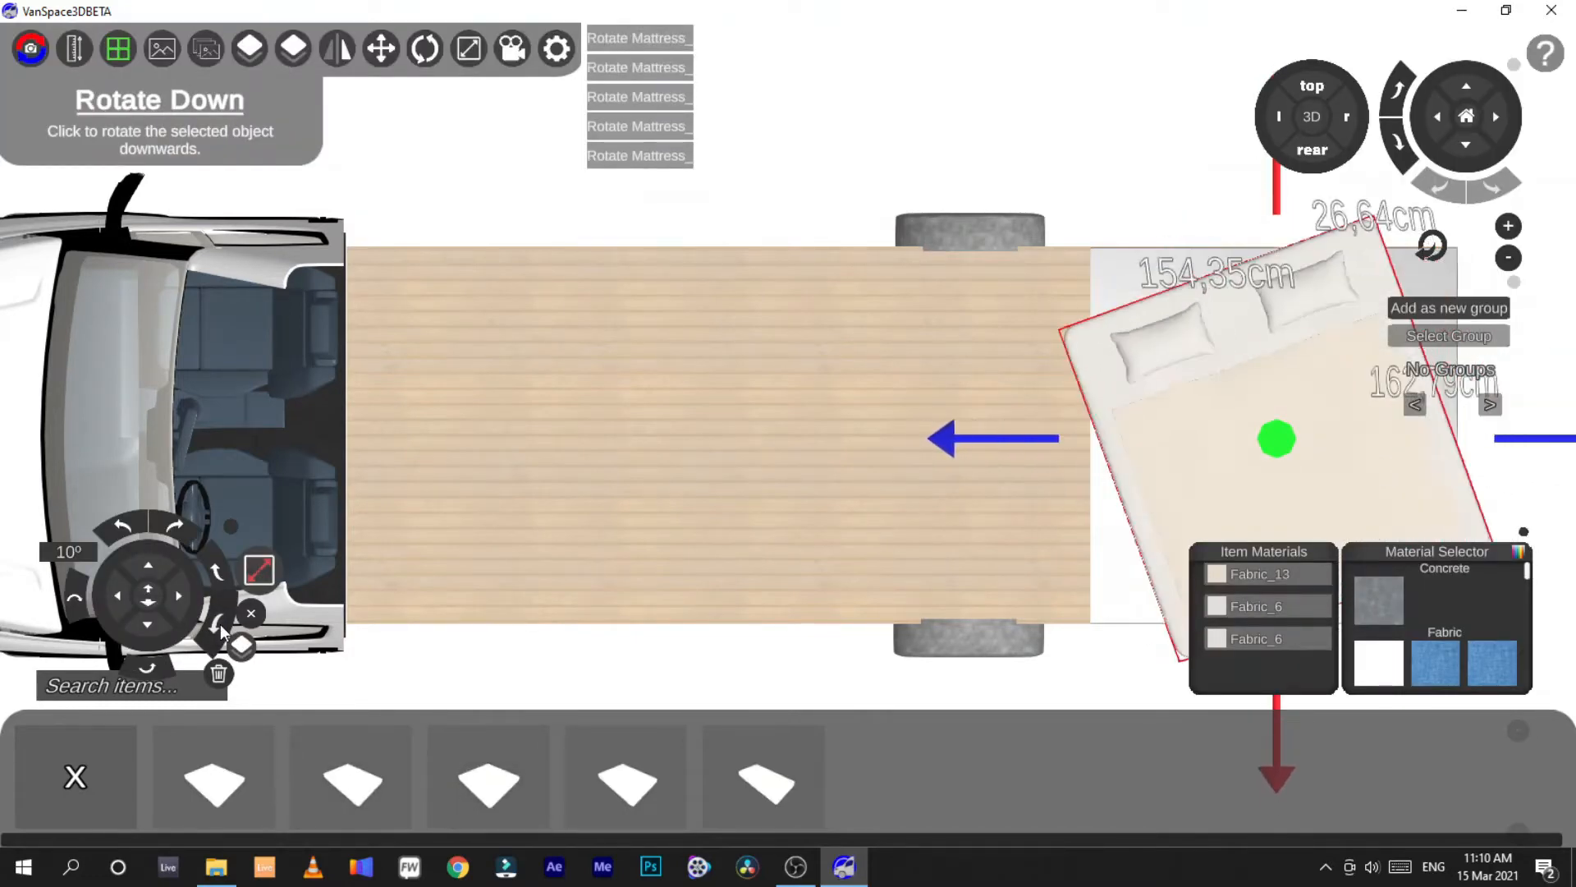
{"action": "left_click", "coordinate": [218, 624]}
{"action": "left_click", "coordinate": [218, 624]}
{"action": "left_click", "coordinate": [217, 624]}
{"action": "left_click", "coordinate": [220, 624]}
{"action": "left_click", "coordinate": [220, 624]}
{"action": "left_click", "coordinate": [220, 624]}
{"action": "left_click", "coordinate": [220, 624]}
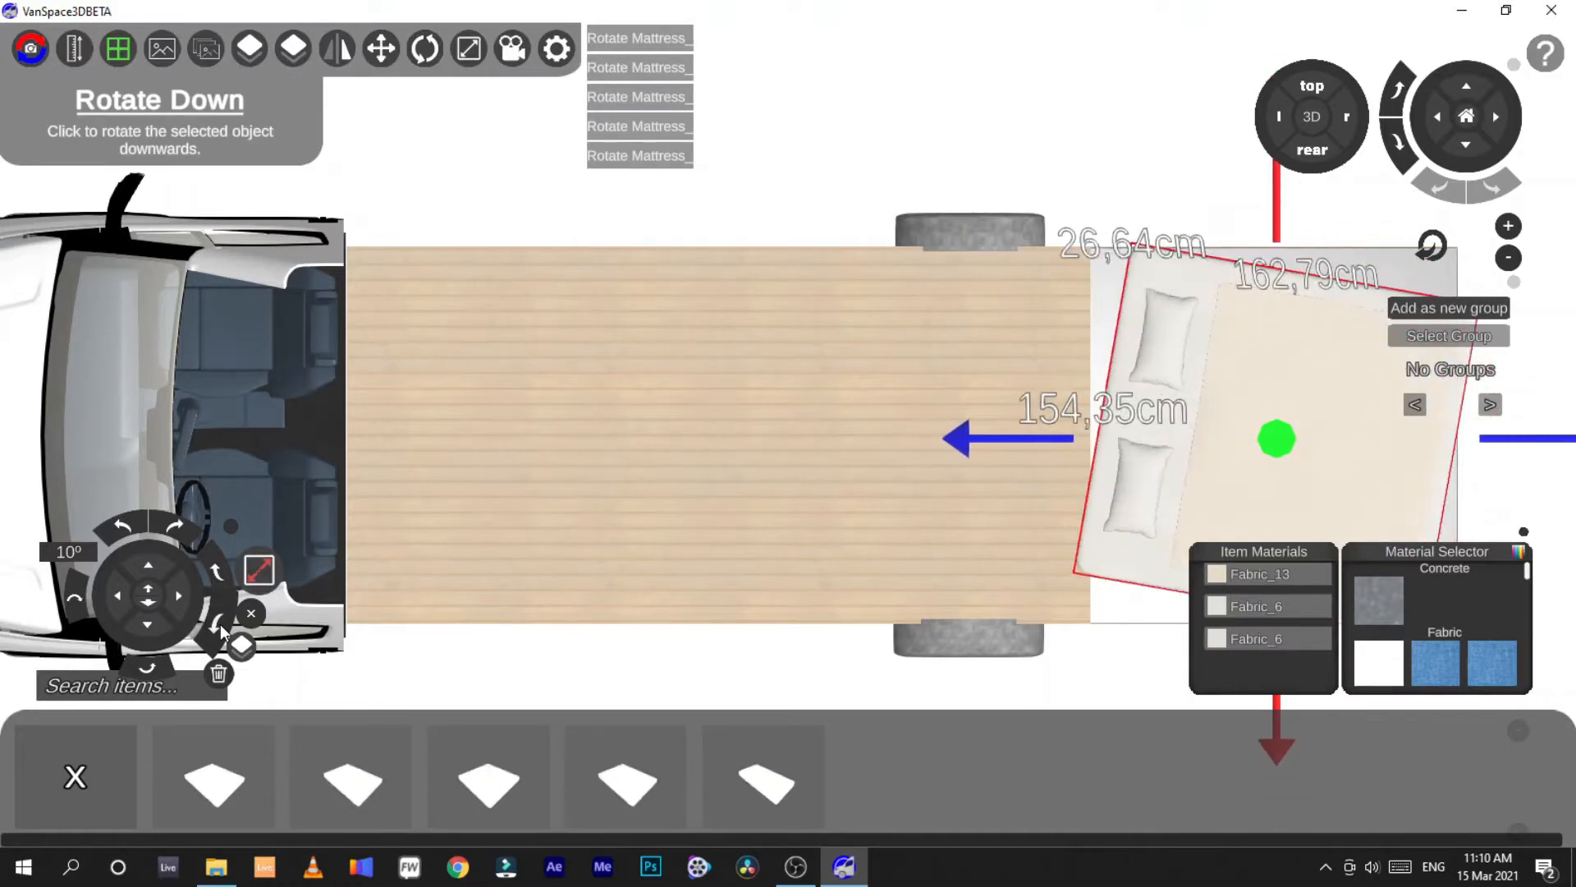
{"action": "left_click", "coordinate": [220, 624]}
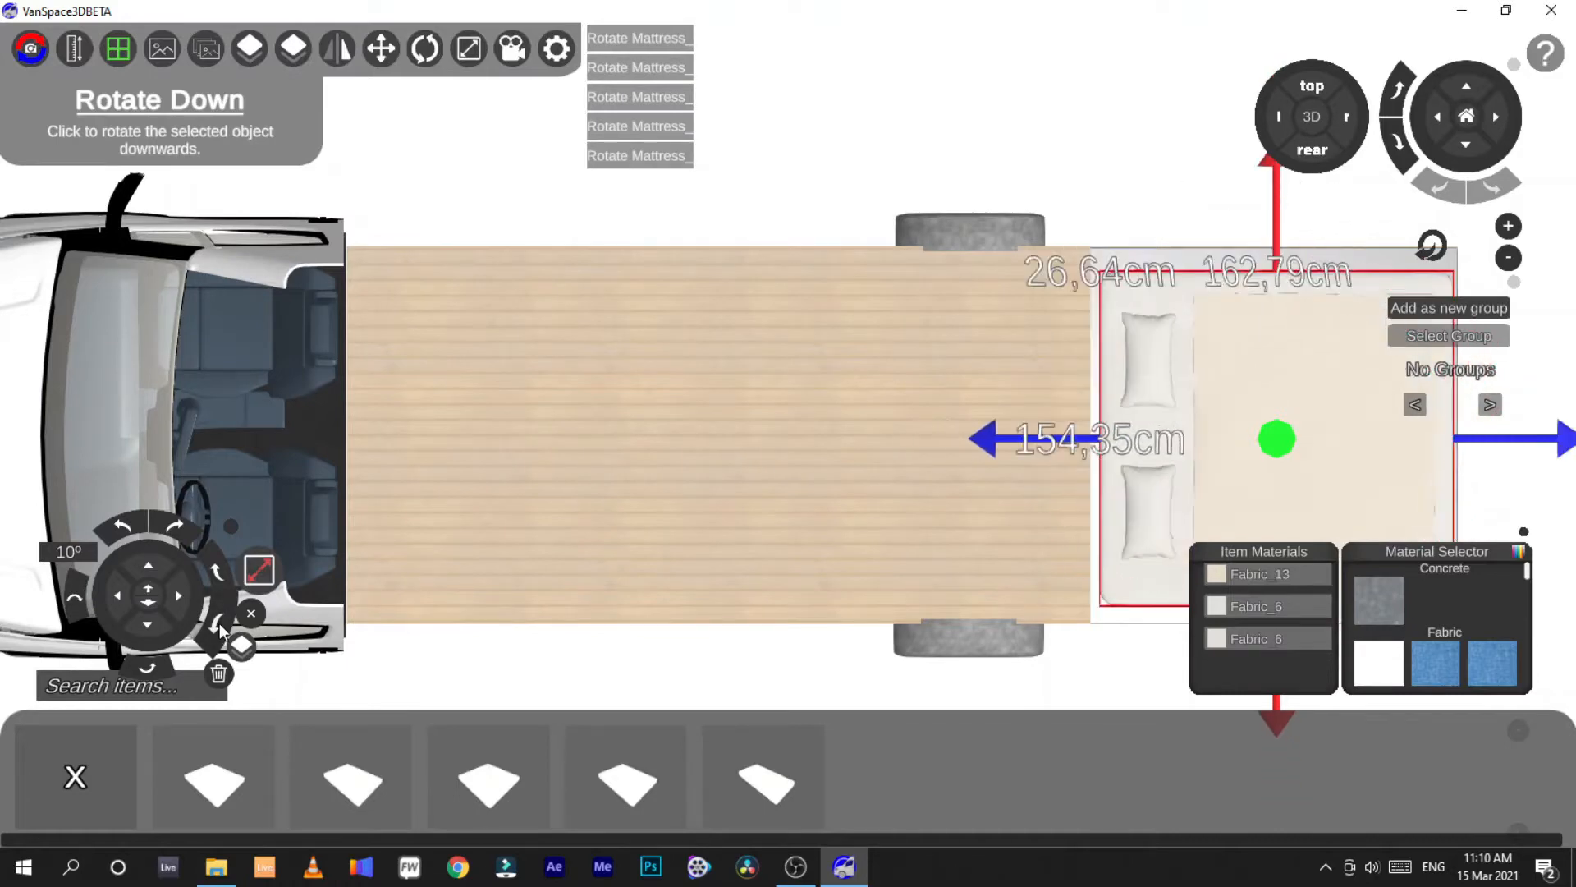
Rotate the mattress back in 10° increments until its pillows face the rear of the van, and deselect it
{"action": "left_click", "coordinate": [219, 572]}
{"action": "left_click", "coordinate": [219, 572]}
{"action": "left_click", "coordinate": [219, 572]}
{"action": "left_click", "coordinate": [219, 572]}
{"action": "left_click", "coordinate": [219, 572]}
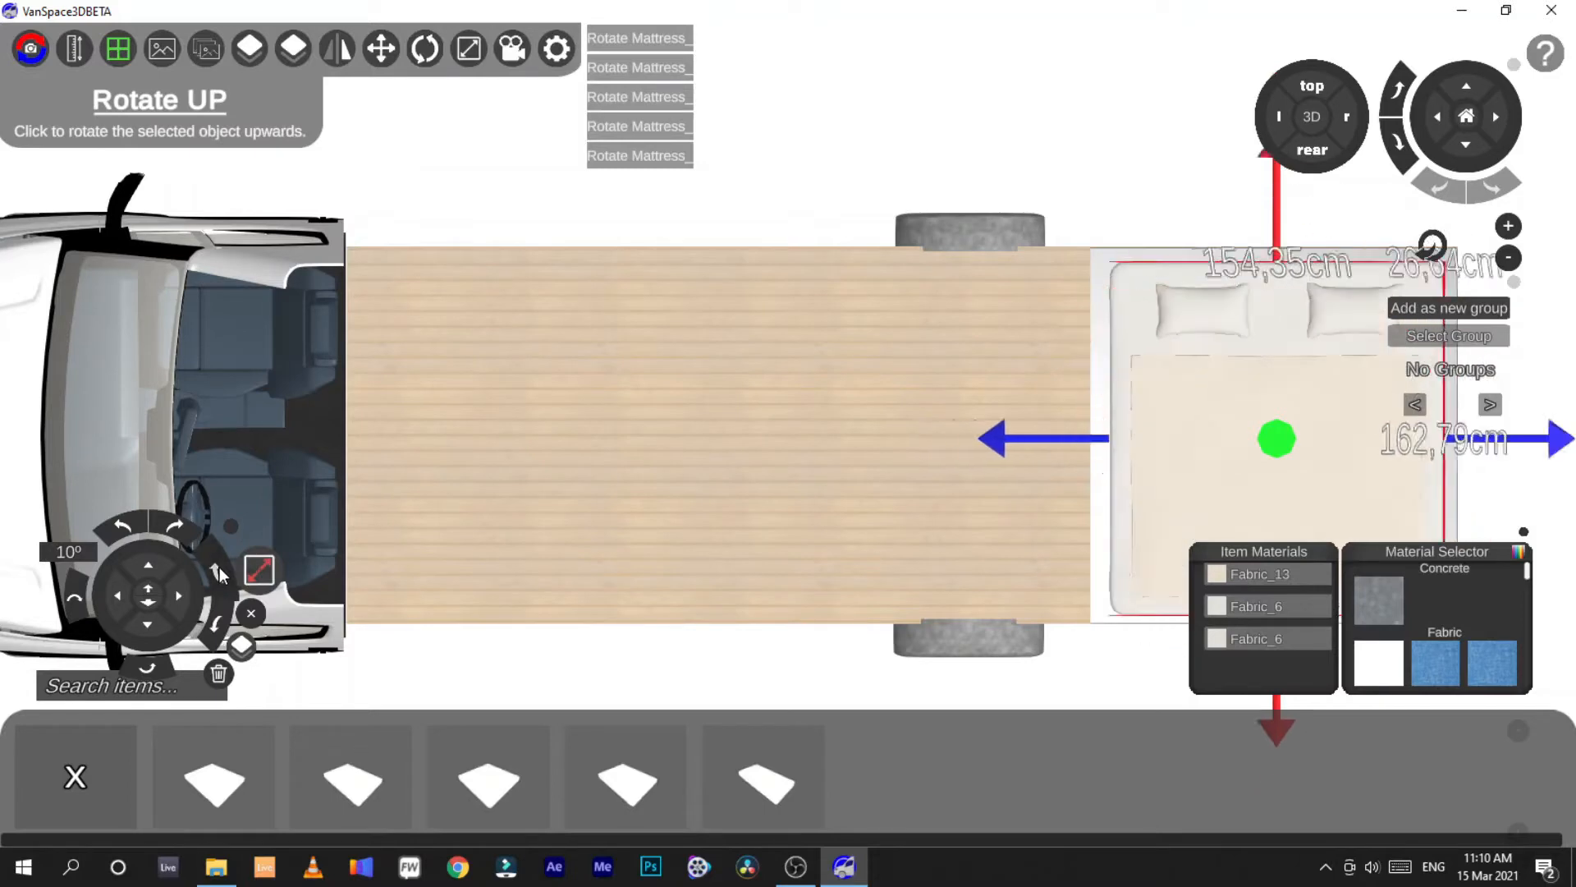
{"action": "left_click", "coordinate": [219, 572]}
{"action": "left_click", "coordinate": [219, 572]}
{"action": "left_click", "coordinate": [219, 572]}
{"action": "left_click", "coordinate": [219, 572]}
{"action": "left_click", "coordinate": [219, 572]}
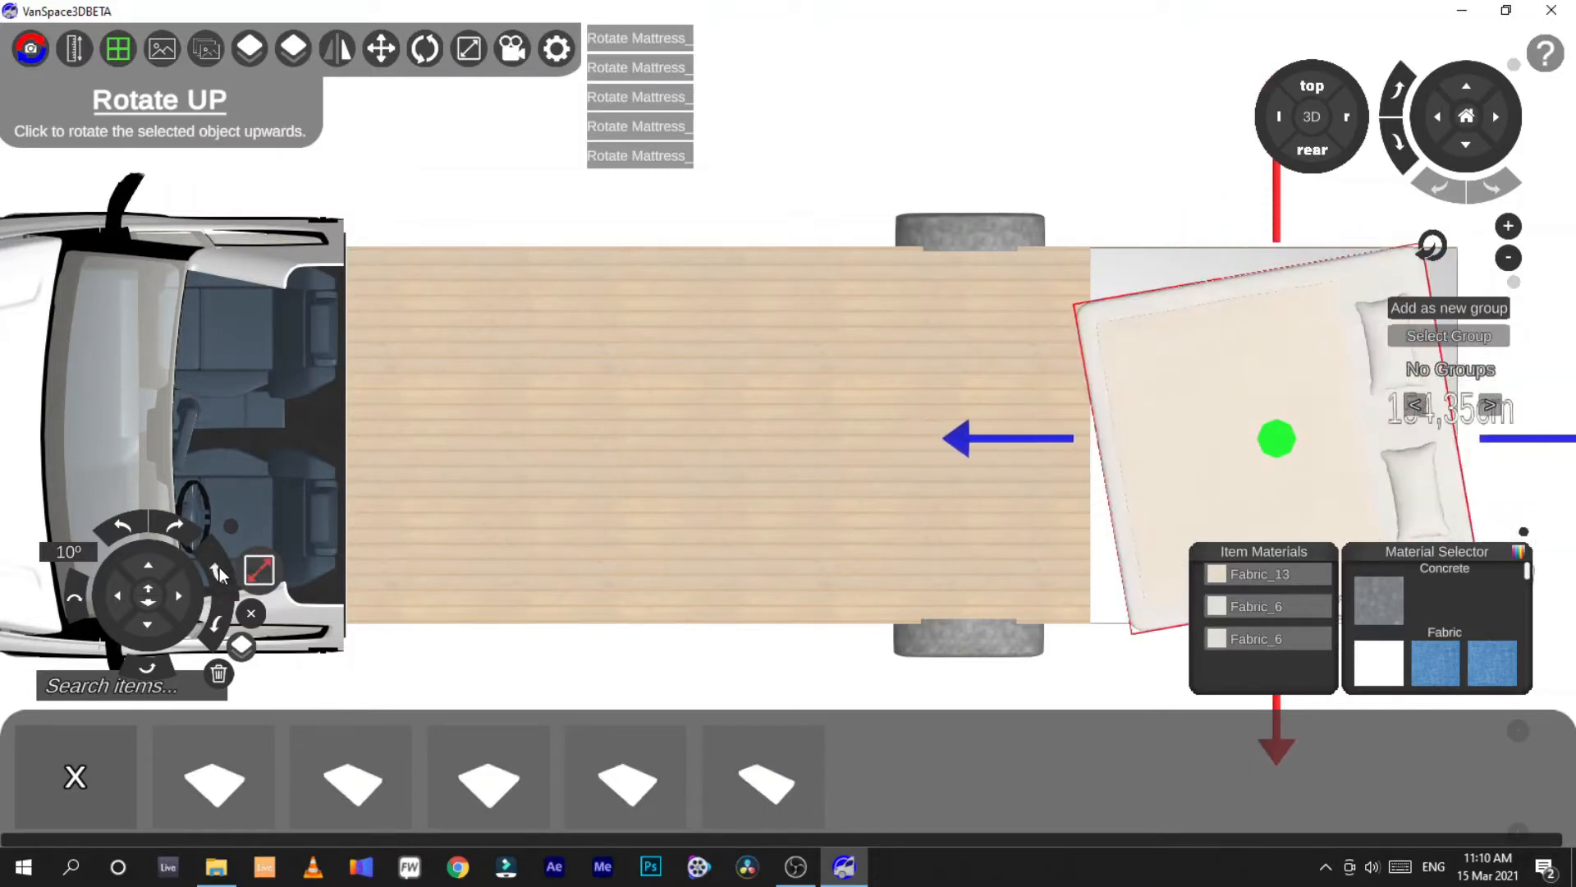
{"action": "left_click", "coordinate": [219, 572]}
{"action": "left_click", "coordinate": [1096, 222]}
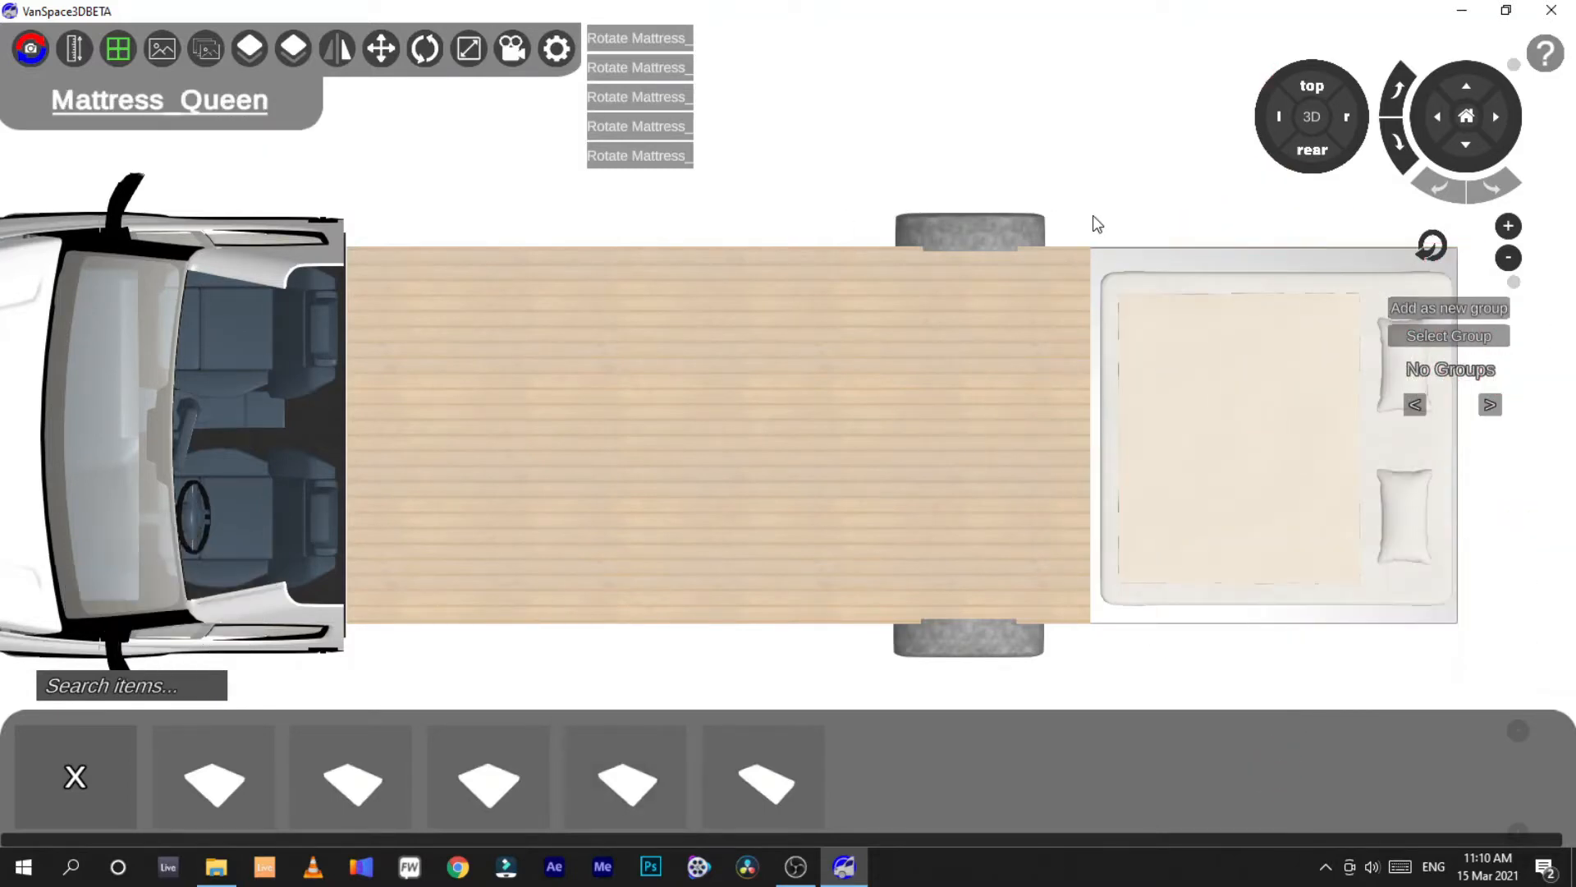
{"action": "left_click", "coordinate": [1264, 434]}
{"action": "left_click", "coordinate": [1135, 80]}
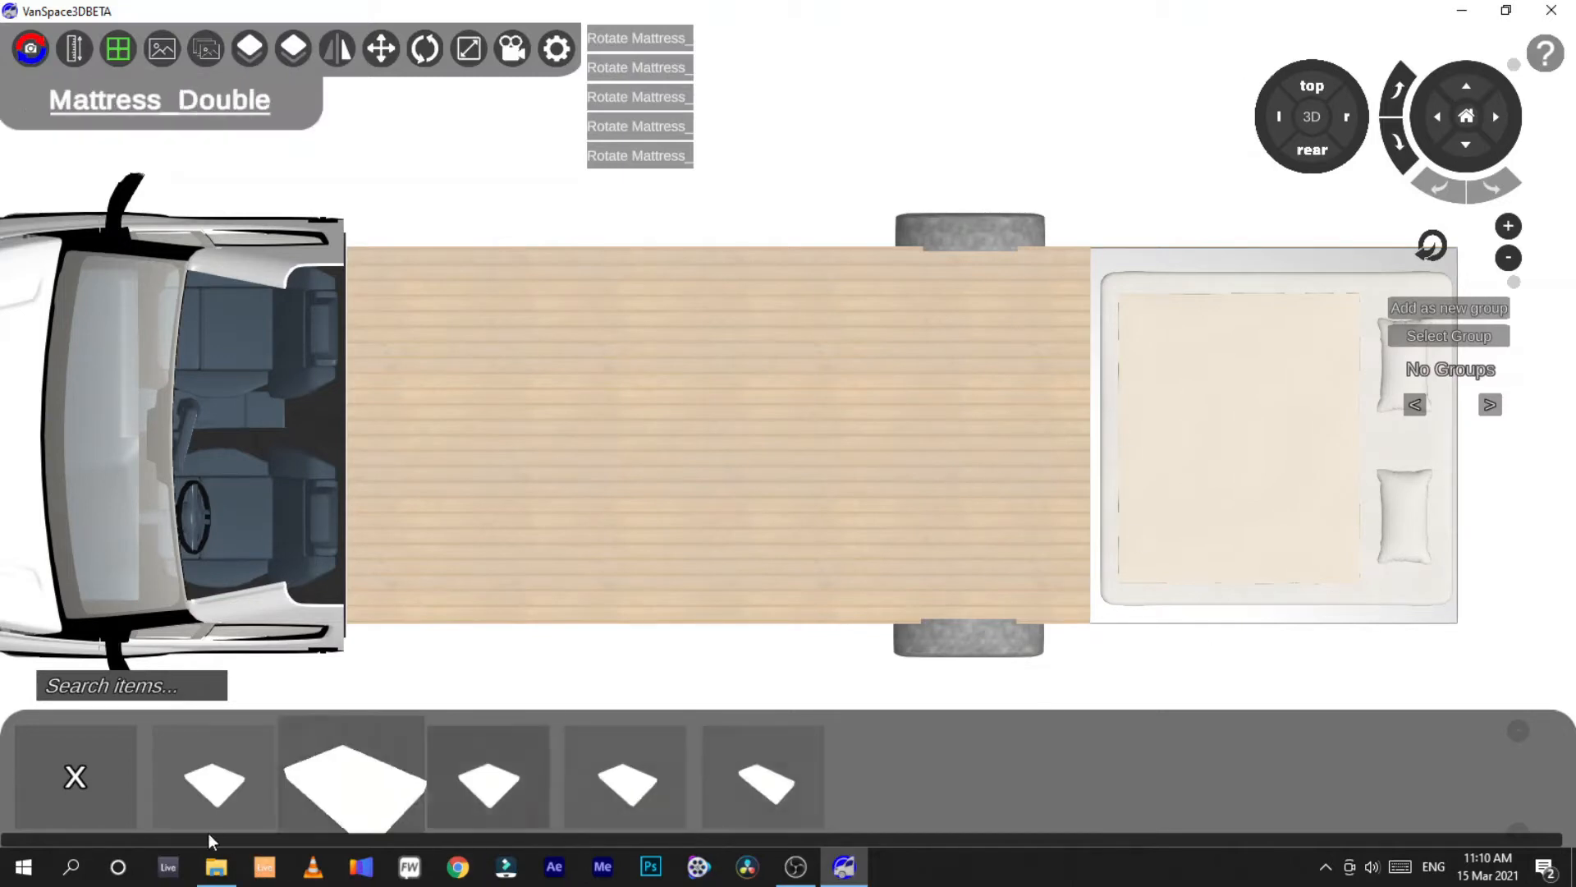
Try a Dinette Table Mode model on the floor directly behind the cab
{"action": "left_click", "coordinate": [70, 754]}
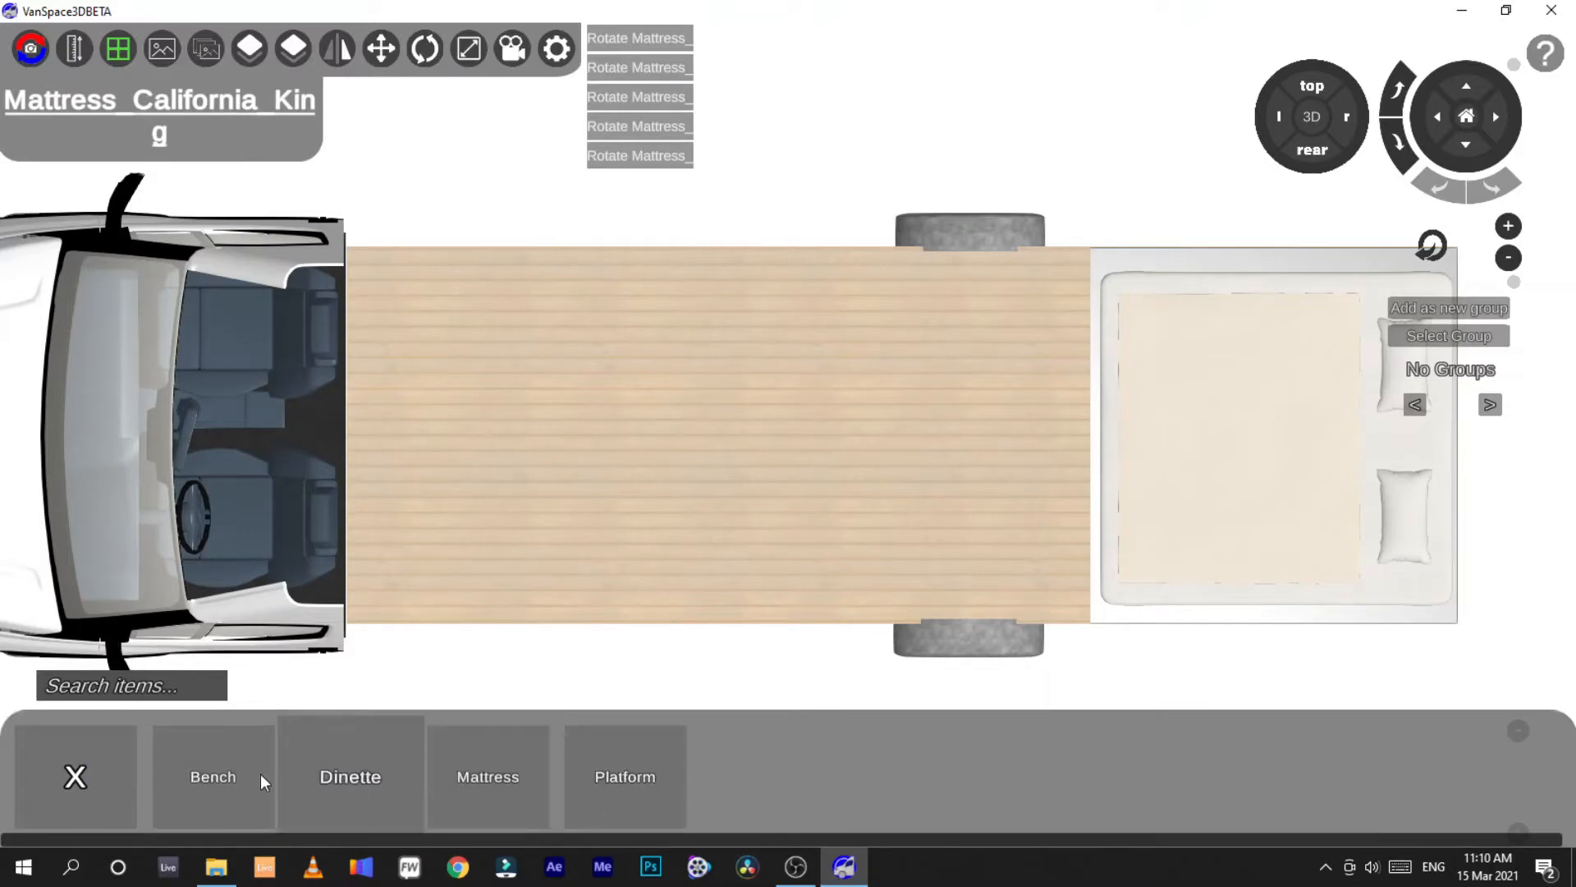
{"action": "left_click", "coordinate": [368, 777]}
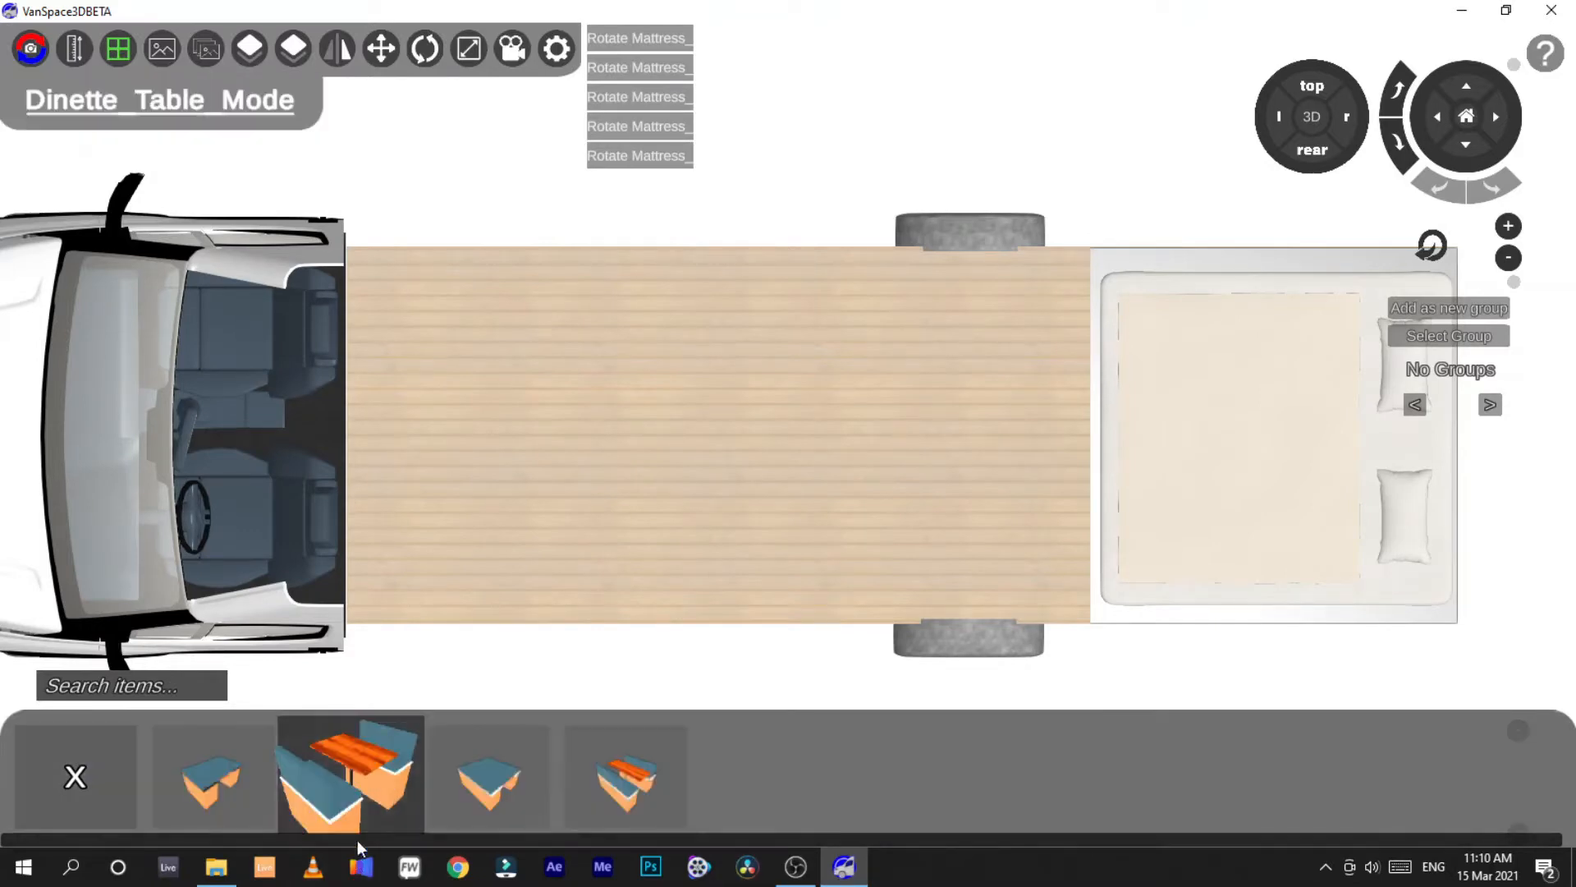
{"action": "left_click_drag", "start_coordinate": [361, 788], "coordinate": [103, 790]}
{"action": "left_click", "coordinate": [106, 795]}
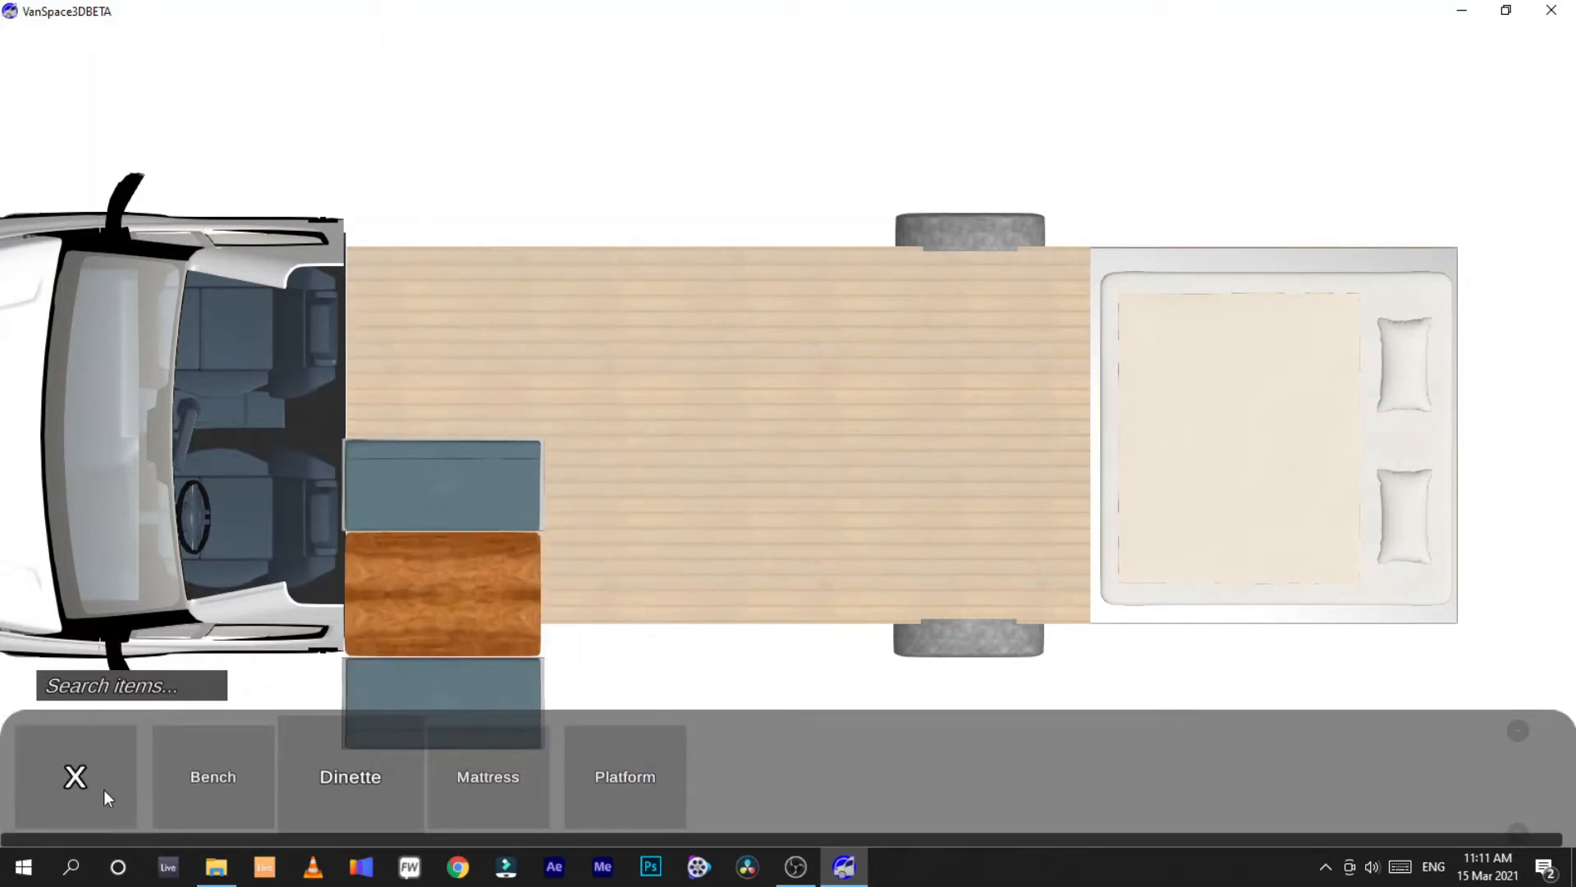
Open the kitchen cabinet models and delete the dinette from behind the cab
{"action": "left_click", "coordinate": [133, 776]}
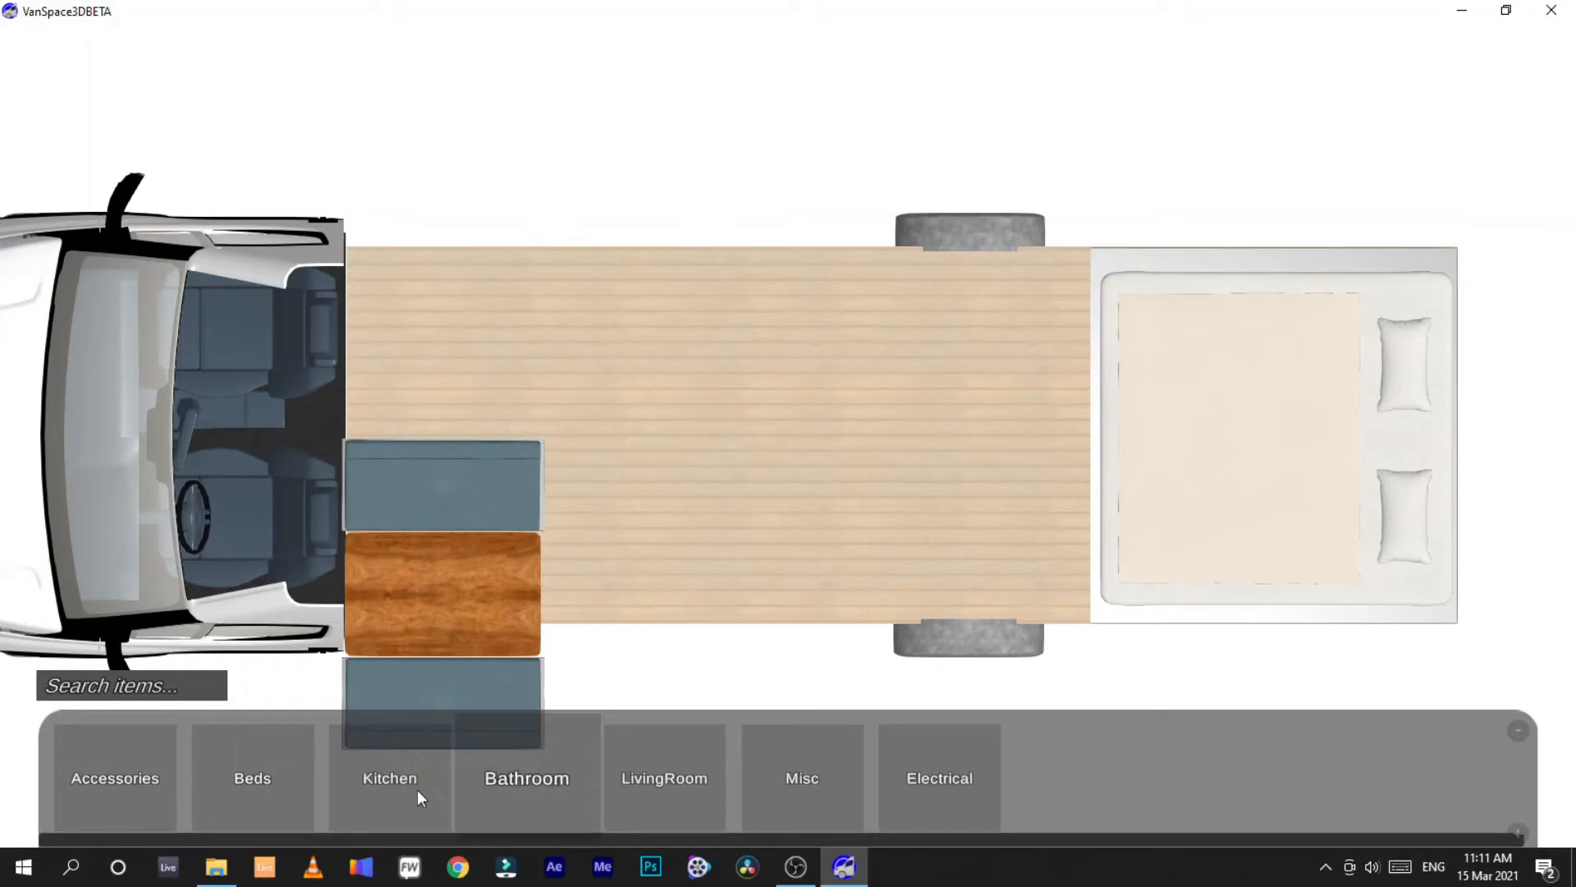
{"action": "left_click", "coordinate": [382, 782]}
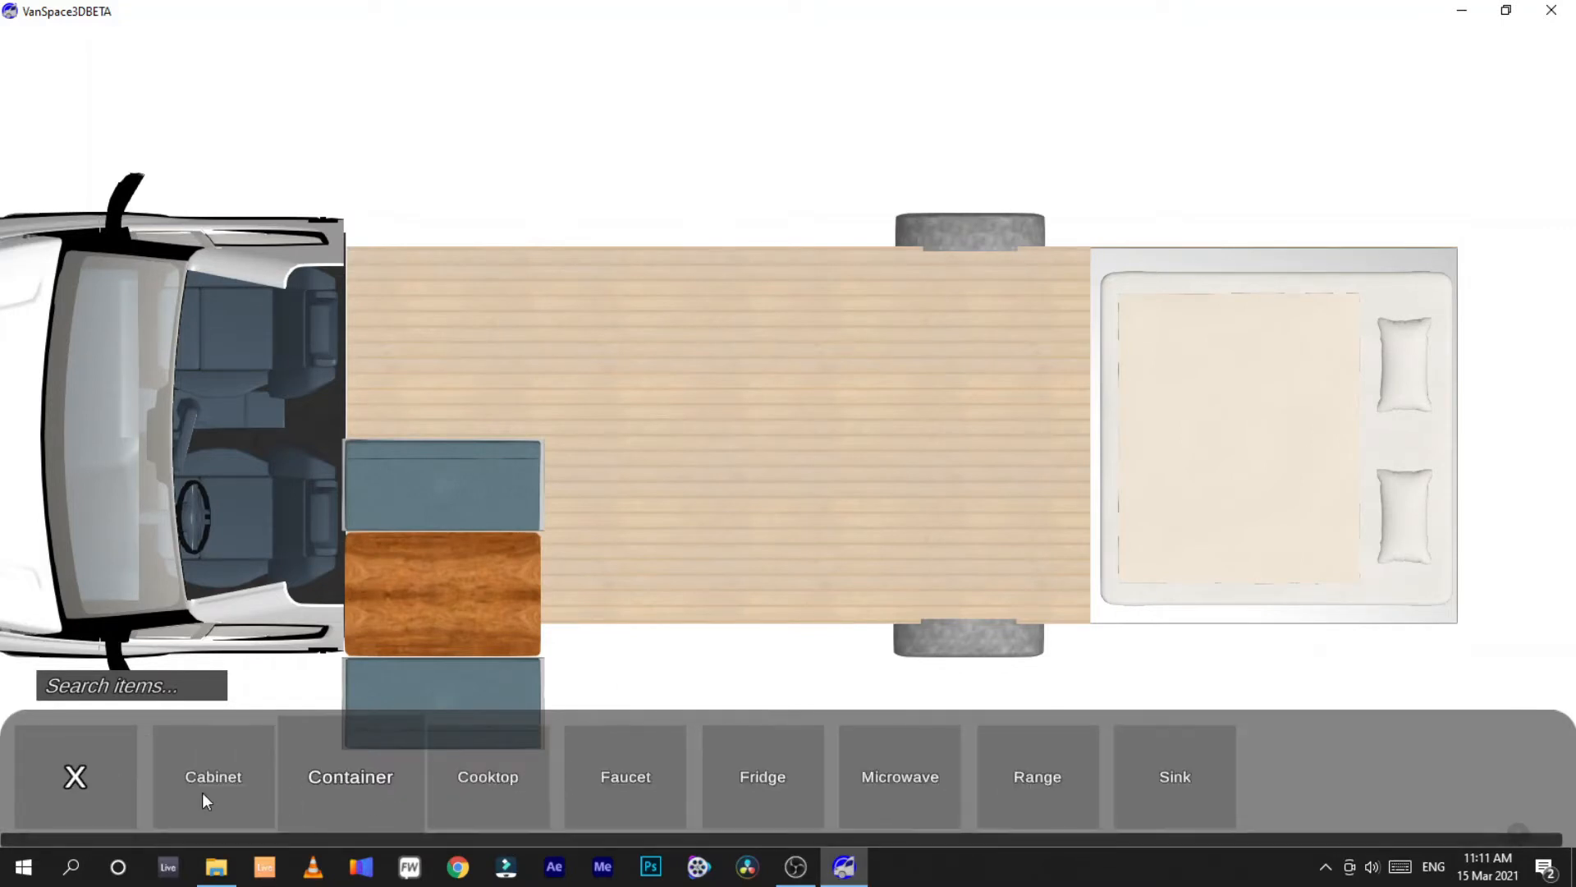
{"action": "left_click", "coordinate": [203, 791]}
{"action": "left_click_drag", "start_coordinate": [454, 587], "coordinate": [662, 431]}
{"action": "key", "text": "Delete"}
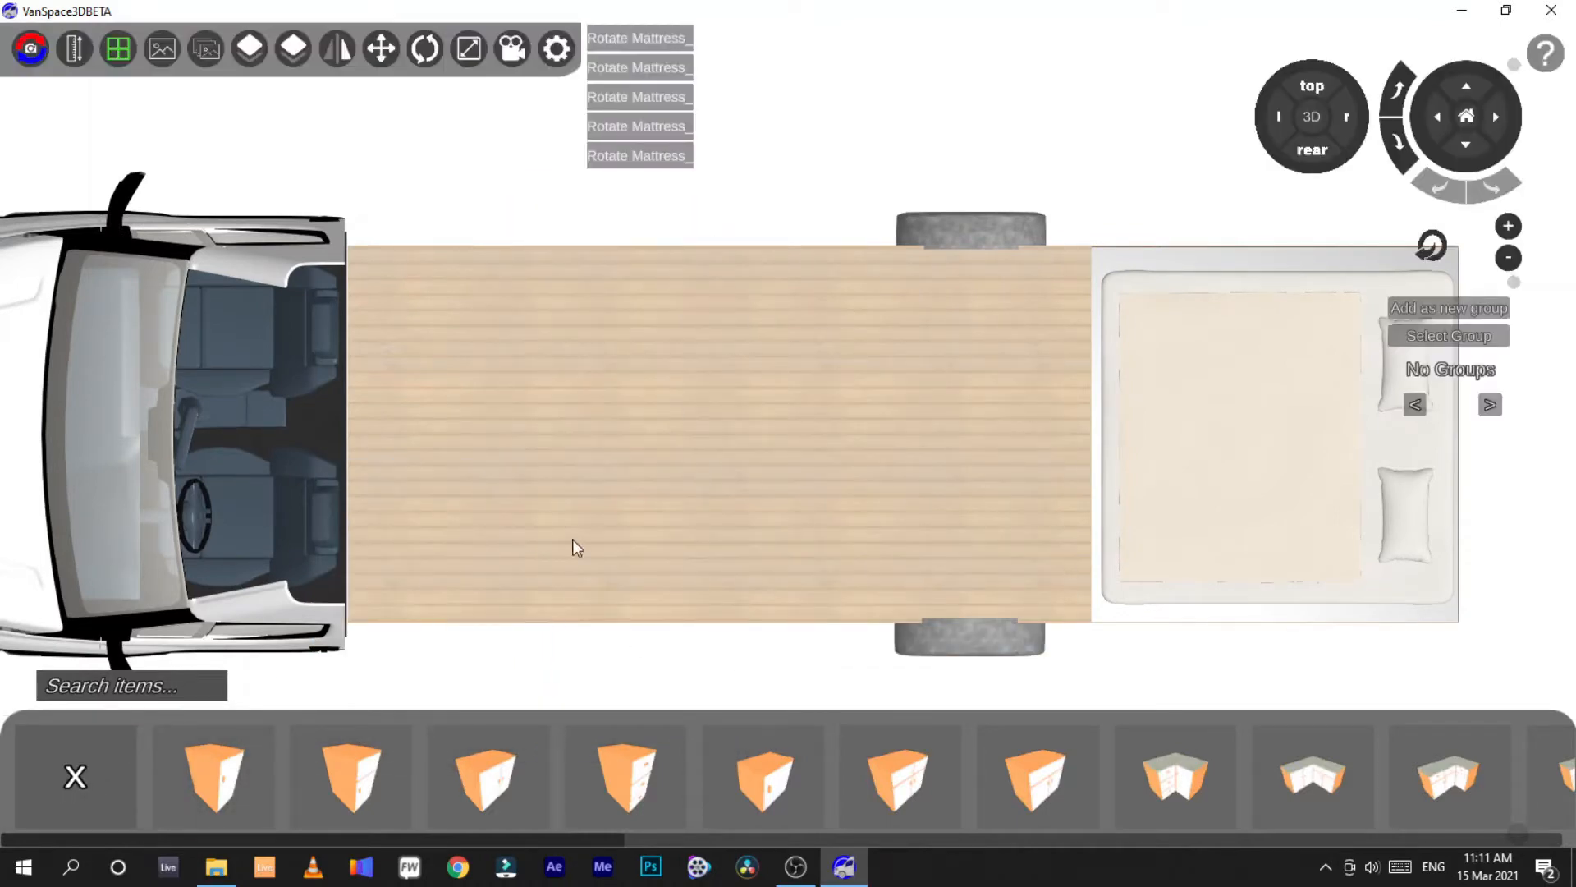
Place a kitchen cabinet about 94 cm wide on the middle of the floor and rotate it so its doors face across the van
{"action": "left_click_drag", "start_coordinate": [491, 841], "coordinate": [545, 837]}
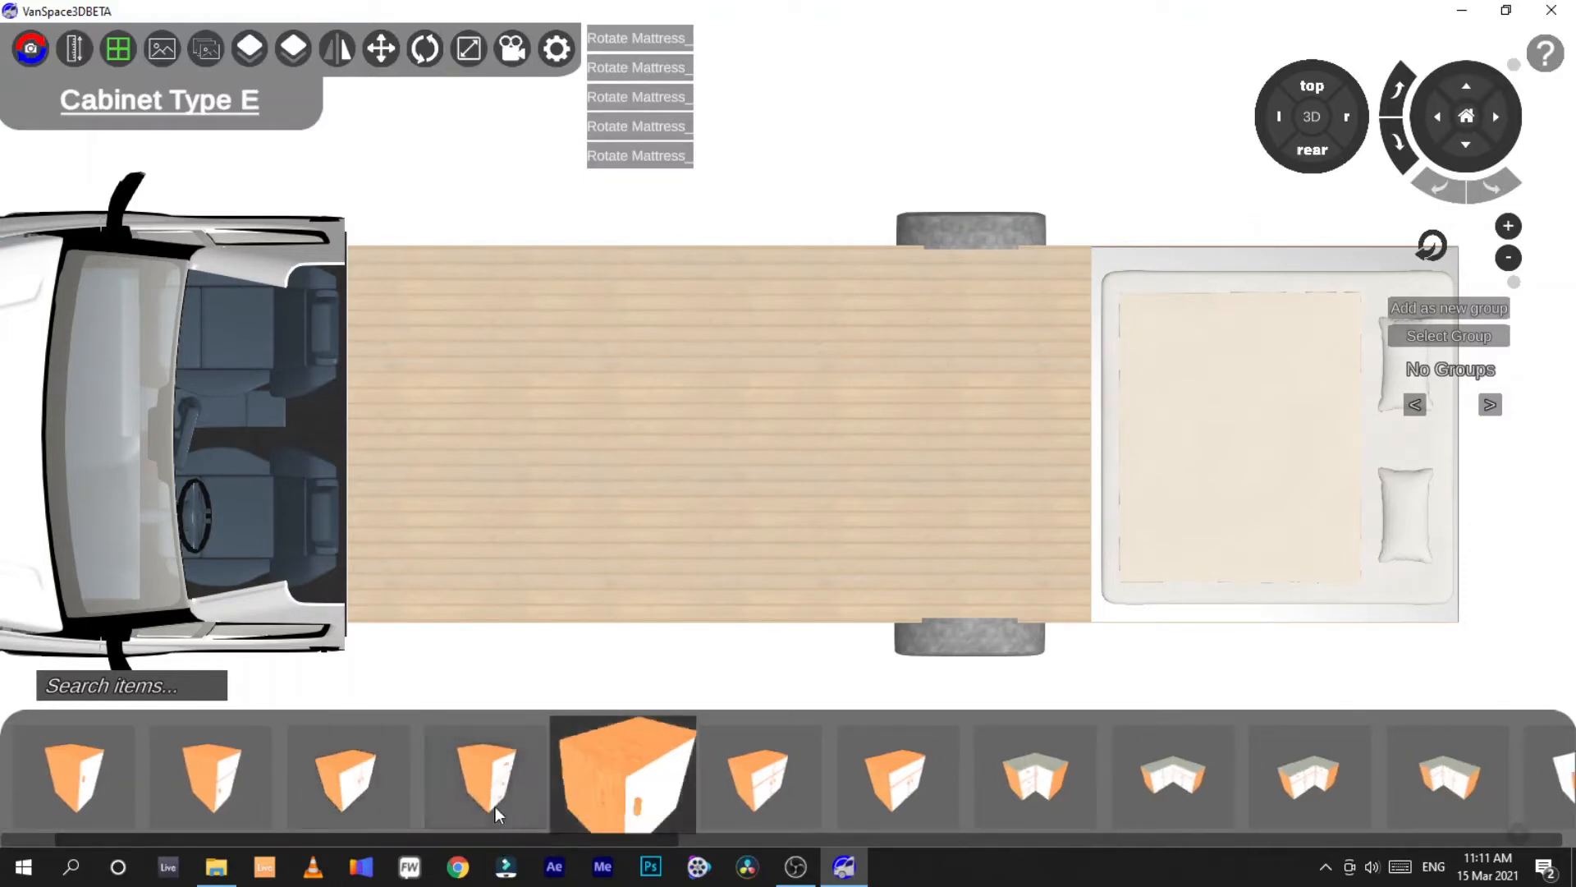
{"action": "left_click_drag", "start_coordinate": [359, 784], "coordinate": [658, 379]}
{"action": "left_click", "coordinate": [218, 622]}
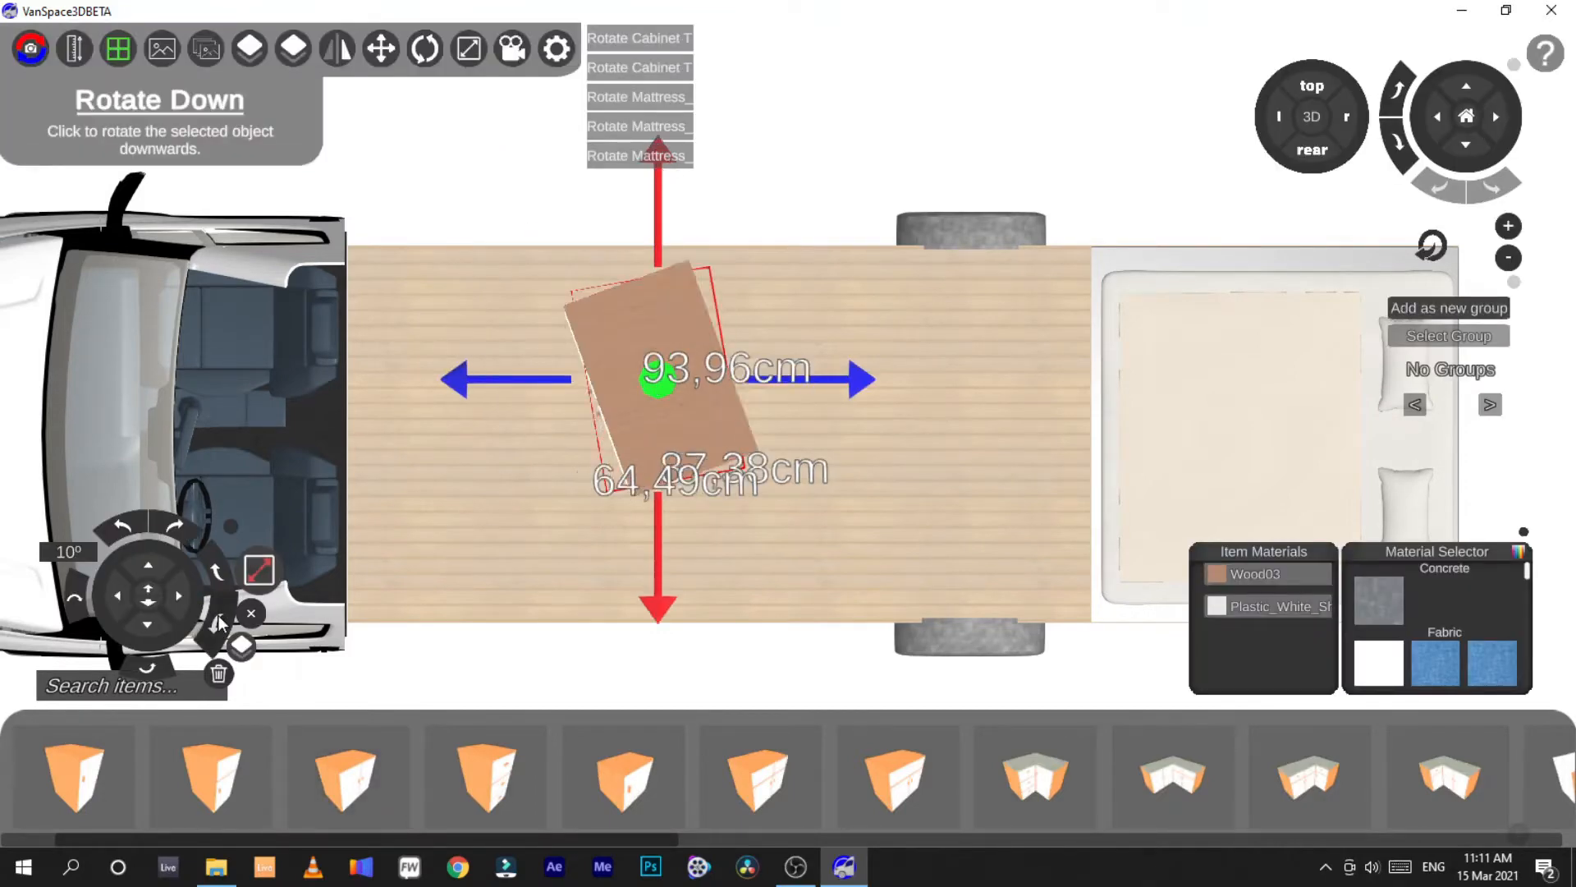
{"action": "left_click", "coordinate": [219, 622]}
{"action": "left_click", "coordinate": [218, 622]}
{"action": "left_click", "coordinate": [218, 622]}
{"action": "left_click", "coordinate": [219, 623]}
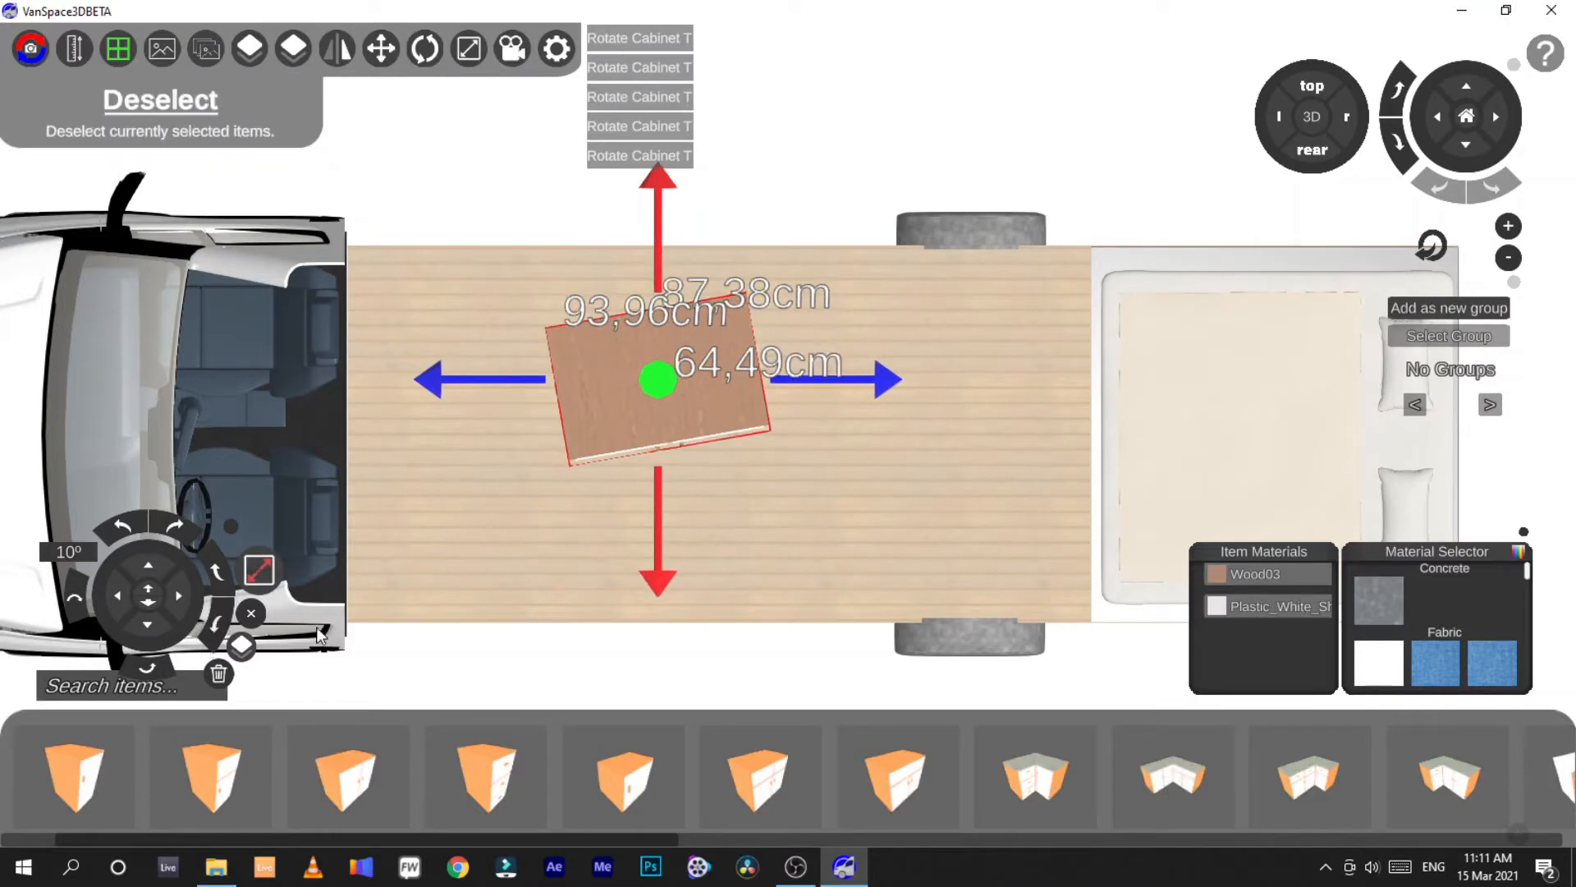
{"action": "left_click", "coordinate": [219, 622]}
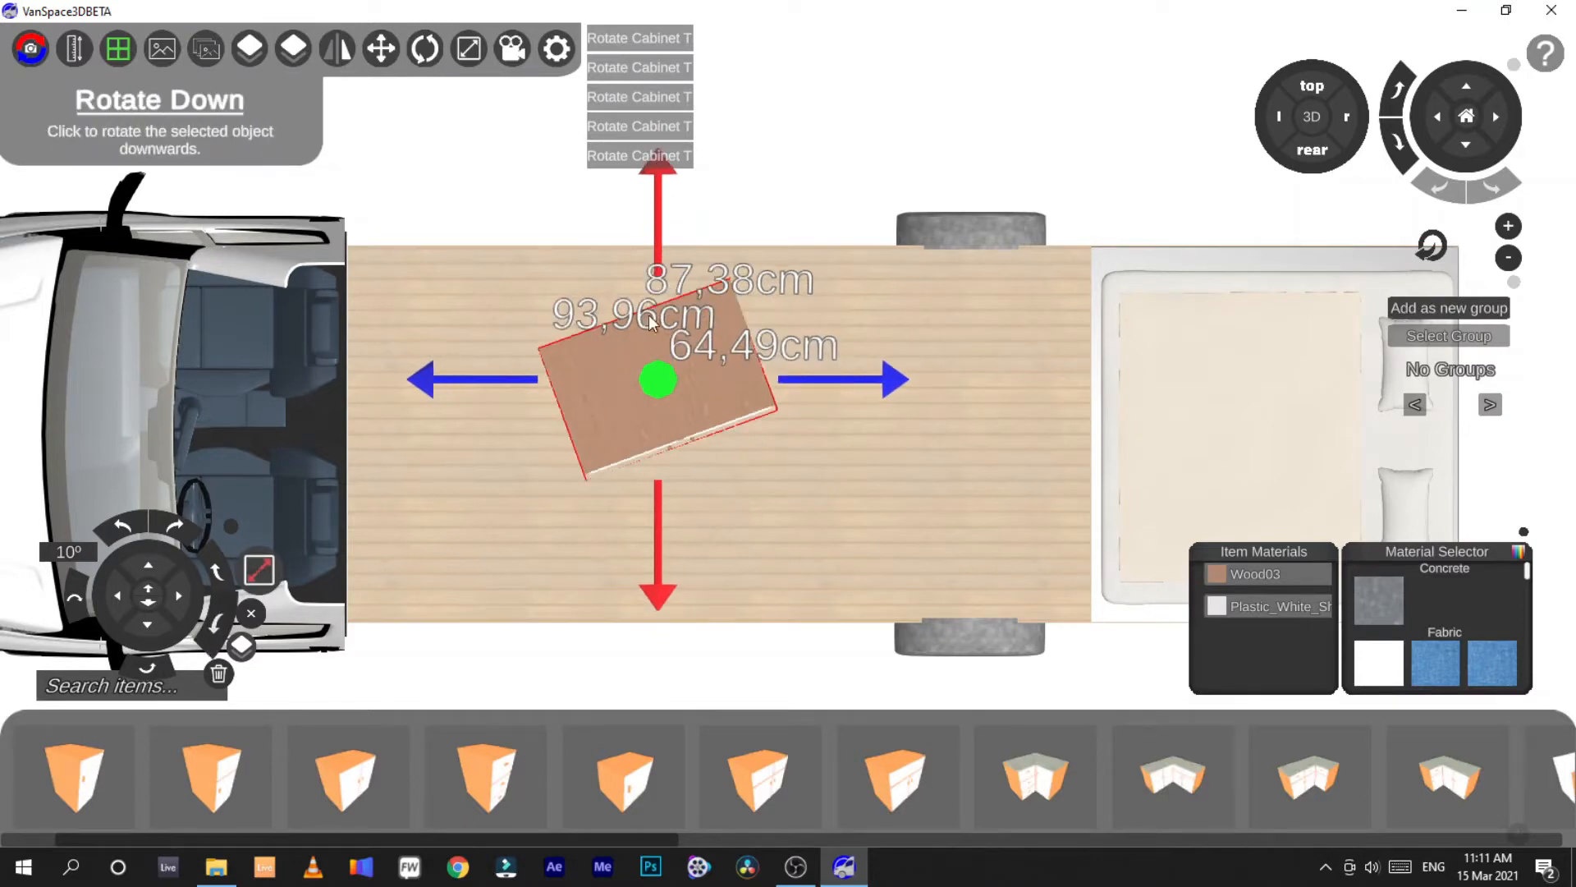
{"action": "left_click", "coordinate": [217, 570]}
{"action": "left_click", "coordinate": [217, 571]}
Move the cabinet against the side edge of the floor and shift it rearward to just ahead of the rear wheel
{"action": "left_click_drag", "start_coordinate": [667, 190], "coordinate": [661, 146]}
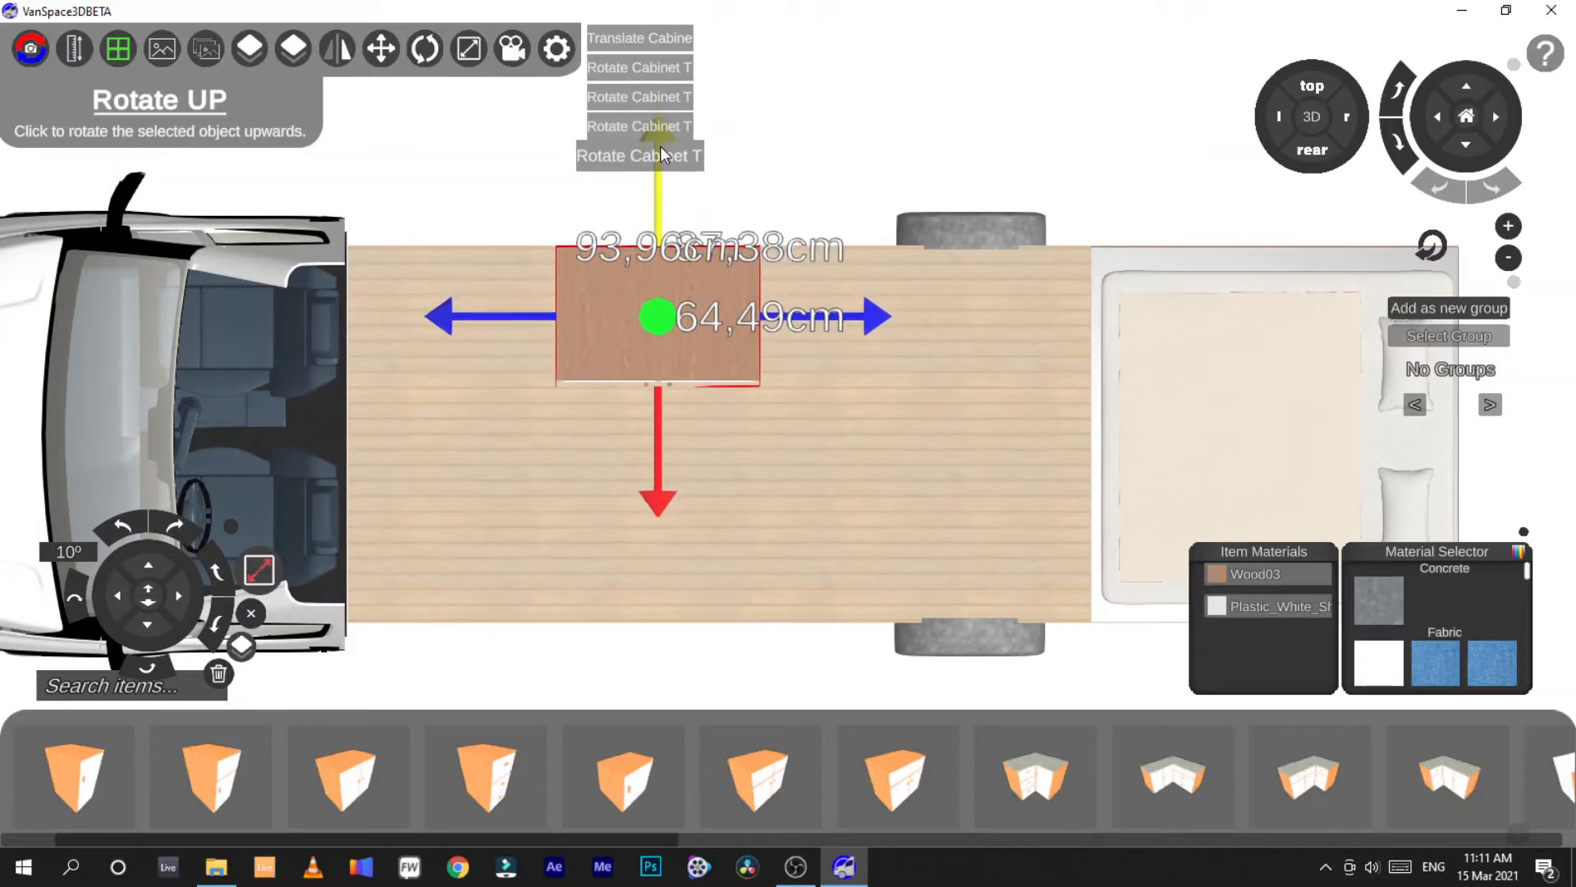
{"action": "left_click", "coordinate": [924, 317]}
{"action": "left_click", "coordinate": [711, 309]}
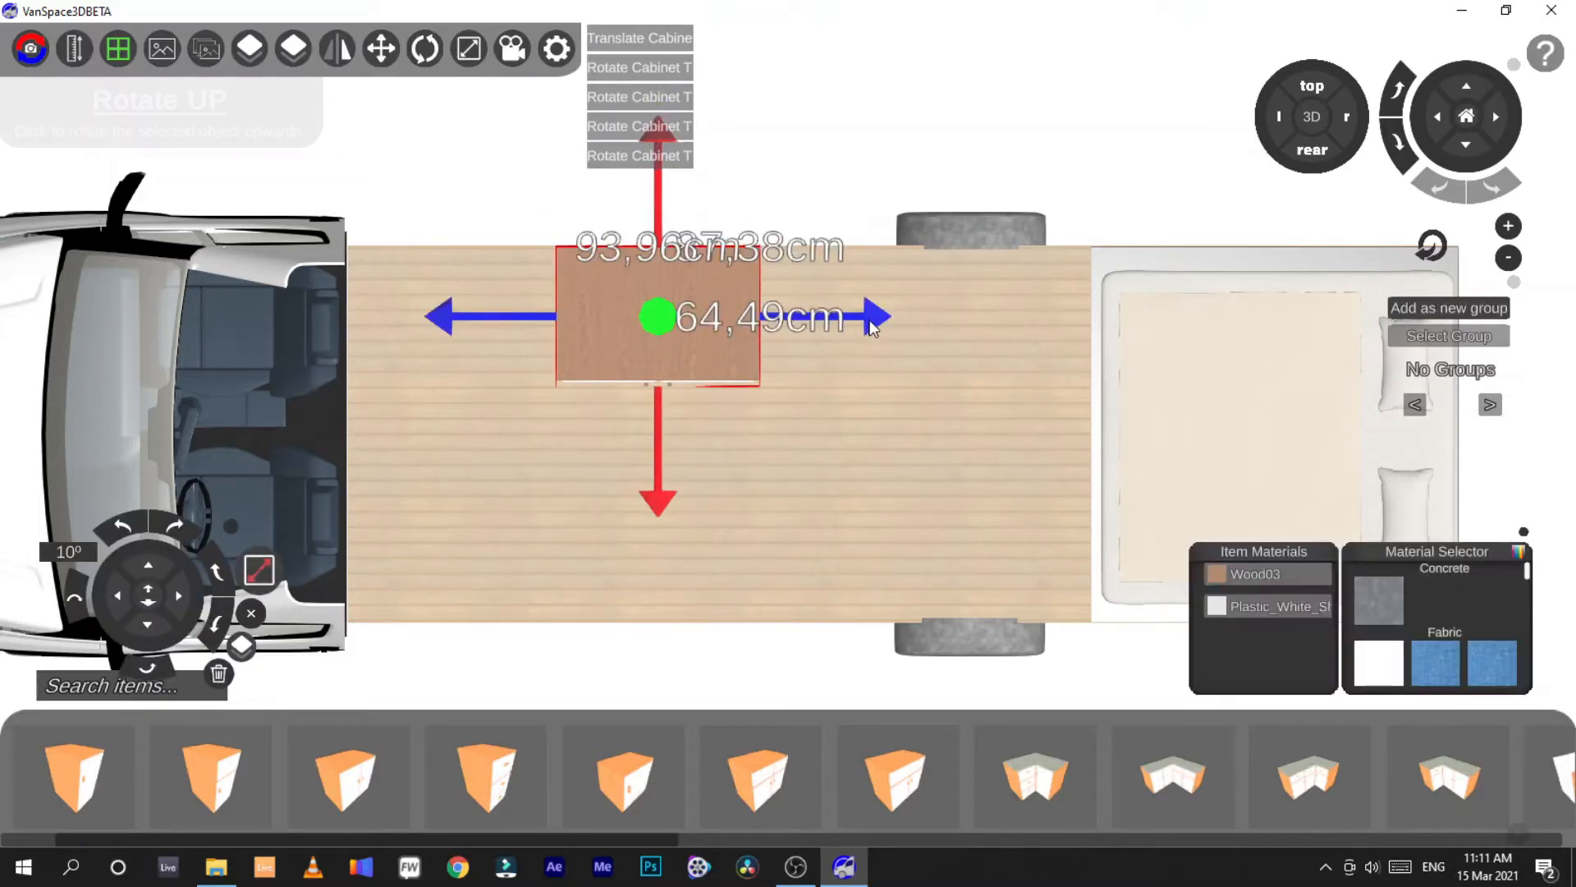
{"action": "left_click_drag", "start_coordinate": [875, 320], "coordinate": [1005, 315]}
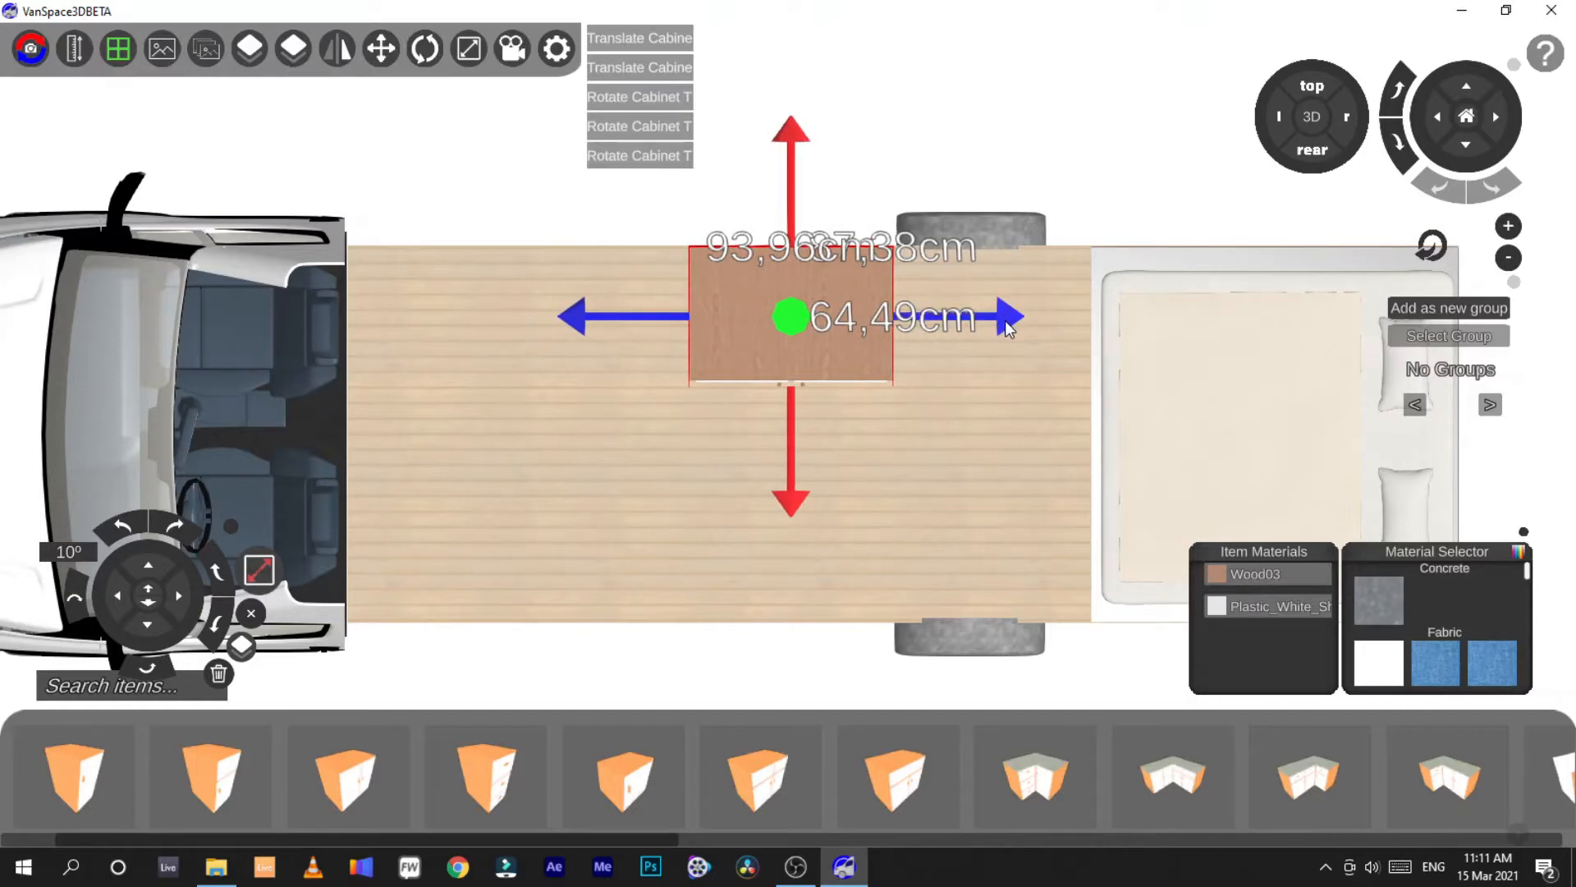
{"action": "left_click_drag", "start_coordinate": [598, 332], "coordinate": [562, 316]}
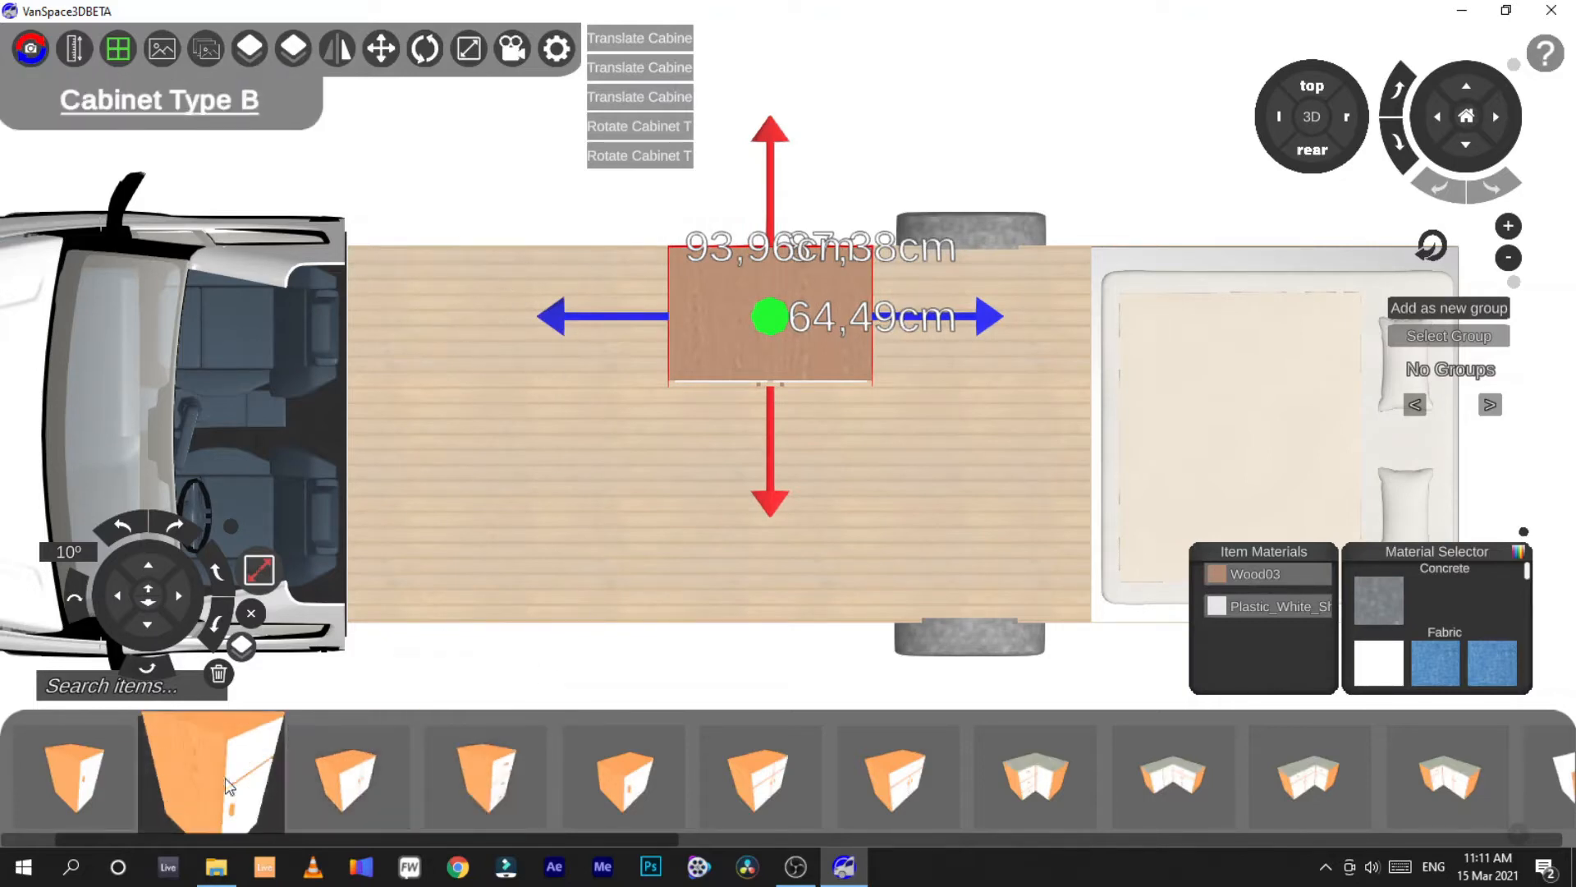
Place a Cabinet Type B just ahead of the wide kitchen cabinet and a Cabinet Type A just behind it
{"action": "left_click_drag", "start_coordinate": [200, 788], "coordinate": [584, 318]}
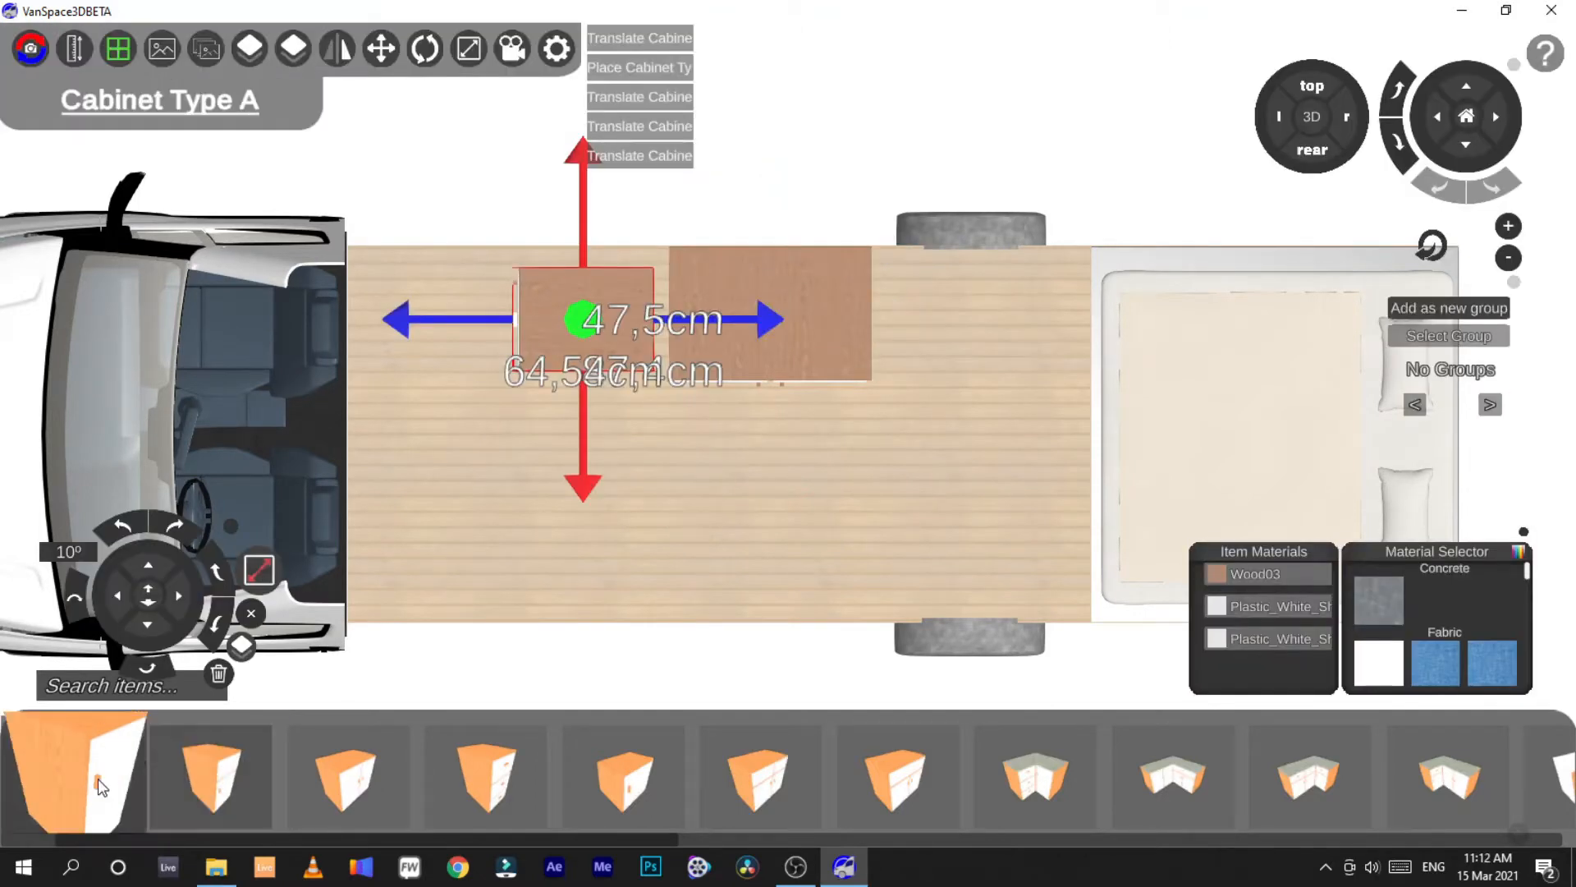
{"action": "left_click_drag", "start_coordinate": [113, 774], "coordinate": [939, 323]}
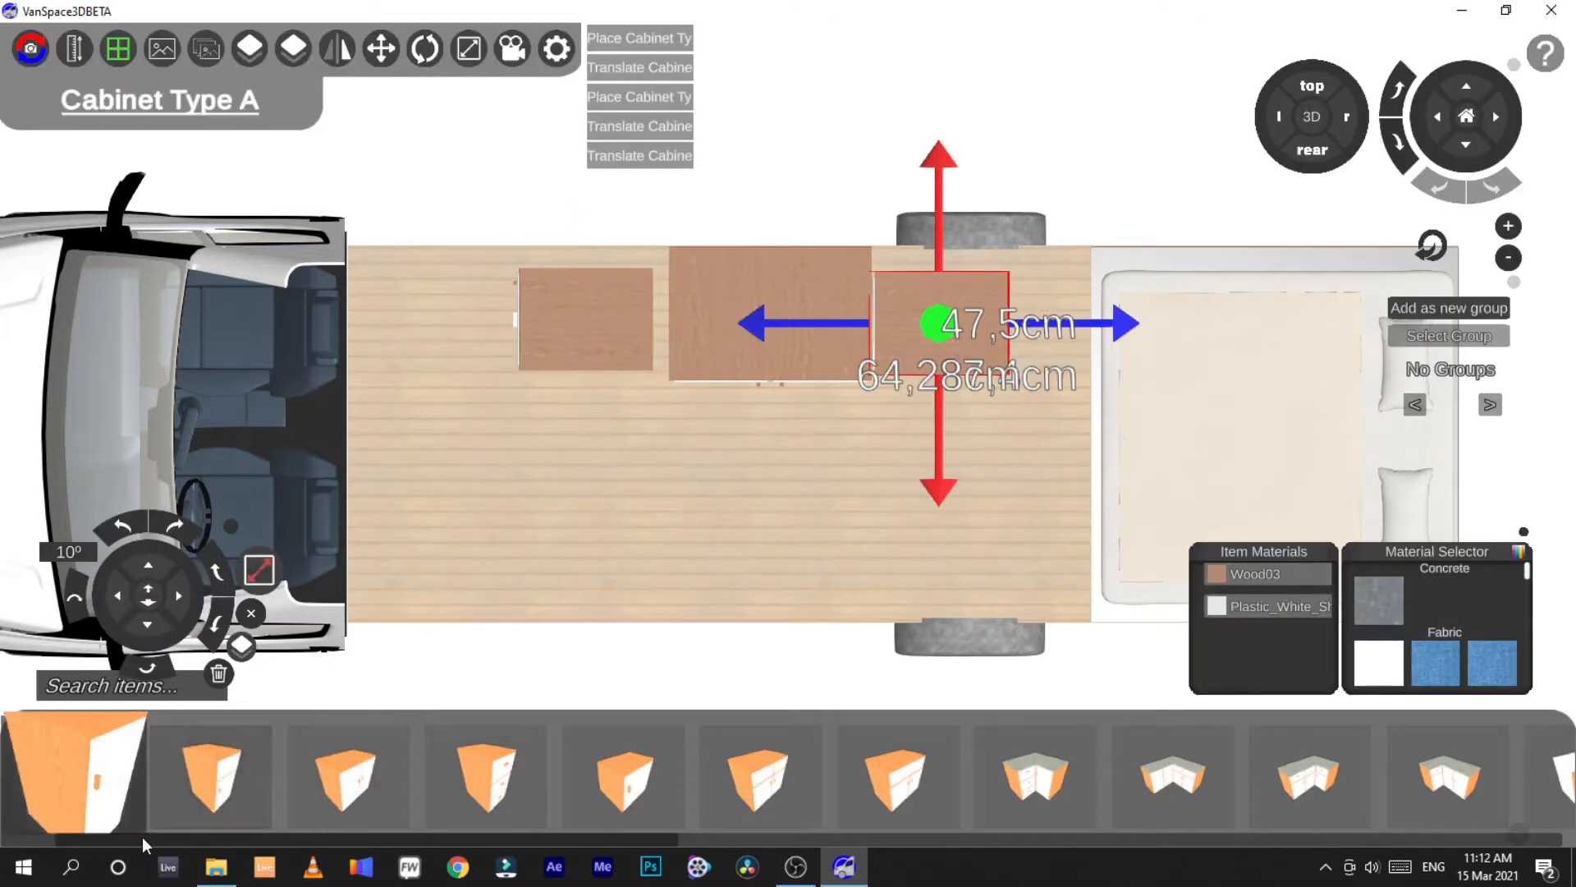
{"action": "left_click_drag", "start_coordinate": [99, 837], "coordinate": [43, 838]}
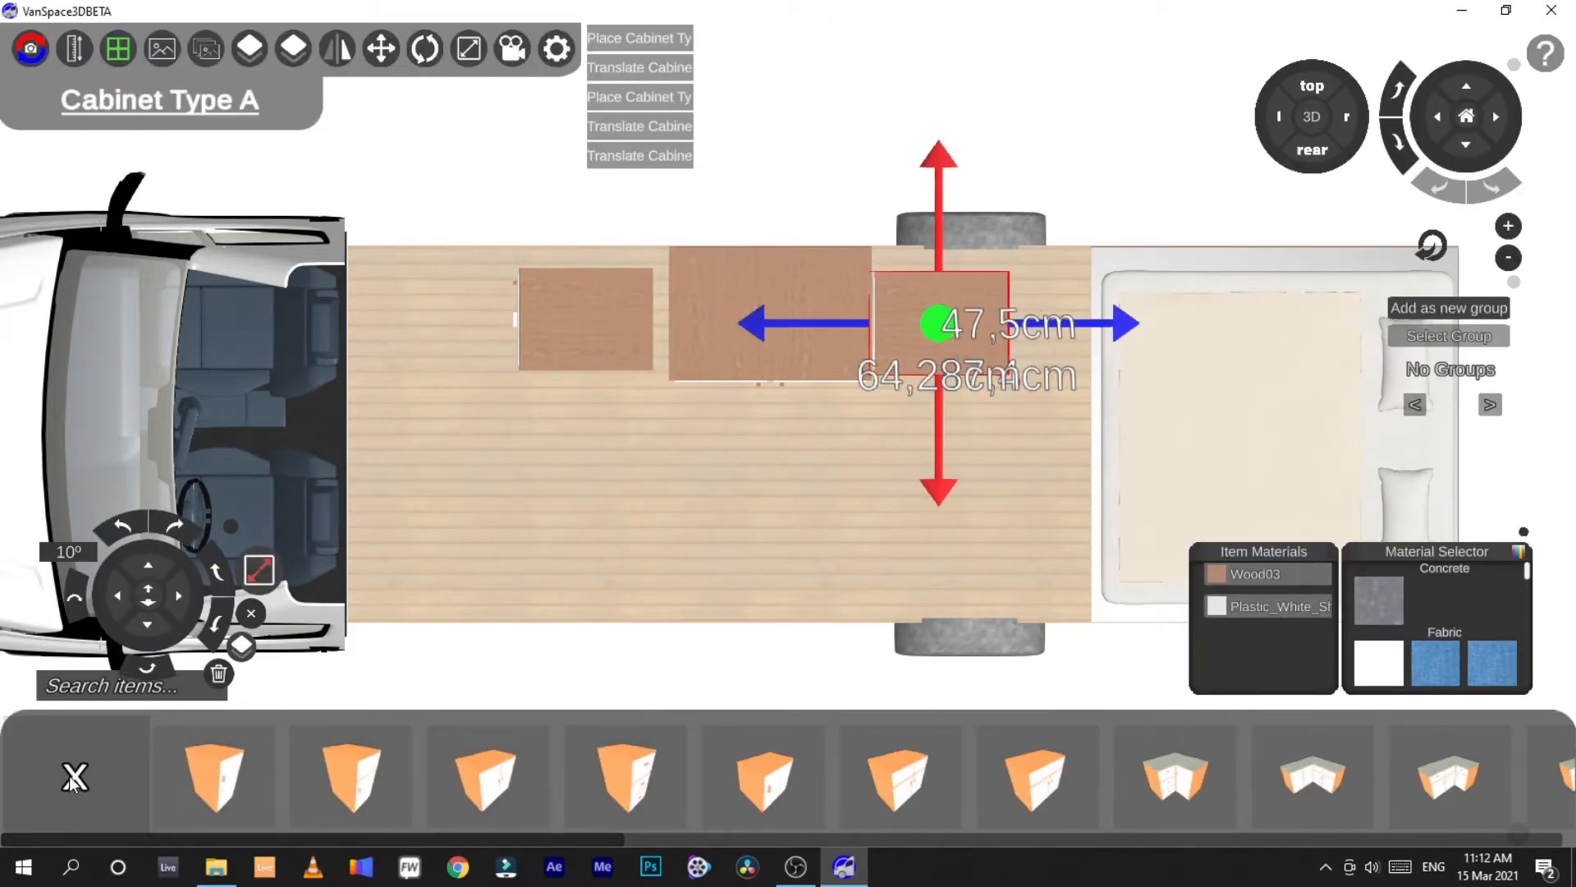
{"action": "left_click_drag", "start_coordinate": [162, 841], "coordinate": [82, 862]}
Place the Atwood DOMETIC RV-1735 kitchen range on the middle of the floor, beside the wide cabinet
{"action": "left_click", "coordinate": [95, 792]}
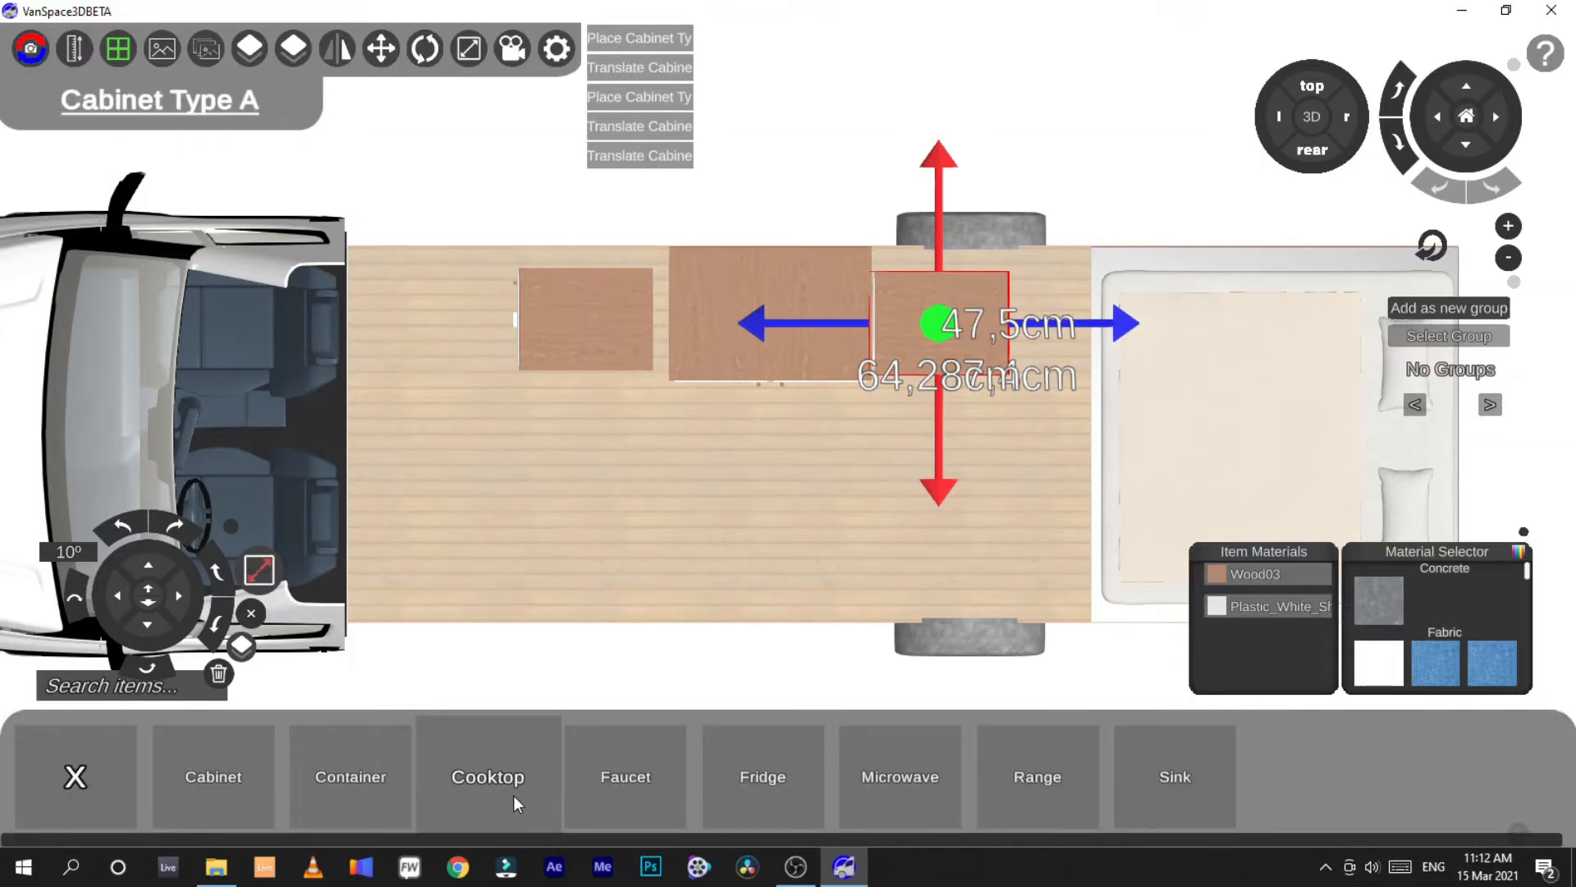
{"action": "left_click", "coordinate": [542, 794]}
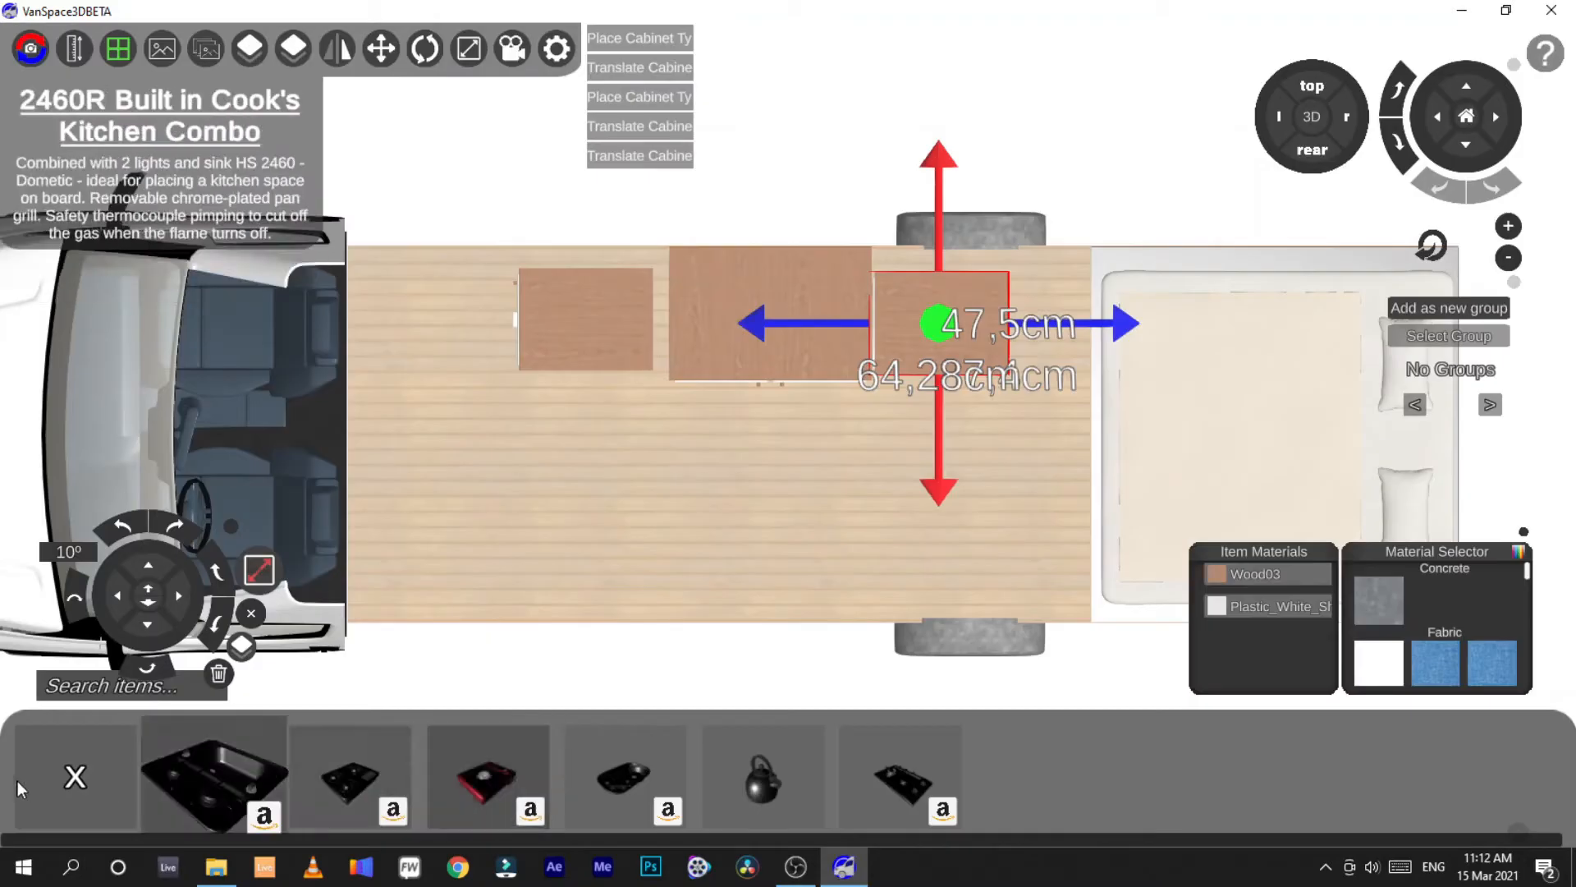
{"action": "left_click", "coordinate": [77, 780]}
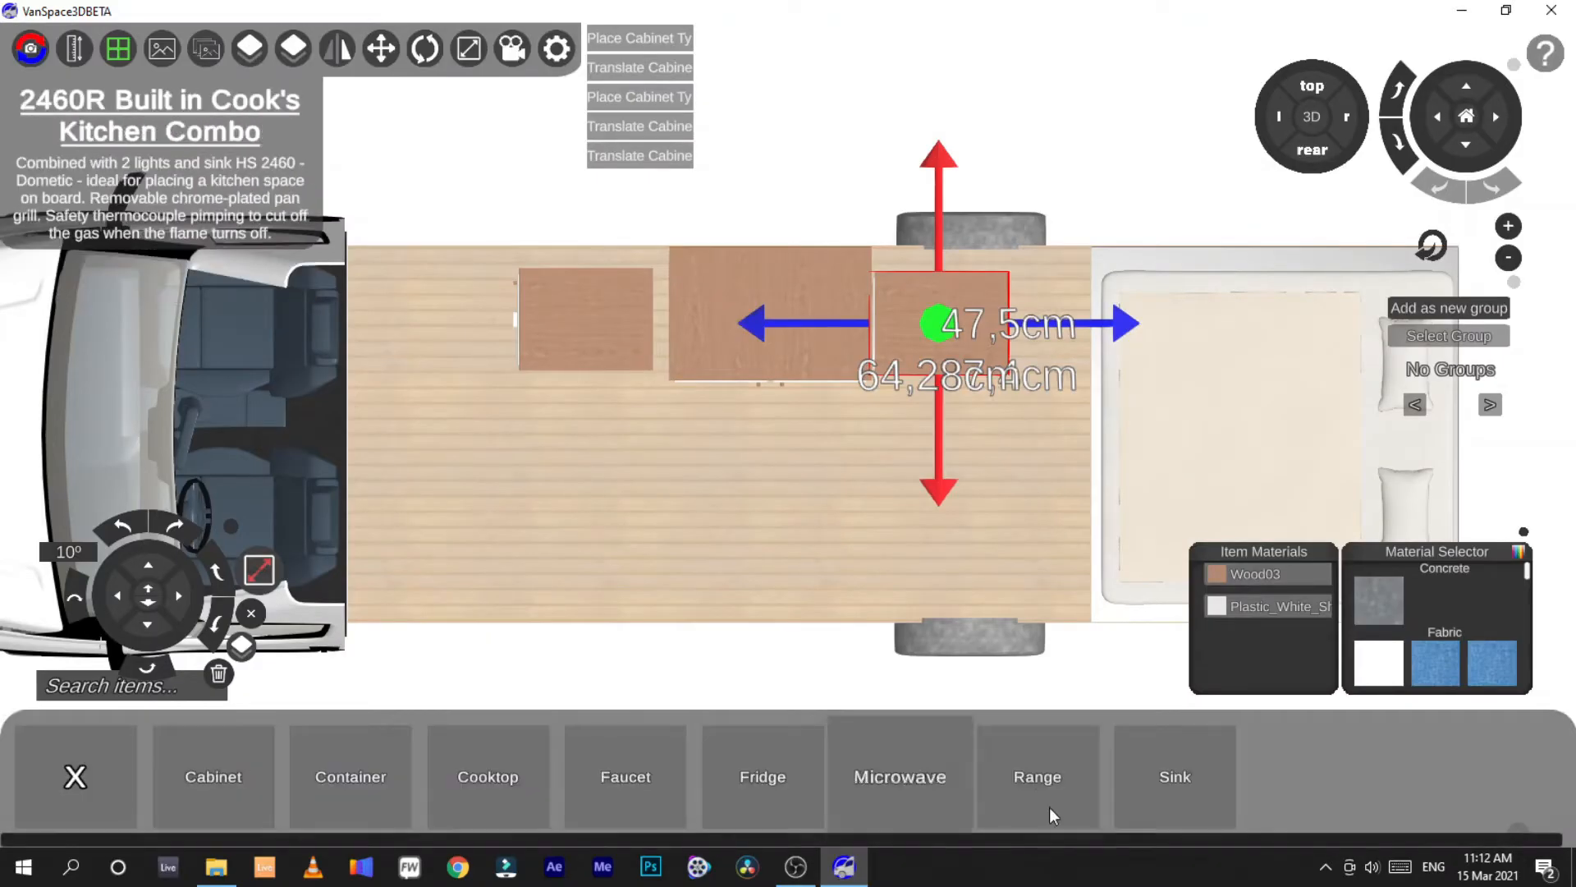
{"action": "left_click", "coordinate": [1003, 792]}
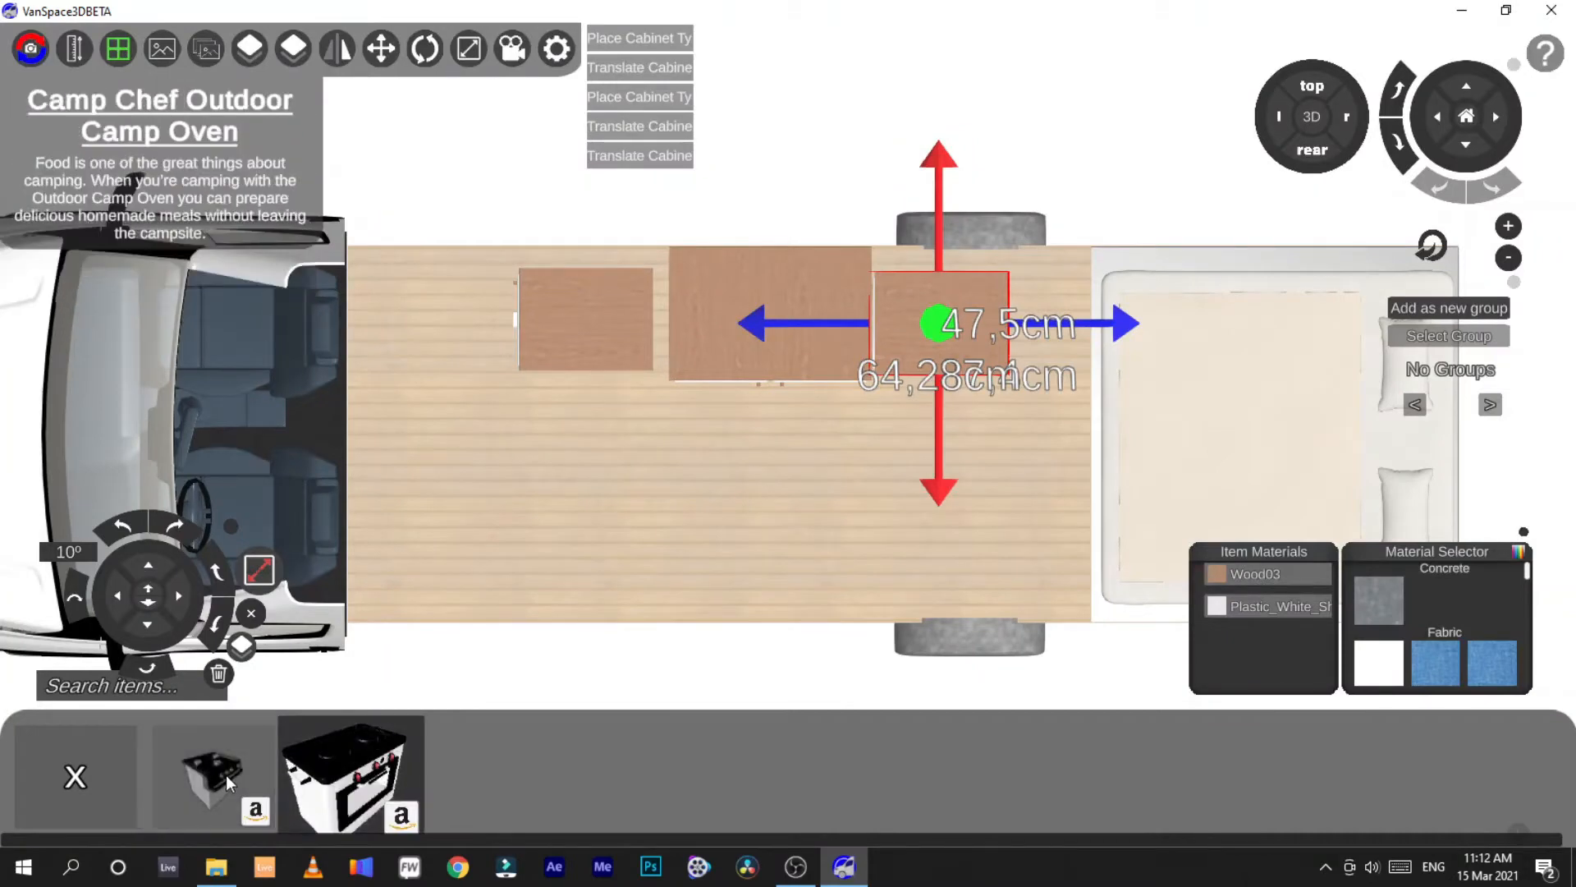
{"action": "left_click", "coordinate": [225, 775]}
{"action": "left_click", "coordinate": [753, 479]}
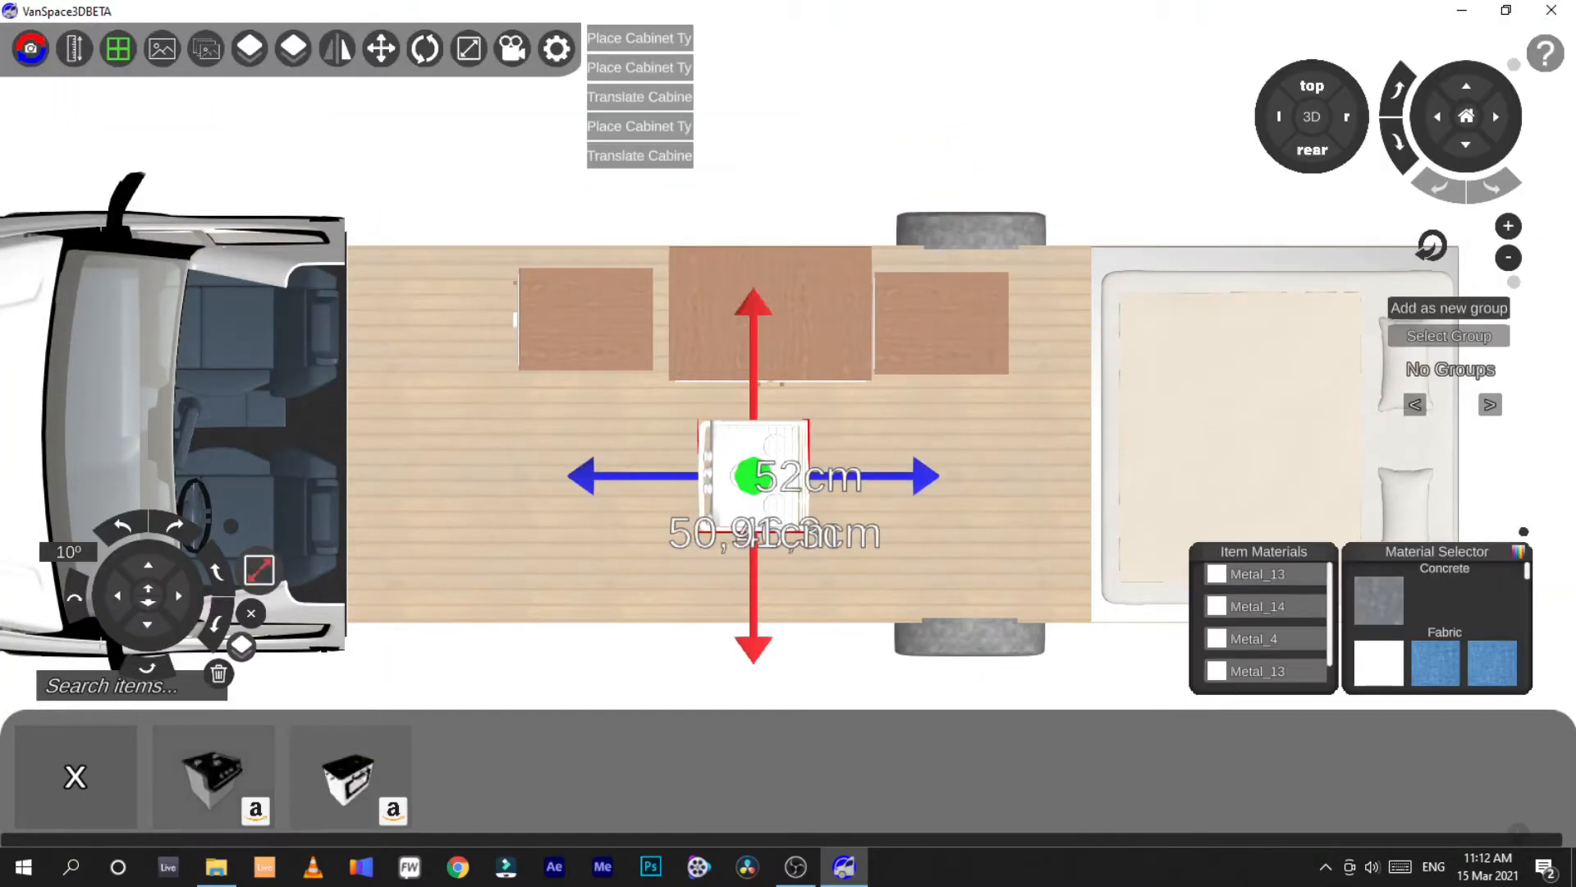
{"action": "left_click", "coordinate": [80, 797]}
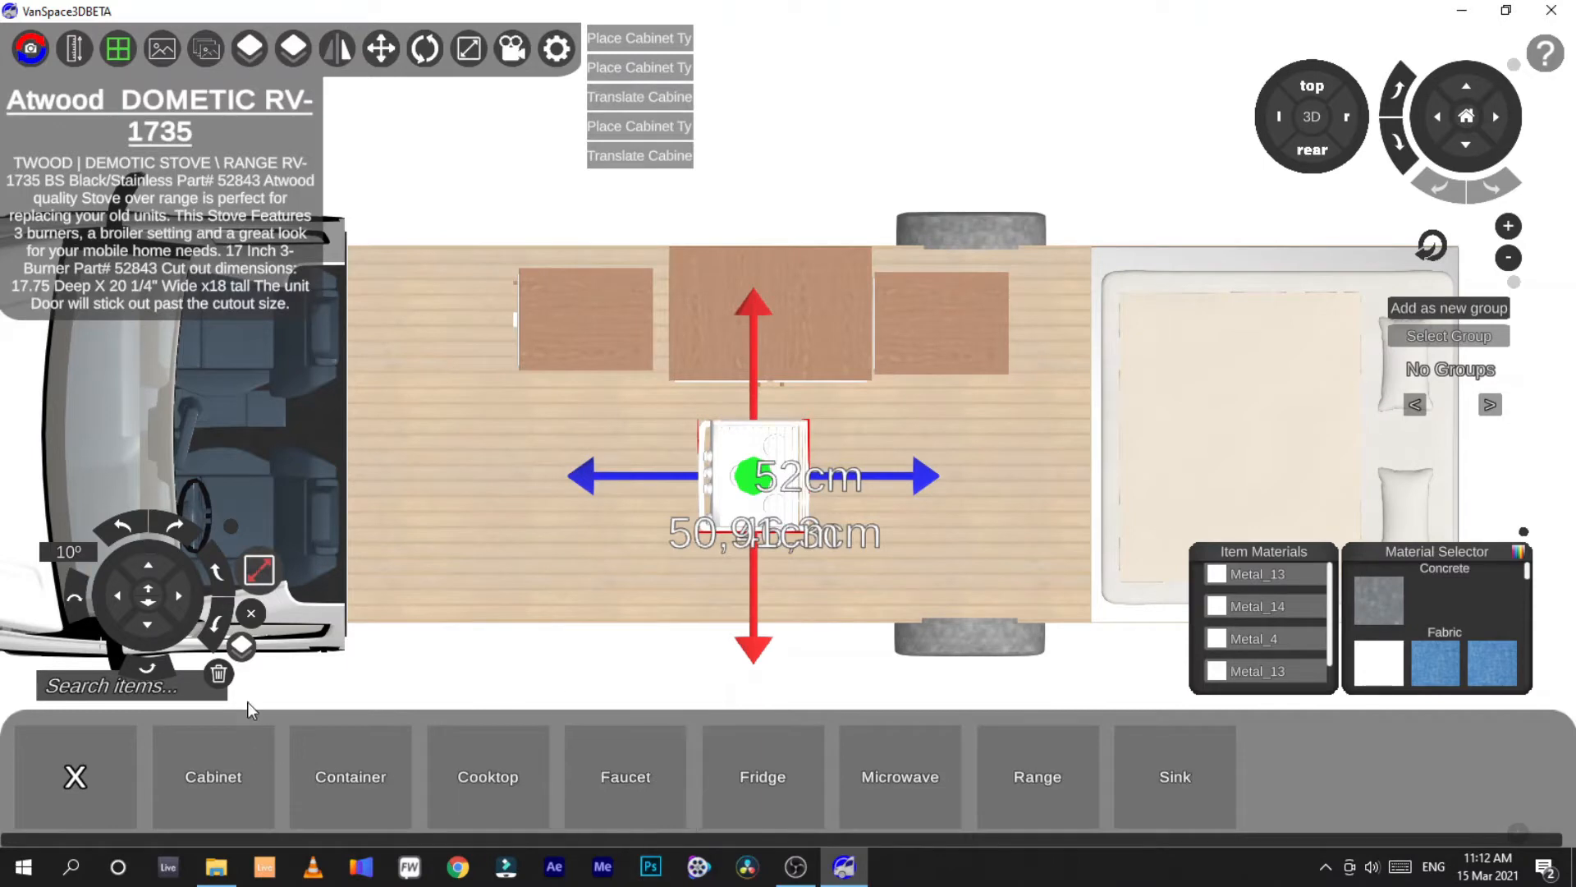
{"action": "left_click", "coordinate": [249, 615]}
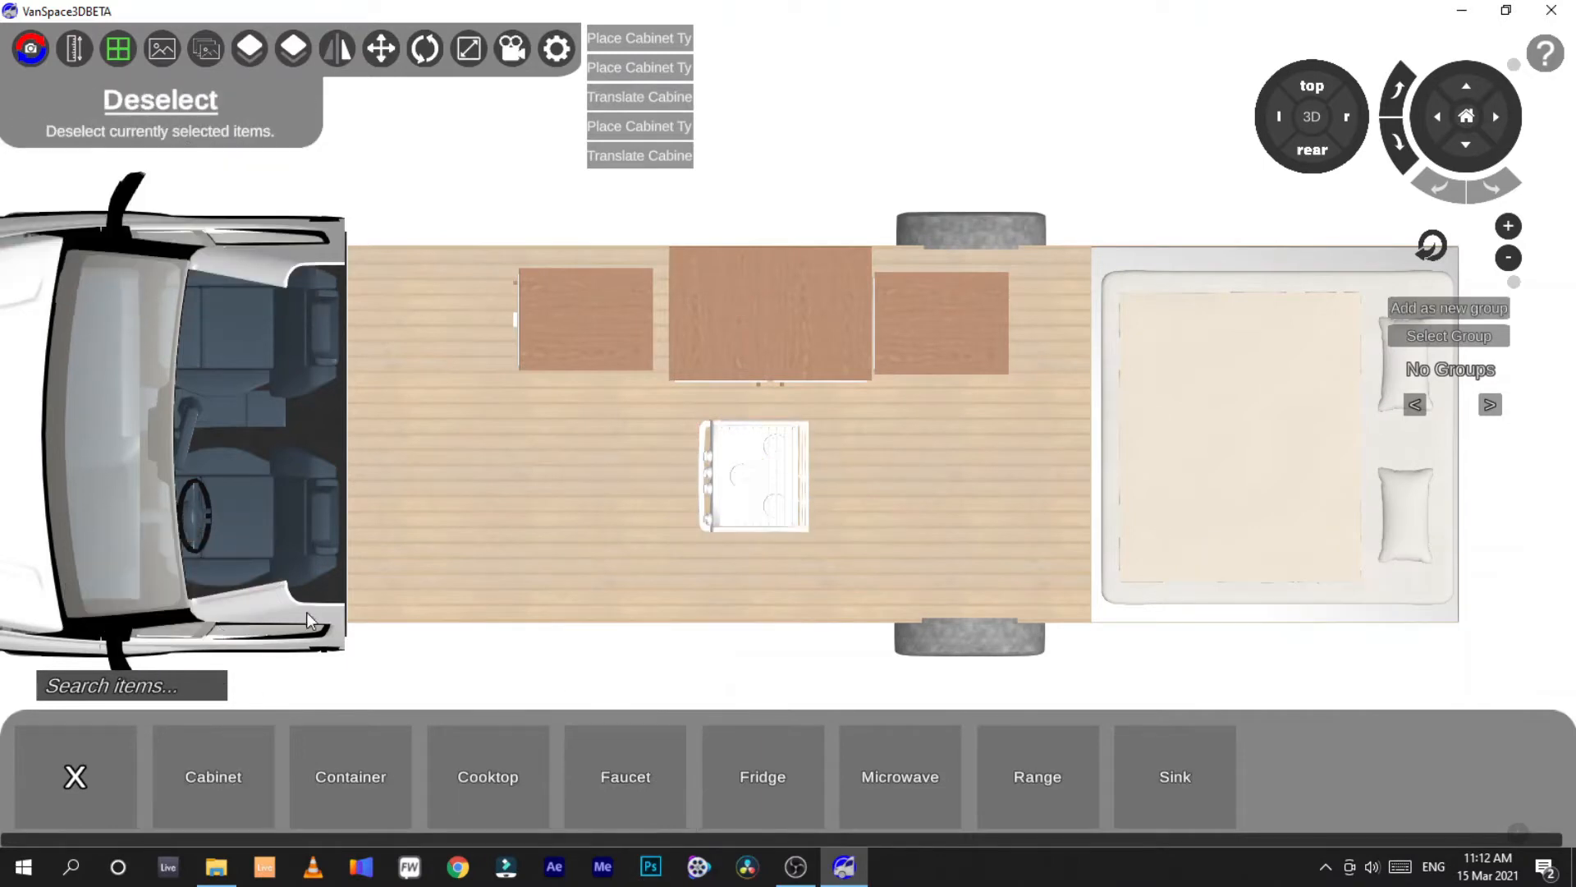
Rotate the range 90° so its front faces across the van like the wide cabinet's doors, and nudge it slightly toward the cabinets
{"action": "left_click", "coordinate": [754, 475]}
{"action": "left_click", "coordinate": [214, 621]}
{"action": "left_click", "coordinate": [213, 620]}
{"action": "left_click", "coordinate": [213, 620]}
{"action": "left_click", "coordinate": [213, 620]}
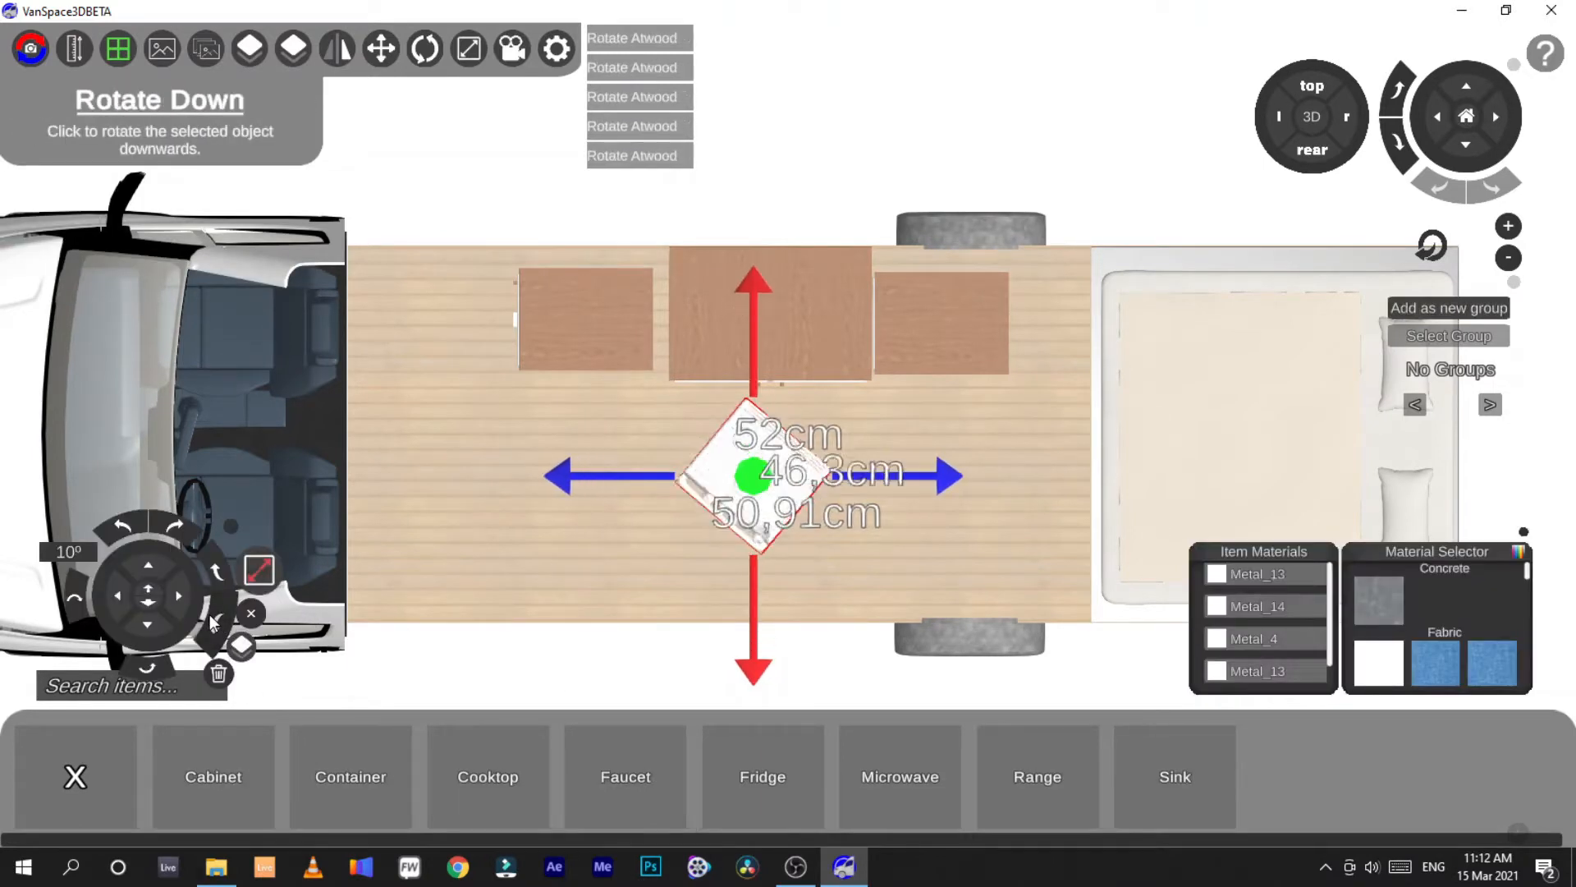
{"action": "left_click", "coordinate": [213, 621]}
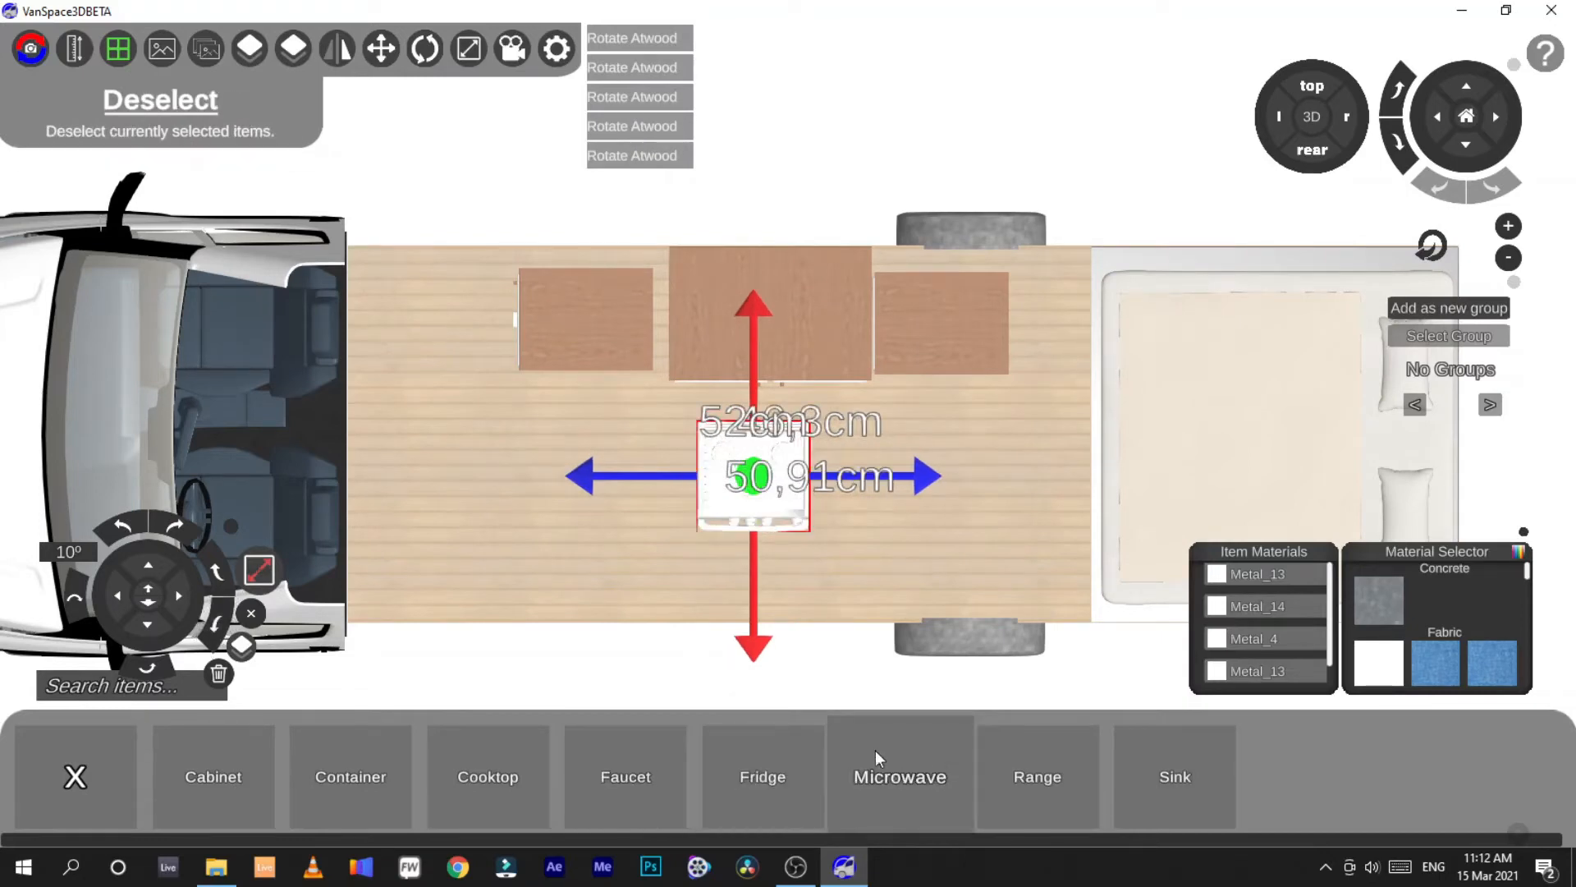
{"action": "left_click", "coordinate": [75, 776]}
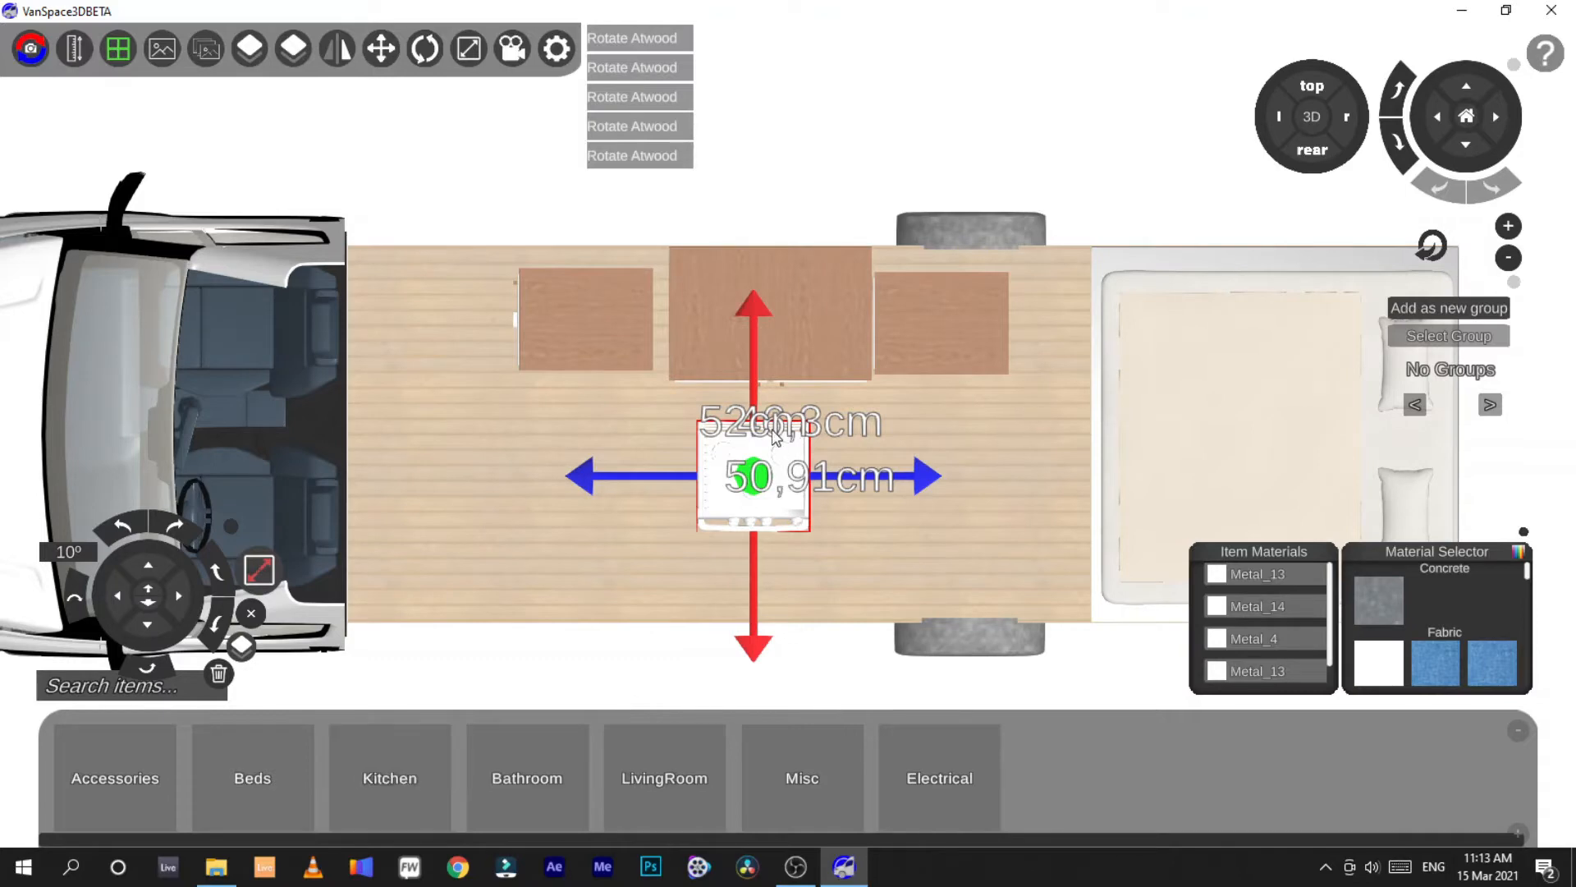
{"action": "mouse_move", "coordinate": [749, 314]}
{"action": "left_mouse_down"}
{"action": "mouse_move", "coordinate": [738, 235]}
{"action": "mouse_move", "coordinate": [727, 309]}
{"action": "left_mouse_up"}
{"action": "left_click", "coordinate": [997, 429]}
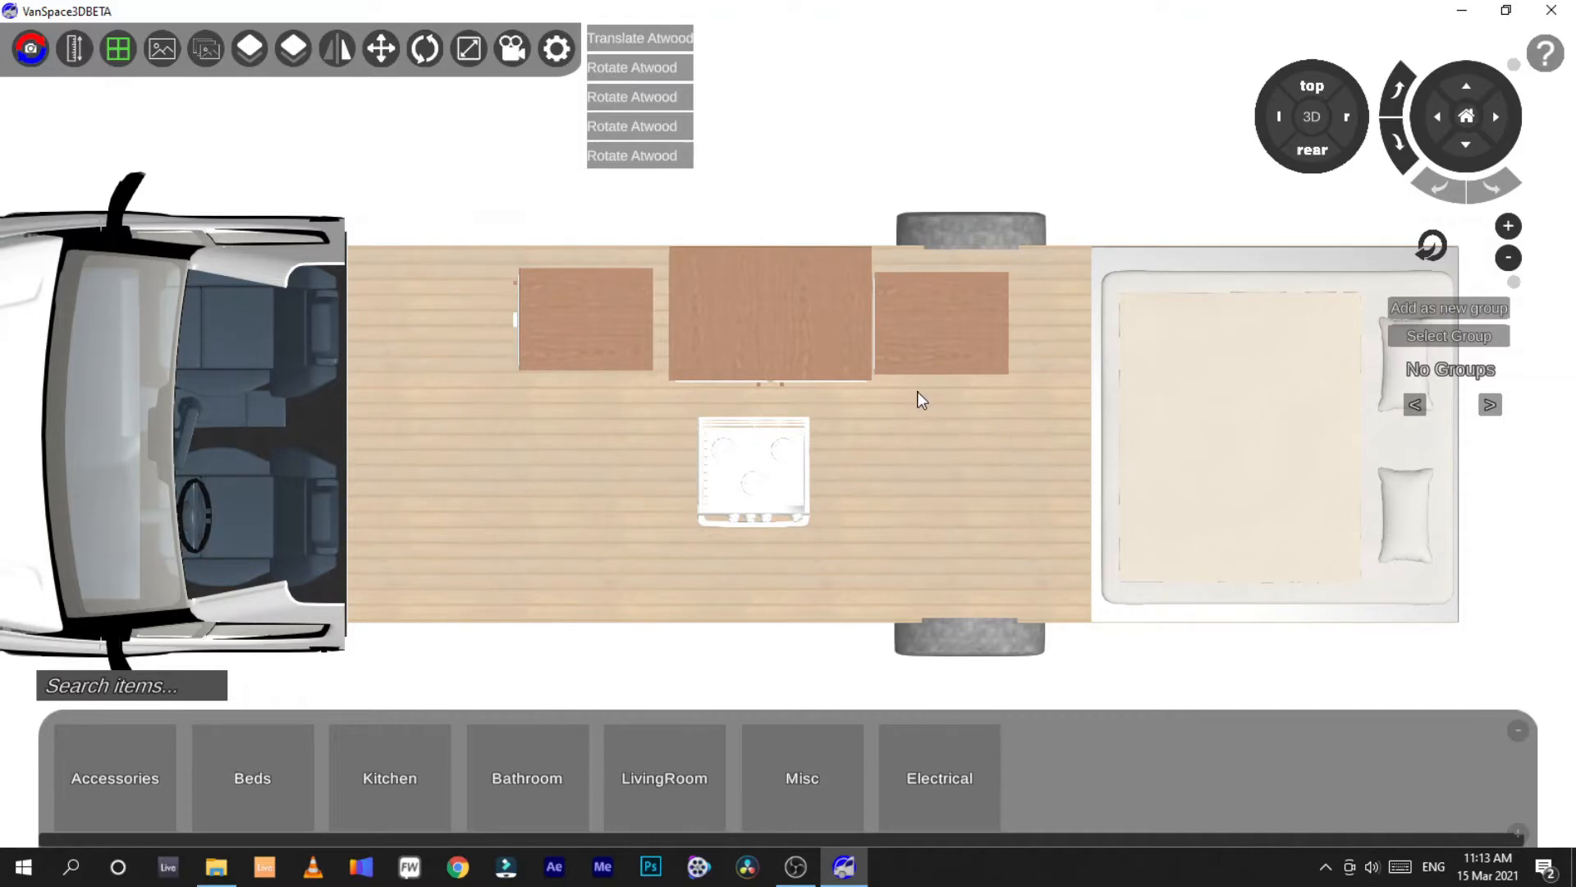
Rotate the narrow cabinet nearest the cab 90° so its door faces across the van
{"action": "left_click", "coordinate": [598, 332]}
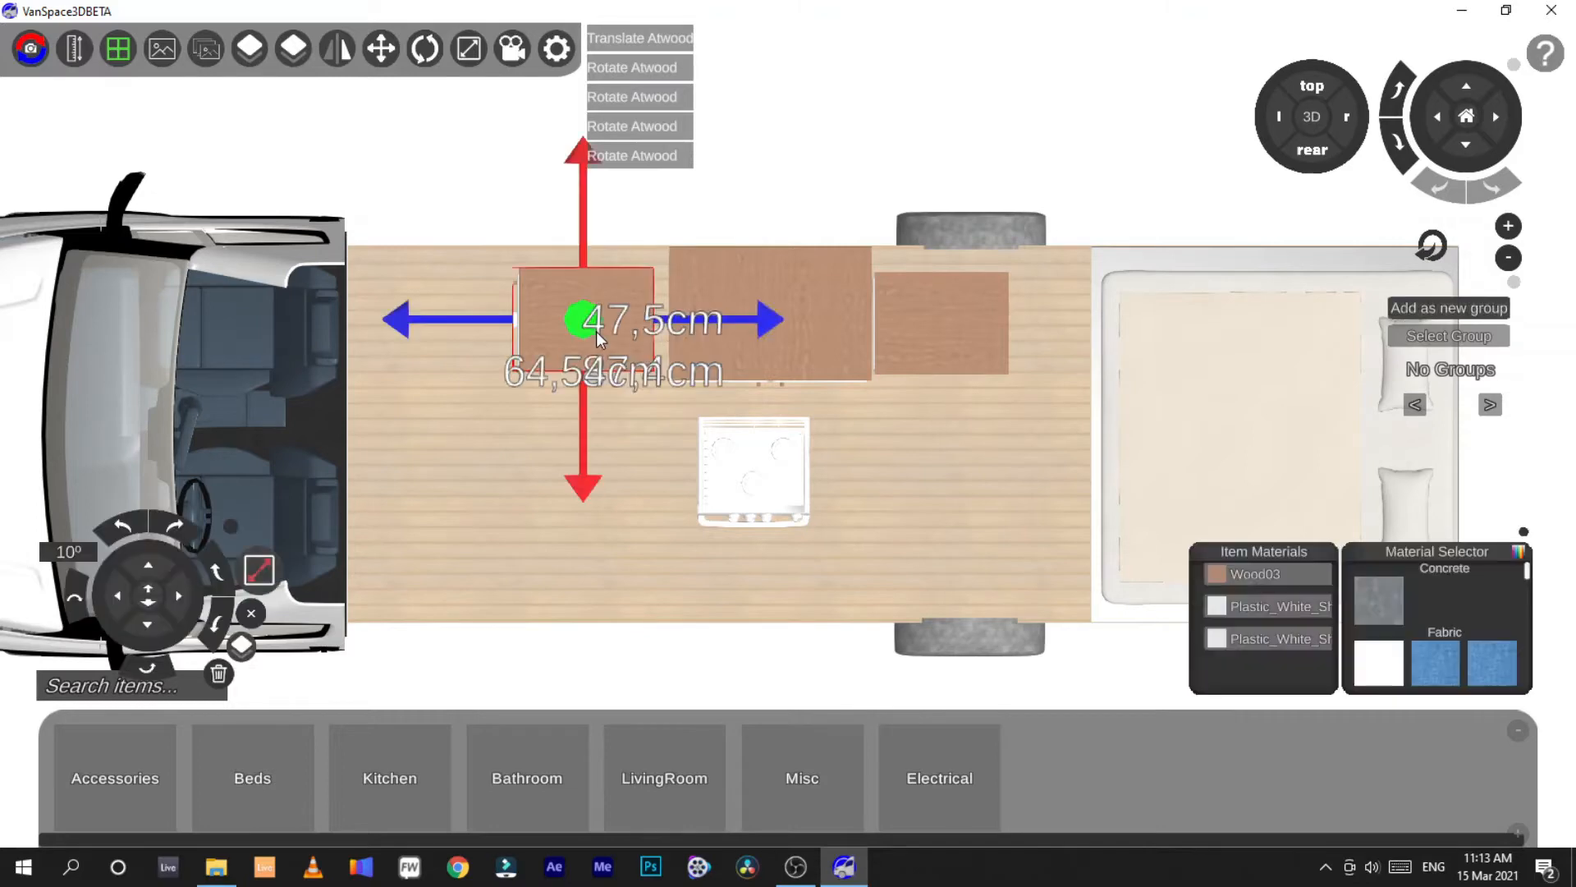
{"action": "left_click", "coordinate": [217, 630]}
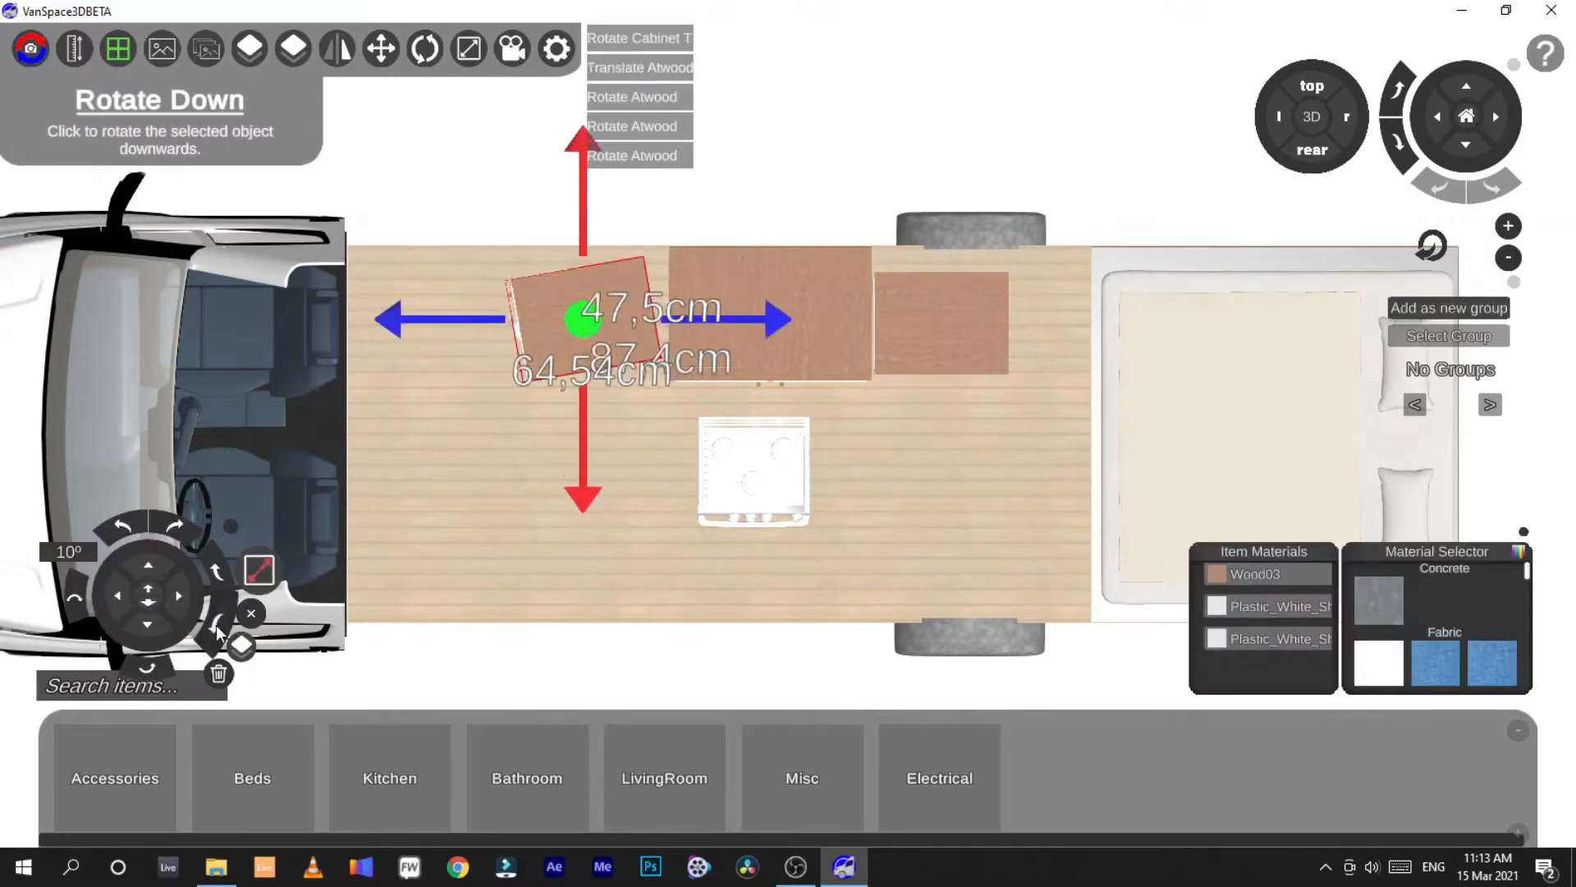
{"action": "left_click", "coordinate": [217, 631]}
{"action": "left_click", "coordinate": [218, 631]}
{"action": "left_click", "coordinate": [218, 631]}
{"action": "left_click", "coordinate": [218, 630]}
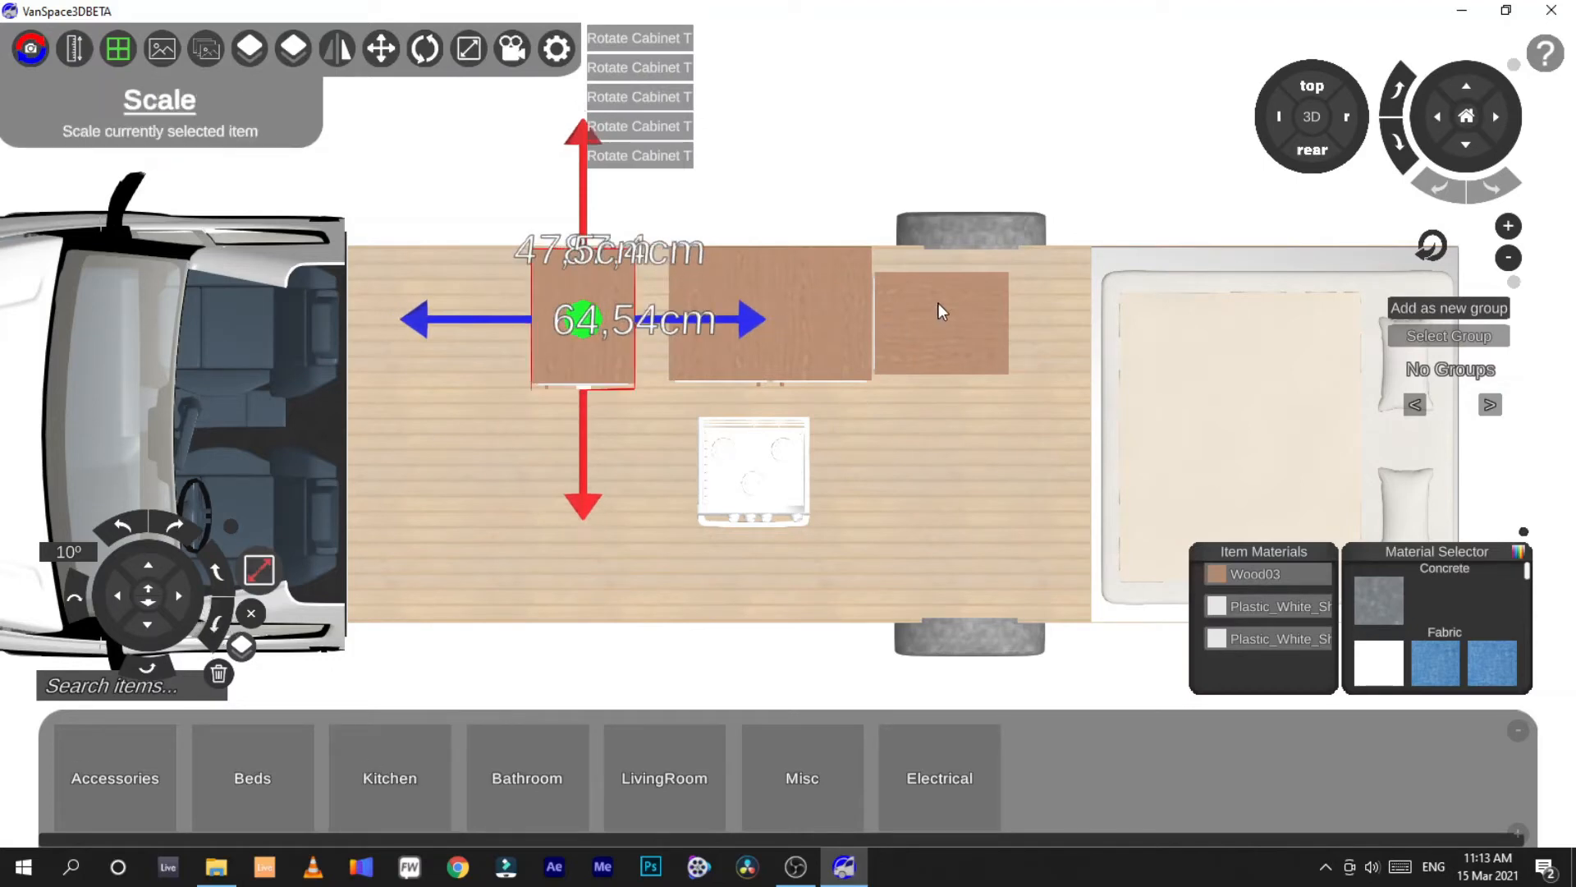
Rotate the narrow cabinet beside the rear wheel 90° so its door faces across the van
{"action": "left_click", "coordinate": [941, 317]}
{"action": "left_click", "coordinate": [218, 630]}
{"action": "left_click", "coordinate": [218, 631]}
{"action": "left_click", "coordinate": [218, 631]}
{"action": "left_click", "coordinate": [218, 631]}
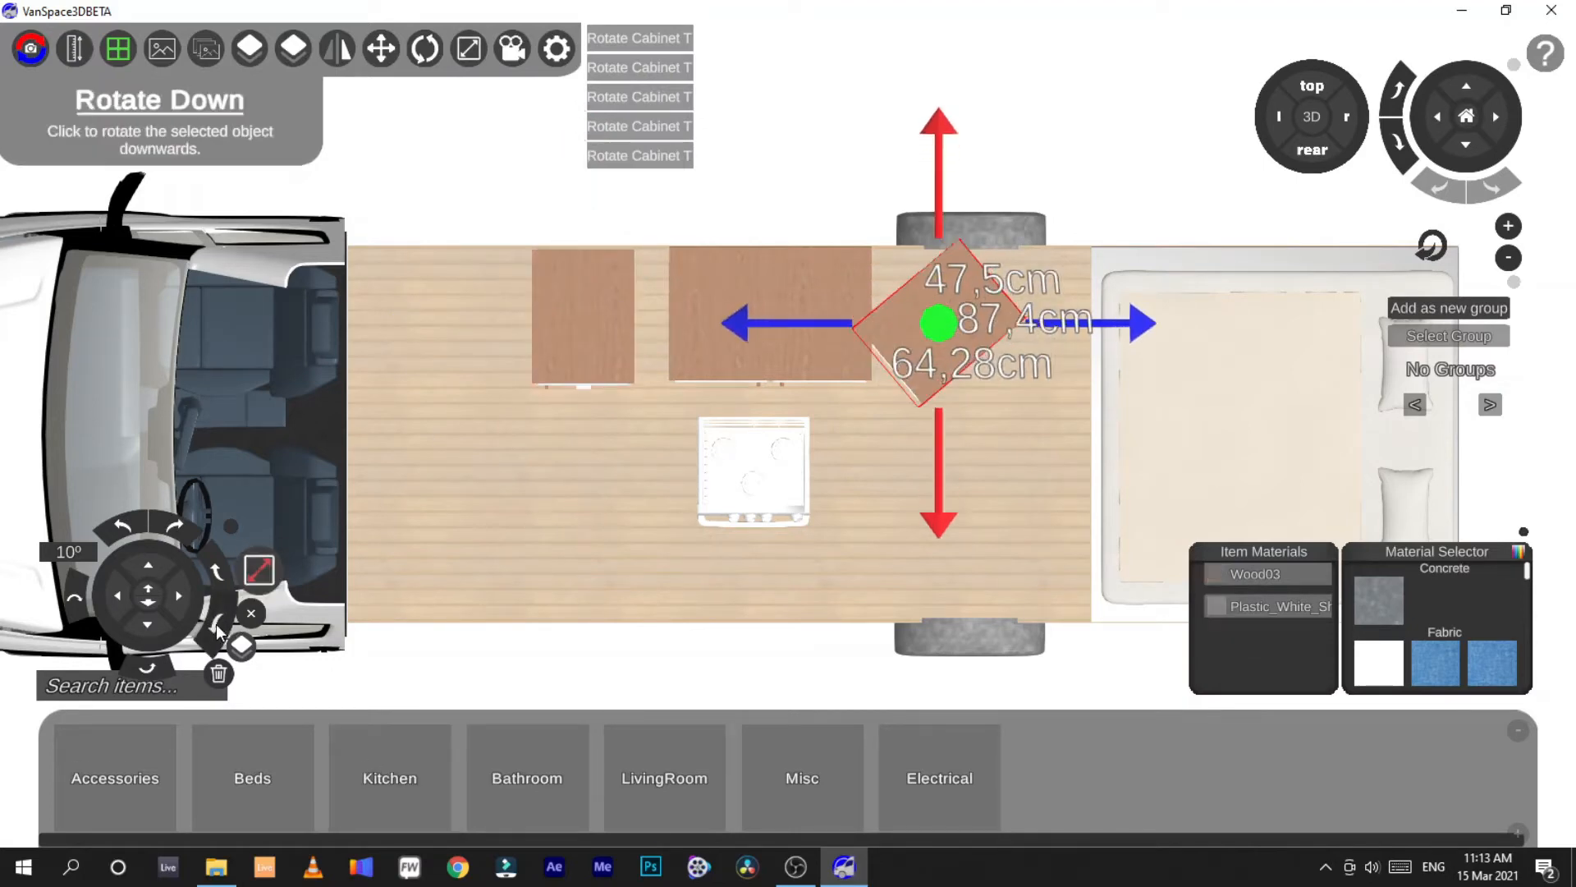
{"action": "left_click", "coordinate": [218, 631]}
{"action": "left_click", "coordinate": [217, 631]}
{"action": "left_click", "coordinate": [217, 632]}
{"action": "left_click", "coordinate": [217, 631]}
{"action": "left_click", "coordinate": [218, 631]}
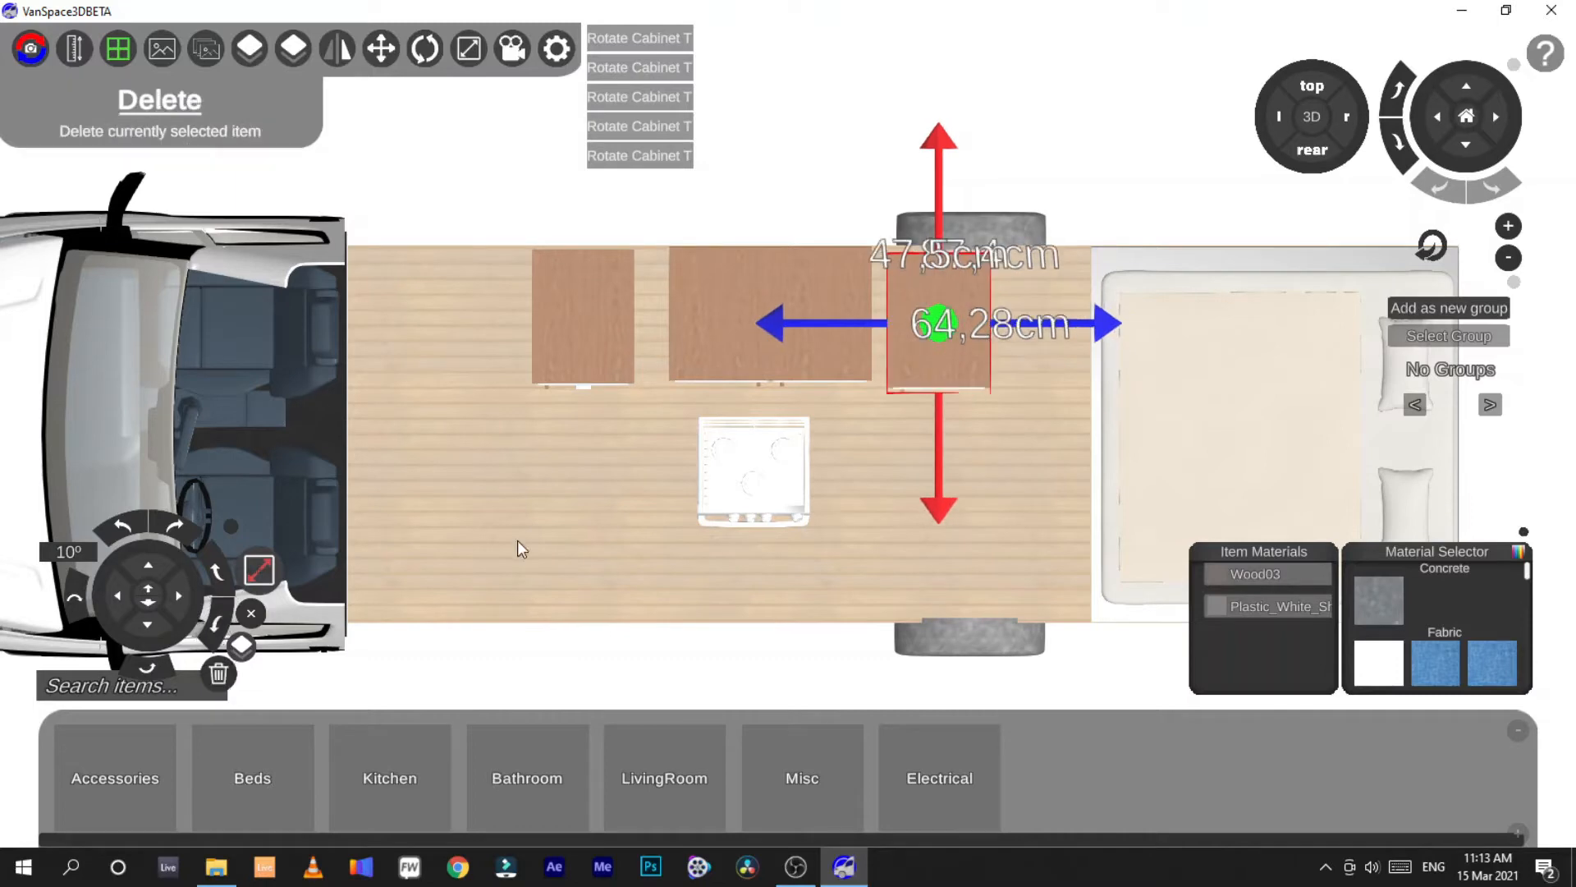
{"action": "left_click", "coordinate": [510, 536]}
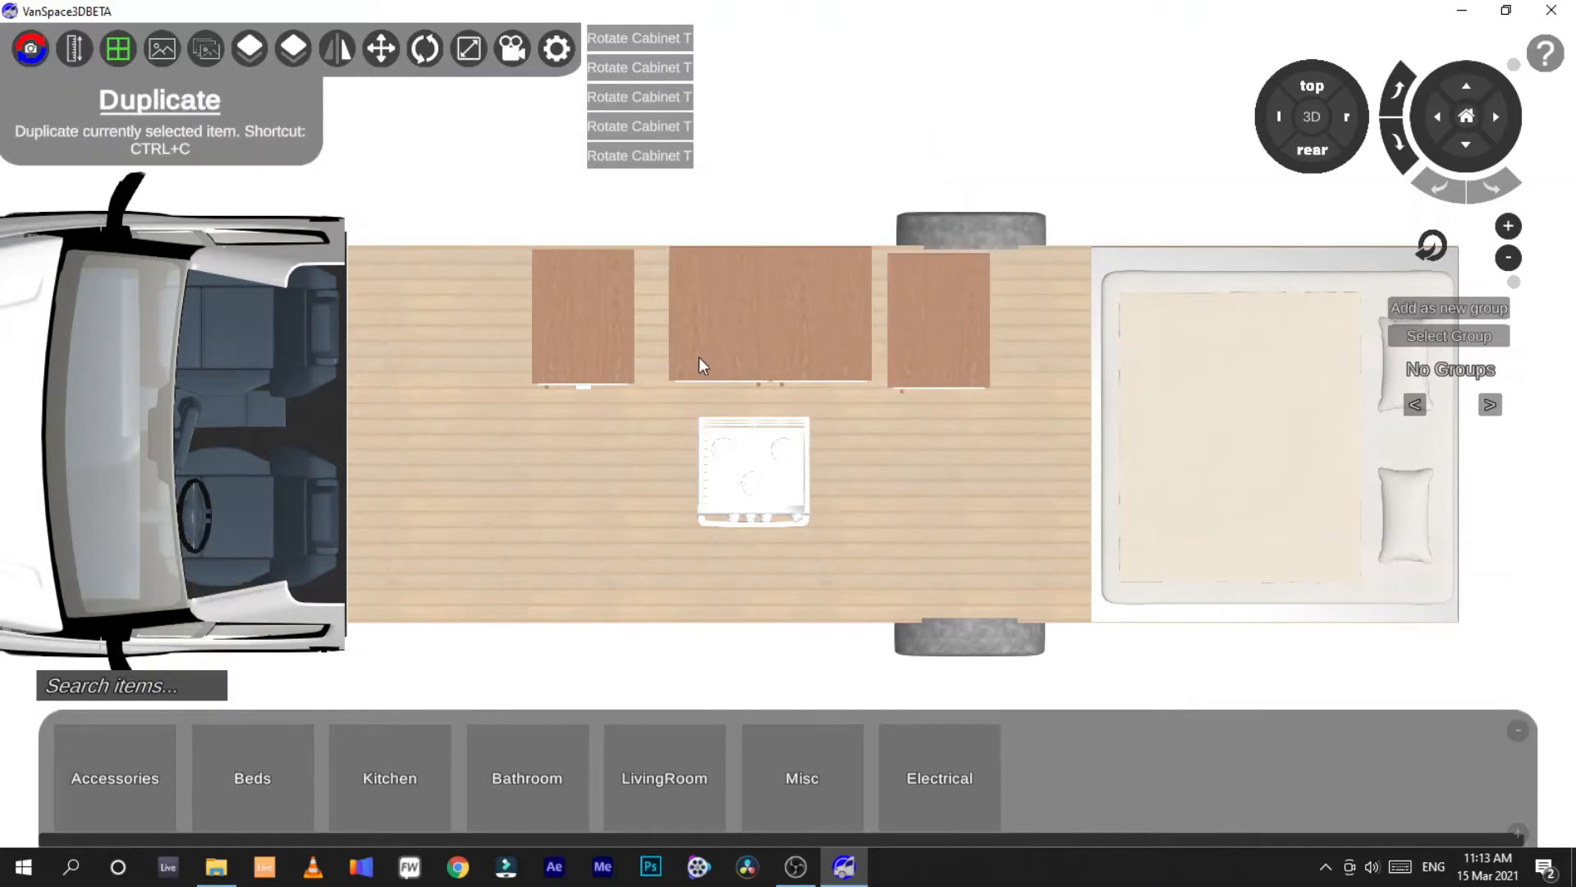
Move both narrow cabinets flush against the side edge of the floor, in line with the wide cabinet
{"action": "left_click", "coordinate": [934, 307]}
{"action": "left_click_drag", "start_coordinate": [939, 177], "coordinate": [937, 171]}
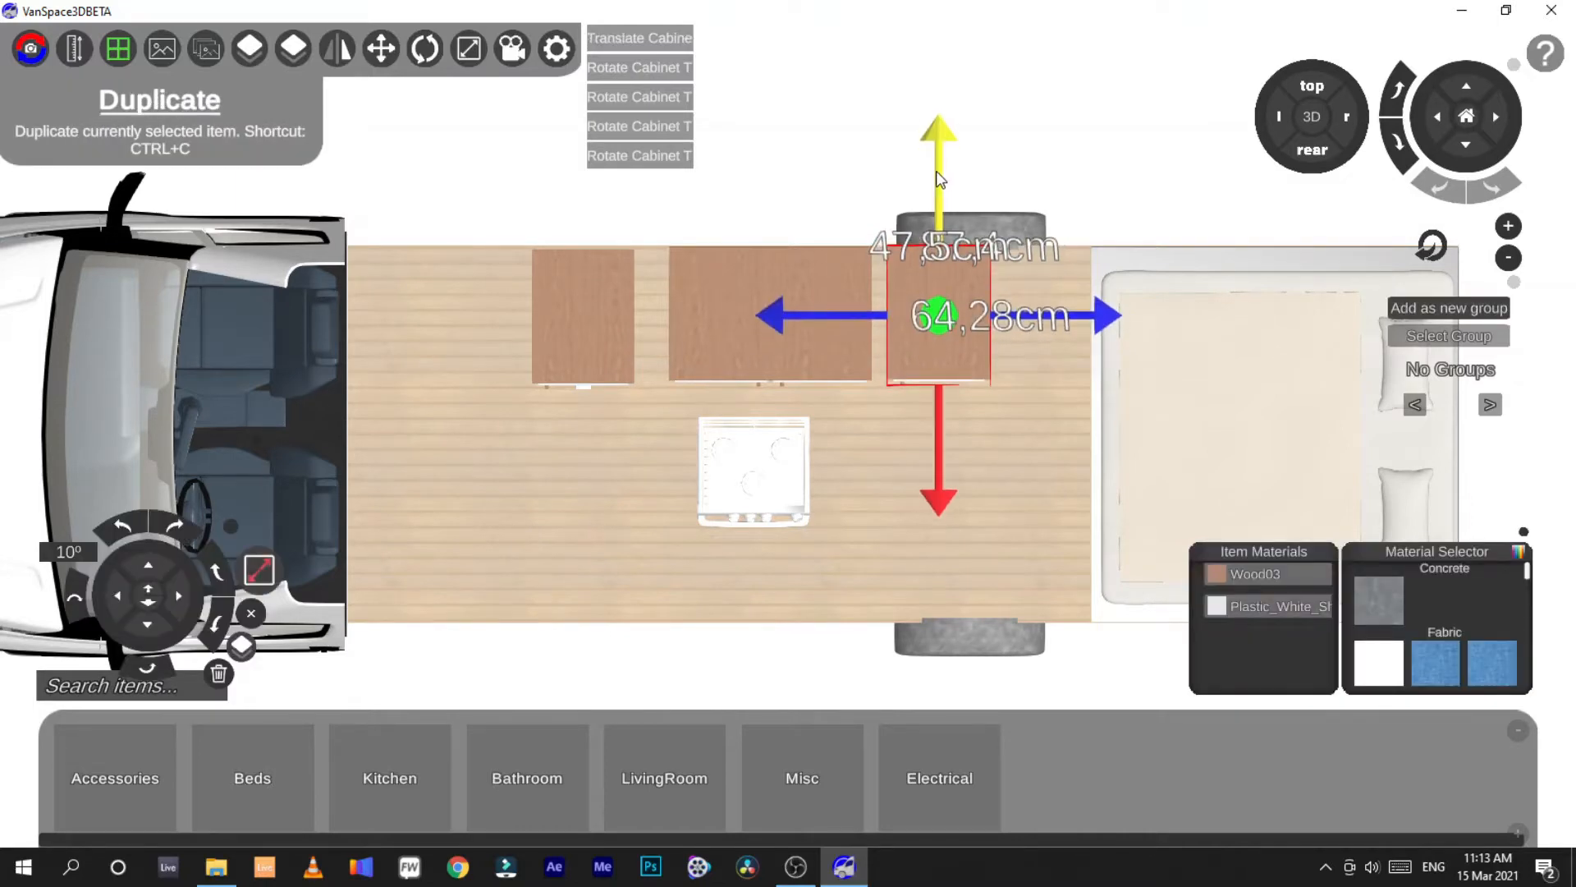
{"action": "left_click", "coordinate": [859, 190]}
{"action": "left_click", "coordinate": [934, 304]}
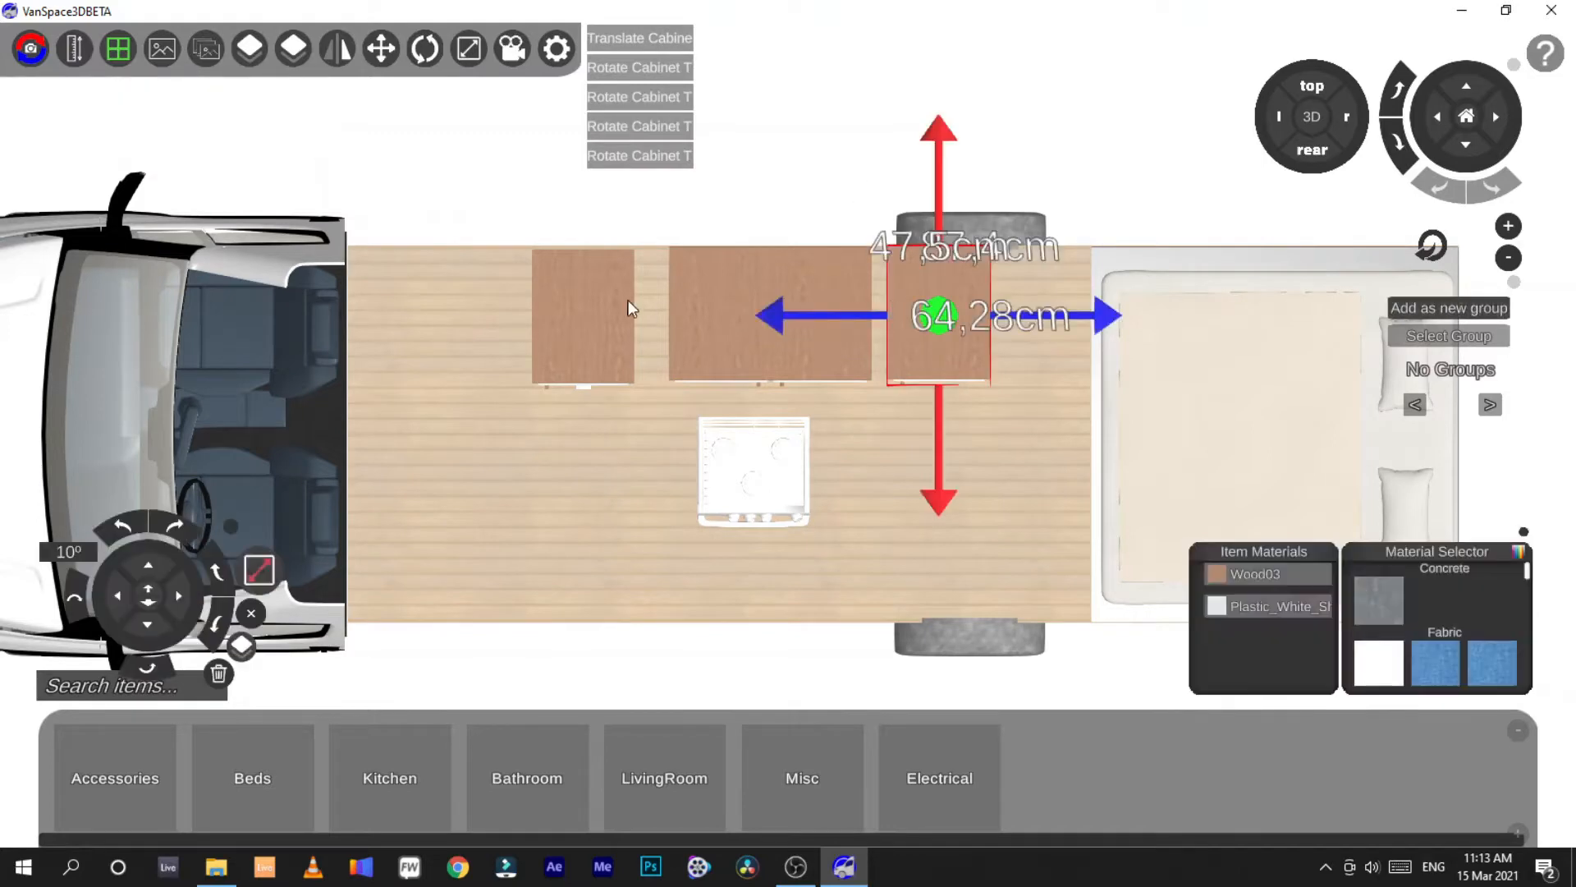
{"action": "left_click", "coordinate": [597, 254]}
{"action": "left_click_drag", "start_coordinate": [583, 207], "coordinate": [584, 202]}
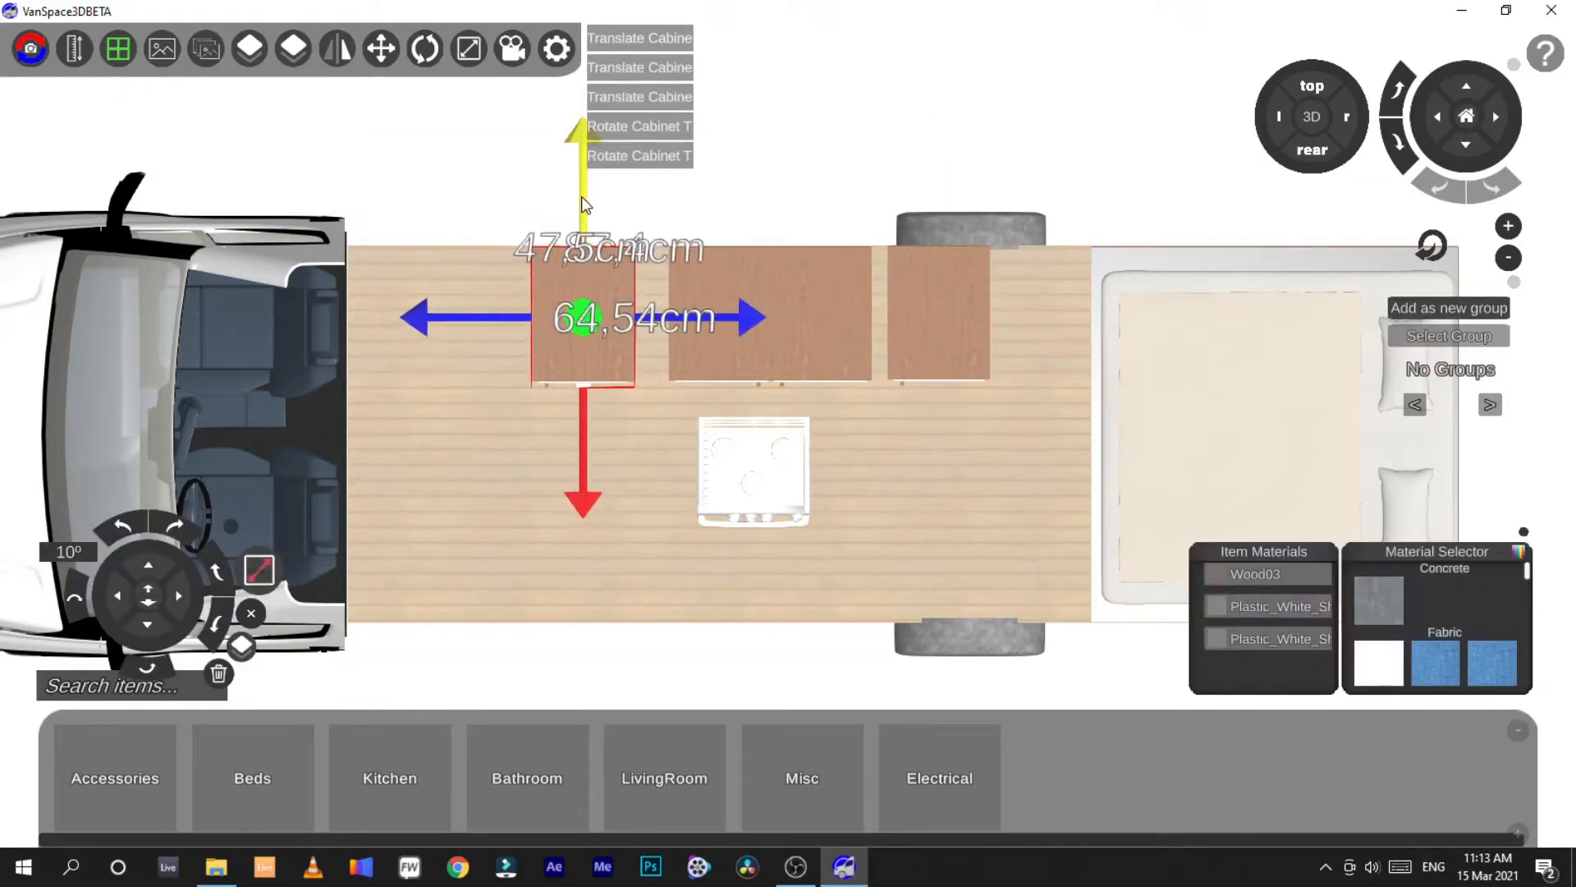
{"action": "left_click", "coordinate": [831, 209]}
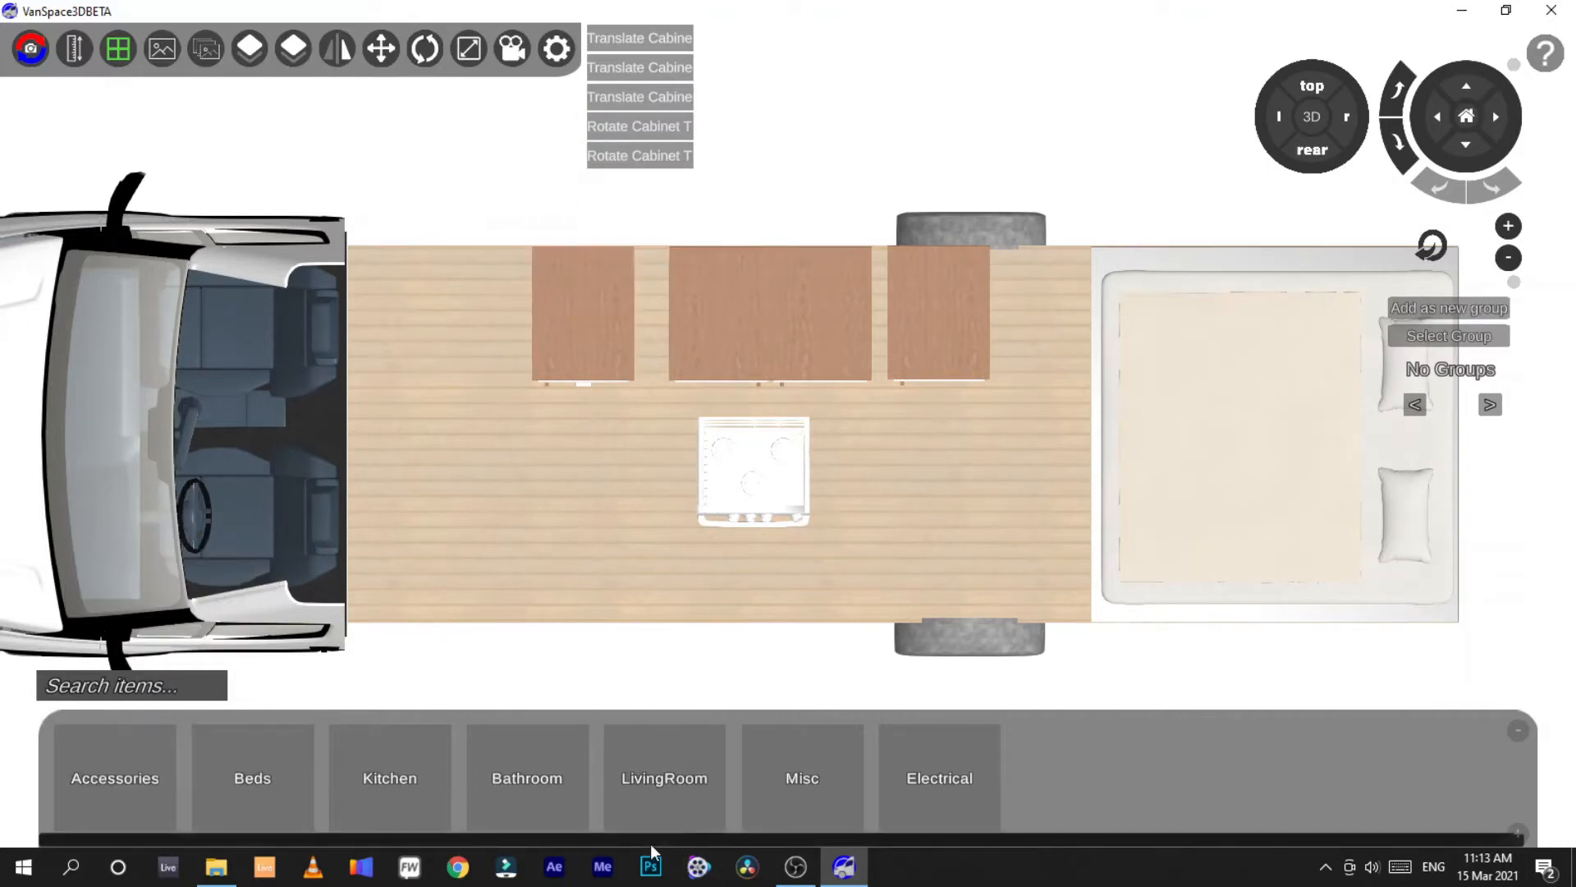
Place the bathroom shower unit with tiled walls and tray on the floor between the cab and the front cabinet
{"action": "left_click", "coordinate": [556, 786]}
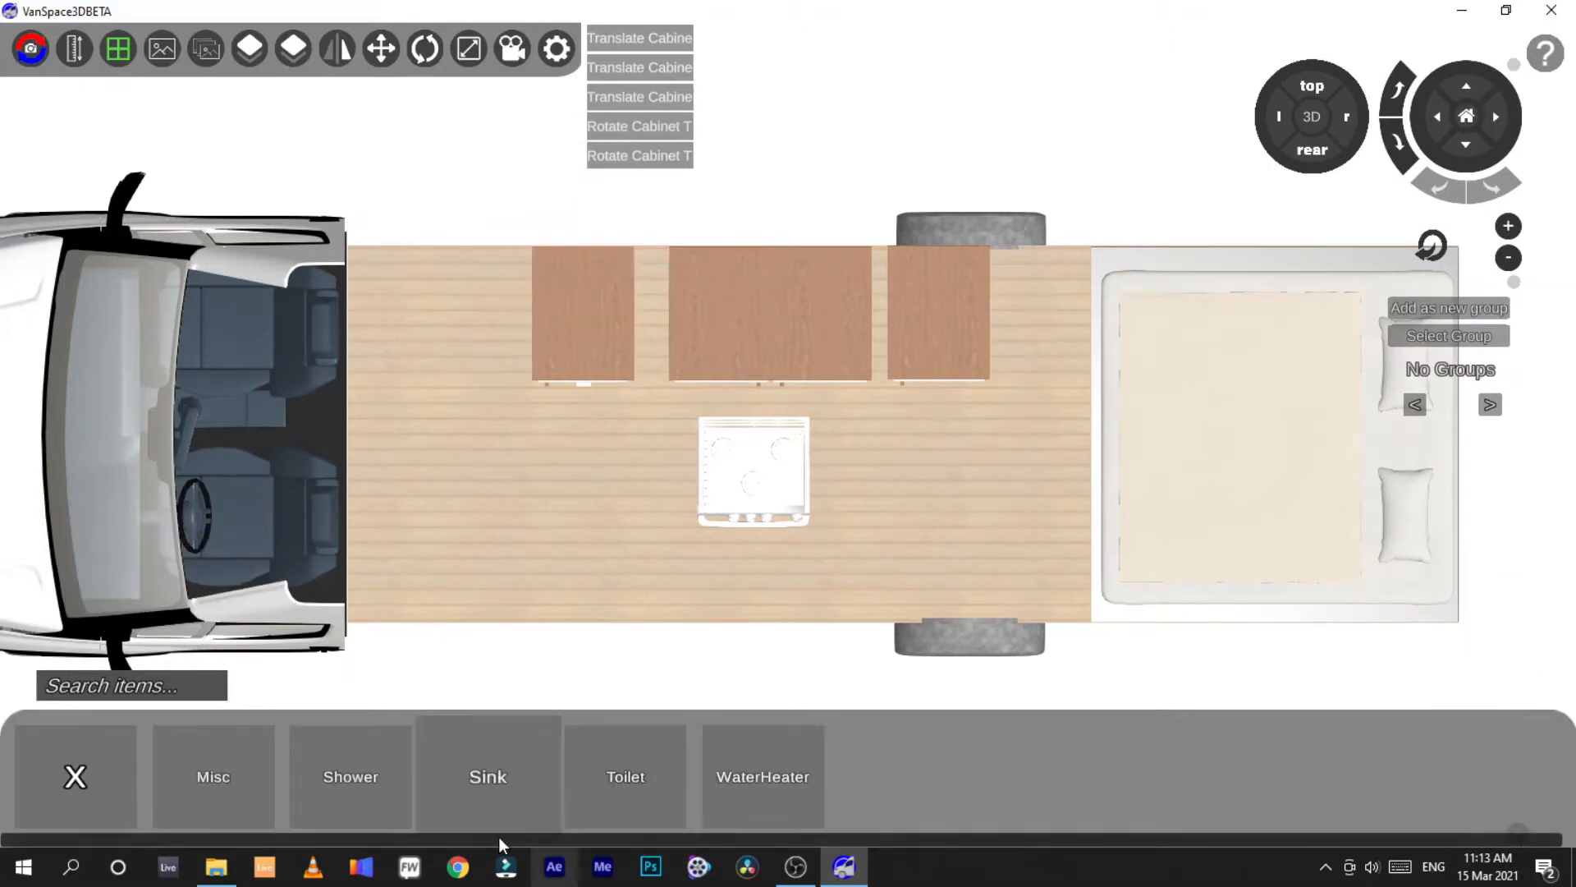
{"action": "left_click", "coordinate": [364, 786]}
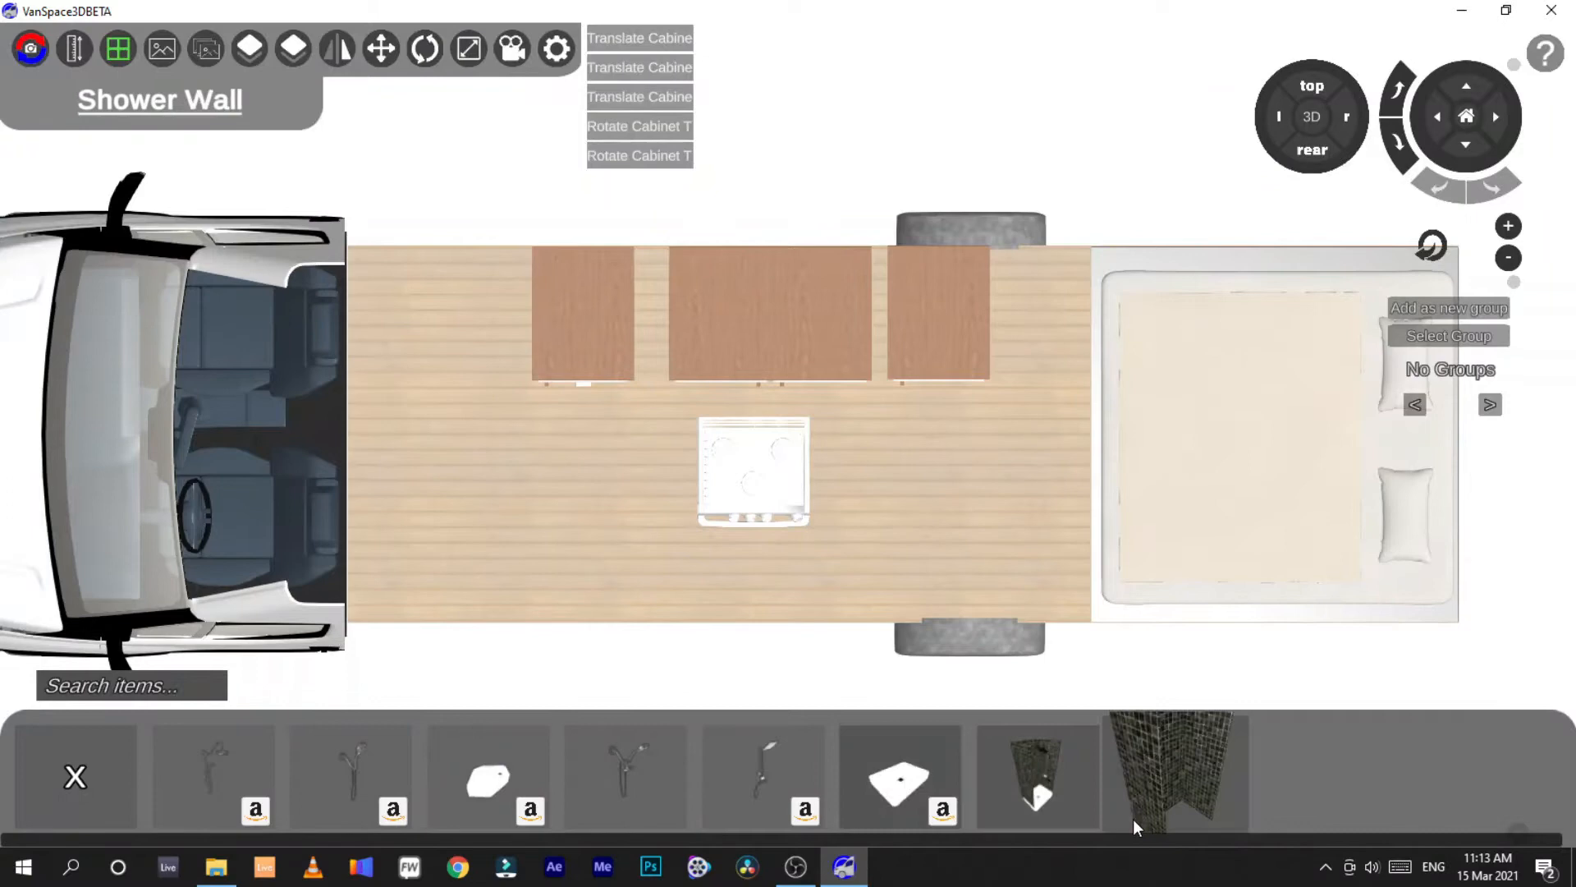
{"action": "left_click", "coordinate": [1050, 775]}
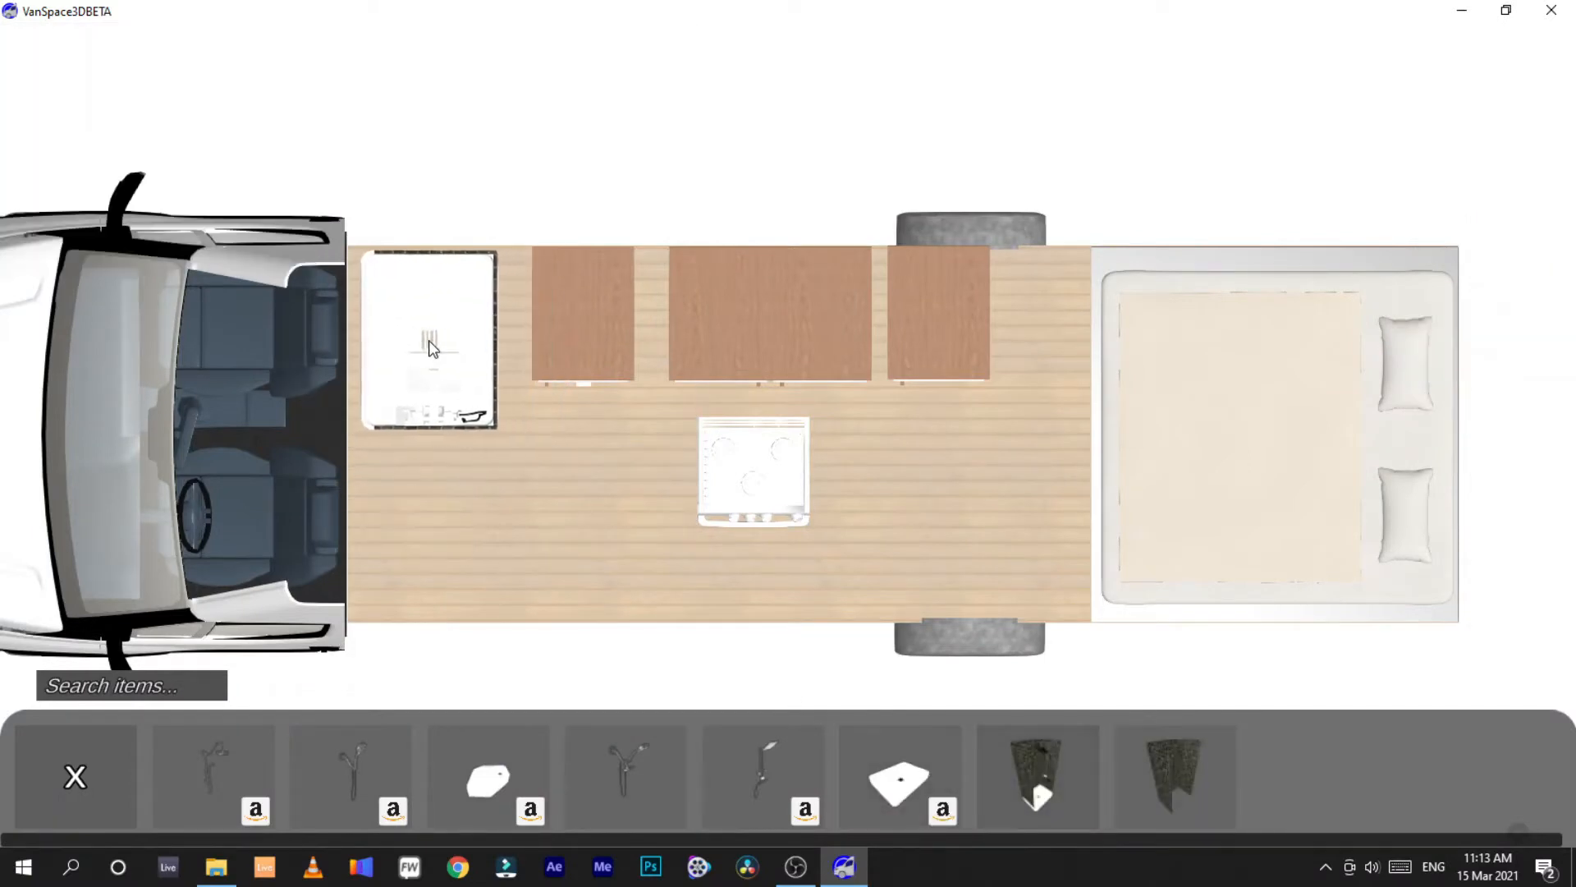
{"action": "left_click", "coordinate": [426, 343]}
Rotate the shower unit 90° and move it against the side edge of the floor, directly behind the cab
{"action": "left_click", "coordinate": [218, 625]}
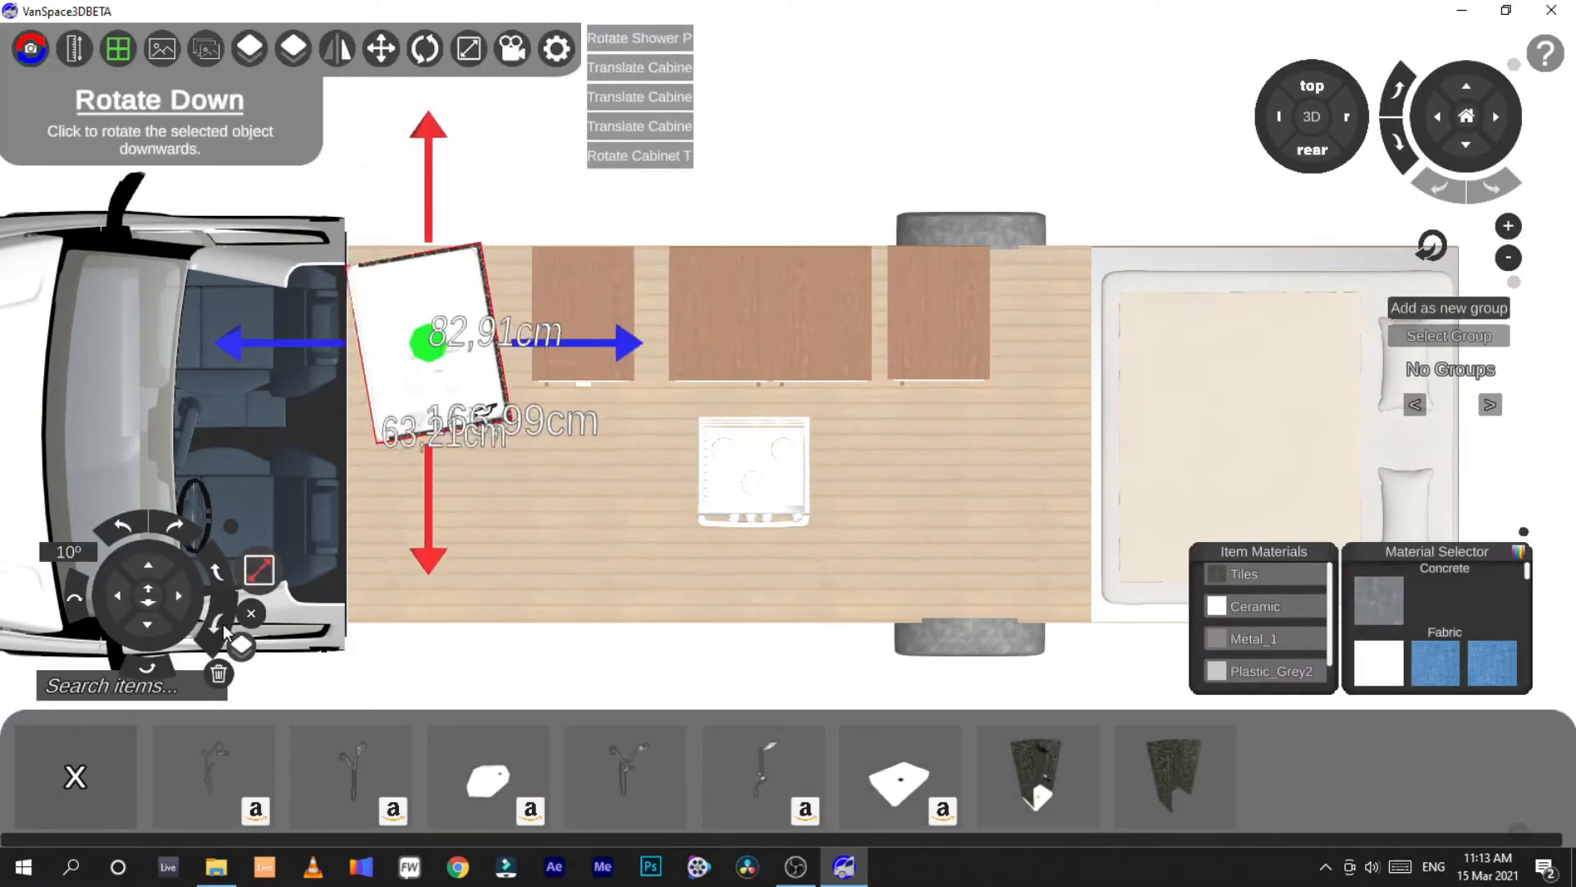
{"action": "left_click", "coordinate": [218, 626]}
{"action": "left_click", "coordinate": [218, 625]}
{"action": "left_click", "coordinate": [218, 625]}
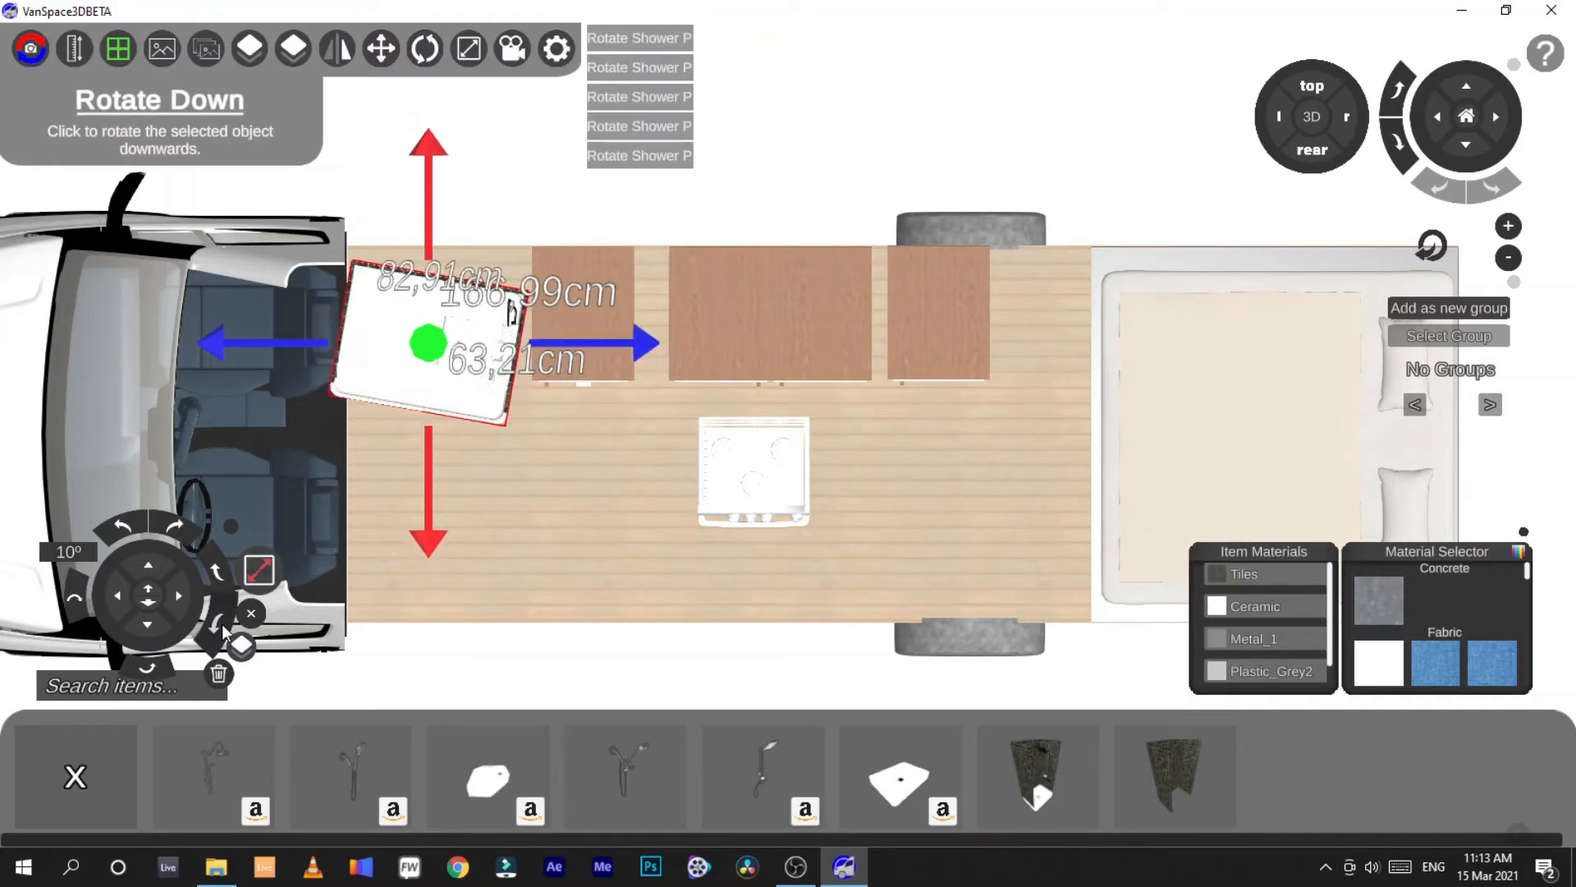
{"action": "left_click", "coordinate": [223, 626]}
{"action": "left_click_drag", "start_coordinate": [431, 175], "coordinate": [431, 150]}
{"action": "left_click_drag", "start_coordinate": [556, 317], "coordinate": [572, 320]}
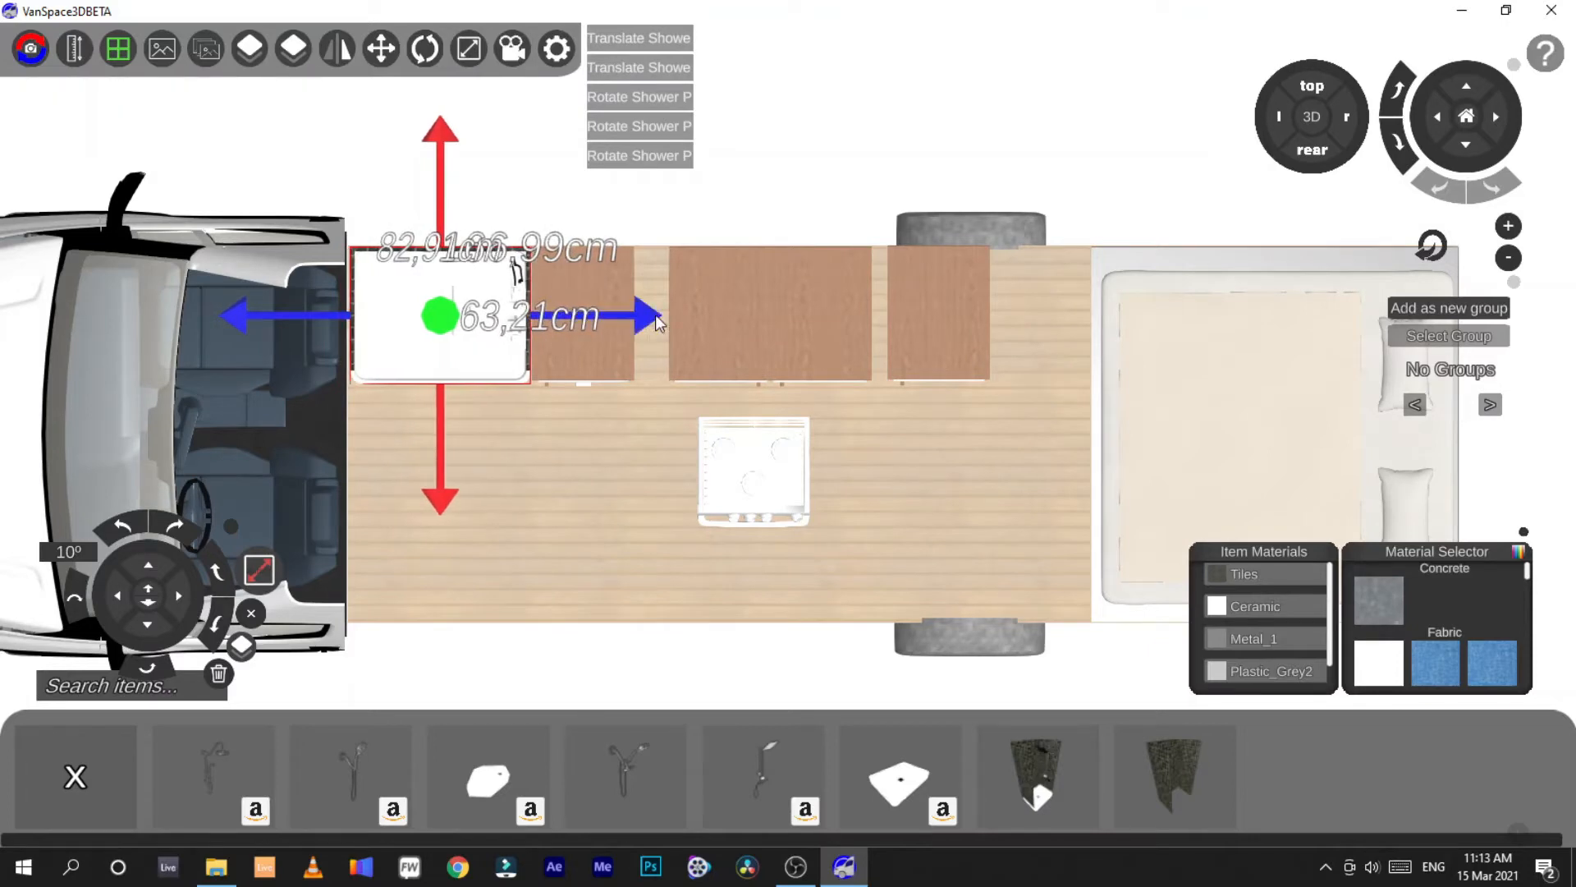
Shift the front narrow cabinet slightly rearward so it stands just clear of the shower unit
{"action": "left_click", "coordinate": [586, 275]}
{"action": "left_click_drag", "start_coordinate": [712, 310], "coordinate": [718, 311]}
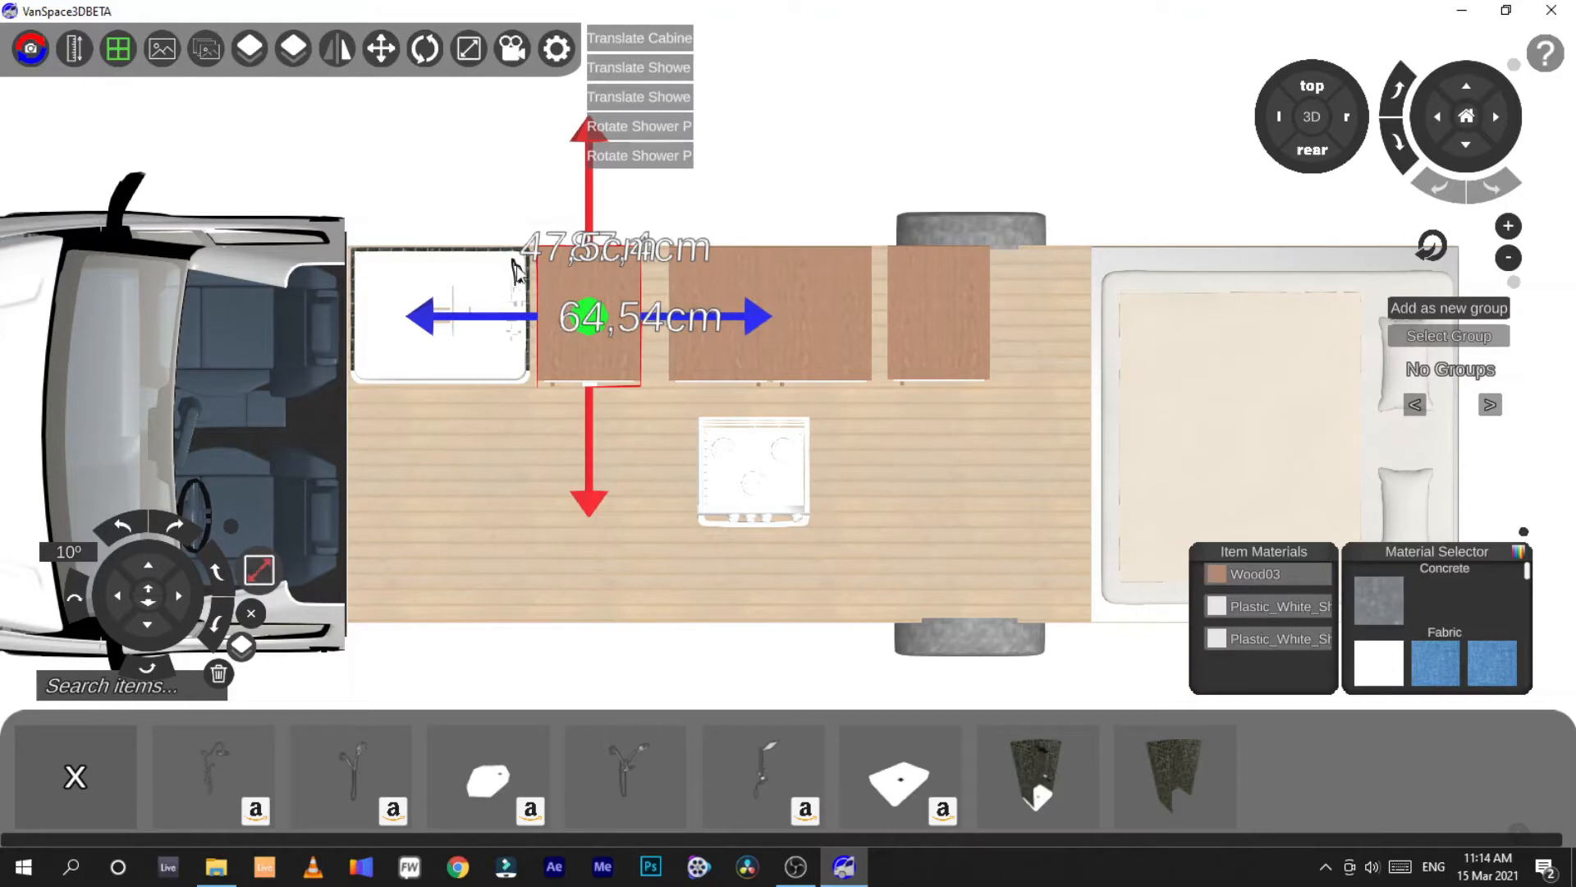
{"action": "left_click", "coordinate": [429, 325]}
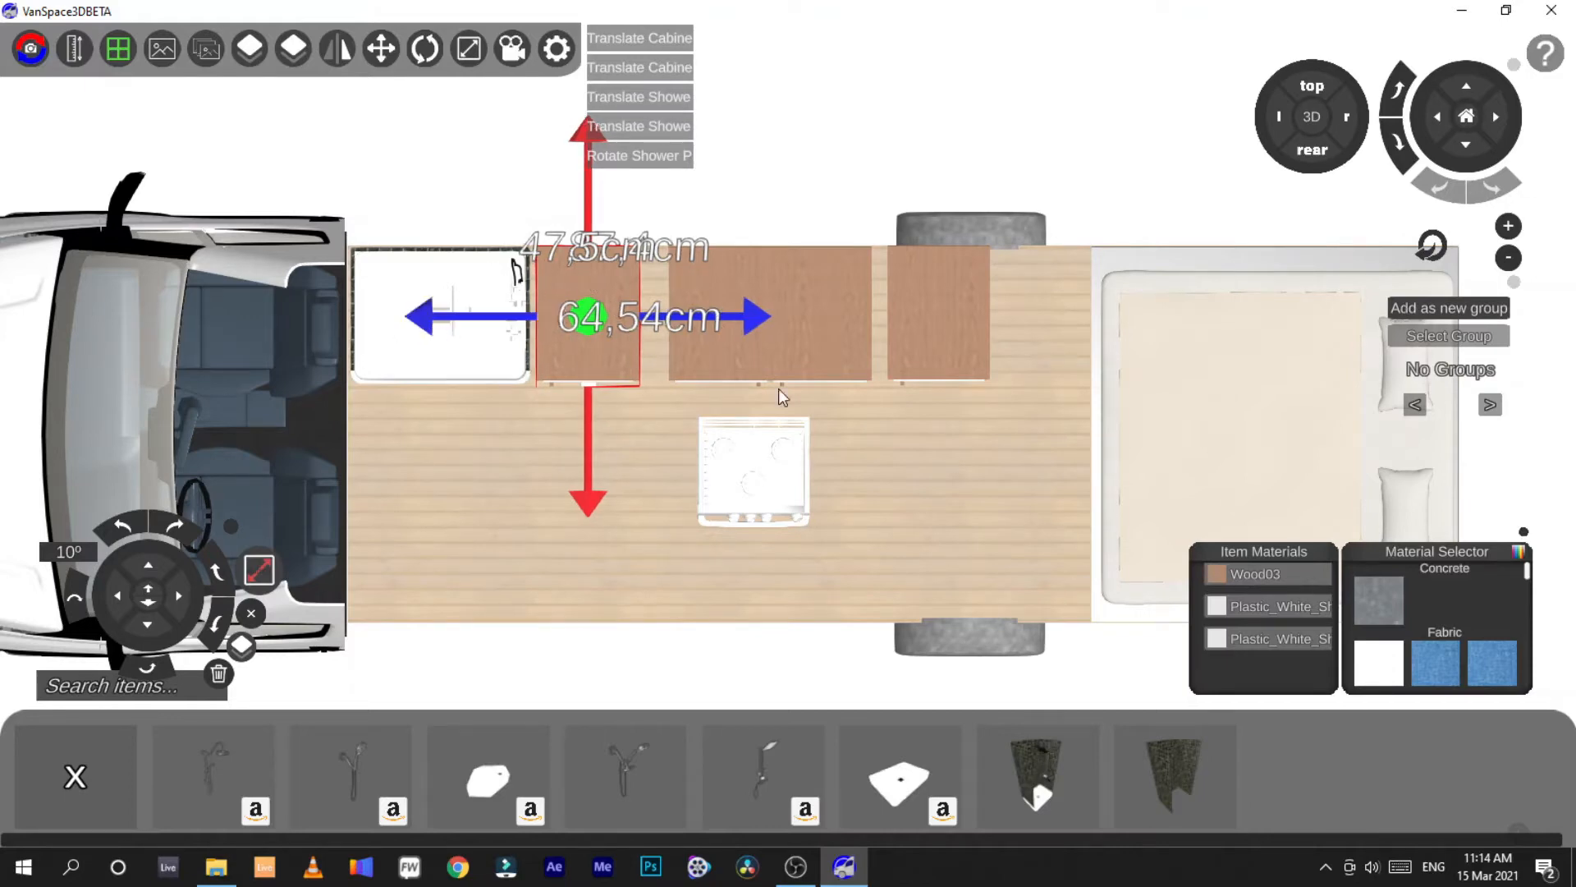
Move the wide cabinet and the rear narrow cabinet forward so all three cabinets form a continuous run
{"action": "left_click", "coordinate": [787, 318]}
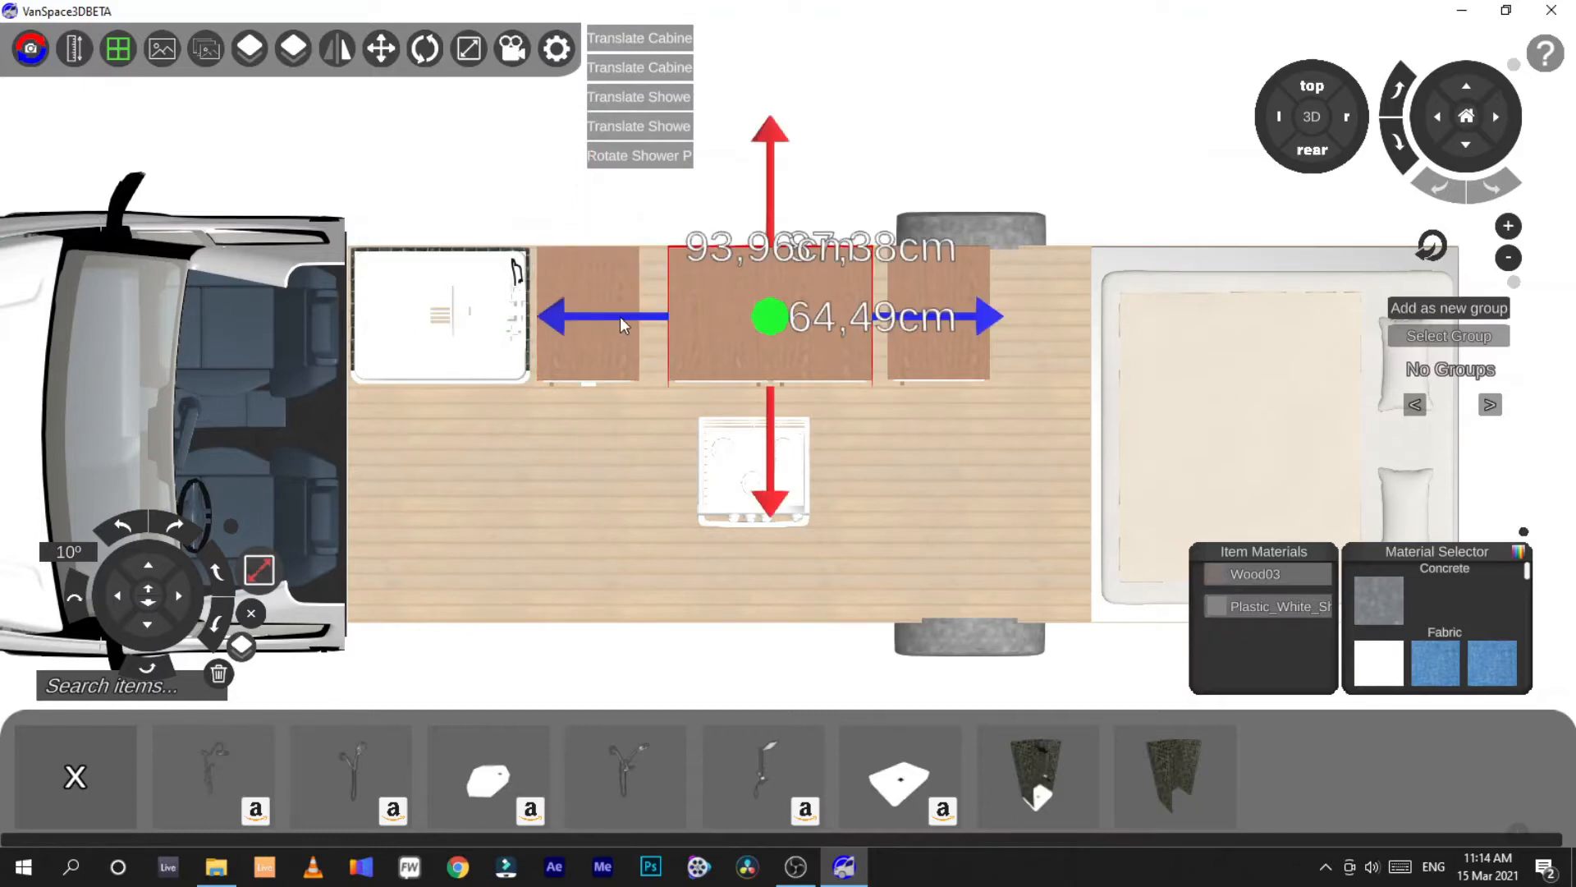
{"action": "left_click_drag", "start_coordinate": [619, 317], "coordinate": [595, 315]}
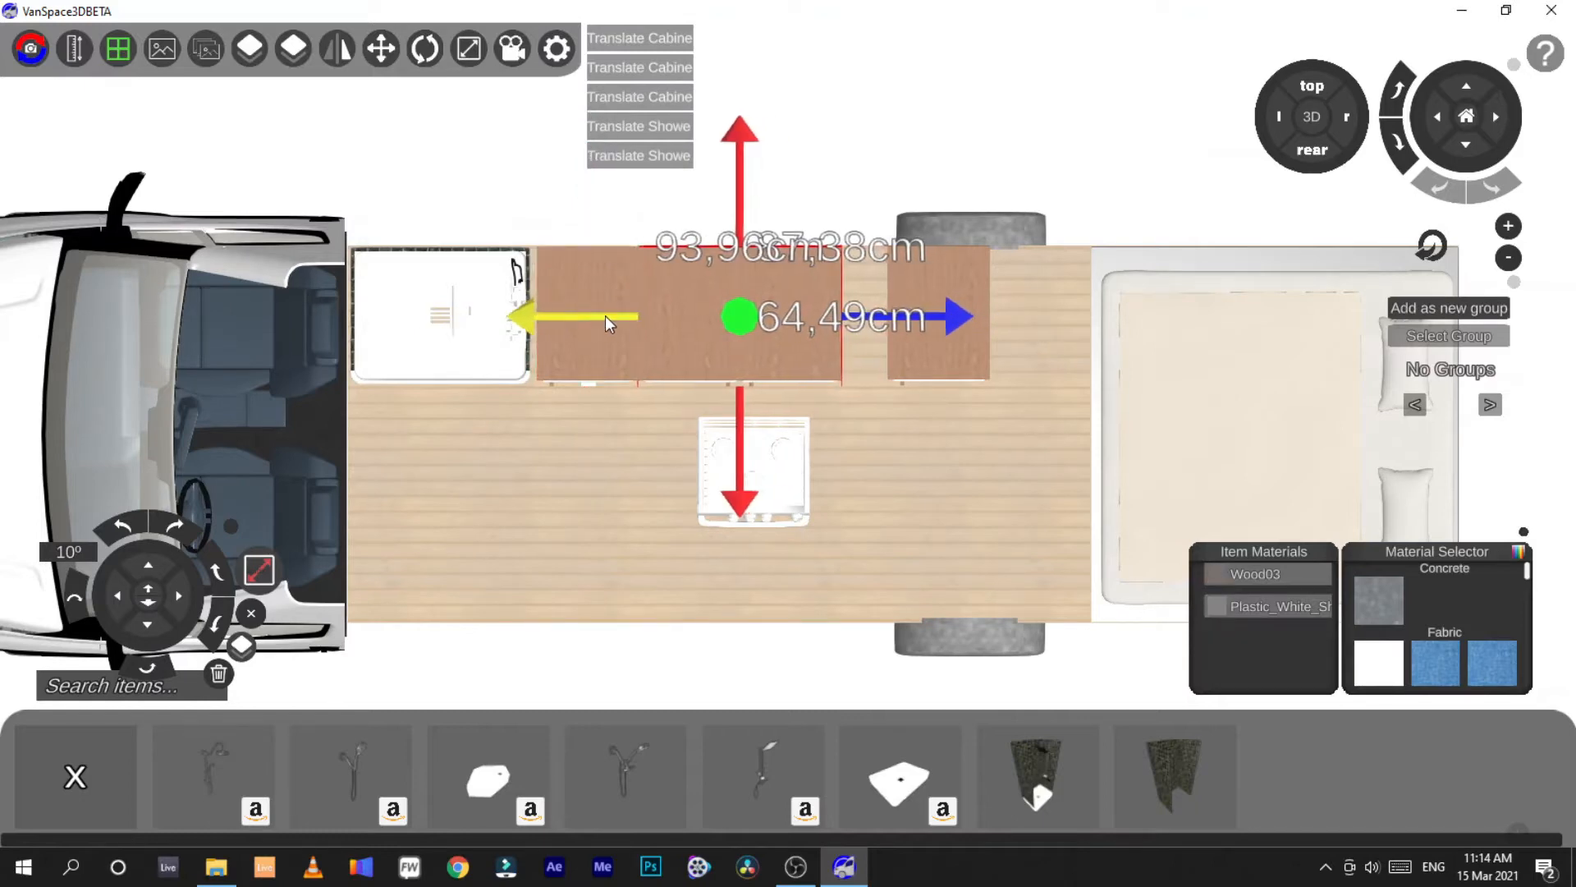
{"action": "left_click", "coordinate": [957, 292]}
{"action": "left_click_drag", "start_coordinate": [805, 312], "coordinate": [757, 313]}
Move the range away from the cabinet run toward the opposite side of the floor
{"action": "left_click", "coordinate": [798, 476]}
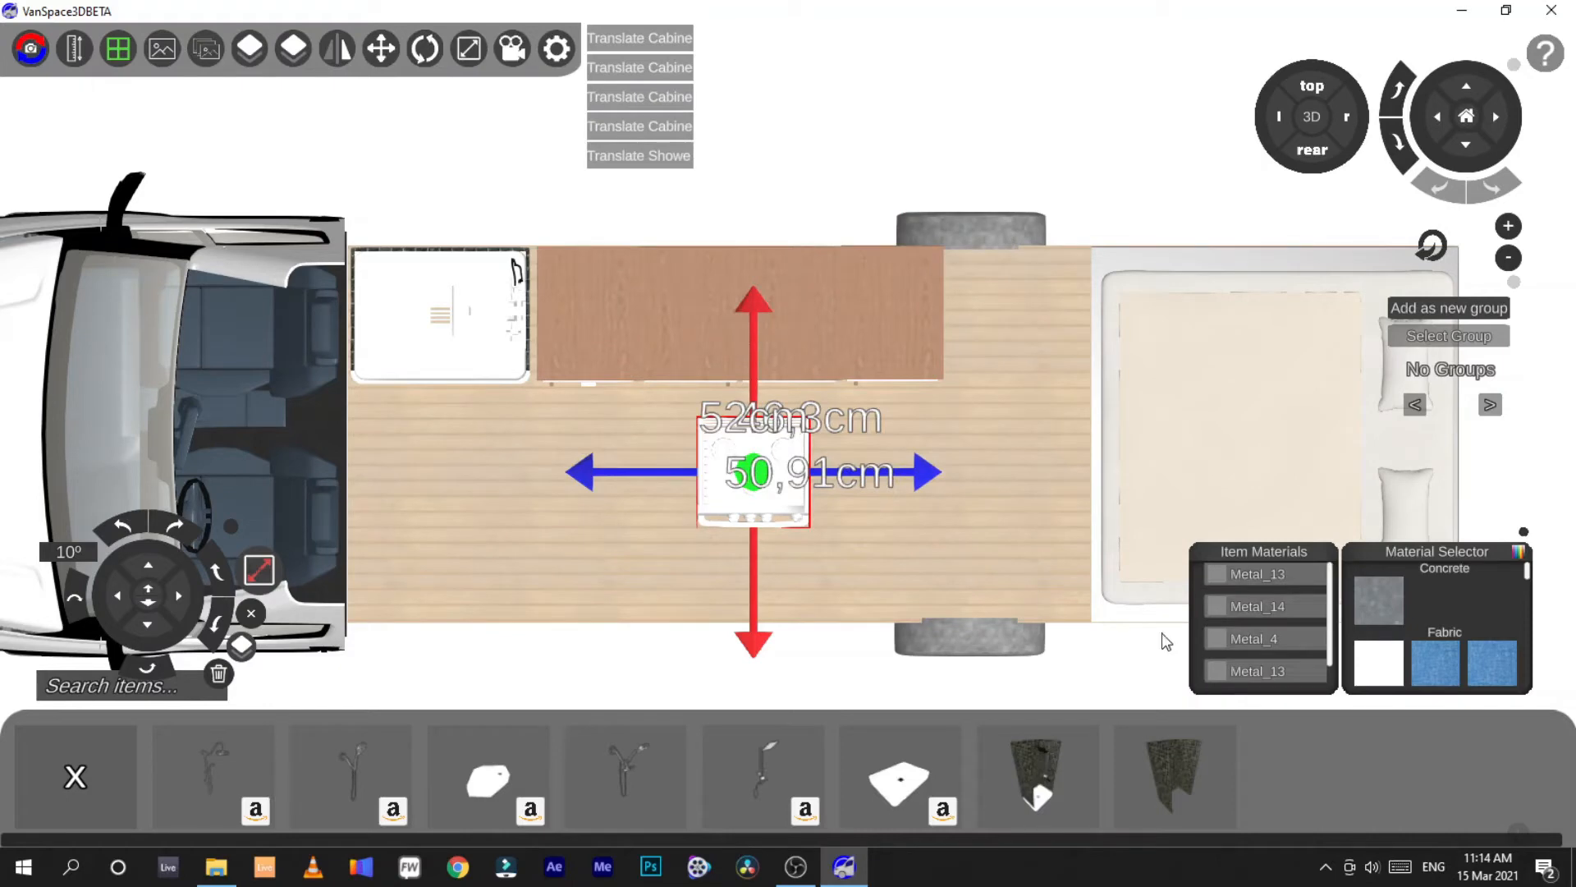
{"action": "left_click", "coordinate": [729, 293]}
{"action": "left_click", "coordinate": [804, 482]}
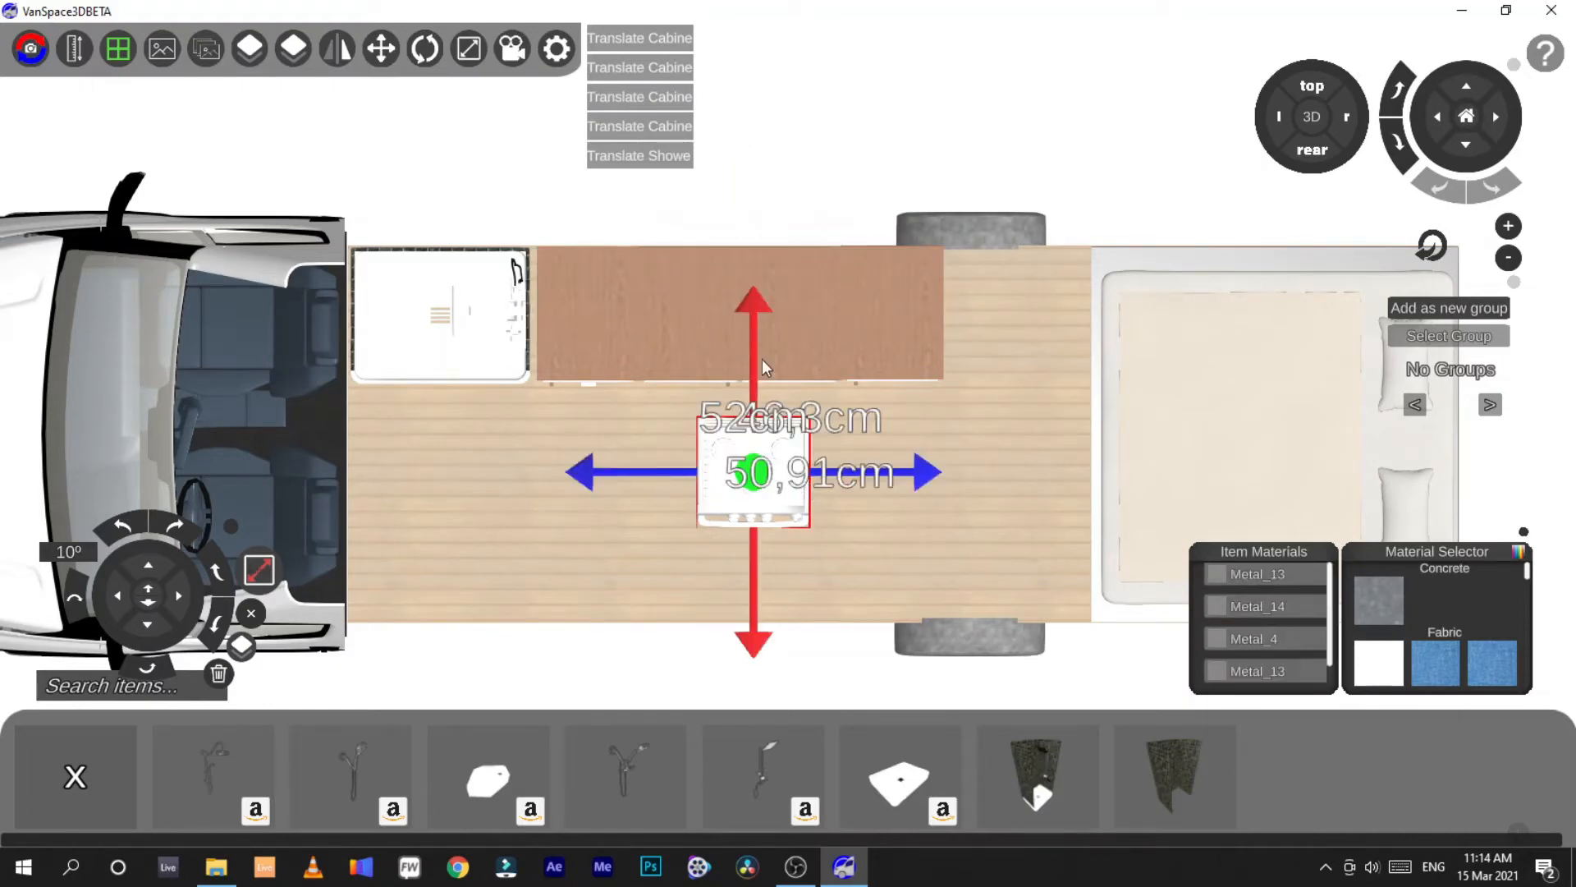
{"action": "left_click", "coordinate": [760, 279]}
{"action": "left_click_drag", "start_coordinate": [738, 423], "coordinate": [739, 484]}
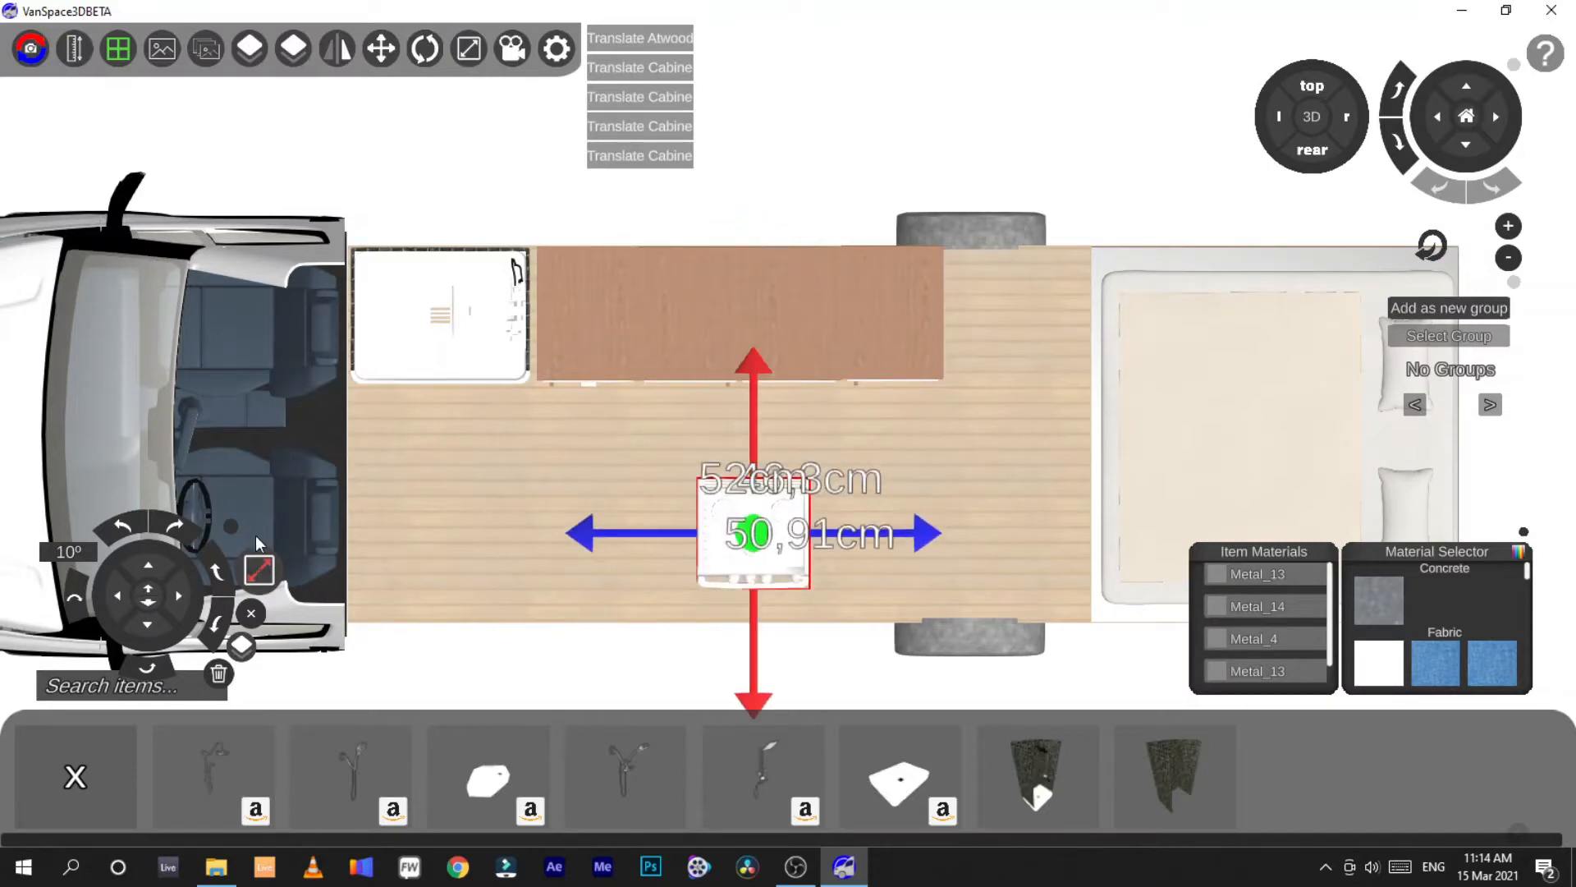
Check the range's dimensions and set the wide middle cabinet's width to 50.91 cm
{"action": "left_click", "coordinate": [259, 570]}
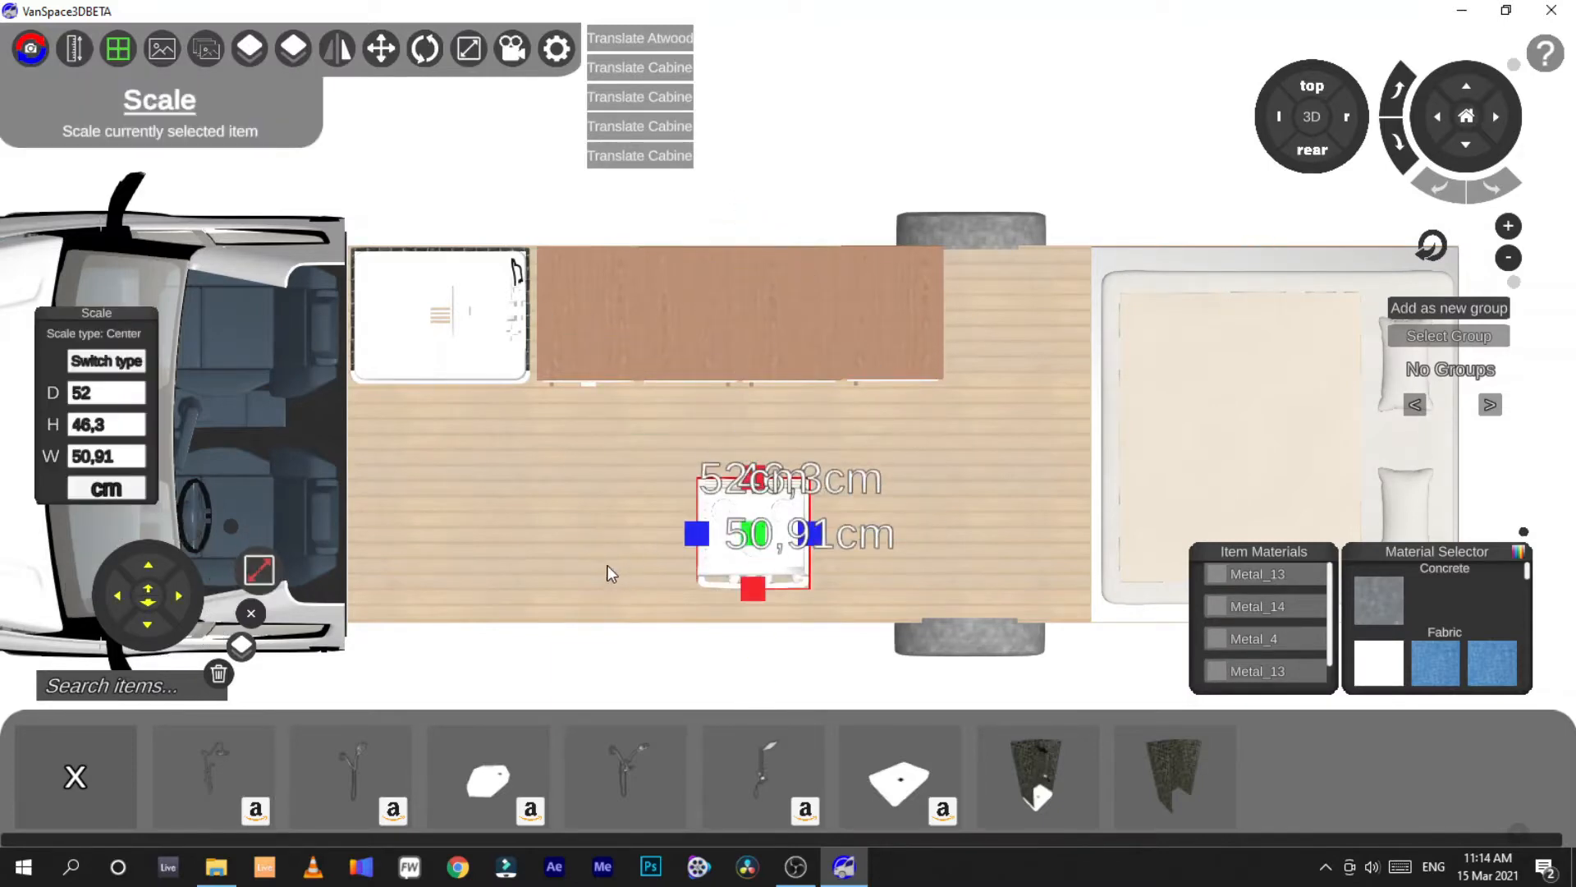
{"action": "left_click", "coordinate": [730, 303]}
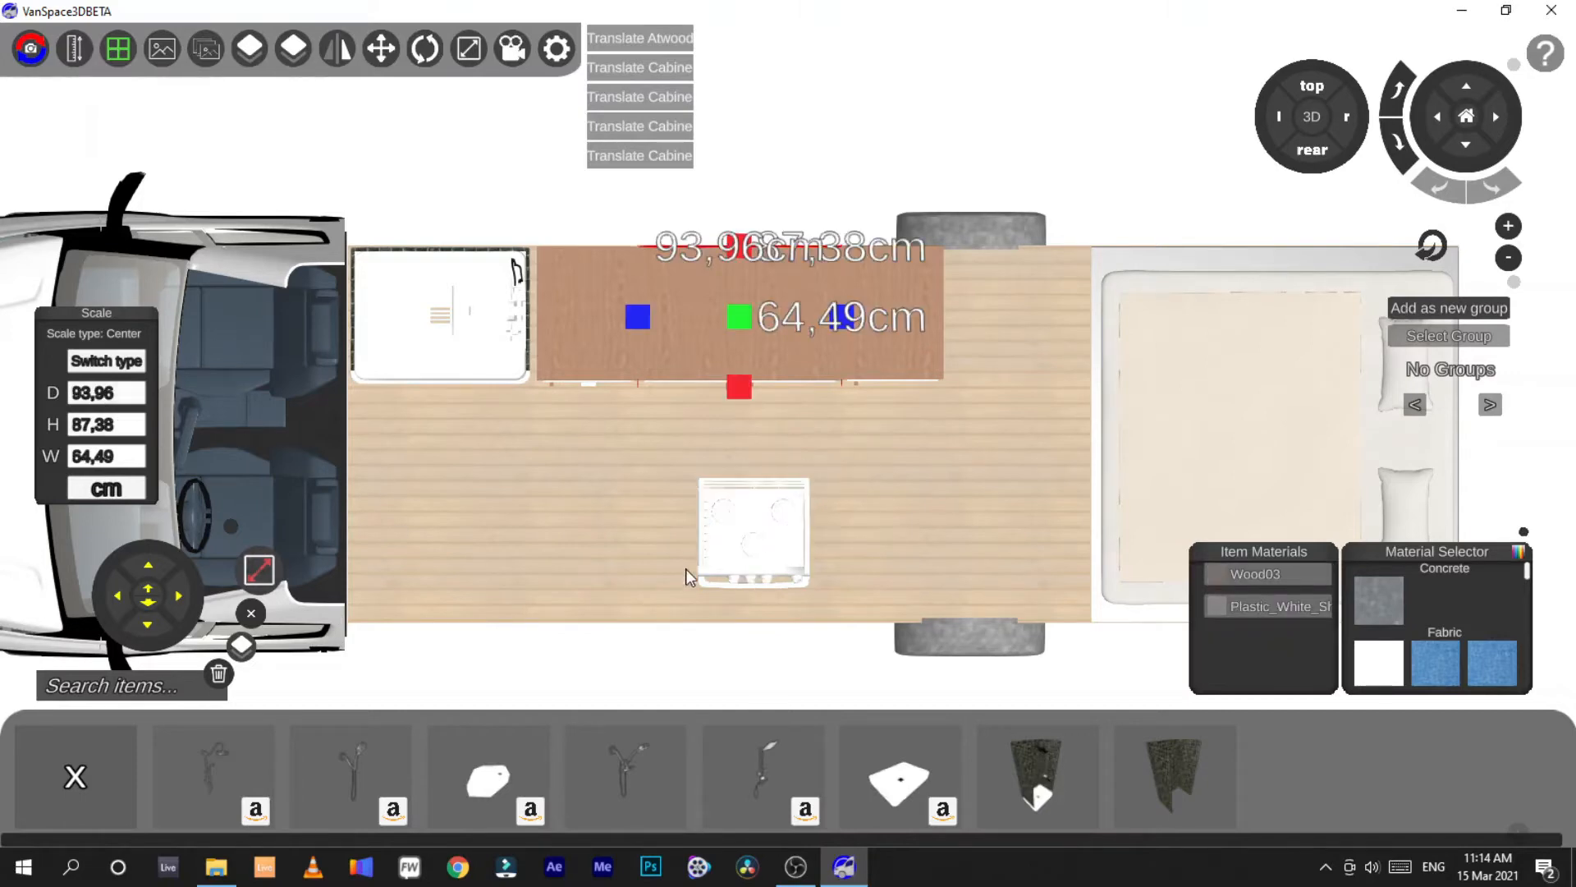
{"action": "left_click", "coordinate": [739, 540]}
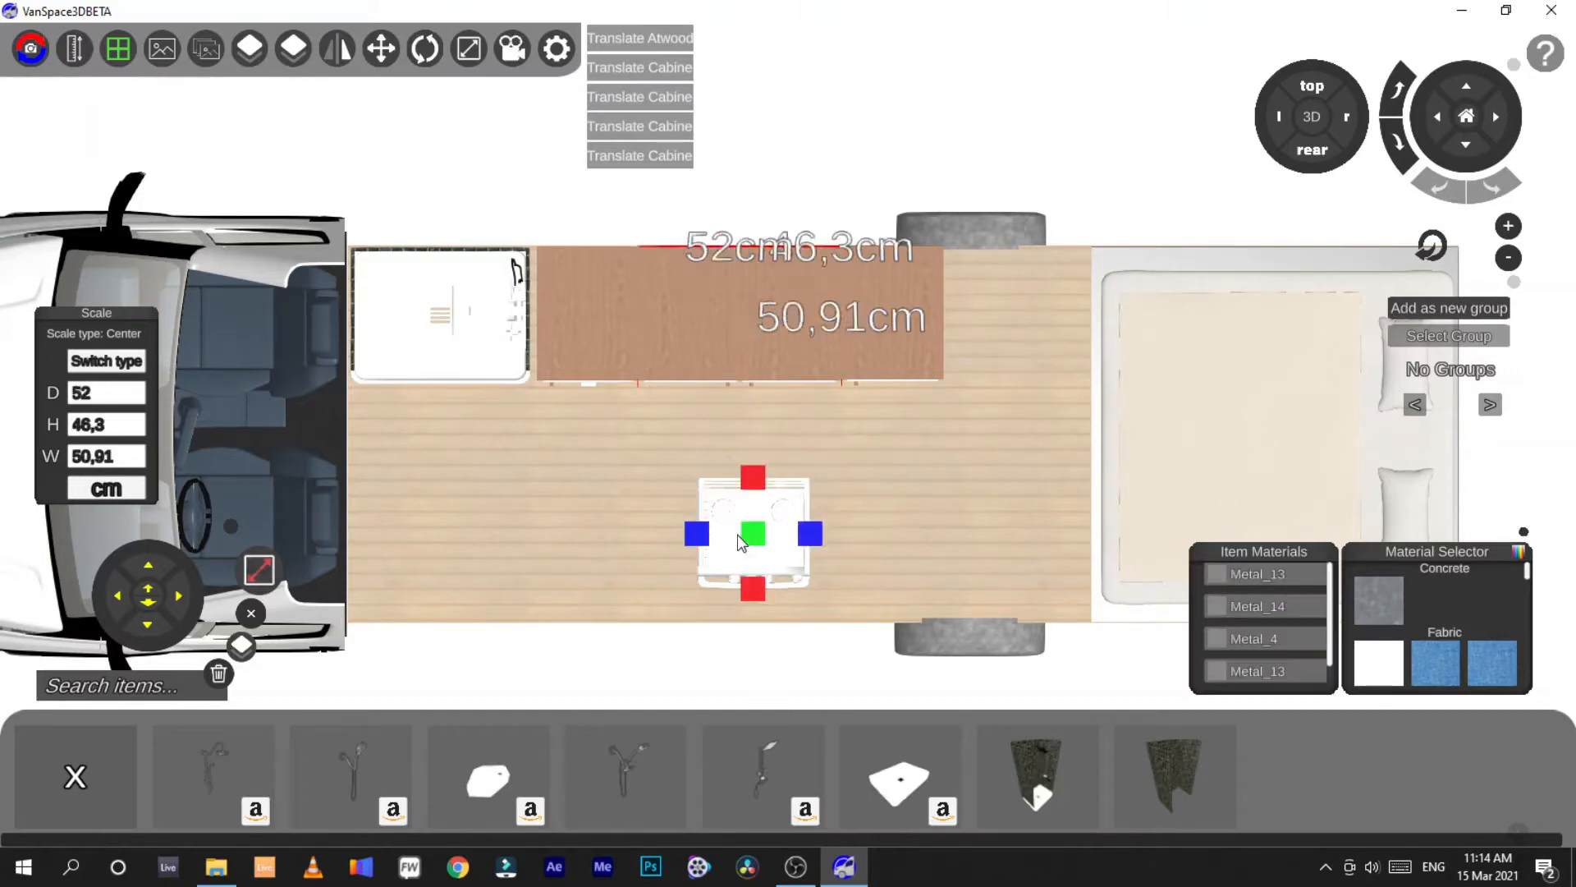
{"action": "left_click", "coordinate": [759, 296]}
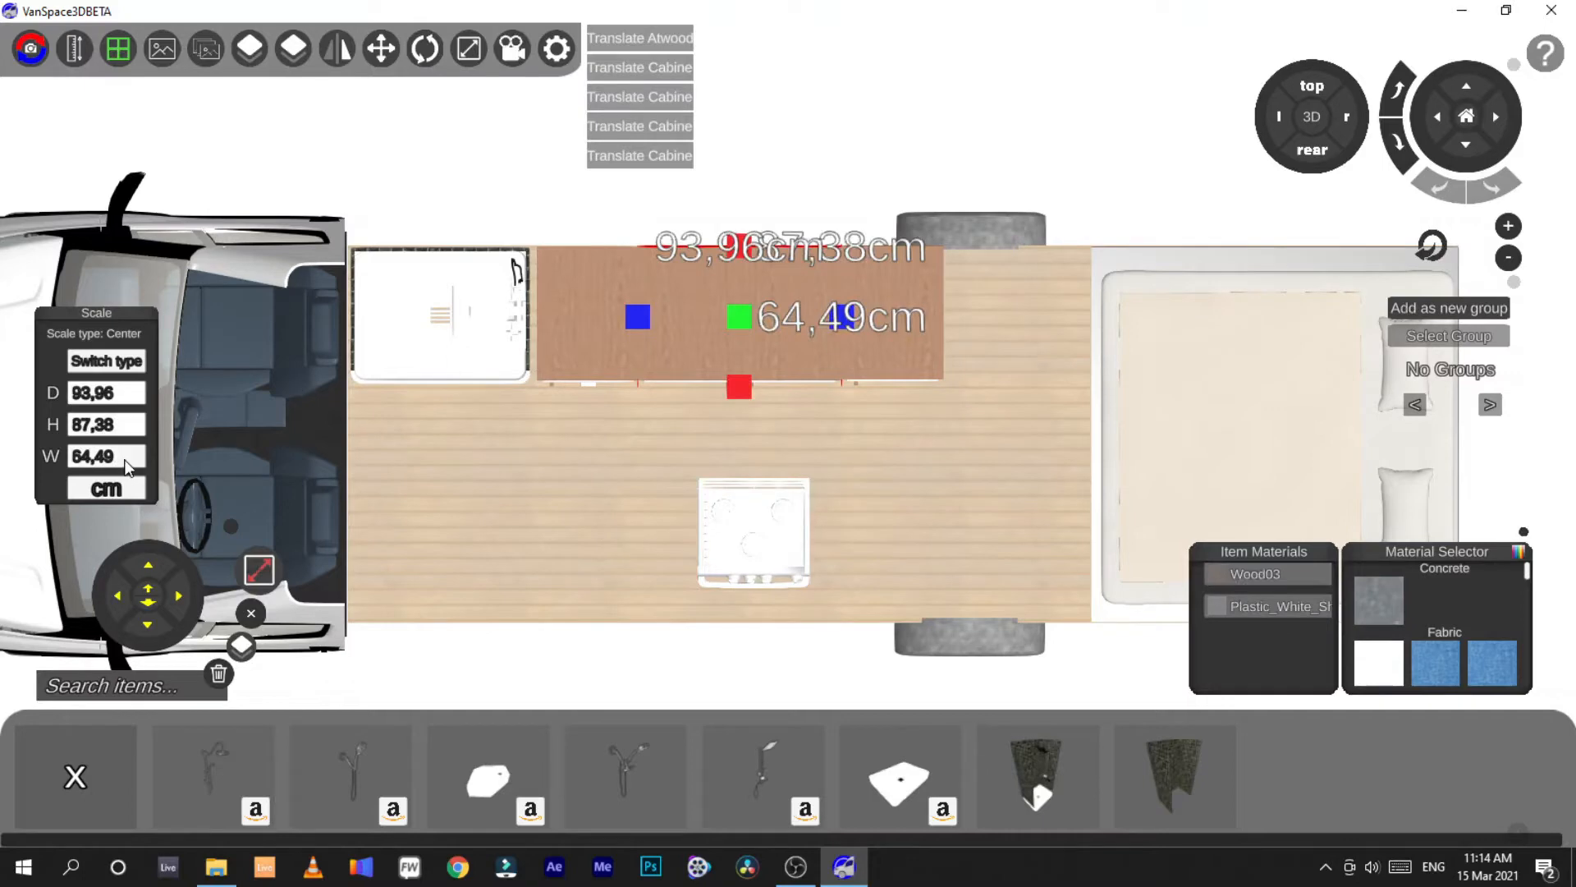
{"action": "double_click", "coordinate": [127, 462]}
{"action": "type", "text": "50."}
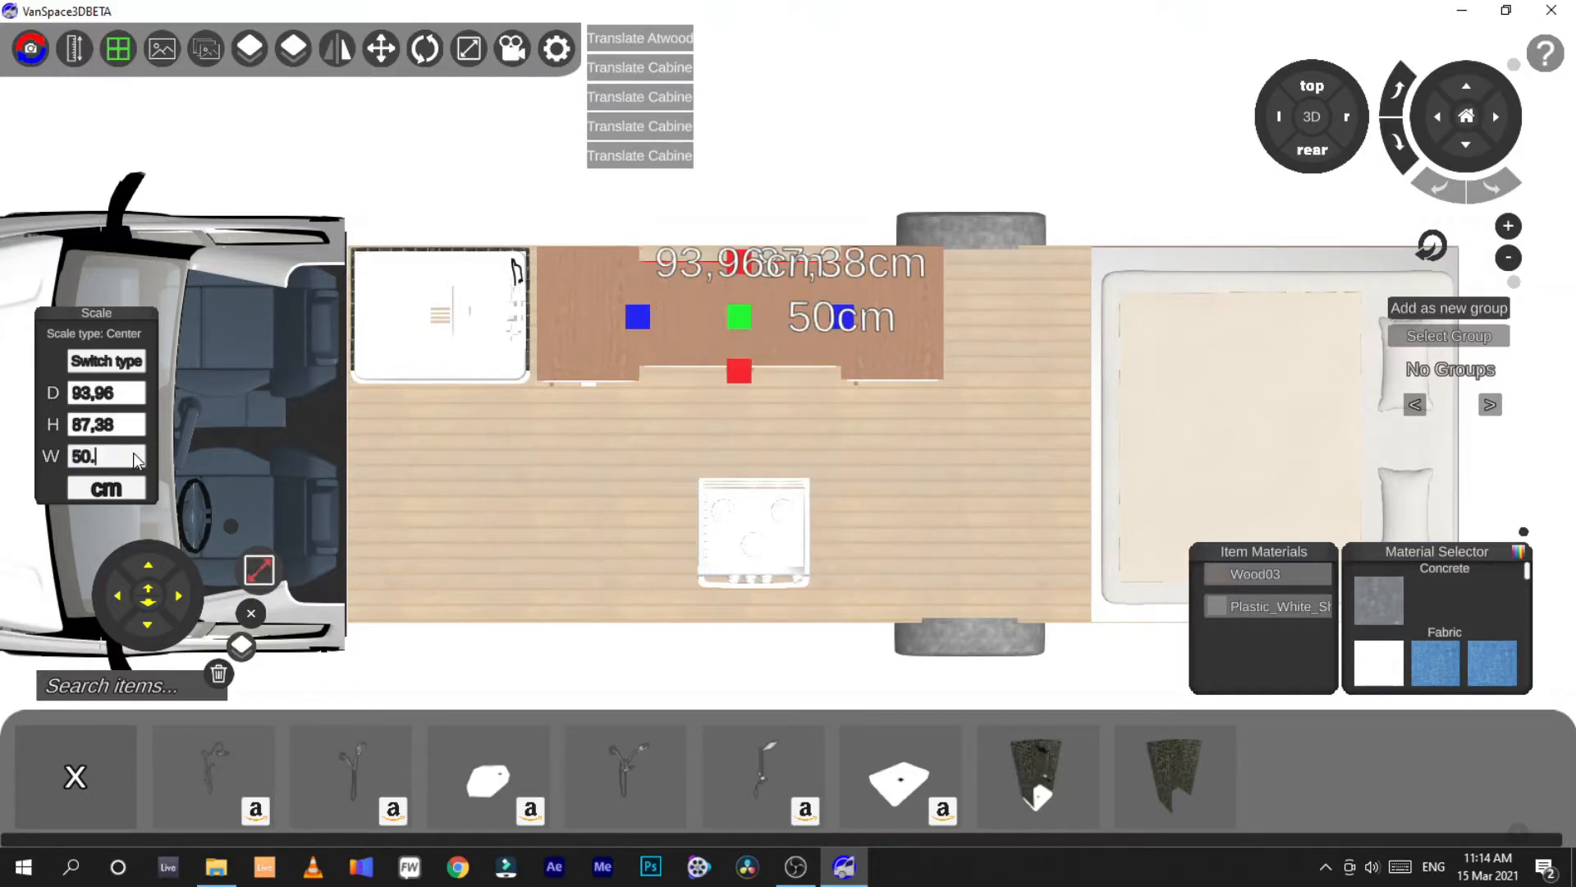
{"action": "type", "text": "91"}
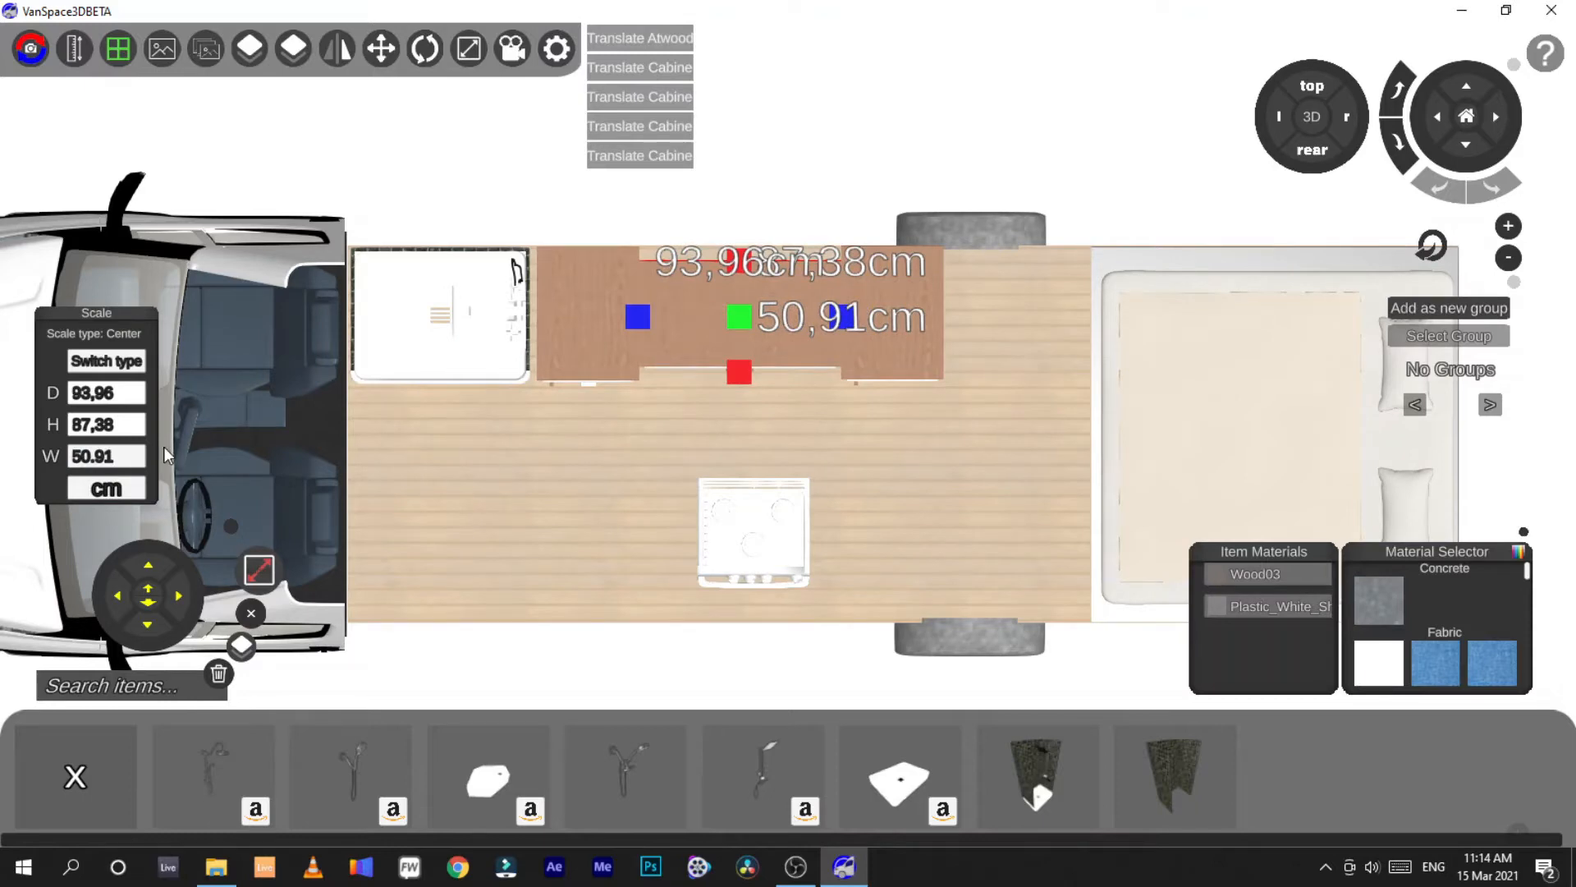
Change the wide middle cabinet's width to 52 cm
{"action": "key", "text": "BackSpace"}
{"action": "key", "text": "BackSpace"}
{"action": "key", "text": "BackSpace"}
{"action": "key", "text": "BackSpace"}
{"action": "key", "text": "BackSpace"}
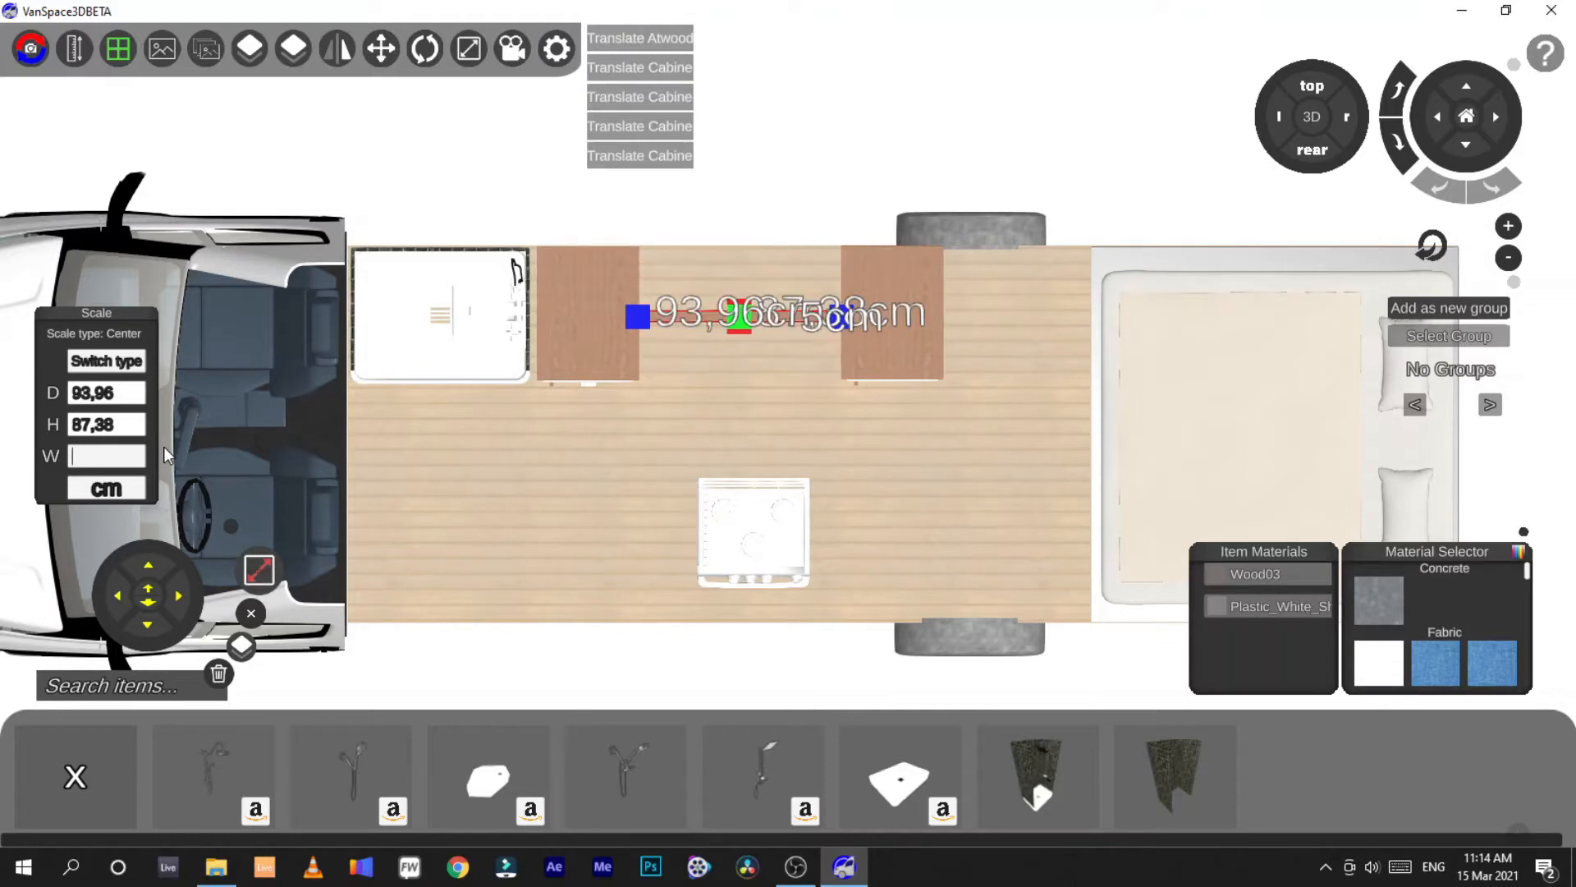
{"action": "type", "text": "52.3"}
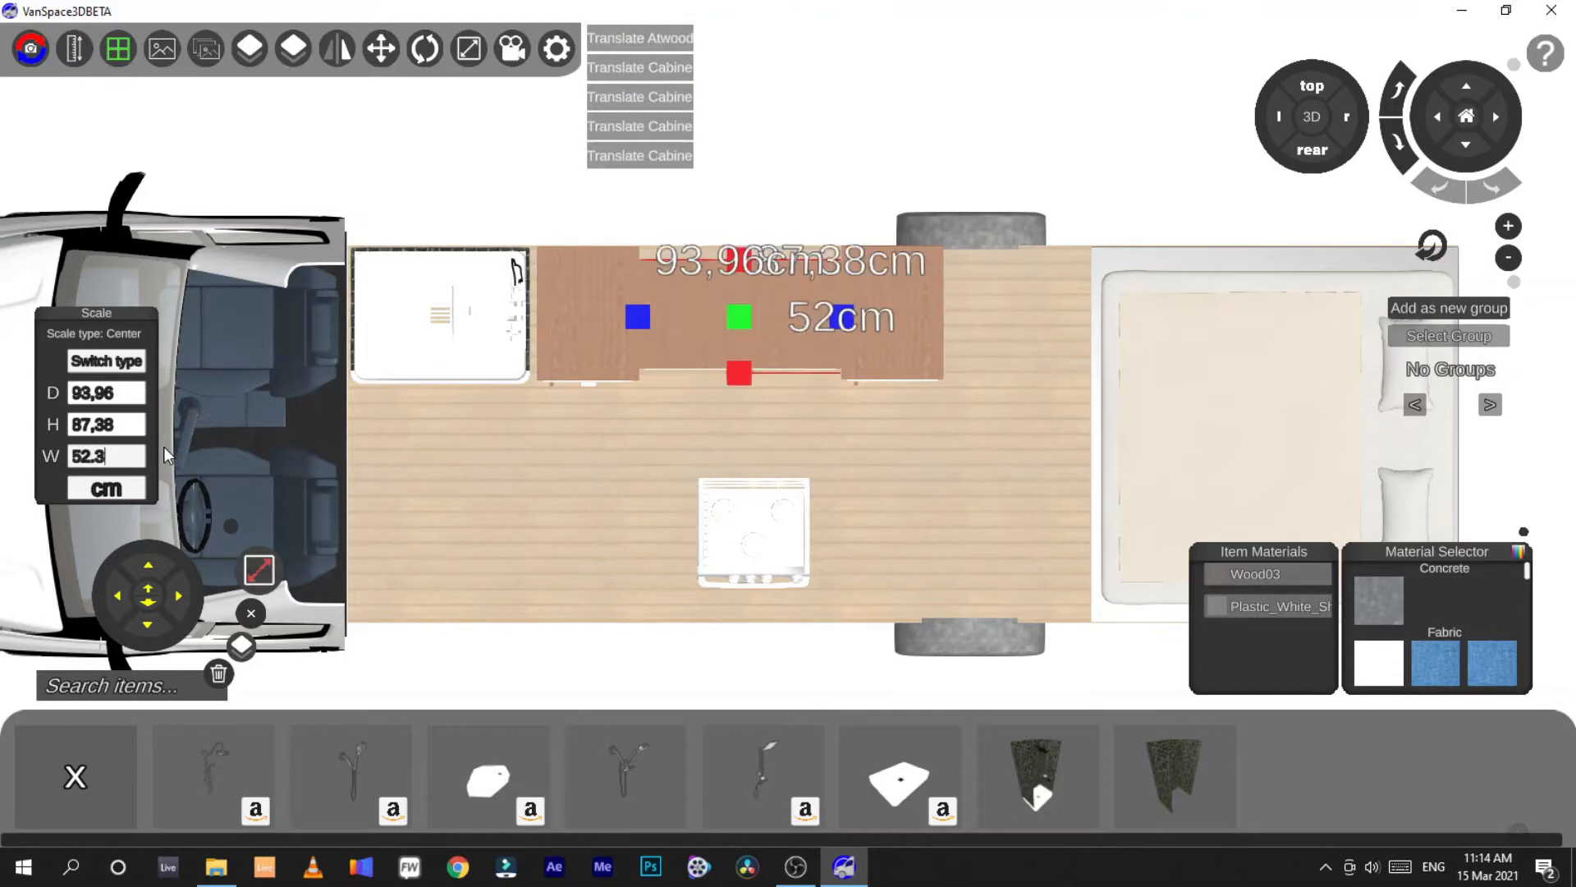
{"action": "key", "text": "BackSpace"}
{"action": "type", "text": ".1"}
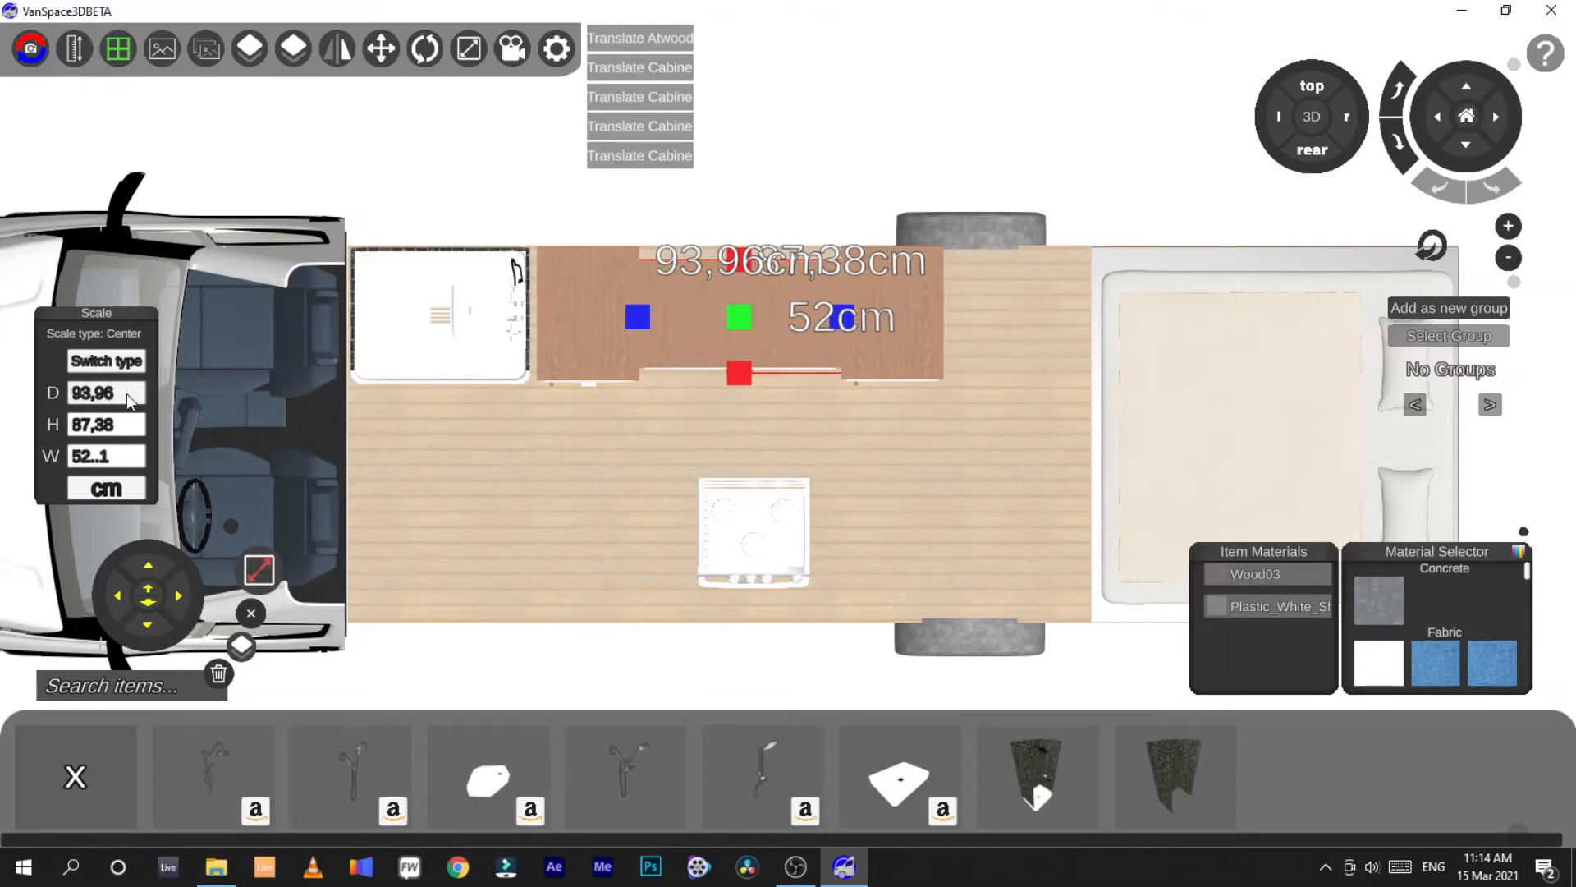
Compare the middle cabinet with the range and set the cabinet's depth to 50.95 cm
{"action": "left_click", "coordinate": [782, 528]}
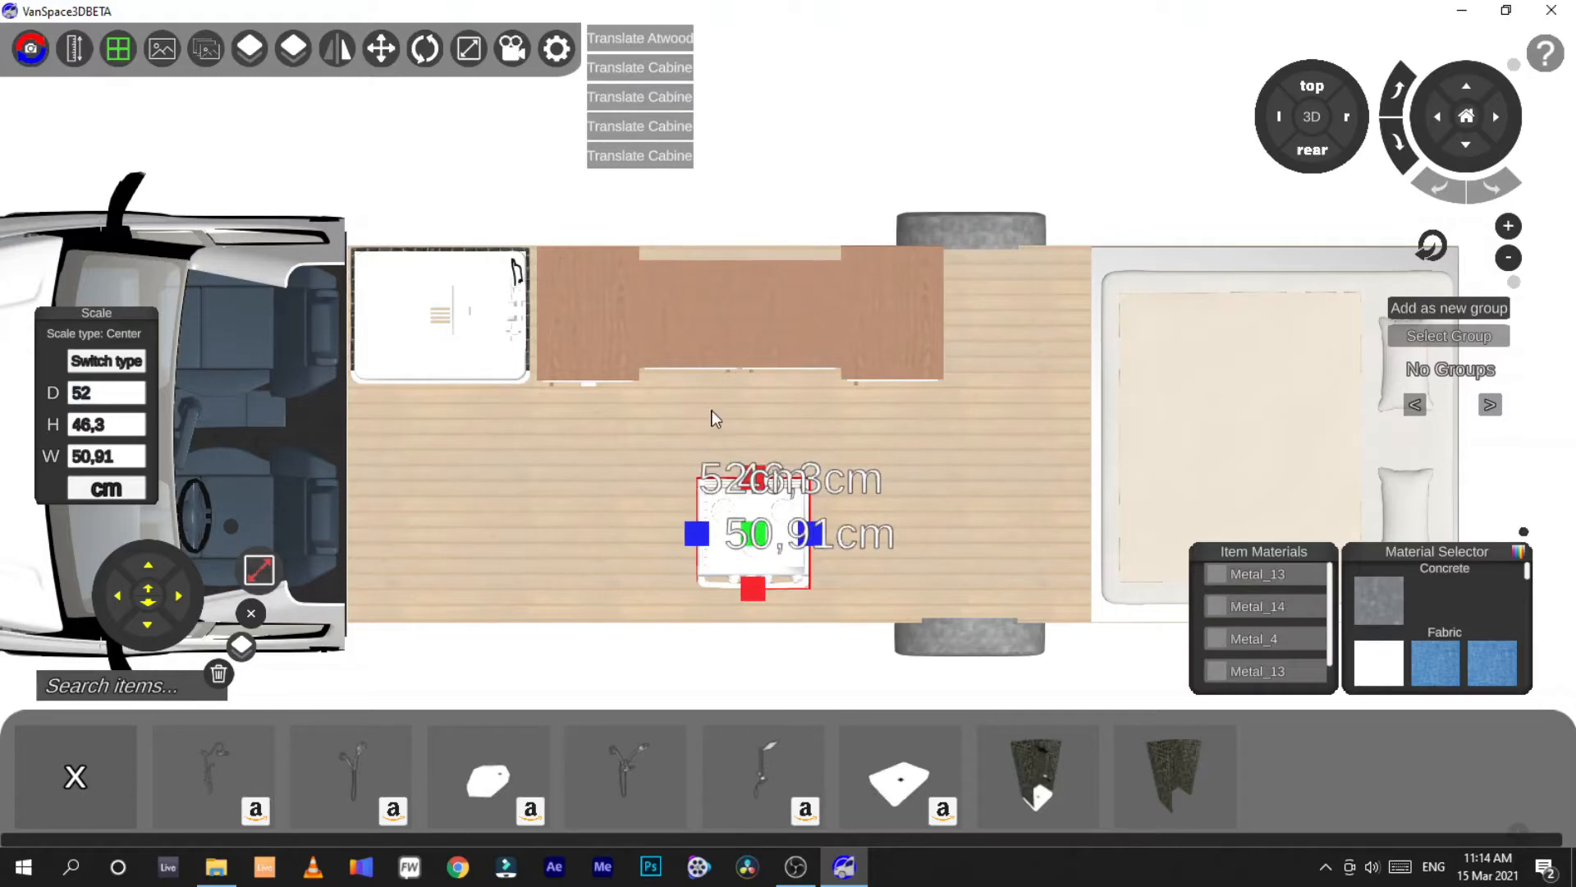
{"action": "left_click", "coordinate": [735, 317]}
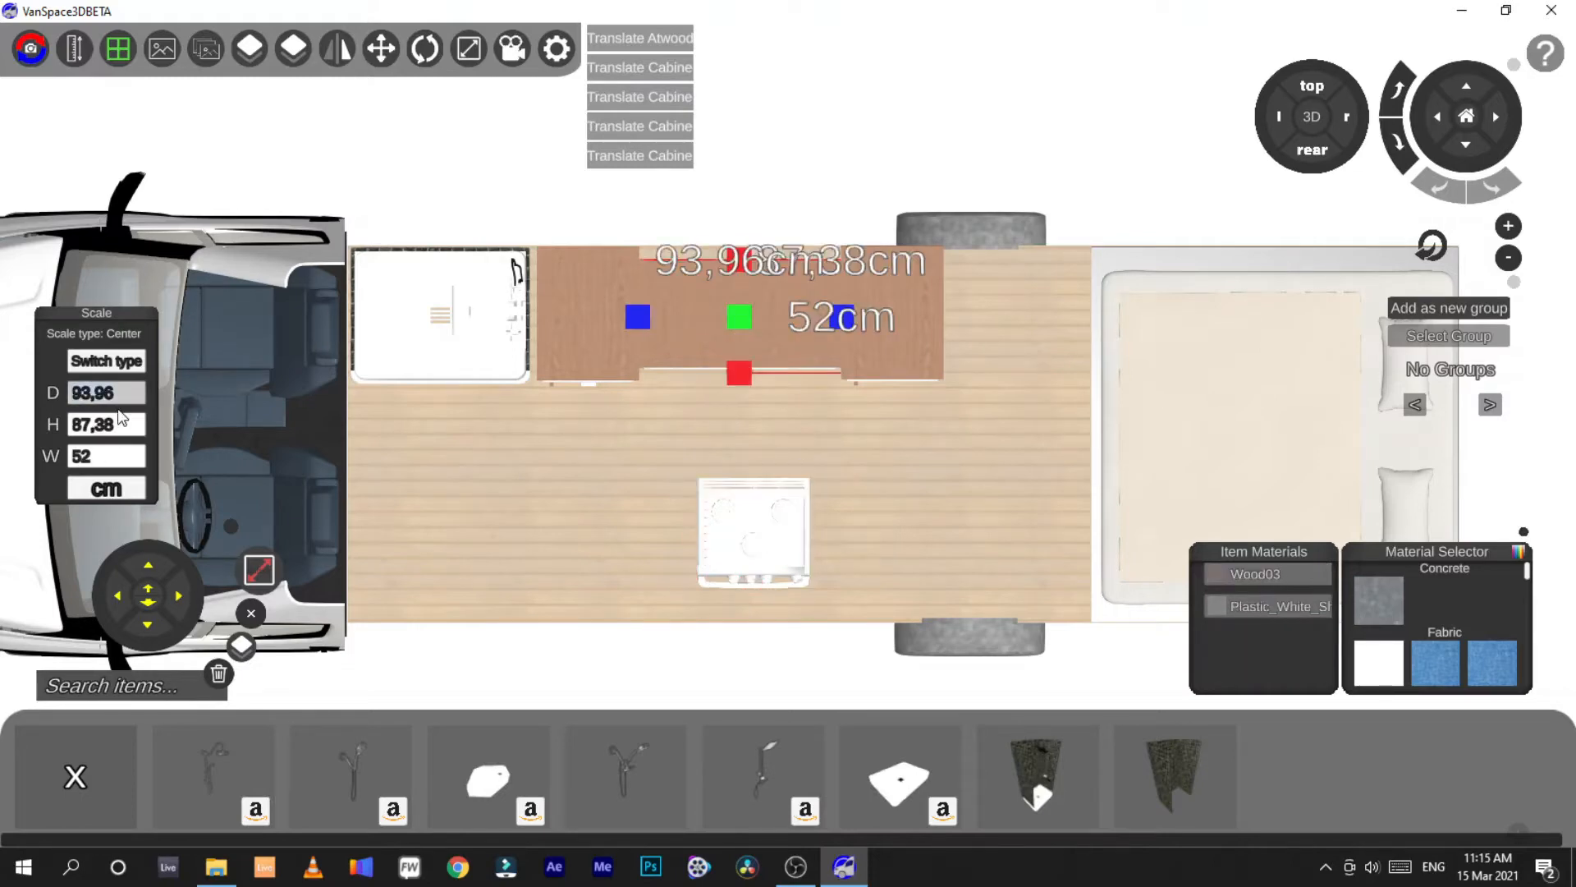
{"action": "left_click", "coordinate": [776, 539]}
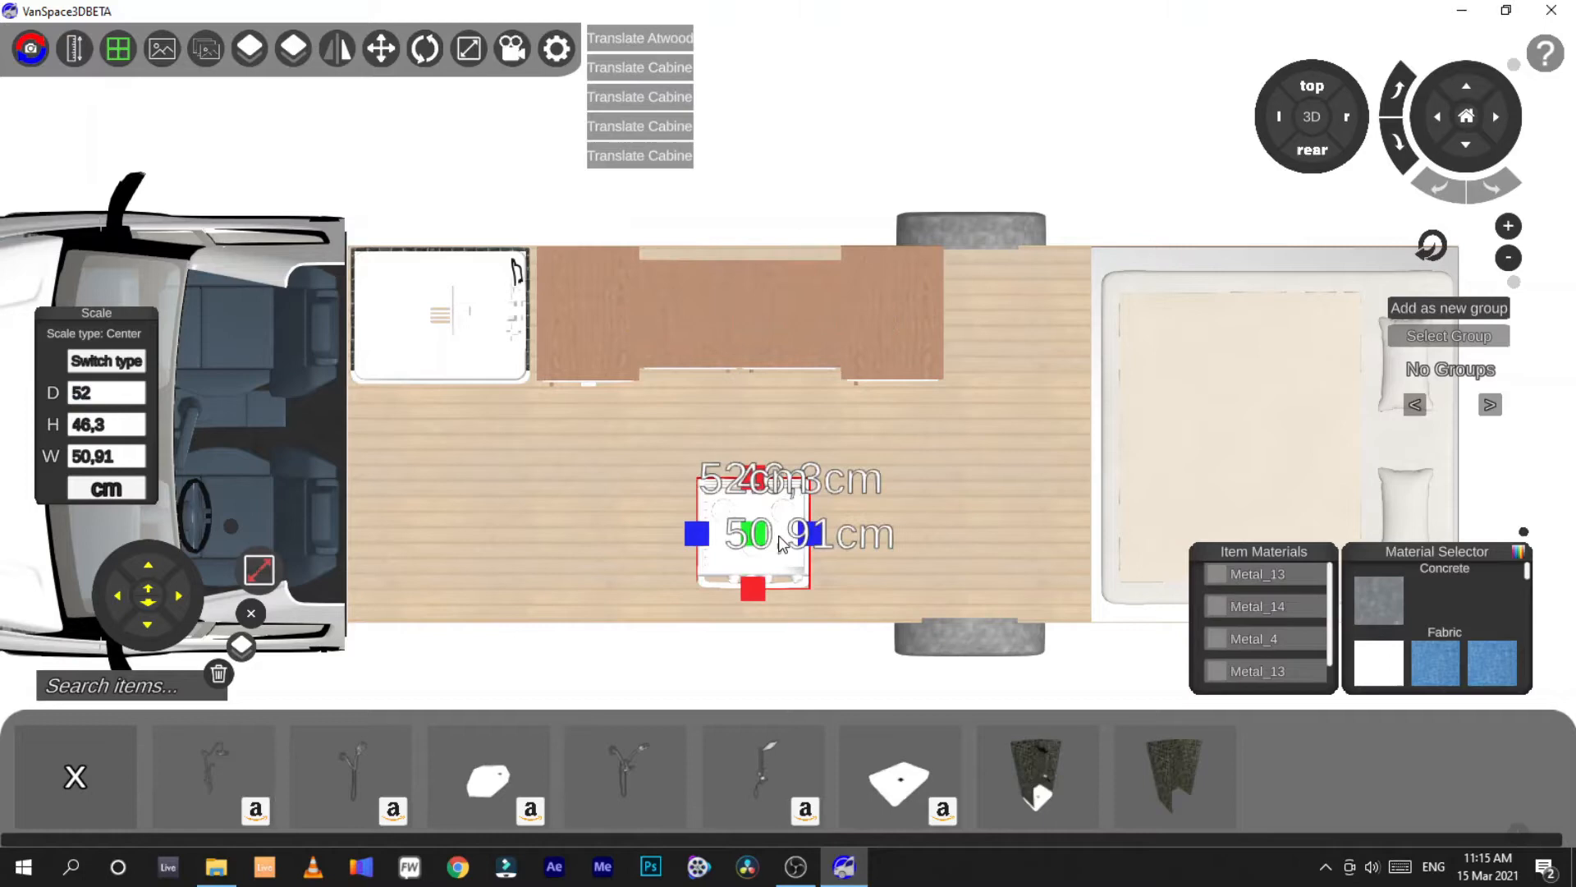
{"action": "left_click", "coordinate": [803, 325]}
{"action": "left_click", "coordinate": [87, 399]}
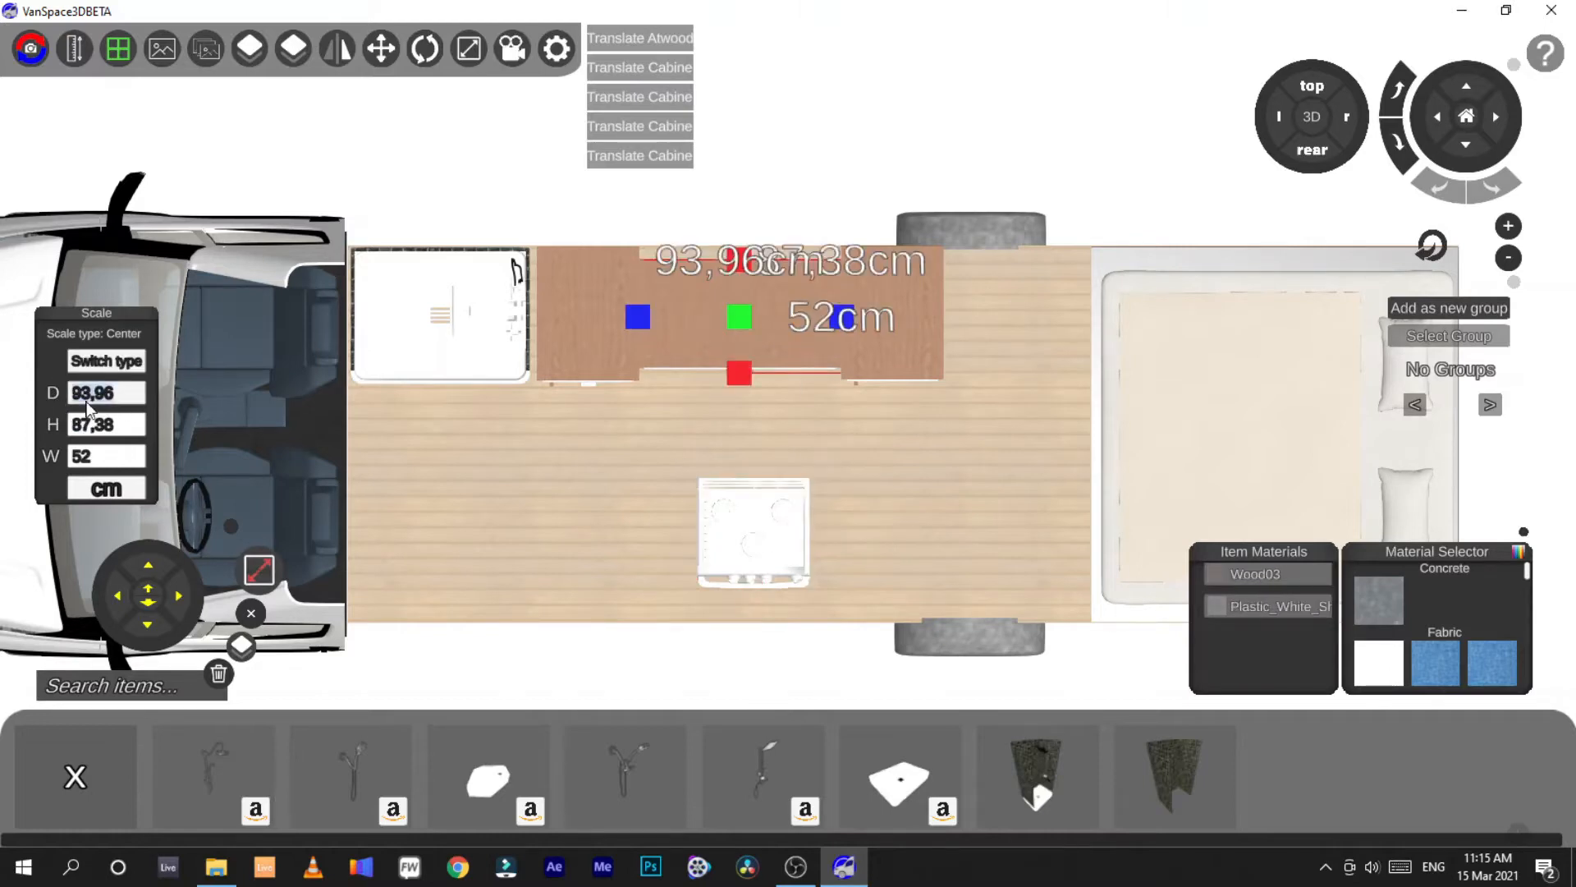
{"action": "type", "text": "50.95"}
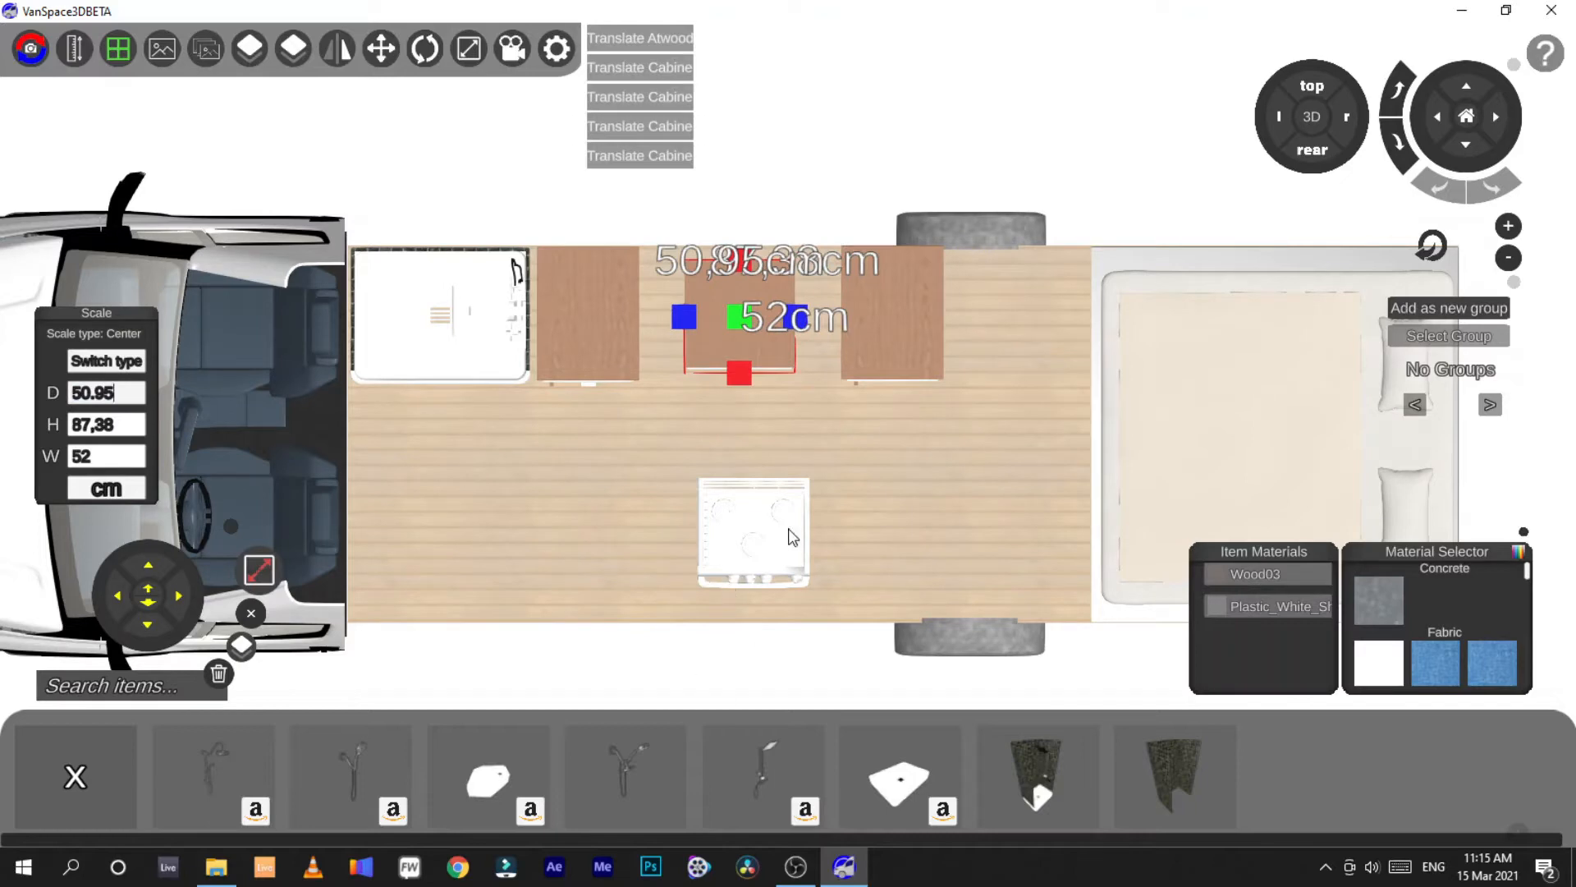
Move the range over the middle cabinet to compare footprints, and return it to the aisle in line with that cabinet
{"action": "left_click", "coordinate": [754, 493]}
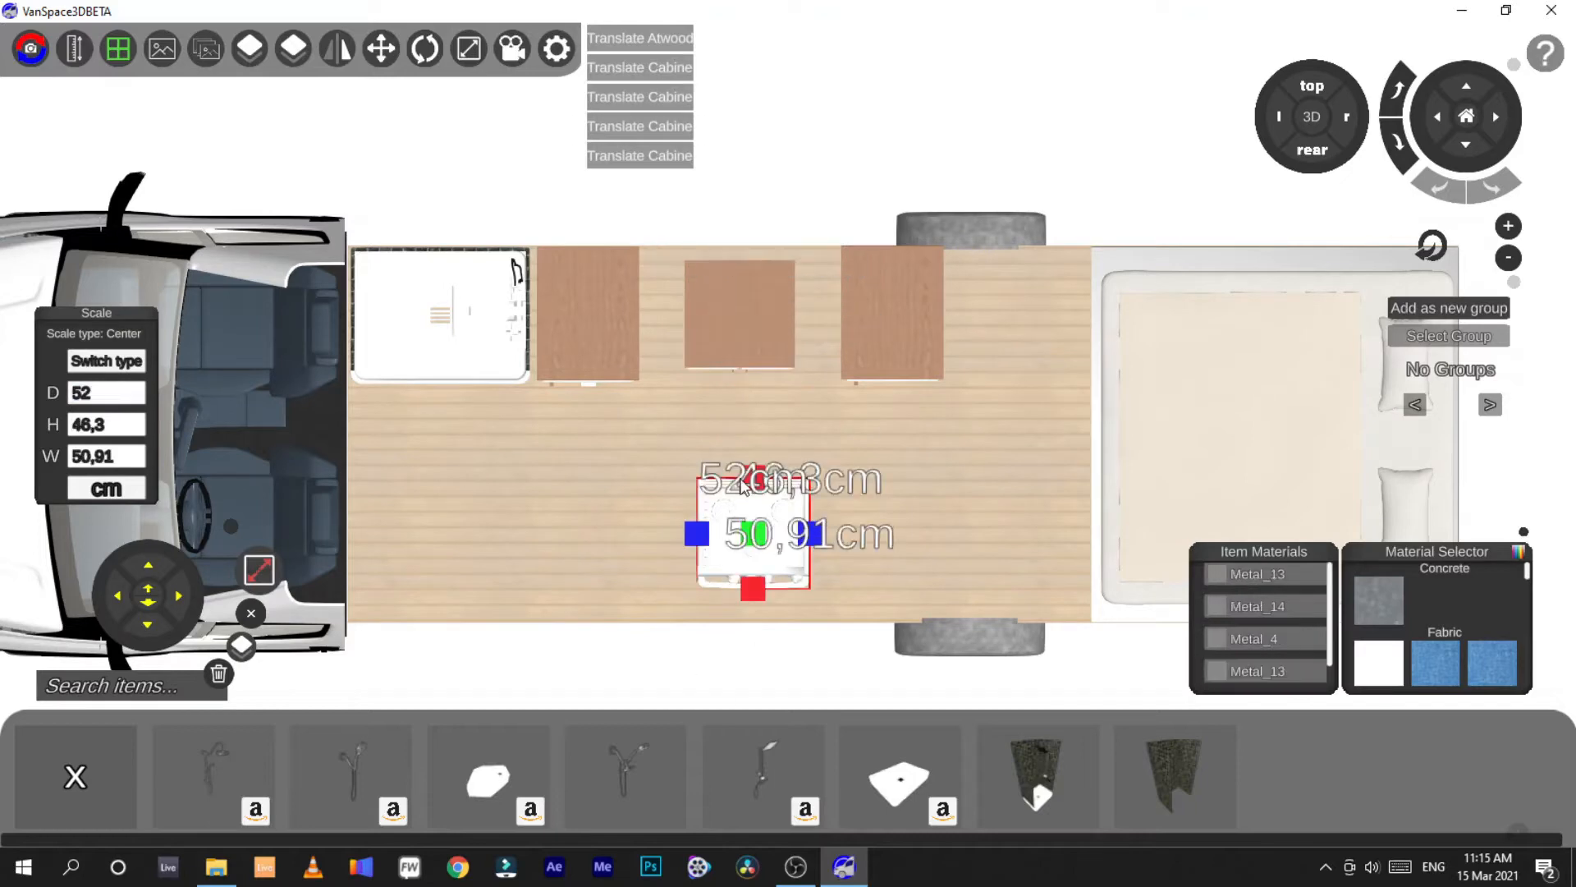
{"action": "left_click", "coordinate": [264, 565]}
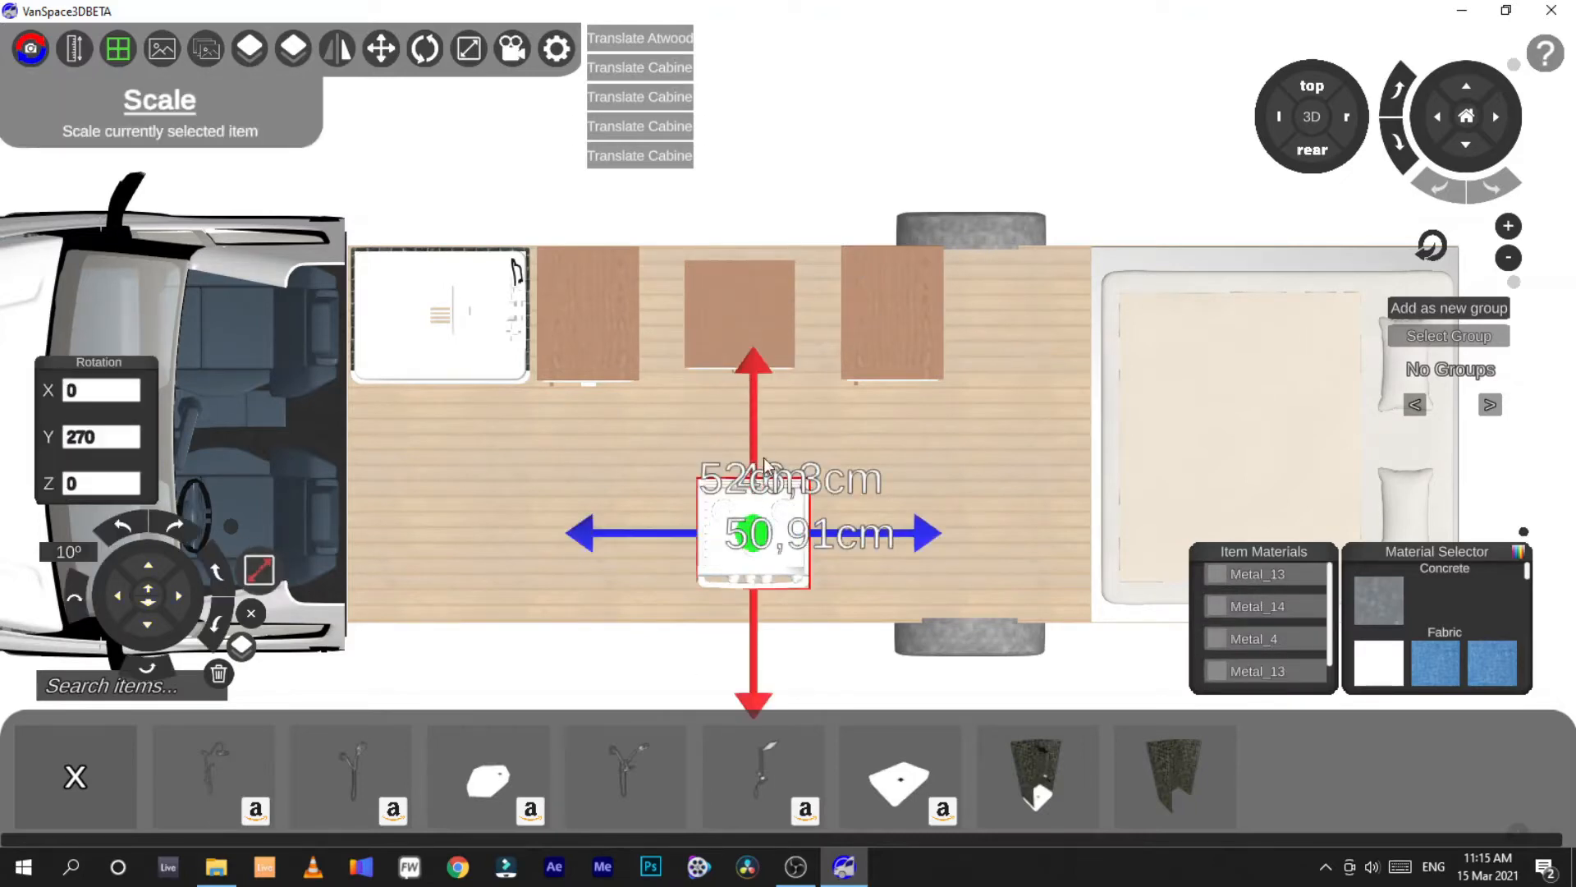
{"action": "left_click_drag", "start_coordinate": [752, 419], "coordinate": [731, 182]}
{"action": "left_click_drag", "start_coordinate": [602, 319], "coordinate": [595, 316]}
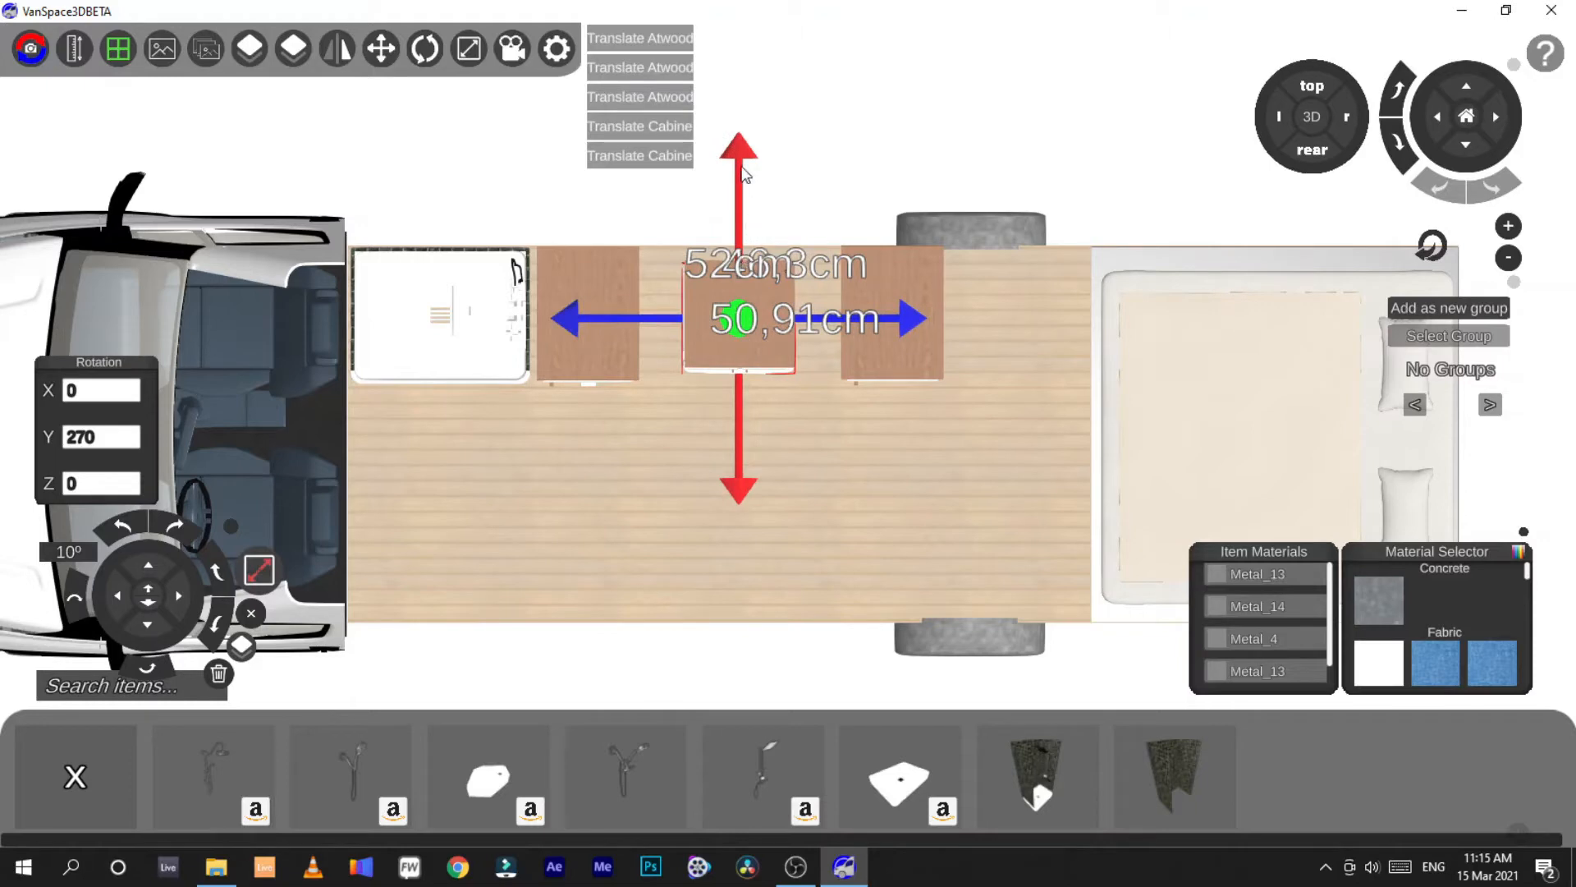
{"action": "left_click_drag", "start_coordinate": [742, 158], "coordinate": [717, 309]}
Move the middle cabinet forward until it meets the front narrow cabinet
{"action": "left_click", "coordinate": [713, 269]}
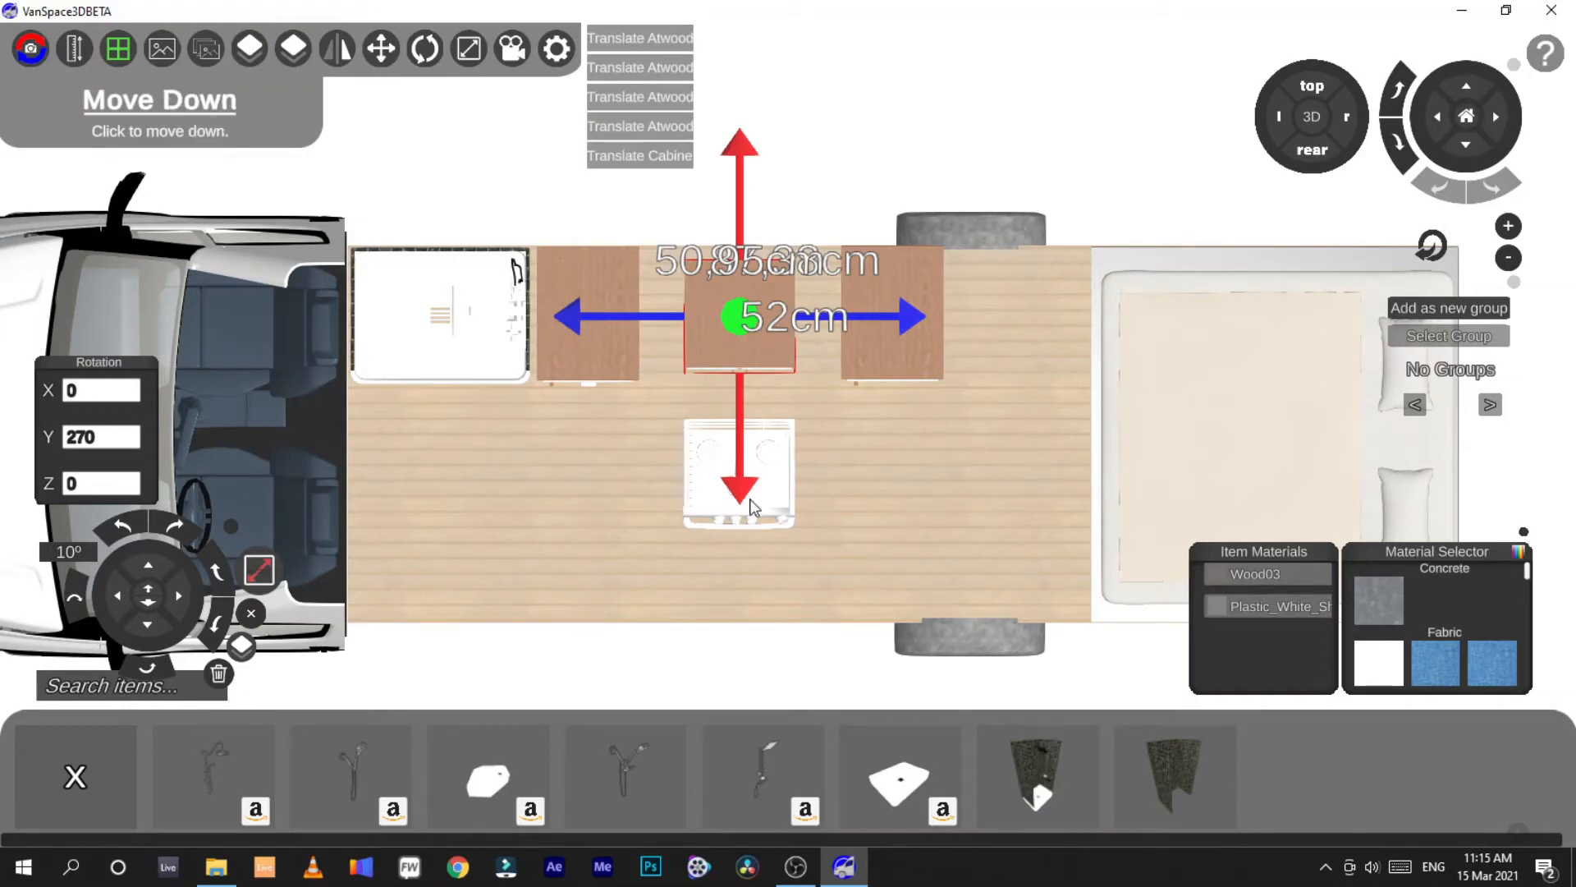
{"action": "left_click", "coordinate": [657, 273]}
{"action": "left_click", "coordinate": [684, 287]}
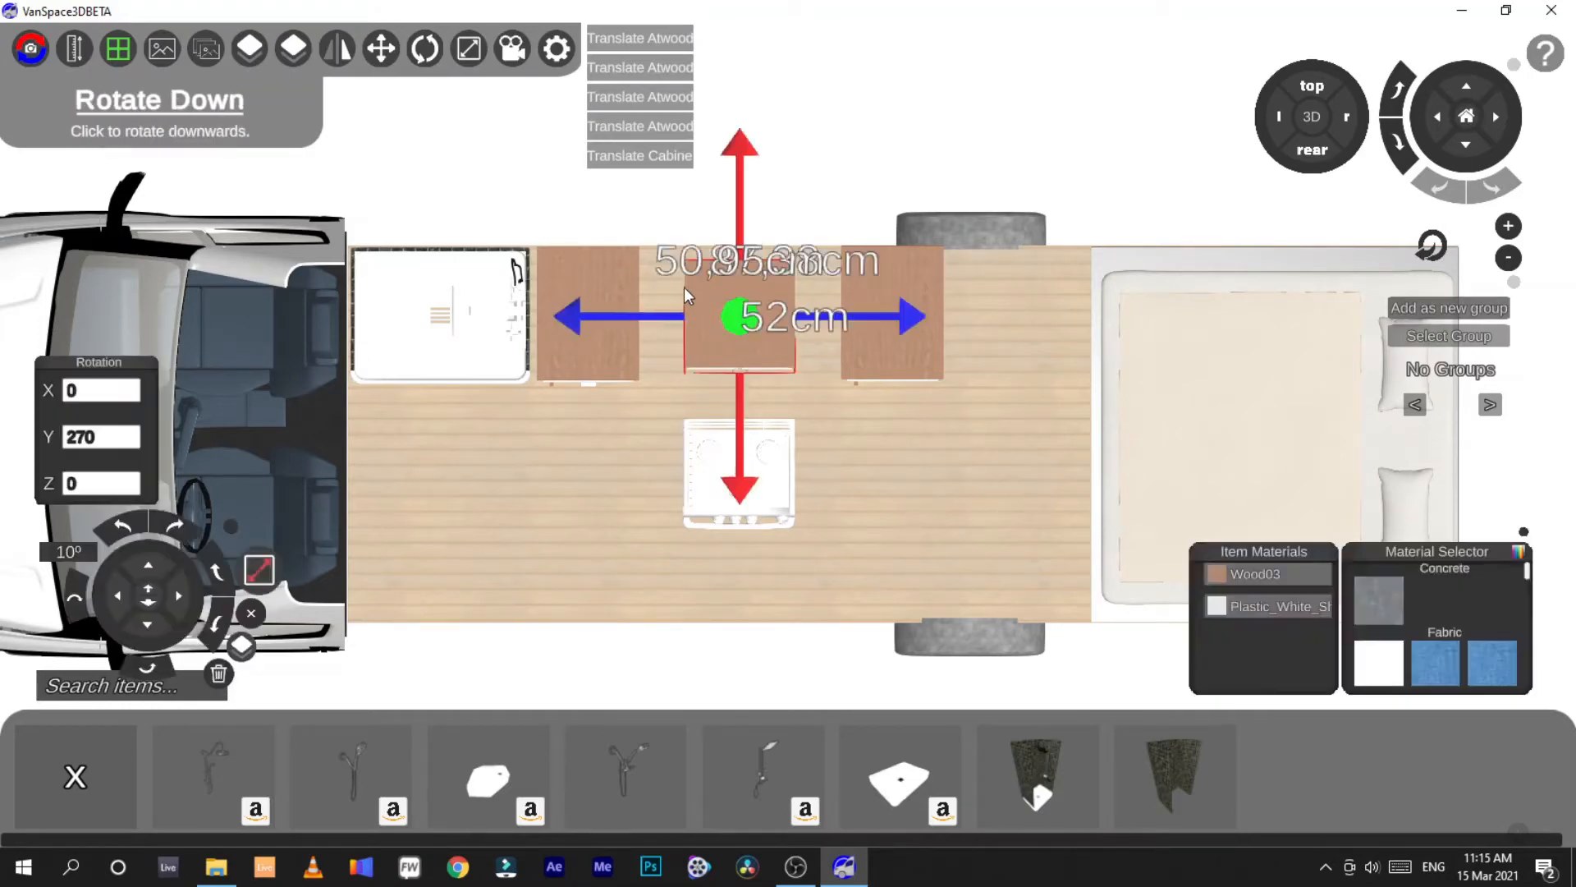
{"action": "left_click_drag", "start_coordinate": [582, 315], "coordinate": [540, 312]}
Set the middle cabinet's width to 64.54 cm to match the front narrow cabinet
{"action": "left_click", "coordinate": [258, 581]}
{"action": "left_click", "coordinate": [580, 285]}
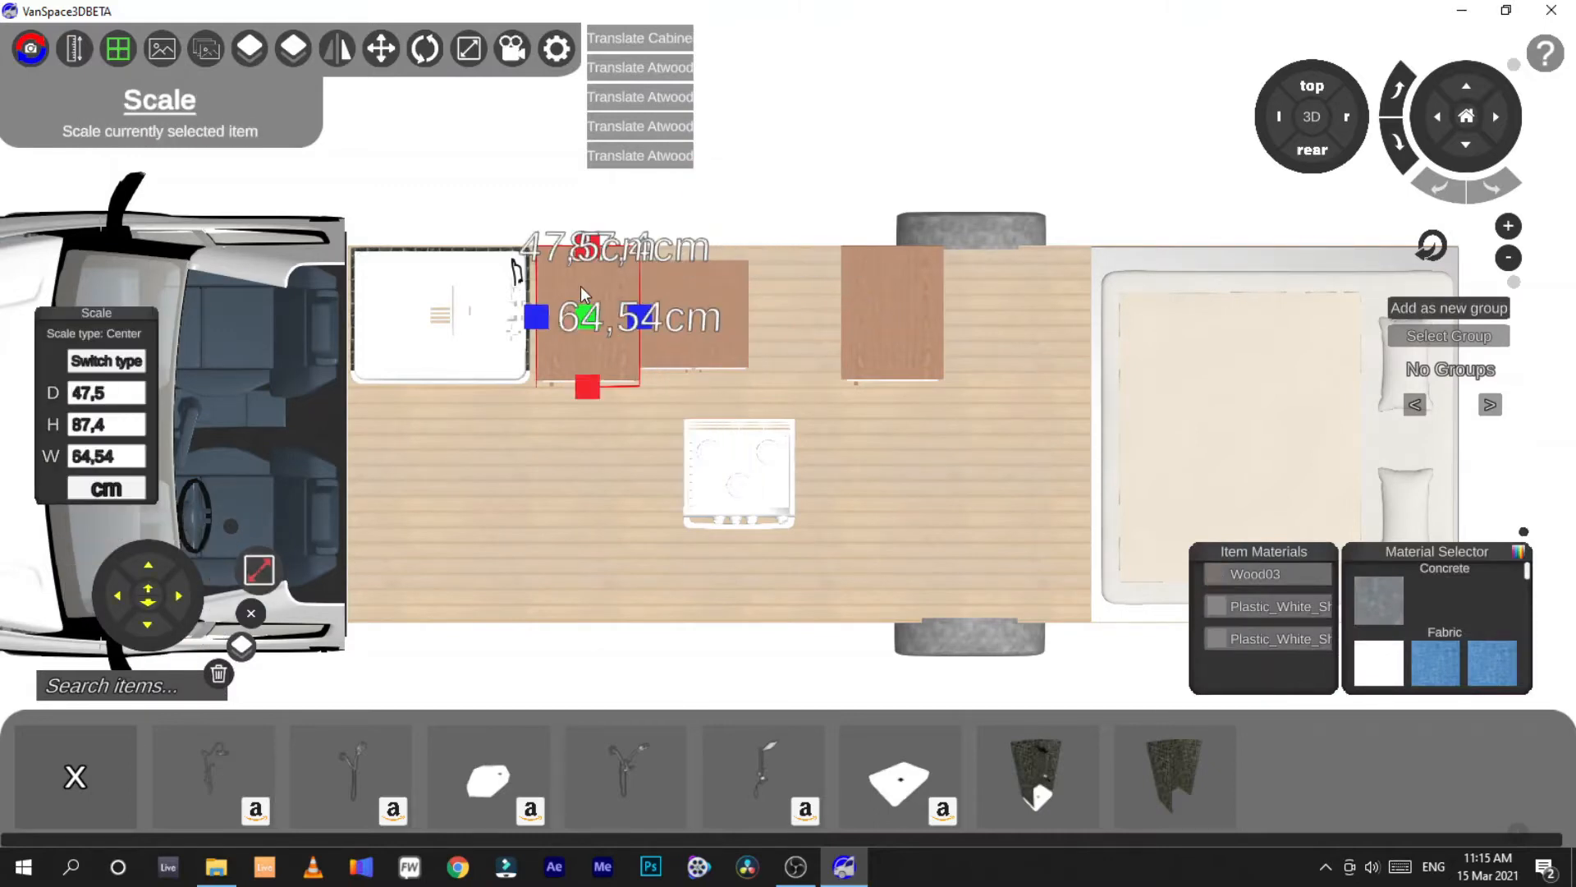
{"action": "left_click", "coordinate": [724, 284]}
{"action": "left_click", "coordinate": [107, 456]}
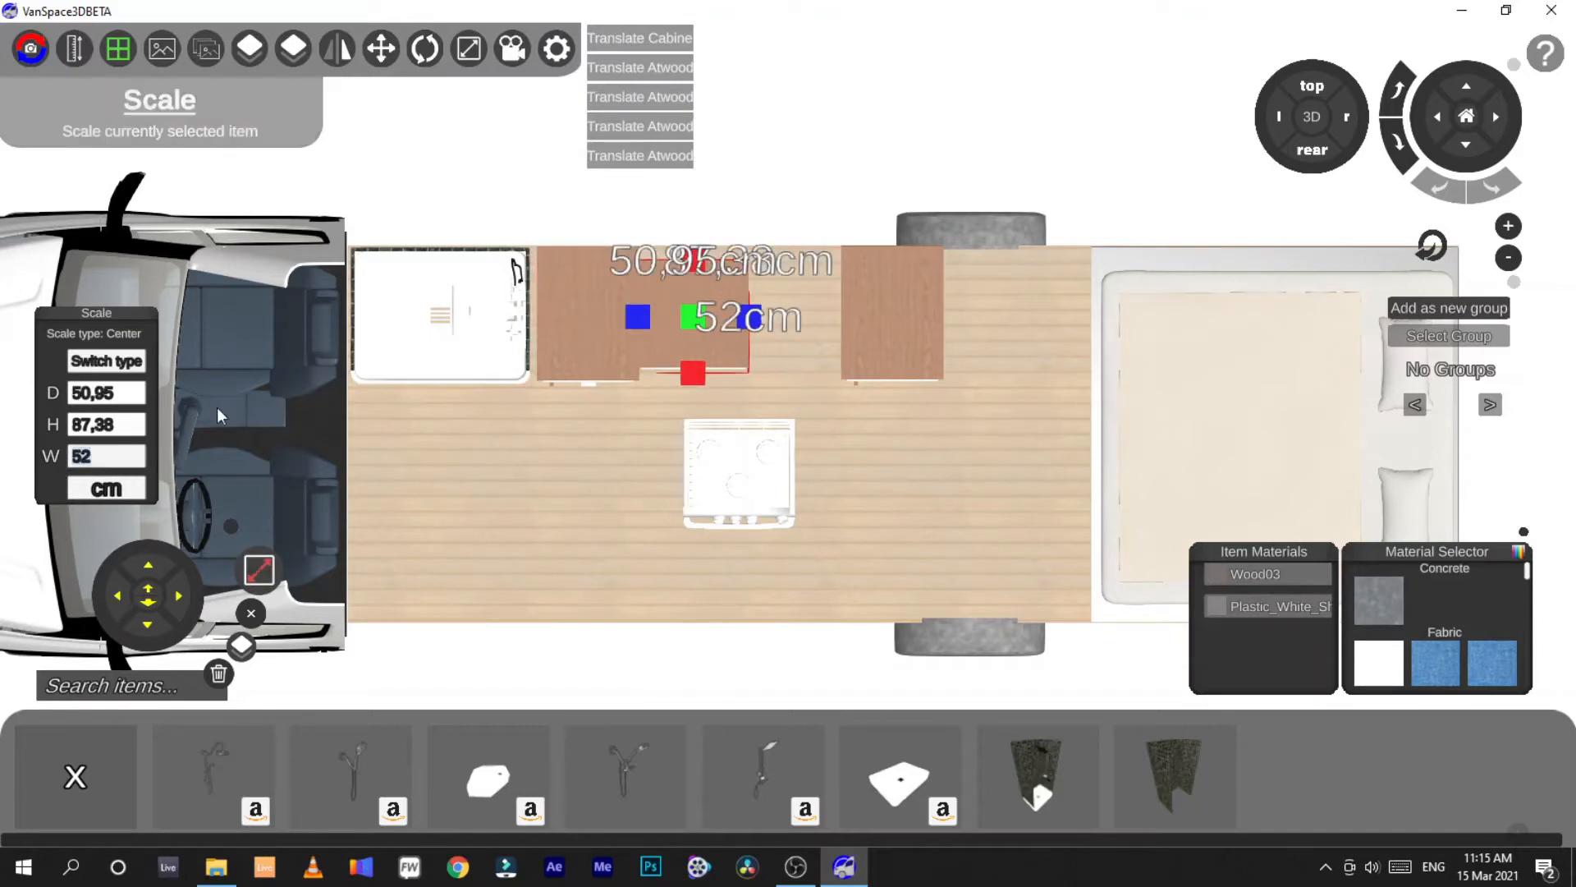
{"action": "type", "text": "64."}
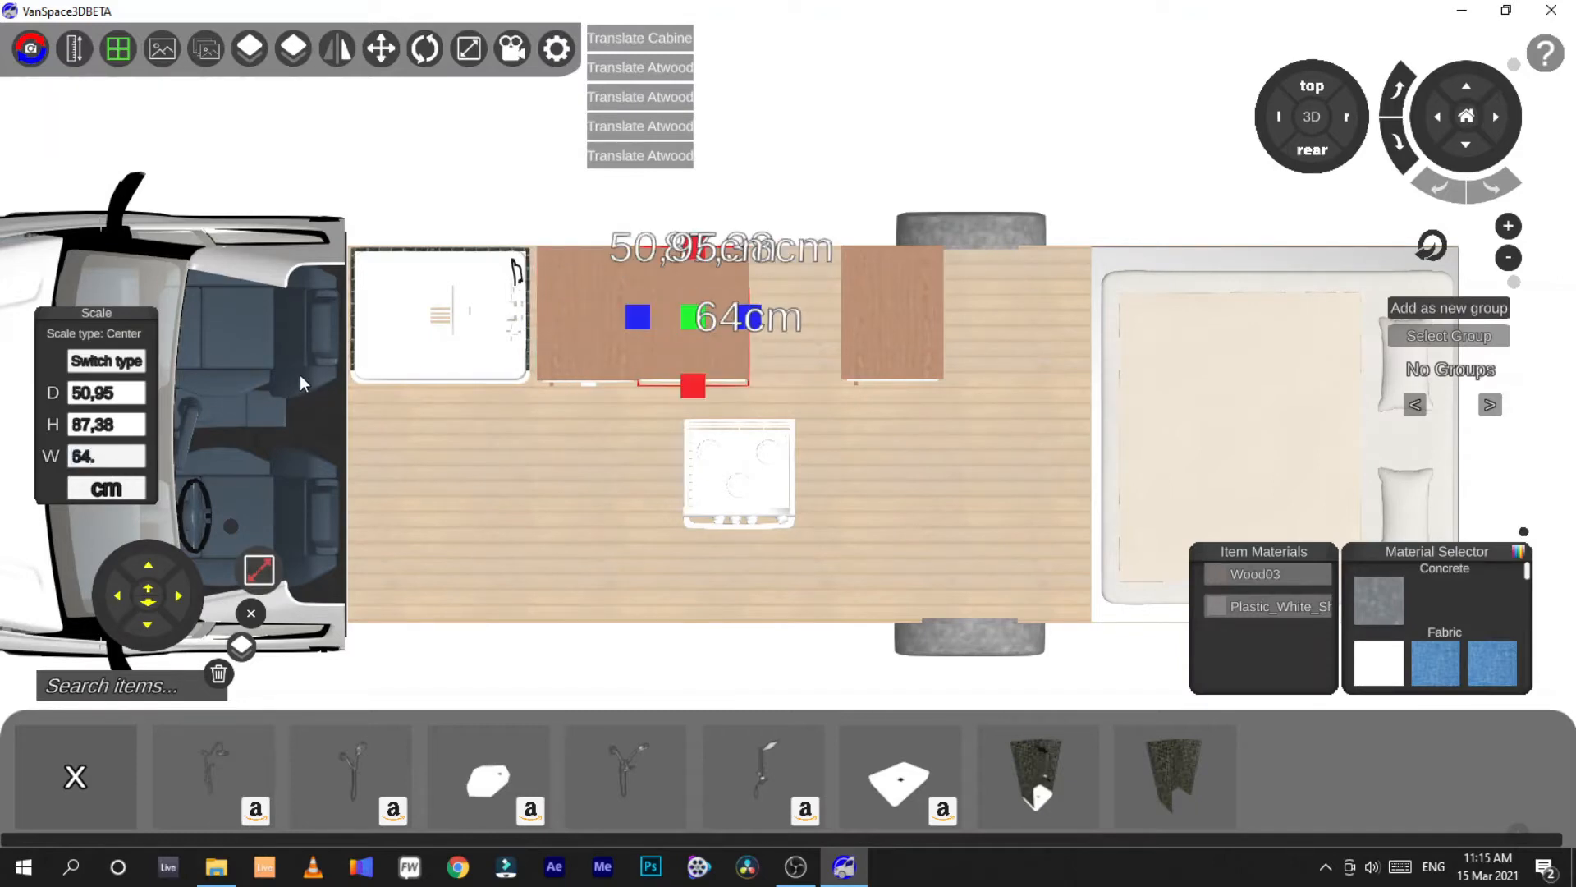
{"action": "type", "text": "54"}
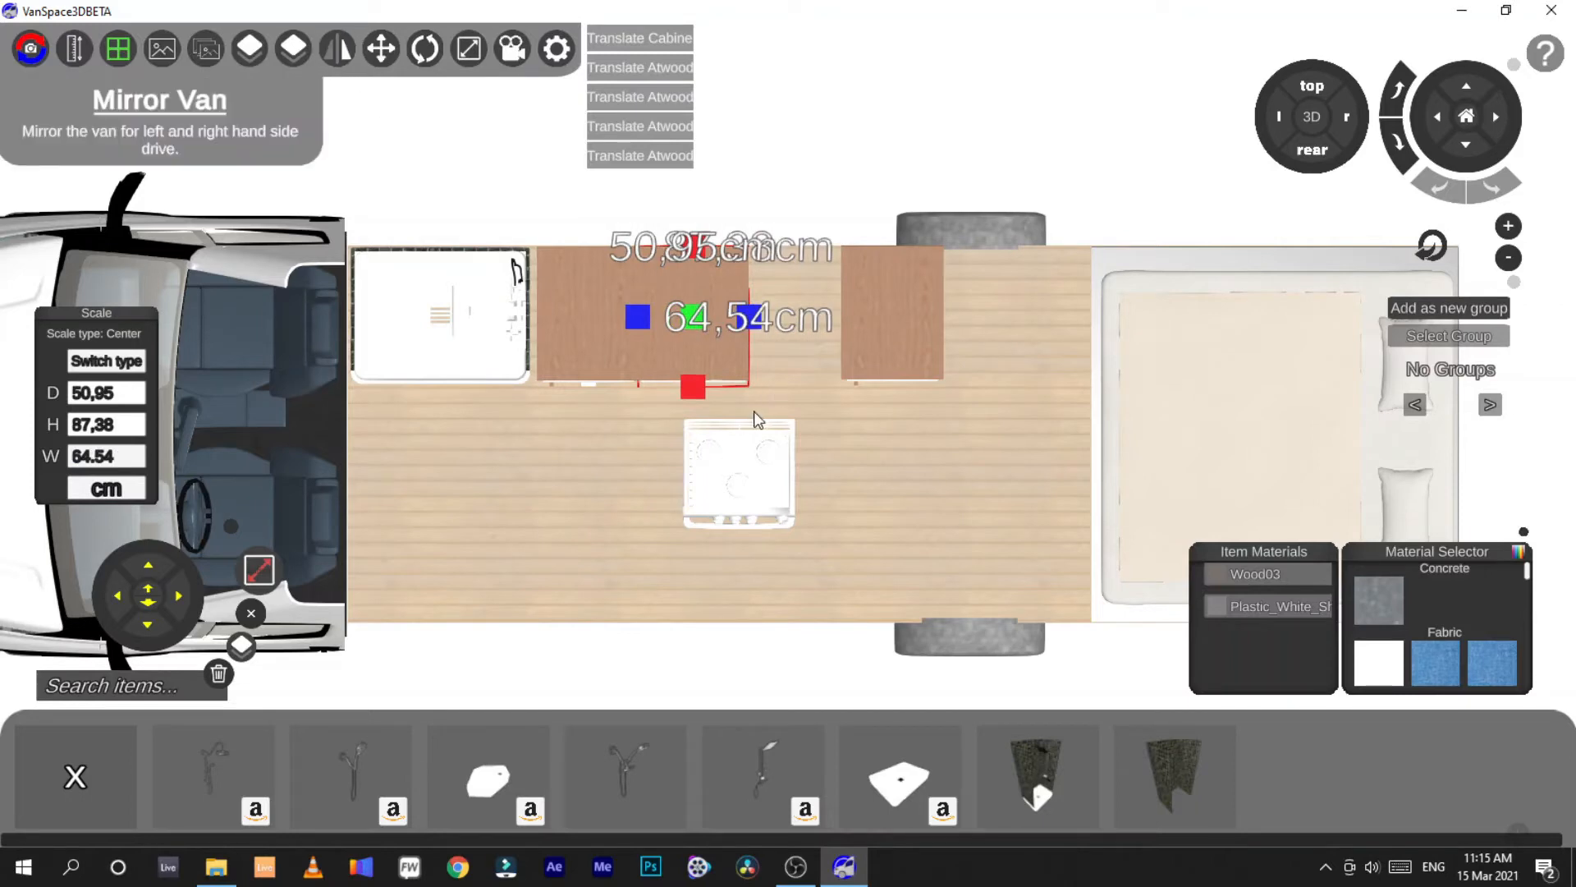
Move the rear narrow cabinet forward against the middle cabinet to close the gap, and deselect it
{"action": "left_click", "coordinate": [885, 288]}
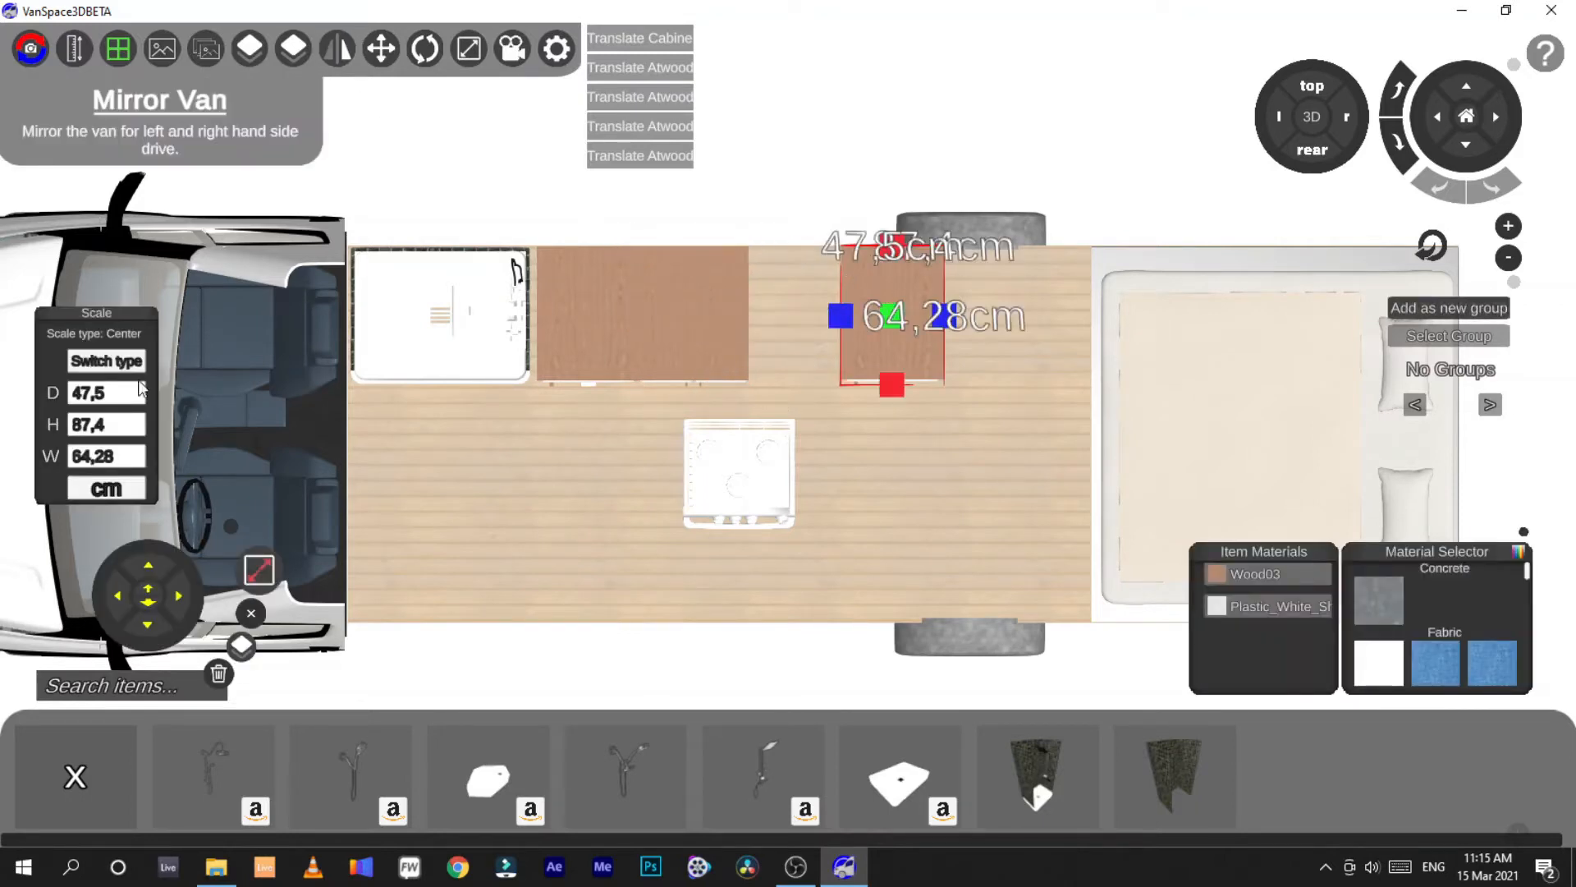
{"action": "left_click", "coordinate": [259, 577]}
{"action": "left_click_drag", "start_coordinate": [737, 314], "coordinate": [702, 312]}
{"action": "left_click", "coordinate": [983, 418]}
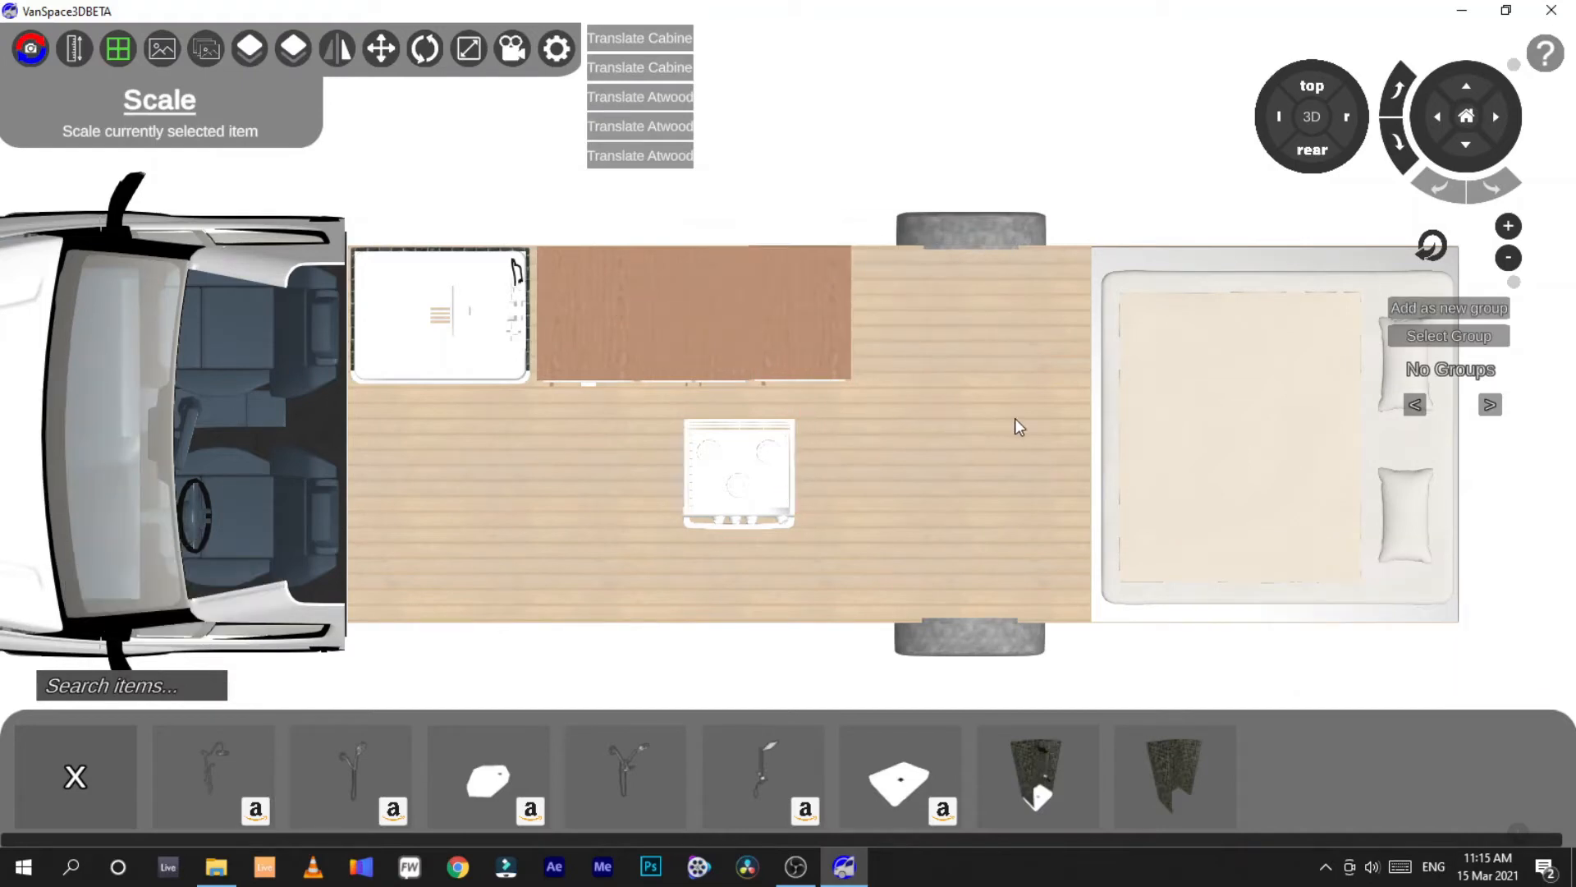
Switch to the 3D view and raise the range until its cooktop is about level with the cabinet tops
{"action": "left_click", "coordinate": [748, 461]}
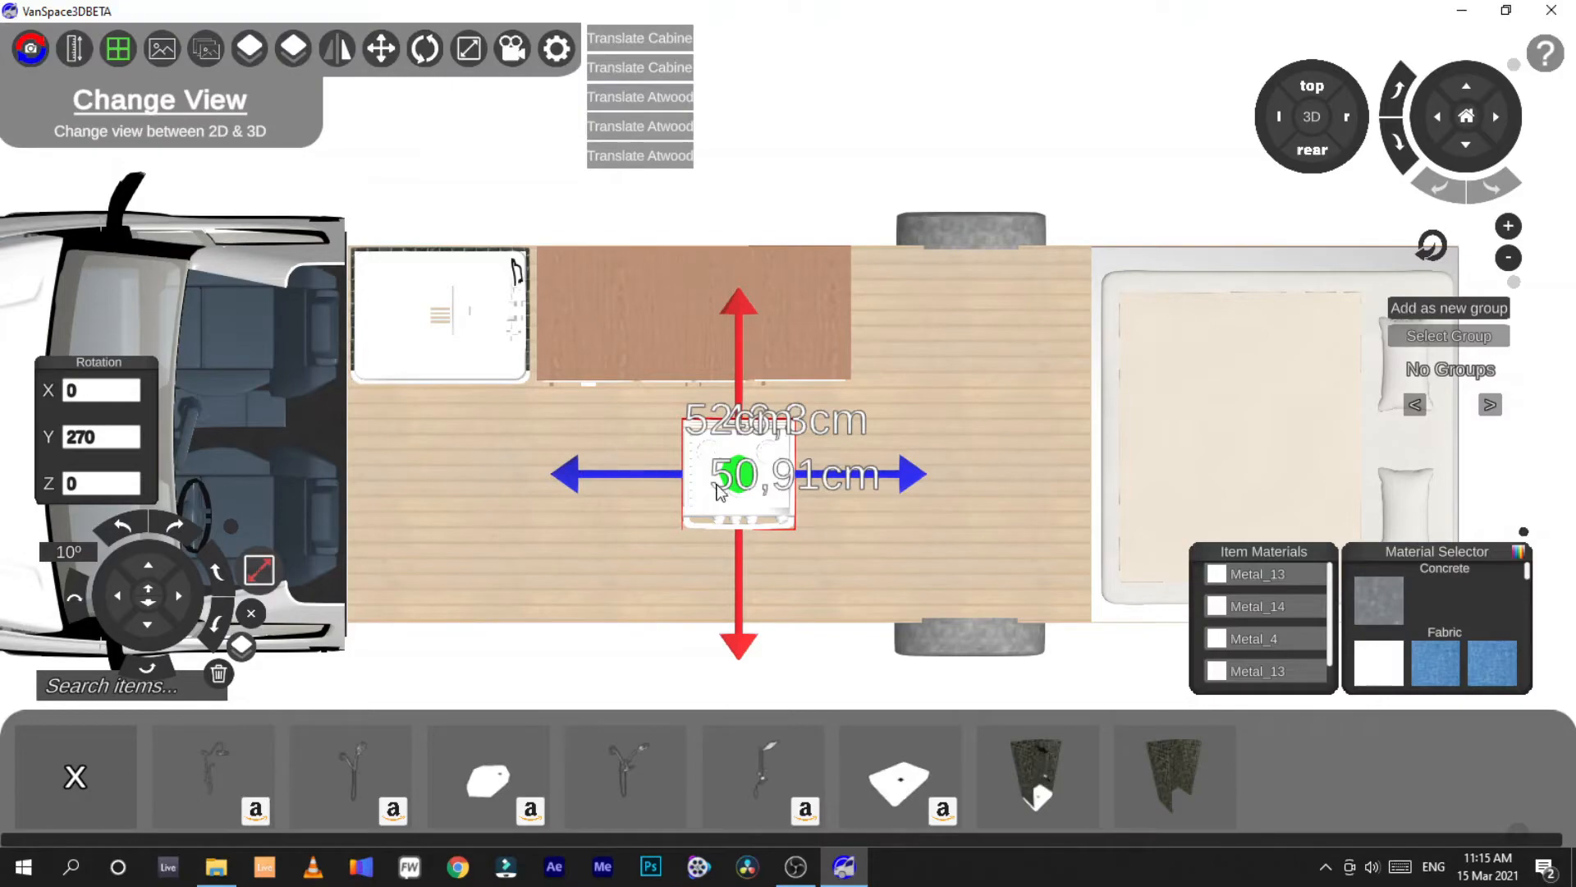
{"action": "left_click", "coordinate": [1308, 131]}
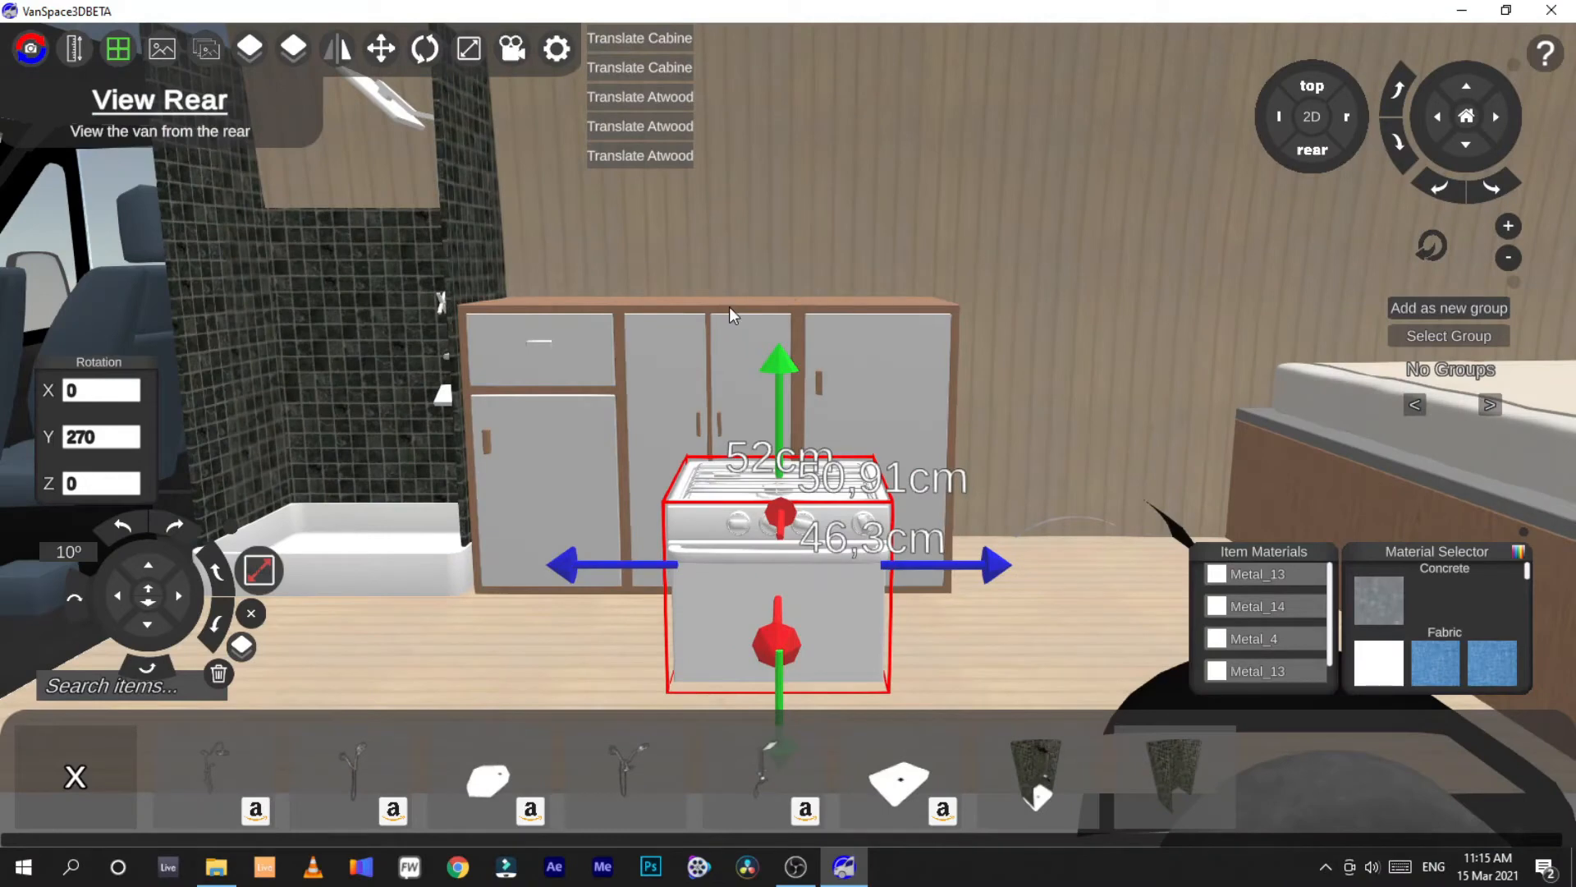
{"action": "left_click", "coordinate": [733, 314]}
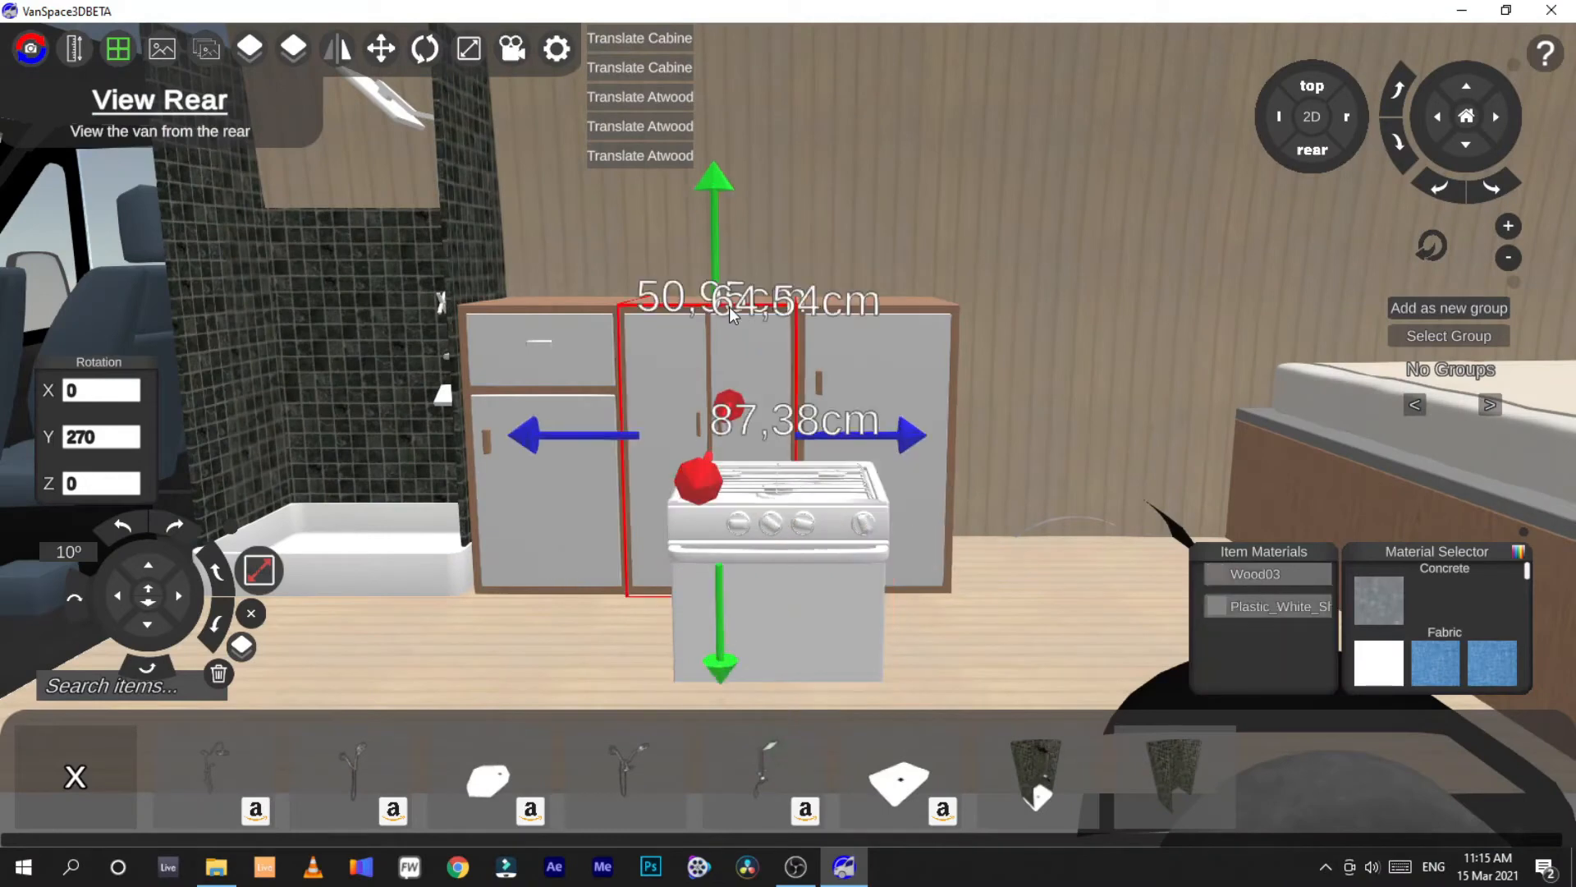
{"action": "left_click", "coordinate": [814, 577]}
{"action": "left_click_drag", "start_coordinate": [761, 366], "coordinate": [754, 210]}
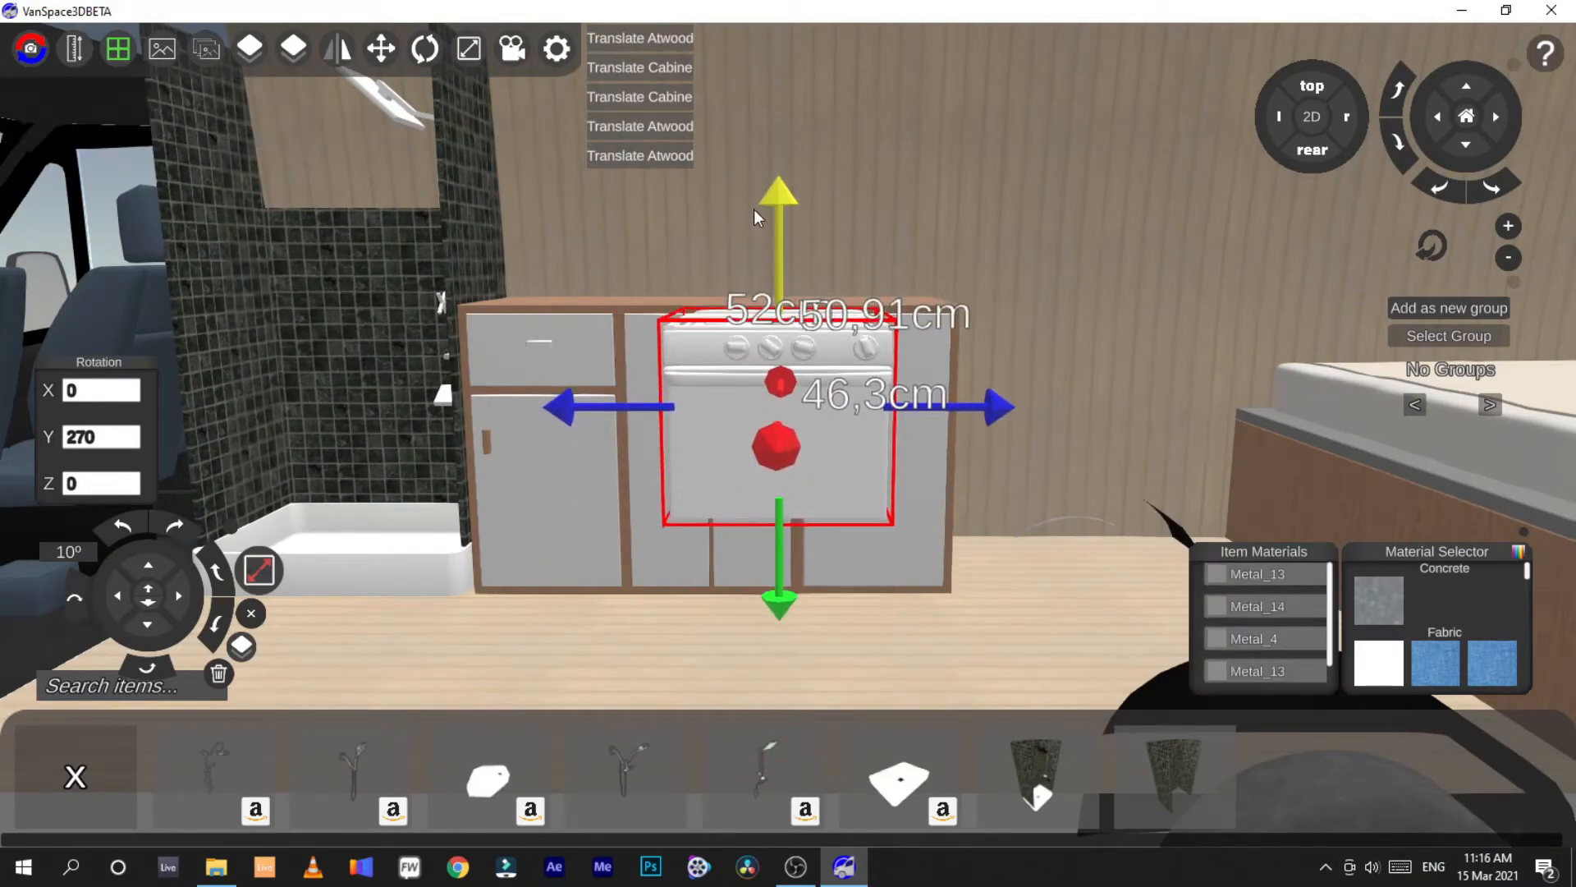
Switch to the 2D side view and move the range forward to line up with the middle cabinet
{"action": "left_click", "coordinate": [1310, 118]}
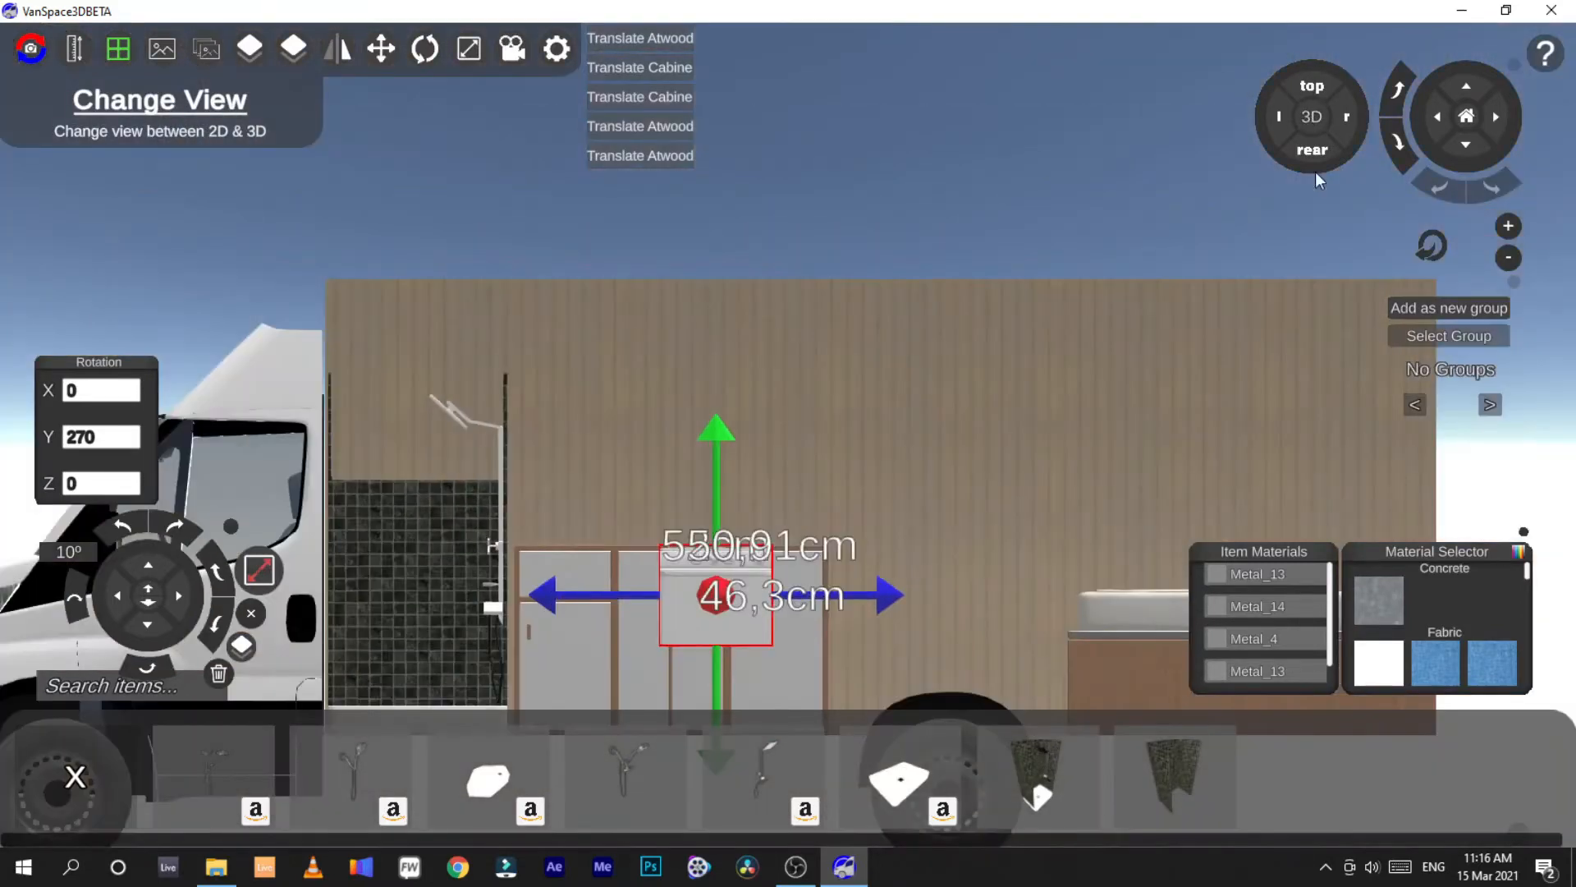
{"action": "middle_click_drag", "start_coordinate": [793, 557], "coordinate": [872, 460]}
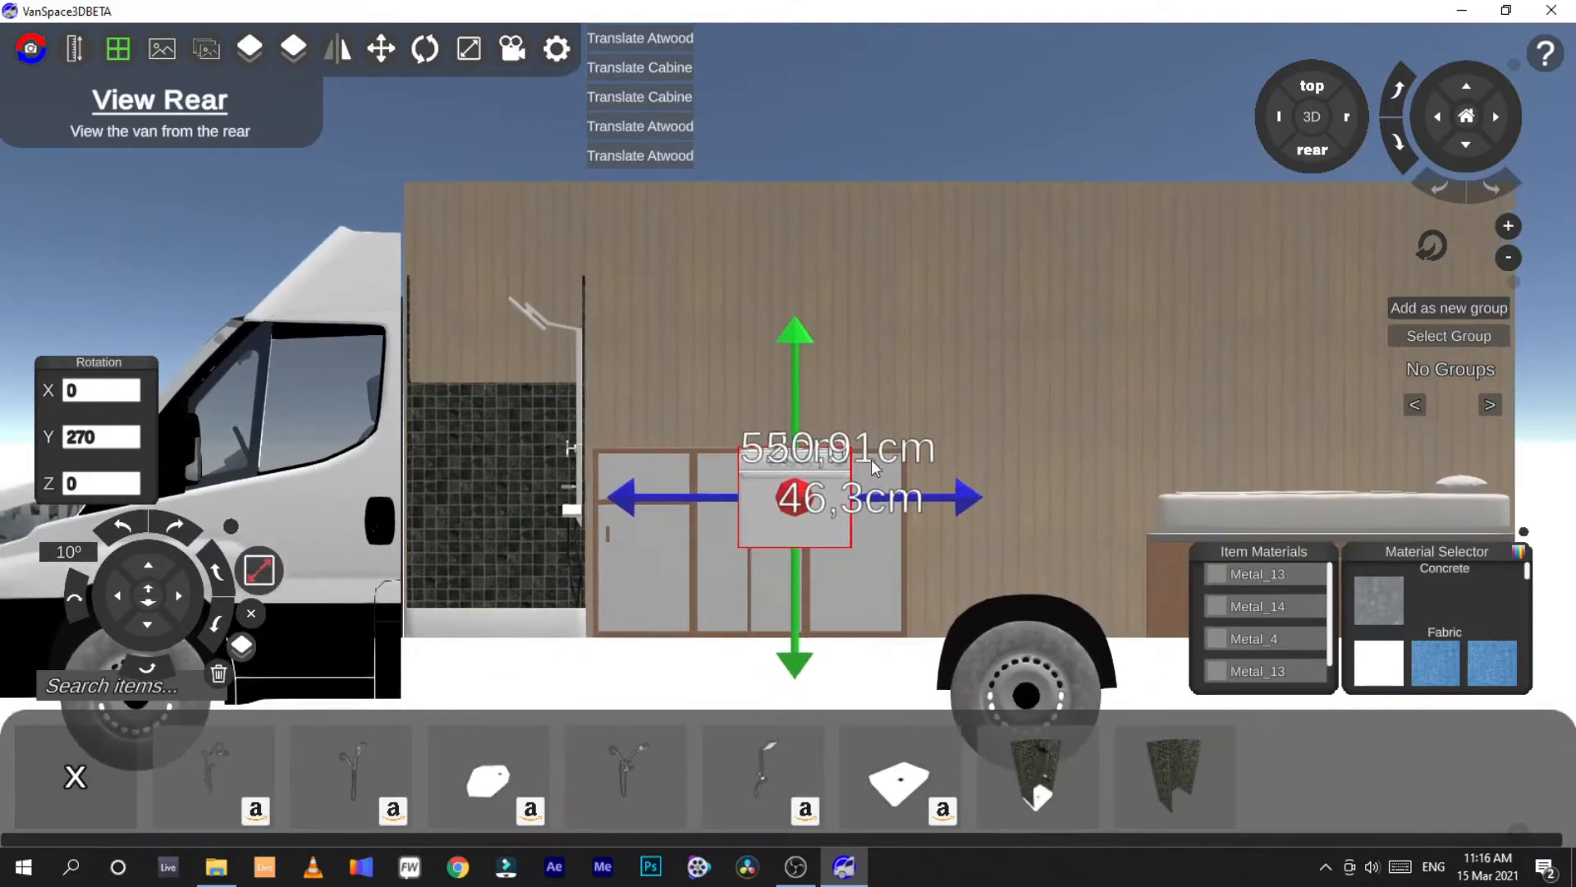
{"action": "left_click_drag", "start_coordinate": [649, 503], "coordinate": [598, 495]}
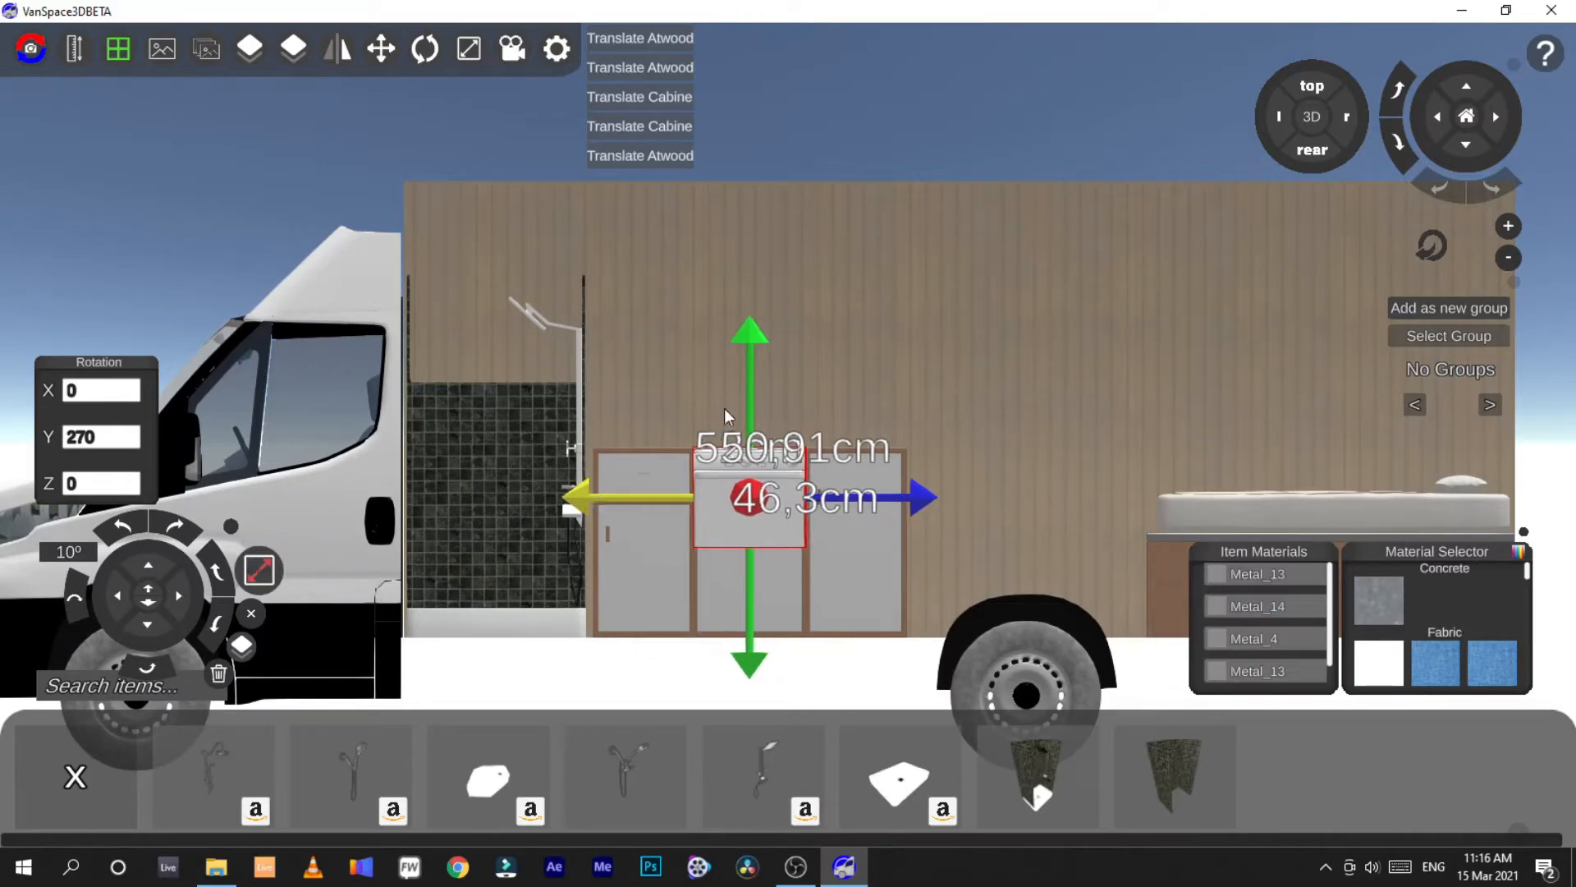
Switch to the 2D rear view and move the range sideways into the cabinet run, then return to the 3D view
{"action": "left_click", "coordinate": [1027, 444]}
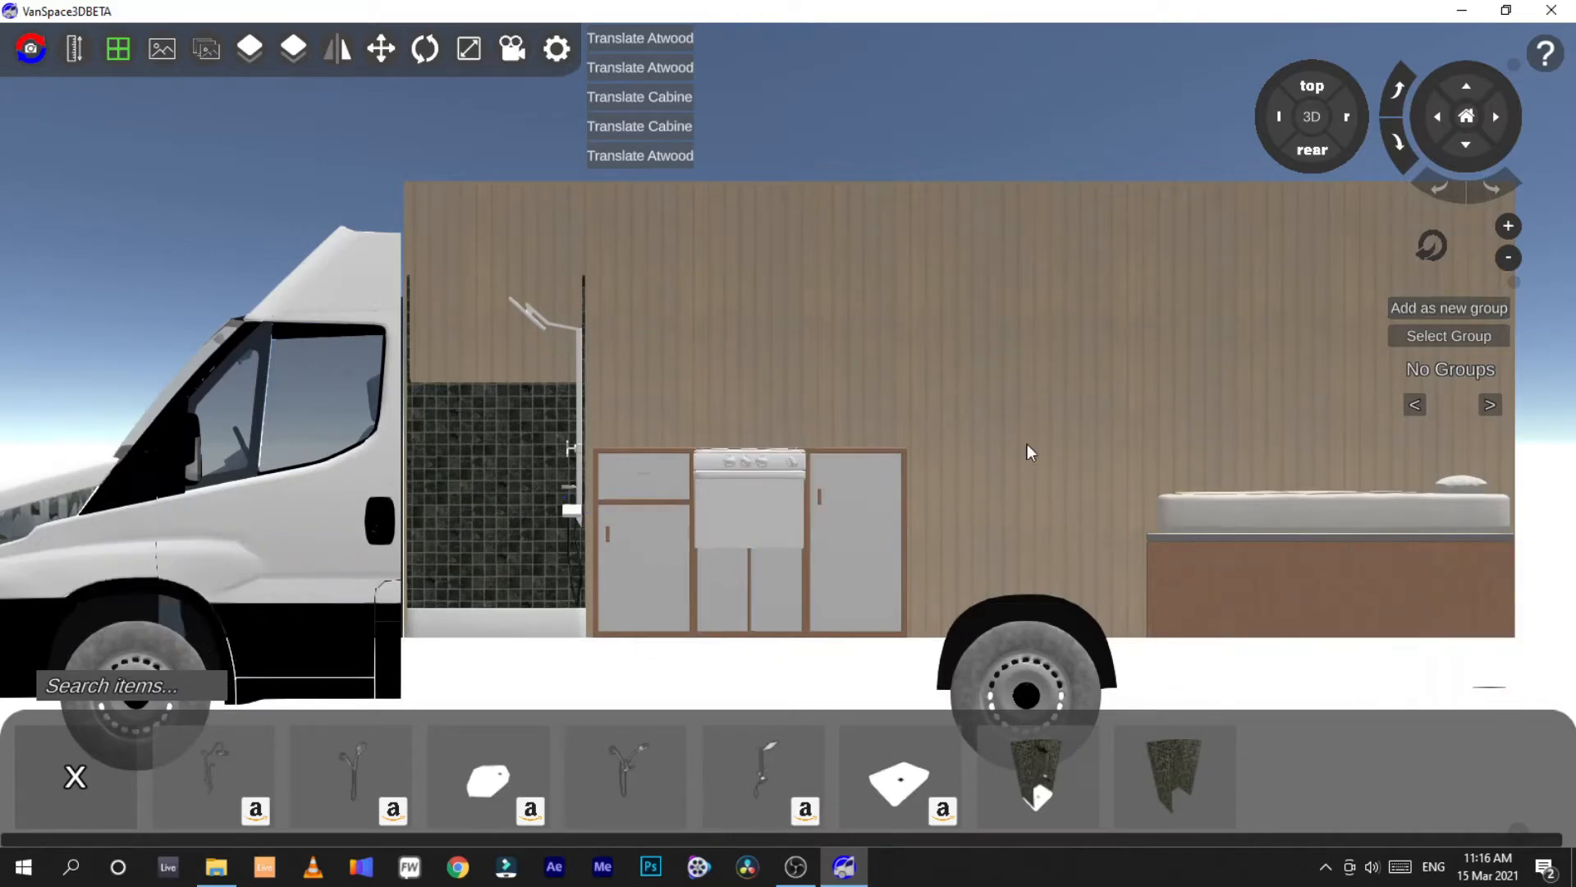
{"action": "left_click", "coordinate": [1312, 117]}
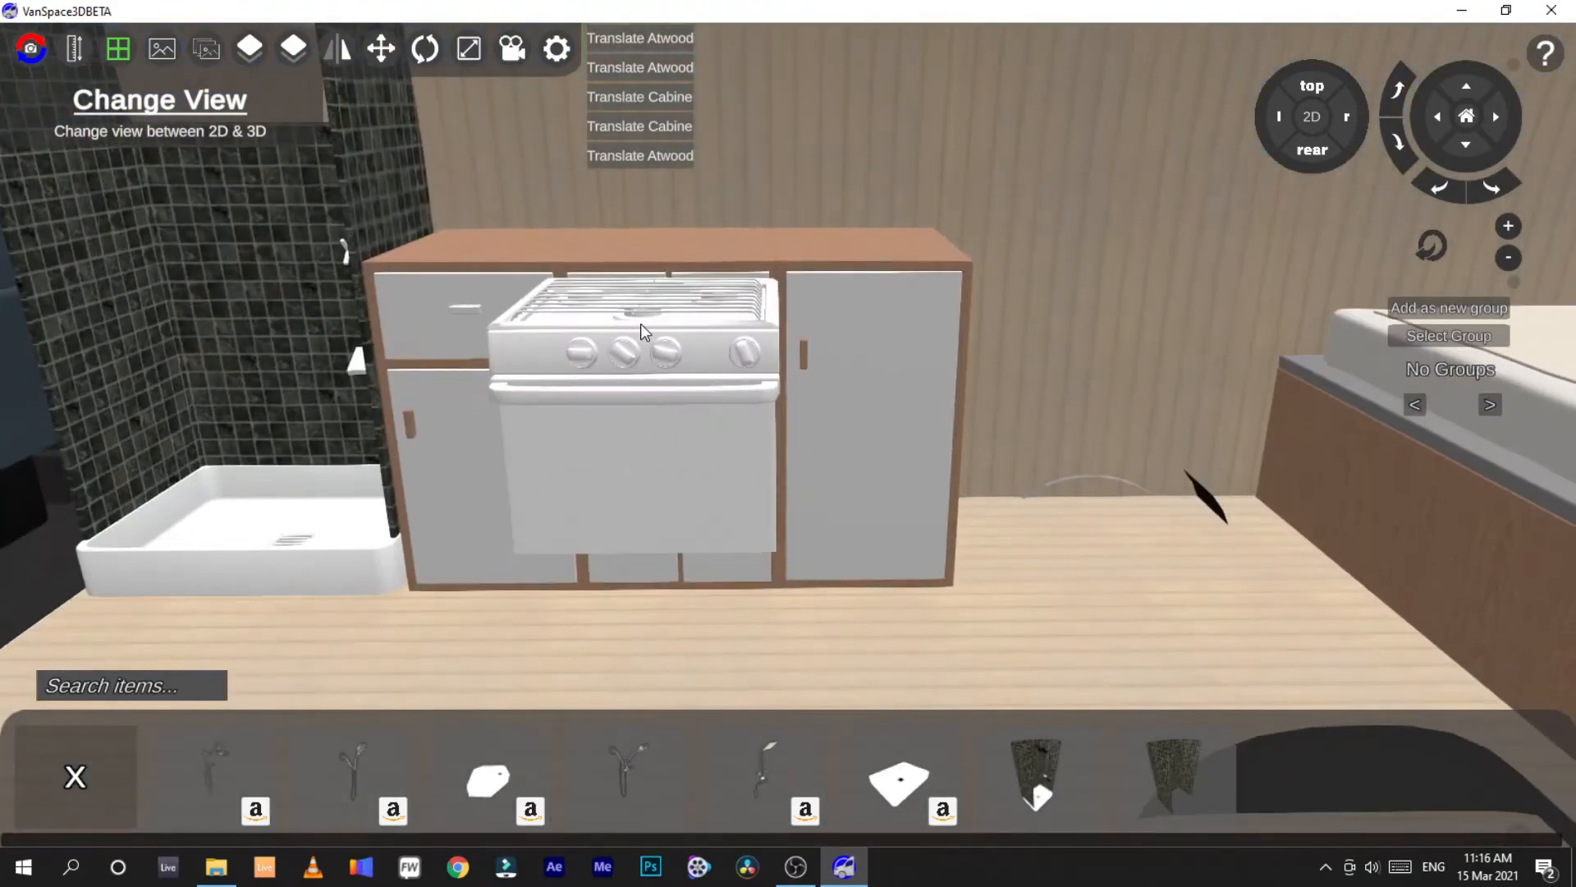
{"action": "left_click", "coordinate": [641, 332]}
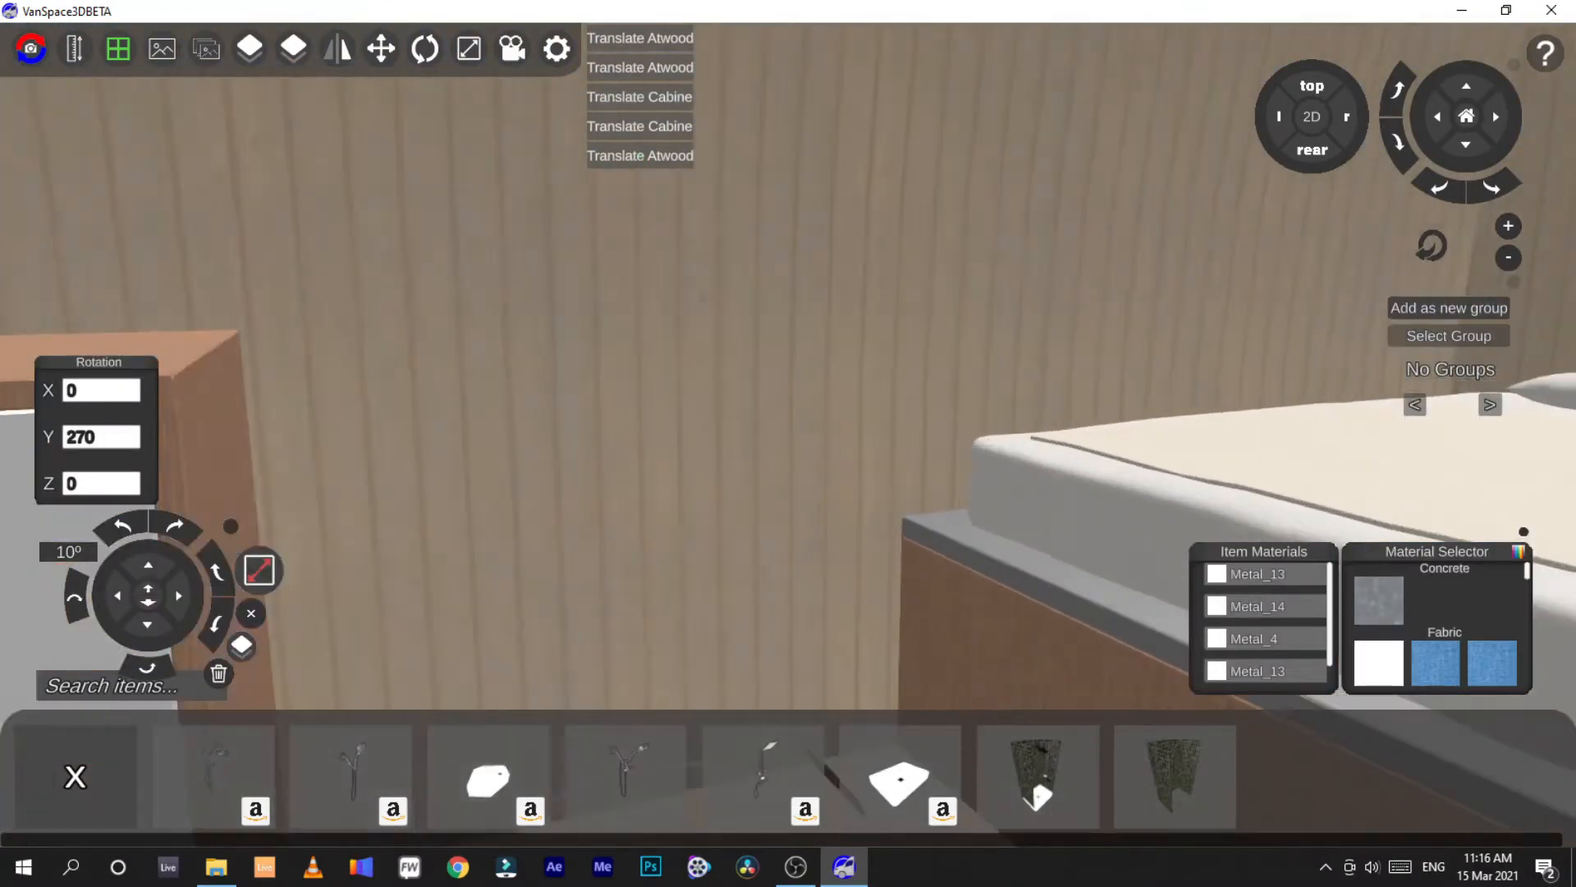
{"action": "right_click_drag", "start_coordinate": [788, 394], "coordinate": [1481, 271]}
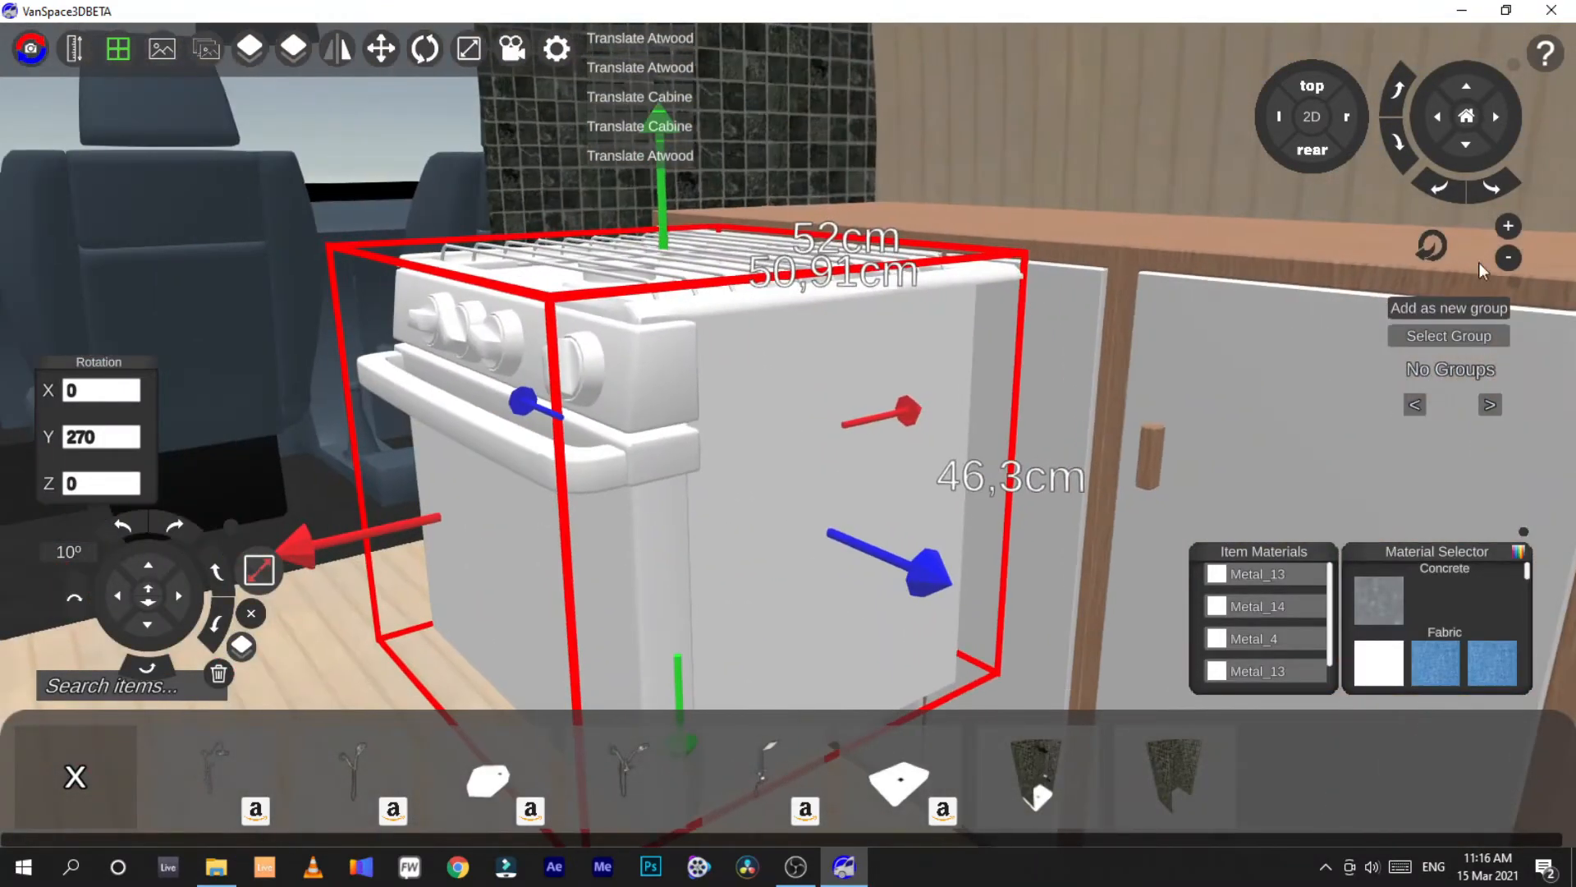
{"action": "left_click", "coordinate": [1309, 150]}
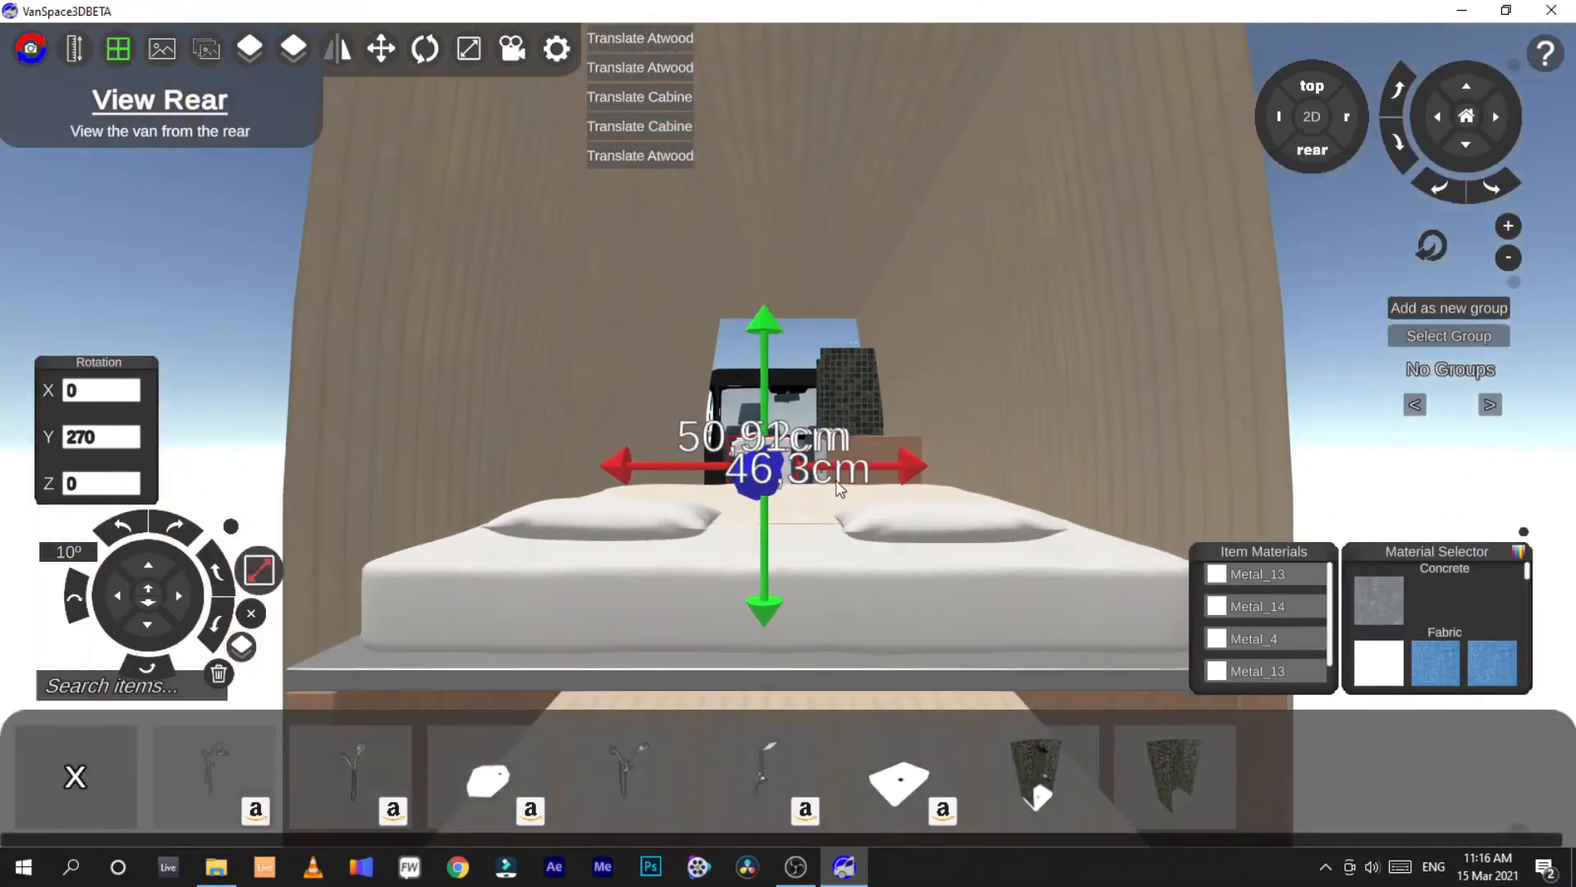
{"action": "left_click", "coordinate": [1312, 116]}
{"action": "left_click", "coordinate": [1314, 152]}
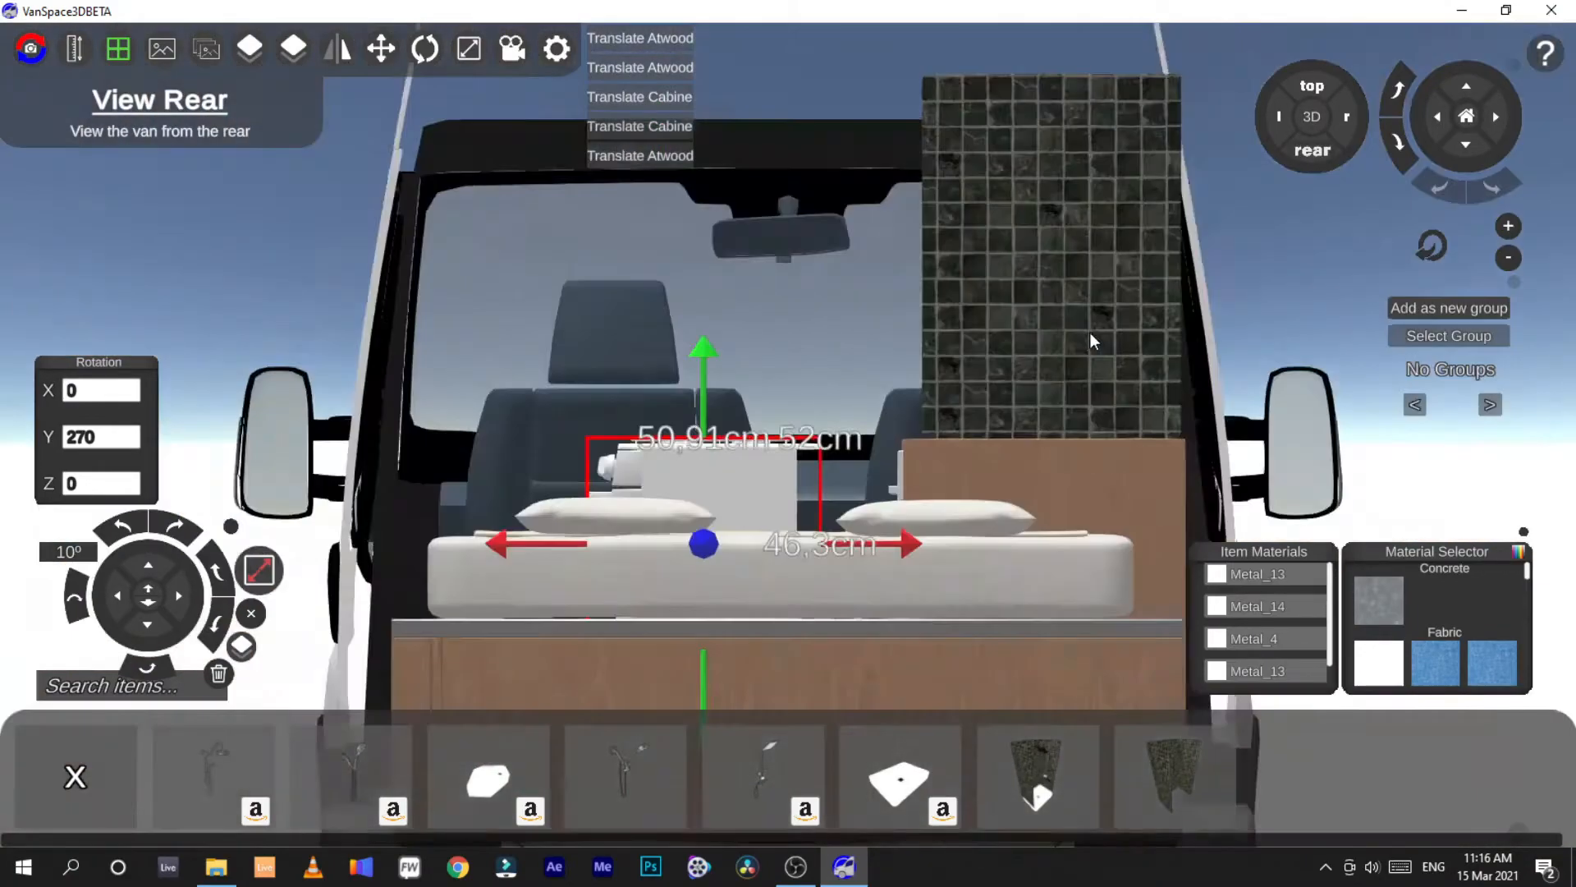
{"action": "left_click_drag", "start_coordinate": [940, 511], "coordinate": [1088, 490]}
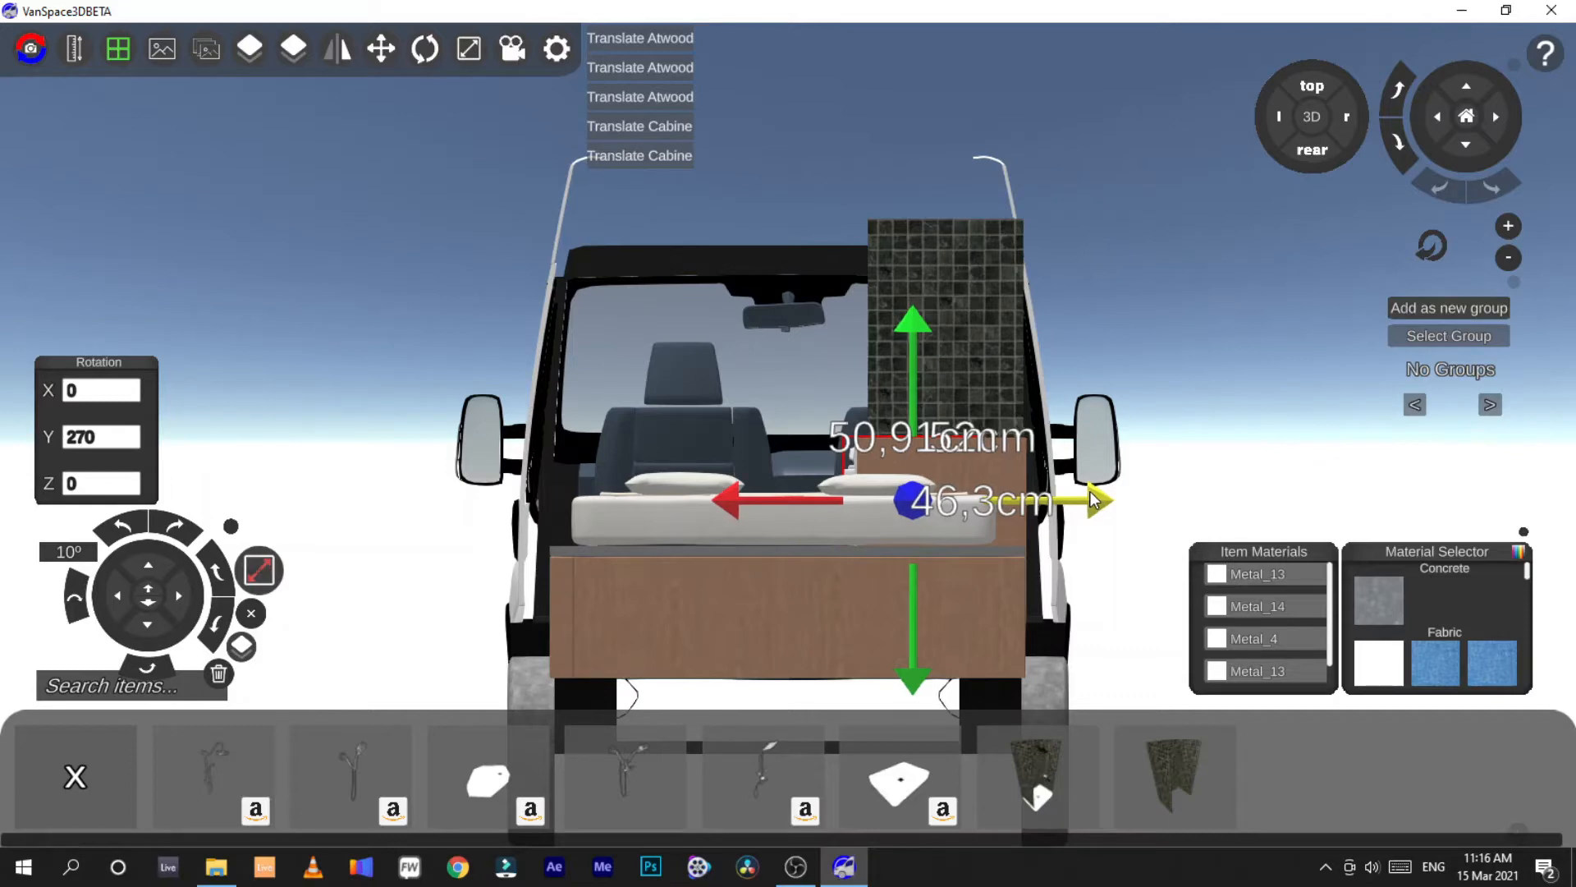
{"action": "left_click", "coordinate": [1318, 120]}
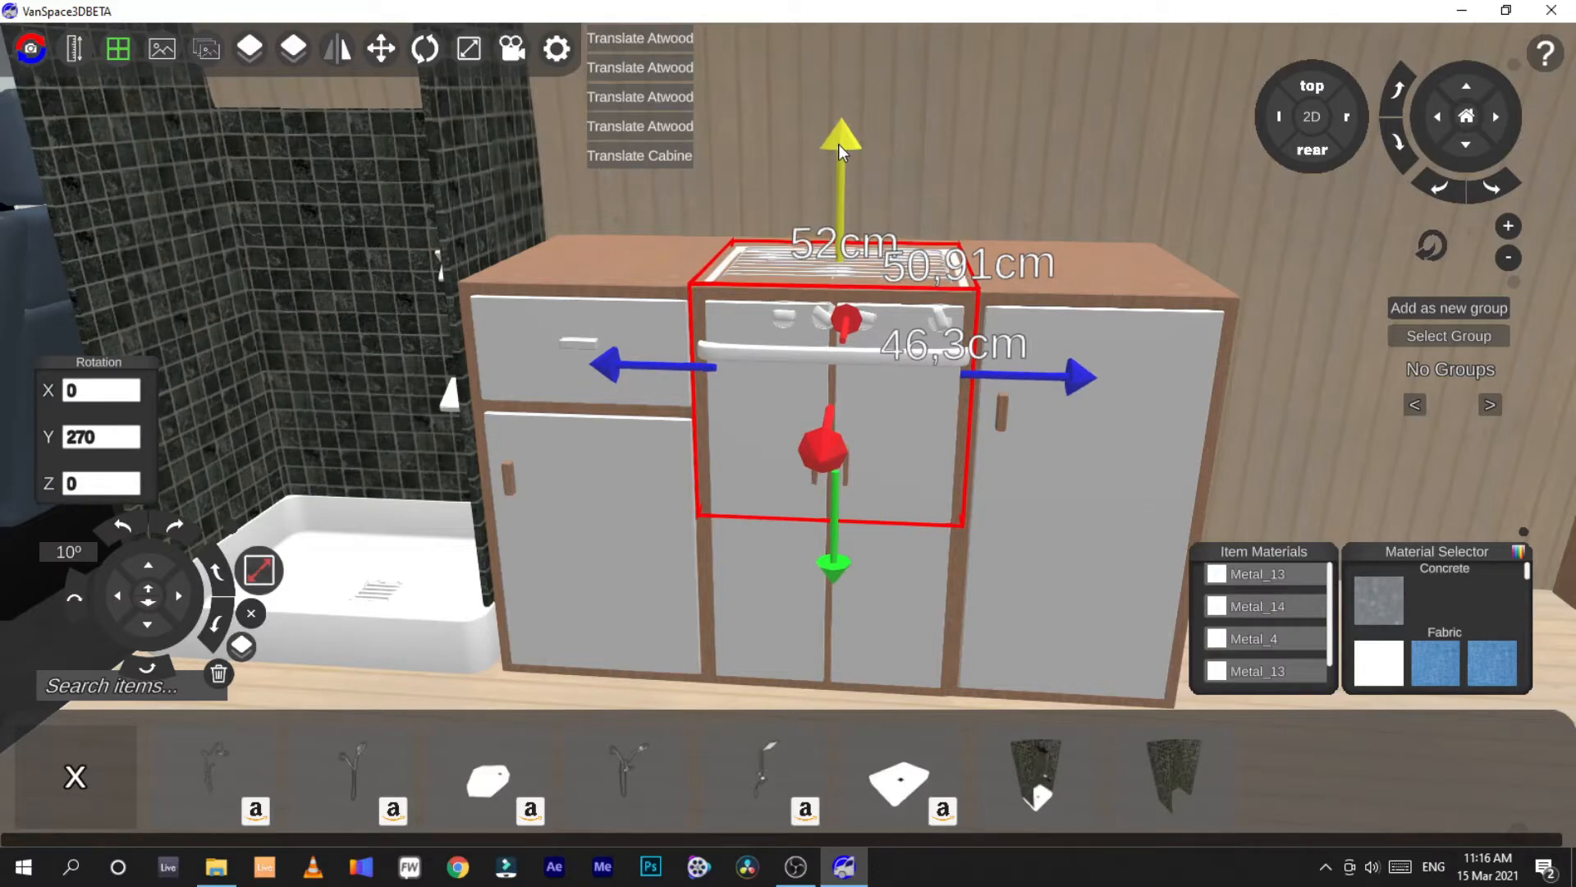
Switch to the 2D view and measure the height available in the middle cabinet from the floor up to below the range
{"action": "left_click", "coordinate": [861, 632]}
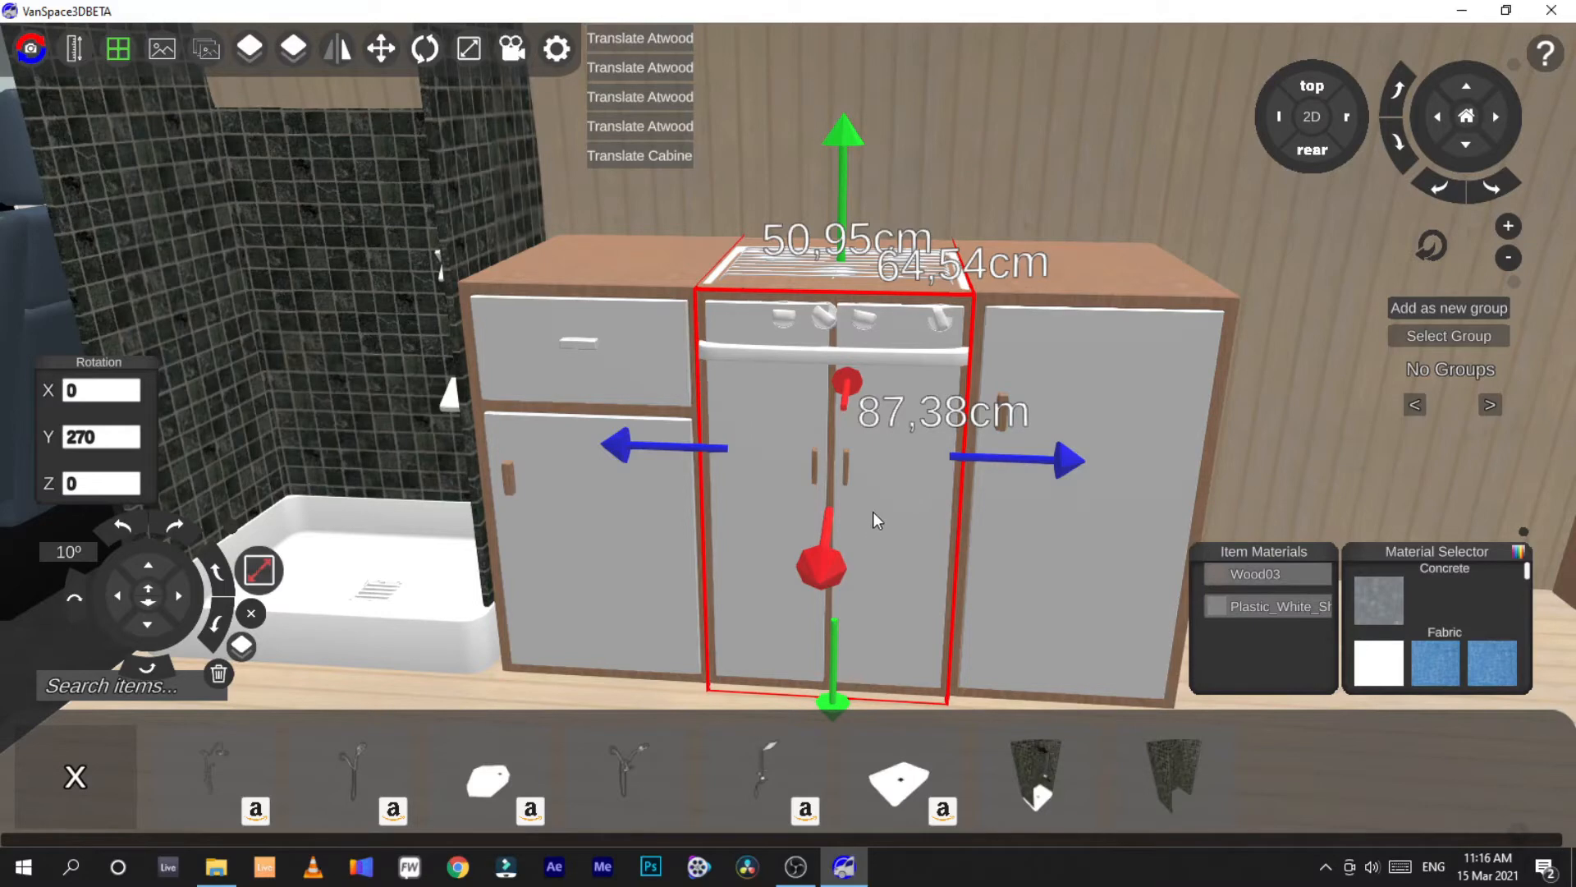
{"action": "left_click", "coordinate": [1312, 116]}
{"action": "left_click", "coordinate": [1312, 151]}
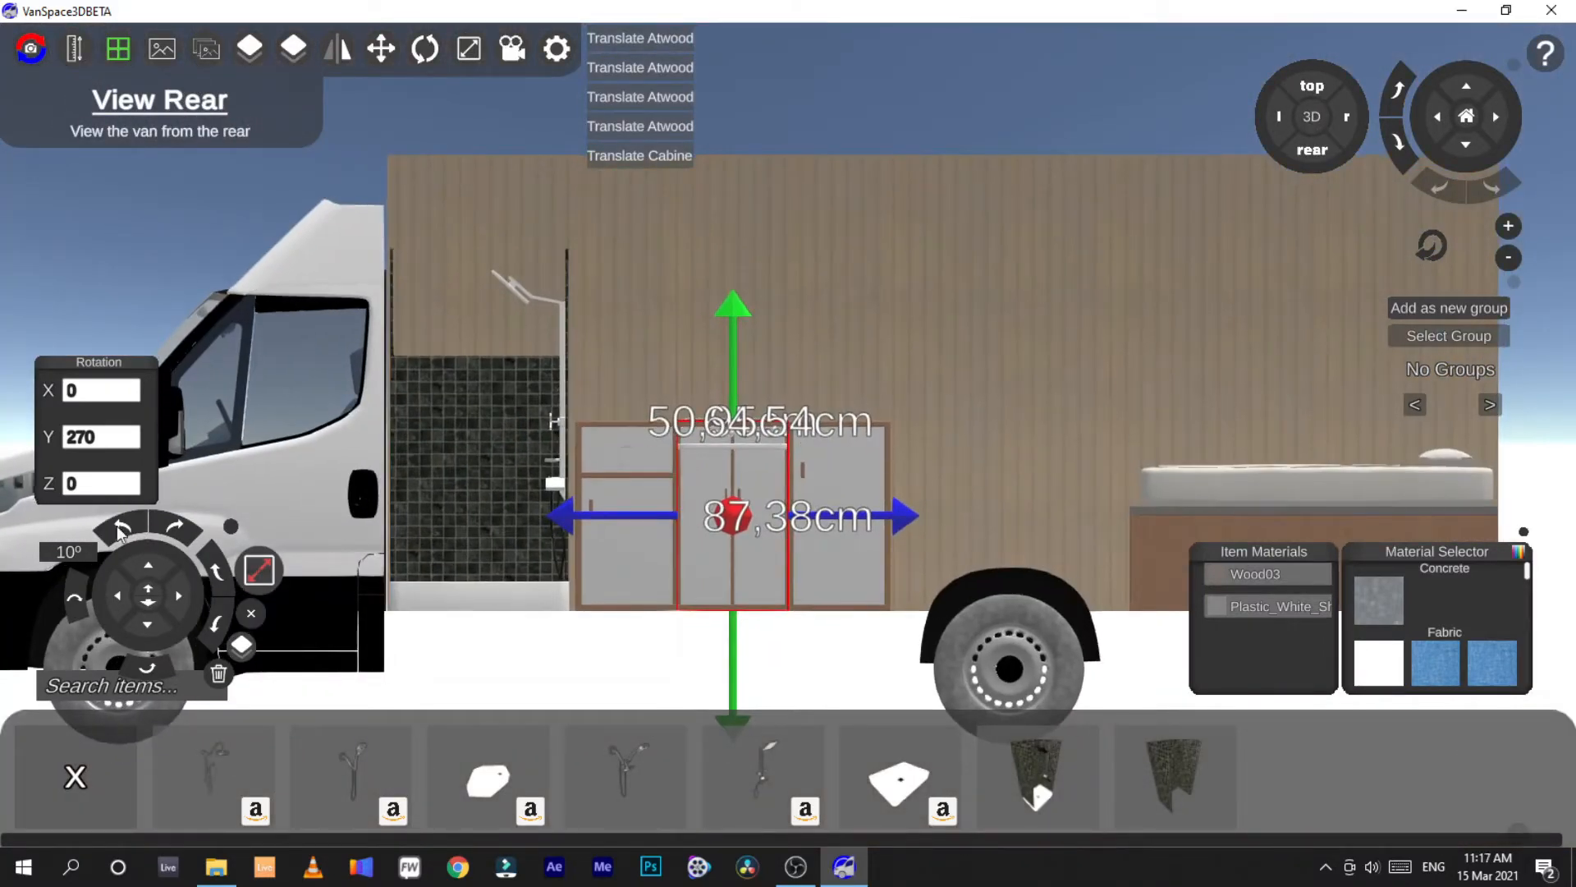
{"action": "left_click", "coordinate": [74, 49]}
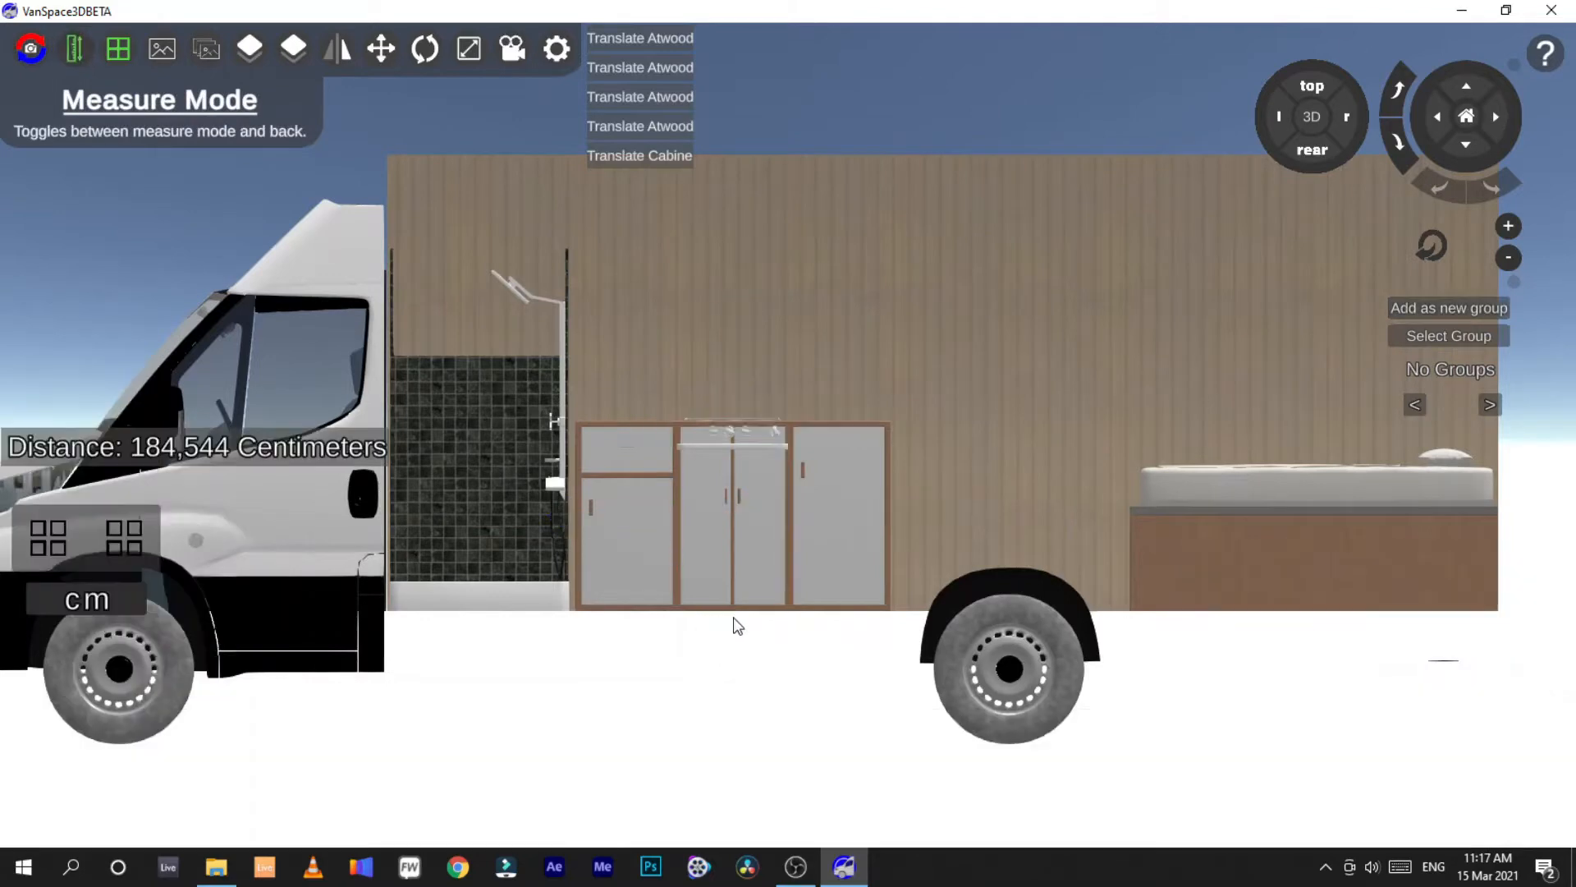
{"action": "left_click_drag", "start_coordinate": [716, 607], "coordinate": [716, 511]}
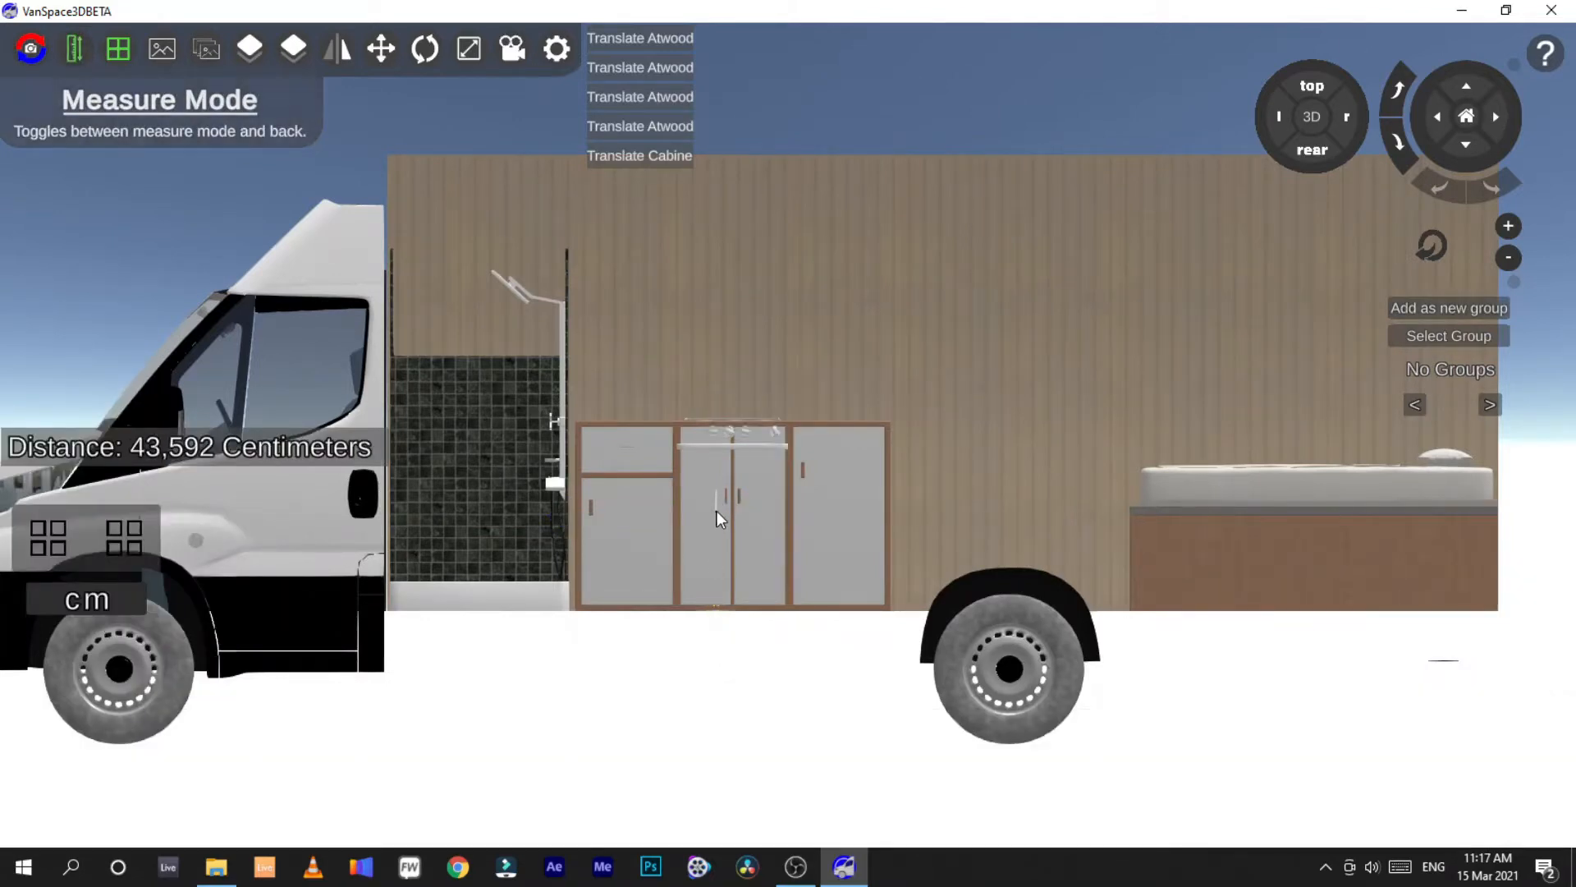
{"action": "left_click", "coordinate": [74, 48]}
Set the middle cabinet's height to 43 cm
{"action": "left_click", "coordinate": [753, 564]}
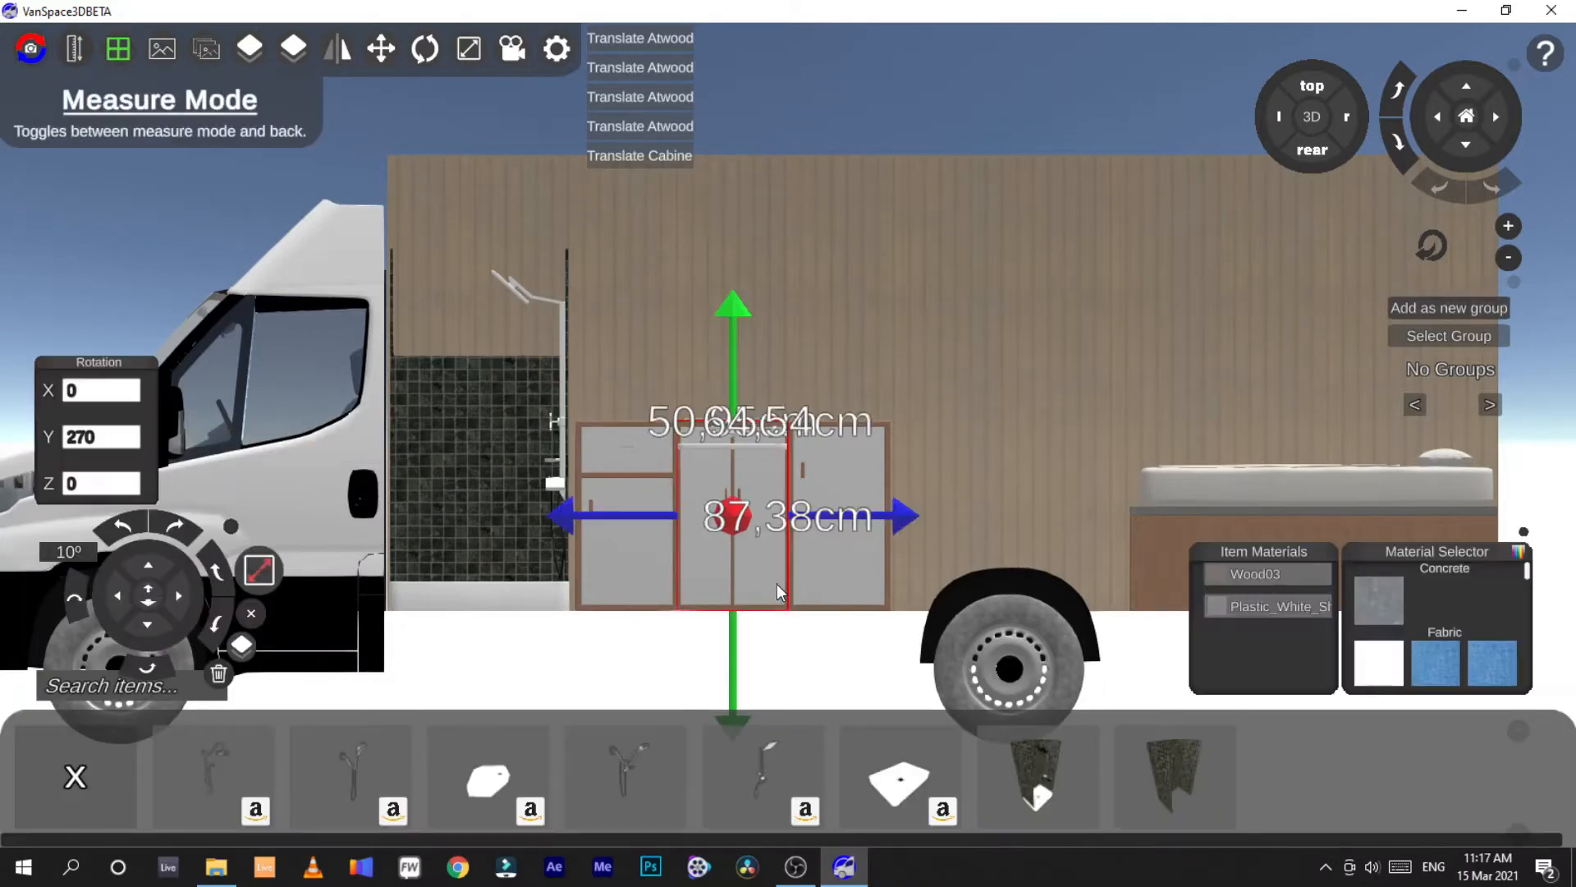
{"action": "left_click", "coordinate": [259, 569]}
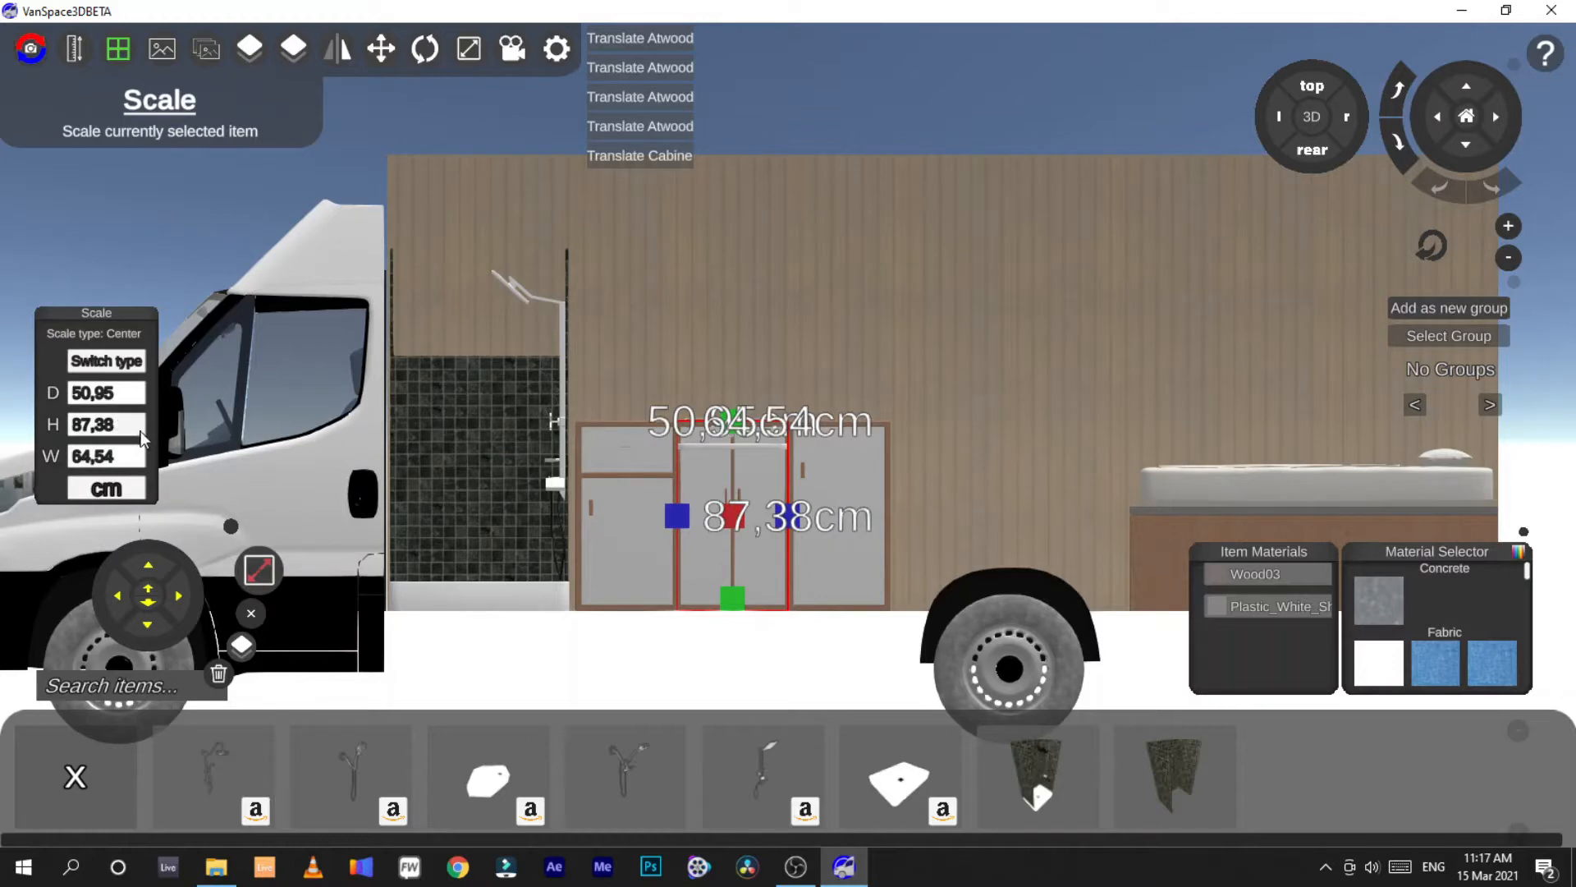
{"action": "left_click_drag", "start_coordinate": [129, 422], "coordinate": [63, 430]}
{"action": "type", "text": "43"}
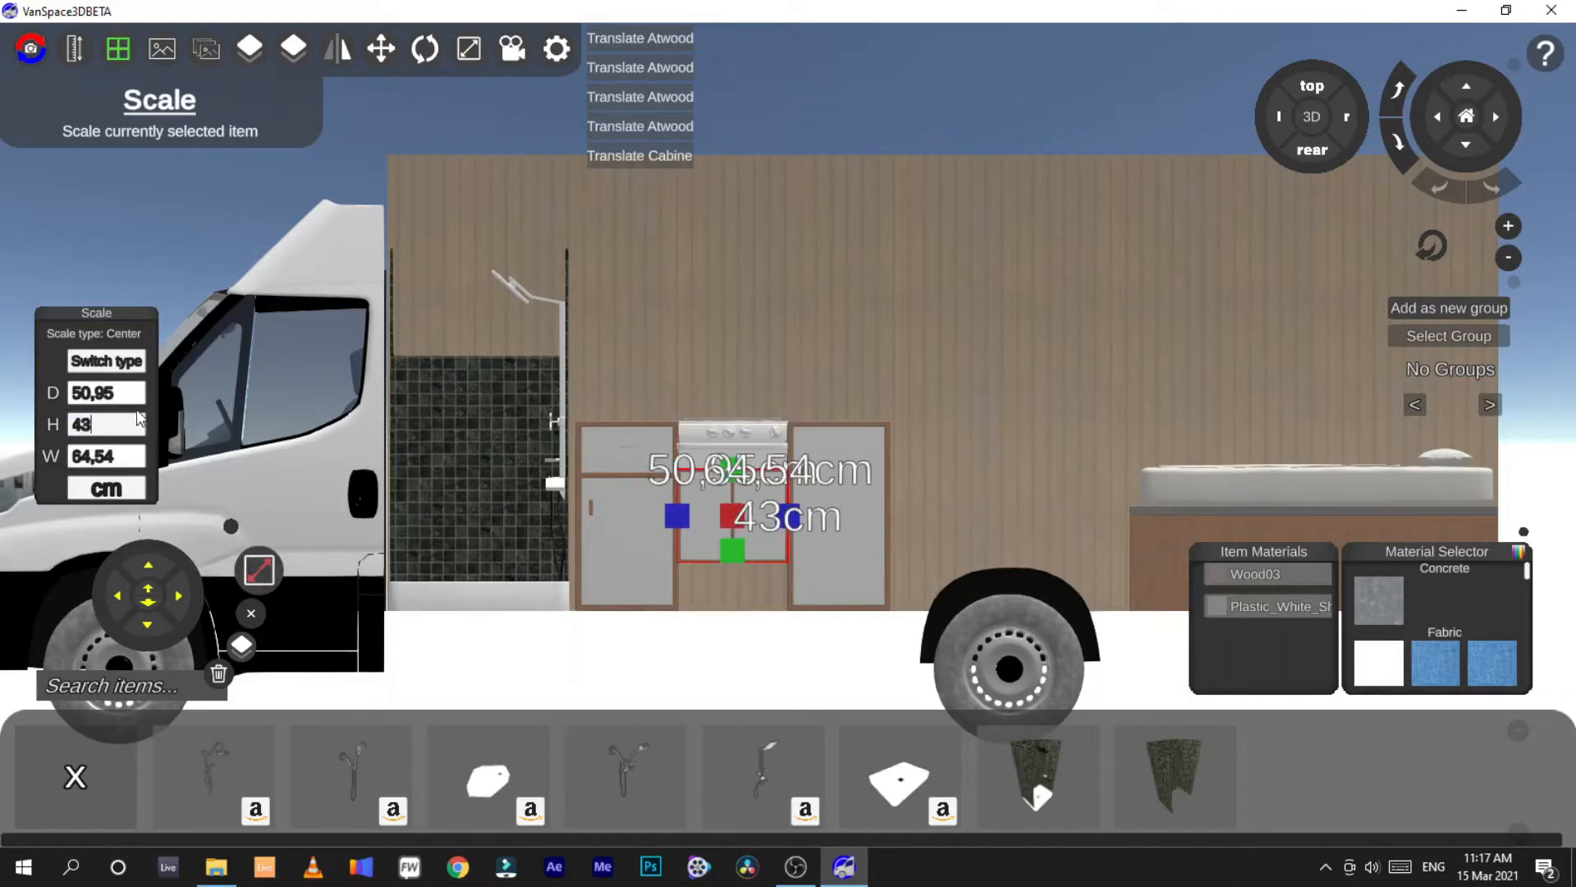
Lower the middle cabinet to the floor beneath the range and deselect it
{"action": "left_click", "coordinate": [260, 569]}
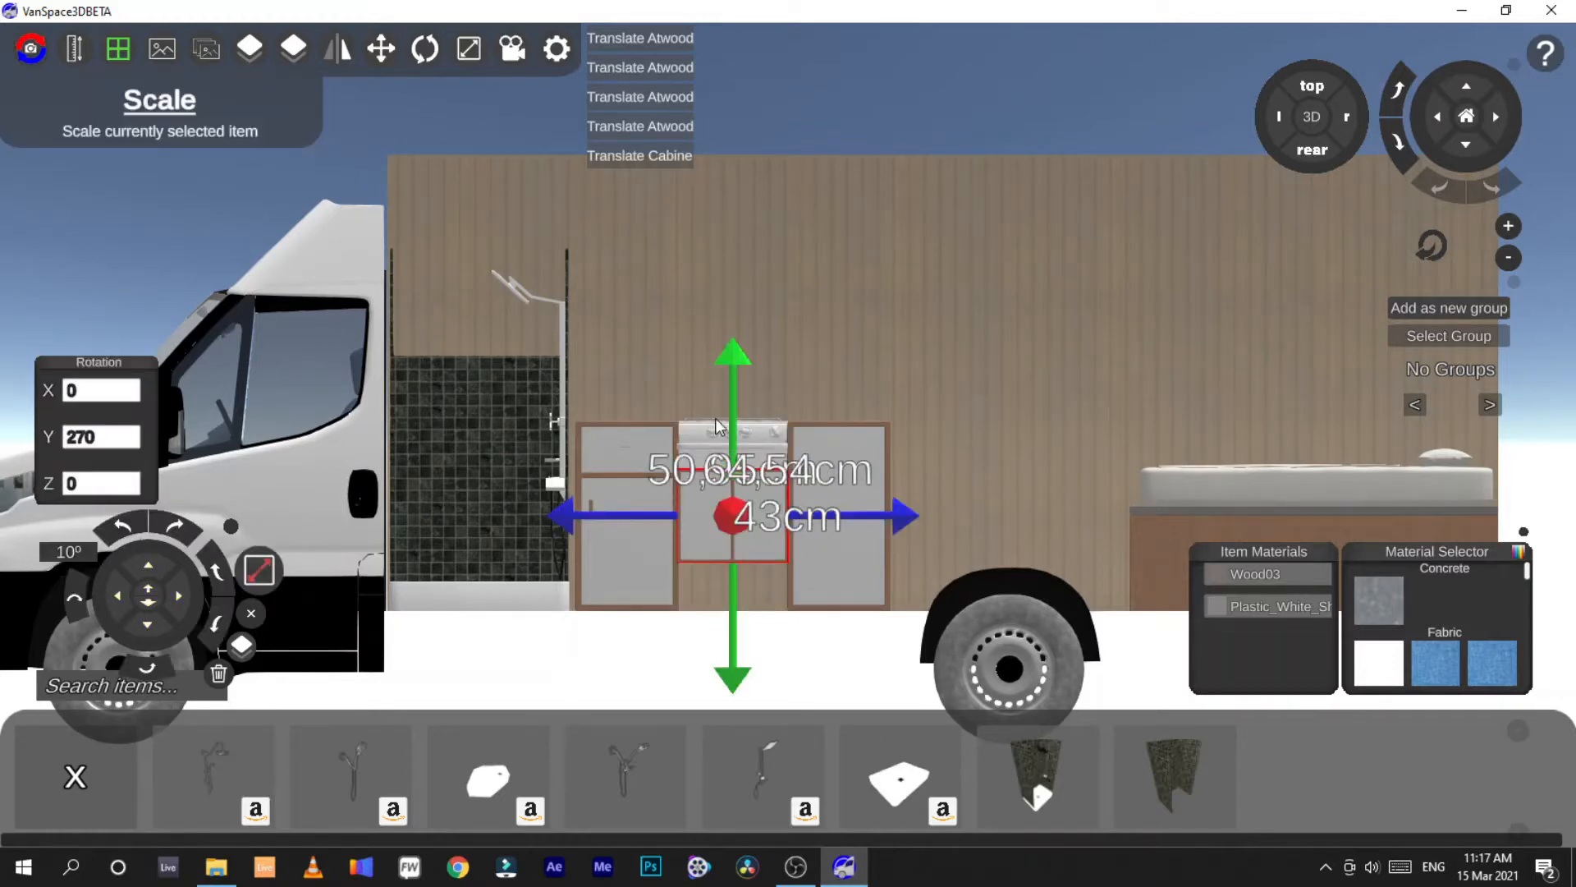
{"action": "left_click_drag", "start_coordinate": [731, 379], "coordinate": [726, 420]}
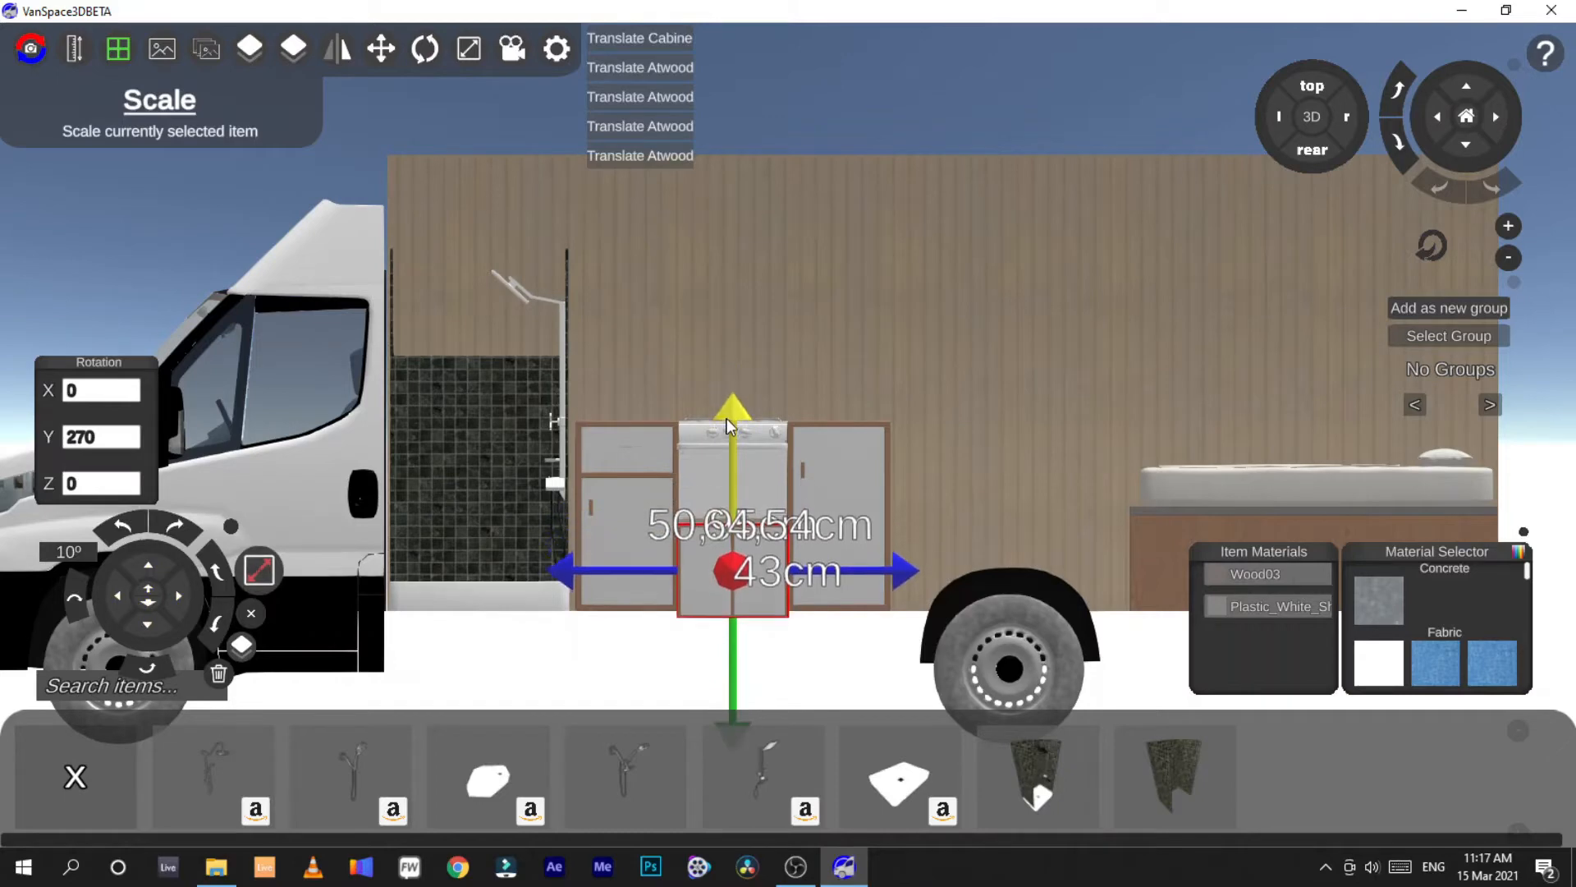
{"action": "left_click", "coordinate": [890, 515]}
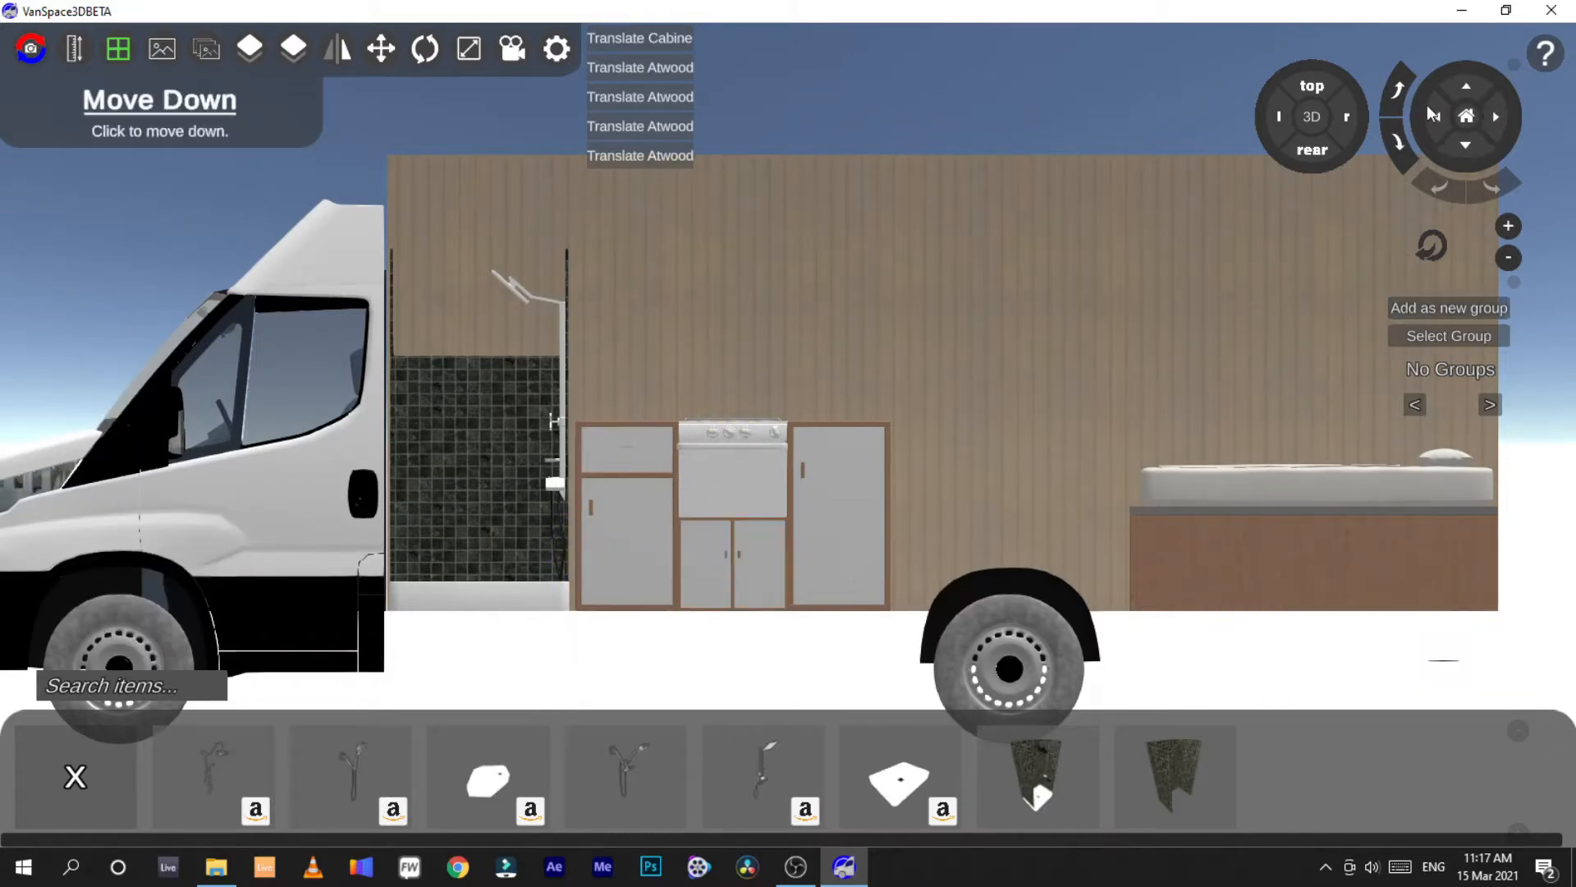
Switch to the 3D view and add a cube from the Shapes items on top of the rear narrow cabinet, beside the range
{"action": "left_click", "coordinate": [1312, 117]}
{"action": "scroll", "coordinate": [788, 444], "scroll_direction": "up", "scroll_amount": 8}
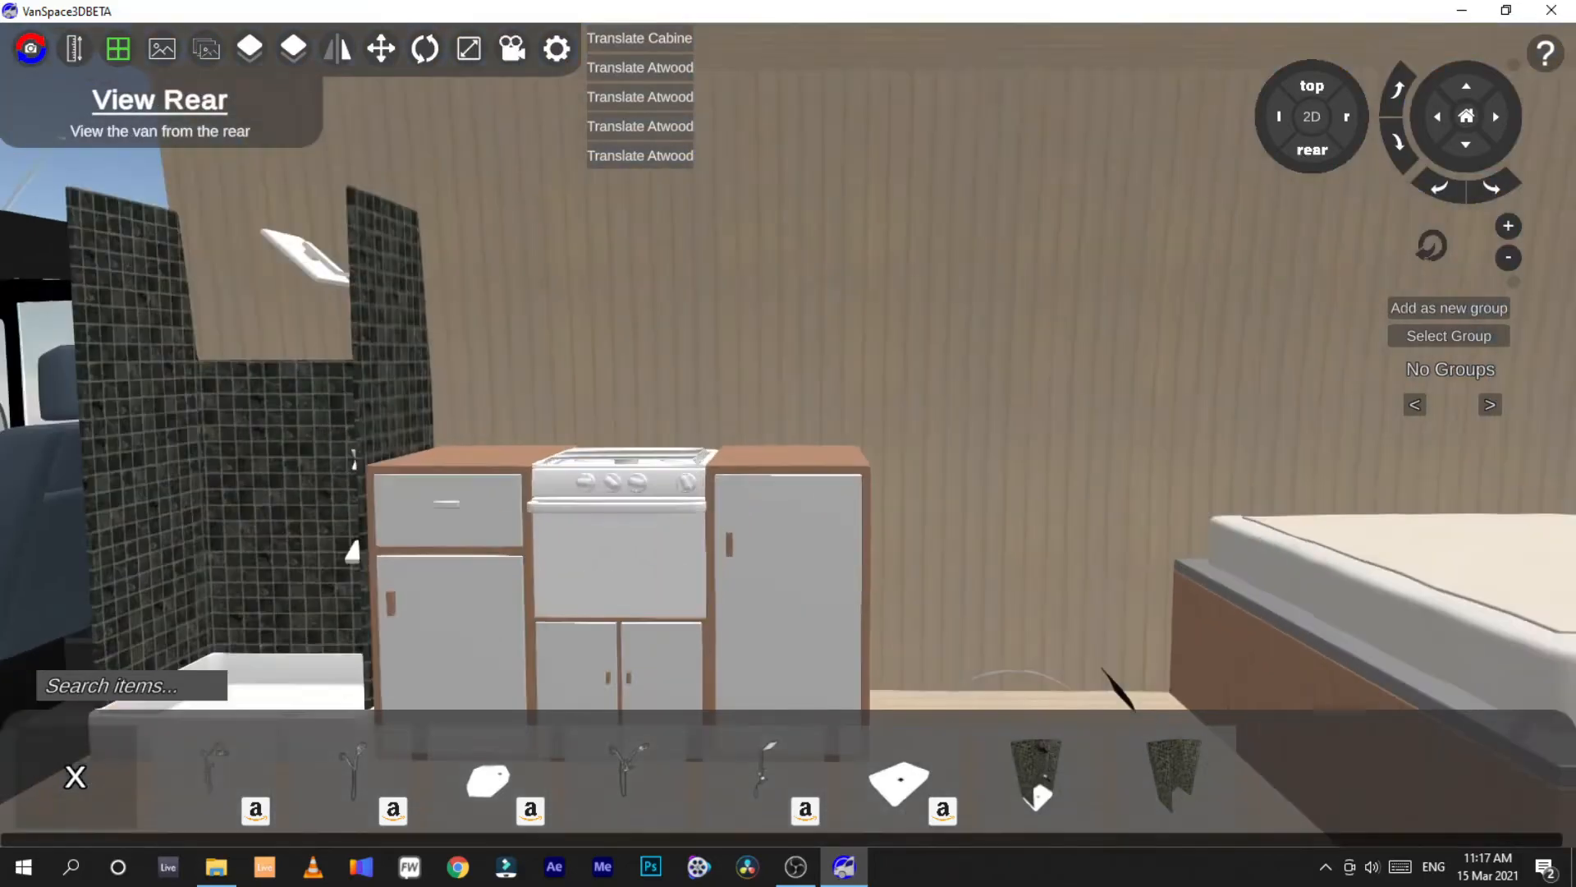
{"action": "right_click_drag", "start_coordinate": [788, 443], "coordinate": [899, 591]}
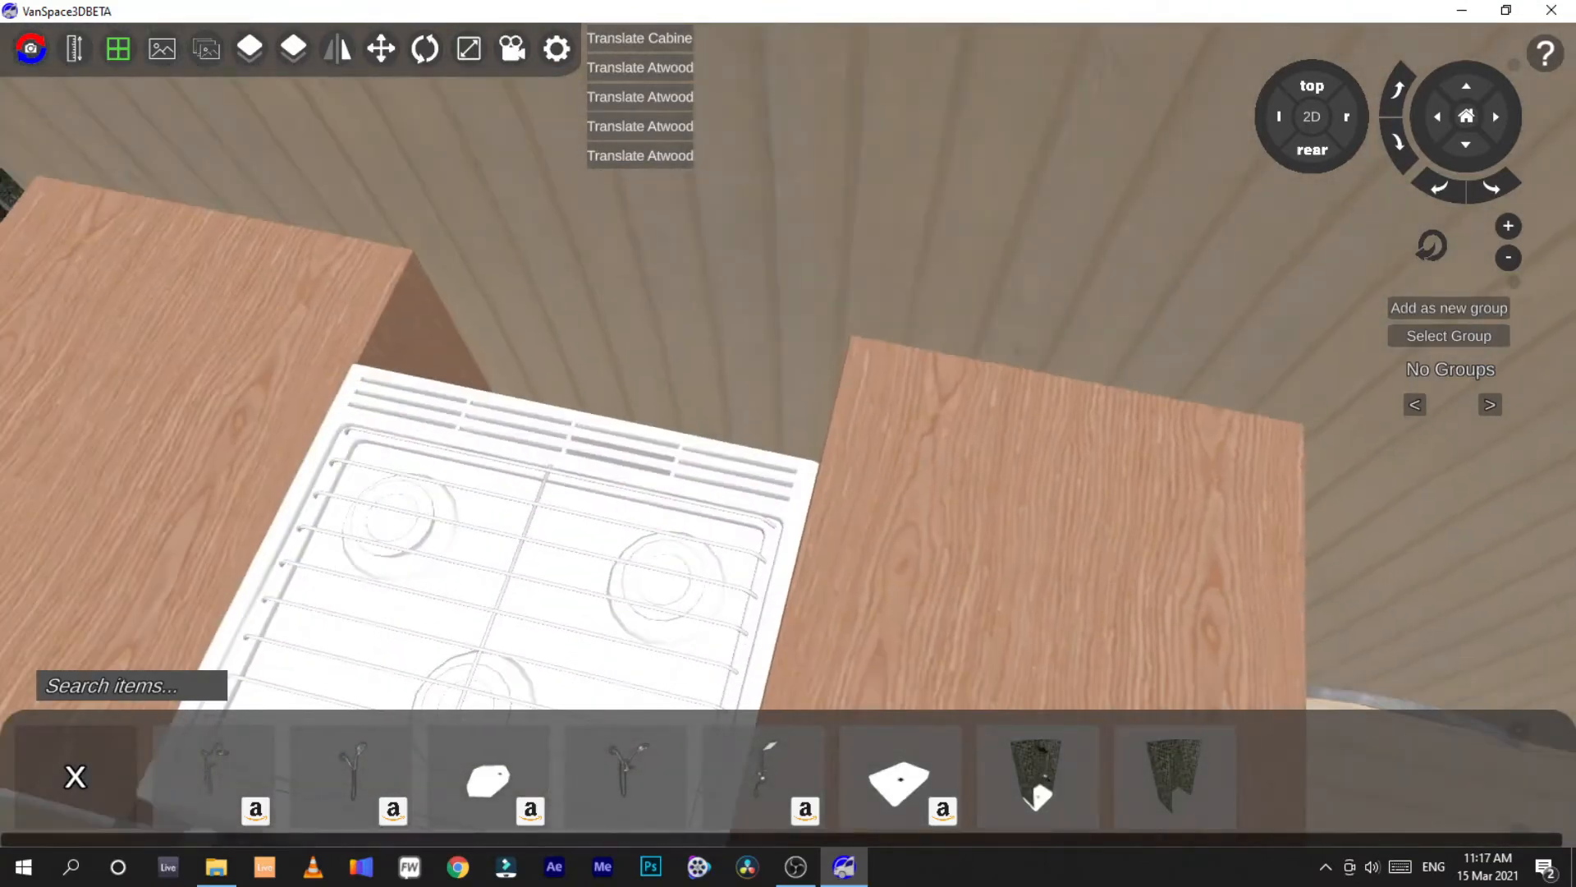
{"action": "left_click", "coordinate": [74, 780]}
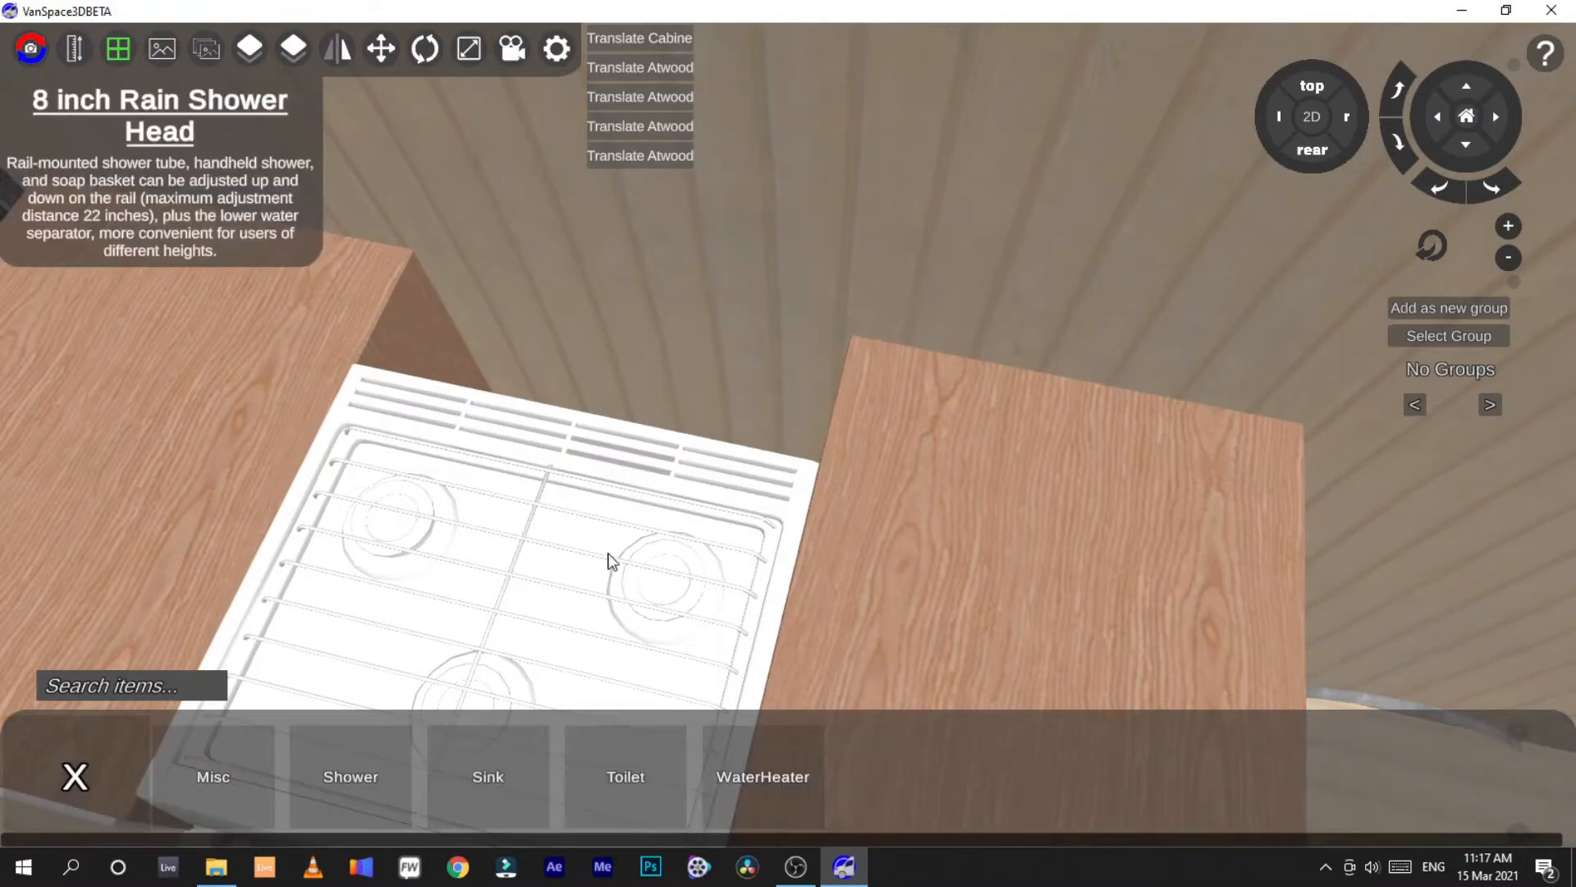
{"action": "left_click", "coordinate": [72, 784]}
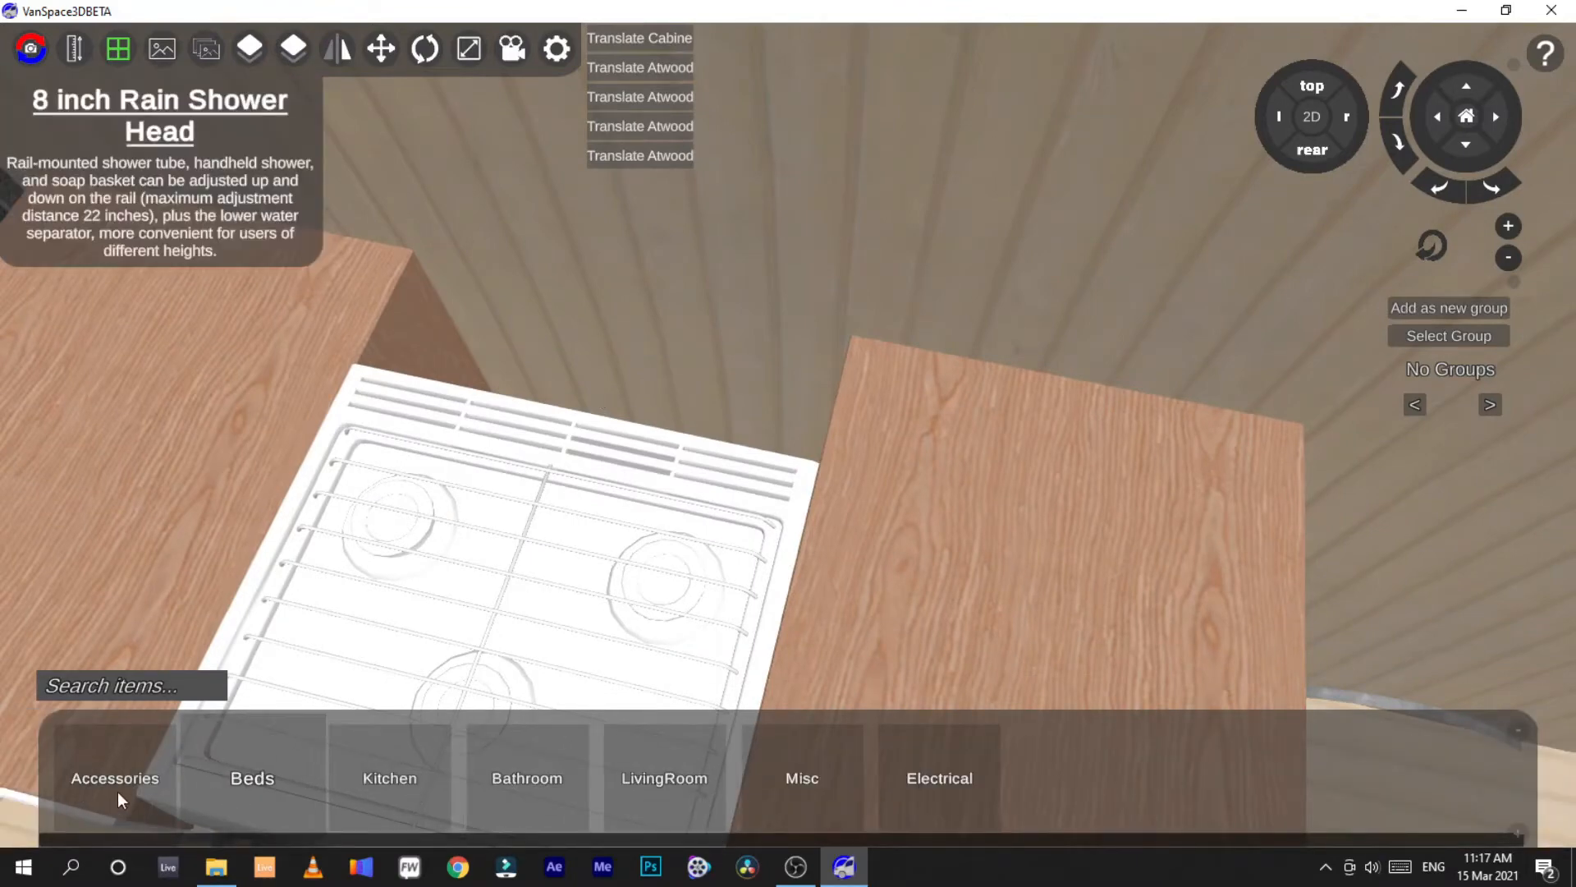
{"action": "left_click", "coordinate": [138, 783]}
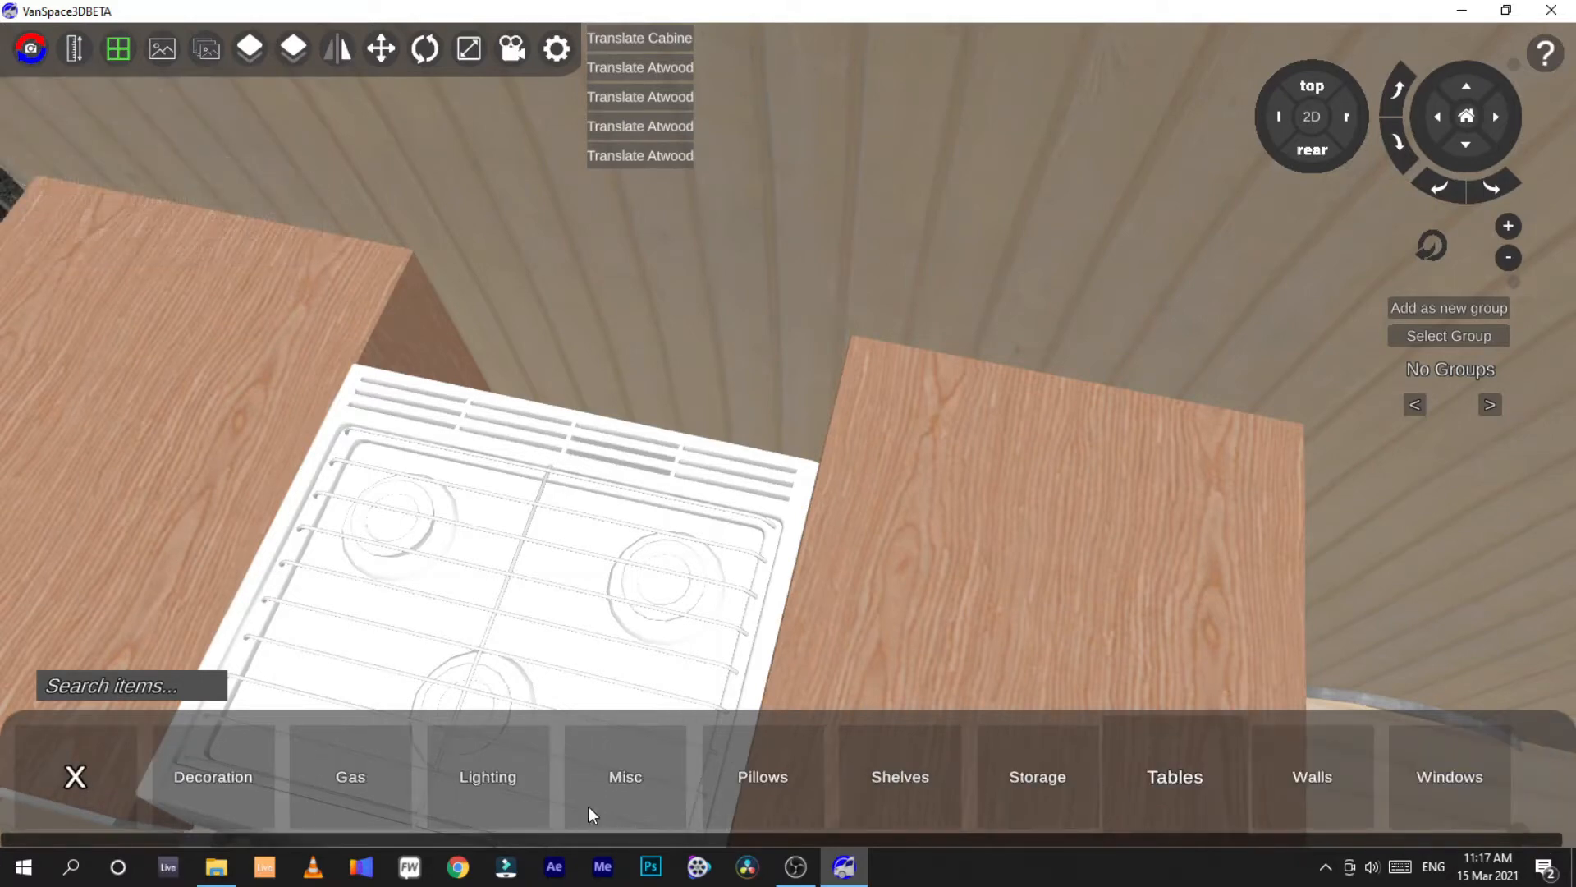
{"action": "left_click", "coordinate": [843, 779]}
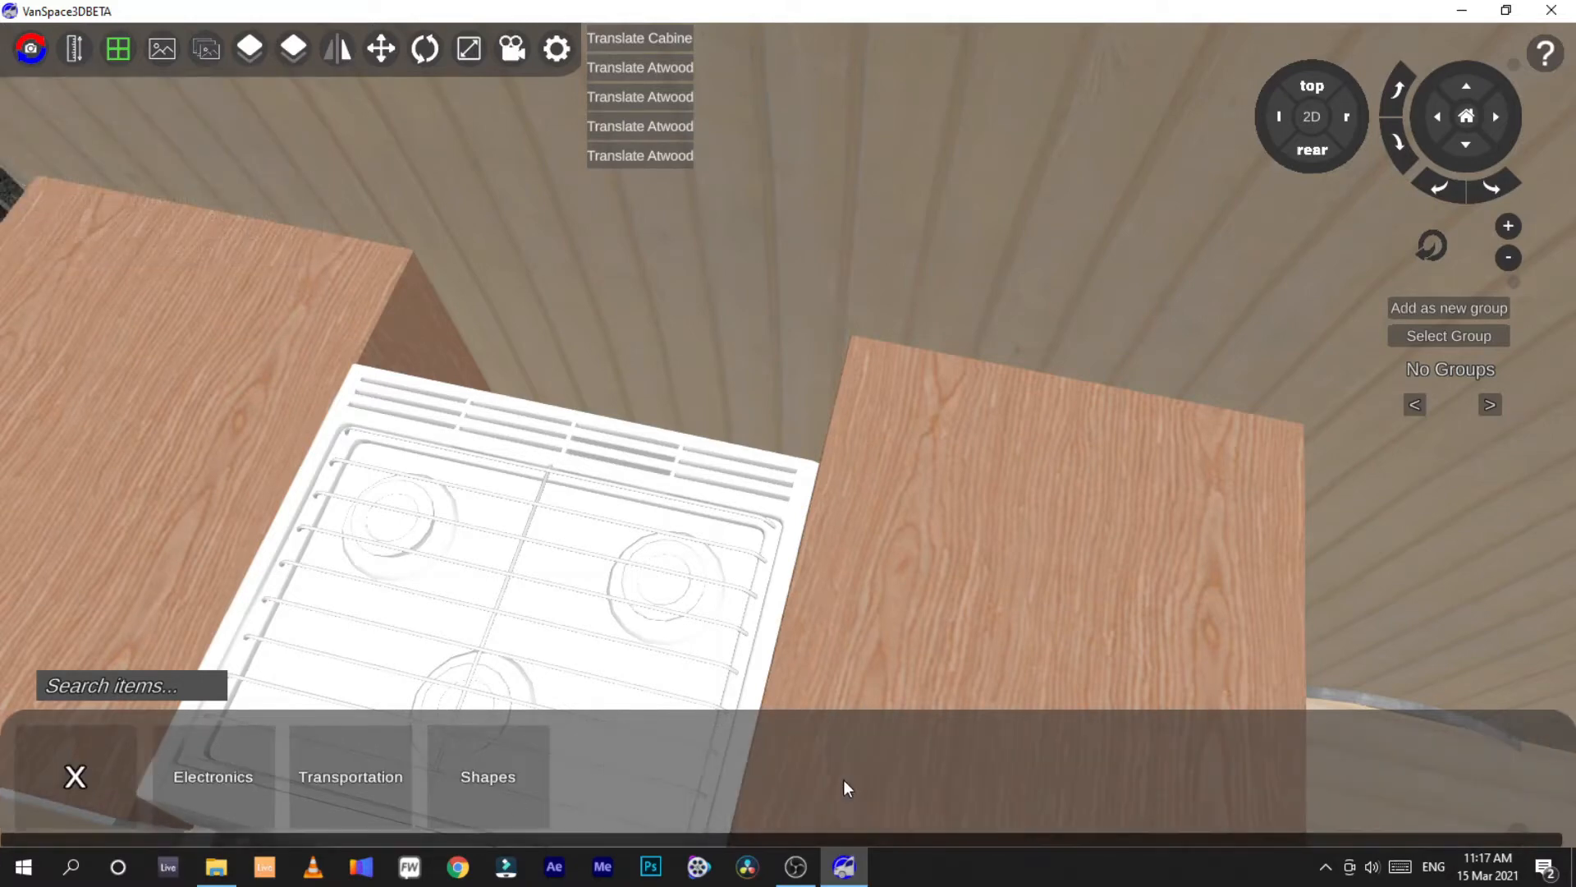
{"action": "left_click", "coordinate": [460, 786]}
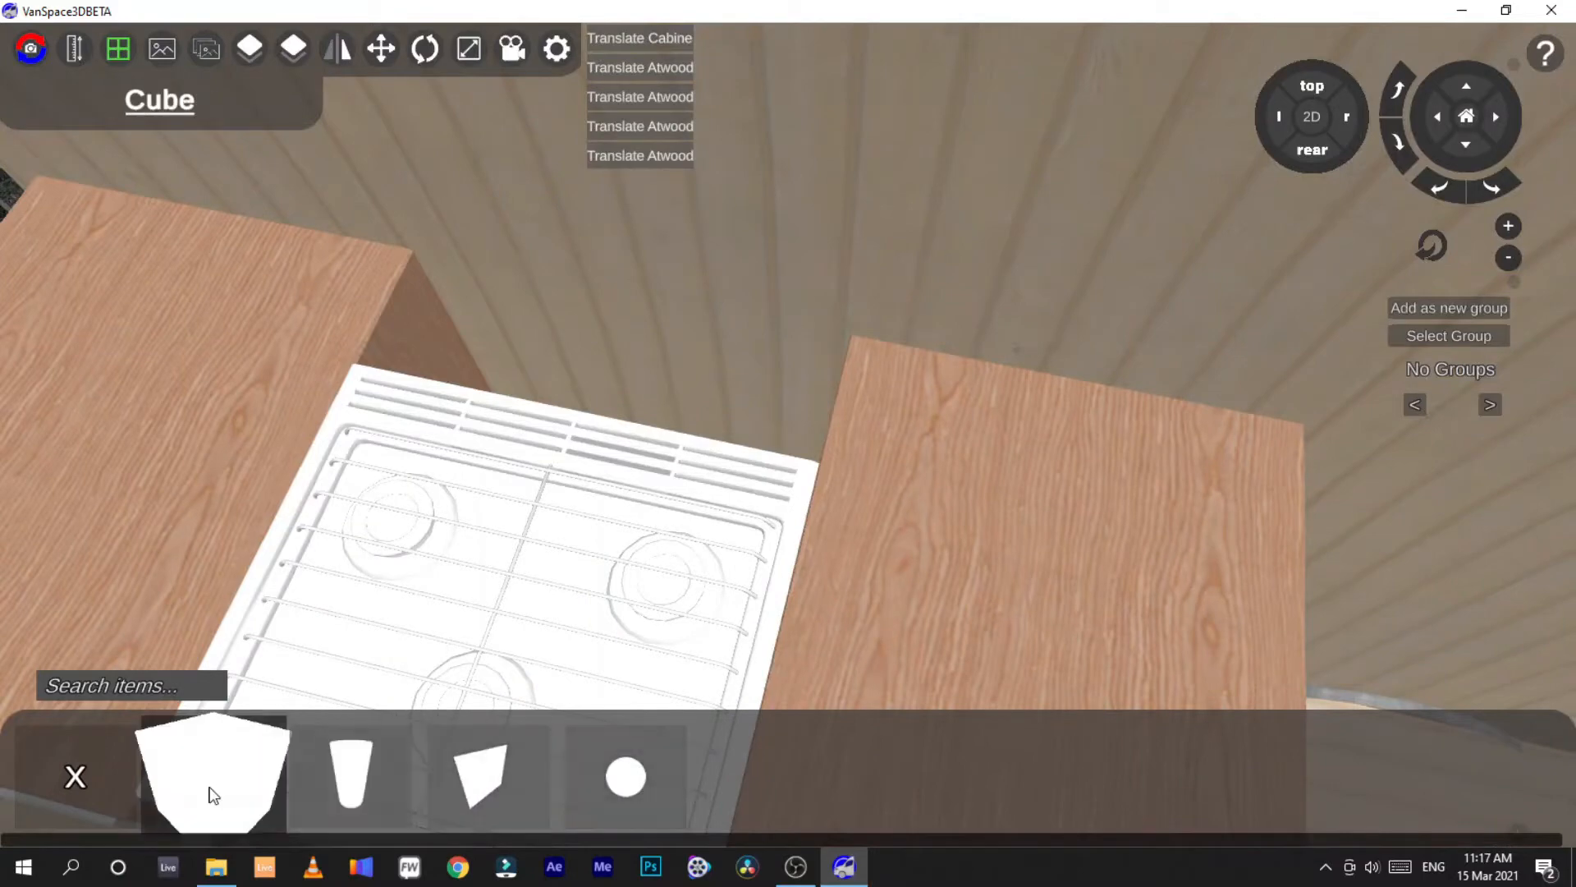
{"action": "left_click_drag", "start_coordinate": [208, 792], "coordinate": [927, 435]}
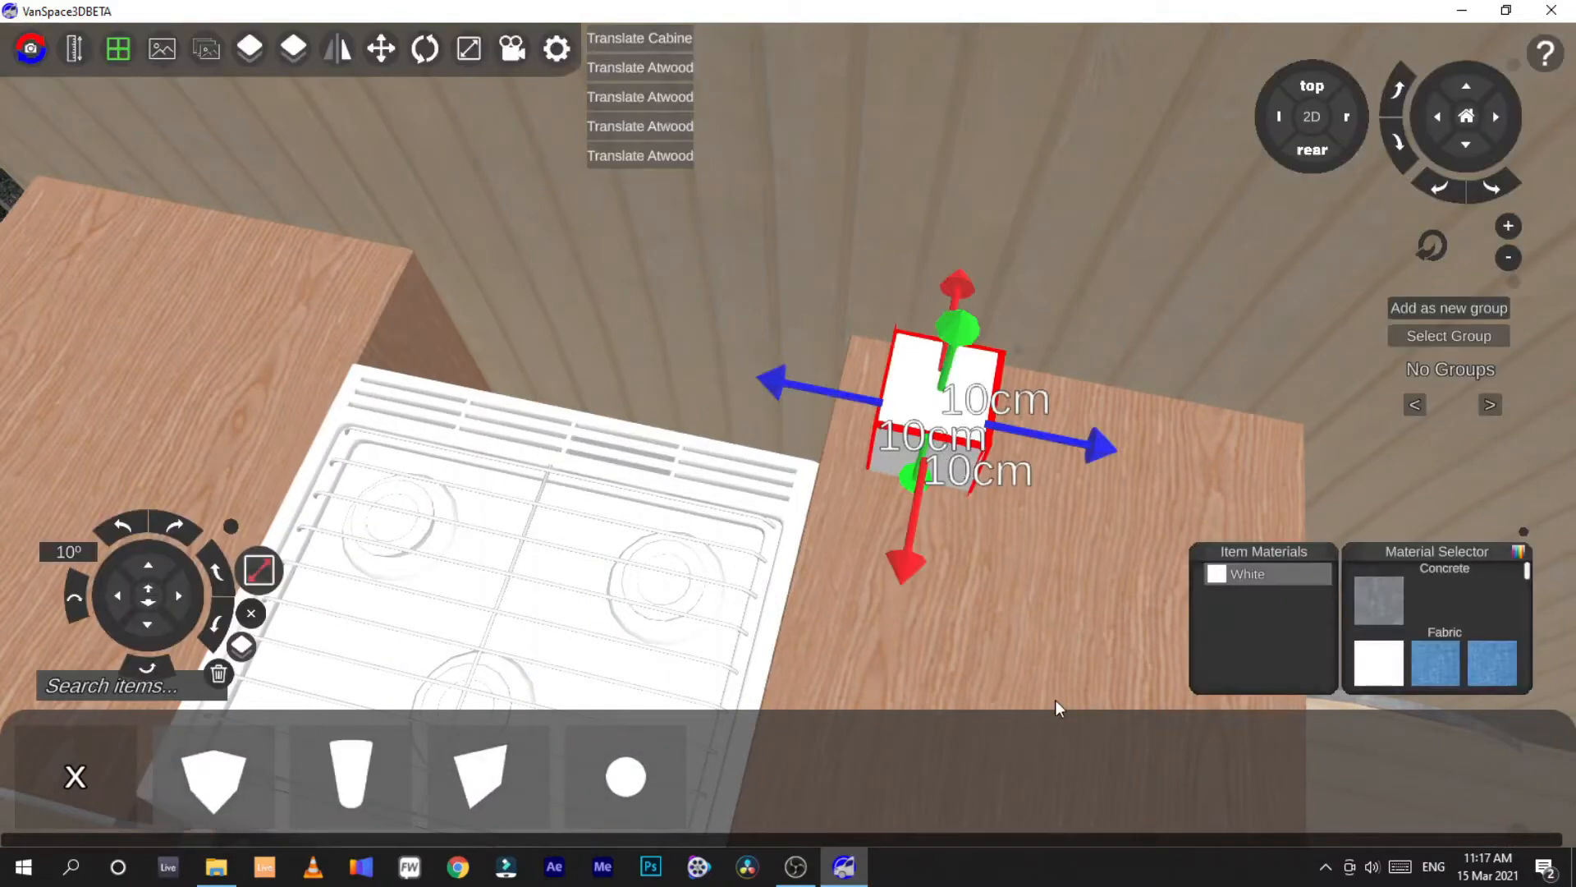
{"action": "mouse_move", "coordinate": [927, 435]}
{"action": "right_mouse_down"}
{"action": "mouse_move", "coordinate": [977, 369]}
{"action": "mouse_move", "coordinate": [989, 419]}
{"action": "right_mouse_up"}
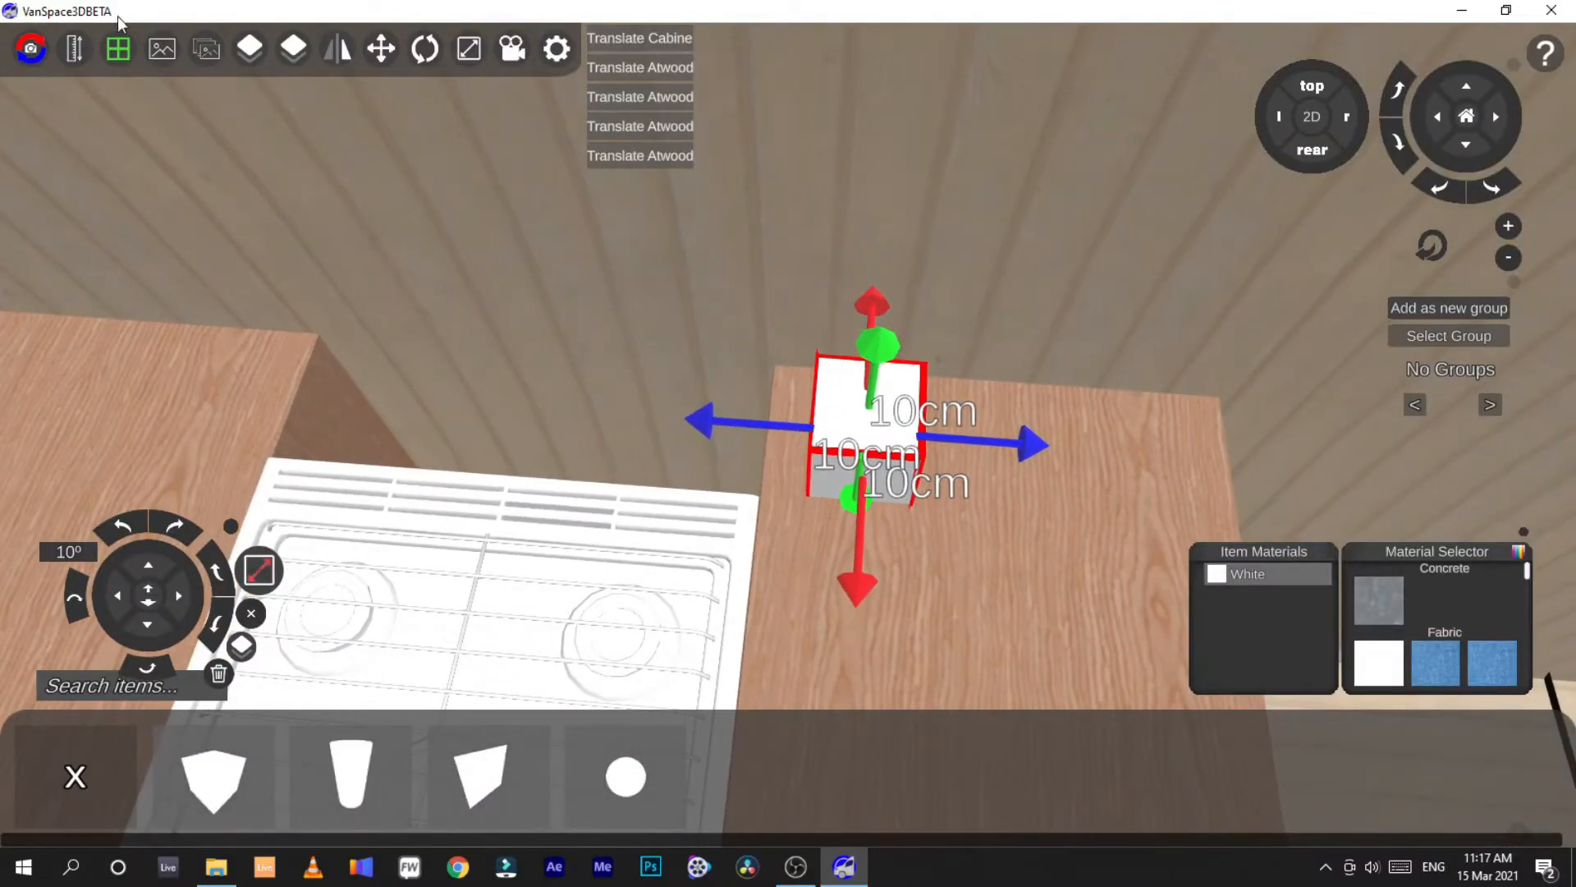
In the 2D top view, measure the width of the gap behind the range between the two narrow cabinets, and reselect the cube
{"action": "left_click", "coordinate": [1319, 105]}
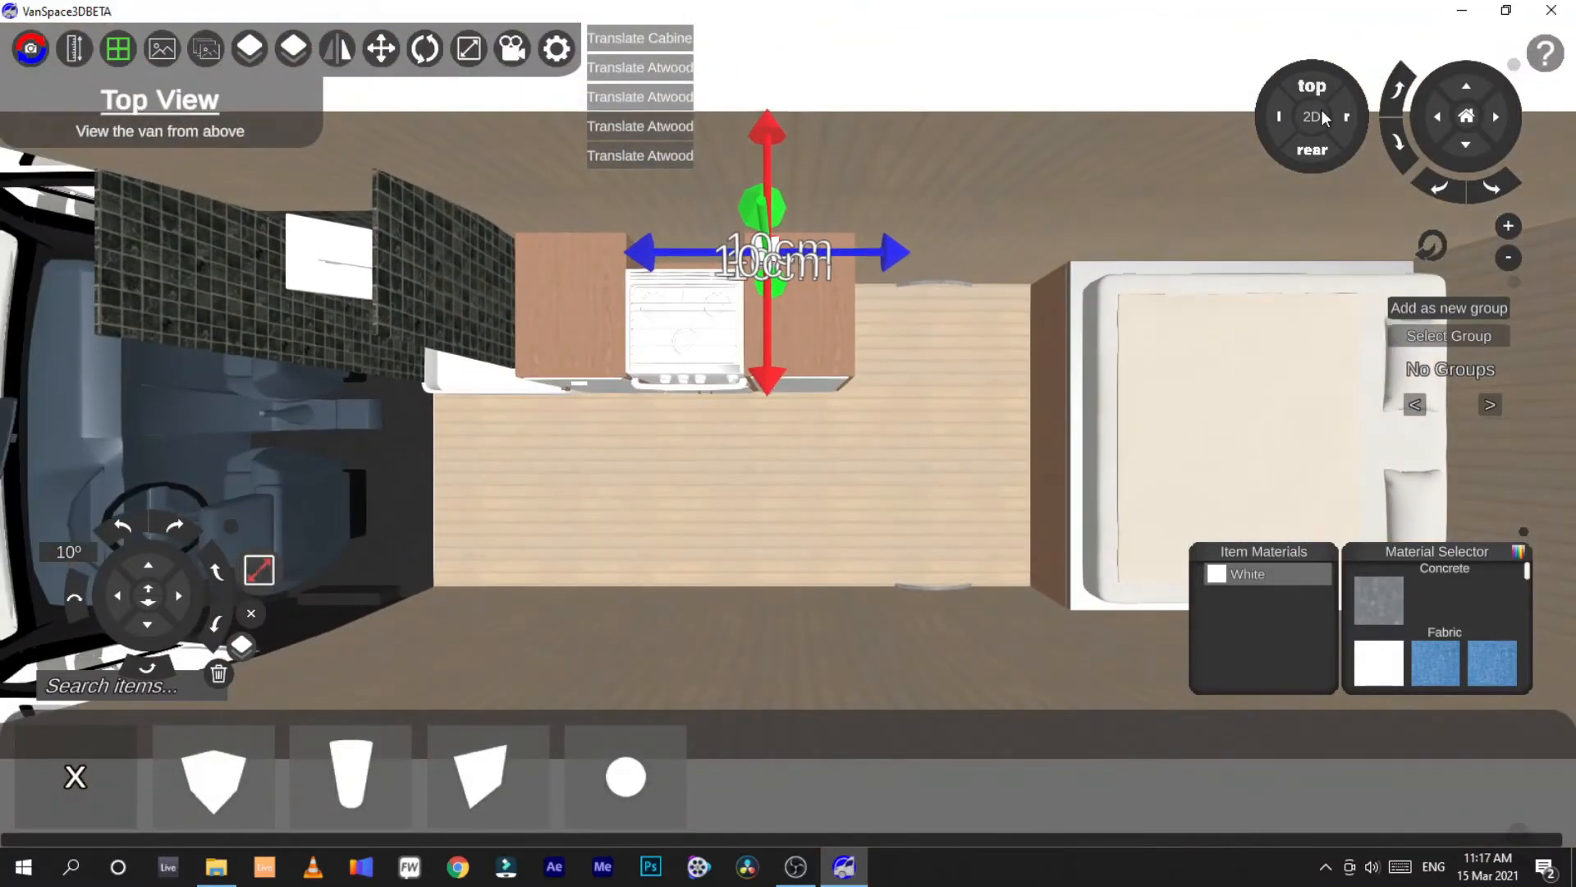
{"action": "left_click", "coordinate": [1318, 116]}
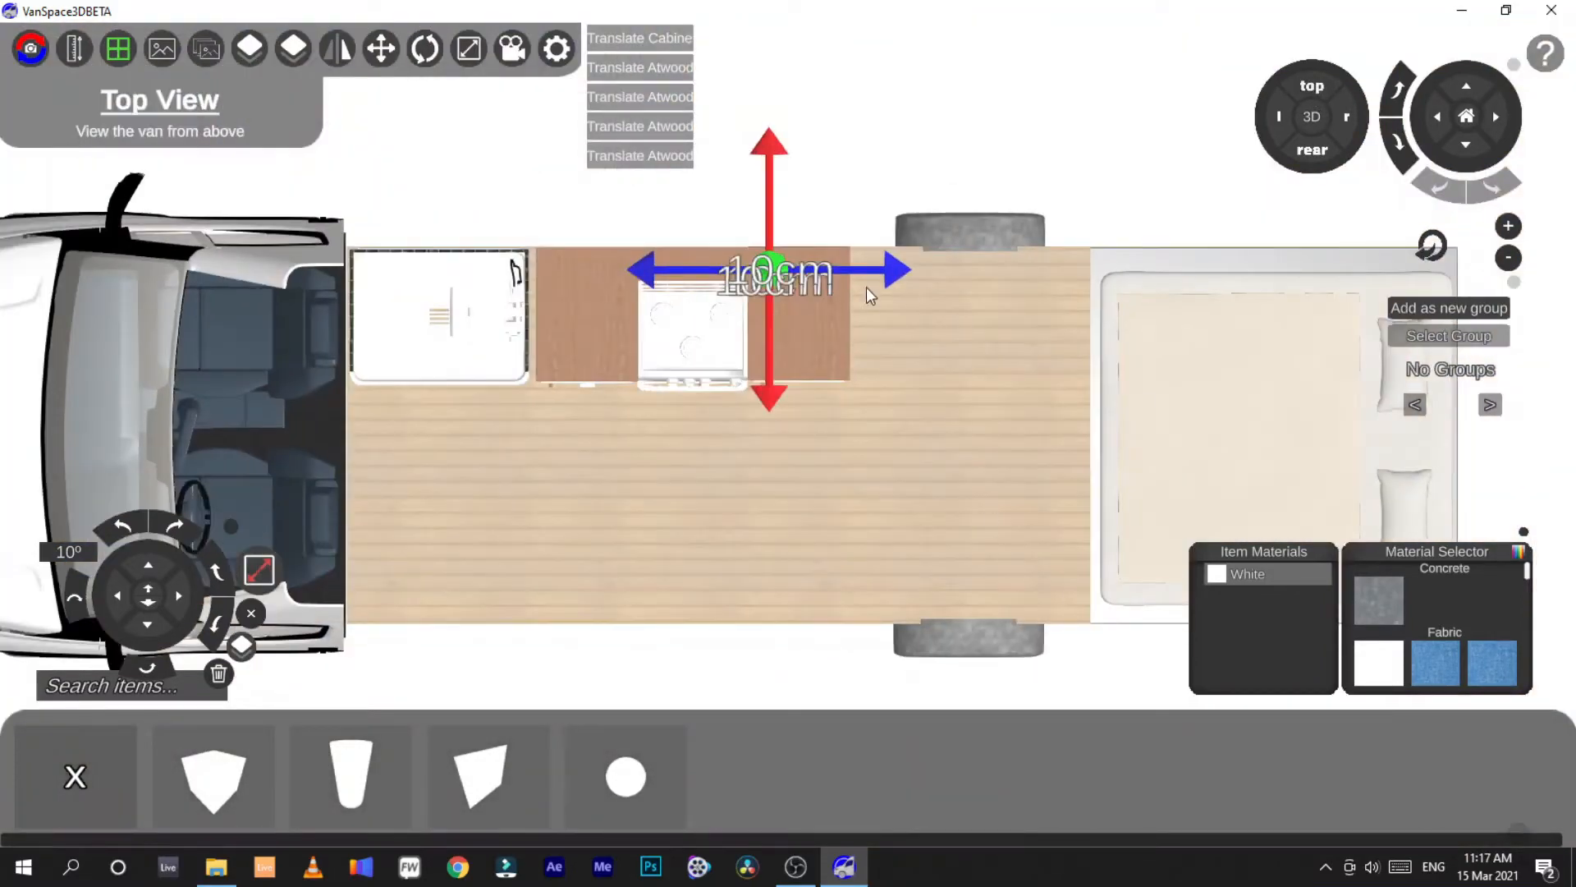
{"action": "left_click", "coordinate": [778, 172]}
{"action": "mouse_move", "coordinate": [754, 314]}
{"action": "middle_mouse_down"}
{"action": "mouse_move", "coordinate": [781, 313]}
{"action": "mouse_move", "coordinate": [731, 325]}
{"action": "middle_mouse_up"}
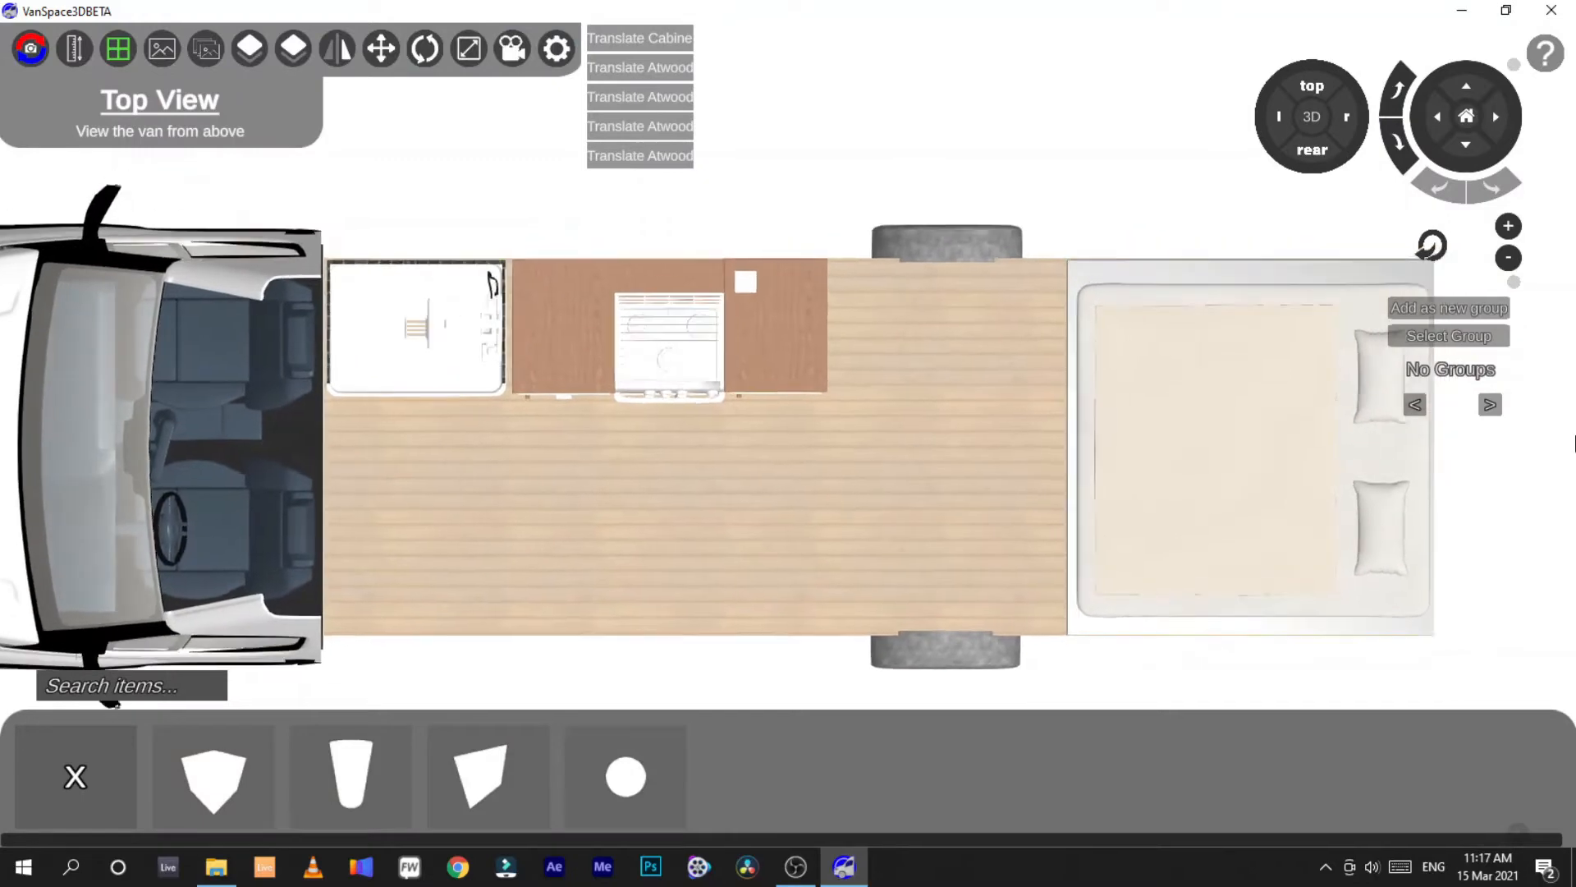
{"action": "left_click", "coordinate": [1509, 227]}
{"action": "left_click", "coordinate": [1509, 227]}
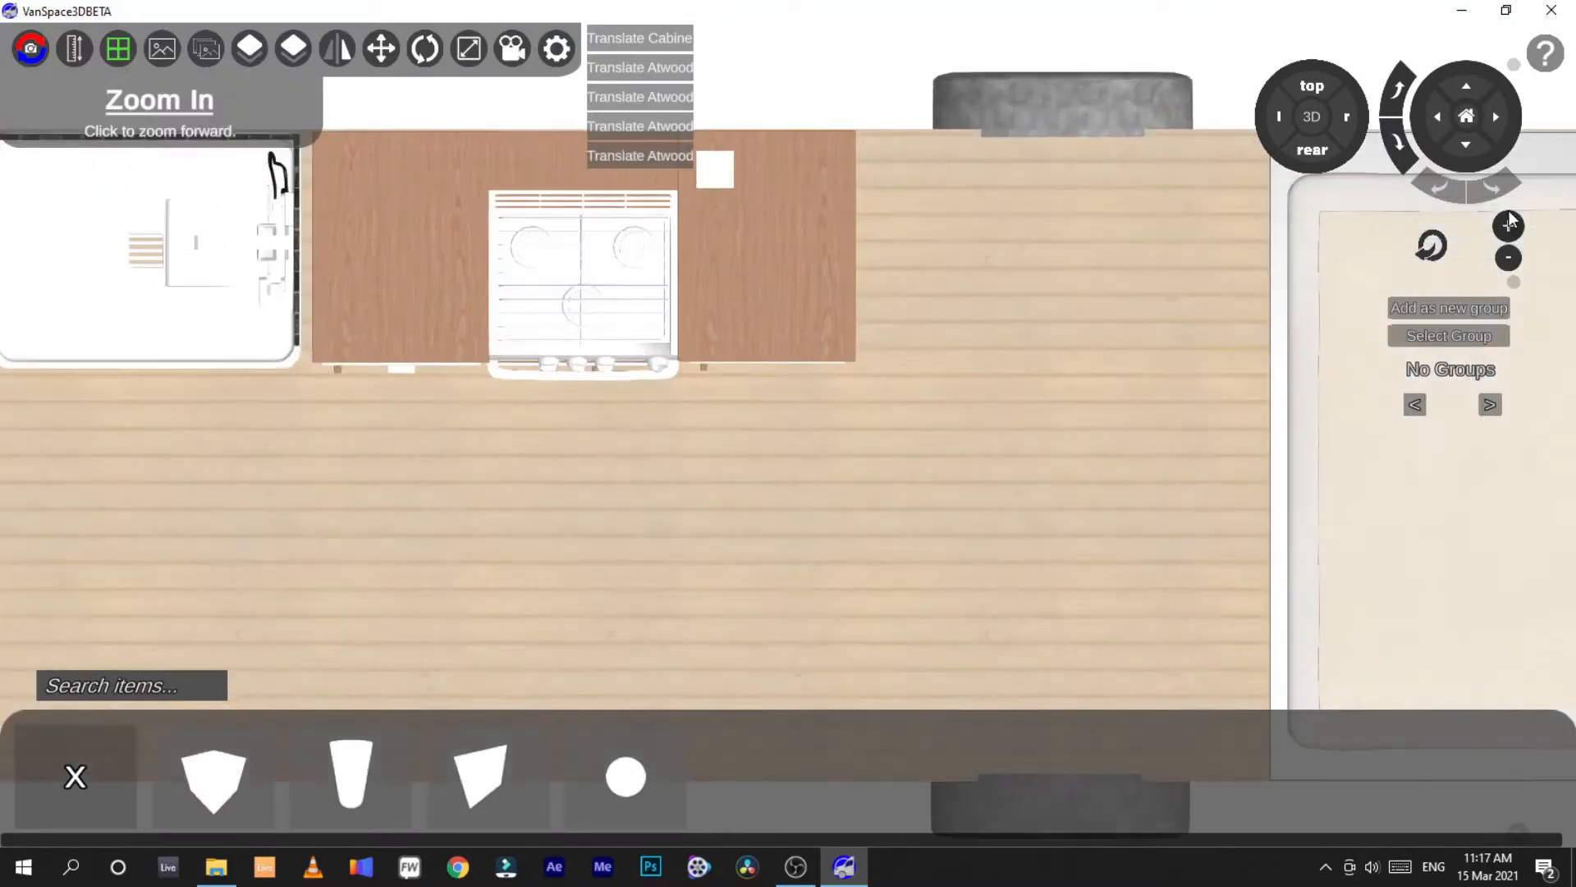
{"action": "left_click", "coordinate": [1509, 227]}
{"action": "left_click", "coordinate": [1461, 83]}
{"action": "left_click", "coordinate": [1464, 83]}
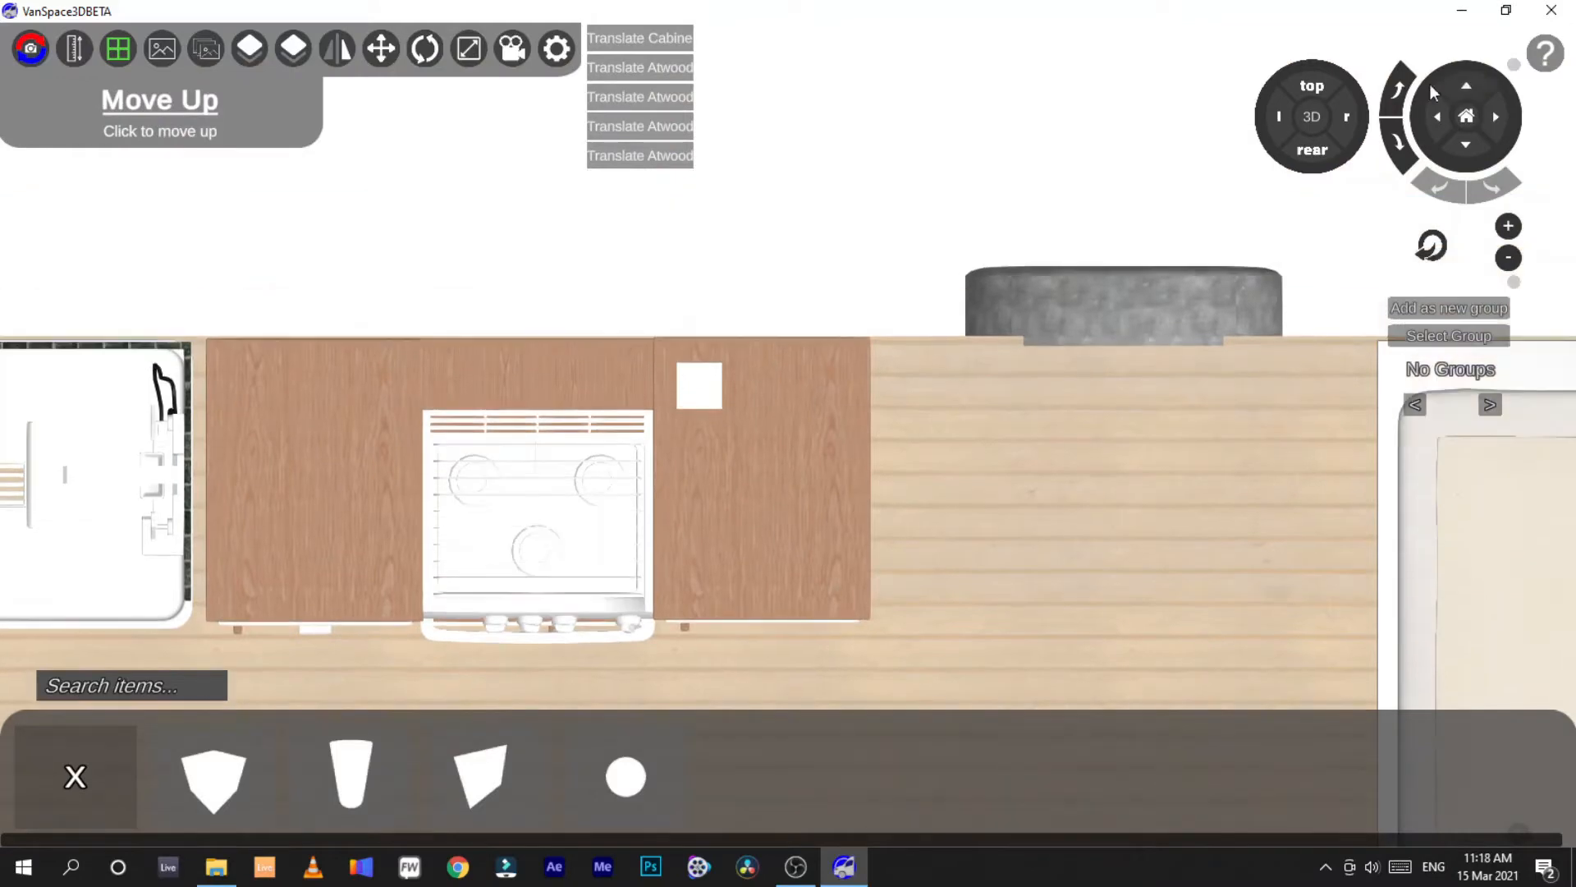
{"action": "left_click", "coordinate": [75, 50]}
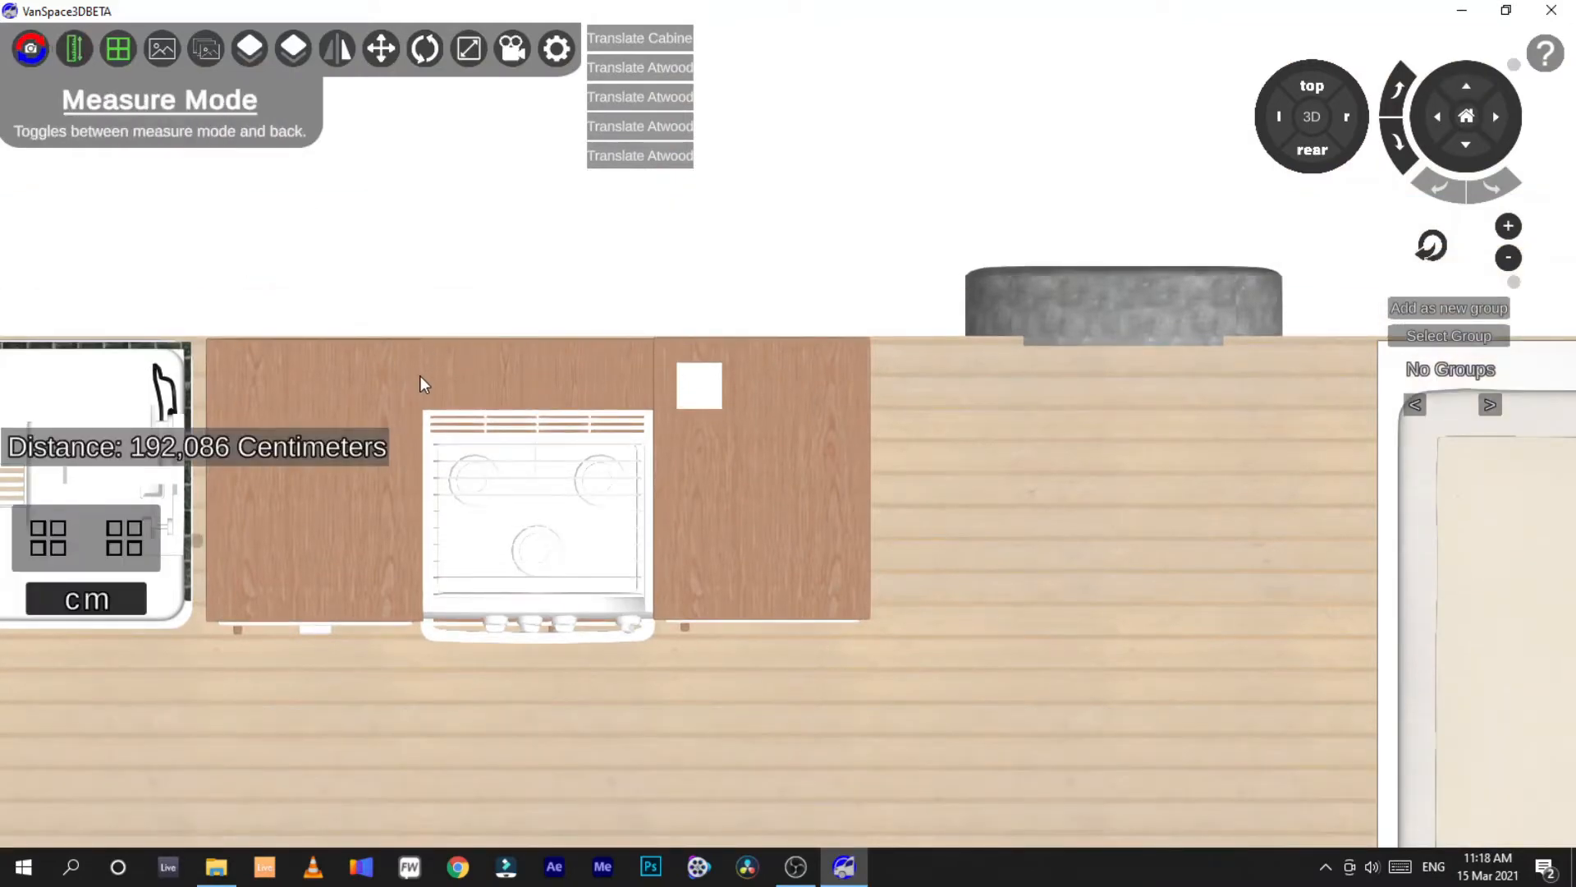
{"action": "left_click_drag", "start_coordinate": [420, 376], "coordinate": [653, 377]}
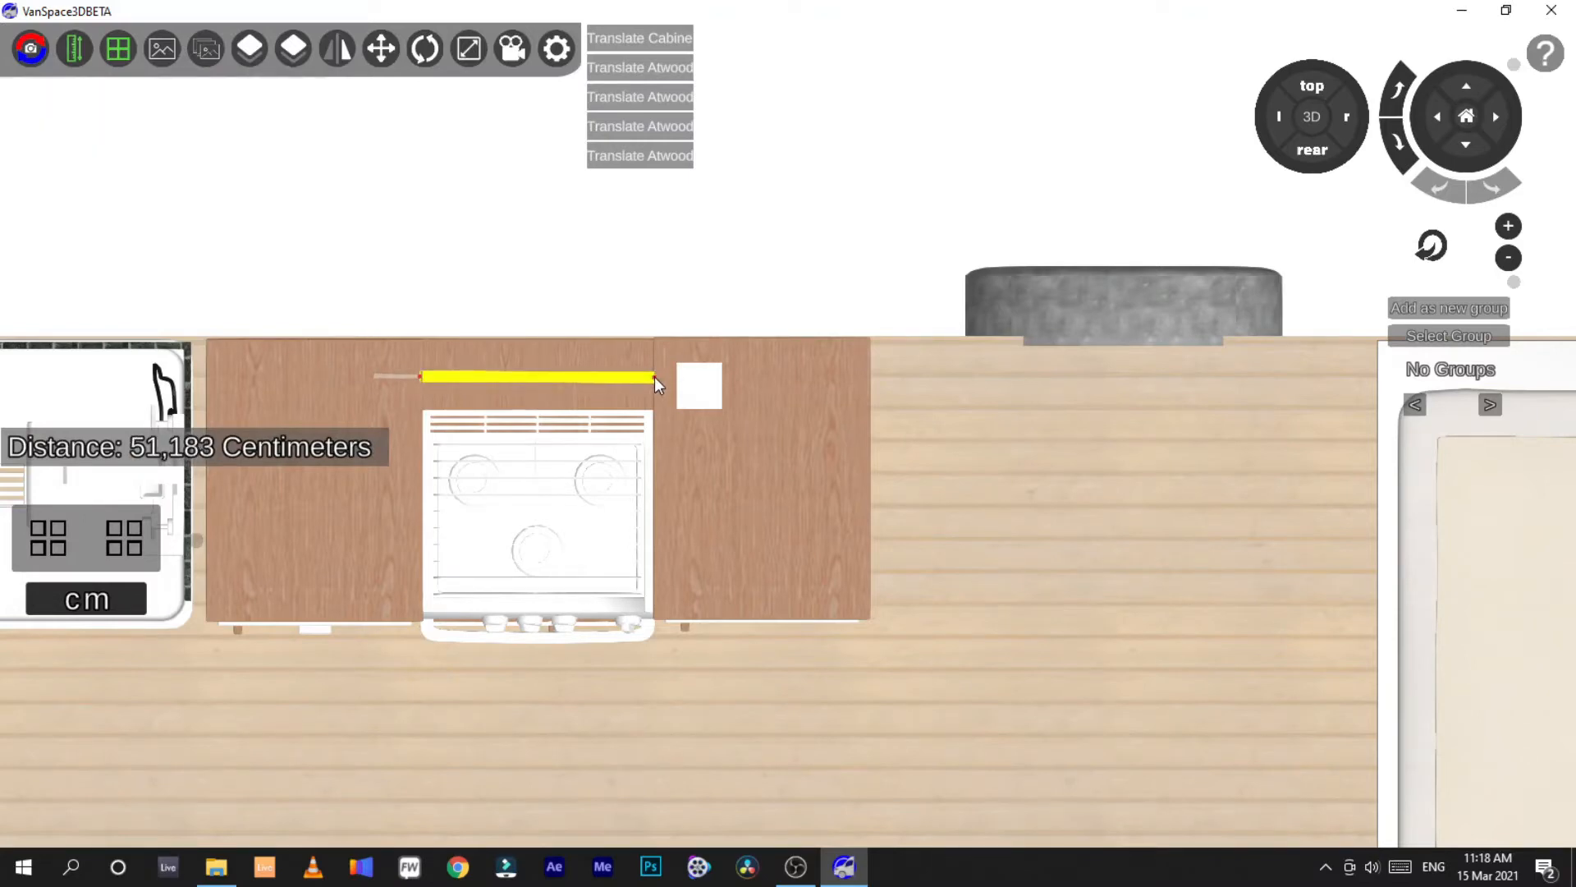
{"action": "left_click", "coordinate": [66, 57]}
{"action": "left_click", "coordinate": [698, 385]}
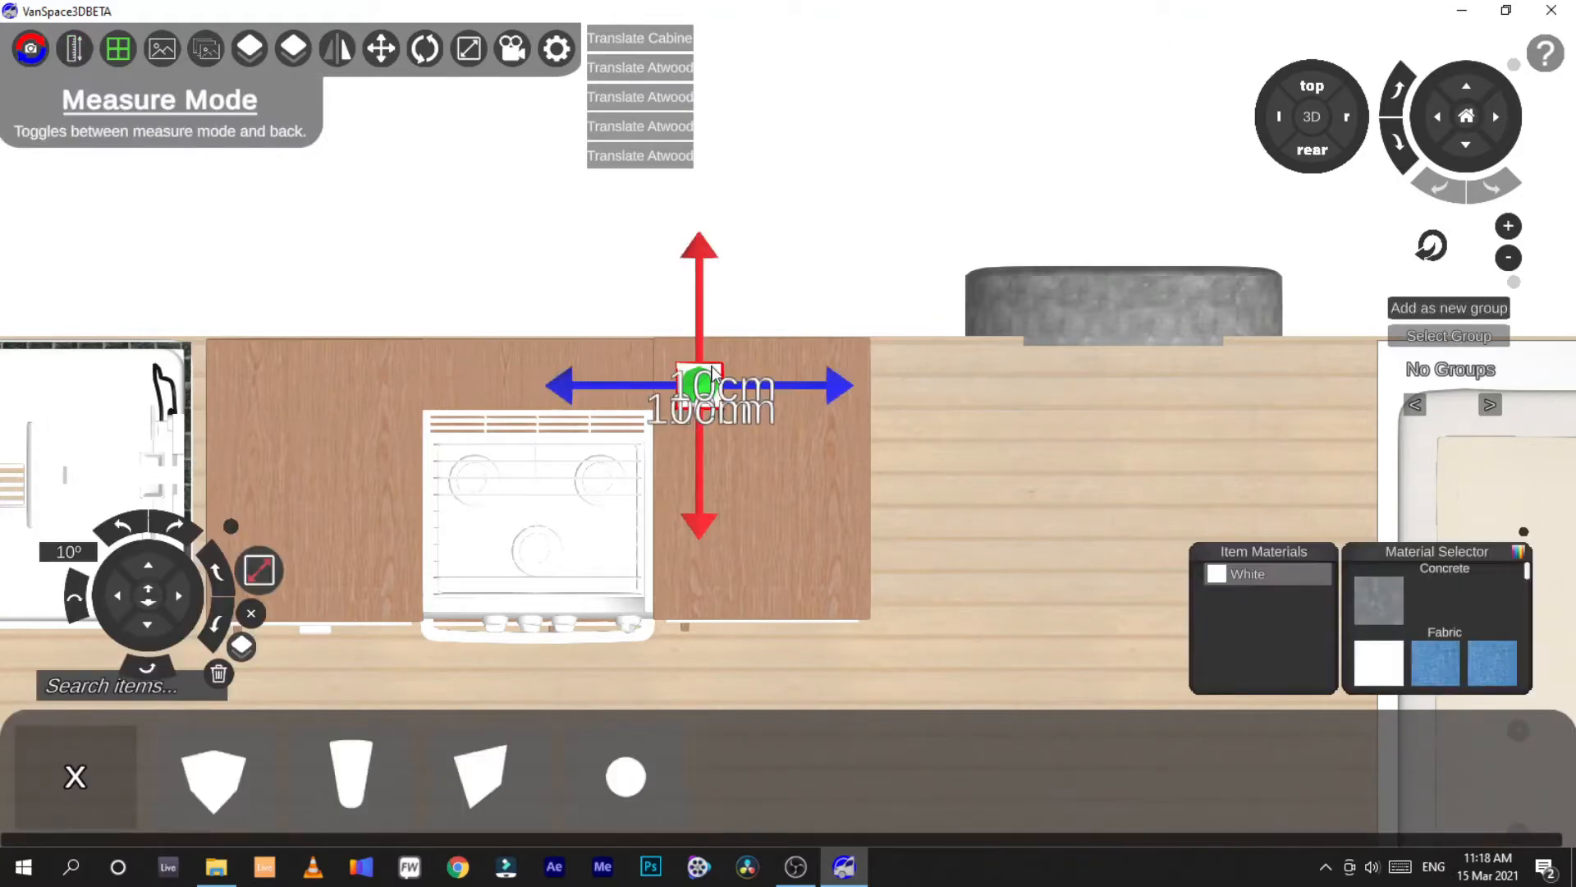
Set the cube's width to 52 cm
{"action": "left_click", "coordinate": [260, 570]}
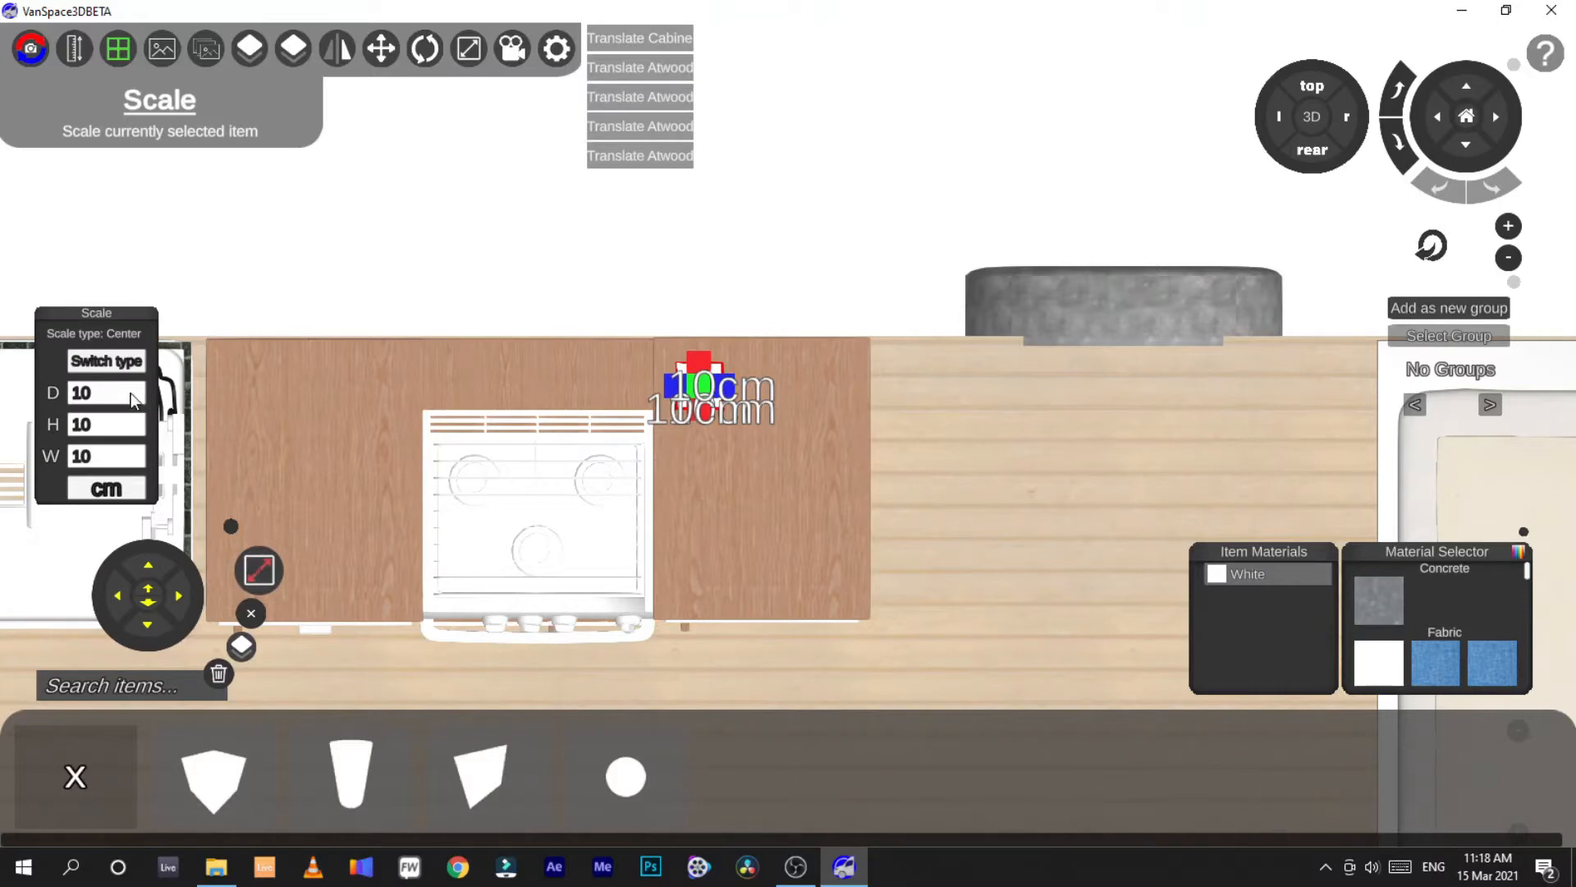
{"action": "left_click", "coordinate": [98, 454]}
{"action": "type", "text": "52"}
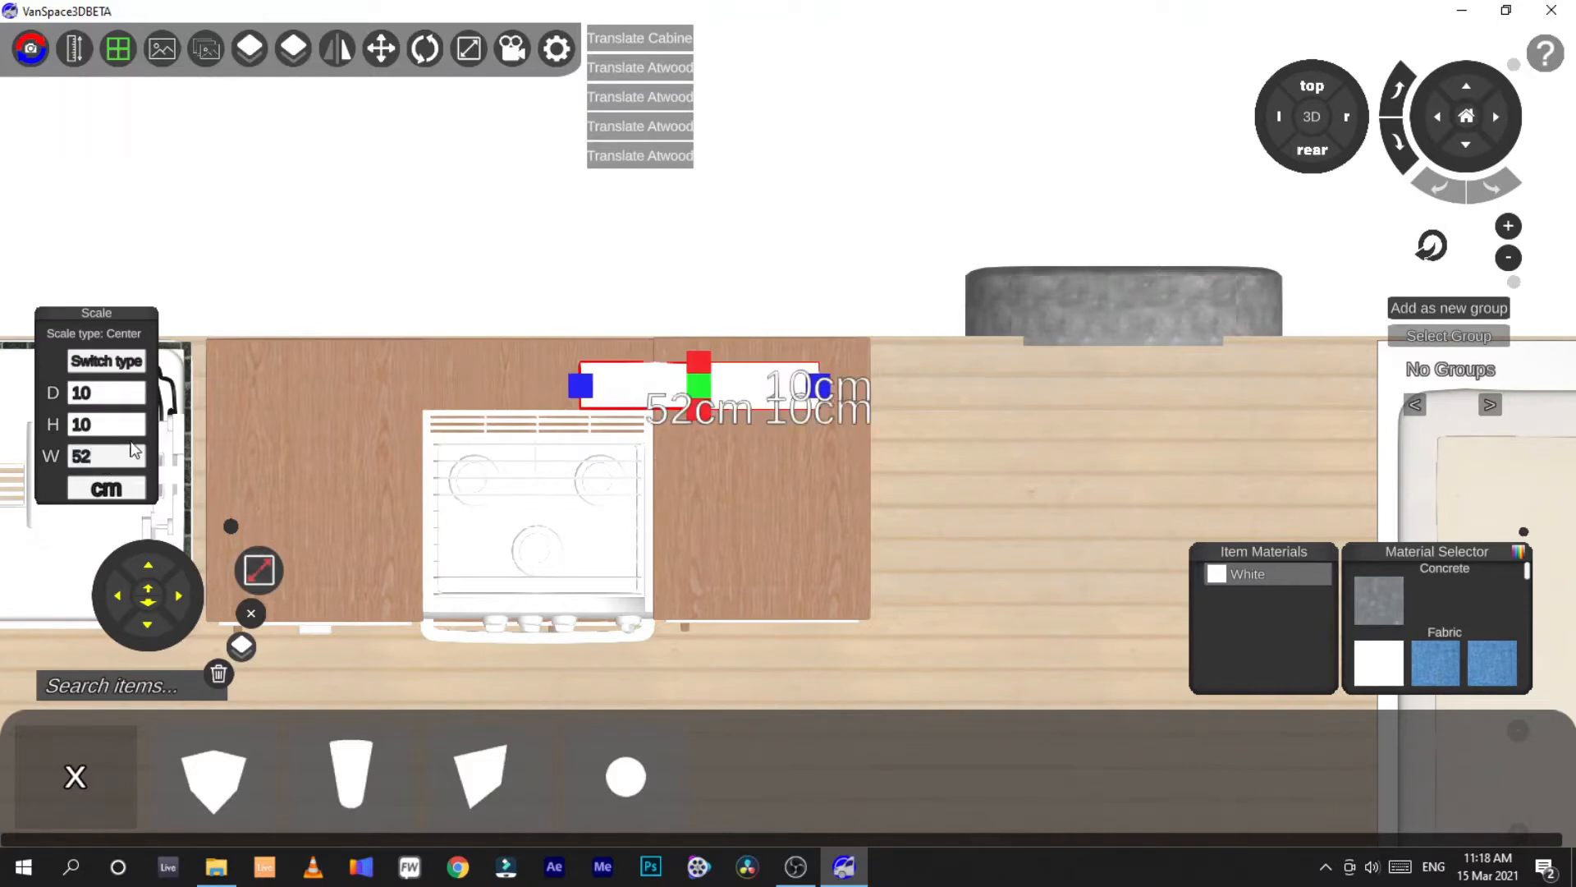
Measure the depth of the gap between the back of the range and the side wall
{"action": "left_click", "coordinate": [73, 49]}
{"action": "left_click_drag", "start_coordinate": [423, 408], "coordinate": [426, 337]}
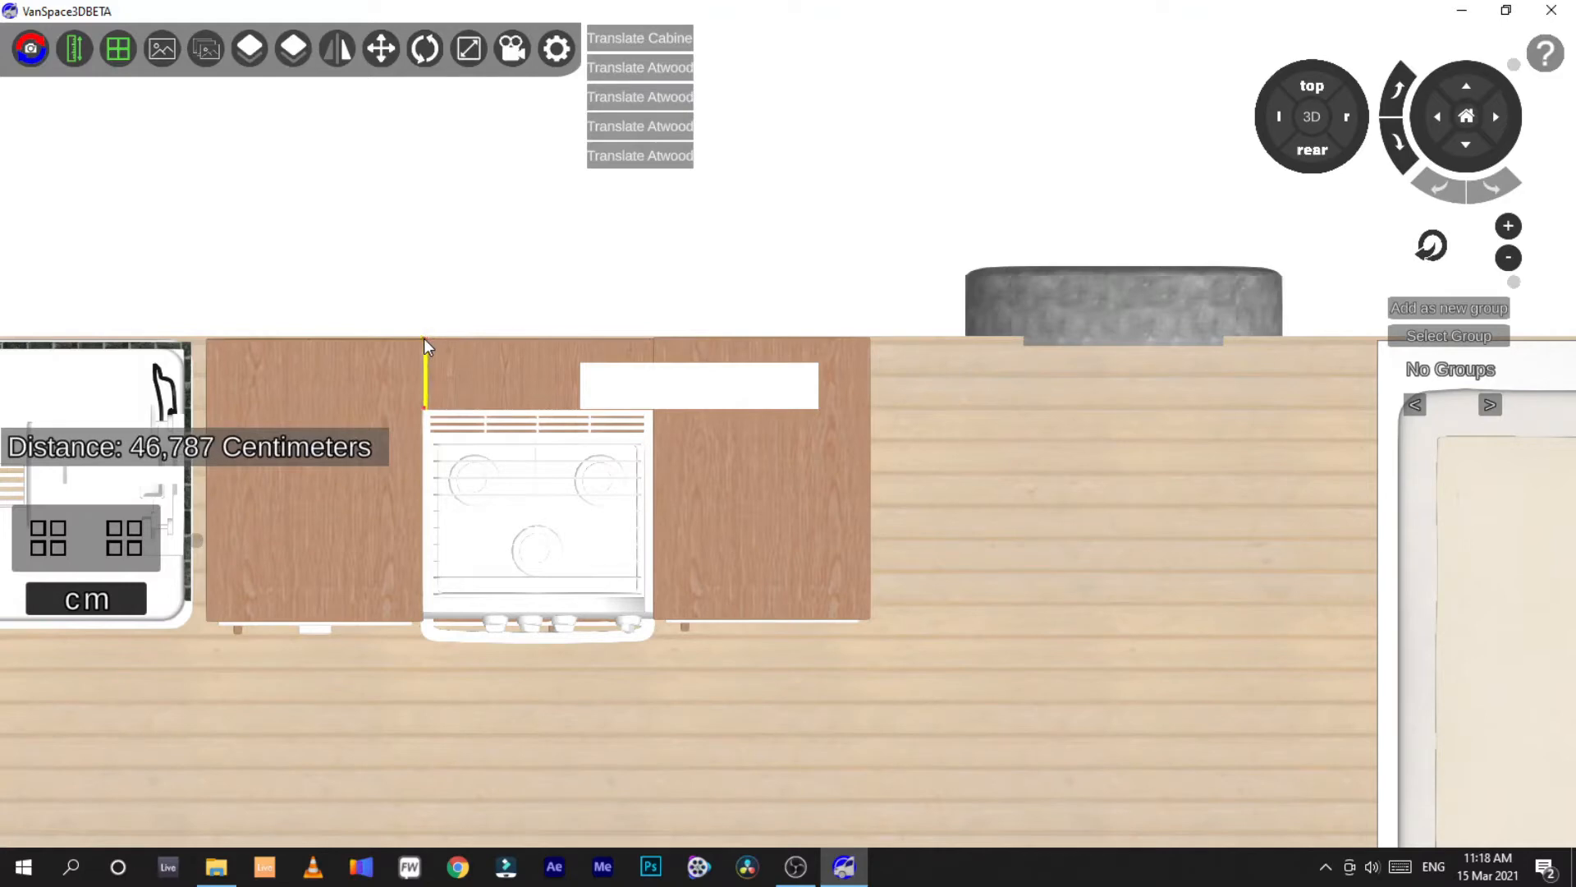
{"action": "left_click", "coordinate": [76, 49]}
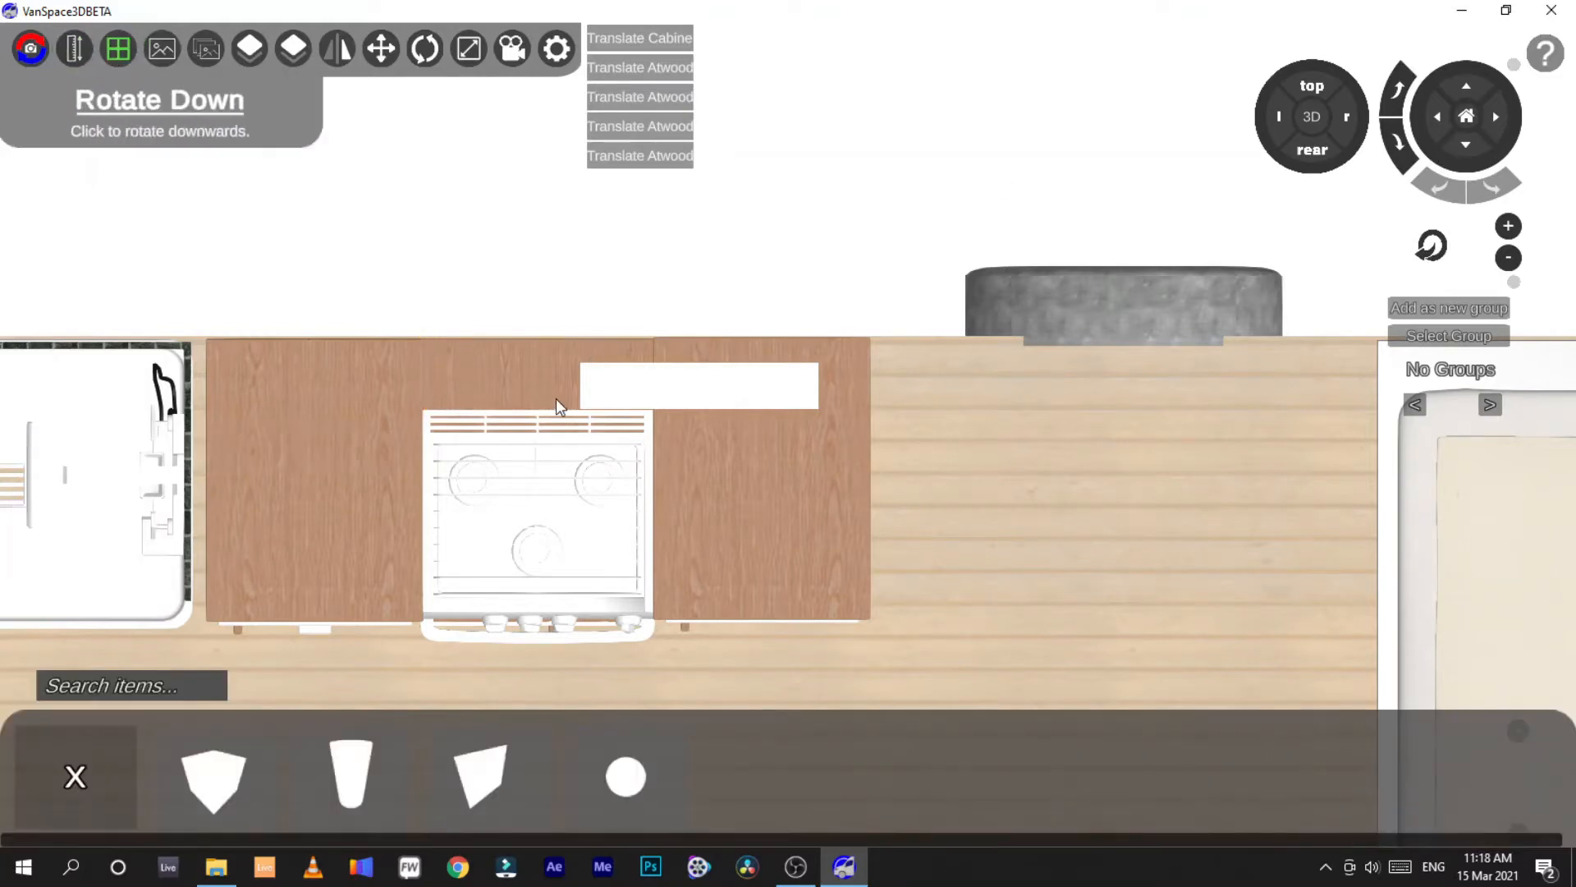
Set the cube's depth to 15 cm and move it back against the side wall
{"action": "left_click", "coordinate": [668, 378]}
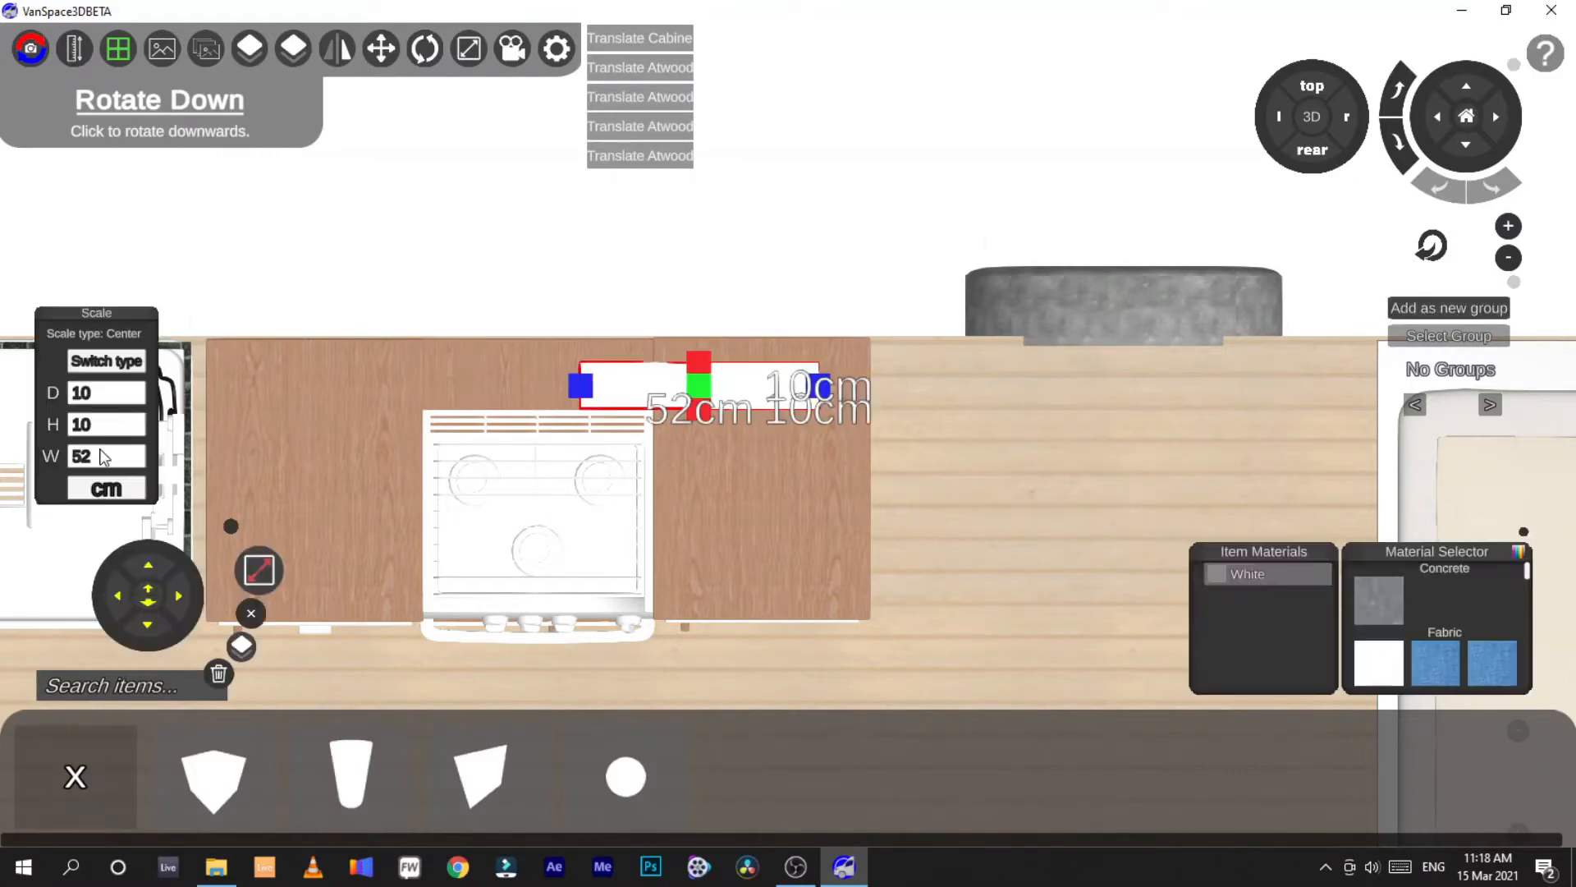
{"action": "left_click", "coordinate": [89, 392]}
{"action": "type", "text": "15"}
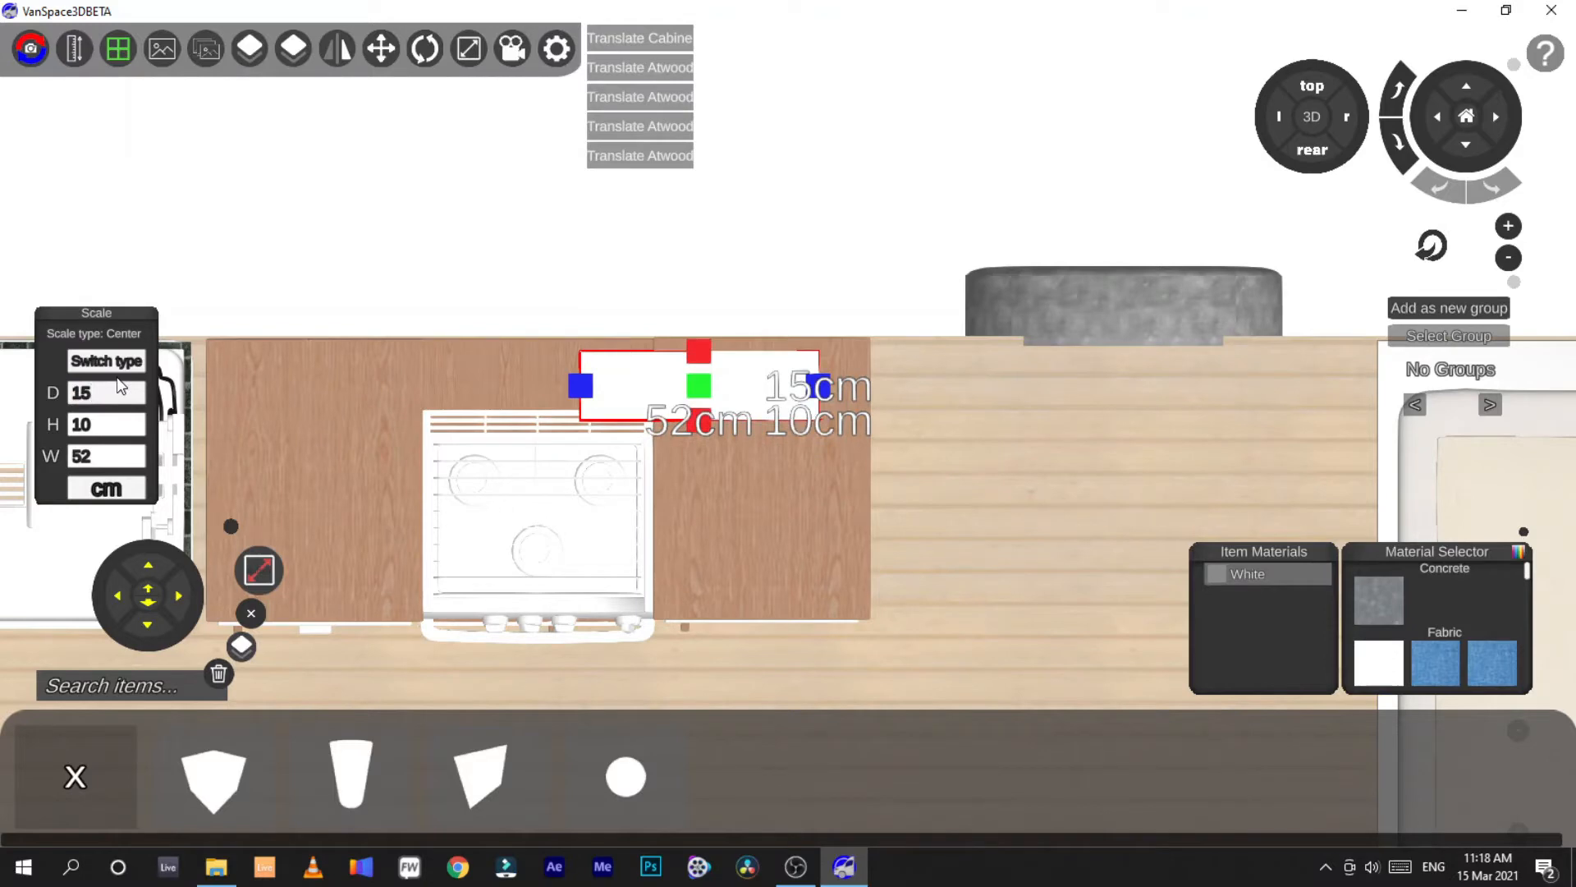
{"action": "left_click", "coordinate": [260, 569]}
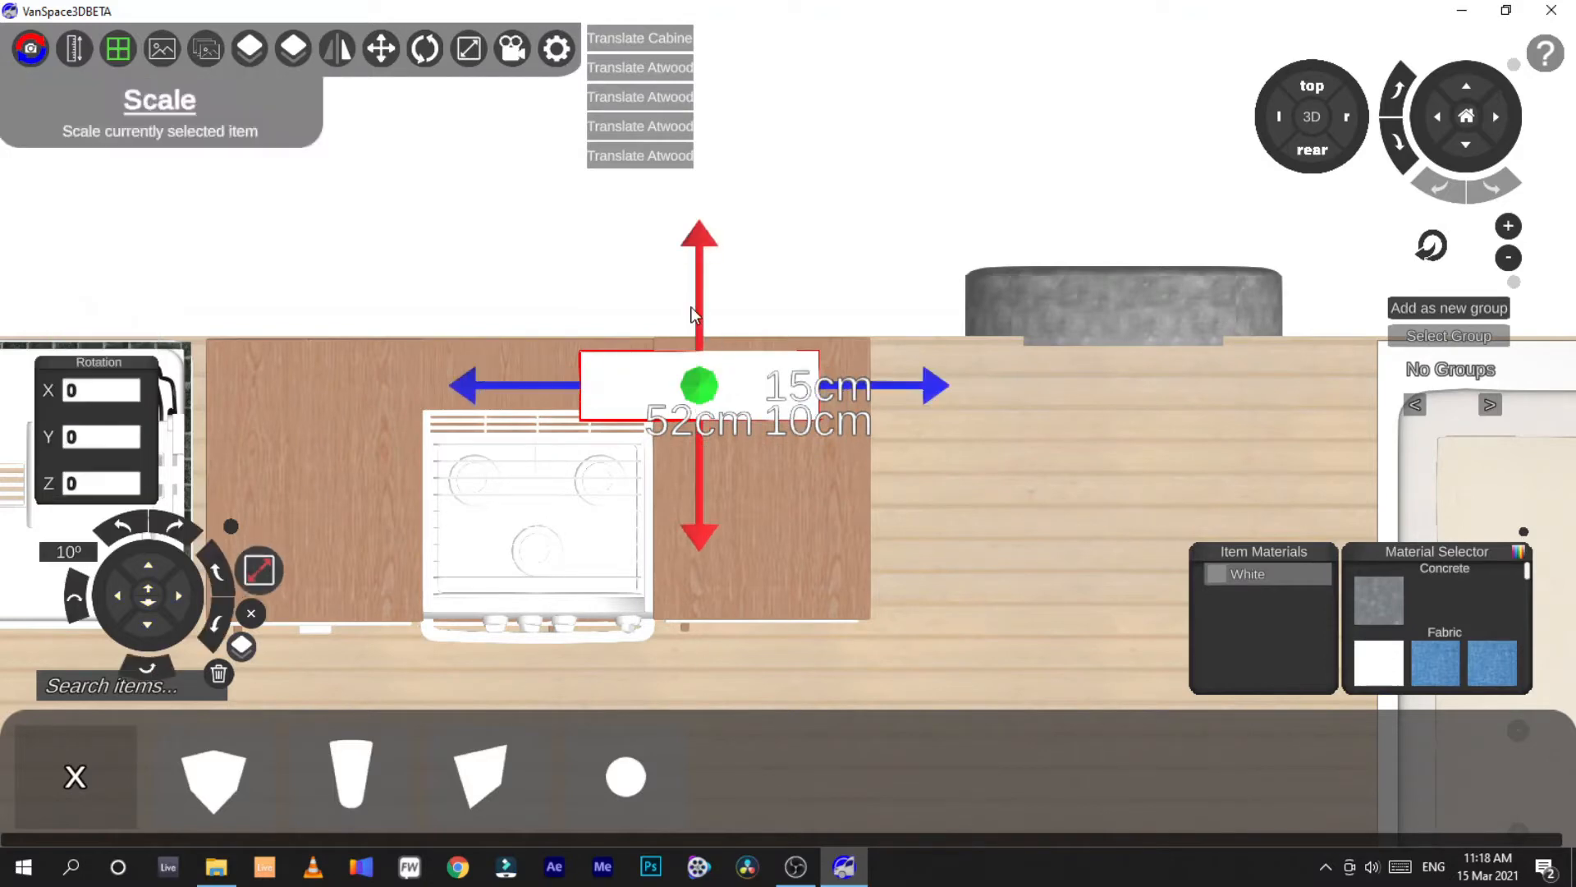
{"action": "left_click", "coordinate": [698, 299]}
{"action": "left_click", "coordinate": [678, 401]}
{"action": "left_click_drag", "start_coordinate": [700, 285], "coordinate": [697, 281]}
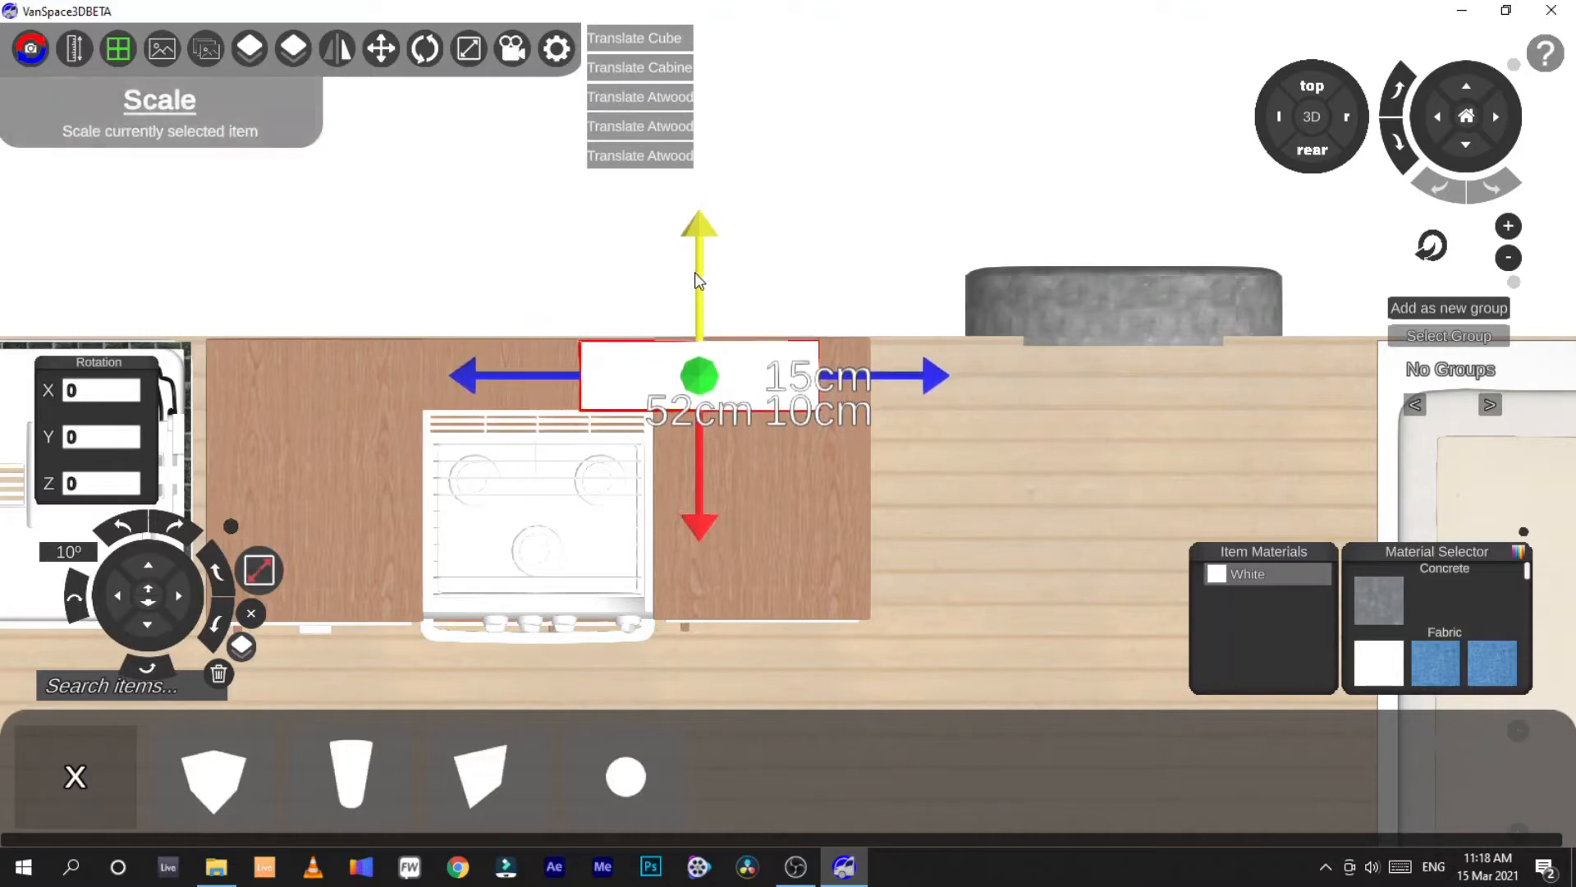
{"action": "left_click_drag", "start_coordinate": [697, 281], "coordinate": [695, 271]}
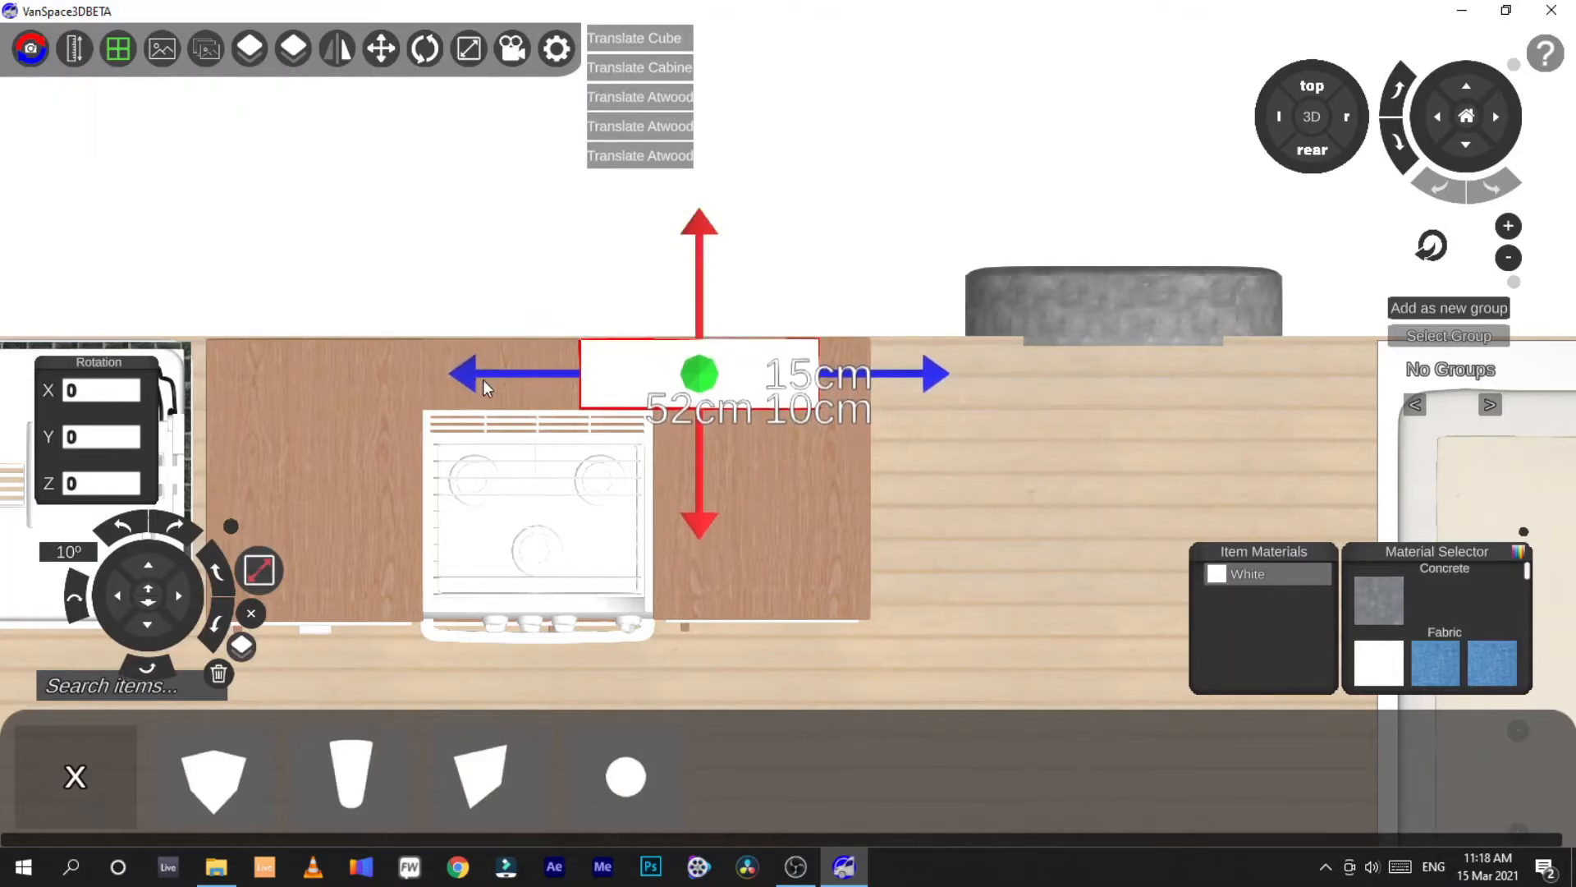
Increase the cube's depth to 16 cm
{"action": "left_click", "coordinate": [259, 570]}
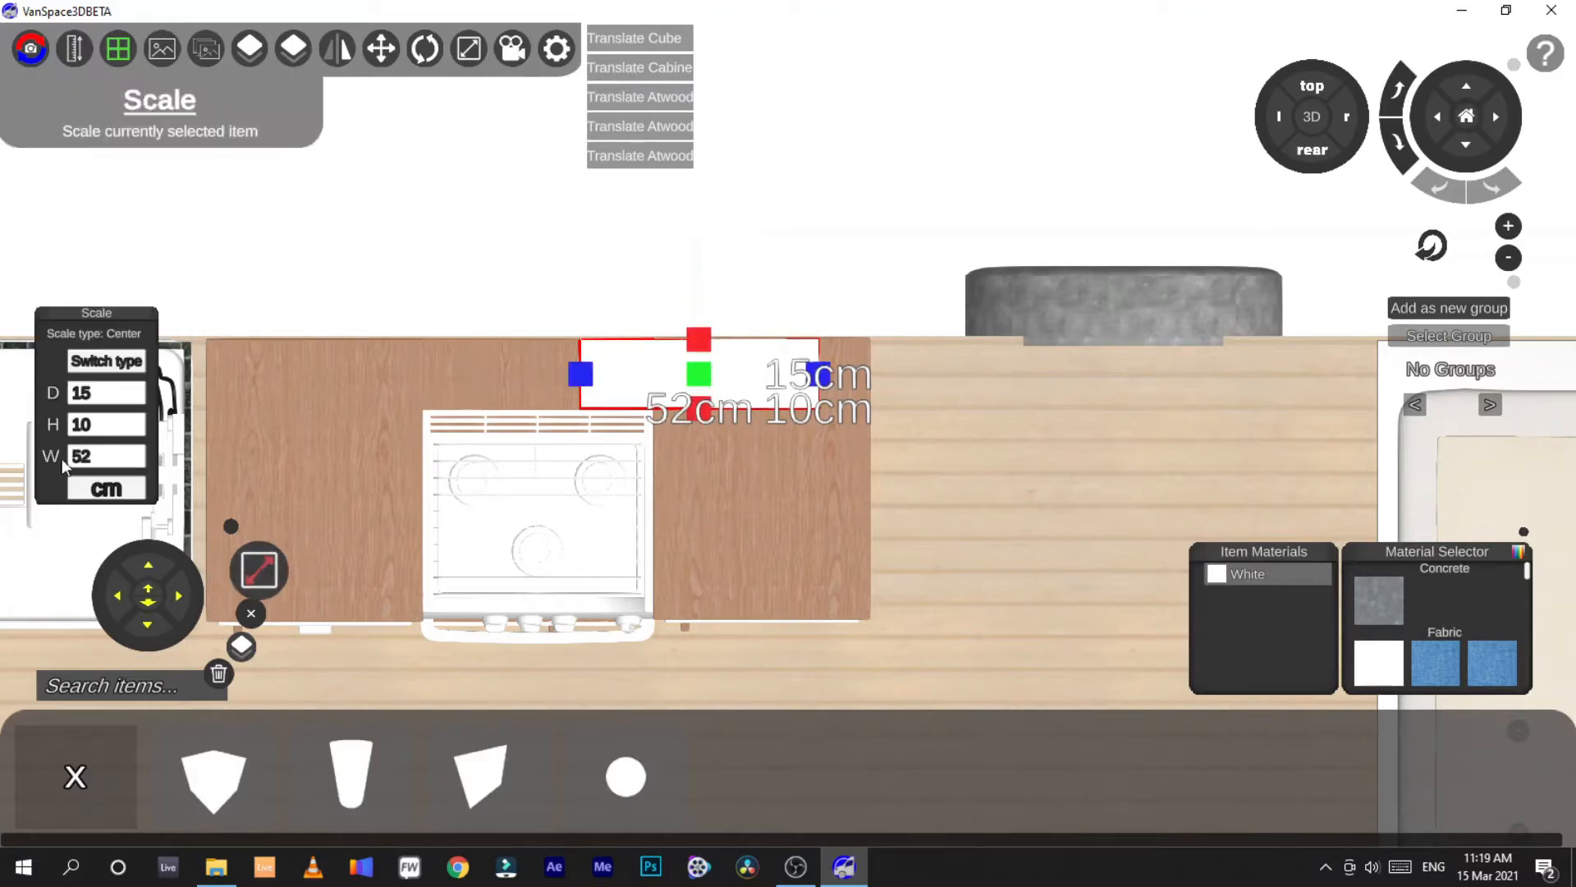
{"action": "left_click", "coordinate": [77, 395]}
{"action": "type", "text": "17"}
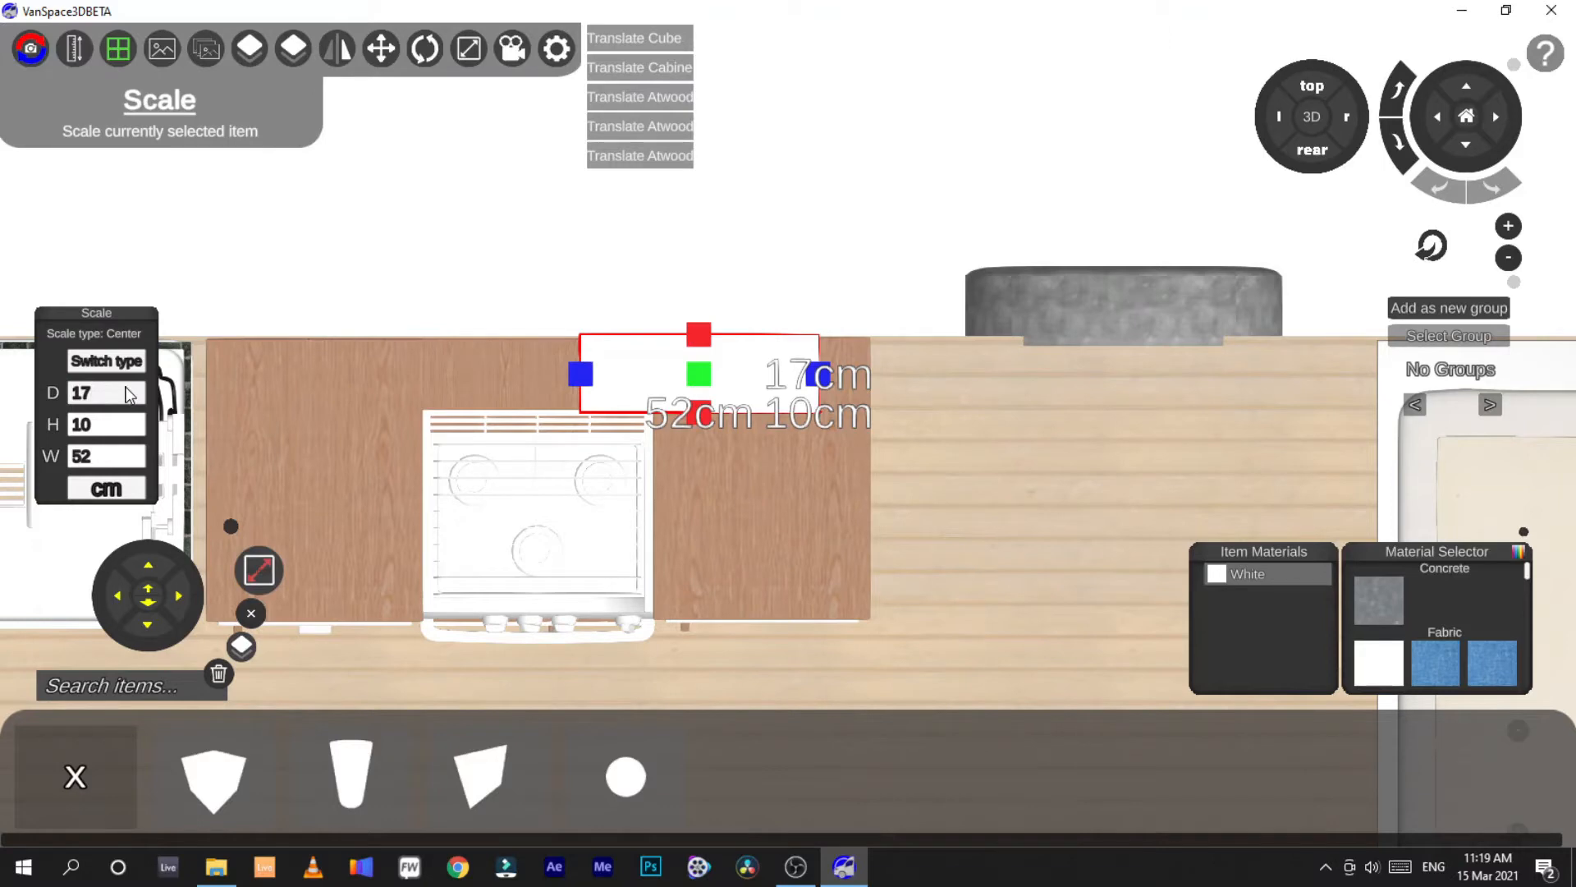
{"action": "key", "text": "BackSpace"}
{"action": "type", "text": "6"}
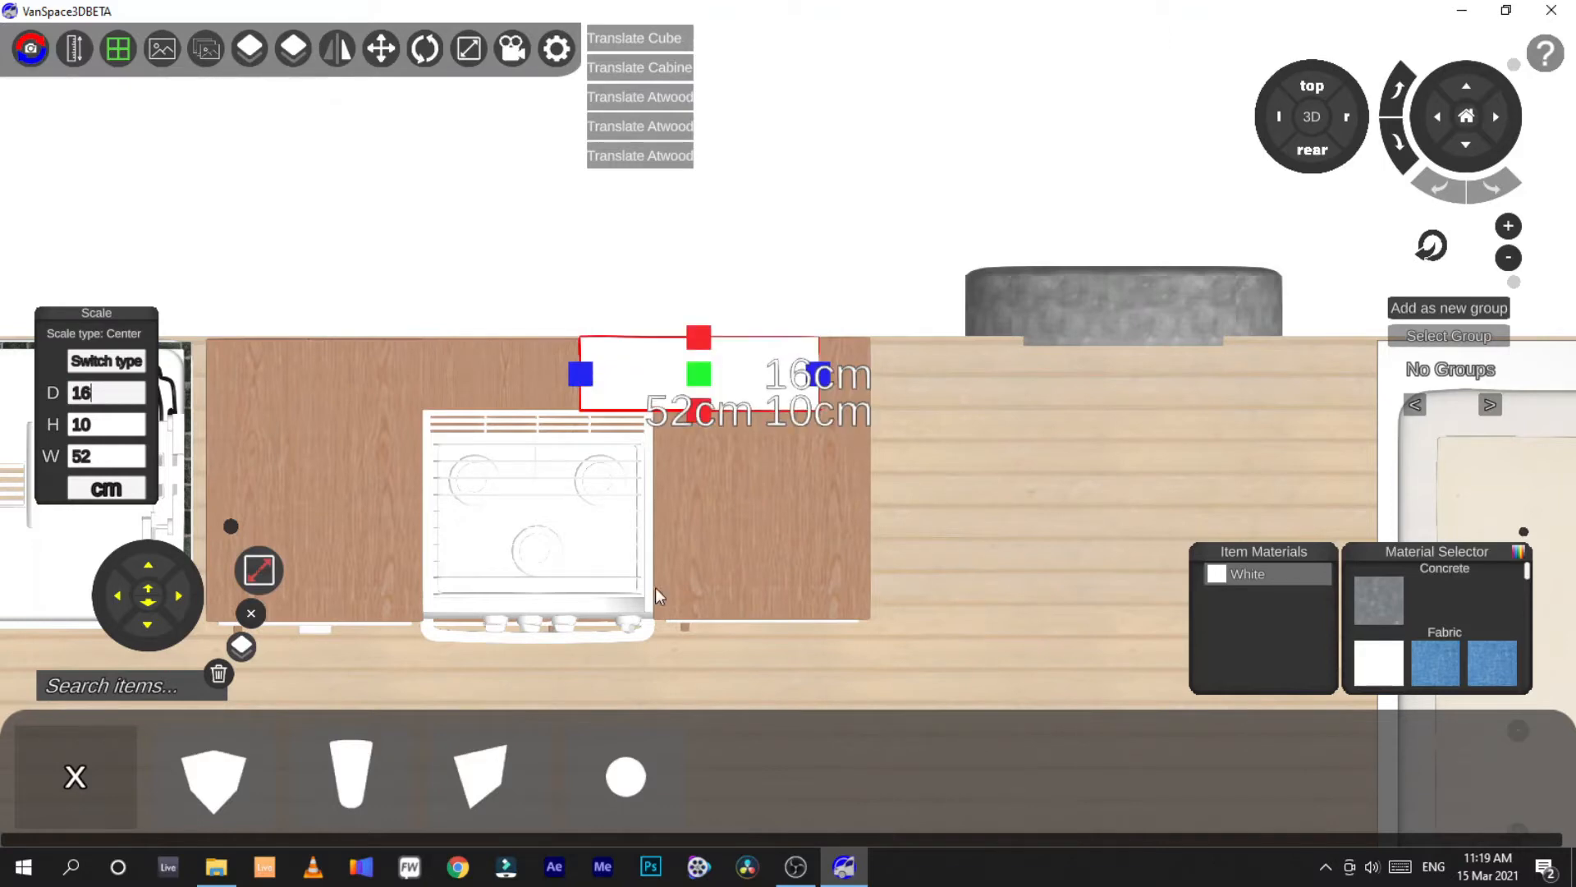
Slide the cube toward the cab into the gap behind the range and set its width to 51 cm
{"action": "left_click", "coordinate": [264, 567]}
{"action": "left_click_drag", "start_coordinate": [484, 373], "coordinate": [360, 372]}
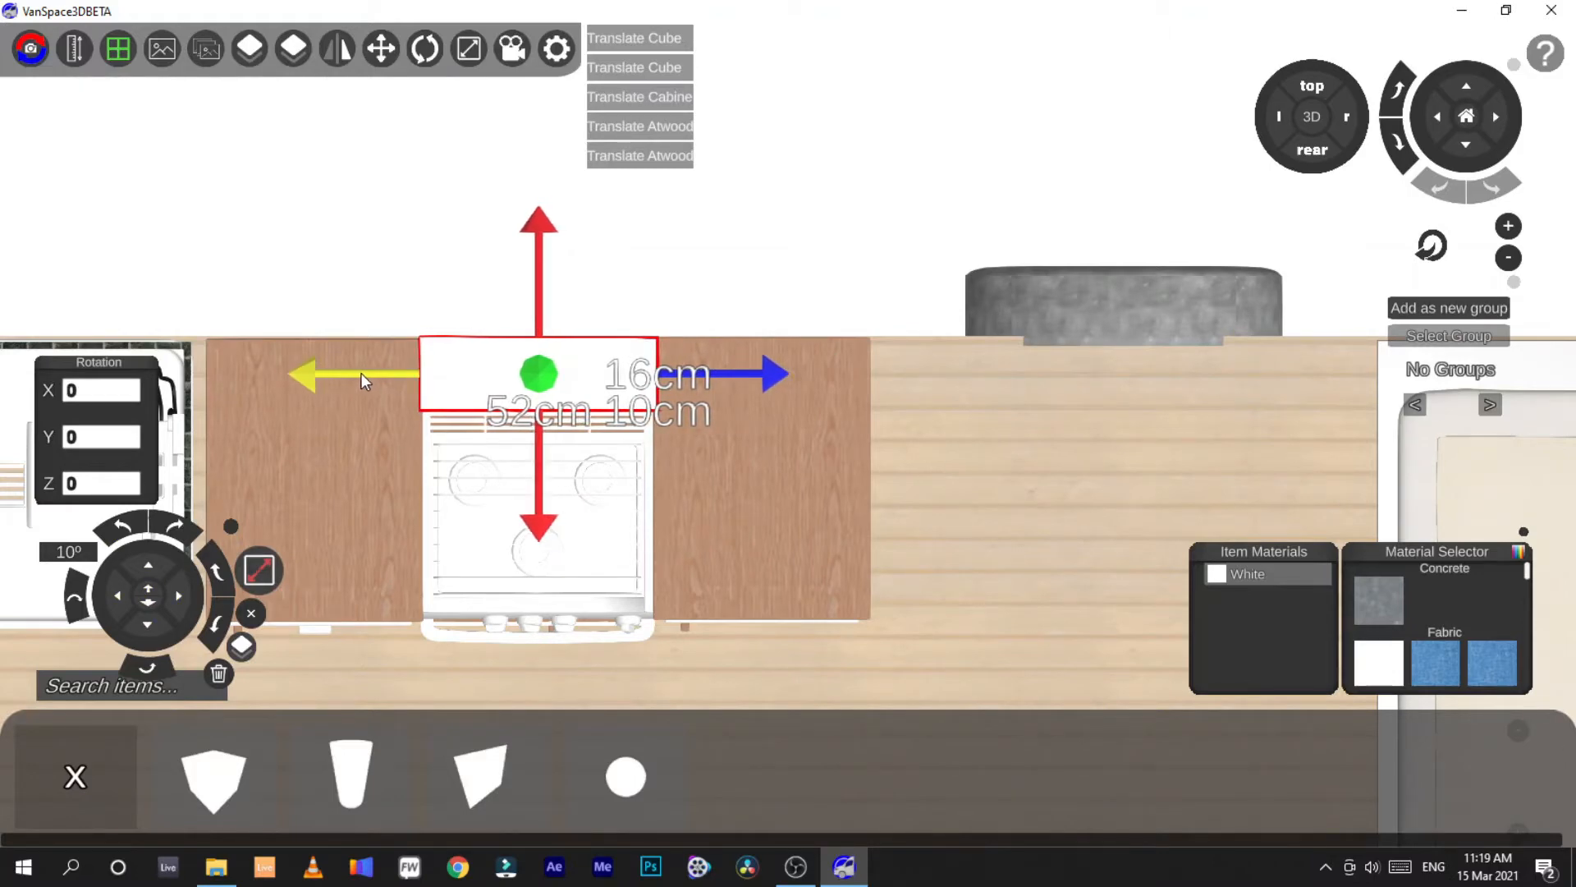
{"action": "left_click", "coordinate": [261, 571]}
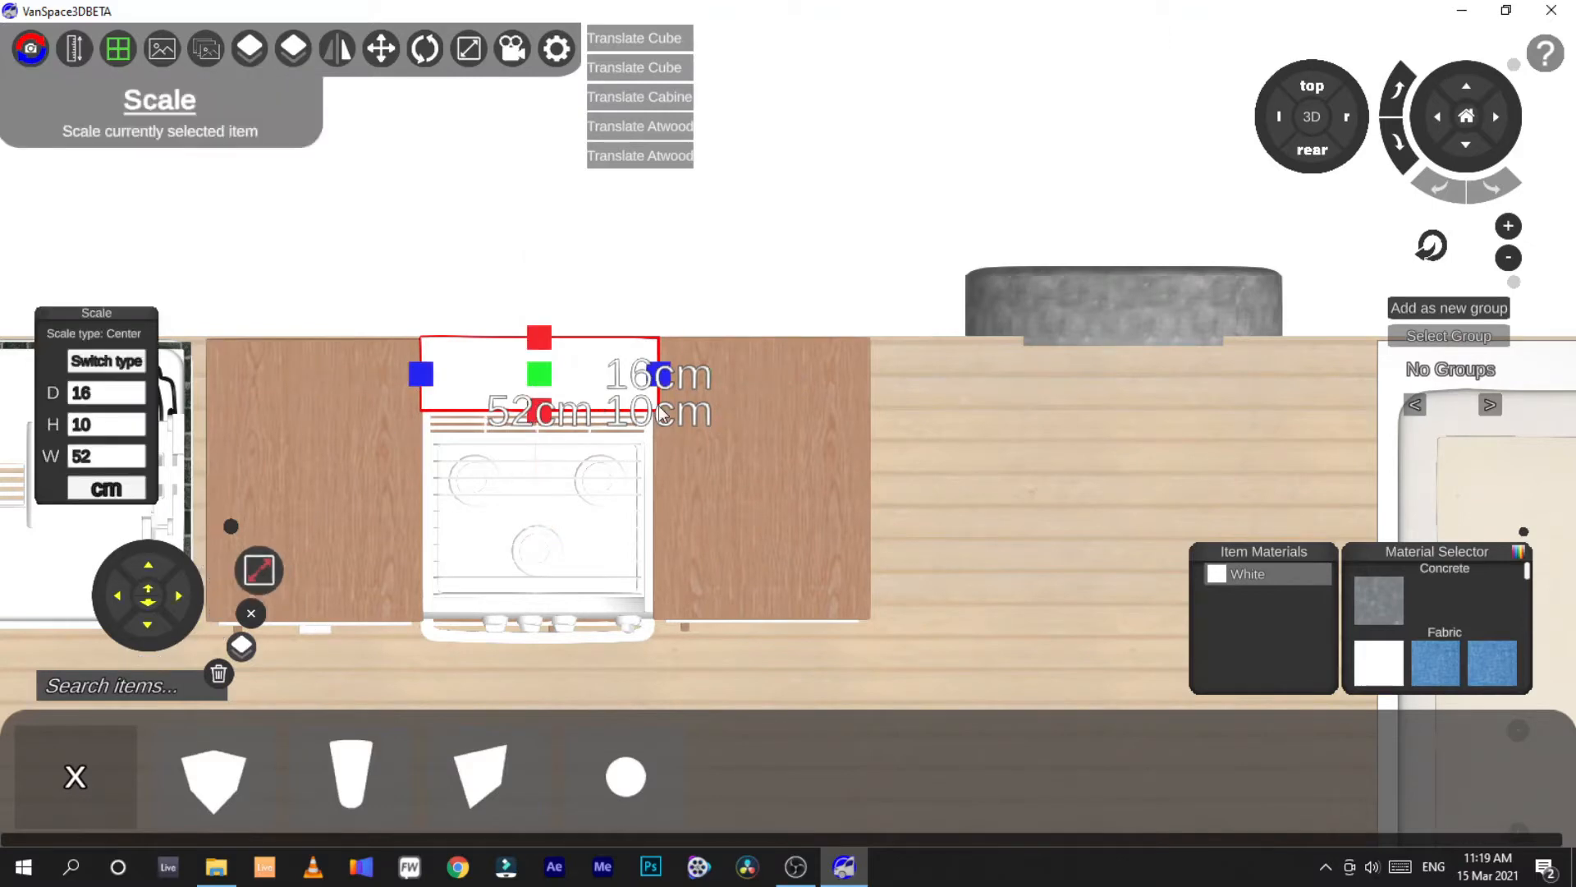
{"action": "left_click", "coordinate": [107, 457]}
{"action": "type", "text": "51"}
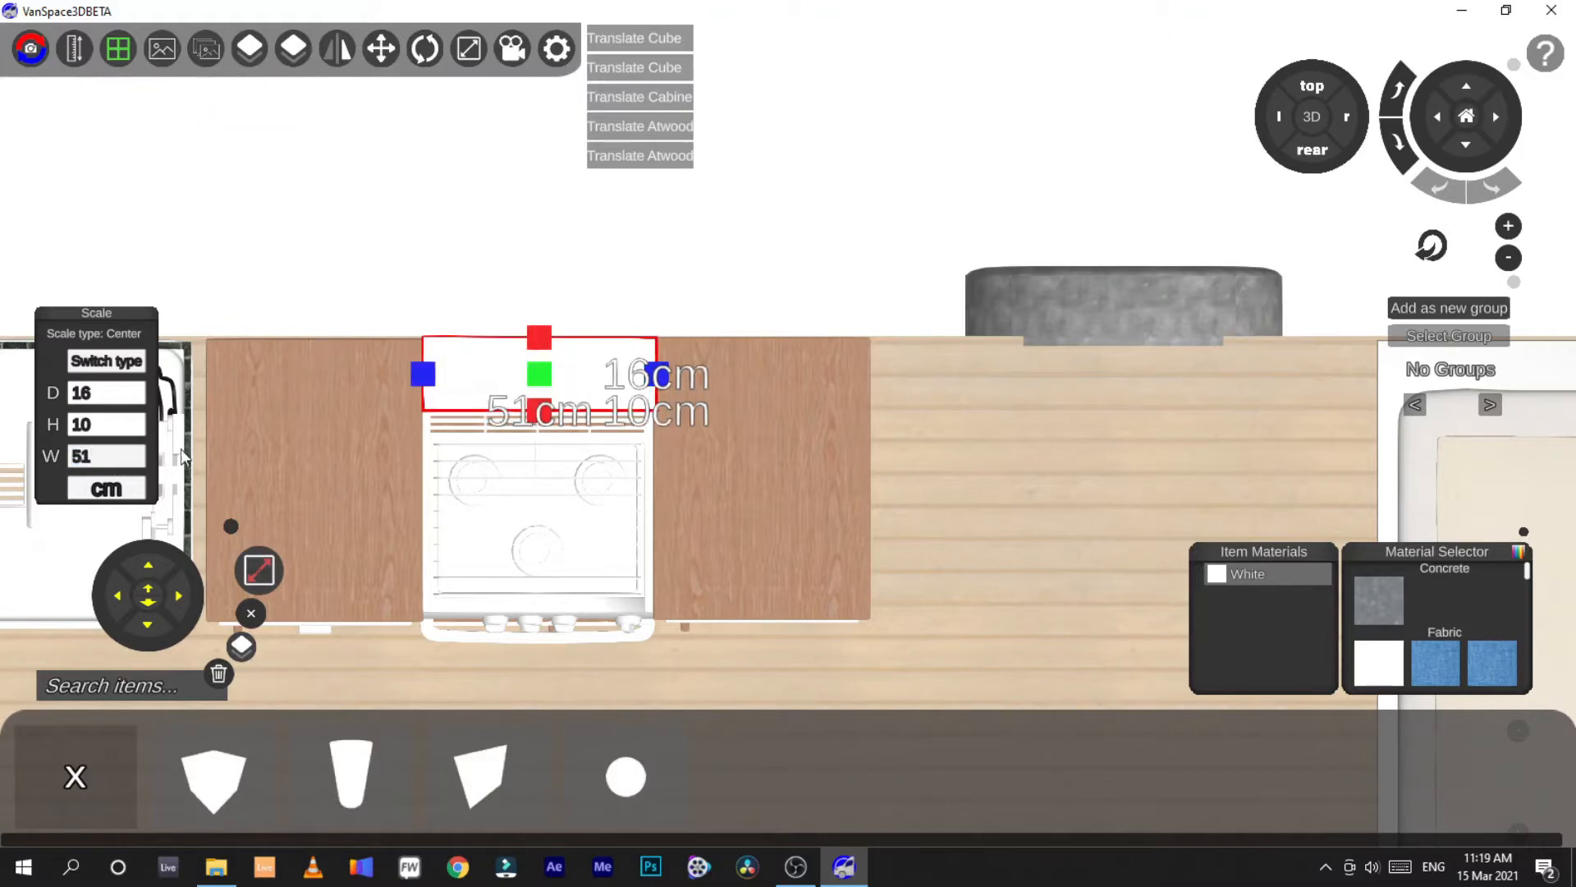
Nudge the cube toward the cab so it fits between the two narrow cabinets, and deselect it
{"action": "left_click", "coordinate": [259, 570]}
{"action": "left_click_drag", "start_coordinate": [396, 376], "coordinate": [392, 376]}
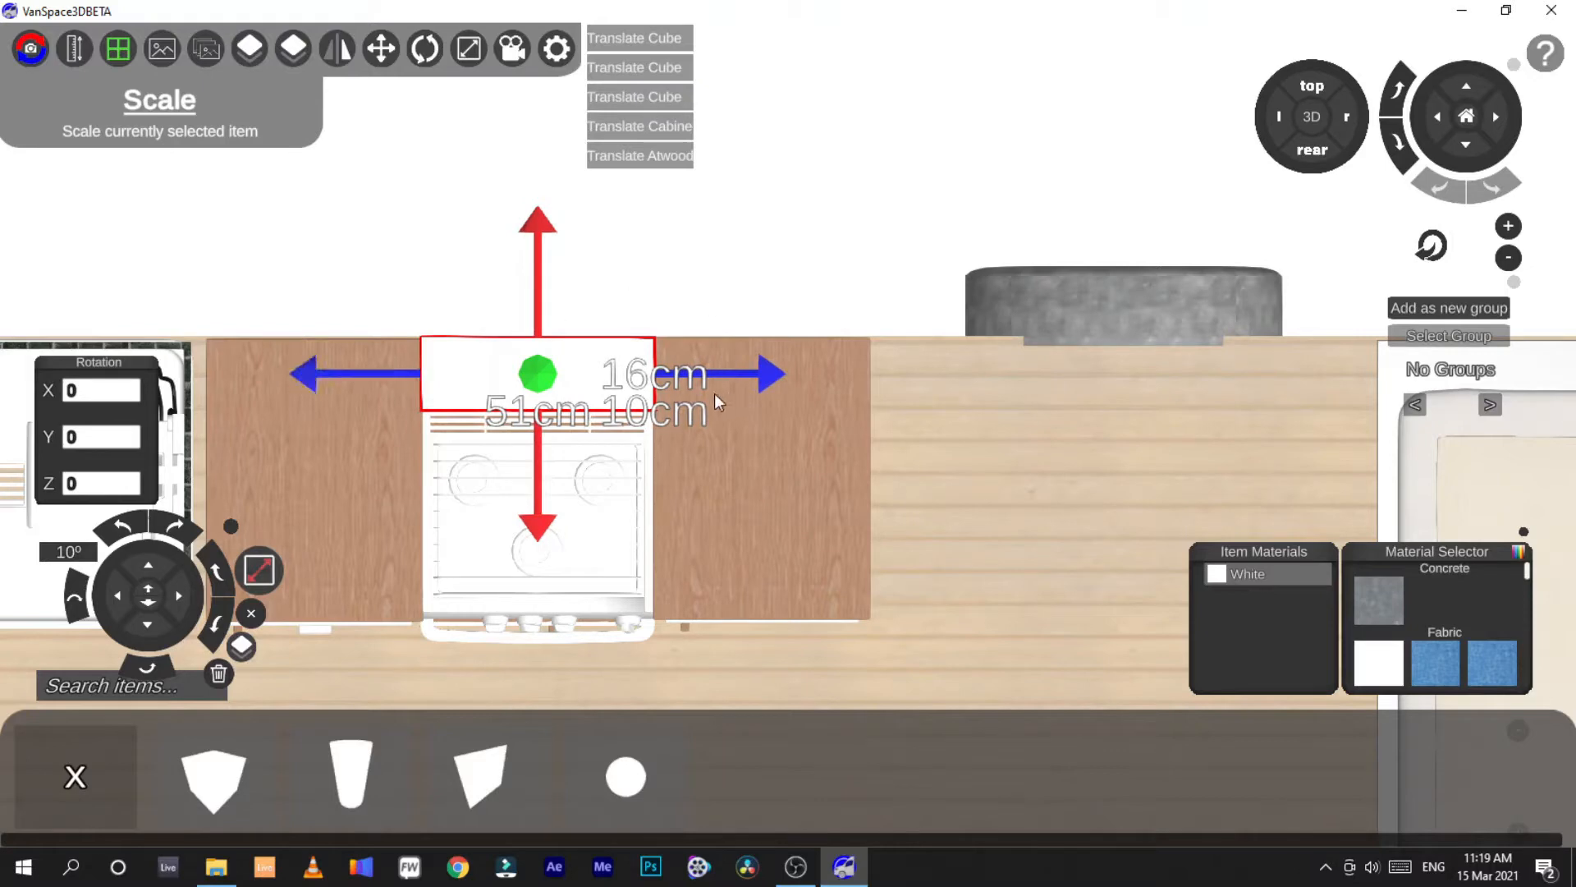
{"action": "left_click", "coordinate": [739, 369]}
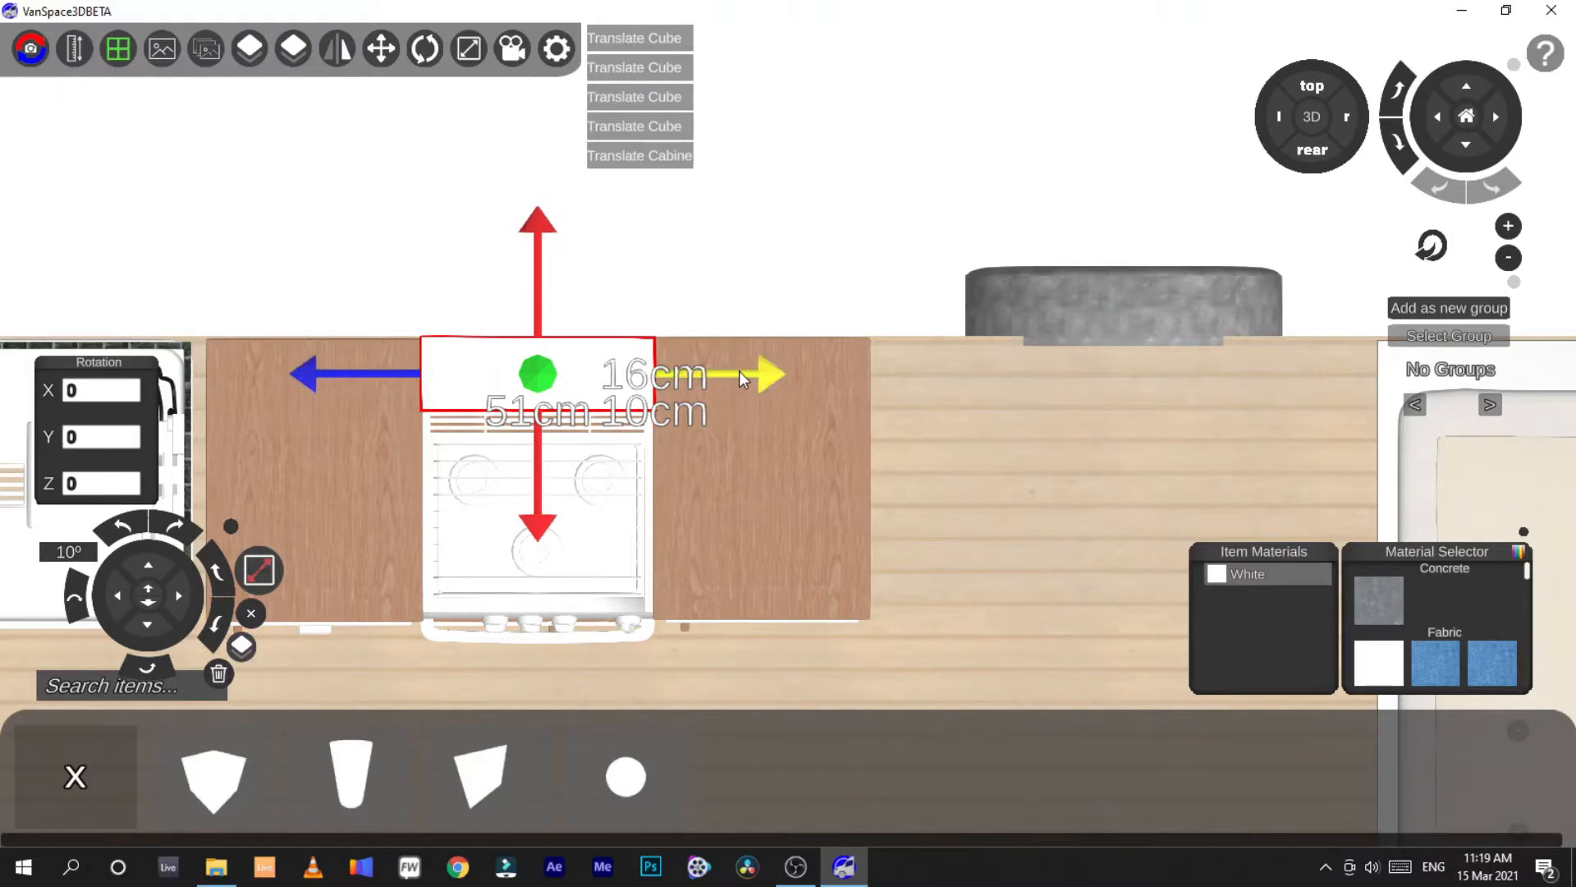
{"action": "left_click", "coordinate": [729, 250]}
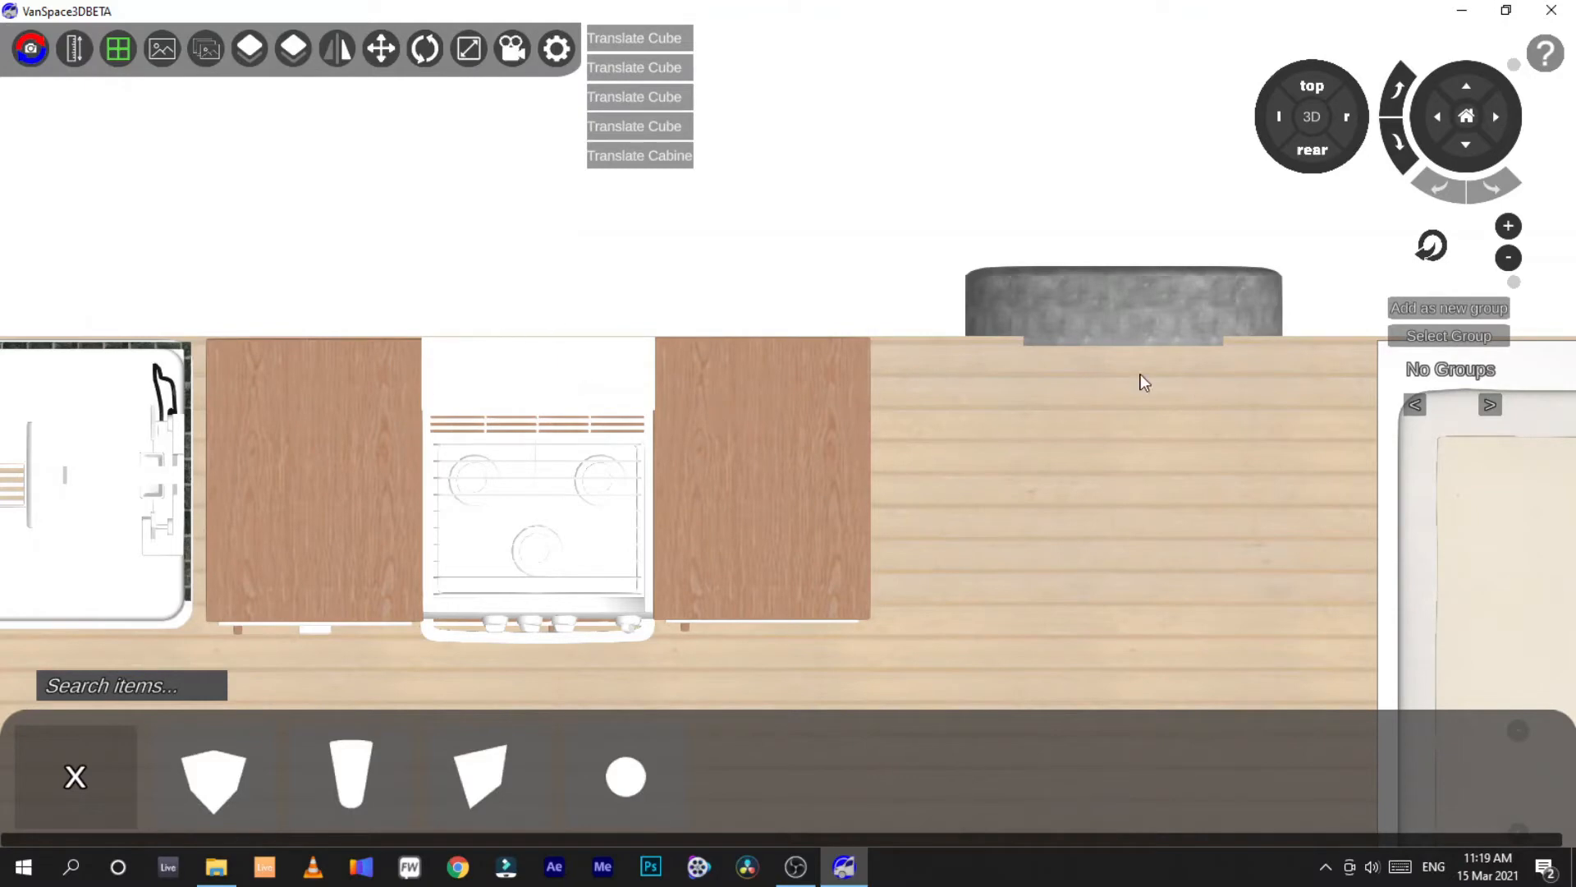
Switch to the 3D view and lower the cube behind the range to about the height of the cabinet tops
{"action": "left_click", "coordinate": [1311, 120]}
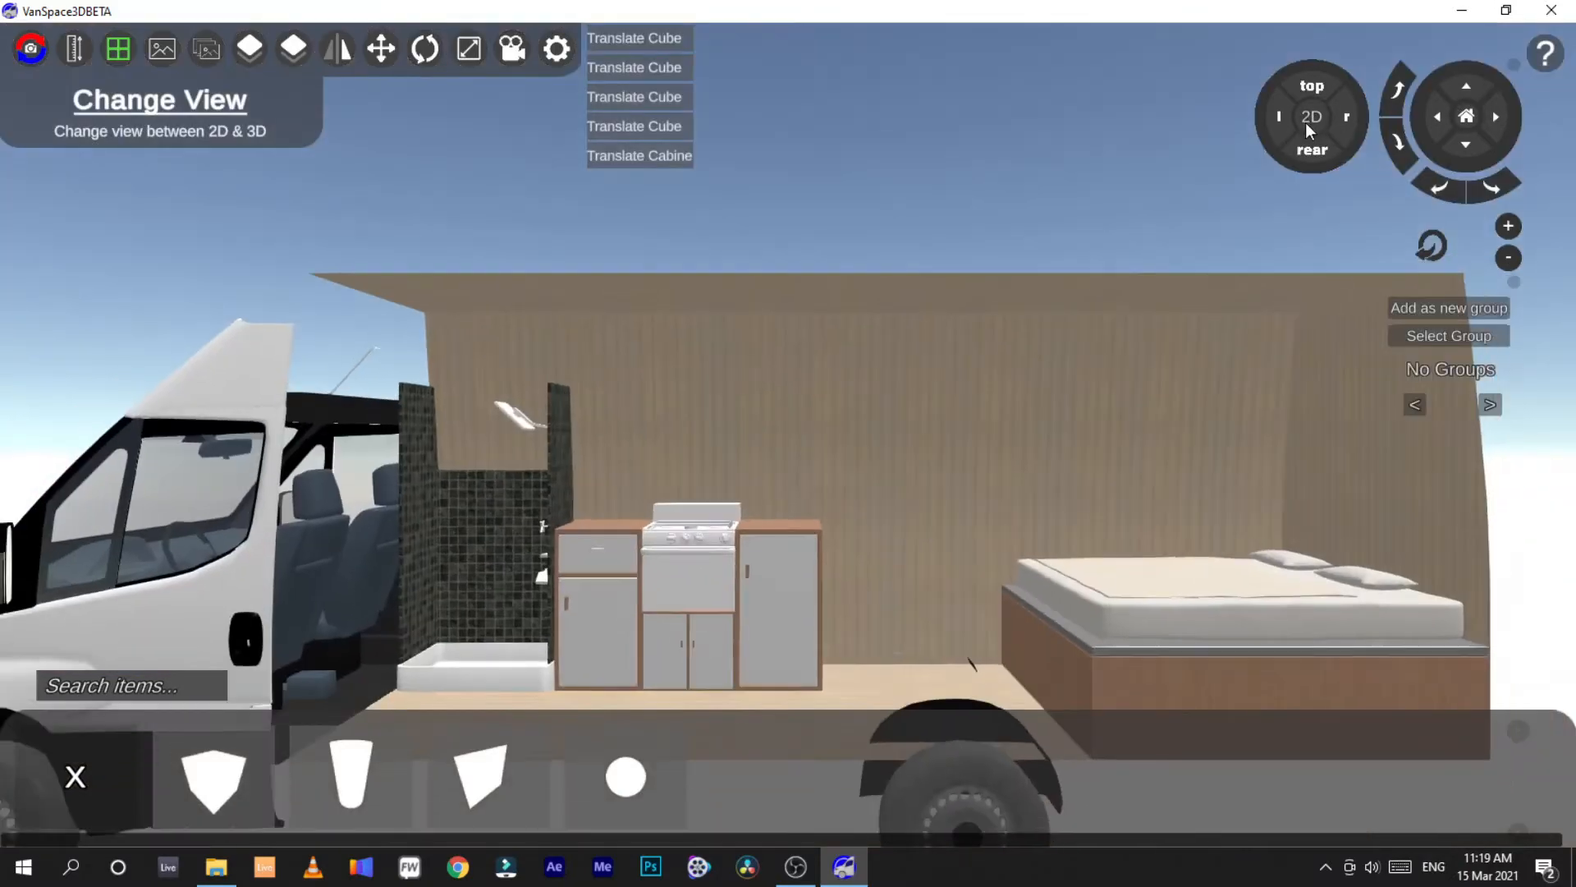
{"action": "scroll", "coordinate": [788, 443], "scroll_direction": "up", "scroll_amount": 10}
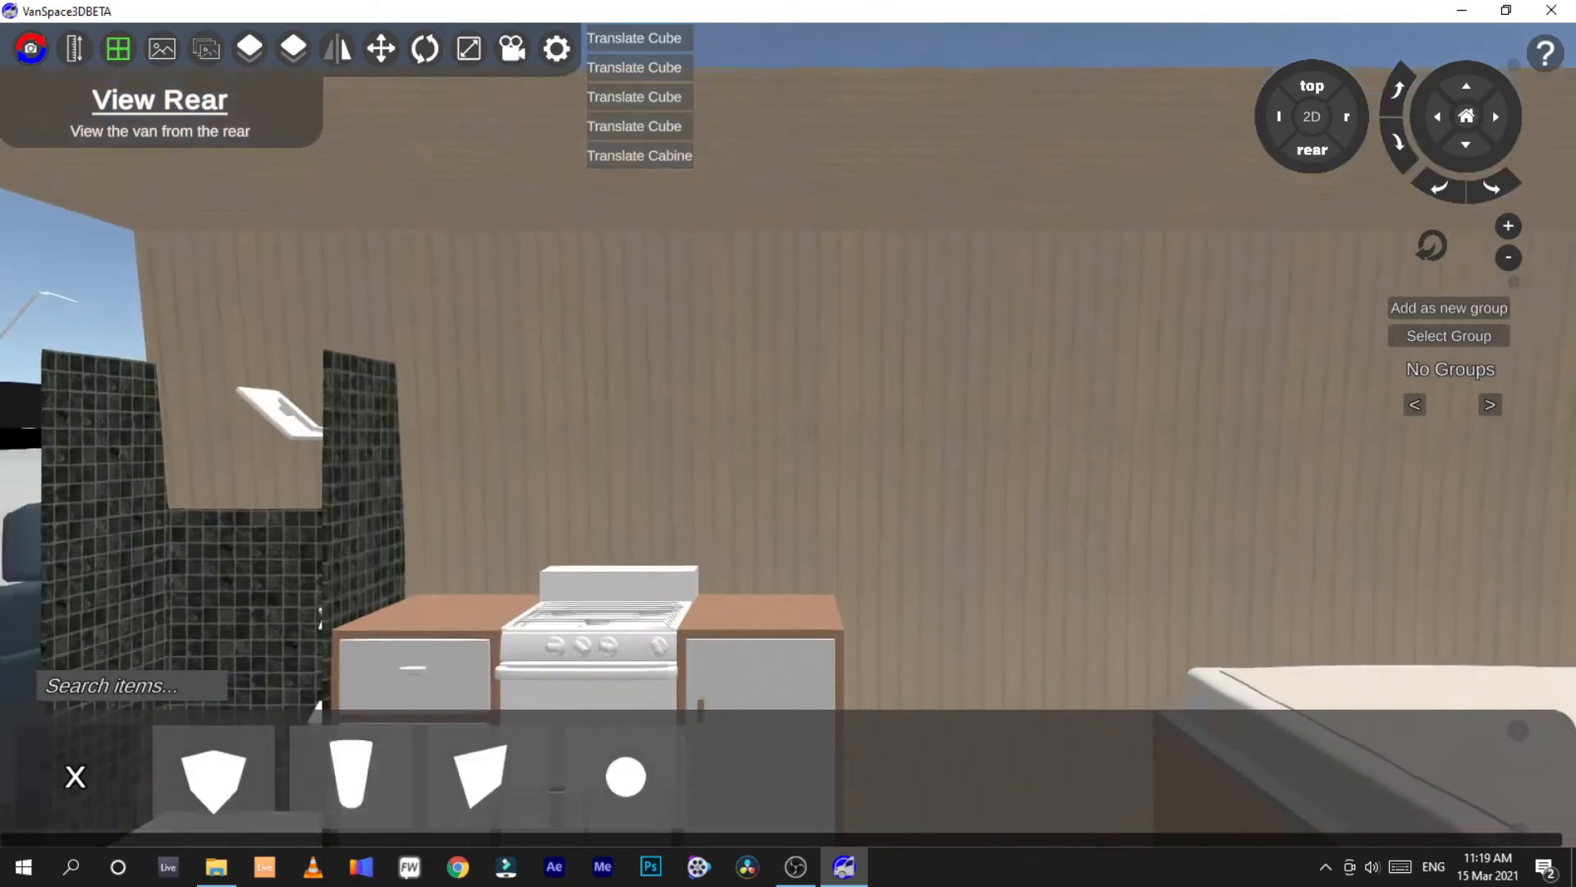
{"action": "right_click_drag", "start_coordinate": [788, 443], "coordinate": [595, 620]}
{"action": "right_click_drag", "start_coordinate": [623, 412], "coordinate": [706, 353]}
{"action": "scroll", "coordinate": [788, 443], "scroll_direction": "up", "scroll_amount": 5}
{"action": "scroll", "coordinate": [788, 444], "scroll_direction": "up", "scroll_amount": 5}
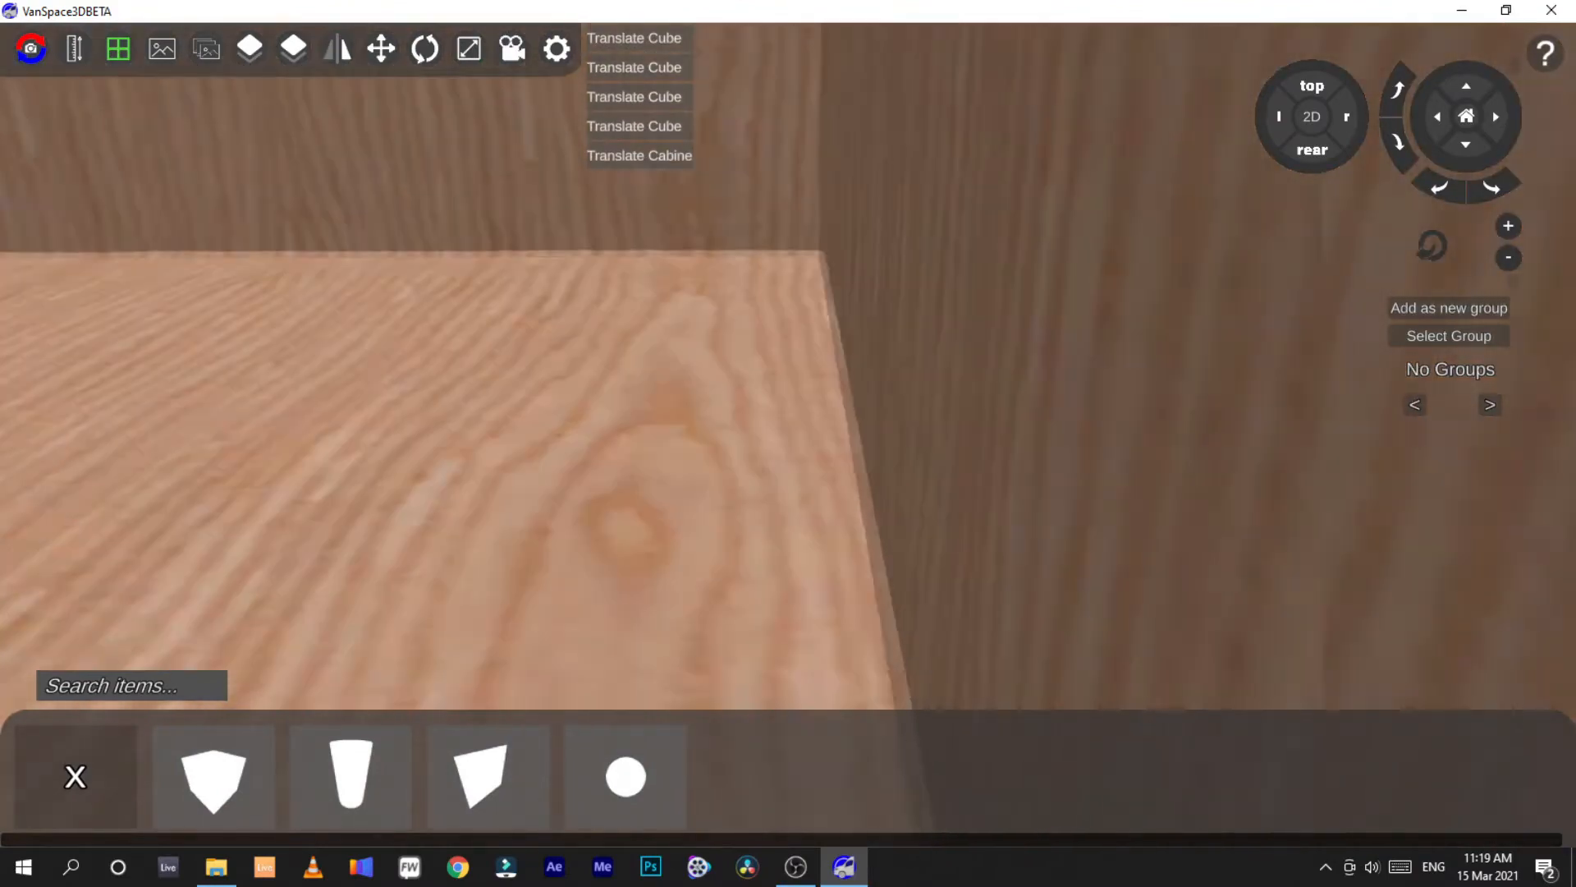
{"action": "scroll", "coordinate": [788, 443], "scroll_direction": "down", "scroll_amount": 8}
{"action": "scroll", "coordinate": [788, 443], "scroll_direction": "down", "scroll_amount": 5}
{"action": "scroll", "coordinate": [753, 382], "scroll_direction": "up", "scroll_amount": 10}
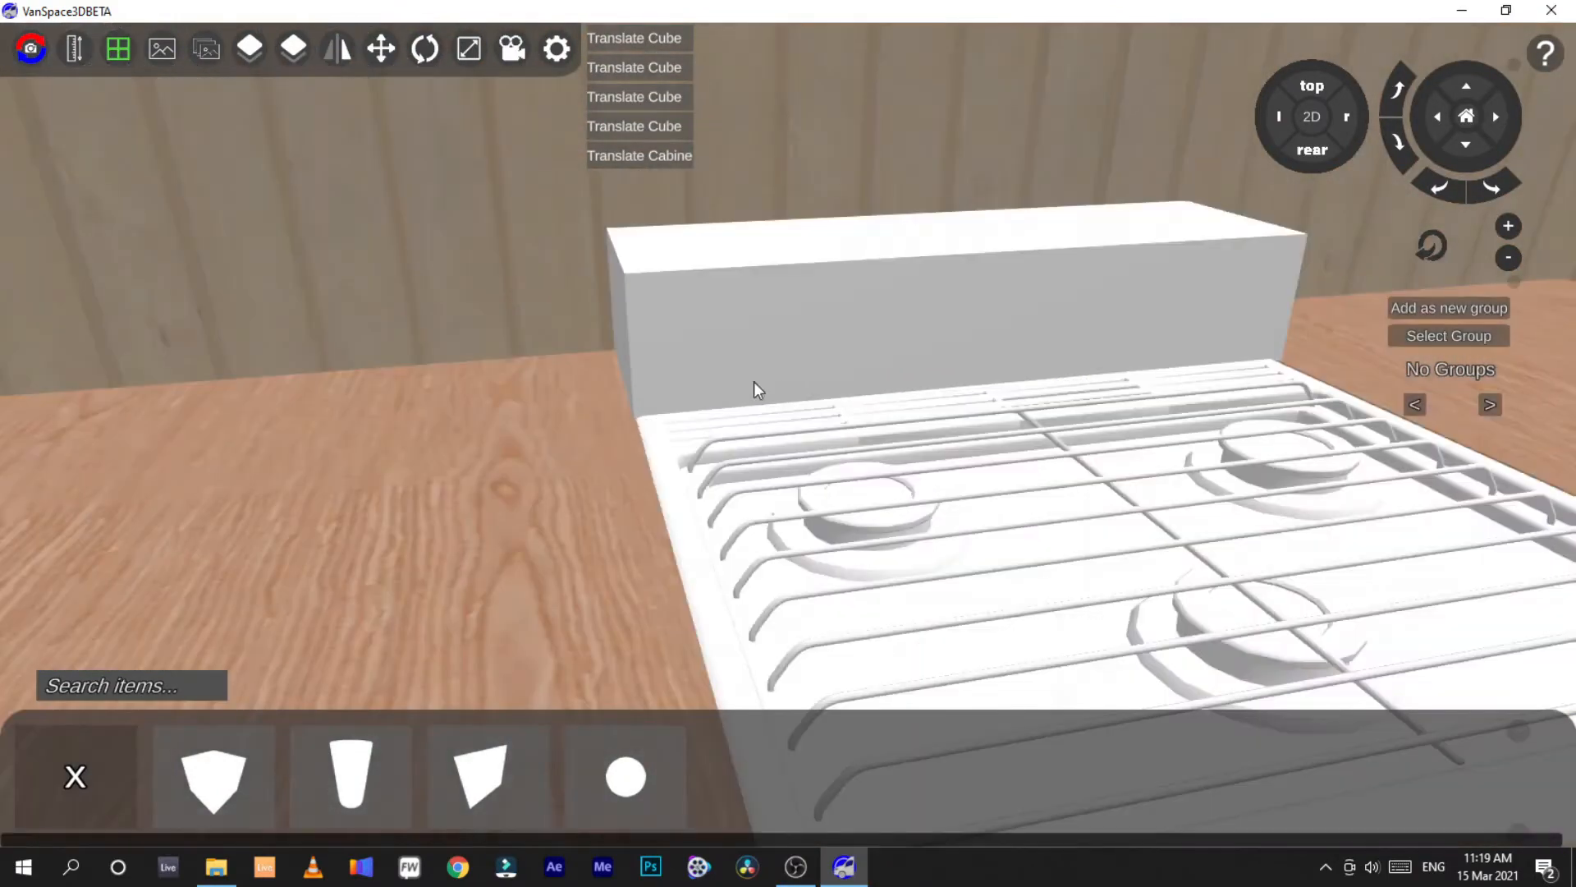
{"action": "left_click", "coordinate": [751, 335]}
{"action": "left_click_drag", "start_coordinate": [963, 105], "coordinate": [956, 234]}
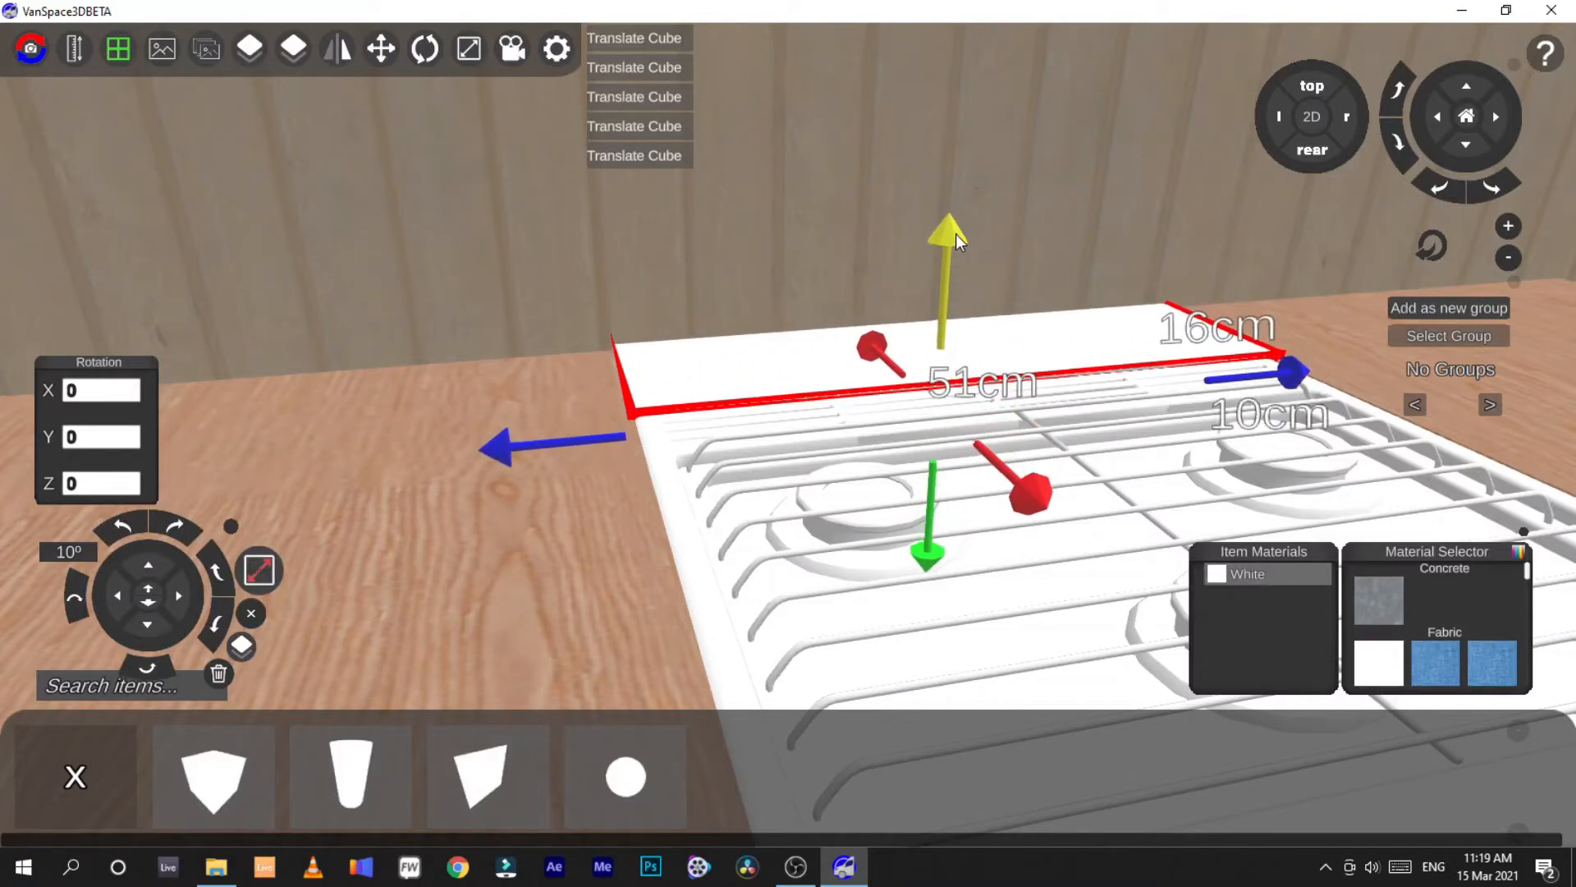
{"action": "left_click", "coordinate": [732, 150]}
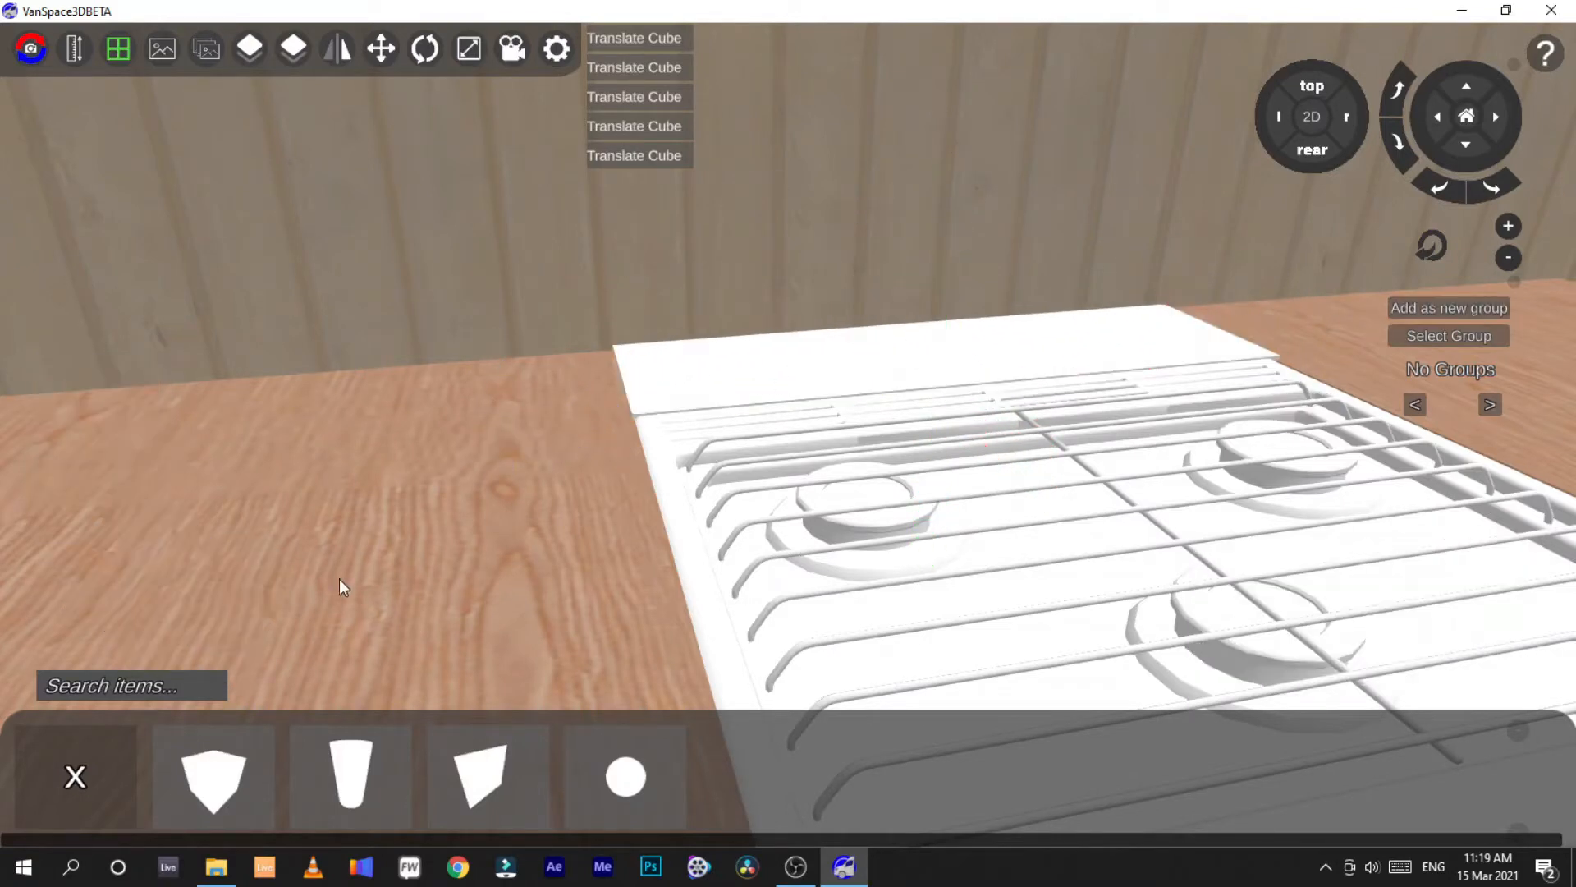
Look closely at the cube's corner beside the cabinet and lower the cube in small nudges until flush with the range top
{"action": "right_click_drag", "start_coordinate": [340, 579], "coordinate": [271, 543]}
{"action": "key", "text": "w"}
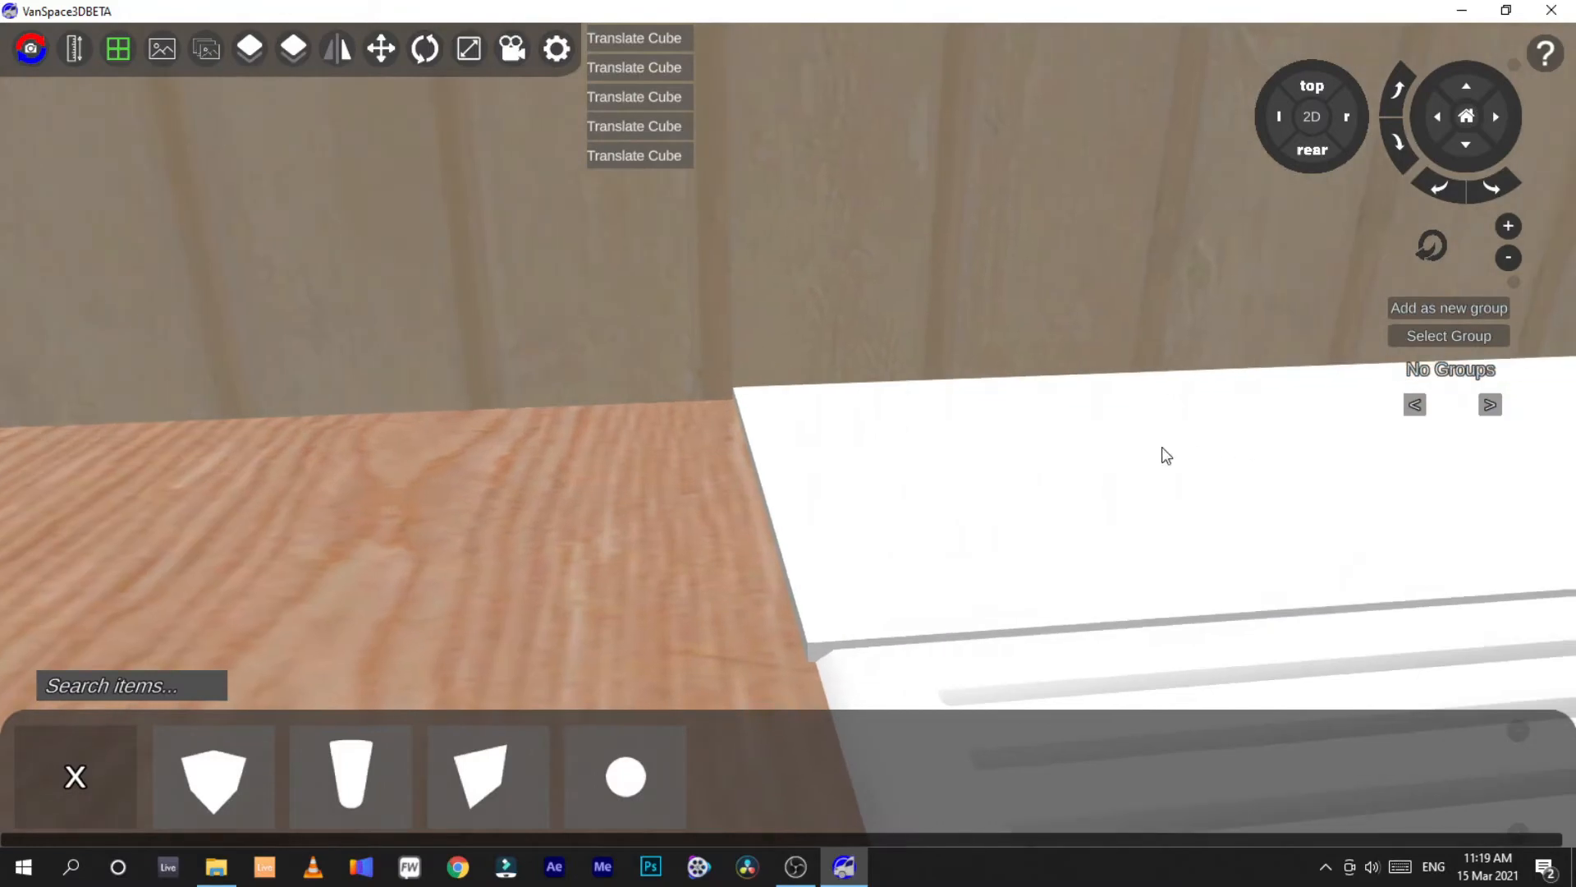
{"action": "left_click", "coordinate": [1162, 447]}
{"action": "right_click_drag", "start_coordinate": [944, 494], "coordinate": [1033, 486]}
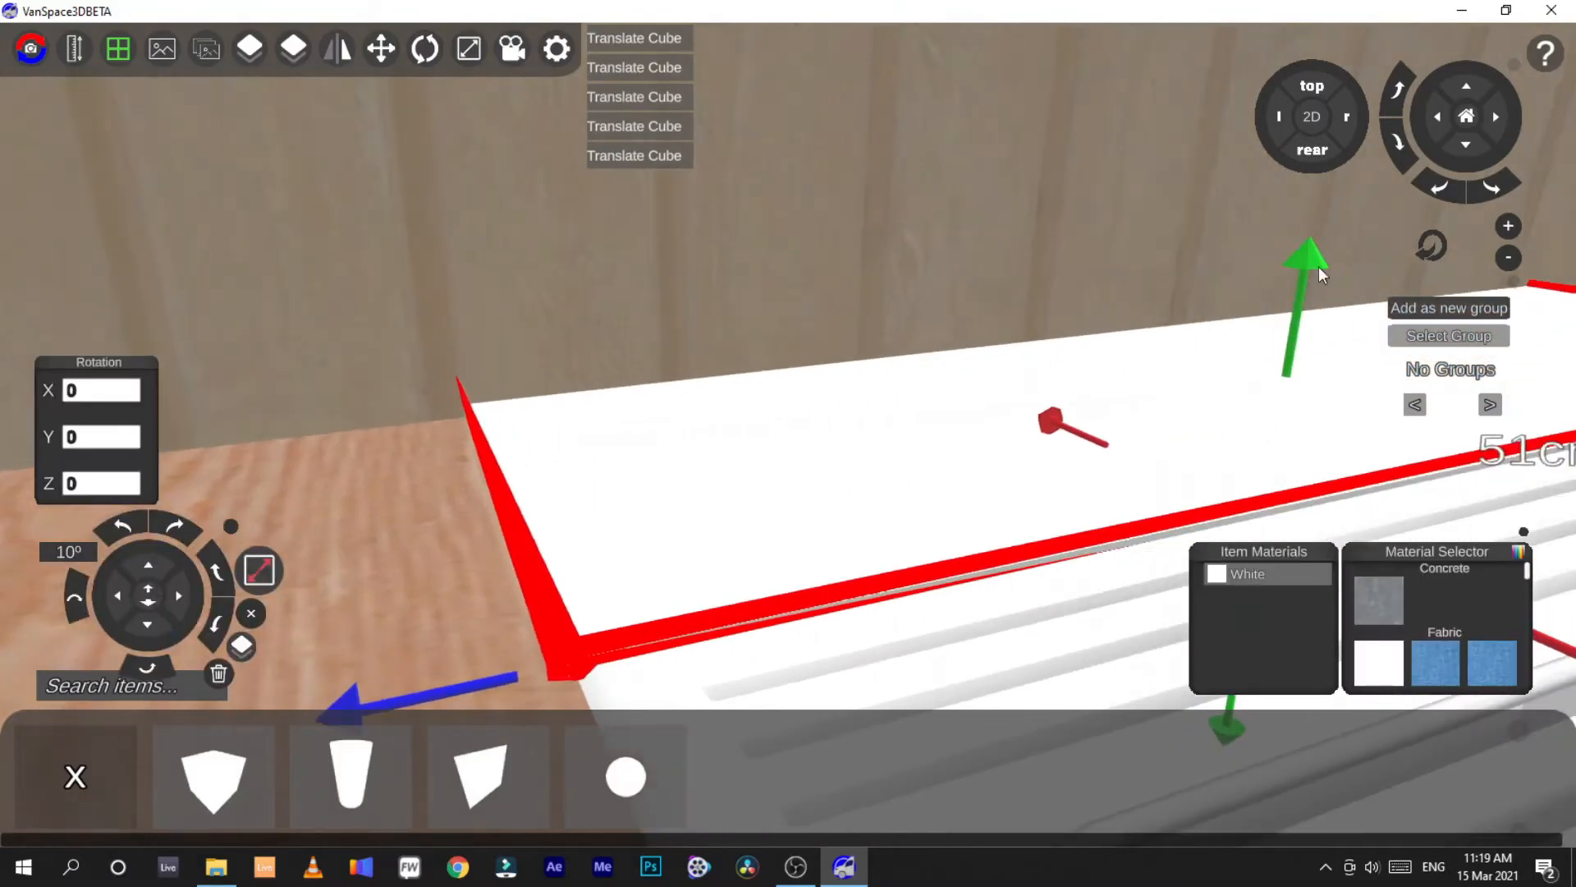
{"action": "left_click_drag", "start_coordinate": [1302, 253], "coordinate": [1304, 259]}
{"action": "left_click", "coordinate": [1194, 263]}
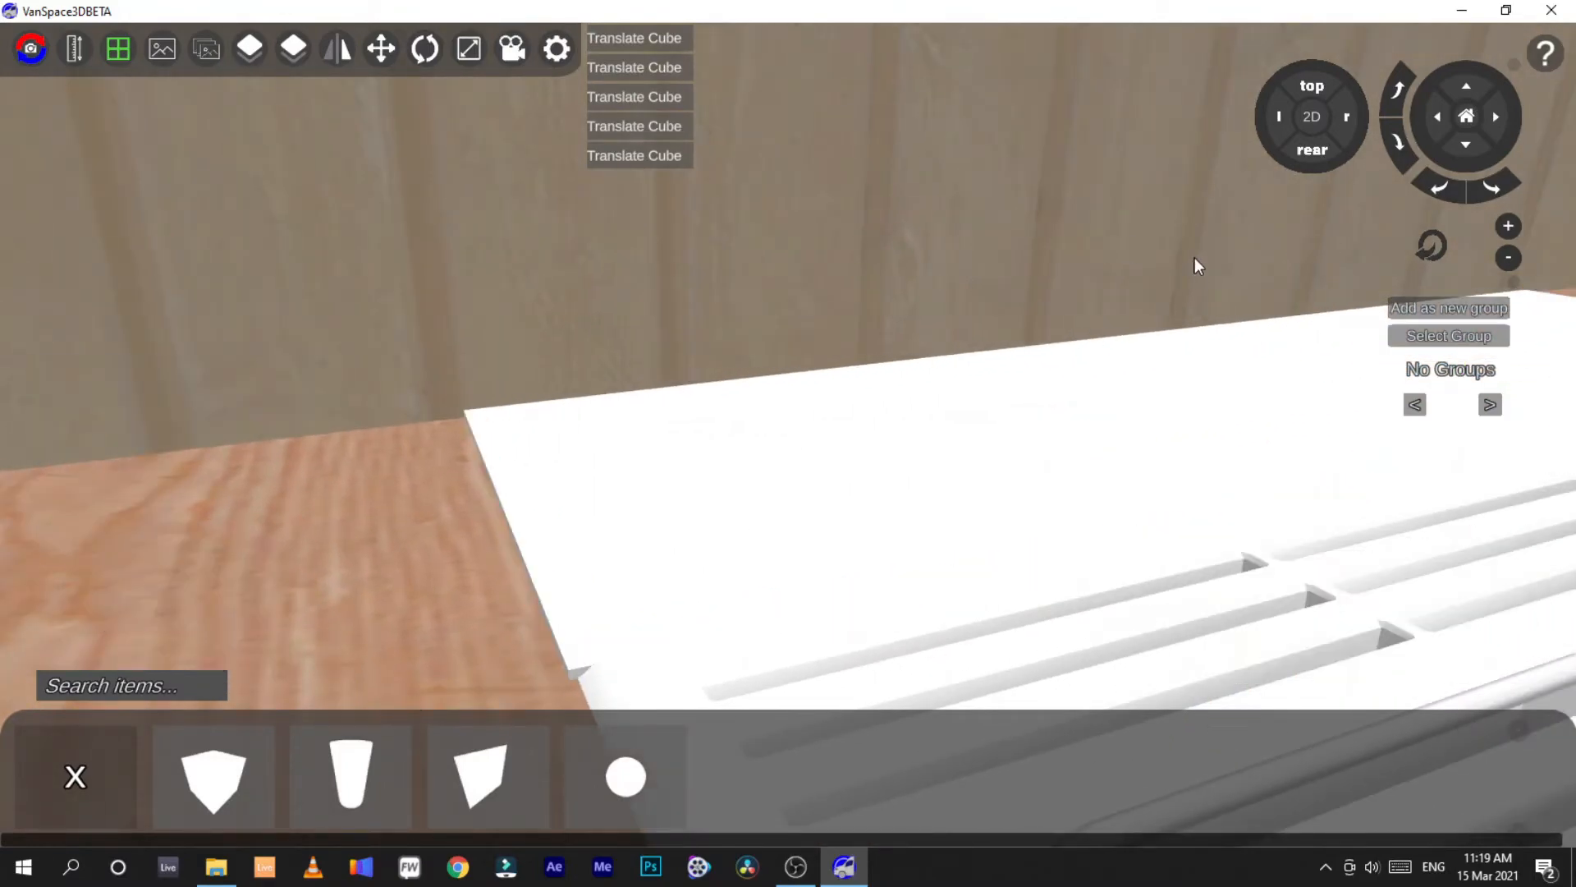
{"action": "left_click", "coordinate": [1187, 405]}
{"action": "left_click_drag", "start_coordinate": [1305, 269], "coordinate": [1306, 275]}
{"action": "left_click", "coordinate": [1035, 179]}
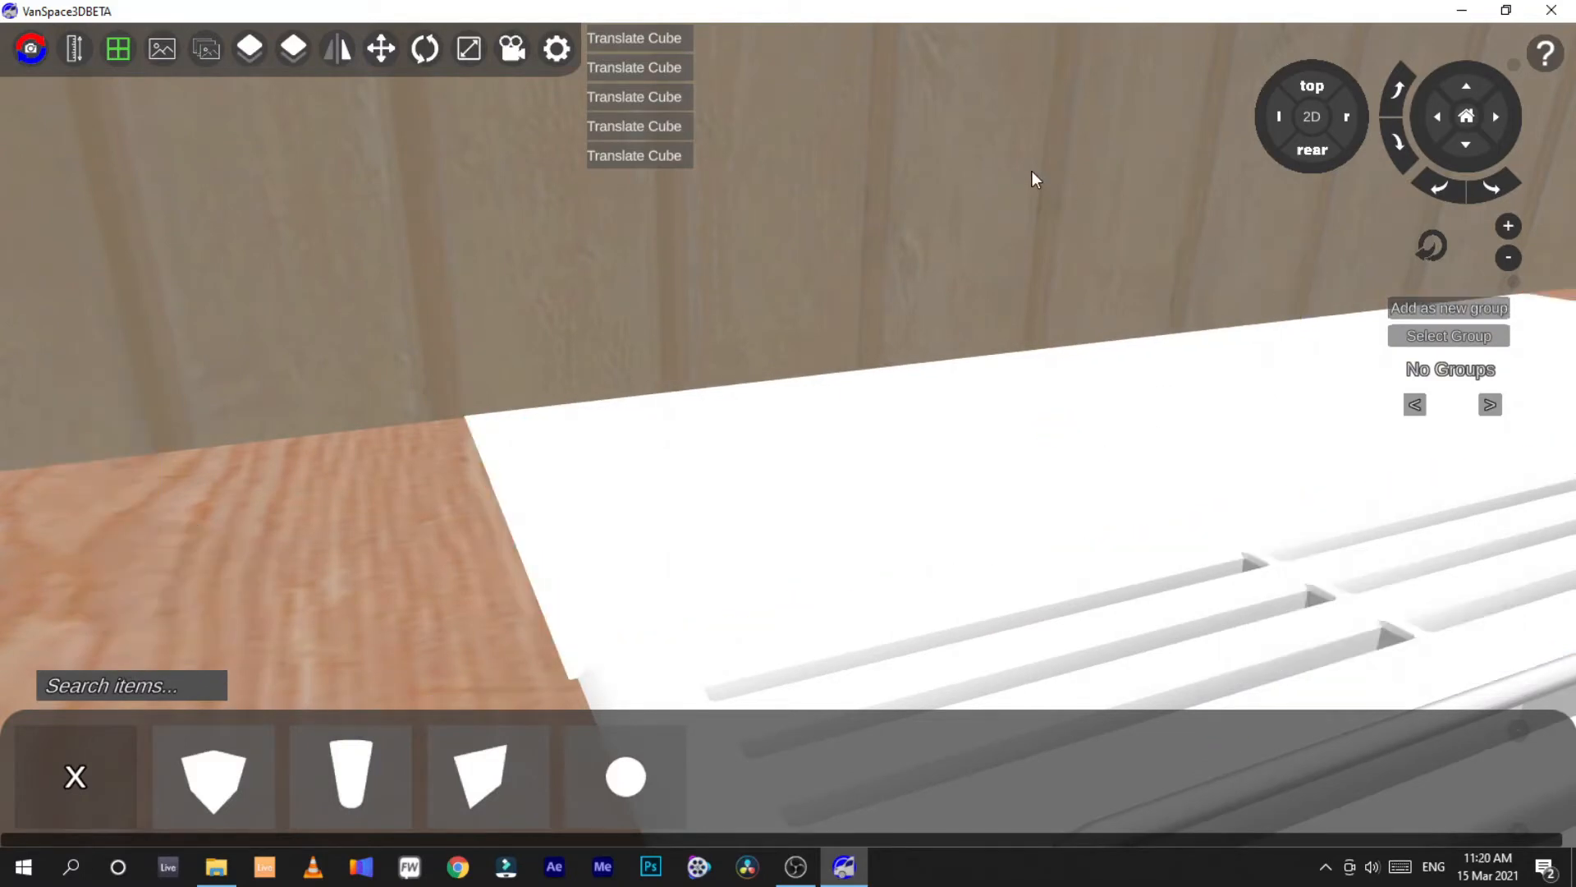
In the 2D right view, fine-tune the cube's height behind the range with a slight downward nudge and deselect it
{"action": "left_click", "coordinate": [1312, 117]}
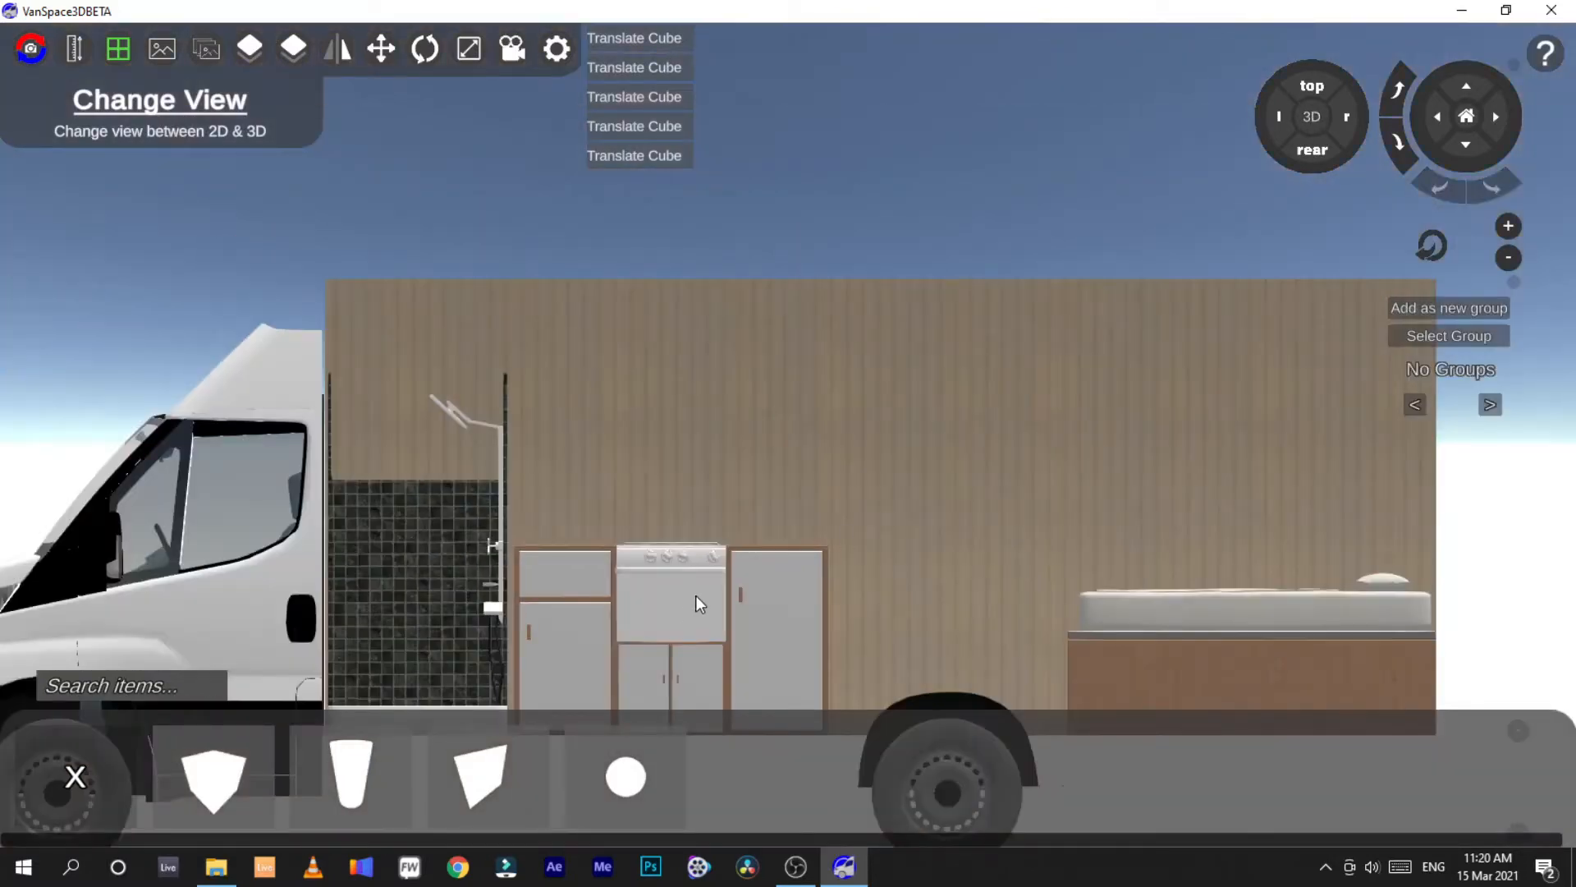
{"action": "left_click", "coordinate": [1279, 109]}
{"action": "left_click", "coordinate": [1351, 116]}
{"action": "left_click", "coordinate": [1313, 82]}
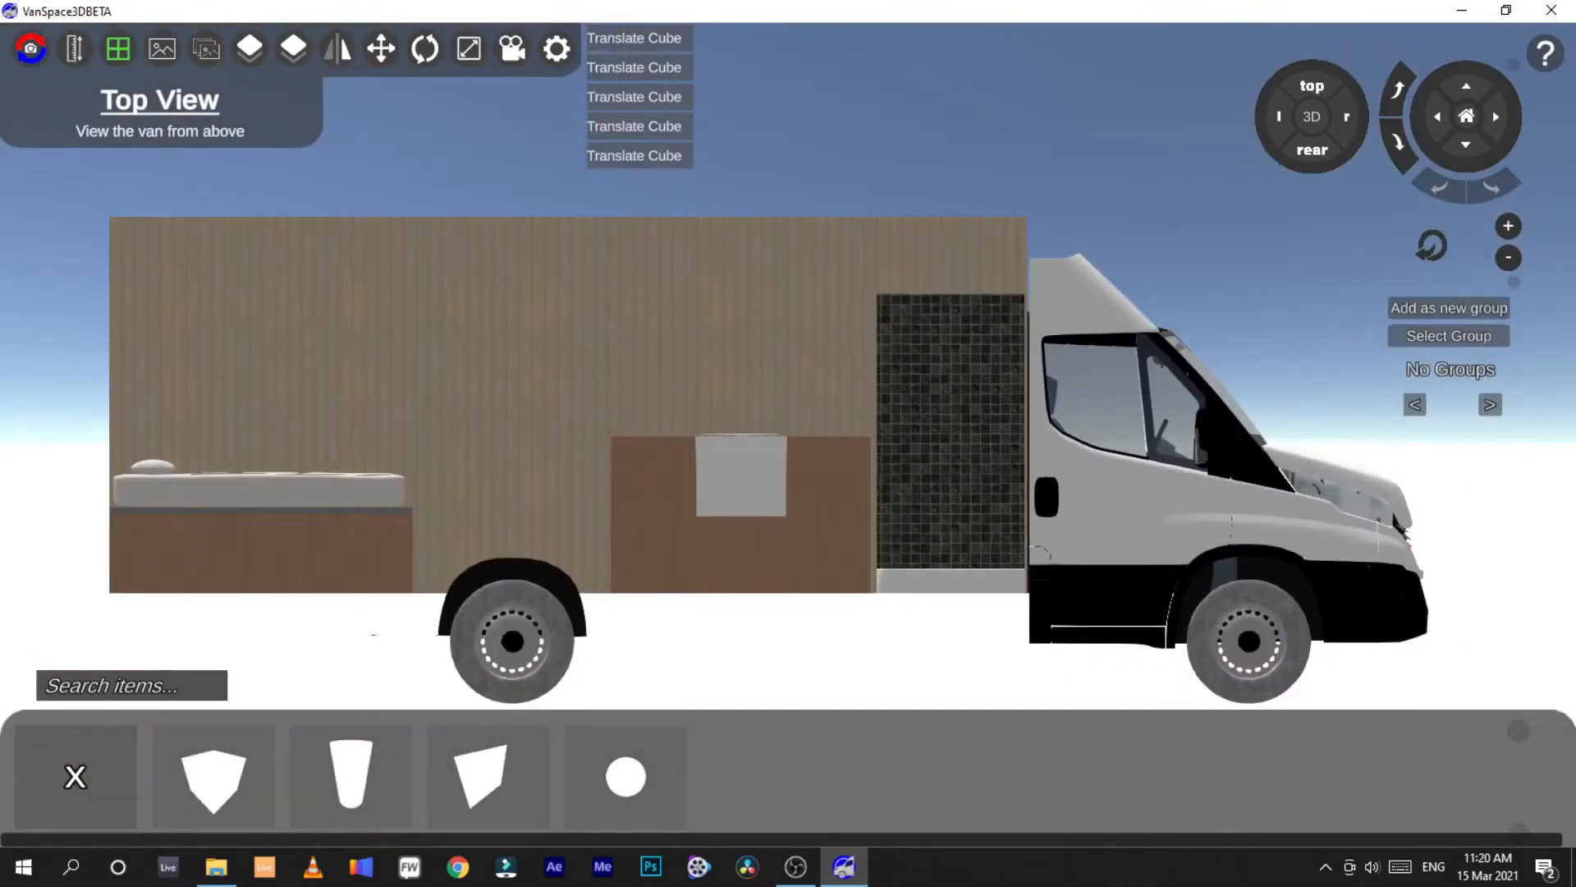
{"action": "left_click", "coordinate": [1507, 227]}
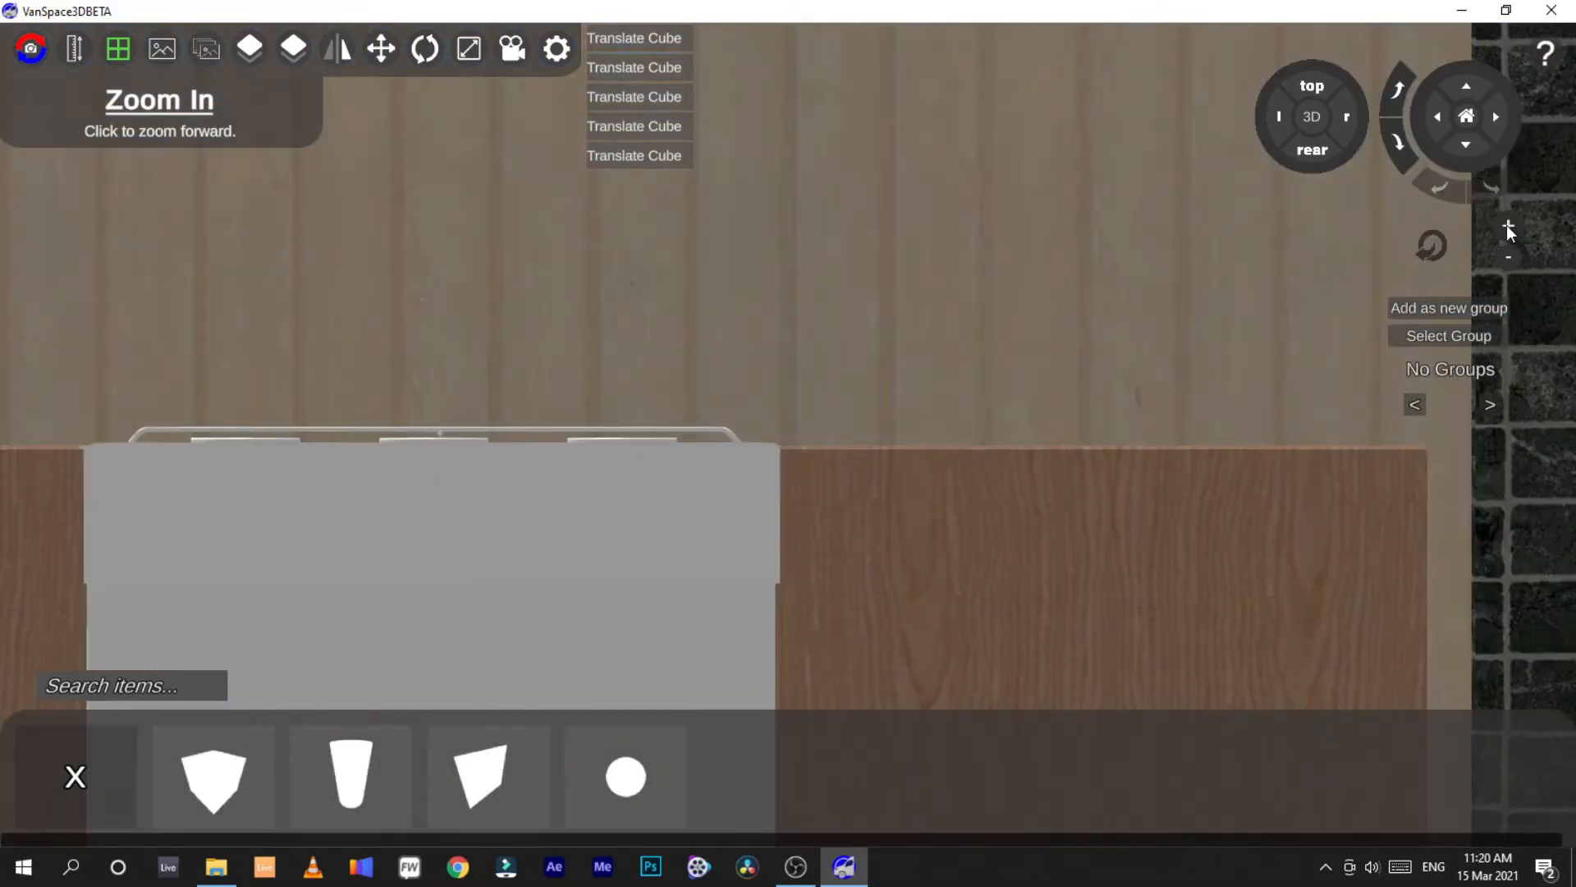
{"action": "left_click", "coordinate": [678, 505]}
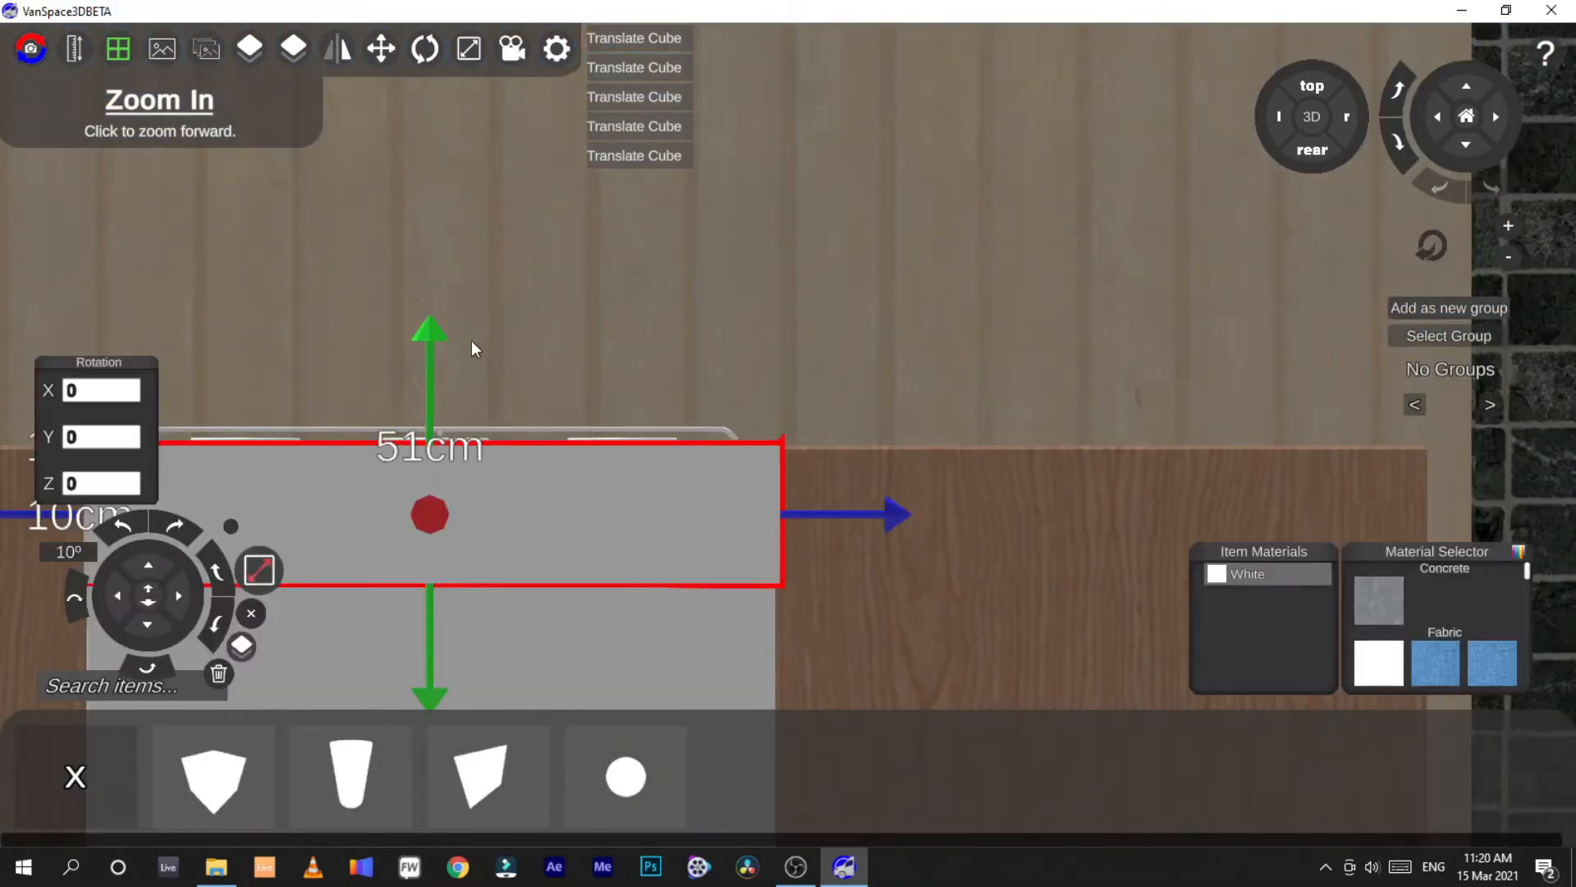
{"action": "left_click", "coordinate": [661, 306]}
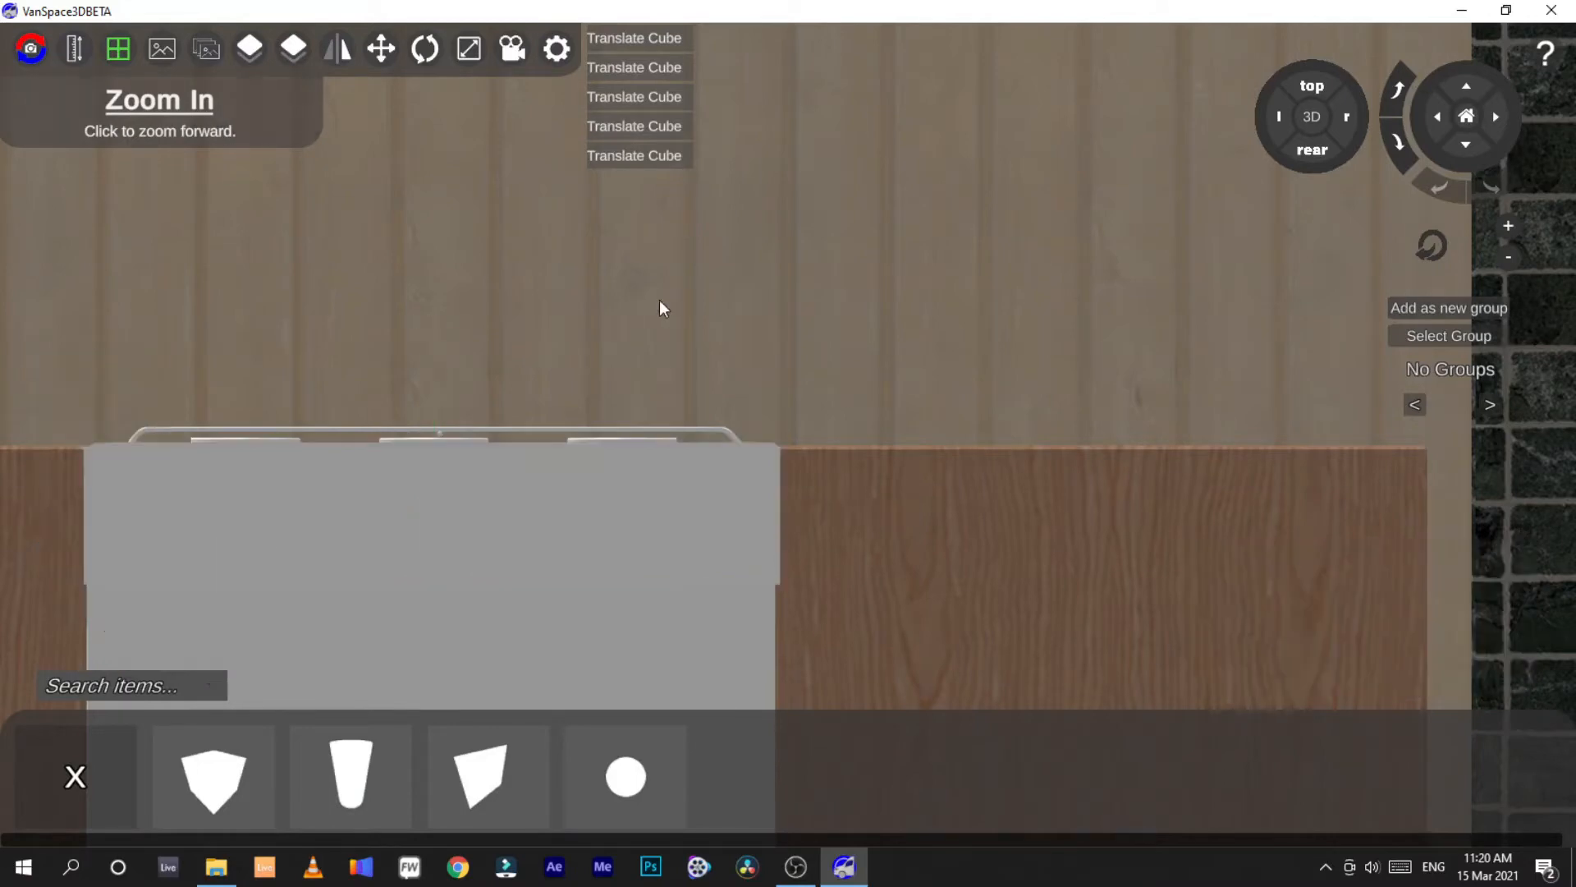
{"action": "left_click", "coordinate": [652, 543]}
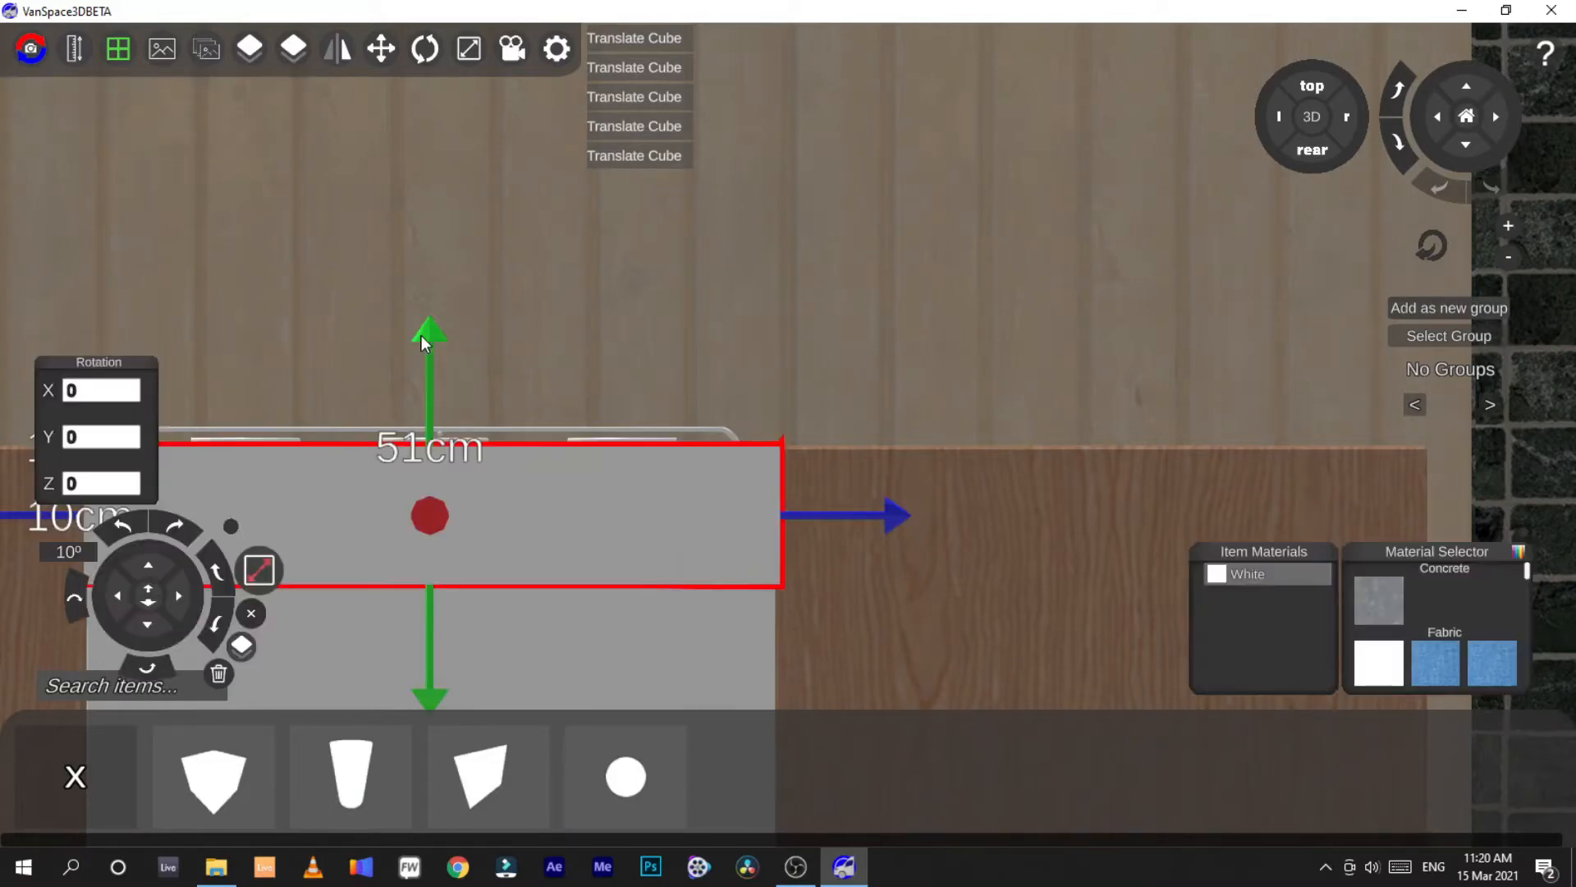
{"action": "left_click_drag", "start_coordinate": [426, 333], "coordinate": [426, 335]}
{"action": "left_click", "coordinate": [601, 255]}
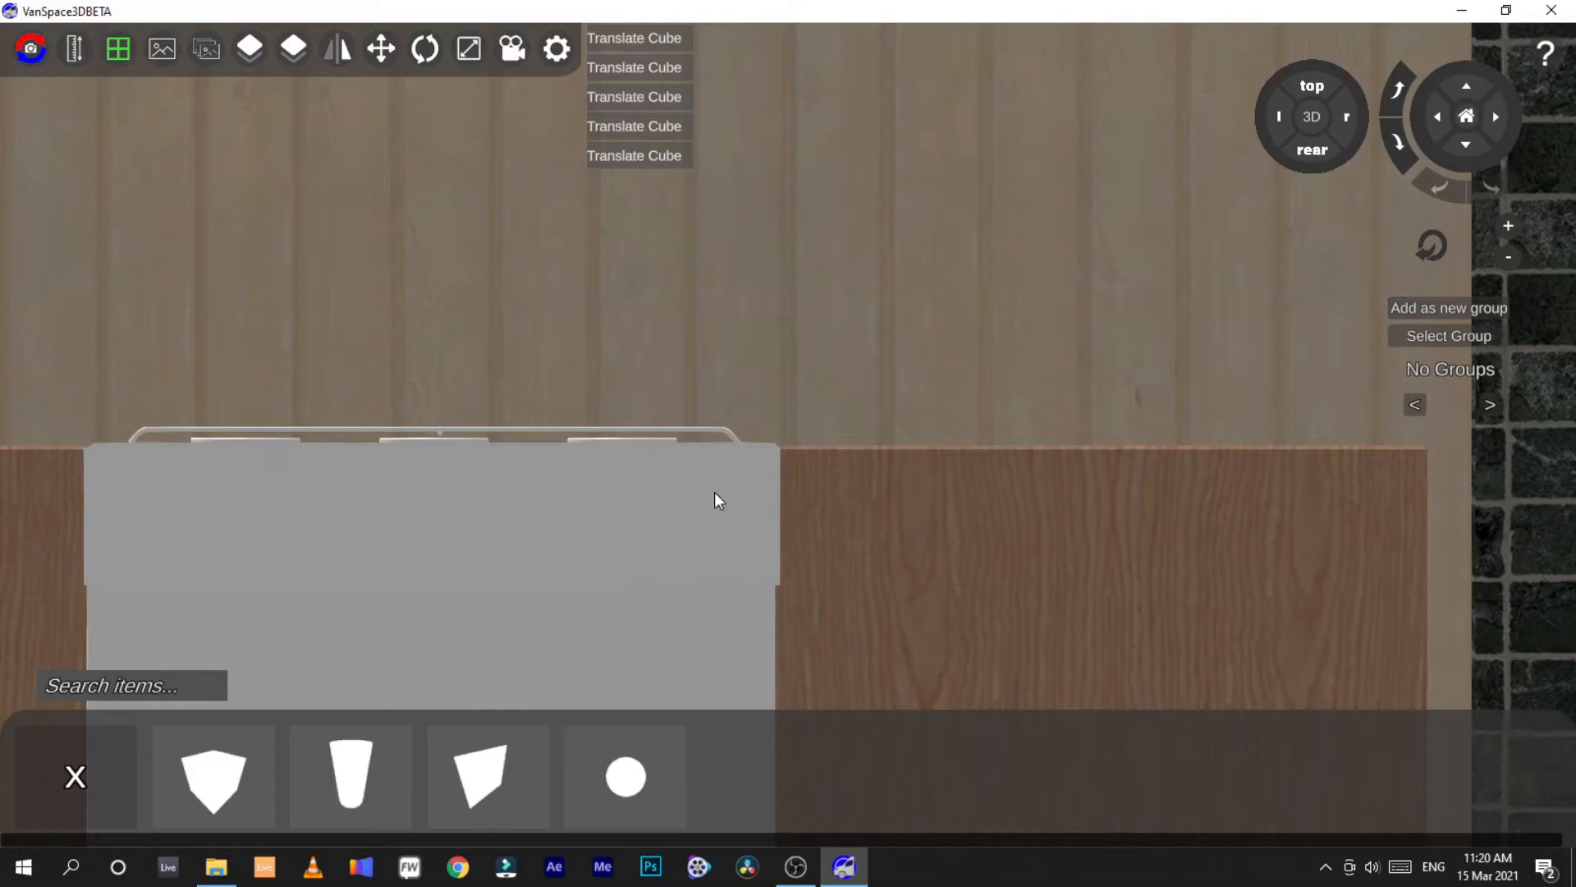
Fine-tune the cube's height behind the range in small vertical nudges so it lines up with the cabinet tops, and deselect it
{"action": "left_click", "coordinate": [118, 479]}
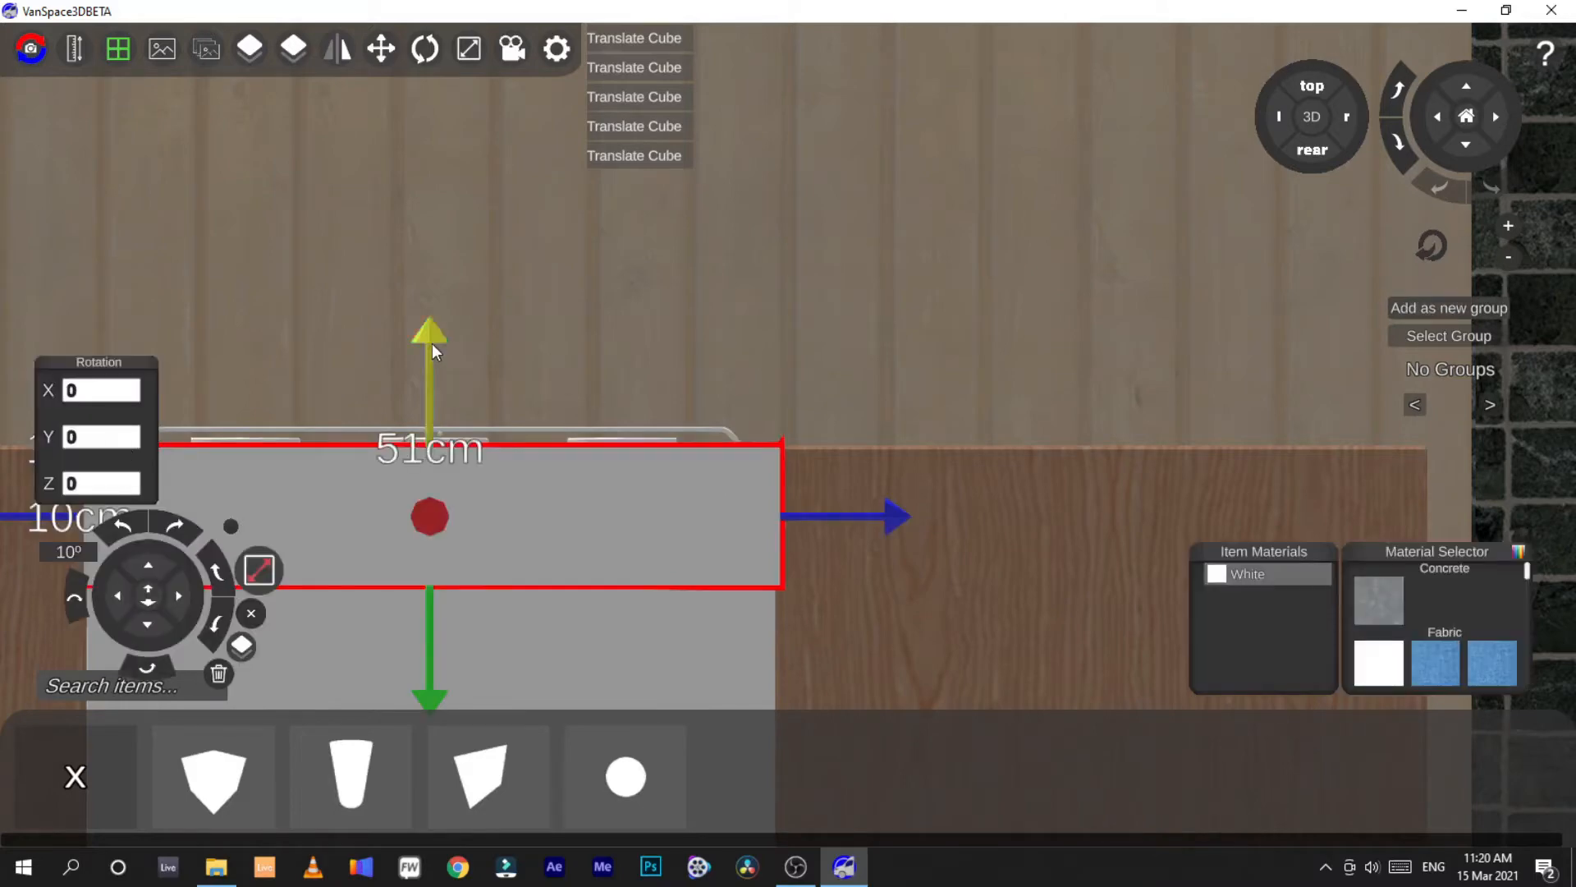
{"action": "left_click", "coordinate": [808, 510]}
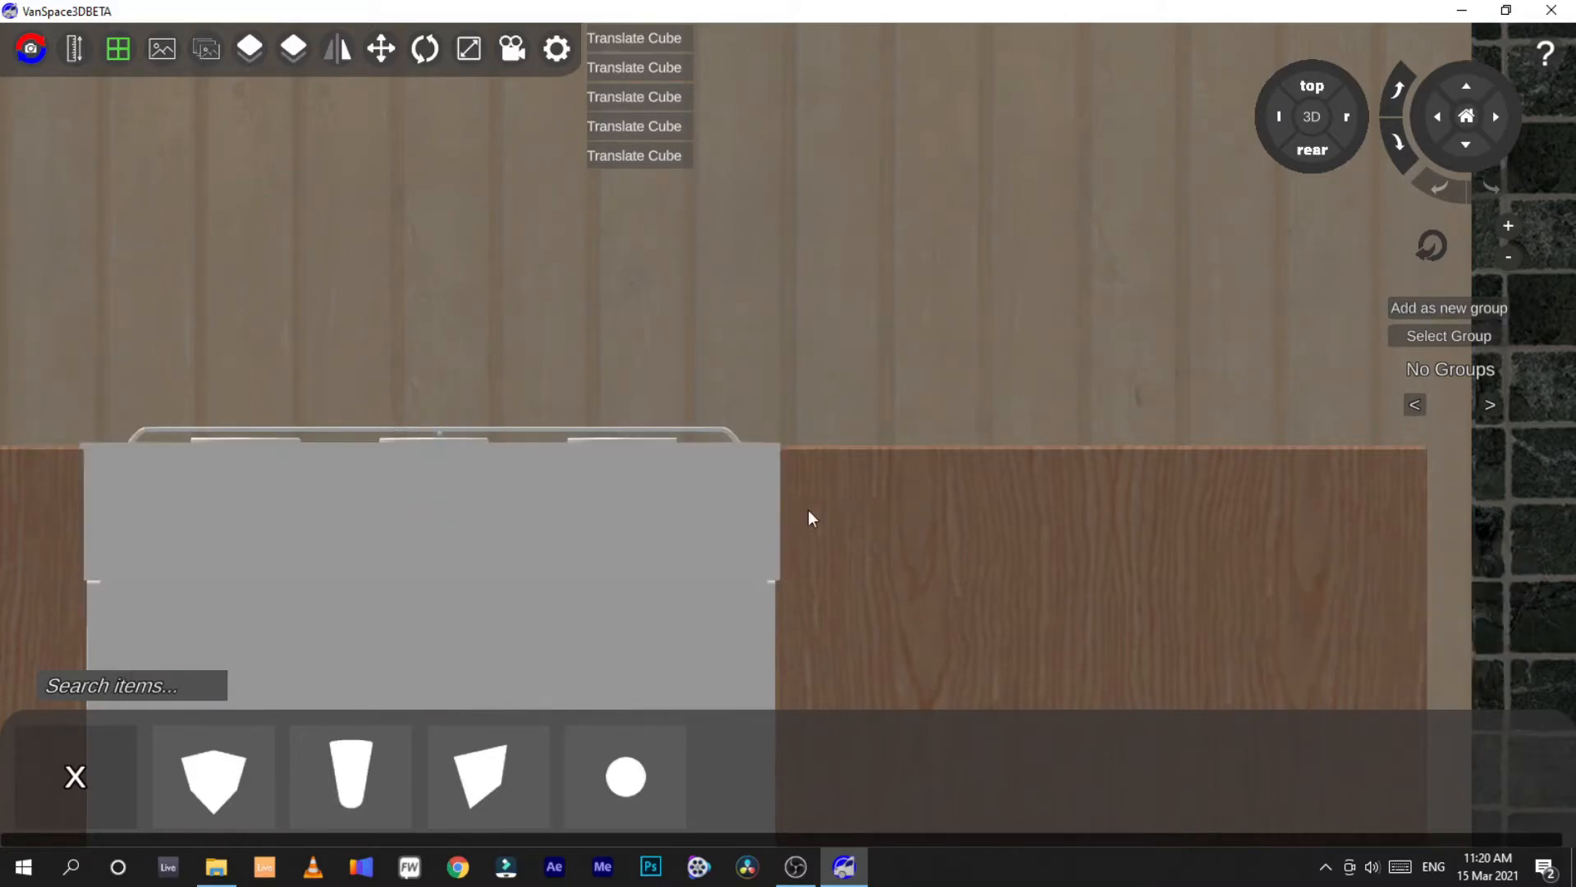
{"action": "left_click", "coordinate": [433, 500]}
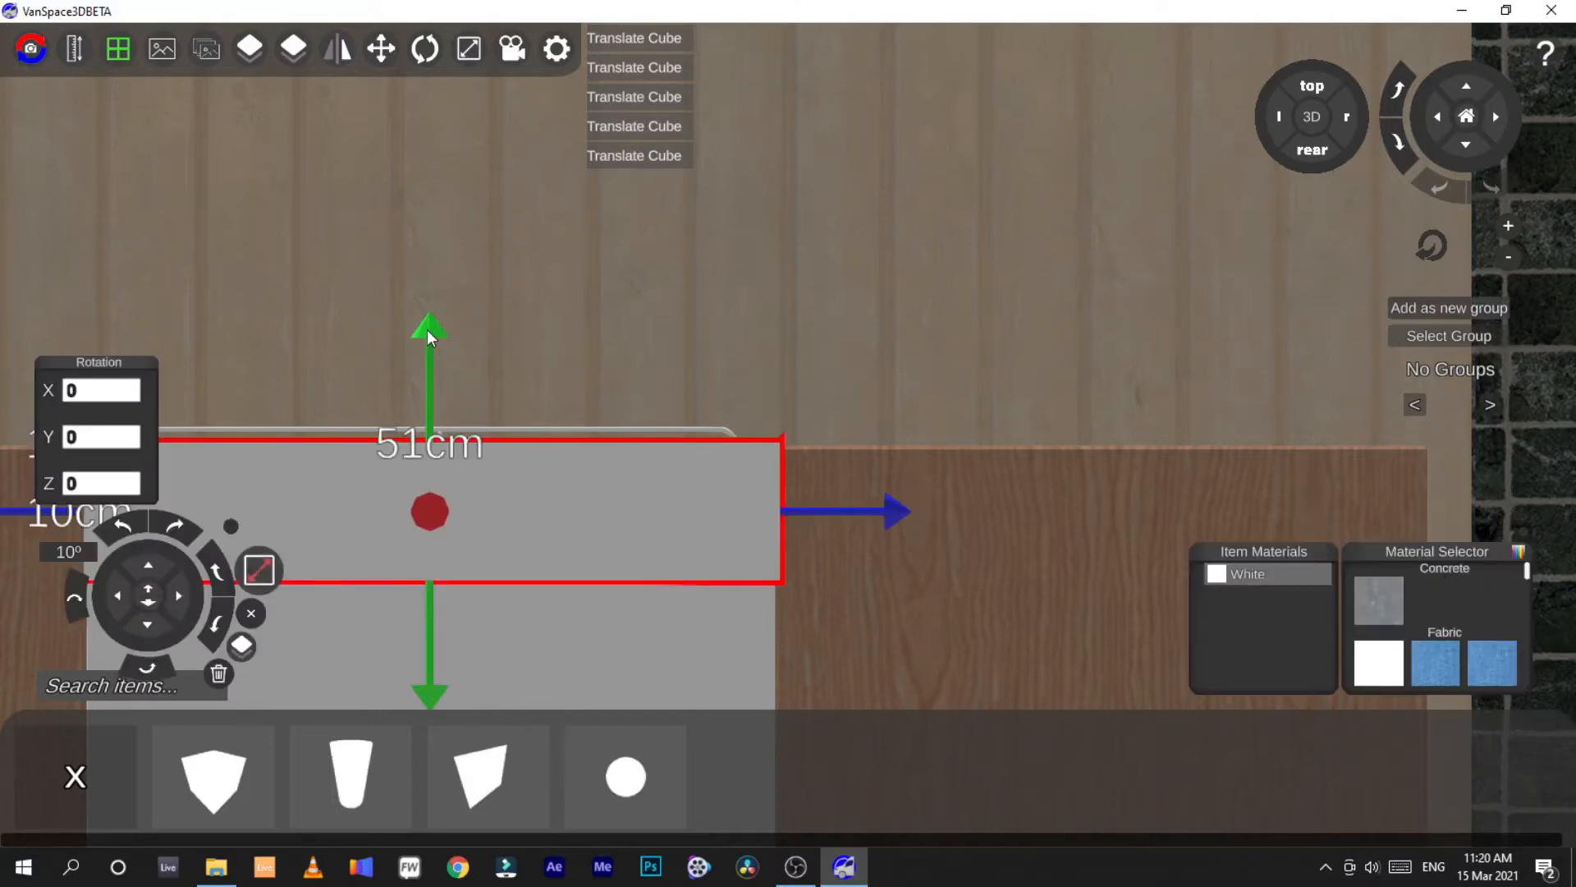
{"action": "left_click_drag", "start_coordinate": [427, 328], "coordinate": [426, 332]}
{"action": "left_click", "coordinate": [484, 294]}
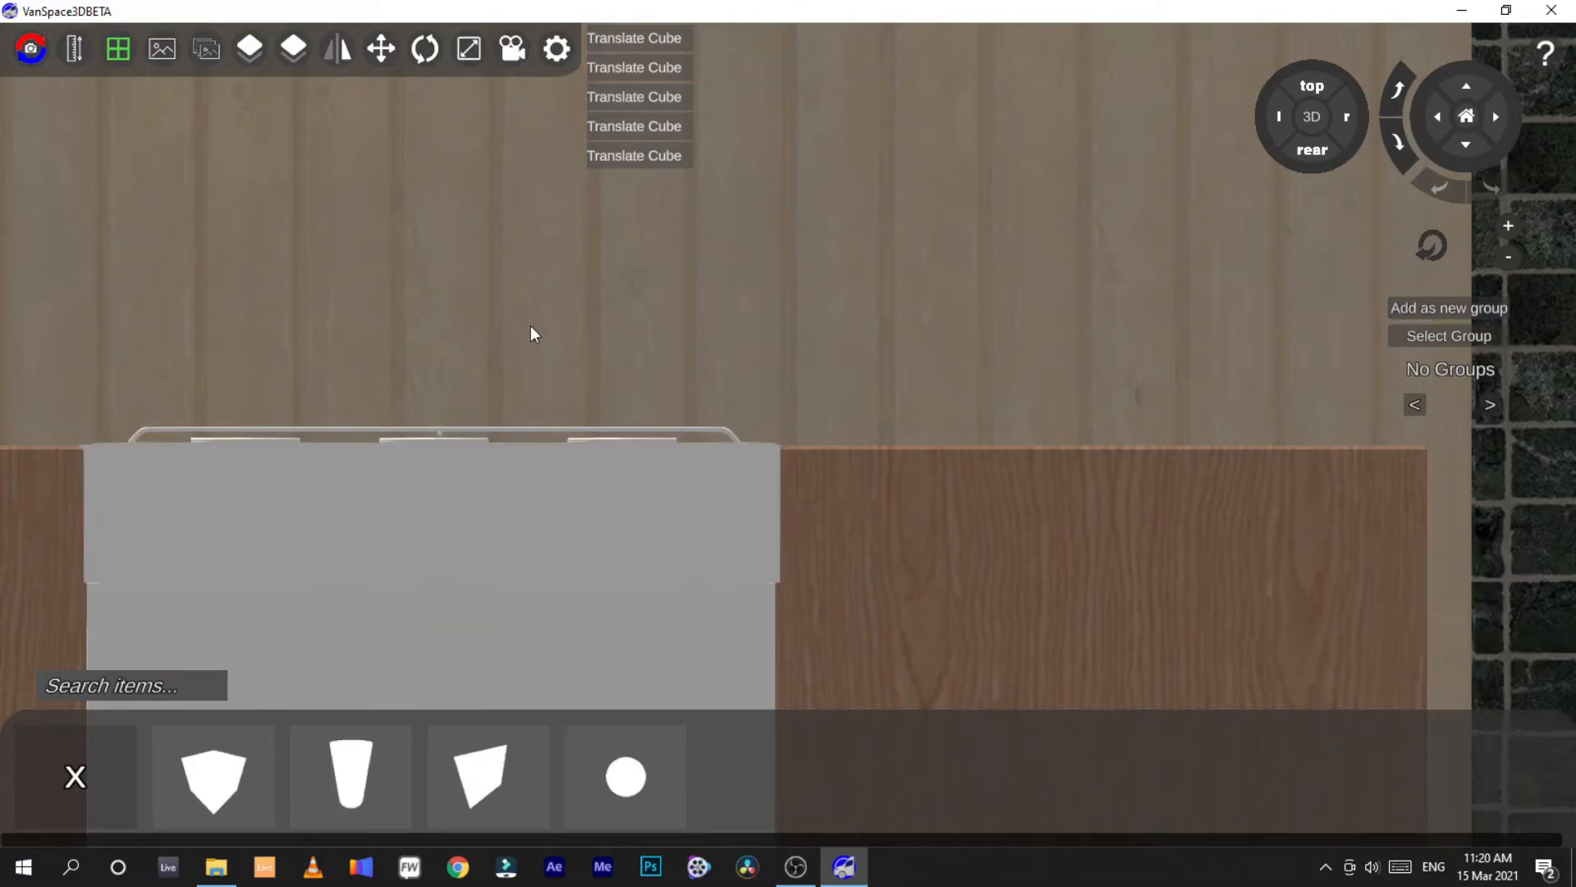
{"action": "left_click", "coordinate": [77, 775]}
Select the cube behind the range and look through the available metal, stone and tile materials for it
{"action": "left_click", "coordinate": [606, 519]}
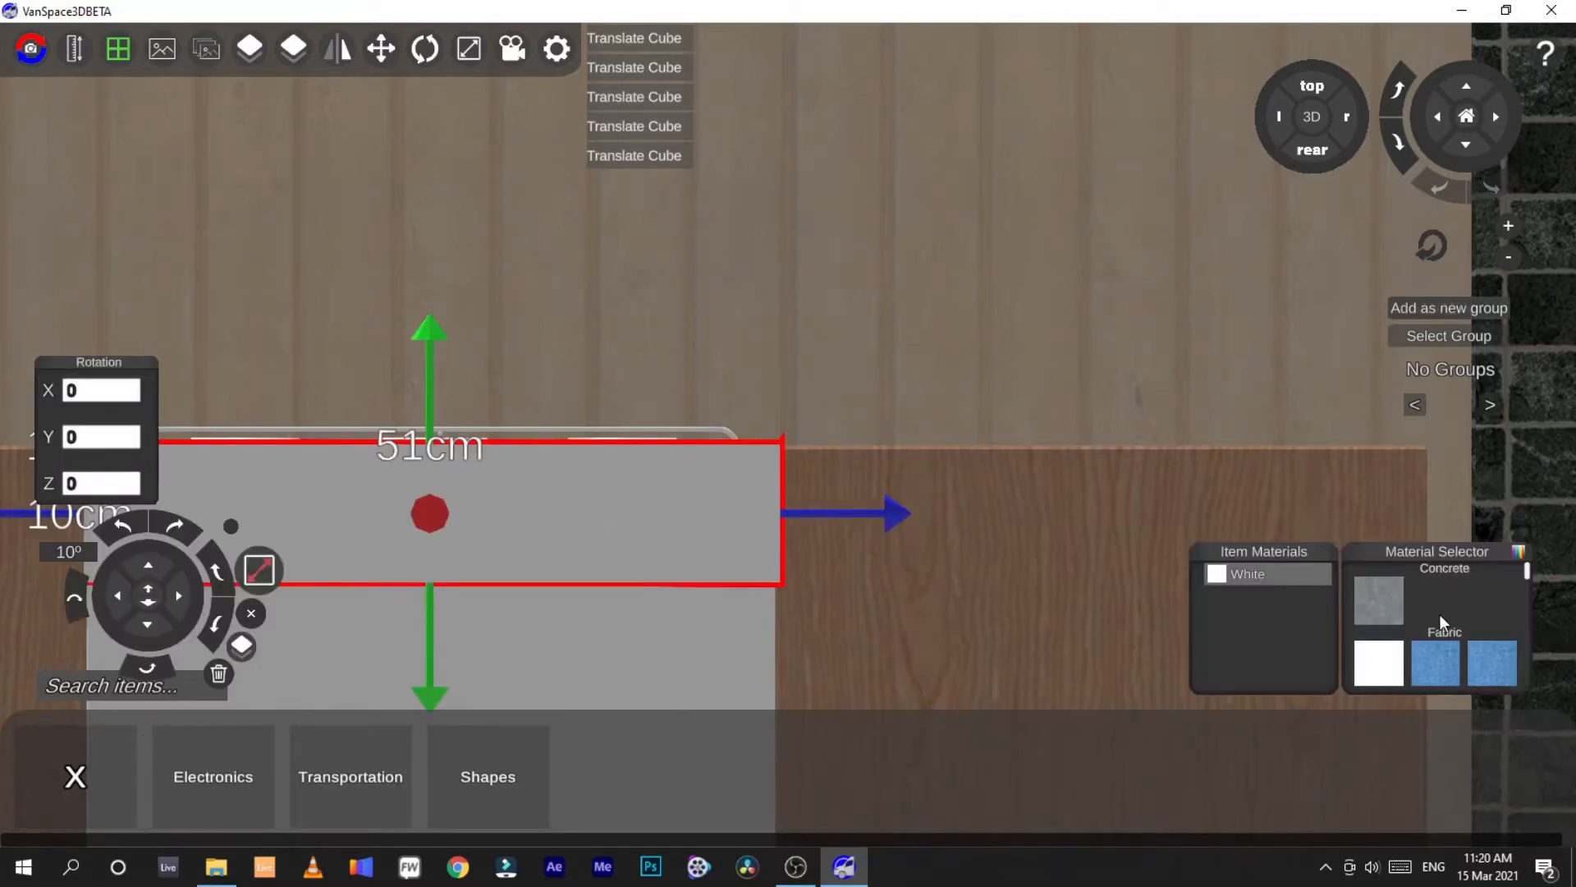
{"action": "scroll", "coordinate": [1440, 616], "scroll_direction": "down", "scroll_amount": 8}
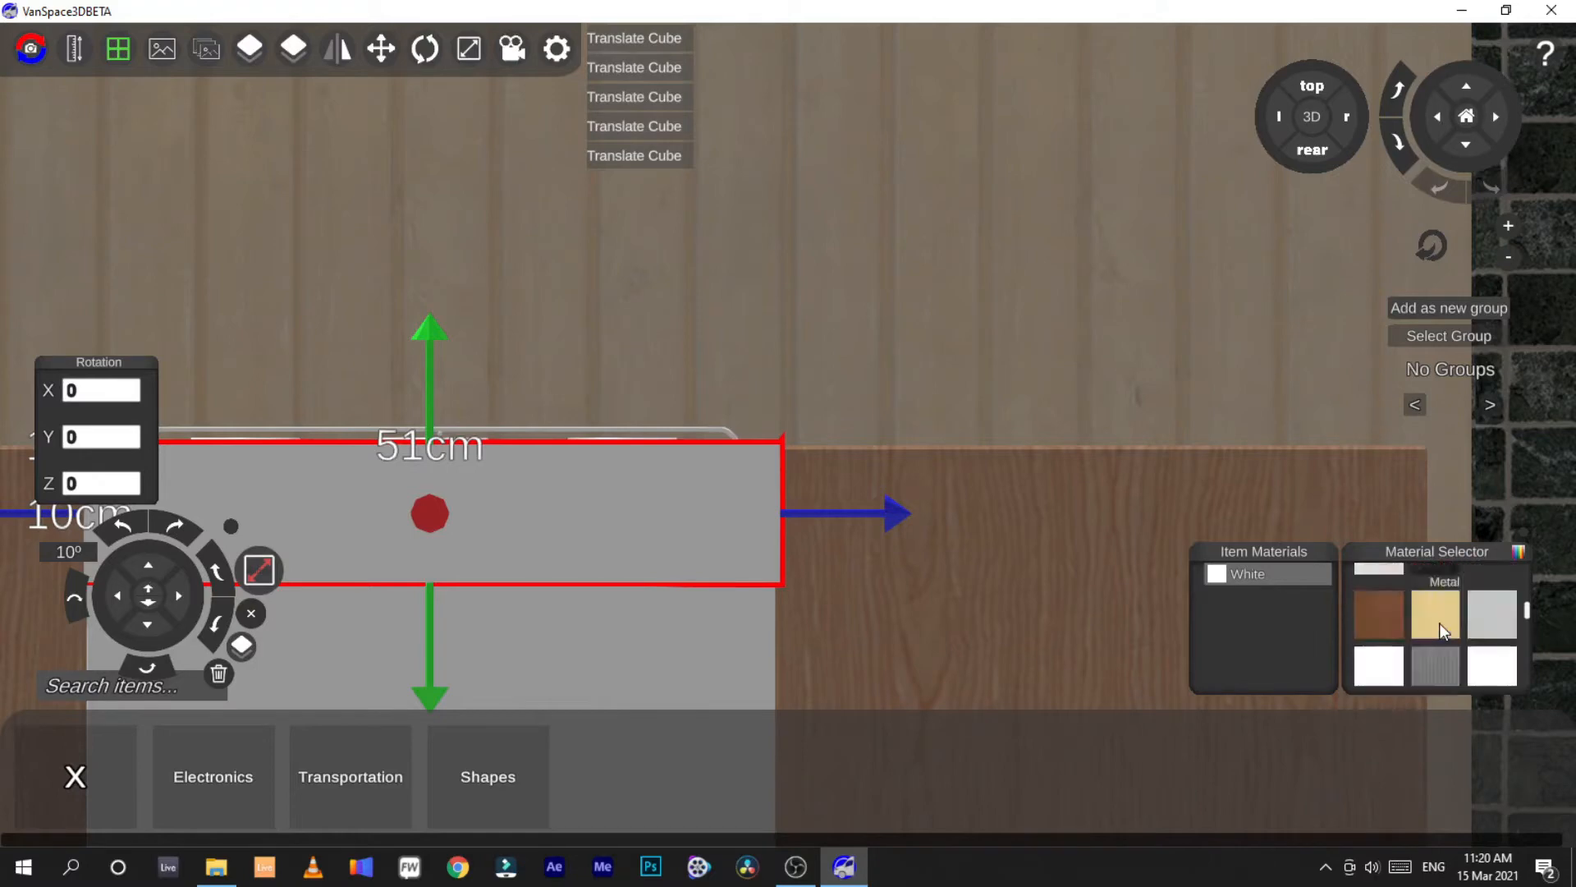
{"action": "scroll", "coordinate": [1440, 623], "scroll_direction": "down", "scroll_amount": 5}
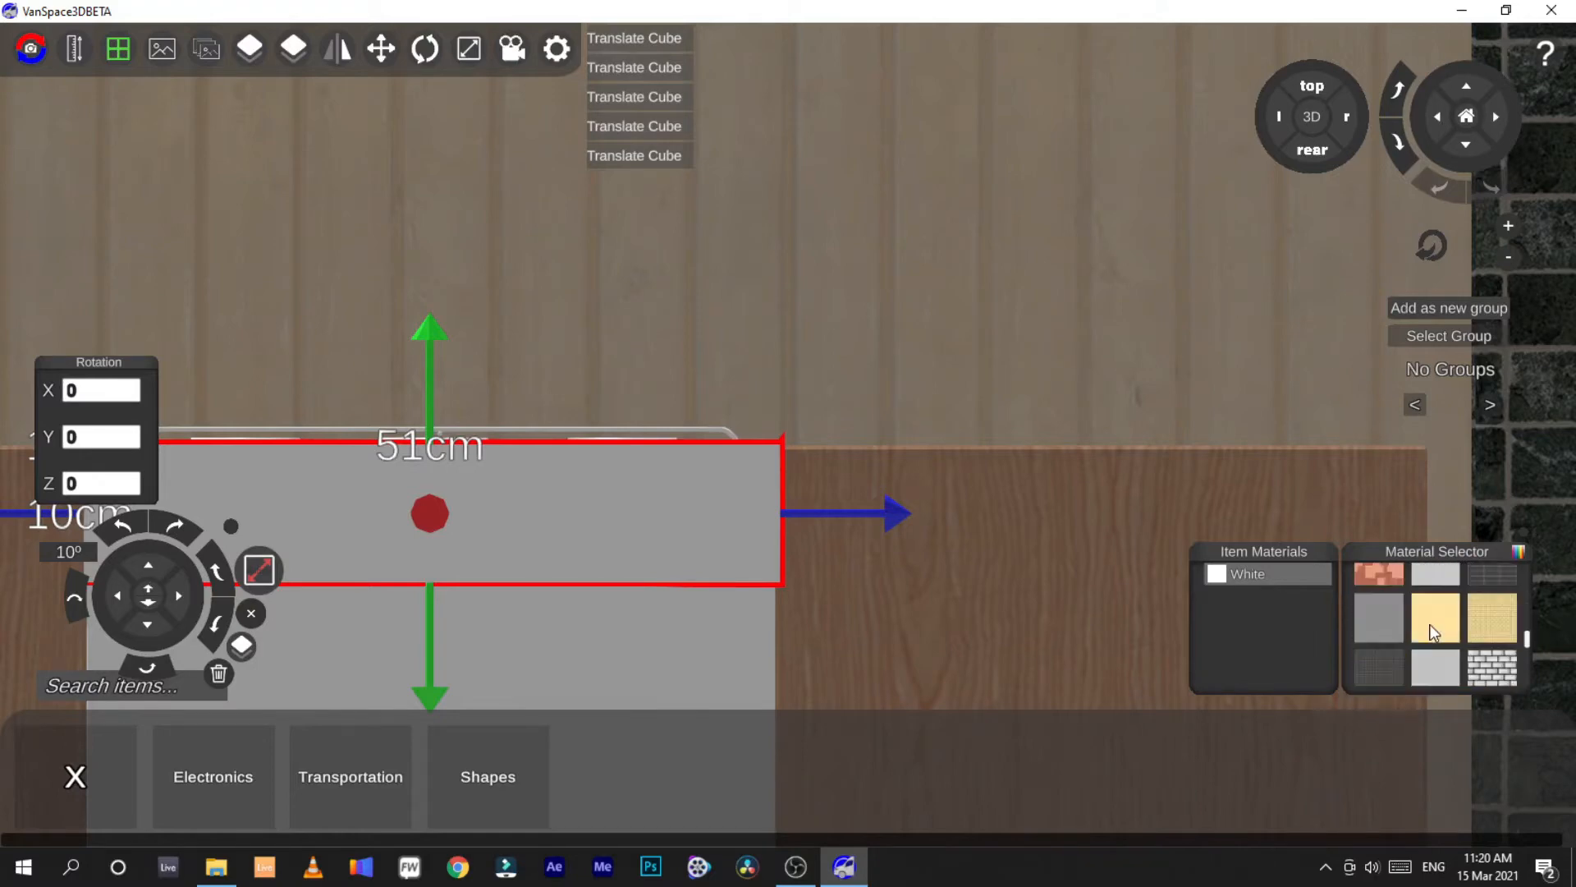
{"action": "scroll", "coordinate": [1431, 622], "scroll_direction": "down", "scroll_amount": 3}
{"action": "scroll", "coordinate": [1432, 622], "scroll_direction": "up", "scroll_amount": 2}
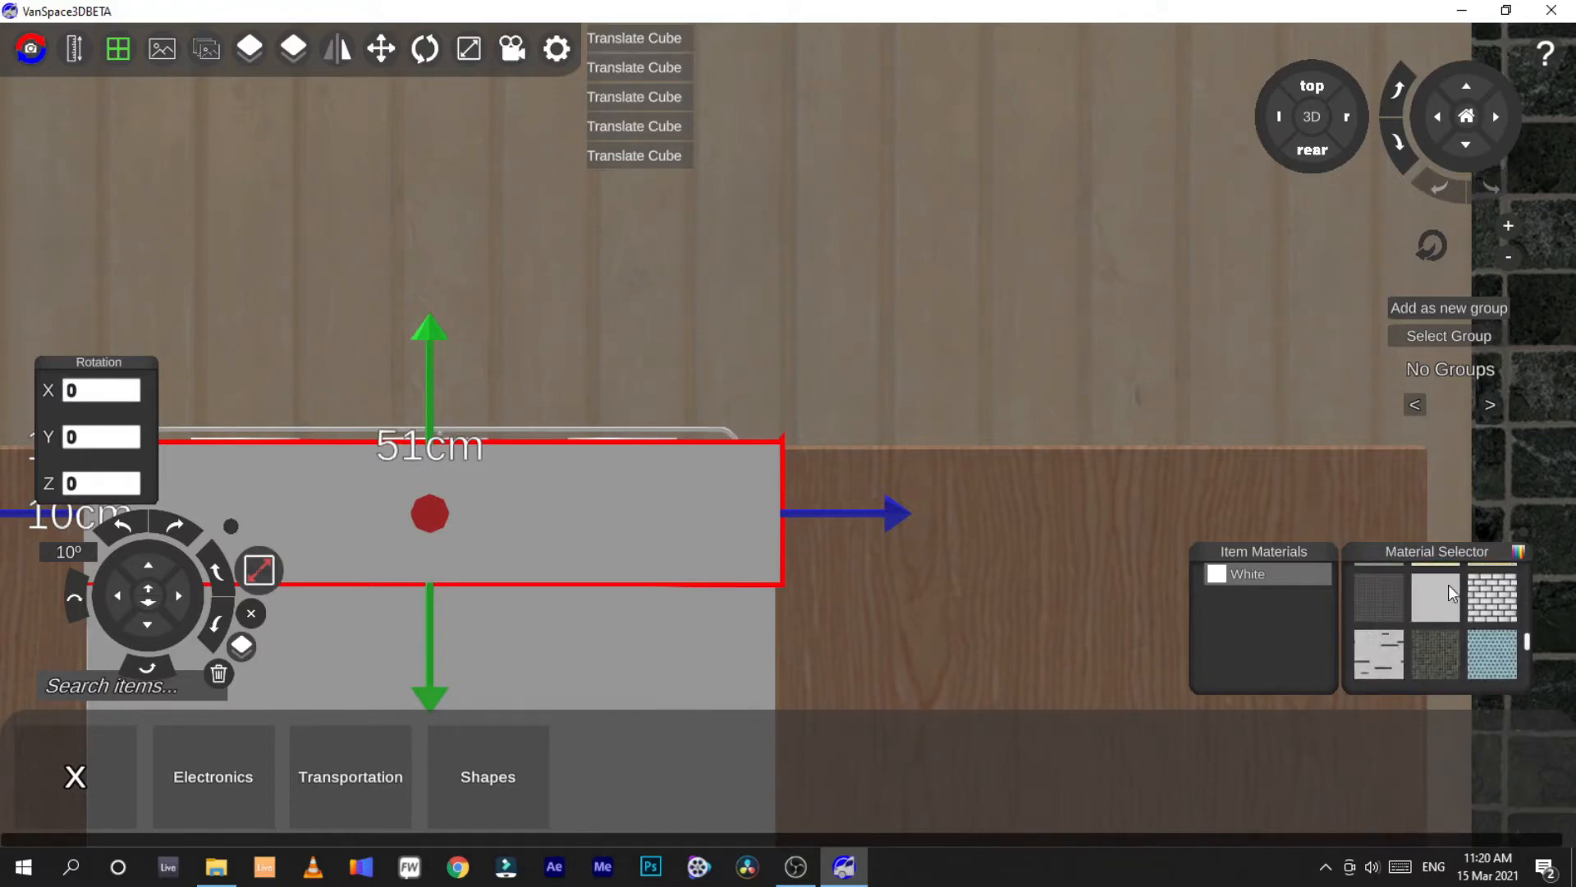
{"action": "scroll", "coordinate": [1444, 603], "scroll_direction": "up", "scroll_amount": 1}
{"action": "scroll", "coordinate": [1454, 609], "scroll_direction": "down", "scroll_amount": 1}
Try a dark red tint for the cube's material and reset the tint
{"action": "left_click", "coordinate": [1518, 552]}
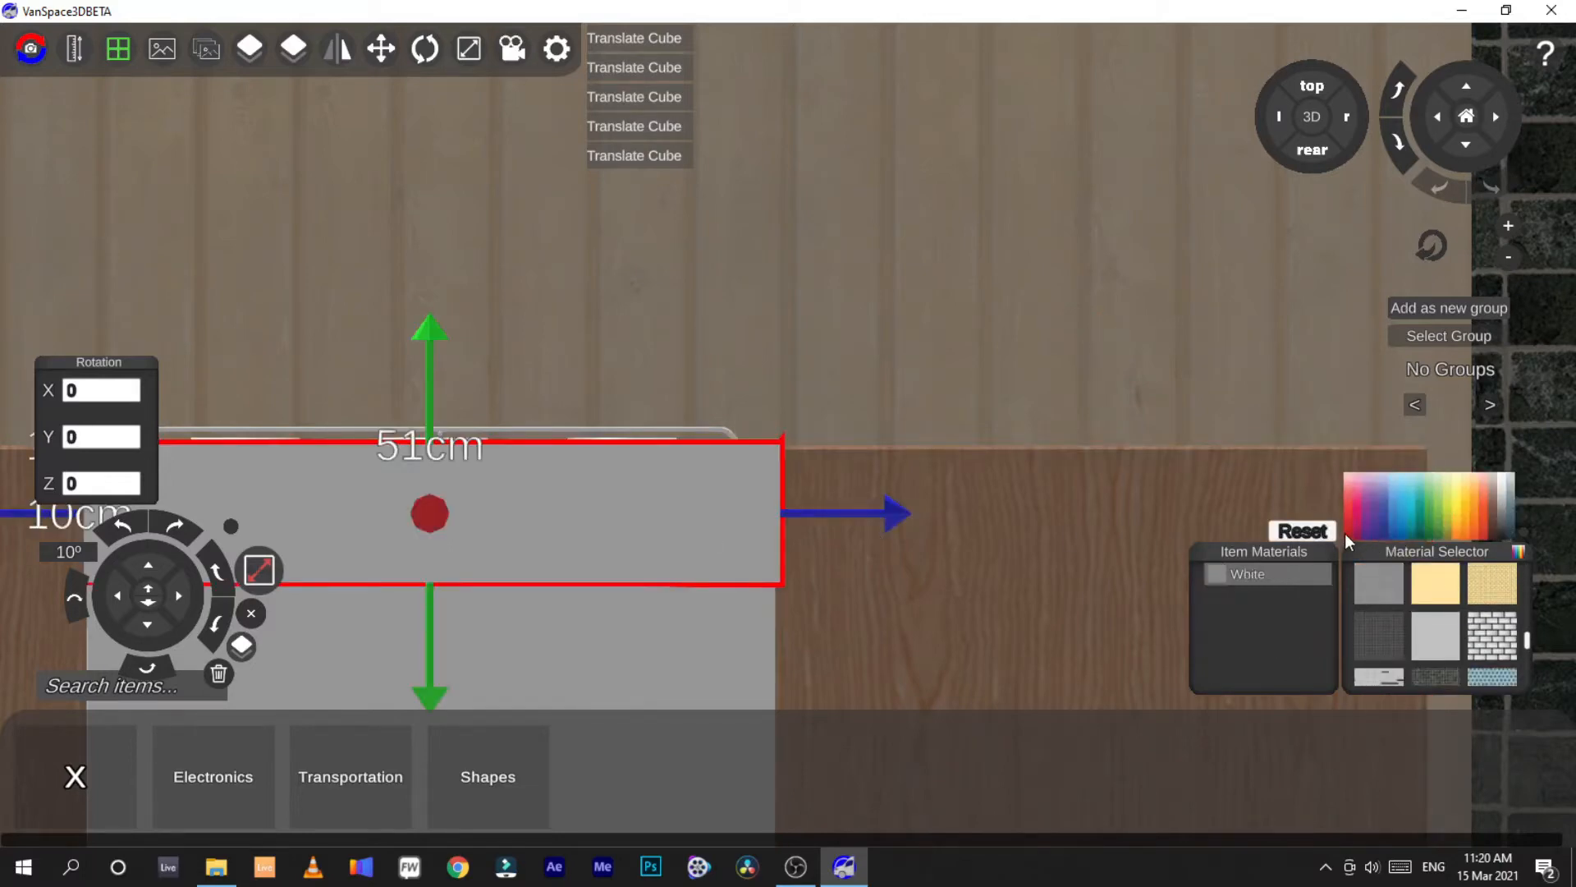
{"action": "left_click", "coordinate": [1345, 534]}
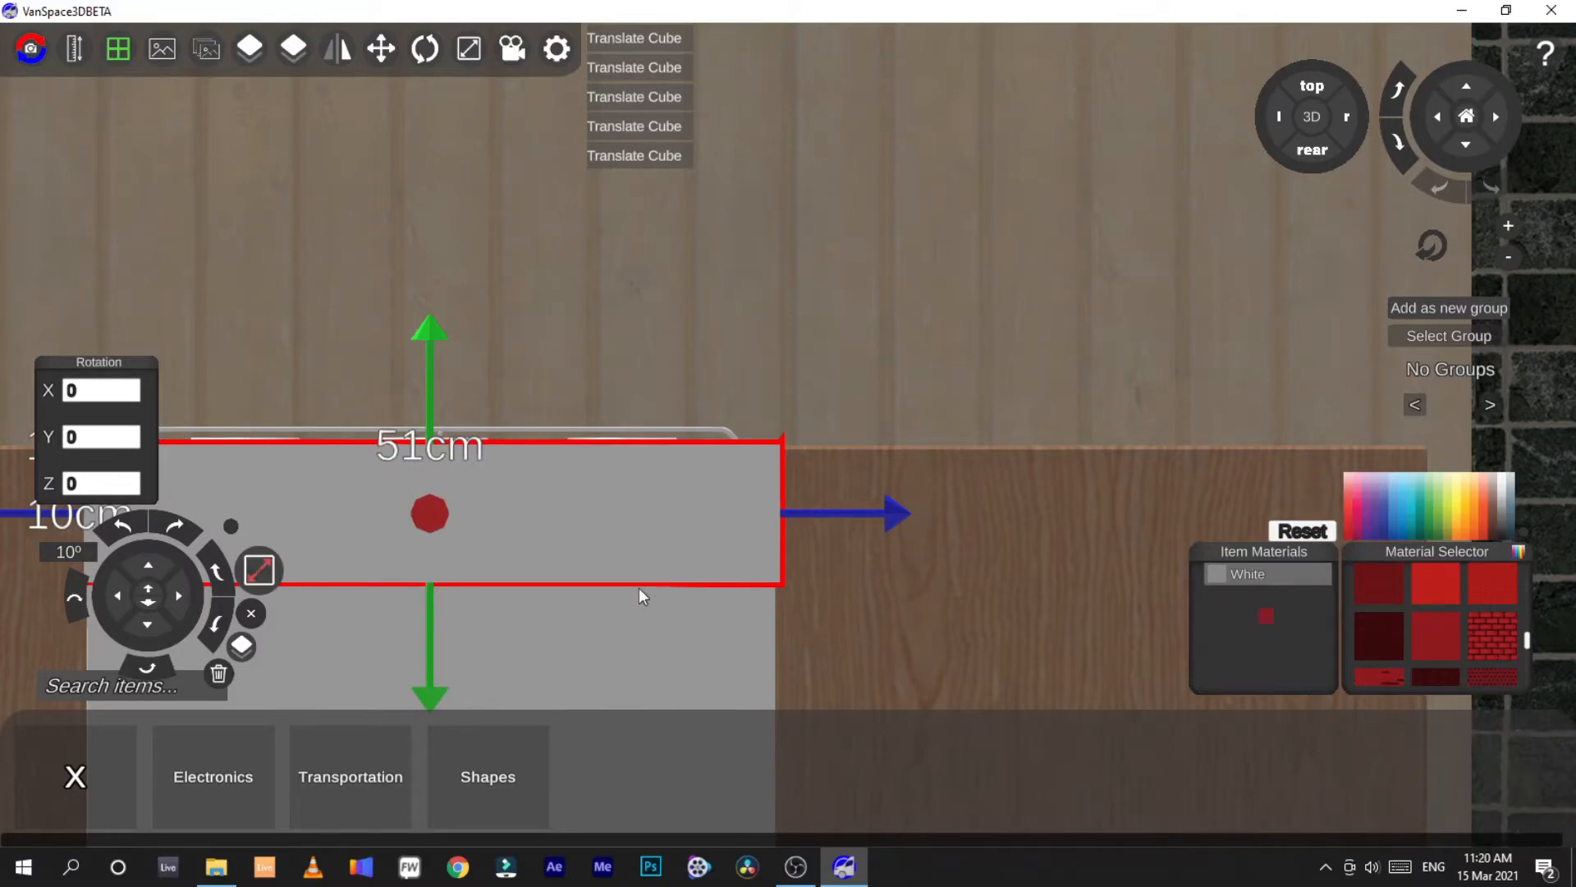
{"action": "left_click", "coordinate": [1232, 577]}
{"action": "left_click", "coordinate": [1297, 530]}
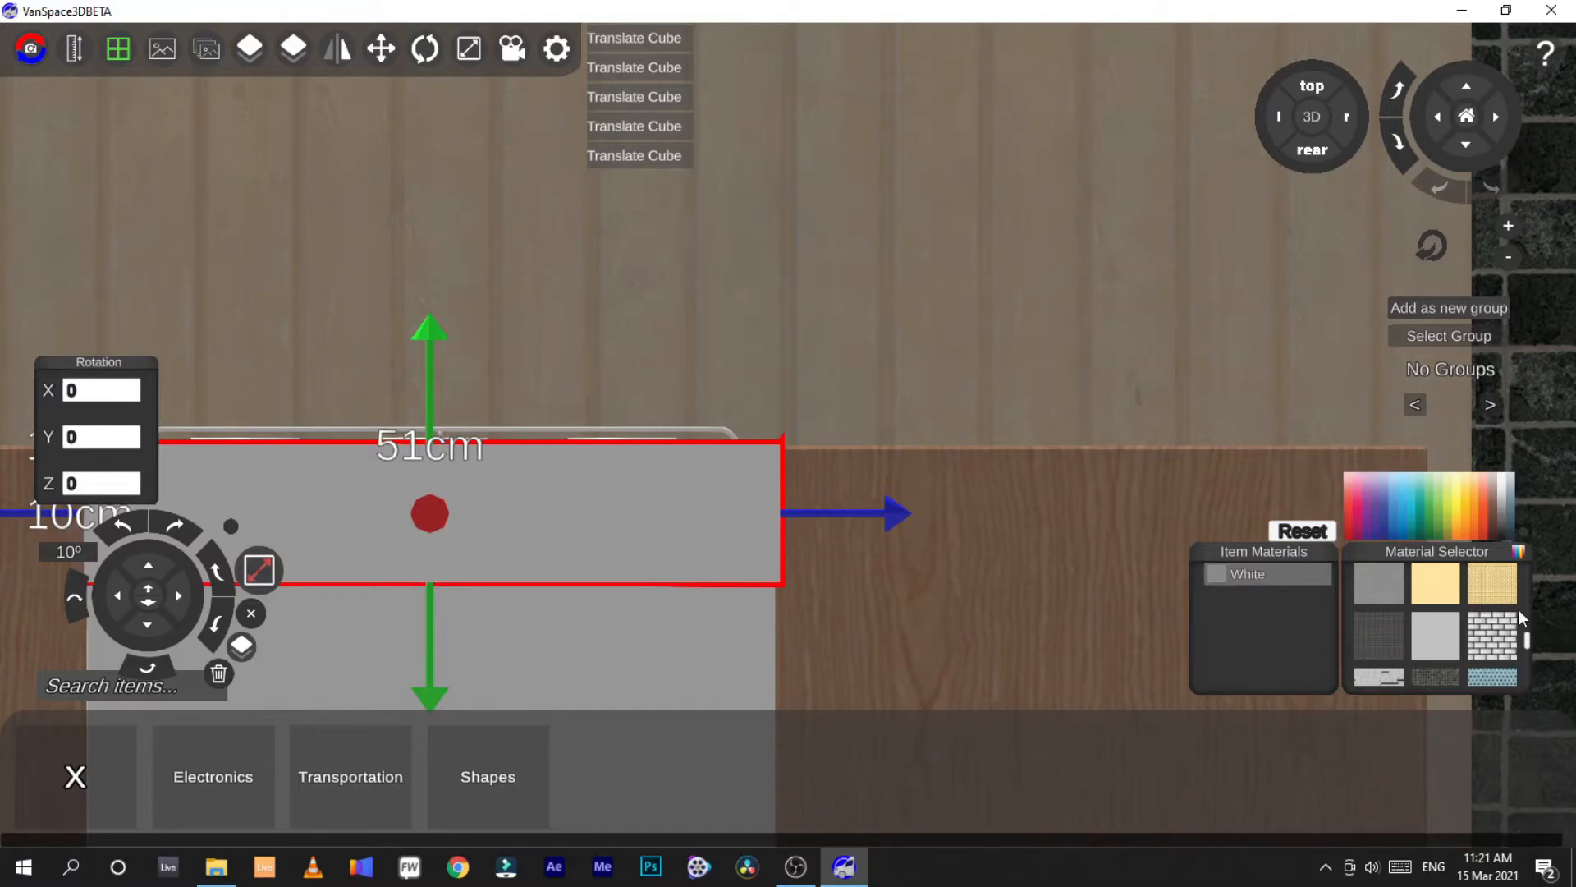
Apply the Wood03 material to the cube behind the range and deselect it
{"action": "scroll", "coordinate": [1464, 628], "scroll_direction": "down", "scroll_amount": 3}
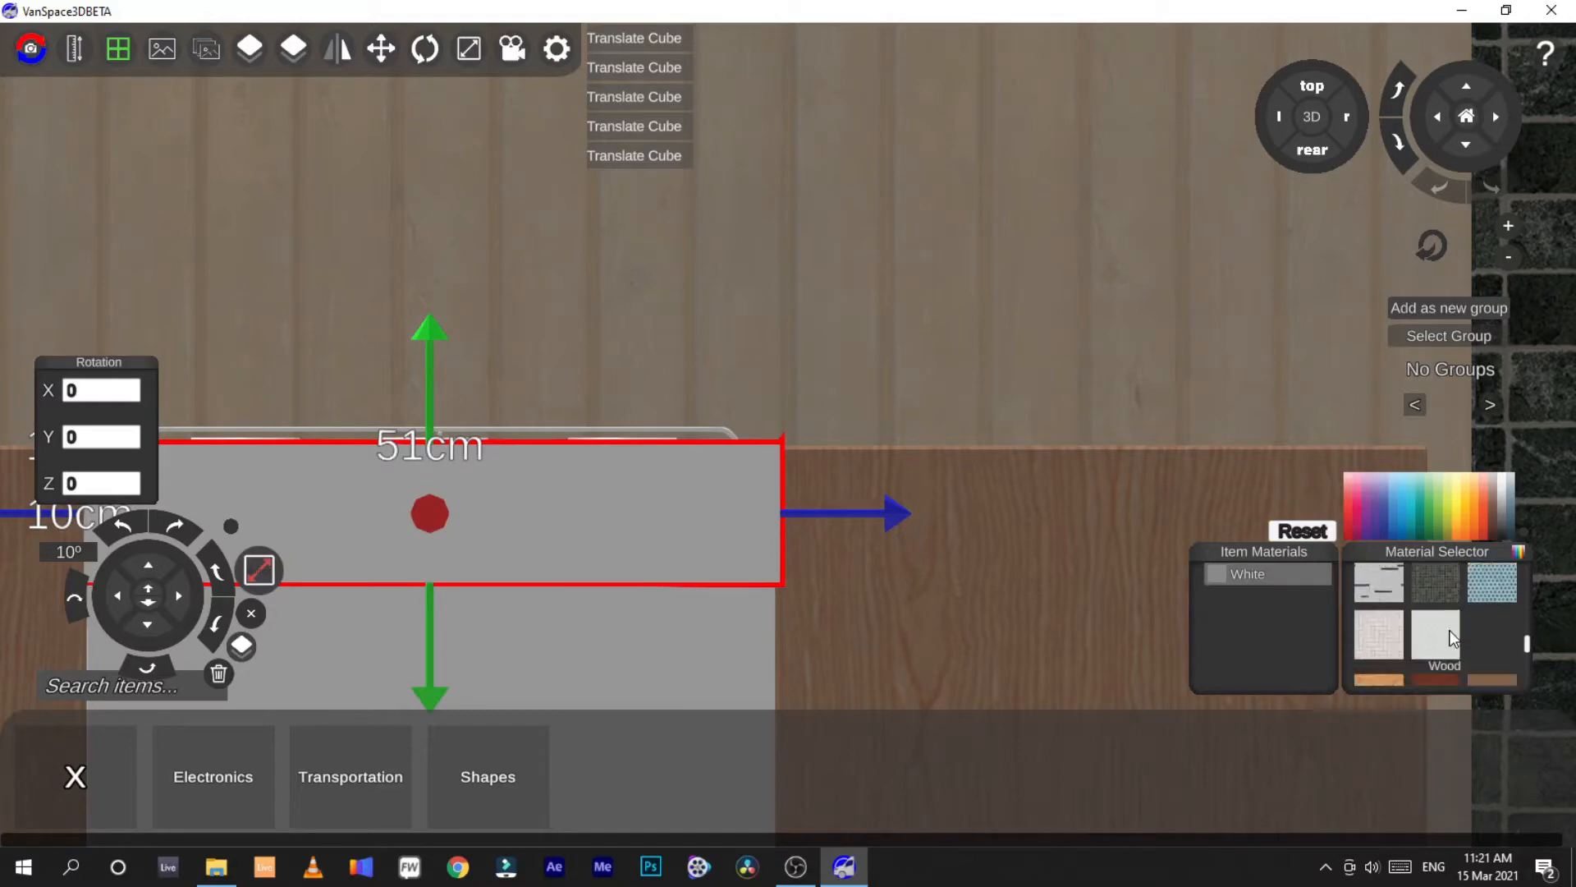
{"action": "scroll", "coordinate": [1447, 629], "scroll_direction": "down", "scroll_amount": 1}
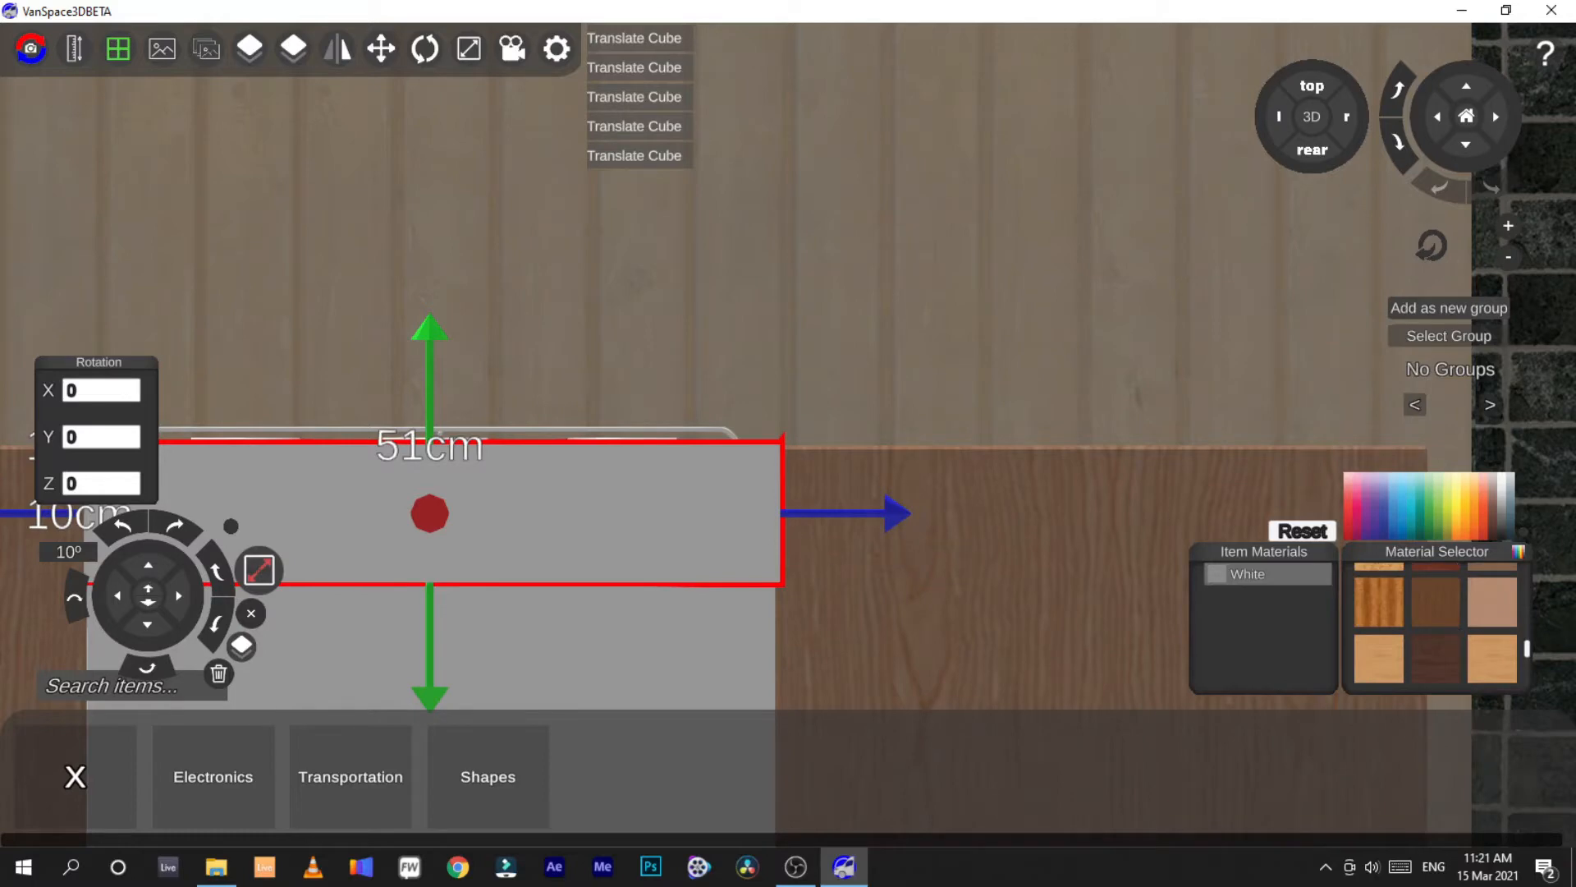
{"action": "left_click_drag", "start_coordinate": [1501, 606], "coordinate": [1293, 575]}
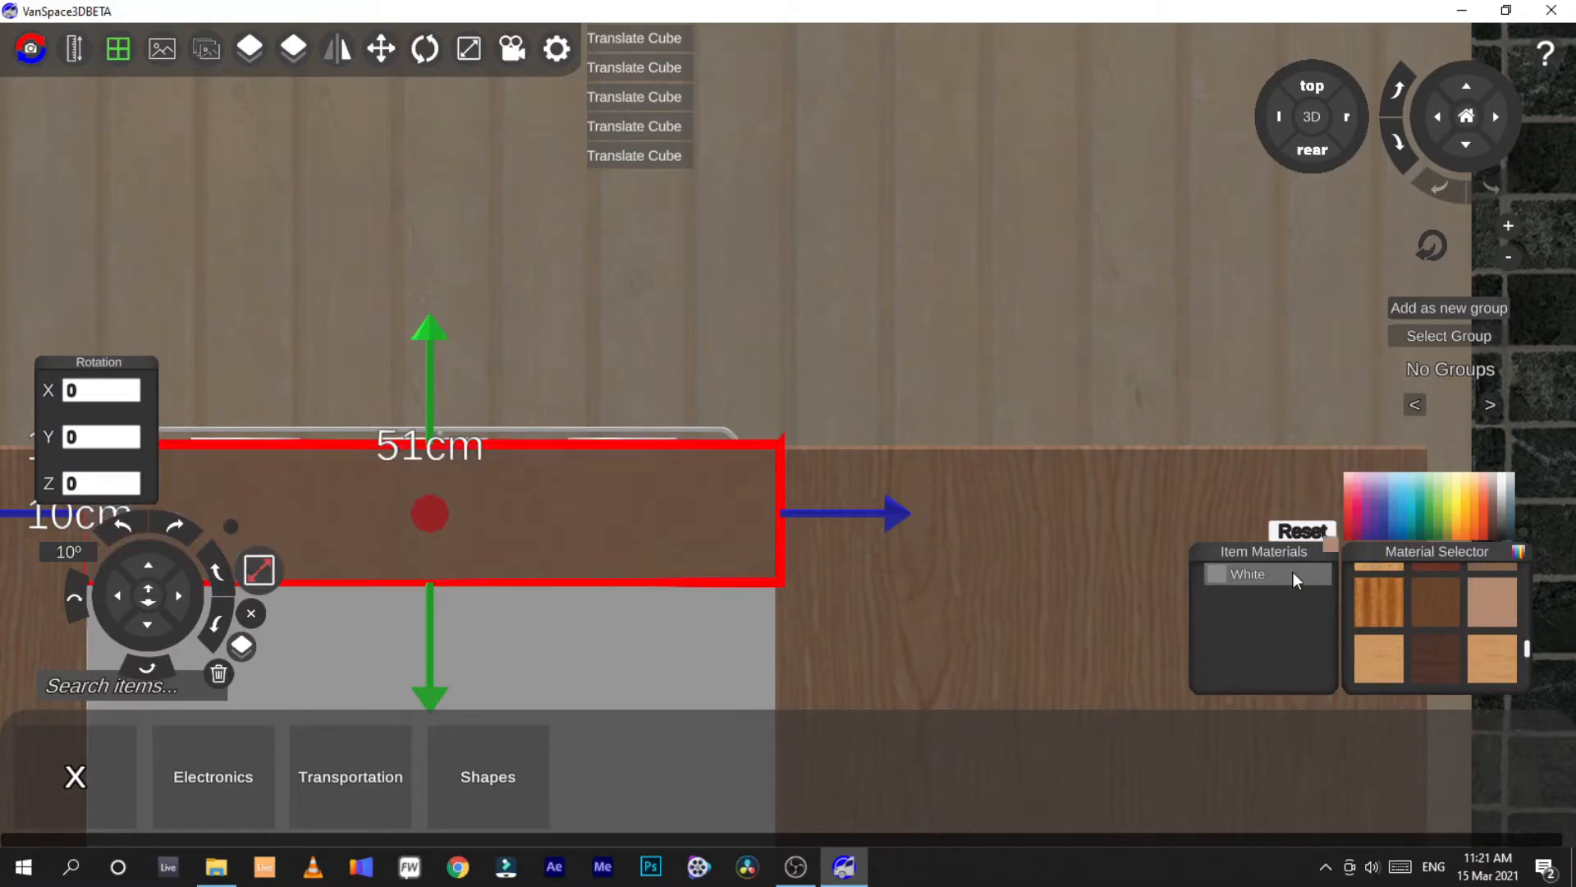
{"action": "middle_click_drag", "start_coordinate": [786, 439], "coordinate": [788, 435]}
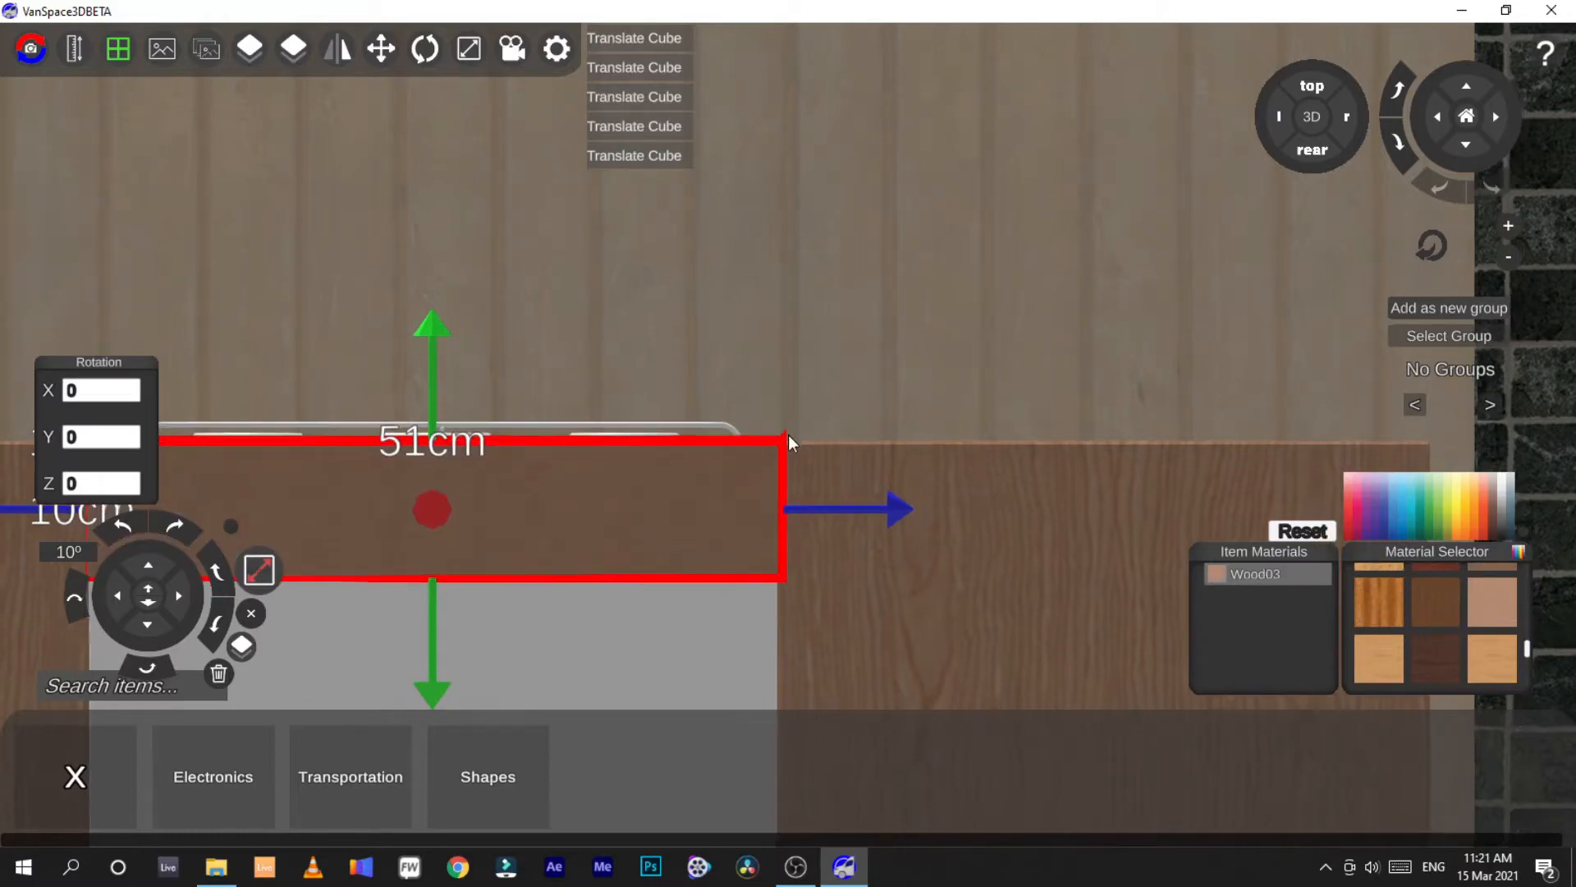
{"action": "left_click", "coordinate": [829, 350]}
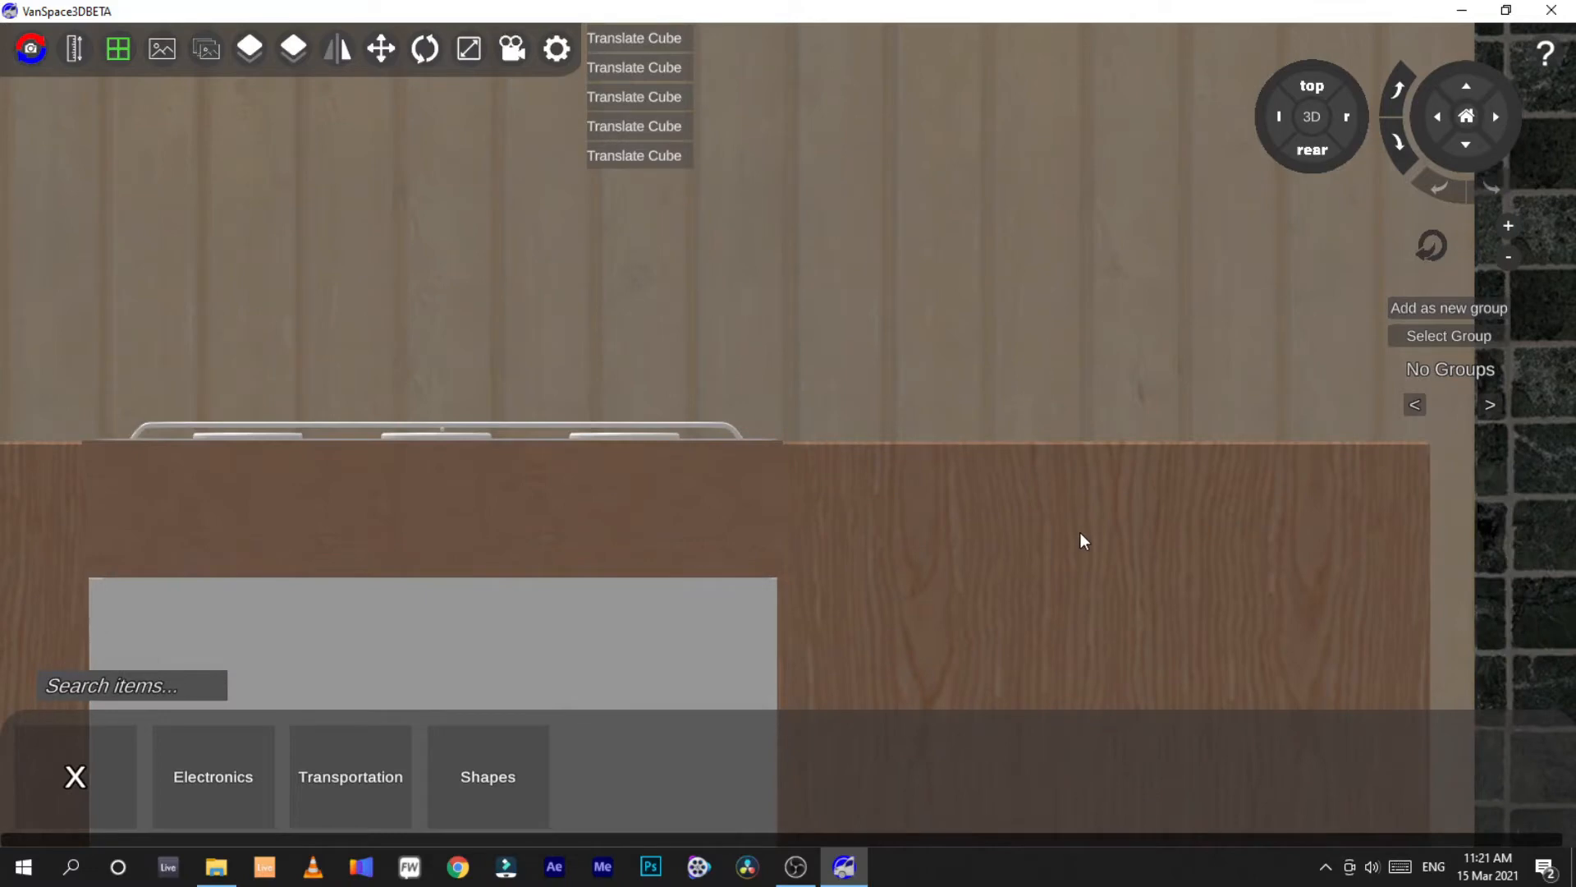
Try another brown wood on the cube, return it to Wood03 and deselect it
{"action": "left_click", "coordinate": [708, 527]}
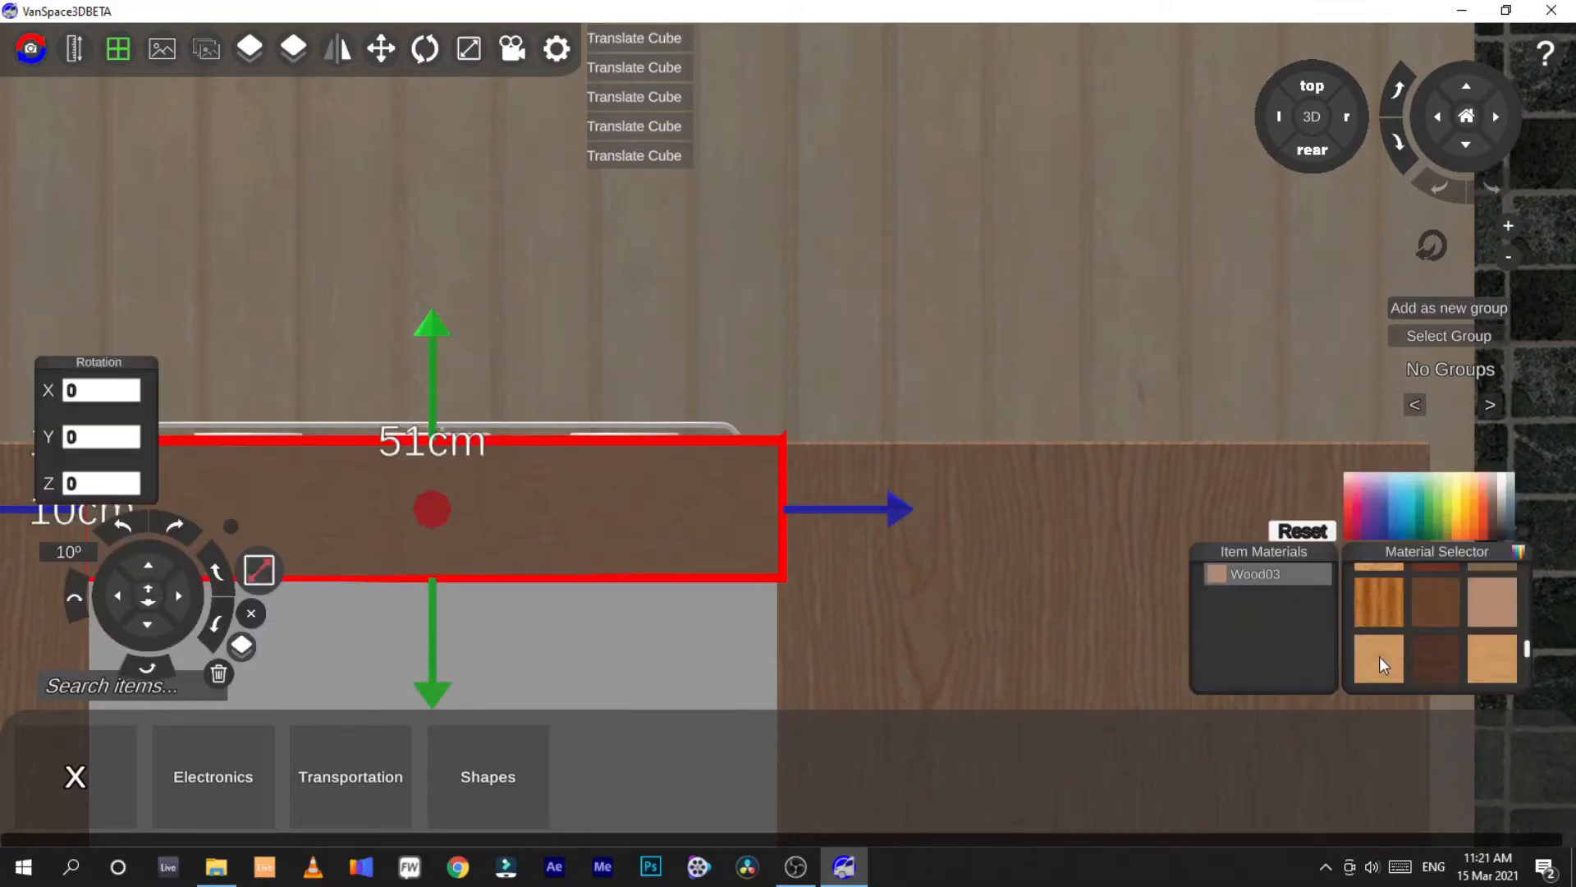
{"action": "left_click_drag", "start_coordinate": [1448, 609], "coordinate": [1309, 581]}
{"action": "scroll", "coordinate": [1480, 589], "scroll_direction": "up", "scroll_amount": 1}
{"action": "left_click_drag", "start_coordinate": [1486, 588], "coordinate": [1265, 574]}
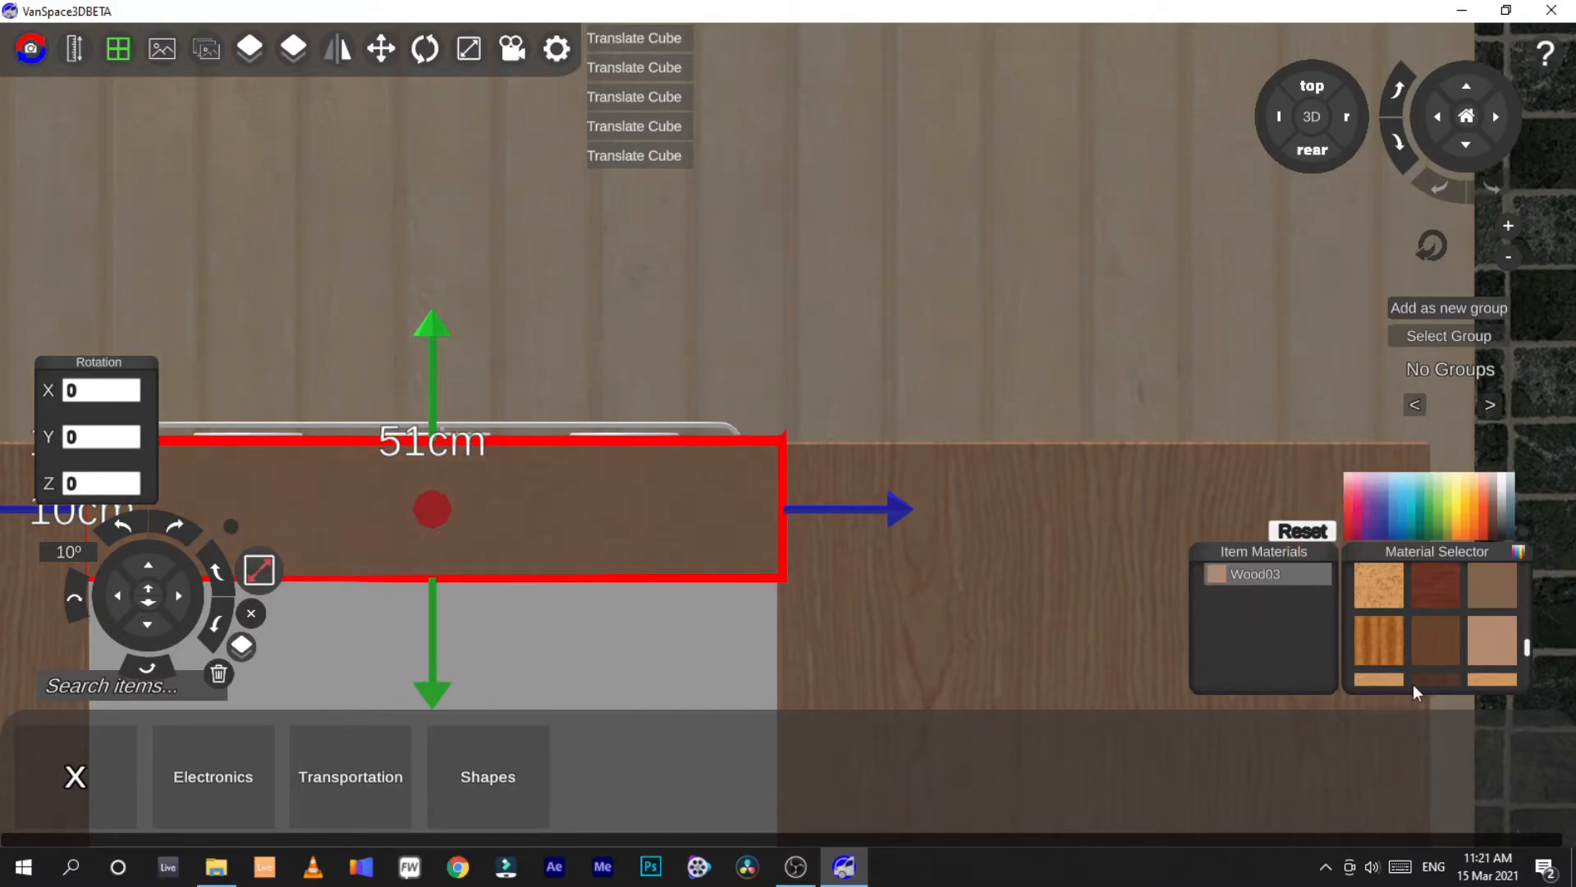
{"action": "left_click", "coordinate": [779, 352]}
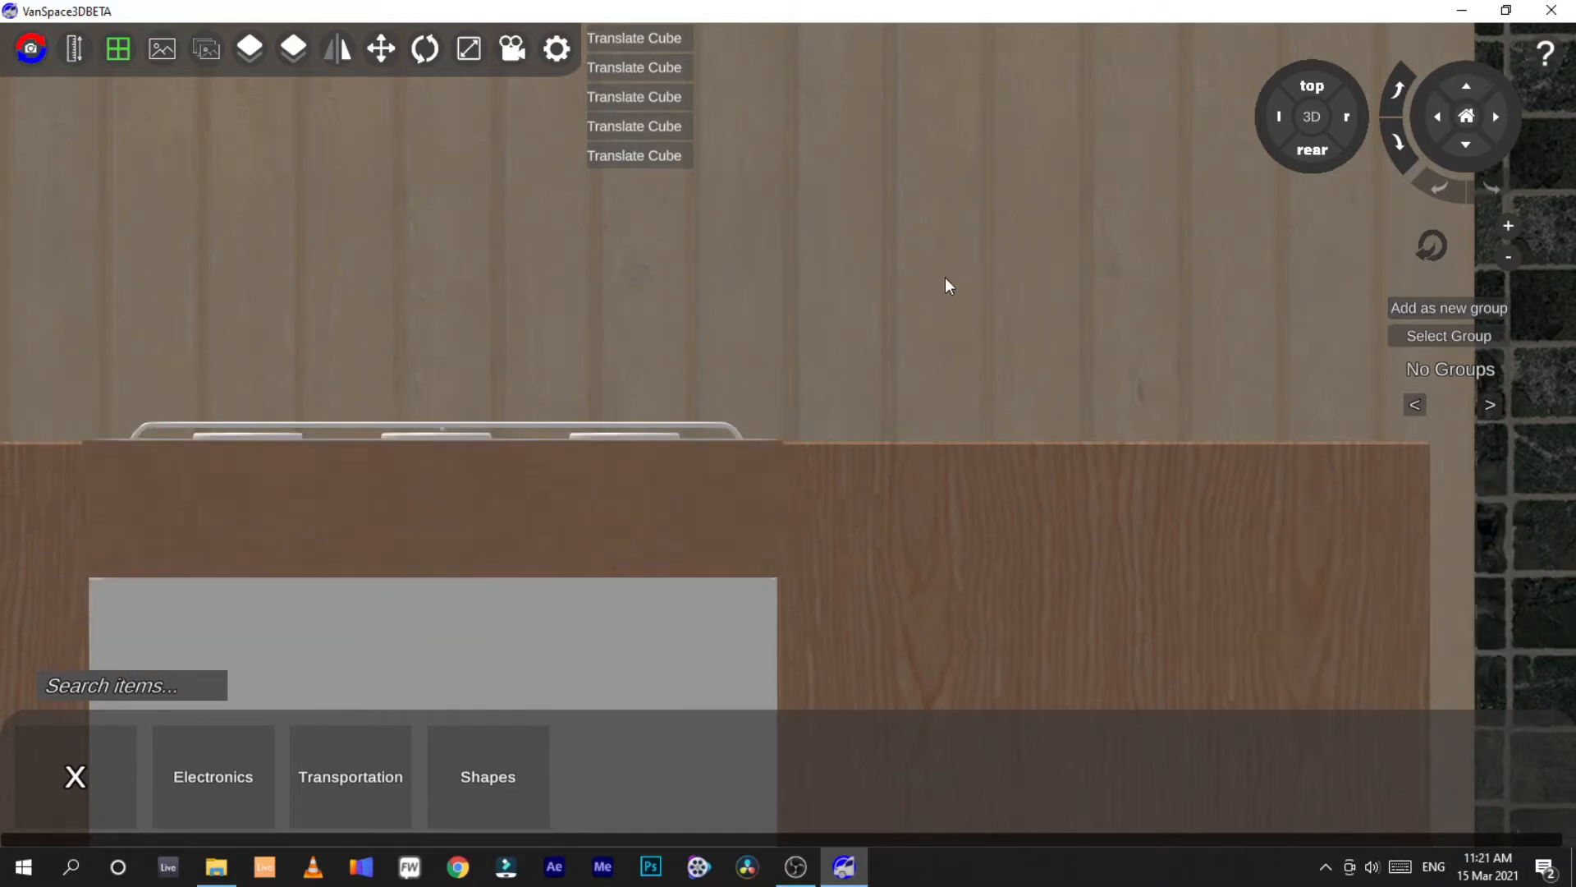
In the 3D view, place the Miligore Oval Ceramic Sink on the cabinet between the range and the bed
{"action": "left_click", "coordinate": [1311, 116]}
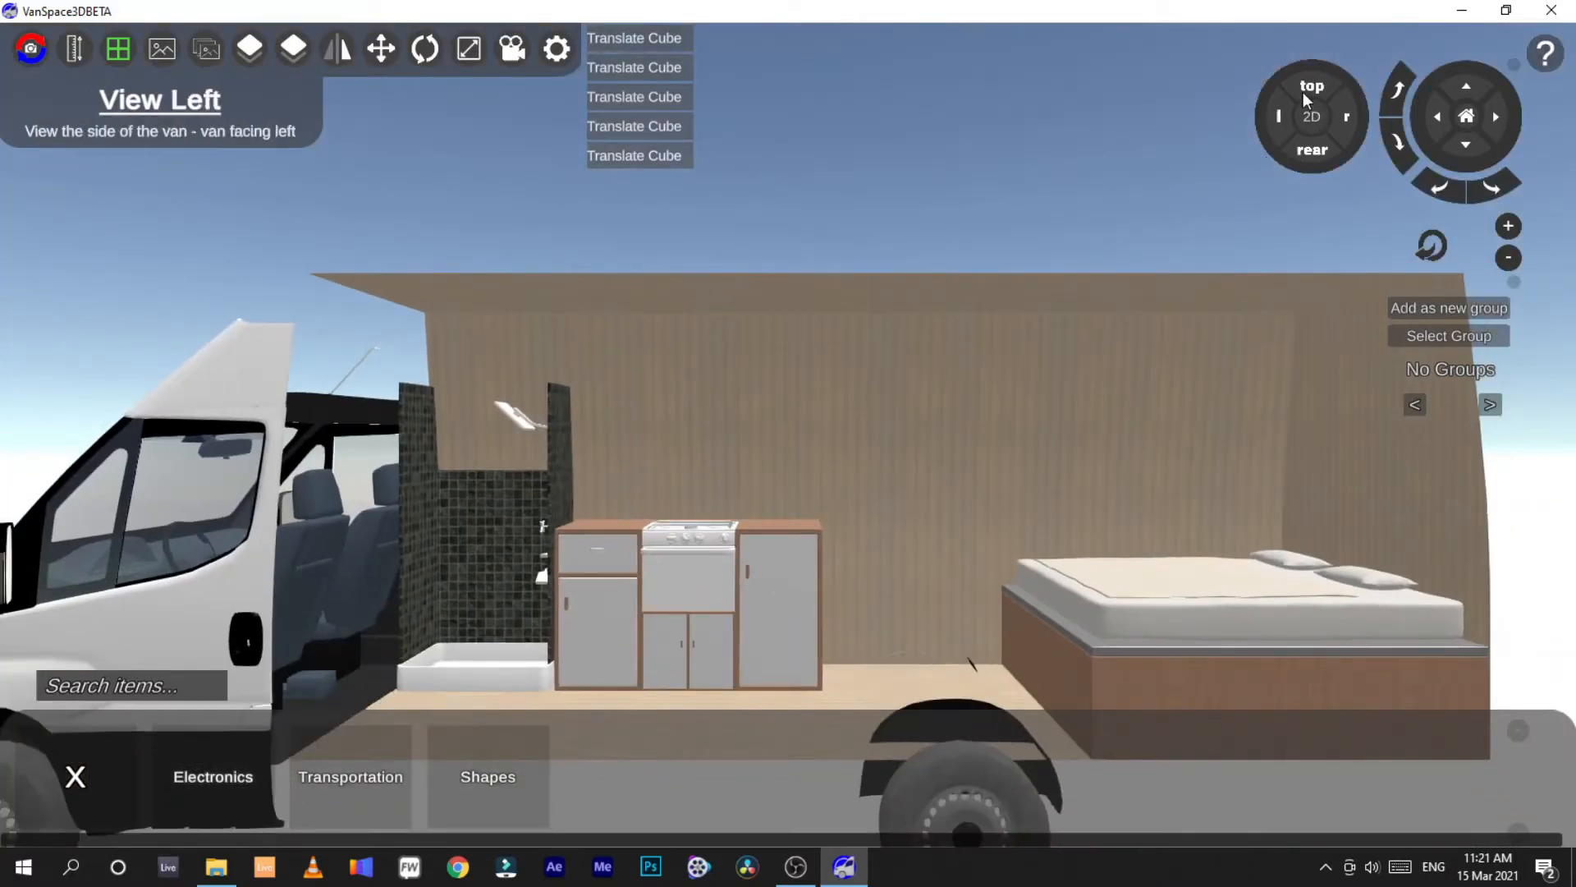
{"action": "key", "text": "w"}
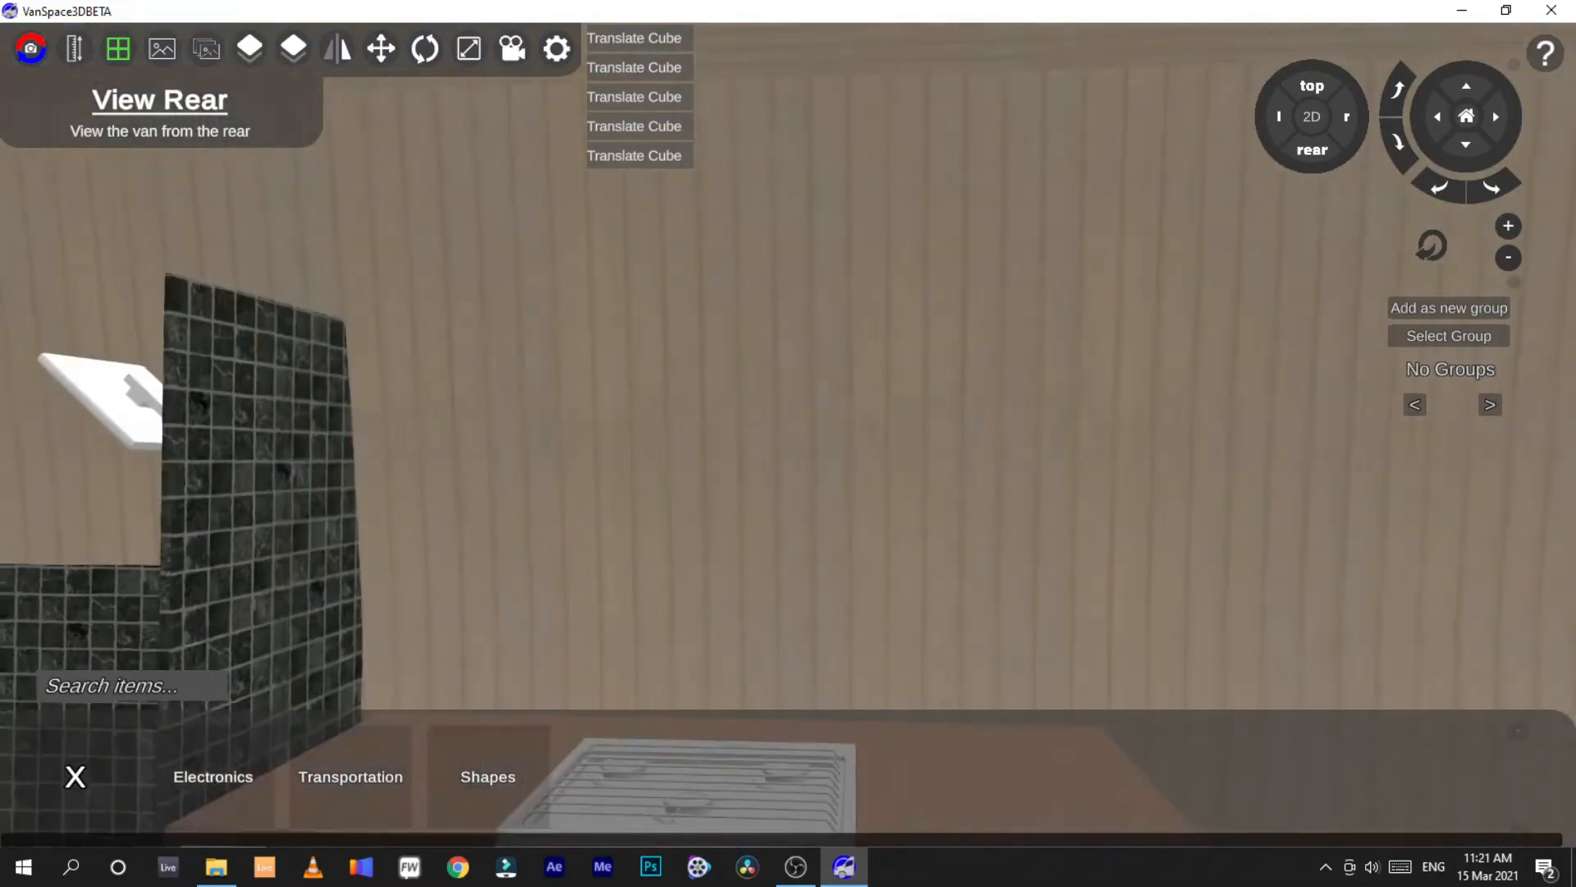
{"action": "key", "text": "w"}
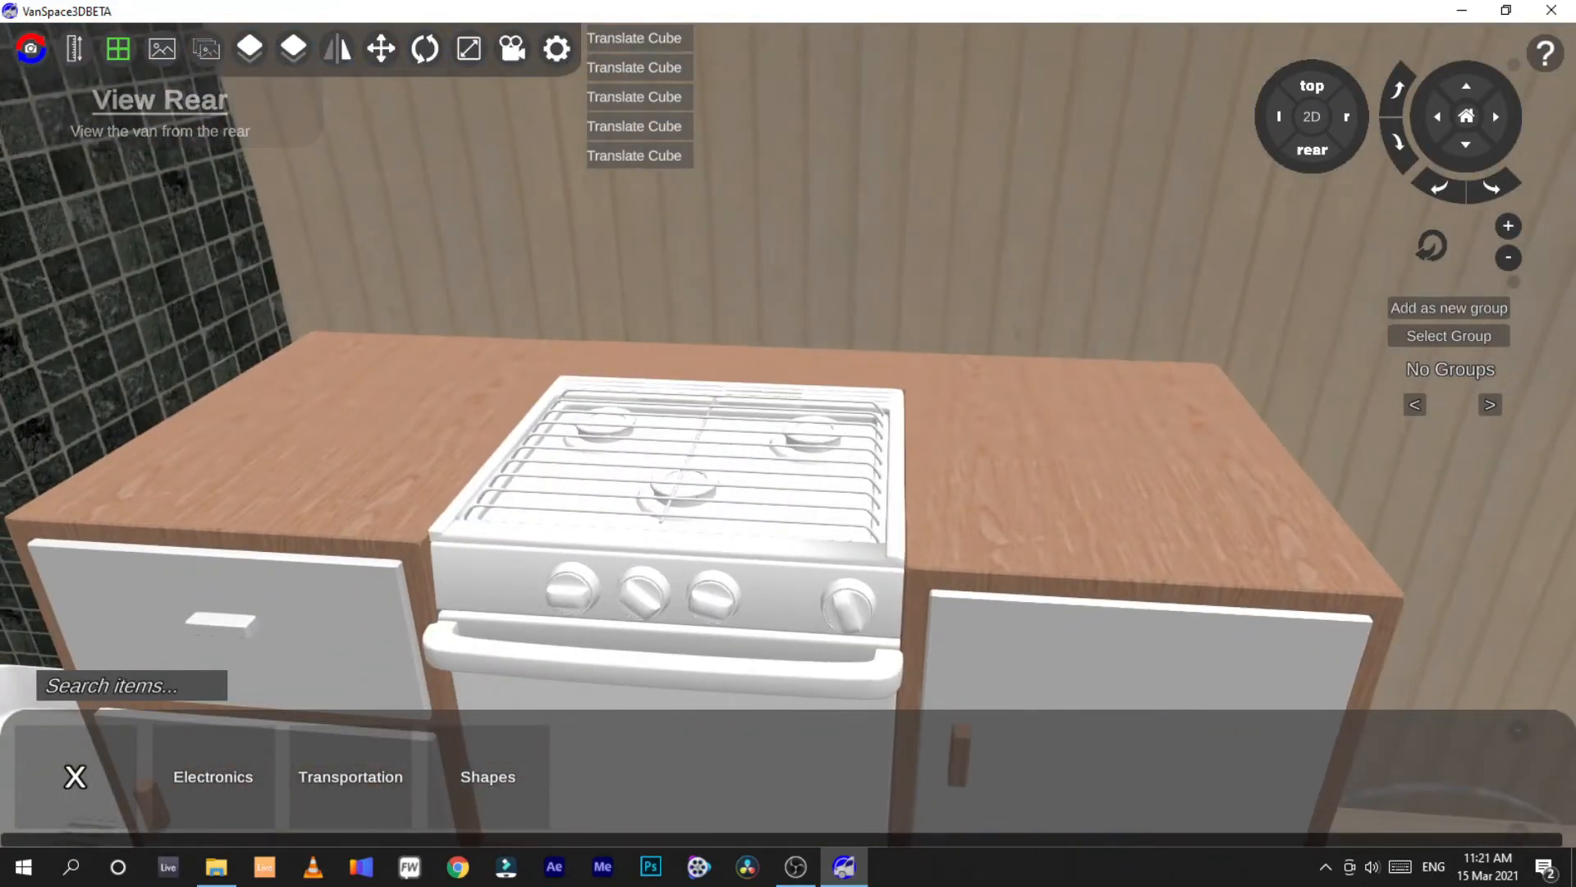
{"action": "key", "text": "s"}
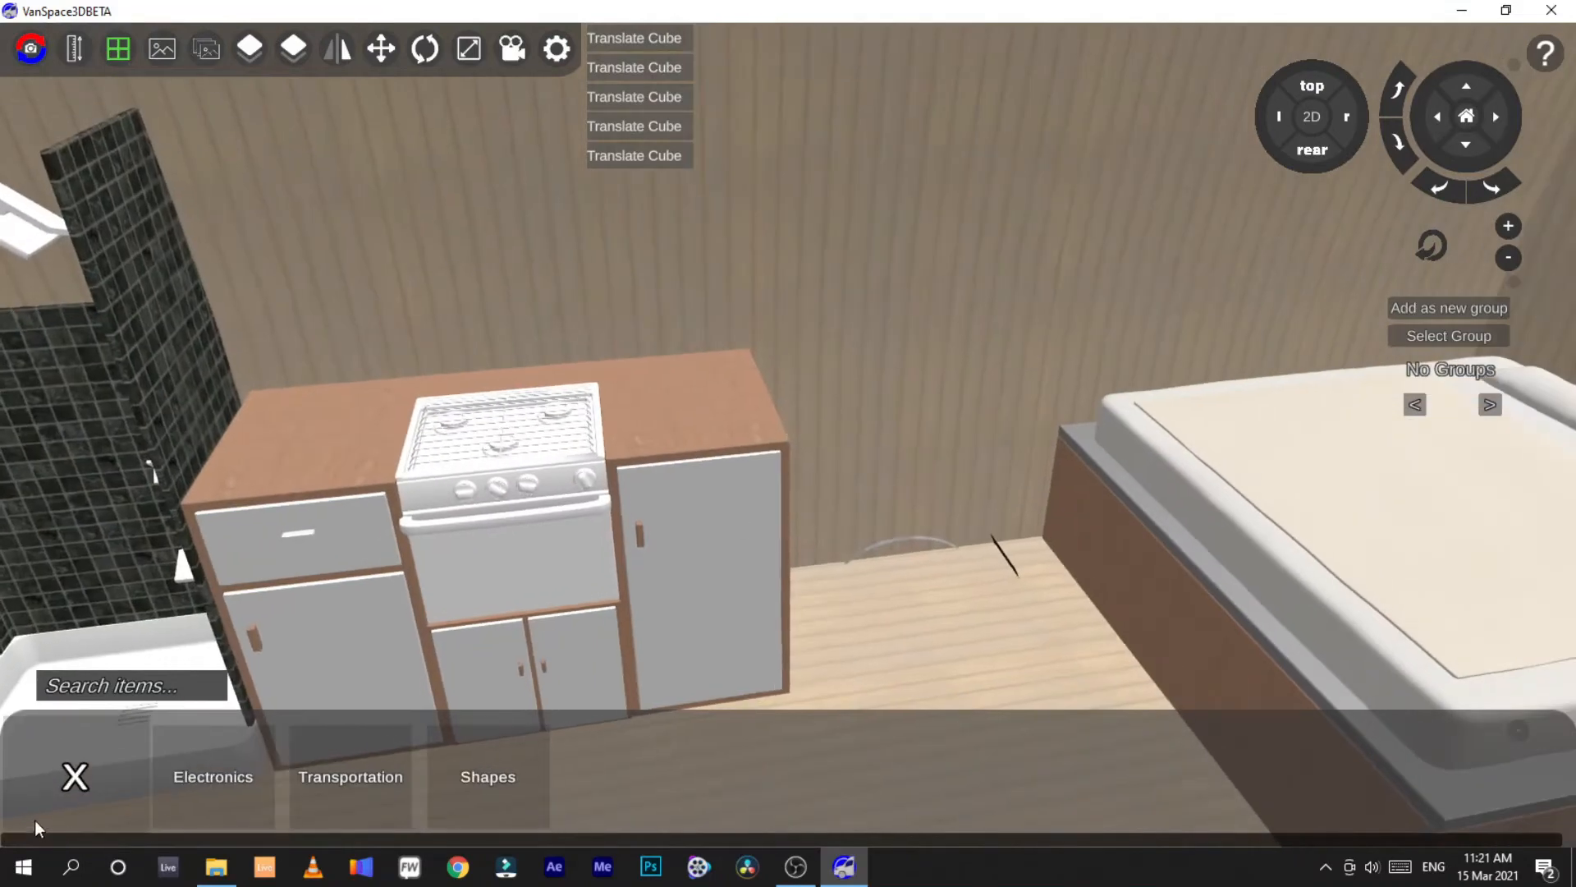
{"action": "left_click", "coordinate": [70, 800]}
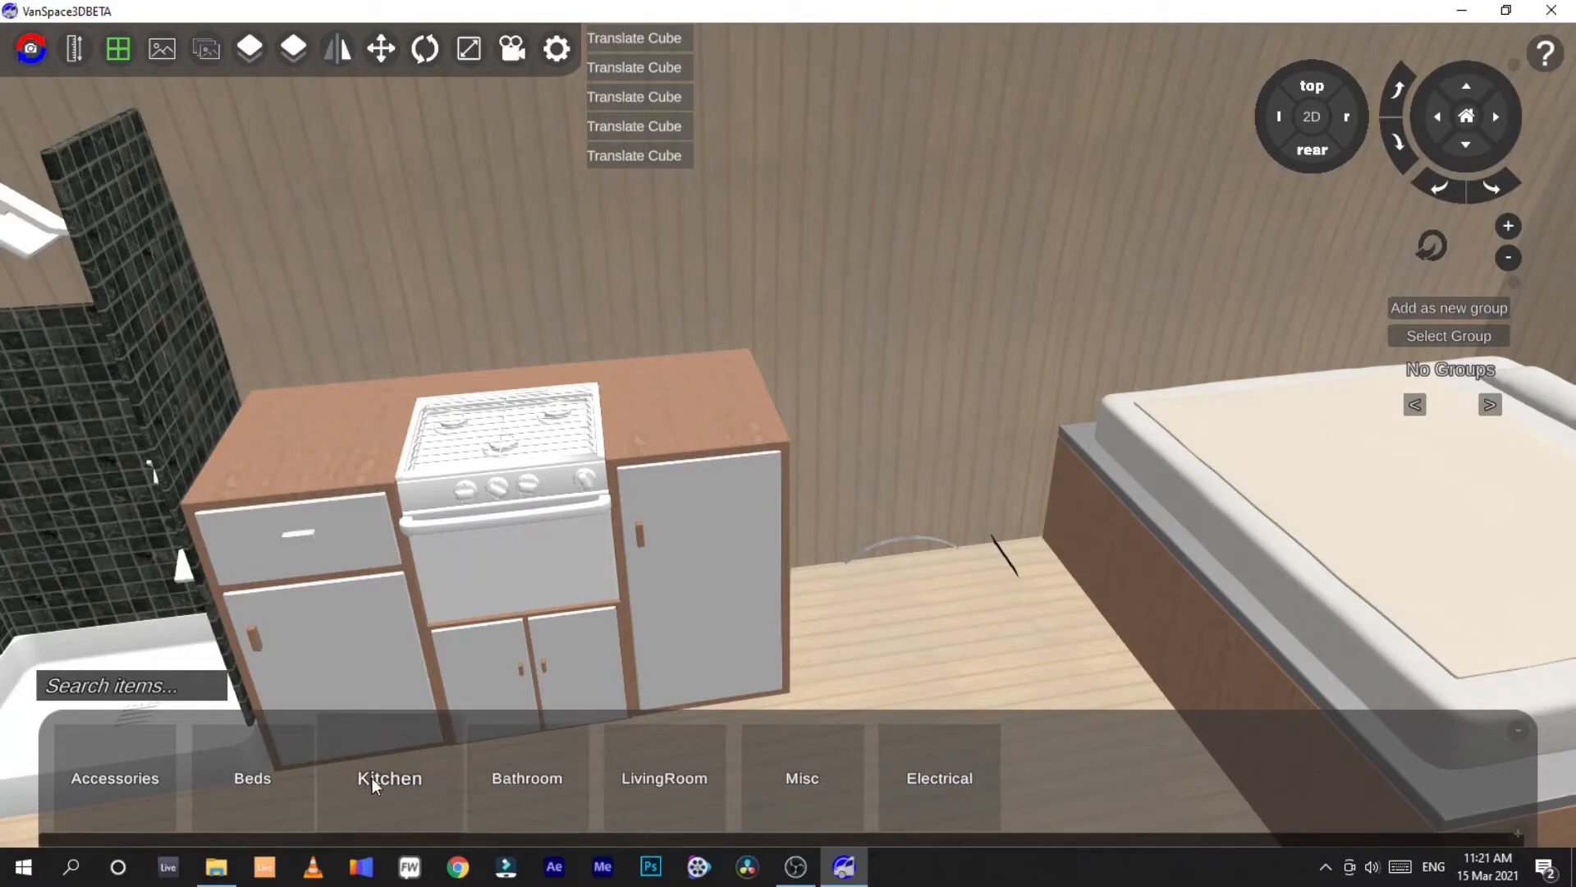
{"action": "left_click", "coordinate": [417, 796]}
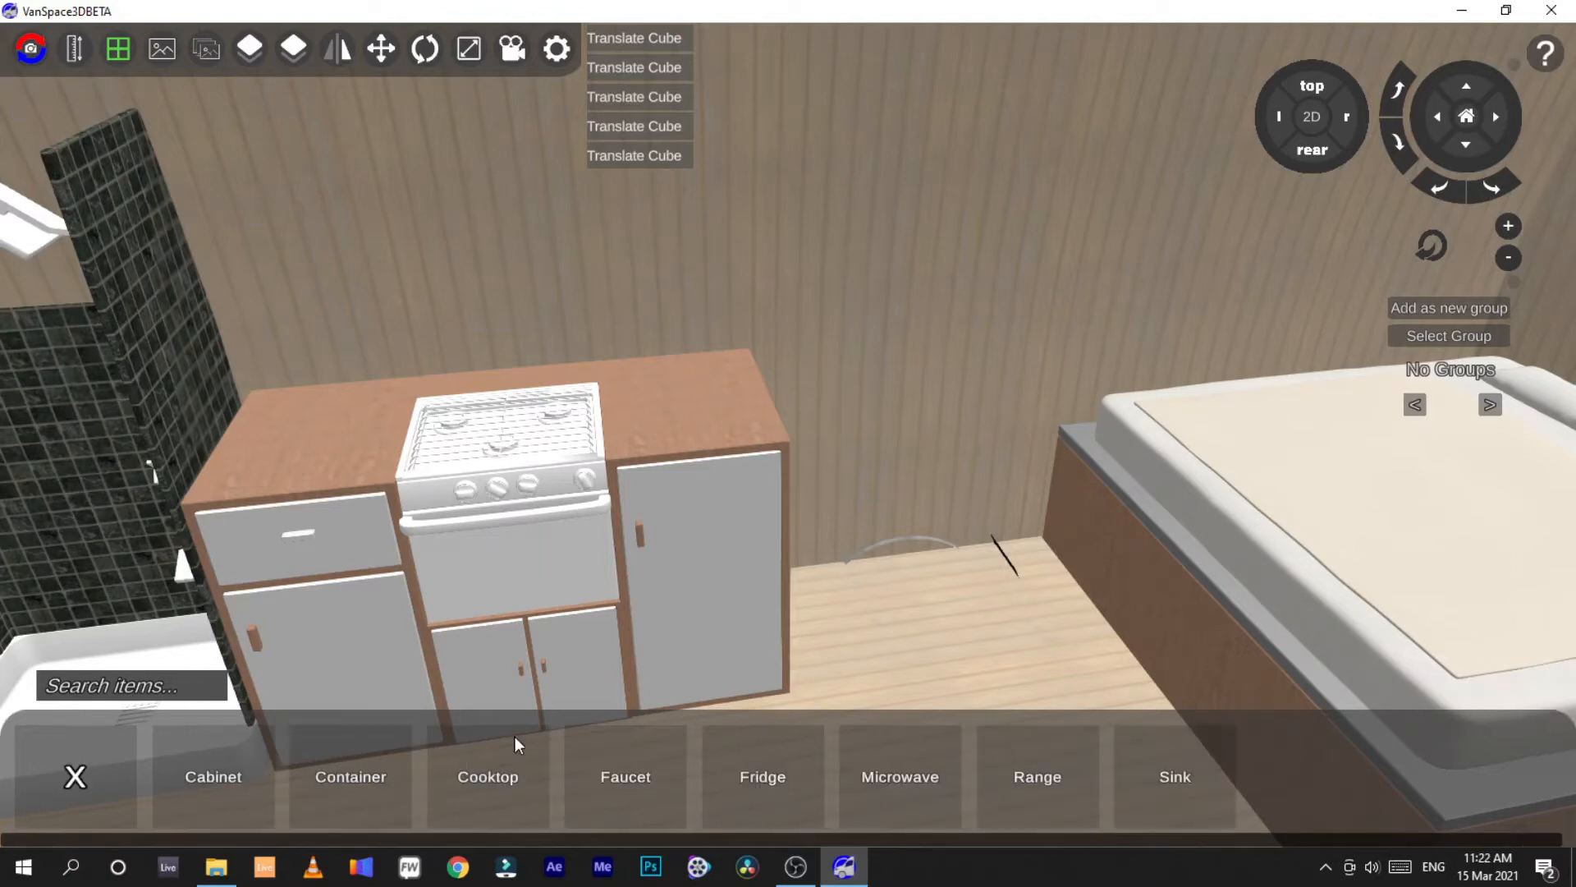
{"action": "left_click", "coordinate": [1164, 787]}
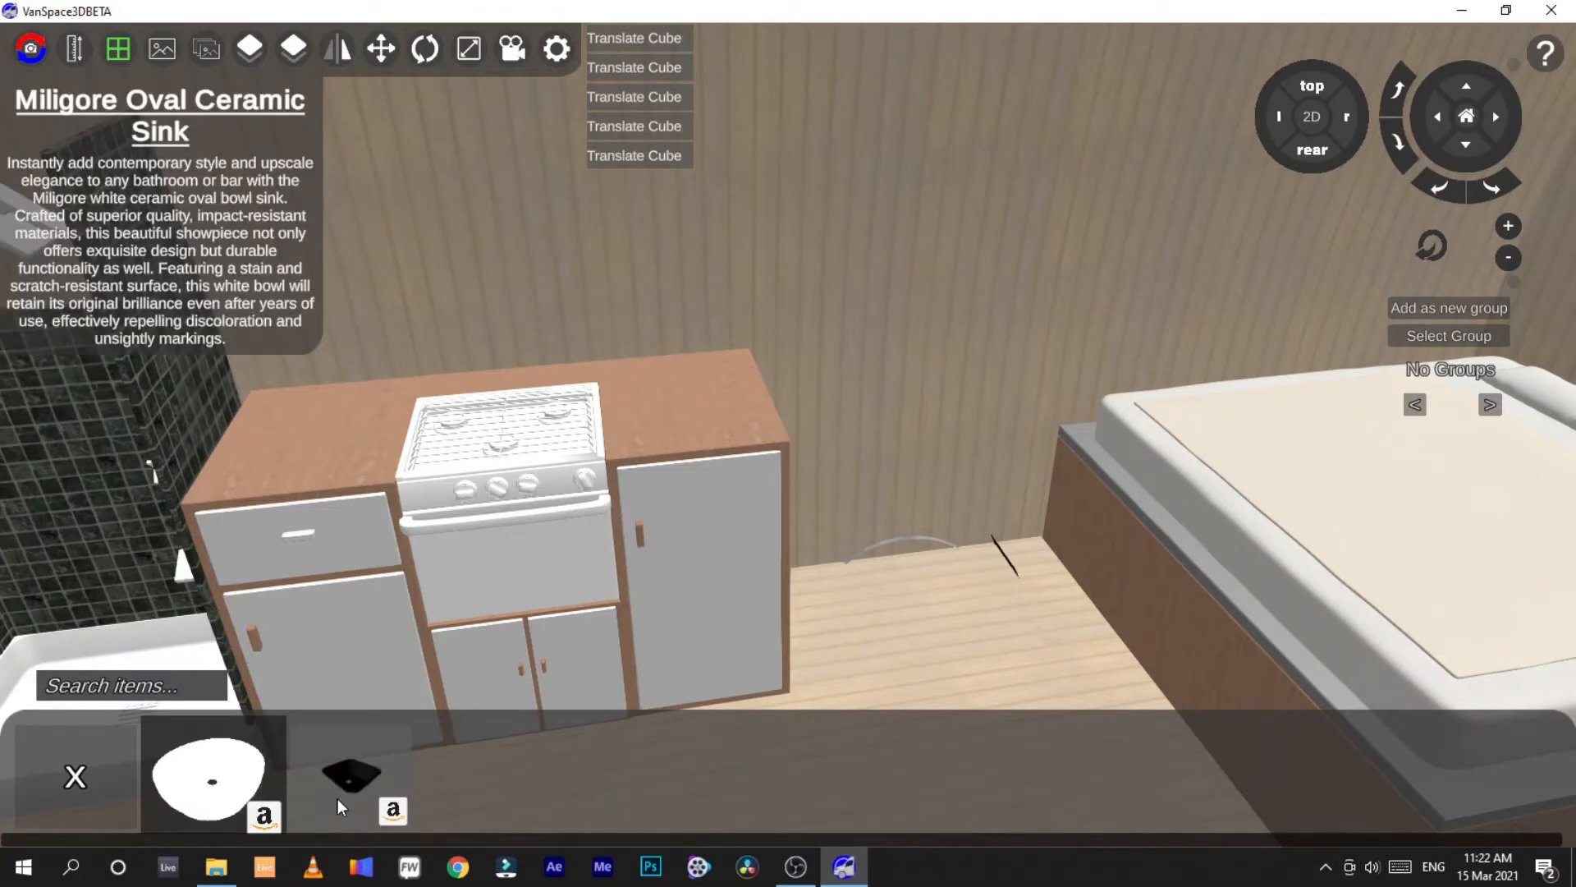
{"action": "left_click", "coordinate": [218, 784]}
{"action": "left_click", "coordinate": [677, 405]}
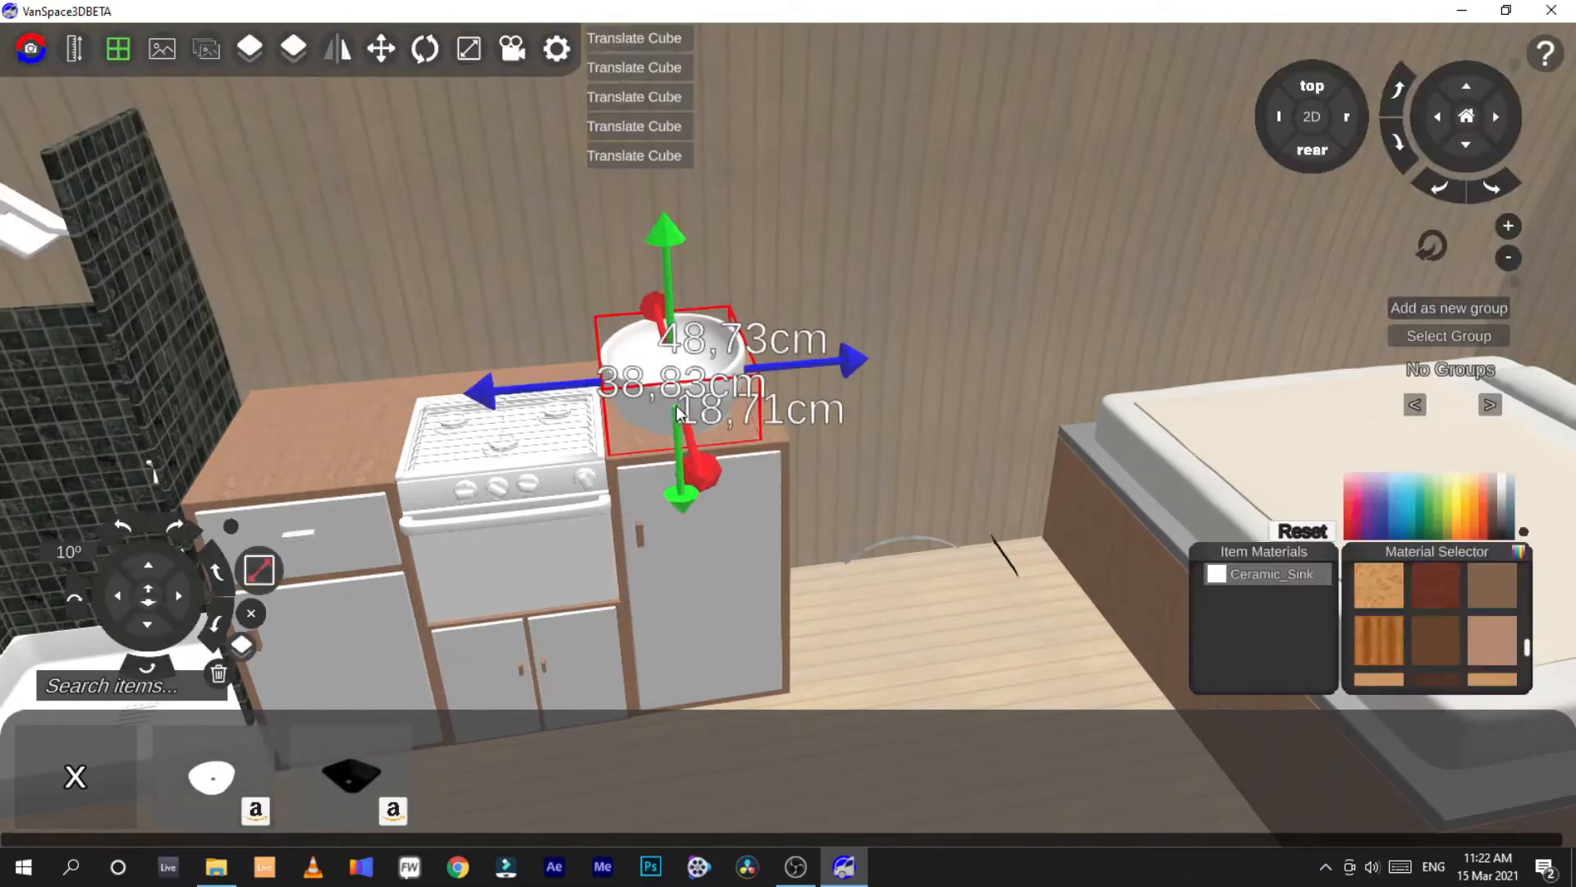
Adjust the sink's position and height until the bowl rests on the cabinet top, and deselect it
{"action": "left_click_drag", "start_coordinate": [687, 526], "coordinate": [658, 399]}
{"action": "left_click_drag", "start_coordinate": [665, 252], "coordinate": [657, 261]}
{"action": "scroll", "coordinate": [677, 319], "scroll_direction": "up", "scroll_amount": 8}
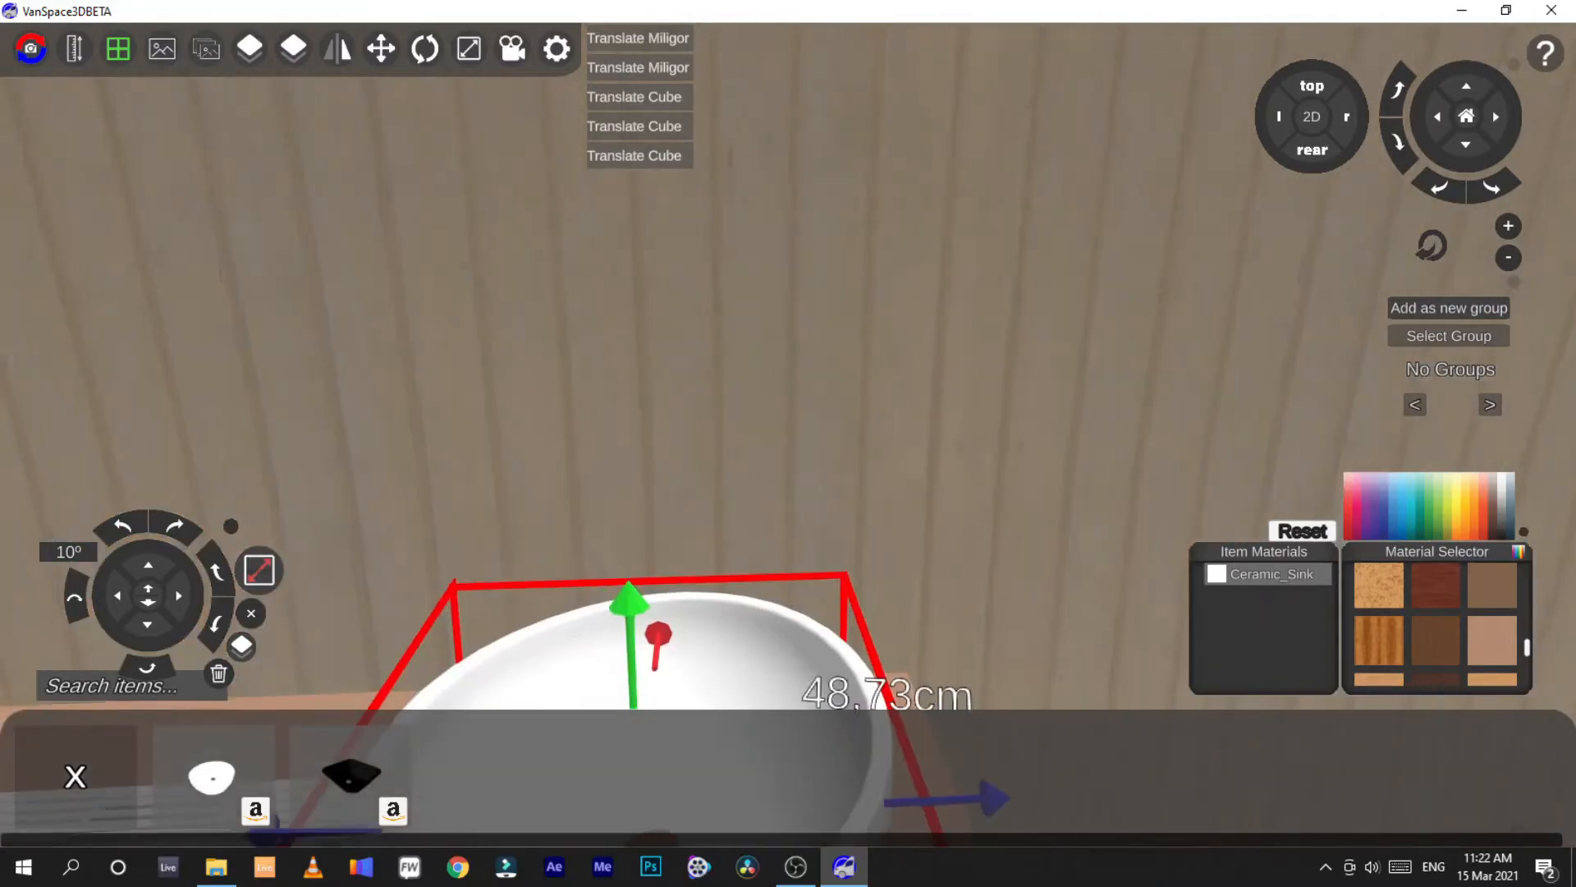
{"action": "right_click_drag", "start_coordinate": [676, 318], "coordinate": [686, 394]}
{"action": "right_click_drag", "start_coordinate": [603, 297], "coordinate": [605, 271]}
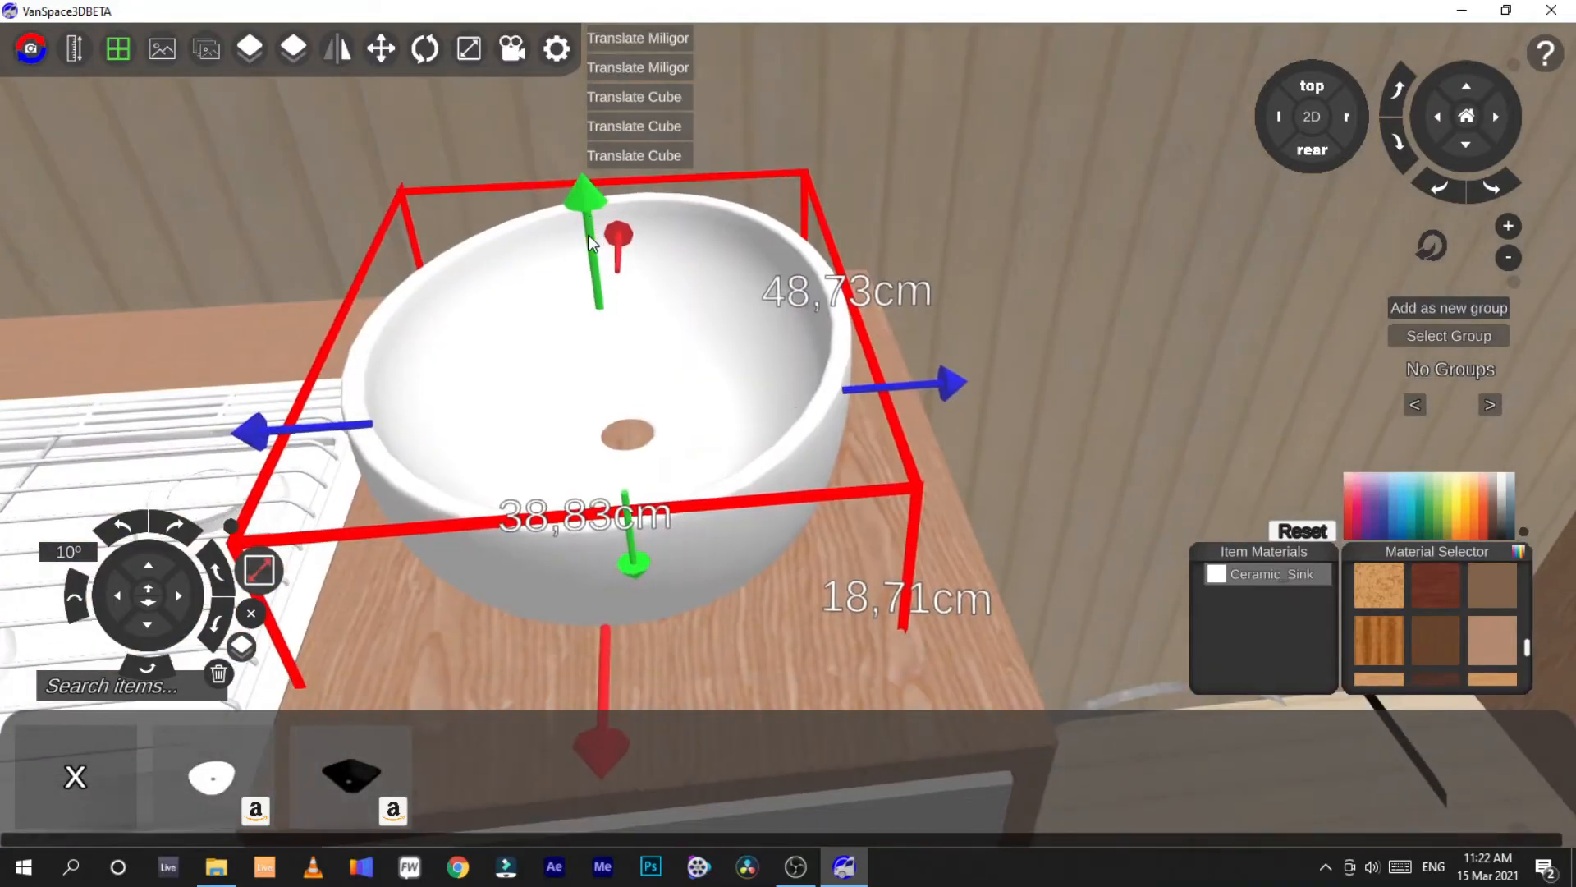
{"action": "left_click_drag", "start_coordinate": [588, 238], "coordinate": [574, 200]}
{"action": "left_click", "coordinate": [1067, 441]}
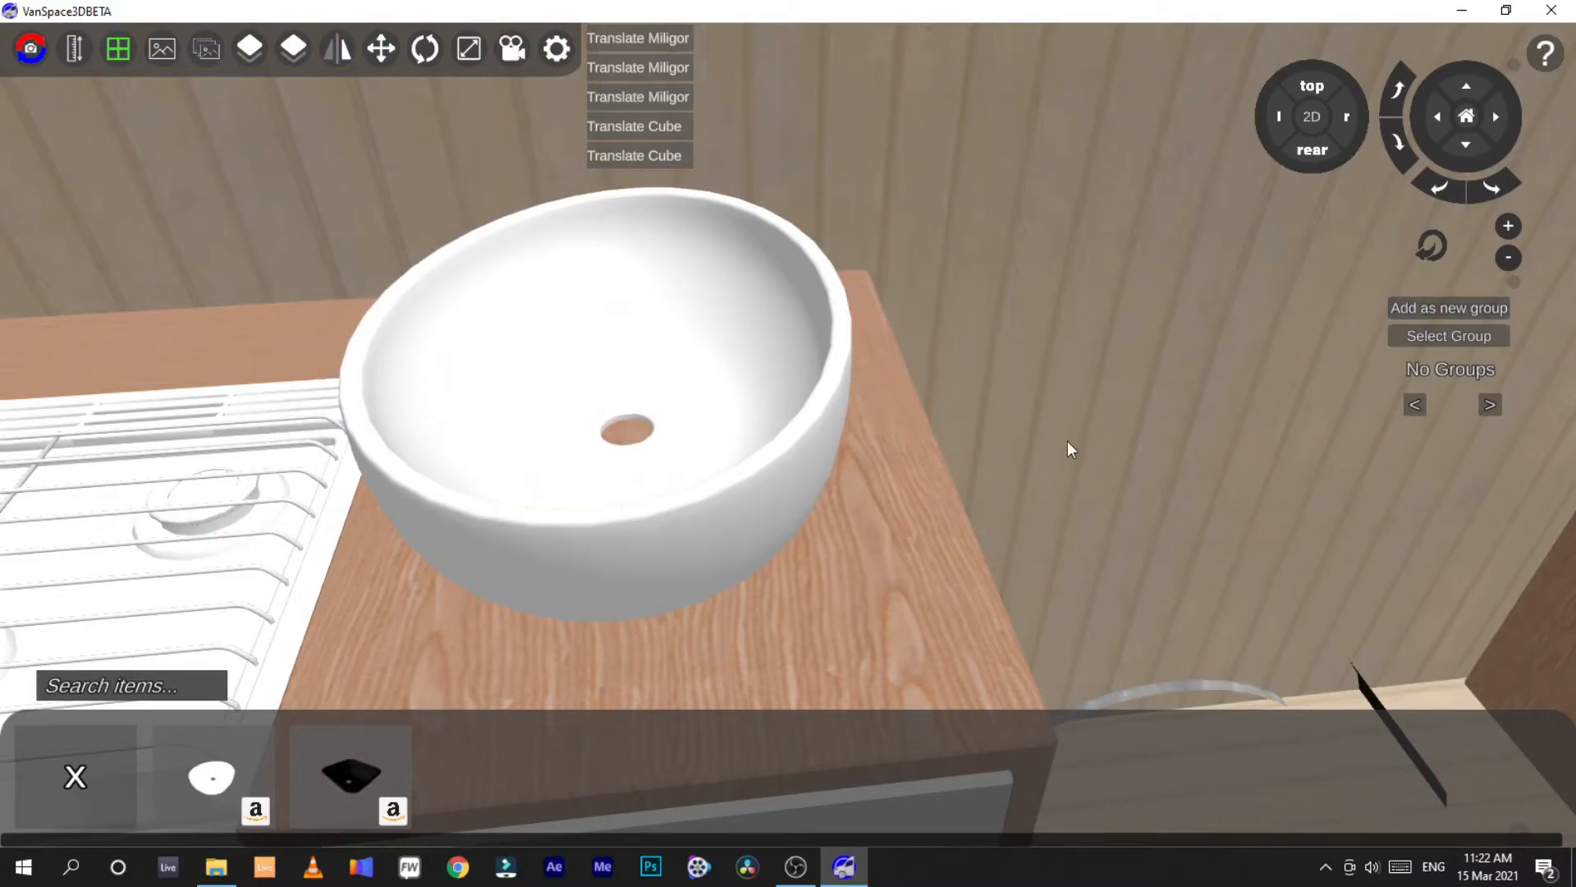
Bring the sink forward from the wall and slightly toward the bed to center it on its cabinet, and deselect it
{"action": "right_click_drag", "start_coordinate": [1067, 441], "coordinate": [767, 386]}
{"action": "scroll", "coordinate": [1067, 440], "scroll_direction": "down", "scroll_amount": 8}
{"action": "left_click", "coordinate": [758, 385]}
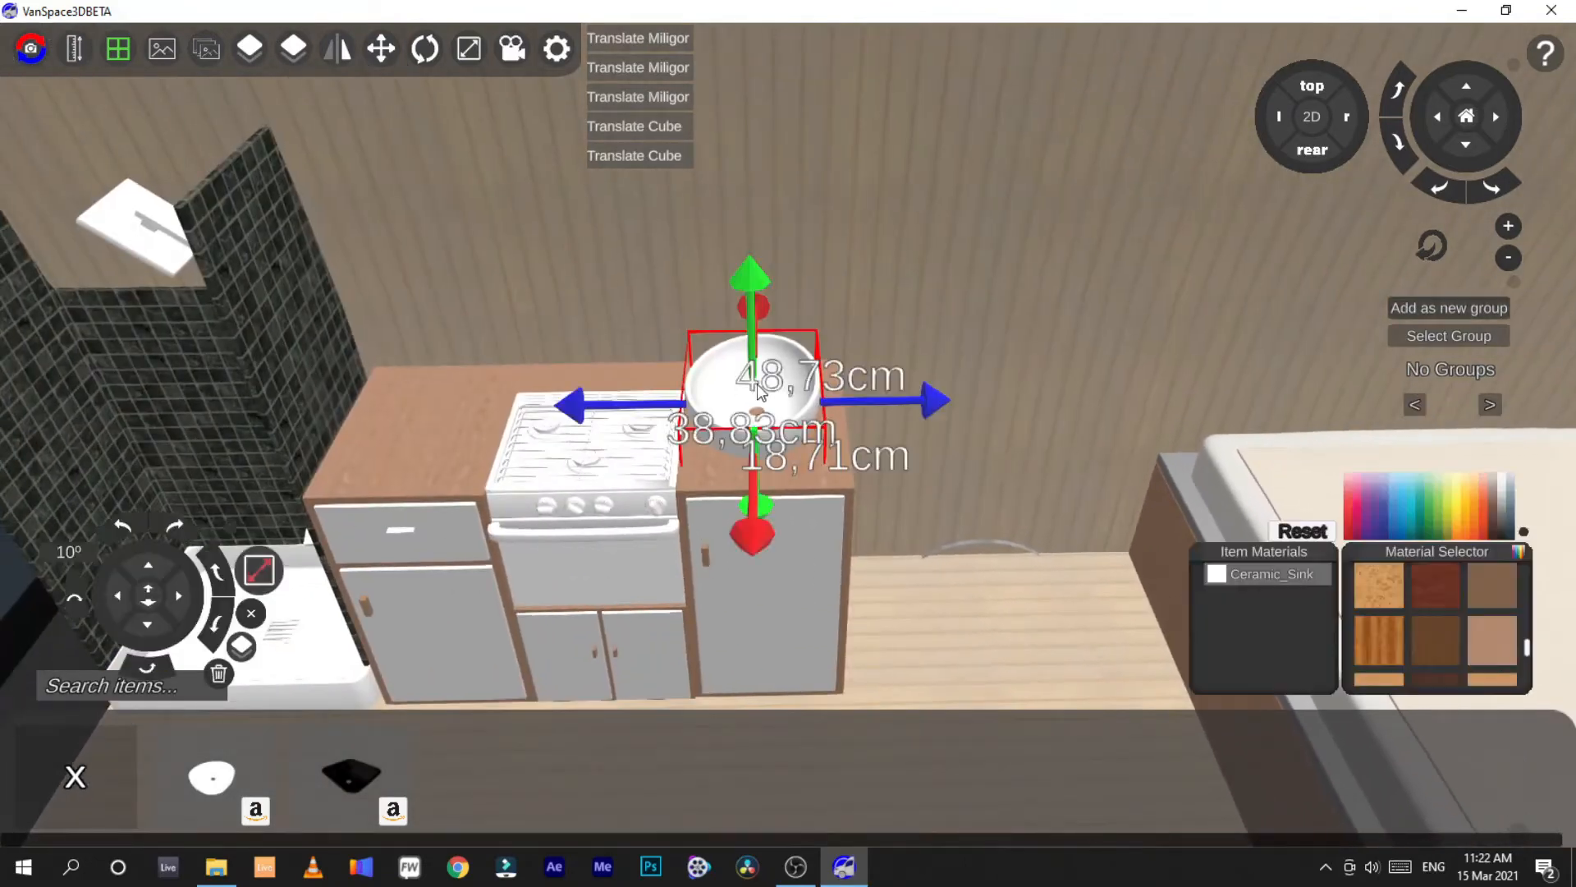
{"action": "left_click_drag", "start_coordinate": [752, 538], "coordinate": [752, 577]}
{"action": "left_click_drag", "start_coordinate": [935, 417], "coordinate": [938, 417]}
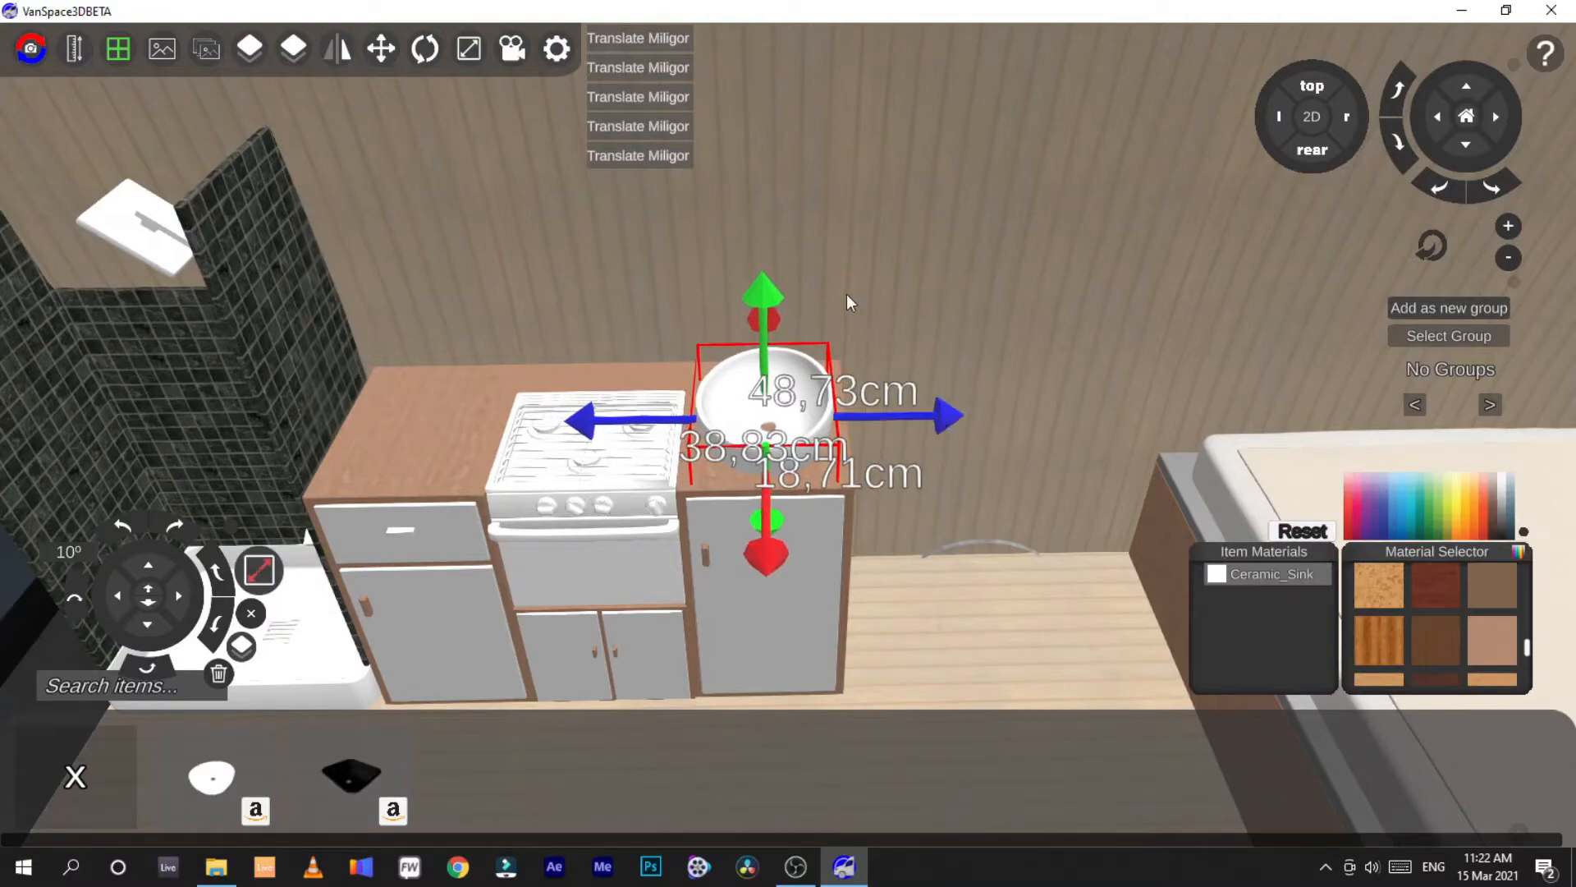
{"action": "left_click", "coordinate": [860, 235]}
Move the shower out from the side wall so its tiled back panel clears it, and switch to the 2D top view
{"action": "right_click_drag", "start_coordinate": [657, 262], "coordinate": [858, 279]}
{"action": "left_click", "coordinate": [925, 284]}
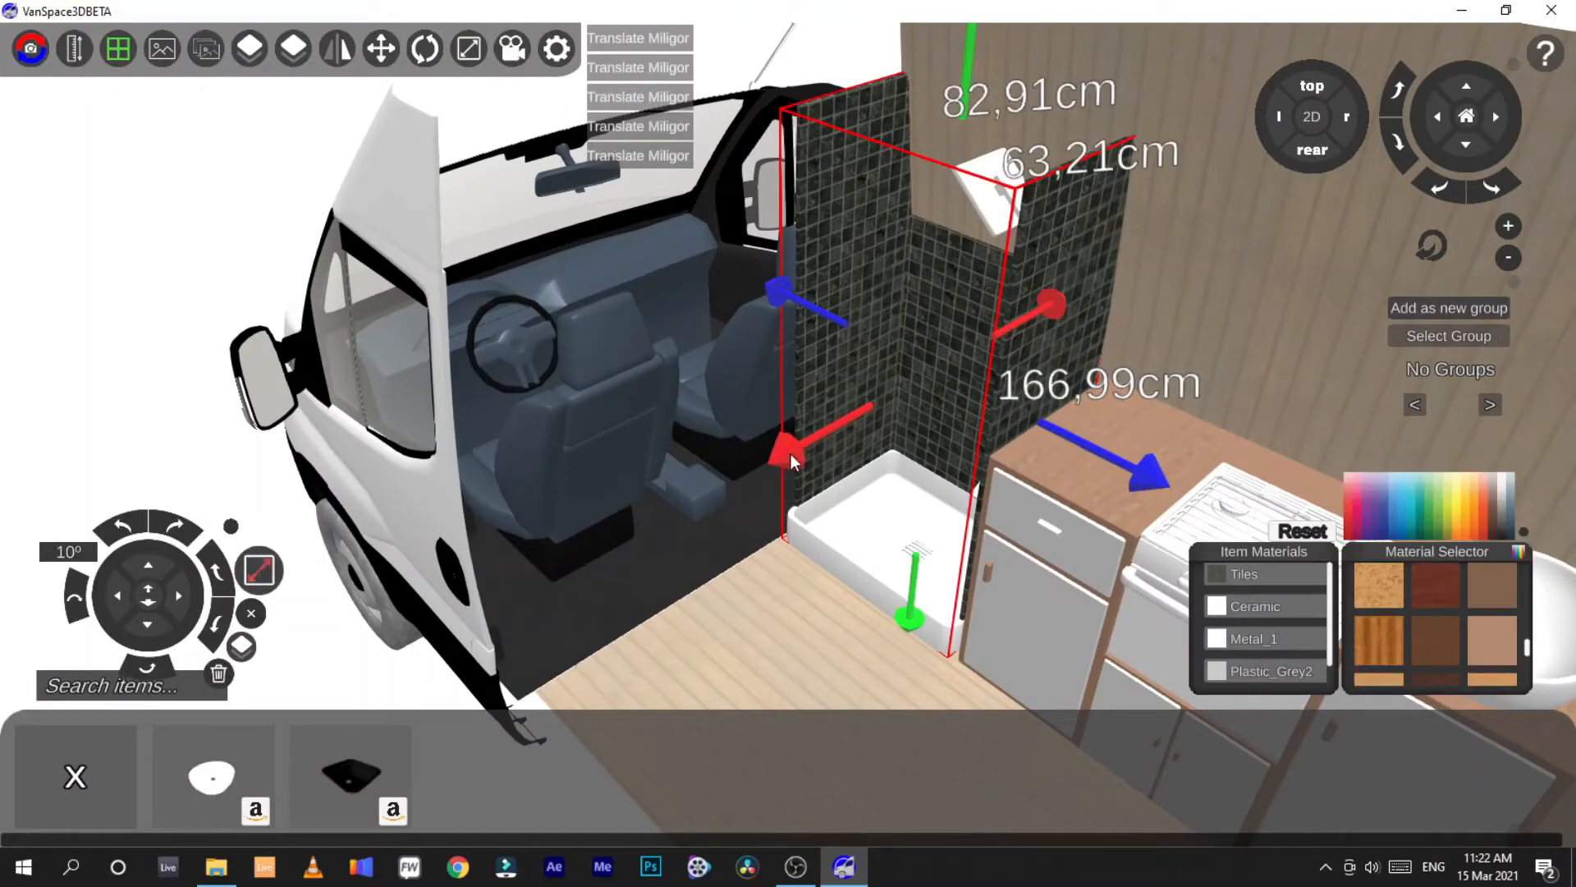
{"action": "left_click_drag", "start_coordinate": [790, 453], "coordinate": [768, 480]}
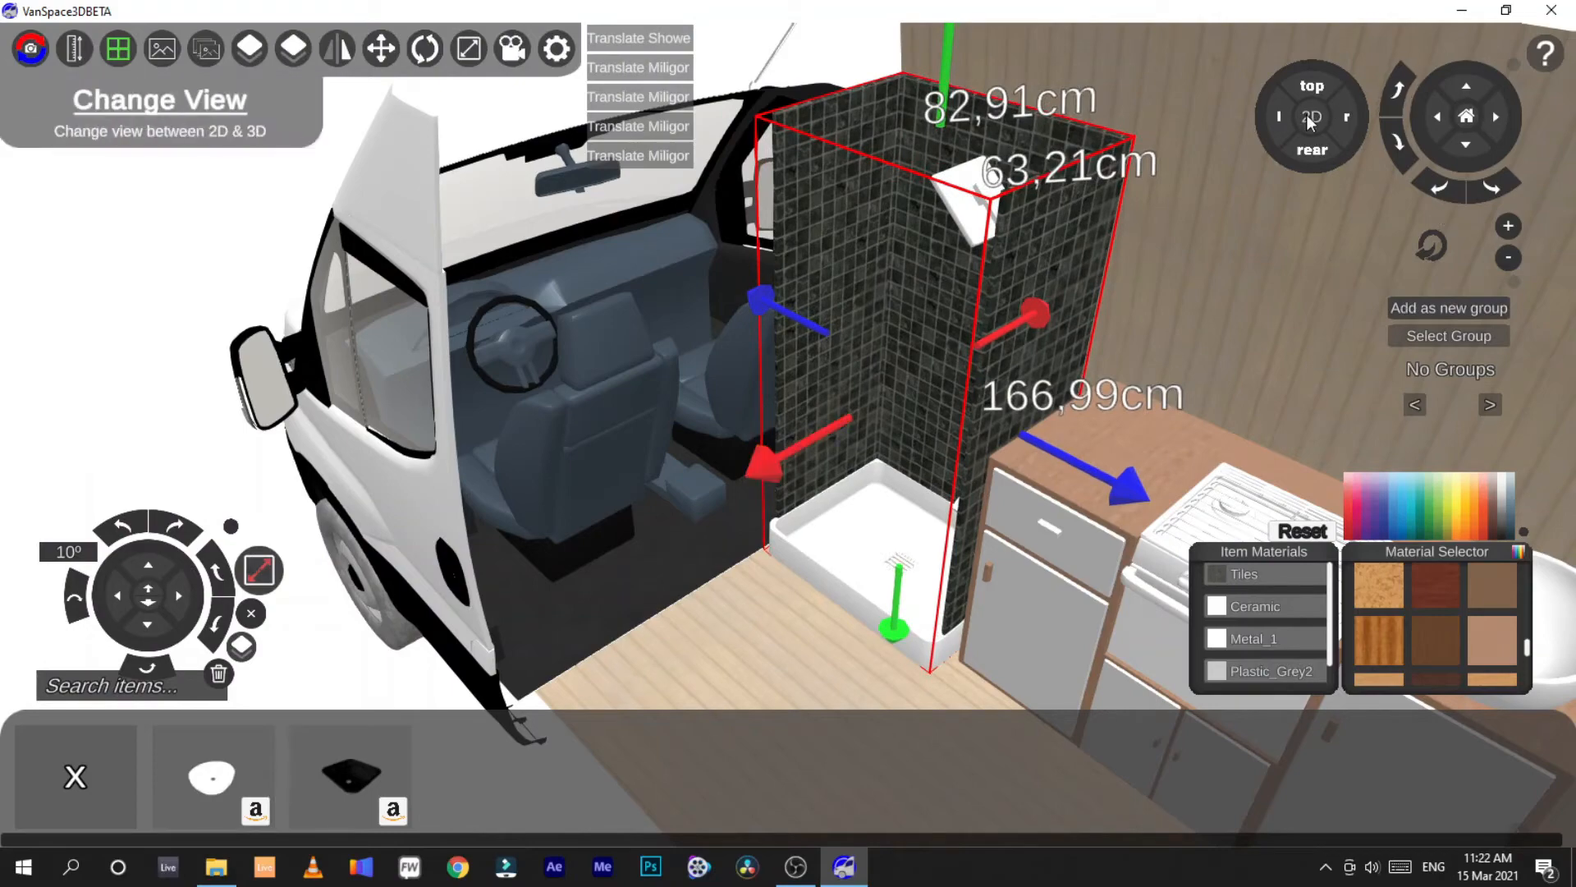
{"action": "left_click", "coordinate": [1279, 117]}
{"action": "left_click", "coordinate": [1311, 87]}
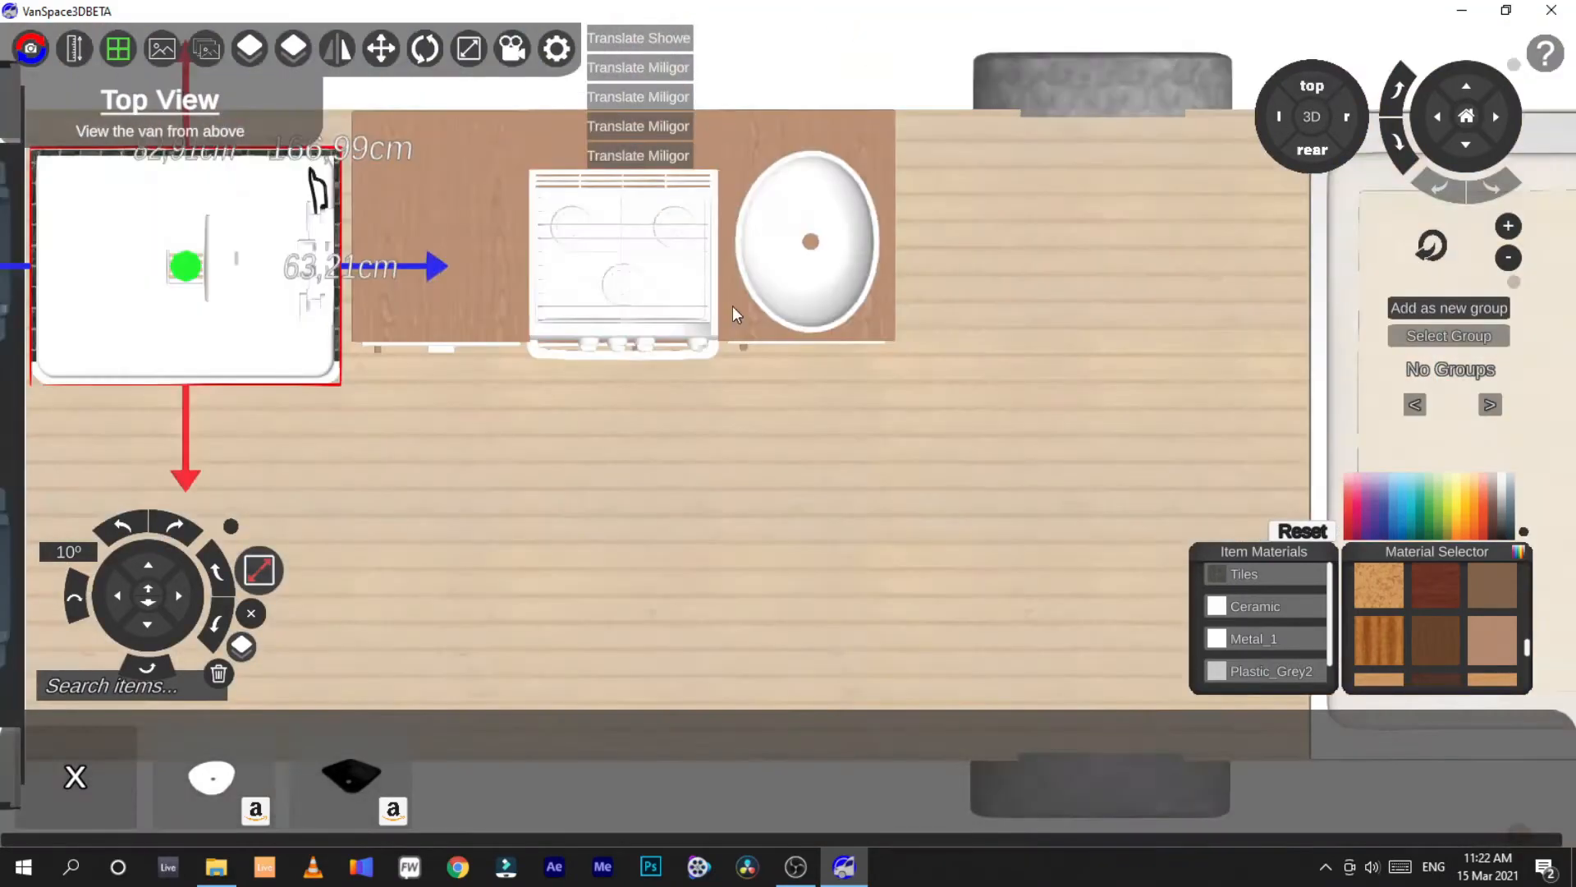
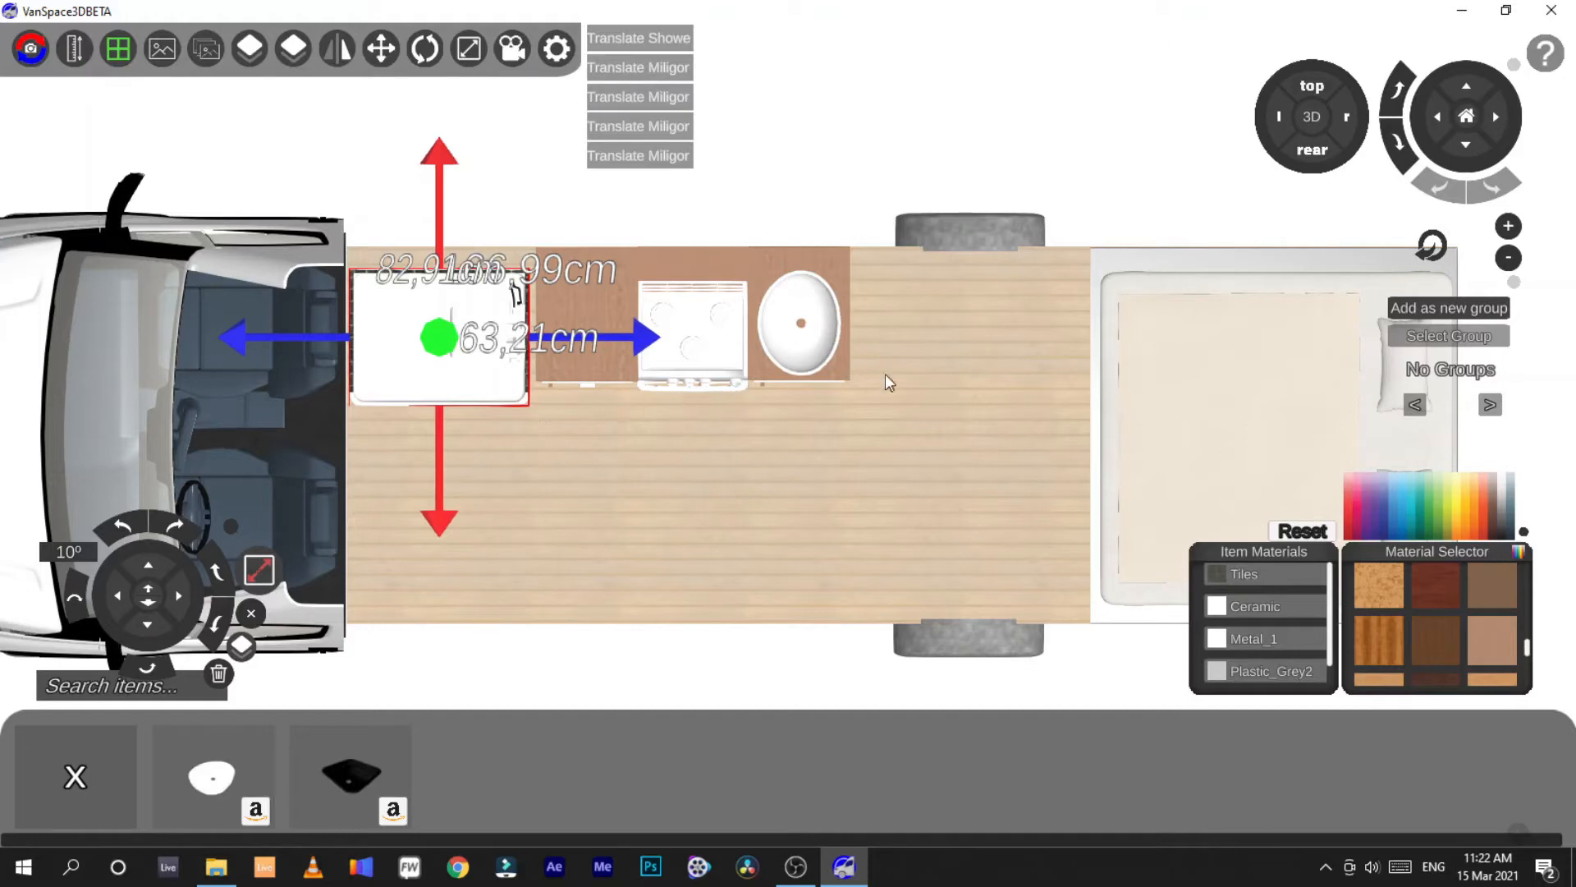
Place the 25 gallon water tank on the floor beside the cabinets and delete it
{"action": "left_click", "coordinate": [33, 772]}
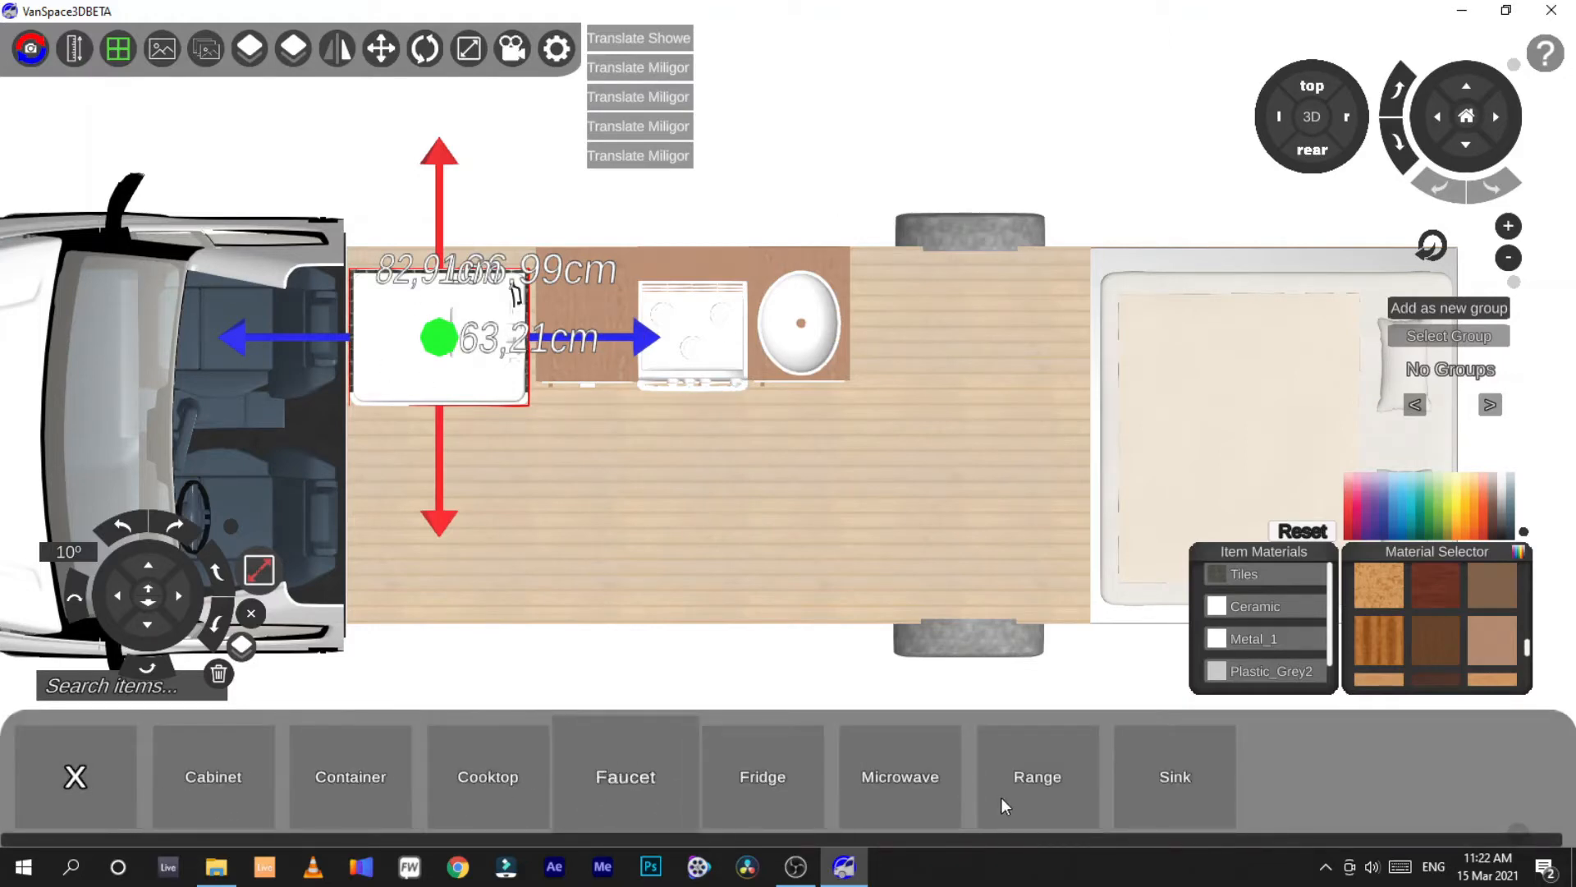
{"action": "left_click", "coordinate": [357, 787]}
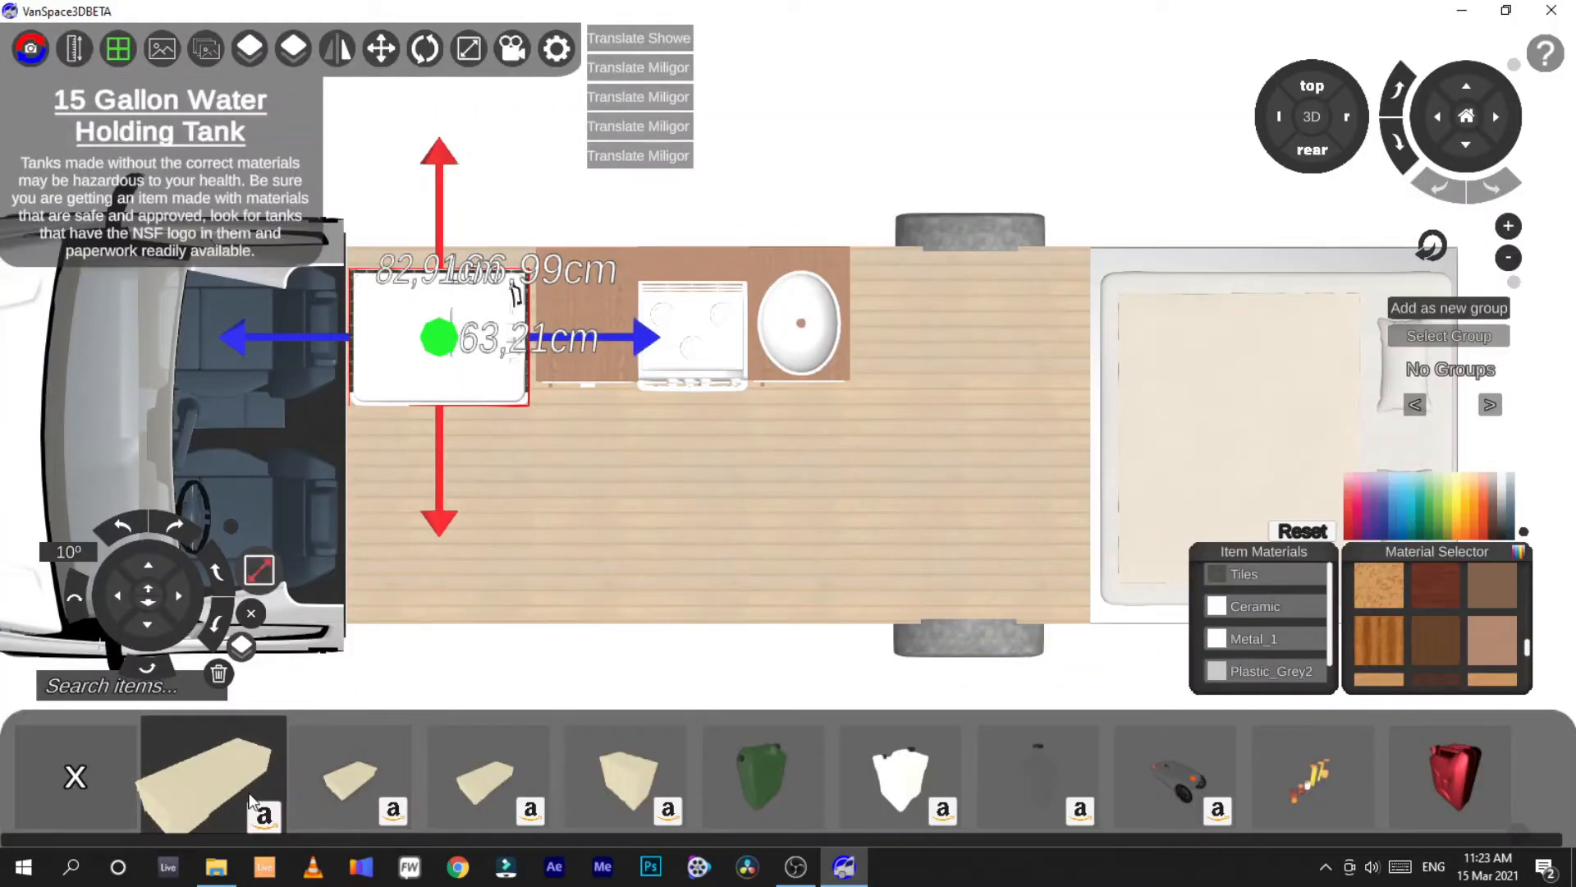
{"action": "left_click", "coordinate": [494, 793]}
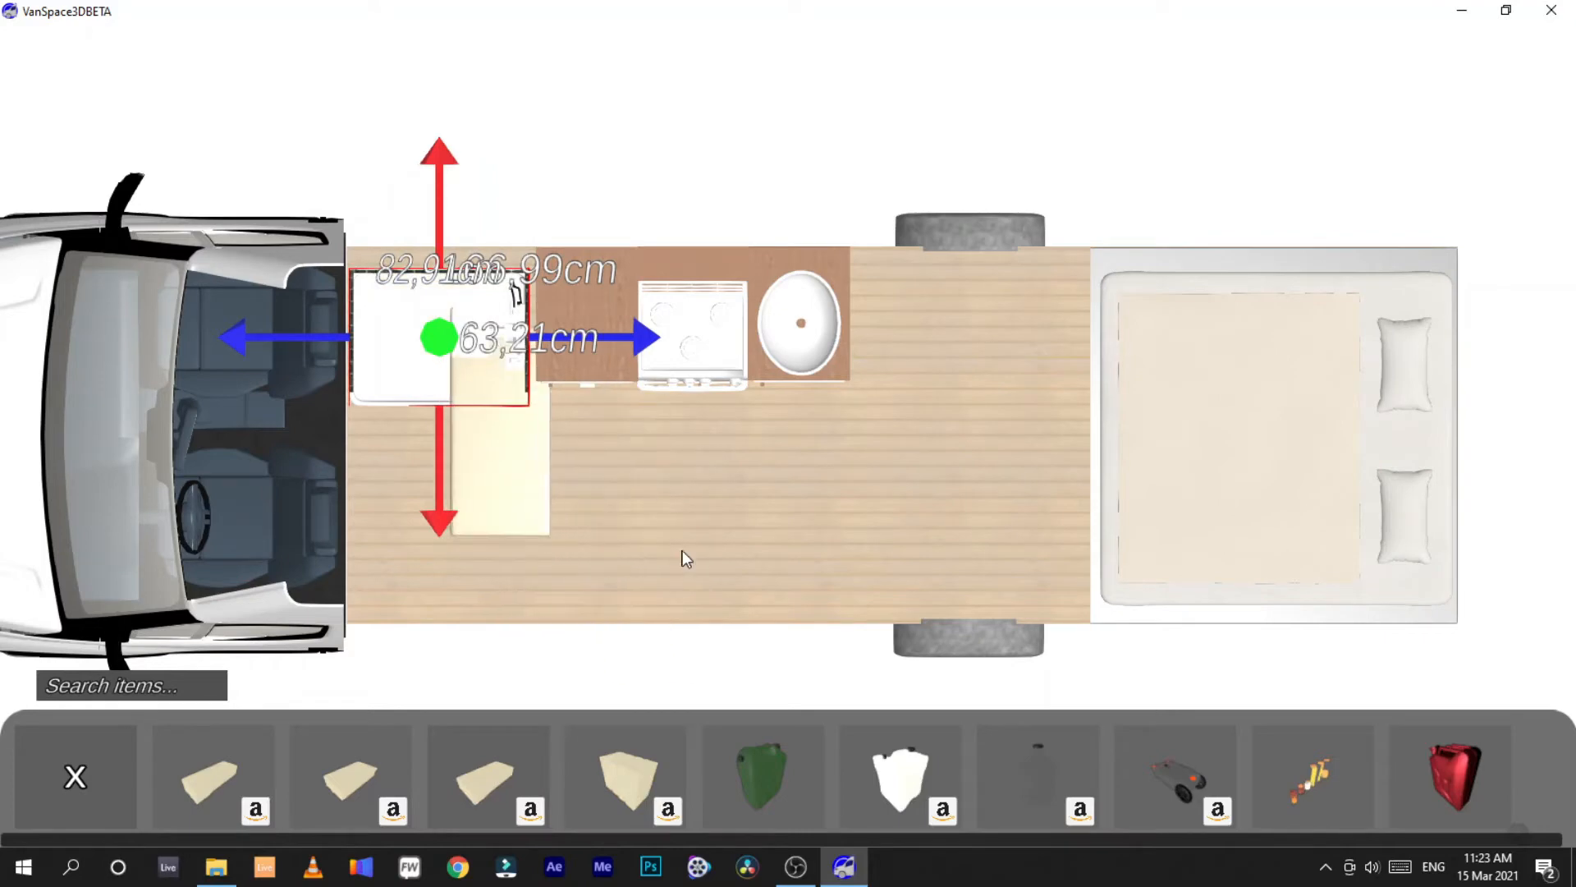
{"action": "left_click", "coordinate": [598, 488]}
{"action": "left_click", "coordinate": [595, 433]}
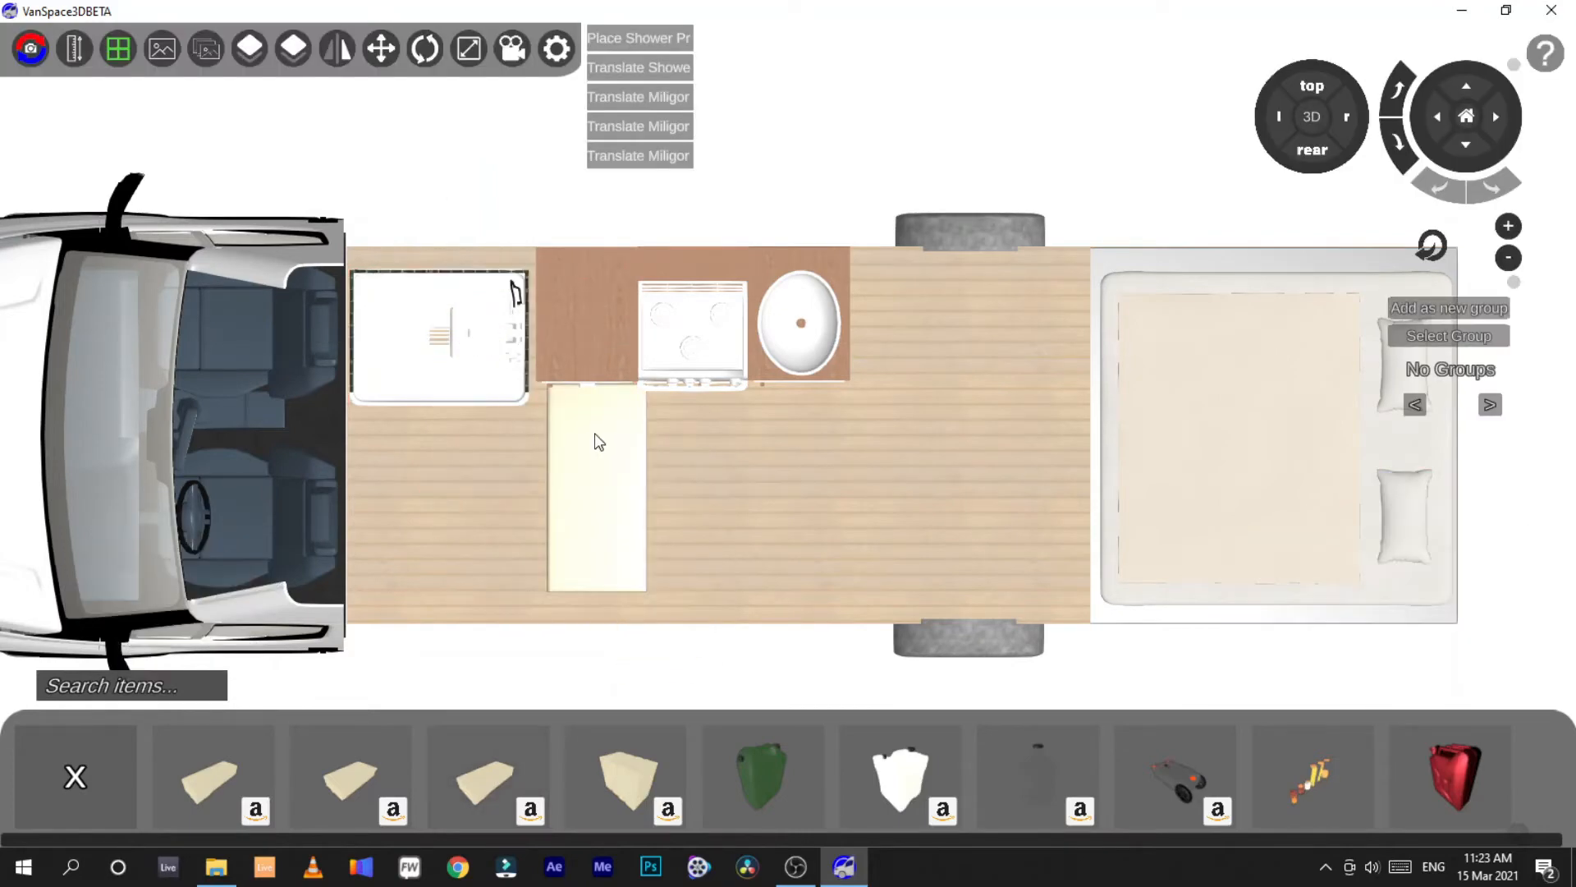
{"action": "left_click", "coordinate": [600, 489]}
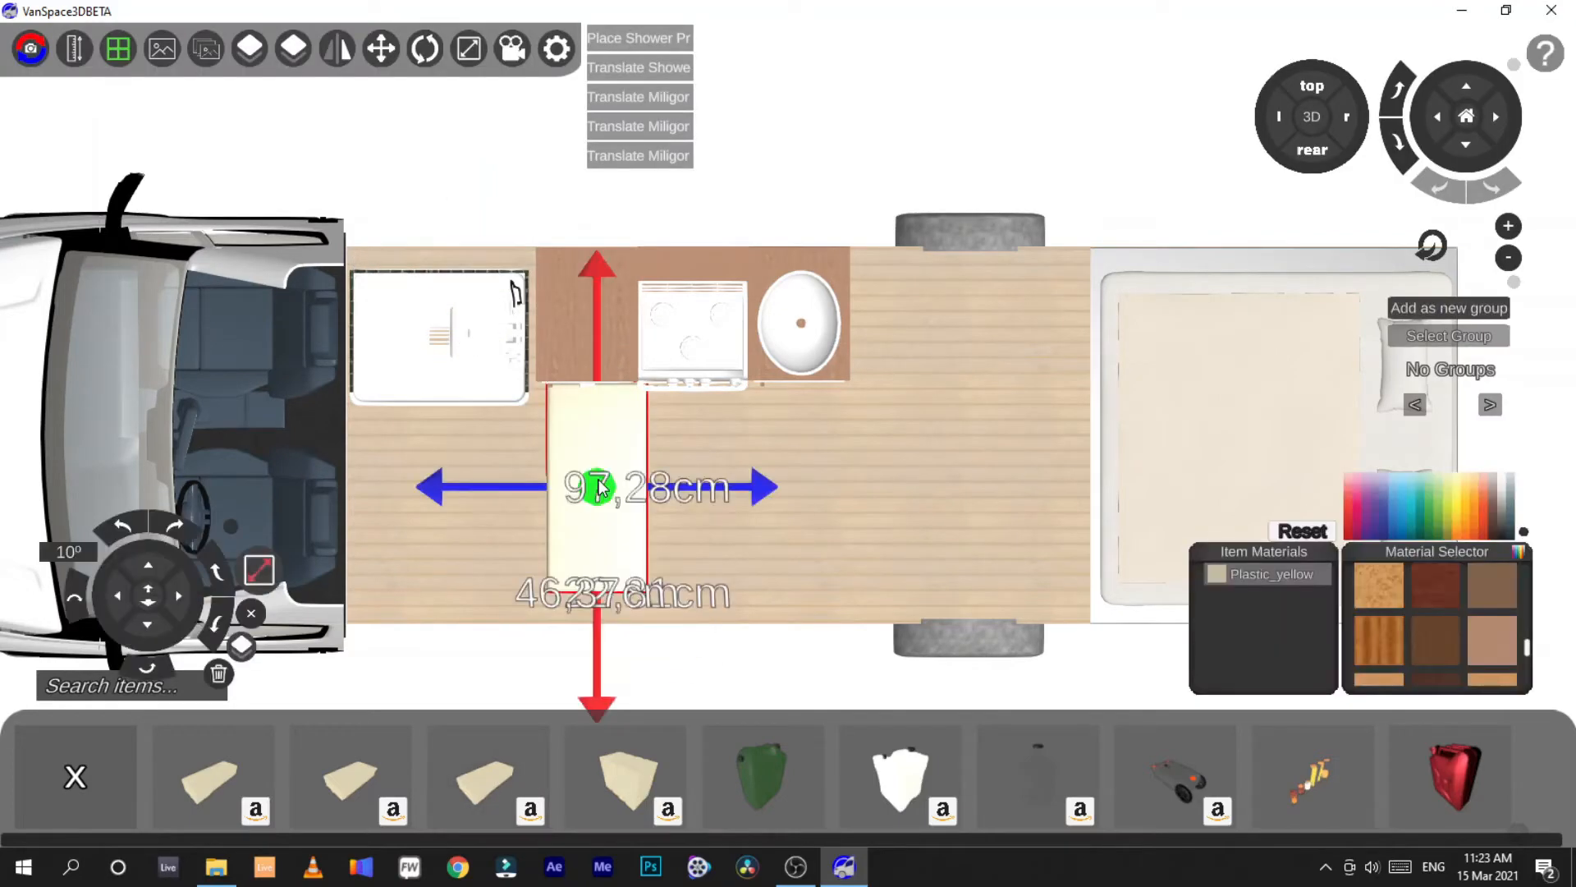
{"action": "key", "text": "Delete"}
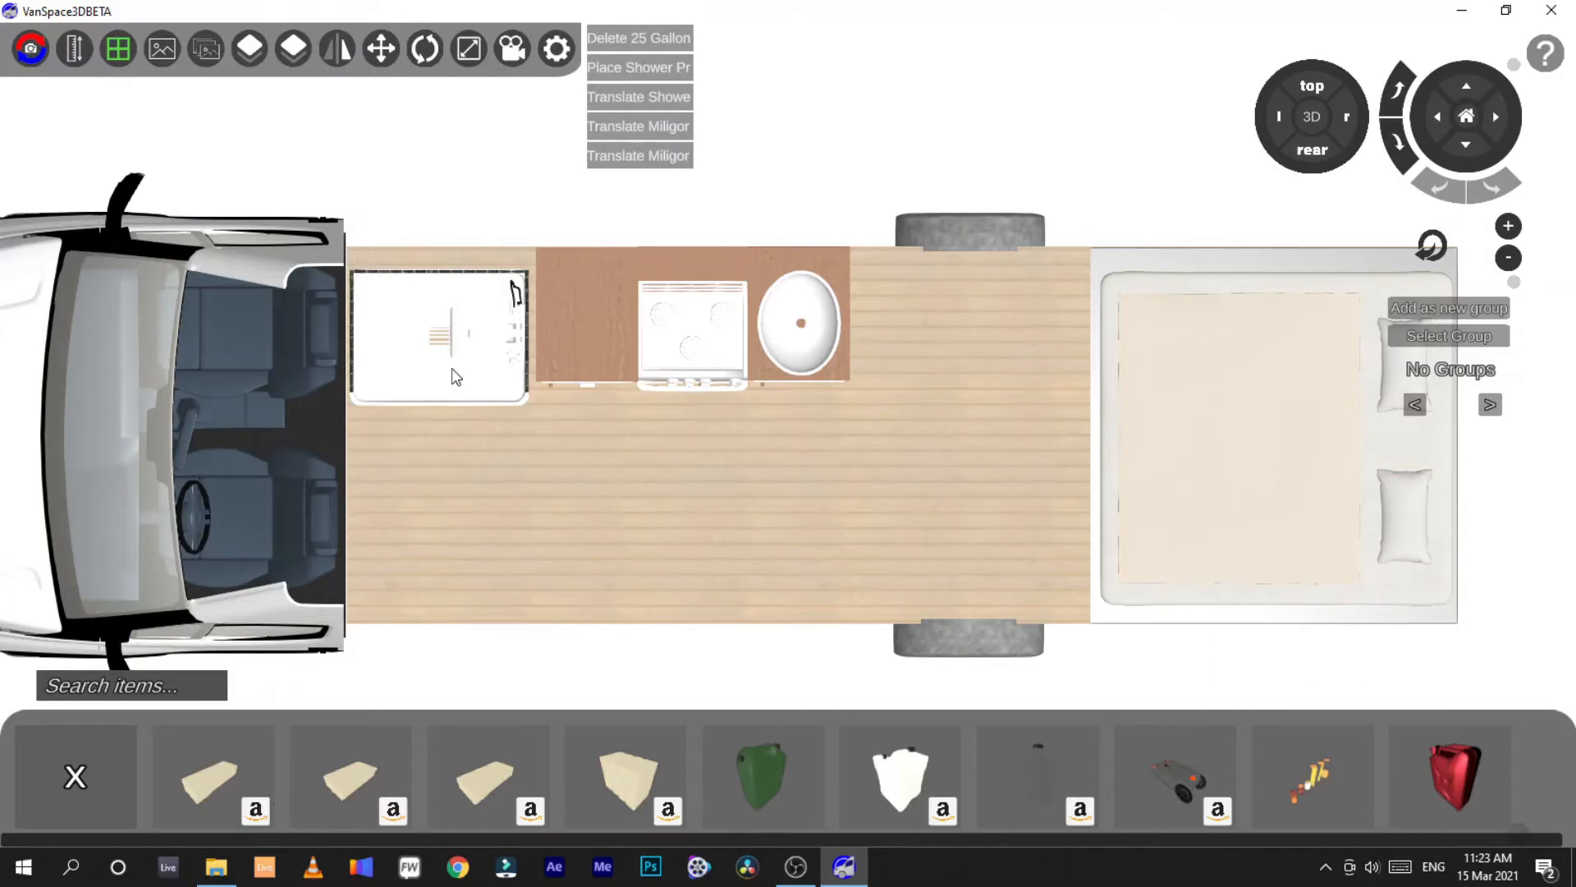
Place the Wall Curved H3 accessory as a partition between the shower and the cabinet run
{"action": "left_click", "coordinate": [107, 770]}
{"action": "left_click", "coordinate": [79, 772]}
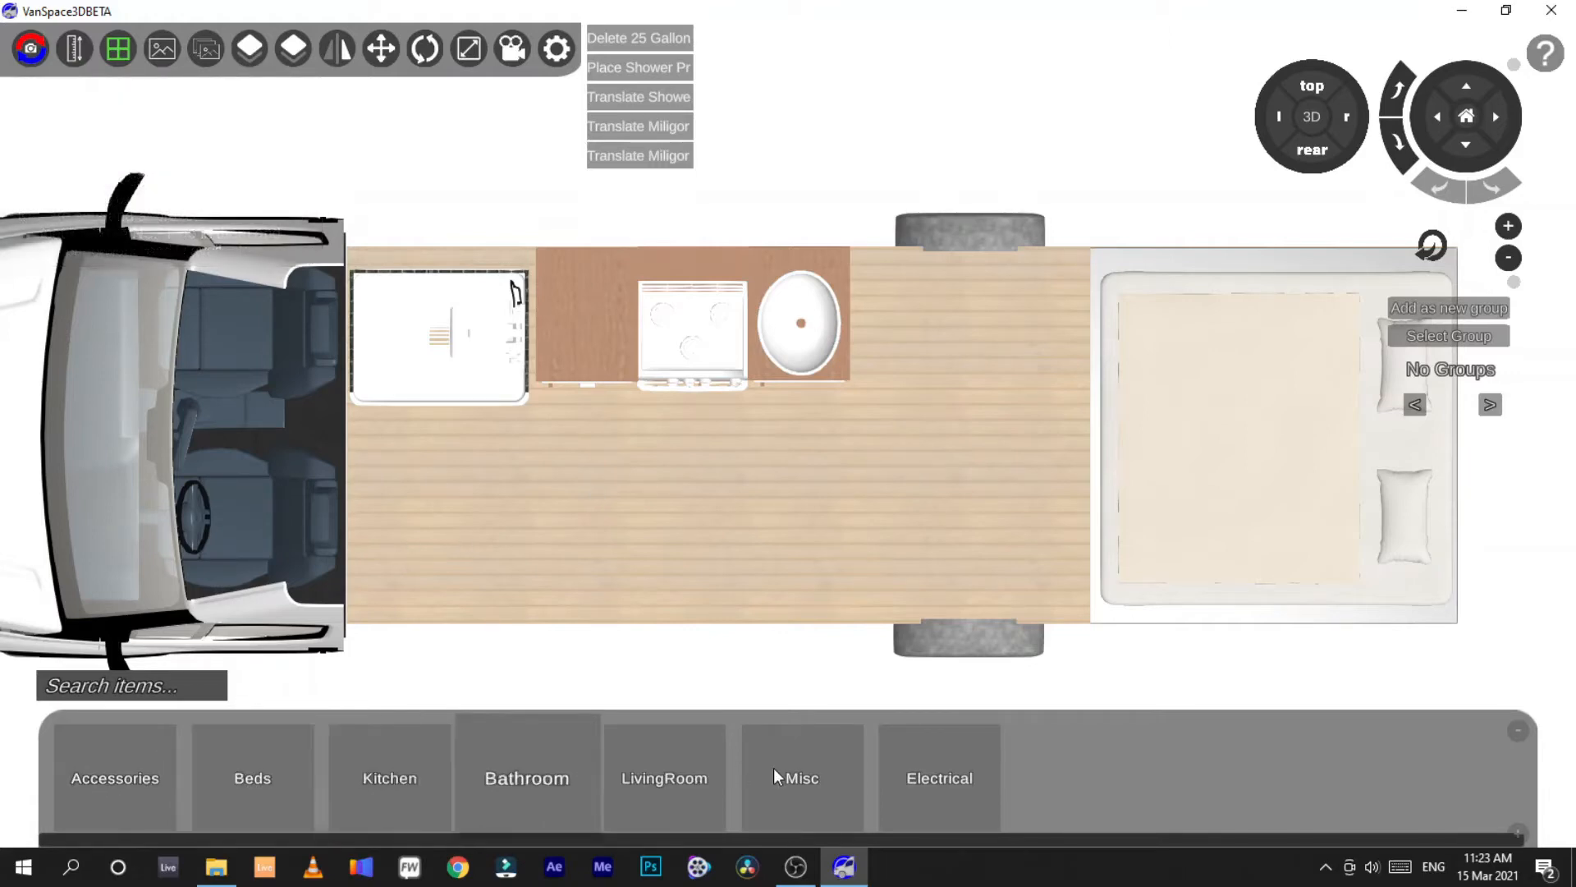
{"action": "left_click", "coordinate": [126, 760]}
{"action": "left_click", "coordinate": [1304, 764]}
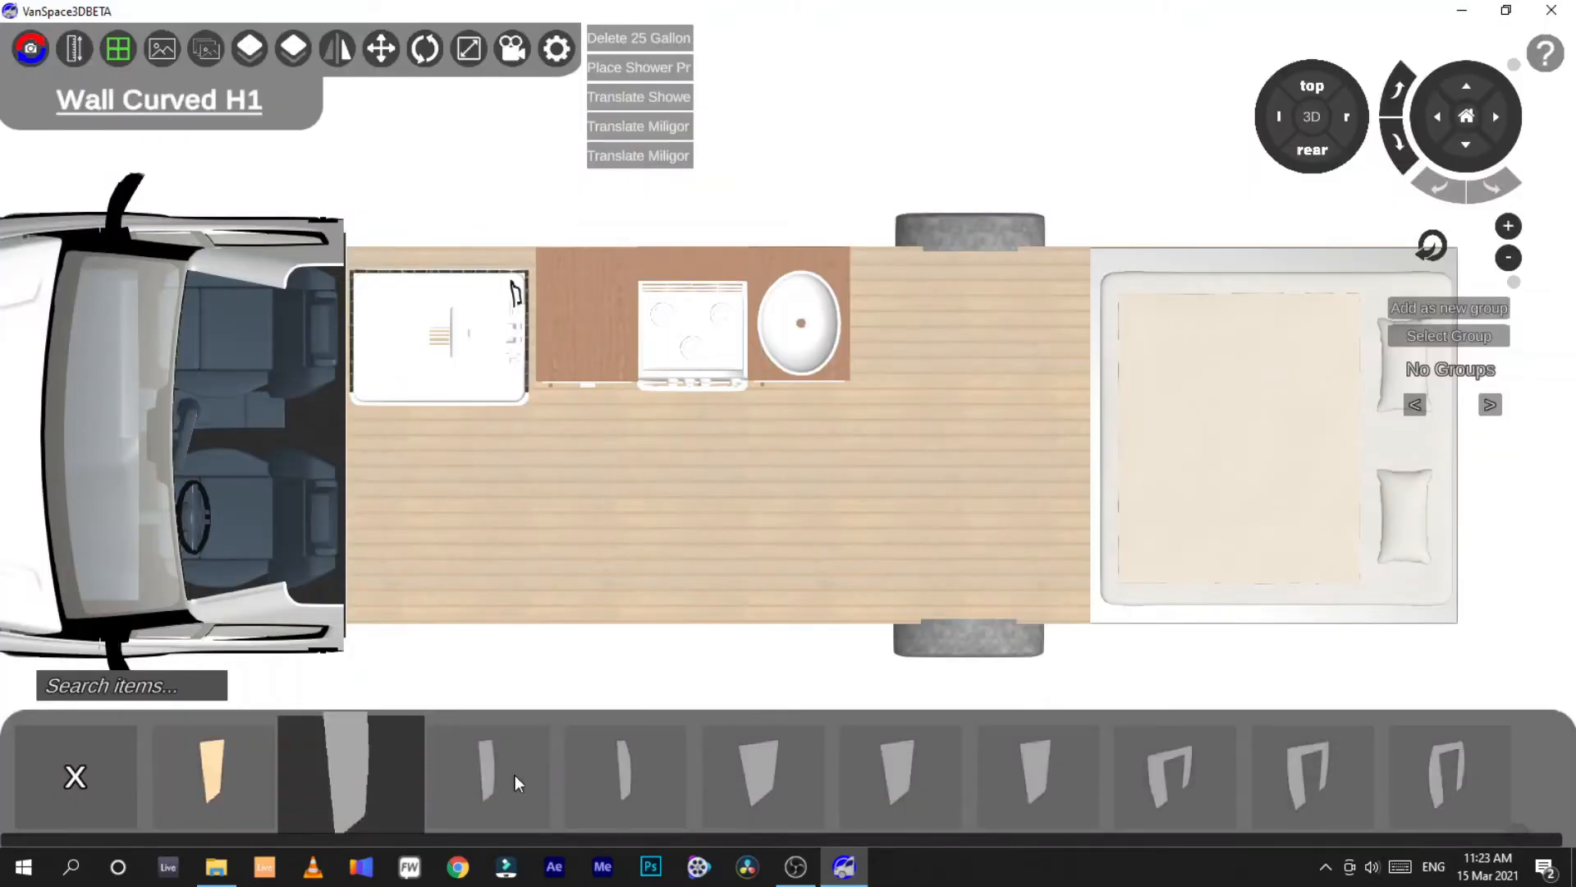
{"action": "left_click", "coordinate": [608, 784]}
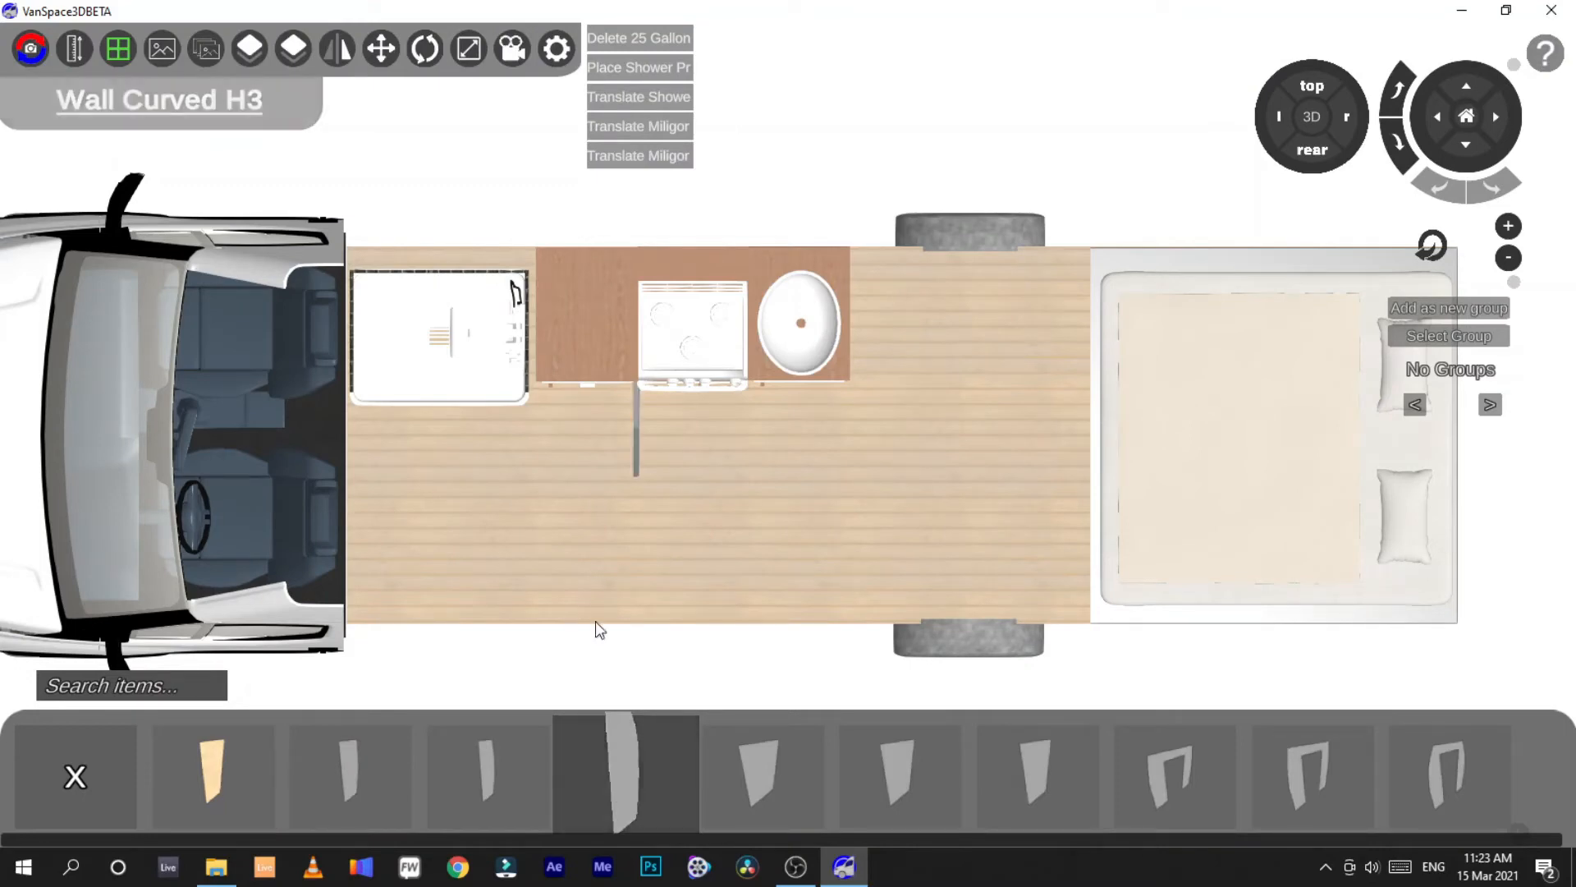
{"action": "left_click", "coordinate": [532, 325]}
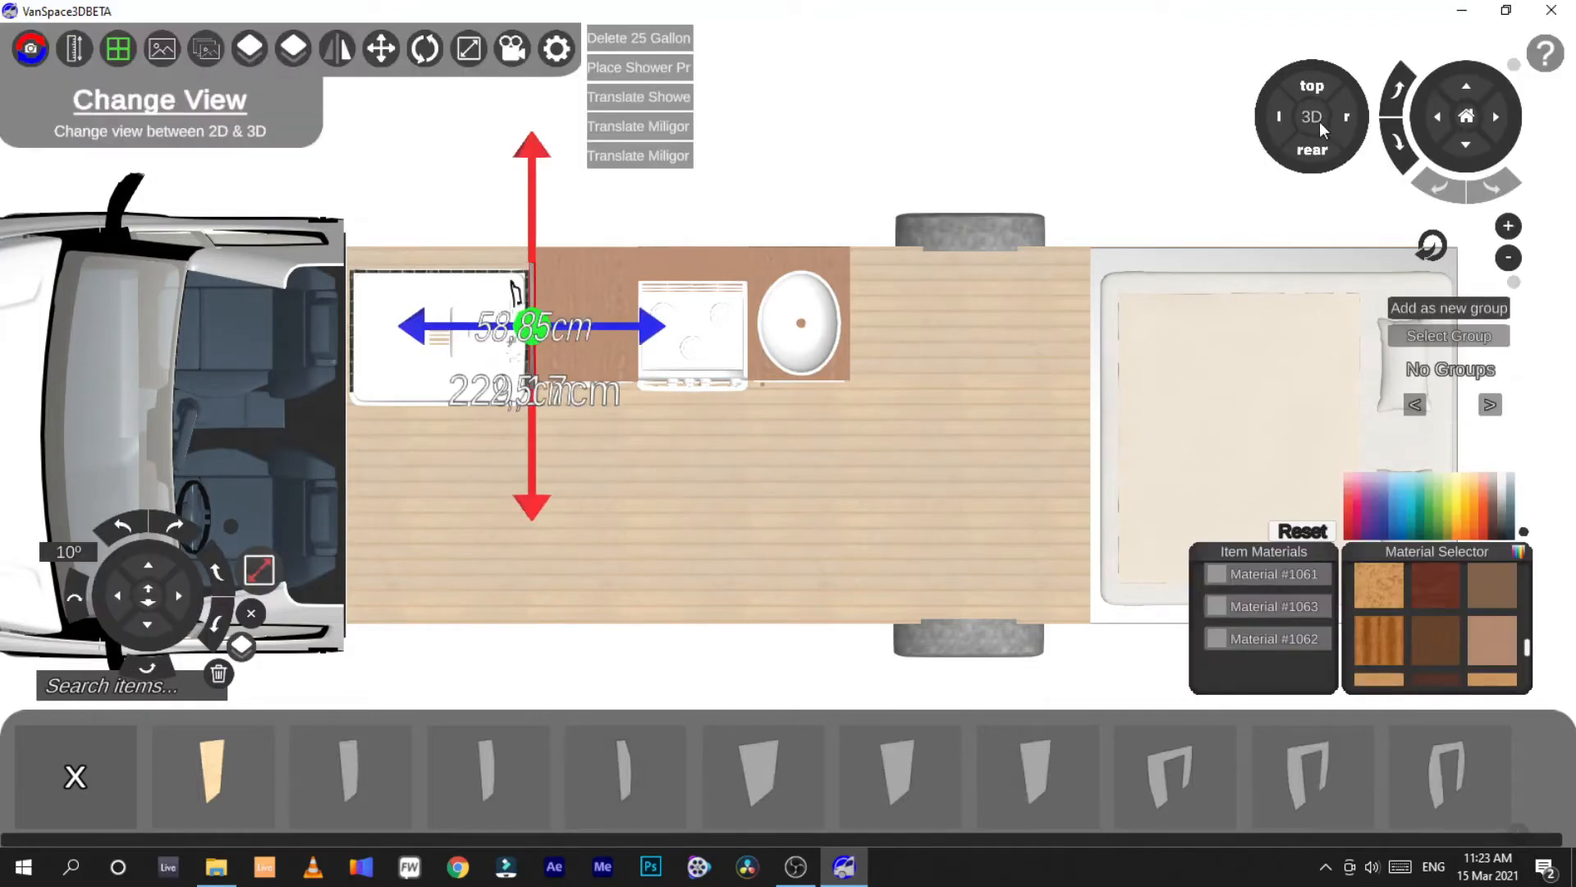
Measure the distance from the shower's front corner to the van's side wall, and leave measure mode
{"action": "left_click", "coordinate": [82, 51]}
{"action": "left_click", "coordinate": [534, 402]}
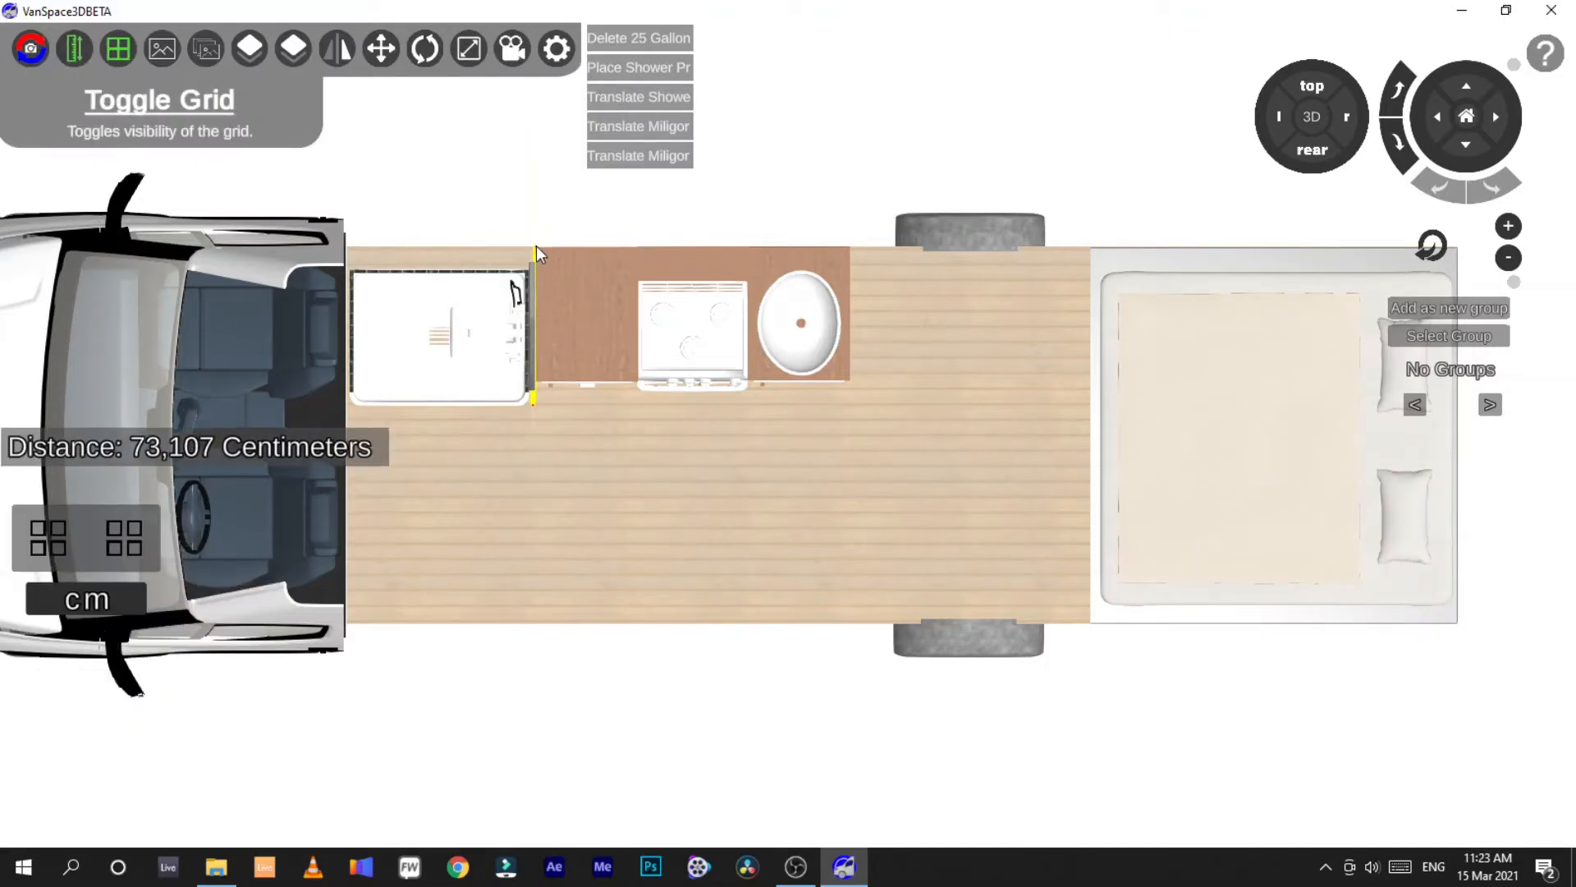
{"action": "left_click", "coordinate": [536, 245]}
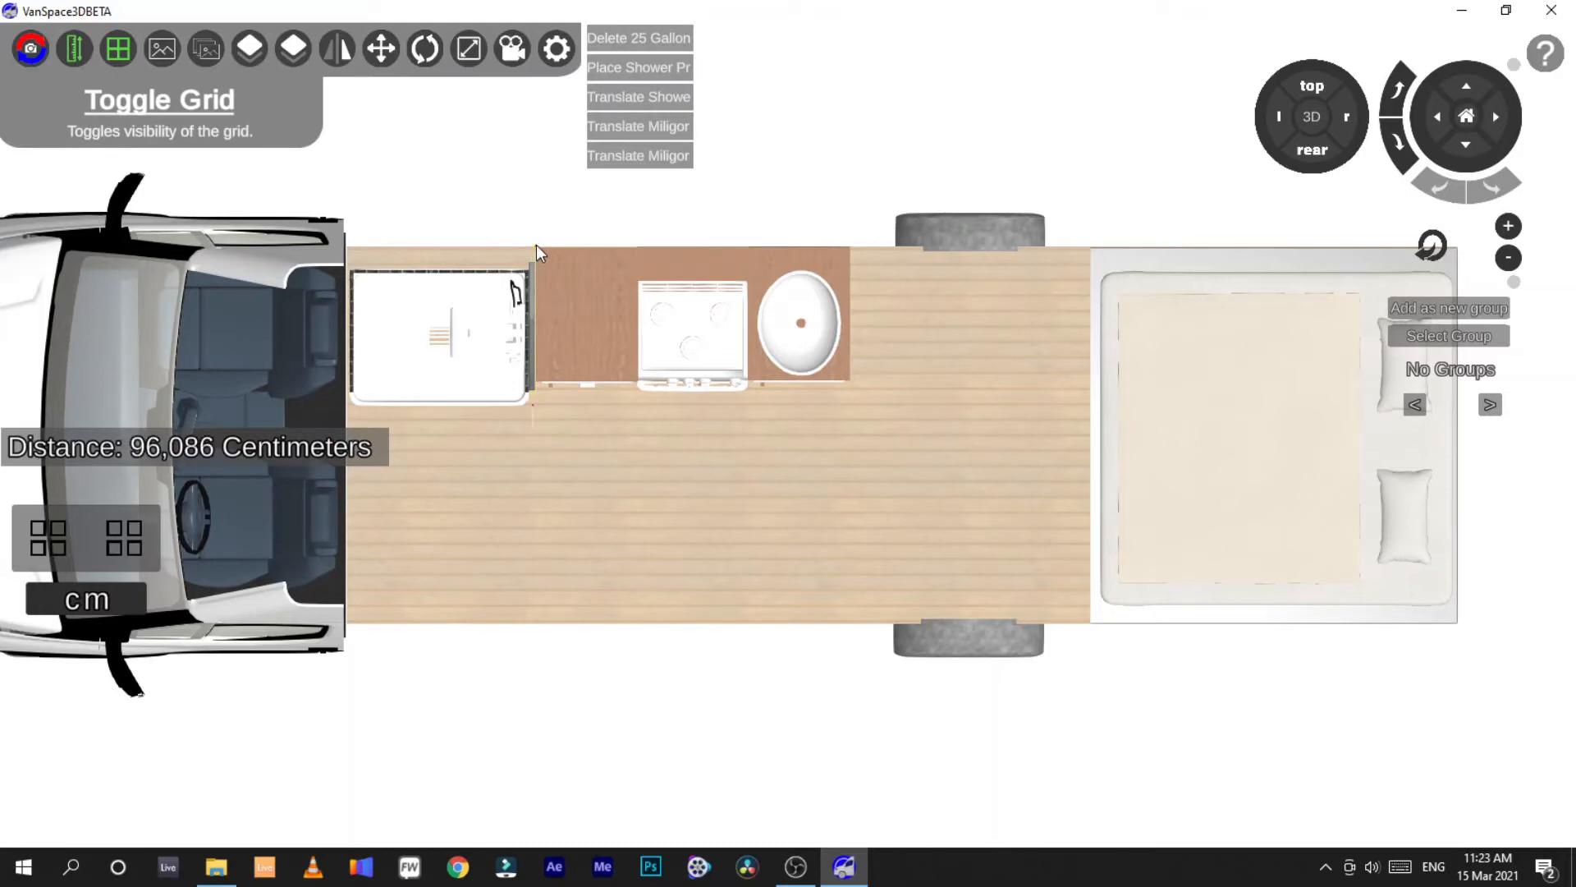
{"action": "left_click", "coordinate": [79, 57]}
Scale the curved partition wall to a depth of 79 cm and deselect it
{"action": "left_click", "coordinate": [532, 307]}
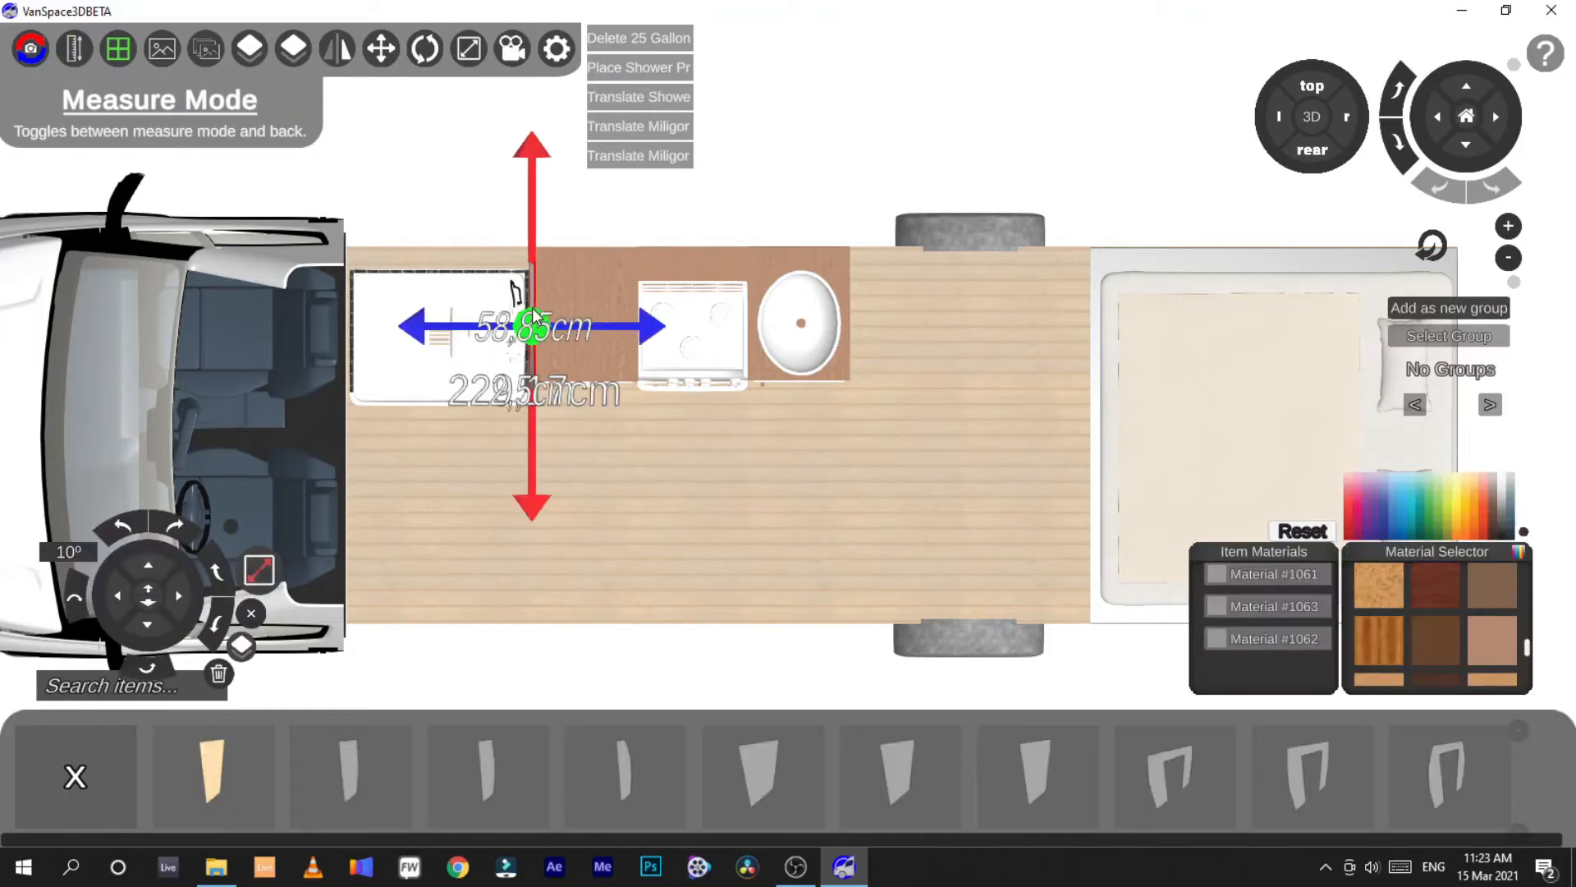
{"action": "left_click", "coordinate": [272, 567]}
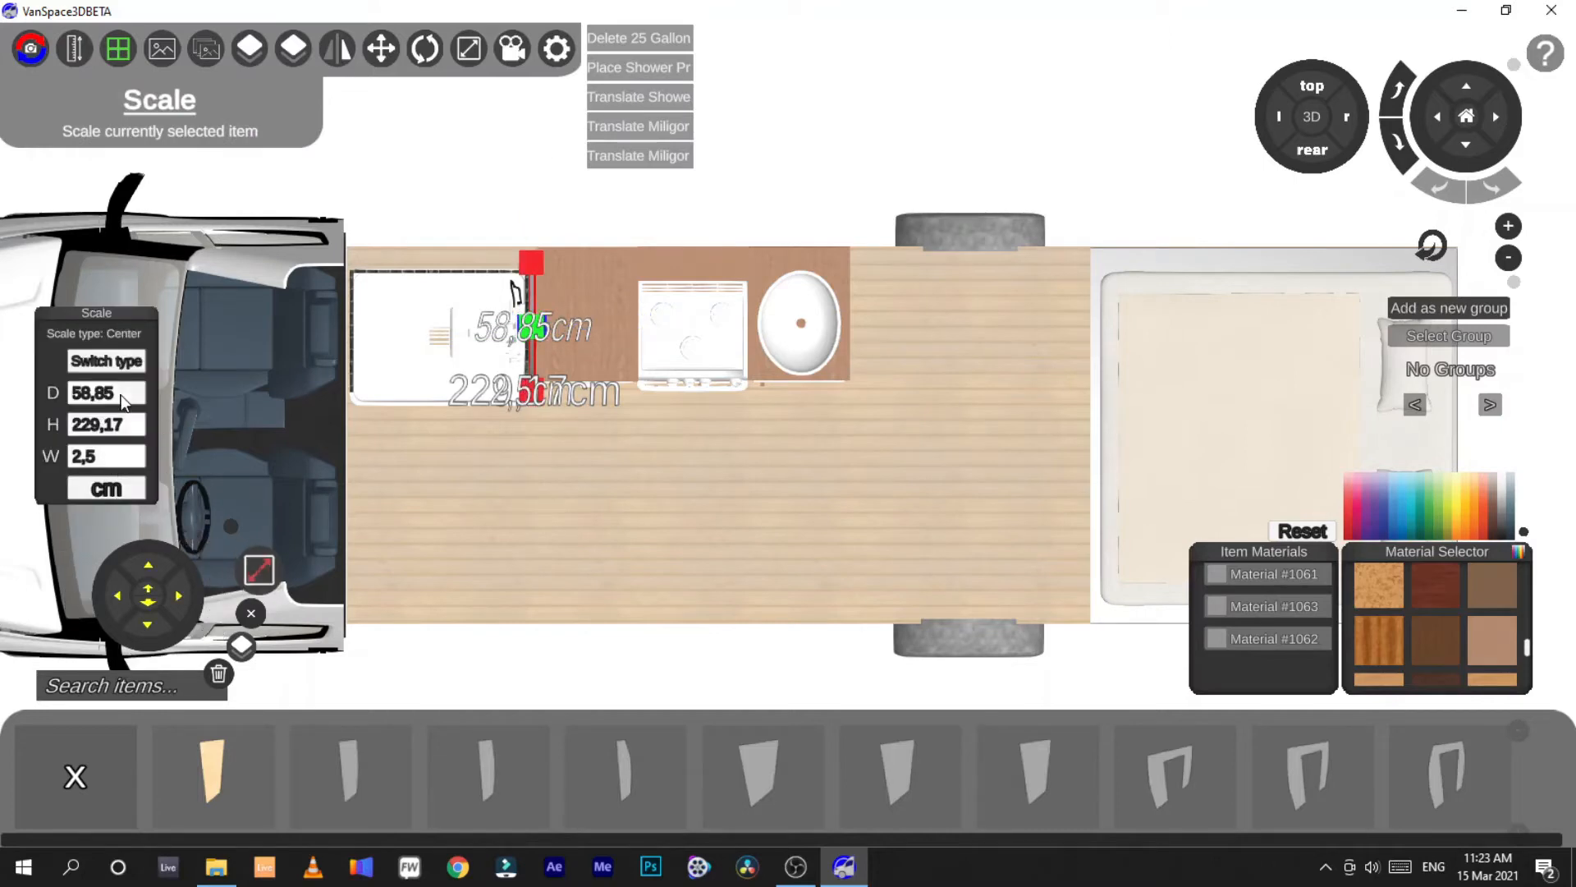
{"action": "left_click", "coordinate": [80, 399]}
{"action": "type", "text": "79"}
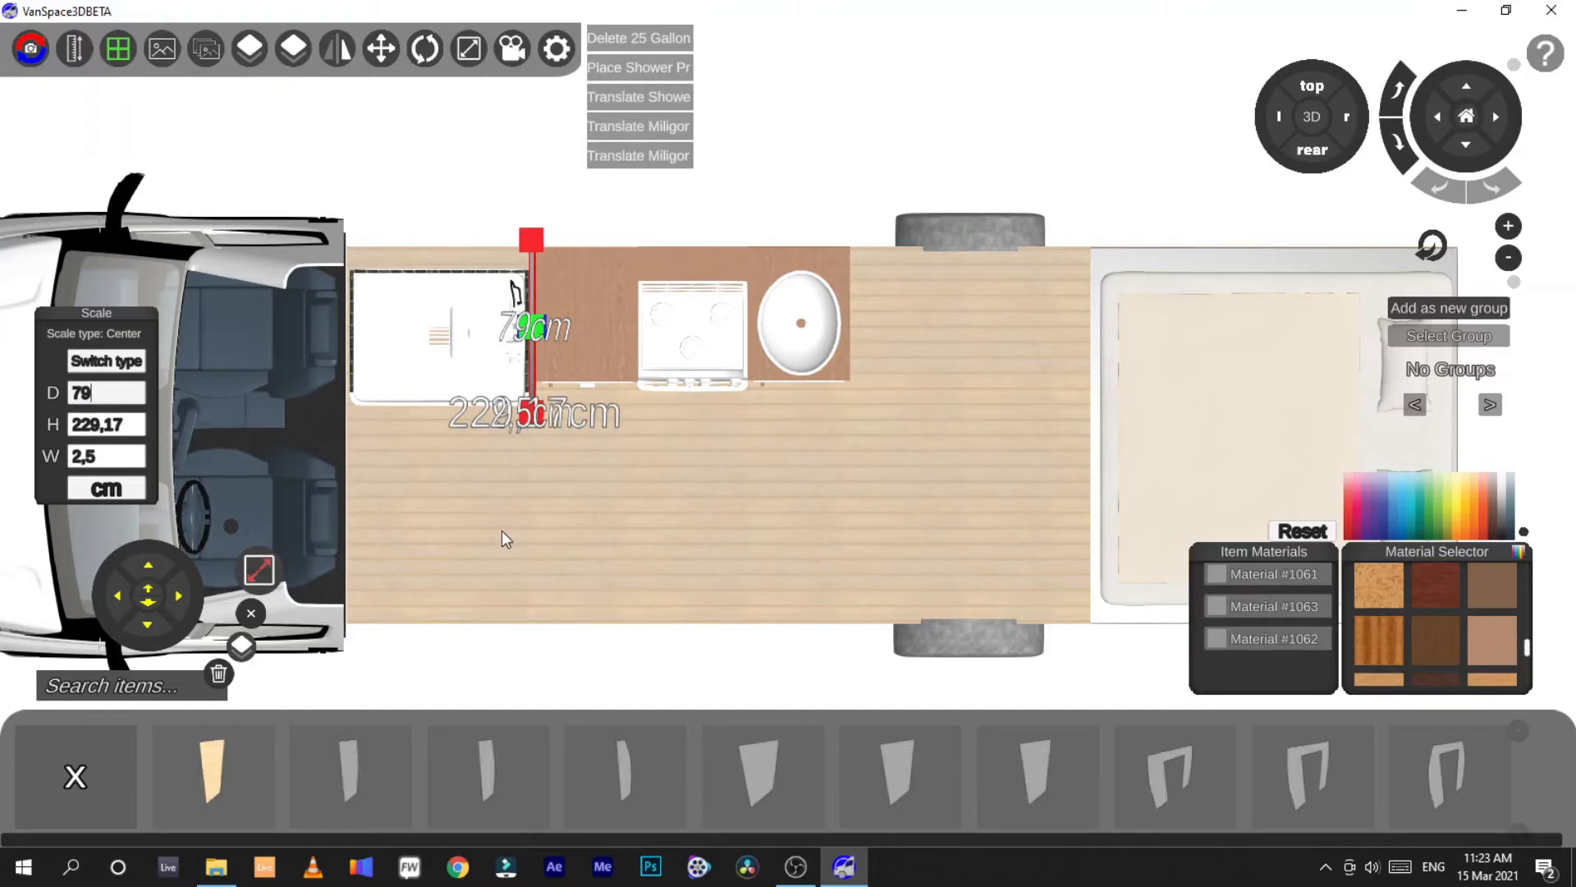
{"action": "left_click", "coordinate": [548, 409]}
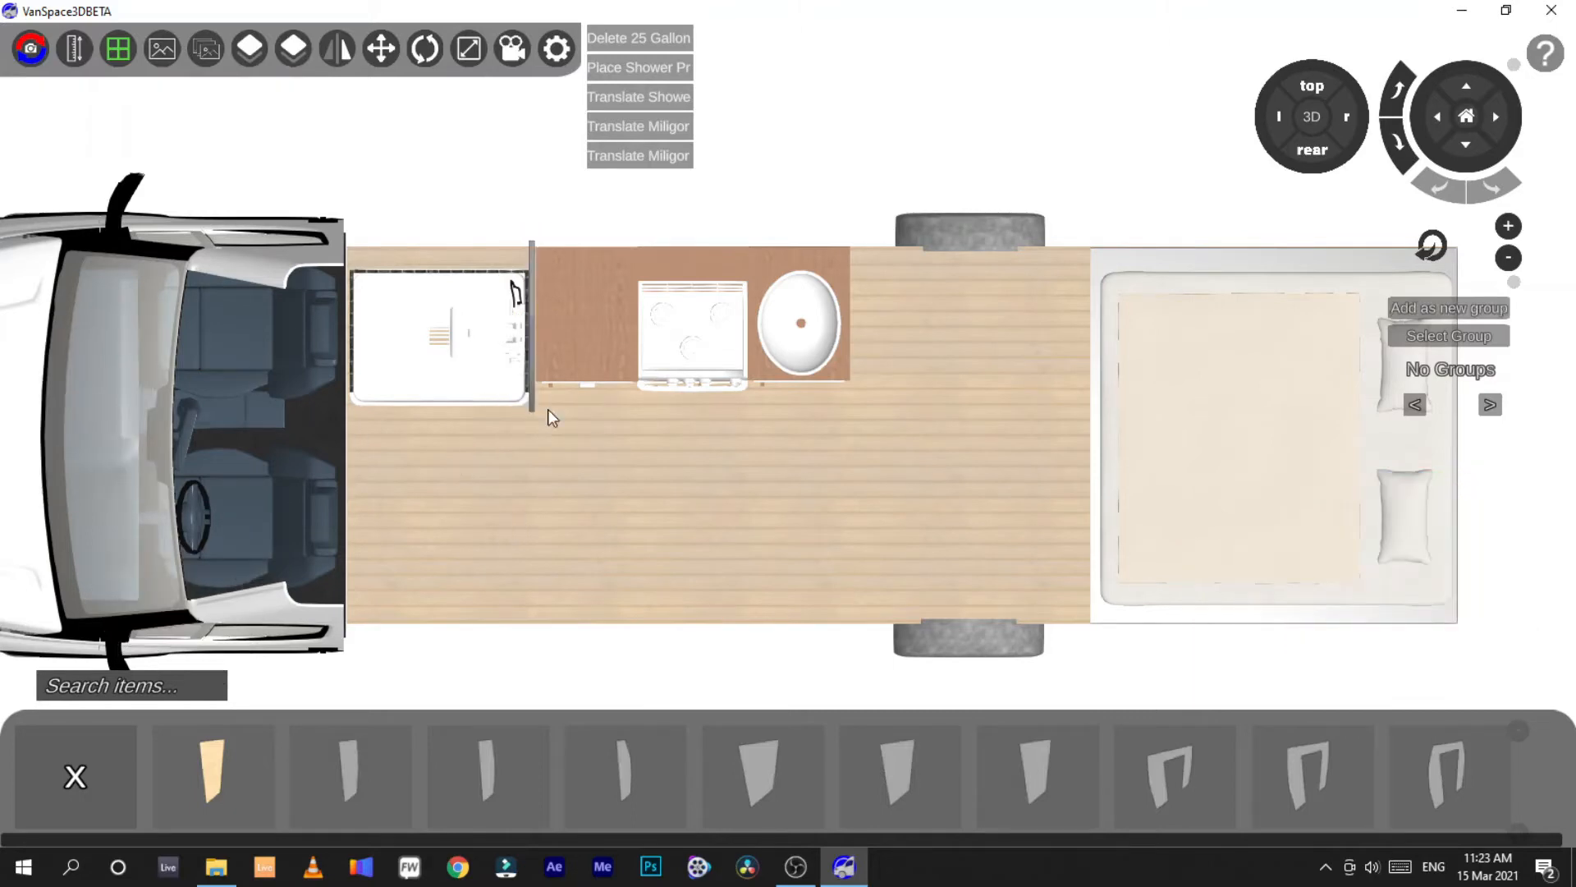
Move the partition wall slightly inward until its end lines up with the van's side wall, and deselect it
{"action": "left_click", "coordinate": [534, 285]}
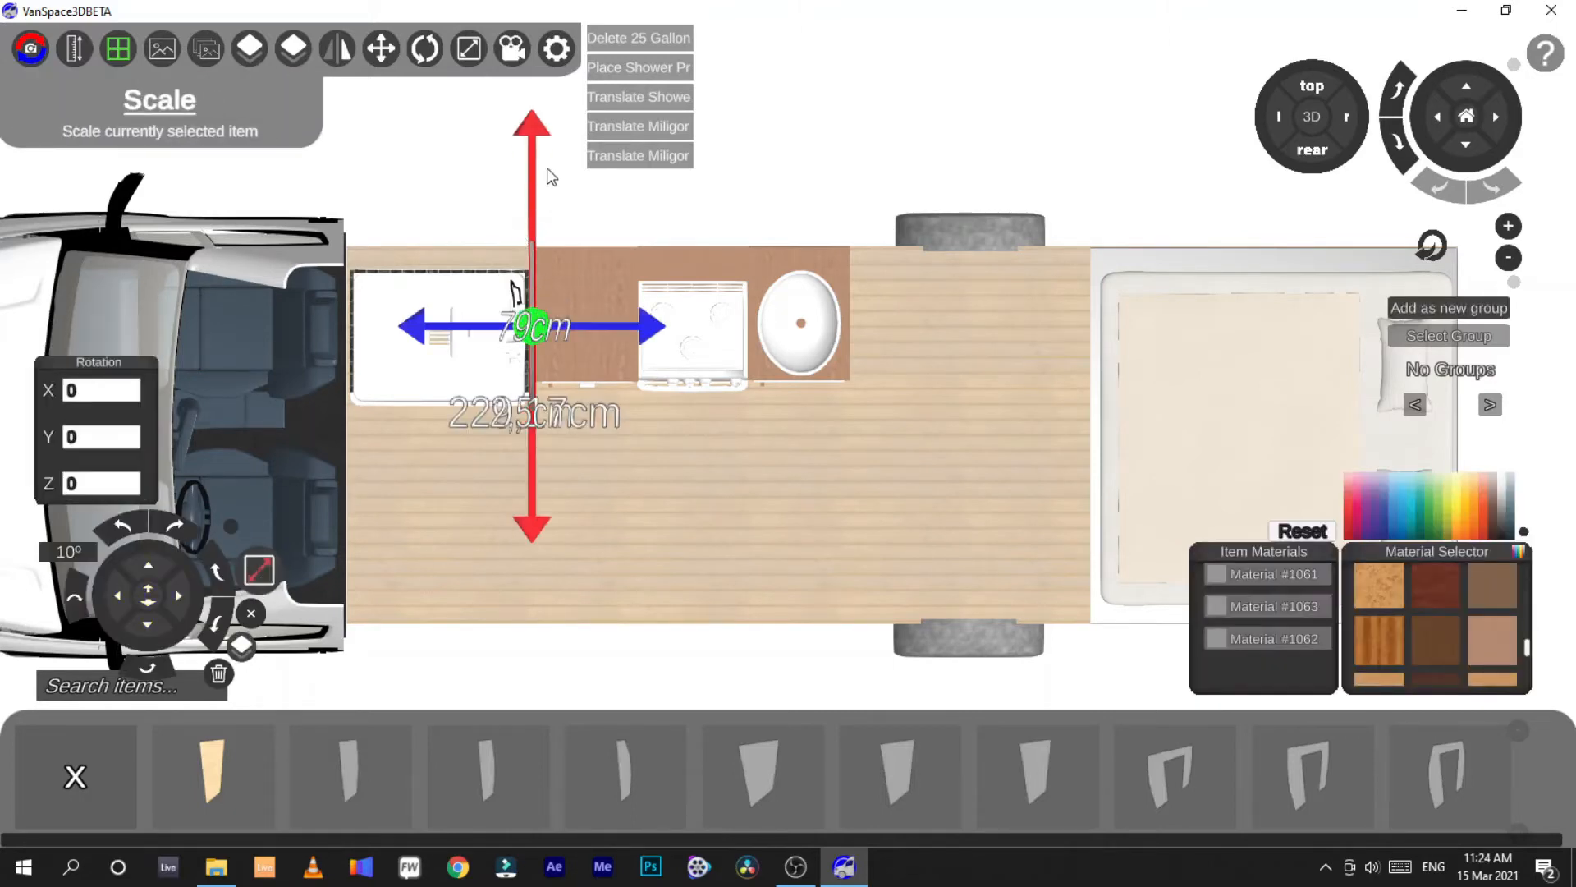
{"action": "left_click_drag", "start_coordinate": [535, 165], "coordinate": [533, 174]}
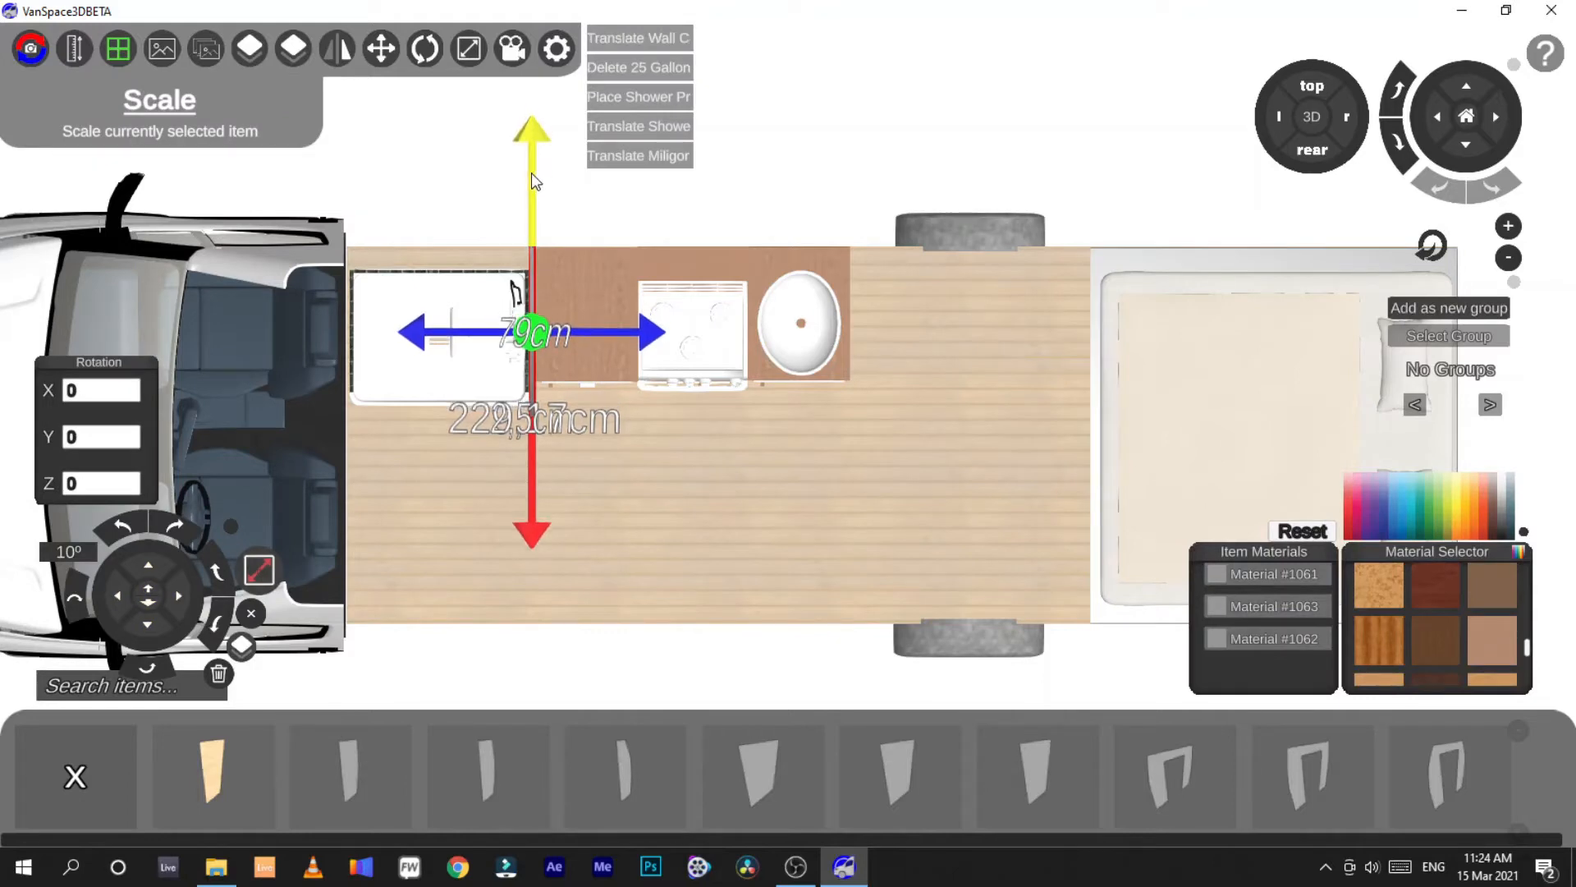
{"action": "left_click", "coordinate": [552, 186]}
In the 3D view, rotate the partition wall to 180° about Y so its curve faces the van's side wall, and deselect it
{"action": "left_click", "coordinate": [1314, 115]}
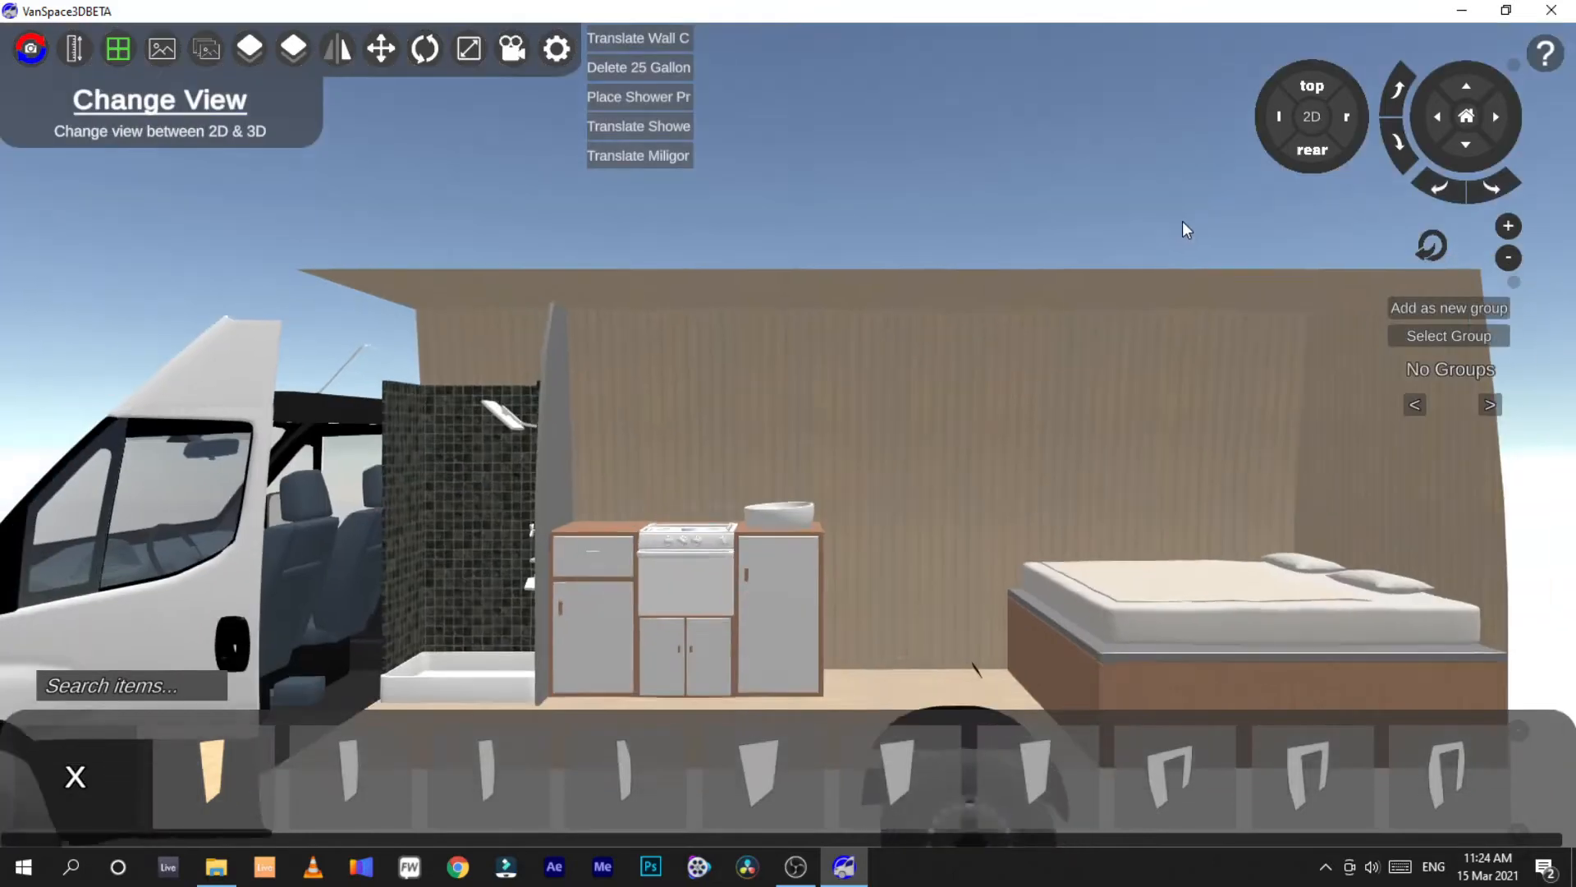
{"action": "left_click", "coordinate": [556, 460]}
{"action": "left_click", "coordinate": [218, 621]}
{"action": "left_click", "coordinate": [218, 621]}
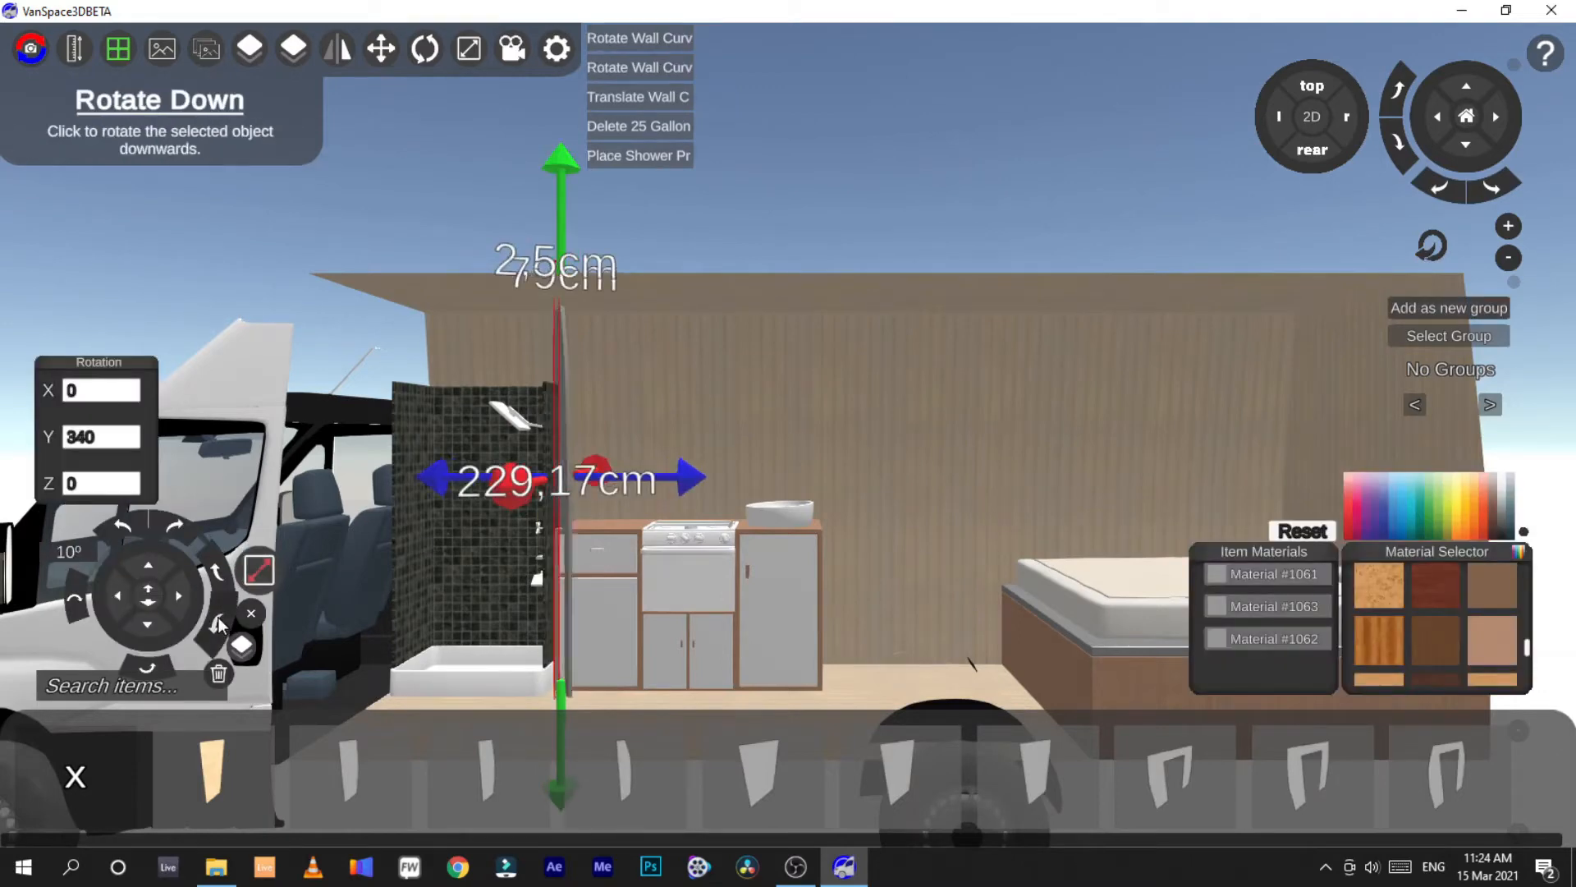
{"action": "left_click", "coordinate": [218, 621]}
{"action": "left_click", "coordinate": [218, 621]}
{"action": "left_click", "coordinate": [218, 621]}
{"action": "left_click", "coordinate": [218, 621]}
{"action": "left_click", "coordinate": [219, 622]}
{"action": "left_click", "coordinate": [219, 621]}
{"action": "left_click", "coordinate": [219, 622]}
{"action": "left_click", "coordinate": [218, 621]}
{"action": "left_click", "coordinate": [219, 622]}
{"action": "left_click", "coordinate": [218, 622]}
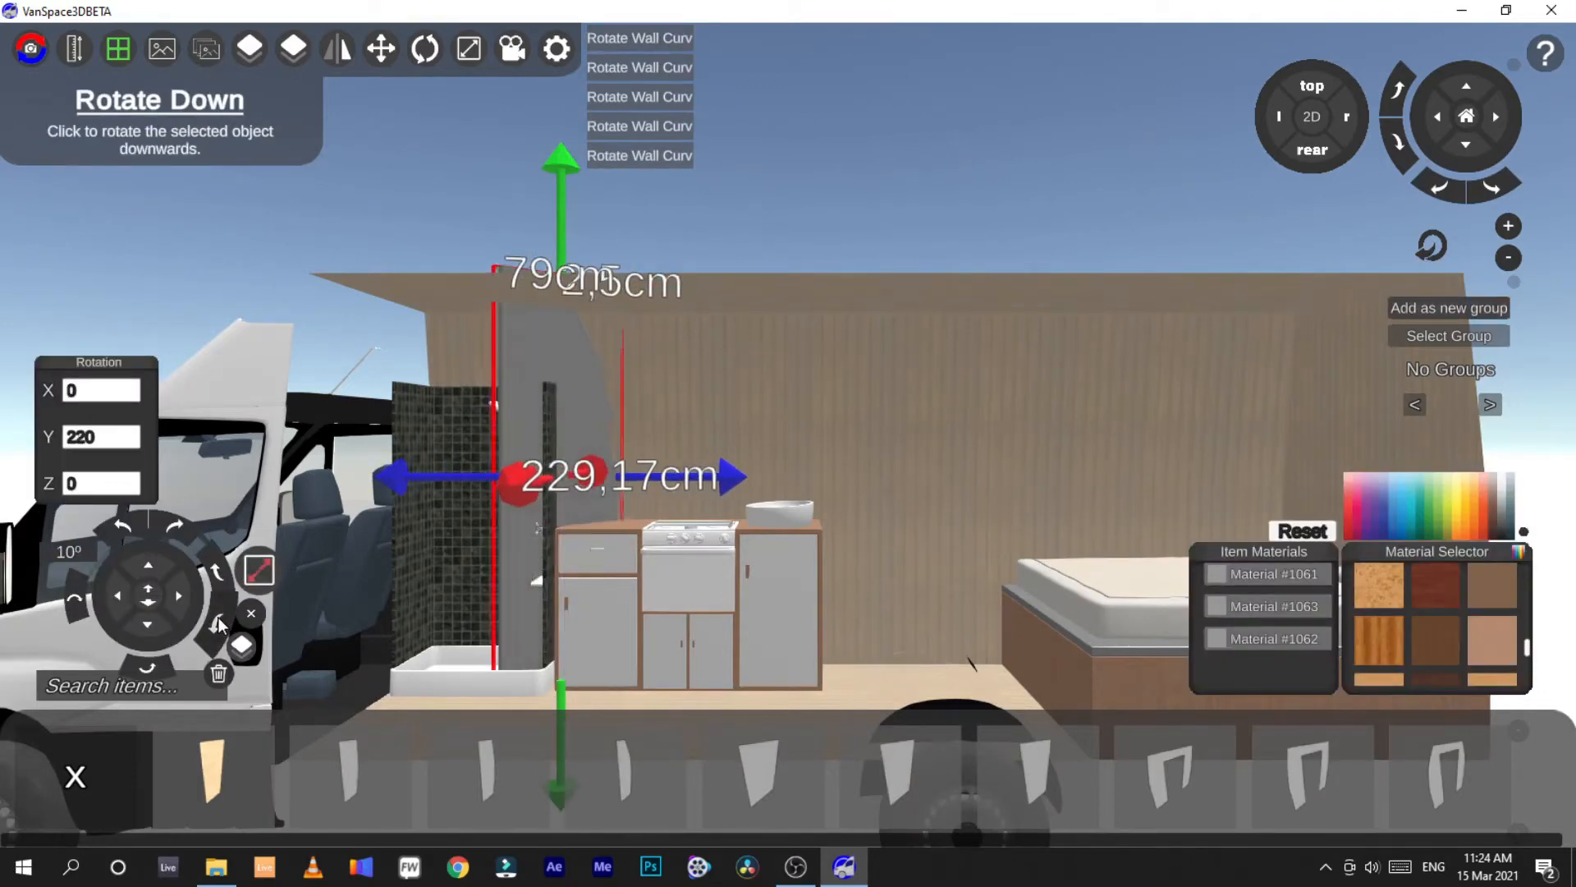
{"action": "left_click", "coordinate": [218, 621]}
{"action": "left_click", "coordinate": [218, 621]}
{"action": "left_click", "coordinate": [218, 621]}
{"action": "left_click", "coordinate": [219, 622]}
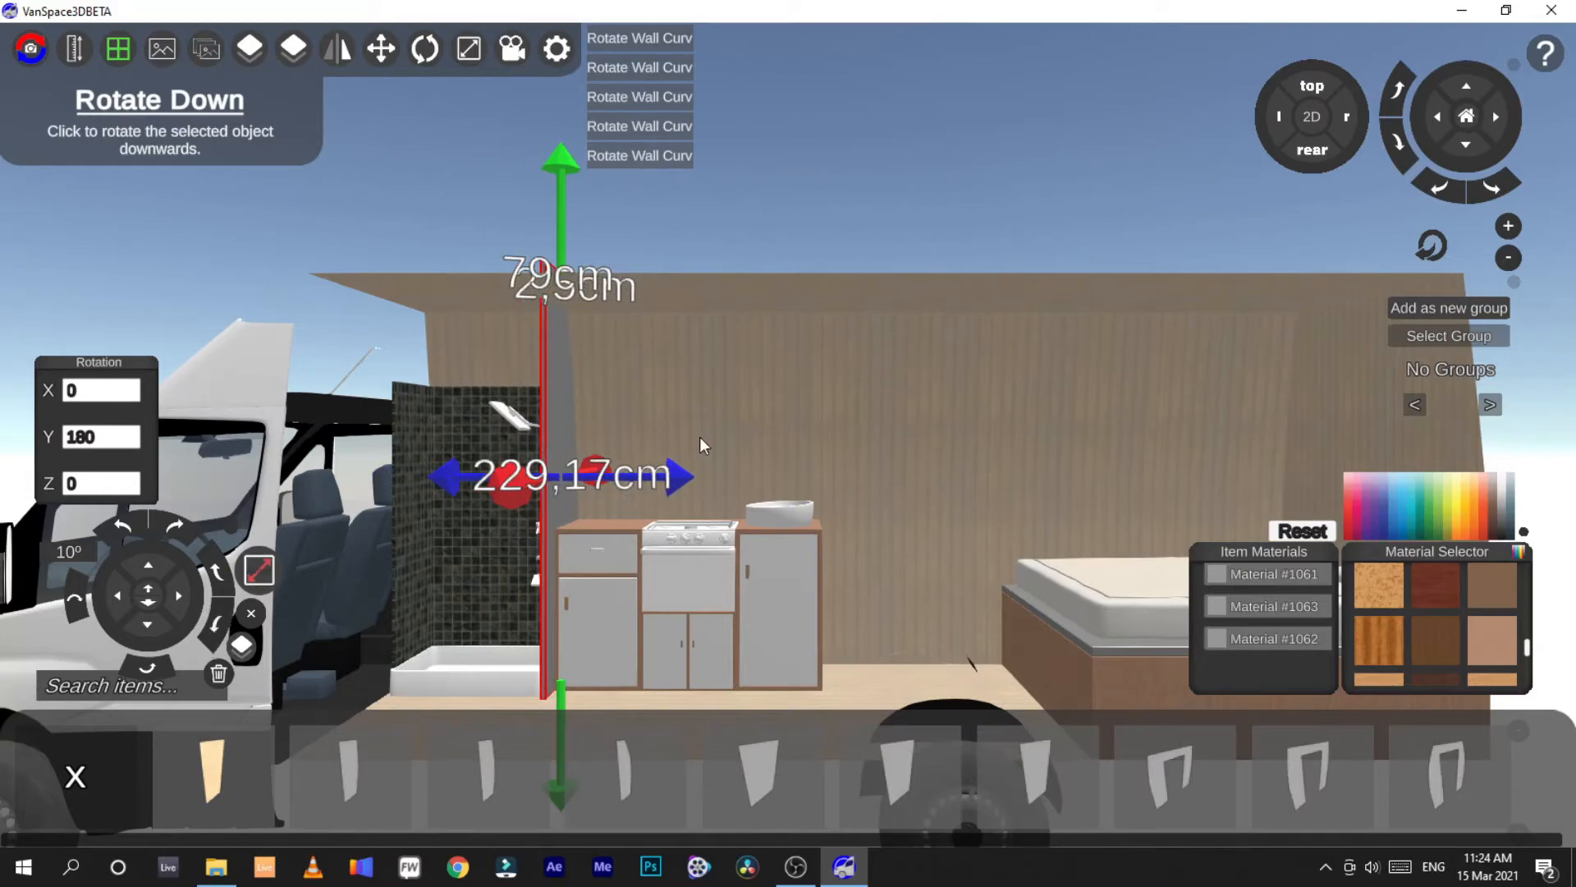
{"action": "left_click", "coordinate": [826, 345]}
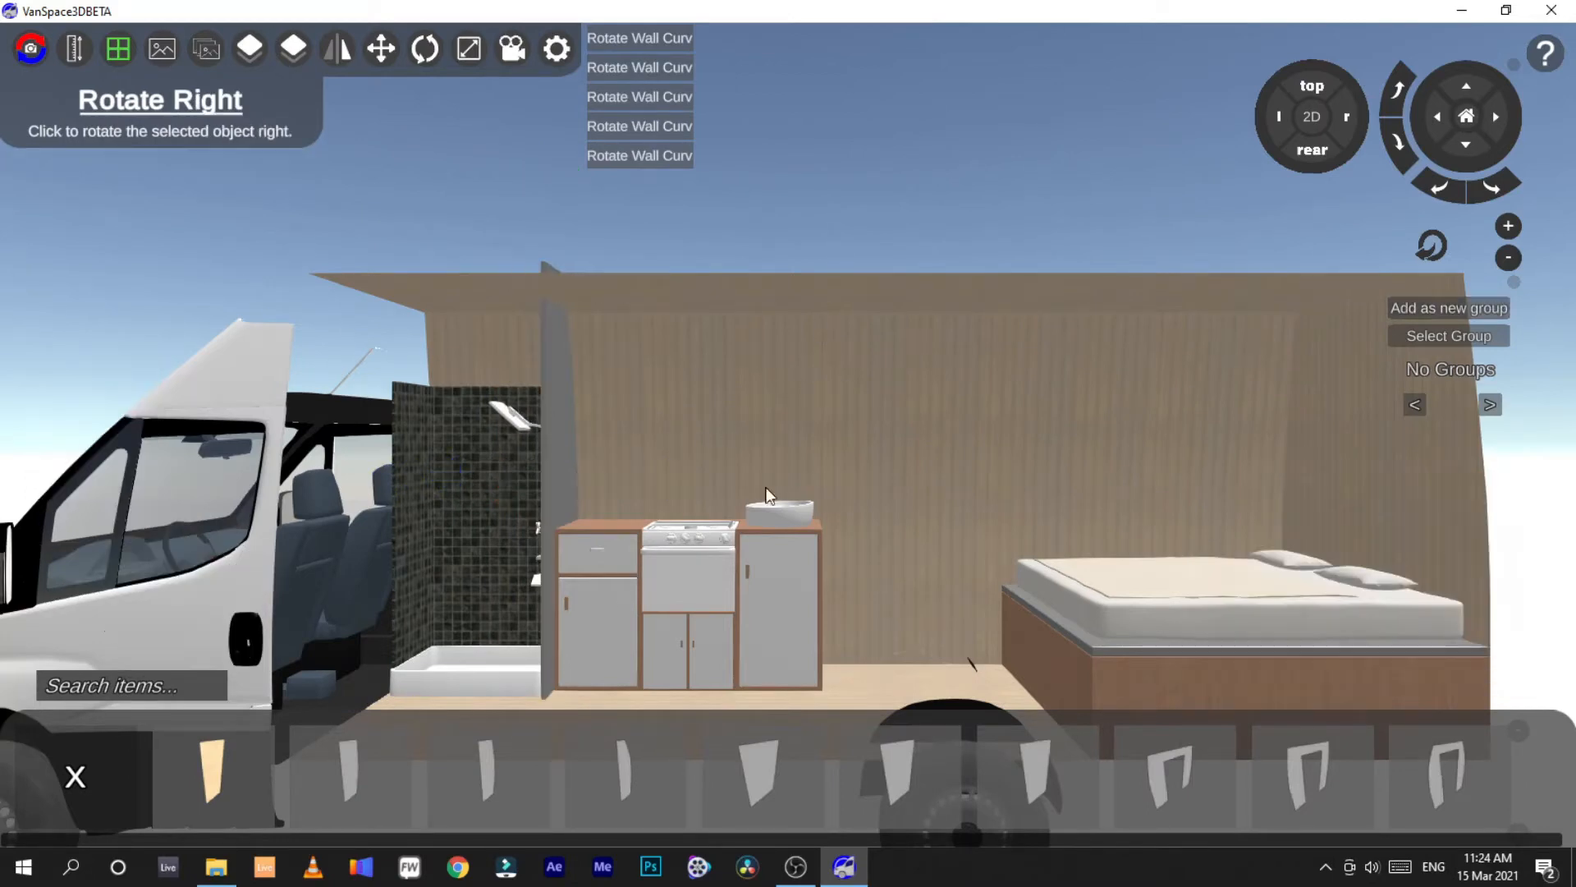
Try a height of 200 cm for the partition wall and settle on 180 cm
{"action": "left_click", "coordinate": [550, 368]}
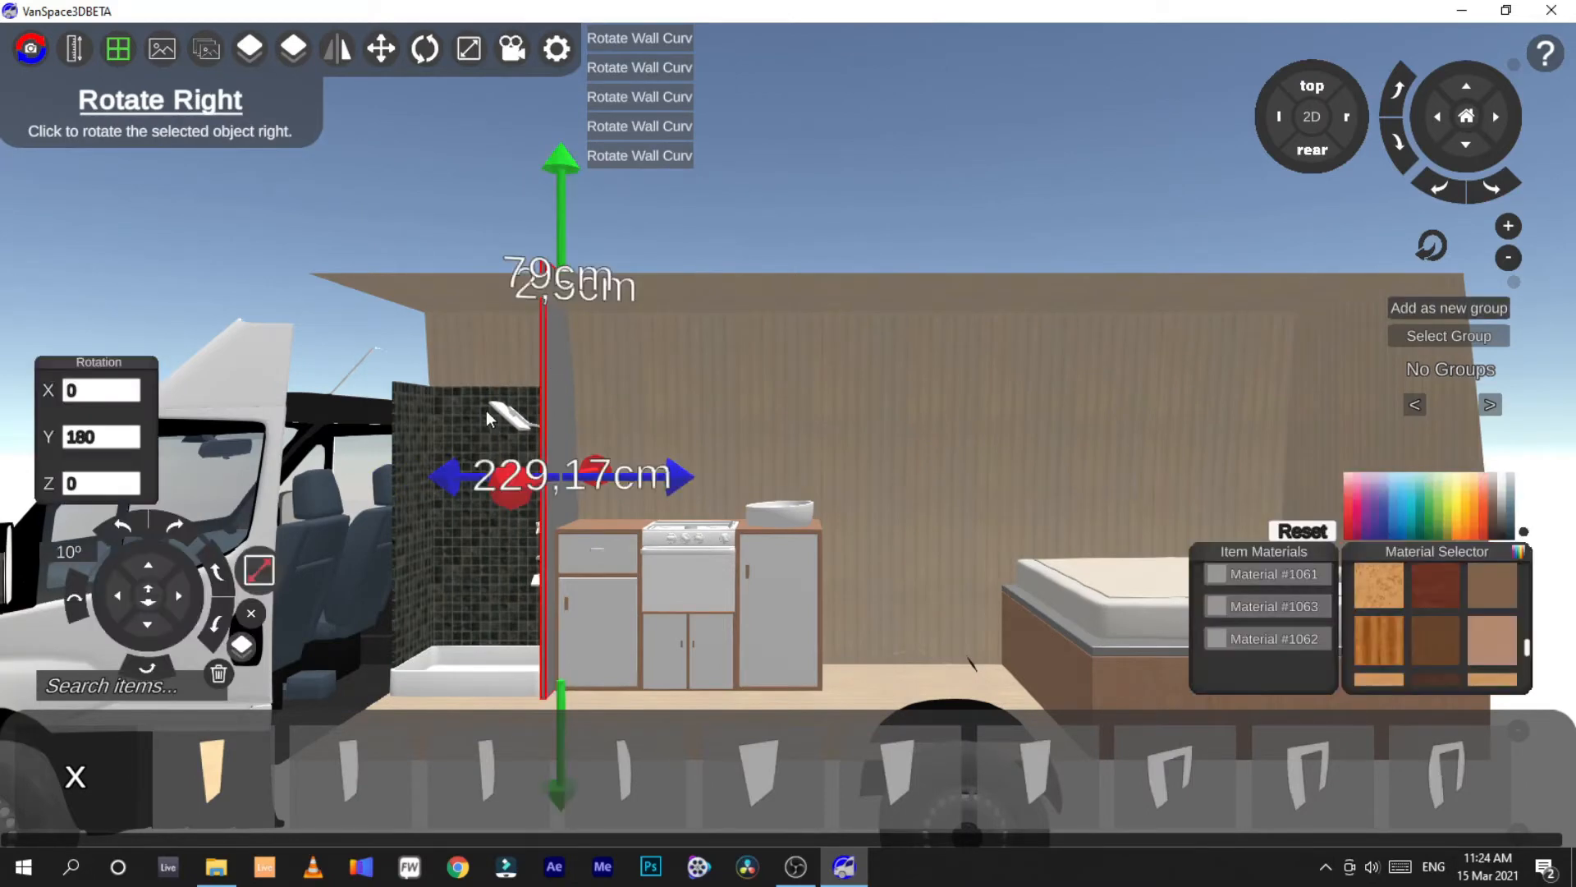
{"action": "left_click", "coordinate": [259, 569]}
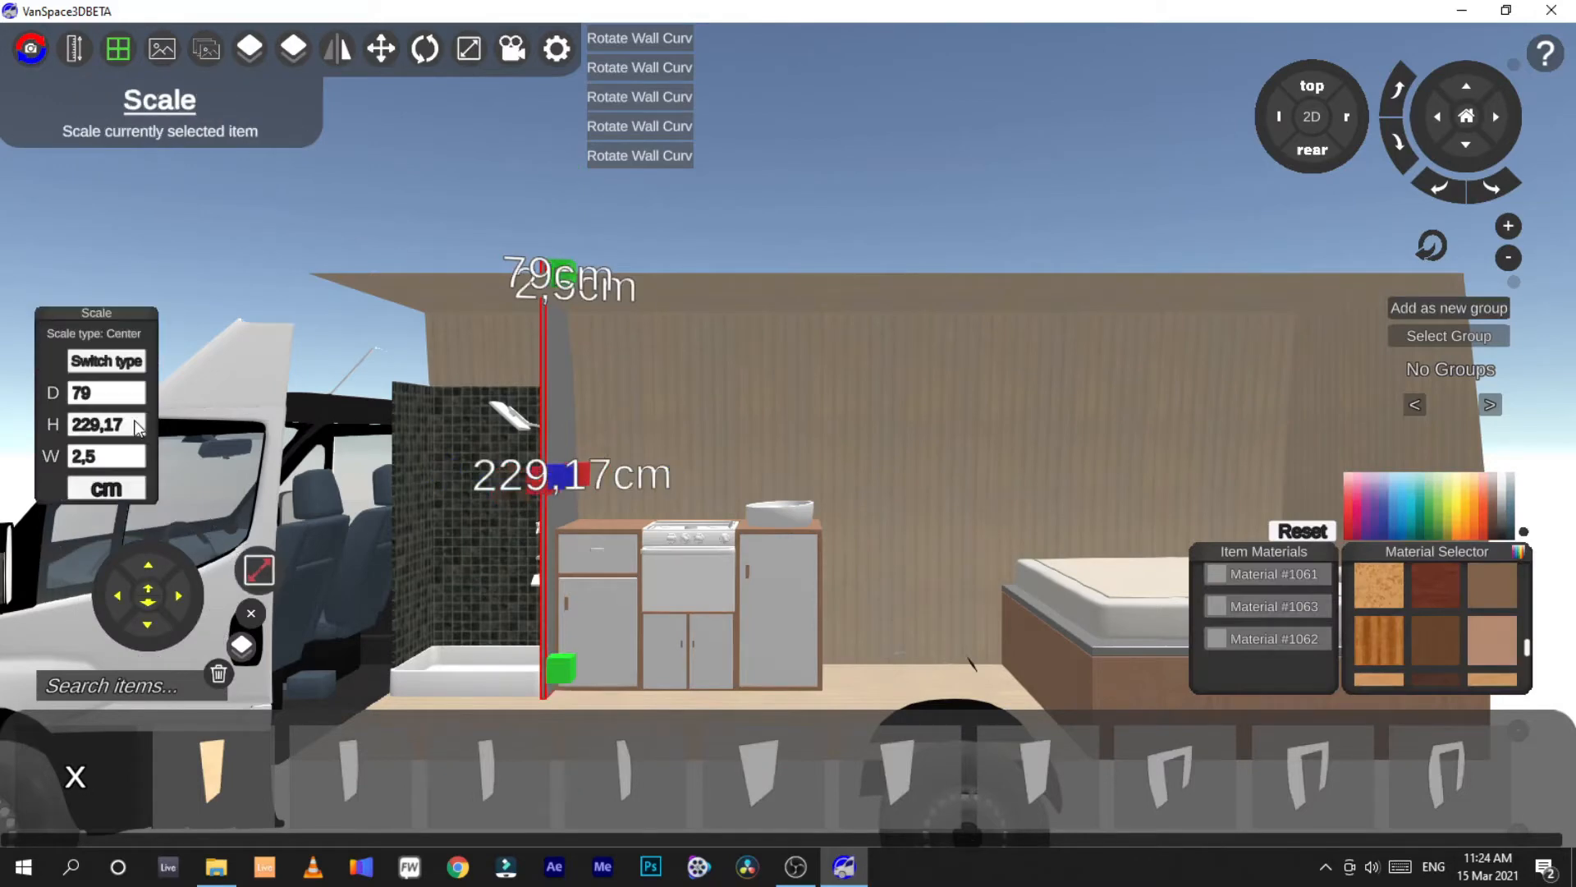
{"action": "left_click", "coordinate": [125, 429]}
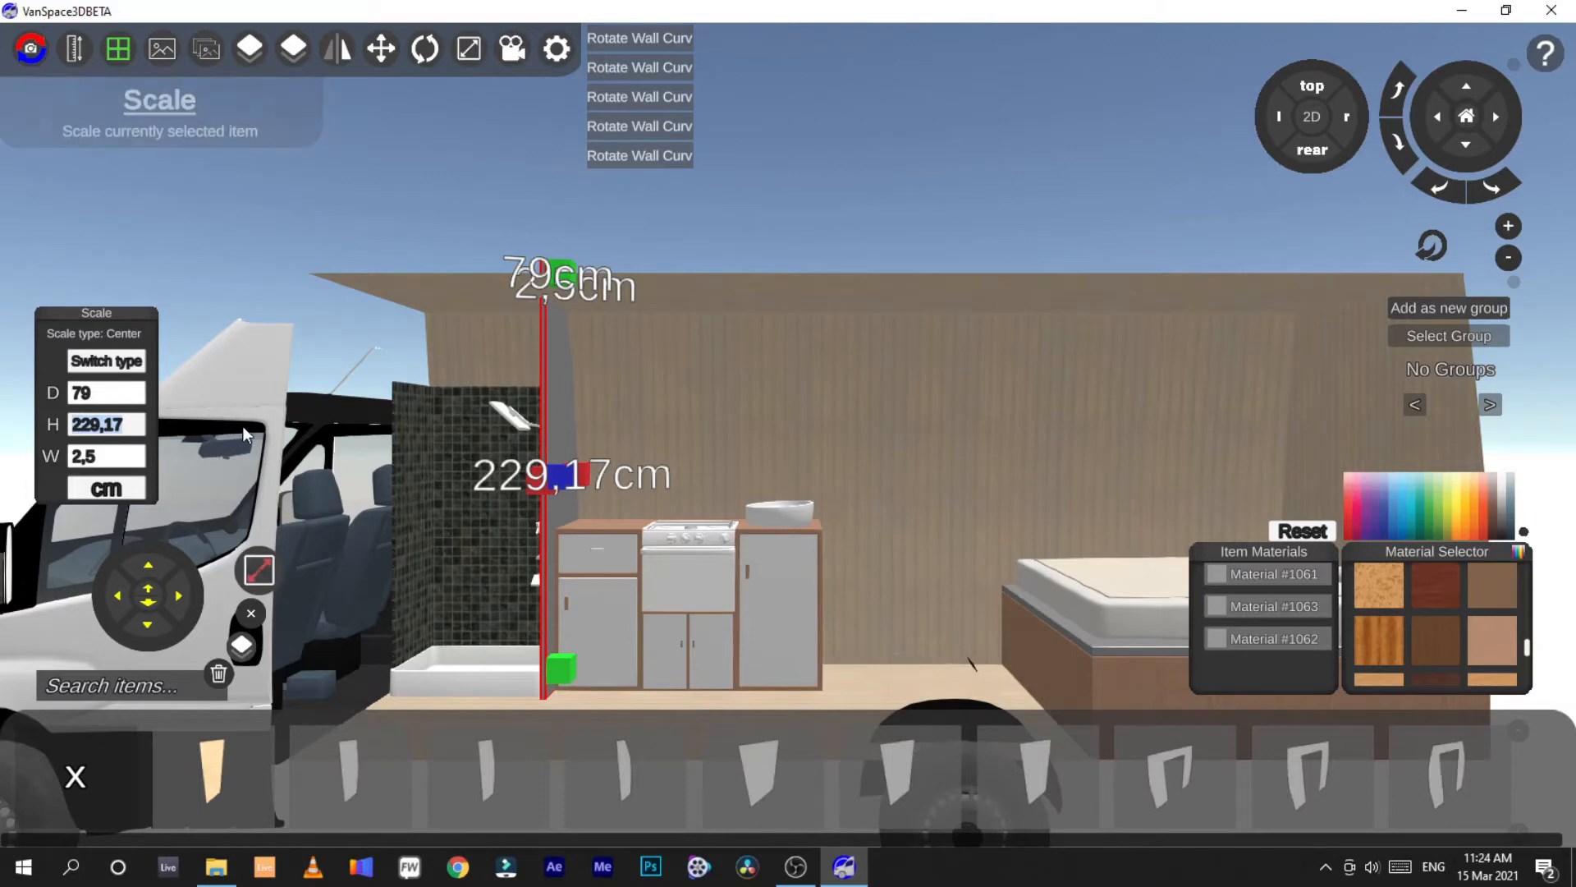
{"action": "type", "text": "200"}
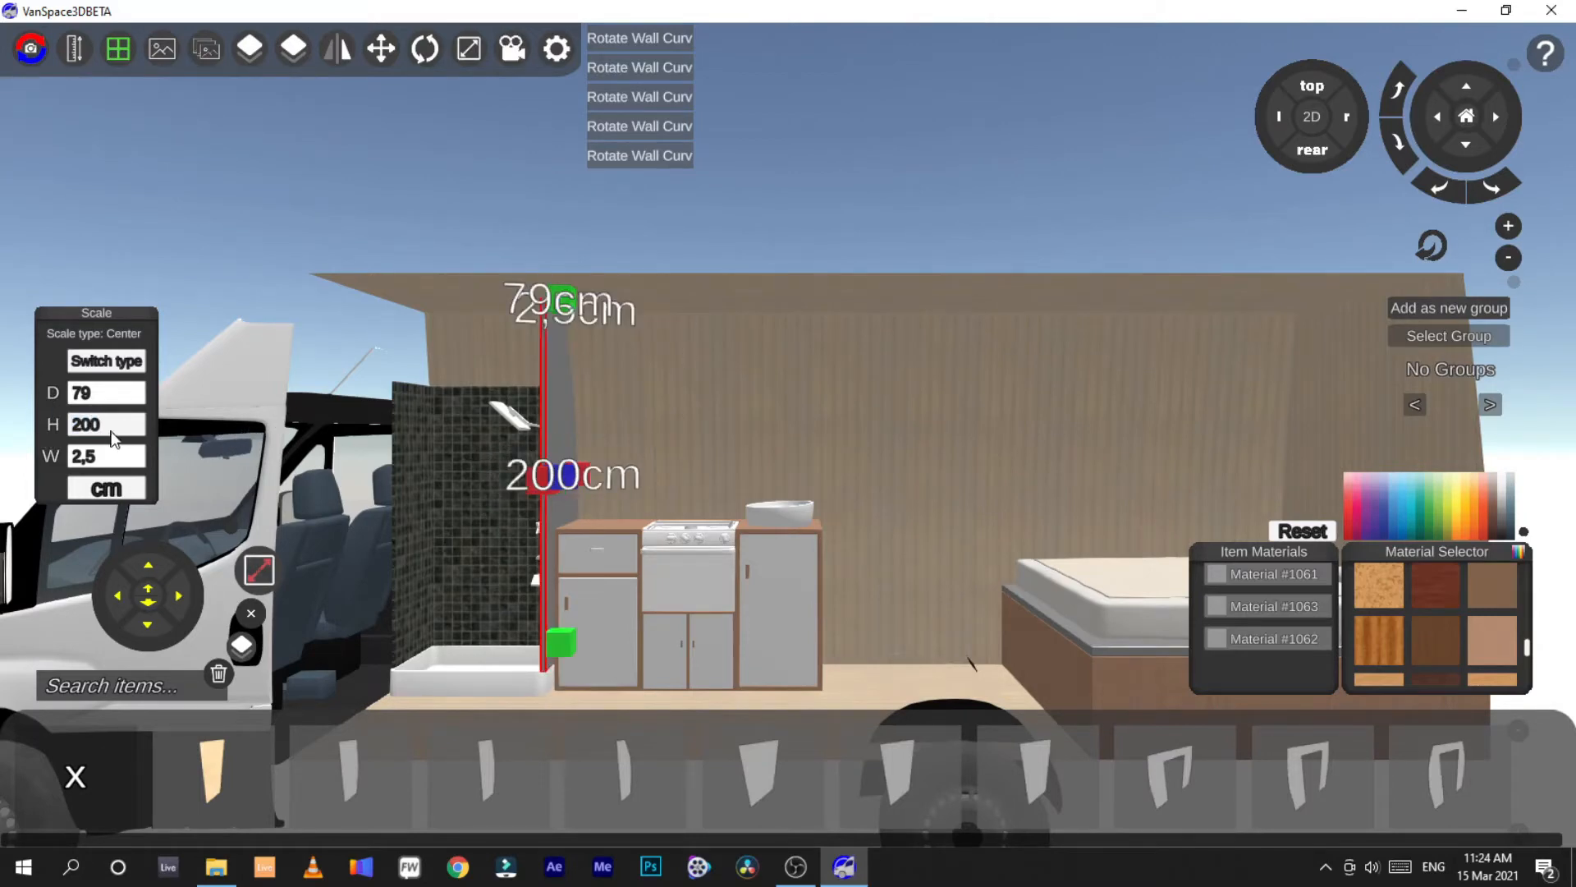
{"action": "left_click", "coordinate": [136, 415]}
{"action": "type", "text": "180"}
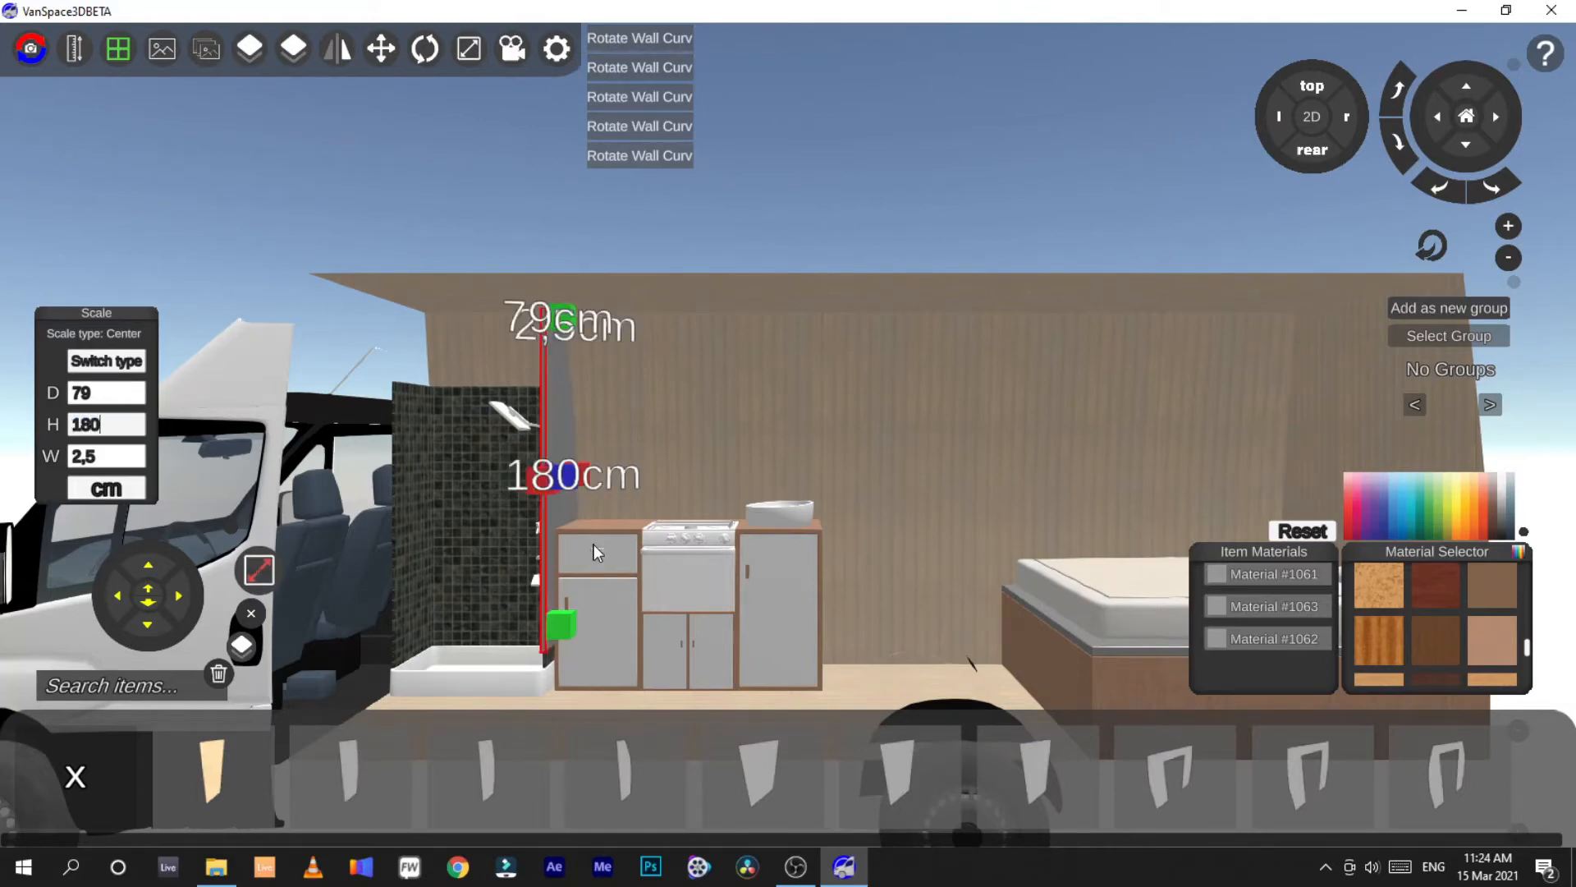
Set the shower's height to 180 cm to match the partition wall, and deselect it
{"action": "left_click", "coordinate": [425, 504]}
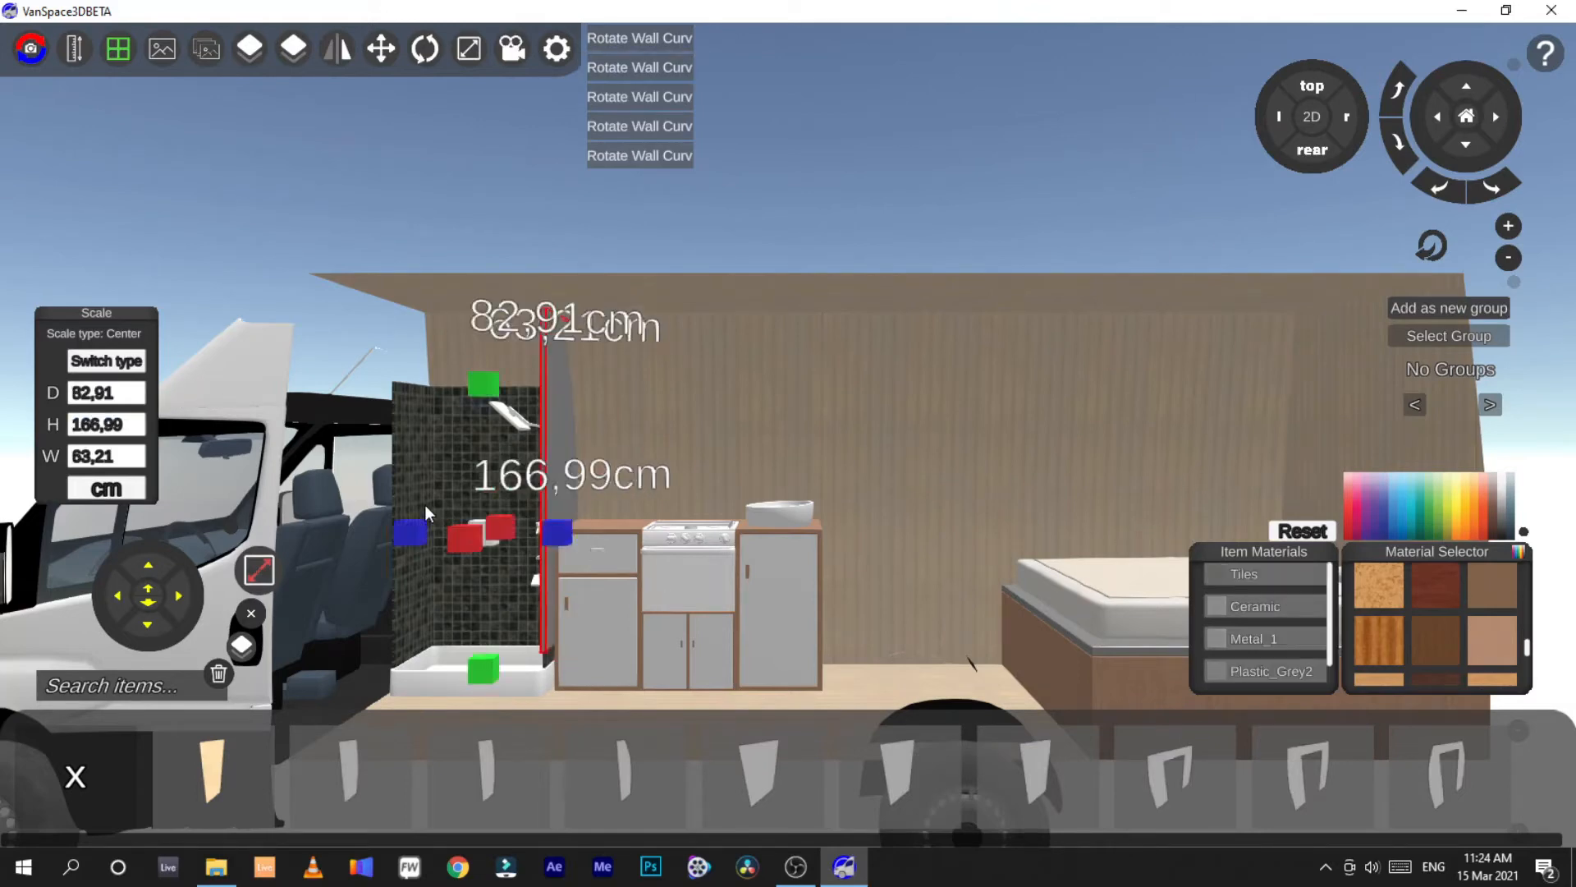
{"action": "left_click", "coordinate": [96, 422]}
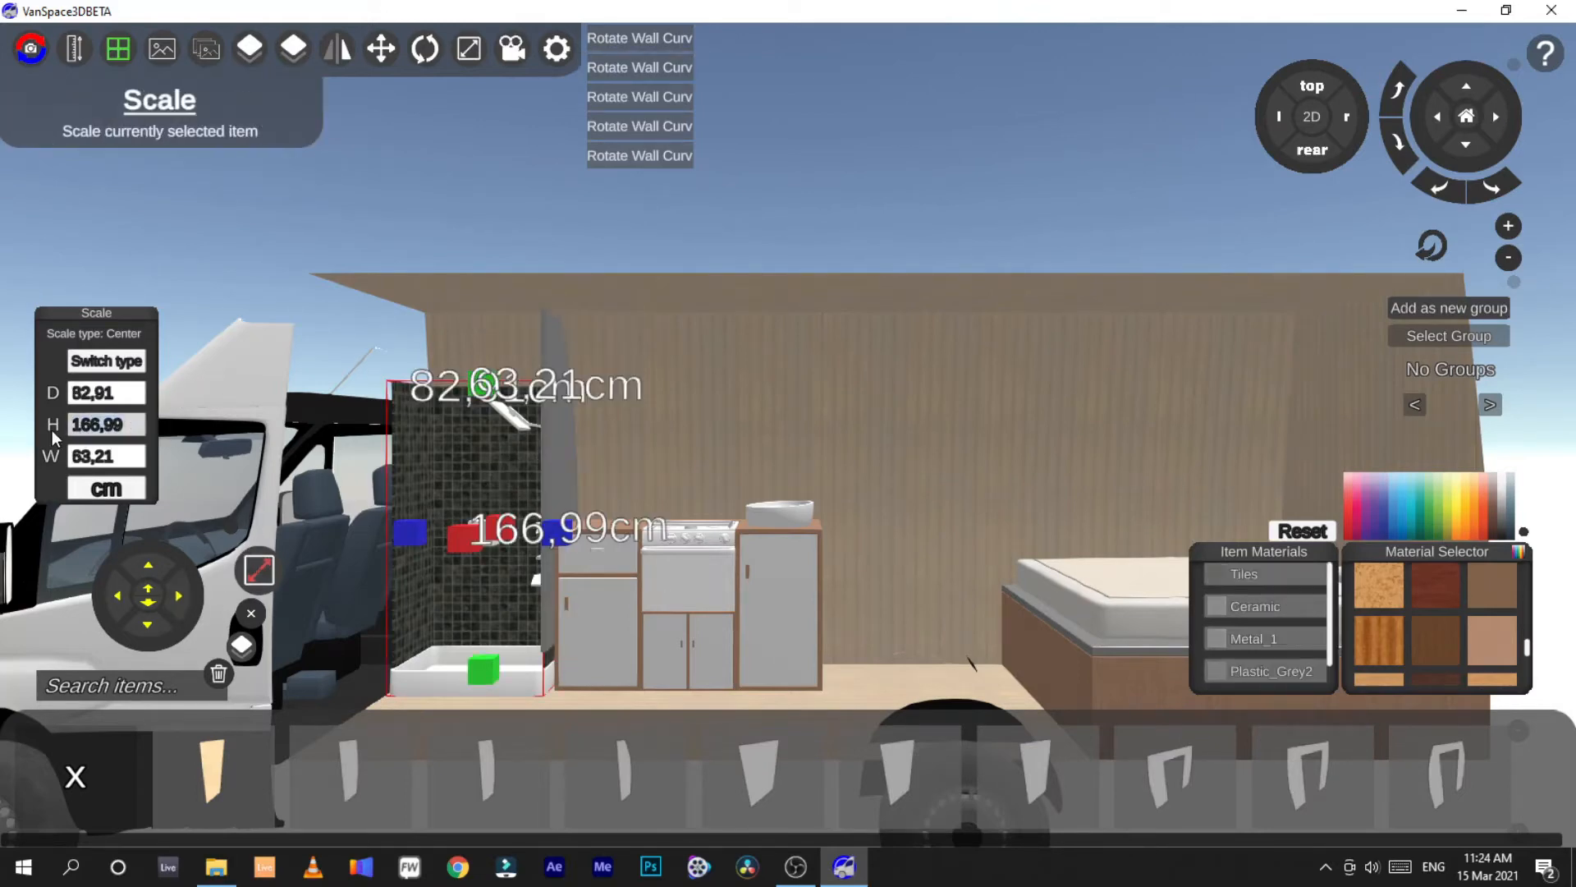
{"action": "type", "text": "180"}
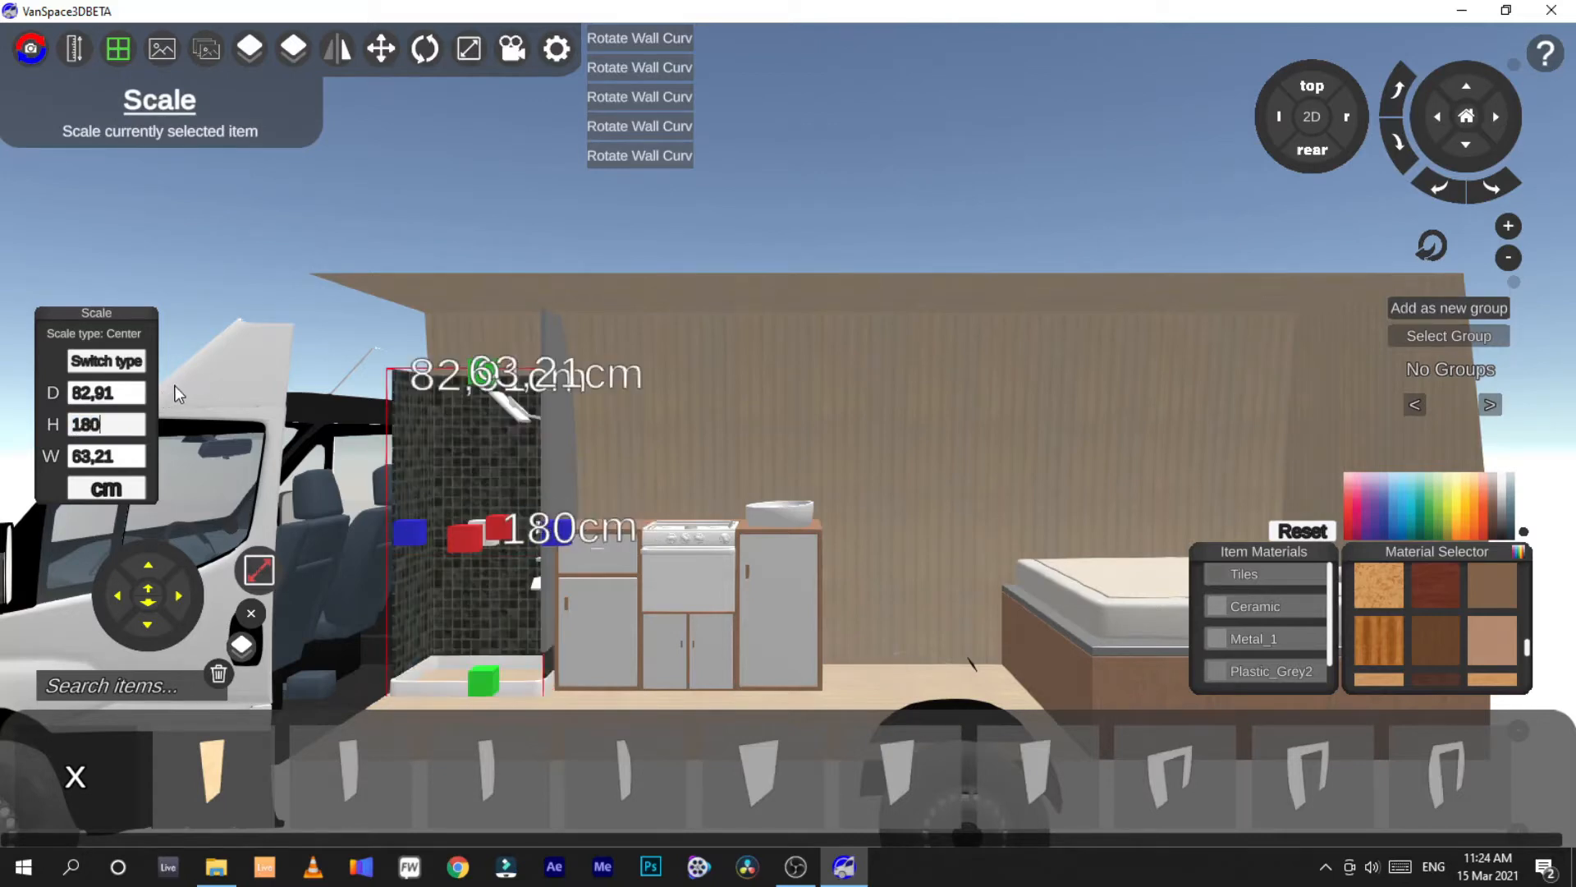
{"action": "left_click", "coordinate": [913, 183]}
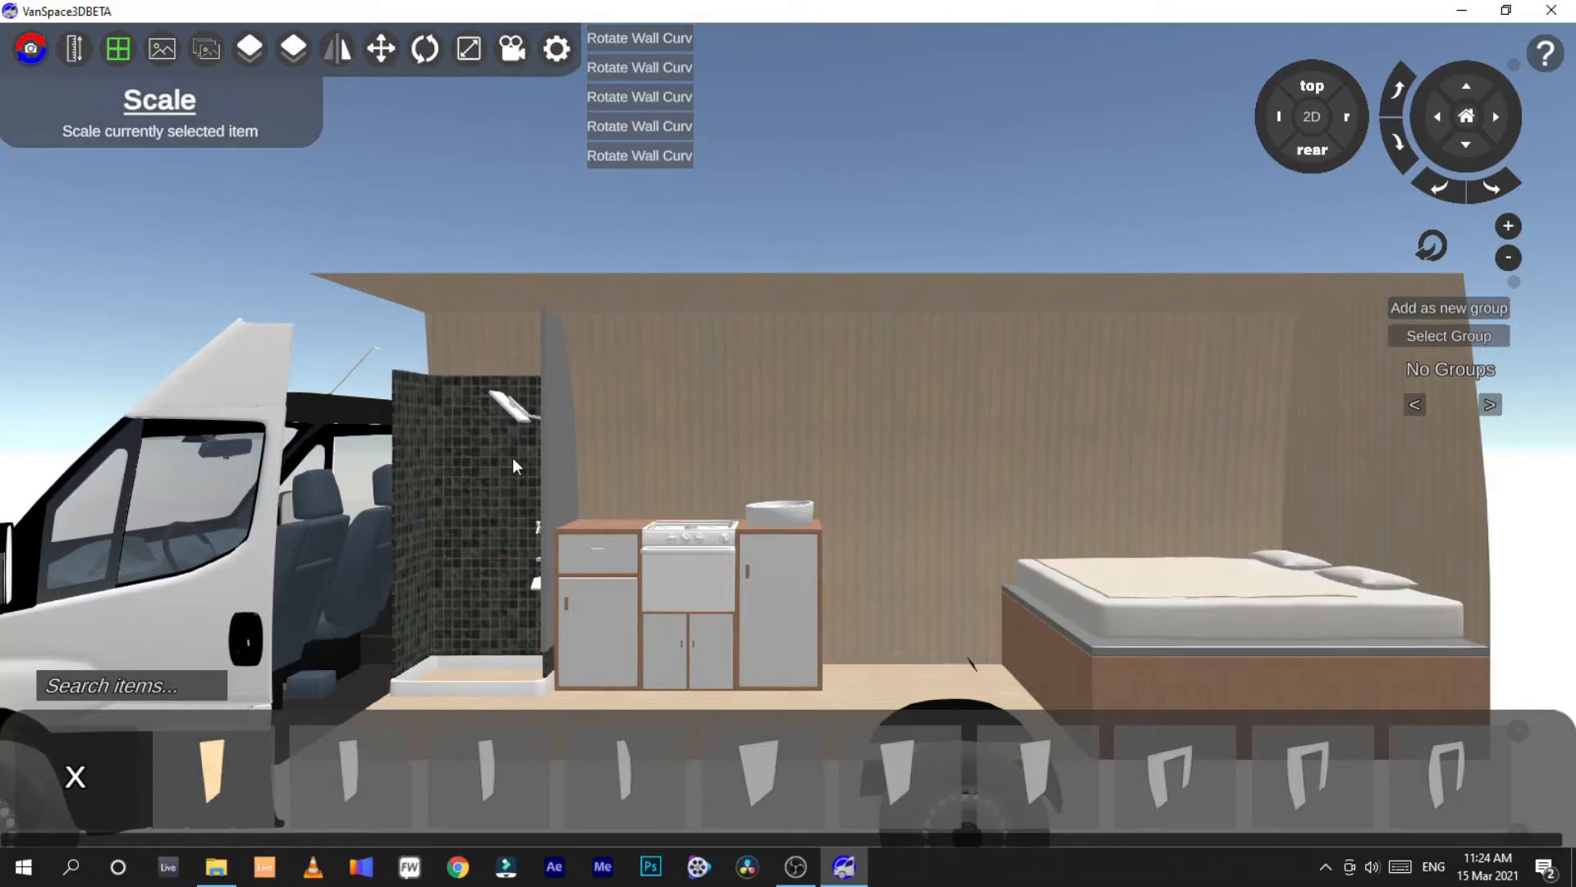
In the 2D side view, lower the curved partition wall beside the shower toward the van floor
{"action": "left_click", "coordinate": [555, 445]}
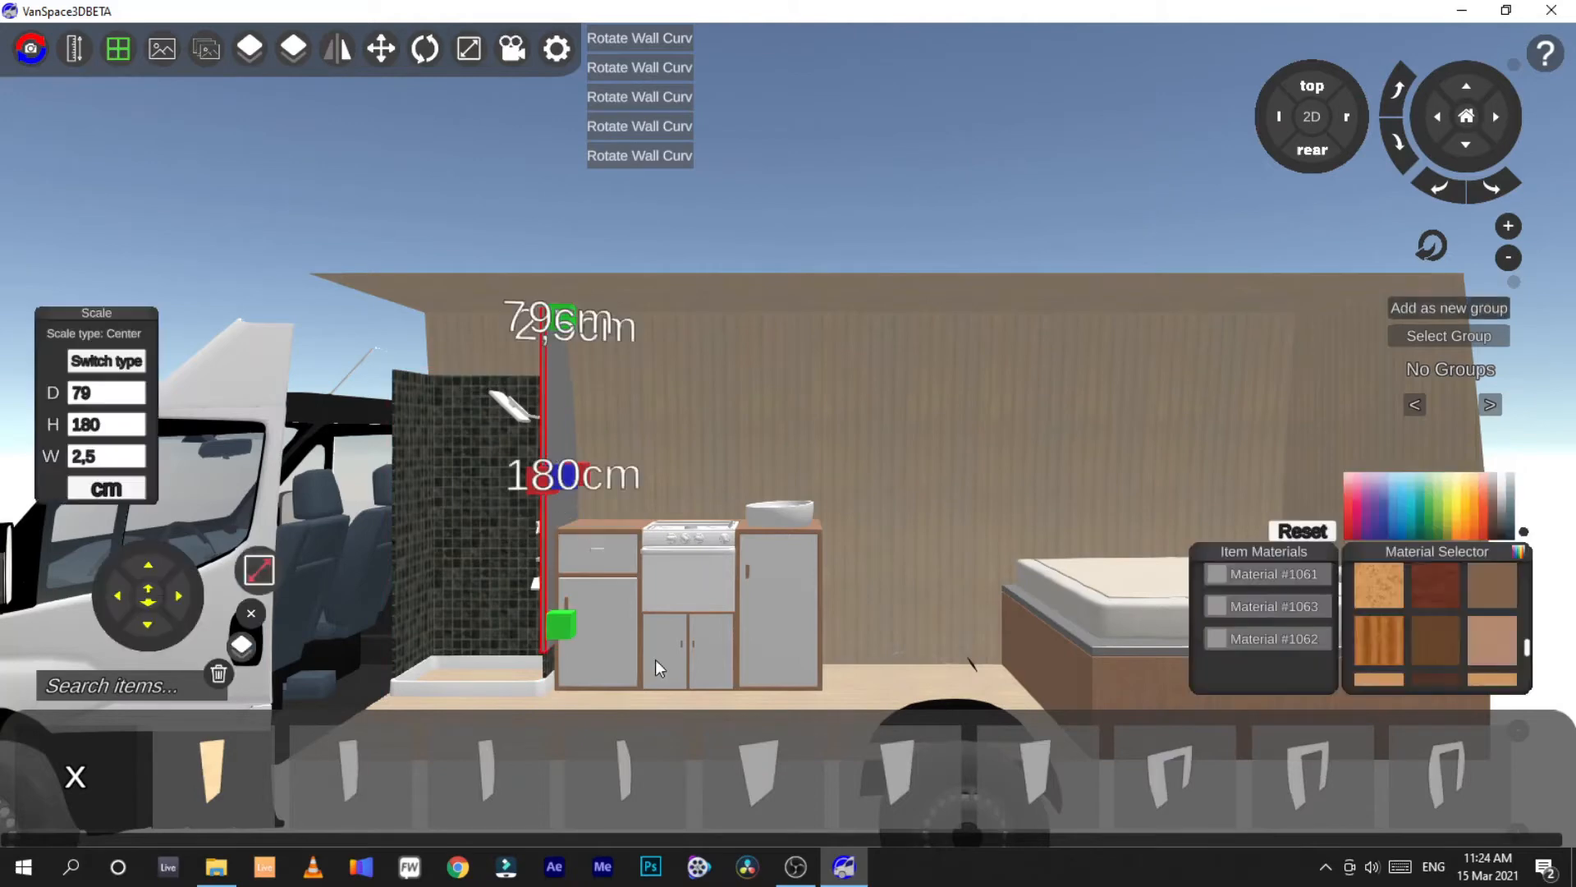
{"action": "left_click", "coordinate": [1312, 117]}
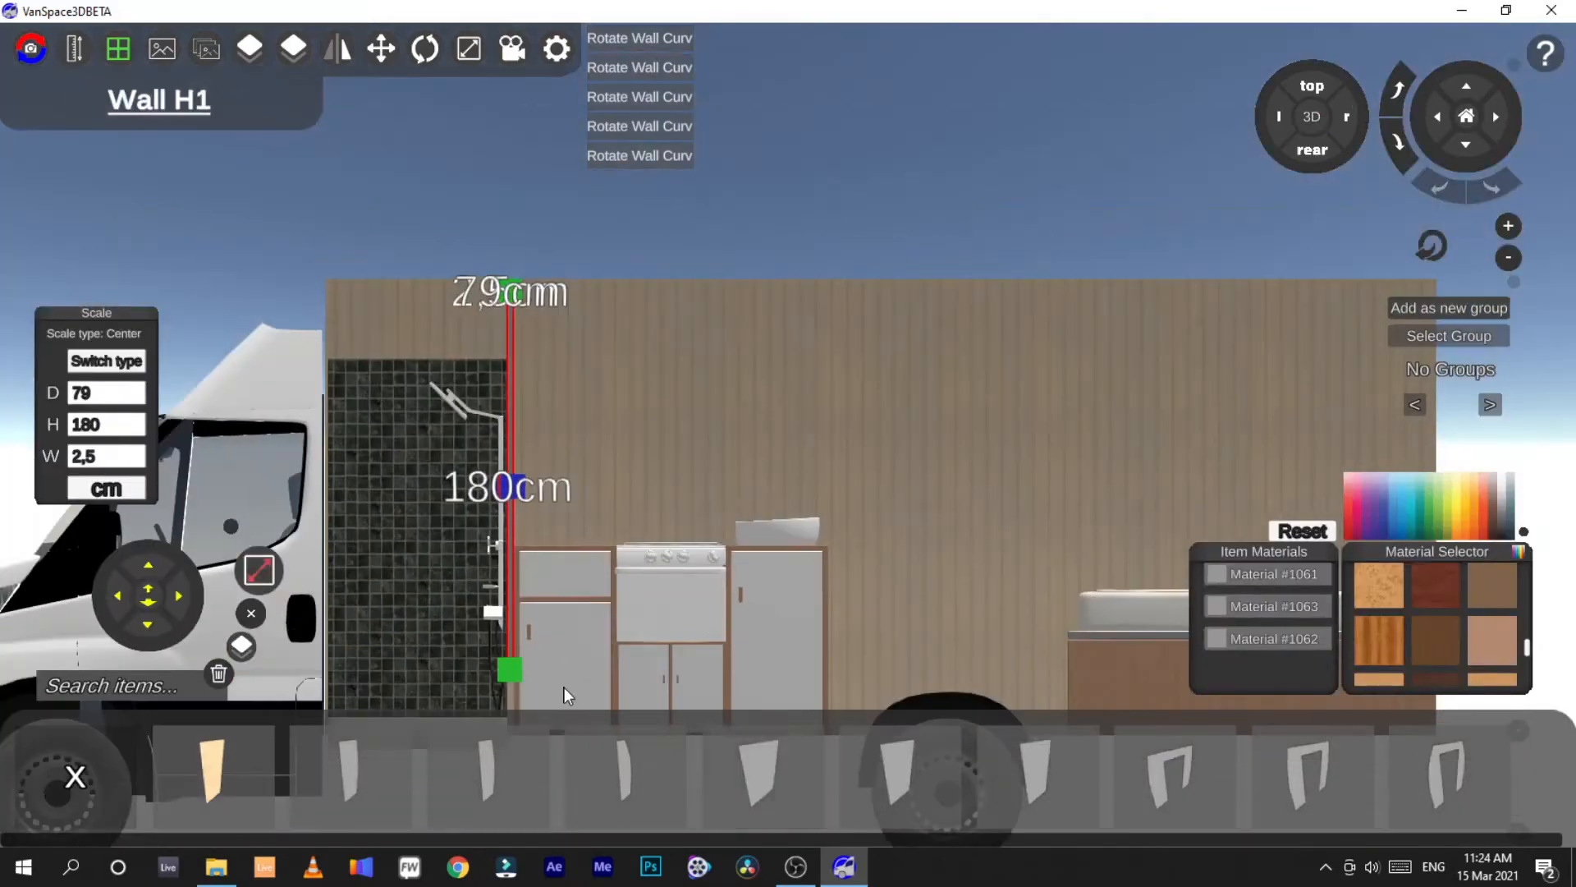
{"action": "left_click", "coordinate": [75, 775]}
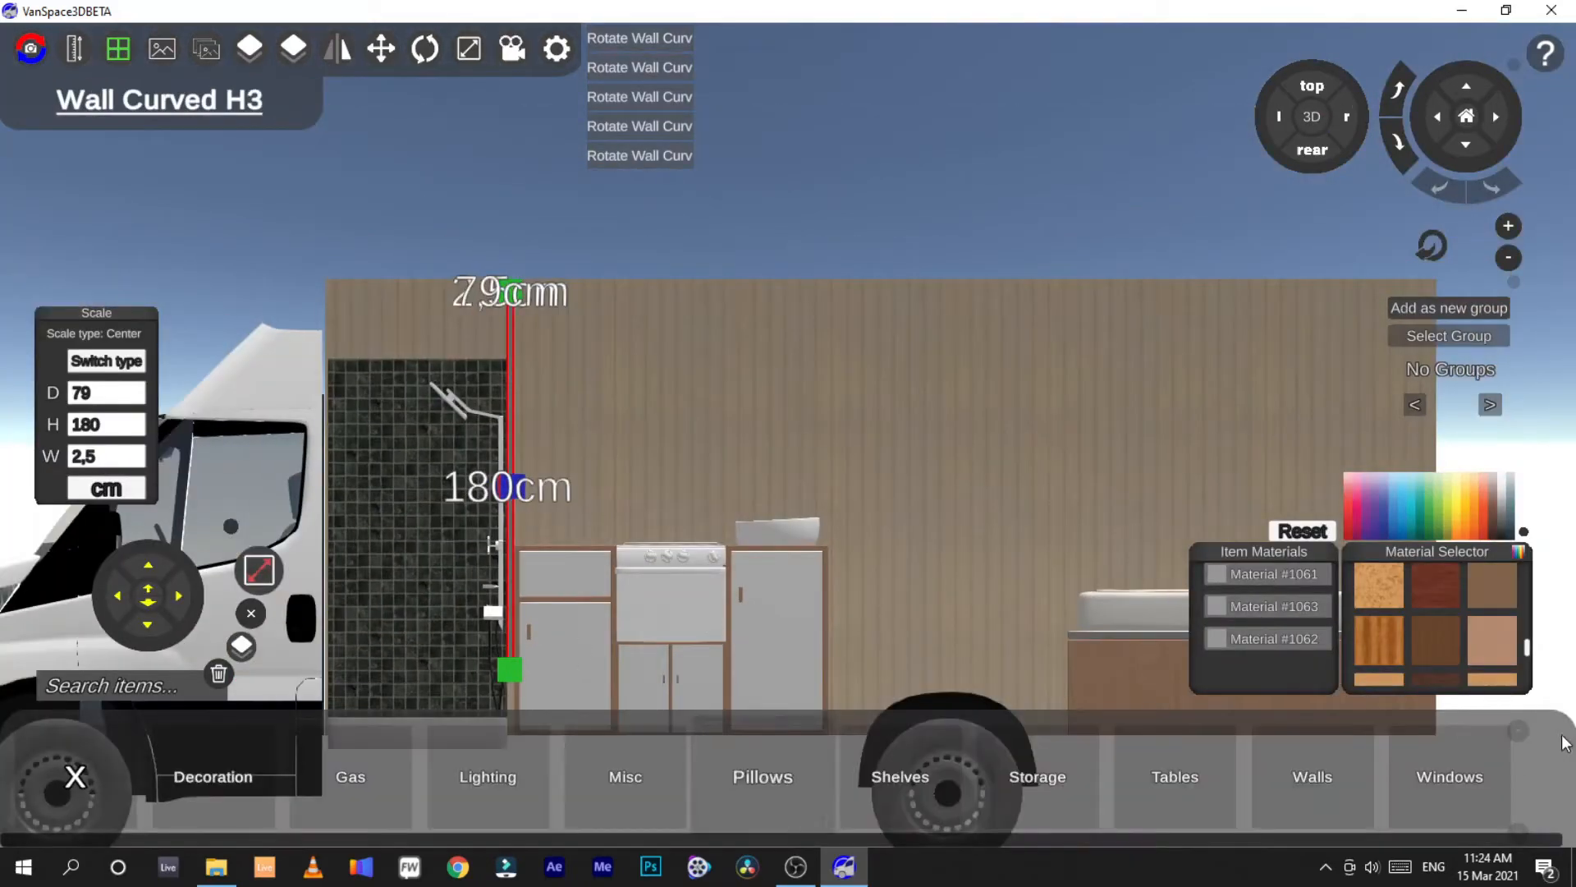
{"action": "left_click", "coordinate": [96, 761]}
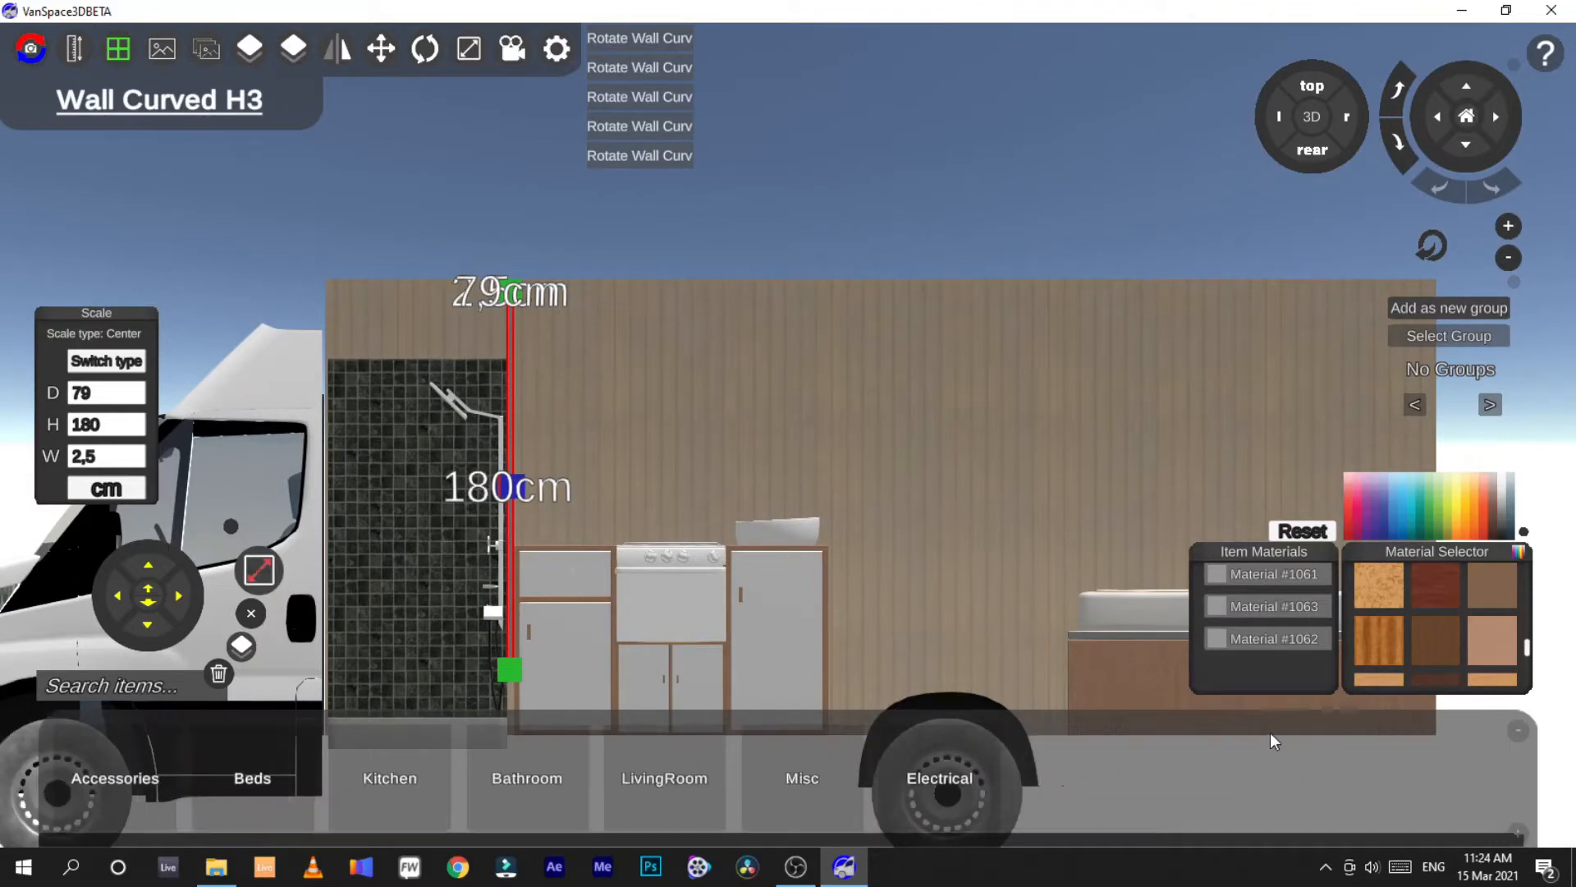
{"action": "left_click", "coordinate": [1519, 730]}
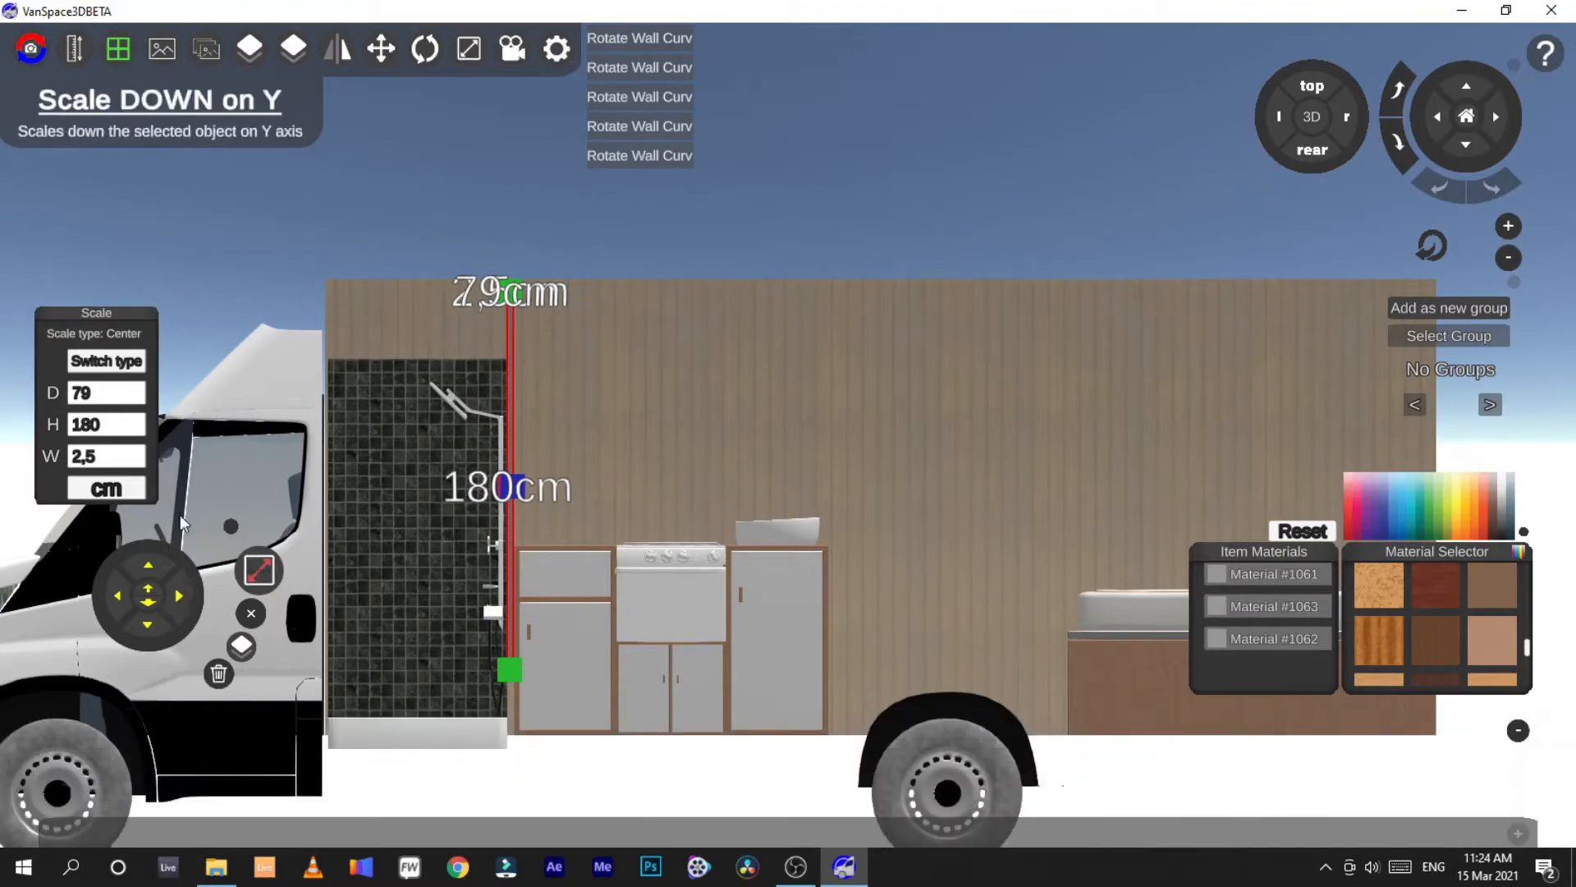
{"action": "left_click", "coordinate": [258, 569]}
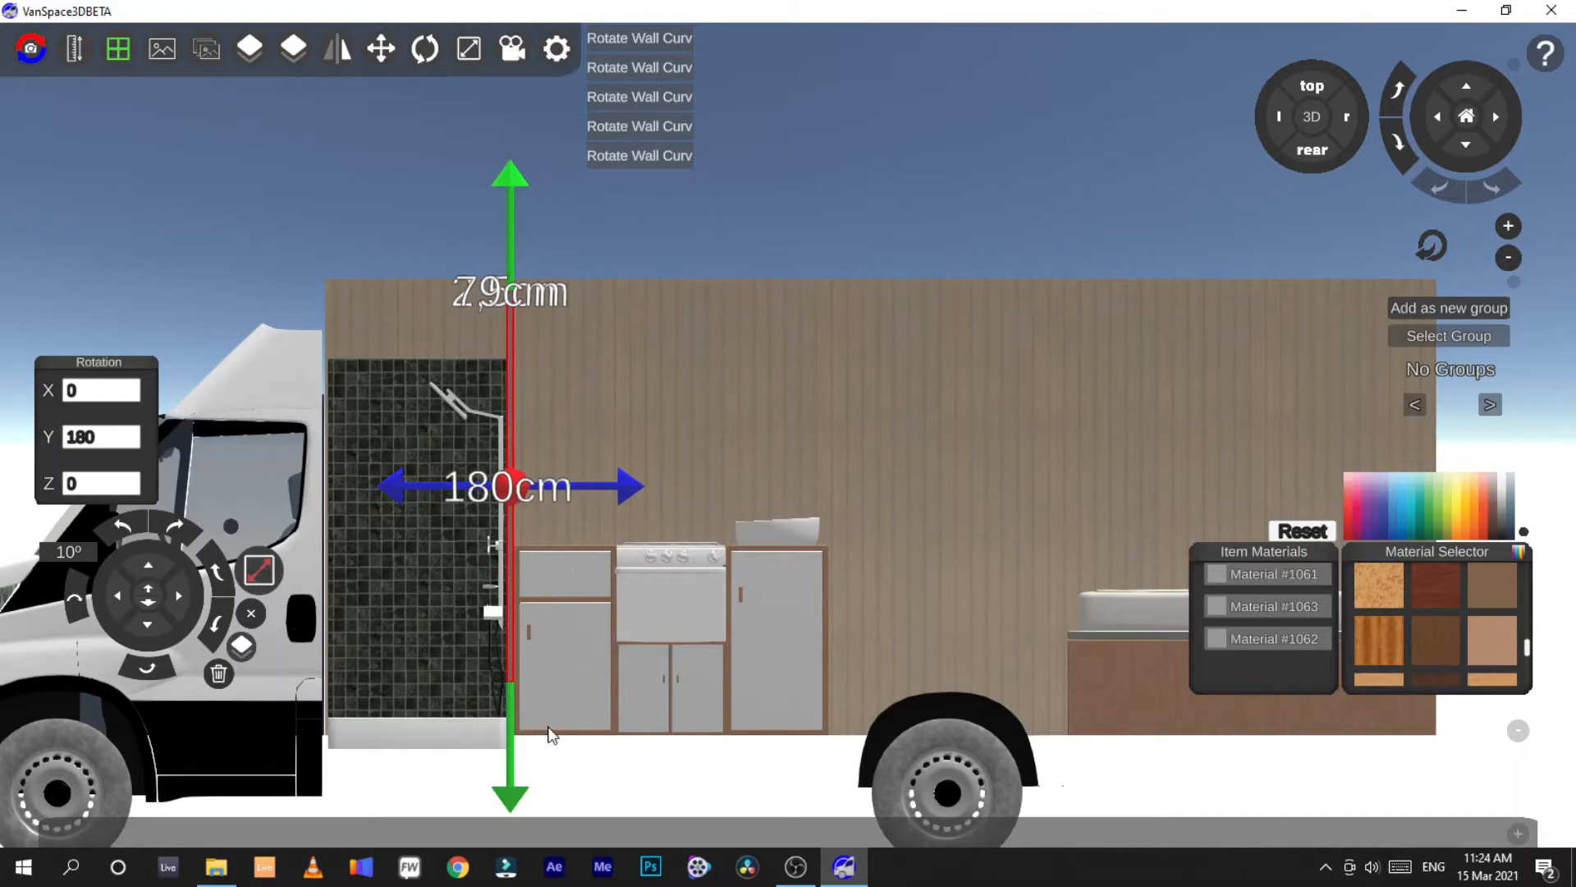
{"action": "left_click_drag", "start_coordinate": [511, 728], "coordinate": [501, 784]}
Raise the shower until its base sits level with the van floor
{"action": "left_click", "coordinate": [383, 590]}
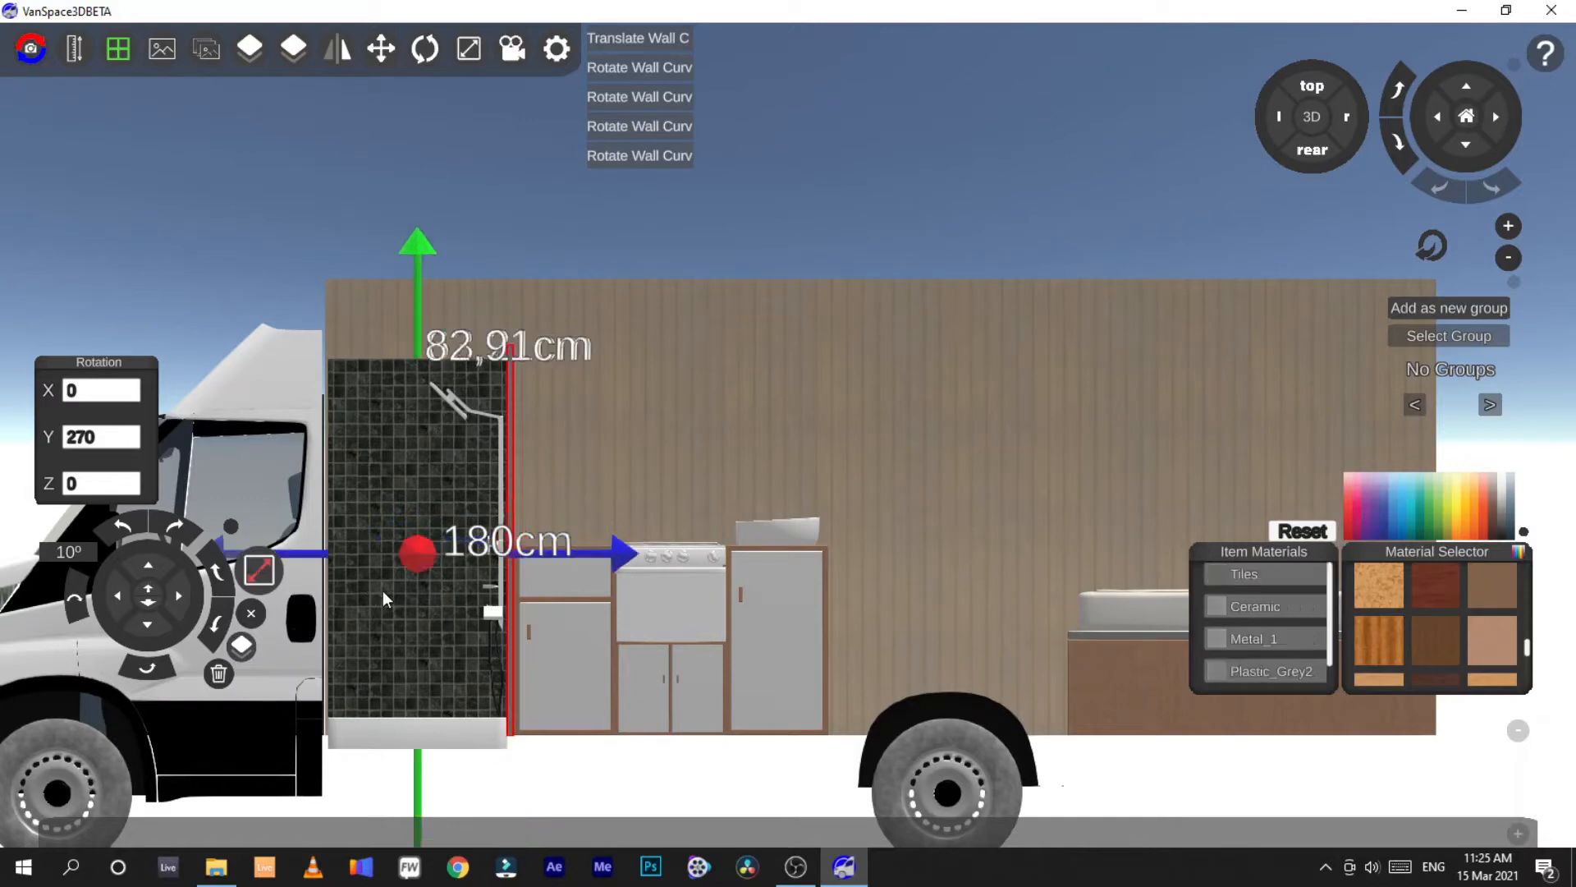
{"action": "left_click_drag", "start_coordinate": [417, 266], "coordinate": [417, 249]}
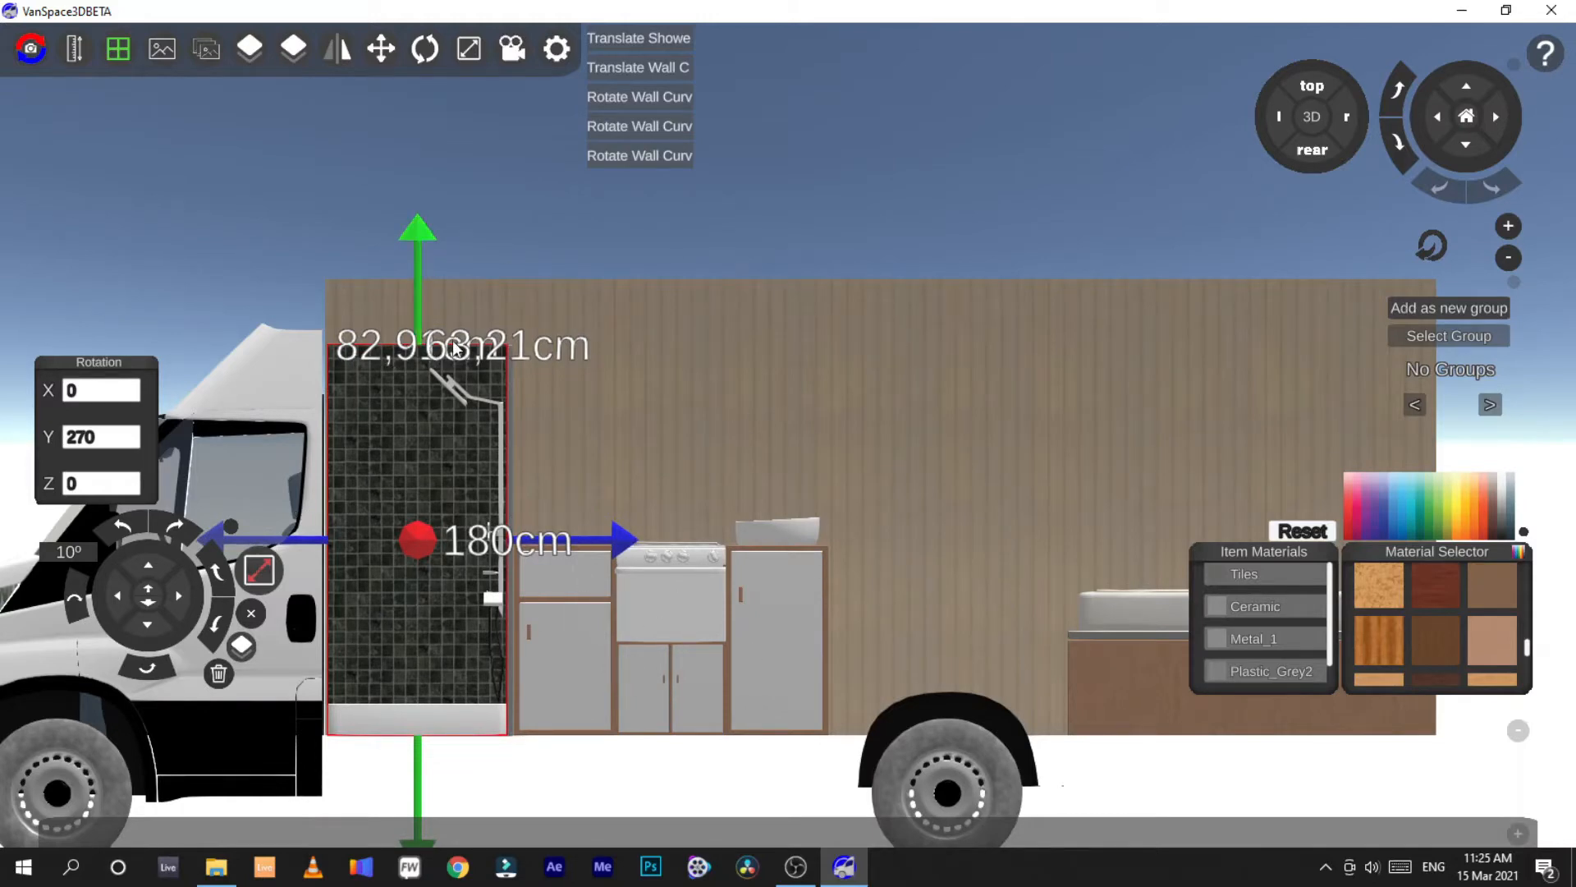
{"action": "left_click", "coordinate": [1319, 117]}
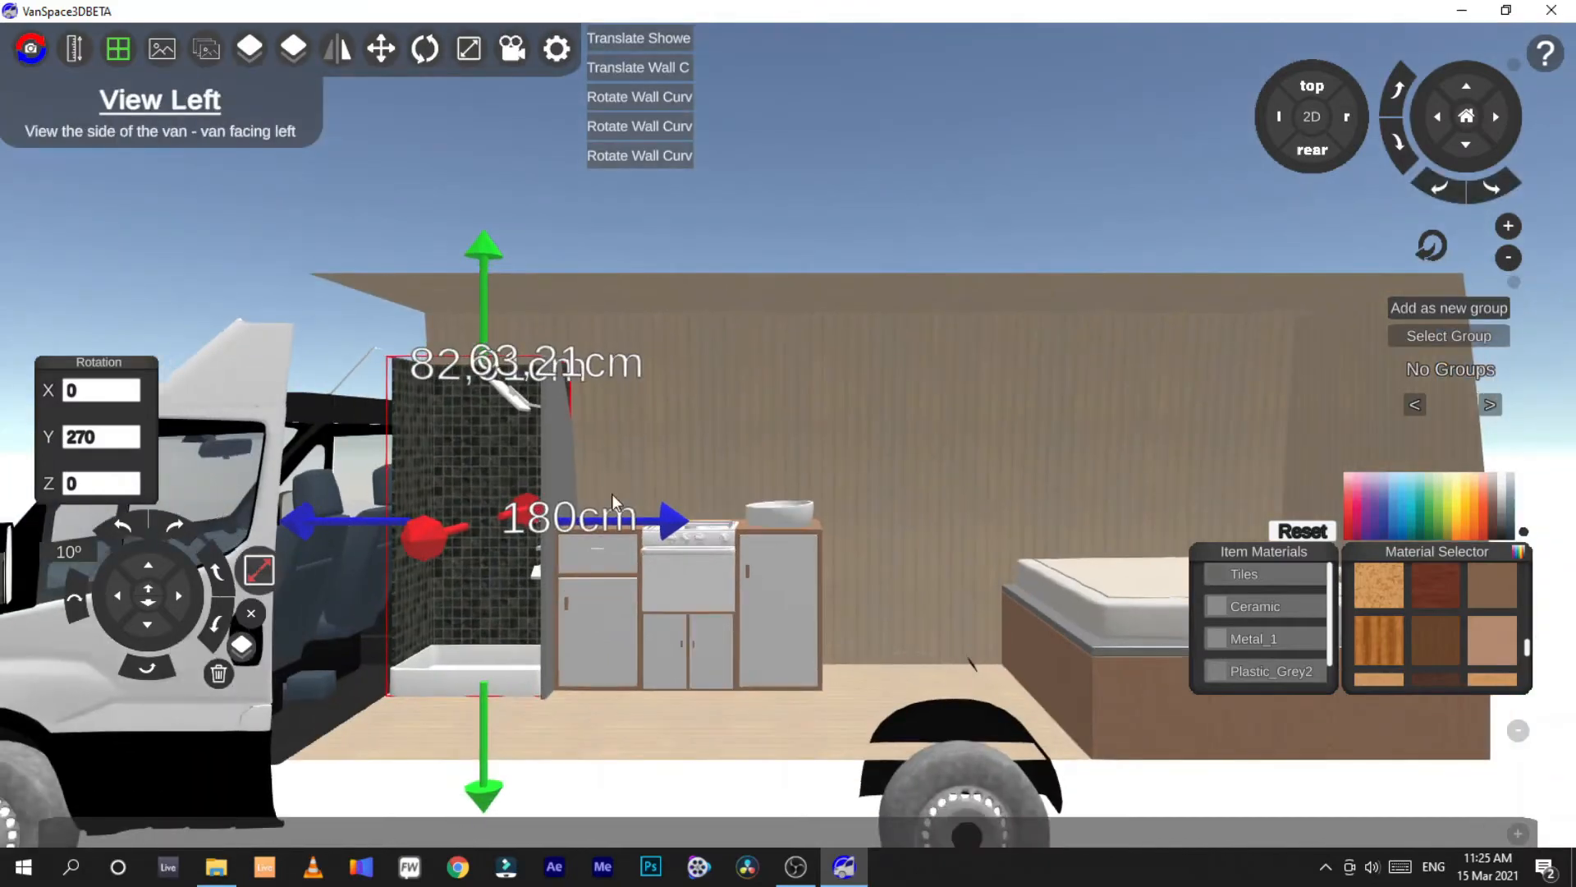
Delete the curved partition wall between the shower and the cabinets
{"action": "right_click_drag", "start_coordinate": [681, 395], "coordinate": [593, 438]}
{"action": "scroll", "coordinate": [759, 376], "scroll_direction": "up", "scroll_amount": 5}
{"action": "scroll", "coordinate": [747, 398], "scroll_direction": "up", "scroll_amount": 4}
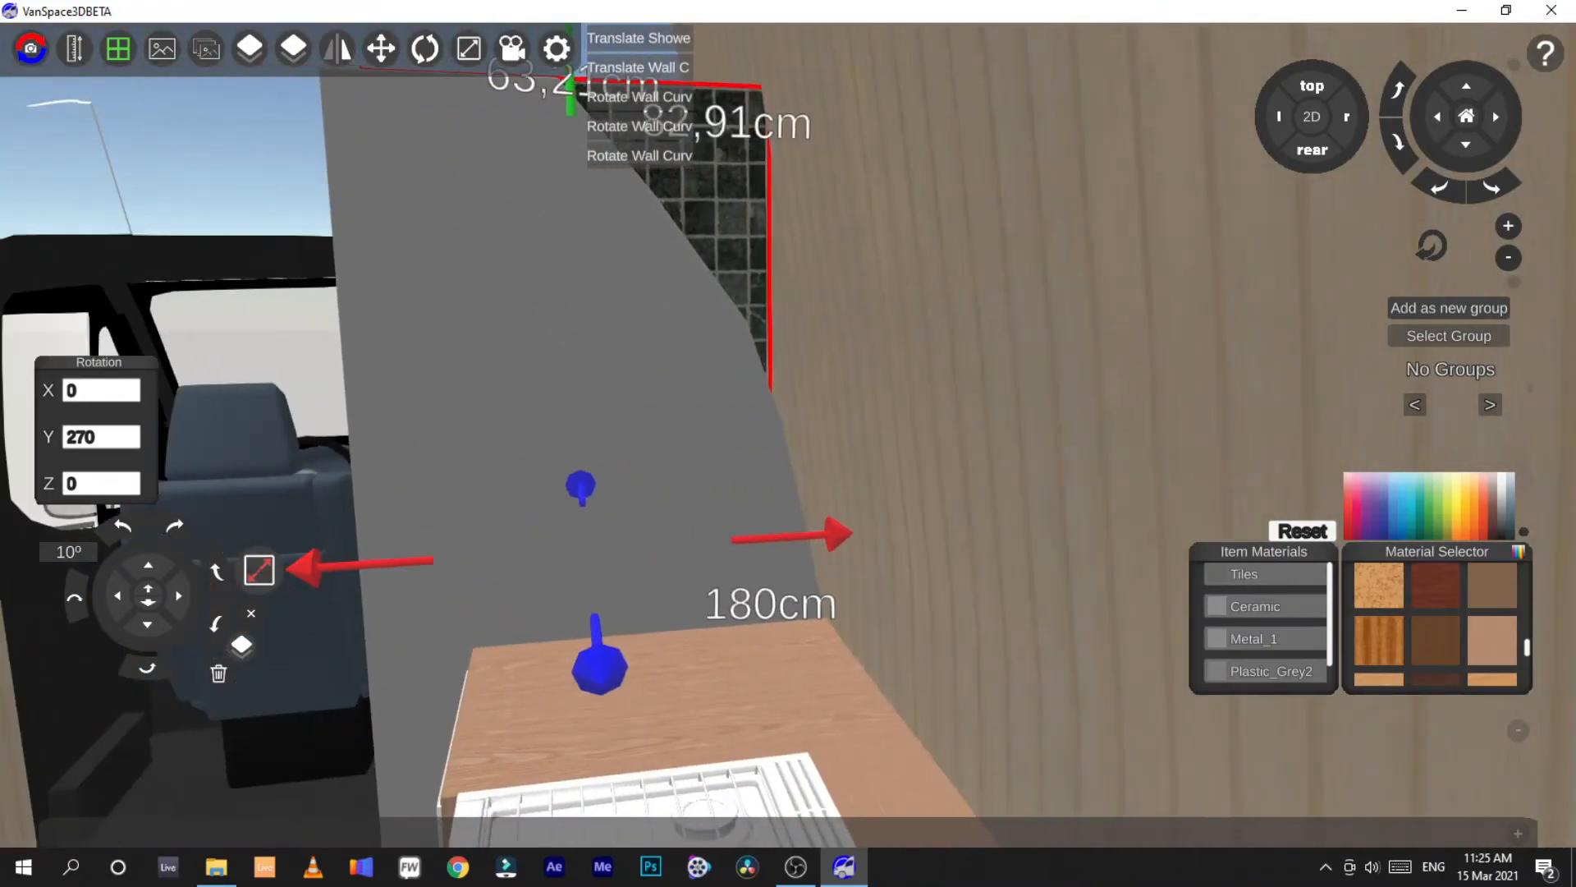
{"action": "left_click", "coordinate": [566, 428]}
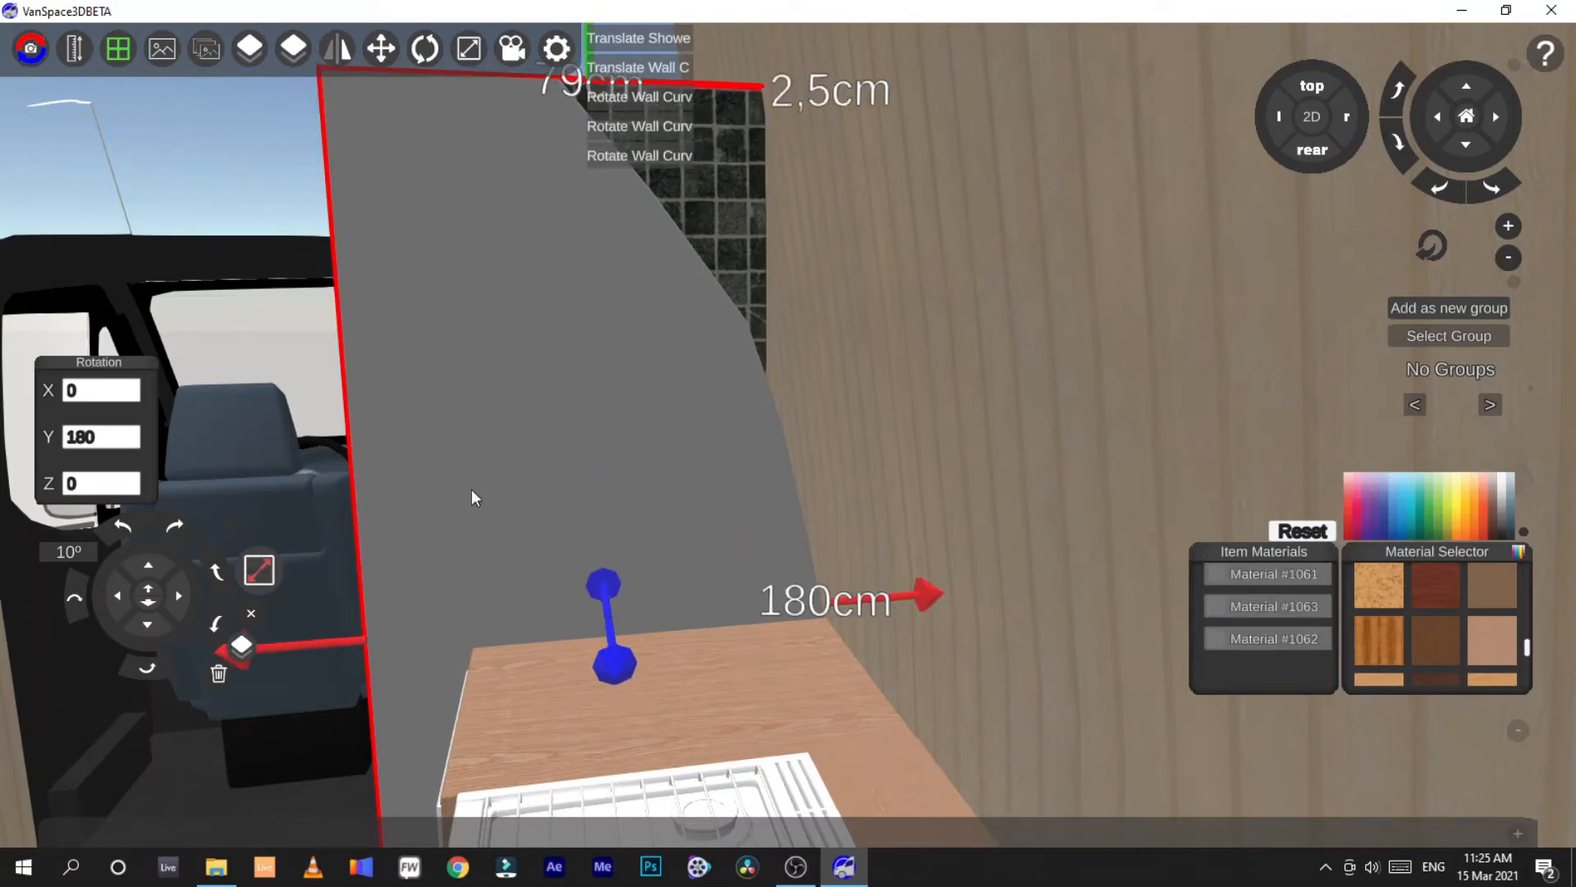
{"action": "left_click", "coordinate": [259, 570]}
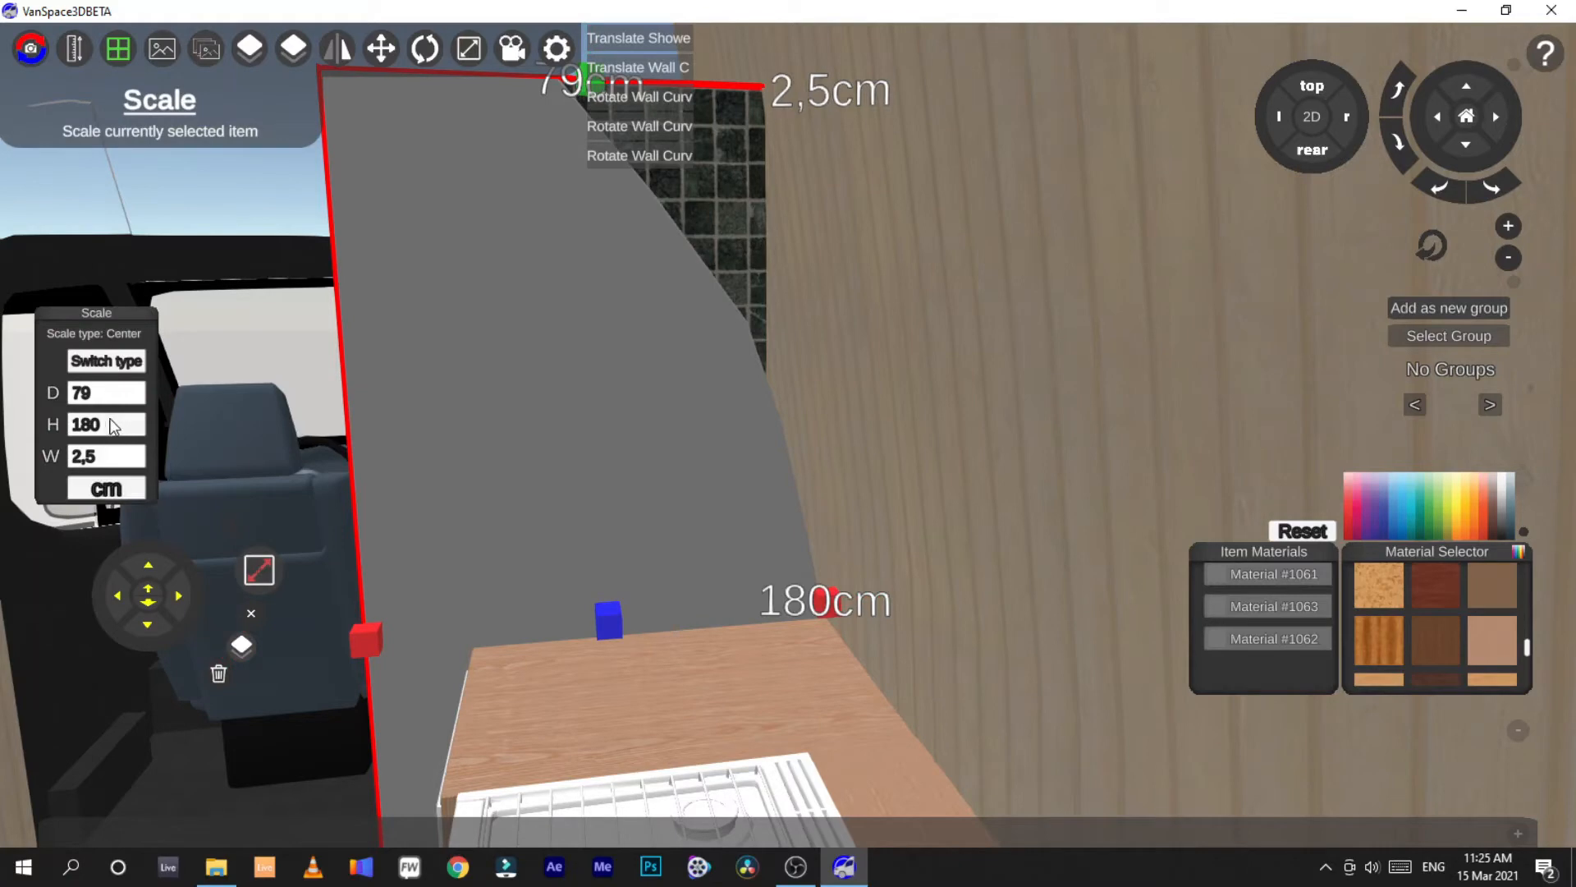
{"action": "key", "text": "Delete"}
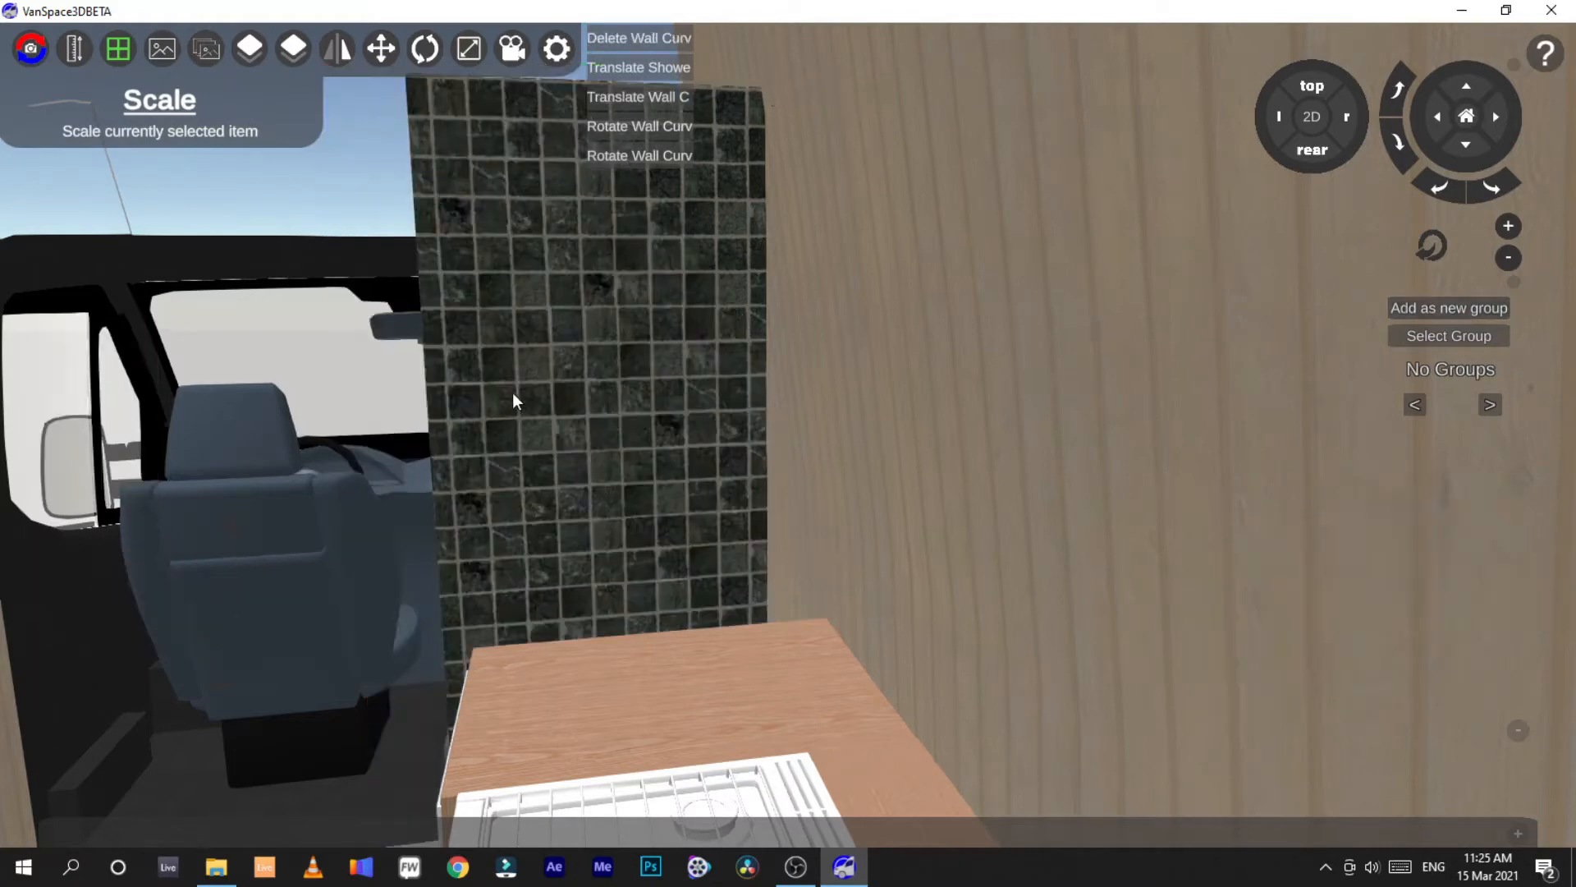
In the top view, place a straight wall from the Walls accessories between the shower and the cabinet run
{"action": "left_click", "coordinate": [1311, 116]}
{"action": "left_click", "coordinate": [1314, 86]}
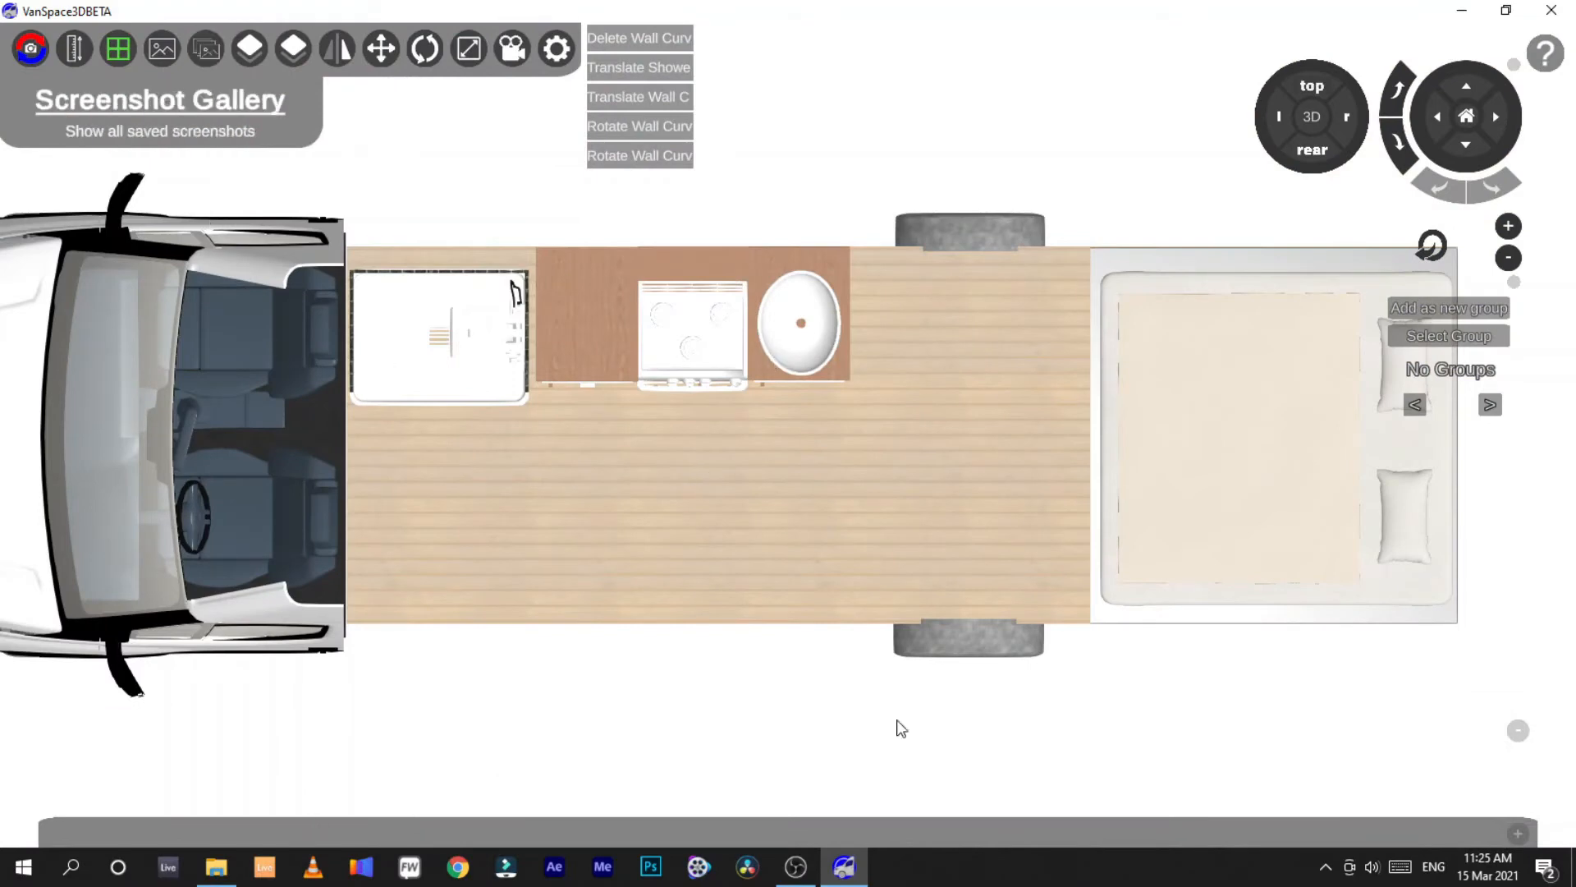
{"action": "left_click", "coordinate": [1518, 833]}
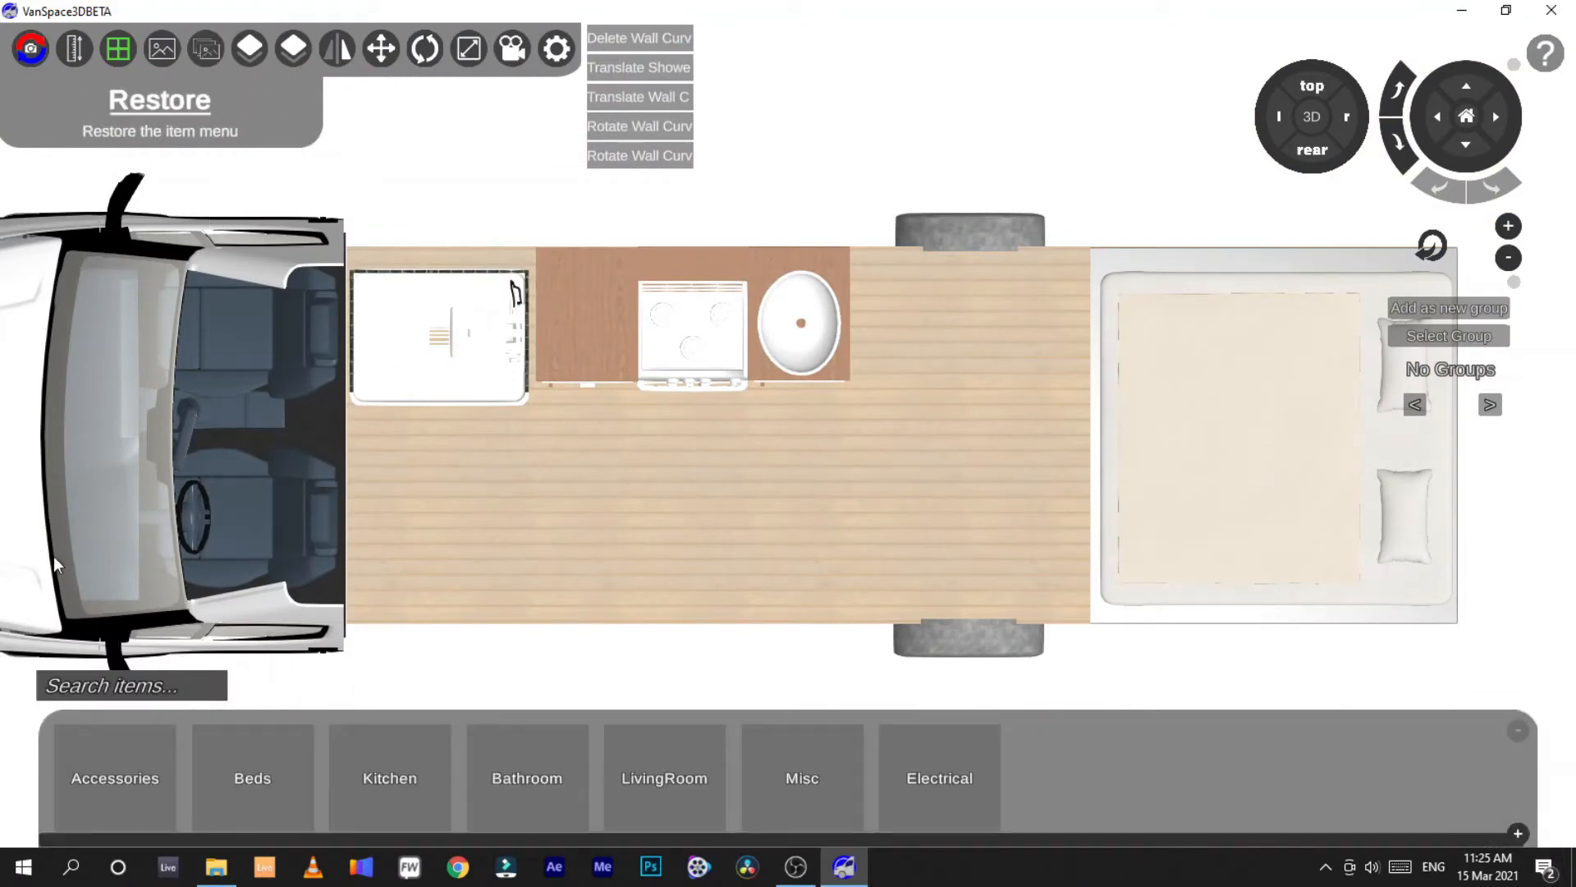
{"action": "left_click", "coordinate": [150, 775]}
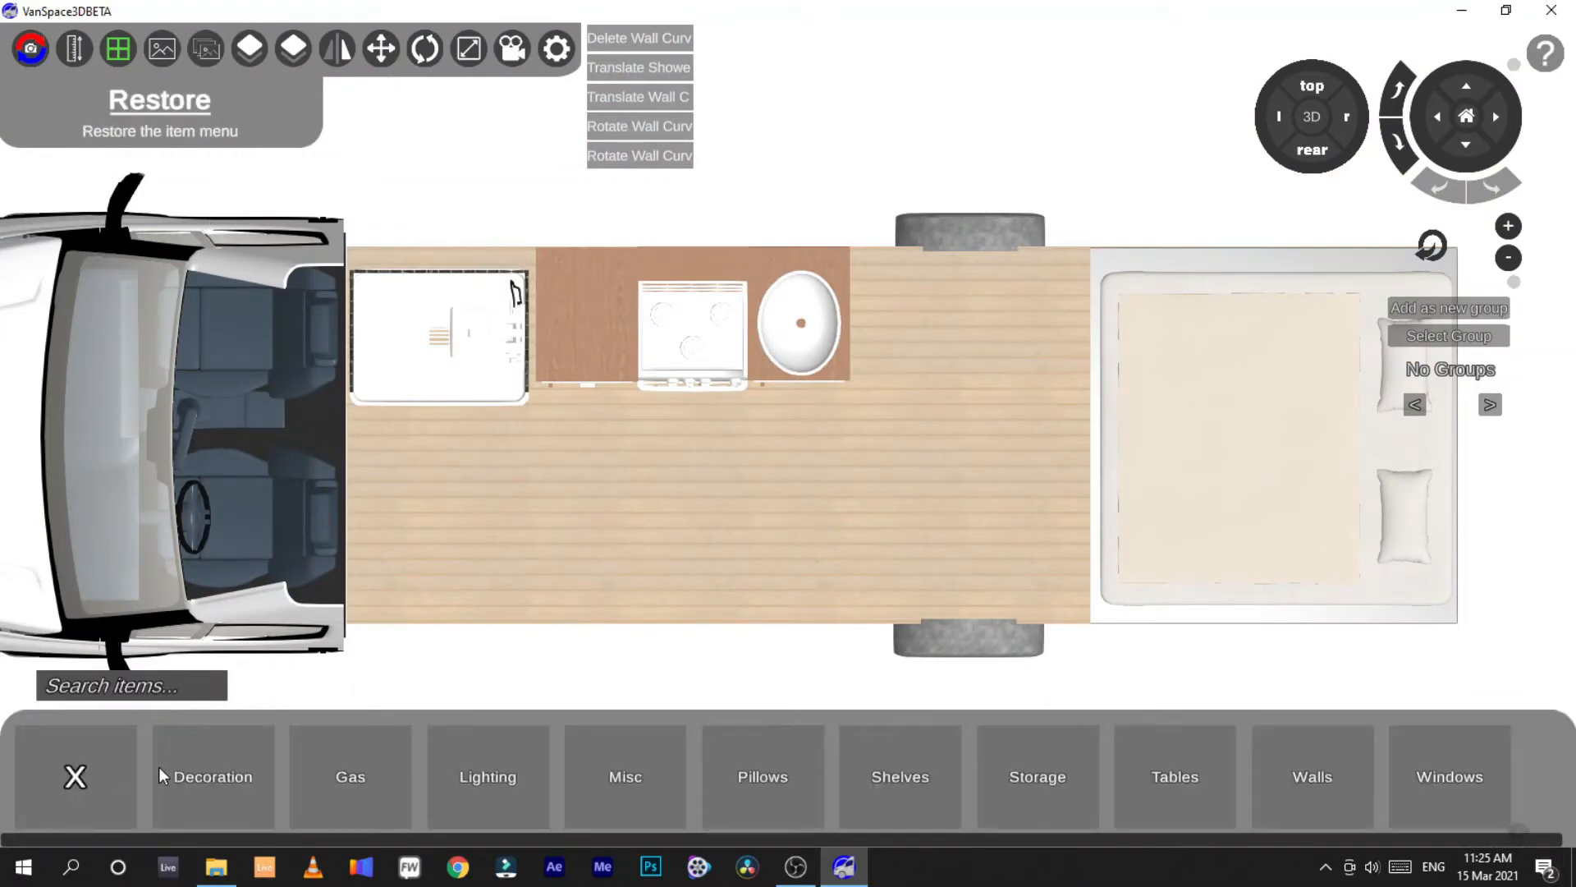
{"action": "left_click", "coordinate": [1310, 776]}
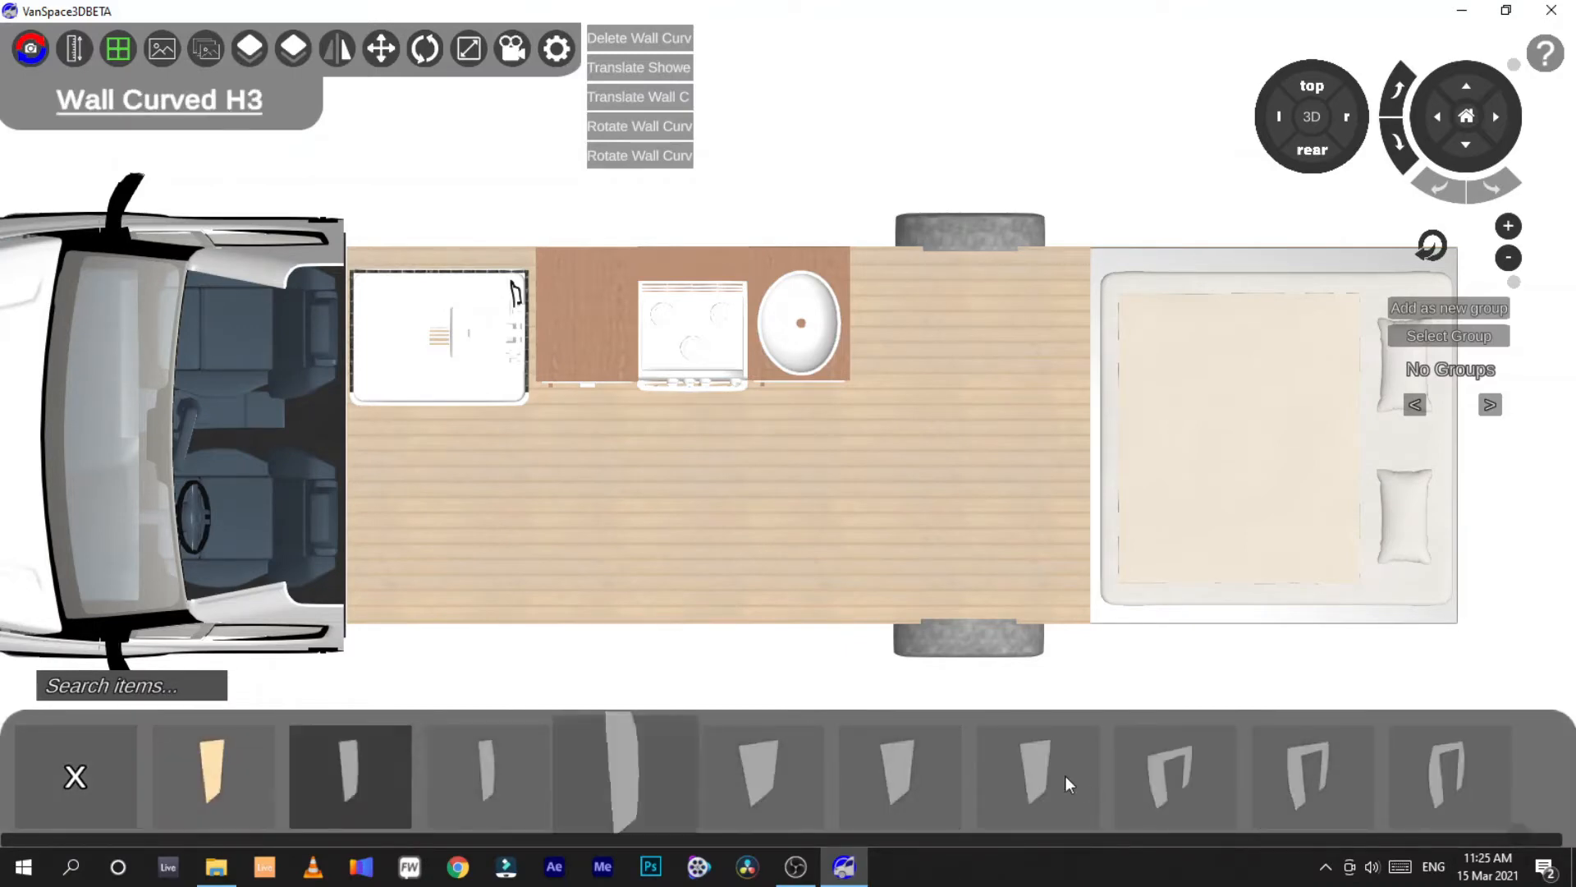
{"action": "left_click", "coordinate": [939, 775]}
{"action": "key", "text": "Up"}
{"action": "key", "text": "Up"}
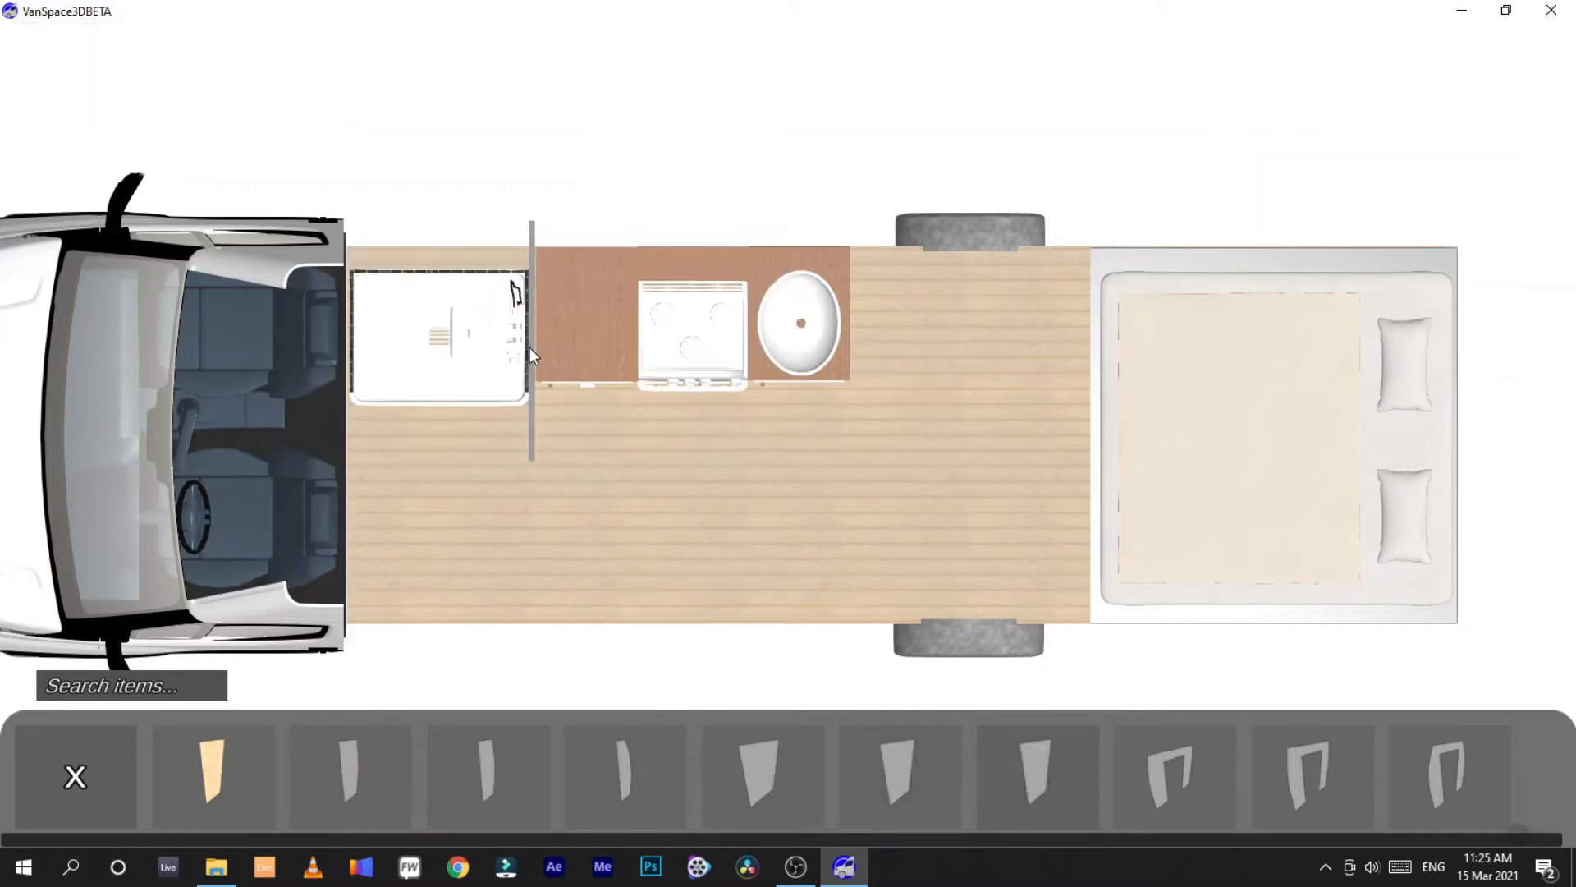
{"action": "key", "text": "Up"}
{"action": "key", "text": "Right"}
{"action": "key", "text": "Right"}
{"action": "key", "text": "Right"}
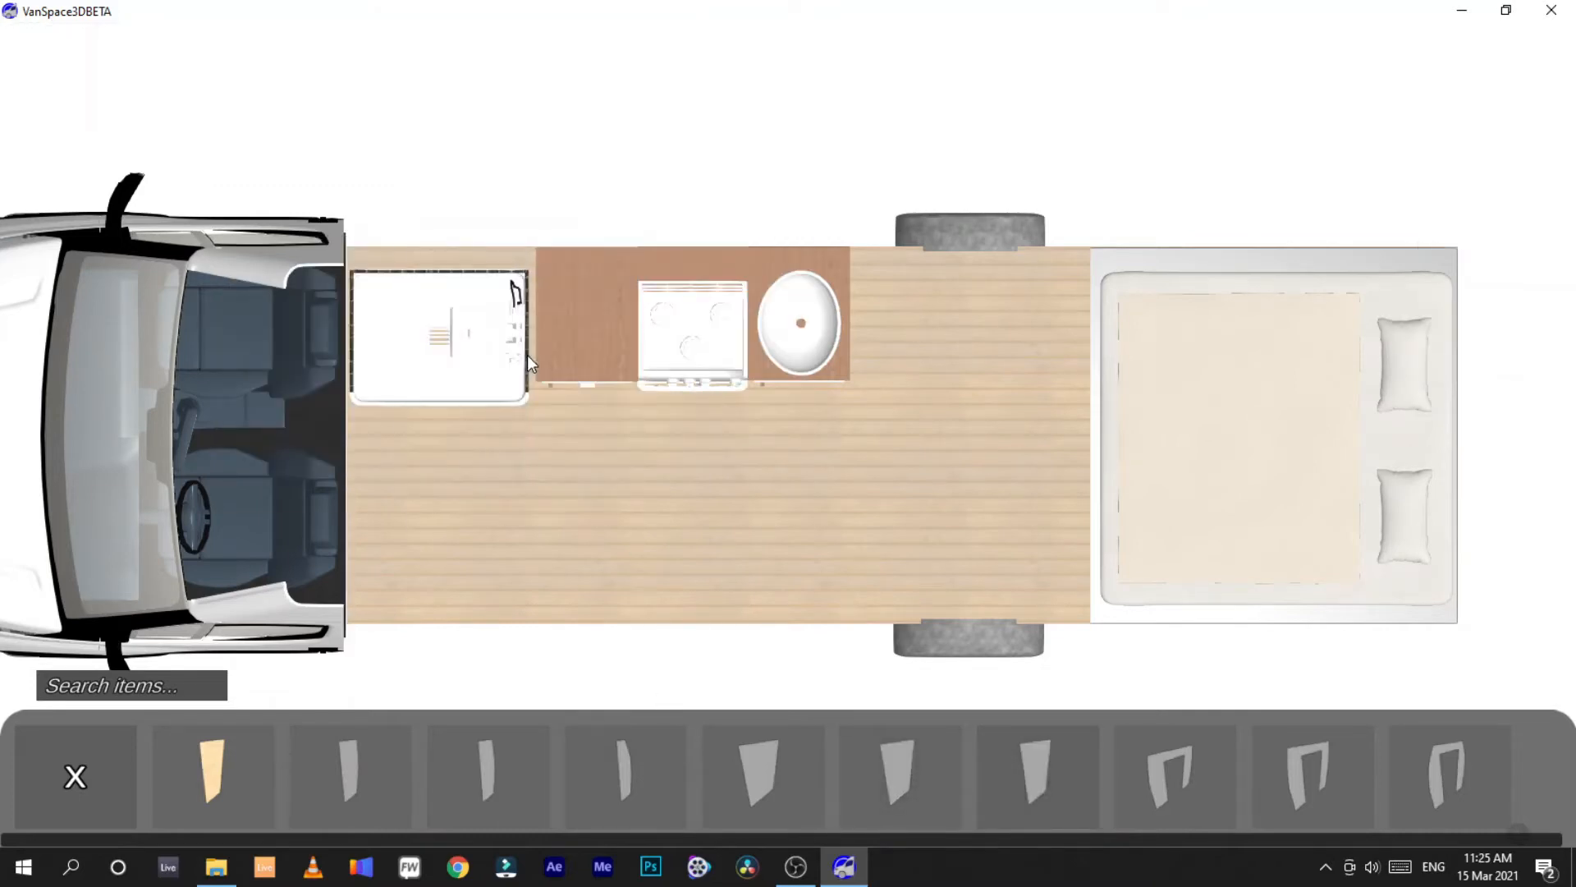
{"action": "left_click", "coordinate": [522, 354]}
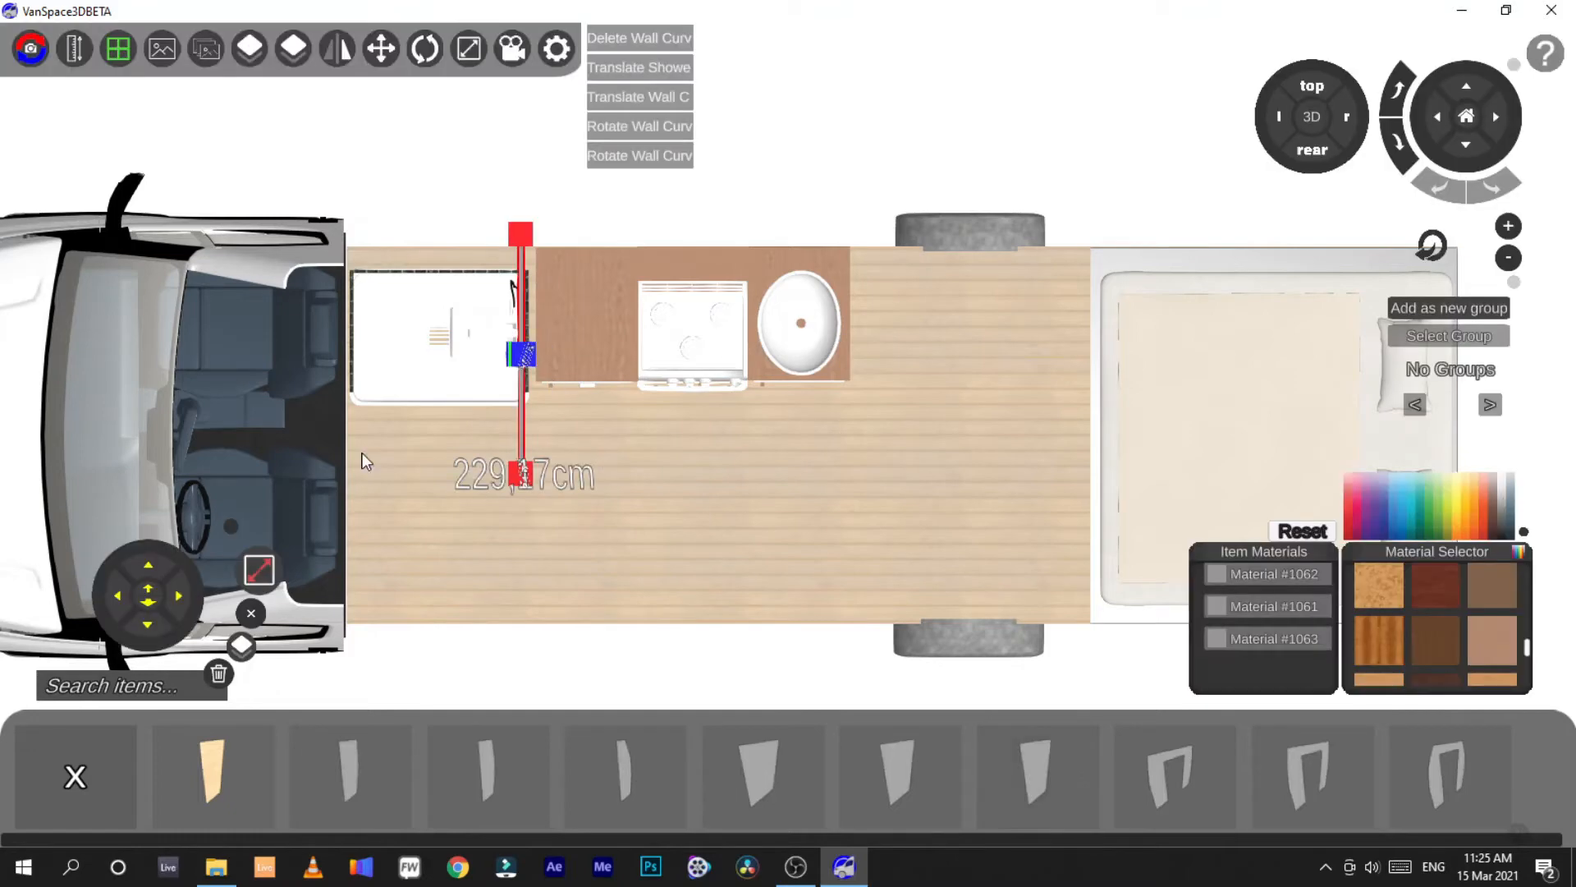
Set the straight partition wall's height to 180 cm and its depth to 79 cm
{"action": "left_click", "coordinate": [260, 569]}
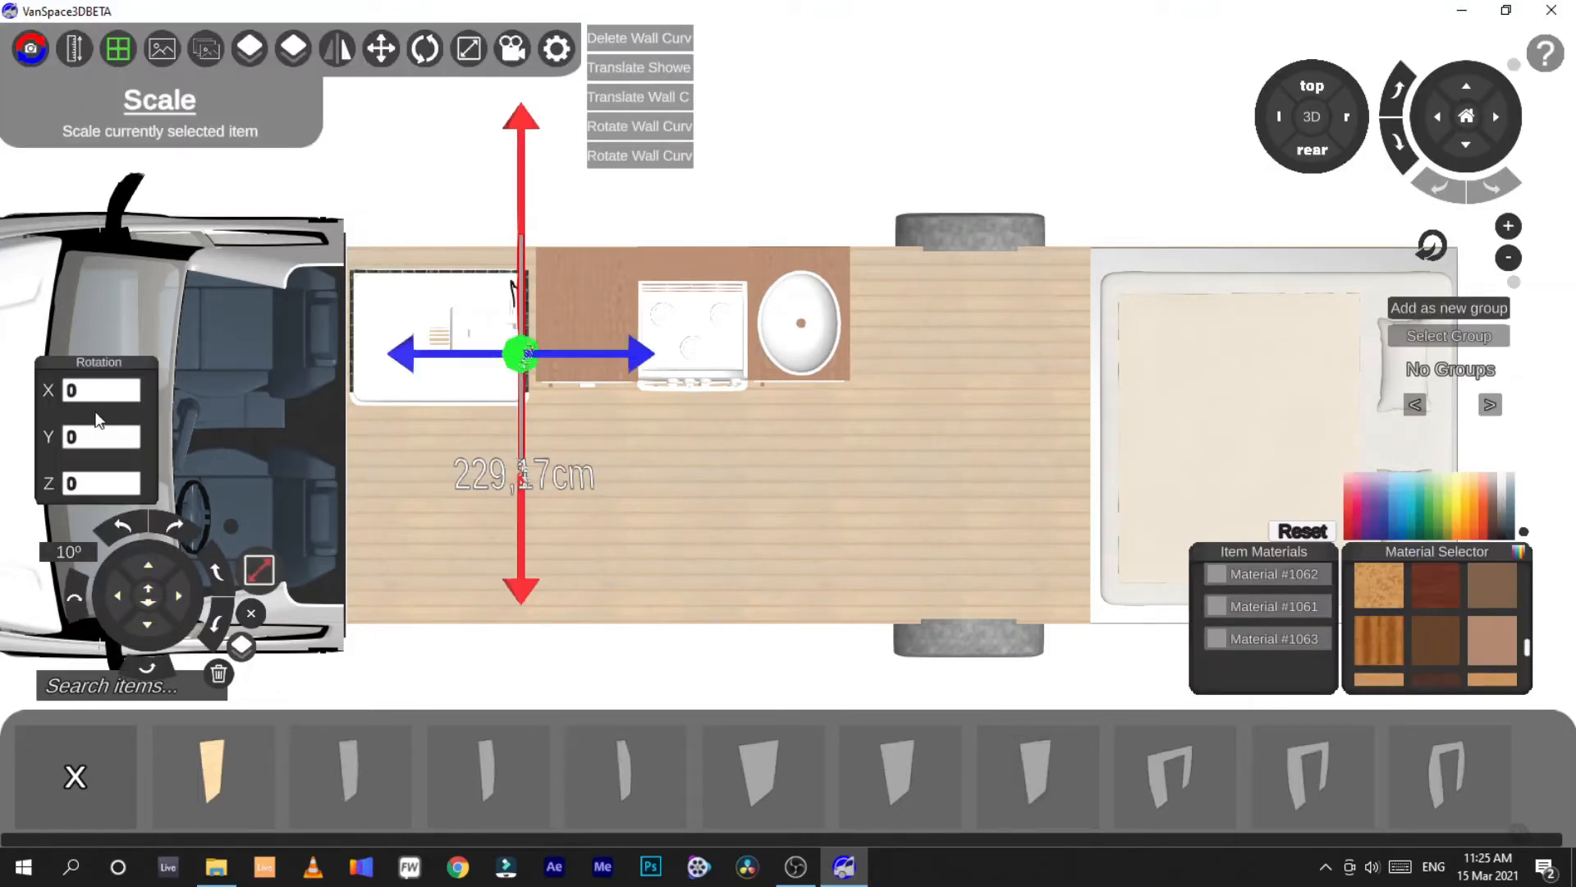
{"action": "left_click", "coordinate": [259, 565]}
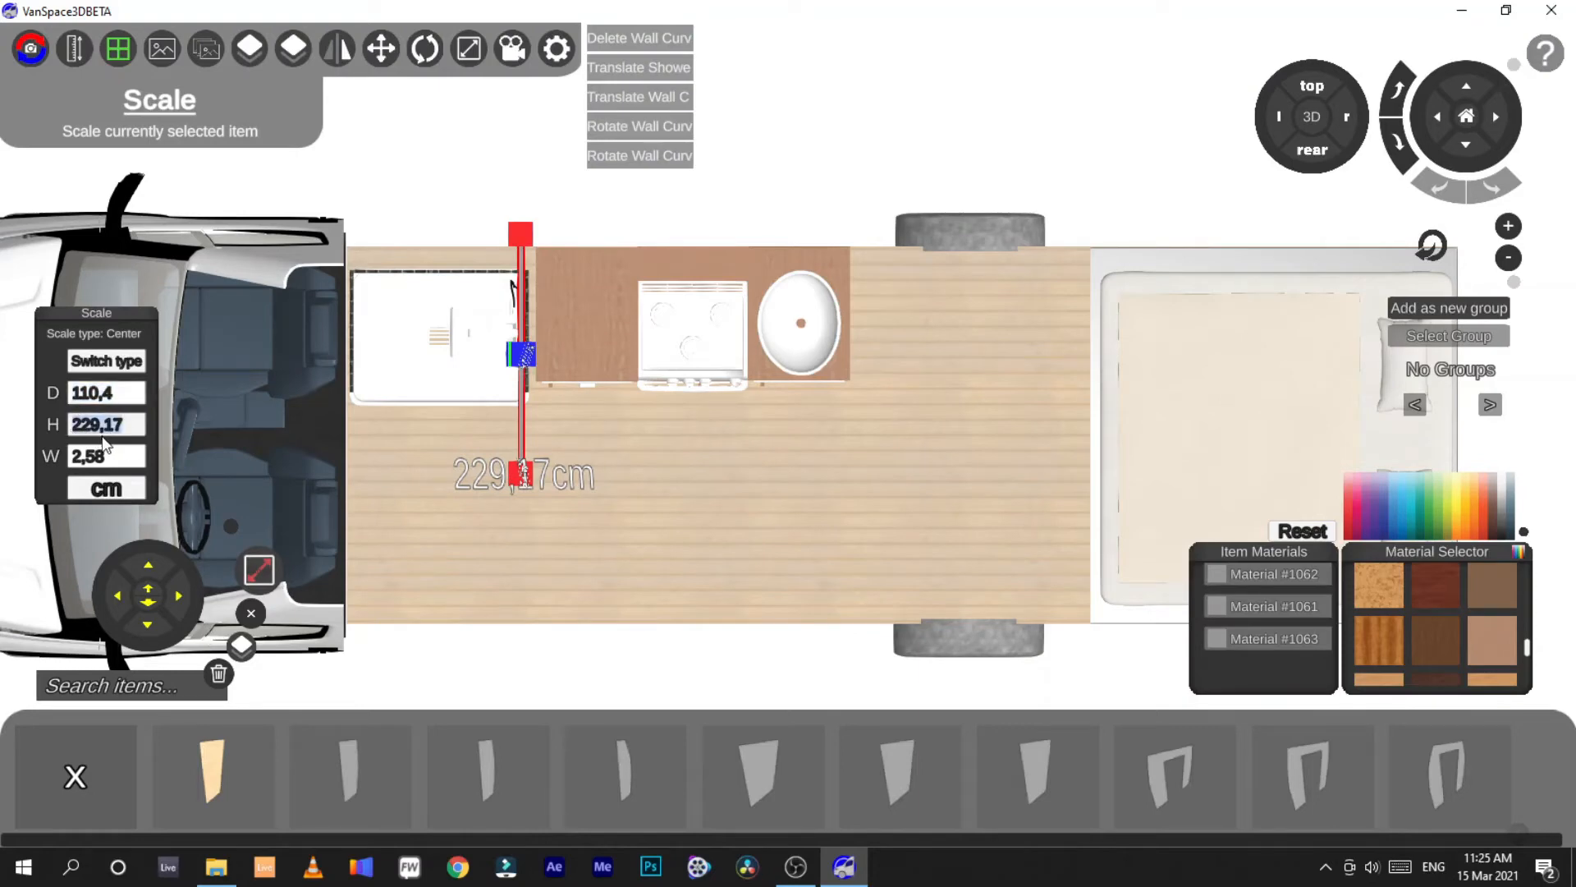
{"action": "type", "text": "180"}
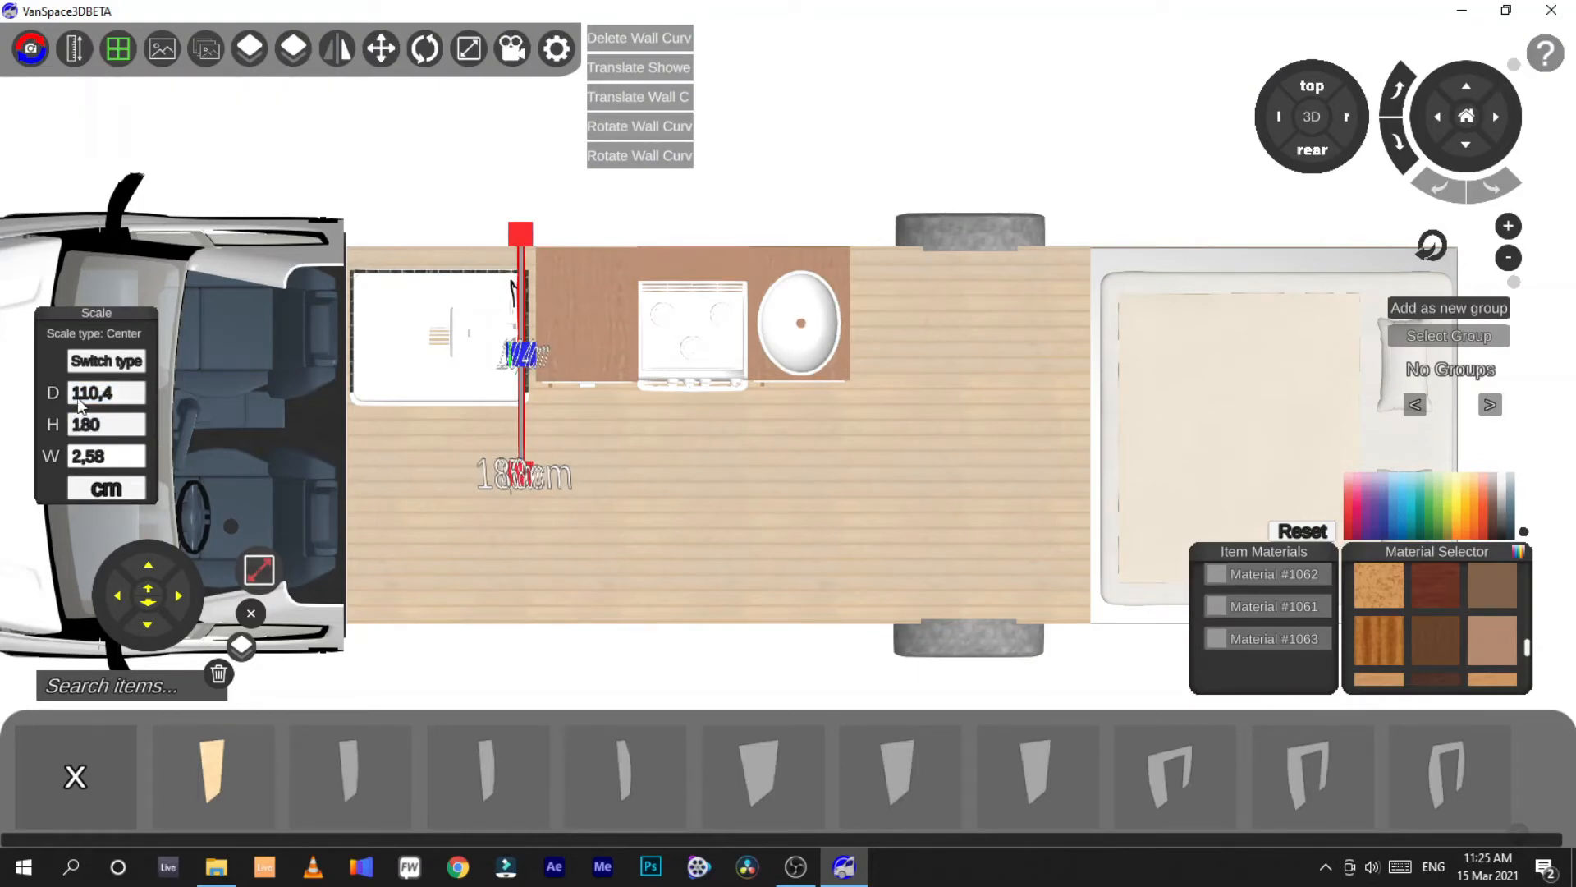
{"action": "left_click_drag", "start_coordinate": [123, 397], "coordinate": [59, 396]}
{"action": "type", "text": "79"}
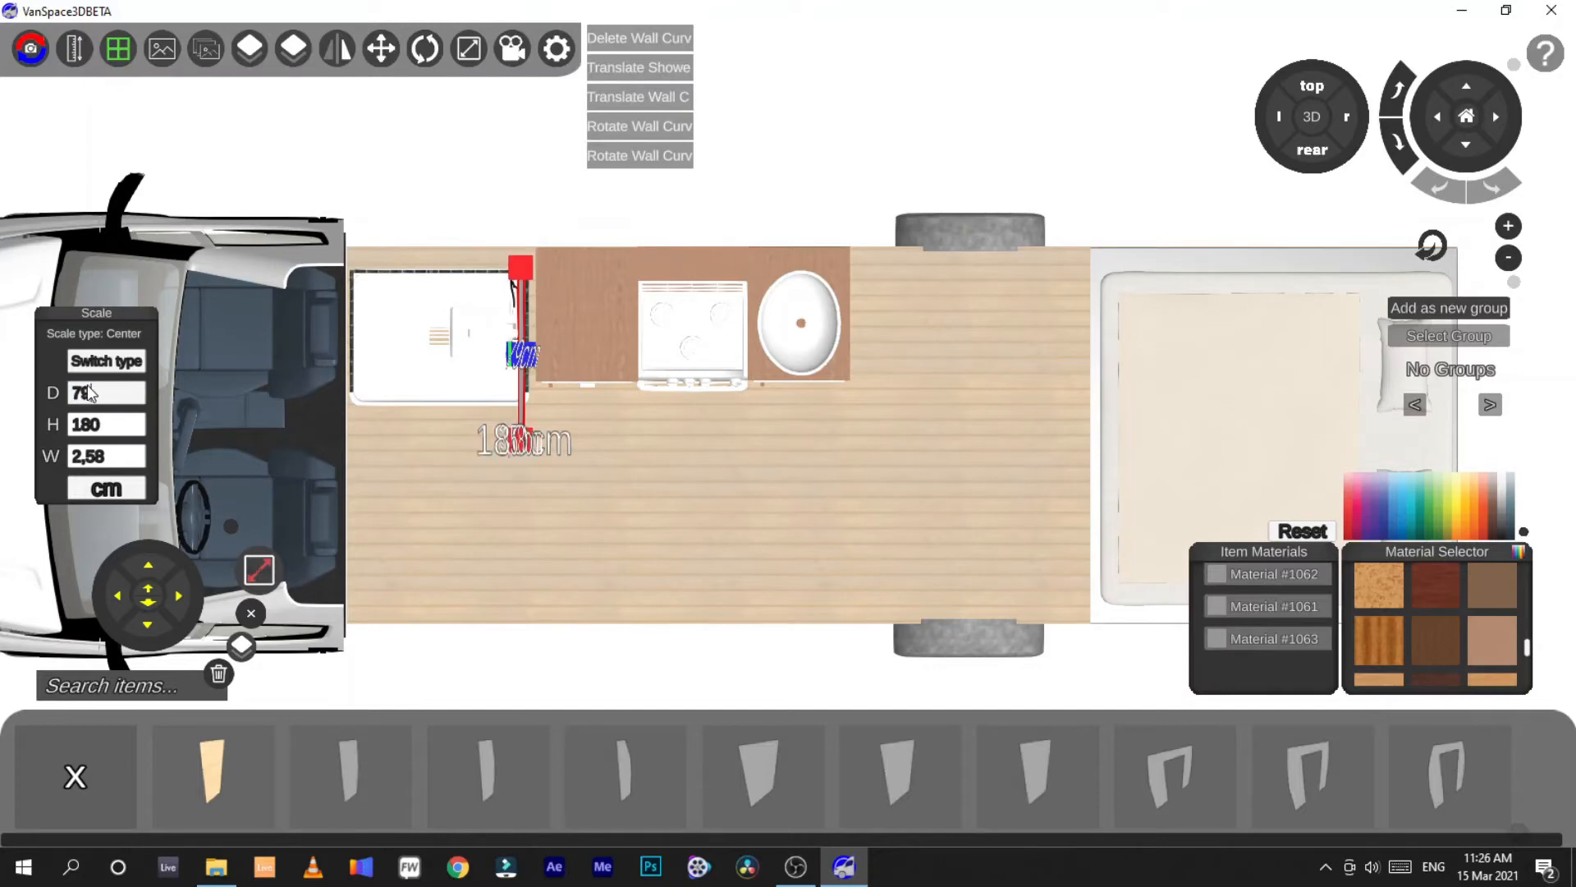
Move the partition wall outward to meet the van's side wall and rearward into the gap before the cabinets, and deselect it
{"action": "left_click", "coordinate": [263, 579]}
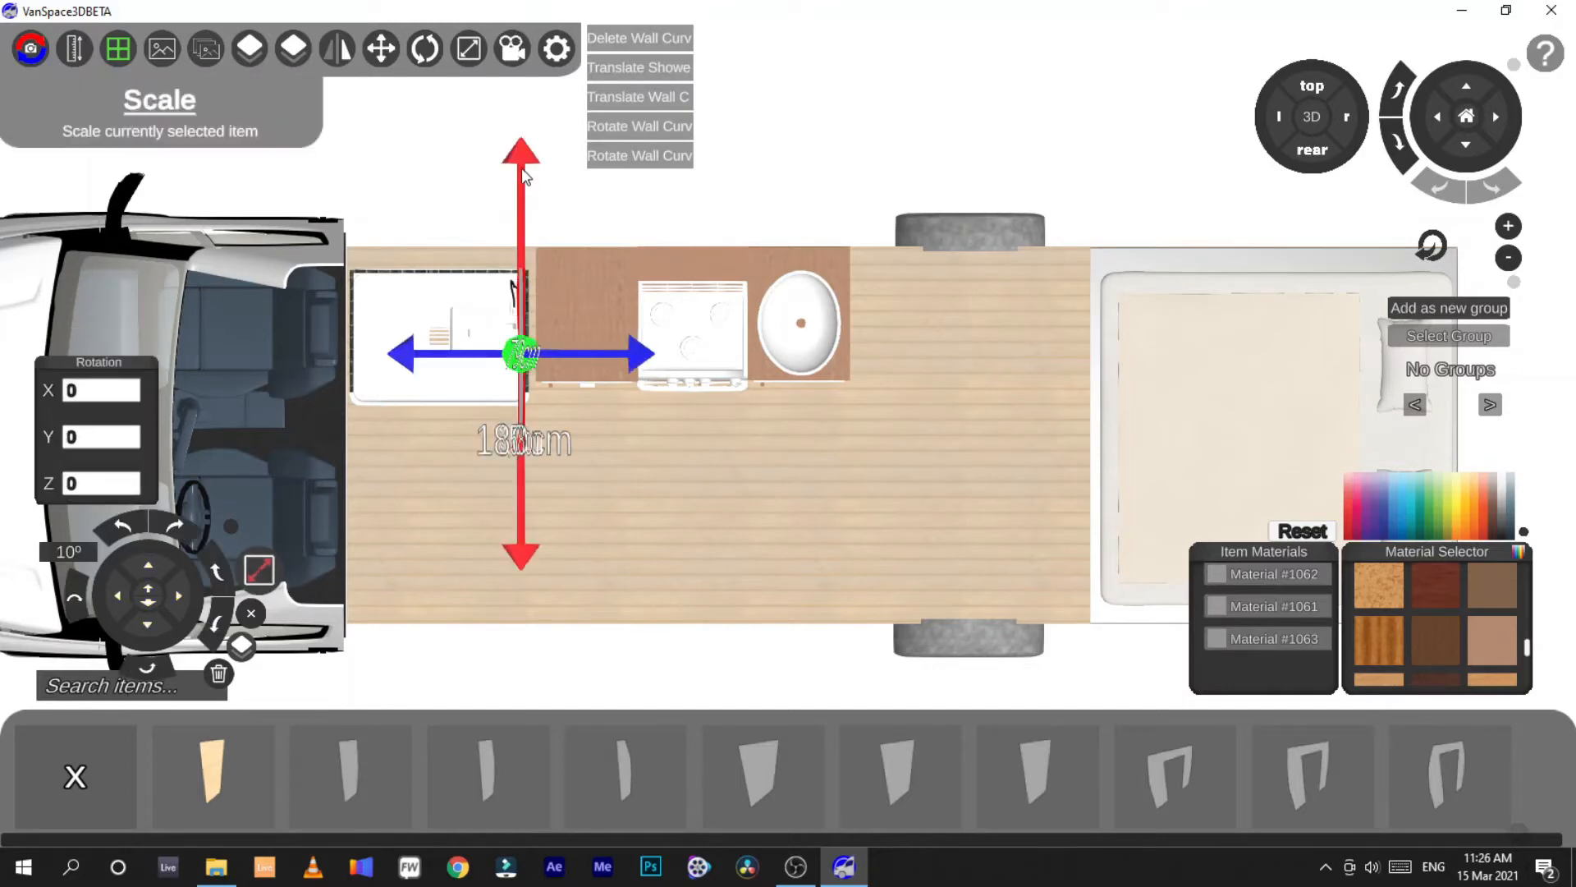
{"action": "left_click_drag", "start_coordinate": [525, 177], "coordinate": [528, 158]}
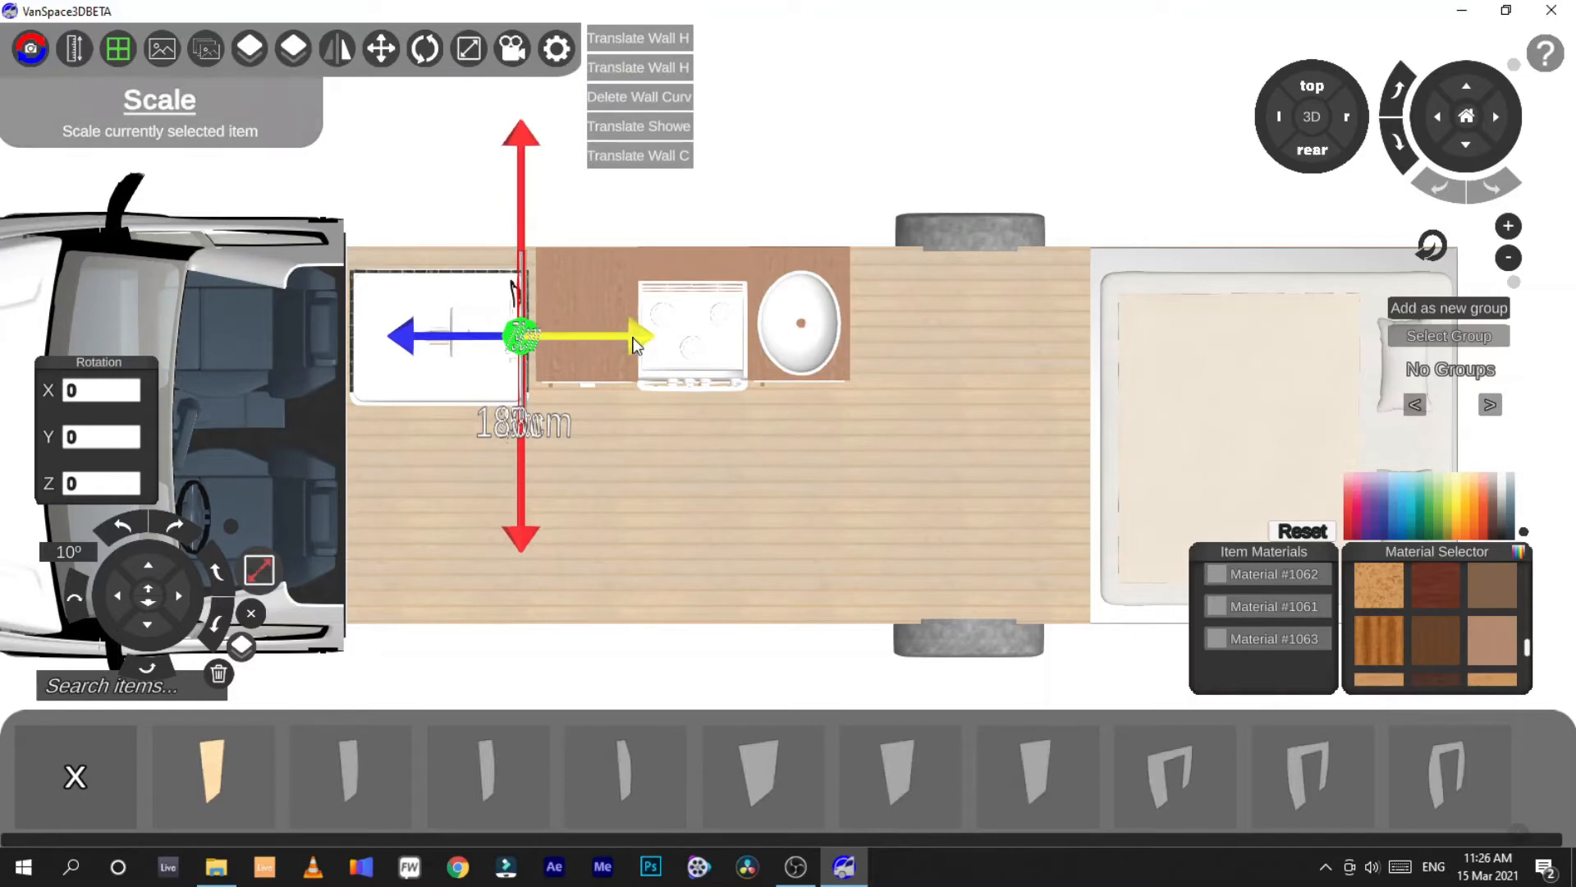
{"action": "left_click_drag", "start_coordinate": [617, 338], "coordinate": [629, 337]}
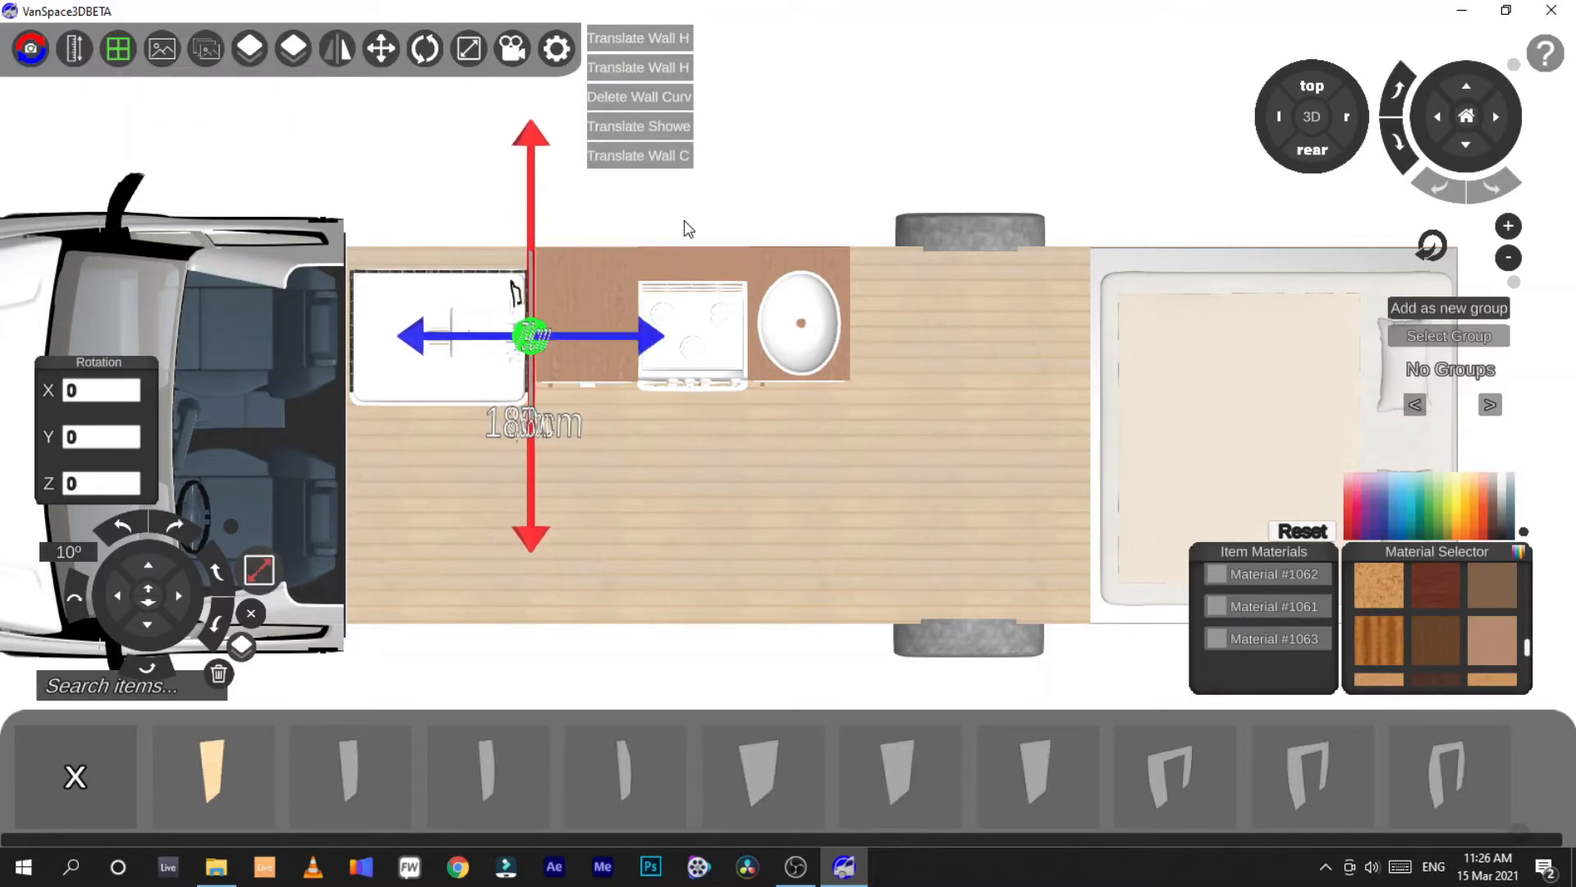
{"action": "left_click", "coordinate": [527, 385]}
{"action": "left_click", "coordinate": [530, 322]}
{"action": "left_click_drag", "start_coordinate": [532, 203], "coordinate": [532, 201]}
{"action": "left_click", "coordinate": [682, 201]}
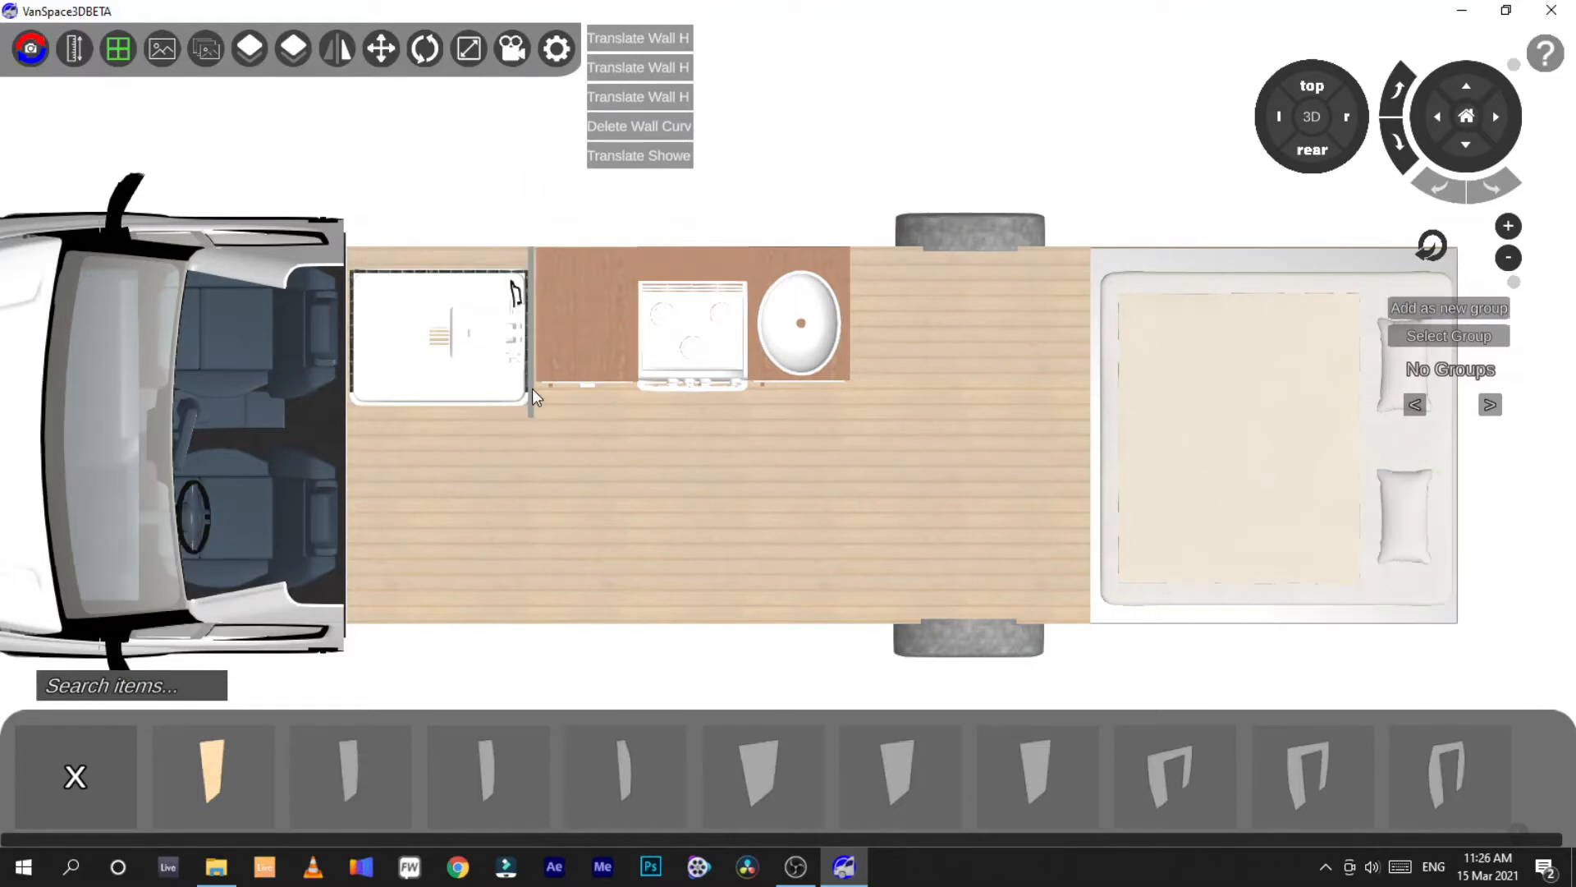
Apply the Wood03 material to all three material slots of the partition wall
{"action": "left_click", "coordinate": [530, 303]}
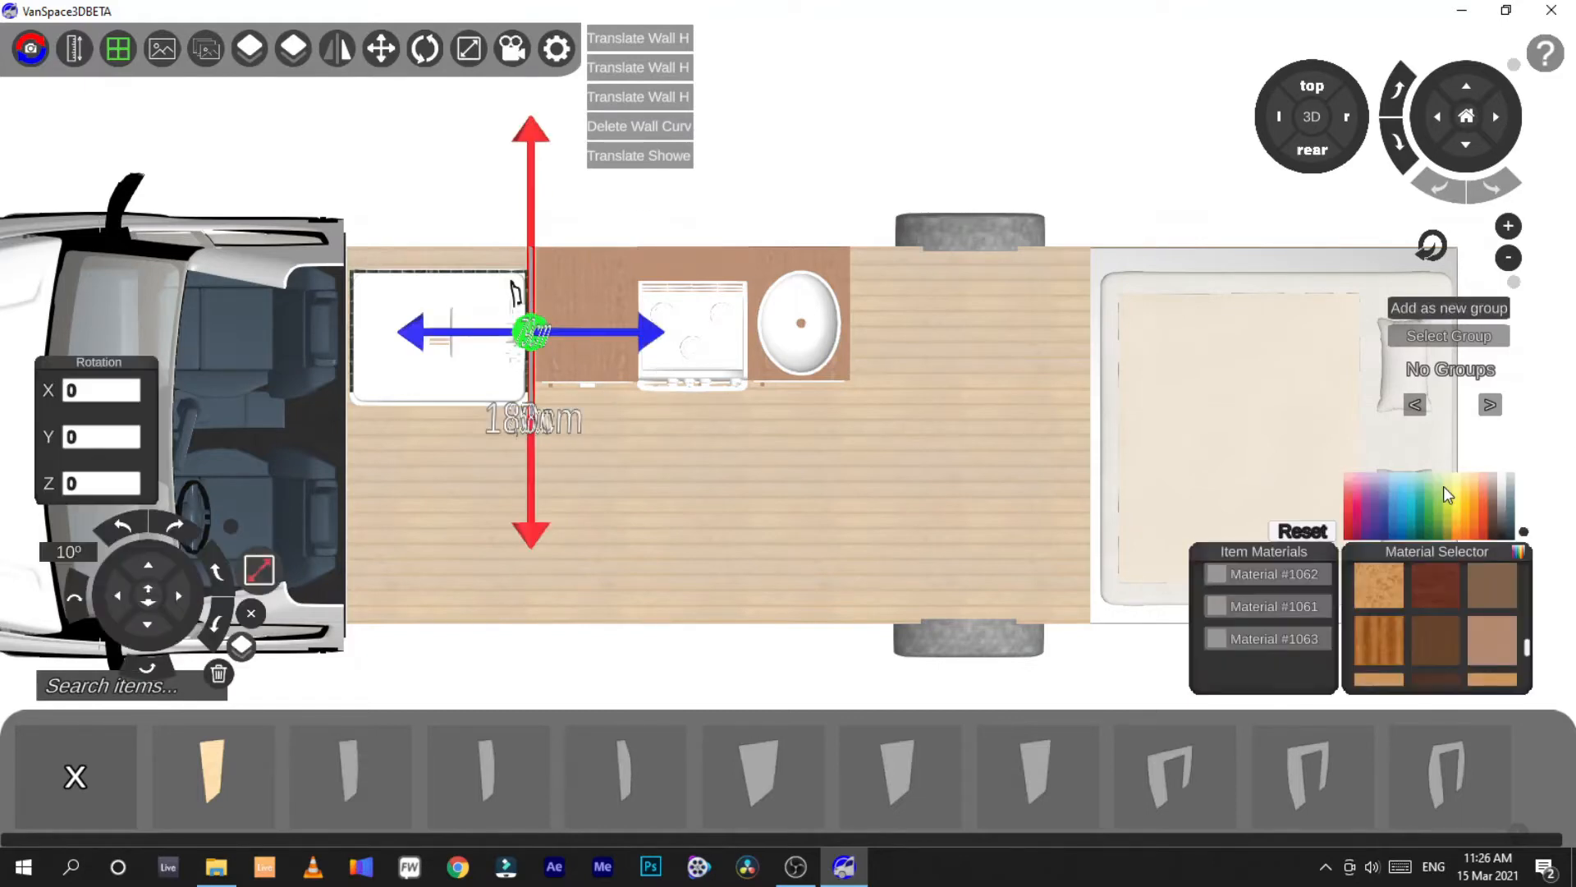
{"action": "left_click_drag", "start_coordinate": [1499, 644], "coordinate": [1300, 644]}
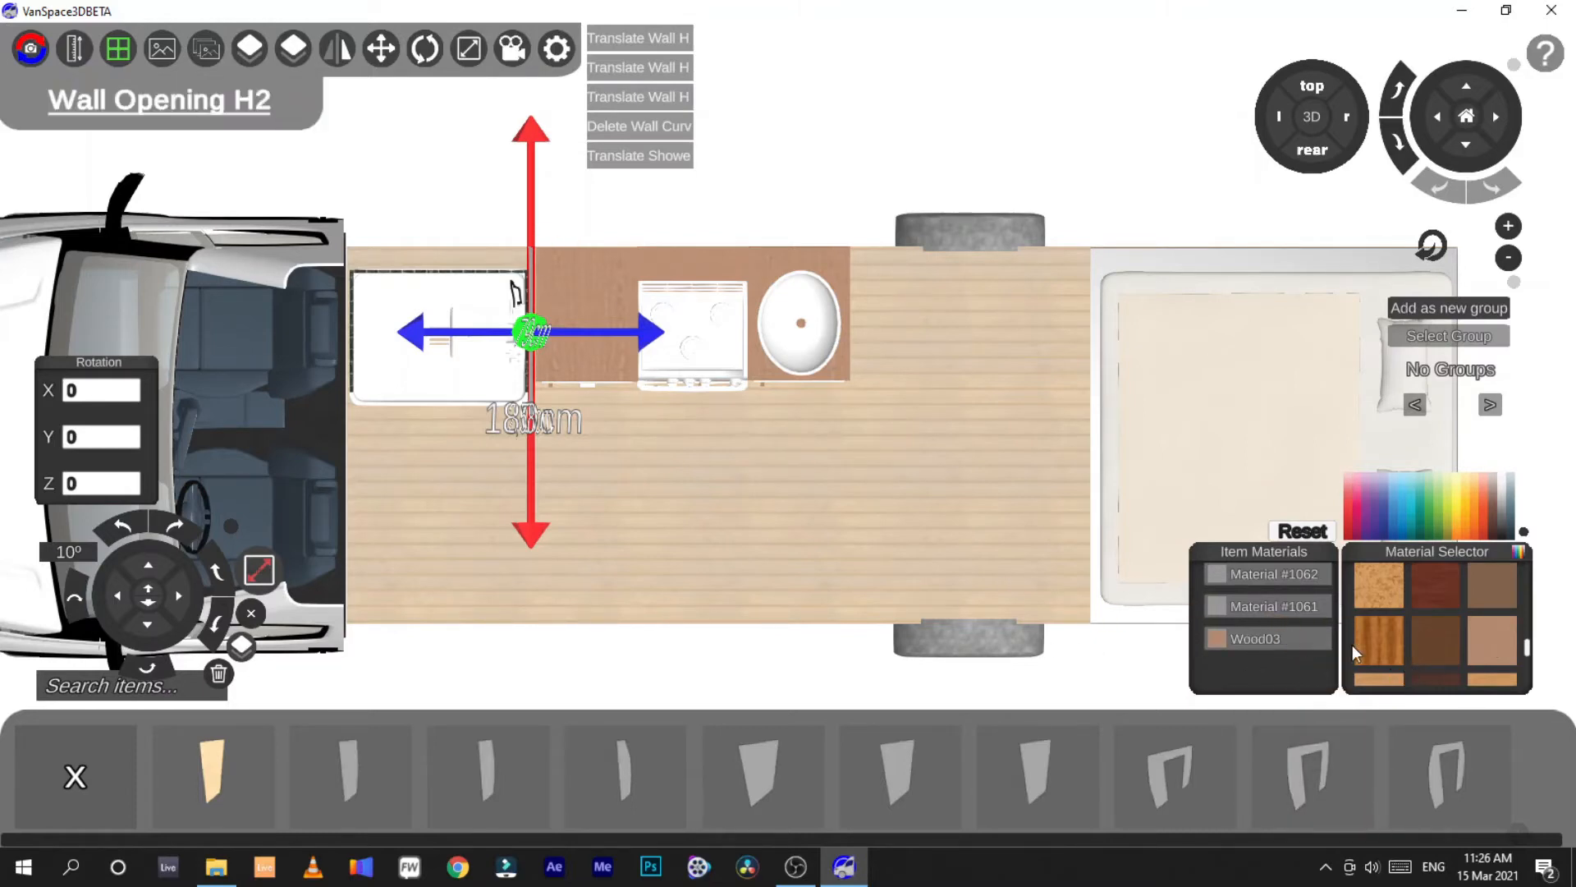
{"action": "left_click_drag", "start_coordinate": [1484, 642], "coordinate": [1287, 607]}
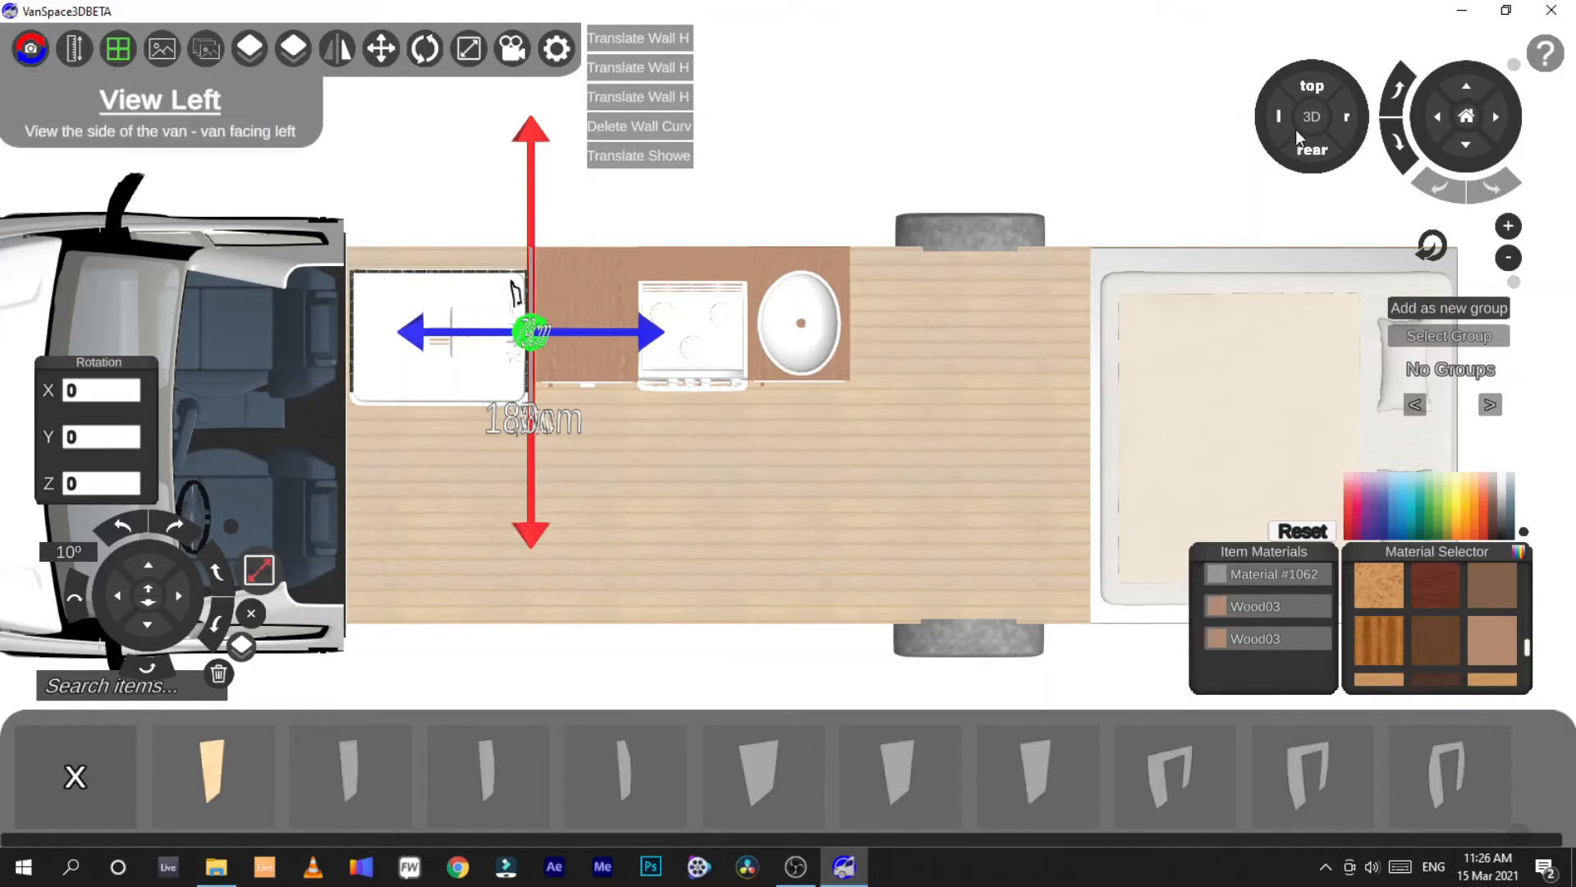
{"action": "left_click", "coordinate": [1312, 119]}
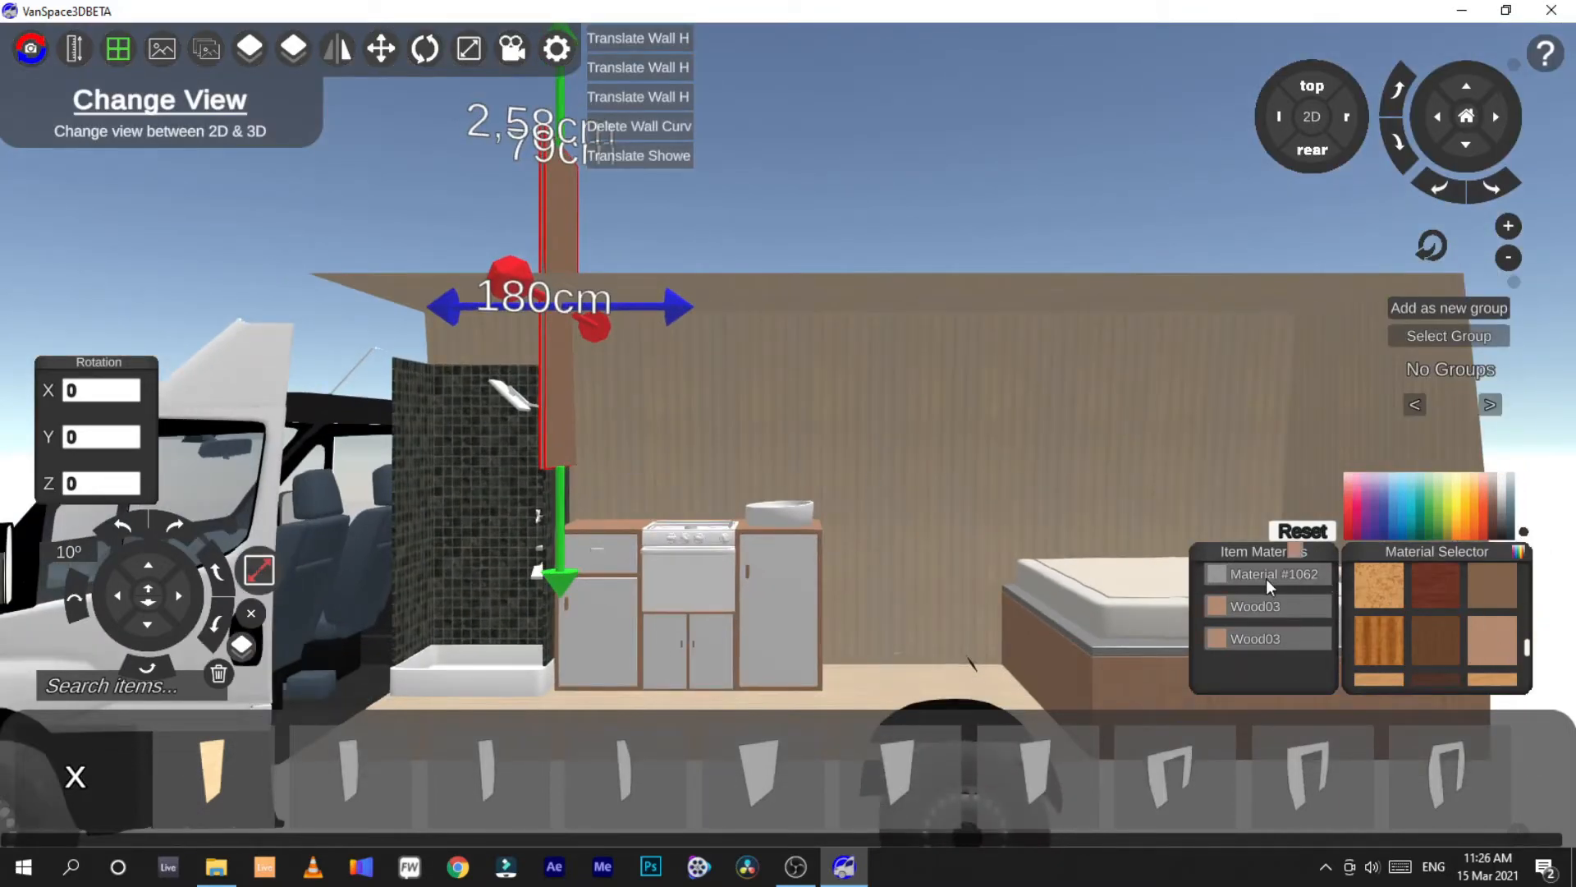
In the 2D side view, lower the wooden partition wall to about the shower's level, and leave the Walls category
{"action": "left_click", "coordinate": [1312, 118]}
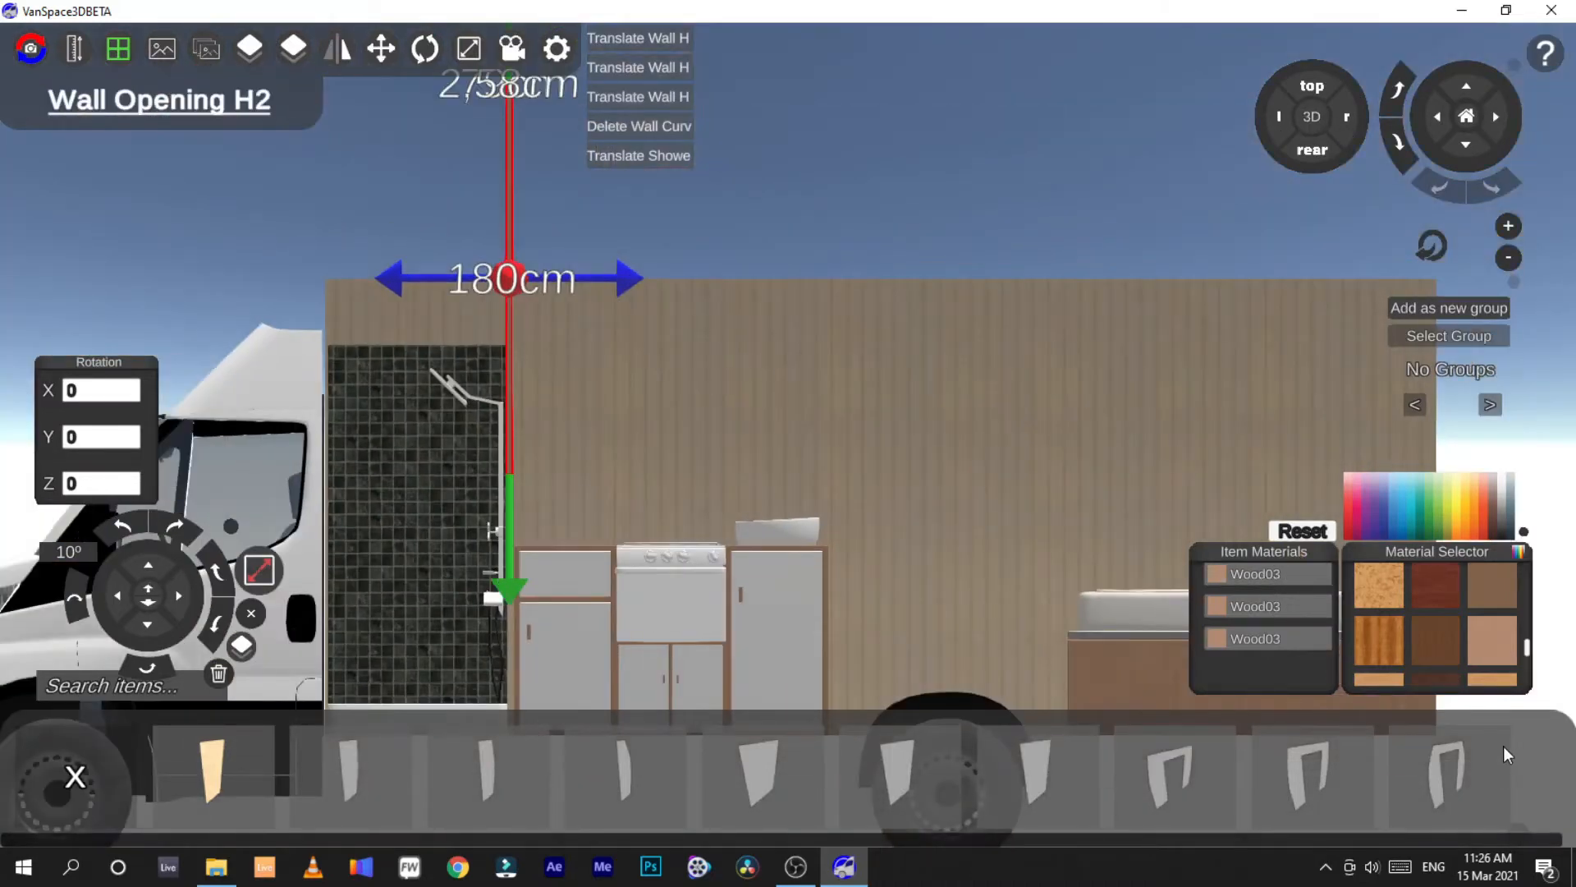
{"action": "left_click_drag", "start_coordinate": [512, 579], "coordinate": [510, 778]}
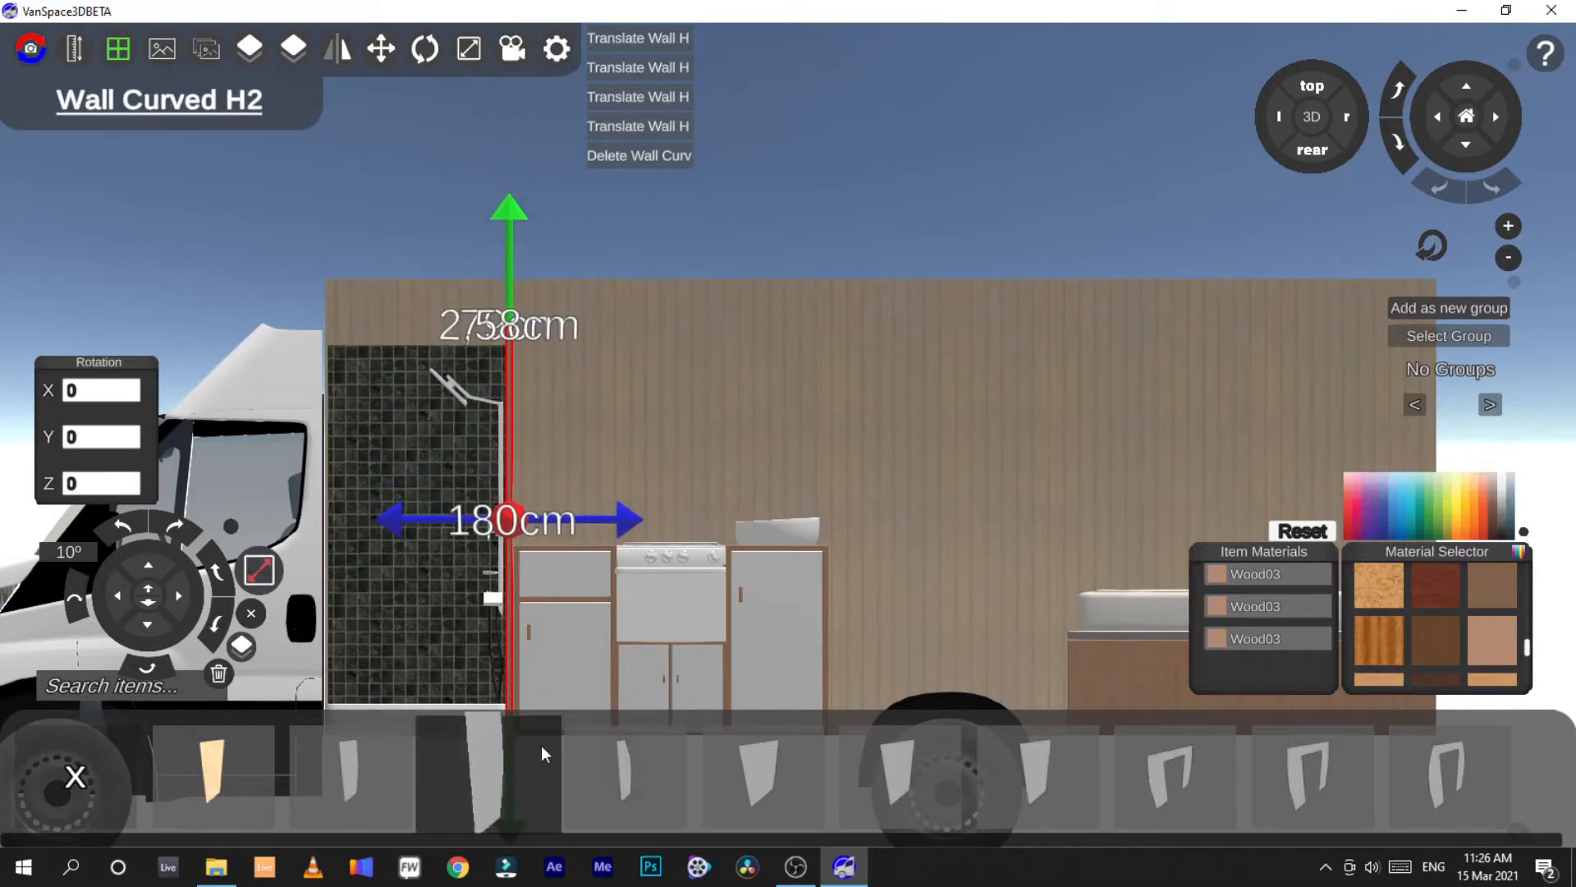
{"action": "left_click", "coordinate": [69, 774]}
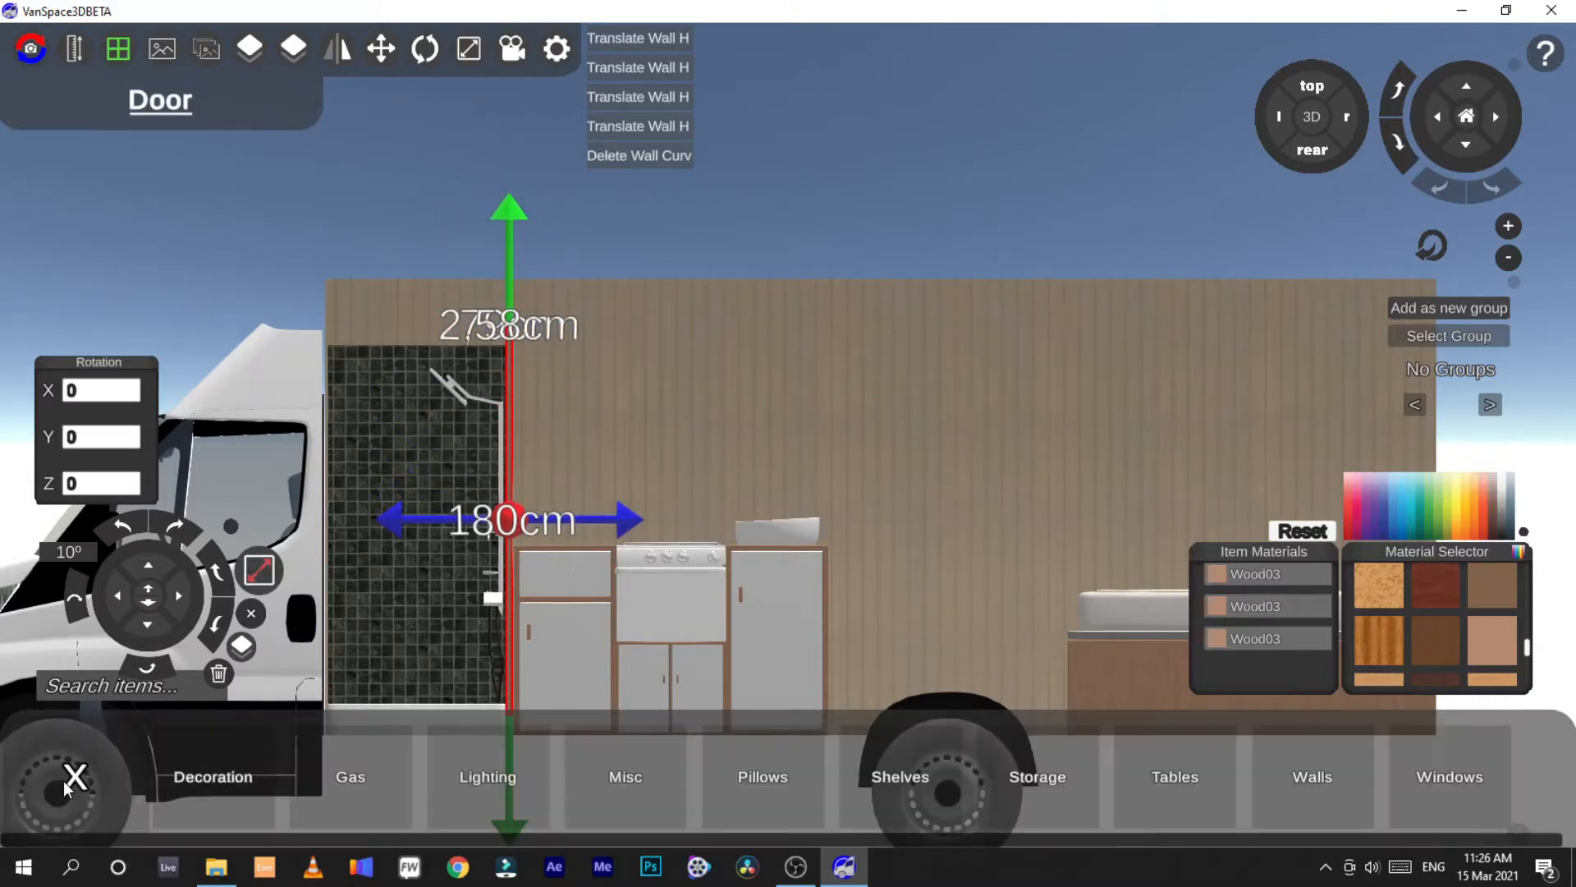
Minimize the item menu and lower the wooden partition wall beside the shower to floor level
{"action": "left_click", "coordinate": [65, 778]}
{"action": "left_click", "coordinate": [1514, 732]}
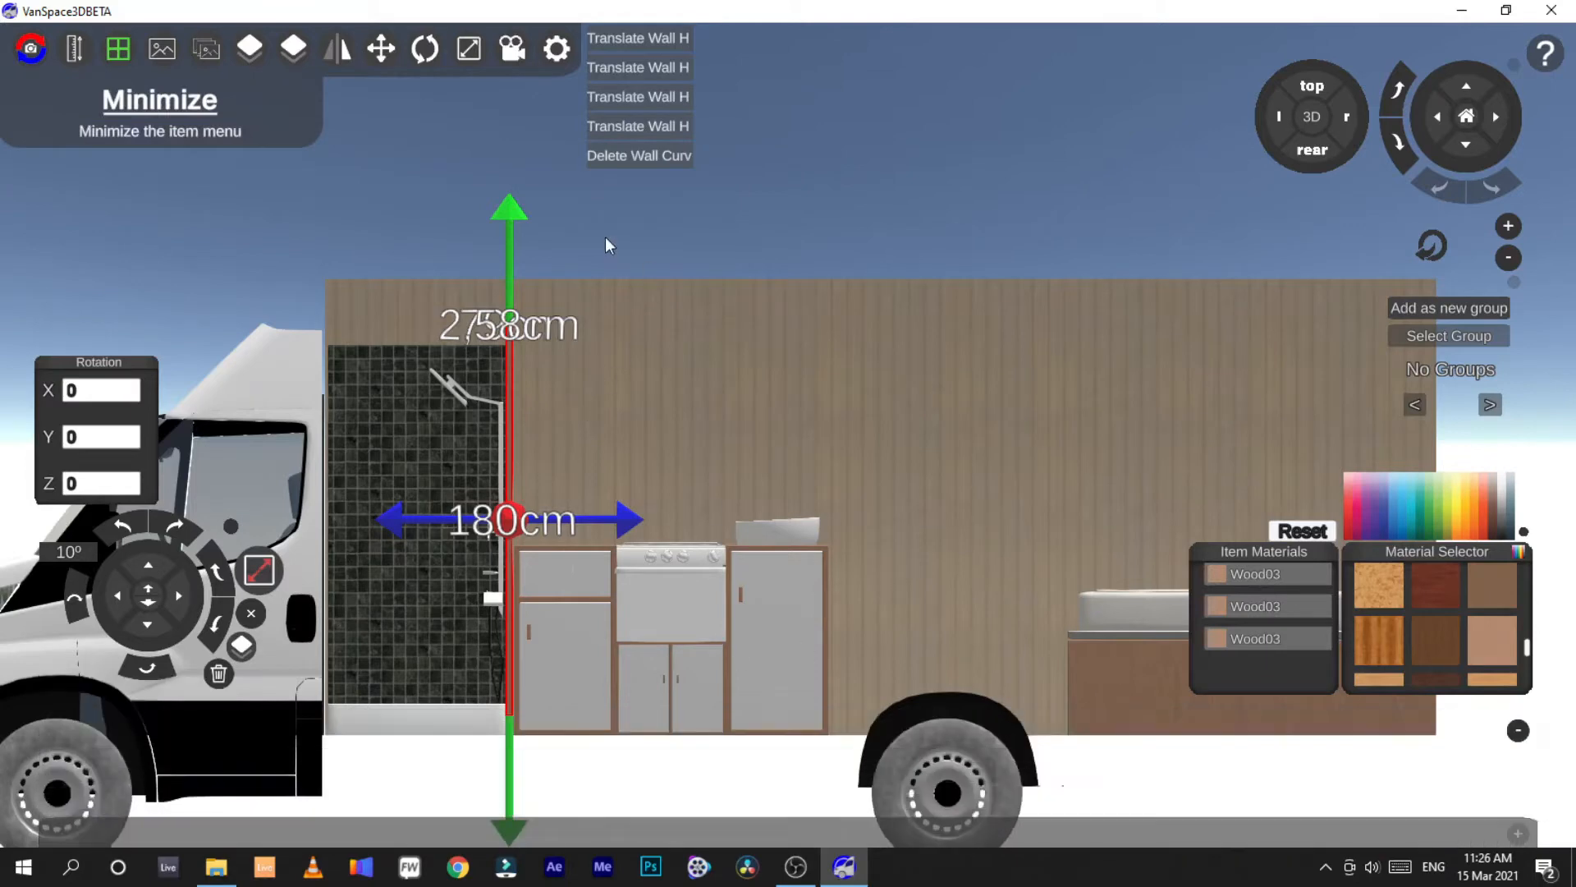
{"action": "left_click_drag", "start_coordinate": [509, 220], "coordinate": [506, 234]}
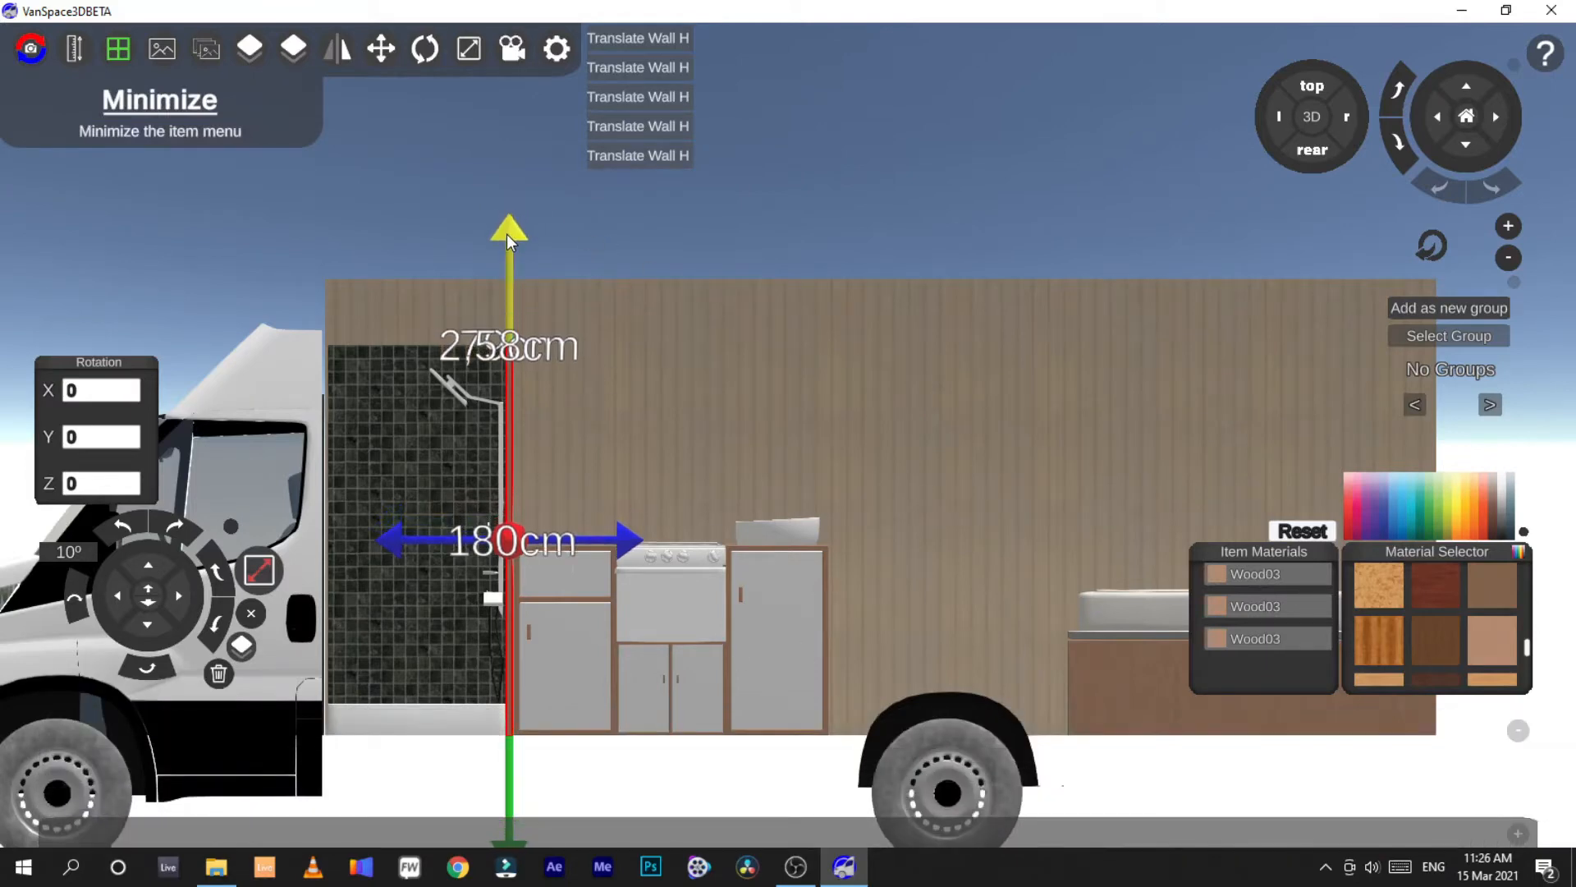
{"action": "left_click", "coordinate": [631, 158]}
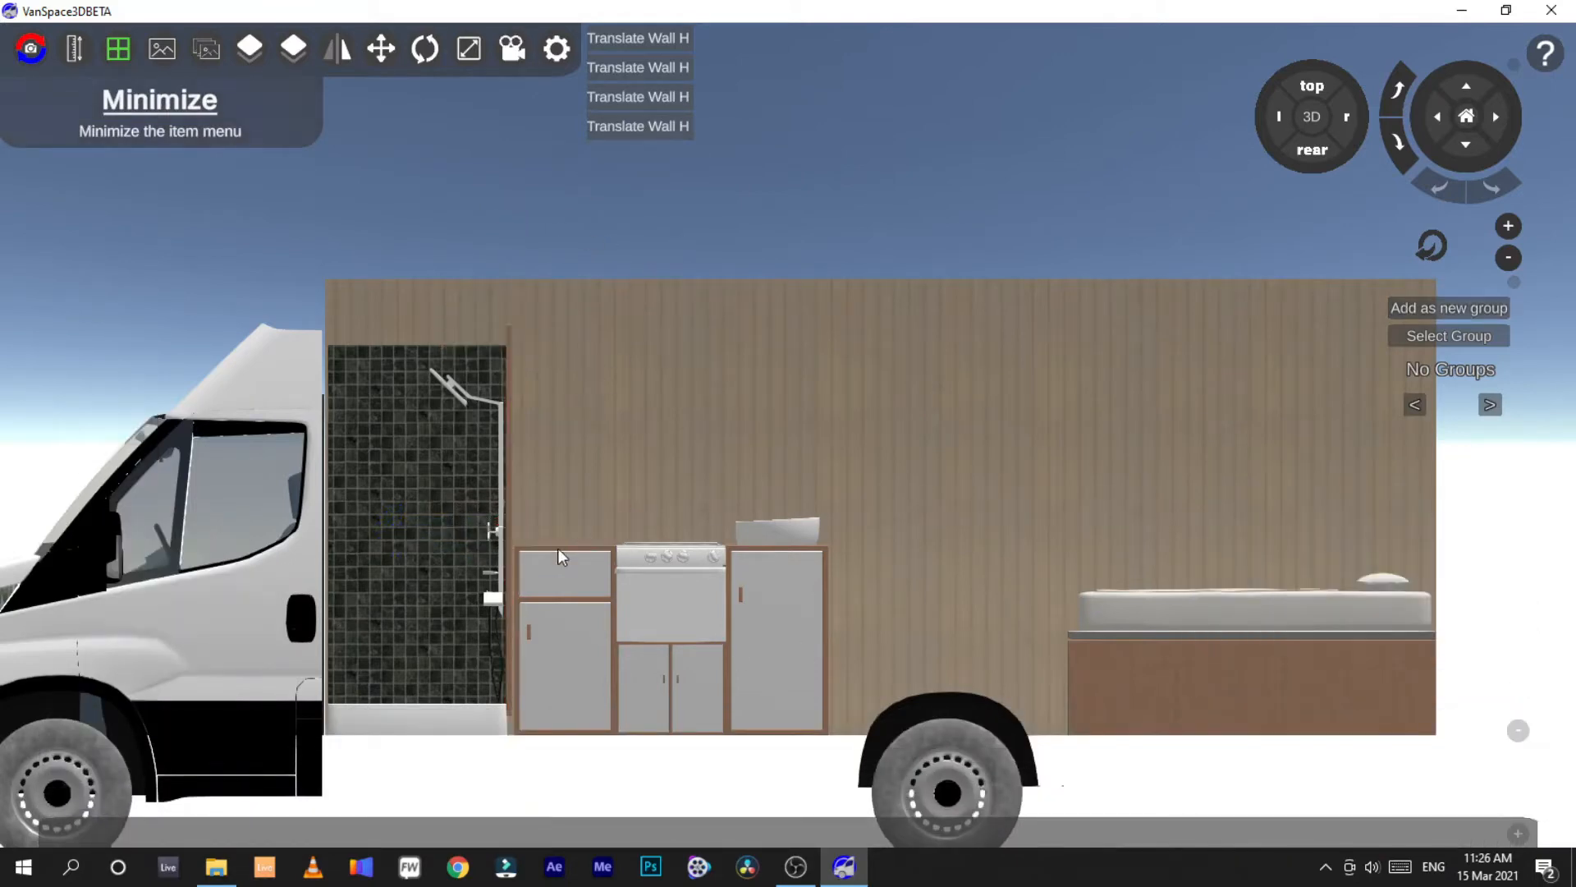
{"action": "left_click", "coordinate": [511, 514]}
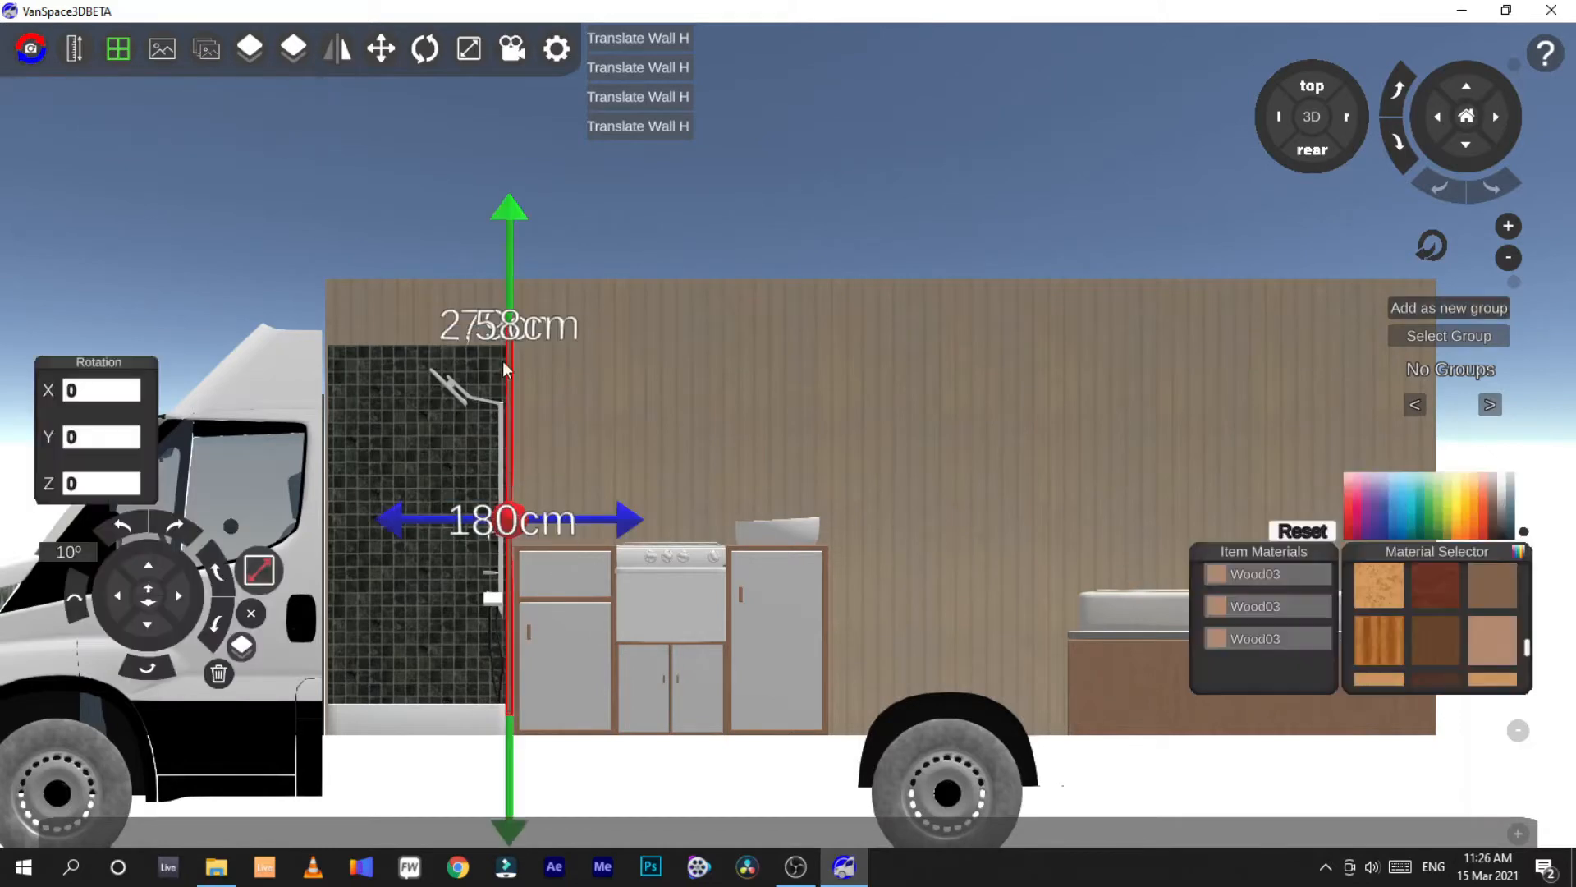
{"action": "left_click_drag", "start_coordinate": [507, 259], "coordinate": [501, 273]}
{"action": "left_click", "coordinate": [501, 273]}
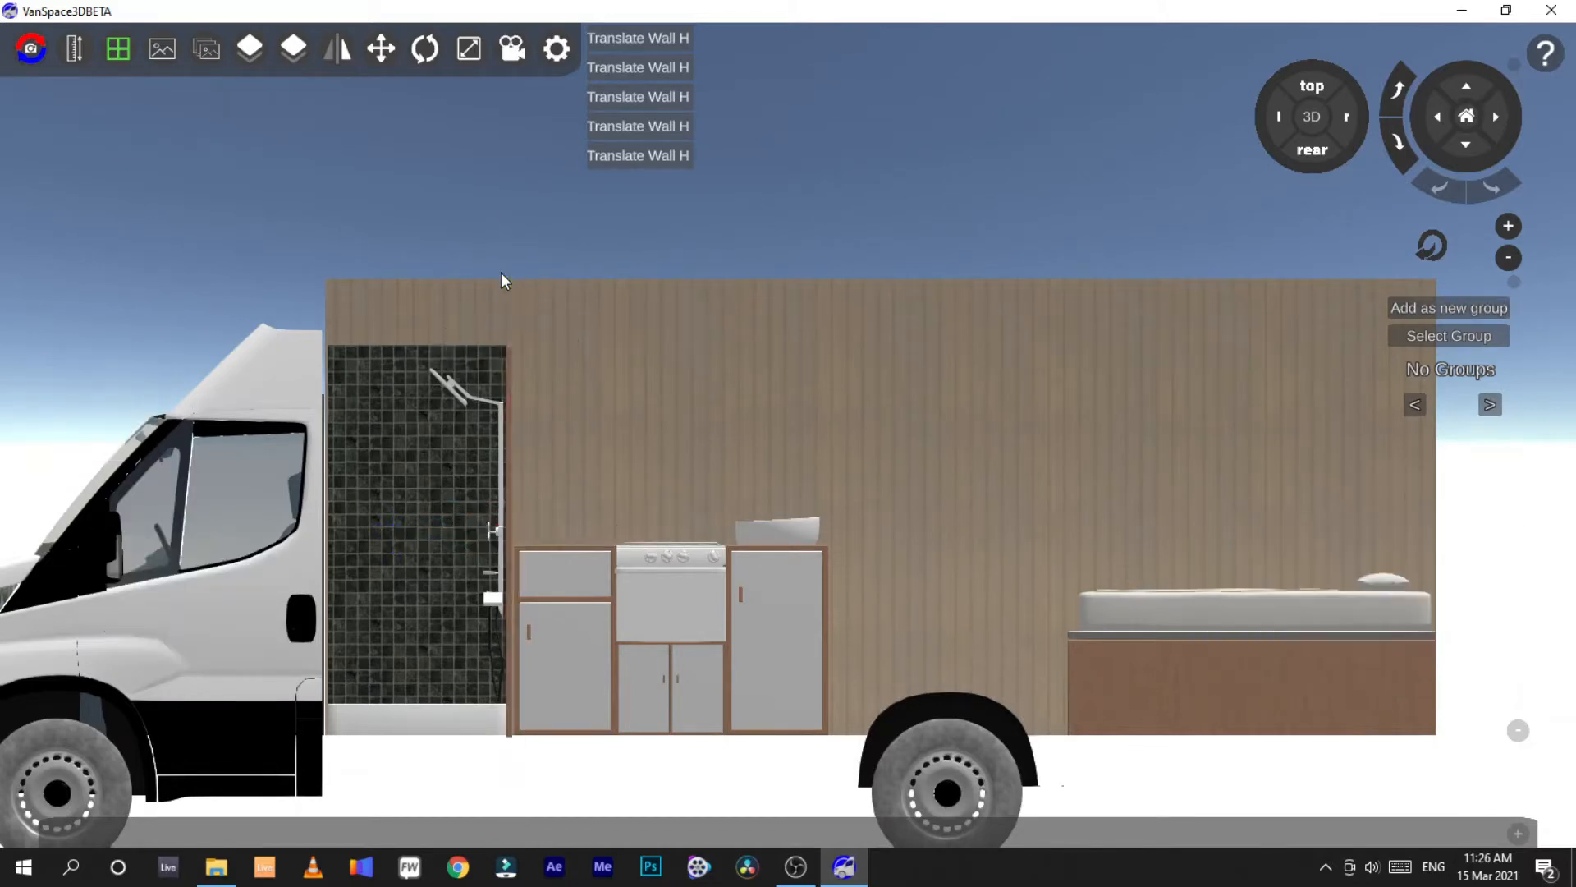
{"action": "left_click", "coordinate": [509, 397]}
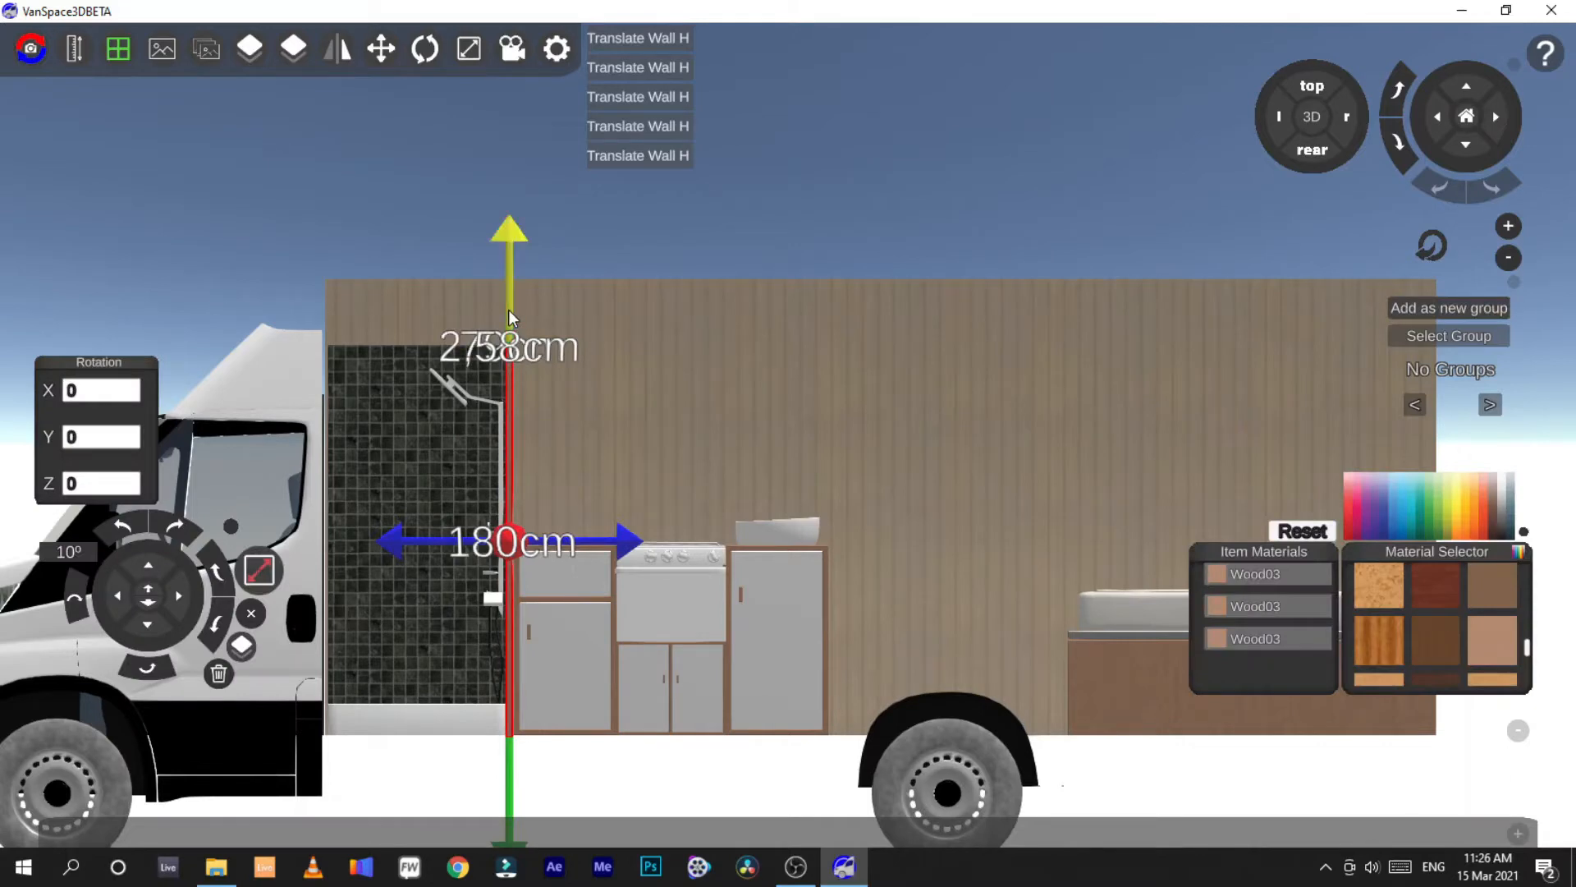
{"action": "left_click_drag", "start_coordinate": [509, 311], "coordinate": [509, 308]}
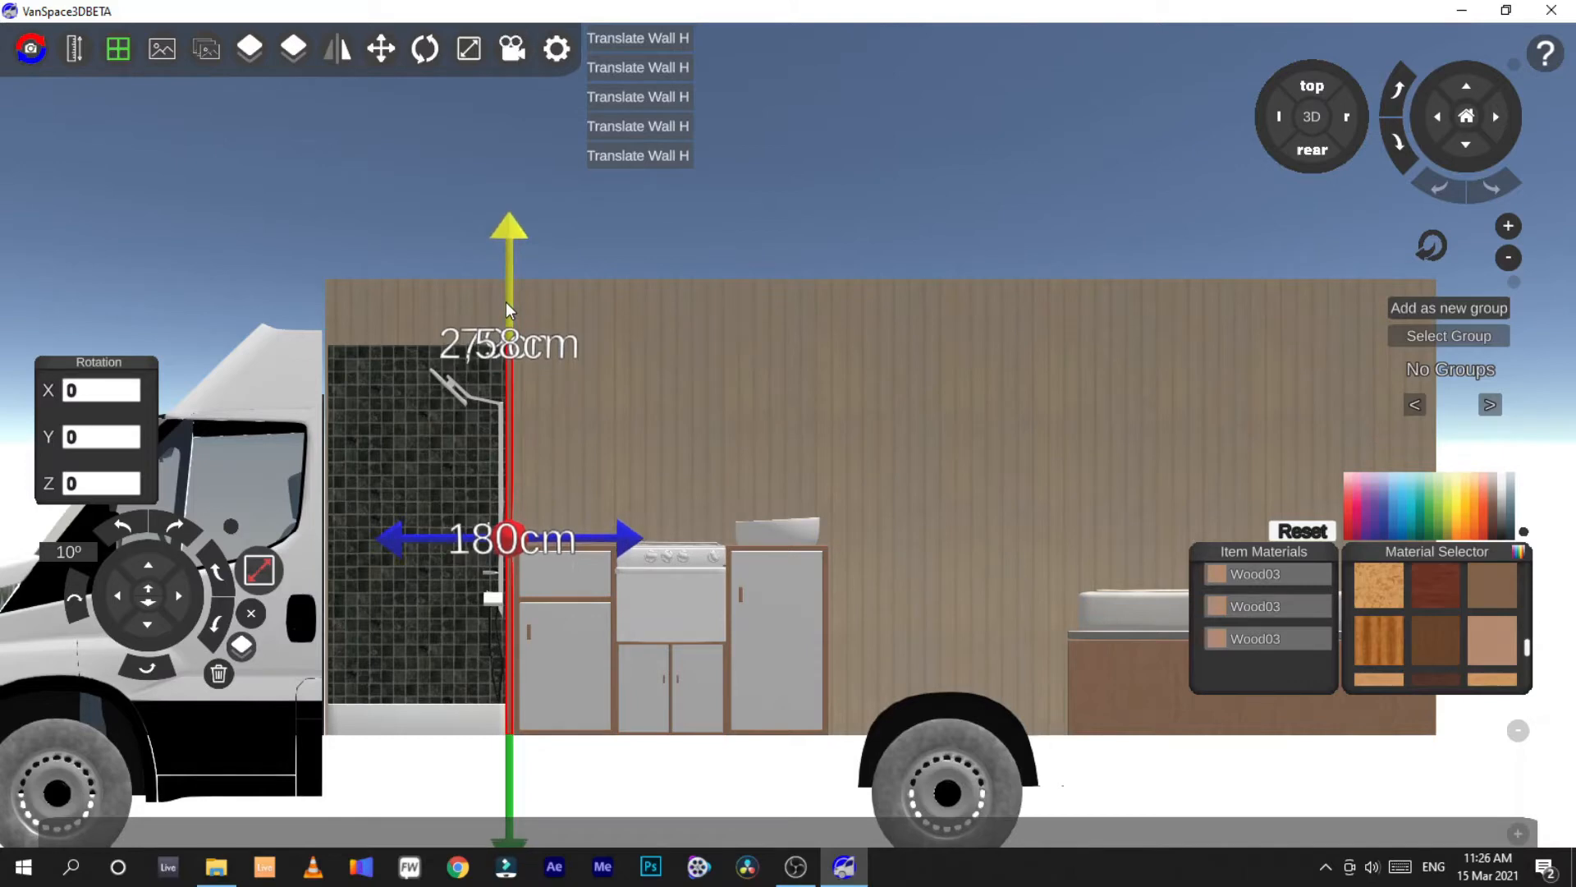
{"action": "left_click", "coordinate": [775, 181]}
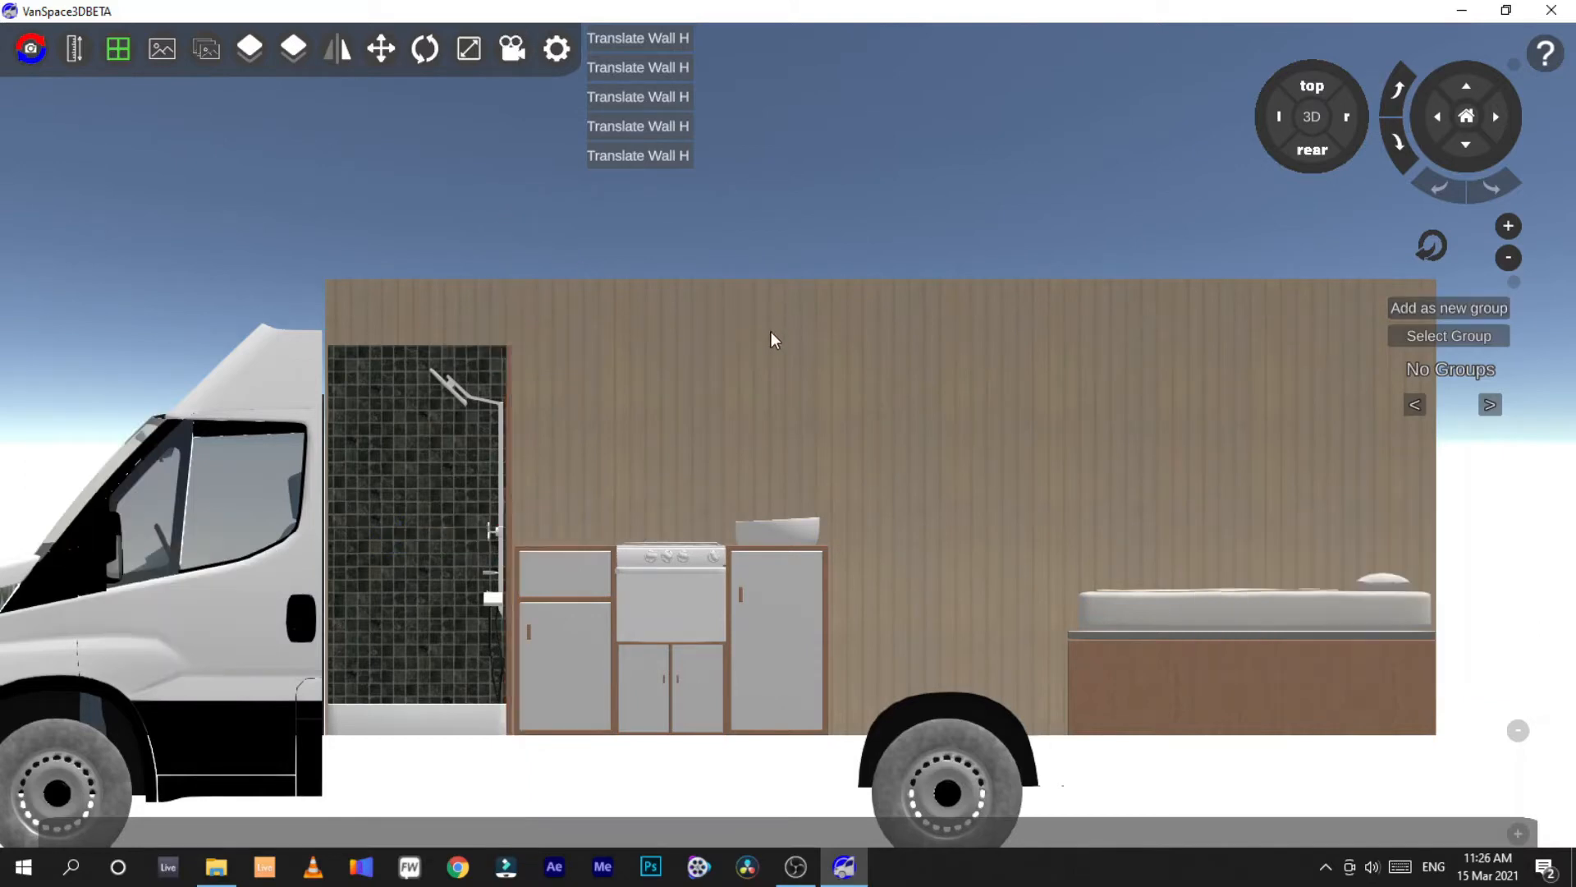
Inspect the partition, kitchen units and bed in 3D from the side and rear, and return to the 2D side view
{"action": "left_click", "coordinate": [1312, 116]}
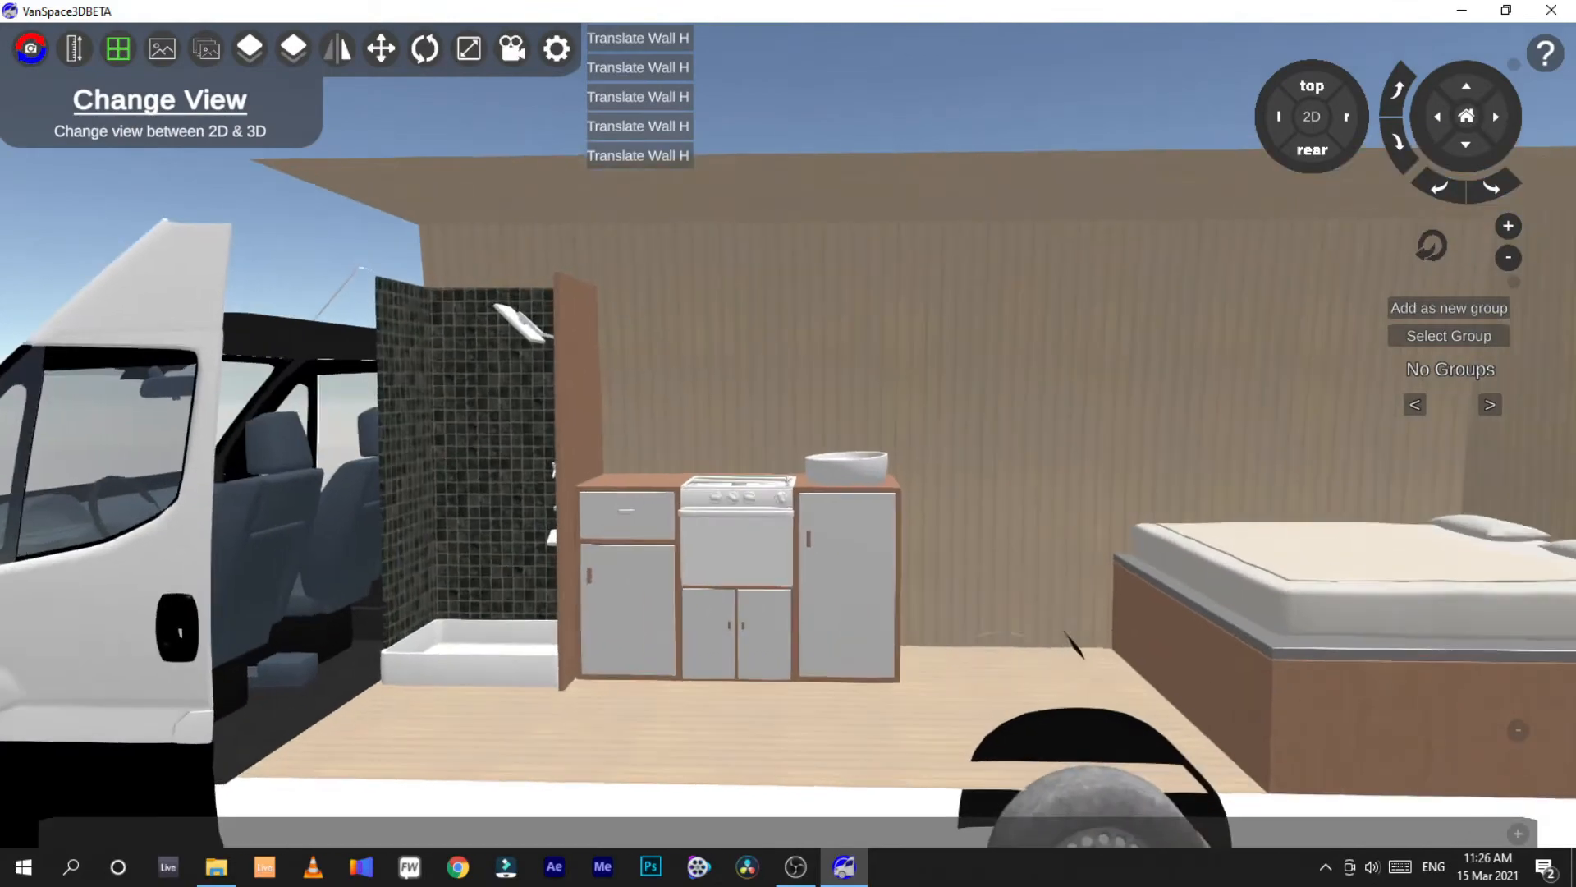
{"action": "key", "text": "w"}
{"action": "right_click_drag", "start_coordinate": [788, 443], "coordinate": [394, 366]}
{"action": "key", "text": "w"}
{"action": "key", "text": "w"}
{"action": "key", "text": "s"}
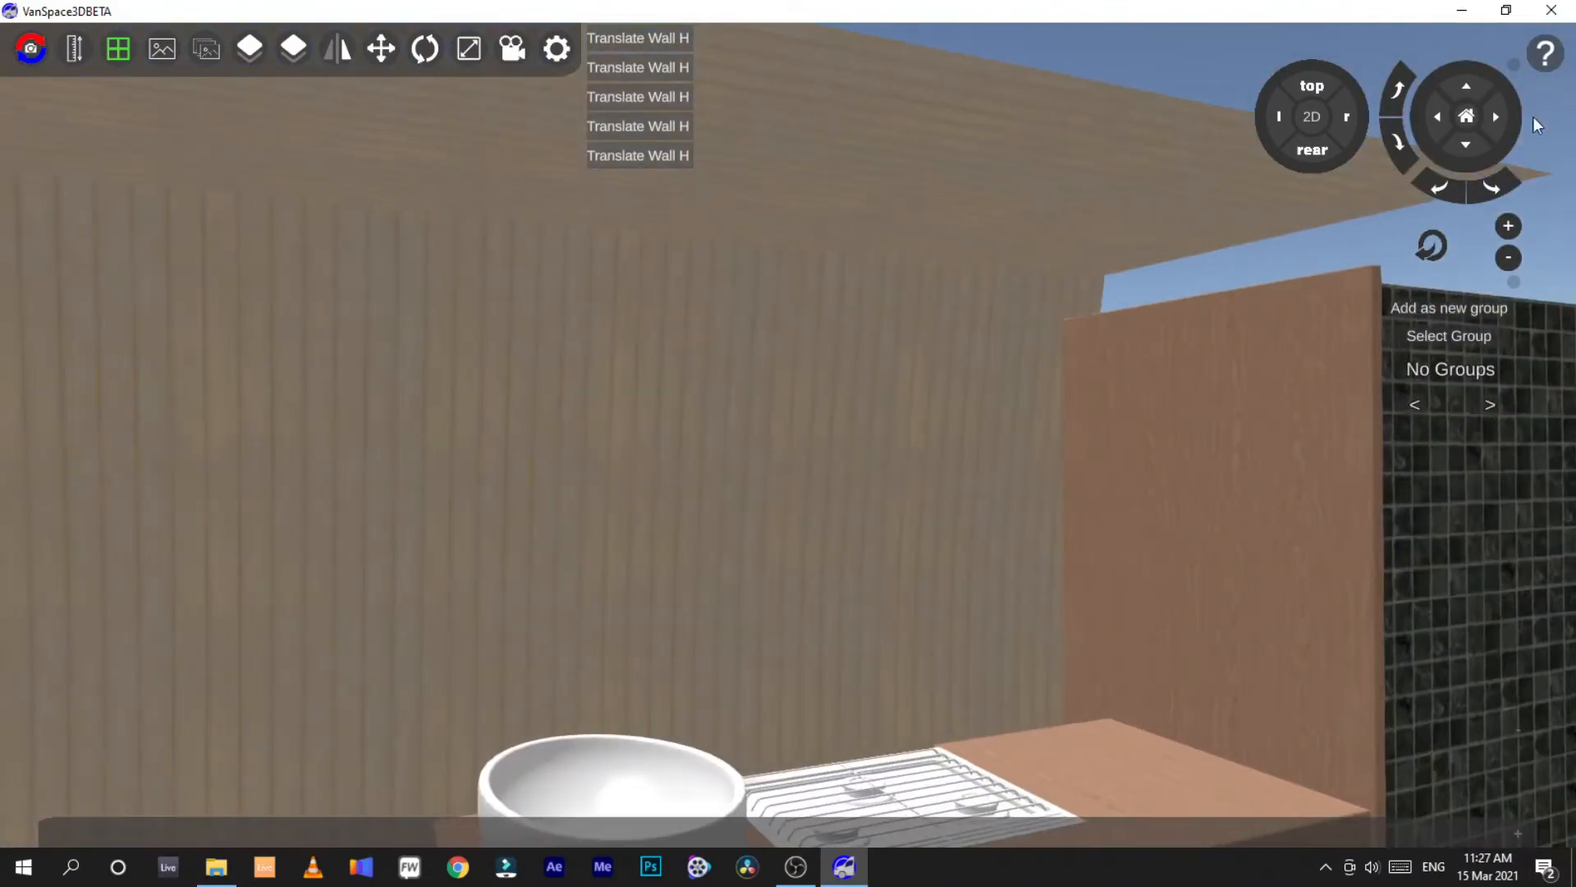
{"action": "left_click", "coordinate": [1316, 152]}
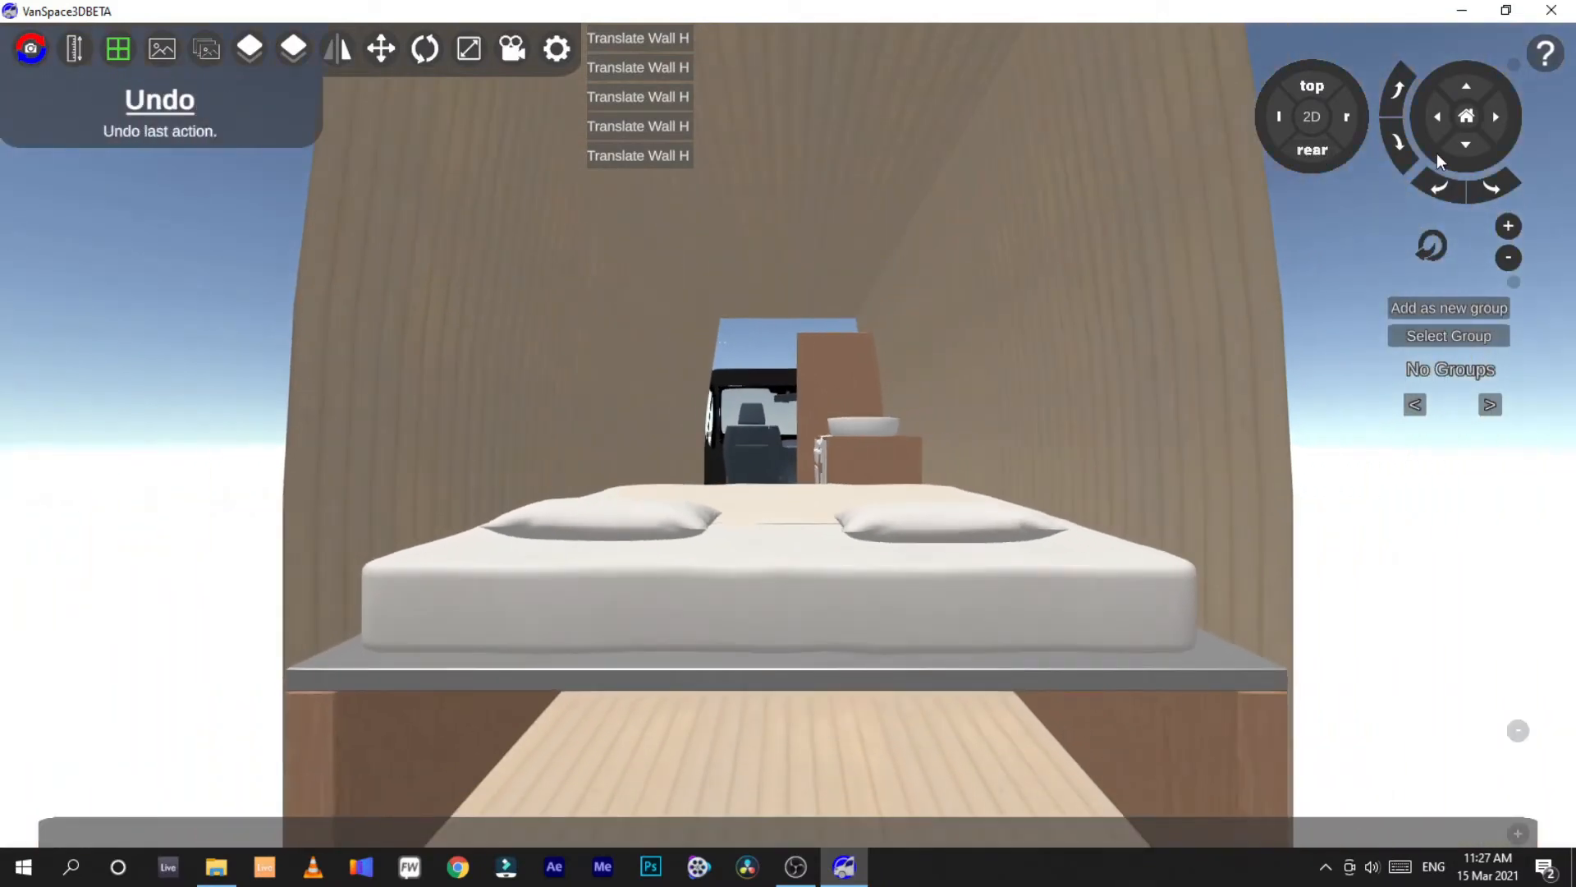
{"action": "left_click", "coordinate": [1491, 117]}
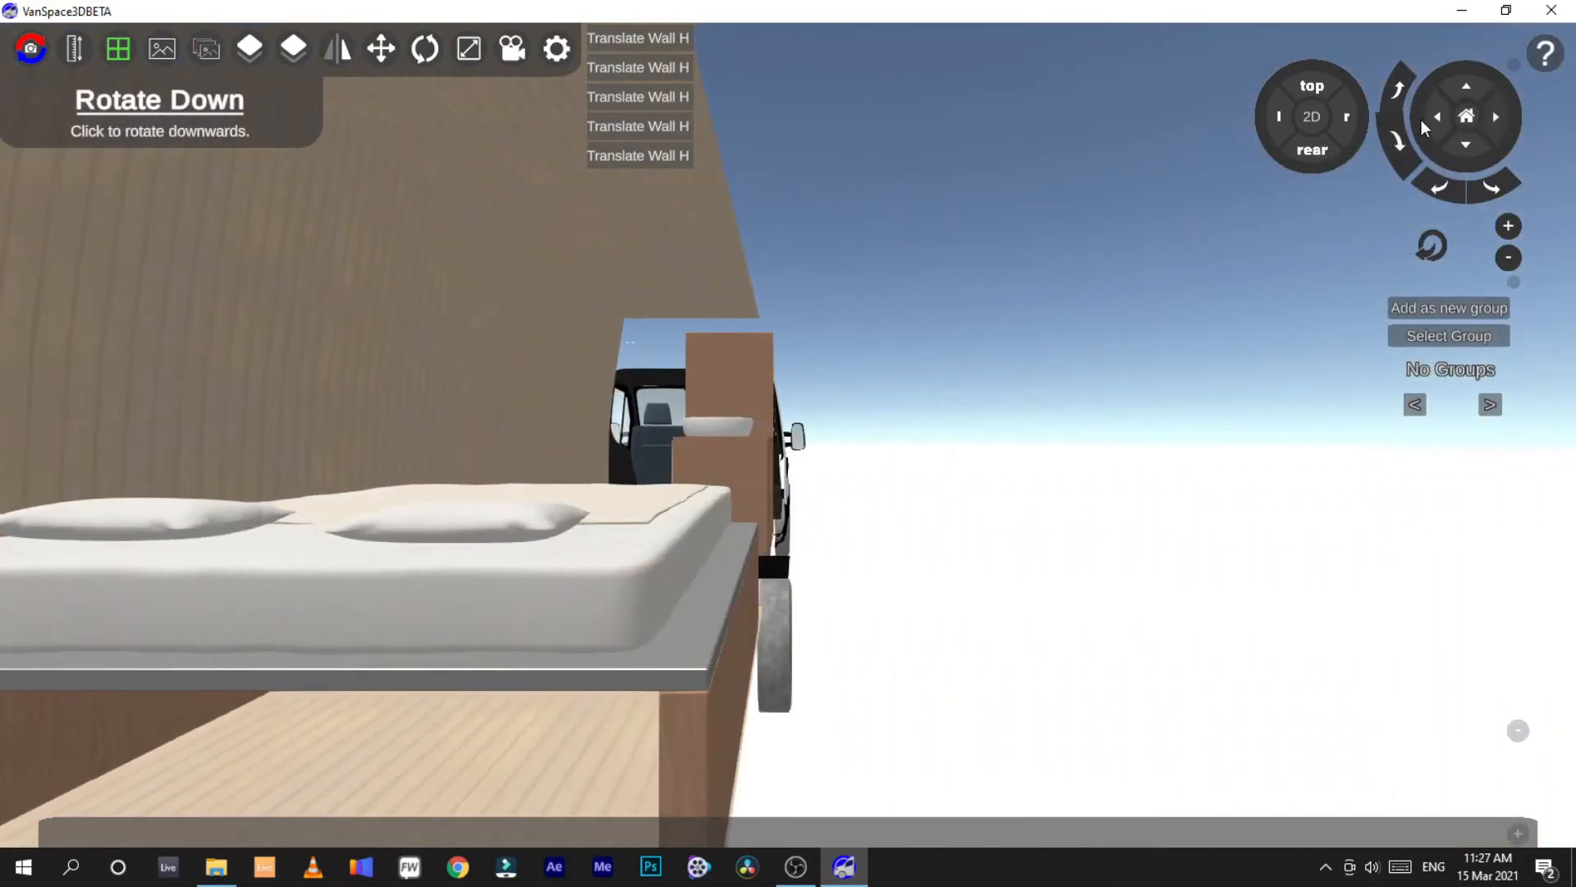
{"action": "left_click", "coordinate": [1421, 120]}
{"action": "left_click", "coordinate": [1467, 87]}
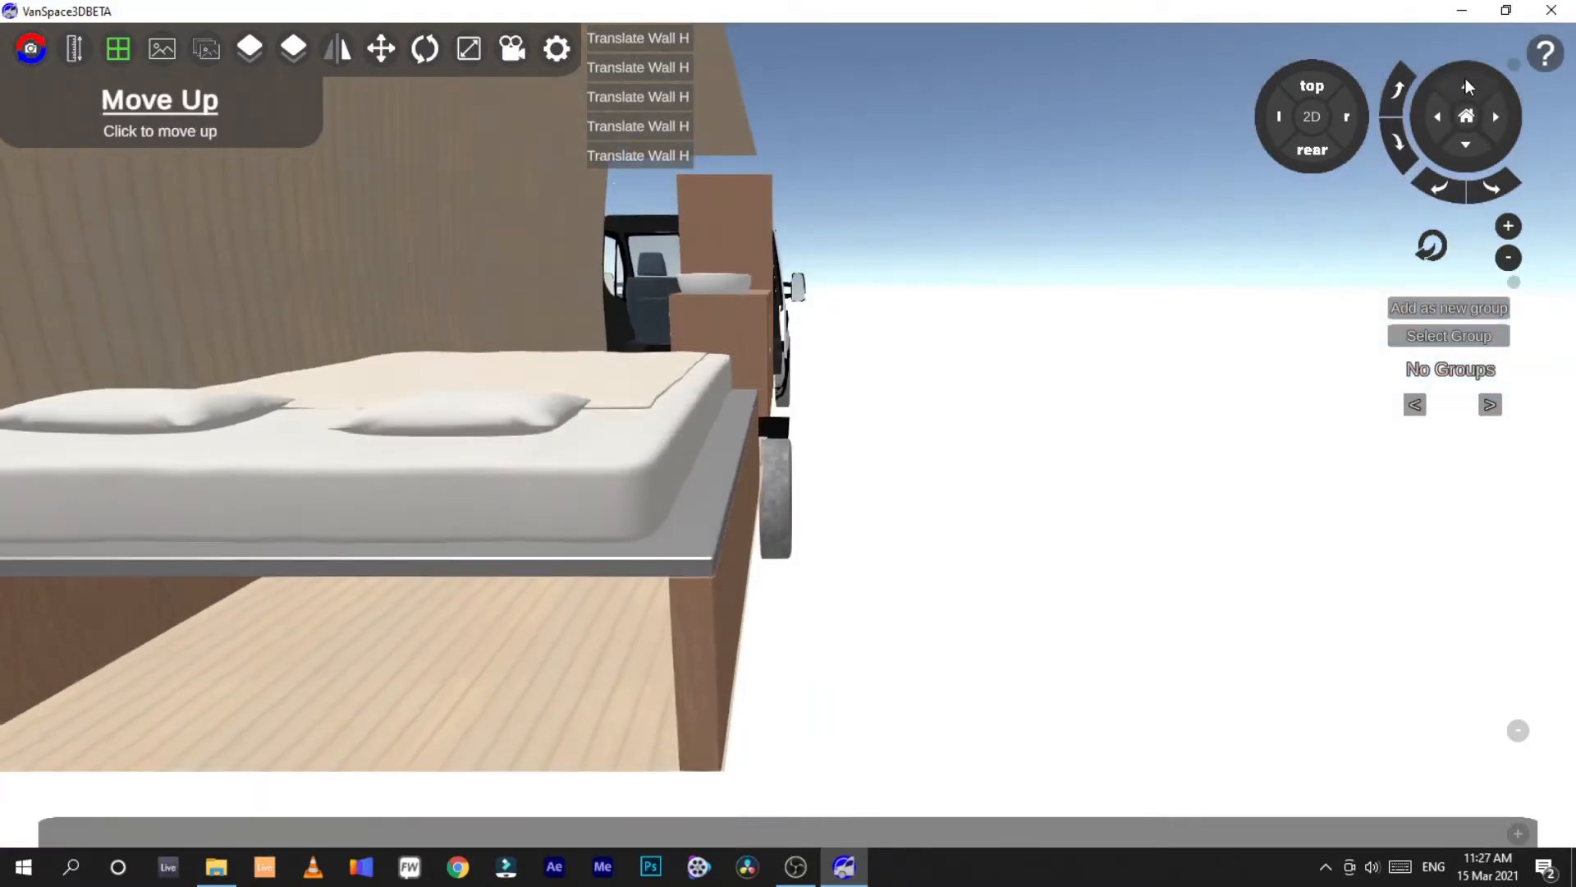
{"action": "left_click", "coordinate": [1437, 117]}
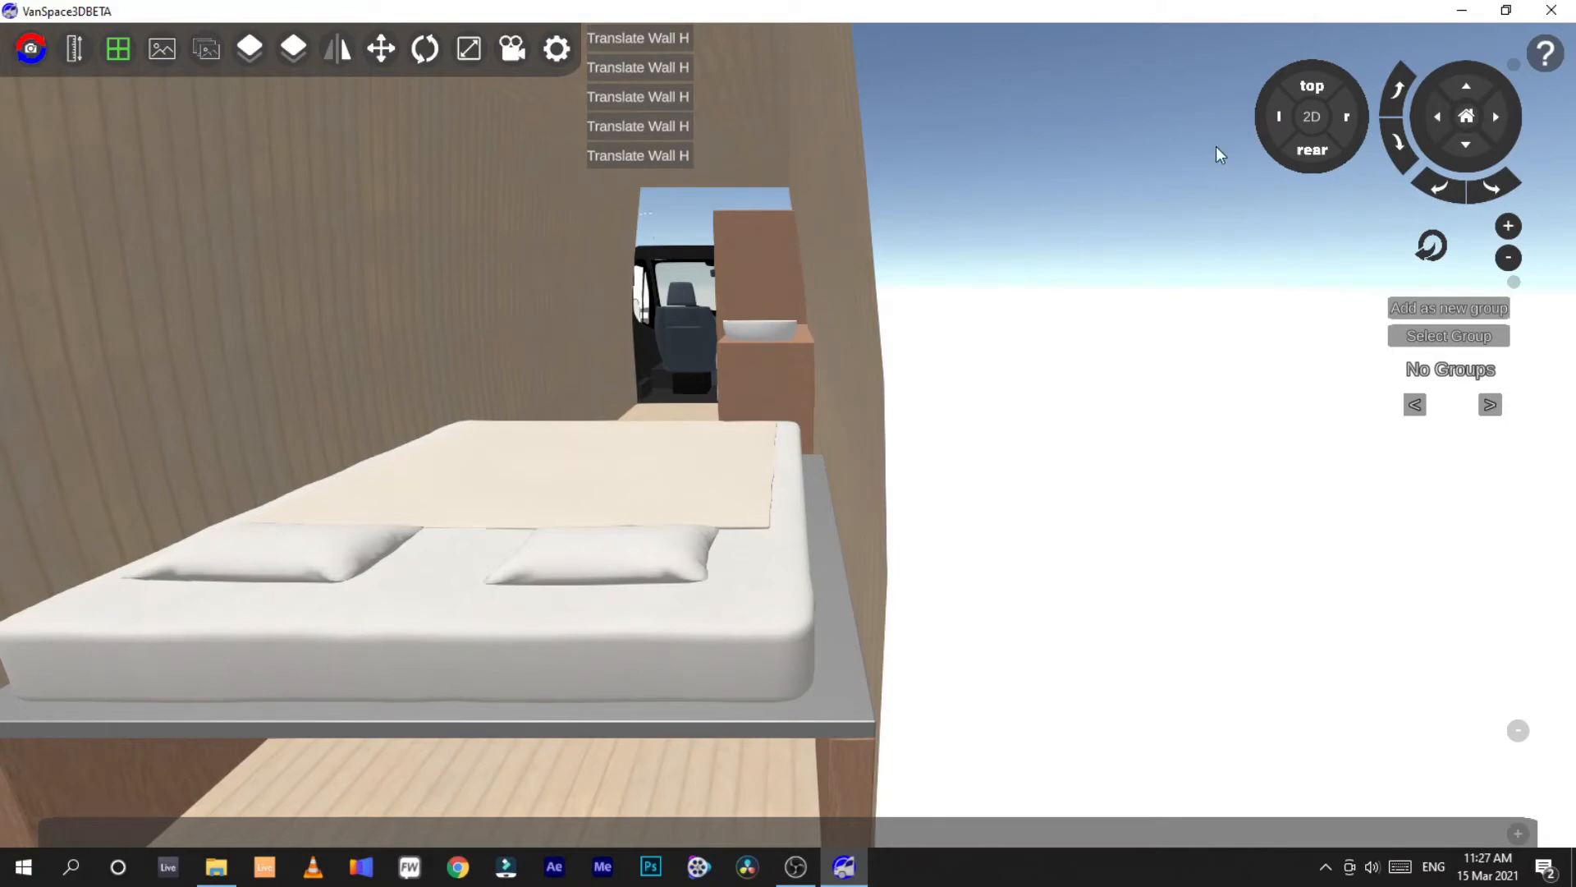
{"action": "left_click", "coordinate": [1313, 116]}
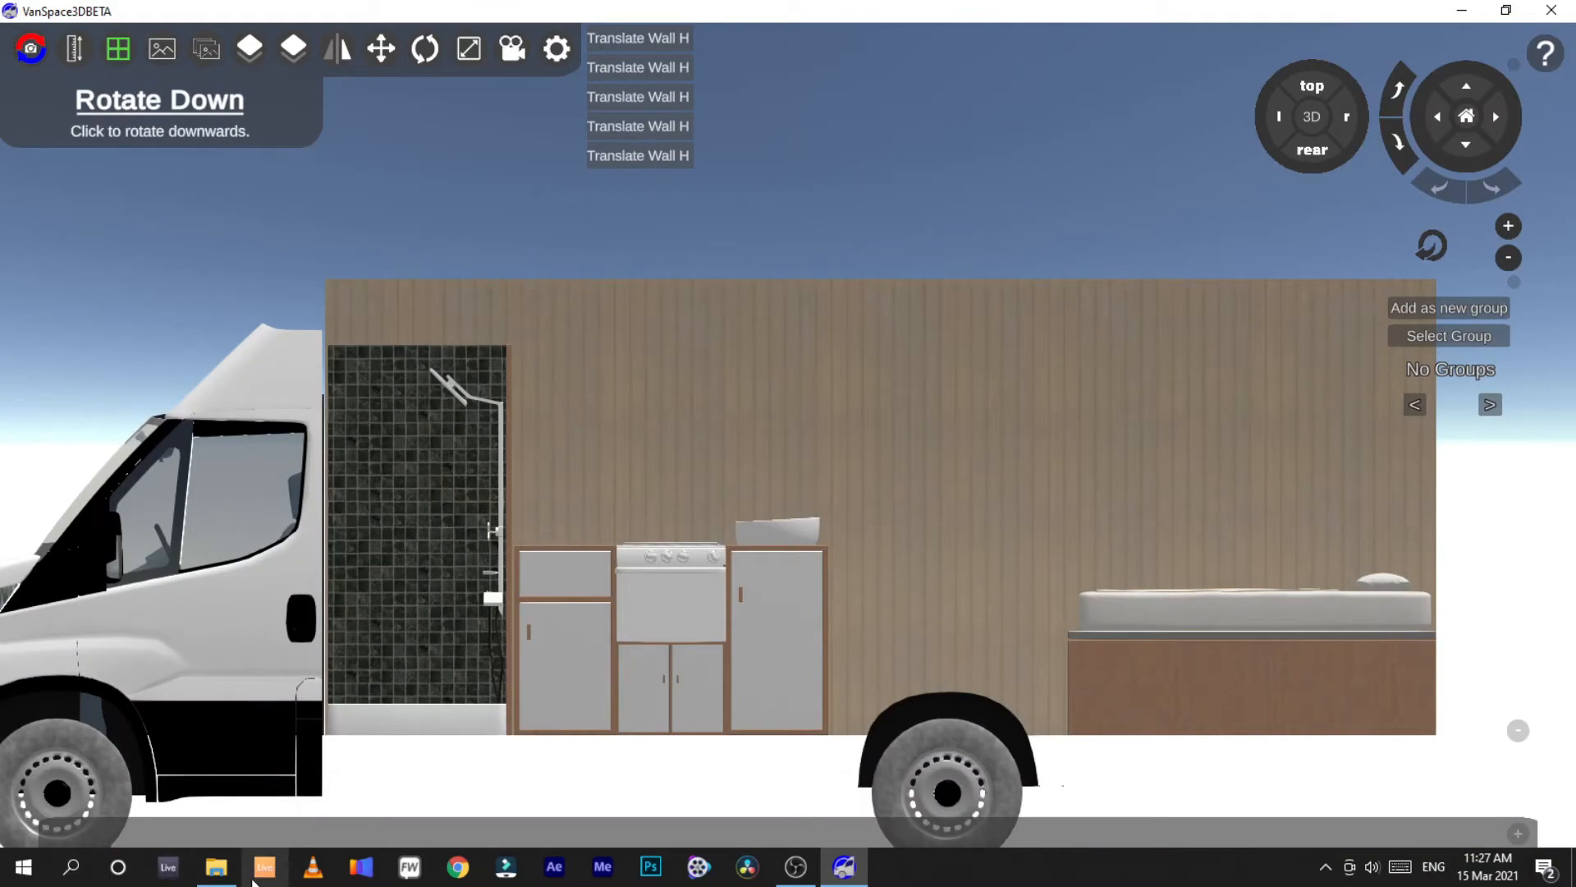
{"action": "left_click", "coordinate": [216, 866]}
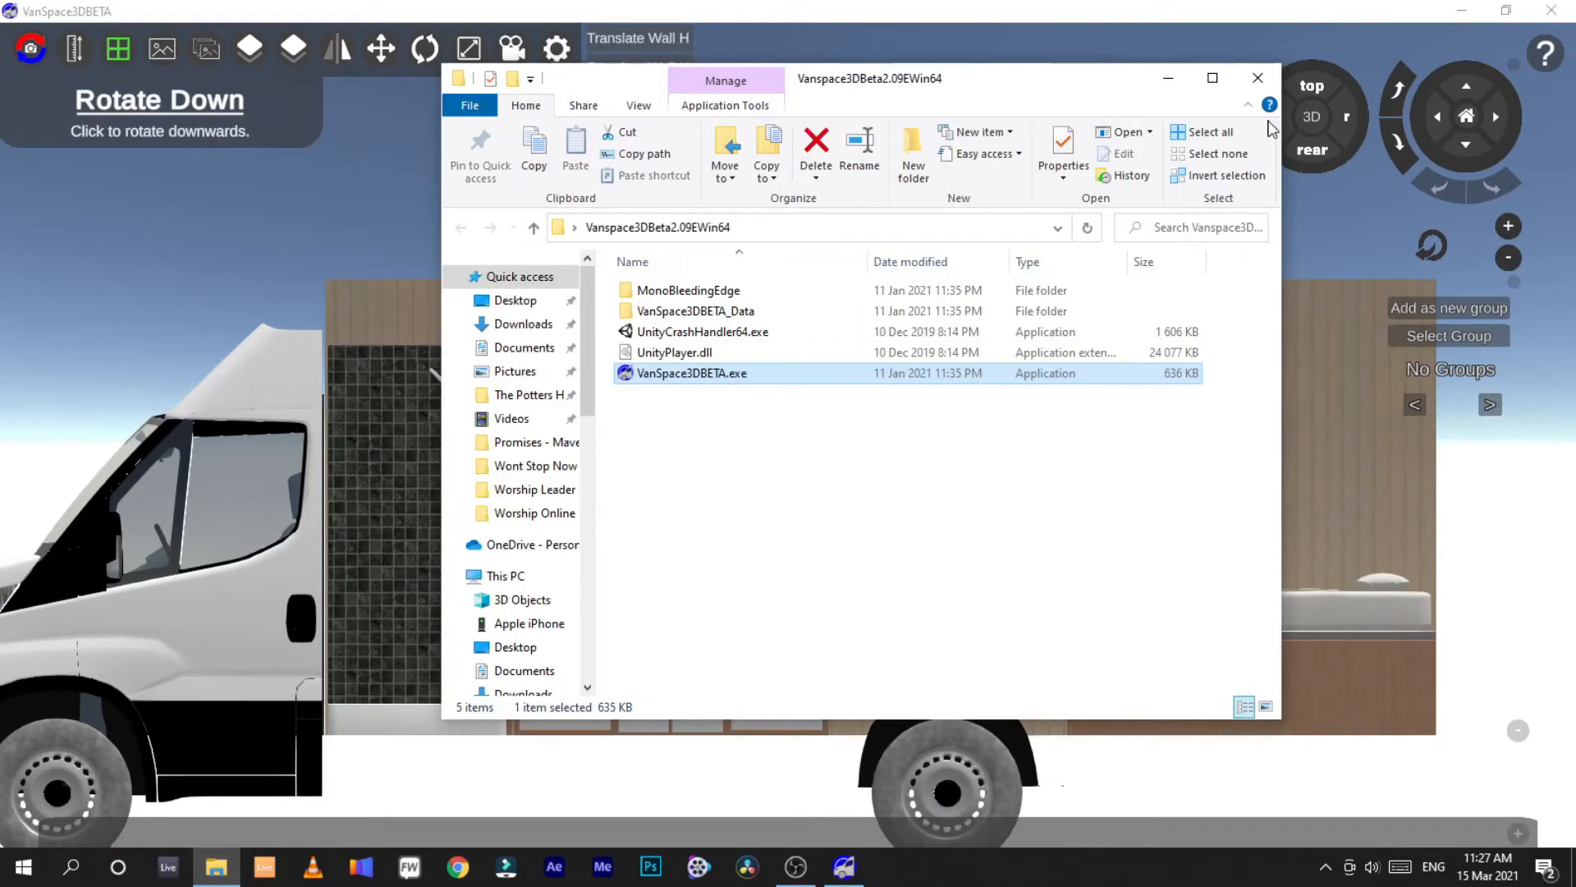
{"action": "left_click", "coordinate": [1168, 78]}
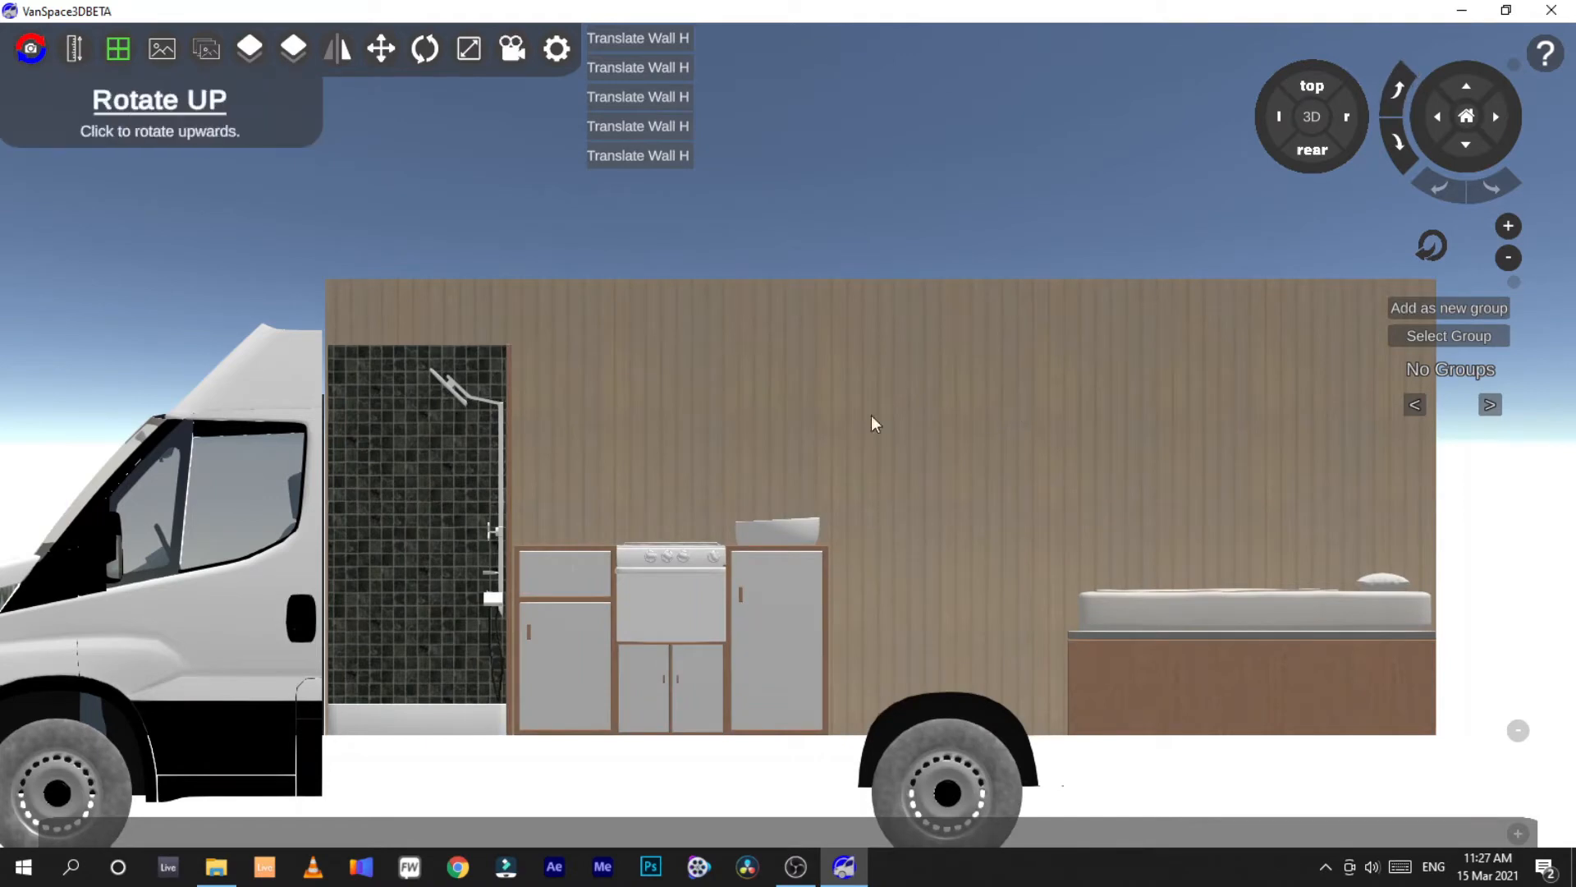
Place a Cabinet Type E from the kitchen cabinets on the wall above the drawer unit, next to the shower partition
{"action": "left_click", "coordinate": [1519, 831]}
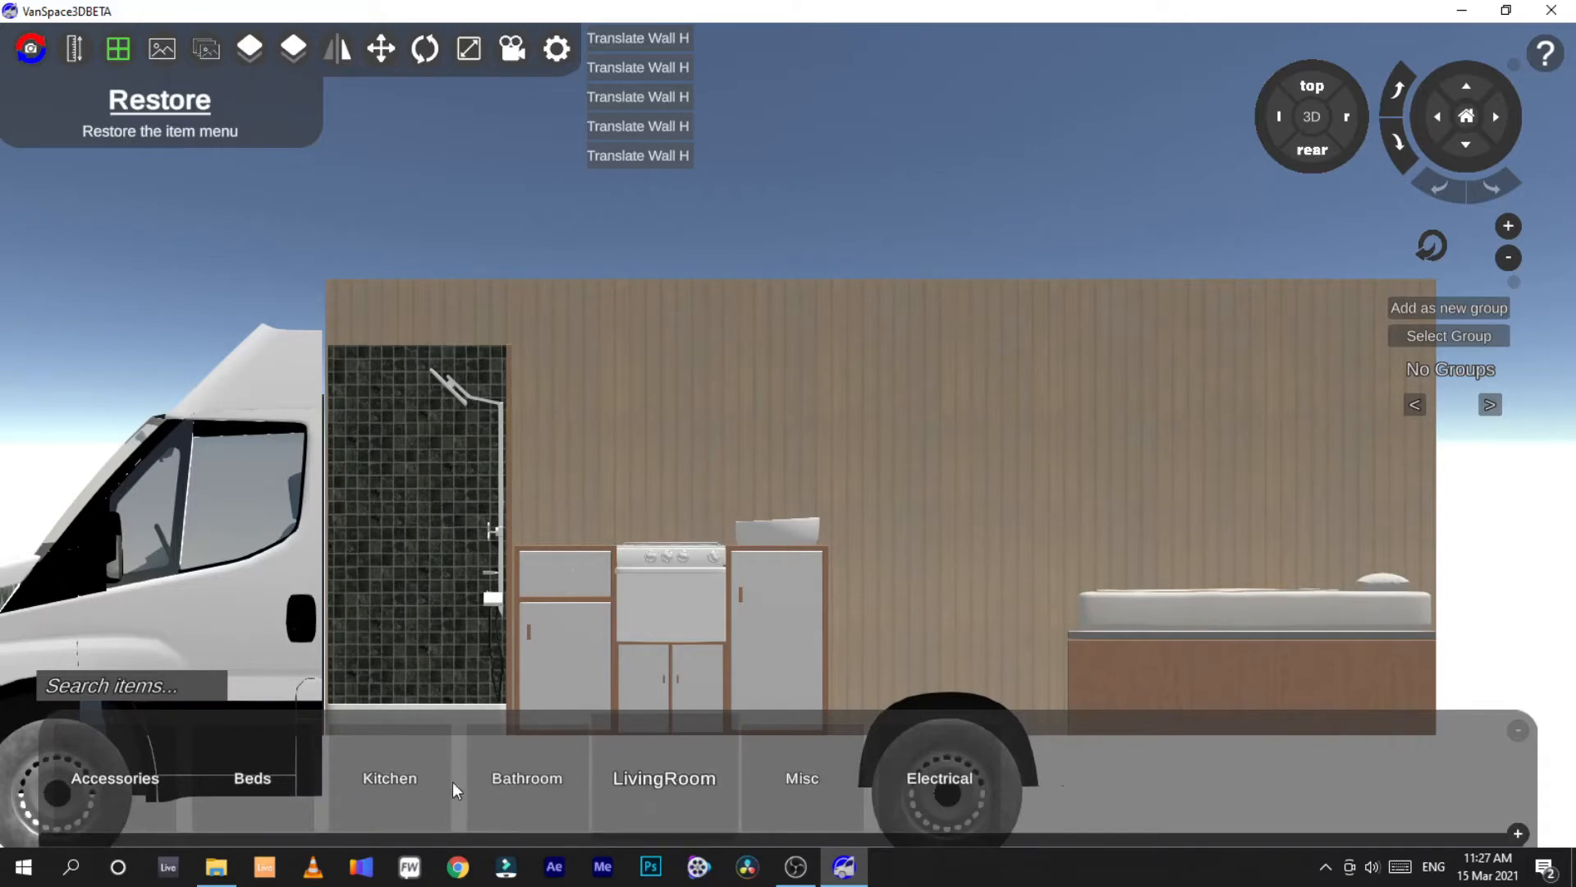
{"action": "left_click", "coordinate": [371, 785]}
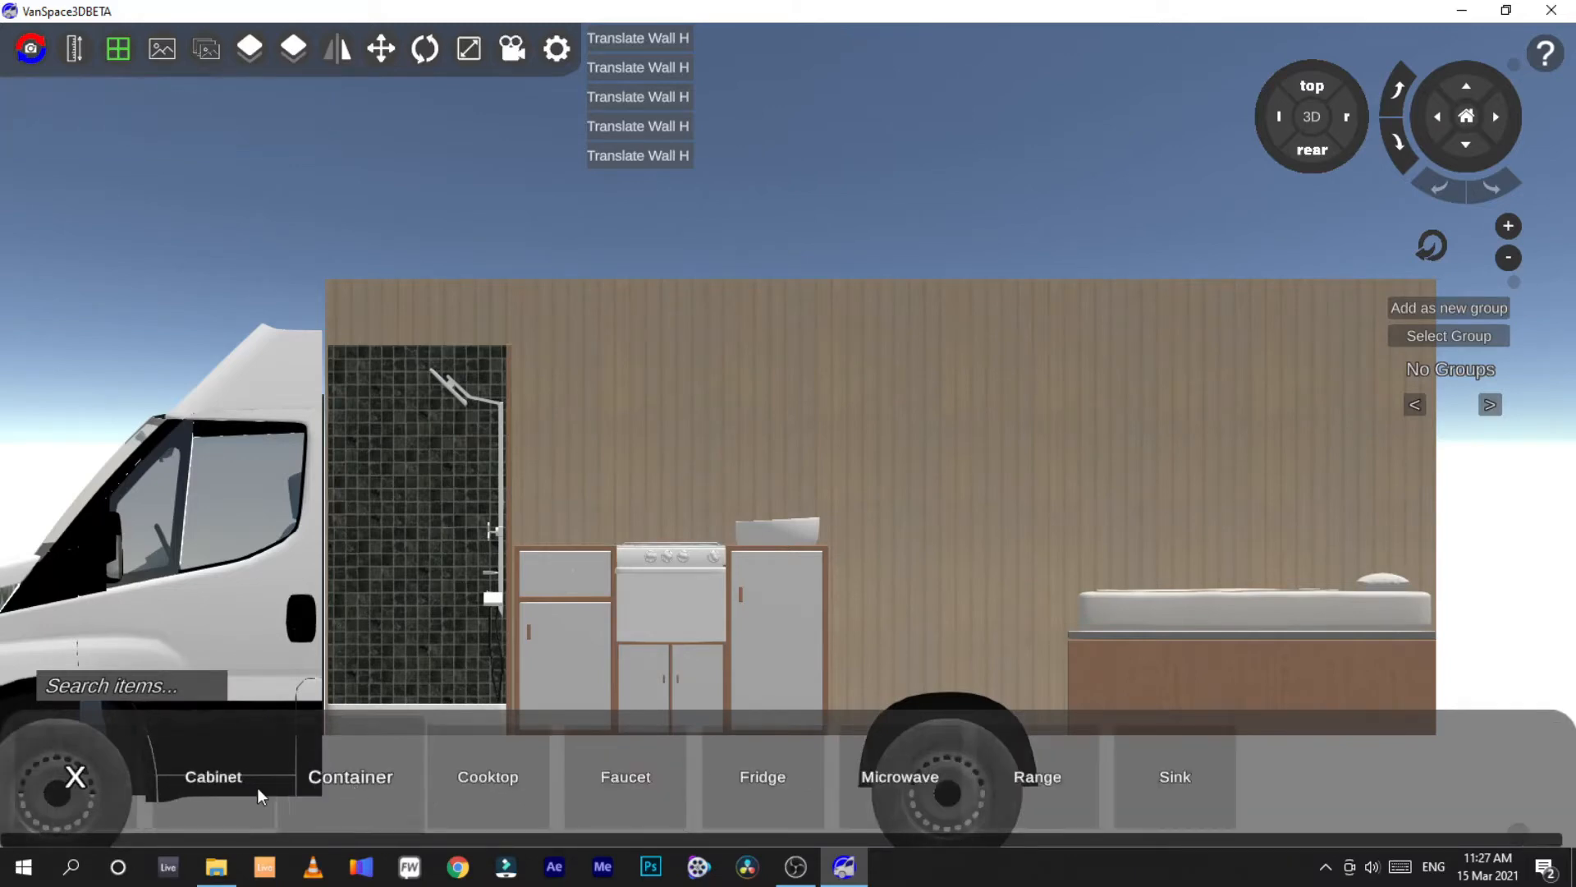
{"action": "left_click", "coordinate": [220, 778]}
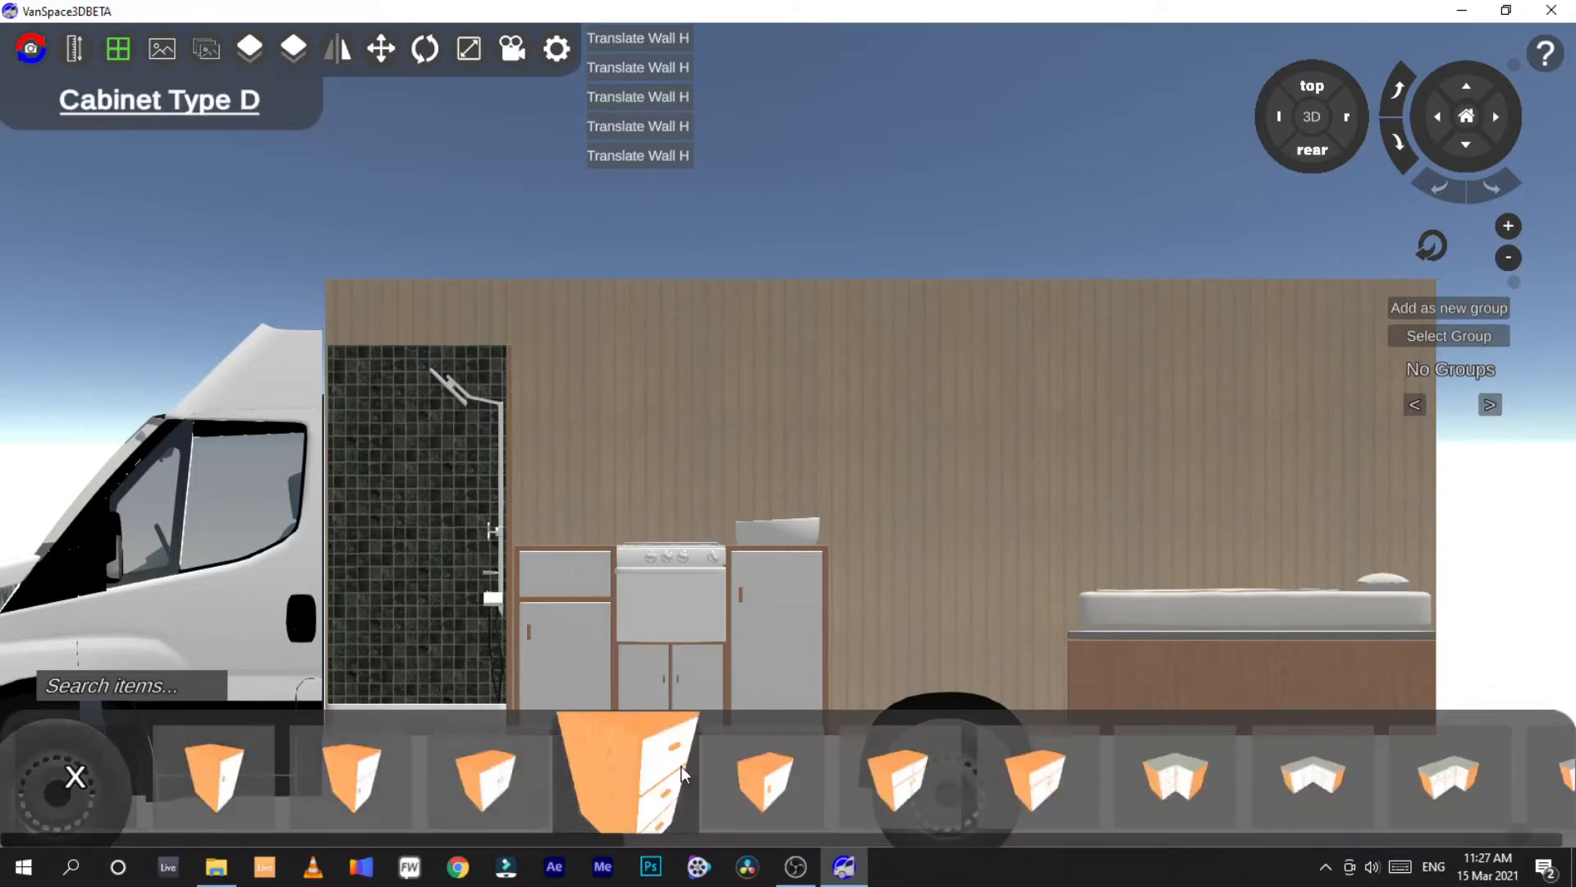
{"action": "left_click_drag", "start_coordinate": [582, 839], "coordinate": [632, 837]}
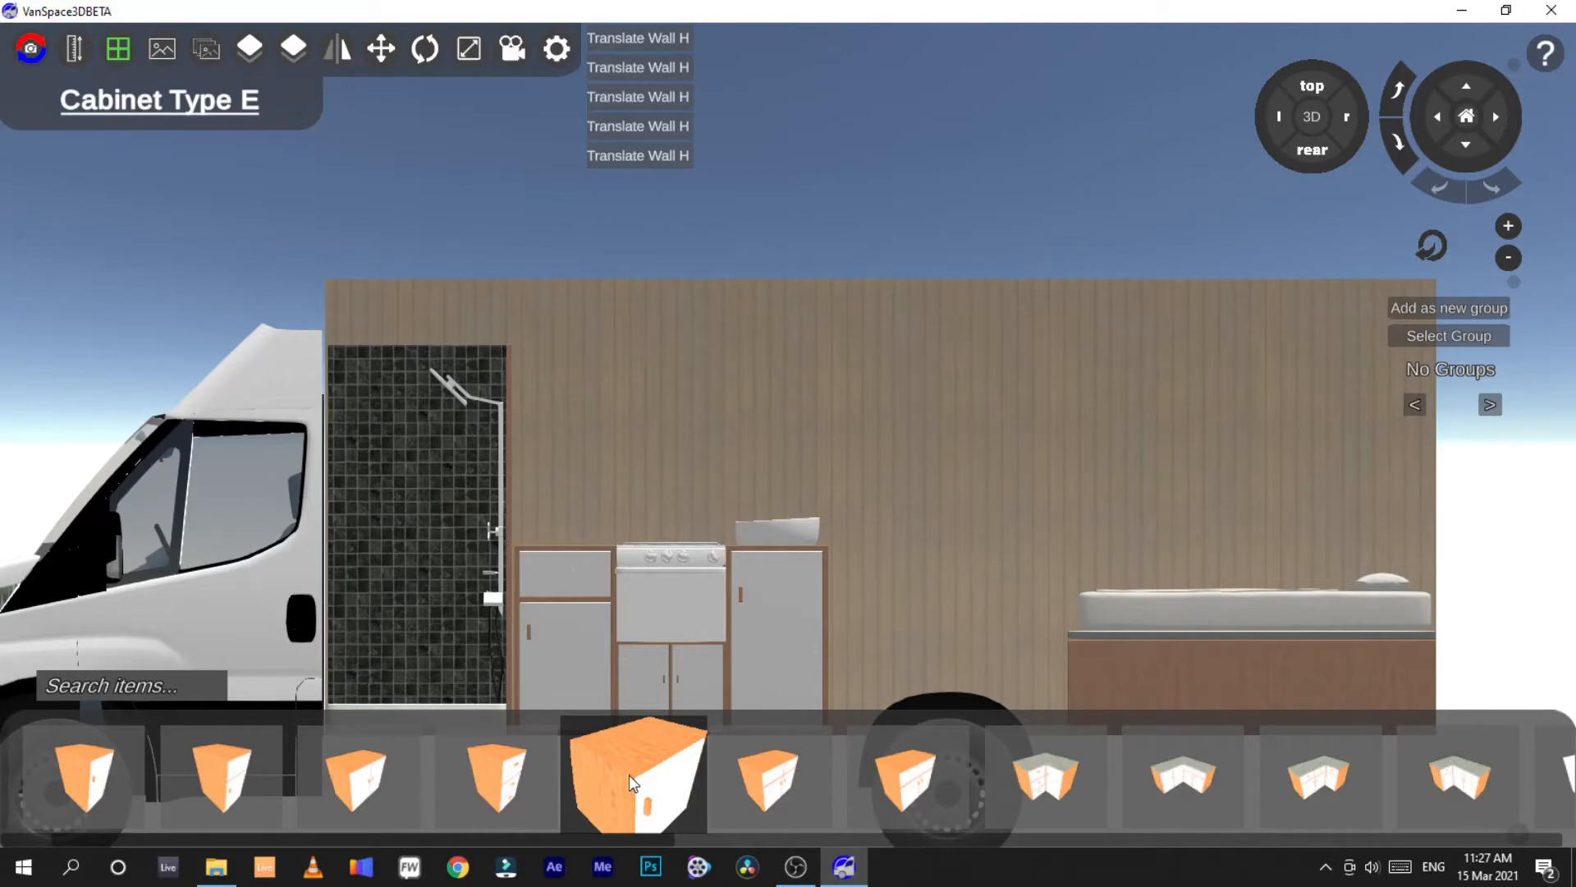
{"action": "left_click_drag", "start_coordinate": [629, 775], "coordinate": [562, 389]}
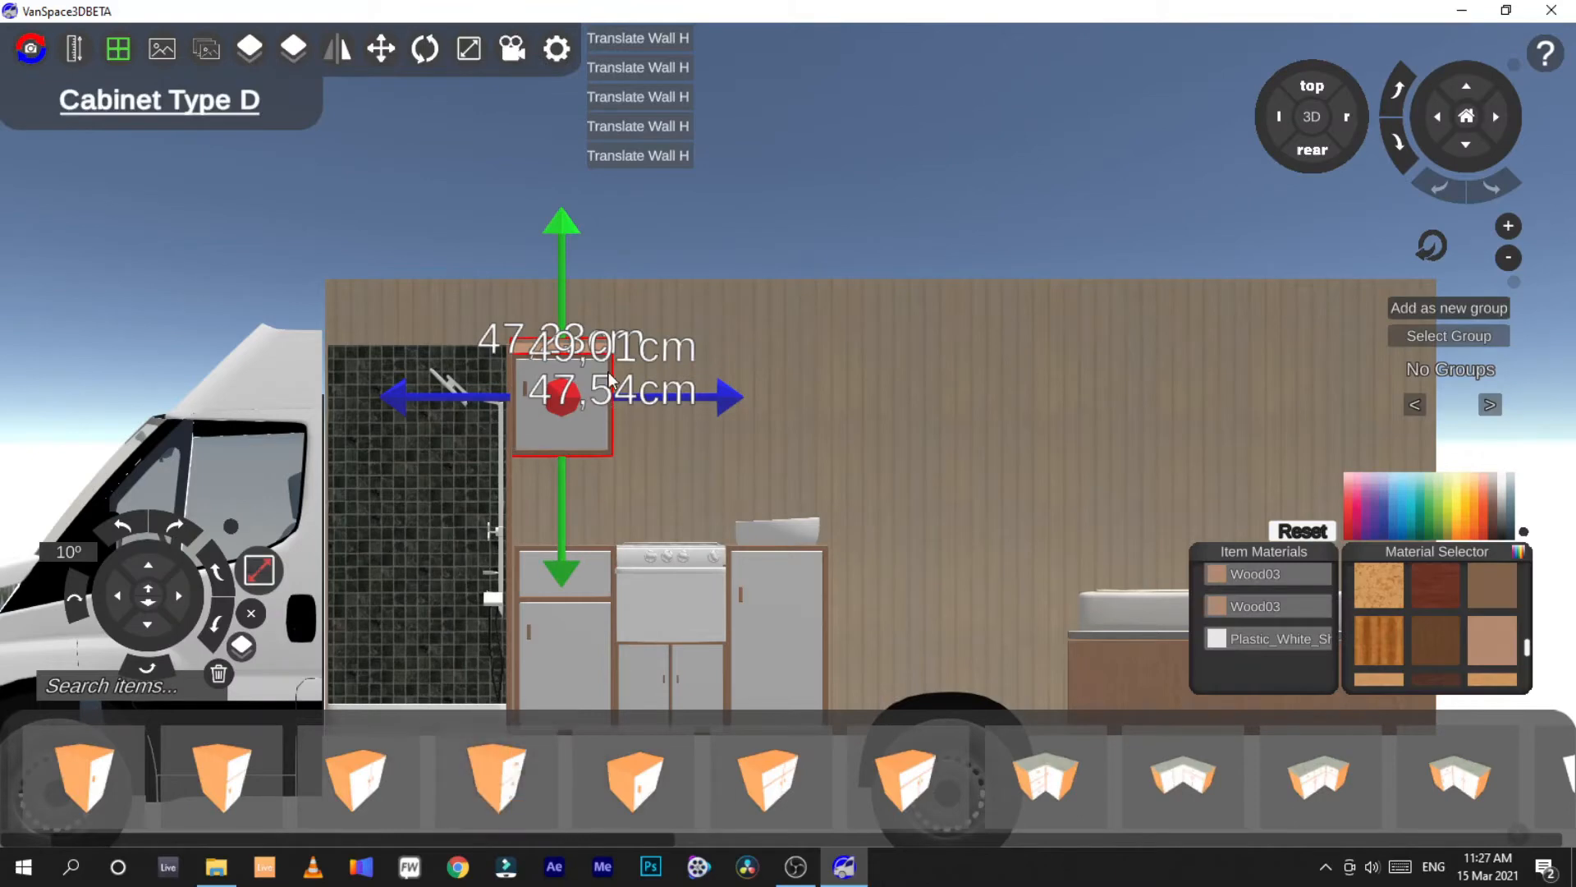
Duplicate the wall cabinet twice, placing the copies along the wall above the stove and sink
{"action": "left_click", "coordinate": [241, 647]}
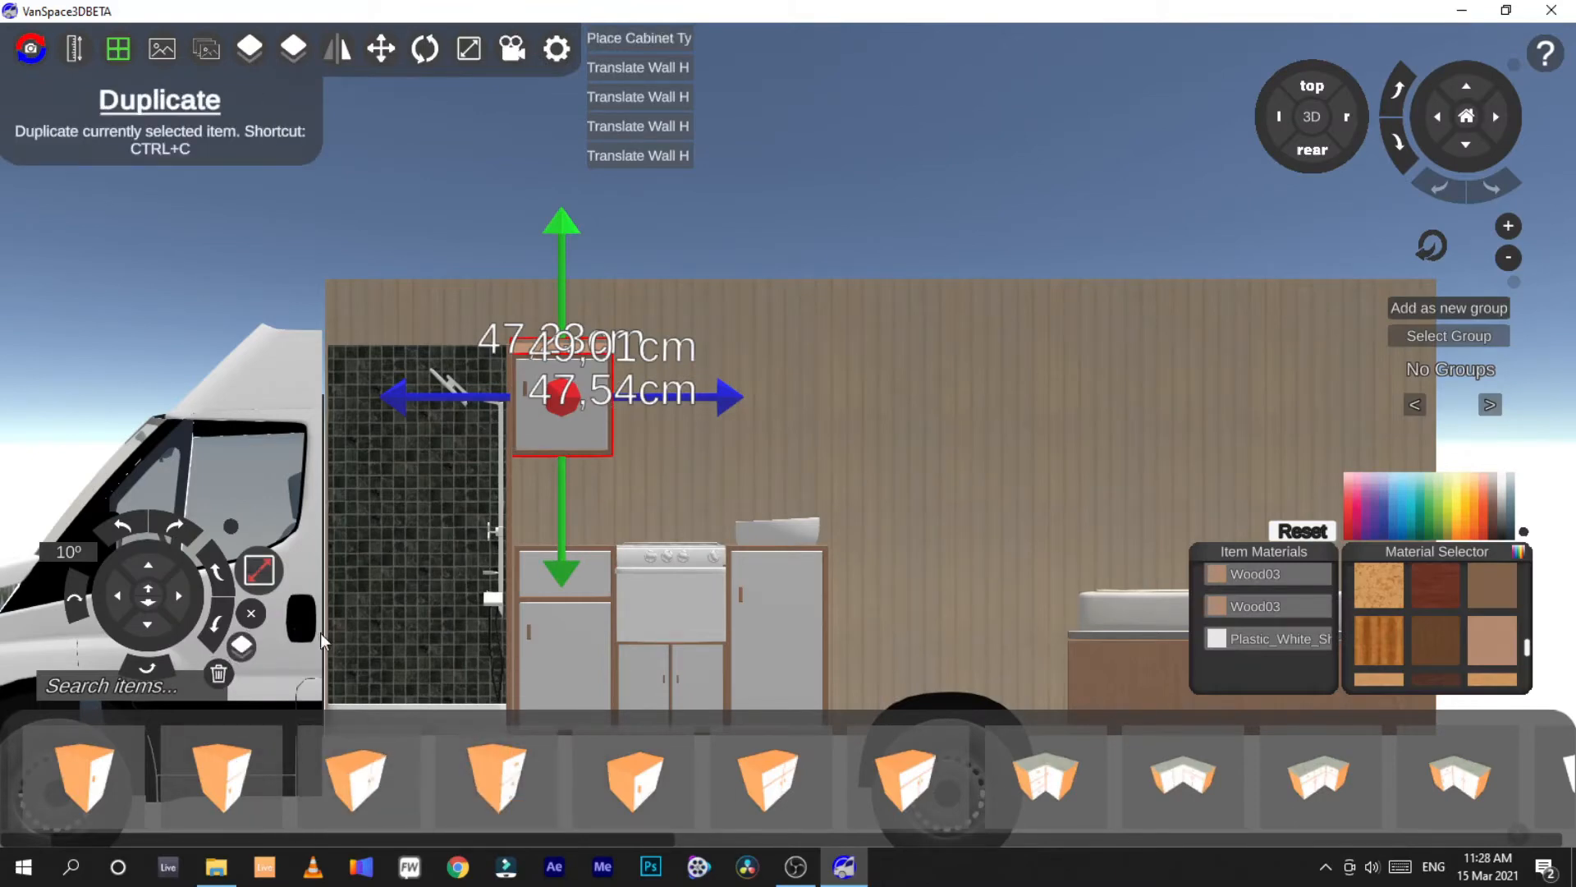
{"action": "left_click", "coordinate": [697, 397]}
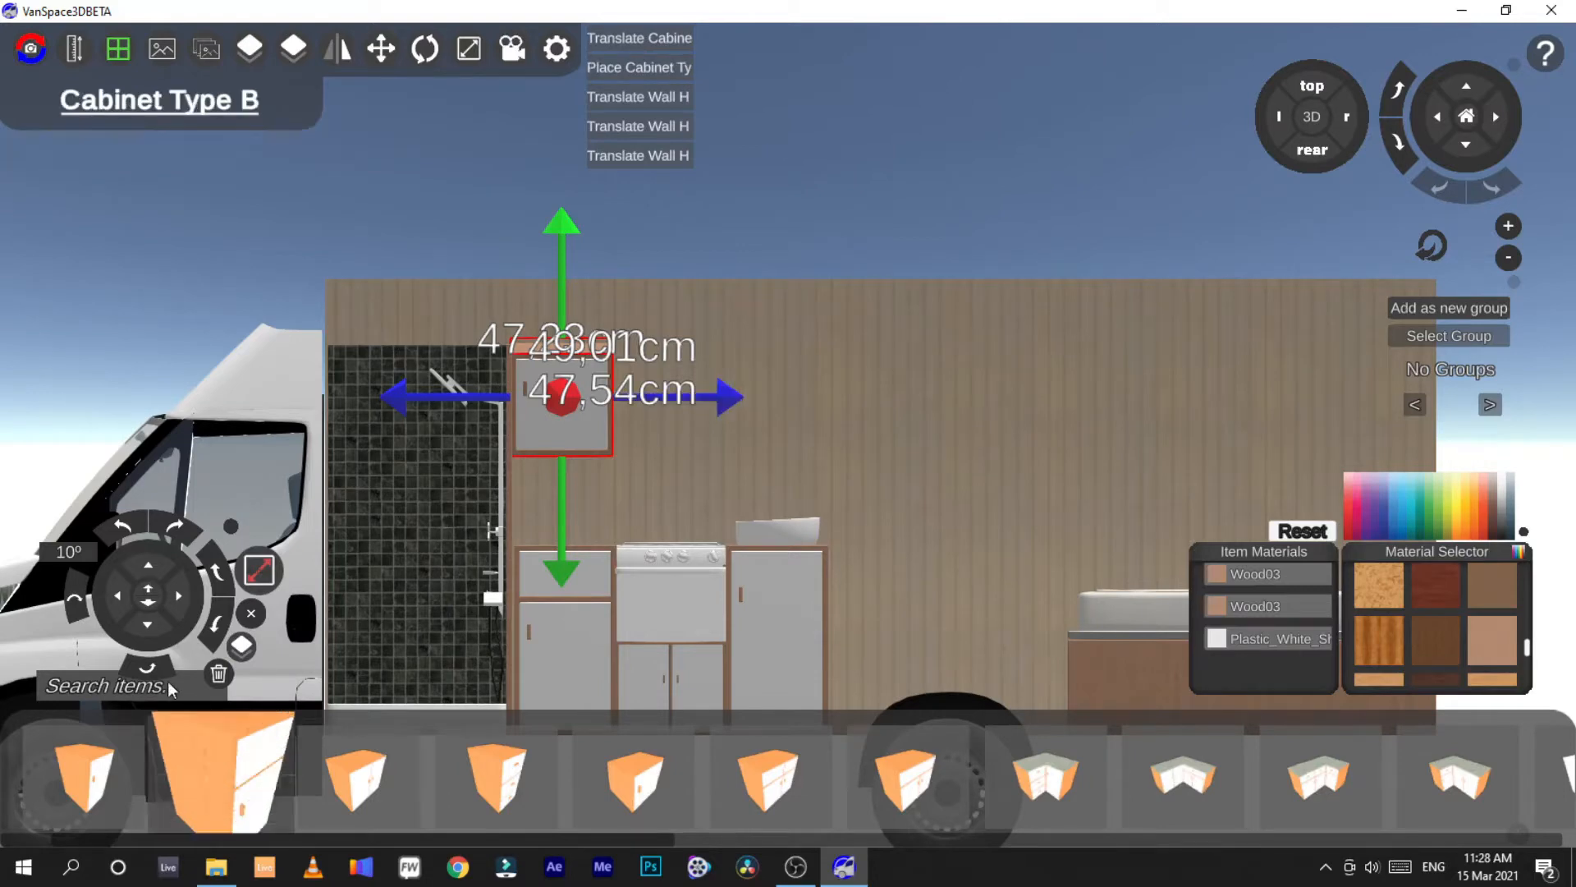
{"action": "left_click_drag", "start_coordinate": [757, 396], "coordinate": [880, 392]}
{"action": "left_click", "coordinate": [241, 646]}
{"action": "left_click", "coordinate": [243, 649]}
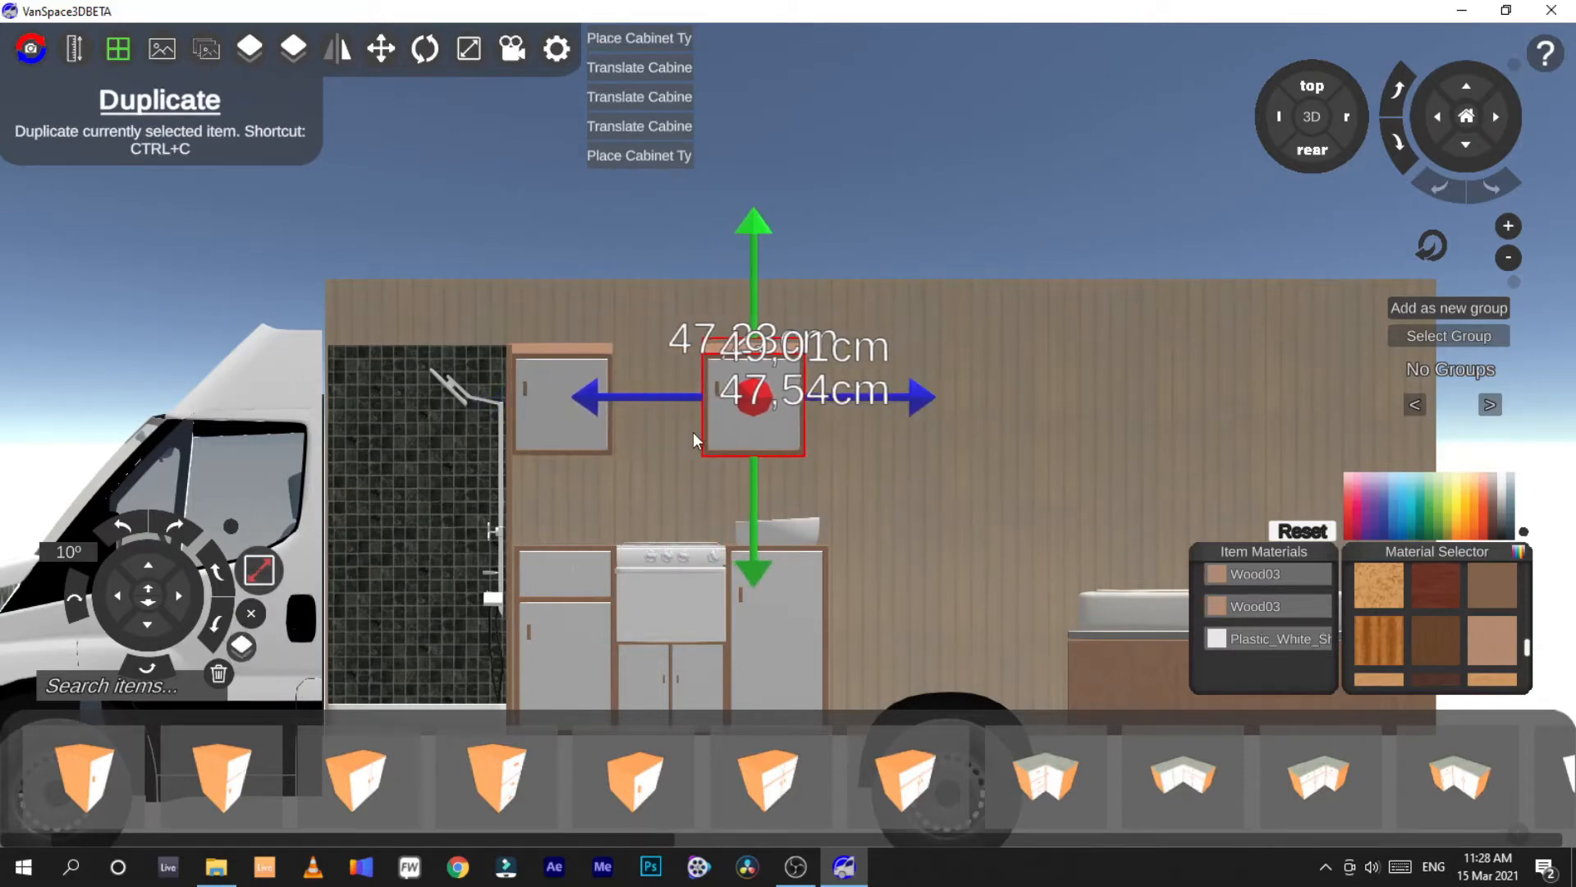
{"action": "left_click_drag", "start_coordinate": [637, 399], "coordinate": [570, 402]}
Align the three wall cabinets side by side in one continuous row above the kitchen counter
{"action": "left_click", "coordinate": [799, 372]}
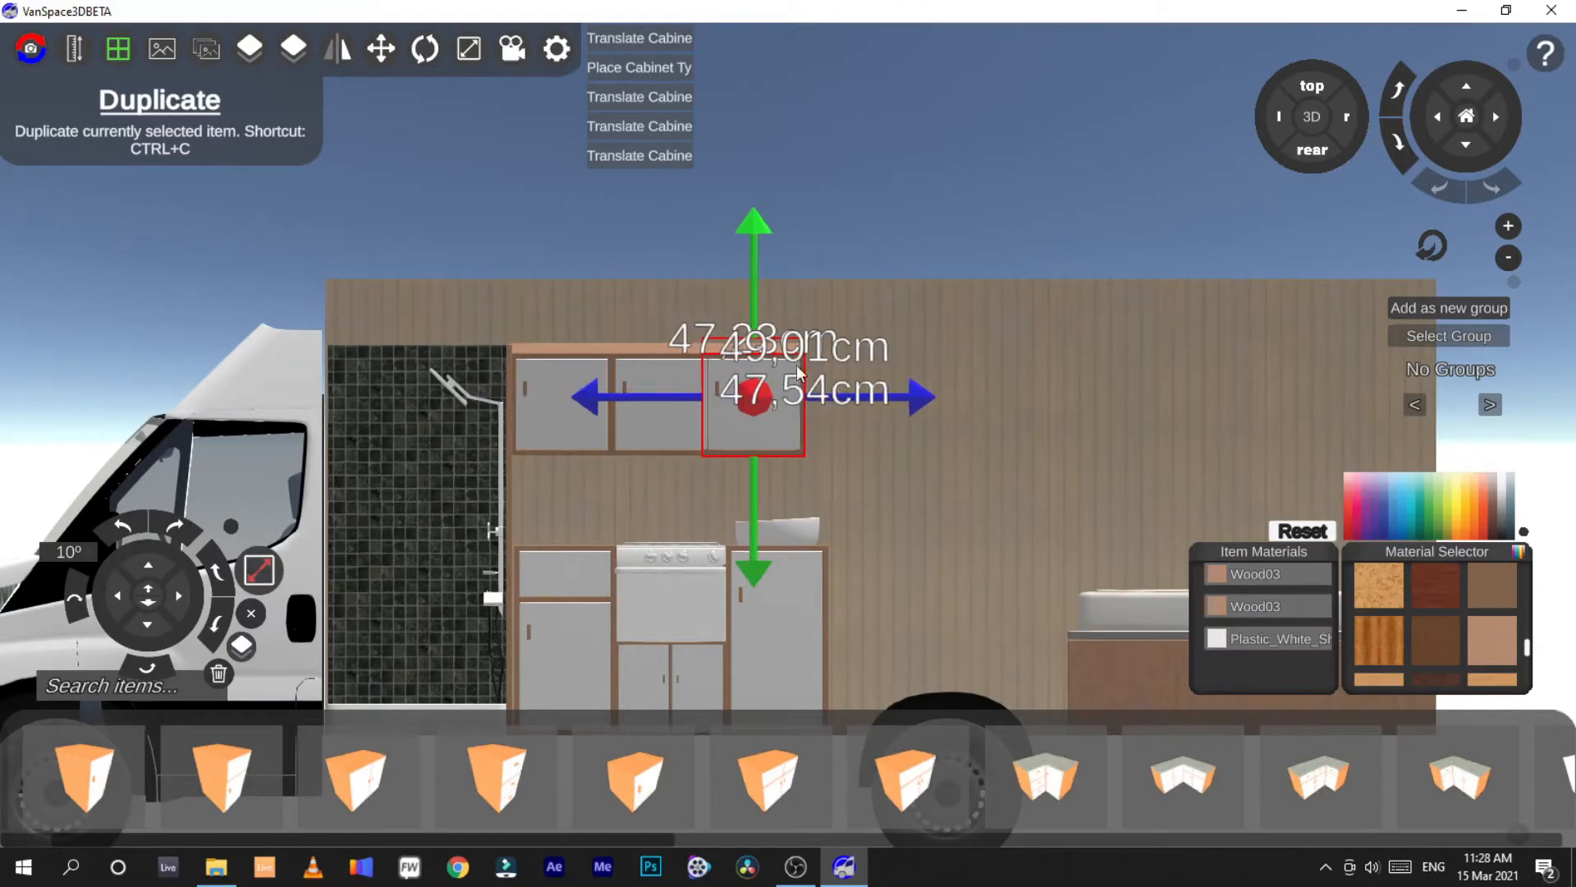
{"action": "left_click_drag", "start_coordinate": [854, 399], "coordinate": [880, 400]}
{"action": "left_click", "coordinate": [637, 373]}
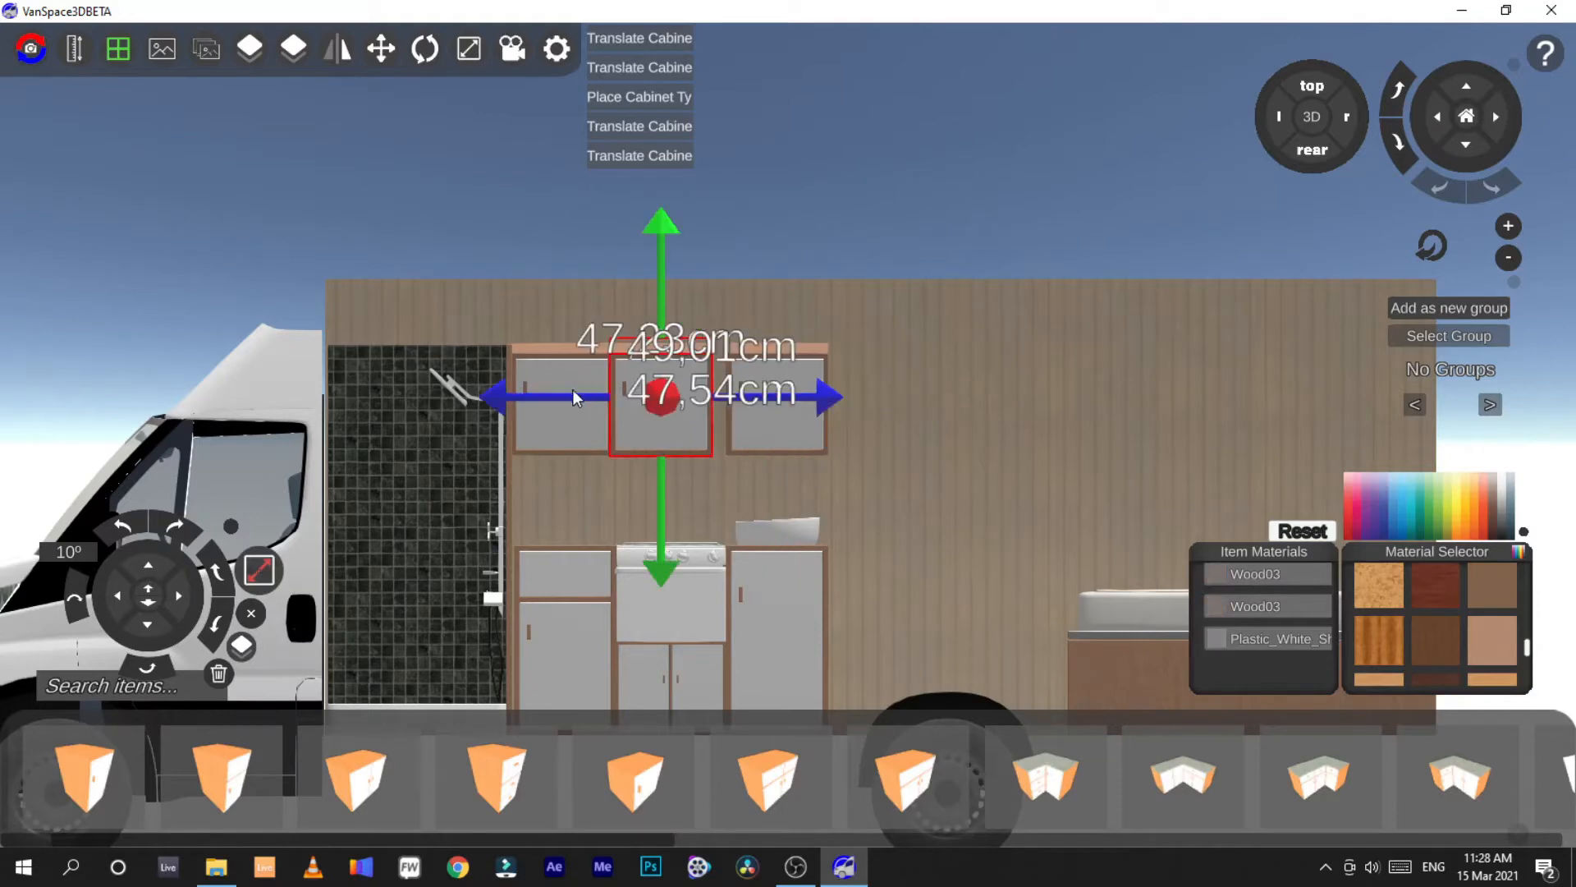
{"action": "left_click_drag", "start_coordinate": [563, 392], "coordinate": [565, 391]}
{"action": "left_click", "coordinate": [568, 361]}
{"action": "left_click_drag", "start_coordinate": [717, 397], "coordinate": [706, 368]}
{"action": "left_click", "coordinate": [708, 371]}
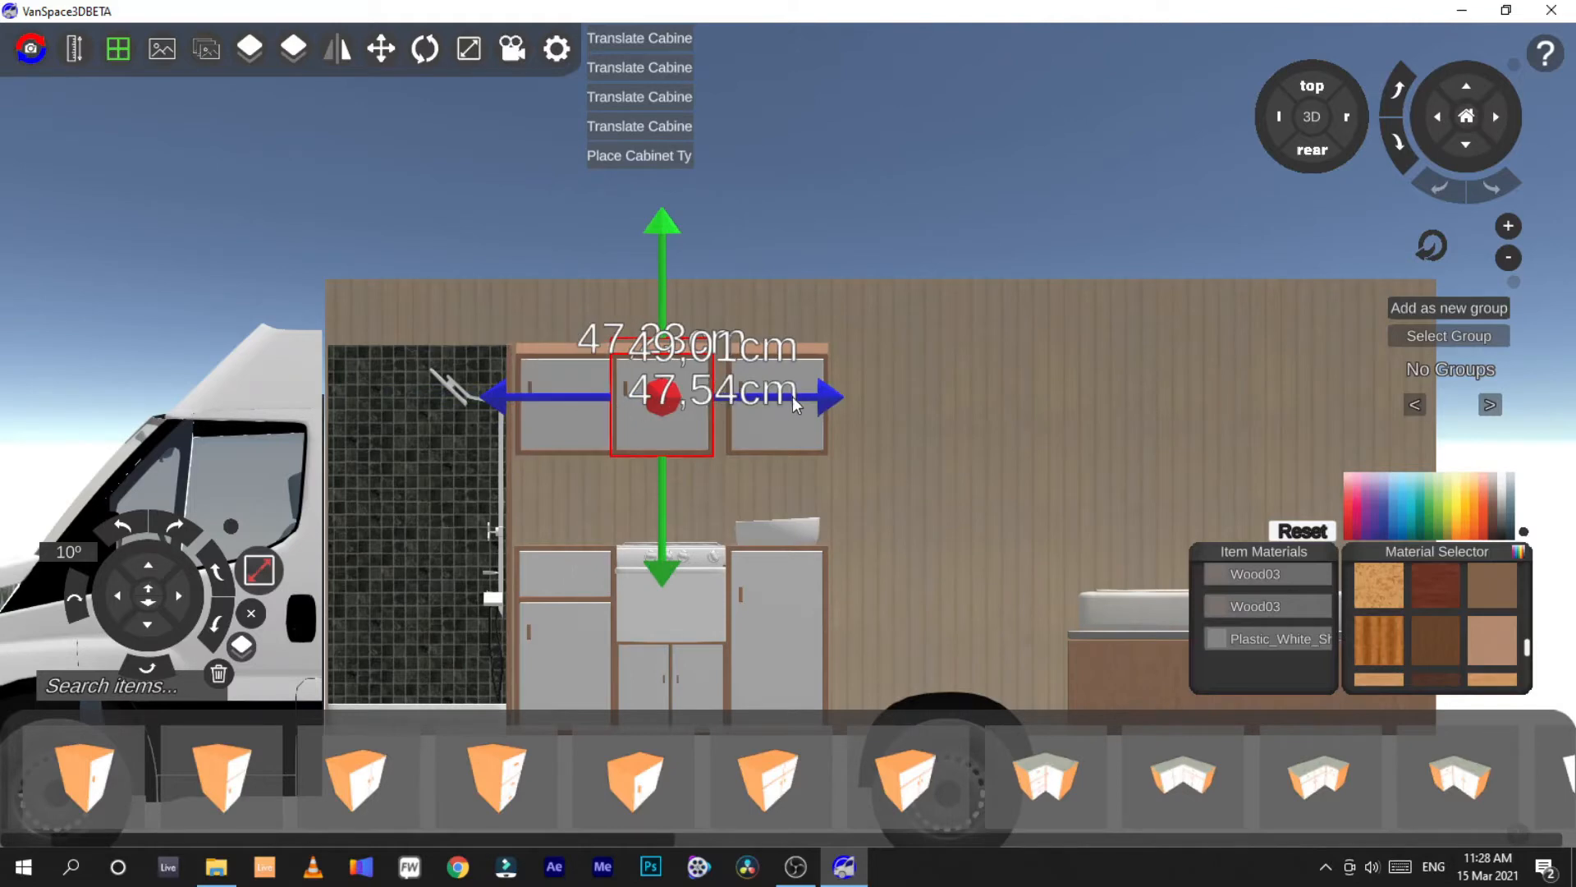
{"action": "left_click_drag", "start_coordinate": [793, 398], "coordinate": [794, 399]}
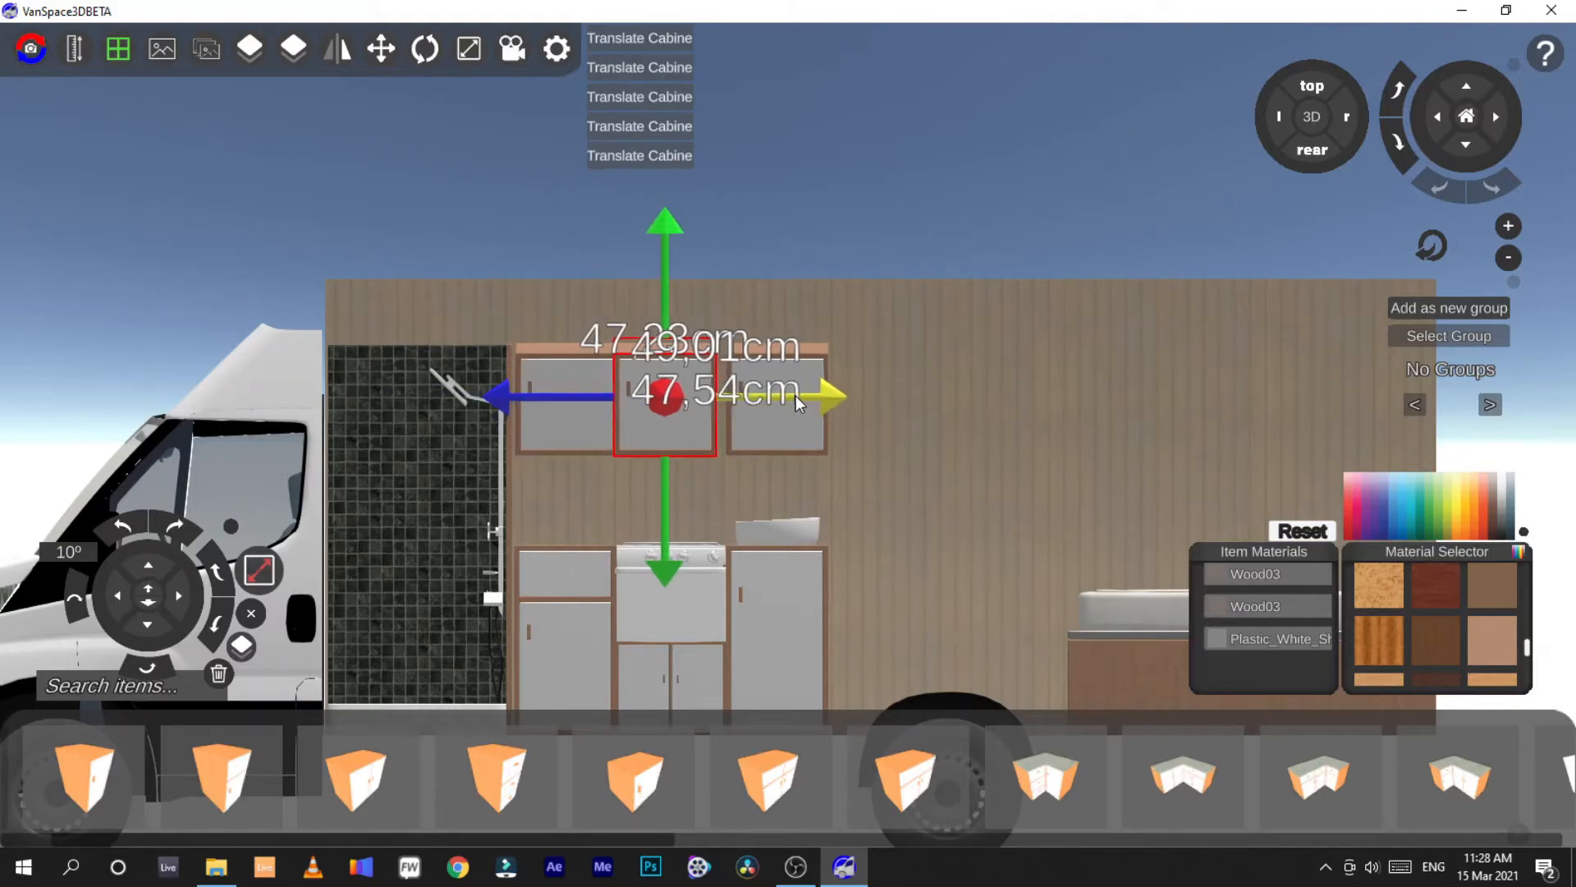
{"action": "left_click", "coordinate": [795, 395]}
{"action": "left_click_drag", "start_coordinate": [612, 400], "coordinate": [598, 399]}
{"action": "left_click", "coordinate": [883, 471]}
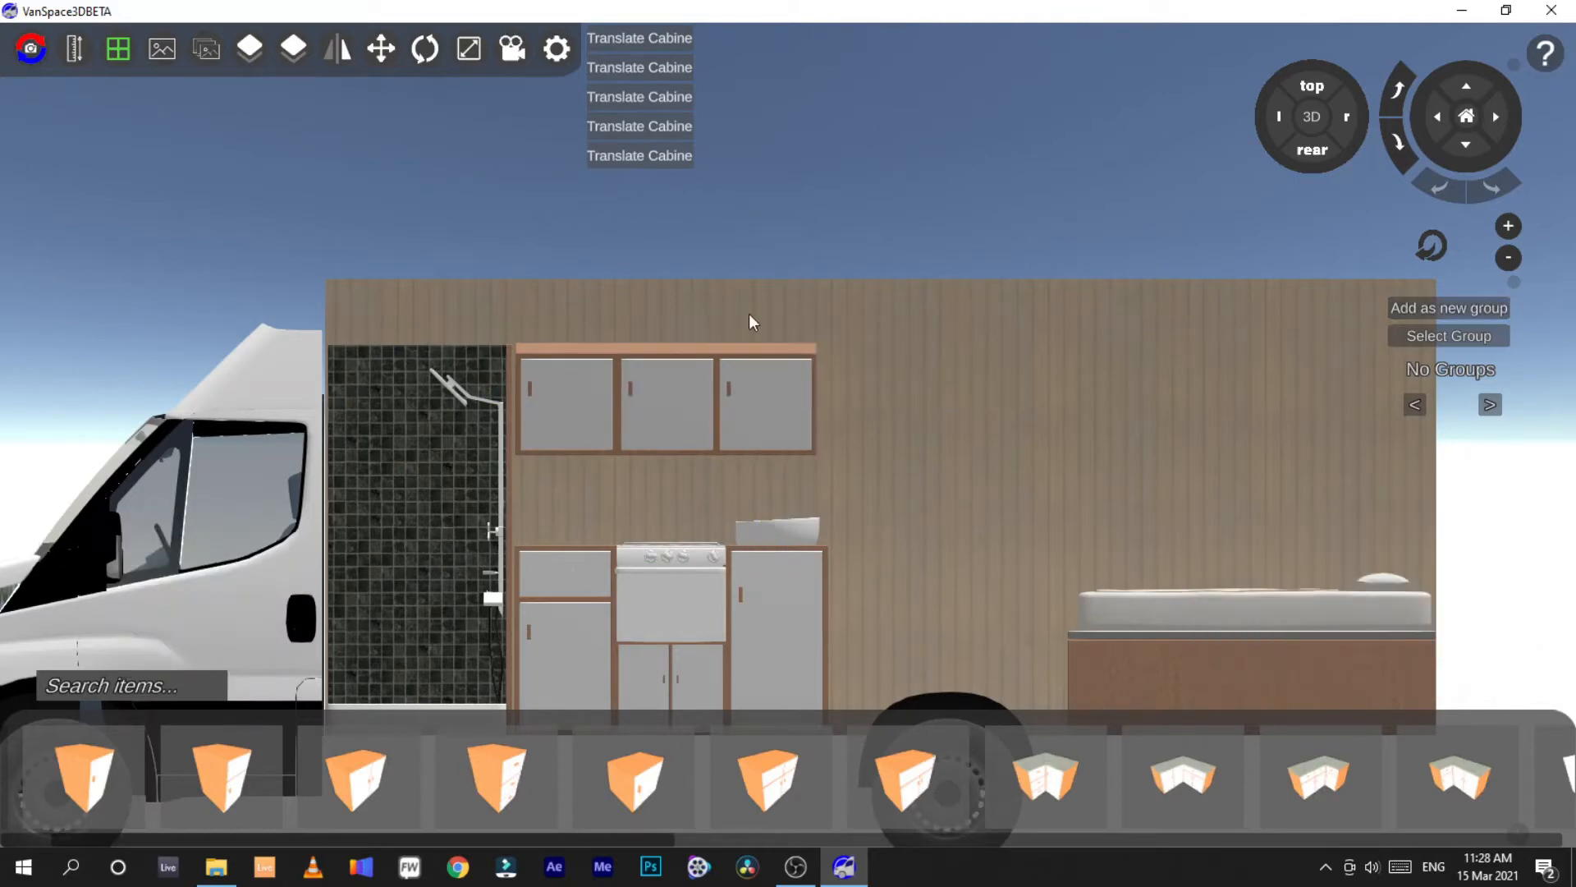
Show the kitchen in 3D and return the item menu from the cabinets to its main categories
{"action": "left_click", "coordinate": [1312, 117]}
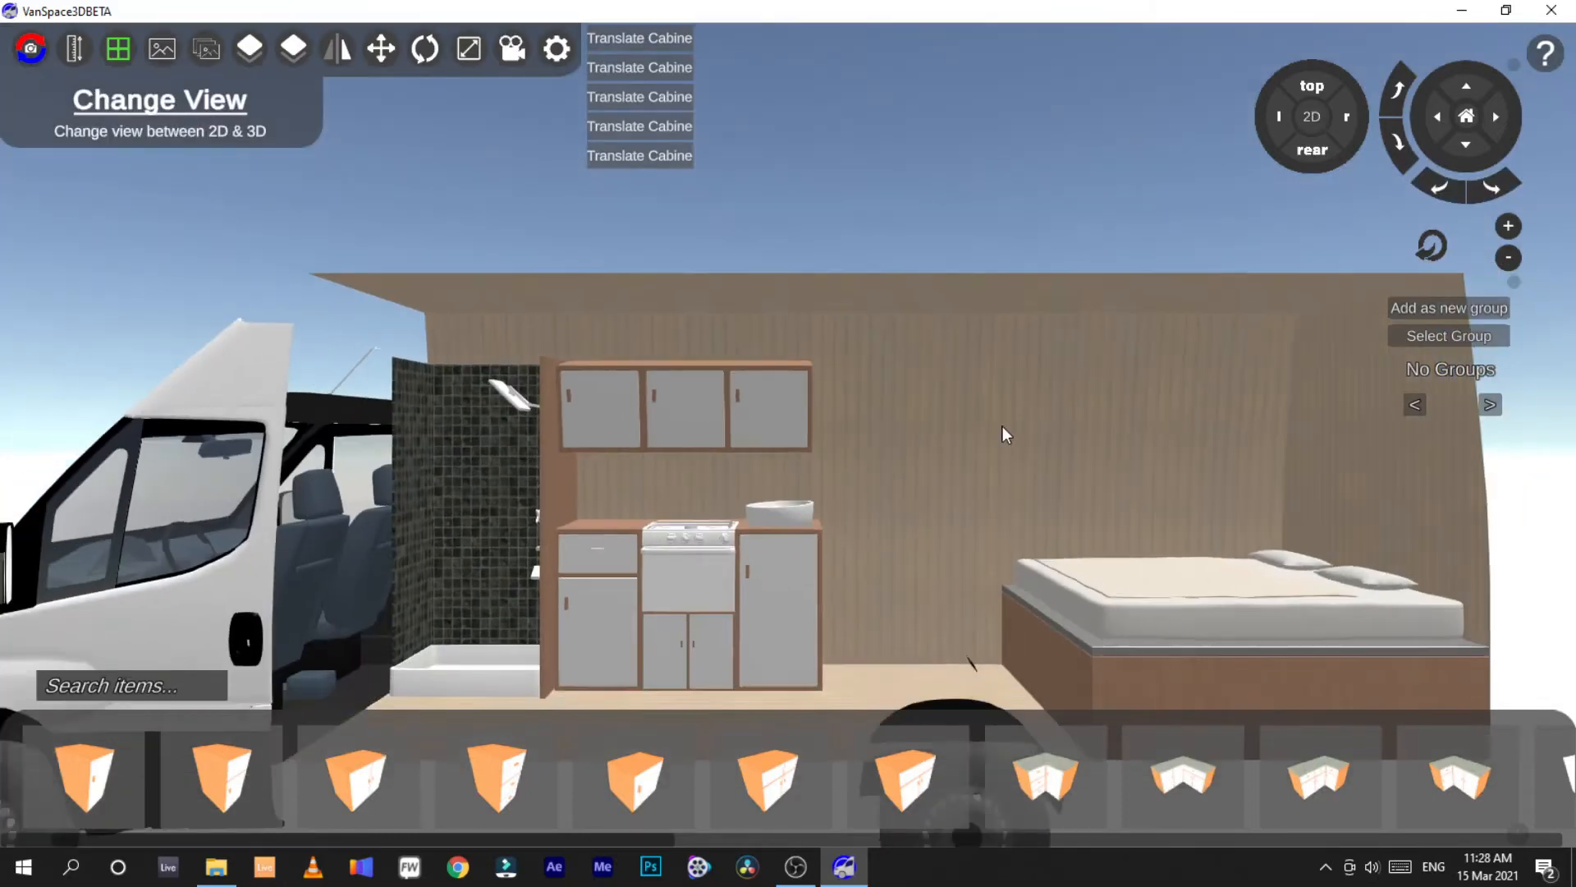
{"action": "left_click", "coordinate": [1312, 149]}
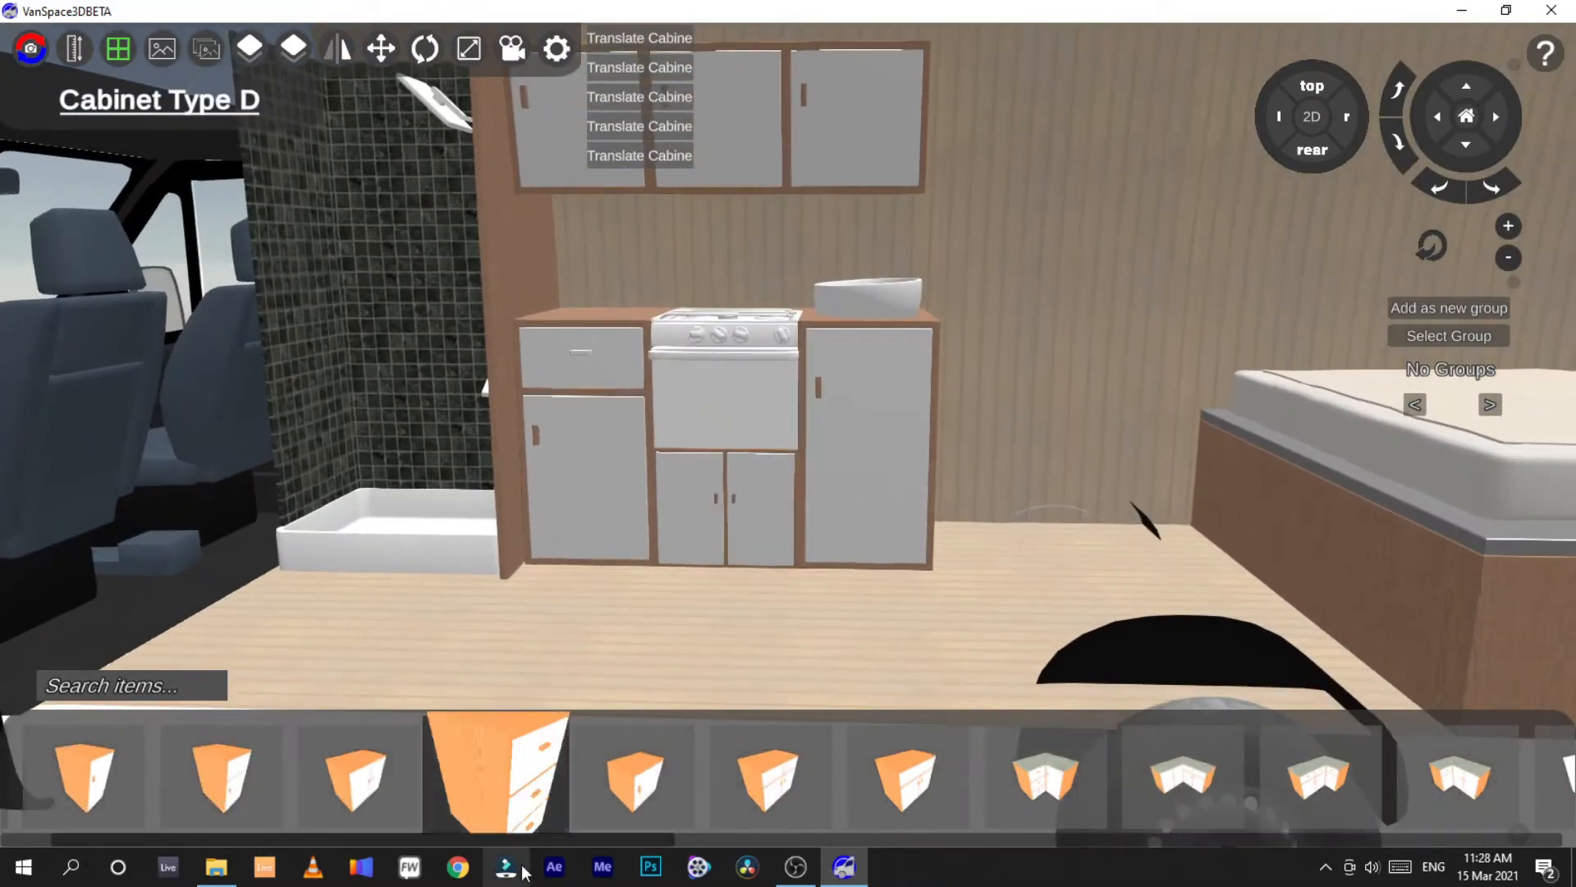
{"action": "left_click_drag", "start_coordinate": [512, 840], "coordinate": [270, 825]}
{"action": "left_click", "coordinate": [59, 760]}
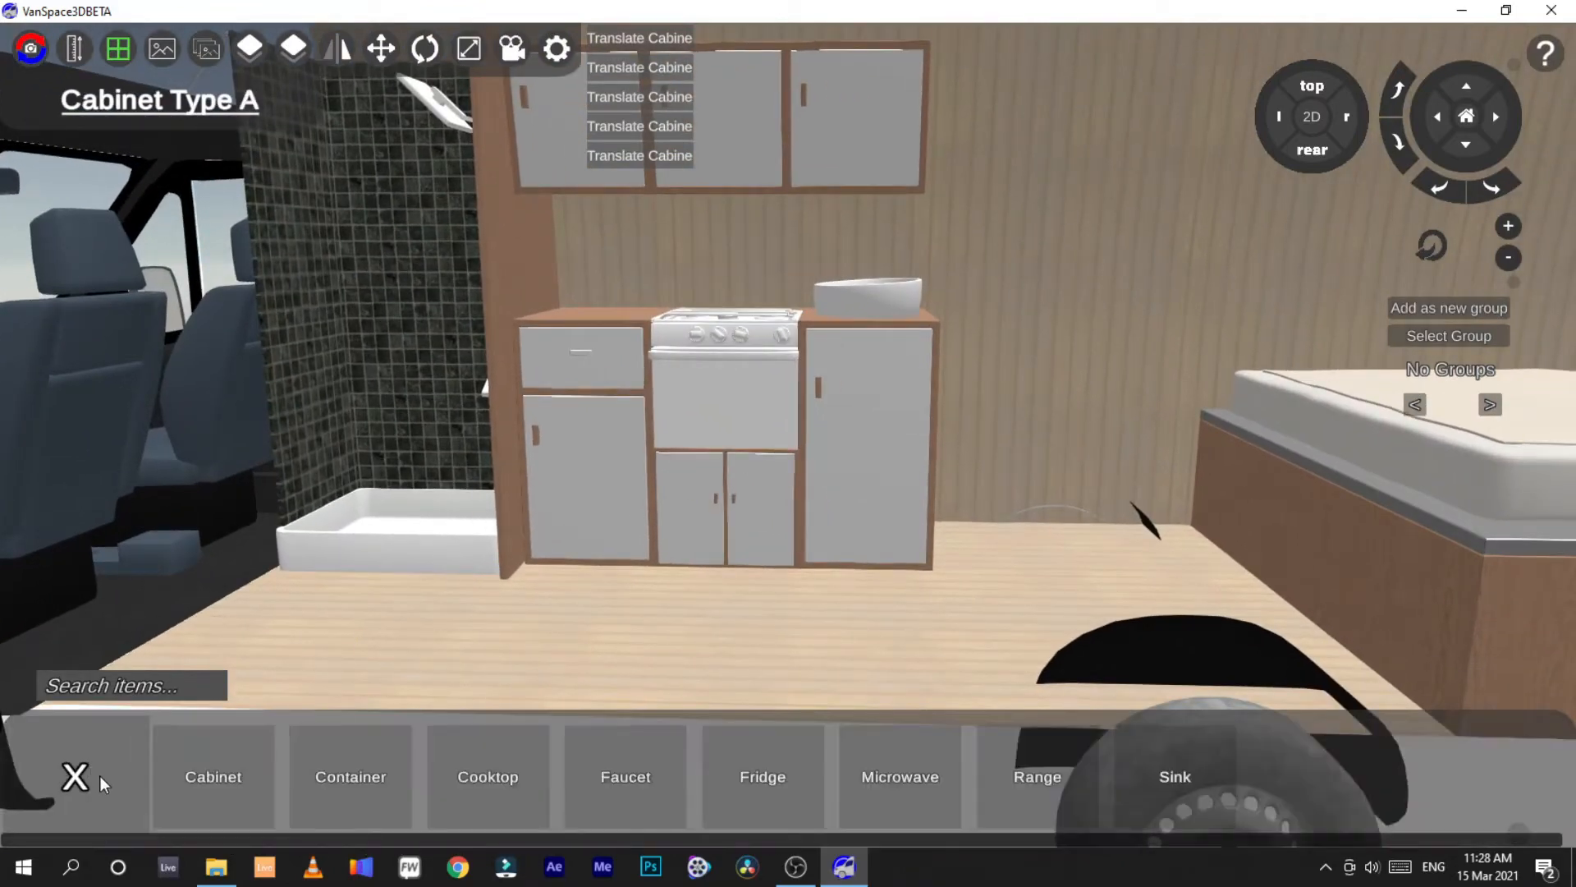
{"action": "left_click", "coordinate": [100, 775]}
{"action": "left_click", "coordinate": [116, 770]}
{"action": "left_click", "coordinate": [126, 766]}
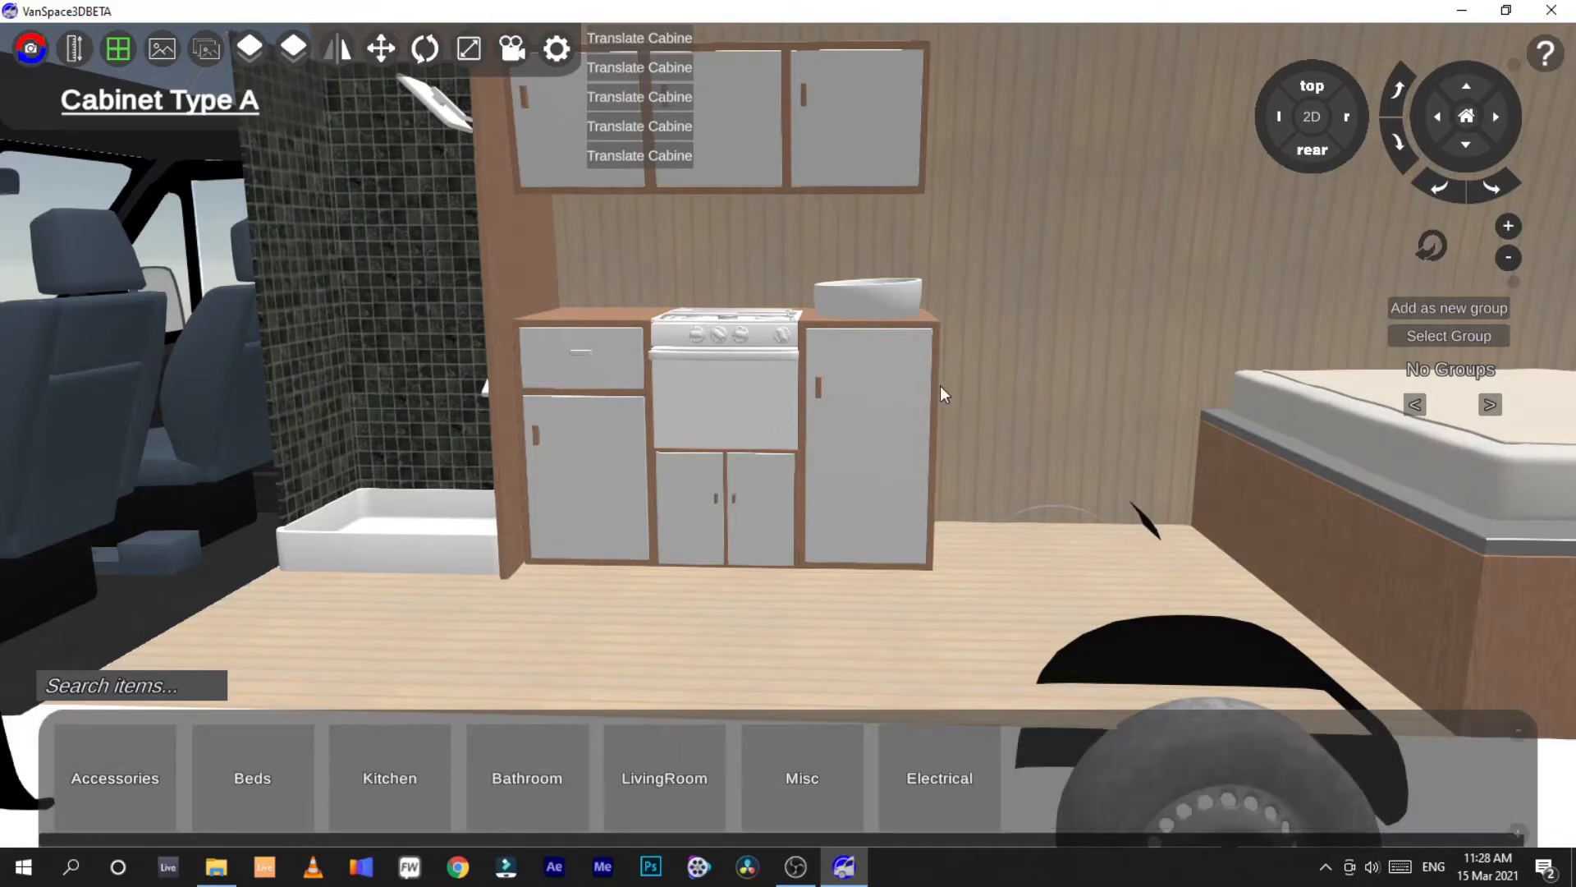
Look through the available parquet, wood and plastic materials for the base cabinet under the sink
{"action": "left_click", "coordinate": [910, 387]}
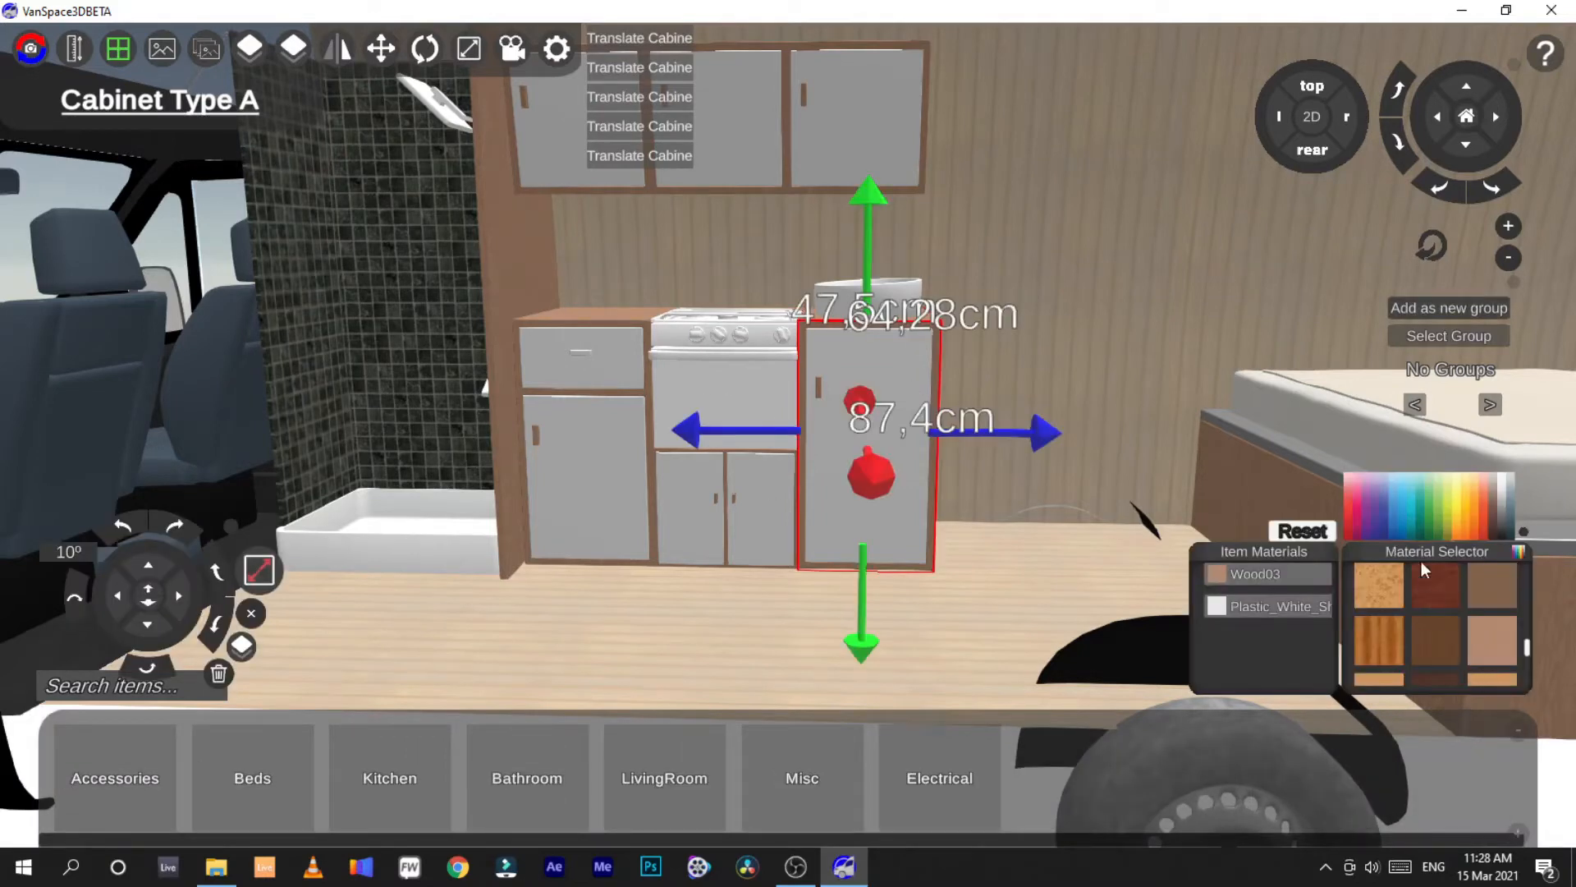
{"action": "scroll", "coordinate": [1450, 629], "scroll_direction": "up", "scroll_amount": 1}
{"action": "scroll", "coordinate": [1448, 628], "scroll_direction": "up", "scroll_amount": 5}
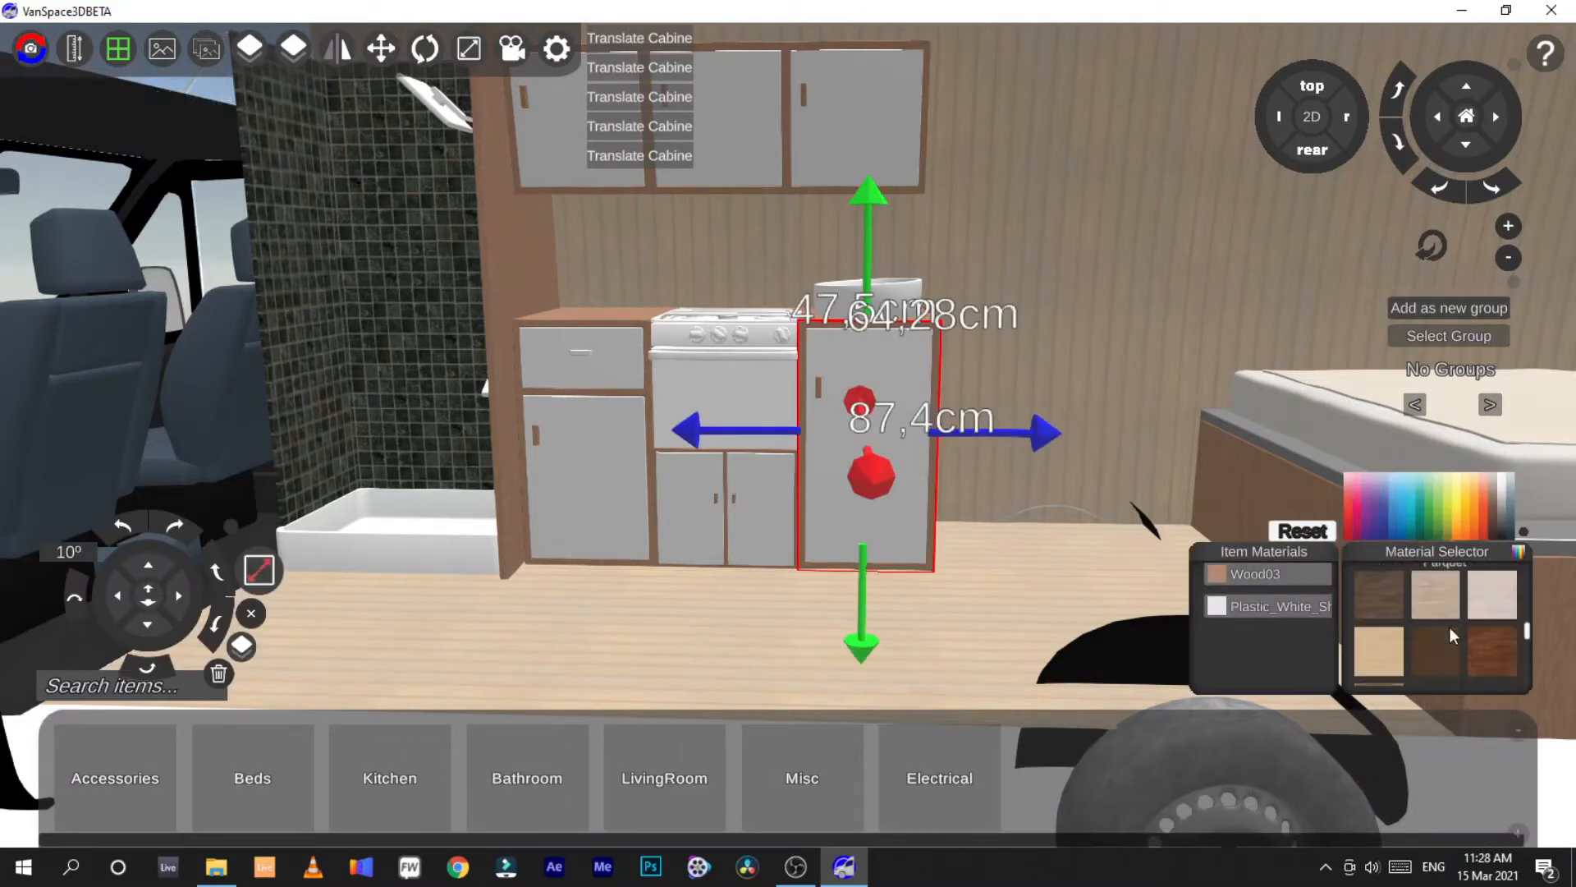
{"action": "scroll", "coordinate": [1453, 632], "scroll_direction": "down", "scroll_amount": 5}
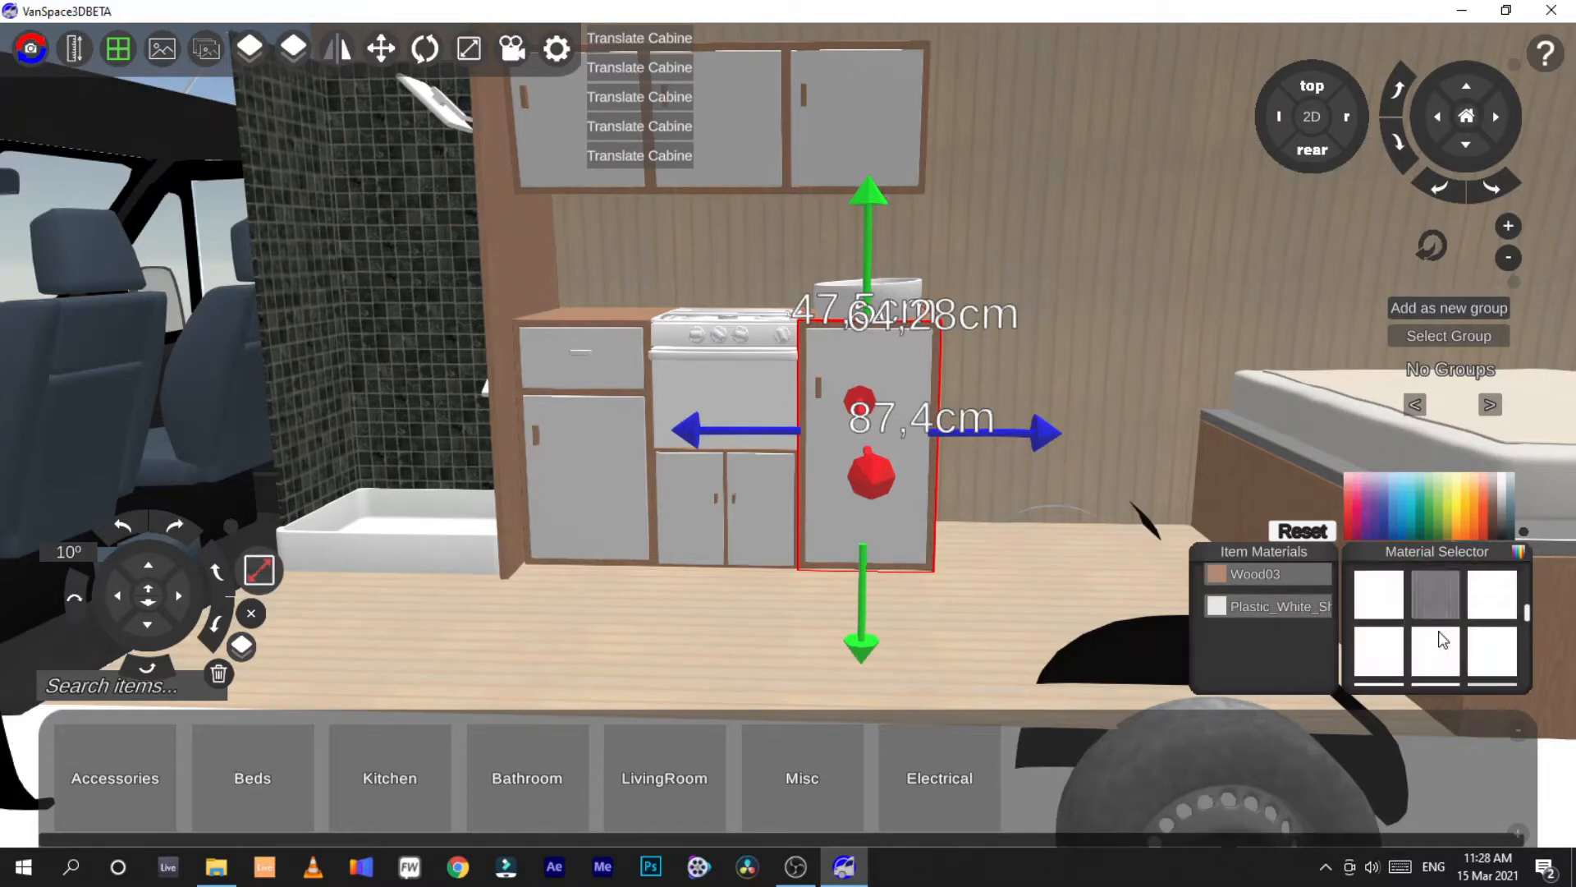
{"action": "scroll", "coordinate": [1446, 628], "scroll_direction": "down", "scroll_amount": 1}
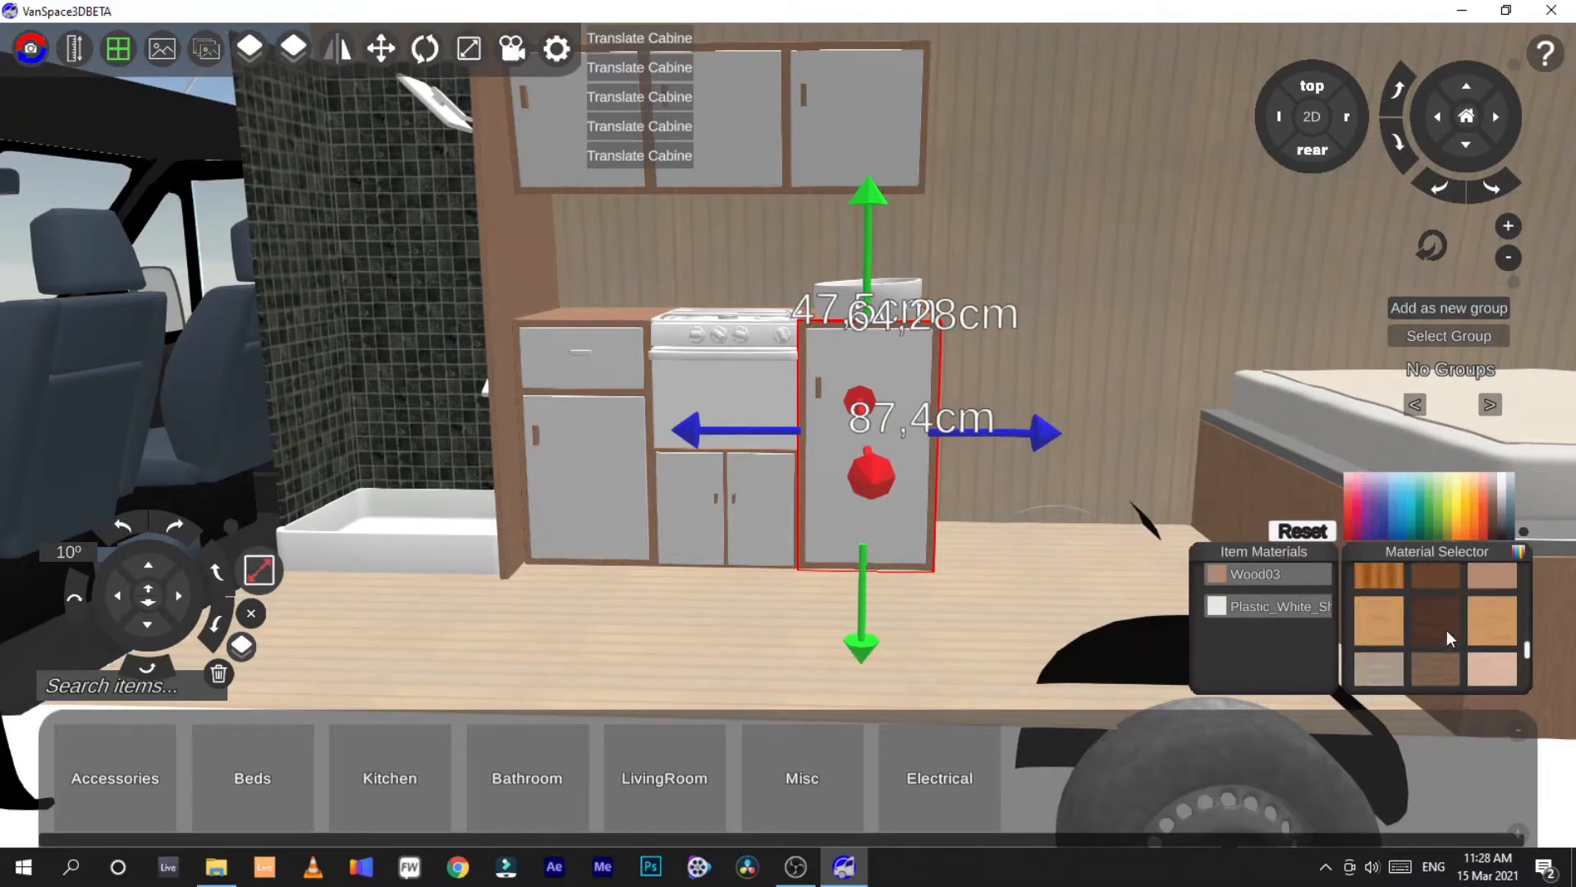
Try grey, red, orange, green, blue and purple tints on the material swatches, then return them to their natural colours
{"action": "left_click", "coordinate": [1507, 513]}
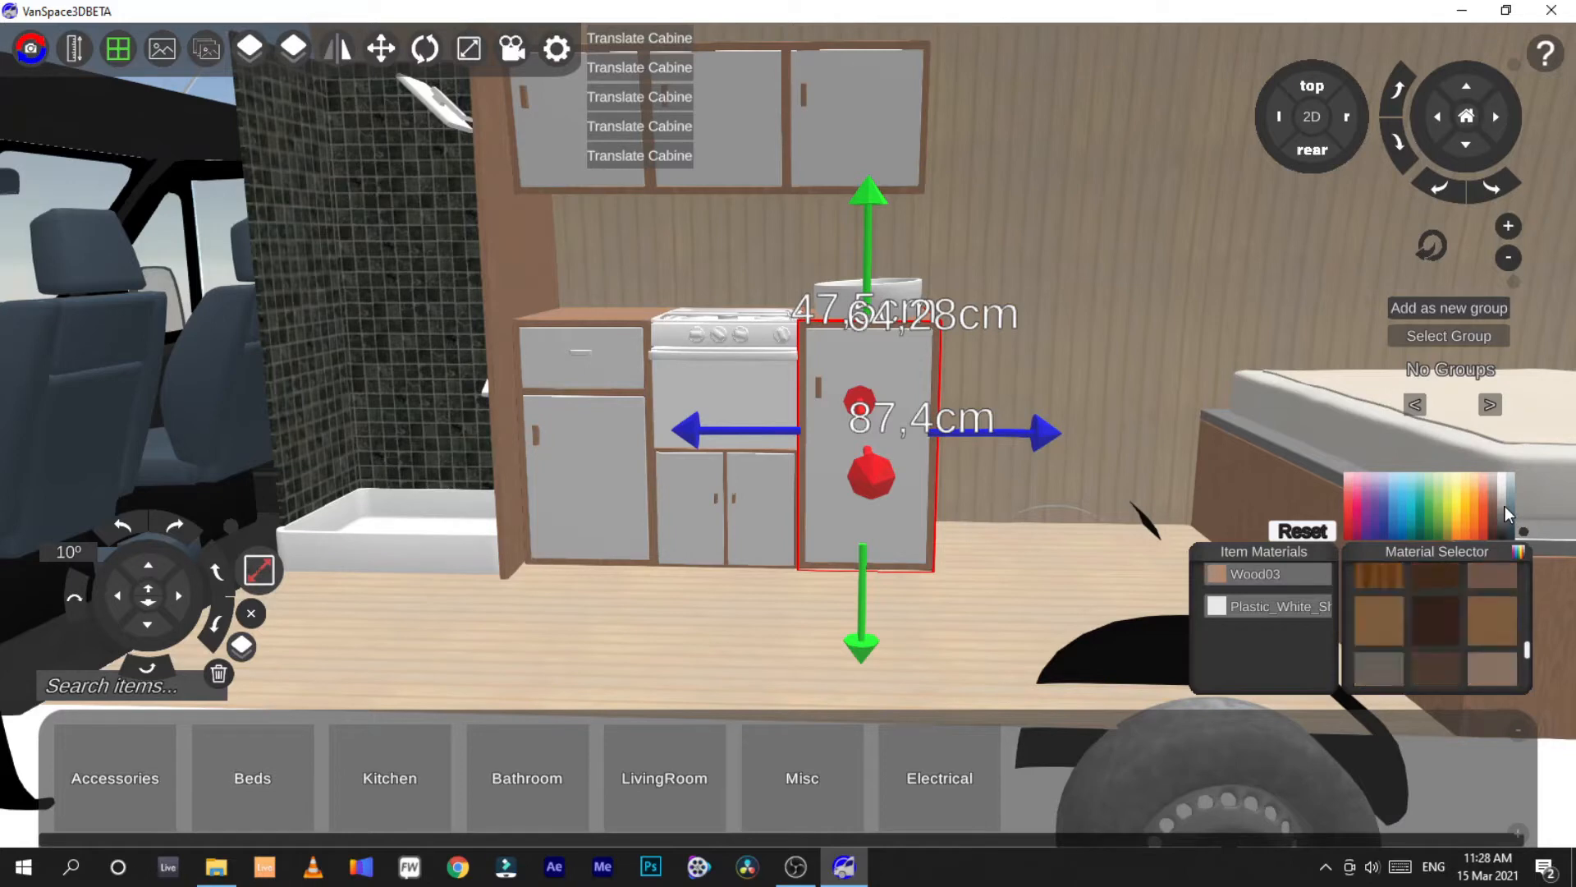
{"action": "left_click", "coordinate": [1500, 496]}
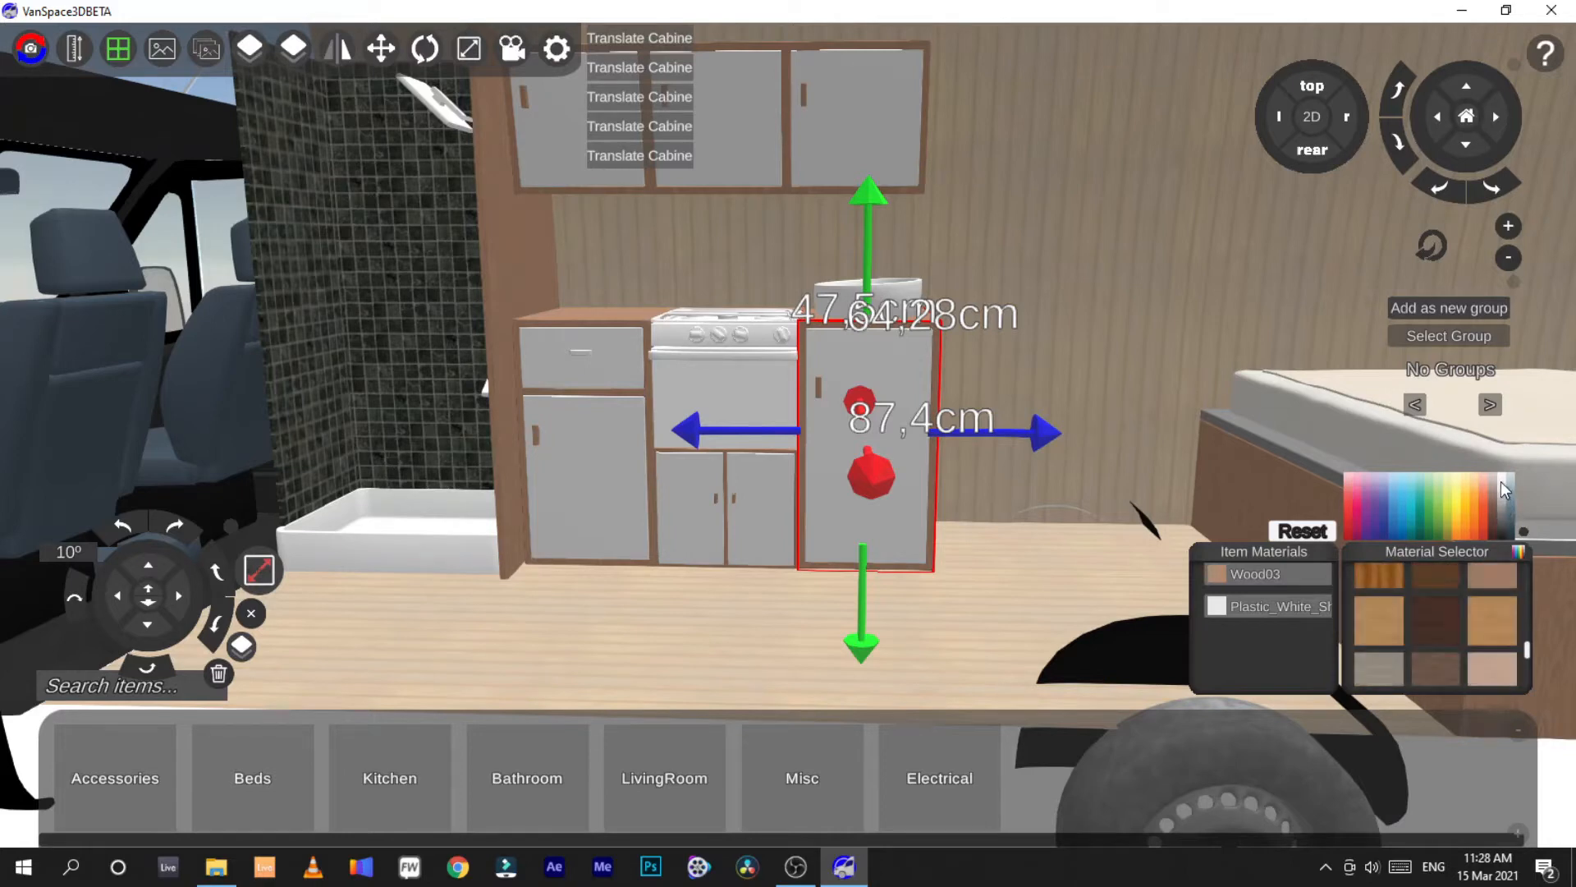
{"action": "left_click", "coordinate": [1501, 532]}
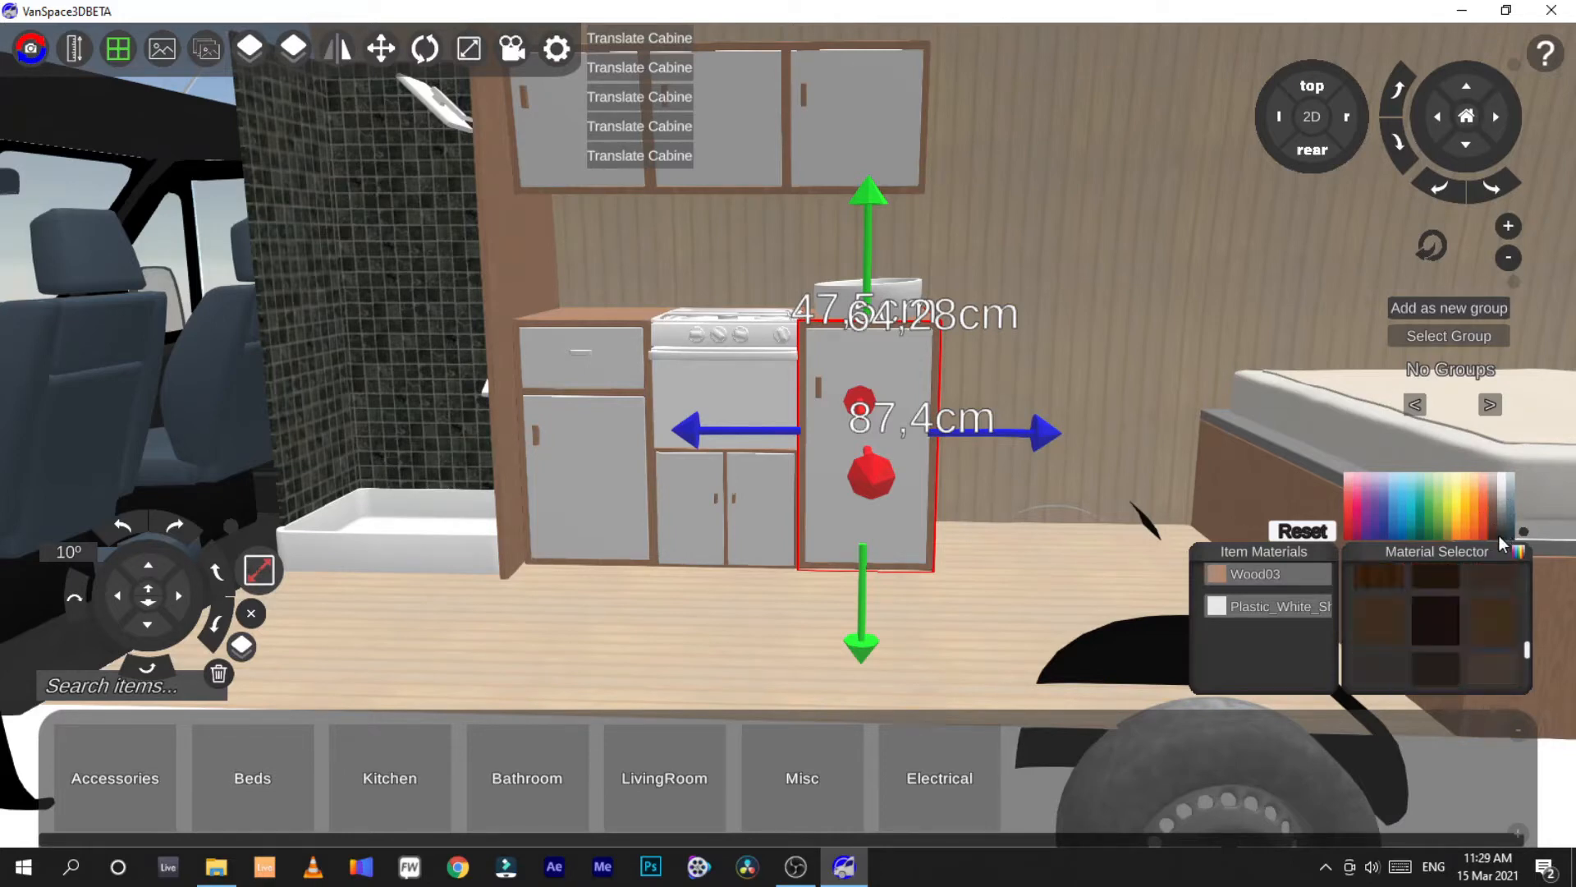
{"action": "left_click", "coordinate": [1497, 535]}
{"action": "left_click", "coordinate": [1483, 522]}
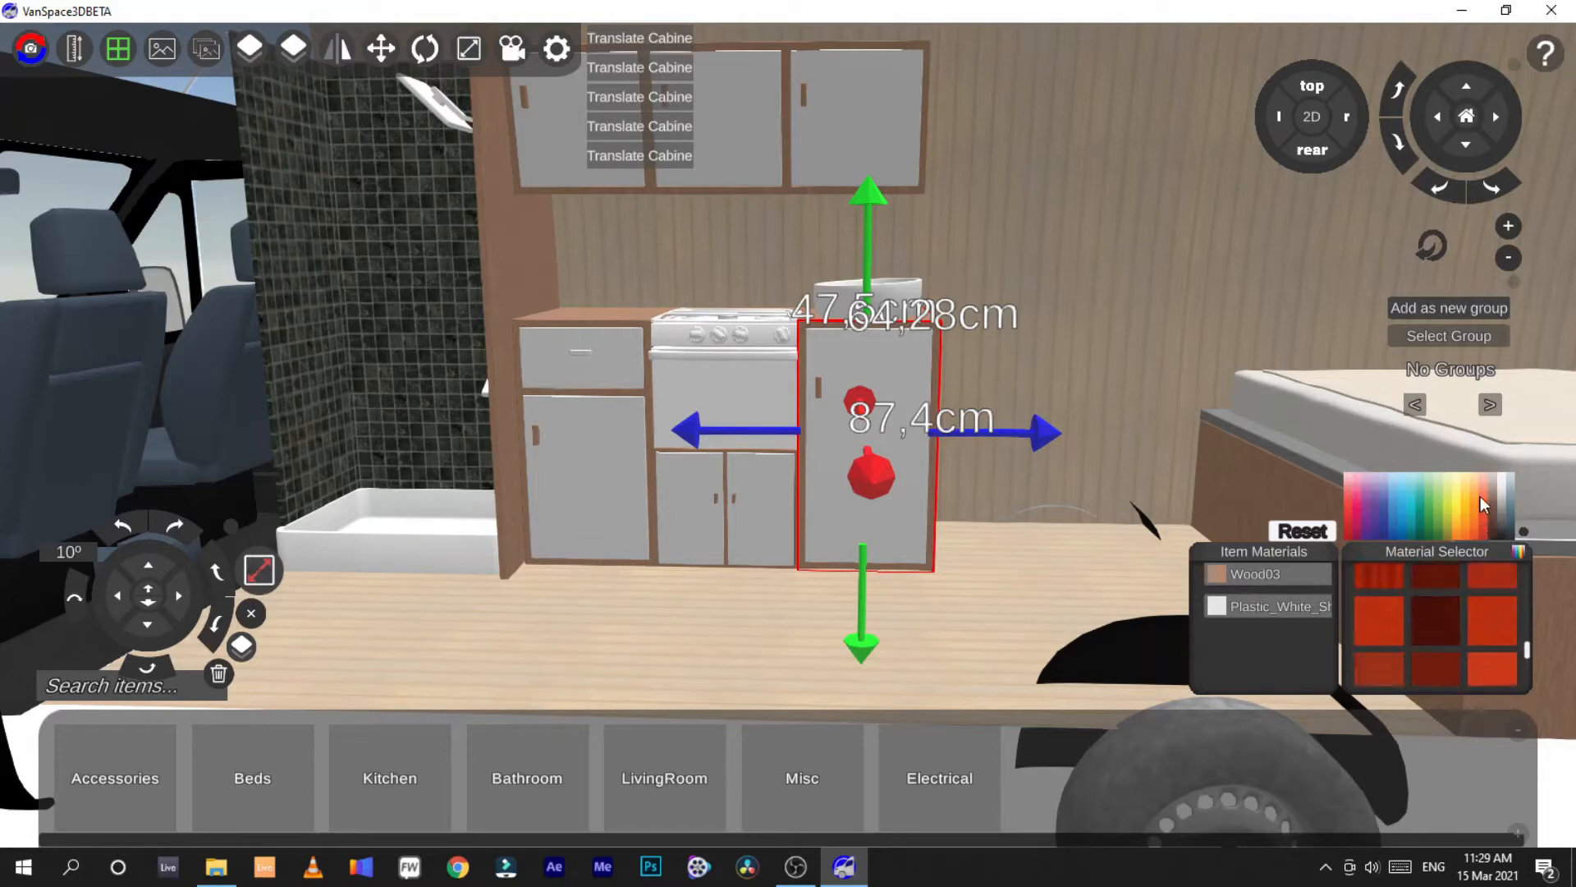
{"action": "left_click", "coordinate": [1478, 497]}
{"action": "left_click", "coordinate": [1463, 510]}
{"action": "left_click", "coordinate": [1458, 496]}
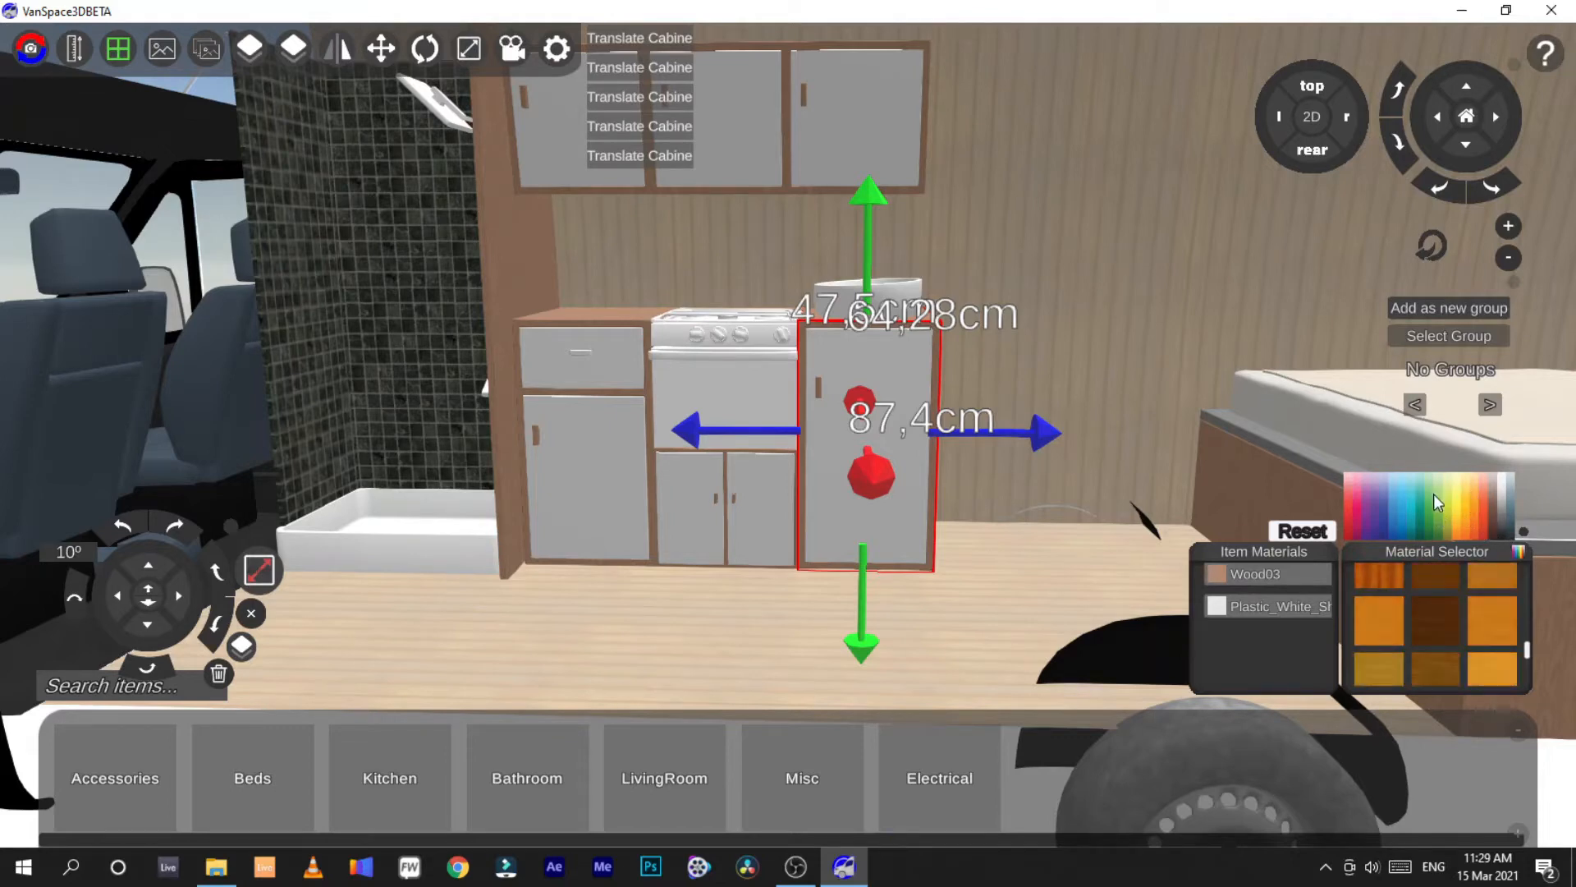
{"action": "left_click", "coordinate": [1433, 496]}
{"action": "left_click", "coordinate": [1422, 511]}
{"action": "left_click", "coordinate": [1399, 488]}
{"action": "left_click", "coordinate": [1376, 479]}
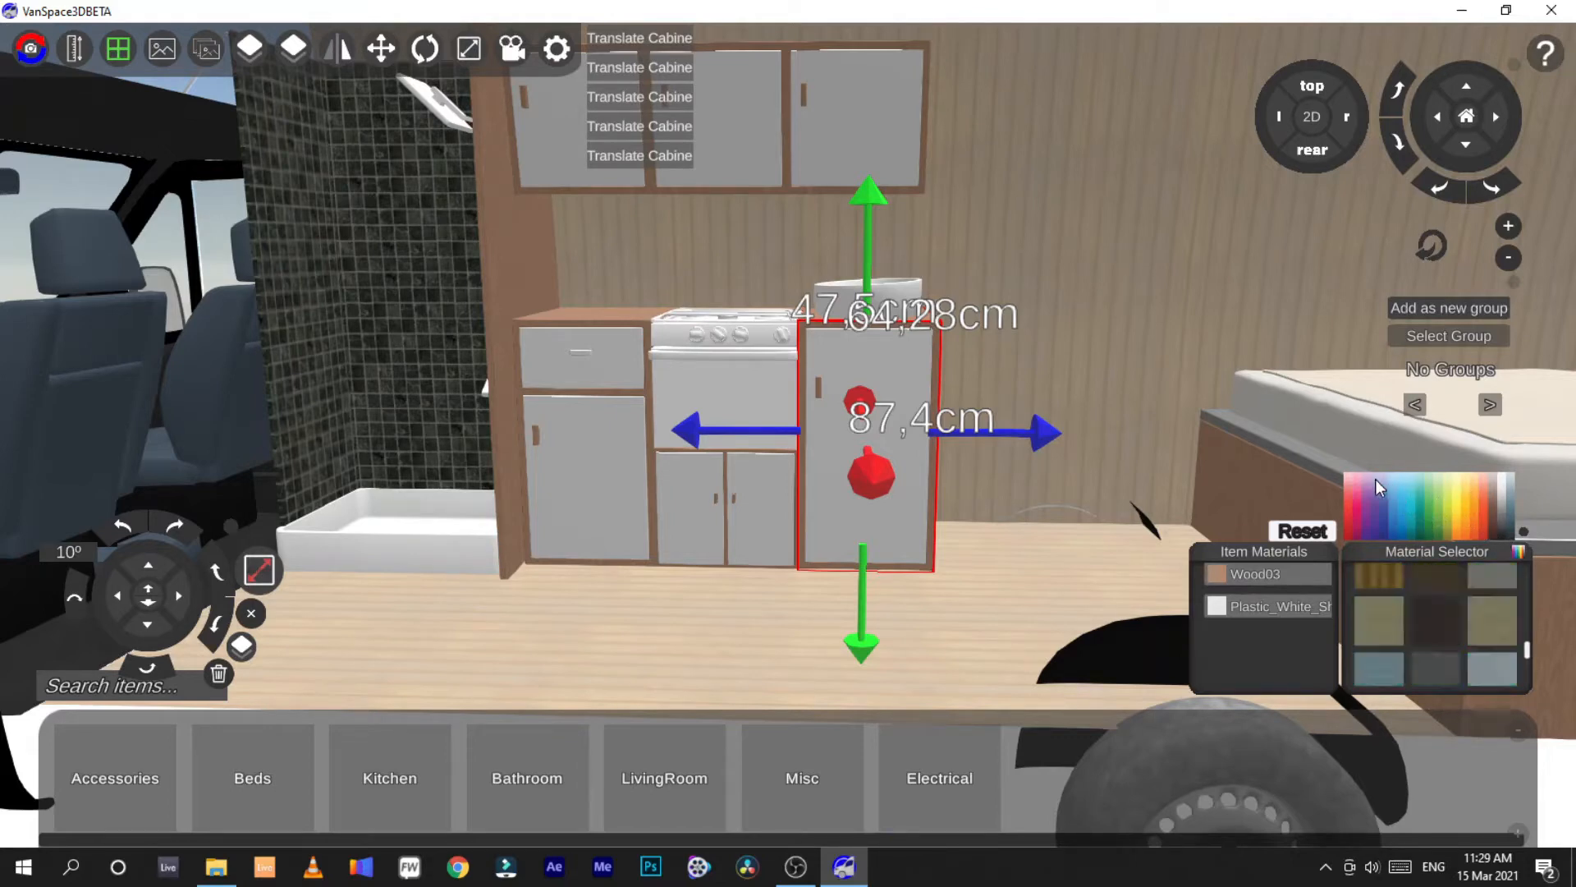
{"action": "left_click", "coordinate": [1383, 483]}
{"action": "left_click", "coordinate": [1397, 486]}
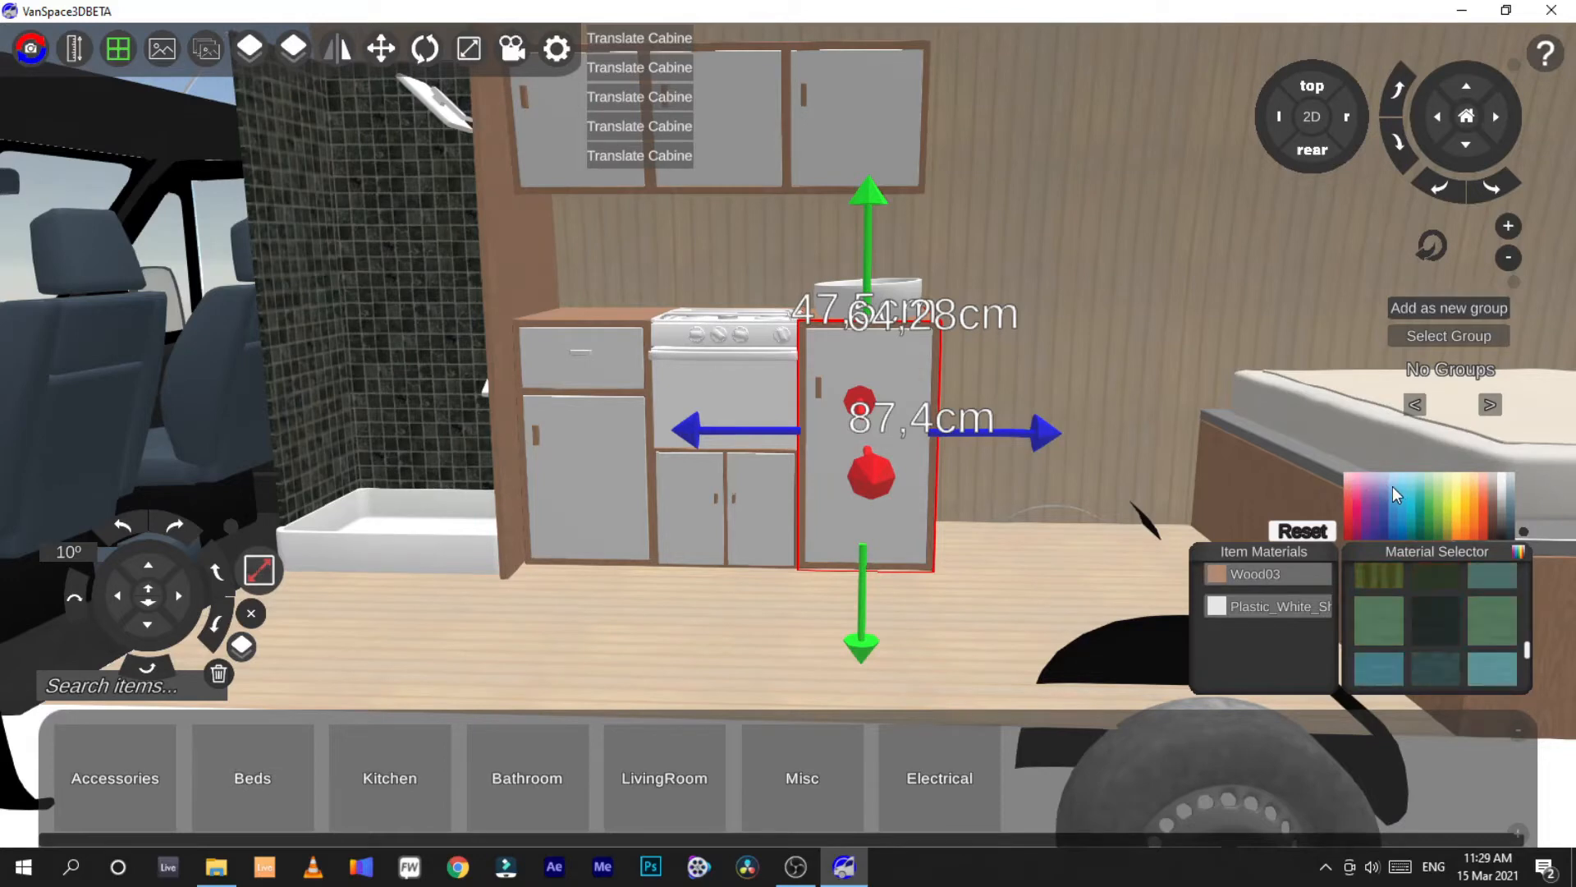
{"action": "left_click", "coordinate": [1392, 486]}
{"action": "left_click", "coordinate": [1379, 486]}
{"action": "left_click", "coordinate": [1379, 494]}
{"action": "left_click", "coordinate": [1384, 503]}
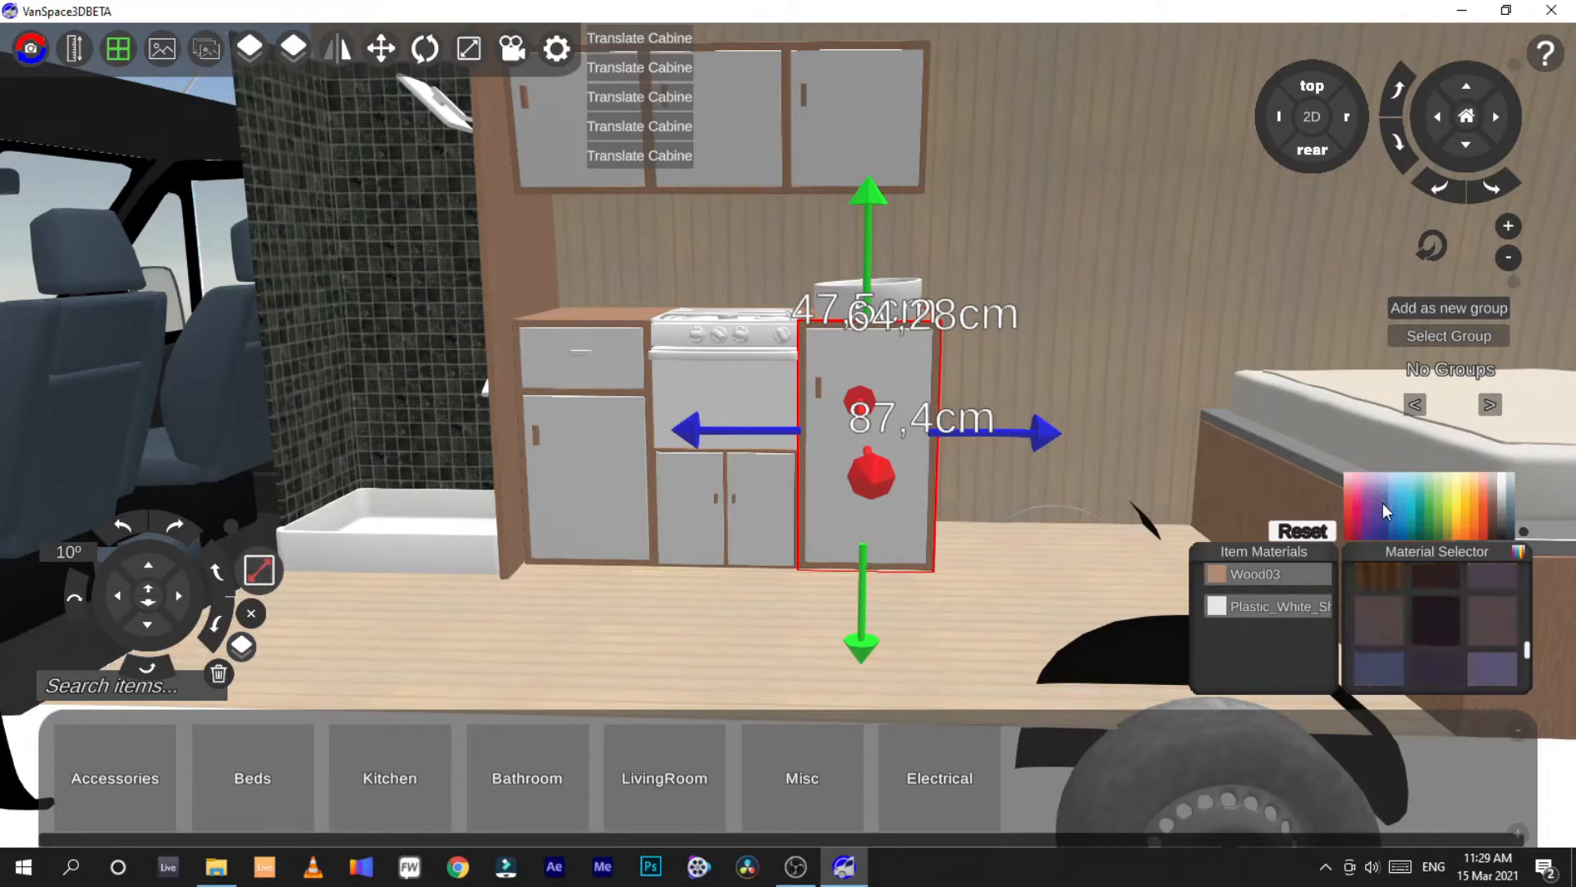
{"action": "left_click", "coordinate": [1383, 503]}
{"action": "left_click", "coordinate": [1378, 478]}
{"action": "left_click", "coordinate": [1368, 477]}
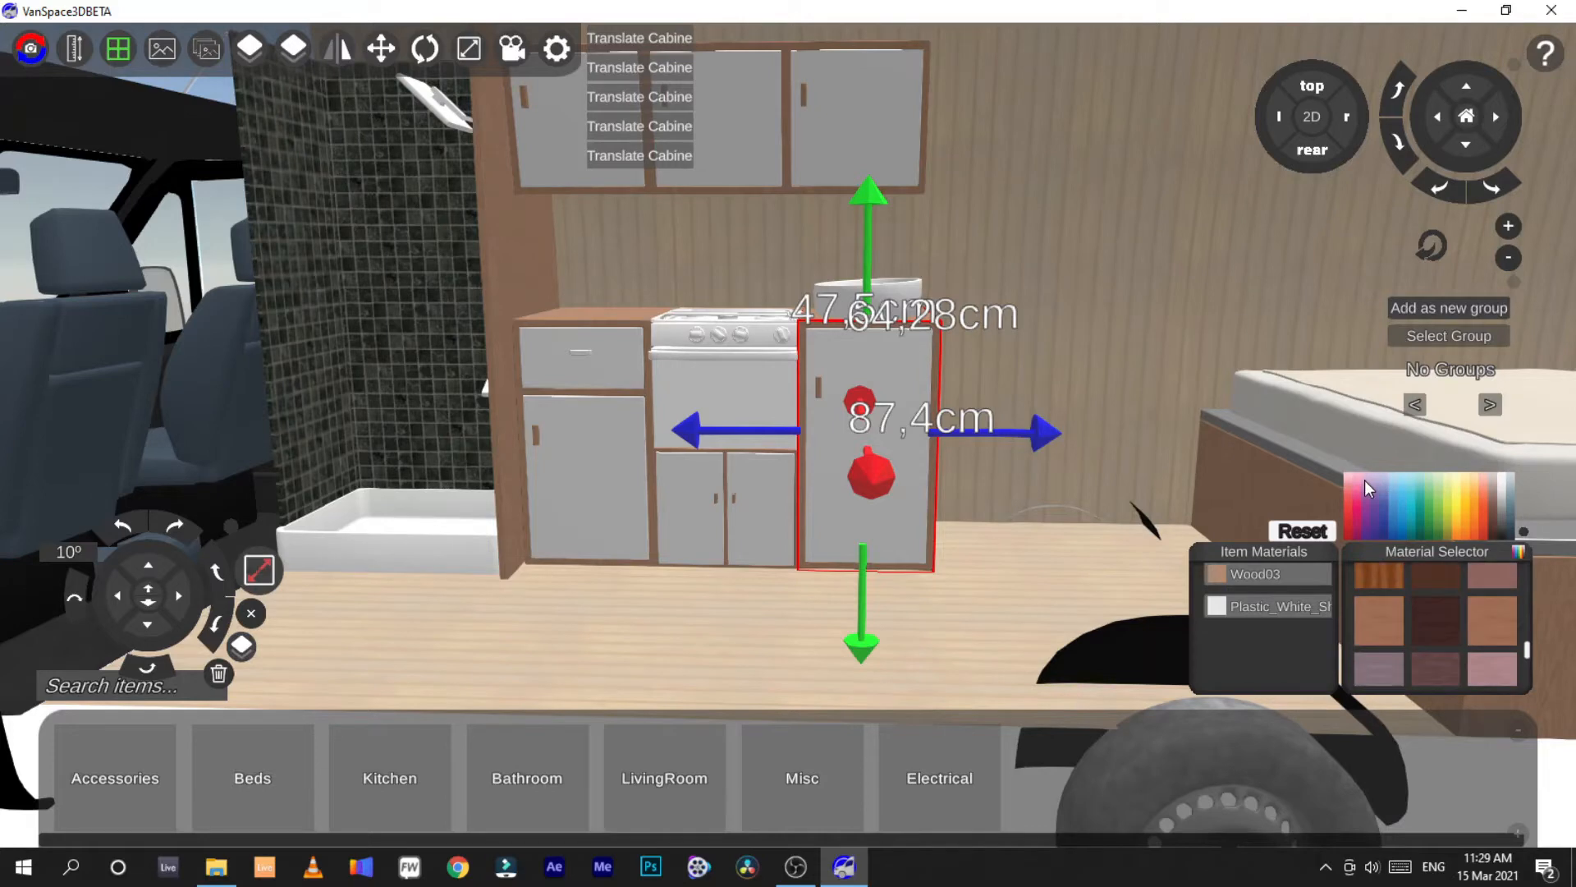
{"action": "left_click", "coordinate": [1485, 529]}
{"action": "left_click", "coordinate": [1502, 517]}
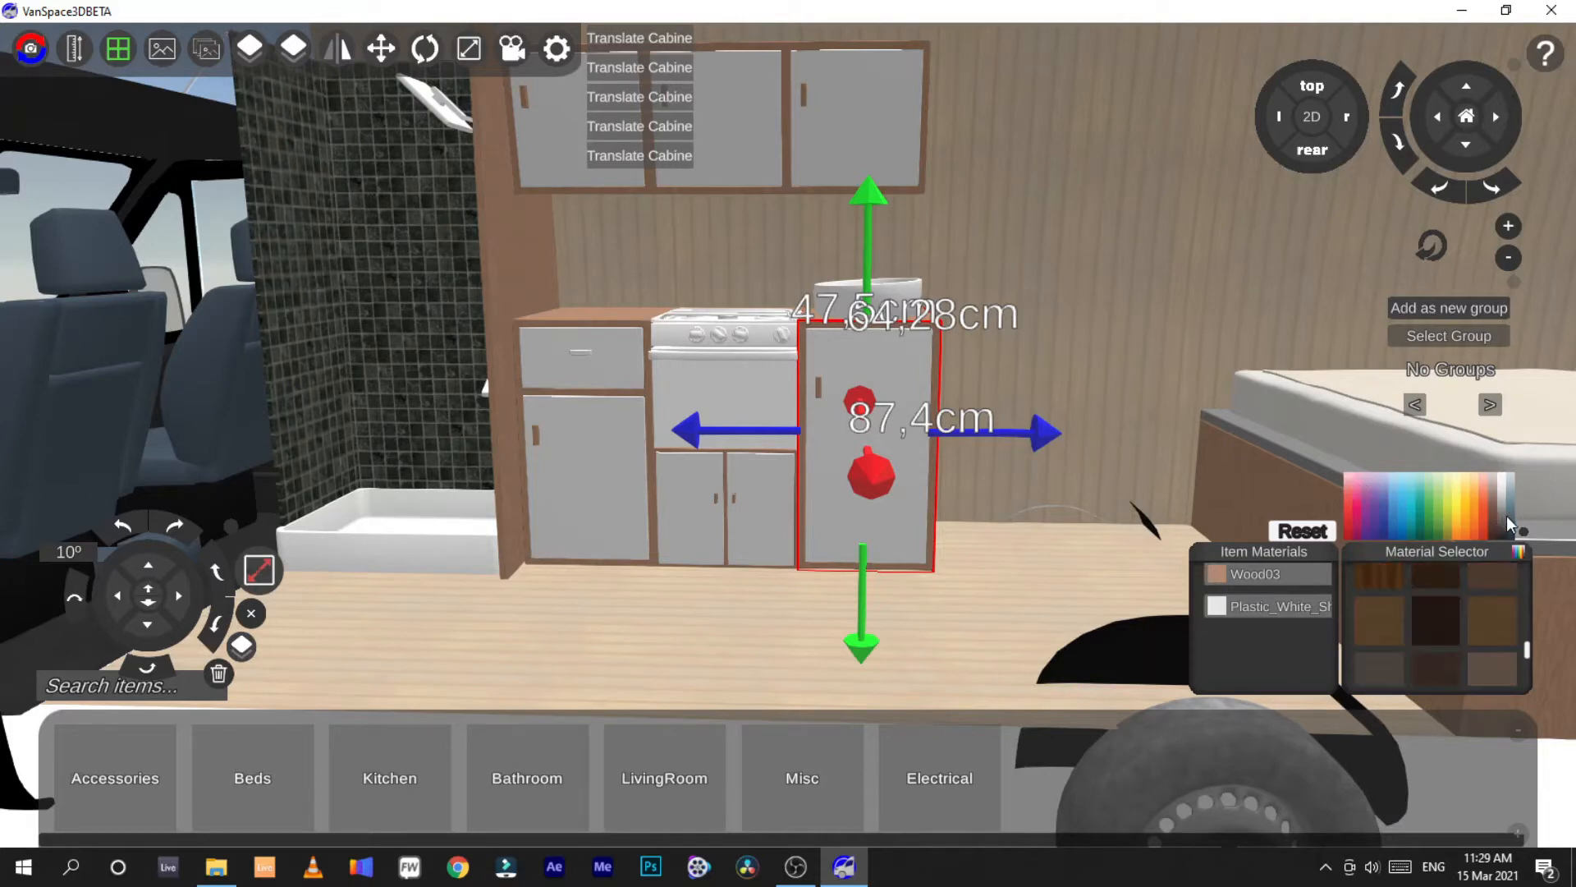
{"action": "left_click", "coordinate": [1510, 510]}
{"action": "left_click", "coordinate": [1501, 476]}
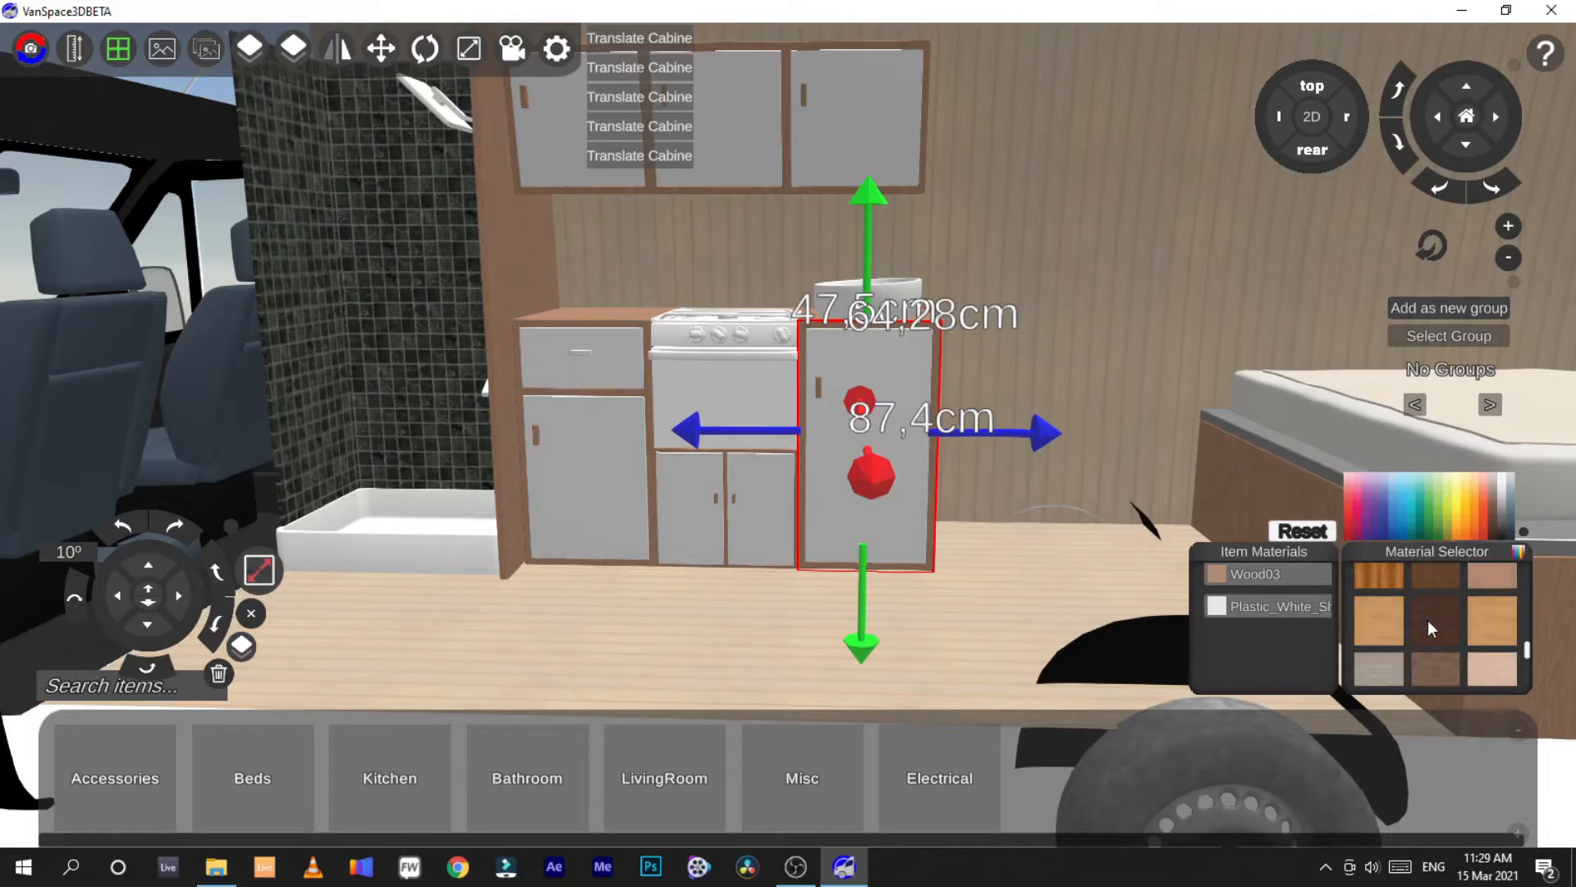
Replace the Wood03 frame material of the sink base cabinet with the green wood Wood12
{"action": "scroll", "coordinate": [1514, 639], "scroll_direction": "down", "scroll_amount": 2}
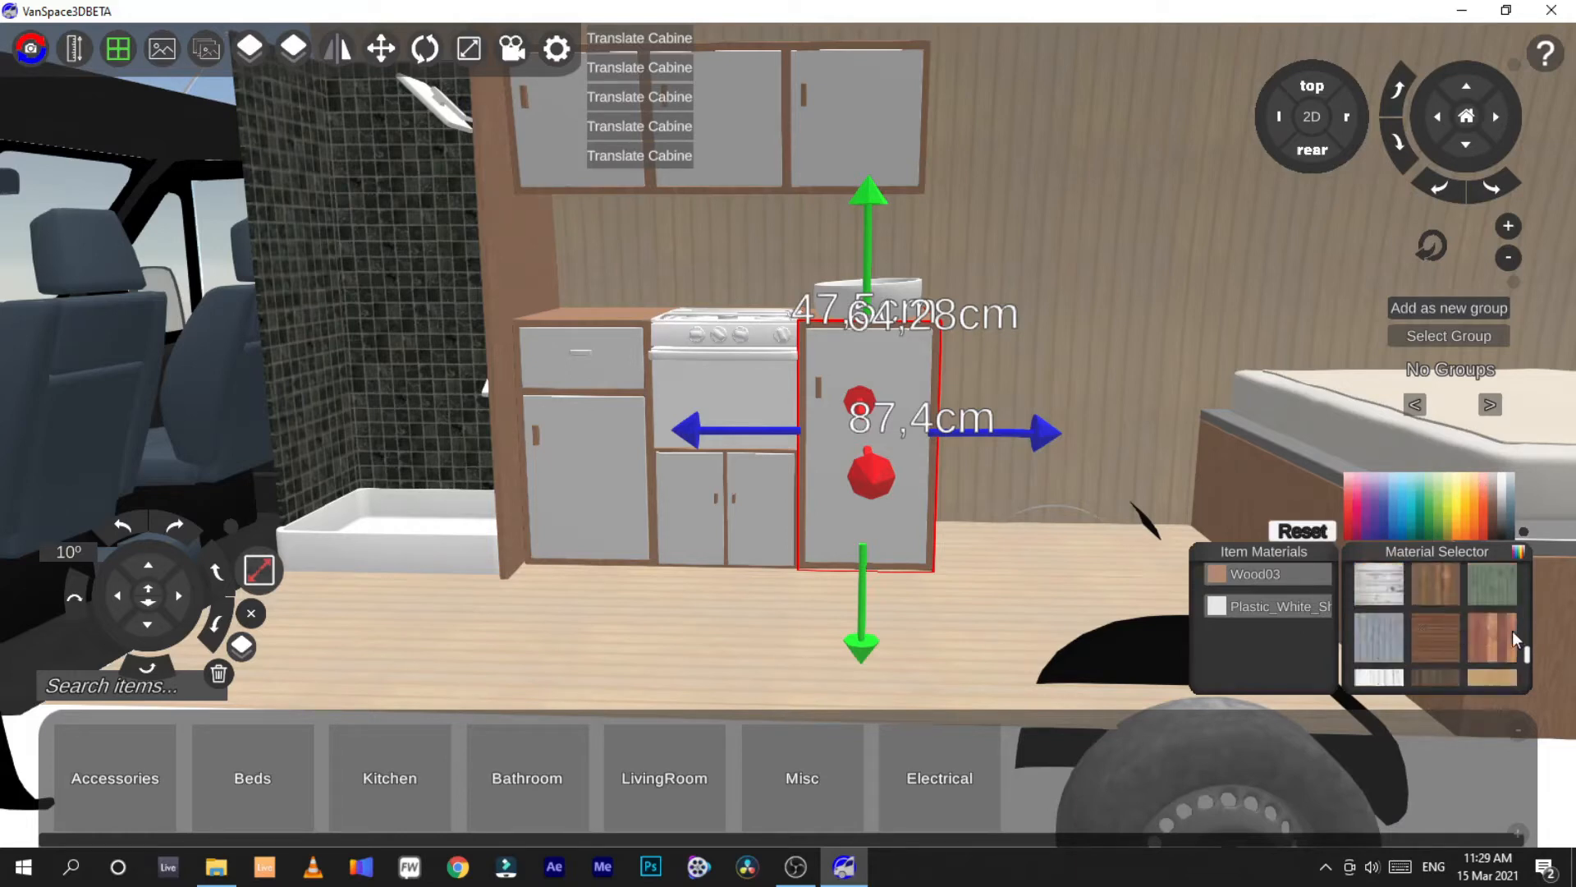
{"action": "scroll", "coordinate": [1474, 607], "scroll_direction": "up", "scroll_amount": 1}
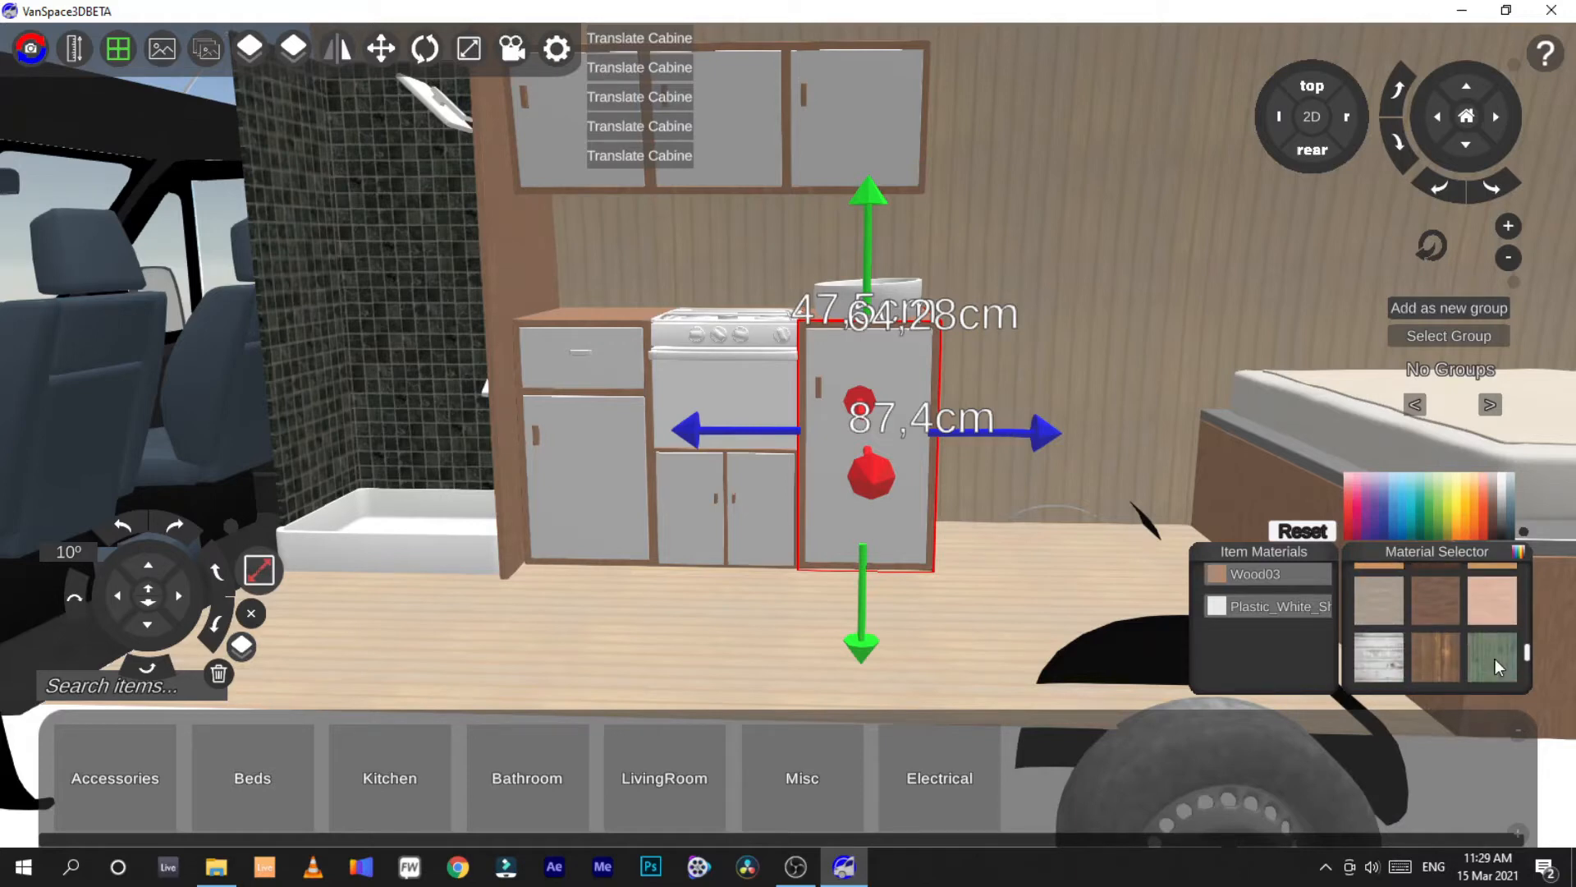
{"action": "left_click_drag", "start_coordinate": [1487, 657], "coordinate": [1249, 575]}
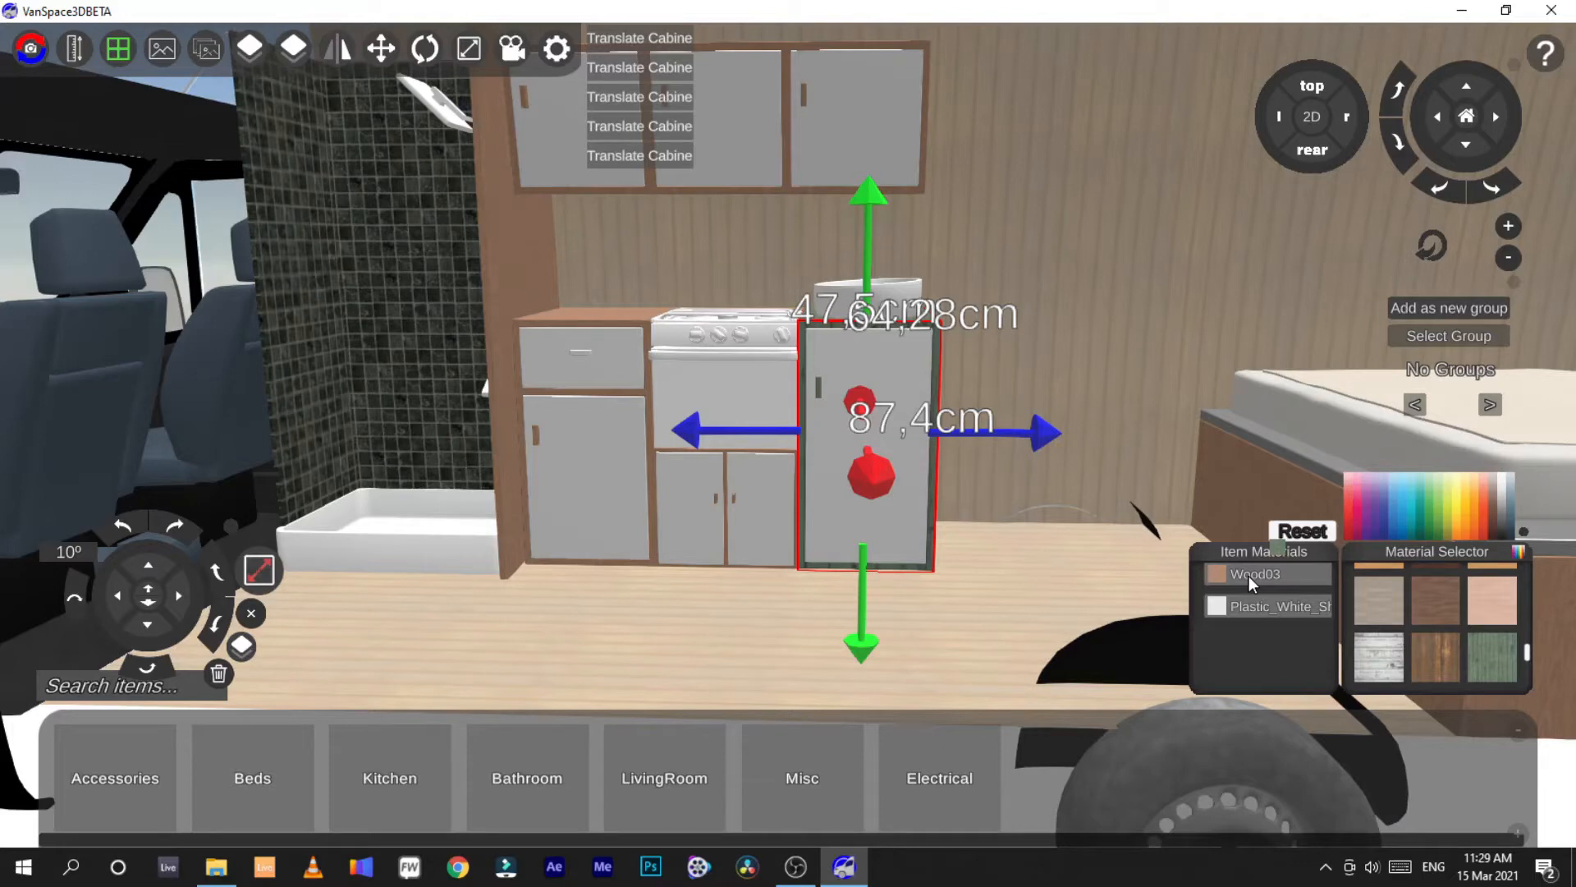
Apply the green wood Wood12 to the doors and frame of the cabinet under the stove and to the drawer unit's frame
{"action": "left_click", "coordinate": [738, 499]}
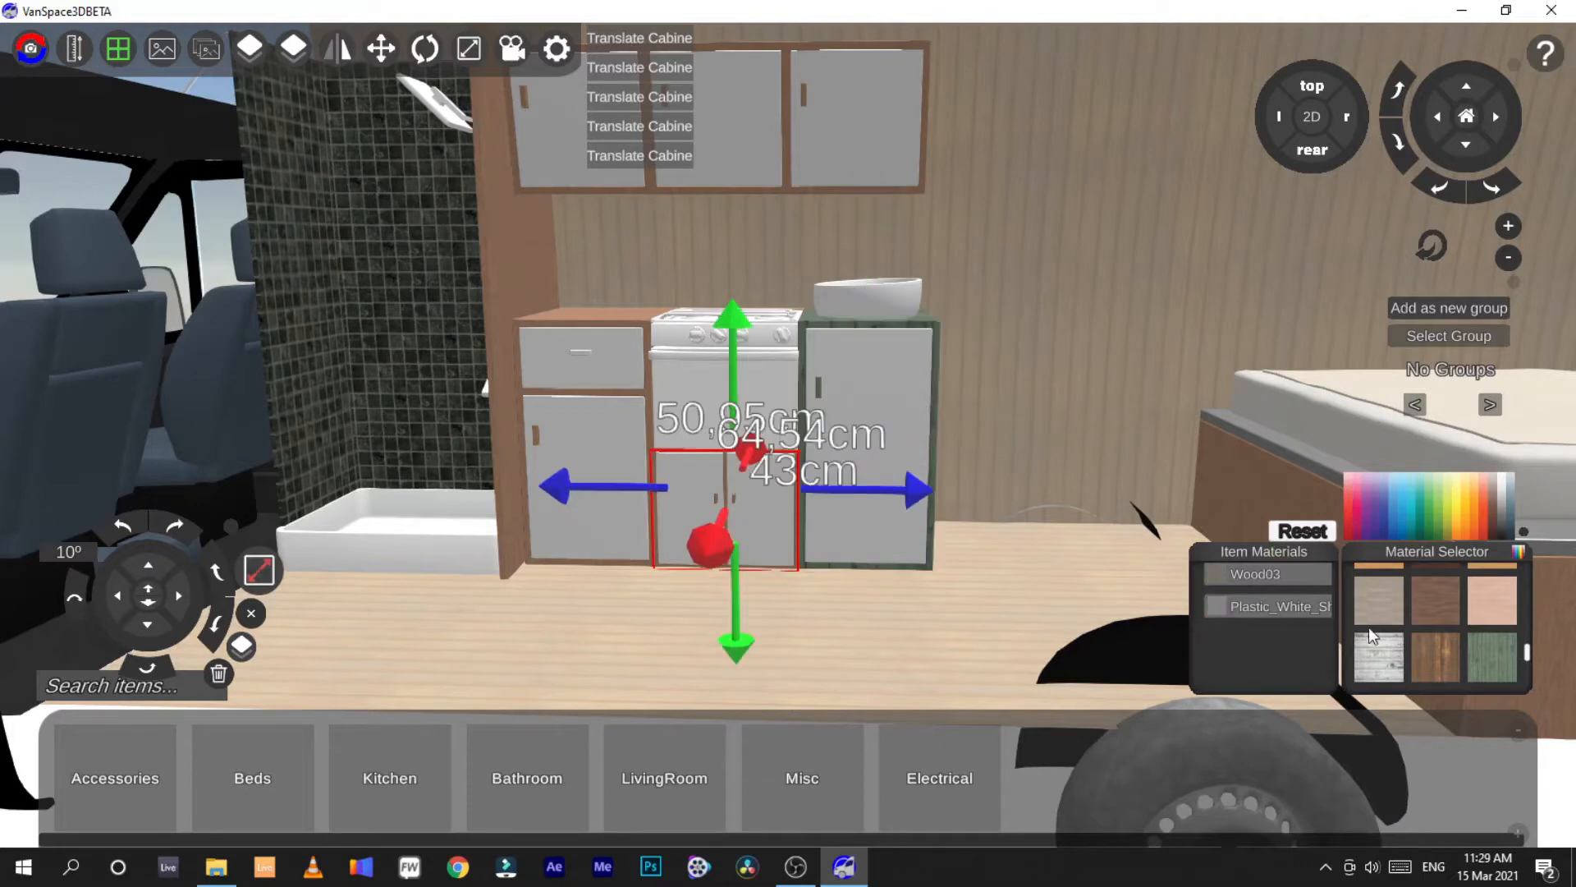
{"action": "left_click_drag", "start_coordinate": [1369, 628], "coordinate": [1270, 606]}
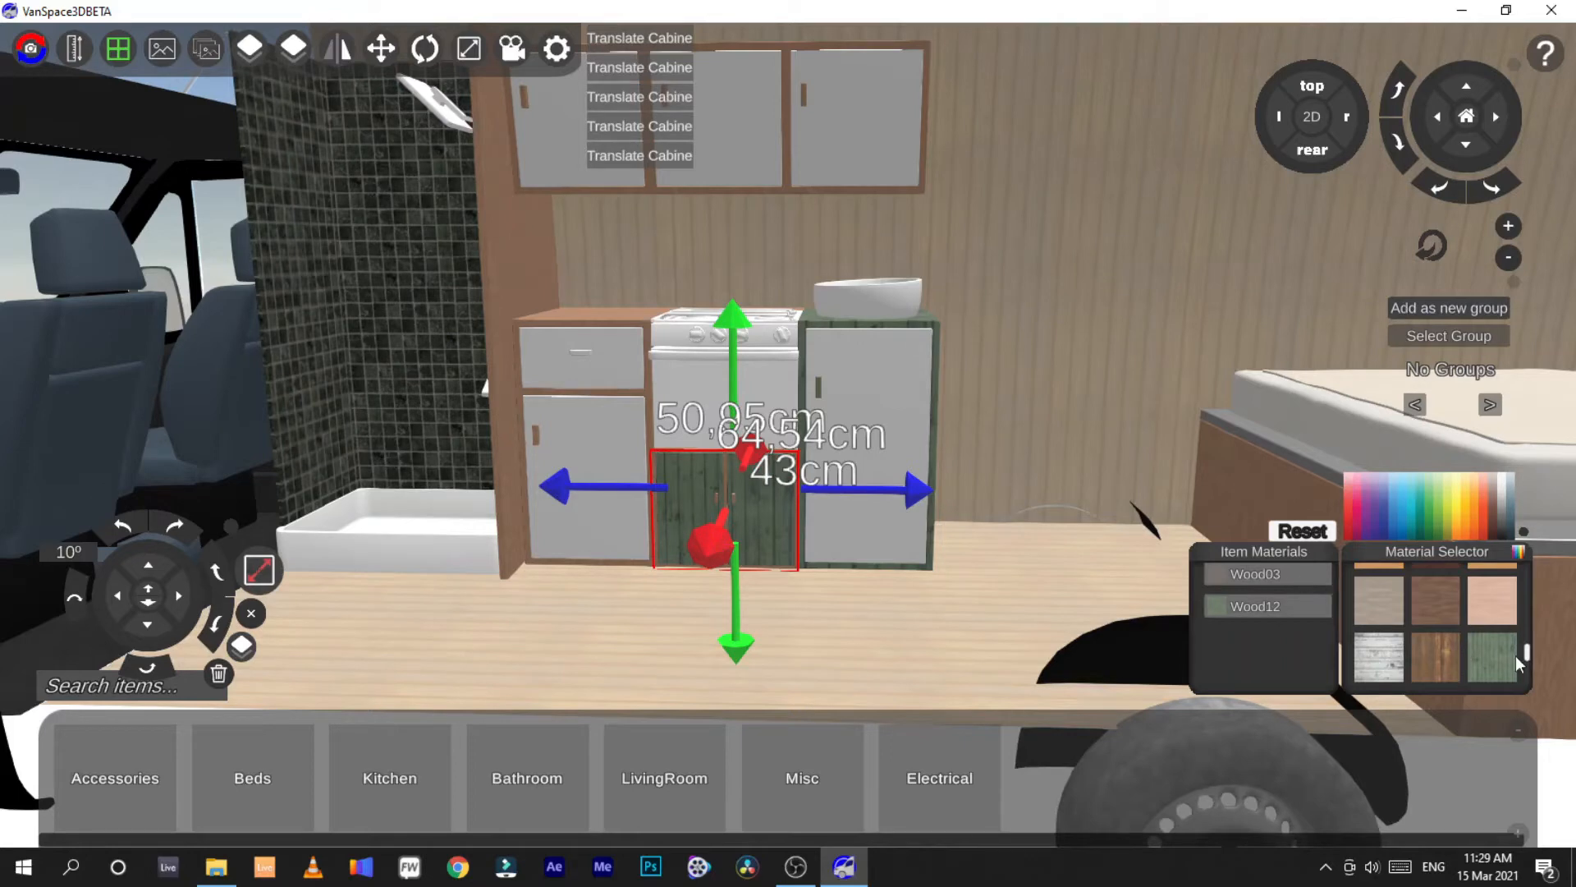
{"action": "left_click_drag", "start_coordinate": [1515, 661], "coordinate": [1294, 580]}
{"action": "left_click", "coordinate": [608, 410]}
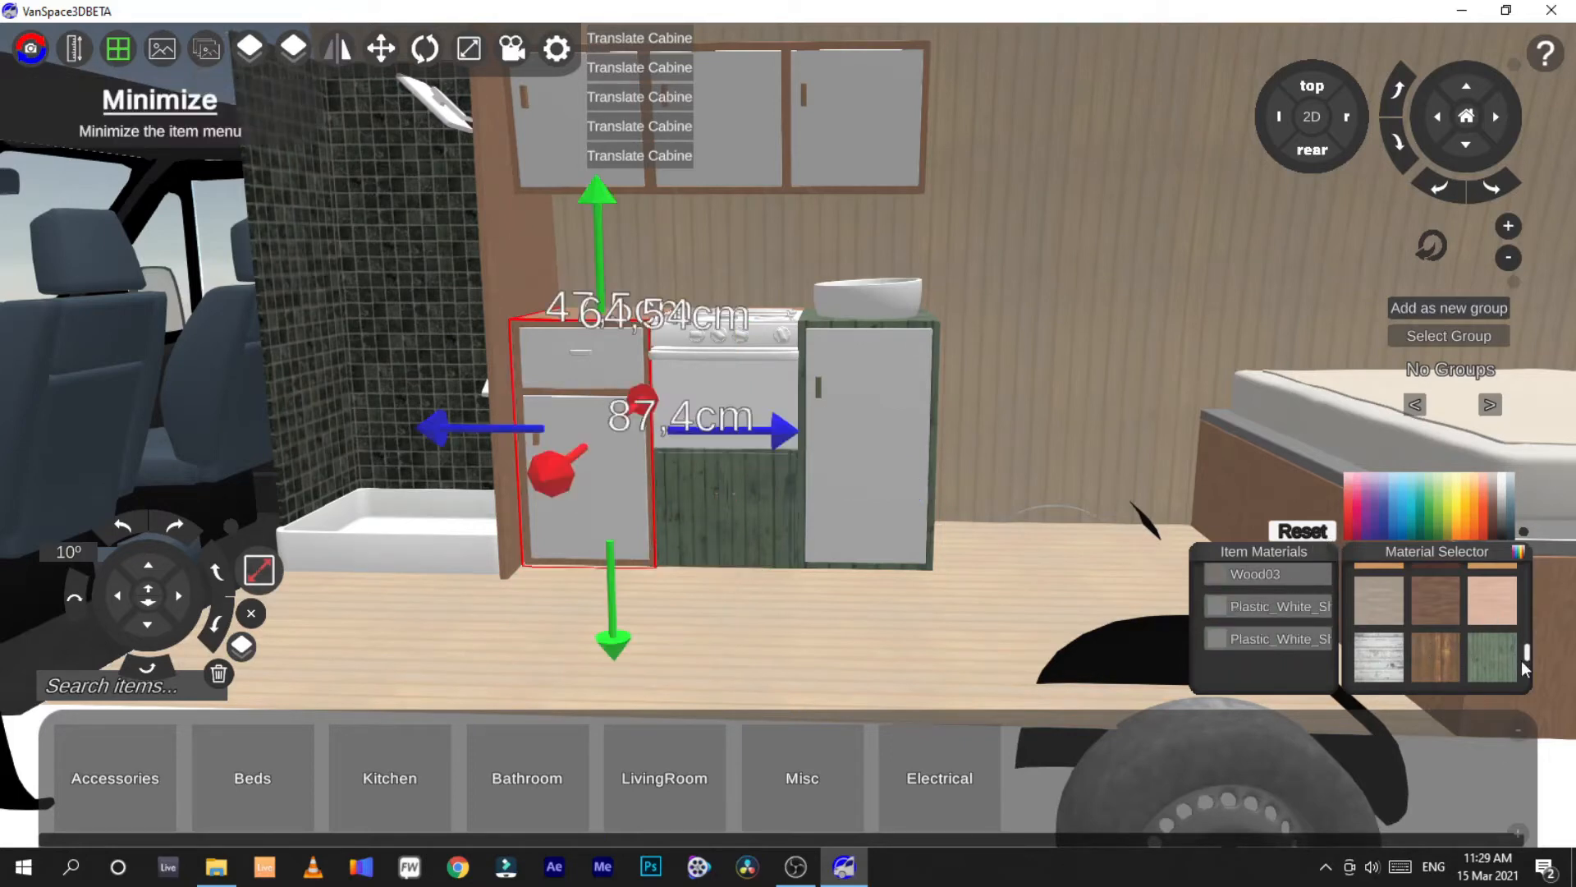
{"action": "left_click_drag", "start_coordinate": [1483, 662], "coordinate": [1238, 585]}
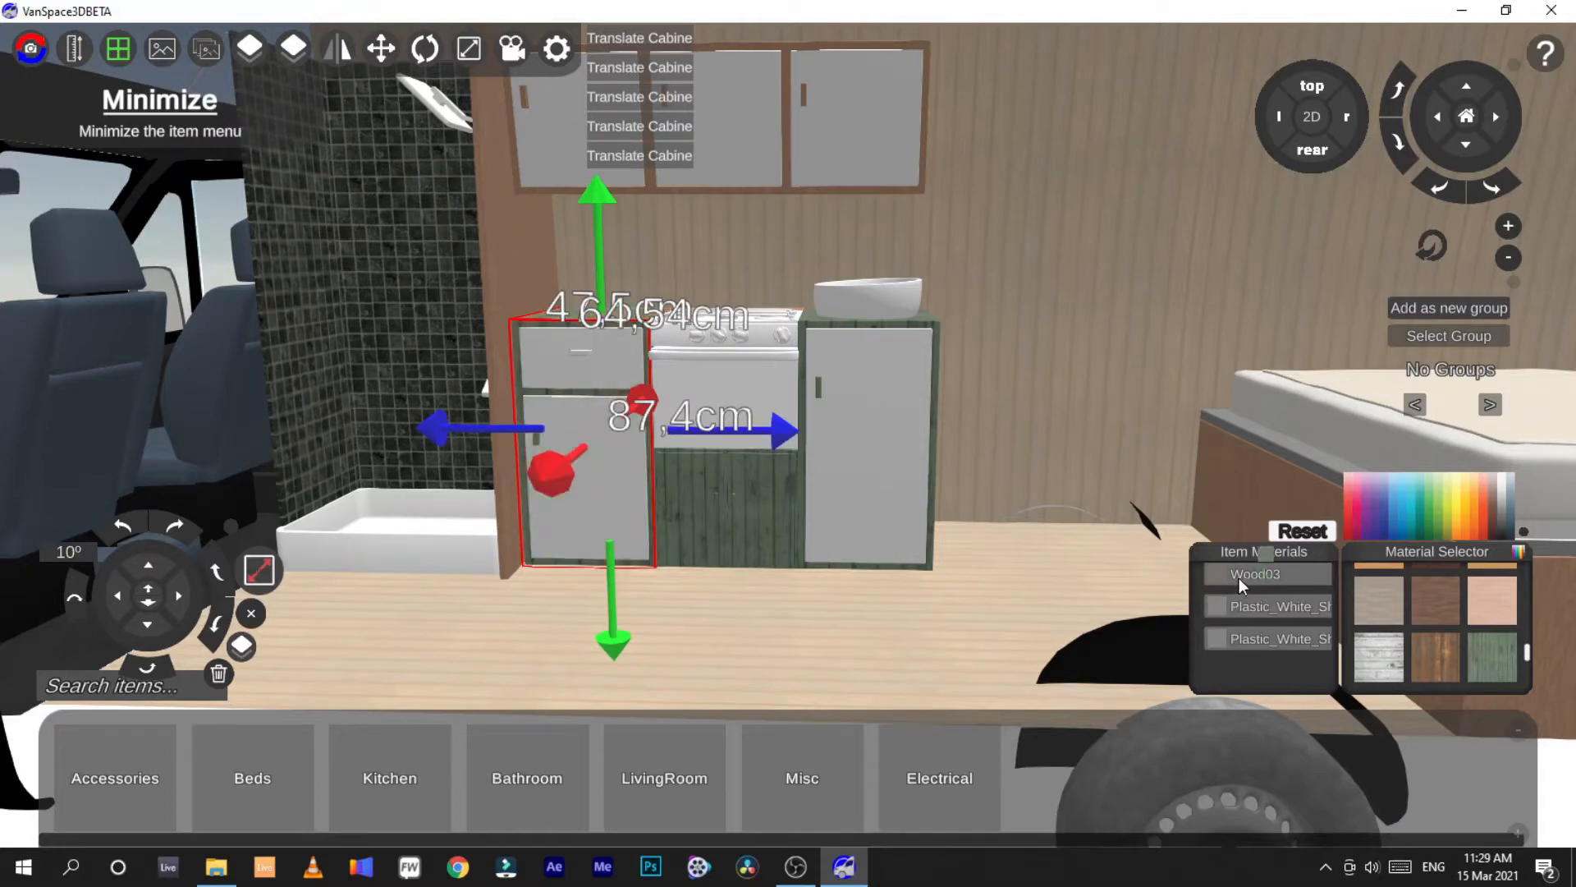
Apply the green wood Wood12 to the frames of all three wall cabinets above the counter
{"action": "left_click", "coordinate": [534, 126]}
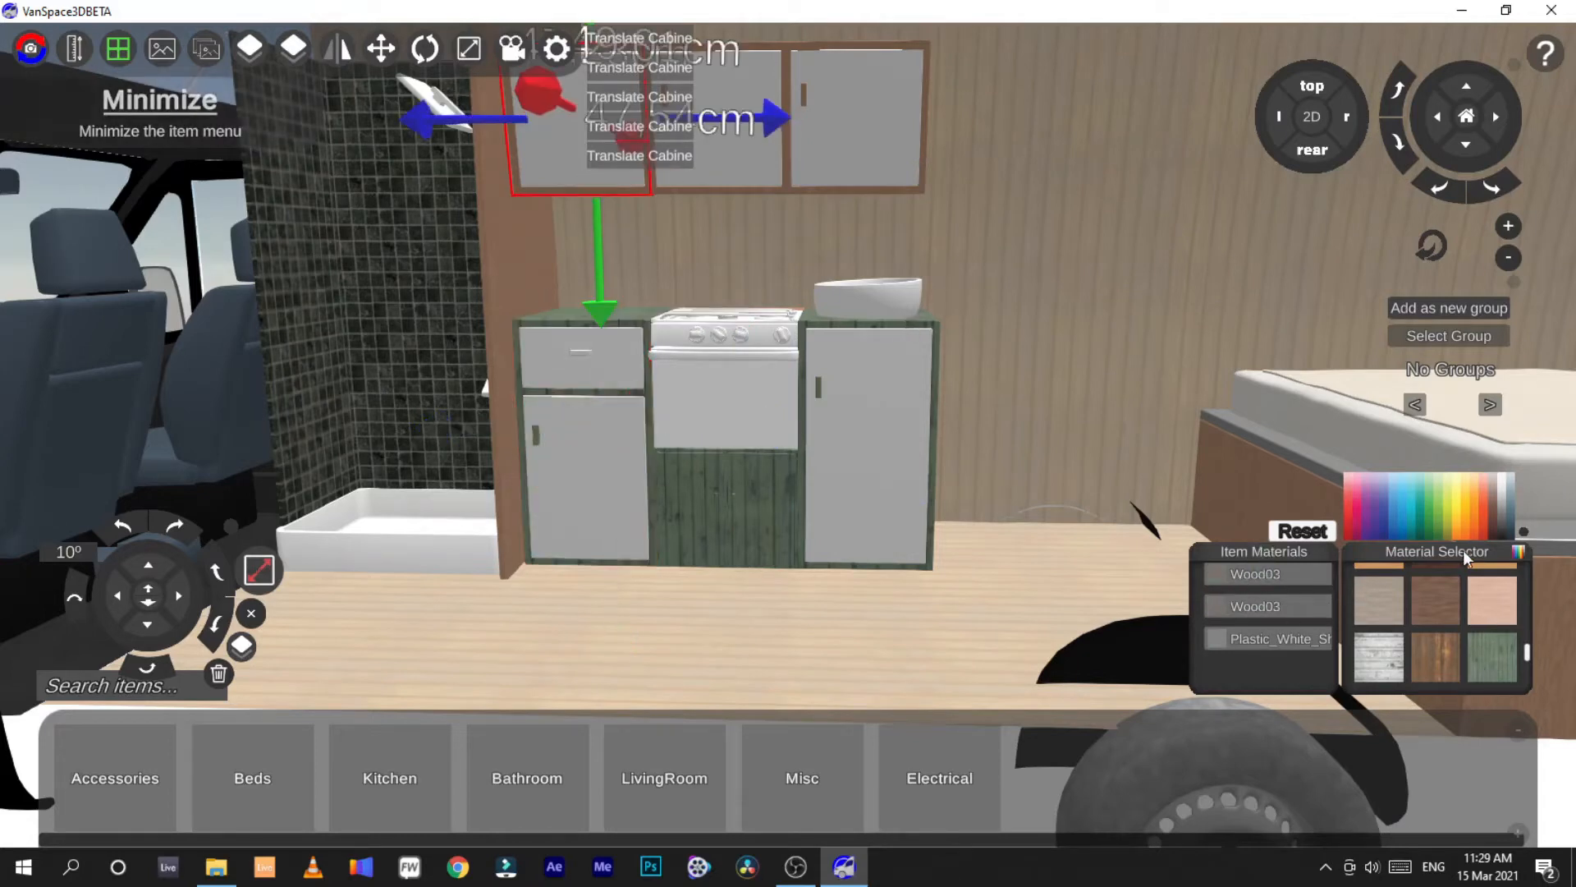
{"action": "left_click_drag", "start_coordinate": [1499, 655], "coordinate": [1268, 576]}
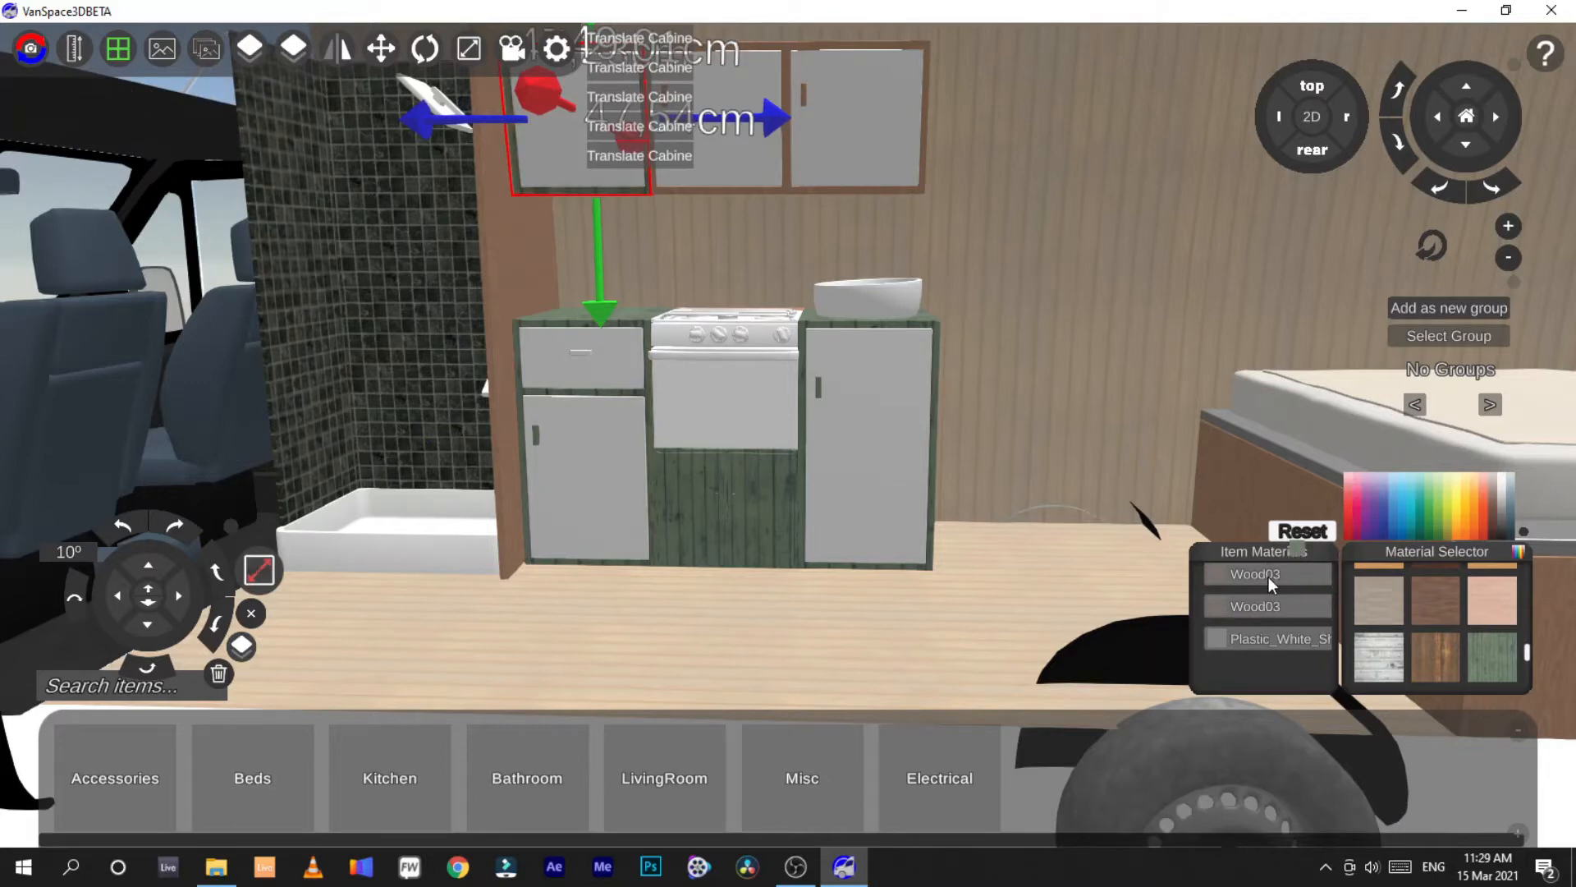
{"action": "left_click", "coordinate": [775, 185]}
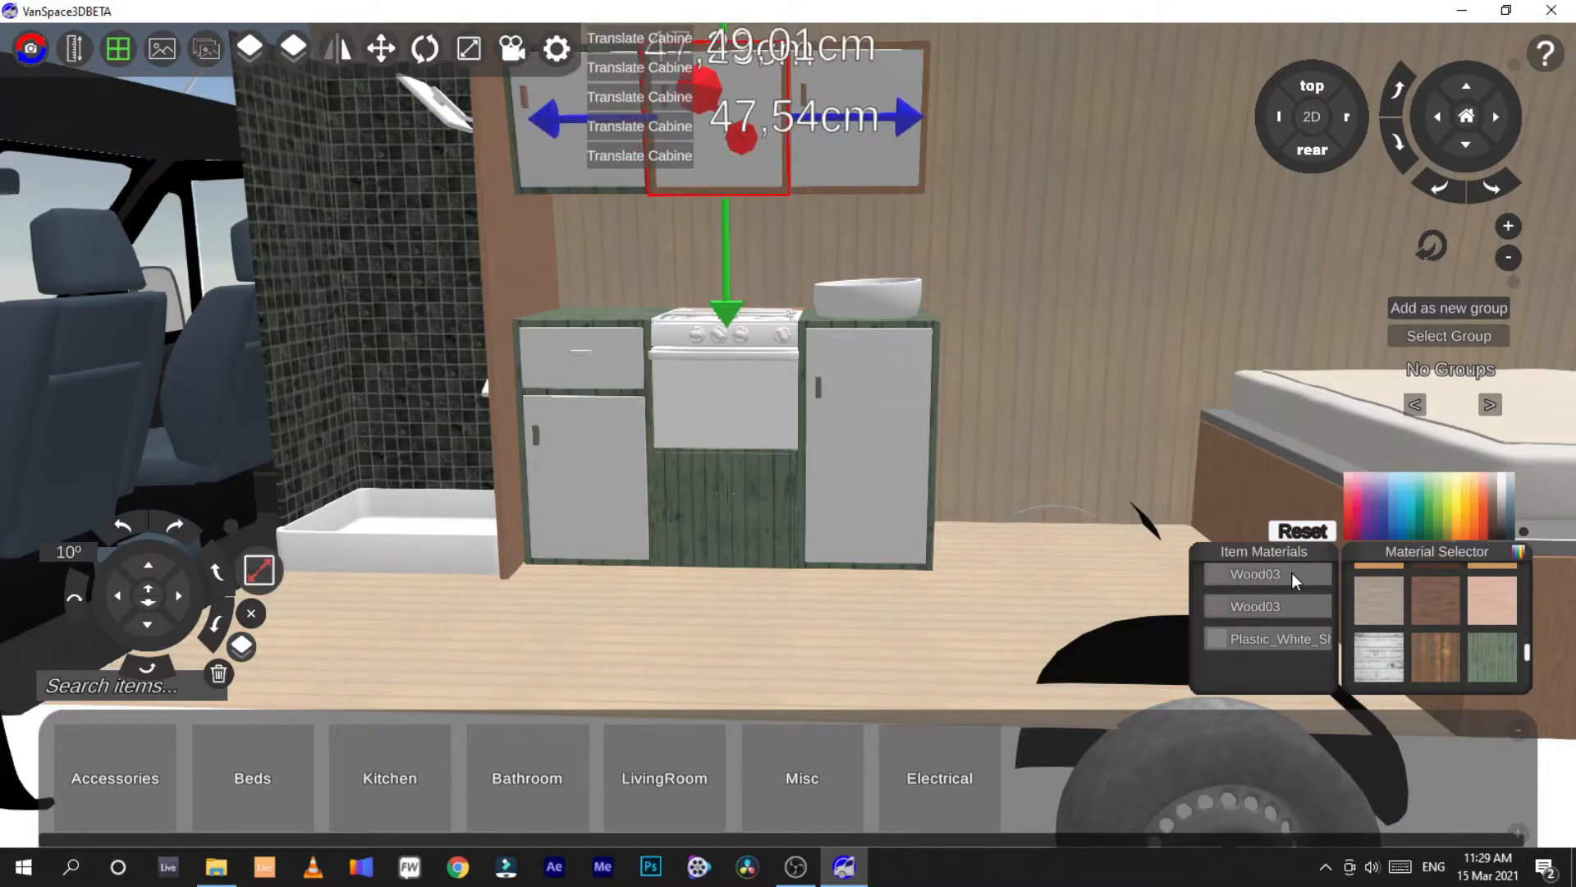
{"action": "left_click_drag", "start_coordinate": [1481, 660], "coordinate": [1249, 569]}
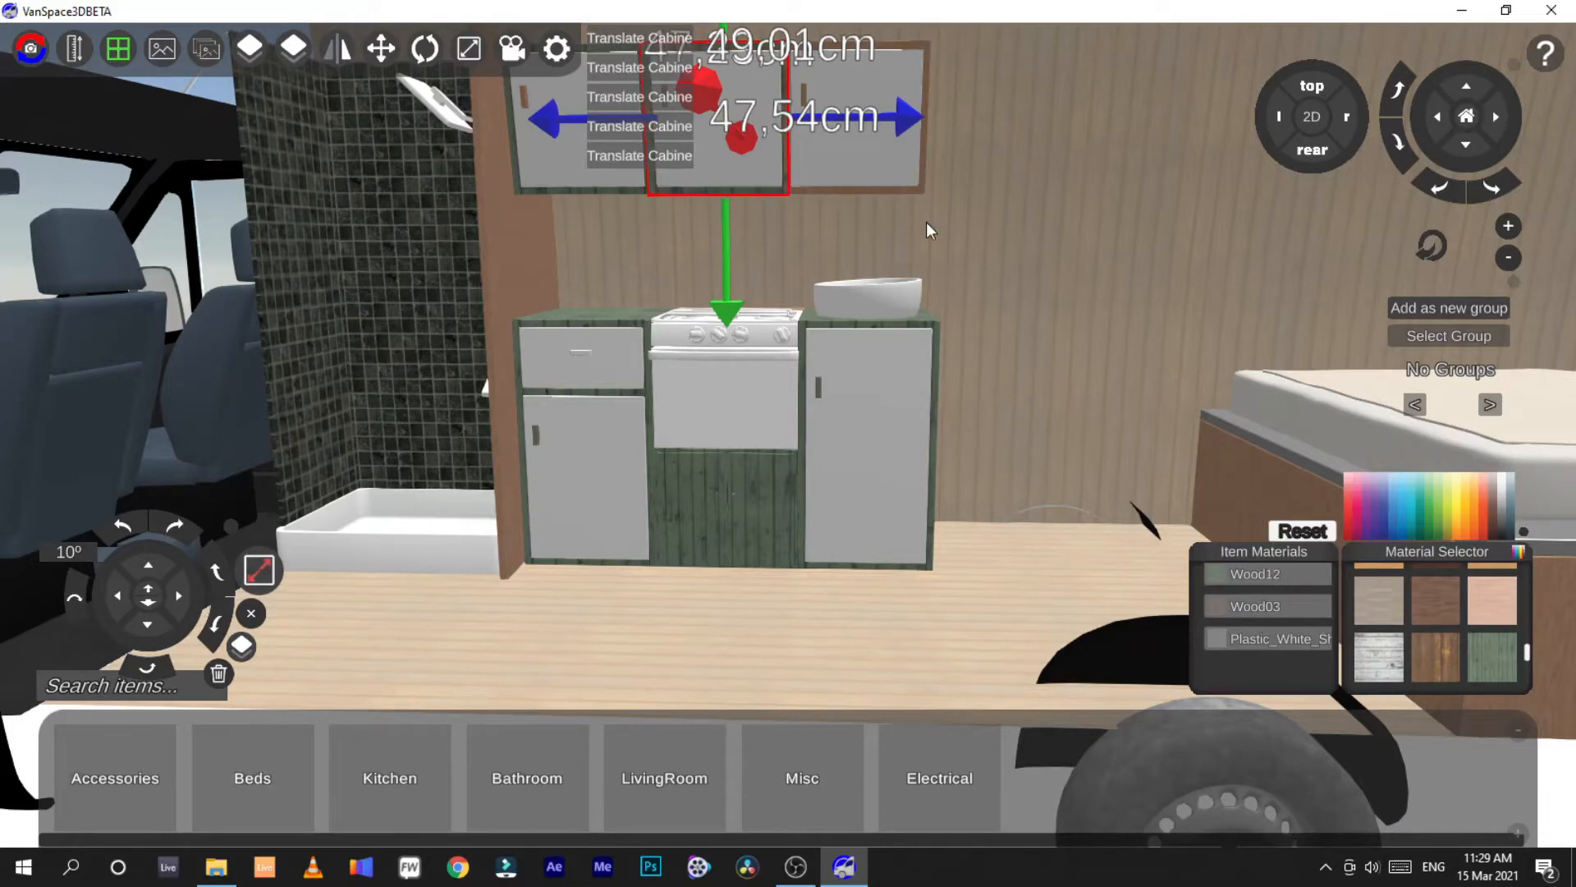
{"action": "left_click", "coordinate": [875, 165]}
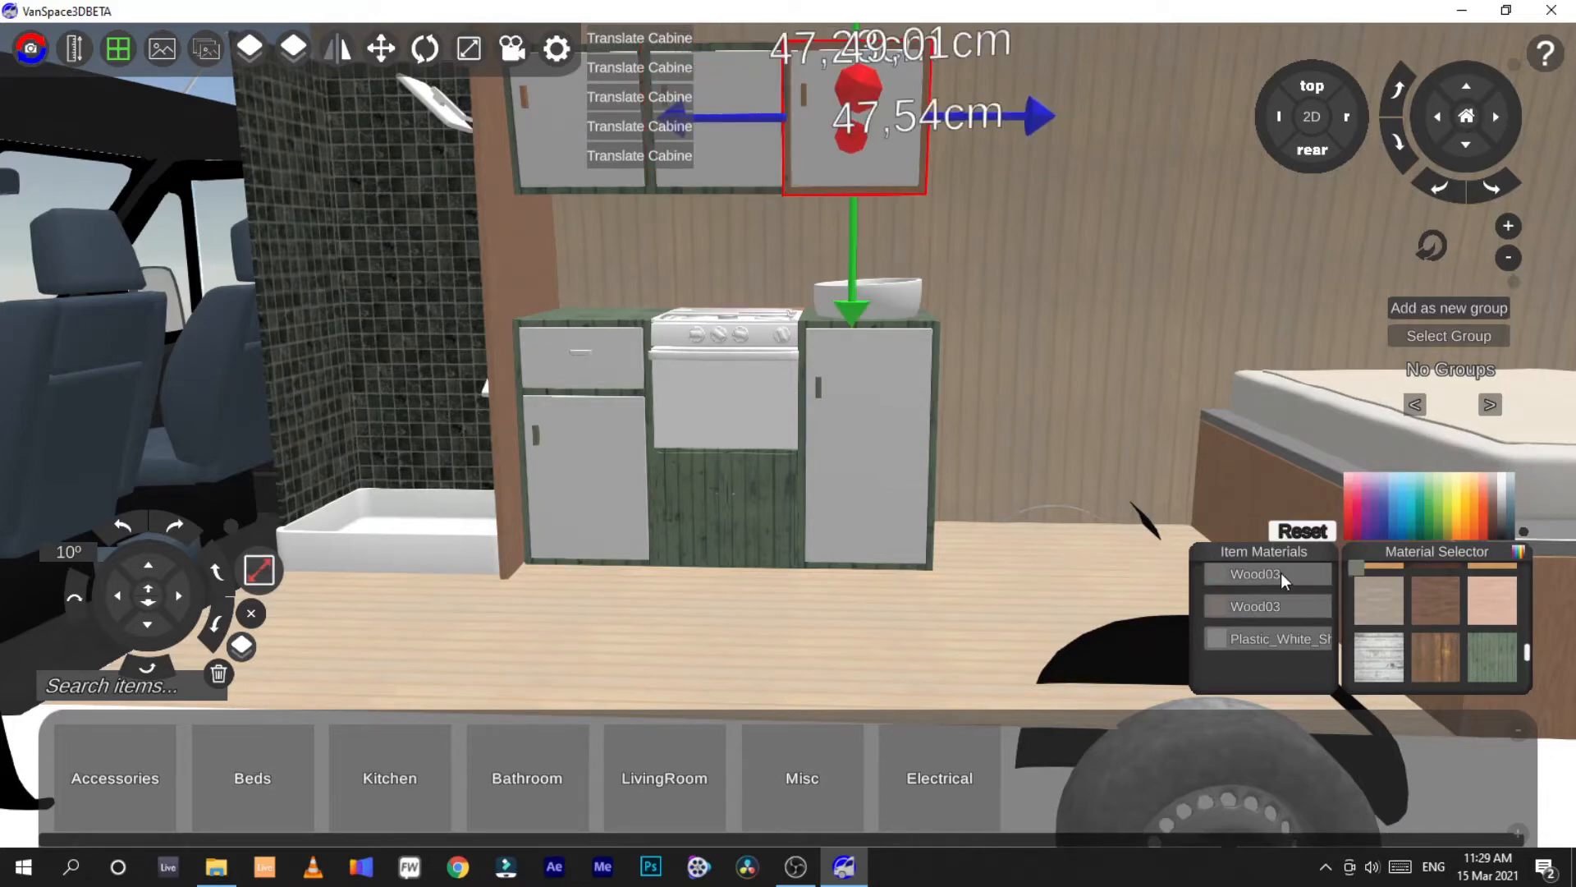
{"action": "left_click_drag", "start_coordinate": [1489, 648], "coordinate": [1281, 573]}
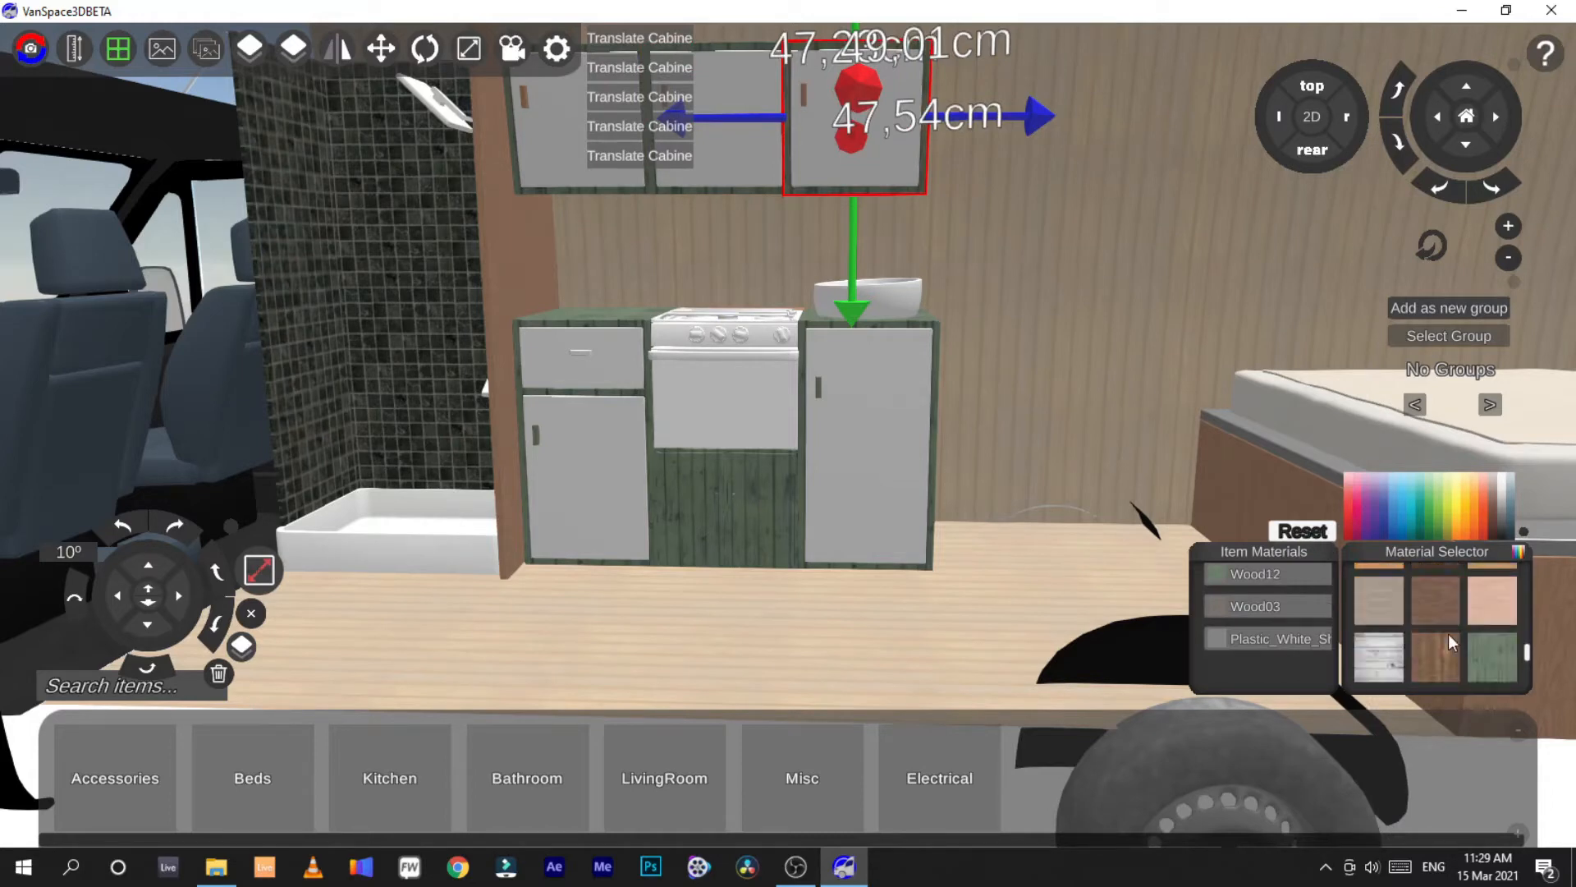
Cover the doors of the three wall cabinets with the grey wooden planks material in place of the white plastic
{"action": "scroll", "coordinate": [1448, 636], "scroll_direction": "down", "scroll_amount": 4}
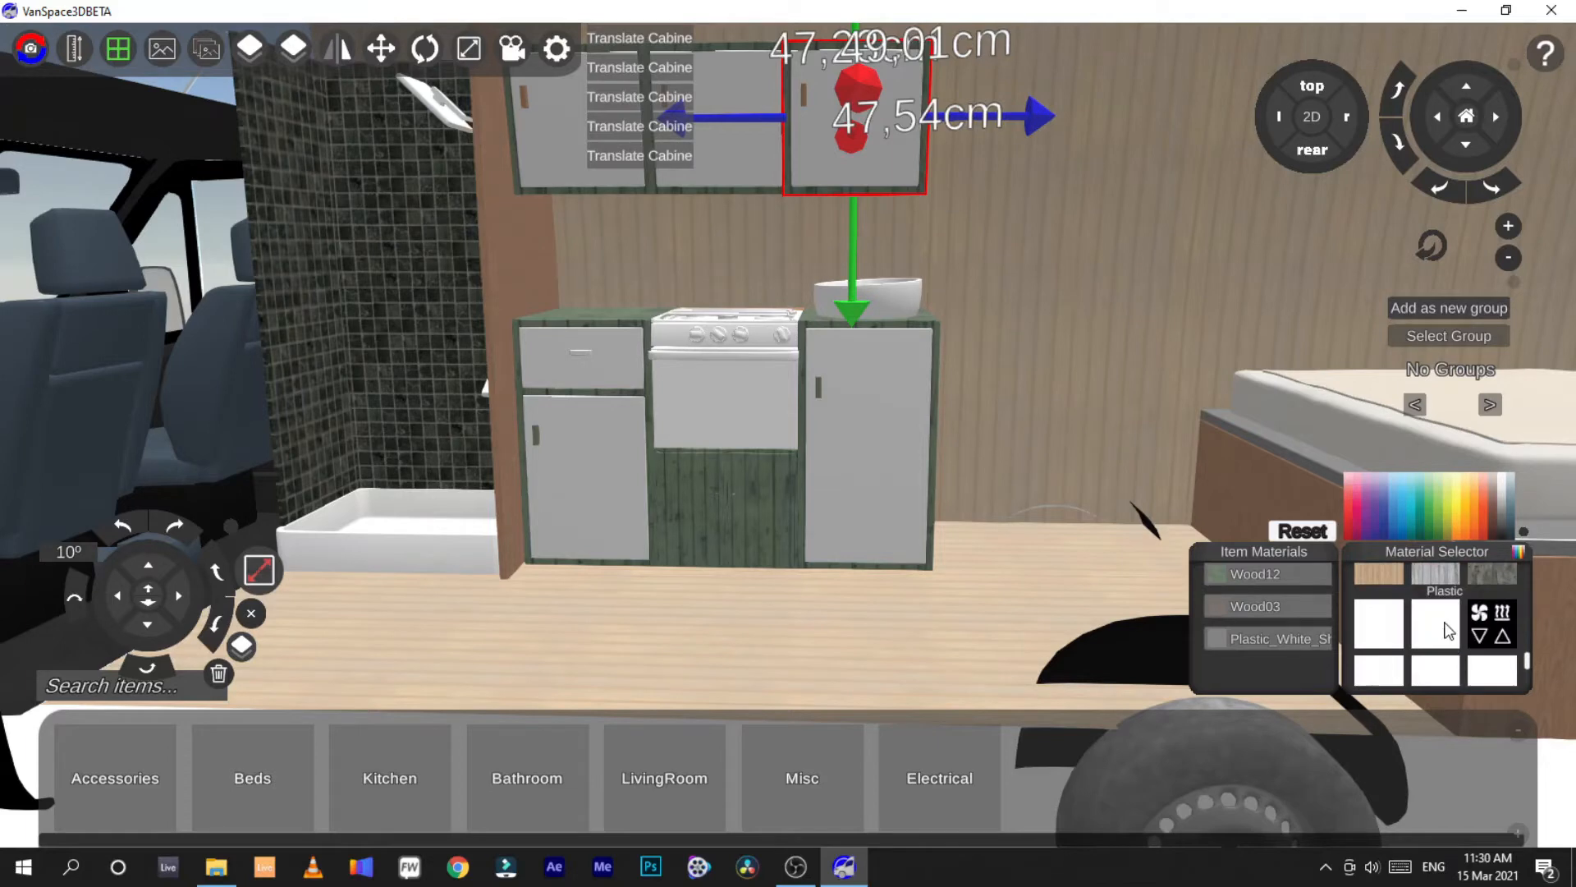
{"action": "scroll", "coordinate": [1447, 630], "scroll_direction": "up", "scroll_amount": 1}
{"action": "left_click_drag", "start_coordinate": [1437, 606], "coordinate": [1291, 611]}
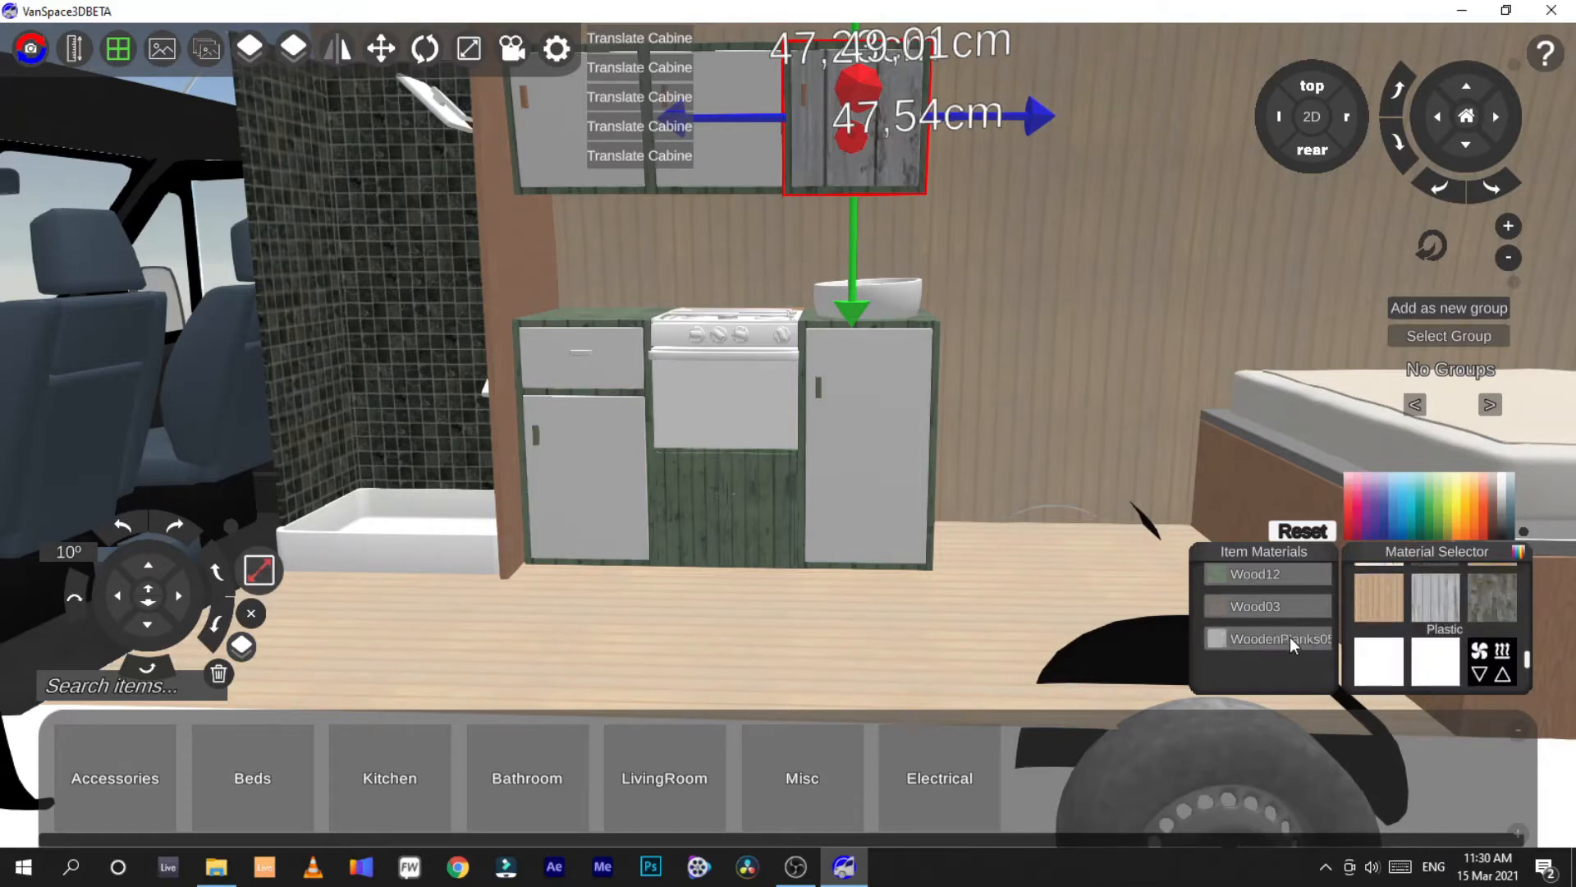
{"action": "left_click", "coordinate": [734, 144]}
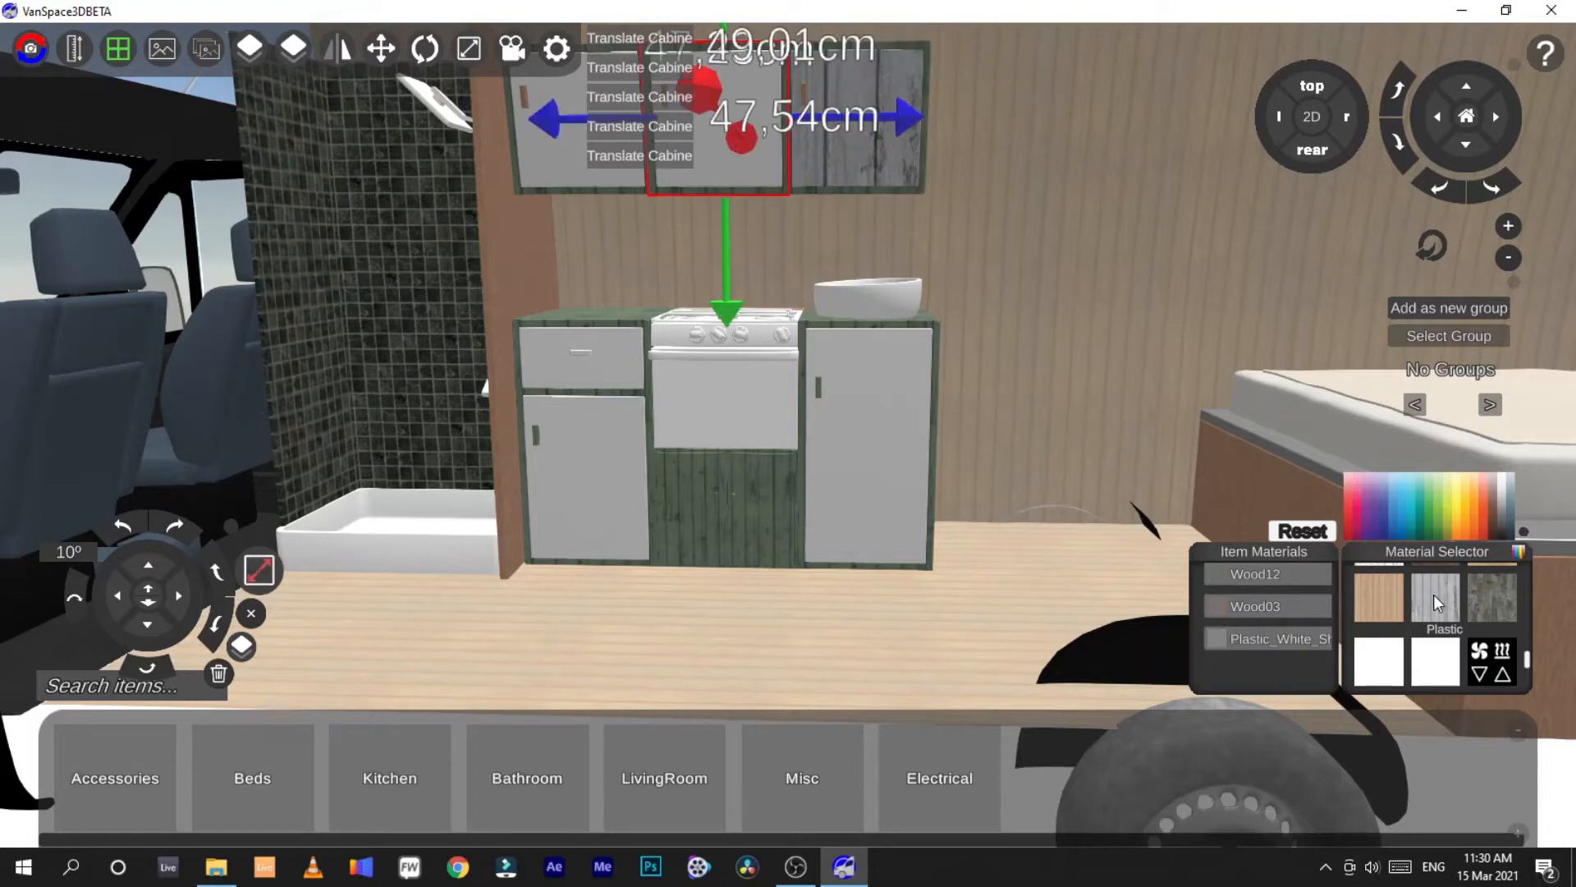
{"action": "left_click_drag", "start_coordinate": [1435, 596], "coordinate": [1261, 637]}
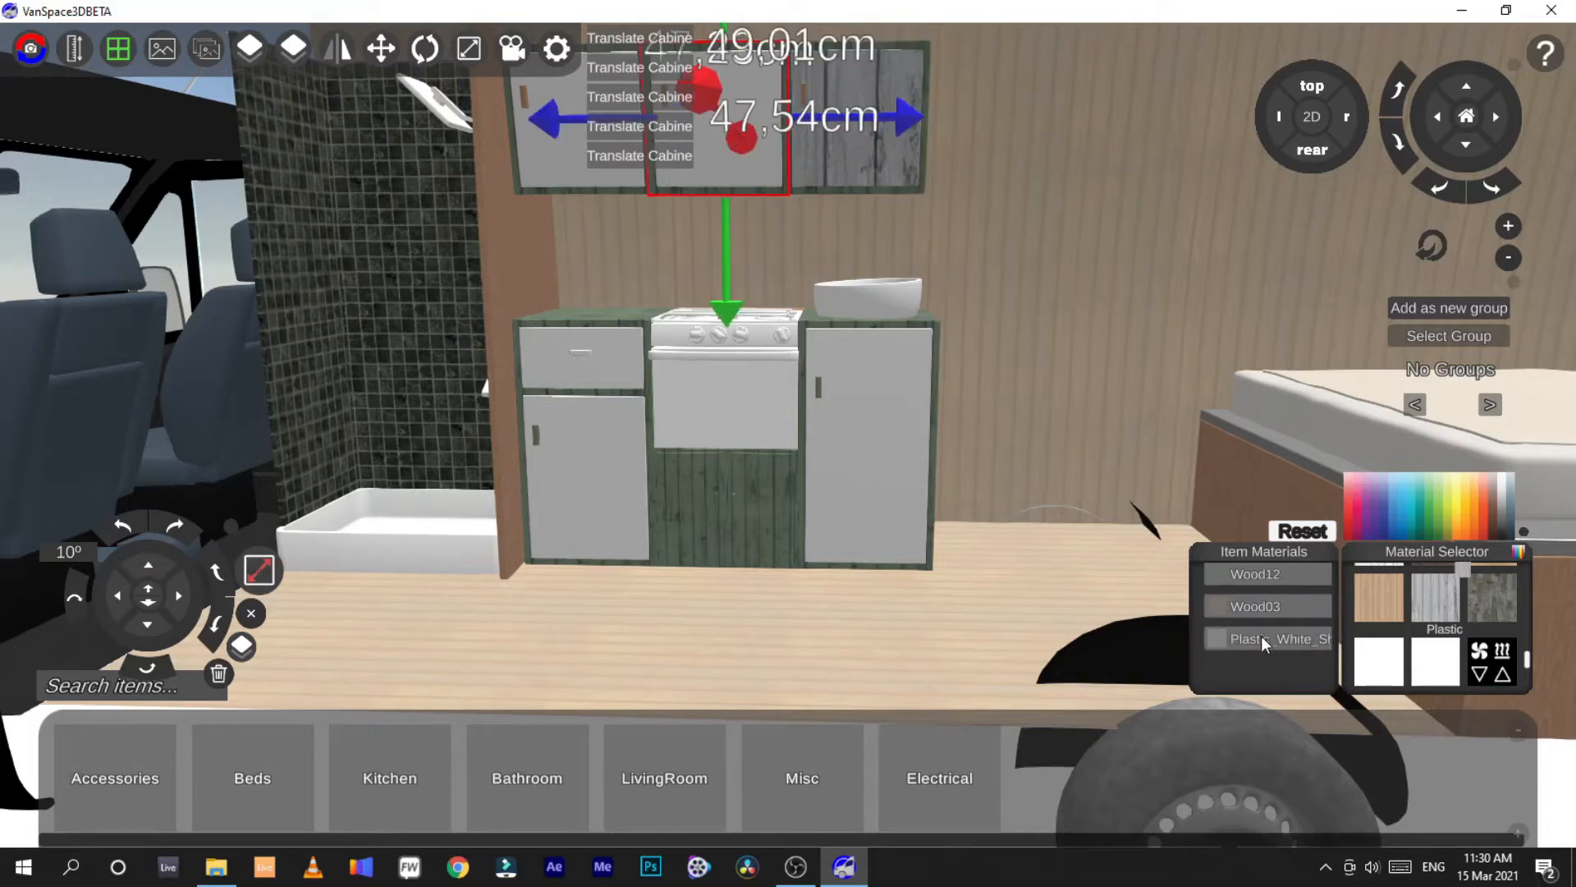
{"action": "left_click", "coordinate": [550, 148]}
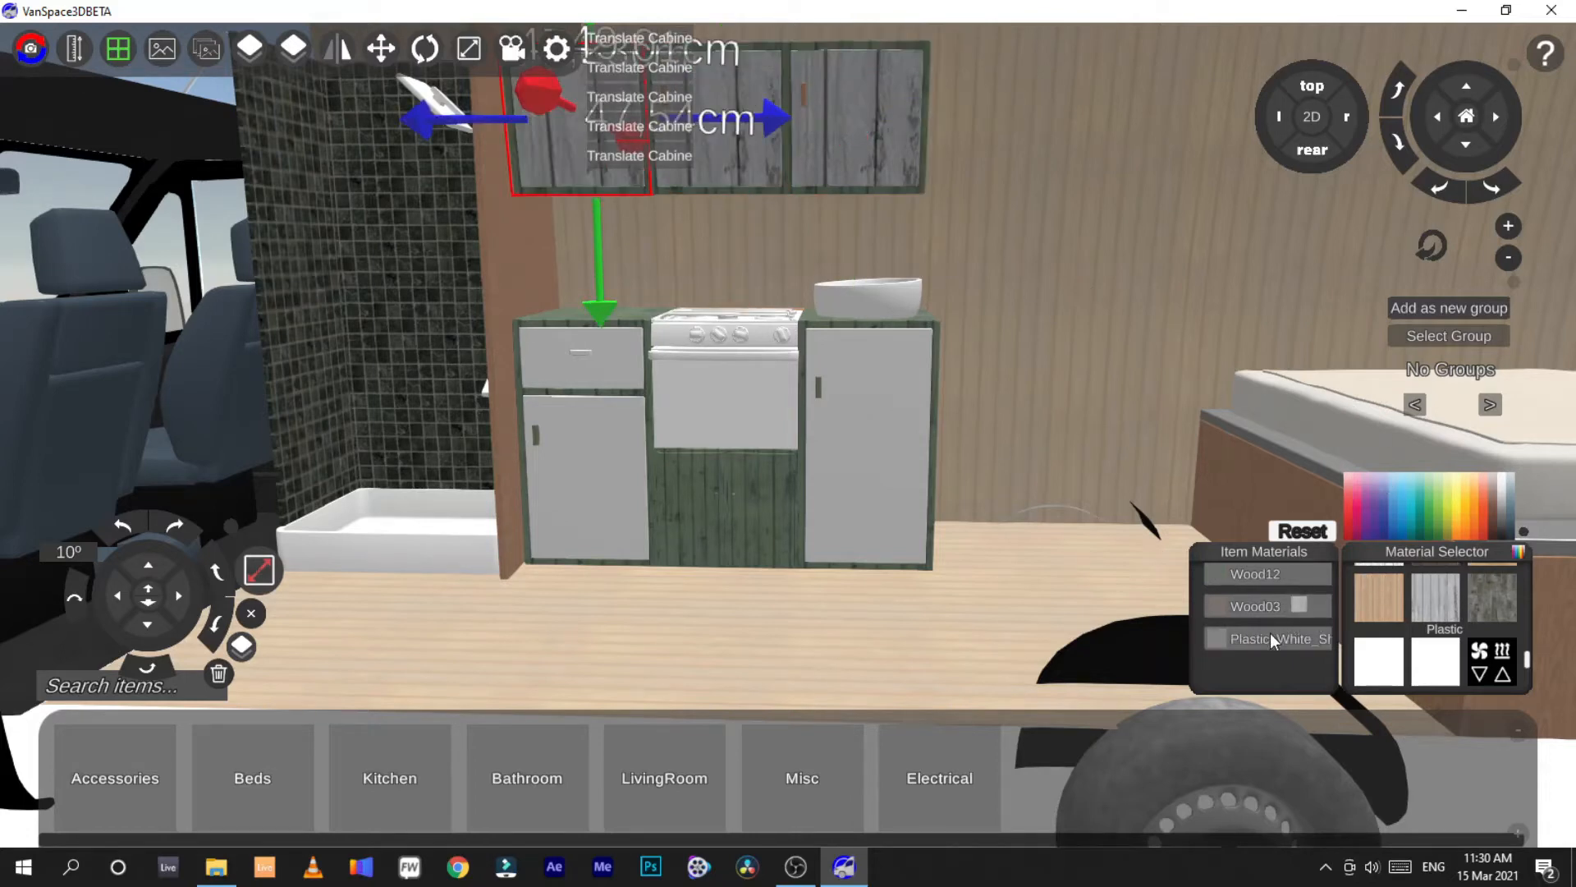
Apply the grey wooden planks material to the fronts of the drawer unit and the doors of the cabinet under the stove
{"action": "left_click", "coordinate": [579, 496]}
{"action": "left_click_drag", "start_coordinate": [1436, 581], "coordinate": [1274, 604]}
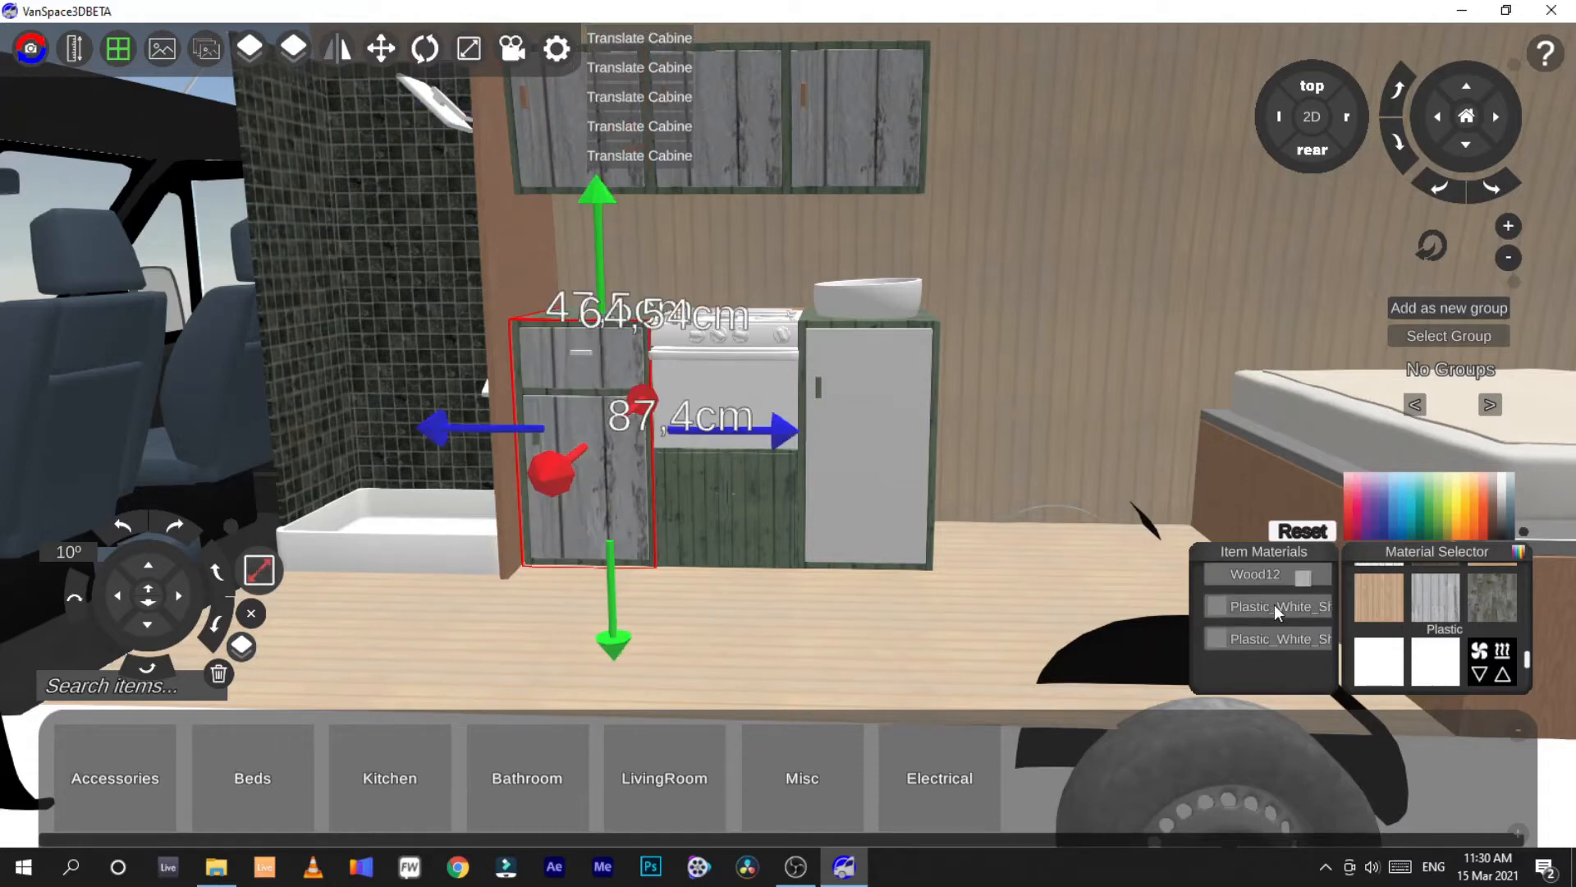
{"action": "left_click", "coordinate": [776, 509]}
{"action": "left_click_drag", "start_coordinate": [1426, 606], "coordinate": [1274, 601]}
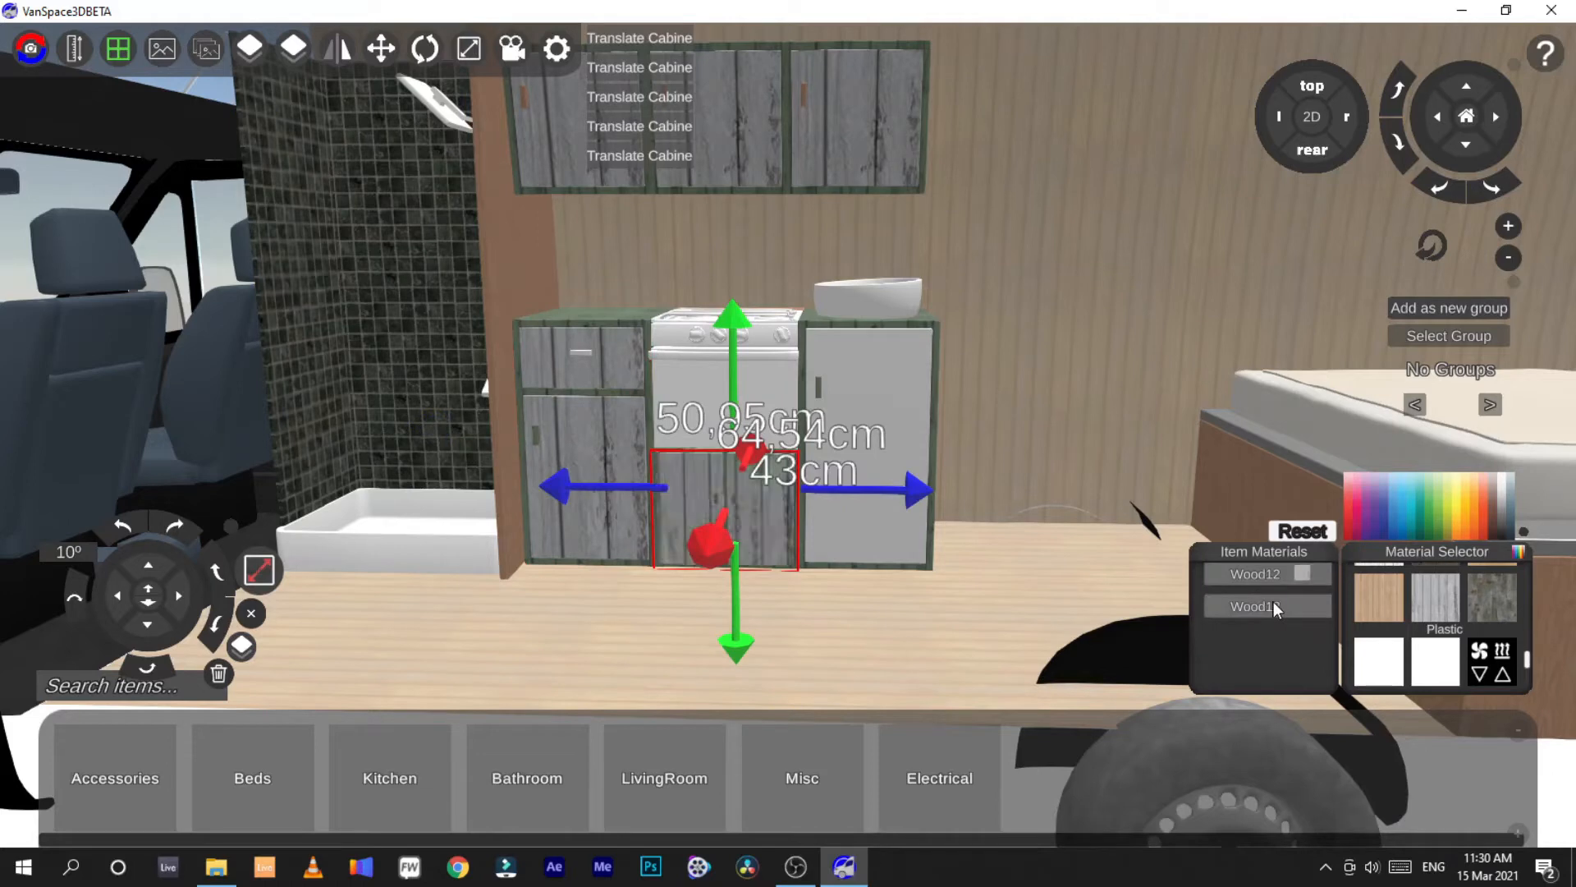
Cover the door of the cabinet under the sink with the grey wooden planks material
{"action": "left_click", "coordinate": [860, 406]}
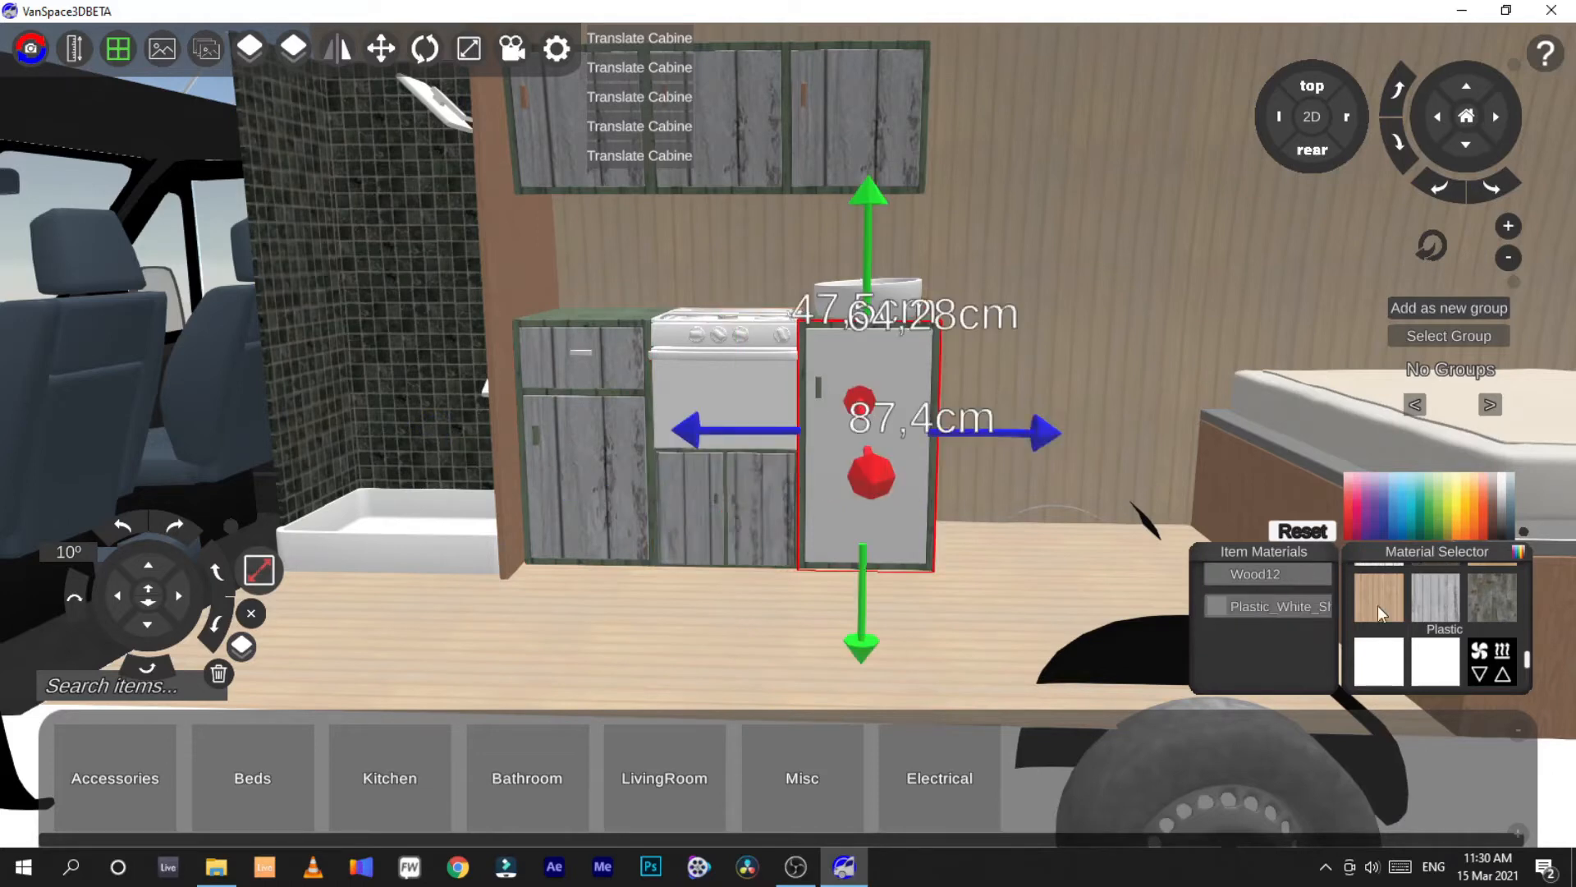
{"action": "left_click_drag", "start_coordinate": [1378, 604], "coordinate": [1283, 604]}
{"action": "left_click", "coordinate": [1076, 305]}
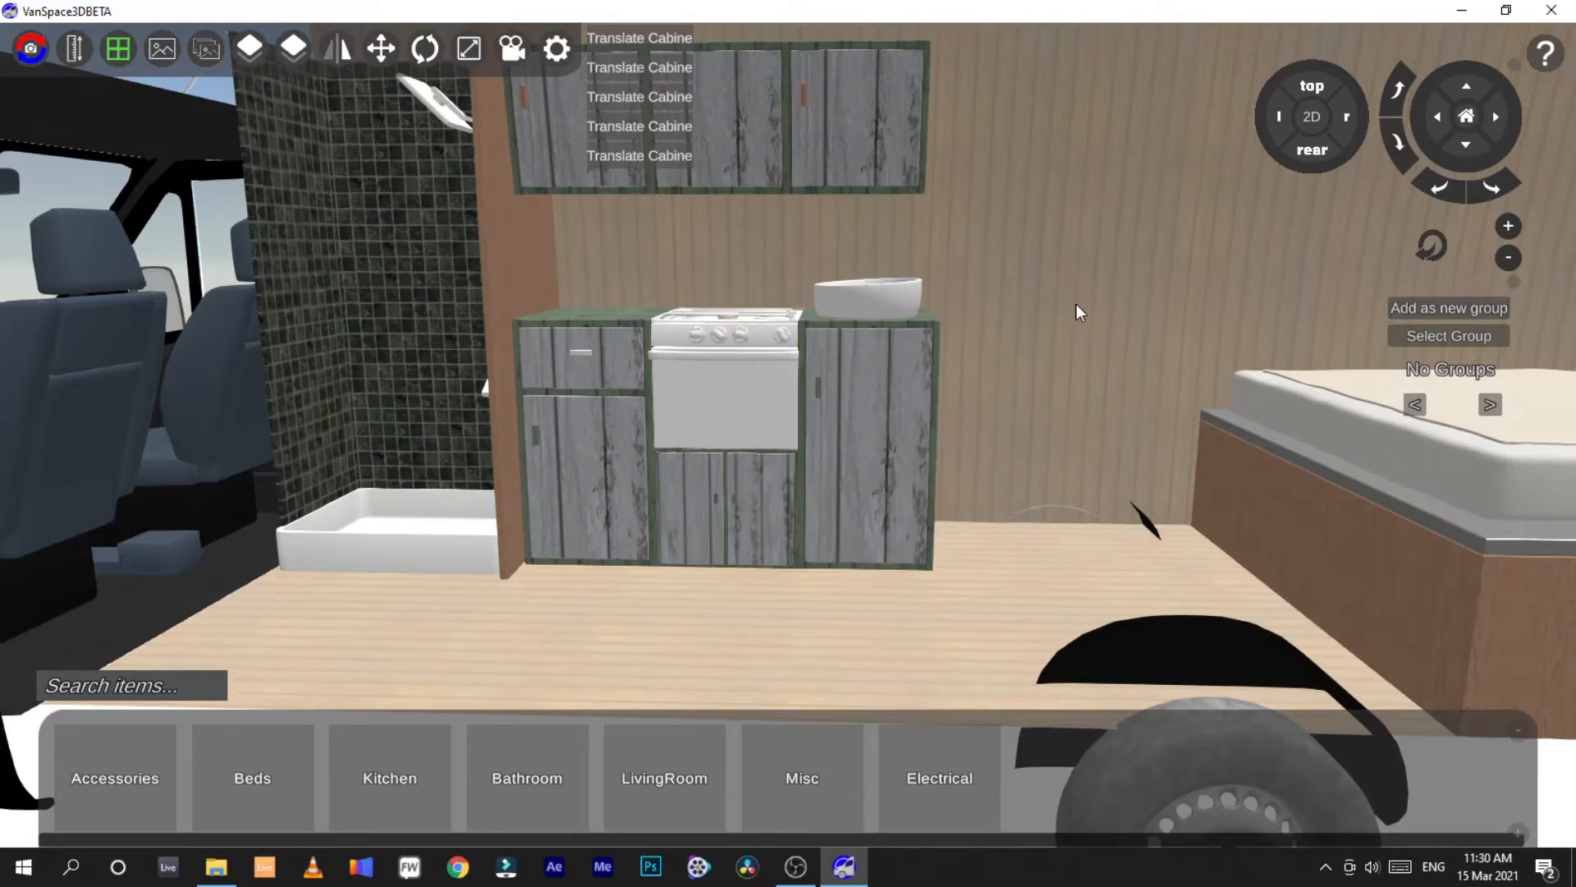
{"action": "right_click_drag", "start_coordinate": [599, 226], "coordinate": [570, 299]}
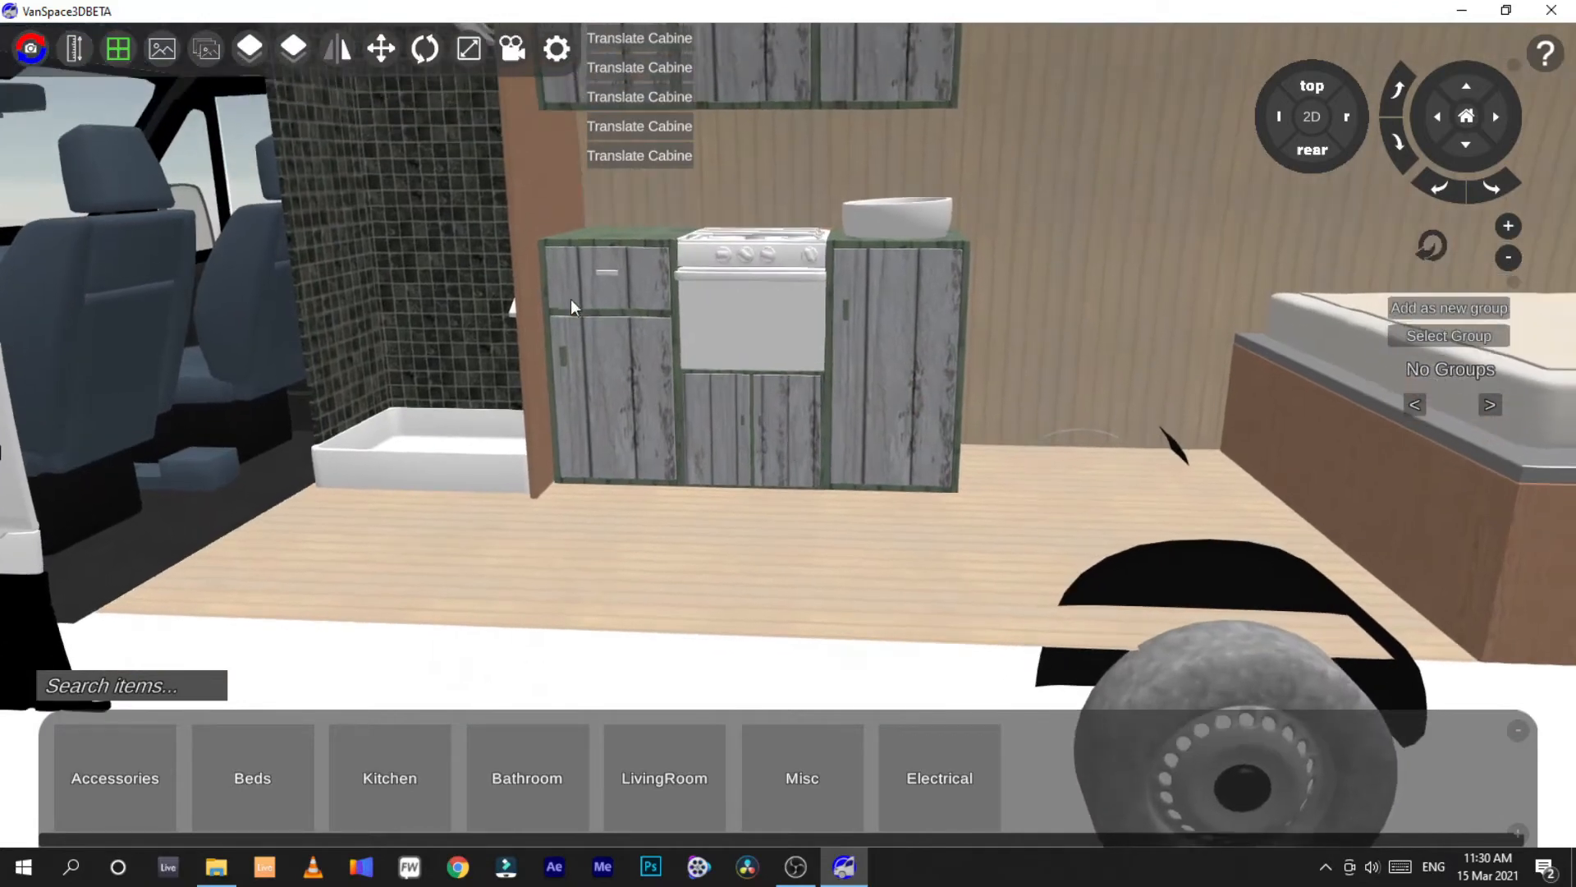
Apply a material tinted dark grey to the stove's hob and control panel in place of the first Metal_13
{"action": "left_click", "coordinate": [760, 287]}
{"action": "scroll", "coordinate": [1436, 624], "scroll_direction": "down", "scroll_amount": 3}
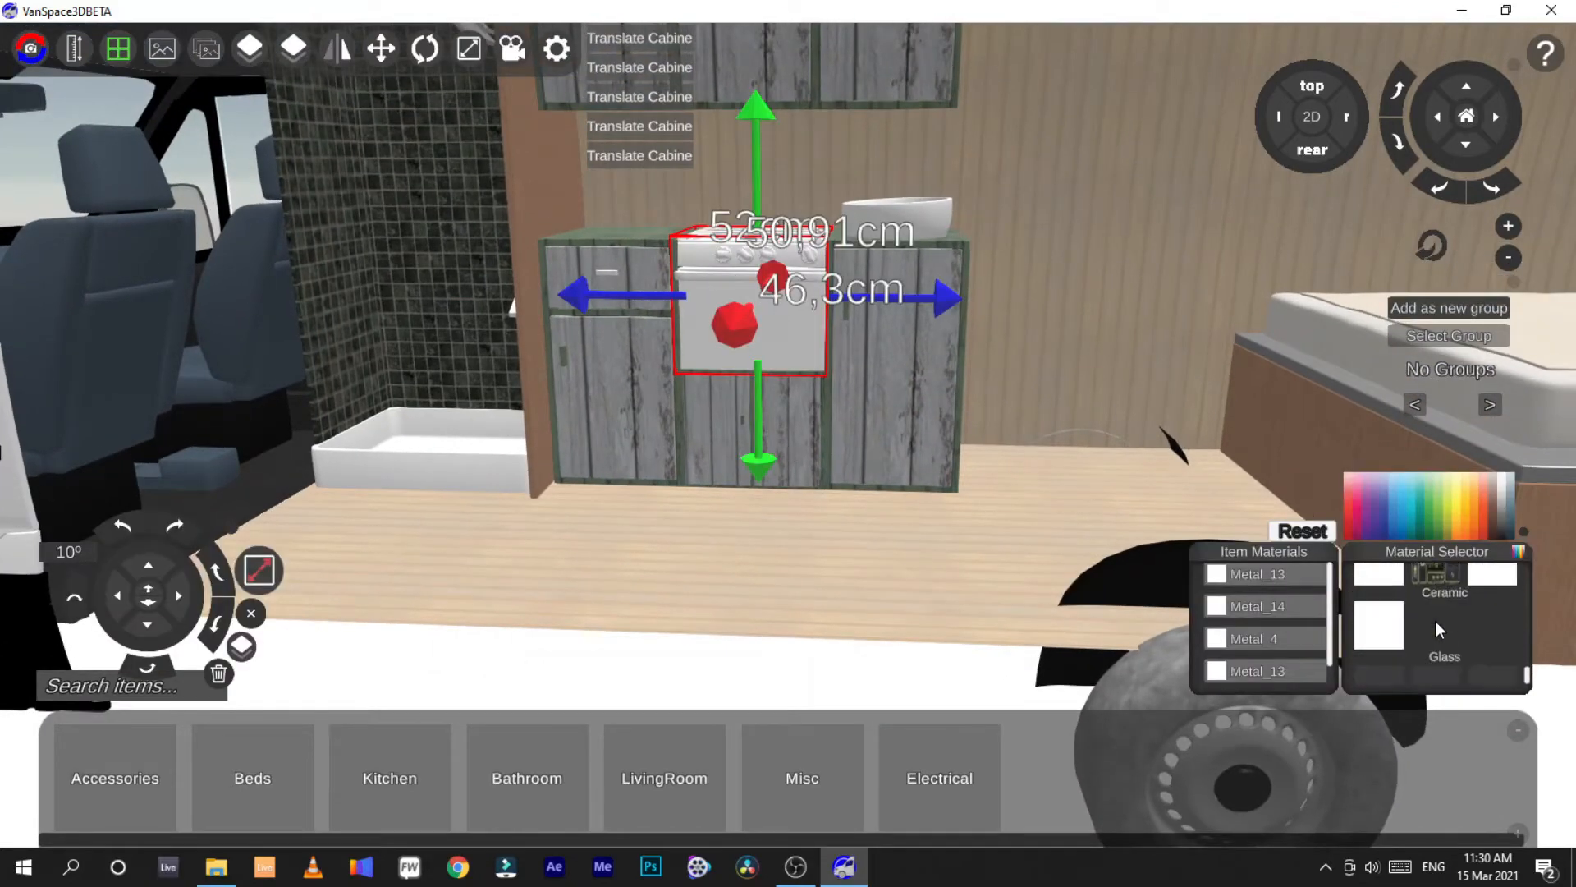
{"action": "scroll", "coordinate": [1436, 624], "scroll_direction": "up", "scroll_amount": 5}
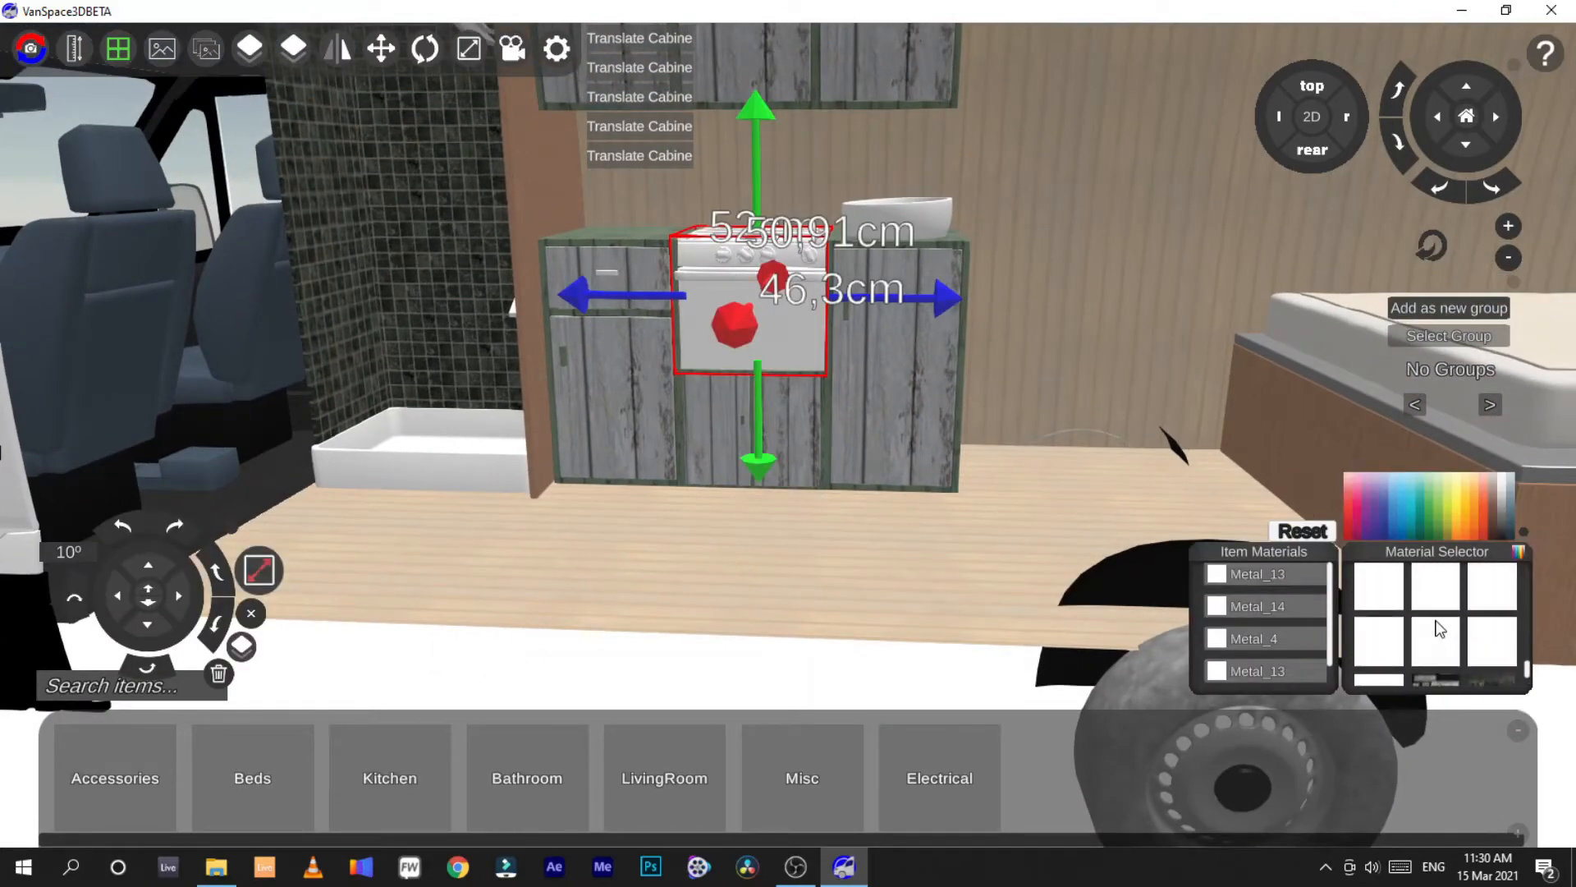
{"action": "left_click", "coordinate": [1505, 536]}
{"action": "scroll", "coordinate": [1467, 619], "scroll_direction": "down", "scroll_amount": 4}
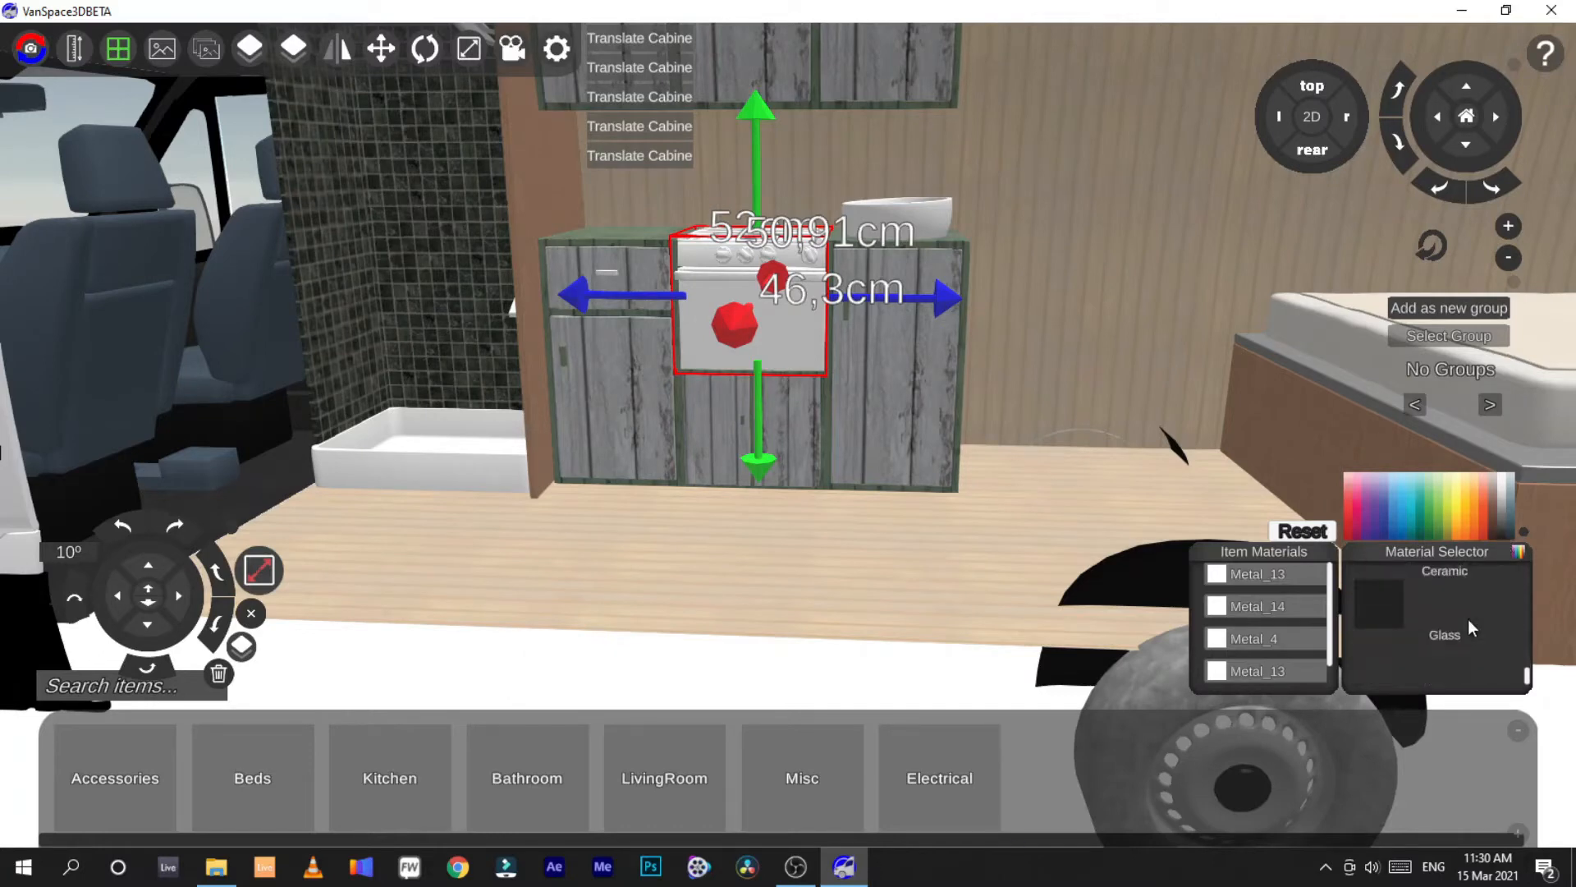
{"action": "scroll", "coordinate": [1467, 619], "scroll_direction": "up", "scroll_amount": 4}
{"action": "scroll", "coordinate": [1468, 617], "scroll_direction": "up", "scroll_amount": 5}
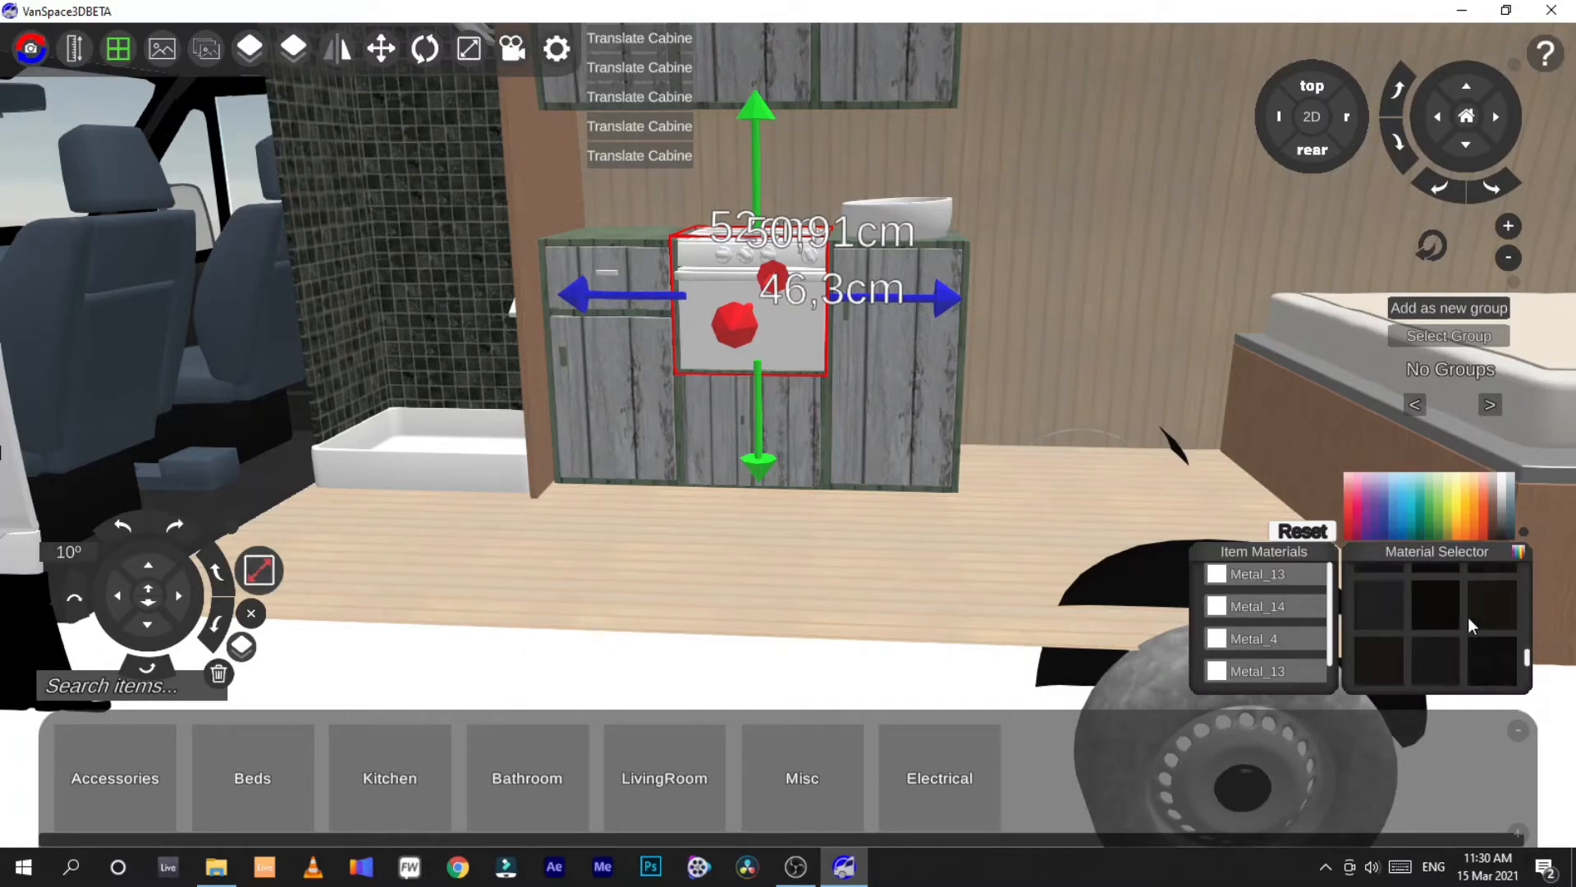
{"action": "scroll", "coordinate": [1468, 616], "scroll_direction": "up", "scroll_amount": 5}
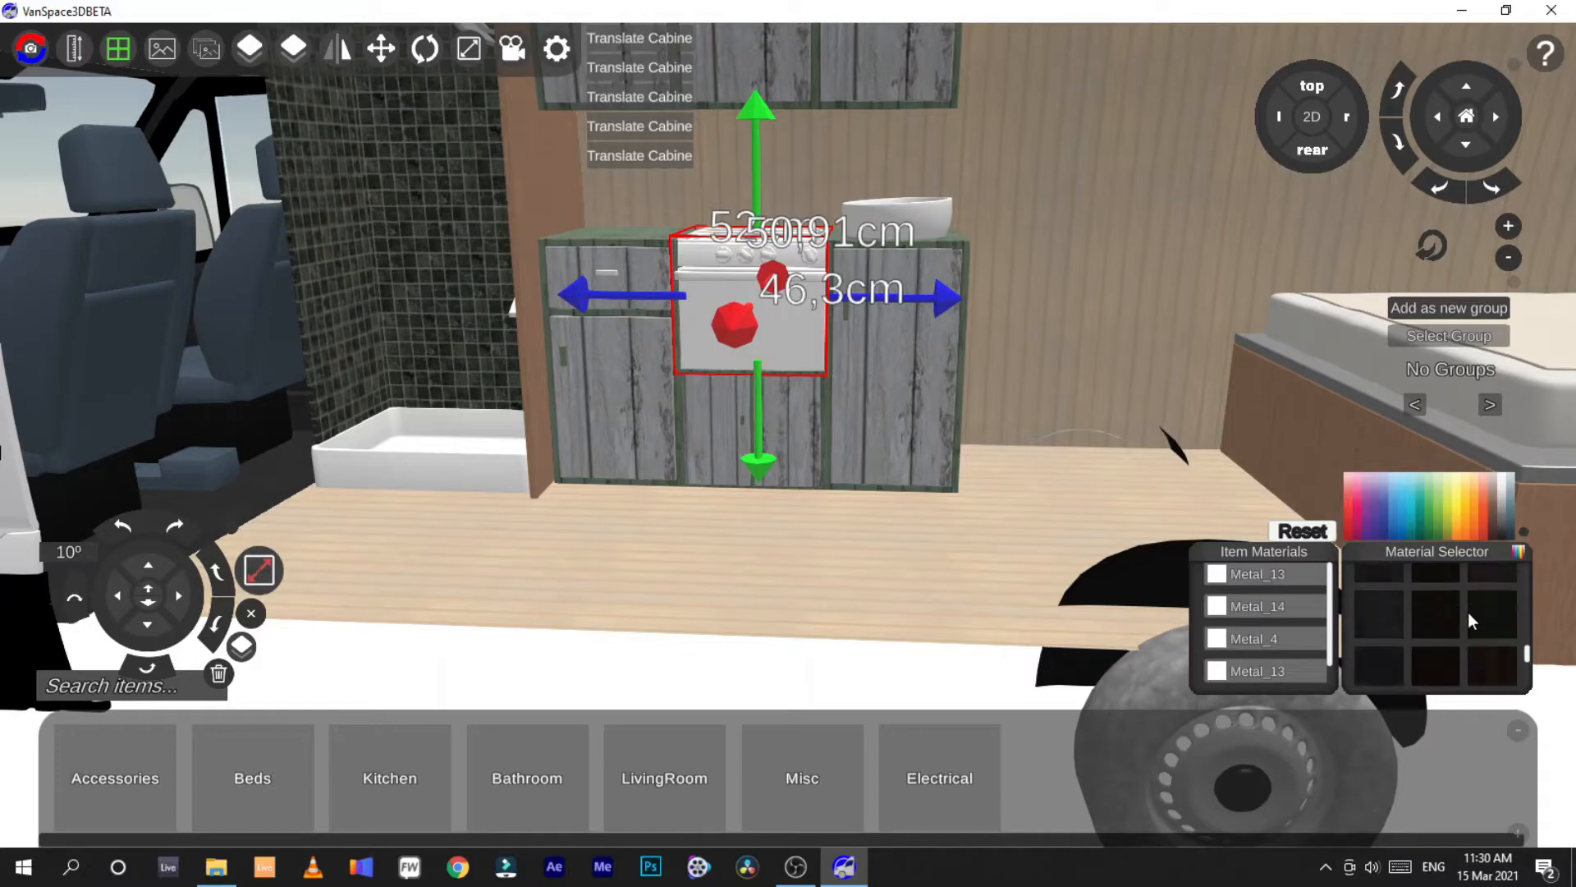
{"action": "scroll", "coordinate": [1468, 606], "scroll_direction": "up", "scroll_amount": 3}
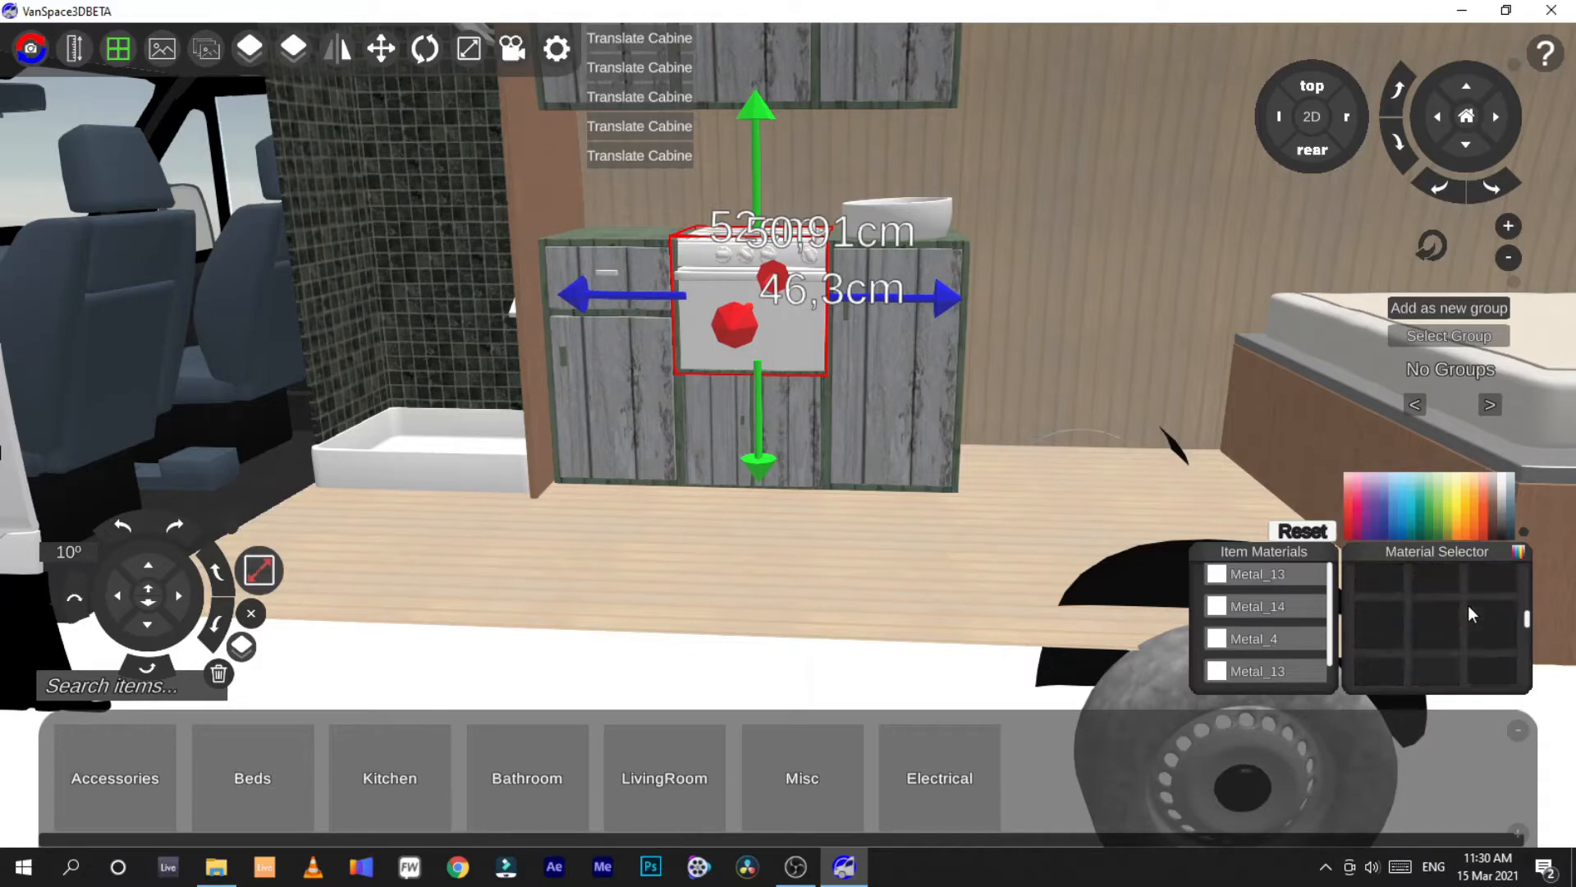
{"action": "scroll", "coordinate": [1468, 614], "scroll_direction": "up", "scroll_amount": 3}
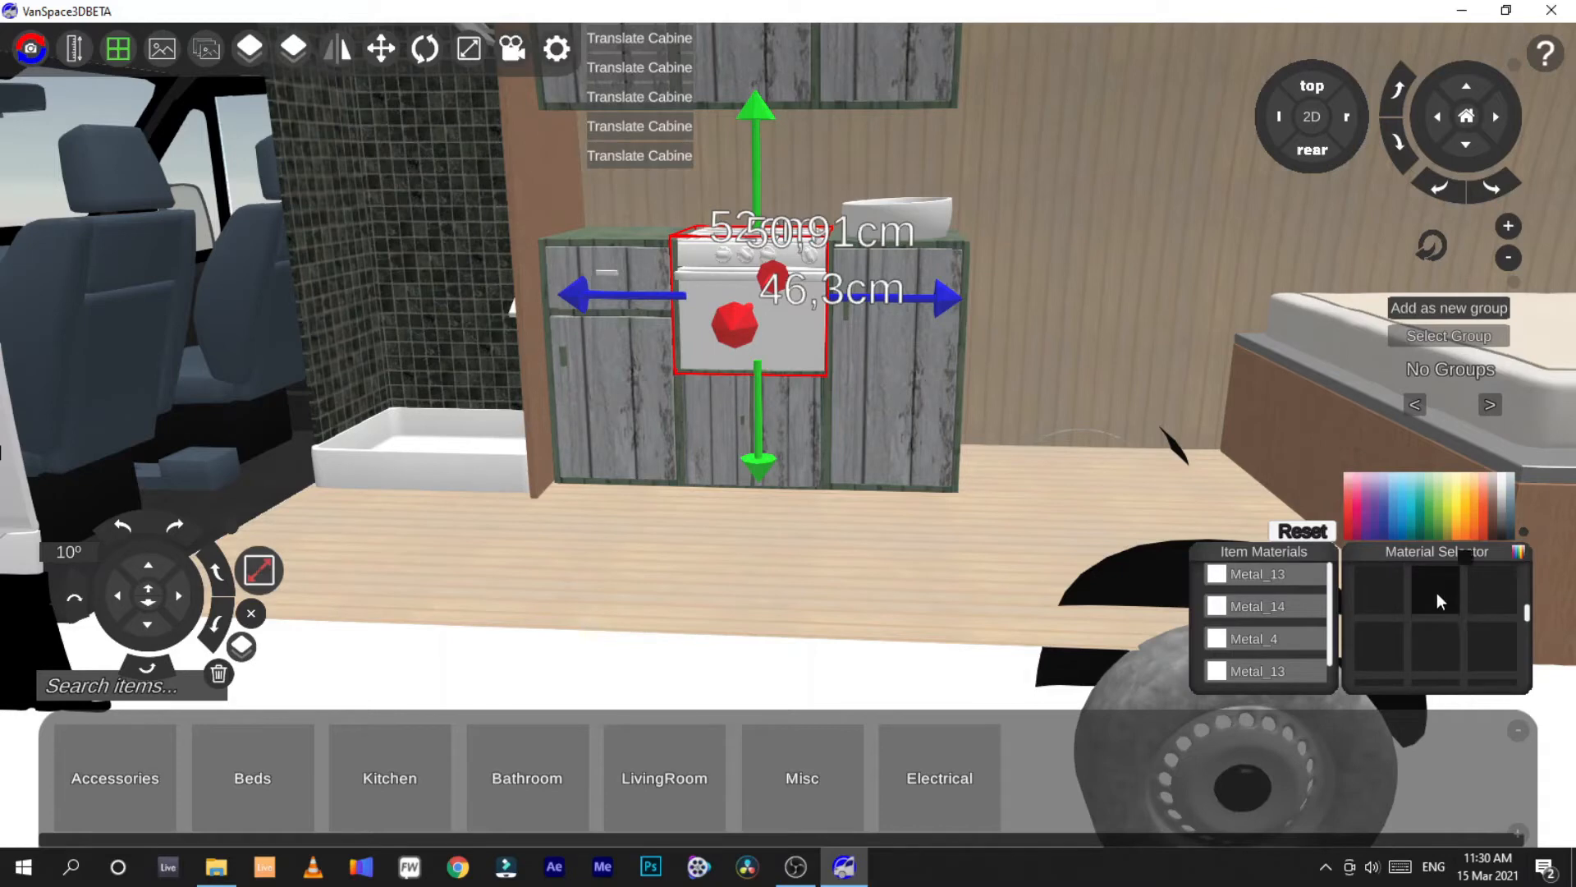
{"action": "left_click_drag", "start_coordinate": [1437, 593], "coordinate": [1462, 529]}
{"action": "left_click", "coordinate": [1500, 526]}
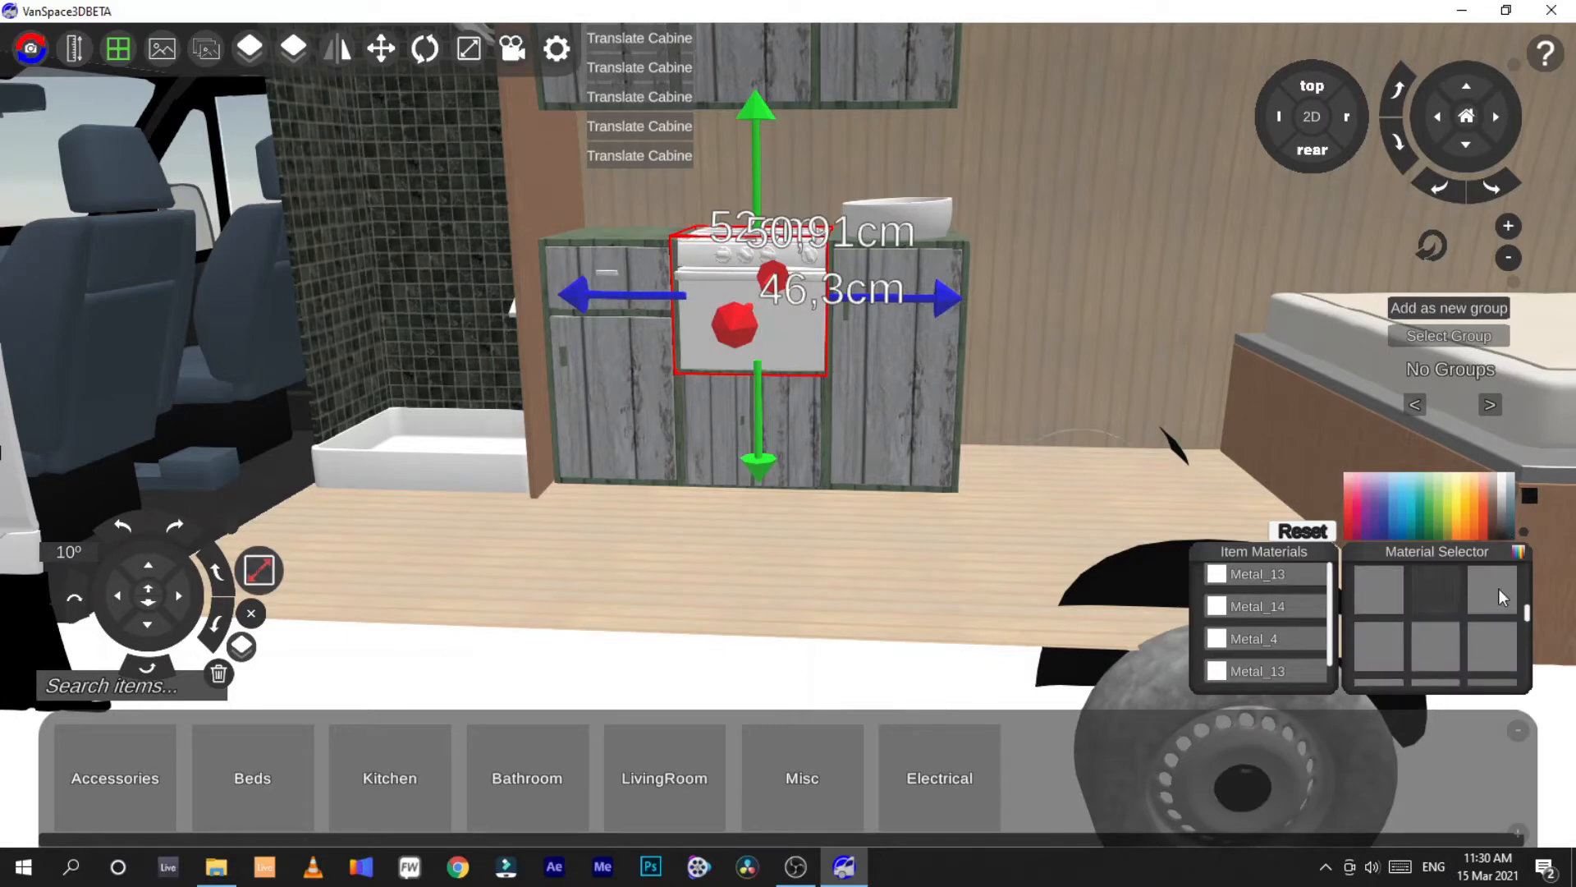
{"action": "left_click_drag", "start_coordinate": [1499, 588], "coordinate": [1256, 579]}
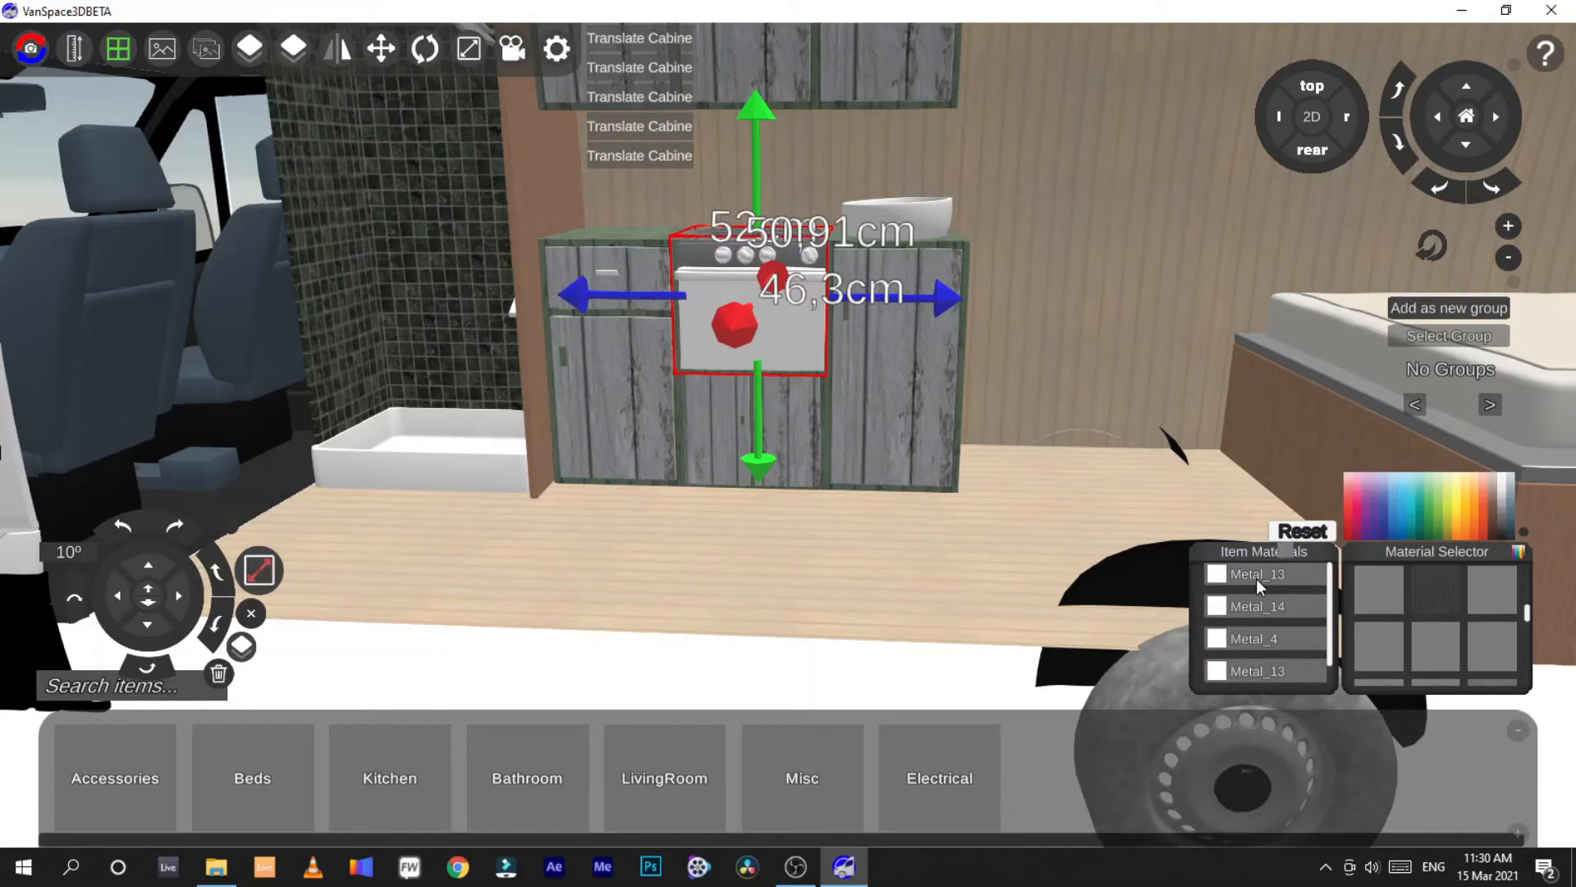
{"action": "left_click", "coordinate": [1141, 374]}
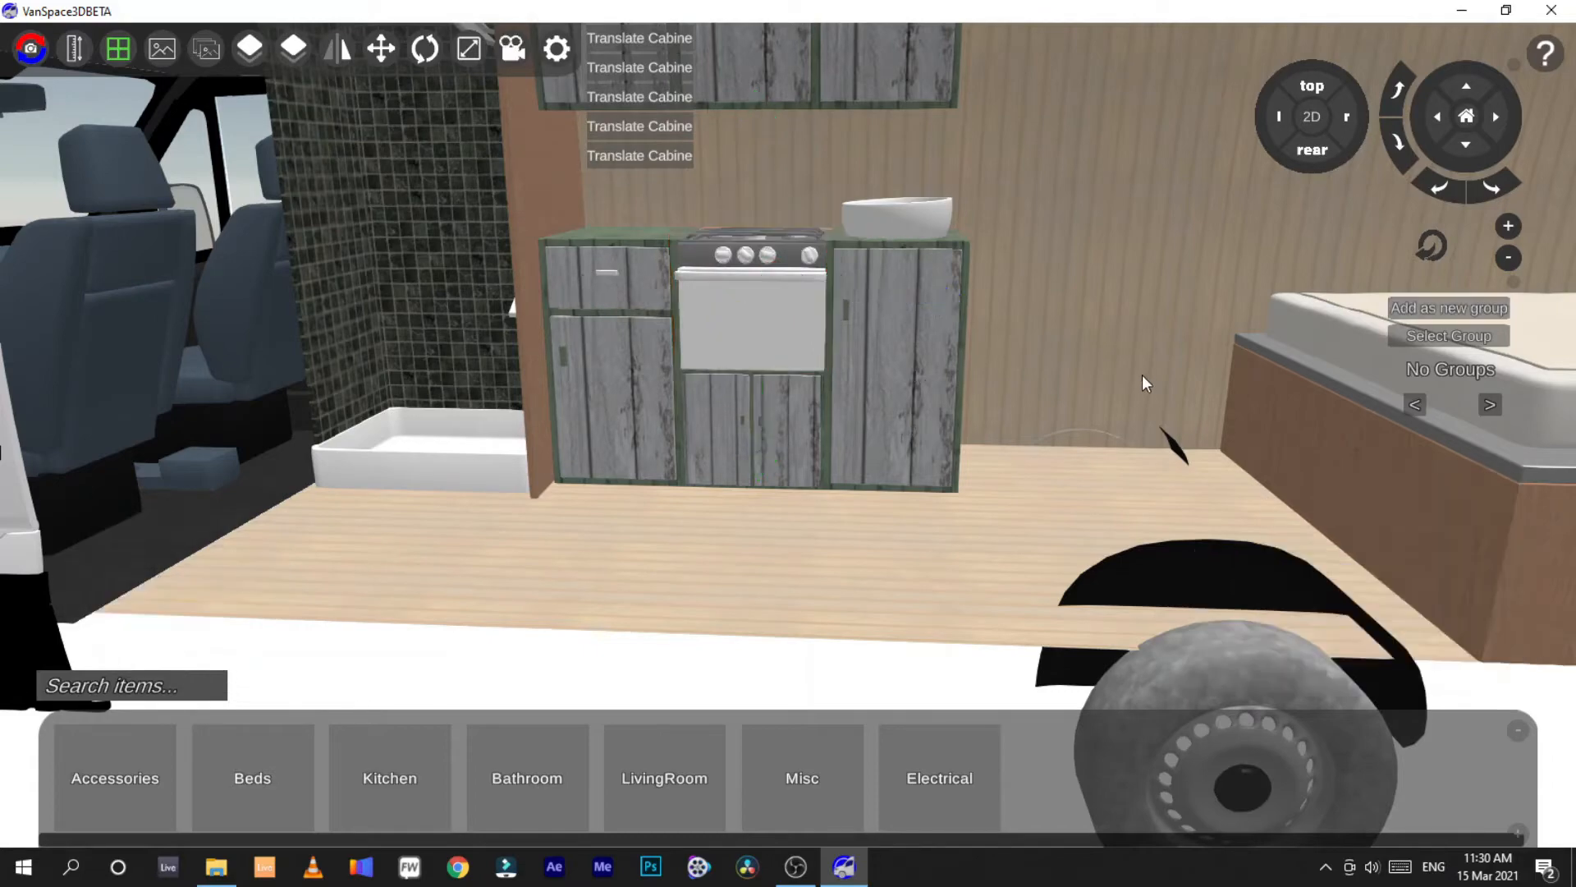
Reset the material tint and cover the shower walls with the blue-green hexagon tiles
{"action": "right_click_drag", "start_coordinate": [1141, 374], "coordinate": [766, 440]}
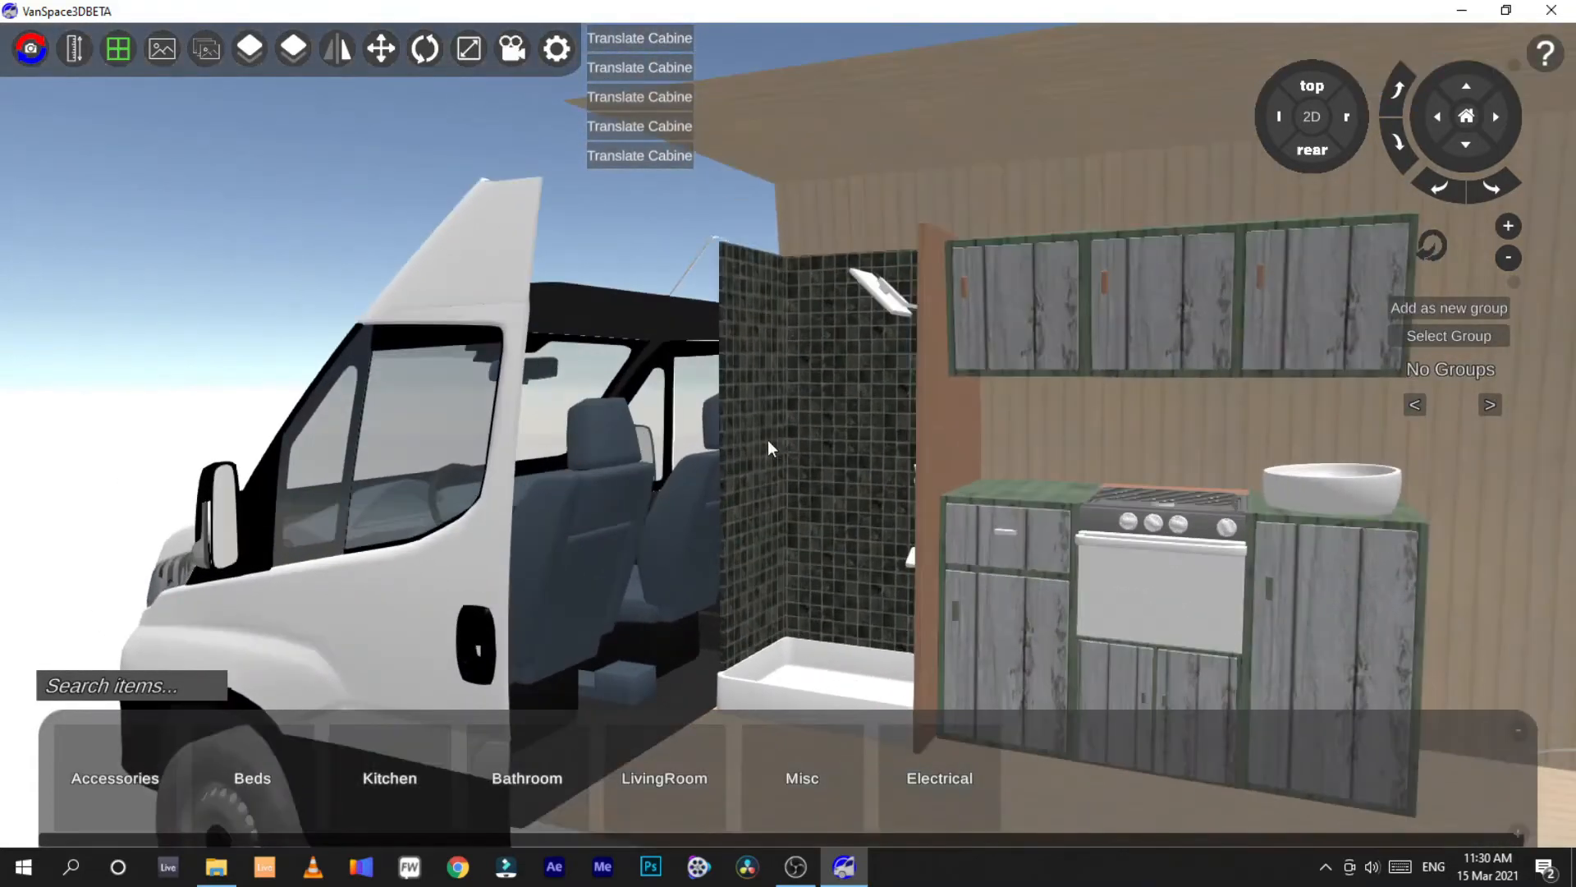
{"action": "left_click", "coordinate": [808, 425]}
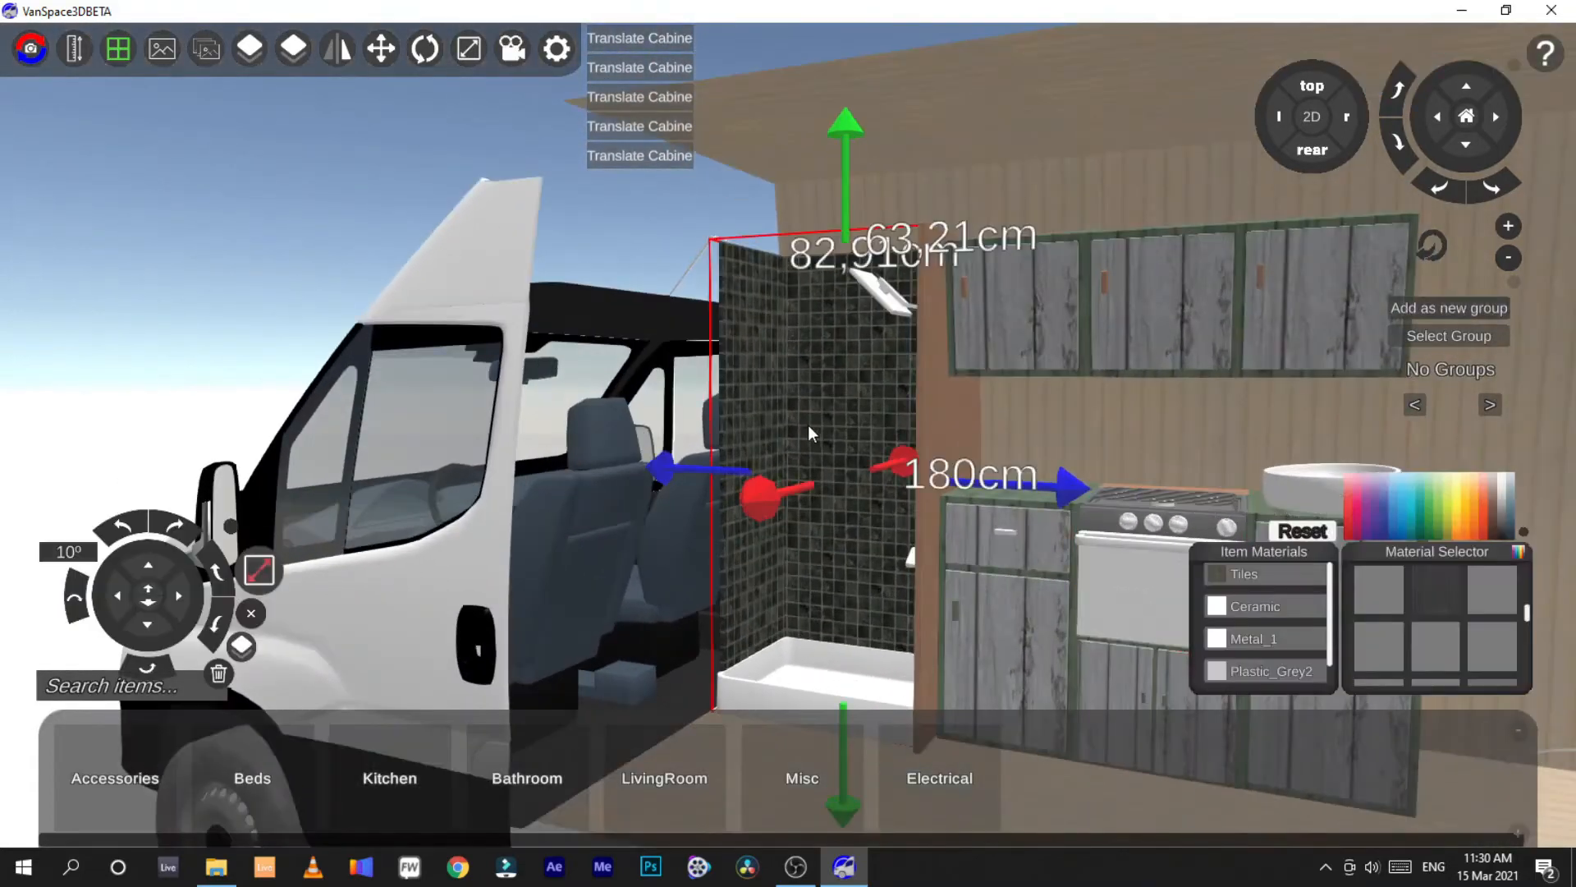
{"action": "left_click", "coordinate": [1303, 531]}
{"action": "scroll", "coordinate": [1452, 629], "scroll_direction": "down", "scroll_amount": 3}
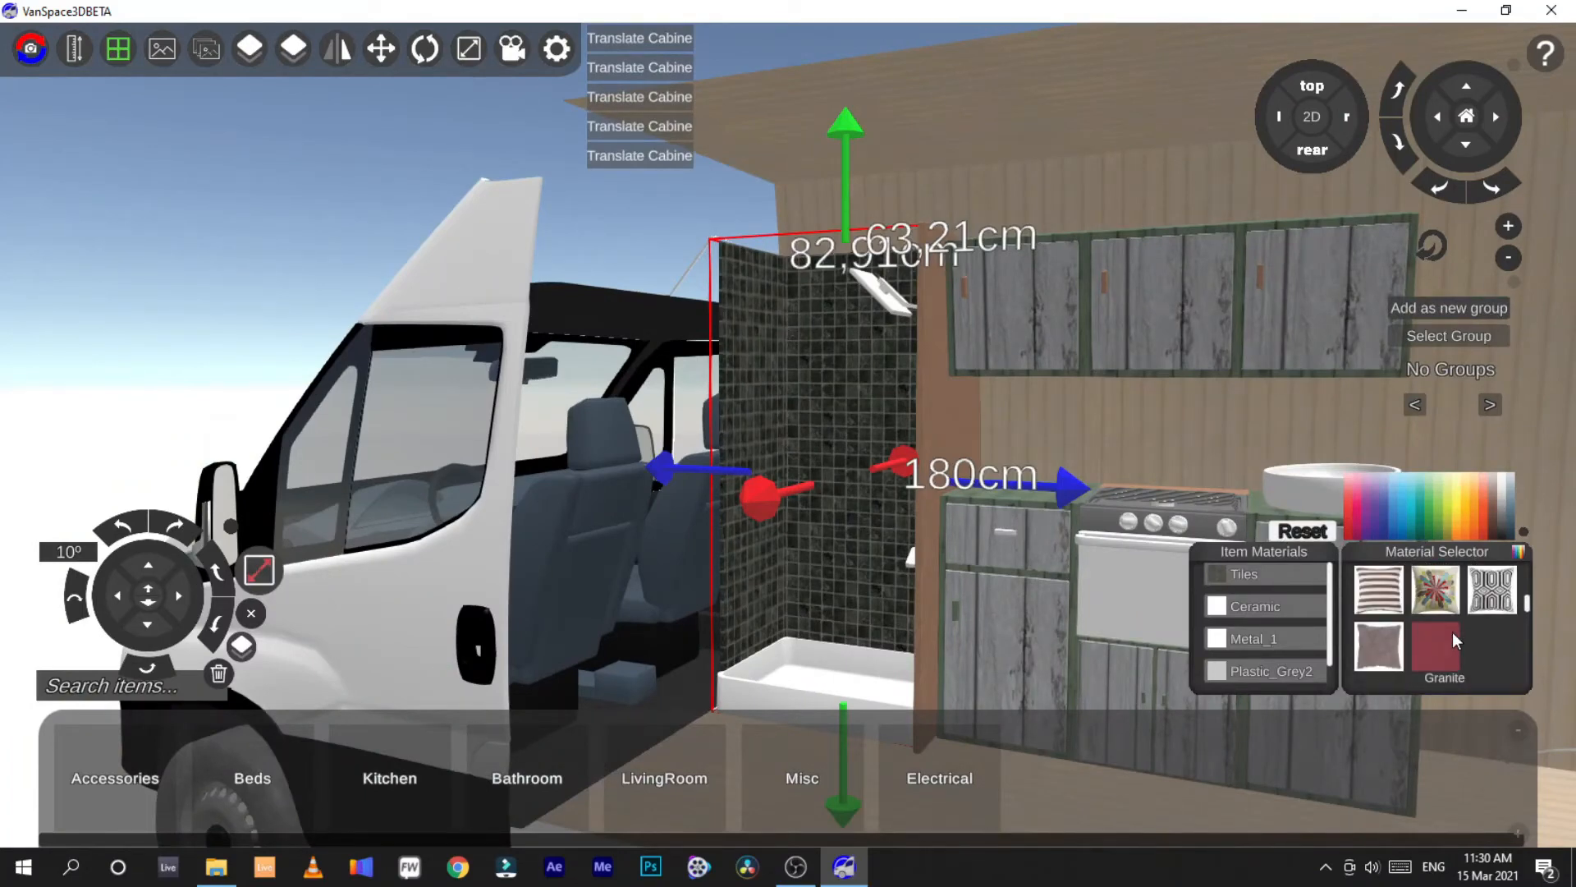
{"action": "scroll", "coordinate": [1451, 632], "scroll_direction": "down", "scroll_amount": 5}
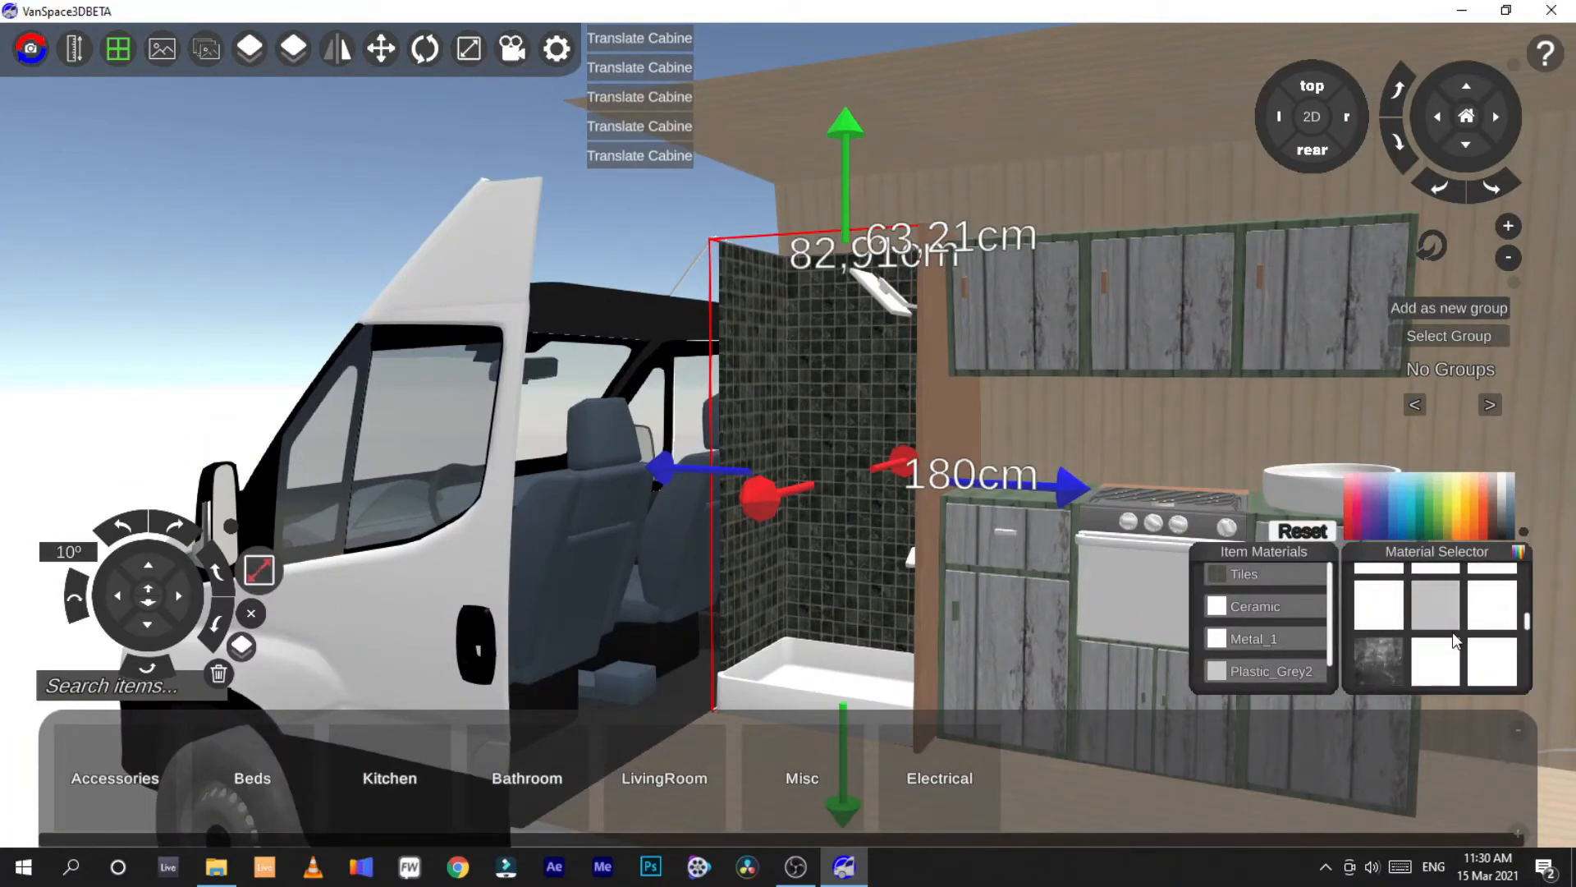
{"action": "scroll", "coordinate": [1451, 633], "scroll_direction": "down", "scroll_amount": 4}
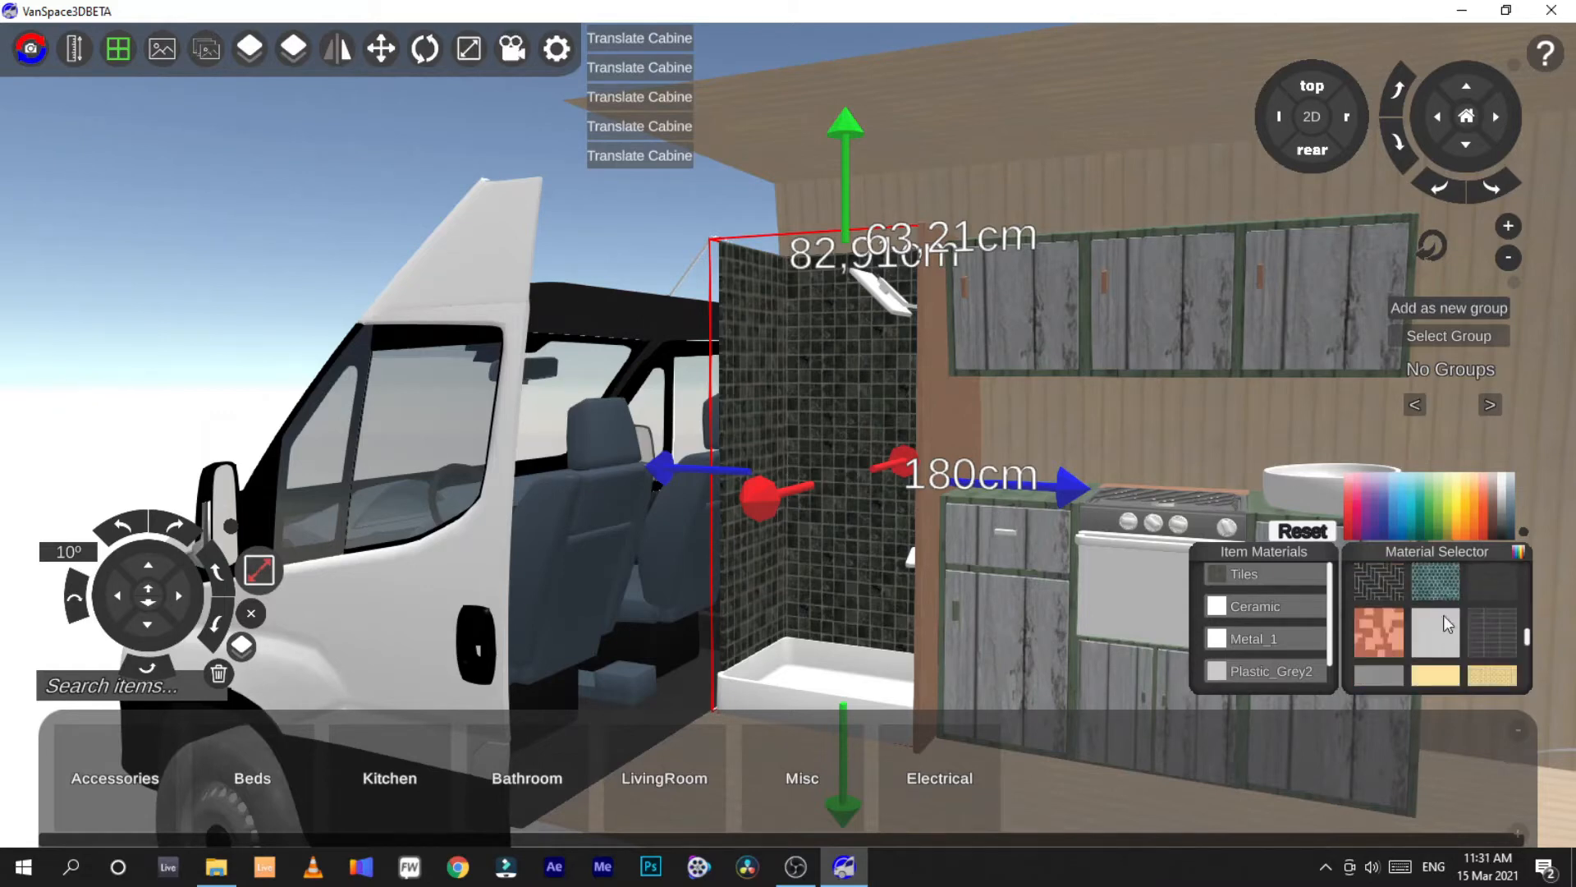
{"action": "left_click", "coordinate": [1236, 578]}
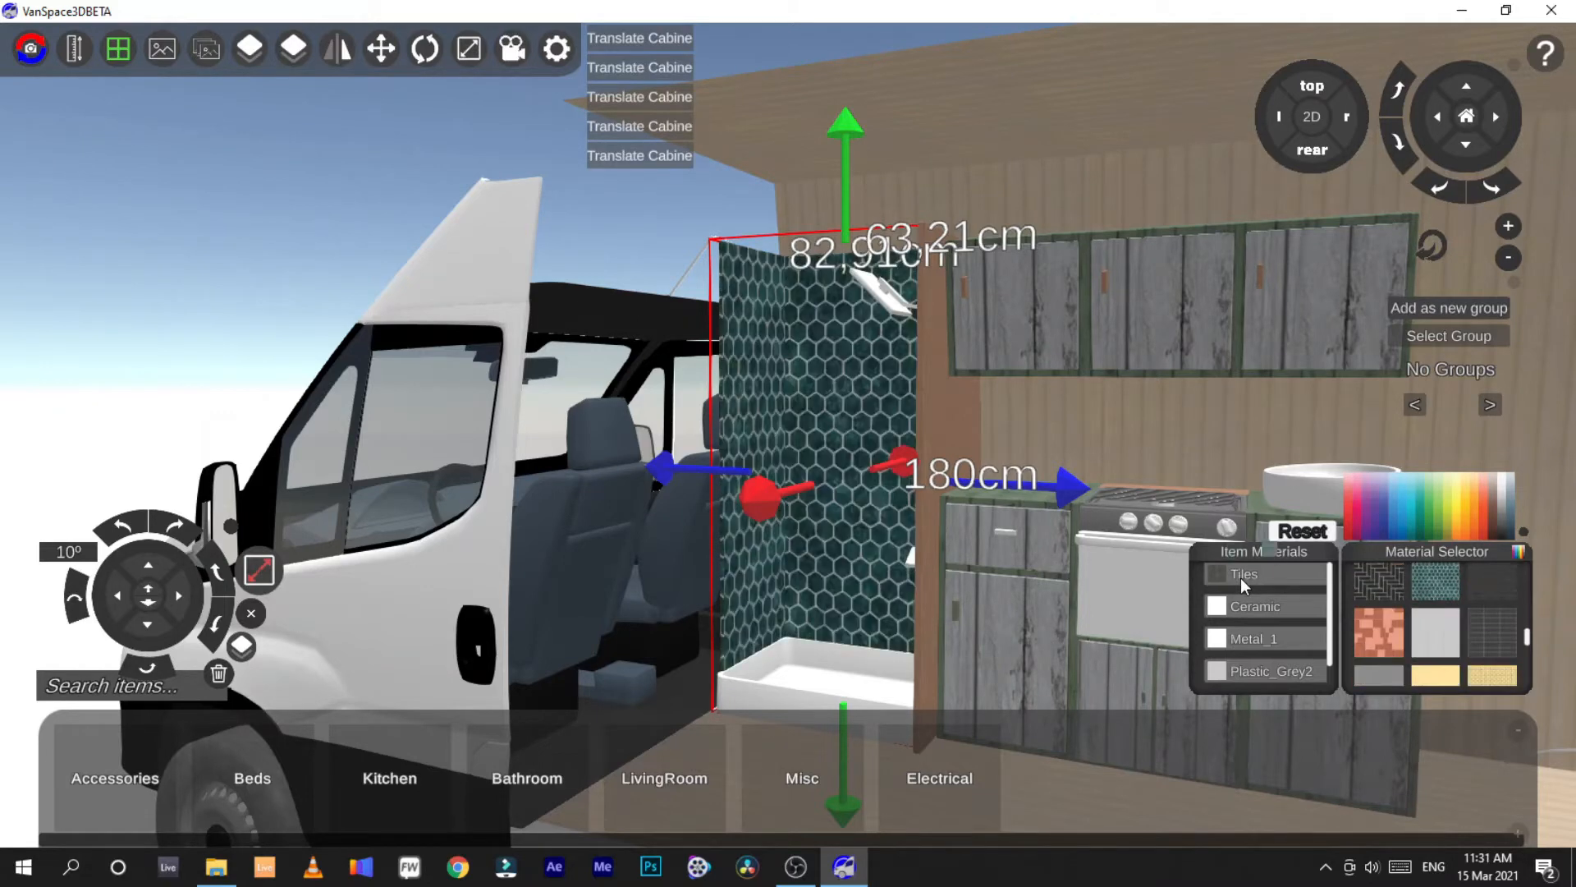
{"action": "left_click", "coordinate": [1077, 223]}
Apply a plain white material to the Metal_1 parts of the shower
{"action": "right_click_drag", "start_coordinate": [940, 460], "coordinate": [748, 472]}
{"action": "scroll", "coordinate": [1026, 402], "scroll_direction": "up", "scroll_amount": 3}
{"action": "right_click_drag", "start_coordinate": [920, 541], "coordinate": [775, 434]}
{"action": "scroll", "coordinate": [870, 533], "scroll_direction": "up", "scroll_amount": 3}
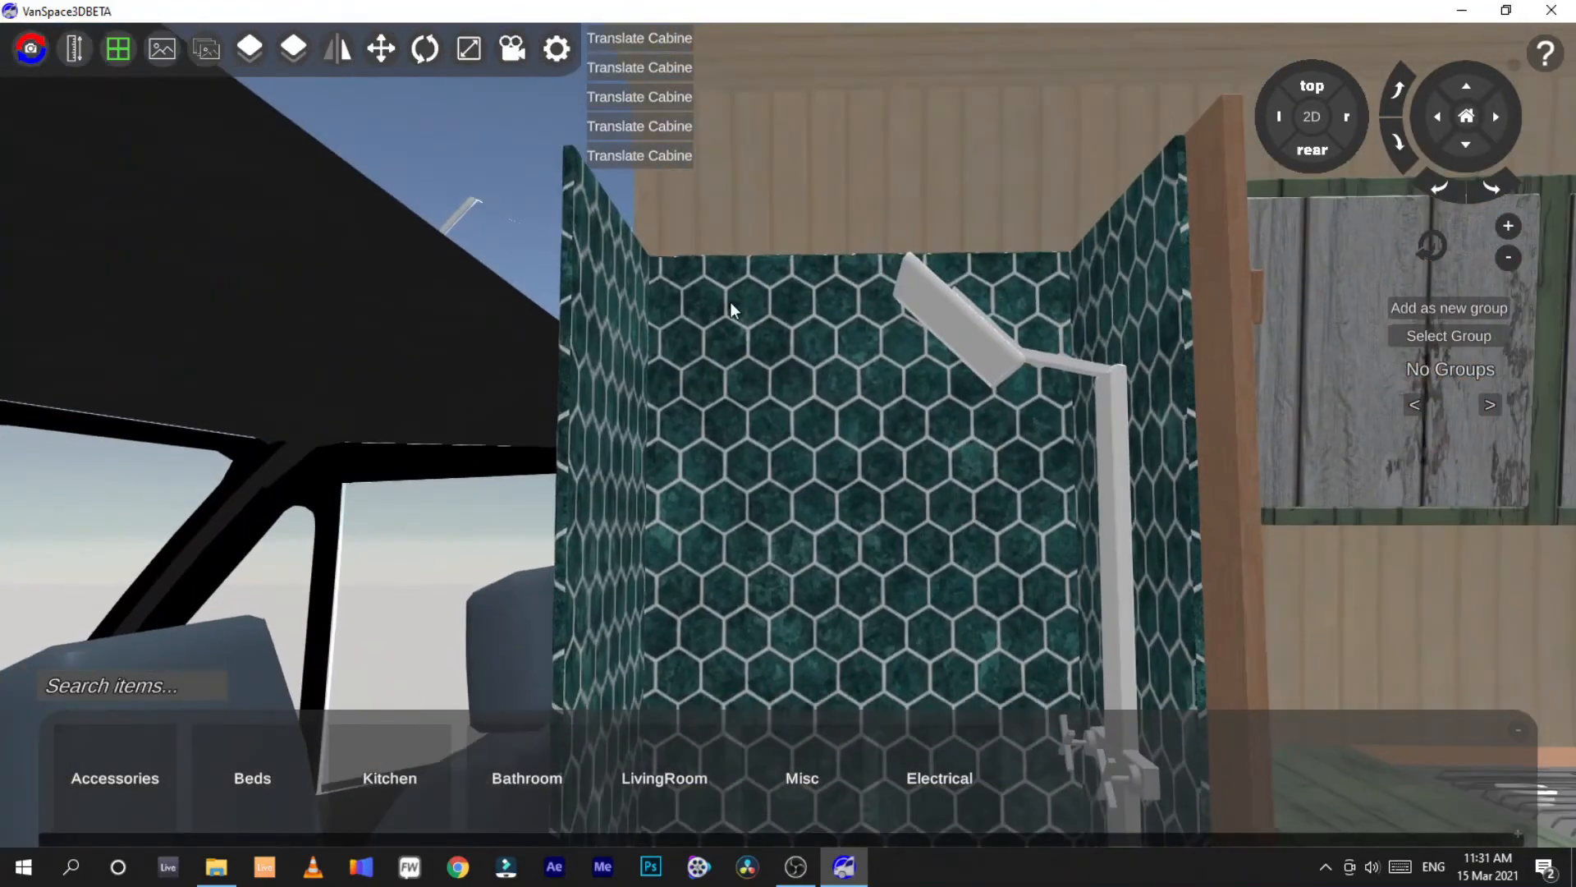
{"action": "left_click", "coordinate": [953, 400]}
{"action": "scroll", "coordinate": [1444, 640], "scroll_direction": "up", "scroll_amount": 2}
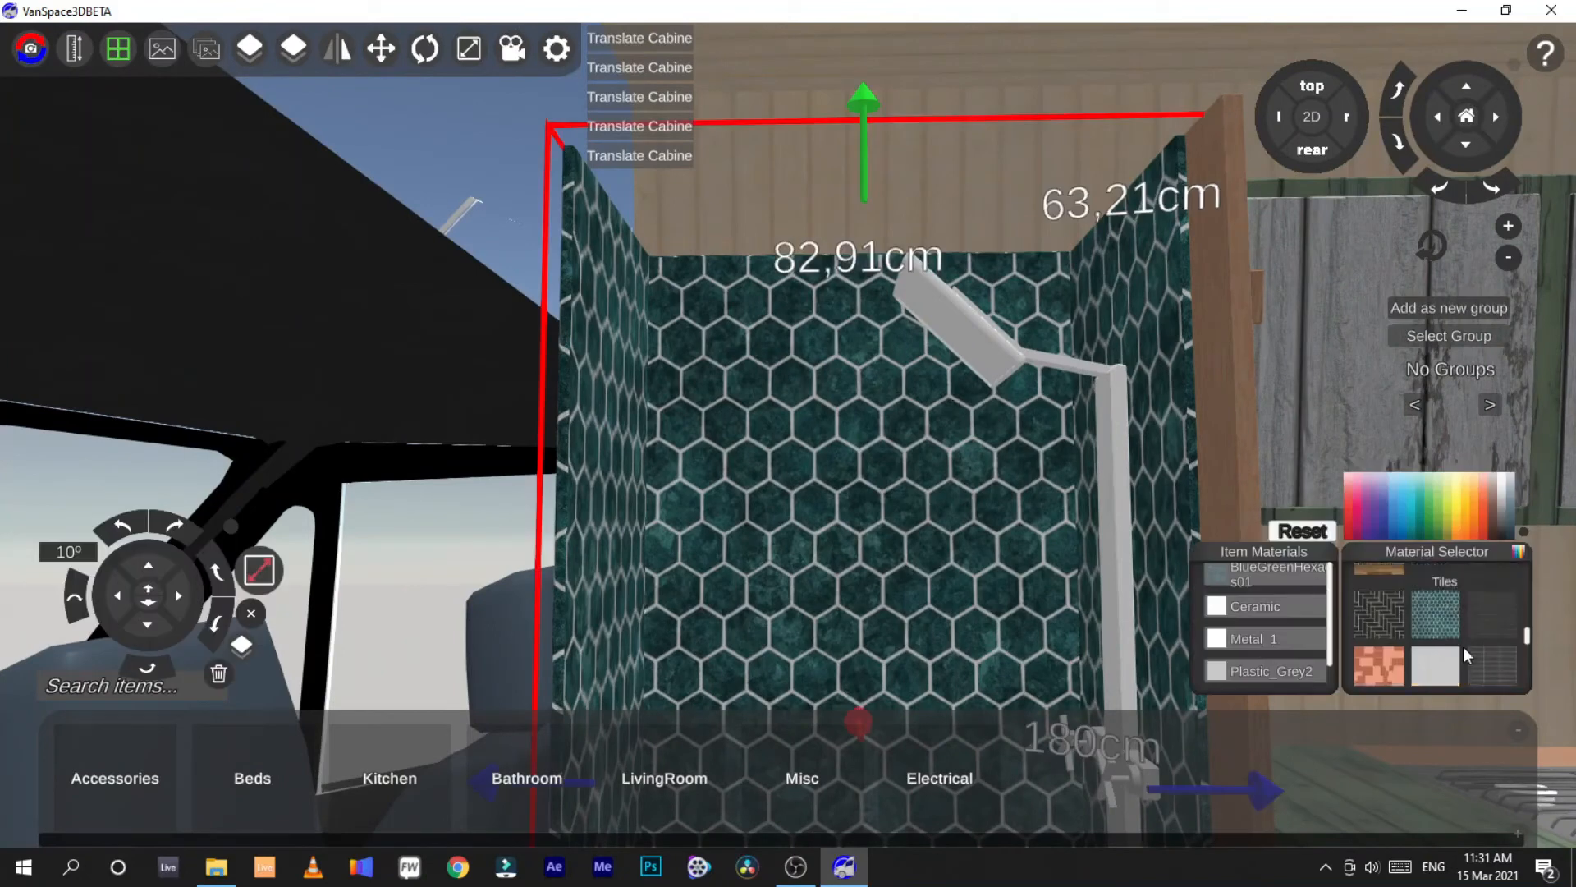
{"action": "scroll", "coordinate": [1373, 660], "scroll_direction": "down", "scroll_amount": 2}
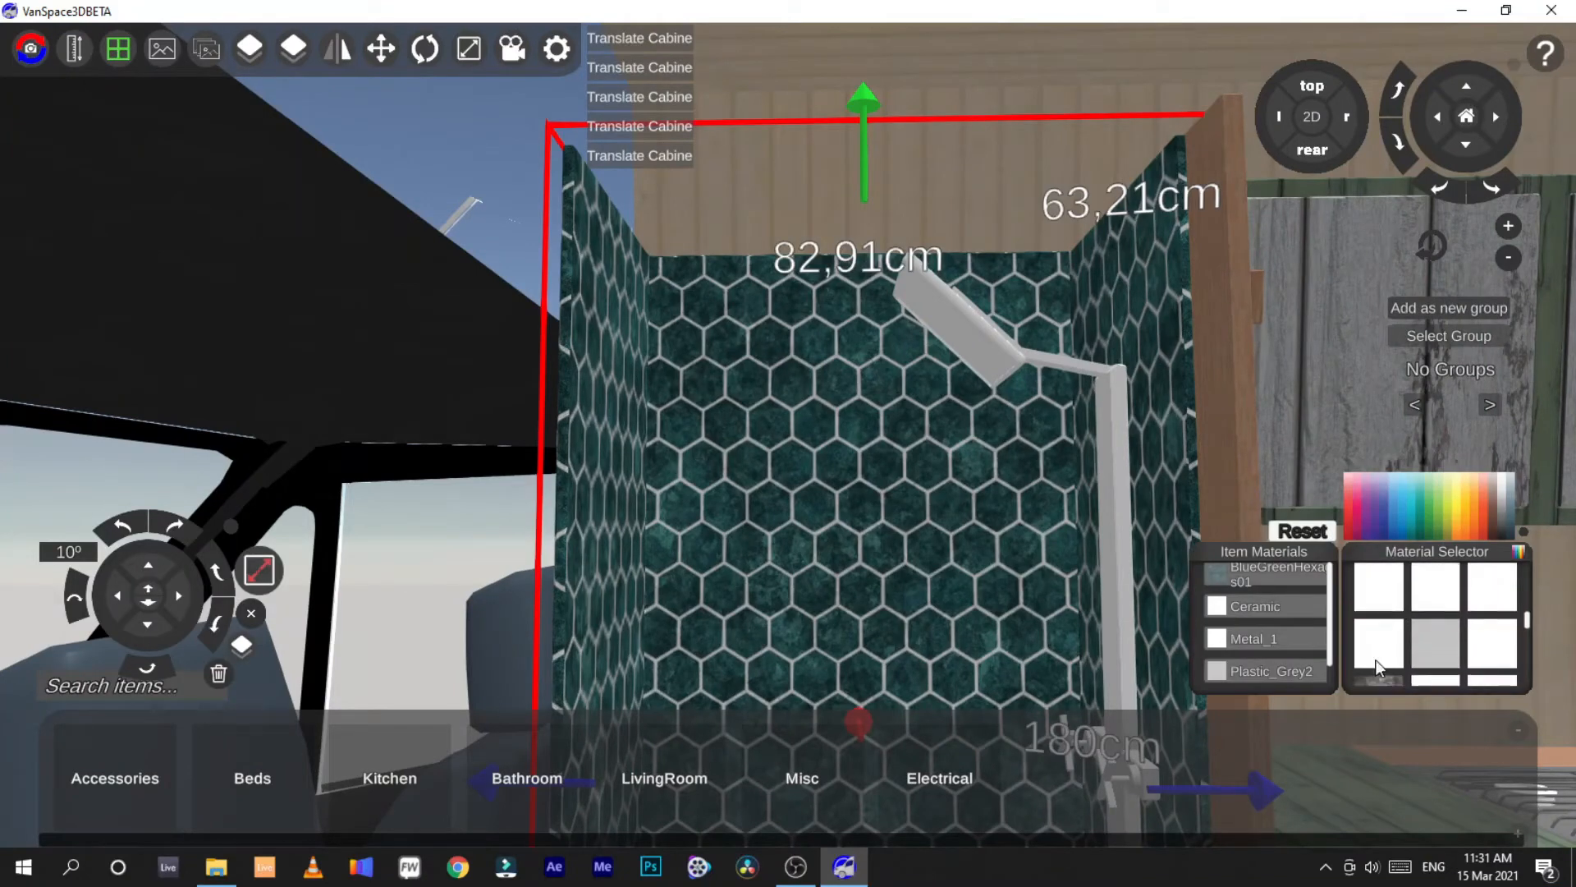
{"action": "left_click", "coordinate": [1380, 654]}
{"action": "mouse_move", "coordinate": [1286, 637]}
{"action": "left_mouse_down"}
{"action": "mouse_move", "coordinate": [1288, 655]}
{"action": "mouse_move", "coordinate": [1282, 621]}
{"action": "mouse_move", "coordinate": [1284, 639]}
{"action": "left_mouse_up"}
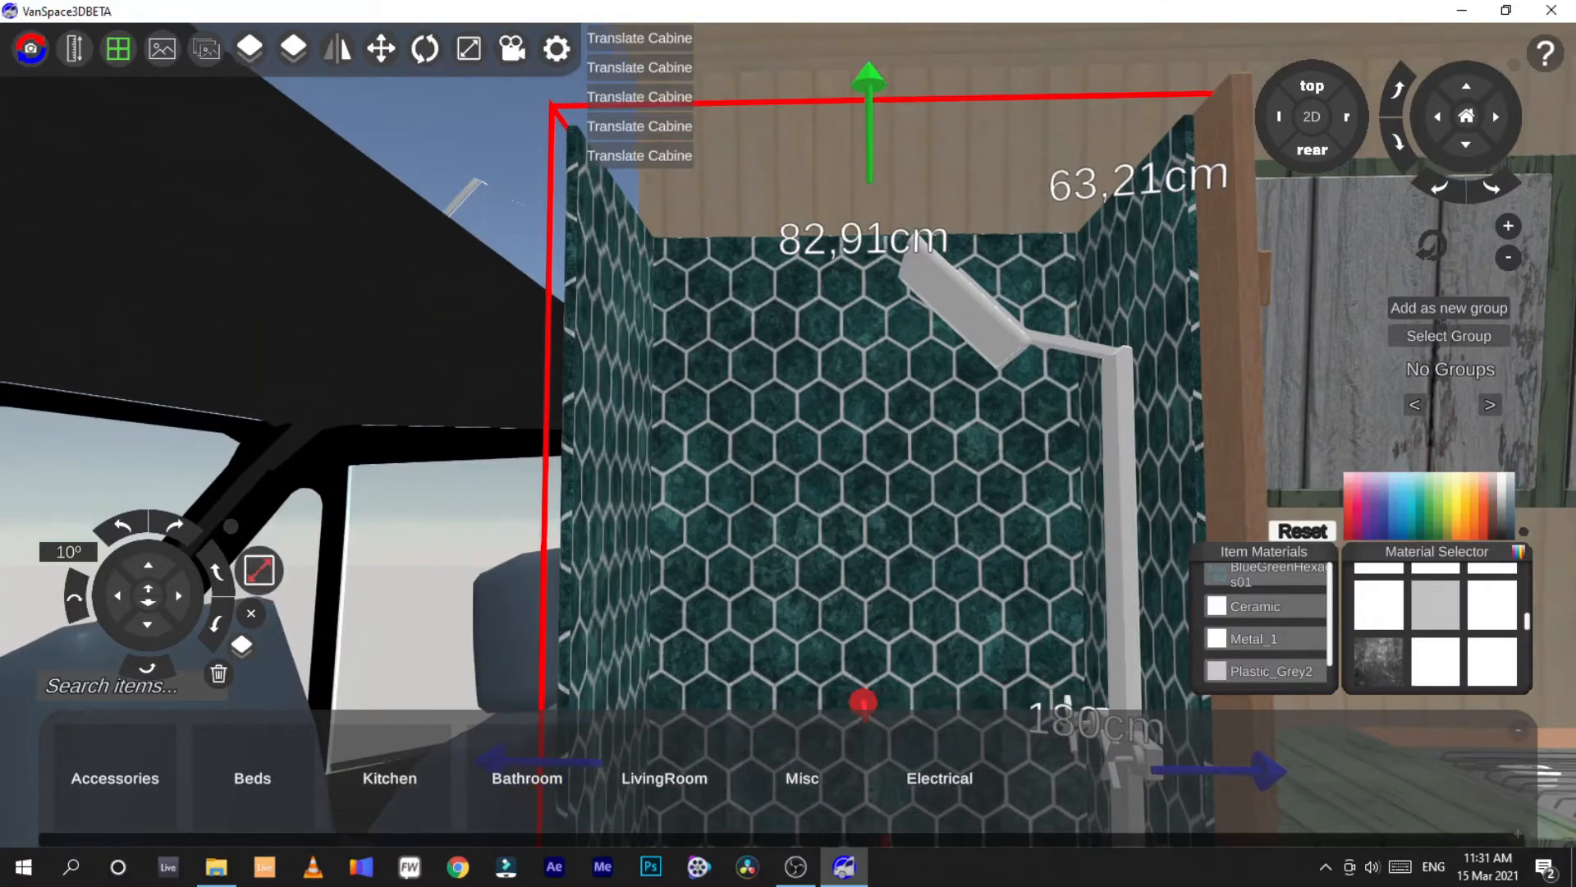
{"action": "scroll", "coordinate": [955, 594], "scroll_direction": "down", "scroll_amount": 8}
{"action": "right_click_drag", "start_coordinate": [956, 594], "coordinate": [1240, 640]}
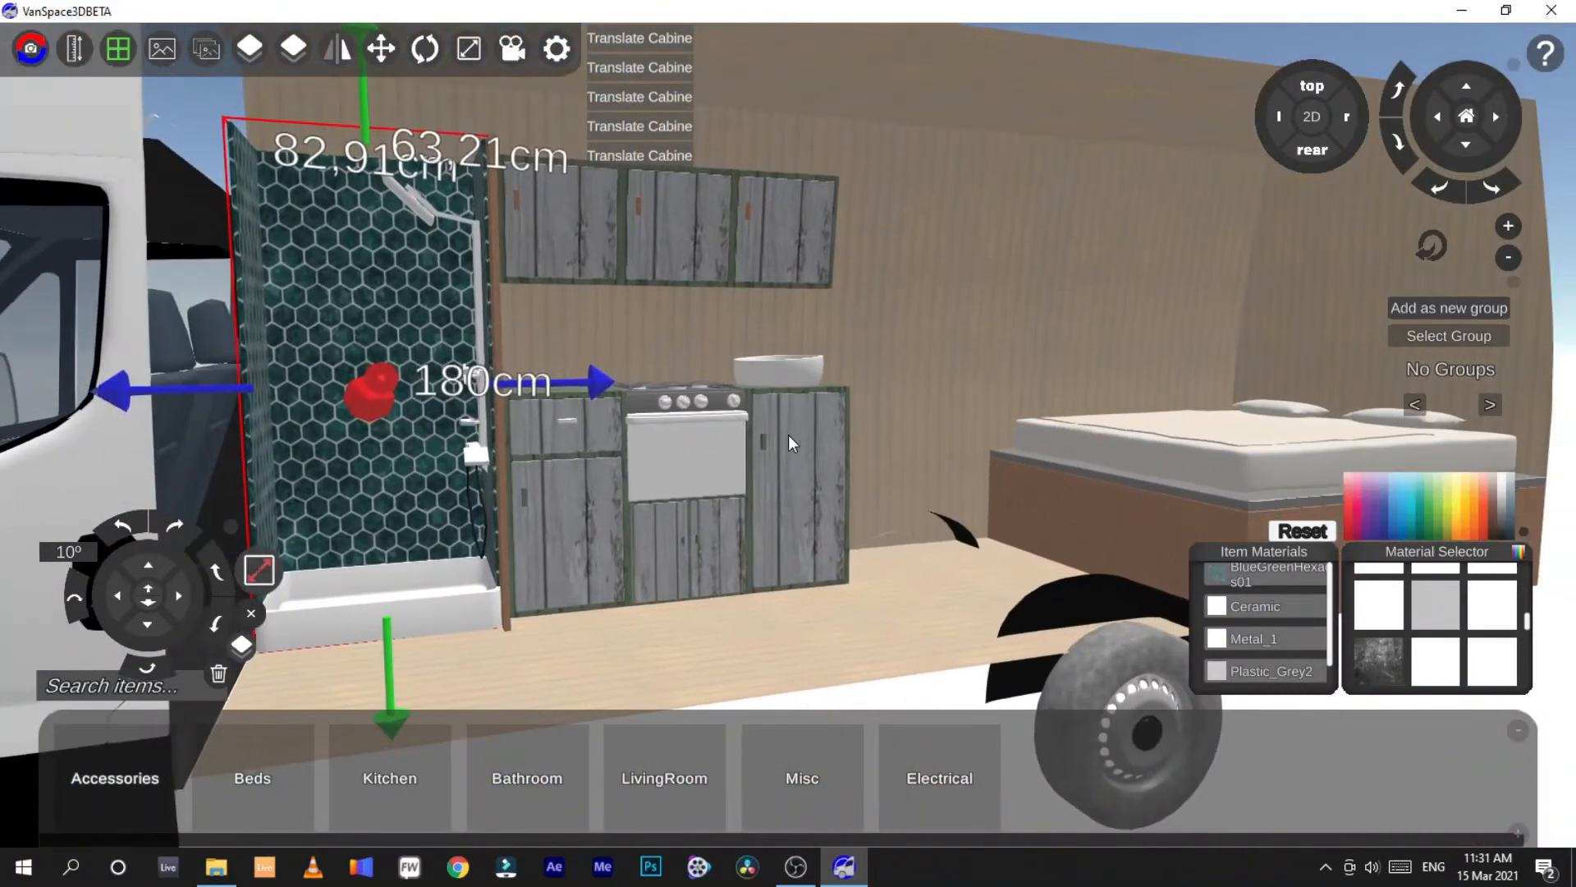
{"action": "left_click", "coordinate": [961, 333]}
Apply the blue-grey fabric Fabric_3 to the sides of the mattress in place of the last Fabric_6
{"action": "left_click", "coordinate": [1270, 484]}
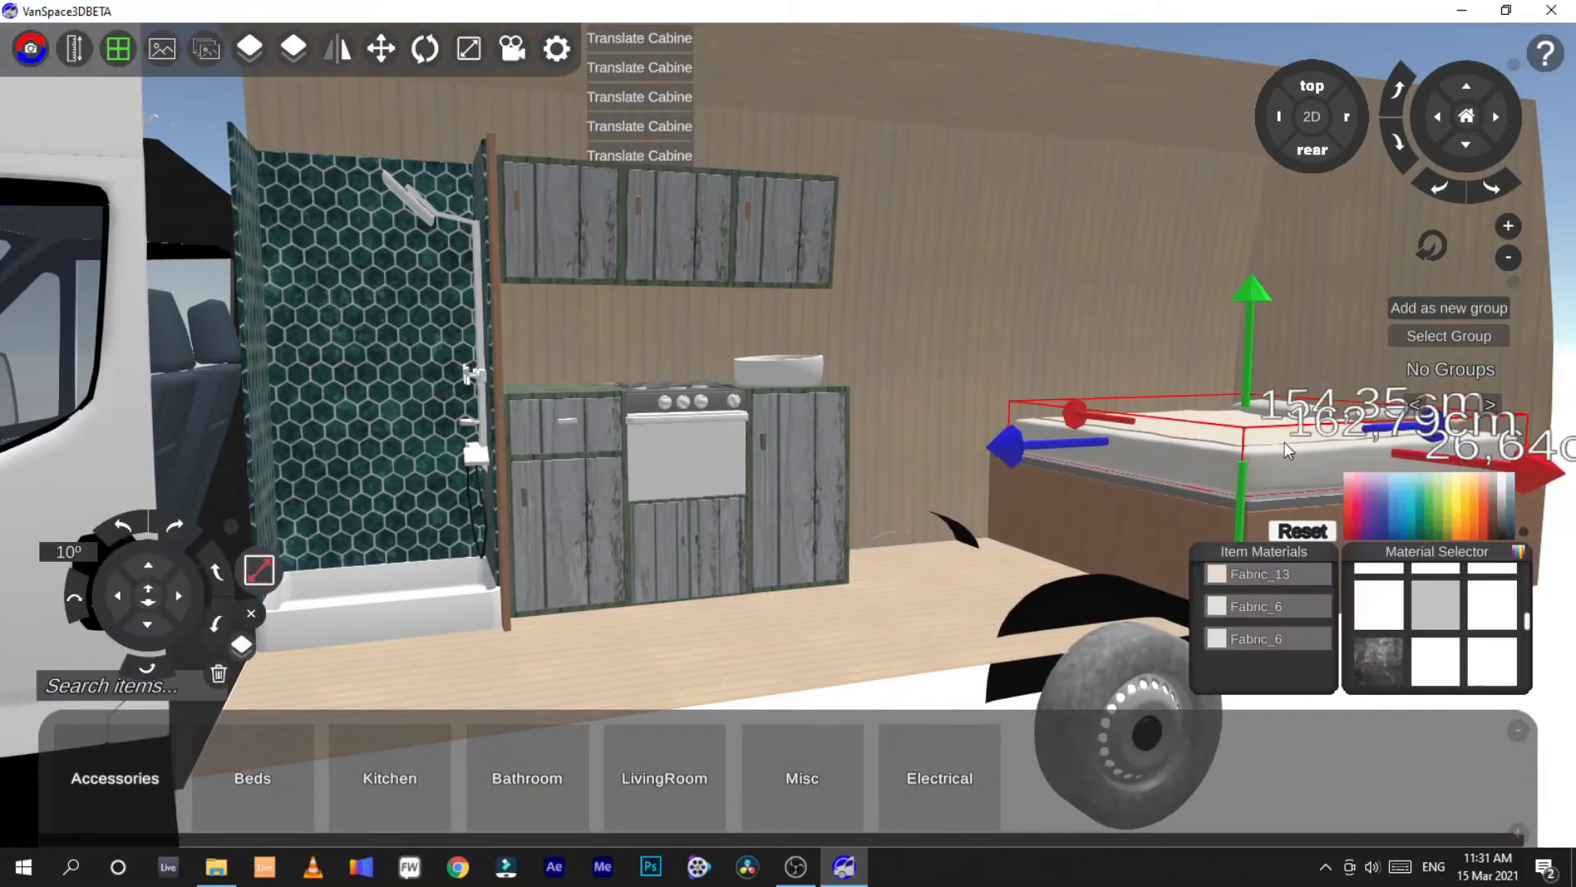
{"action": "scroll", "coordinate": [1422, 641], "scroll_direction": "down", "scroll_amount": 2}
{"action": "scroll", "coordinate": [1420, 628], "scroll_direction": "up", "scroll_amount": 5}
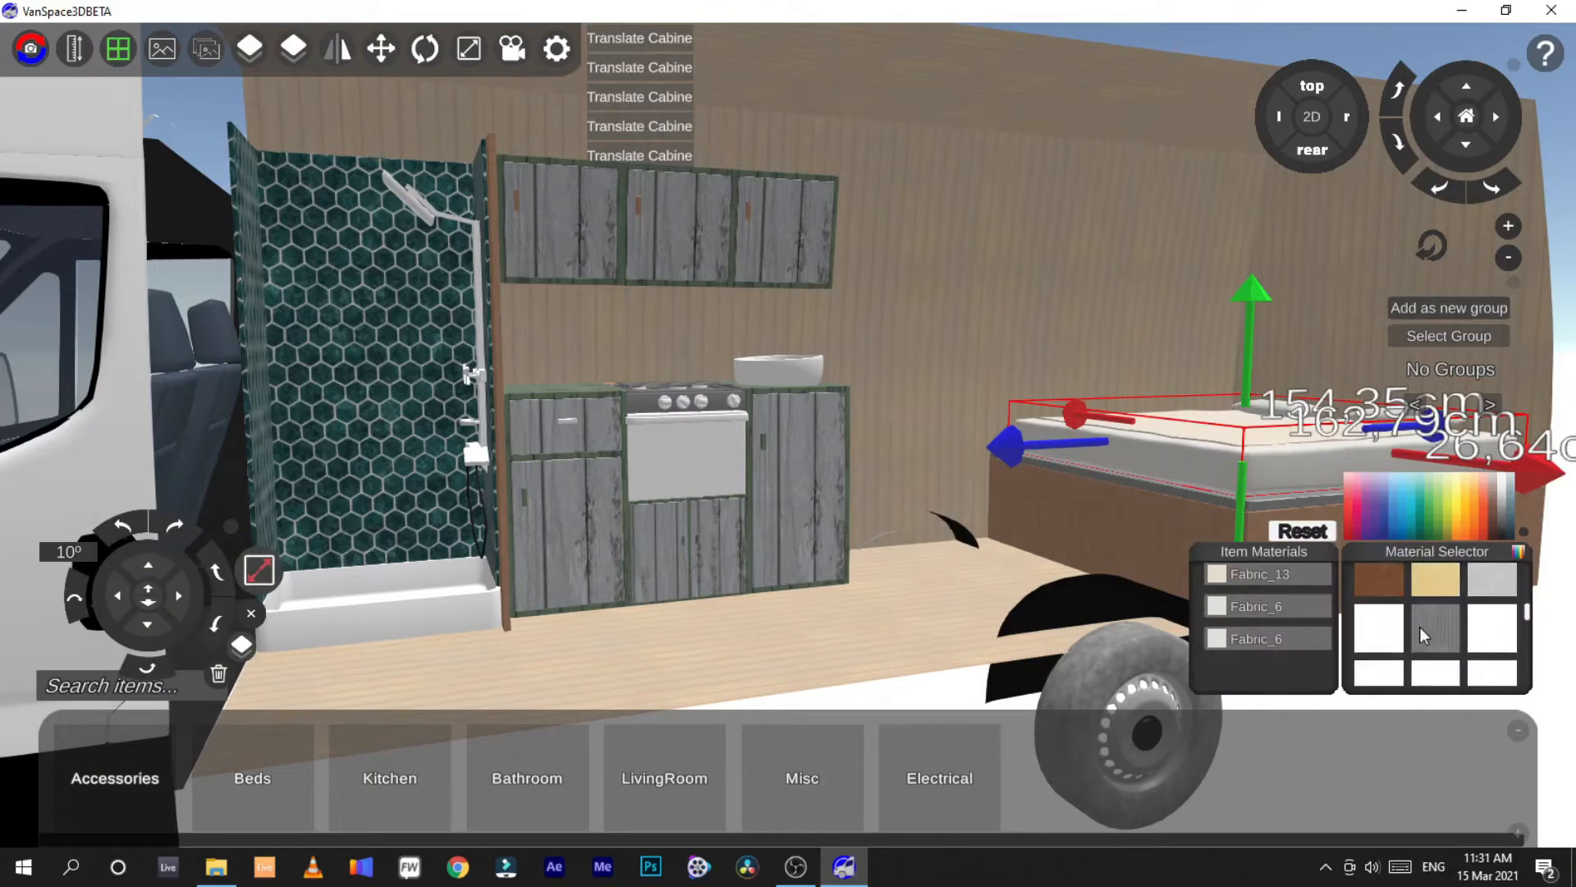
{"action": "scroll", "coordinate": [1418, 623], "scroll_direction": "up", "scroll_amount": 4}
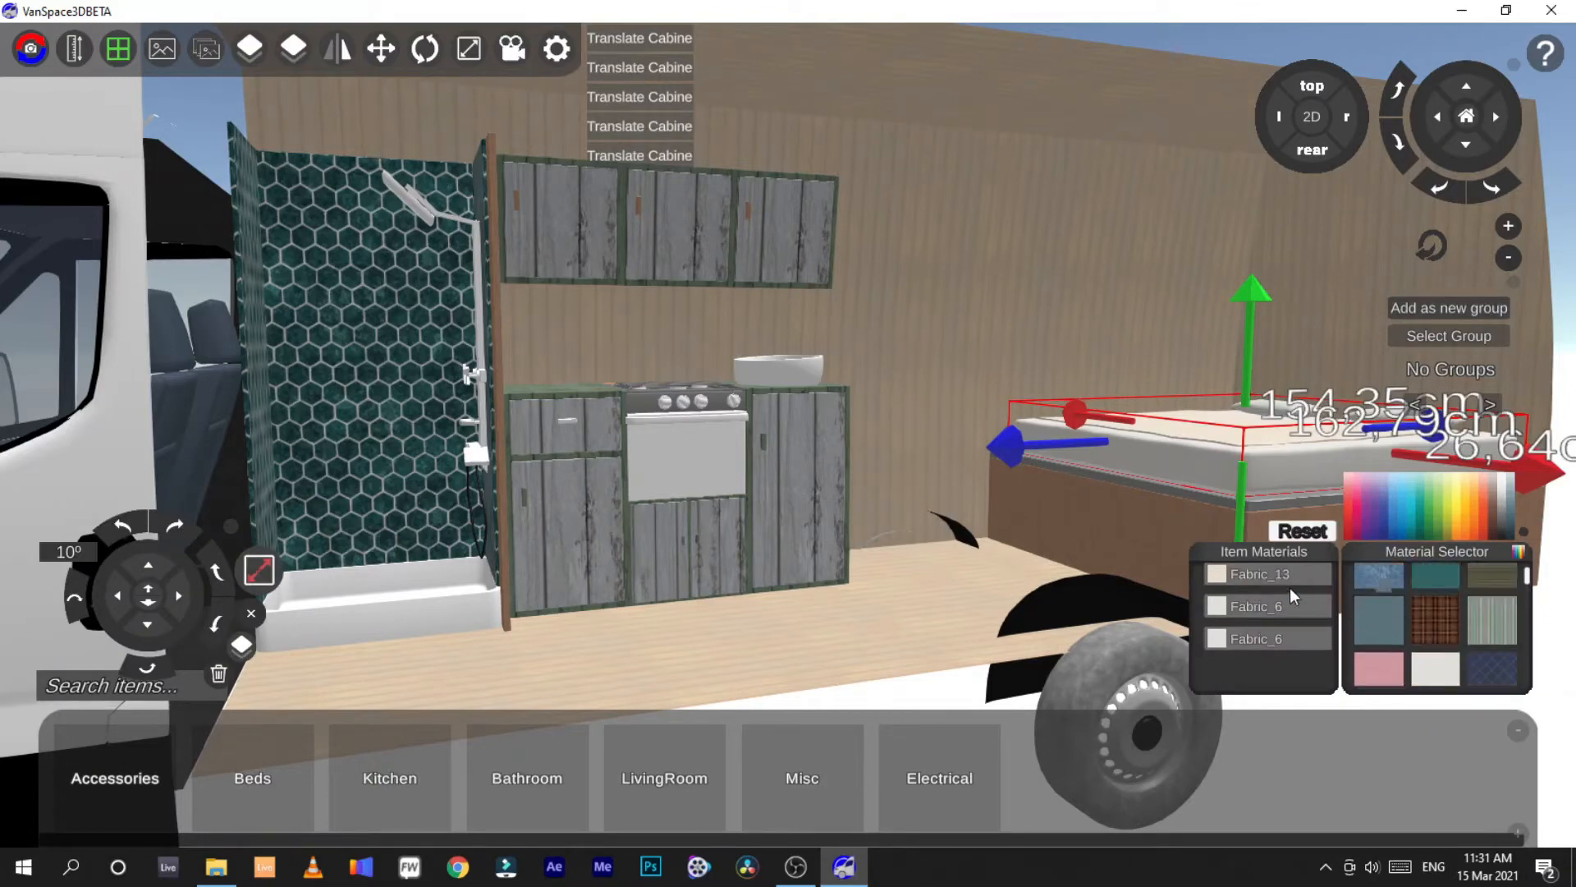
{"action": "left_click_drag", "start_coordinate": [1278, 598], "coordinate": [1273, 632]}
{"action": "scroll", "coordinate": [1104, 428], "scroll_direction": "up", "scroll_amount": 5}
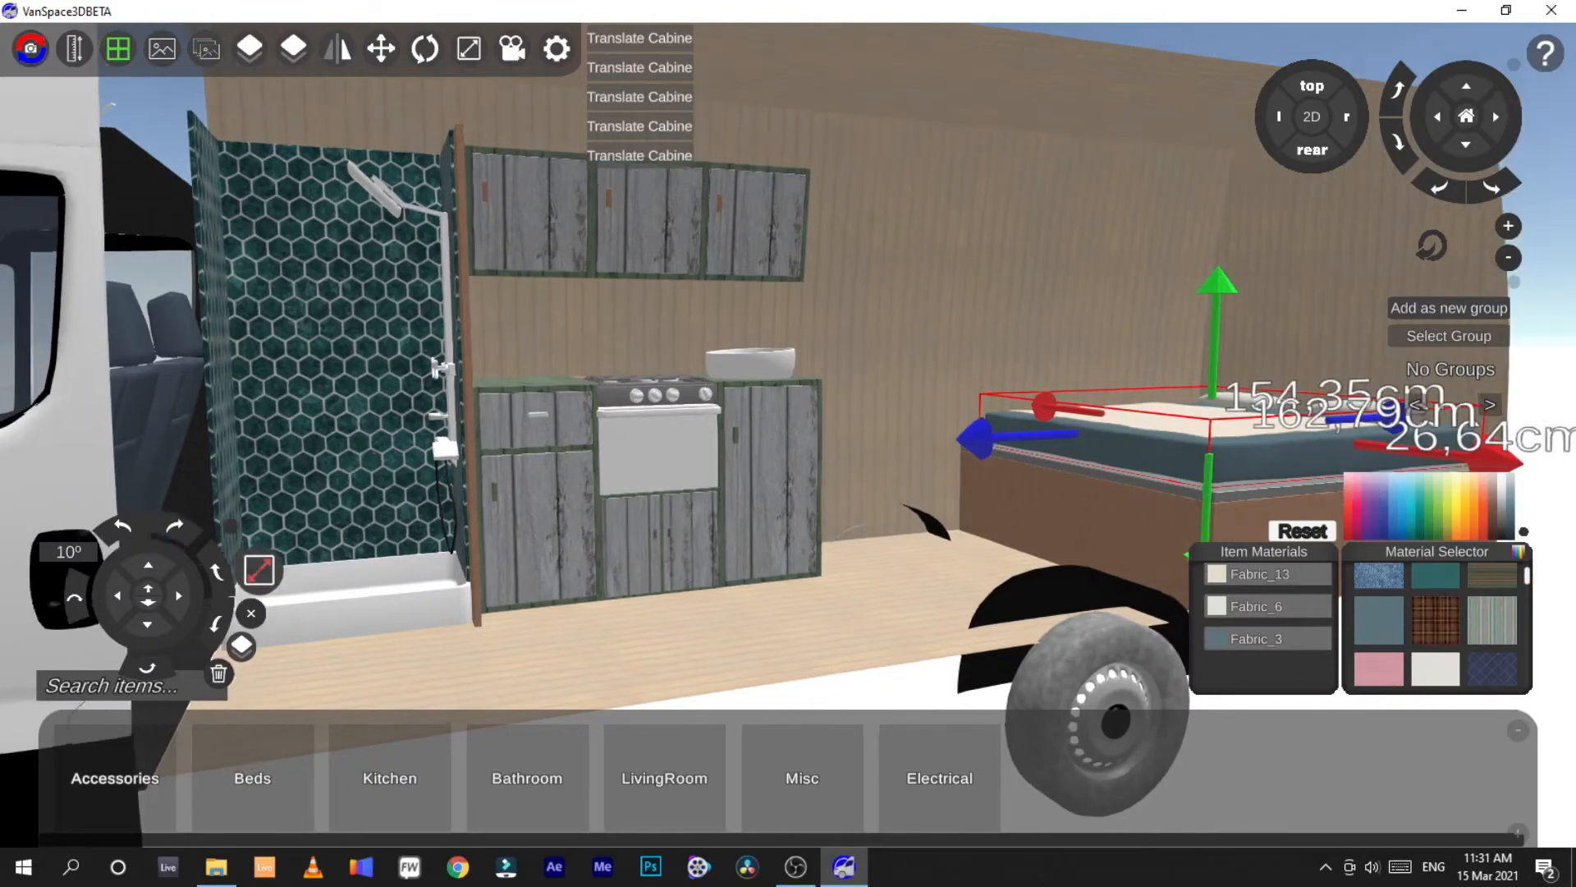
{"action": "right_click_drag", "start_coordinate": [788, 443], "coordinate": [751, 475]}
{"action": "scroll", "coordinate": [788, 443], "scroll_direction": "down", "scroll_amount": 4}
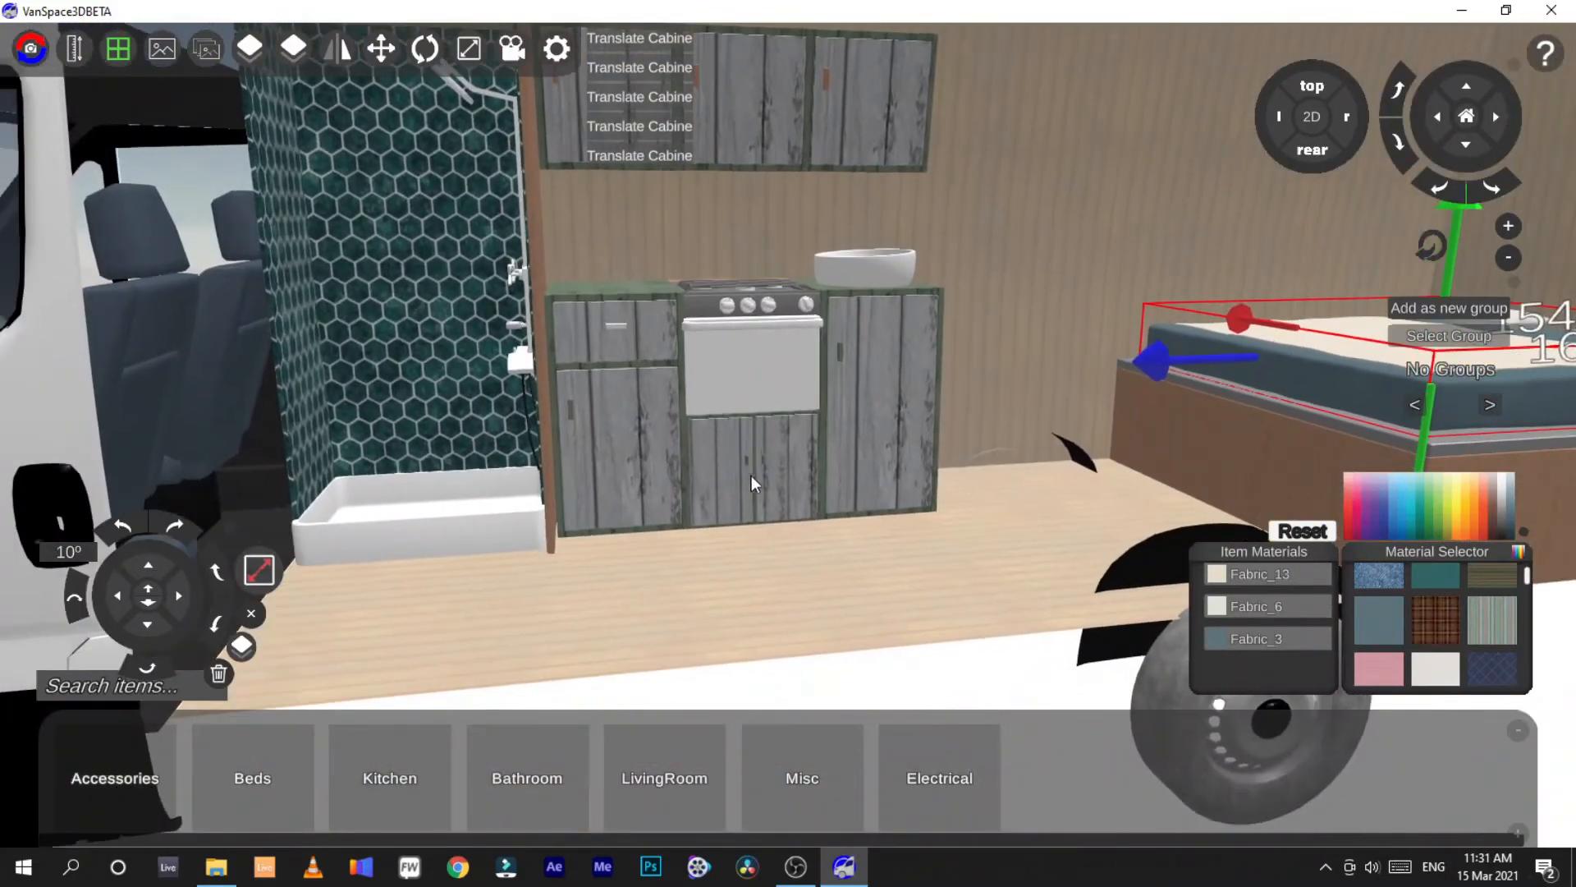
{"action": "left_click", "coordinate": [908, 569]}
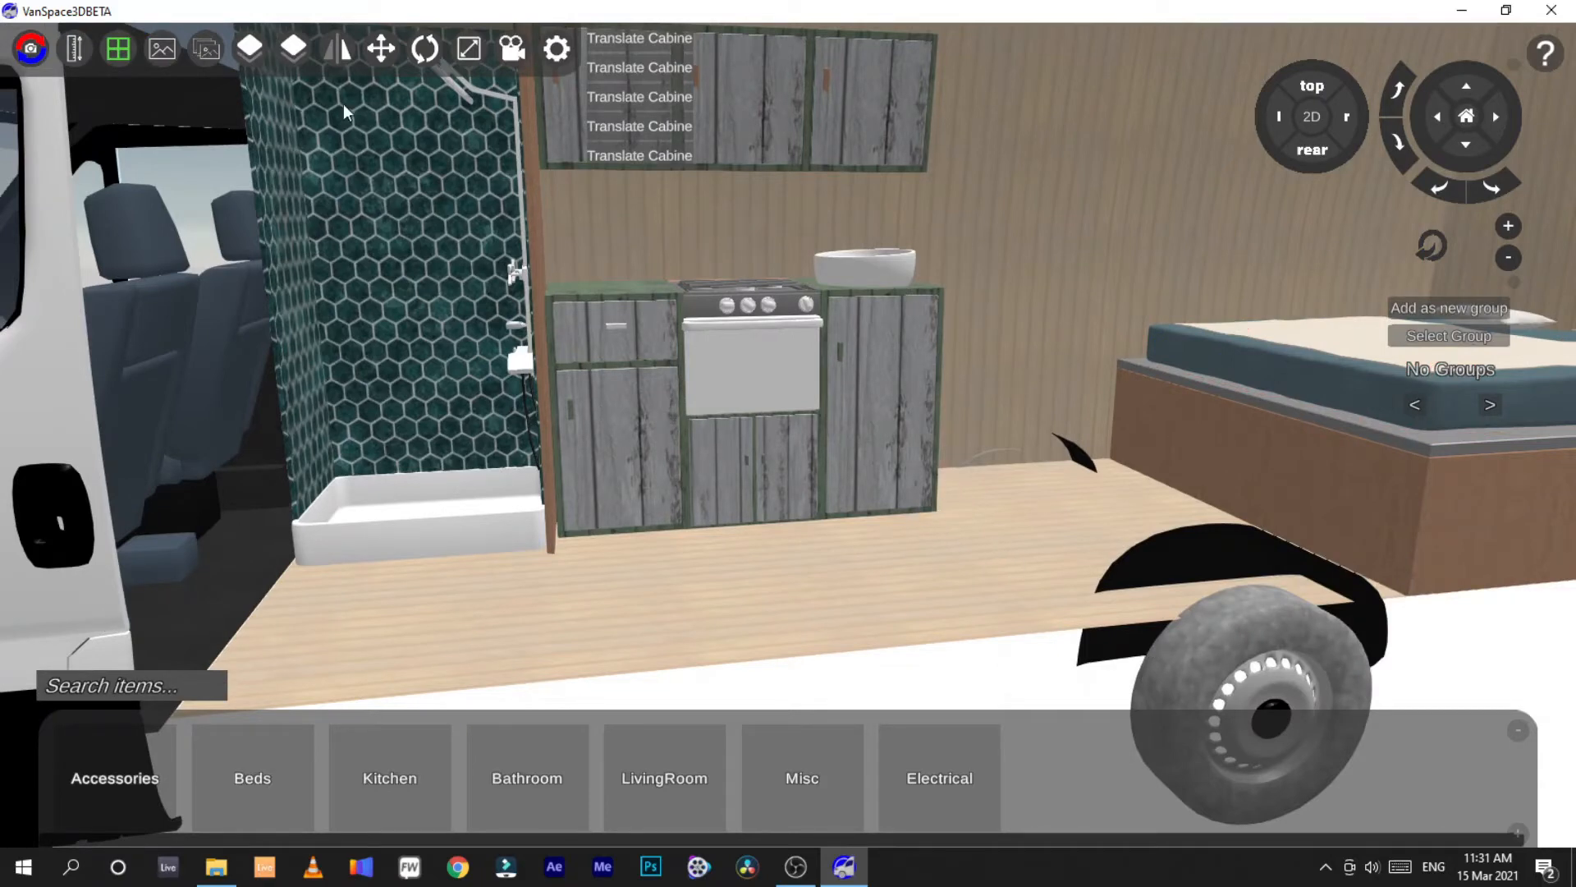
Change the van's floor to the light golden-brown wood material in the Van Options
{"action": "left_click", "coordinate": [557, 49]}
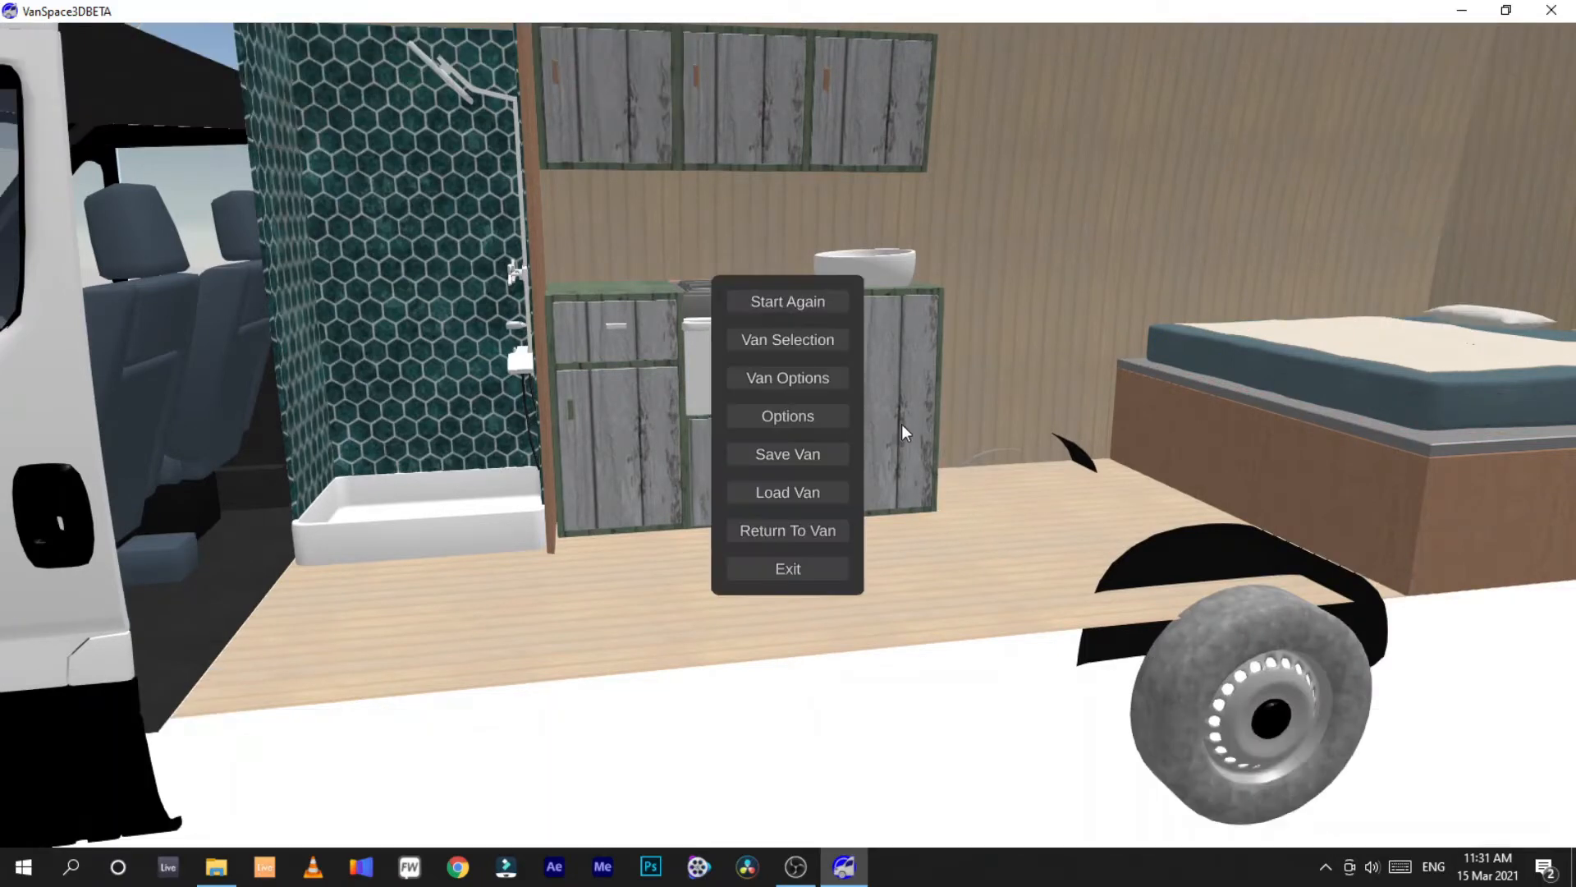
{"action": "left_click", "coordinate": [796, 379]}
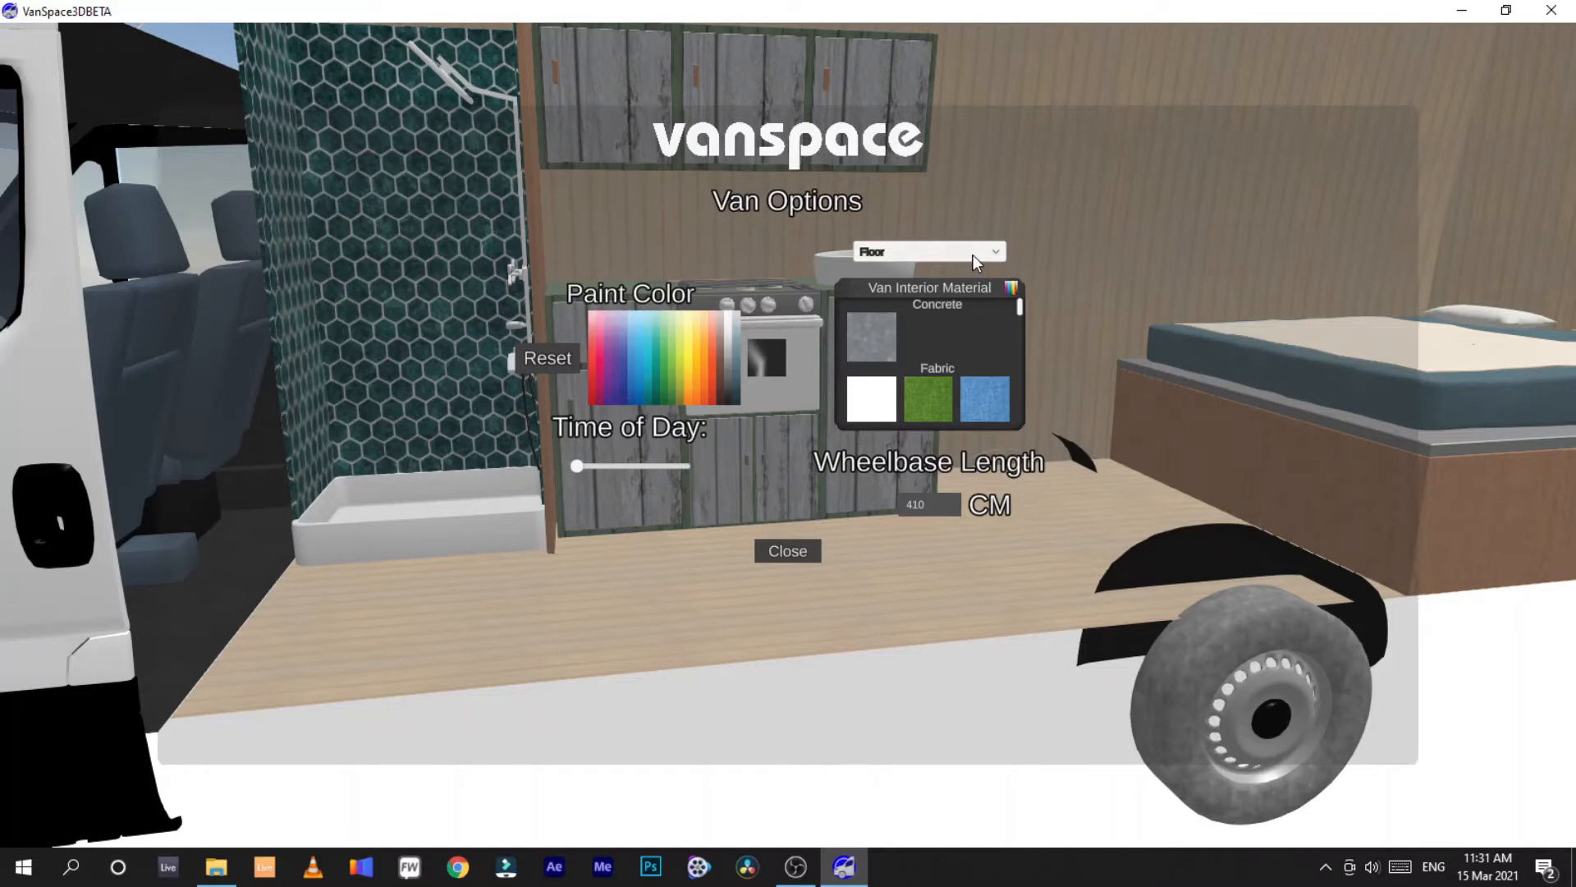
{"action": "scroll", "coordinate": [934, 361], "scroll_direction": "down", "scroll_amount": 5}
{"action": "scroll", "coordinate": [936, 370], "scroll_direction": "down", "scroll_amount": 5}
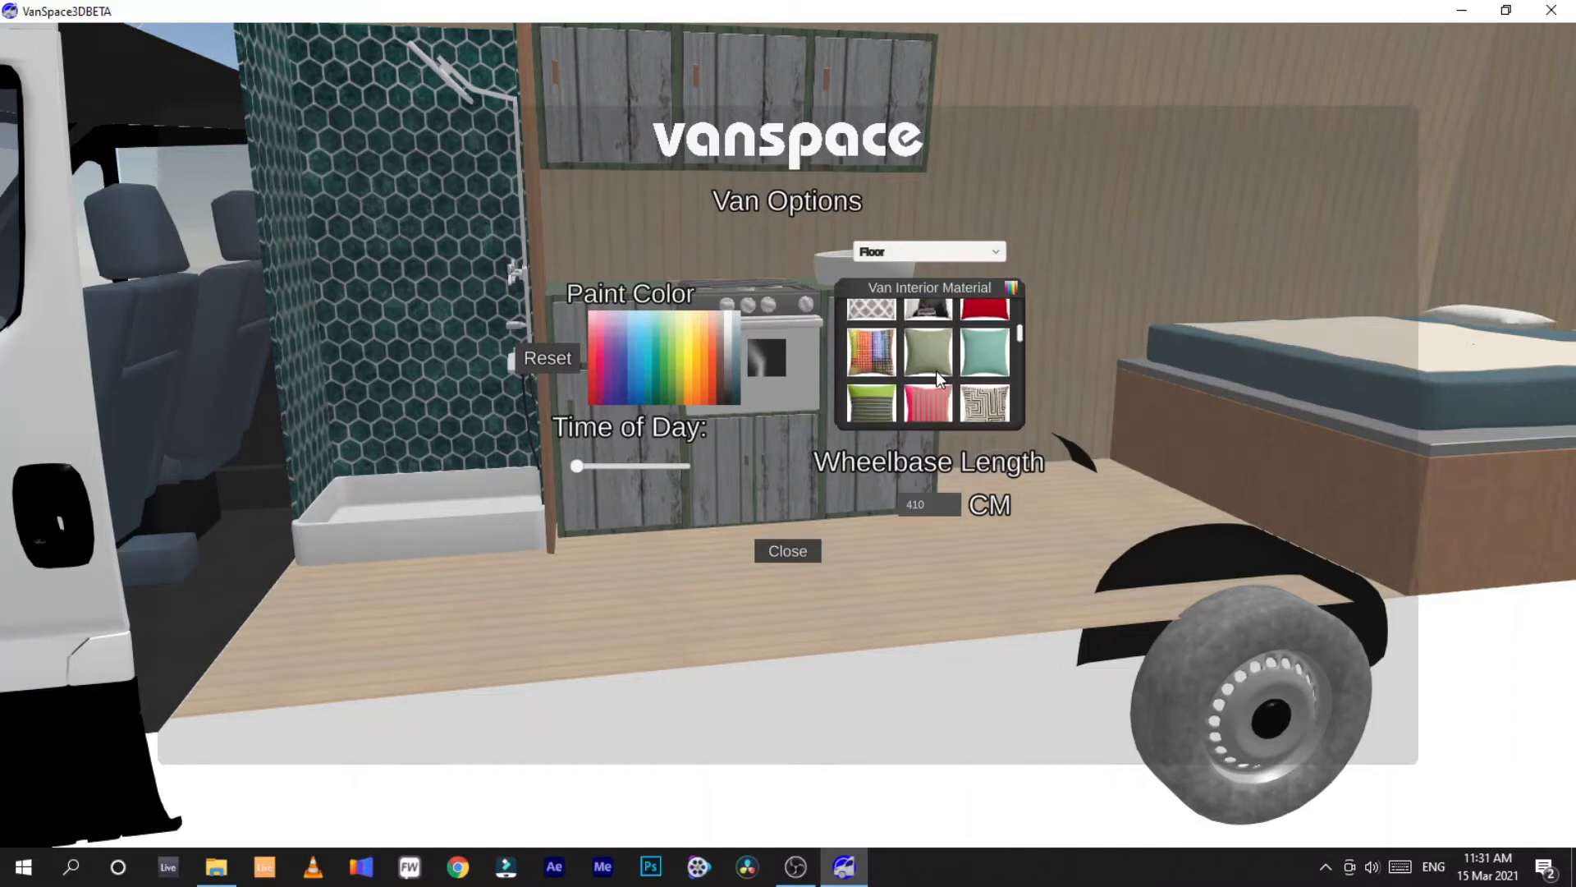
{"action": "scroll", "coordinate": [935, 379], "scroll_direction": "down", "scroll_amount": 5}
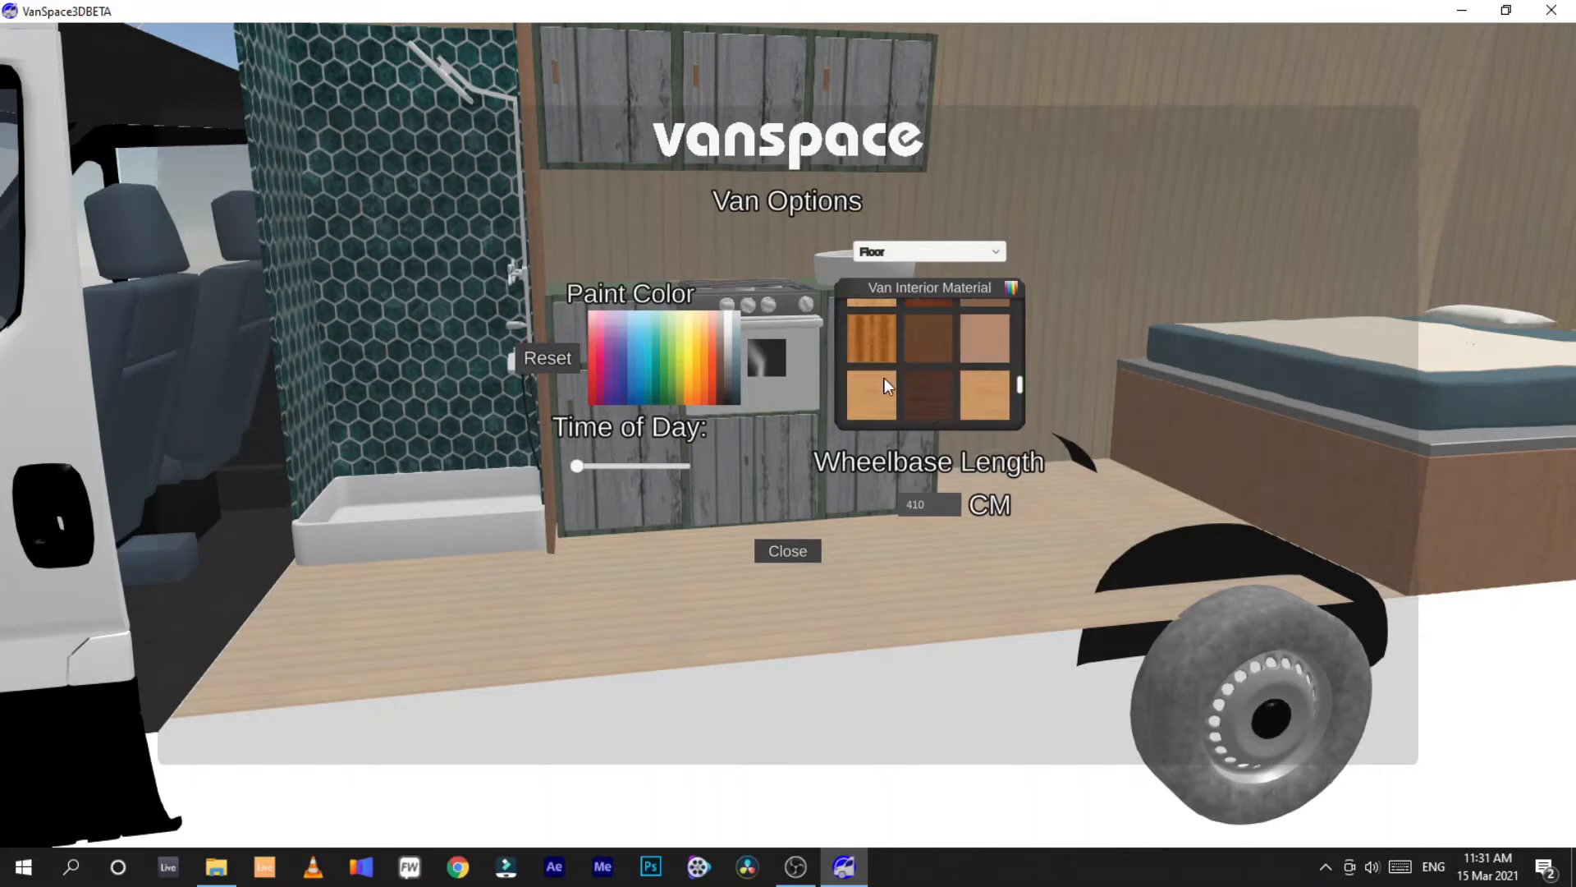
{"action": "left_click", "coordinate": [883, 383]}
{"action": "scroll", "coordinate": [923, 402], "scroll_direction": "down", "scroll_amount": 2}
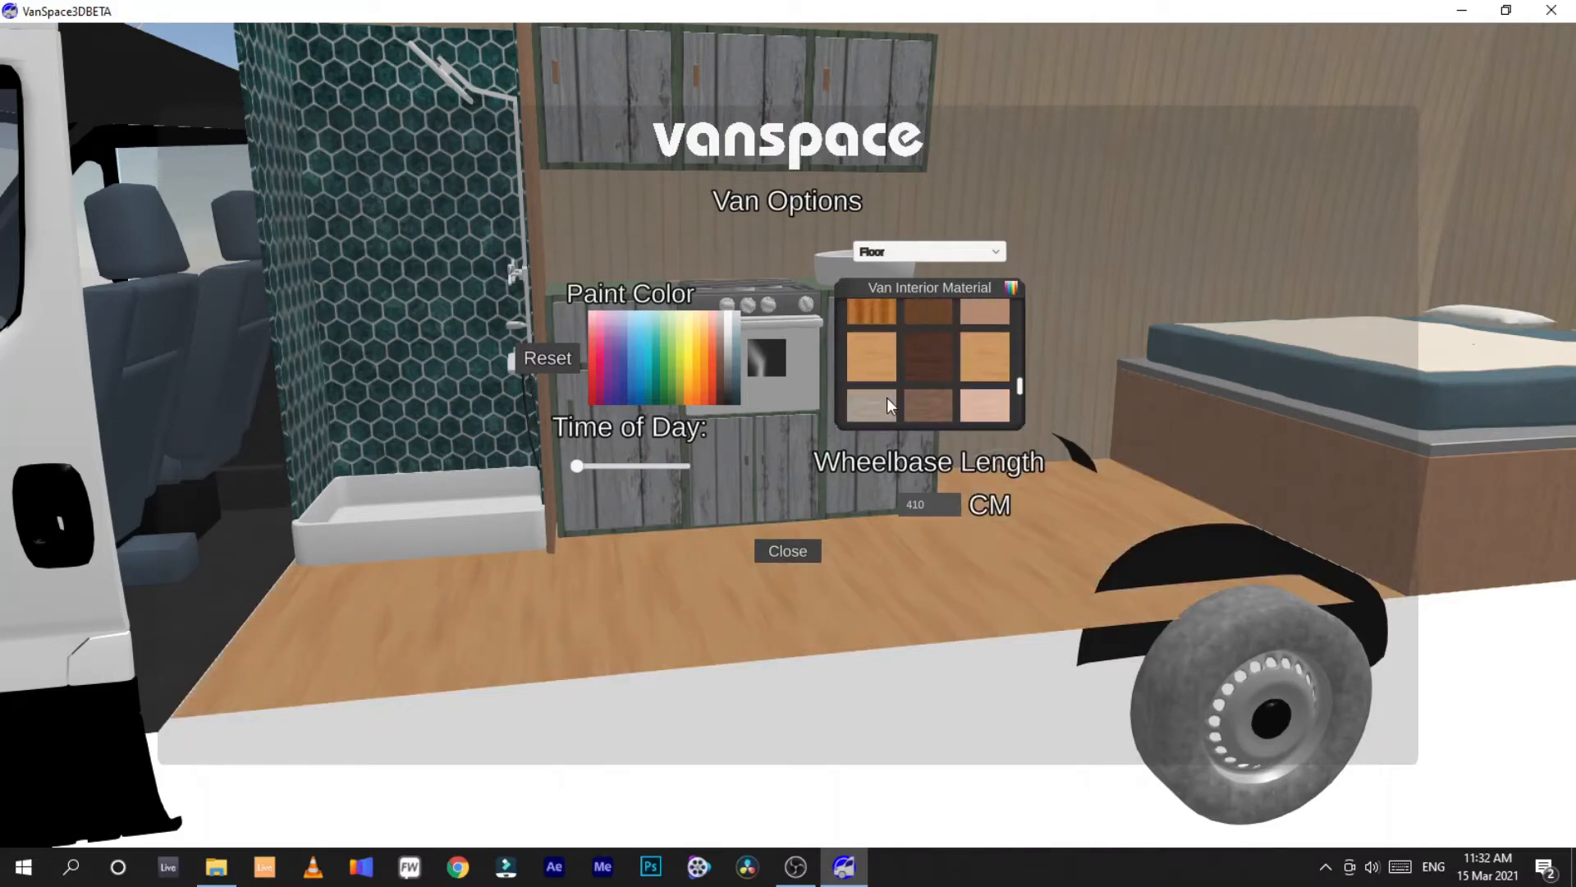
Try several wood materials on the van's wall in the Van Options, settling on the golden-brown wood
{"action": "left_click", "coordinate": [992, 253]}
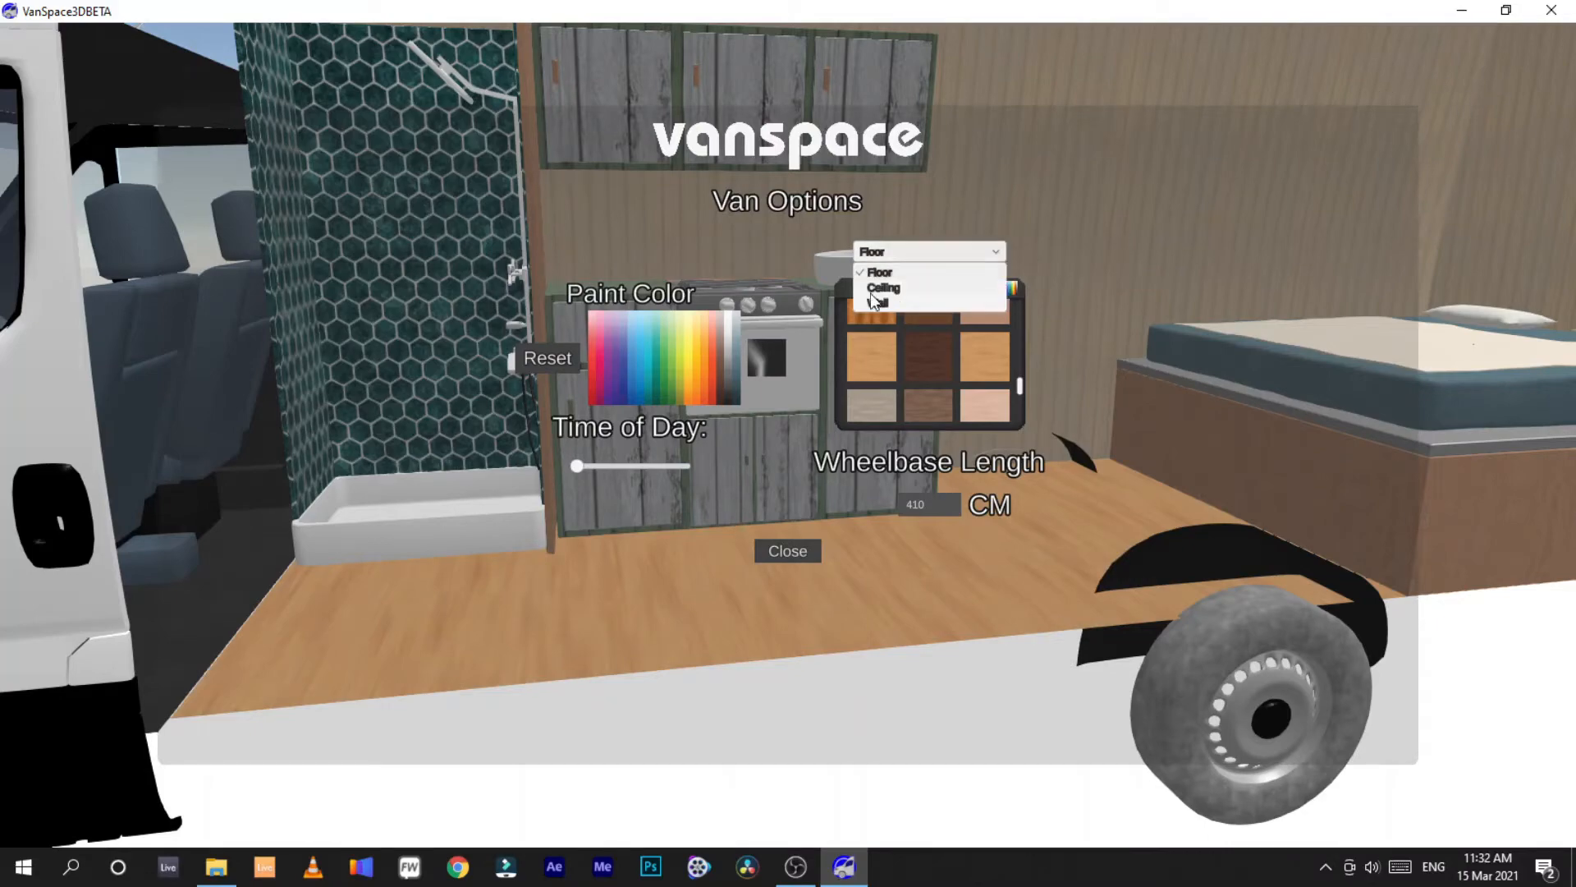
{"action": "left_click", "coordinate": [879, 302]}
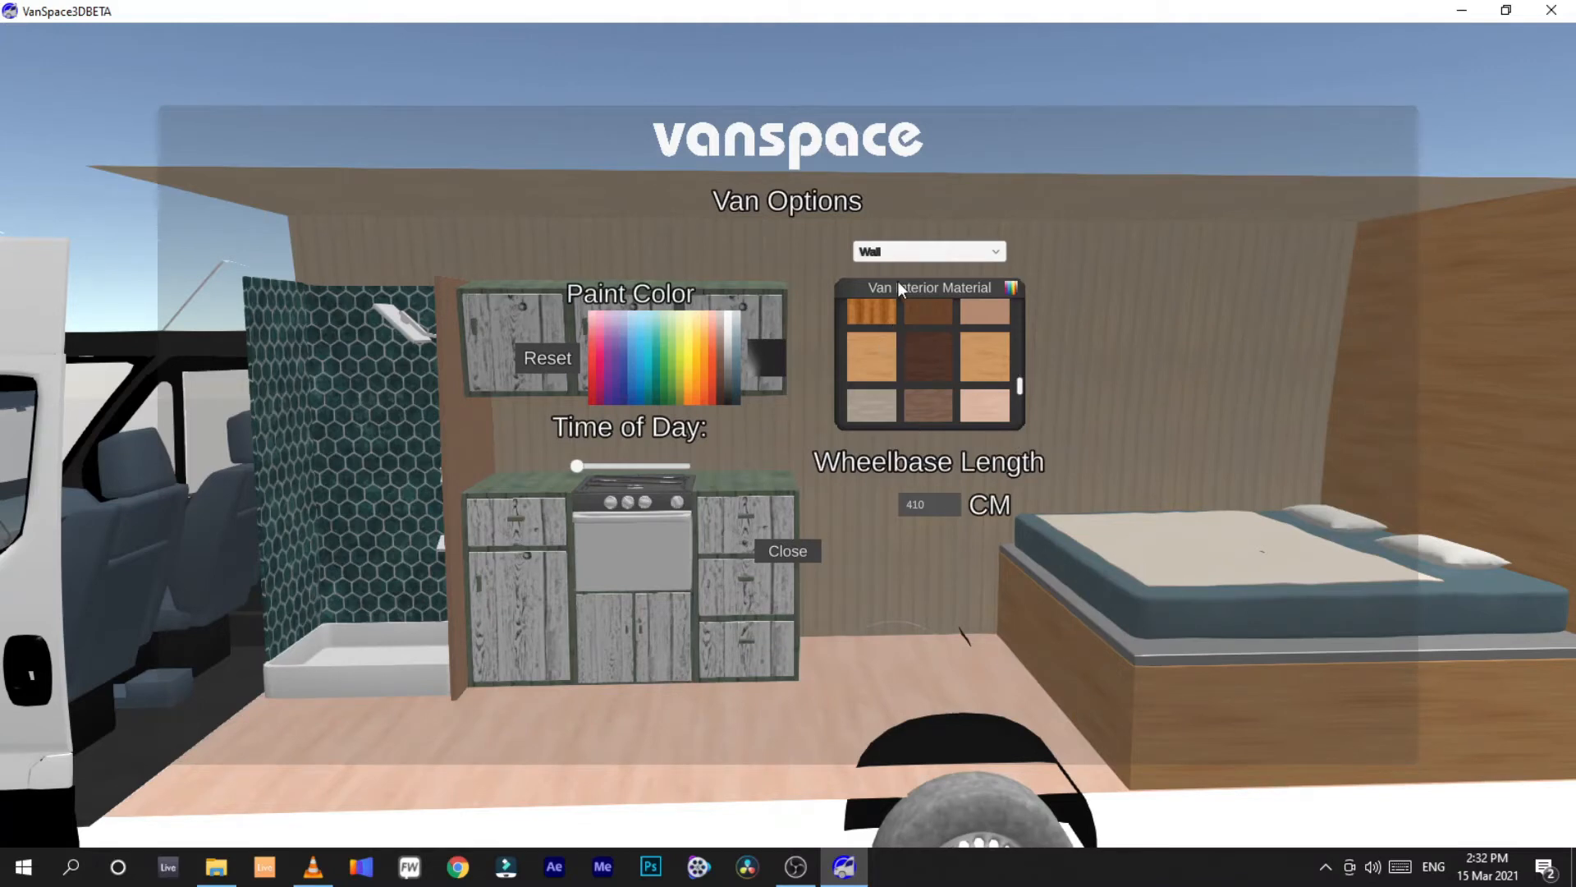
{"action": "left_click", "coordinate": [979, 257]}
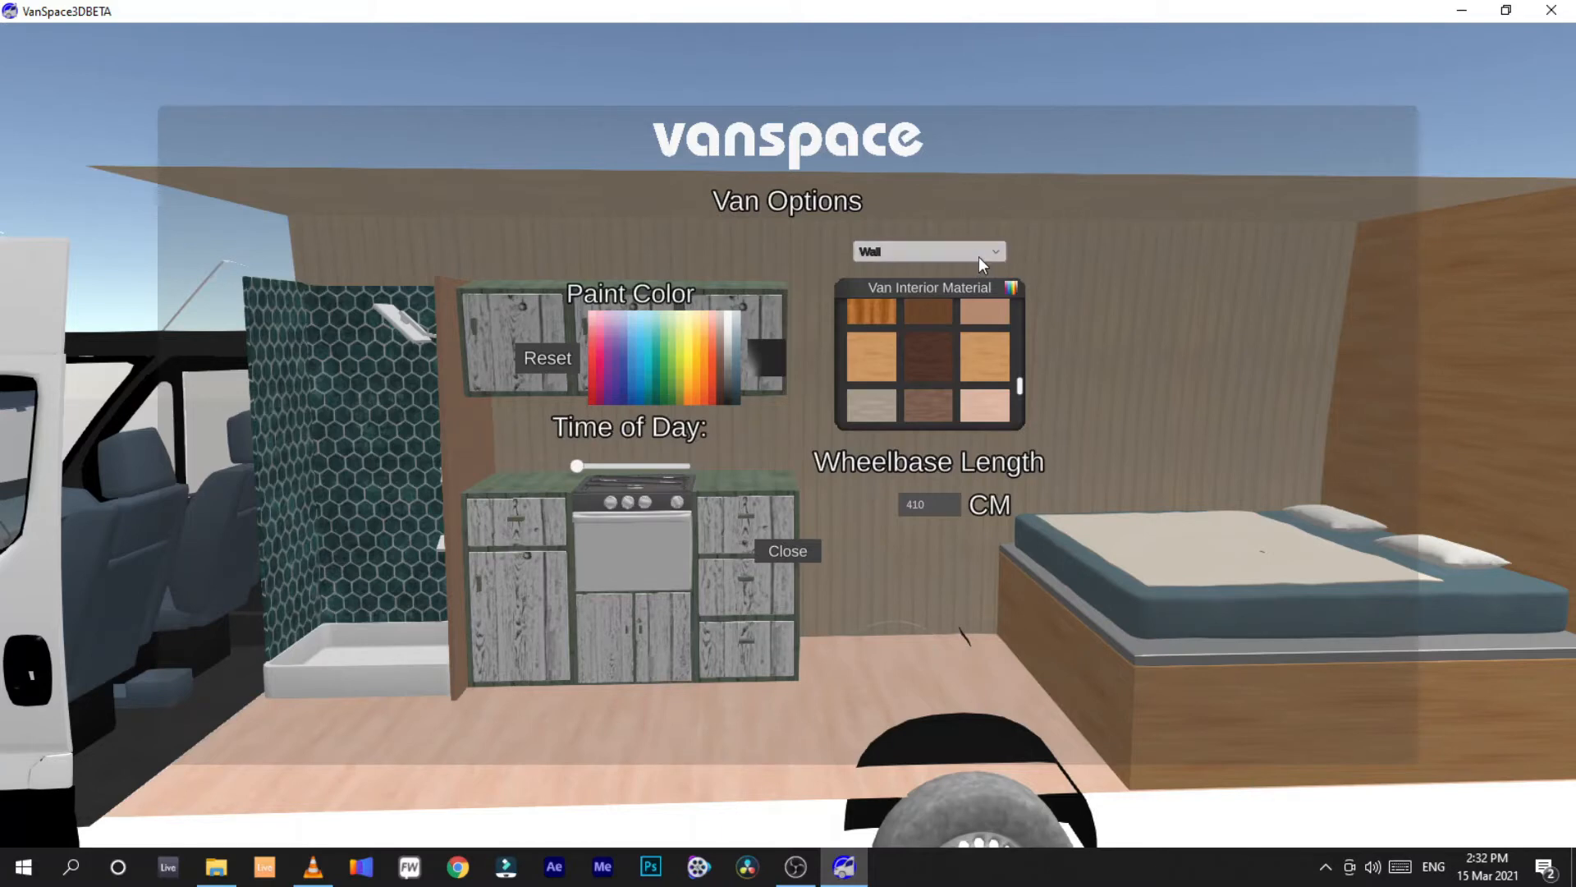
{"action": "left_click", "coordinate": [896, 330]}
{"action": "left_click", "coordinate": [949, 363]}
{"action": "left_click", "coordinate": [910, 399]}
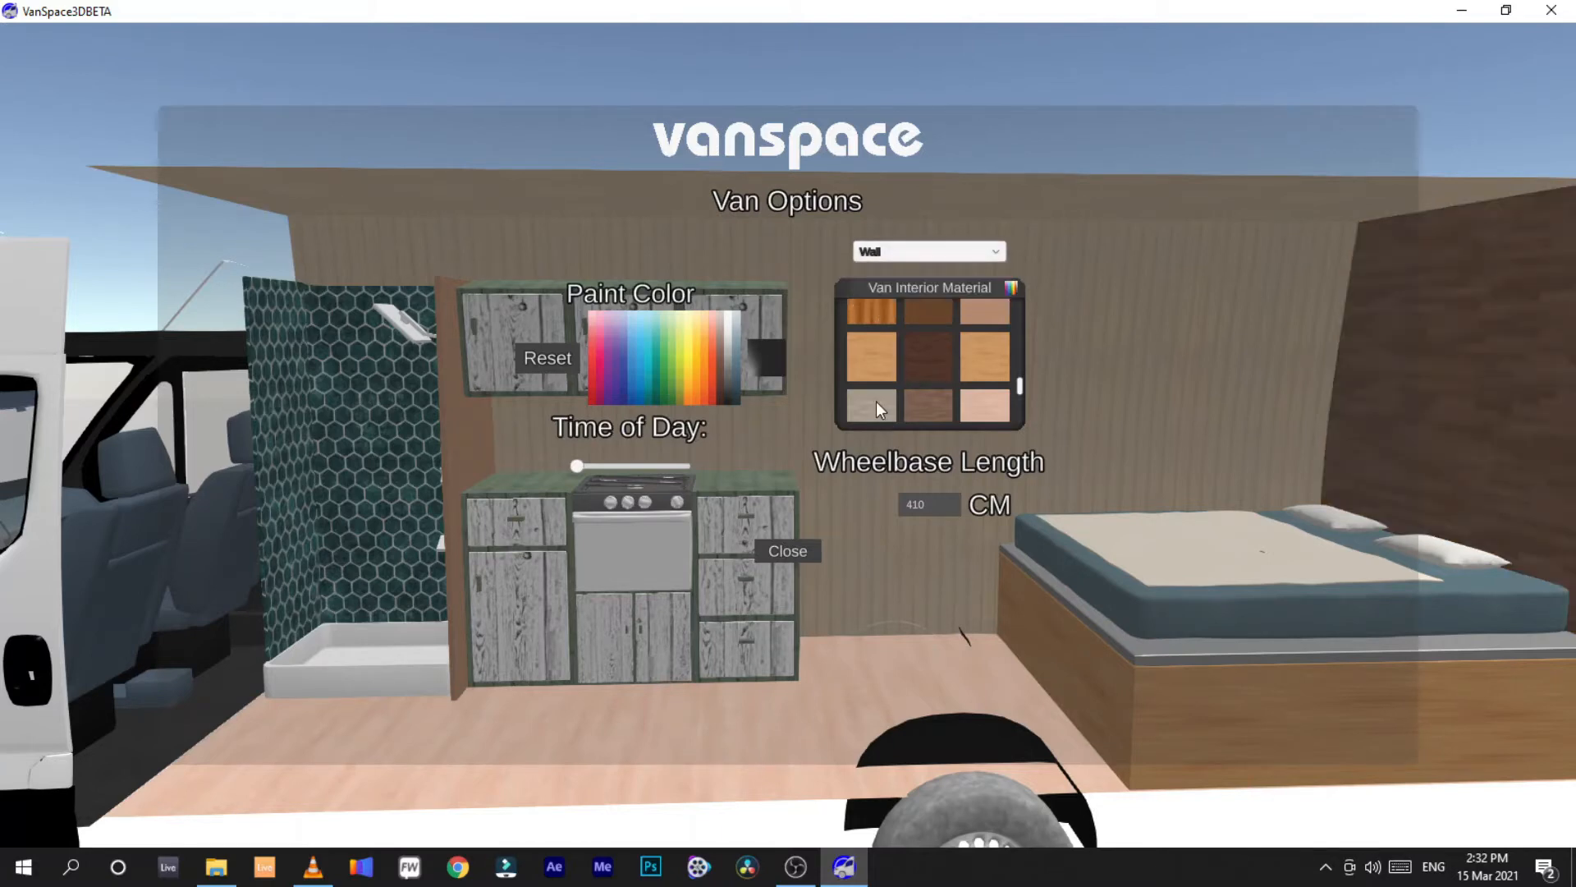
{"action": "left_click", "coordinate": [875, 402]}
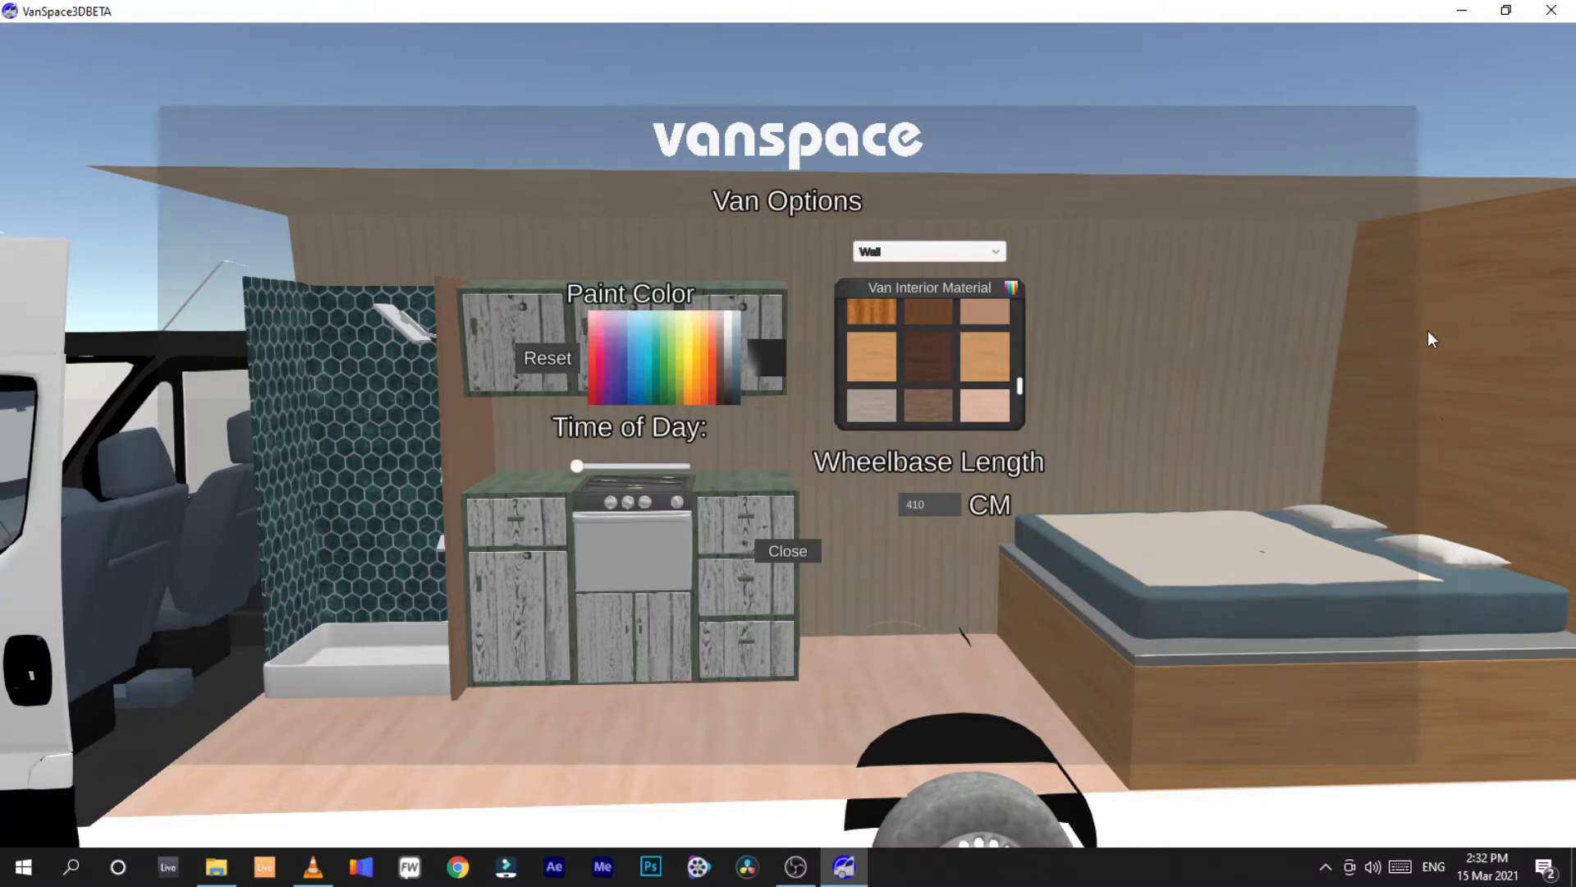
Choose the ceiling as the surface for the van interior material and cover it in plain white
{"action": "left_click", "coordinate": [943, 250]}
{"action": "left_click", "coordinate": [927, 287]}
{"action": "scroll", "coordinate": [938, 393], "scroll_direction": "down", "scroll_amount": 10}
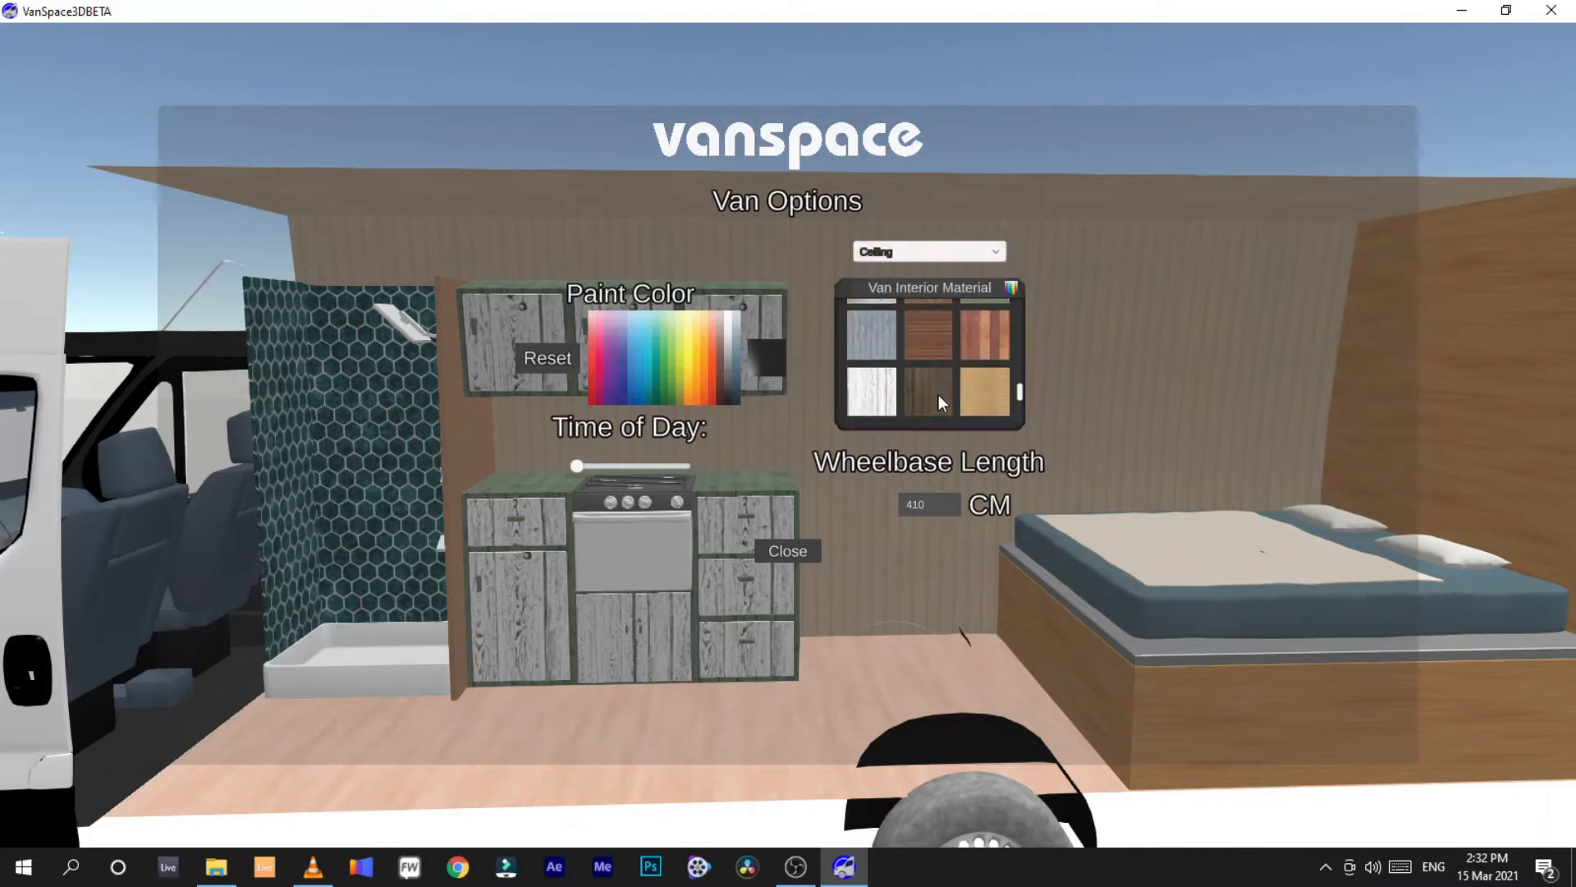
{"action": "scroll", "coordinate": [936, 386], "scroll_direction": "up", "scroll_amount": 1}
{"action": "scroll", "coordinate": [934, 385], "scroll_direction": "up", "scroll_amount": 1}
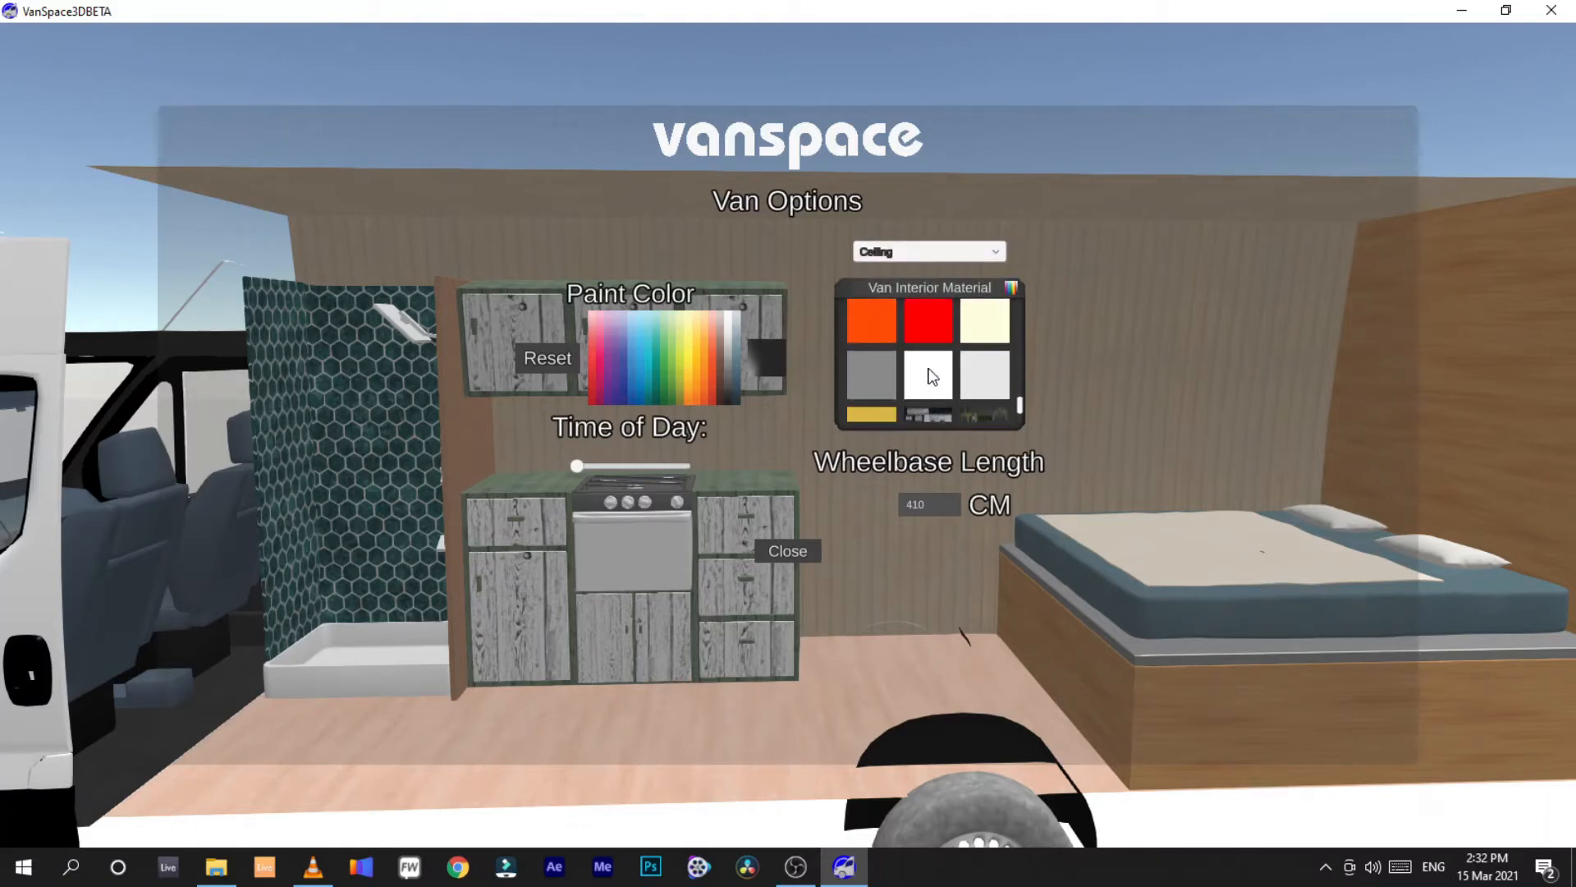
{"action": "left_click", "coordinate": [935, 378]}
Try the orange, red, cream and dark grey materials on the van's ceiling
{"action": "left_click", "coordinate": [871, 322]}
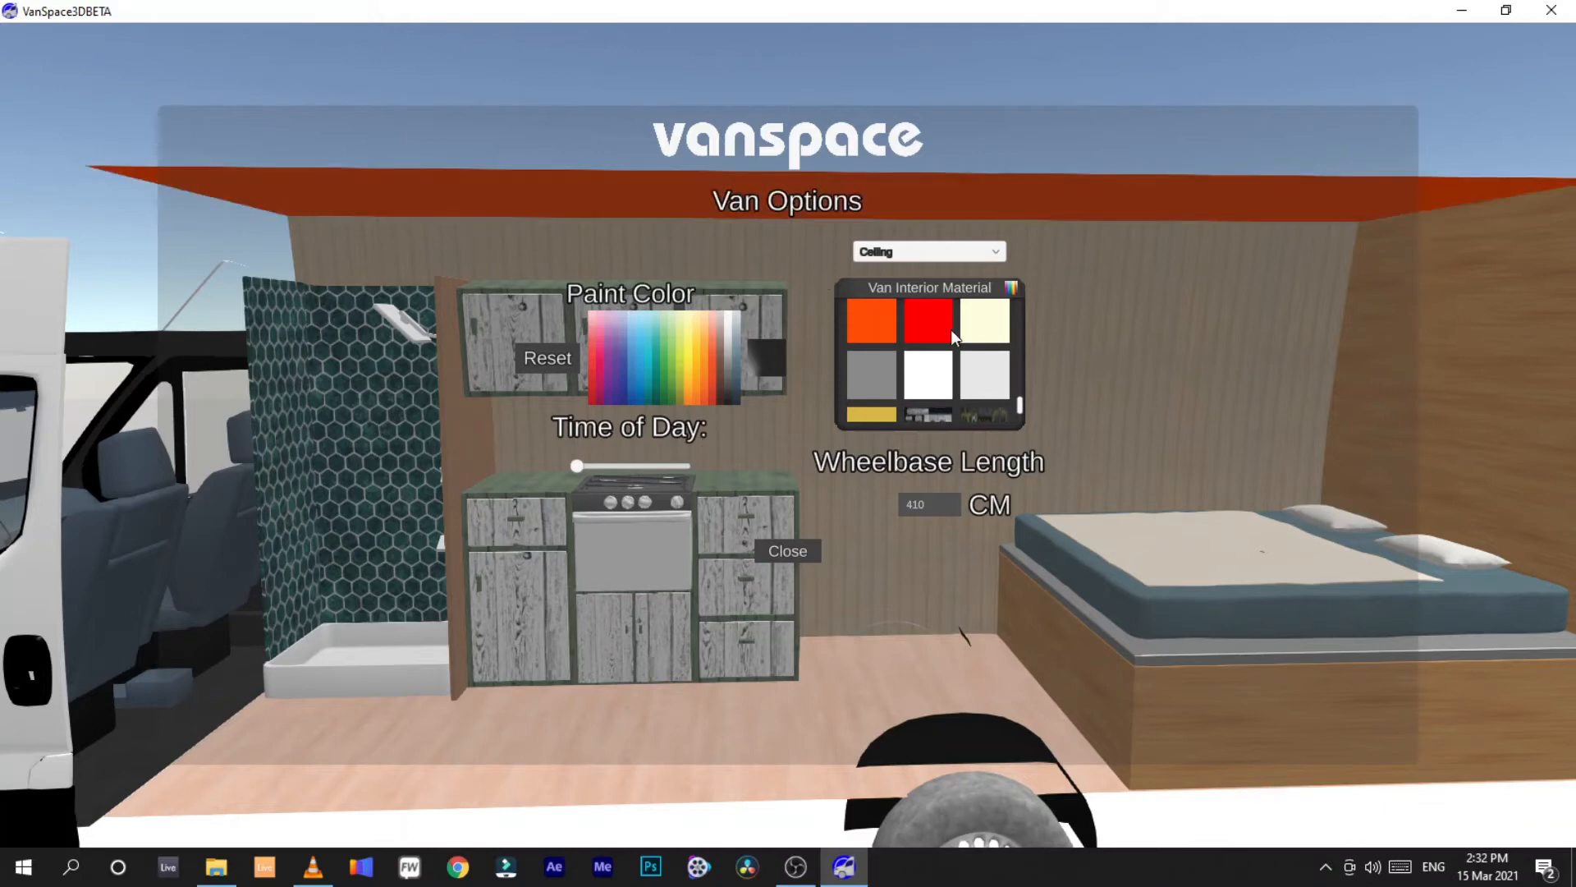
{"action": "left_click", "coordinate": [944, 327]}
{"action": "left_click", "coordinate": [985, 330]}
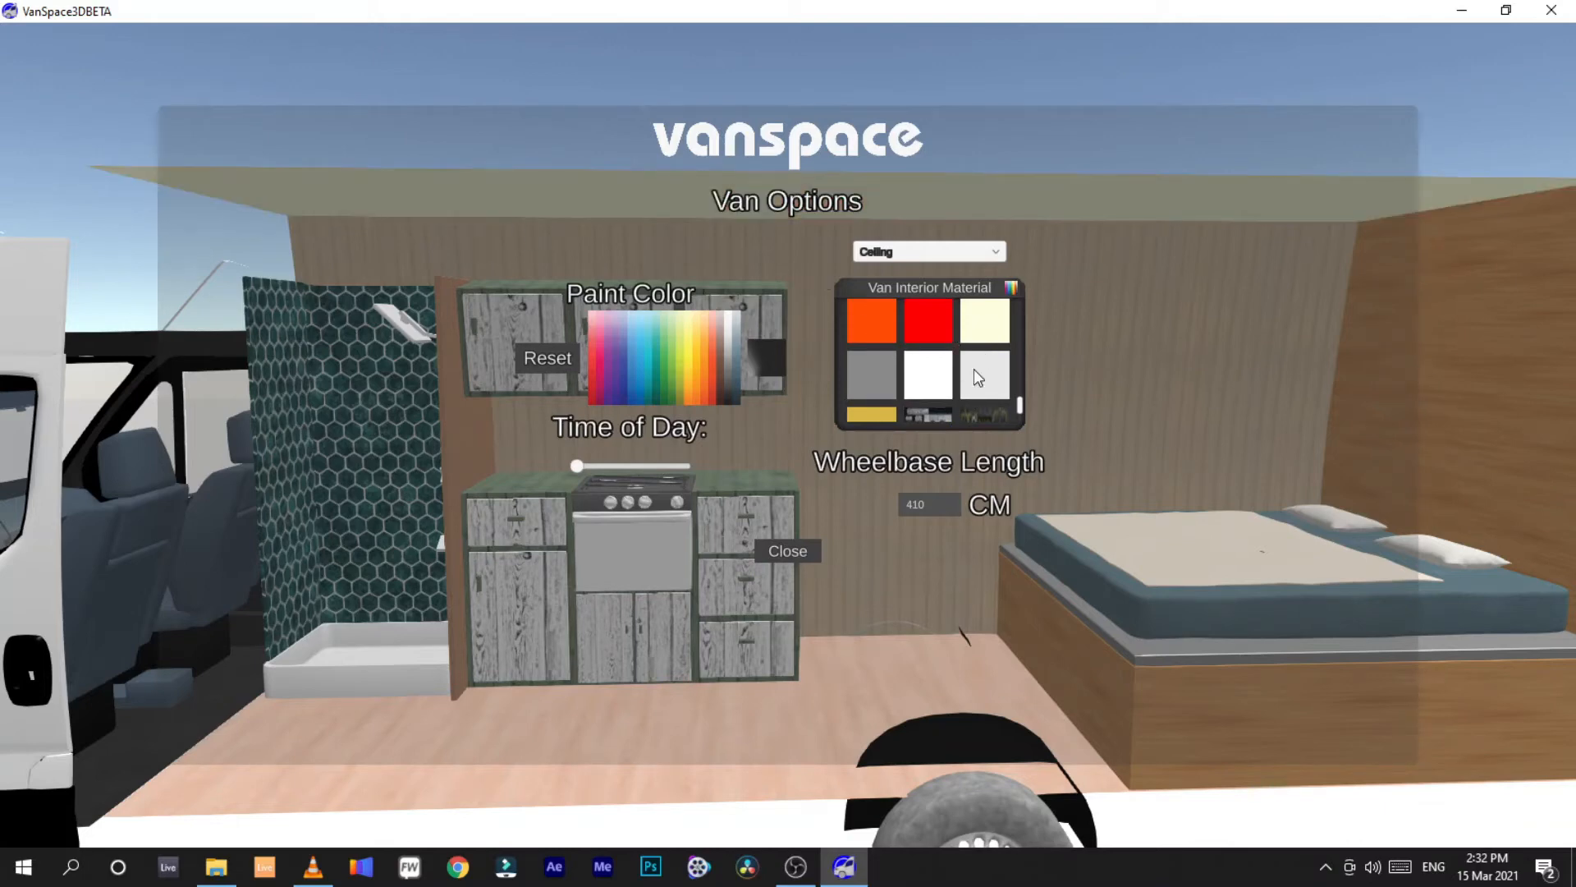
{"action": "scroll", "coordinate": [980, 362], "scroll_direction": "up", "scroll_amount": 1}
{"action": "left_click", "coordinate": [931, 350]}
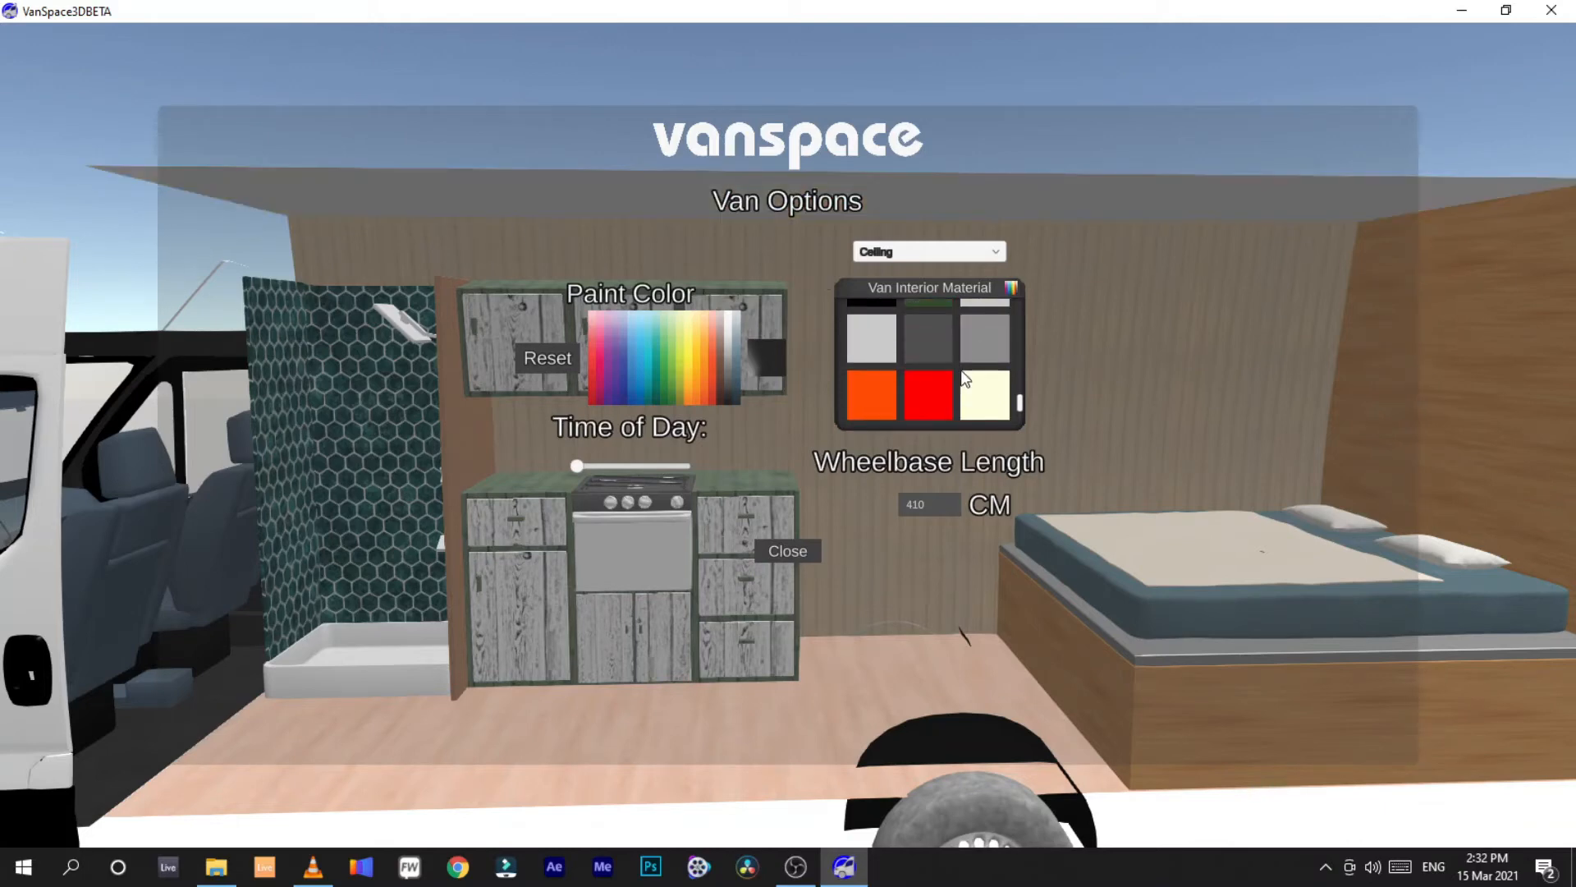
Put the plain white material back on the ceiling and return to the van
{"action": "scroll", "coordinate": [937, 377], "scroll_direction": "down", "scroll_amount": 2}
{"action": "left_click", "coordinate": [929, 316]}
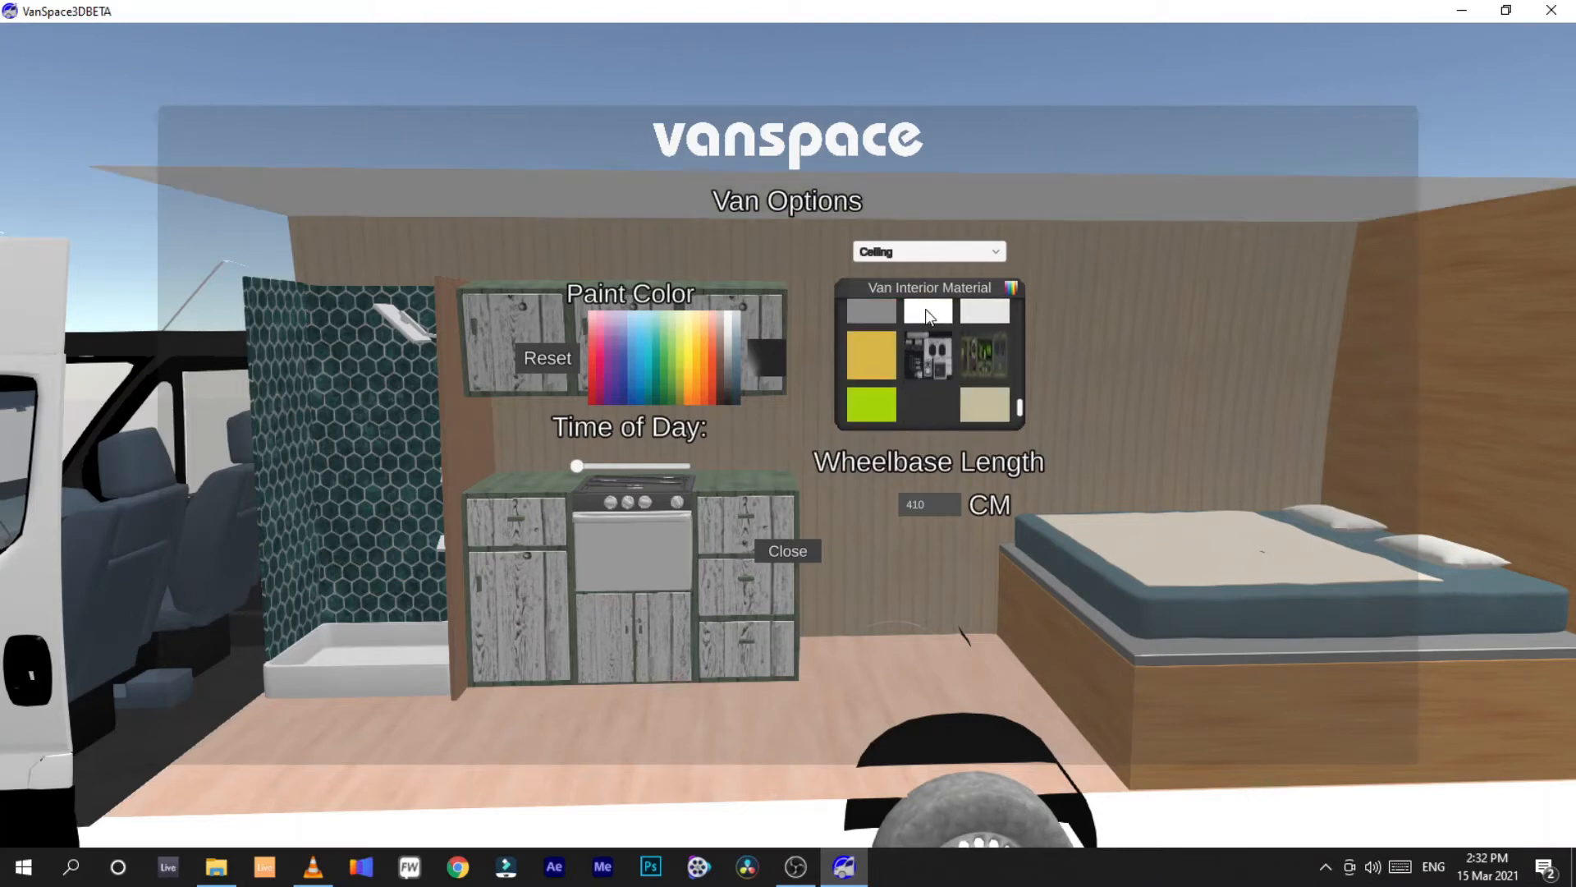
{"action": "left_click", "coordinate": [790, 553]}
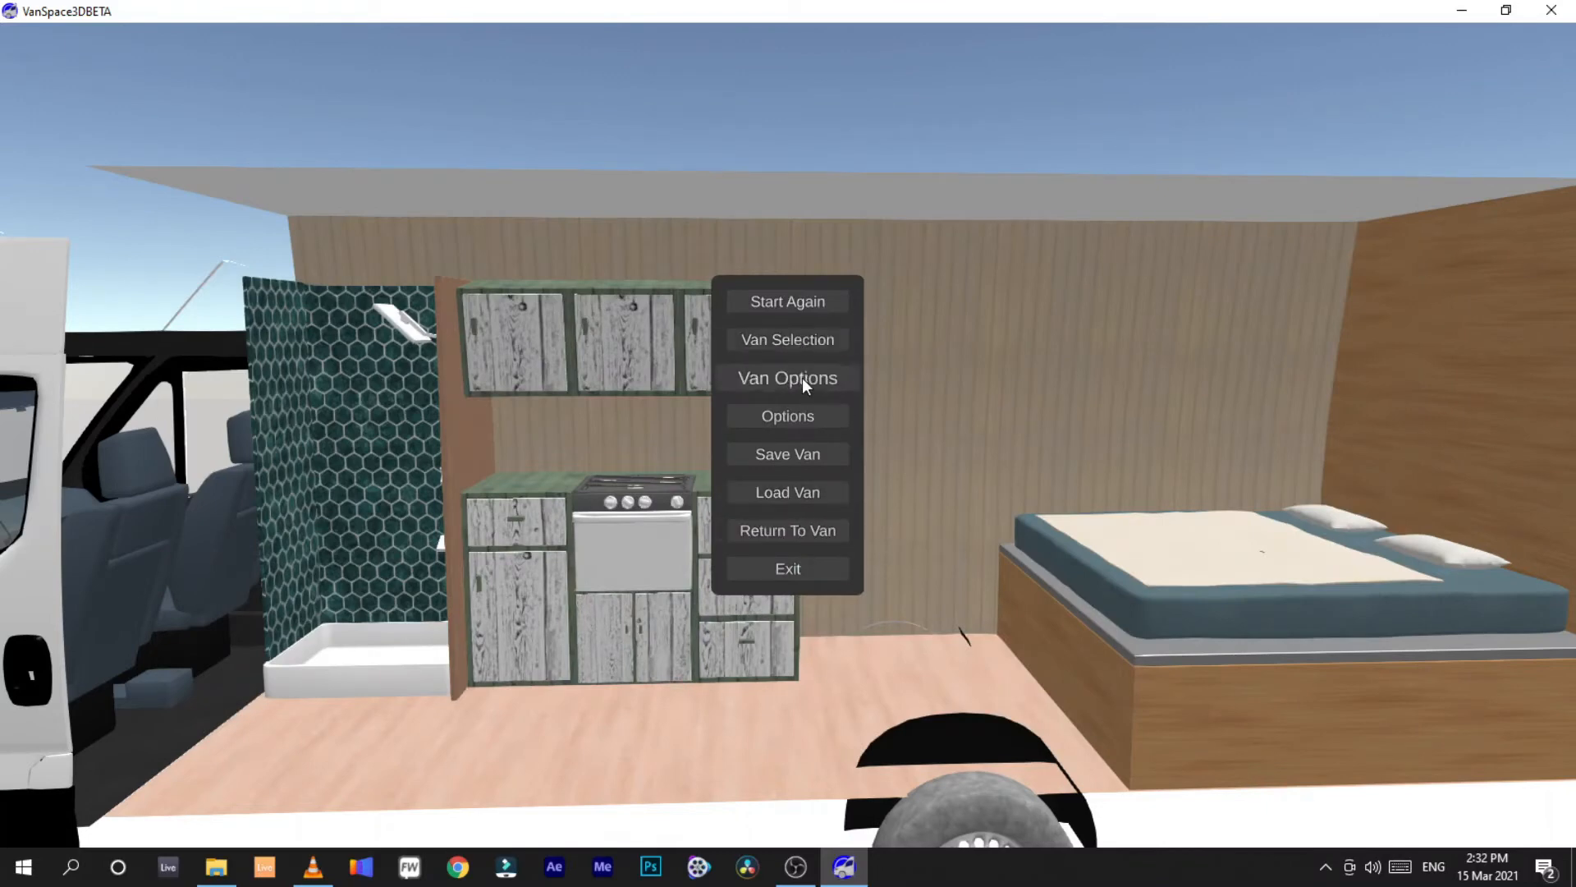
{"action": "left_click", "coordinate": [803, 531]}
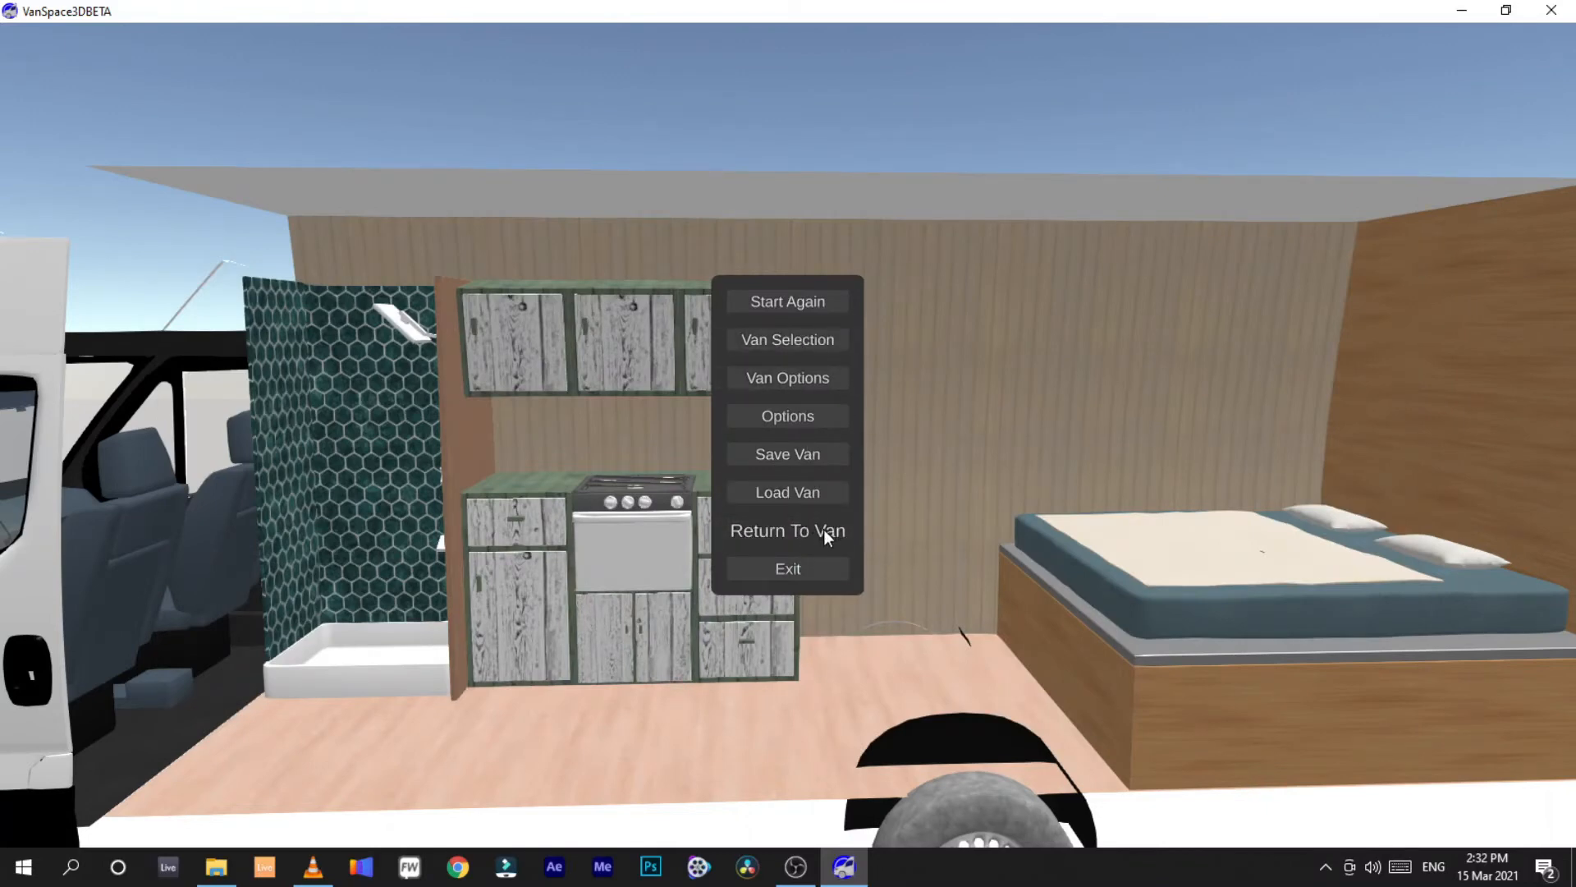
Try a light wood material on the Wood06 part of the bed base, then deselect the base
{"action": "left_click", "coordinate": [1182, 661]}
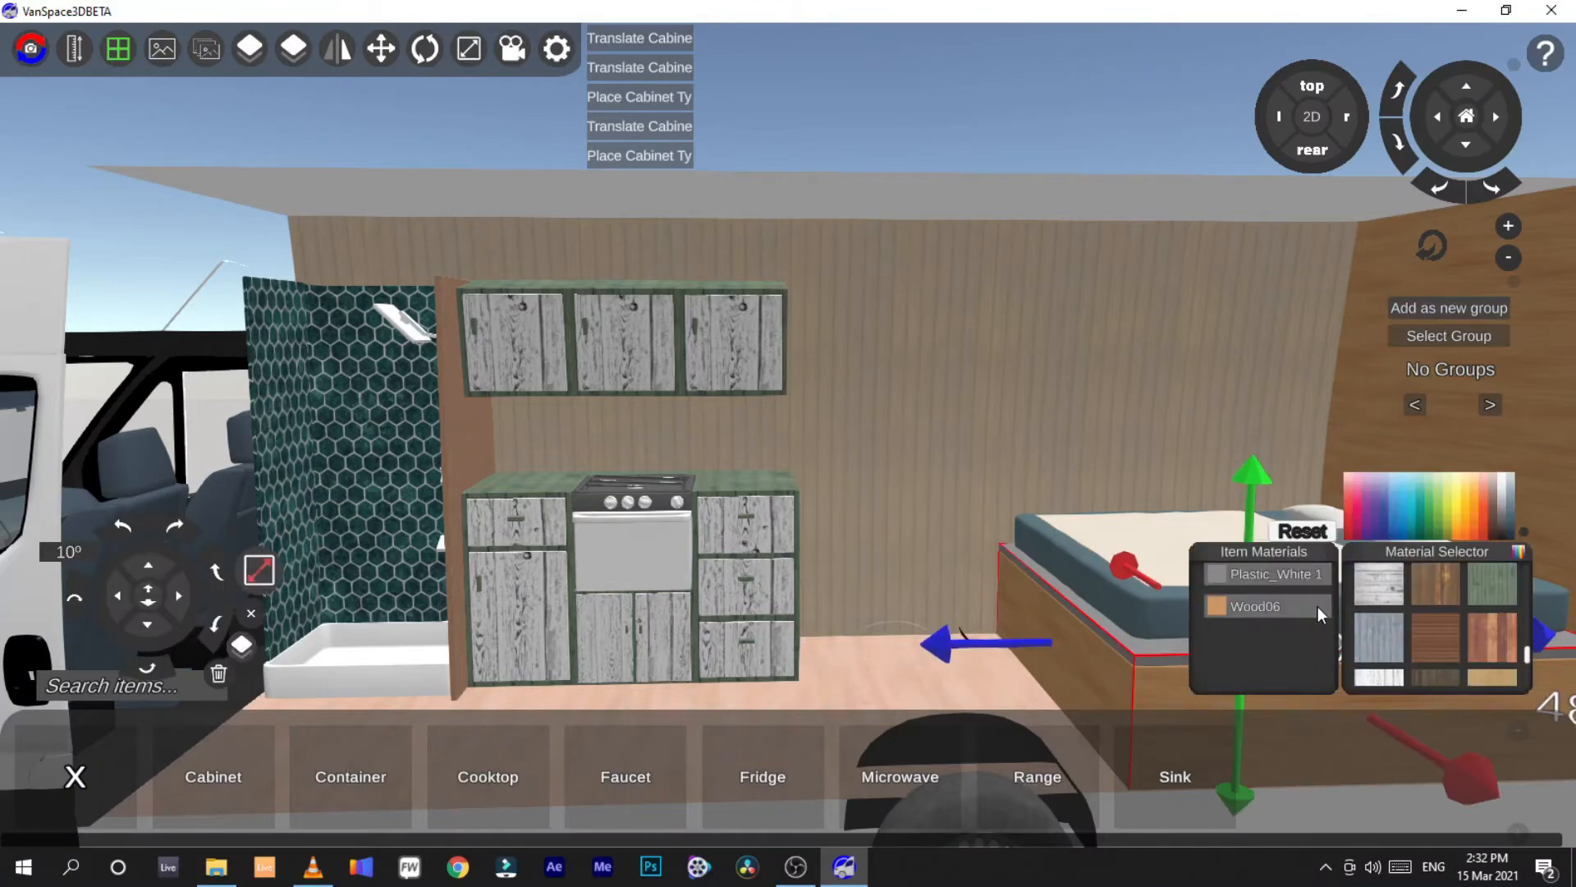
{"action": "scroll", "coordinate": [1484, 649], "scroll_direction": "down", "scroll_amount": 1}
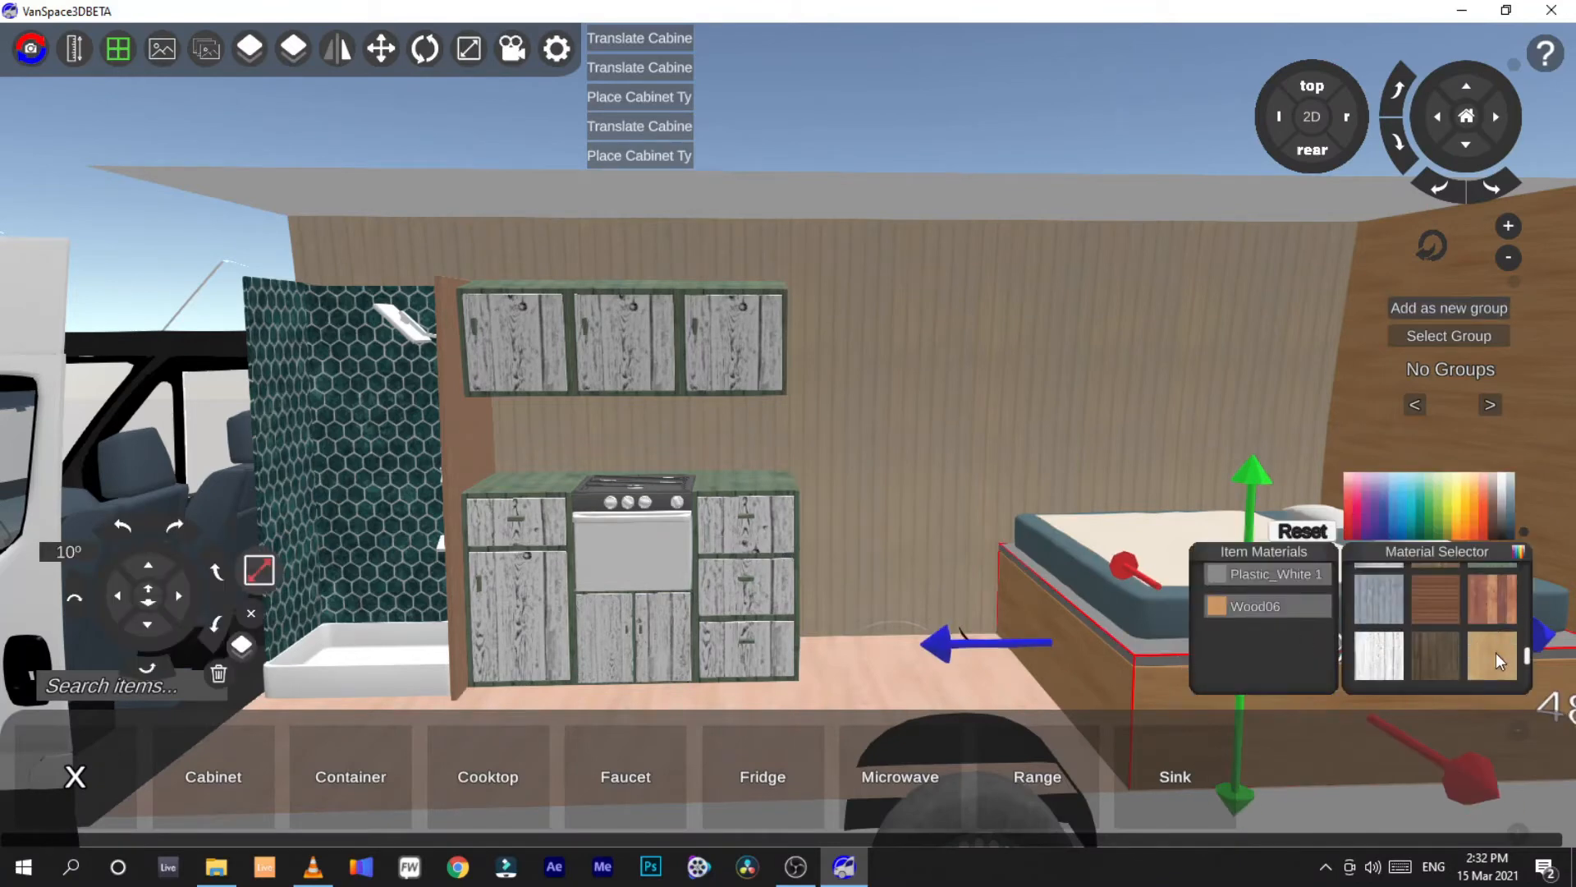
{"action": "scroll", "coordinate": [1492, 648], "scroll_direction": "up", "scroll_amount": 1}
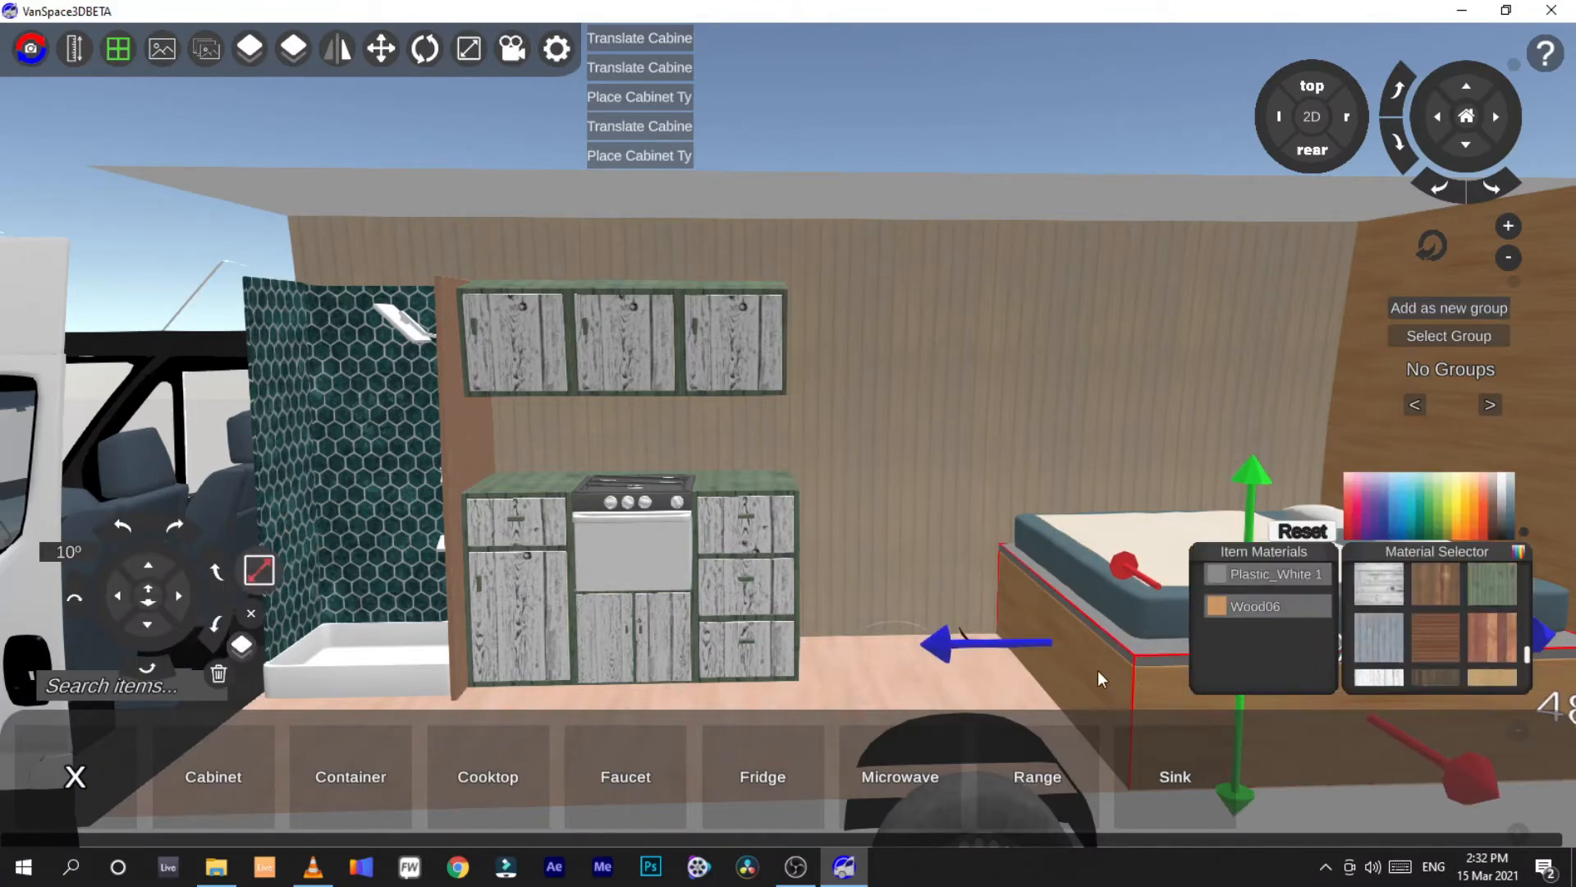
{"action": "scroll", "coordinate": [1465, 648], "scroll_direction": "down", "scroll_amount": 1}
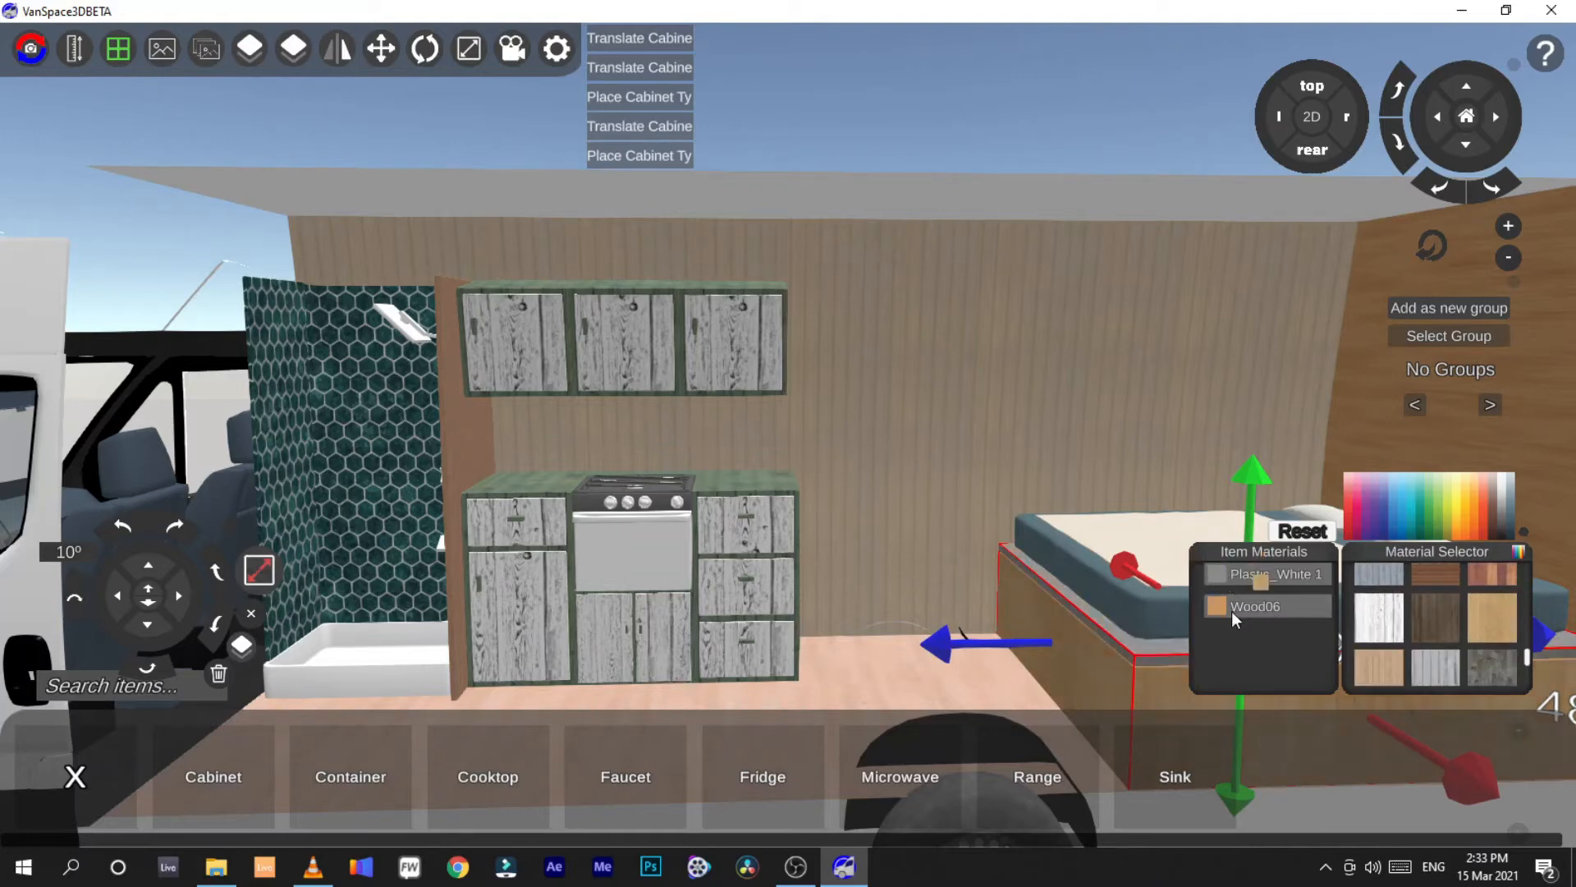
{"action": "scroll", "coordinate": [1397, 637], "scroll_direction": "down", "scroll_amount": 1}
{"action": "left_click_drag", "start_coordinate": [1241, 614], "coordinate": [1240, 609]}
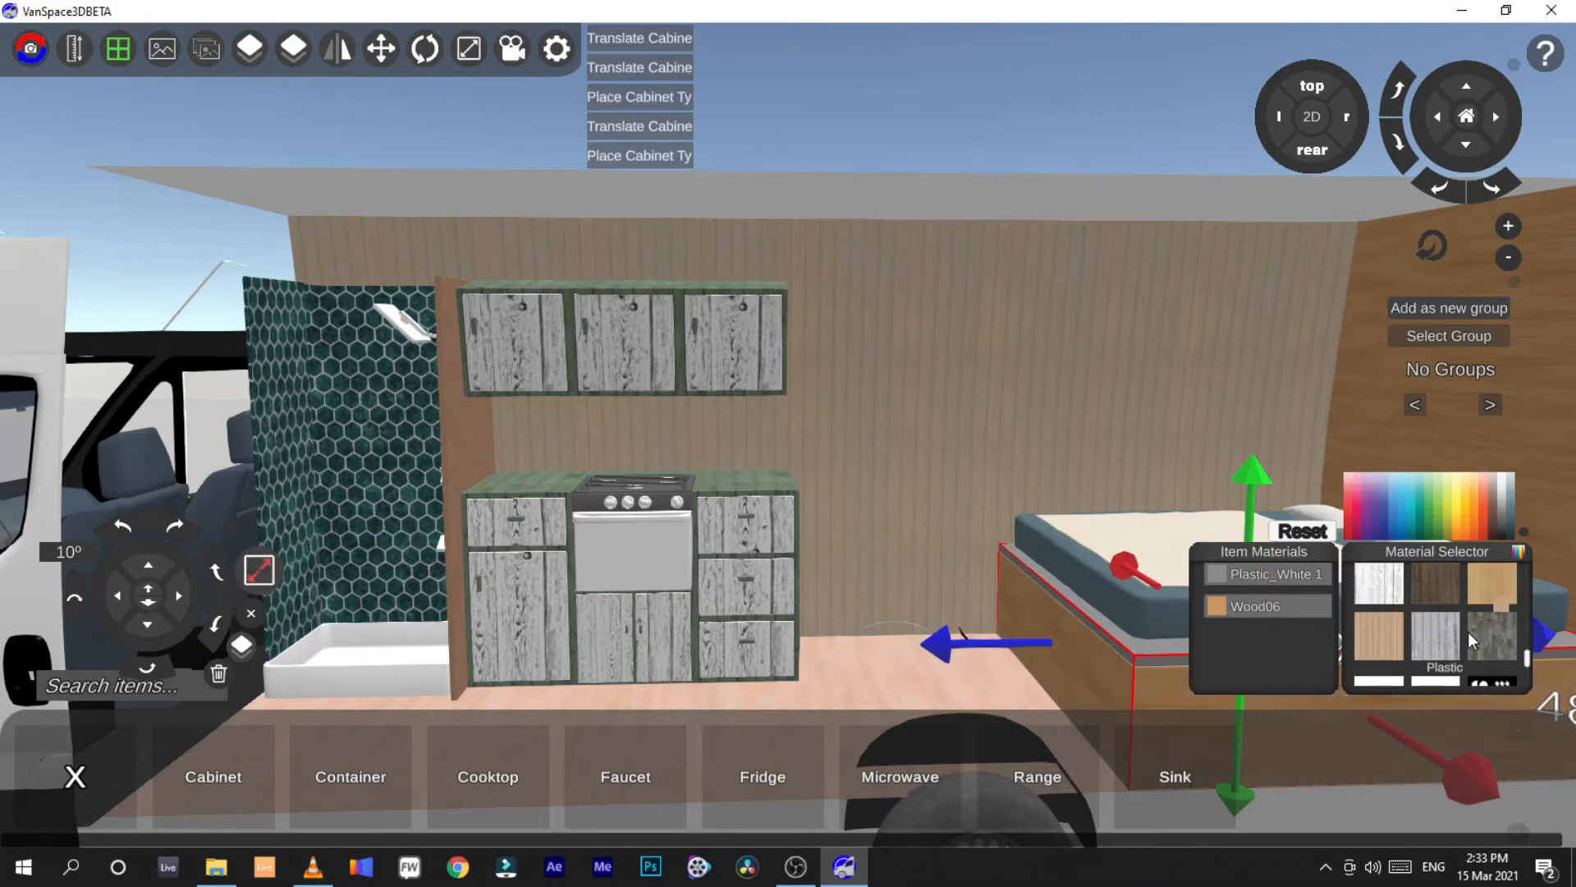
{"action": "scroll", "coordinate": [1468, 632], "scroll_direction": "up", "scroll_amount": 2}
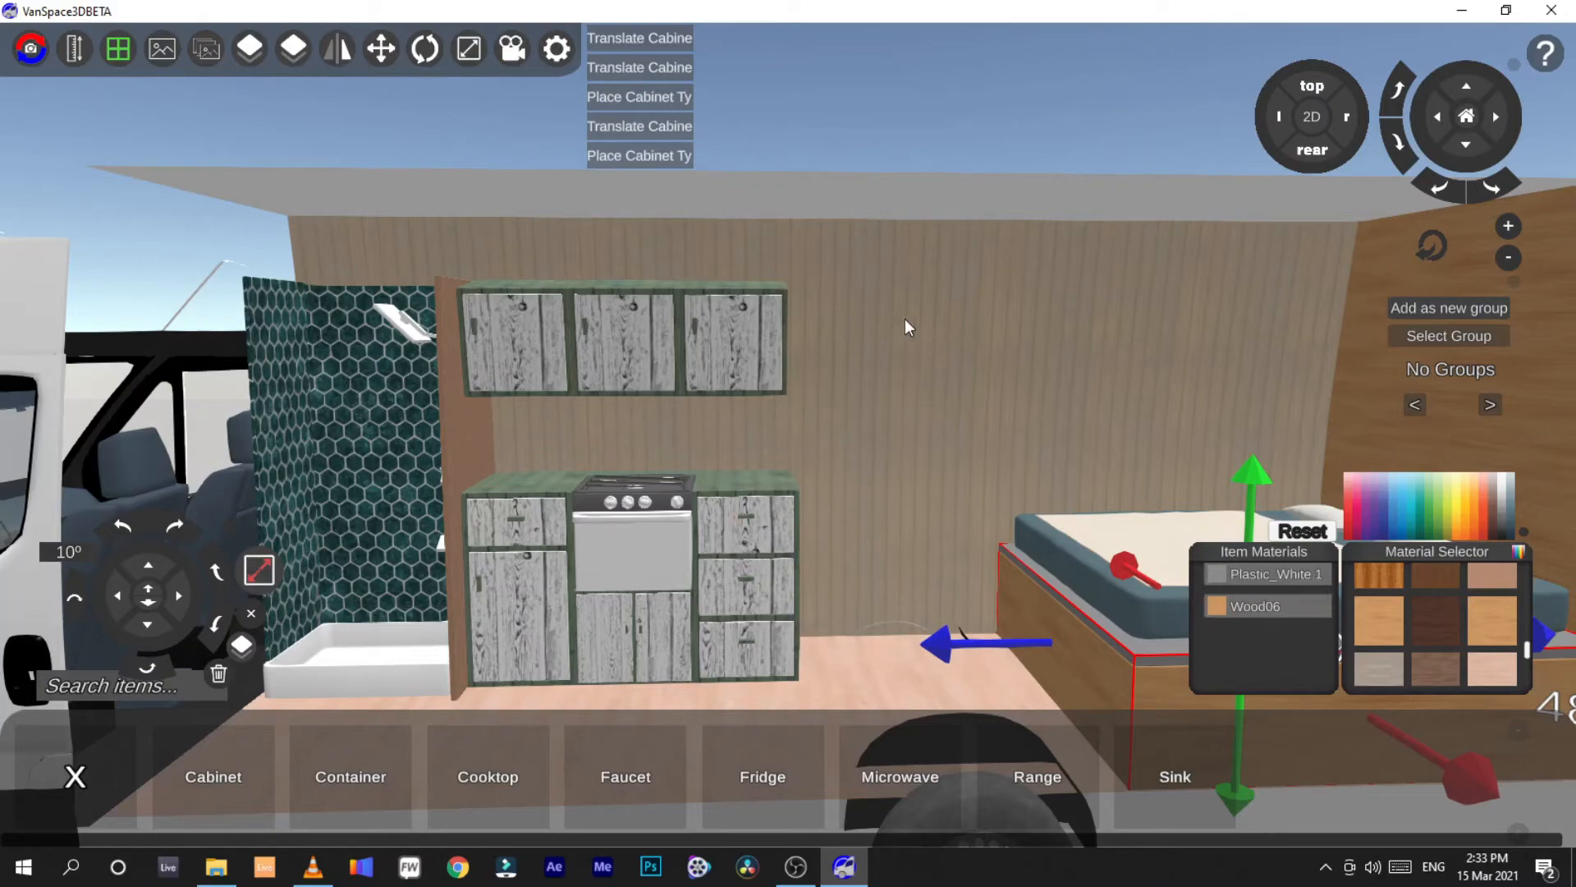
{"action": "left_click", "coordinate": [987, 338]}
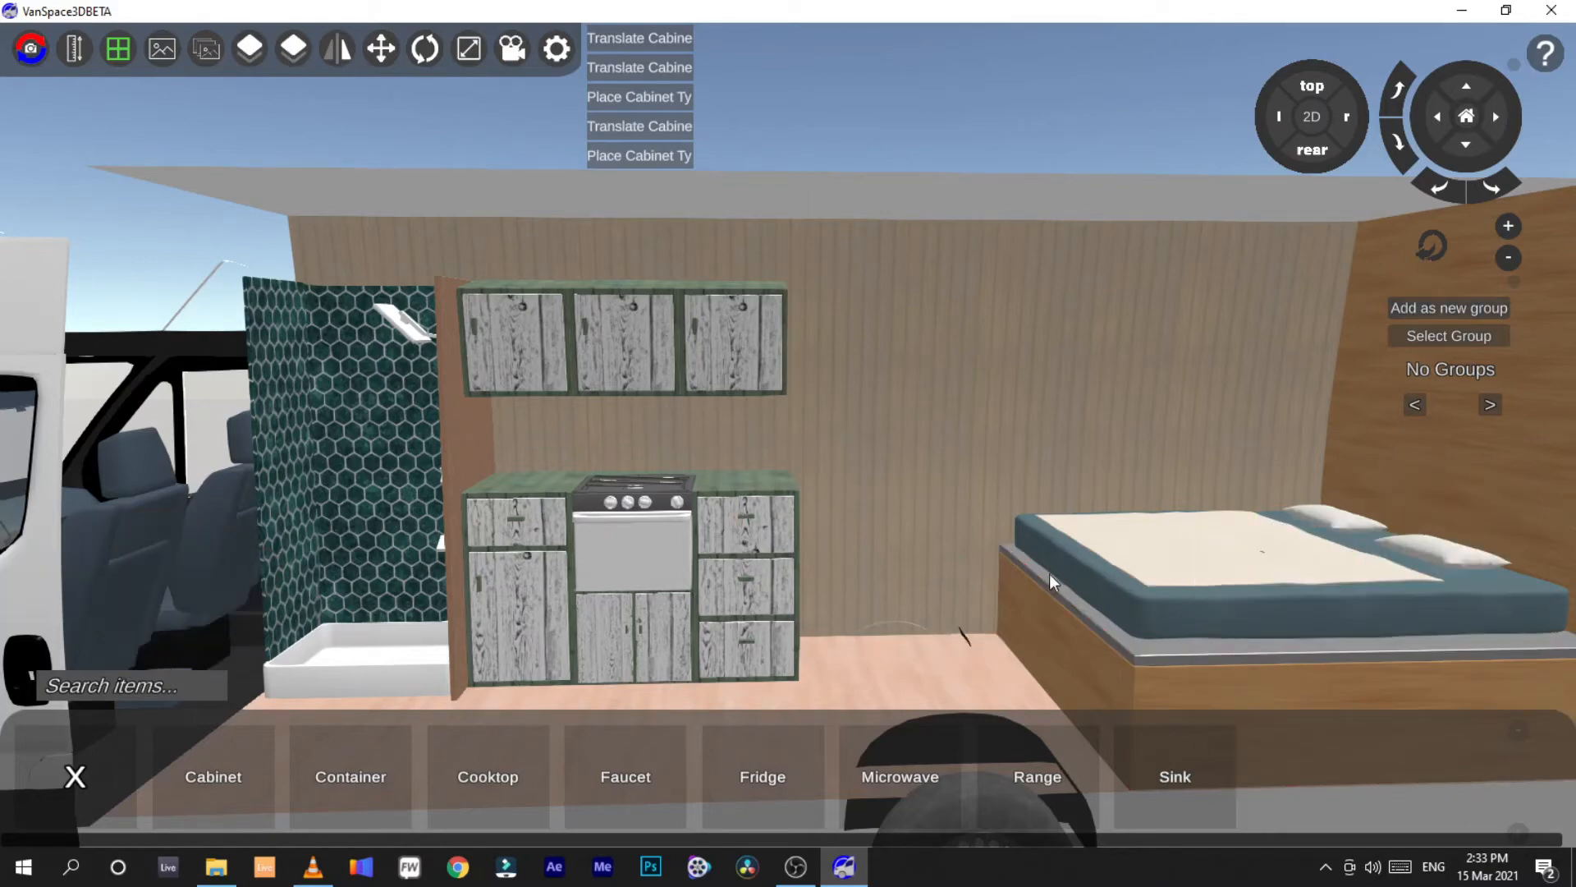
Go to the kitchen area and bring up the basic shapes from the Misc items
{"action": "right_click_drag", "start_coordinate": [865, 363], "coordinate": [1059, 459]}
{"action": "right_click_drag", "start_coordinate": [764, 414], "coordinate": [677, 433]}
{"action": "scroll", "coordinate": [713, 435], "scroll_direction": "up", "scroll_amount": 3}
{"action": "scroll", "coordinate": [788, 443], "scroll_direction": "up", "scroll_amount": 3}
{"action": "scroll", "coordinate": [612, 413], "scroll_direction": "up", "scroll_amount": 3}
{"action": "left_click", "coordinate": [66, 772]}
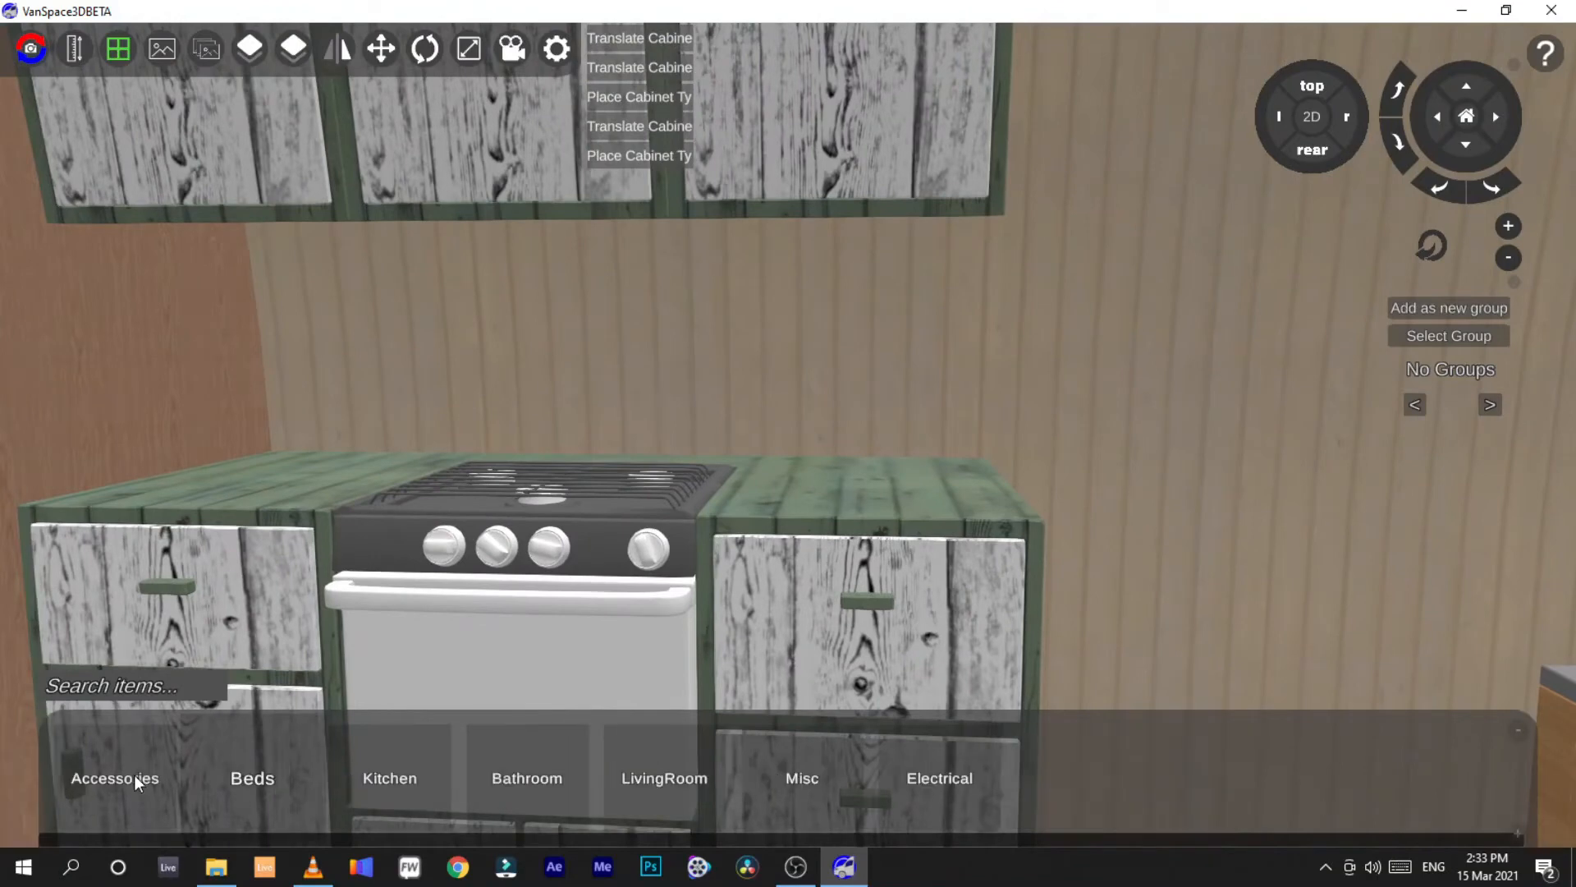
{"action": "left_click", "coordinate": [164, 779]}
{"action": "left_click", "coordinate": [75, 775]}
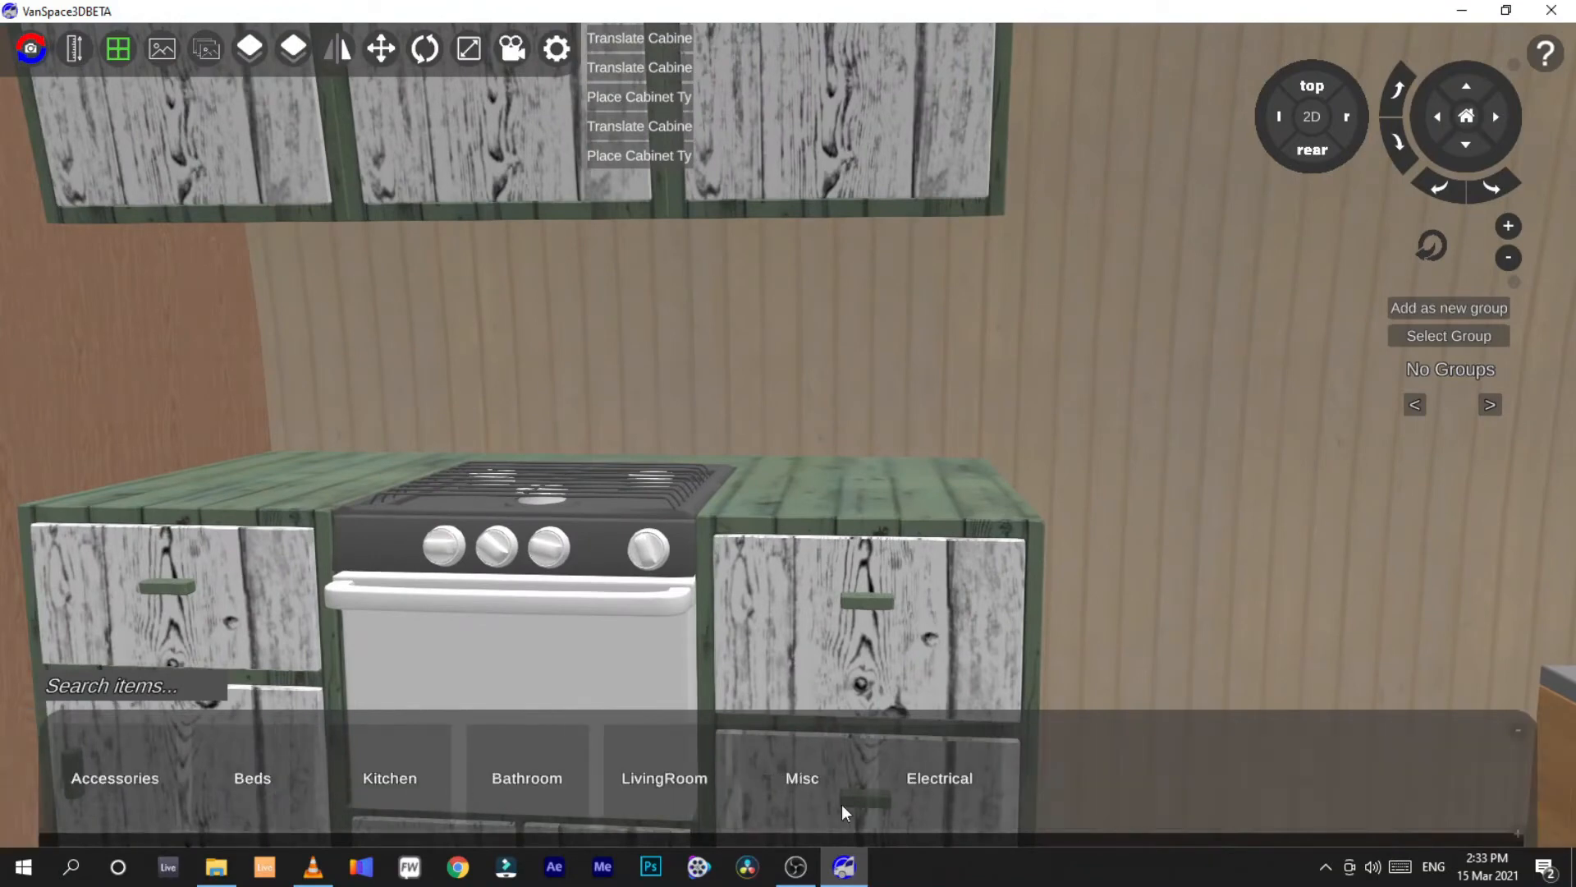
{"action": "left_click", "coordinate": [794, 788]}
{"action": "left_click", "coordinate": [472, 795]}
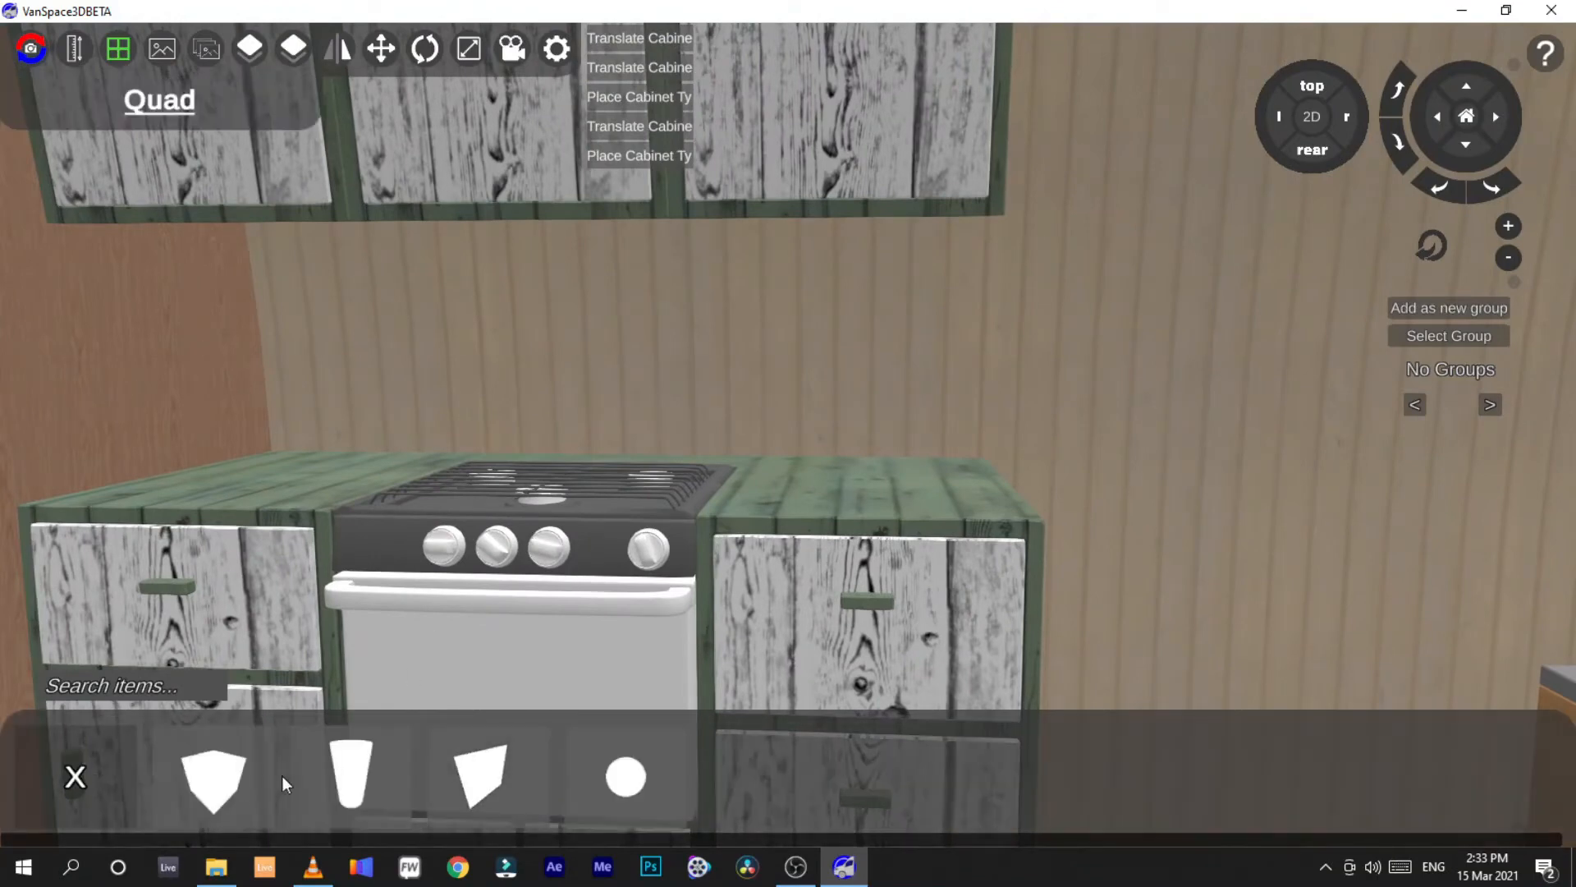
Place a white box shape on the kitchen counter in the 2D top view
{"action": "left_click", "coordinate": [1302, 122]}
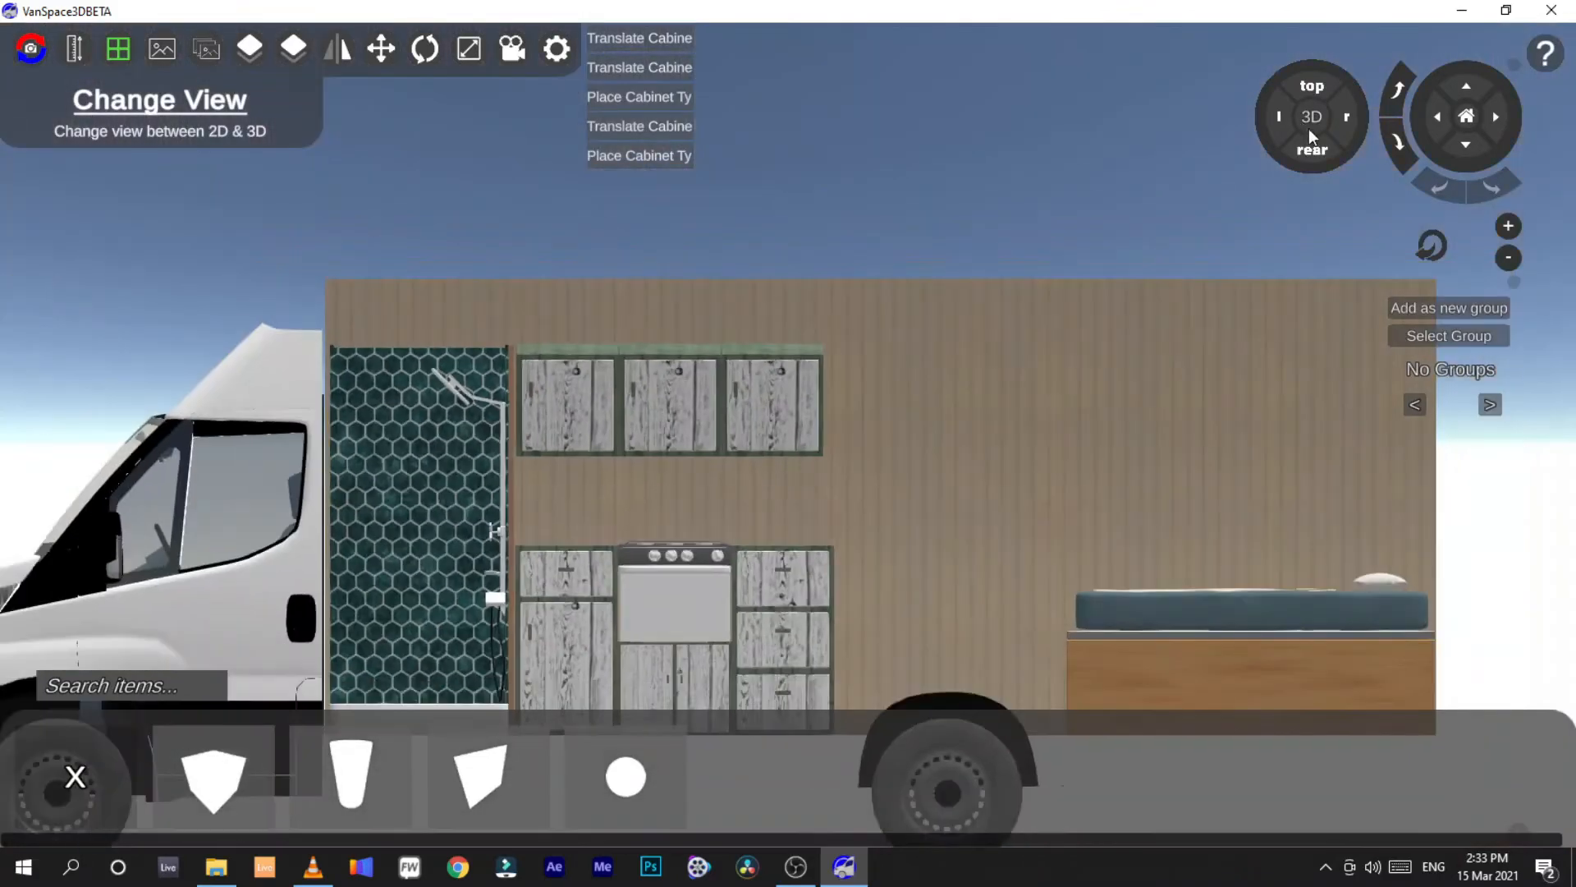
{"action": "left_click", "coordinate": [1312, 85]}
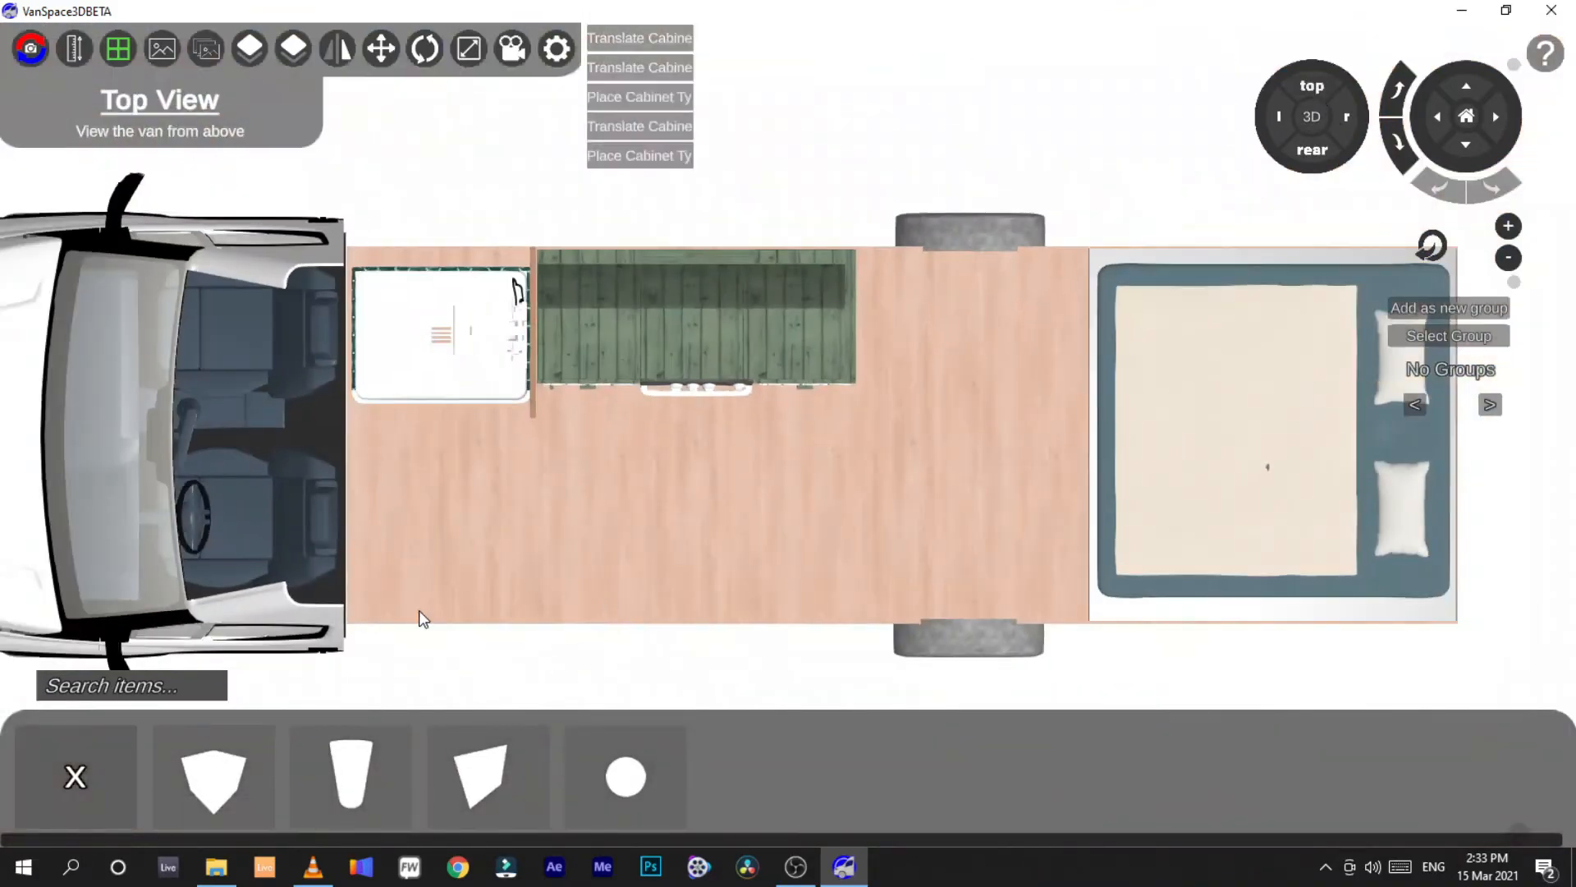
{"action": "left_click_drag", "start_coordinate": [221, 779], "coordinate": [791, 350]}
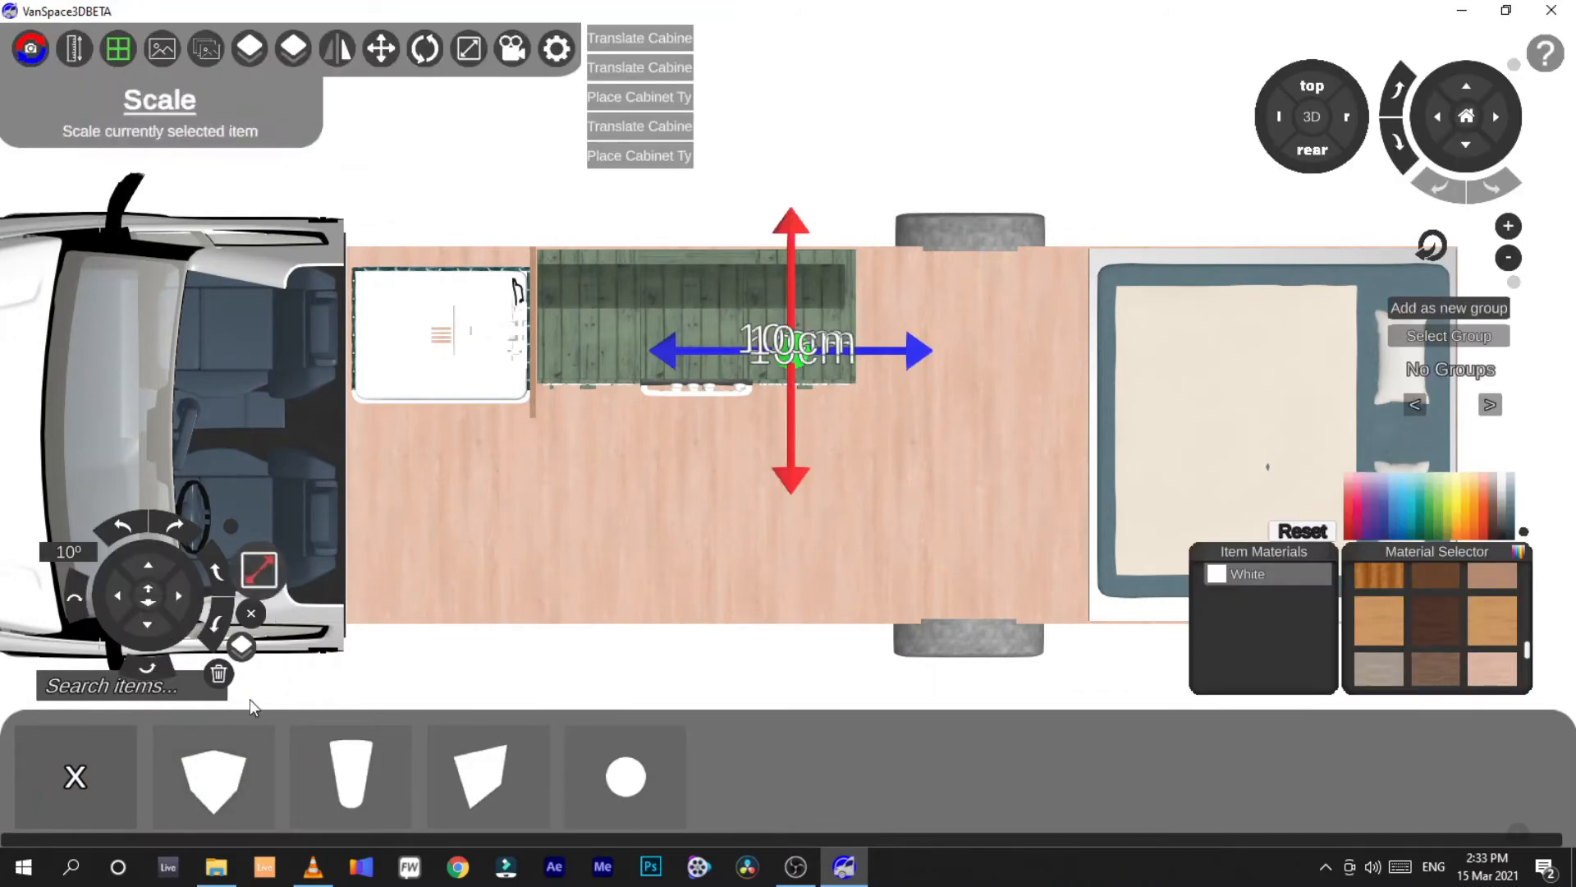
Measure the length of the kitchen counter from the shower partition to its far end
{"action": "left_click", "coordinate": [75, 50]}
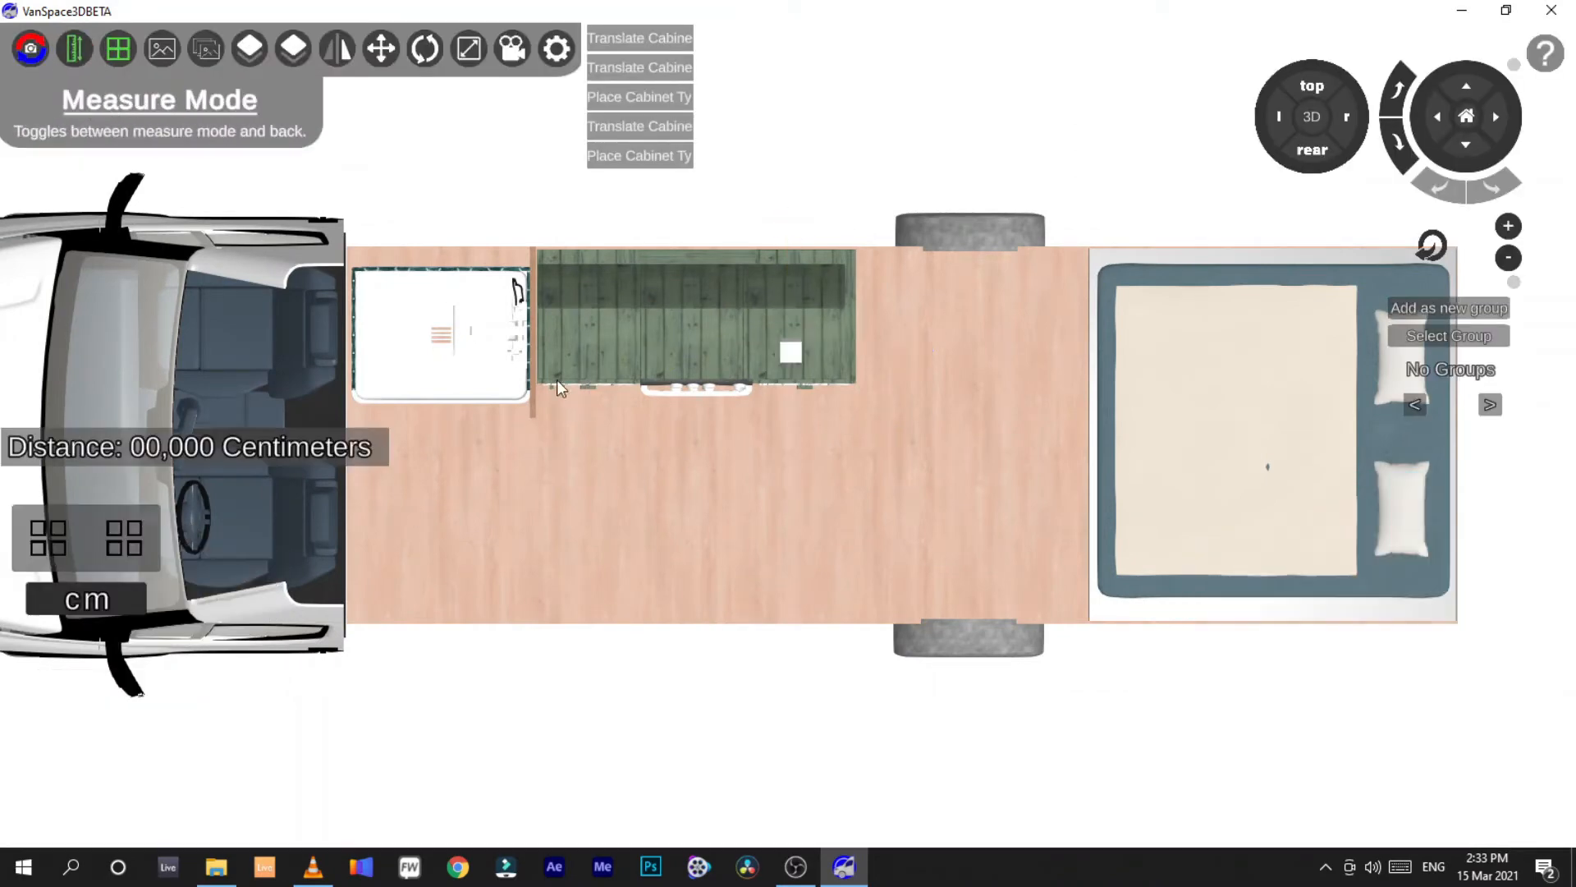
{"action": "left_click_drag", "start_coordinate": [537, 370], "coordinate": [855, 367]}
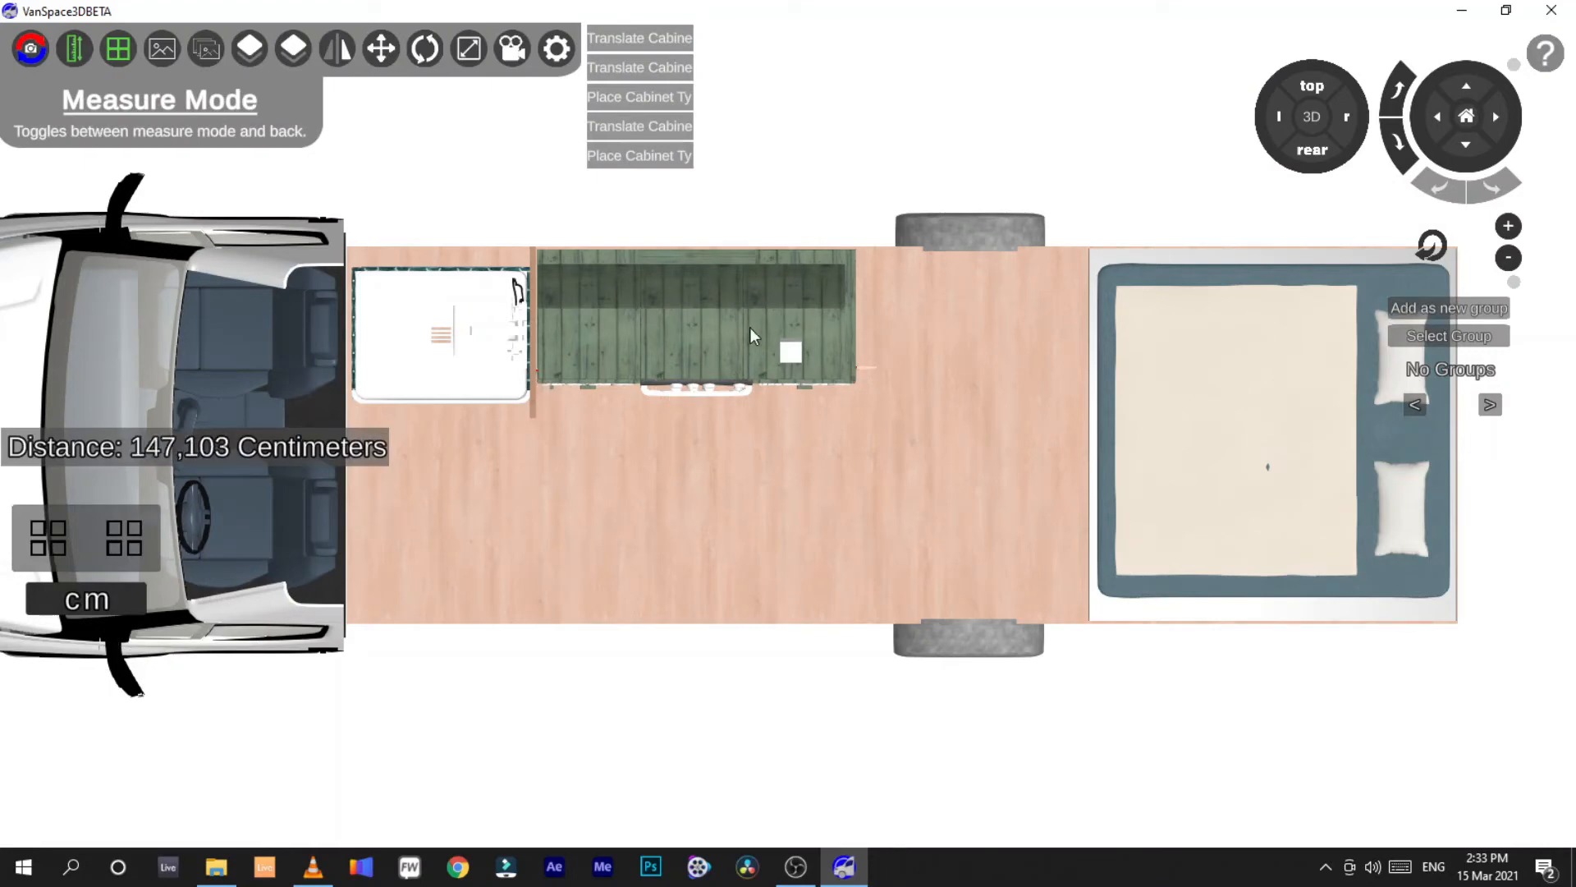
{"action": "left_click", "coordinate": [74, 48]}
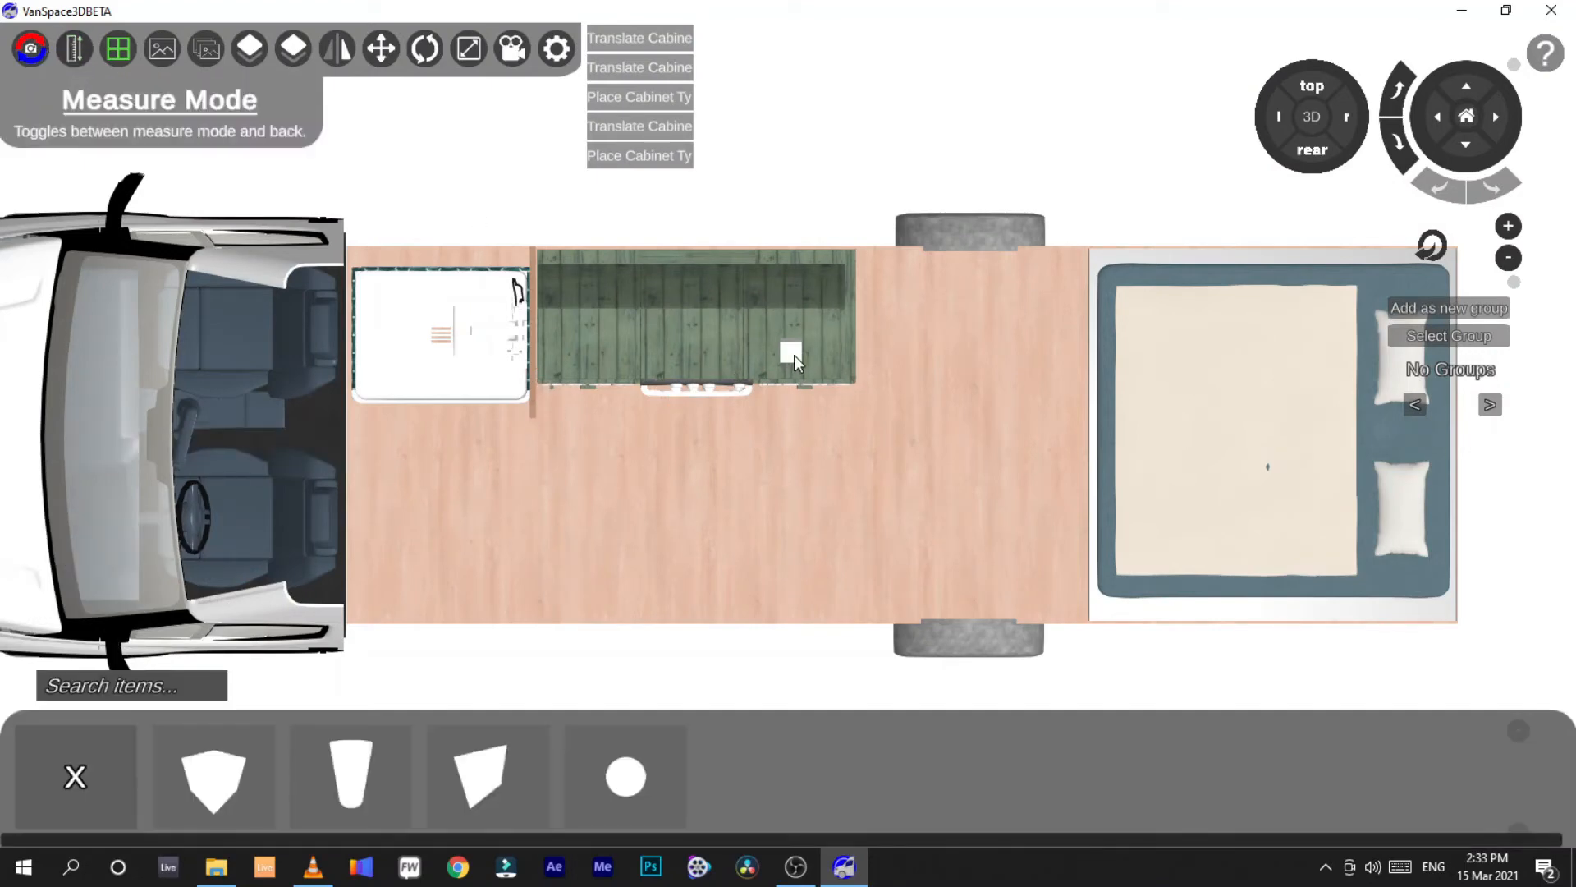
Set the white box's width to 146 cm and show it in the 3D view
{"action": "left_click", "coordinate": [791, 355]}
{"action": "left_click", "coordinate": [259, 569]}
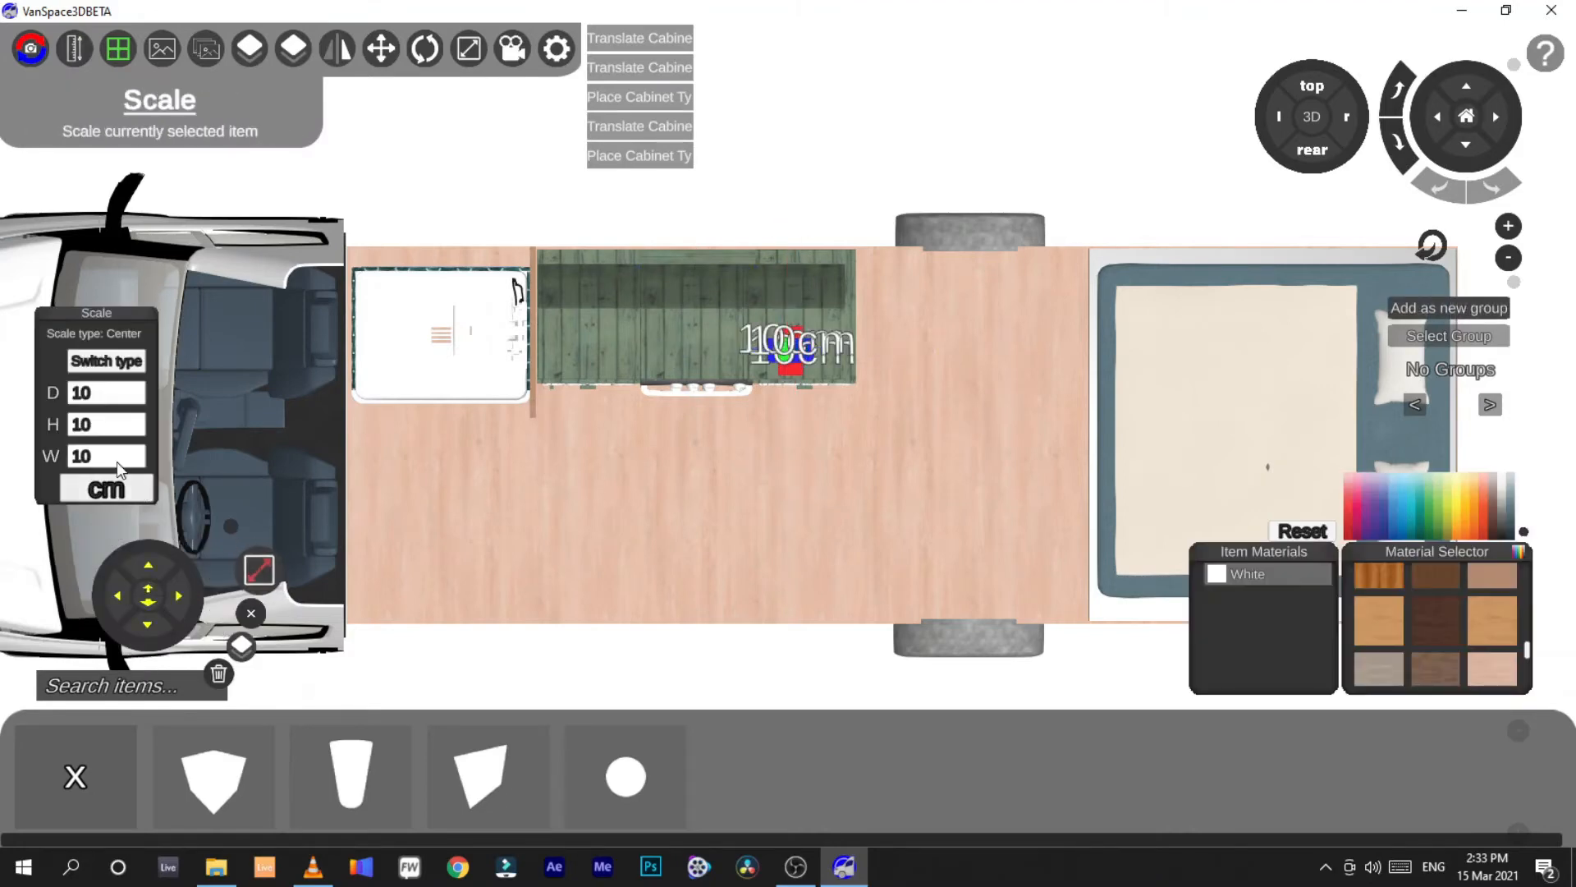
{"action": "left_click", "coordinate": [116, 458]}
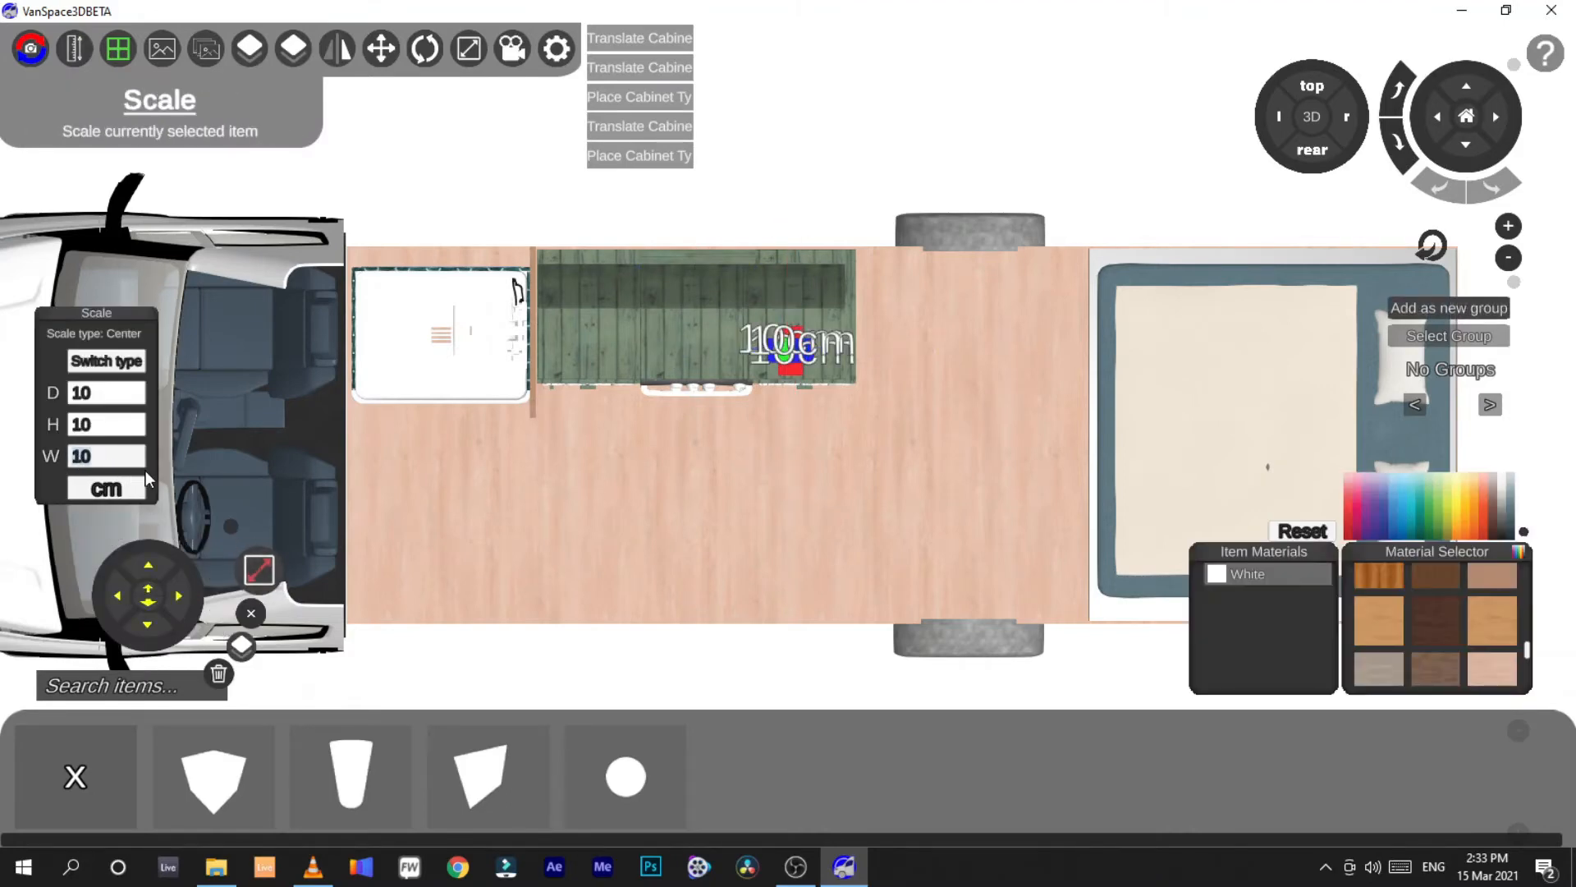
{"action": "type", "text": "146"}
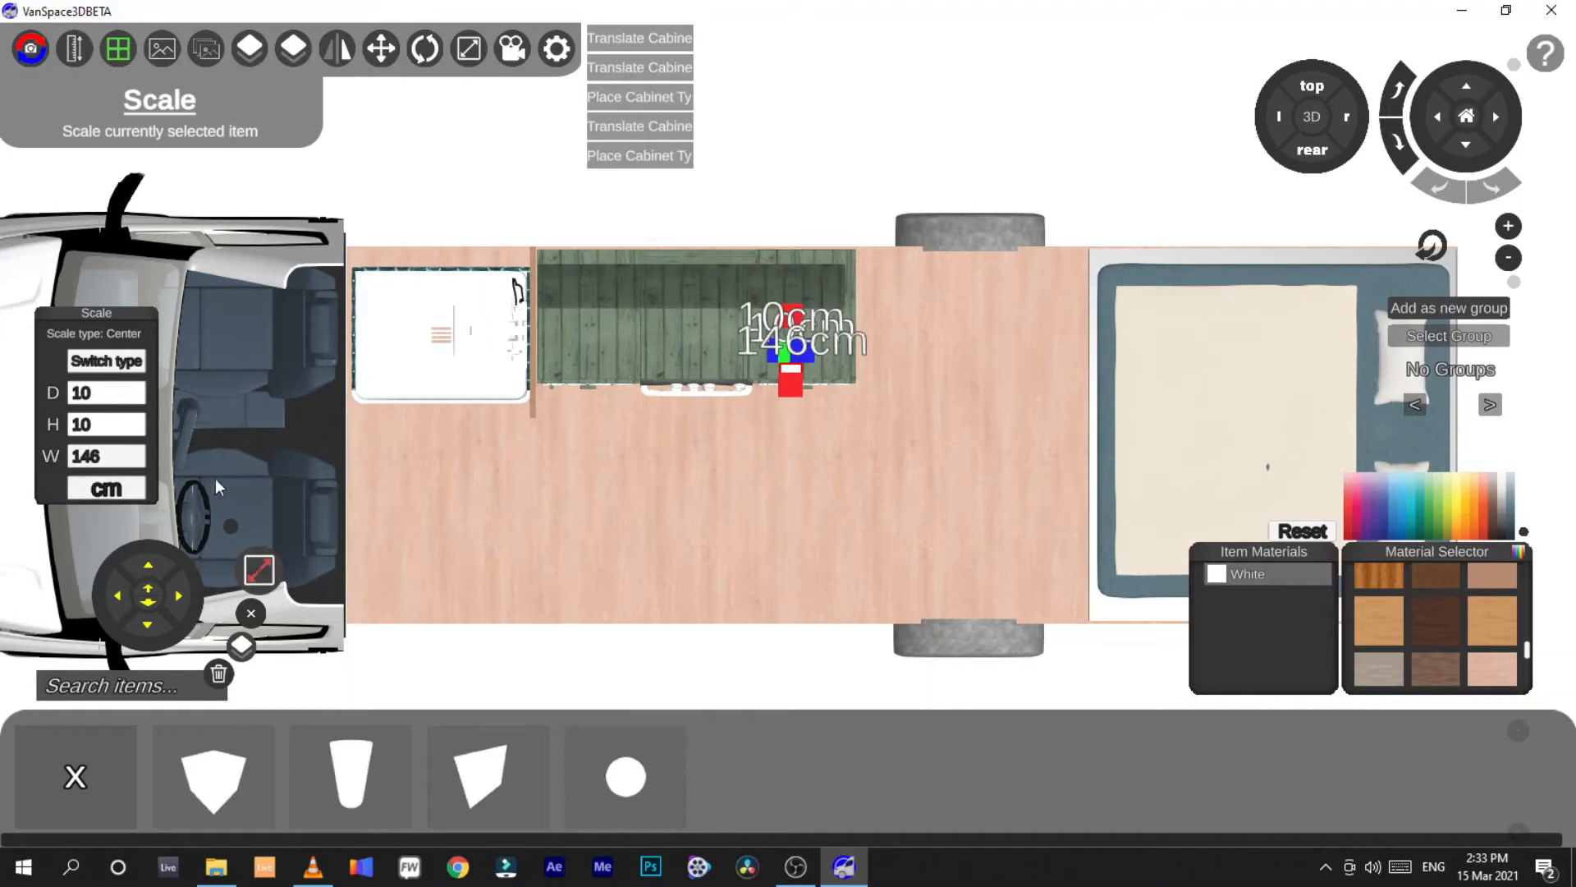
{"action": "left_click", "coordinate": [795, 496]}
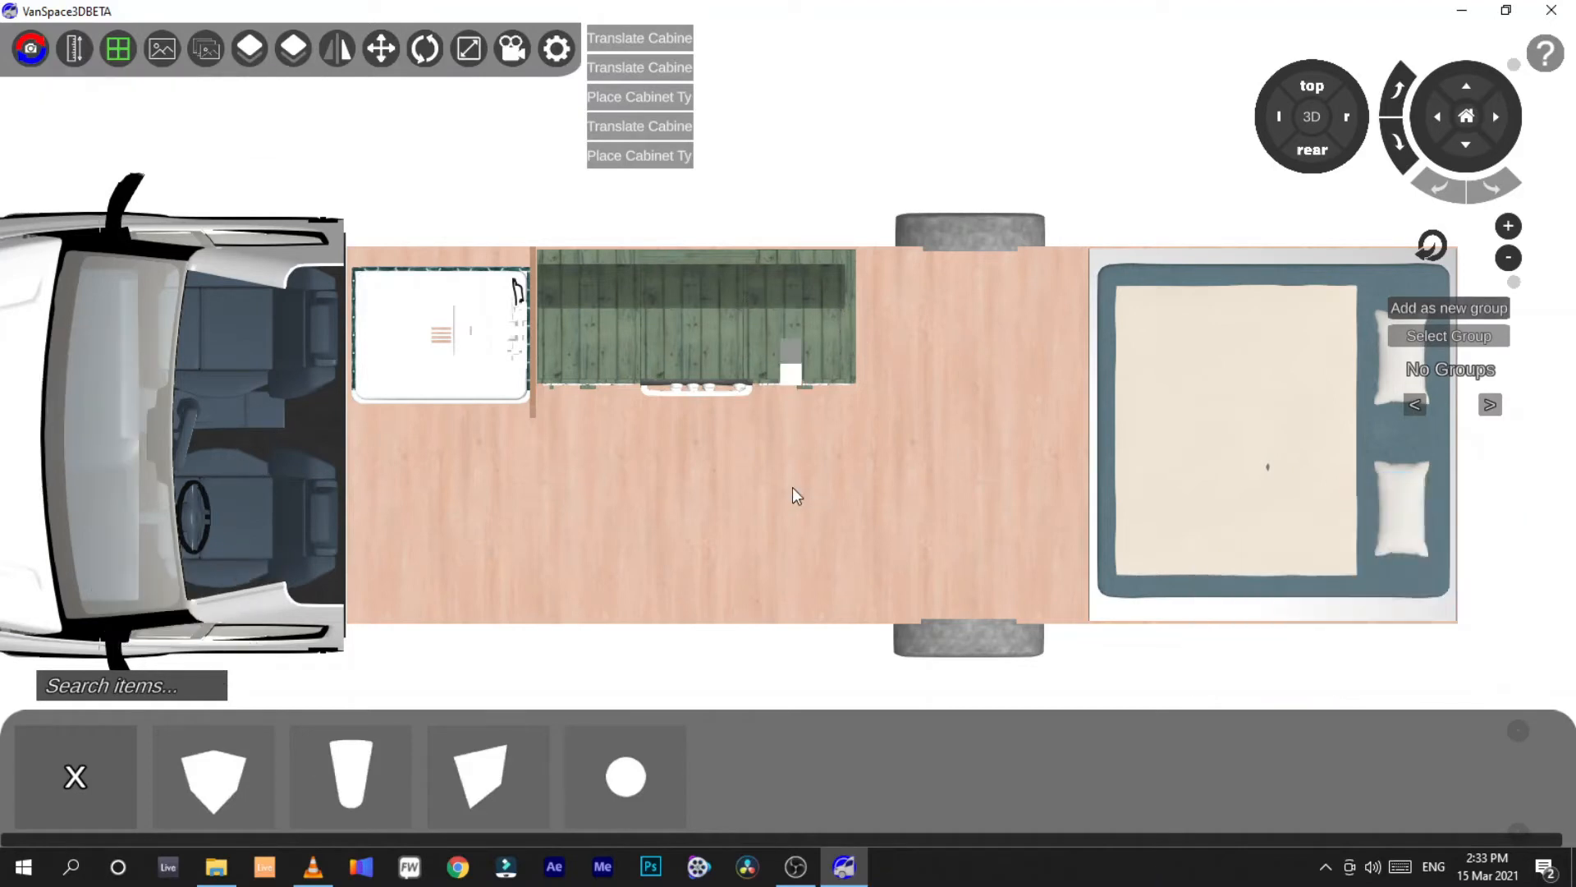
{"action": "left_click", "coordinate": [796, 369]}
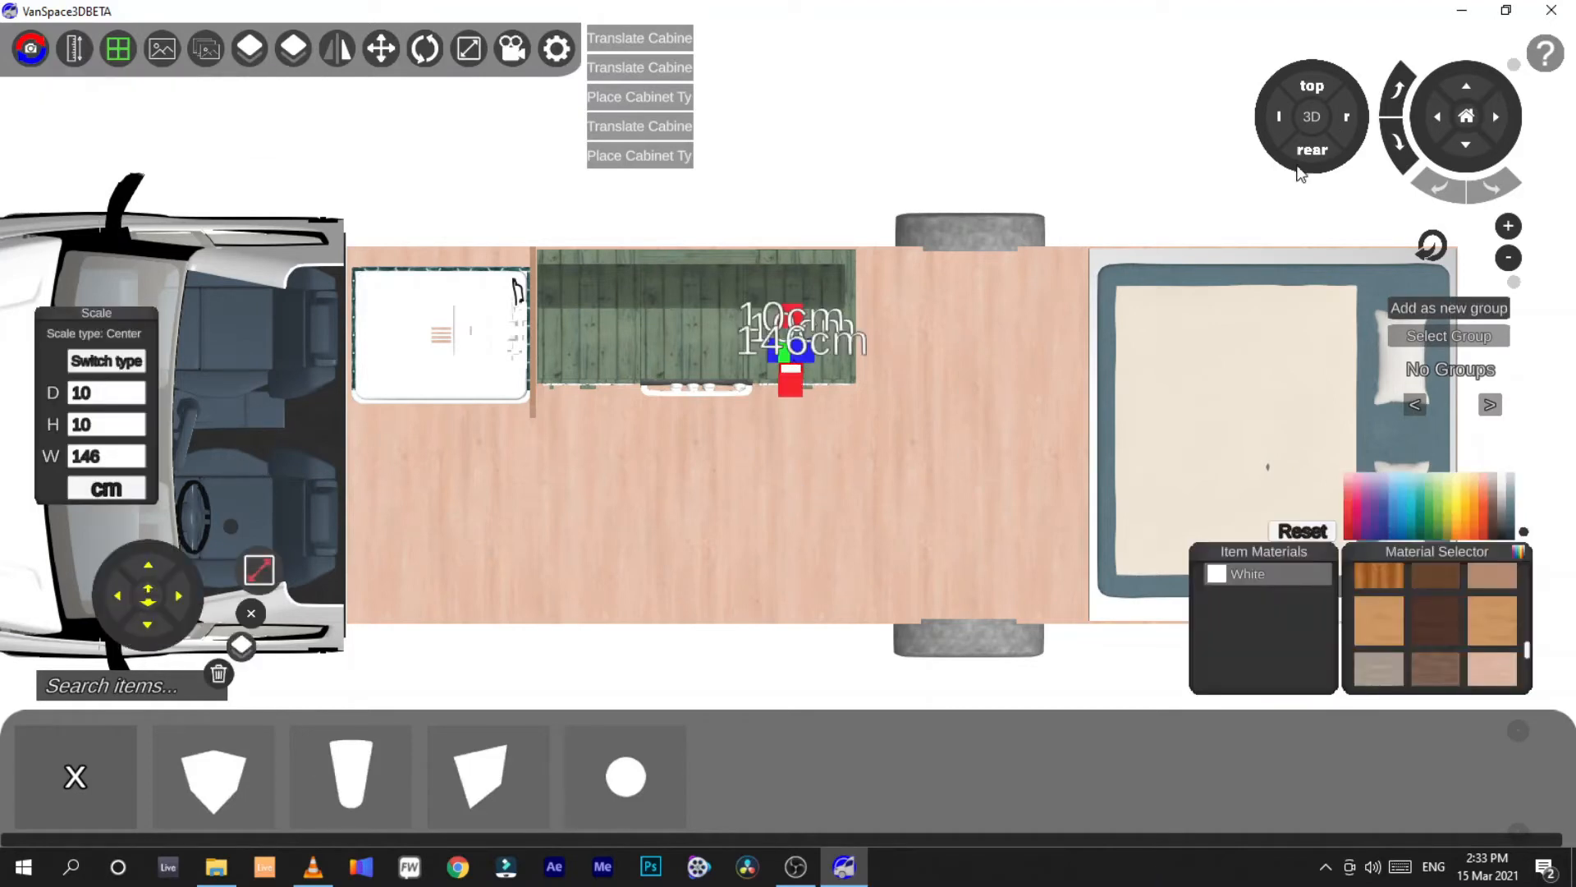
{"action": "left_click", "coordinate": [1311, 118]}
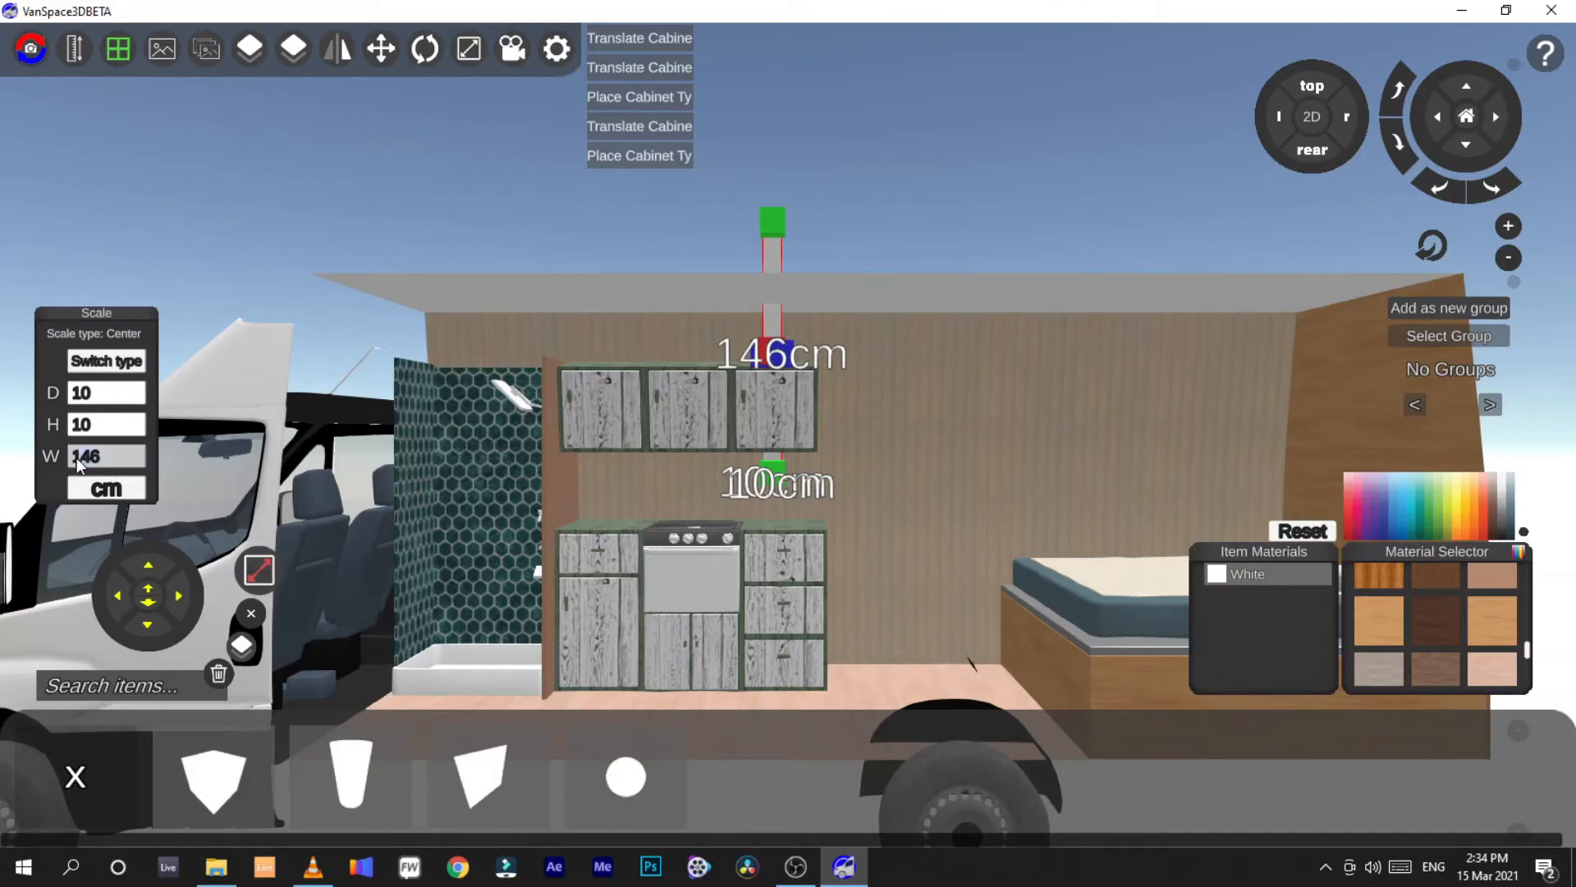
Set the white box's width to 10 cm and try a height of 146 cm
{"action": "type", "text": "10"}
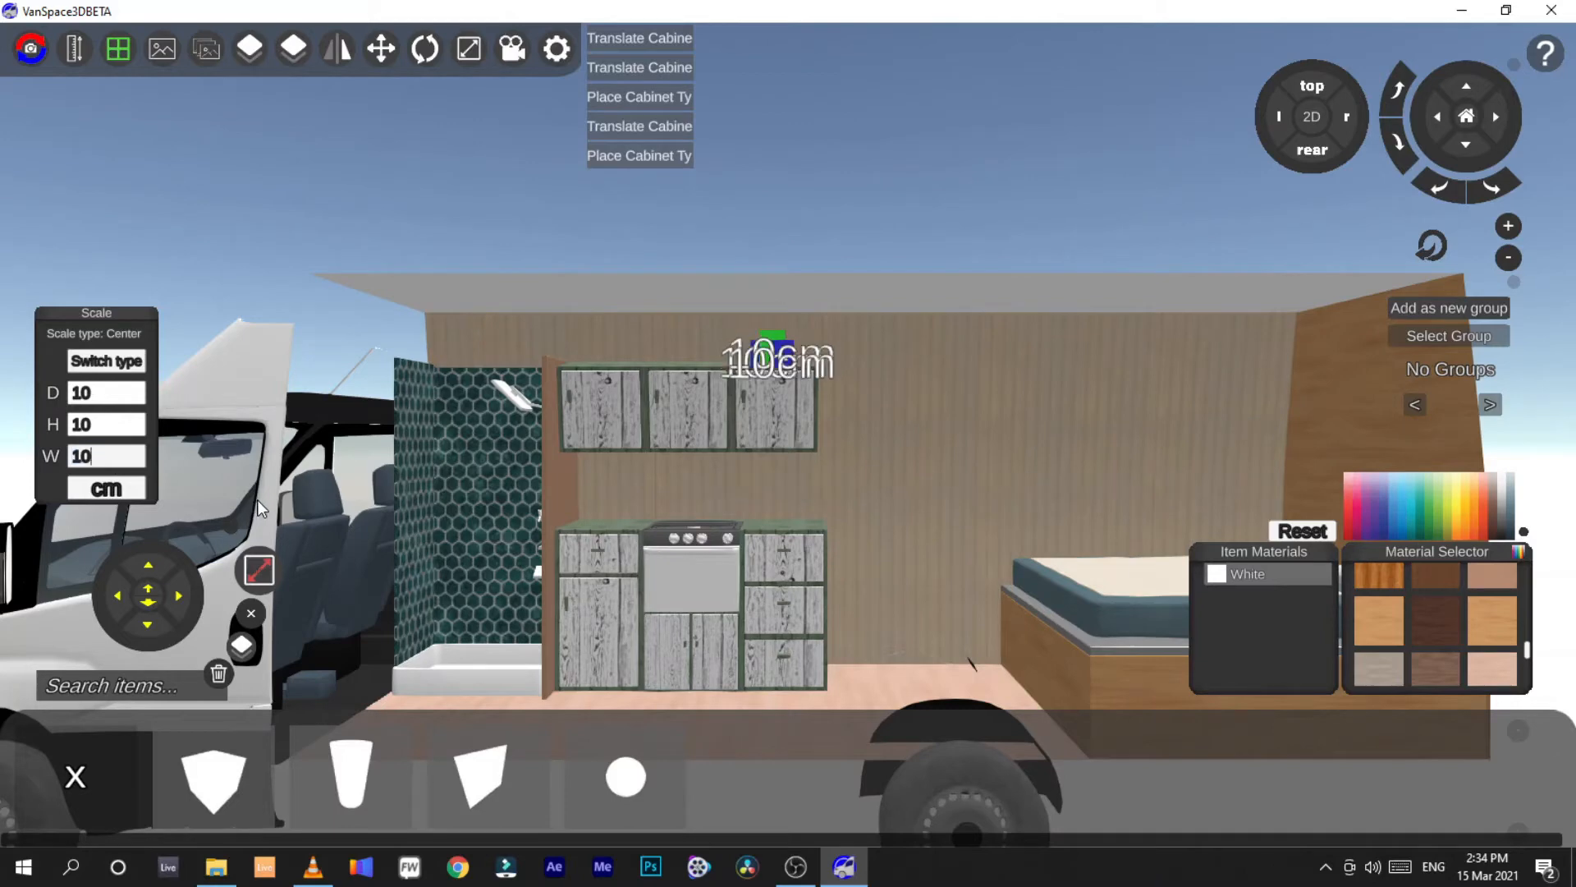
{"action": "left_click_drag", "start_coordinate": [123, 424], "coordinate": [54, 421]}
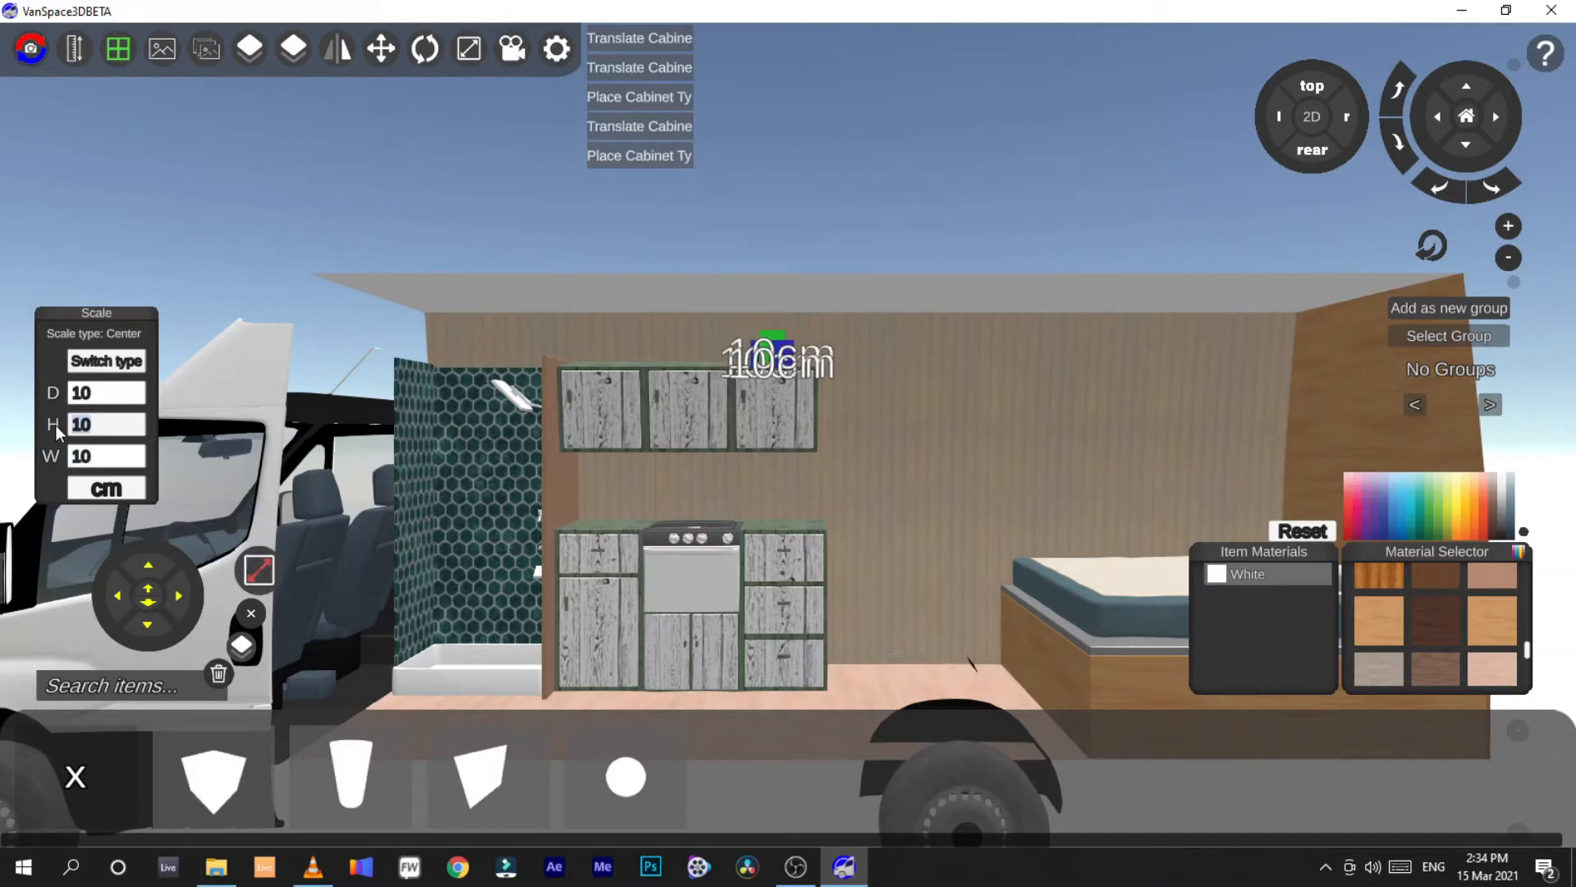
{"action": "type", "text": "146"}
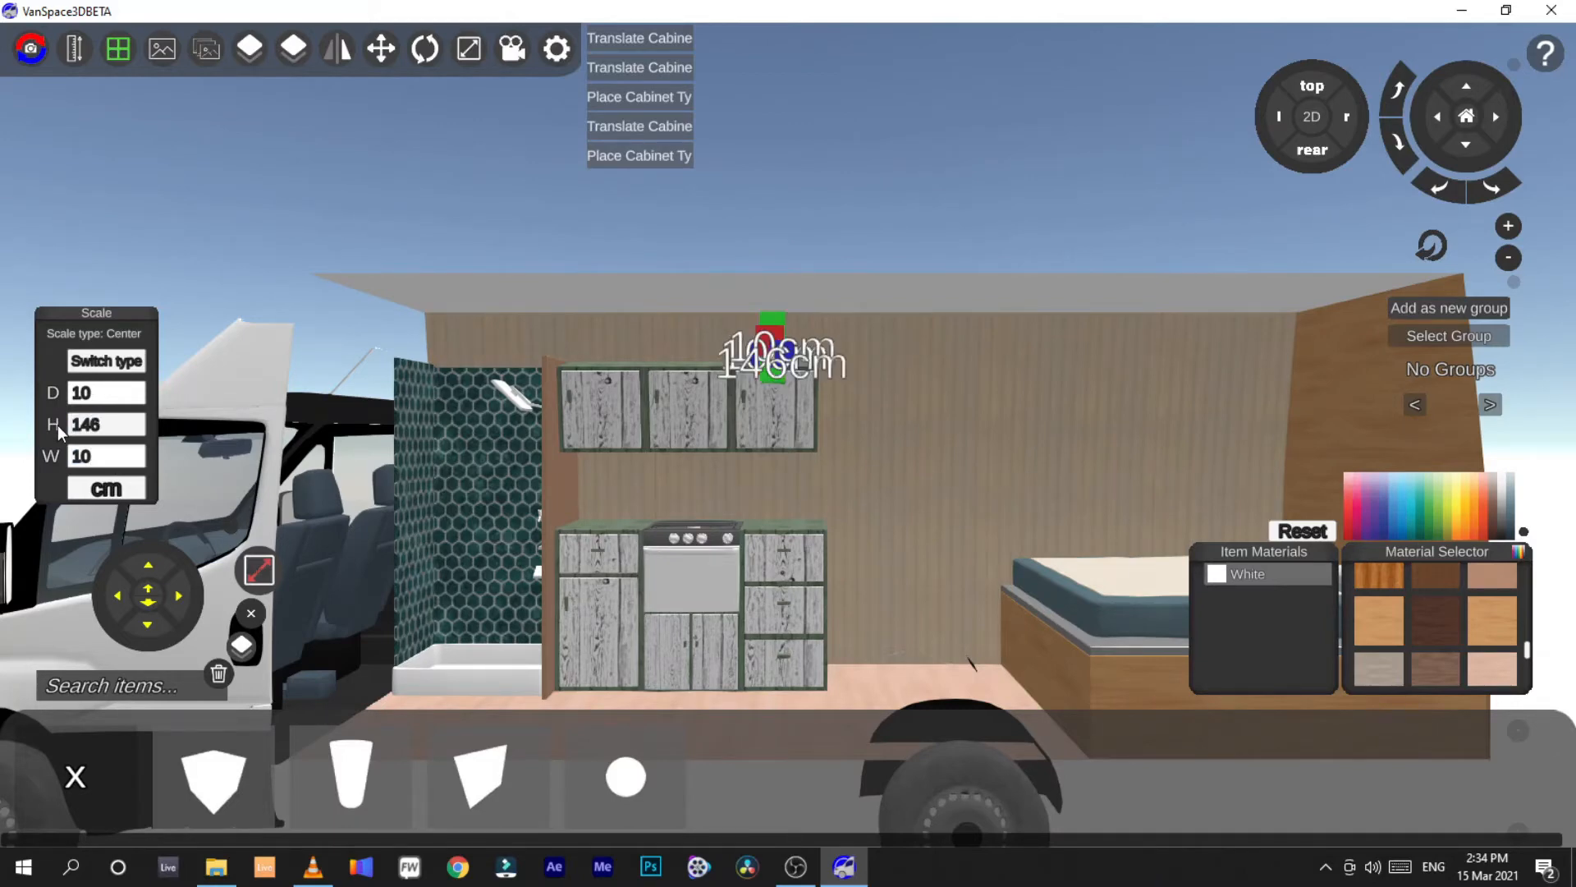
{"action": "left_click", "coordinate": [891, 443]}
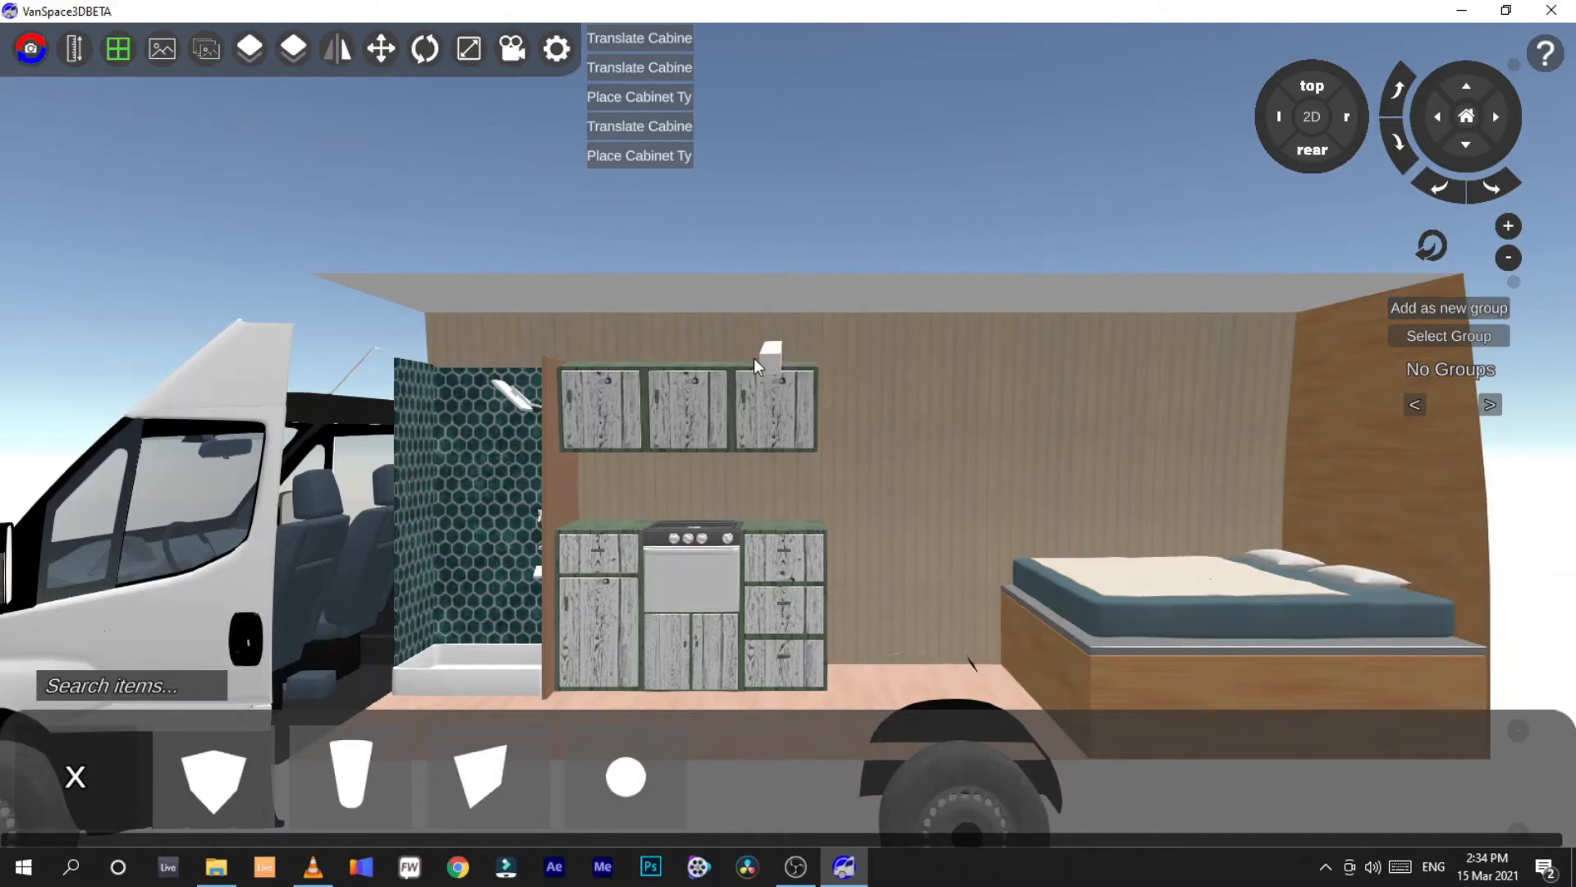
{"action": "left_click", "coordinate": [765, 356]}
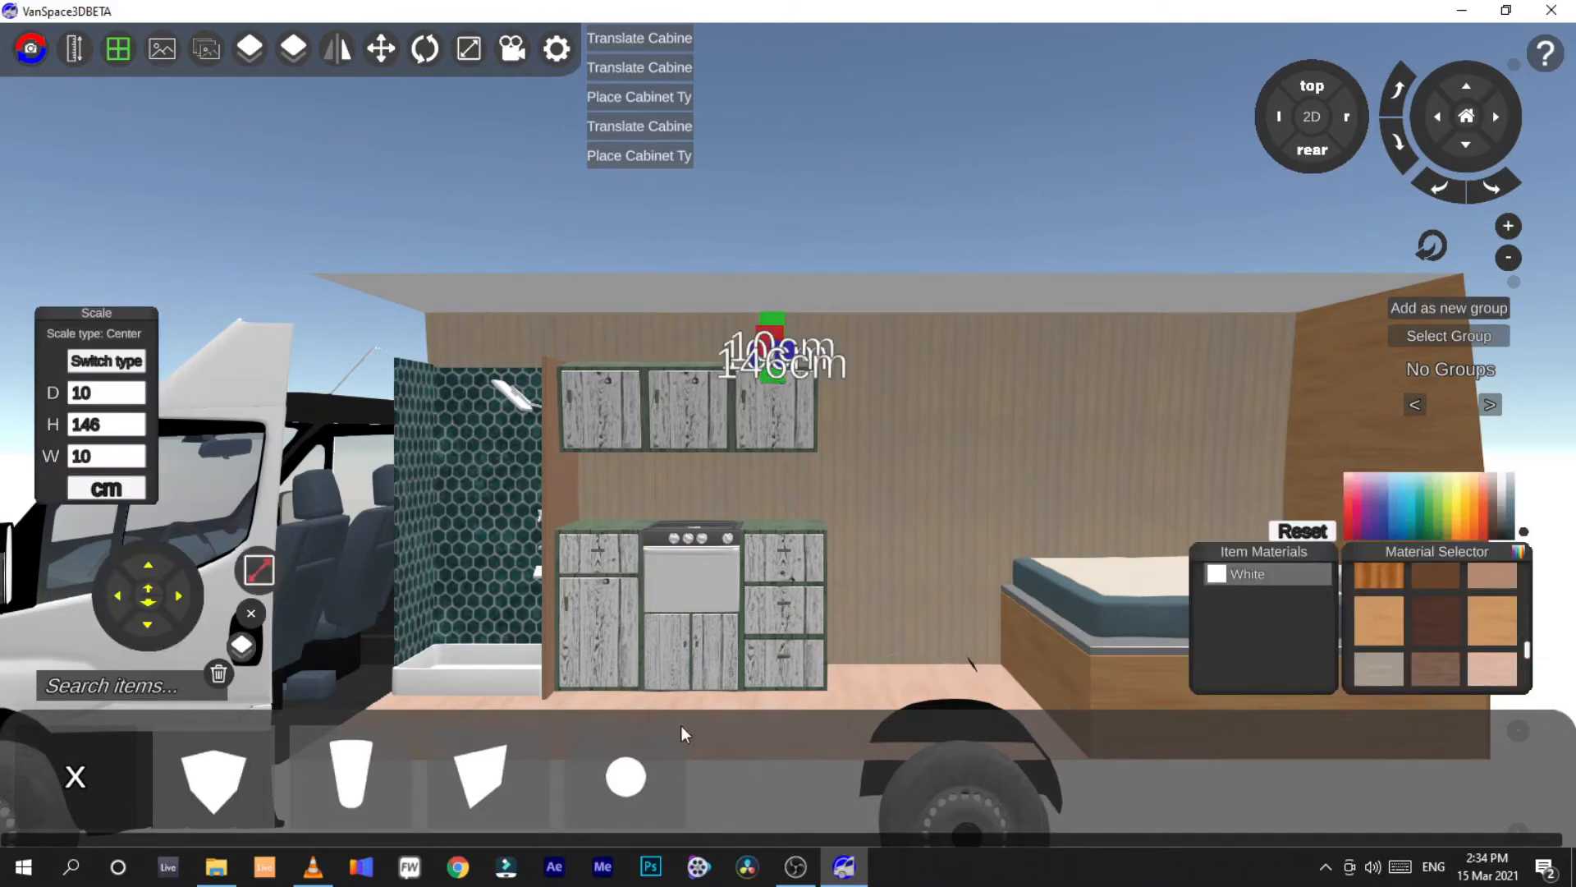
Set the white box's height to 10 cm and its depth to 146 cm
{"action": "type", "text": "10"}
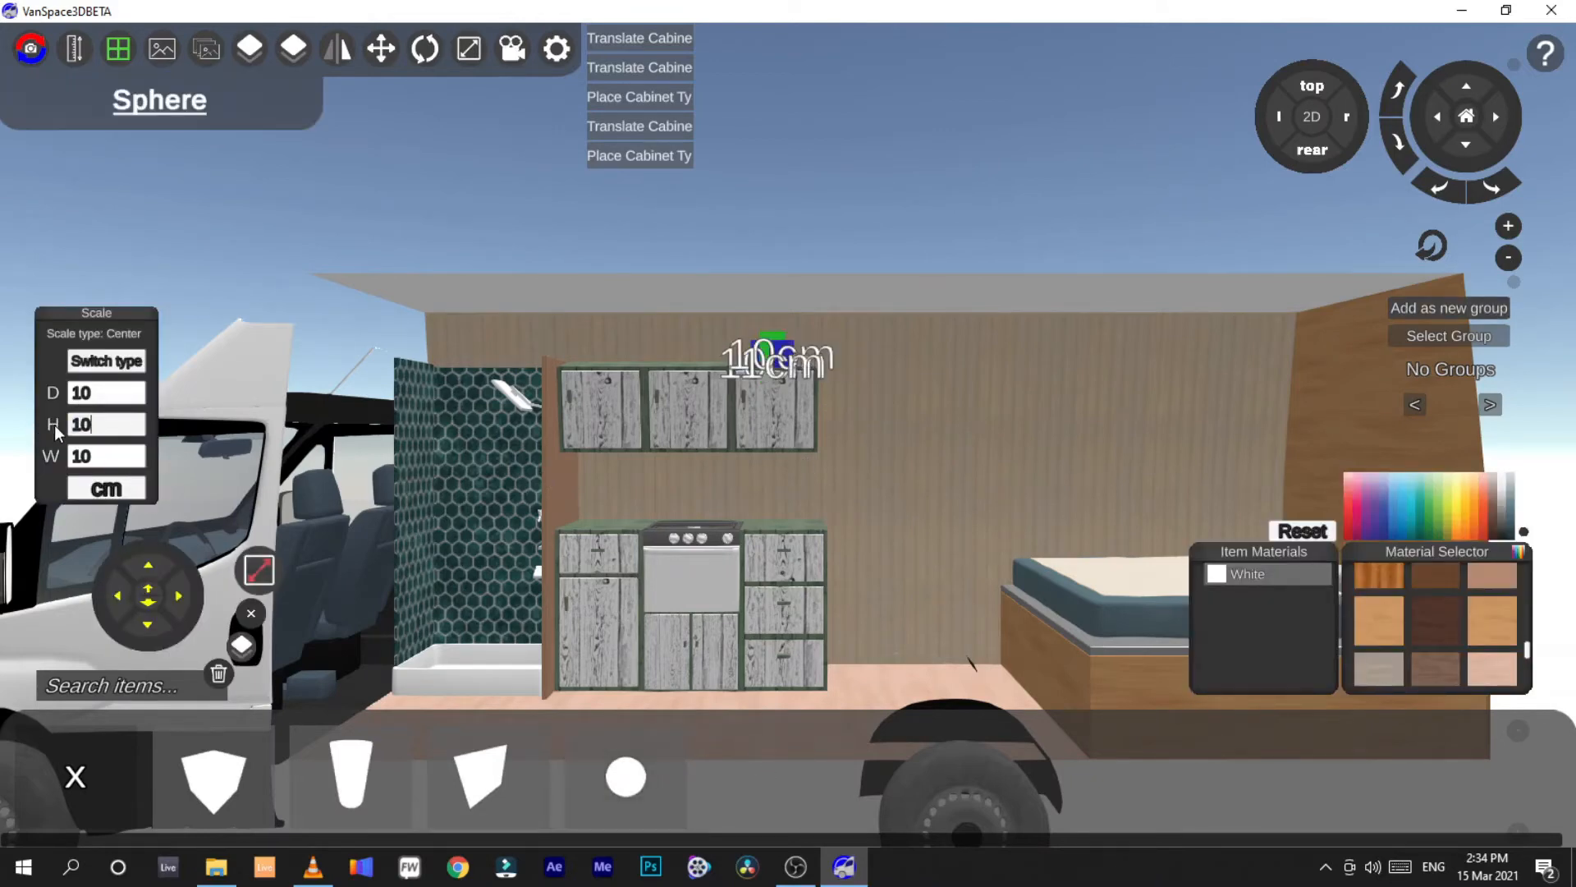
{"action": "left_click", "coordinate": [65, 393]}
{"action": "type", "text": "146"}
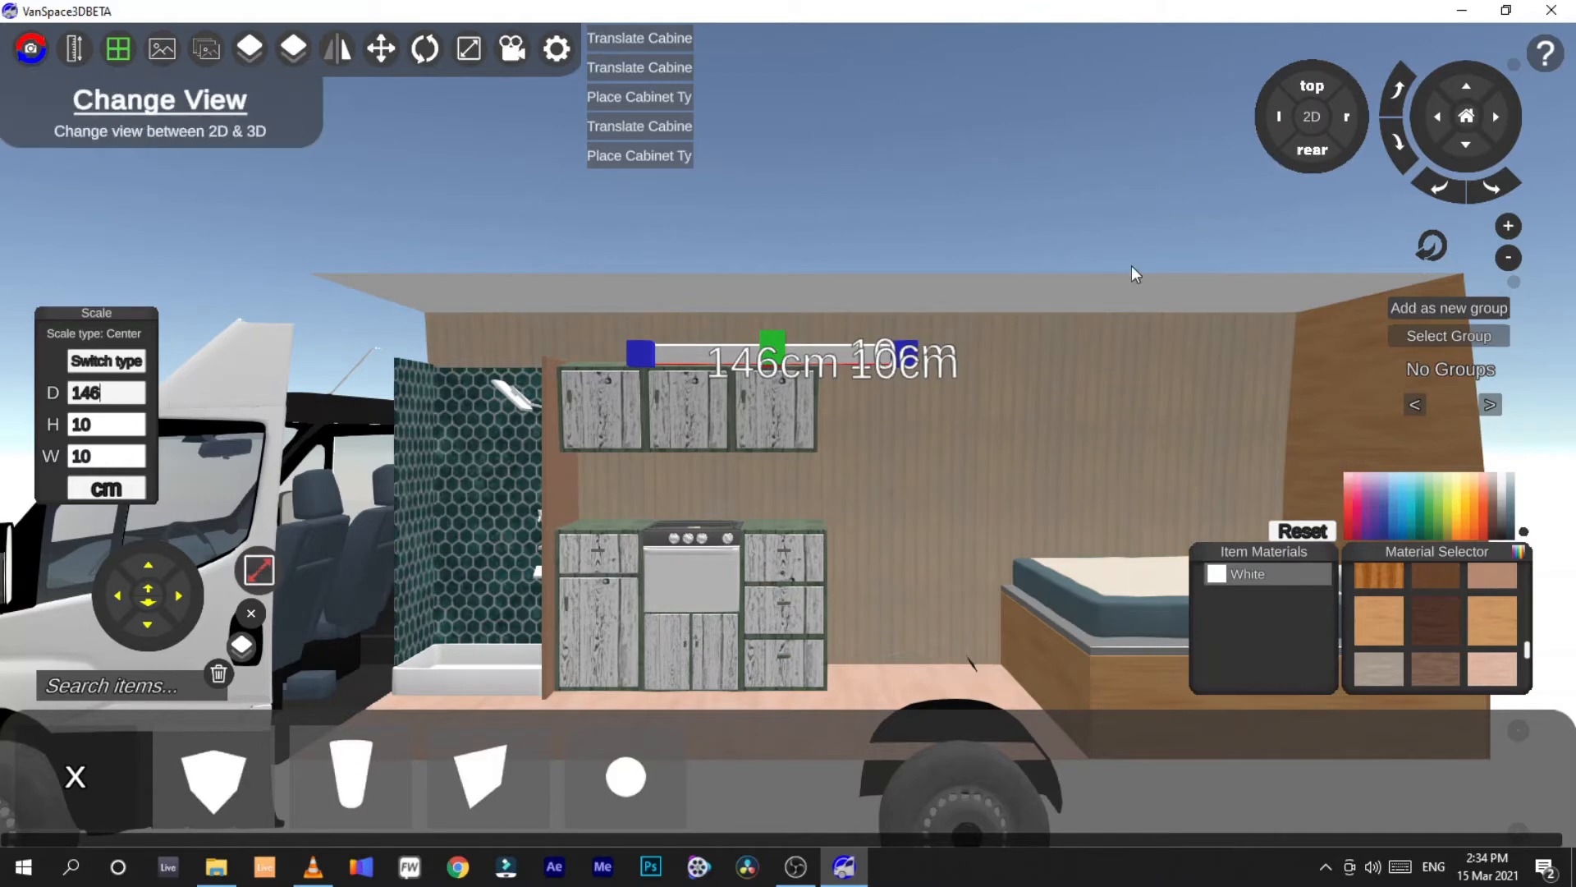
Lower the long white box from the upper cabinets onto the kitchen countertop
{"action": "left_click", "coordinate": [259, 568]}
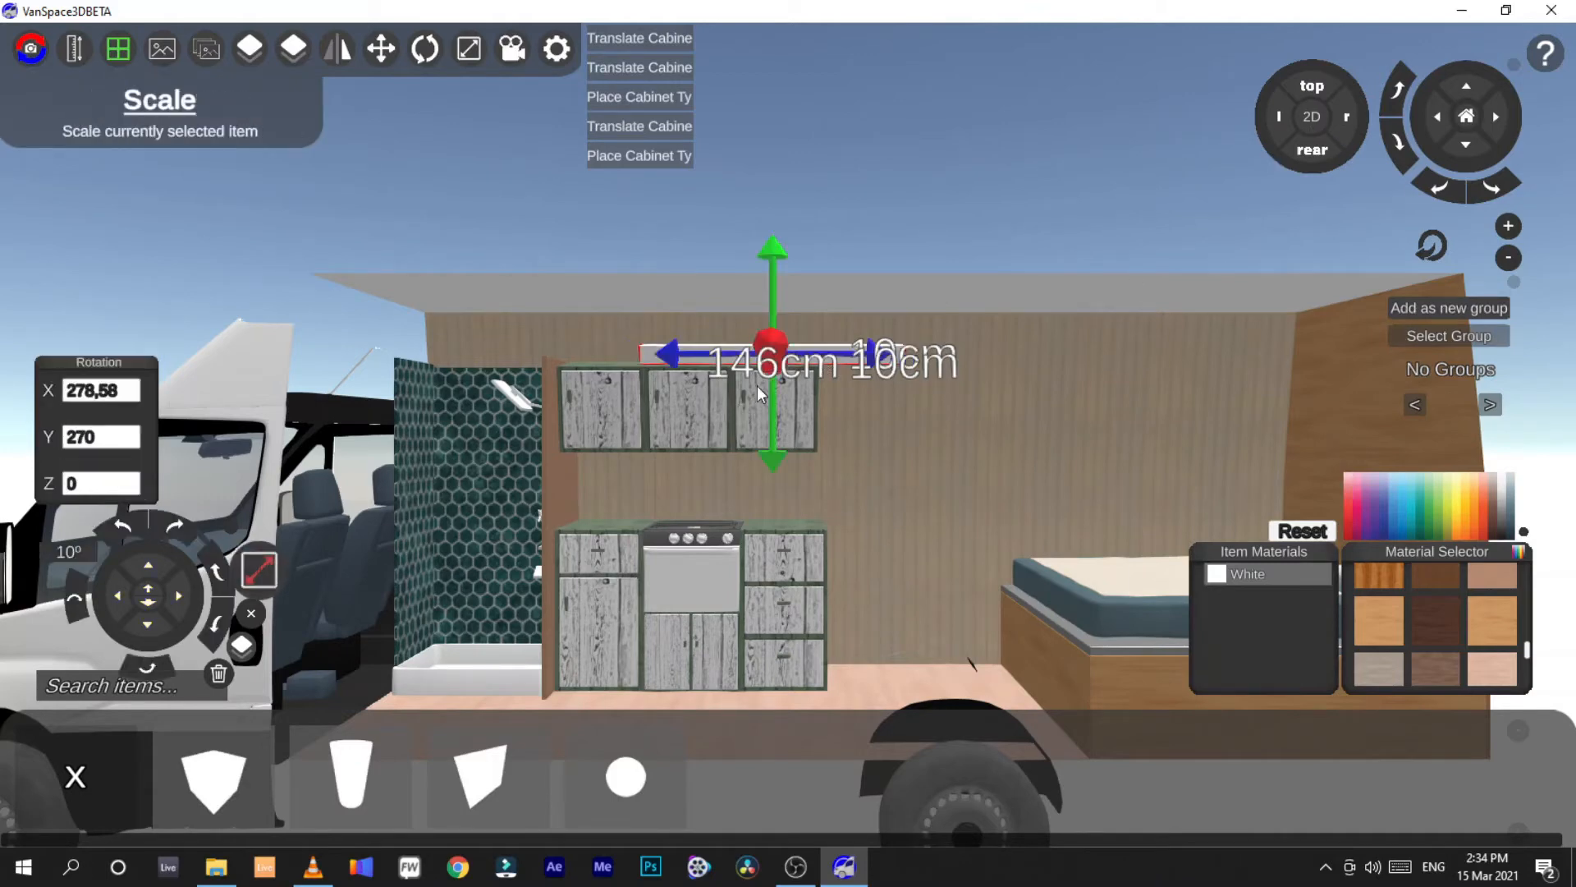
{"action": "left_click_drag", "start_coordinate": [782, 281], "coordinate": [752, 427]}
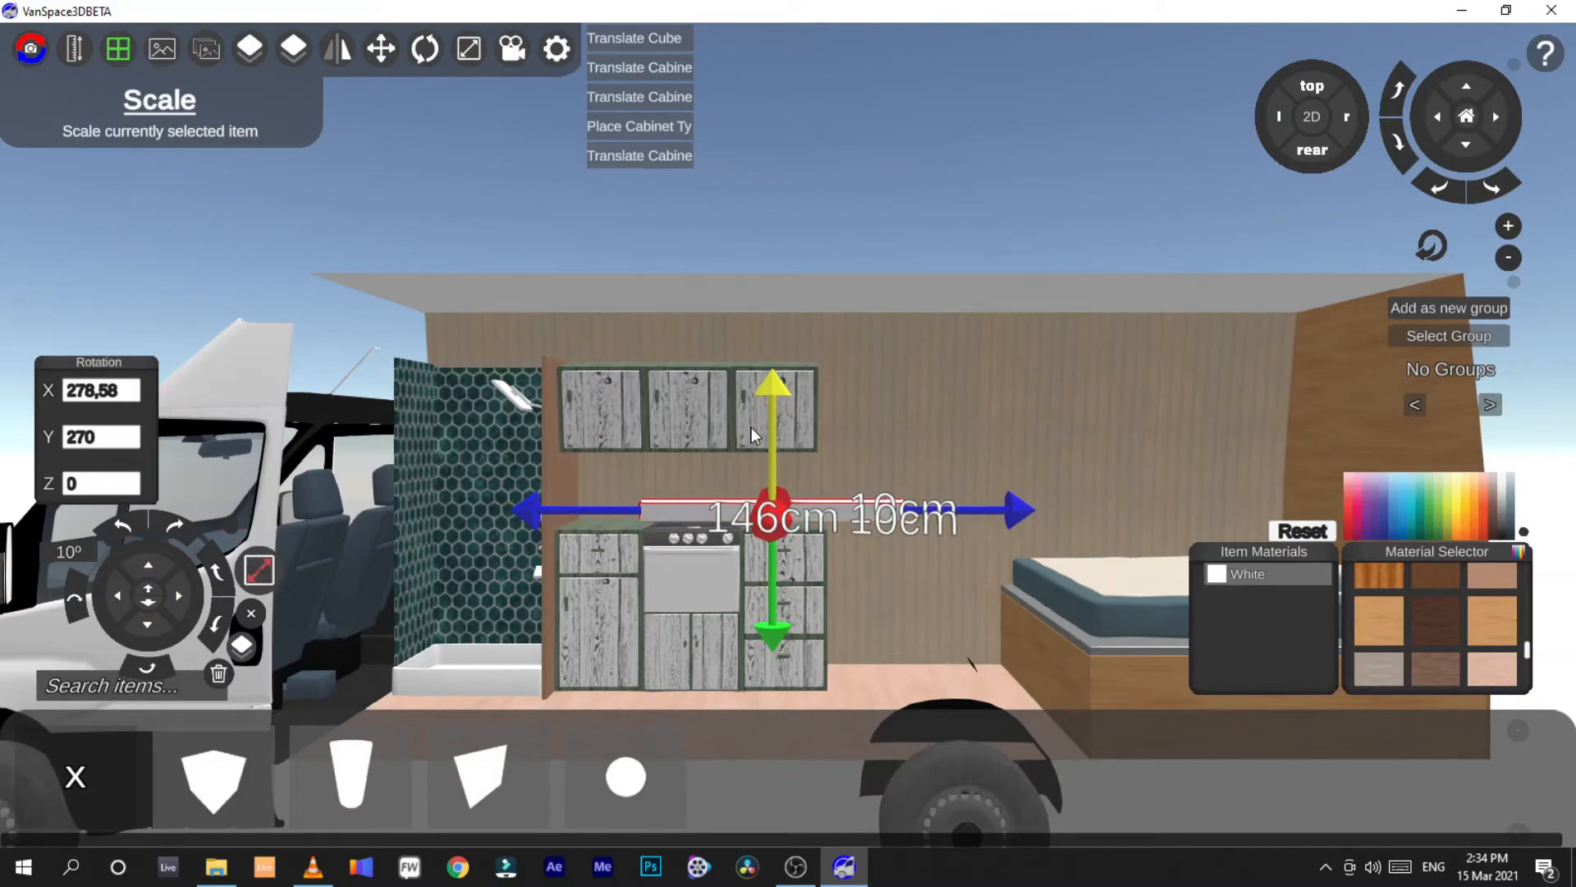
{"action": "left_click", "coordinate": [1307, 120]}
{"action": "left_click", "coordinate": [1312, 115]}
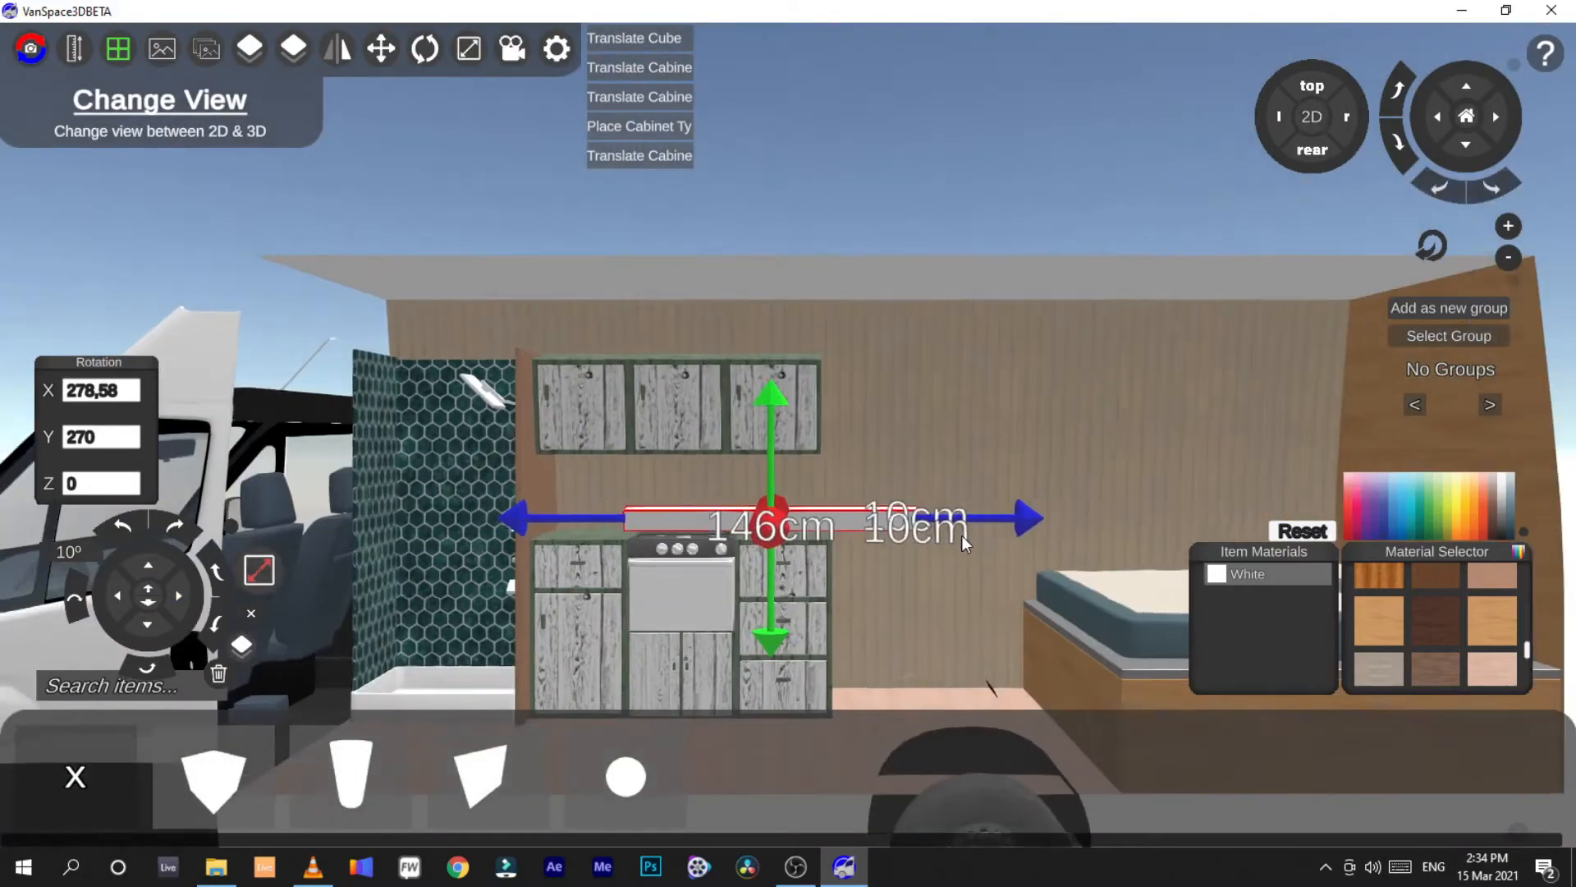
{"action": "left_click", "coordinate": [1311, 149]}
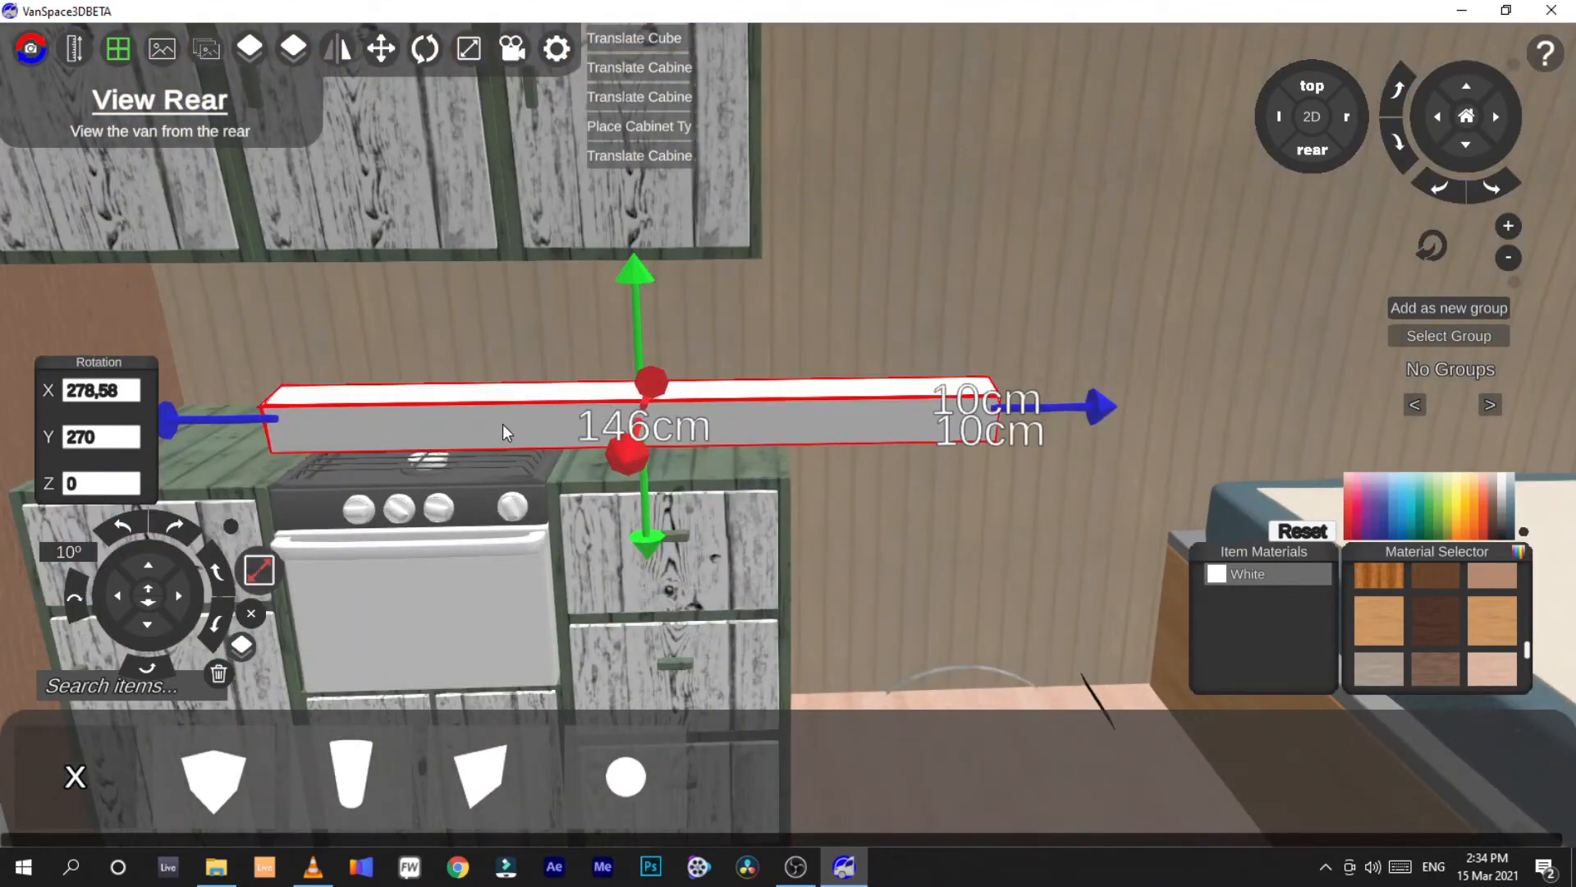
{"action": "left_click_drag", "start_coordinate": [652, 516], "coordinate": [651, 525]}
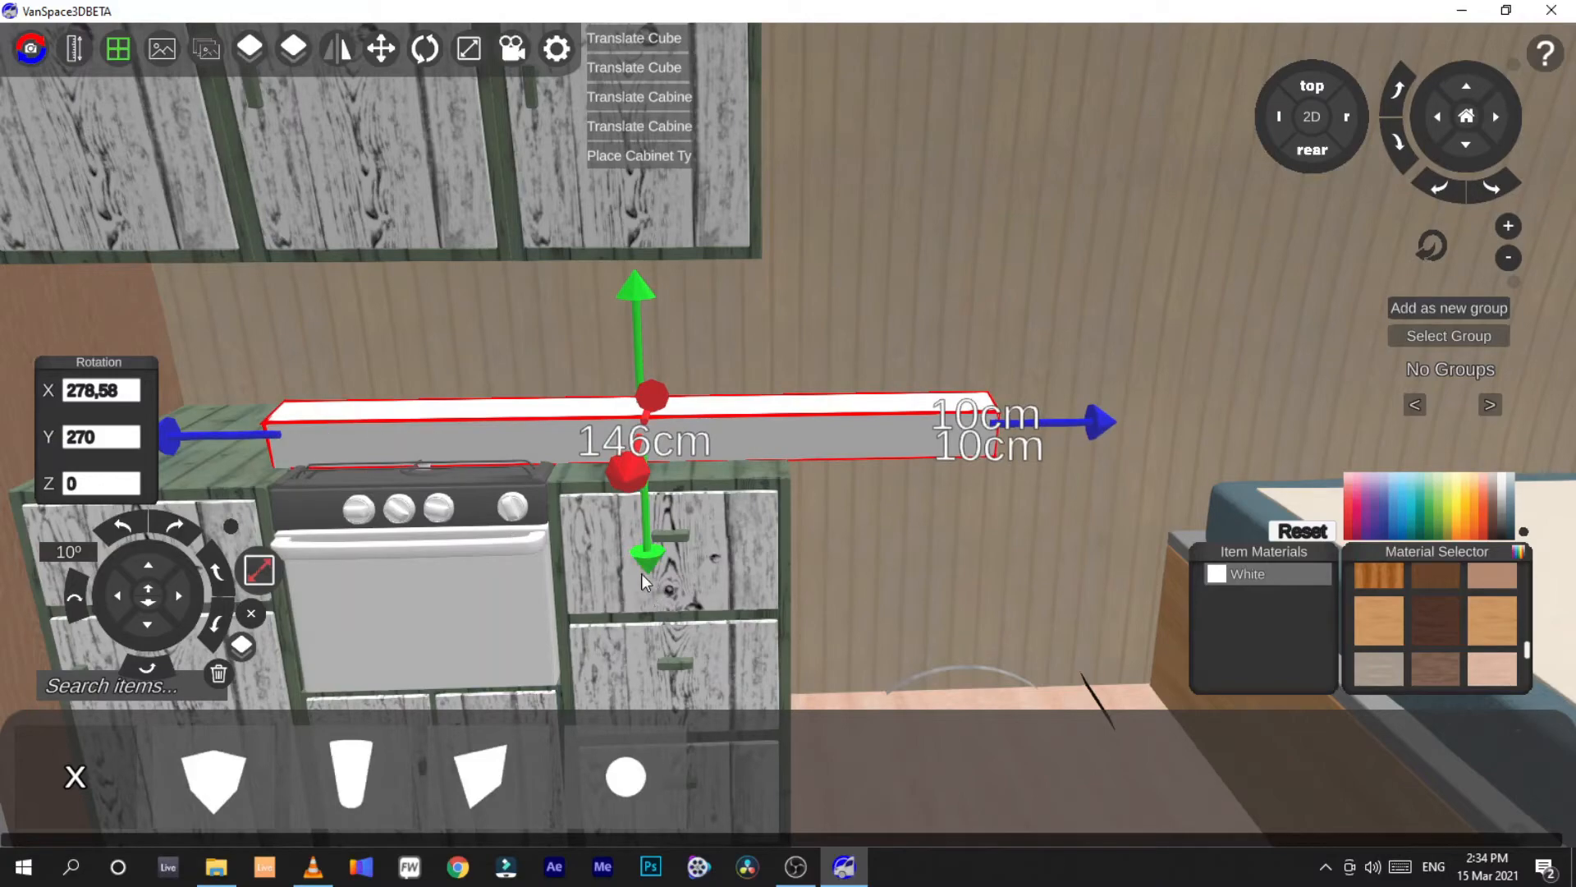
Slide the white box toward the shower partition until it spans the full length of the kitchen counter
{"action": "right_click_drag", "start_coordinate": [798, 577], "coordinate": [723, 580]}
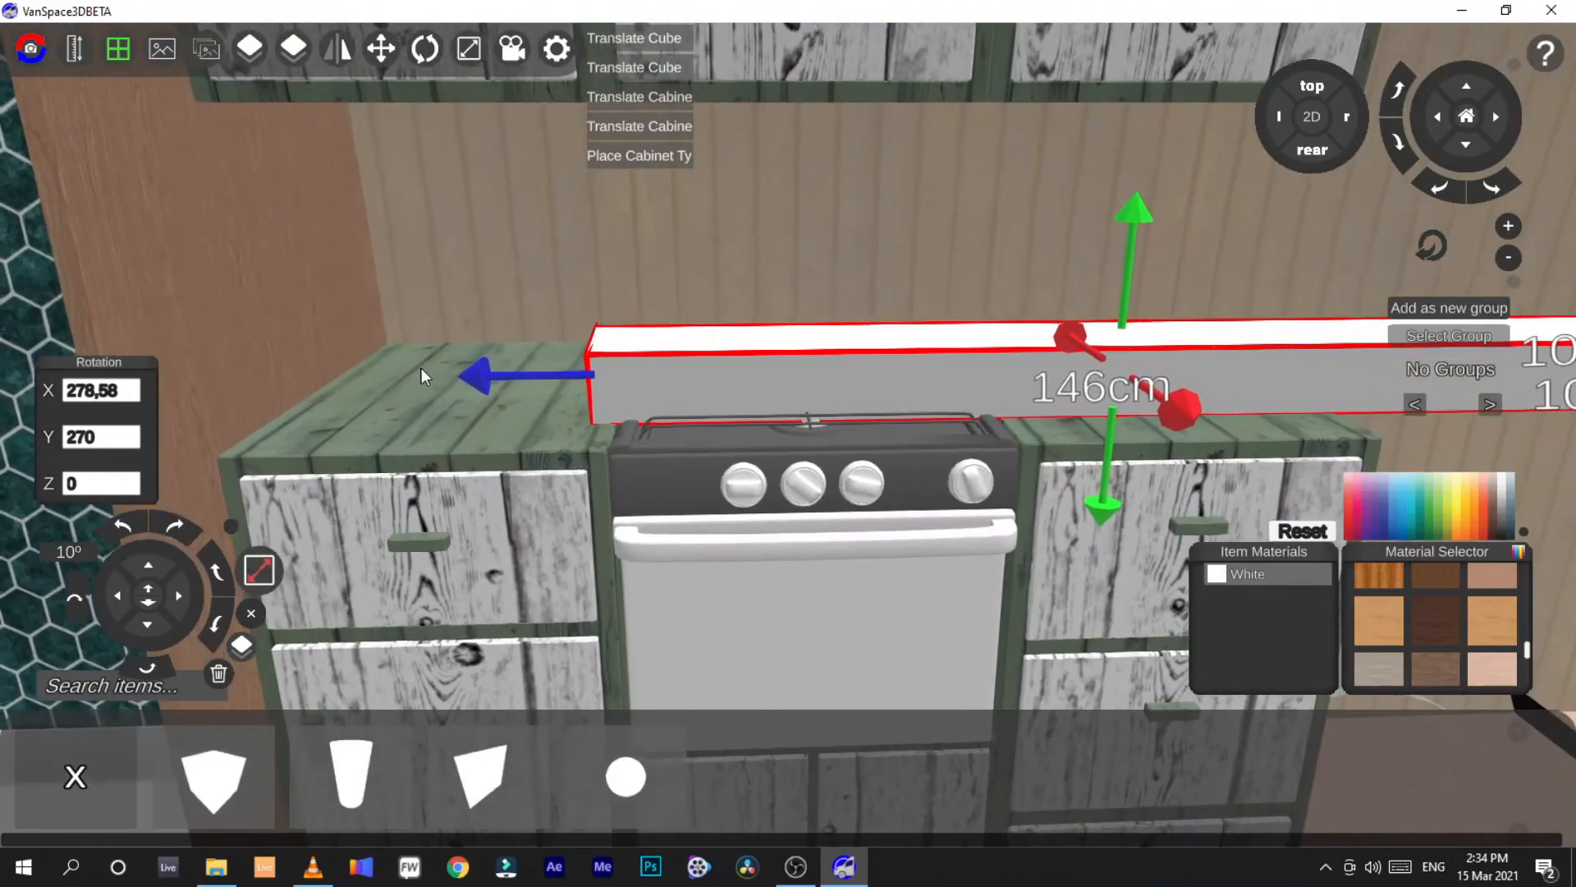
{"action": "left_click_drag", "start_coordinate": [379, 388], "coordinate": [192, 381]}
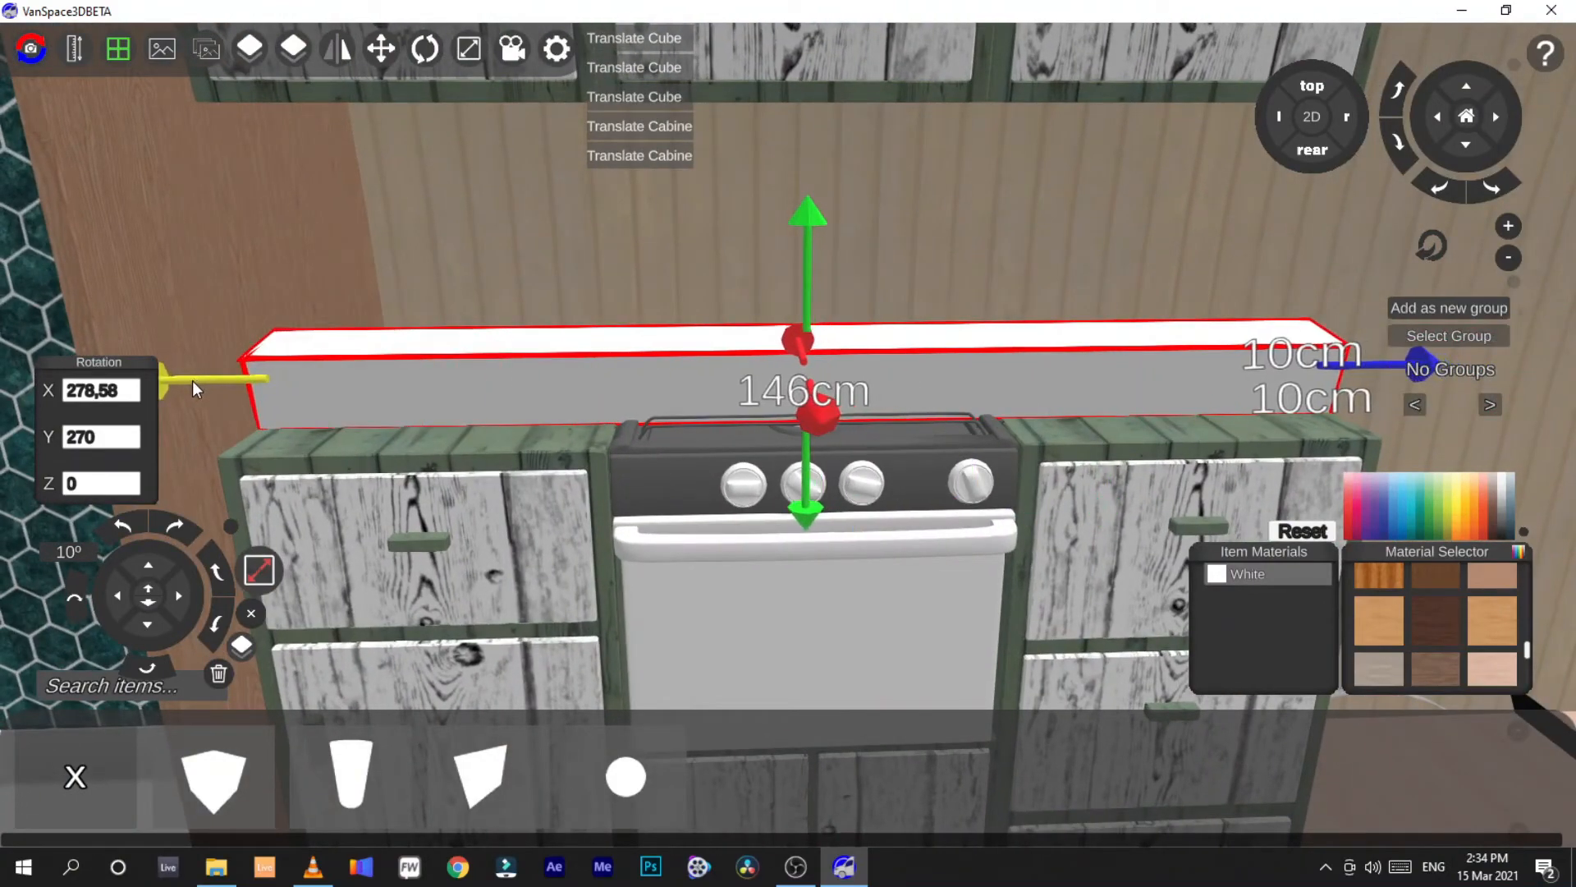
Rotate the white box to the right by one 10° step as seen from the rear of the van
{"action": "right_click_drag", "start_coordinate": [808, 413], "coordinate": [492, 361]}
{"action": "left_click", "coordinate": [1321, 154]}
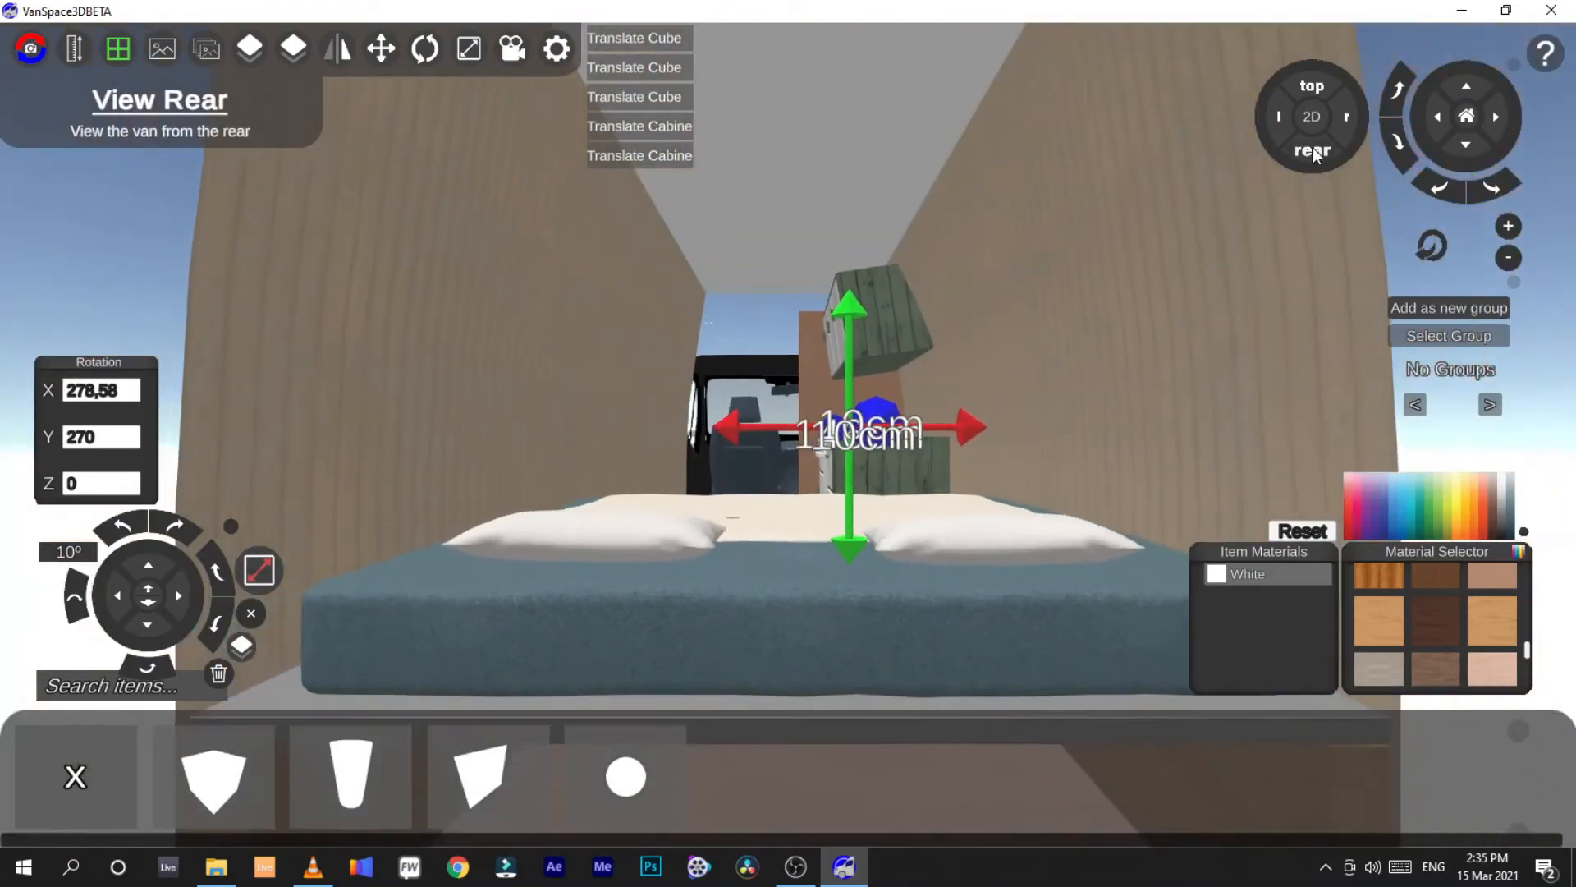
{"action": "left_click", "coordinate": [1318, 364]}
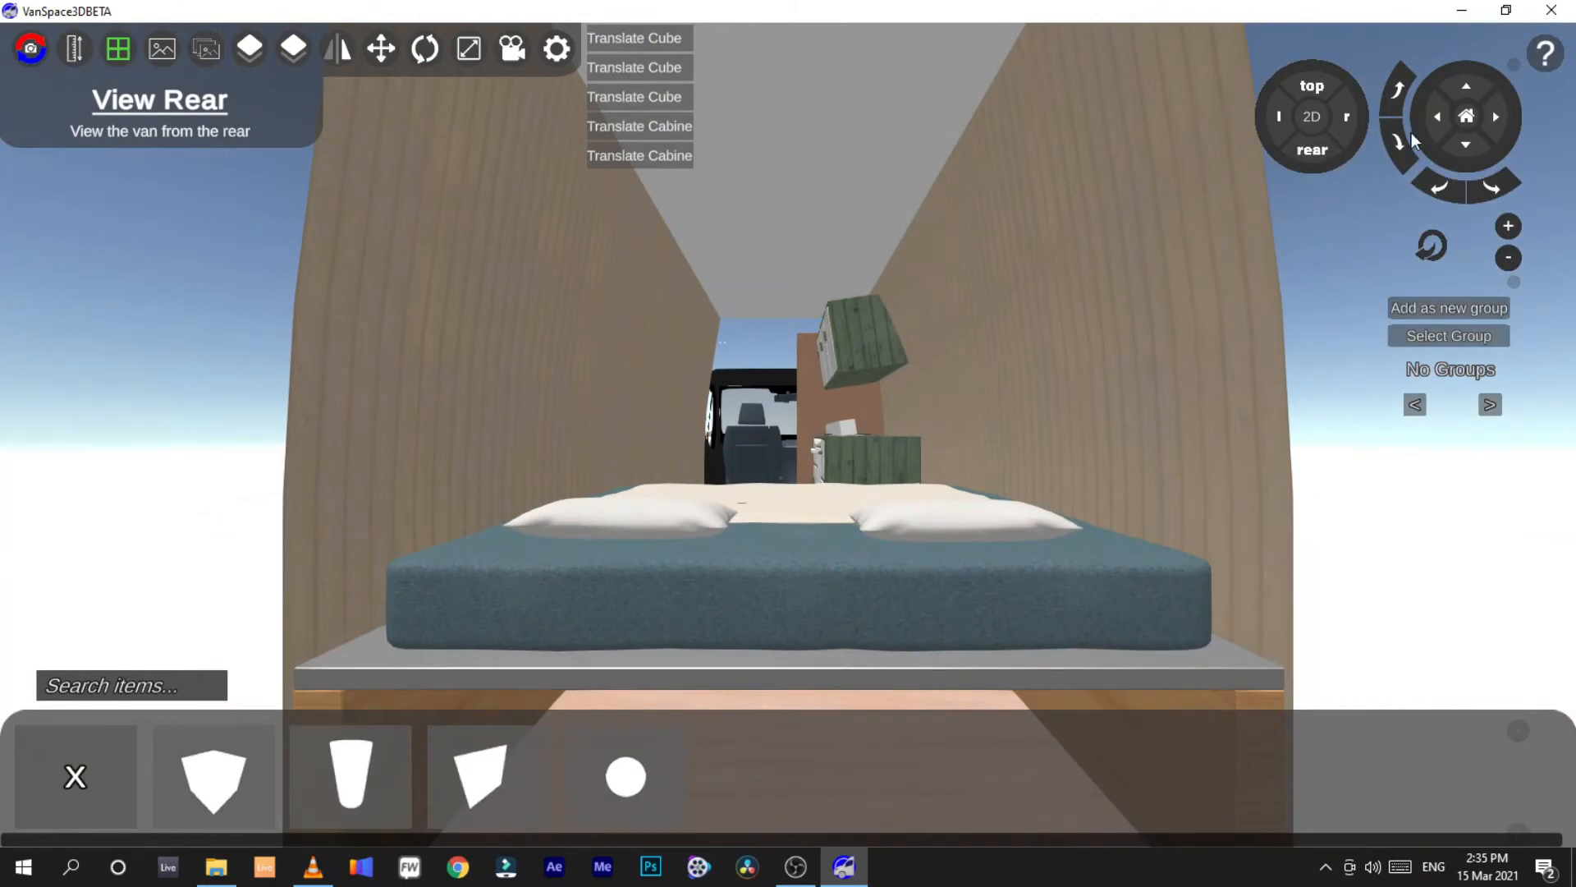
{"action": "left_click", "coordinate": [1496, 117]}
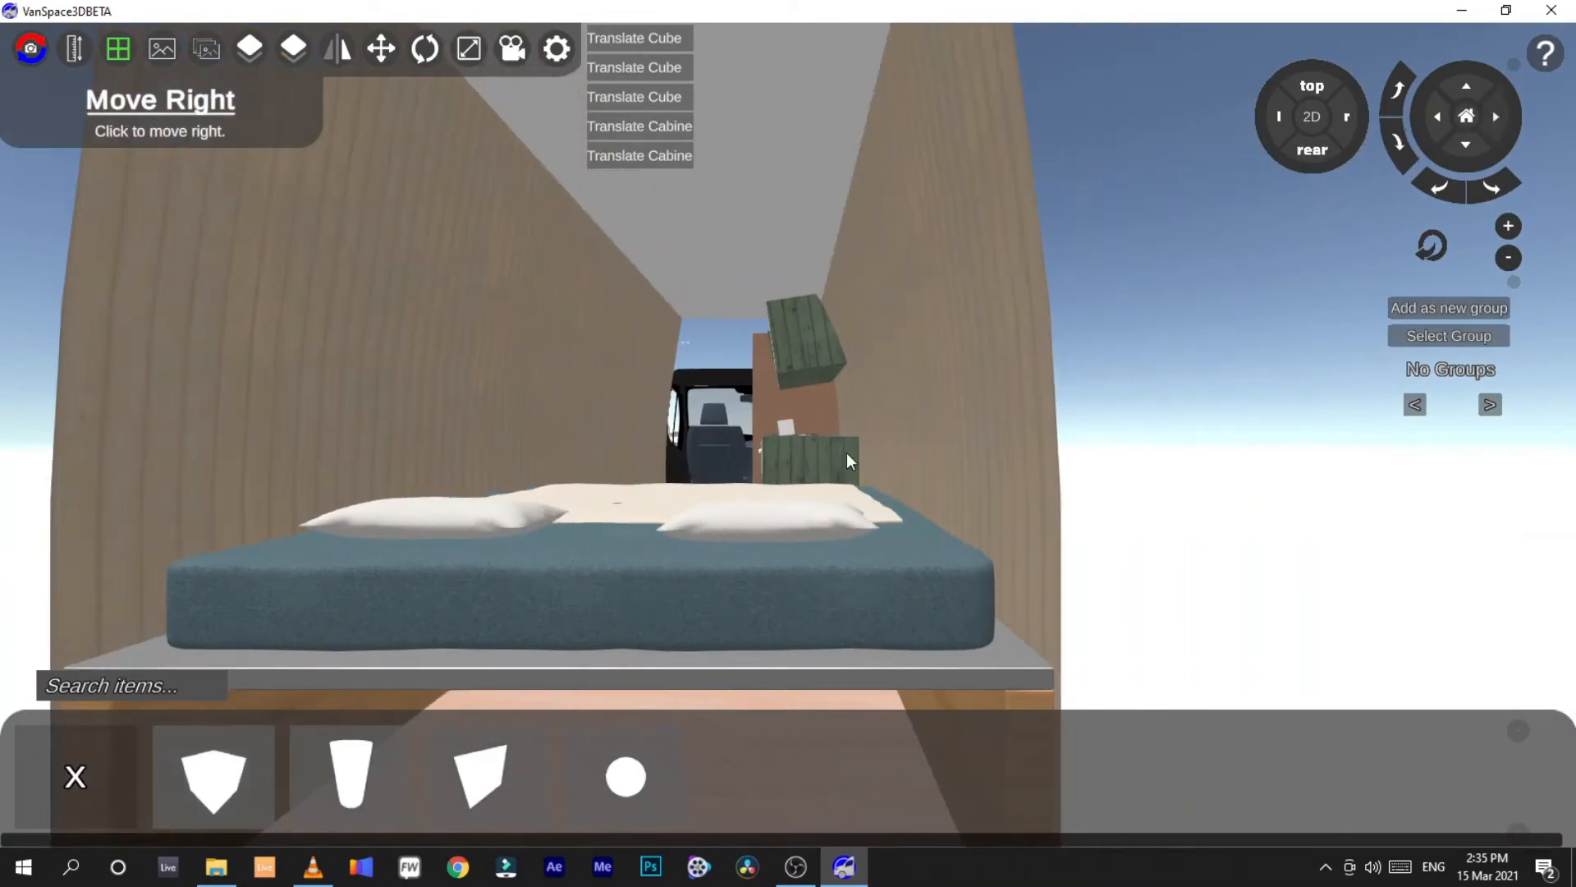
{"action": "left_click", "coordinate": [786, 430]}
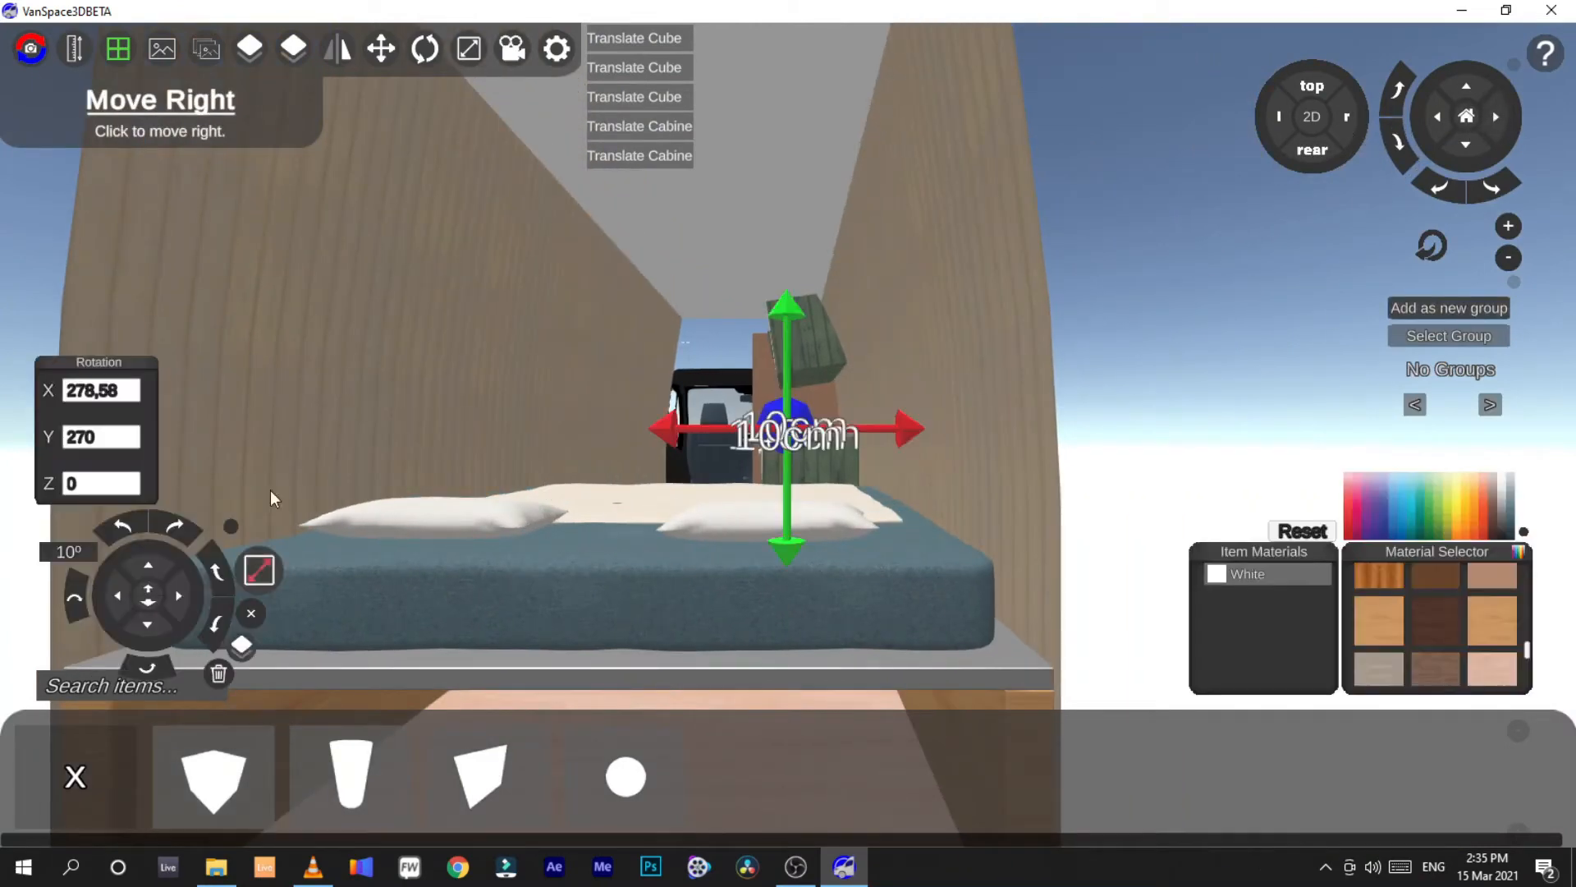
{"action": "left_click", "coordinate": [174, 528]}
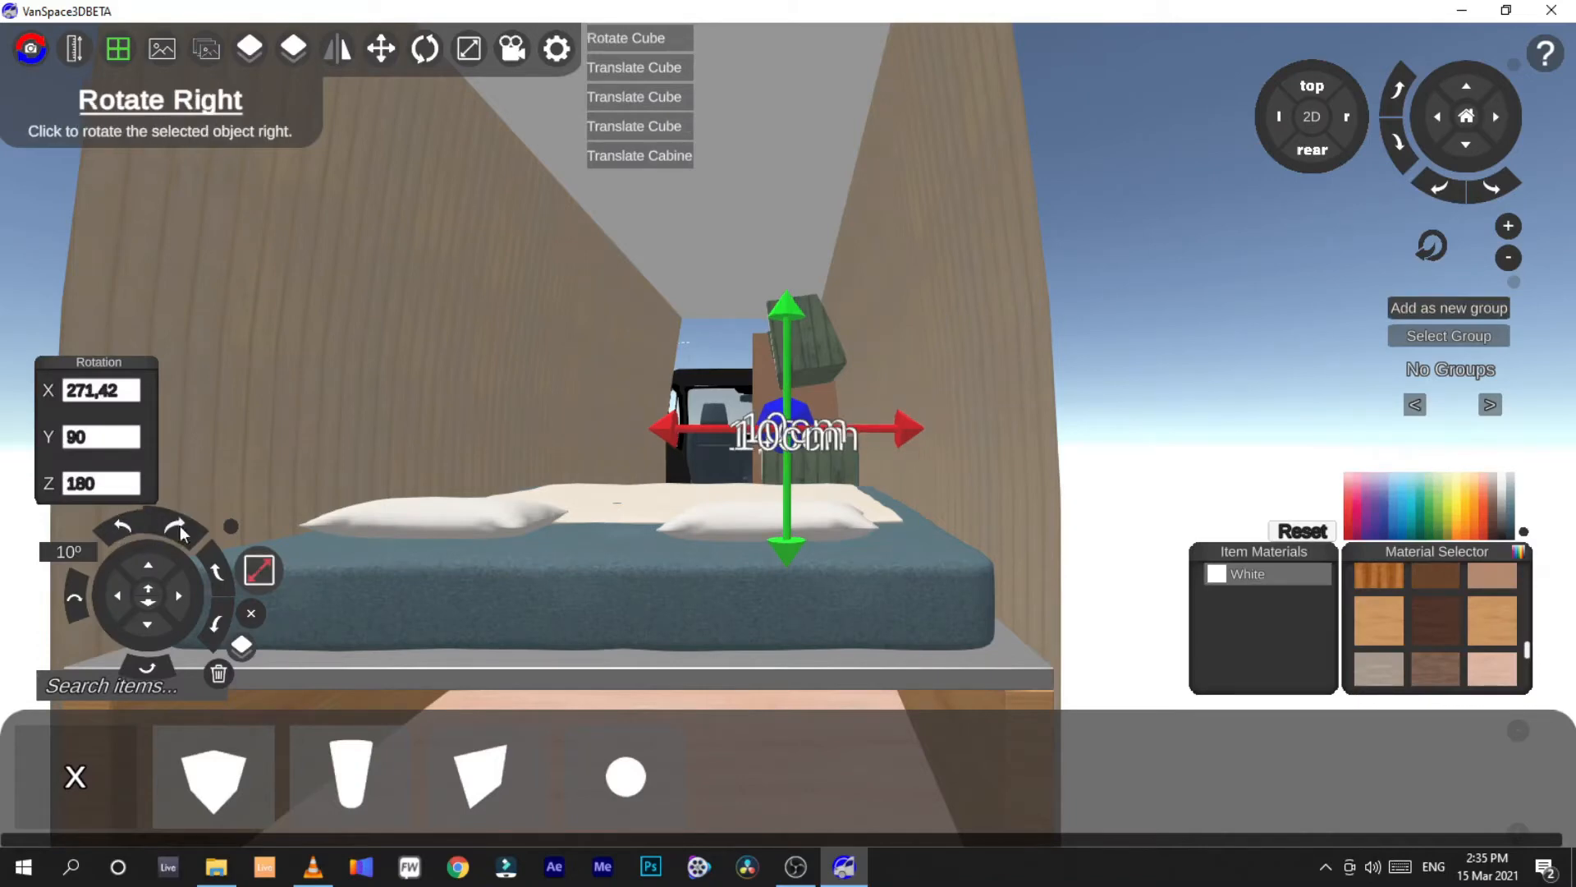
{"action": "left_click", "coordinate": [1205, 391]}
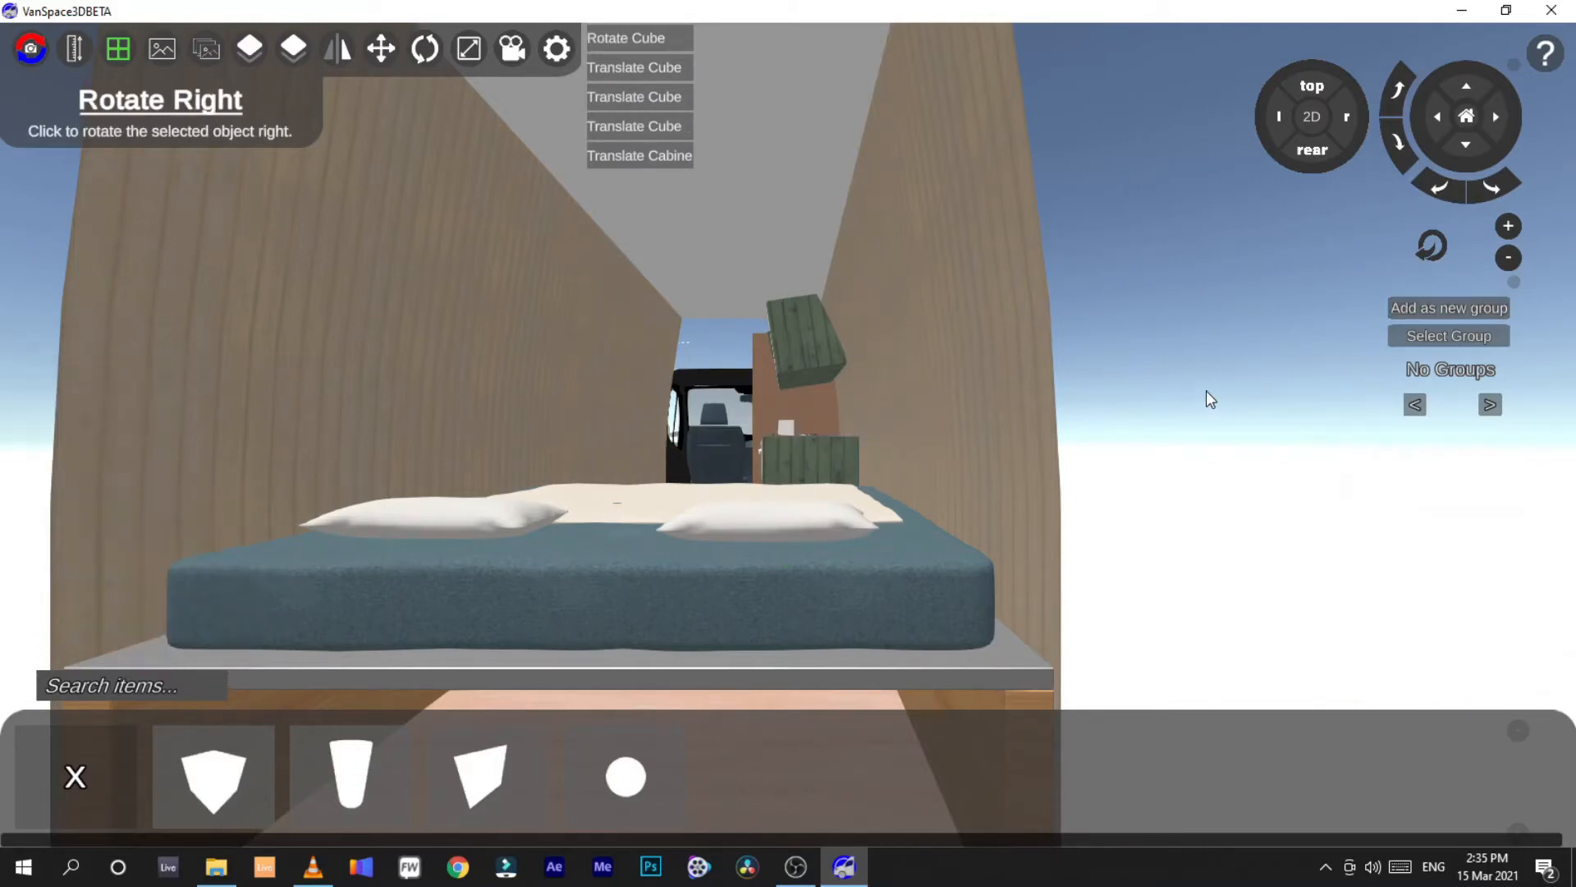
{"action": "left_click", "coordinate": [795, 422]}
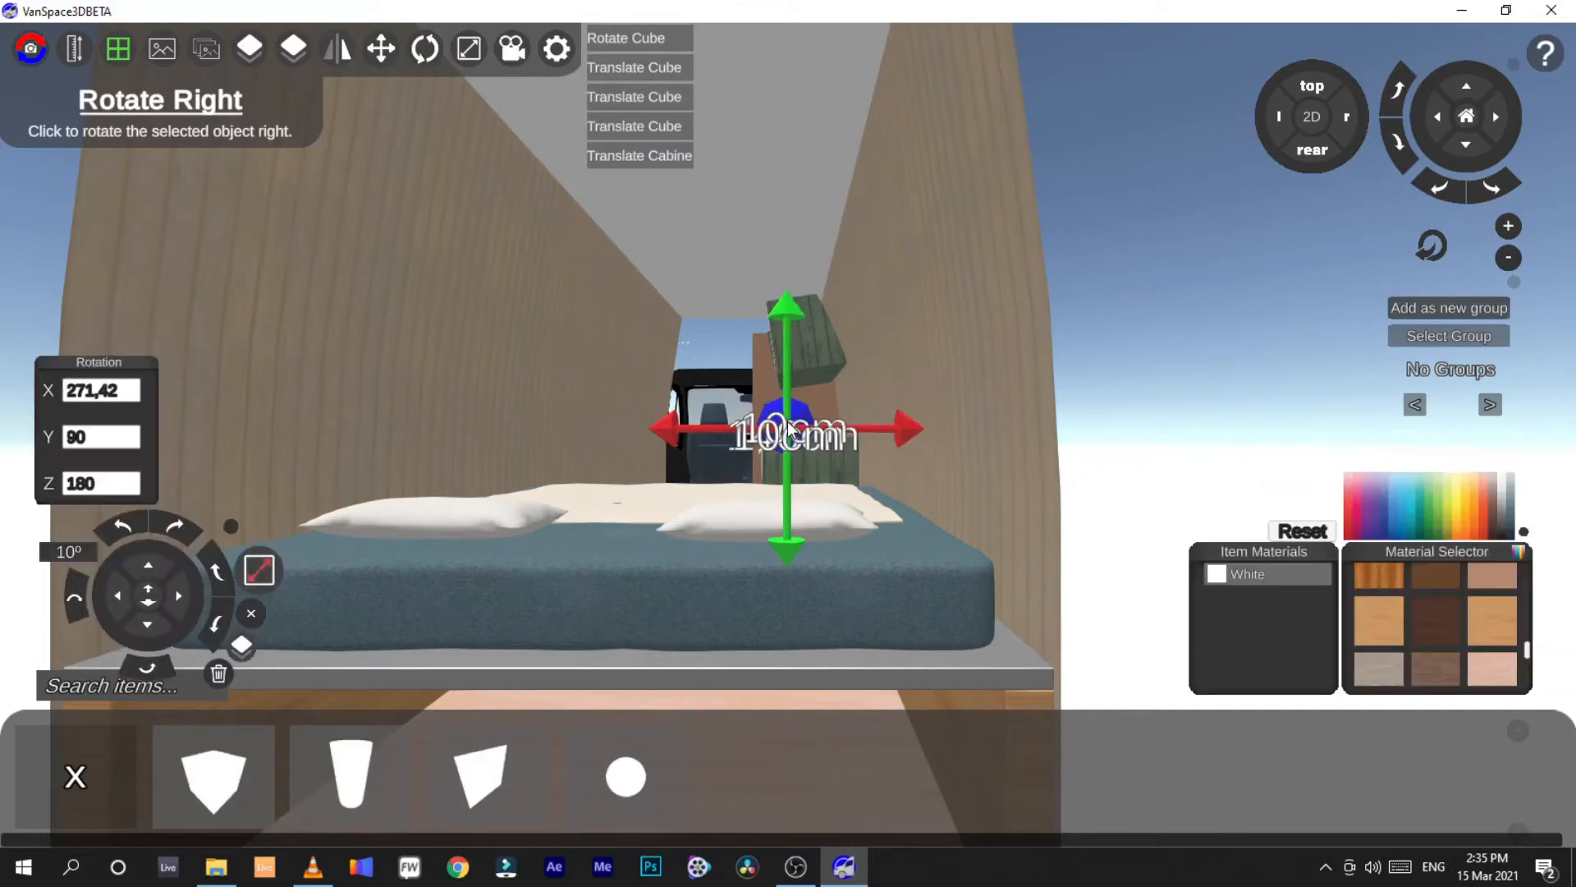
{"action": "left_click", "coordinate": [82, 553]}
{"action": "left_click", "coordinate": [1145, 399]}
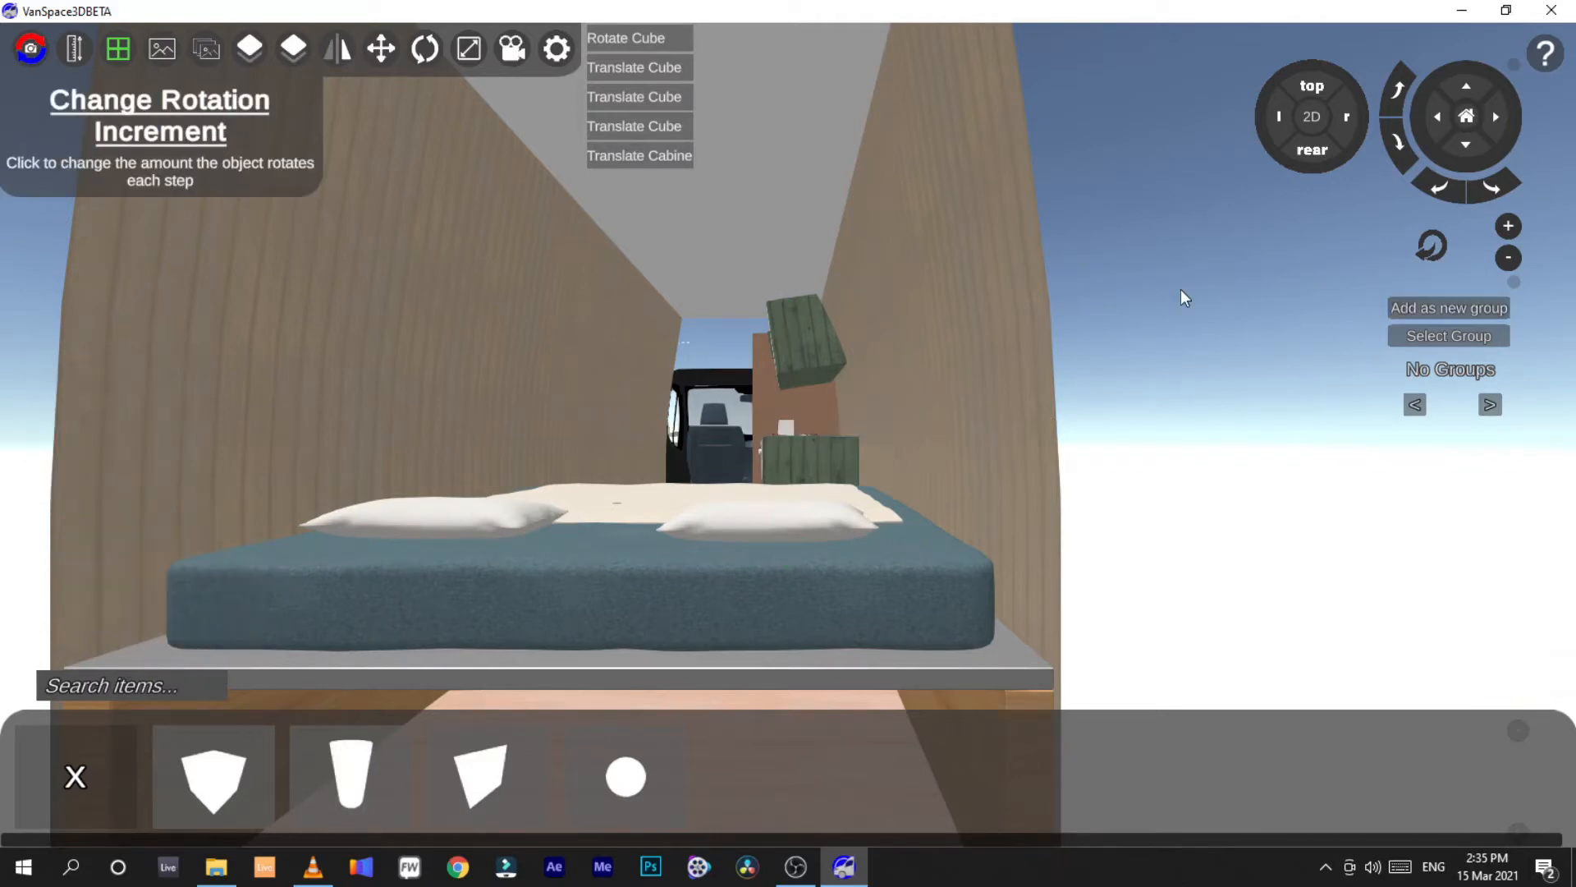
Thin the white box on the kitchen counter by setting its height to 1 cm
{"action": "left_click", "coordinate": [1310, 118]}
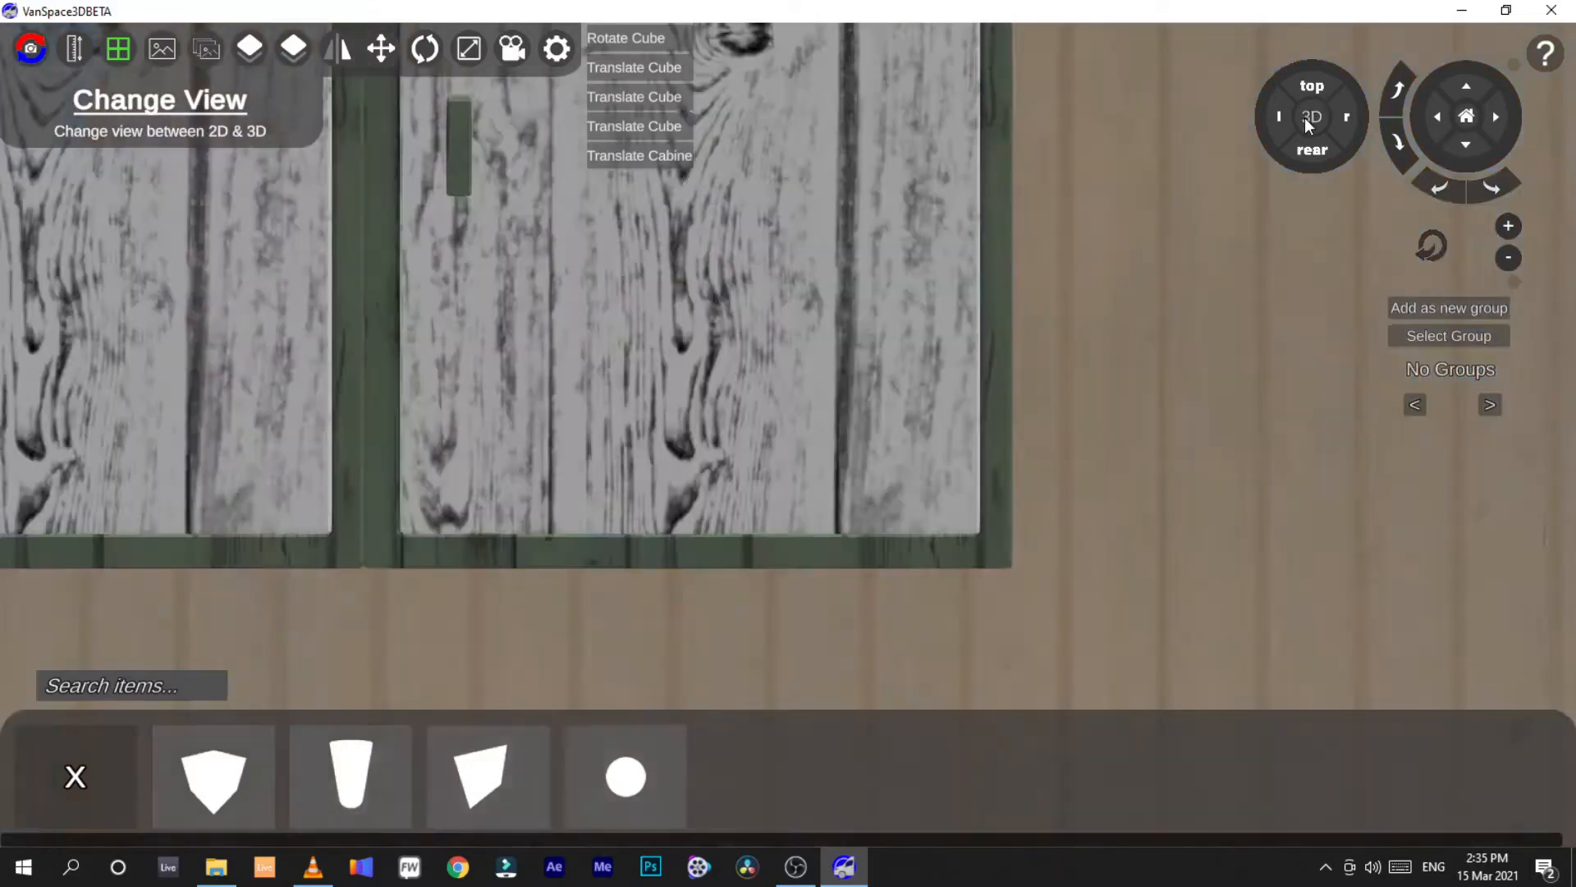
{"action": "left_click", "coordinate": [1312, 150]}
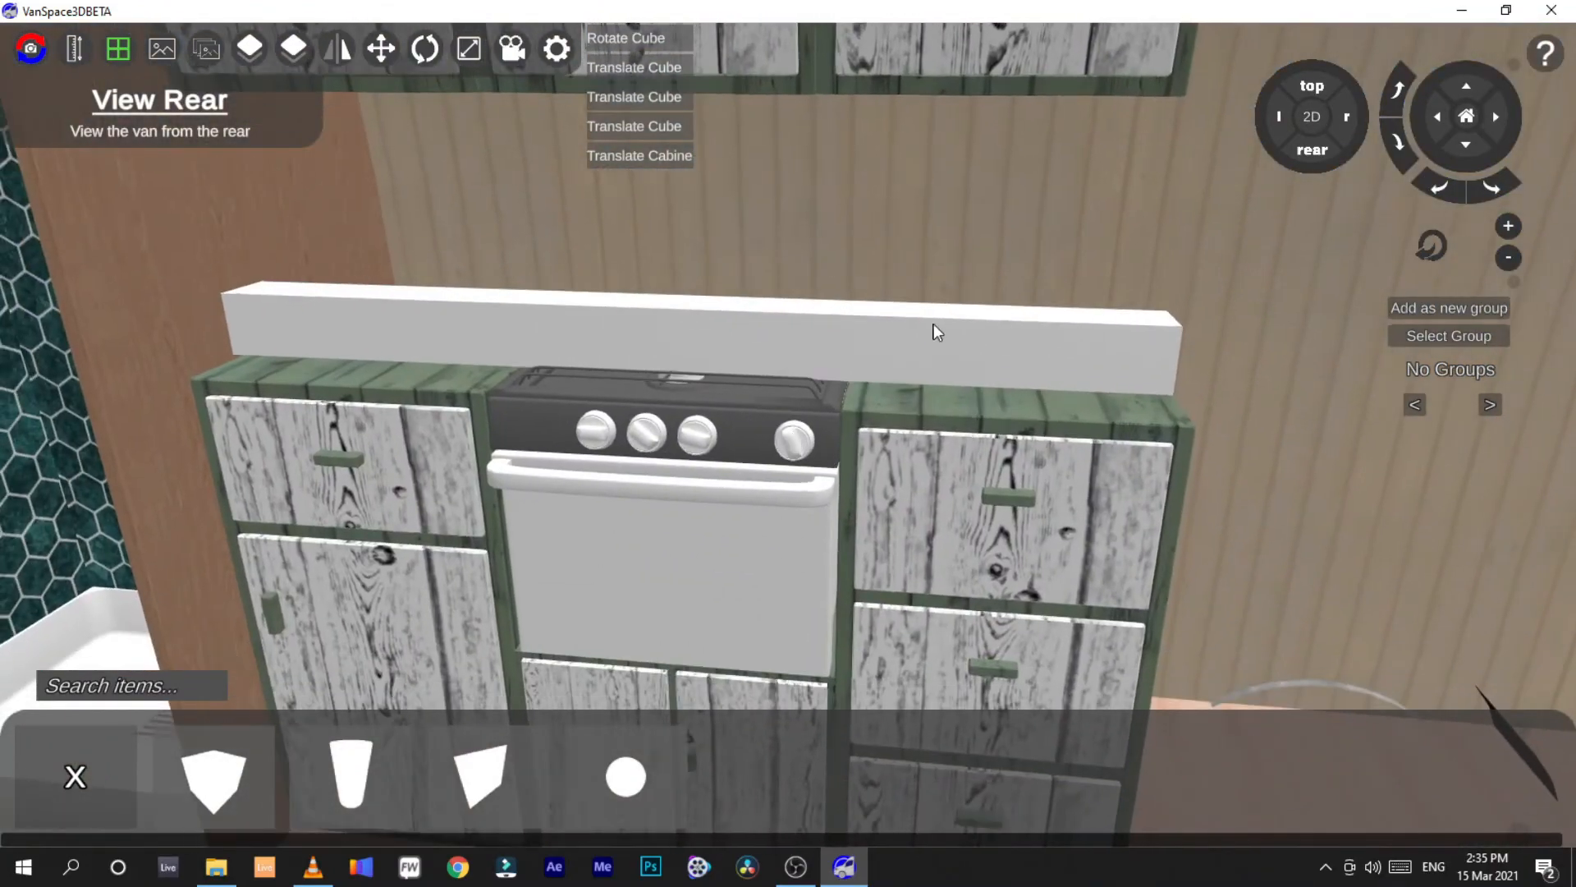
{"action": "left_click", "coordinate": [911, 329]}
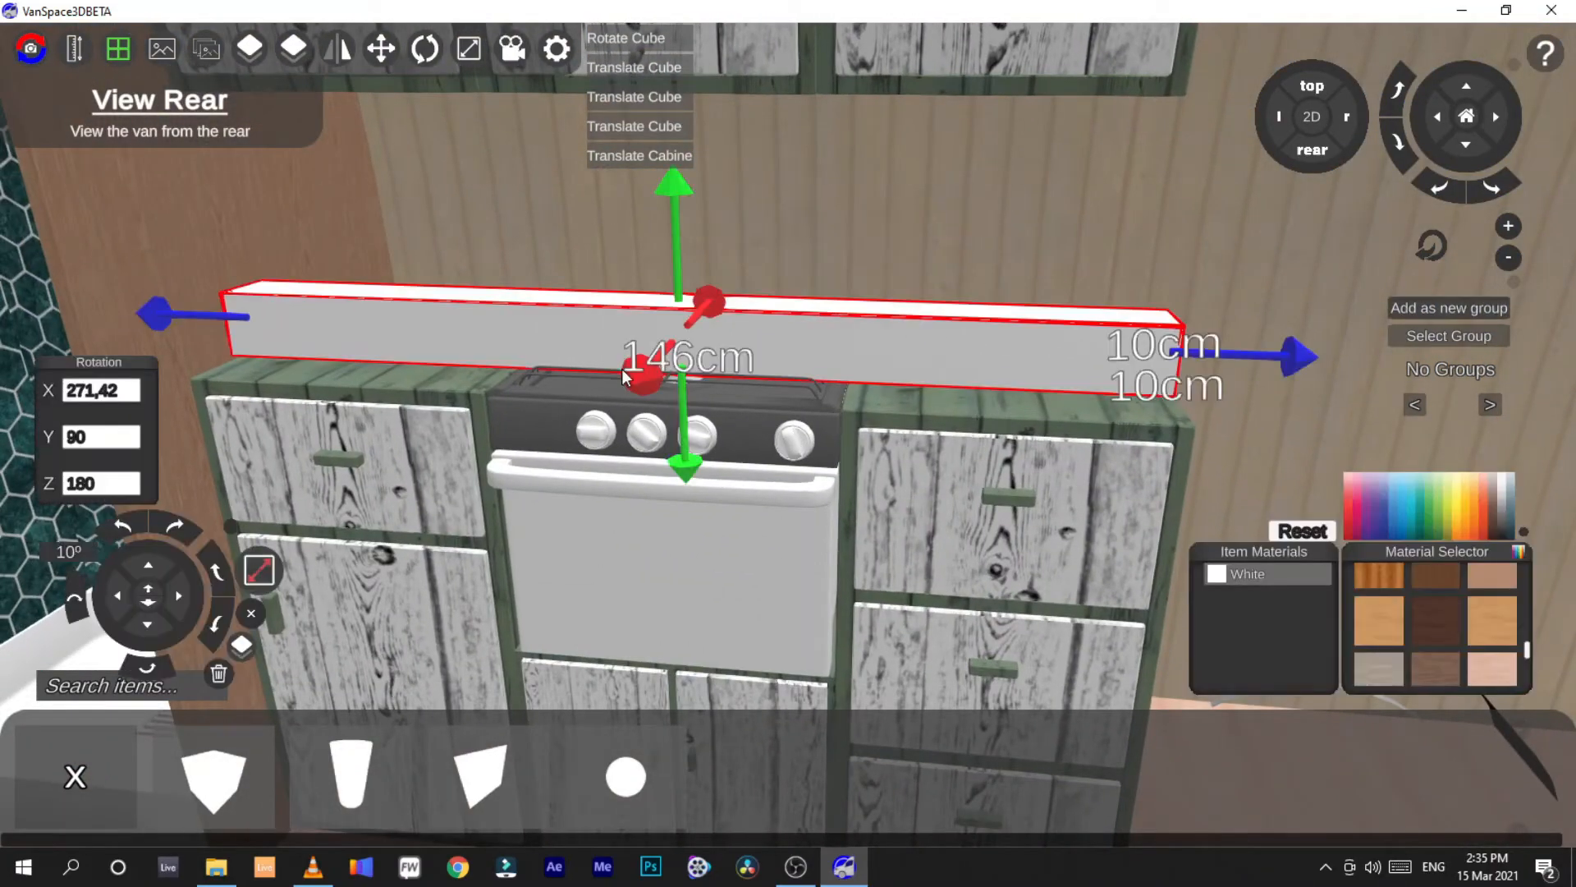
{"action": "left_click", "coordinate": [259, 568]}
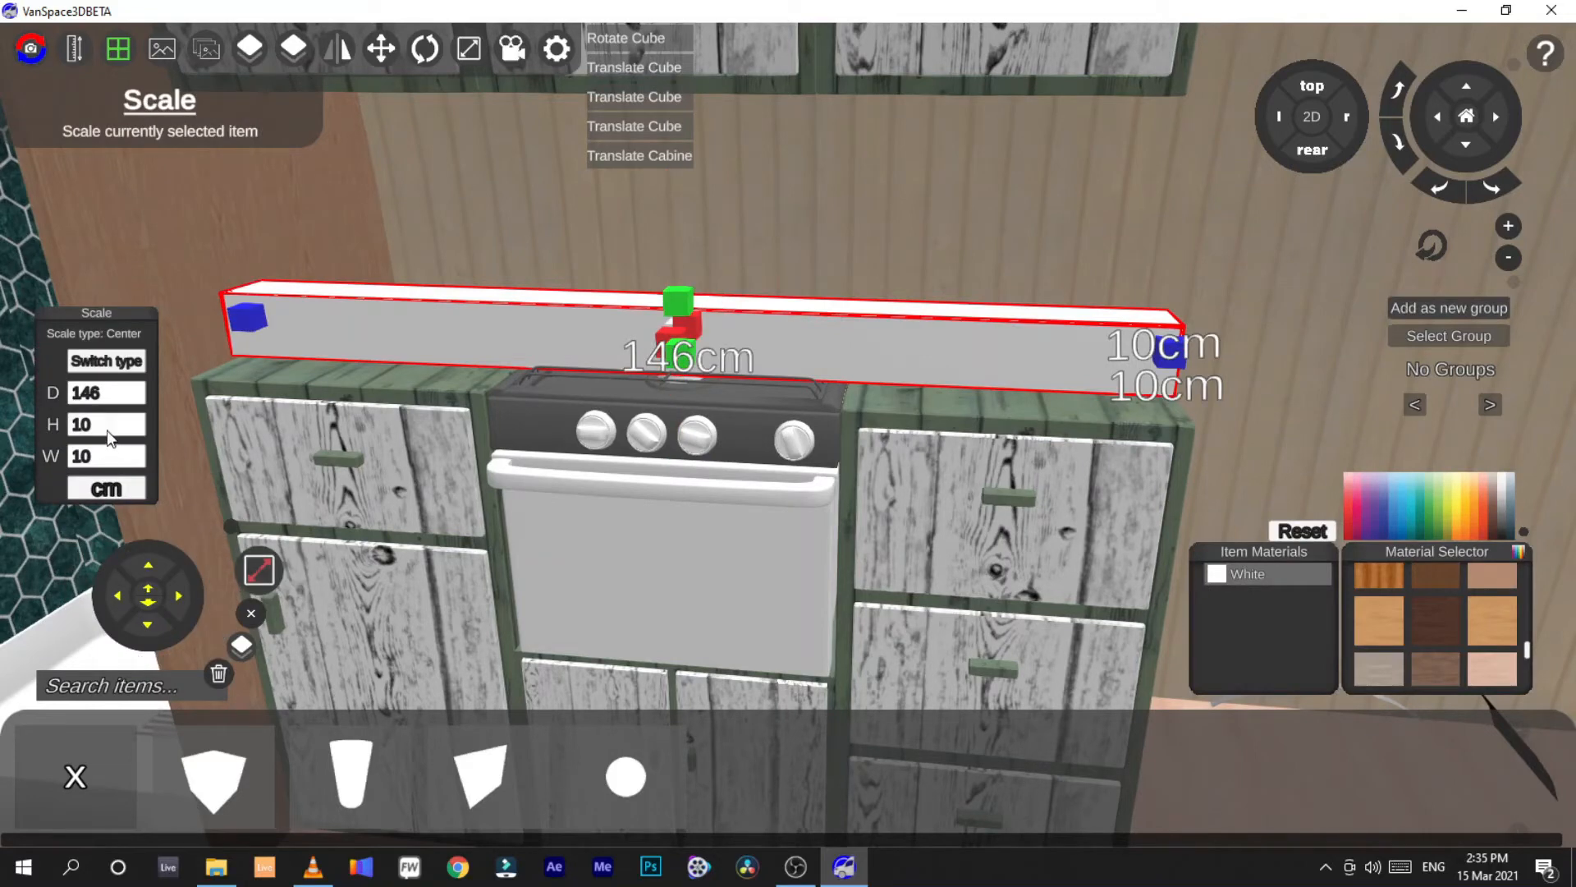
{"action": "left_click", "coordinate": [85, 433]}
{"action": "type", "text": "5"}
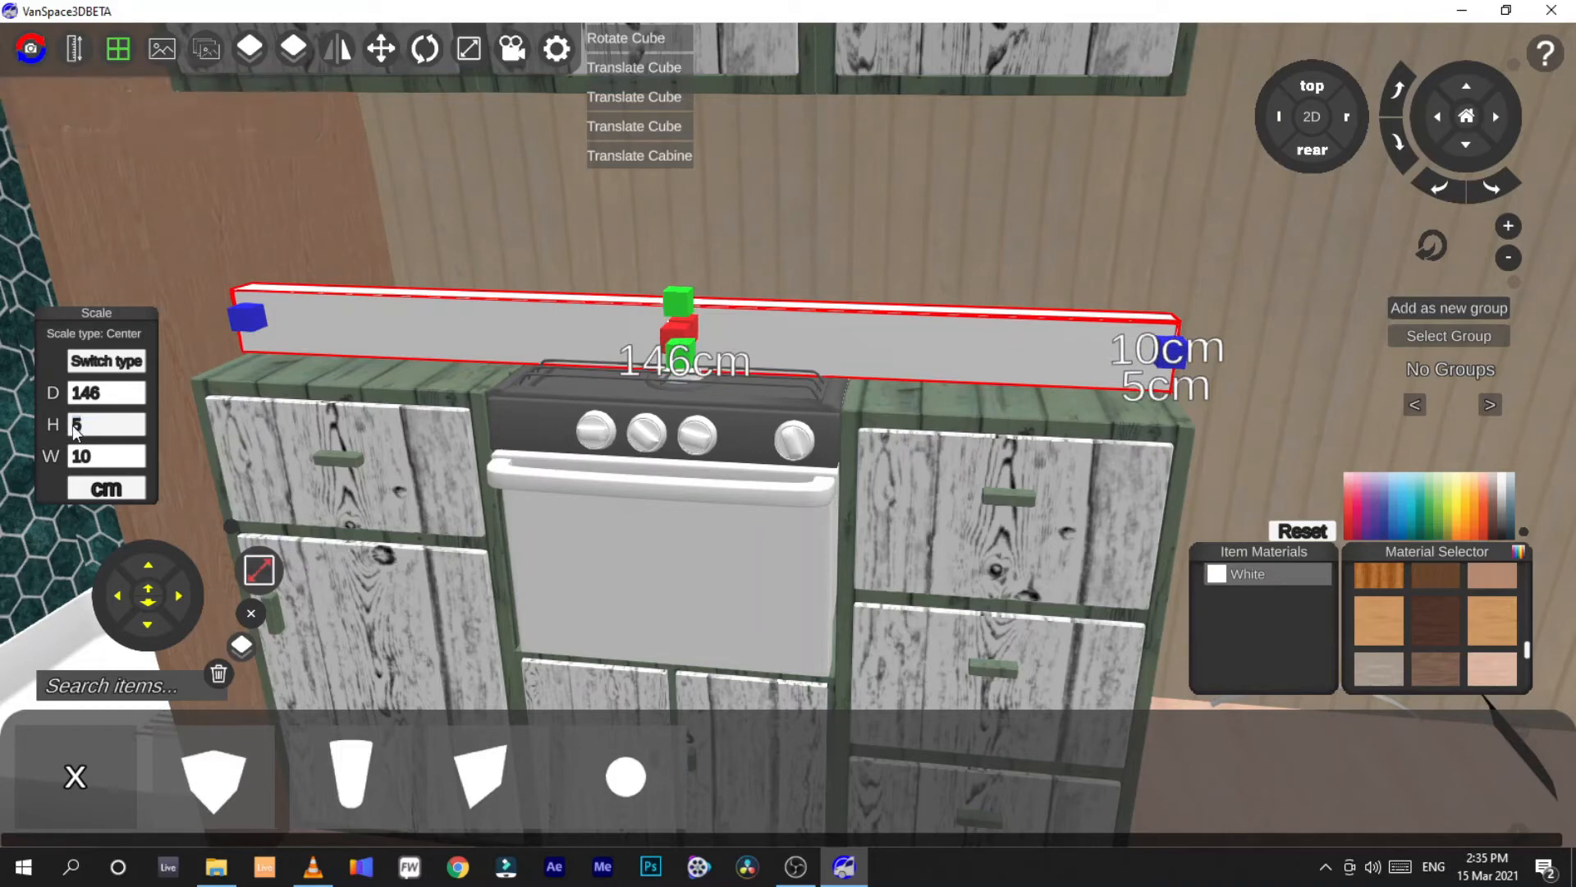
{"action": "type", "text": "1"}
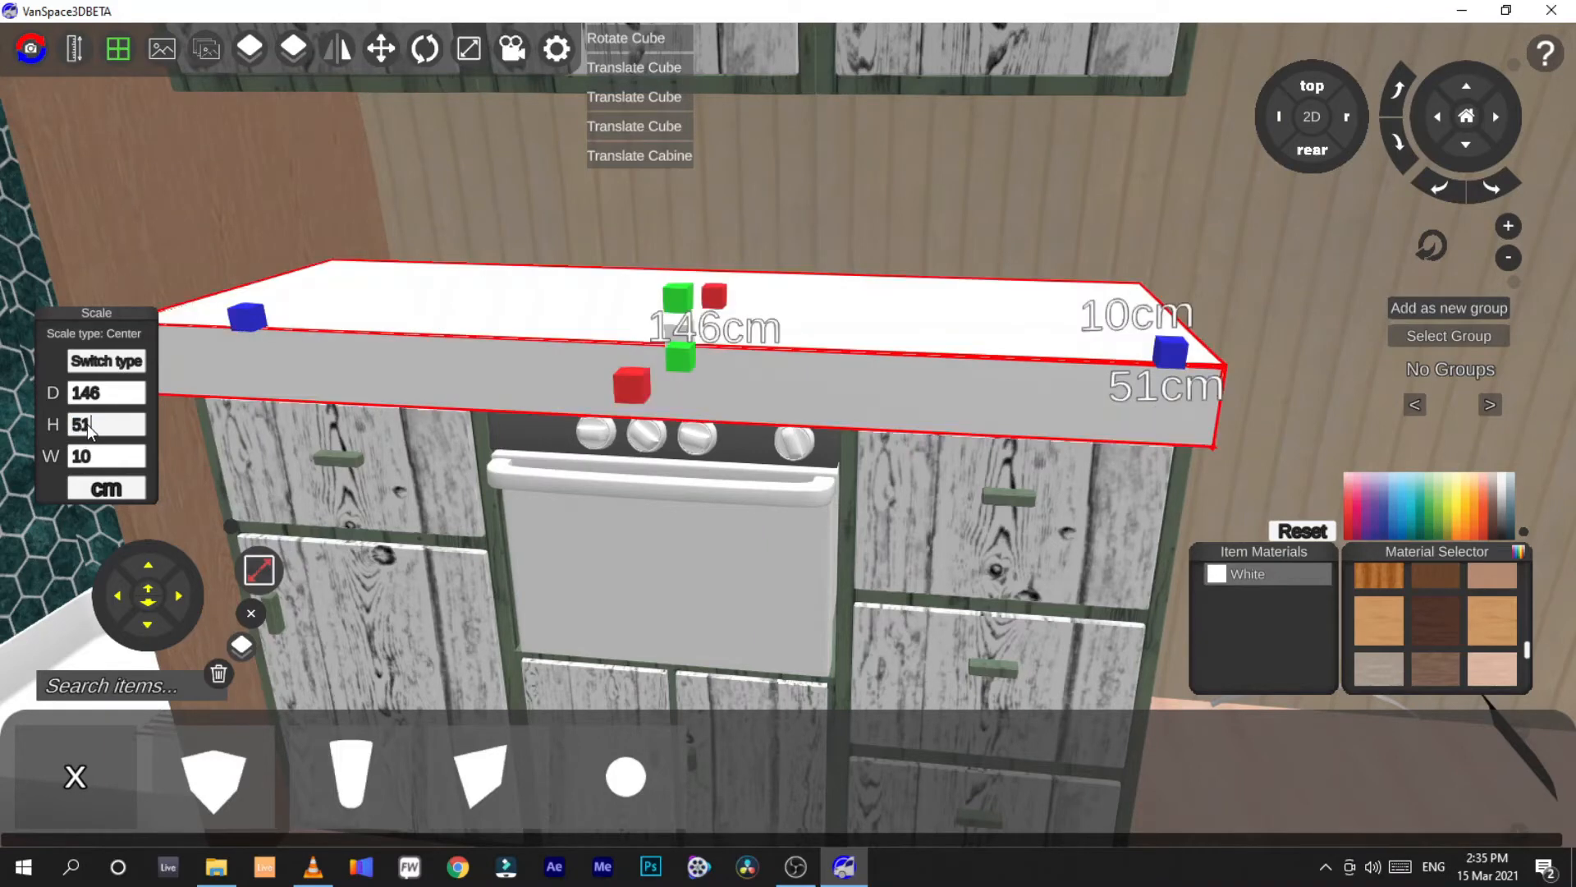
{"action": "key", "text": "BackSpace"}
{"action": "key", "text": "BackSpace"}
{"action": "type", "text": "1"}
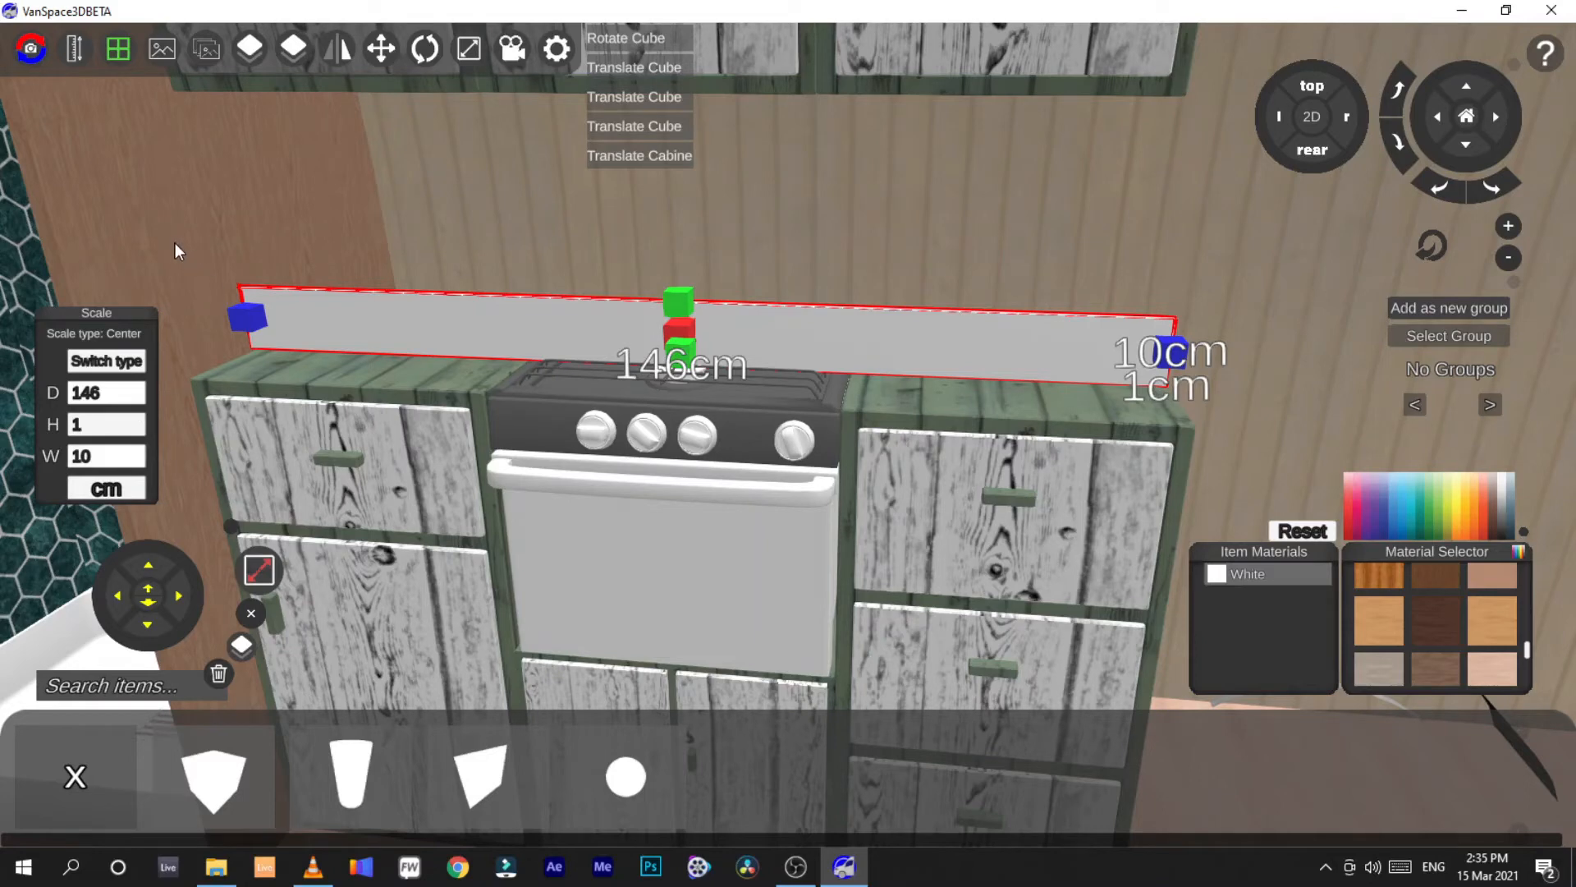
{"action": "left_click", "coordinate": [458, 175]}
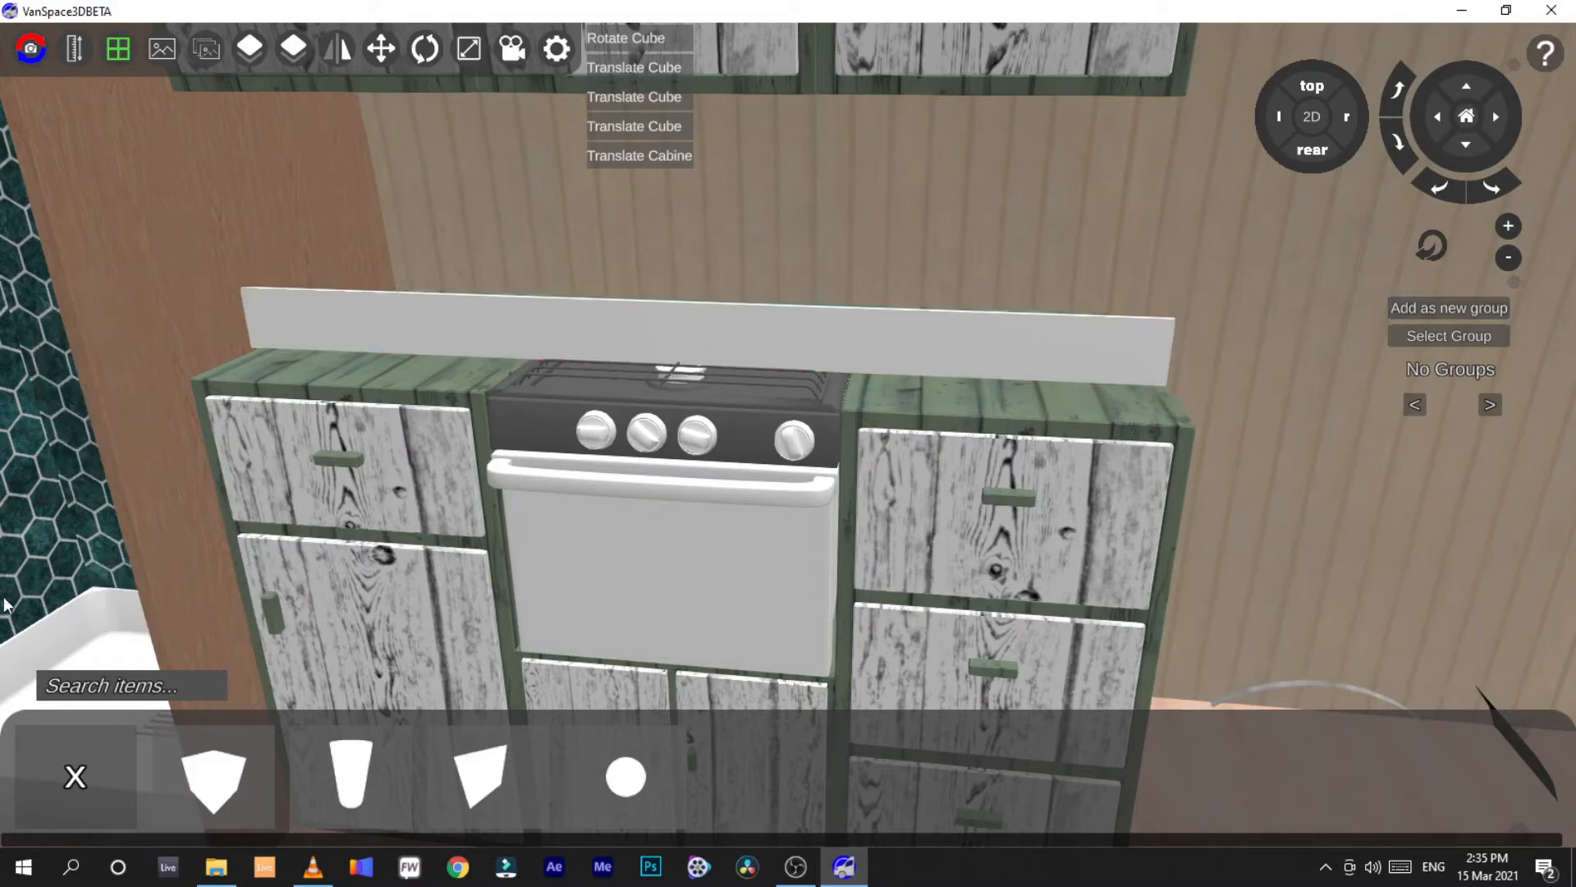
Set the thin white panel's width to 20 cm and raise it so that it stands on the countertop
{"action": "left_click", "coordinate": [528, 332]}
{"action": "left_click_drag", "start_coordinate": [69, 456], "coordinate": [151, 460]}
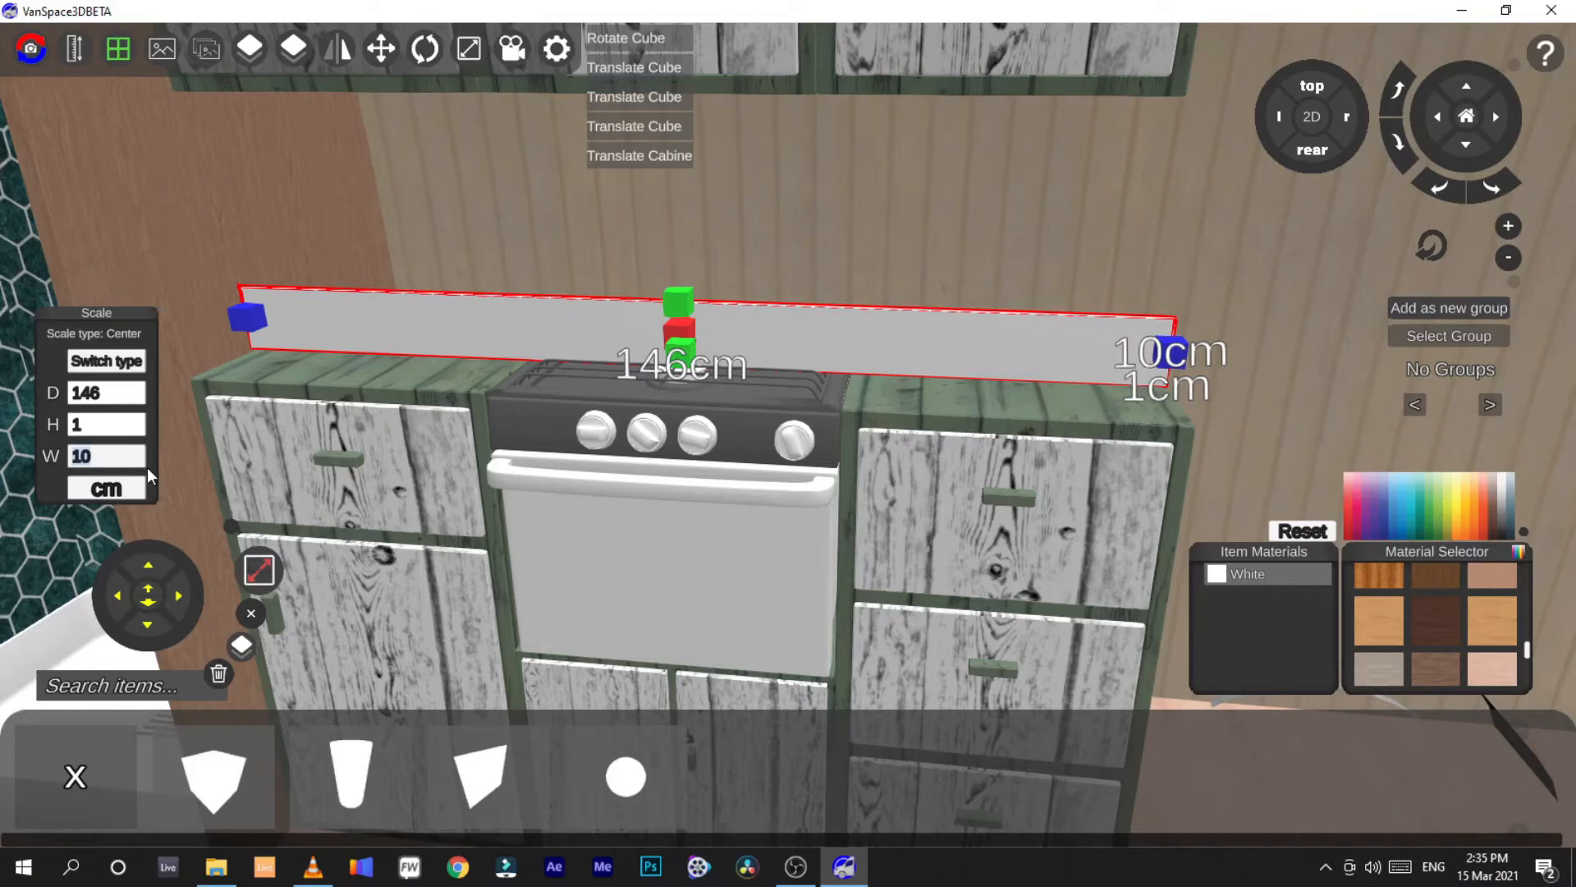
{"action": "type", "text": "20"}
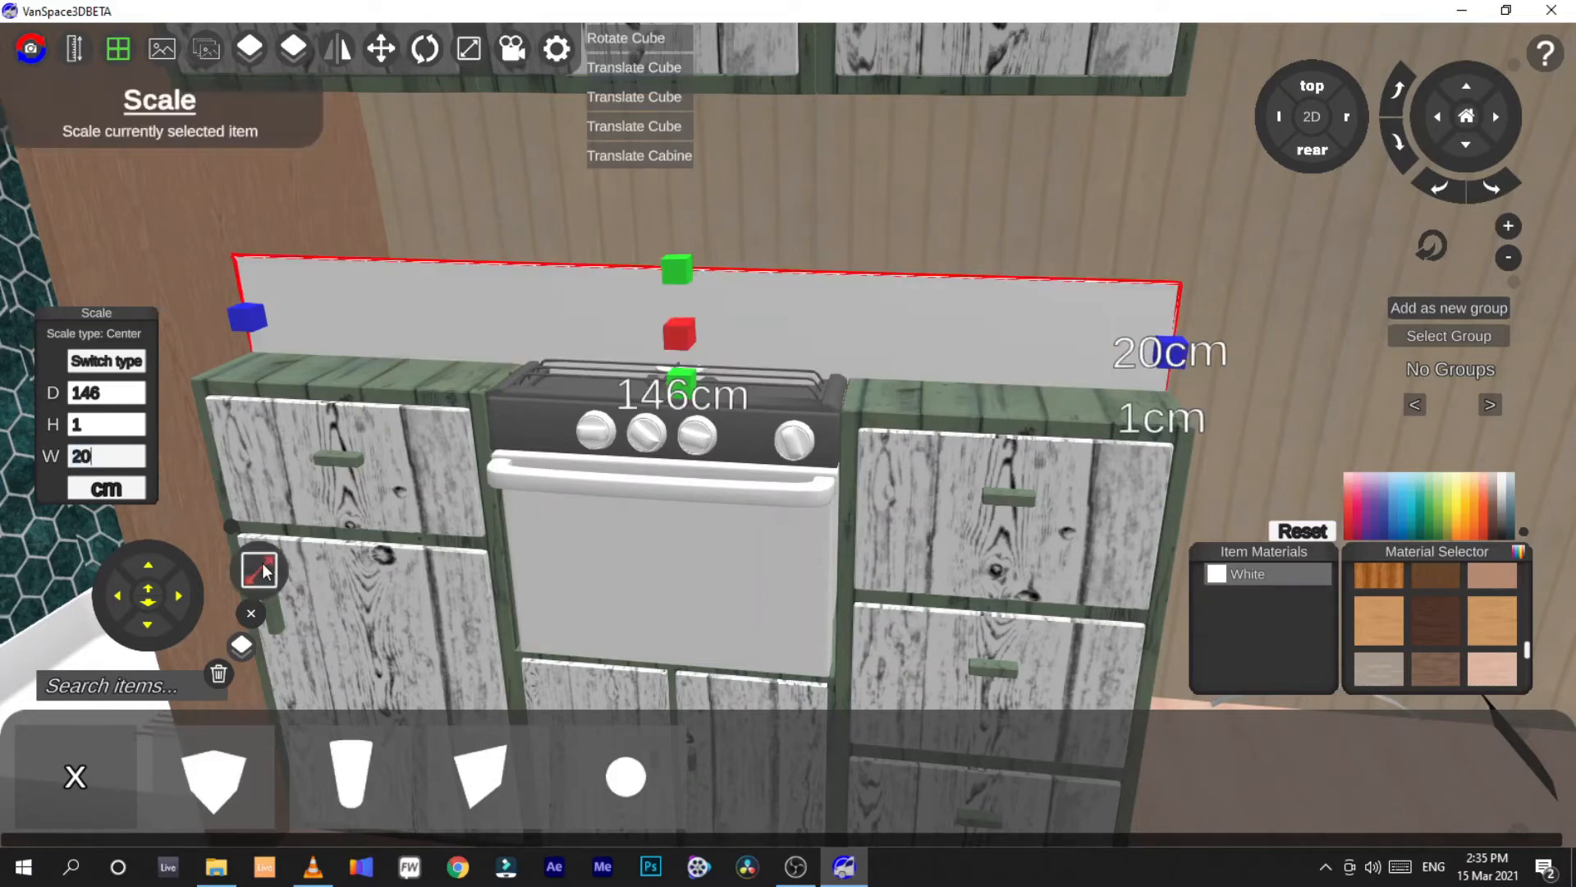
{"action": "left_click", "coordinate": [261, 570]}
{"action": "left_click_drag", "start_coordinate": [673, 240], "coordinate": [674, 196]}
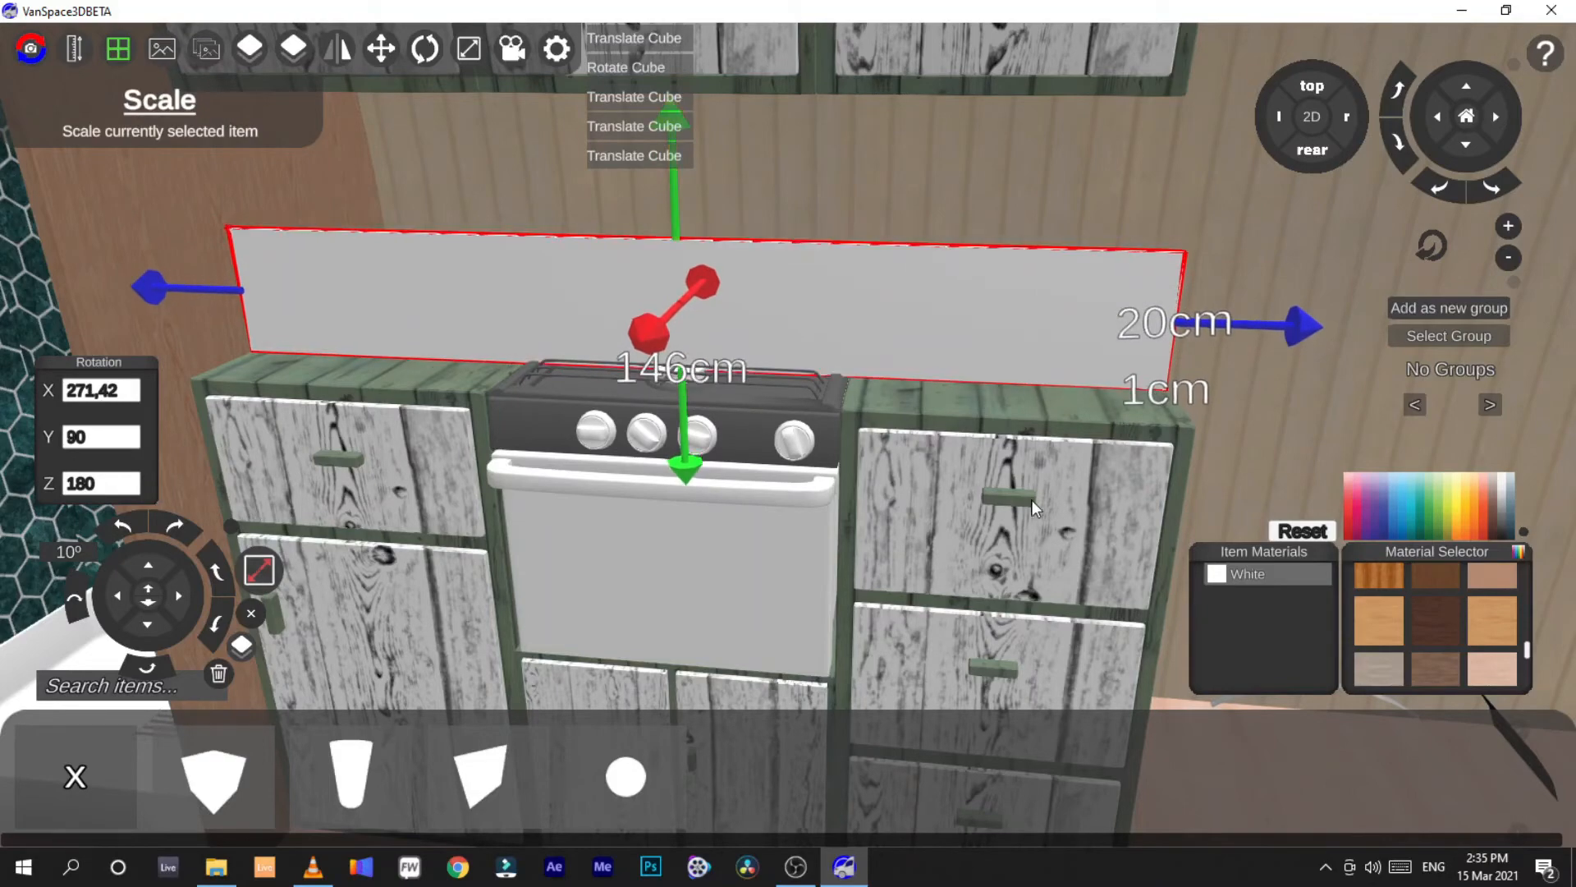
In the 2D rear view, move the thin white panel sideways to the back edge of the kitchen counter, against the van wall
{"action": "right_click_drag", "start_coordinate": [1034, 507], "coordinate": [476, 402]}
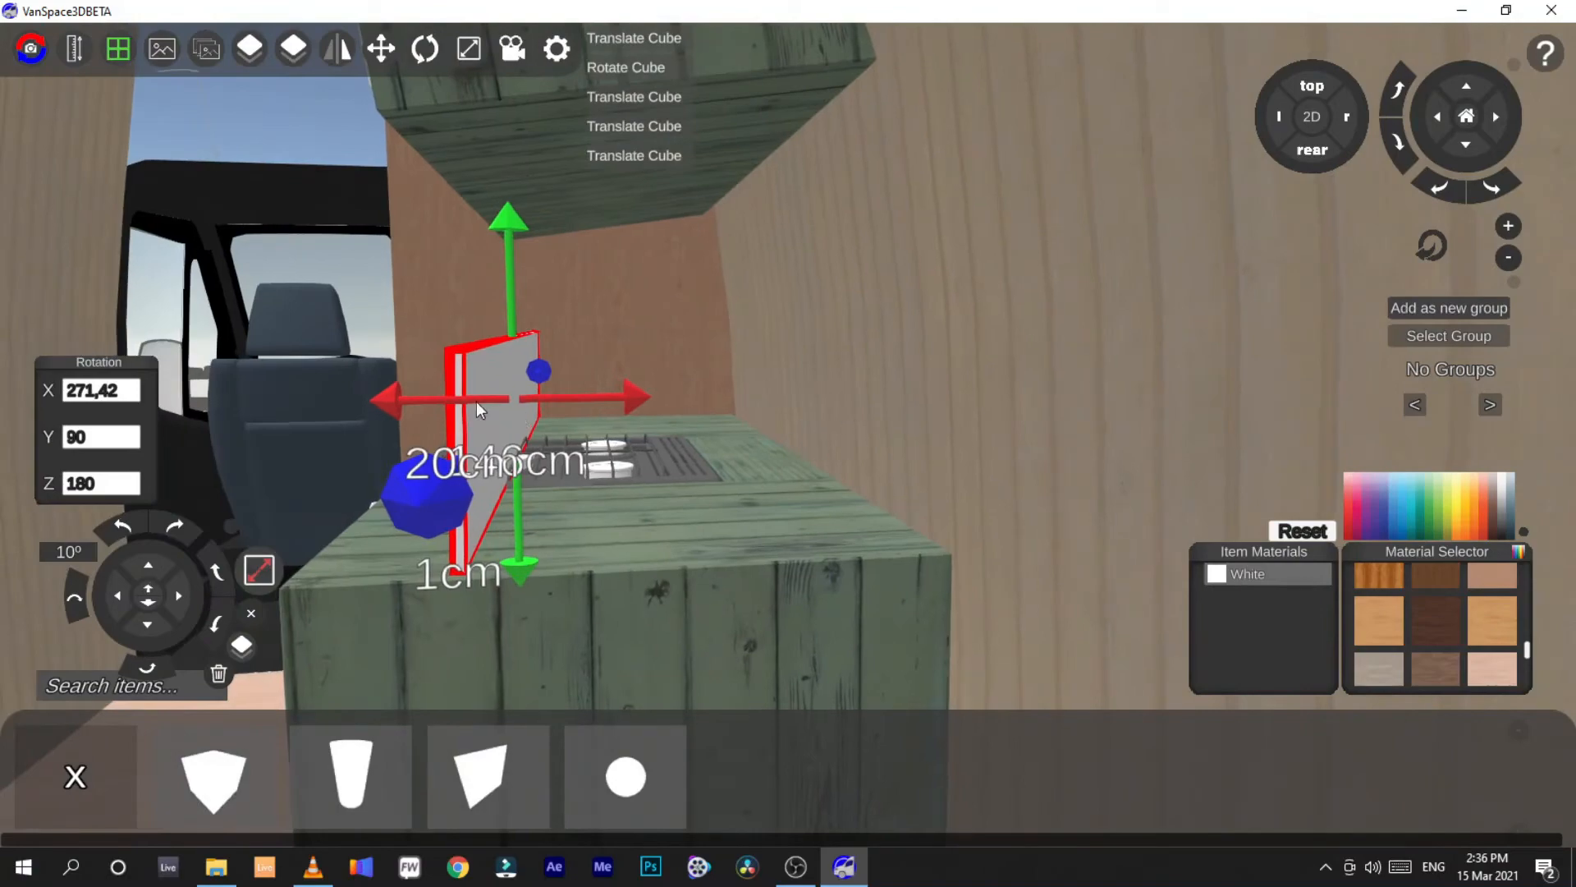
{"action": "left_click", "coordinate": [1318, 130]}
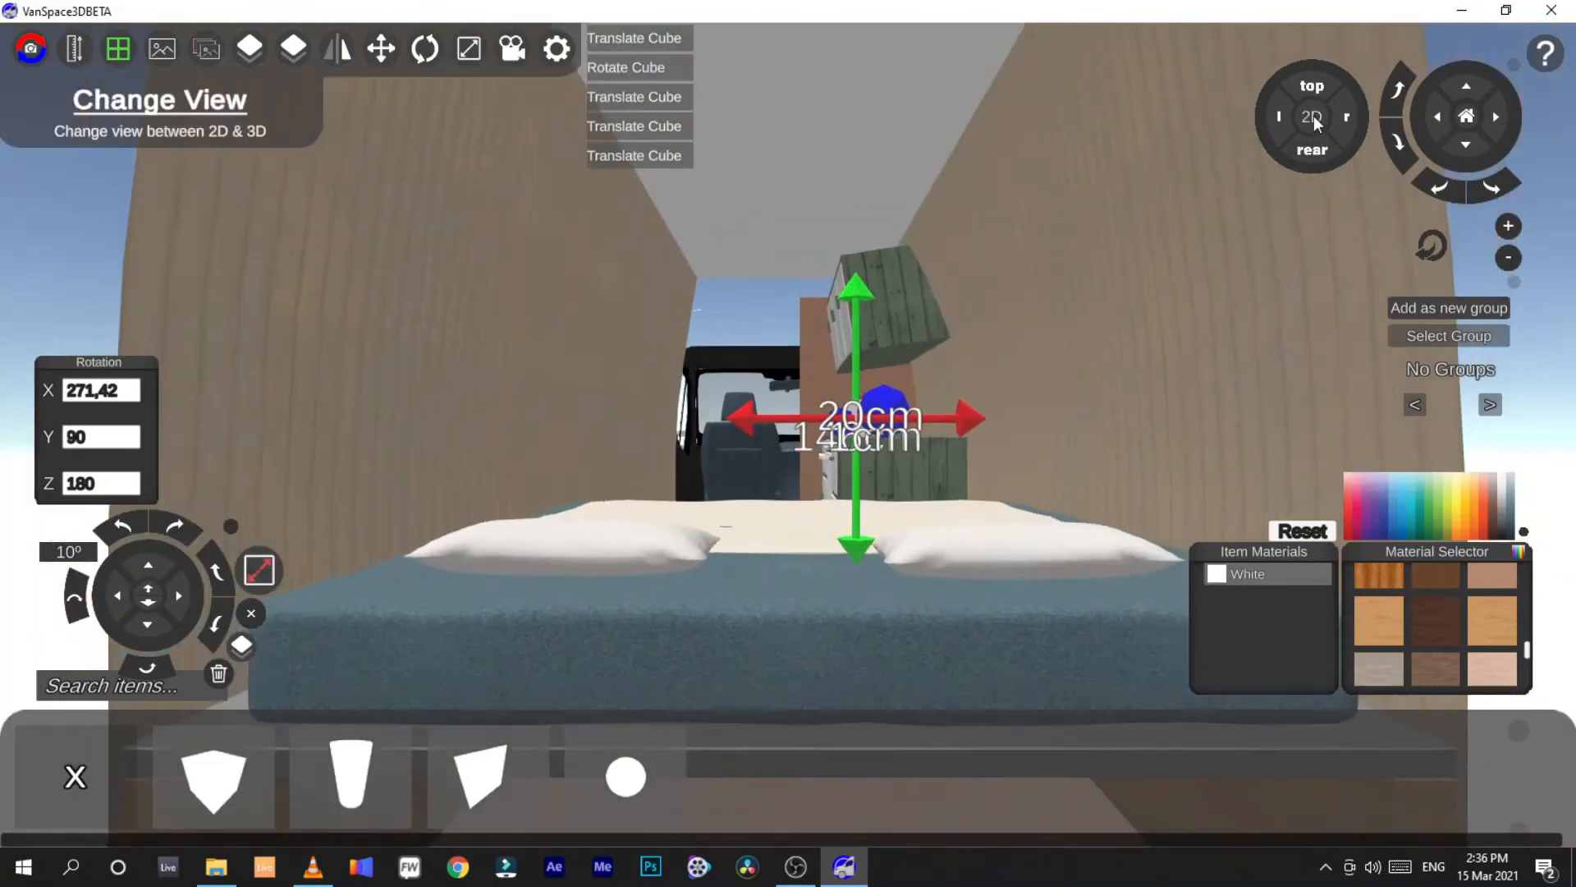
{"action": "left_click", "coordinate": [1314, 116]}
{"action": "left_click", "coordinate": [1310, 151]}
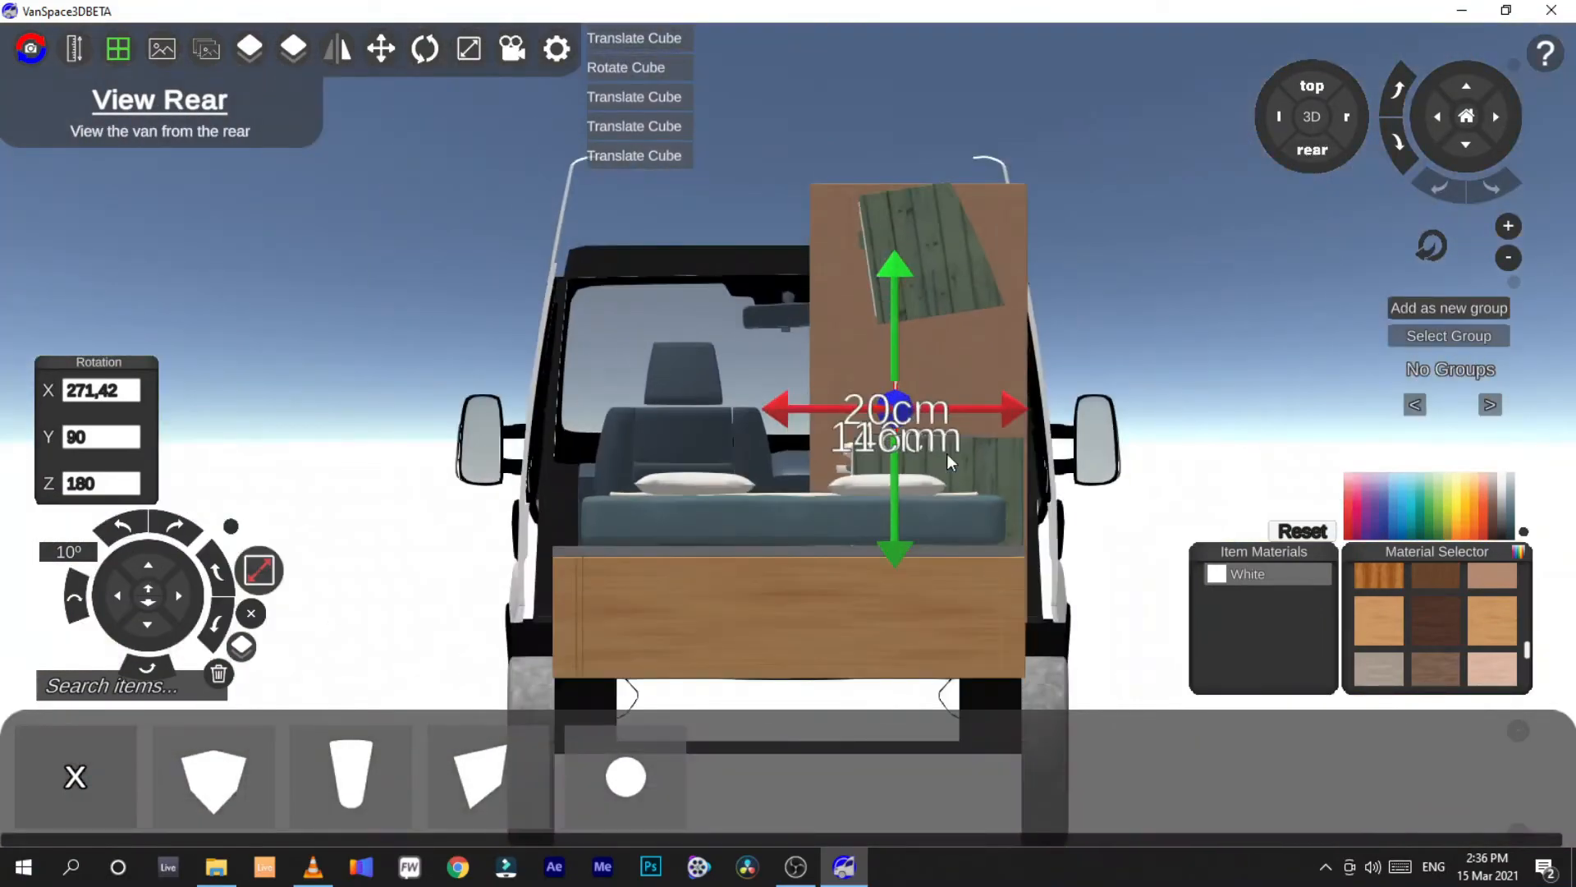
{"action": "left_click_drag", "start_coordinate": [1013, 412], "coordinate": [1126, 405]}
{"action": "left_click", "coordinate": [1179, 378]}
{"action": "left_click", "coordinate": [1020, 406]}
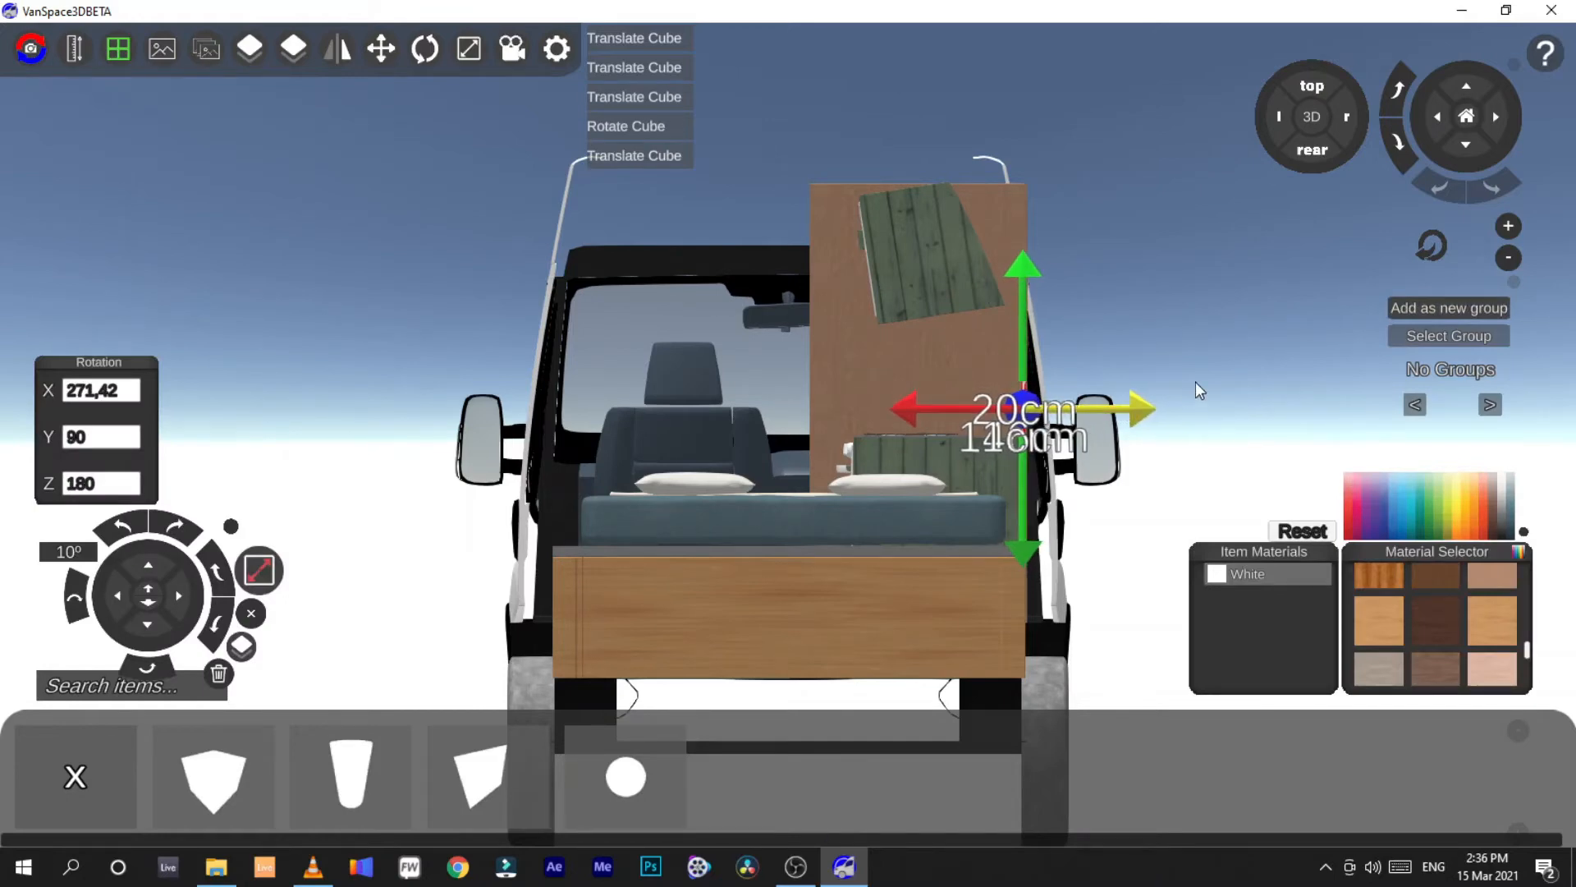
{"action": "left_click", "coordinate": [1192, 384]}
Reselect the thin white panel and lower it slightly onto the countertop
{"action": "left_click", "coordinate": [1022, 407]}
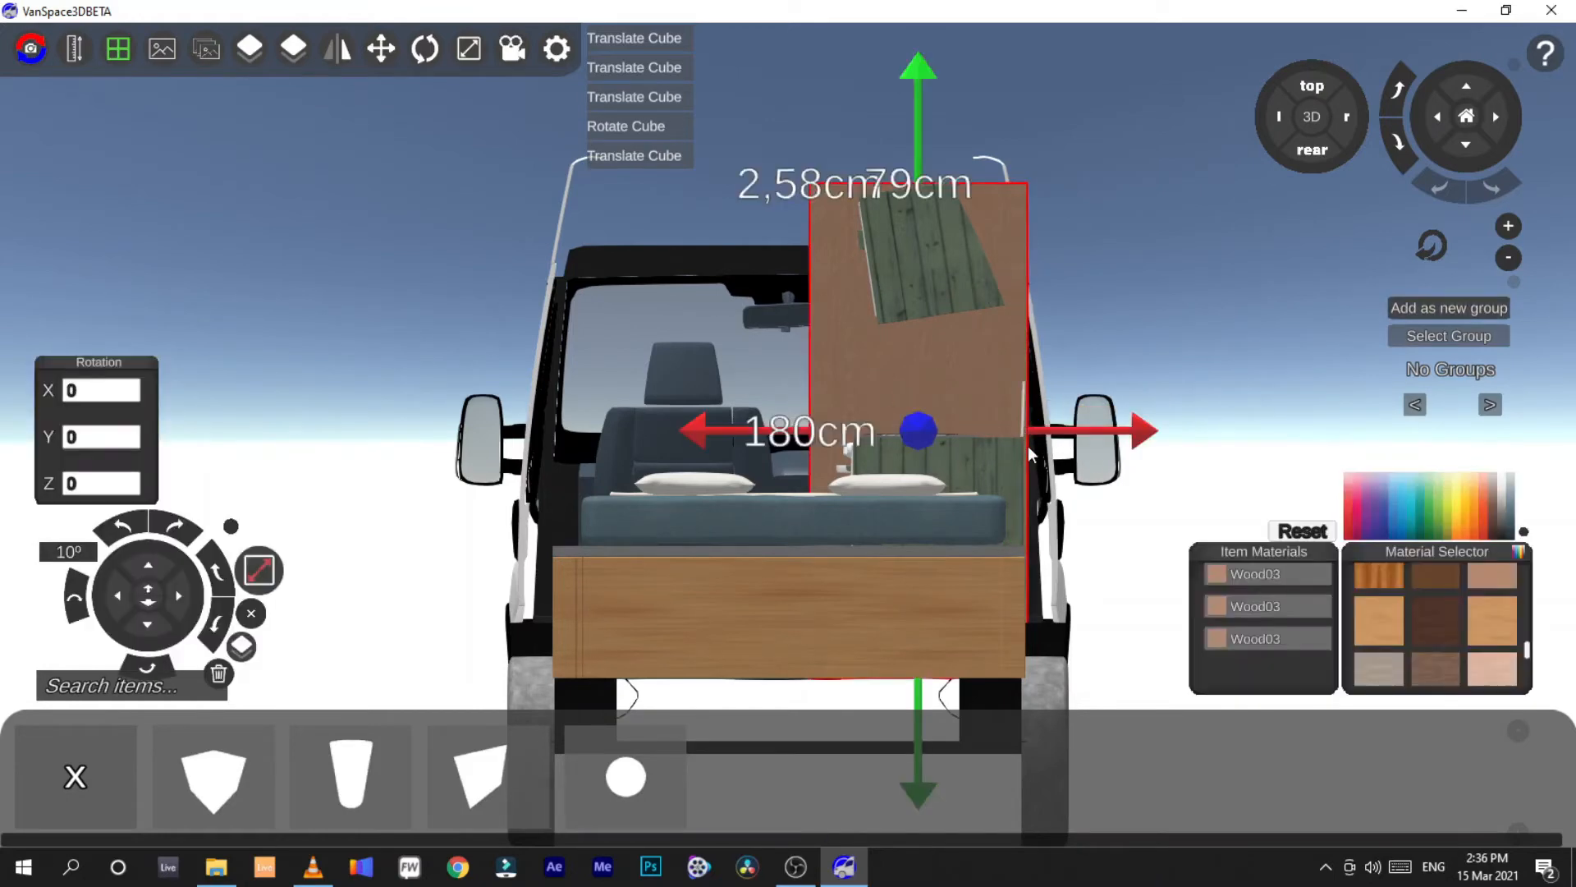
{"action": "left_click", "coordinate": [1023, 397]}
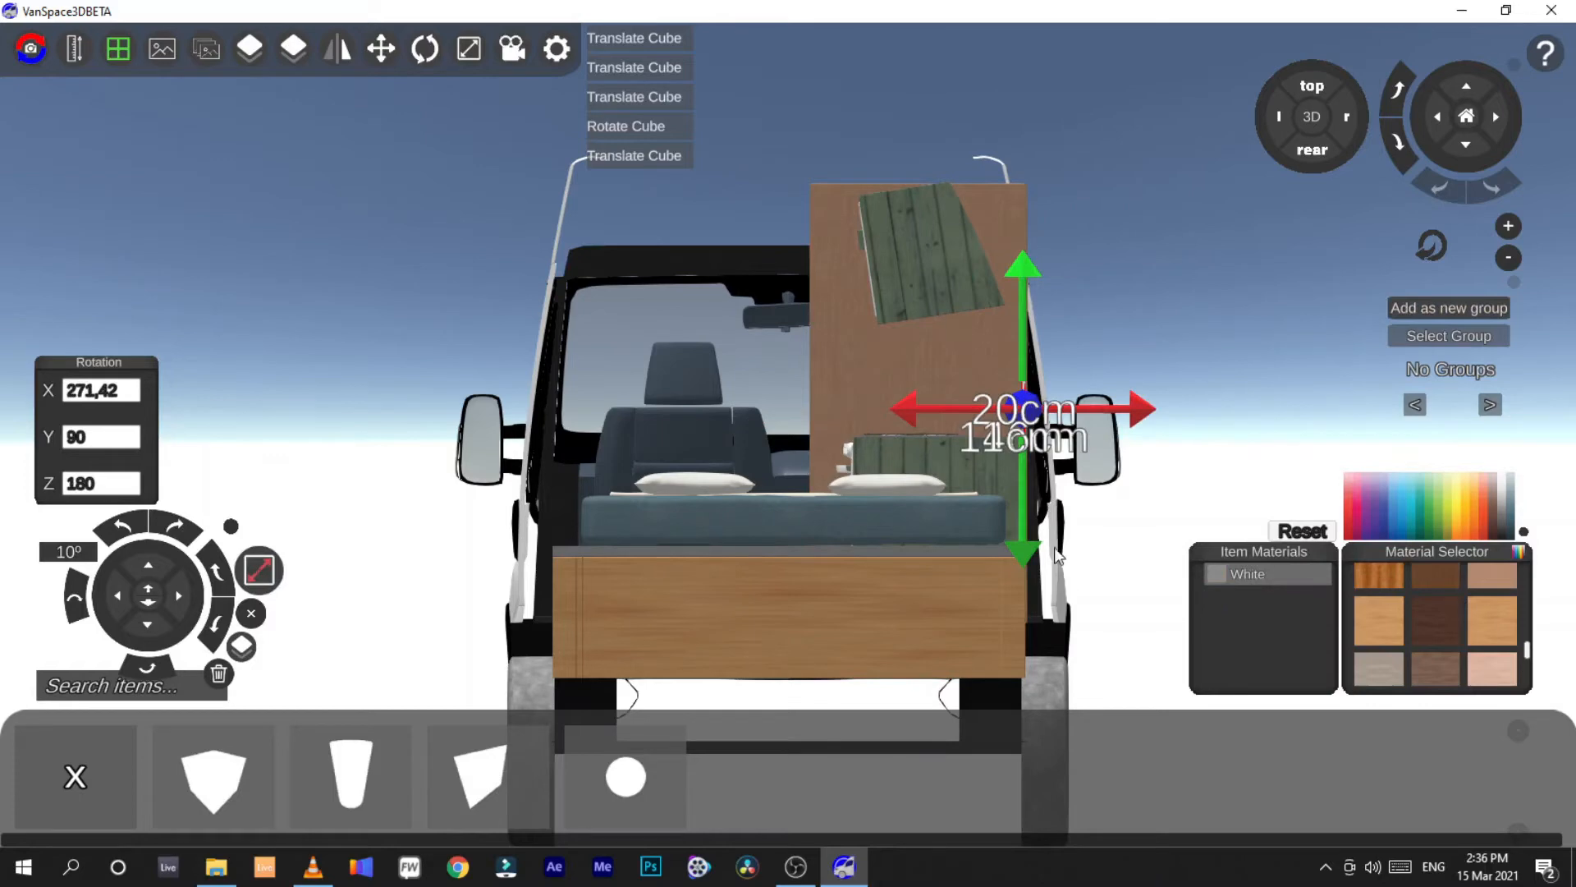
{"action": "left_click_drag", "start_coordinate": [1023, 504], "coordinate": [1023, 507]}
{"action": "left_click", "coordinate": [1150, 514]}
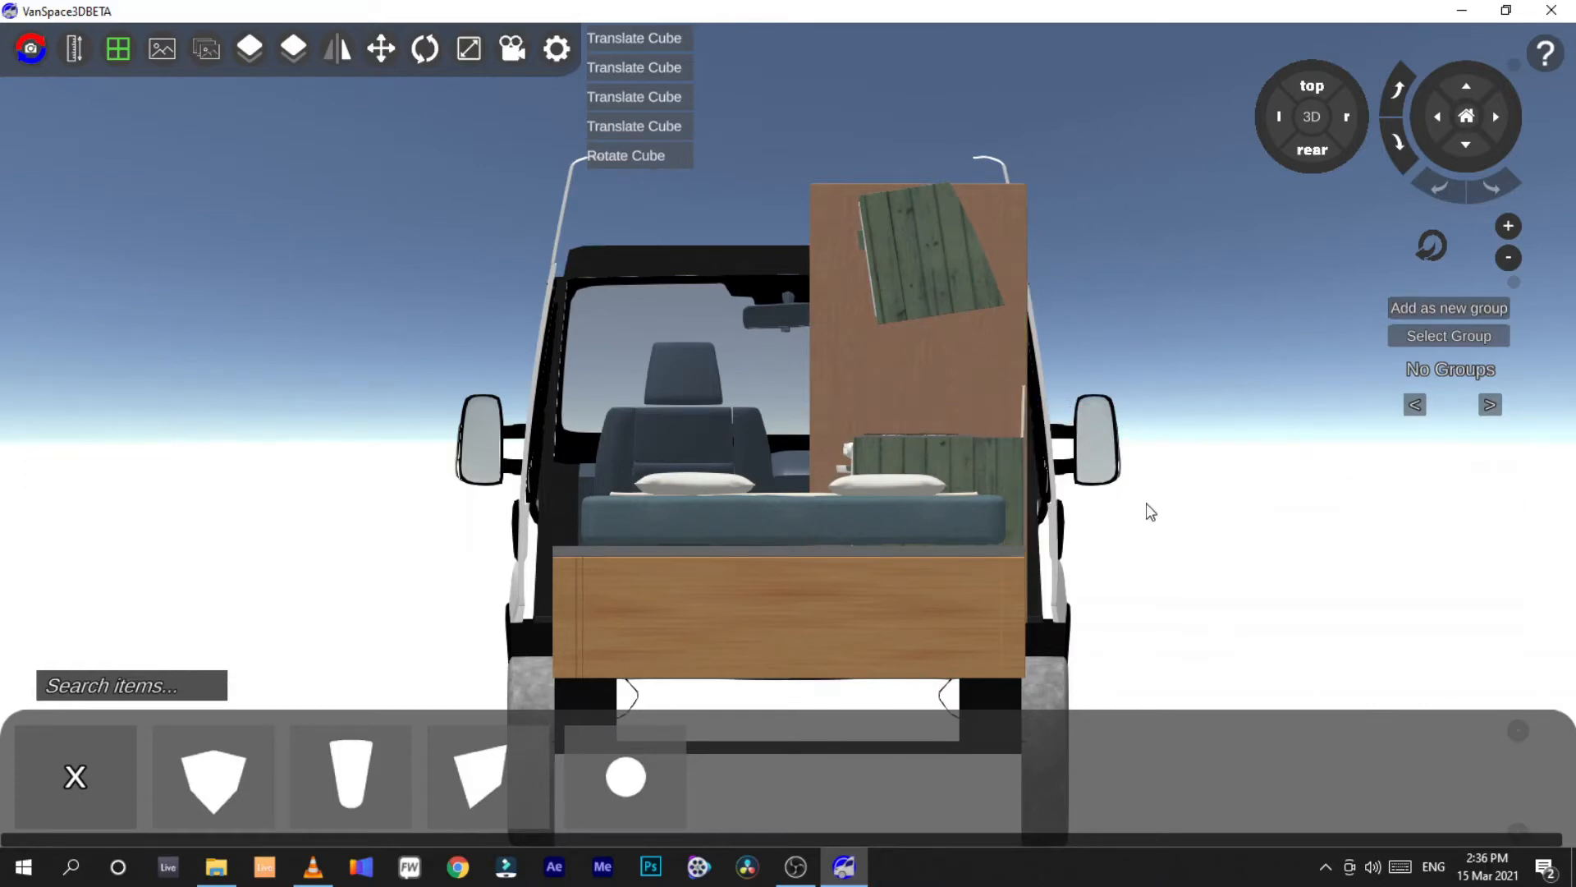
Return to the 3D view and select the white panel behind the stove
{"action": "left_click", "coordinate": [1313, 115]}
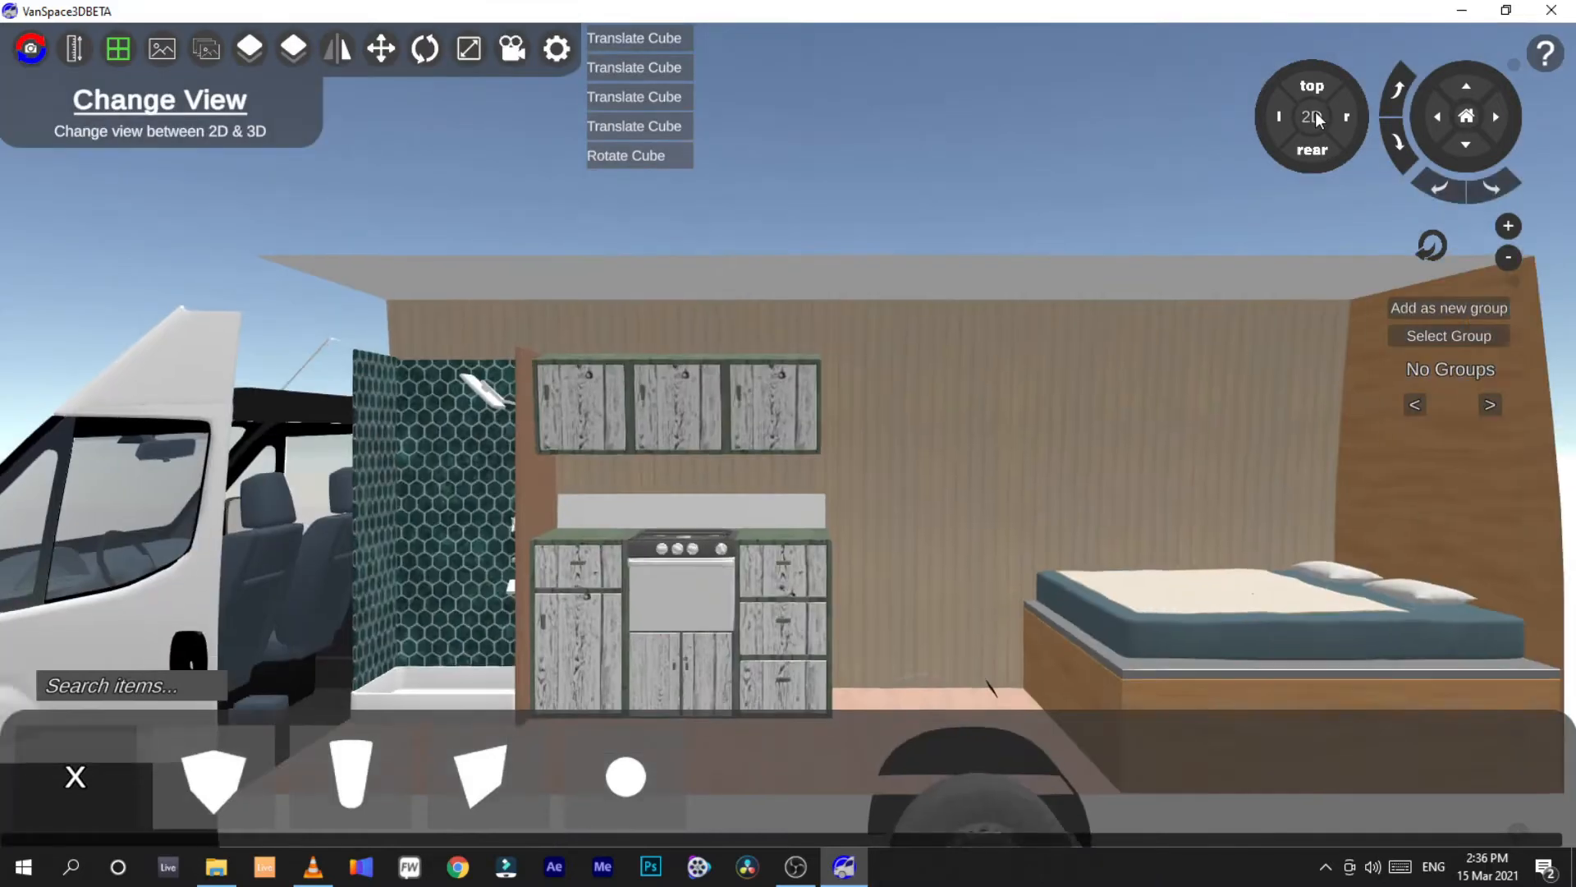
{"action": "key", "text": "w"}
{"action": "right_click_drag", "start_coordinate": [988, 378], "coordinate": [932, 402]}
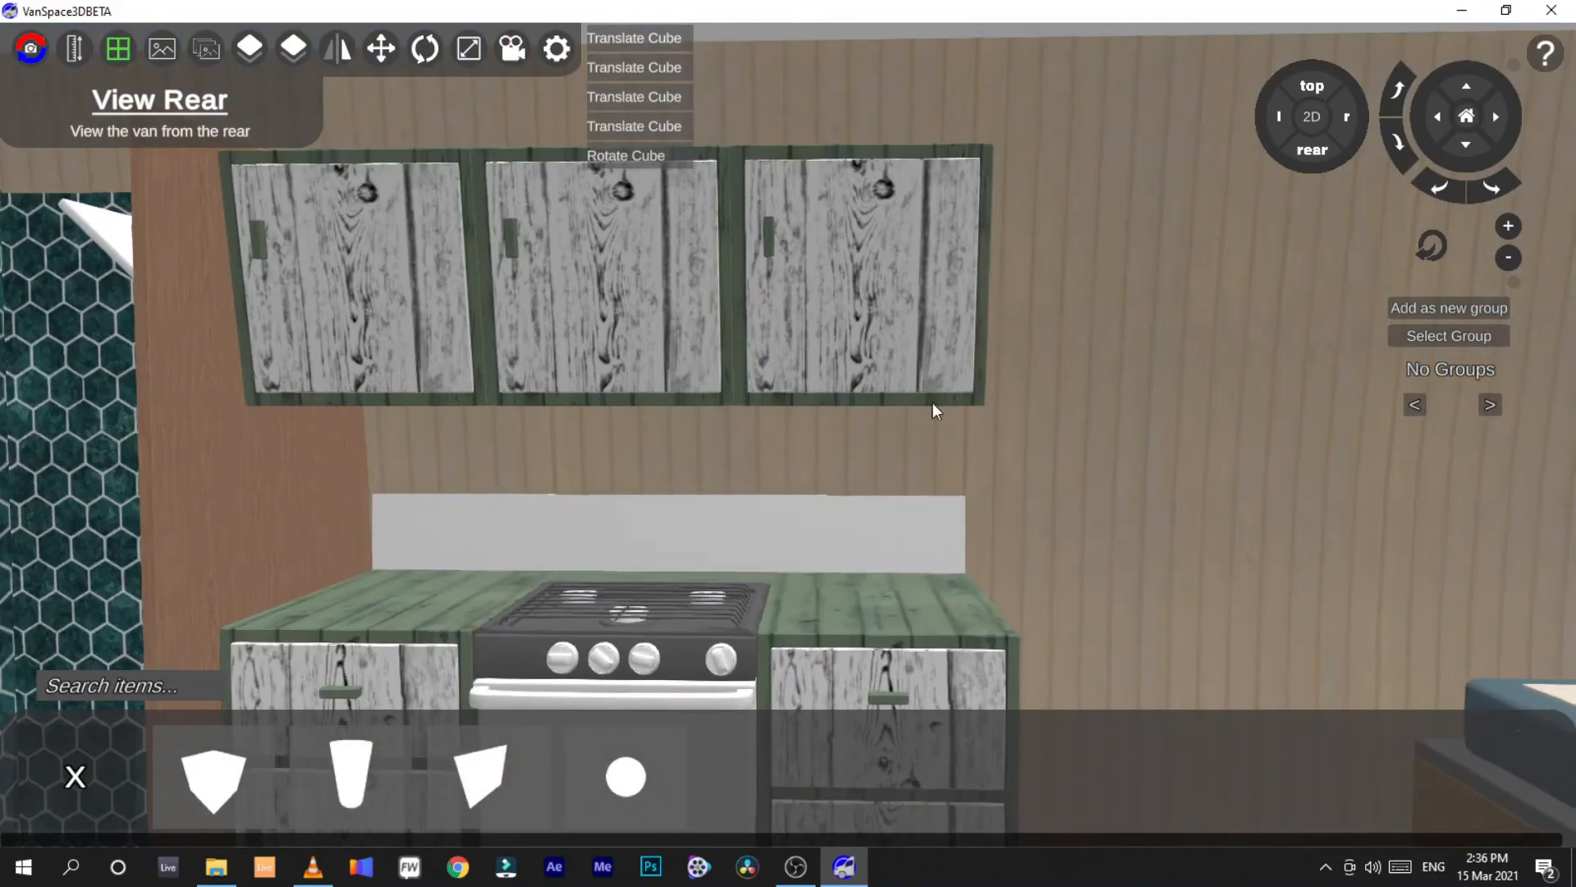
{"action": "left_click", "coordinate": [870, 555]}
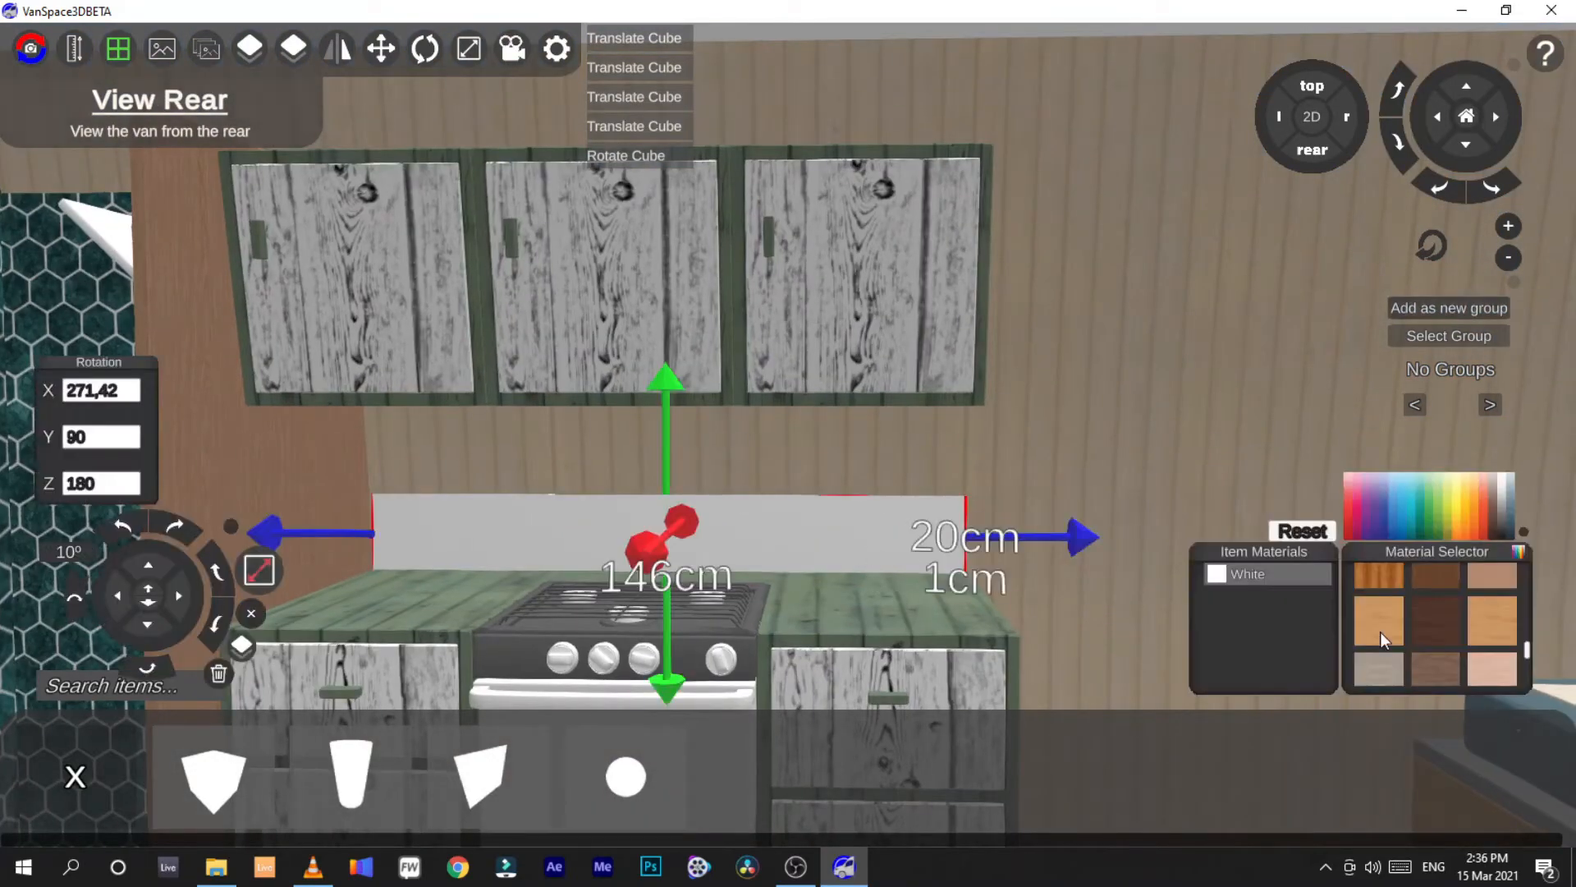
Try the white brick and blue tile materials on the backsplash panel
{"action": "scroll", "coordinate": [1382, 632], "scroll_direction": "up", "scroll_amount": 3}
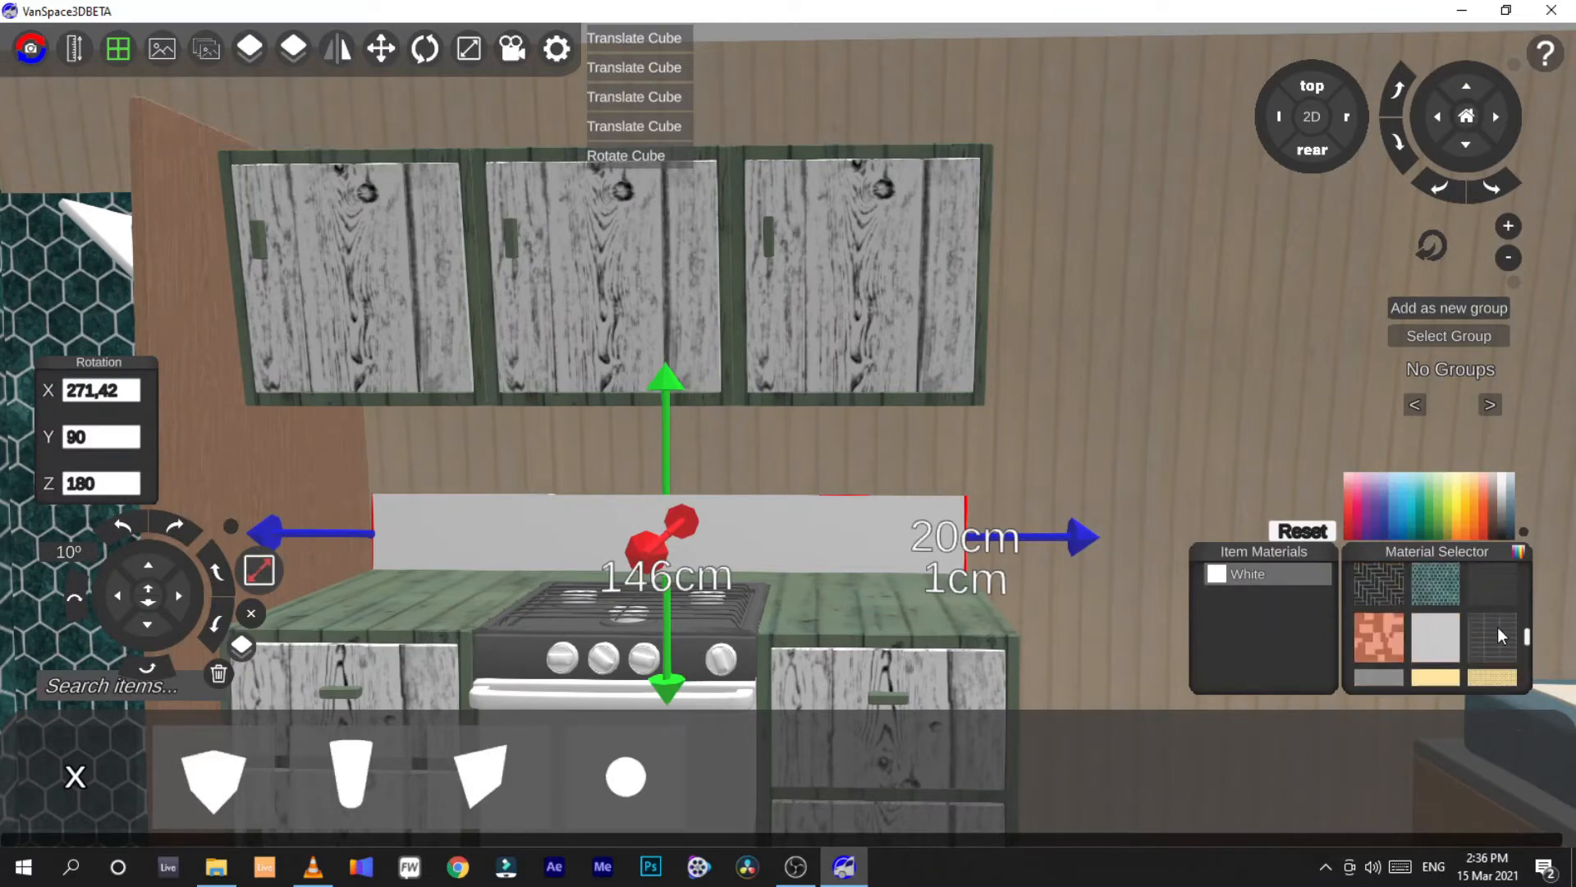
{"action": "scroll", "coordinate": [1445, 616], "scroll_direction": "down", "scroll_amount": 1}
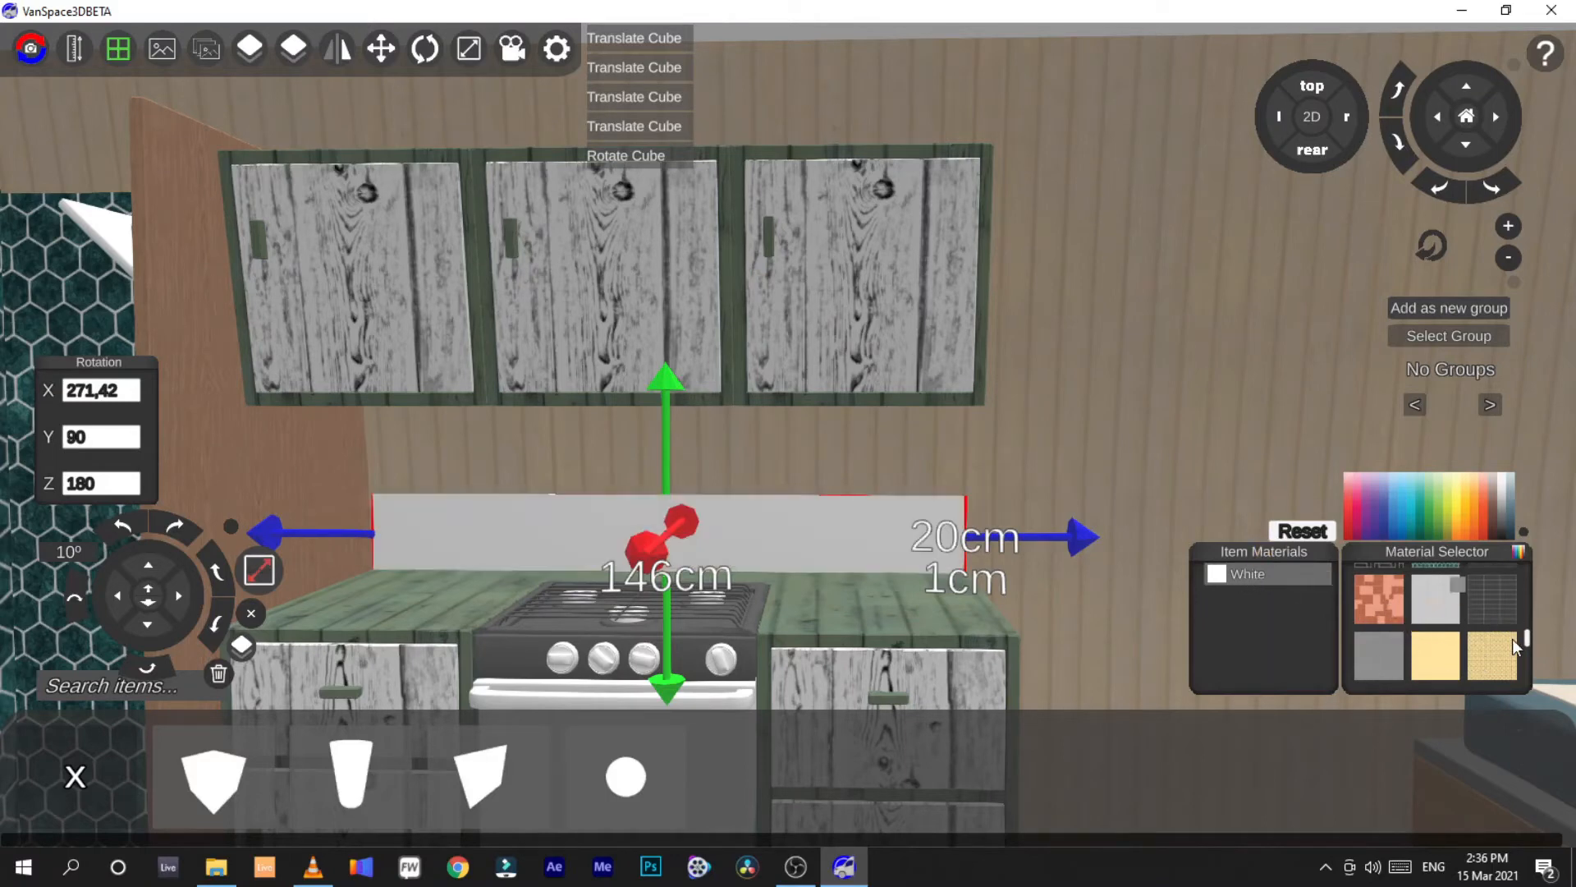
{"action": "scroll", "coordinate": [1504, 642], "scroll_direction": "down", "scroll_amount": 1}
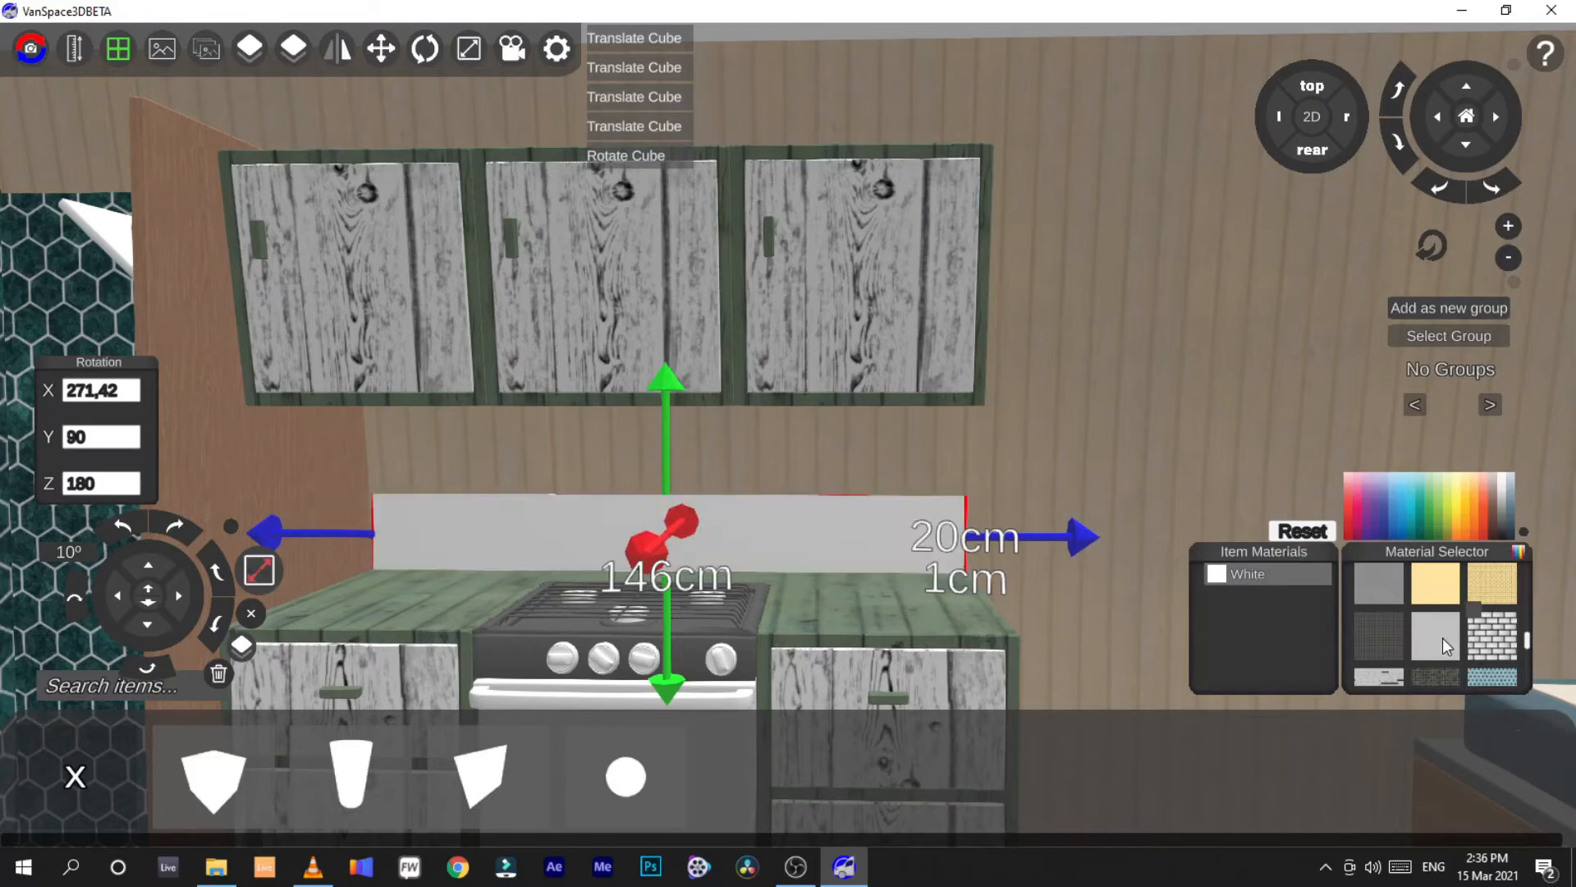
{"action": "left_click_drag", "start_coordinate": [1484, 638], "coordinate": [1264, 572]}
{"action": "scroll", "coordinate": [1430, 625], "scroll_direction": "down", "scroll_amount": 1}
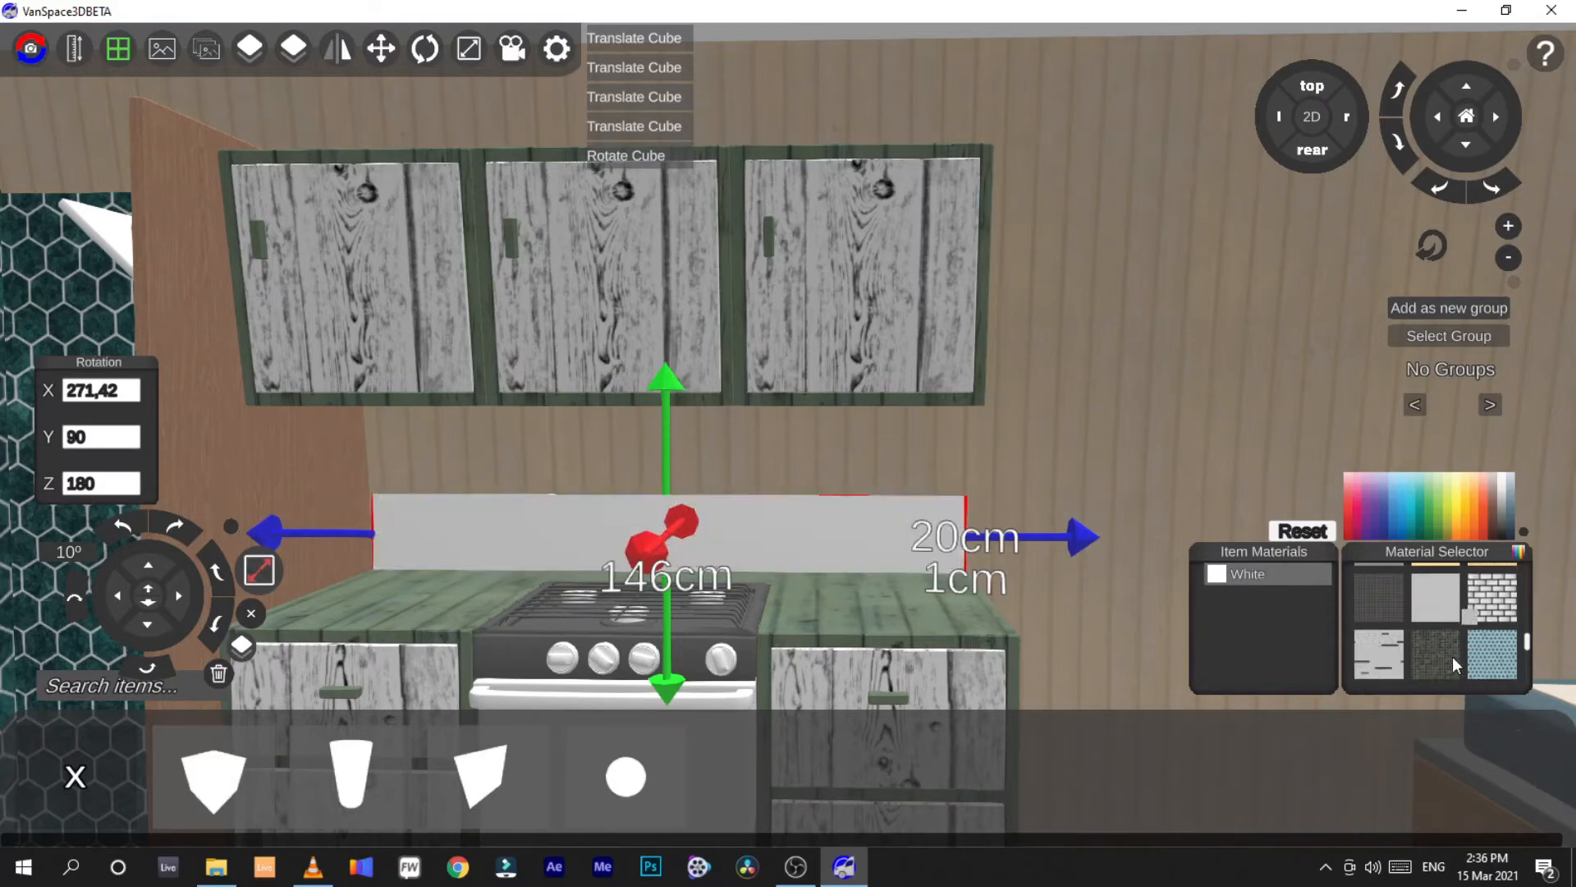
{"action": "mouse_move", "coordinate": [1483, 658]}
{"action": "left_mouse_down"}
{"action": "mouse_move", "coordinate": [1377, 645]}
{"action": "mouse_move", "coordinate": [1290, 573]}
{"action": "mouse_move", "coordinate": [1484, 654]}
{"action": "left_mouse_up"}
{"action": "left_click_drag", "start_coordinate": [1310, 608], "coordinate": [1286, 574]}
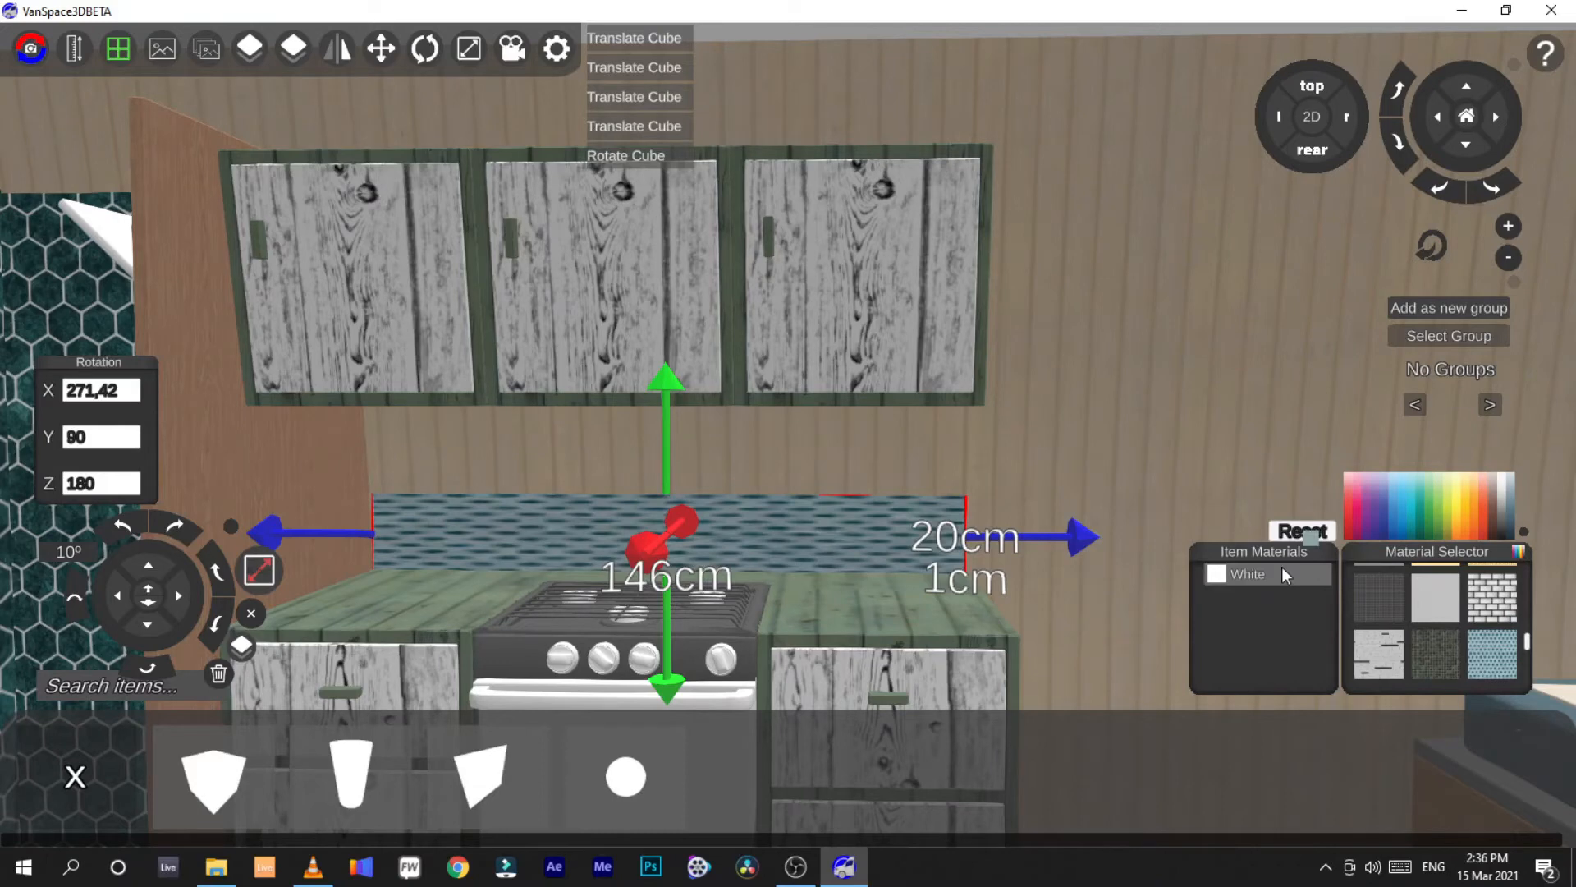
Apply the light grey tile material listed just before the Wood category to the backsplash panel
{"action": "scroll", "coordinate": [1397, 616], "scroll_direction": "down", "scroll_amount": 4}
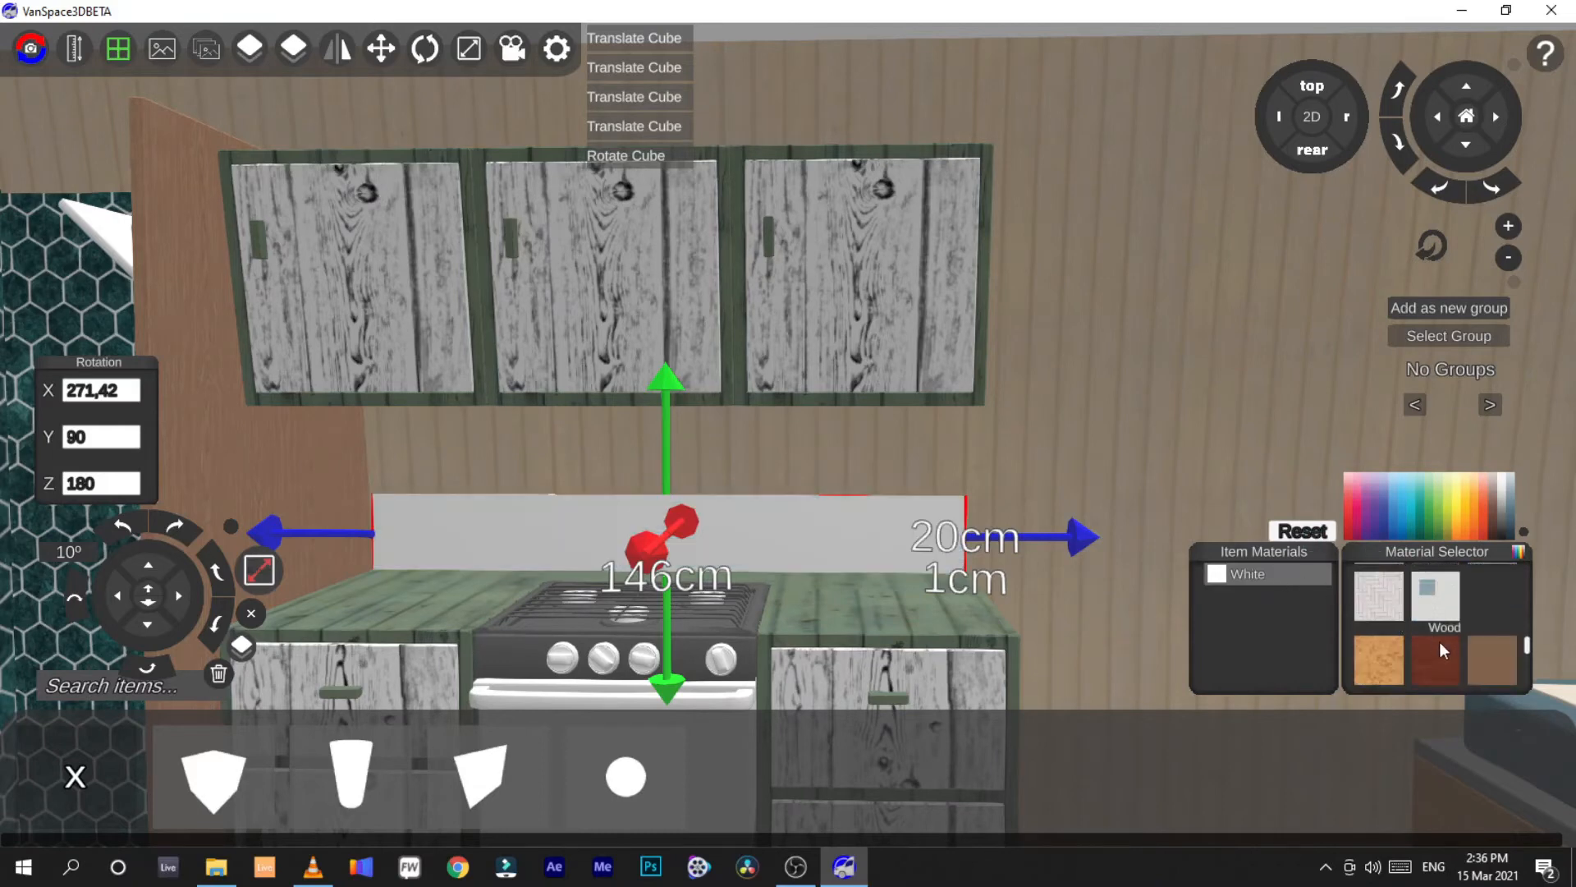
{"action": "left_click_drag", "start_coordinate": [1437, 608], "coordinate": [1274, 570]}
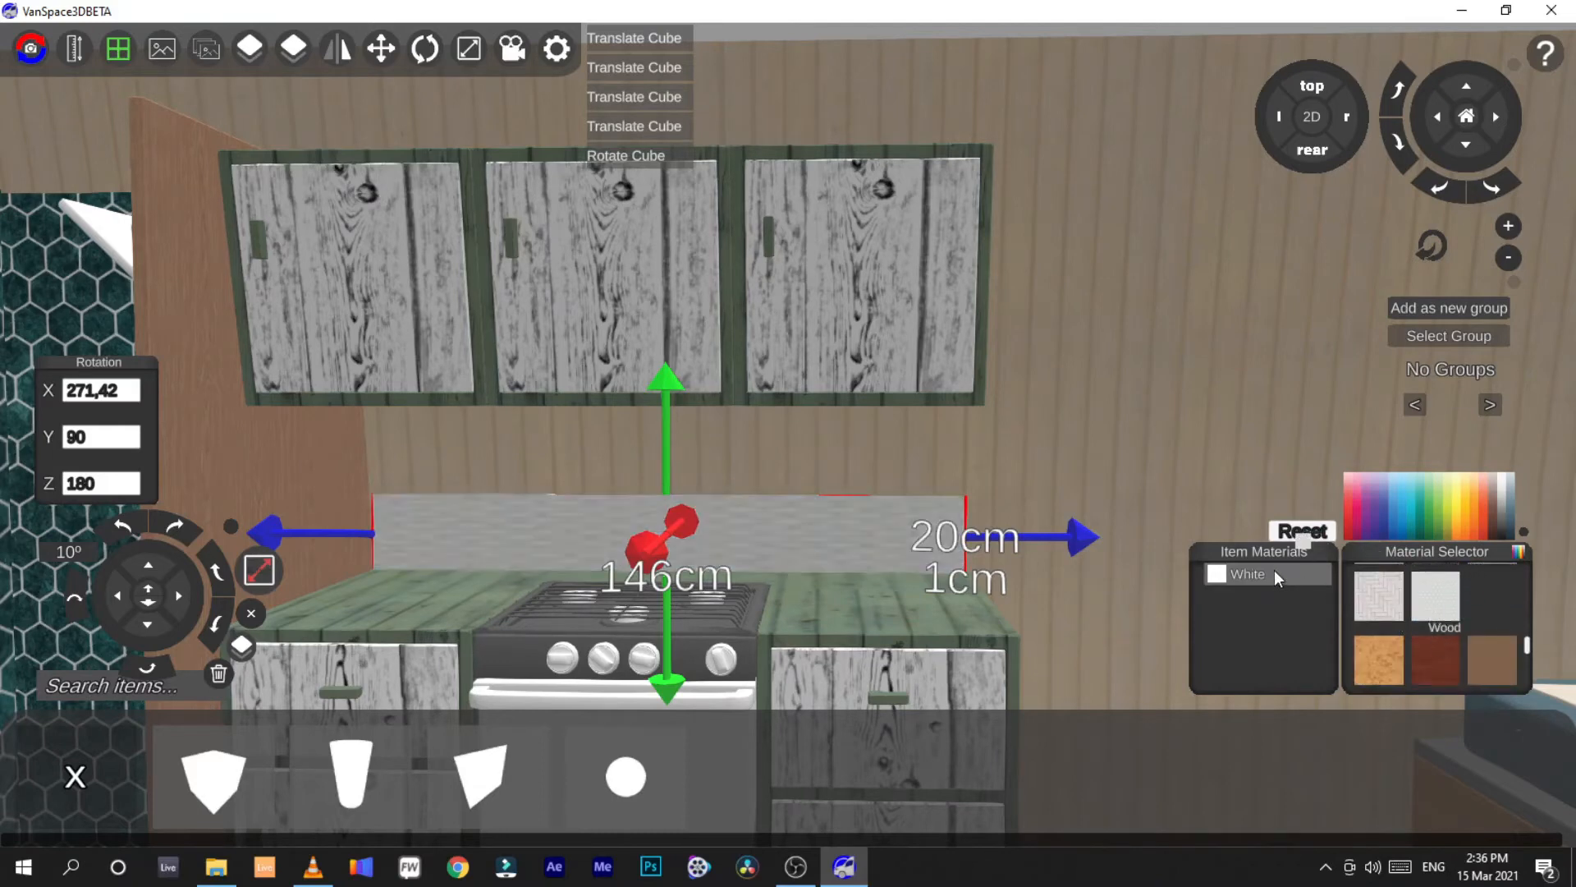
{"action": "left_click", "coordinate": [1228, 457]}
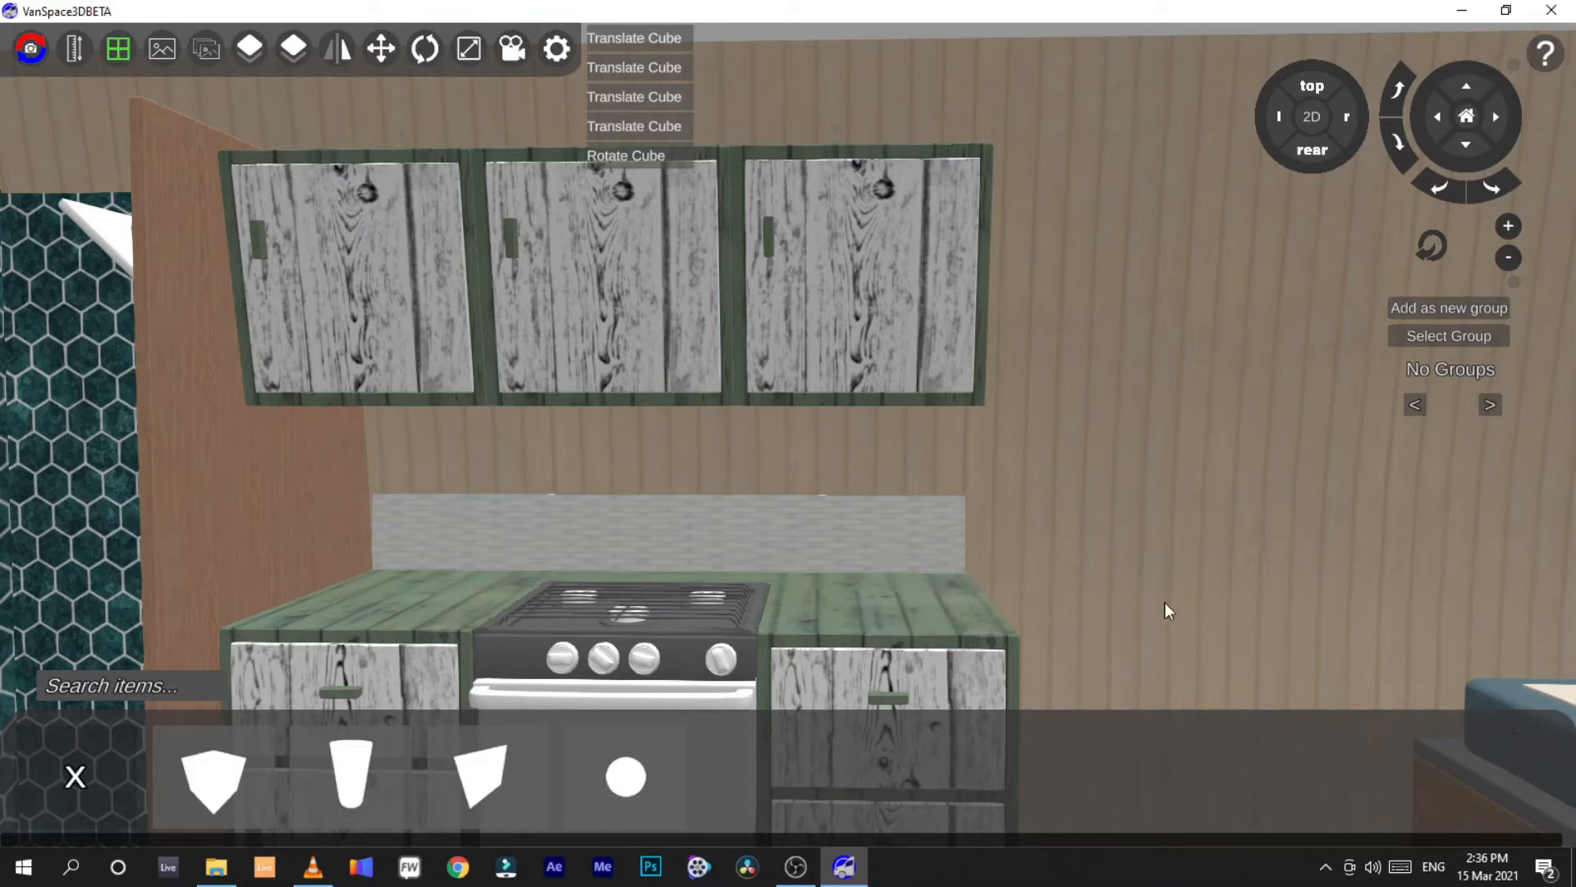
Place the Miligore Oval Ceramic Sink from the Kitchen catalogue on the countertop section between the stove and the bed
{"action": "left_click", "coordinate": [105, 778]}
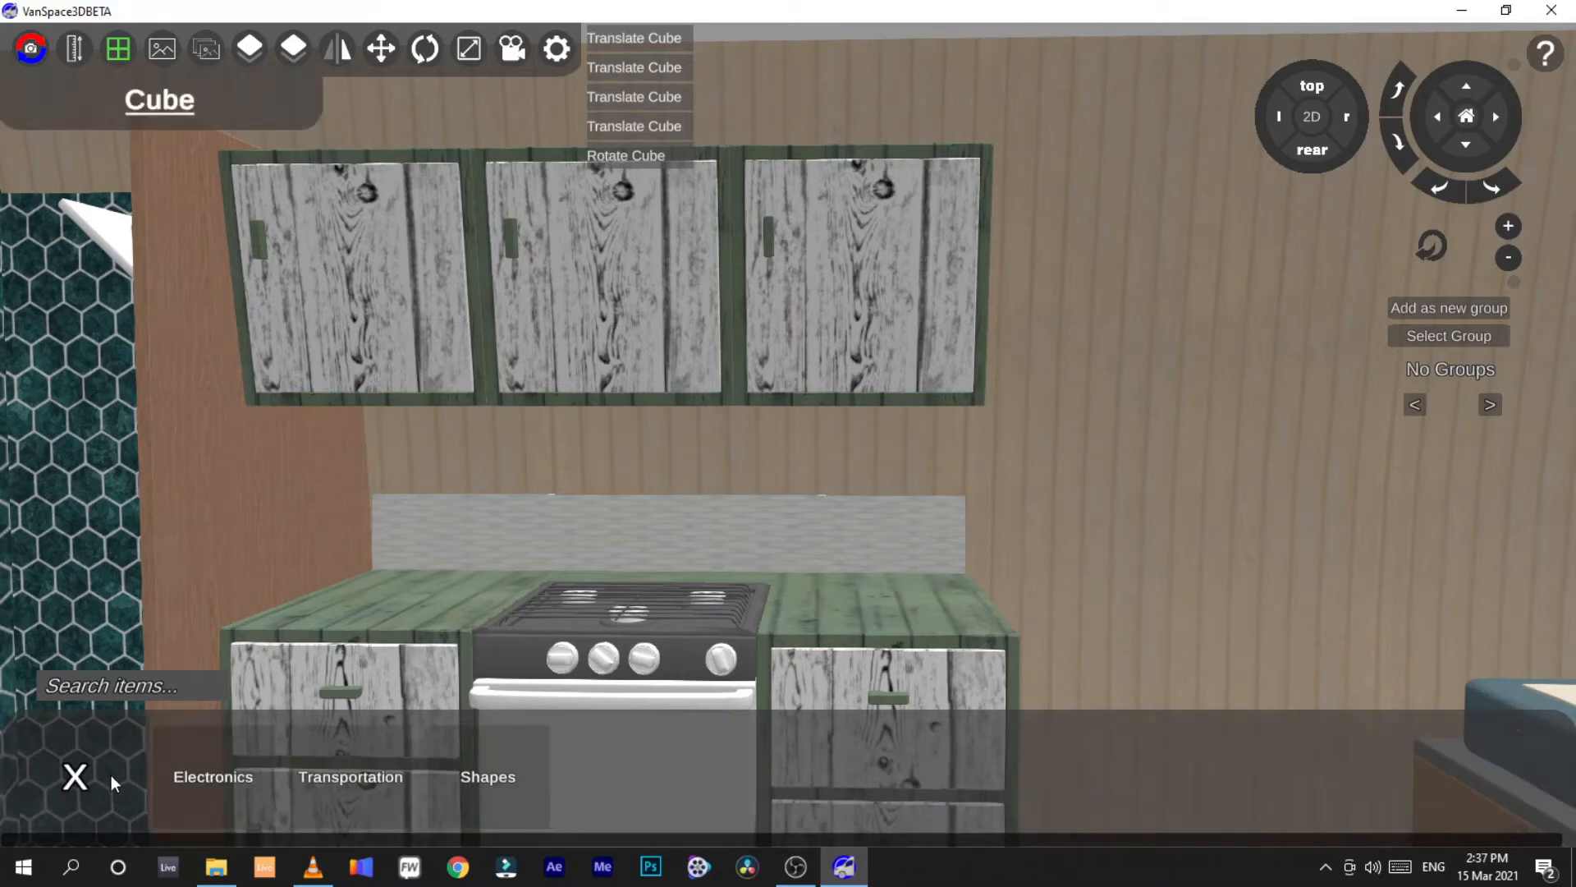
{"action": "left_click", "coordinate": [111, 775]}
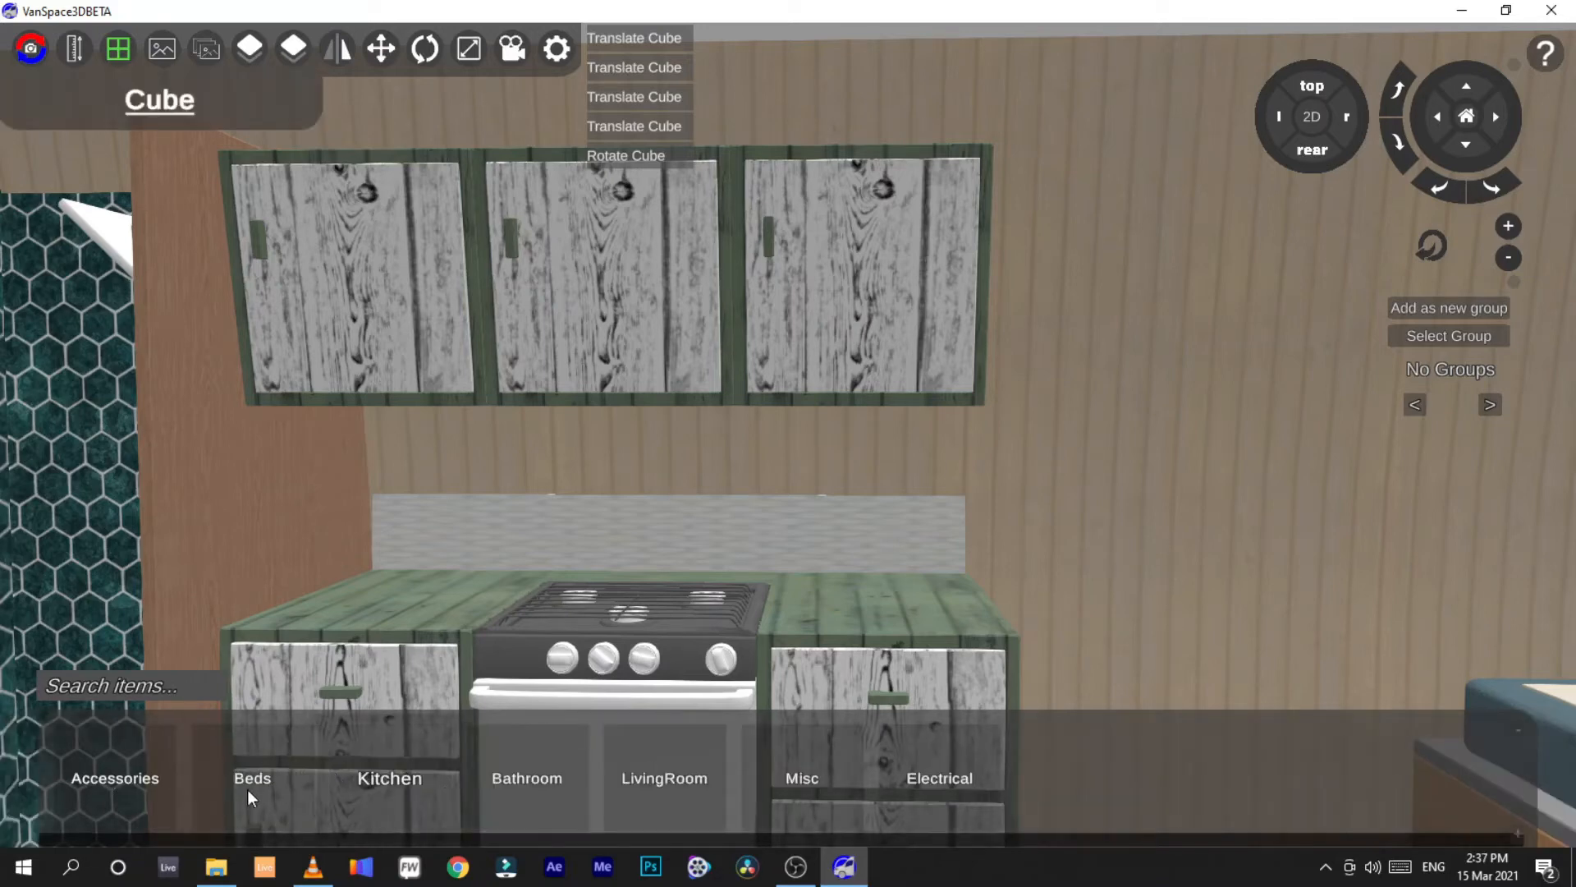
{"action": "left_click", "coordinate": [465, 792]}
{"action": "left_click", "coordinate": [1175, 792]}
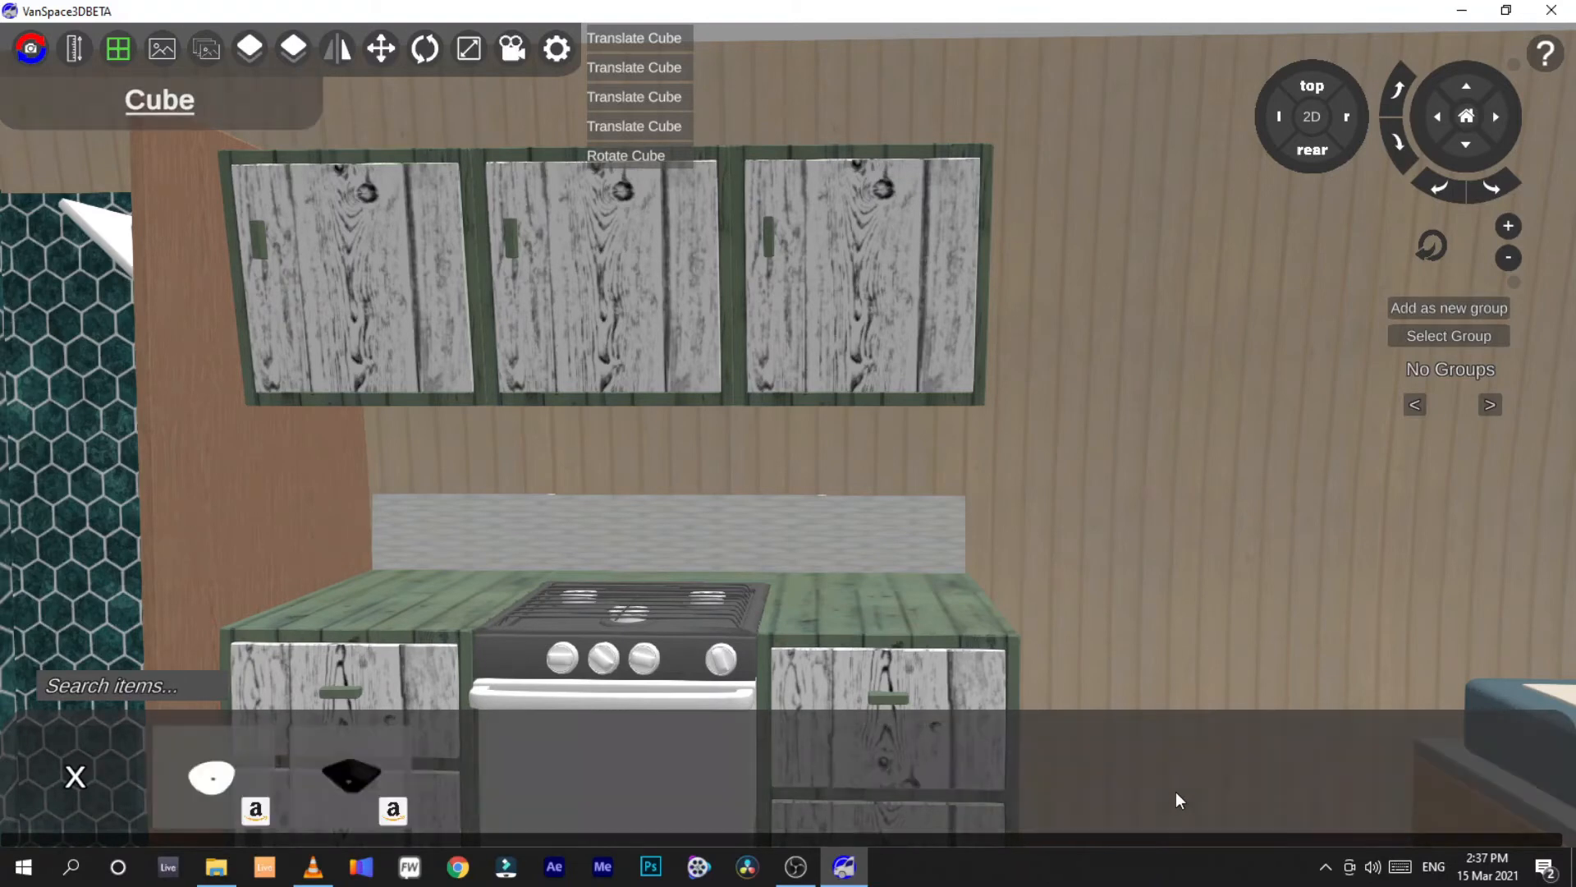
{"action": "mouse_move", "coordinate": [217, 788]}
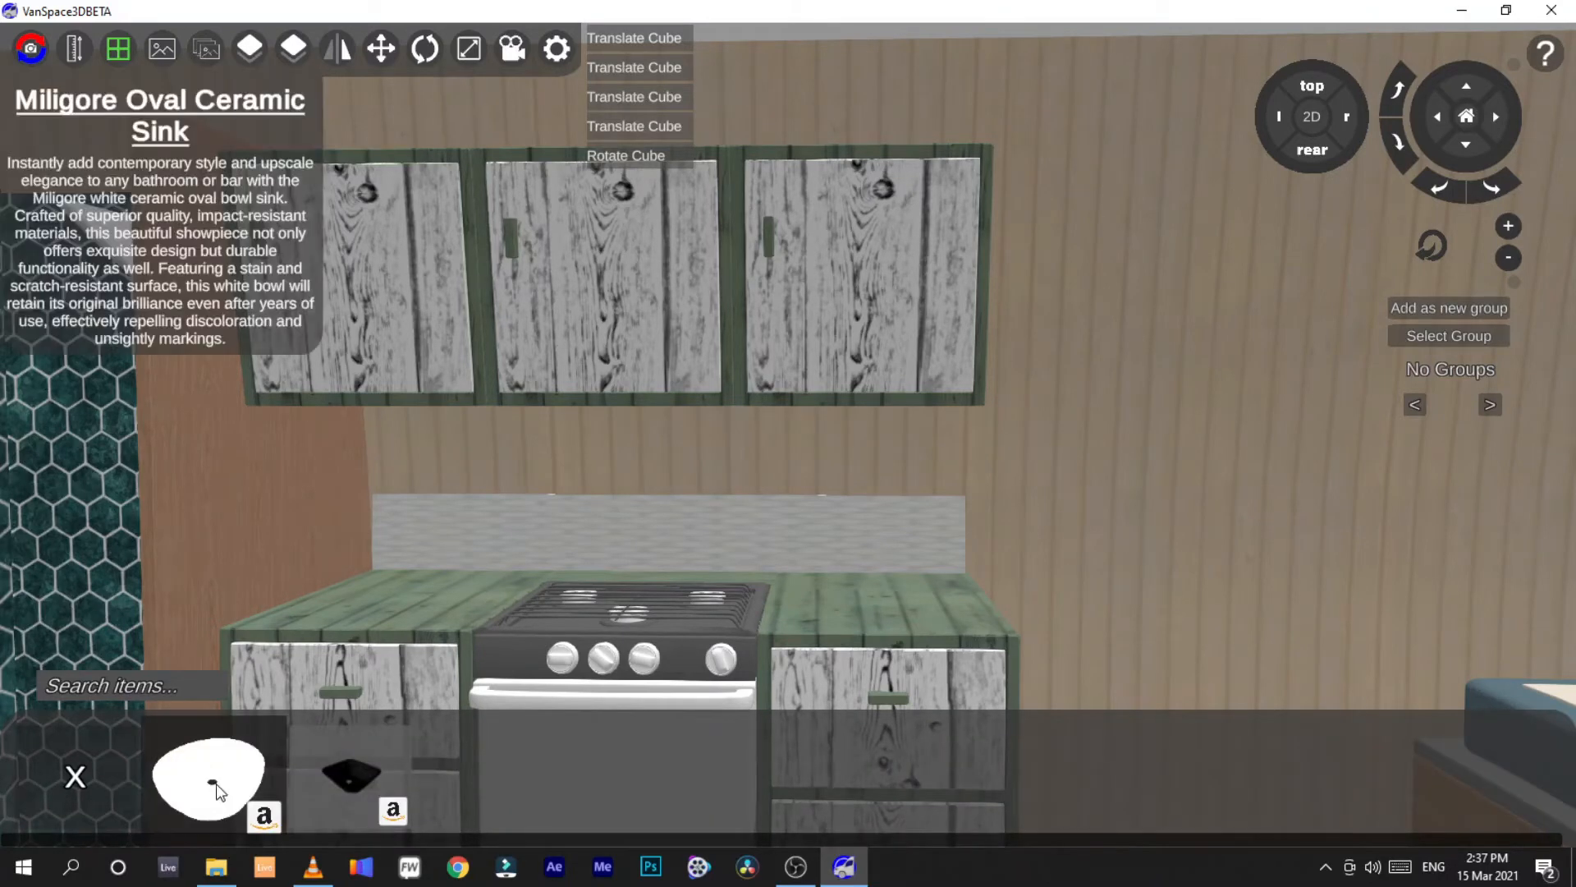
{"action": "left_click_drag", "start_coordinate": [249, 774], "coordinate": [879, 609]}
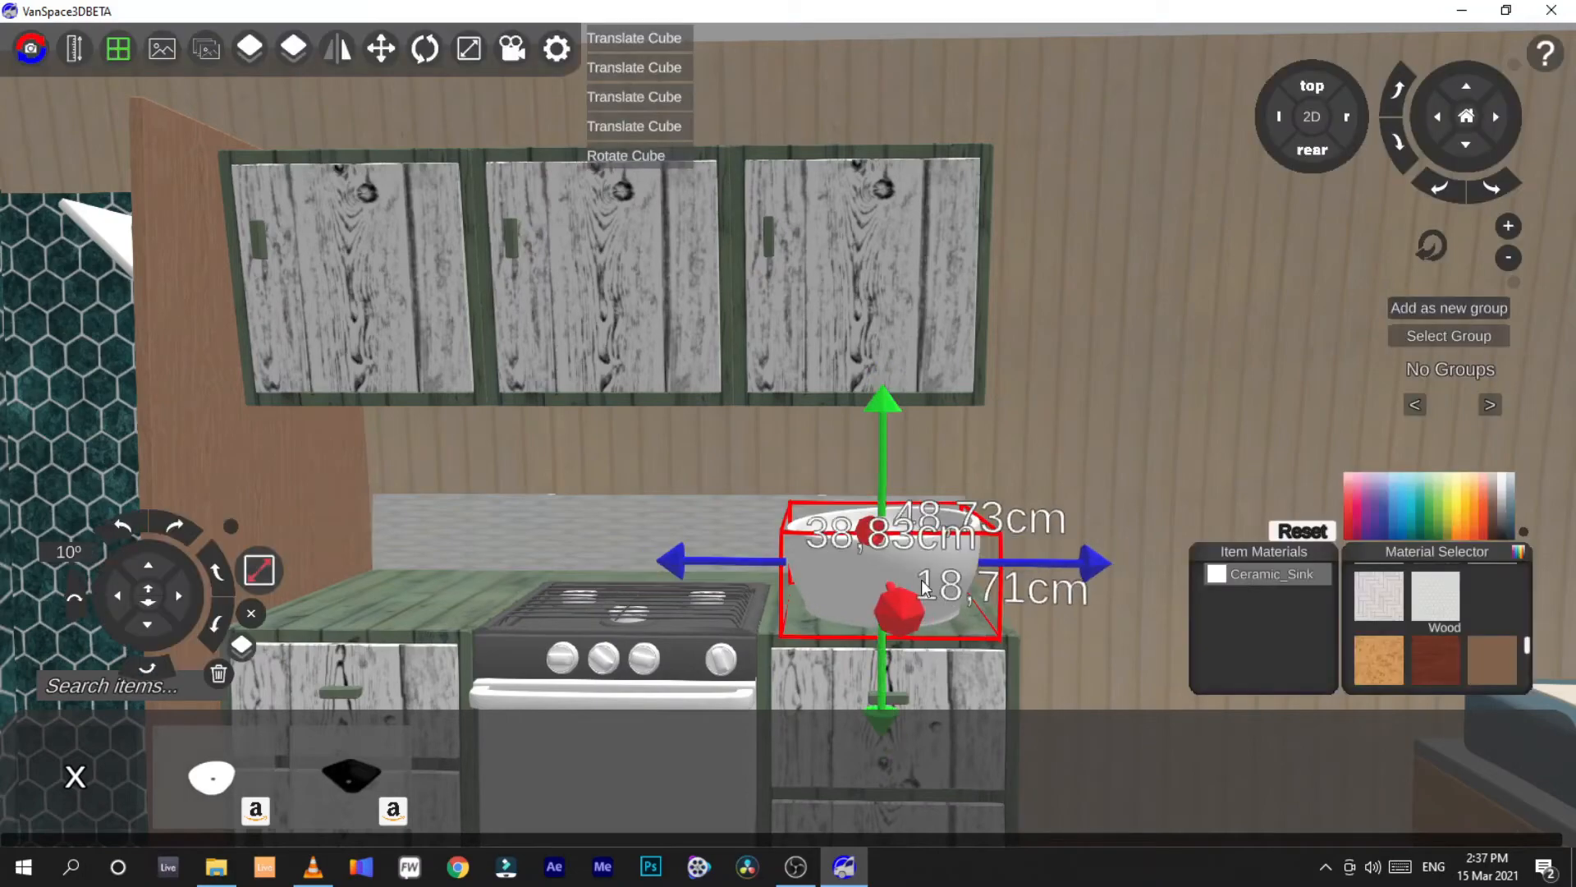
Lower the ceramic sink slightly so that its bowl sits on the countertop
{"action": "left_click", "coordinate": [1312, 86]}
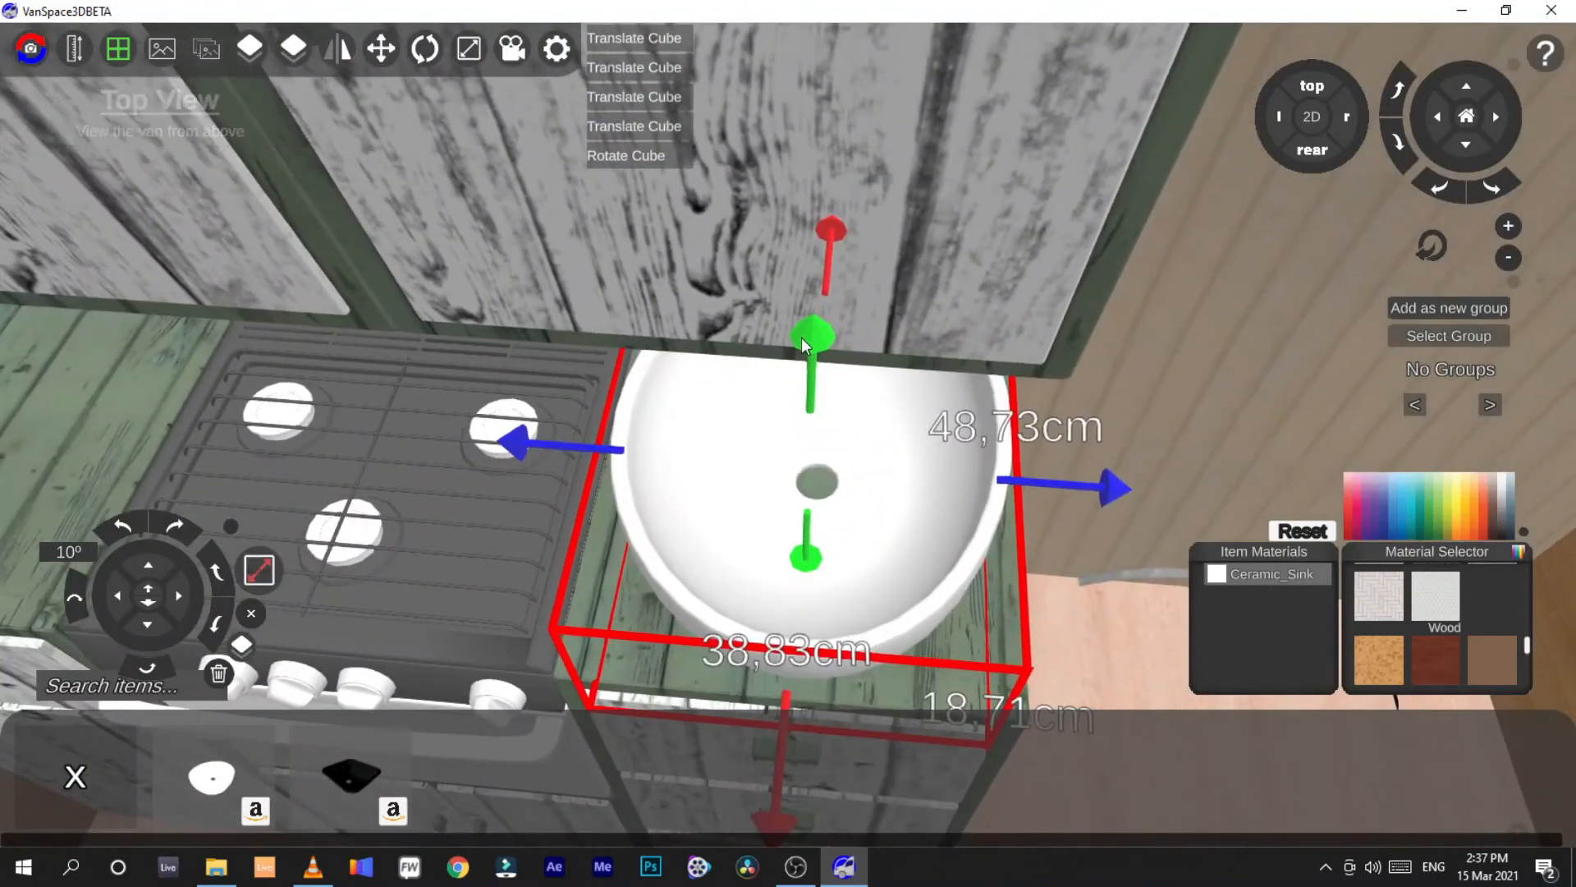
{"action": "left_click_drag", "start_coordinate": [801, 338], "coordinate": [816, 453]}
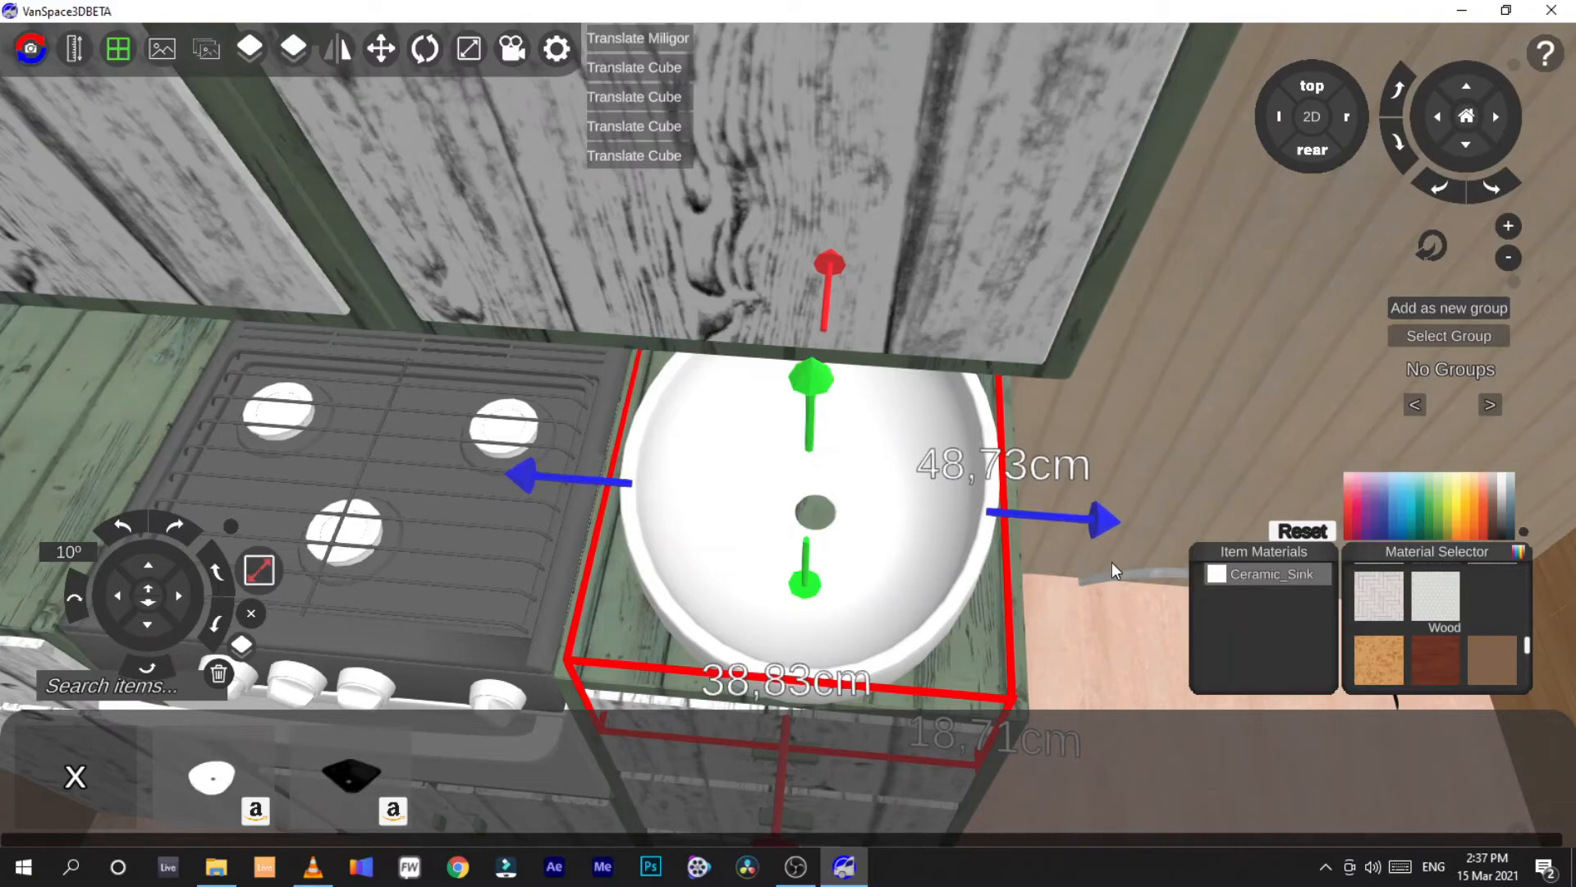
{"action": "right_click_drag", "start_coordinate": [1113, 487], "coordinate": [1096, 588]}
{"action": "scroll", "coordinate": [1113, 488], "scroll_direction": "down", "scroll_amount": 5}
{"action": "scroll", "coordinate": [1110, 534], "scroll_direction": "up", "scroll_amount": 5}
{"action": "scroll", "coordinate": [1108, 460], "scroll_direction": "down", "scroll_amount": 3}
{"action": "scroll", "coordinate": [1110, 525], "scroll_direction": "up", "scroll_amount": 4}
{"action": "scroll", "coordinate": [1141, 591], "scroll_direction": "down", "scroll_amount": 5}
{"action": "left_click", "coordinate": [1160, 465]}
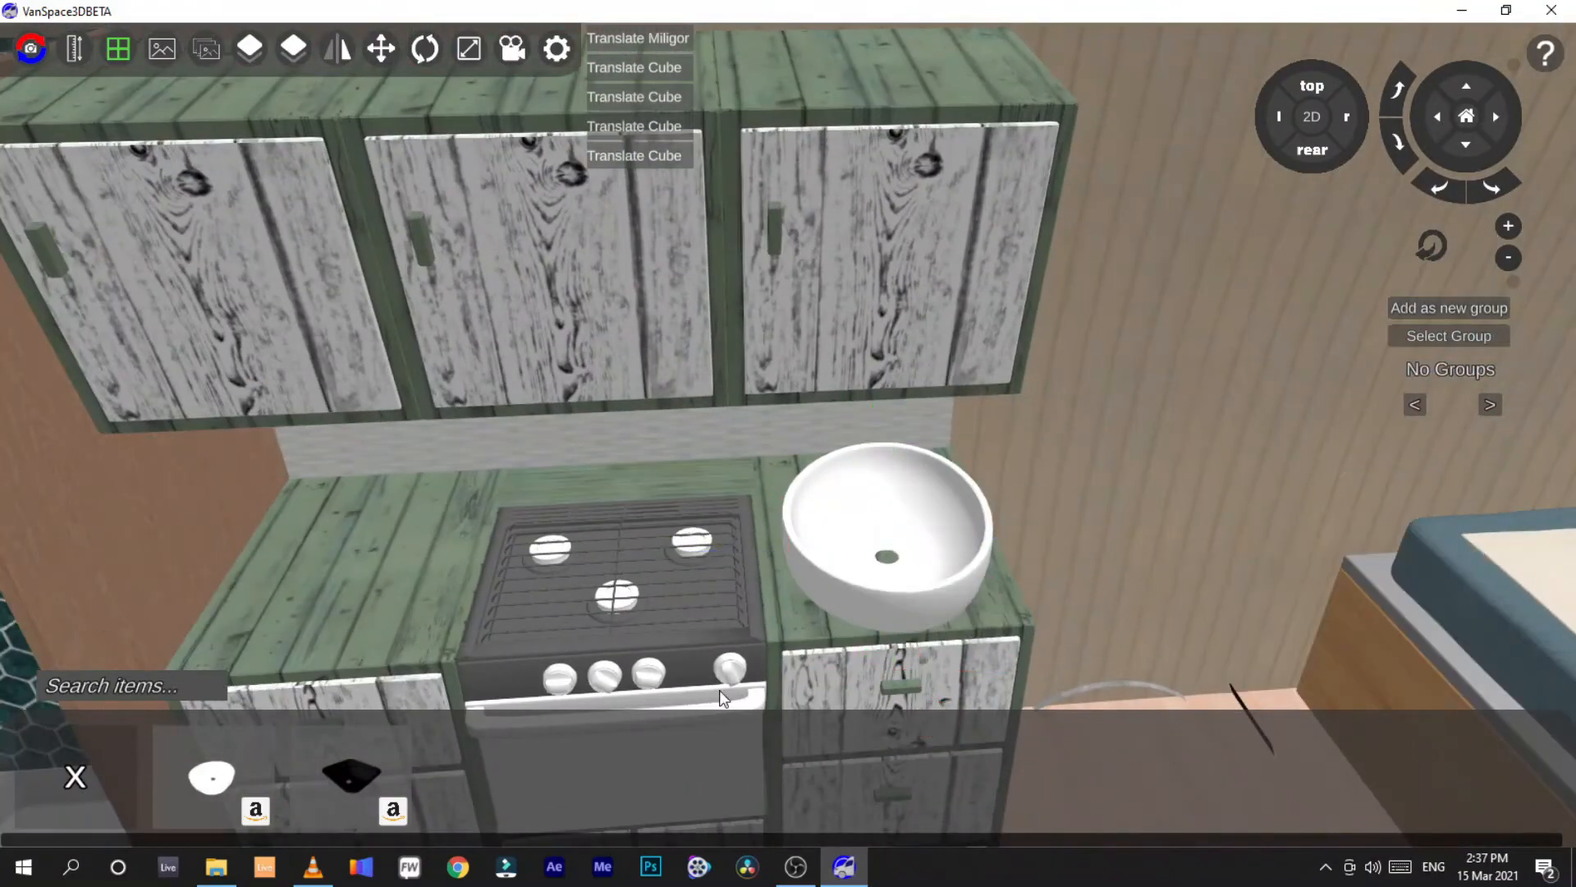
Add the MQWOX Brushed Nickel Faucet to the countertop and slide it along the counter to the sink
{"action": "left_click", "coordinate": [75, 776]}
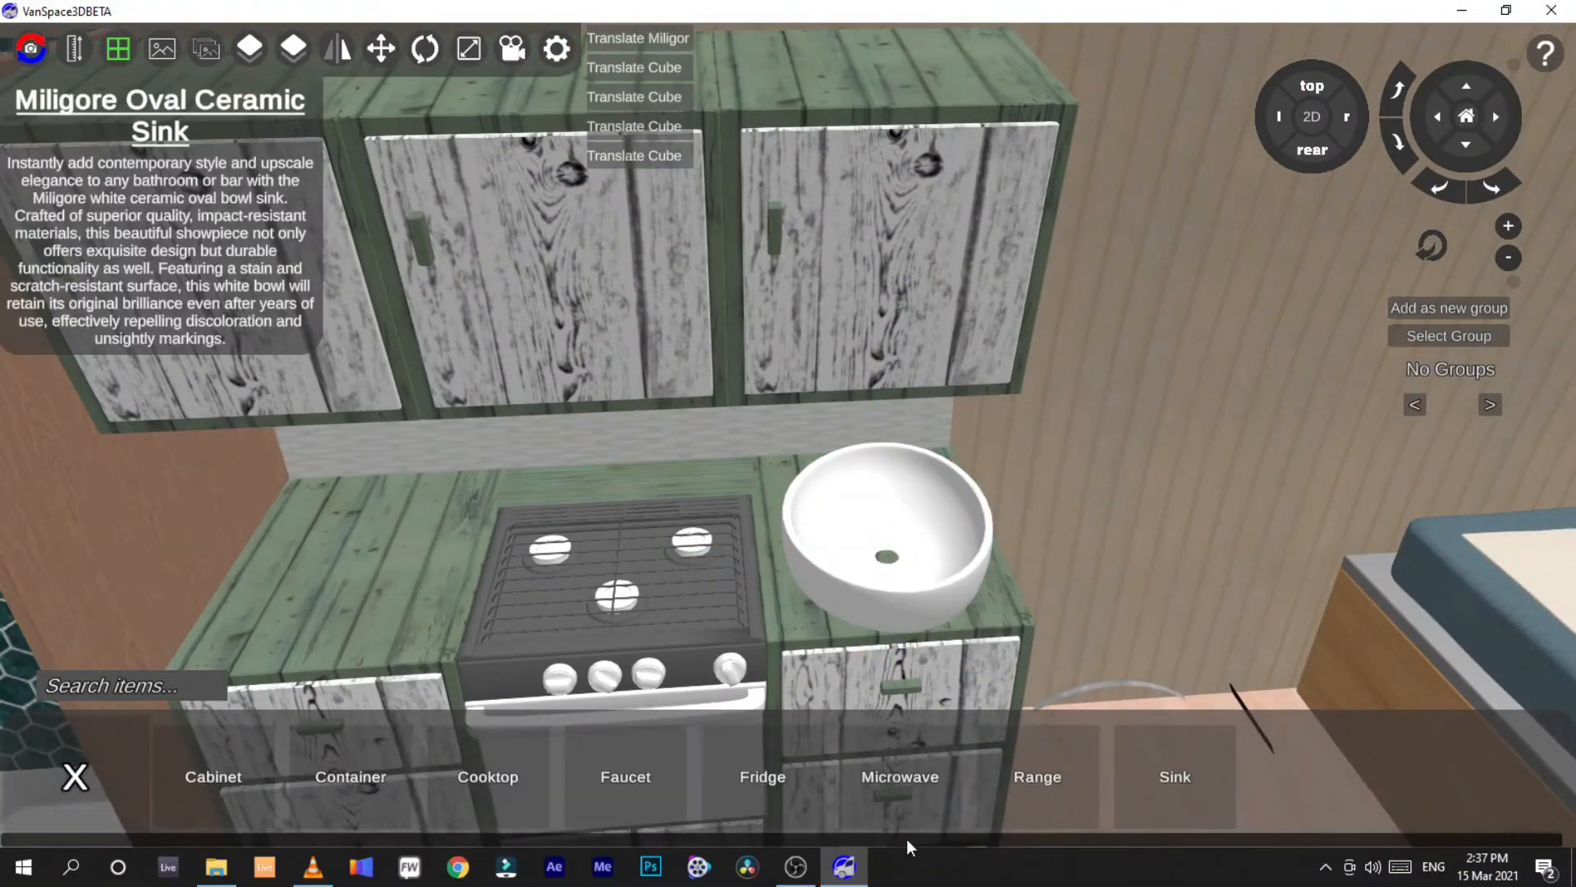
{"action": "left_click", "coordinate": [634, 786]}
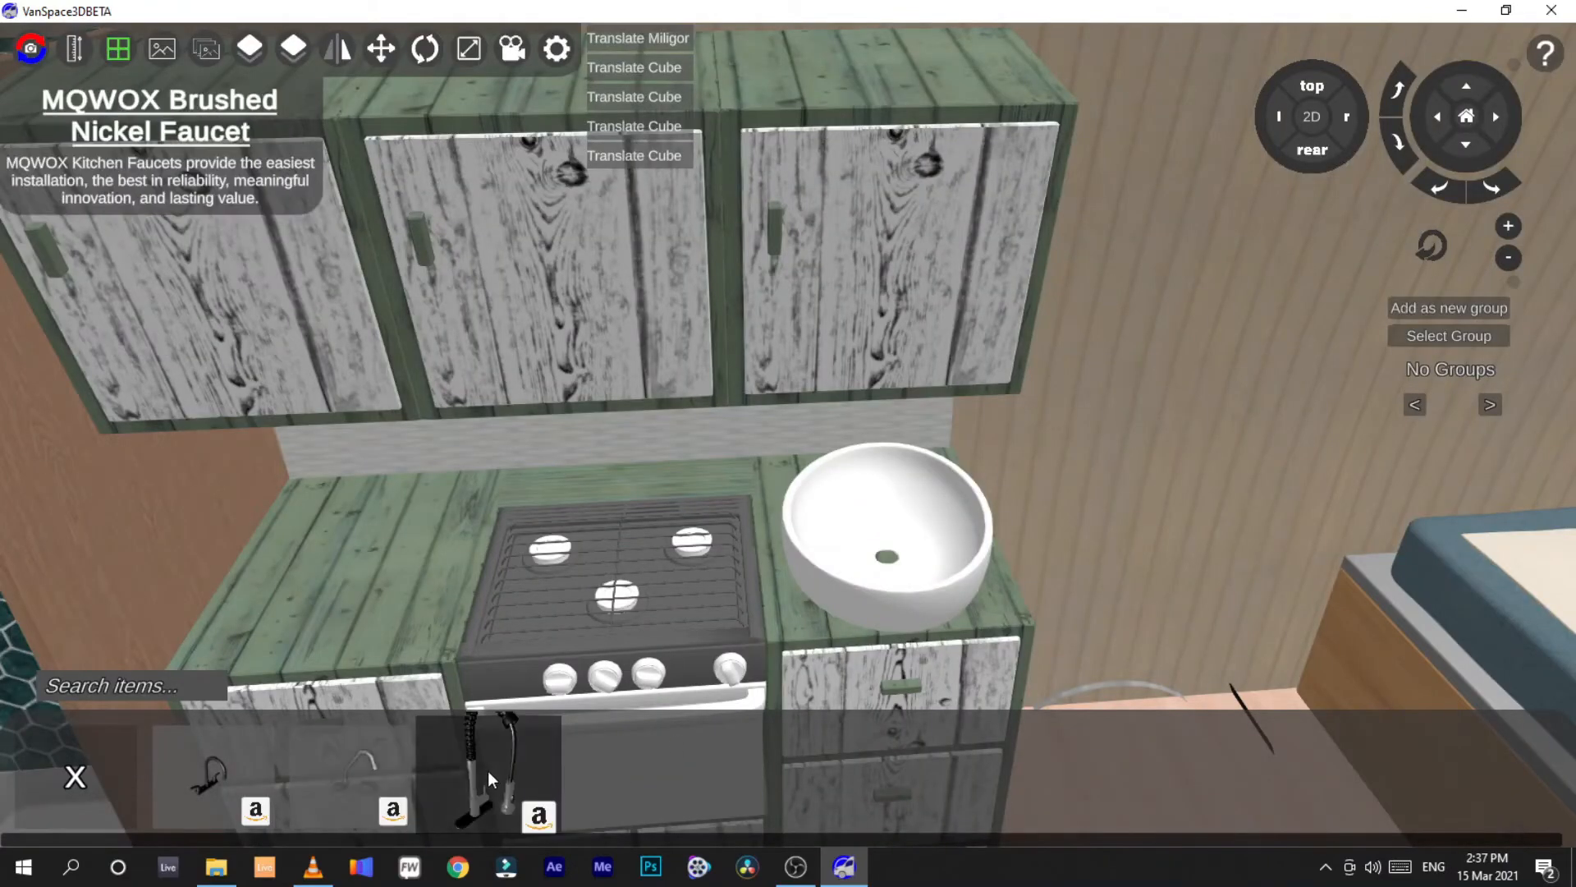
{"action": "left_click_drag", "start_coordinate": [486, 771], "coordinate": [774, 495]}
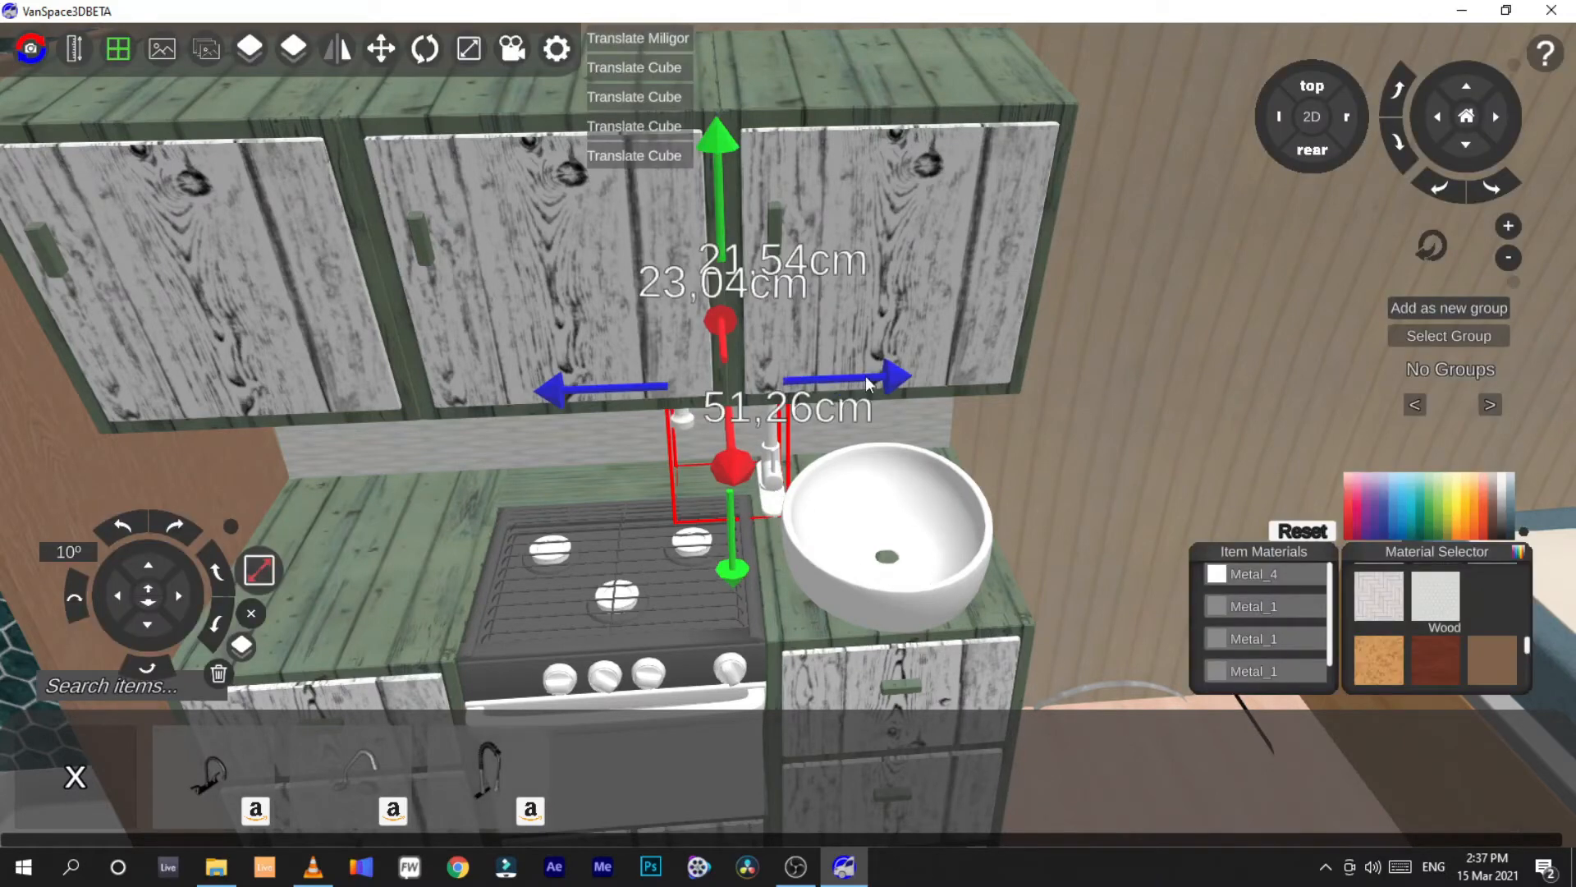
{"action": "left_click_drag", "start_coordinate": [865, 376], "coordinate": [1043, 378]}
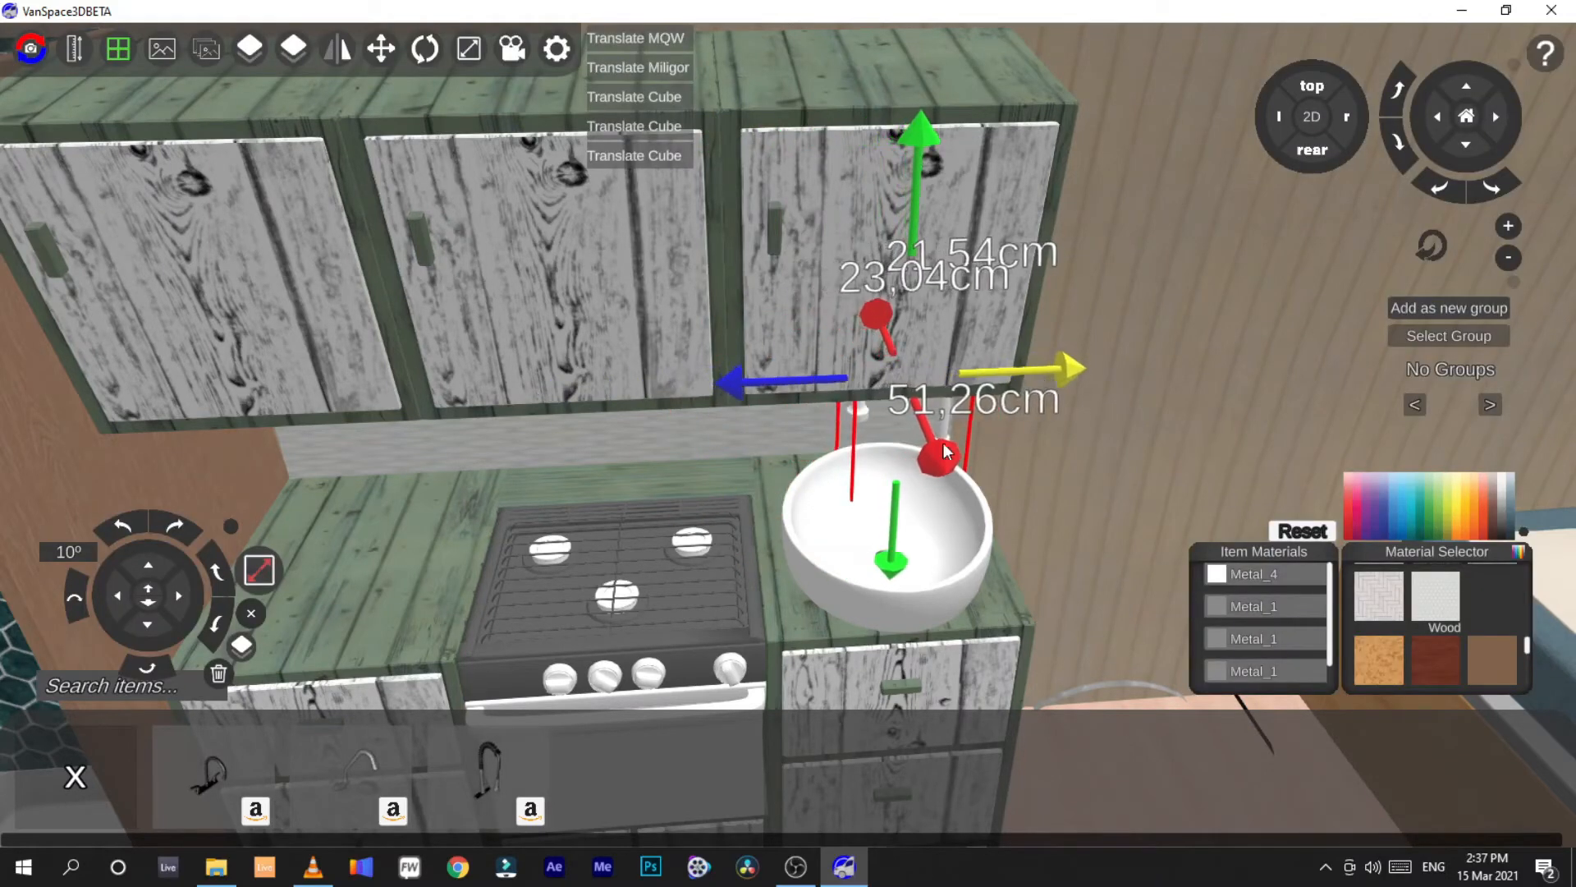
Rotate the faucet in five 10° steps so that its spout turns toward the sink bowl
{"action": "left_click", "coordinate": [218, 626]}
{"action": "left_click", "coordinate": [218, 626]}
{"action": "left_click", "coordinate": [218, 626]}
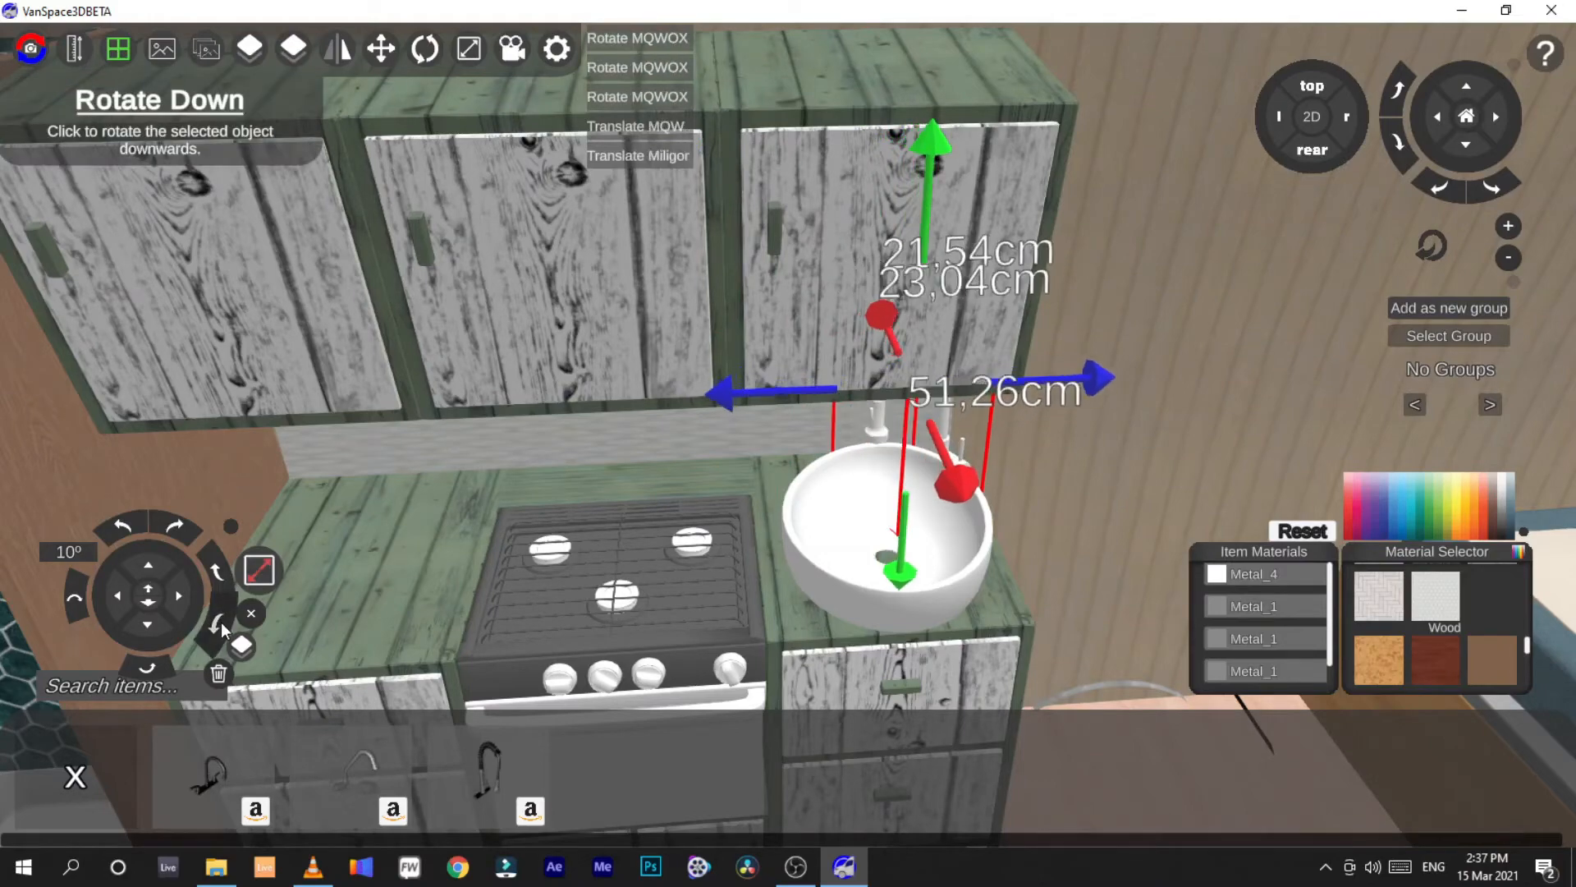
{"action": "left_click", "coordinate": [219, 625]}
{"action": "left_click", "coordinate": [218, 626]}
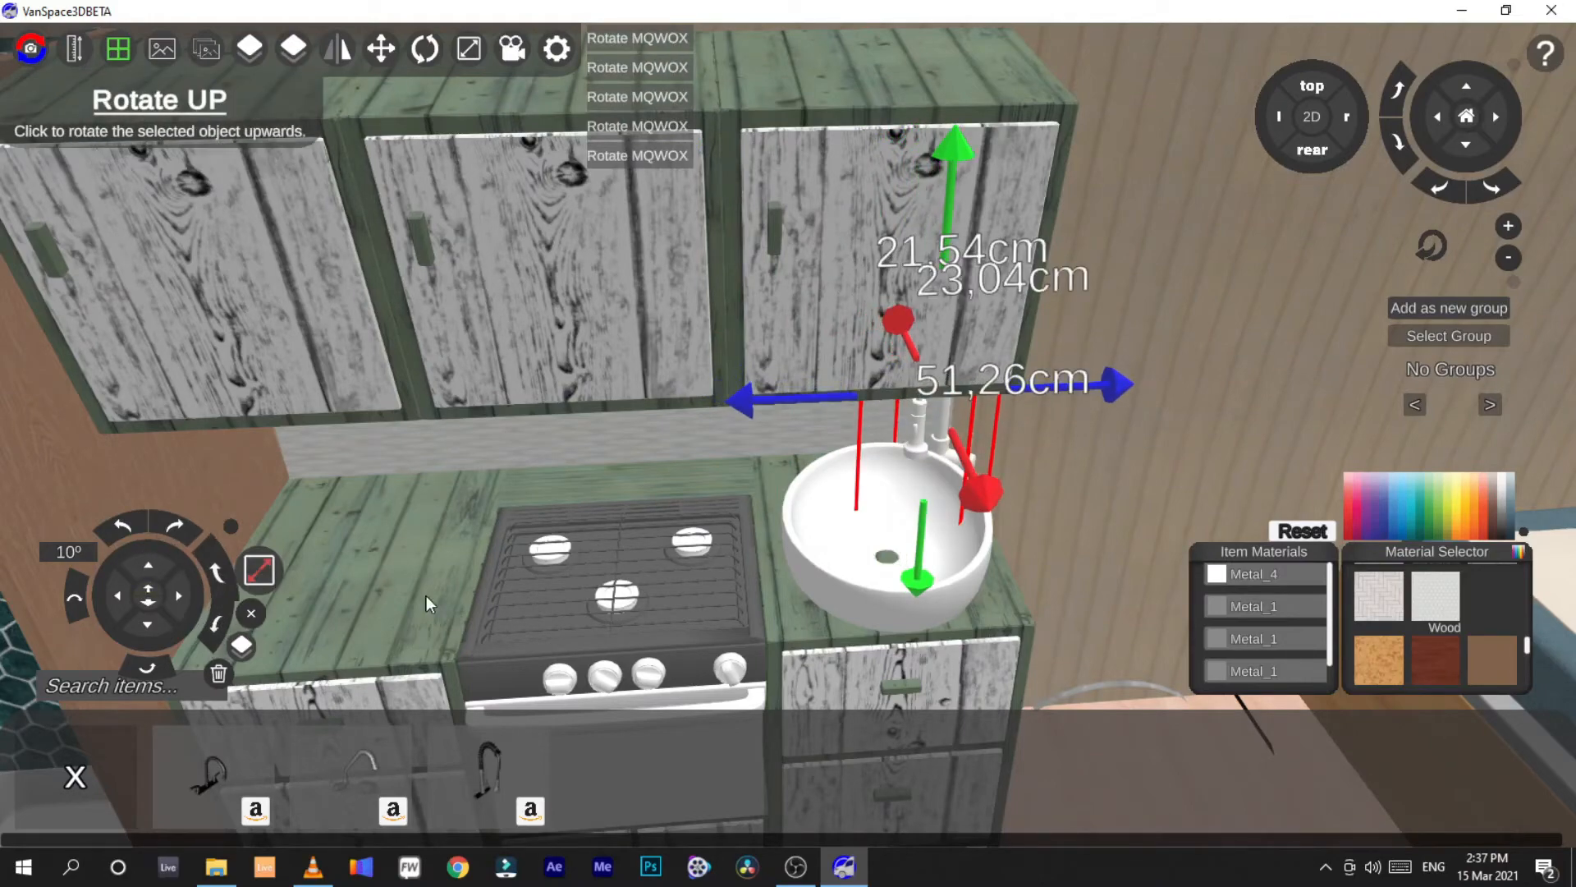
Adjust the faucet's position so that its base stands on the countertop beside the sink's outer rim and its spout hangs over the bowl
{"action": "right_click_drag", "start_coordinate": [1053, 568], "coordinate": [981, 527]}
{"action": "scroll", "coordinate": [1036, 648], "scroll_direction": "up", "scroll_amount": 5}
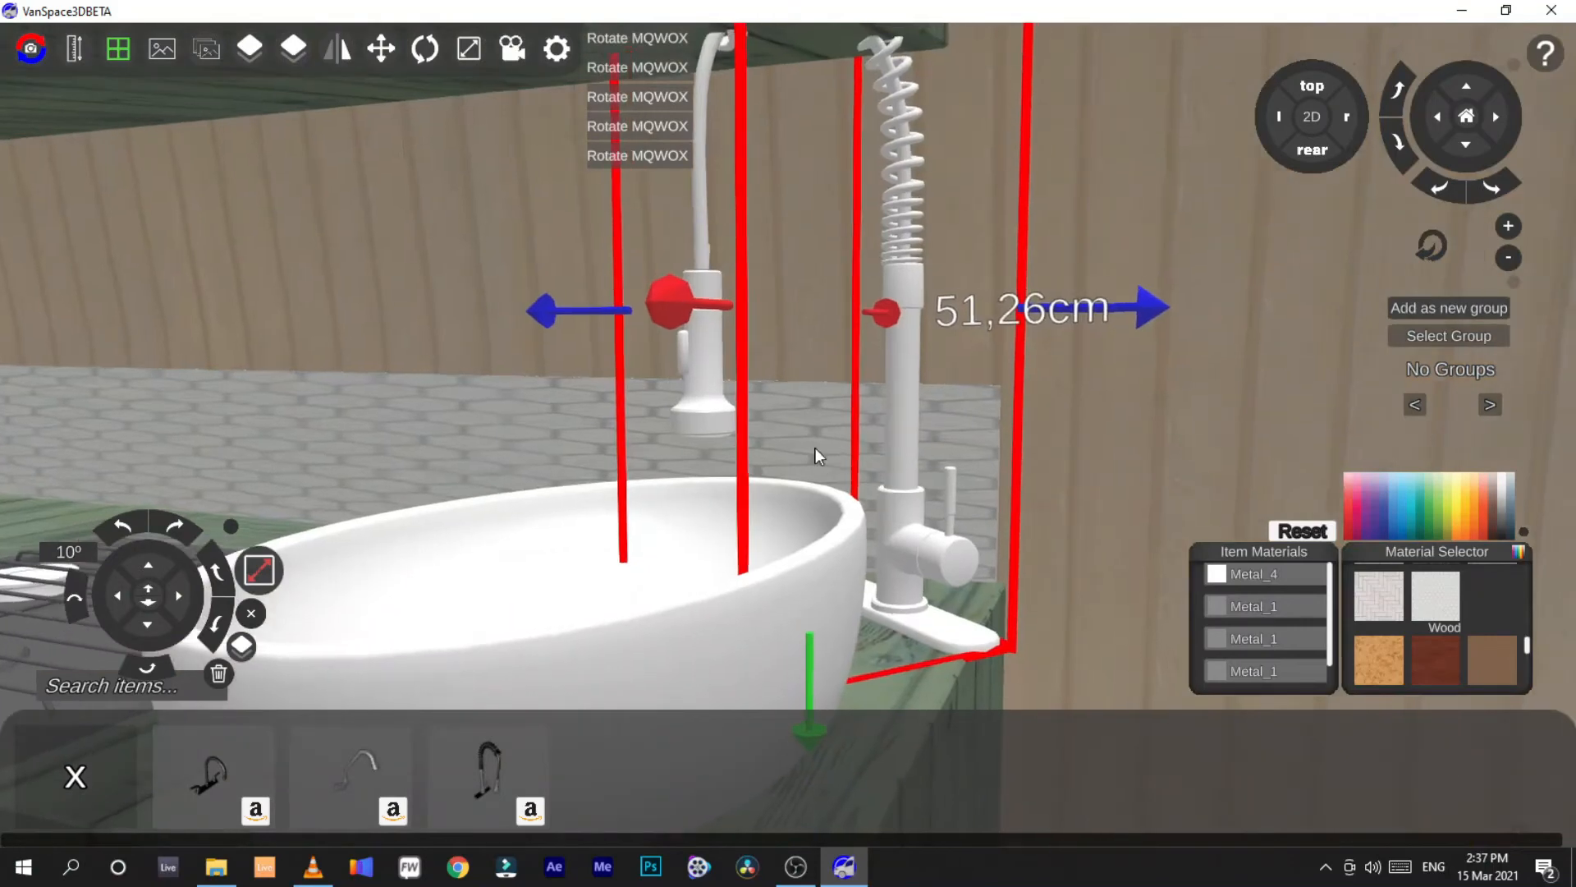
{"action": "mouse_move", "coordinate": [883, 309]}
{"action": "left_mouse_down"}
{"action": "mouse_move", "coordinate": [919, 308]}
{"action": "mouse_move", "coordinate": [905, 309]}
{"action": "left_mouse_up"}
{"action": "left_click_drag", "start_coordinate": [543, 313], "coordinate": [767, 307]}
{"action": "left_click", "coordinate": [856, 315]}
{"action": "left_click", "coordinate": [859, 320]}
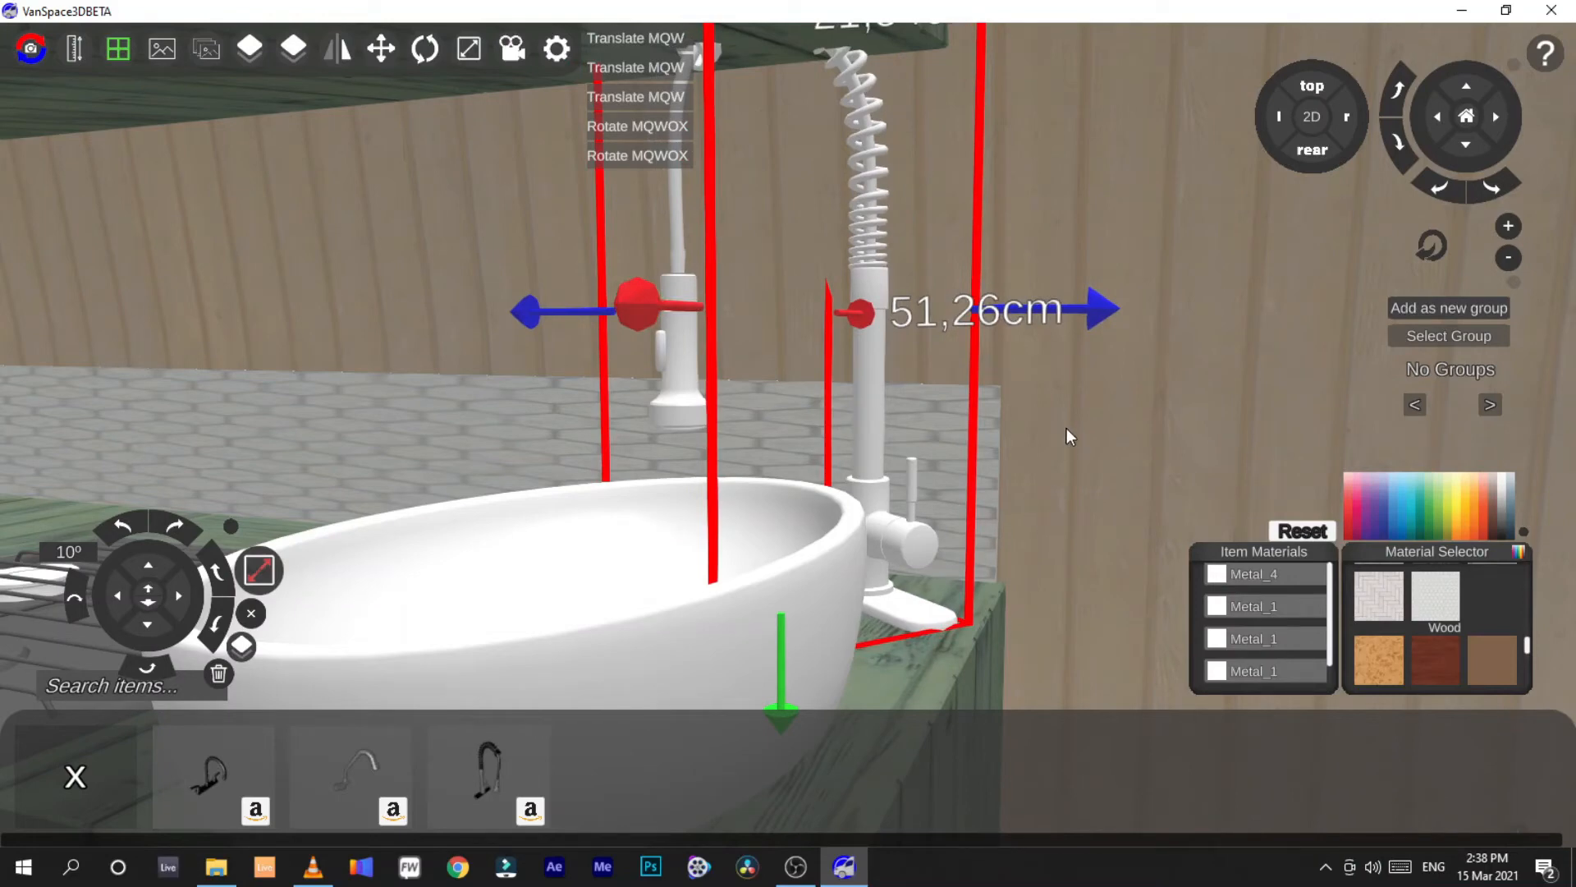
Apply the dark Metal_22 material to the faucet's base, body and spray head
{"action": "scroll", "coordinate": [1431, 619], "scroll_direction": "up", "scroll_amount": 3}
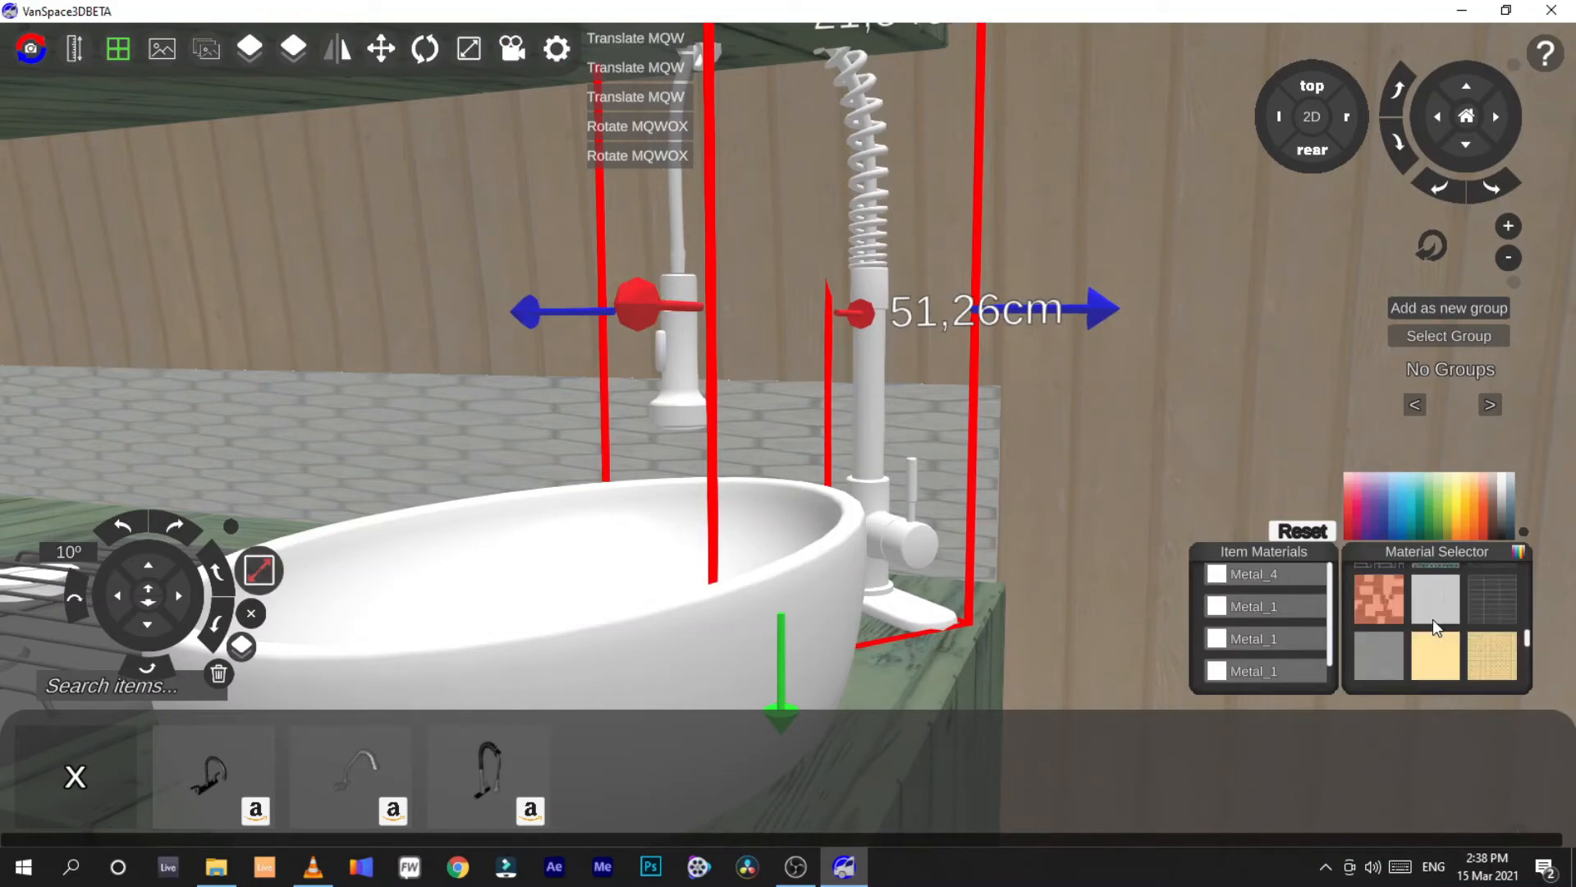
{"action": "scroll", "coordinate": [1432, 619], "scroll_direction": "down", "scroll_amount": 2}
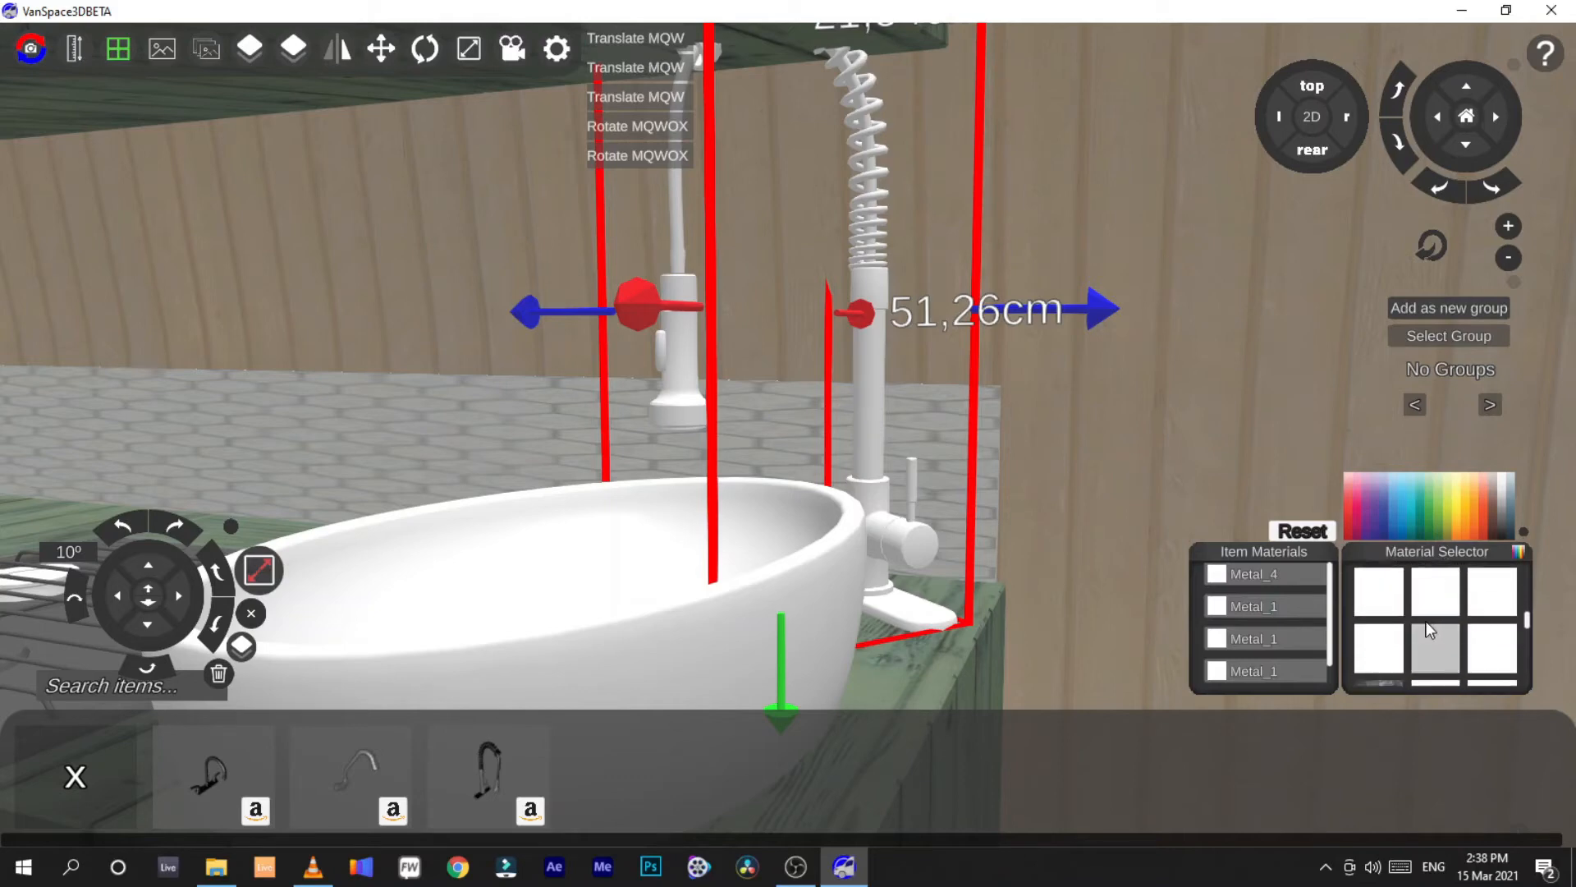
{"action": "left_click", "coordinate": [1373, 596]}
{"action": "left_click", "coordinate": [1256, 574]}
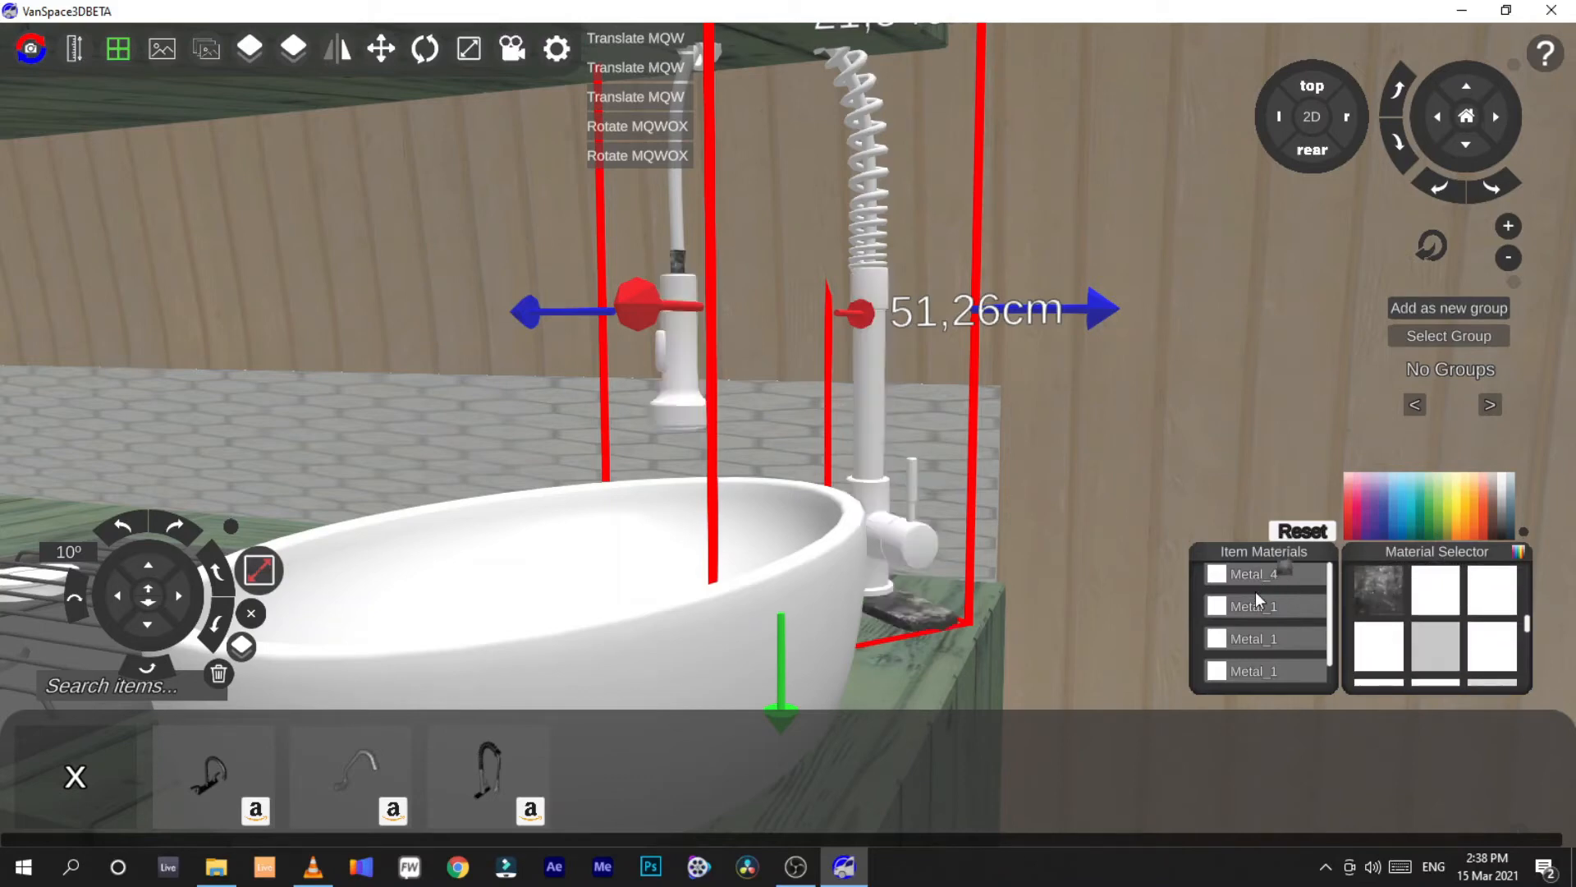
{"action": "left_click", "coordinate": [1372, 588]}
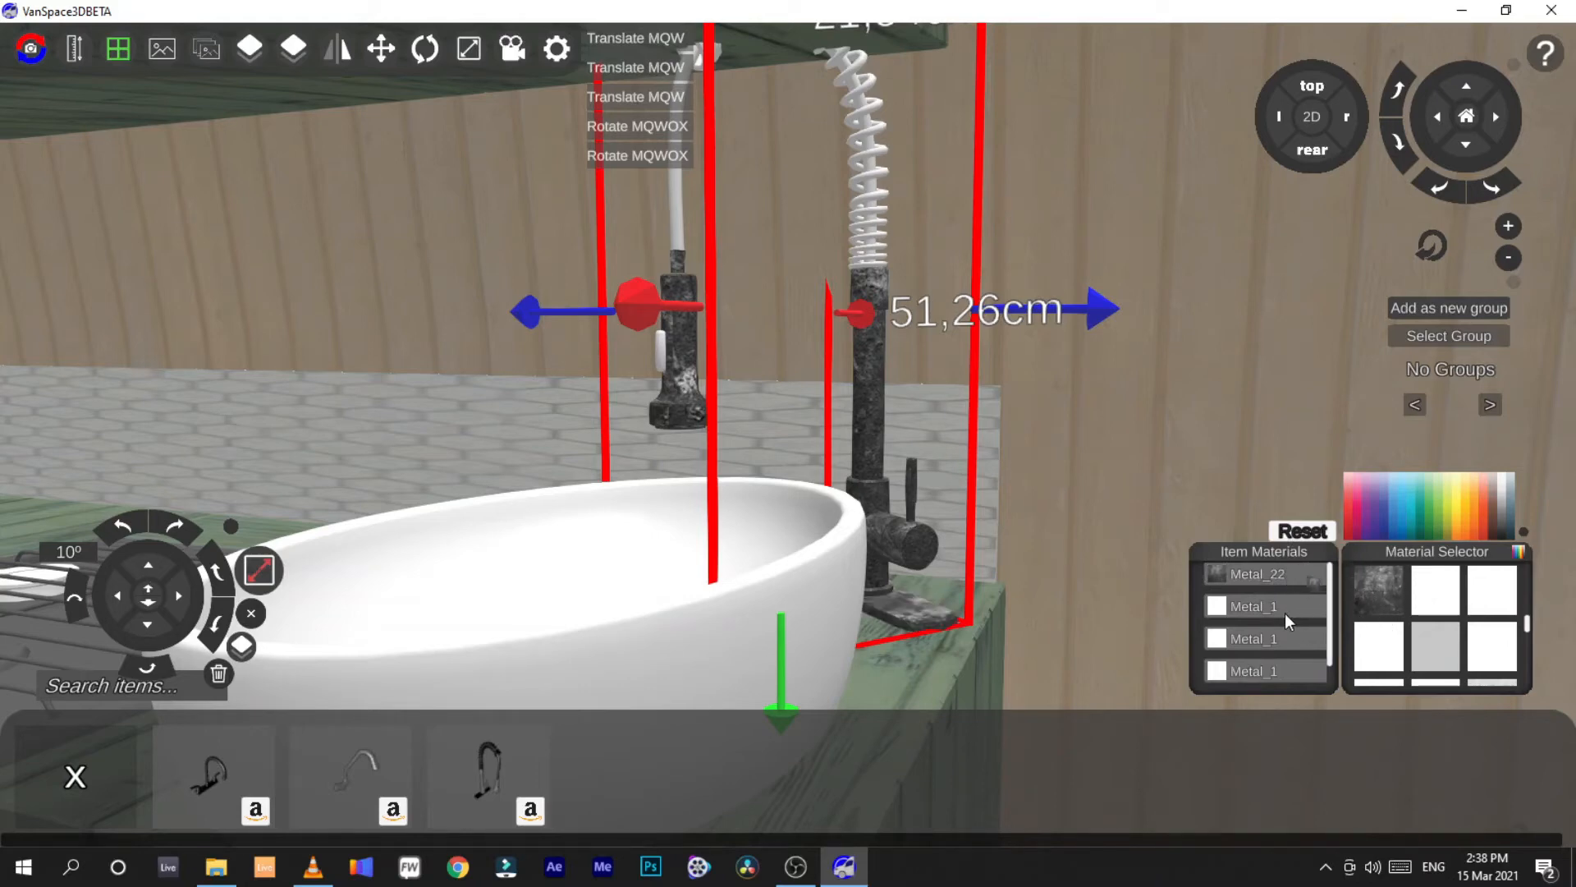
{"action": "left_click", "coordinate": [1284, 614]}
{"action": "left_click", "coordinate": [1249, 421]}
Set the faucet's height to 45 cm and lower it so that its base stands on the countertop again
{"action": "scroll", "coordinate": [1250, 422], "scroll_direction": "down", "scroll_amount": 5}
{"action": "mouse_move", "coordinate": [1250, 421]}
{"action": "right_mouse_down"}
{"action": "mouse_move", "coordinate": [1182, 435]}
{"action": "mouse_move", "coordinate": [1250, 421]}
{"action": "right_mouse_up"}
{"action": "scroll", "coordinate": [678, 374], "scroll_direction": "up", "scroll_amount": 5}
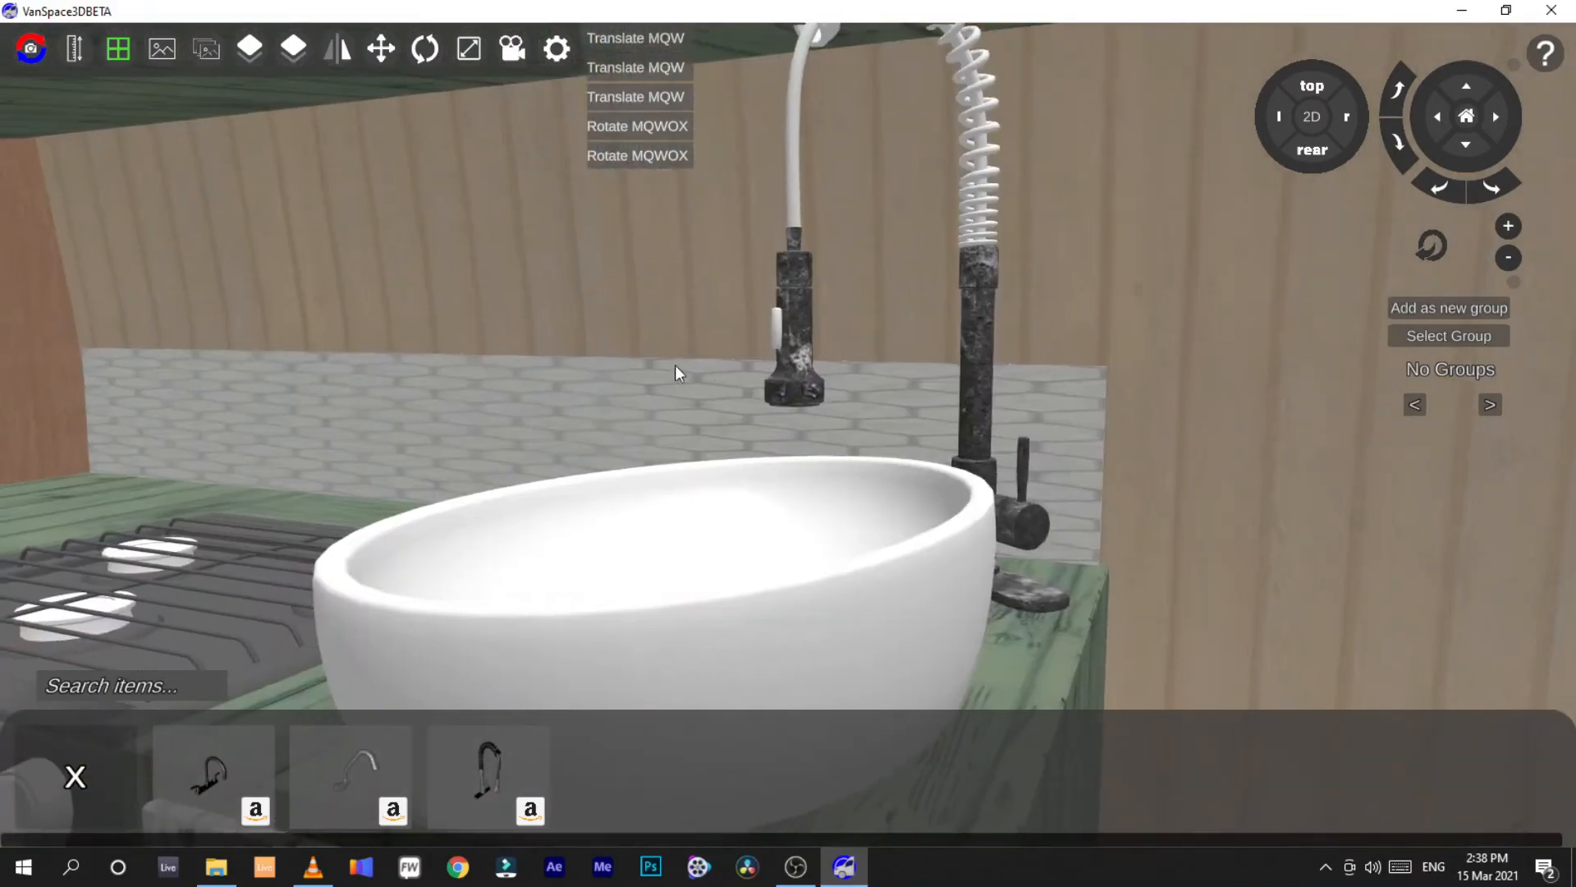
{"action": "left_click", "coordinate": [975, 332]}
{"action": "left_click", "coordinate": [469, 48]}
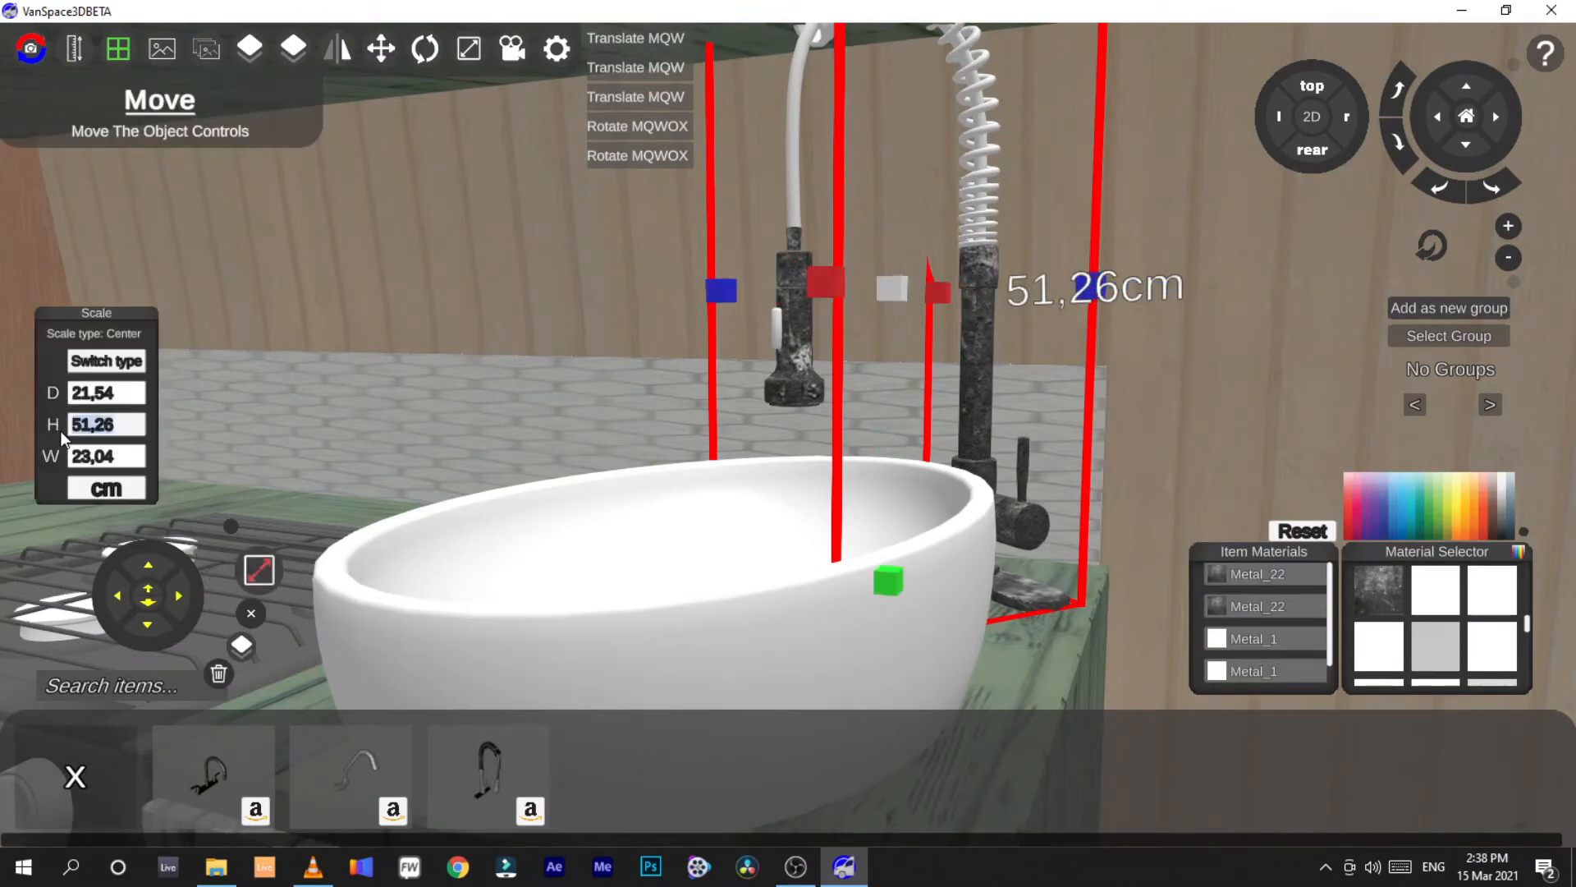
{"action": "type", "text": "45"}
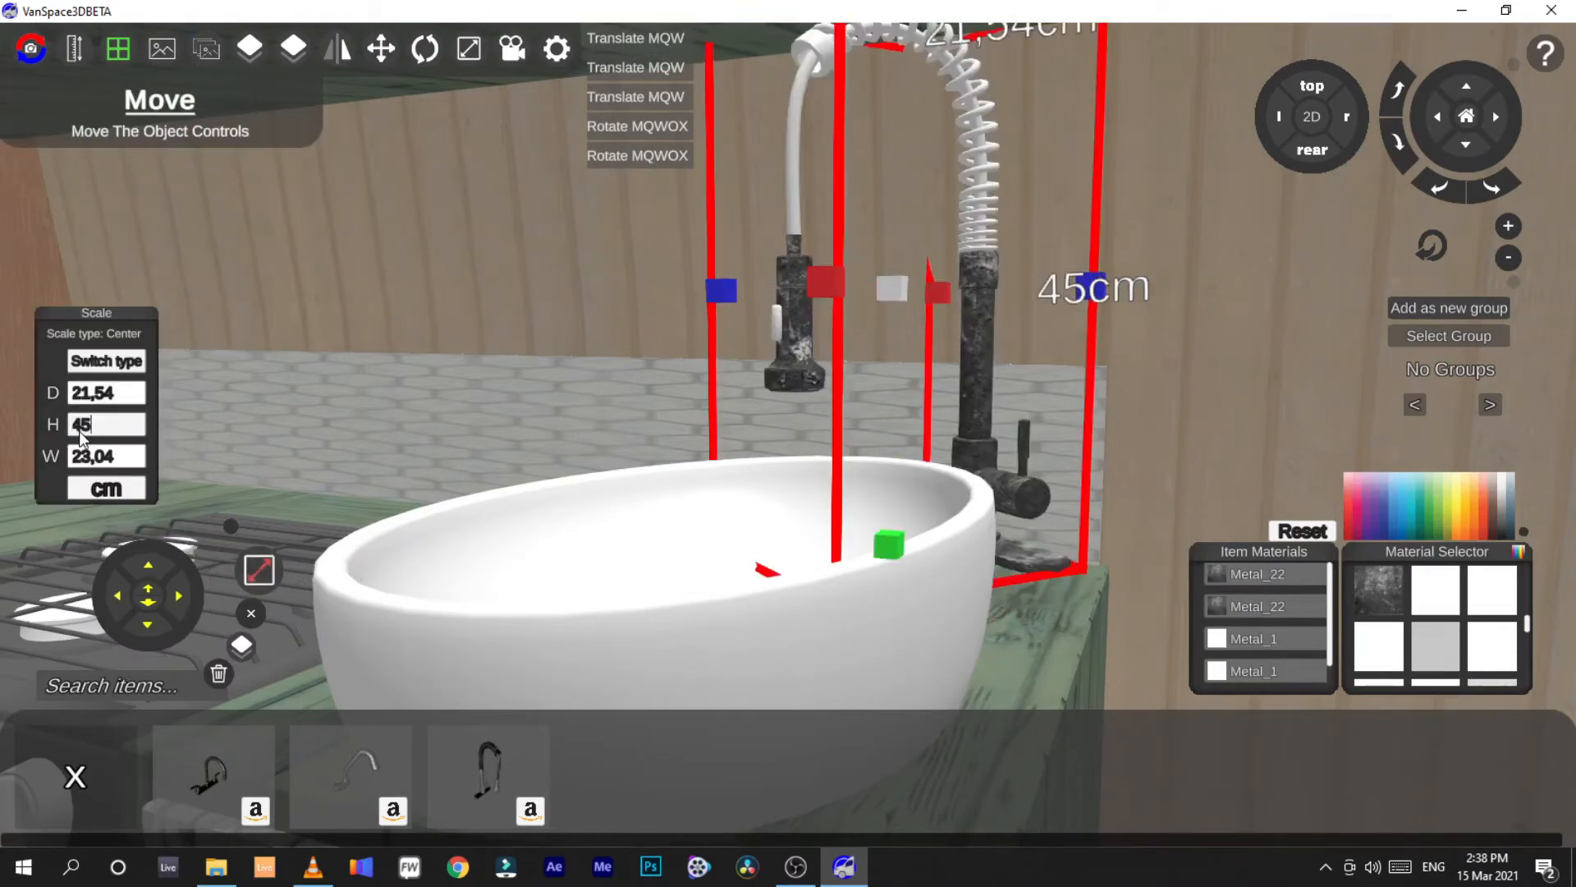
{"action": "left_click", "coordinate": [261, 571]}
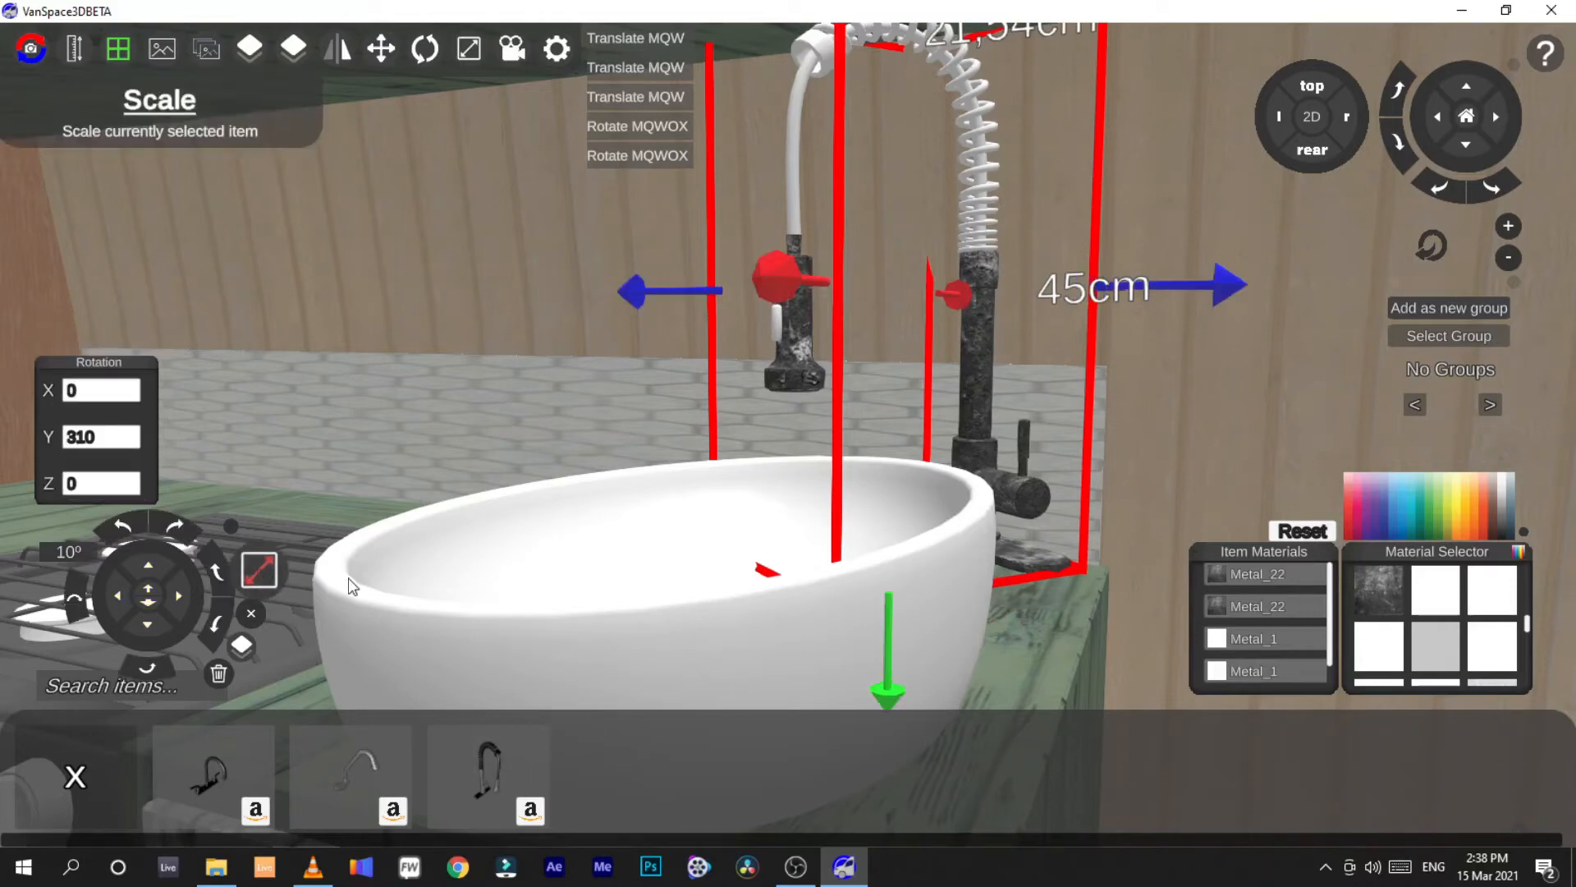
{"action": "left_click_drag", "start_coordinate": [888, 603], "coordinate": [894, 644]}
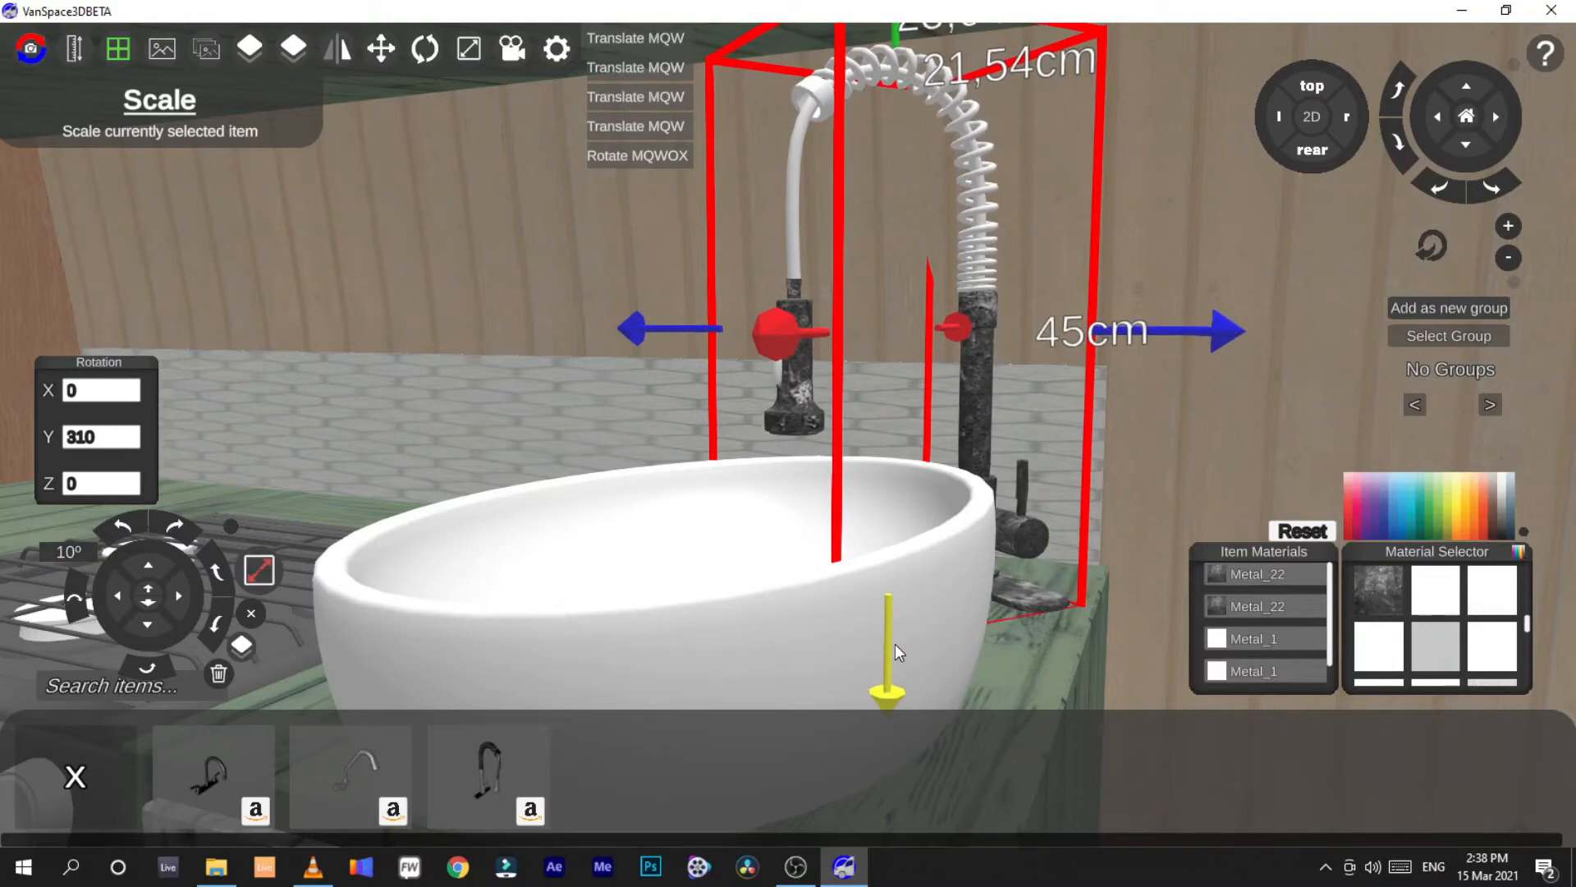
{"action": "left_click", "coordinate": [1283, 470]}
Add the Porta Potti 365 toilet in the 2D top view, placing it on the floor beside the shower tray
{"action": "right_click_drag", "start_coordinate": [1283, 470], "coordinate": [574, 492]}
{"action": "right_click_drag", "start_coordinate": [427, 197], "coordinate": [515, 451]}
{"action": "left_click", "coordinate": [115, 759]}
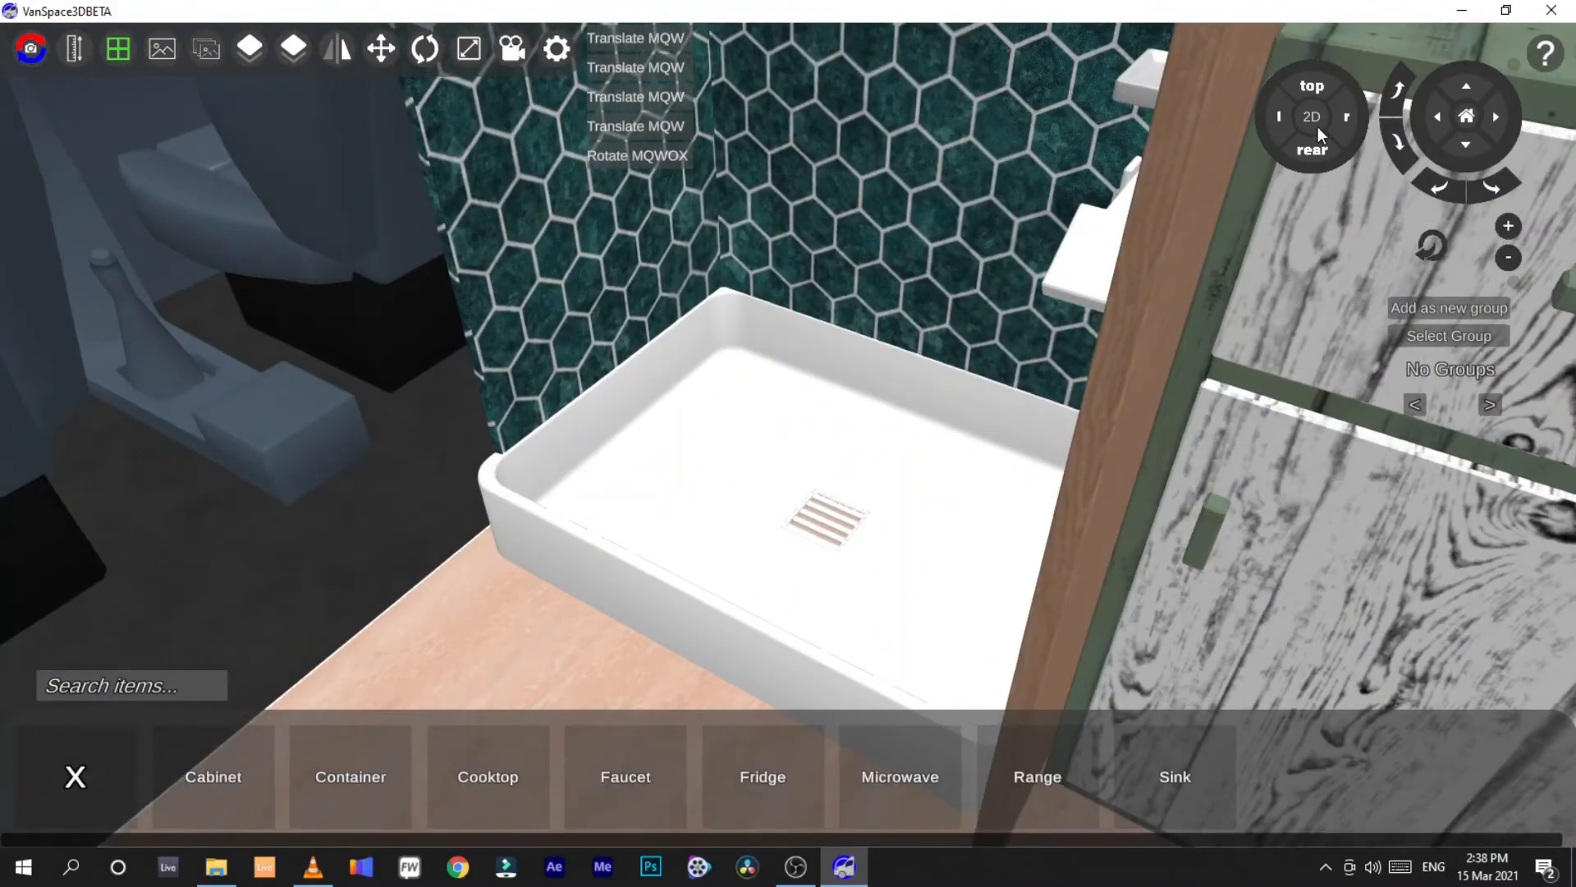
{"action": "left_click", "coordinate": [1313, 117]}
{"action": "left_click", "coordinate": [1313, 86]}
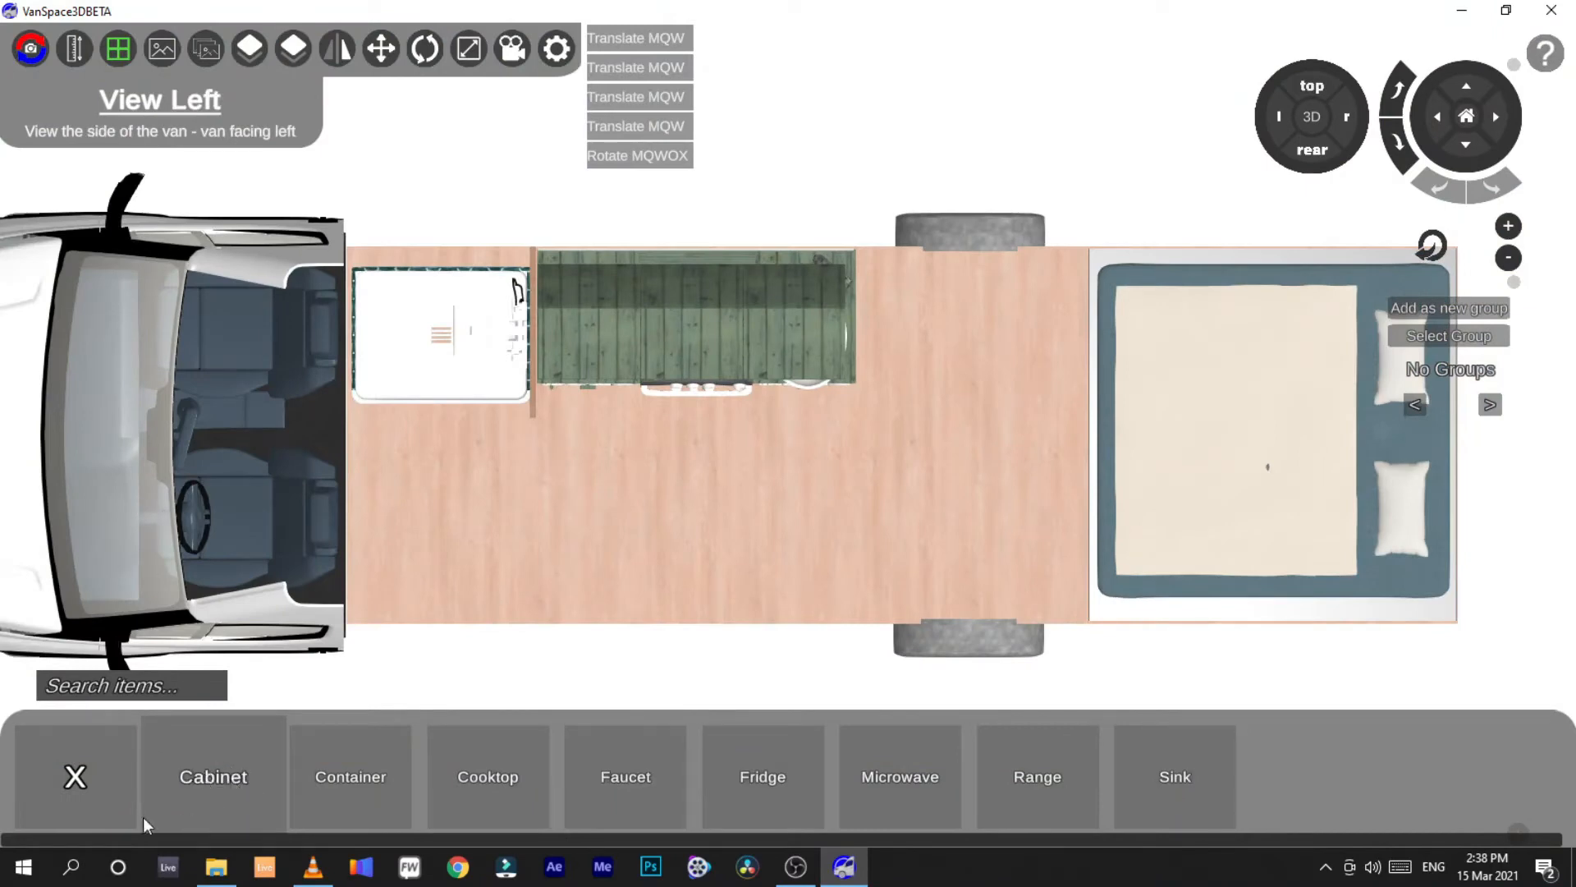
{"action": "left_click", "coordinate": [59, 764]}
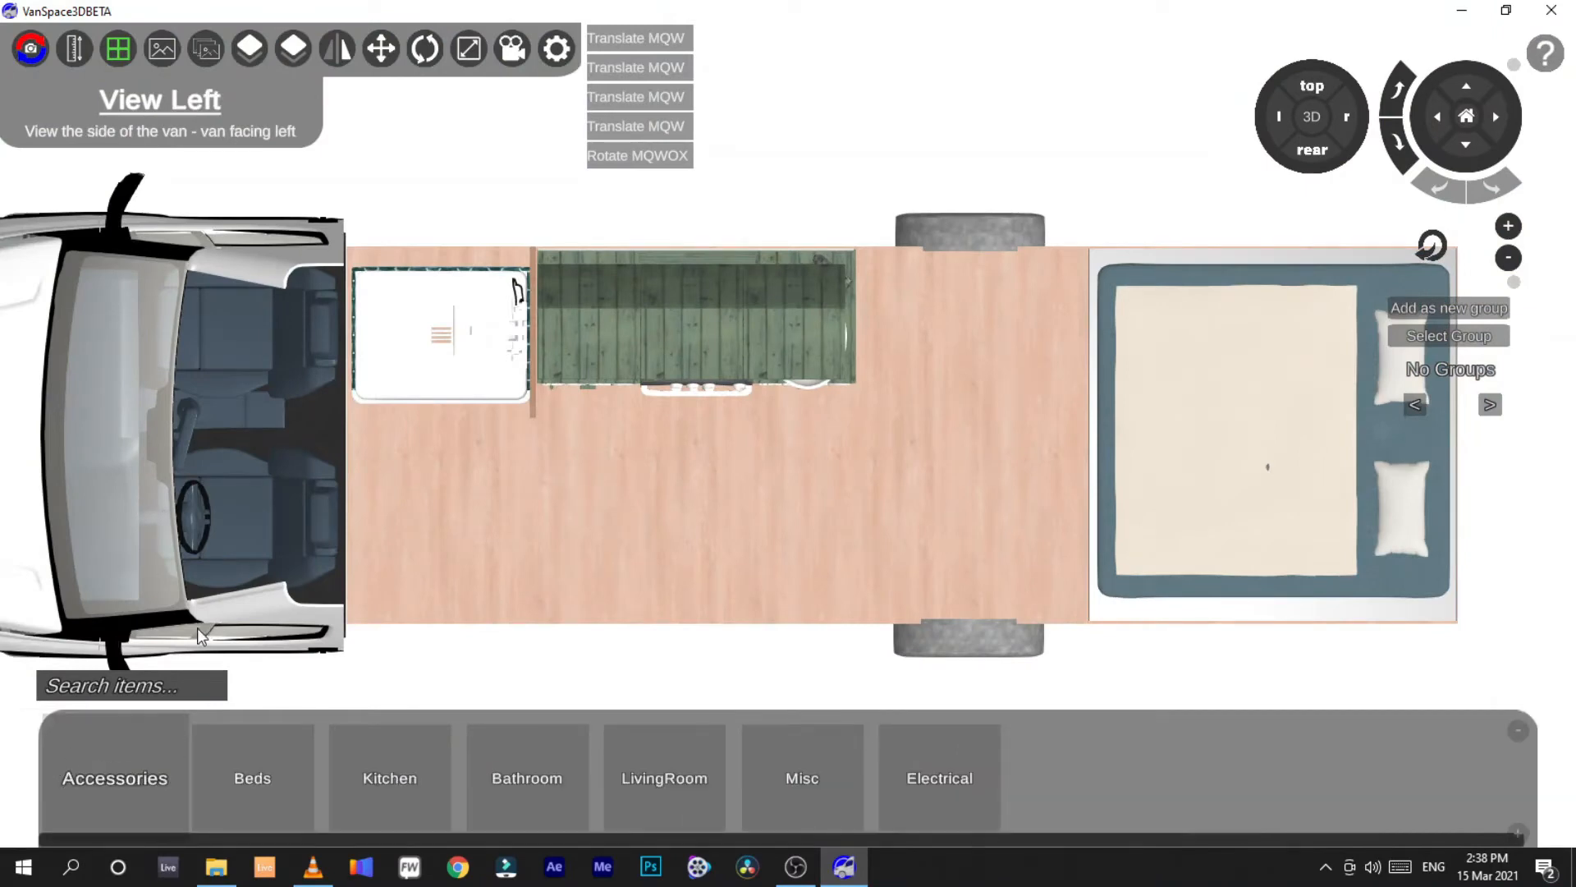
{"action": "left_click", "coordinate": [397, 775]}
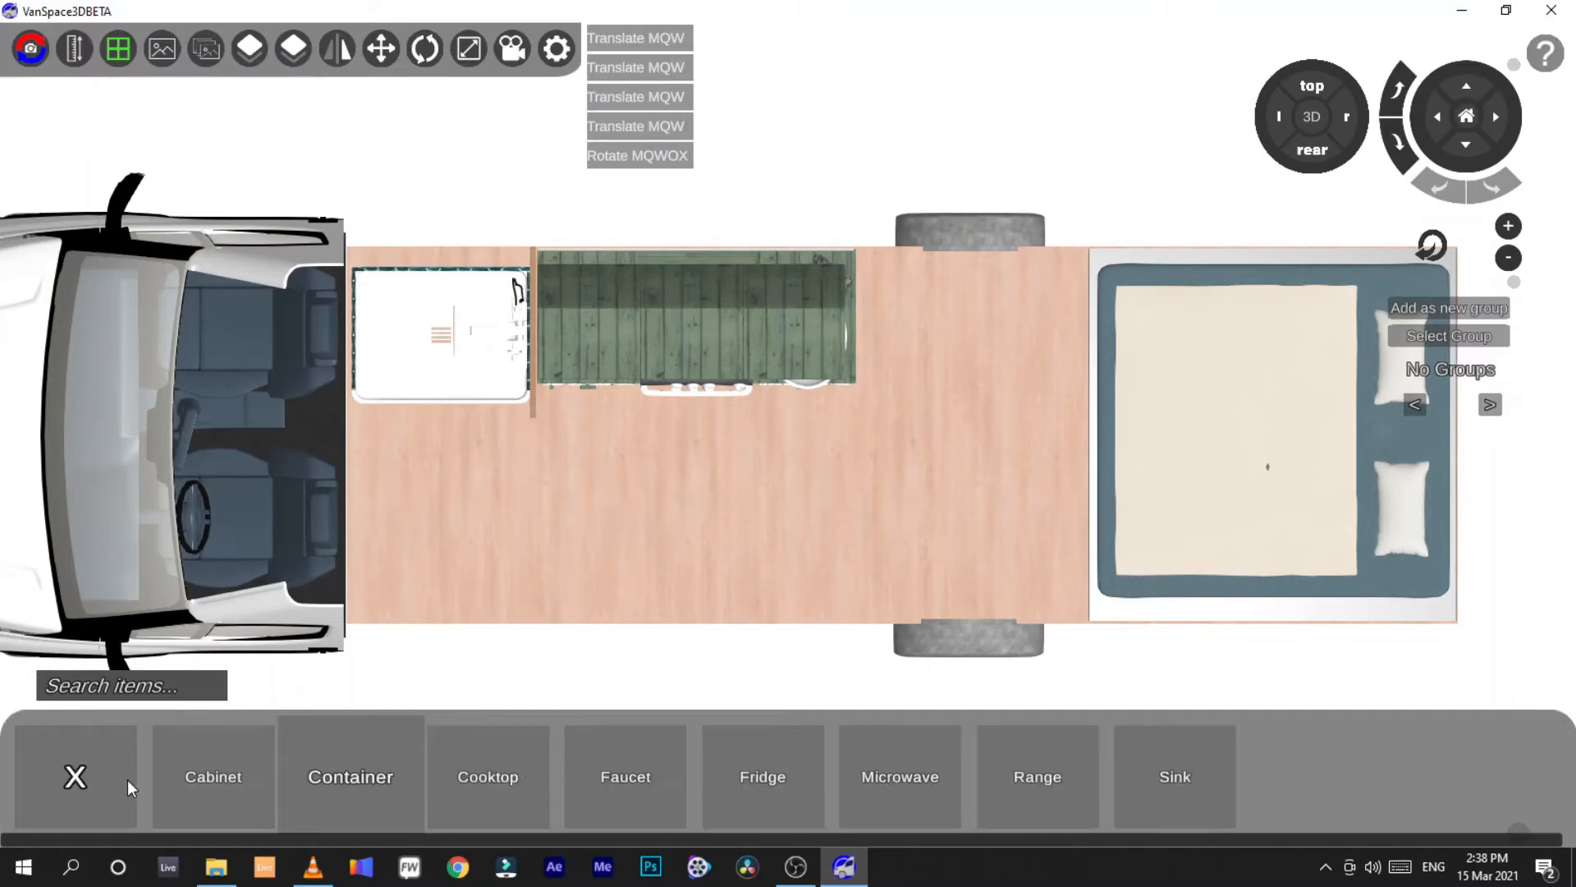
{"action": "left_click", "coordinate": [141, 767]}
{"action": "left_click", "coordinate": [503, 774]}
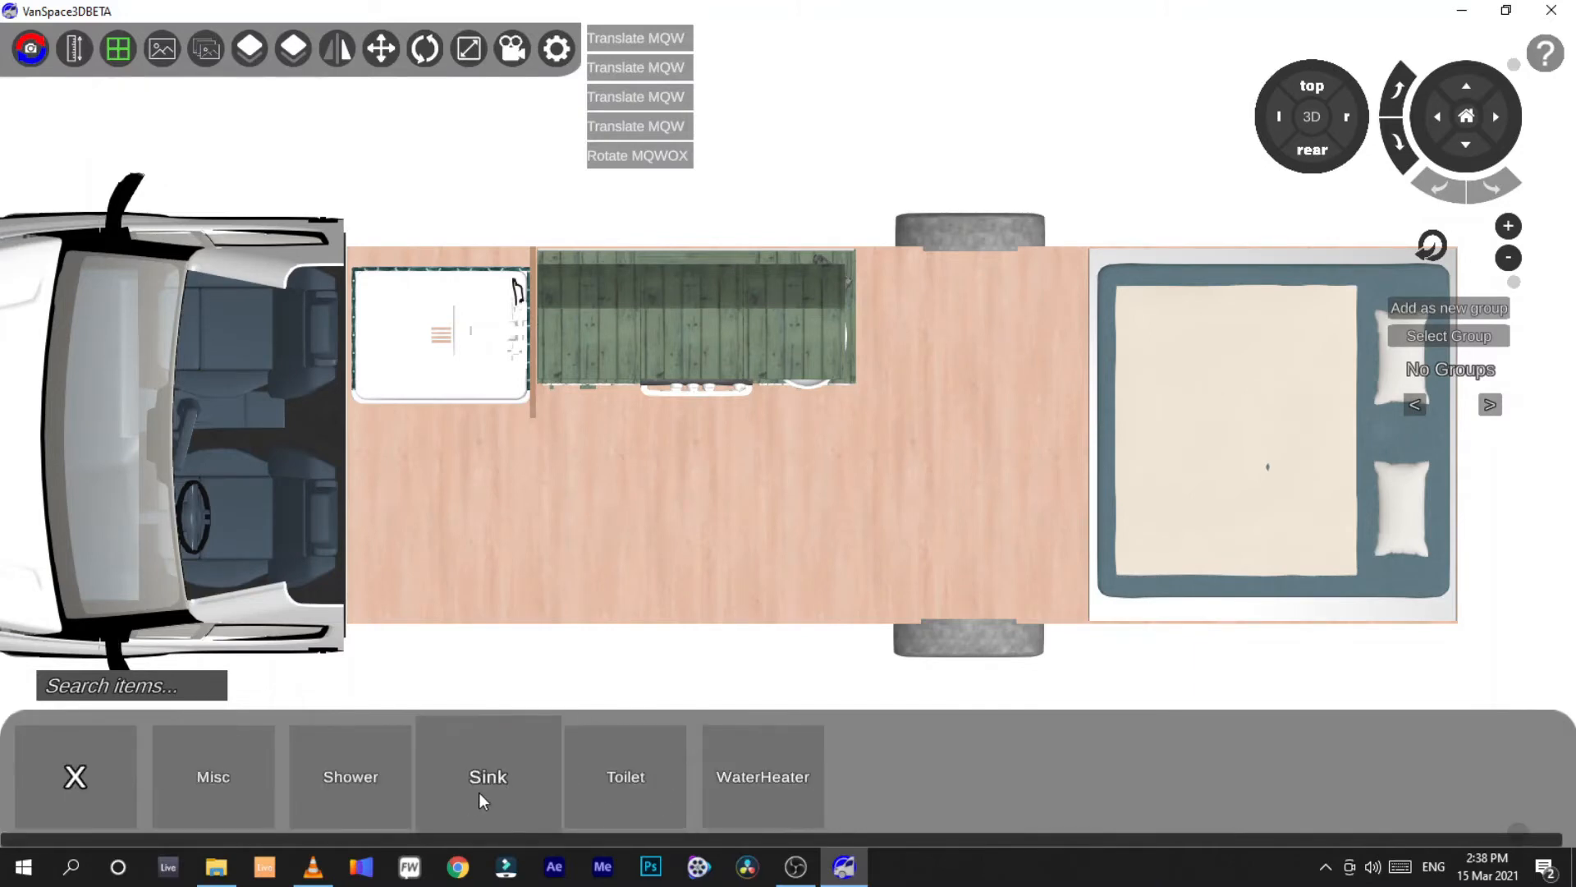
{"action": "left_click", "coordinate": [629, 803]}
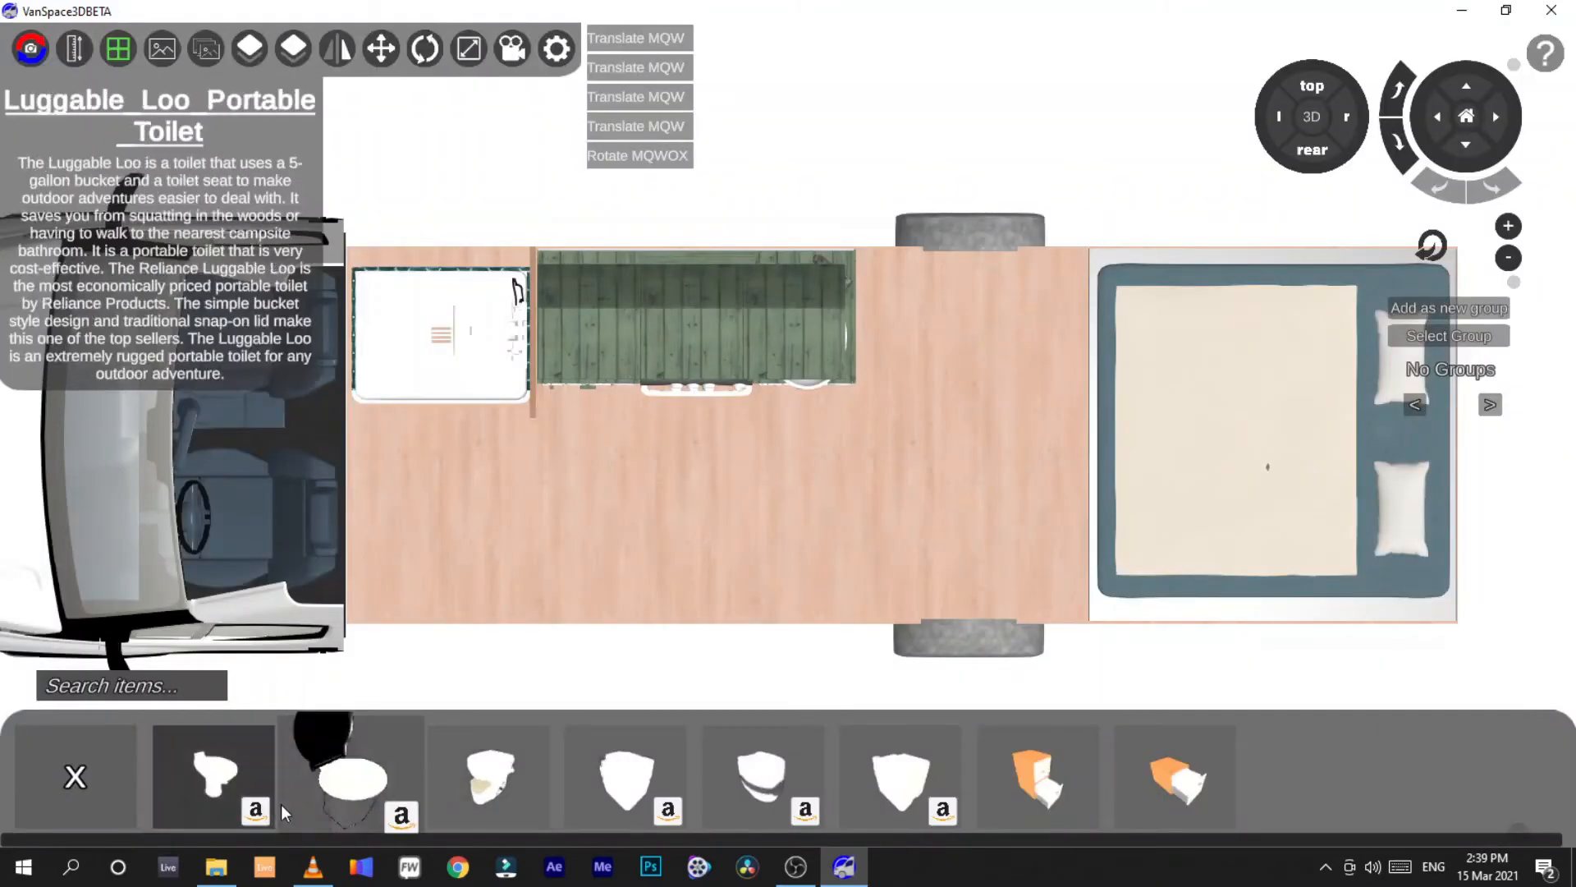
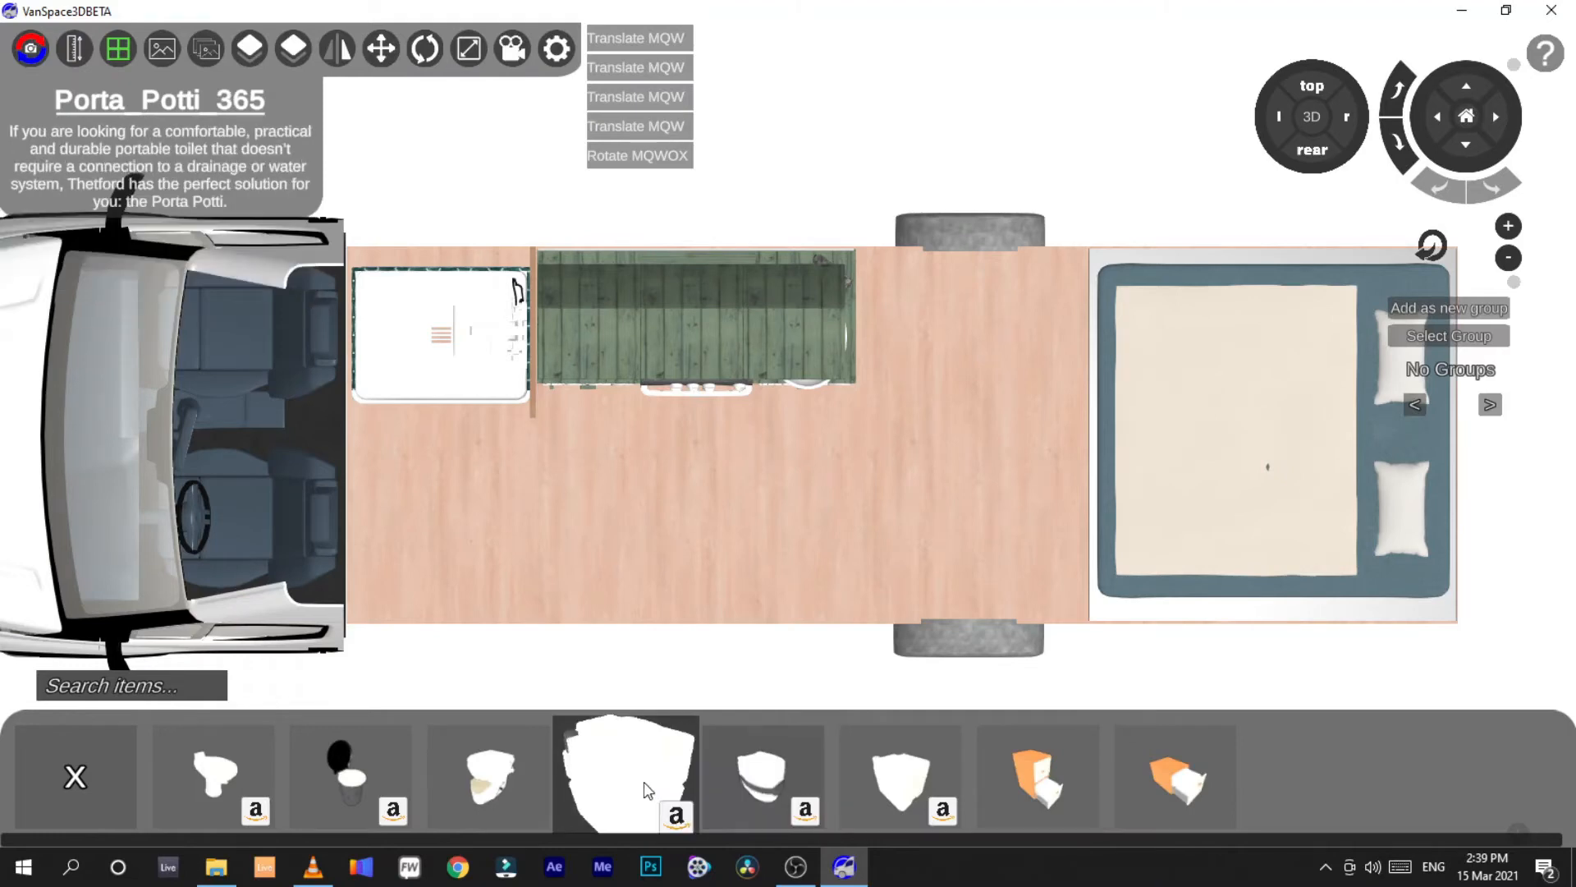
{"action": "left_click", "coordinate": [647, 790]}
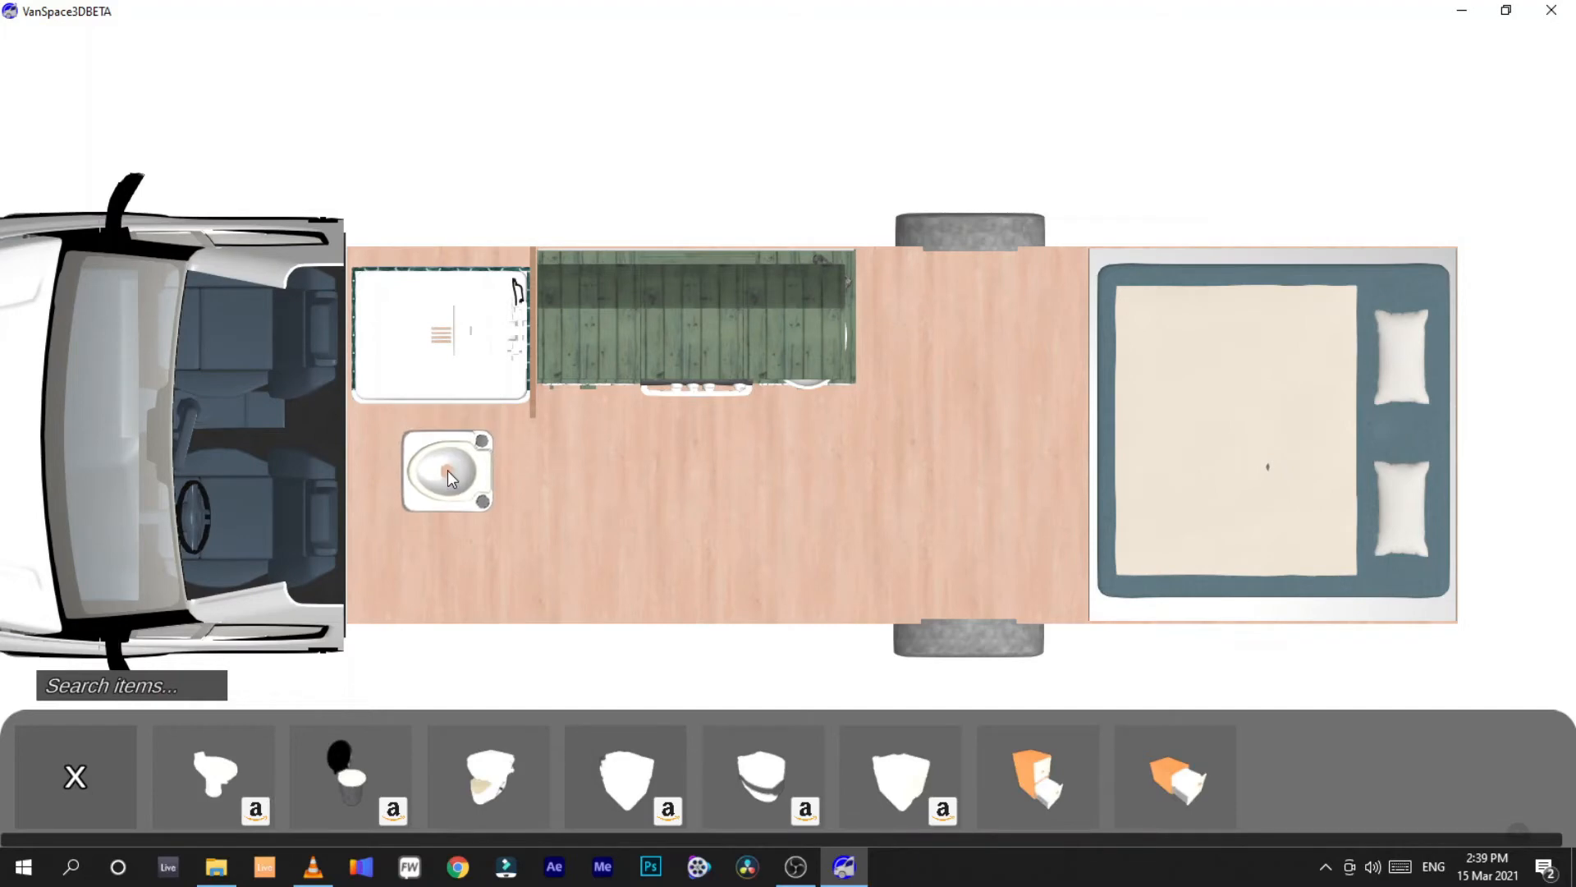
{"action": "left_click", "coordinate": [446, 471]}
Rotate the toilet 180° in 10° steps so that its two caps face the driver's cab
{"action": "left_click", "coordinate": [215, 625]}
{"action": "left_click", "coordinate": [215, 626]}
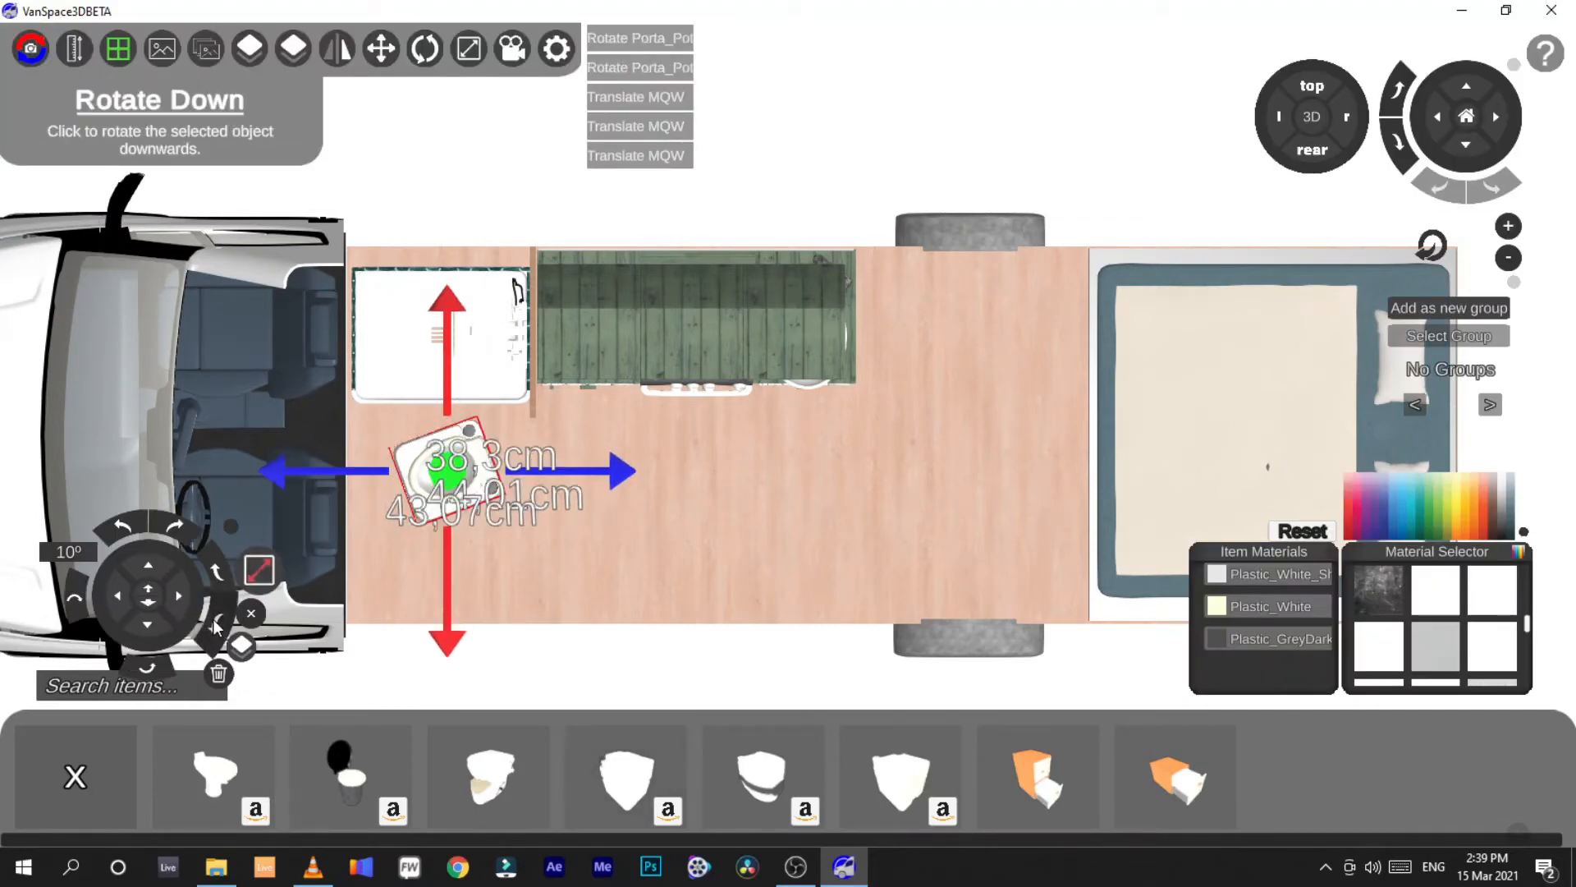
{"action": "left_click", "coordinate": [215, 626]}
{"action": "left_click", "coordinate": [216, 626]}
{"action": "left_click", "coordinate": [215, 625]}
{"action": "left_click", "coordinate": [215, 624]}
{"action": "left_click", "coordinate": [215, 623]}
{"action": "left_click", "coordinate": [215, 624]}
{"action": "left_click", "coordinate": [215, 624]}
{"action": "left_click", "coordinate": [215, 624]}
{"action": "left_click", "coordinate": [215, 624]}
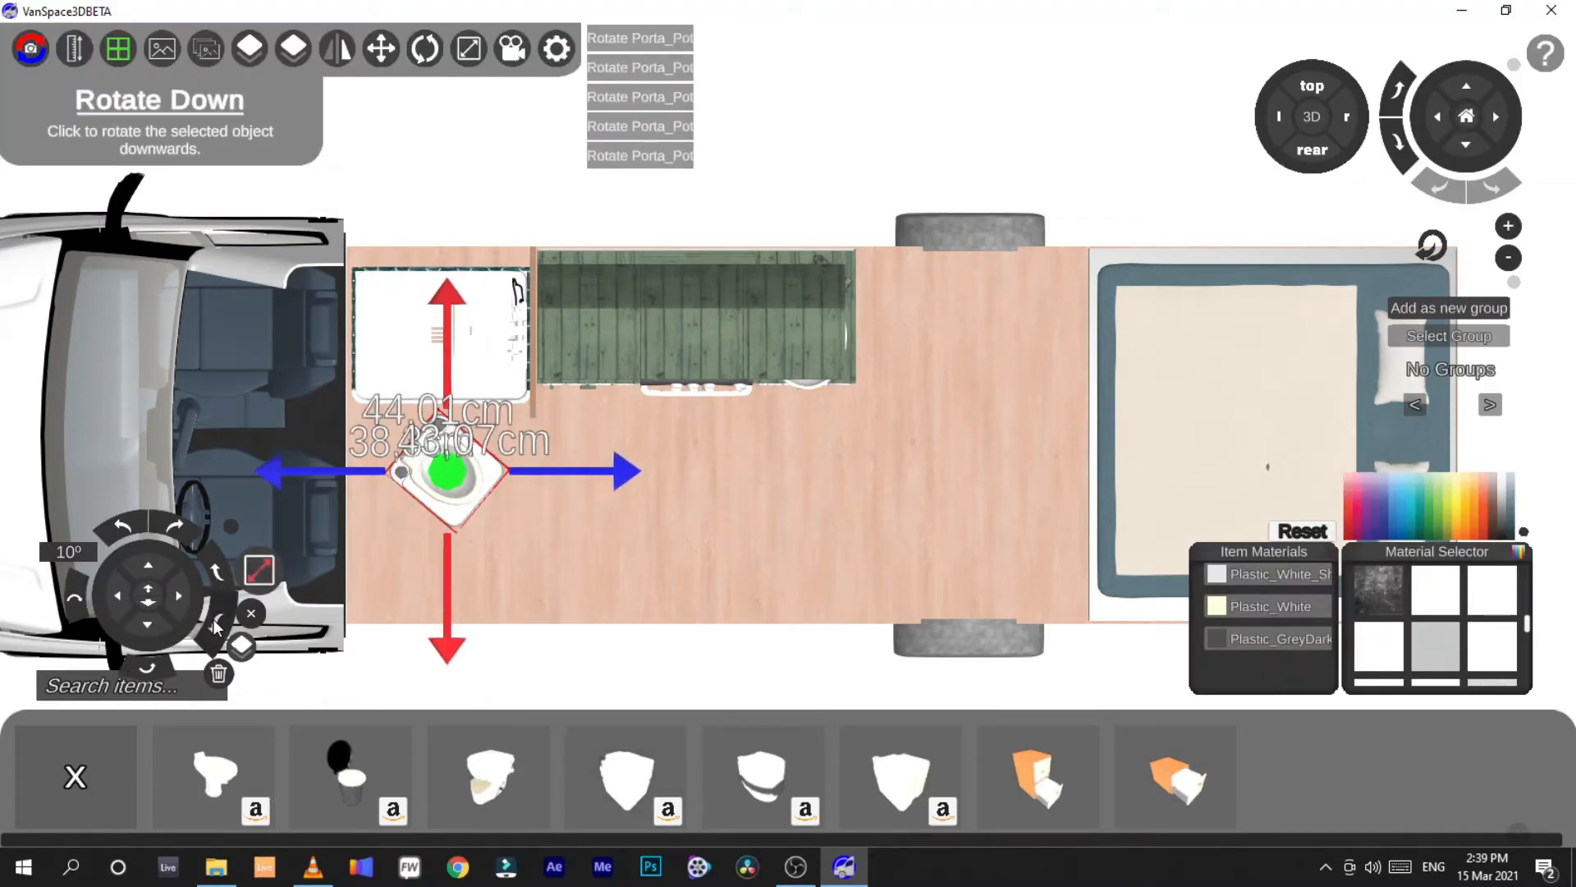
{"action": "left_click", "coordinate": [216, 624]}
{"action": "left_click", "coordinate": [215, 624]}
{"action": "left_click", "coordinate": [215, 624]}
Move the toilet onto the shower tray and against the tiled wall on the cab side
{"action": "left_click_drag", "start_coordinate": [447, 310], "coordinate": [446, 205]}
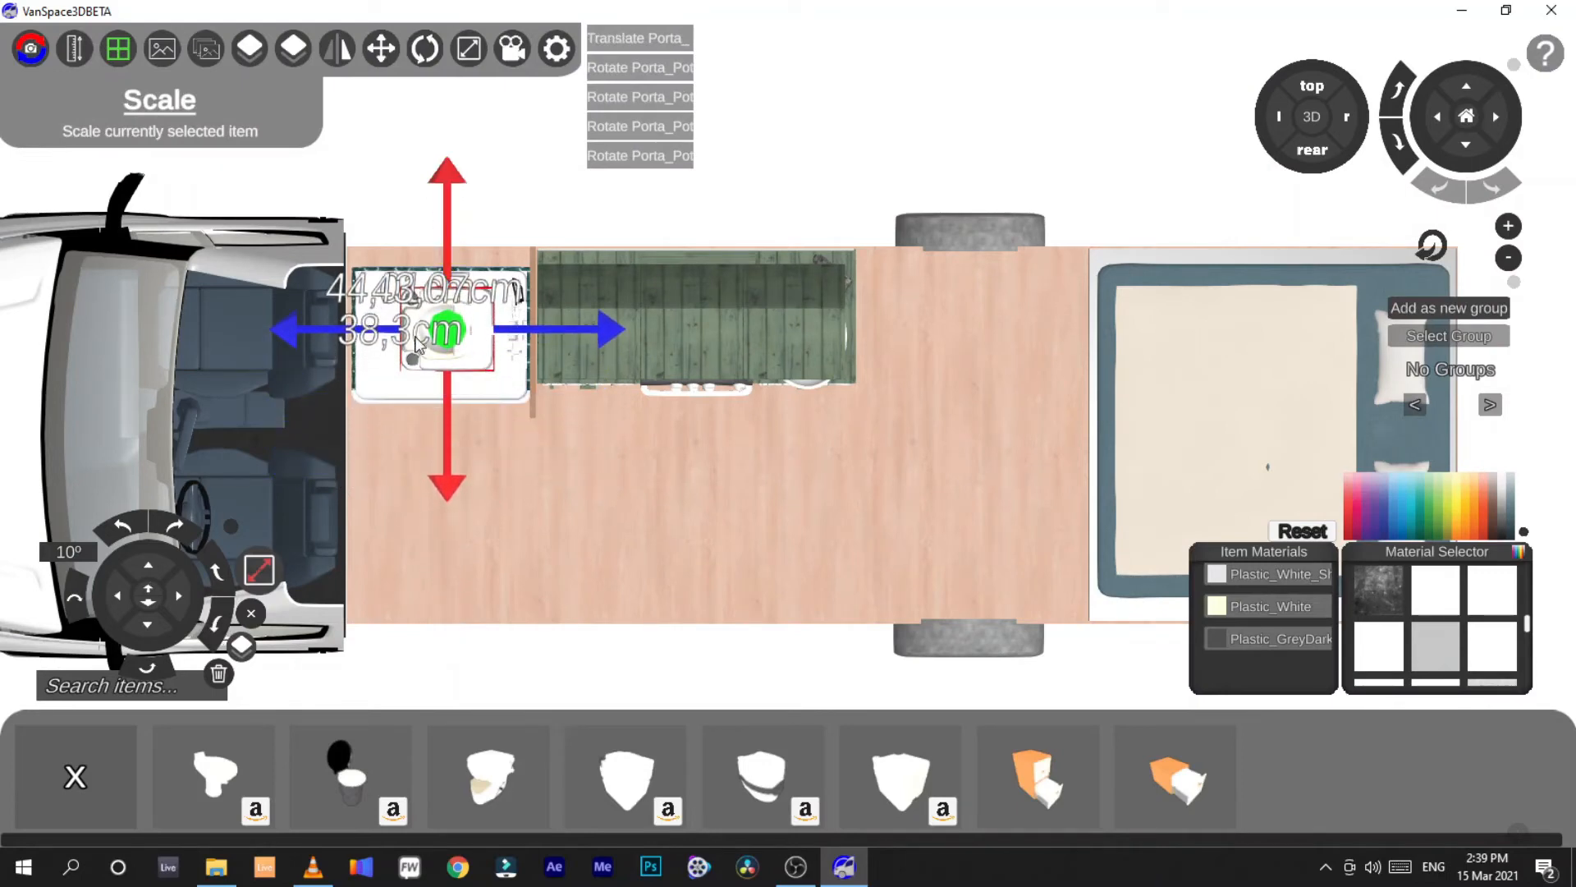
{"action": "left_click_drag", "start_coordinate": [444, 407], "coordinate": [444, 410]}
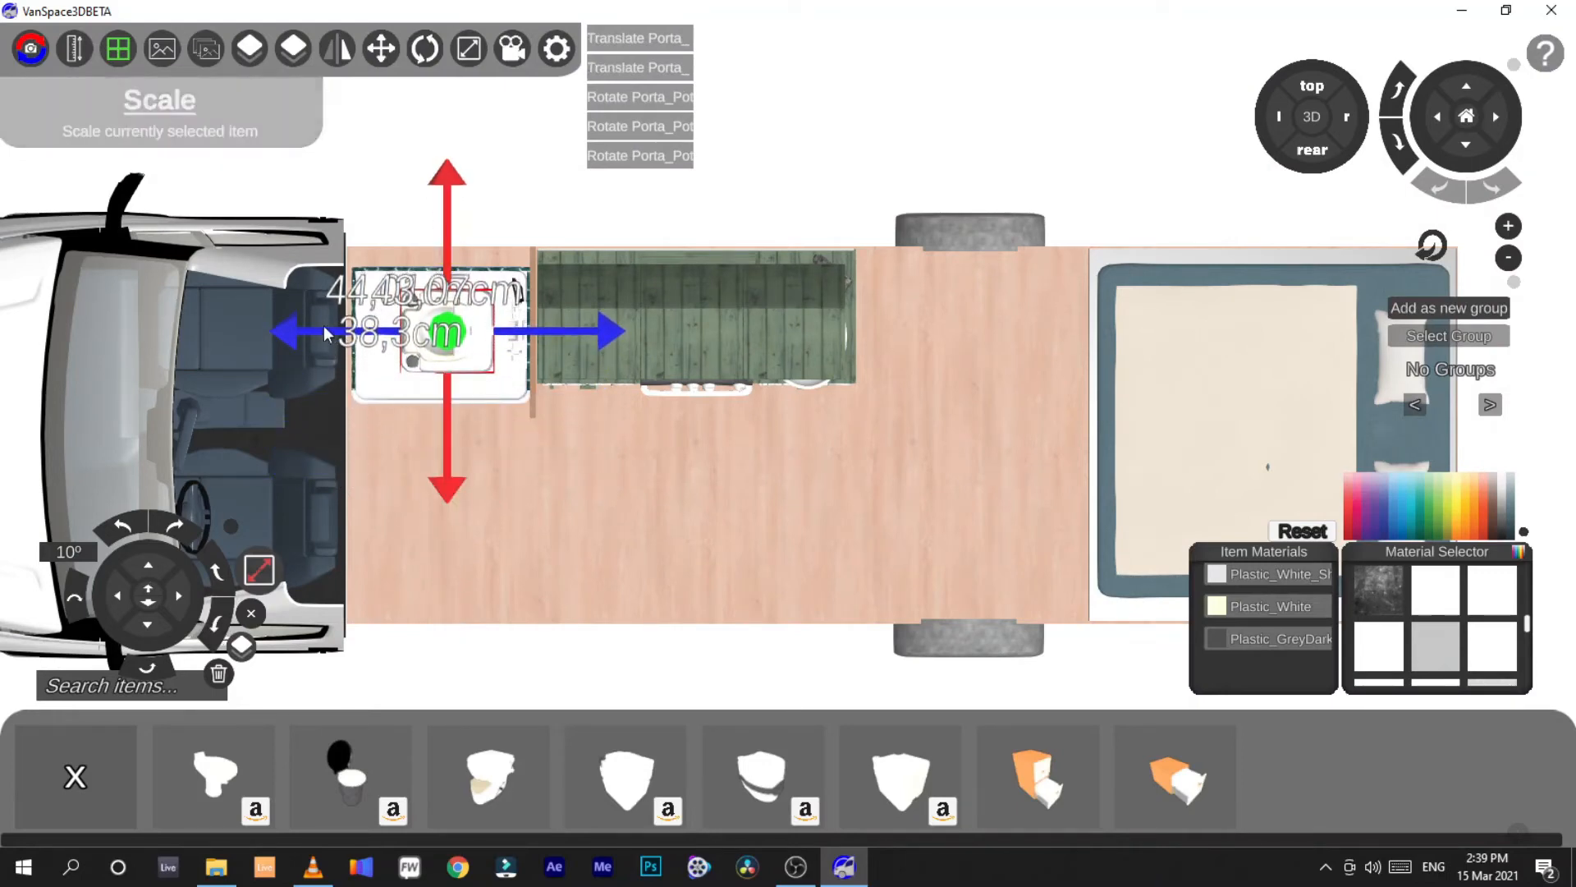
{"action": "left_click_drag", "start_coordinate": [325, 333], "coordinate": [264, 325]}
{"action": "left_click", "coordinate": [742, 486]}
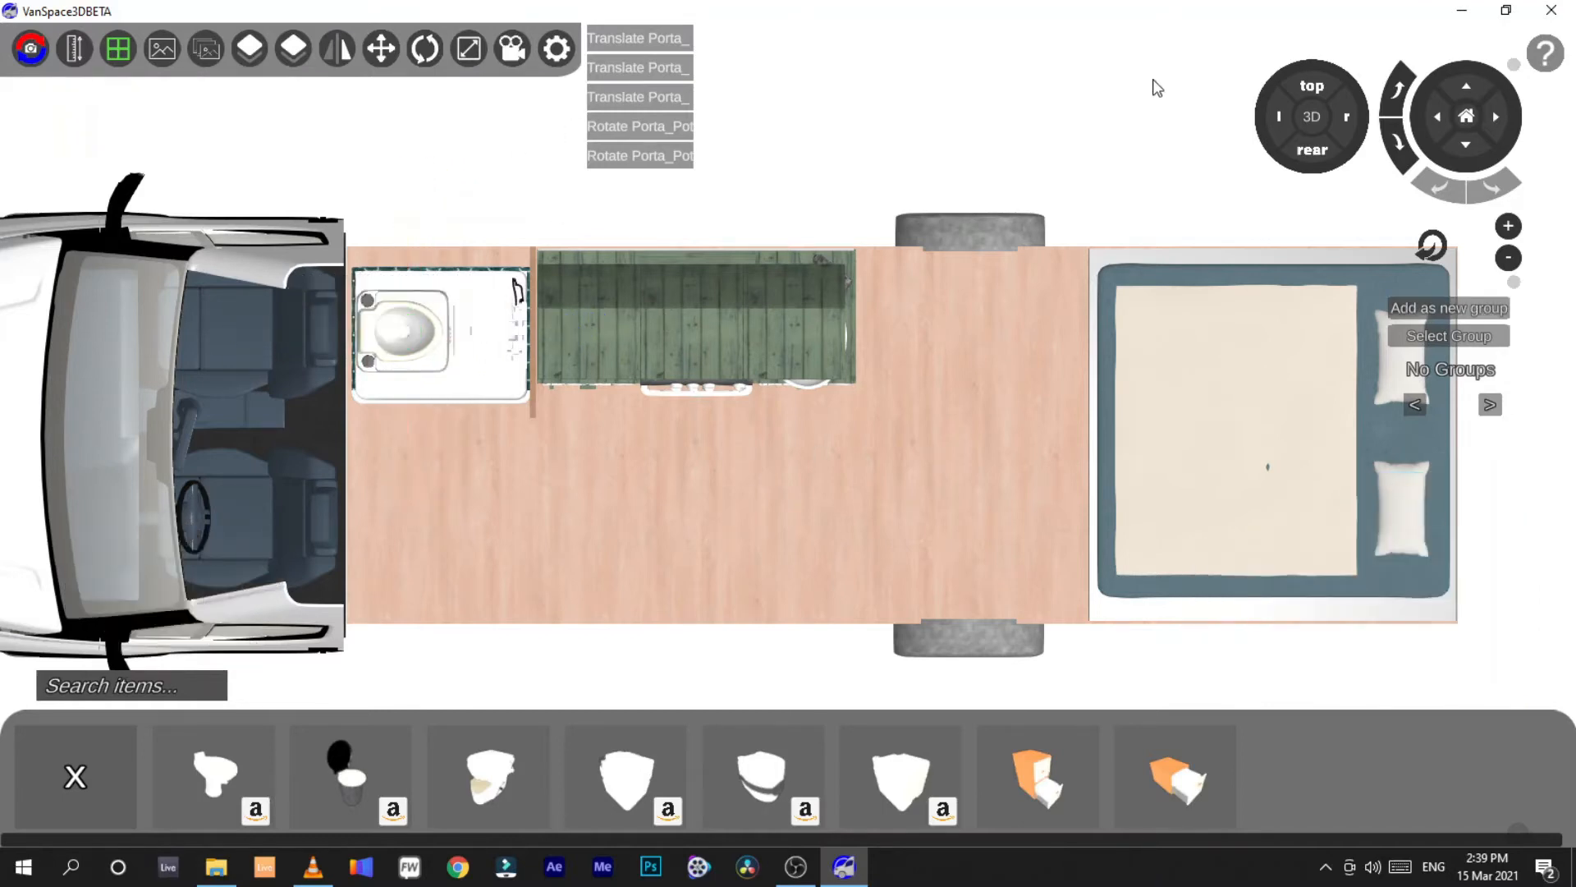
Examine the toilet in the shower and the kitchen and bed area in the 3D view
{"action": "left_click", "coordinate": [1311, 86]}
{"action": "left_click", "coordinate": [1312, 117]}
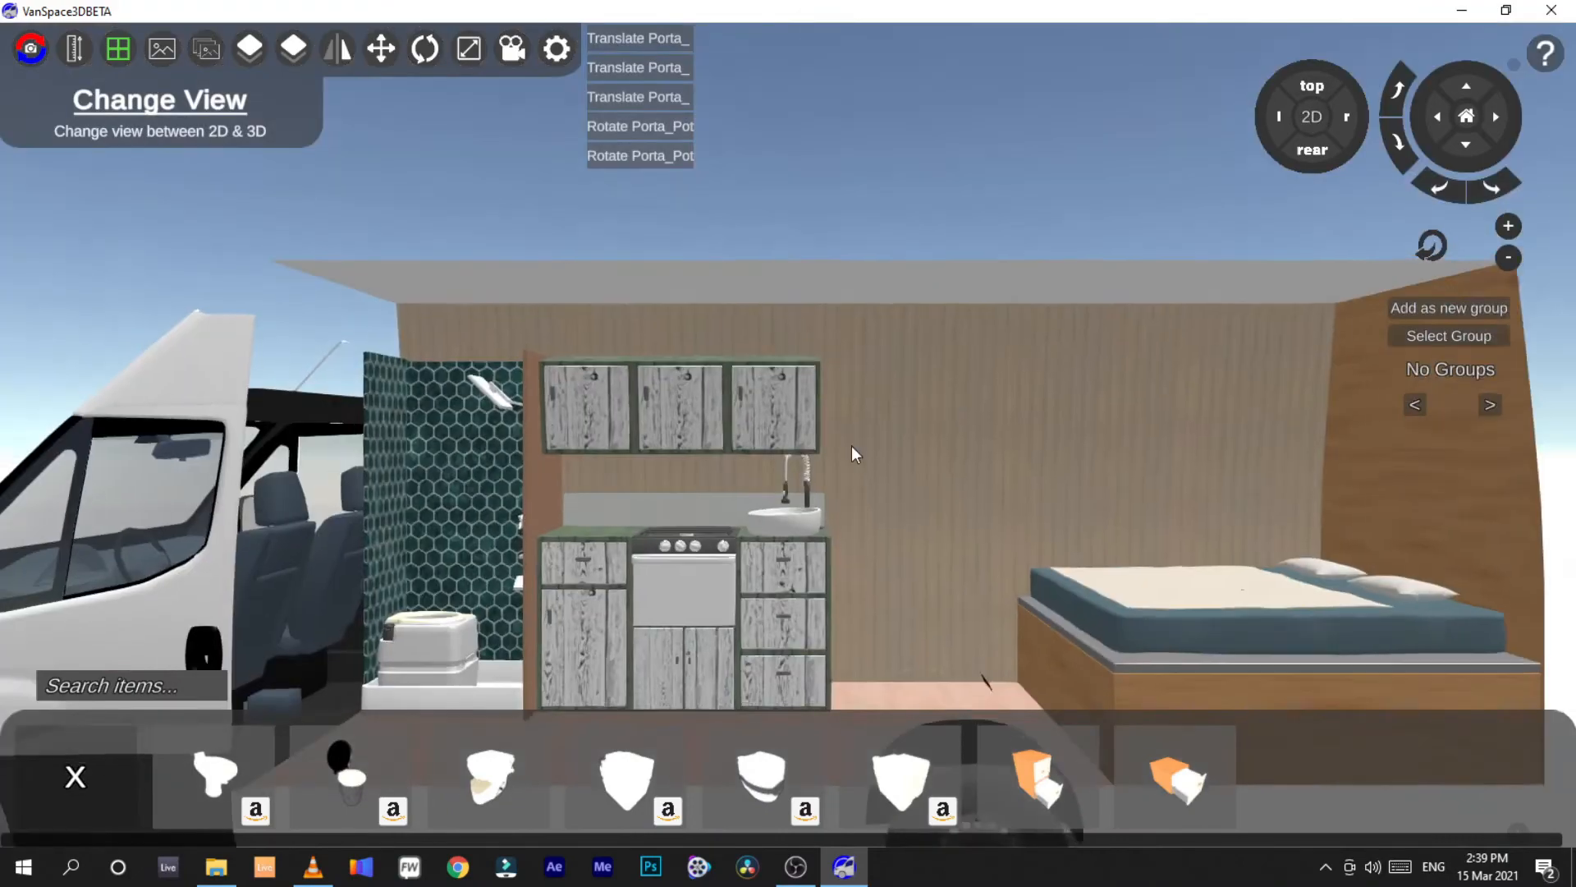
{"action": "key", "text": "w"}
{"action": "right_click_drag", "start_coordinate": [851, 446], "coordinate": [706, 476]}
{"action": "key", "text": "w"}
{"action": "key", "text": "w"}
{"action": "key", "text": "w"}
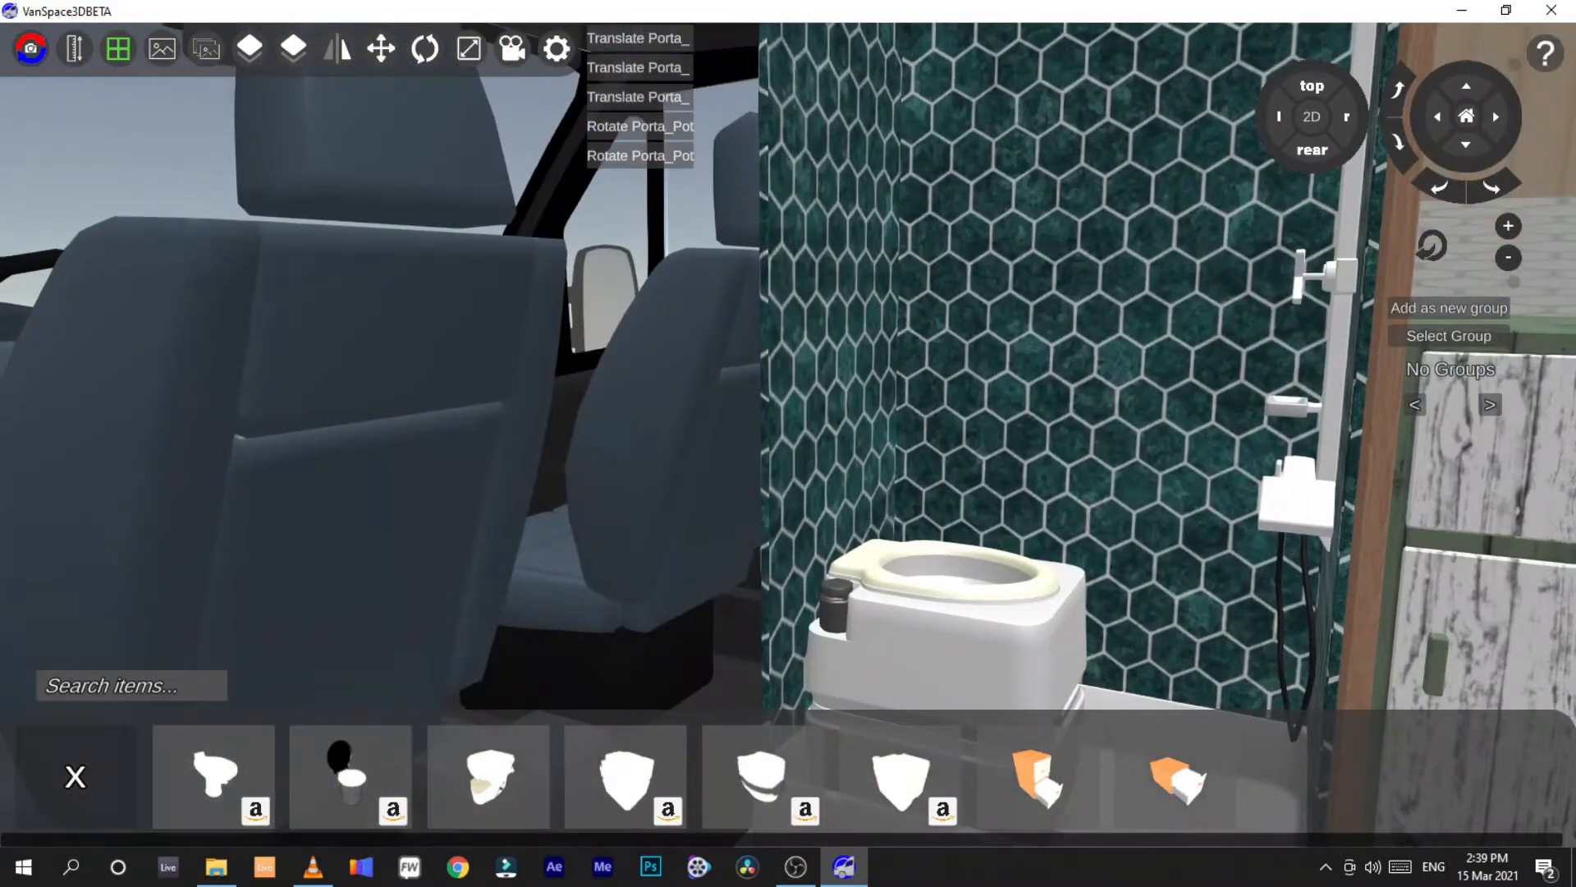
{"action": "left_click", "coordinate": [288, 53]}
{"action": "key", "text": "s"}
{"action": "right_click_drag", "start_coordinate": [1008, 385], "coordinate": [1141, 417]}
{"action": "key", "text": "s"}
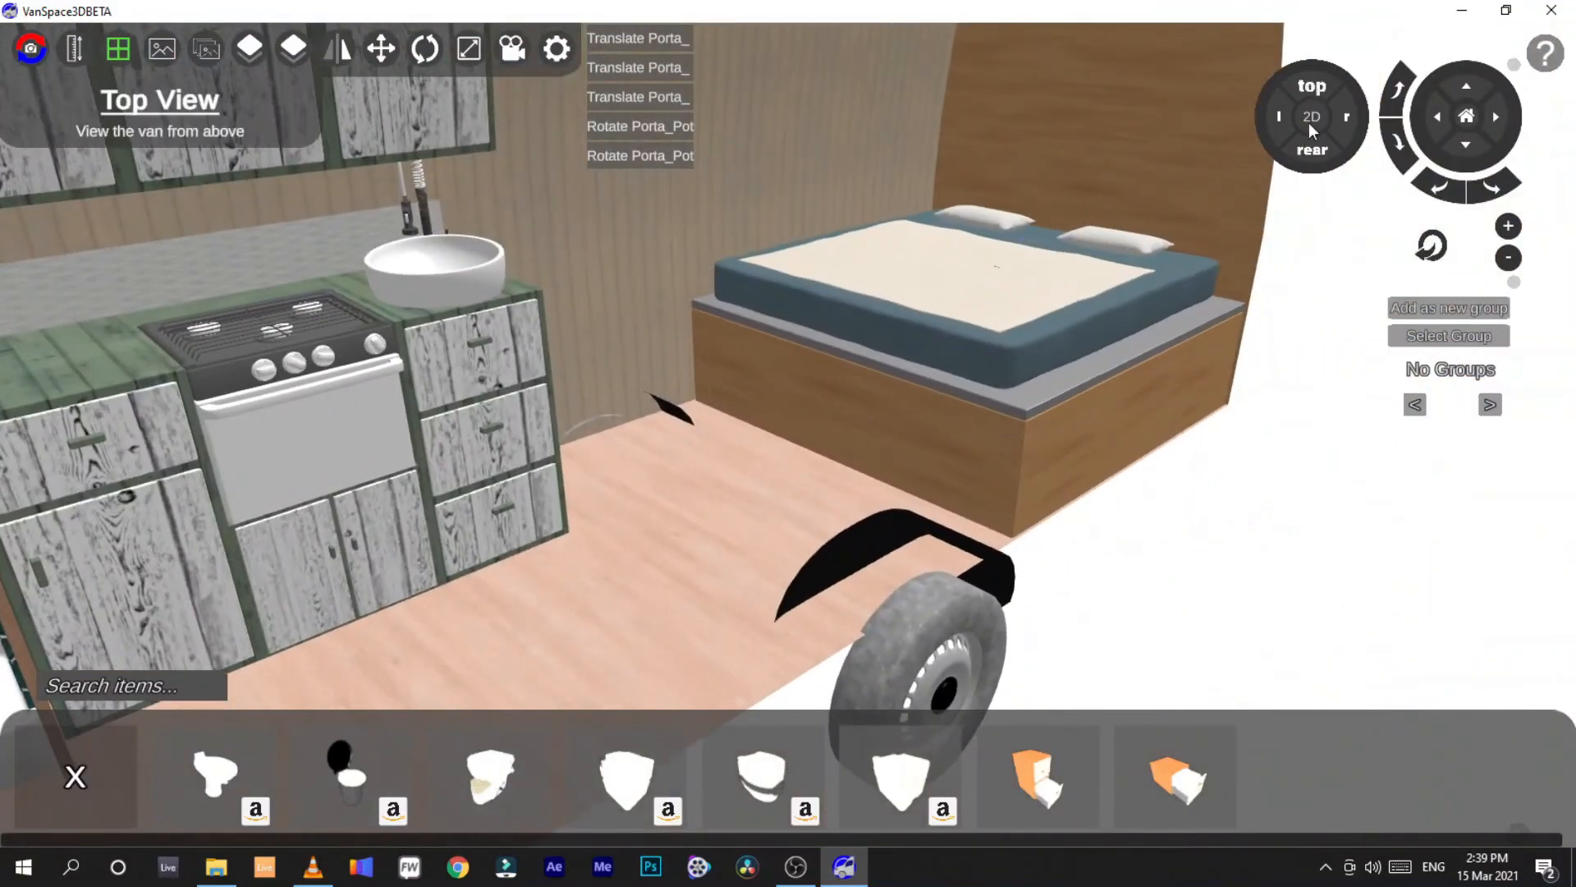
Add the Dinette_Table_Mode in the 2D top view, placing it between the kitchen and the bed
{"action": "left_click", "coordinate": [1310, 120]}
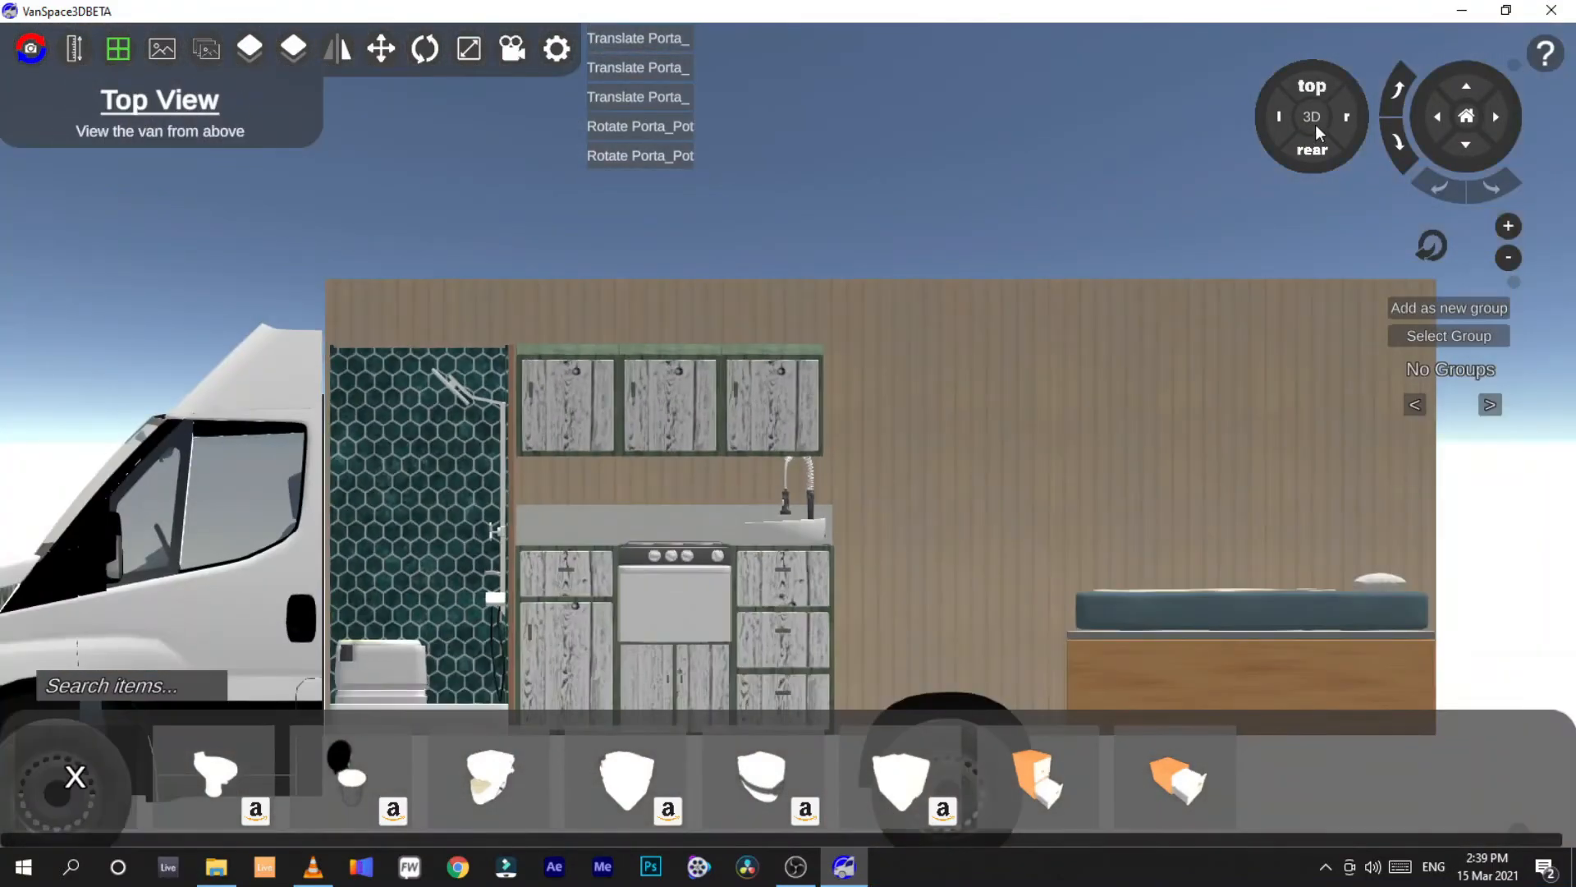
{"action": "left_click", "coordinate": [1317, 87]}
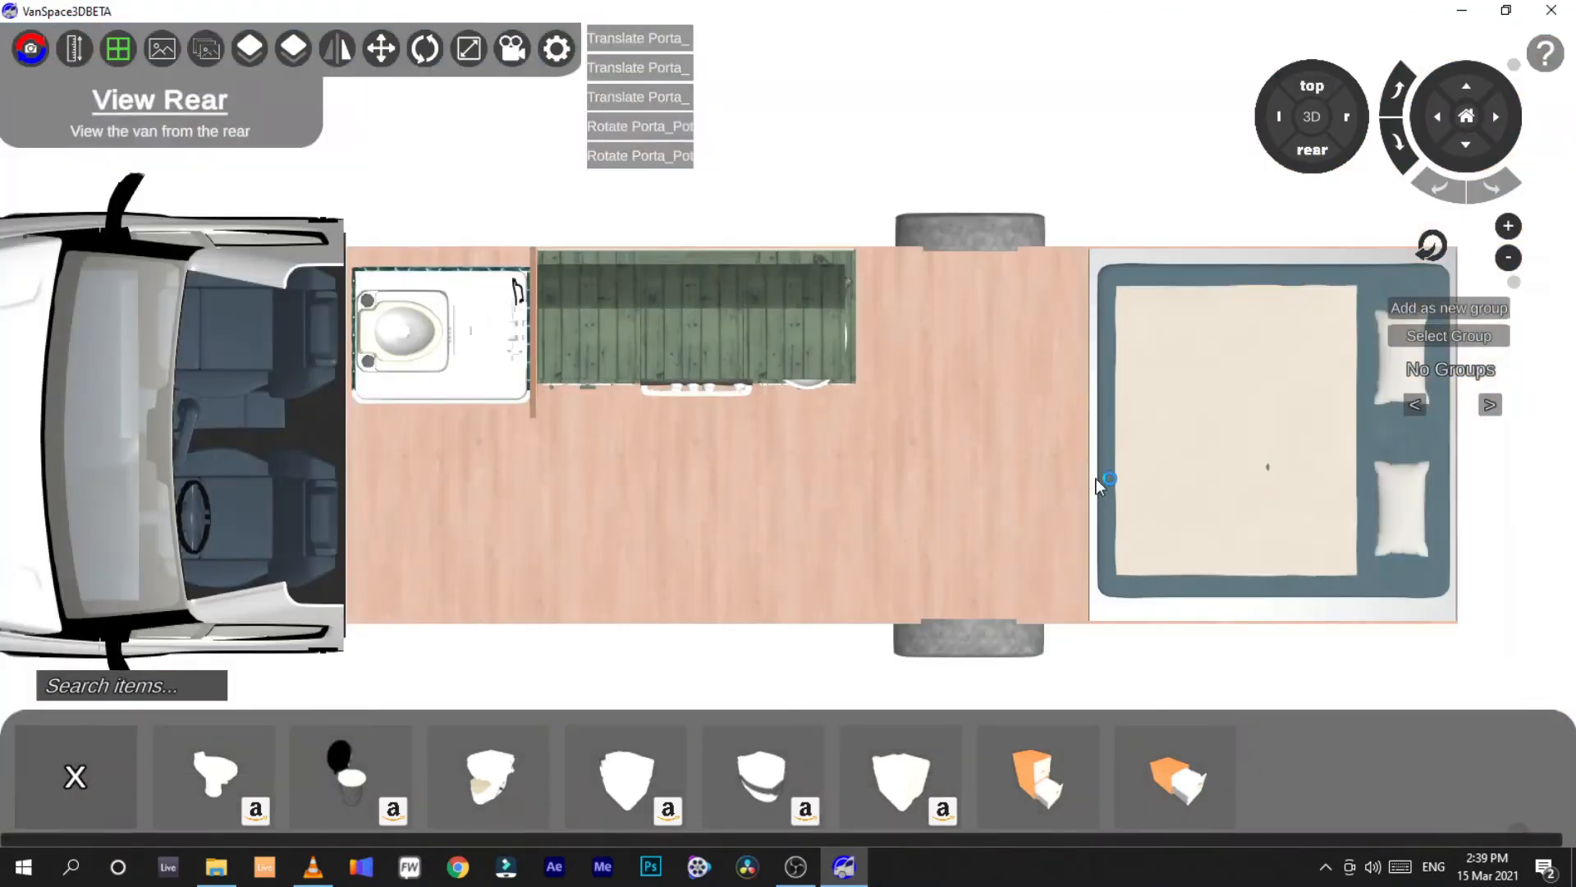
{"action": "left_click", "coordinate": [74, 777]}
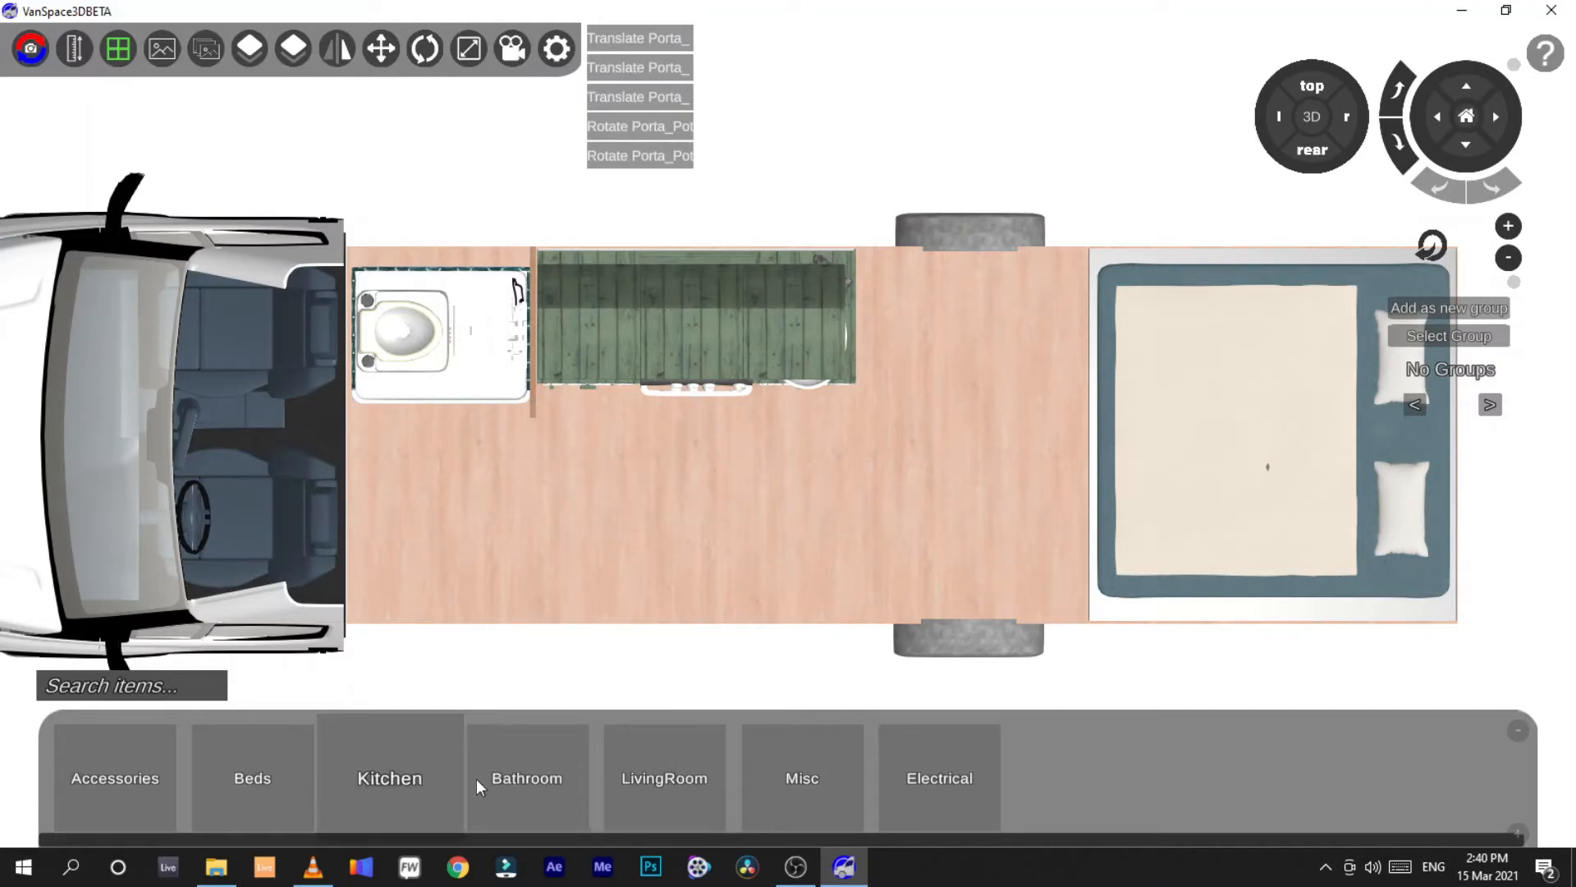
{"action": "left_click", "coordinate": [275, 784]}
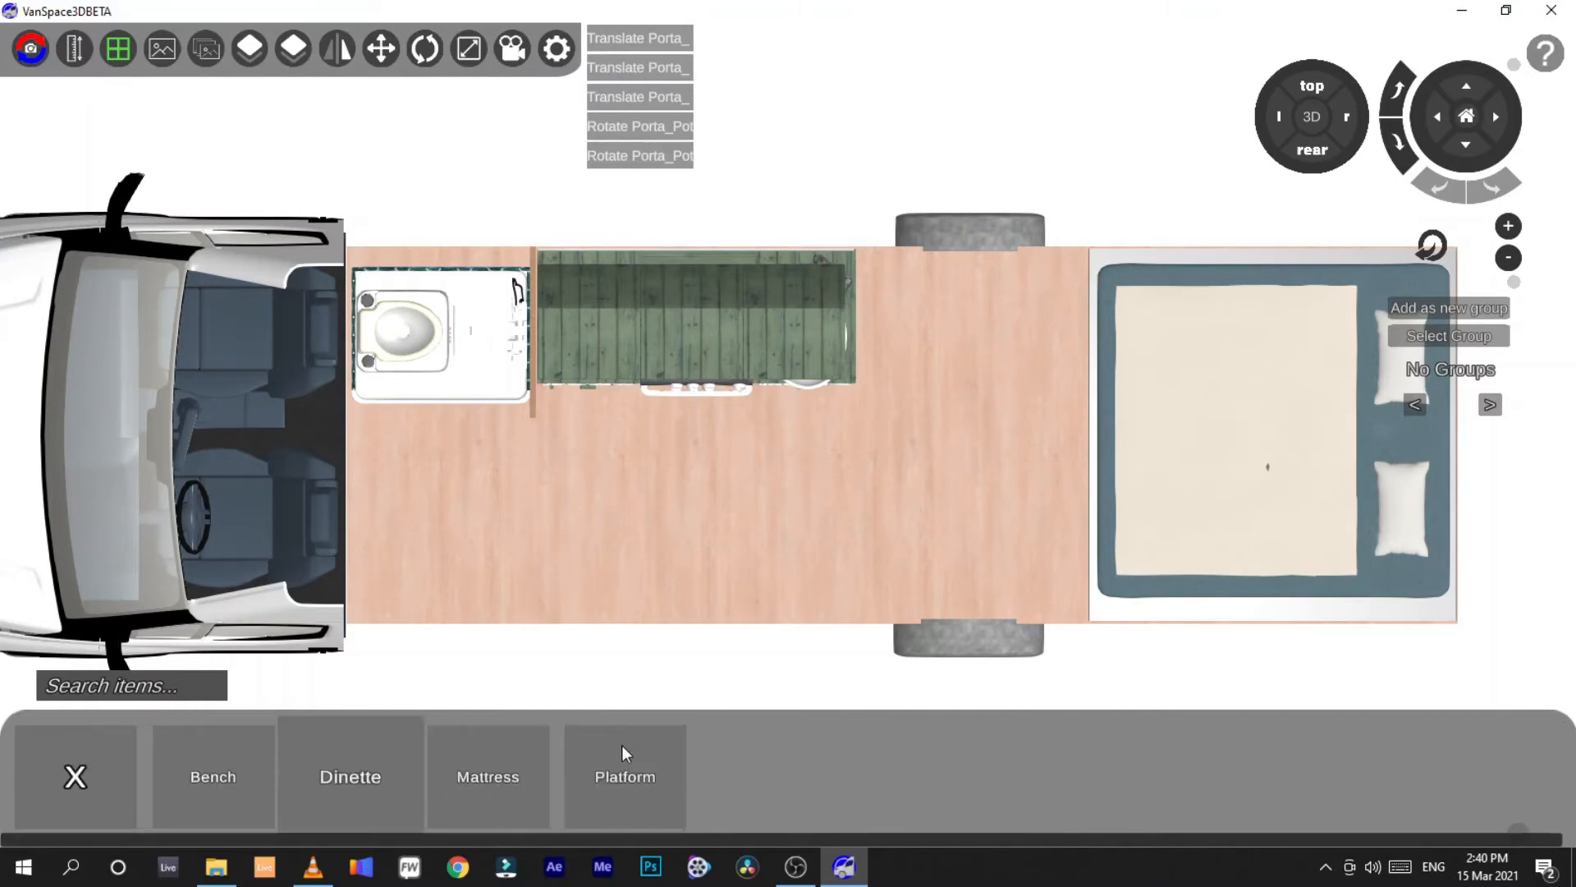
{"action": "left_click", "coordinate": [181, 784]}
{"action": "left_click", "coordinate": [51, 774]}
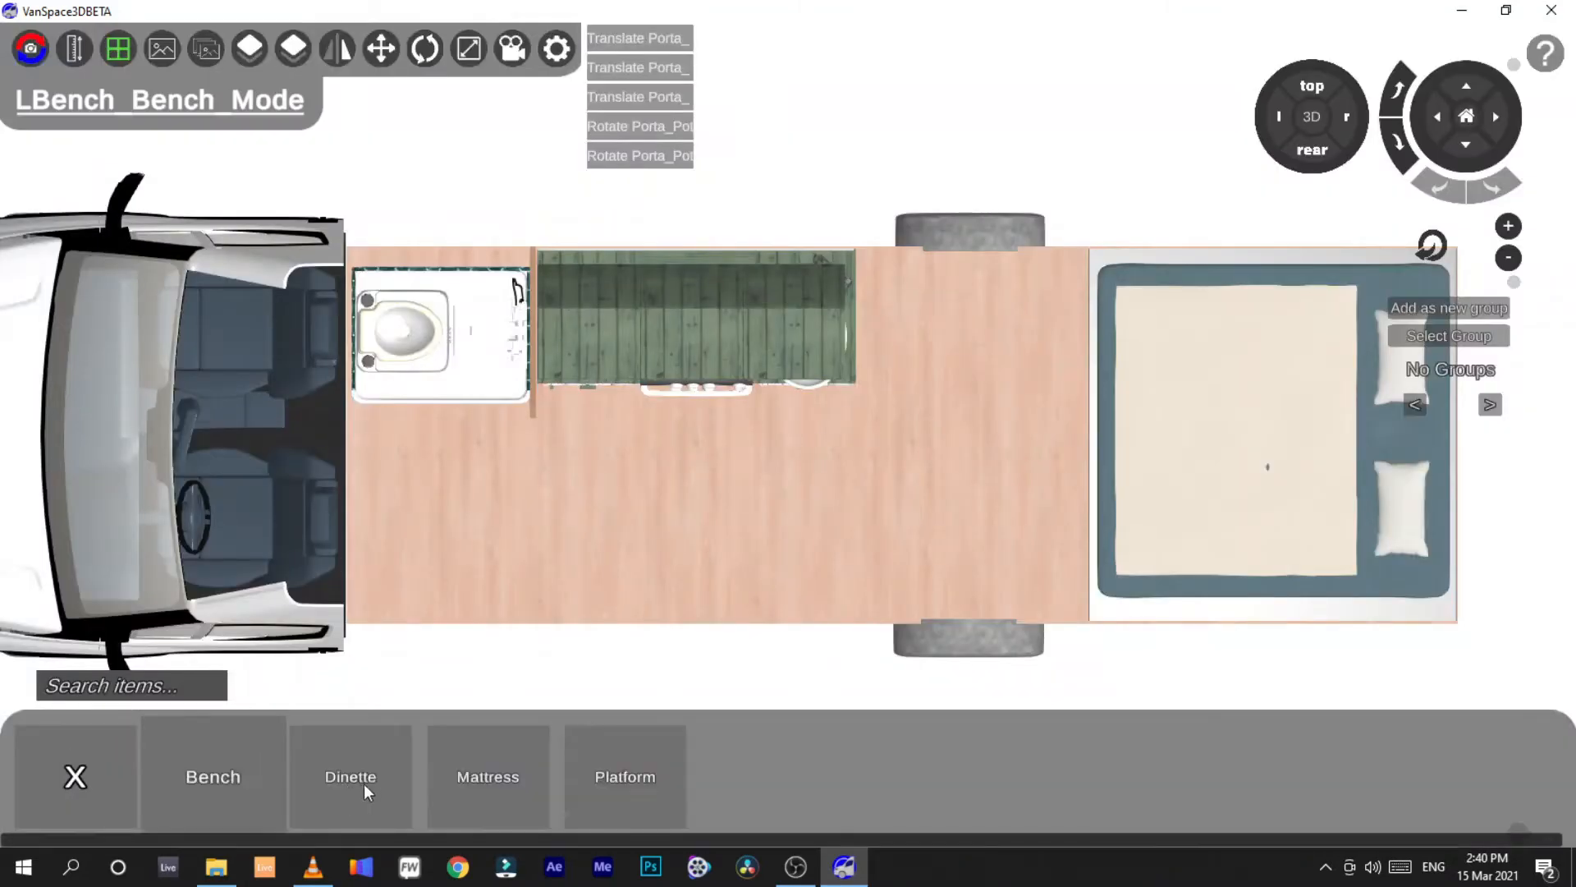
{"action": "left_click", "coordinate": [392, 782]}
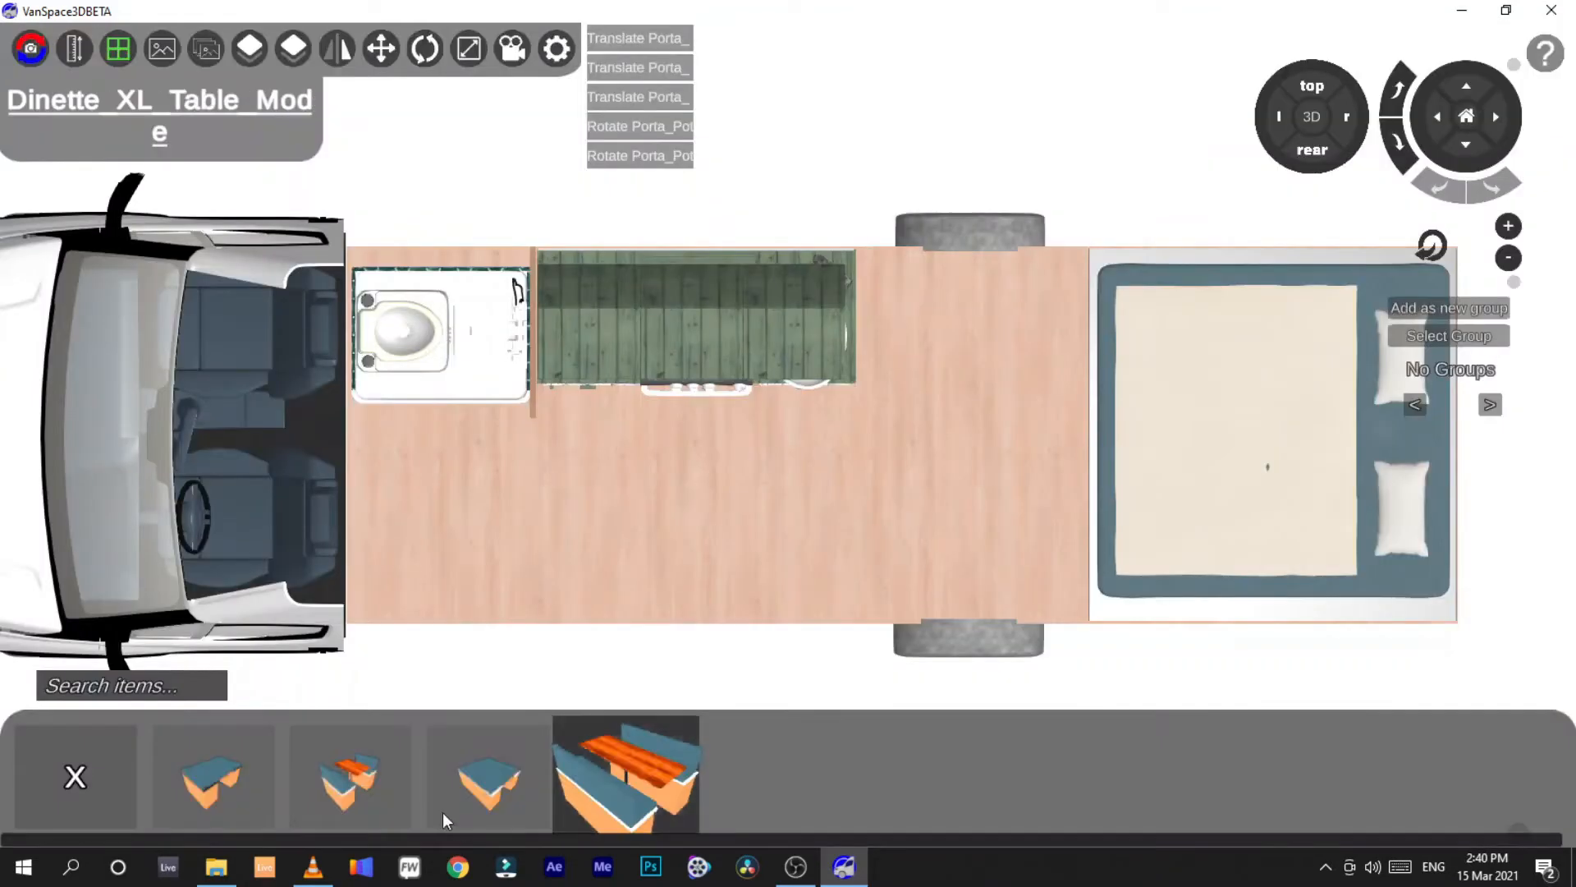
{"action": "left_click", "coordinate": [348, 776]}
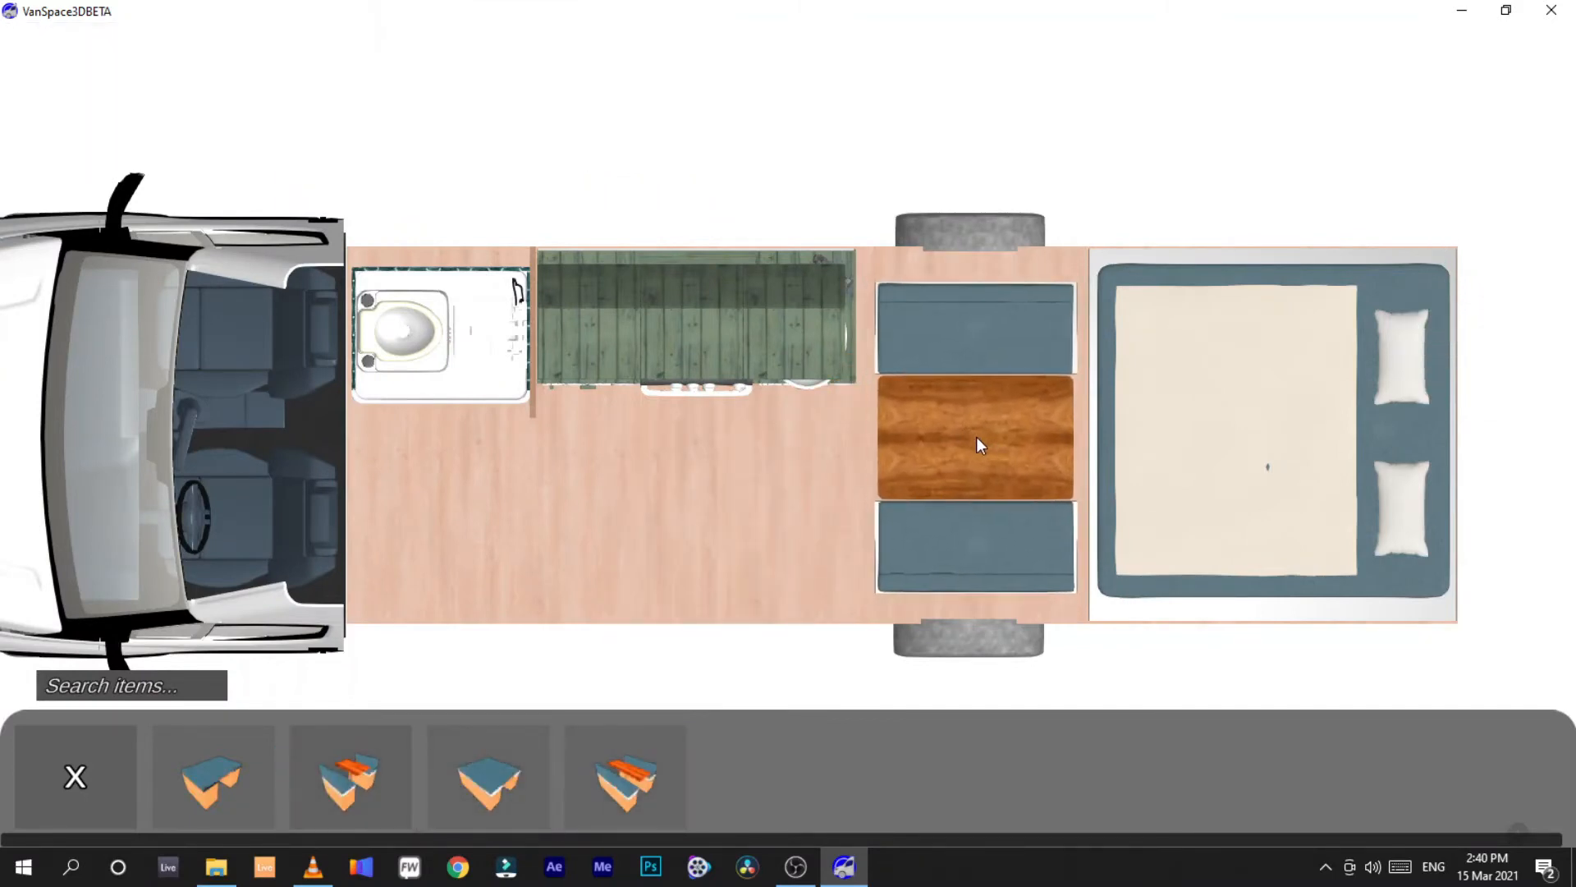
{"action": "left_click", "coordinate": [977, 437]}
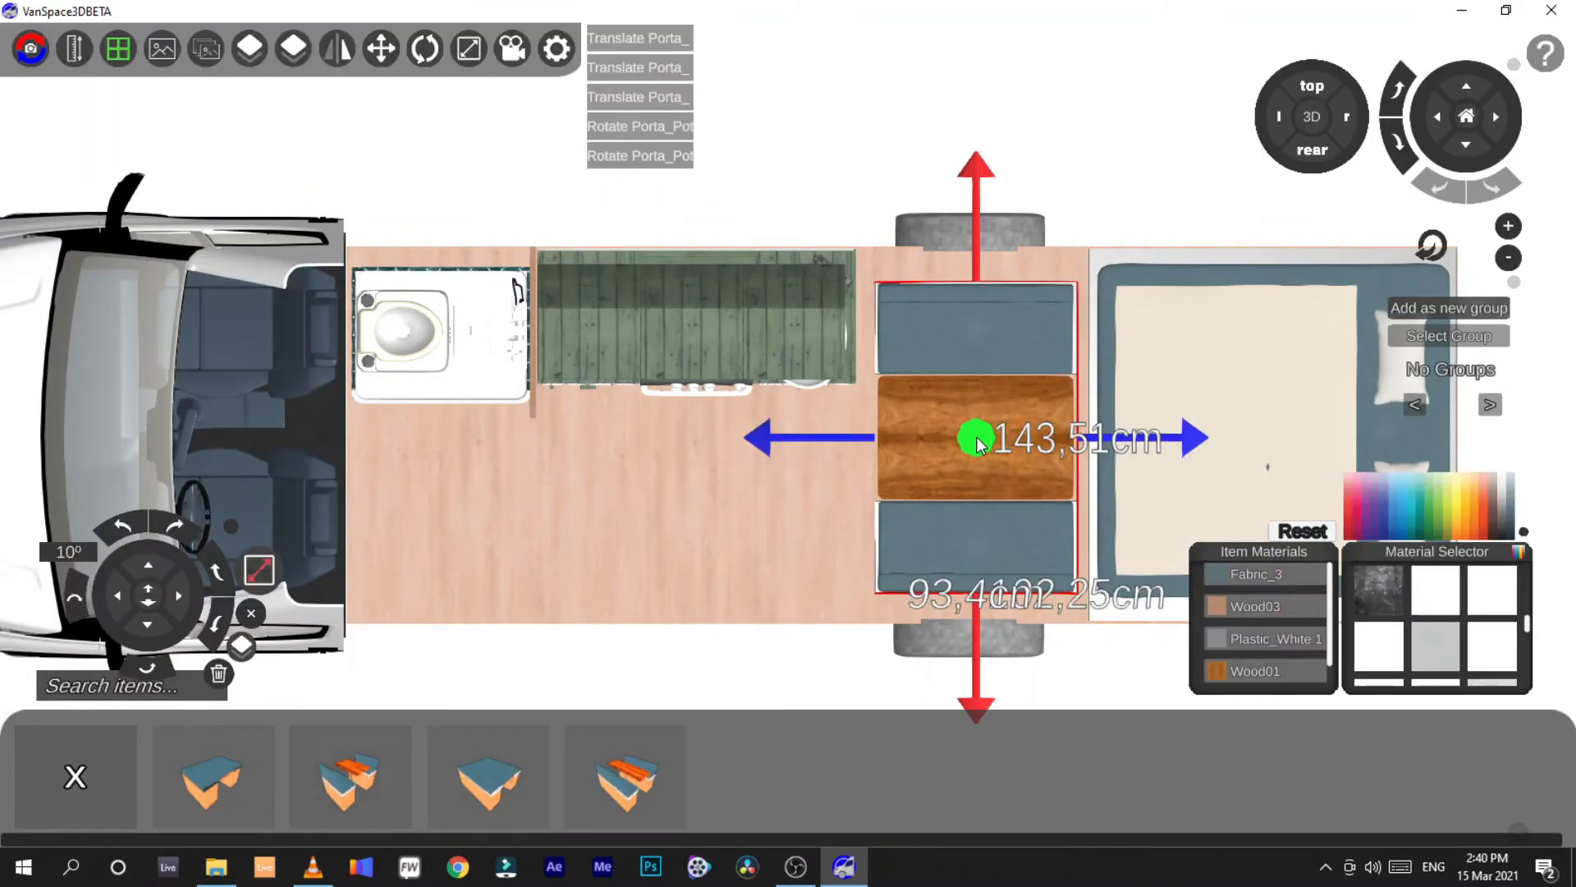
Measure the free floor length between the kitchen's end and the bed platform, and reselect the dinette
{"action": "left_click", "coordinate": [71, 47]}
{"action": "left_click_drag", "start_coordinate": [857, 259], "coordinate": [1087, 260]}
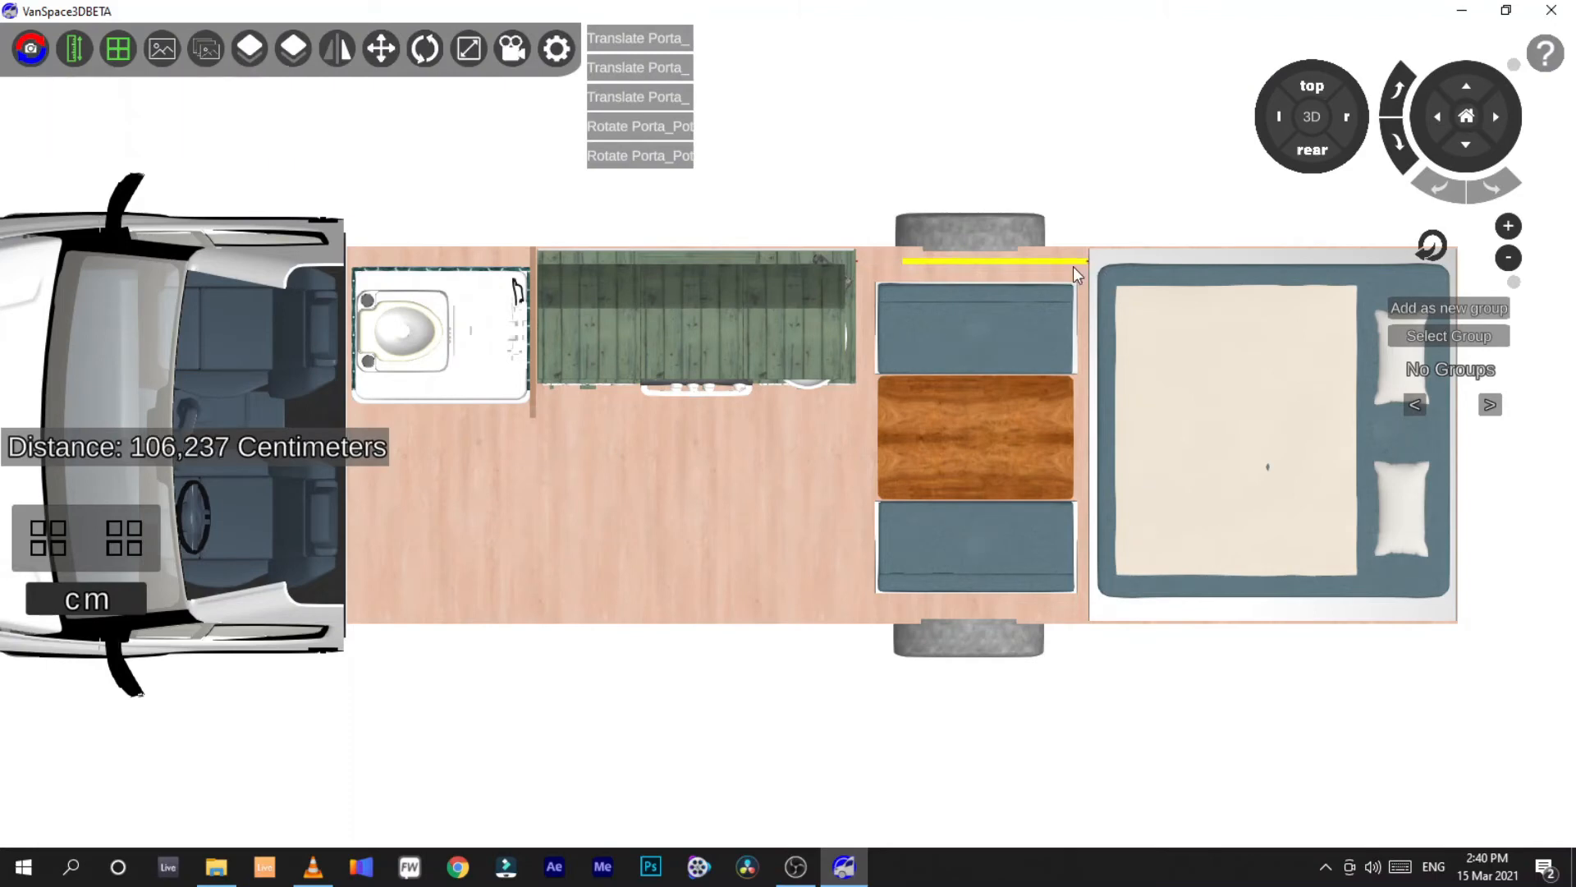
{"action": "left_click", "coordinate": [74, 49]}
{"action": "left_click", "coordinate": [979, 333]}
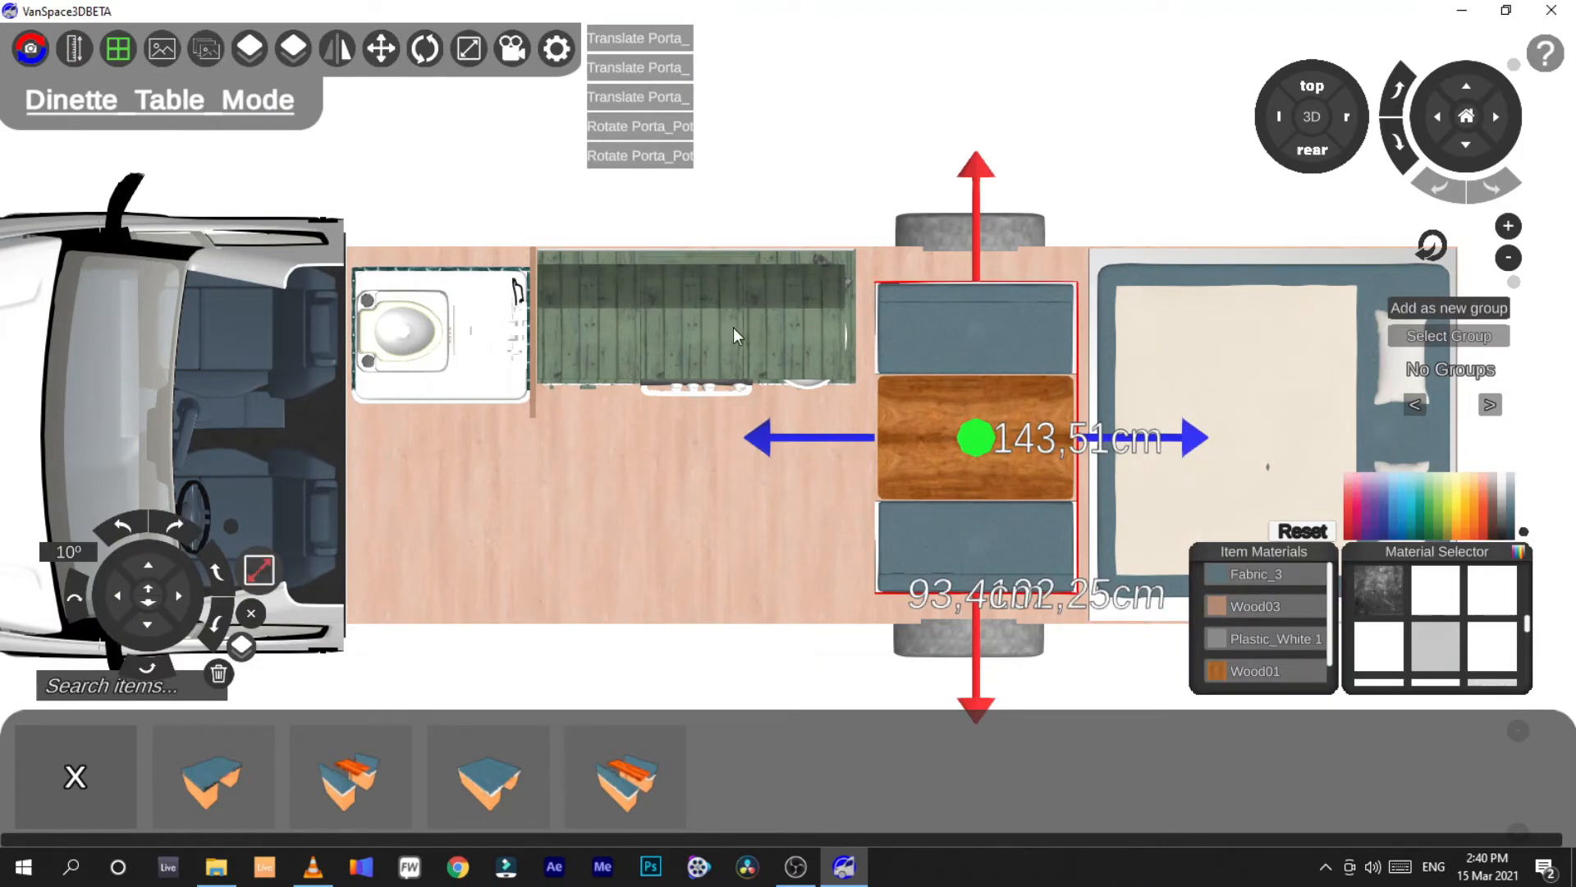
Set the dinette's width to 106 cm and shift it into the gap between the kitchen and the bed platform
{"action": "left_click", "coordinate": [260, 570]}
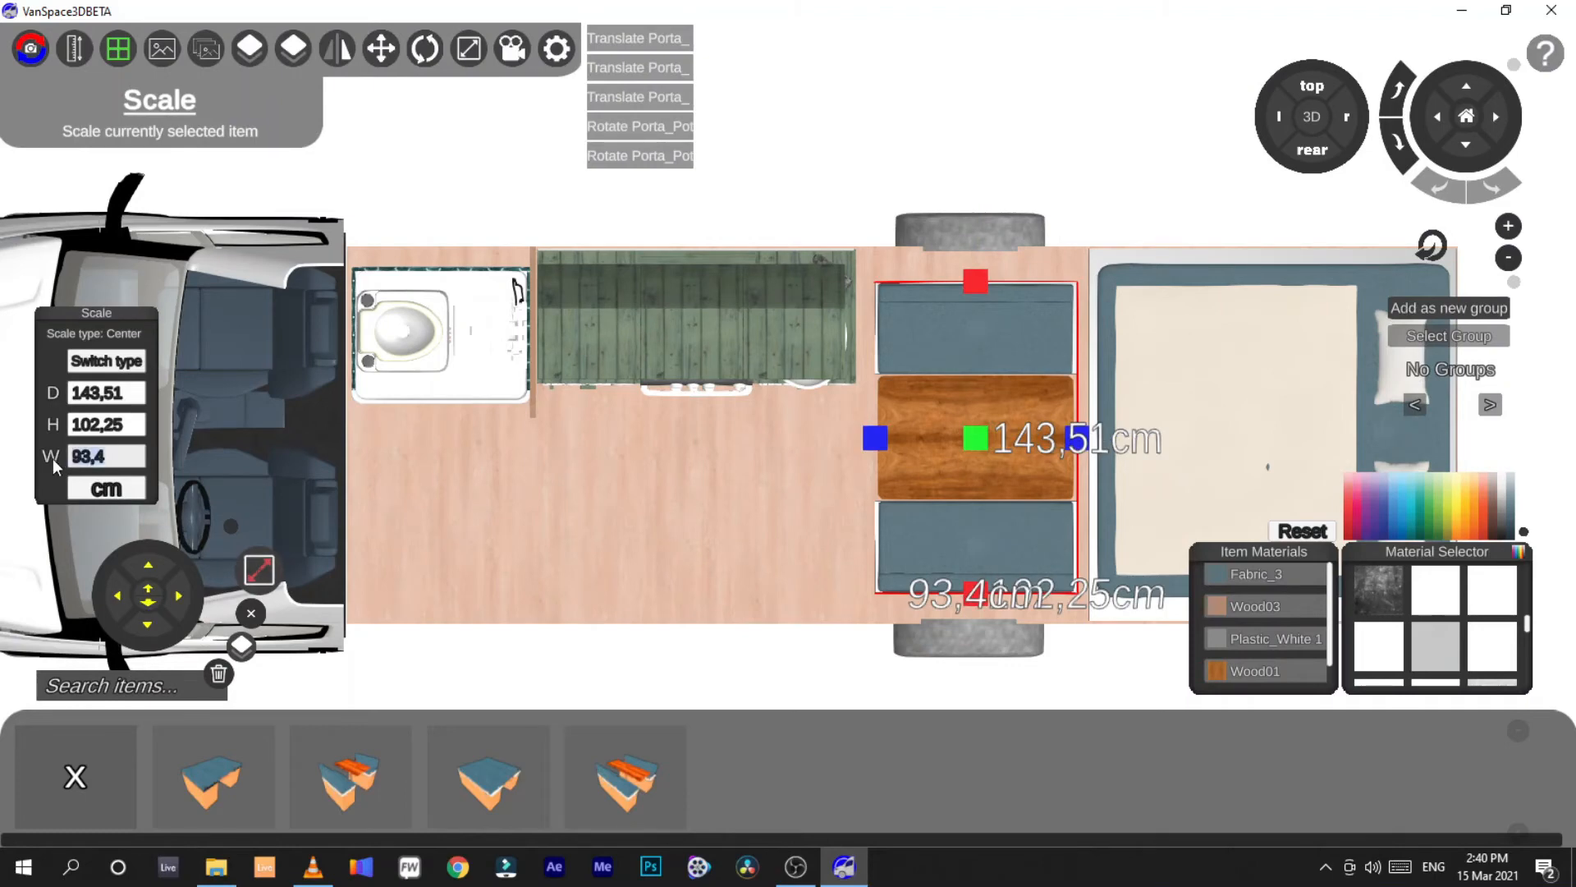
{"action": "type", "text": "10"}
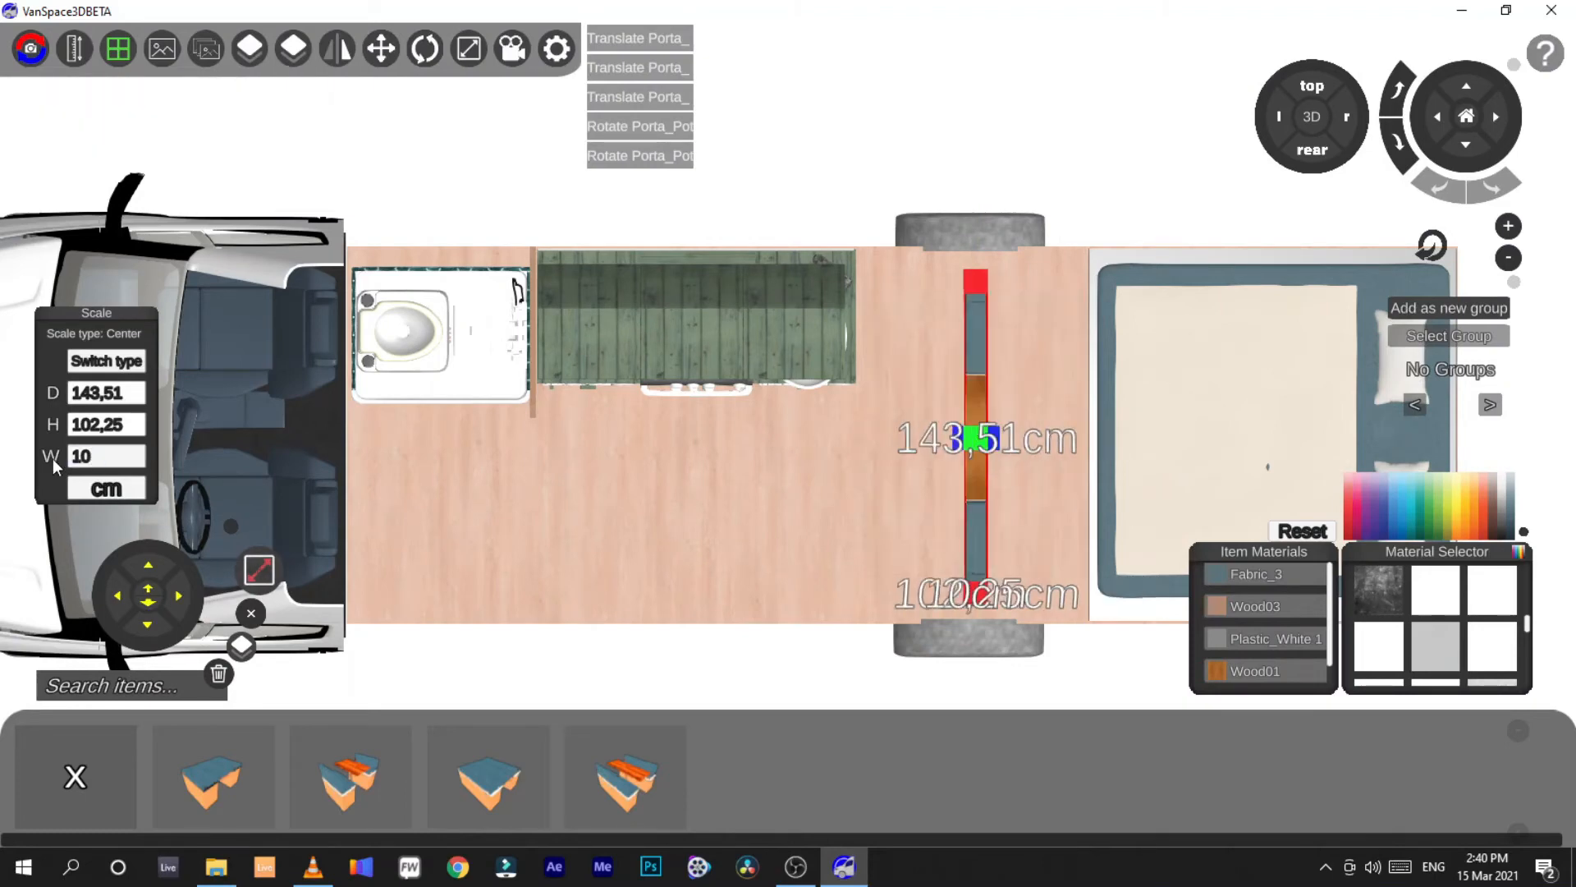
{"action": "type", "text": "6"}
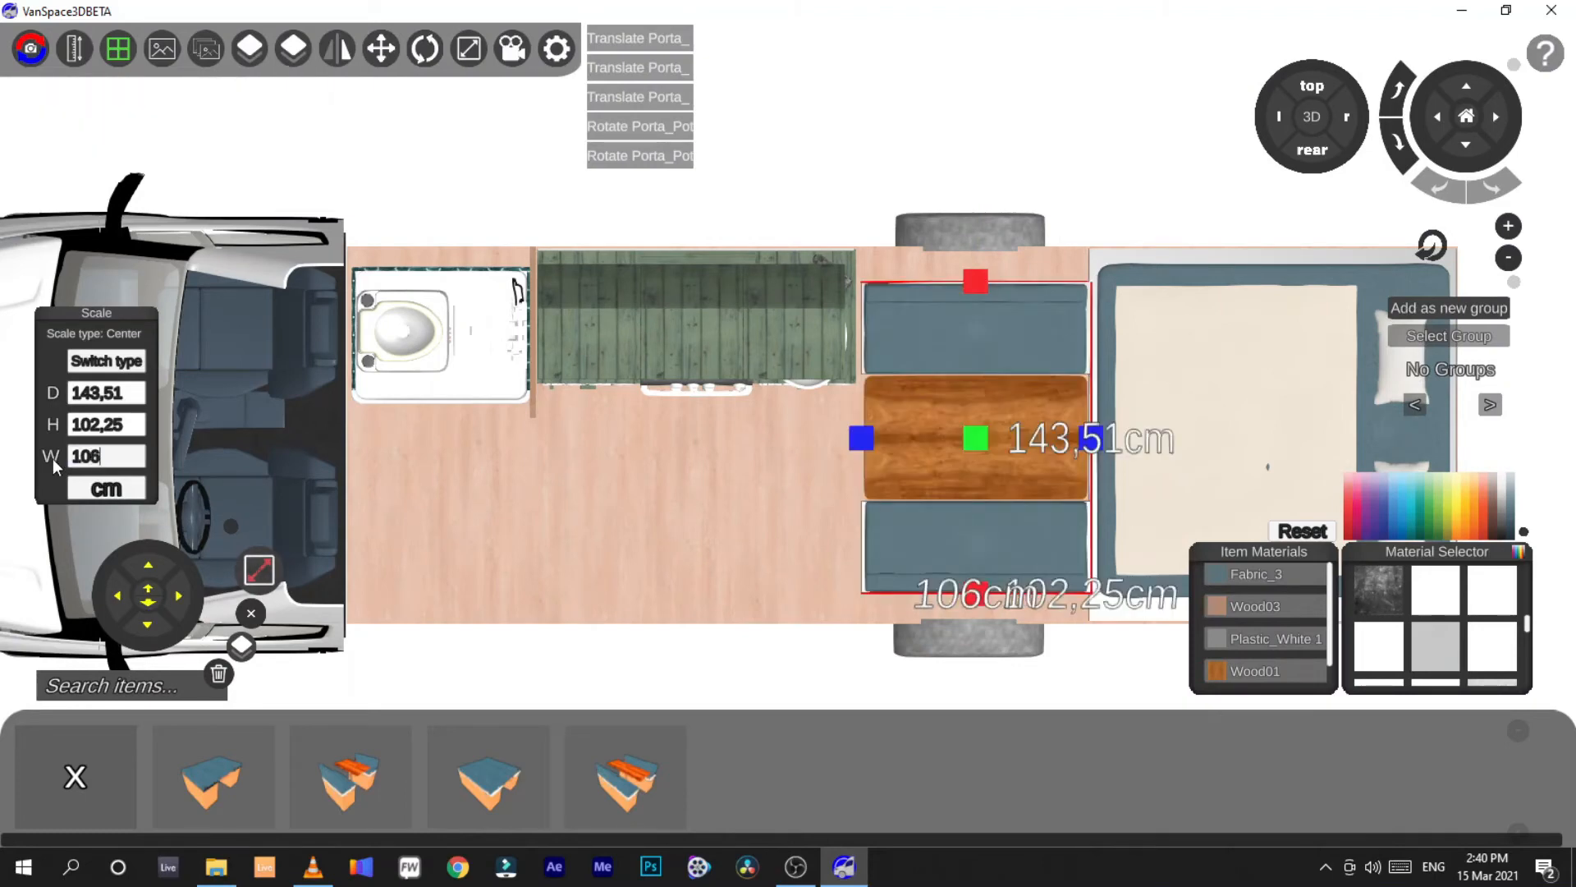
{"action": "left_click", "coordinate": [259, 575]}
{"action": "left_click_drag", "start_coordinate": [818, 432], "coordinate": [815, 432]}
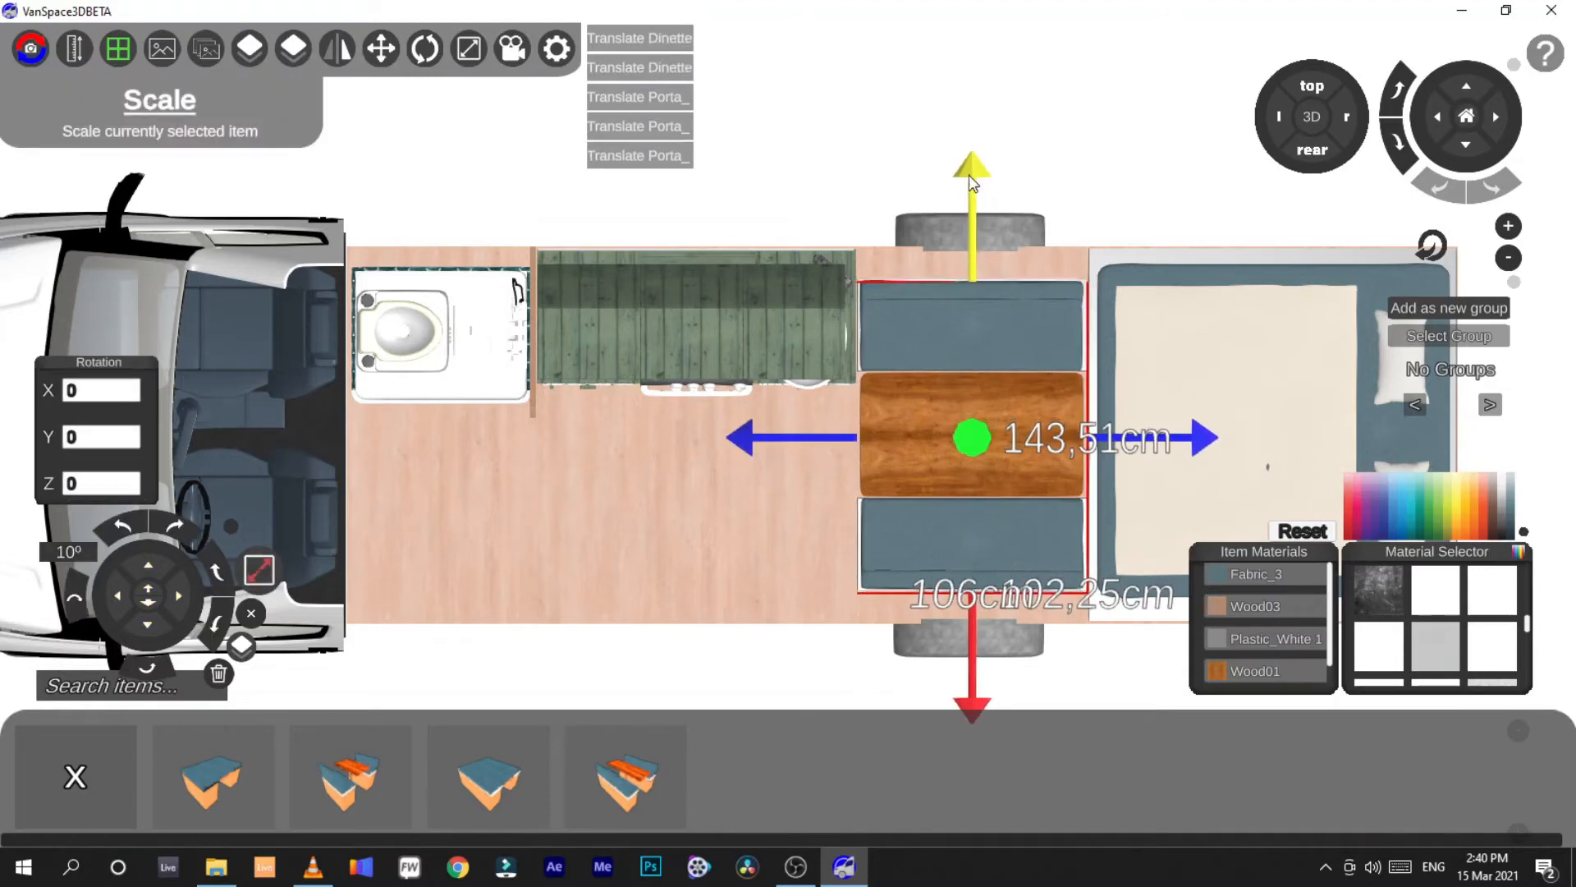
{"action": "left_click_drag", "start_coordinate": [969, 181], "coordinate": [970, 177]}
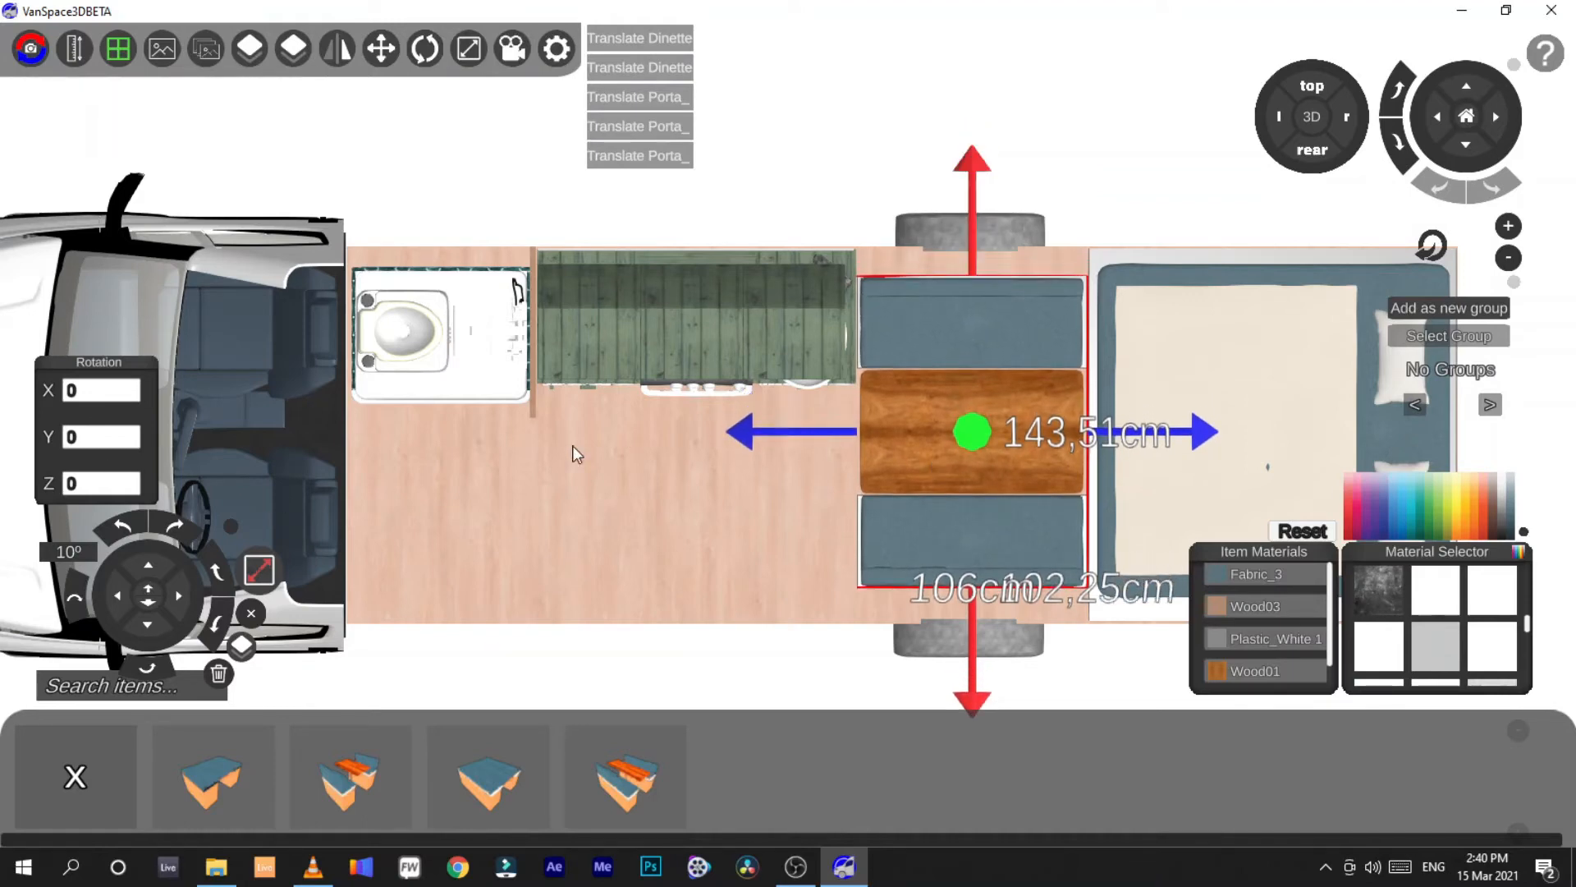
Check the bed platform's depth, set the dinette's depth to 172 cm to match, and align it with the floor edges
{"action": "left_click", "coordinate": [1298, 250]}
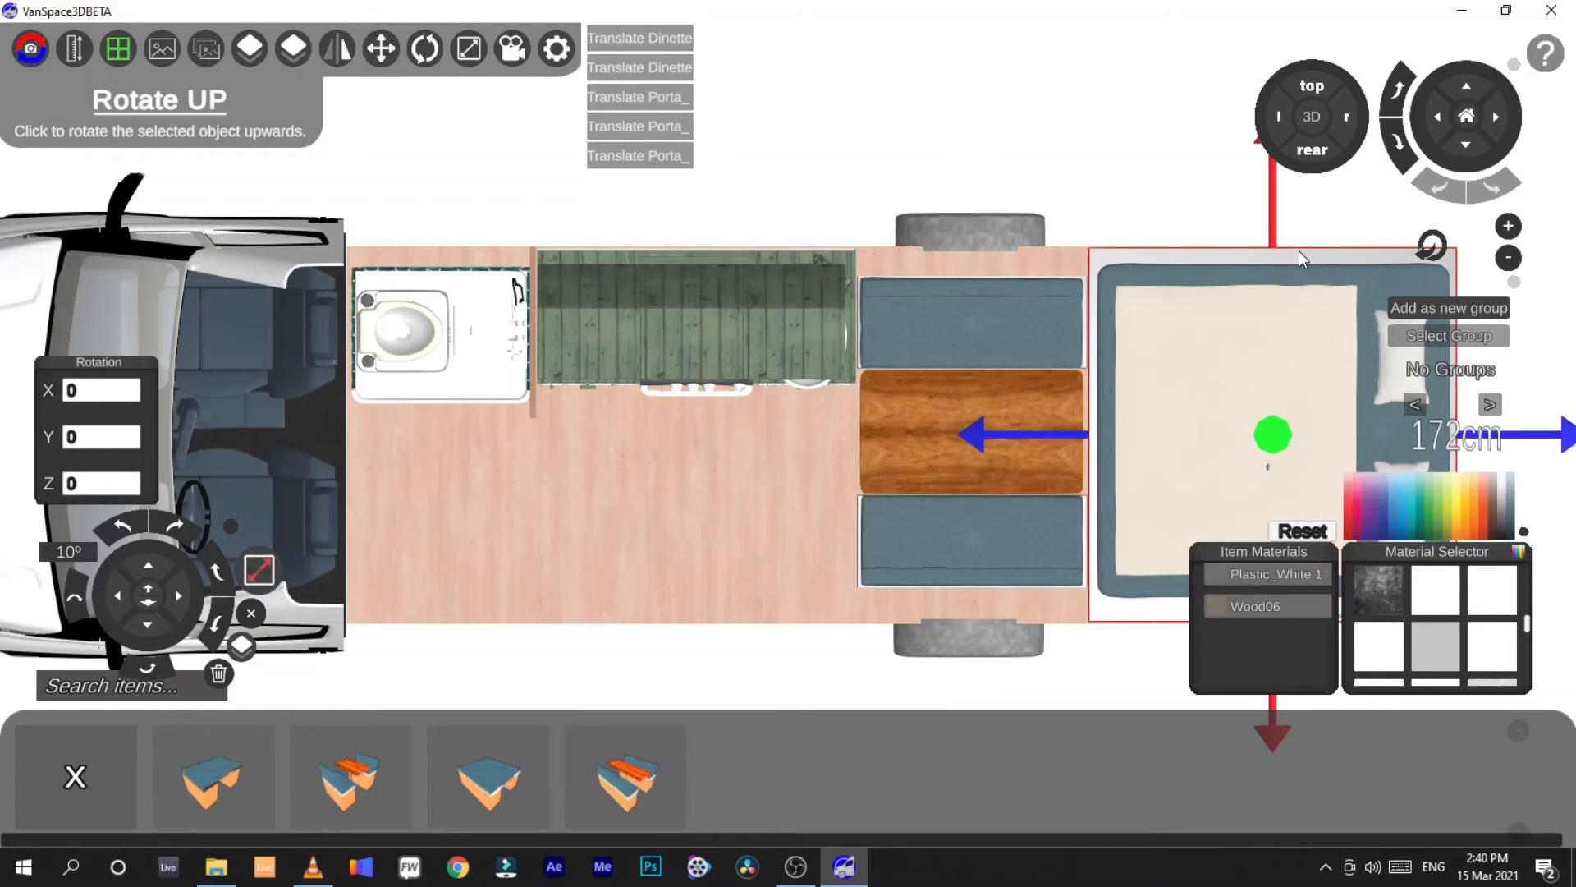
{"action": "left_click", "coordinate": [261, 572]}
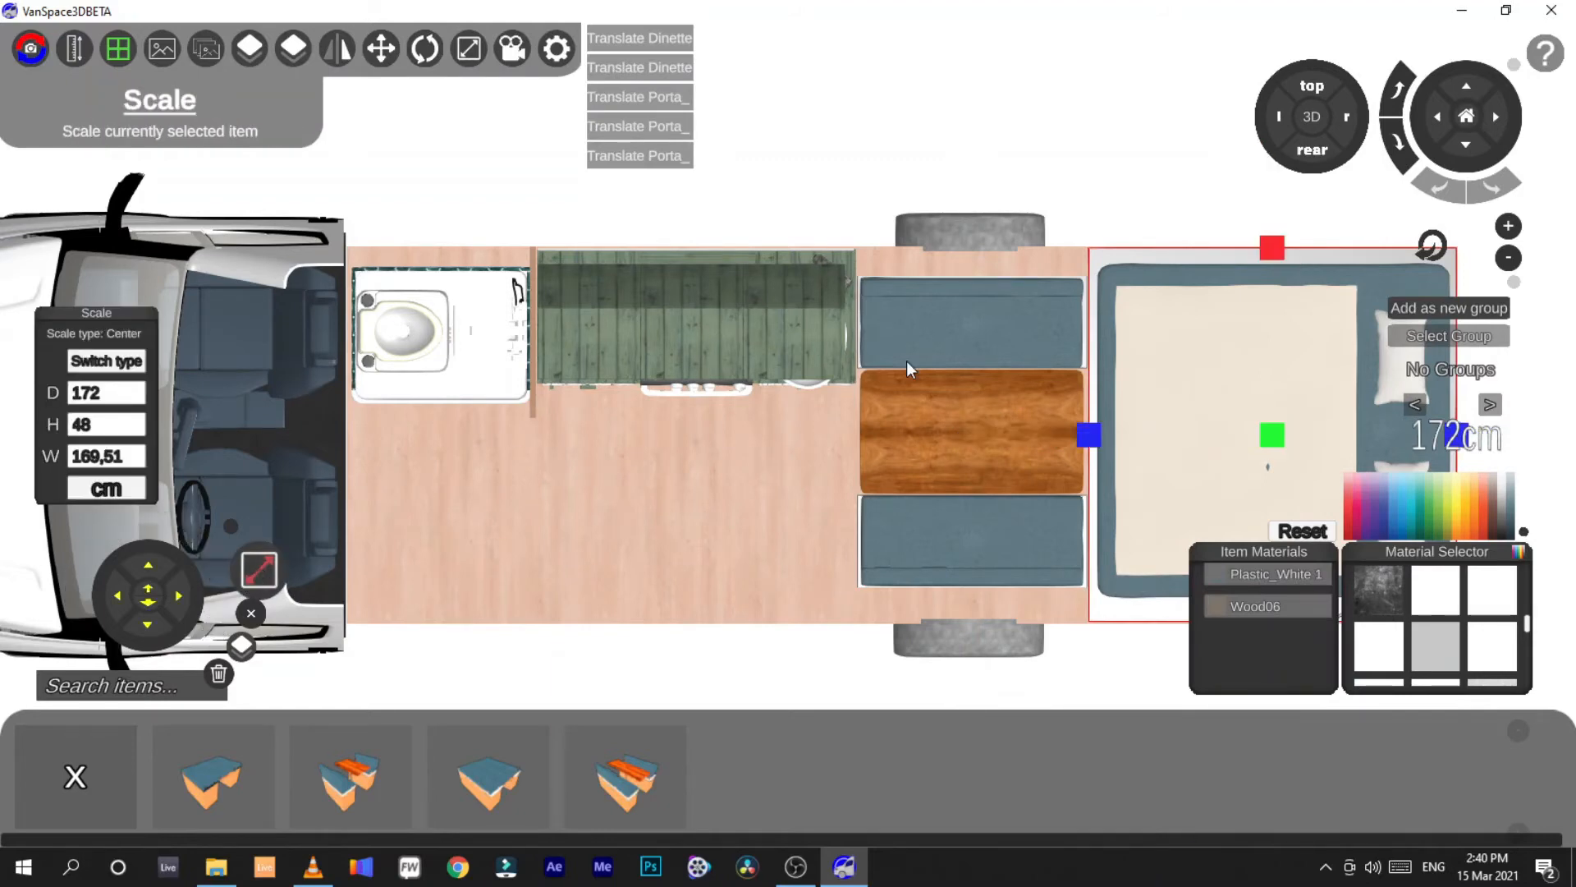
{"action": "left_click", "coordinate": [938, 297]}
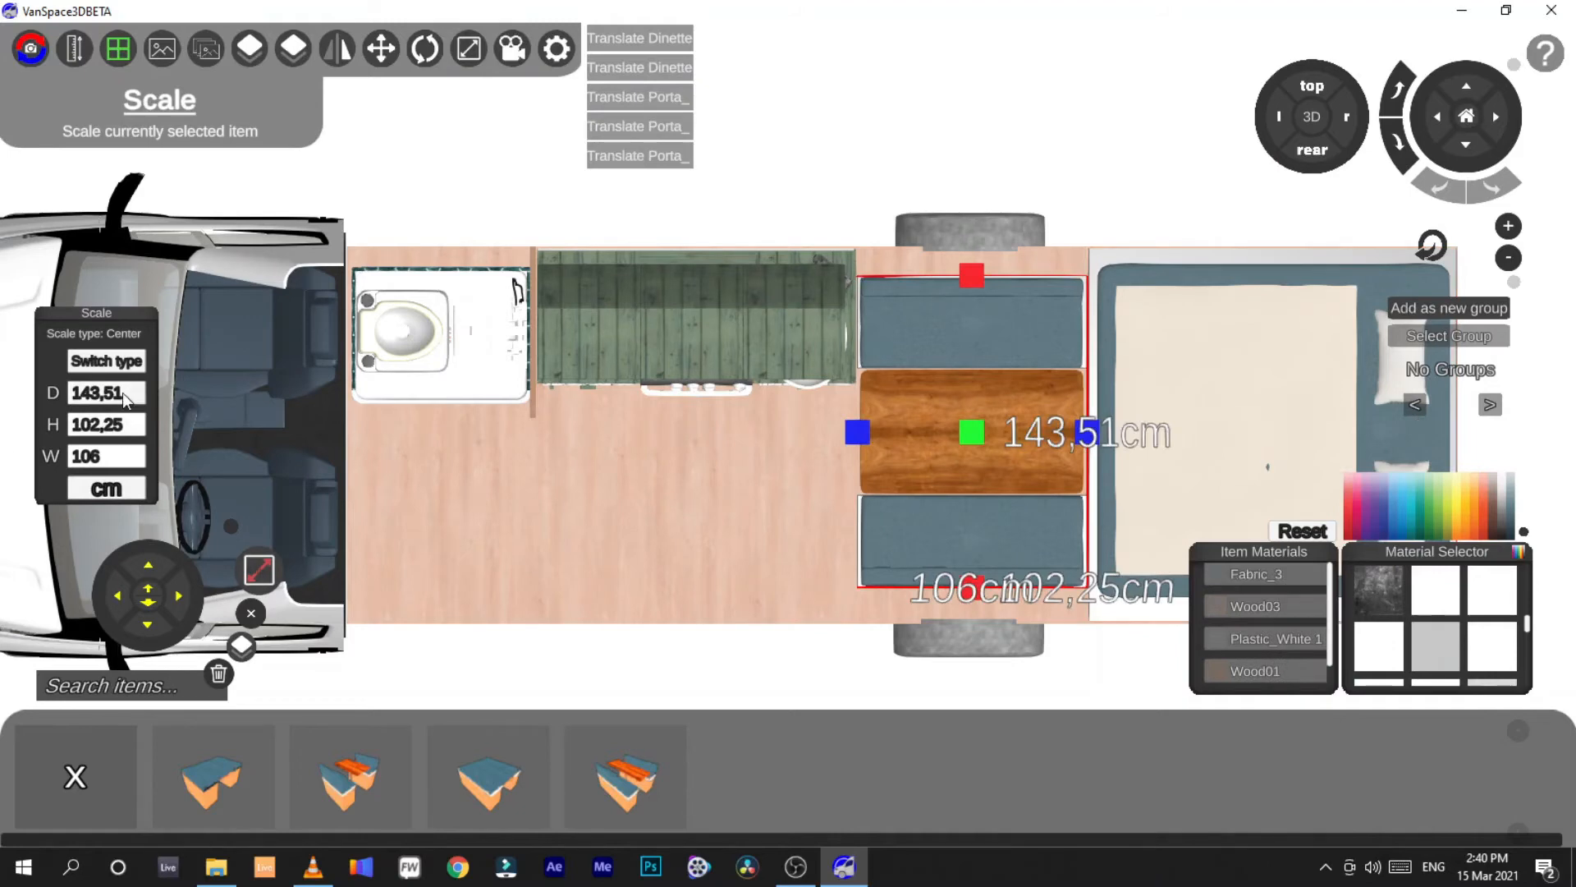
{"action": "left_click_drag", "start_coordinate": [122, 393], "coordinate": [56, 389]}
{"action": "type", "text": "17"}
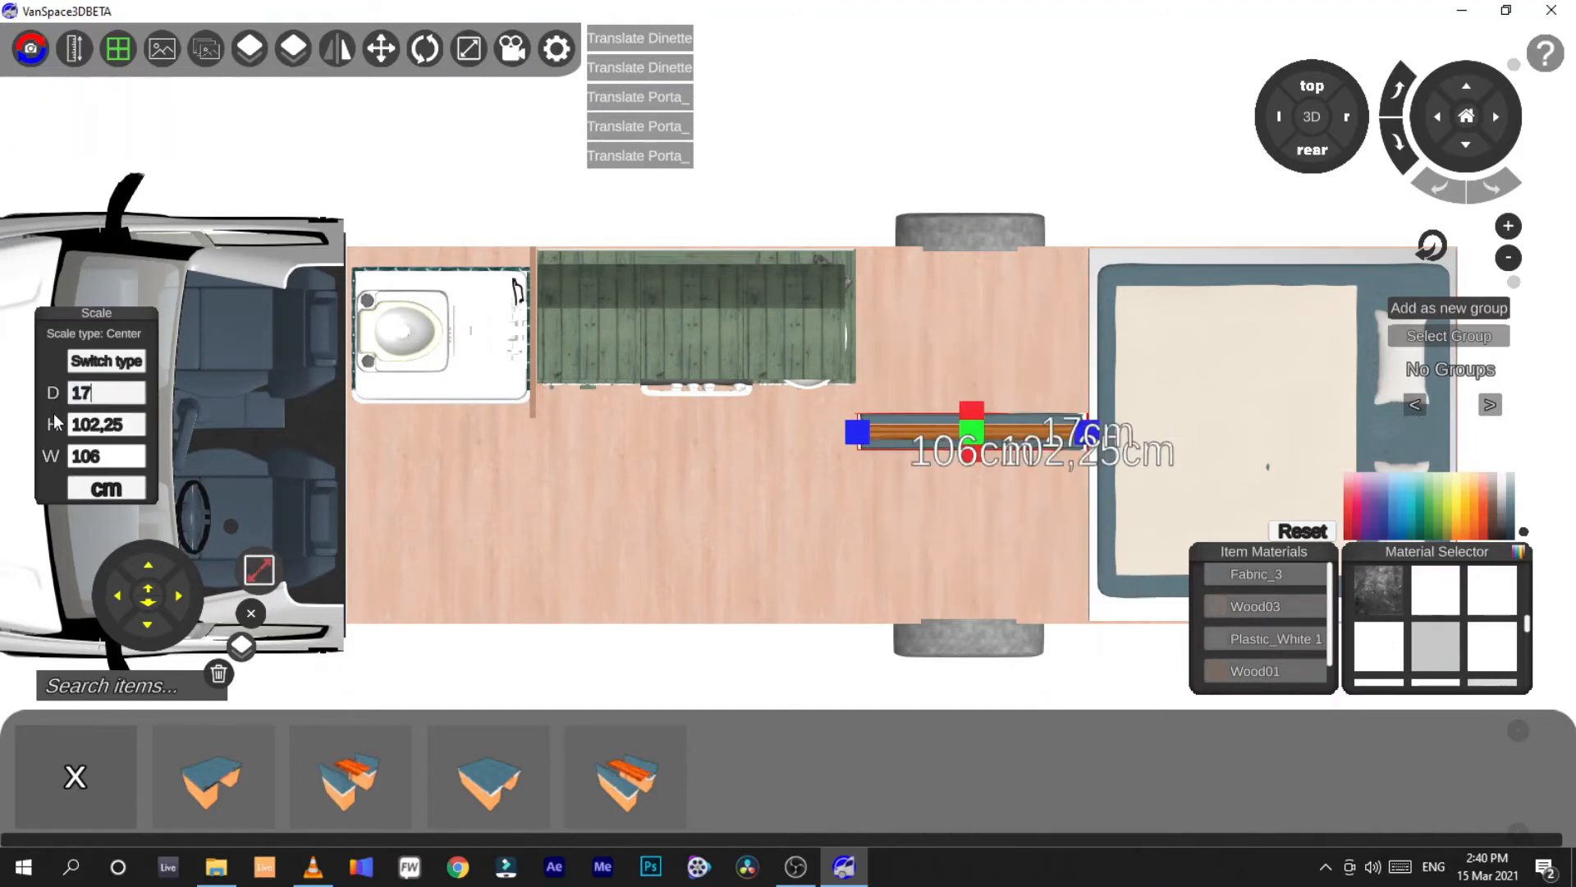
{"action": "type", "text": "2"}
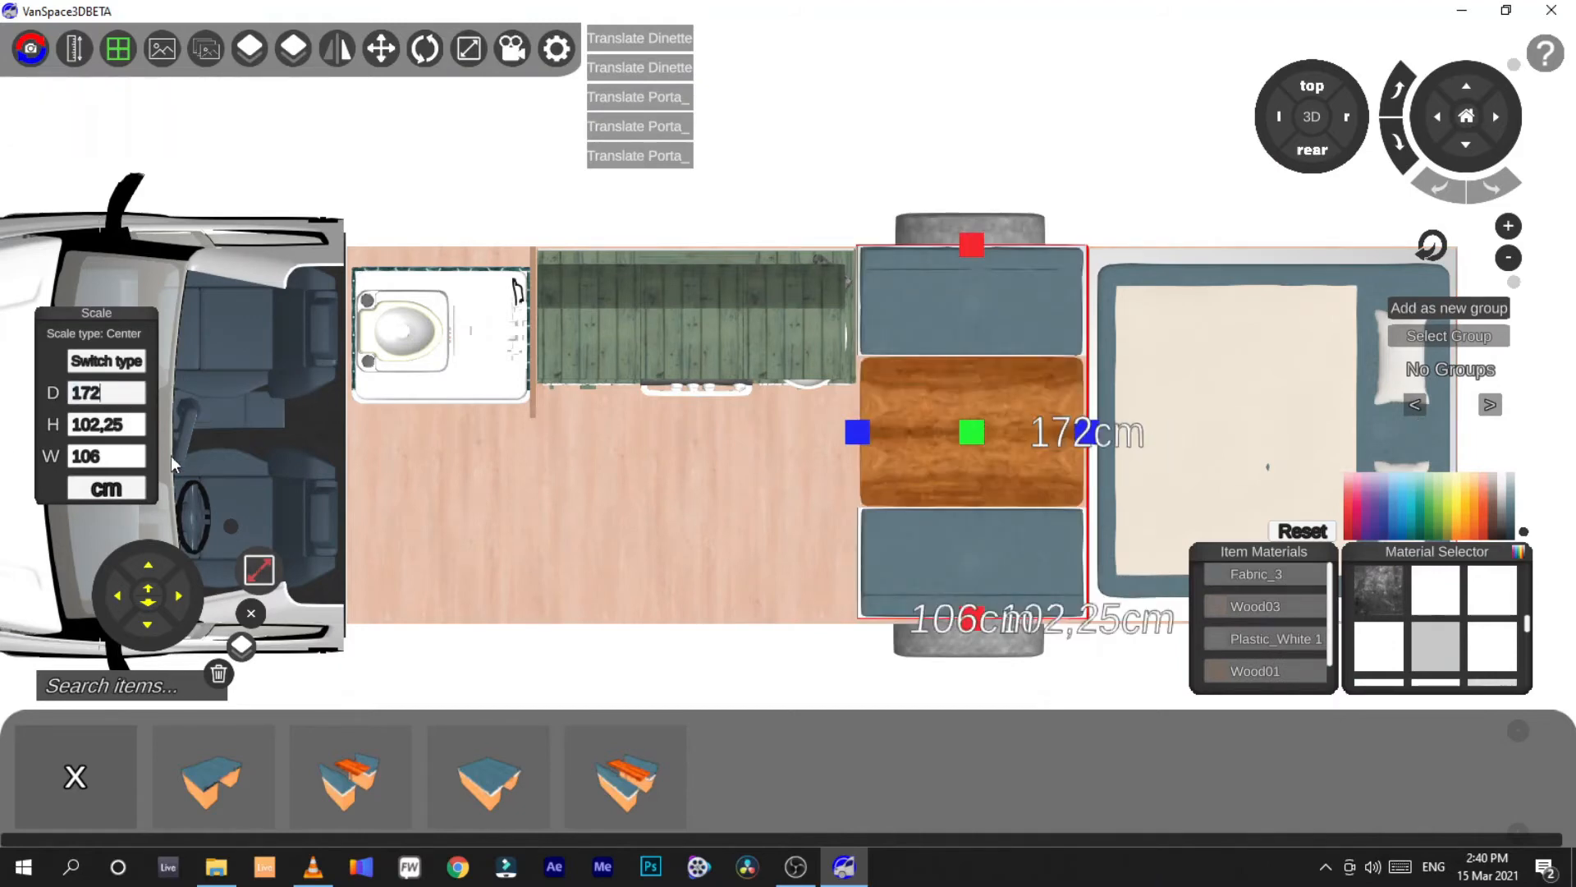
{"action": "left_click", "coordinate": [257, 578]}
{"action": "left_click_drag", "start_coordinate": [972, 179], "coordinate": [972, 181]}
{"action": "left_click", "coordinate": [1081, 121]}
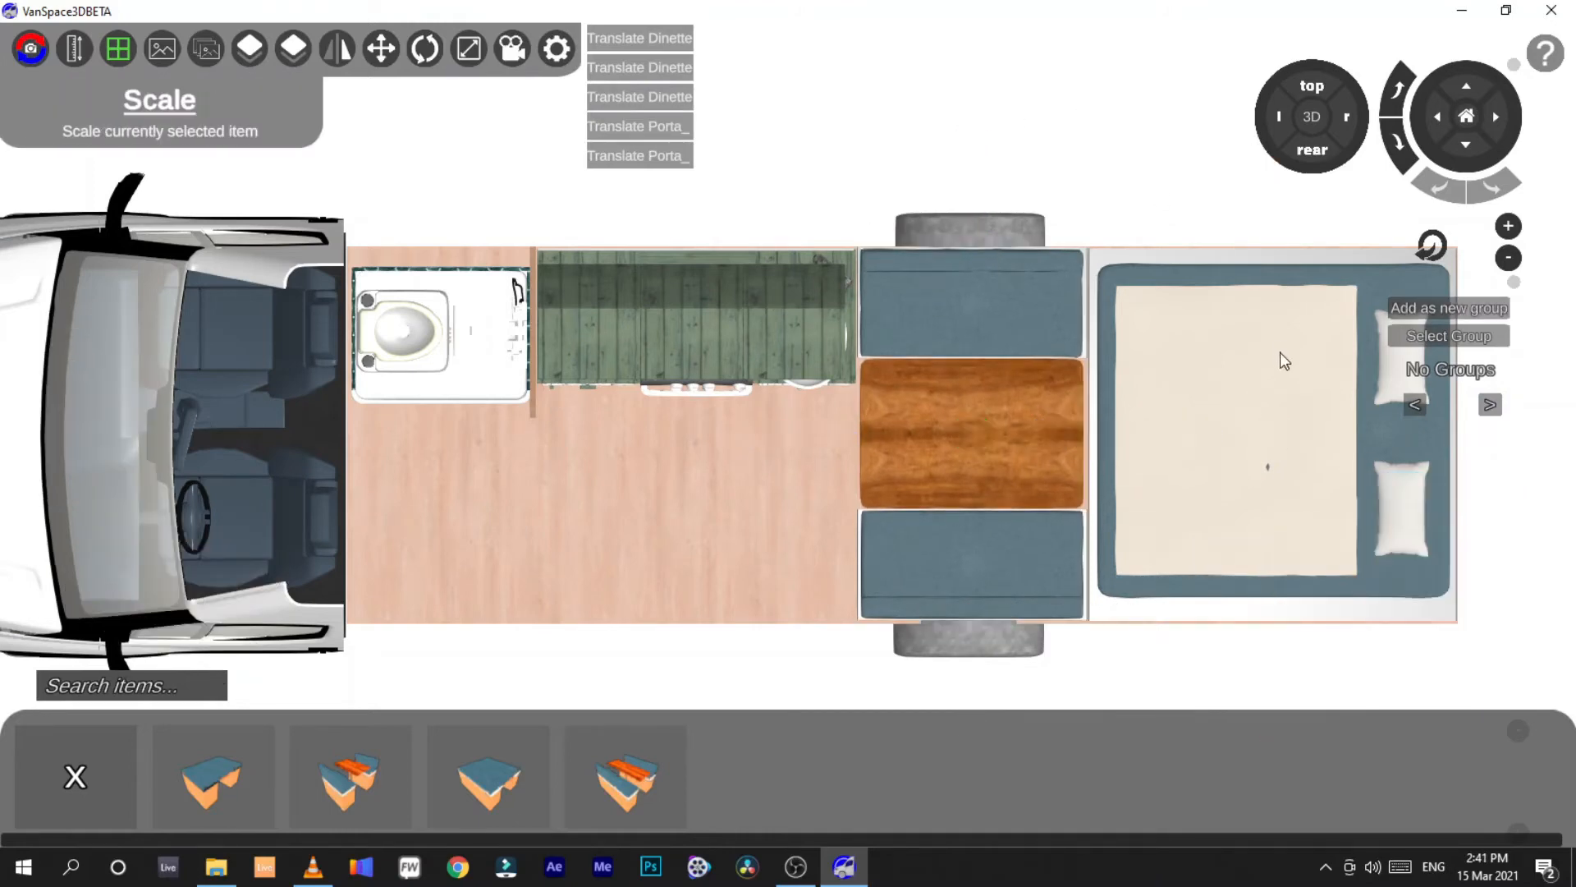
Compare the dinette and bed platform heights in 3D, and set the platform's height to 60 cm
{"action": "left_click", "coordinate": [1312, 117]}
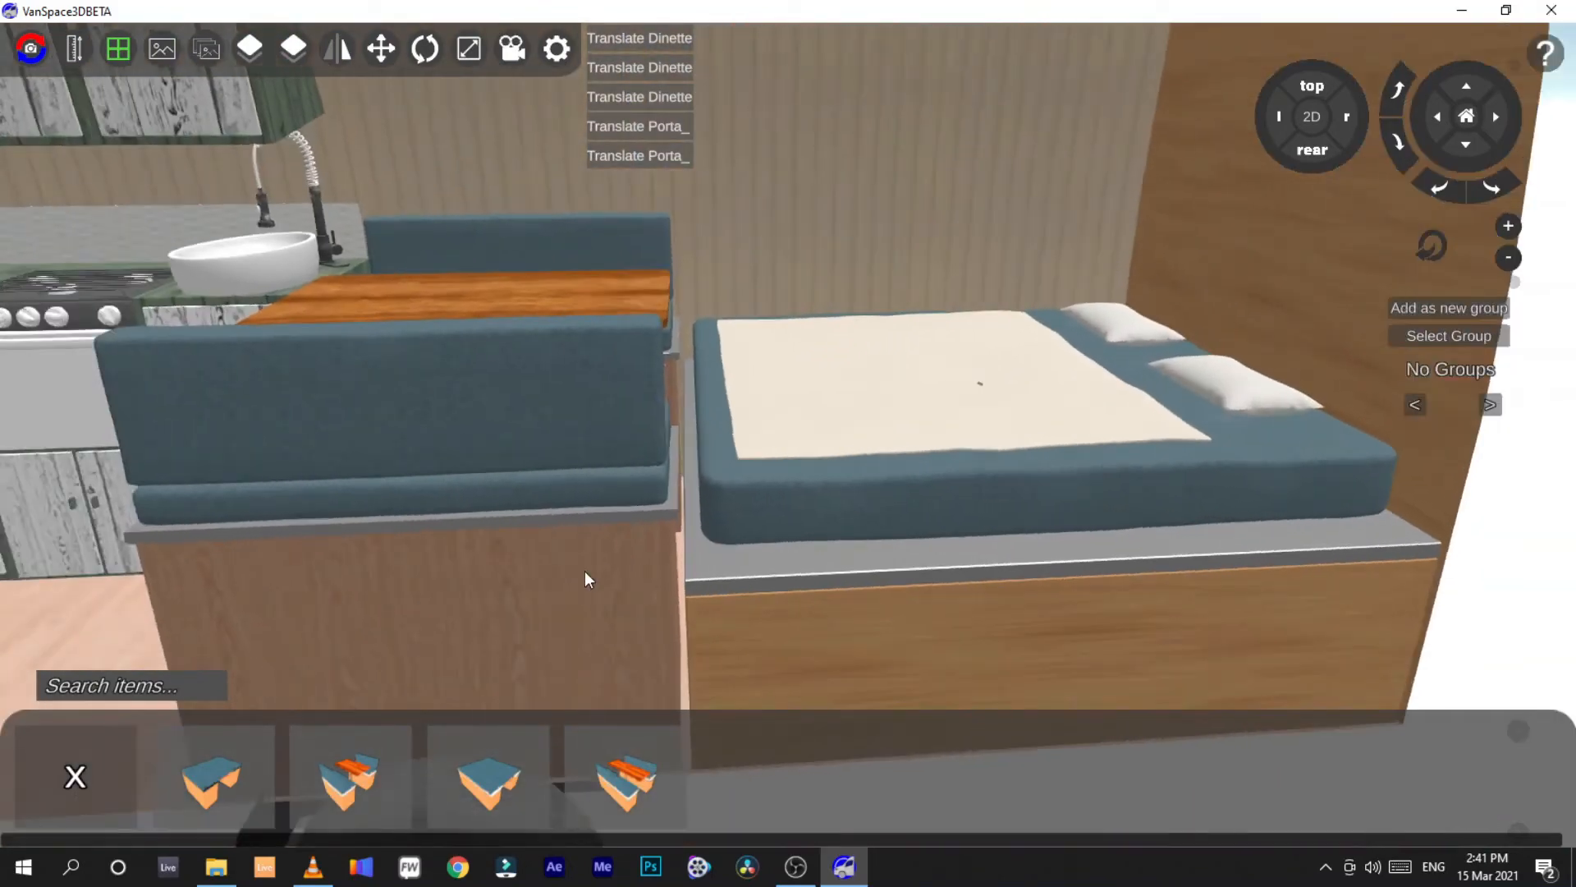
{"action": "left_click", "coordinate": [584, 570]}
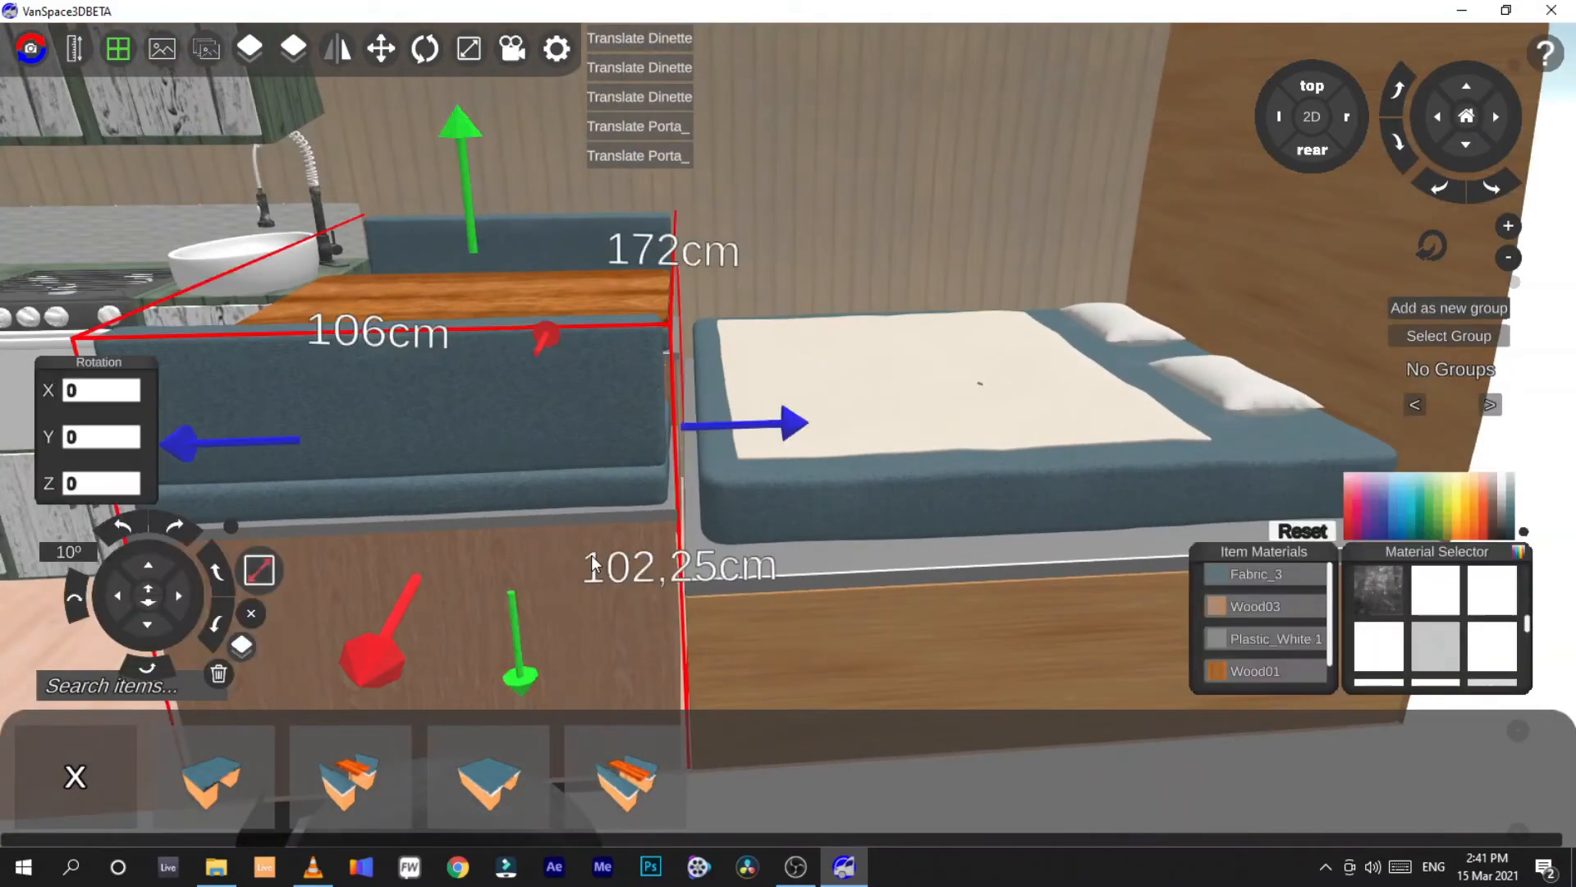
{"action": "left_click", "coordinate": [261, 575]}
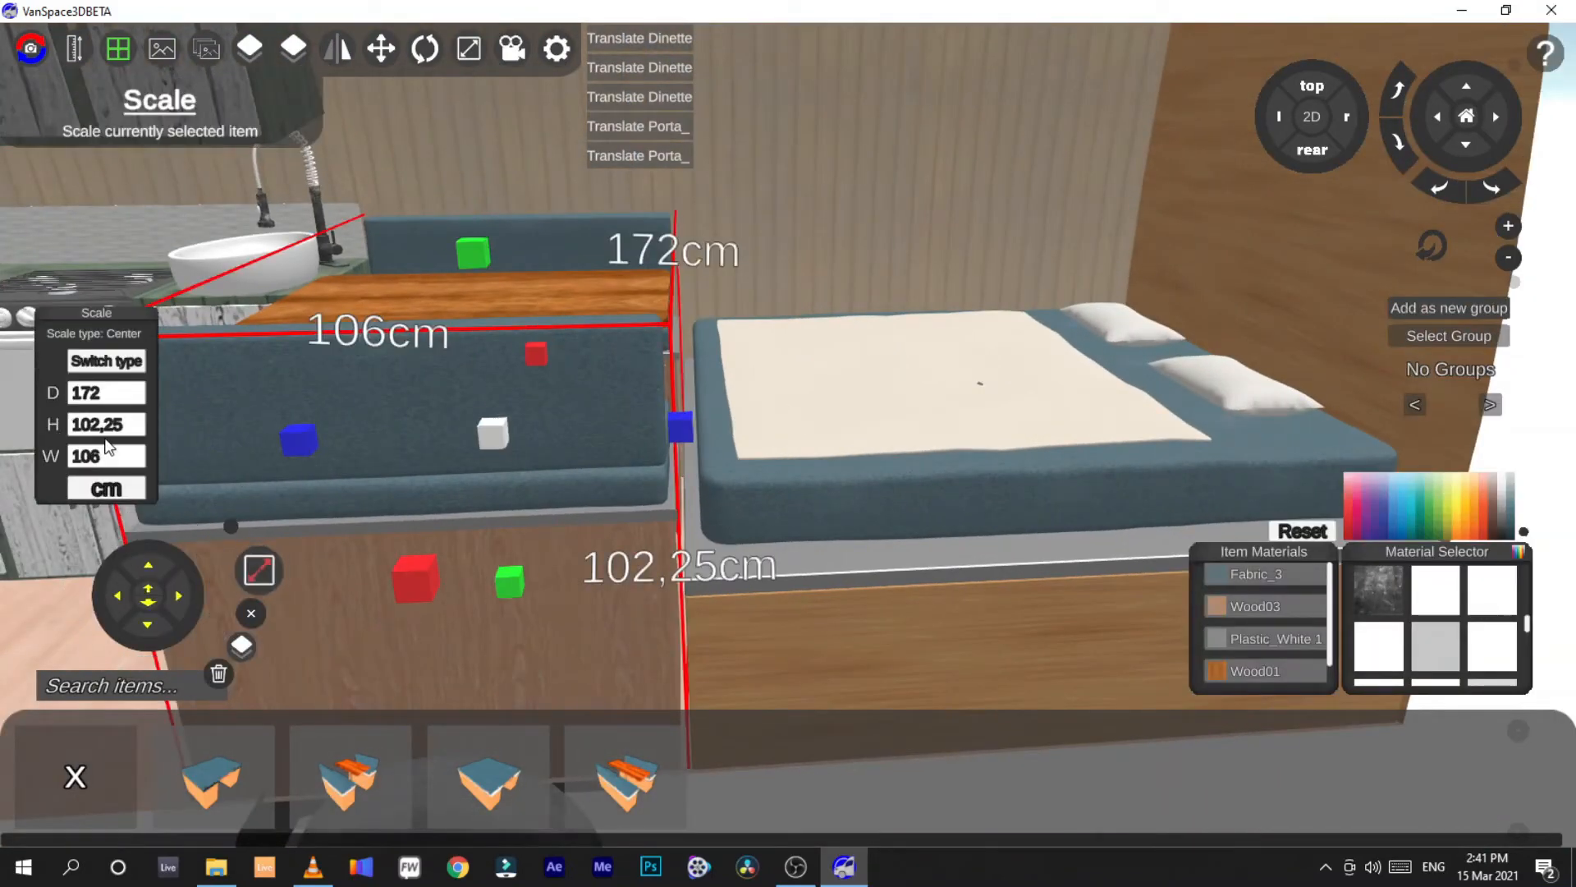
{"action": "left_click", "coordinate": [838, 619]}
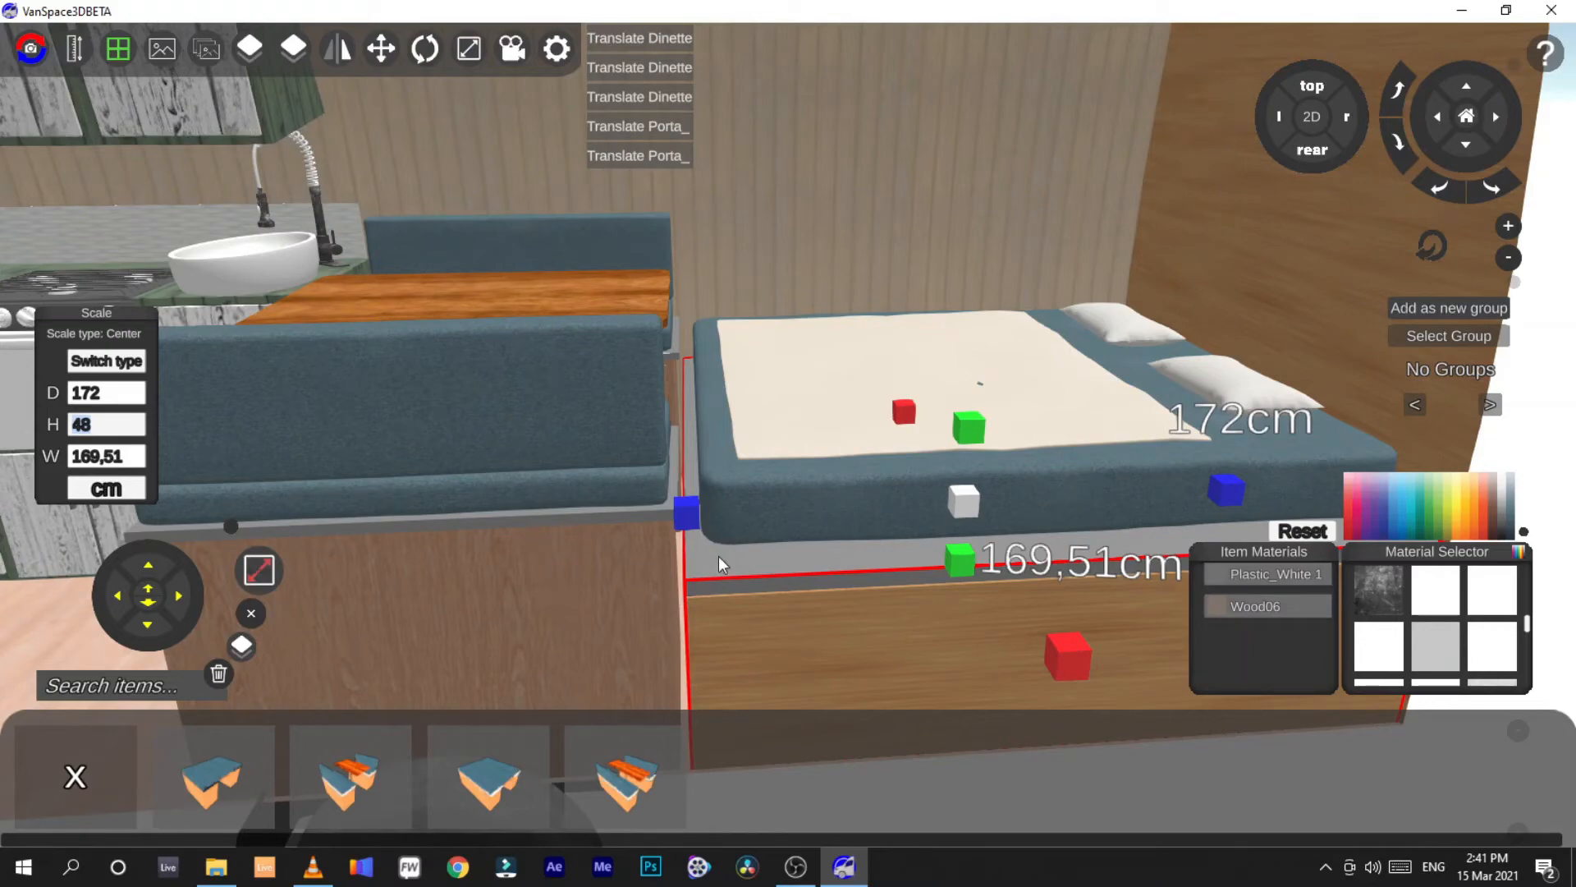
{"action": "type", "text": "60"}
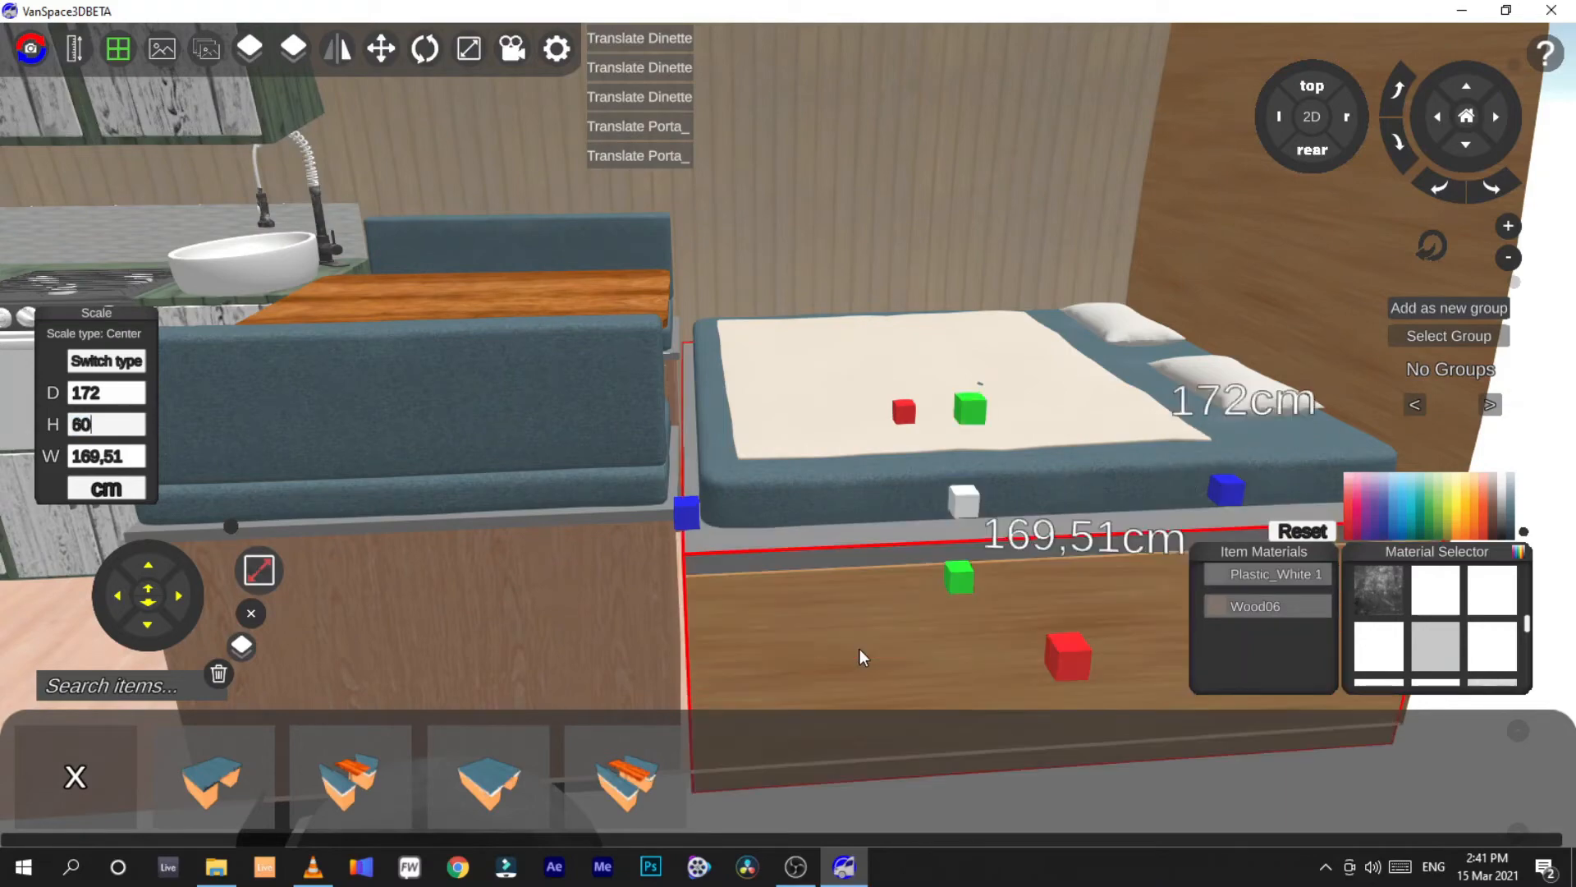
In the 2D side view, raise the mattress clear of the bed platform and move the platform up to floor level
{"action": "left_click", "coordinate": [1312, 116]}
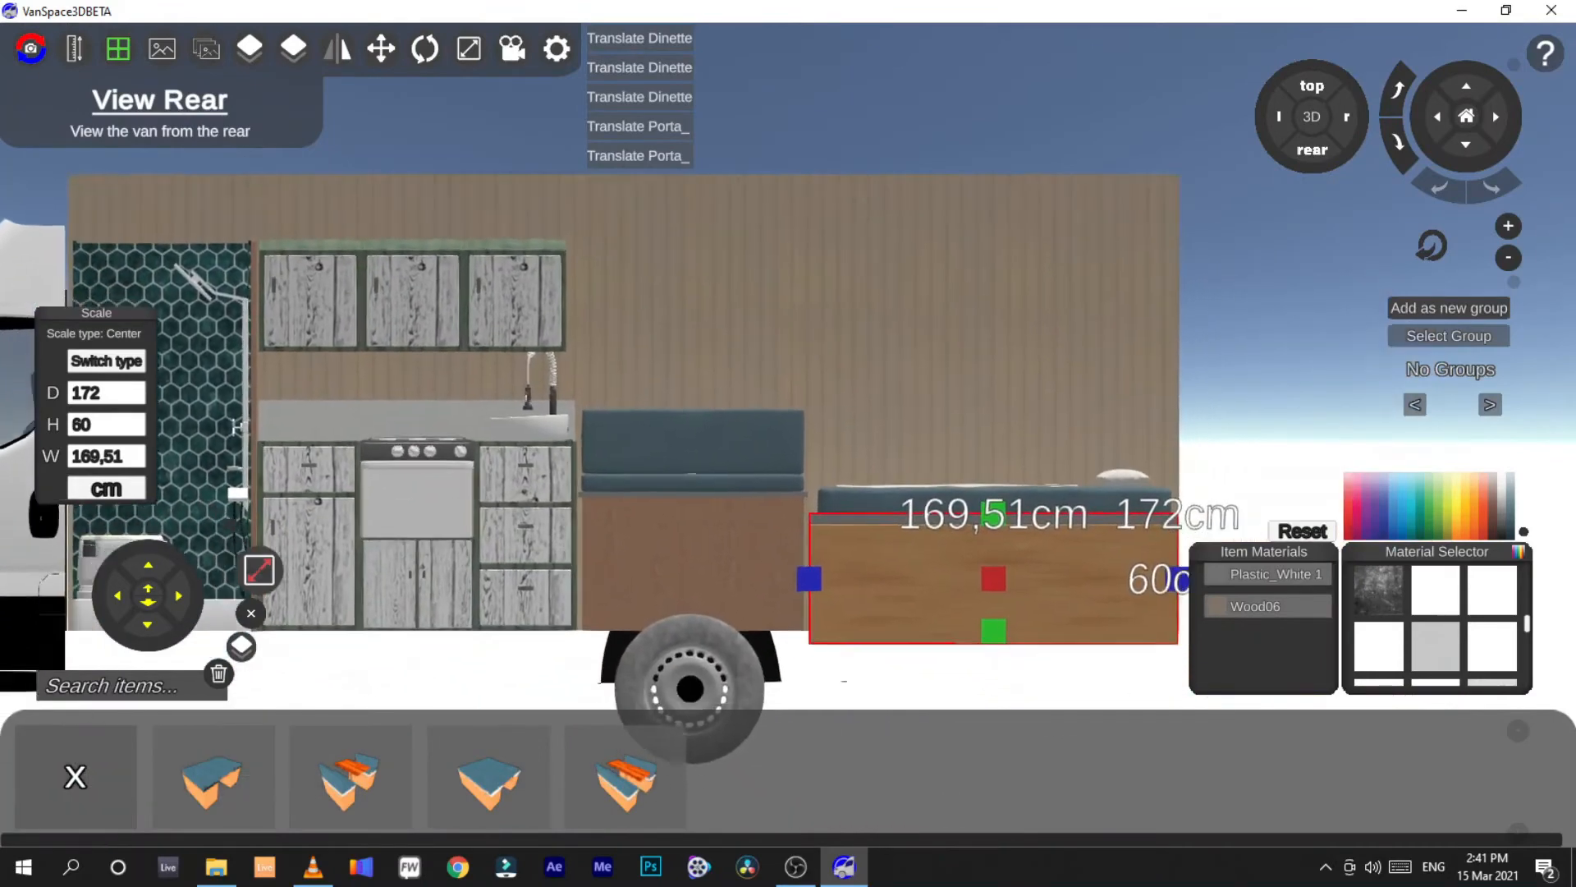
{"action": "left_click", "coordinate": [258, 600]}
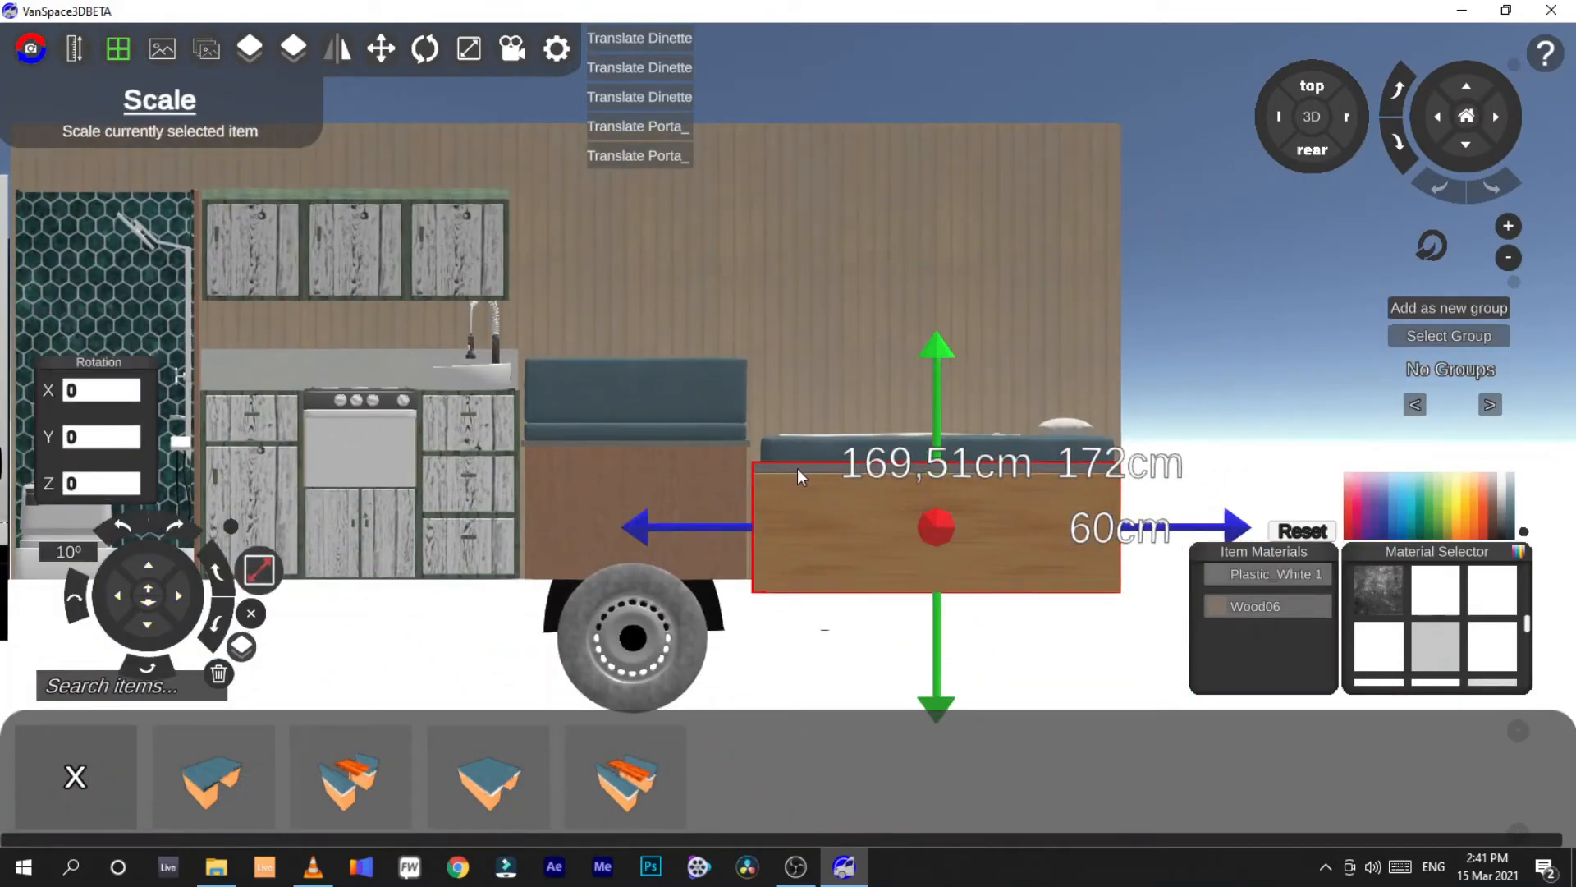
{"action": "left_click", "coordinate": [864, 449]}
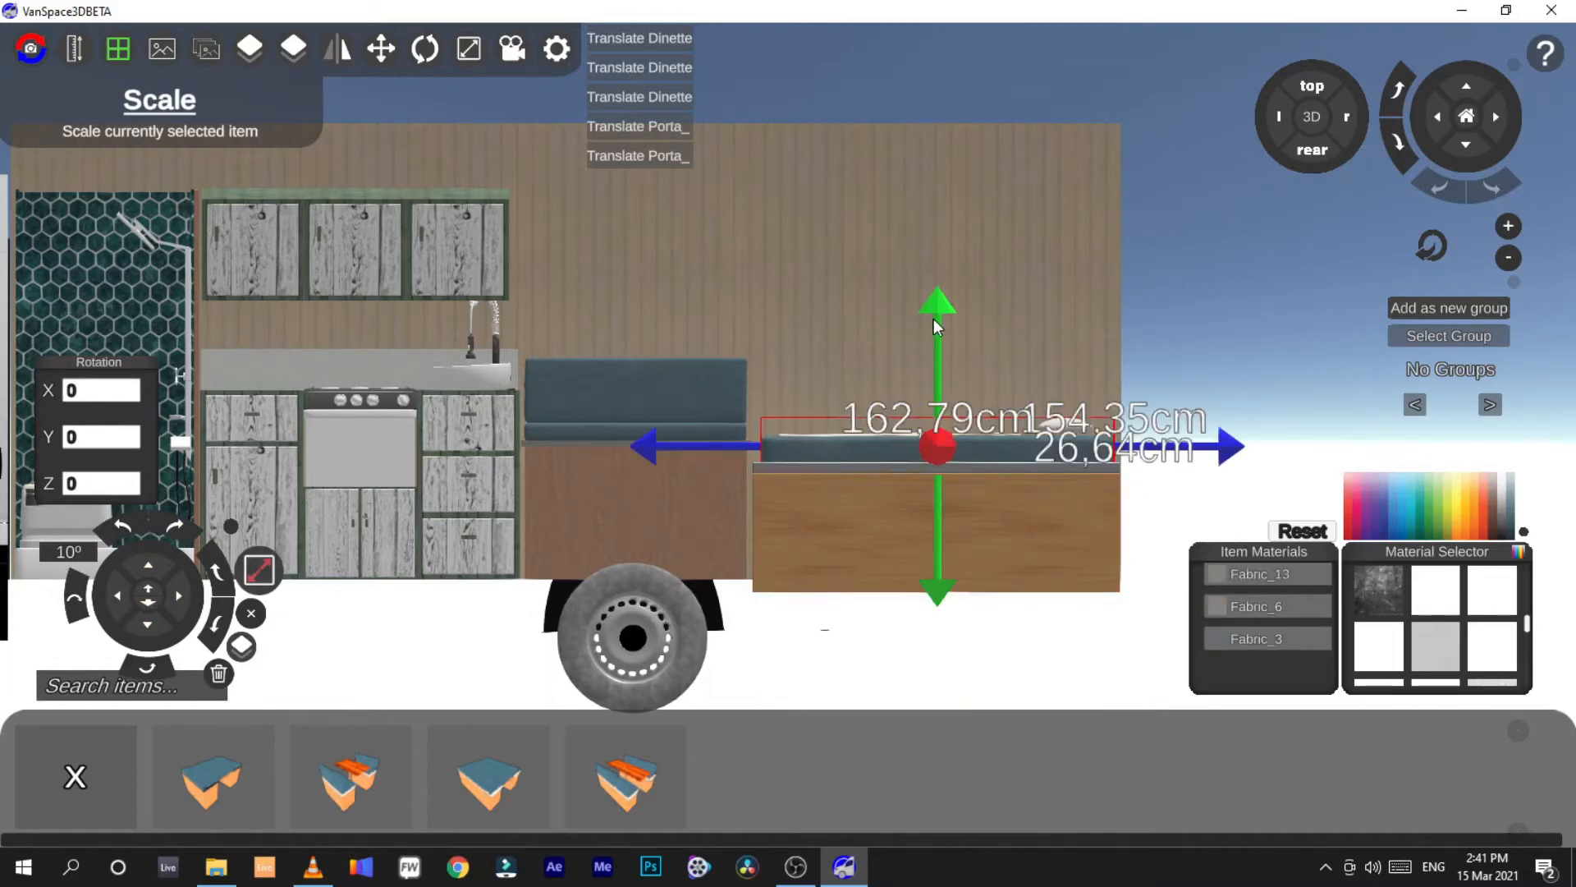
{"action": "left_click_drag", "start_coordinate": [936, 326], "coordinate": [926, 354]}
{"action": "left_click", "coordinate": [915, 506]}
{"action": "mouse_move", "coordinate": [933, 422]}
{"action": "left_mouse_down"}
{"action": "mouse_move", "coordinate": [933, 382]}
{"action": "mouse_move", "coordinate": [929, 406]}
{"action": "left_mouse_up"}
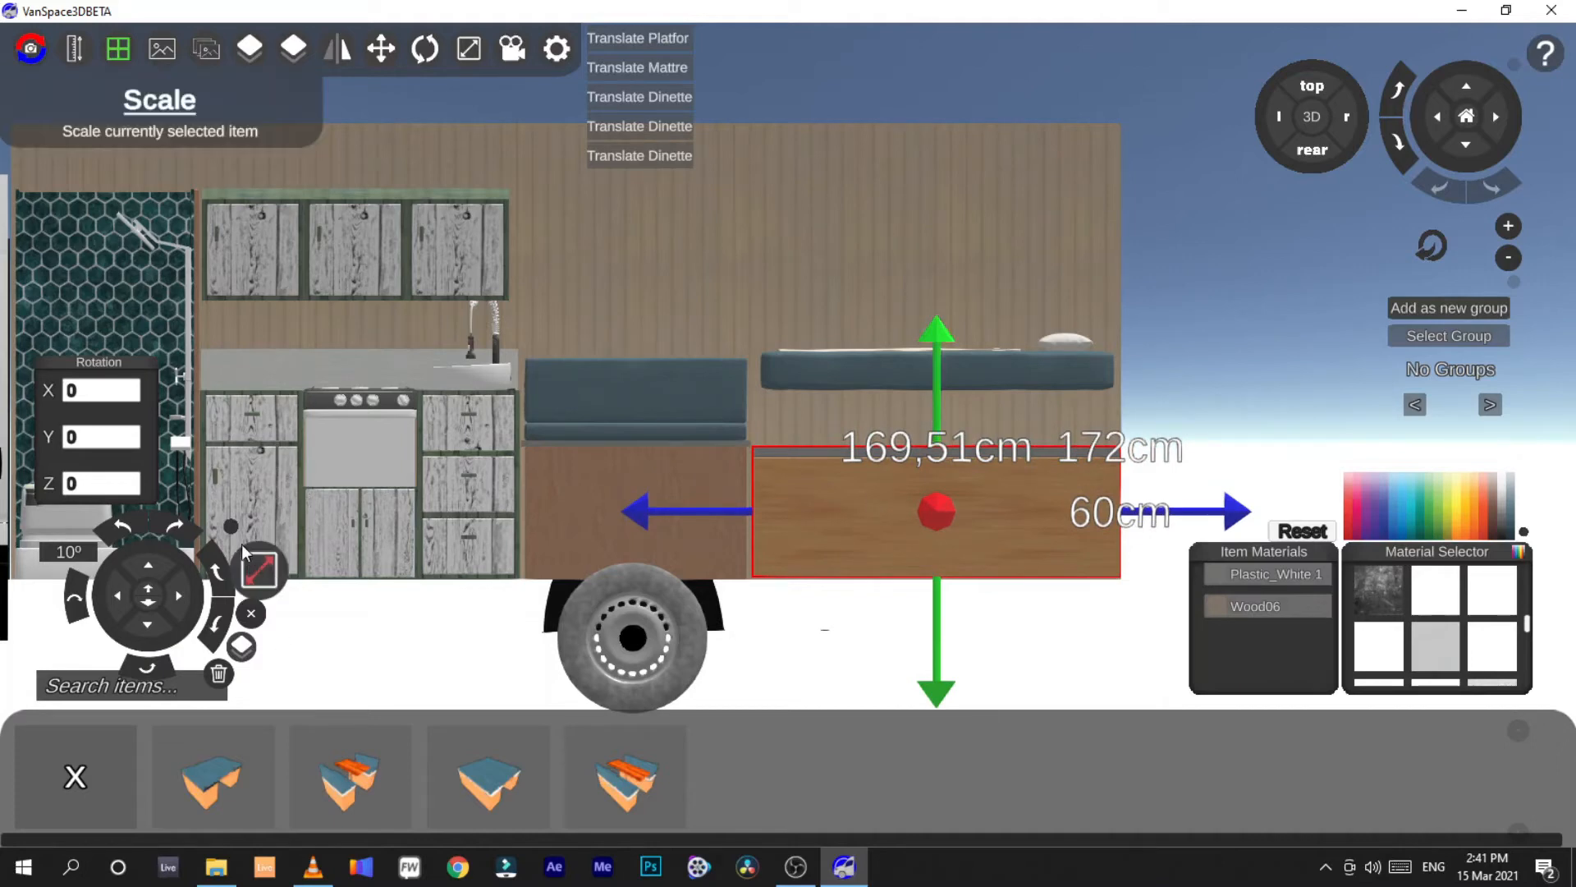
Set the bed platform's height to 65 cm and raise it so its base sits at floor level
{"action": "left_click", "coordinate": [261, 567]}
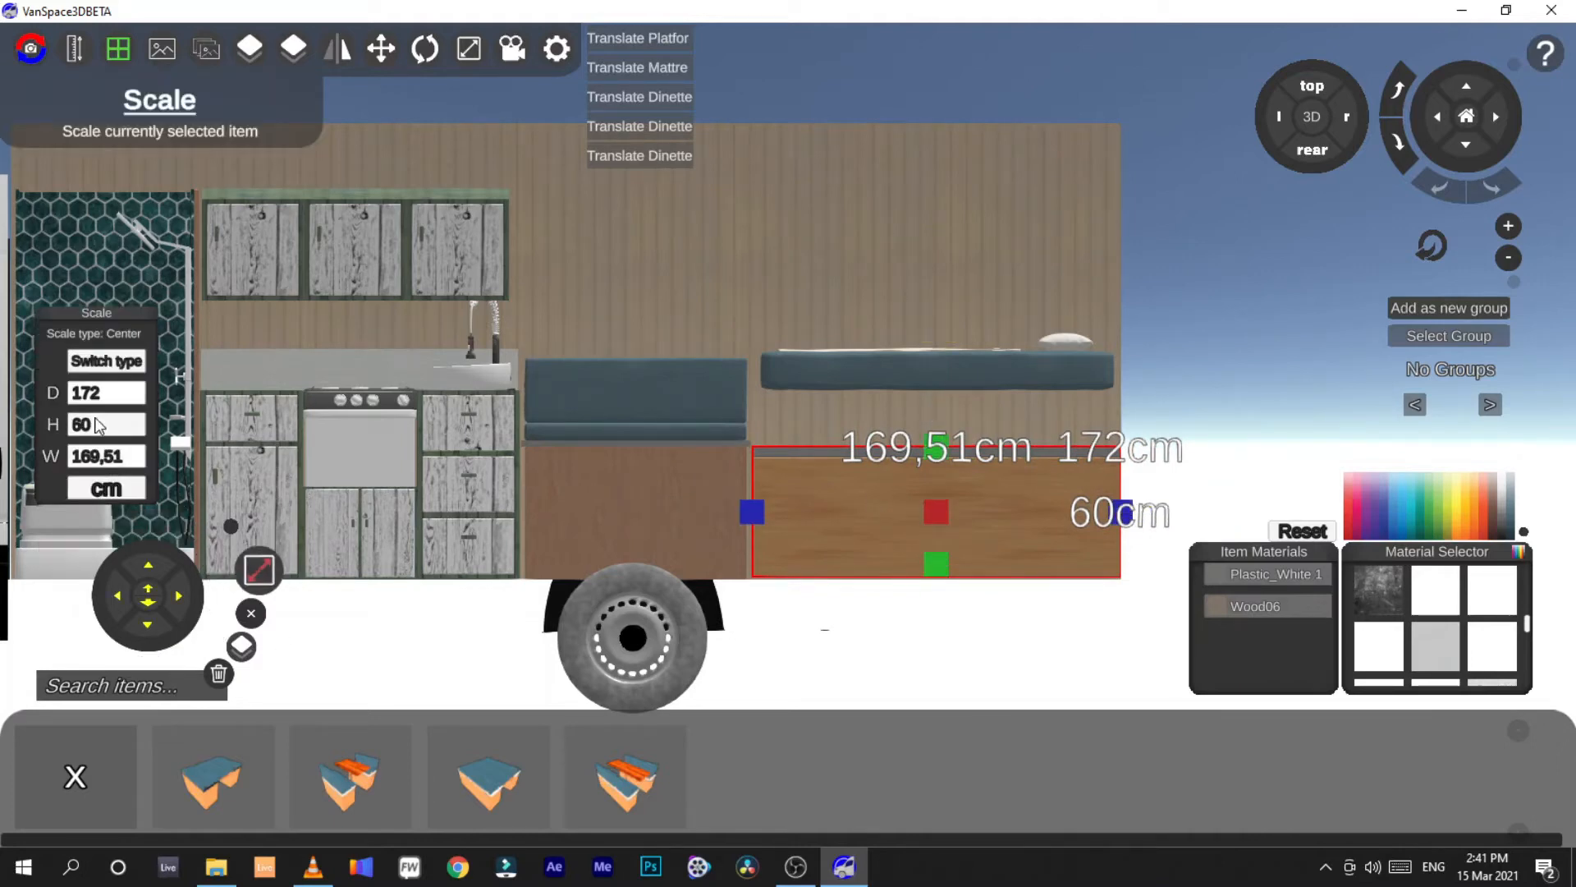
{"action": "left_click", "coordinate": [69, 424]}
{"action": "type", "text": "65"}
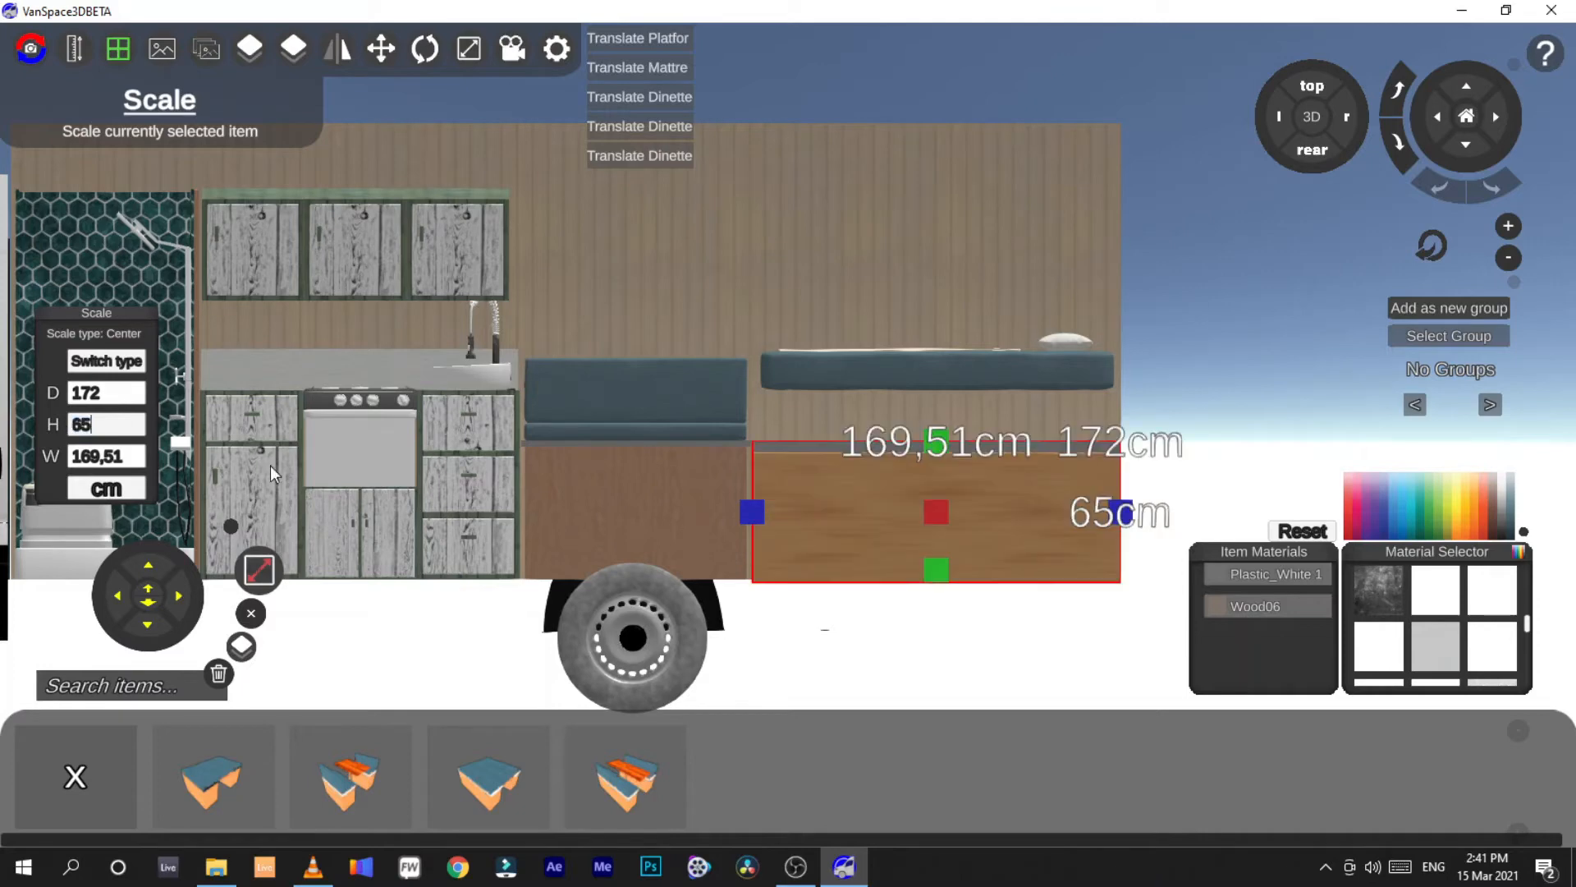
{"action": "left_click", "coordinate": [253, 578]}
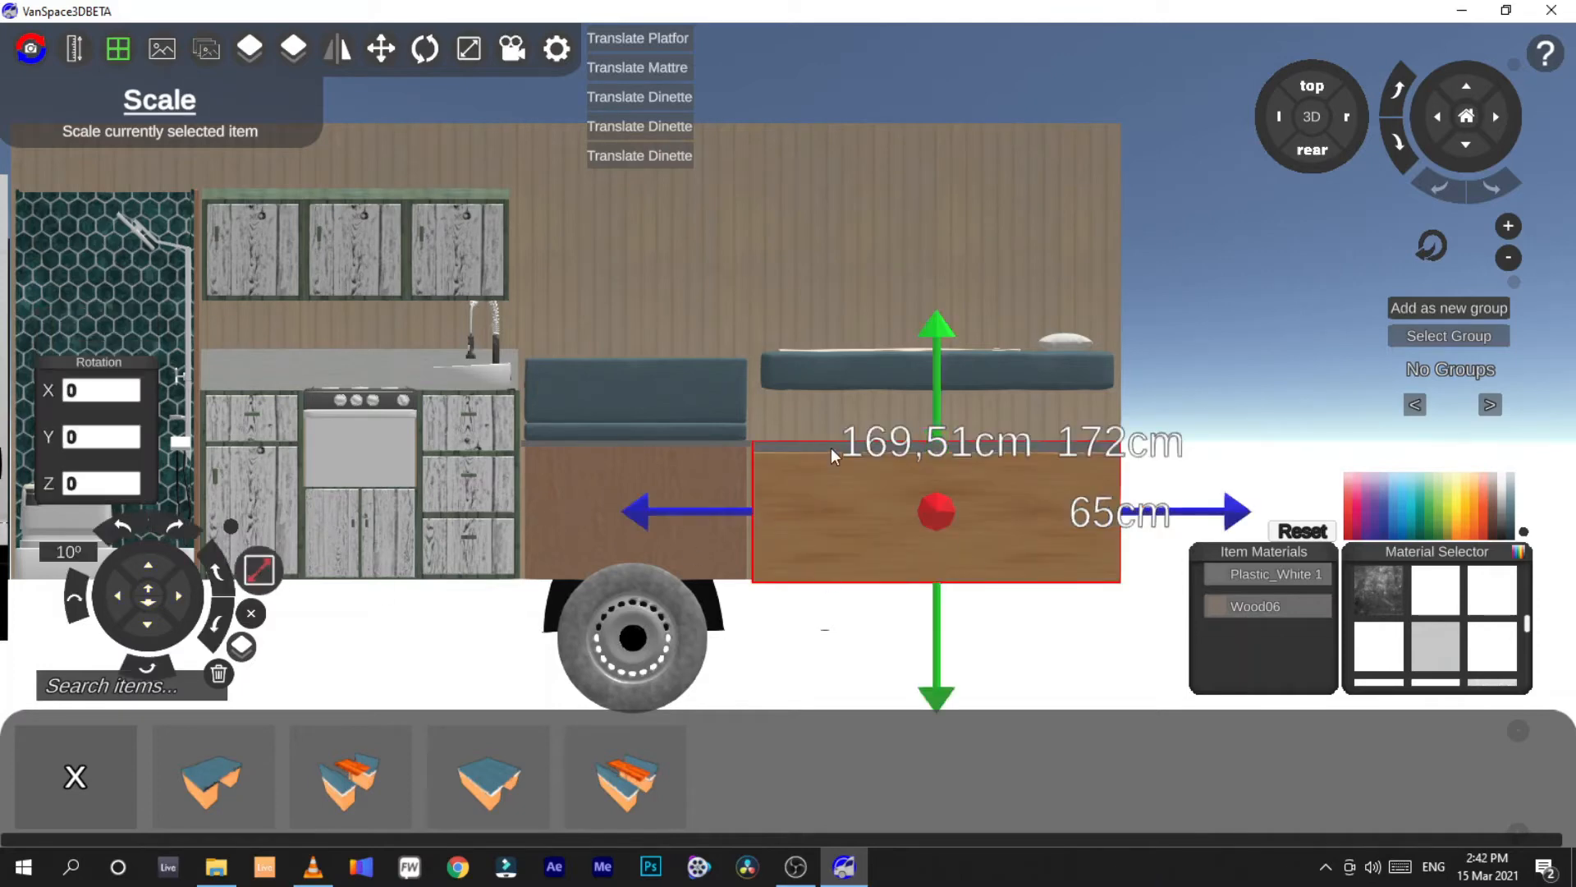
{"action": "left_click", "coordinate": [936, 402]}
{"action": "left_click_drag", "start_coordinate": [936, 401], "coordinate": [936, 399]}
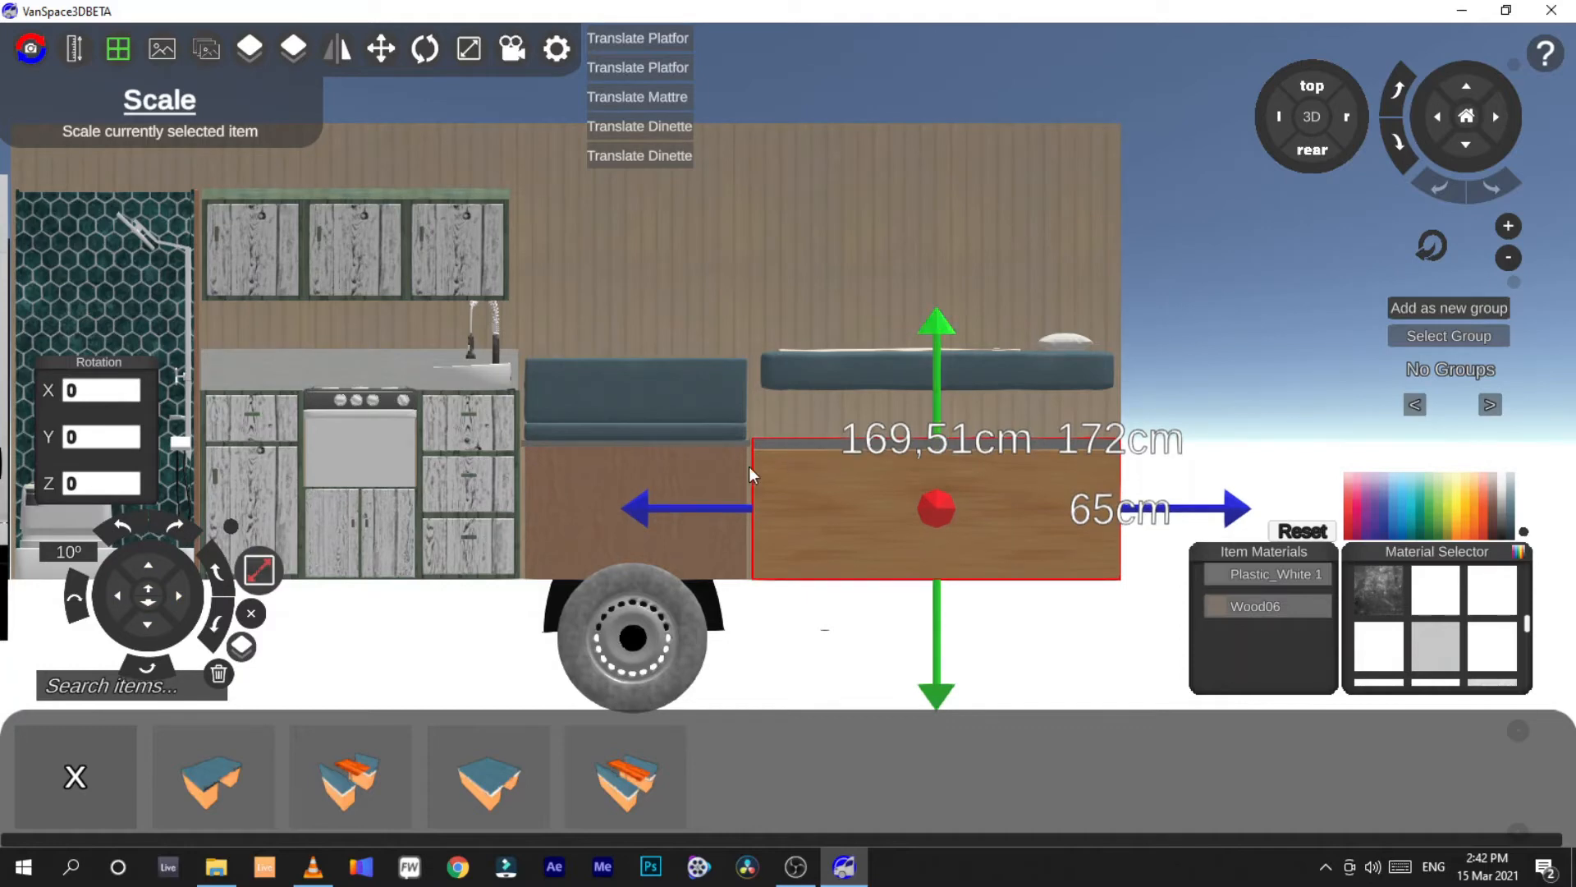
Lower the mattress onto the top of the bed platform and deselect it
{"action": "left_click", "coordinate": [814, 406]}
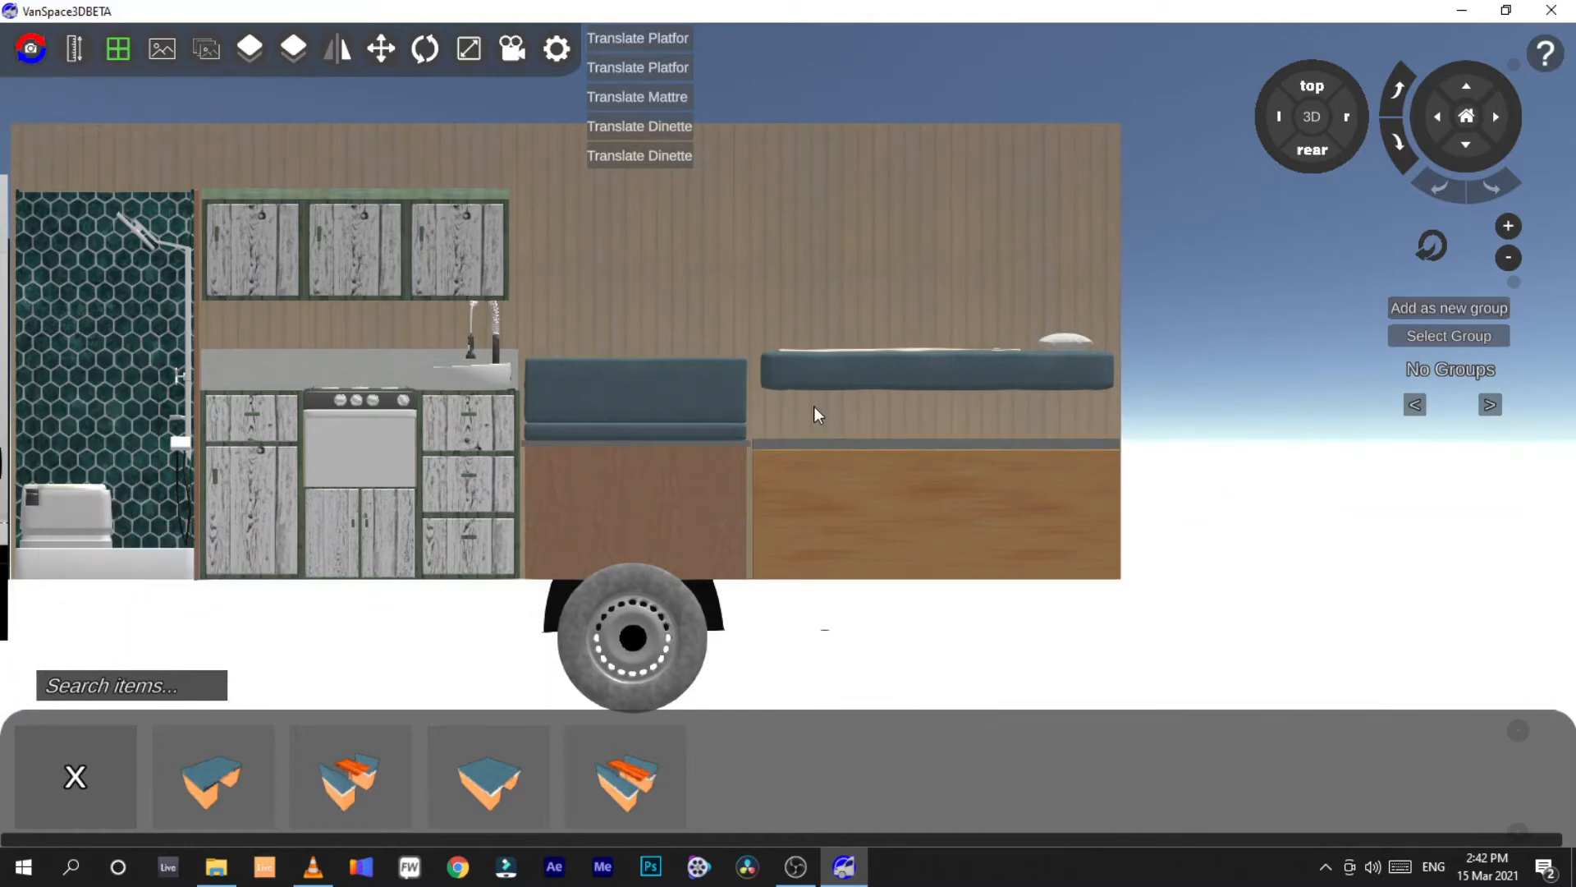
{"action": "left_click", "coordinate": [849, 376]}
{"action": "left_click_drag", "start_coordinate": [938, 454], "coordinate": [940, 499]}
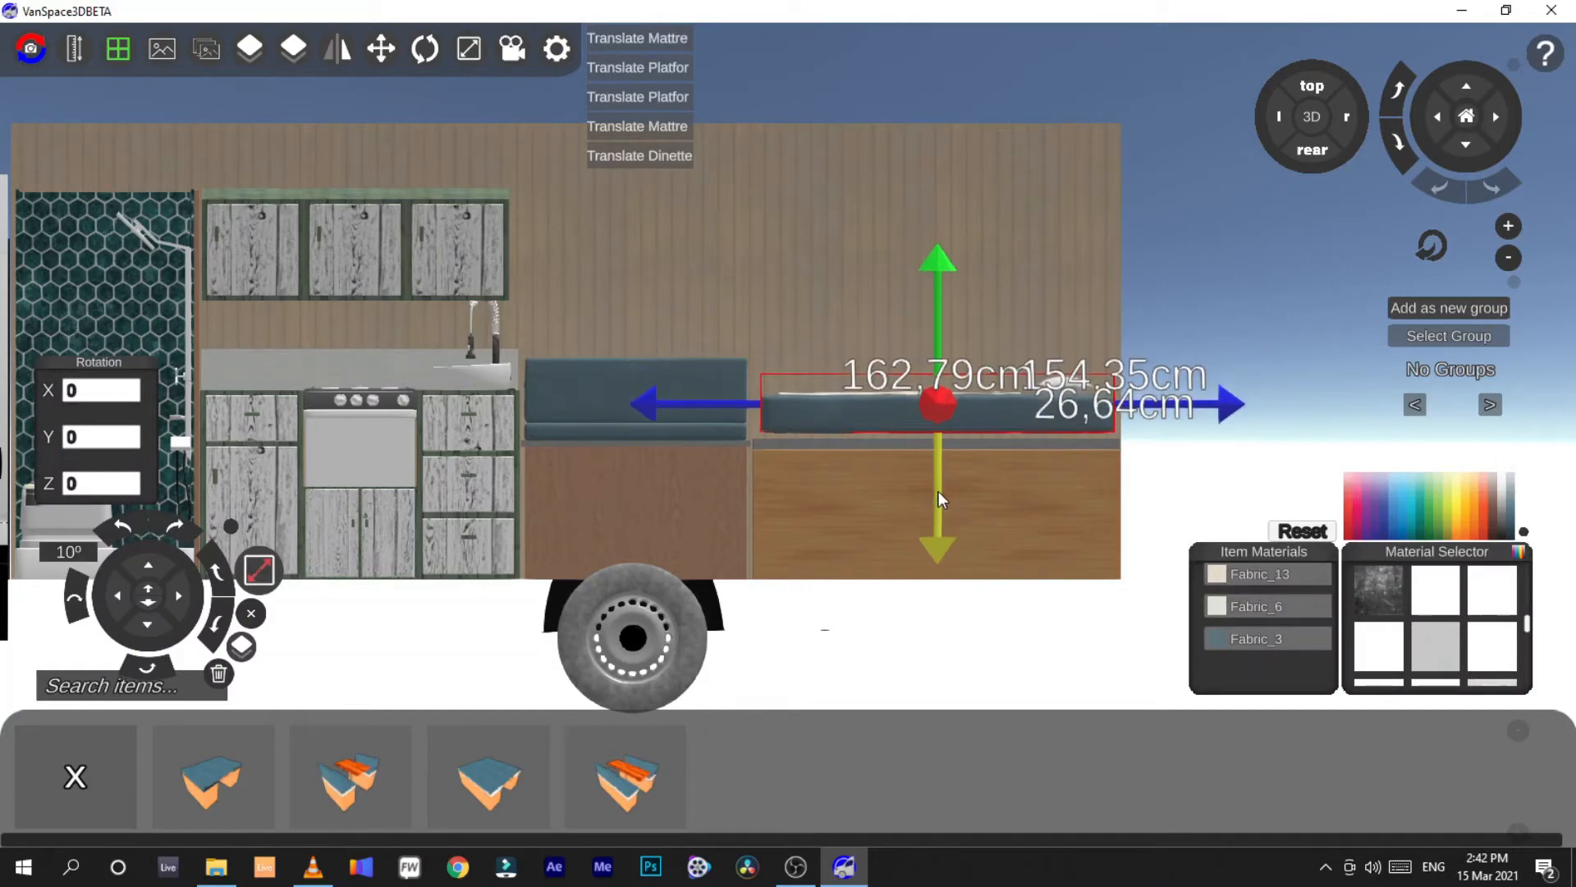
{"action": "left_click", "coordinate": [1174, 317]}
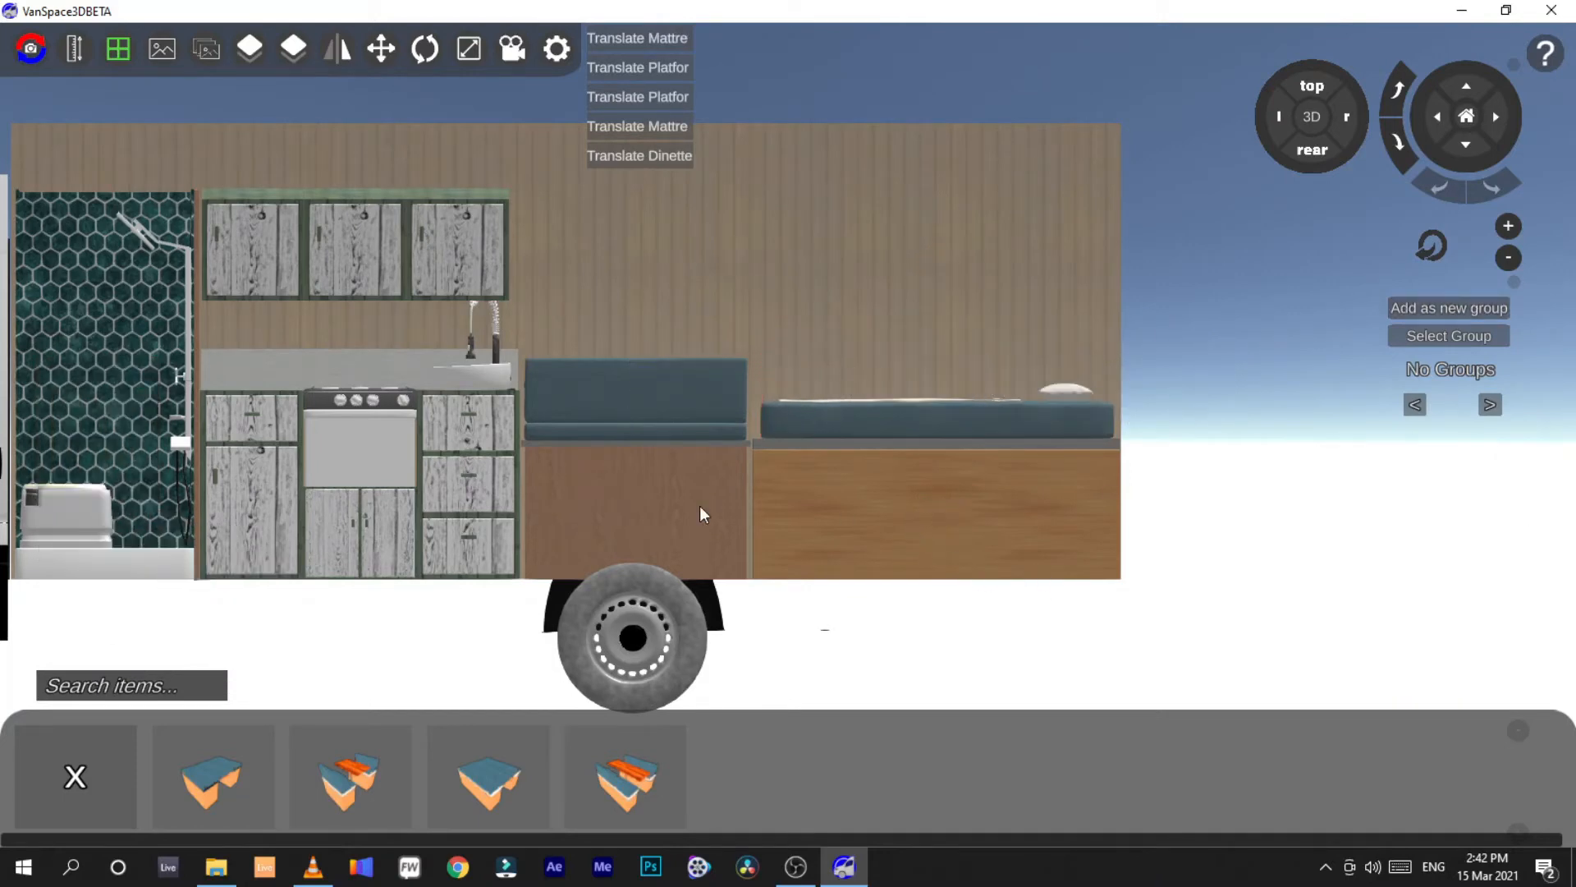
Replace the dinette's Wood03 material with the light Wood06 that matches the bed platform
{"action": "left_click", "coordinate": [711, 465]}
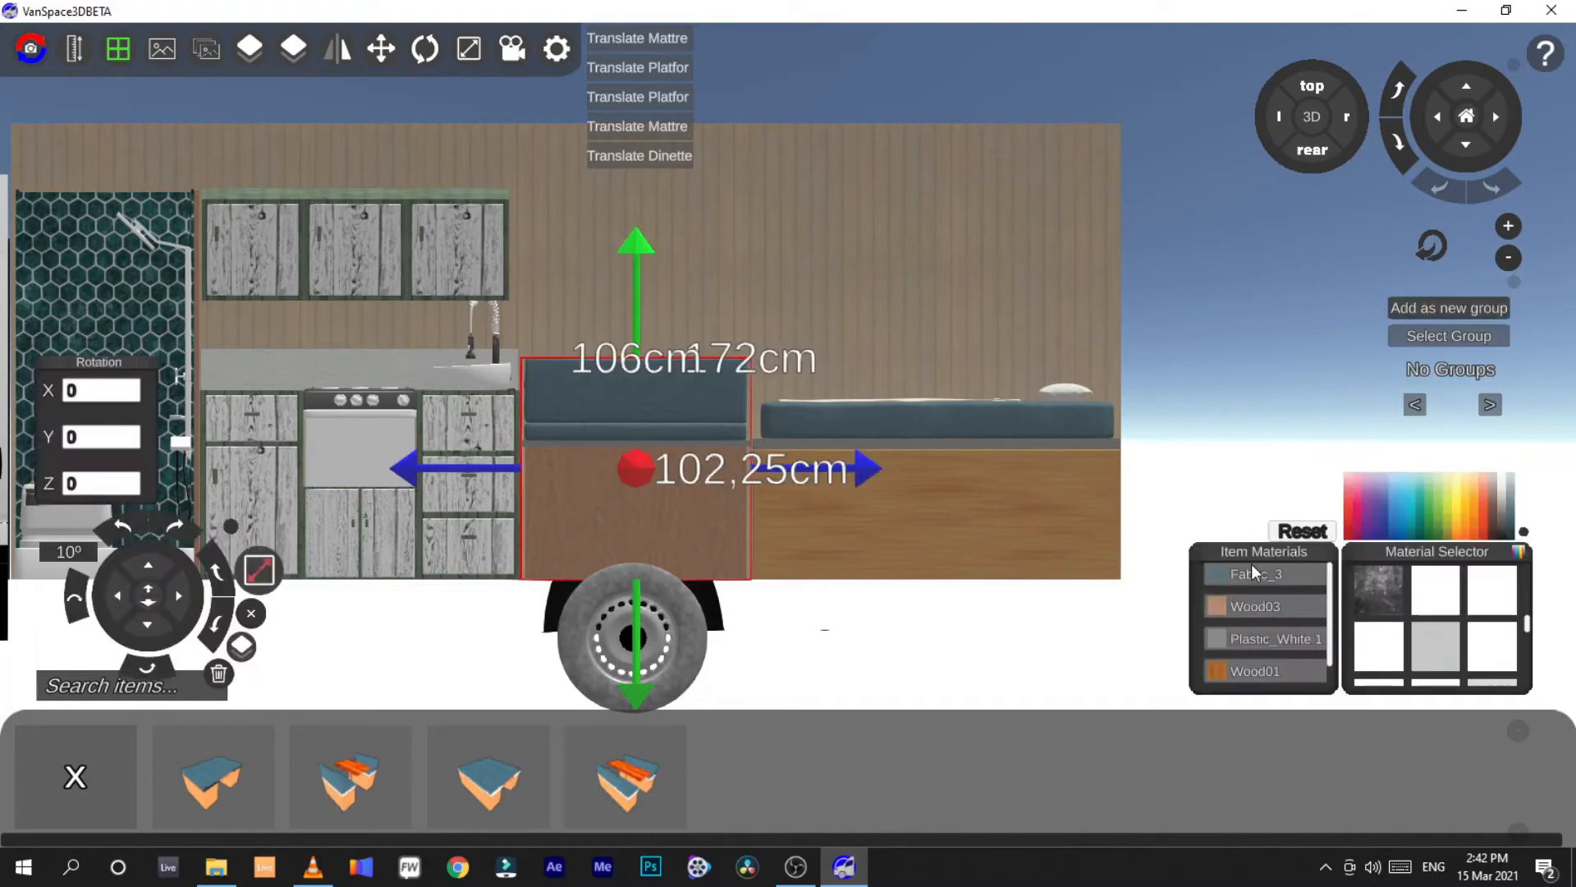
{"action": "scroll", "coordinate": [1437, 639], "scroll_direction": "down", "scroll_amount": 5}
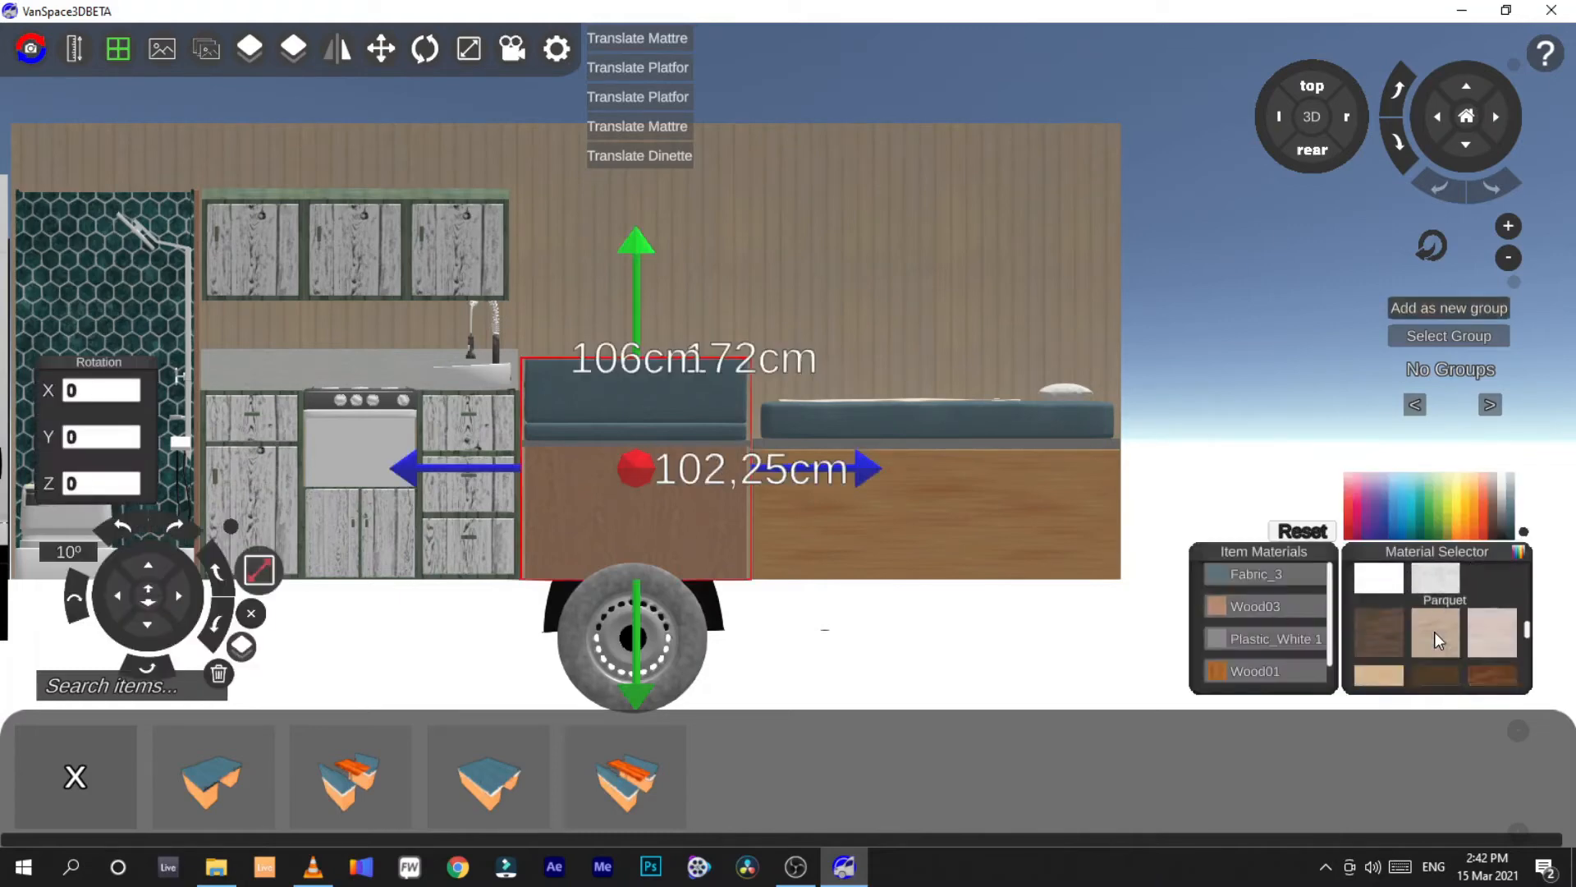
{"action": "scroll", "coordinate": [1457, 637], "scroll_direction": "down", "scroll_amount": 3}
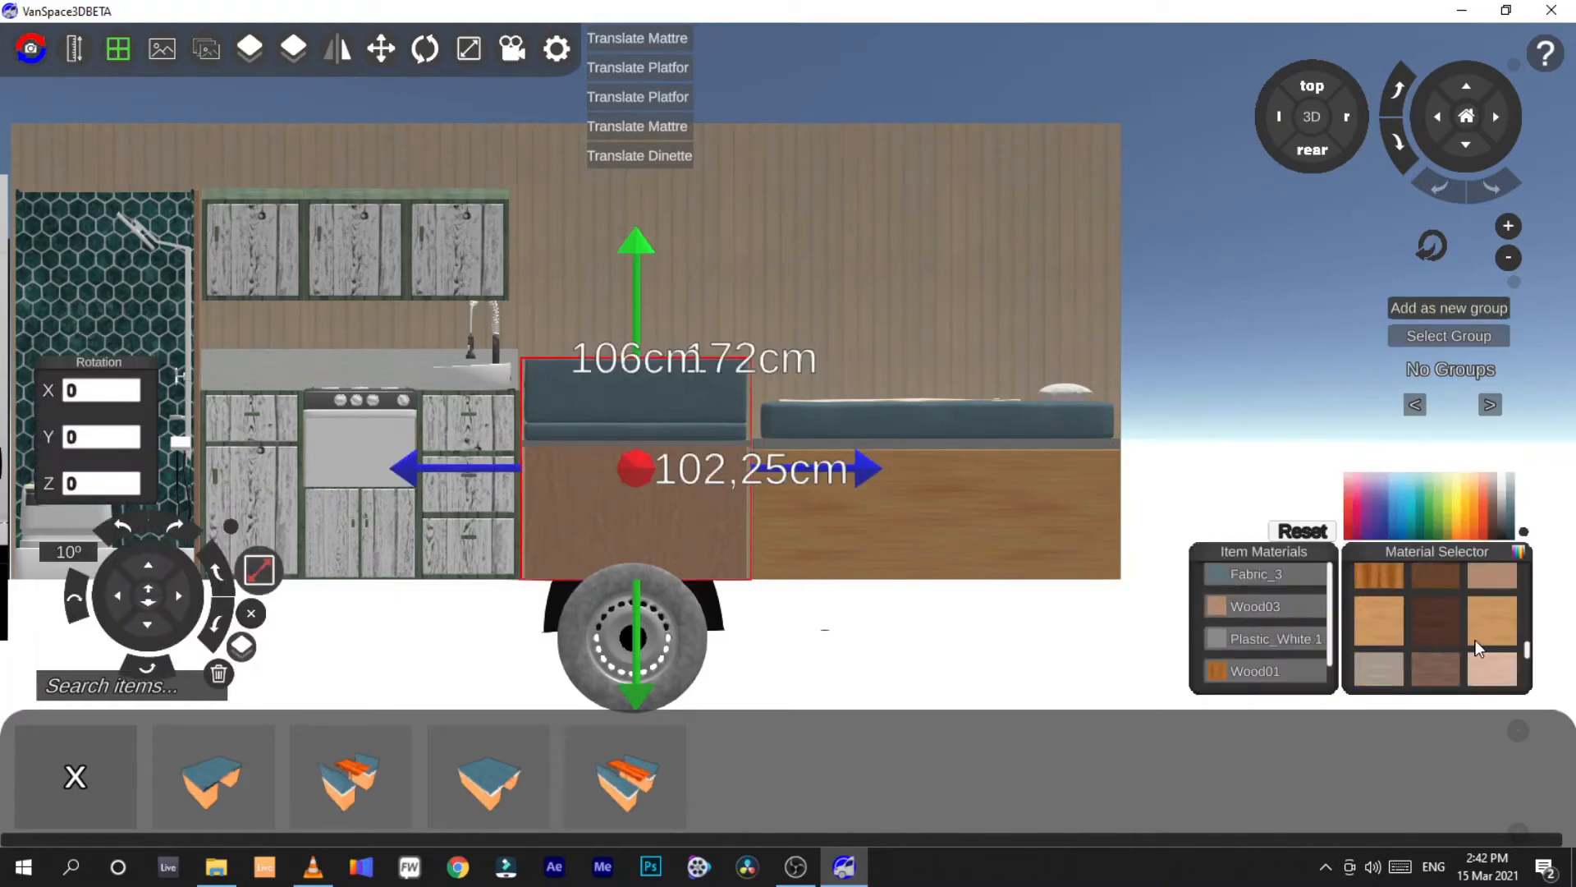
{"action": "left_click_drag", "start_coordinate": [1504, 620], "coordinate": [1278, 599]}
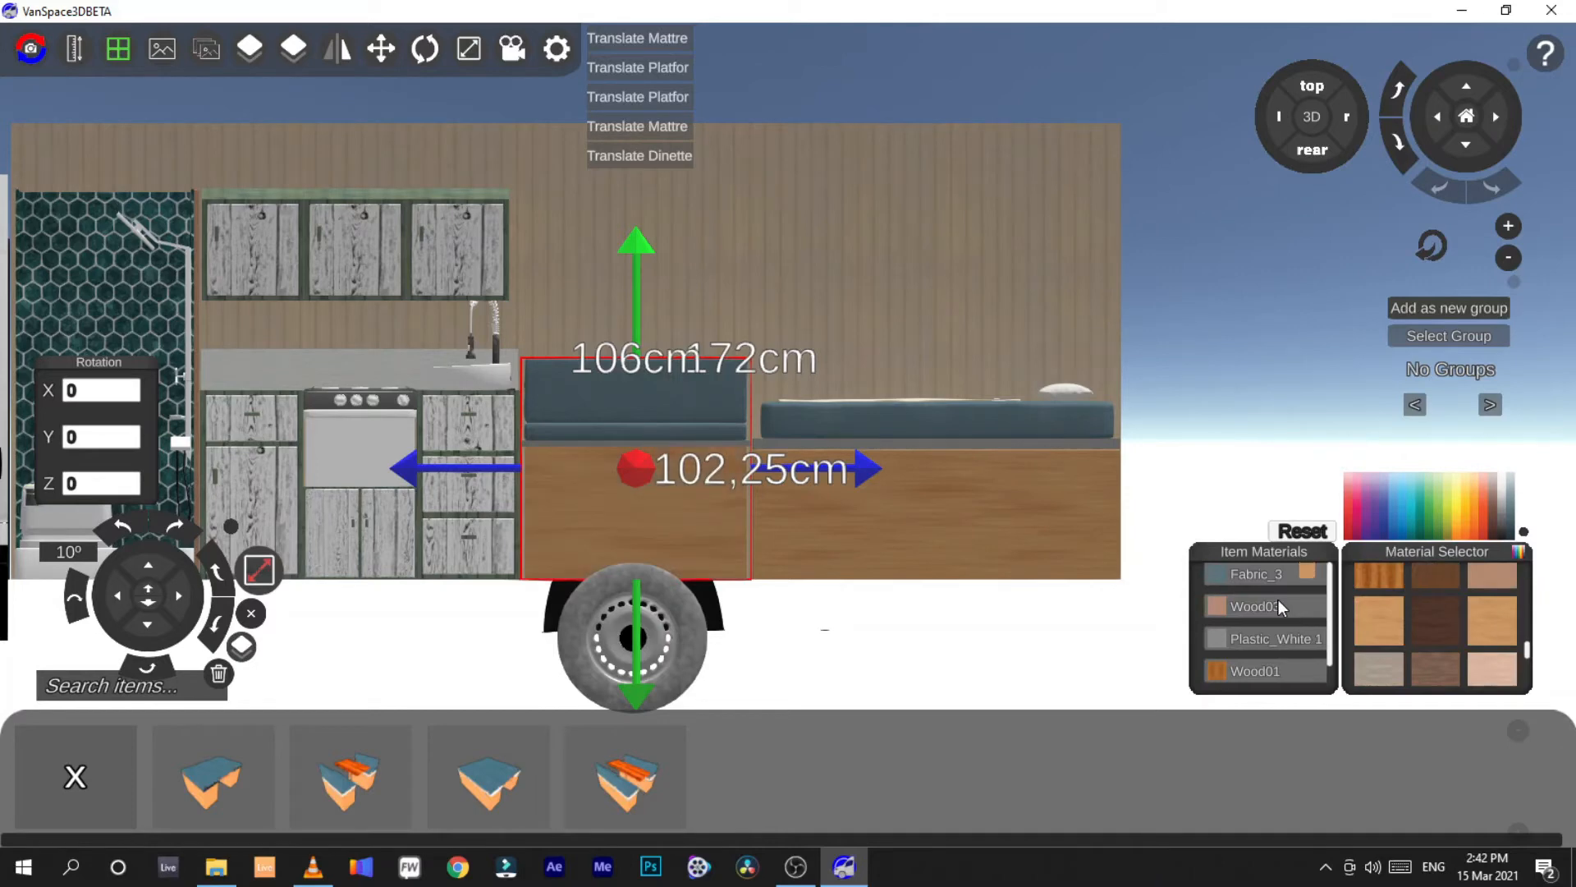
{"action": "left_click", "coordinate": [1180, 424]}
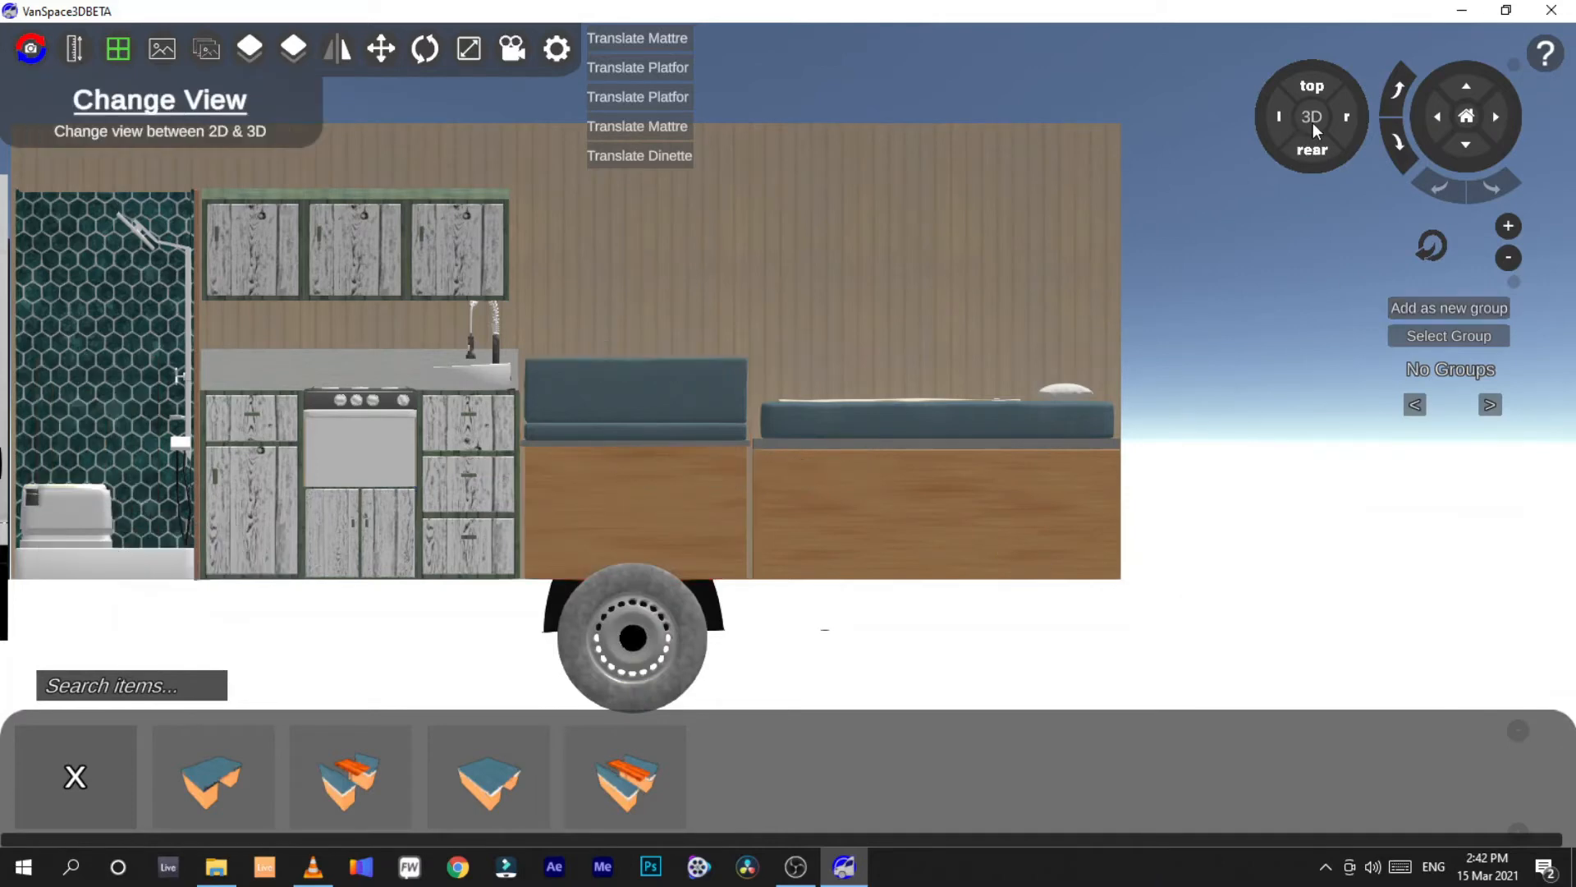
In the 3D view, nudge the dinette against the bed platform to close the gap, and check the layout
{"action": "left_click", "coordinate": [1313, 121]}
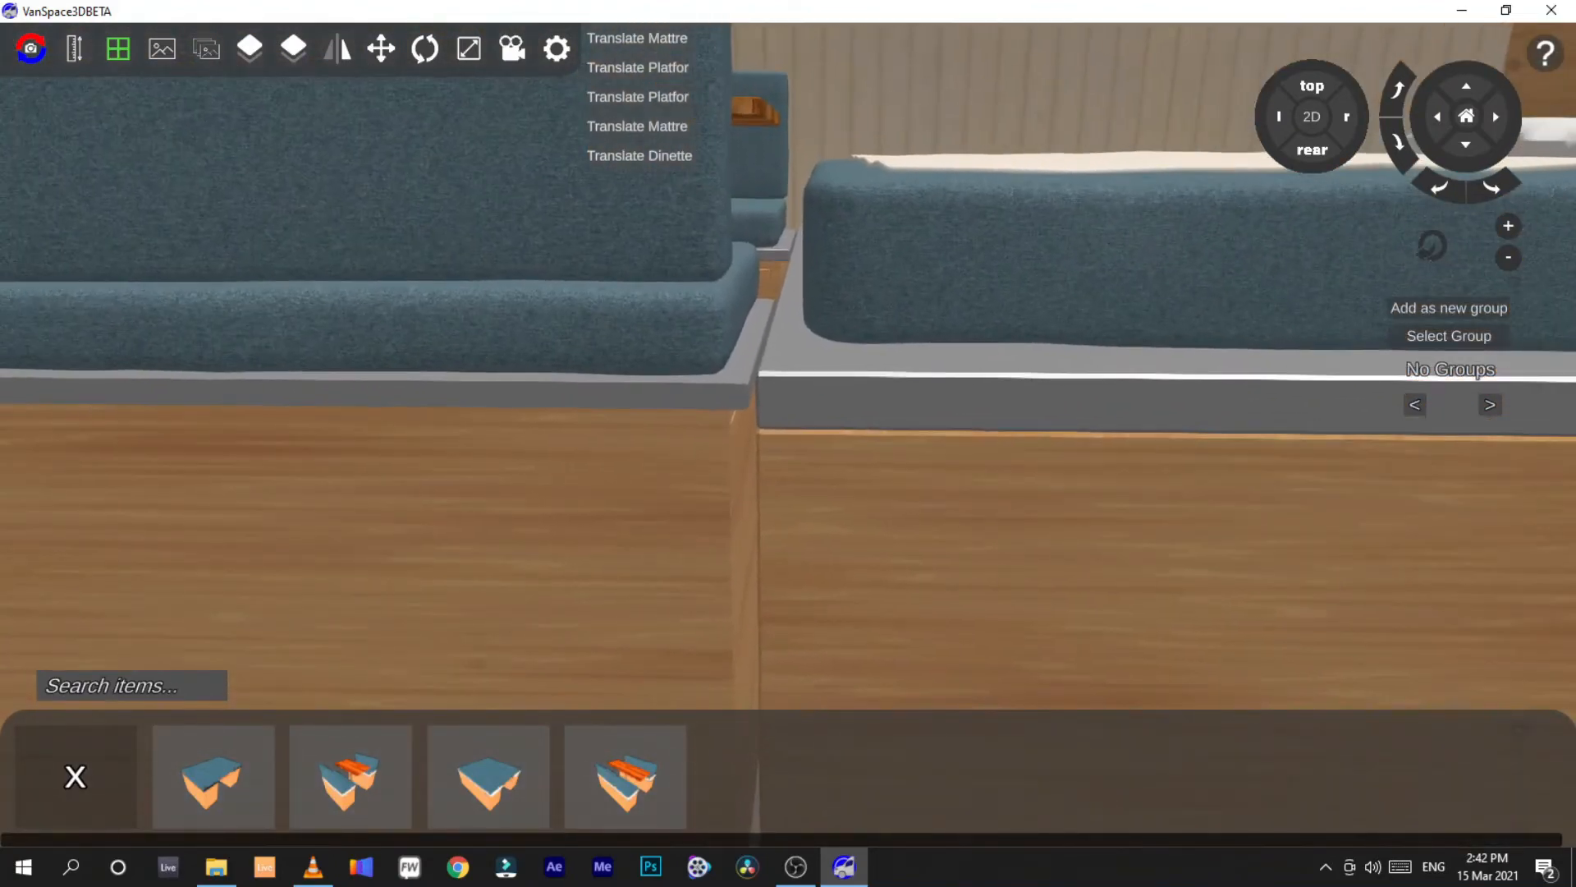
{"action": "left_click", "coordinate": [658, 515]}
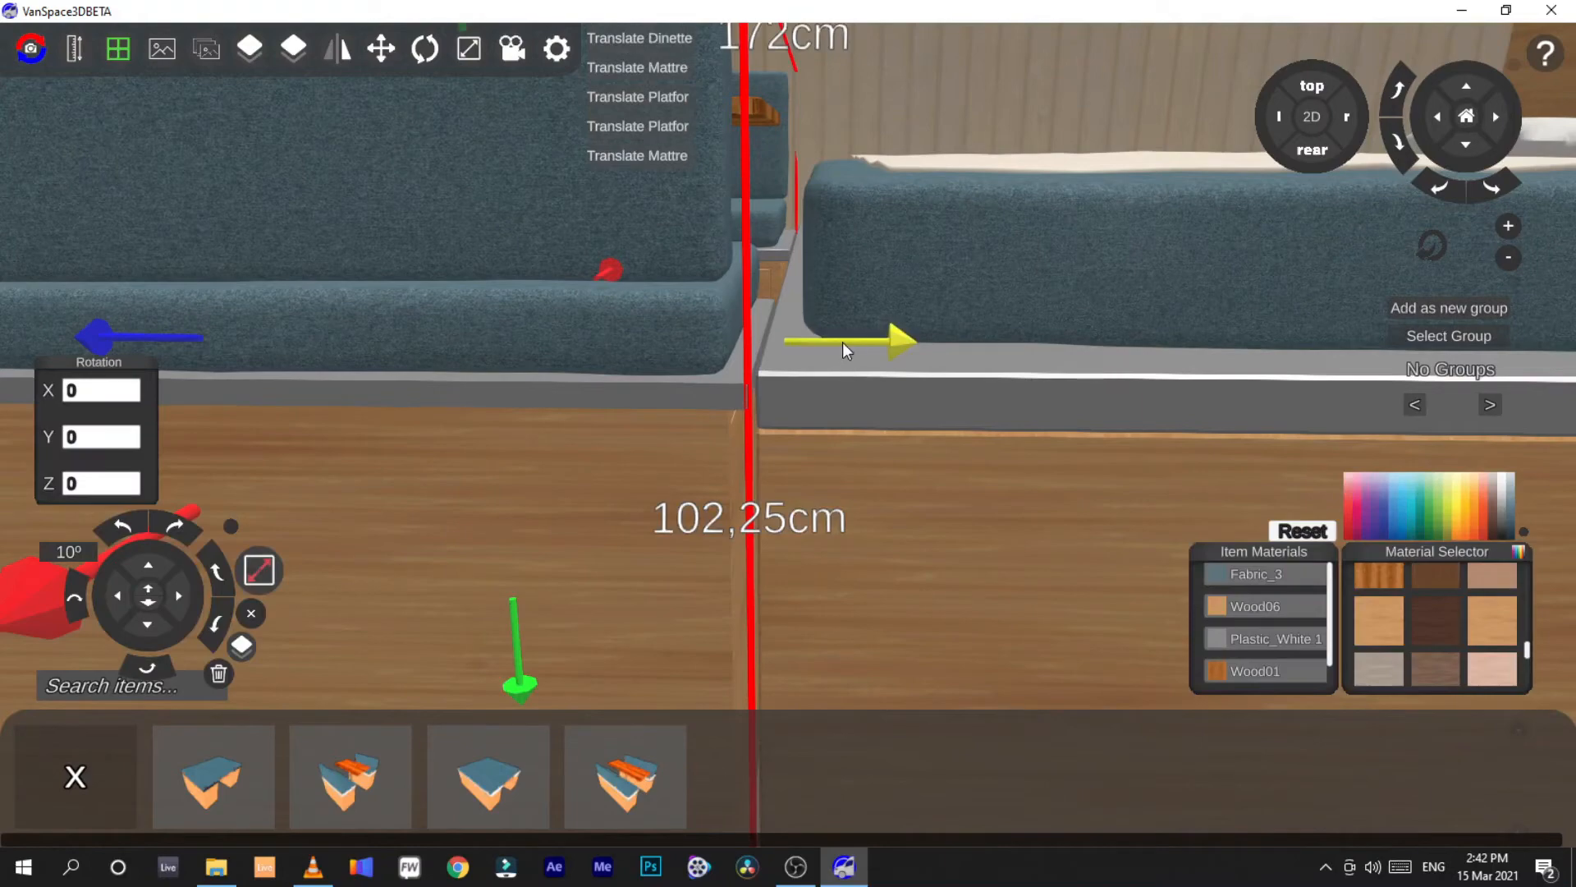
{"action": "mouse_move", "coordinate": [842, 342]}
{"action": "left_mouse_down"}
{"action": "mouse_move", "coordinate": [860, 340]}
{"action": "mouse_move", "coordinate": [843, 342]}
{"action": "left_mouse_up"}
{"action": "right_click_drag", "start_coordinate": [860, 466], "coordinate": [619, 492]}
{"action": "scroll", "coordinate": [747, 542], "scroll_direction": "down", "scroll_amount": 6}
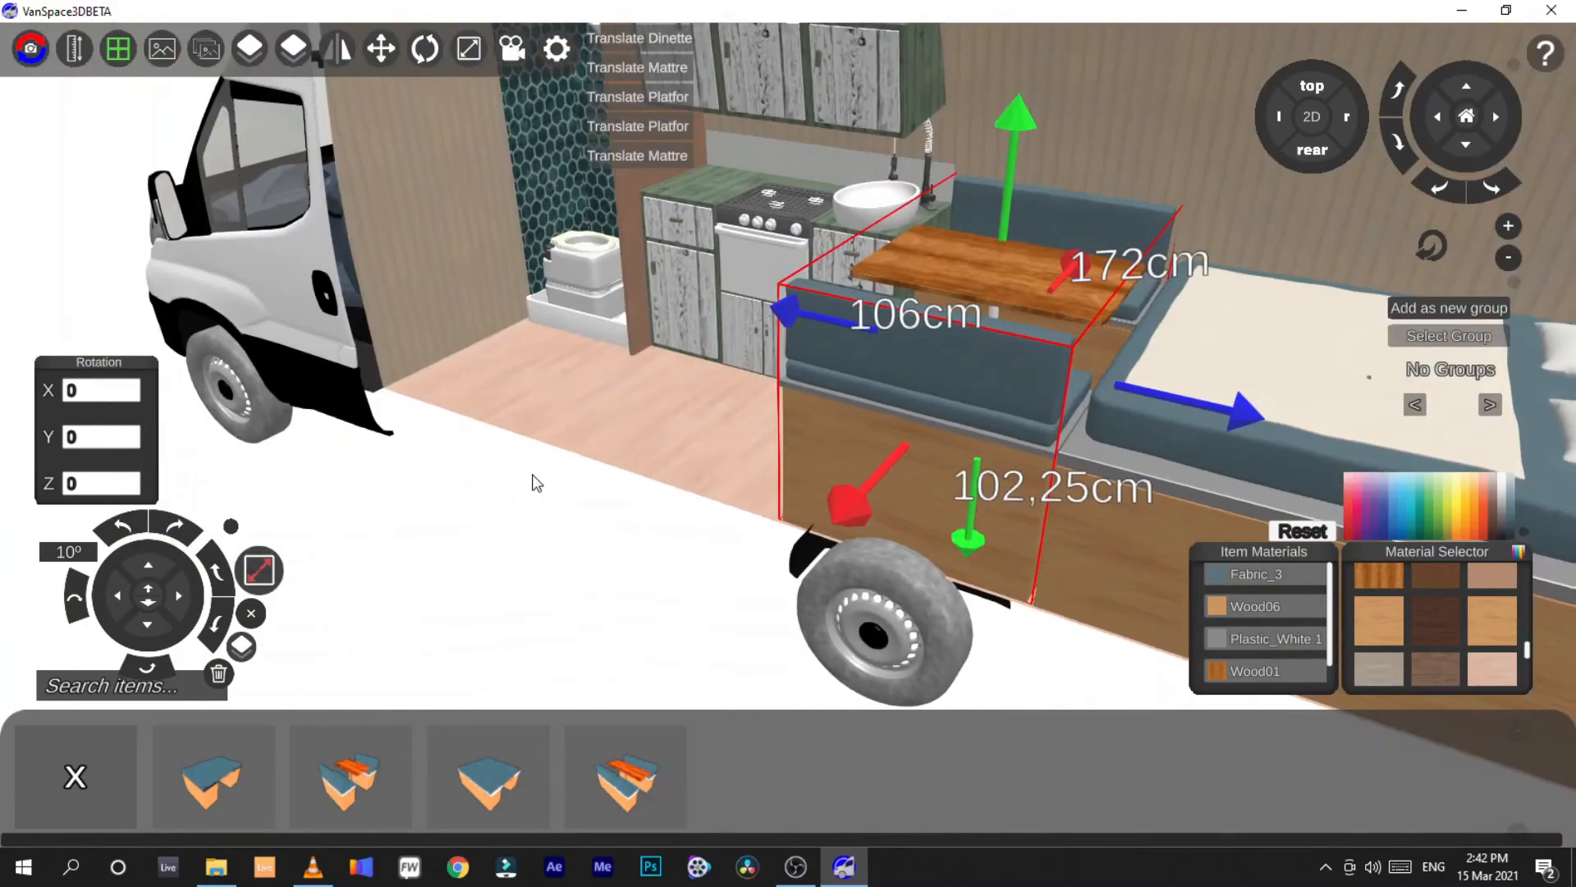
Deselect the dinette and inspect the toilet, kitchen and dinette area close up
{"action": "left_click", "coordinate": [532, 475]}
{"action": "scroll", "coordinate": [505, 439], "scroll_direction": "up", "scroll_amount": 3}
{"action": "scroll", "coordinate": [460, 420], "scroll_direction": "up", "scroll_amount": 3}
{"action": "scroll", "coordinate": [620, 492], "scroll_direction": "down", "scroll_amount": 2}
{"action": "right_click_drag", "start_coordinate": [271, 634], "coordinate": [259, 632]}
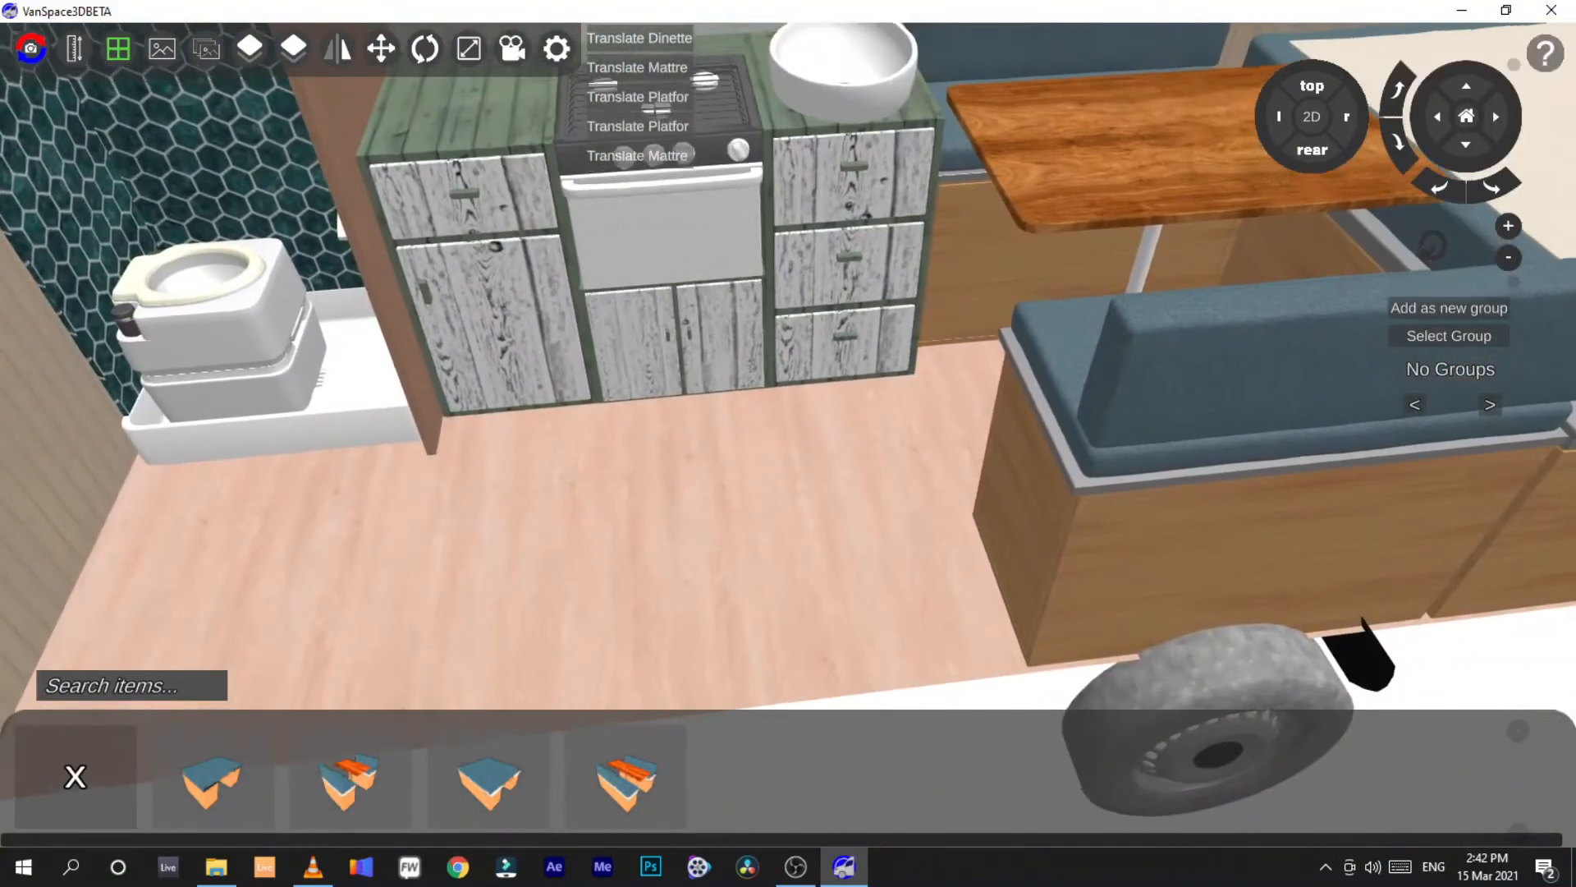
{"action": "scroll", "coordinate": [259, 632], "scroll_direction": "down", "scroll_amount": 2}
Look through the item catalogue's Kitchen category, including the tanks and canisters under Container
{"action": "left_click", "coordinate": [123, 739]}
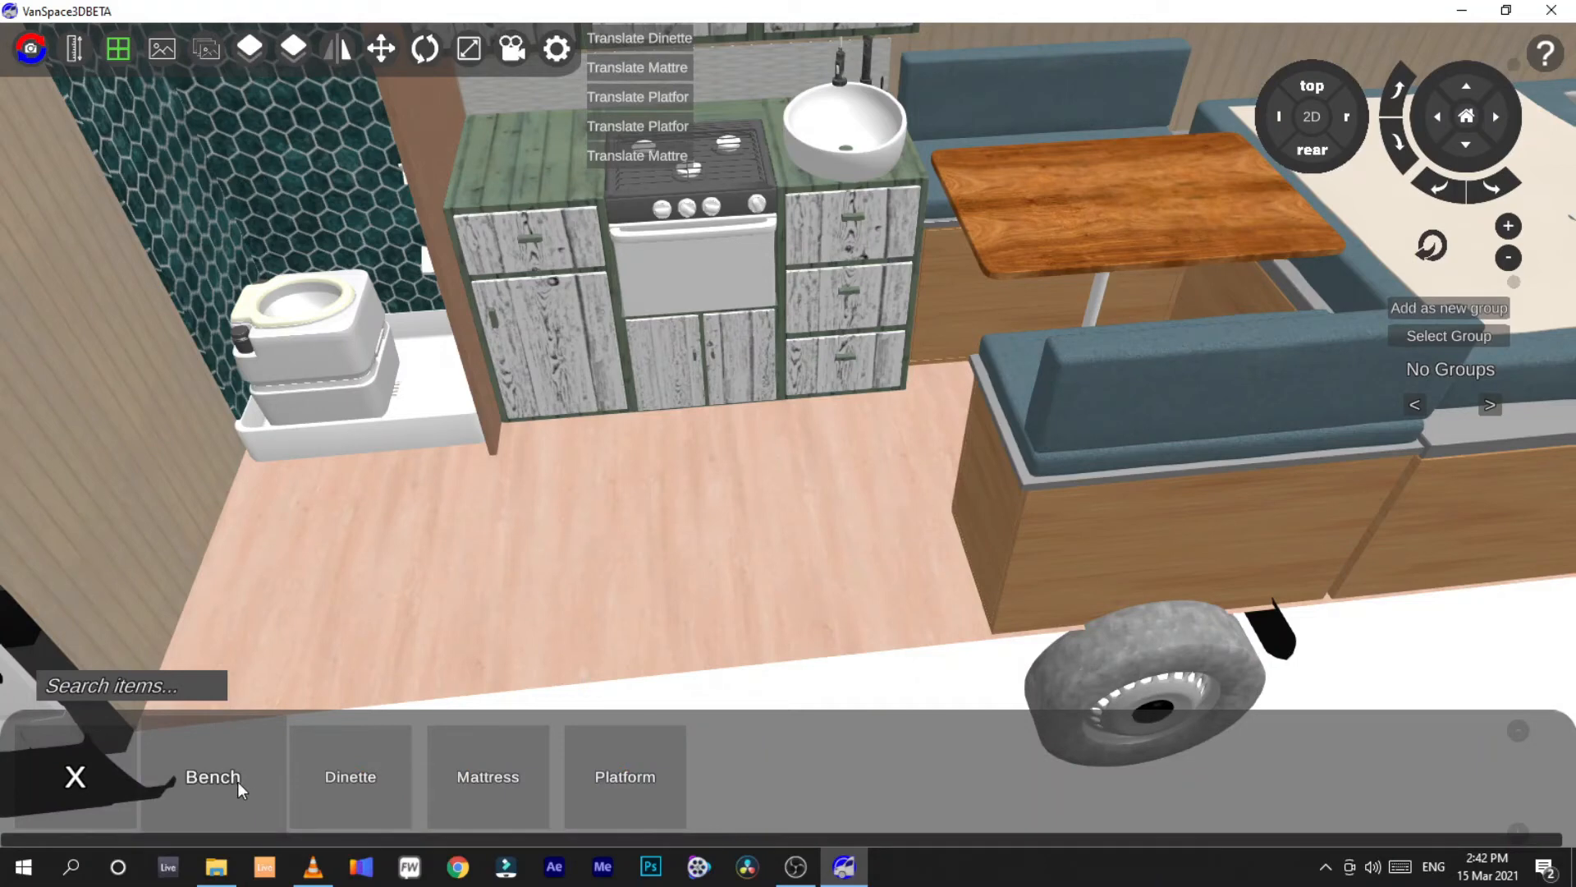
{"action": "left_click", "coordinate": [76, 777]}
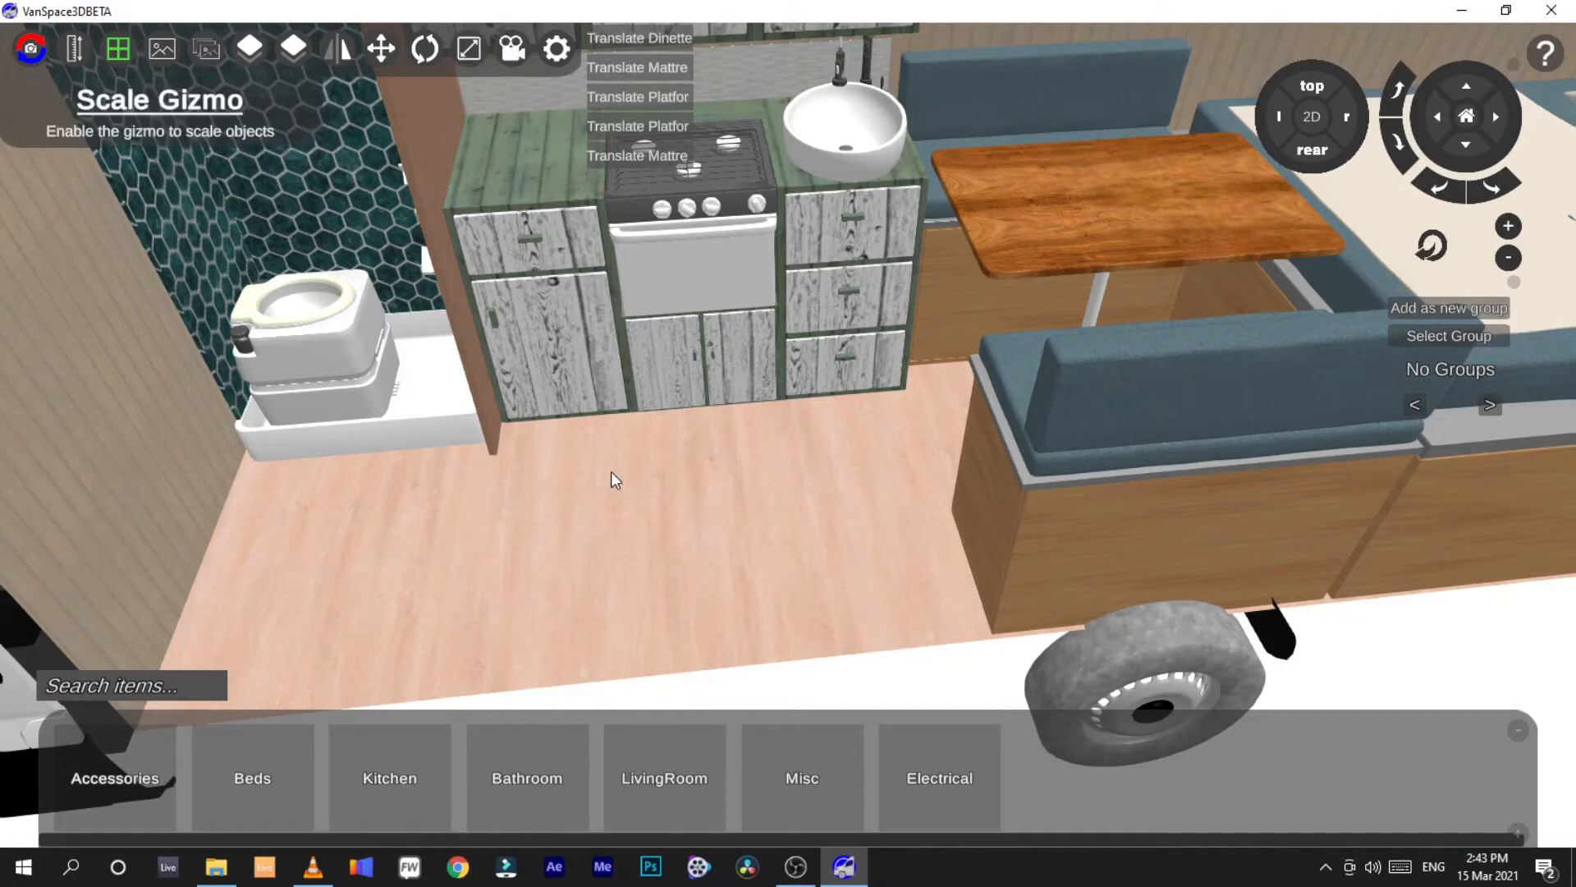
{"action": "left_click", "coordinate": [386, 790]}
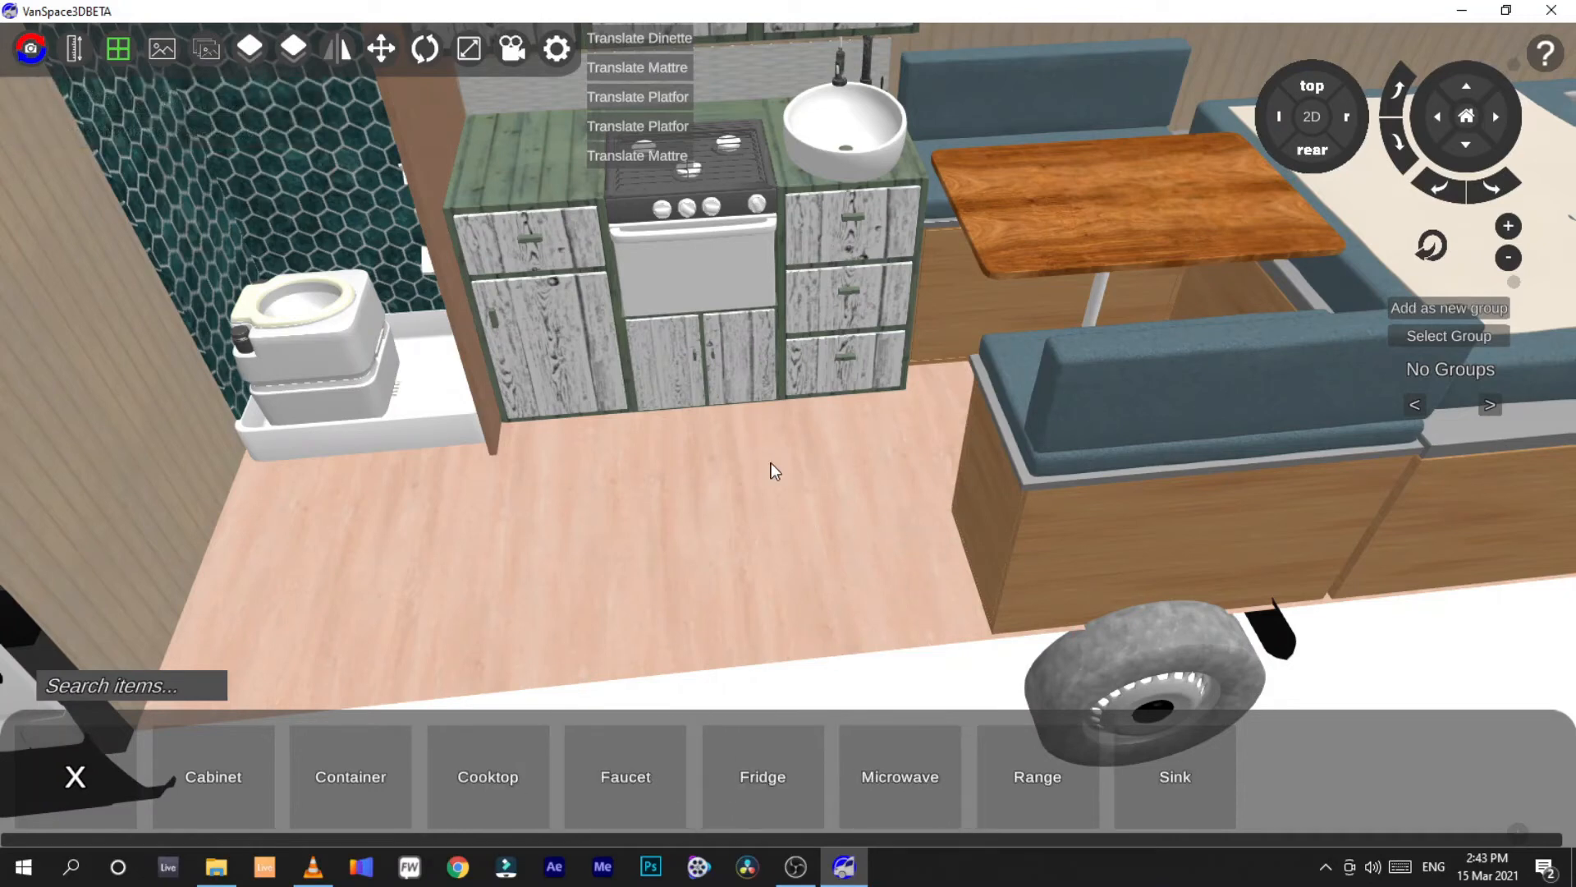
{"action": "left_click", "coordinate": [87, 781]}
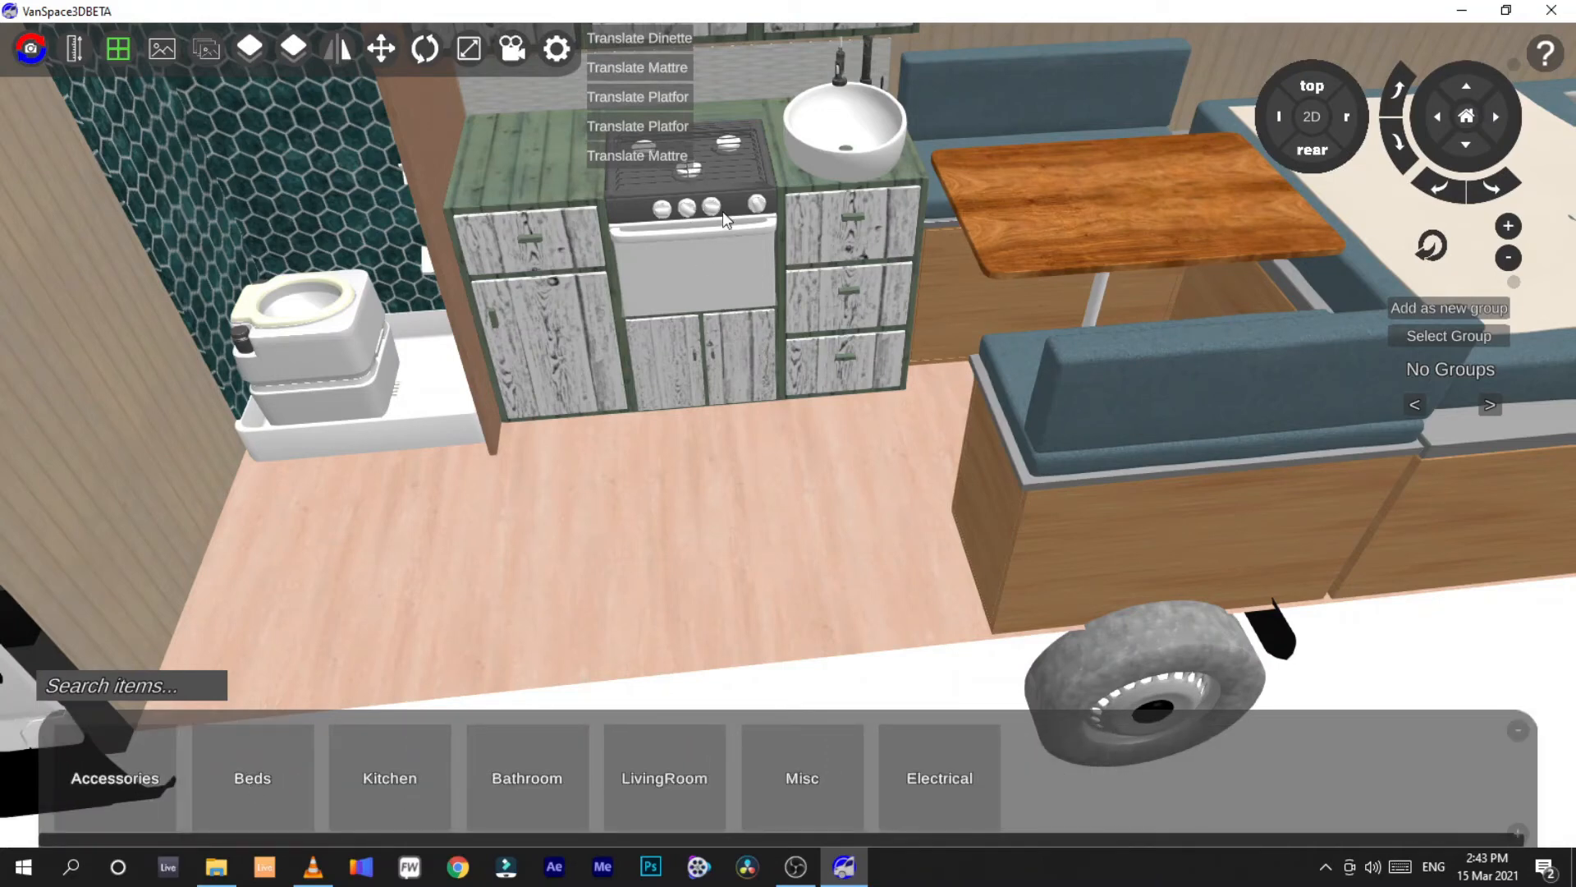
{"action": "left_click", "coordinate": [414, 796]}
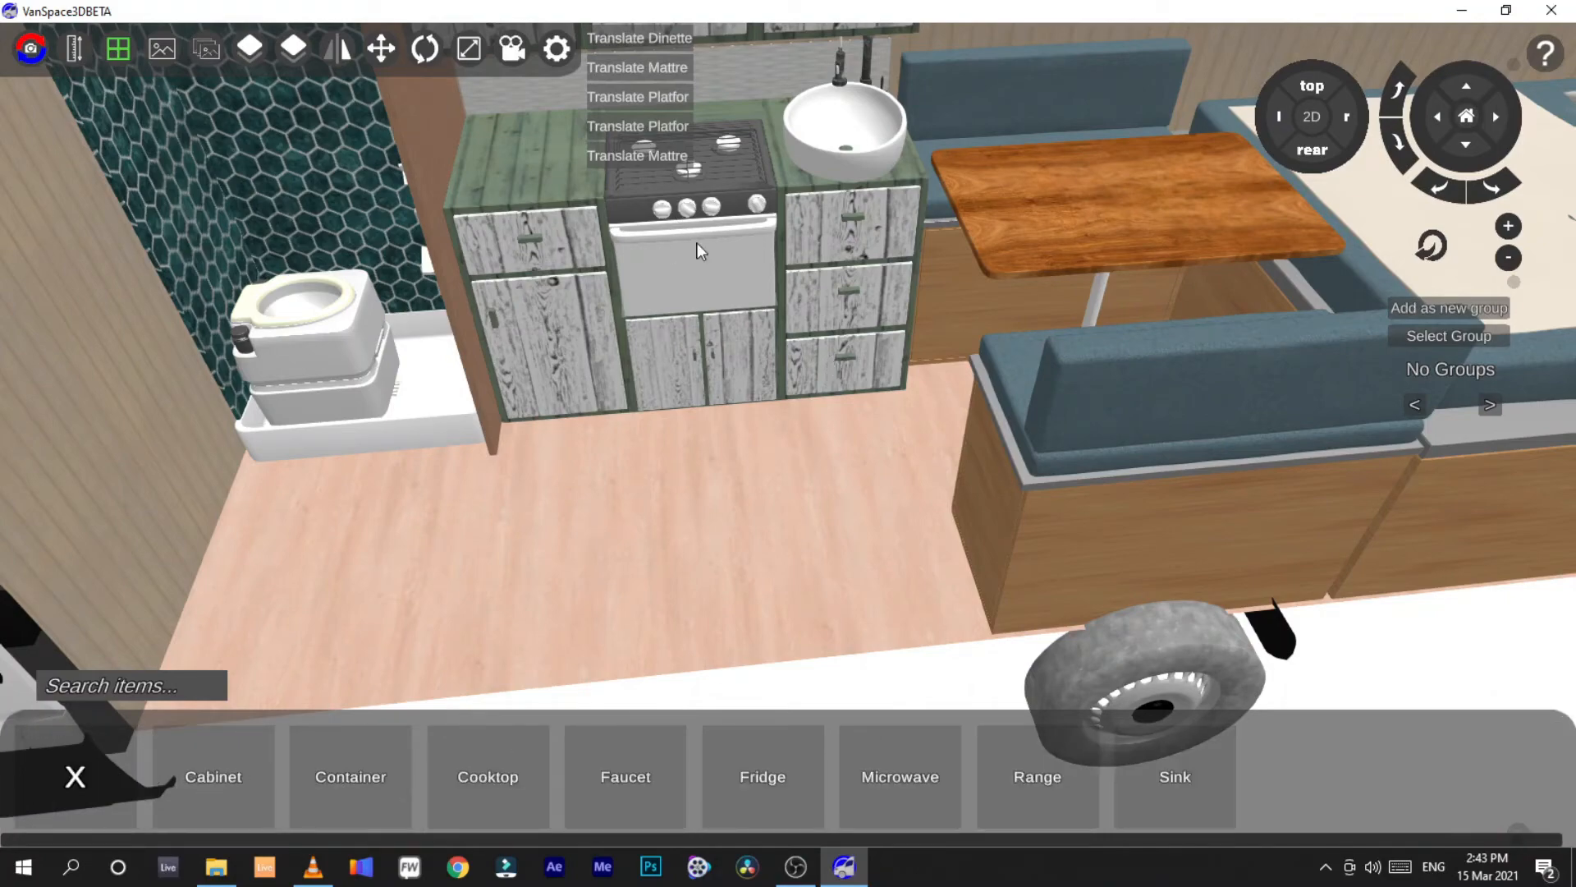
{"action": "left_click", "coordinate": [362, 793]}
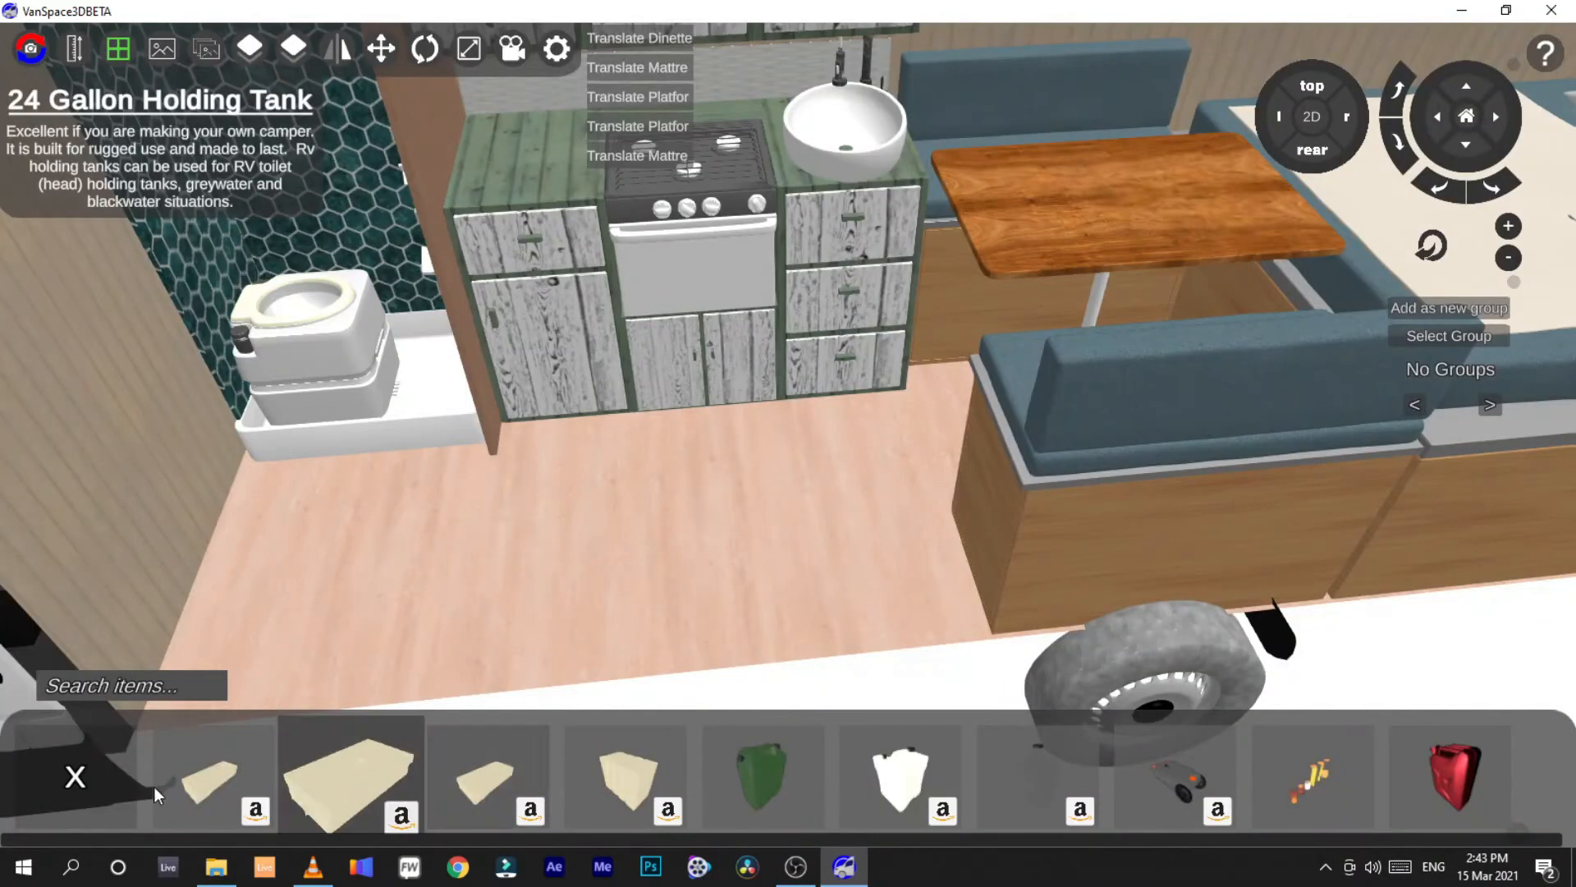
{"action": "left_click", "coordinate": [96, 755]}
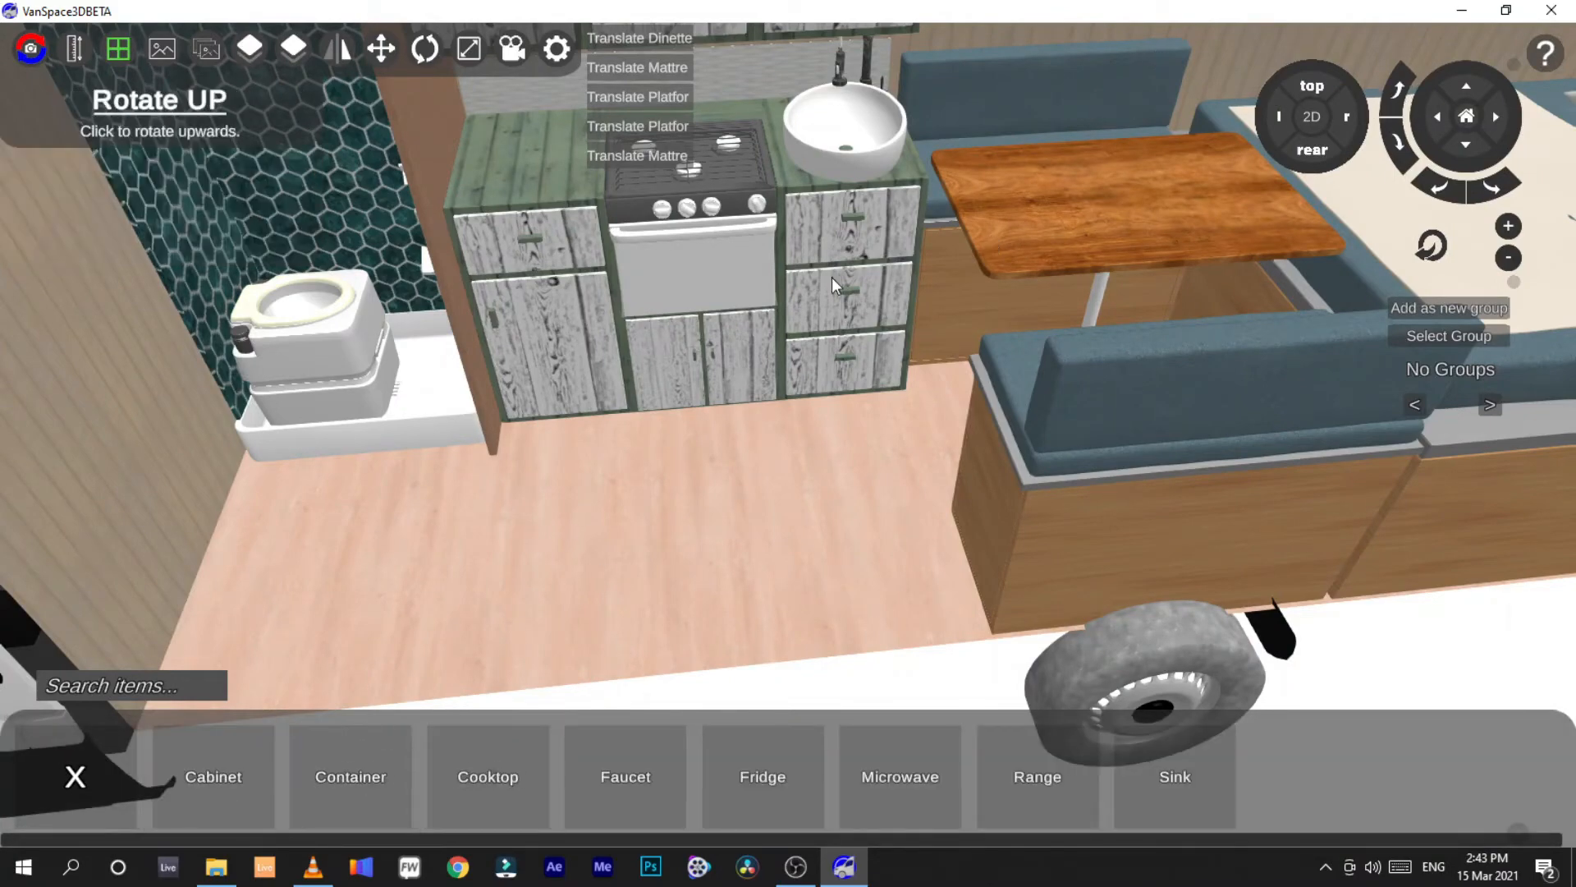
Switch to the 2D side view of the van and collapse the item catalogue to check the whole layout
{"action": "left_click", "coordinate": [1314, 116]}
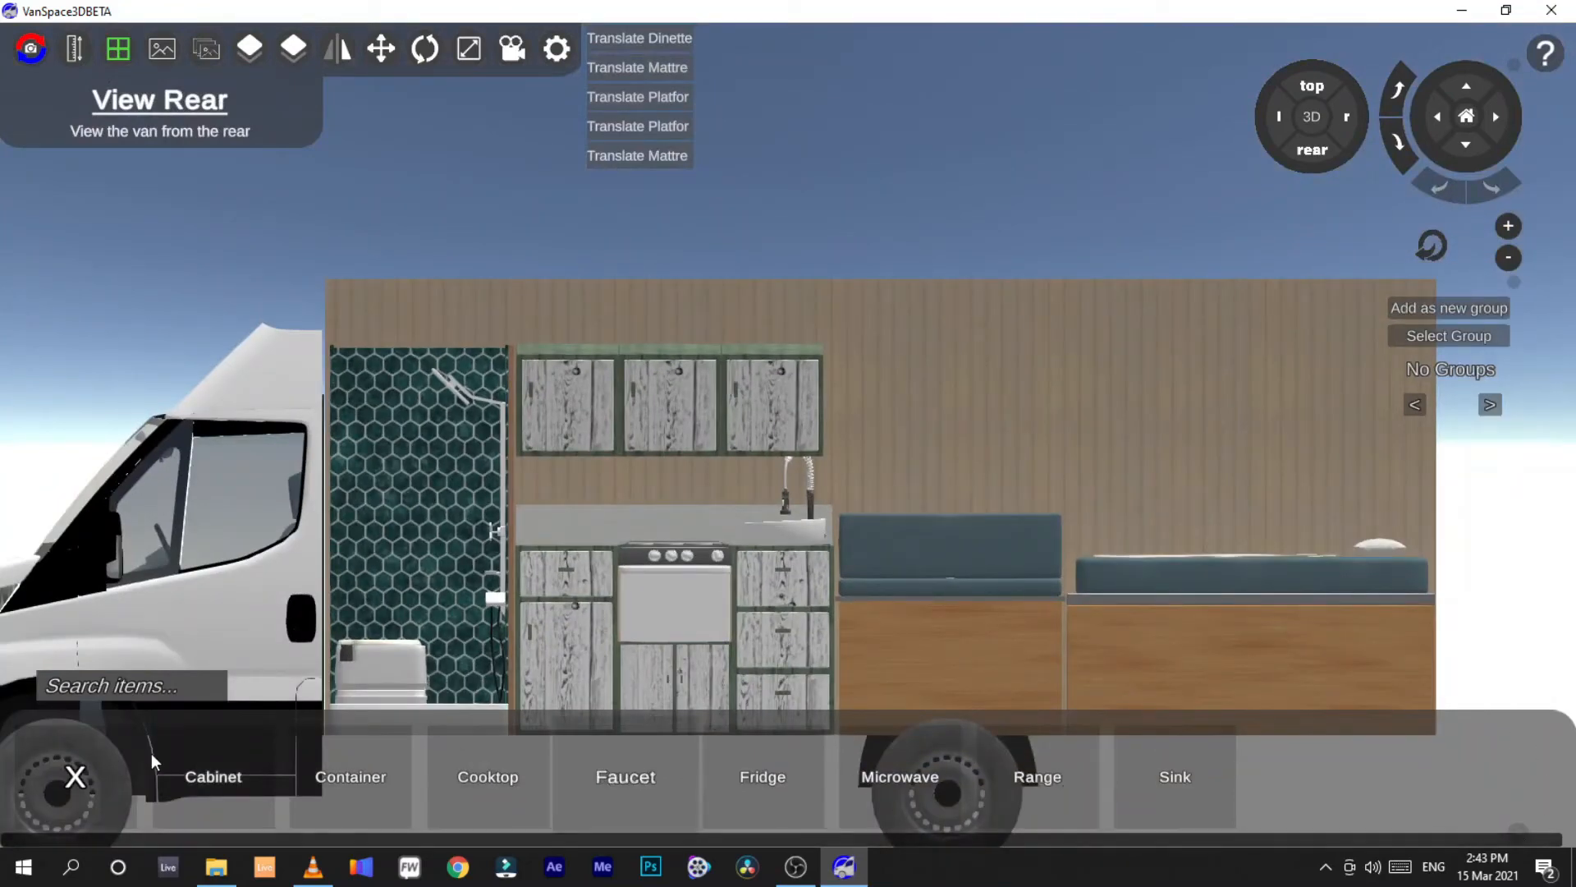
{"action": "left_click", "coordinate": [90, 778]}
{"action": "left_click", "coordinate": [1516, 732]}
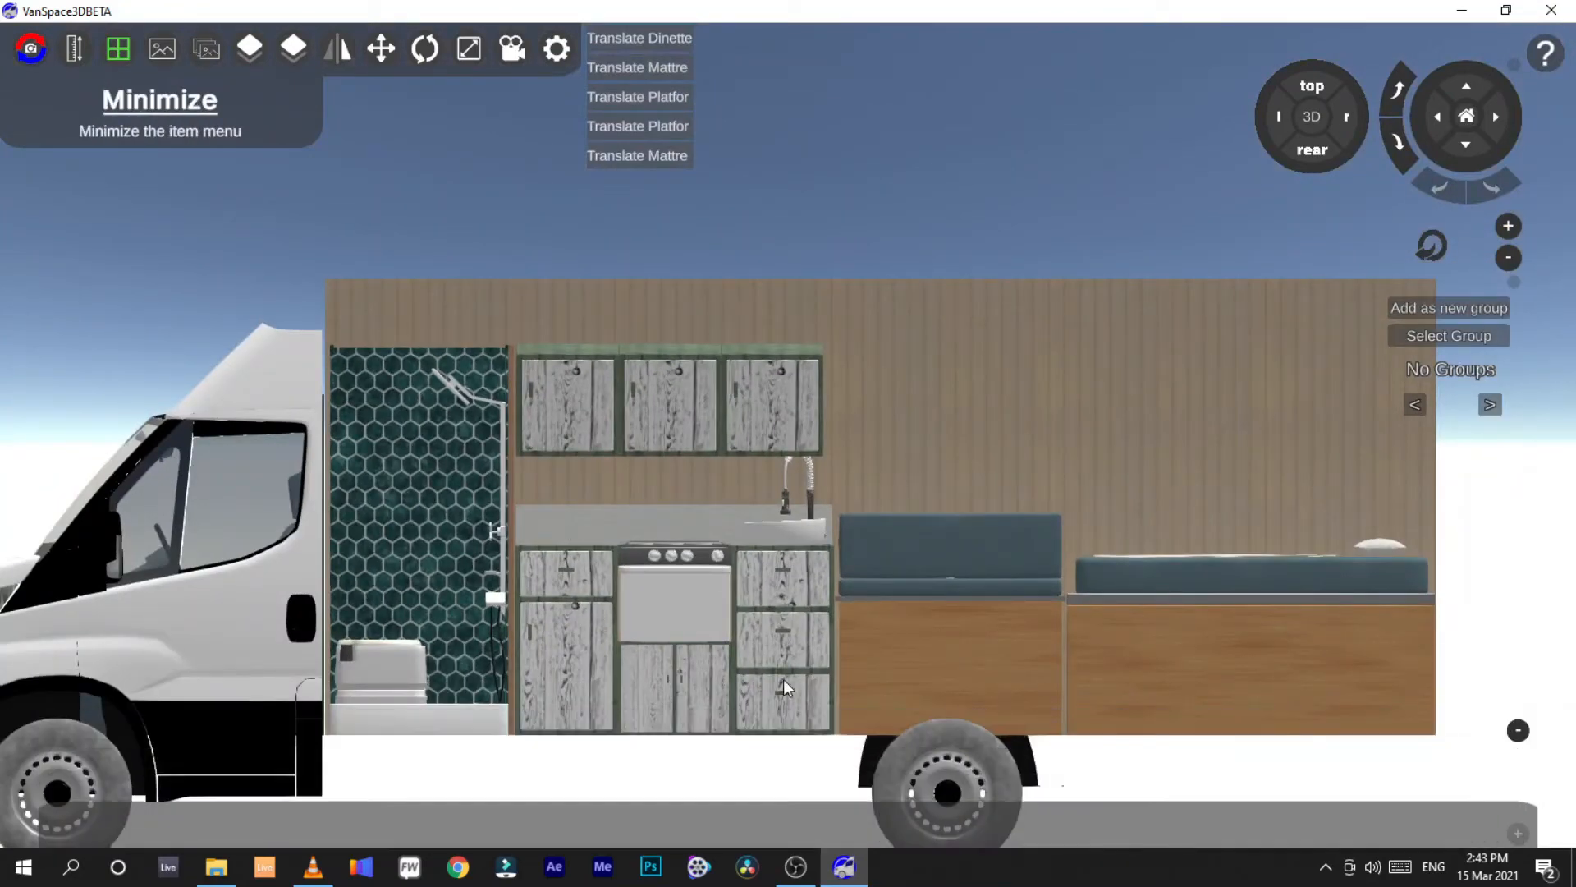
Look through the Decoration accessories with the van's body shown, hide the body again and return to the main item categories
{"action": "left_click", "coordinate": [258, 48]}
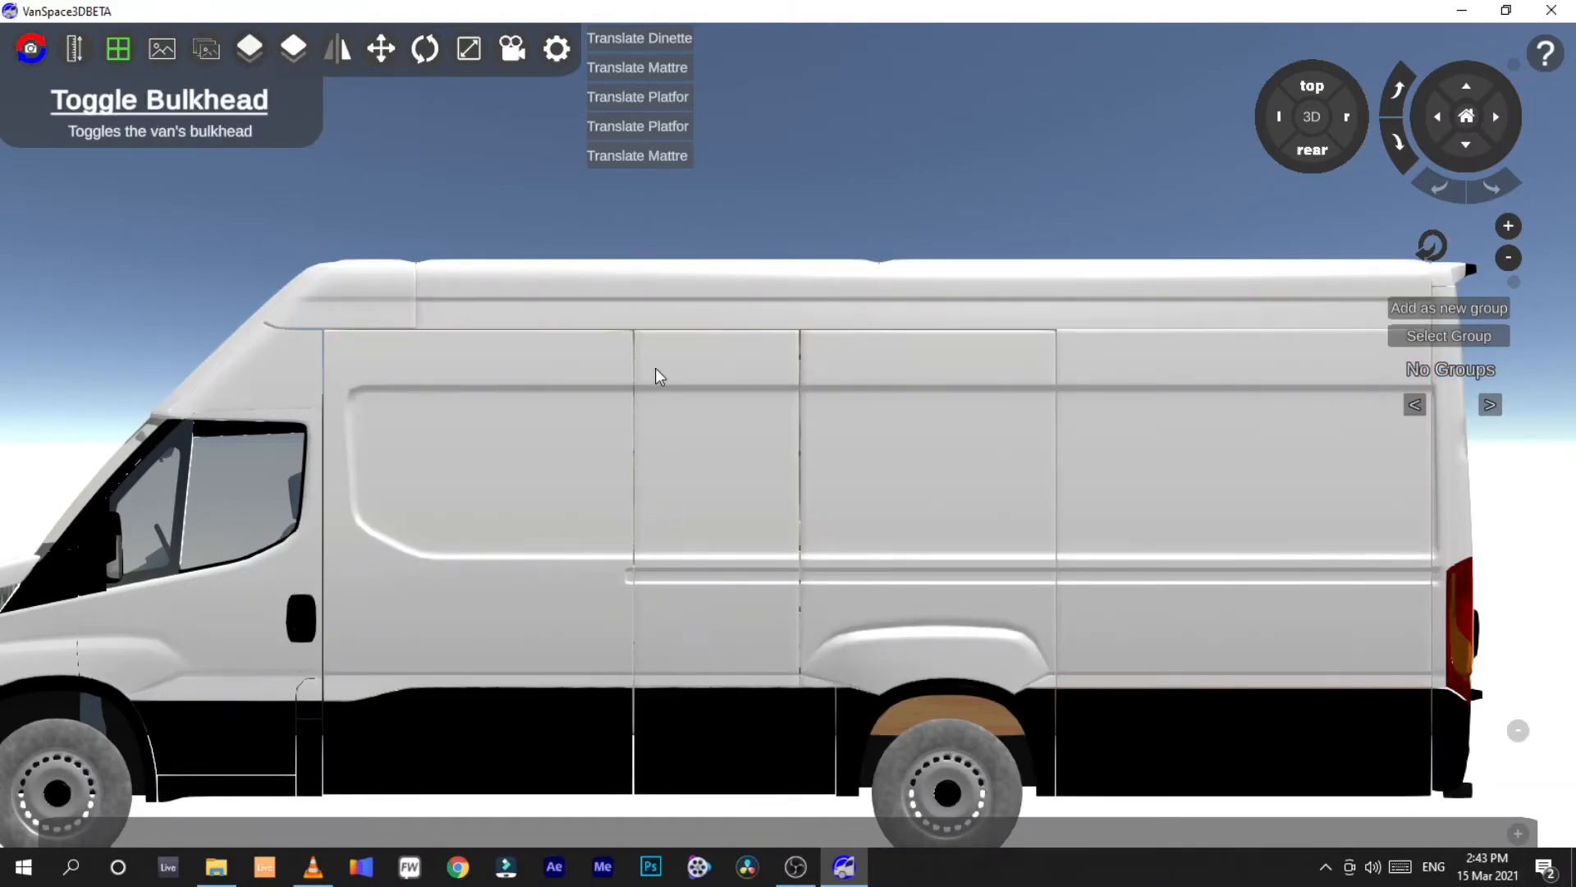
{"action": "left_click", "coordinate": [1518, 834]}
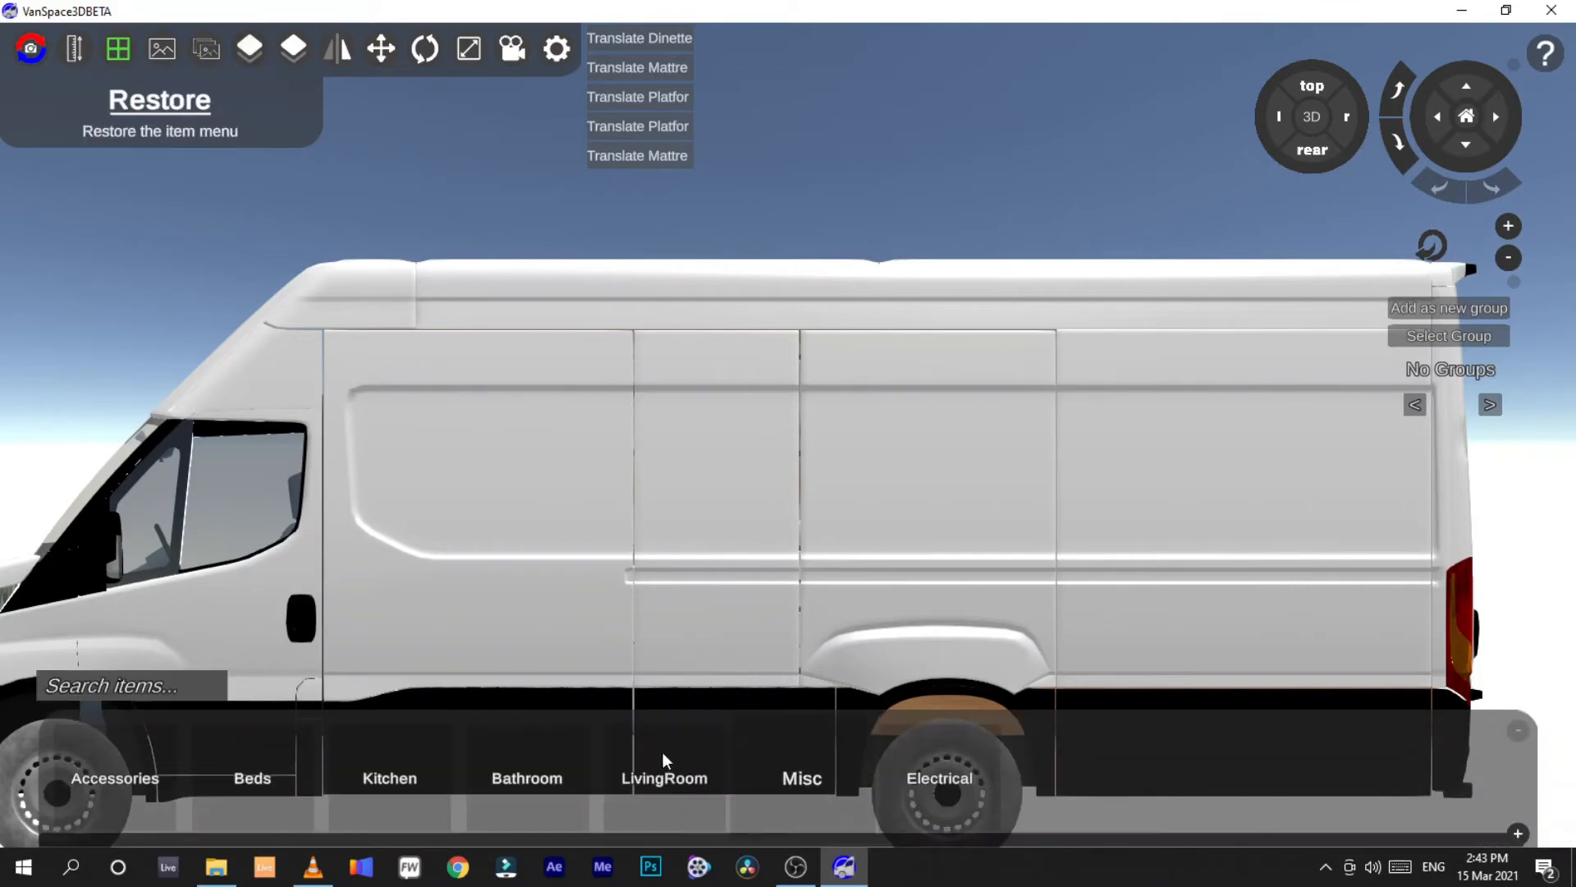
{"action": "left_click", "coordinate": [171, 776]}
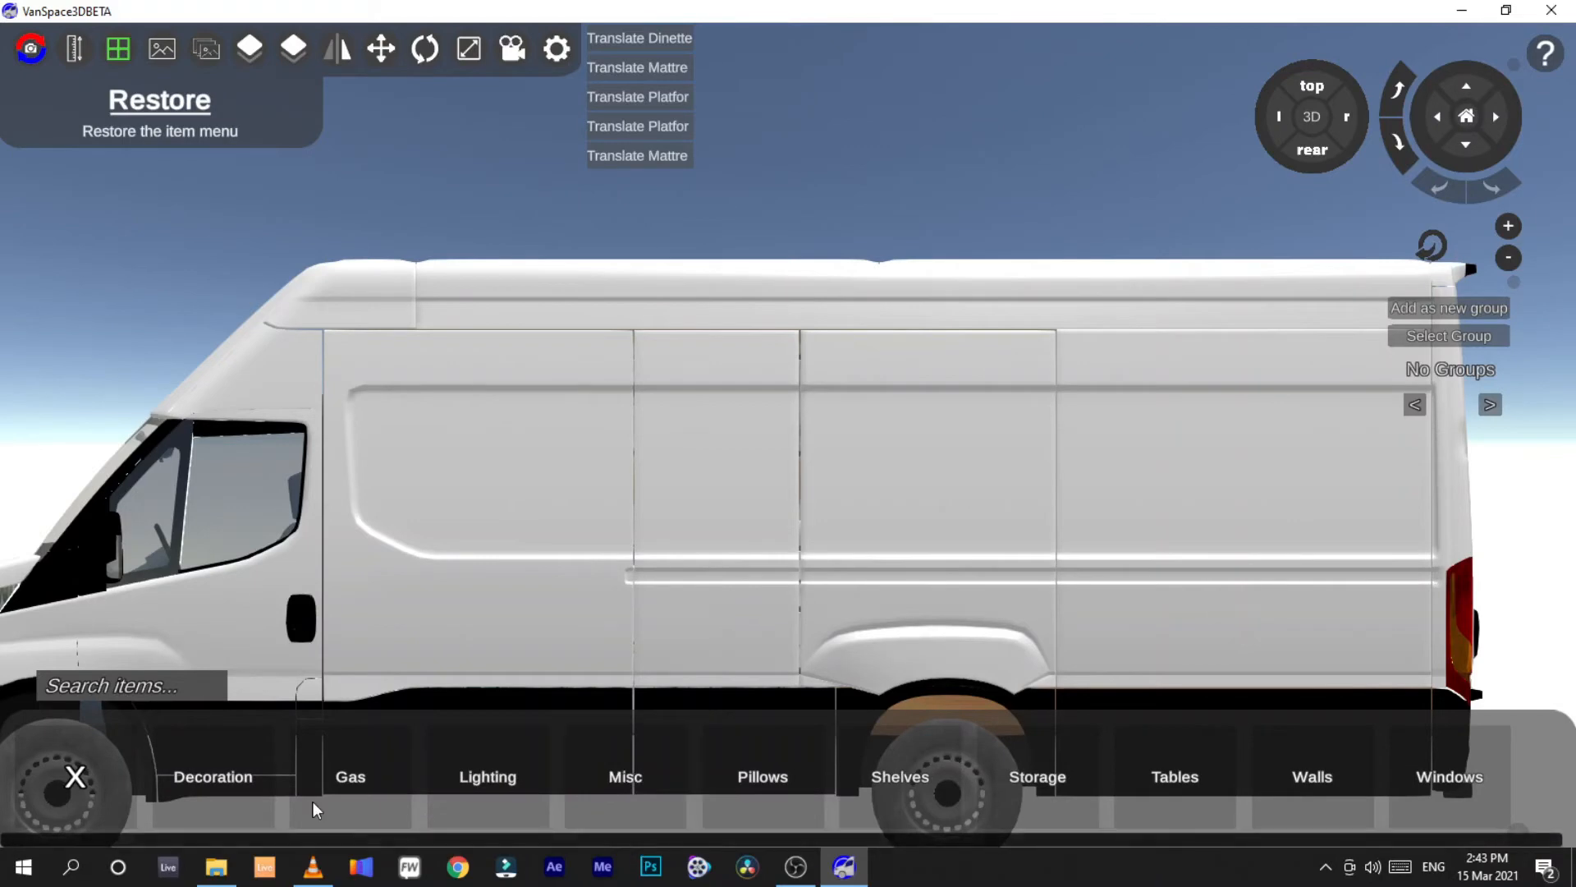
{"action": "left_click", "coordinate": [333, 773]}
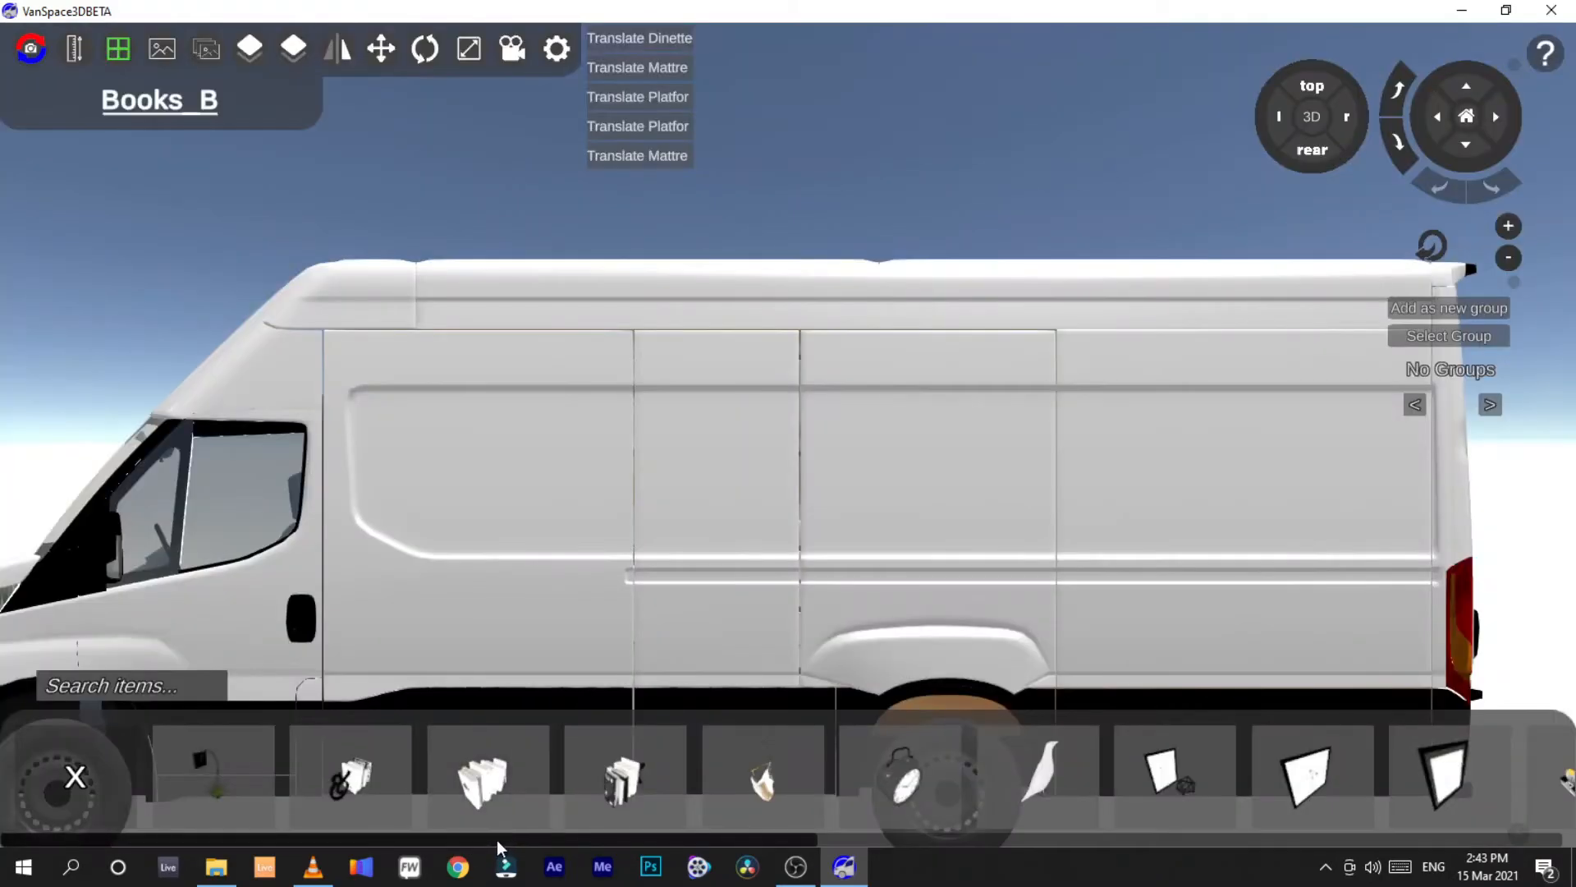
{"action": "left_click_drag", "start_coordinate": [496, 839], "coordinate": [690, 852]}
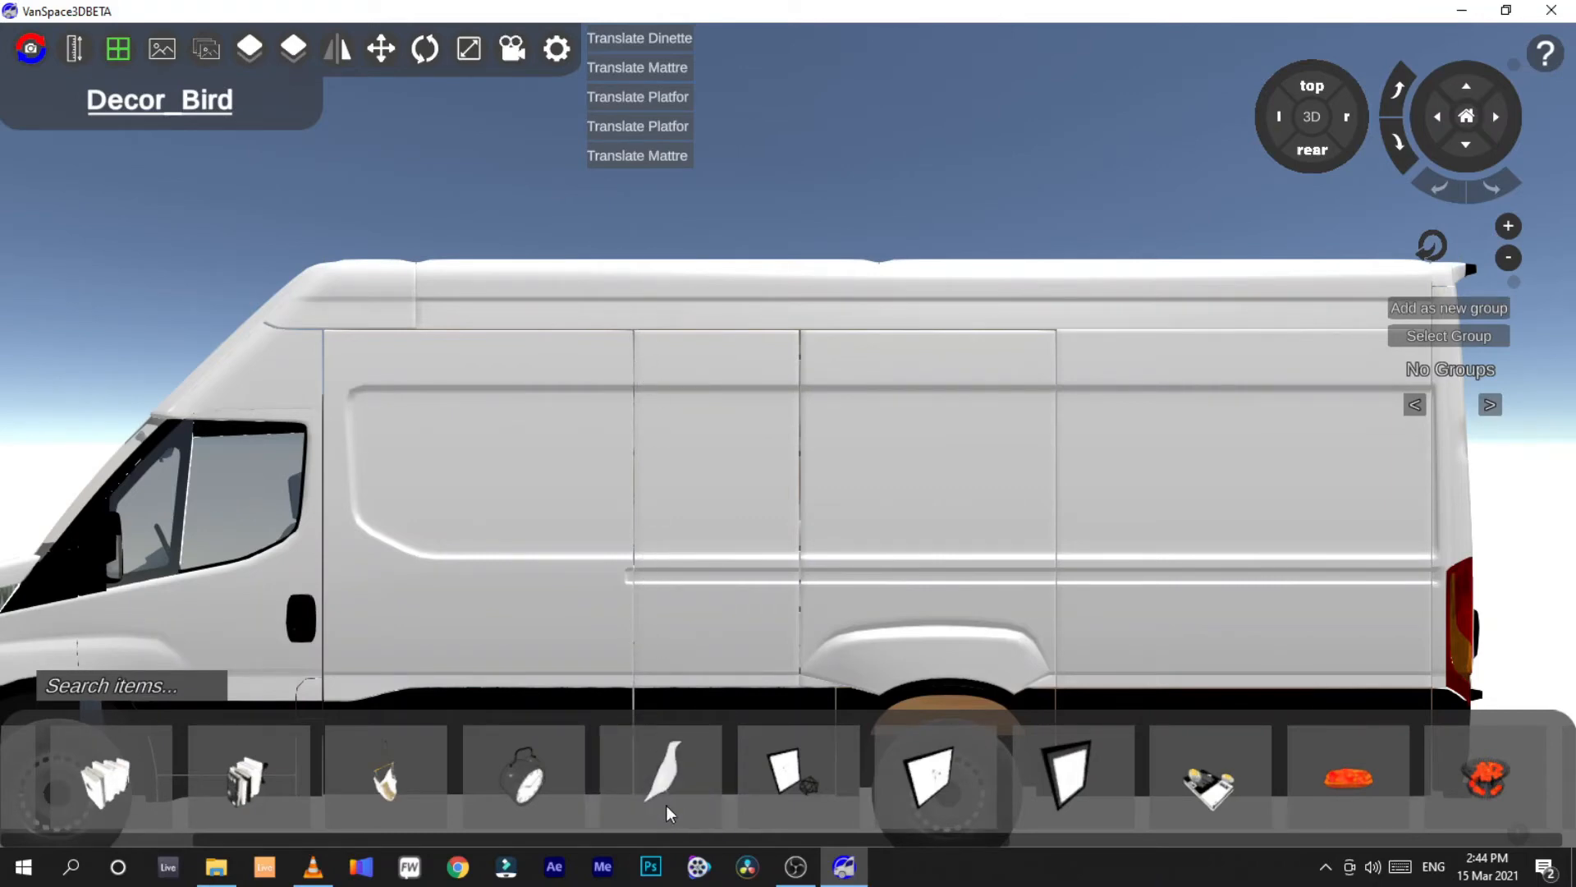
{"action": "left_click_drag", "start_coordinate": [599, 840], "coordinate": [576, 840]}
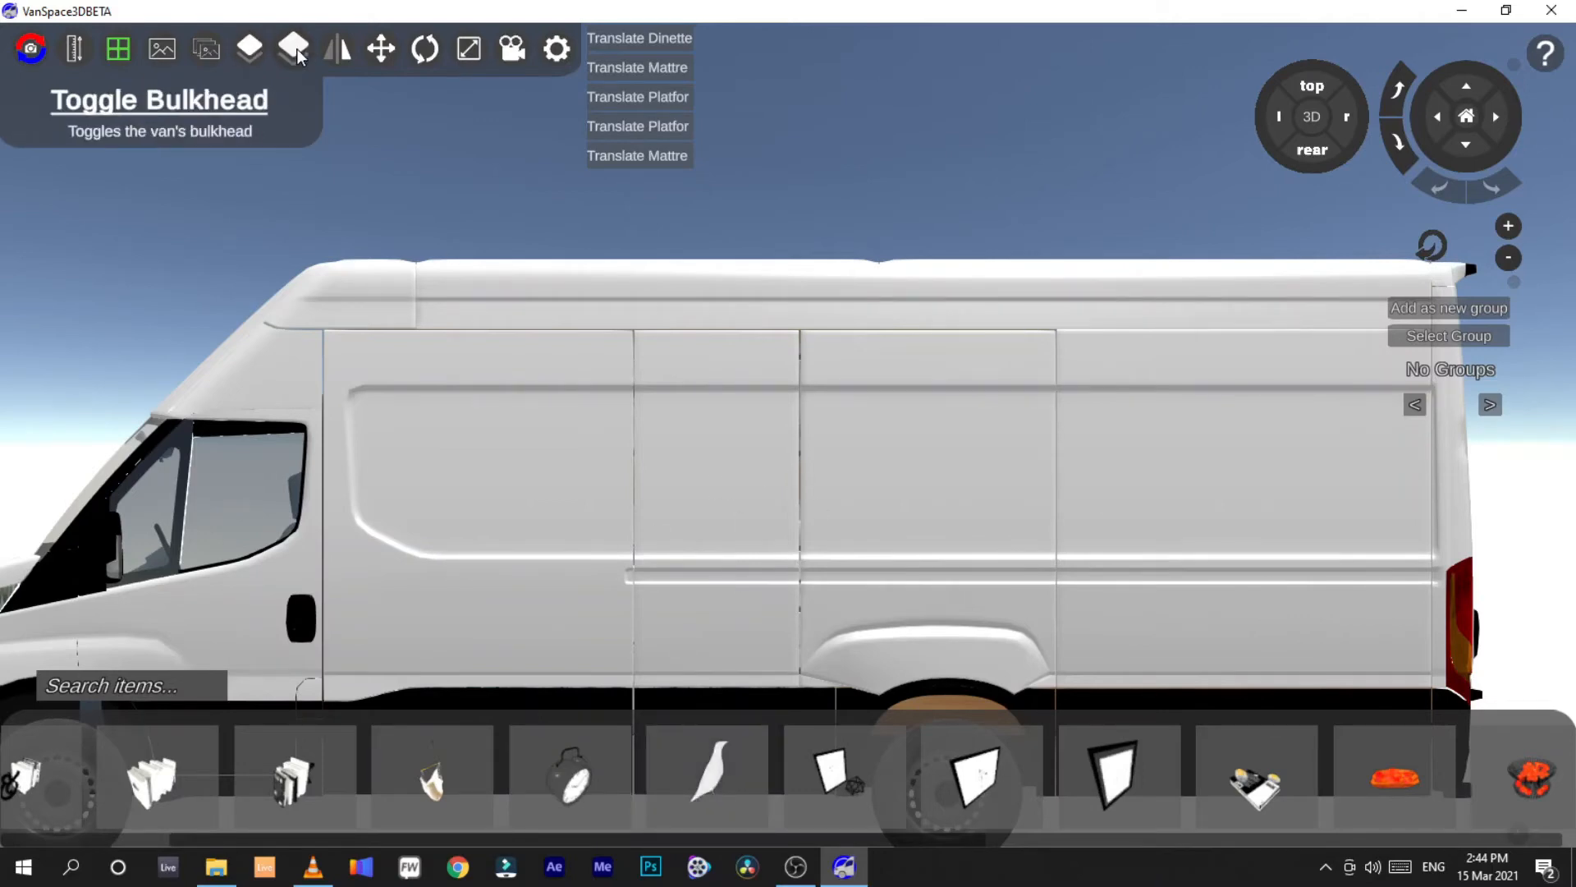
{"action": "left_click", "coordinate": [247, 45]}
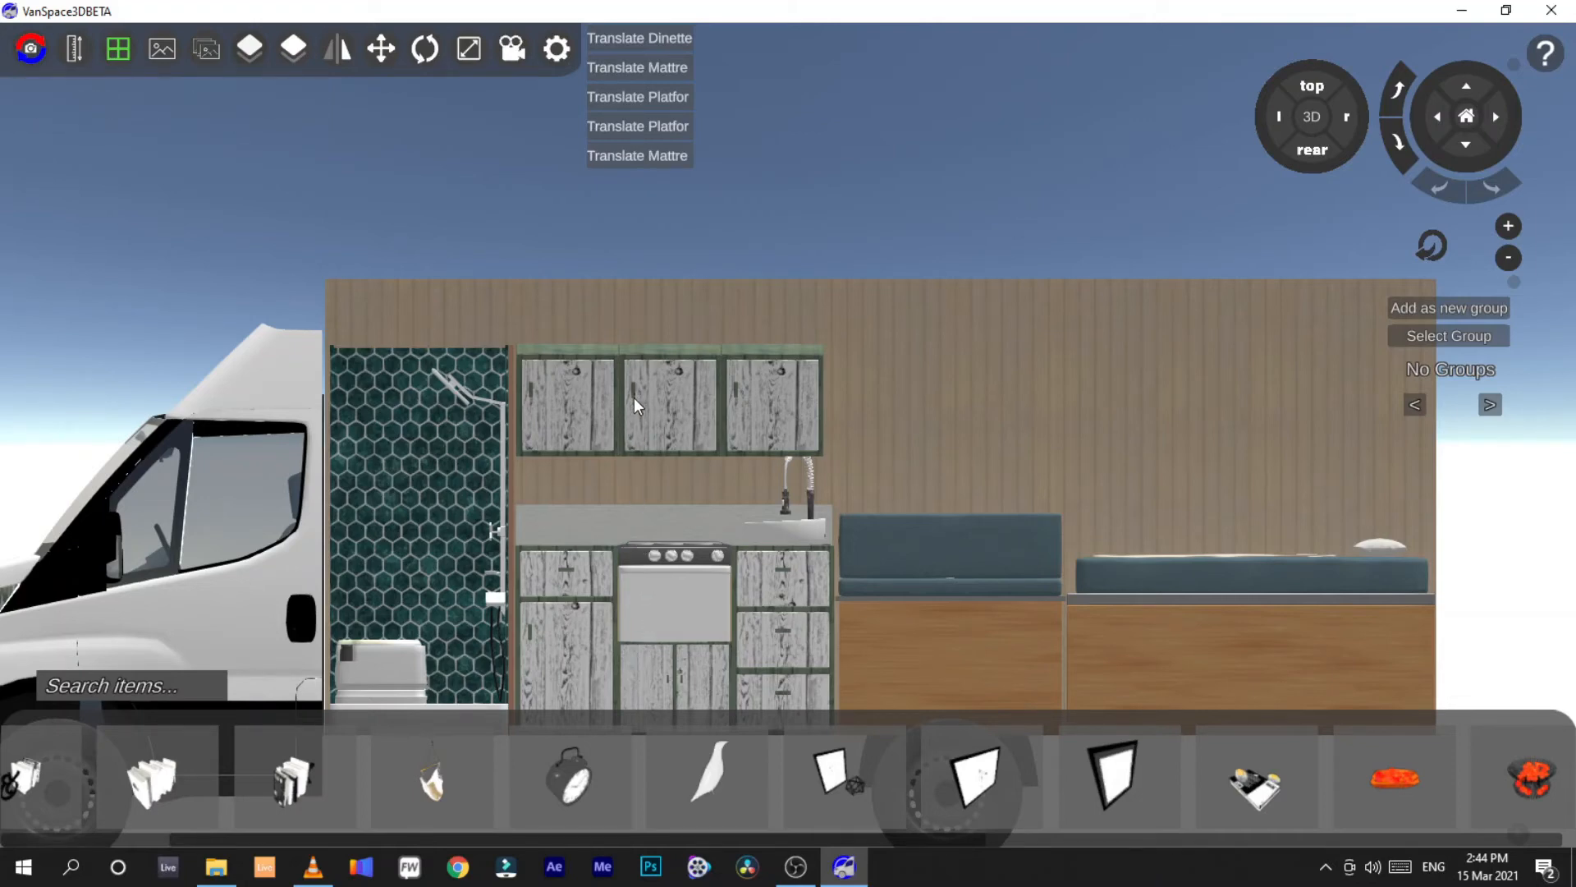
{"action": "left_click_drag", "start_coordinate": [174, 839], "coordinate": [13, 841]}
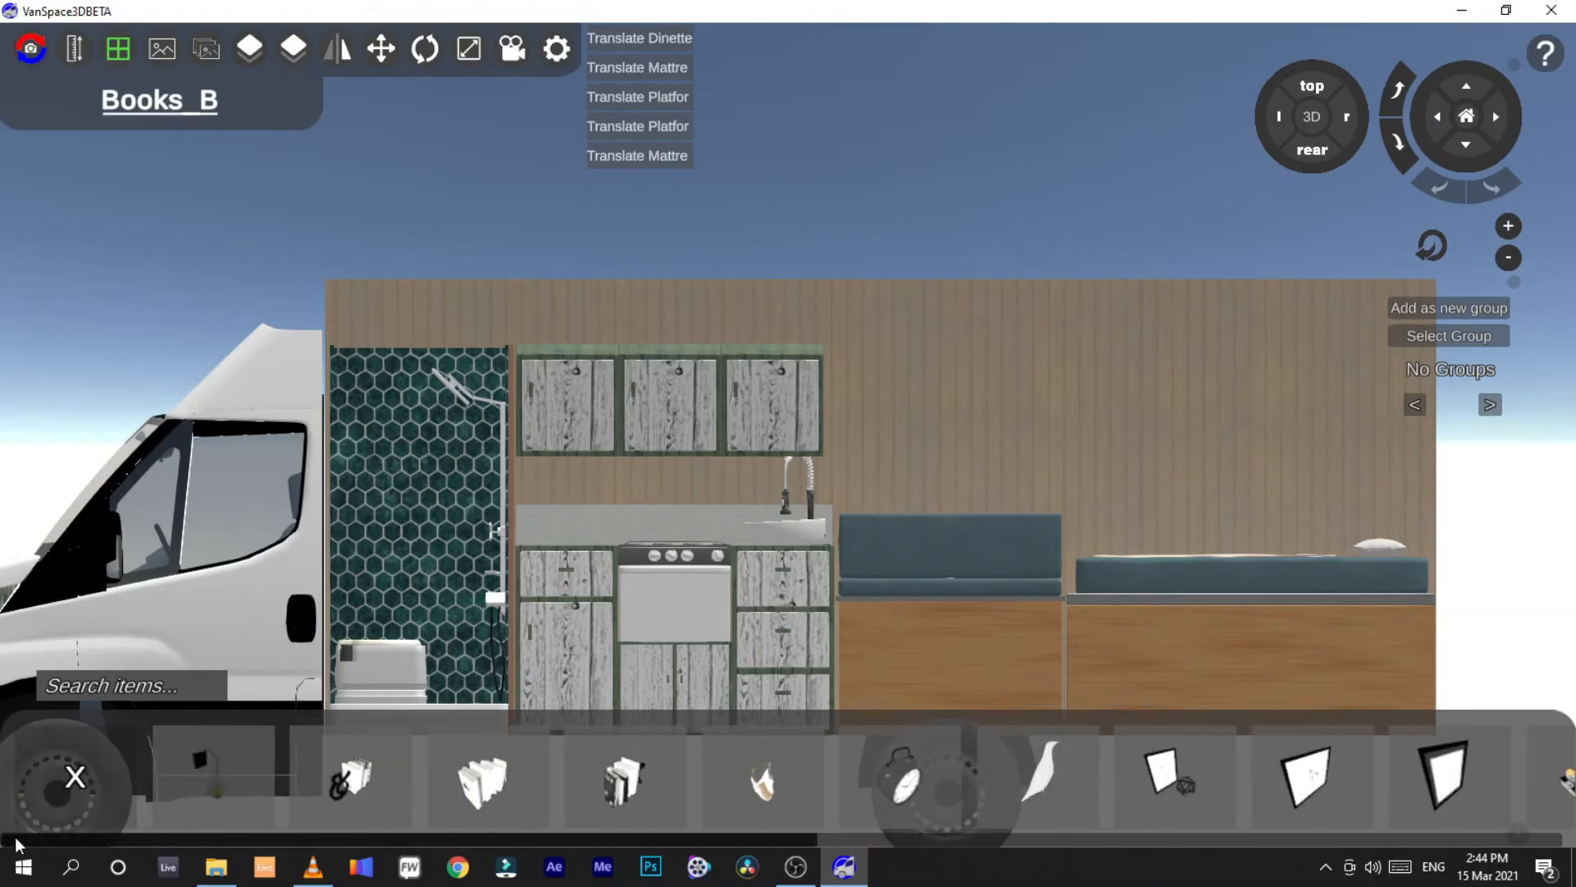
{"action": "left_click", "coordinate": [1438, 117]}
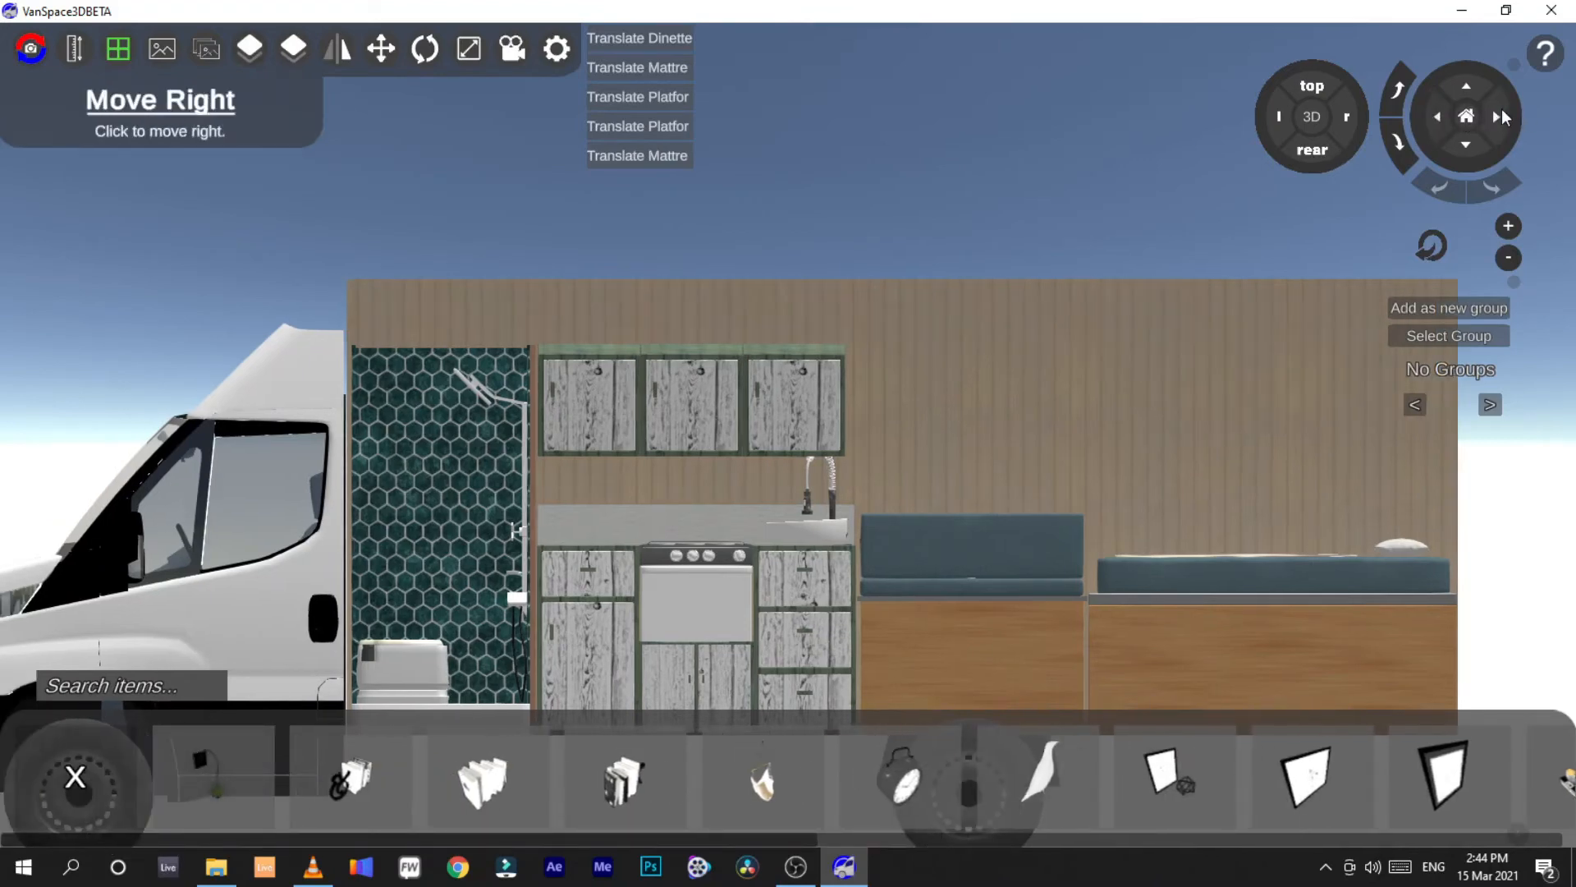
{"action": "left_click", "coordinate": [1499, 117]}
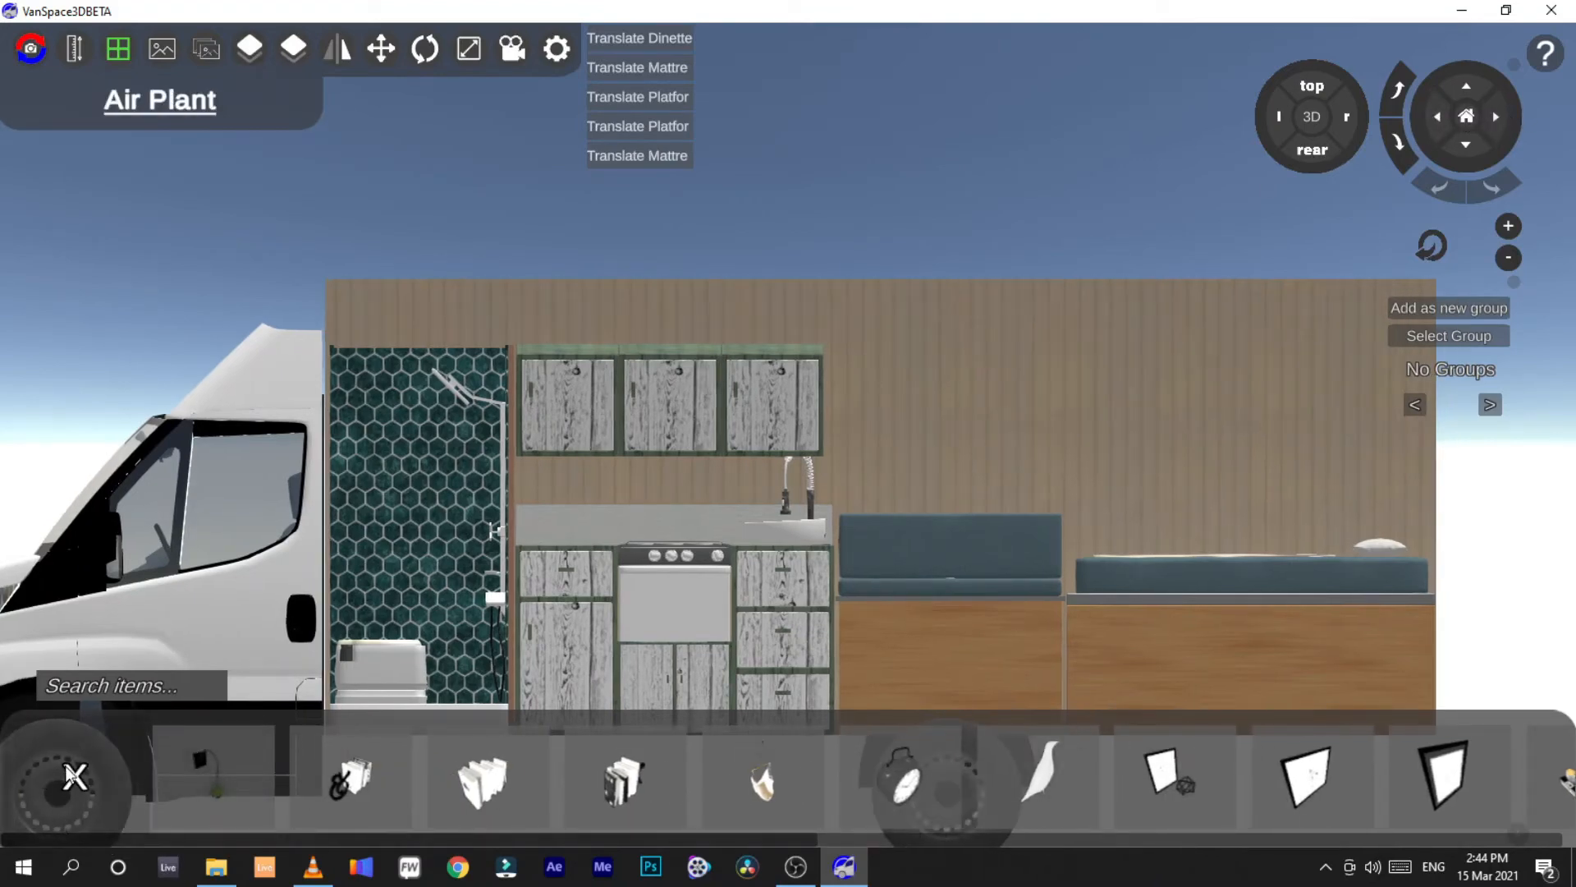
{"action": "left_click", "coordinate": [74, 776]}
{"action": "left_click", "coordinate": [75, 776]}
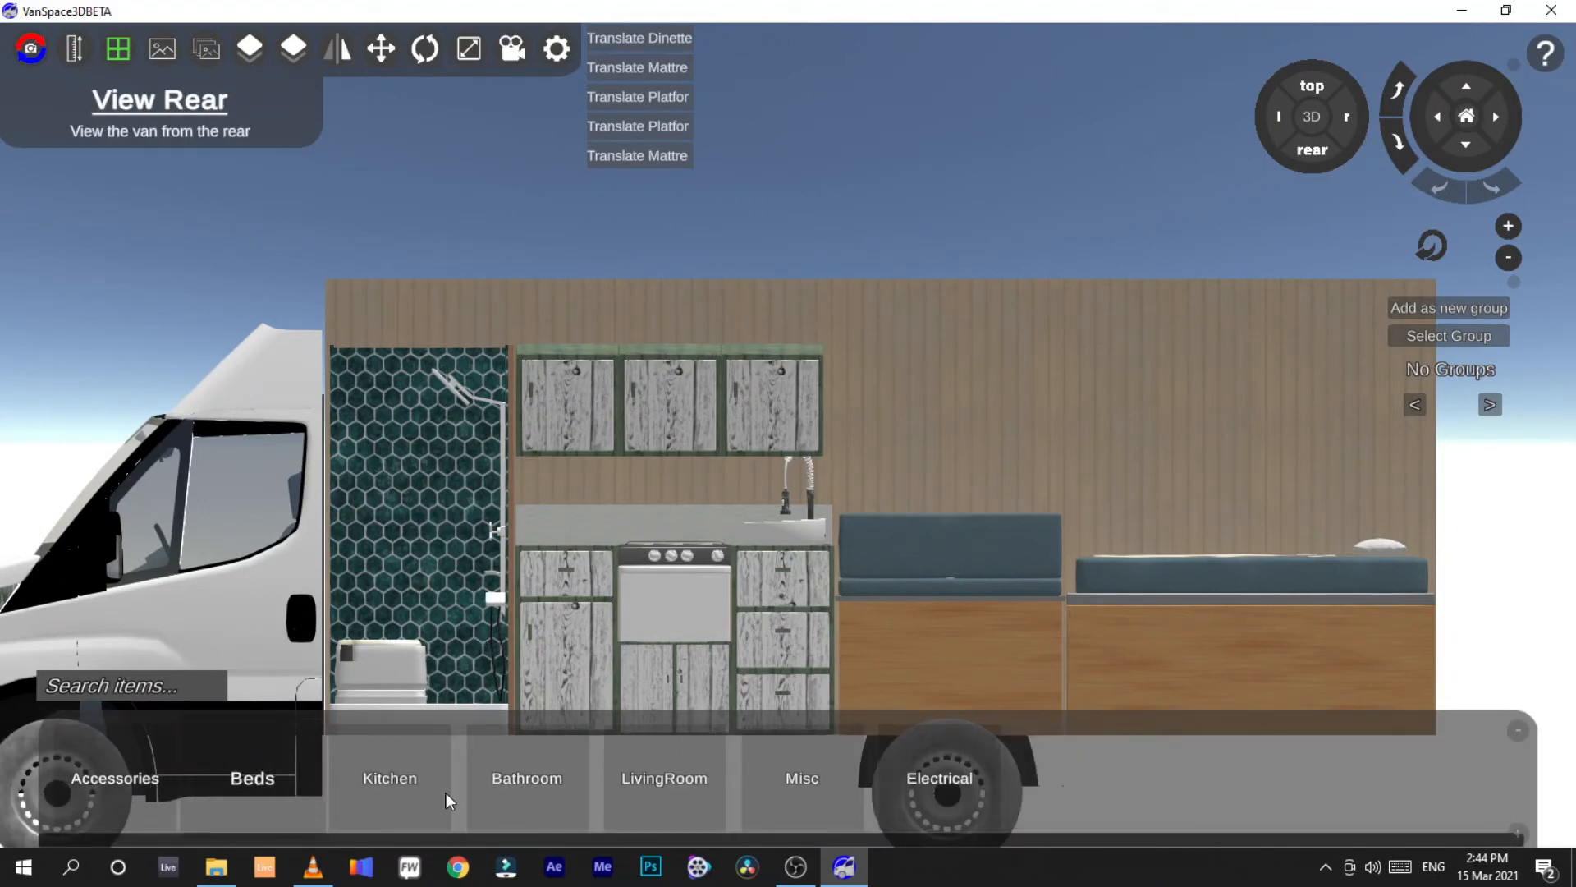
Go through the kitchen Cabinet items, trying Cabinet Type C in front of the kitchen and continuing to the Modern UpperCabinet models
{"action": "left_click", "coordinate": [392, 794]}
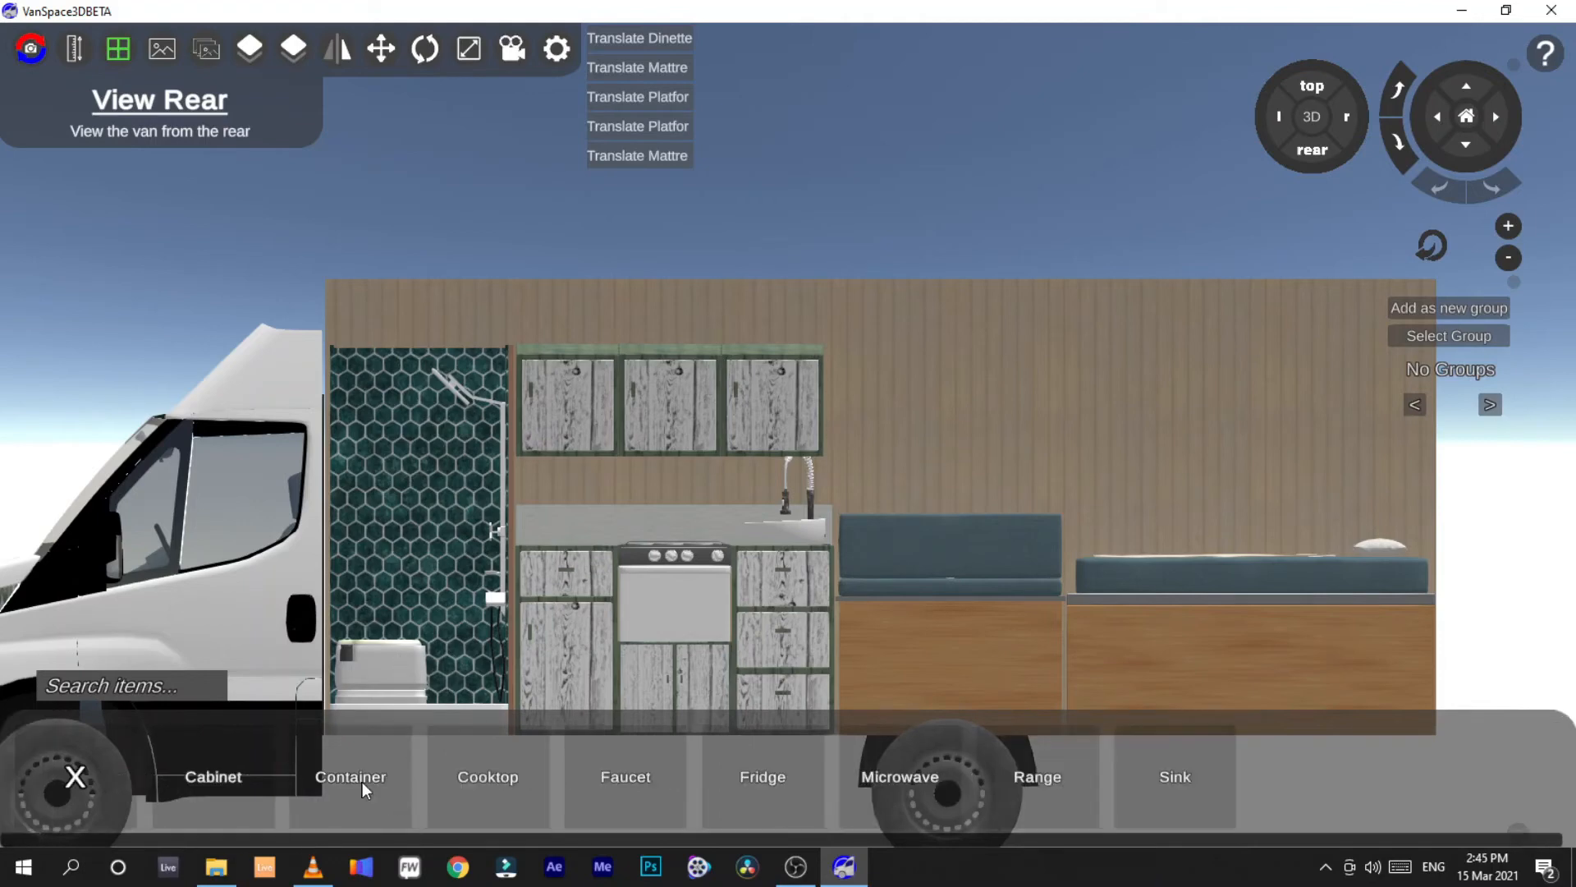
{"action": "left_click", "coordinate": [220, 792]}
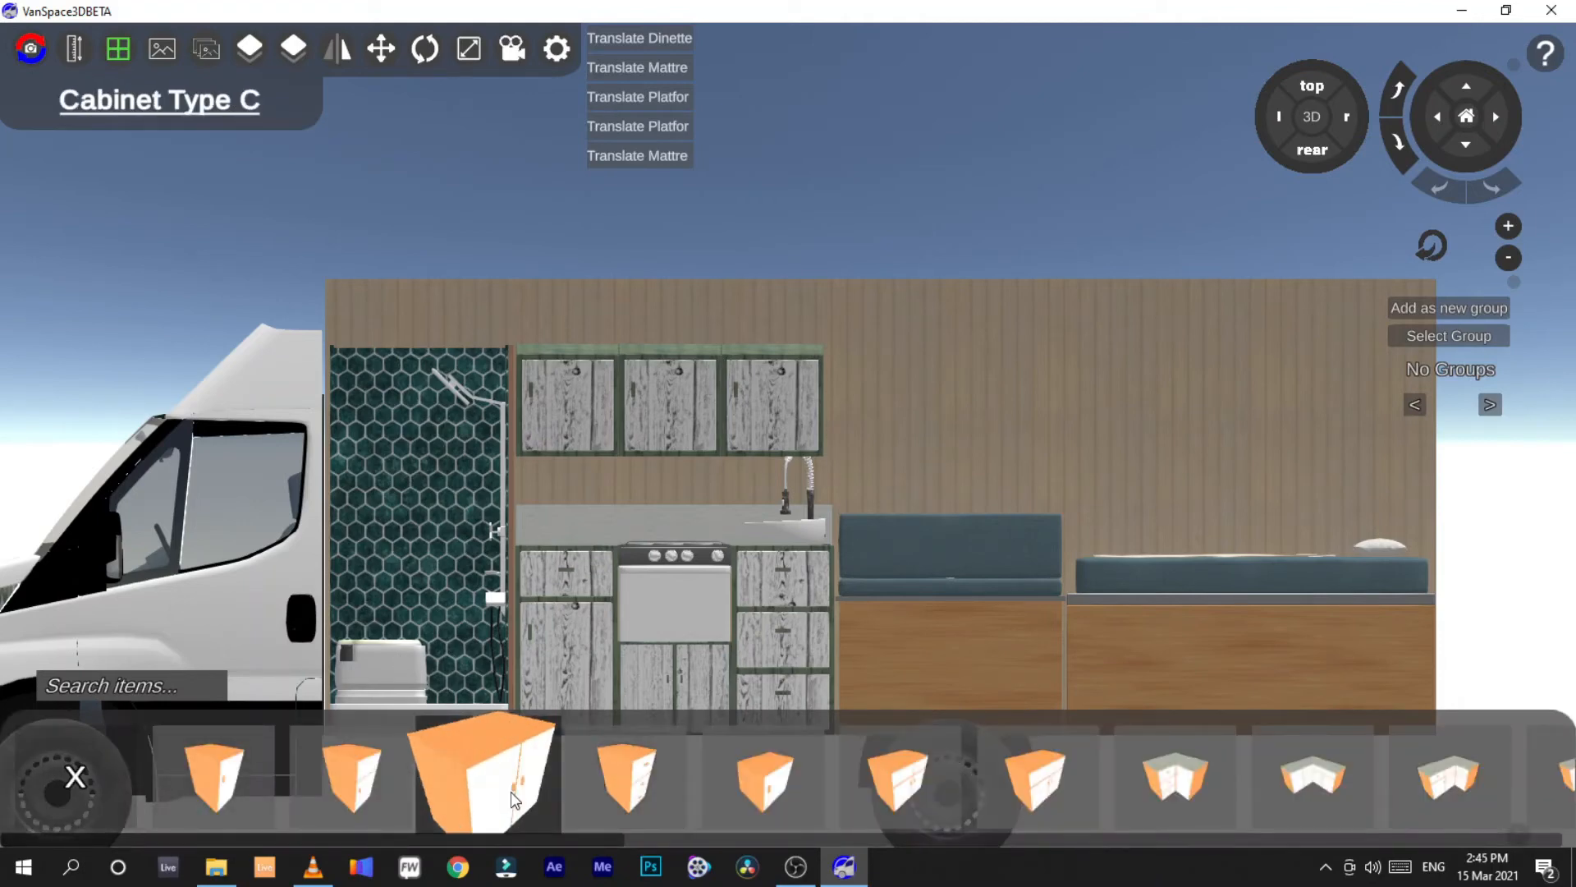
{"action": "left_click", "coordinate": [510, 791]}
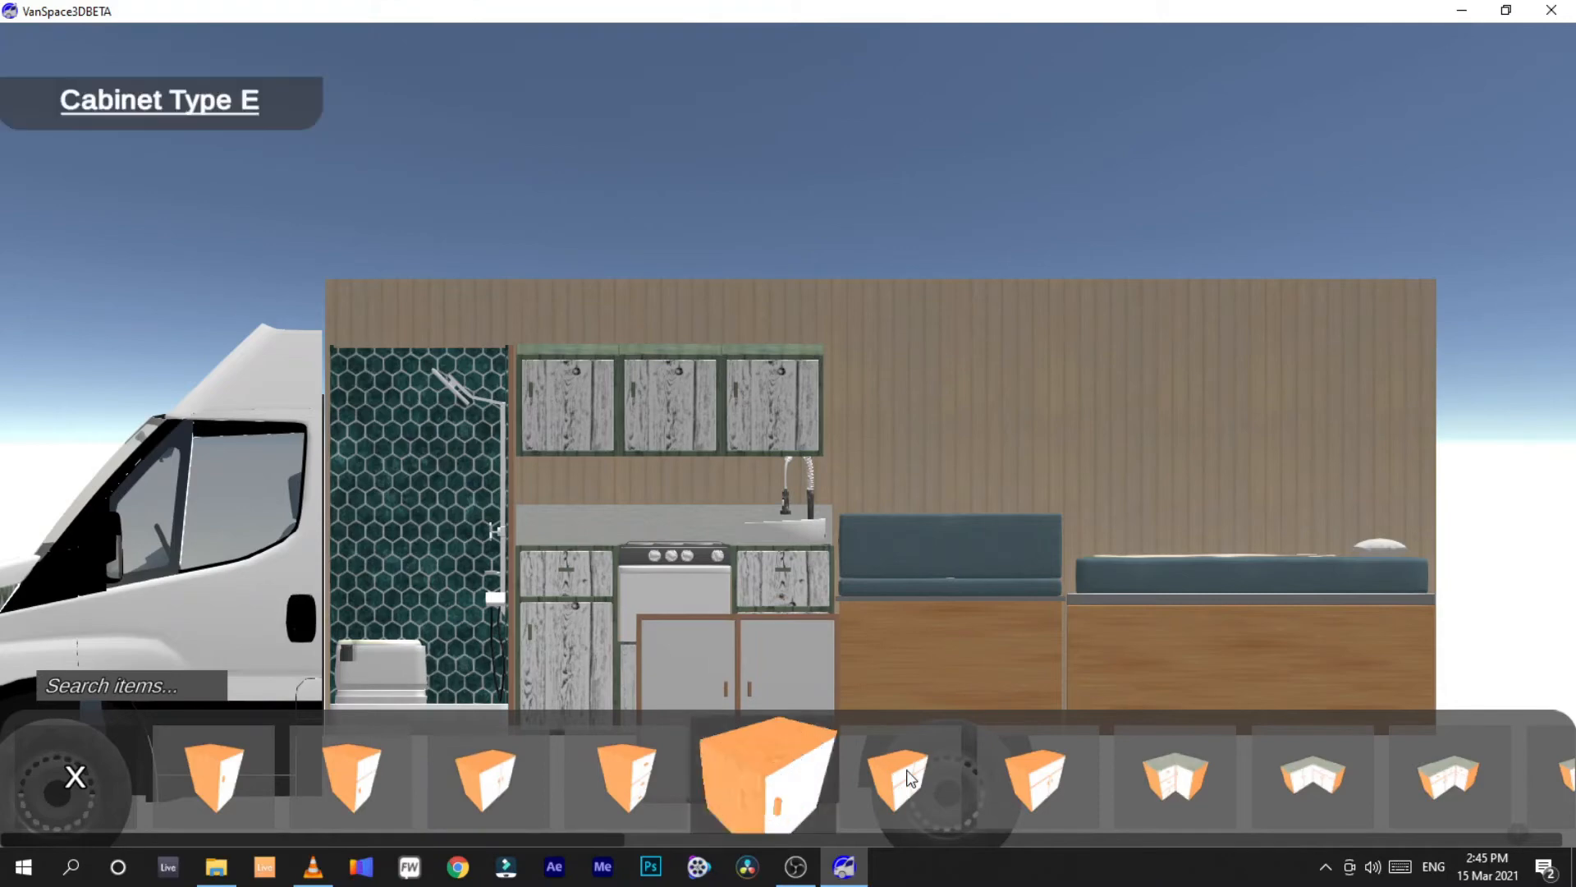
{"action": "left_click_drag", "start_coordinate": [608, 839], "coordinate": [809, 841]}
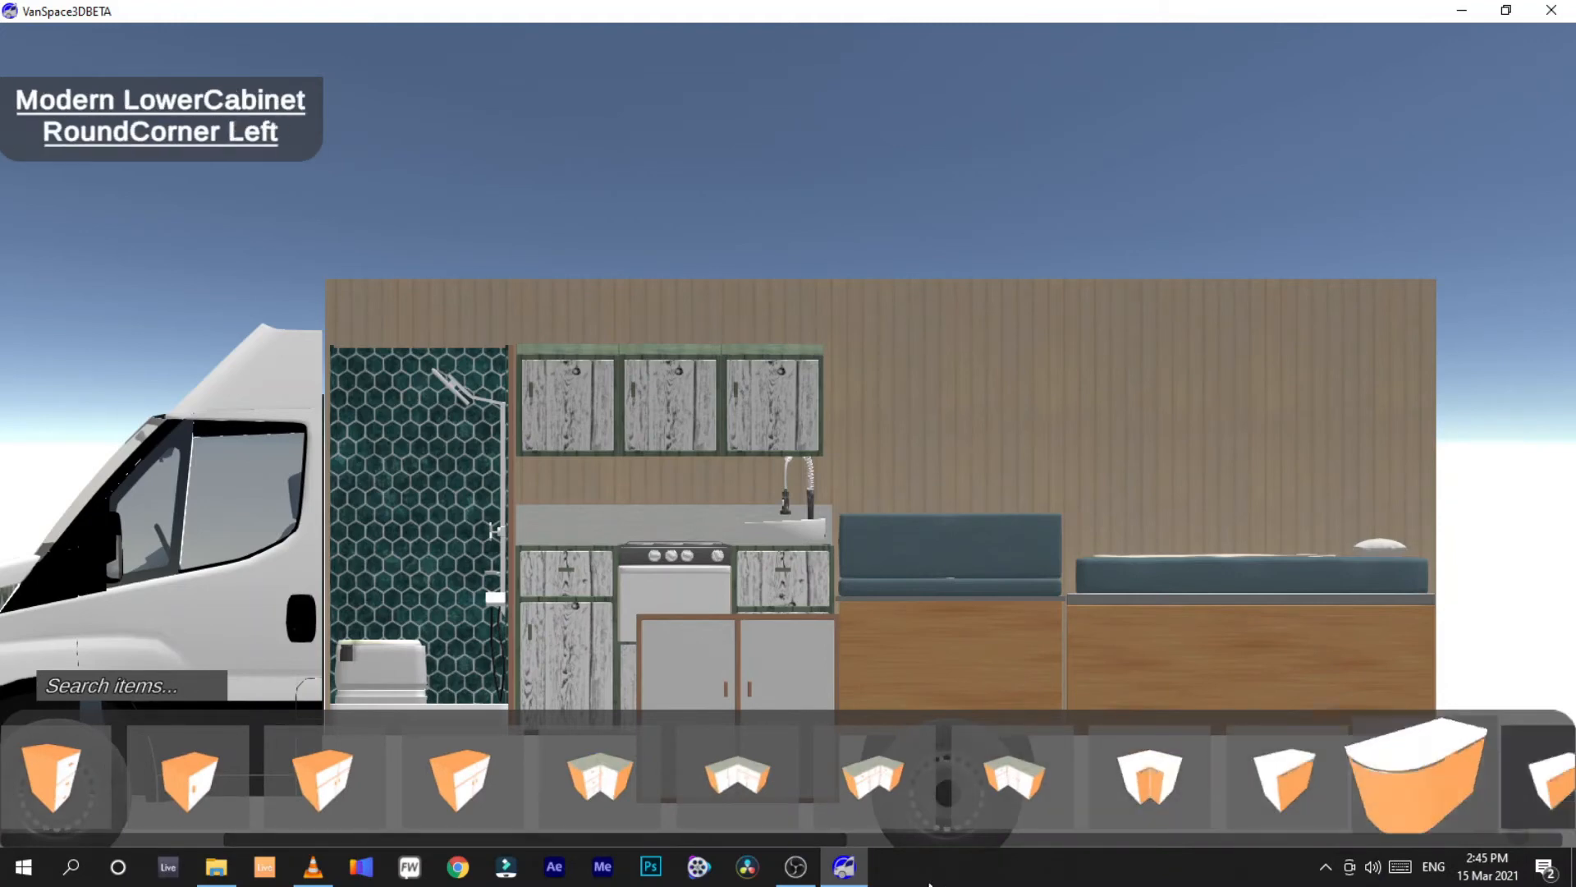
{"action": "left_click_drag", "start_coordinate": [764, 840], "coordinate": [991, 841]}
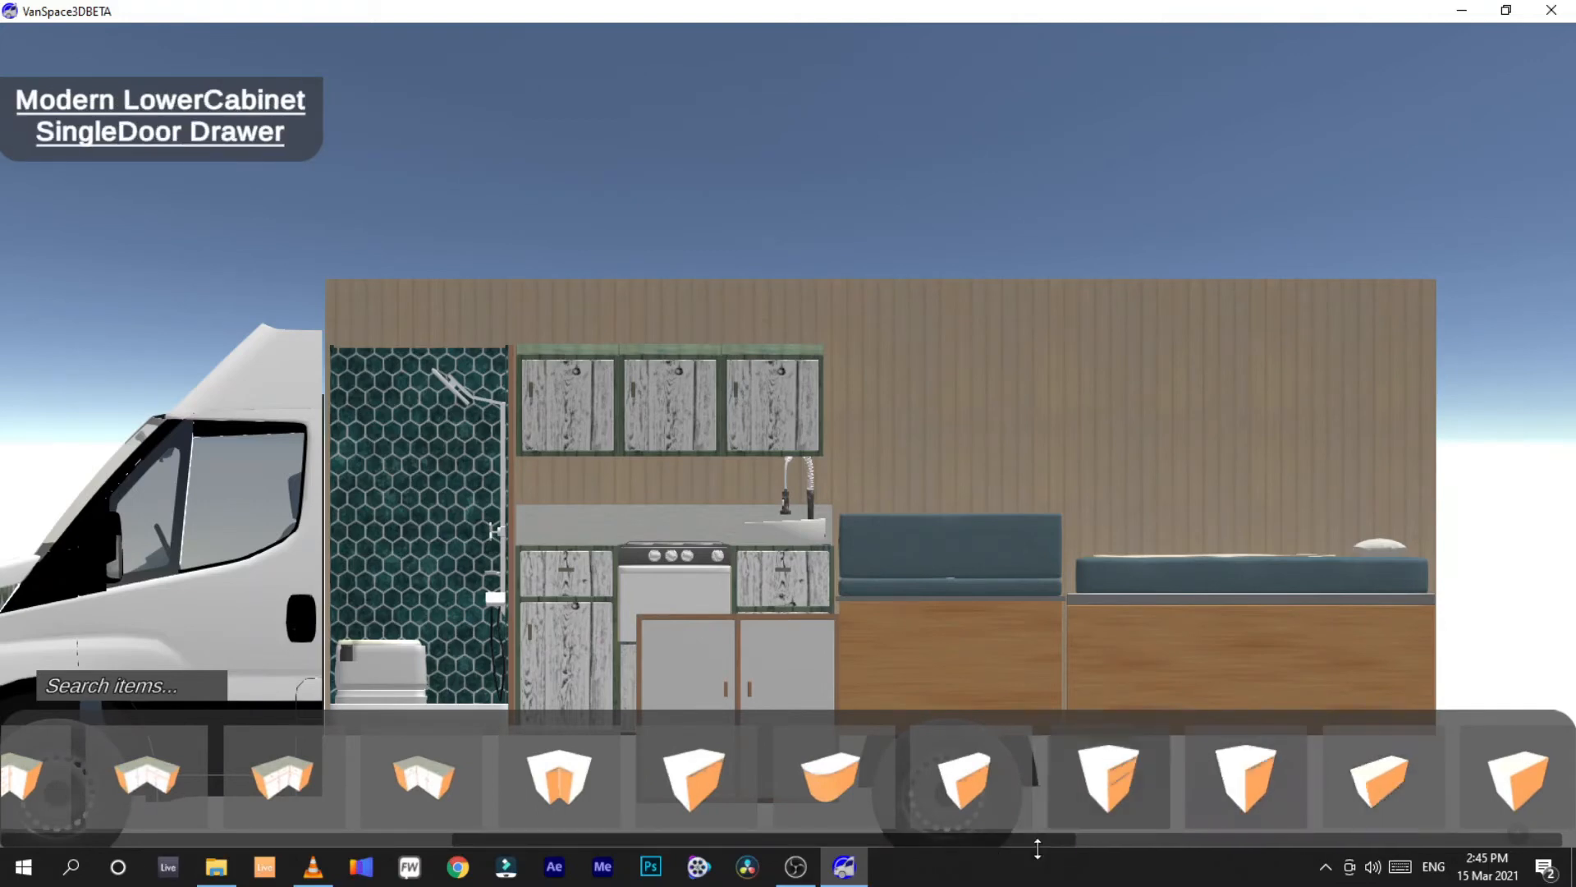
{"action": "left_click_drag", "start_coordinate": [1044, 841], "coordinate": [1299, 841]}
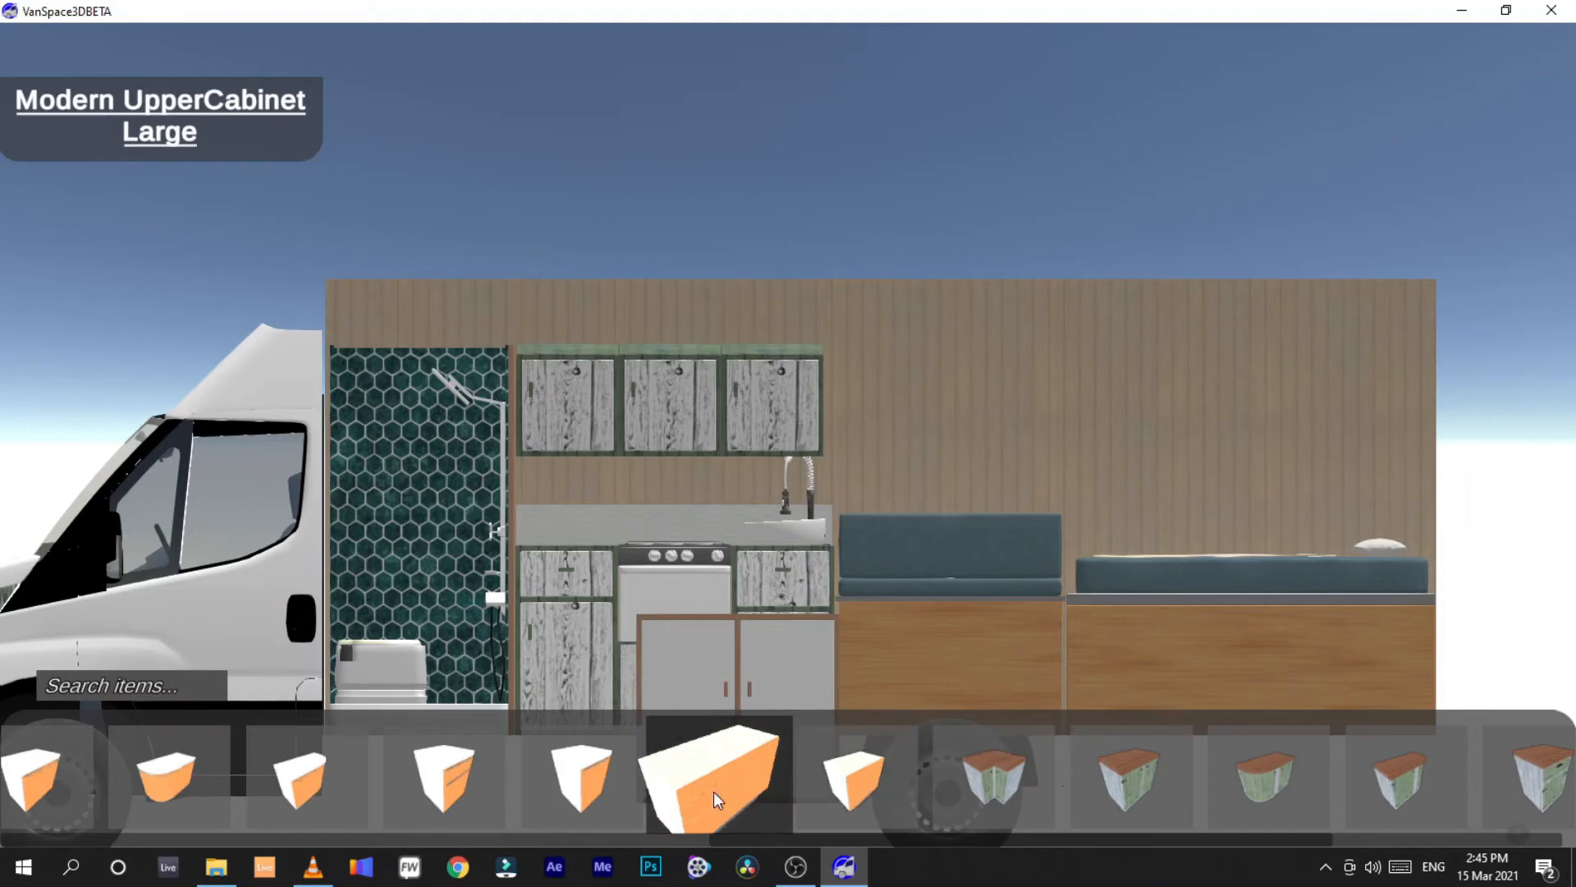
{"action": "left_click_drag", "start_coordinate": [712, 791], "coordinate": [741, 678]}
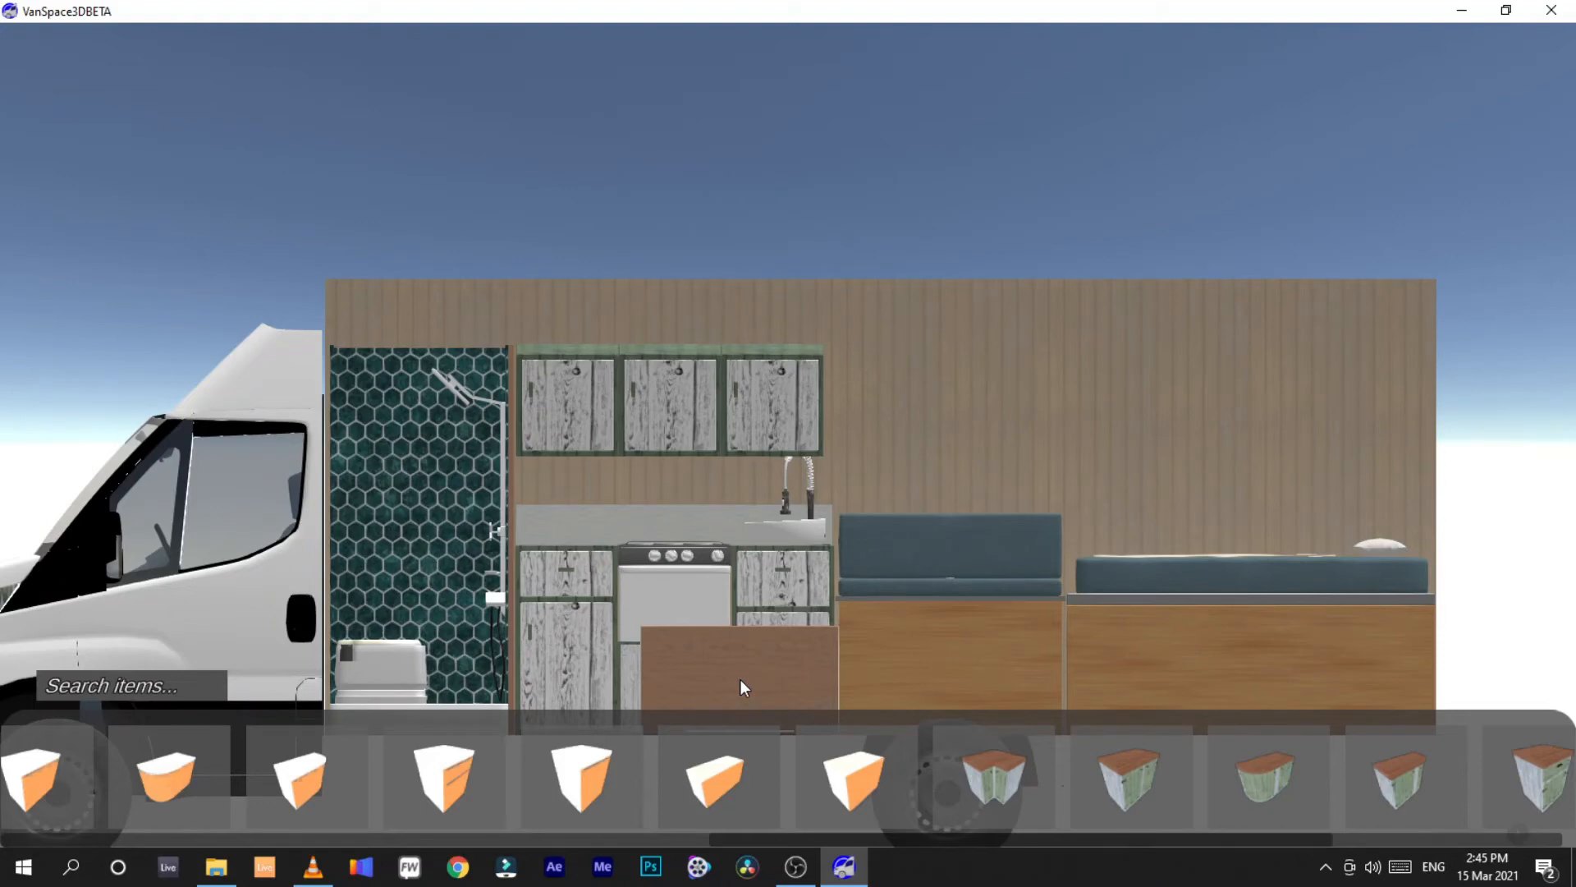
{"action": "left_click_drag", "start_coordinate": [741, 688], "coordinate": [738, 680]}
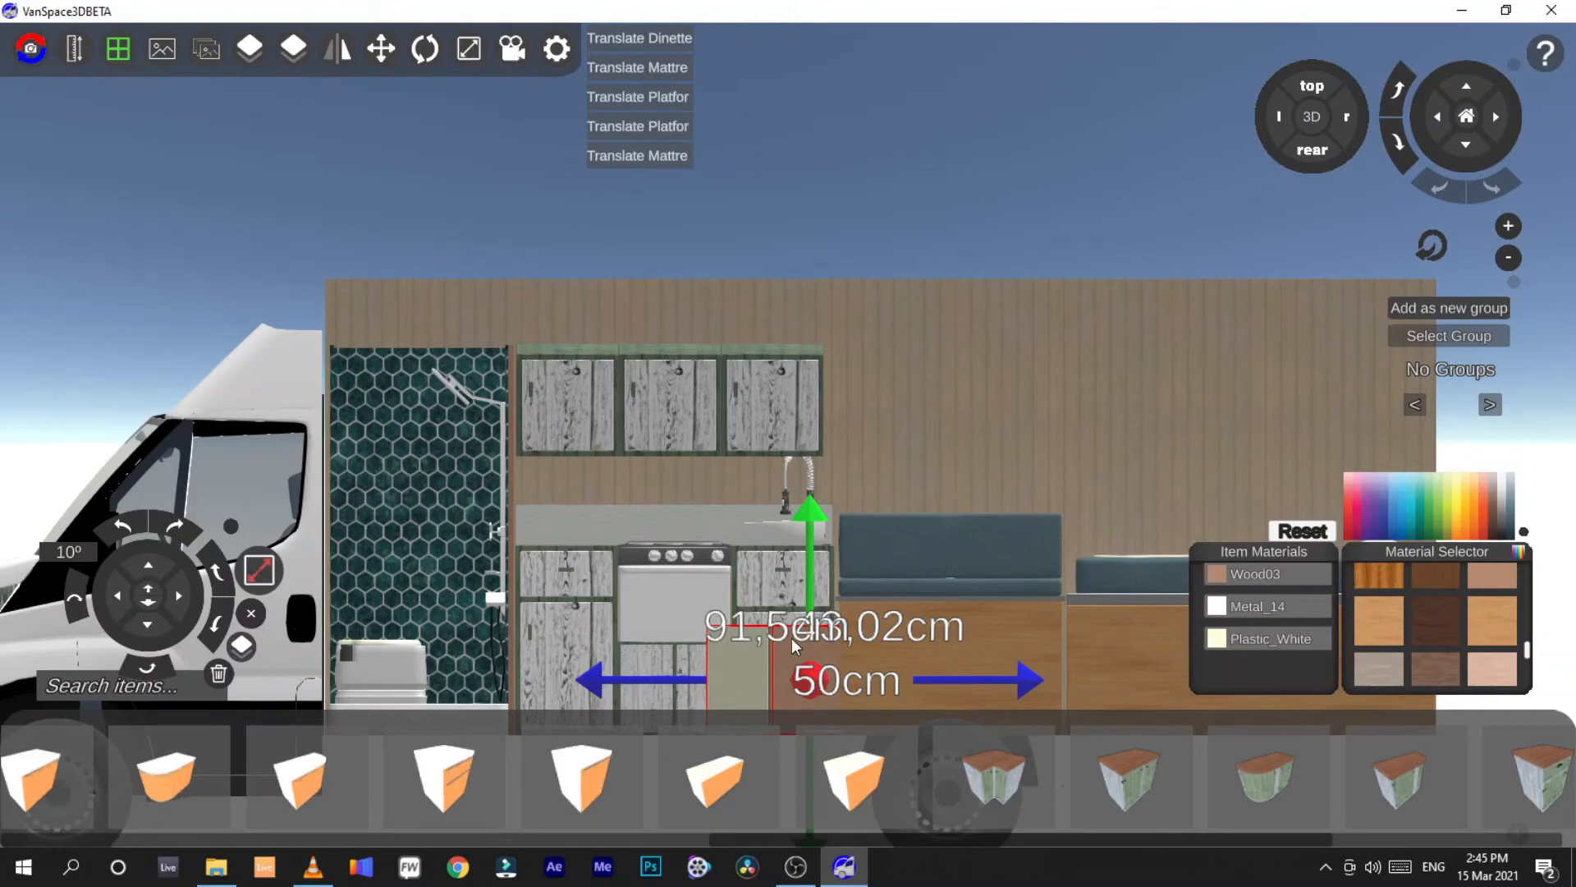
{"action": "key", "text": "Delete"}
Place the Modern UpperCabinet Large on the floor in front of the kitchen, raise it slightly to floor level and leave the cabinet list
{"action": "left_click_drag", "start_coordinate": [864, 776], "coordinate": [628, 694]}
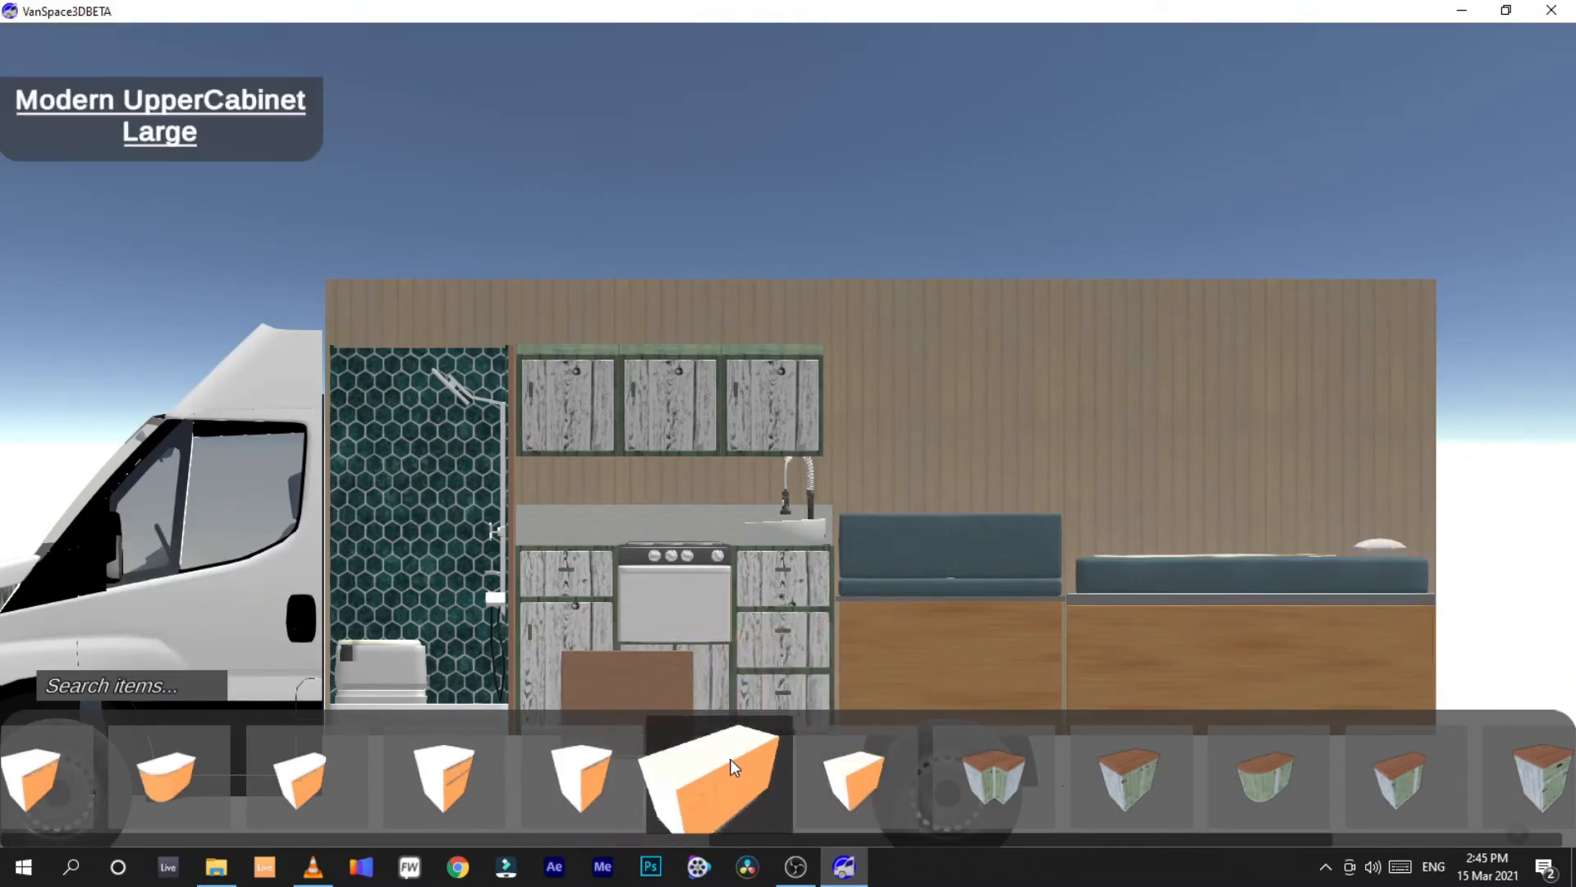
{"action": "left_click_drag", "start_coordinate": [730, 768], "coordinate": [732, 685]}
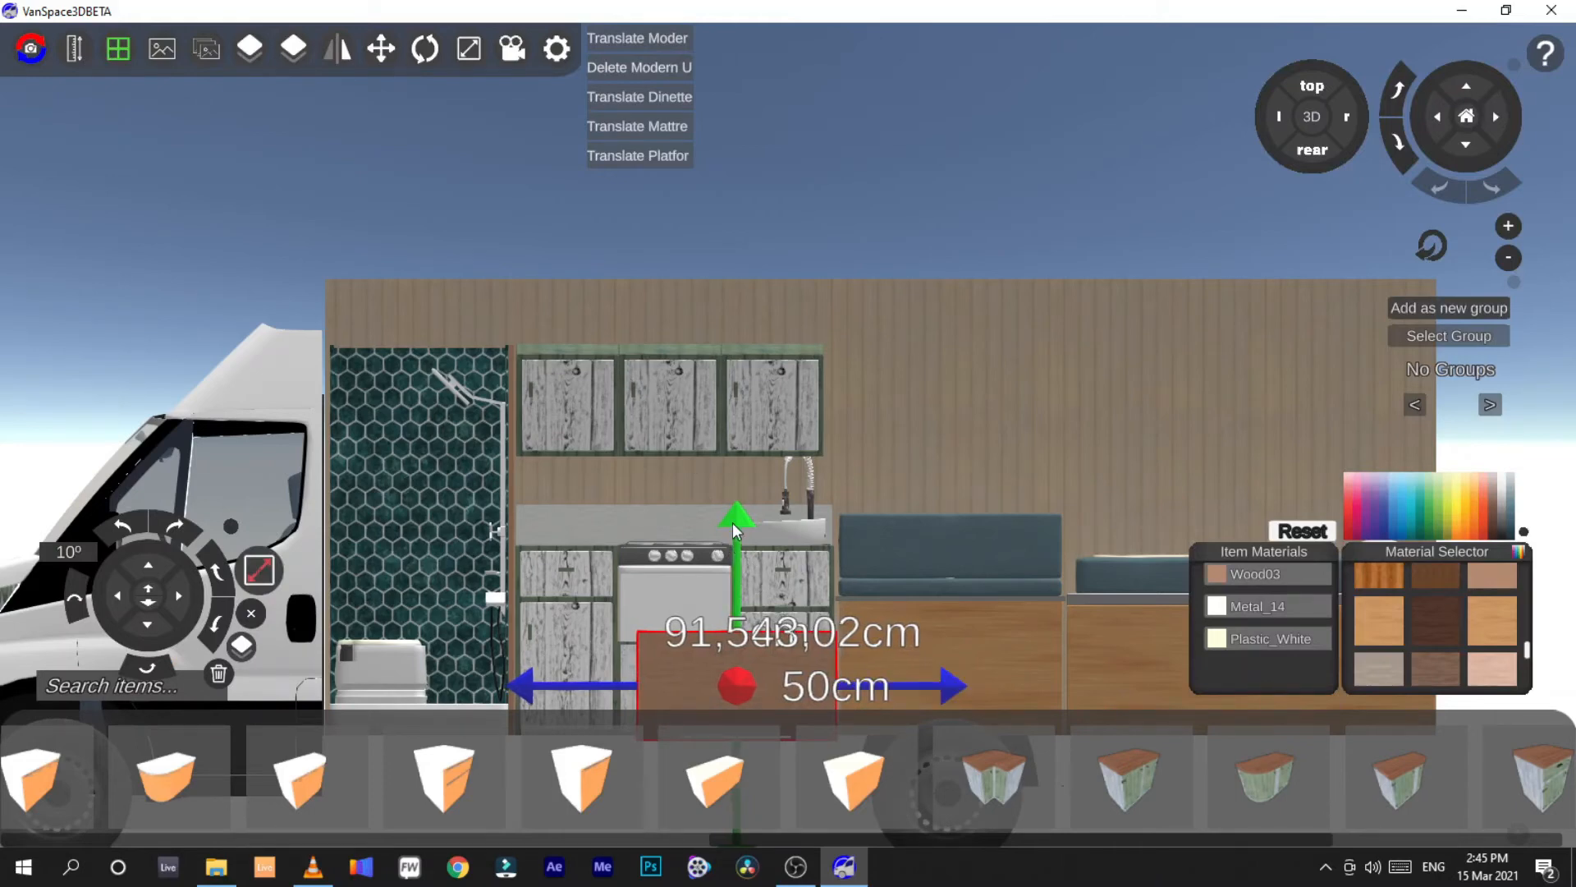
{"action": "left_click_drag", "start_coordinate": [734, 530], "coordinate": [736, 525]}
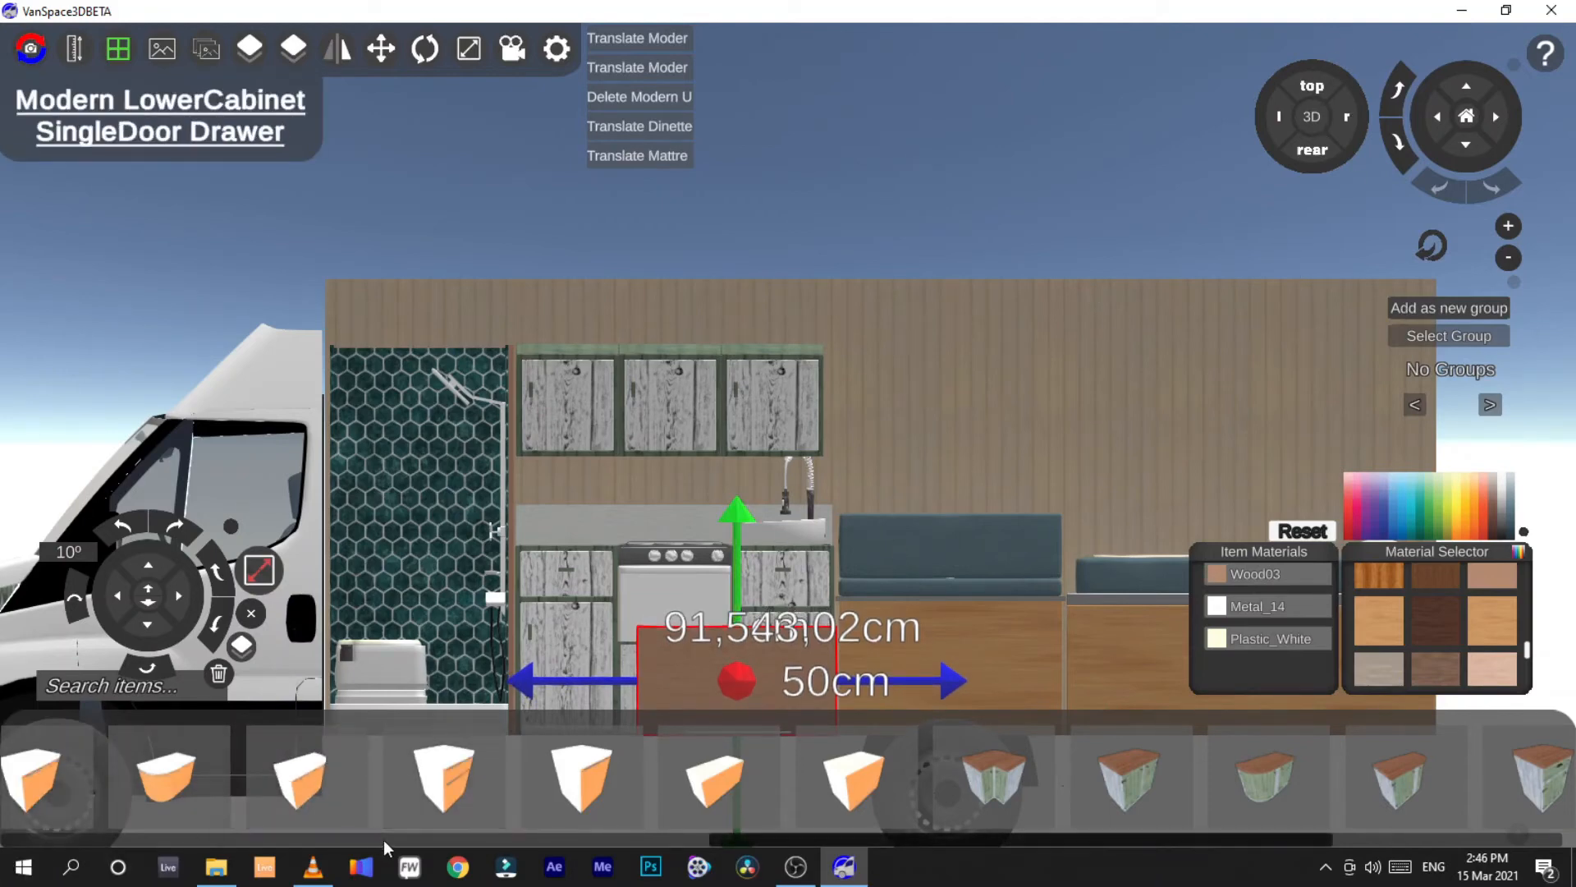
{"action": "left_click_drag", "start_coordinate": [385, 841], "coordinate": [66, 839]}
{"action": "left_click", "coordinate": [46, 773]}
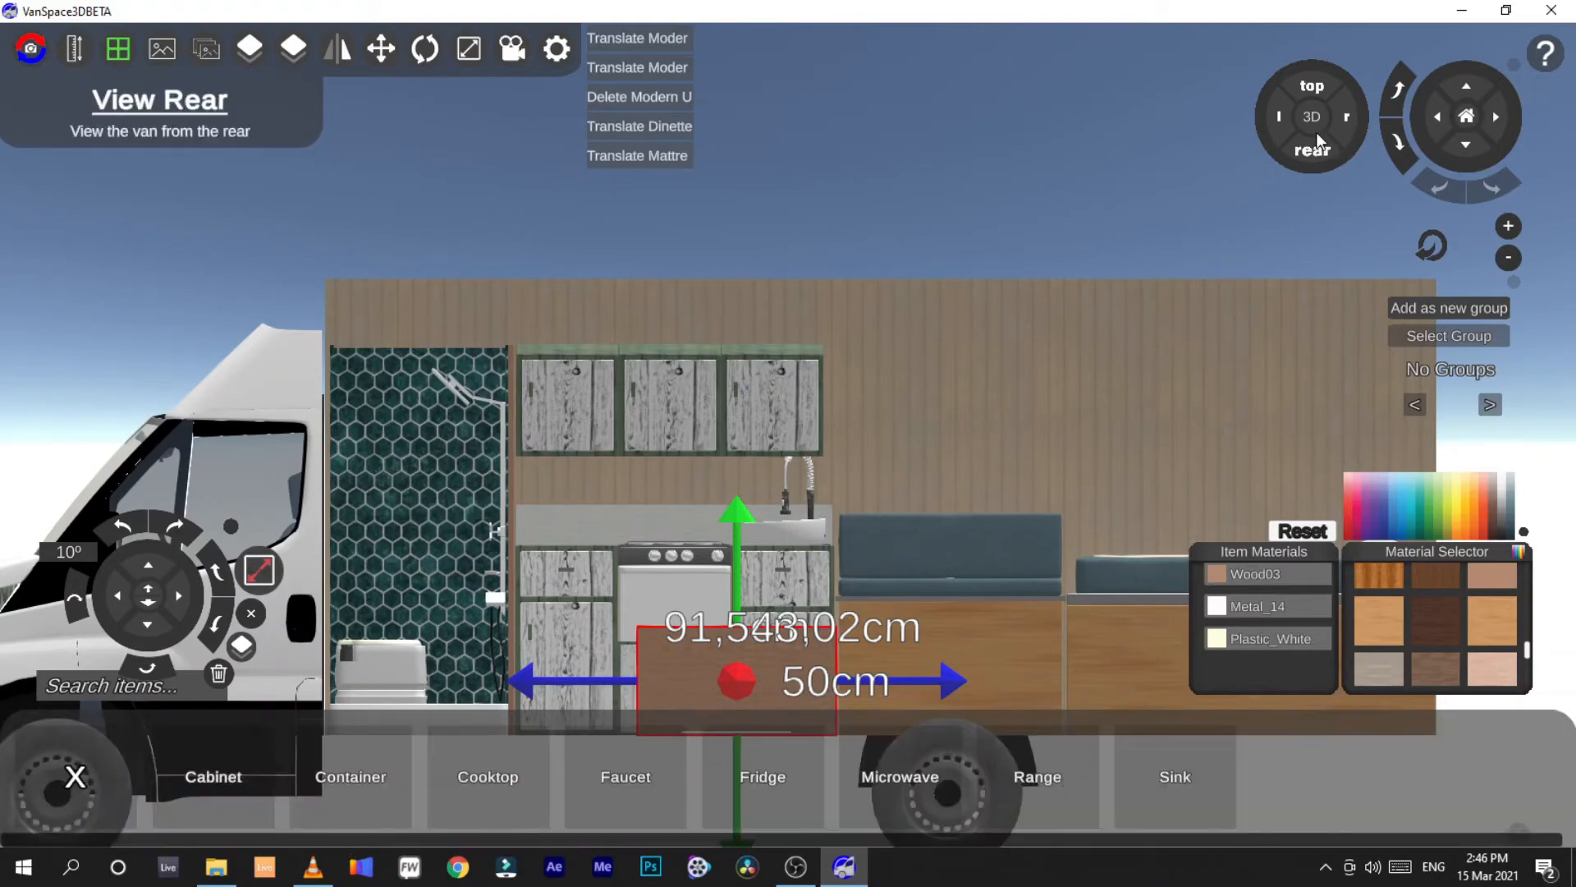
In the 3D view, turn the new cabinet 180° in 10° steps so its door faces the kitchen
{"action": "left_click", "coordinate": [1279, 116]}
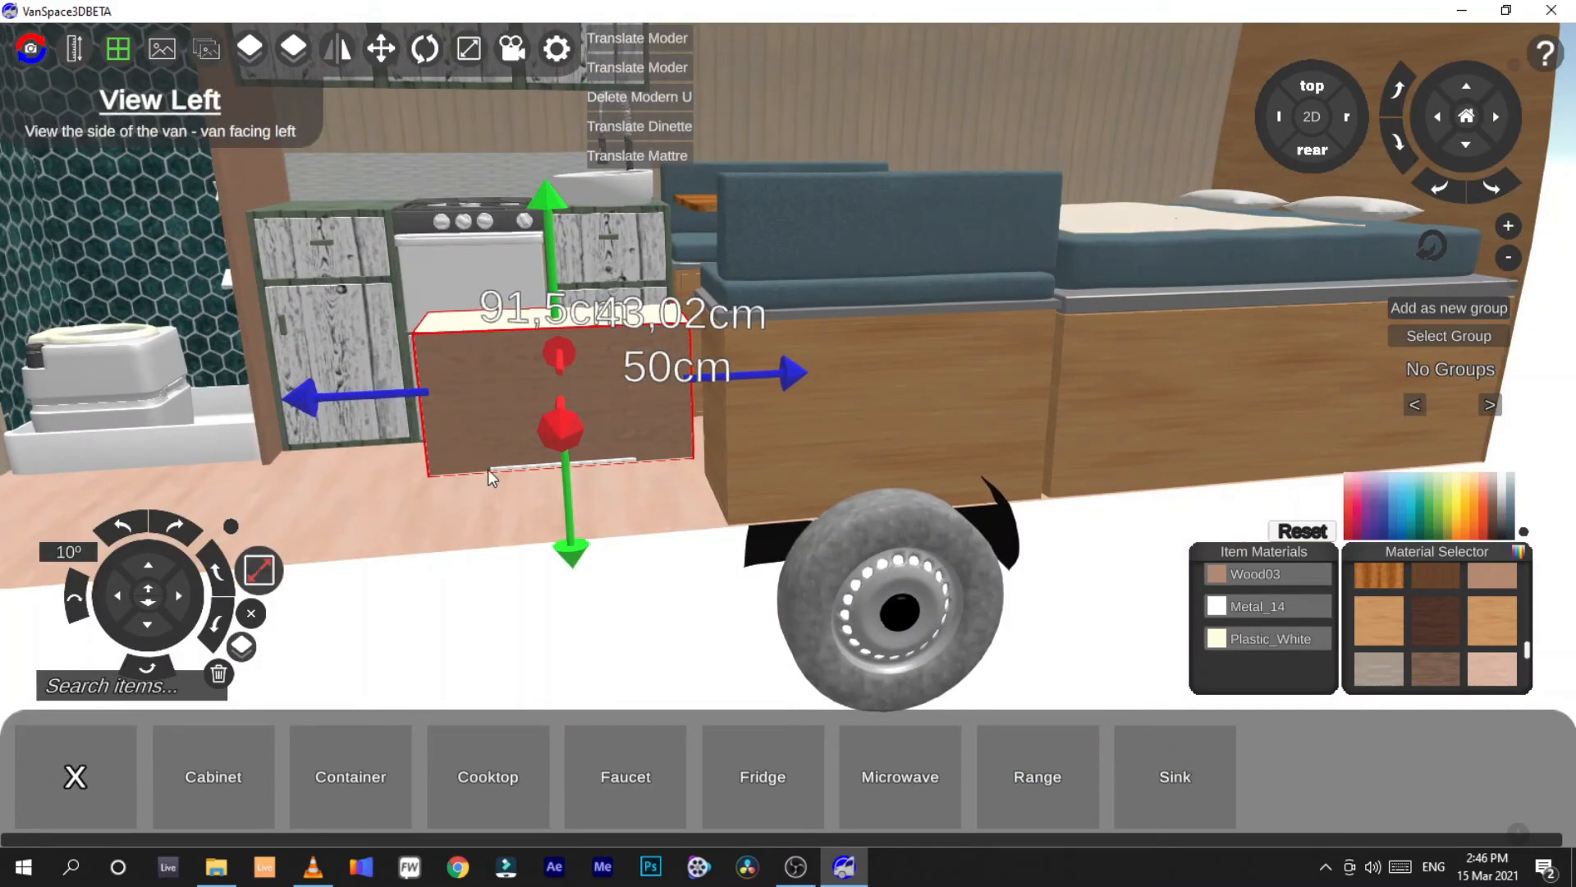
{"action": "left_click", "coordinate": [218, 624]}
{"action": "left_click", "coordinate": [219, 624]}
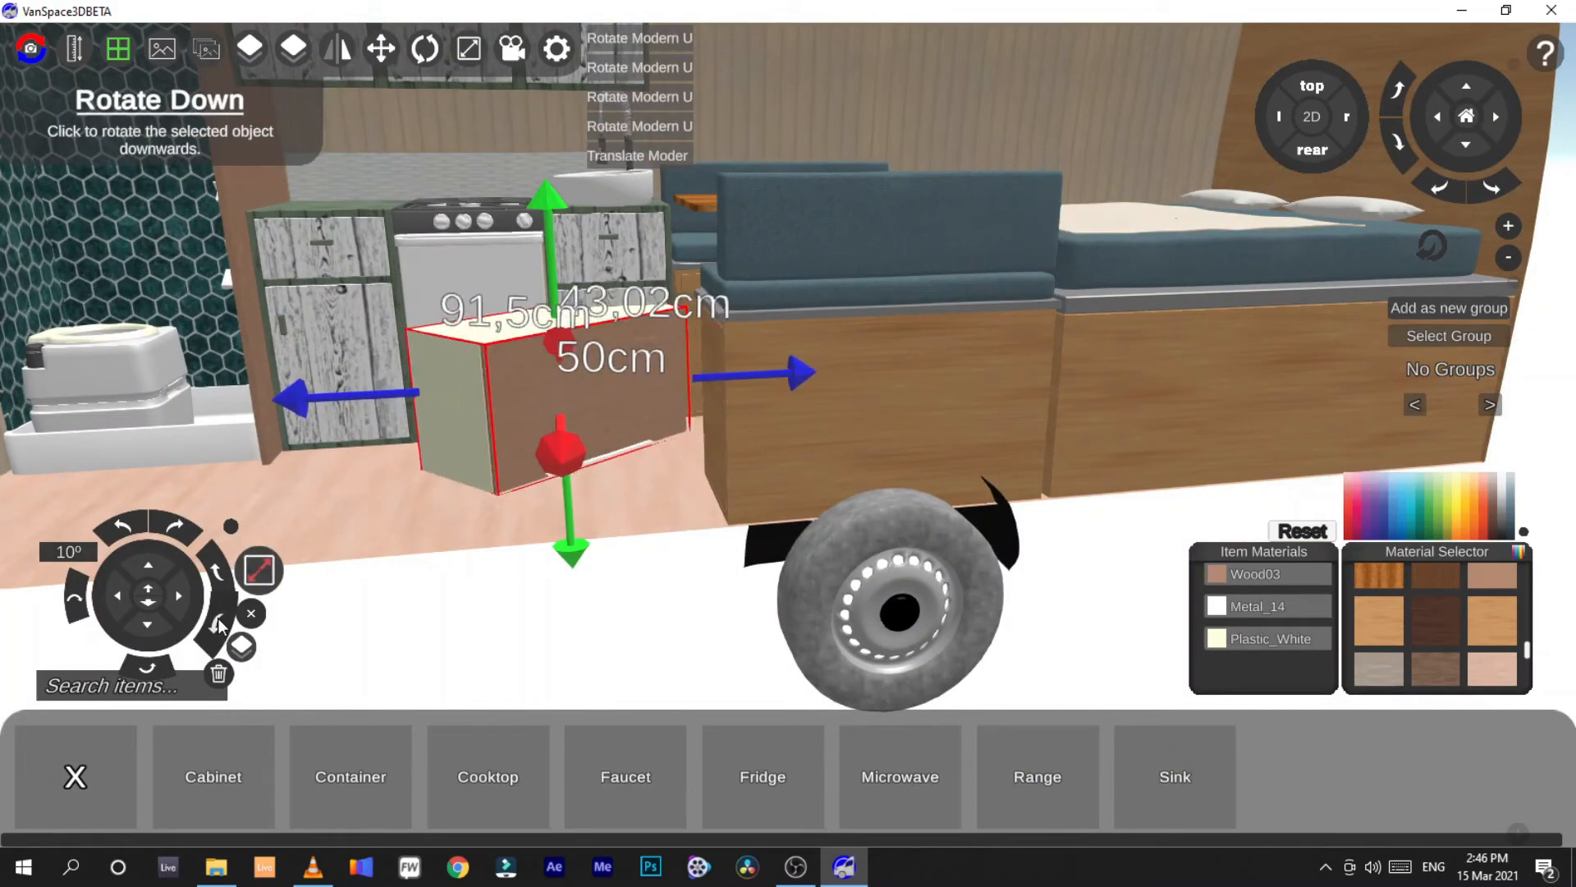
{"action": "left_click", "coordinate": [219, 624]}
{"action": "left_click", "coordinate": [218, 624]}
{"action": "left_click", "coordinate": [219, 624]}
{"action": "left_click", "coordinate": [218, 624]}
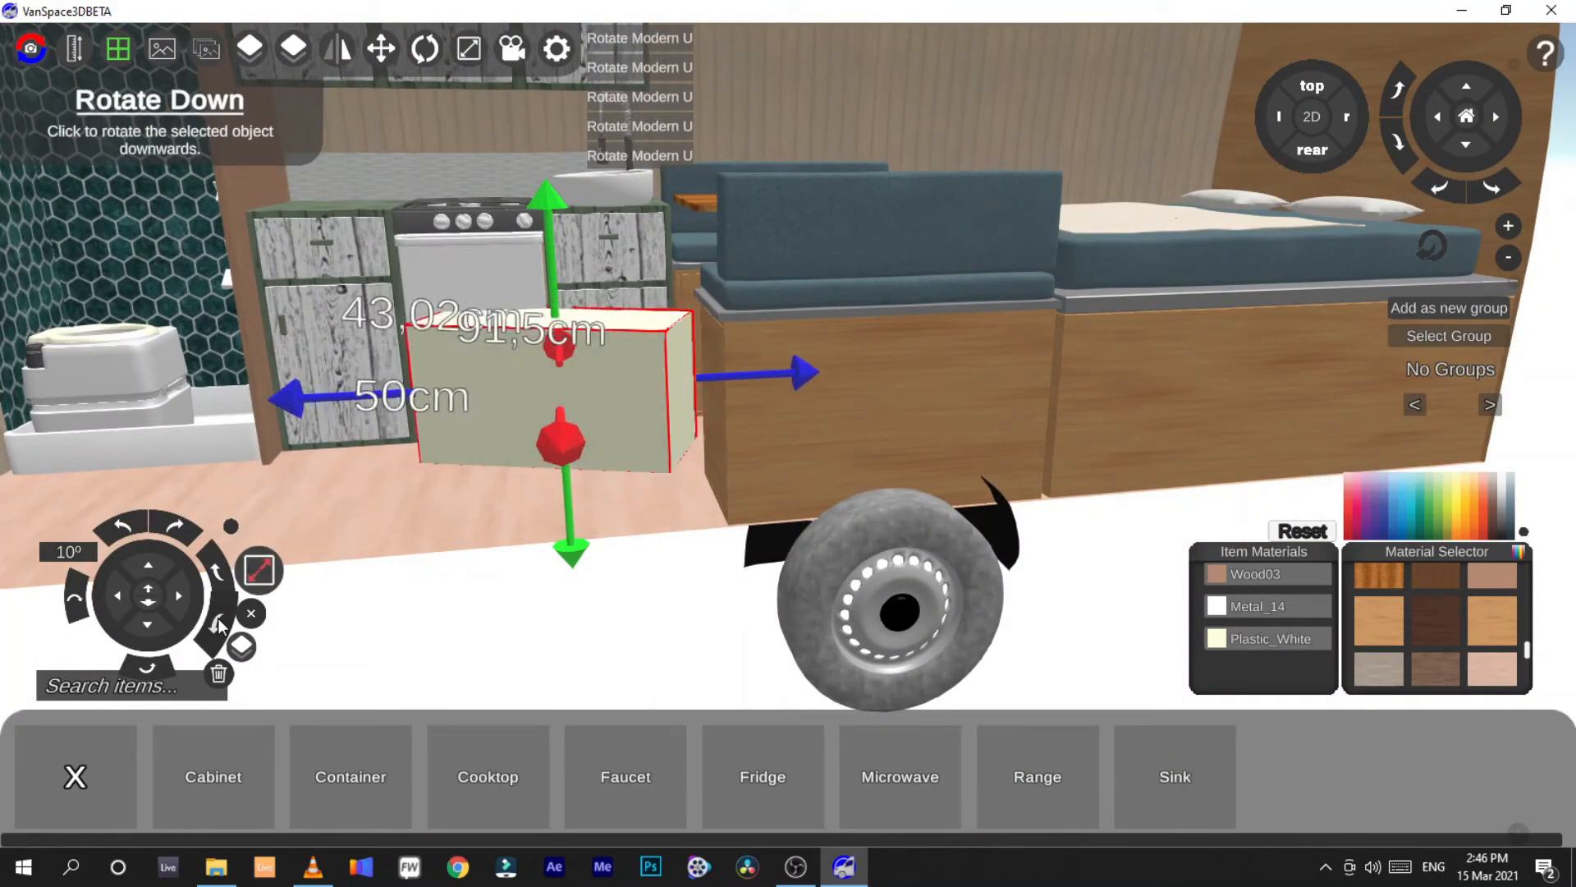
{"action": "left_click", "coordinate": [218, 624]}
{"action": "left_click", "coordinate": [218, 624]}
{"action": "left_click", "coordinate": [216, 572]}
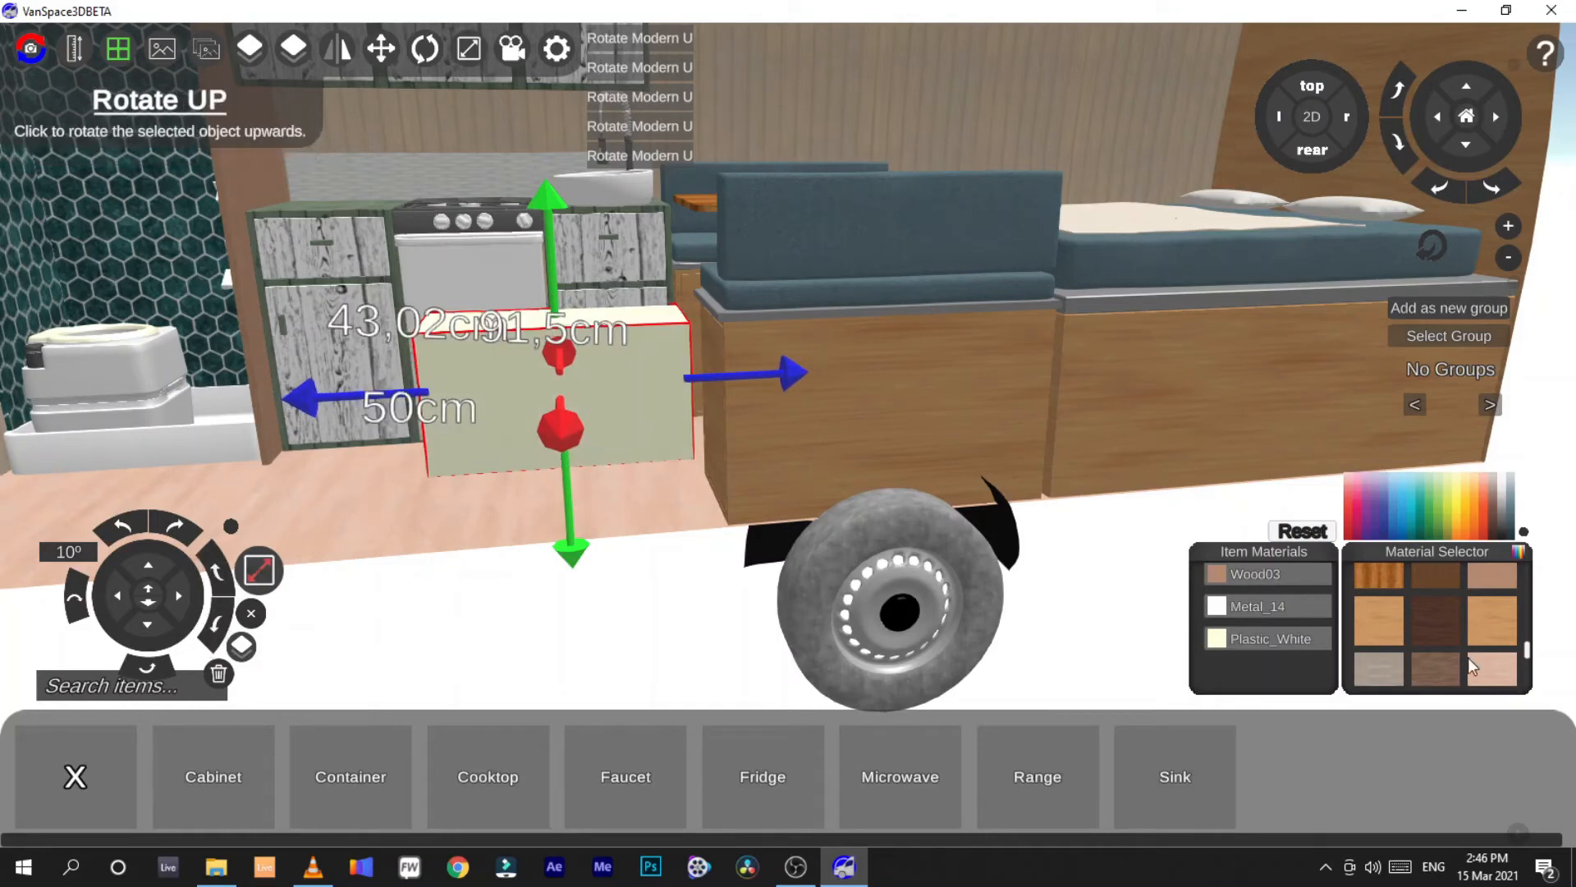
Apply the green plank material Wood12 to the body of the selected cabinet in place of Plastic_White
{"action": "scroll", "coordinate": [1431, 632], "scroll_direction": "up", "scroll_amount": 5}
{"action": "scroll", "coordinate": [1436, 632], "scroll_direction": "down", "scroll_amount": 4}
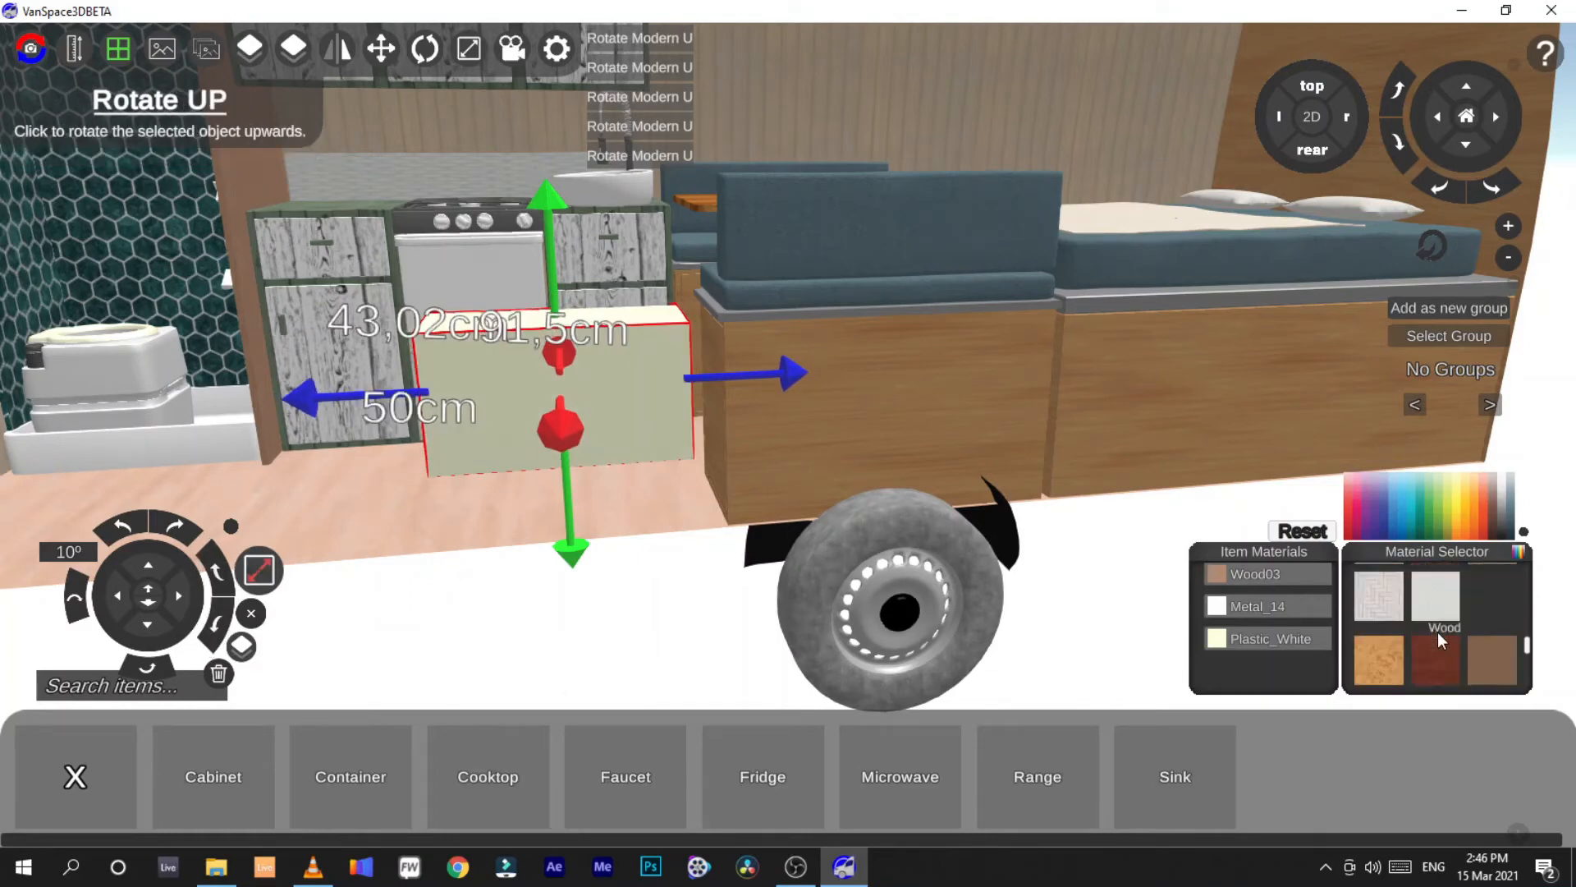
{"action": "scroll", "coordinate": [1437, 632], "scroll_direction": "down", "scroll_amount": 3}
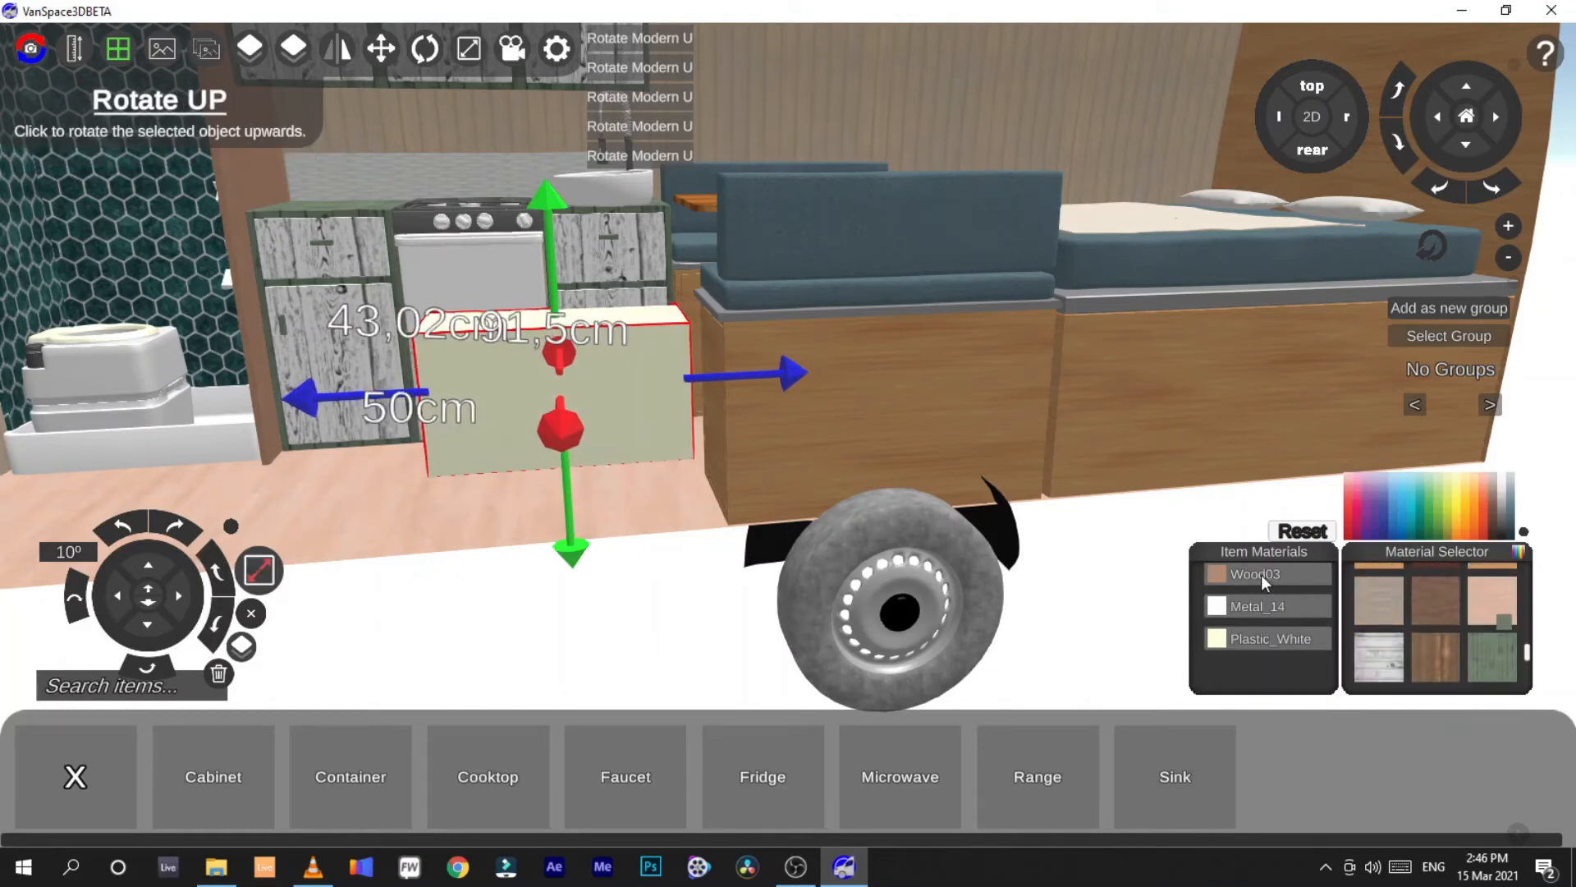
{"action": "left_click", "coordinate": [1259, 637]}
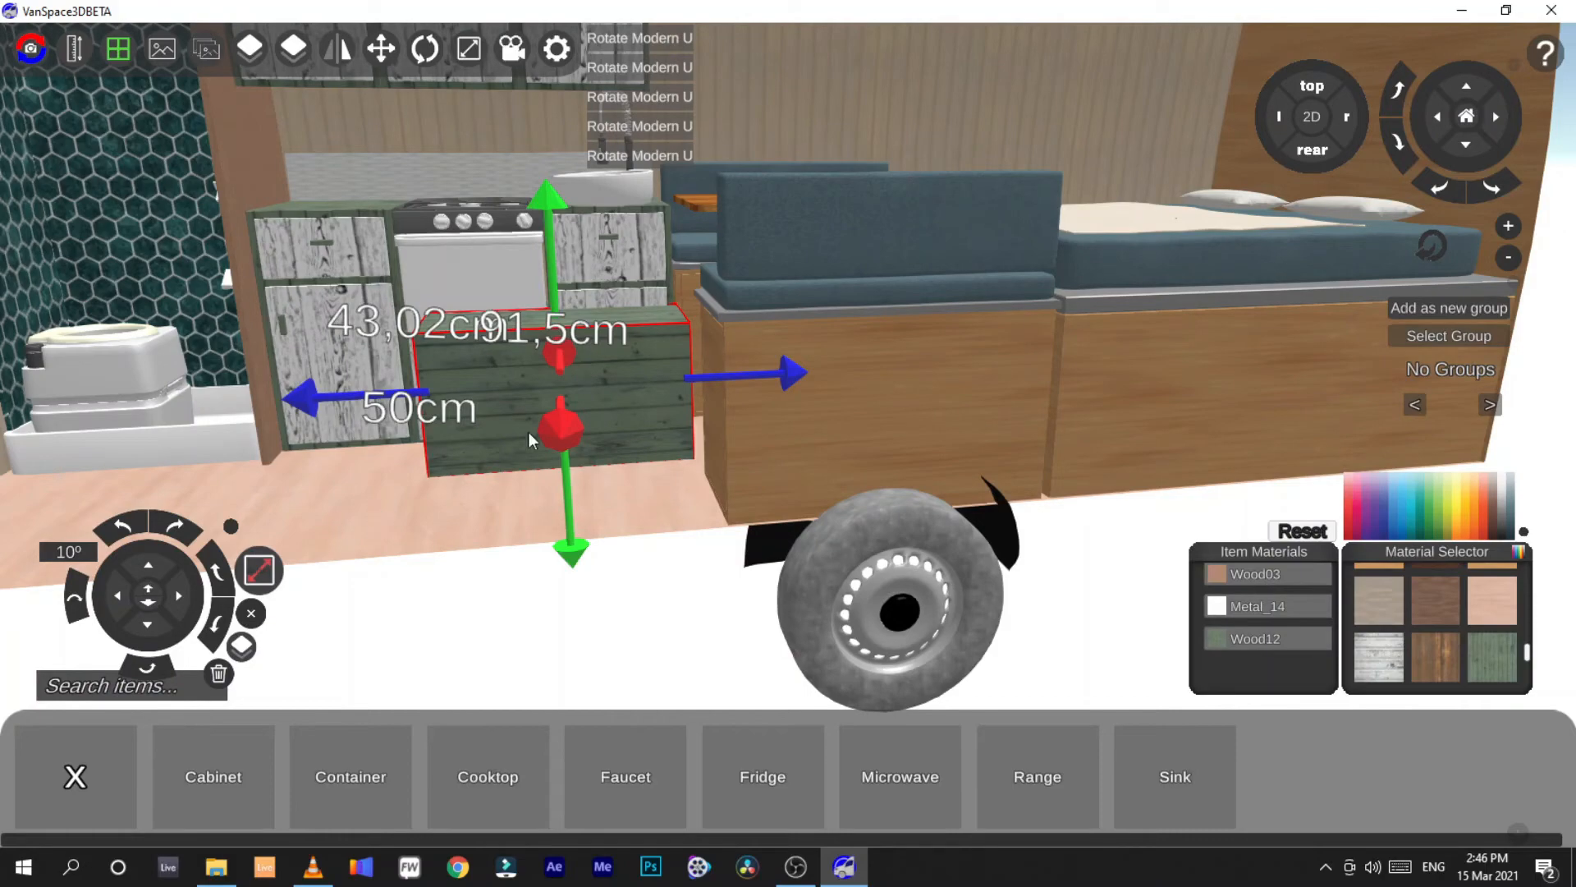
Move the green cabinet across the aisle to the side wall opposite the kitchen units
{"action": "left_click", "coordinate": [1346, 116]}
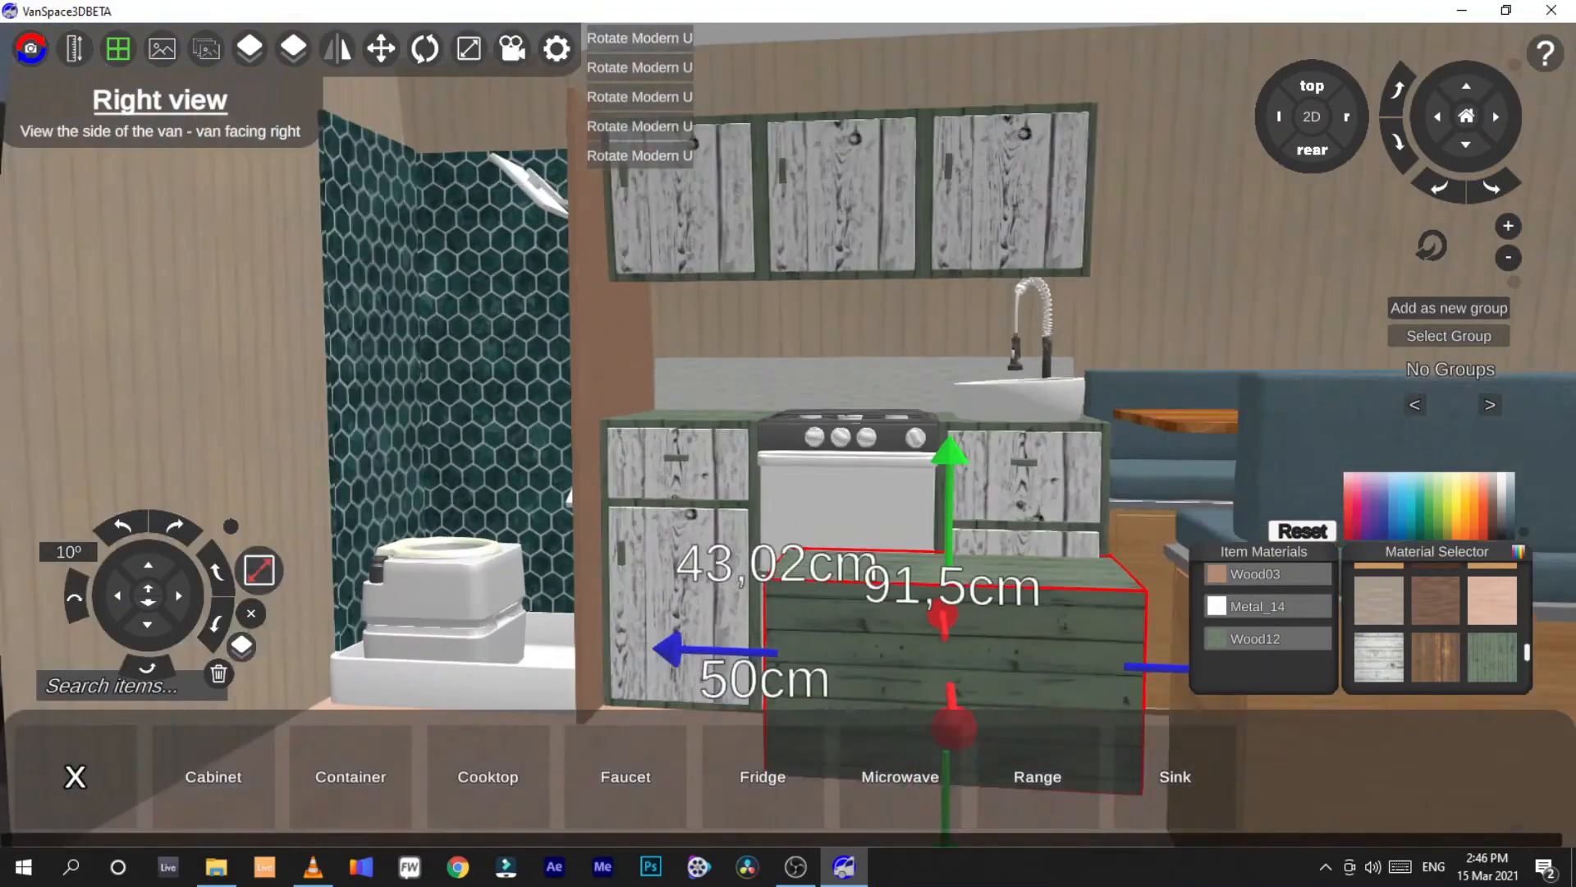
{"action": "right_click_drag", "start_coordinate": [908, 476], "coordinate": [922, 516]}
{"action": "right_click_drag", "start_coordinate": [957, 578], "coordinate": [1055, 599]}
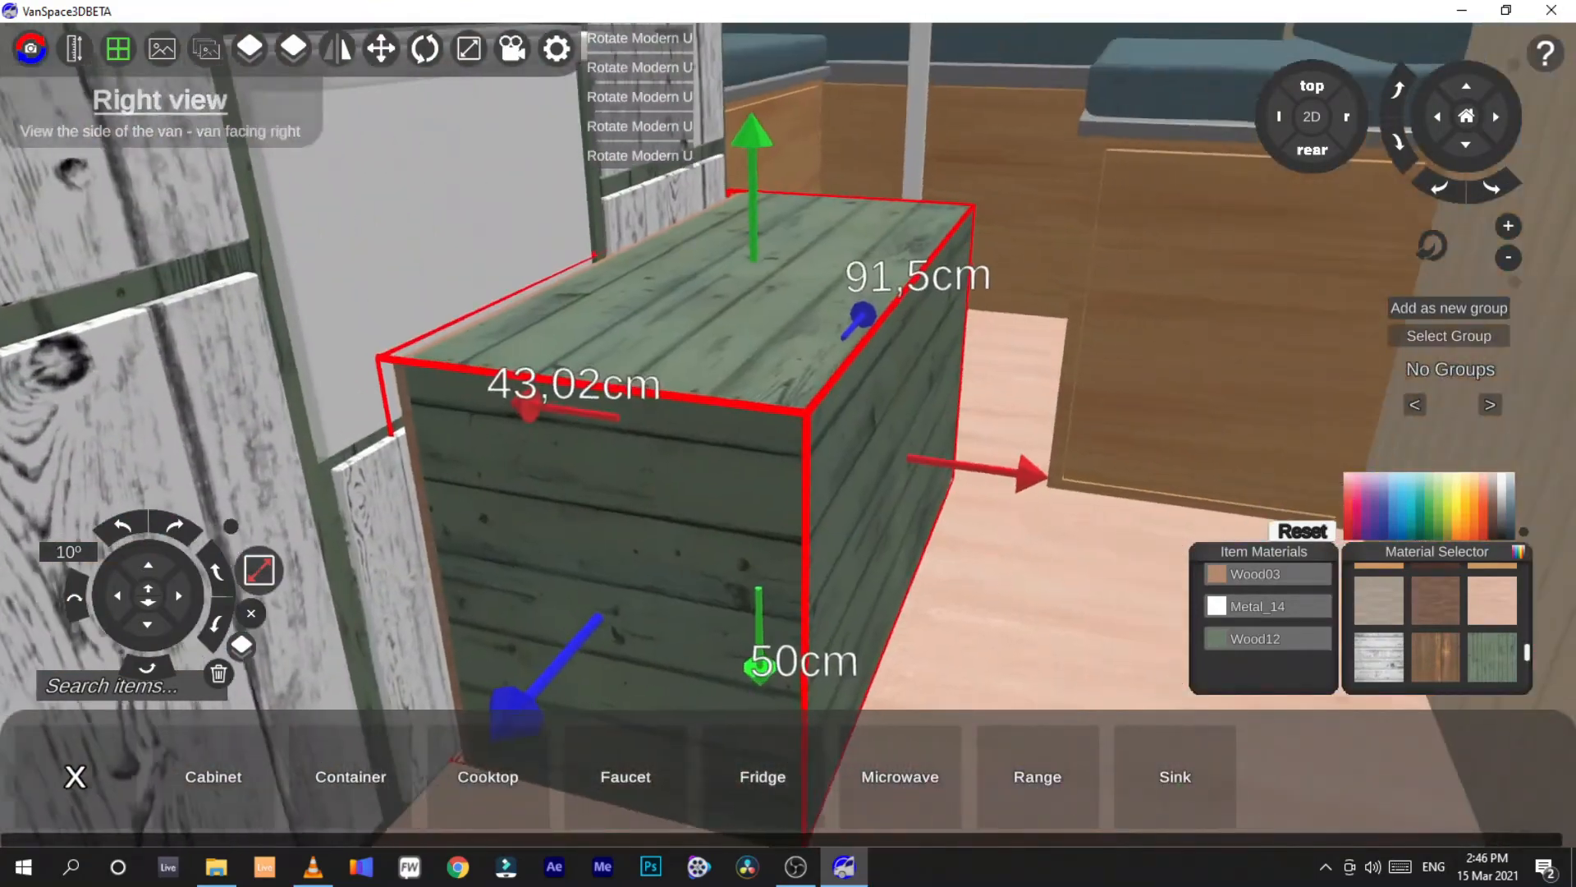
{"action": "right_click_drag", "start_coordinate": [640, 396], "coordinate": [692, 395]}
{"action": "left_click_drag", "start_coordinate": [780, 437], "coordinate": [1256, 437]}
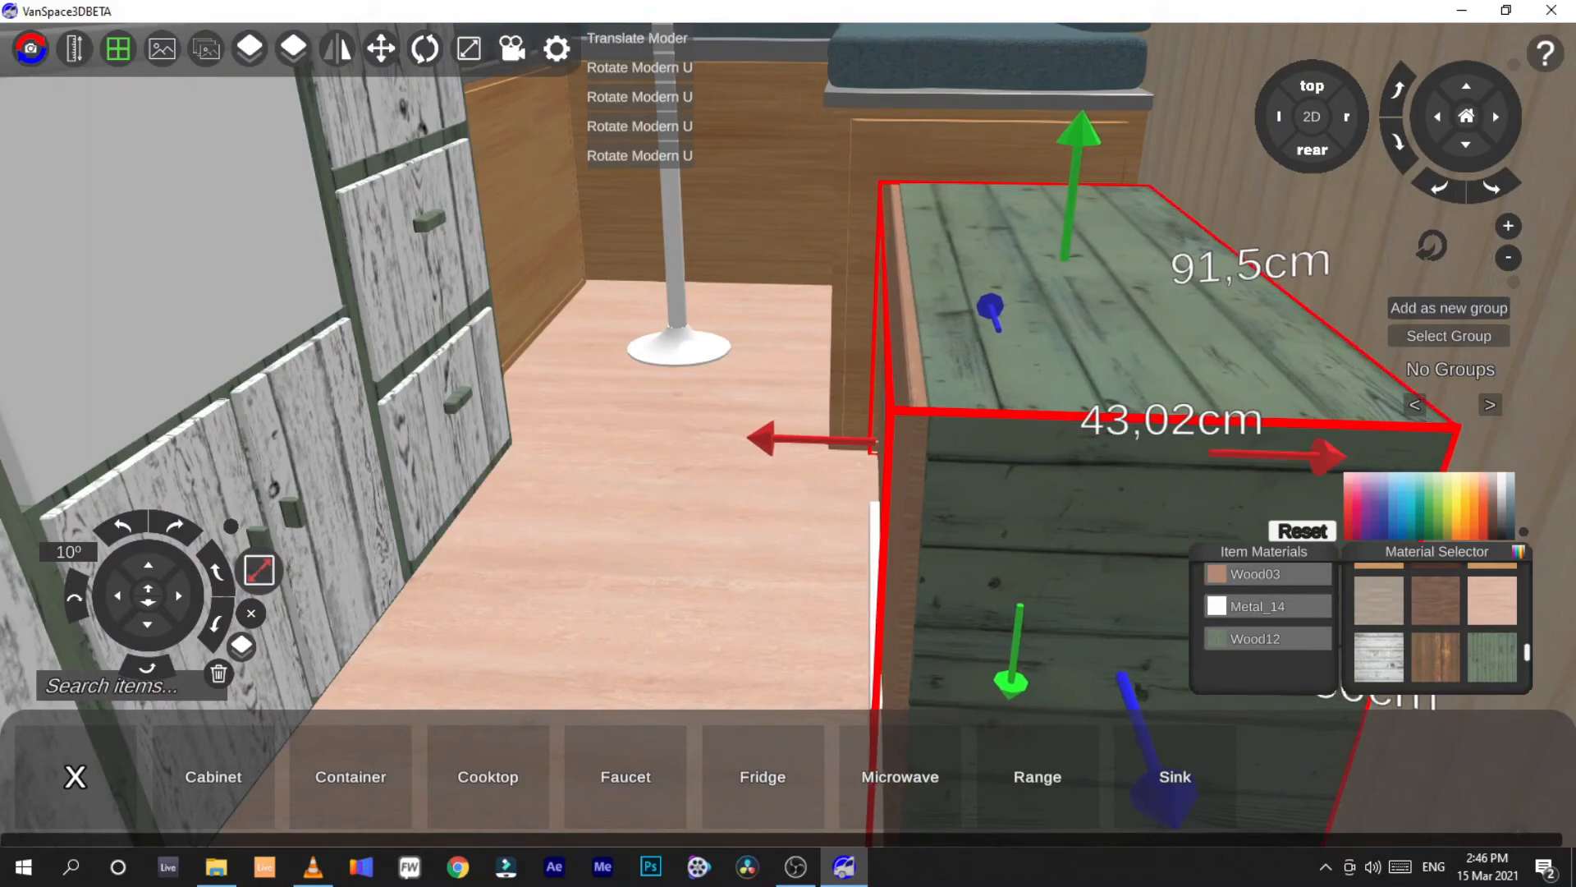
Apply the white WoodenPlanks material to the cabinet's front face in place of Wood03
{"action": "right_click_drag", "start_coordinate": [781, 389], "coordinate": [797, 375]}
{"action": "left_click", "coordinate": [708, 599]}
{"action": "right_click_drag", "start_coordinate": [708, 599], "coordinate": [814, 609]}
{"action": "scroll", "coordinate": [788, 443], "scroll_direction": "down", "scroll_amount": 3}
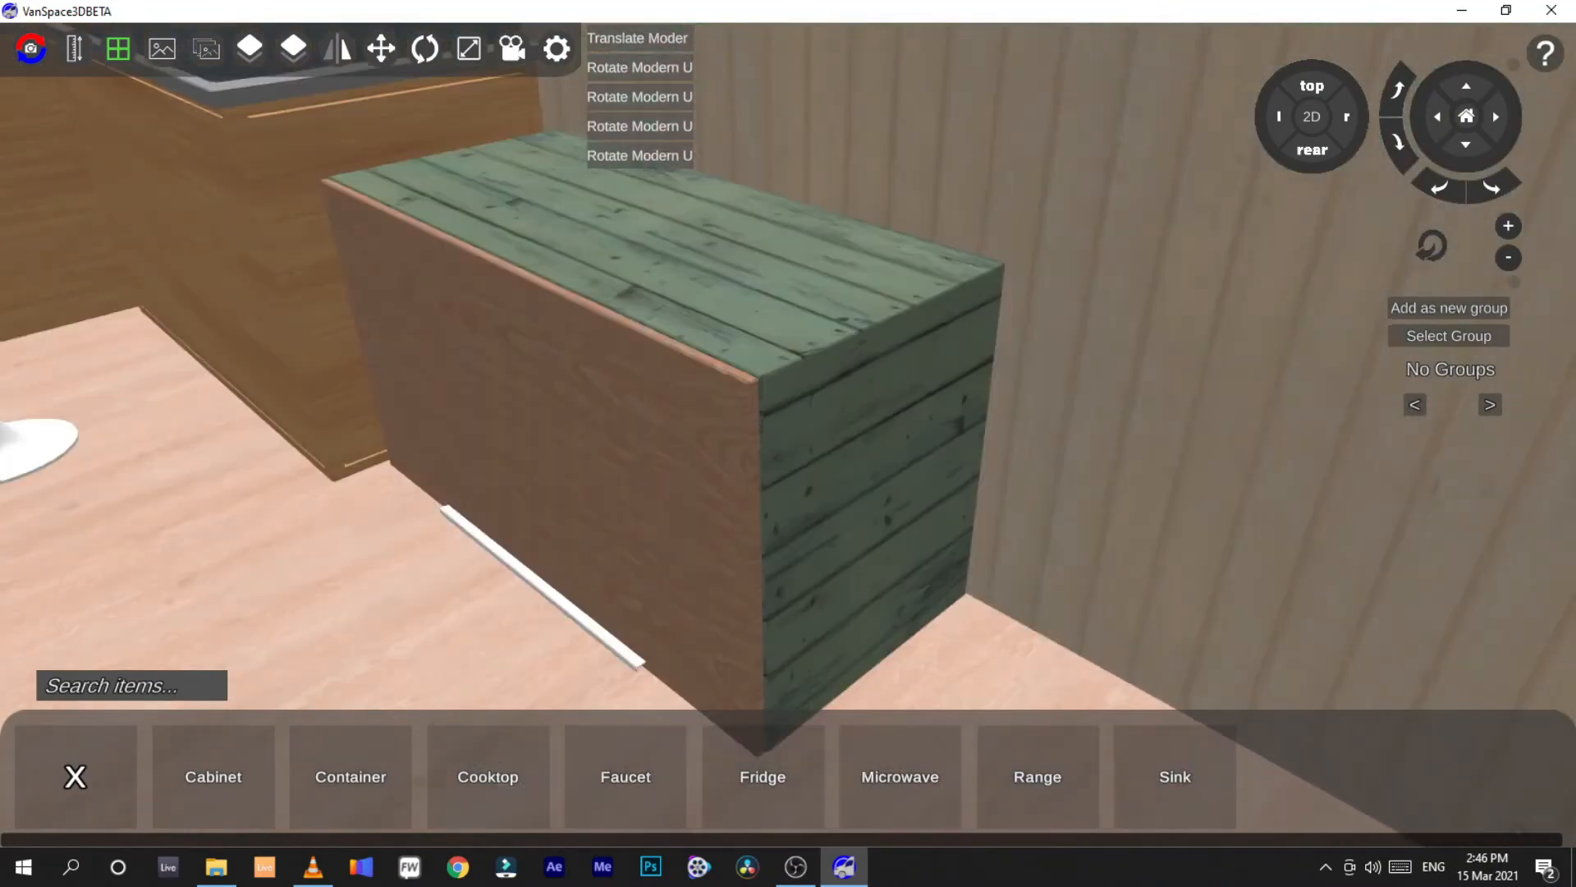
{"action": "left_click", "coordinate": [492, 408]}
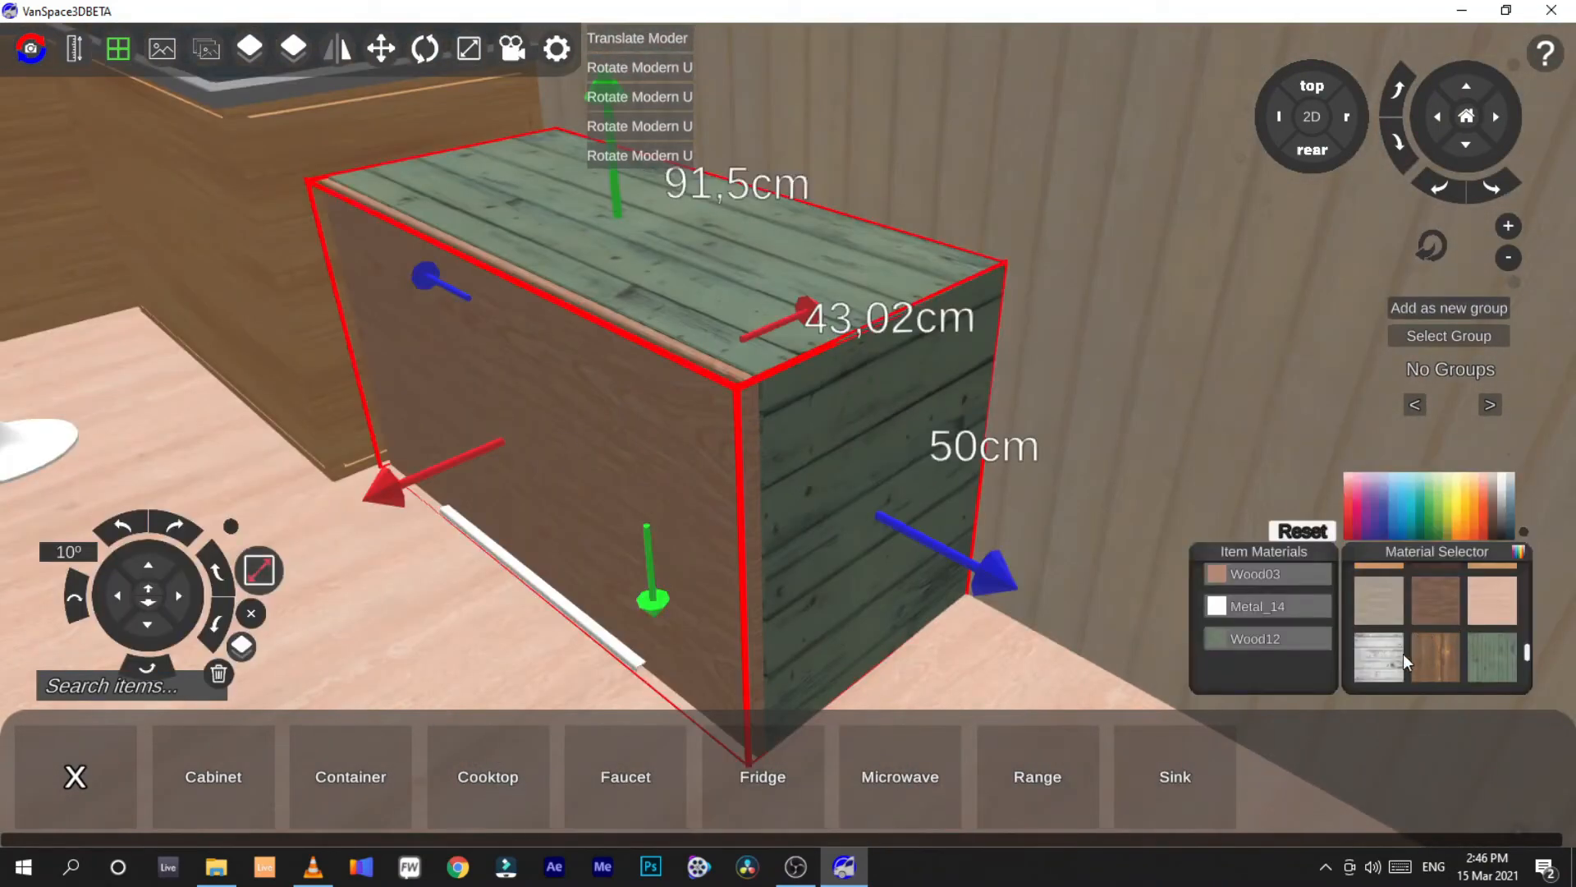
{"action": "scroll", "coordinate": [1402, 654], "scroll_direction": "down", "scroll_amount": 2}
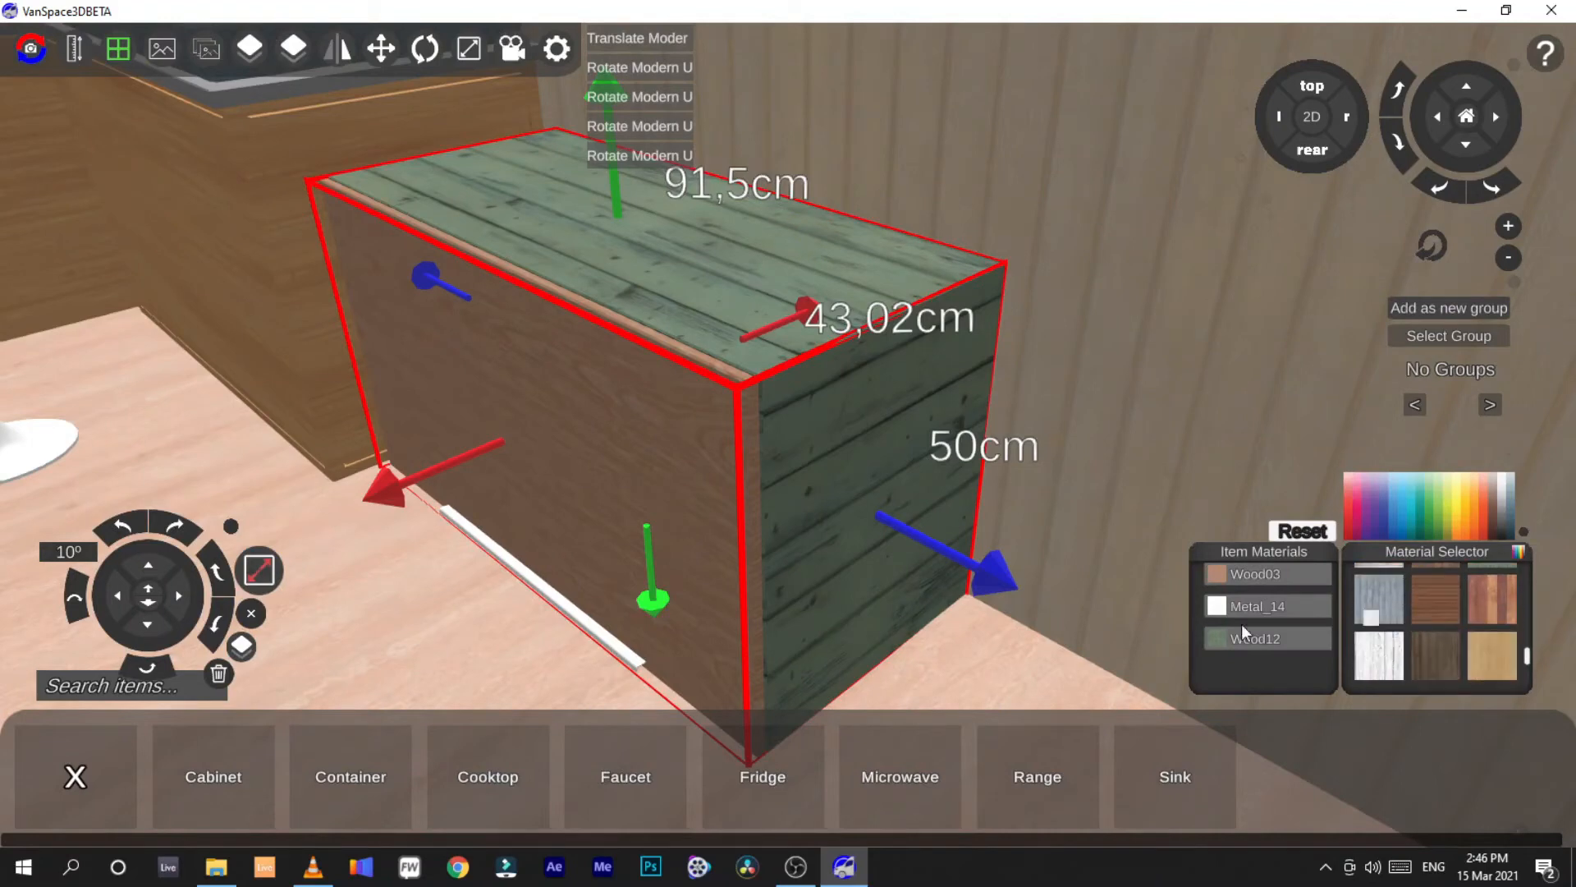
{"action": "left_click_drag", "start_coordinate": [1242, 624], "coordinate": [1257, 579]}
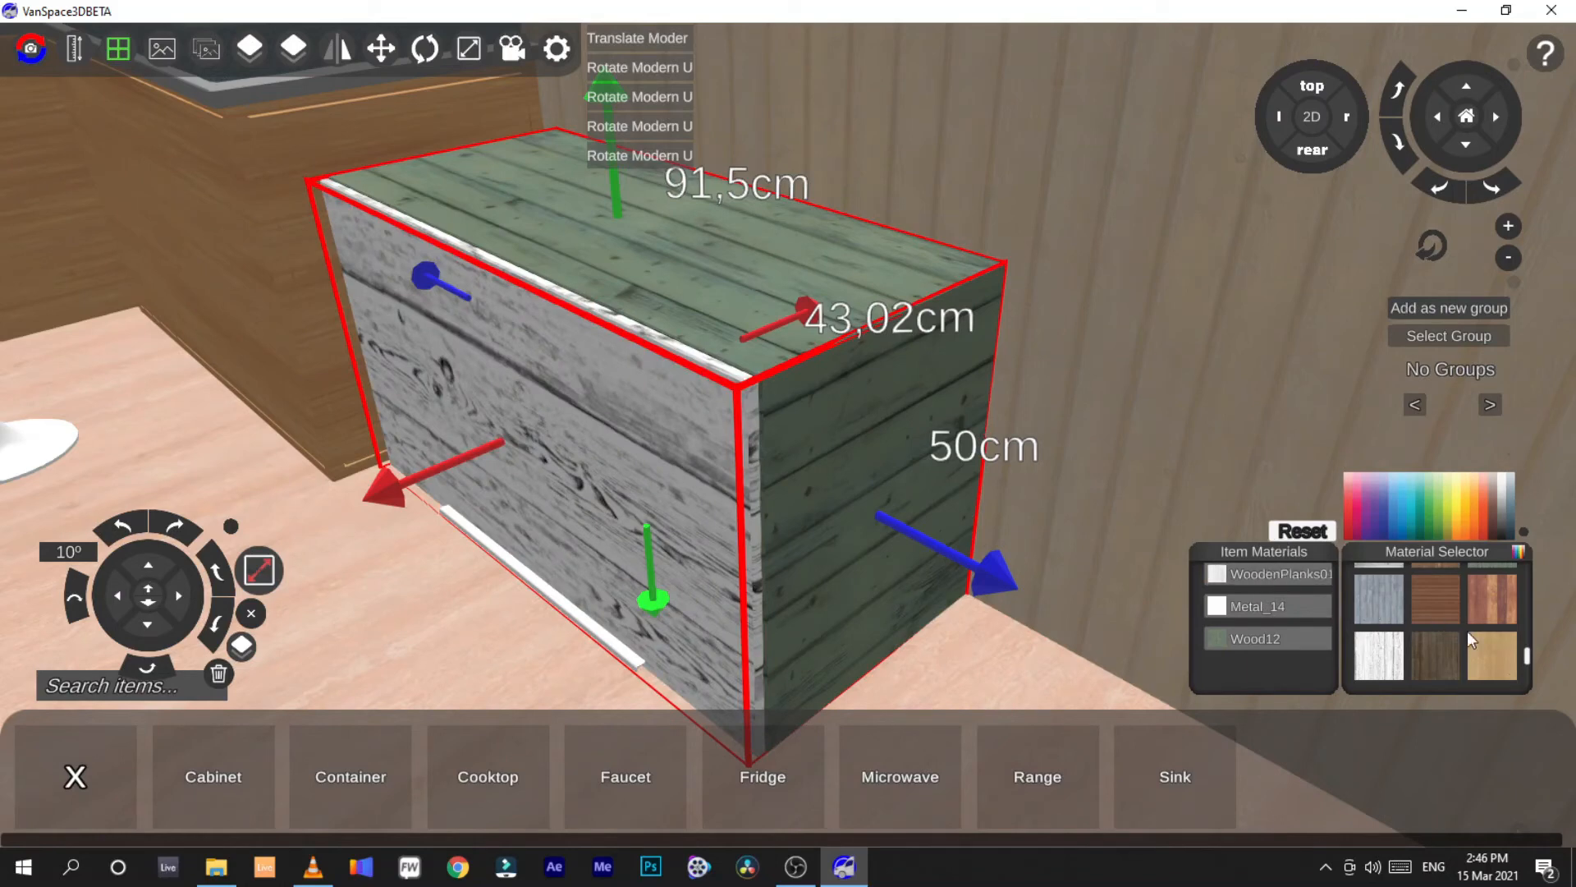
Apply Wood12 to the cabinet's Metal_14 strip along the front base and deselect the cabinet
{"action": "scroll", "coordinate": [1468, 635], "scroll_direction": "up", "scroll_amount": 1}
{"action": "left_click_drag", "start_coordinate": [1482, 583], "coordinate": [1276, 610]}
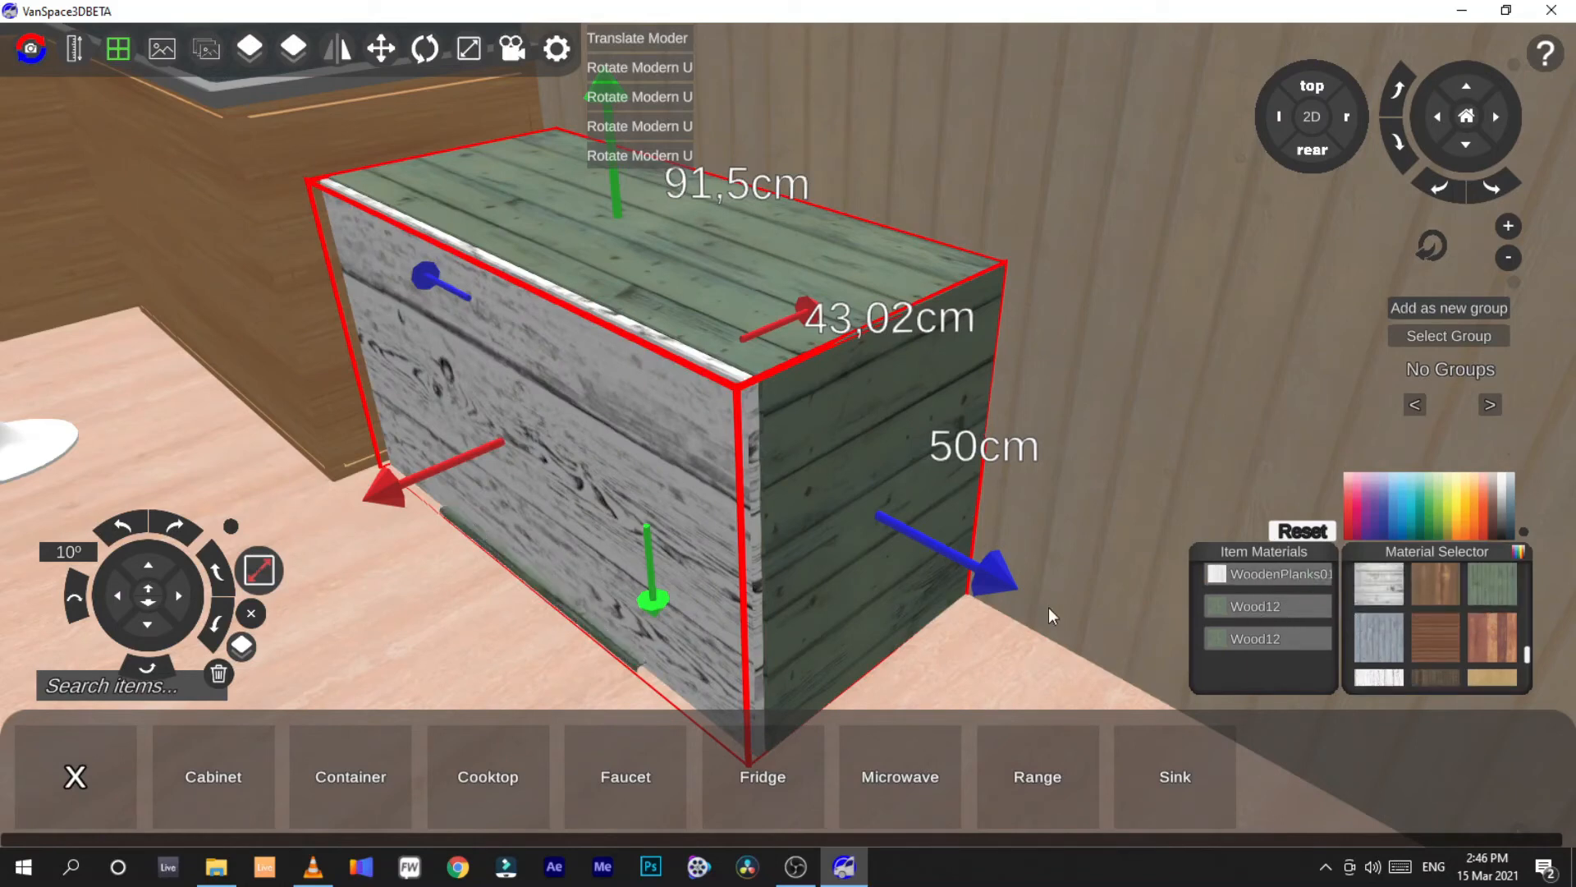
{"action": "left_click", "coordinate": [1118, 462]}
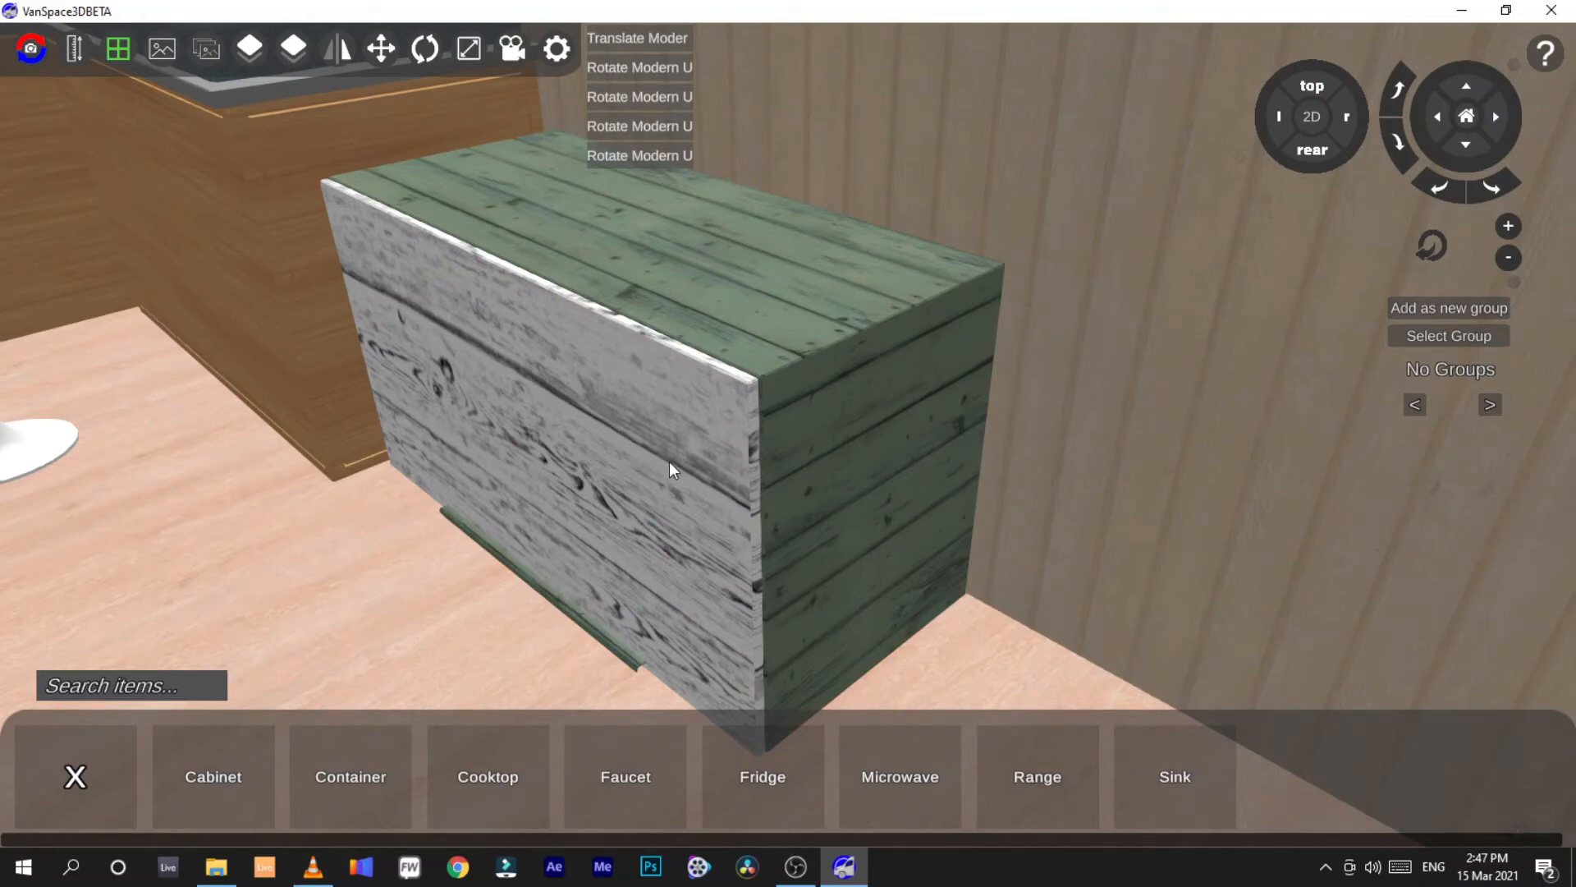
Add the Osculati Isotherm Fridge 65L from the kitchen fridge models, place it over the cabinet and select it
{"action": "left_click", "coordinate": [74, 774]}
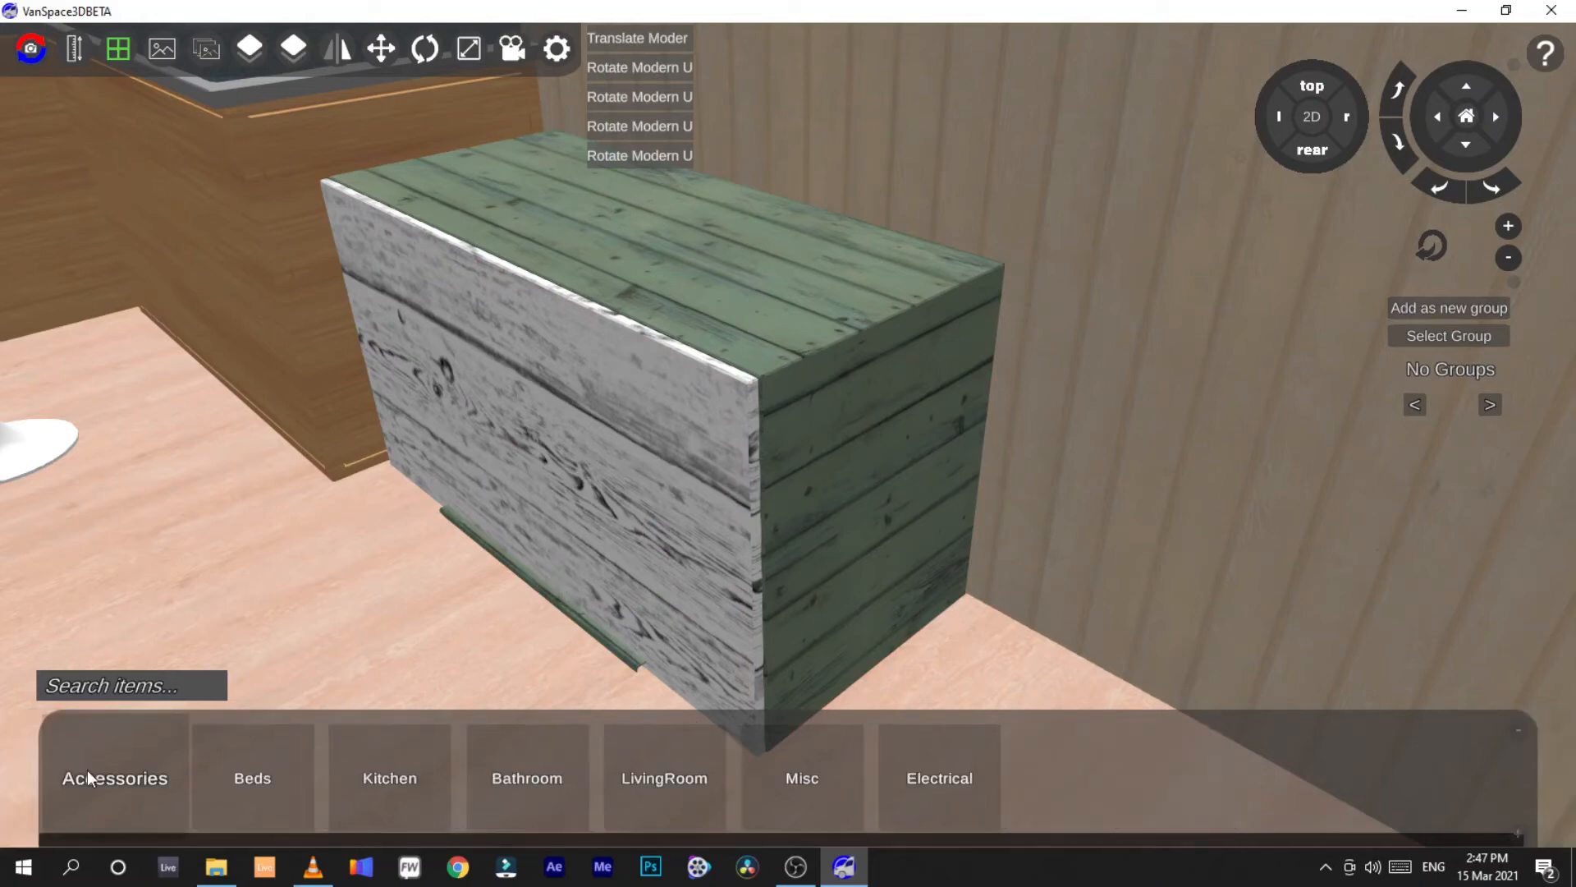
{"action": "left_click", "coordinate": [351, 775]}
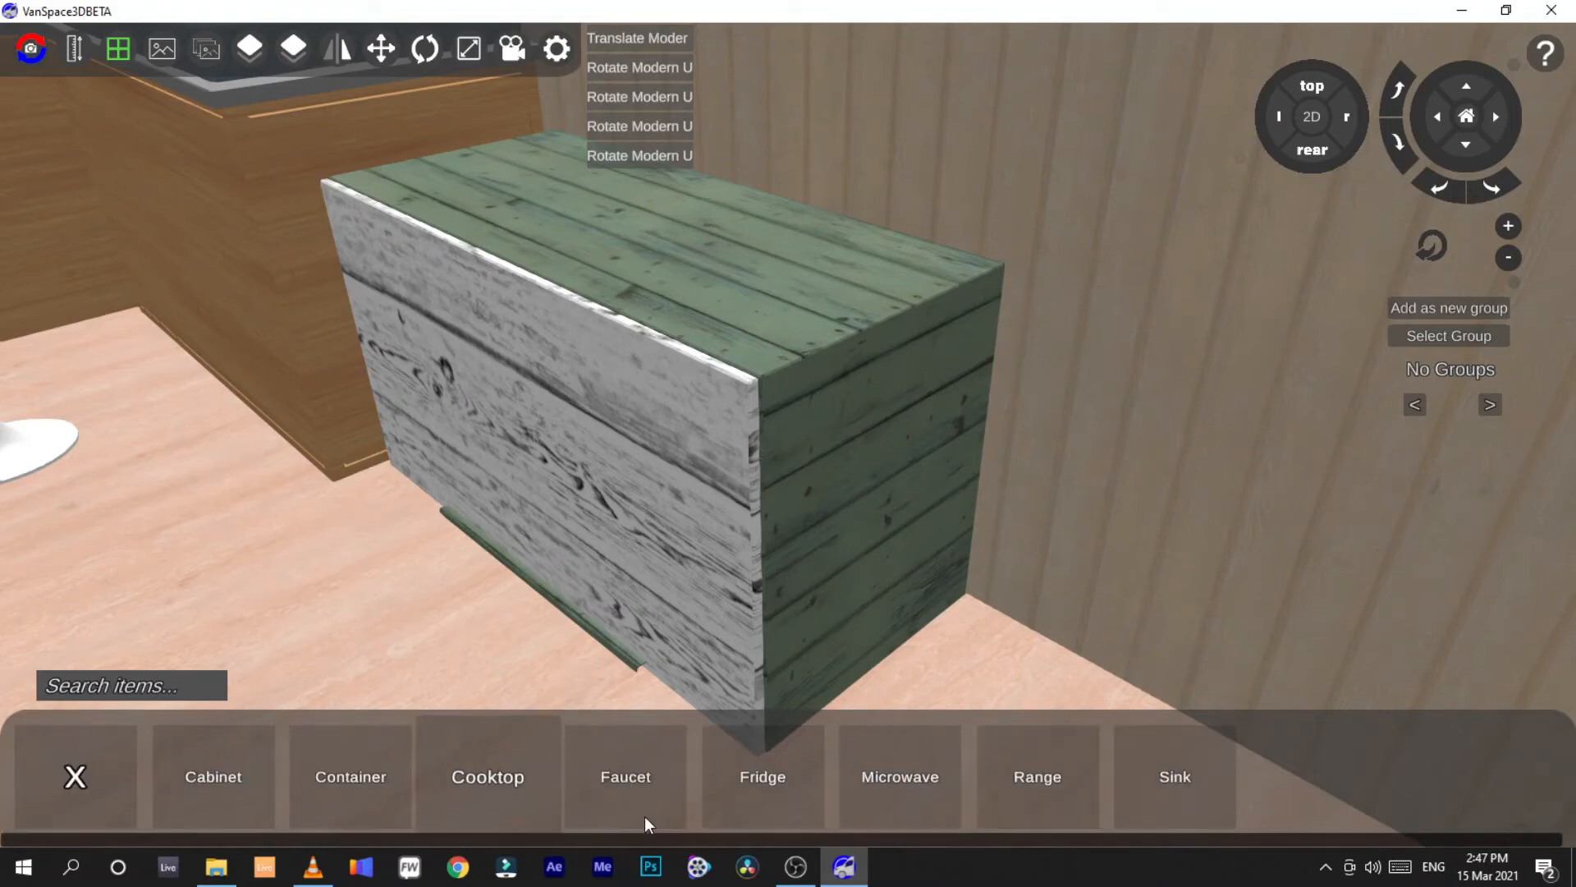
{"action": "left_click", "coordinate": [795, 784]}
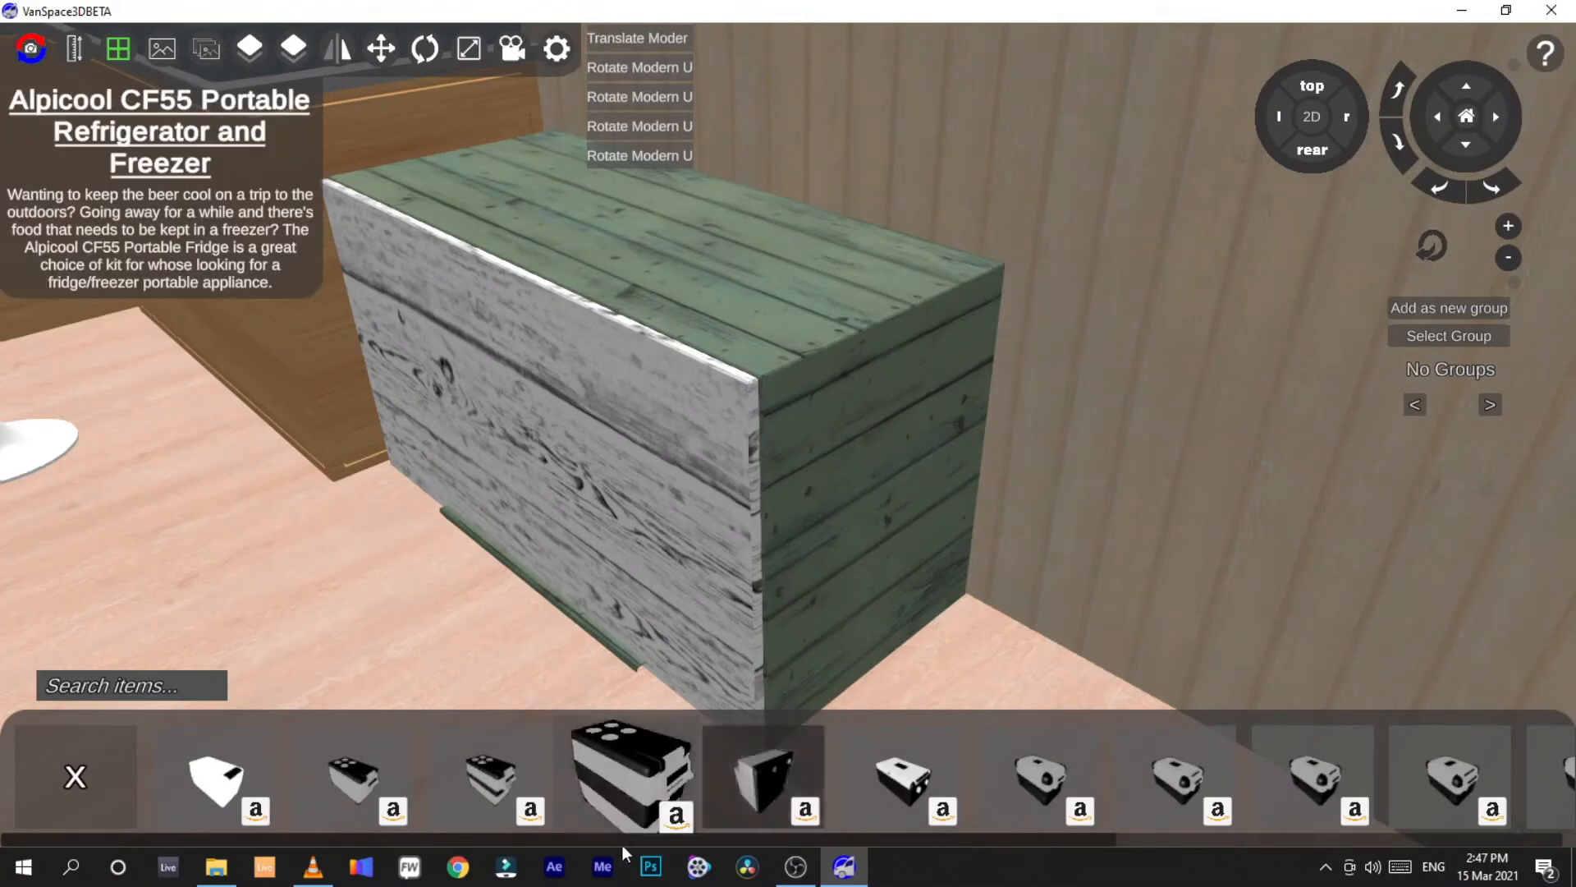
{"action": "left_click_drag", "start_coordinate": [637, 839], "coordinate": [1155, 830]}
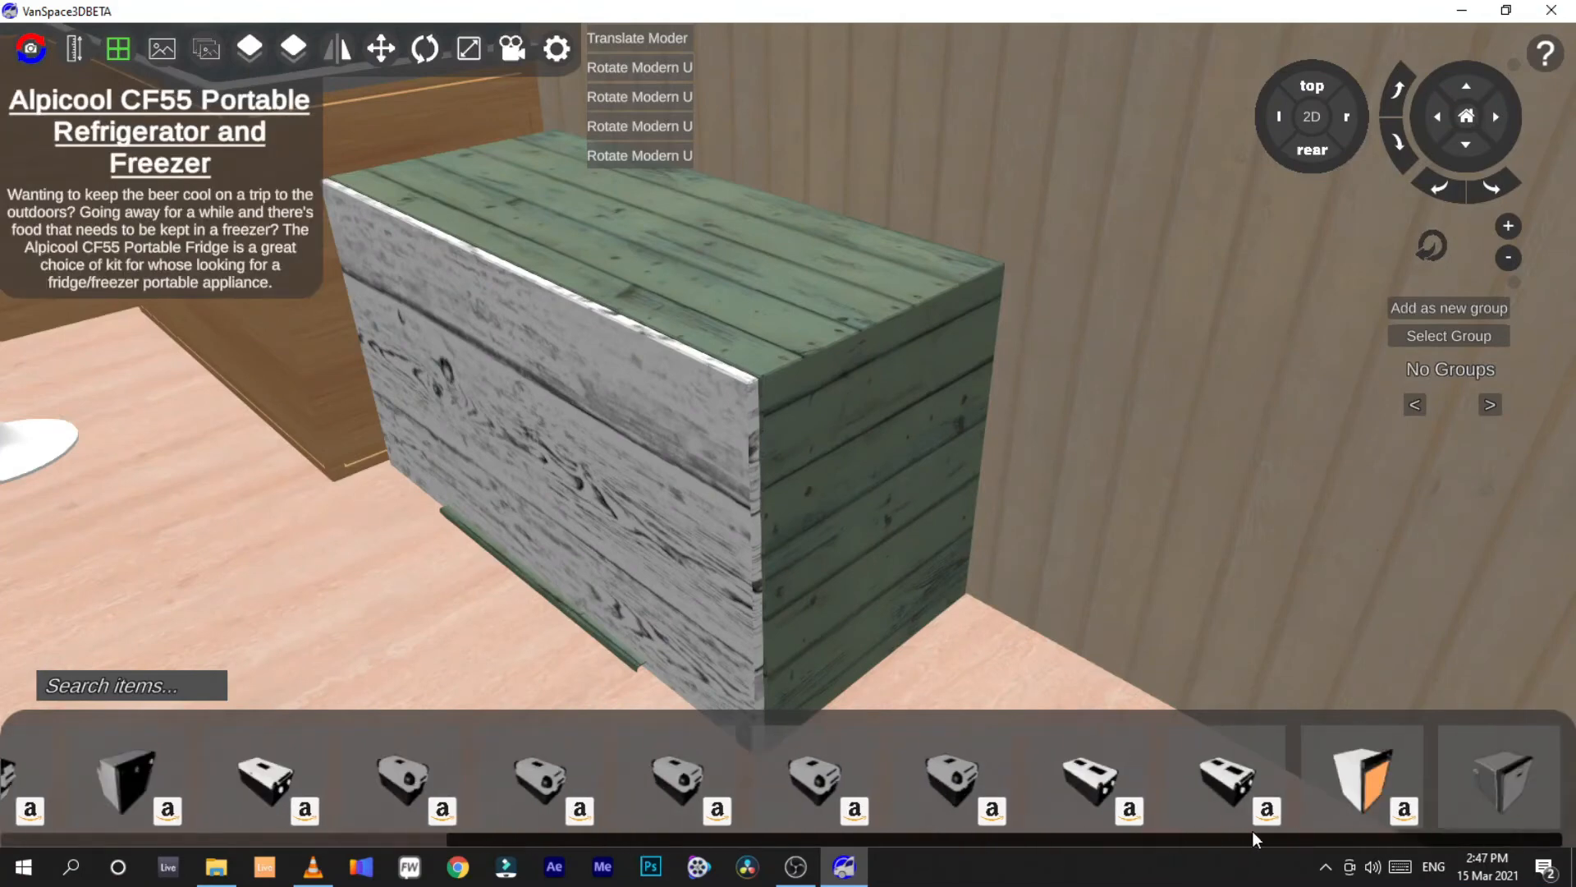
{"action": "left_click", "coordinate": [1376, 783]}
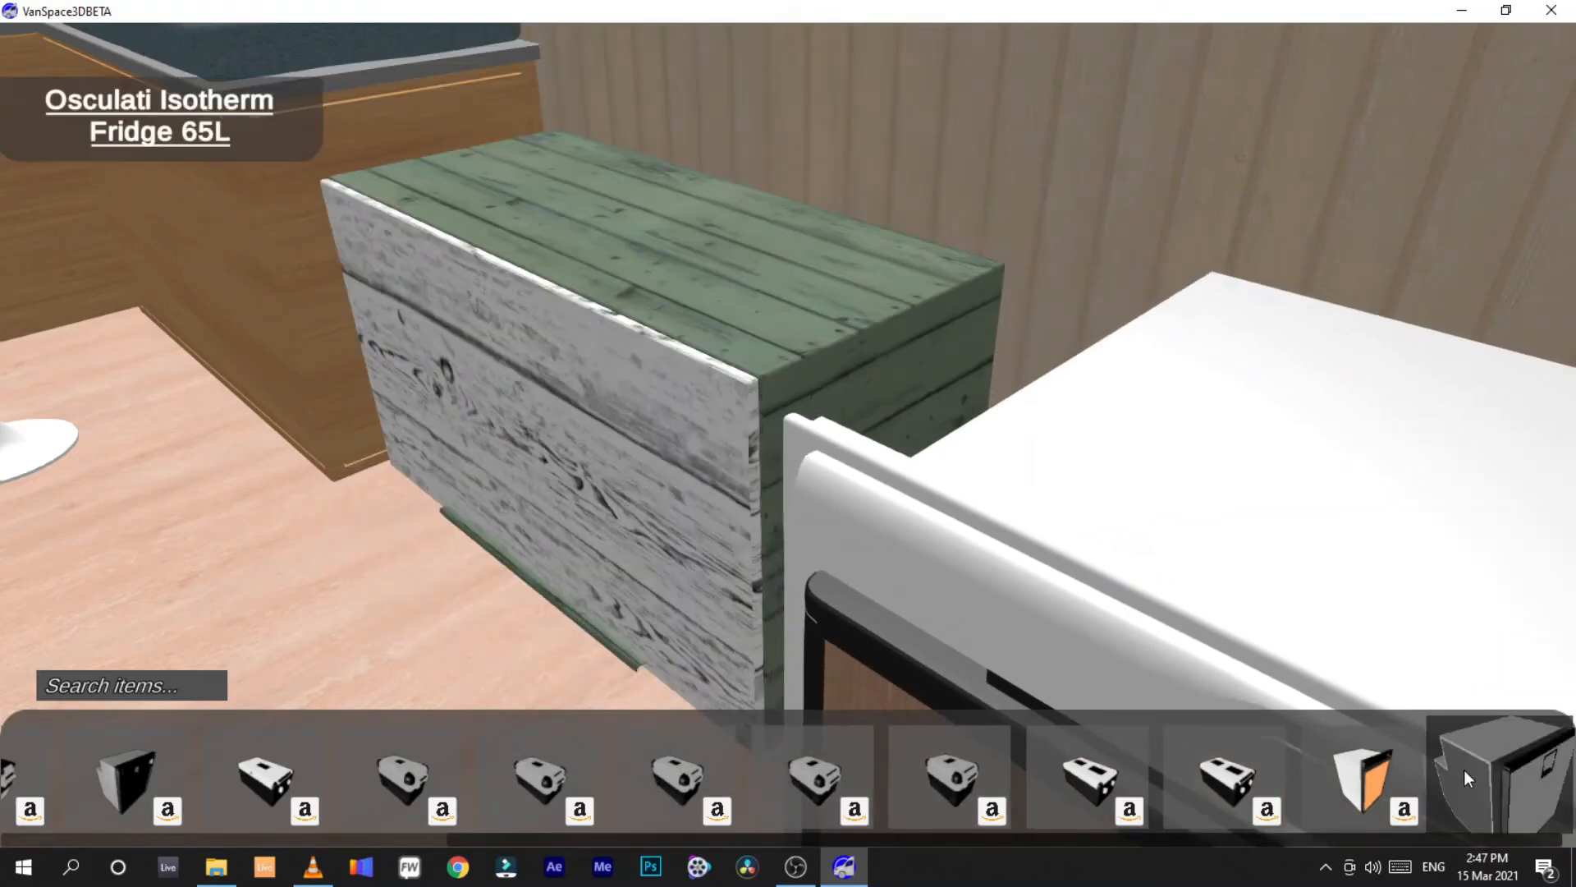
{"action": "left_click", "coordinate": [1465, 770]}
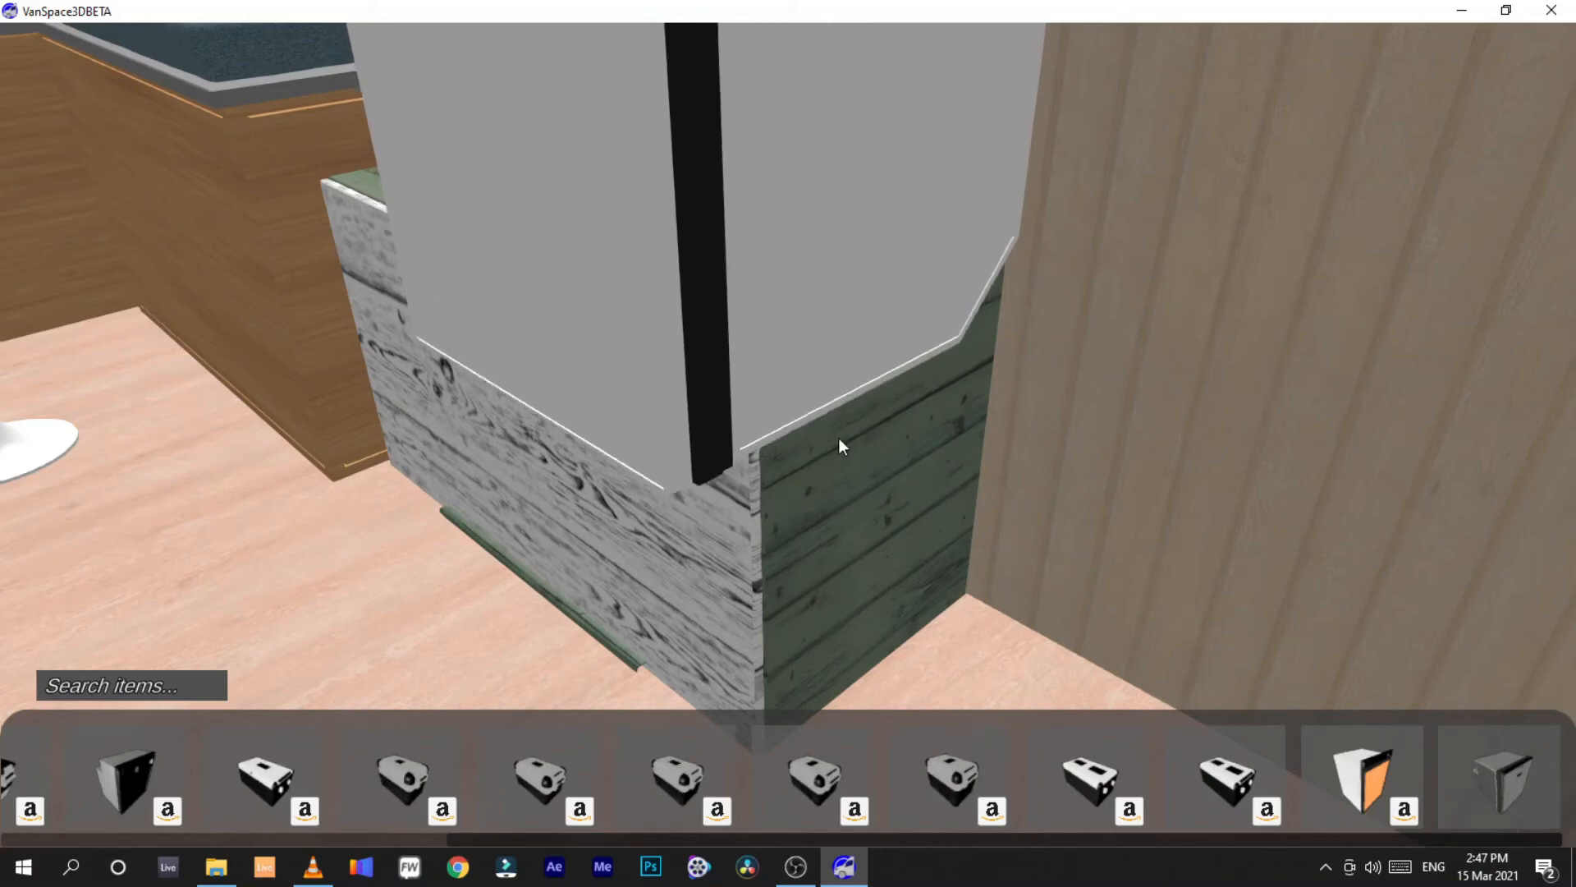
{"action": "left_click", "coordinate": [874, 82]}
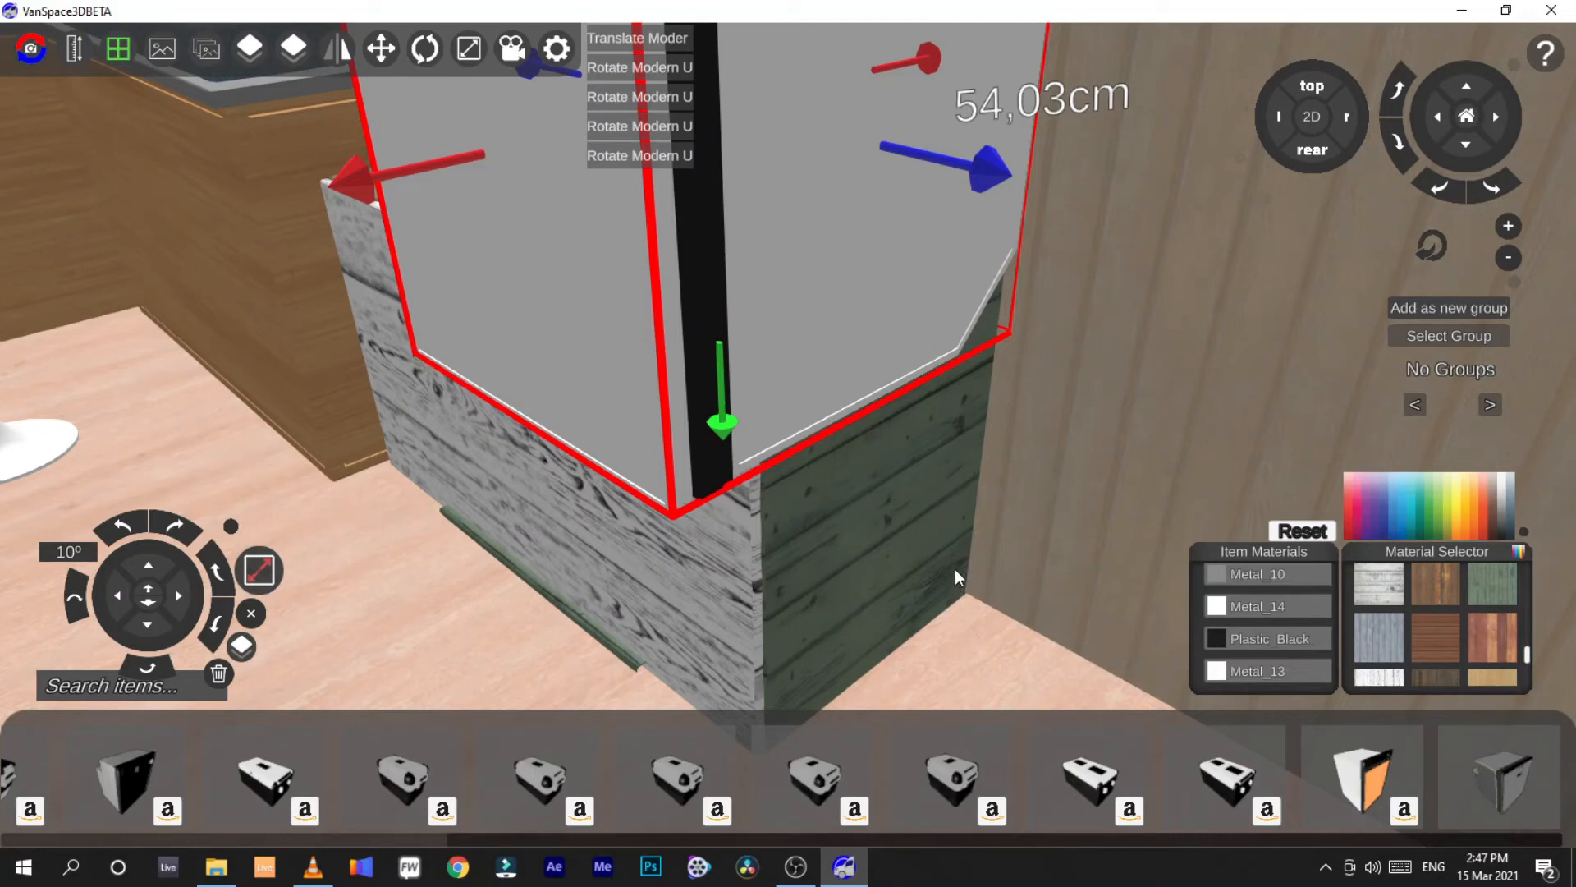
Raise the fridge in the flat side view to sit on top of the green cabinet
{"action": "left_click", "coordinate": [1312, 116]}
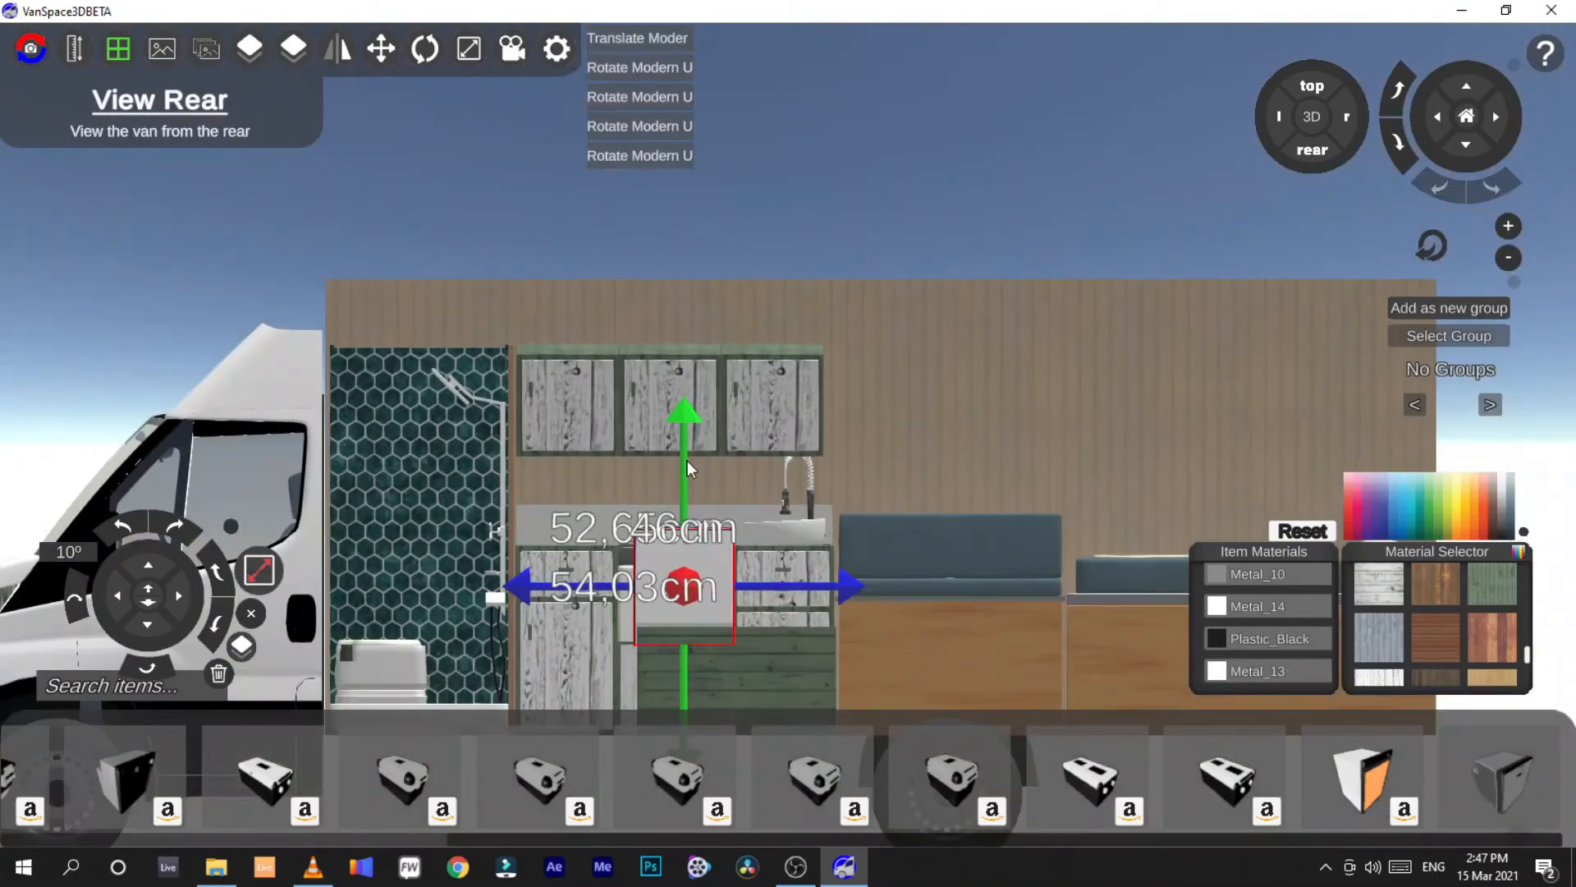
{"action": "left_click_drag", "start_coordinate": [687, 461], "coordinate": [687, 435]}
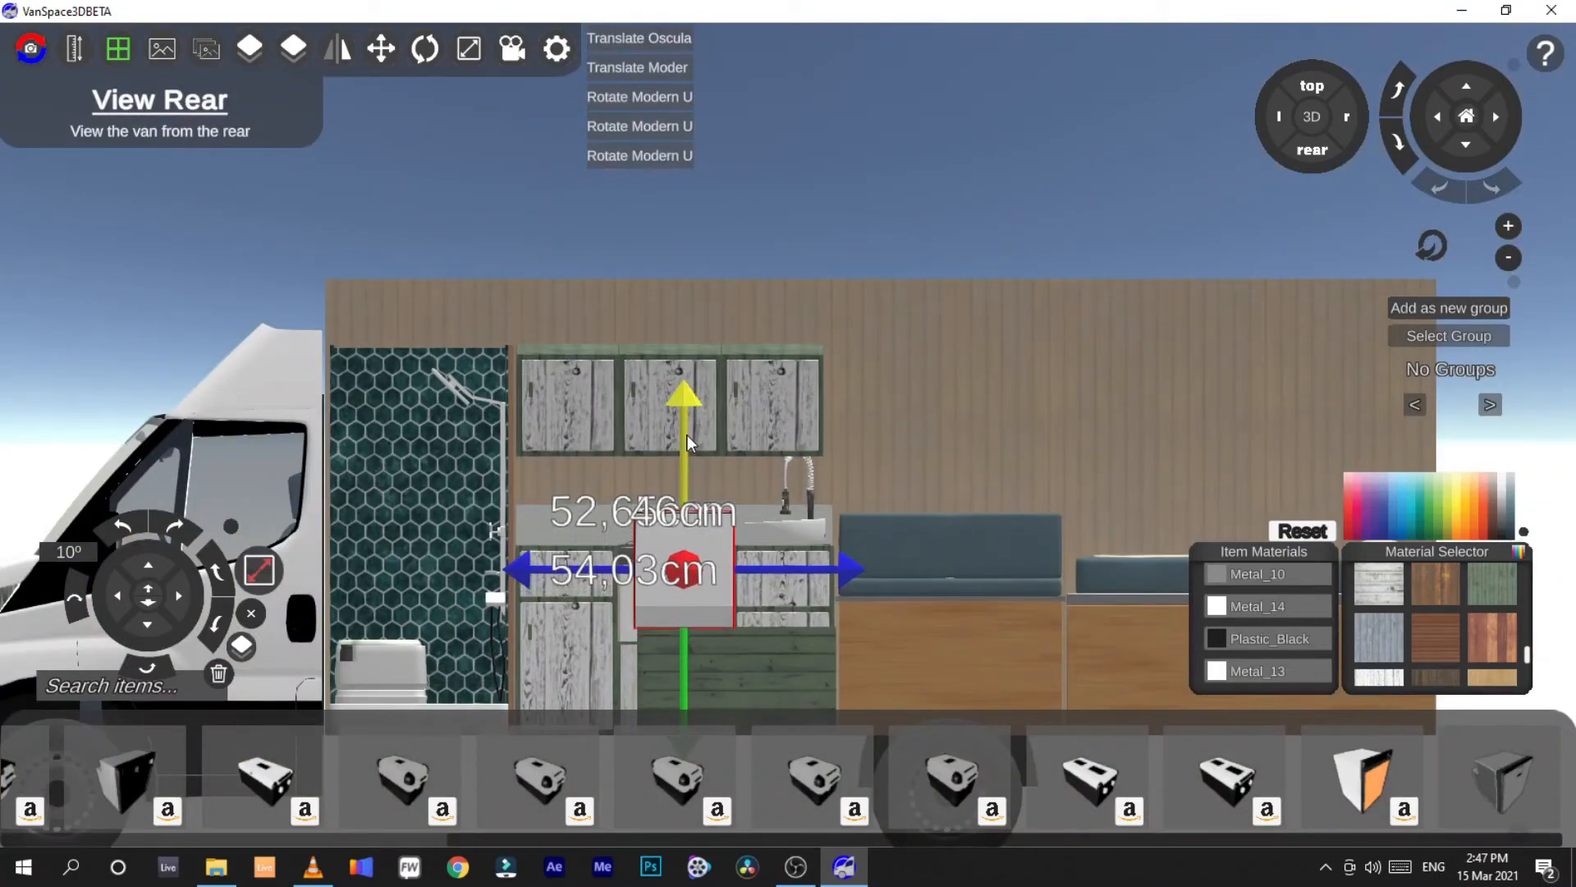
{"action": "left_click", "coordinate": [1312, 117]}
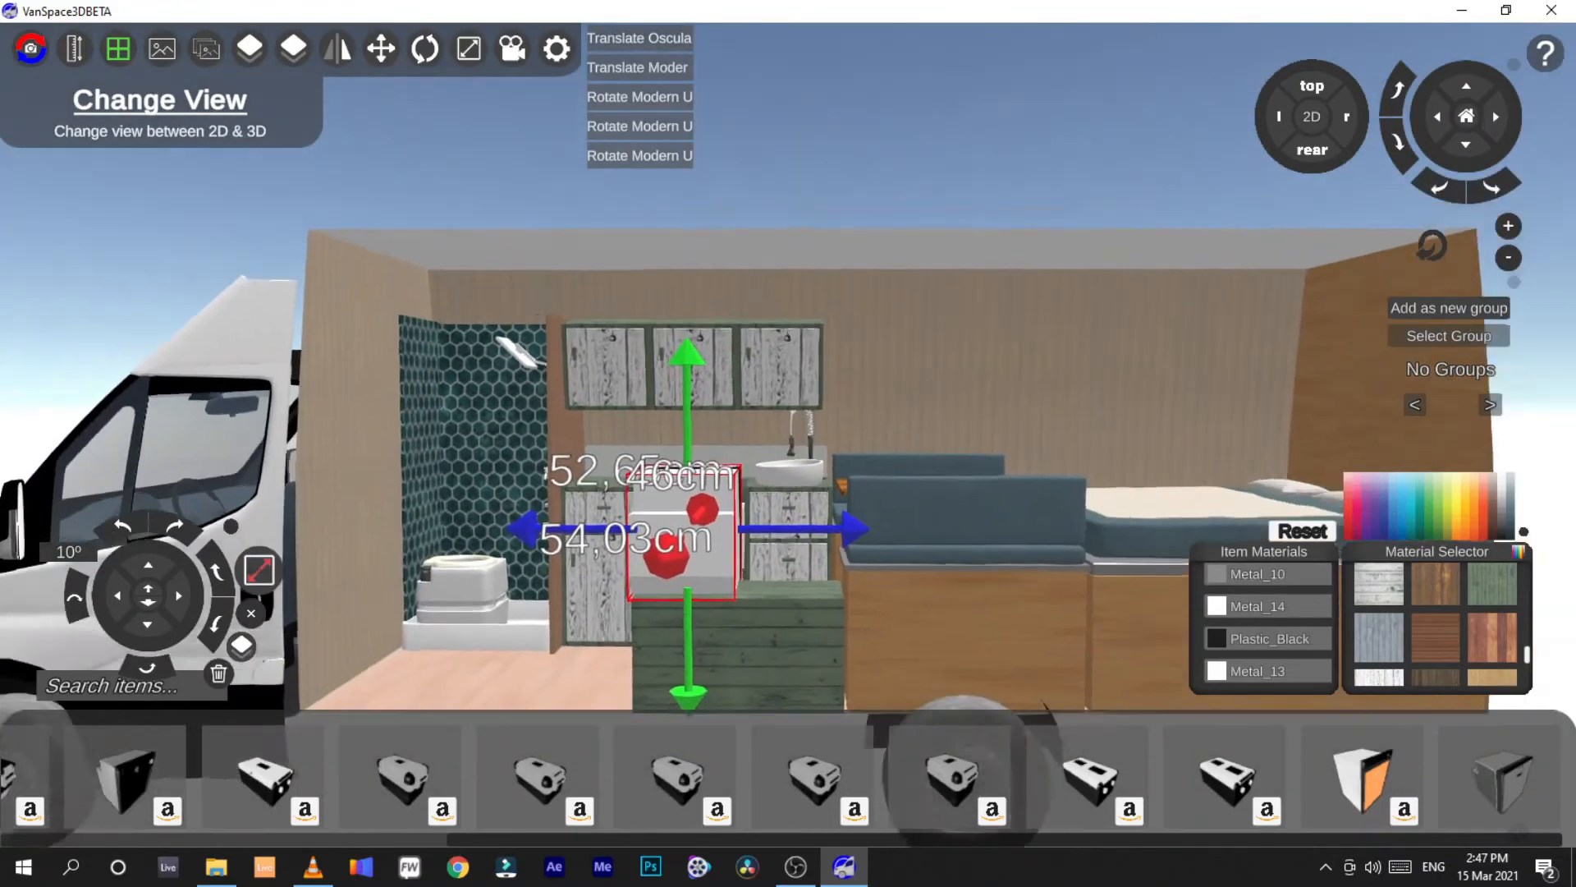
Shift the fridge on the cabinet slightly outward, away from the aisle
{"action": "scroll", "coordinate": [788, 444], "scroll_direction": "up", "scroll_amount": 5}
{"action": "right_click_drag", "start_coordinate": [788, 443], "coordinate": [760, 7]}
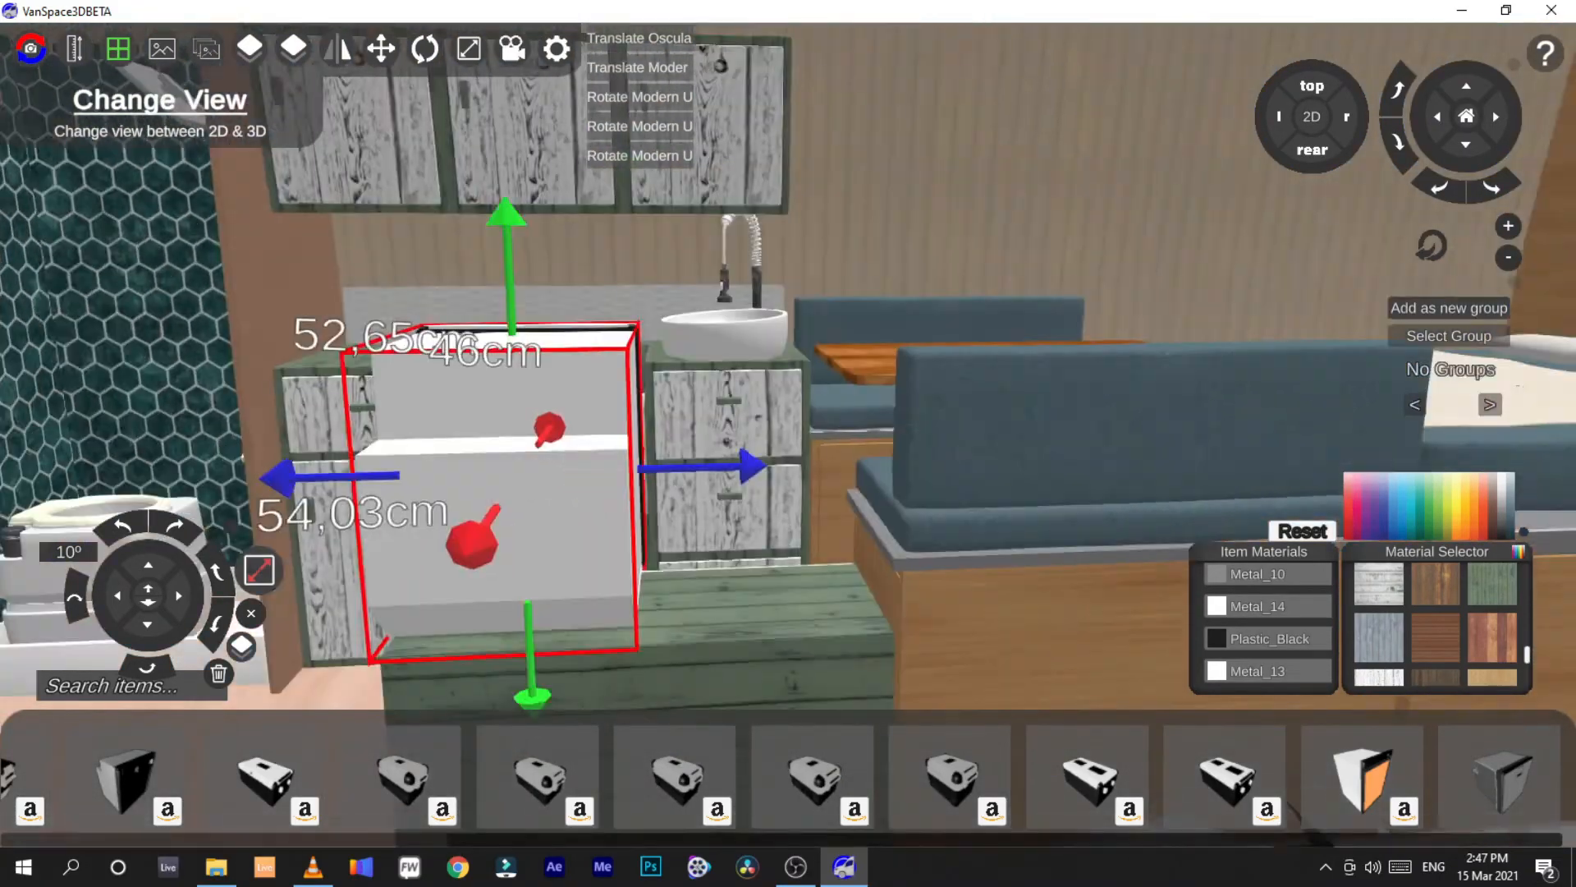
{"action": "scroll", "coordinate": [788, 443], "scroll_direction": "up", "scroll_amount": 5}
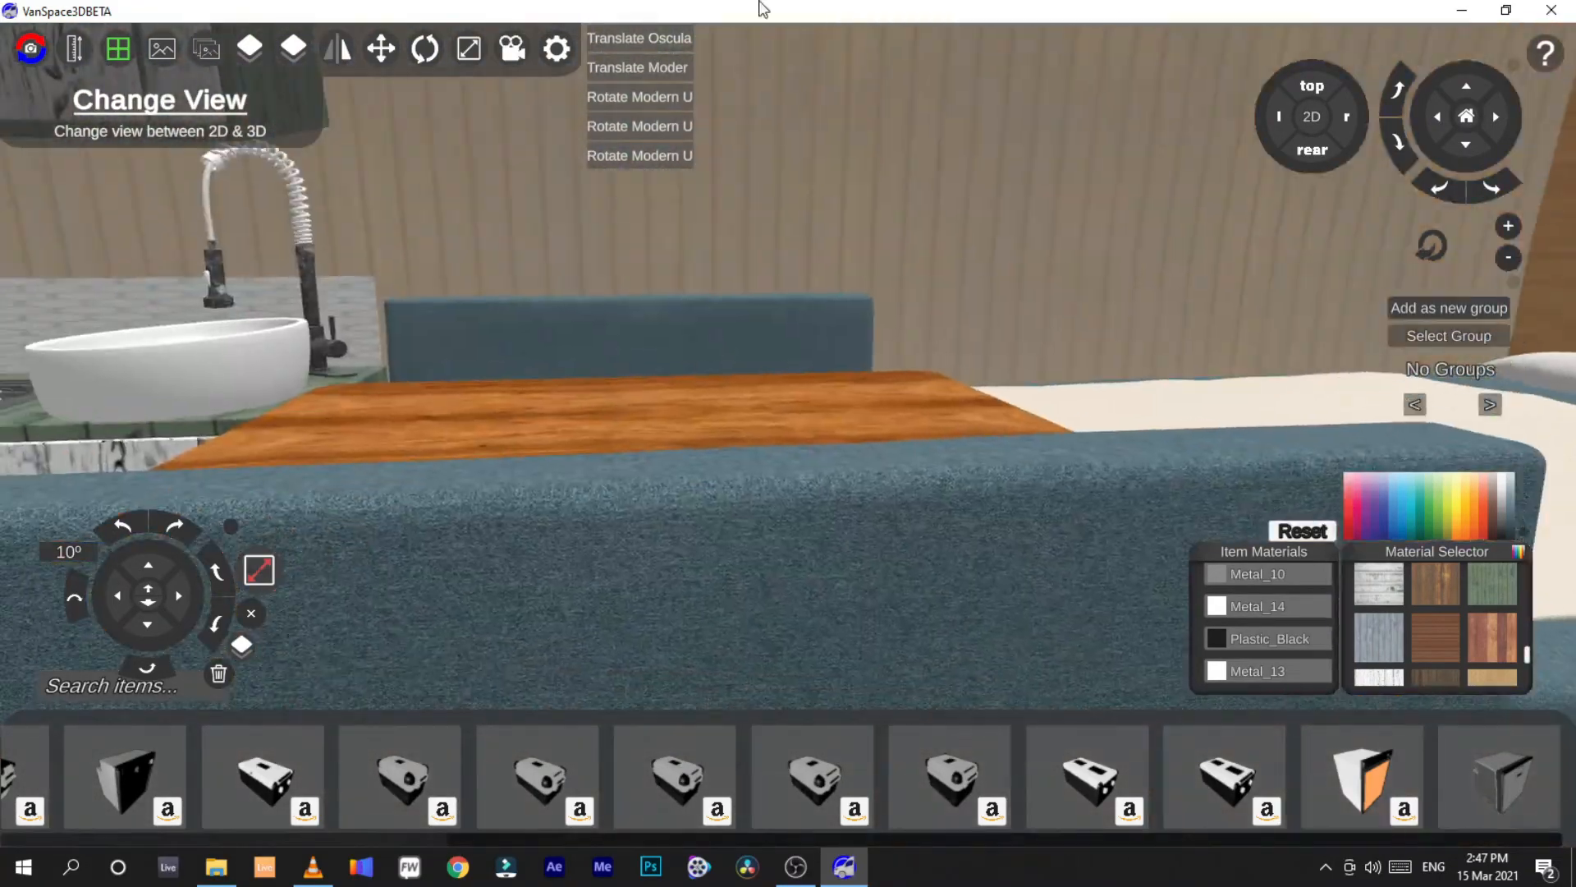
{"action": "right_click_drag", "start_coordinate": [990, 354], "coordinate": [669, 394]}
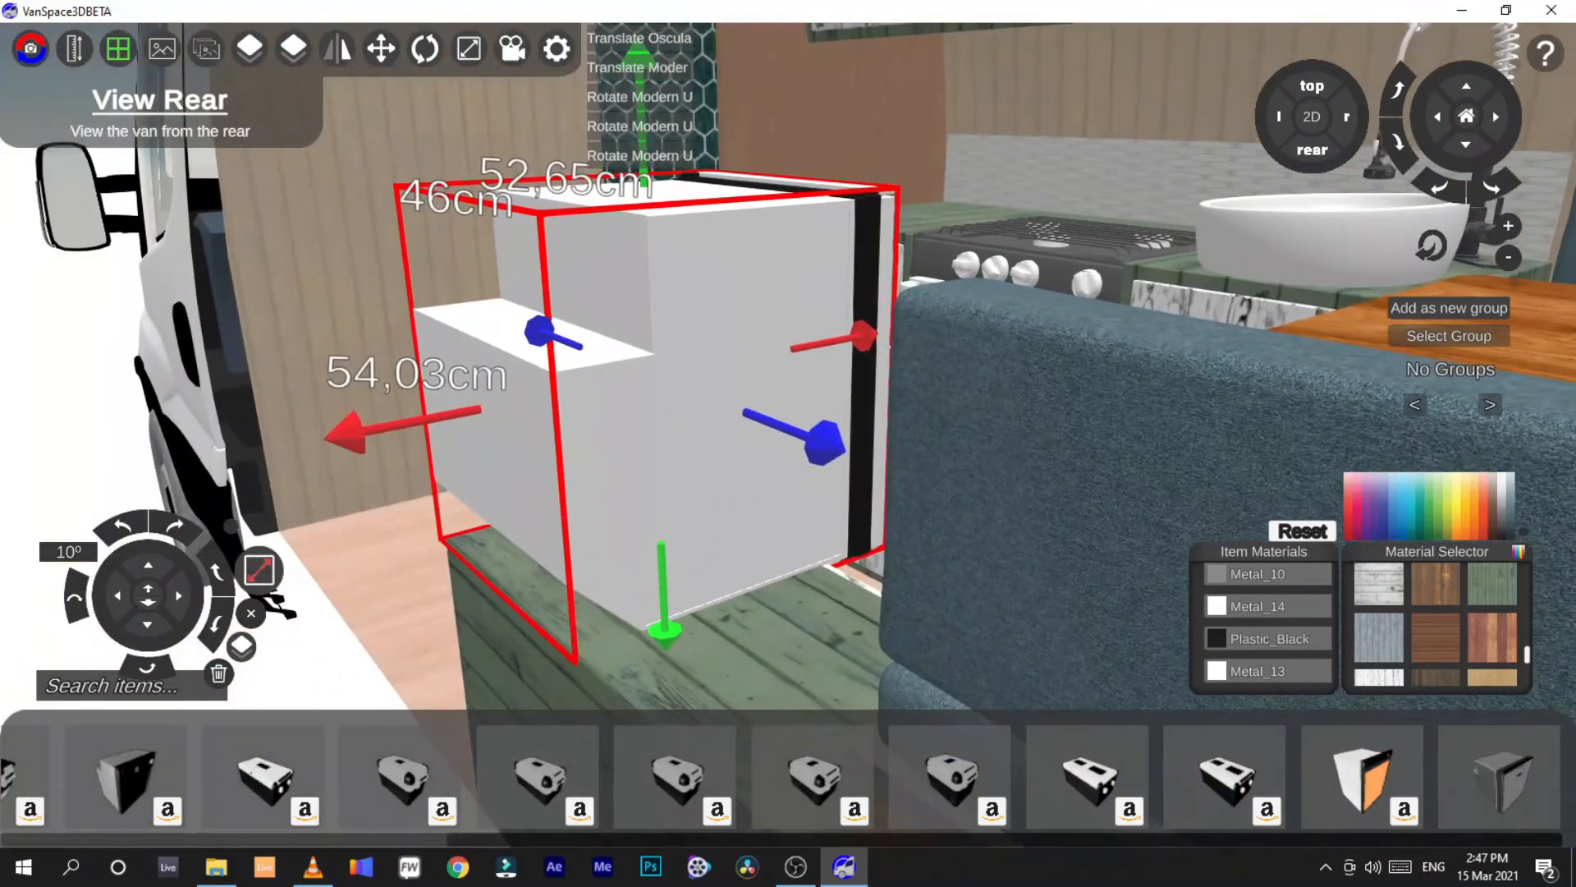
{"action": "left_click_drag", "start_coordinate": [358, 430], "coordinate": [394, 428]}
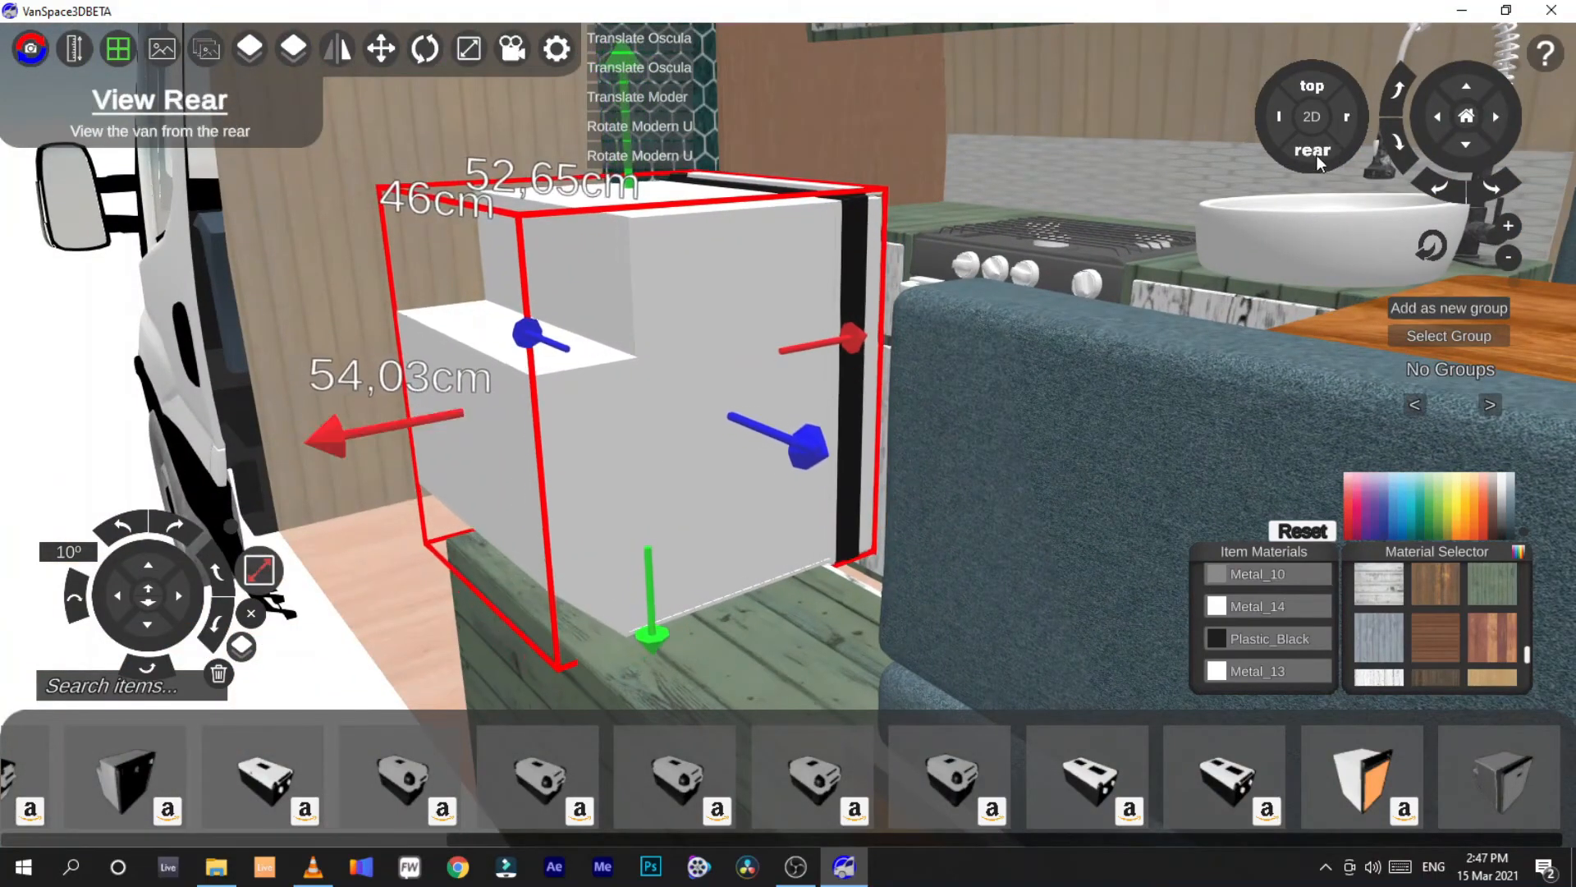
Nudge the fridge slightly further toward the van's side wall in the flat rear view and deselect it
{"action": "left_click", "coordinate": [1313, 152]}
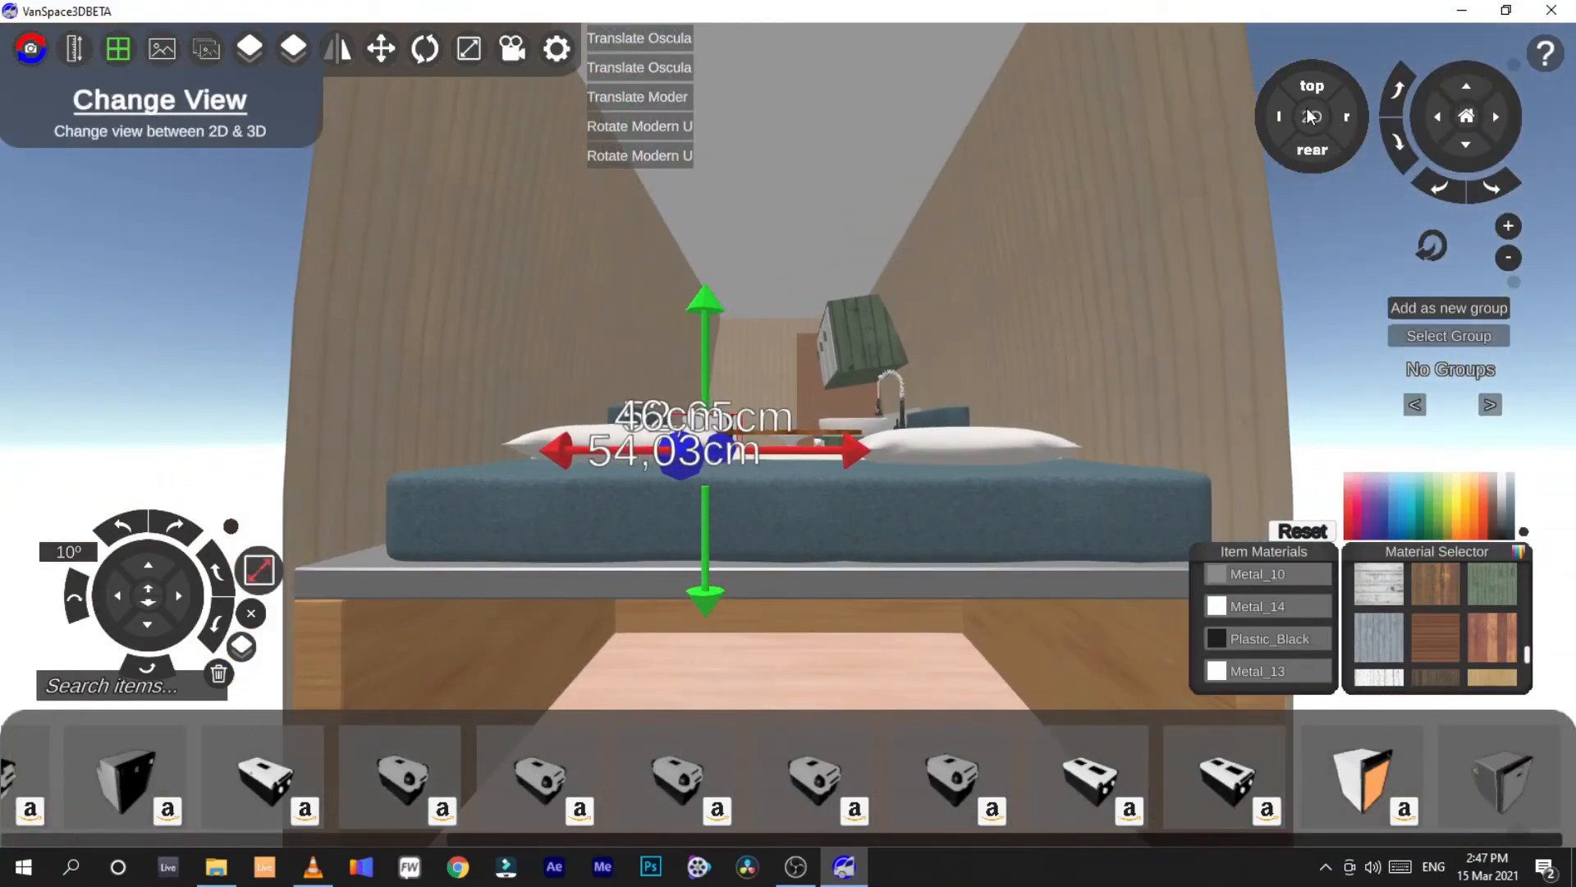
{"action": "left_click", "coordinate": [1313, 119]}
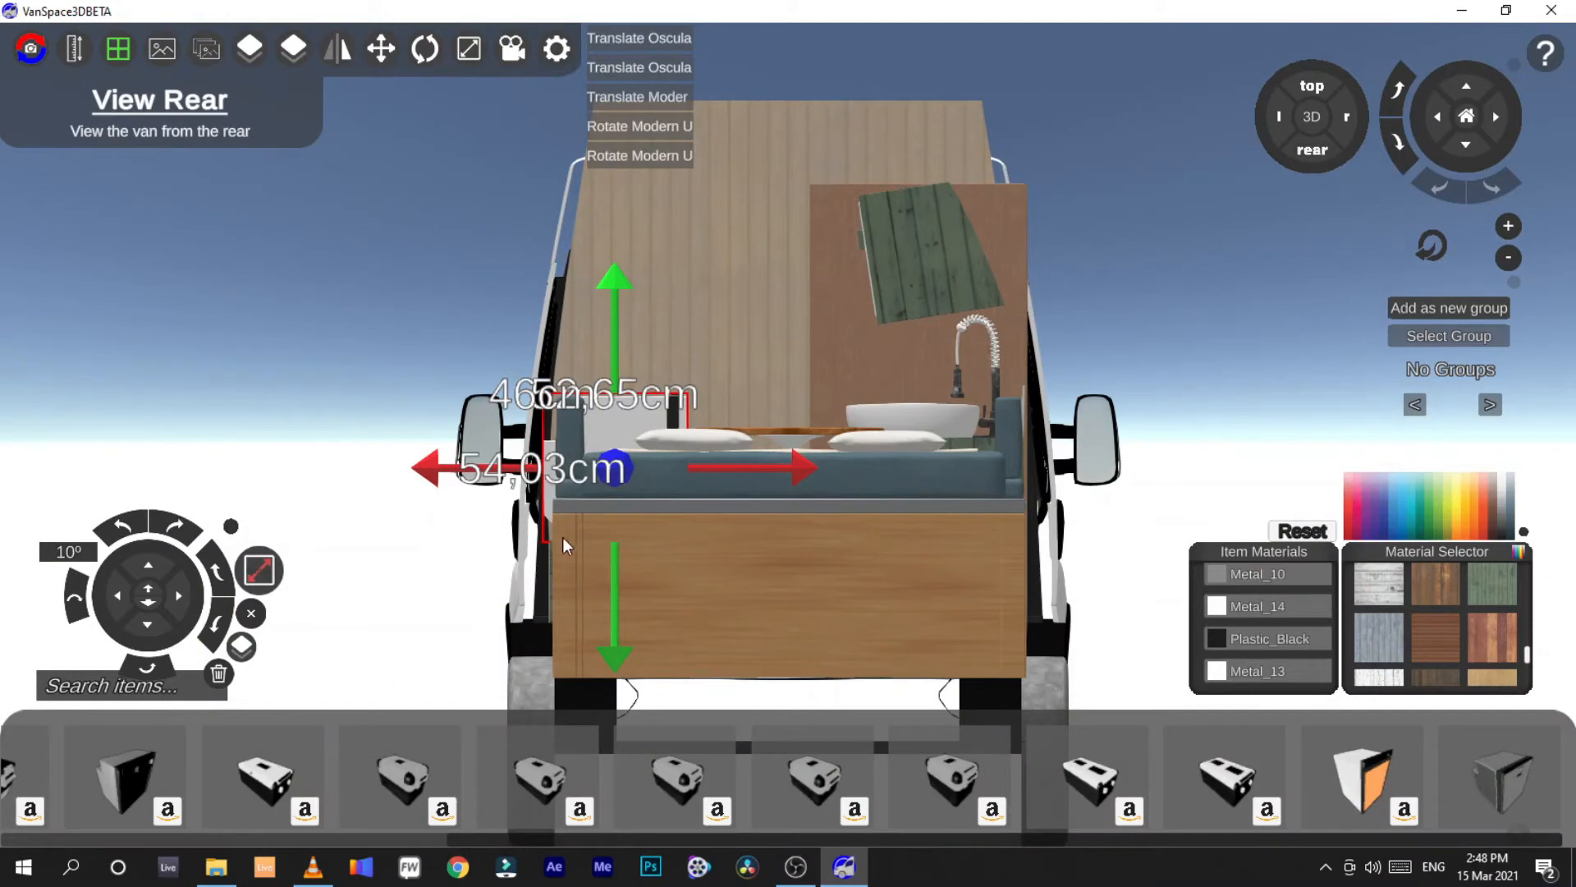
{"action": "left_click_drag", "start_coordinate": [427, 478], "coordinate": [425, 479]}
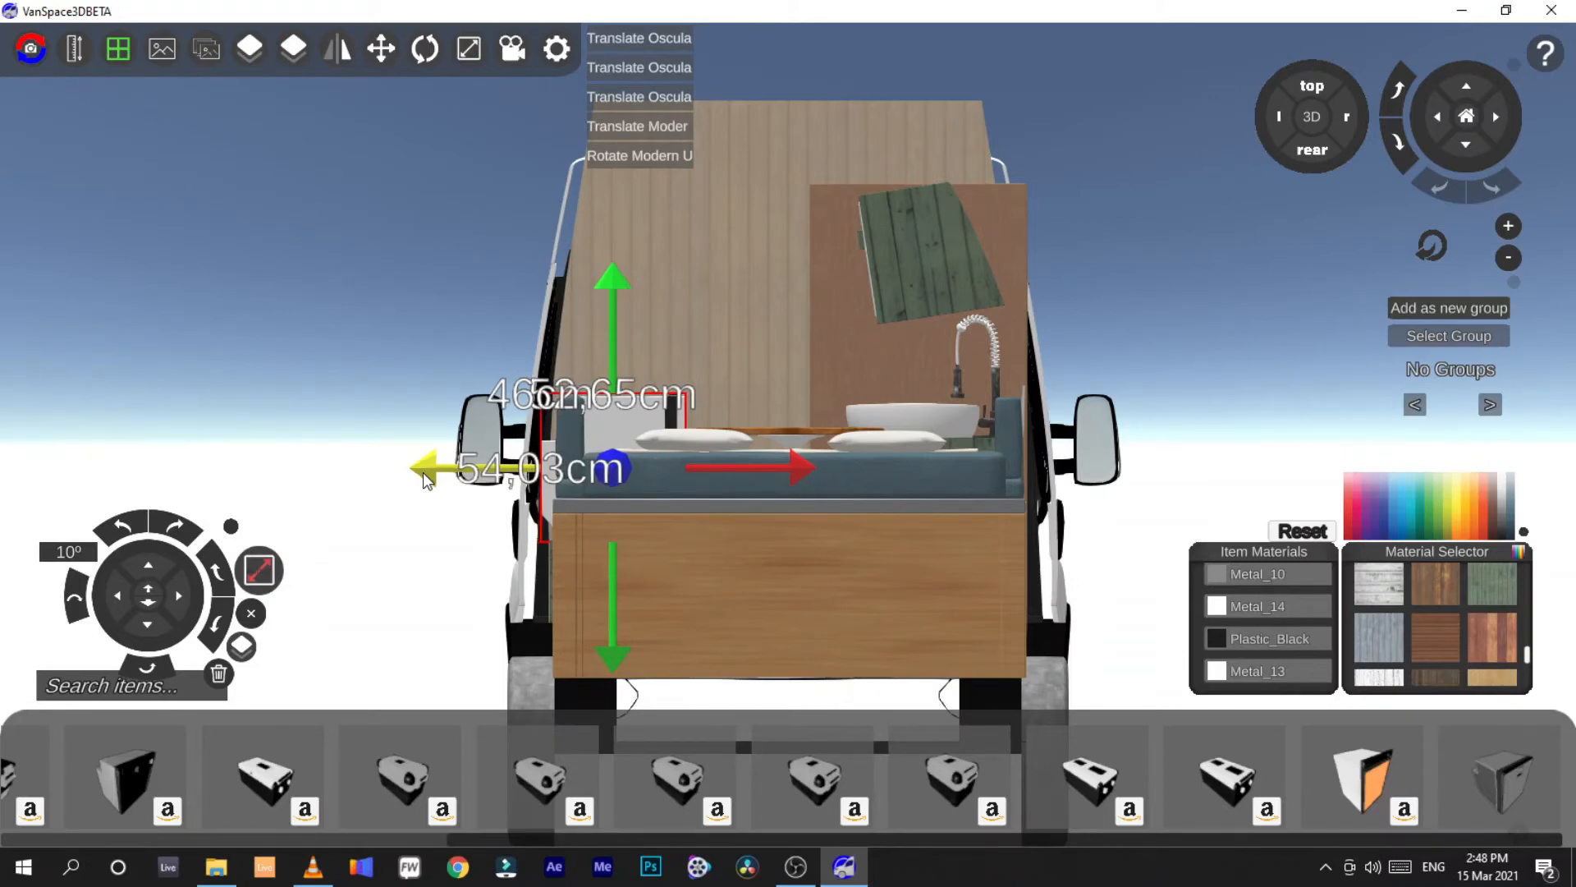
{"action": "left_click_drag", "start_coordinate": [423, 473], "coordinate": [423, 473]}
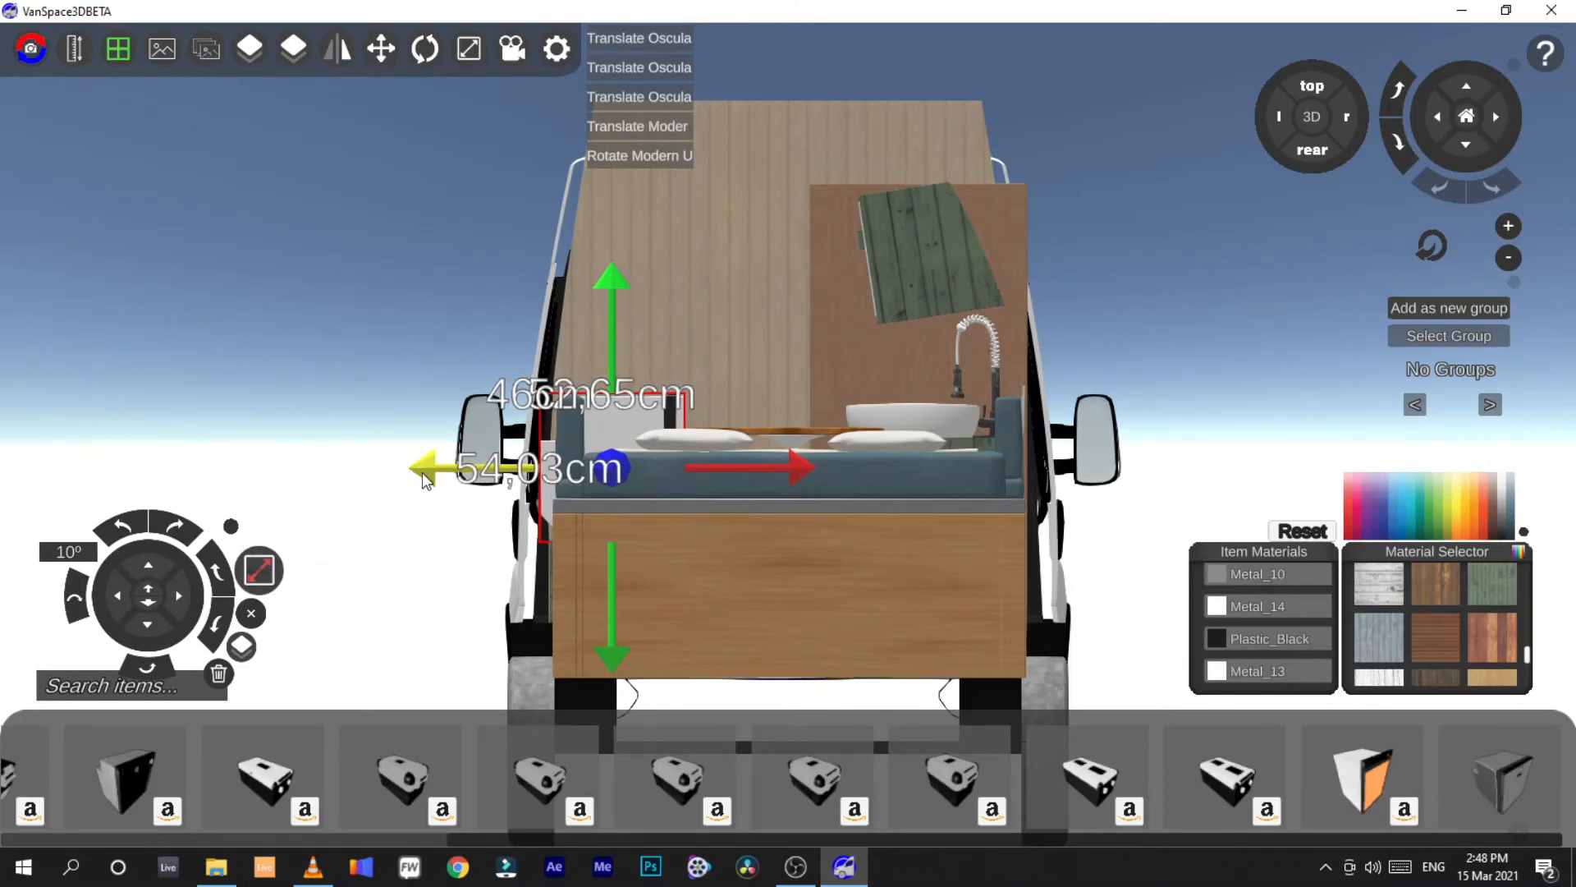
{"action": "left_click", "coordinate": [758, 269]}
{"action": "left_click", "coordinate": [1311, 117]}
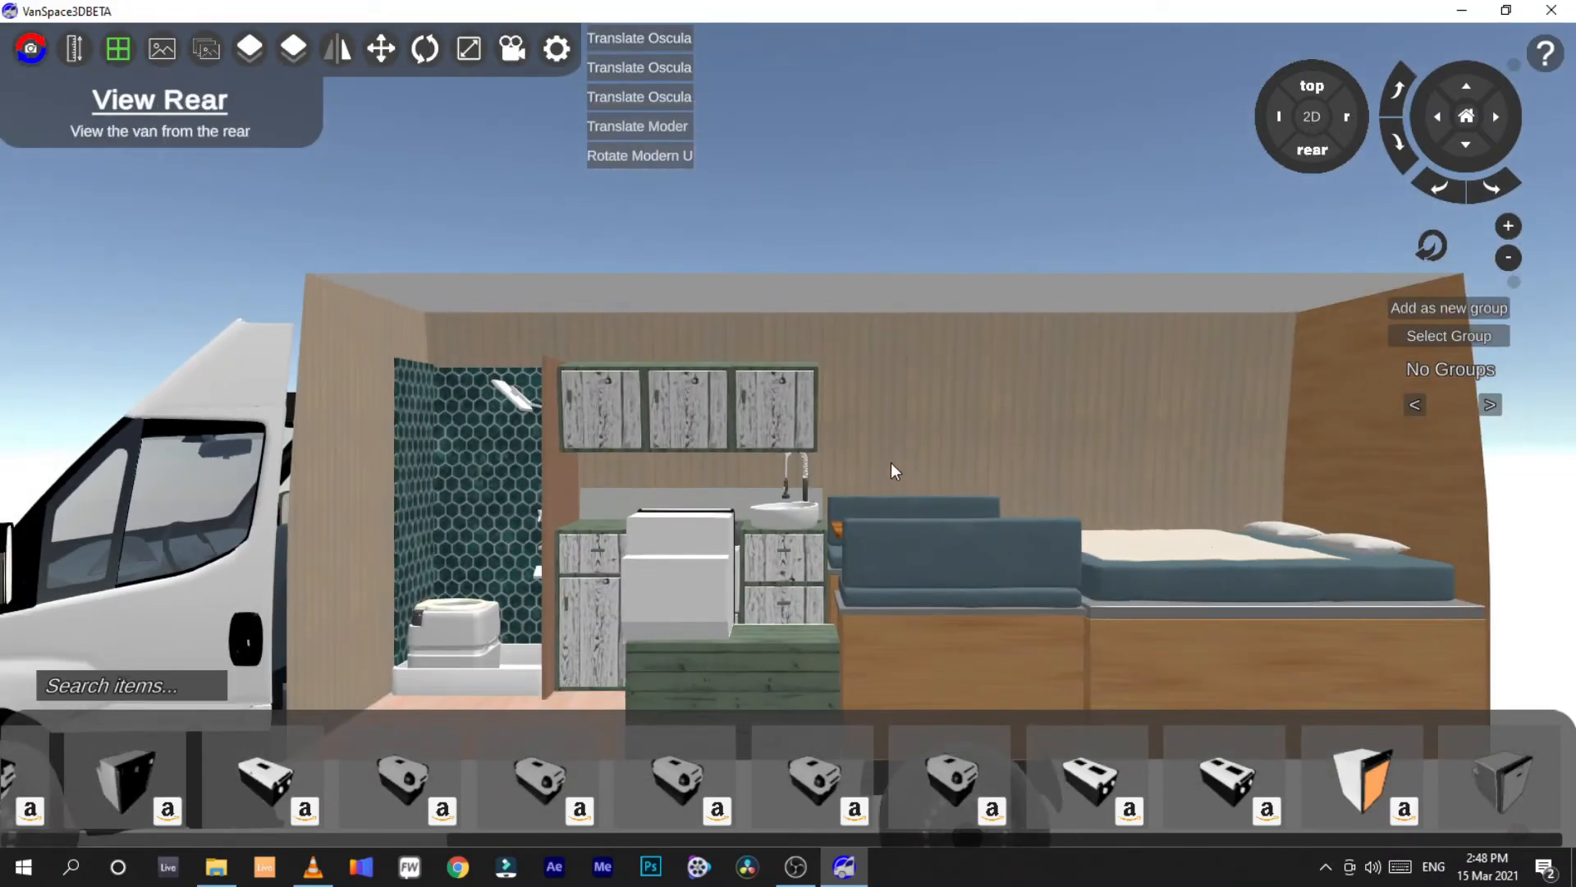
Fine-tune the fridge's depth position above the cabinet with a slight shift toward the aisle, and select the cabinet below
{"action": "right_click_drag", "start_coordinate": [893, 471], "coordinate": [1149, 492]}
{"action": "key", "text": "w"}
{"action": "key", "text": "w"}
{"action": "key", "text": "w"}
{"action": "key", "text": "s"}
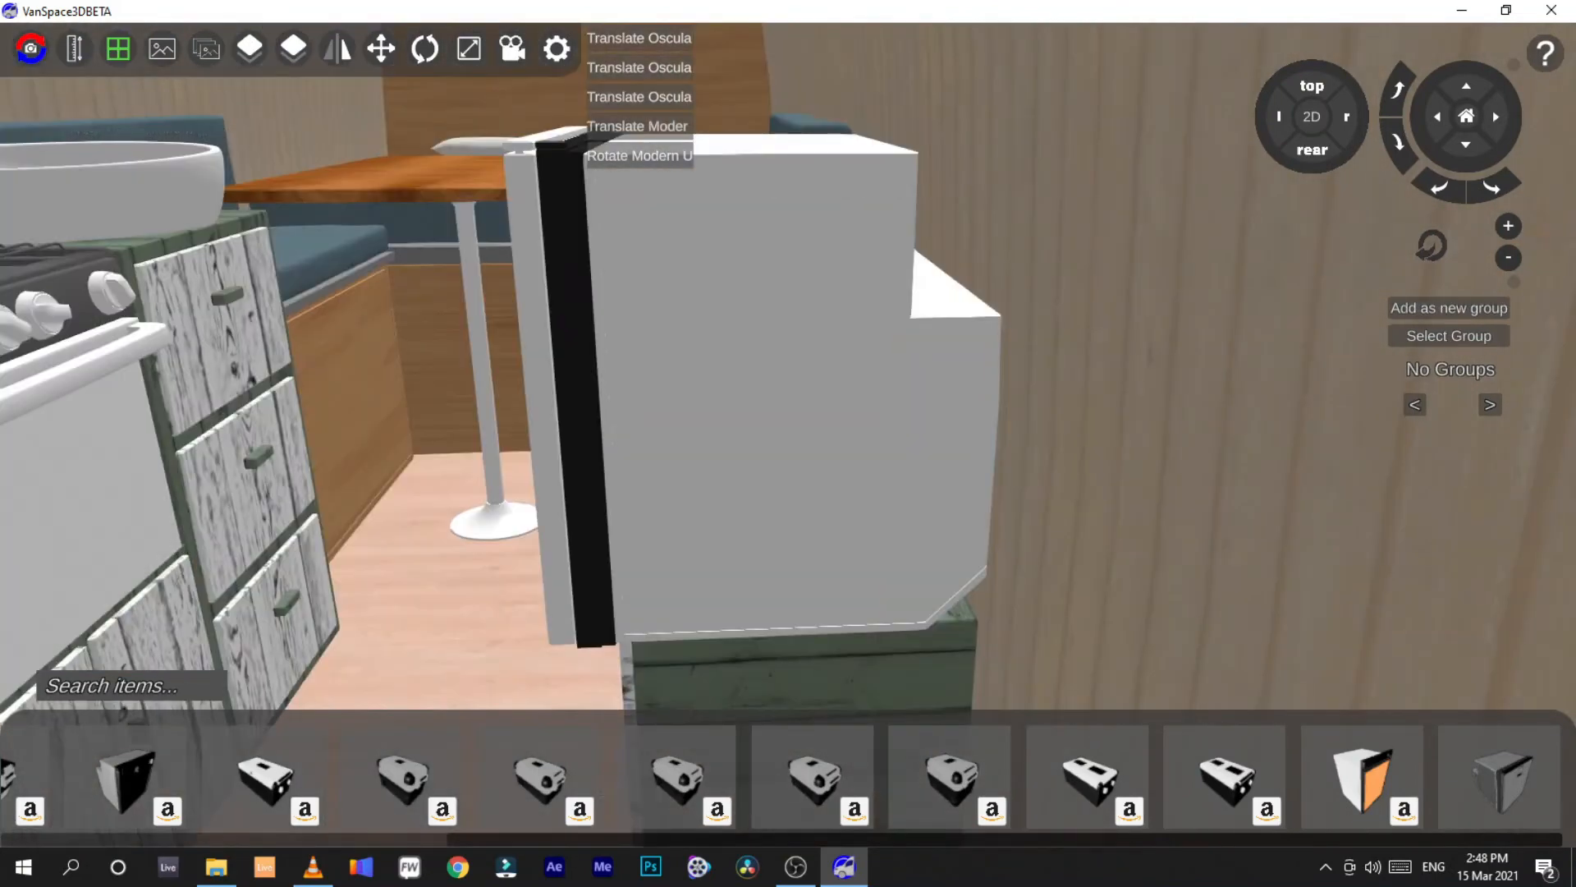
{"action": "key", "text": "s"}
{"action": "left_click", "coordinate": [810, 434]}
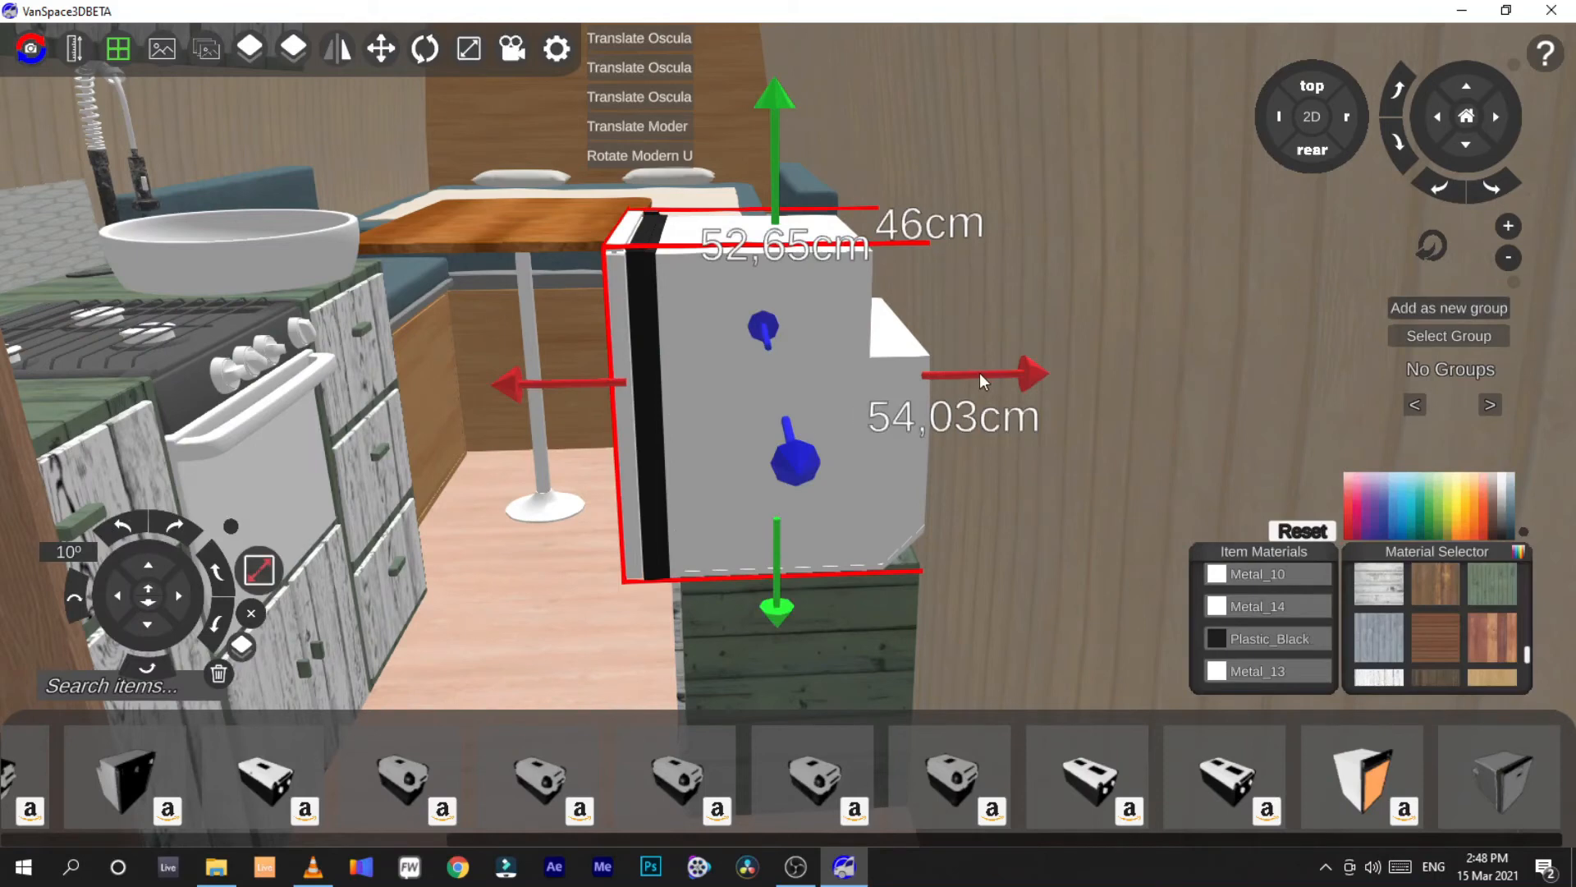
{"action": "left_click_drag", "start_coordinate": [979, 373], "coordinate": [999, 372]}
{"action": "left_click_drag", "start_coordinate": [1003, 372], "coordinate": [973, 371]}
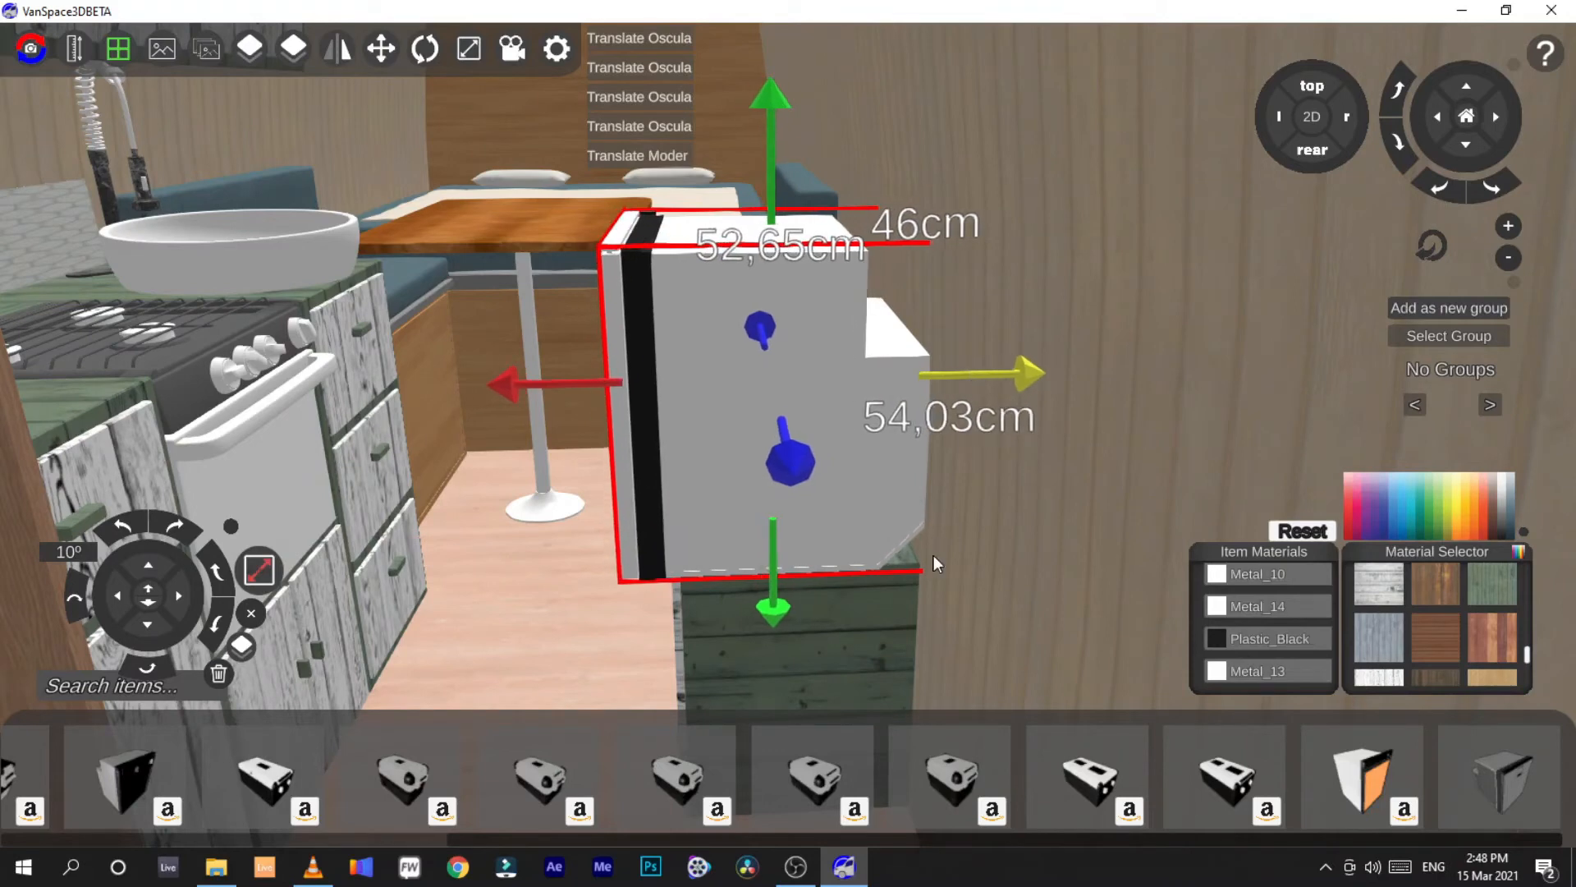
{"action": "left_click", "coordinate": [765, 652]}
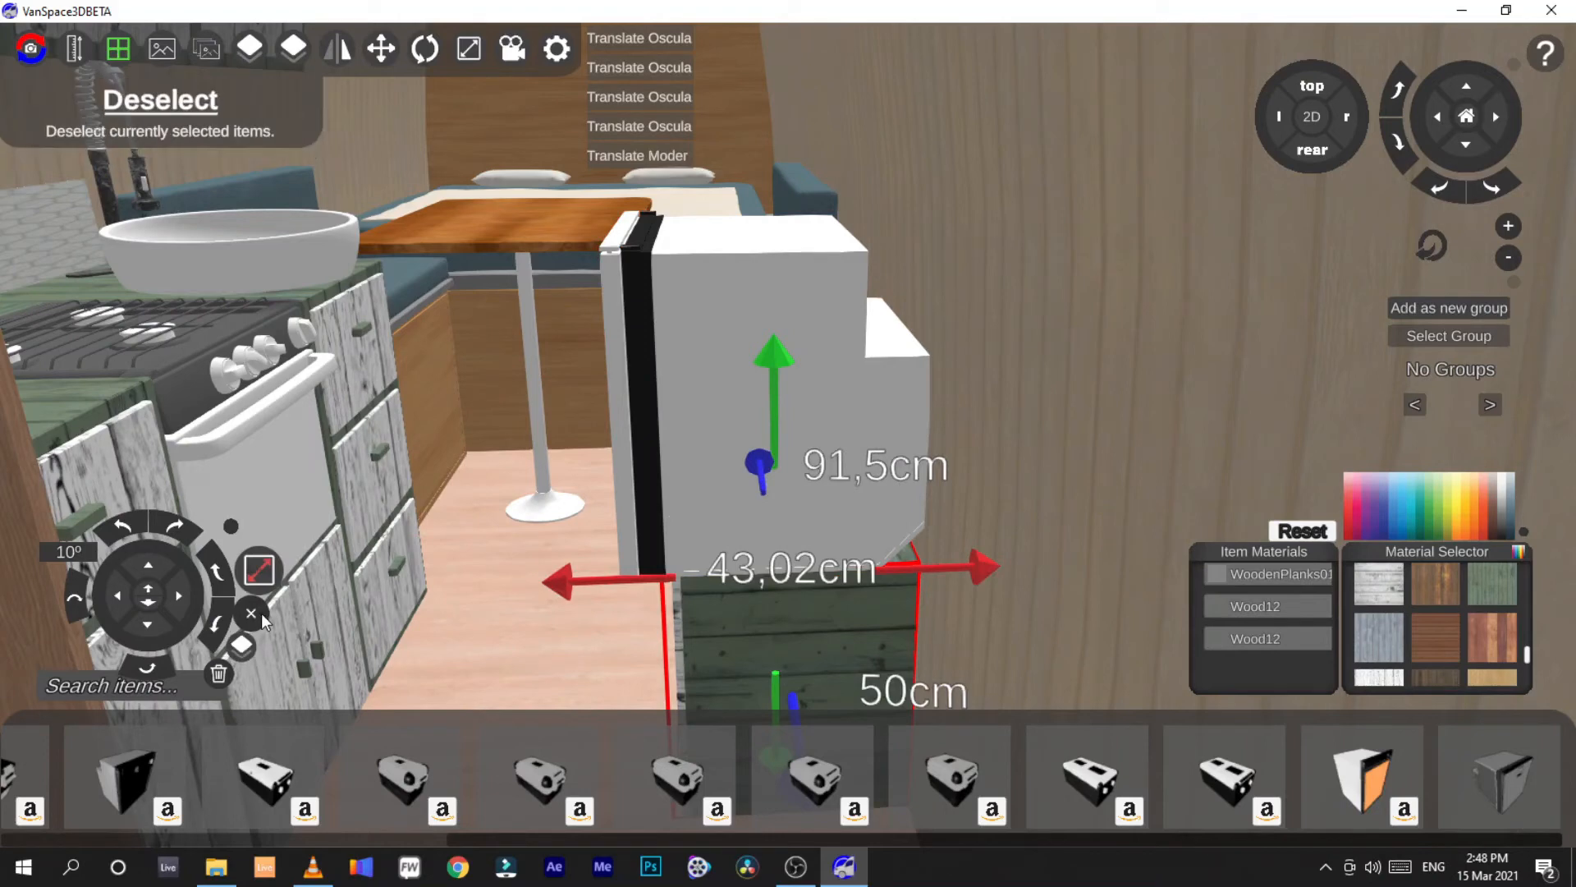
Set the green base cabinet's width to 50 cm, shift it slightly toward the aisle under the fridge, and deselect it
{"action": "left_click", "coordinate": [261, 573]}
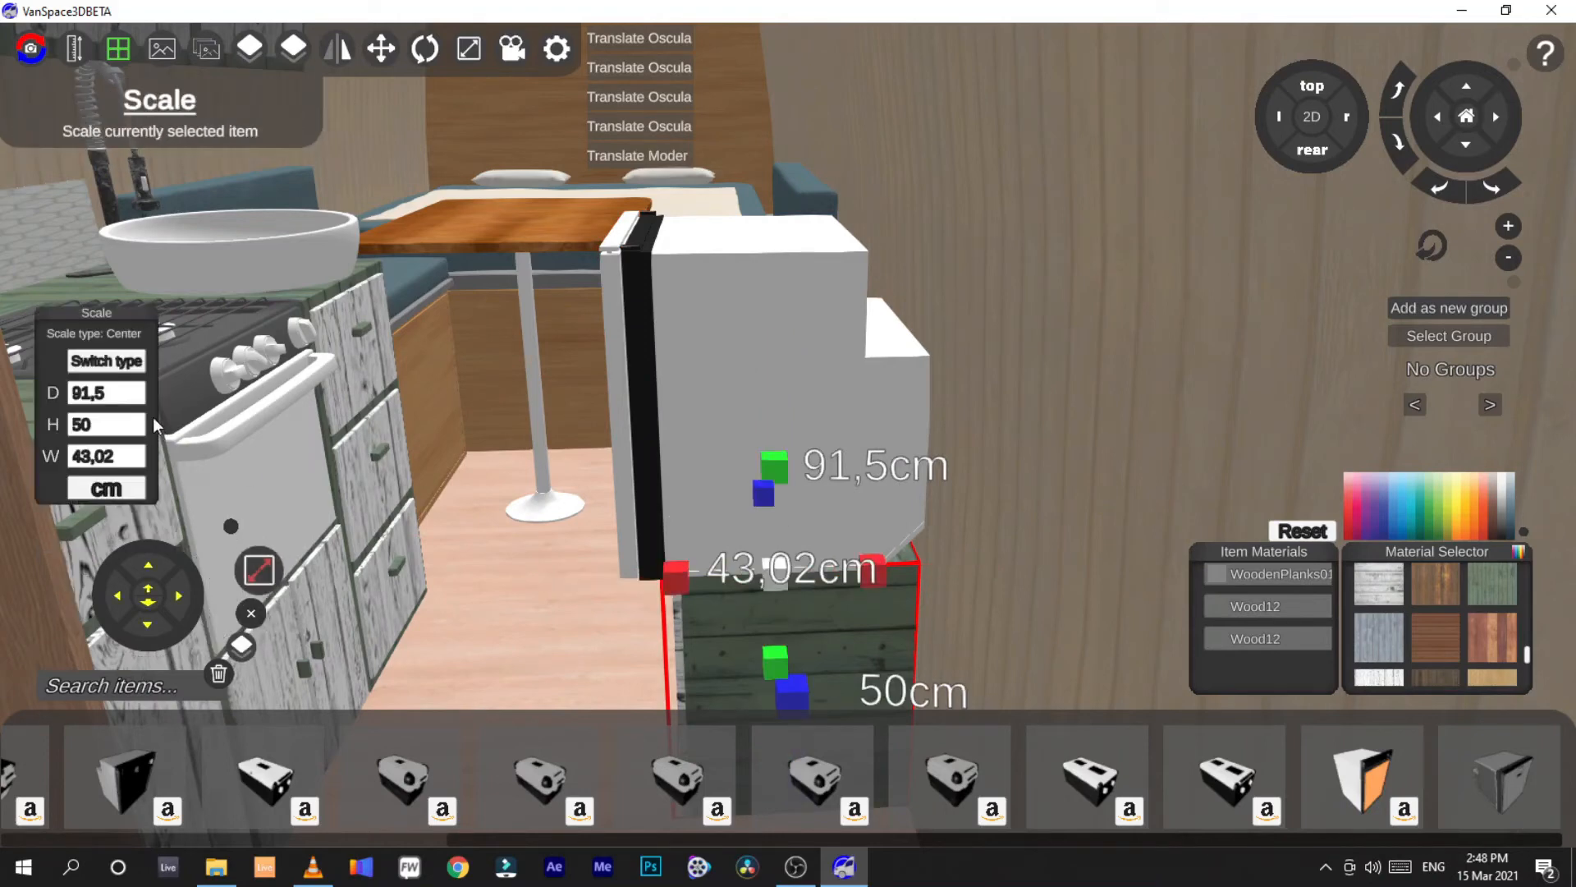
{"action": "left_click", "coordinate": [71, 463]}
{"action": "type", "text": "50"}
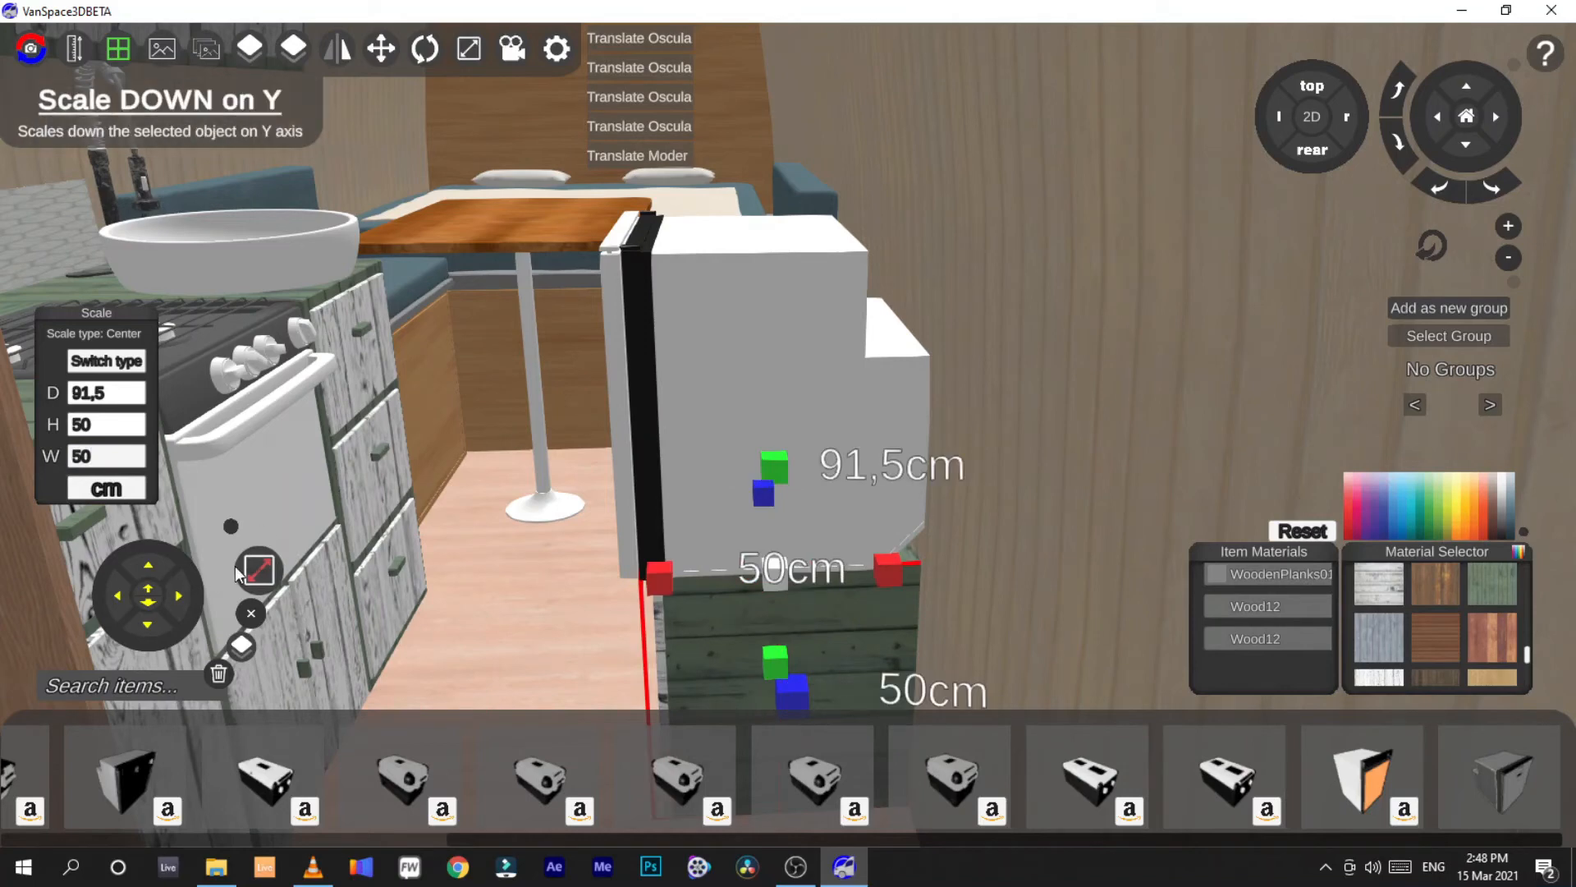
{"action": "left_click", "coordinate": [259, 570]}
{"action": "left_click_drag", "start_coordinate": [566, 583], "coordinate": [576, 585]}
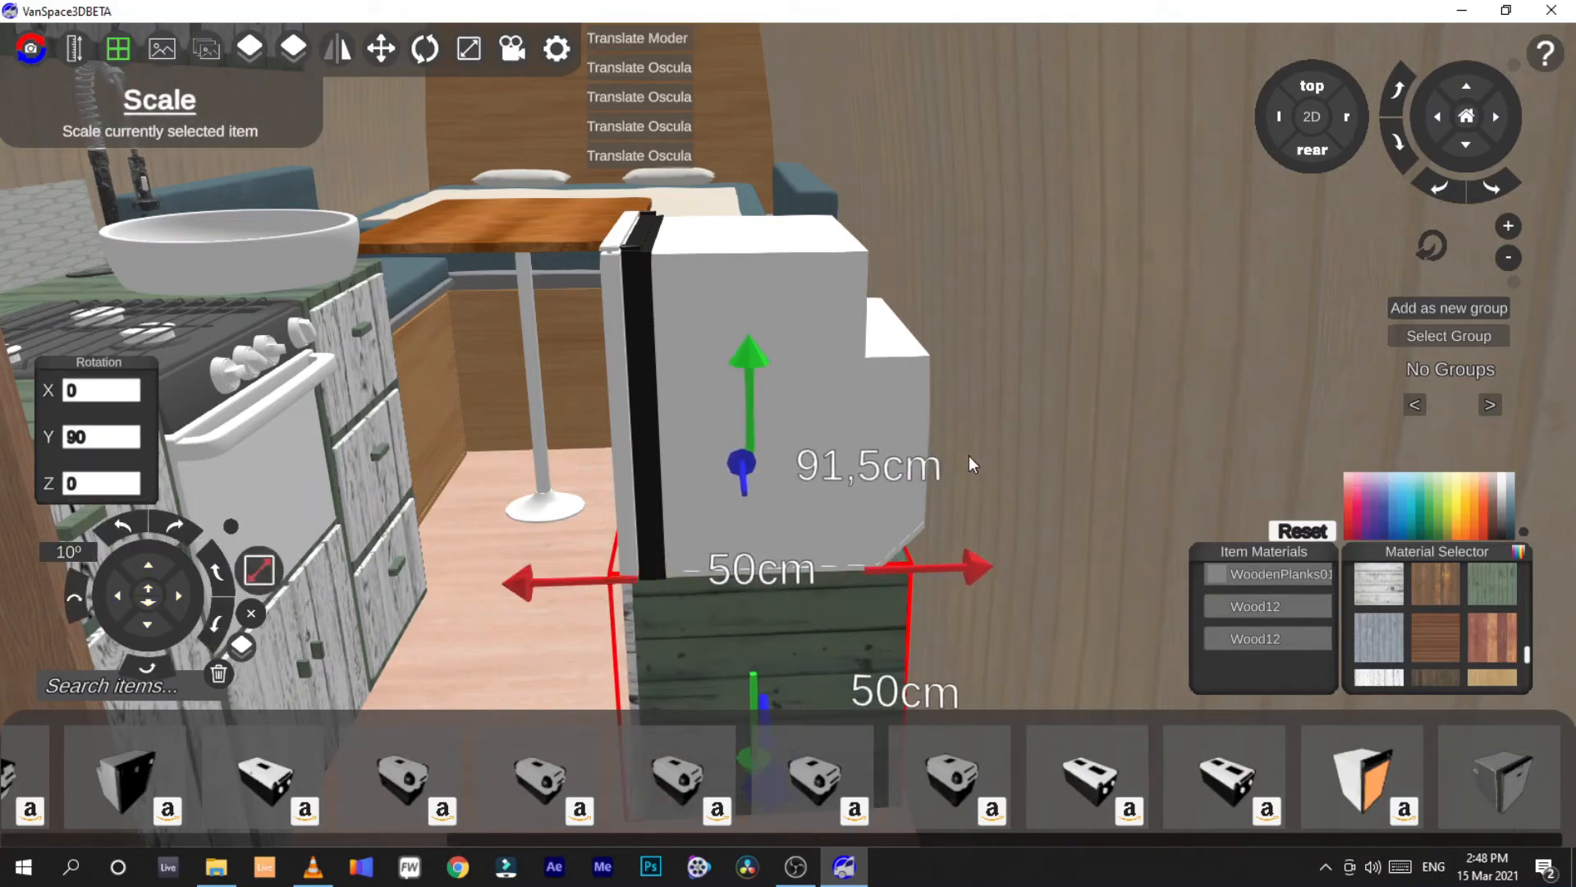
{"action": "left_click", "coordinate": [970, 455]}
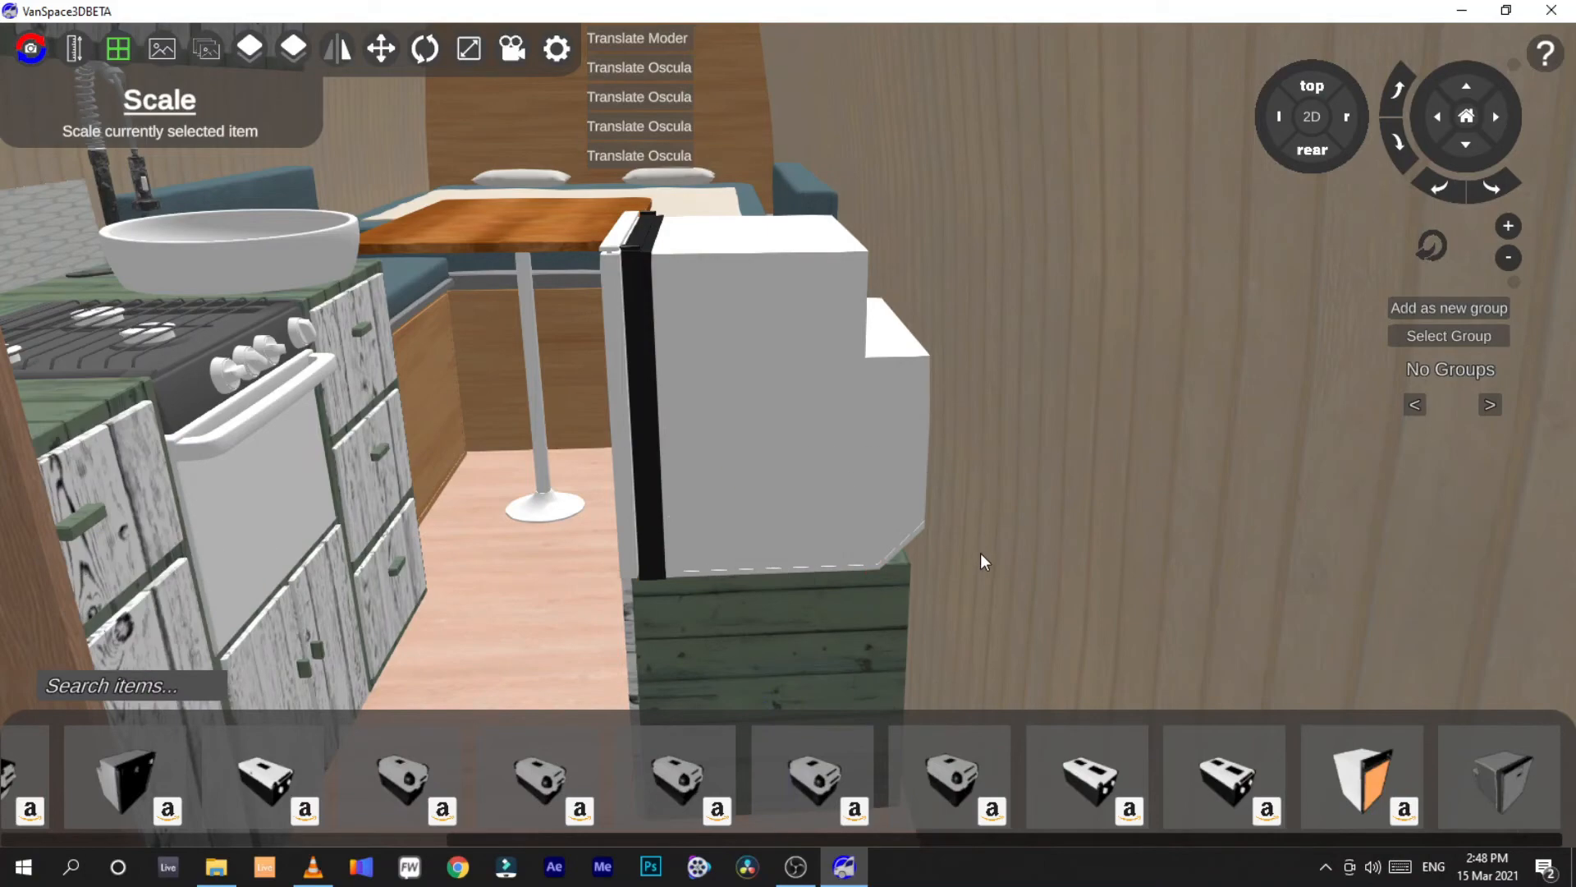
Nudge the fridge slightly toward the van's rear in the flat side view to align with the cabinet's edge, and deselect it
{"action": "left_click", "coordinate": [1313, 118]}
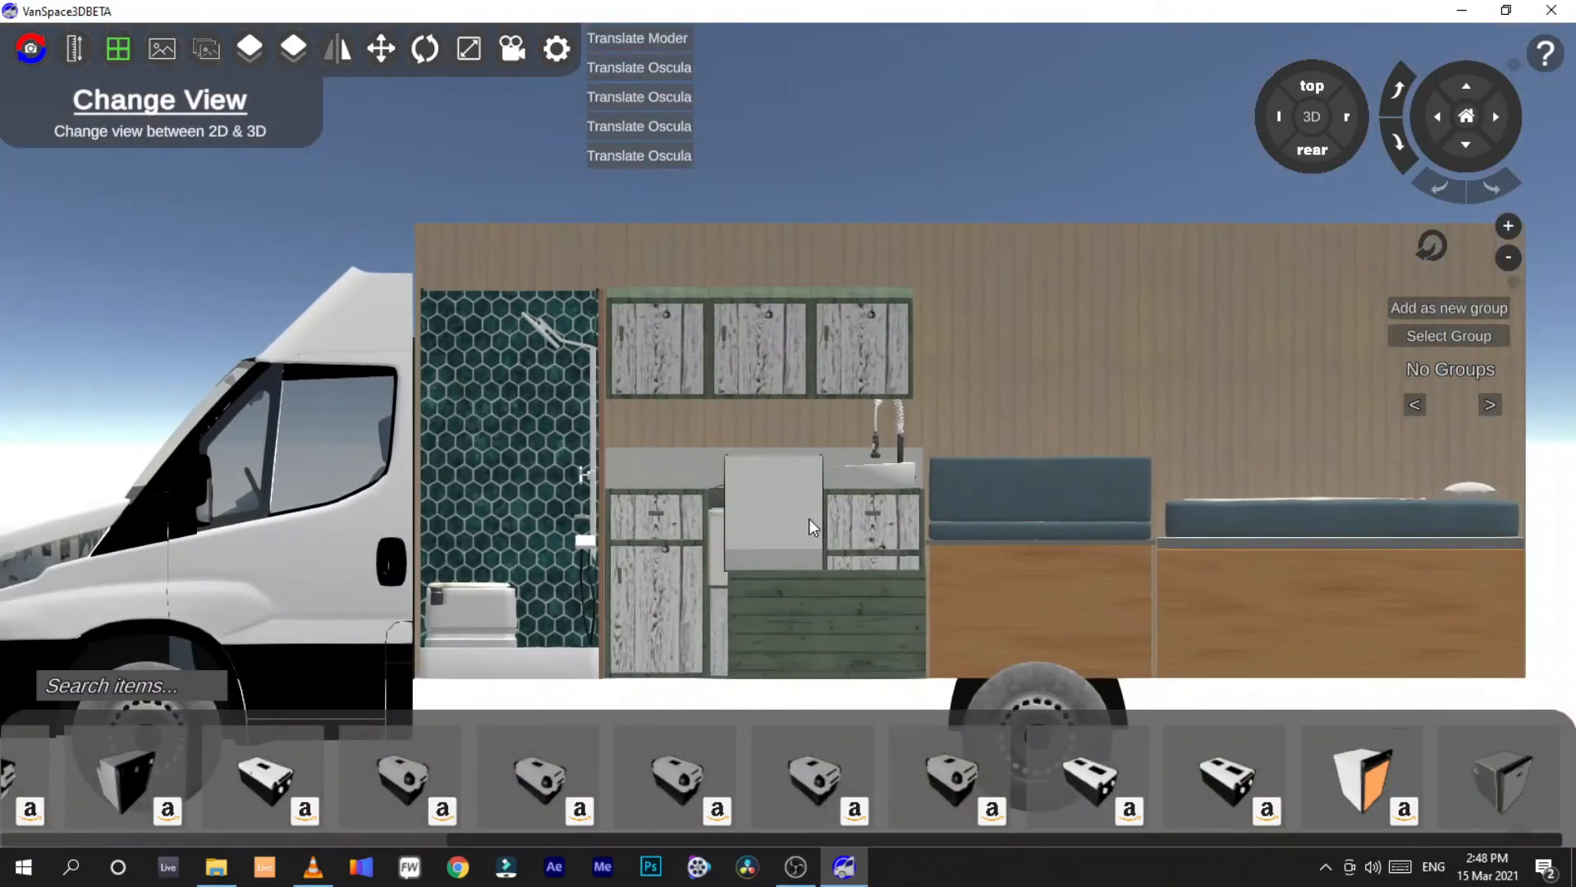
{"action": "left_click", "coordinate": [809, 519]}
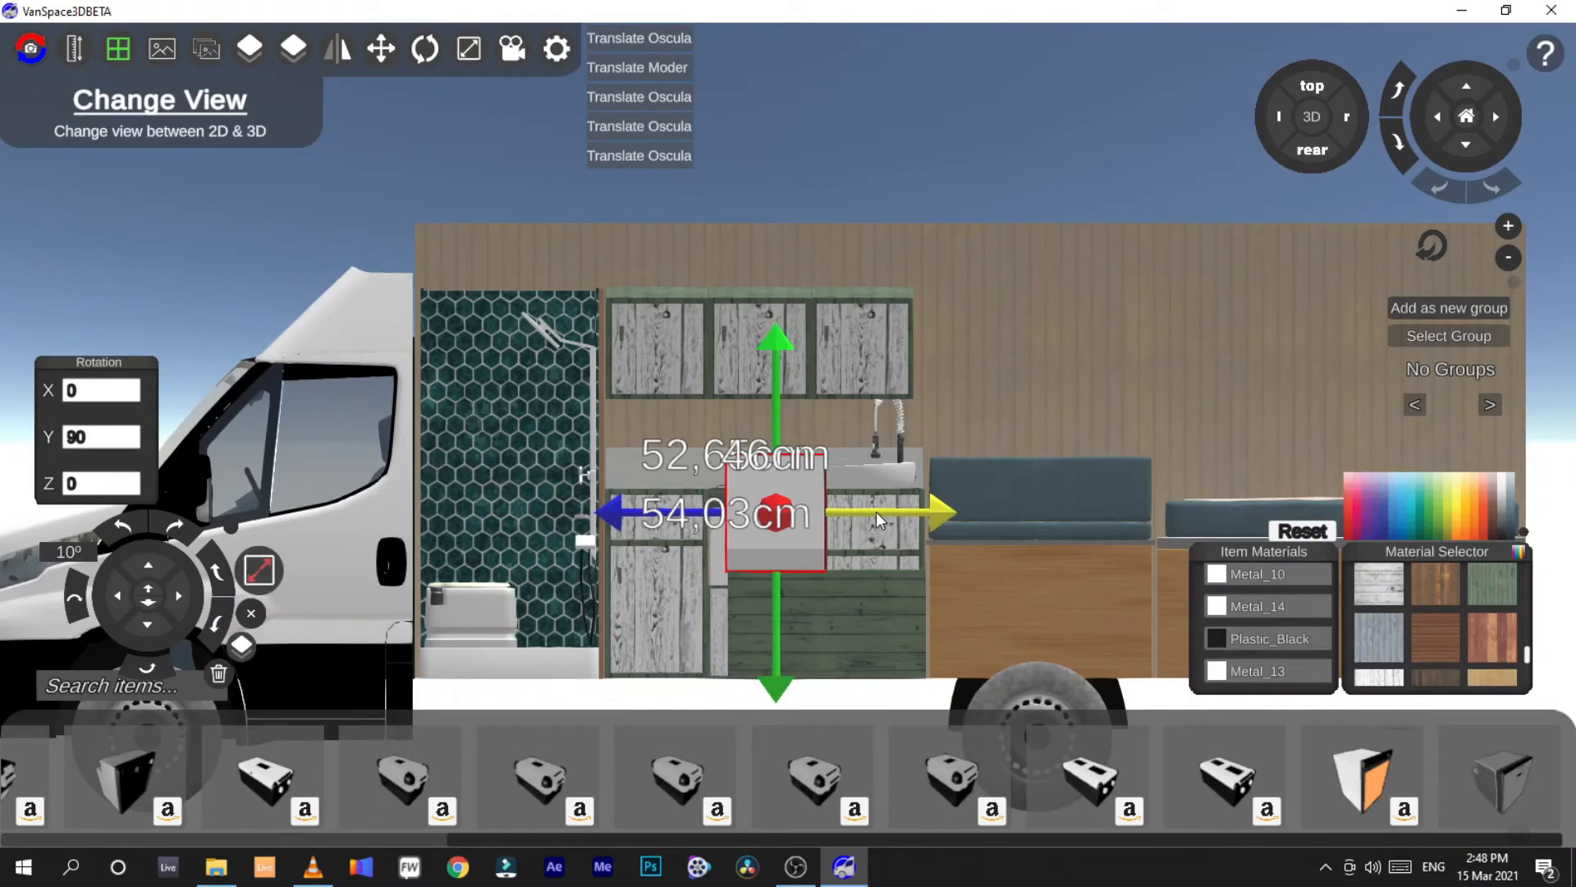
{"action": "left_click", "coordinate": [963, 285]}
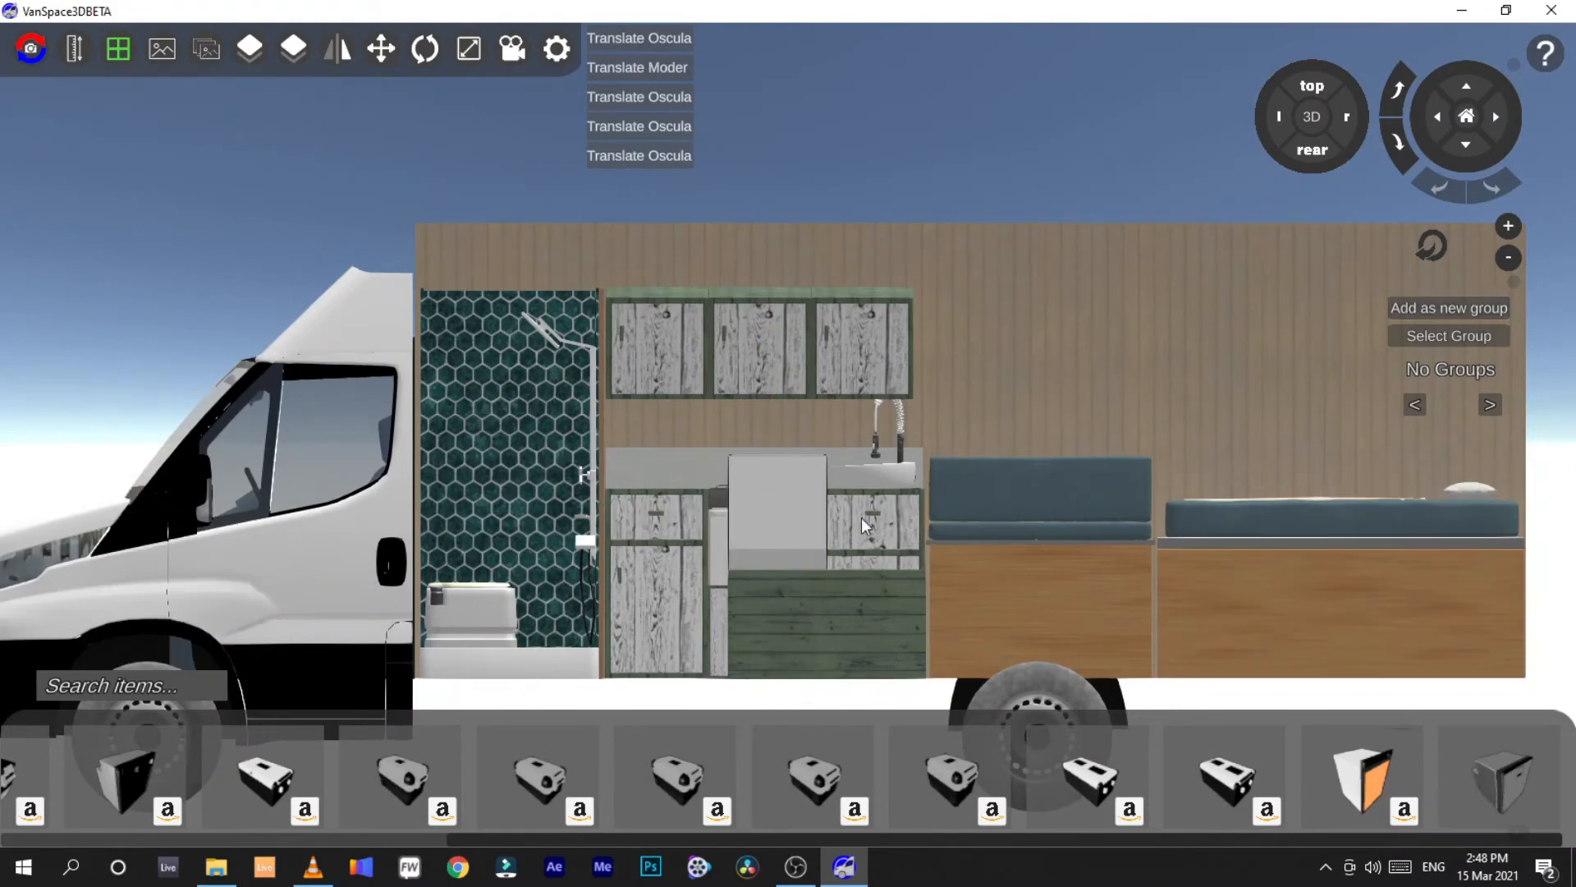
Browse the kitchen, living room and miscellaneous item categories, including the closets, for a unit to place beside the fridge
{"action": "scroll", "coordinate": [111, 821], "scroll_direction": "left", "scroll_amount": 5}
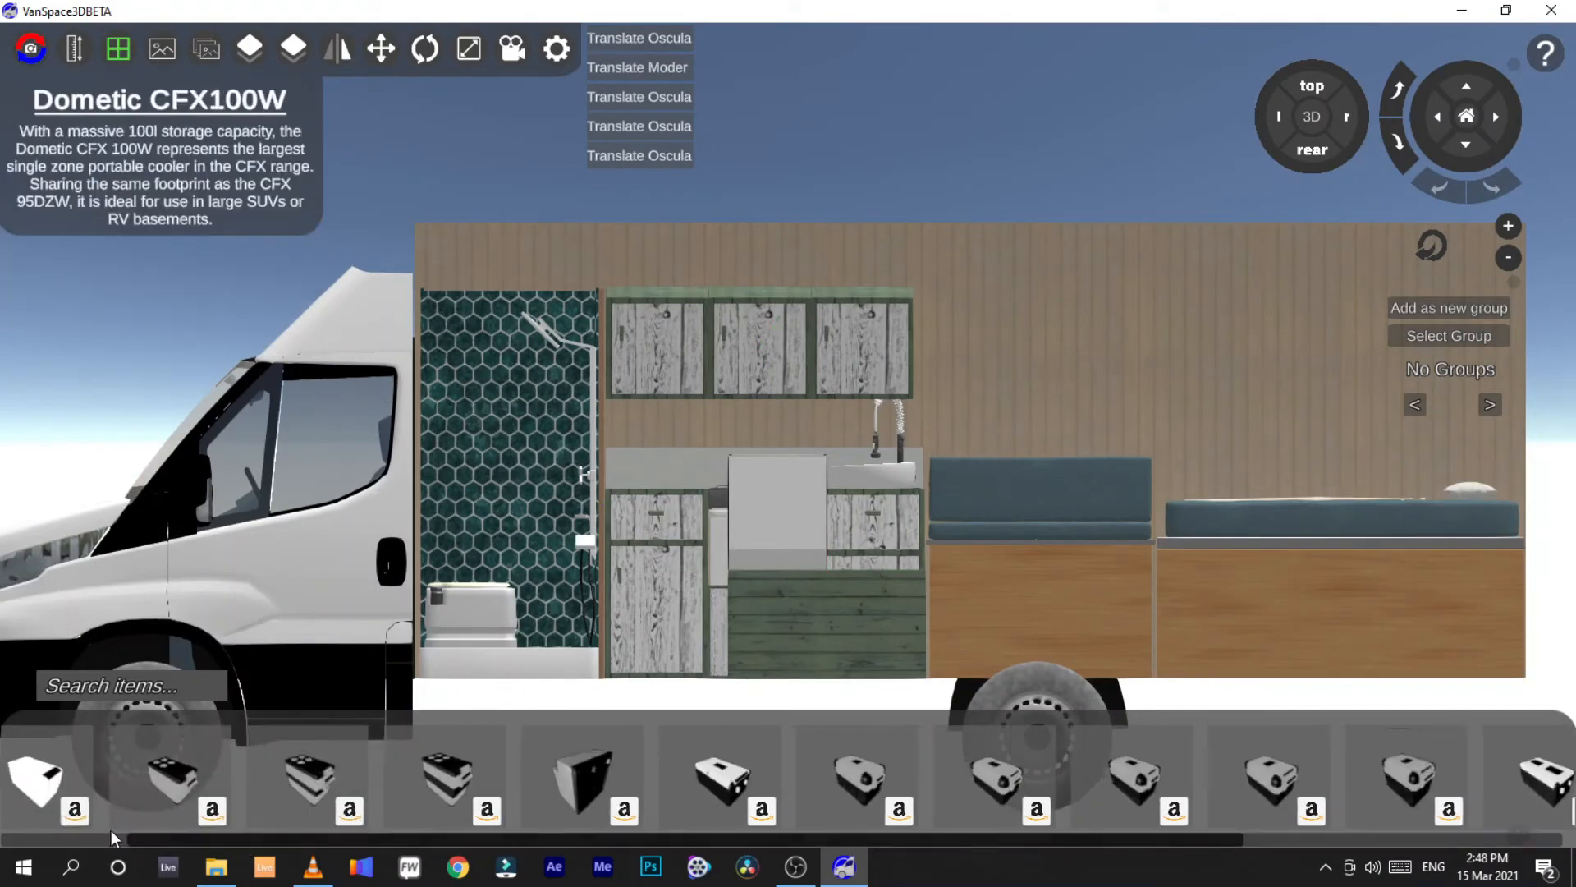
{"action": "left_click", "coordinate": [66, 806]}
{"action": "left_click", "coordinate": [1313, 92]}
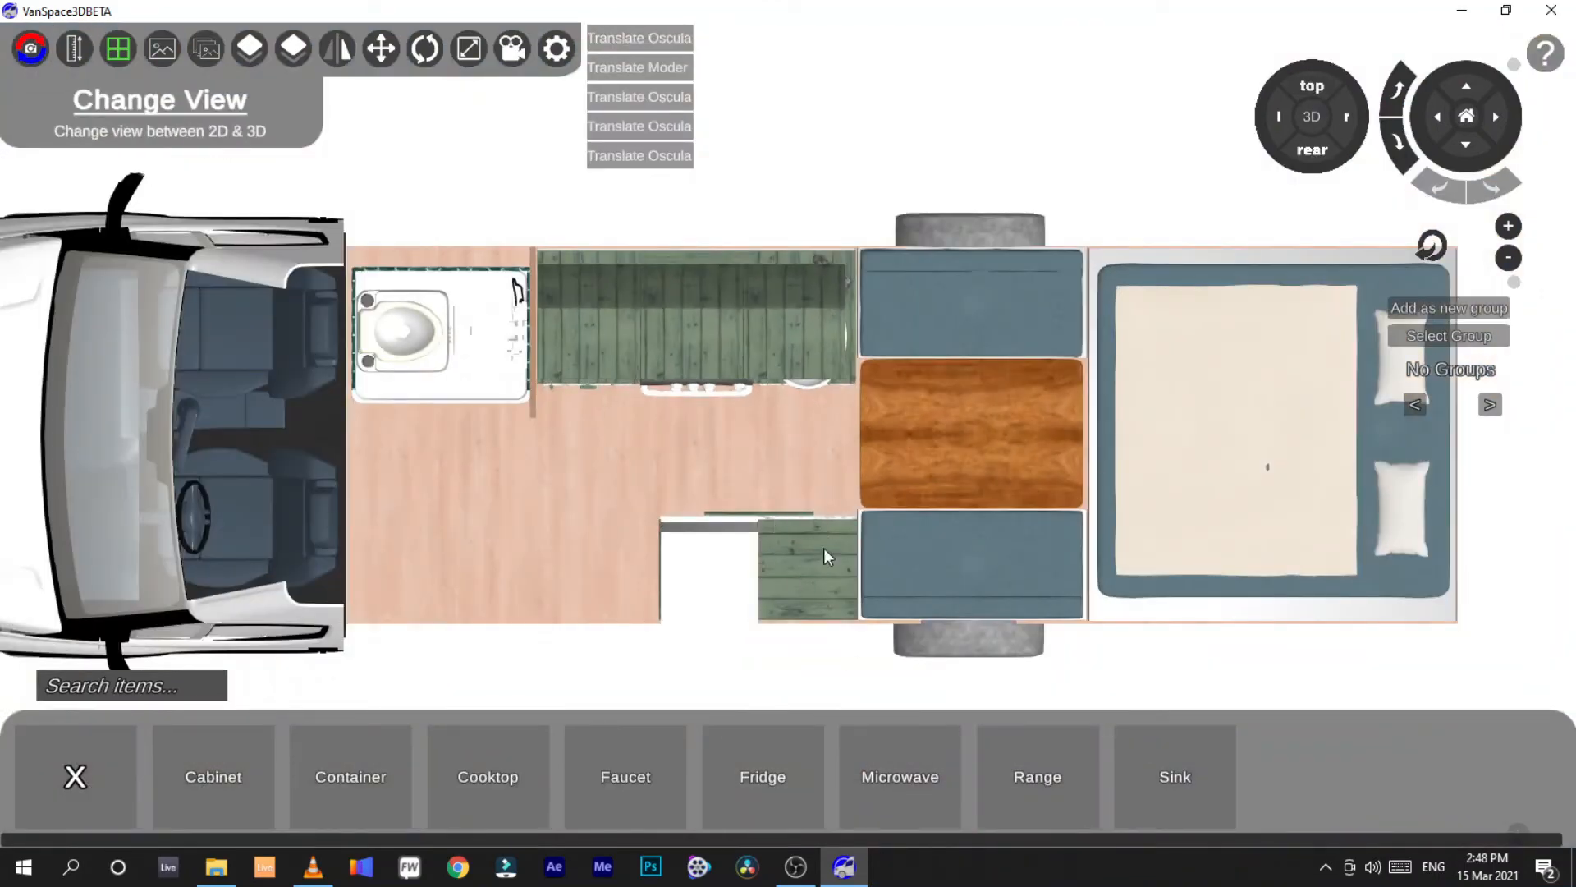
{"action": "left_click", "coordinate": [205, 793]}
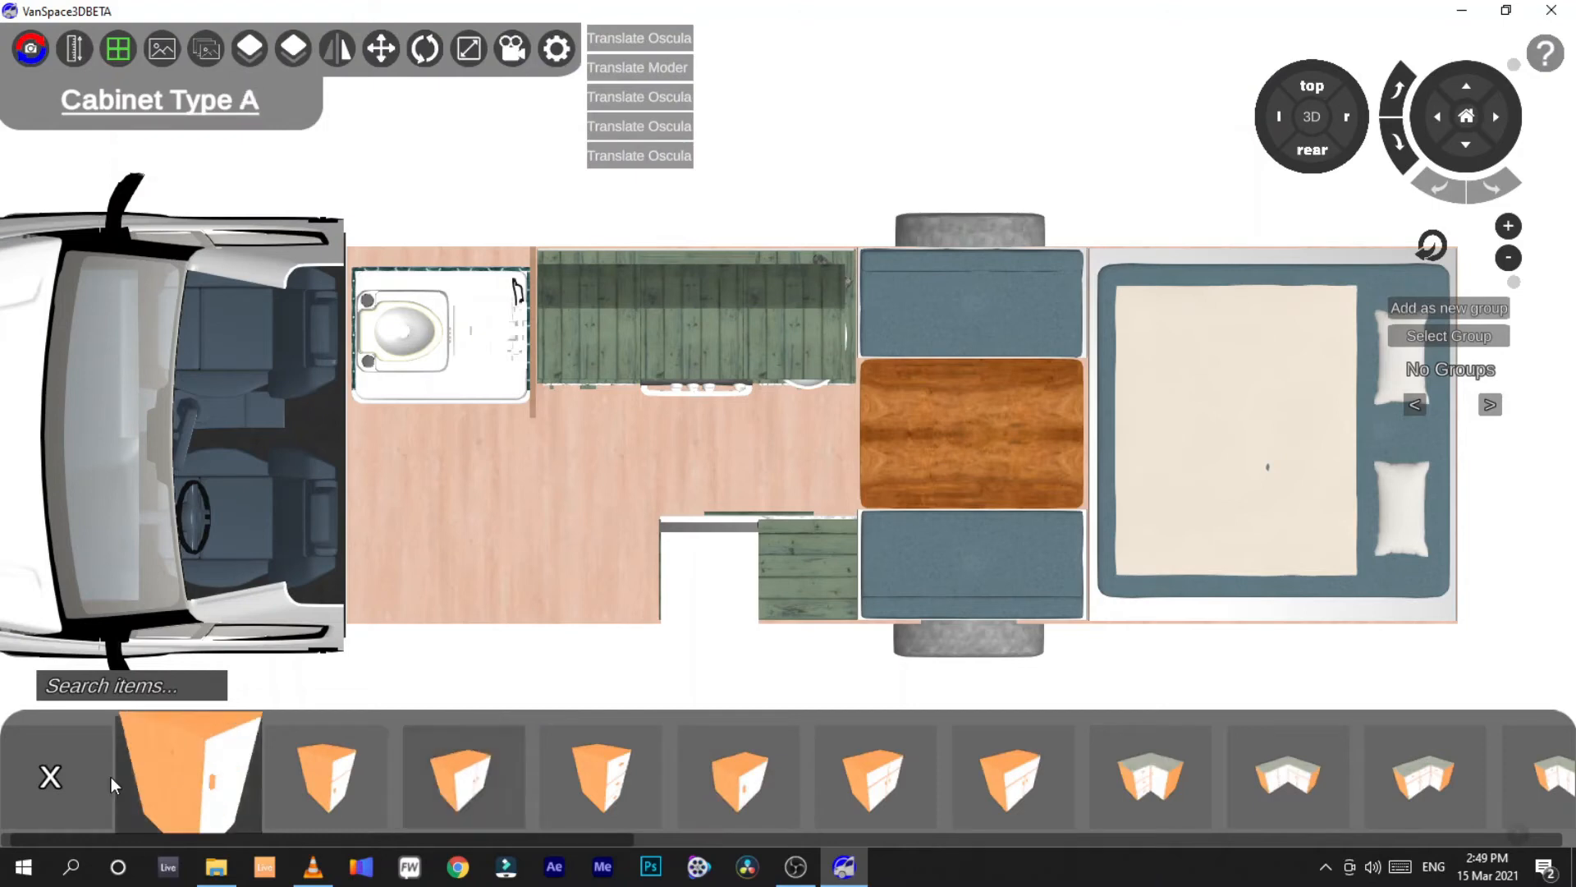
{"action": "left_click", "coordinate": [72, 776]}
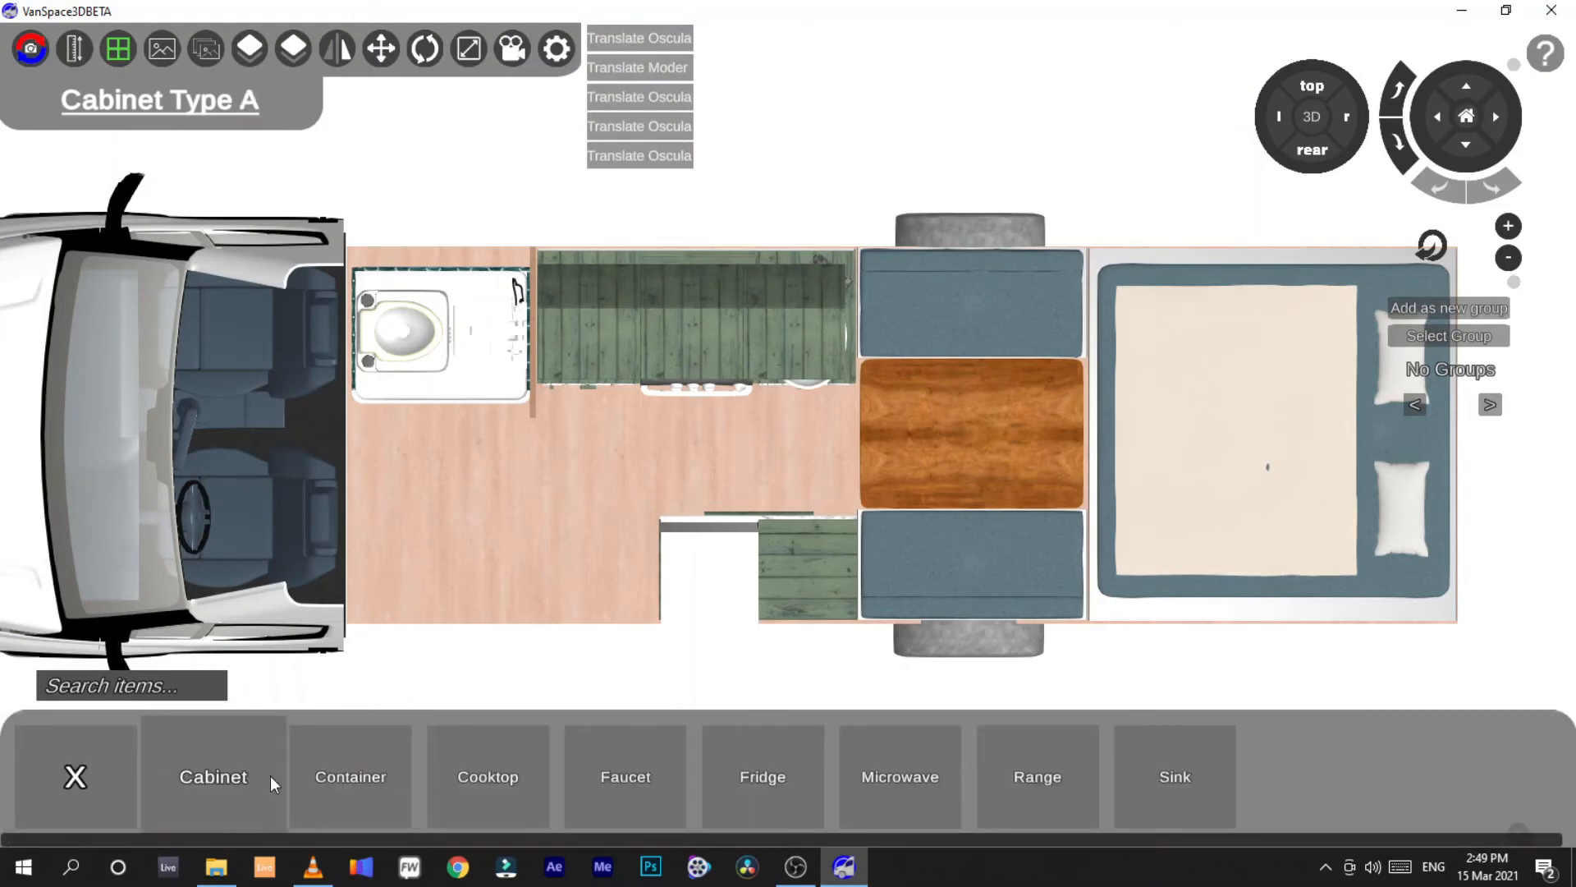
{"action": "left_click", "coordinate": [82, 772]}
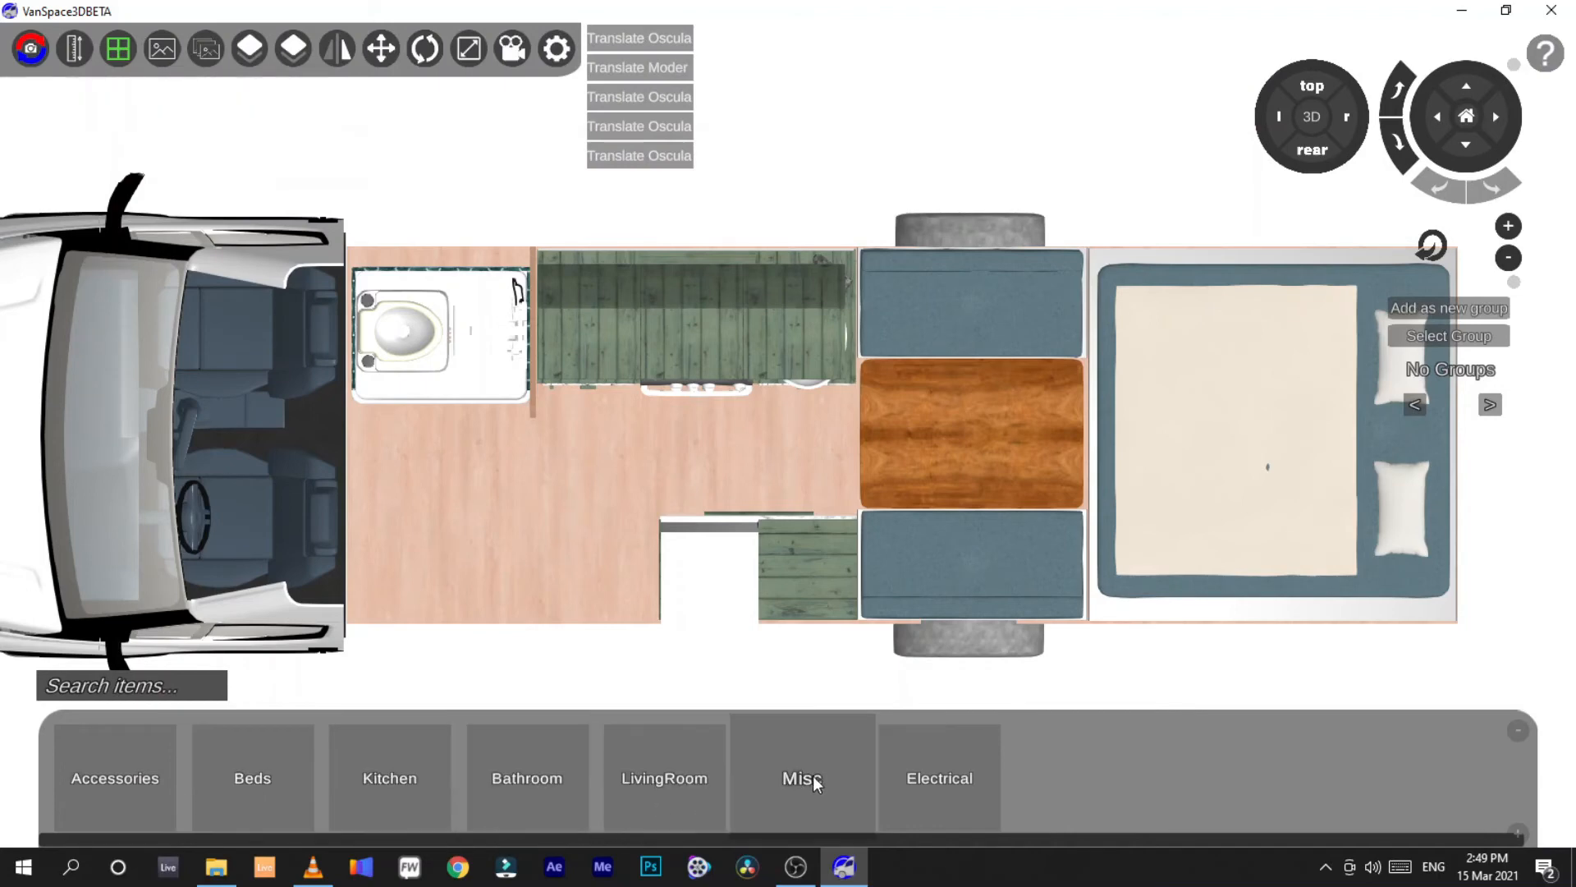
{"action": "left_click", "coordinate": [643, 763]}
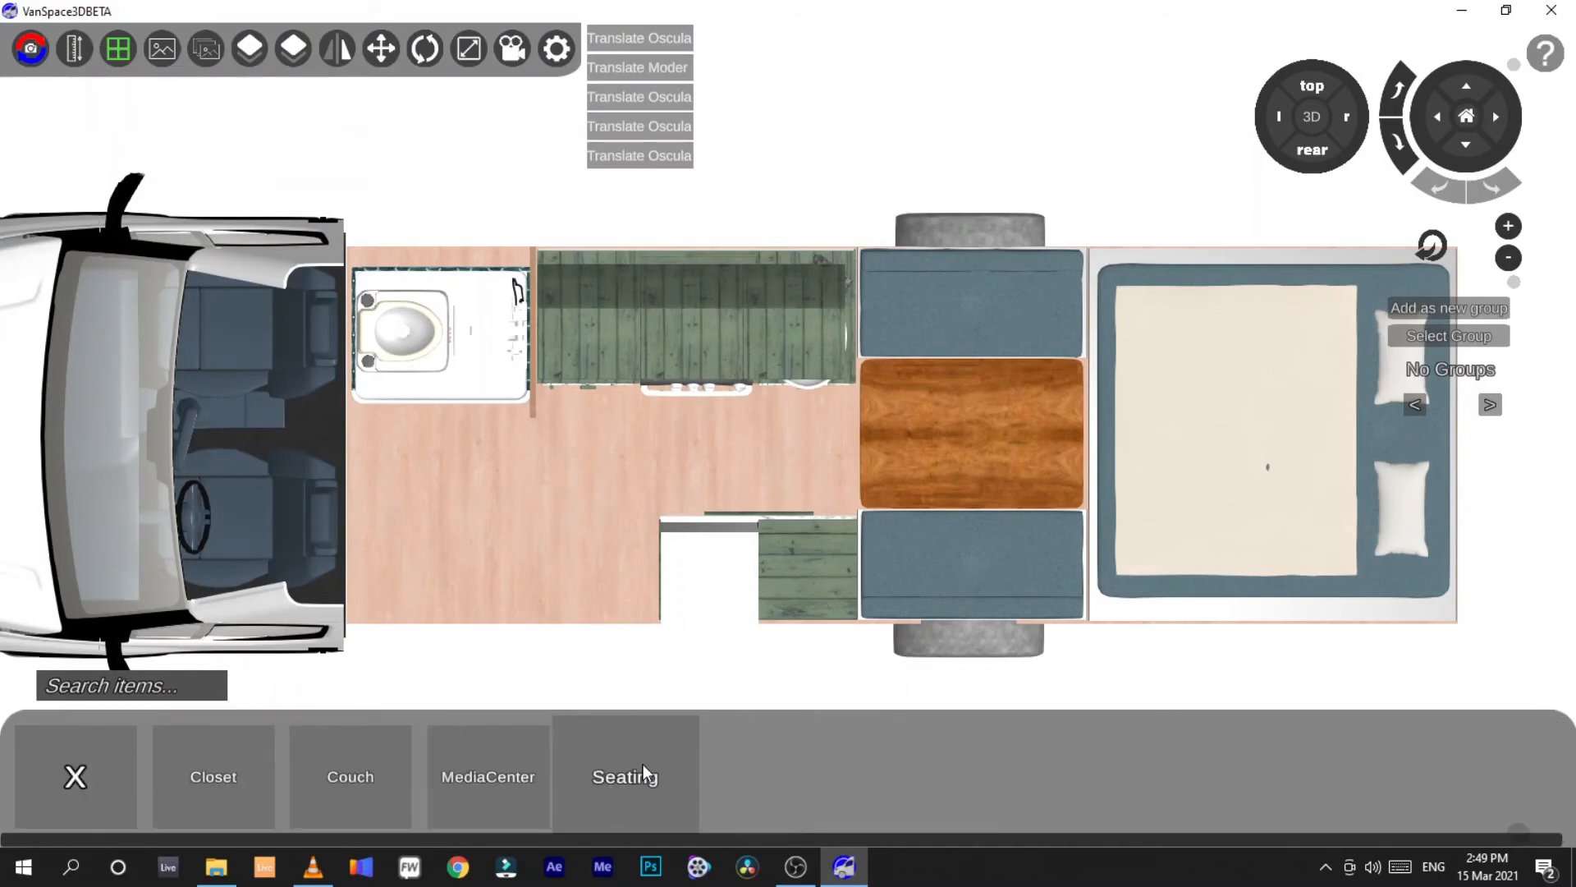
{"action": "left_click", "coordinate": [105, 795]}
{"action": "left_click", "coordinate": [823, 784]}
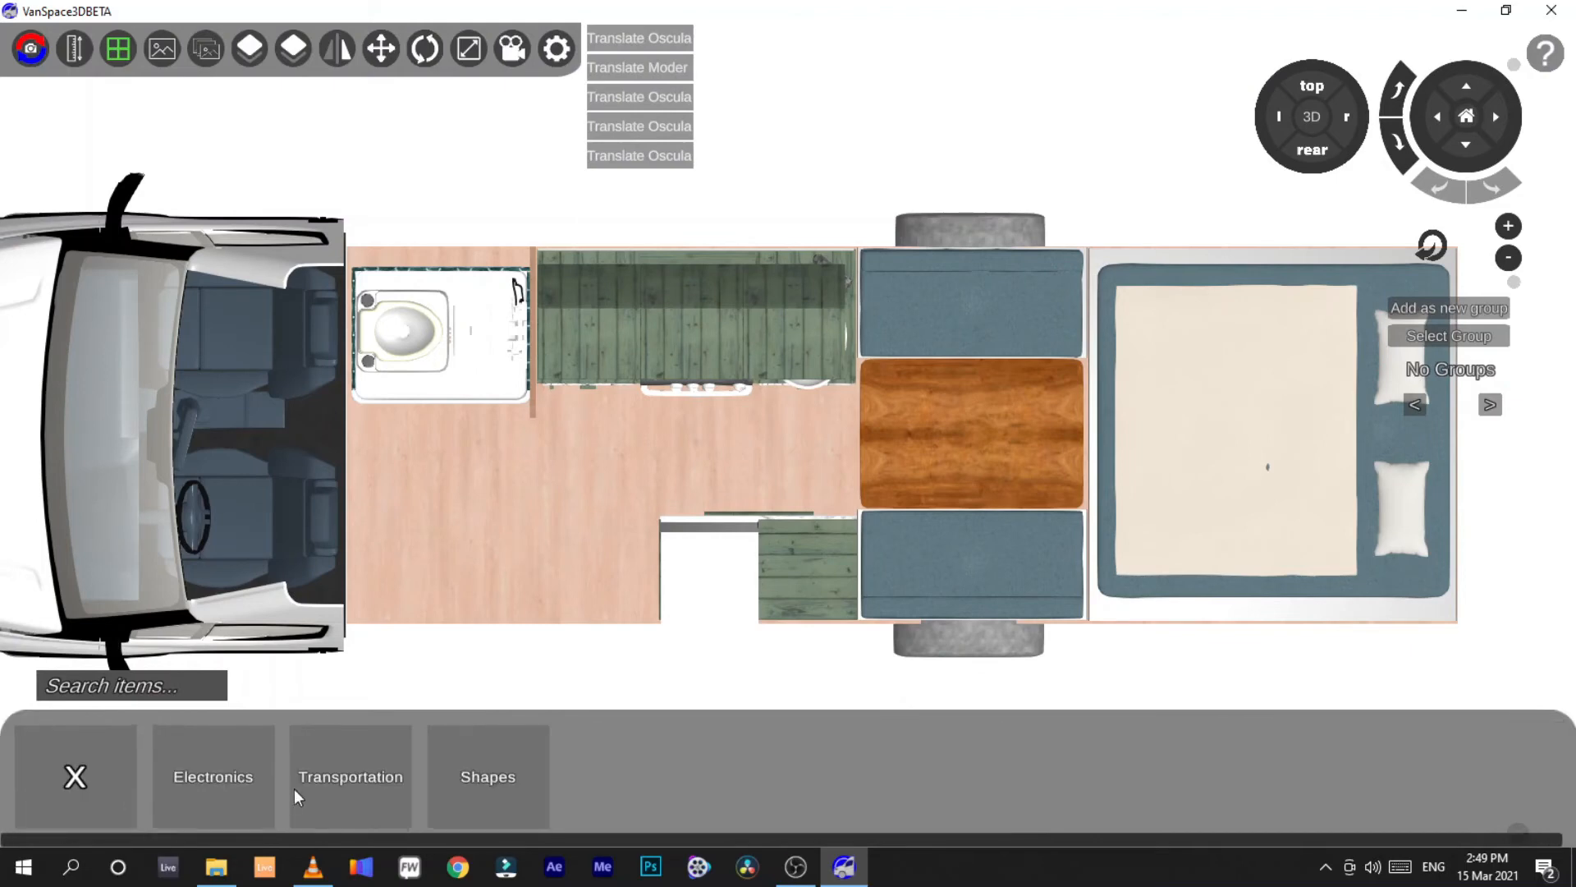
{"action": "left_click", "coordinate": [77, 776]}
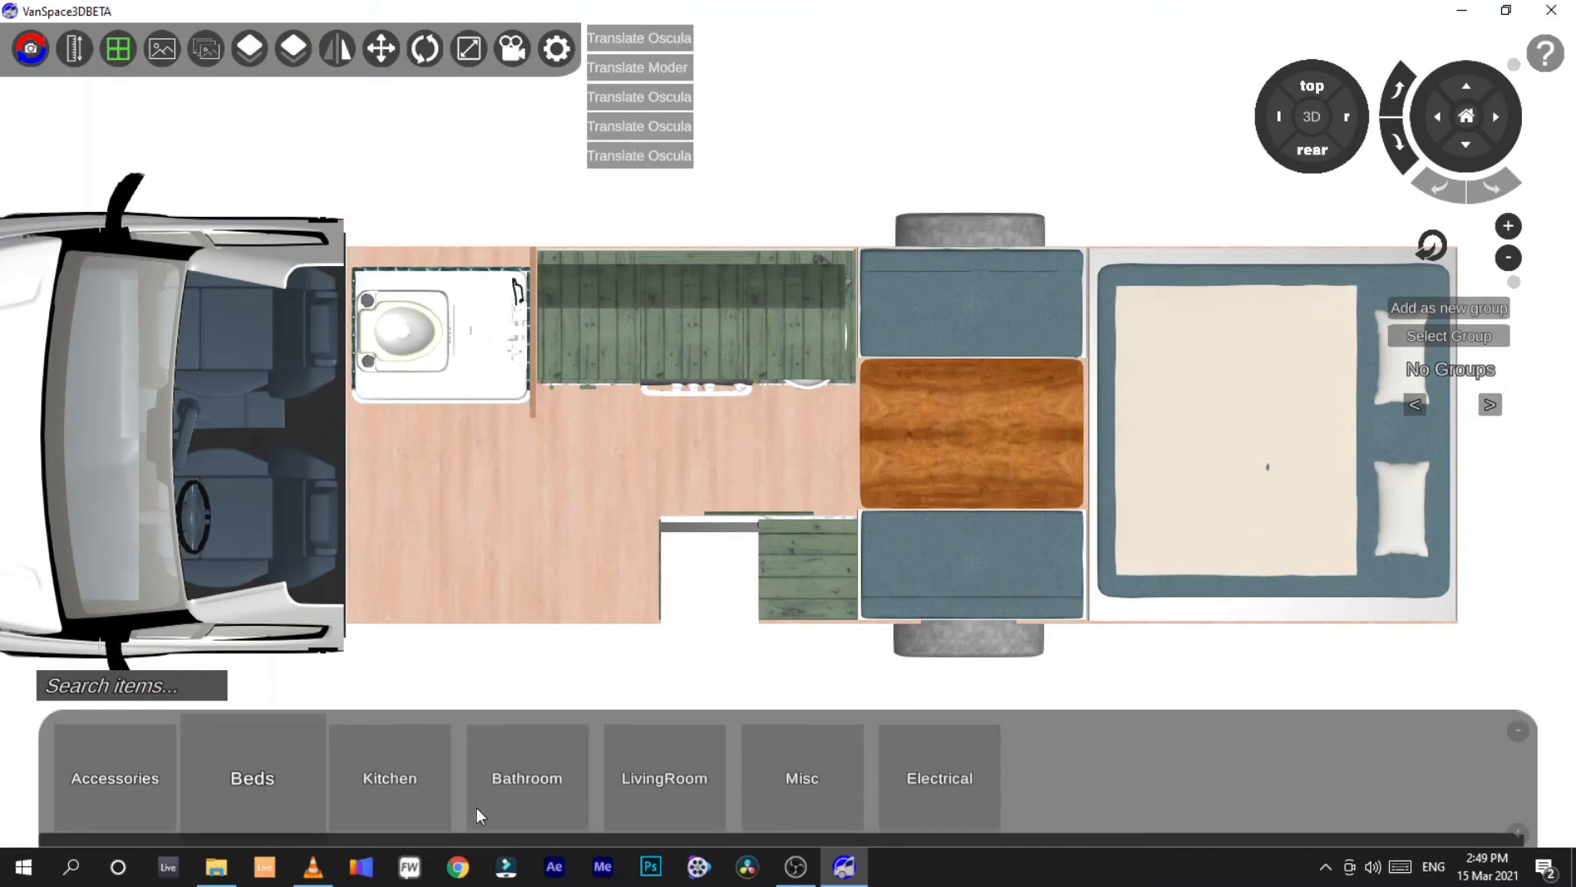
{"action": "left_click", "coordinate": [644, 792]}
{"action": "left_click", "coordinate": [226, 788]}
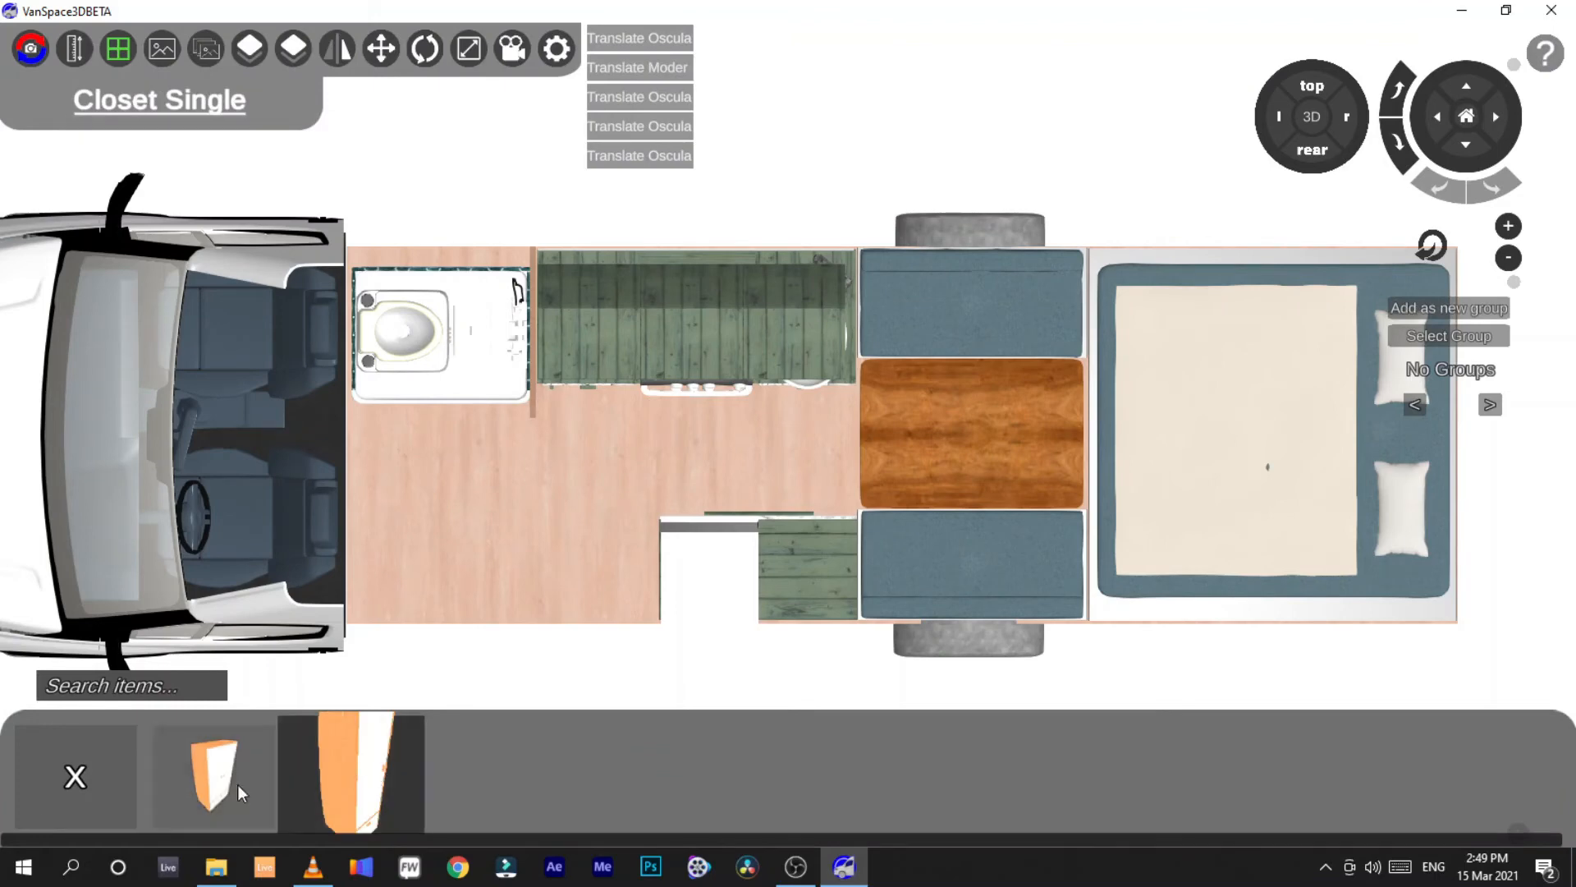
{"action": "left_click", "coordinate": [115, 777]}
{"action": "left_click", "coordinate": [130, 776]}
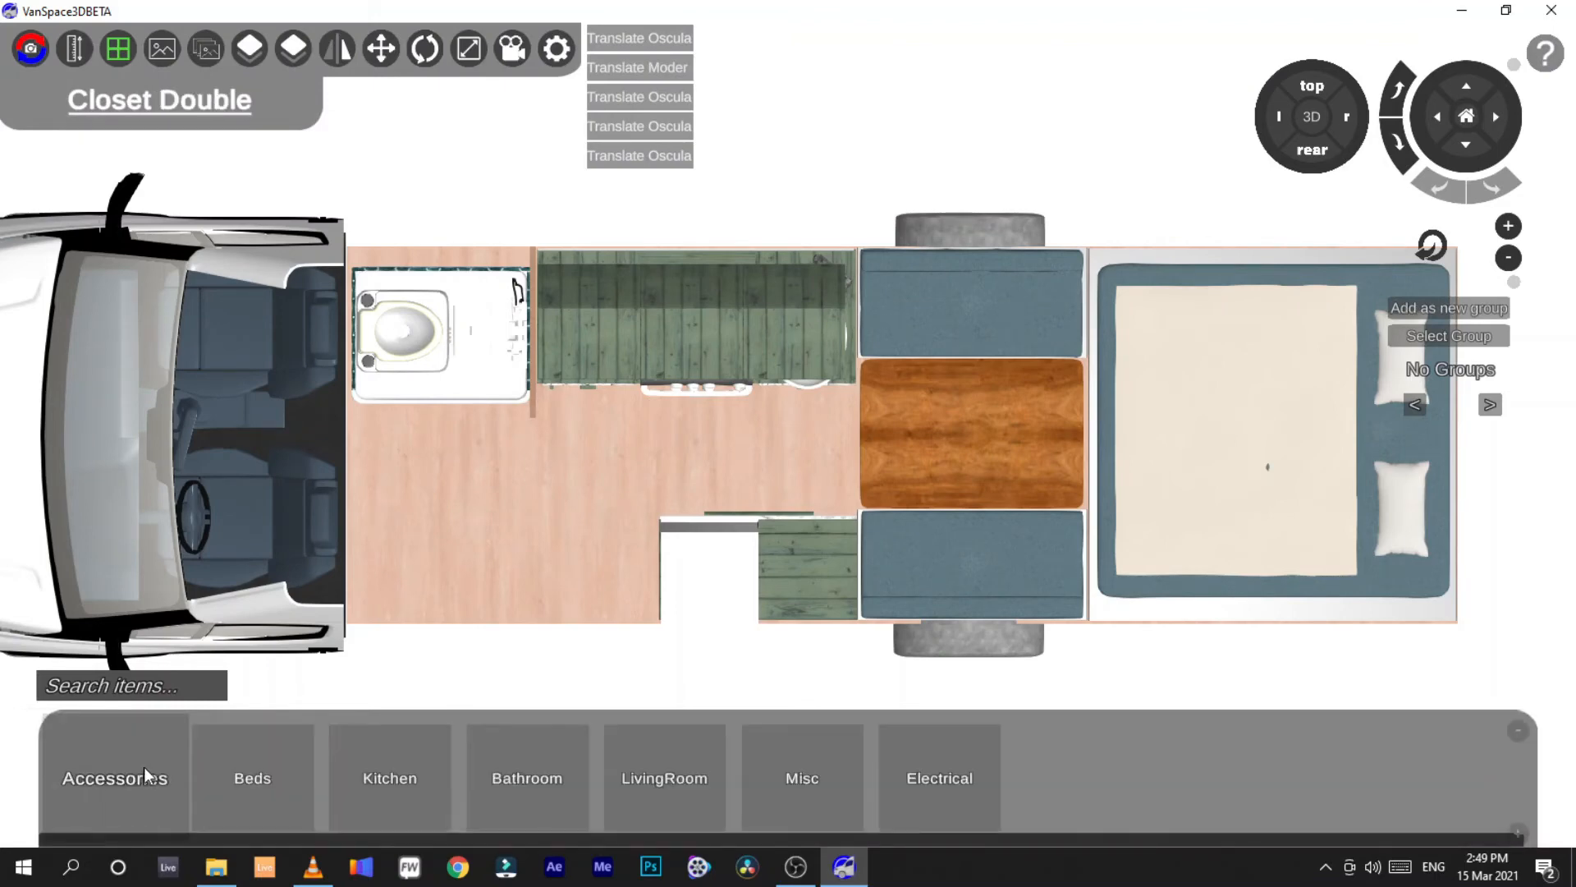
{"action": "left_click", "coordinate": [442, 792]}
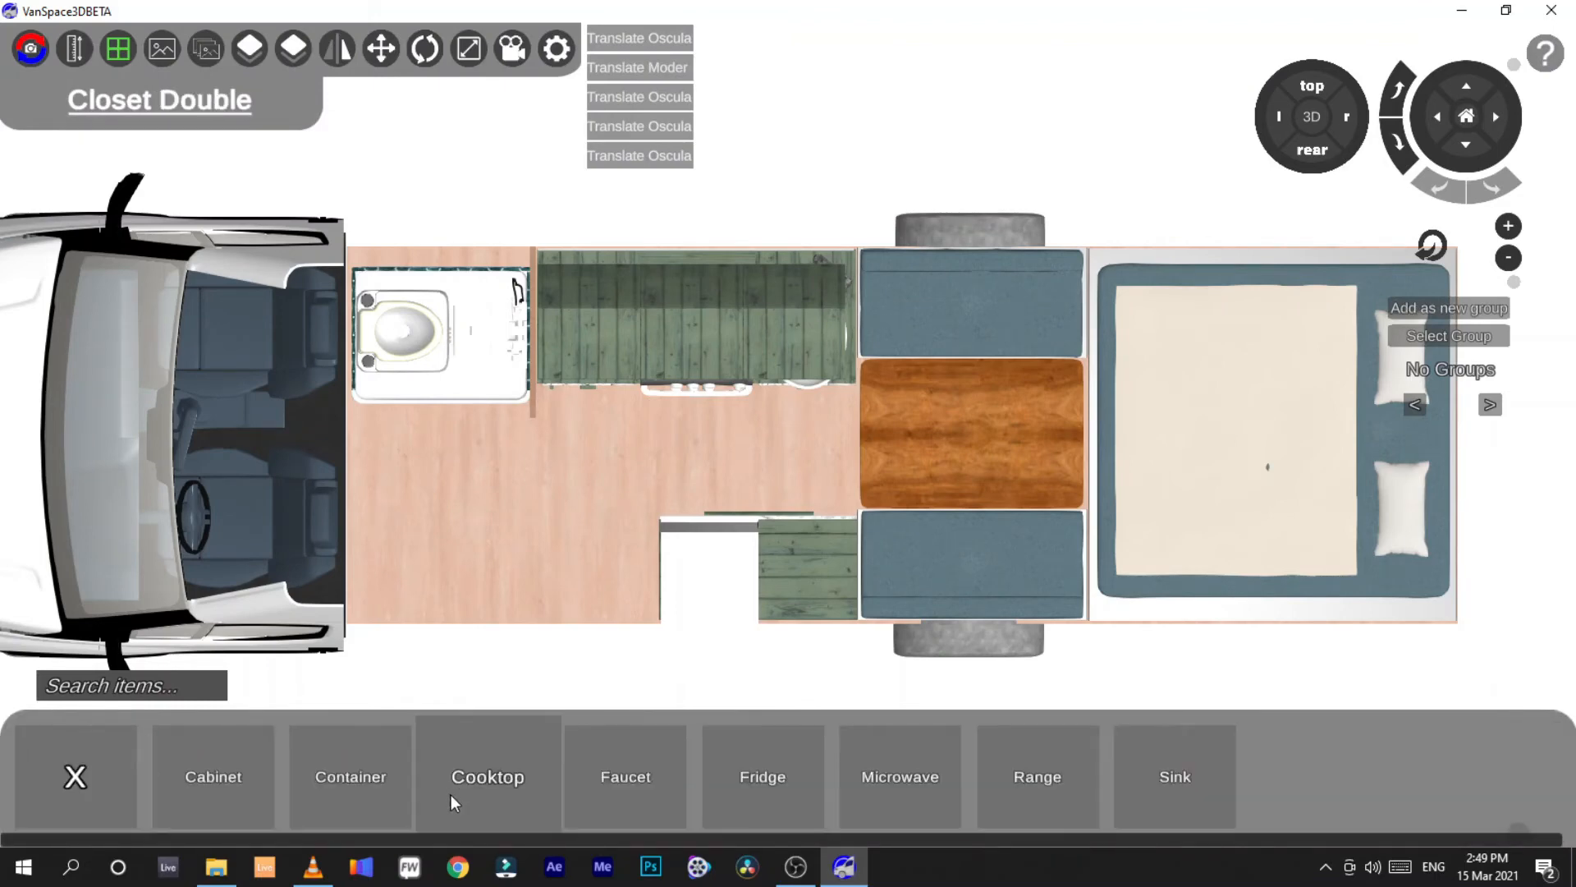
Place a kitchen cabinet with a drawer and a door on the green base cabinet beside the fridge in the flat top view
{"action": "left_click", "coordinate": [256, 787]}
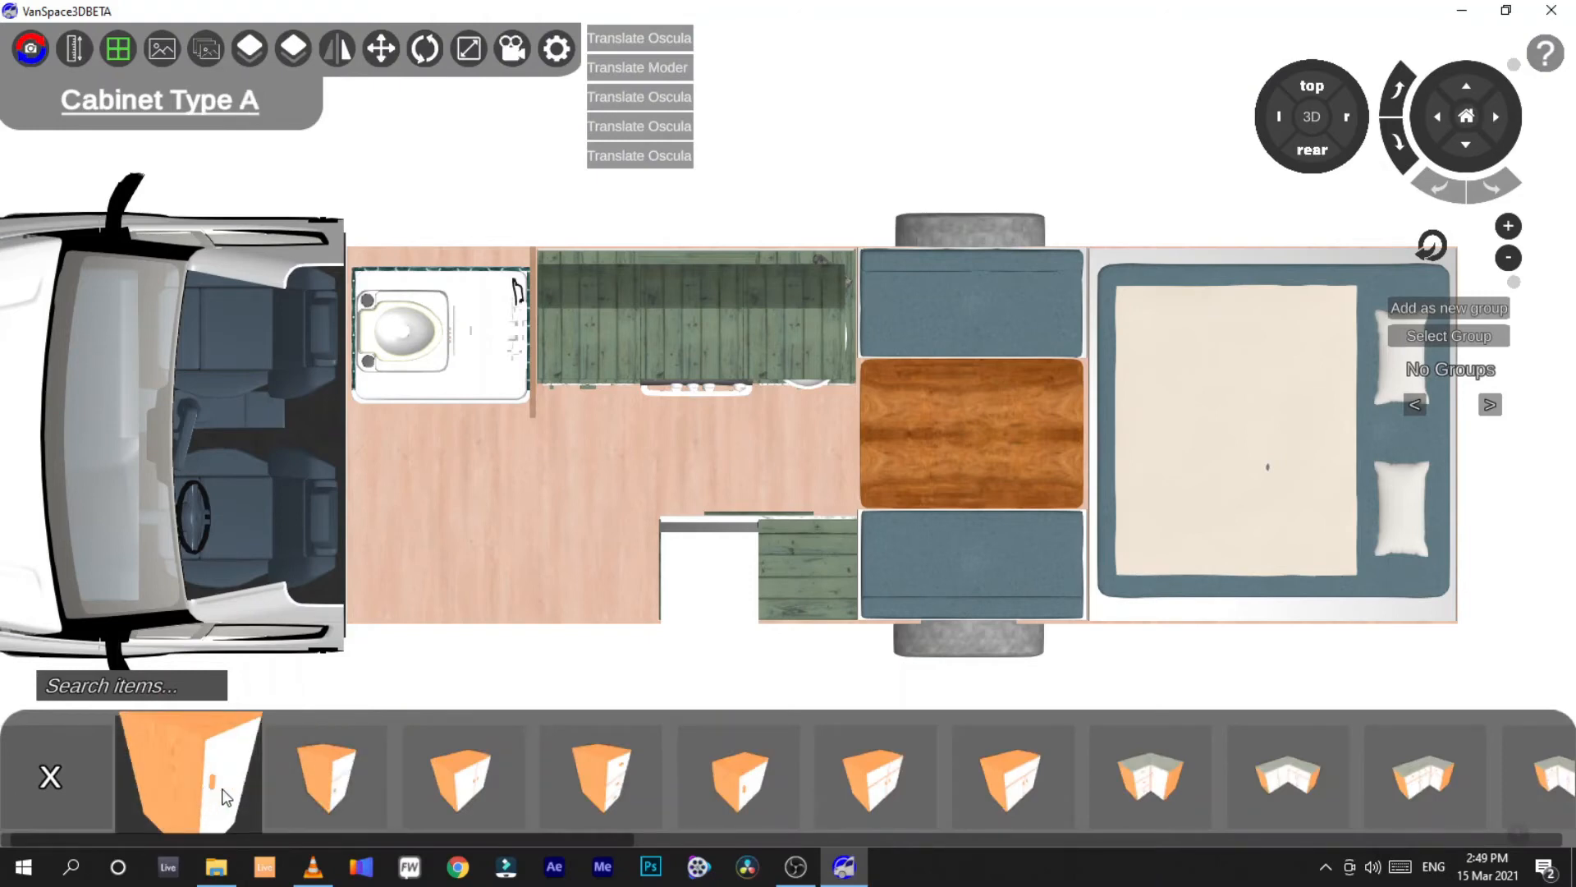
{"action": "left_click_drag", "start_coordinate": [570, 790], "coordinate": [813, 565]}
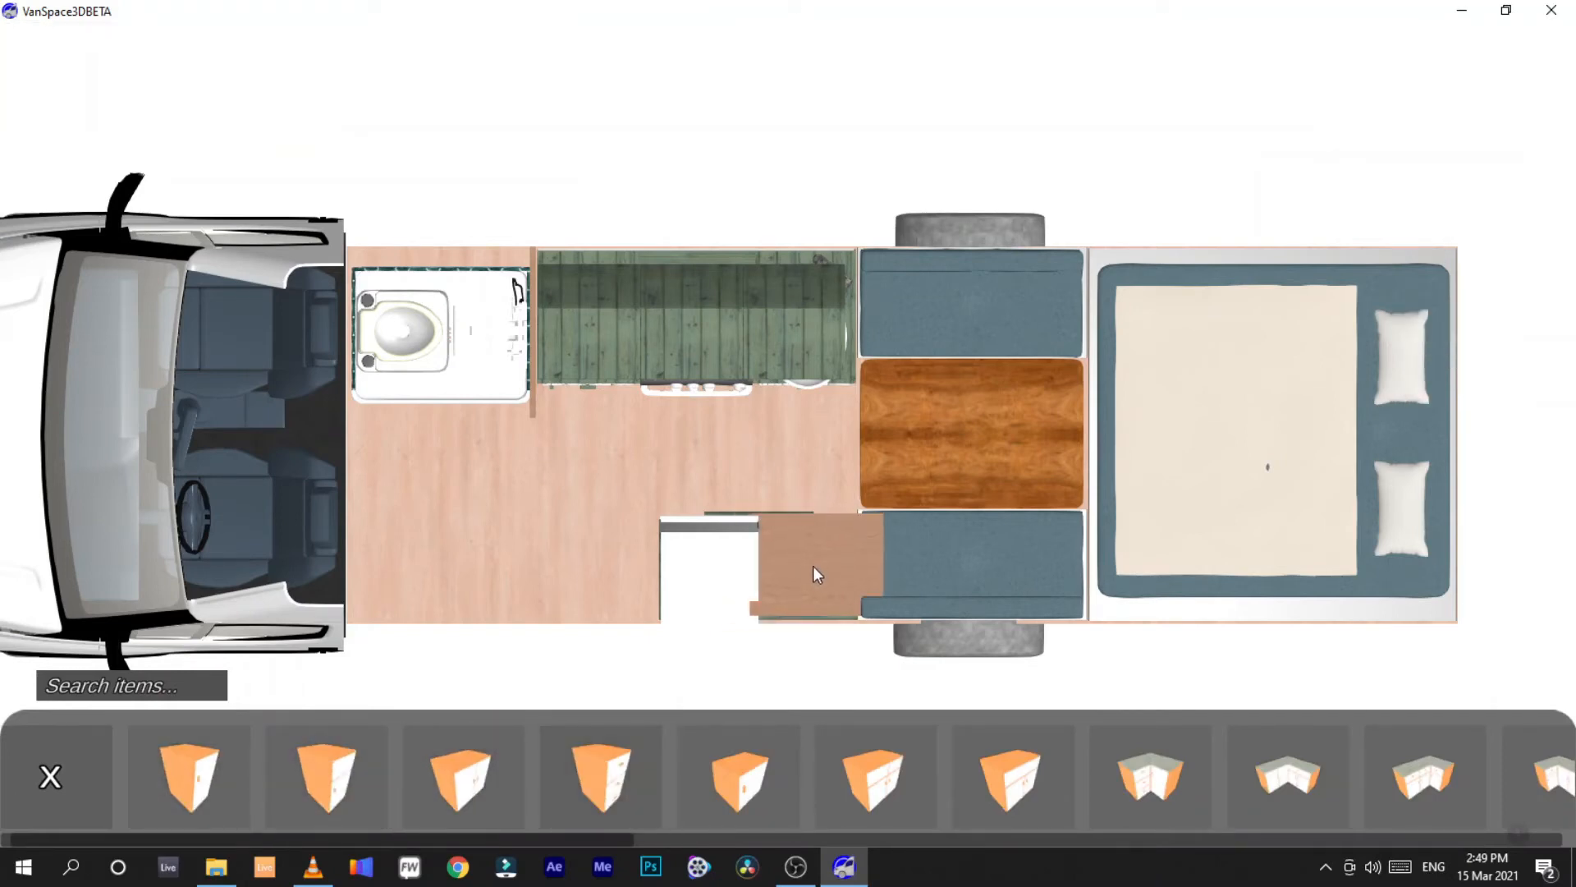
{"action": "left_click", "coordinate": [342, 779]}
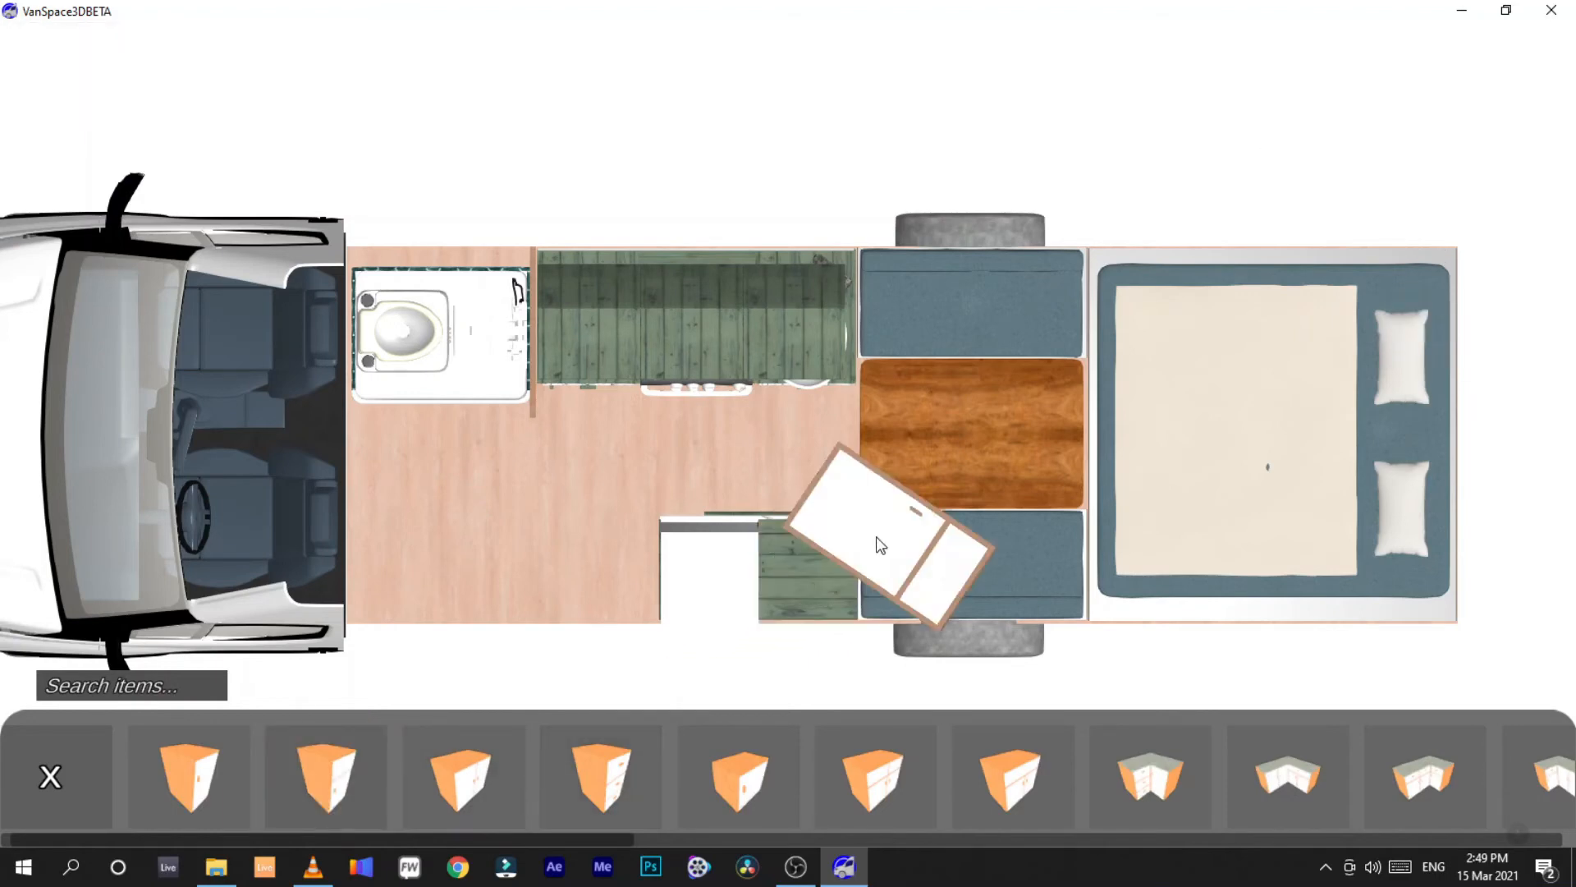
{"action": "left_click", "coordinate": [824, 545]}
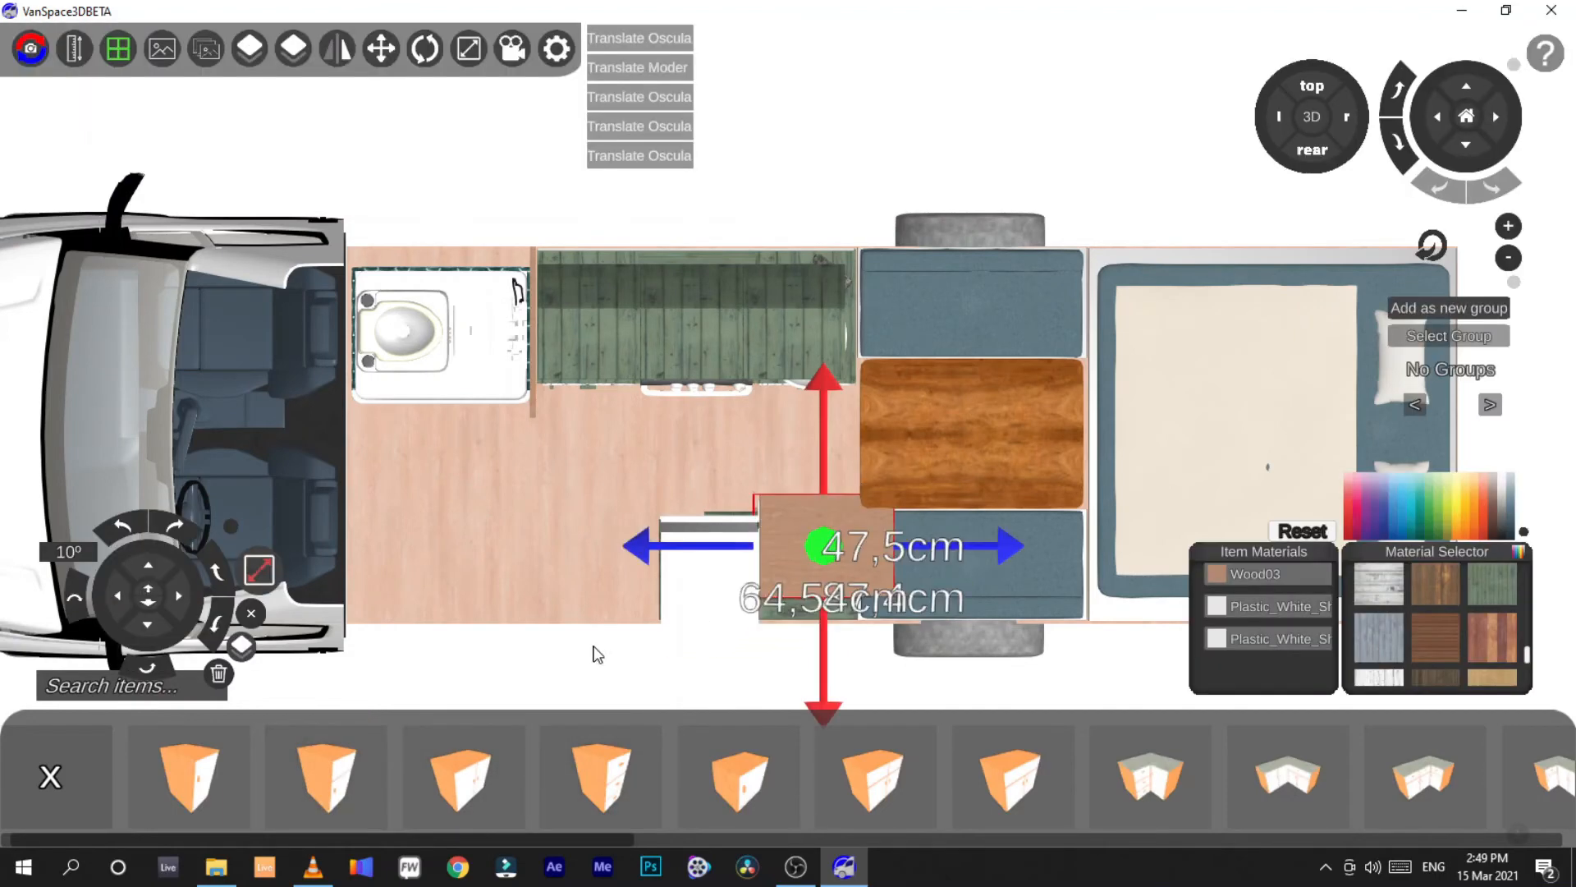
Rotate the new cabinet to 90° about the vertical axis, in 10° increments
{"action": "left_click", "coordinate": [221, 570]}
{"action": "left_click", "coordinate": [221, 570]}
{"action": "left_click", "coordinate": [221, 570]}
{"action": "left_click", "coordinate": [221, 570]}
{"action": "left_click", "coordinate": [221, 571]}
{"action": "left_click", "coordinate": [221, 570]}
{"action": "left_click", "coordinate": [221, 570]}
{"action": "left_click", "coordinate": [221, 570]}
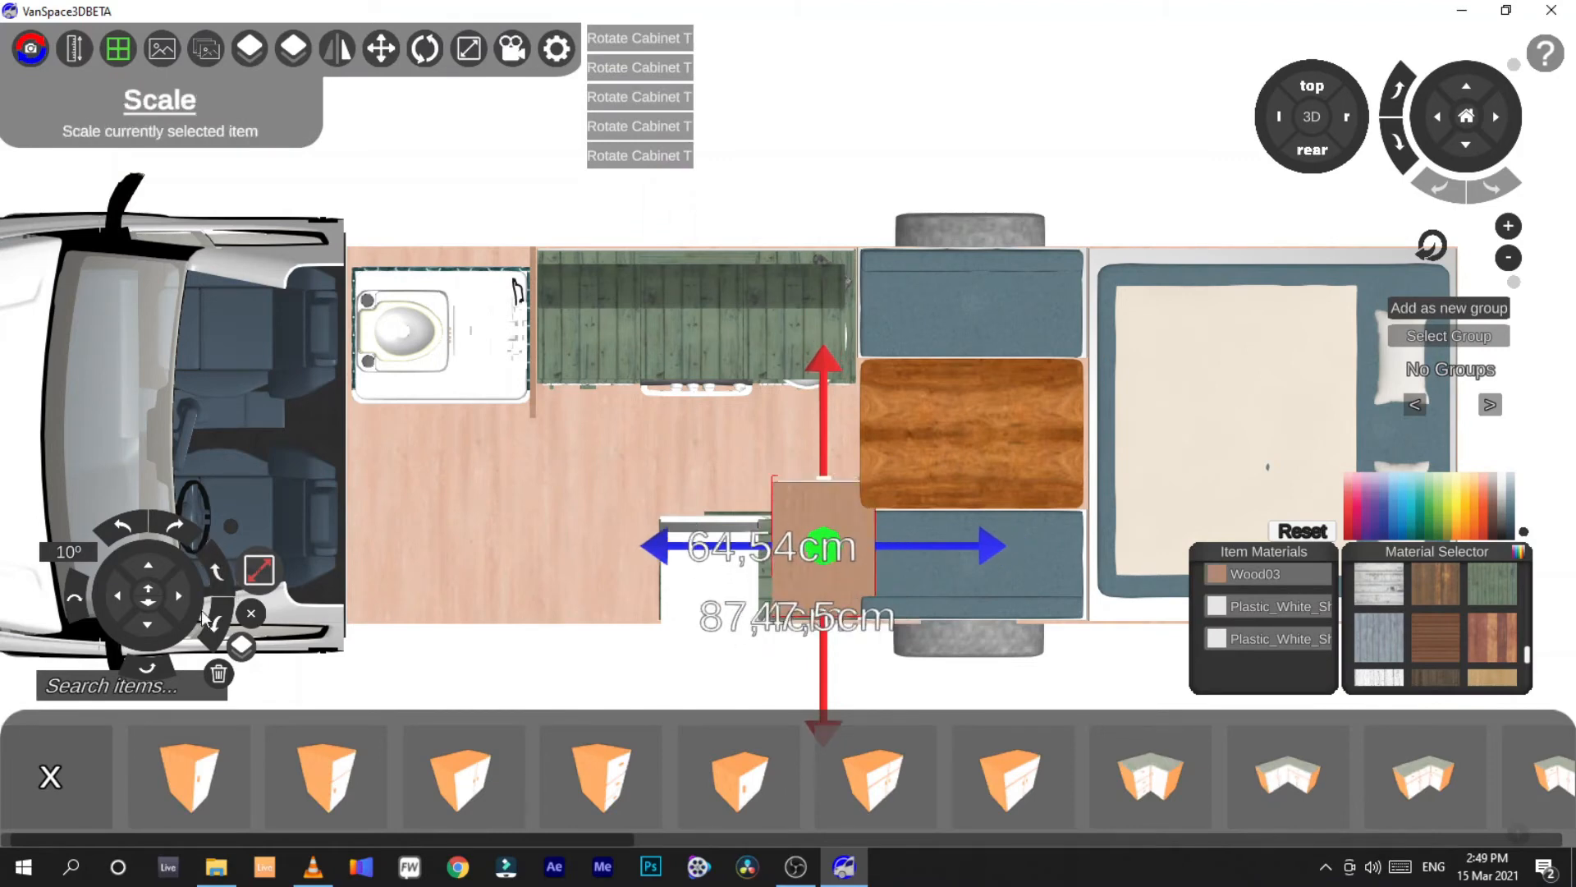
Set the new cabinet's width to 50 cm and move it over the green base cabinet, against the fridge
{"action": "left_click", "coordinate": [259, 570]}
{"action": "left_click", "coordinate": [86, 454]}
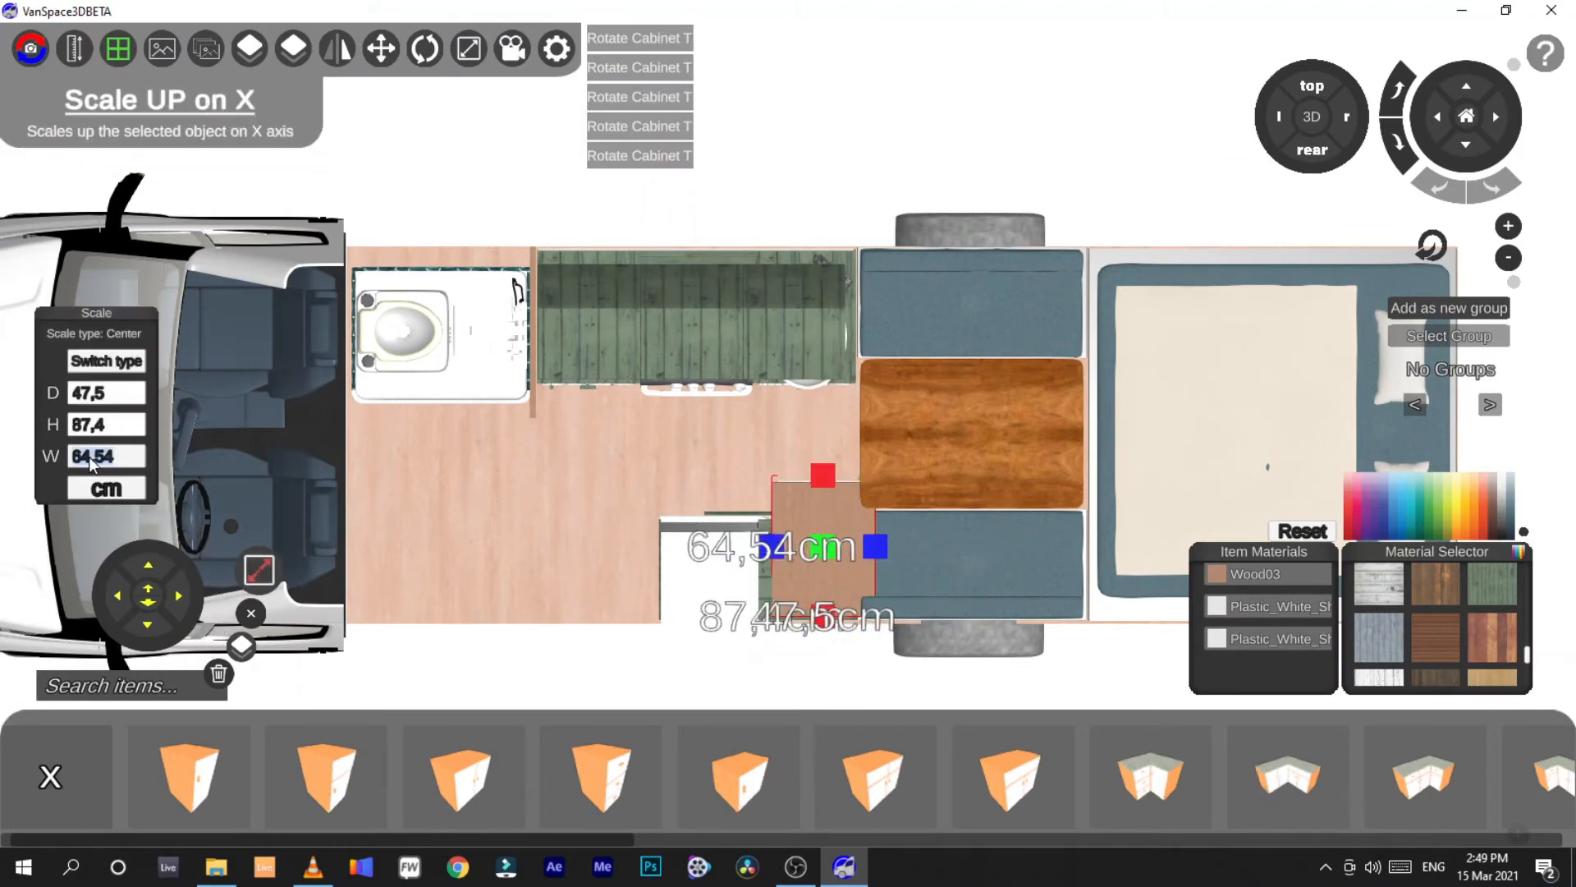
{"action": "type", "text": "50"}
{"action": "left_click", "coordinate": [260, 569]}
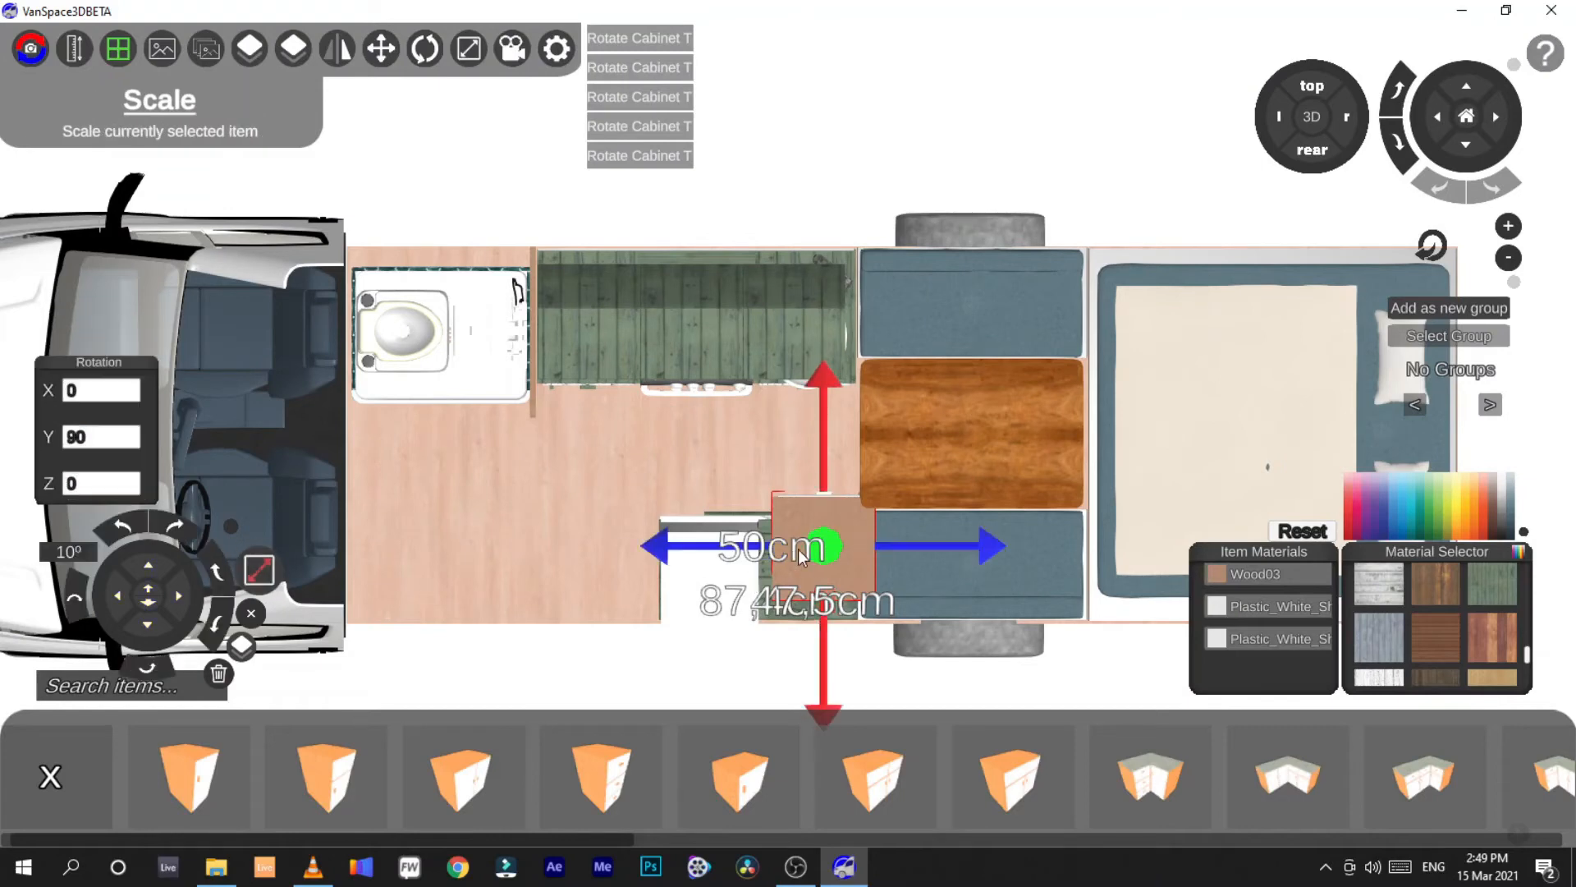
{"action": "left_click_drag", "start_coordinate": [822, 644], "coordinate": [821, 671]}
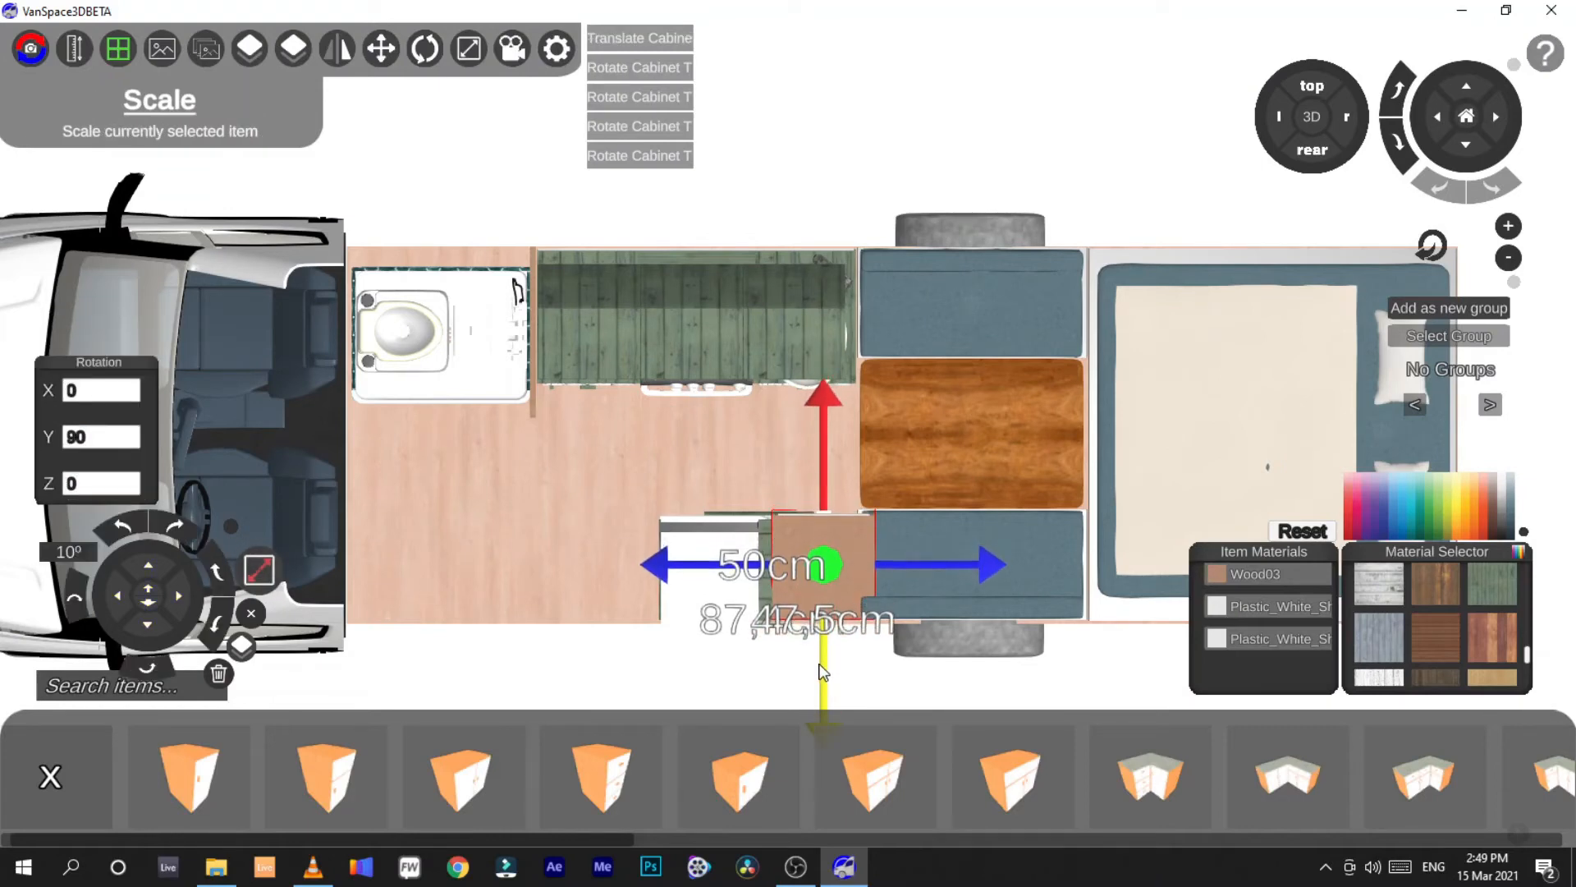
{"action": "left_click_drag", "start_coordinate": [662, 563], "coordinate": [650, 562]}
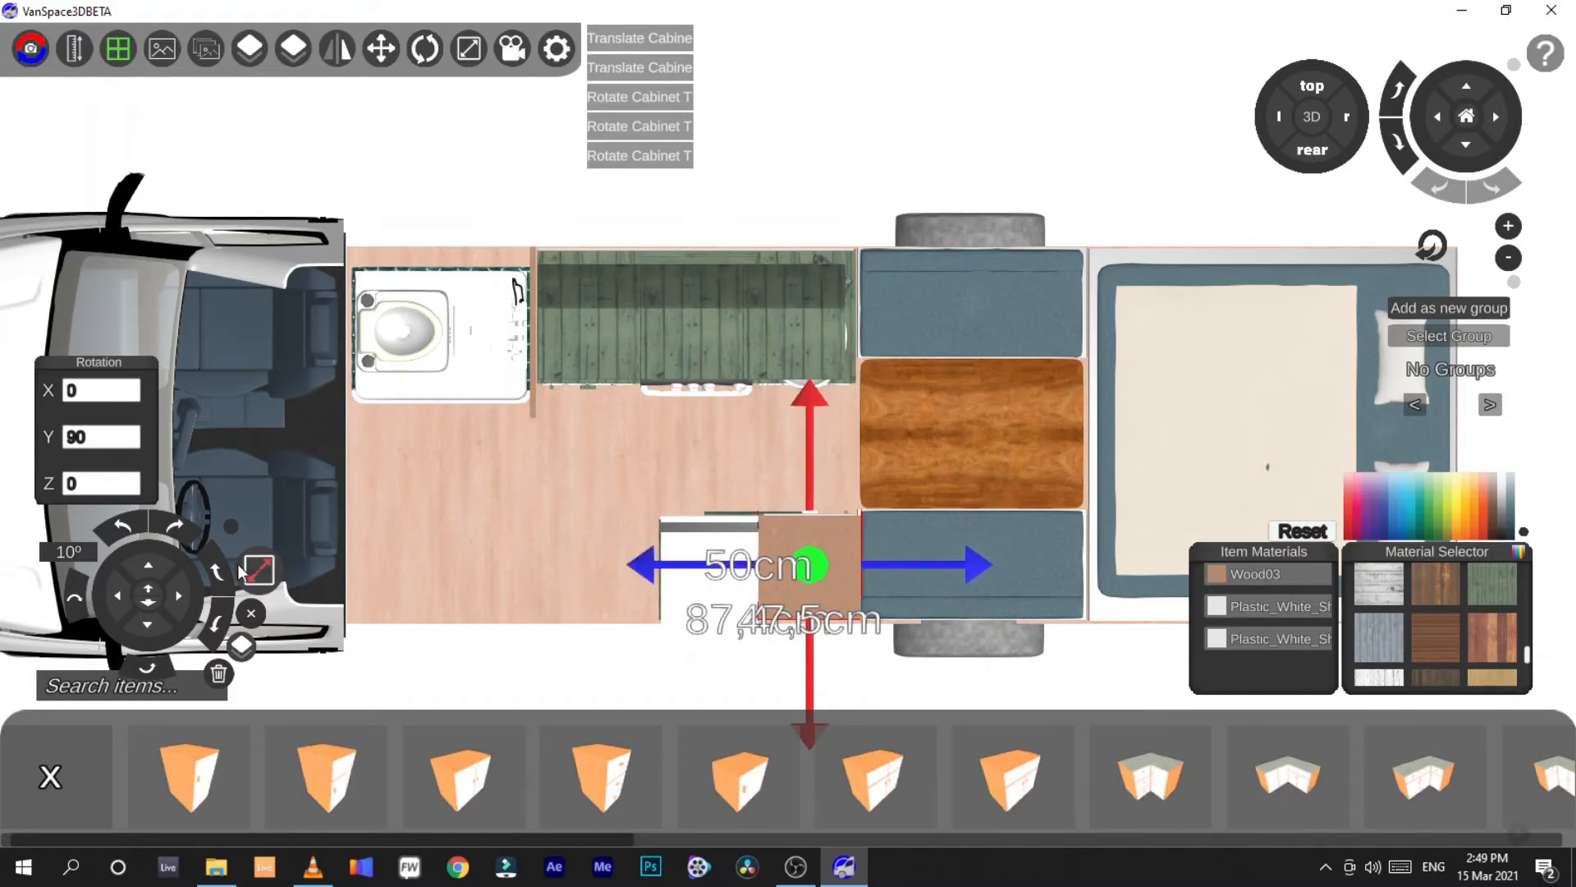
Set the new cabinet's depth to 45 cm
{"action": "left_click", "coordinate": [259, 569]}
{"action": "left_click_drag", "start_coordinate": [117, 406], "coordinate": [61, 392]}
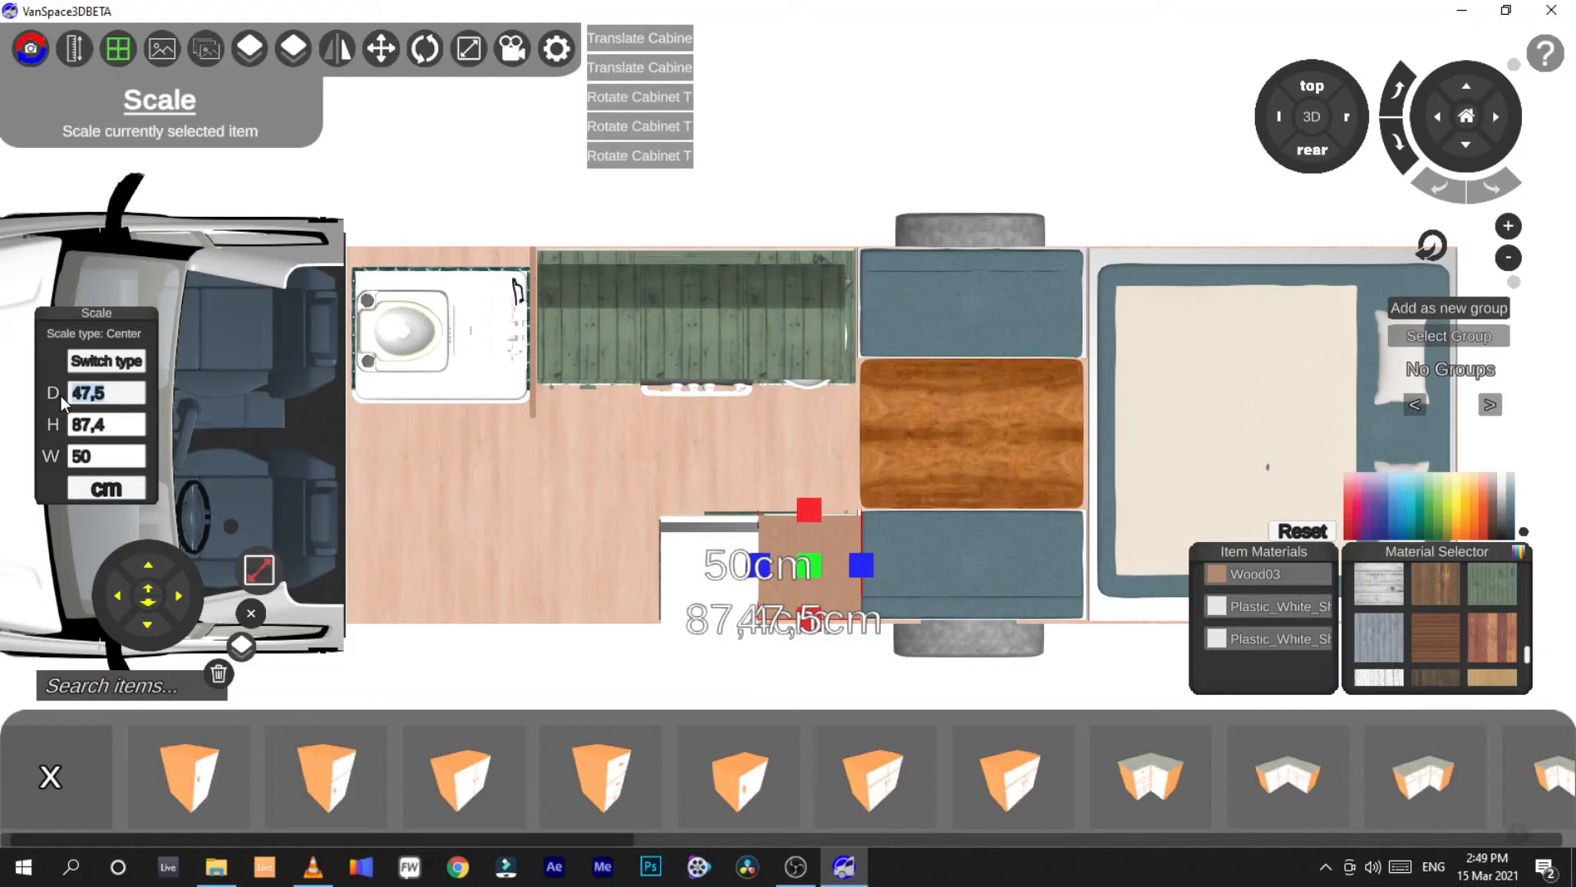
{"action": "type", "text": "43"}
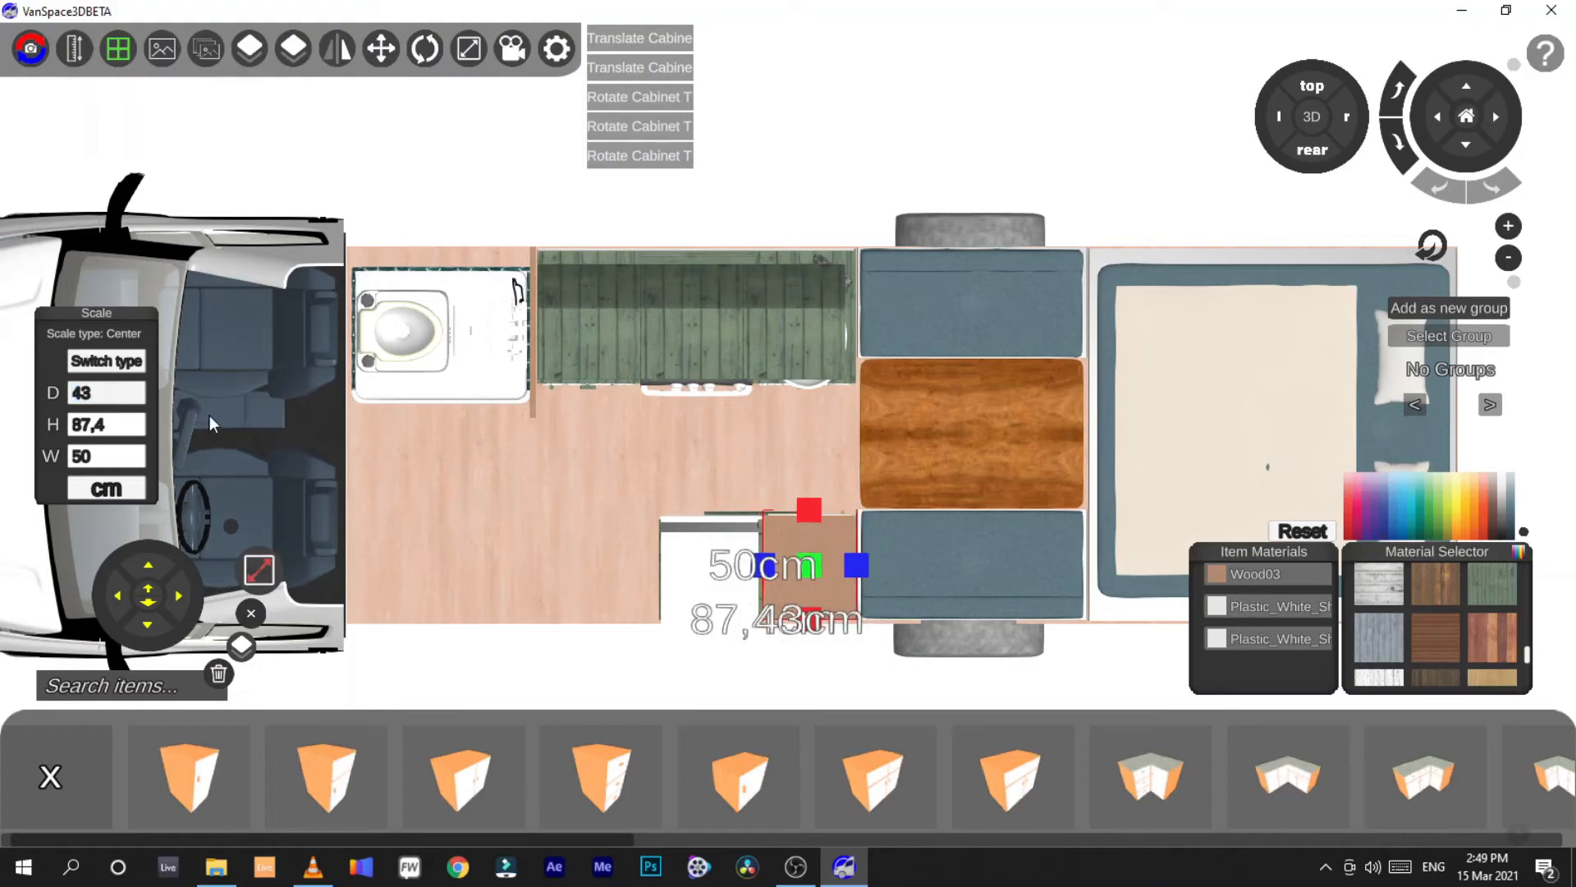
{"action": "key", "text": "BackSpace"}
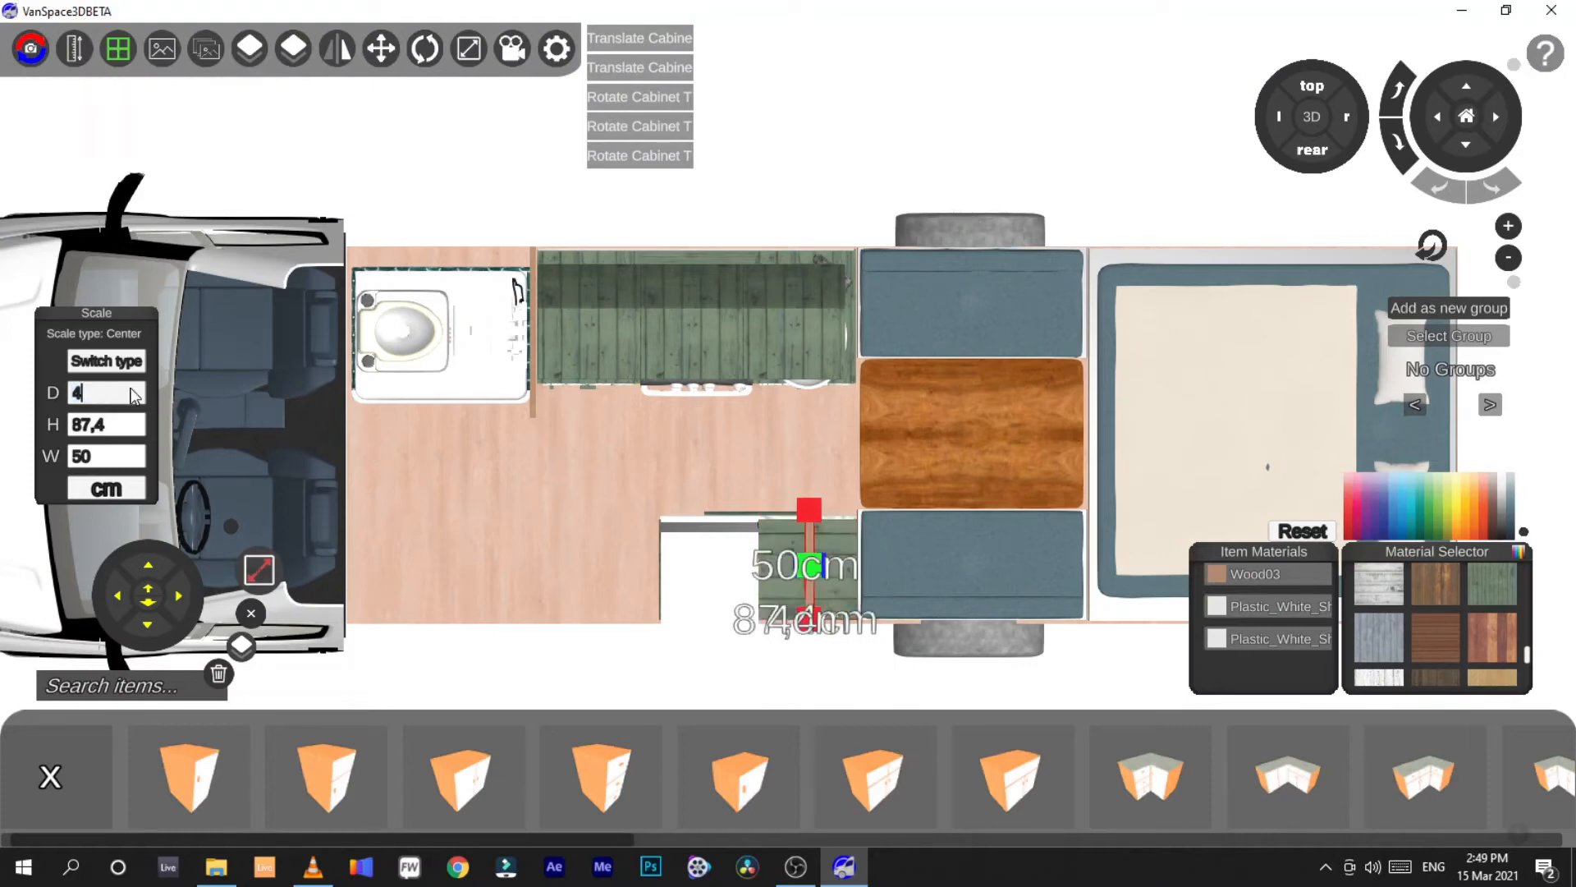
{"action": "type", "text": "5"}
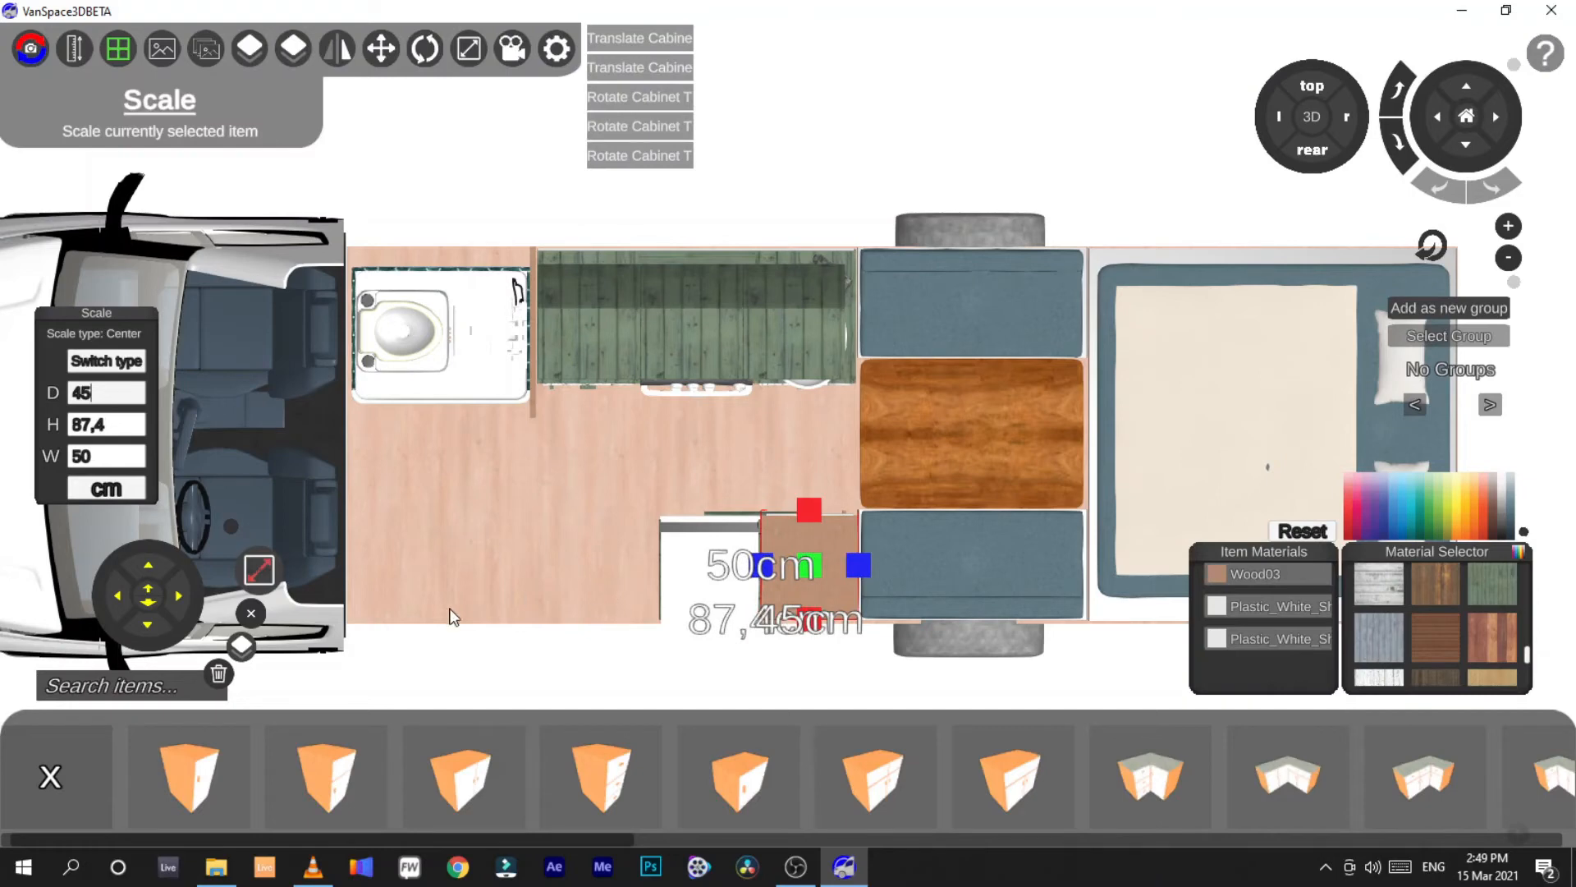
{"action": "left_click", "coordinate": [259, 570]}
Fine-tune the new cabinet's position with slight shifts toward the side wall and the fridge so it fits the green base
{"action": "left_click", "coordinate": [808, 657]}
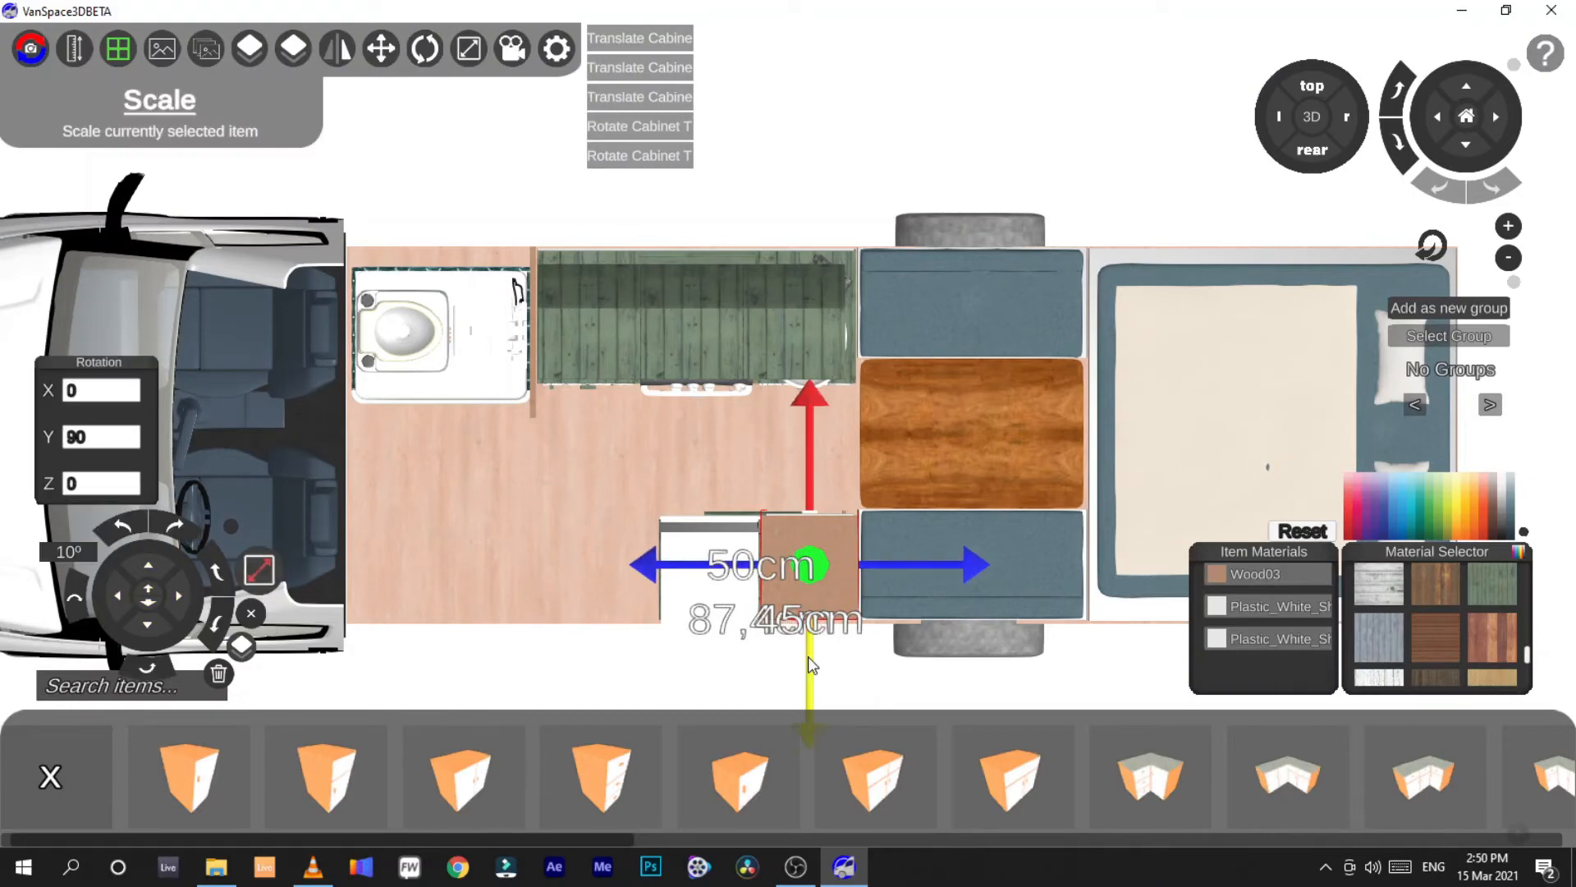
{"action": "left_click_drag", "start_coordinate": [652, 564], "coordinate": [650, 563]}
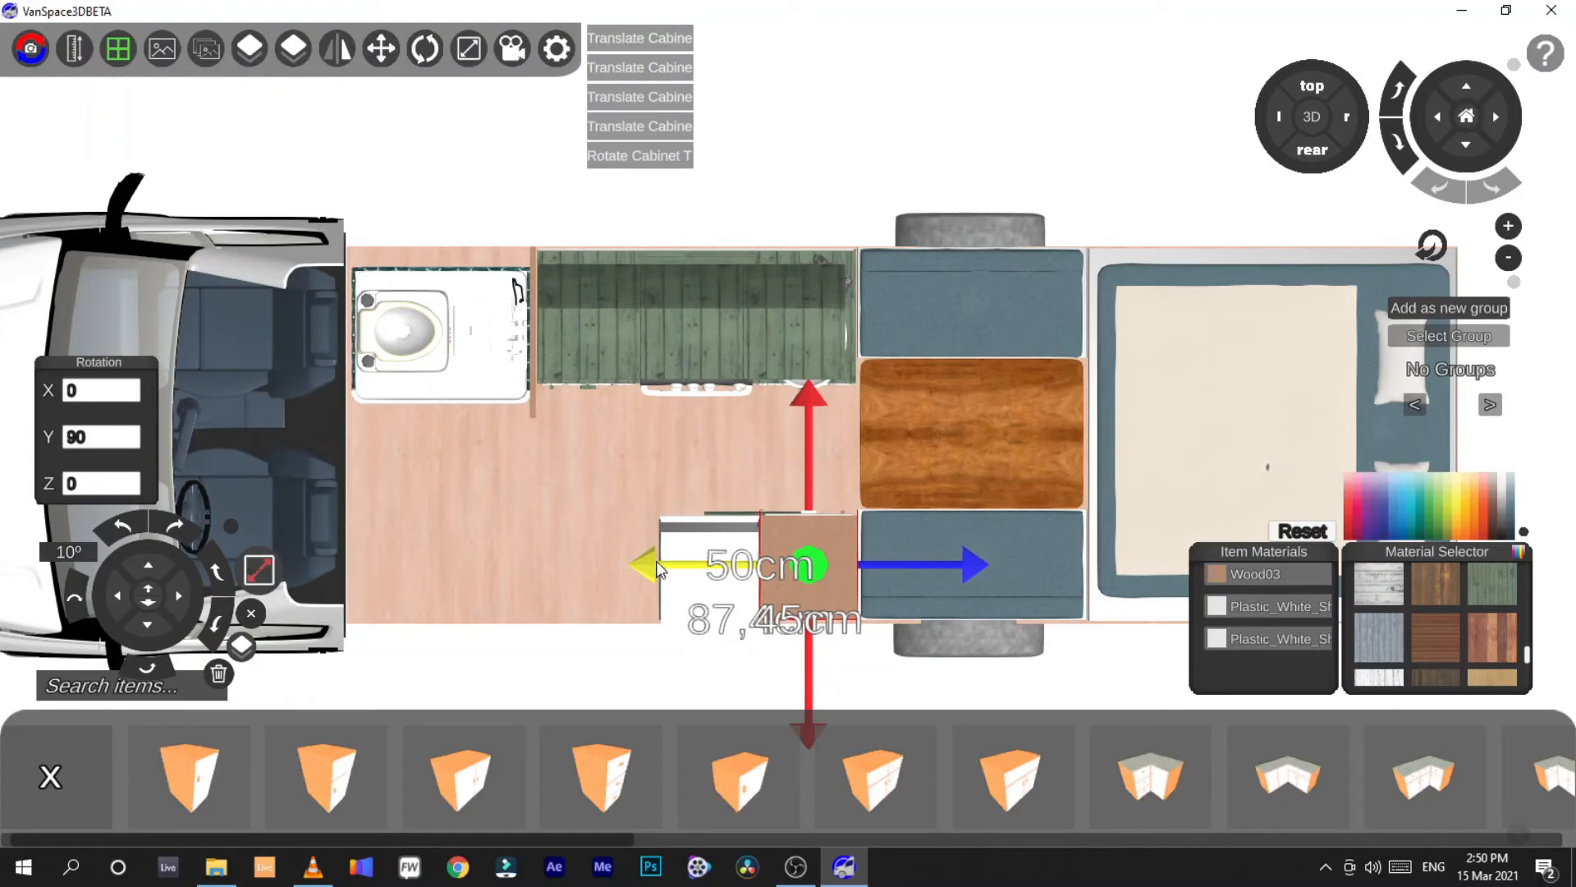
{"action": "left_click", "coordinate": [827, 452]}
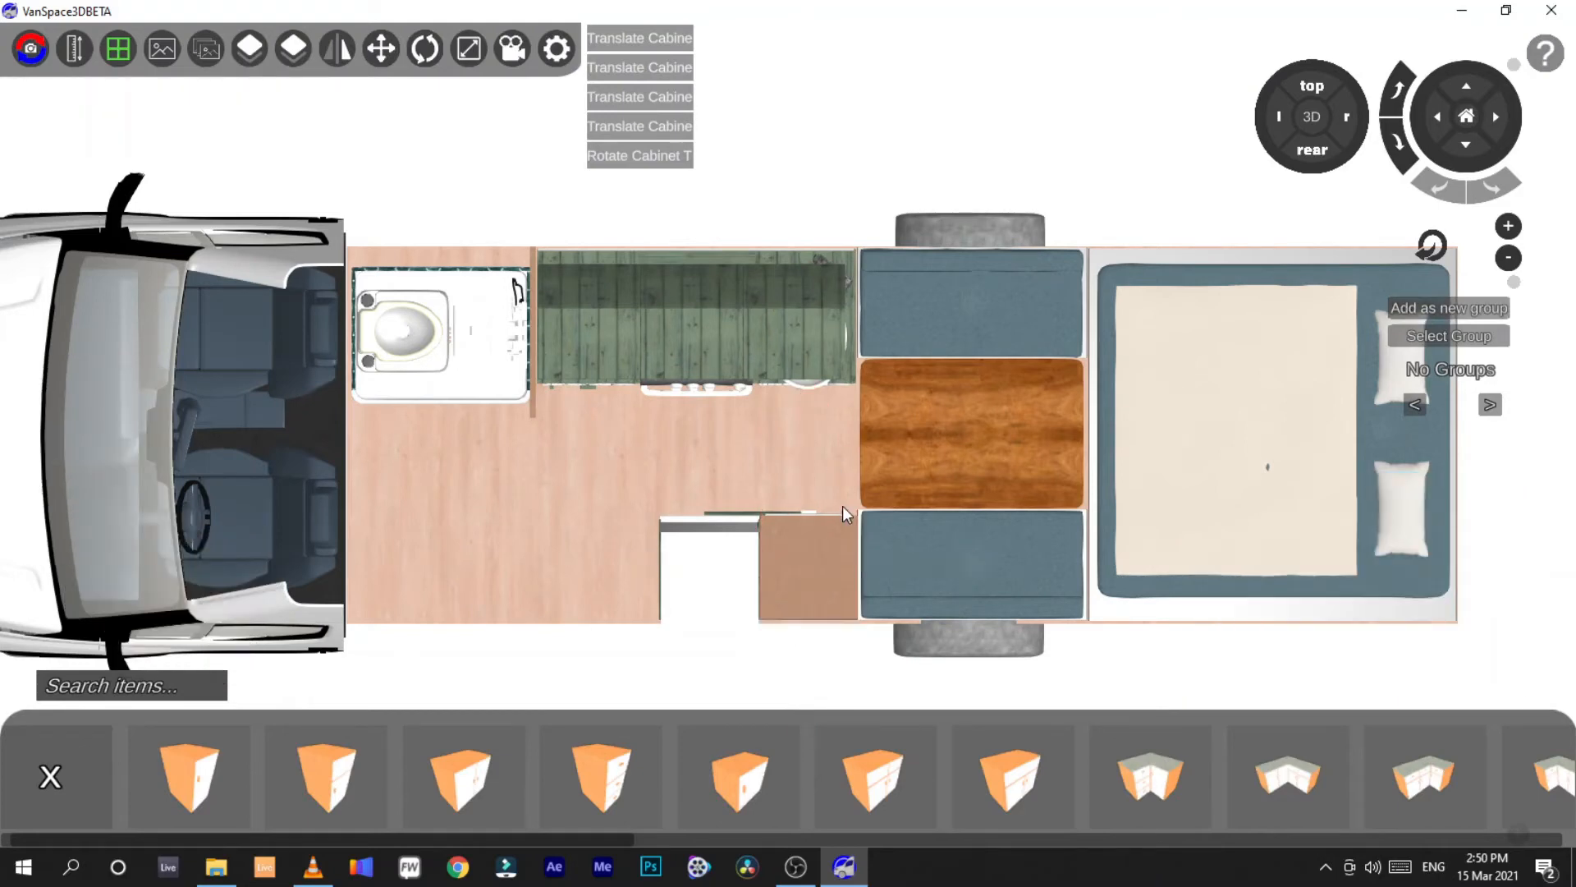
{"action": "left_click", "coordinate": [820, 593]}
{"action": "left_click", "coordinate": [808, 682]}
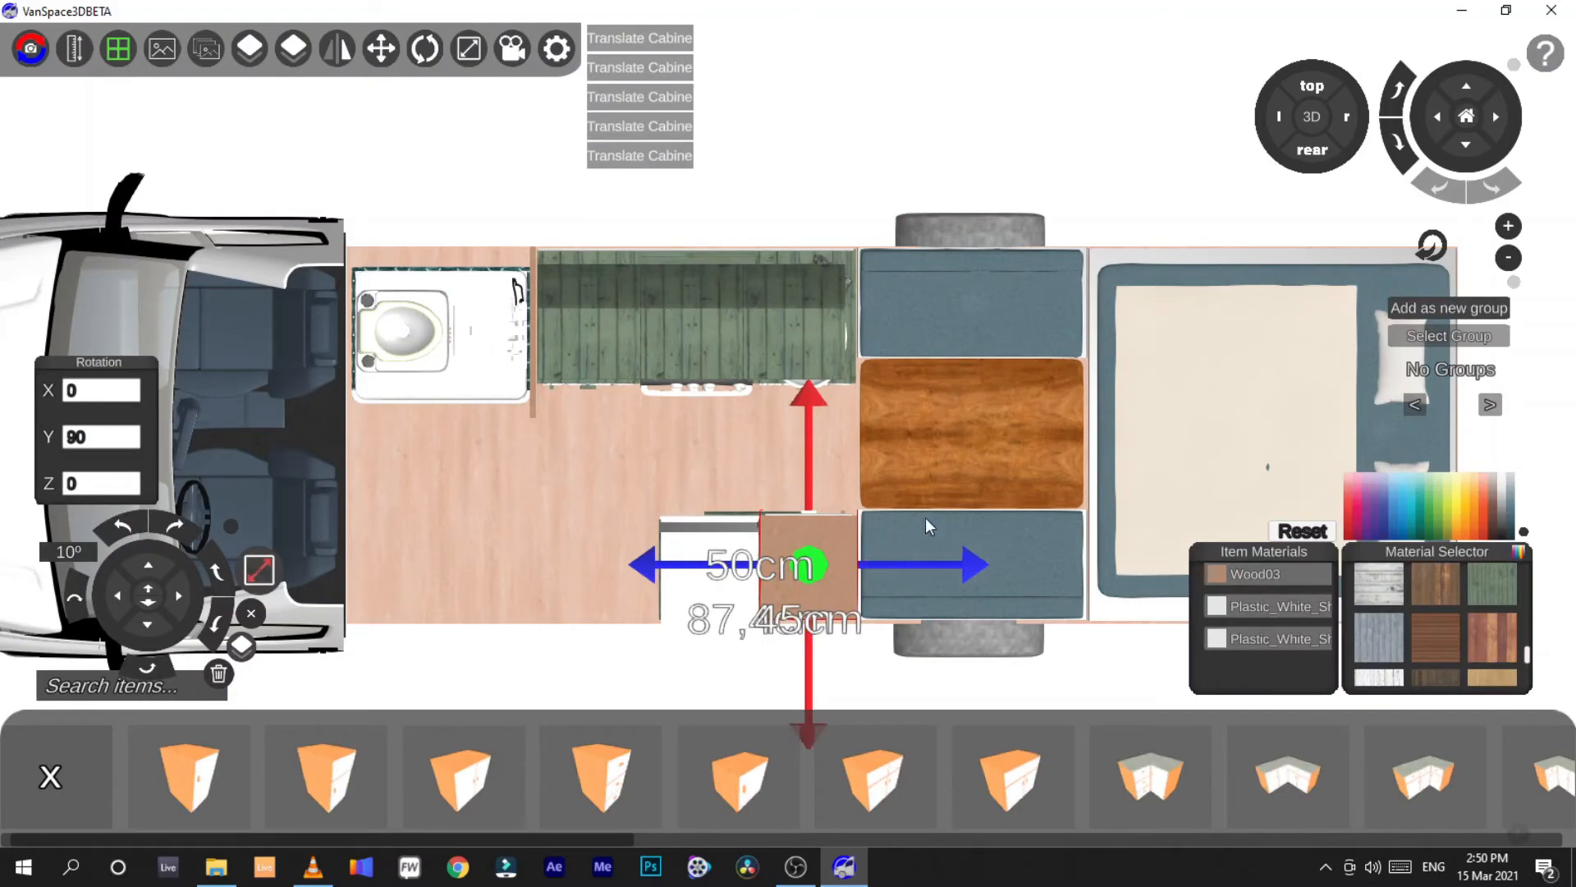
Apply the green Wood12 material to the new cabinet's body and handles, and the white wooden planks material to its door and drawer fronts
{"action": "left_click", "coordinate": [1490, 583]}
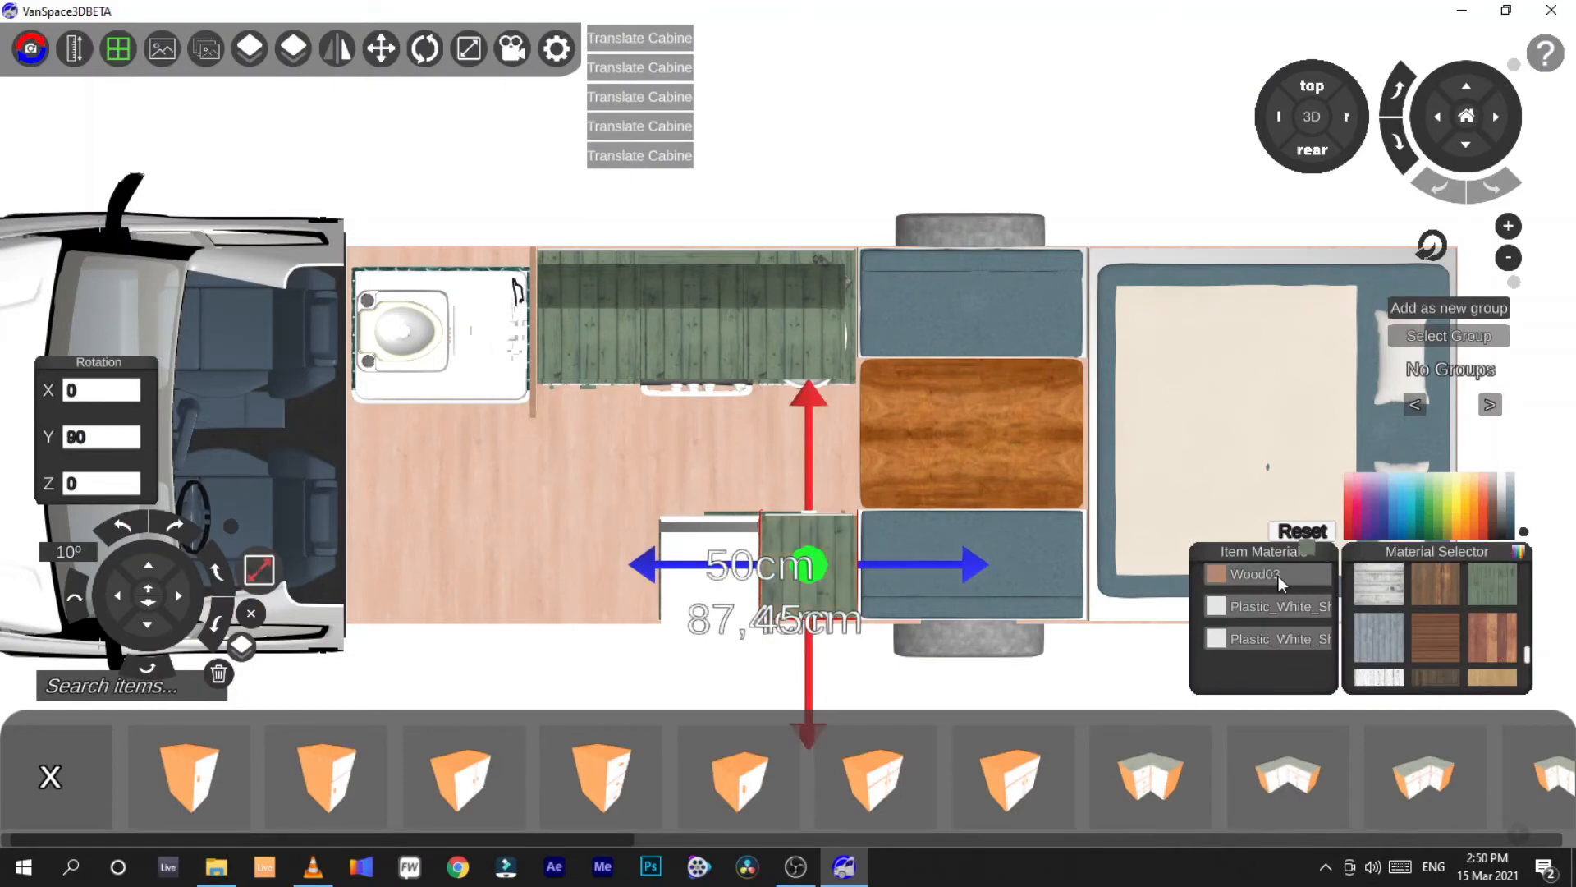
{"action": "left_click", "coordinate": [1266, 633]}
{"action": "scroll", "coordinate": [1397, 621], "scroll_direction": "down", "scroll_amount": 2}
{"action": "left_click_drag", "start_coordinate": [1394, 639], "coordinate": [1395, 603]}
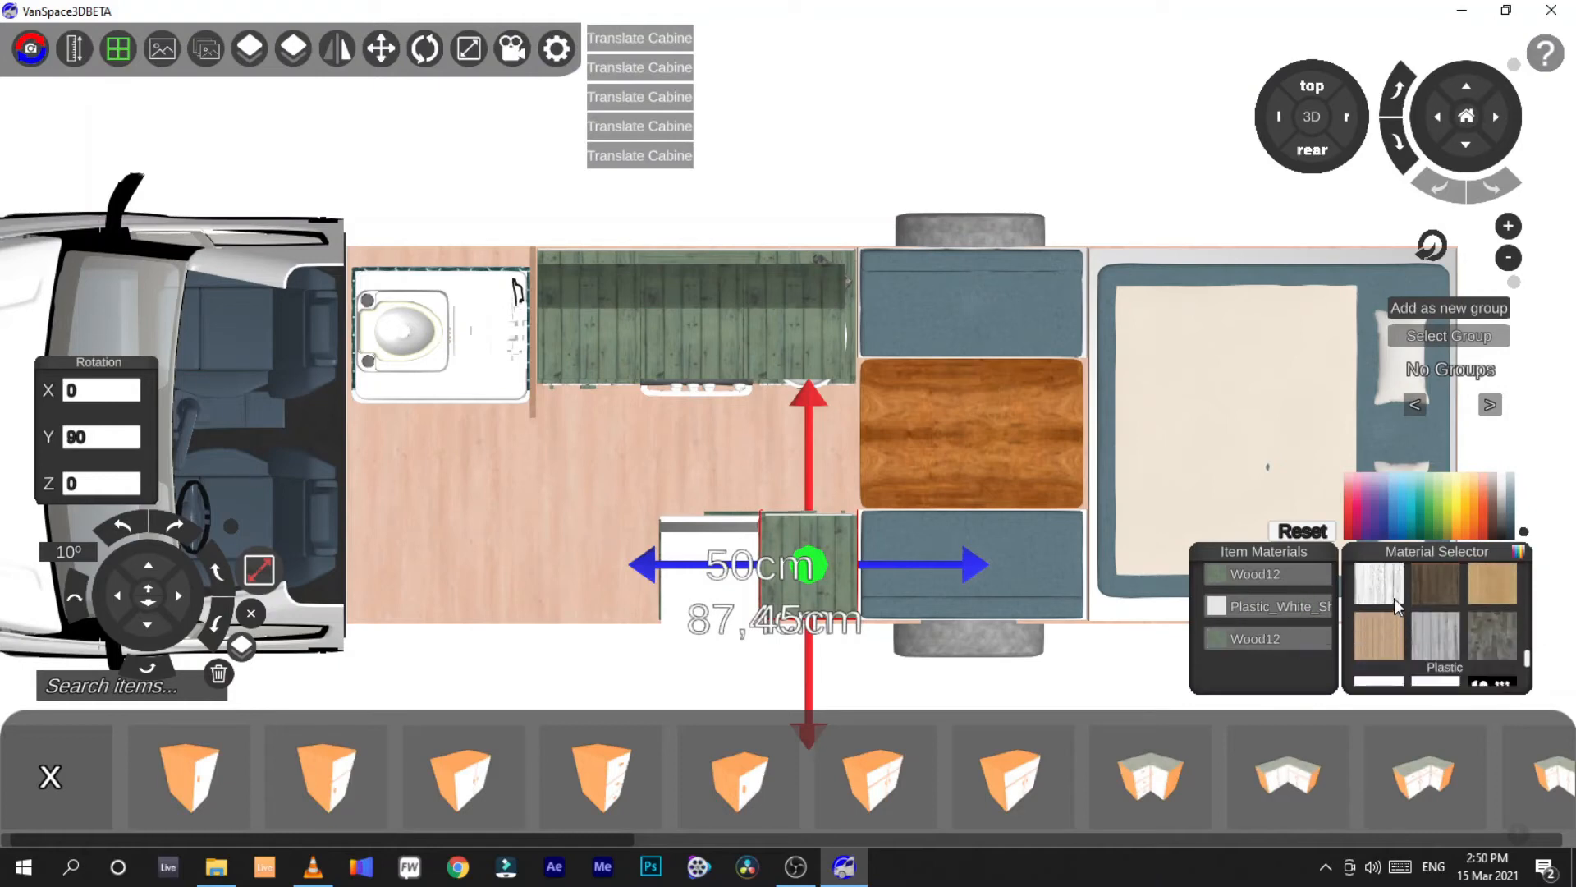
{"action": "scroll", "coordinate": [1389, 593], "scroll_direction": "down", "scroll_amount": 1}
{"action": "scroll", "coordinate": [1389, 592], "scroll_direction": "up", "scroll_amount": 1}
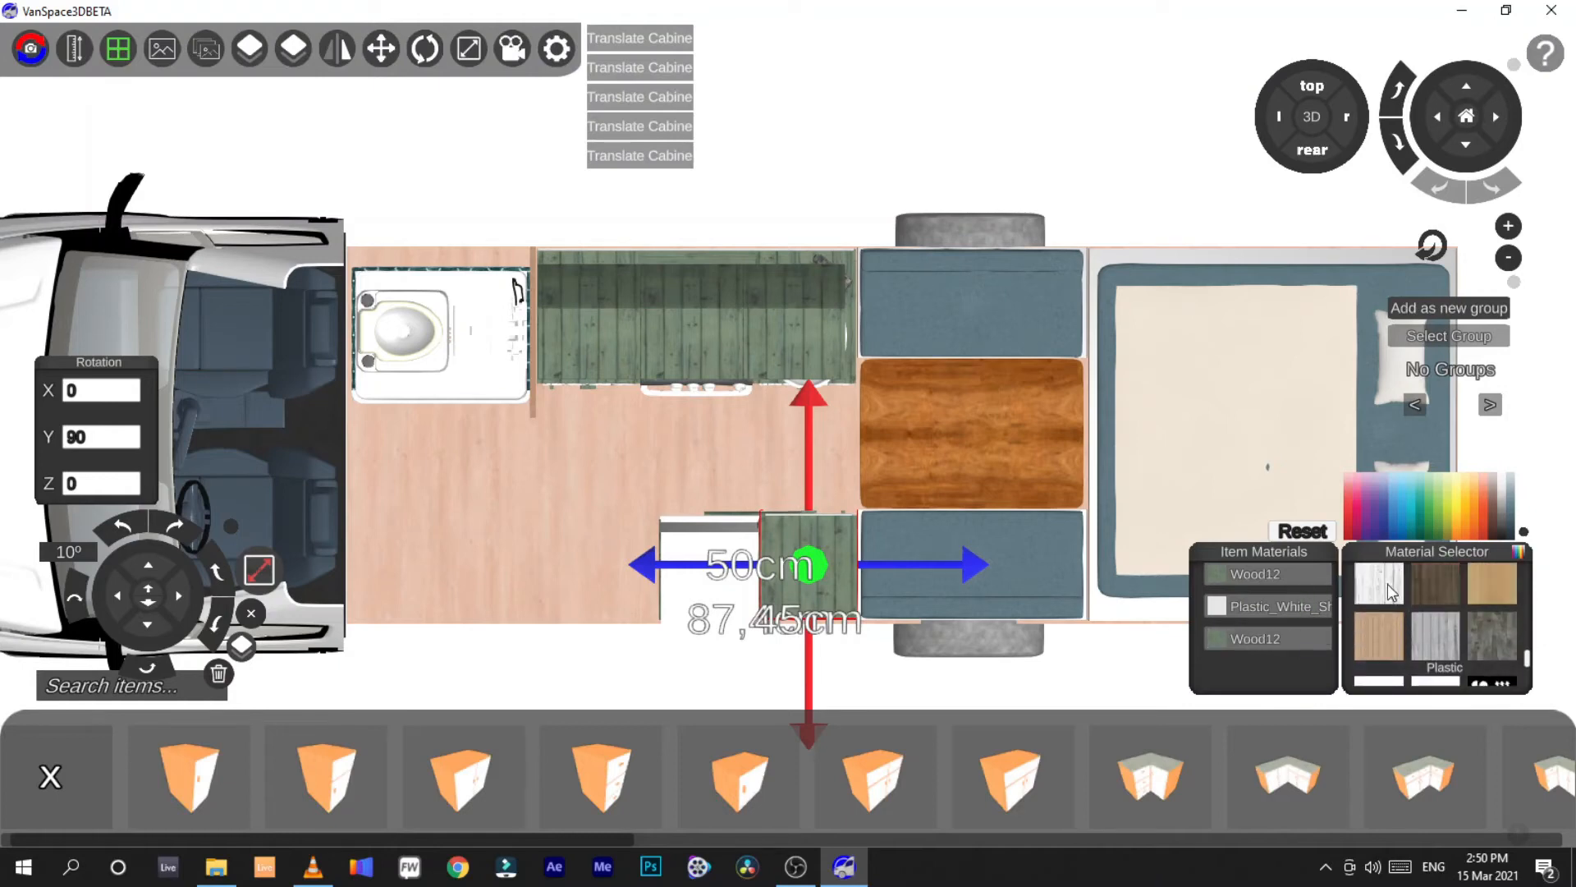
{"action": "left_click", "coordinate": [1272, 609]}
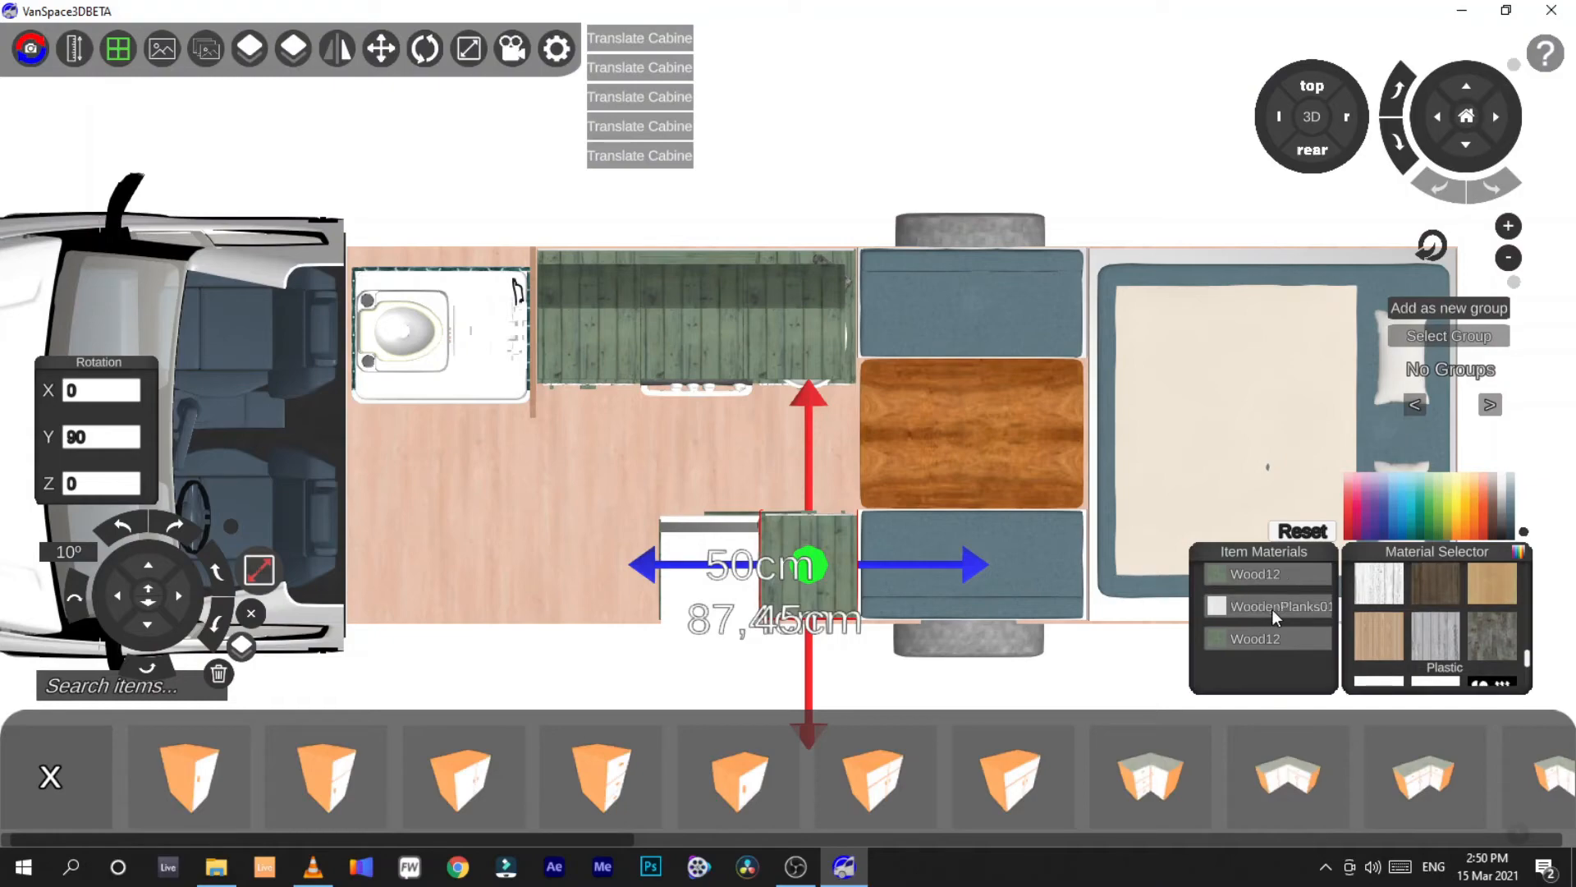
In the 3D view, raise the new cabinet so it stands on top of the green base beside the fridge
{"action": "left_click", "coordinate": [1311, 116]}
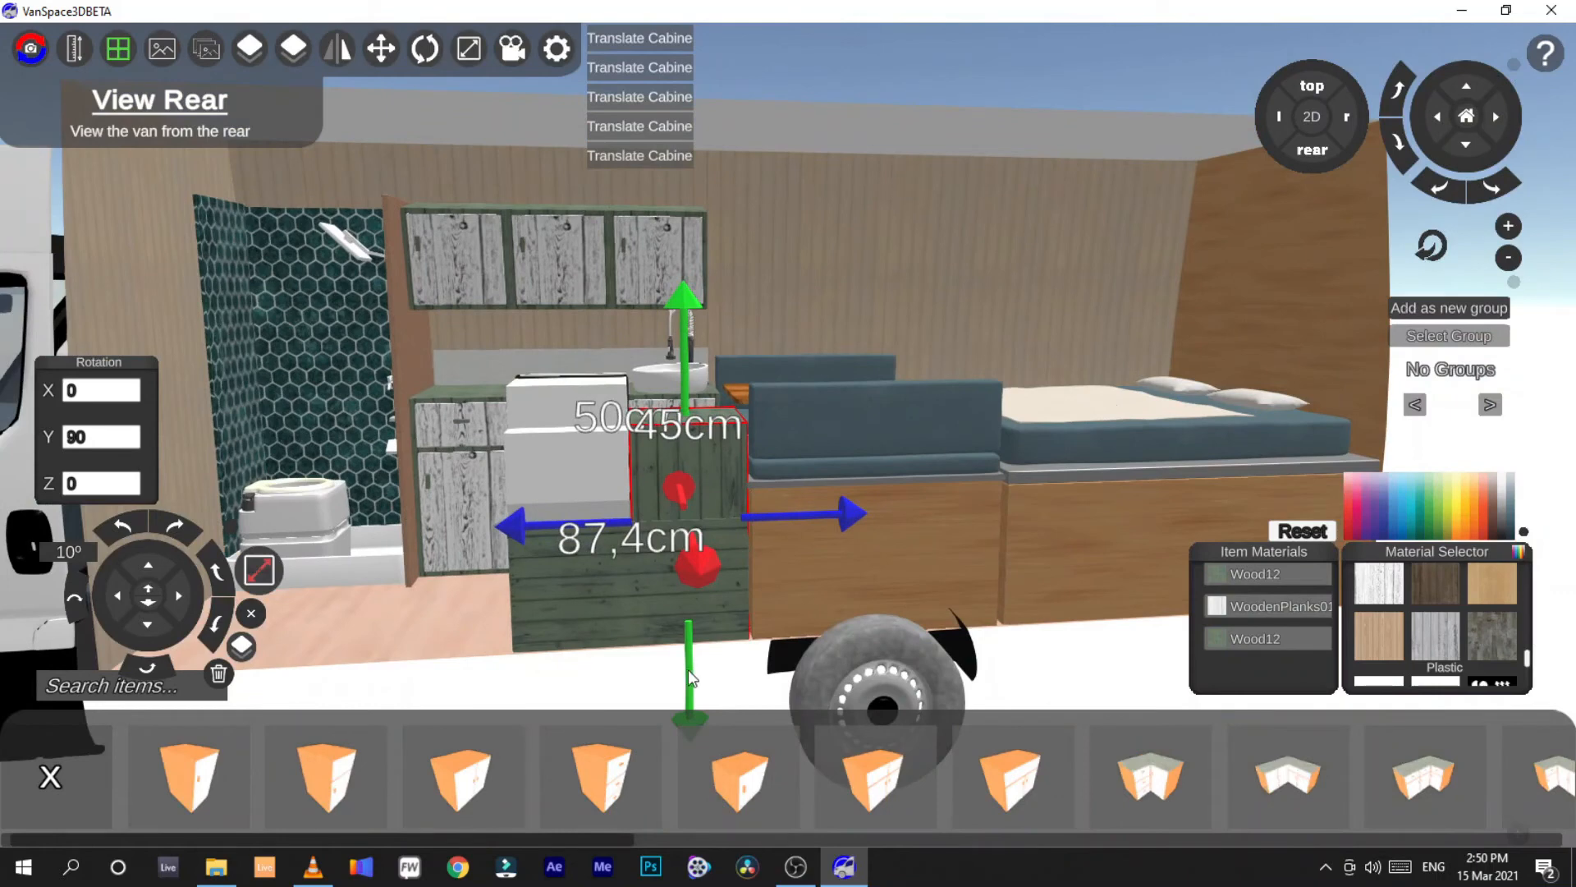
{"action": "left_click_drag", "start_coordinate": [689, 677], "coordinate": [683, 540]}
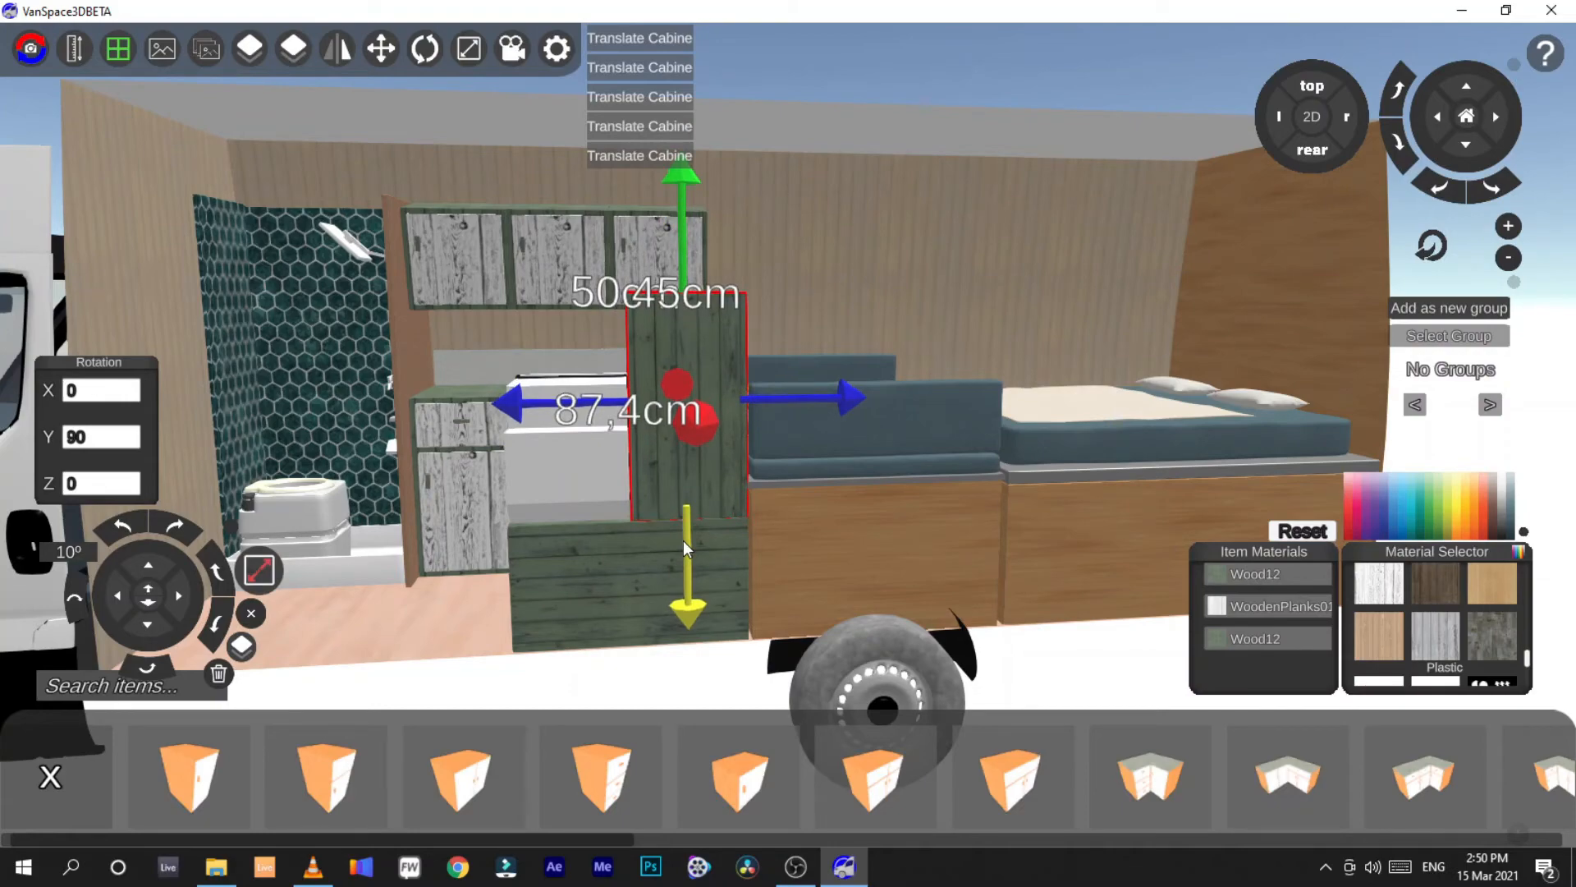
{"action": "left_click", "coordinate": [441, 539]}
{"action": "right_click_drag", "start_coordinate": [576, 559], "coordinate": [624, 585]}
{"action": "key", "text": "w"}
{"action": "key", "text": "d"}
{"action": "key", "text": "w"}
{"action": "key", "text": "s"}
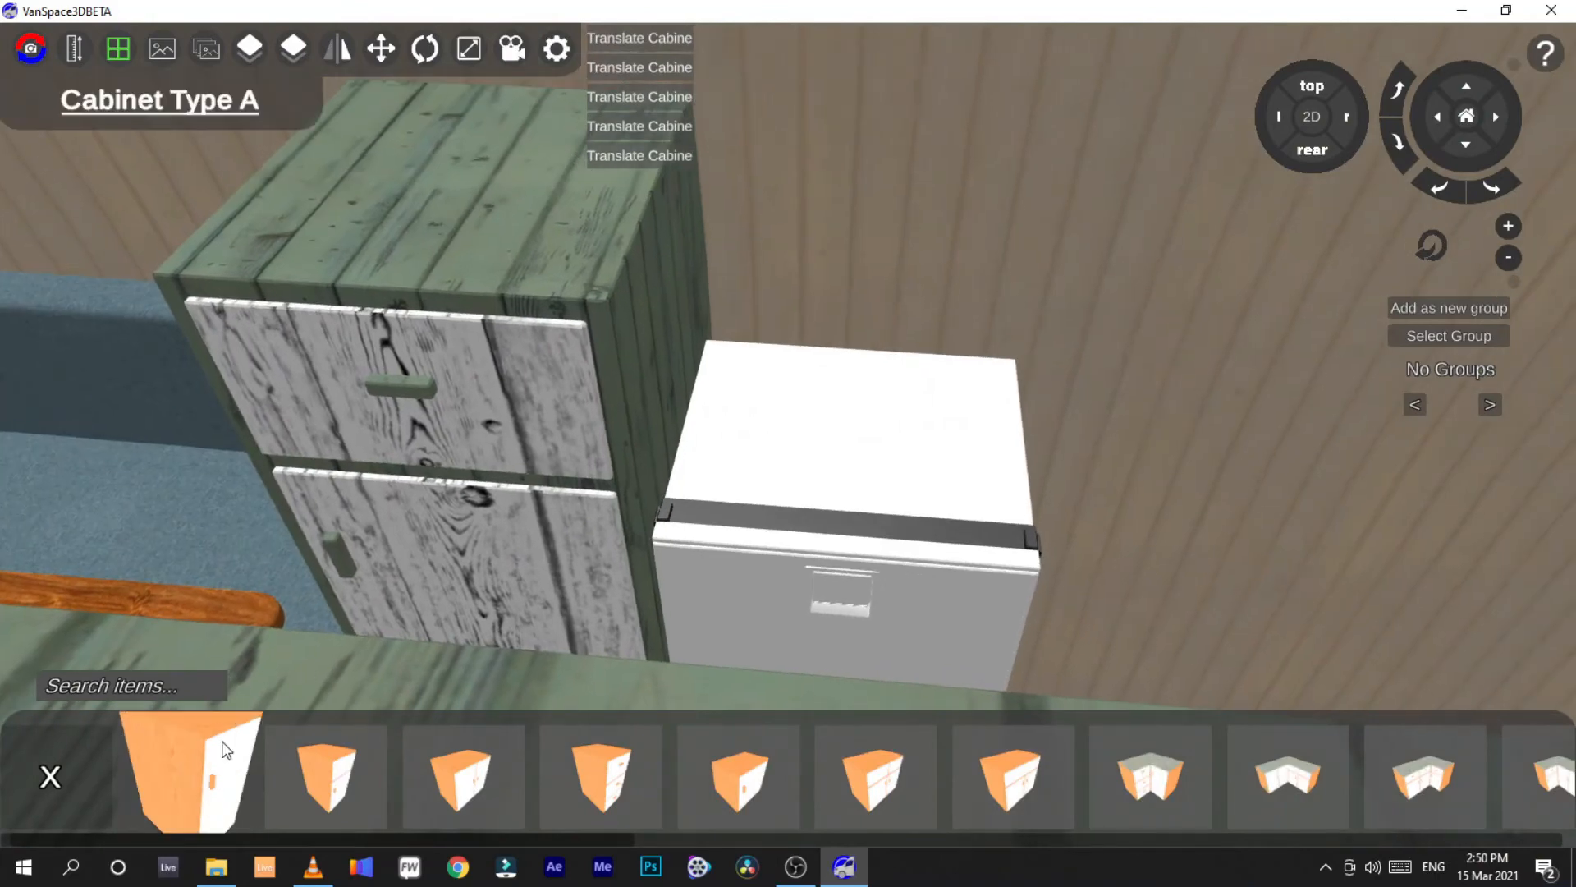
Look through the item library's bathroom and kitchen cabinet categories for a cabinet to fit above the fridge
{"action": "left_click", "coordinate": [72, 806]}
{"action": "left_click", "coordinate": [72, 806]}
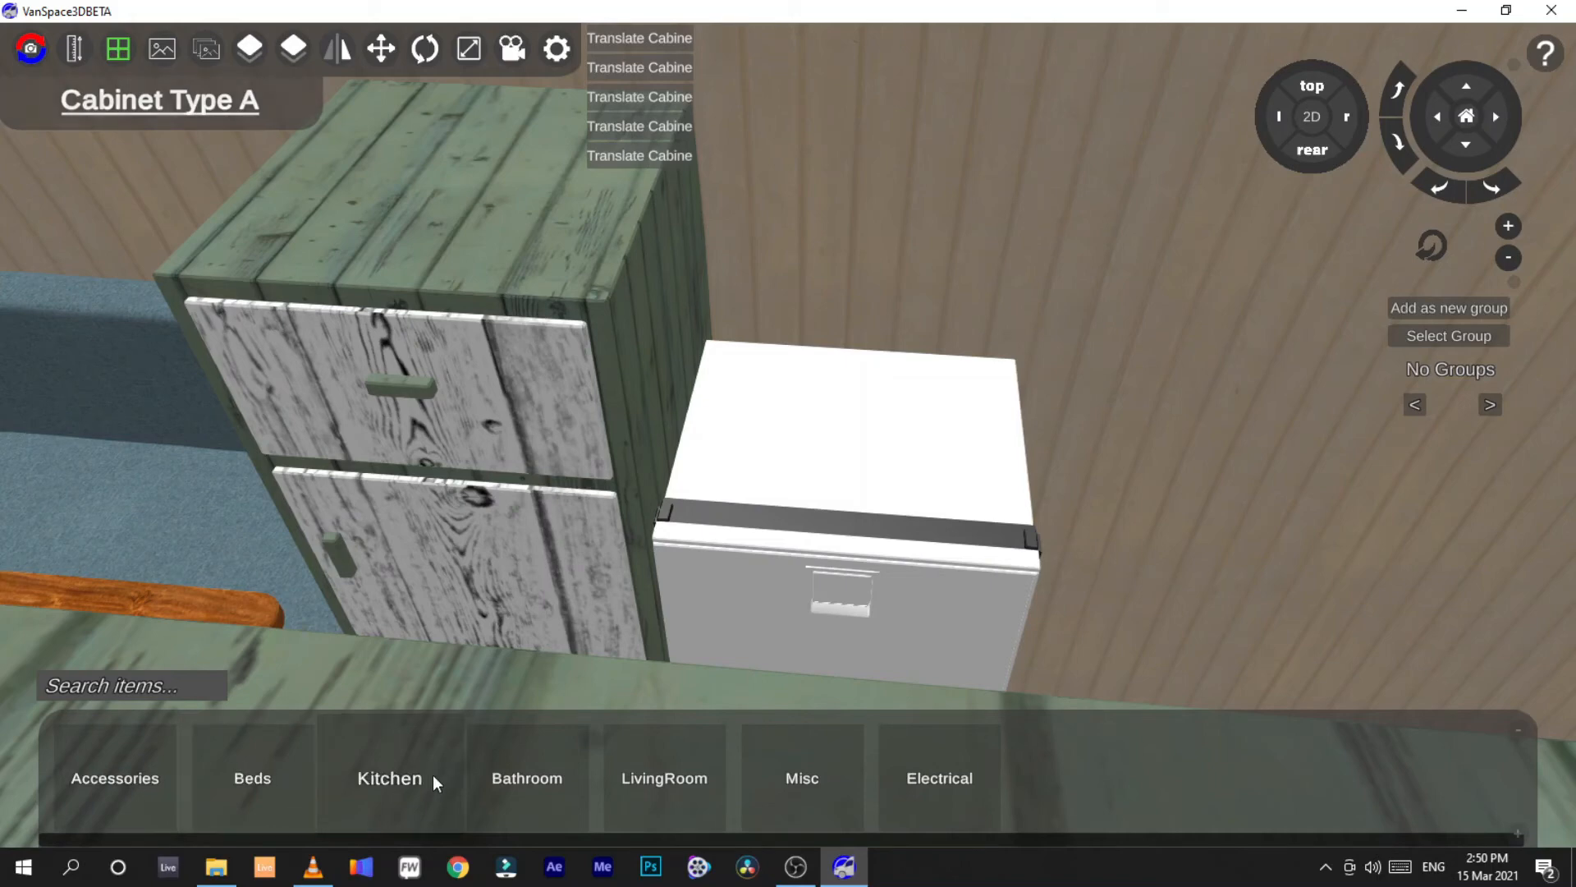
{"action": "left_click", "coordinate": [259, 792]}
{"action": "left_click", "coordinate": [123, 809]}
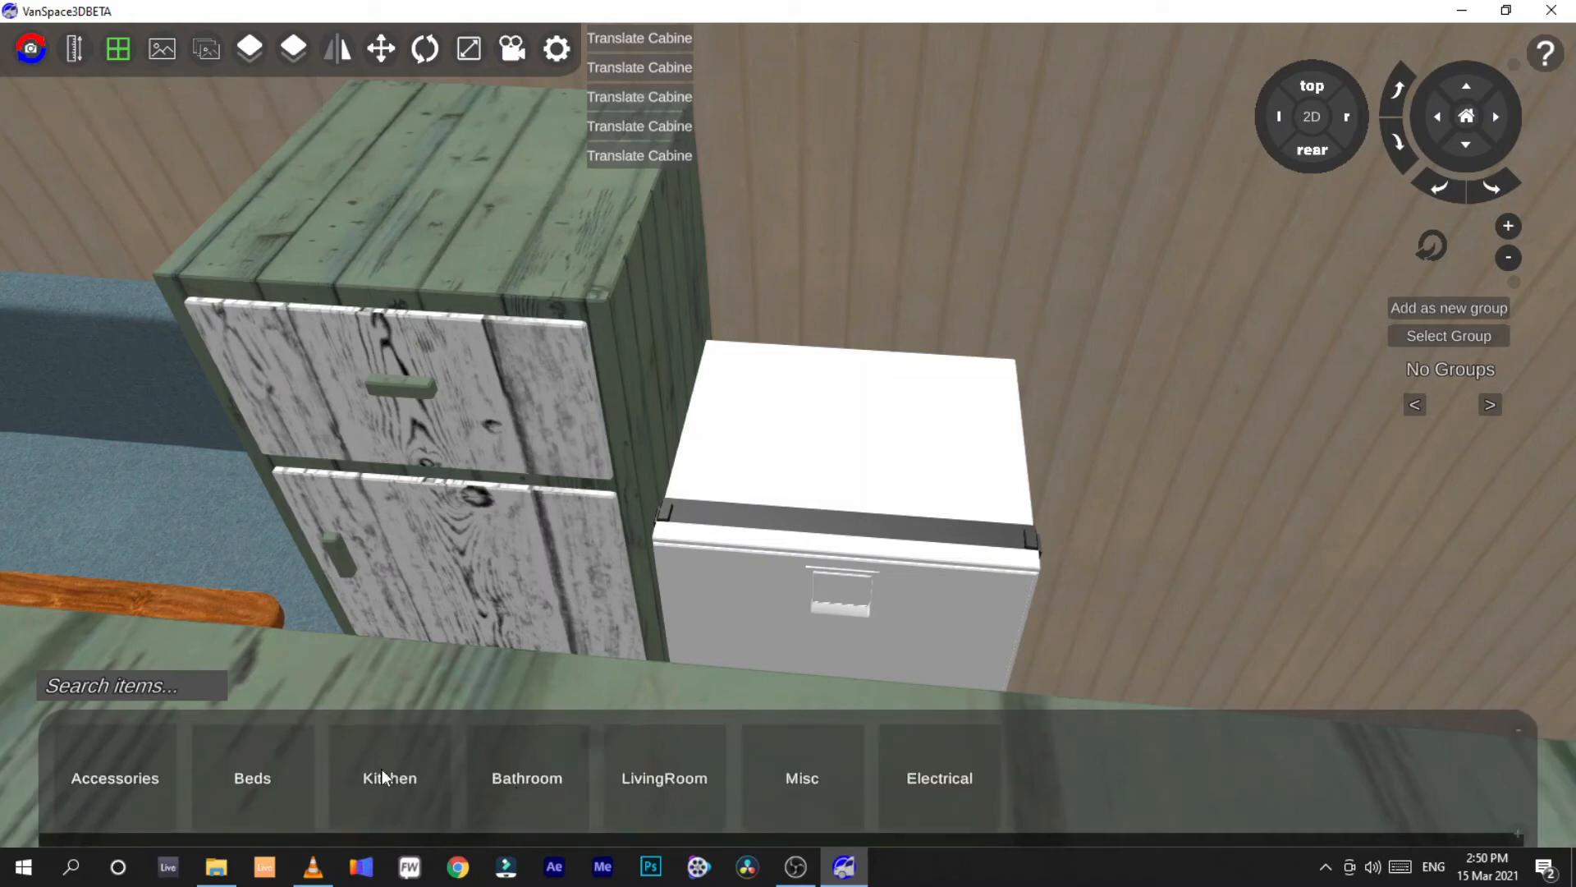
{"action": "left_click", "coordinate": [541, 786]}
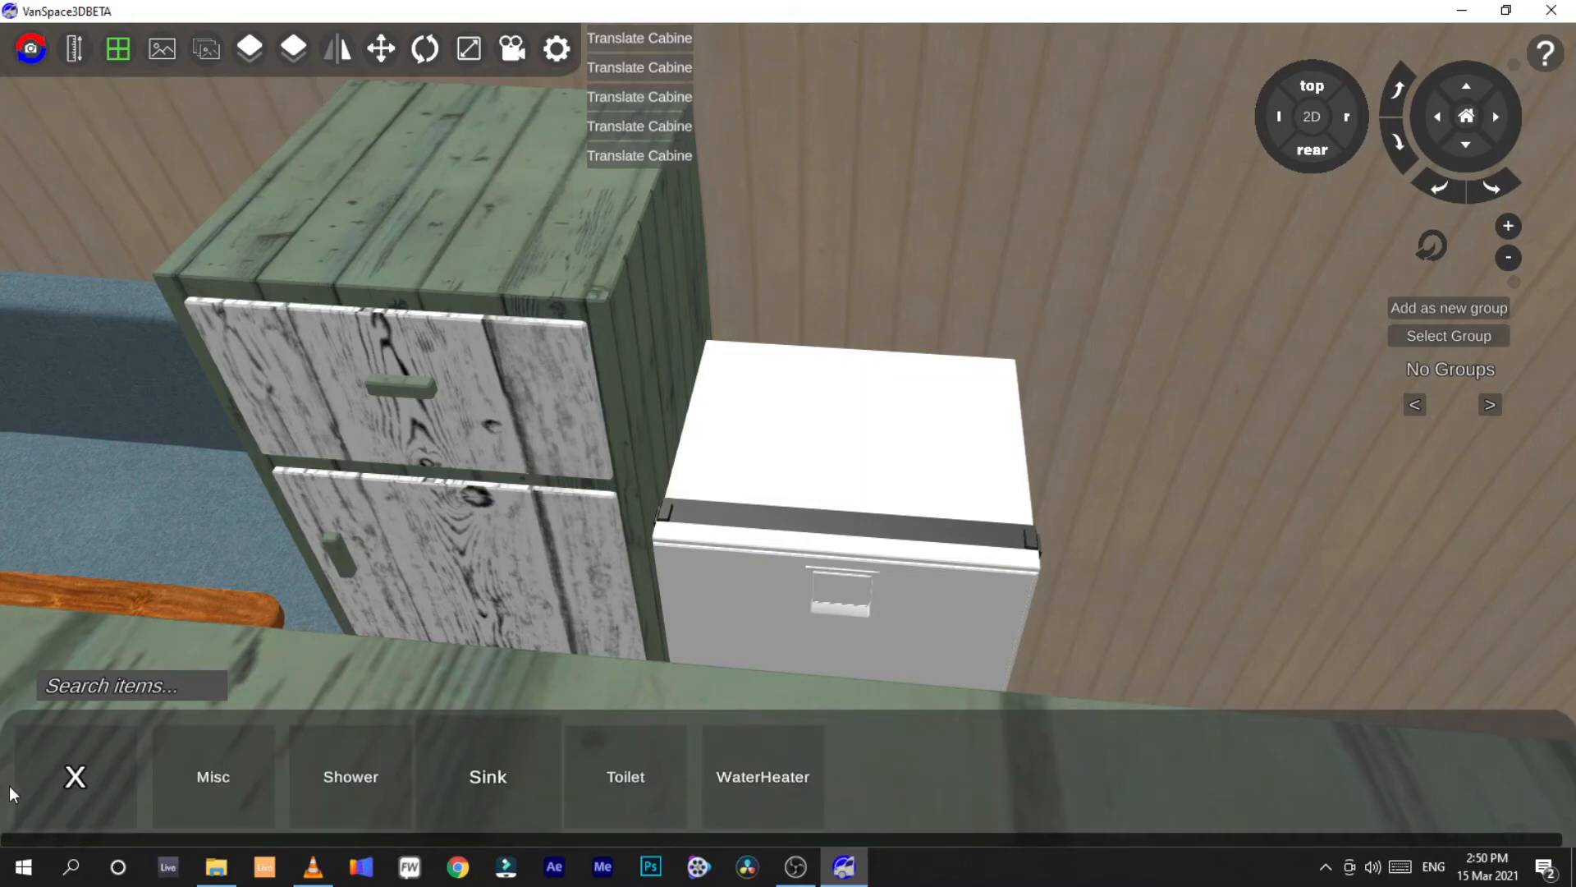
{"action": "left_click", "coordinate": [9, 786]}
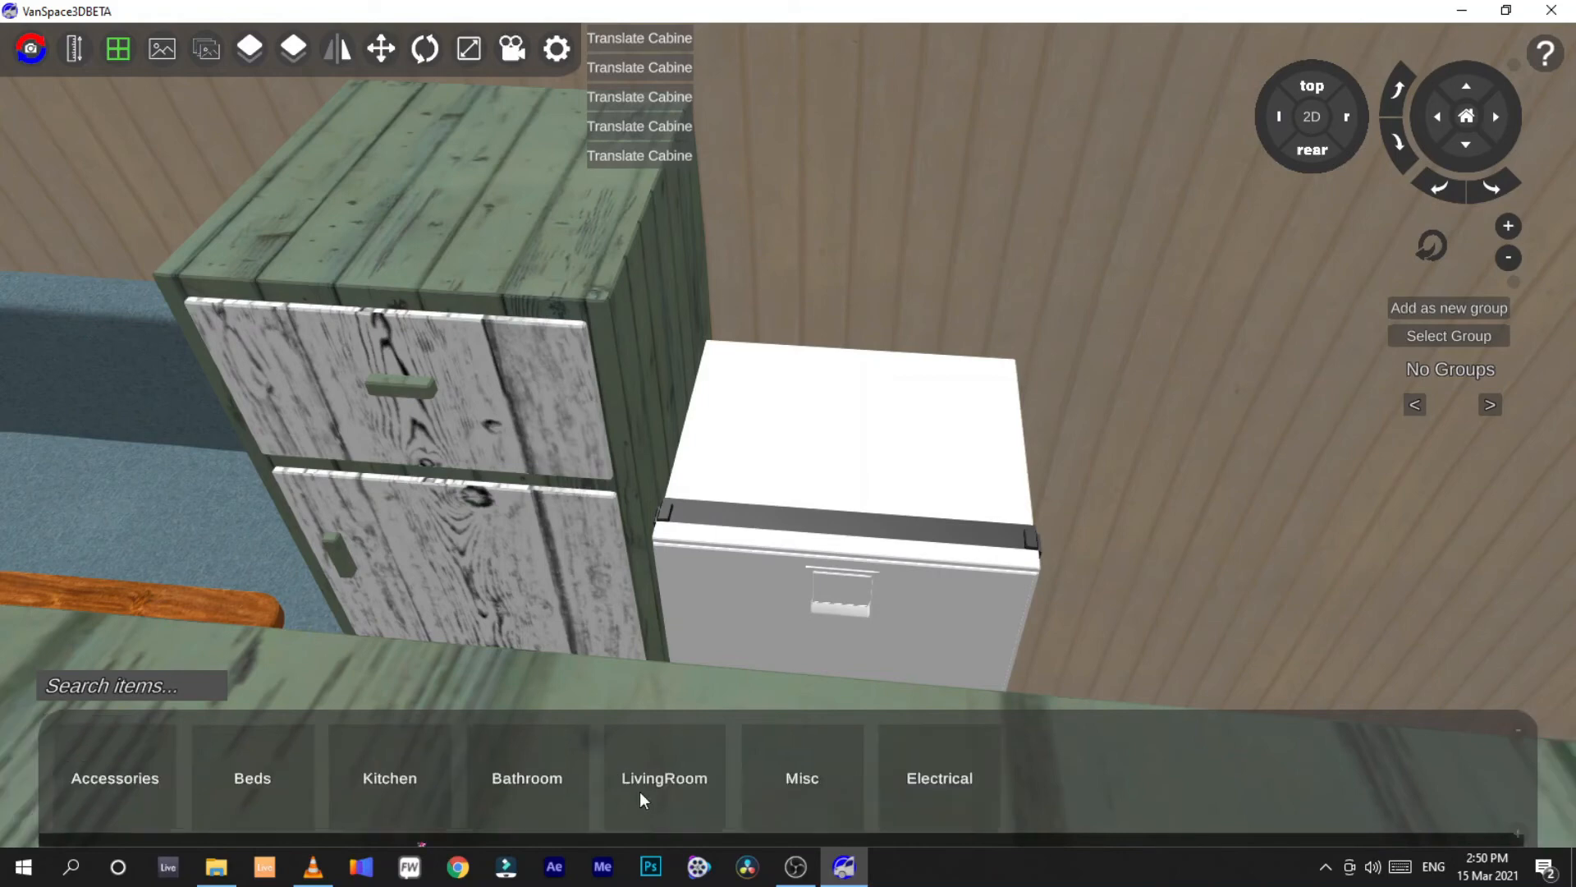
{"action": "left_click", "coordinate": [425, 786]}
{"action": "left_click", "coordinate": [200, 786]}
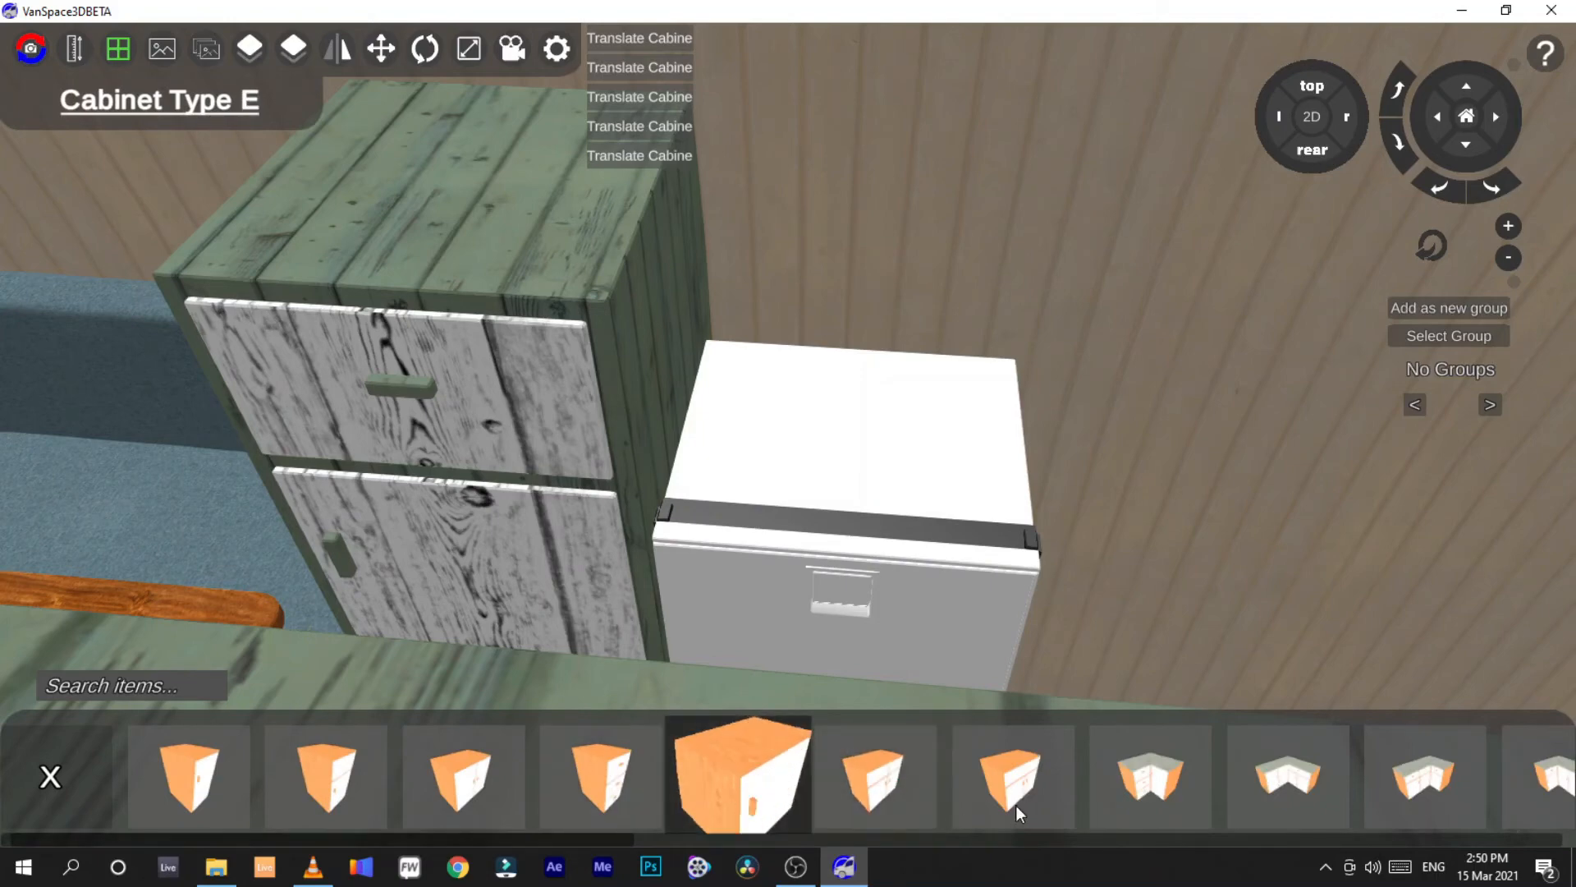
{"action": "left_click_drag", "start_coordinate": [585, 839], "coordinate": [1199, 818]}
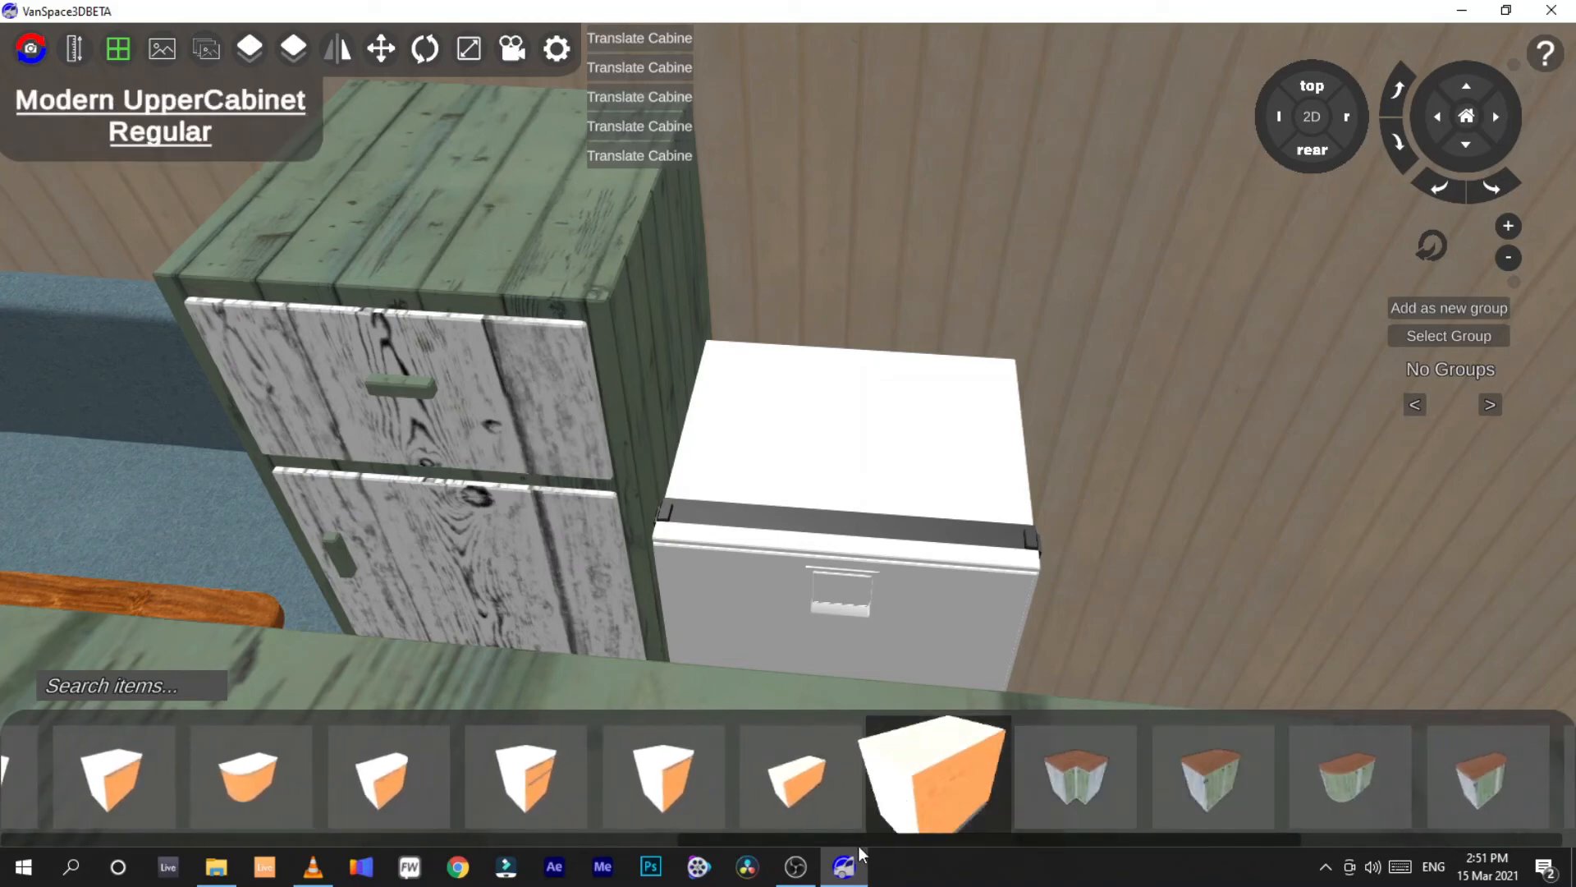
{"action": "left_click_drag", "start_coordinate": [857, 836], "coordinate": [1016, 837]}
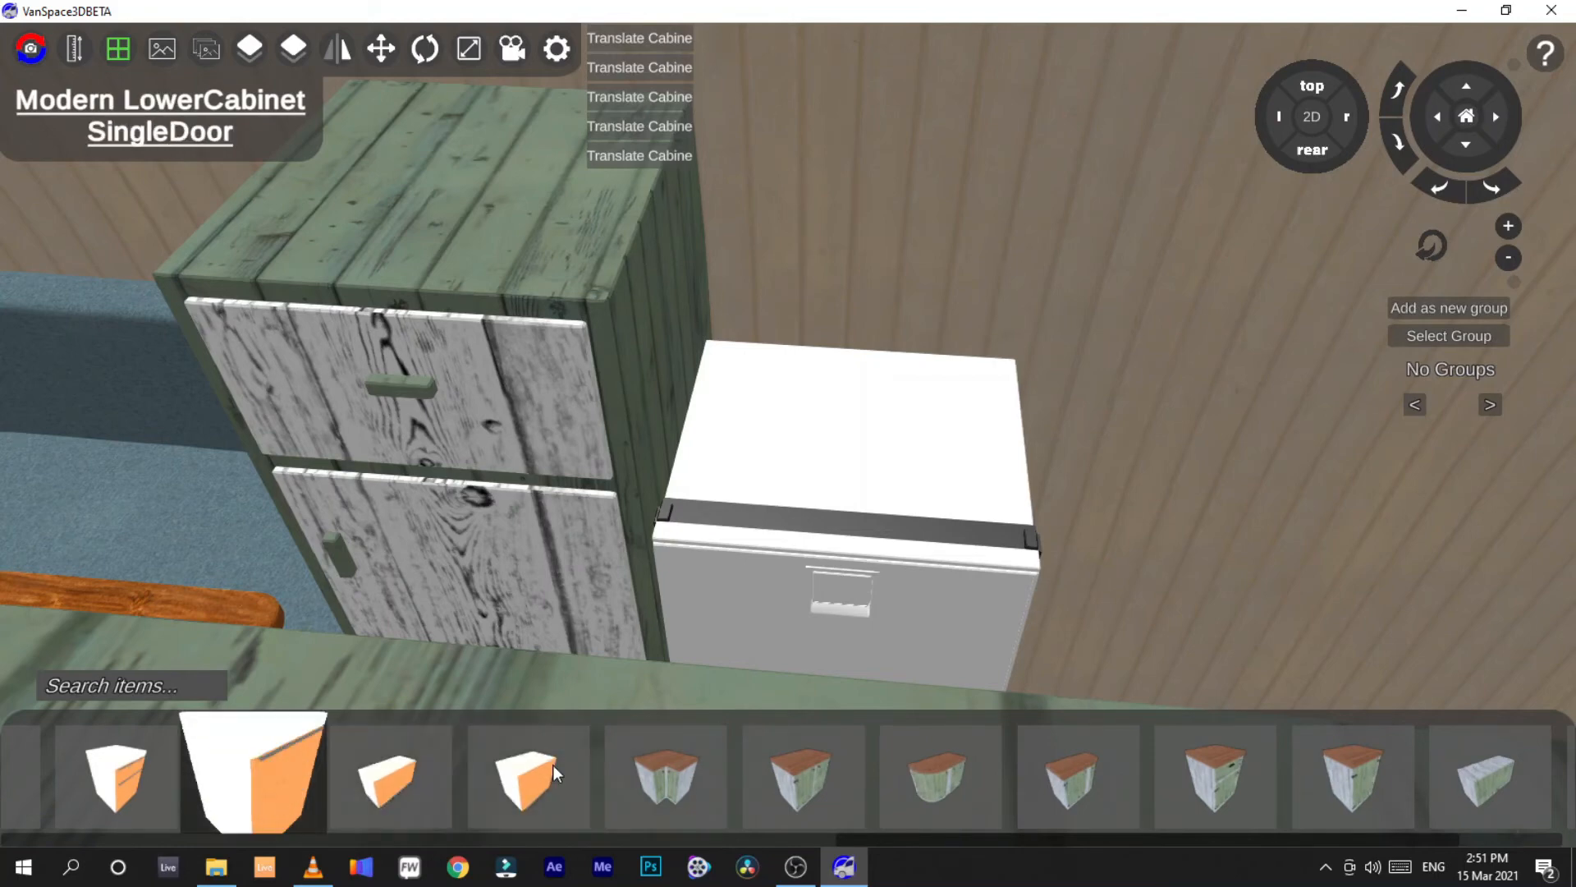
Place a Modern UpperCabinet Regular above the fridge and measure the width of the fridge front
{"action": "left_click", "coordinate": [501, 776]}
{"action": "left_click_drag", "start_coordinate": [850, 296], "coordinate": [929, 145]}
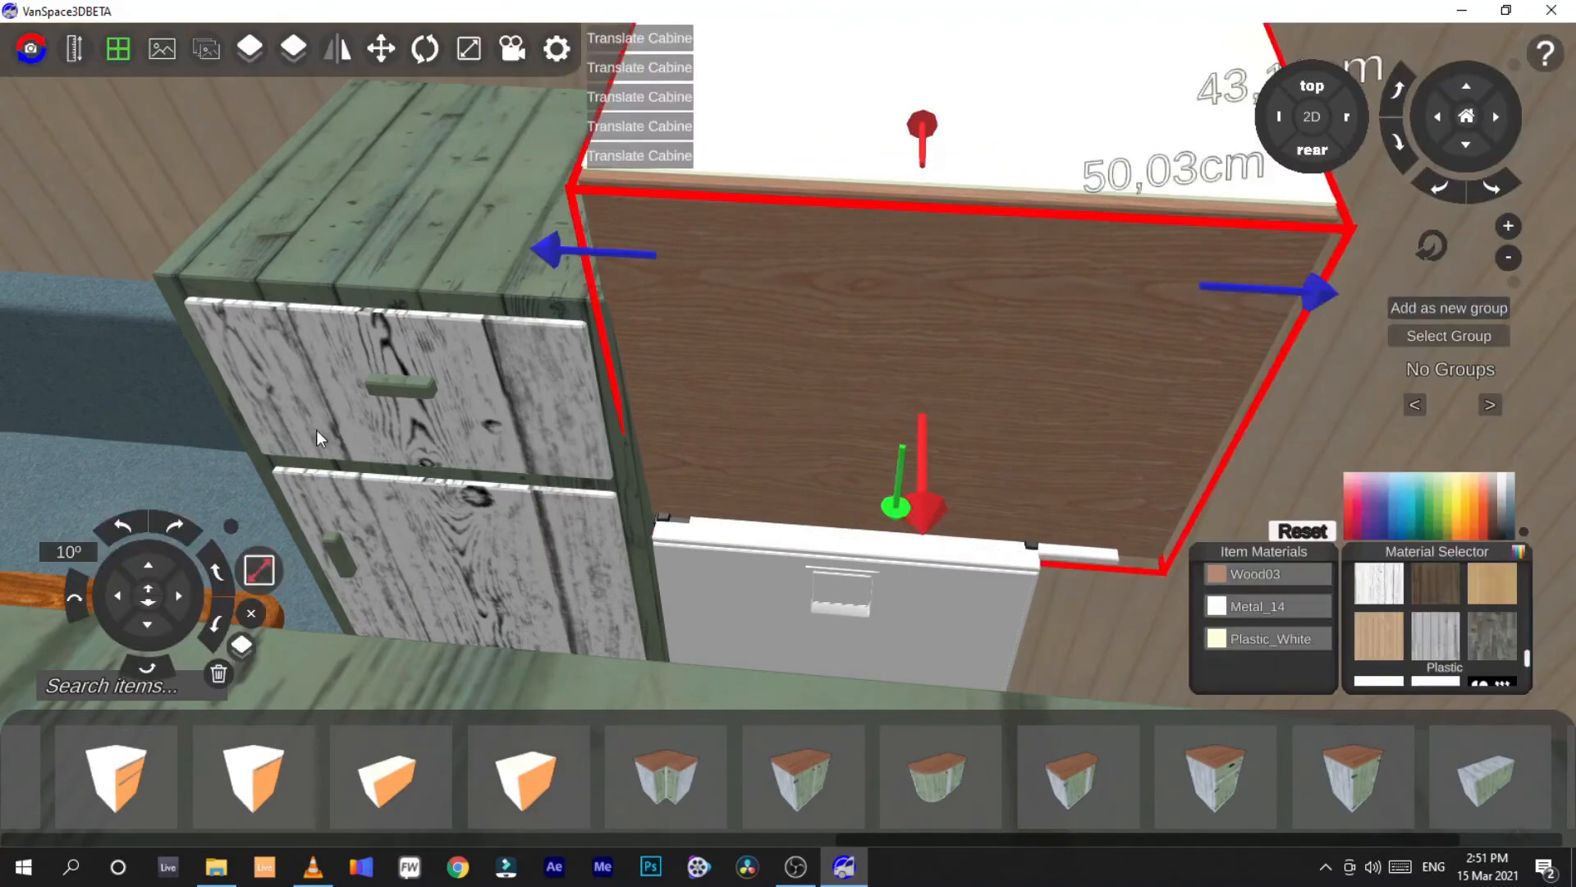
{"action": "left_click", "coordinate": [74, 48]}
{"action": "mouse_move", "coordinate": [647, 537]}
{"action": "left_mouse_down"}
{"action": "mouse_move", "coordinate": [1056, 569]}
{"action": "mouse_move", "coordinate": [1037, 569]}
{"action": "left_mouse_up"}
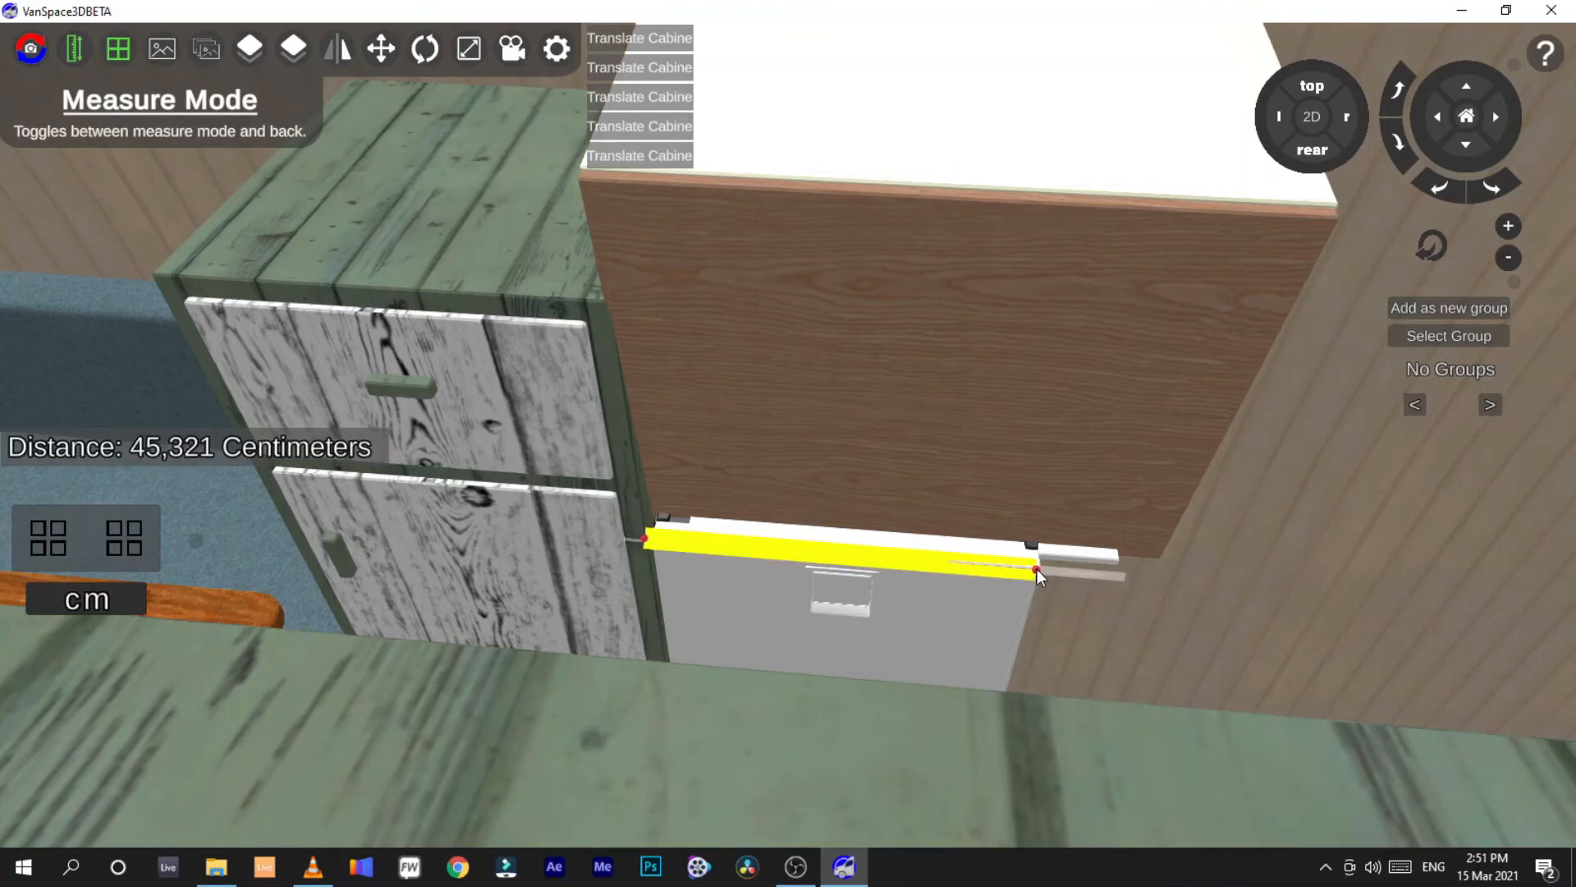
{"action": "left_click", "coordinate": [75, 49]}
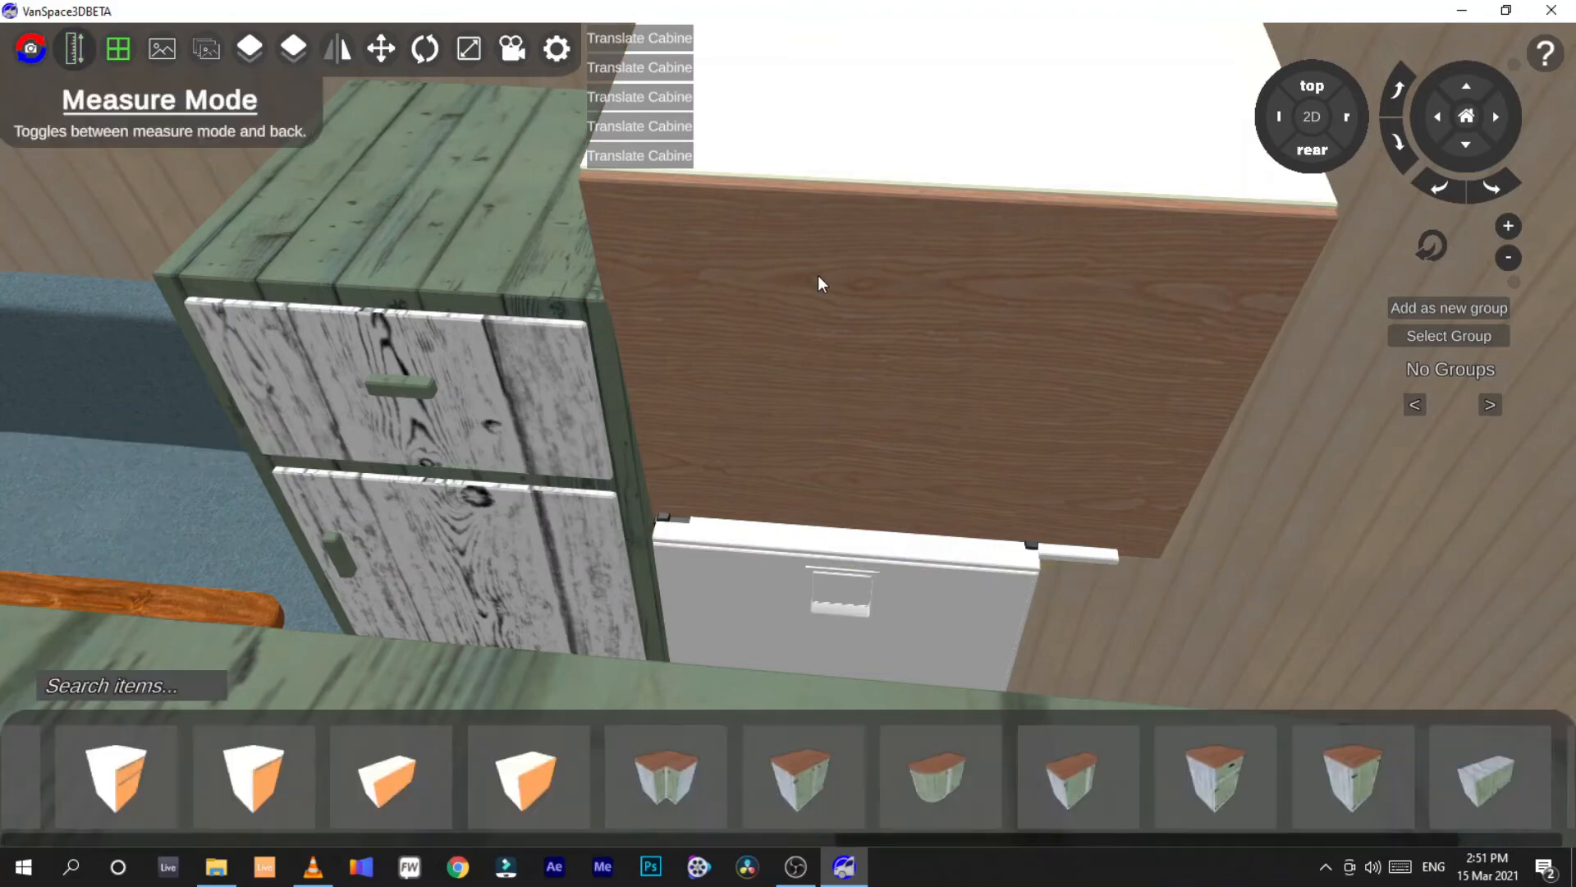
Try a width value of 45 cm on the upper cabinet above the fridge, and delete that cabinet
{"action": "left_click", "coordinate": [817, 274]}
{"action": "left_click", "coordinate": [261, 566]}
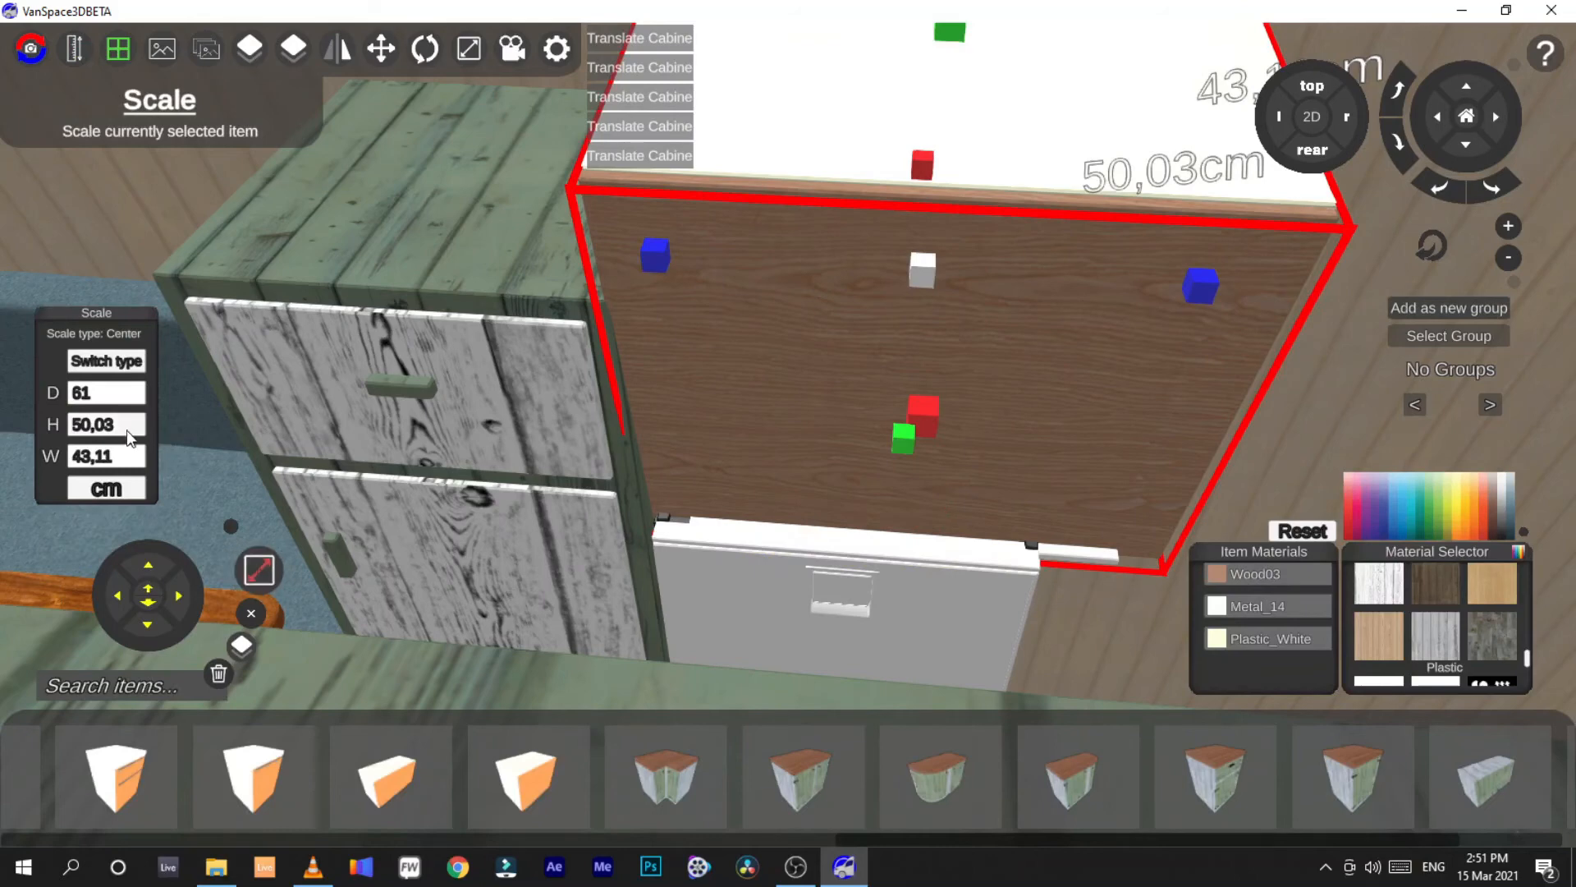
{"action": "left_click_drag", "start_coordinate": [129, 463], "coordinate": [55, 458]}
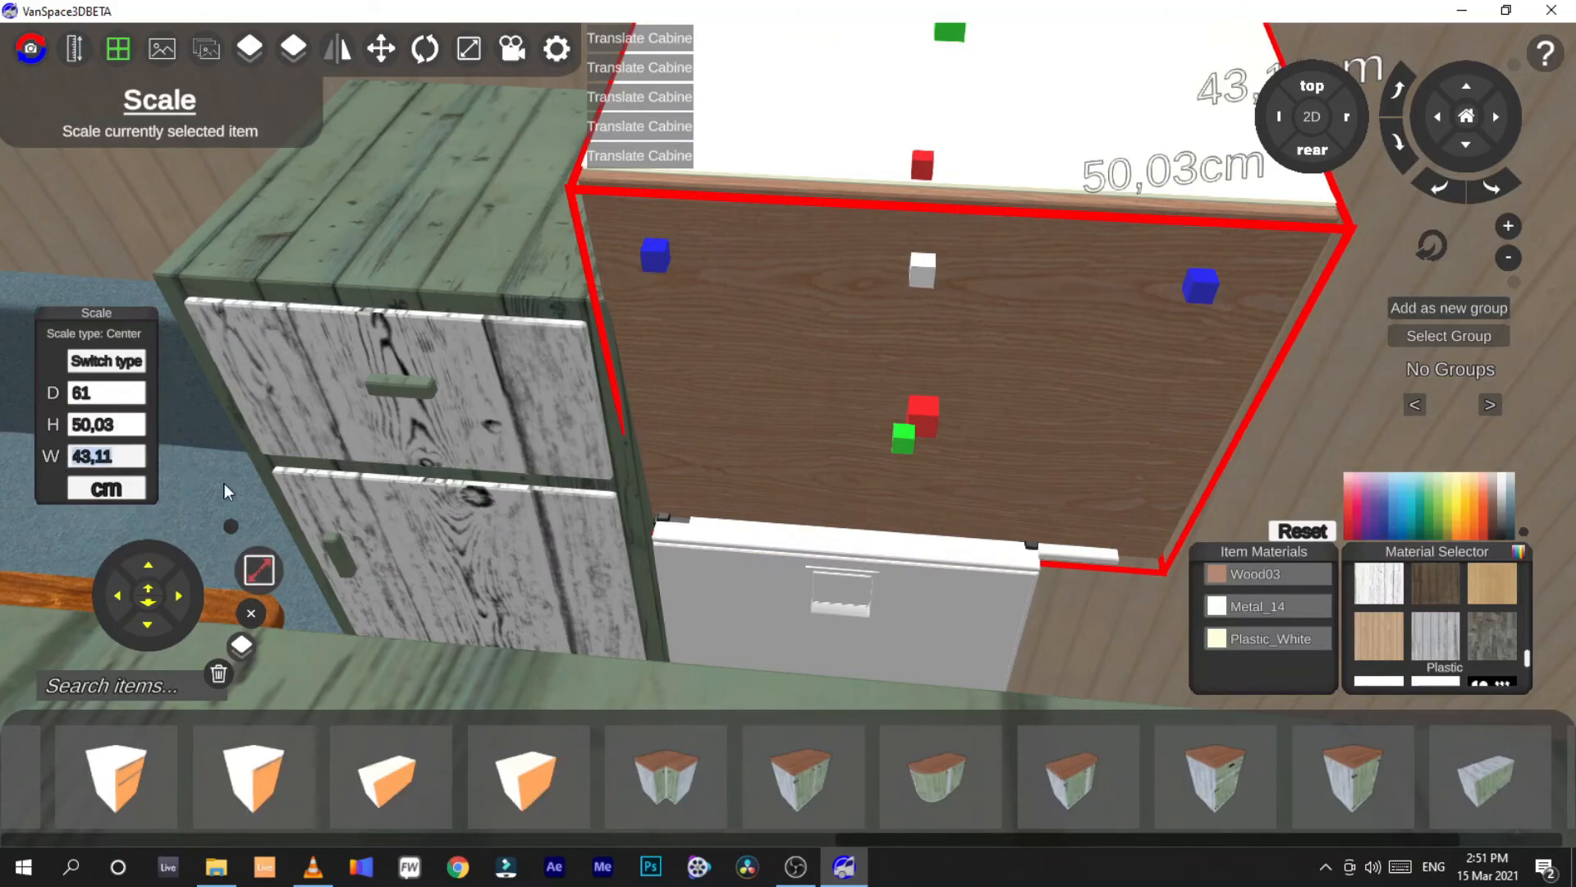
{"action": "type", "text": "45"}
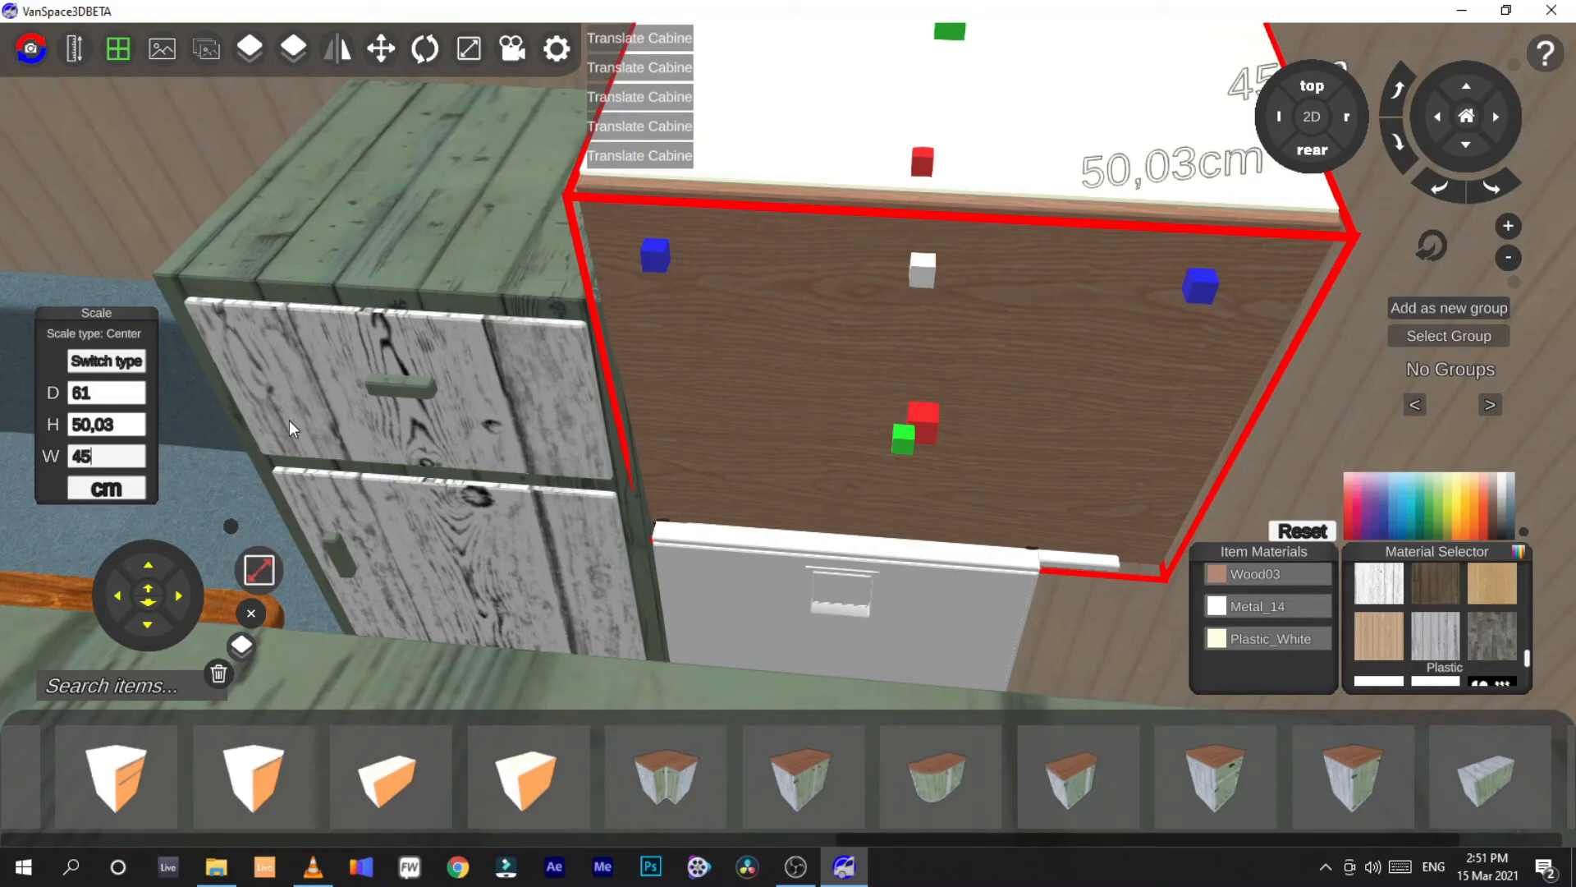
{"action": "left_click", "coordinate": [260, 584]}
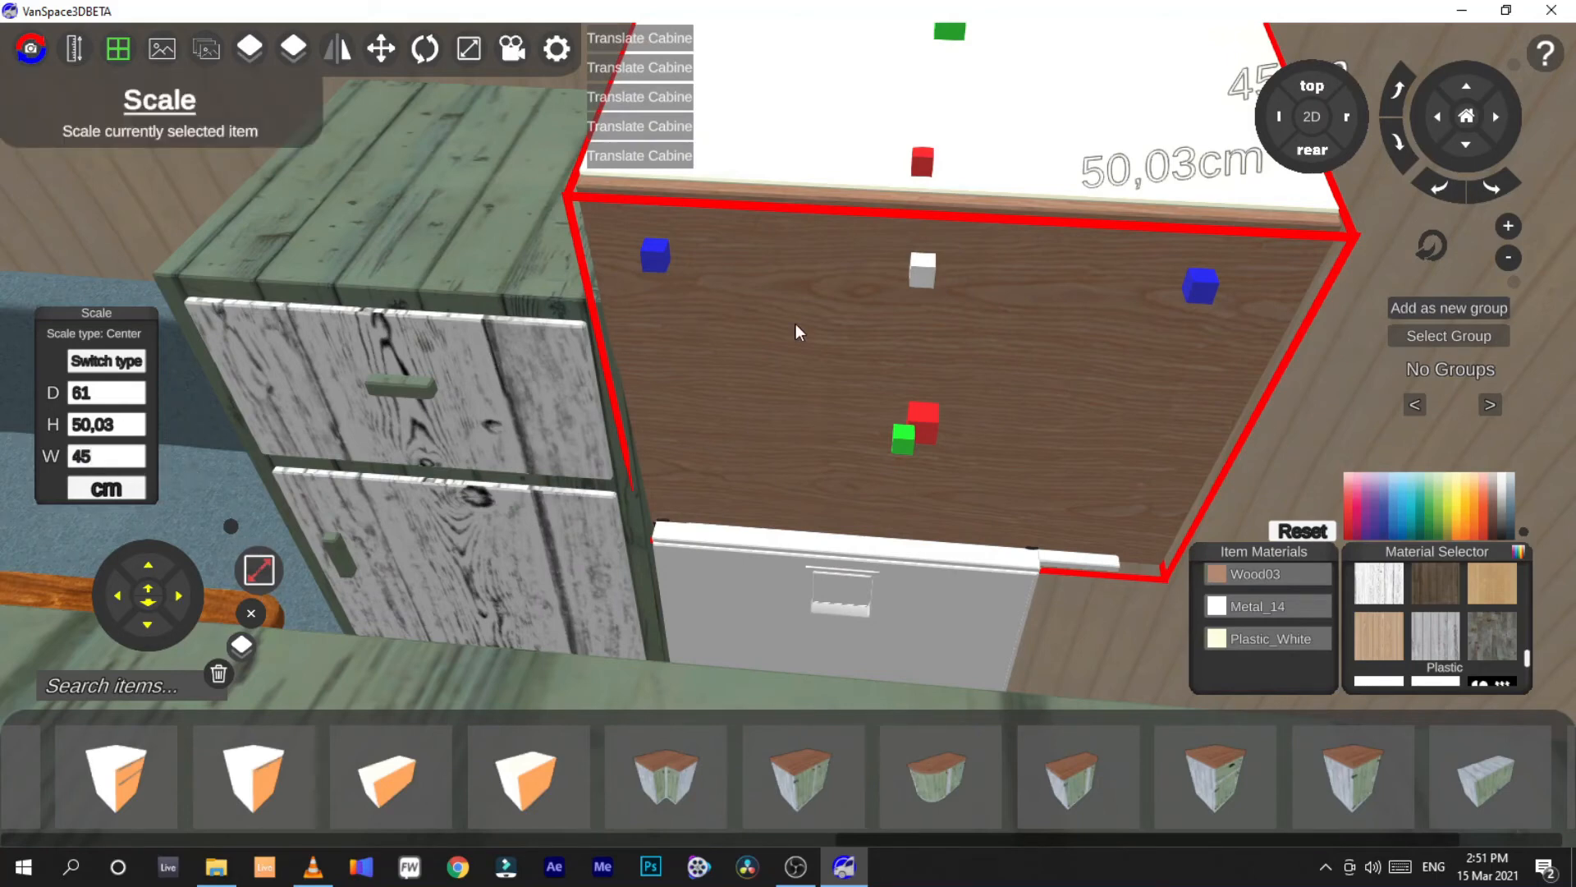
{"action": "key", "text": "Delete"}
Place another Modern UpperCabinet Regular above the fridge and set its depth value to 45 cm
{"action": "left_click_drag", "start_coordinate": [525, 806], "coordinate": [950, 134]}
{"action": "left_click", "coordinate": [258, 578]}
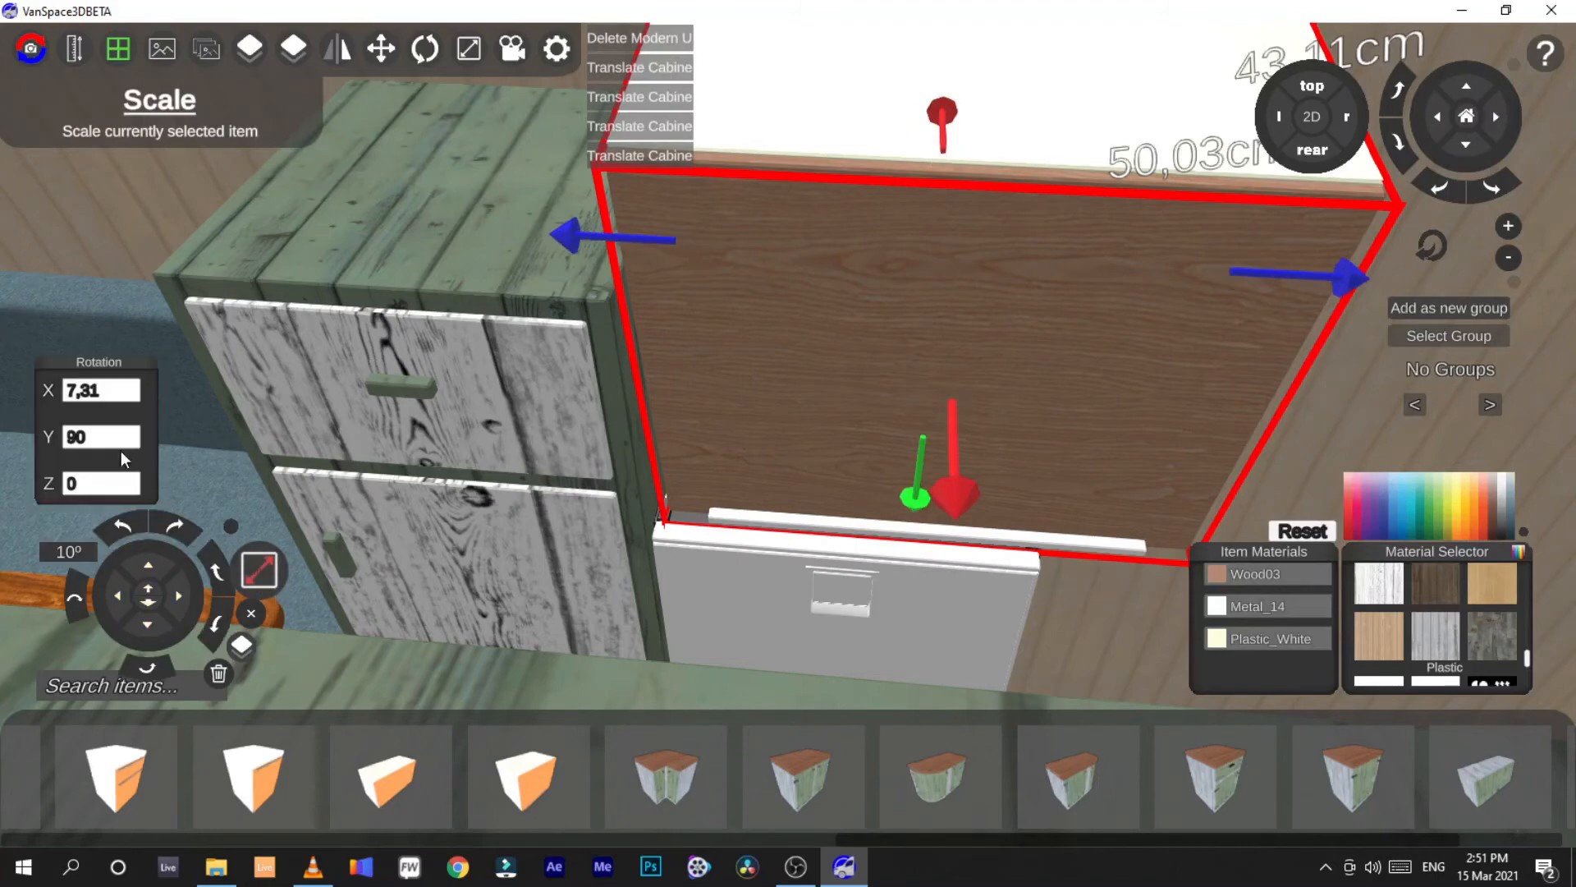
{"action": "left_click", "coordinate": [114, 392]}
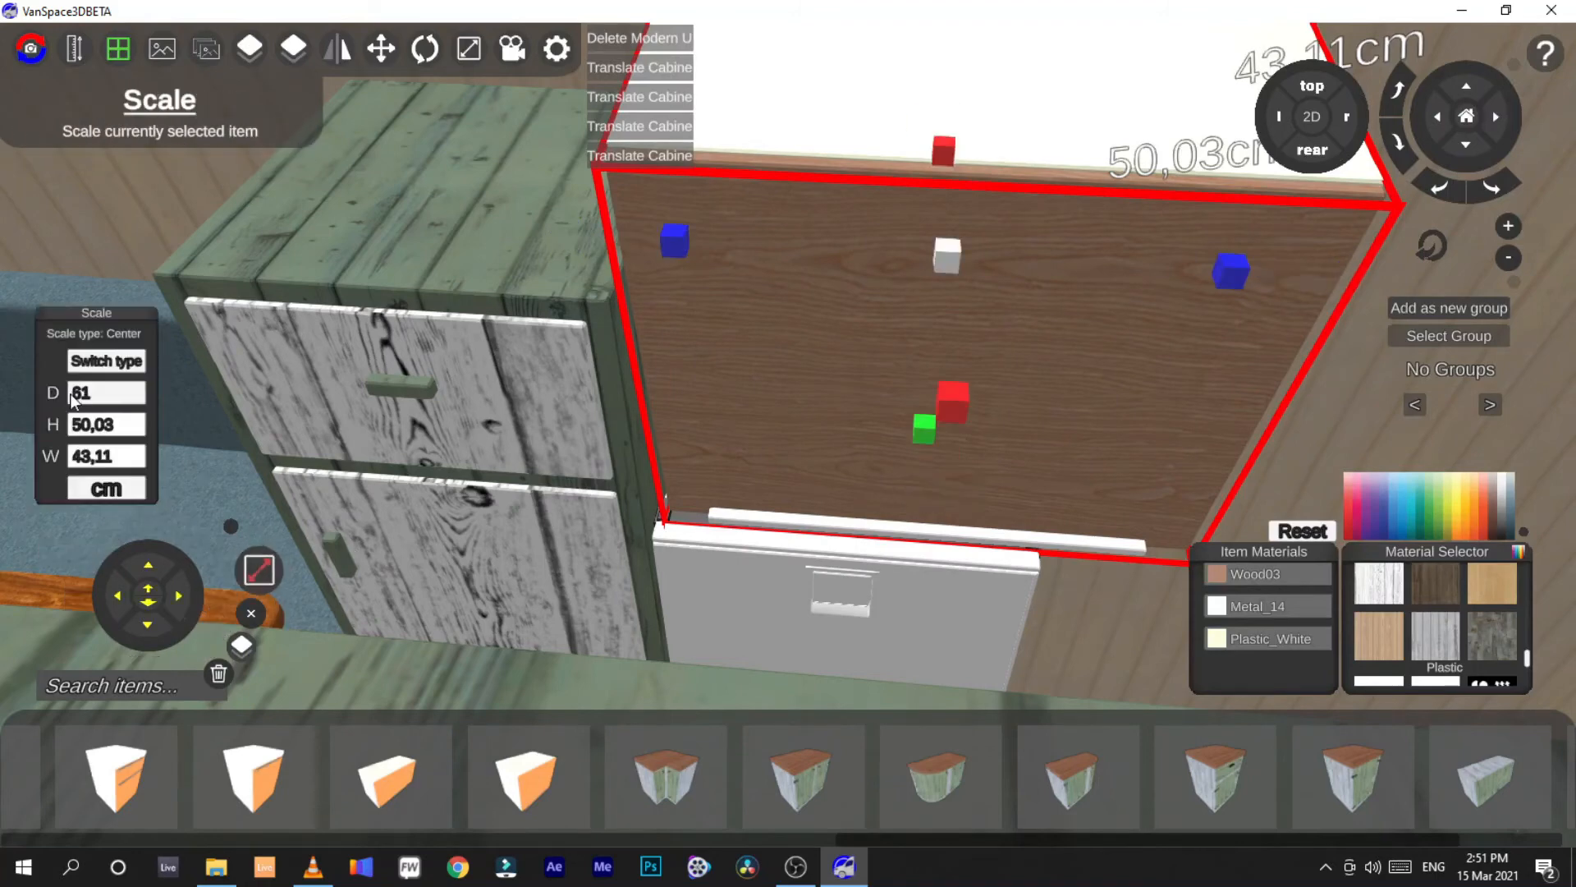
{"action": "type", "text": "45"}
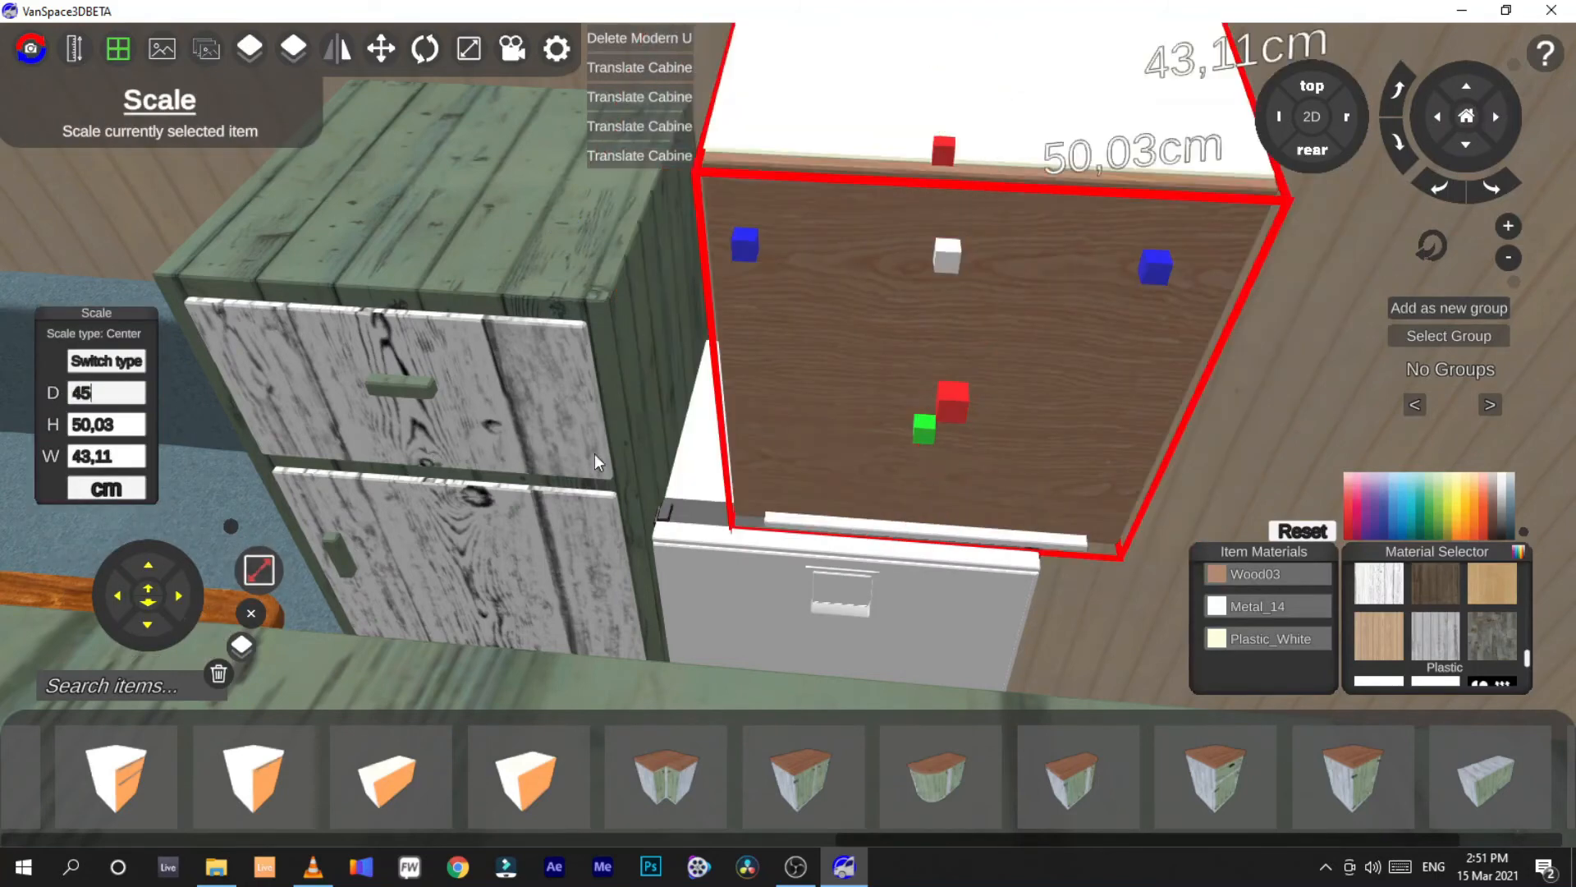
{"action": "left_click", "coordinate": [257, 577]}
Slide the upper cabinet against the green cabinet, lower it onto the fridge and shift it forward toward the aisle
{"action": "left_click_drag", "start_coordinate": [609, 235], "coordinate": [556, 230]}
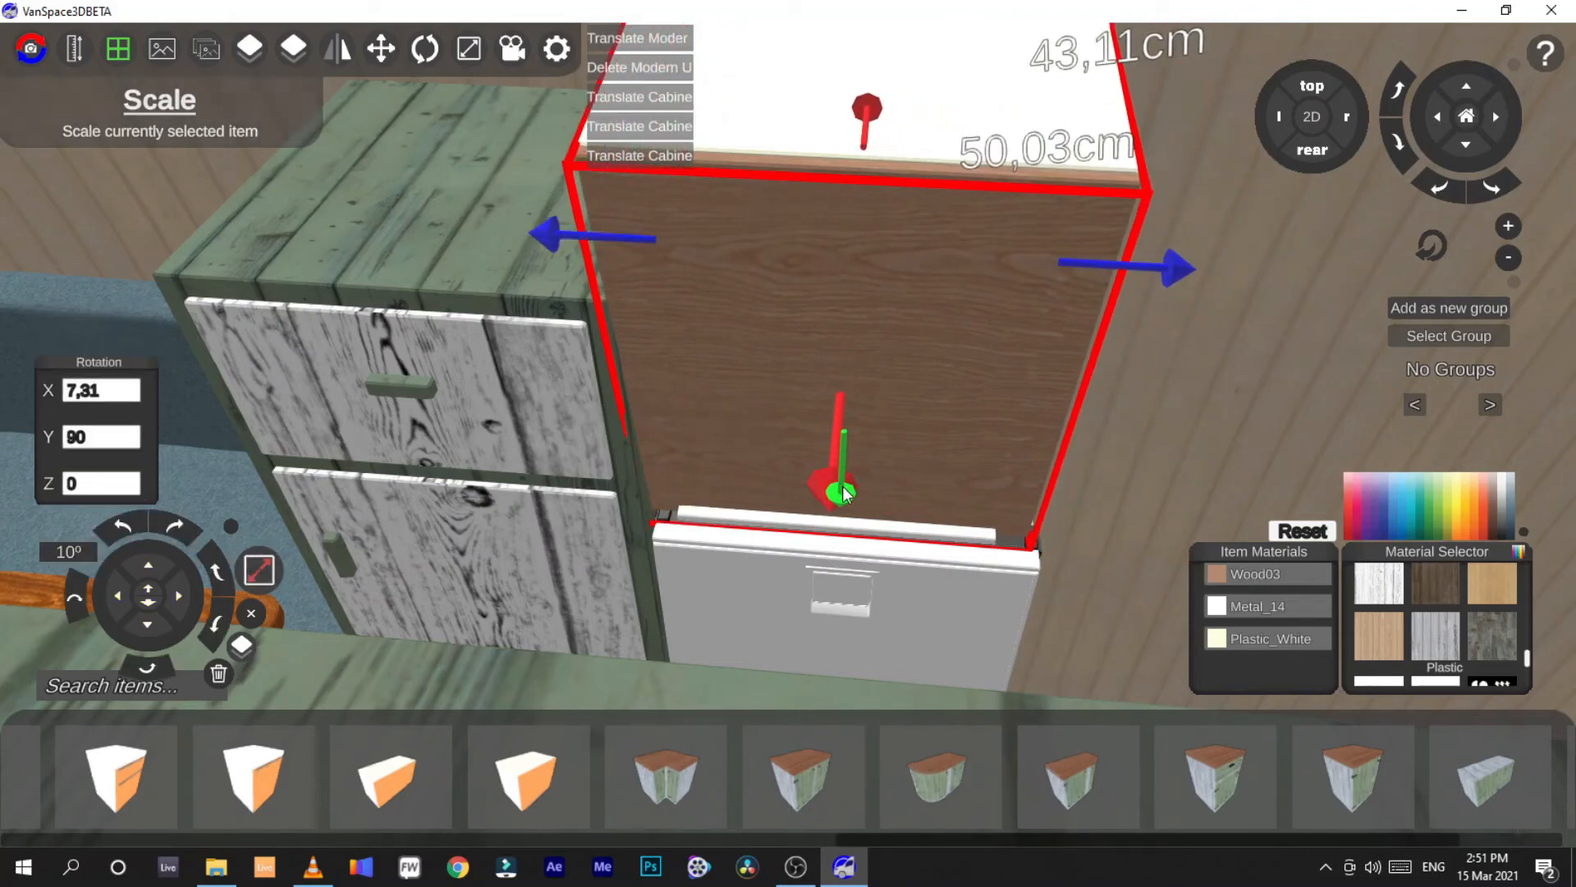
{"action": "mouse_move", "coordinate": [840, 493]}
{"action": "left_mouse_down"}
{"action": "mouse_move", "coordinate": [840, 523]}
{"action": "mouse_move", "coordinate": [837, 501]}
{"action": "left_mouse_up"}
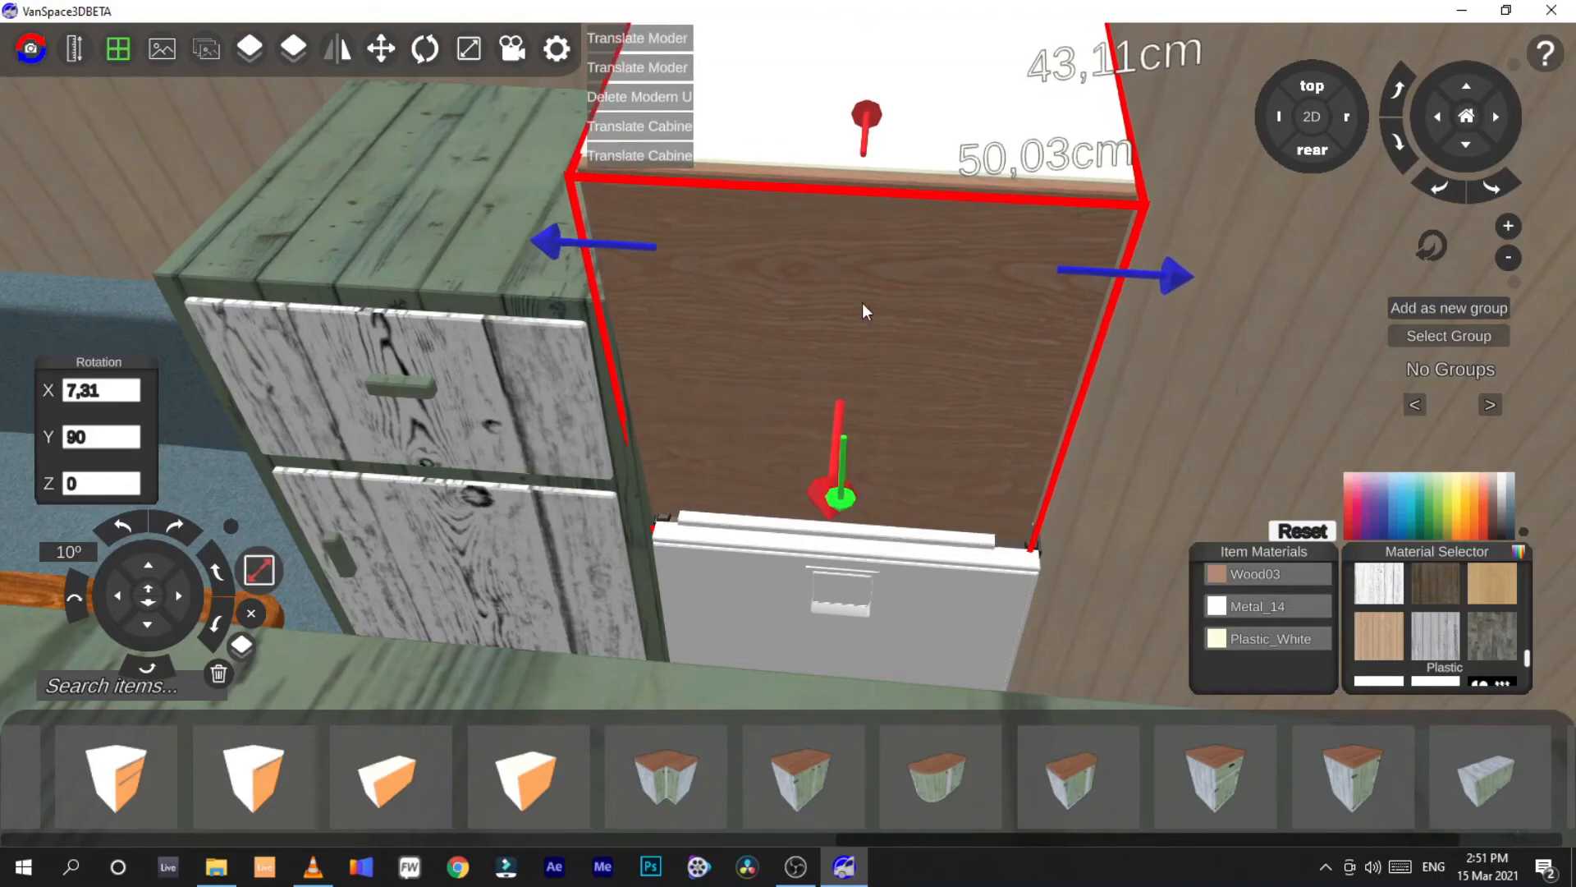
{"action": "mouse_move", "coordinate": [851, 371]}
{"action": "right_mouse_down"}
{"action": "mouse_move", "coordinate": [994, 353]}
{"action": "mouse_move", "coordinate": [850, 372]}
{"action": "right_mouse_up"}
{"action": "scroll", "coordinate": [722, 456], "scroll_direction": "down", "scroll_amount": 4}
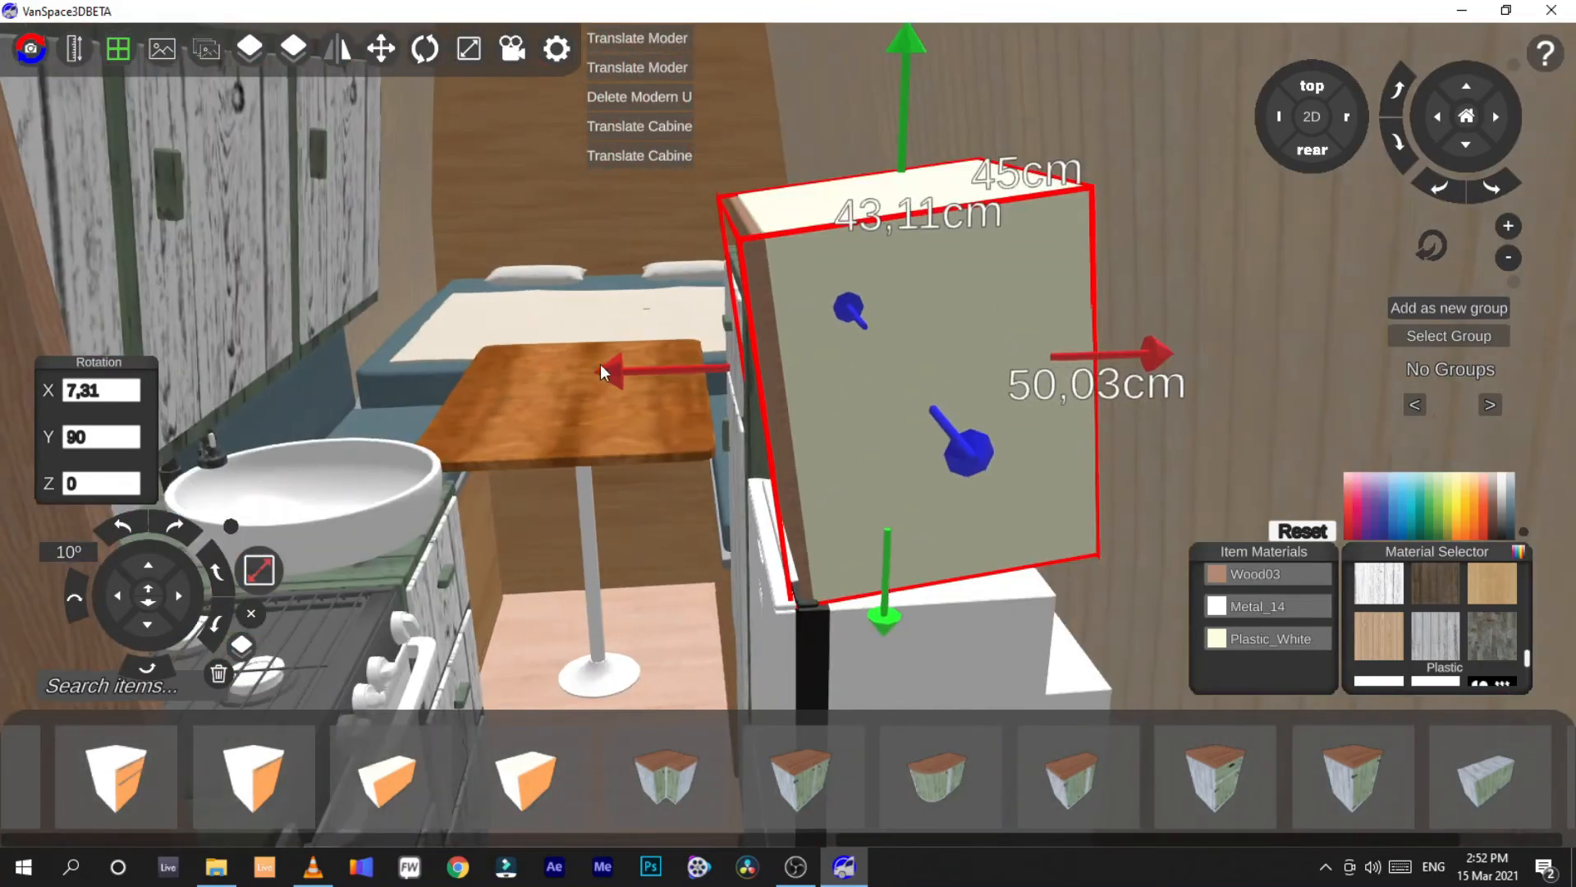
{"action": "mouse_move", "coordinate": [599, 372]}
{"action": "left_mouse_down"}
{"action": "mouse_move", "coordinate": [614, 369]}
{"action": "mouse_move", "coordinate": [600, 368]}
{"action": "left_mouse_up"}
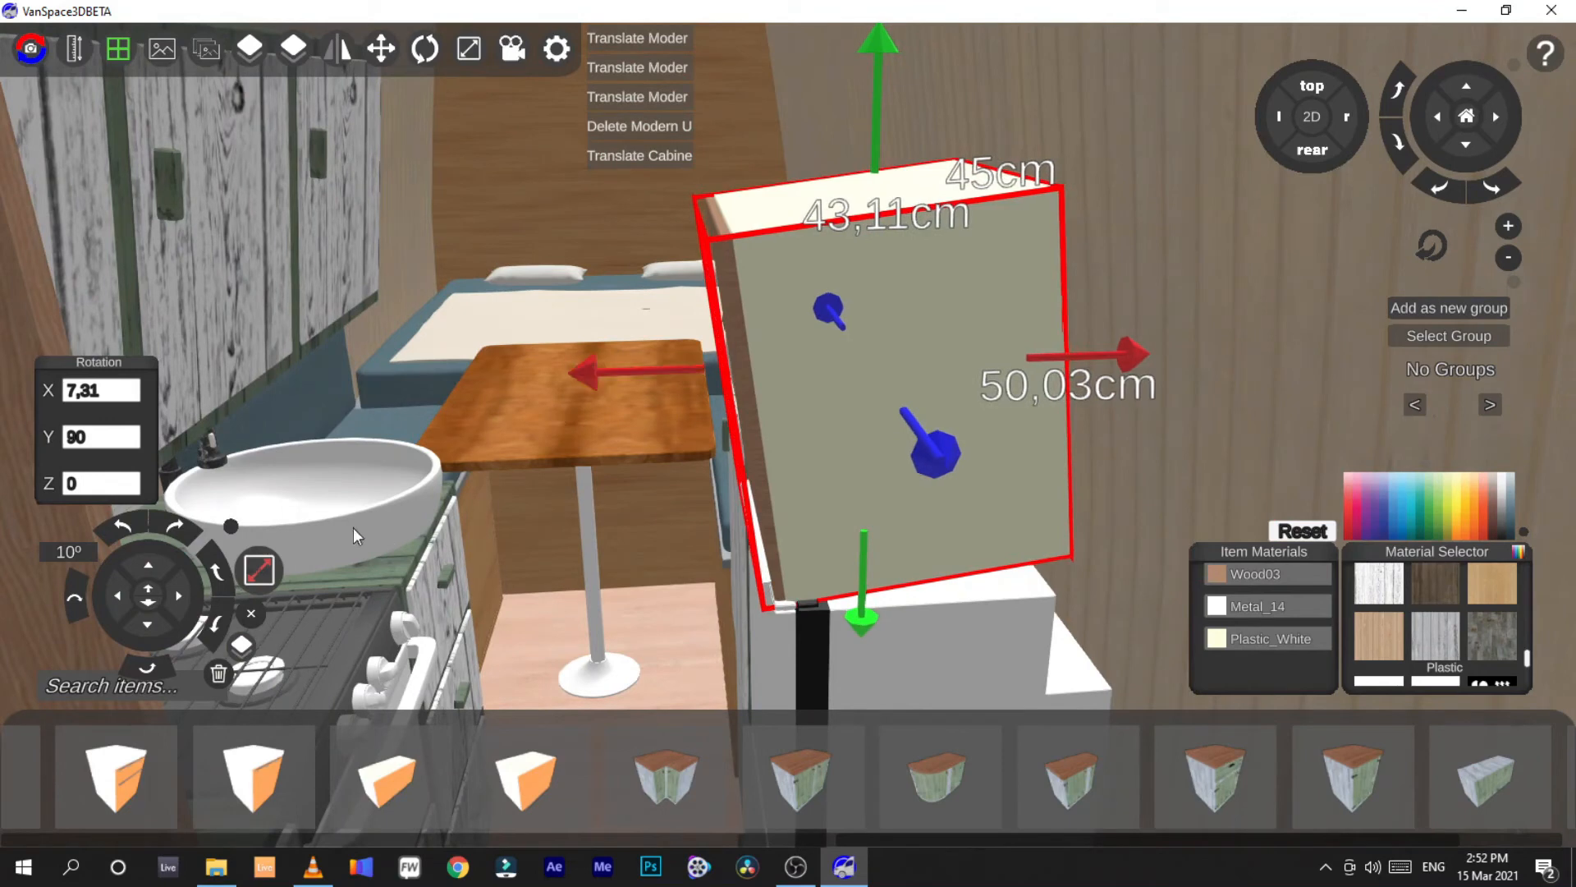
Try rotating the tilted upper cabinet by 10° to level it, and delete that cabinet
{"action": "left_click", "coordinate": [178, 529]}
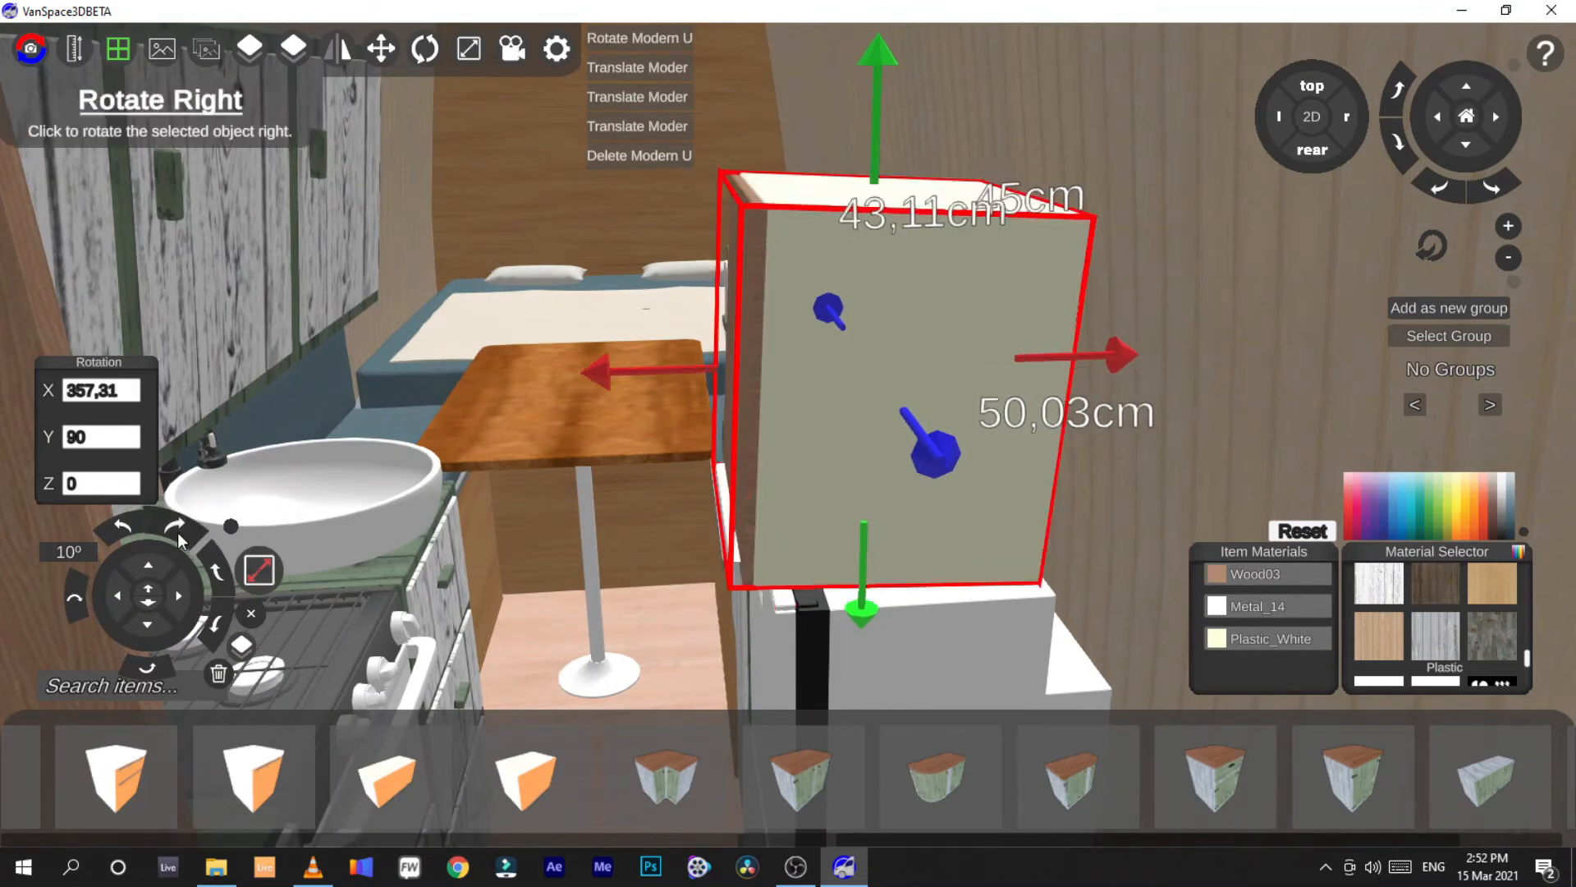
{"action": "left_click", "coordinate": [866, 387]}
{"action": "left_click", "coordinate": [866, 387]}
{"action": "key", "text": "Delete"}
Try a Modern LowerCabinet SingleDoor beside the fridge and discard it
{"action": "left_click_drag", "start_coordinate": [941, 839], "coordinate": [667, 839]}
{"action": "scroll", "coordinate": [1007, 789], "scroll_direction": "up", "scroll_amount": 3}
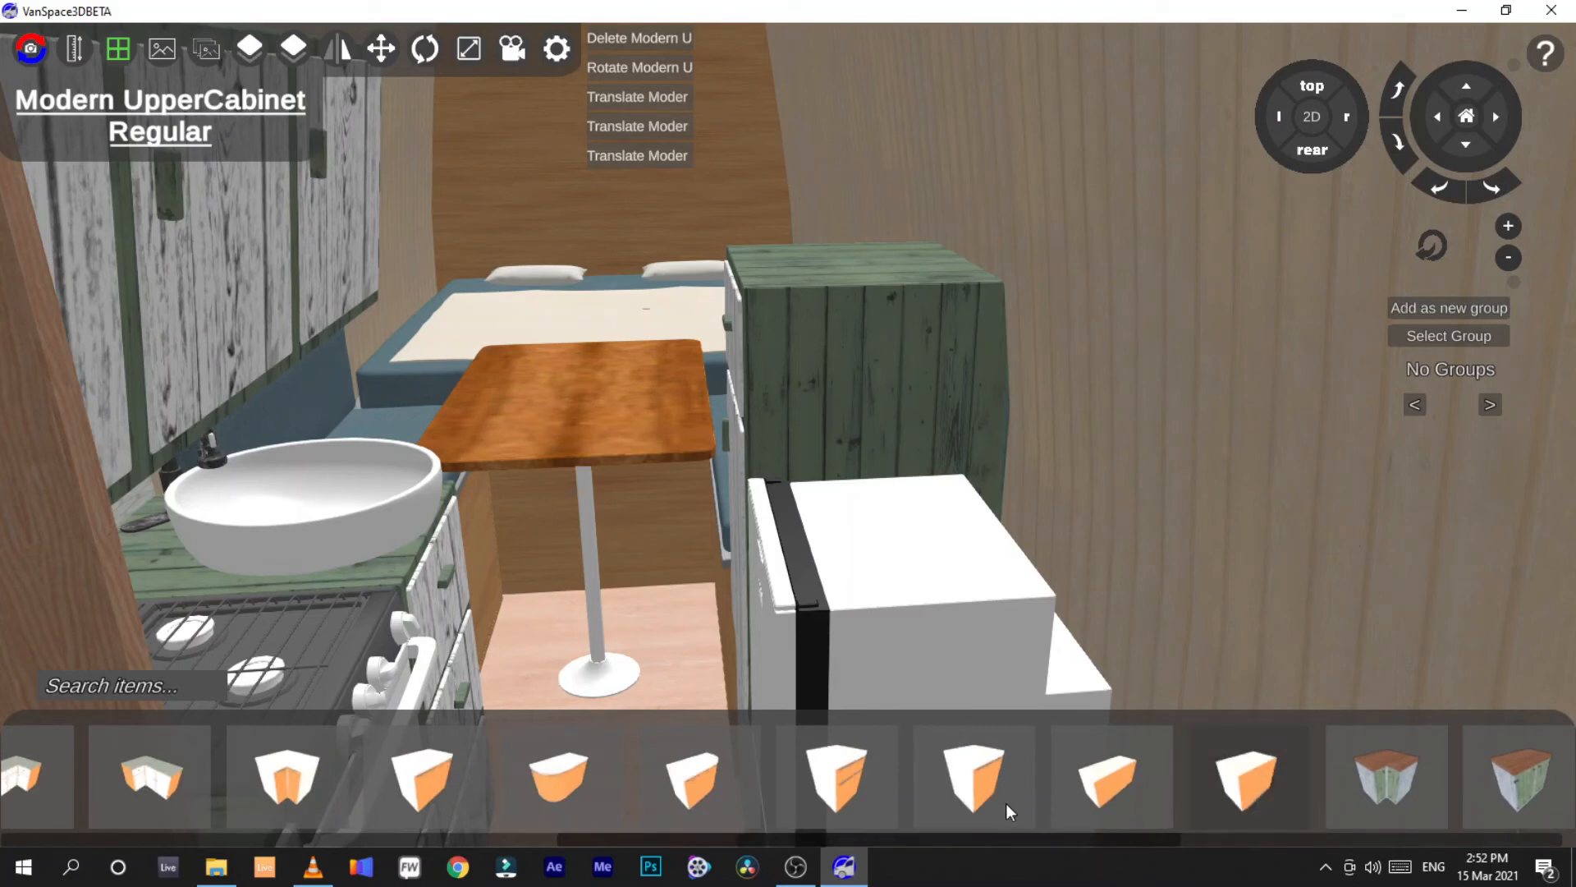
{"action": "left_click_drag", "start_coordinate": [960, 780], "coordinate": [665, 443]}
{"action": "key", "text": "Delete"}
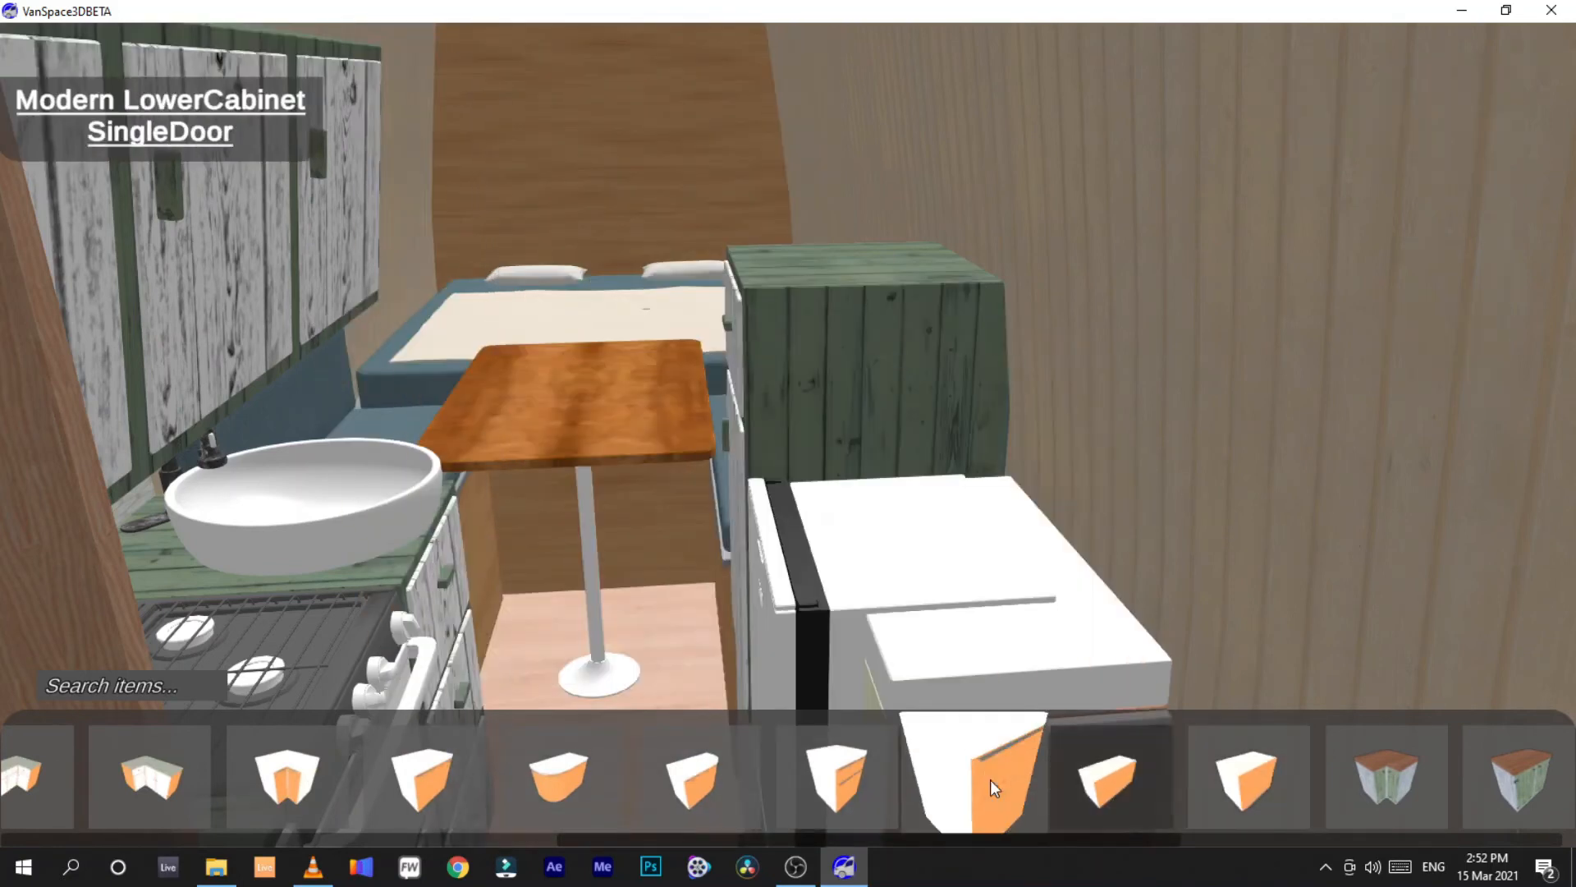
Place a Modern UpperCabinet Regular at the fridge and turn it about the vertical axis in 10° increments so its front faces the aisle
{"action": "left_click_drag", "start_coordinate": [1220, 798], "coordinate": [766, 574]}
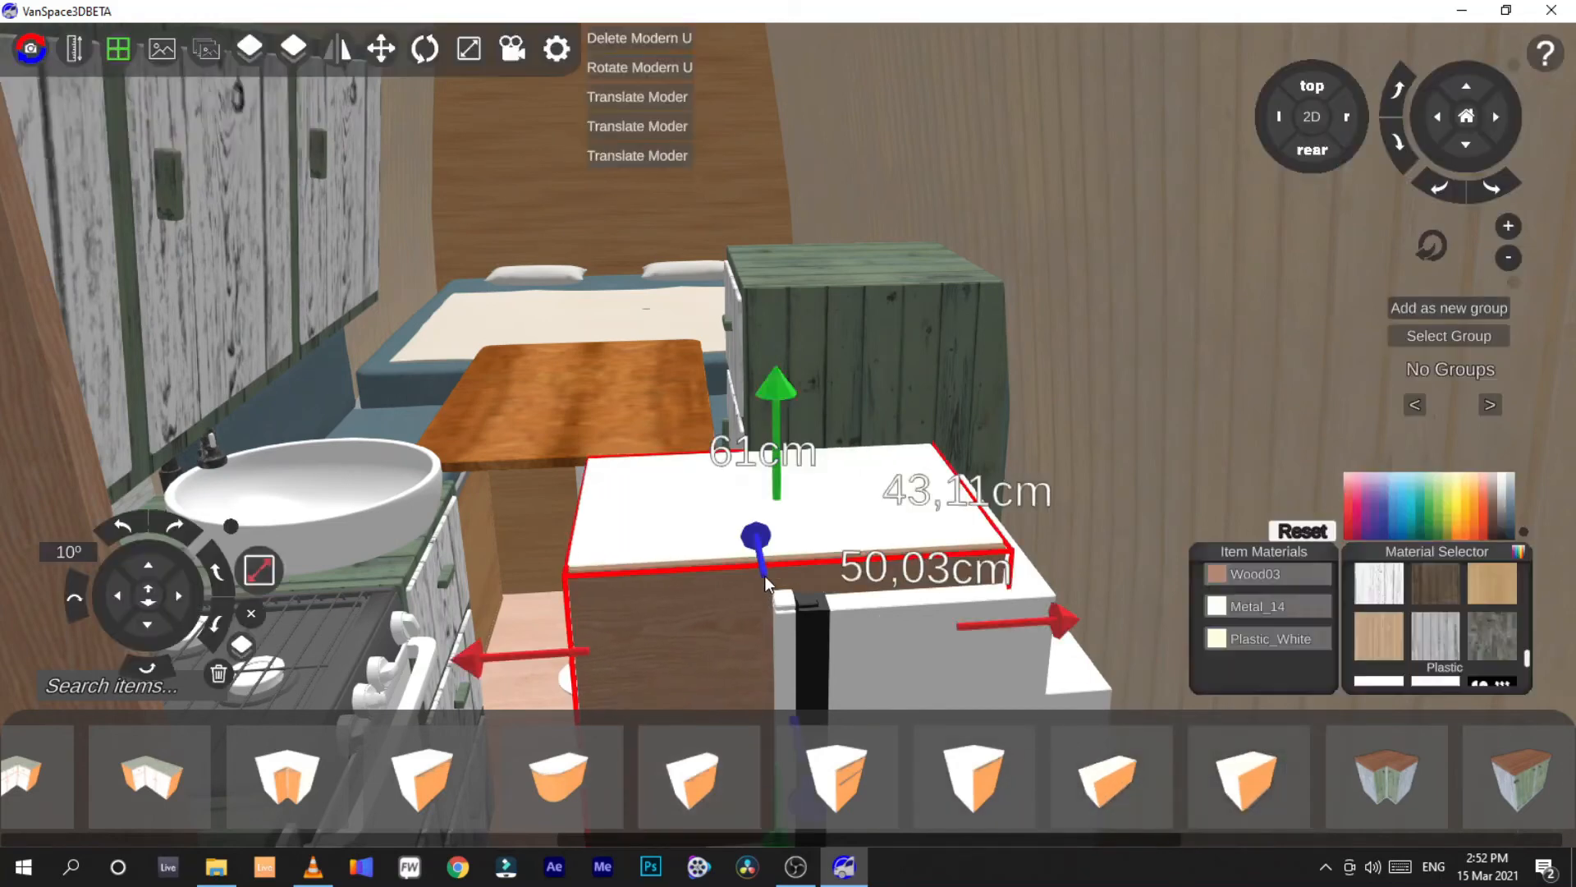
{"action": "left_click", "coordinate": [218, 626]}
{"action": "left_click", "coordinate": [217, 625]}
{"action": "left_click", "coordinate": [218, 626]}
{"action": "left_click", "coordinate": [218, 626]}
{"action": "left_click", "coordinate": [218, 625]}
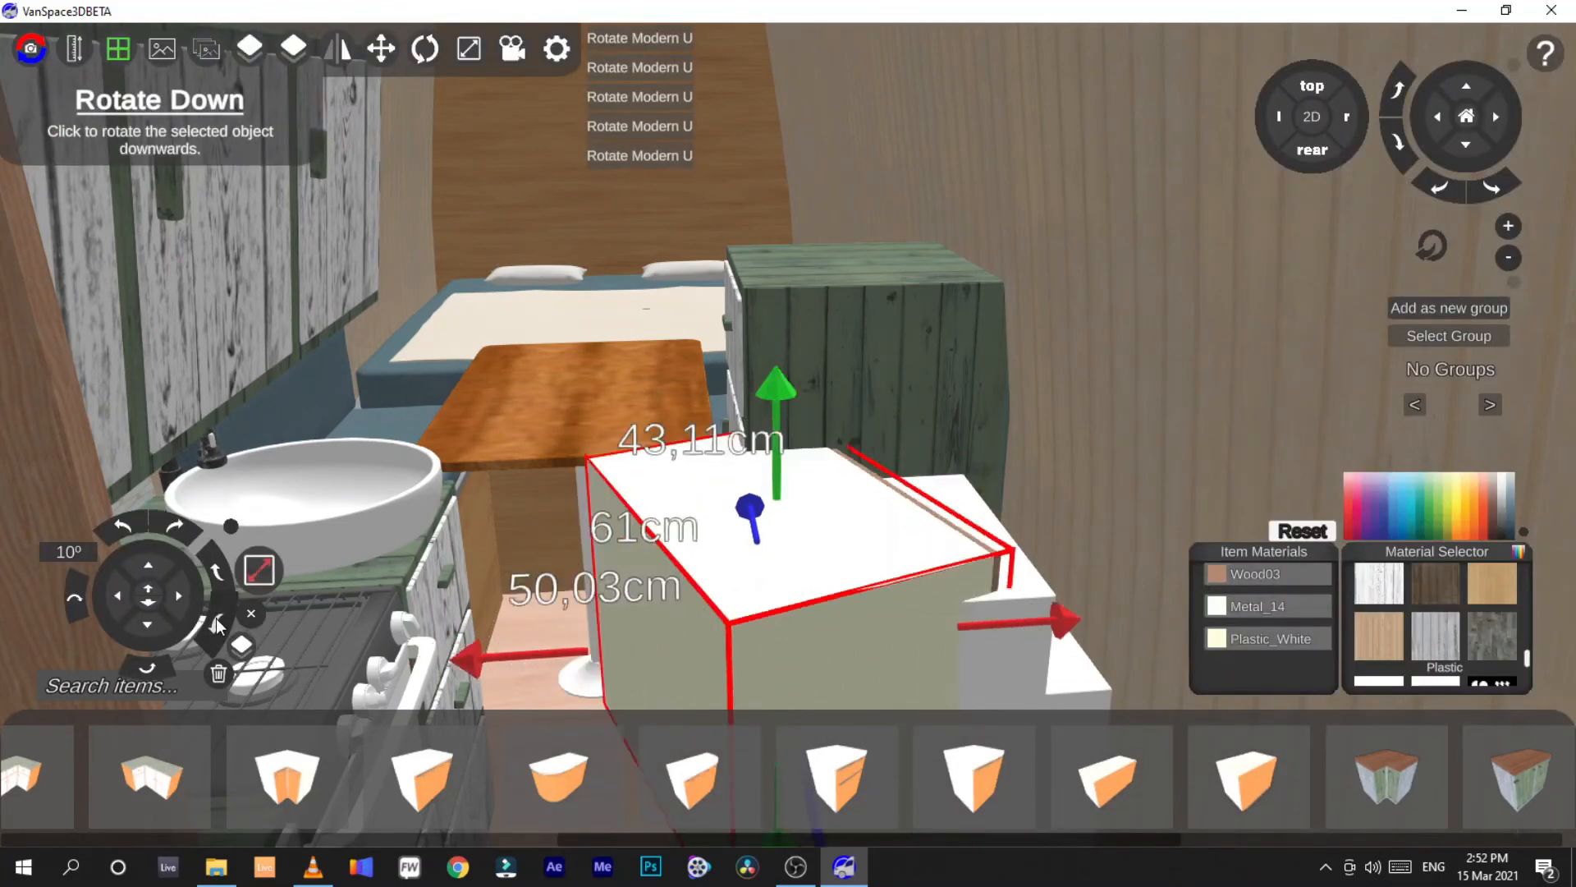
{"action": "left_click", "coordinate": [218, 625]}
{"action": "left_click", "coordinate": [218, 625]}
{"action": "left_click", "coordinate": [218, 625]}
{"action": "left_click", "coordinate": [218, 625]}
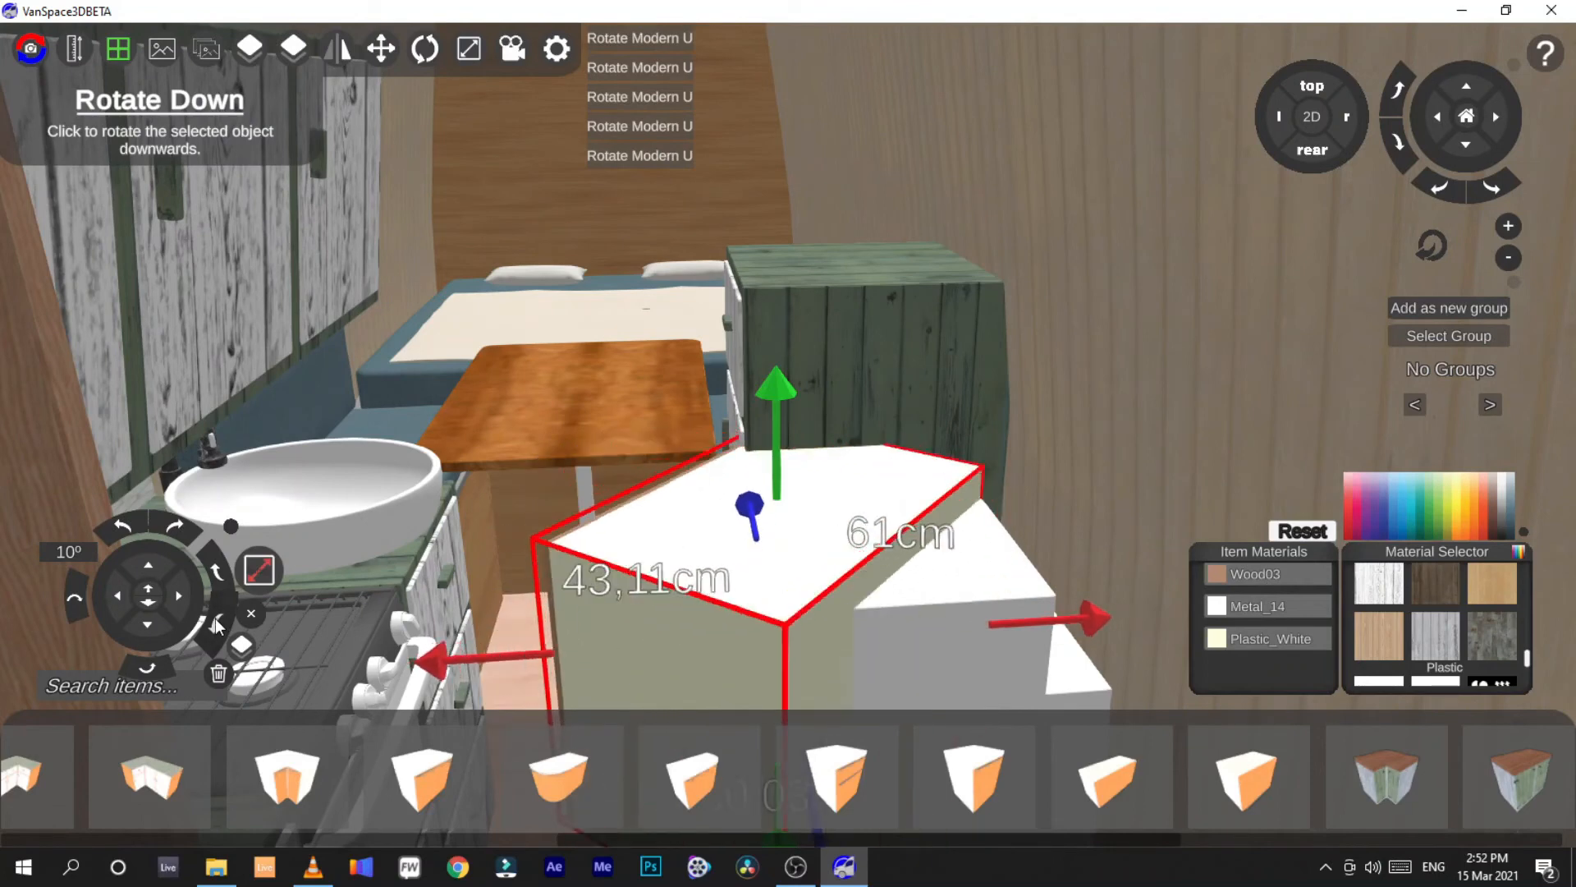
{"action": "left_click", "coordinate": [217, 625]}
{"action": "left_click", "coordinate": [218, 625]}
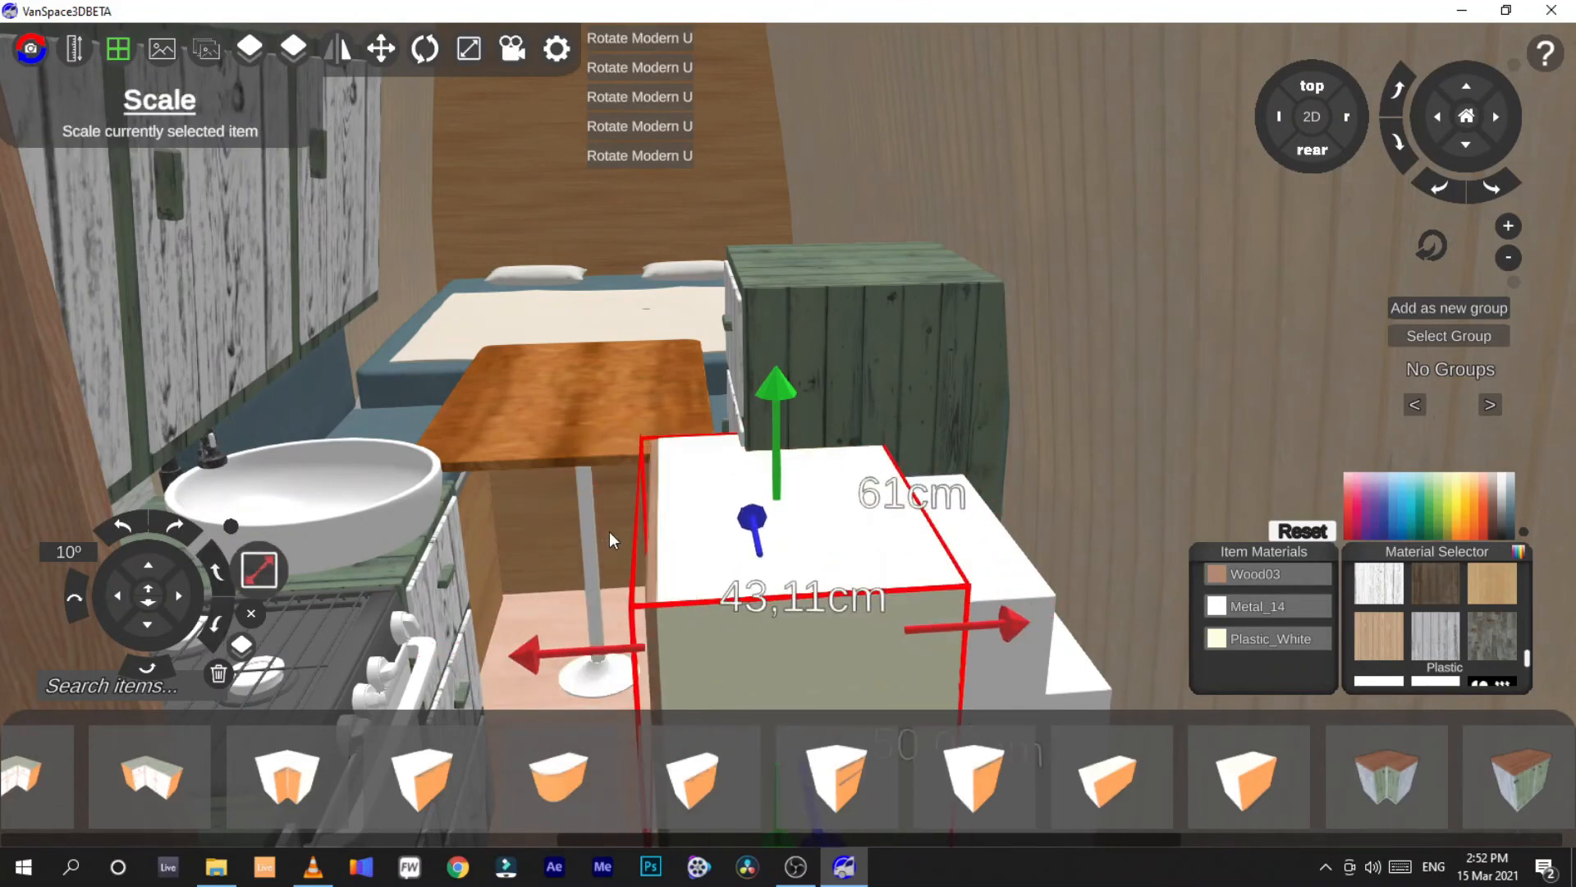
Set the upper cabinet's depth to 45 cm, then slide it toward the wall and raise it above the fridge
{"action": "left_click", "coordinate": [265, 575]}
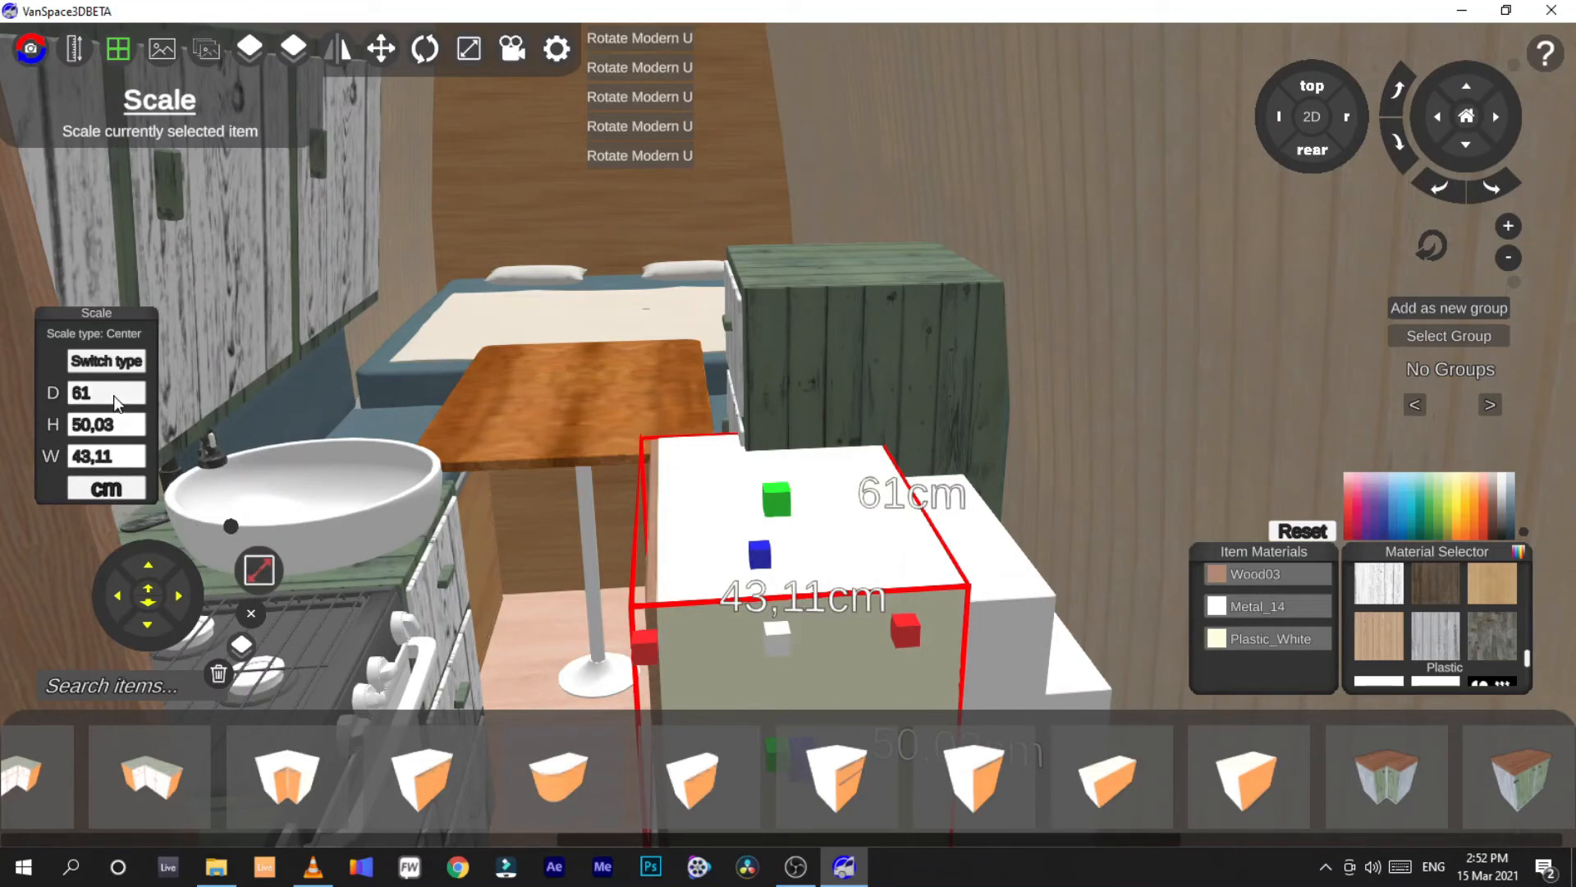
{"action": "double_click", "coordinate": [70, 394]}
{"action": "type", "text": "45"}
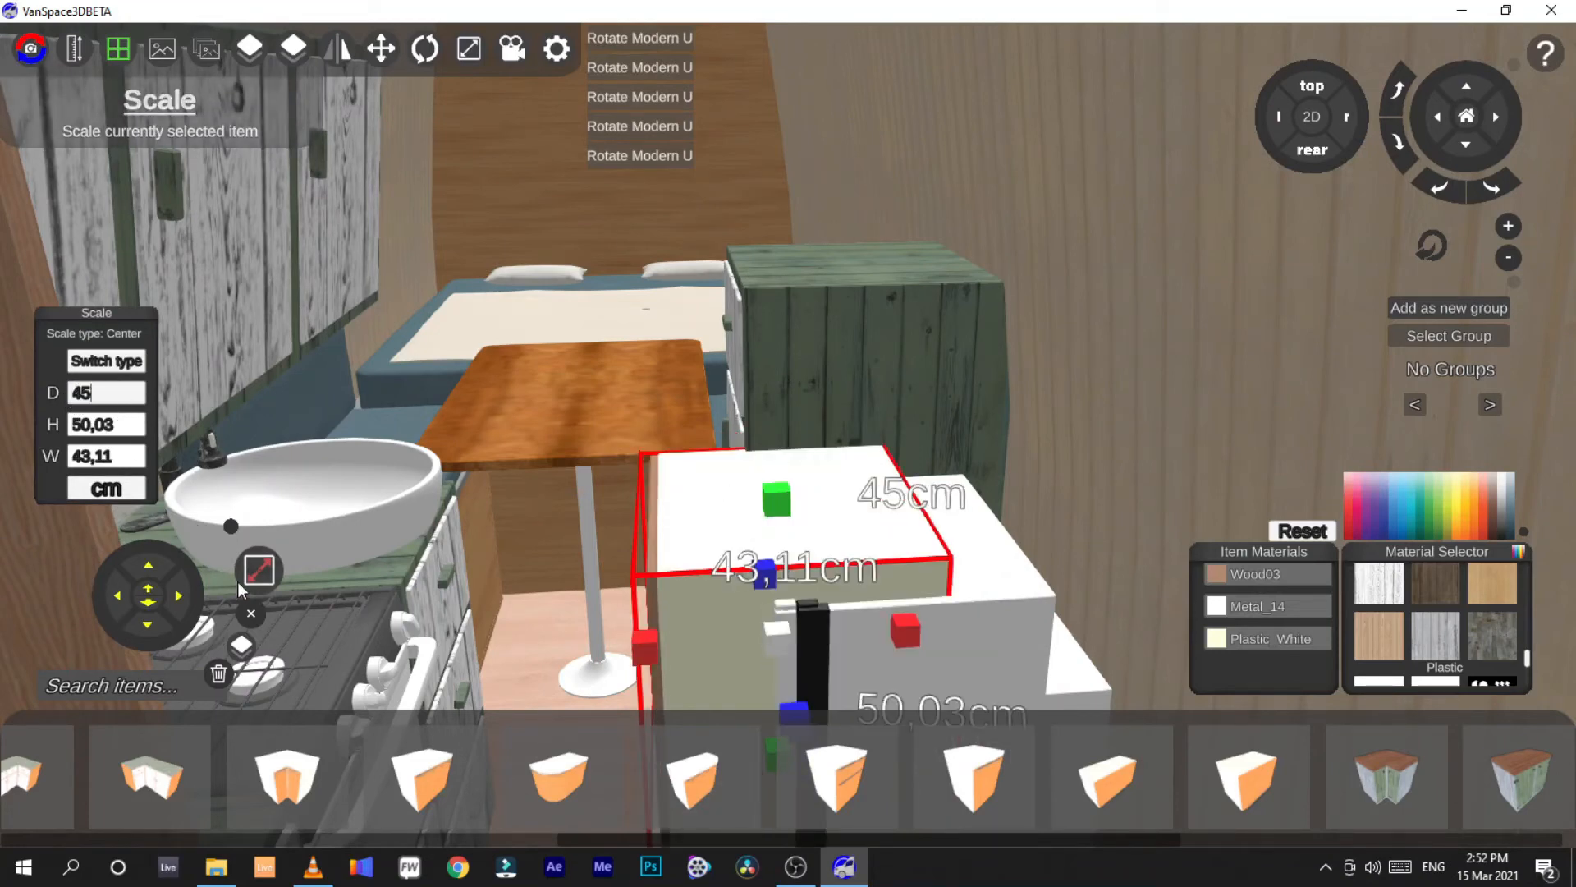
{"action": "left_click", "coordinate": [240, 579]}
{"action": "left_click_drag", "start_coordinate": [991, 633], "coordinate": [1087, 623]}
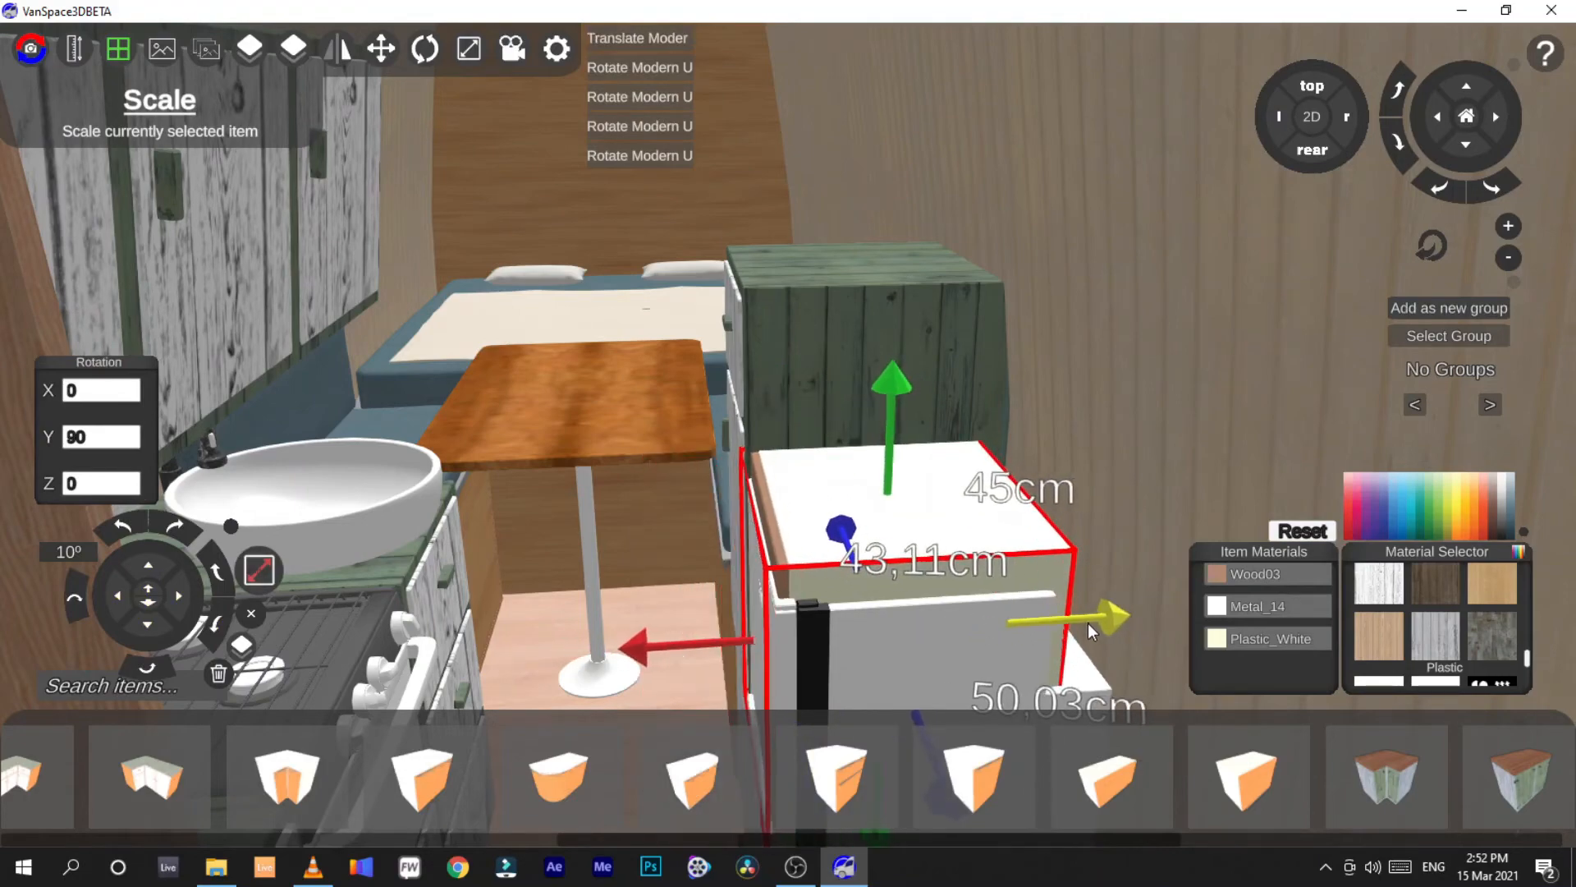
{"action": "right_click_drag", "start_coordinate": [1126, 673], "coordinate": [1076, 669]}
{"action": "left_click_drag", "start_coordinate": [820, 337], "coordinate": [826, 184]}
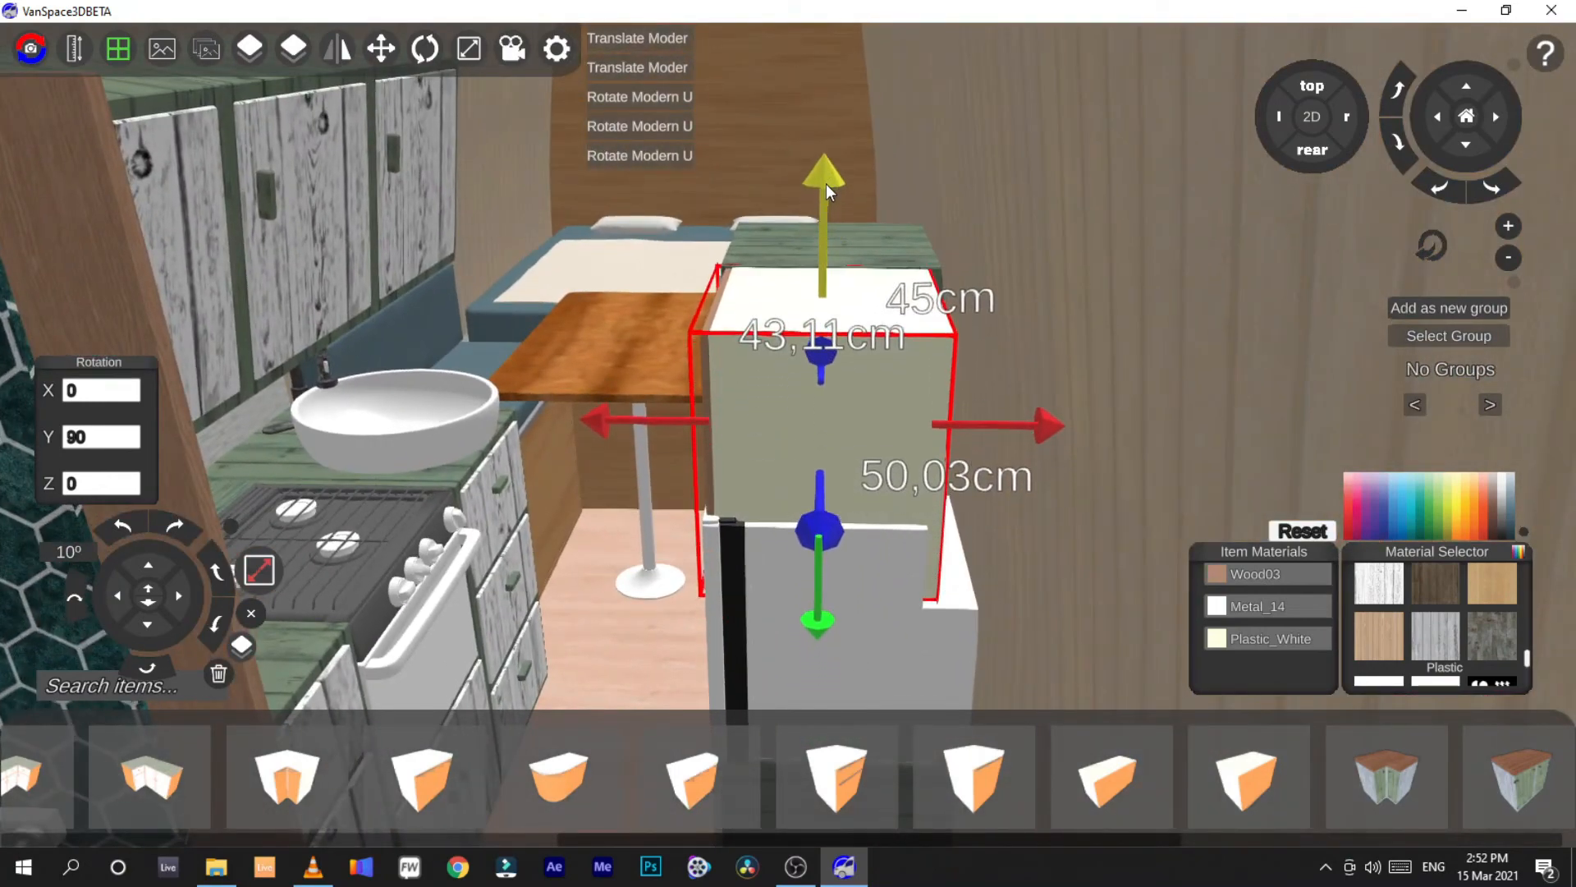
Pull the cabinet aside toward the aisle and measure the height from the fridge top to the green cabinet's top edge
{"action": "left_click_drag", "start_coordinate": [817, 243], "coordinate": [749, 372]}
{"action": "left_click_drag", "start_coordinate": [606, 568], "coordinate": [500, 567]}
{"action": "left_click", "coordinate": [74, 47]}
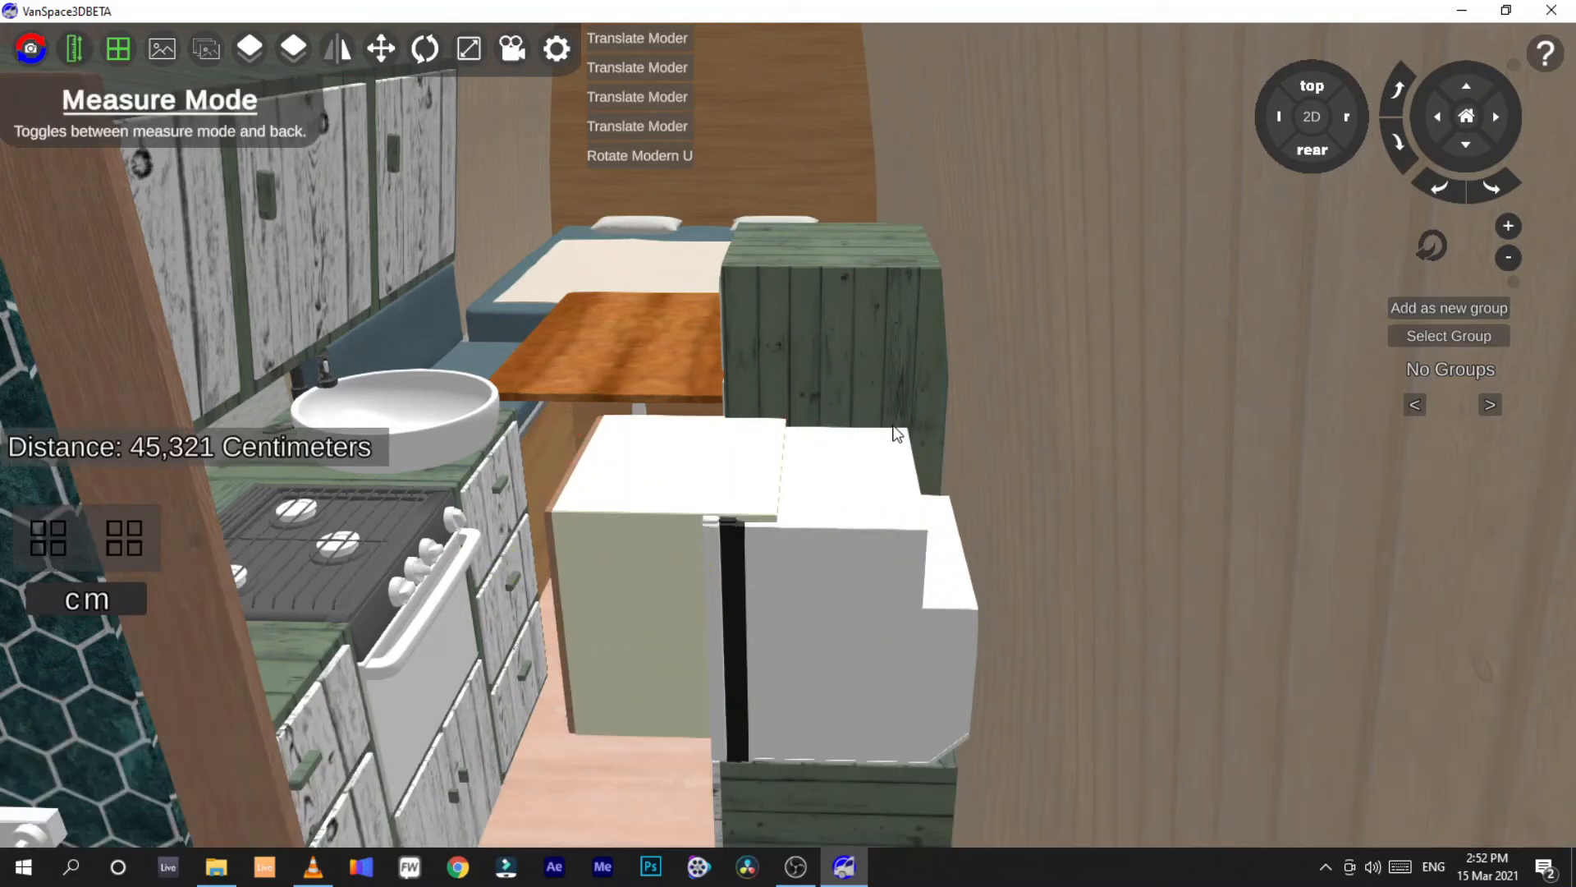
{"action": "left_click_drag", "start_coordinate": [897, 433], "coordinate": [900, 267]}
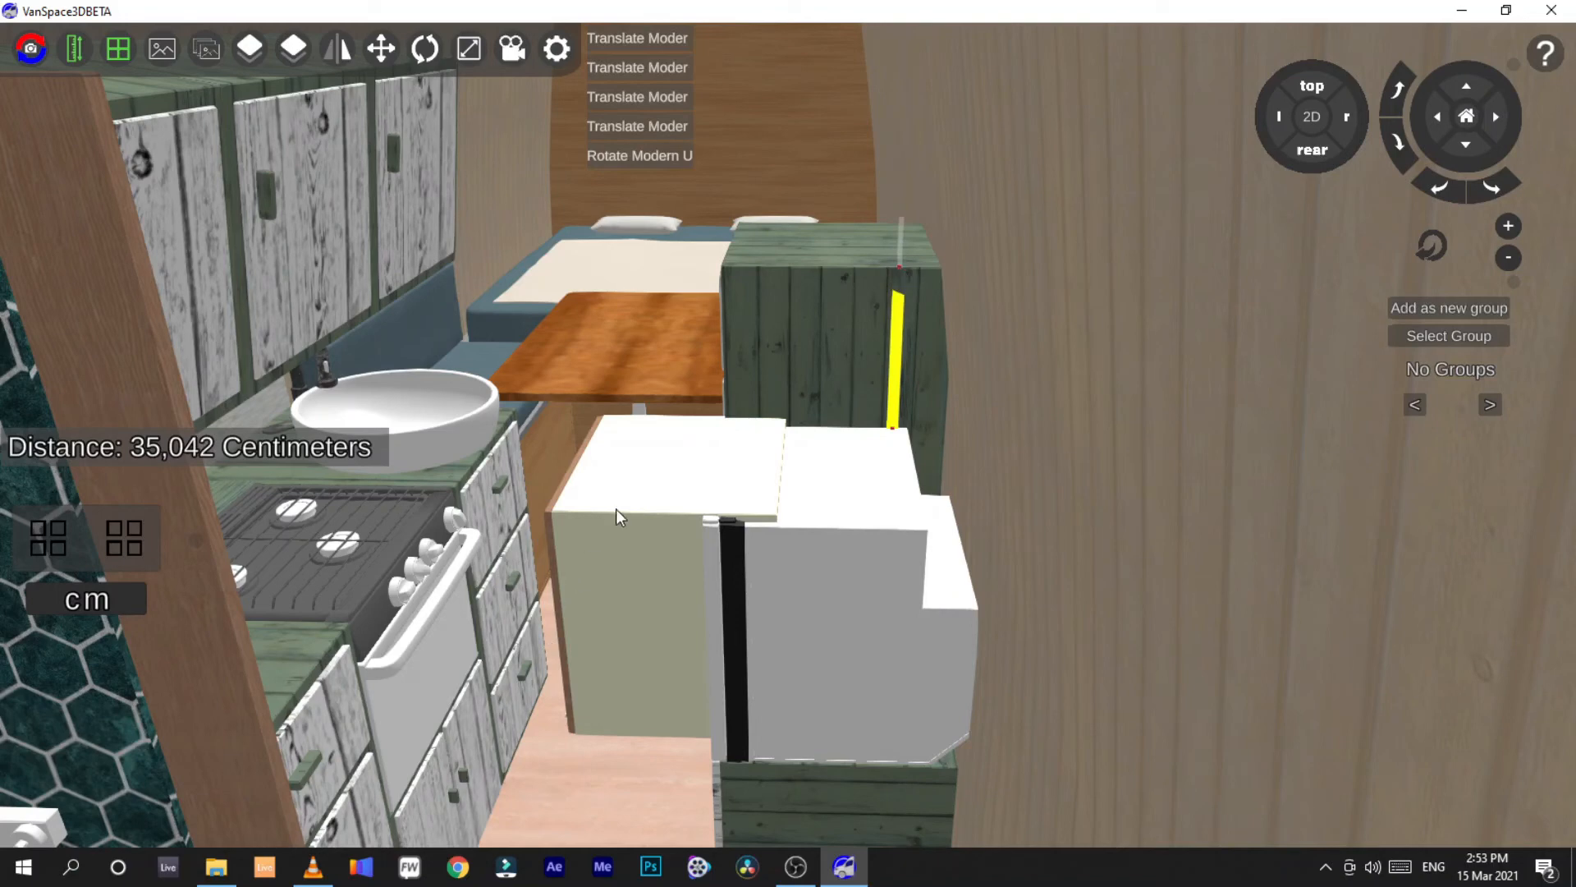
{"action": "left_click_drag", "start_coordinate": [616, 509], "coordinate": [625, 530]}
{"action": "left_click", "coordinate": [74, 48]}
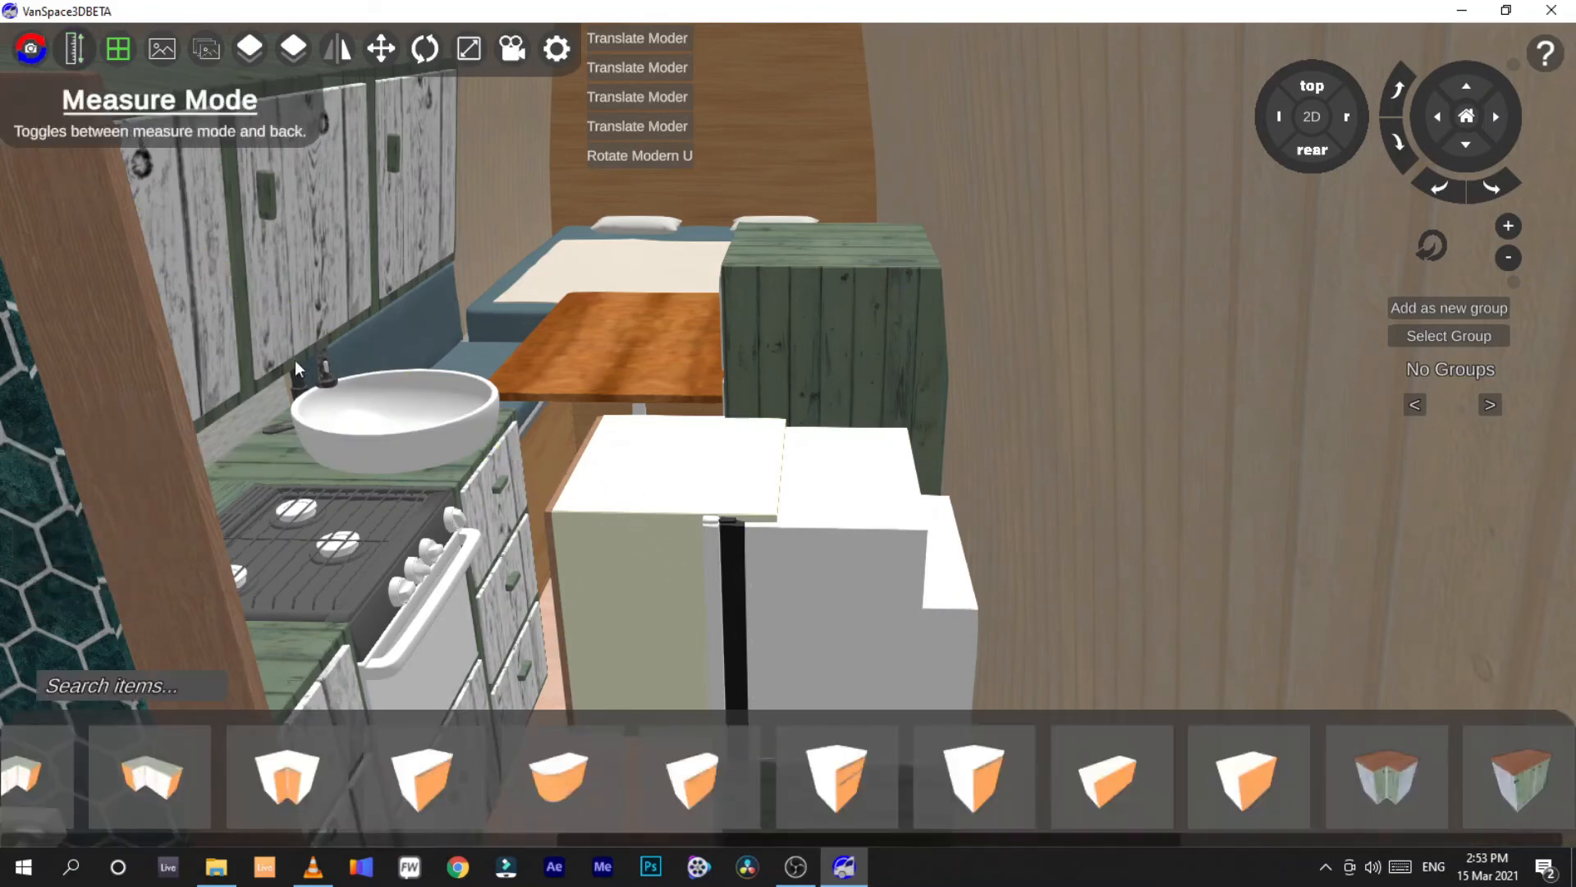
Set the upper cabinet's height to 35 cm and move it back onto the top of the fridge
{"action": "left_click", "coordinate": [648, 525]}
{"action": "left_click", "coordinate": [267, 559]}
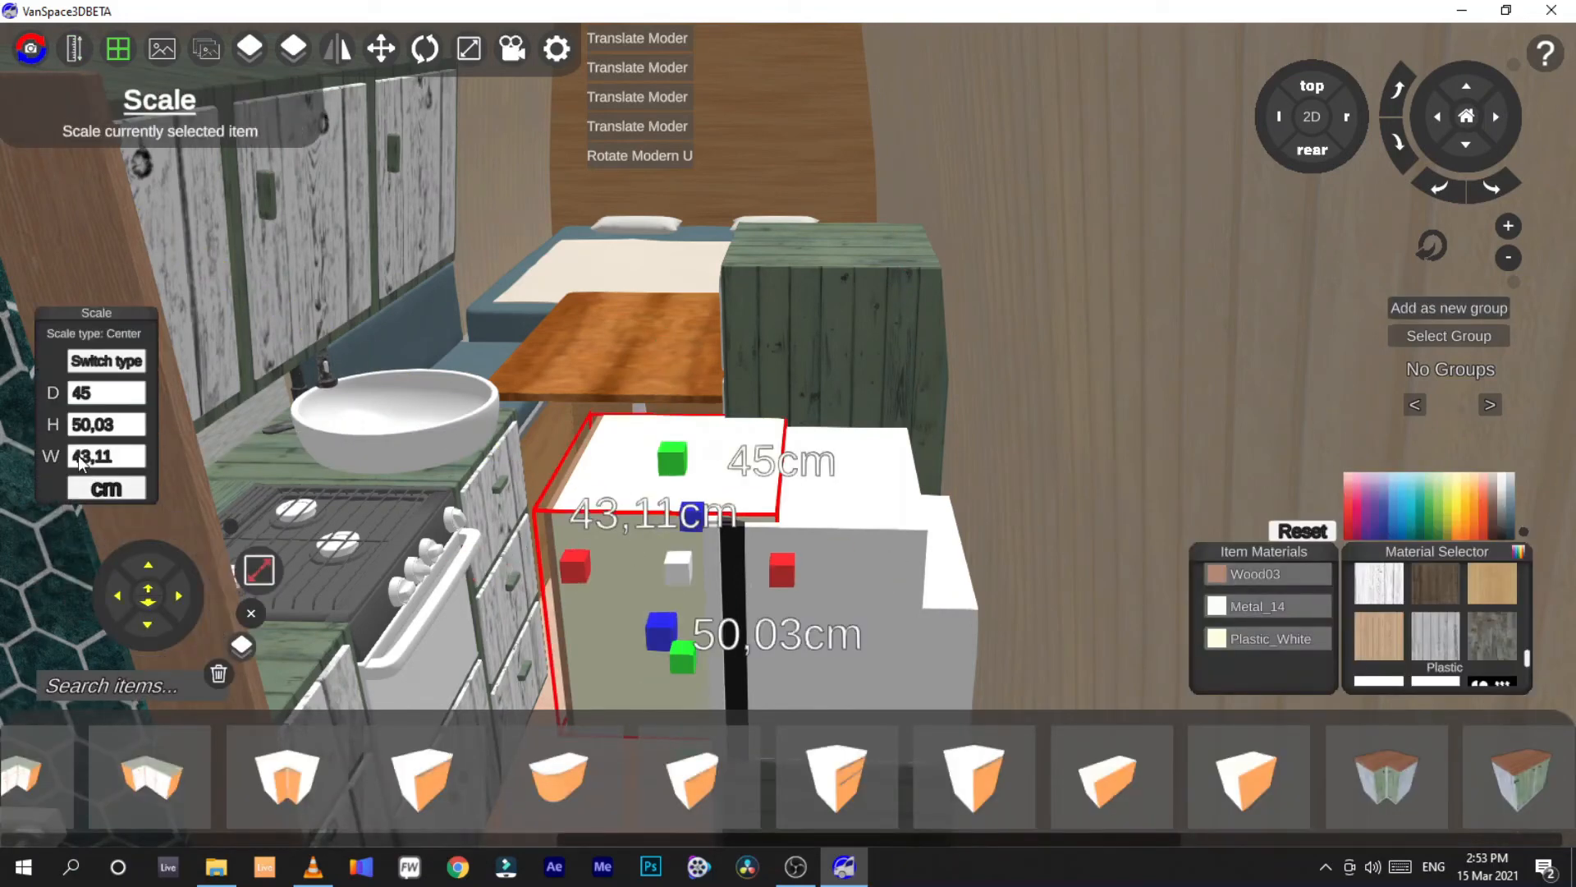
{"action": "left_click", "coordinate": [64, 423]}
{"action": "type", "text": "35"}
{"action": "left_click", "coordinate": [261, 569]}
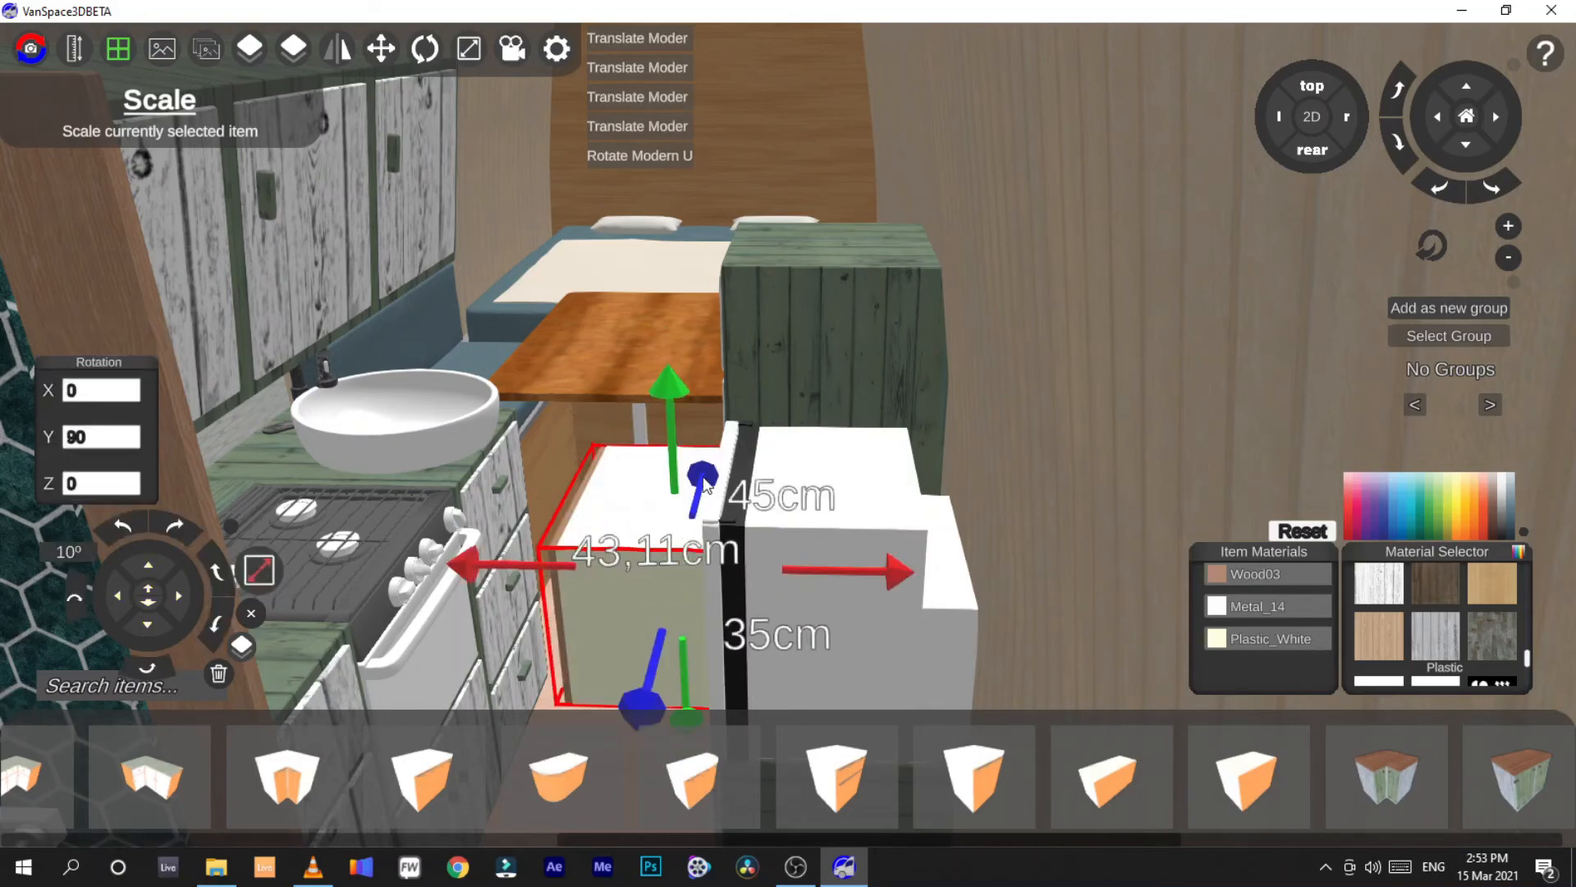
{"action": "left_click_drag", "start_coordinate": [673, 353], "coordinate": [637, 209]}
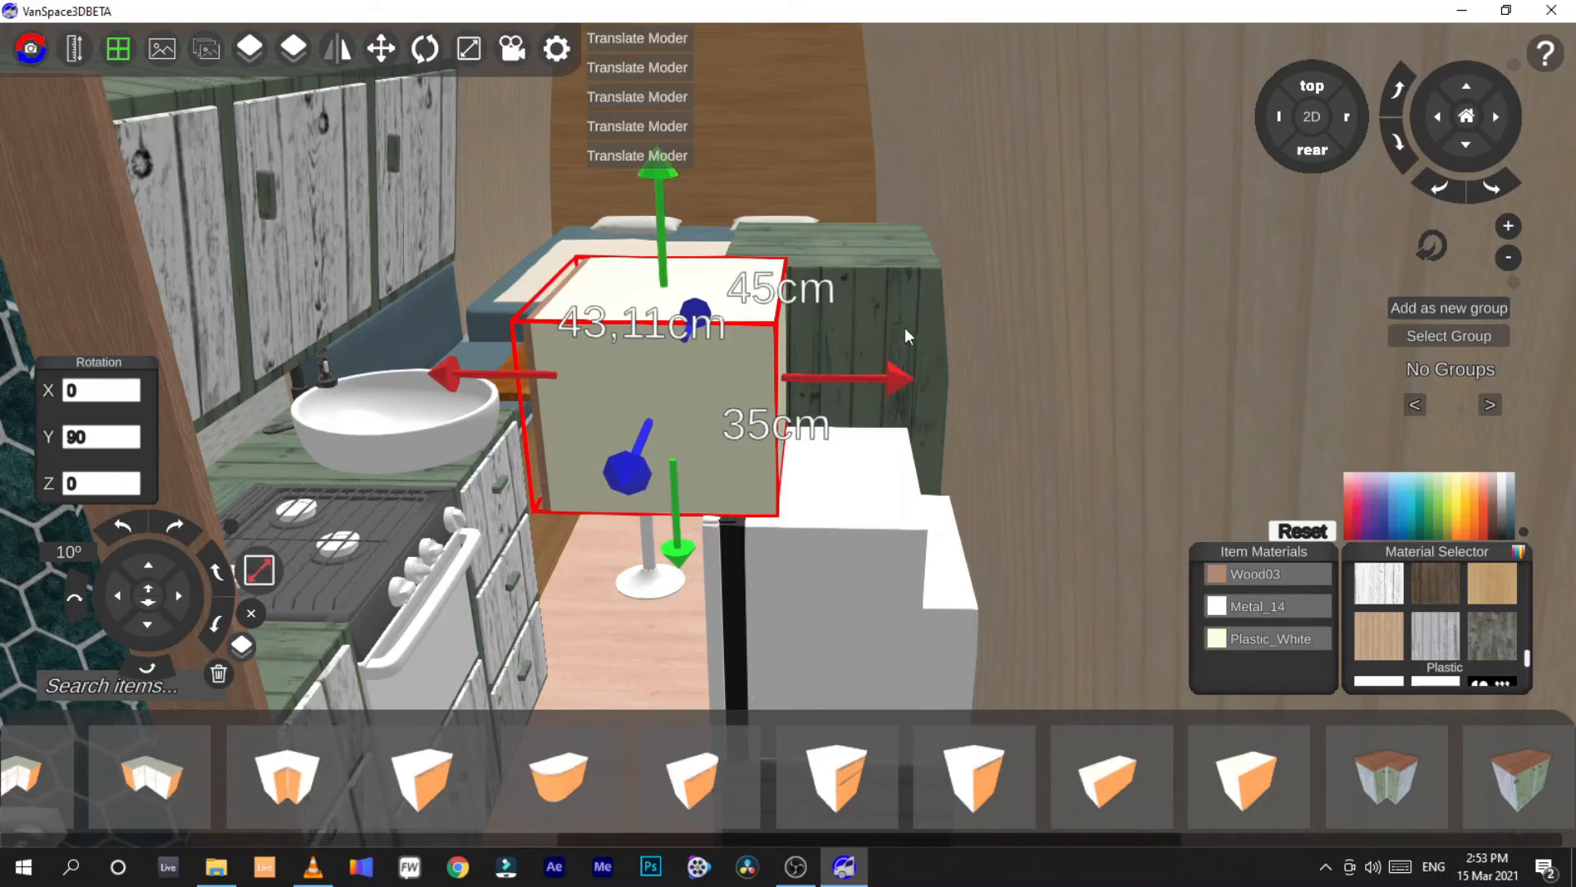
{"action": "left_click_drag", "start_coordinate": [876, 381], "coordinate": [1023, 386]}
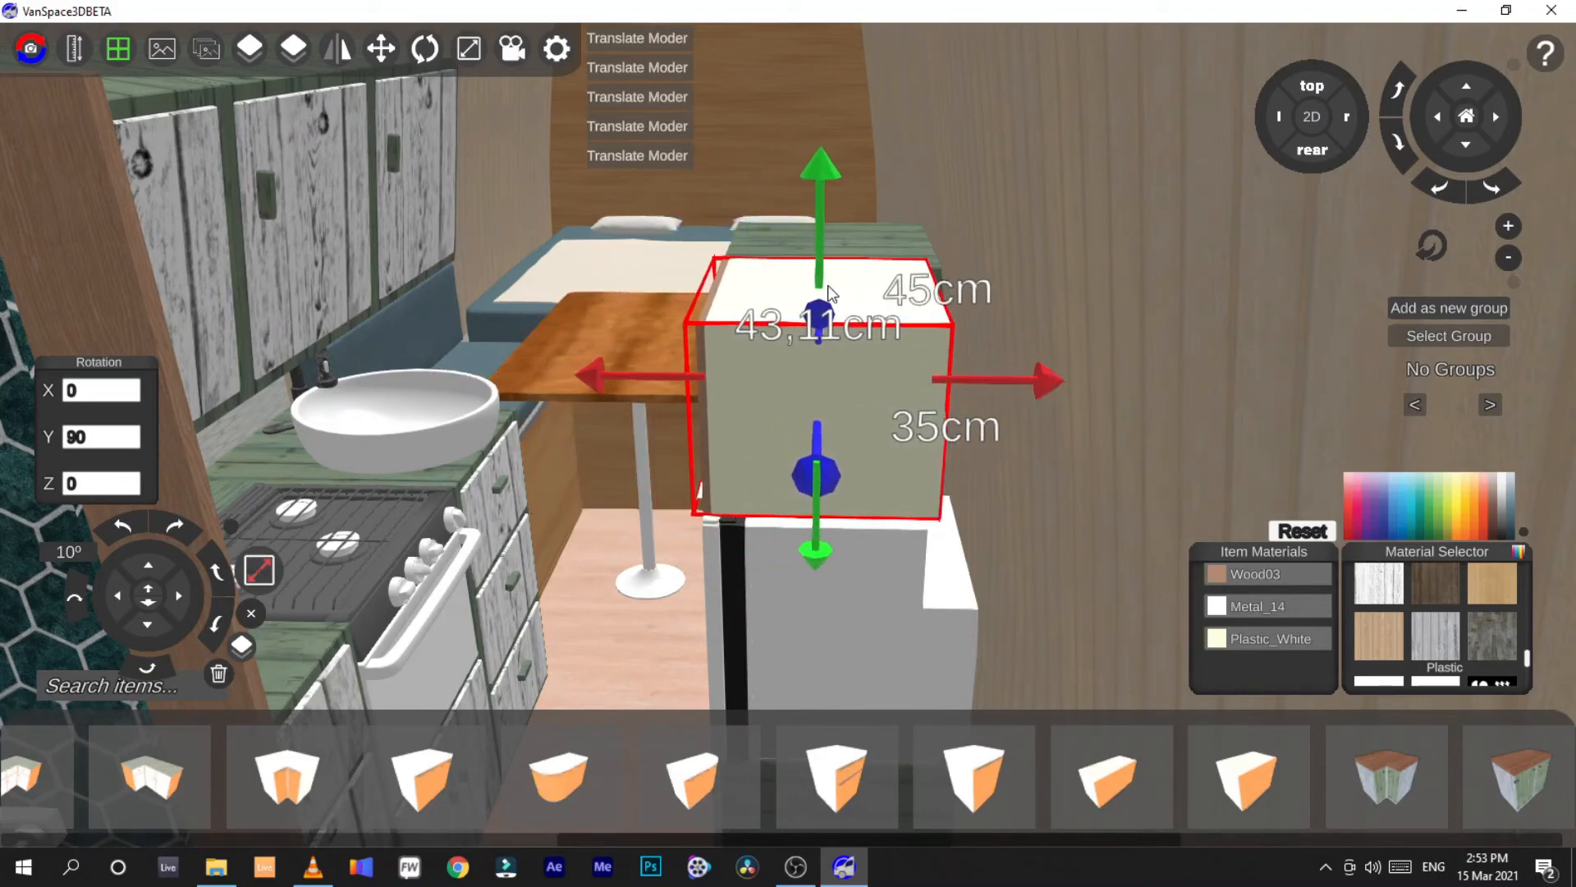
{"action": "left_click", "coordinate": [502, 253]}
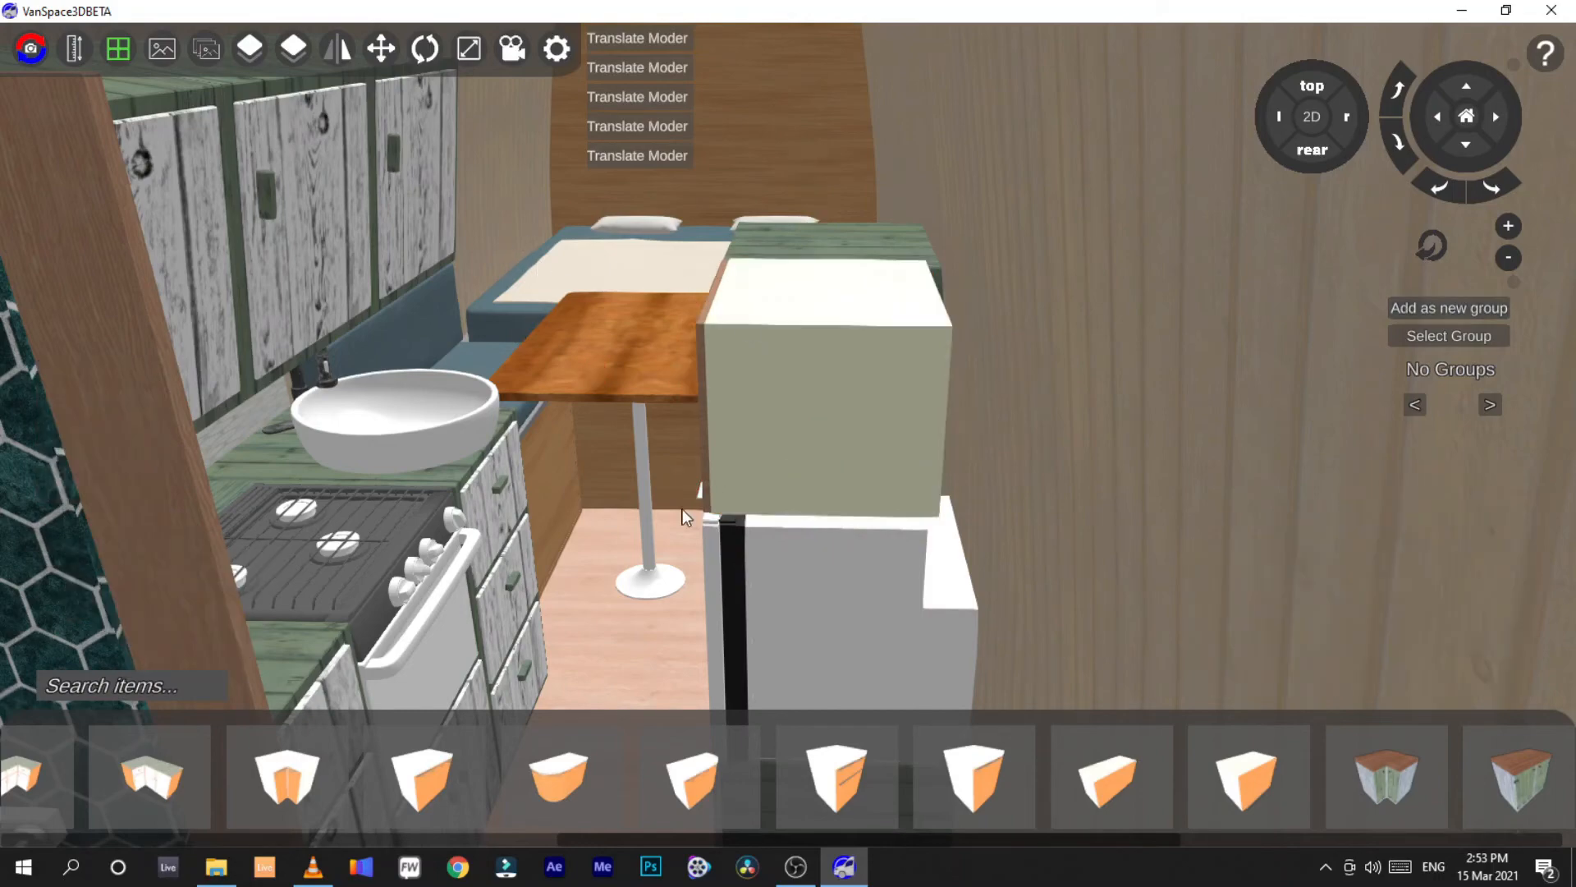
Set the upper cabinet's width to 47 cm
{"action": "right_click_drag", "start_coordinate": [680, 508], "coordinate": [934, 483]}
{"action": "key", "text": "w"}
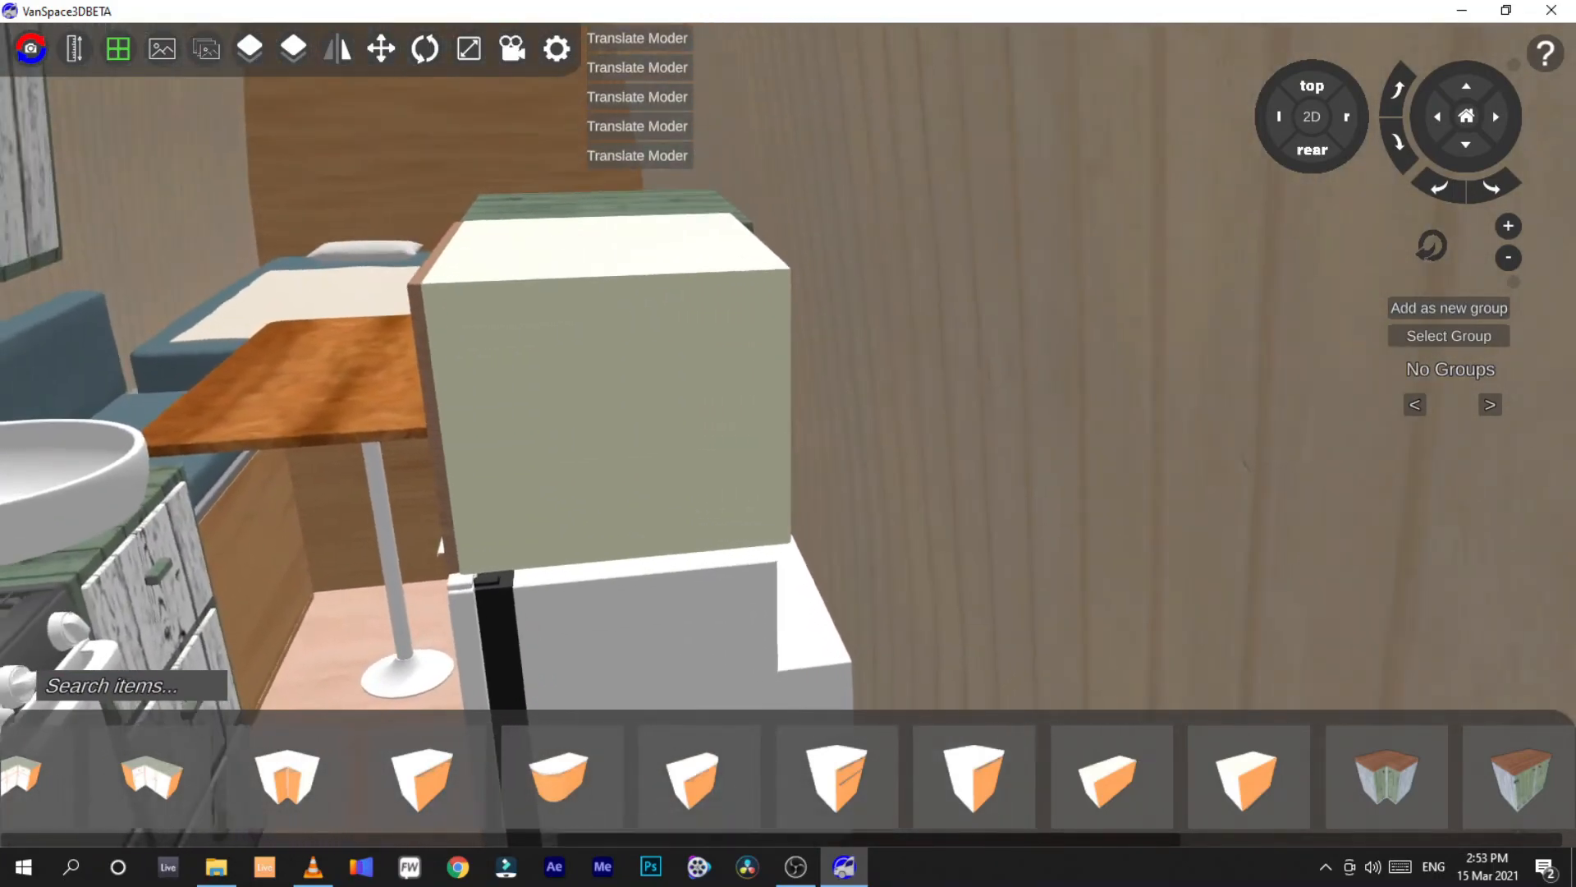
{"action": "left_click", "coordinate": [692, 333]}
{"action": "left_click", "coordinate": [259, 570]}
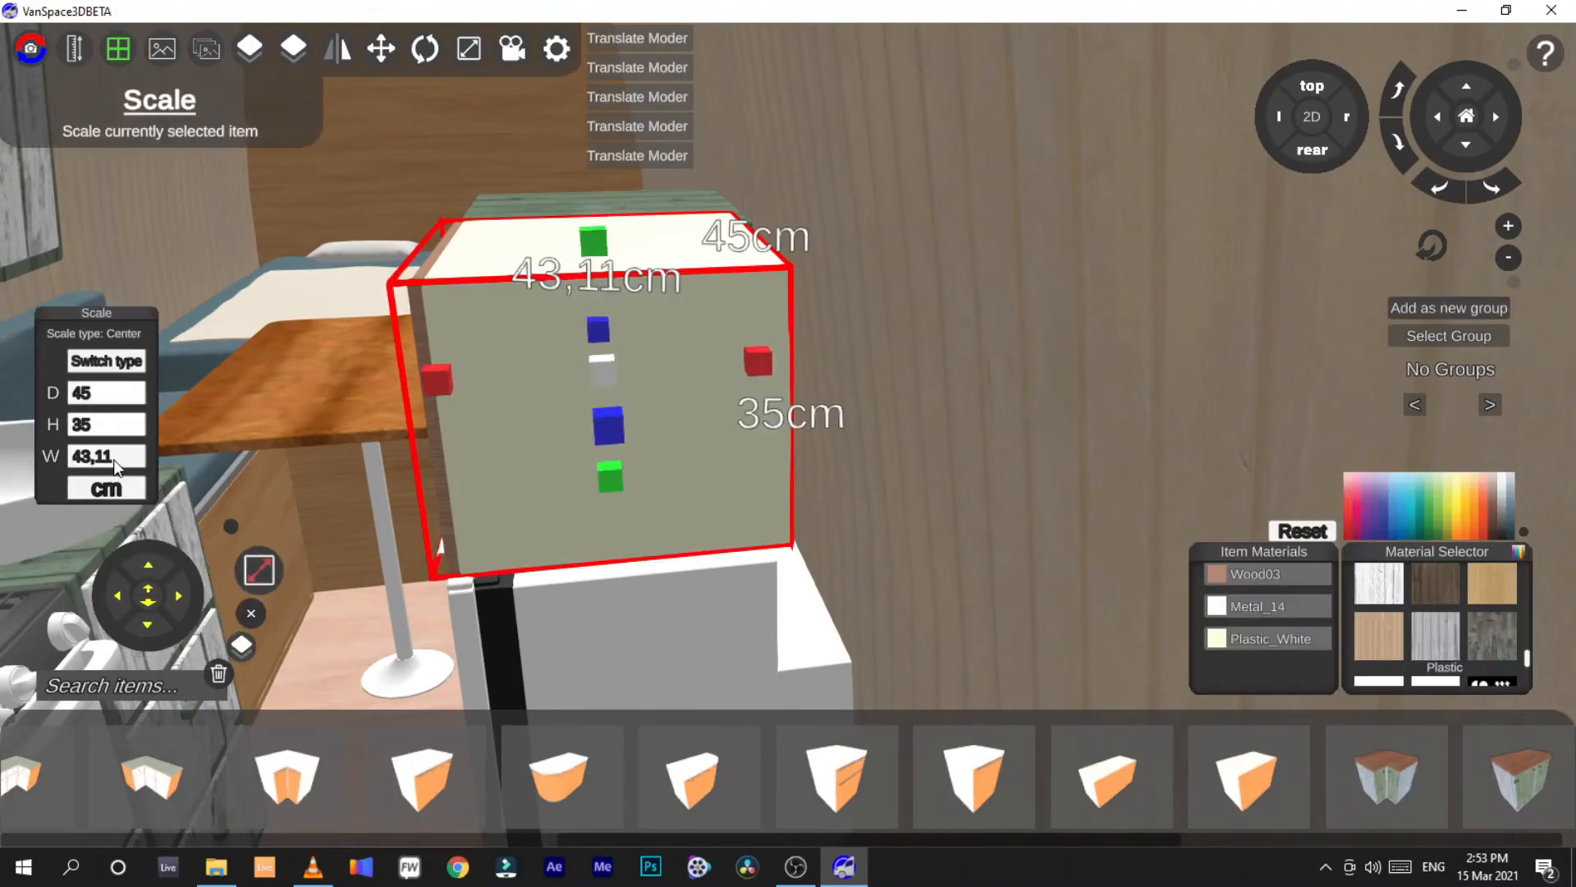
{"action": "left_click", "coordinate": [76, 462]}
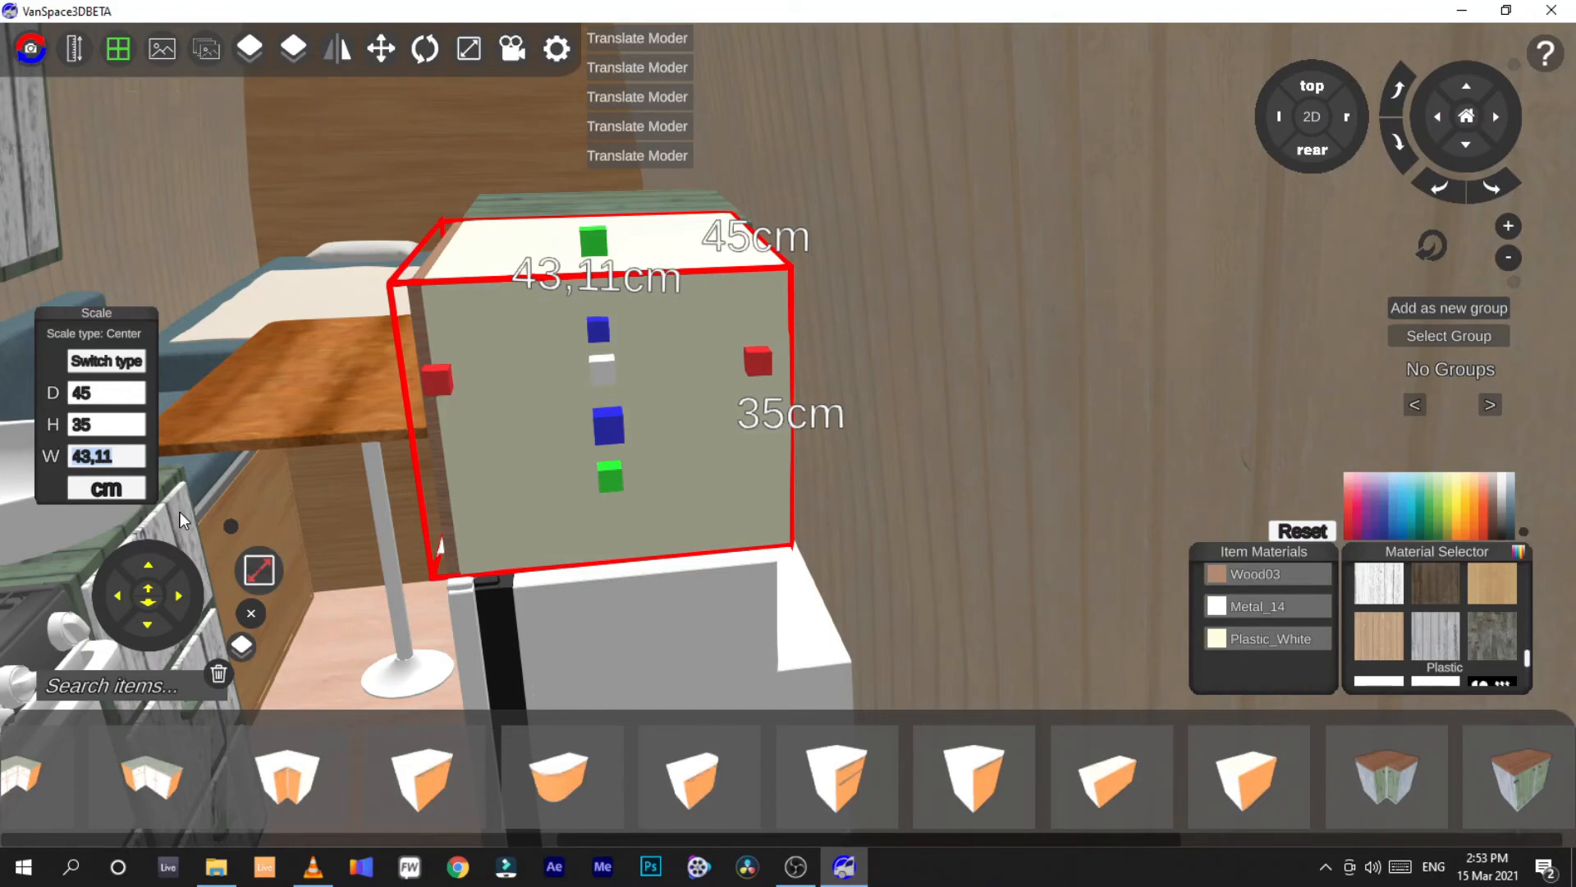
{"action": "type", "text": "54"}
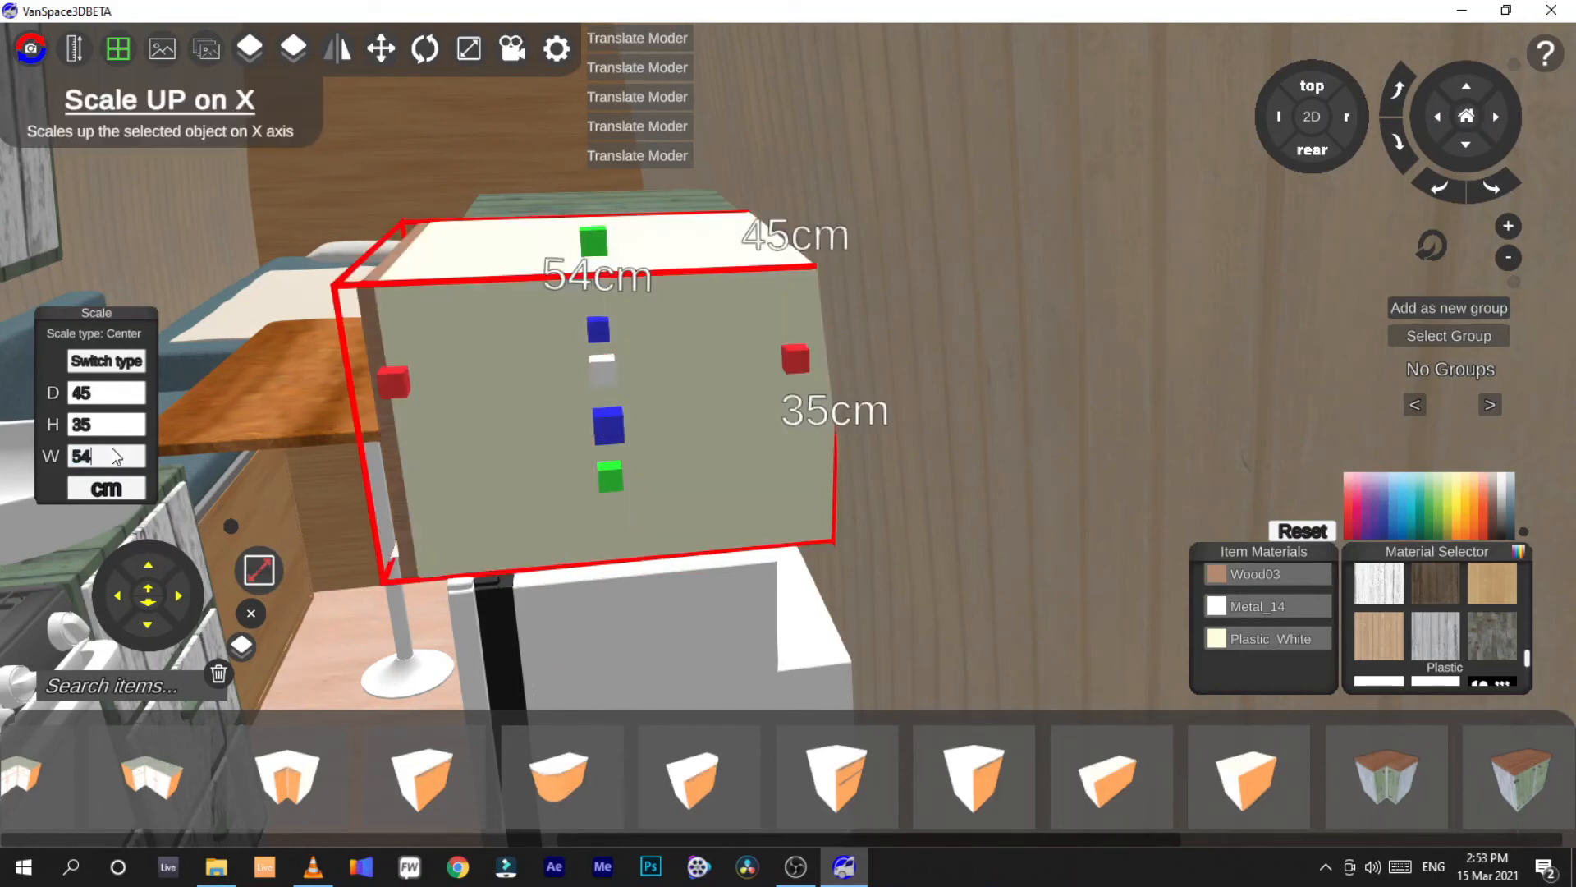
{"action": "left_click", "coordinate": [72, 463]}
{"action": "type", "text": "4877"}
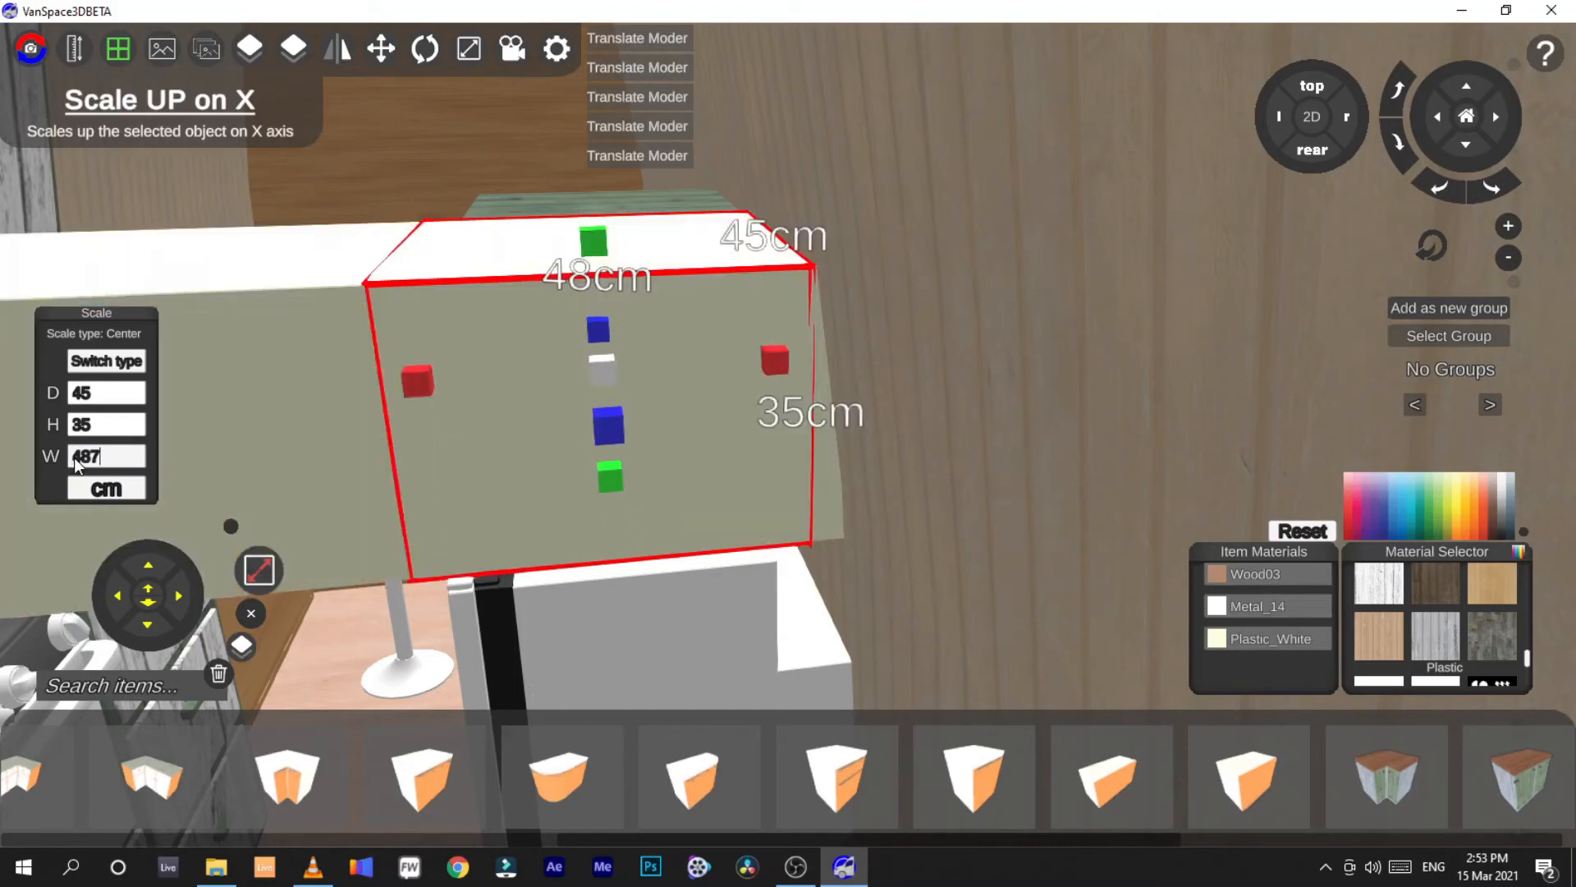
{"action": "key", "text": "BackSpace"}
{"action": "key", "text": "BackSpace"}
{"action": "key", "text": "BackSpace"}
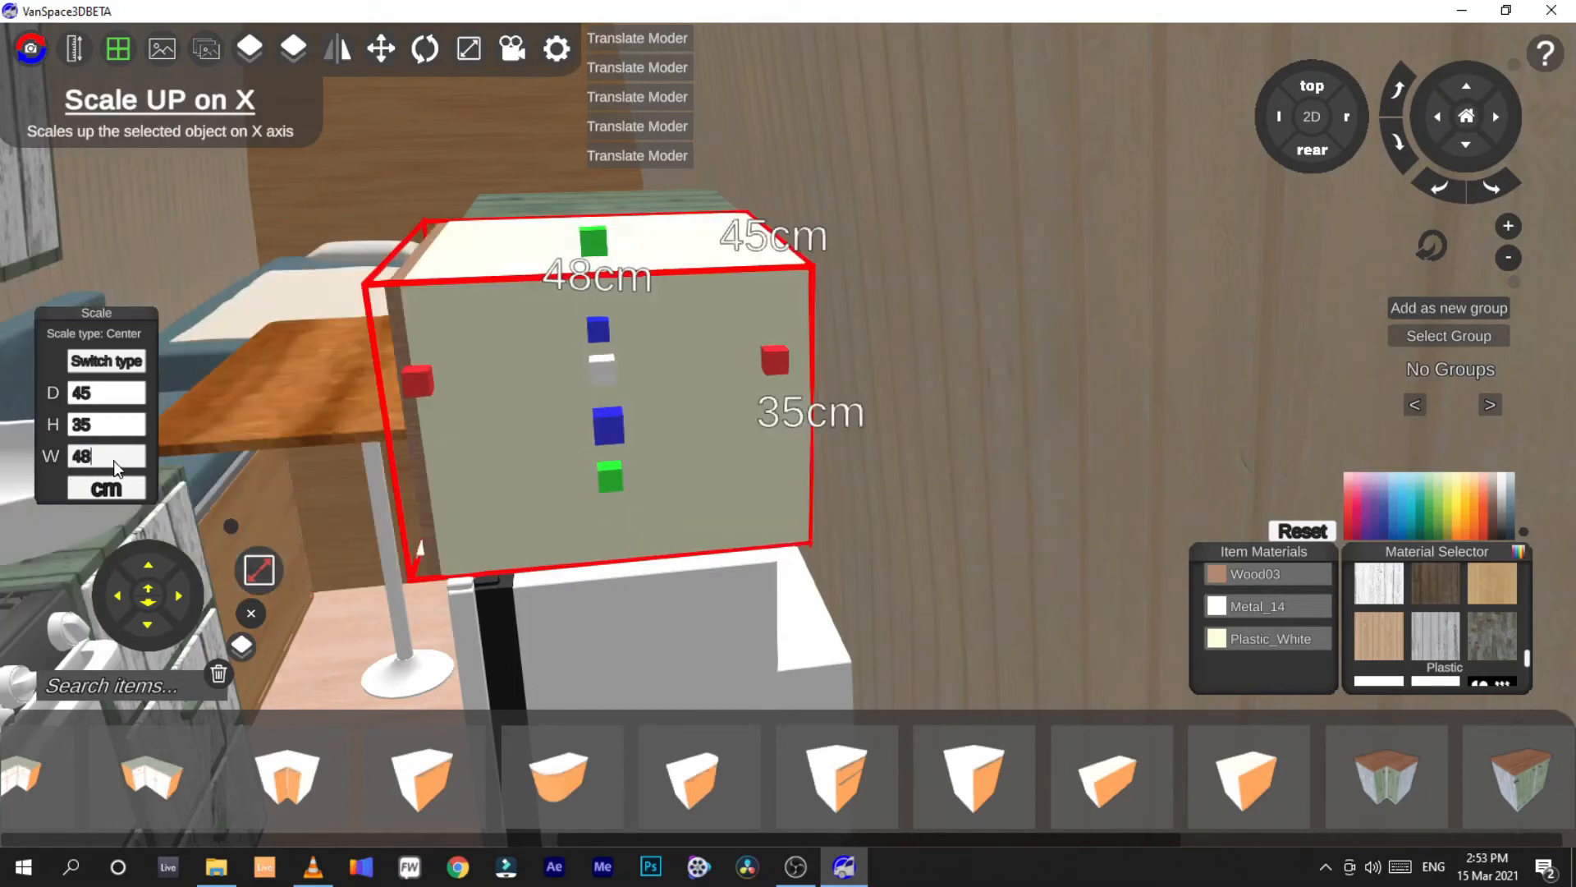
{"action": "type", "text": "7"}
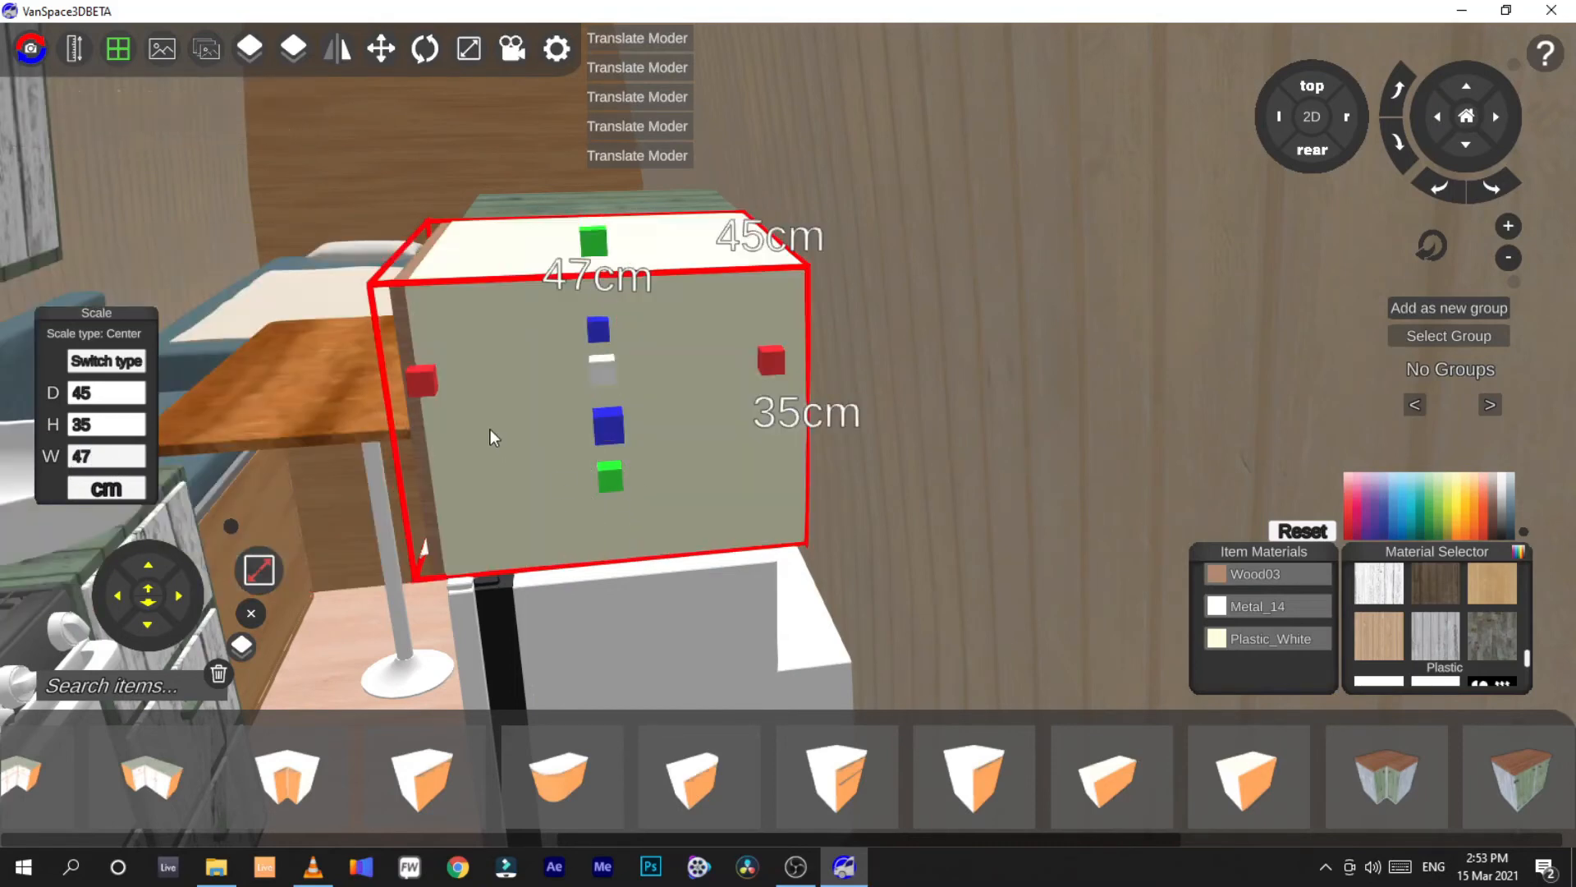
{"action": "left_click", "coordinate": [524, 441]}
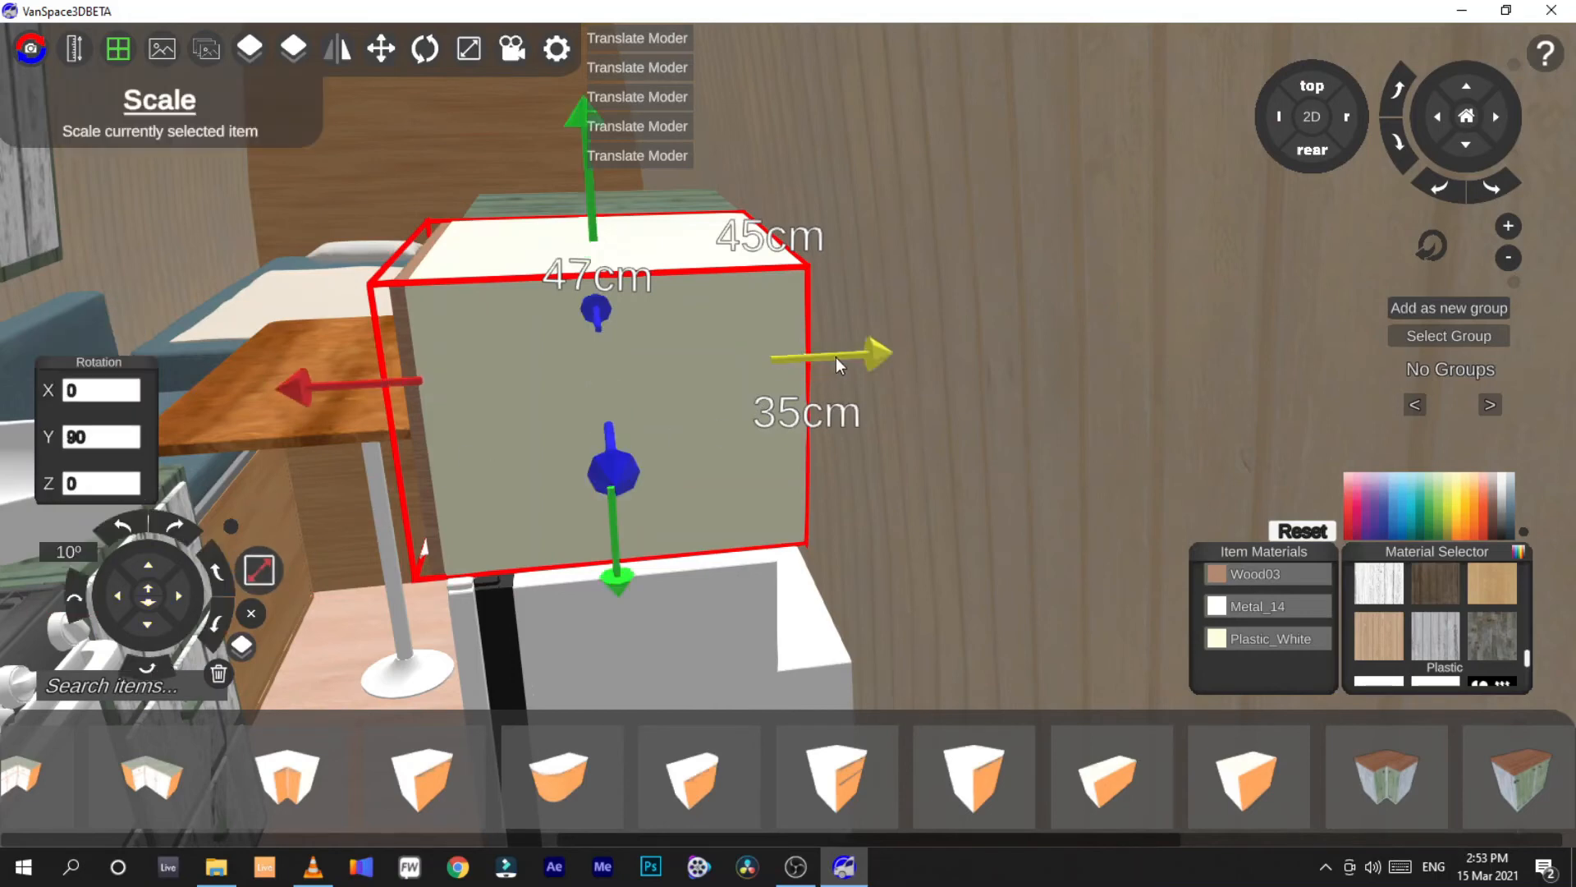
Nudge the cabinet toward the wall to line up its front with the fridge, and lower it slightly onto the fridge
{"action": "left_click_drag", "start_coordinate": [836, 357], "coordinate": [835, 354]}
{"action": "left_click", "coordinate": [1059, 291]}
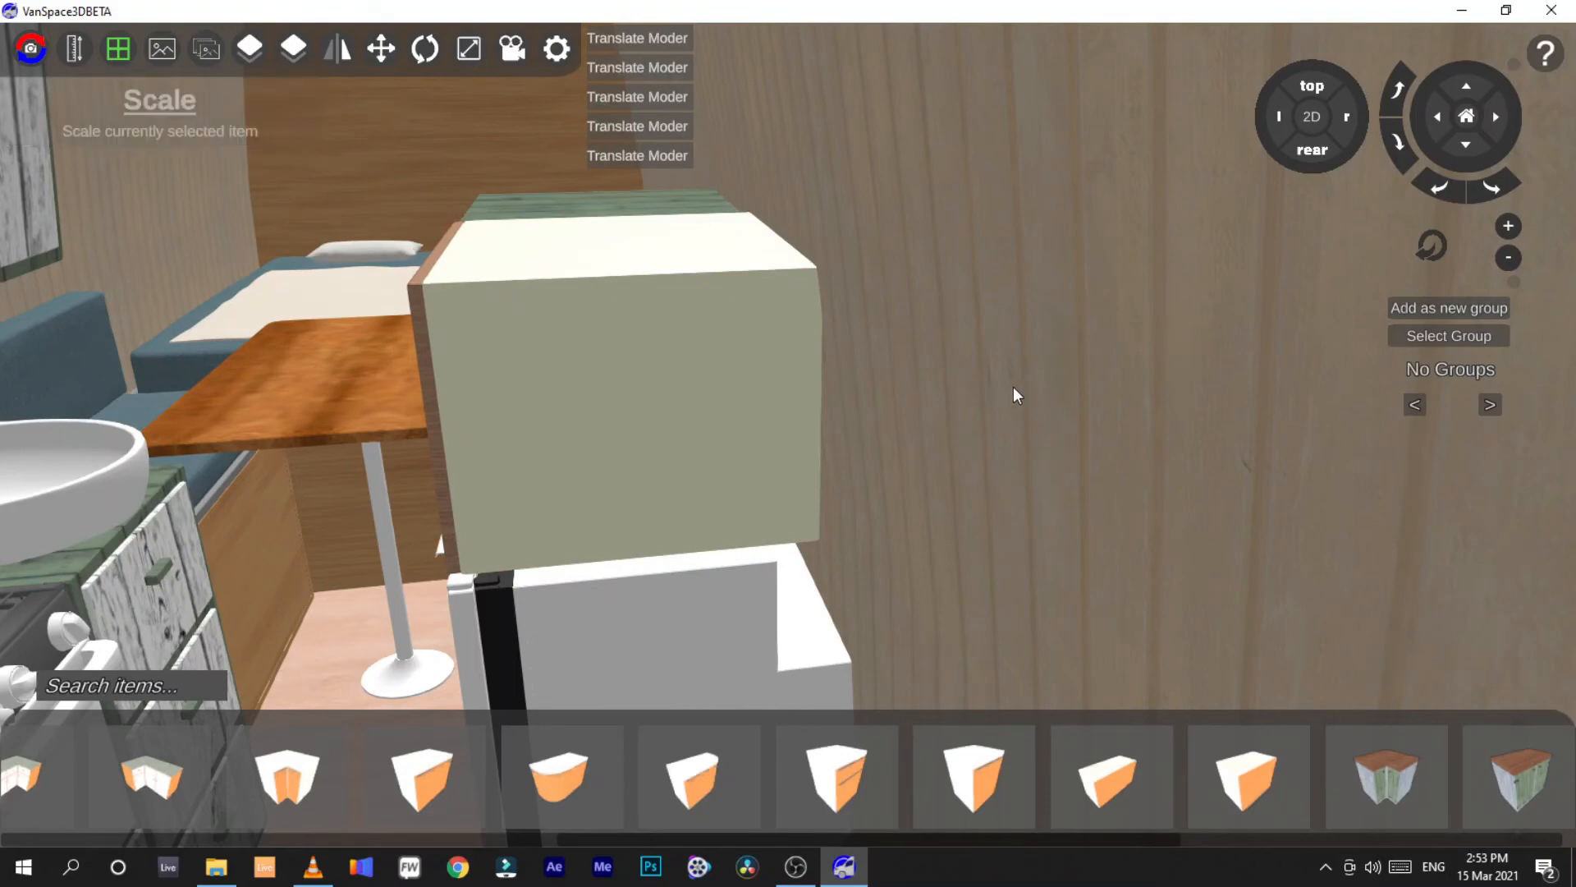
{"action": "left_click", "coordinate": [663, 345]}
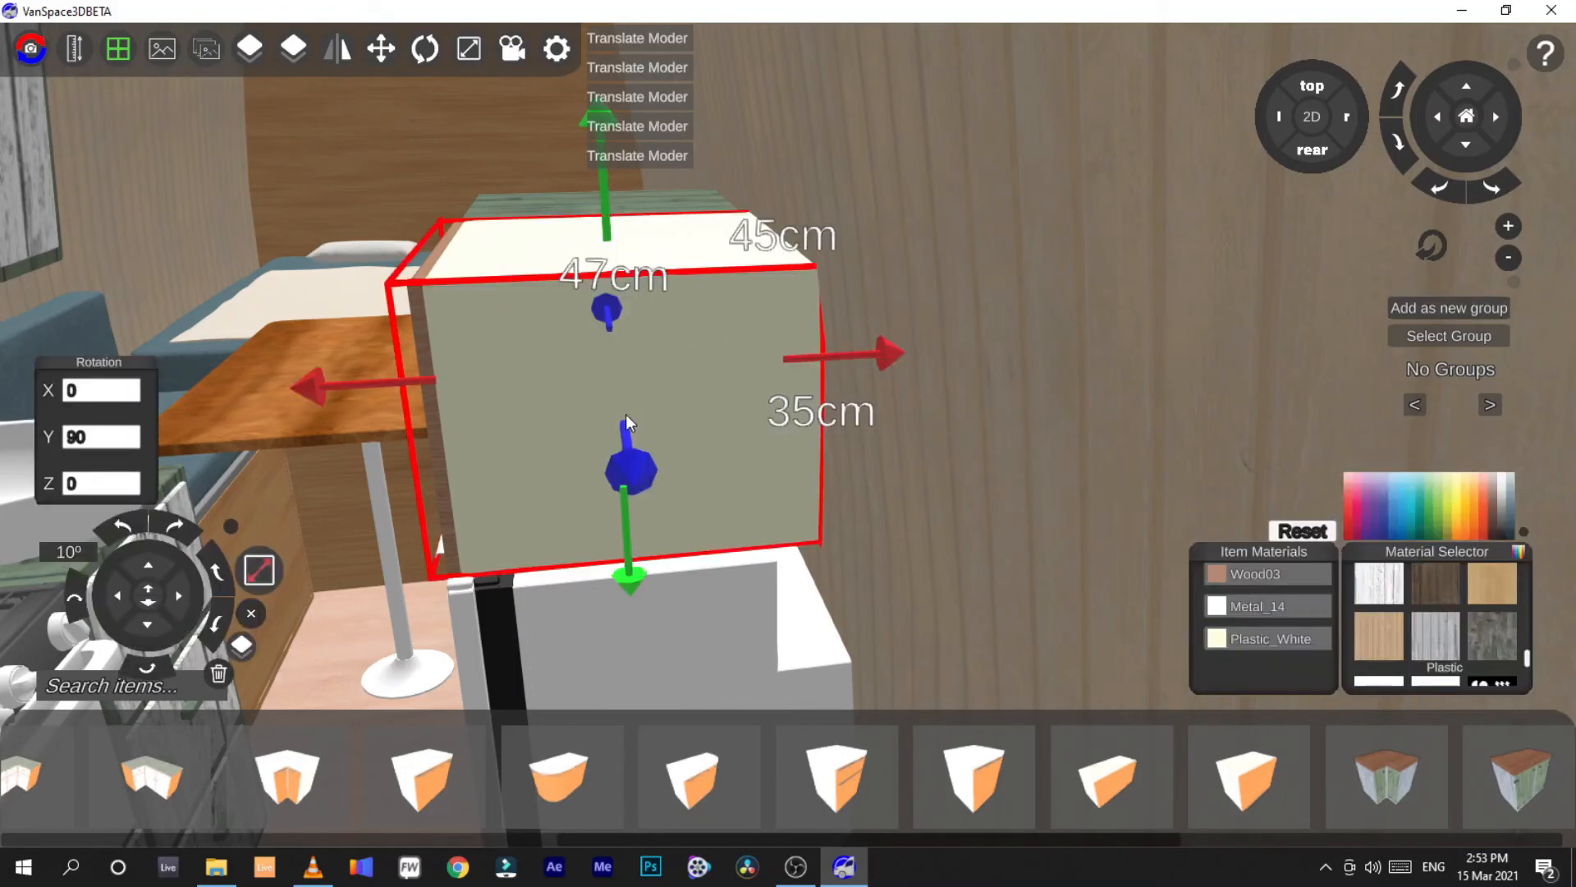
{"action": "left_click_drag", "start_coordinate": [624, 535], "coordinate": [623, 539]}
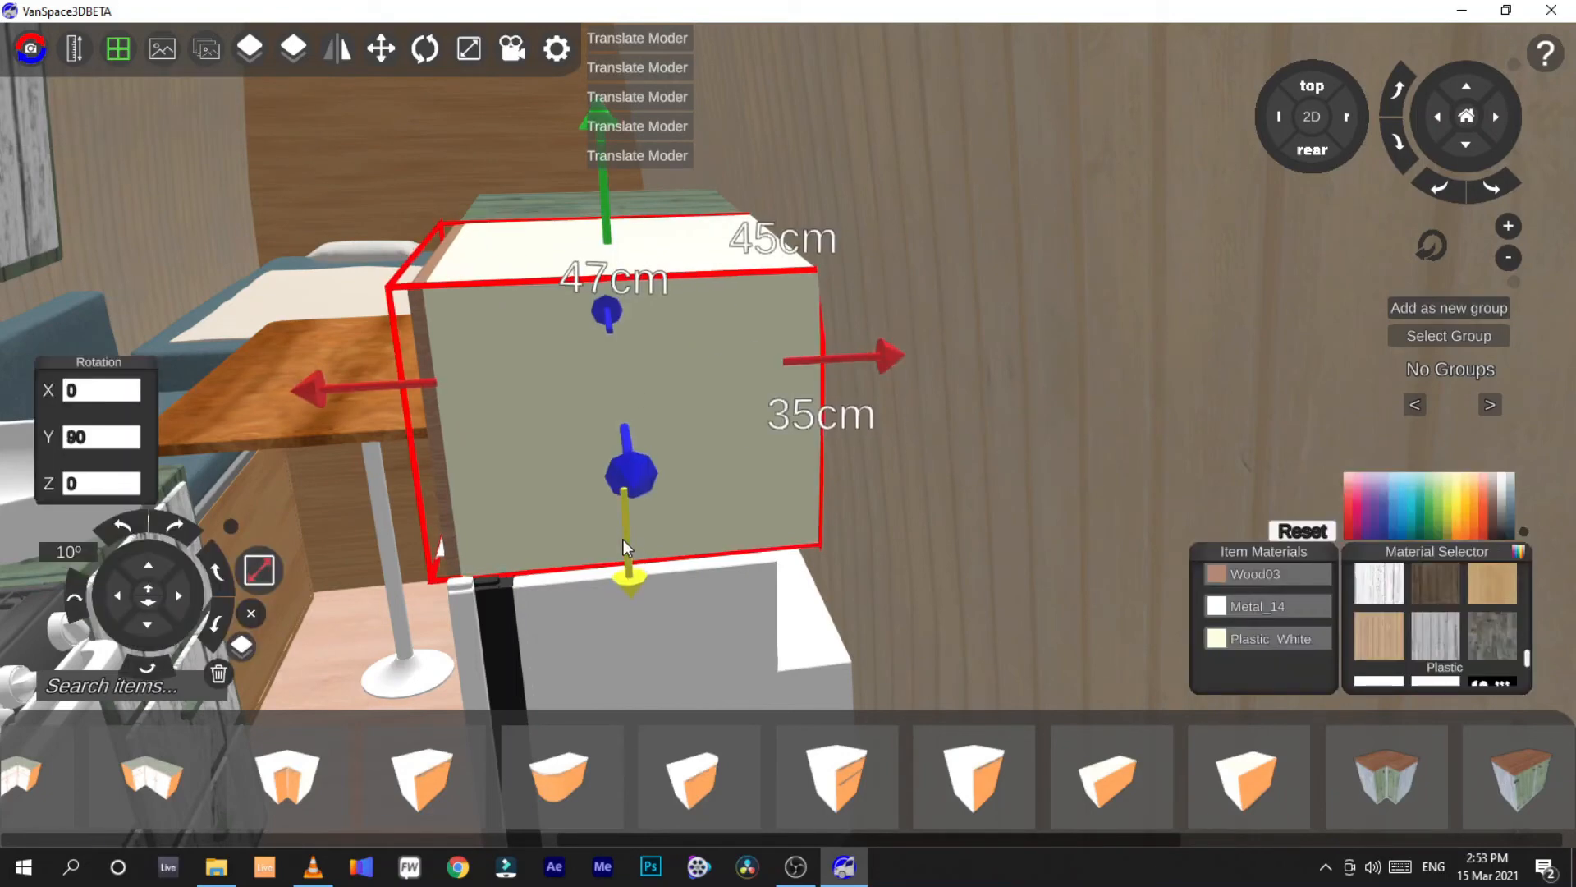
{"action": "left_click", "coordinate": [983, 417]}
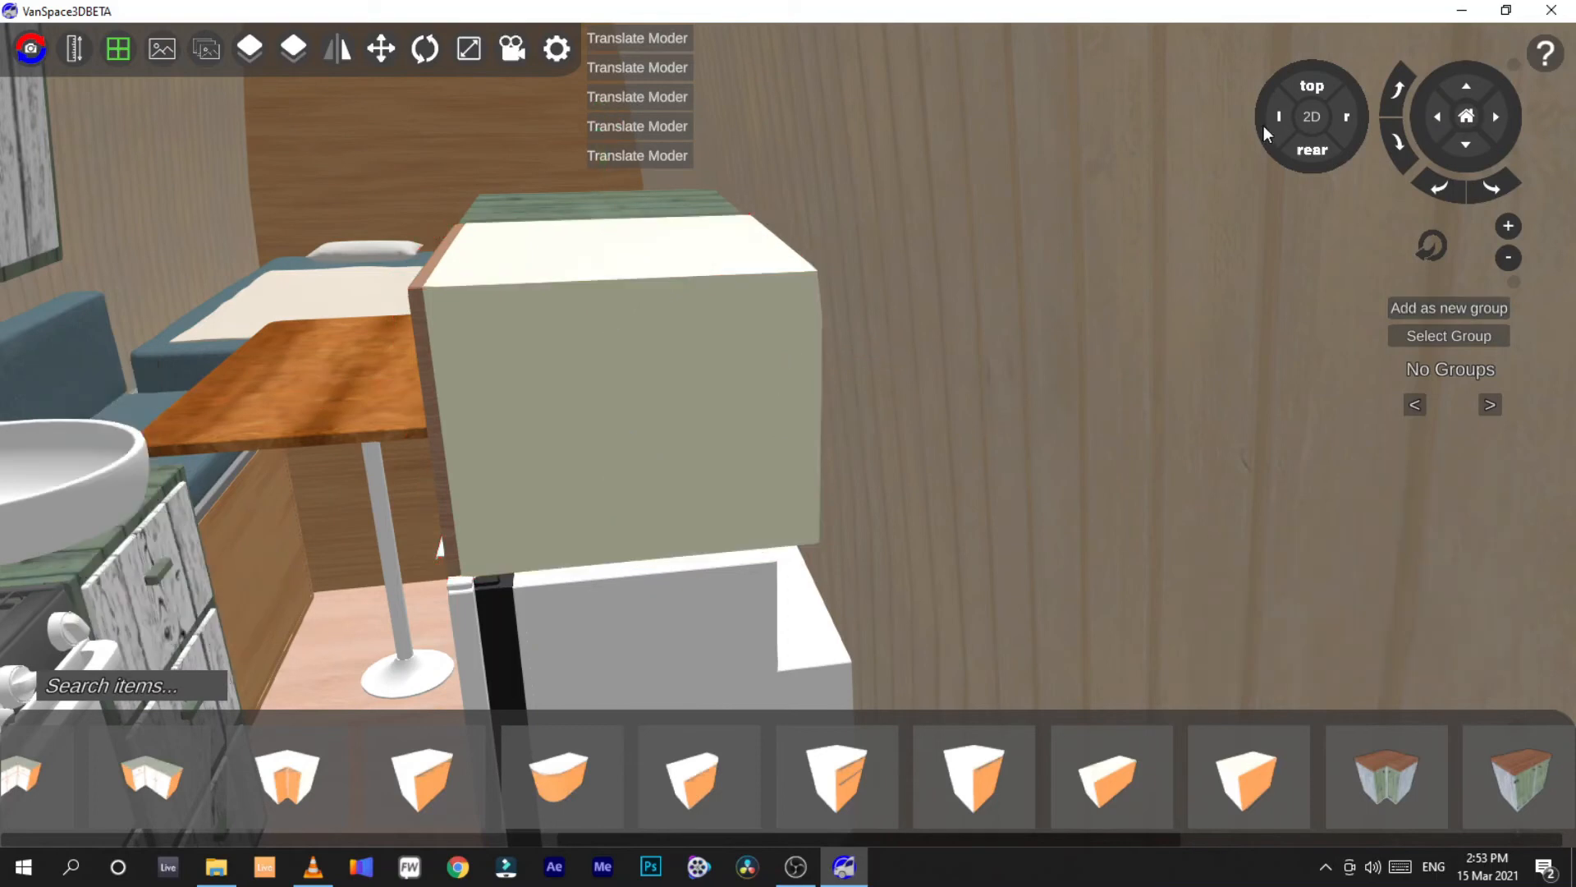
Switch to the 2D side view and set the upper cabinet's height to 34 cm
{"action": "left_click", "coordinate": [1311, 117]}
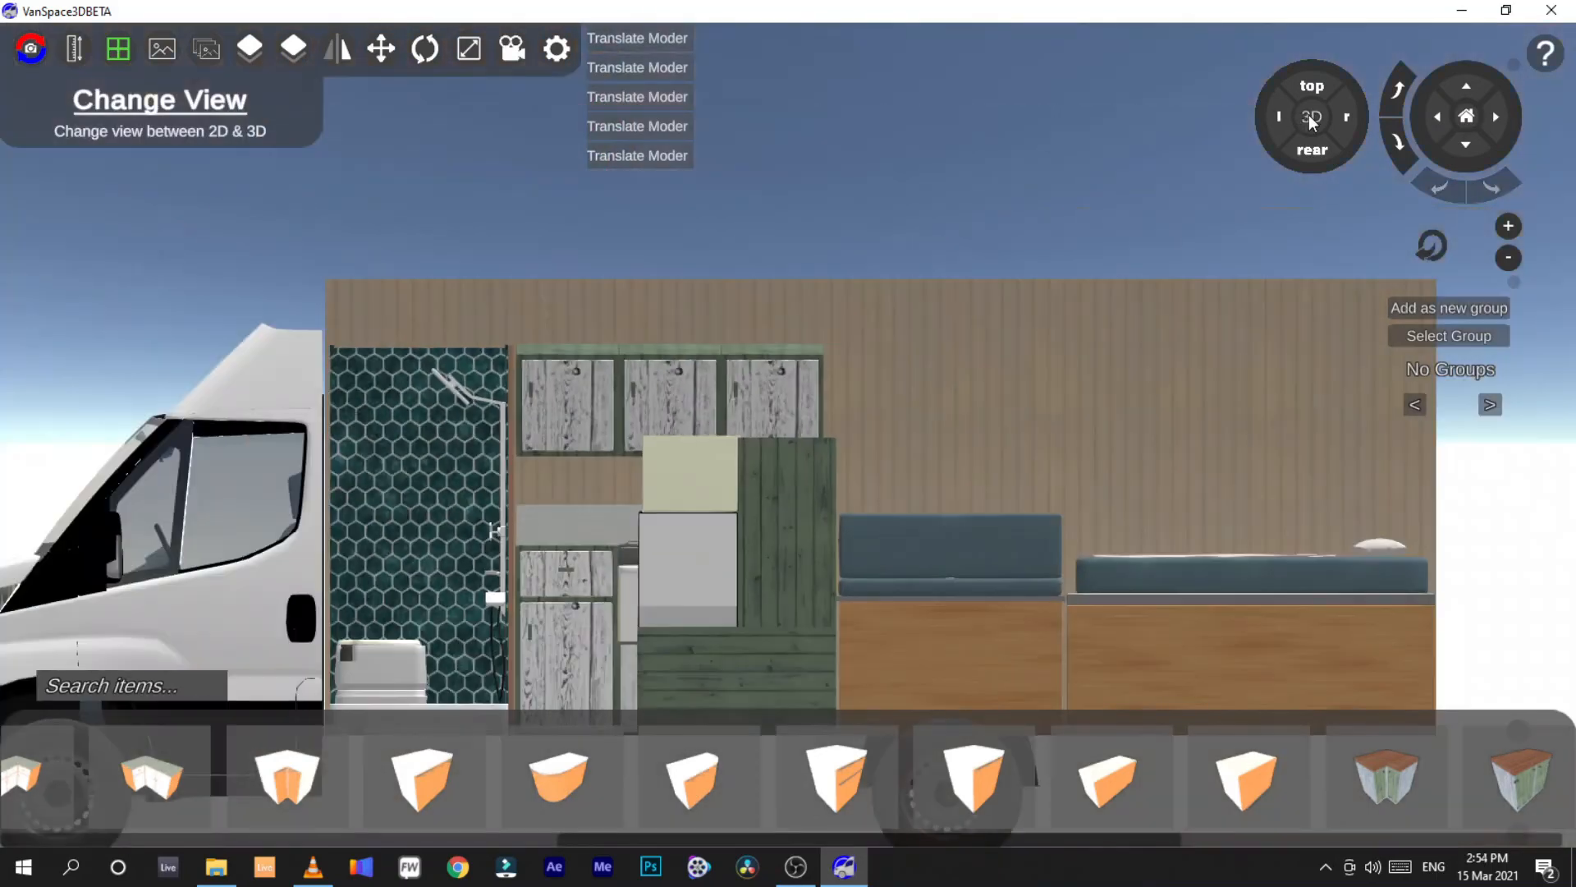
{"action": "left_click", "coordinate": [696, 493]}
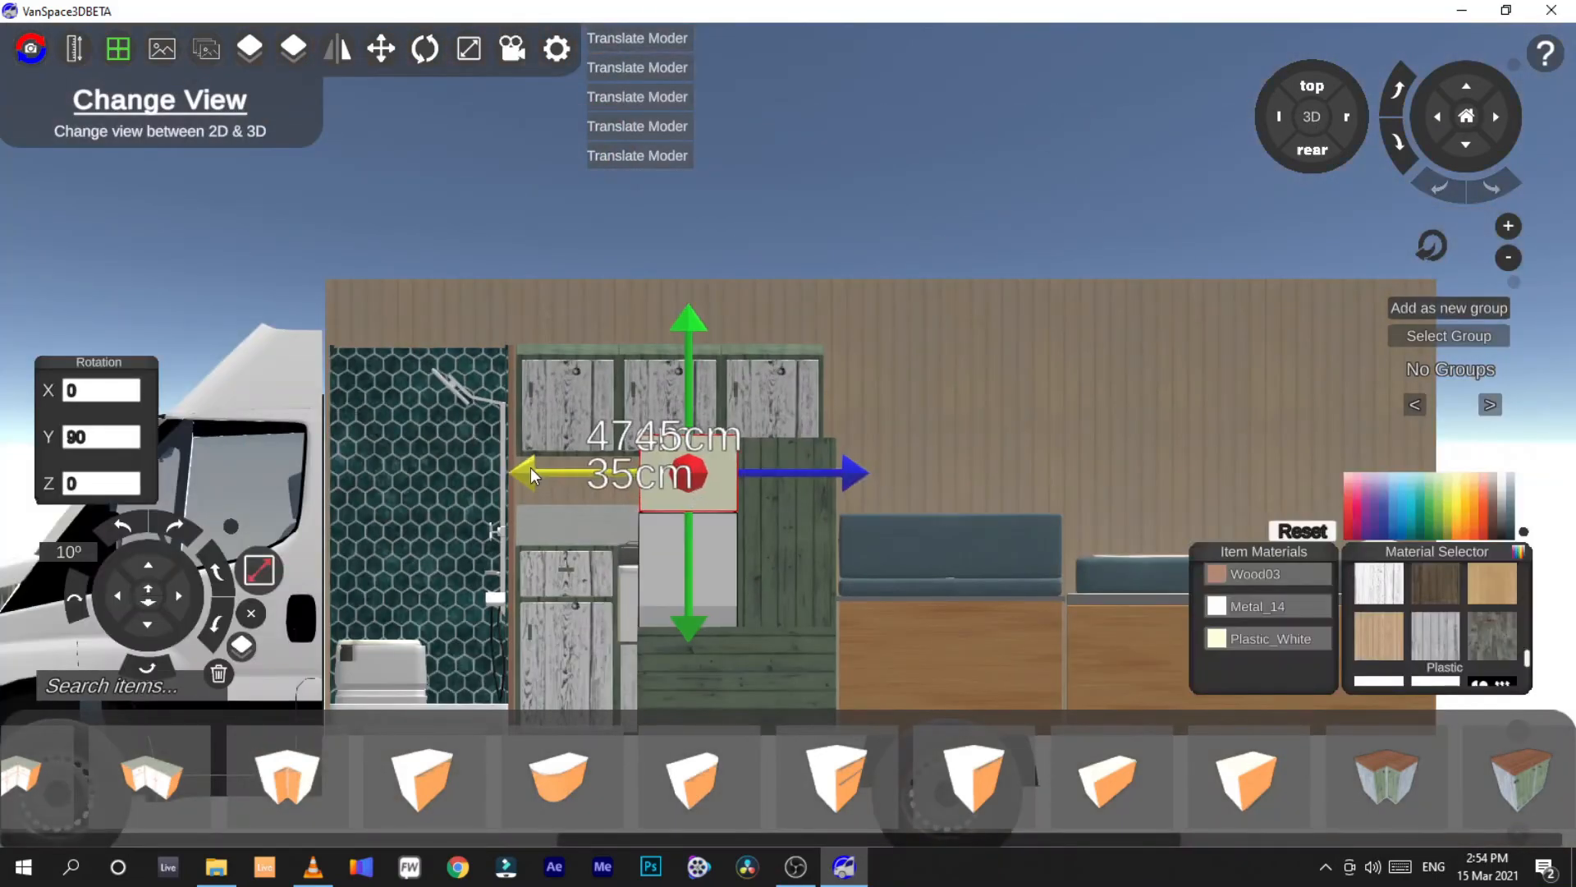
{"action": "left_click", "coordinate": [968, 271]}
{"action": "left_click", "coordinate": [711, 463]}
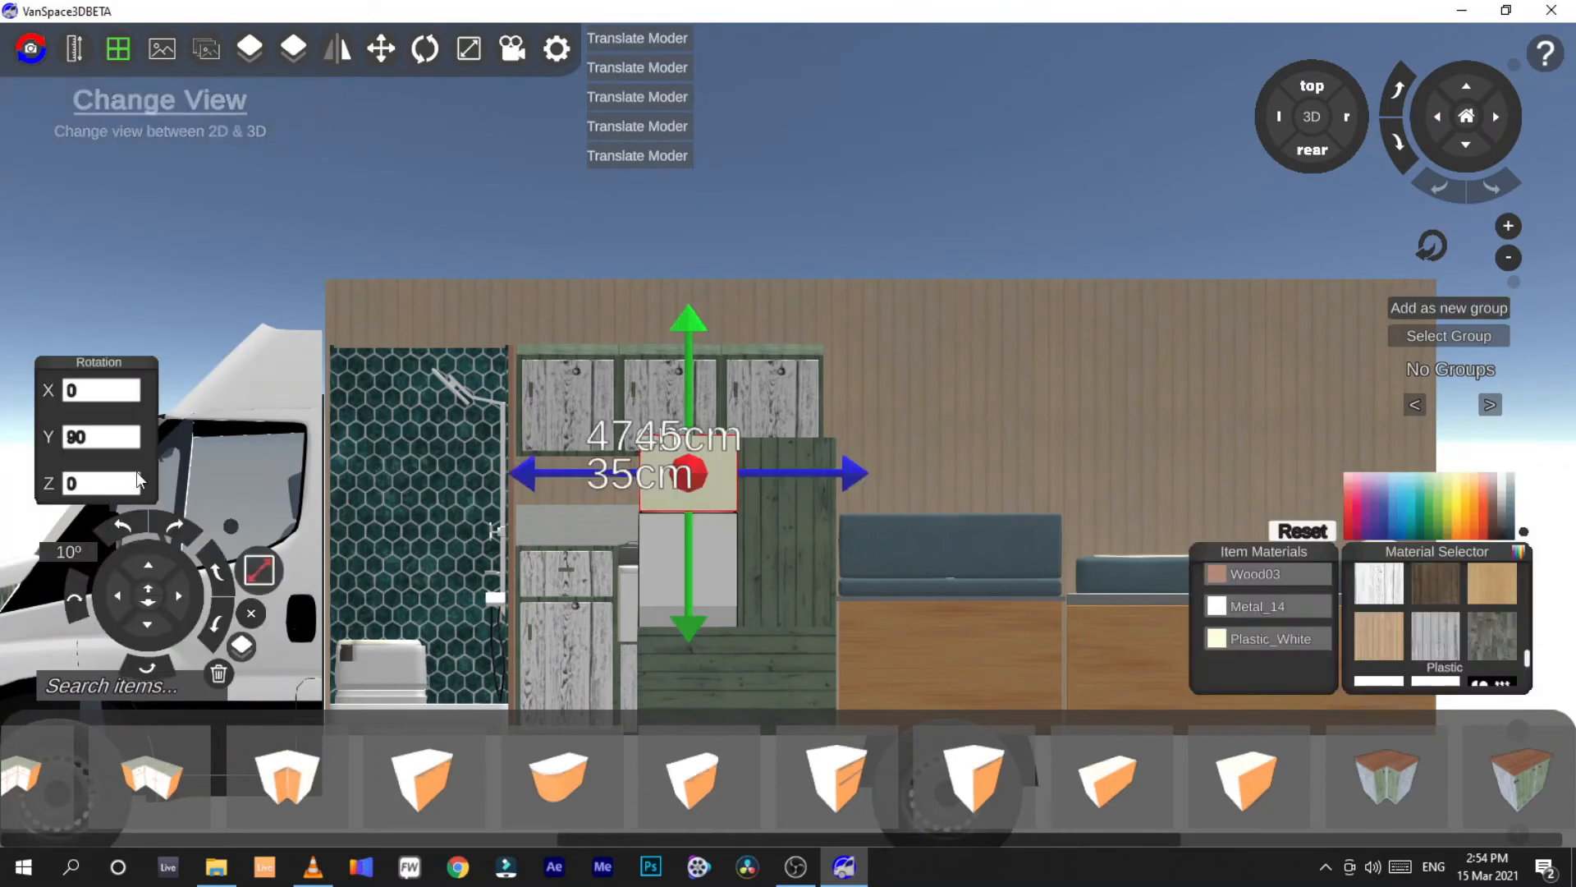
{"action": "left_click", "coordinate": [258, 570]}
{"action": "left_click_drag", "start_coordinate": [90, 425], "coordinate": [69, 423]}
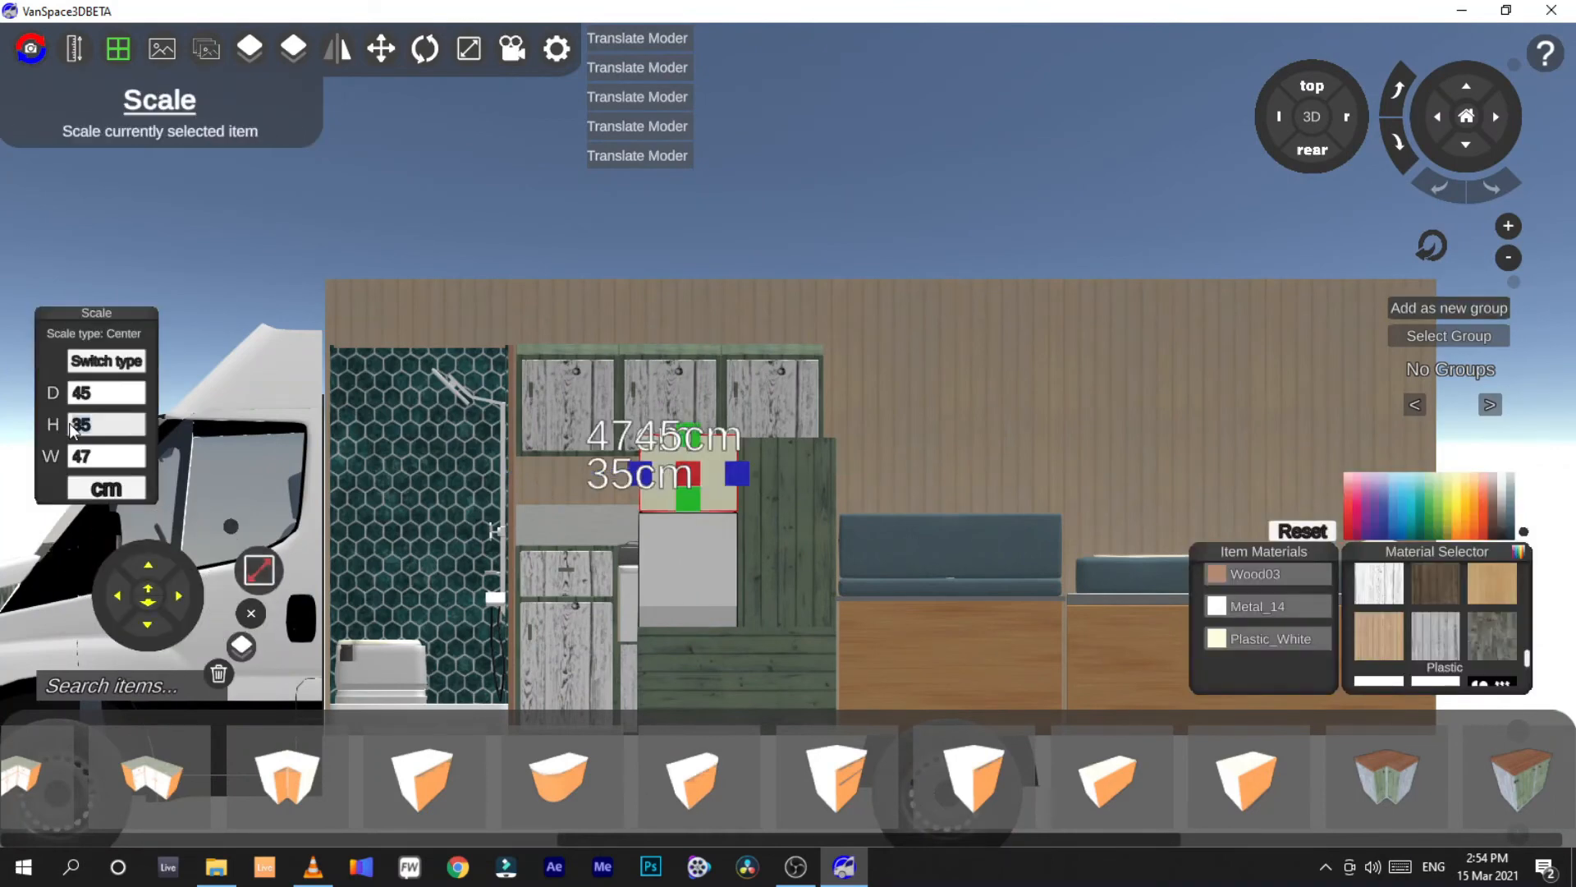
{"action": "type", "text": "34"}
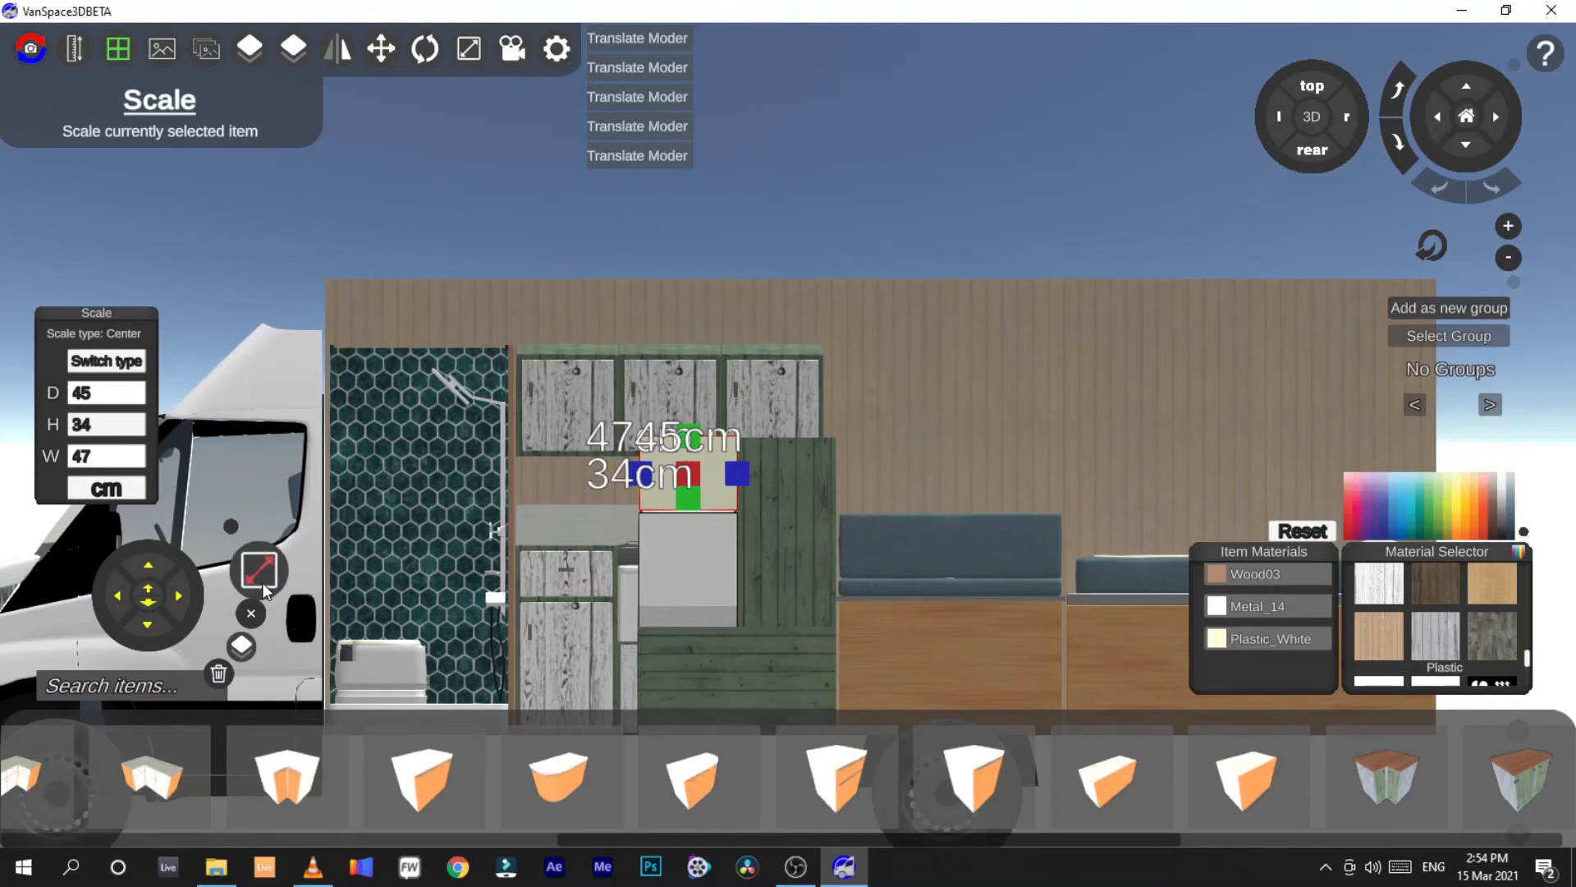
{"action": "left_click", "coordinate": [261, 578]}
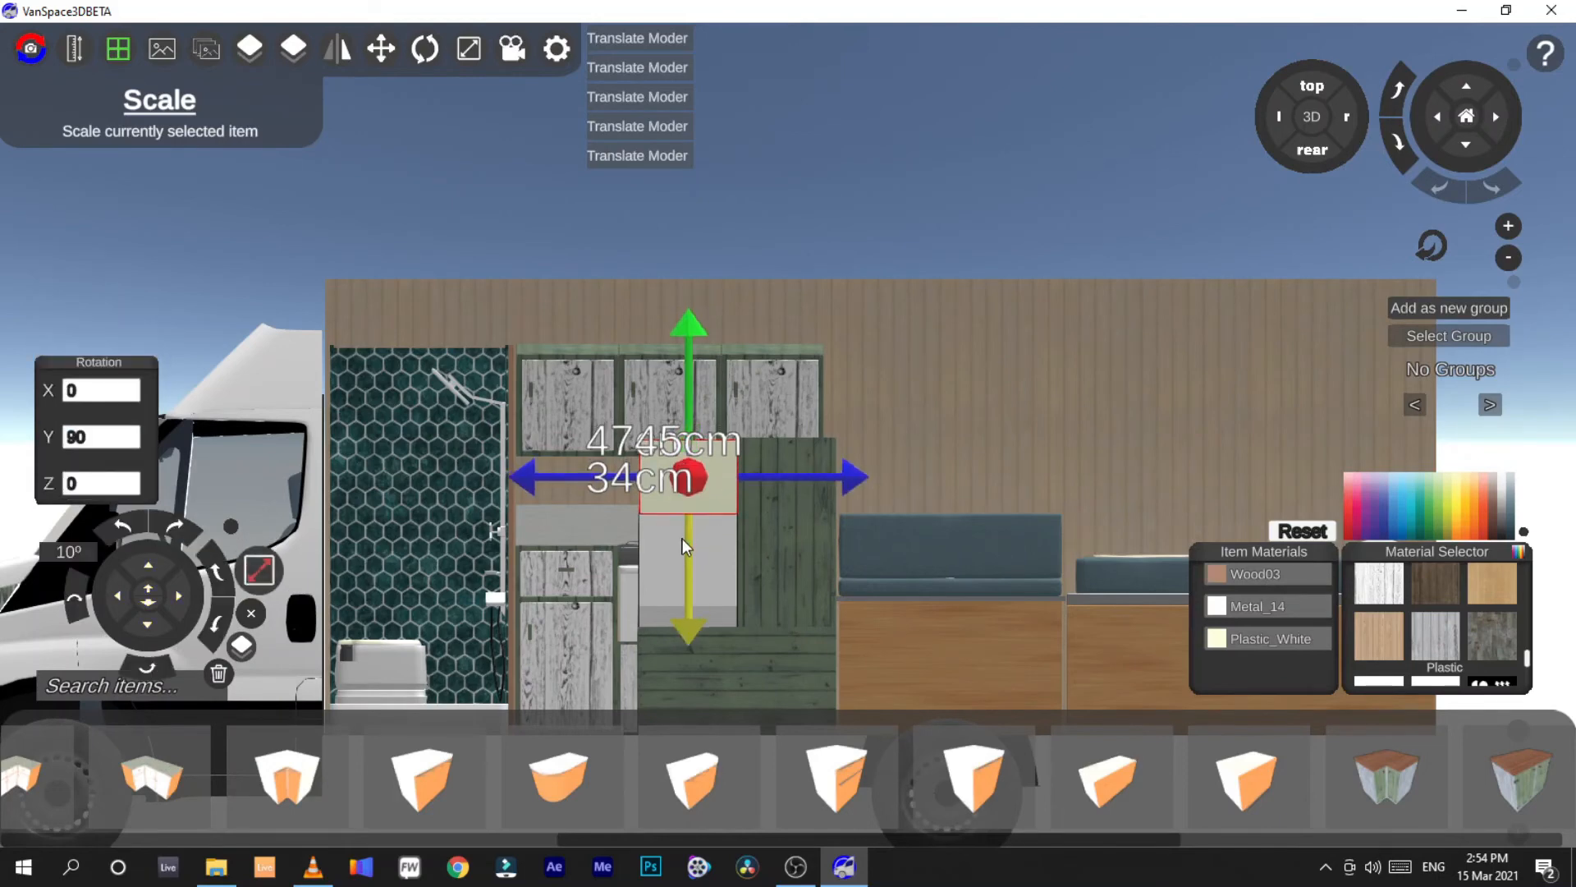
Nudge the cabinet vertically so its top lines up with the adjoining green cabinet, and check its fit above the fridge
{"action": "left_click_drag", "start_coordinate": [683, 538], "coordinate": [682, 533]}
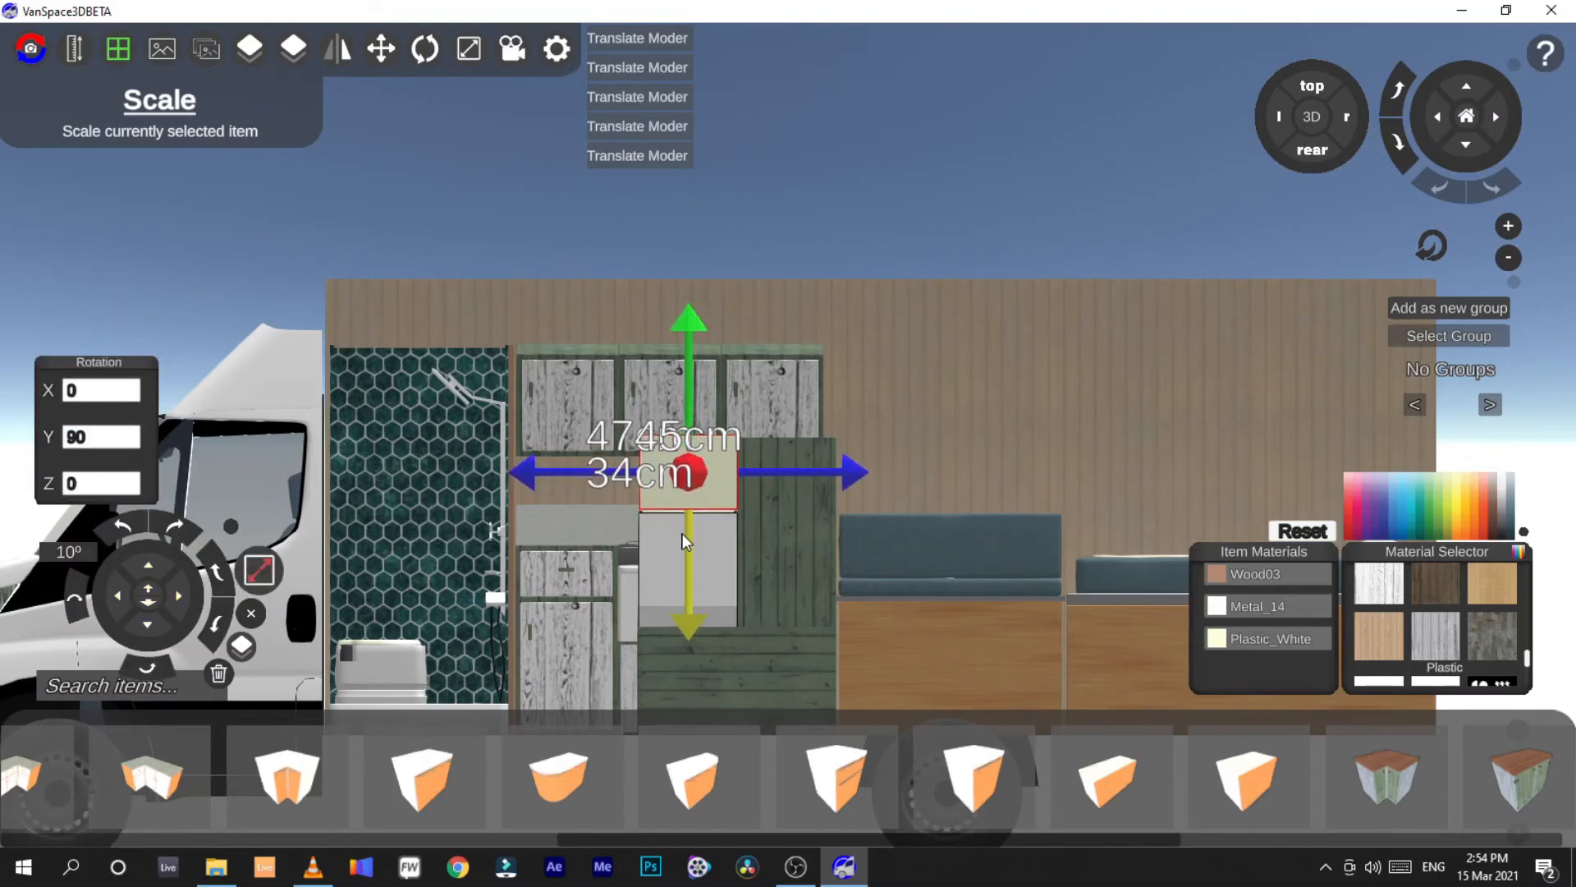
{"action": "left_click", "coordinate": [918, 238]}
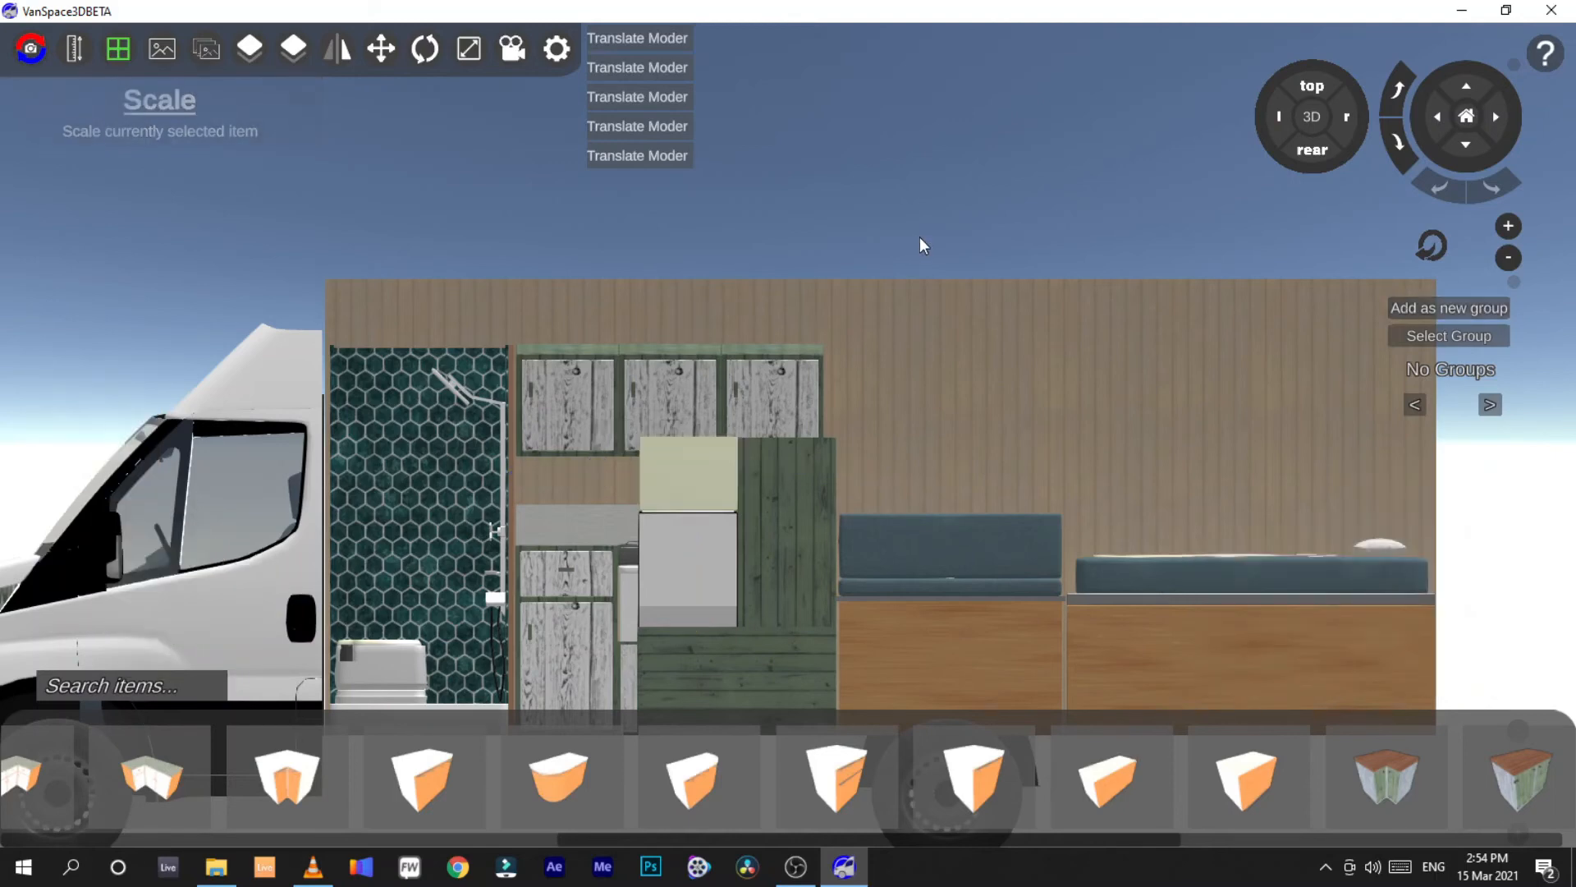
{"action": "left_click", "coordinate": [715, 444]}
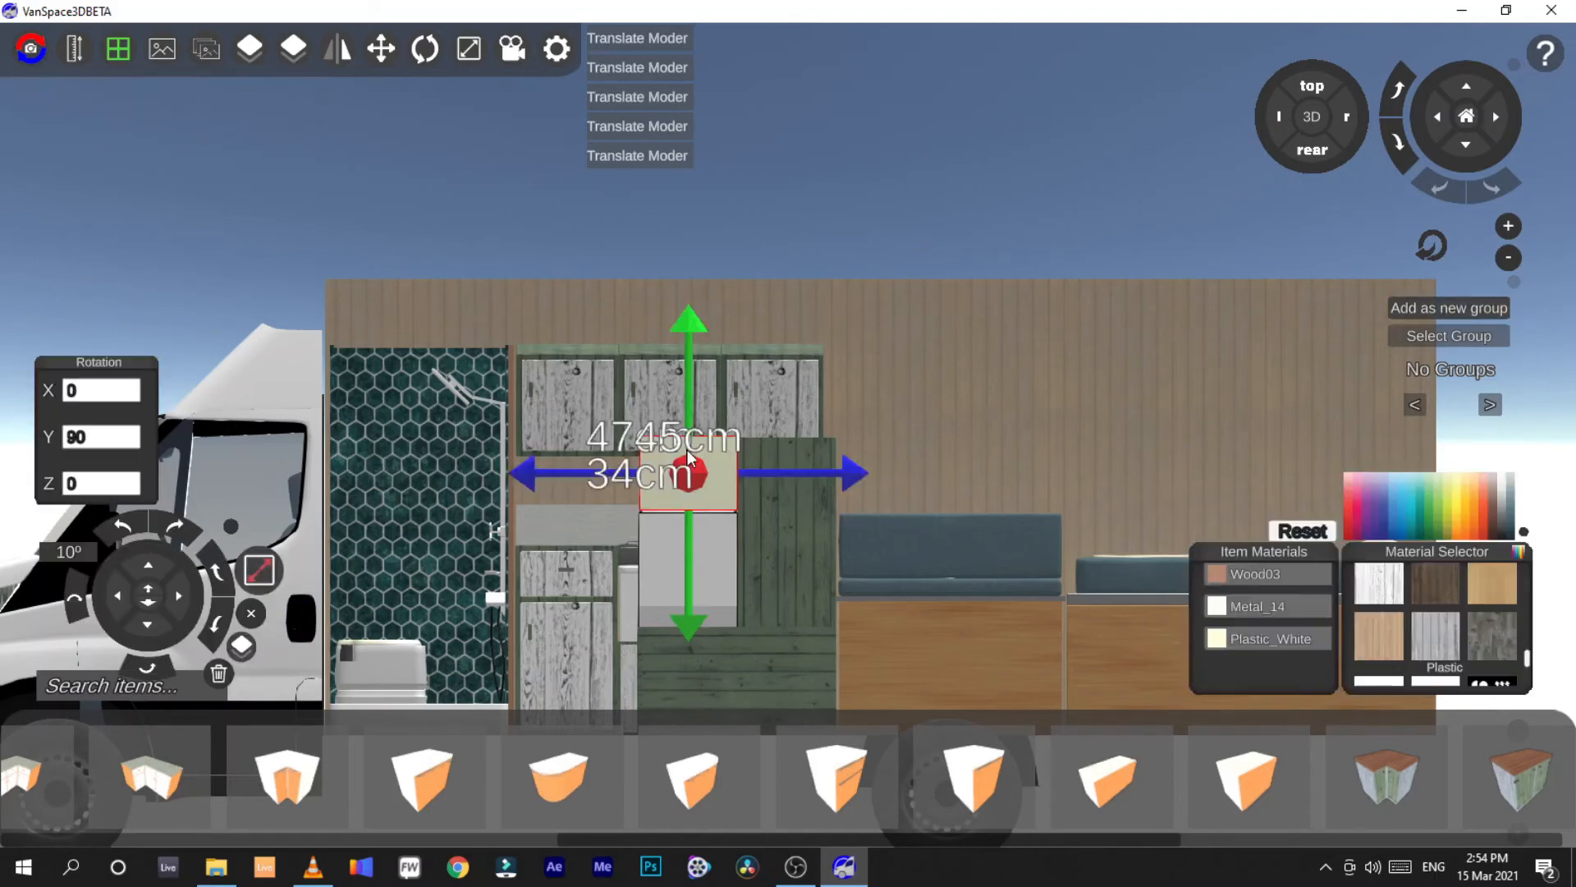
{"action": "left_click", "coordinate": [895, 238]}
{"action": "left_click", "coordinate": [1510, 225]}
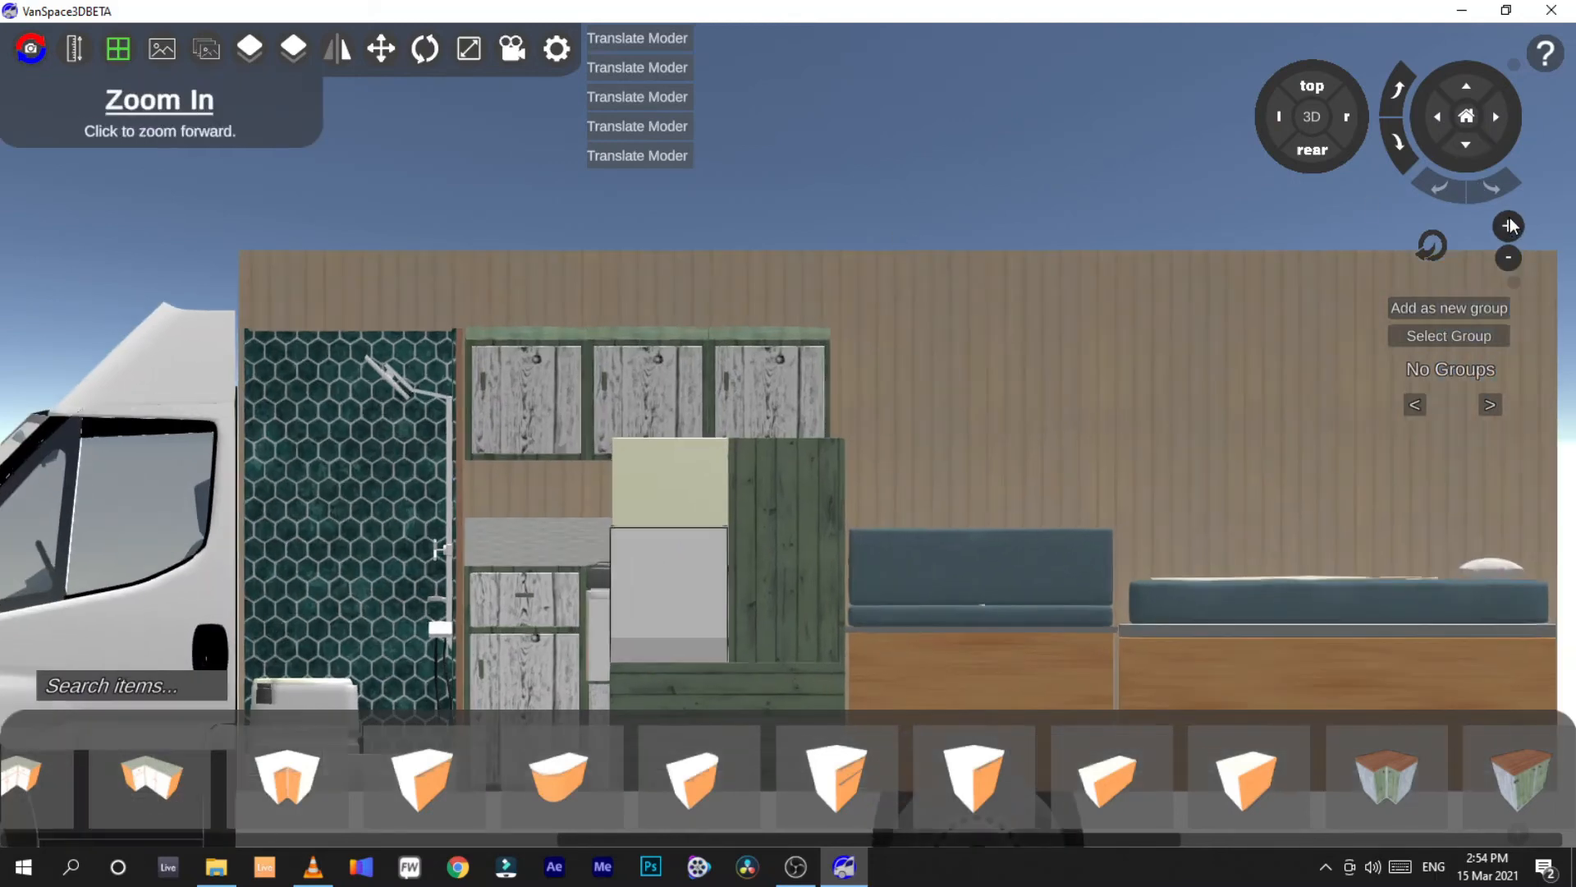
{"action": "left_click", "coordinate": [1510, 225]}
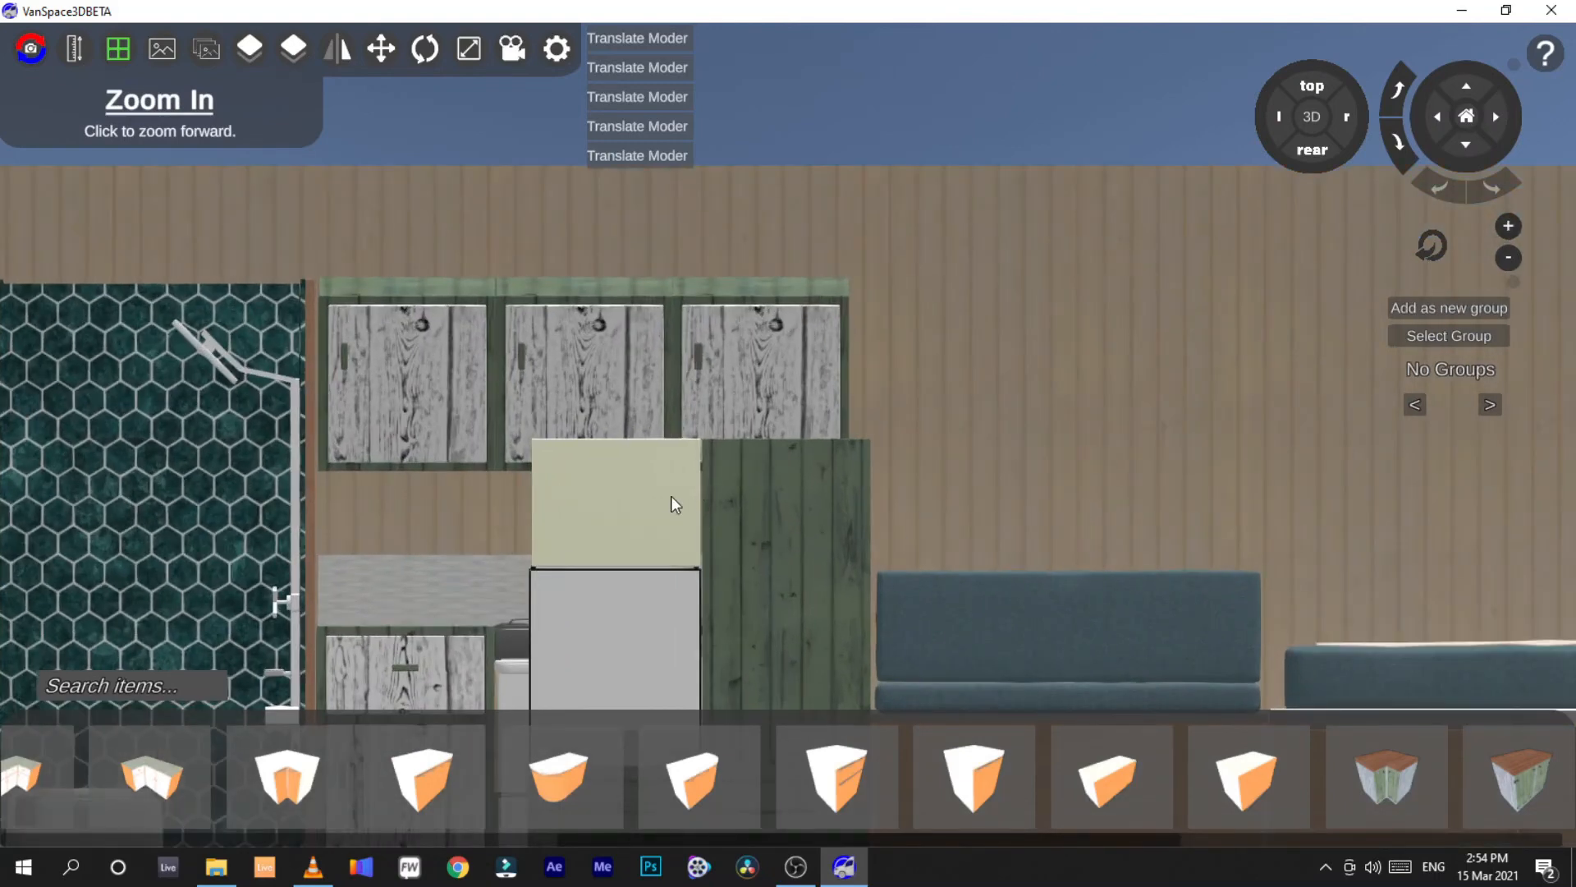
Apply the green Wood12 finish to the upper cabinet's Plastic_White and Metal_14 parts and WoodenPlanks01 to its Wood03 part
{"action": "left_click", "coordinate": [624, 435]}
{"action": "scroll", "coordinate": [1484, 629], "scroll_direction": "down", "scroll_amount": 3}
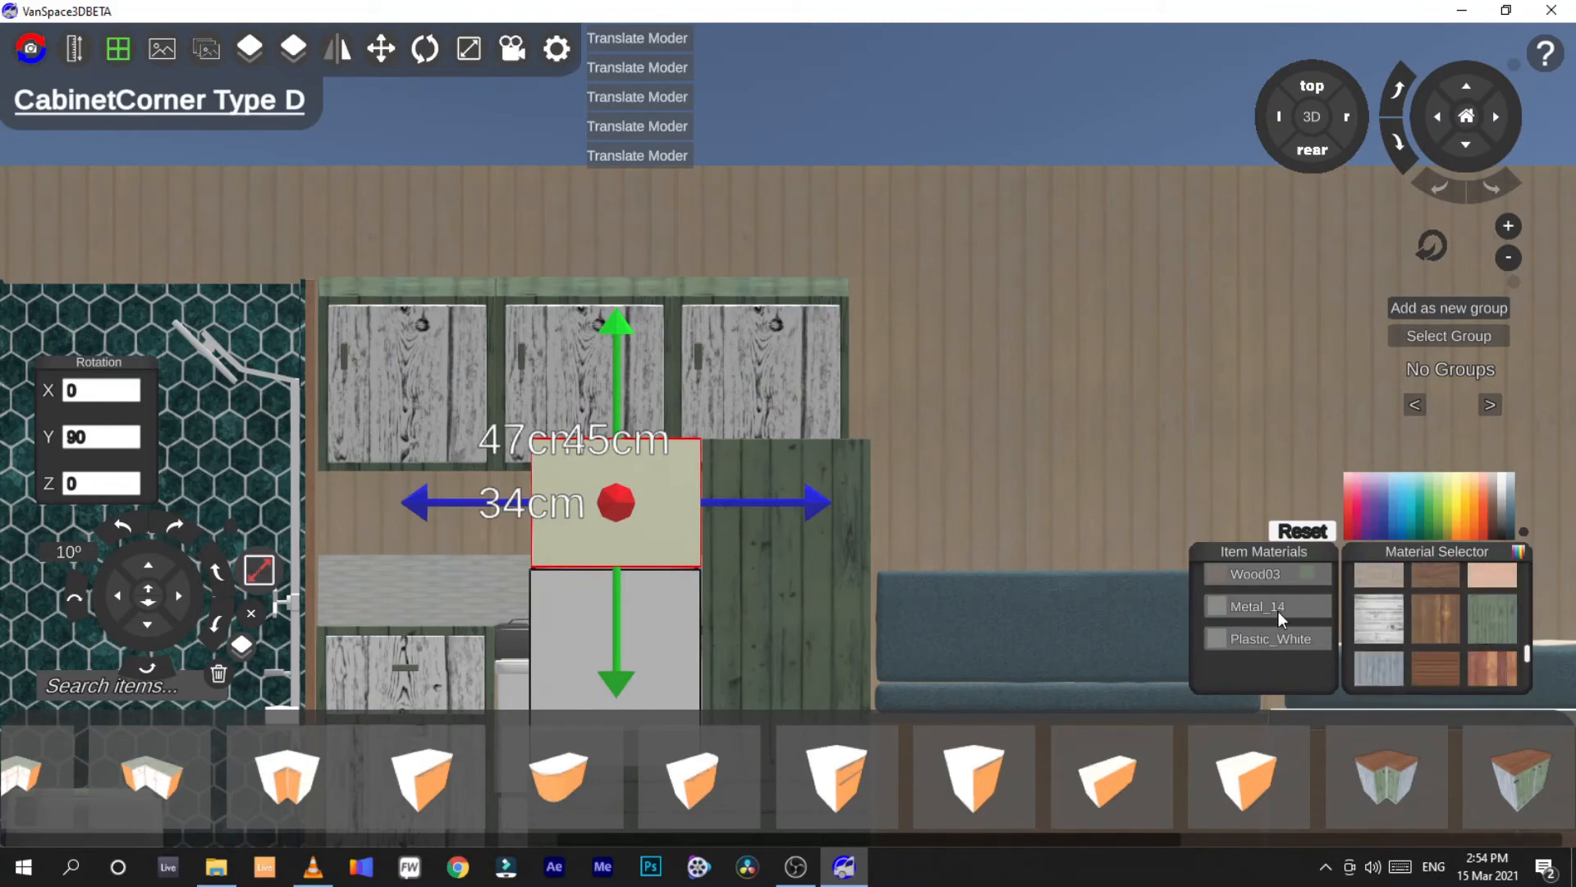
{"action": "left_click_drag", "start_coordinate": [1279, 610], "coordinate": [1278, 645]}
{"action": "left_click_drag", "start_coordinate": [1487, 618], "coordinate": [1251, 580]}
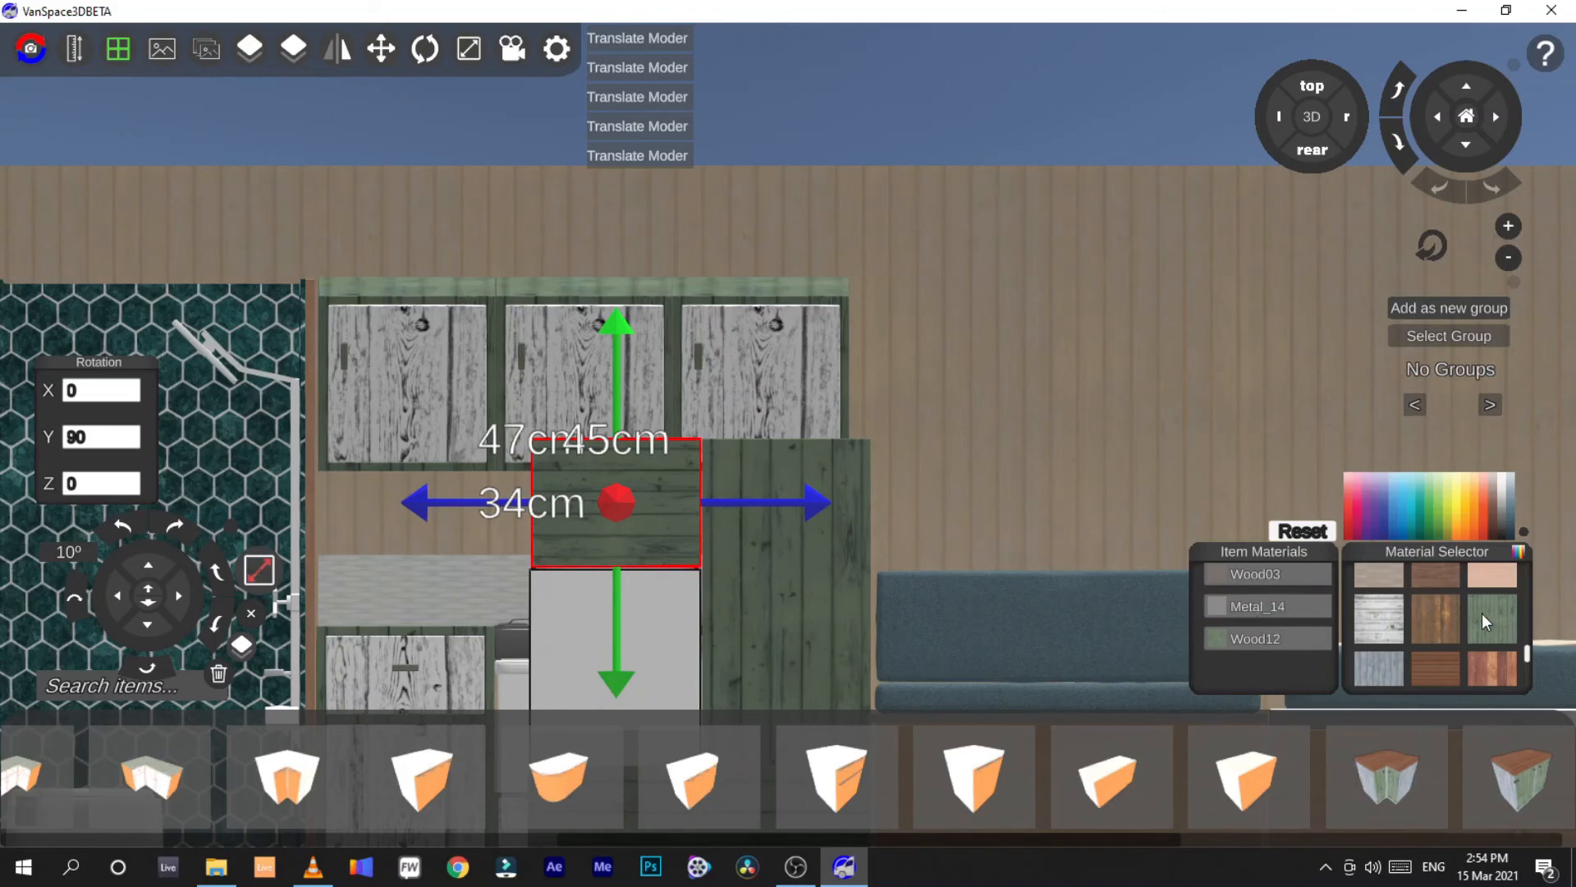
{"action": "left_click", "coordinate": [1274, 608]}
{"action": "scroll", "coordinate": [1386, 652], "scroll_direction": "down", "scroll_amount": 1}
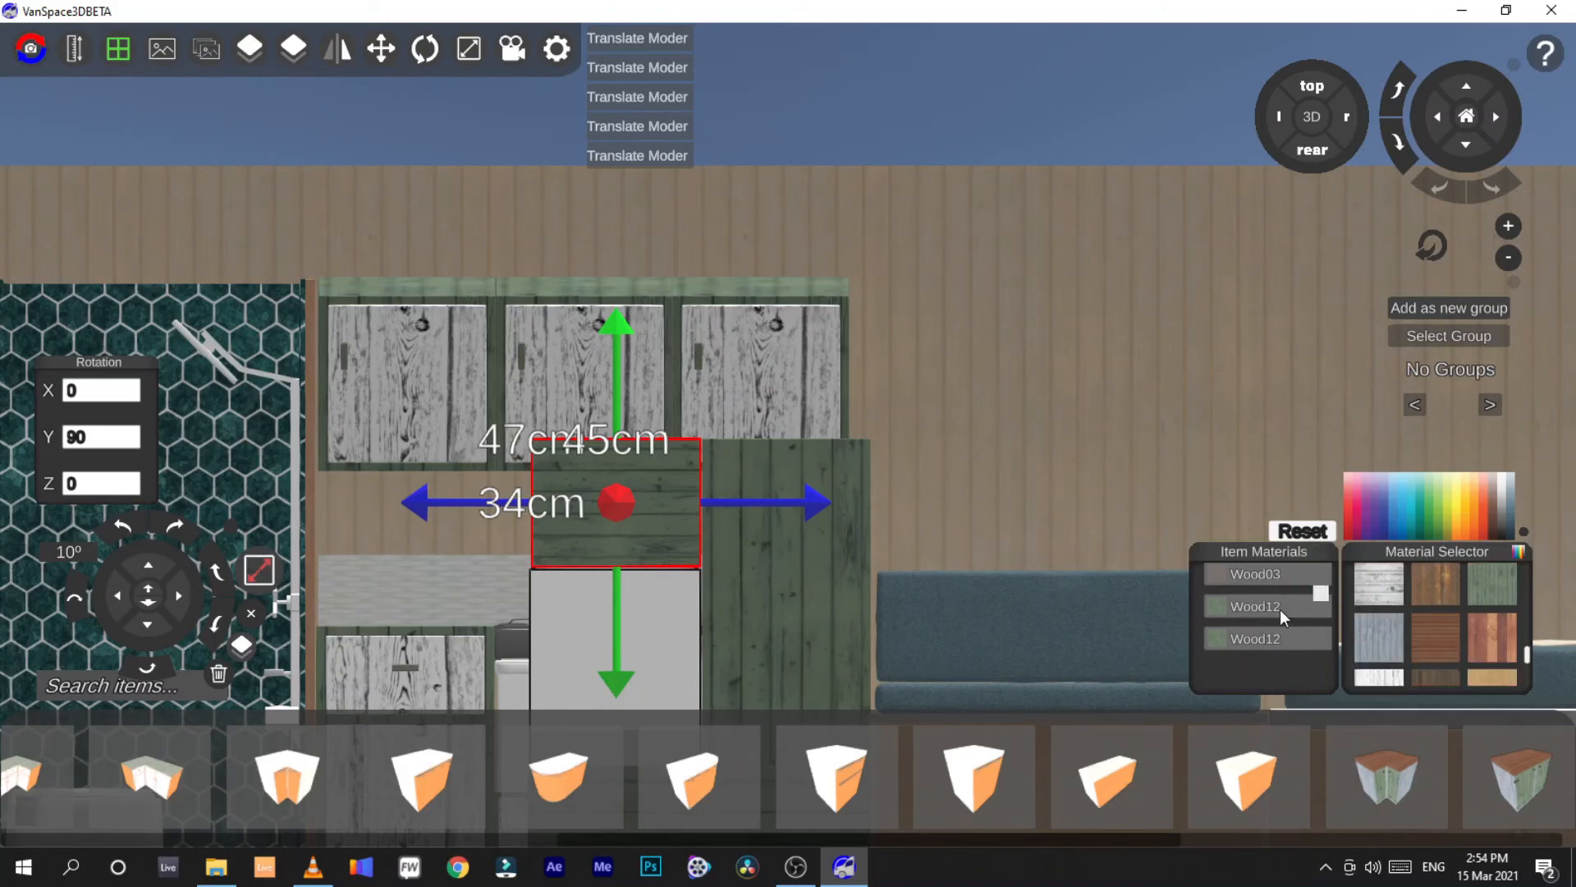
{"action": "left_click", "coordinate": [1278, 574]}
{"action": "left_click", "coordinate": [1310, 117]}
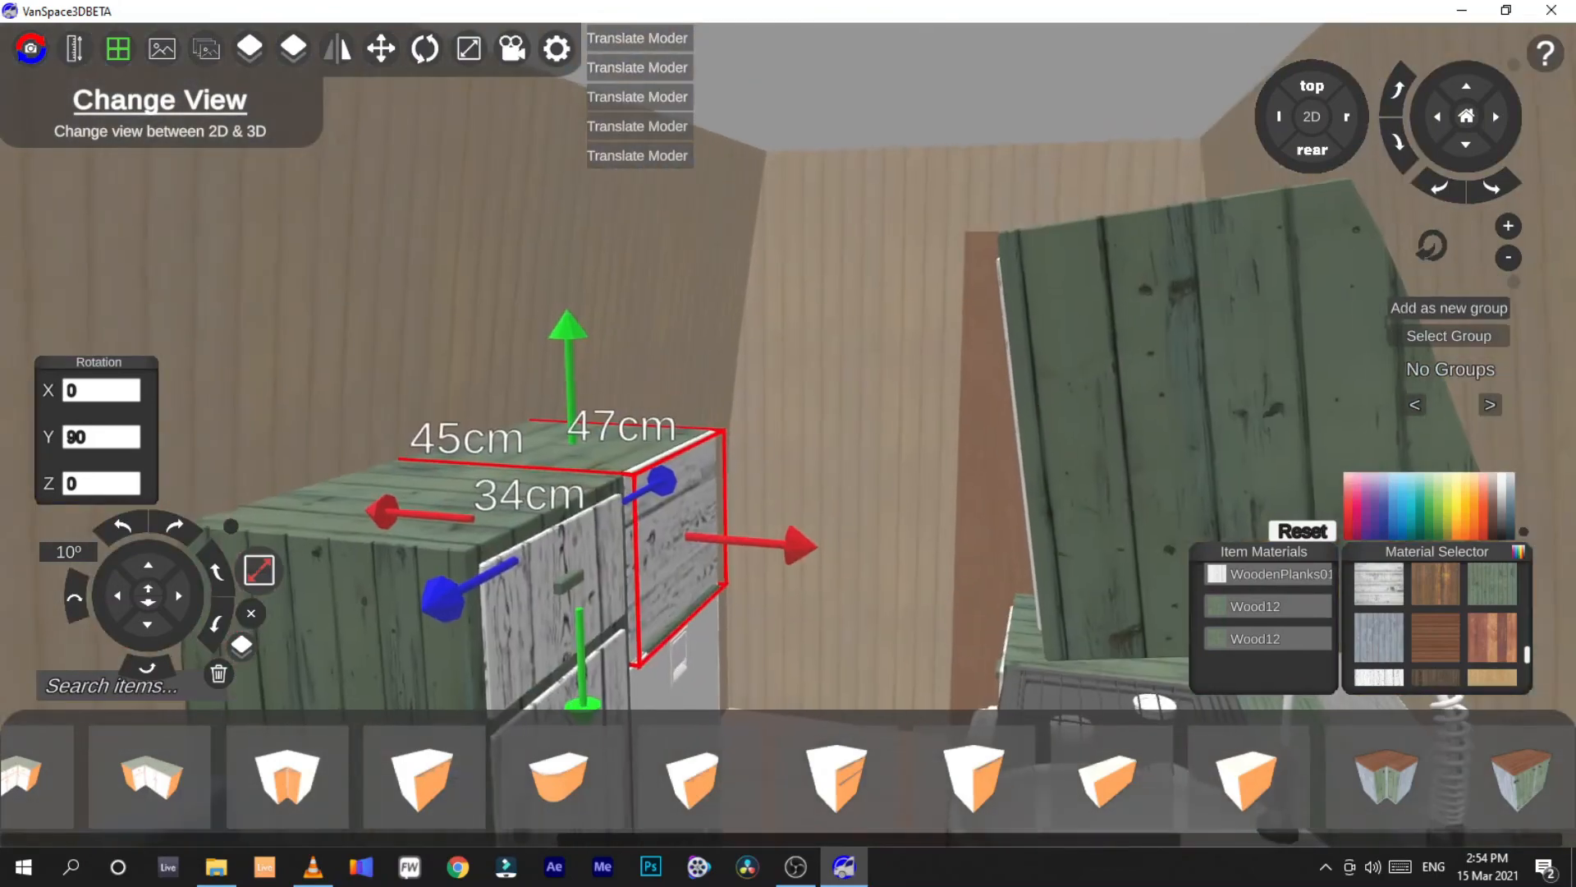
Make the upper cabinet's front see-through by replacing its WoodenPlanks01 and second-slot Wood12 materials with slightly dusty glass, and inspect its open interior
{"action": "left_click", "coordinate": [811, 363]}
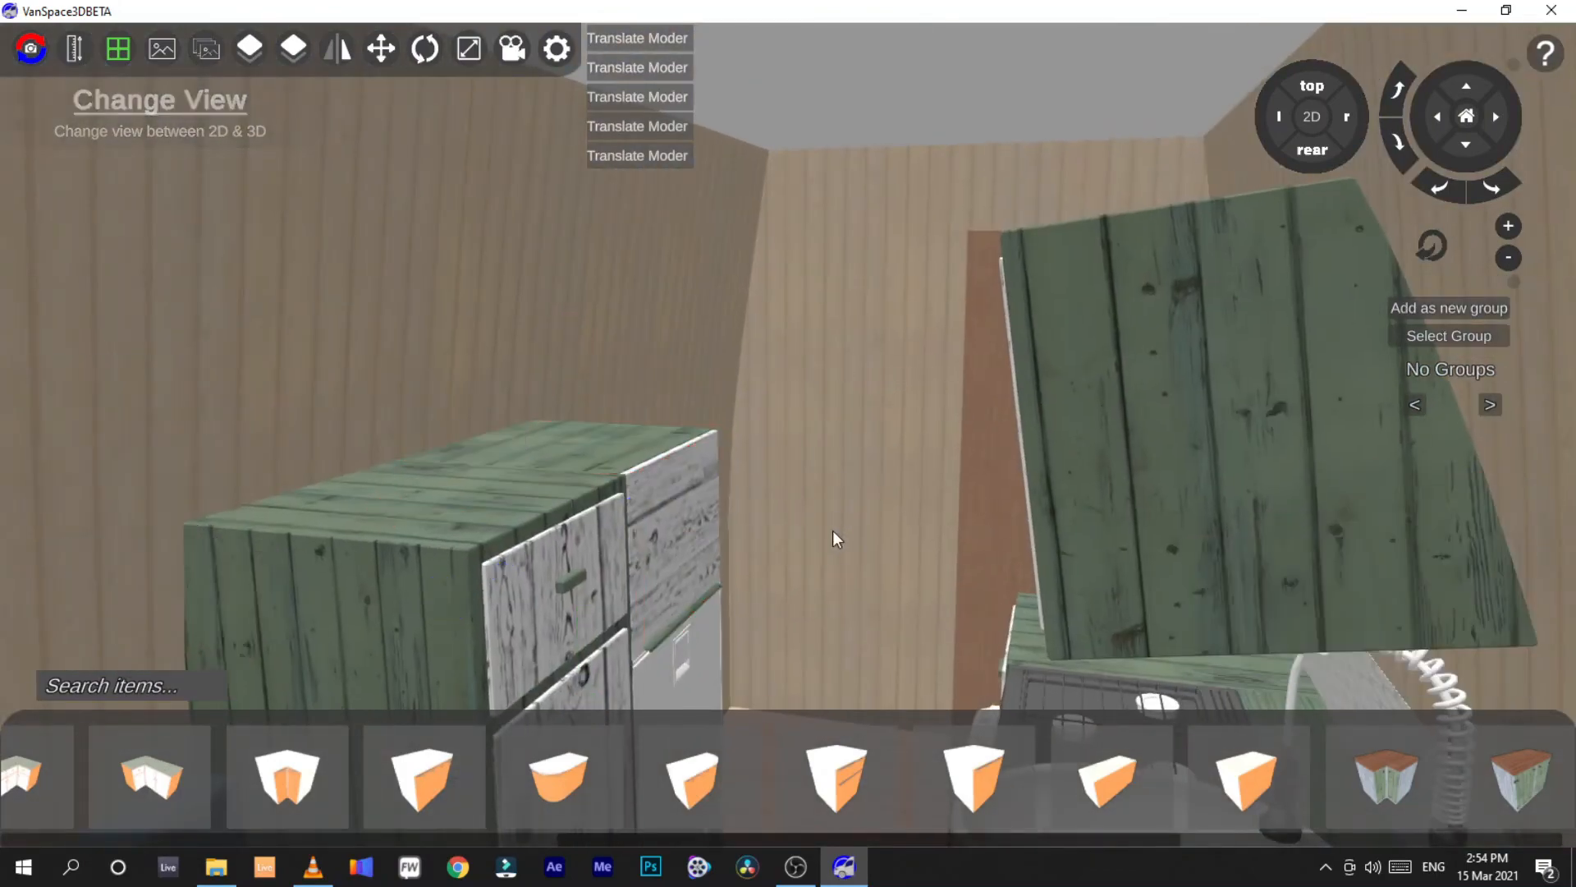
{"action": "key", "text": "w"}
{"action": "mouse_move", "coordinate": [811, 363]}
{"action": "right_mouse_down"}
{"action": "mouse_move", "coordinate": [829, 365]}
{"action": "mouse_move", "coordinate": [771, 382]}
{"action": "mouse_move", "coordinate": [796, 361]}
{"action": "right_mouse_up"}
{"action": "left_click", "coordinate": [566, 452]}
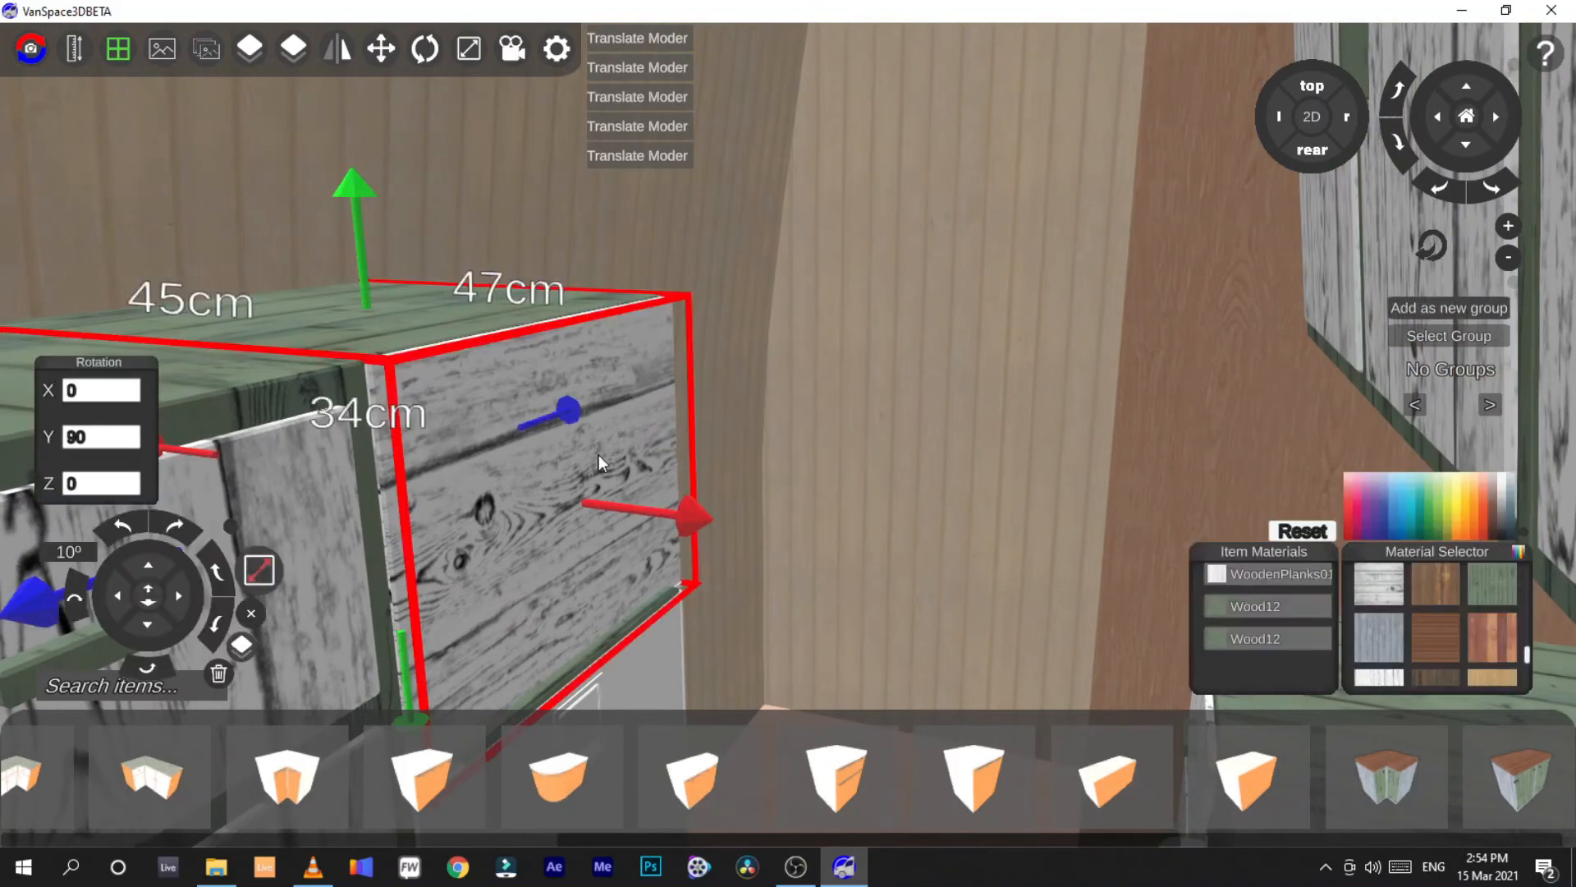
{"action": "scroll", "coordinate": [1466, 629], "scroll_direction": "down", "scroll_amount": 5}
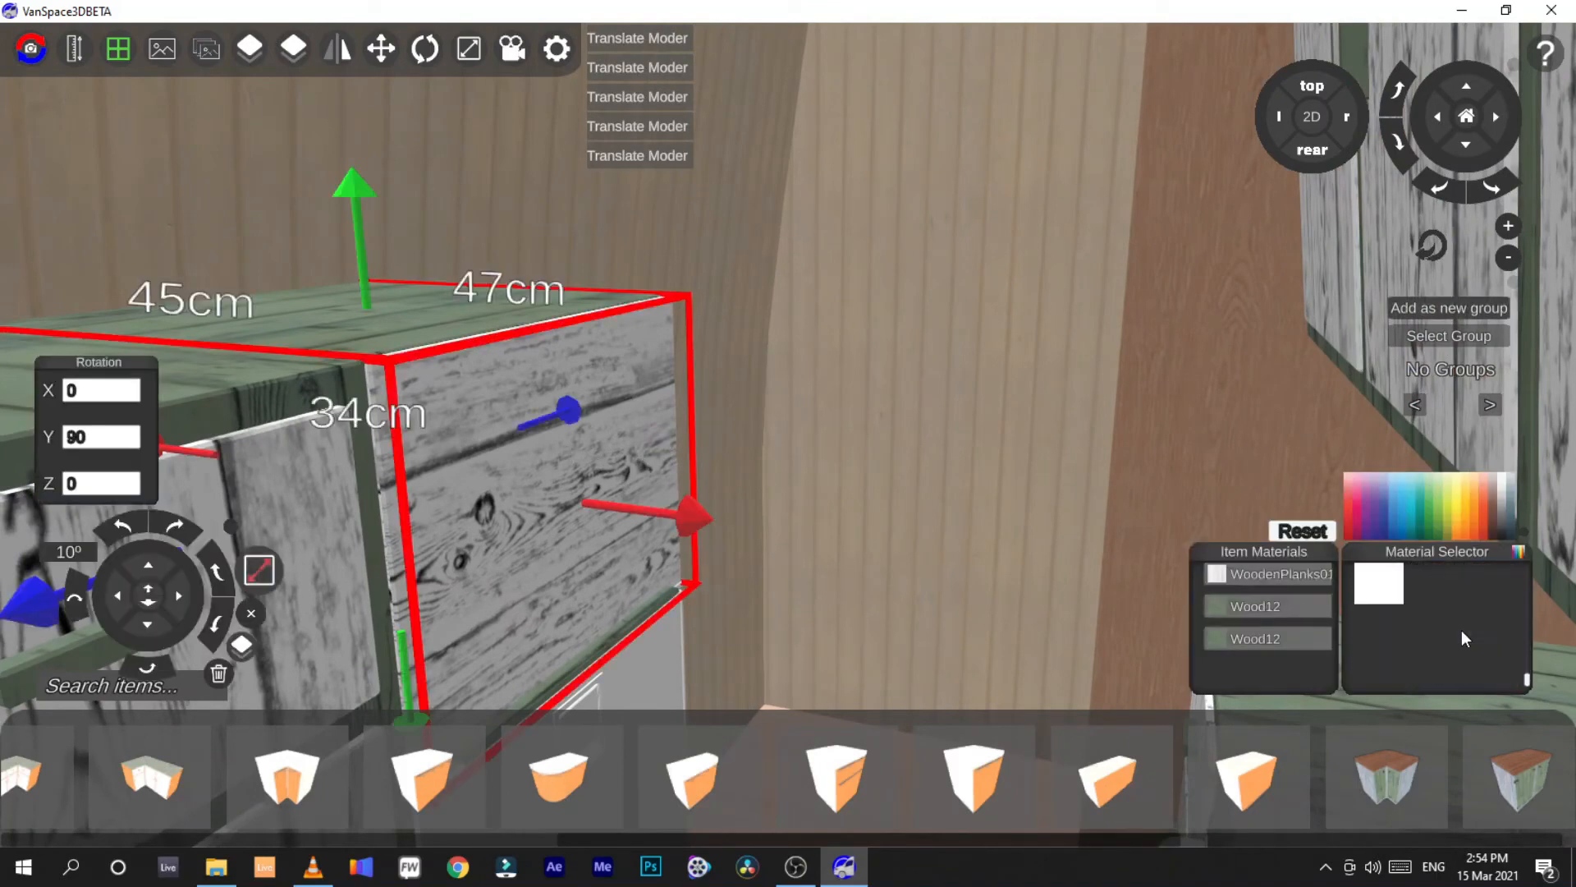
{"action": "scroll", "coordinate": [1418, 638], "scroll_direction": "down", "scroll_amount": 1}
{"action": "left_click", "coordinate": [1272, 577]}
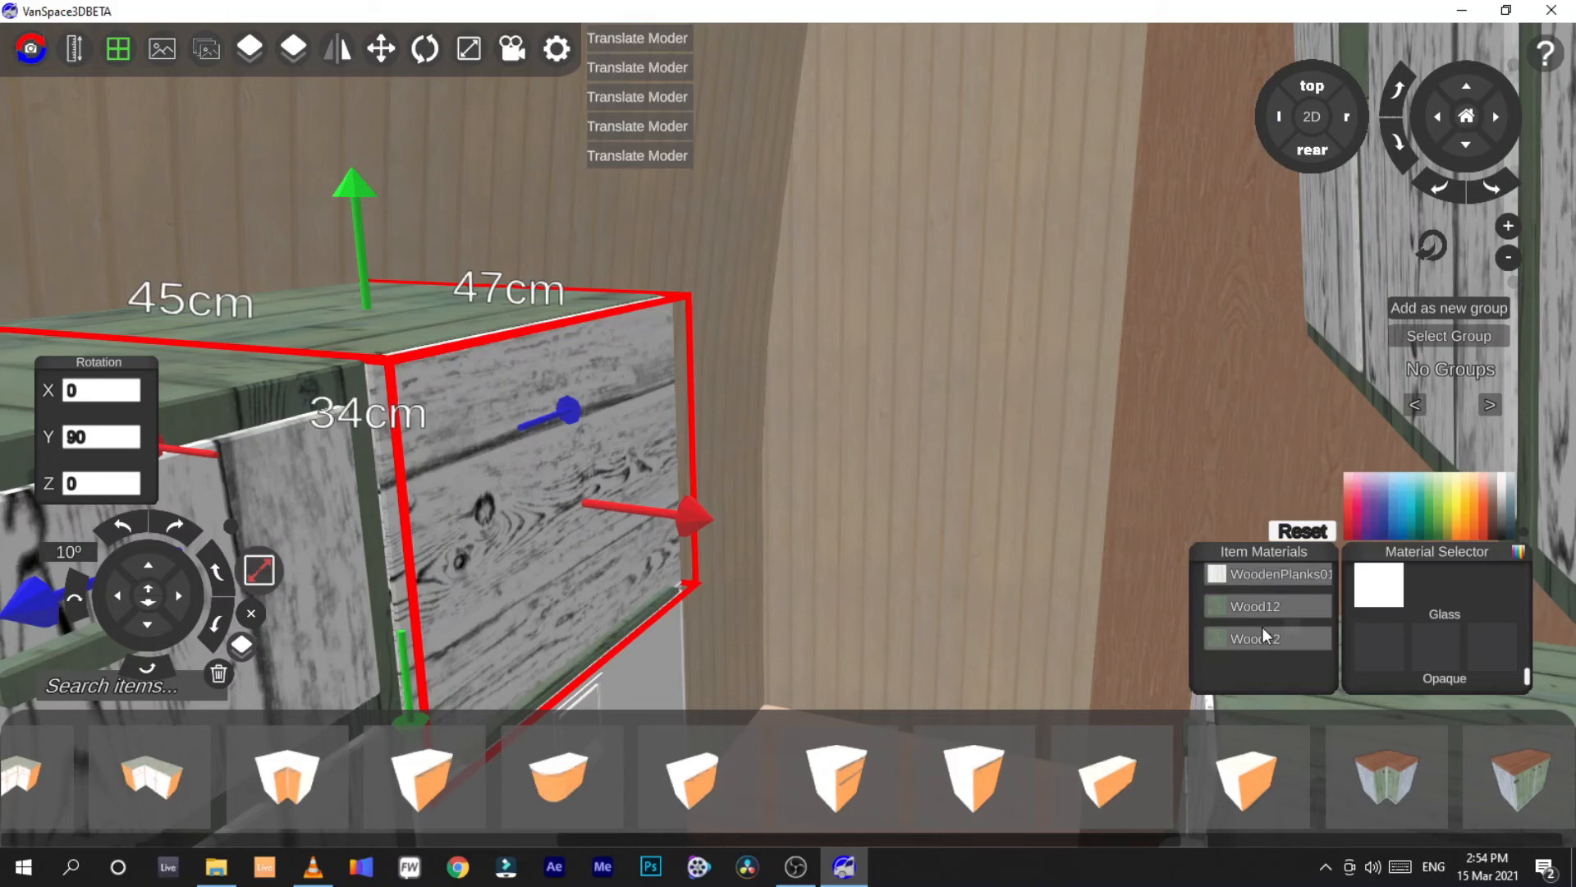
{"action": "left_click", "coordinate": [1249, 570]}
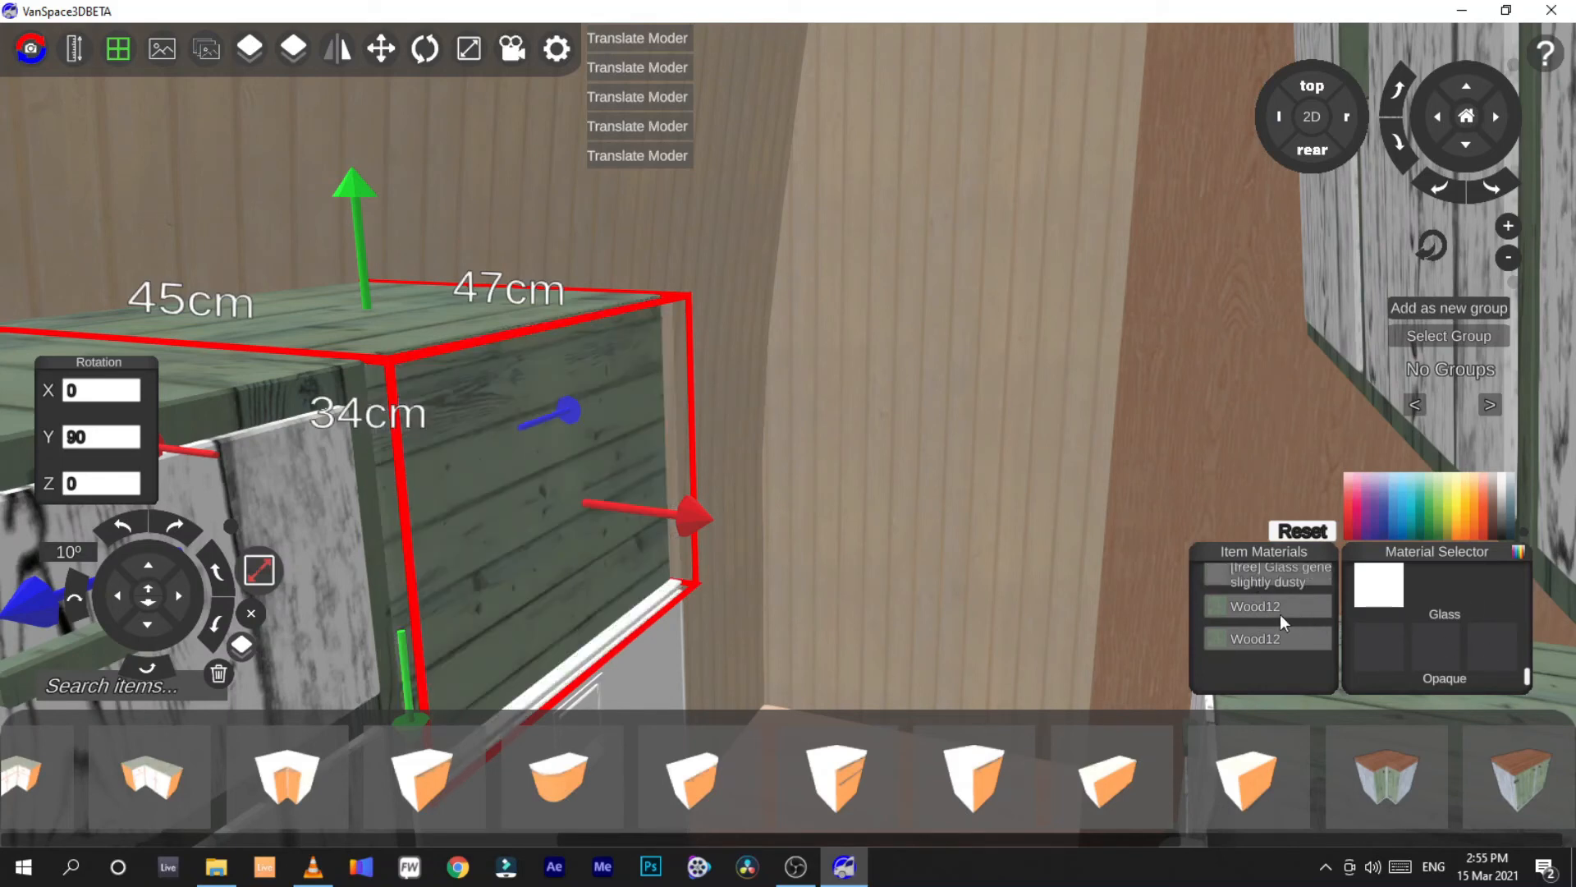
{"action": "right_click_drag", "start_coordinate": [1051, 515], "coordinate": [1166, 513]}
{"action": "right_click_drag", "start_coordinate": [788, 443], "coordinate": [624, 435]}
{"action": "scroll", "coordinate": [788, 443], "scroll_direction": "down", "scroll_amount": 3}
{"action": "scroll", "coordinate": [788, 443], "scroll_direction": "down", "scroll_amount": 4}
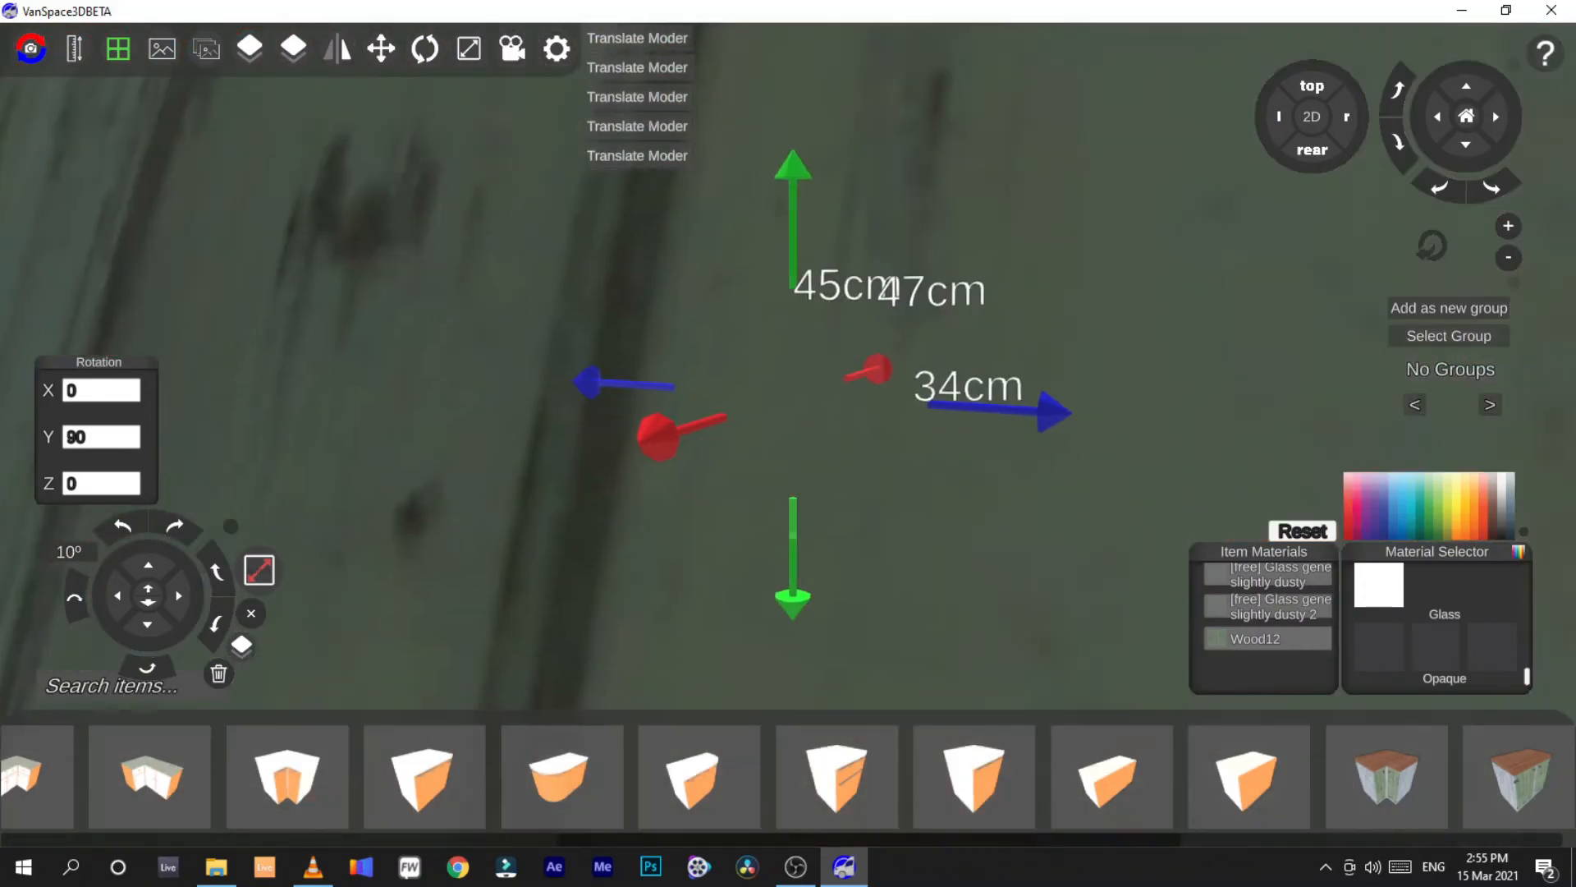
{"action": "scroll", "coordinate": [788, 443], "scroll_direction": "up", "scroll_amount": 6}
{"action": "scroll", "coordinate": [788, 443], "scroll_direction": "down", "scroll_amount": 1}
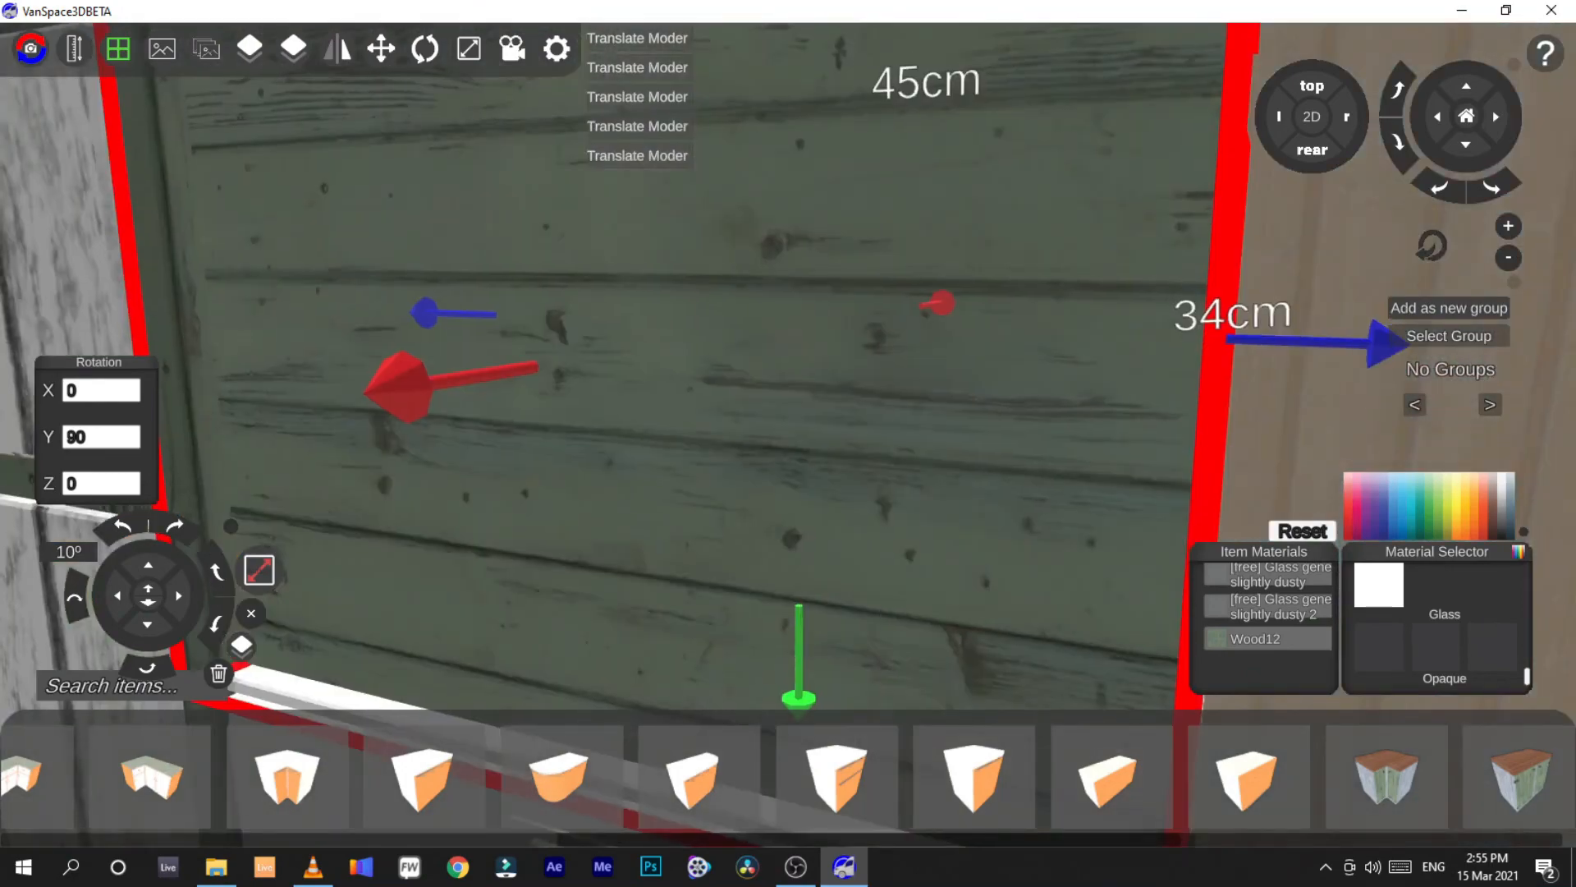
{"action": "right_click_drag", "start_coordinate": [788, 443], "coordinate": [661, 410]}
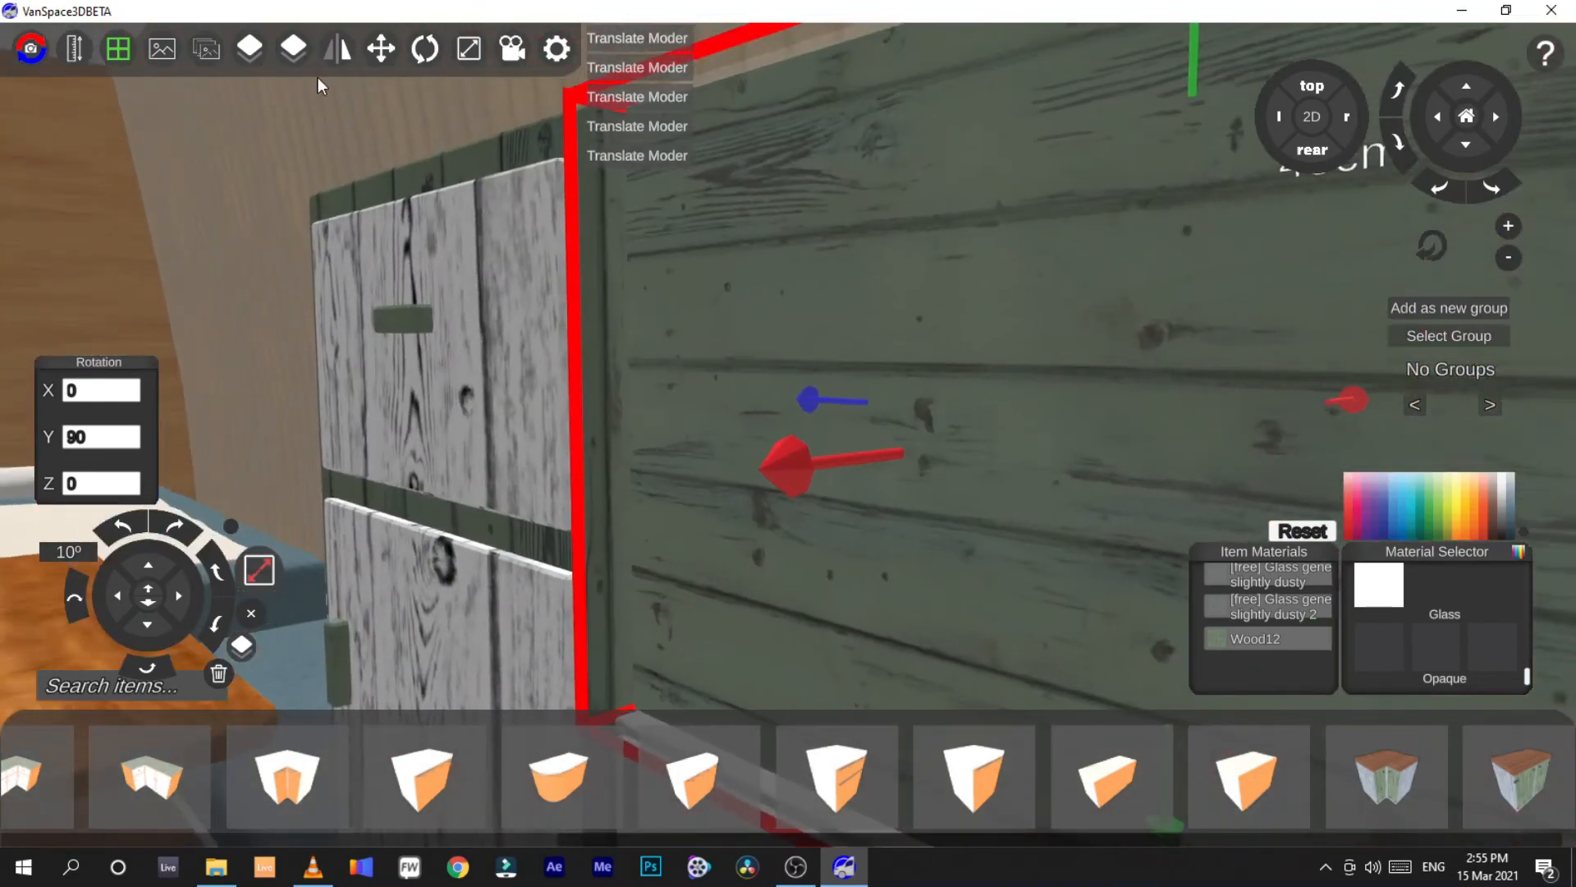
{"action": "left_click", "coordinate": [371, 119]}
Add a microwave from the Microwave category and position it in front of the upper cabinet above the fridge
{"action": "right_click_drag", "start_coordinate": [848, 508], "coordinate": [1165, 534]}
{"action": "scroll", "coordinate": [1166, 526], "scroll_direction": "up", "scroll_amount": 2}
{"action": "scroll", "coordinate": [870, 522], "scroll_direction": "down", "scroll_amount": 3}
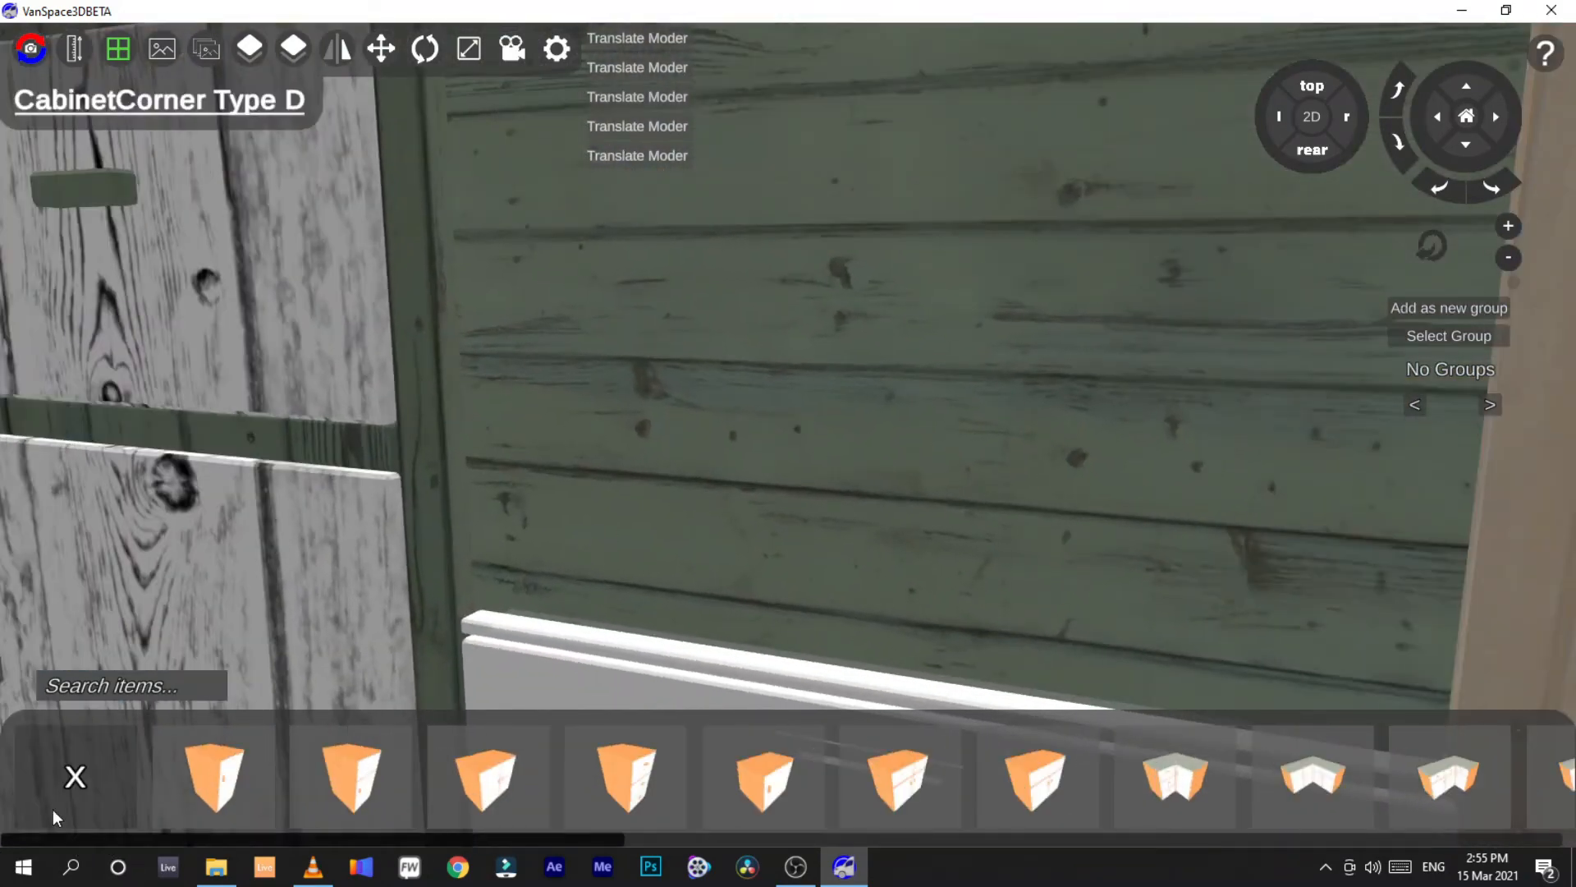
{"action": "left_click", "coordinate": [55, 812]}
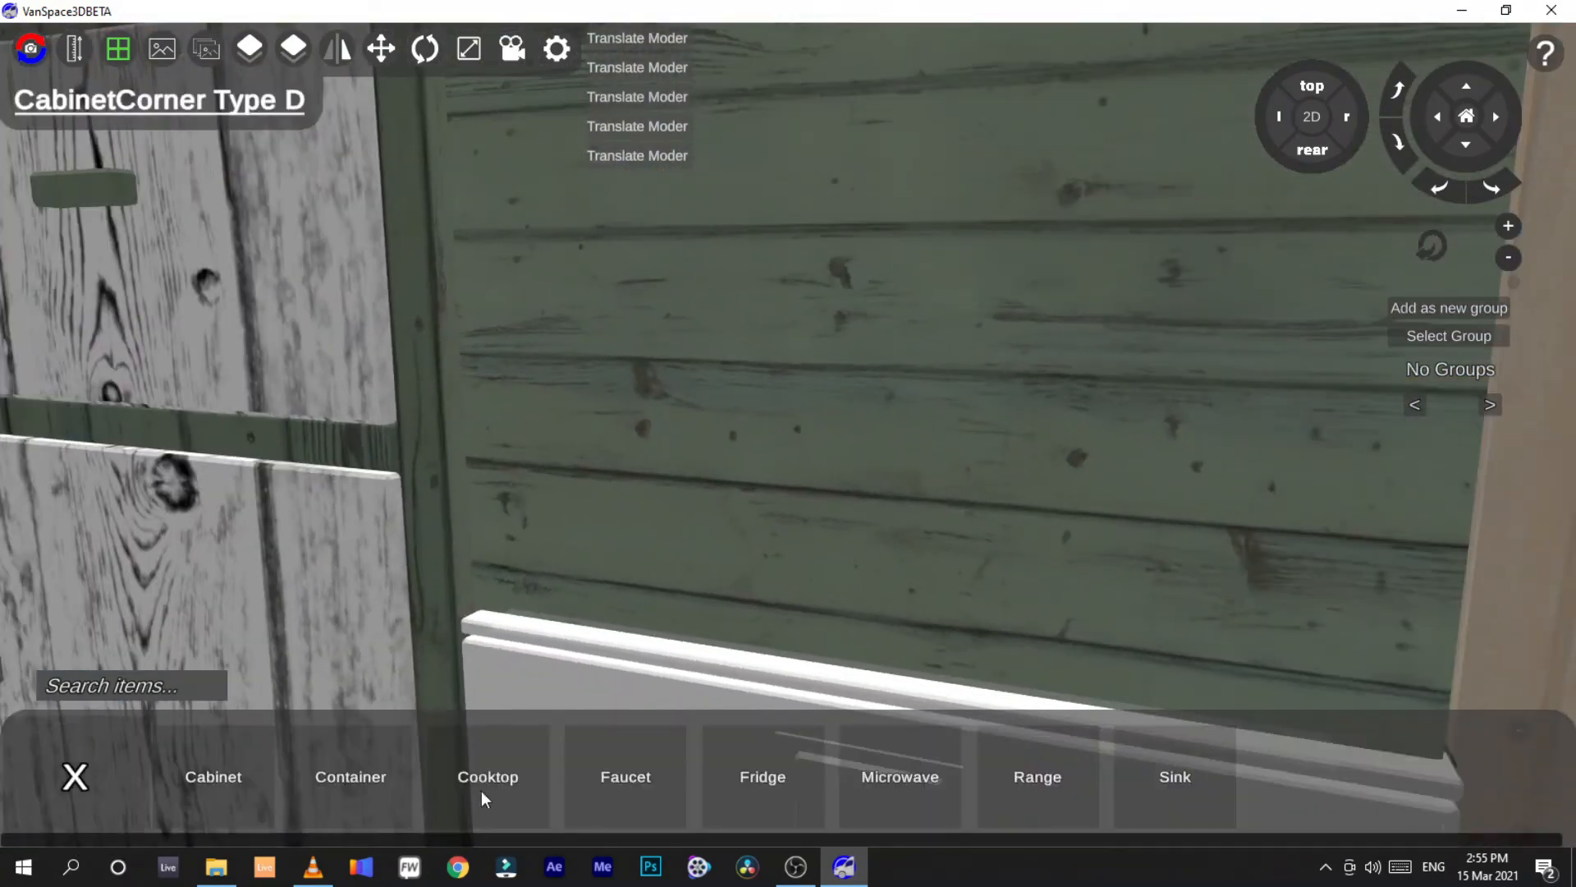
{"action": "left_click", "coordinate": [917, 786]}
{"action": "scroll", "coordinate": [788, 443], "scroll_direction": "down", "scroll_amount": 5}
{"action": "right_click_drag", "start_coordinate": [788, 443], "coordinate": [712, 612]}
{"action": "left_click_drag", "start_coordinate": [209, 776], "coordinate": [648, 673]}
{"action": "left_click_drag", "start_coordinate": [538, 593], "coordinate": [574, 477]}
{"action": "left_click_drag", "start_coordinate": [703, 377], "coordinate": [839, 343]}
{"action": "left_click_drag", "start_coordinate": [736, 440], "coordinate": [1346, 745]}
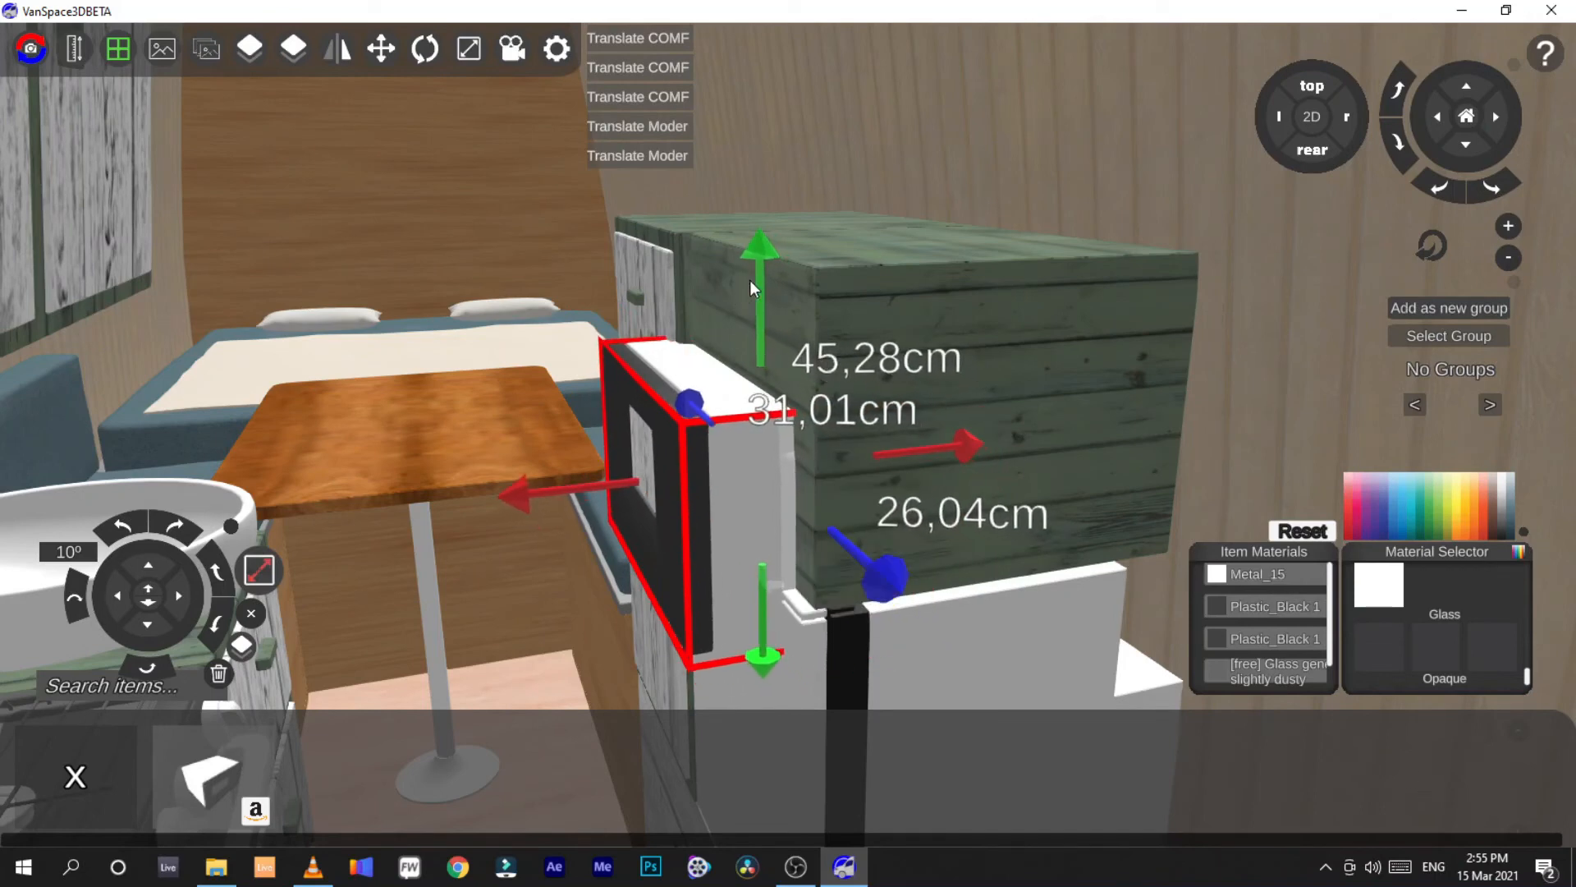
Raise the microwave to fit the height of the open cabinet above the fridge
{"action": "left_click", "coordinate": [751, 217]}
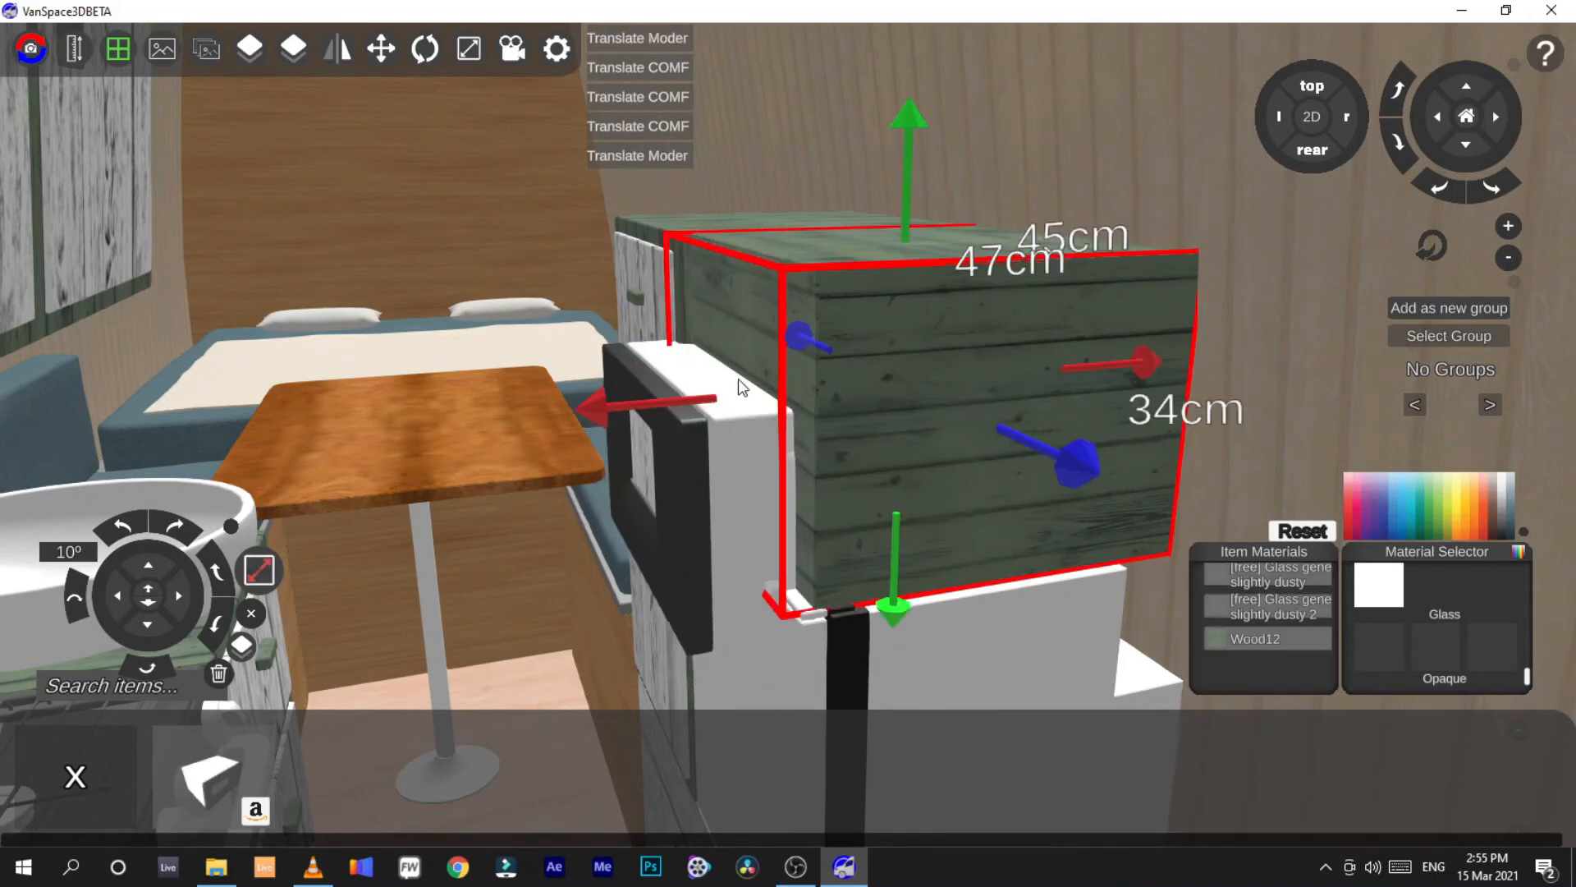
{"action": "left_click", "coordinate": [631, 514]}
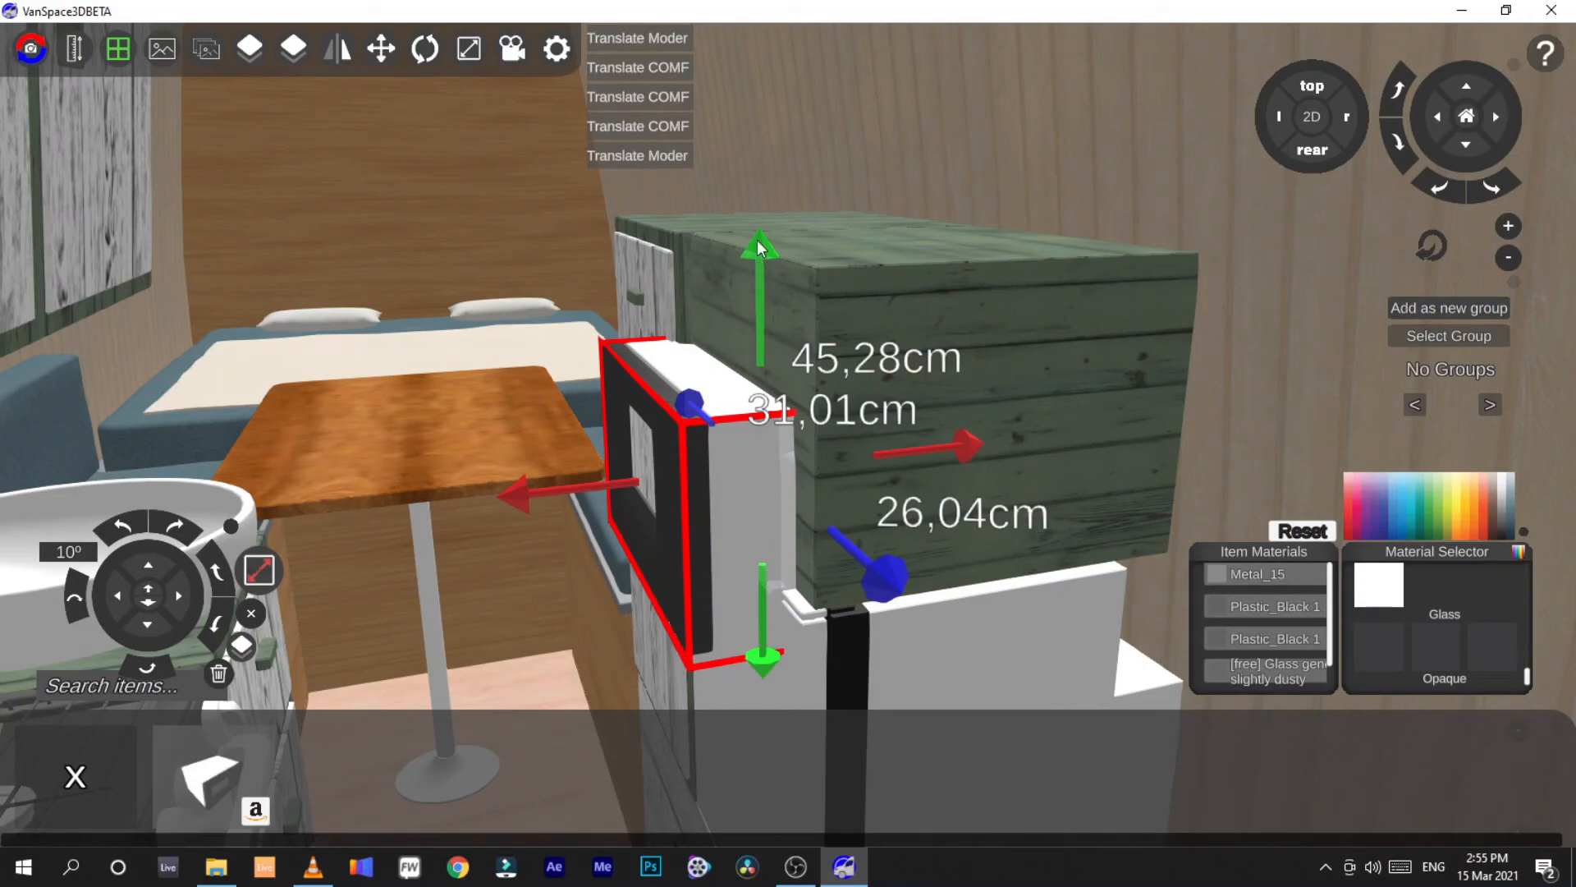
{"action": "left_click_drag", "start_coordinate": [757, 240], "coordinate": [749, 164]}
{"action": "right_click_drag", "start_coordinate": [524, 588], "coordinate": [834, 415]}
{"action": "key", "text": "w"}
{"action": "key", "text": "s"}
{"action": "key", "text": "w"}
{"action": "key", "text": "w"}
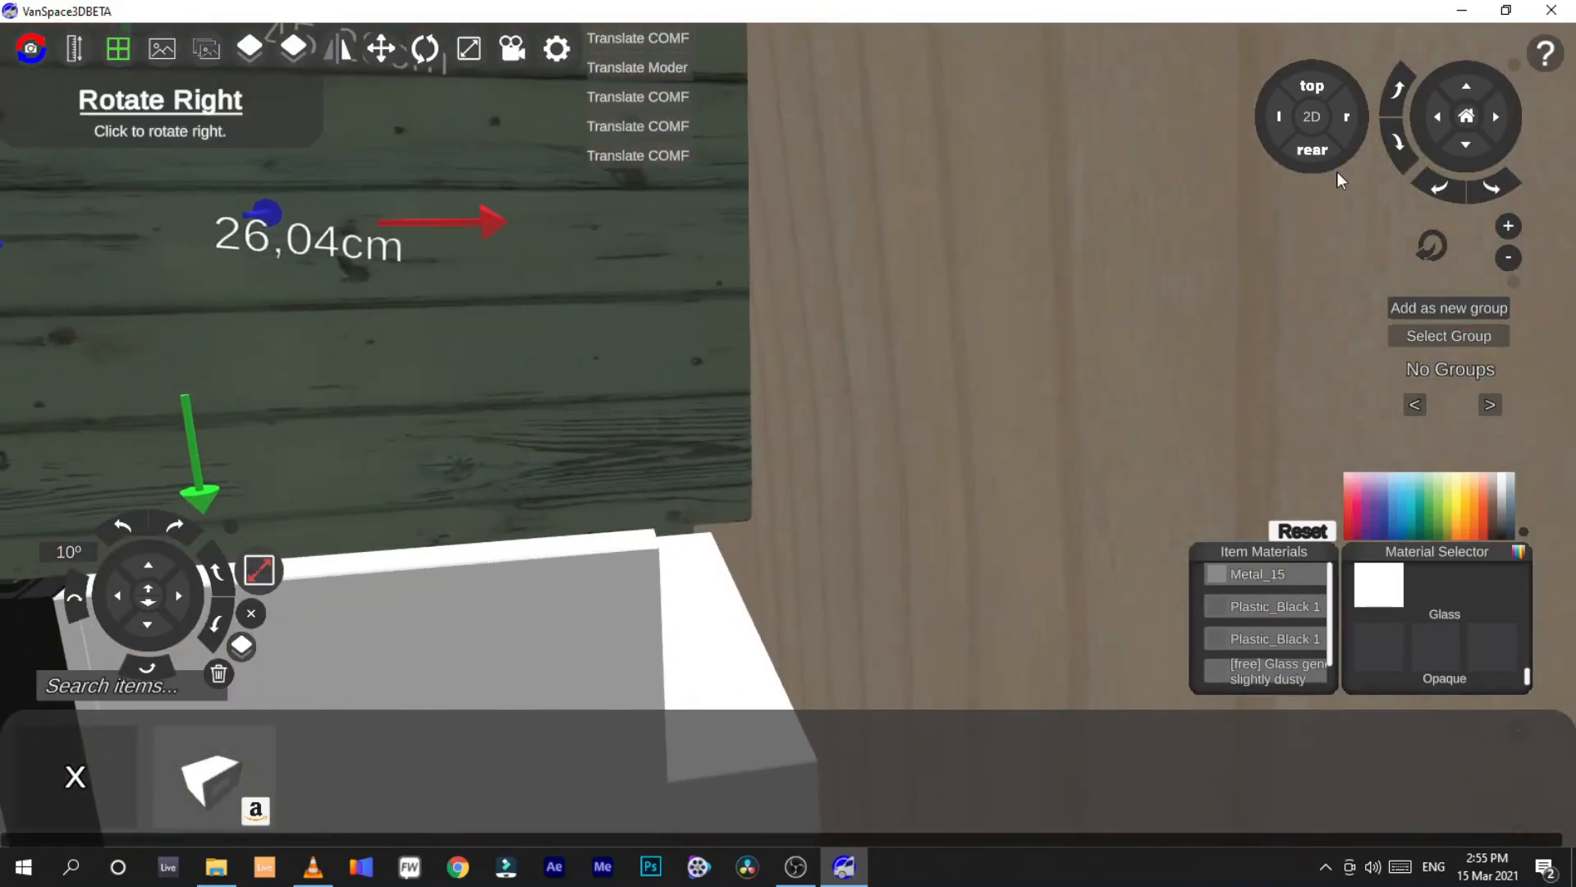
Center the microwave within the cabinet in the 2D side view, and push it back into the cabinet in the rear view
{"action": "left_click", "coordinate": [1313, 118]}
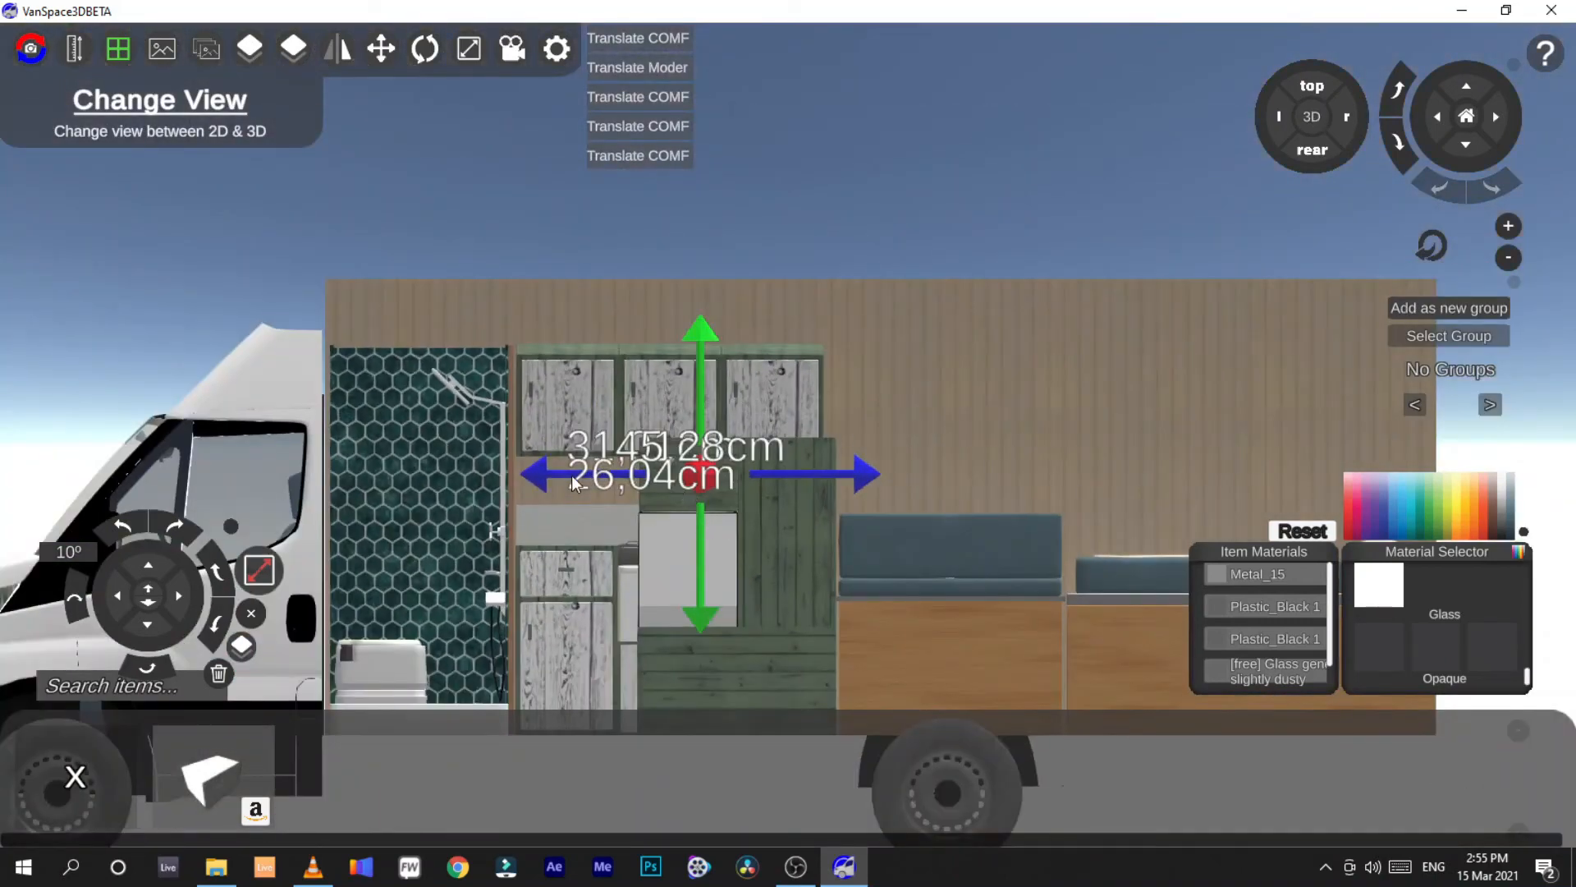
{"action": "left_click_drag", "start_coordinate": [572, 482], "coordinate": [554, 471]}
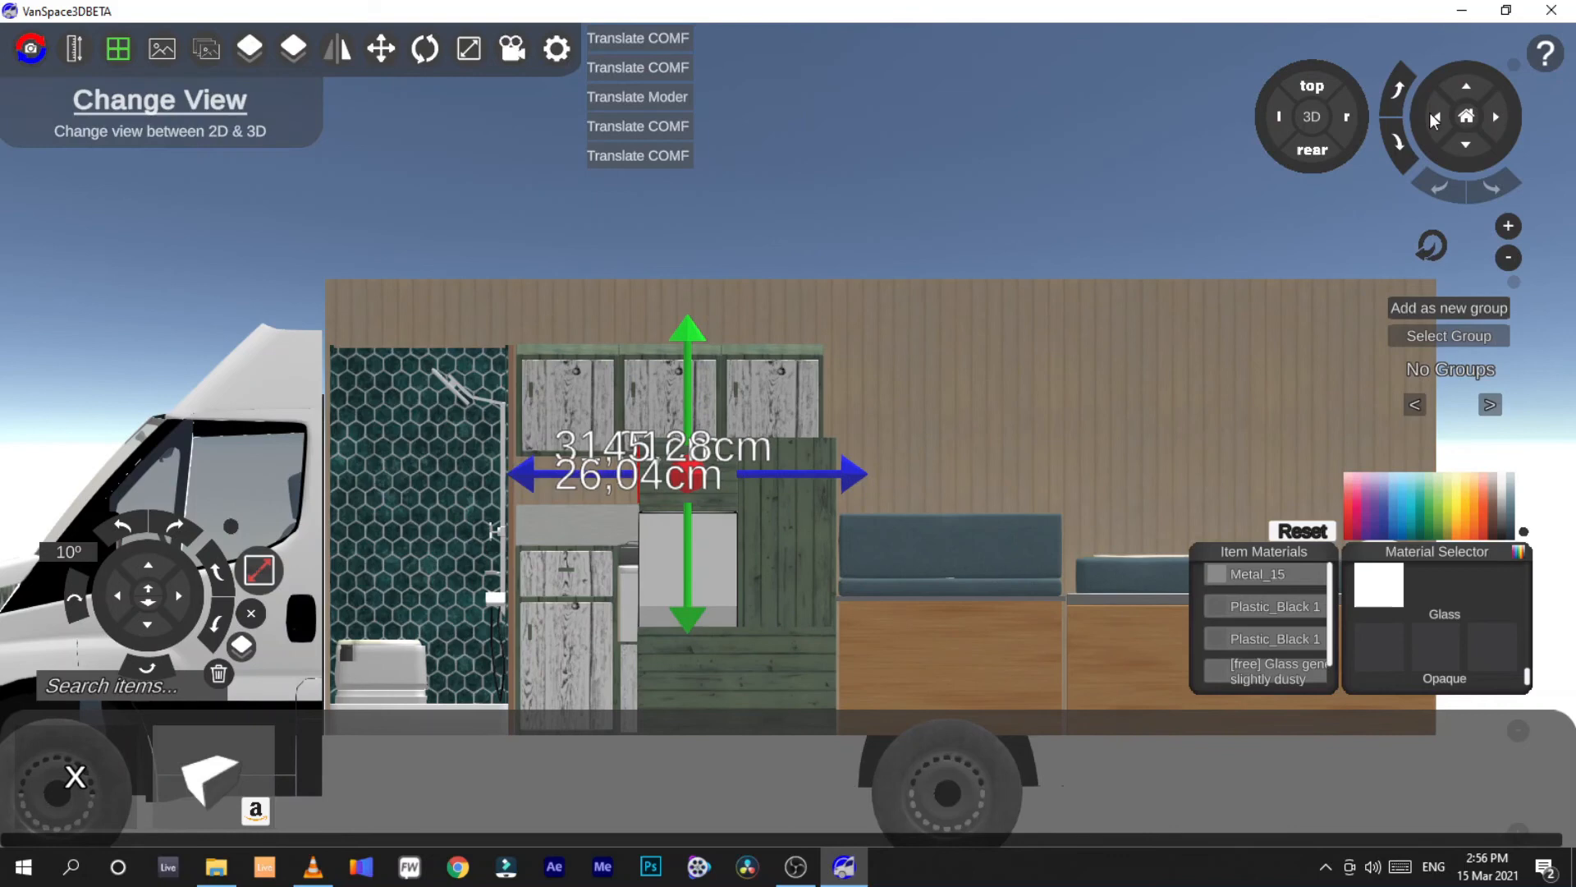
{"action": "left_click", "coordinate": [1302, 154]}
{"action": "left_click_drag", "start_coordinate": [518, 361], "coordinate": [496, 353]}
{"action": "left_click", "coordinate": [1312, 116]}
{"action": "key", "text": "w"}
{"action": "right_click_drag", "start_coordinate": [983, 510], "coordinate": [697, 236]}
{"action": "left_click", "coordinate": [623, 639]}
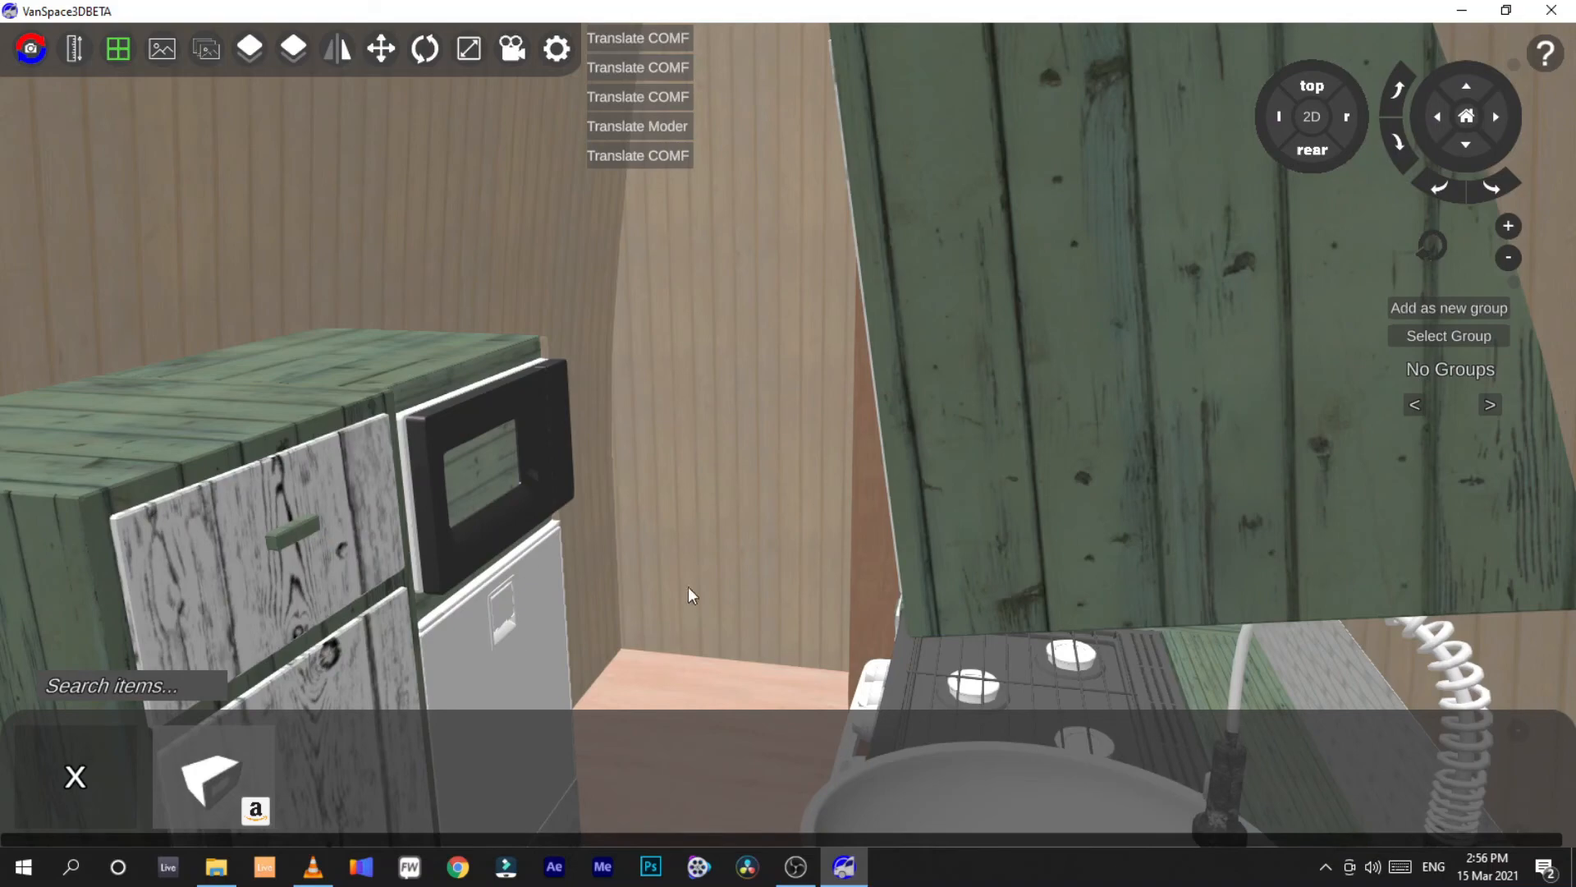
Measure the aisle width between the fridge unit and the kitchen counter in the 2D top view
{"action": "right_click_drag", "start_coordinate": [692, 596], "coordinate": [678, 652]}
{"action": "scroll", "coordinate": [686, 628], "scroll_direction": "up", "scroll_amount": 3}
{"action": "scroll", "coordinate": [698, 546], "scroll_direction": "up", "scroll_amount": 3}
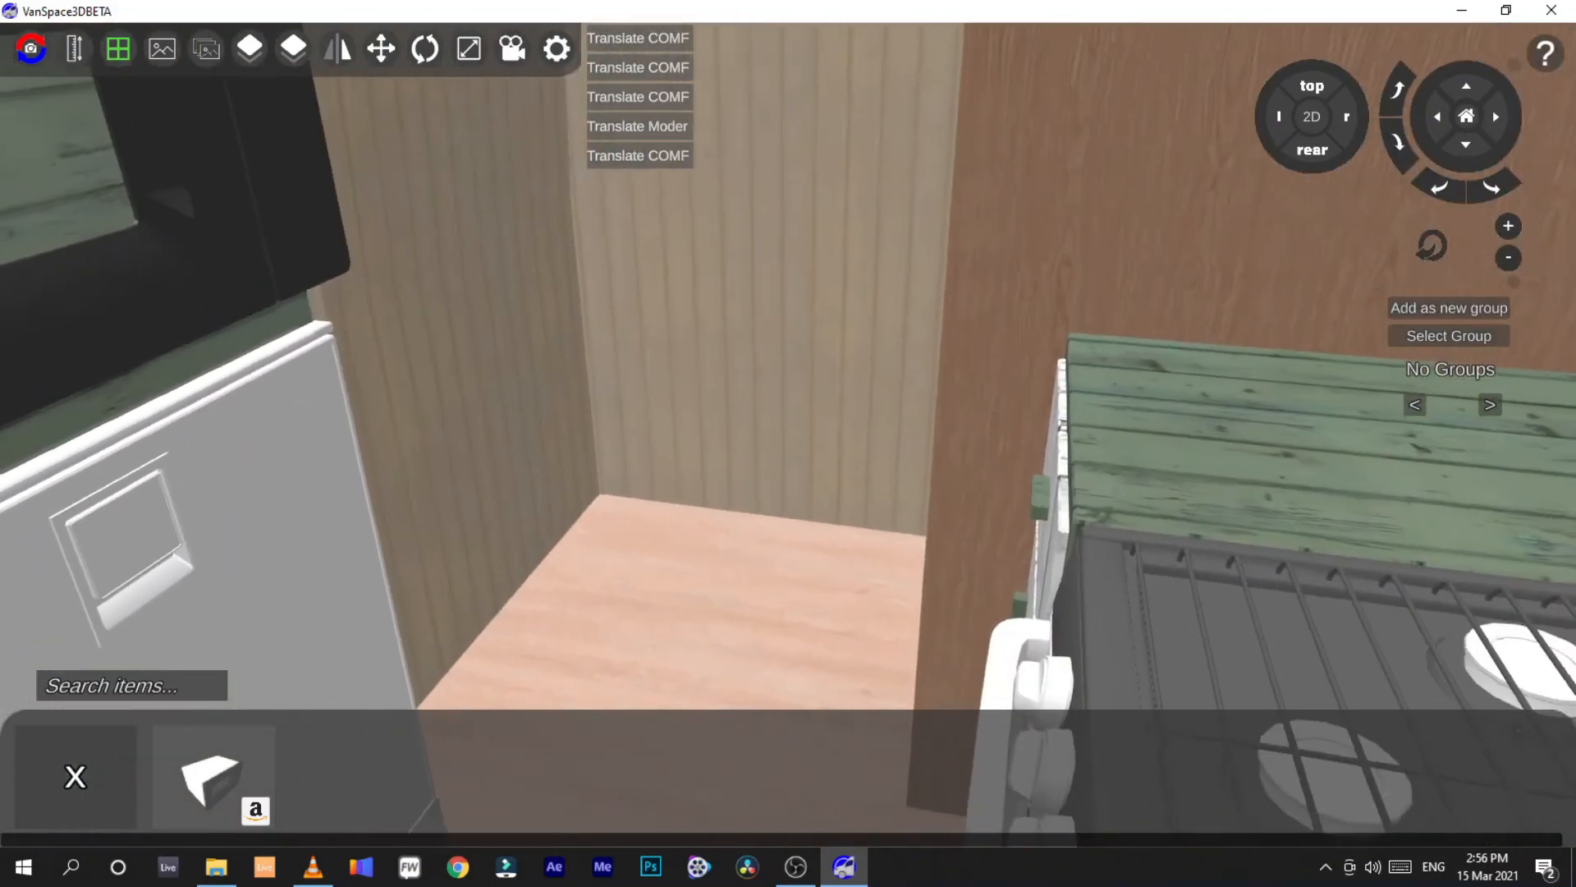
{"action": "left_click", "coordinate": [1312, 116]}
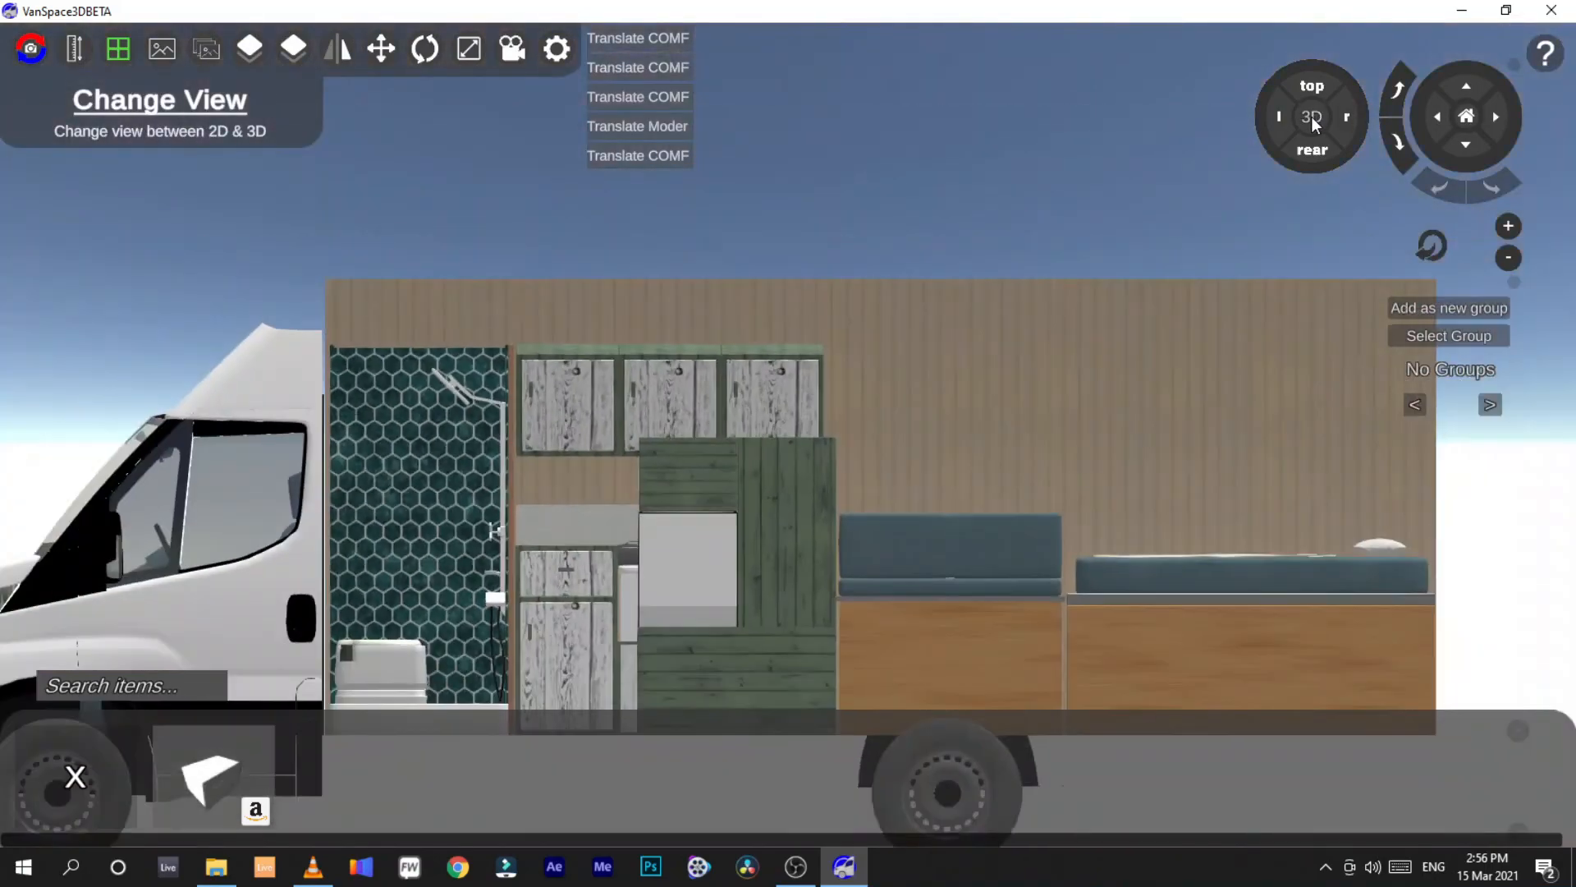
{"action": "left_click", "coordinate": [1310, 89]}
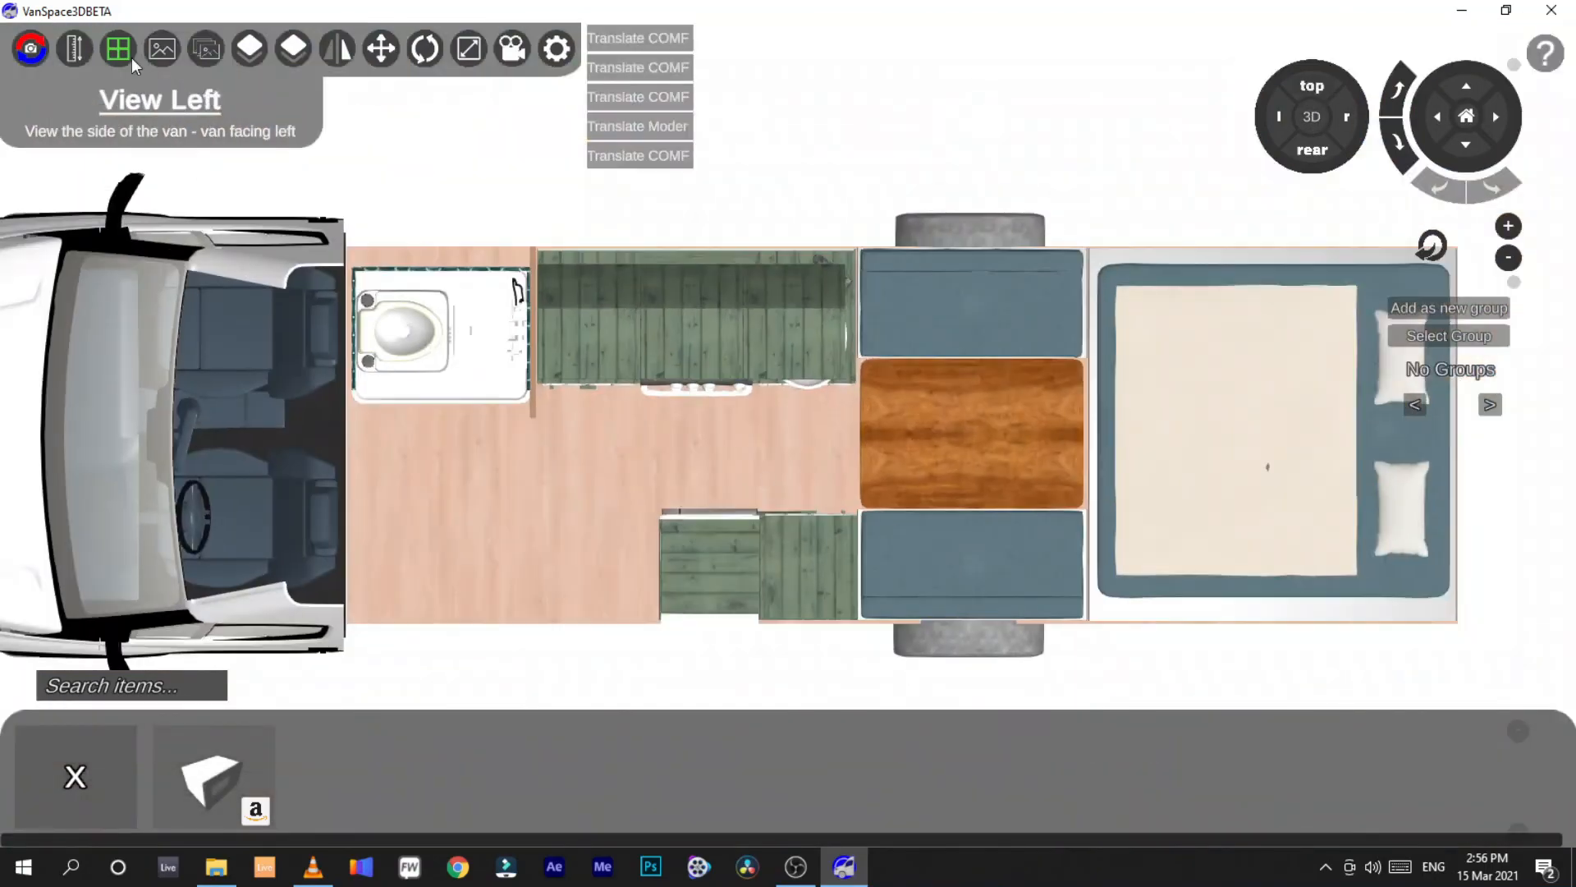
{"action": "left_click", "coordinate": [74, 48]}
{"action": "left_click_drag", "start_coordinate": [660, 510], "coordinate": [662, 386]}
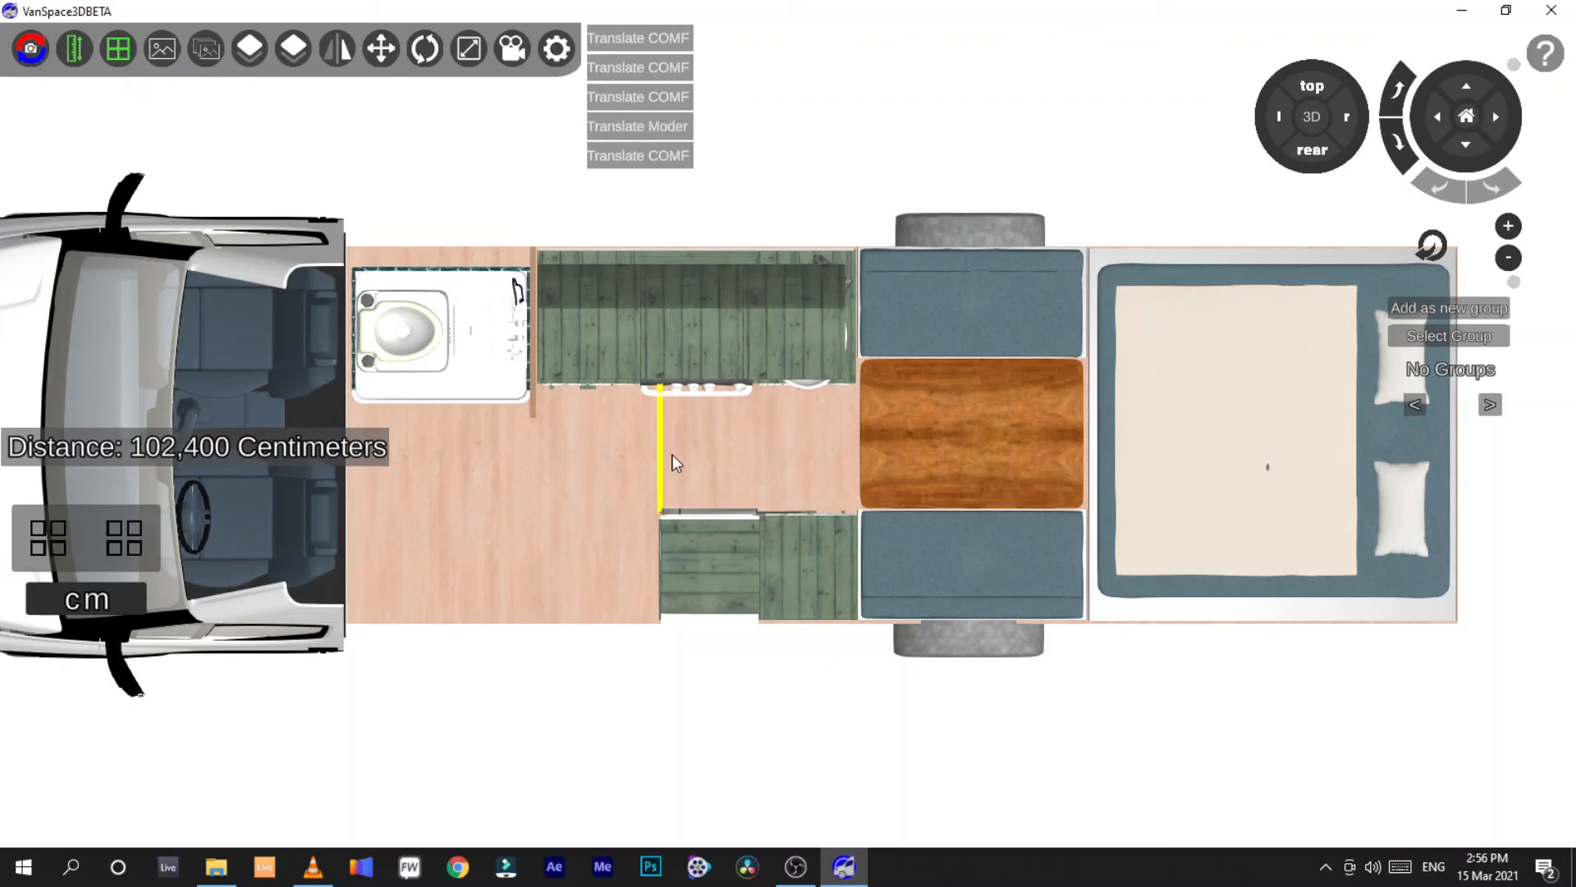
{"action": "left_click", "coordinate": [101, 47]}
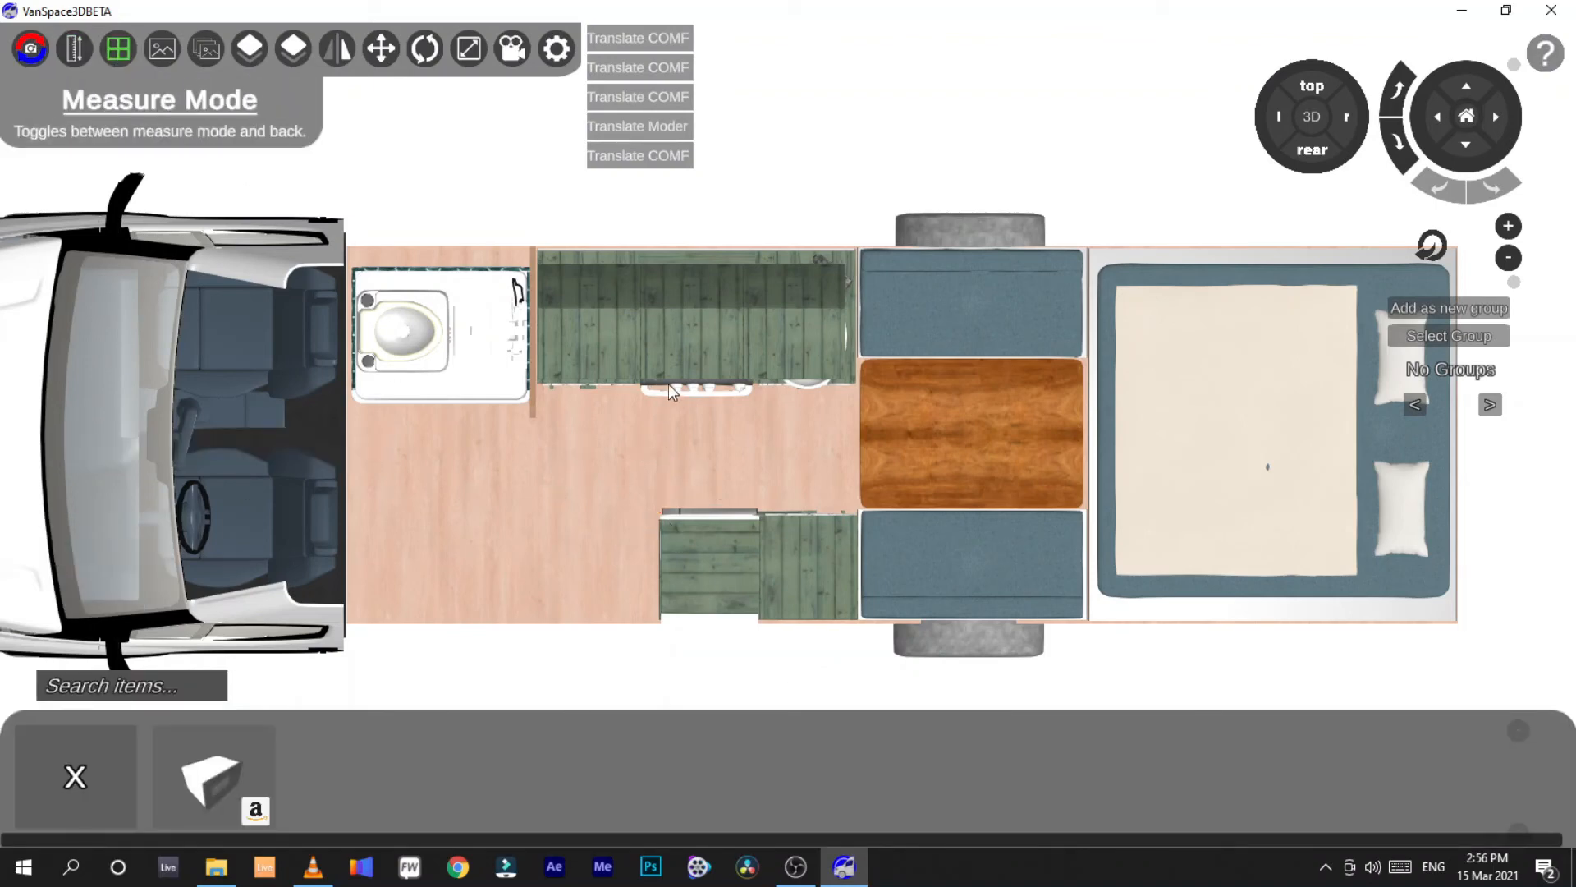
Remeasure the aisle width over the open floor beside the fridge unit, and view the distance in meters, feet, inches and millimeters
{"action": "left_click", "coordinate": [74, 48]}
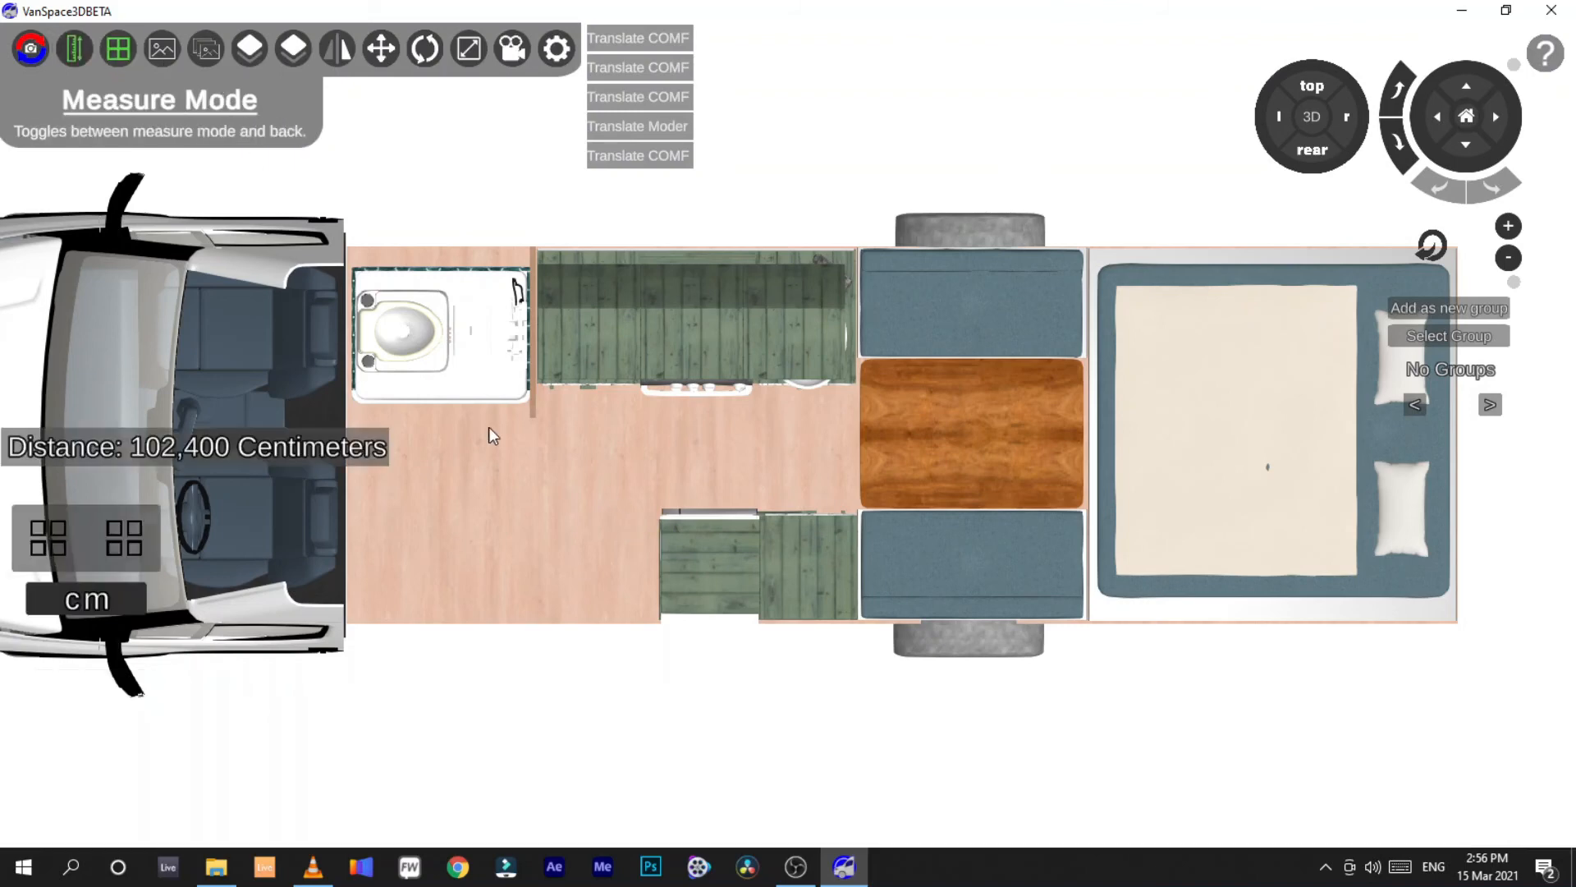
{"action": "mouse_move", "coordinate": [619, 510]}
{"action": "left_mouse_down"}
{"action": "mouse_move", "coordinate": [648, 396]}
{"action": "mouse_move", "coordinate": [621, 388]}
{"action": "left_mouse_up"}
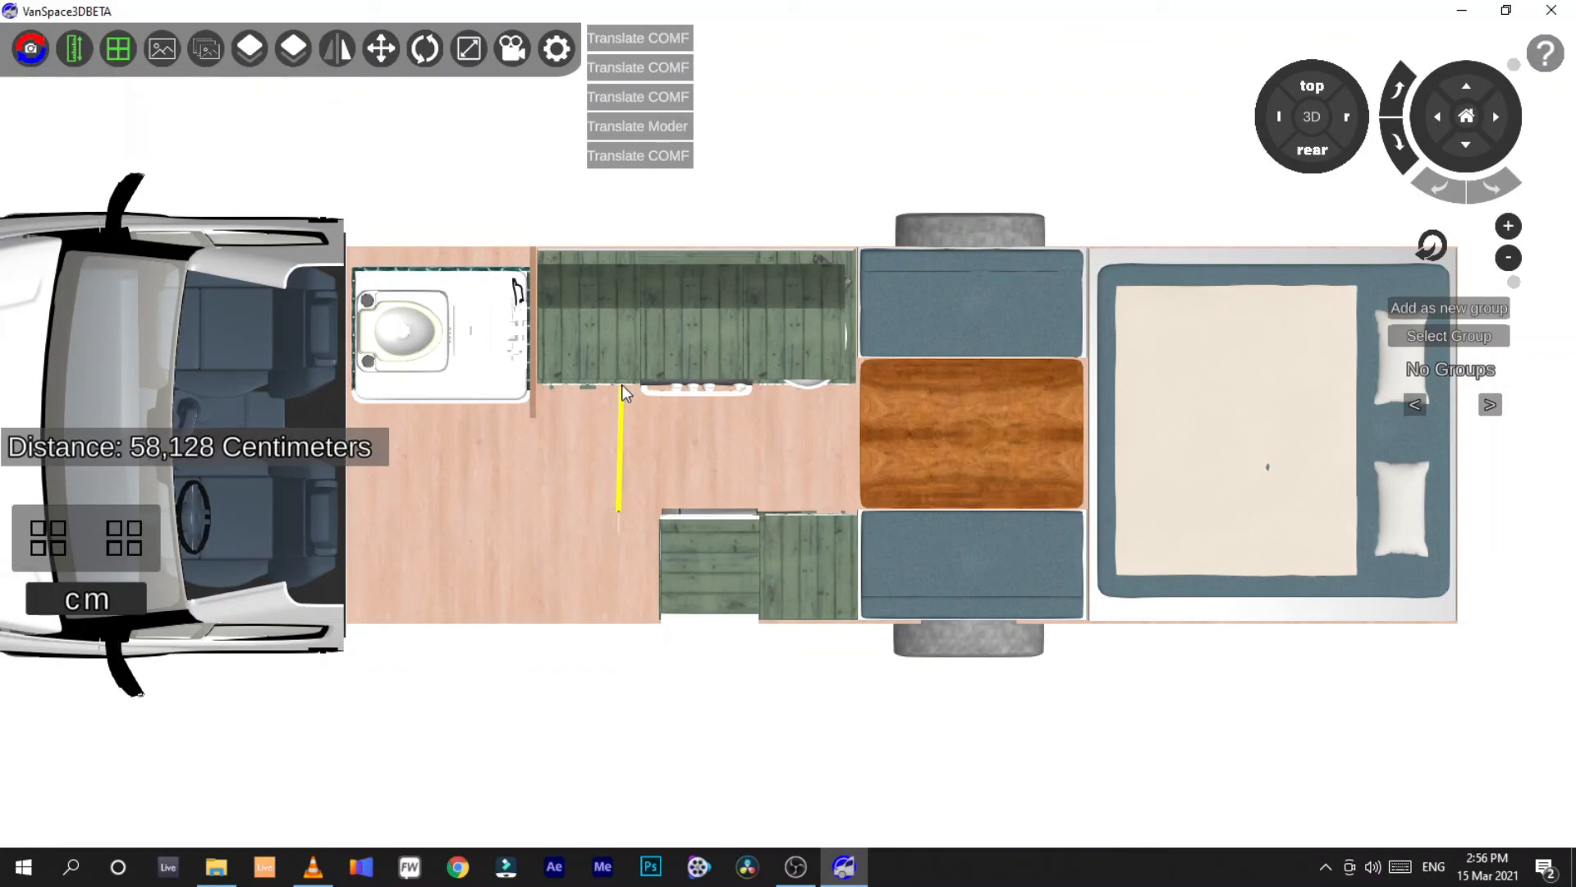
{"action": "left_click_drag", "start_coordinate": [621, 385], "coordinate": [619, 386]}
{"action": "left_click", "coordinate": [110, 608]}
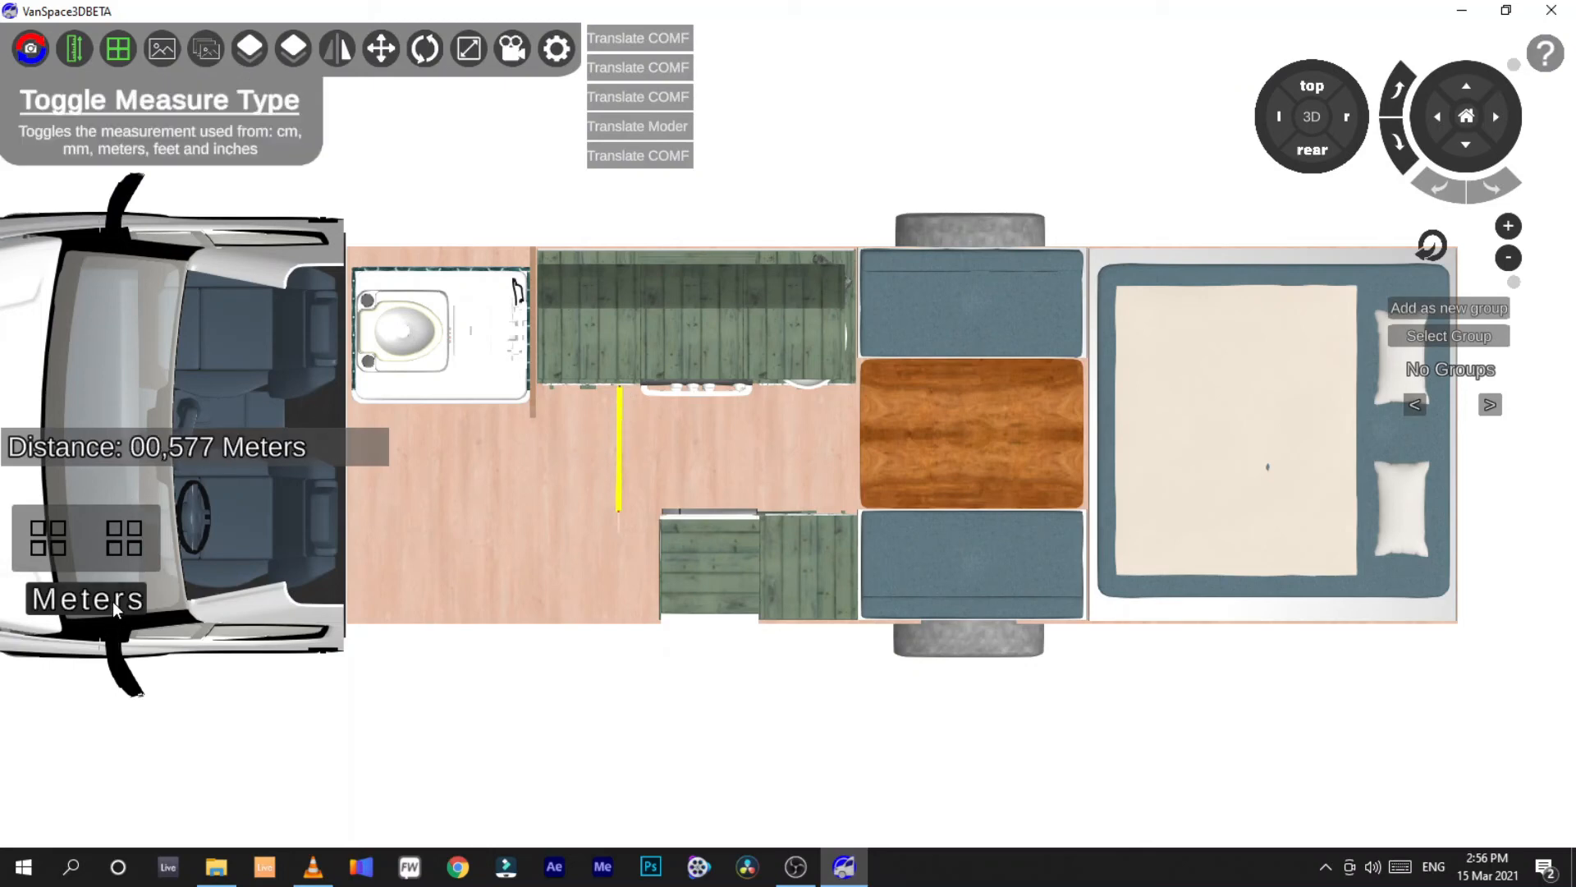
{"action": "left_click", "coordinate": [116, 596]}
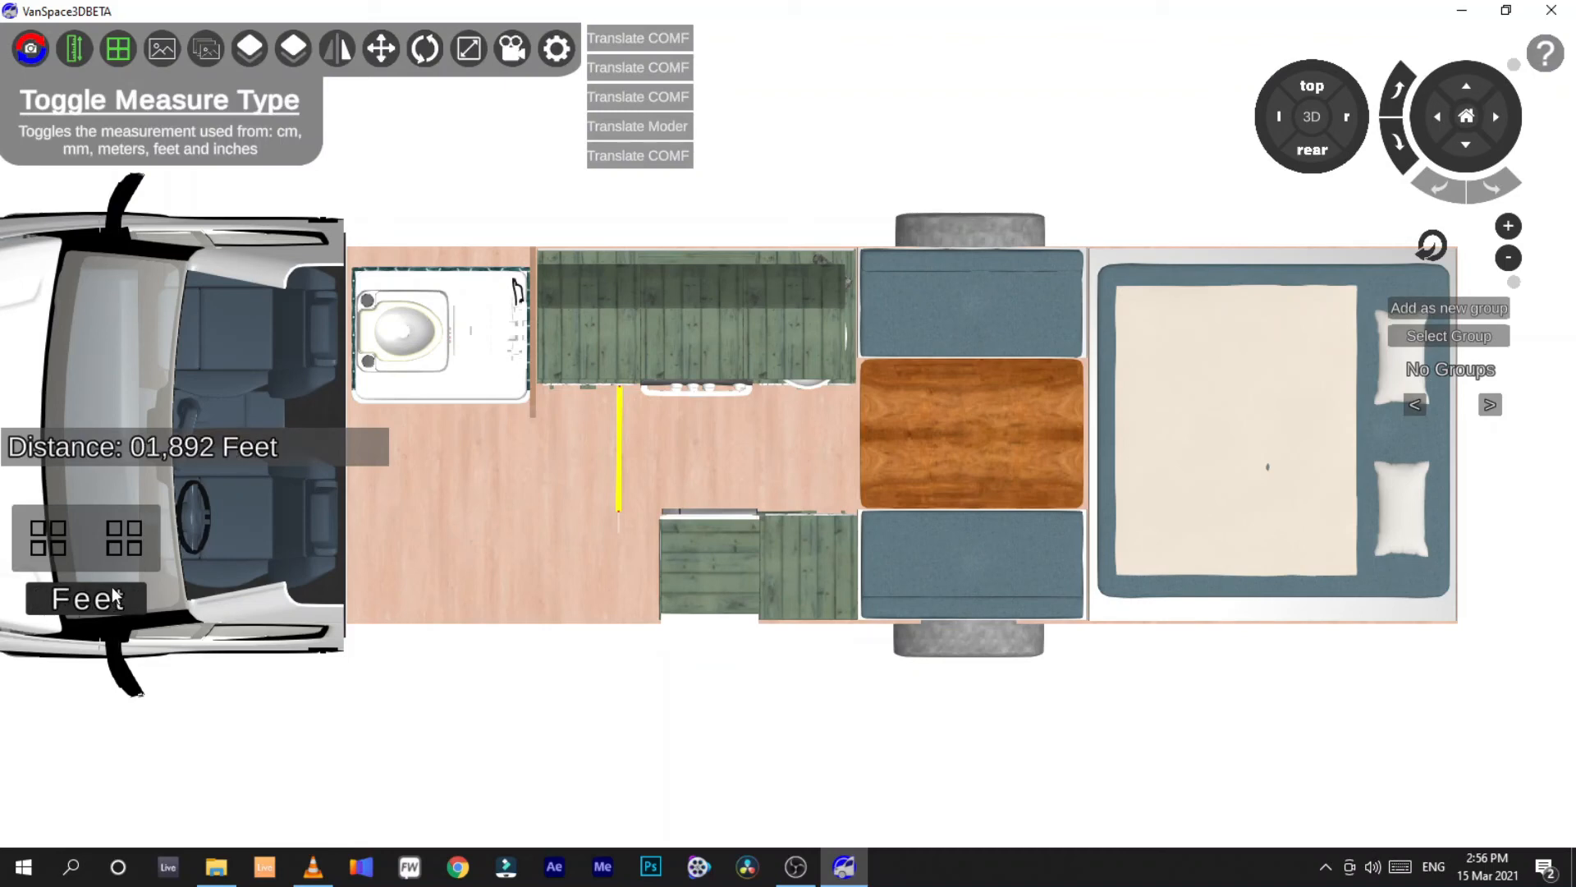
{"action": "left_click", "coordinate": [119, 600]}
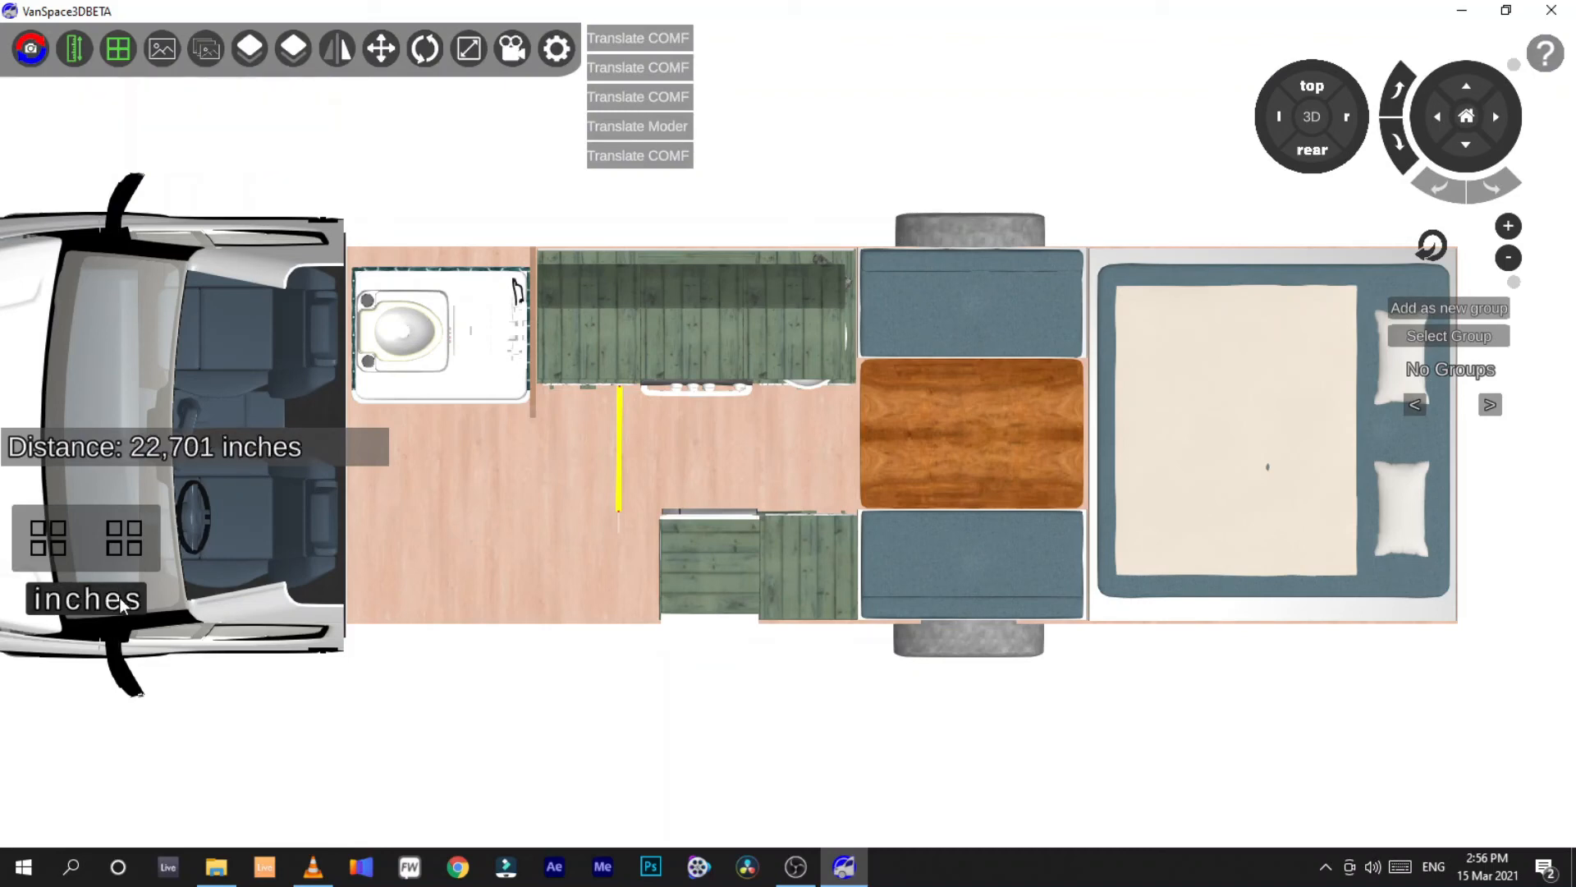
{"action": "left_click", "coordinate": [119, 601]}
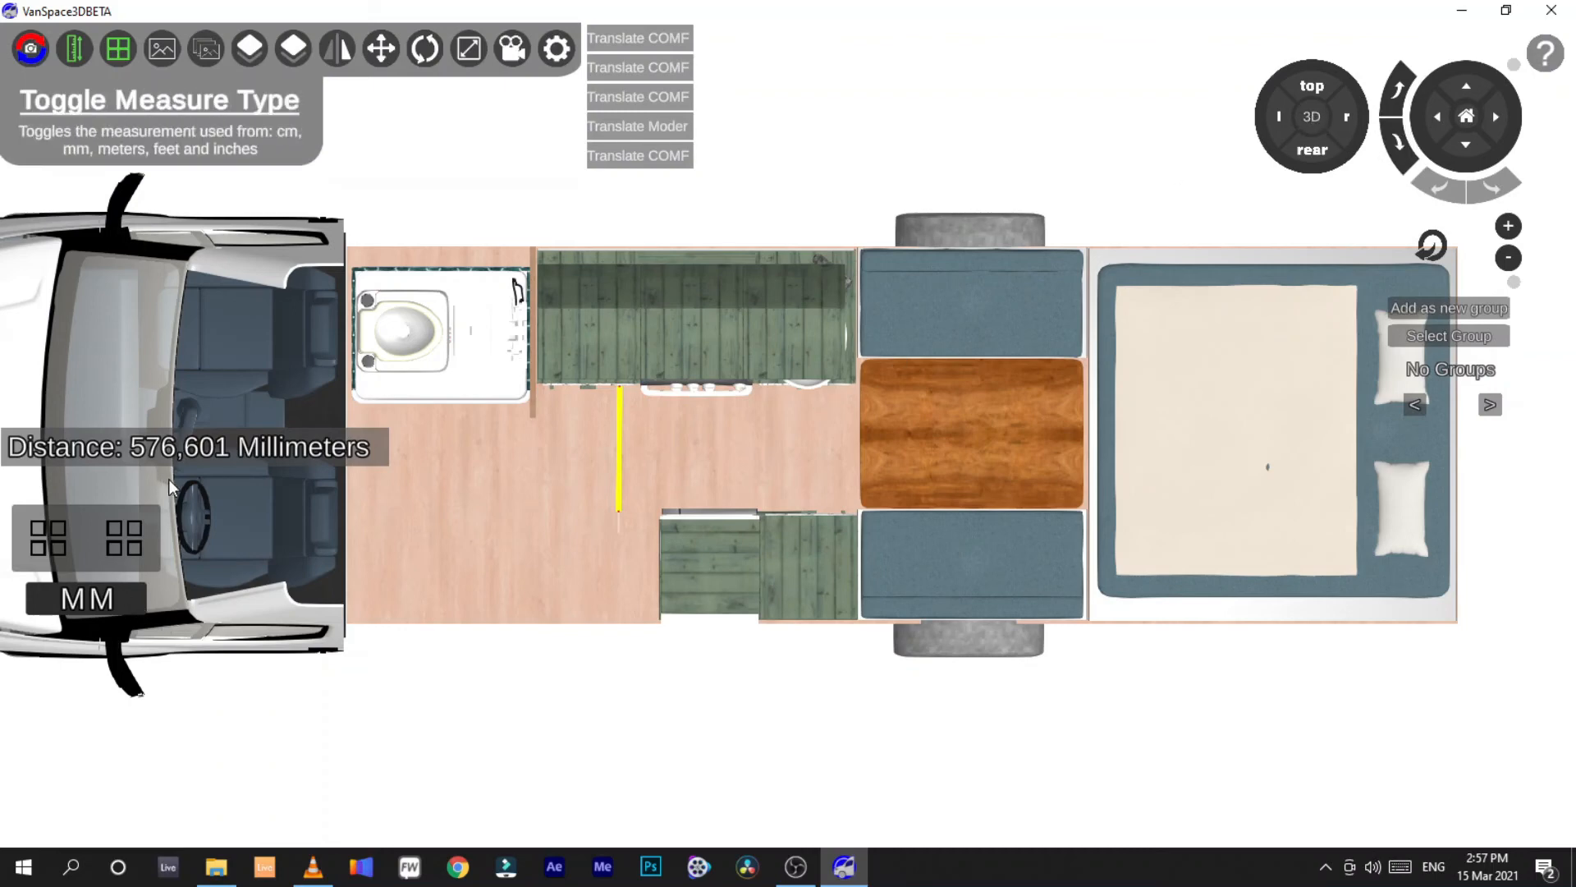
Leave measure mode and view the furnished van in 3D from the rear
{"action": "left_click", "coordinate": [74, 48]}
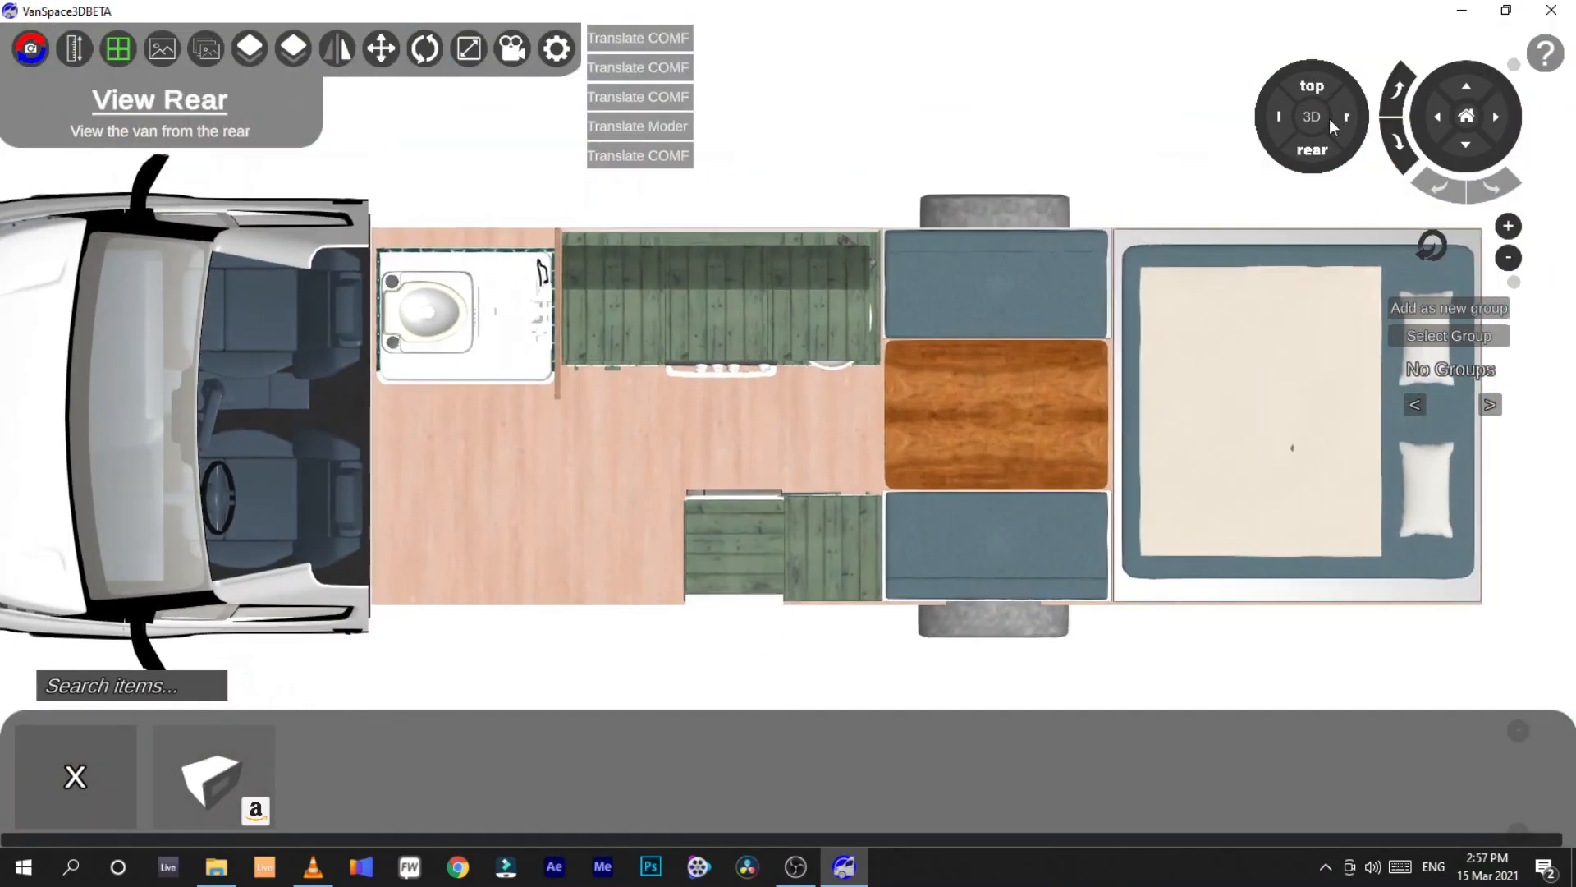
{"action": "left_click", "coordinate": [1312, 117]}
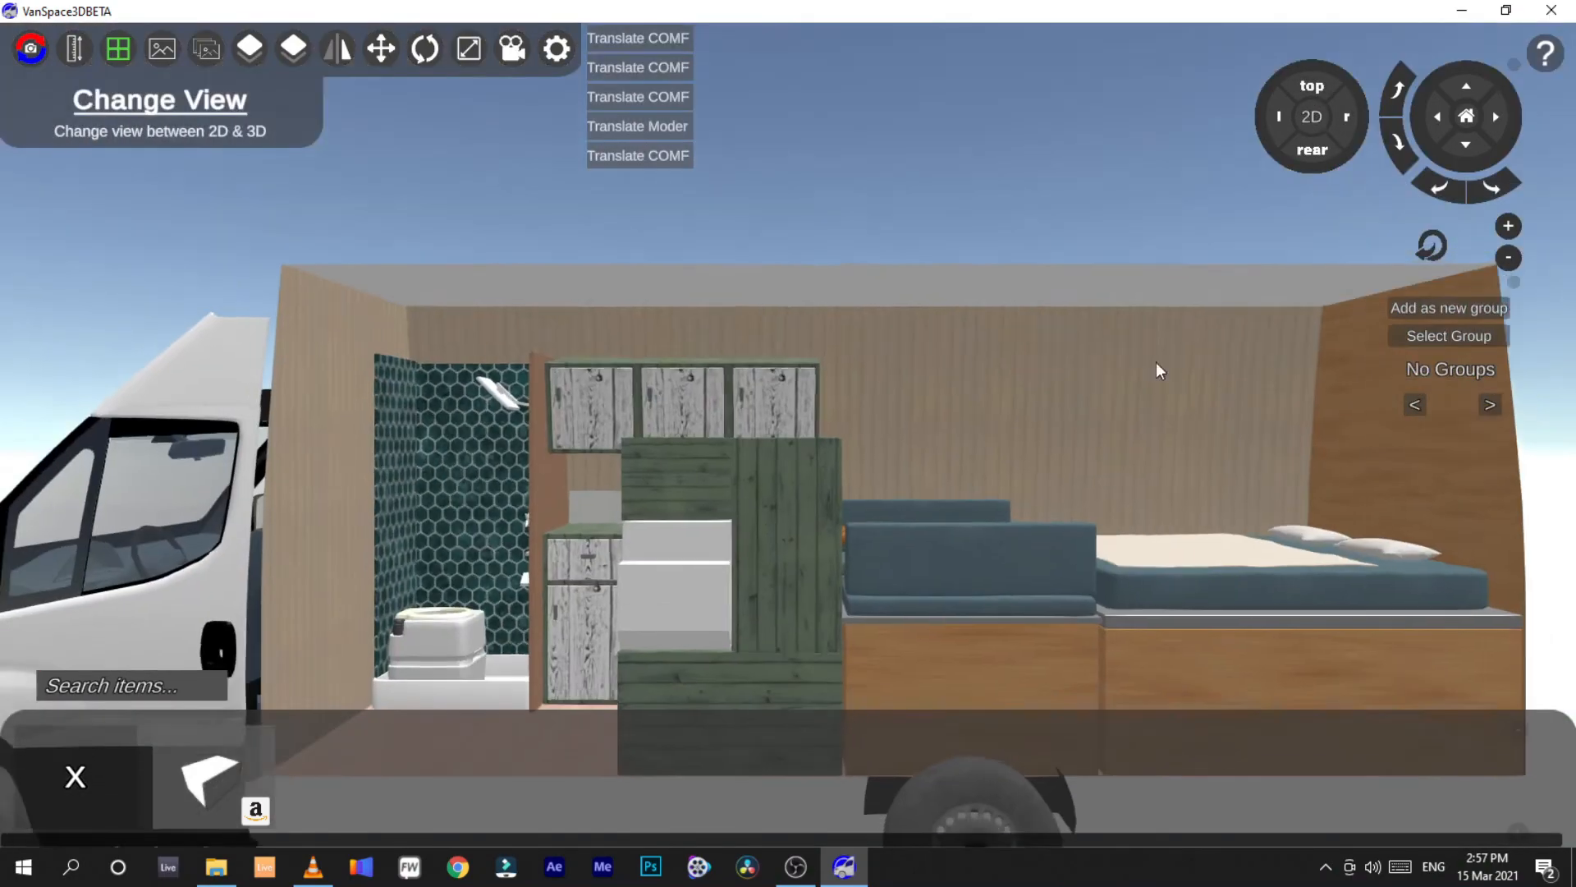
{"action": "left_click", "coordinate": [1312, 149]}
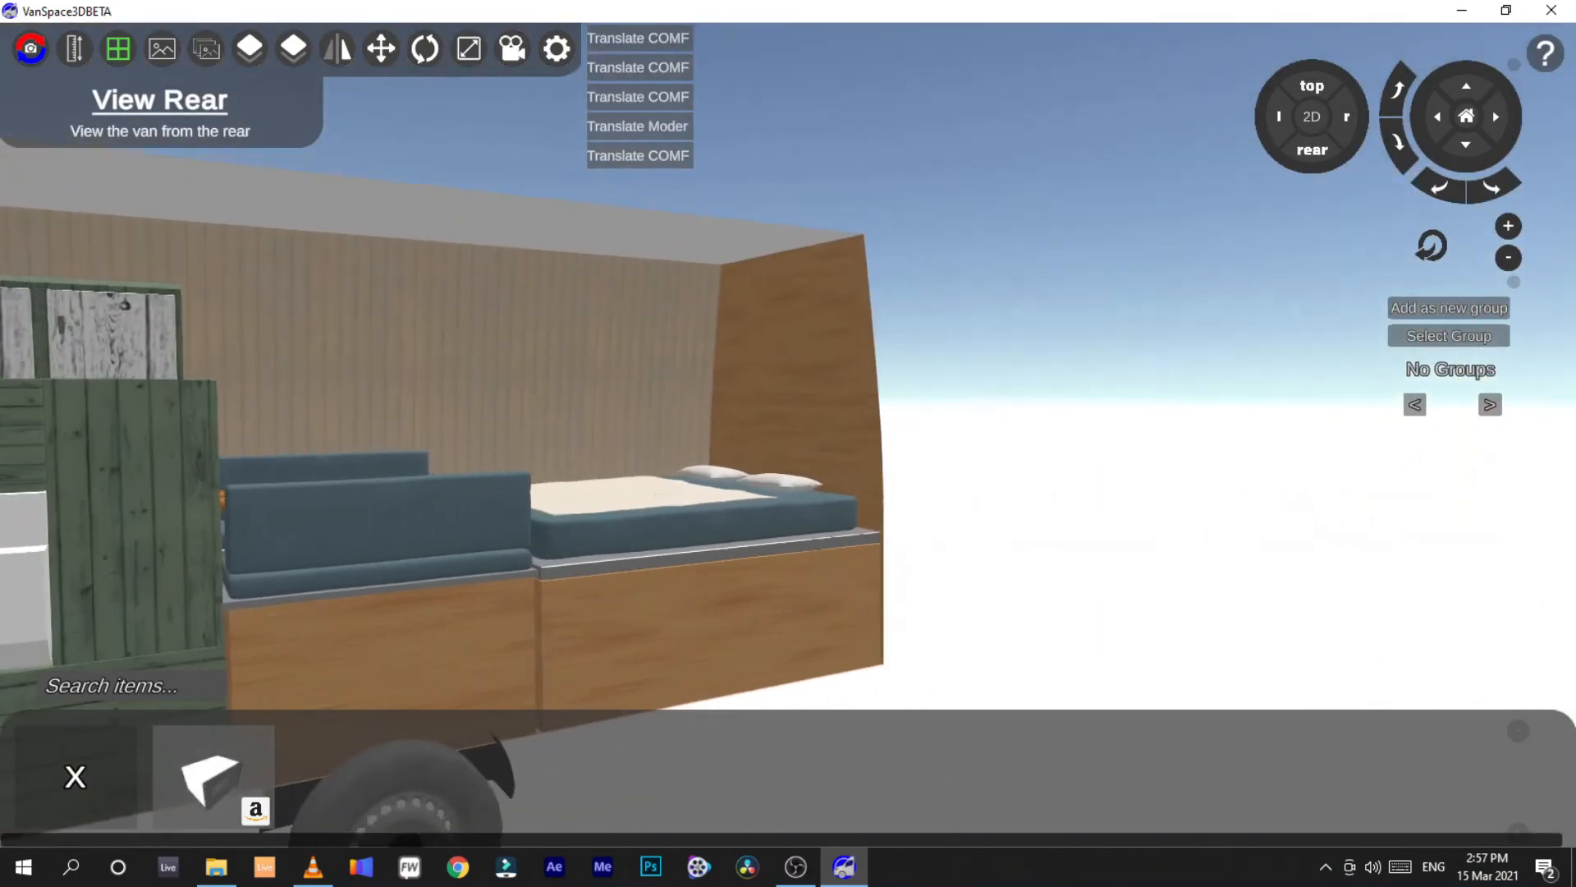
Place a hanging air plant decoration on the van's side wall above the dinette seats
{"action": "left_click", "coordinate": [75, 800]}
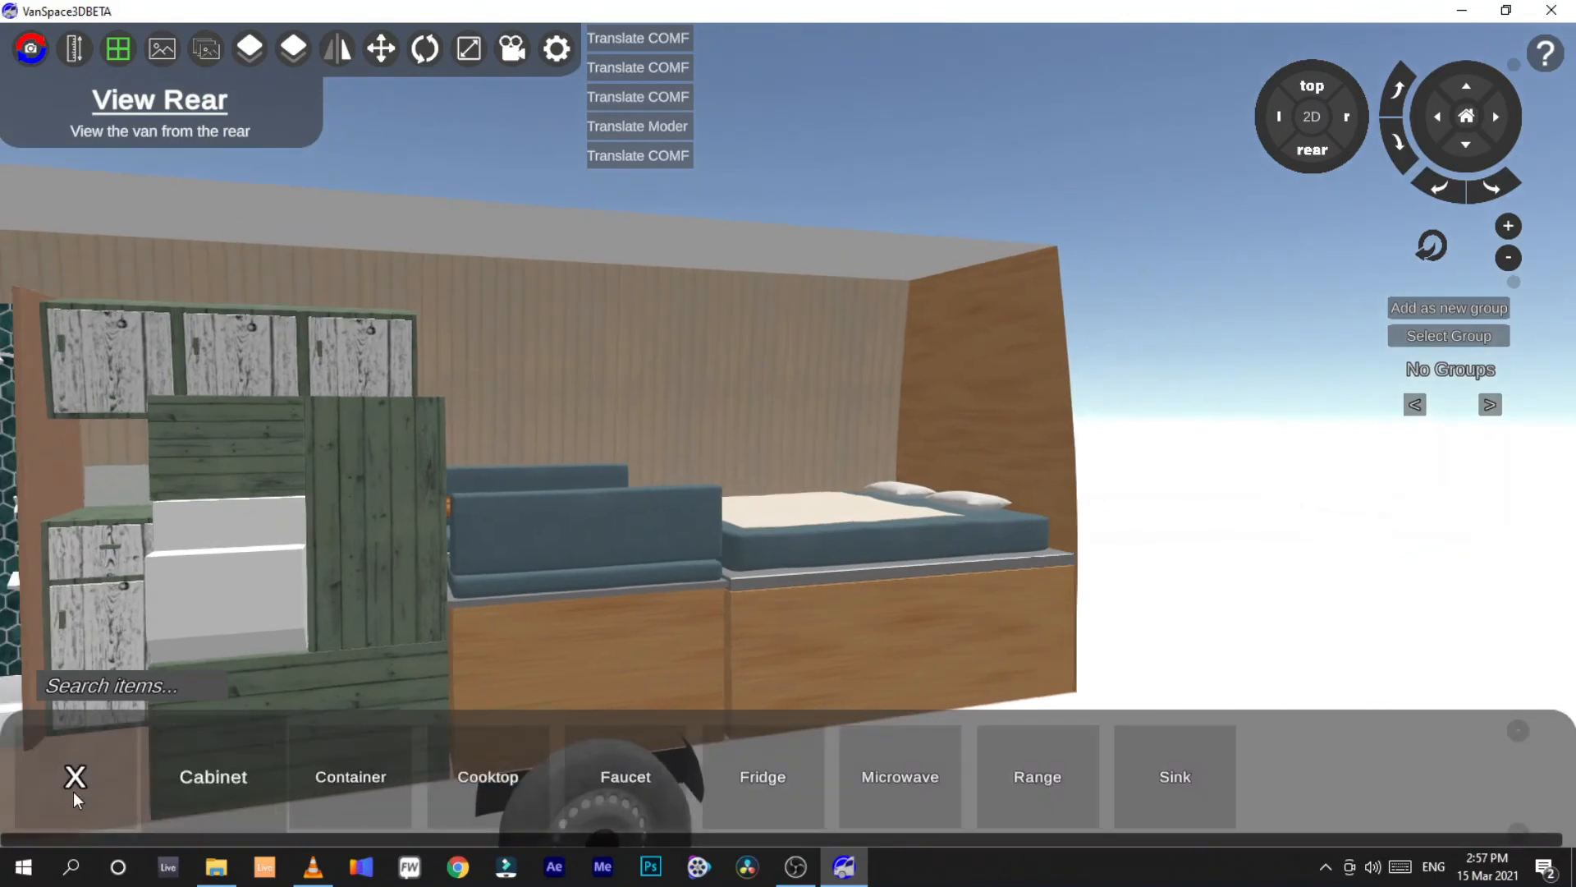
{"action": "left_click", "coordinate": [76, 800]}
{"action": "left_click", "coordinate": [108, 798]}
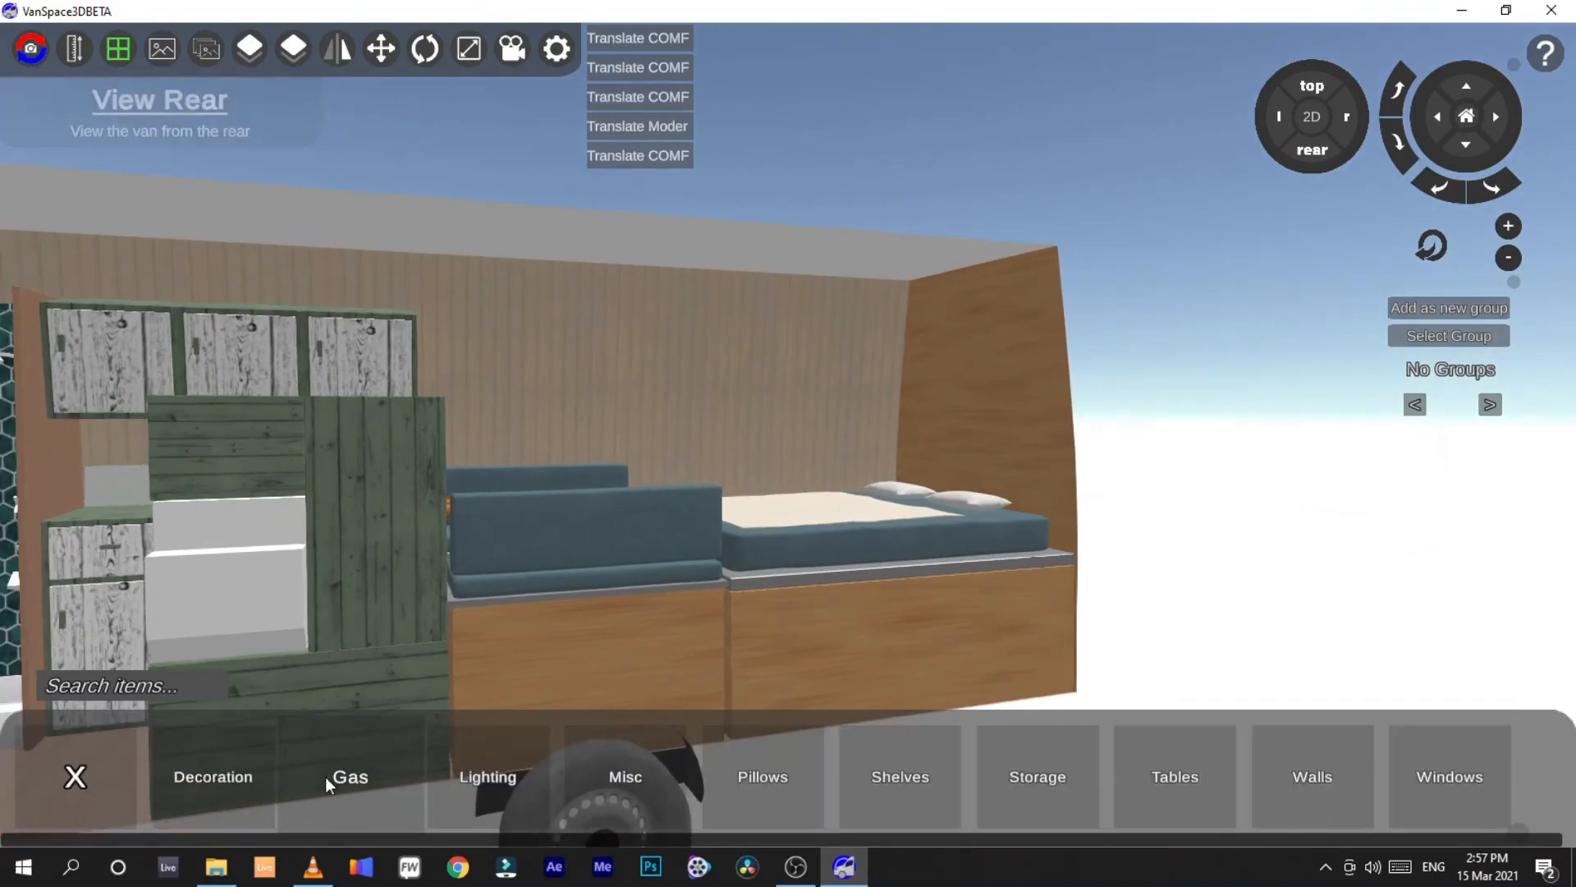
{"action": "left_click", "coordinate": [213, 778]}
{"action": "left_click_drag", "start_coordinate": [212, 775], "coordinate": [625, 400]}
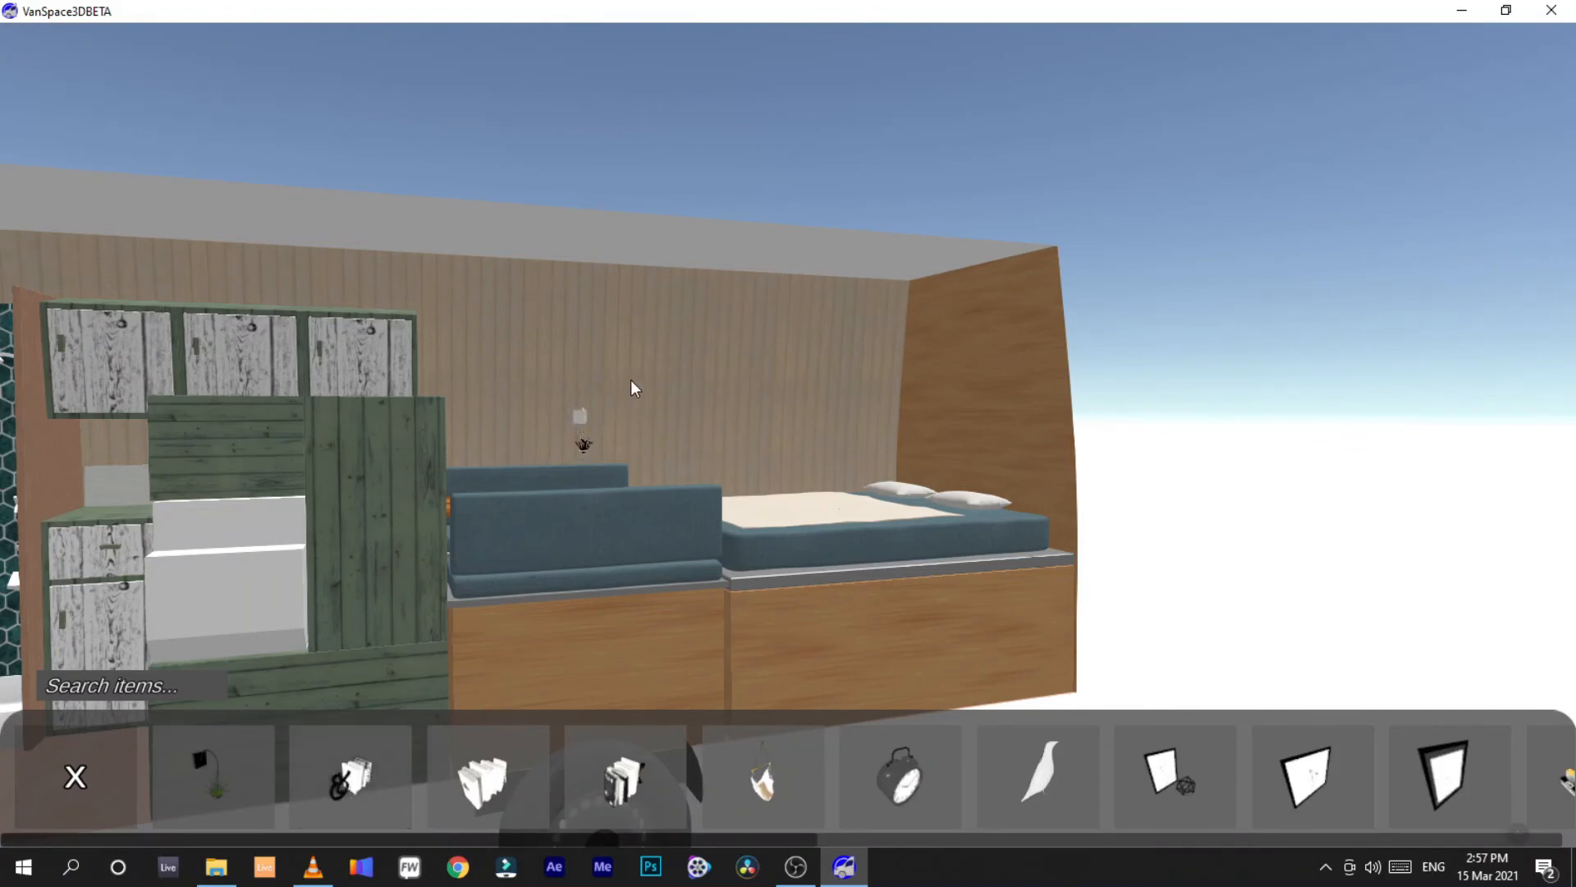
{"action": "left_click", "coordinate": [632, 384]}
Place a dark-framed picture on the van's side wall above the bed
{"action": "key", "text": "w"}
{"action": "mouse_move", "coordinate": [788, 443]}
{"action": "right_mouse_down"}
{"action": "mouse_move", "coordinate": [944, 447]}
{"action": "mouse_move", "coordinate": [797, 456]}
{"action": "right_mouse_up"}
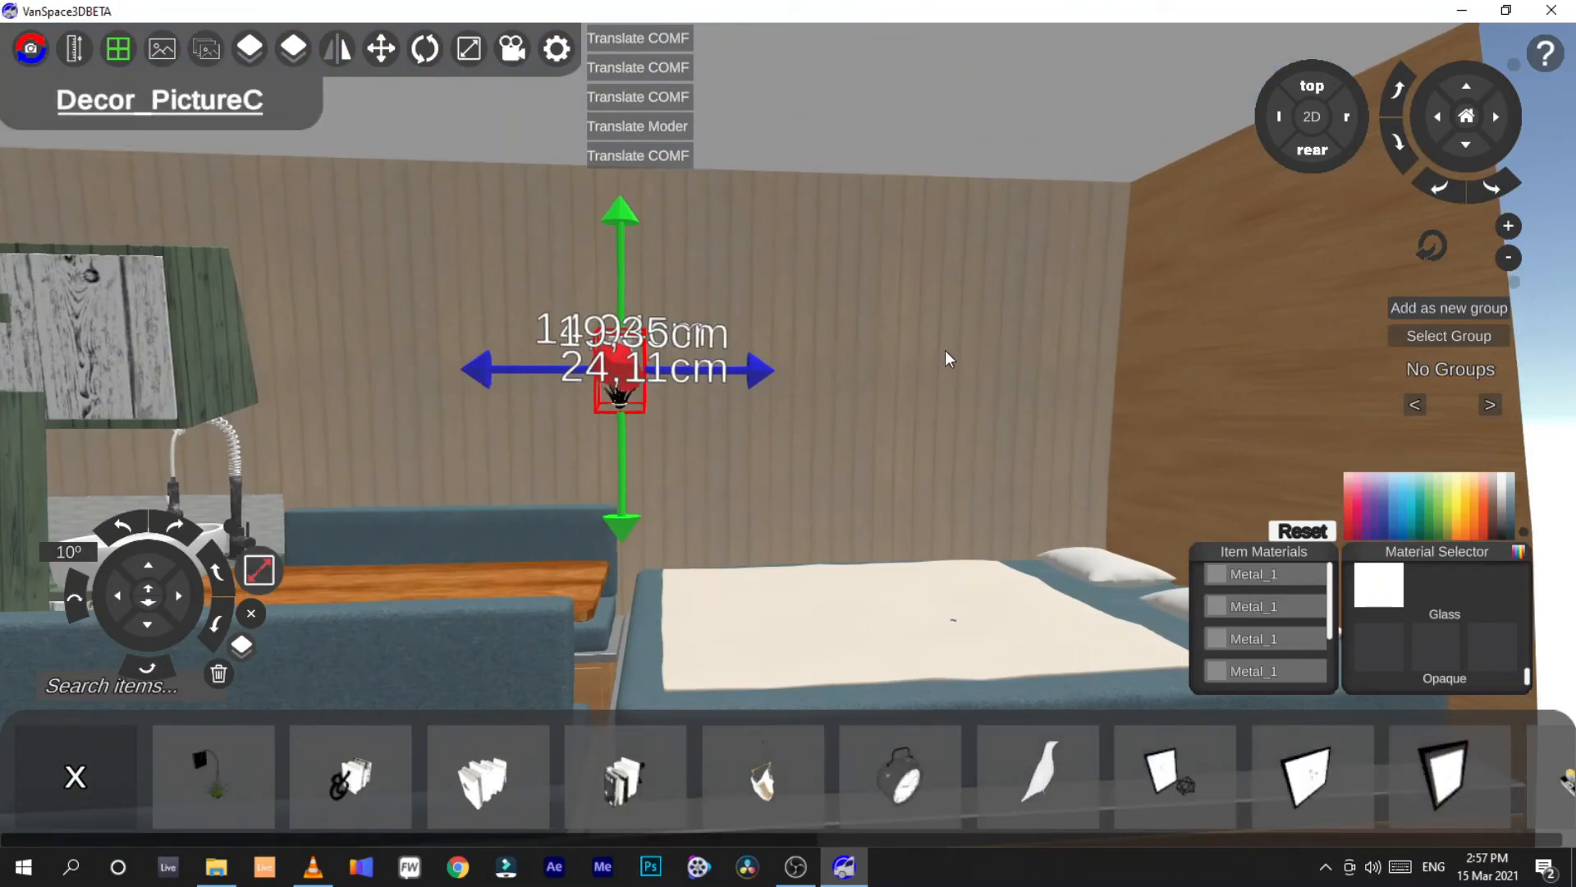
{"action": "left_click_drag", "start_coordinate": [1401, 798], "coordinate": [925, 386]}
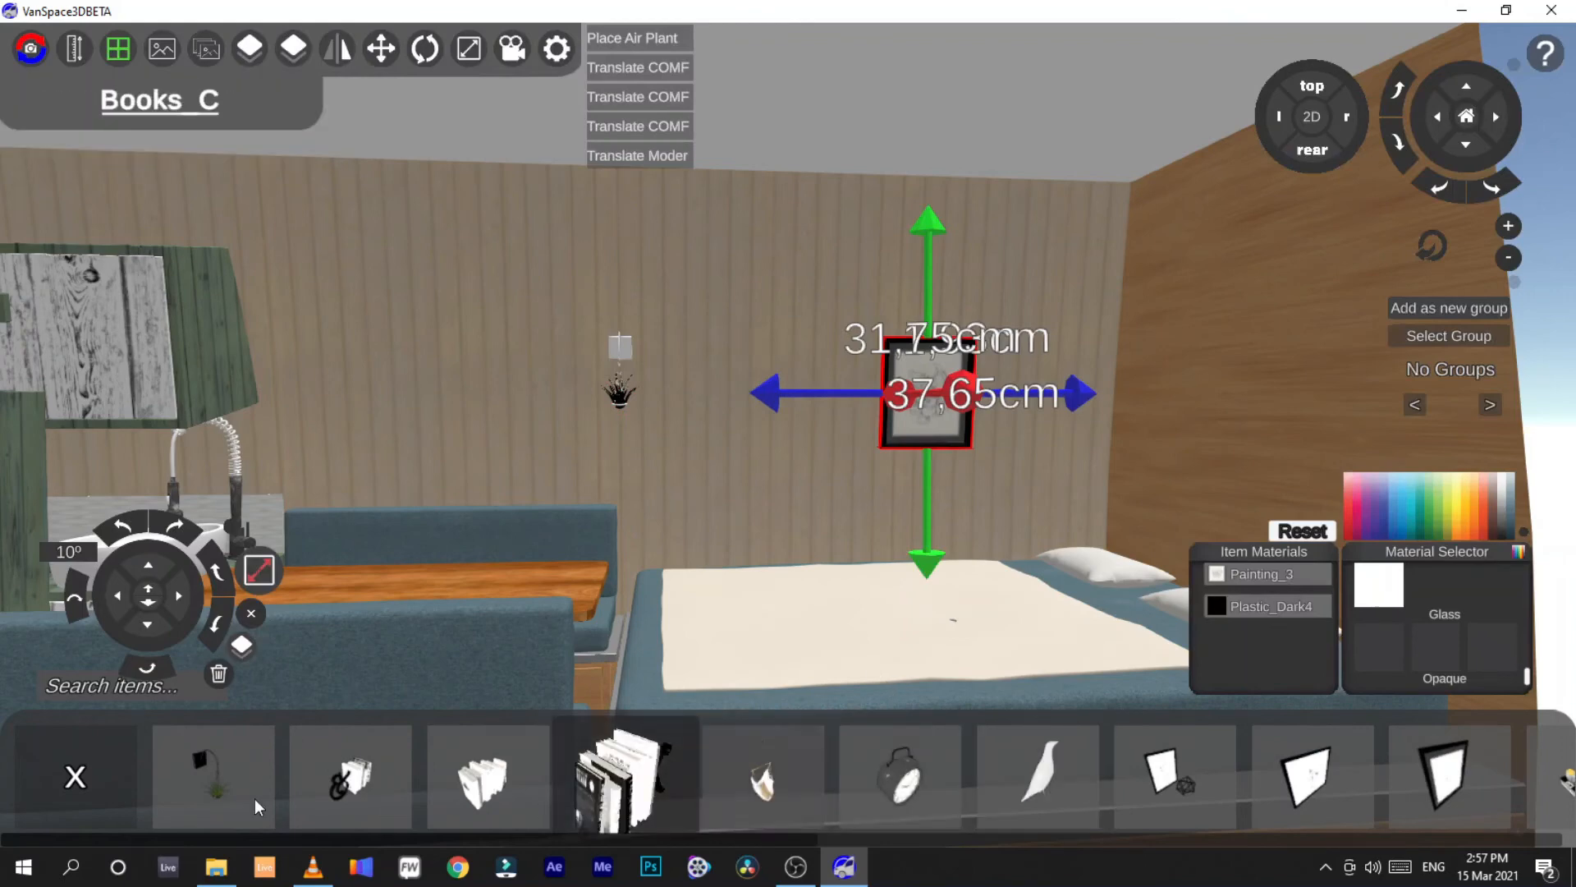
{"action": "left_click", "coordinate": [75, 775]}
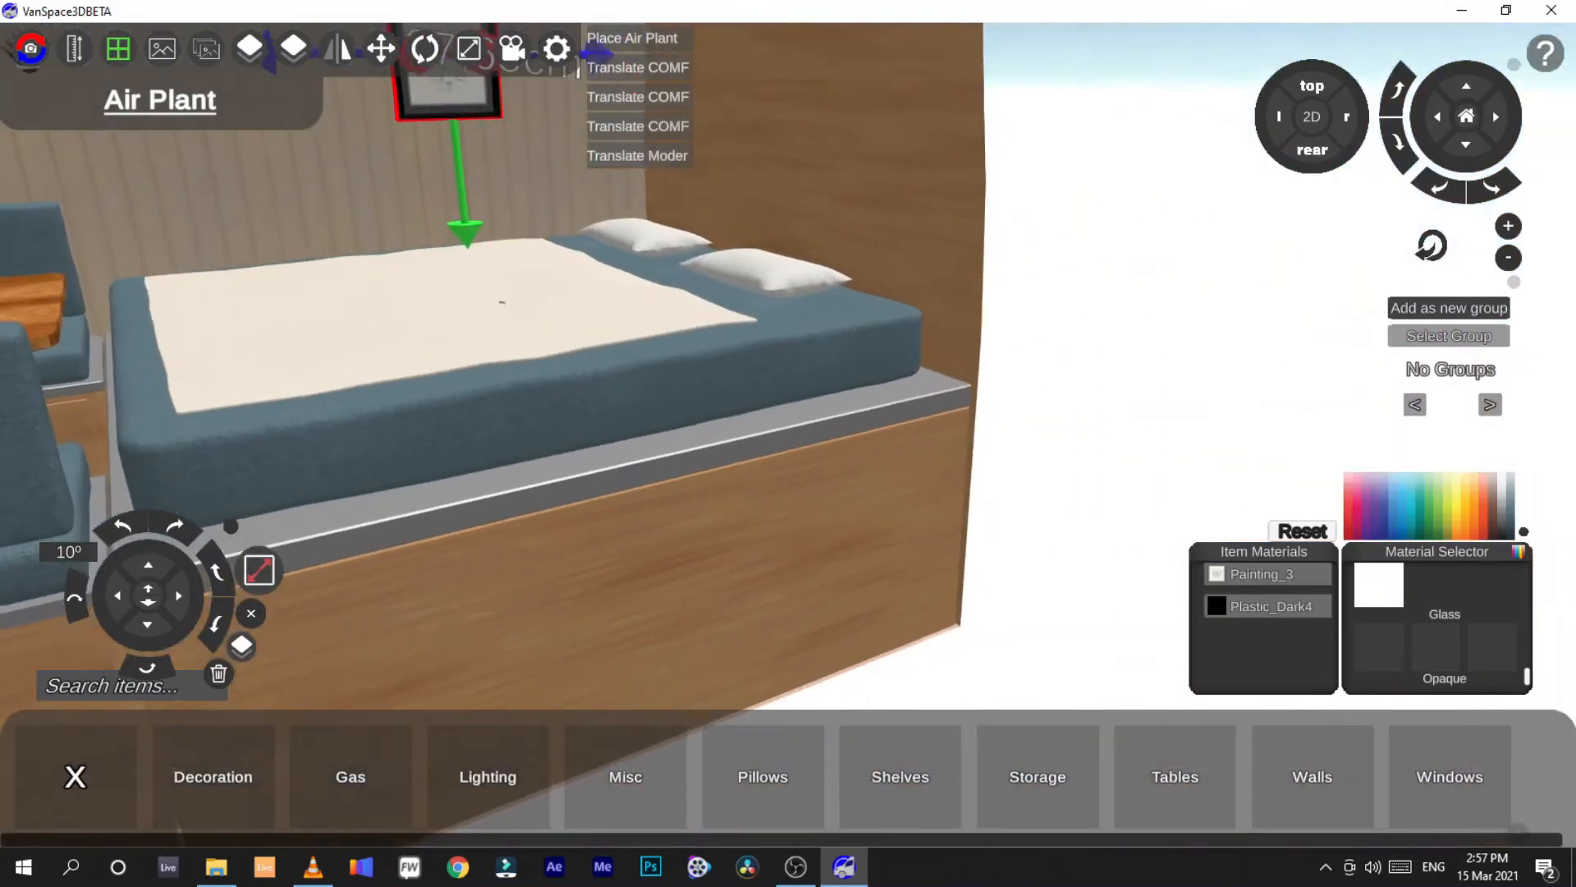
Place two car batteries, one of them Car_Battery_Large, side by side on the floor under the bed
{"action": "right_click_drag", "start_coordinate": [739, 394], "coordinate": [788, 443]}
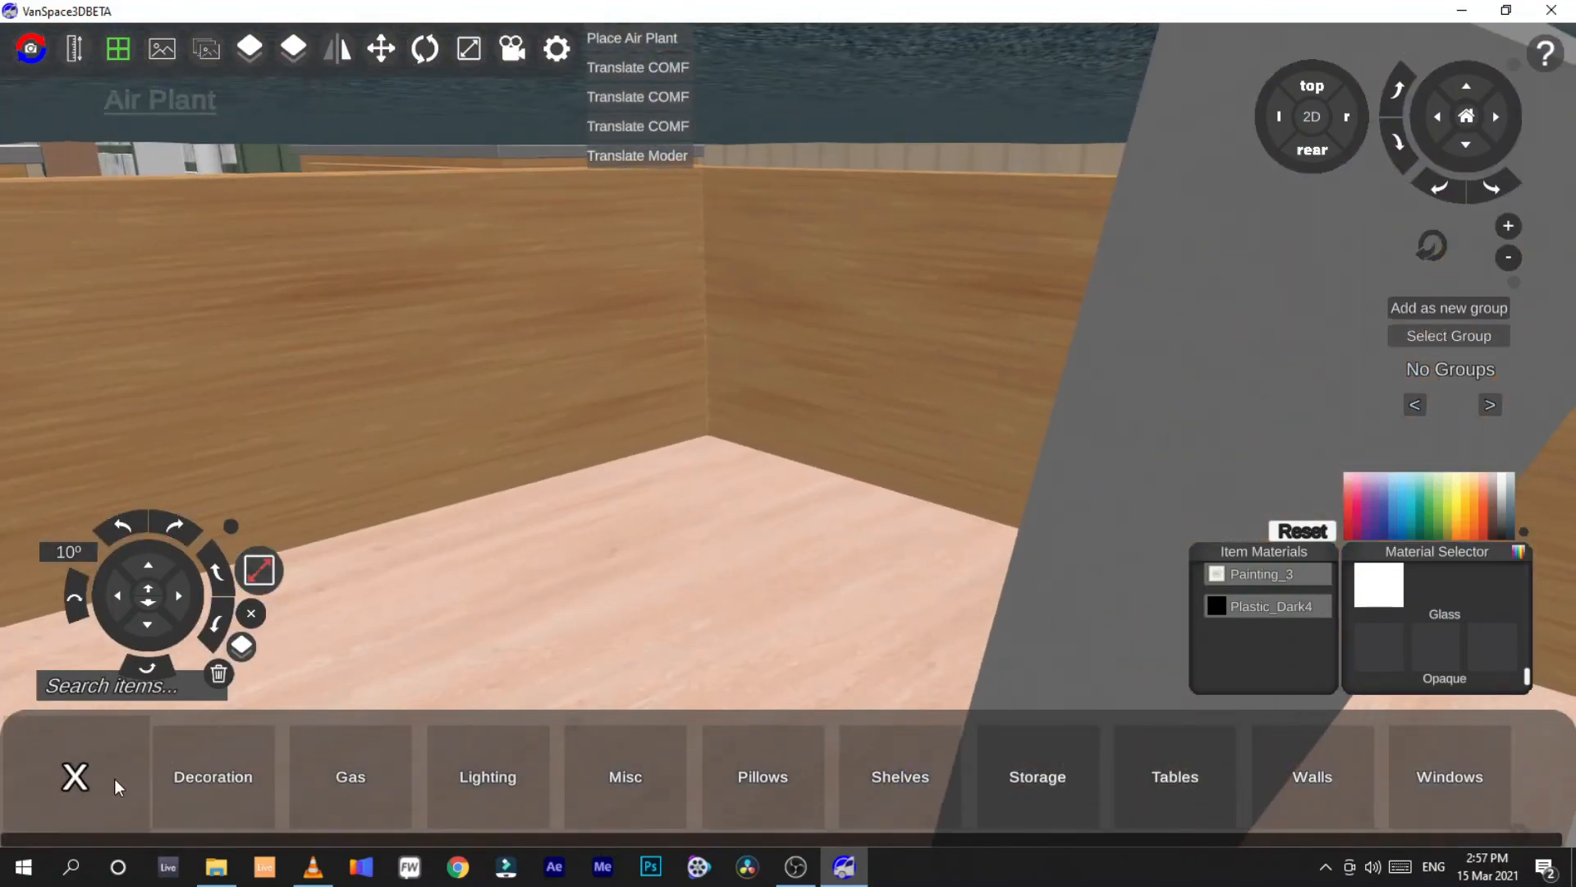
{"action": "left_click", "coordinate": [115, 778]}
{"action": "left_click", "coordinate": [930, 786]}
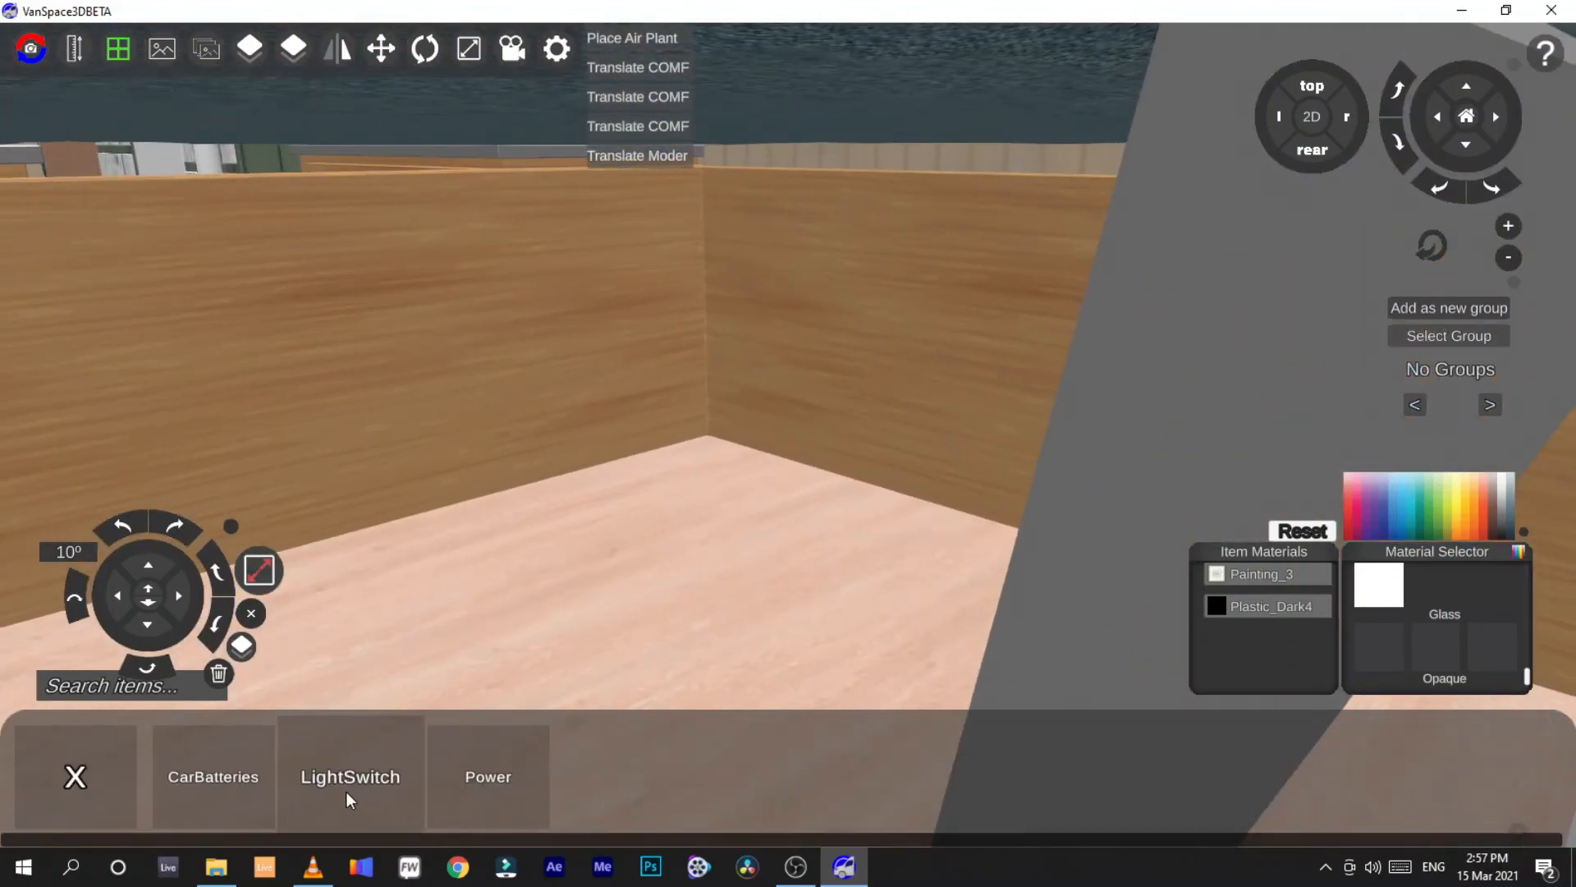
{"action": "left_click", "coordinate": [194, 790]}
{"action": "left_click_drag", "start_coordinate": [367, 785], "coordinate": [782, 581]}
{"action": "left_click_drag", "start_coordinate": [209, 780], "coordinate": [517, 554]}
{"action": "left_click", "coordinate": [517, 554]}
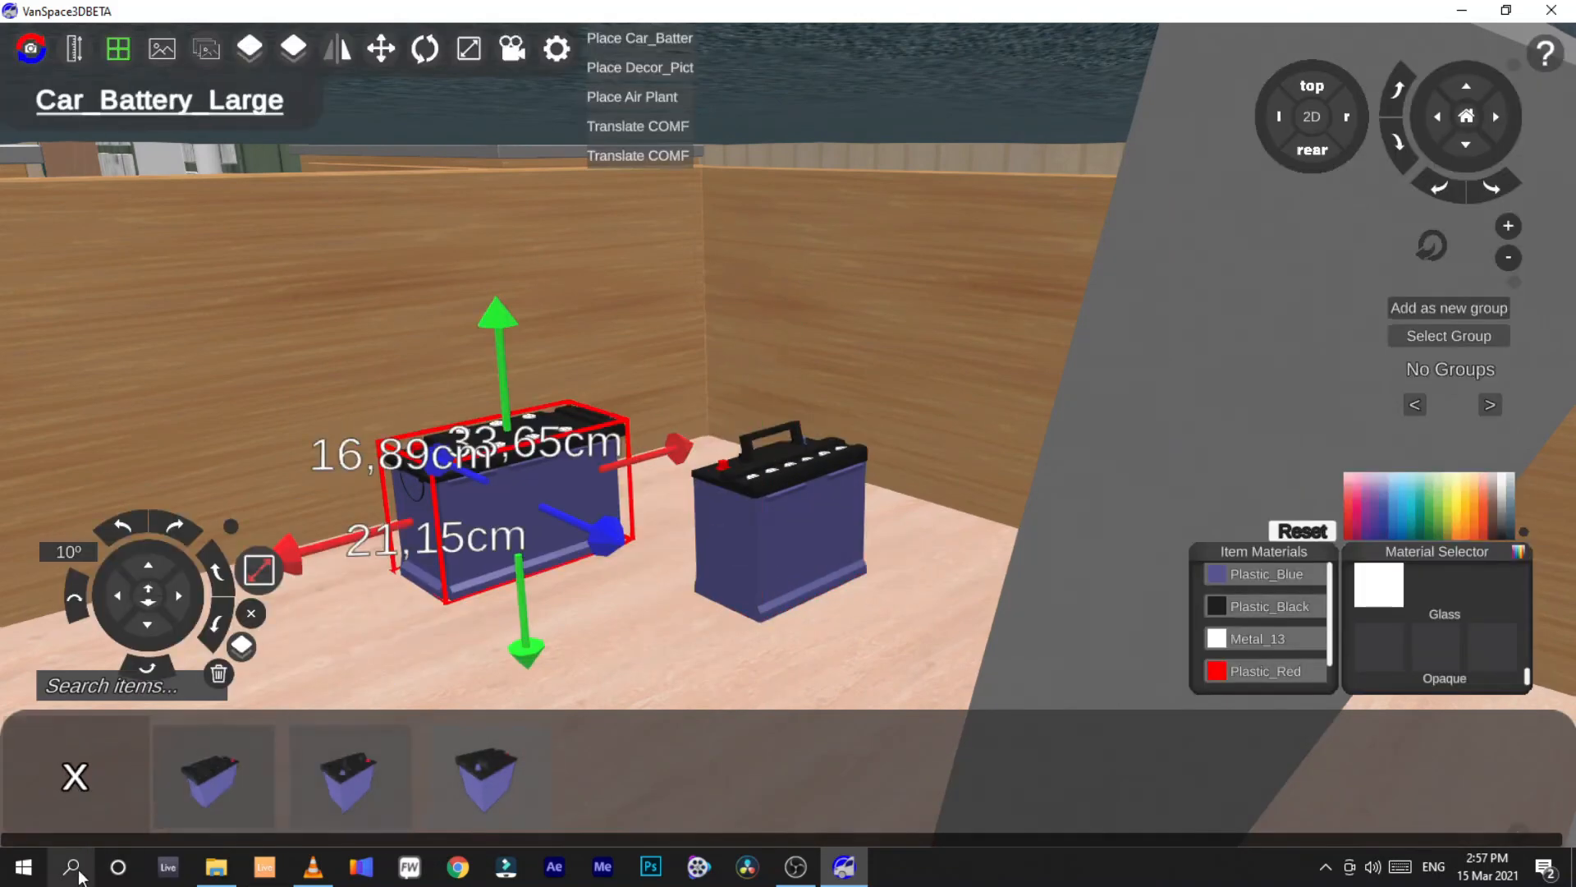
Browse the light switches, the accessory categories and the gas bottles in the item catalog
{"action": "left_click", "coordinate": [57, 786]}
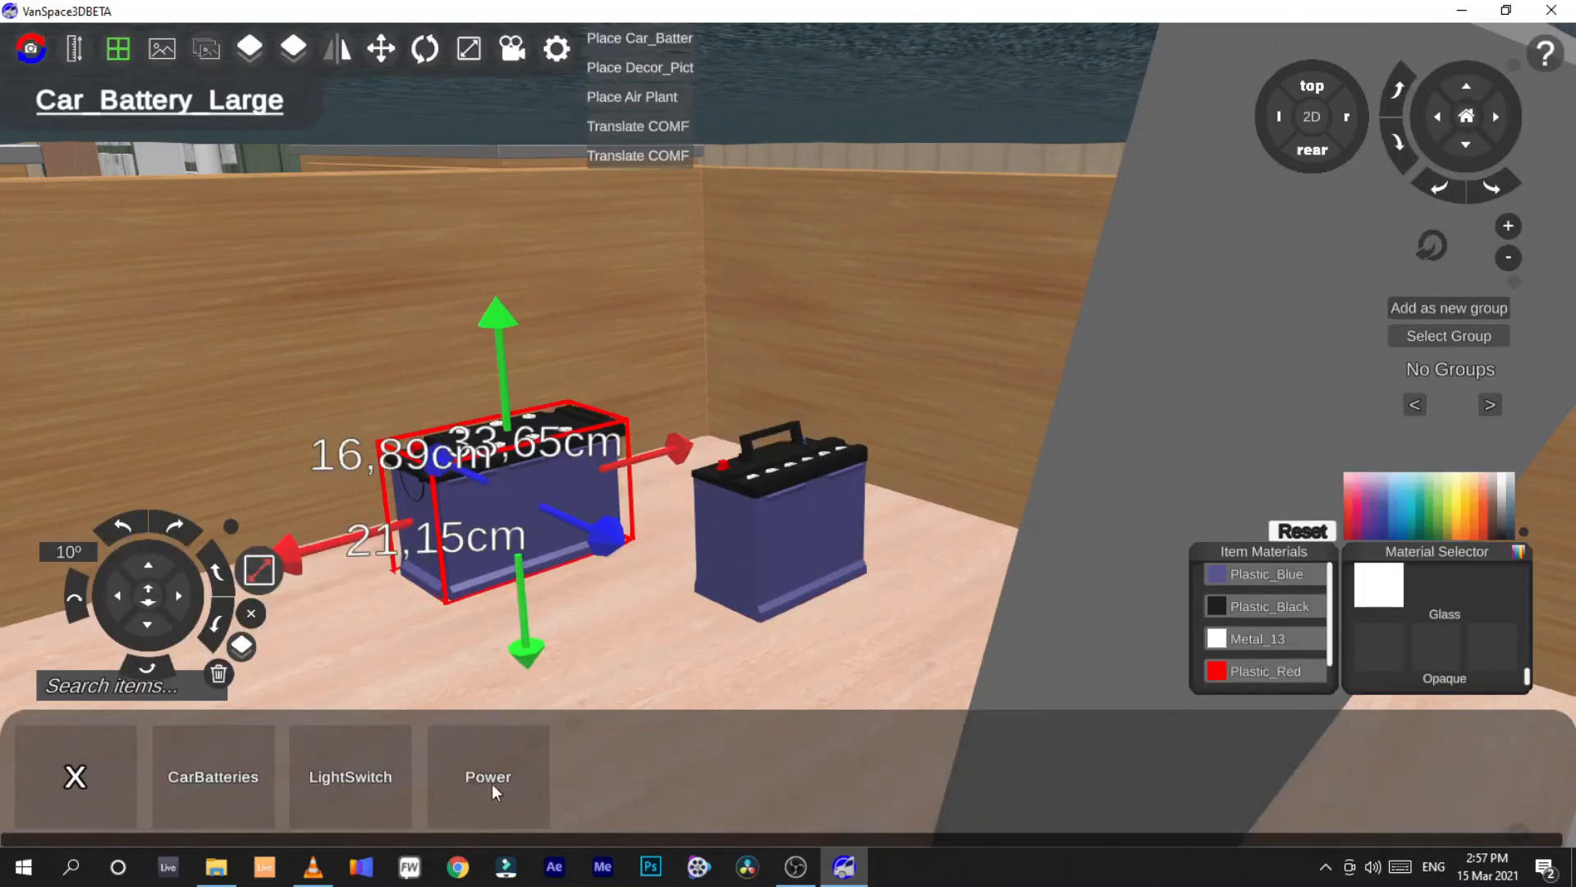
{"action": "left_click", "coordinate": [369, 777]}
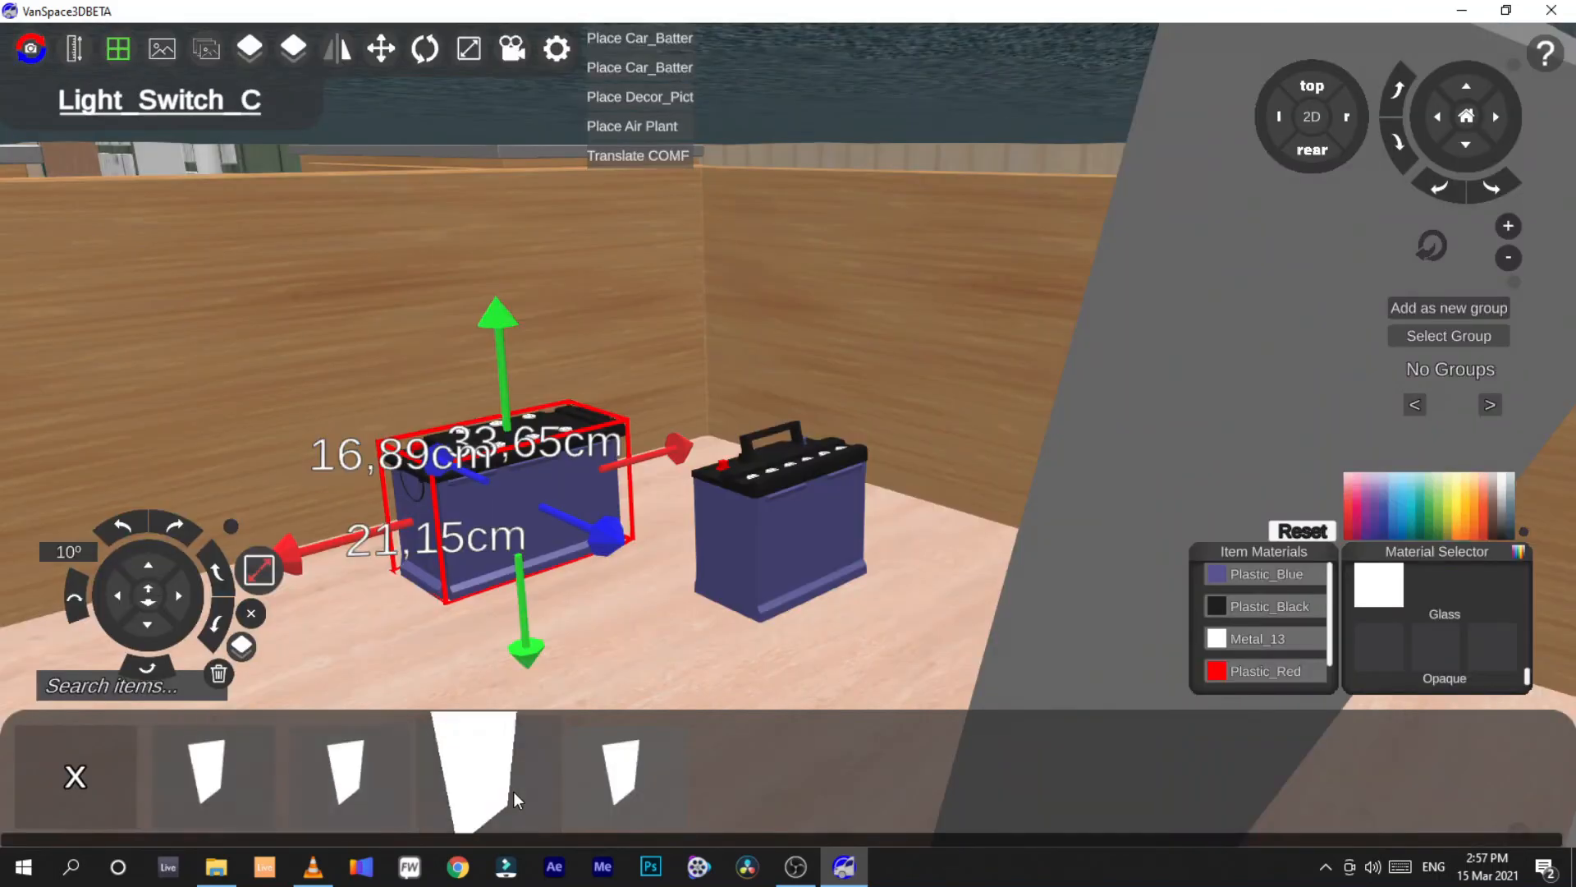
{"action": "left_click", "coordinate": [78, 776]}
{"action": "left_click", "coordinate": [82, 773]}
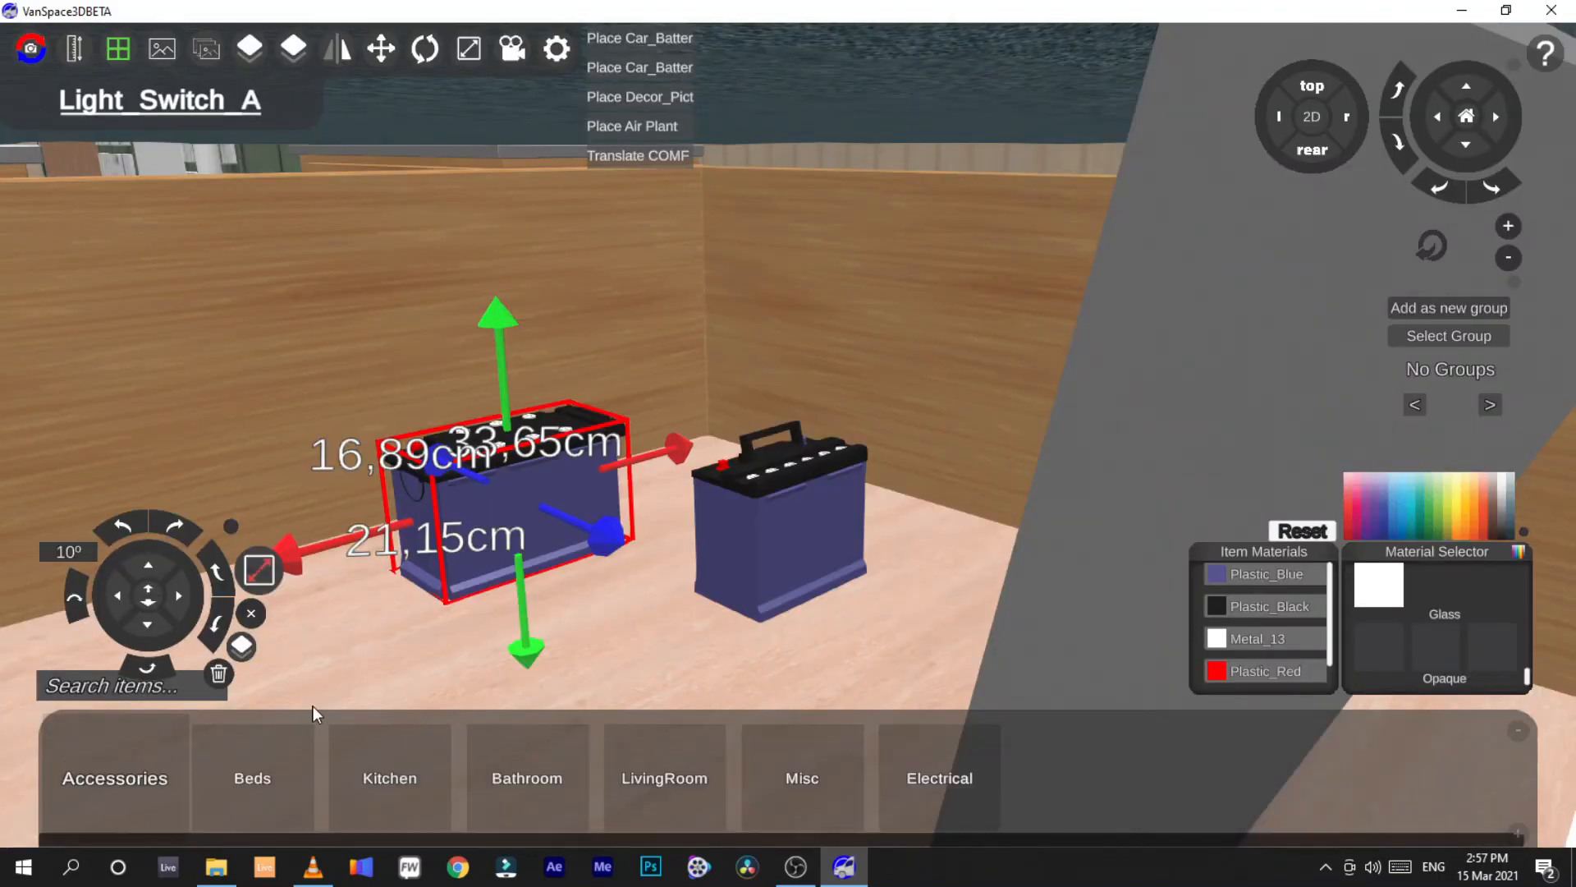
{"action": "left_click", "coordinate": [160, 765]}
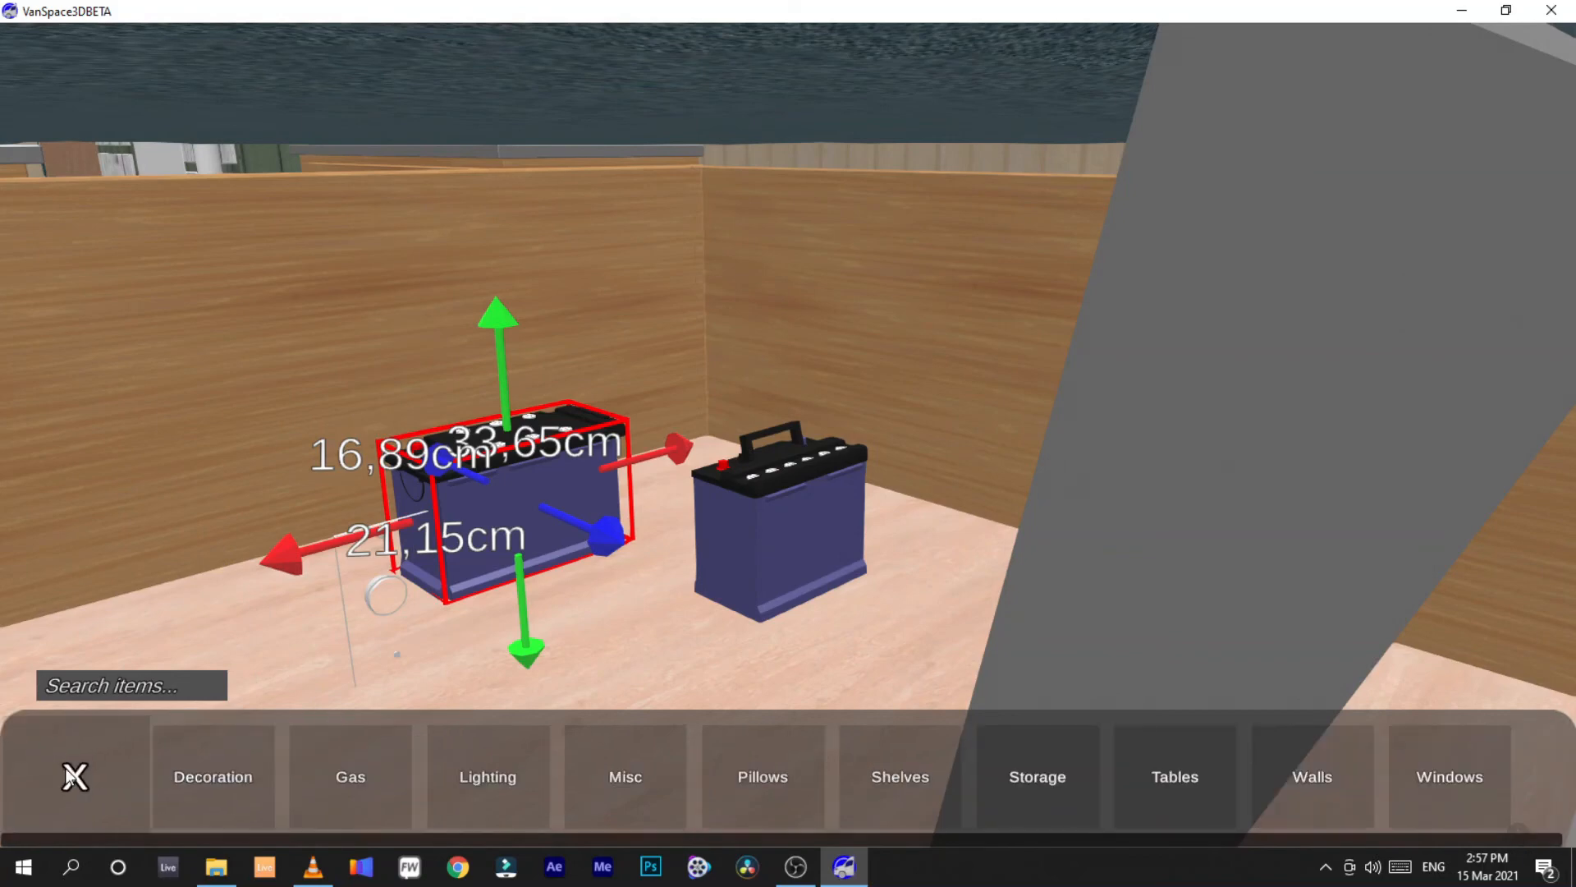
{"action": "left_click", "coordinate": [875, 777]}
{"action": "left_click", "coordinate": [66, 790]}
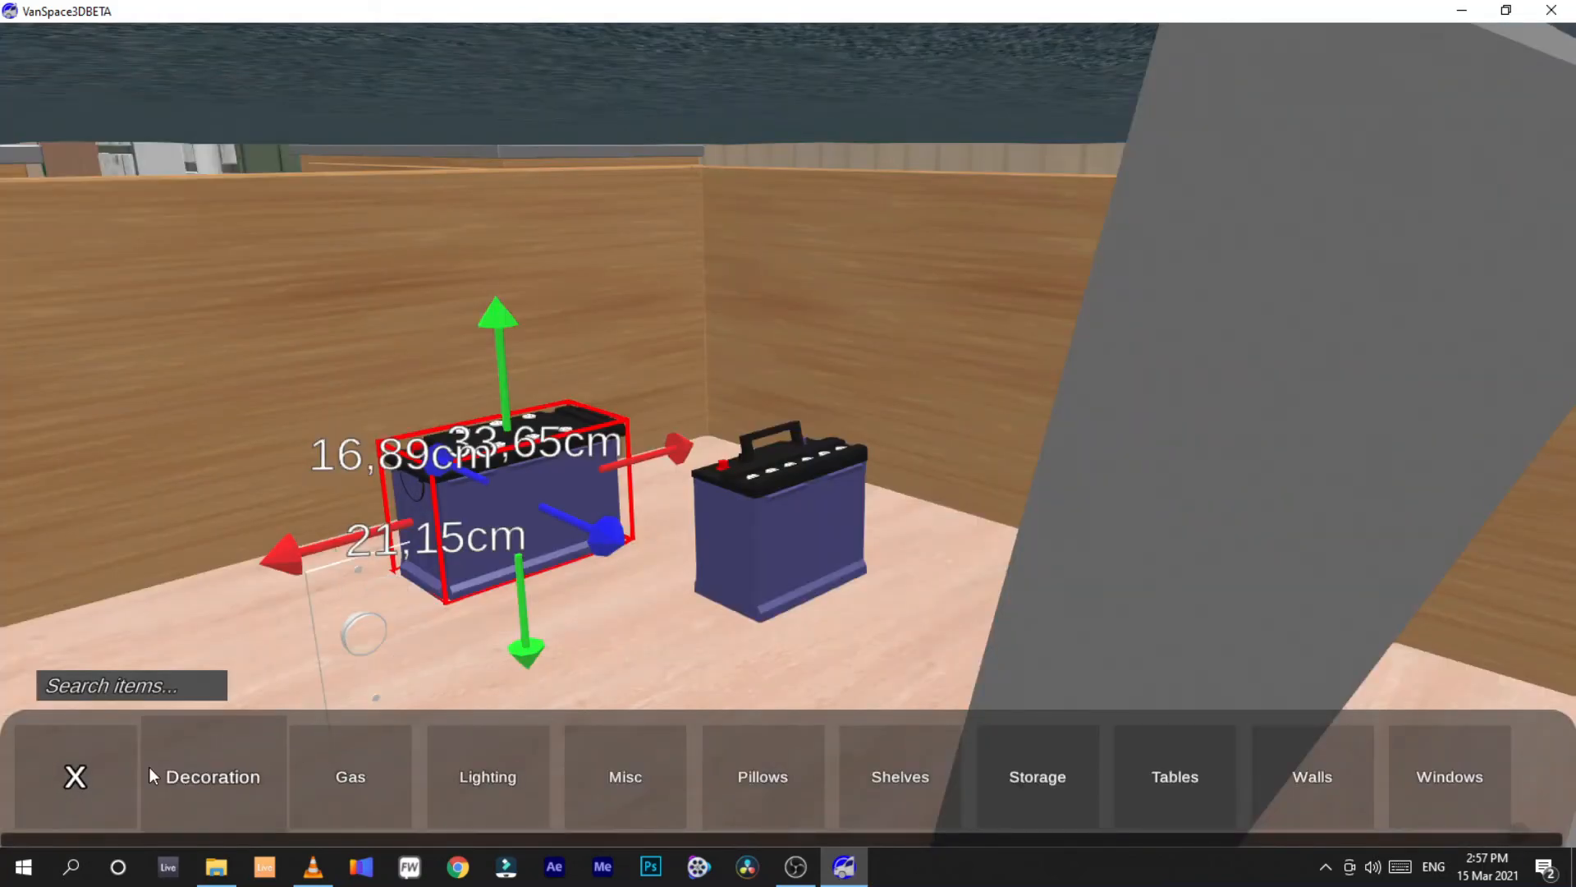
{"action": "left_click", "coordinate": [327, 779]}
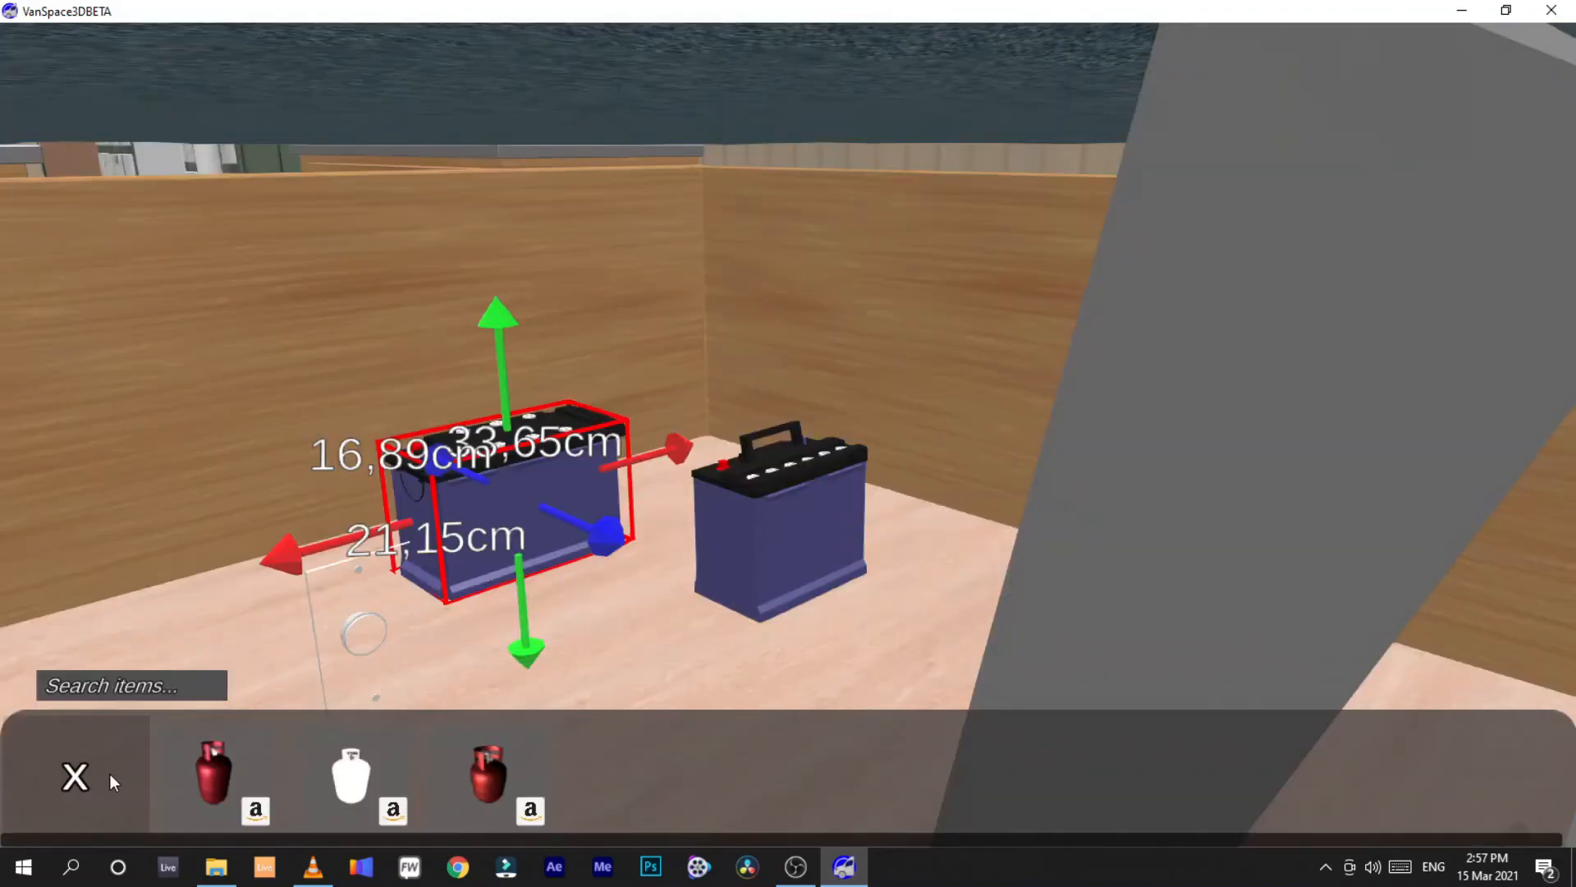
Place a white propane tank beside the large car battery under the bed, and delete it
{"action": "mouse_move", "coordinate": [191, 771]}
{"action": "left_click_drag", "start_coordinate": [190, 772], "coordinate": [250, 641]}
{"action": "left_click", "coordinate": [250, 642]}
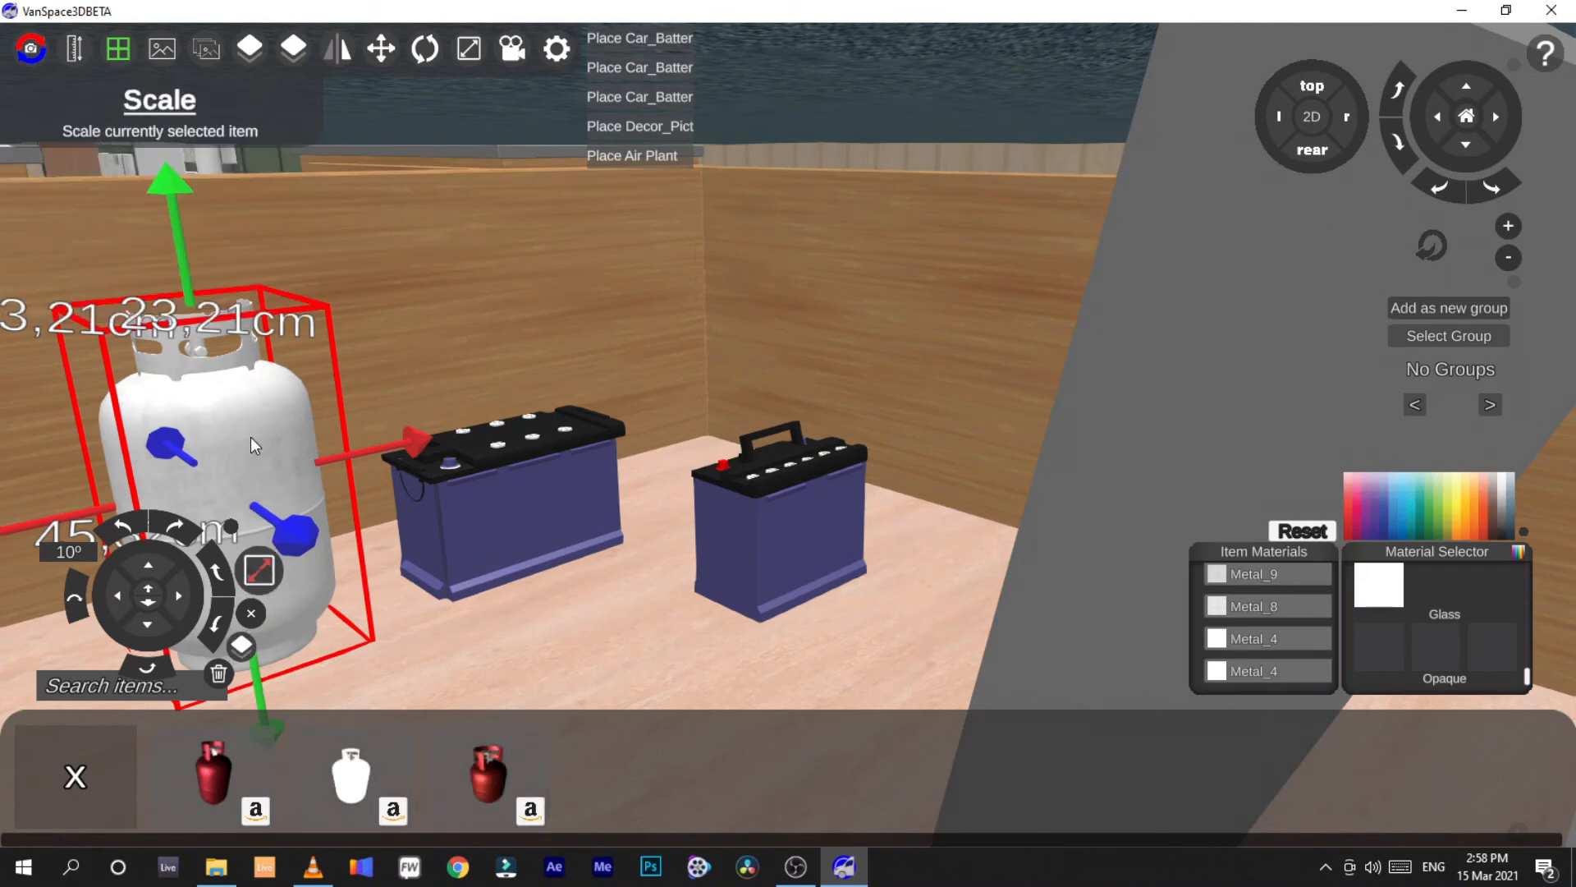
{"action": "key", "text": "Delete"}
{"action": "left_click", "coordinate": [115, 791]}
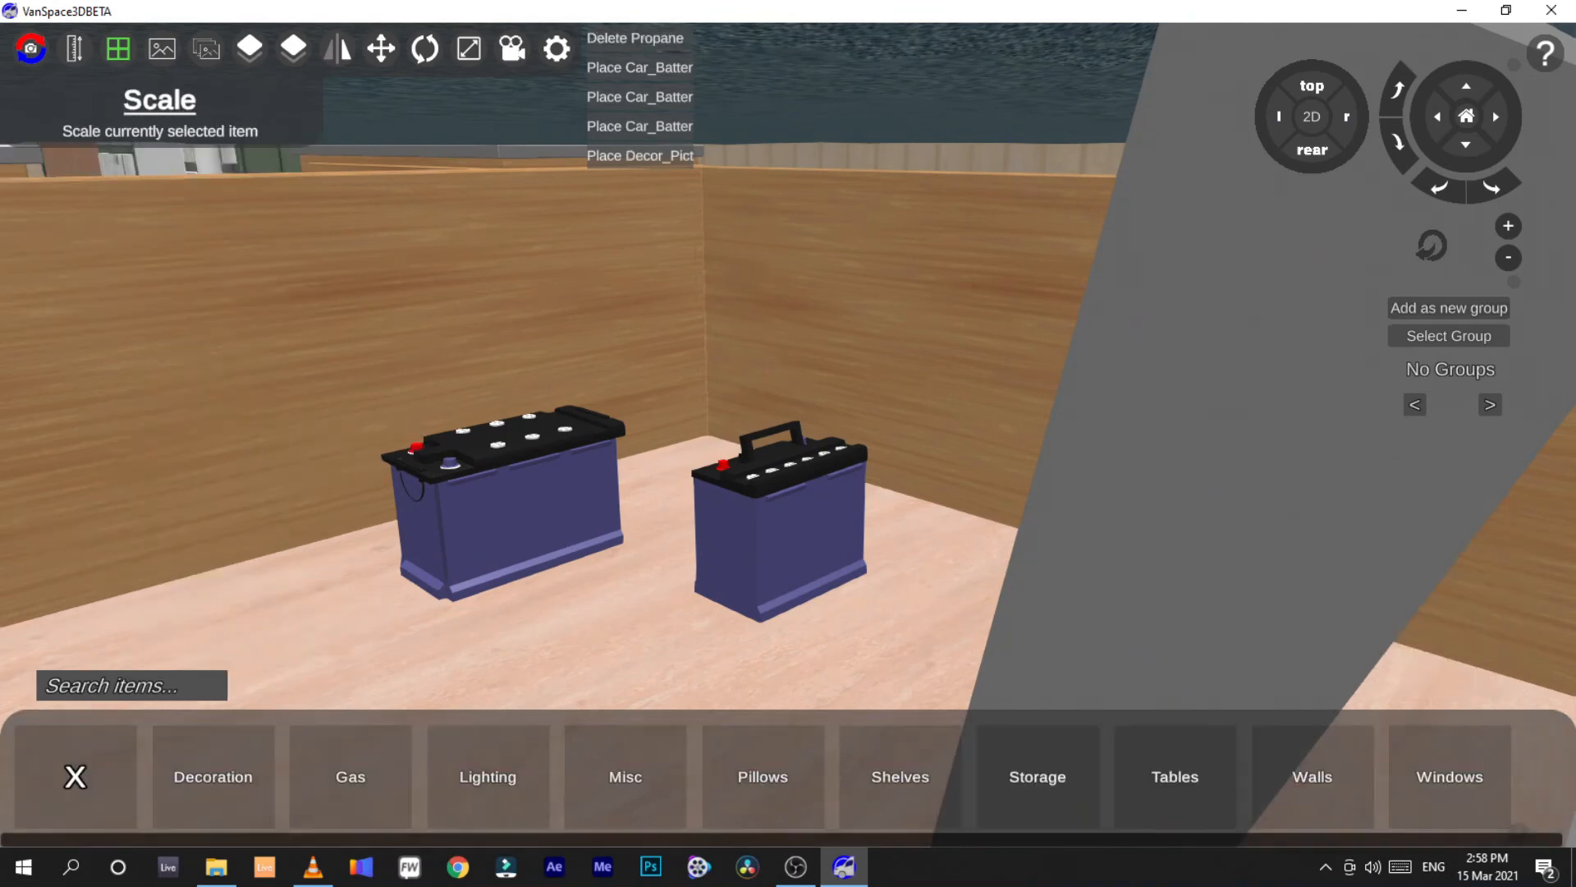
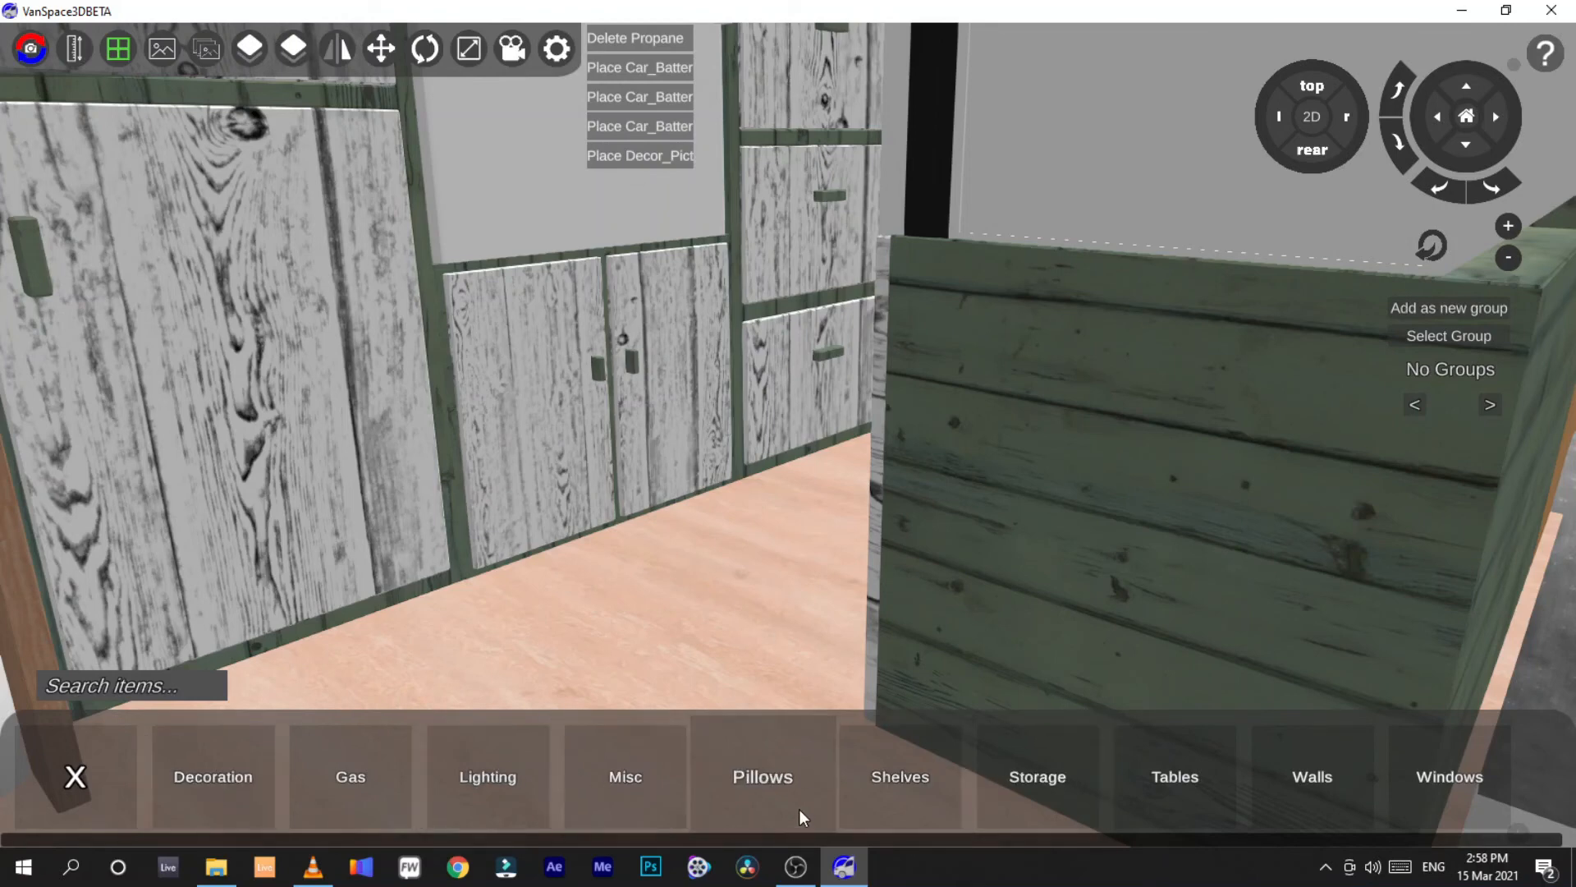
Place a plain wall panel across the cab end of the bathroom in the 2D top view
{"action": "left_click", "coordinate": [1189, 774]}
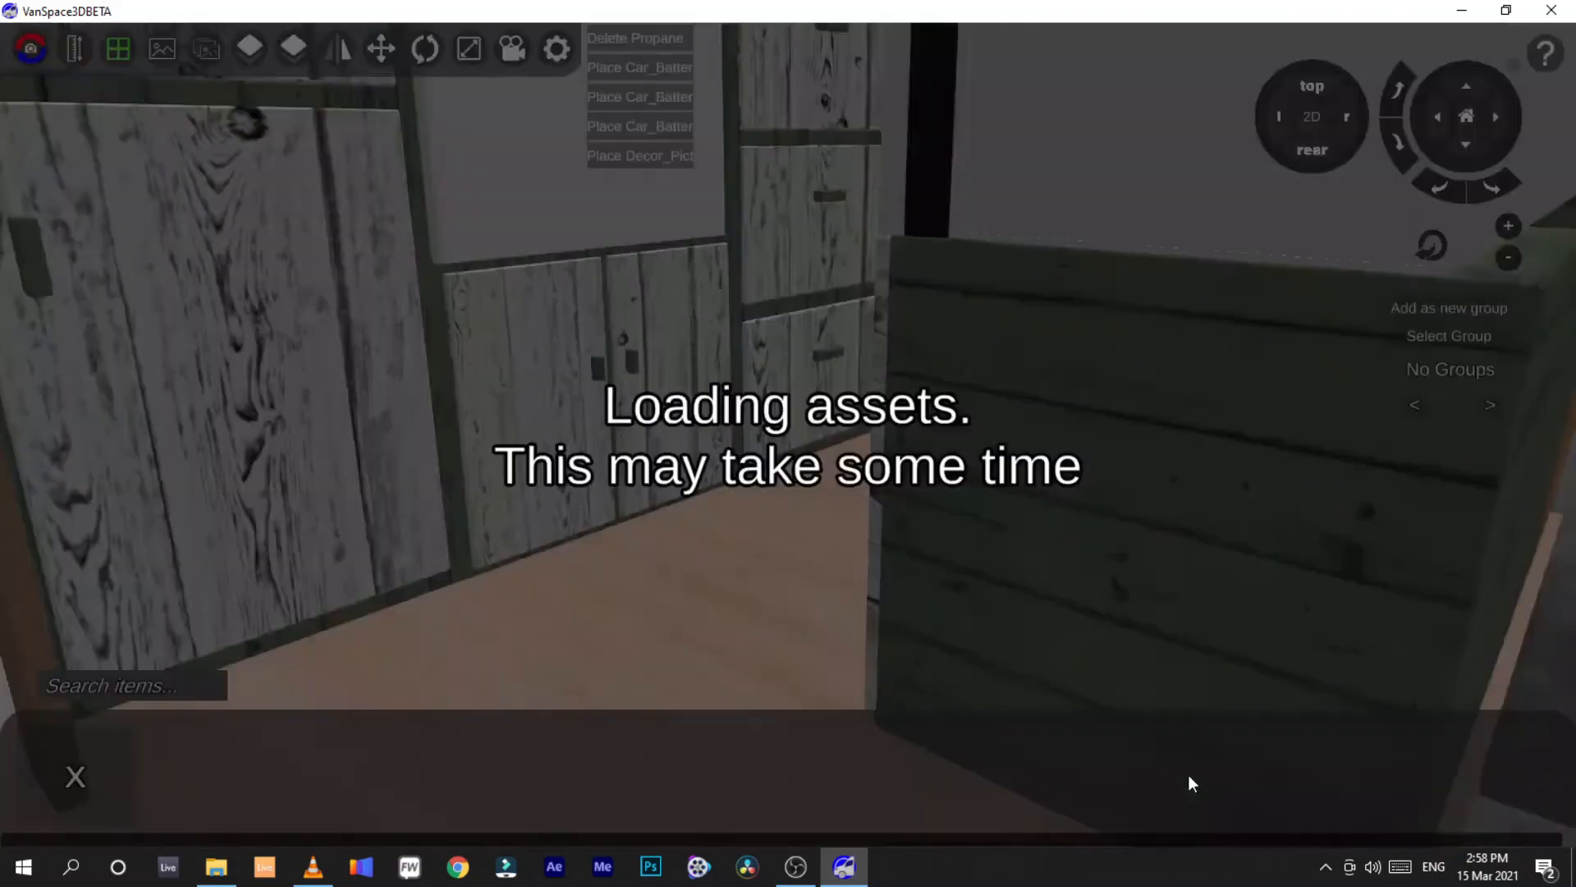
{"action": "left_click", "coordinate": [110, 780]}
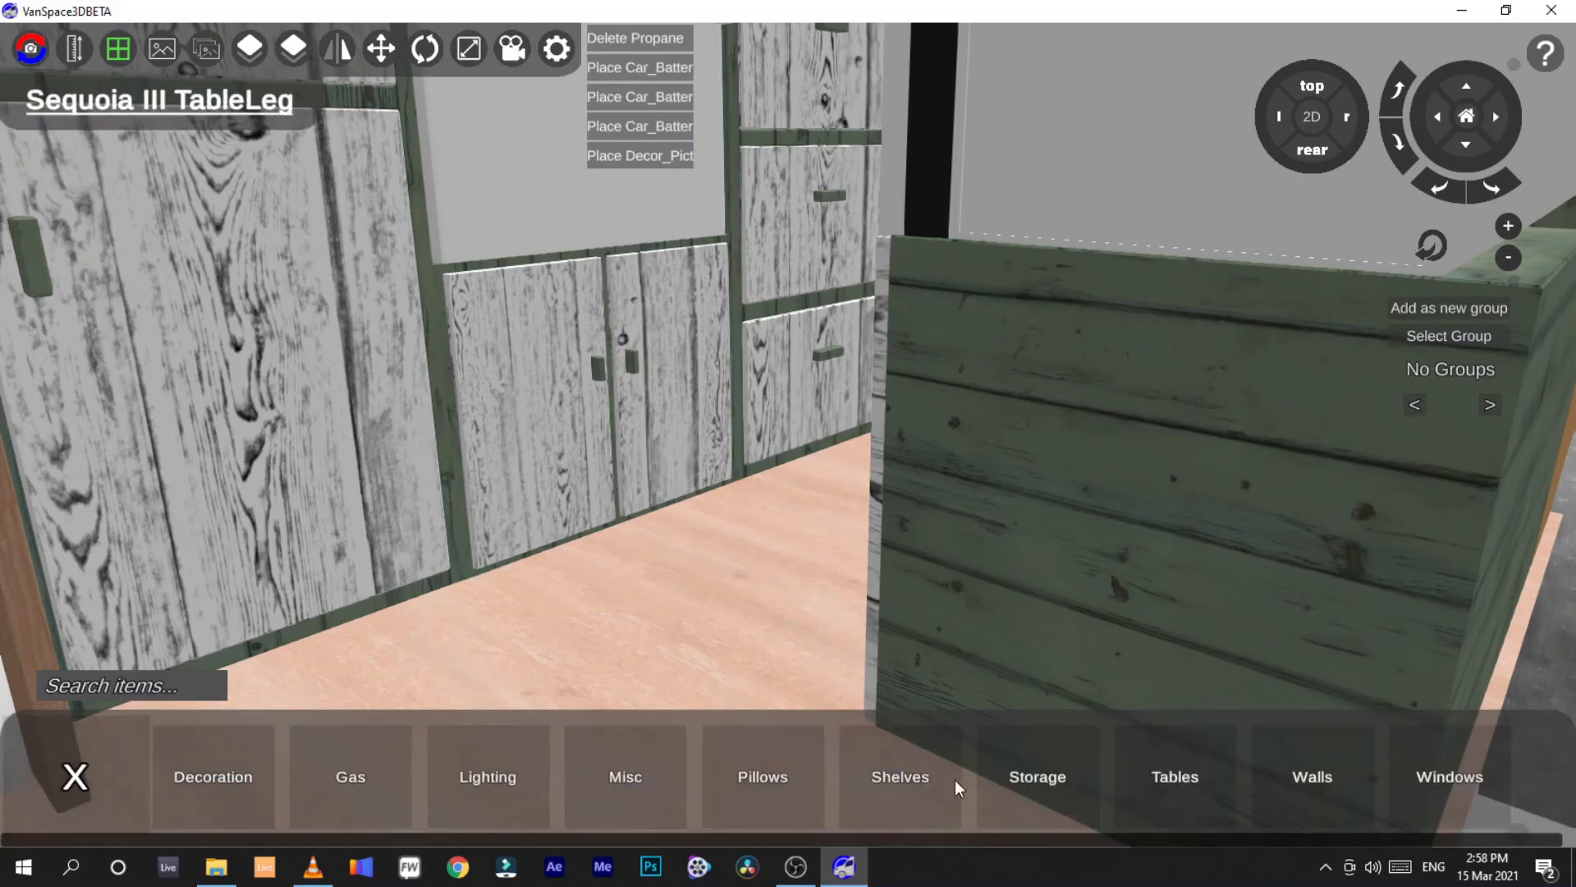
{"action": "left_click", "coordinate": [1297, 778]}
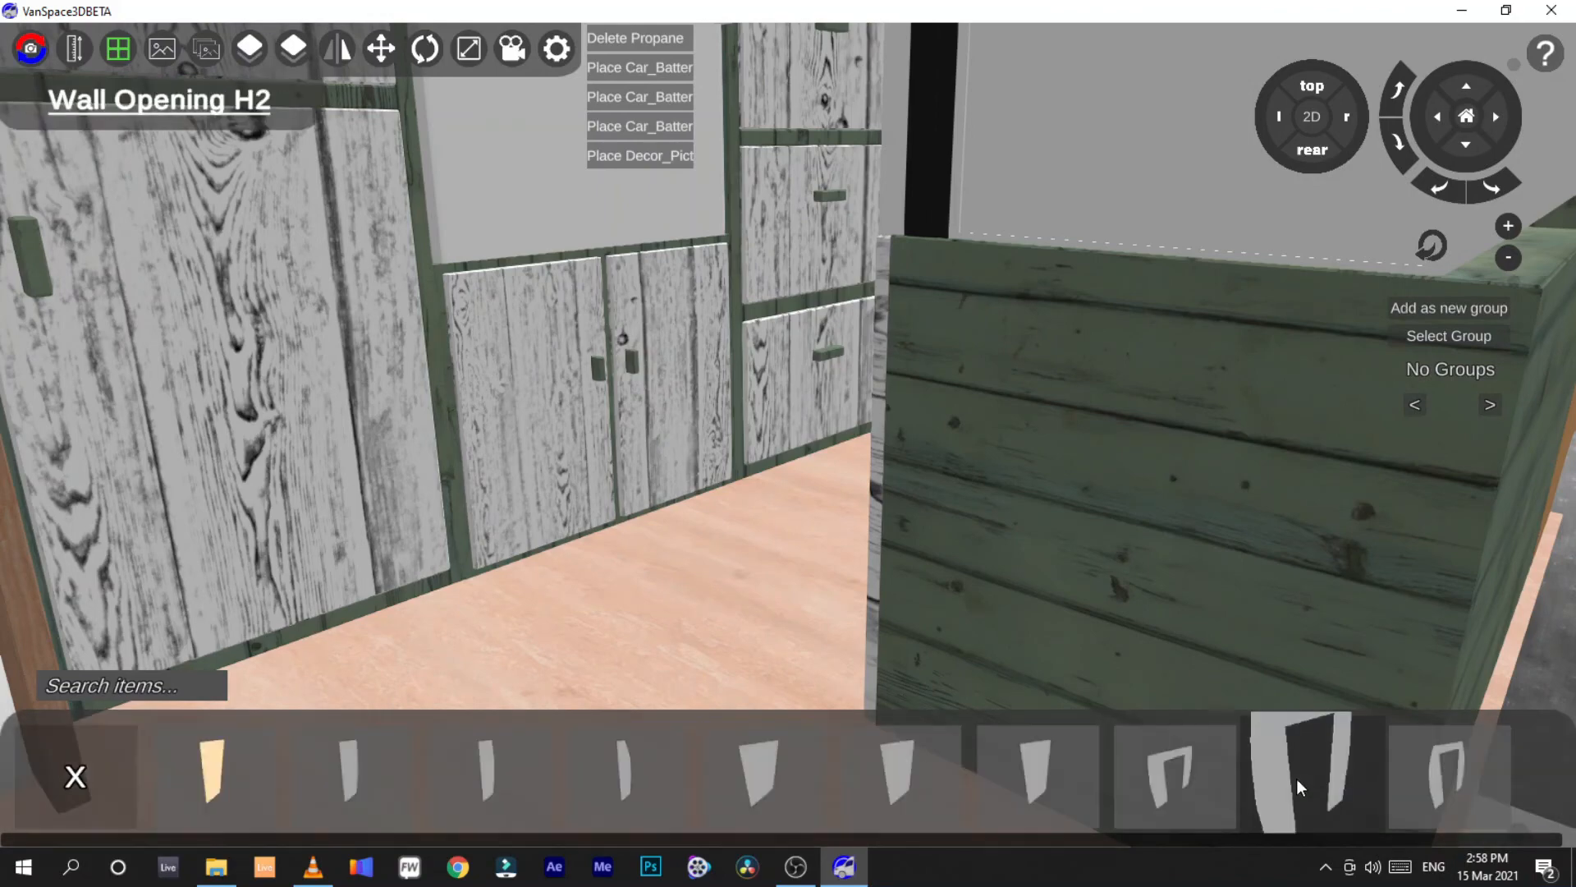
{"action": "left_click", "coordinate": [1313, 120]}
{"action": "left_click", "coordinate": [1313, 89]}
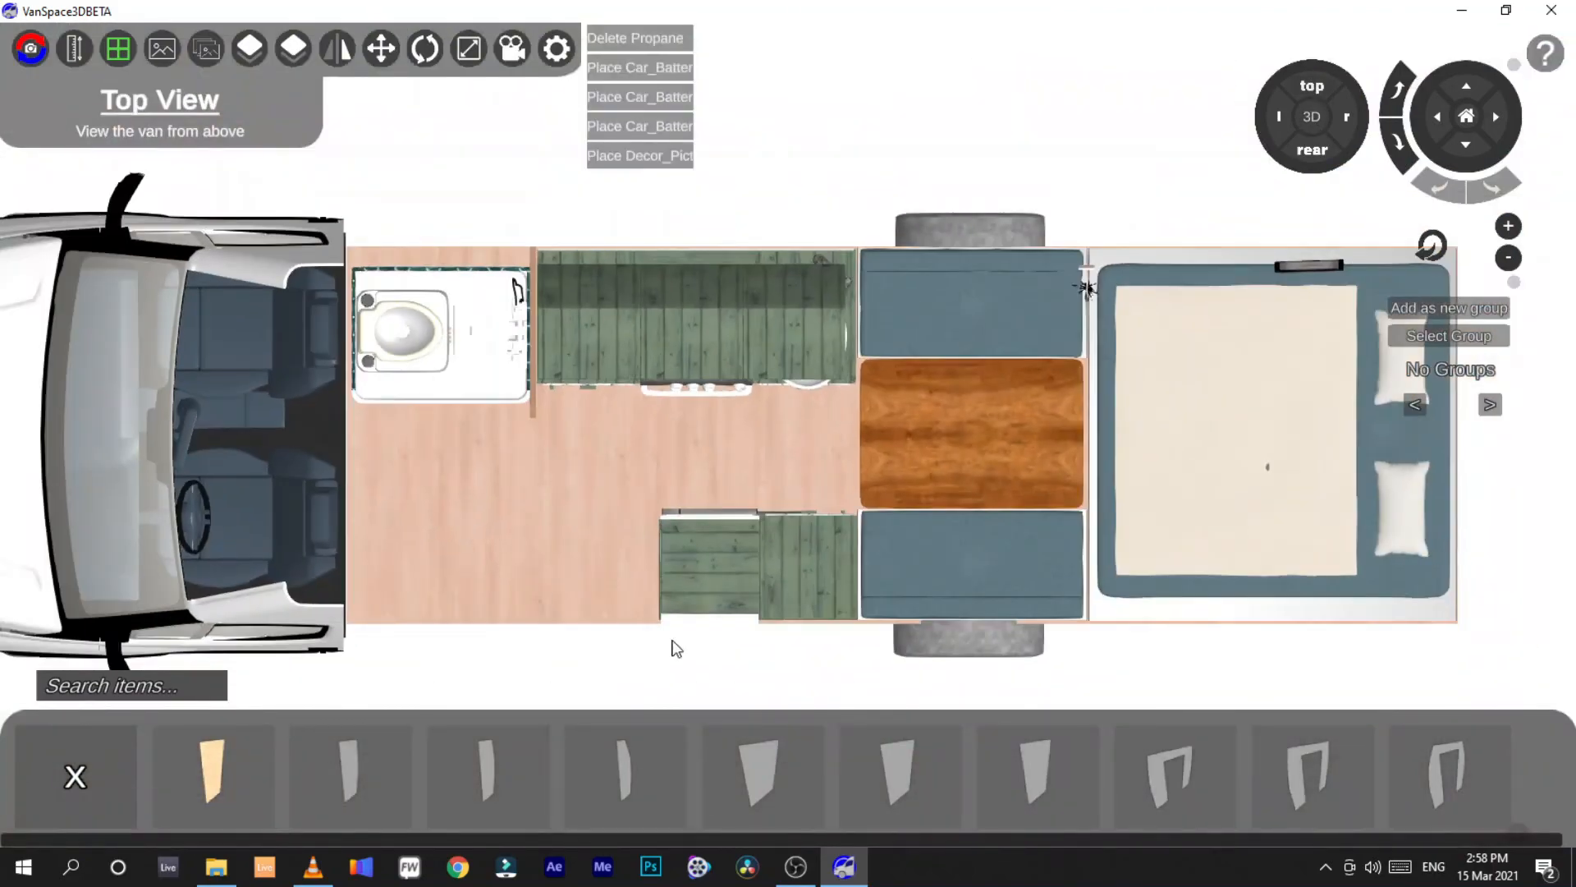
{"action": "left_click", "coordinate": [903, 792]}
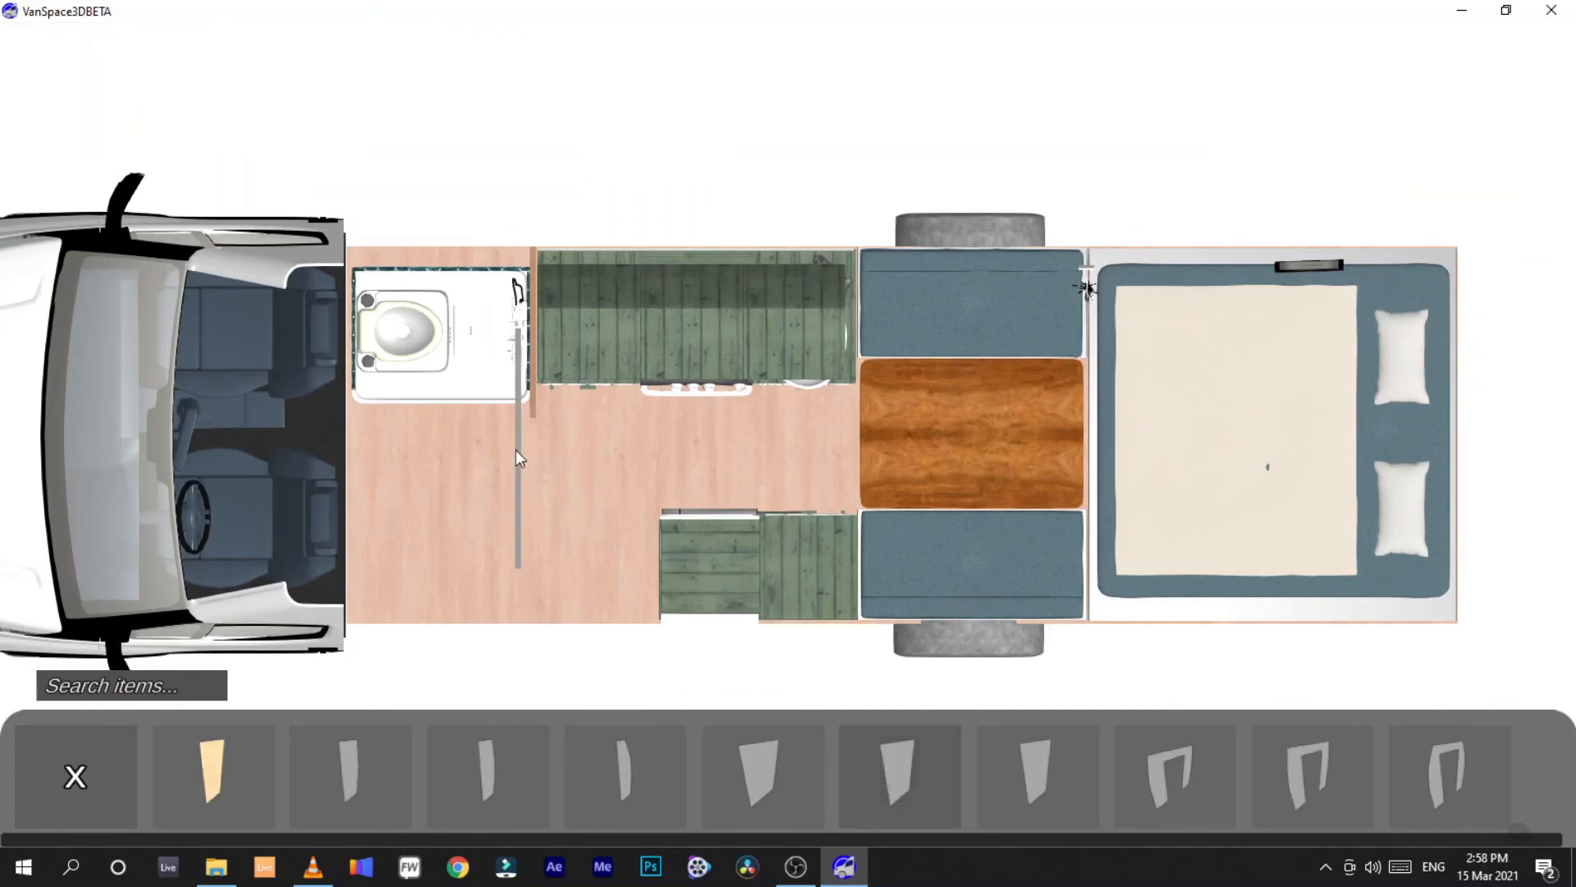
{"action": "left_click", "coordinate": [360, 371]}
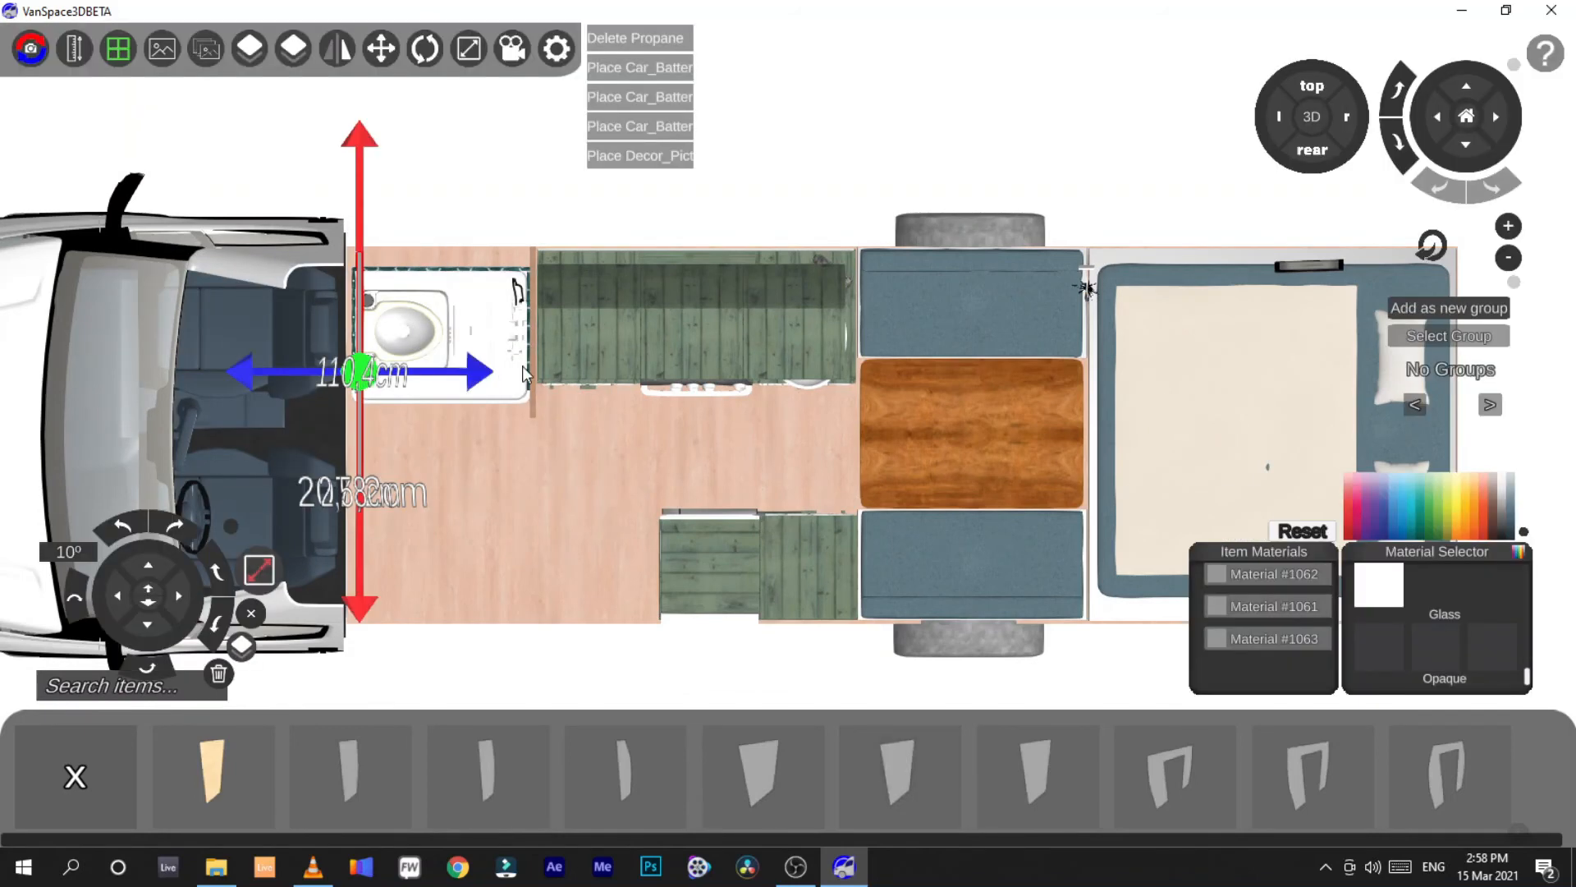
Match the new wall to the existing bathroom partition by setting its depth to 79 cm and height to 180 cm
{"action": "left_click", "coordinate": [532, 365]}
{"action": "left_click", "coordinate": [257, 577]}
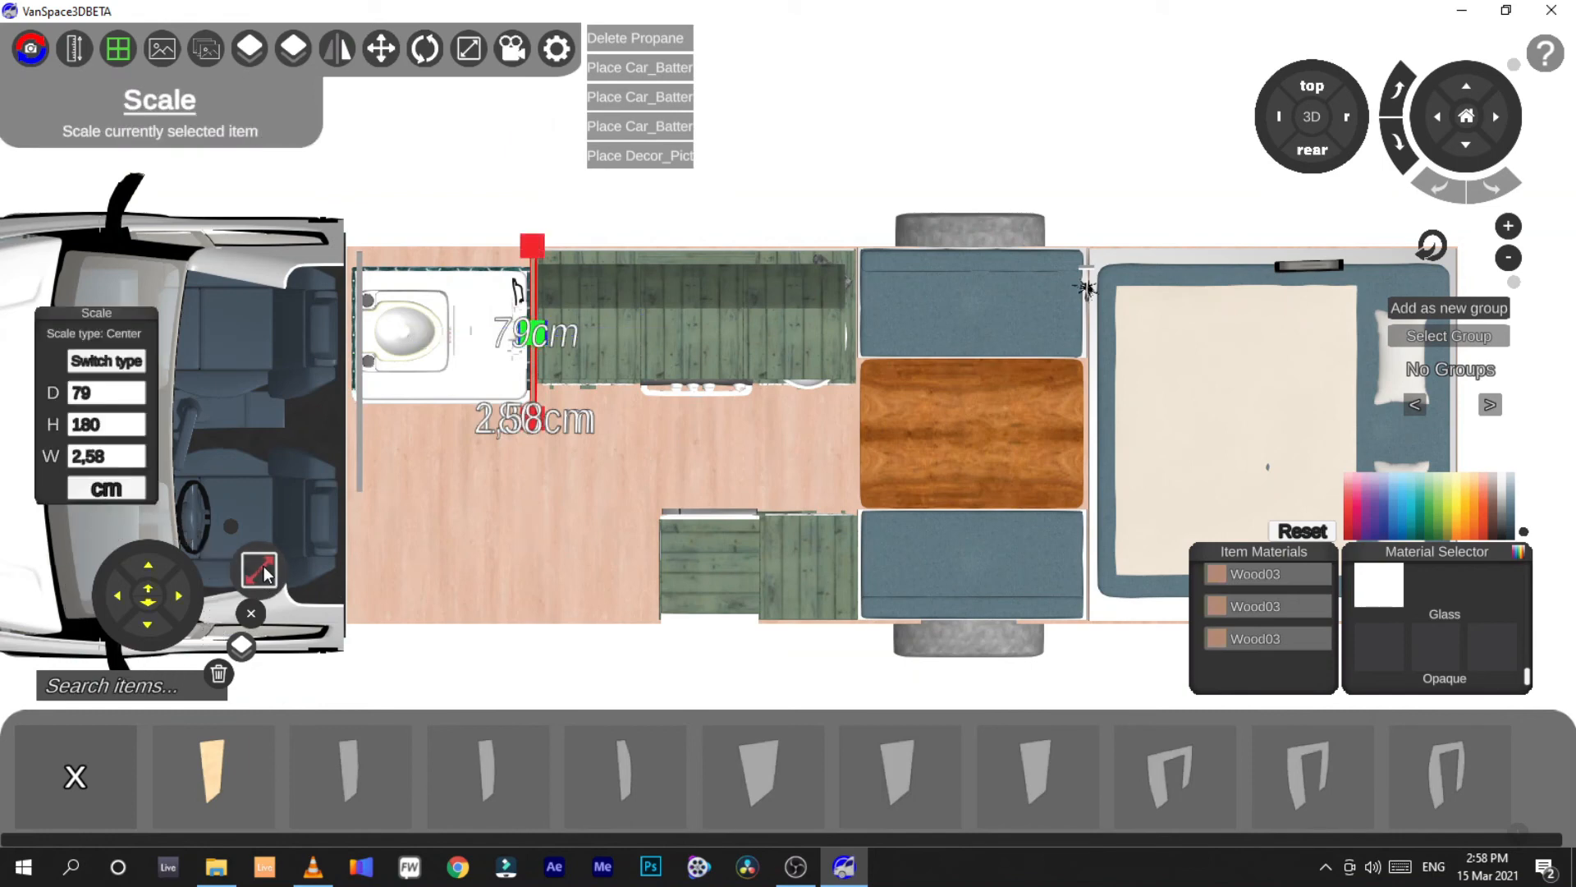
{"action": "left_click", "coordinate": [360, 372]}
{"action": "left_click_drag", "start_coordinate": [138, 394], "coordinate": [49, 390]}
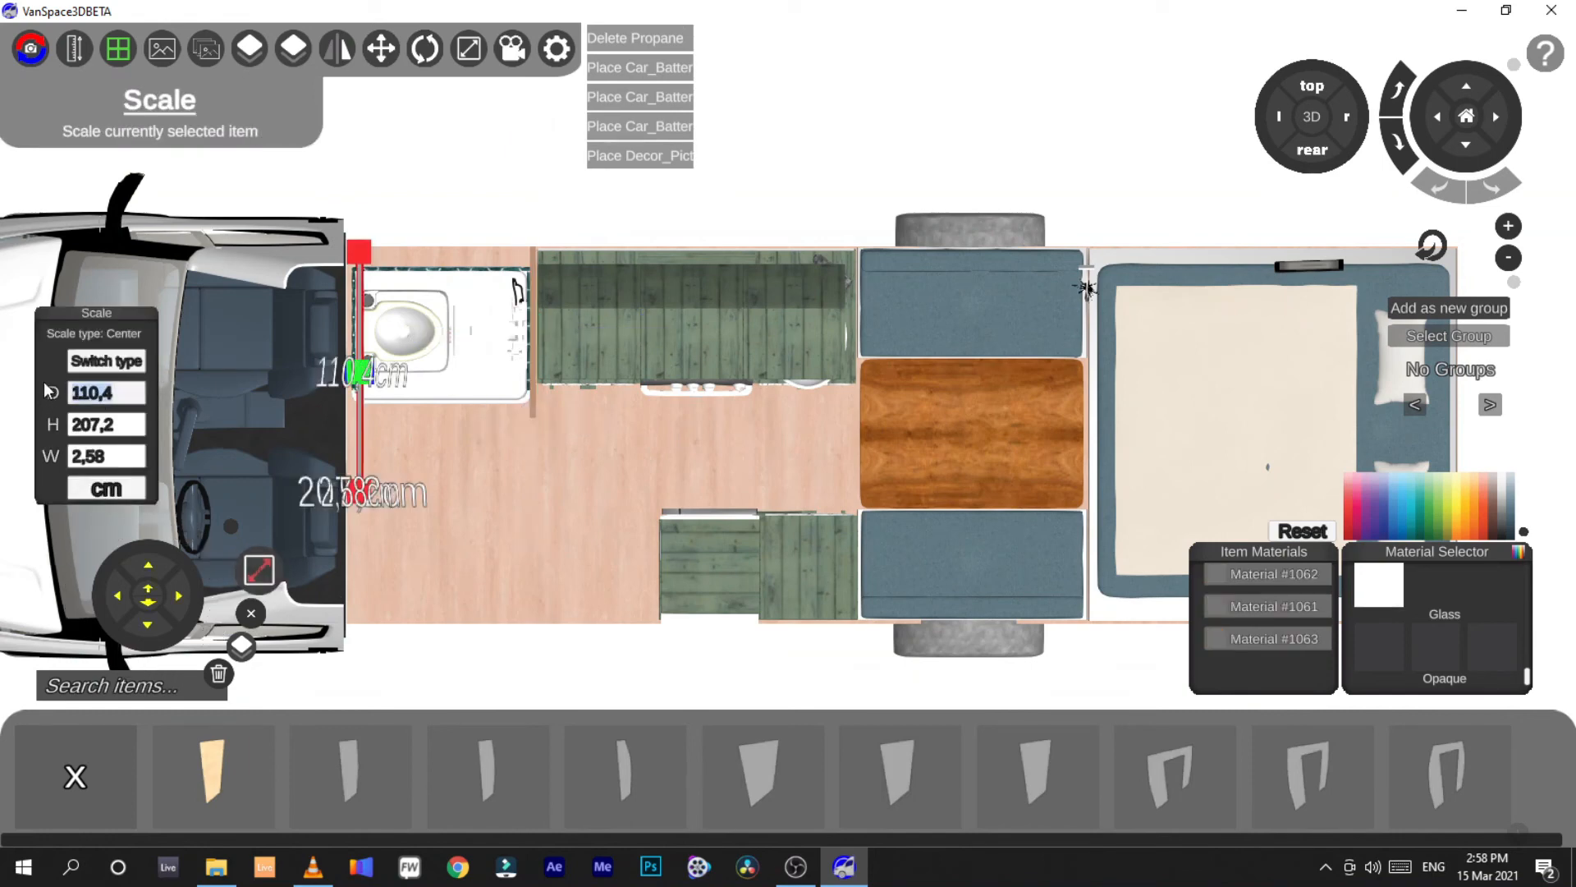
{"action": "type", "text": "79"}
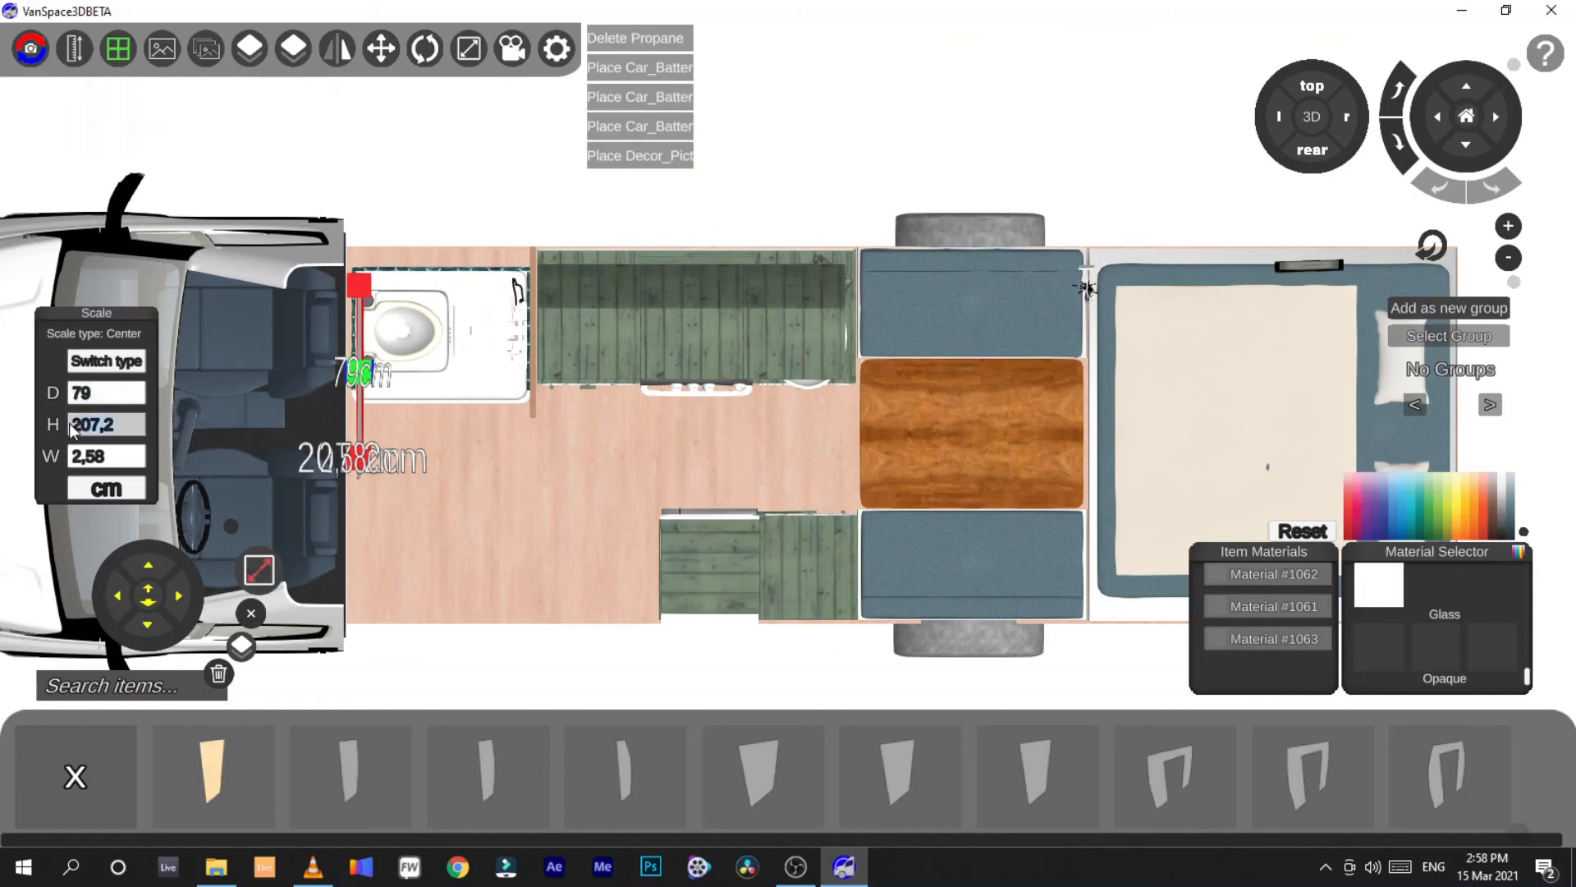
{"action": "type", "text": "180"}
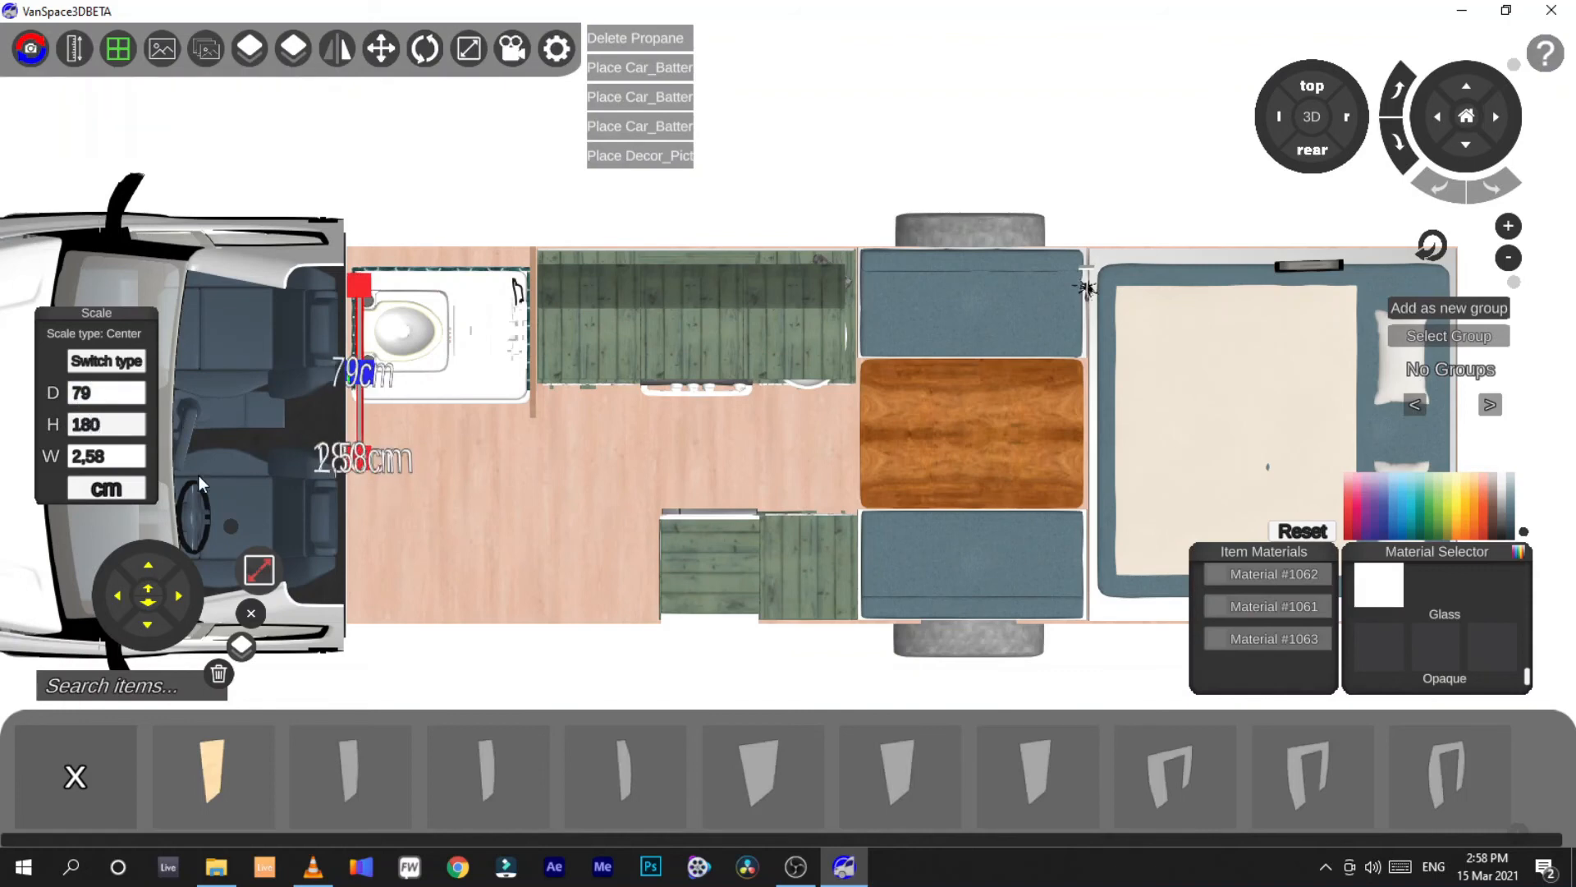
Move the resized wall flush with the van's side and up against the cab end of the shower tray
{"action": "left_click", "coordinate": [259, 569]}
{"action": "left_click_drag", "start_coordinate": [354, 236], "coordinate": [366, 211]}
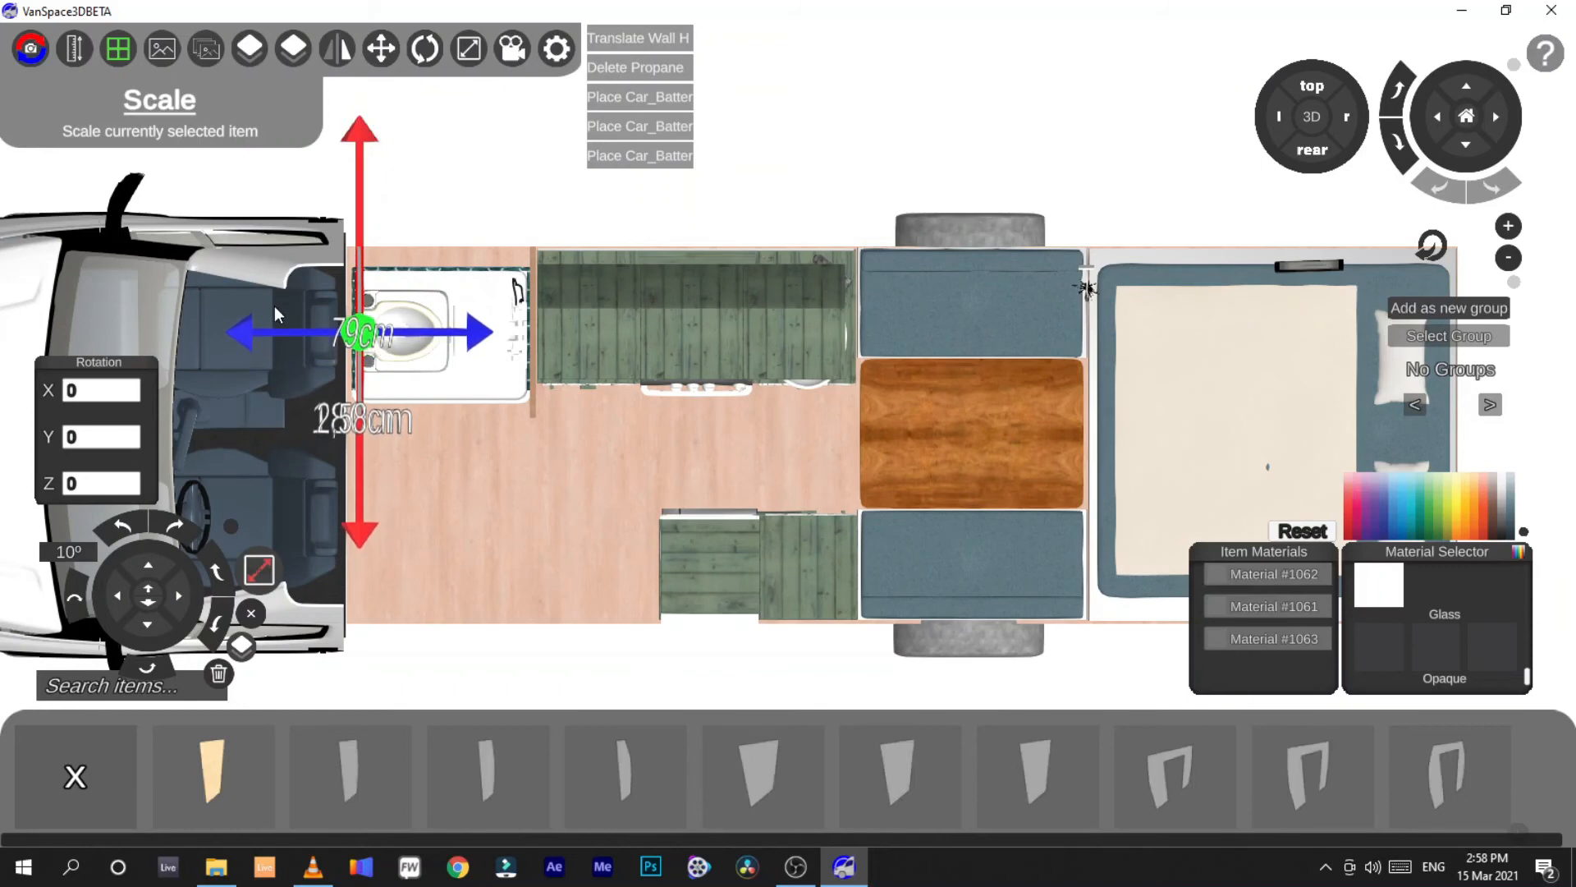
{"action": "left_click_drag", "start_coordinate": [259, 332], "coordinate": [244, 328]}
Apply the Wood06 finish to the new bathroom wall
{"action": "scroll", "coordinate": [1456, 623], "scroll_direction": "down", "scroll_amount": 2}
{"action": "scroll", "coordinate": [1457, 623], "scroll_direction": "up", "scroll_amount": 9}
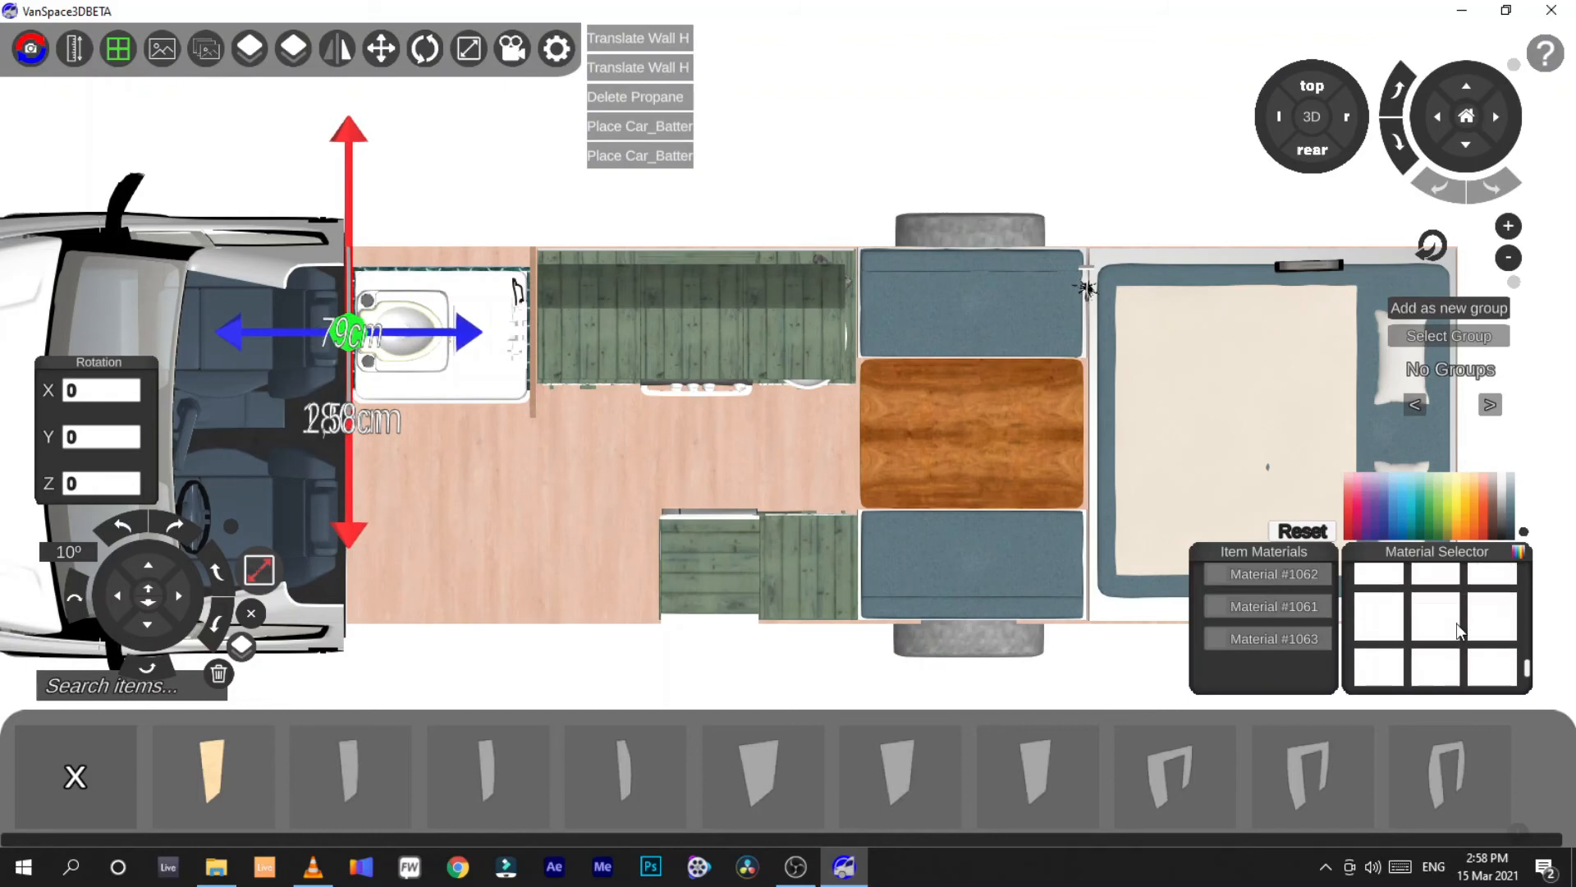
{"action": "scroll", "coordinate": [1462, 620], "scroll_direction": "up", "scroll_amount": 3}
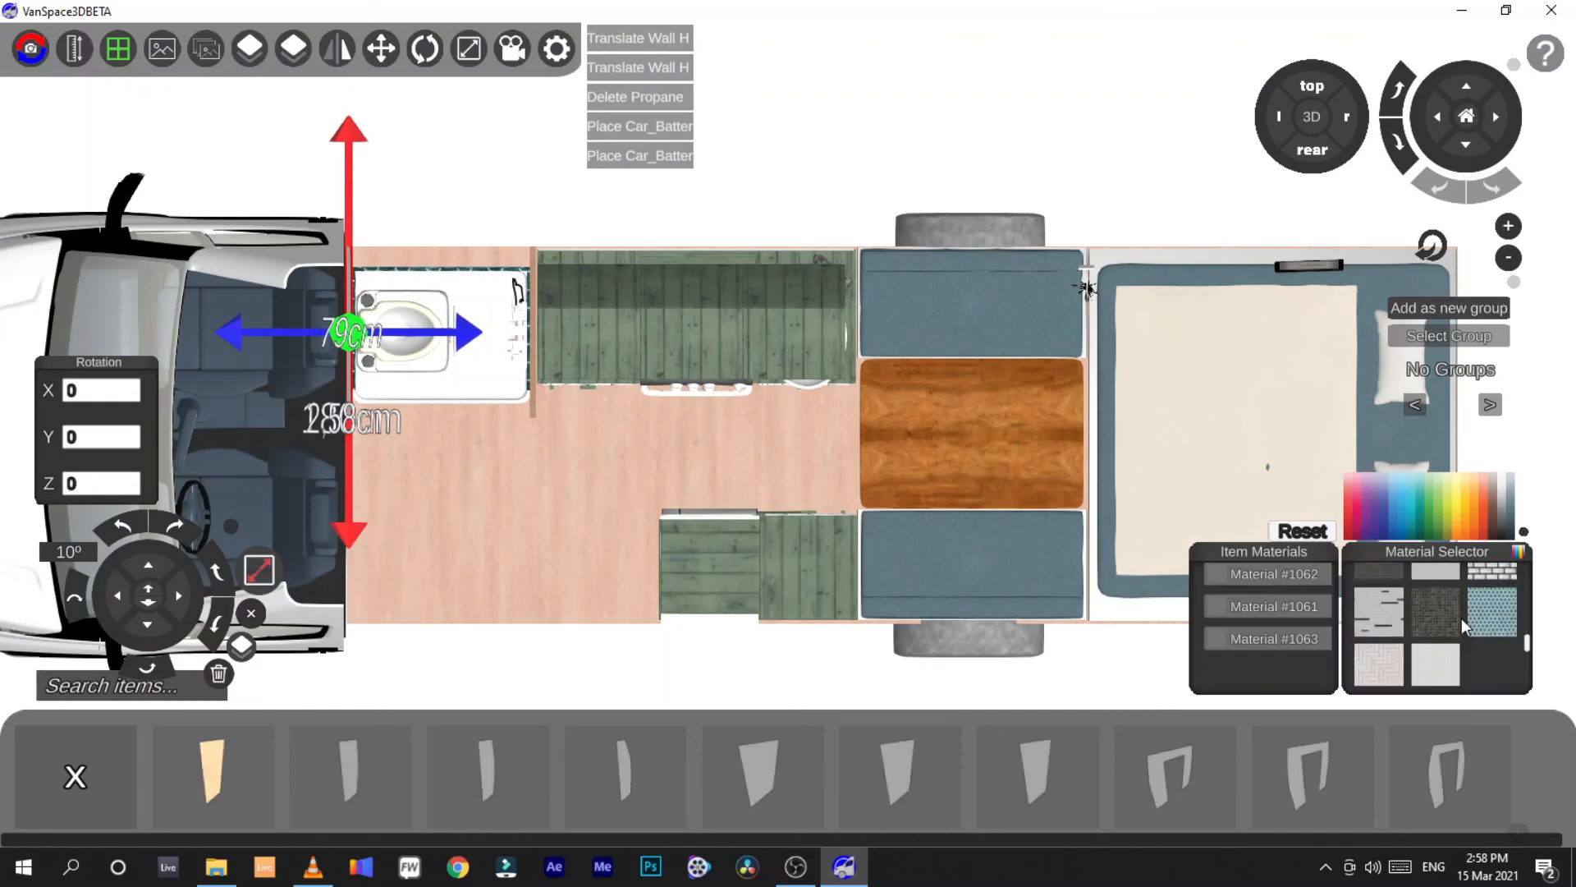
{"action": "scroll", "coordinate": [1462, 620], "scroll_direction": "down", "scroll_amount": 4}
{"action": "left_click_drag", "start_coordinate": [1490, 617], "coordinate": [1289, 636]}
{"action": "left_click", "coordinate": [855, 220]}
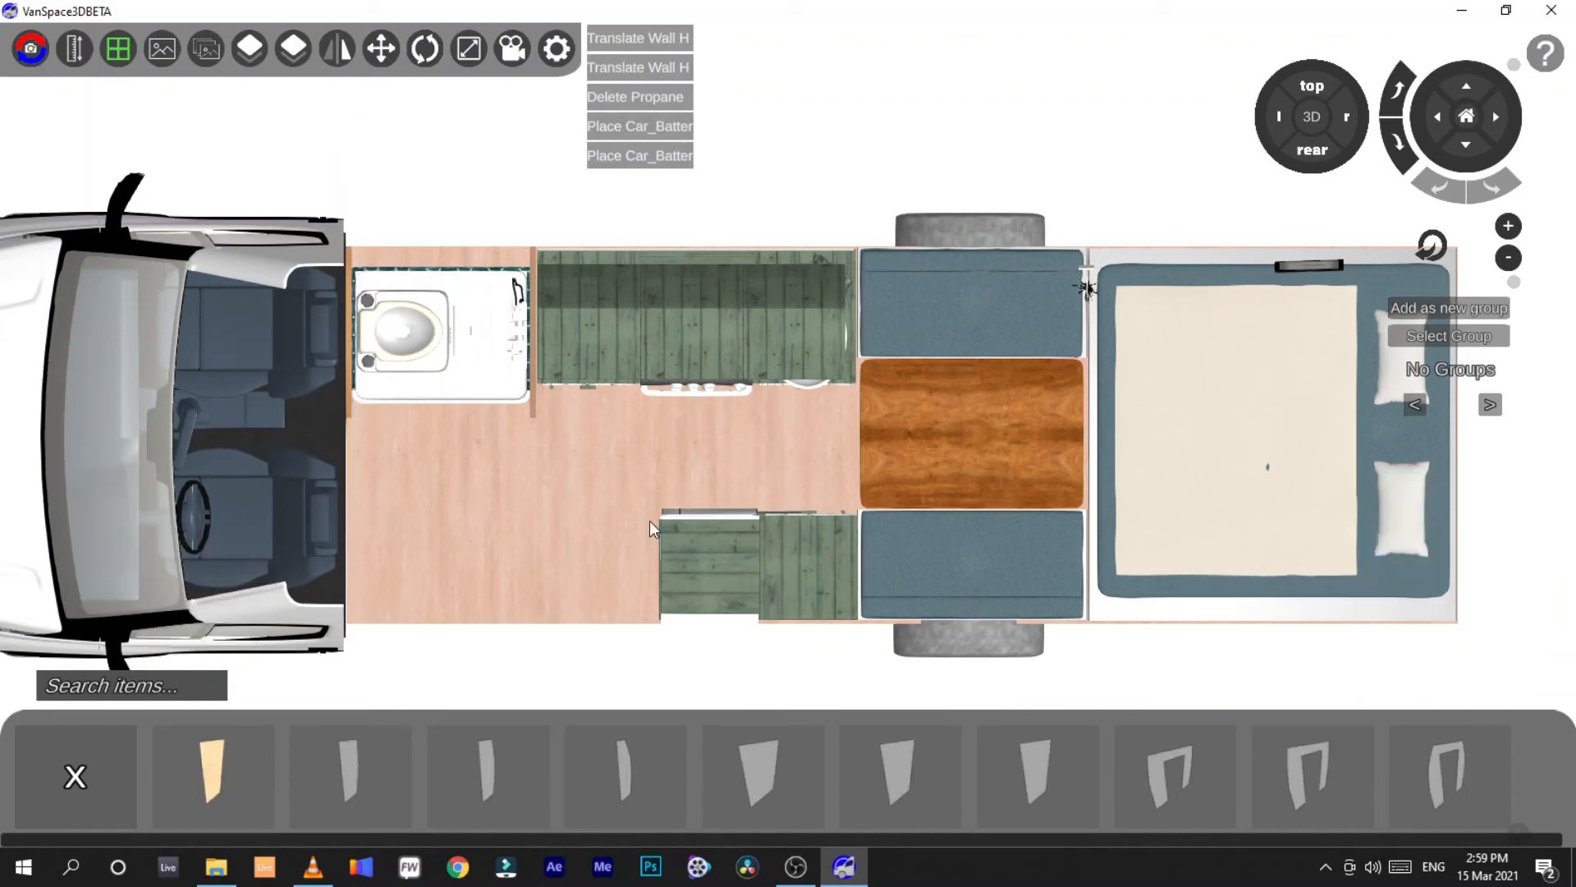
Change the new bathroom wall's materials to the Wood03 finish used on the existing partition
{"action": "left_click", "coordinate": [368, 310]}
{"action": "left_click_drag", "start_coordinate": [1373, 623], "coordinate": [1265, 563]}
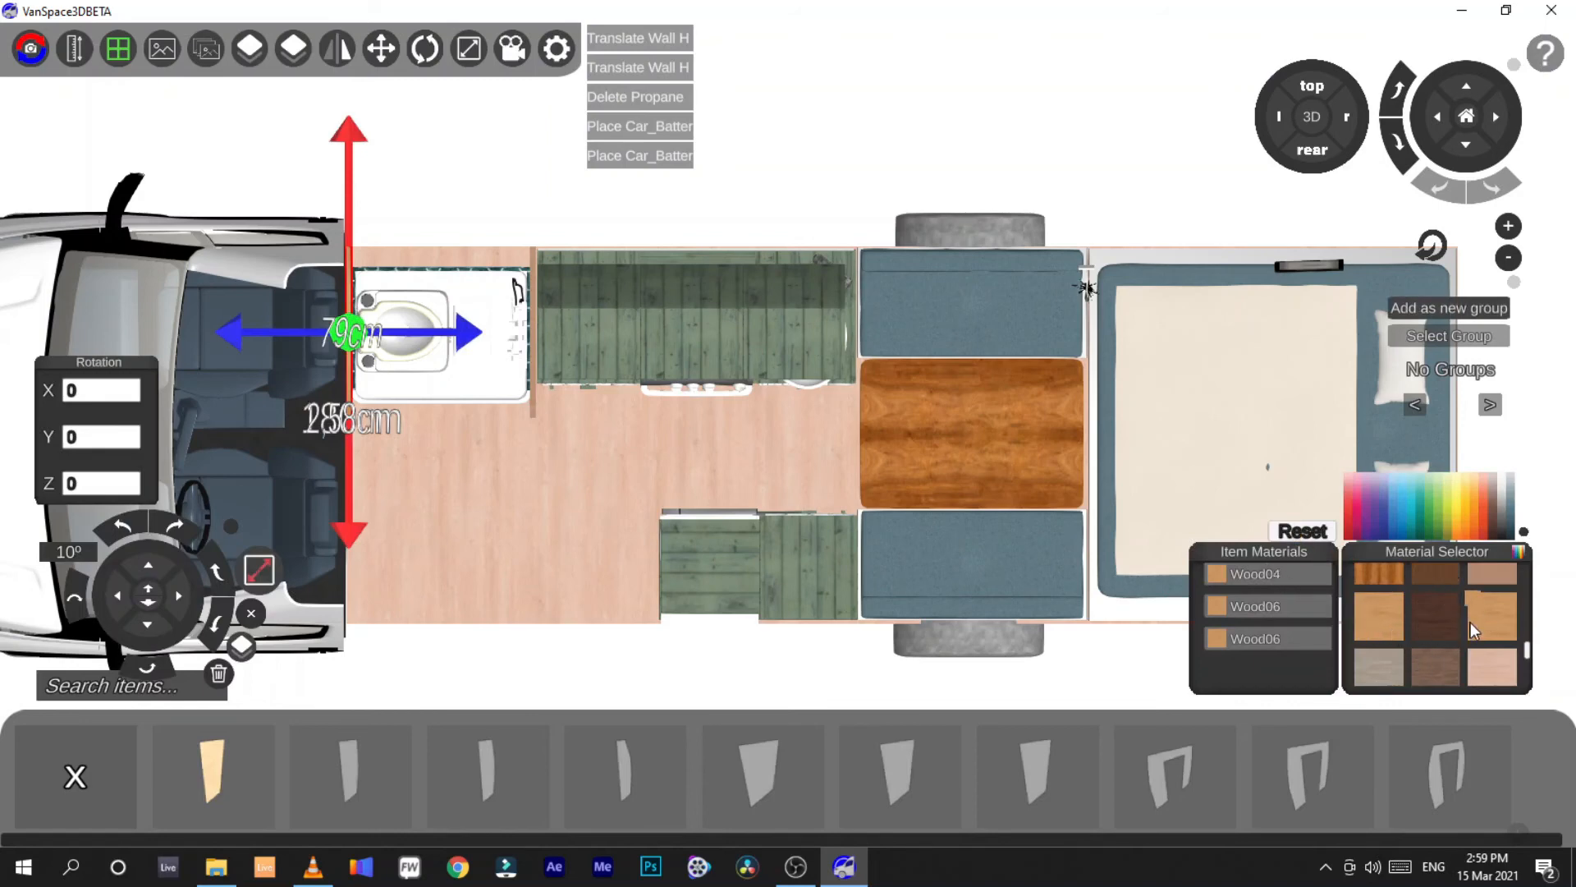
{"action": "scroll", "coordinate": [1491, 591], "scroll_direction": "up", "scroll_amount": 1}
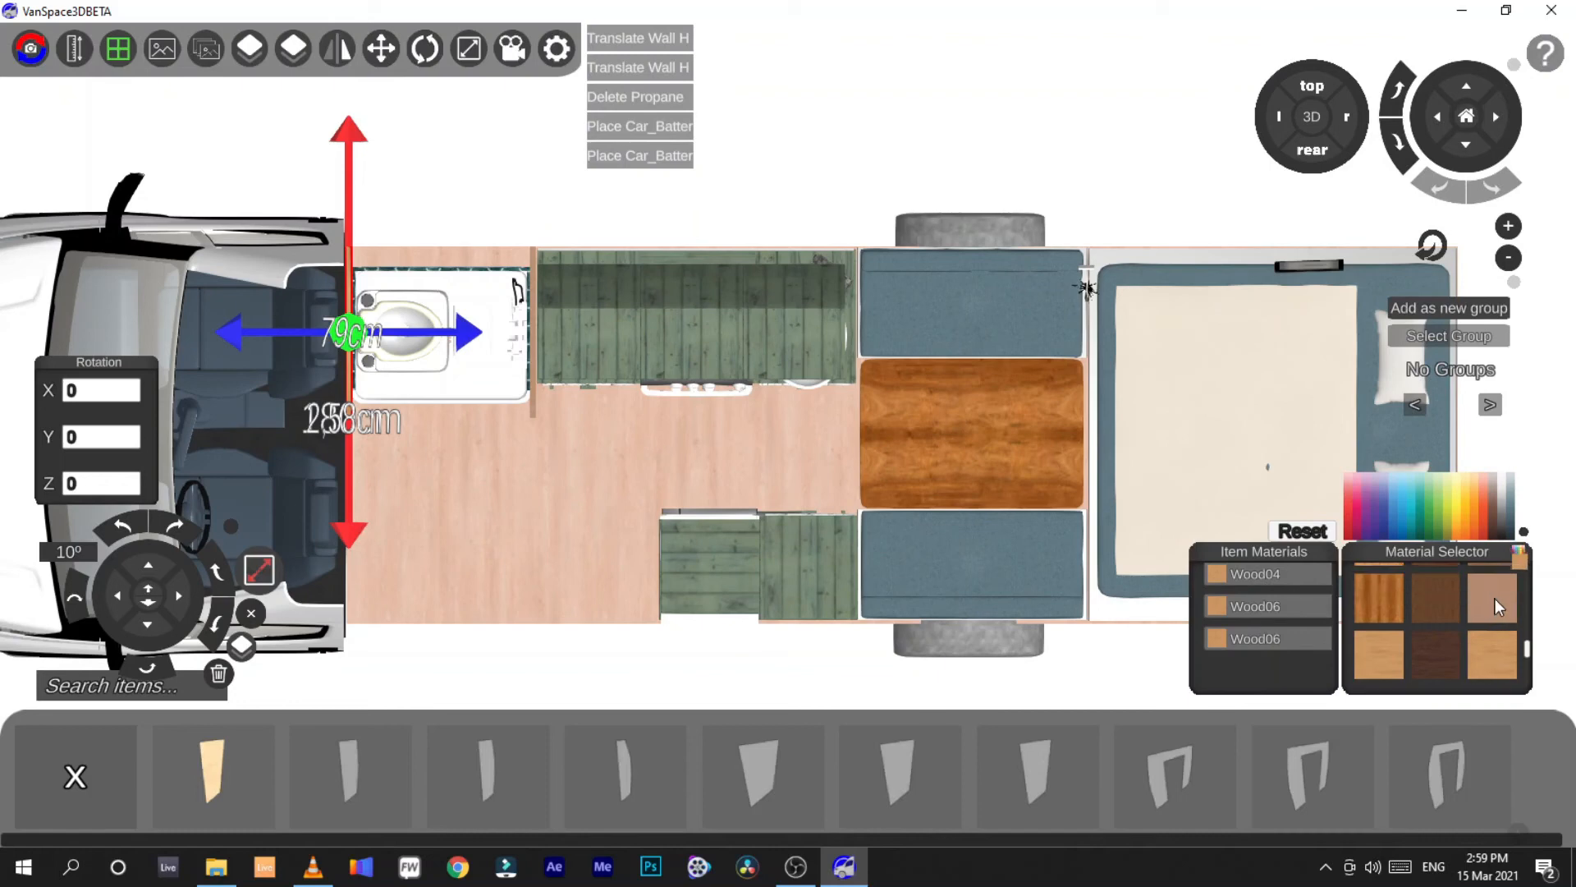
{"action": "left_click_drag", "start_coordinate": [1296, 579], "coordinate": [1296, 579]}
{"action": "left_click_drag", "start_coordinate": [1471, 609], "coordinate": [1249, 634]}
{"action": "left_click", "coordinate": [723, 218]}
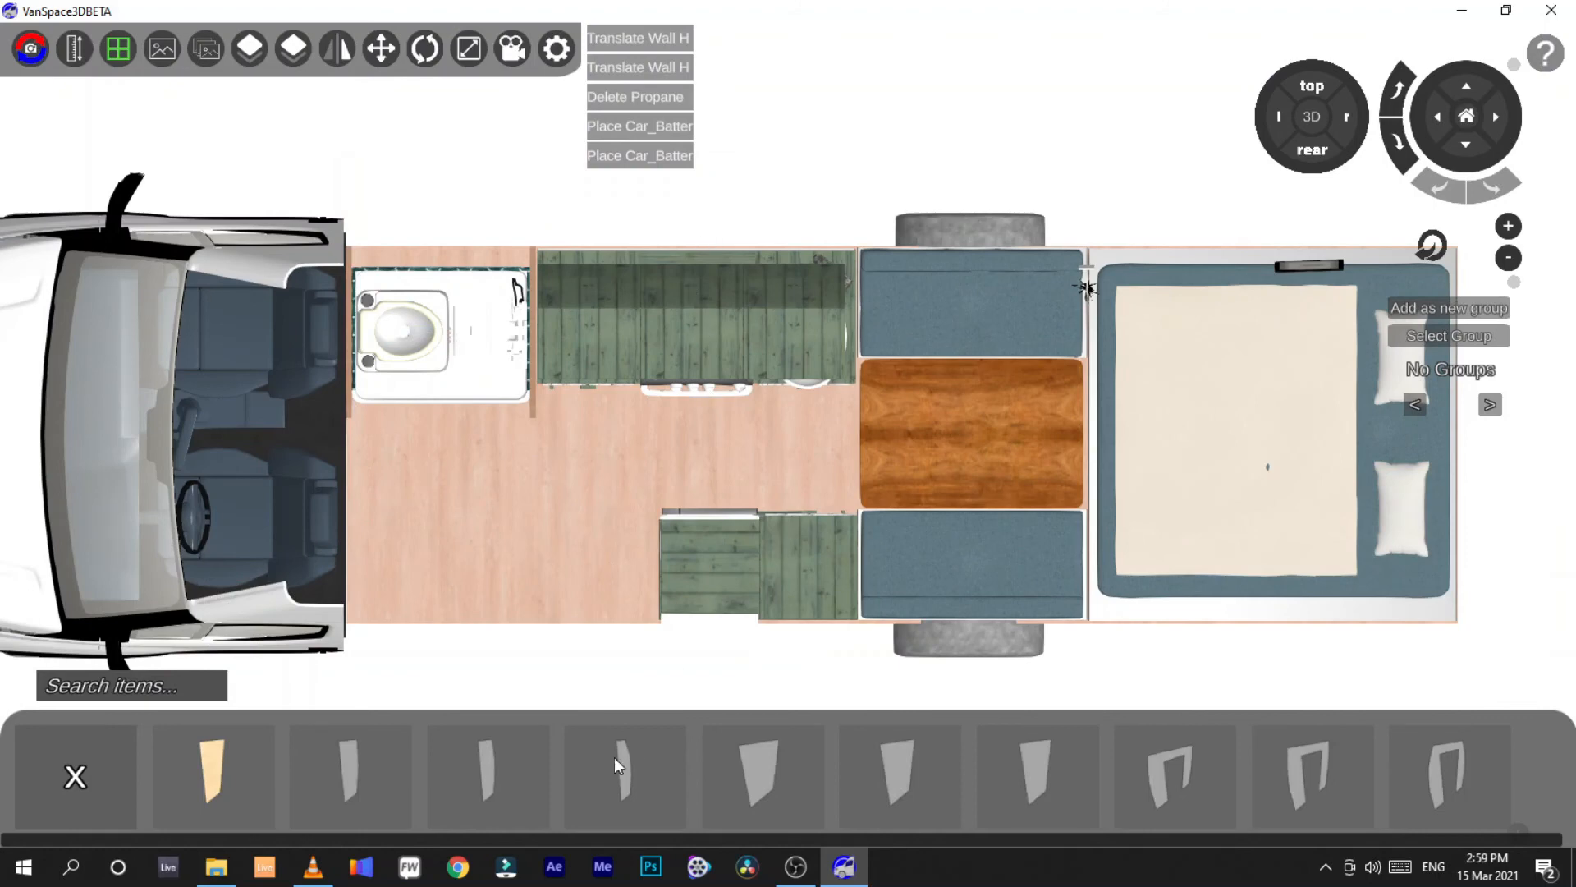
Place a straight full-height wall panel against the cab-facing side of the green fridge cabinet
{"action": "left_click", "coordinate": [1037, 775]}
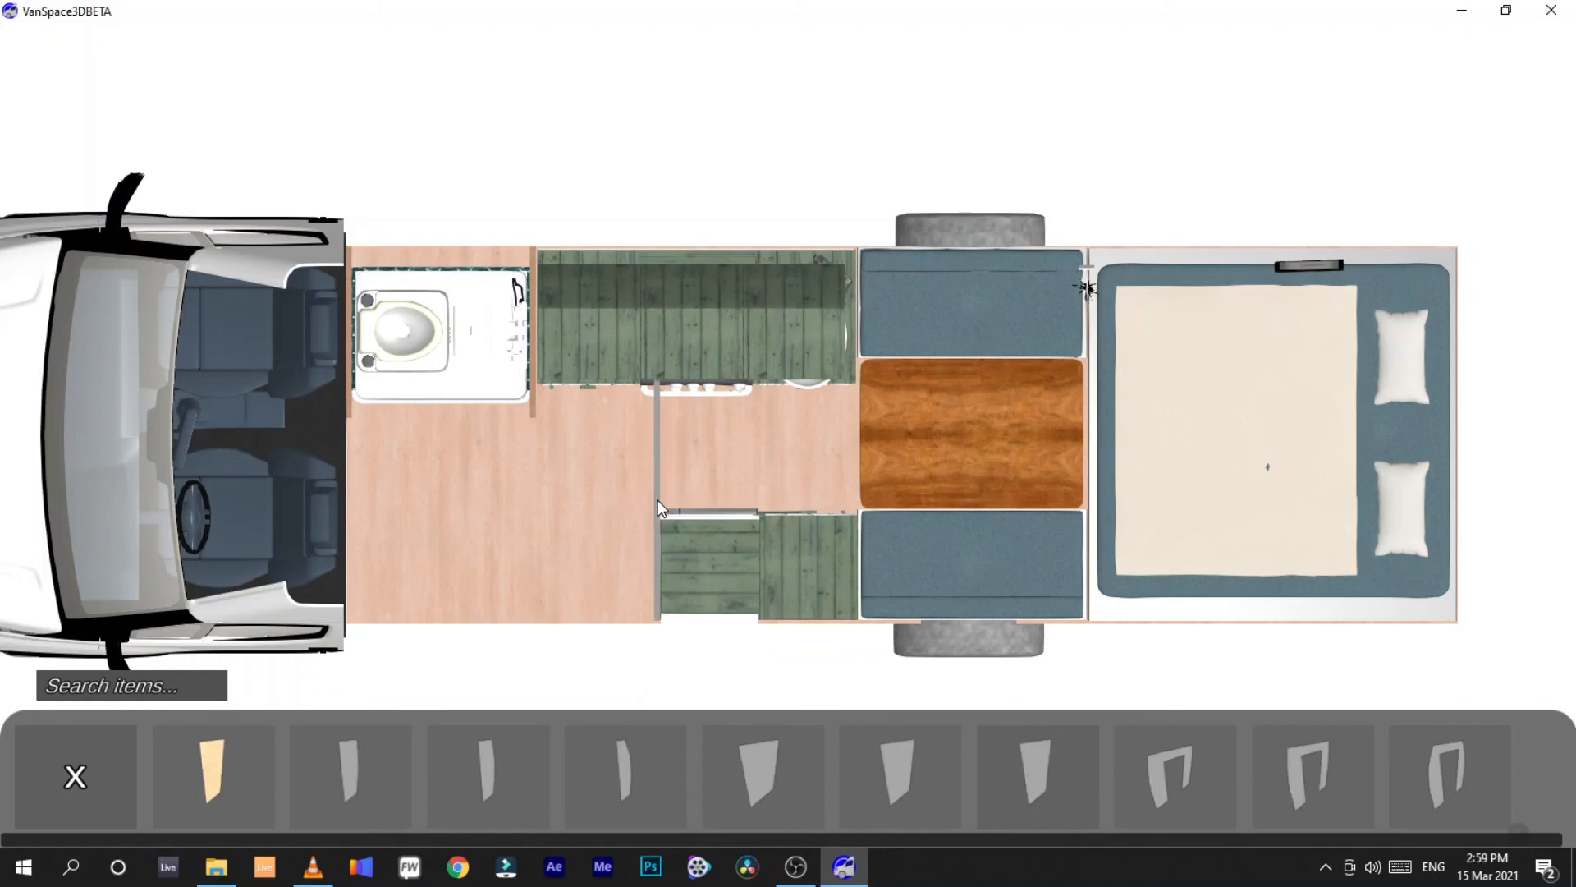
{"action": "left_click", "coordinate": [657, 501]}
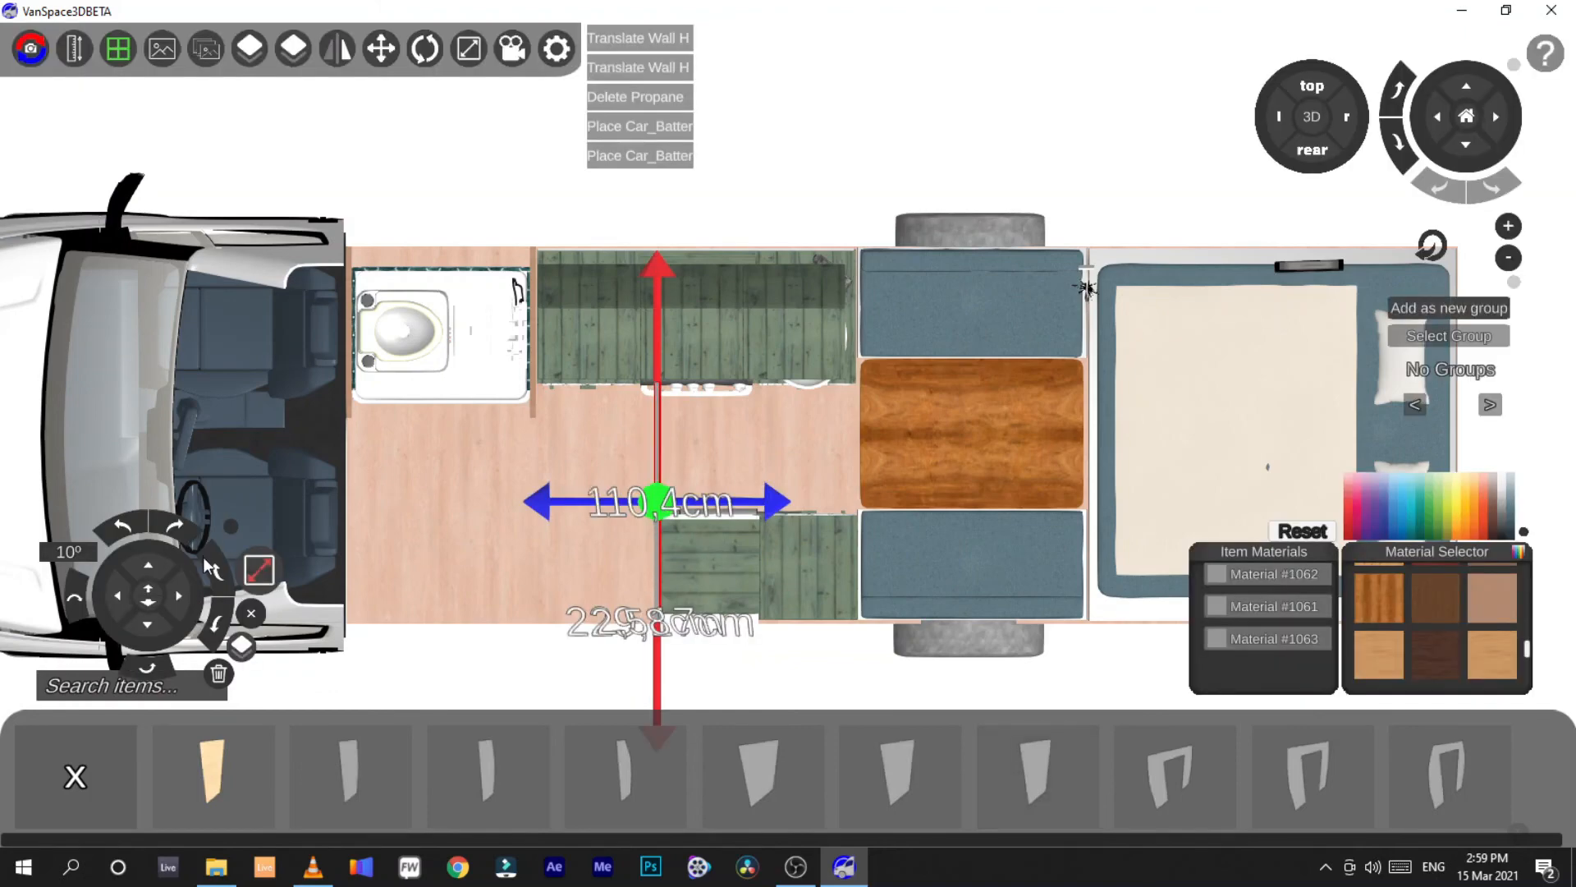
{"action": "left_click", "coordinate": [750, 450]}
Measure the depth of the green fridge cabinet in centimetres, from the van's side to its front edge
{"action": "left_click", "coordinate": [74, 49]}
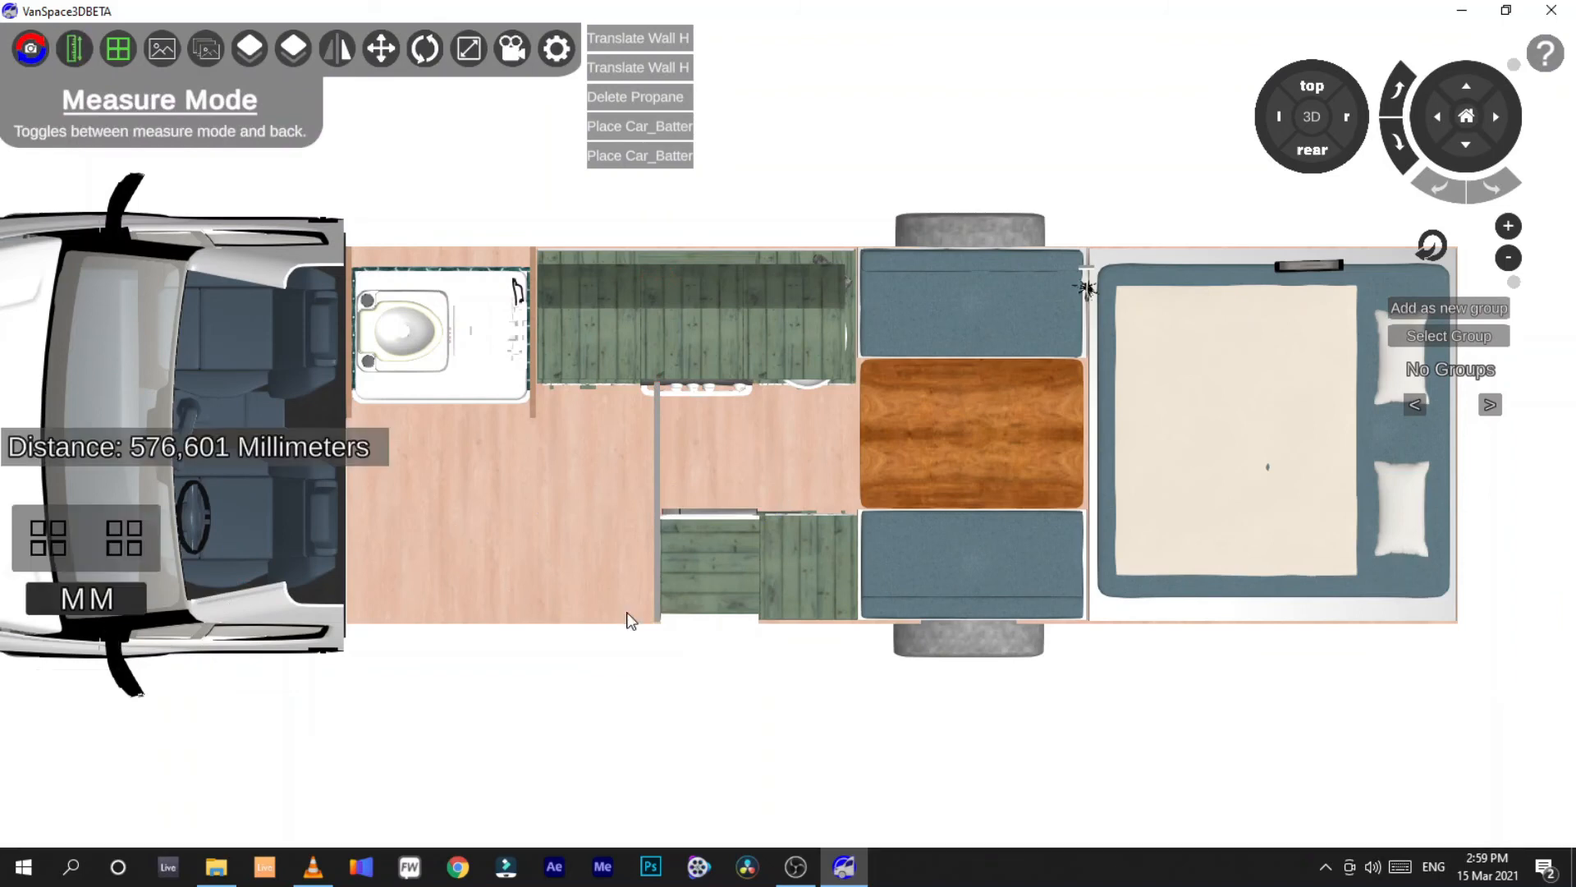
{"action": "left_click_drag", "start_coordinate": [642, 623], "coordinate": [643, 508]}
{"action": "left_click", "coordinate": [125, 601]}
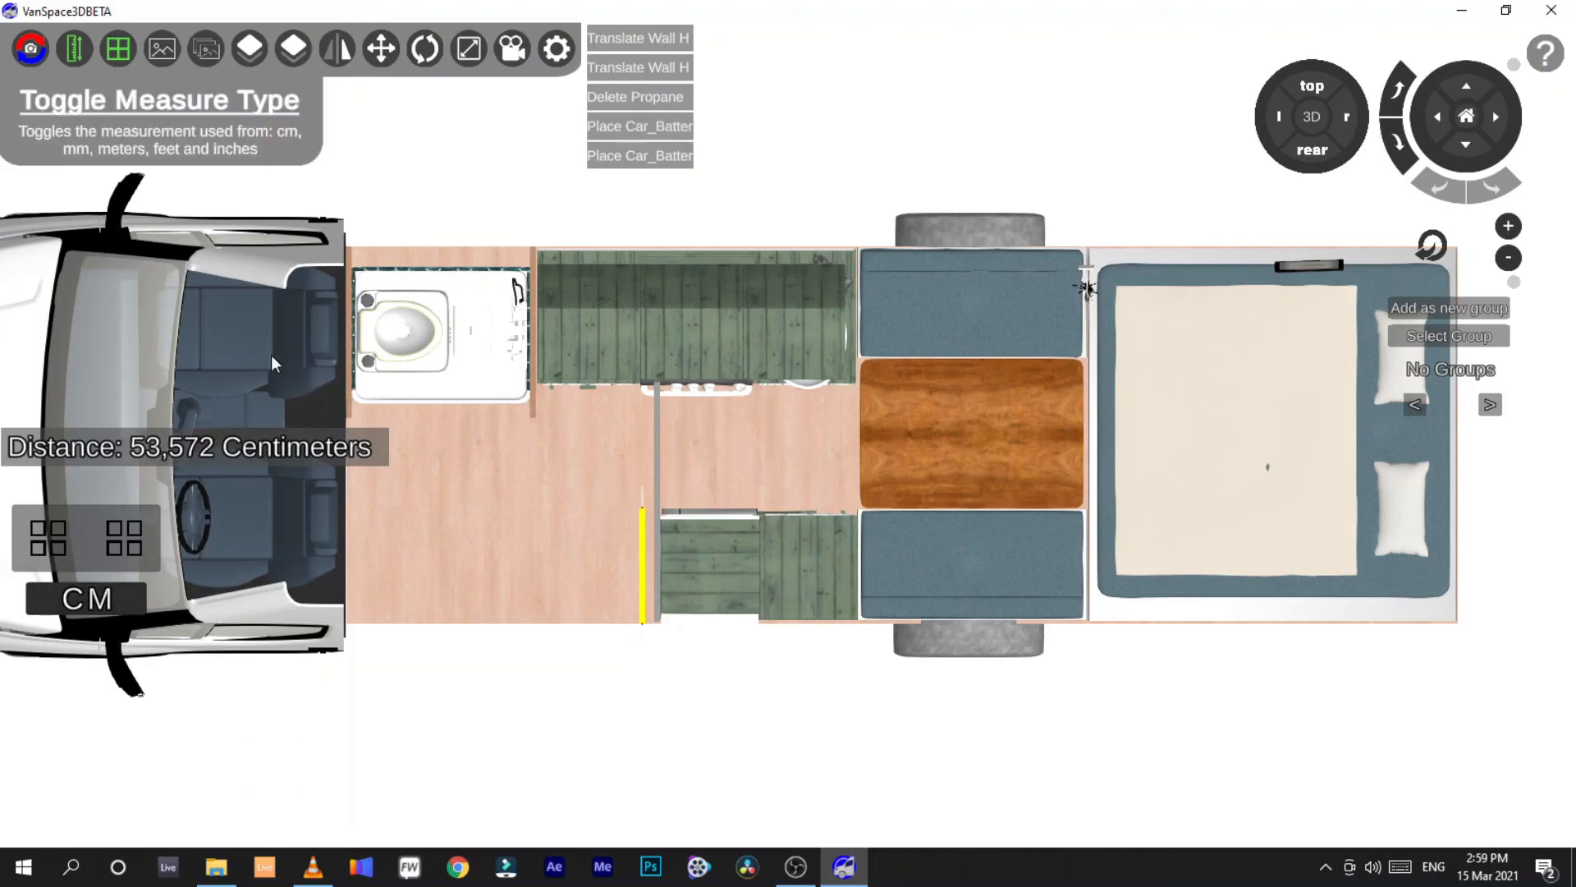
{"action": "left_click", "coordinate": [75, 49]}
Set the depth of the new wall panel beside the fridge cabinet to 53 cm
{"action": "left_click", "coordinate": [662, 452]}
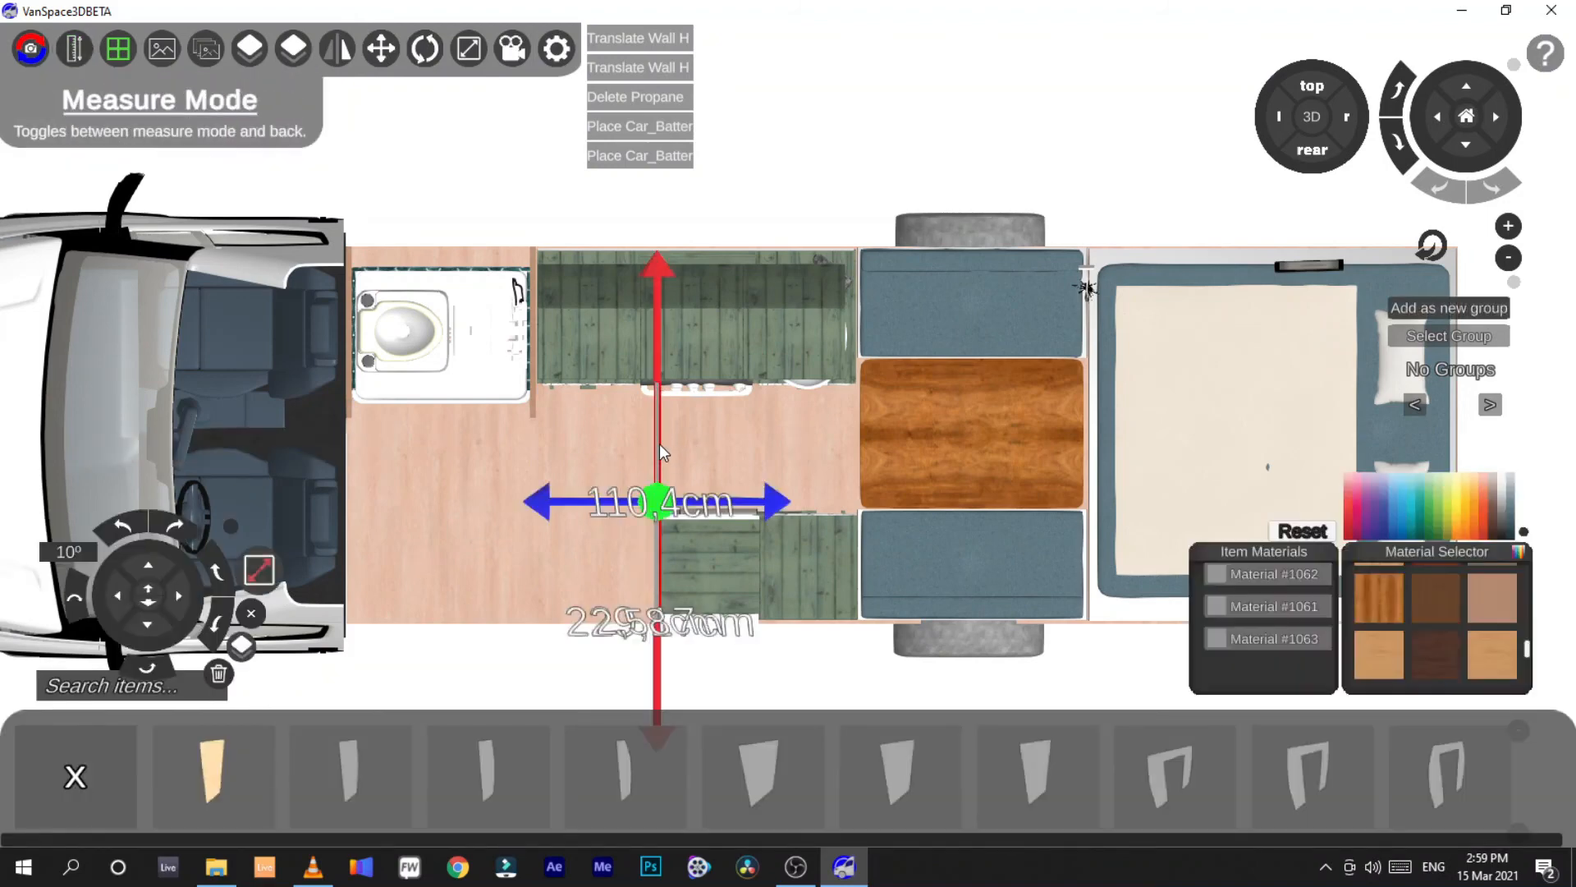
{"action": "left_click", "coordinate": [259, 570]}
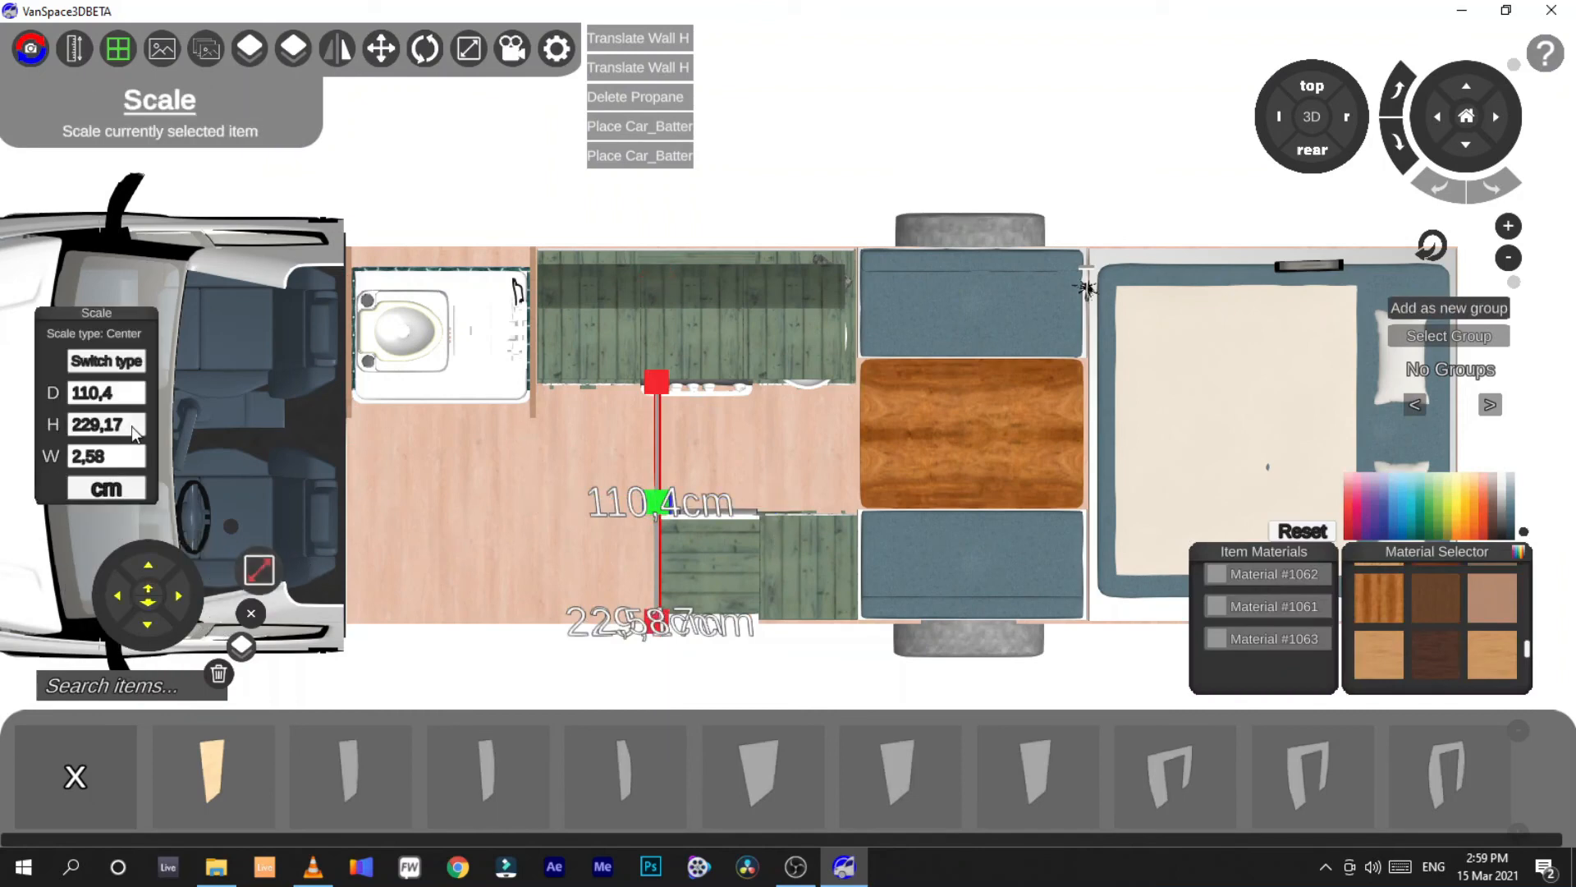
{"action": "left_click", "coordinate": [93, 424]}
{"action": "left_click", "coordinate": [71, 393]}
{"action": "type", "text": "53"}
{"action": "left_click", "coordinate": [261, 570]}
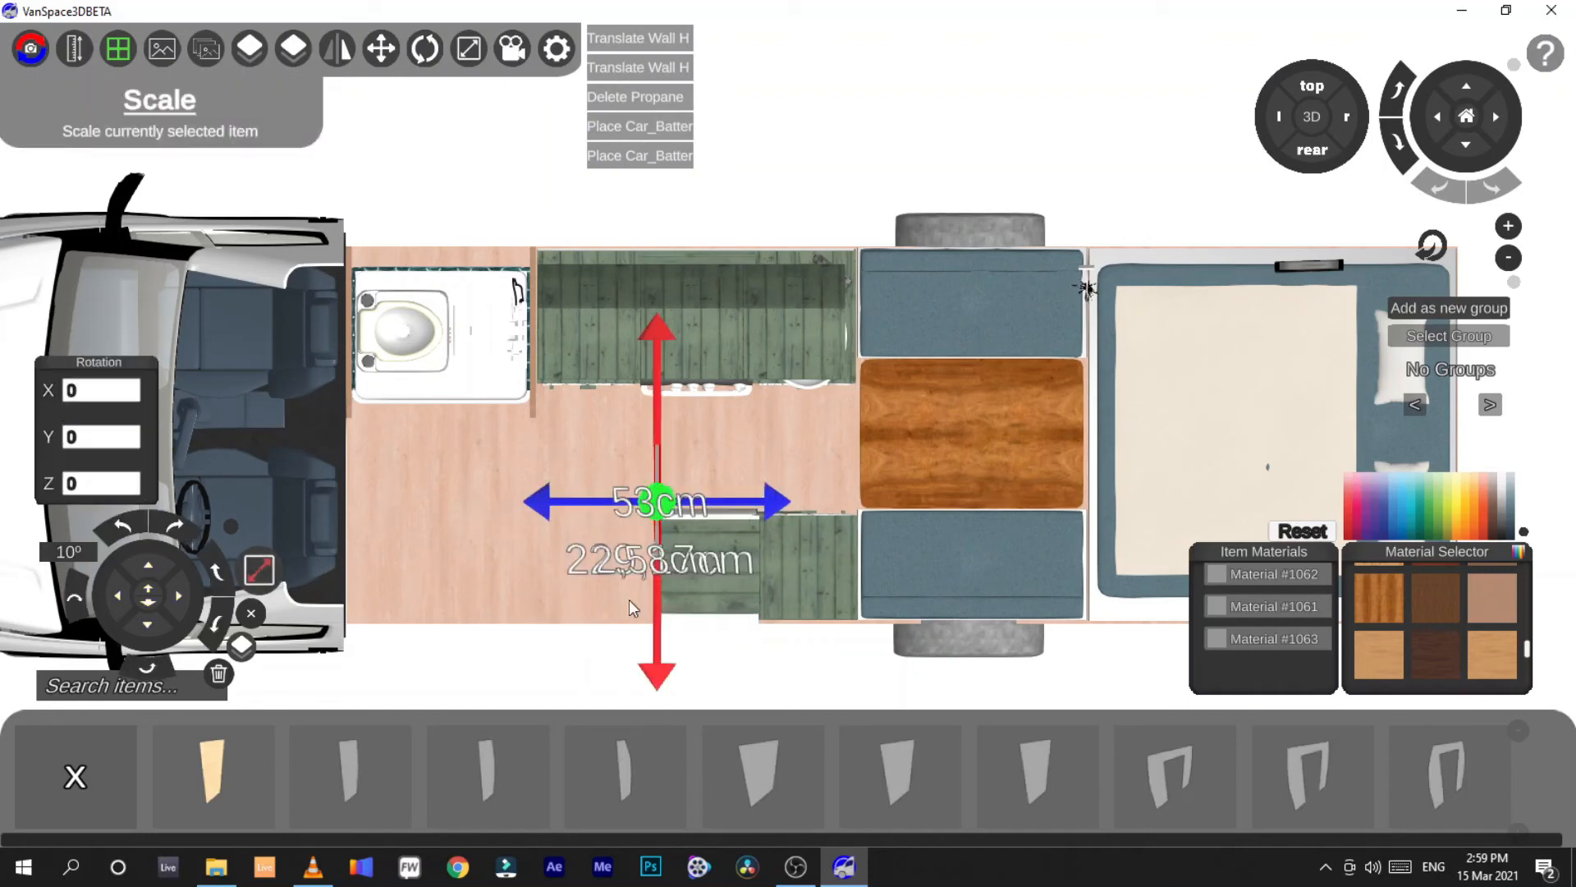
Move the shortened wall panel back to the van's side so it lines up with the fridge cabinet's depth
{"action": "left_click_drag", "start_coordinate": [663, 622], "coordinate": [665, 674]}
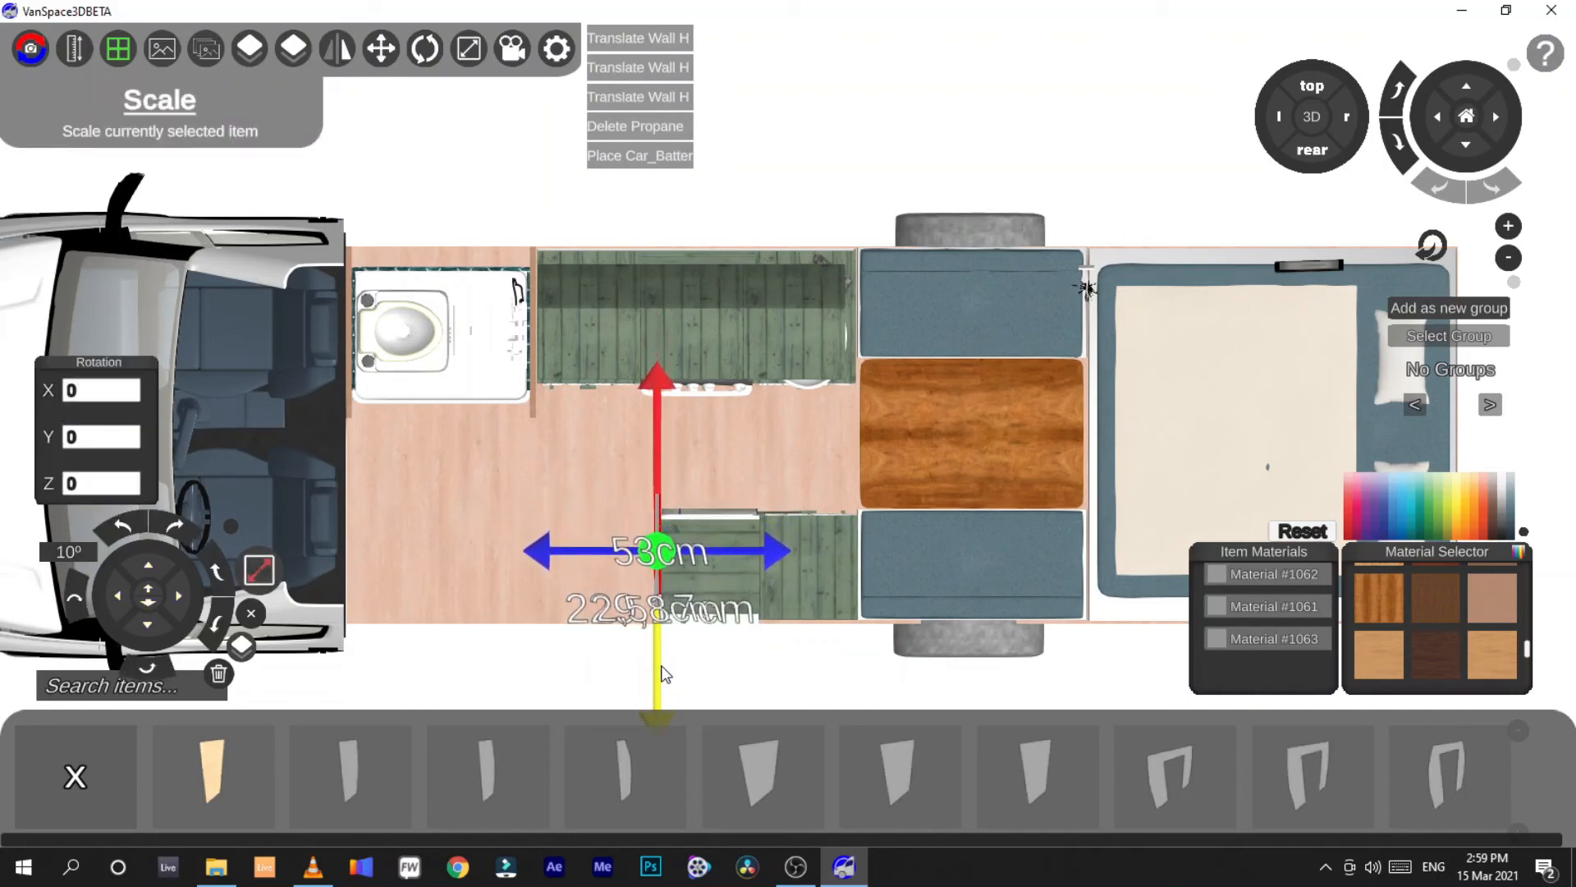
{"action": "left_click", "coordinate": [701, 657]}
{"action": "left_click", "coordinate": [659, 535]}
{"action": "left_click_drag", "start_coordinate": [655, 412], "coordinate": [656, 433]}
{"action": "left_click", "coordinate": [685, 435]}
{"action": "left_click", "coordinate": [657, 541]}
{"action": "left_click", "coordinate": [687, 436]}
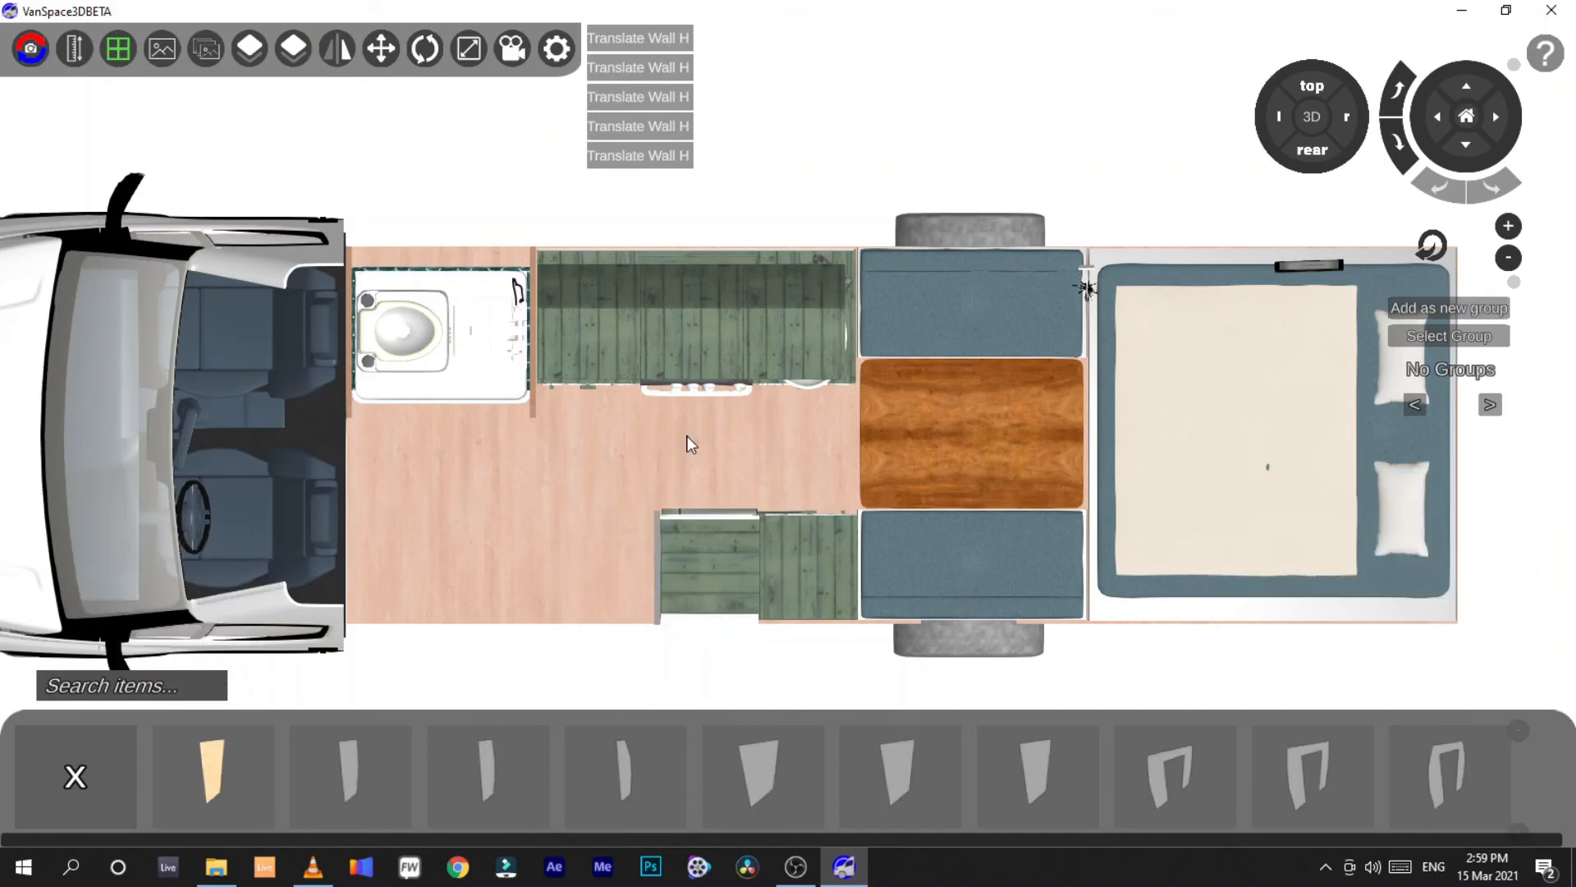
{"action": "left_click", "coordinate": [656, 537]}
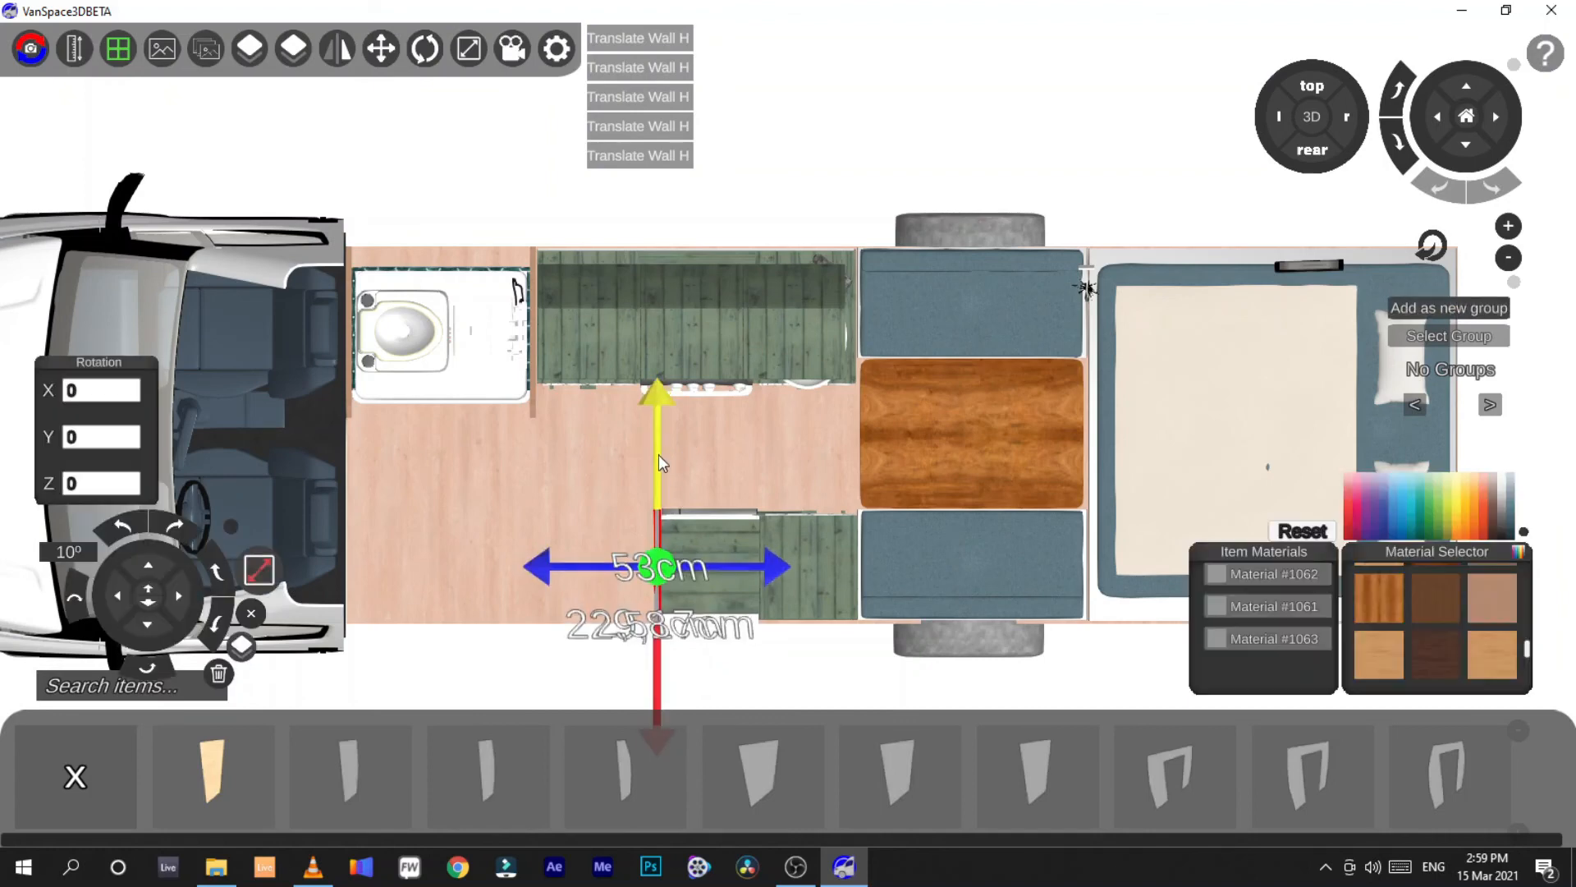
{"action": "left_click", "coordinate": [693, 459]}
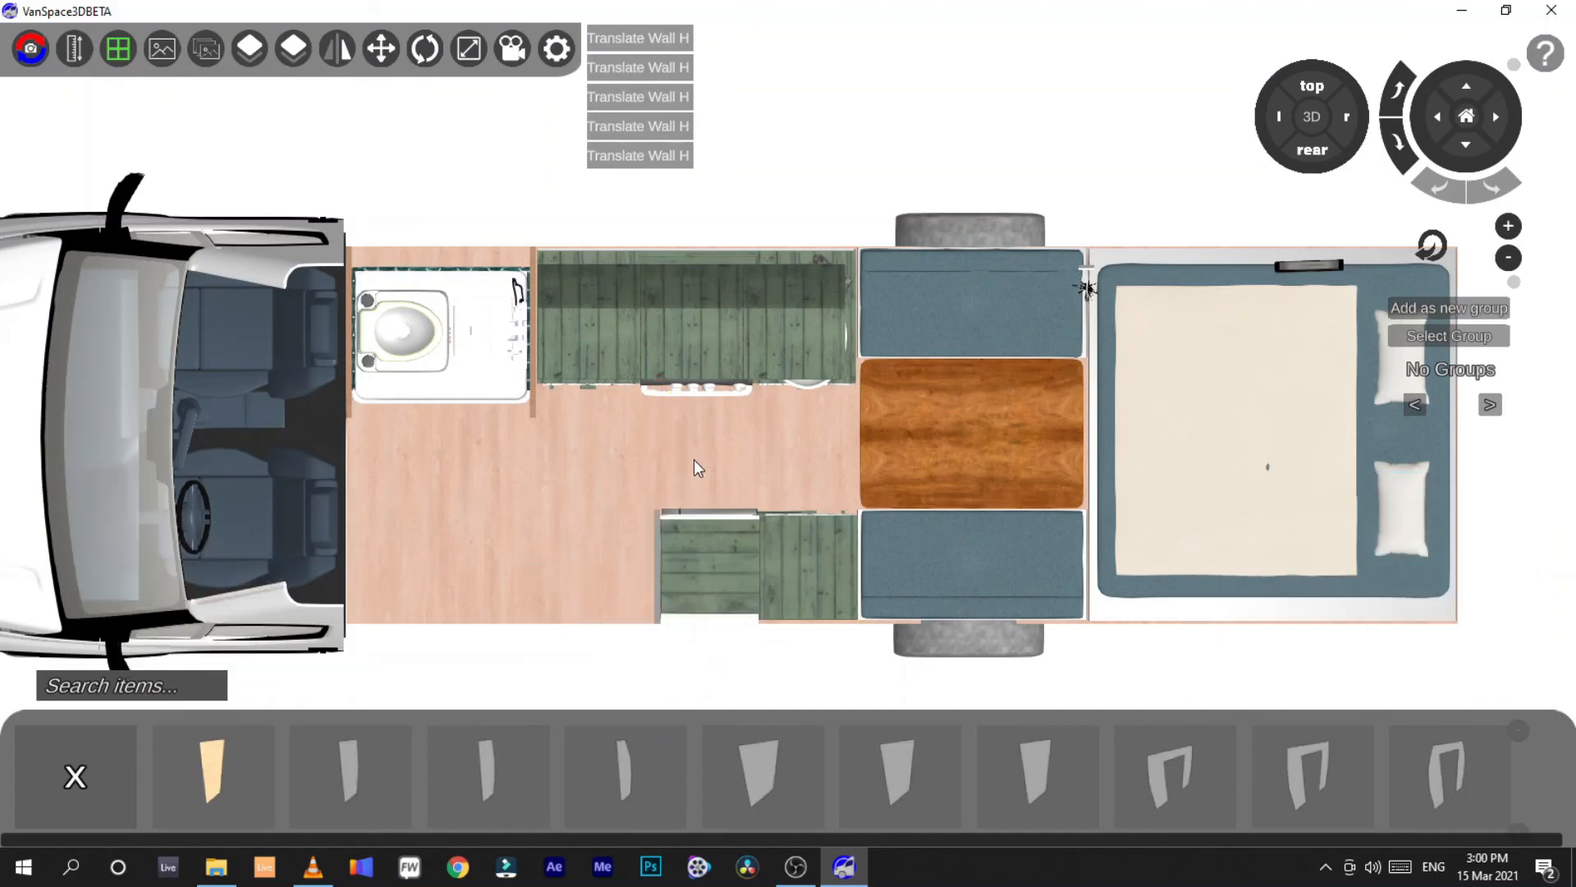
Apply the green Wood12 finish to all three materials of the wall panel beside the fridge cabinet
{"action": "left_click", "coordinate": [657, 550]}
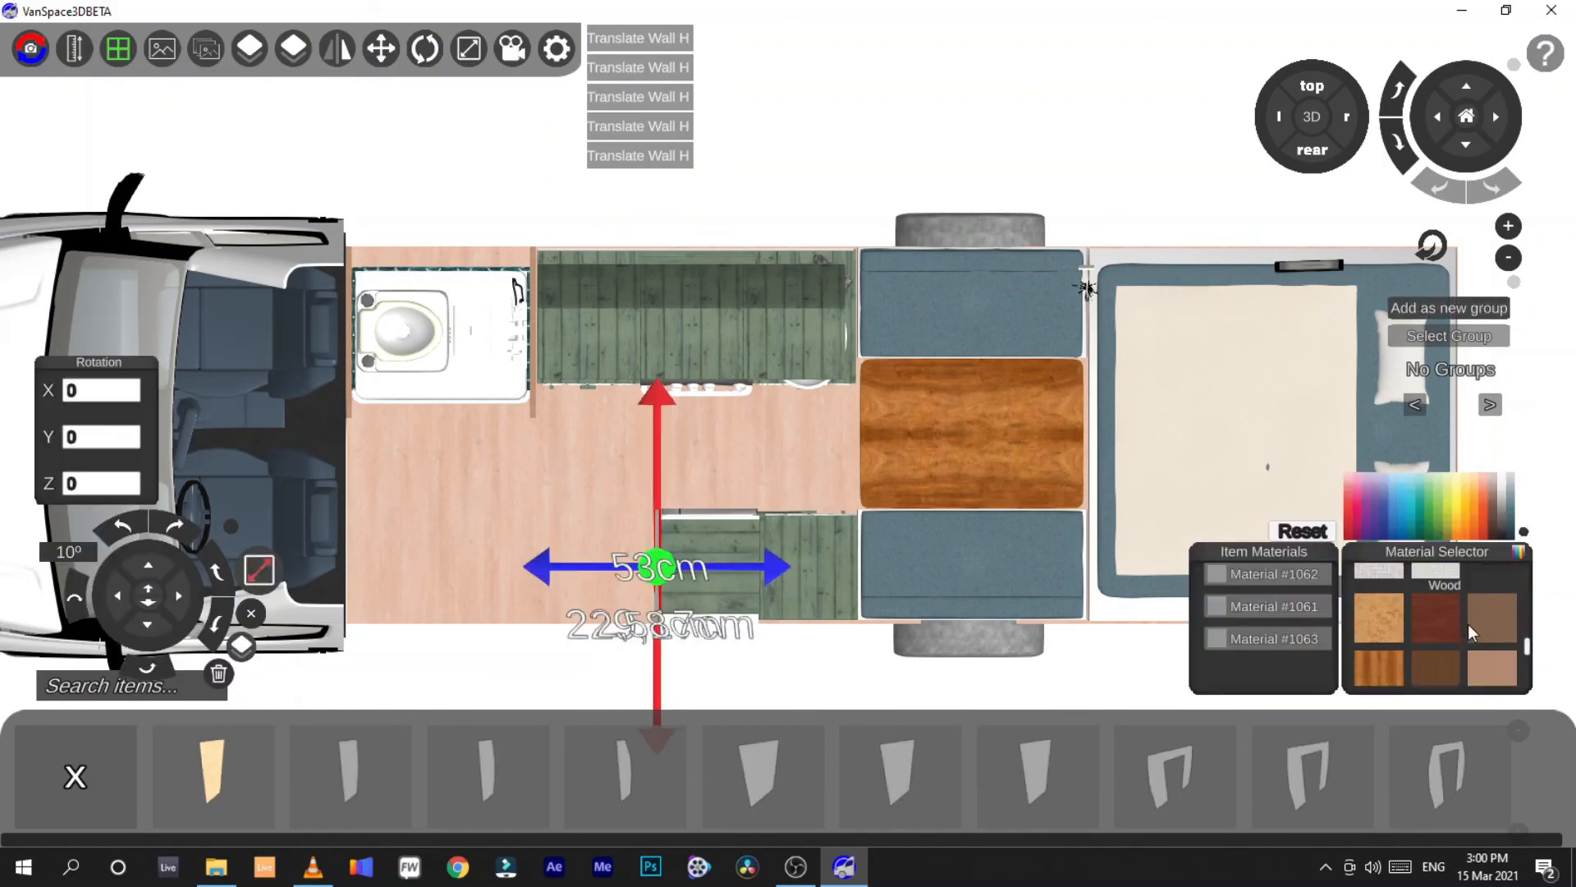
{"action": "scroll", "coordinate": [1491, 598], "scroll_direction": "down", "scroll_amount": 4}
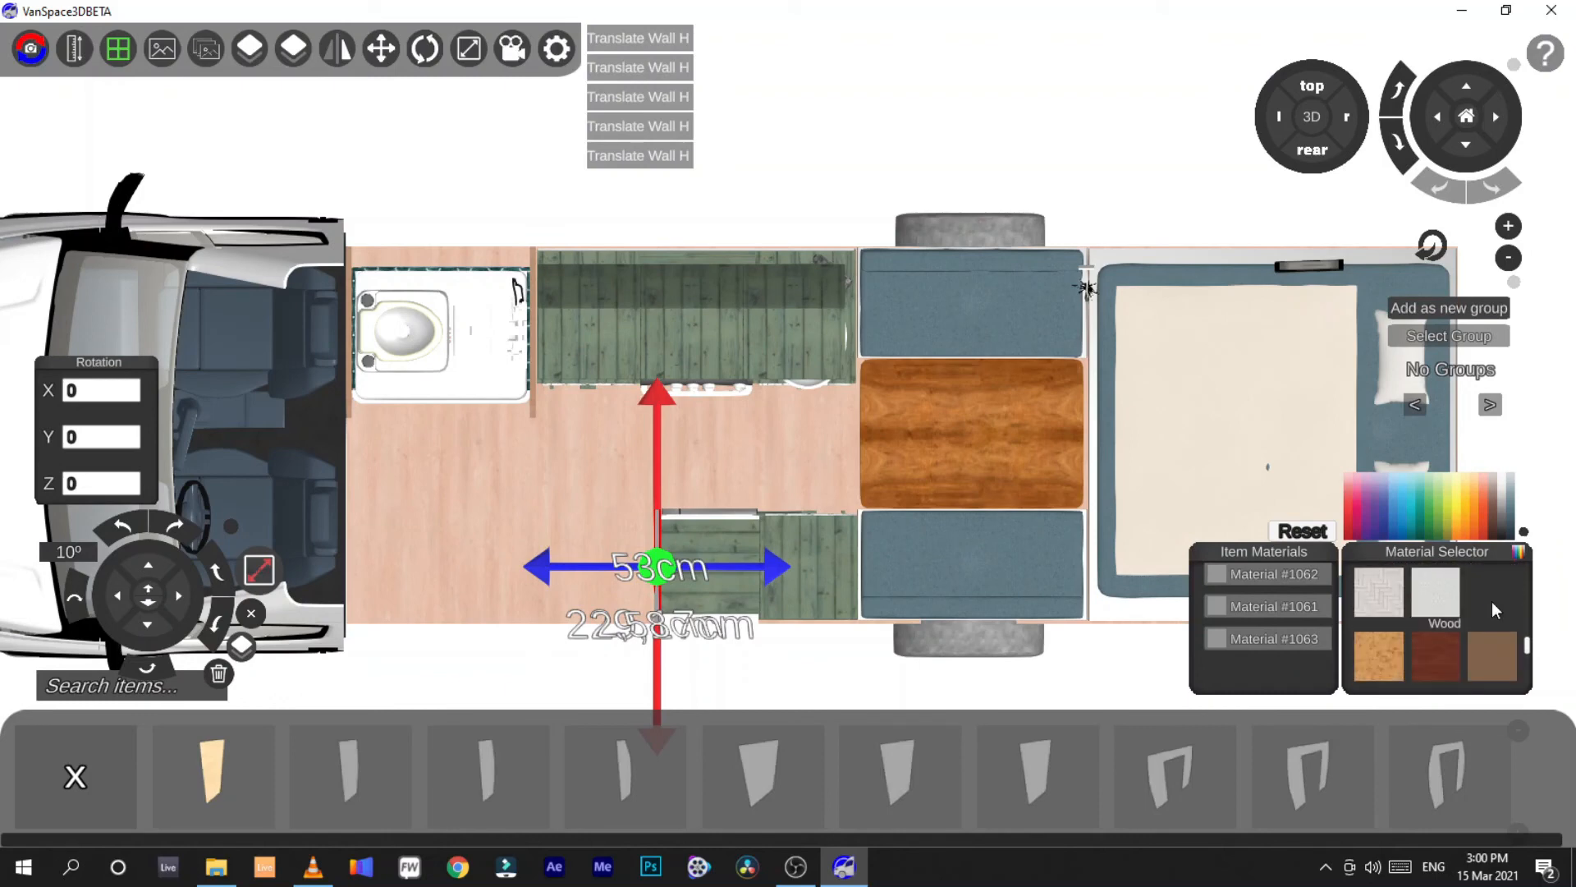
{"action": "scroll", "coordinate": [1490, 601], "scroll_direction": "down", "scroll_amount": 3}
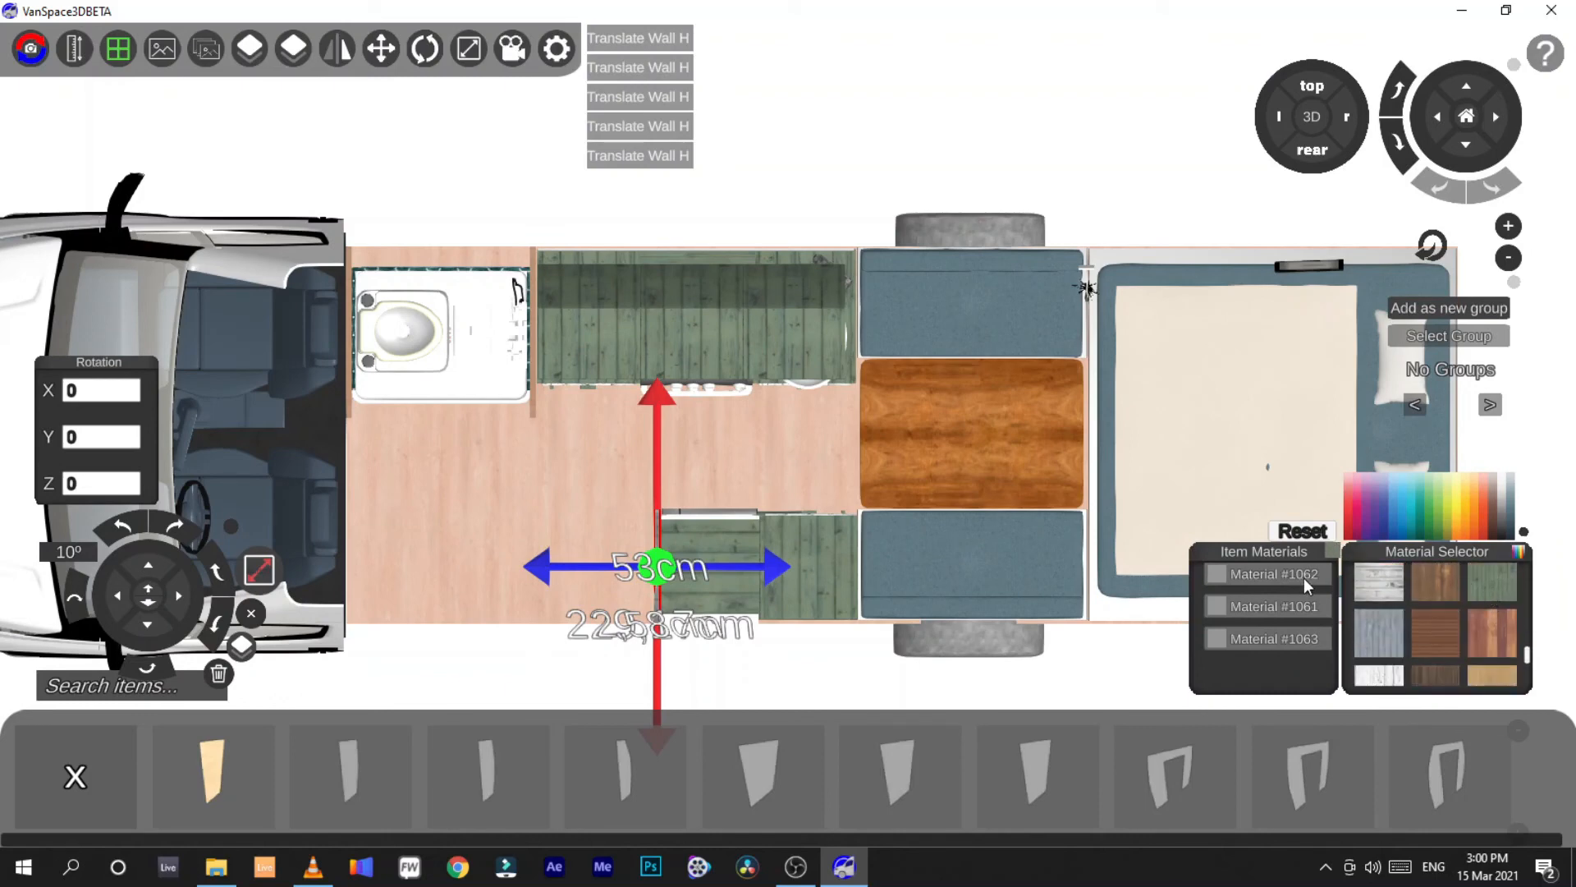
{"action": "left_click", "coordinate": [1488, 578]}
{"action": "left_click", "coordinate": [1307, 608]}
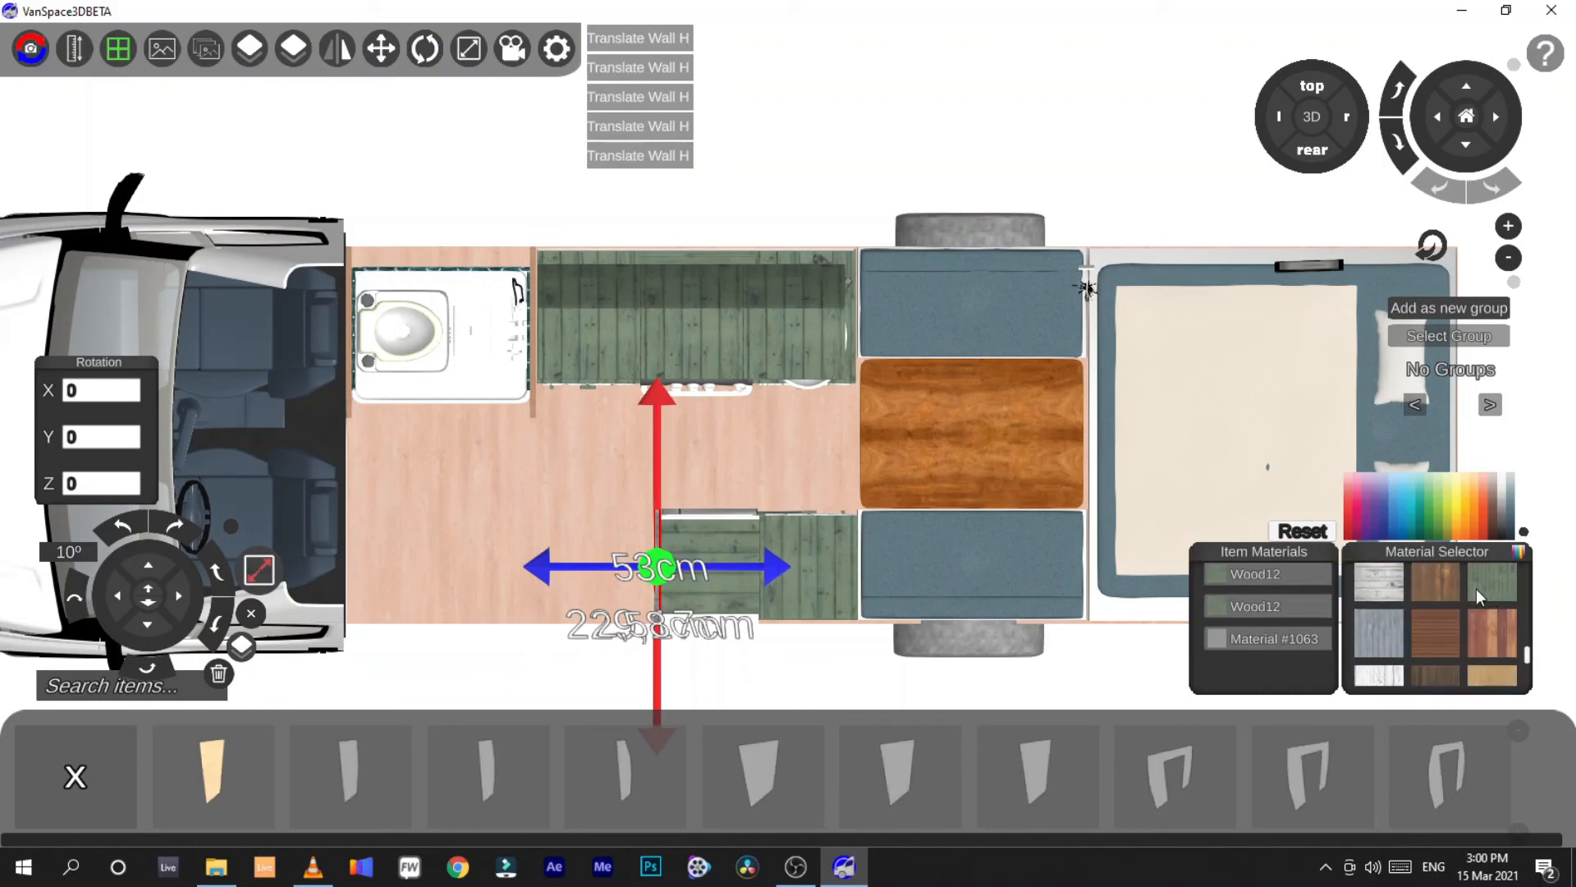
{"action": "left_click", "coordinate": [1266, 640]}
Show the van in a flat side view and minimize the item catalogue to expose the wall panel's base
{"action": "left_click", "coordinate": [1312, 116]}
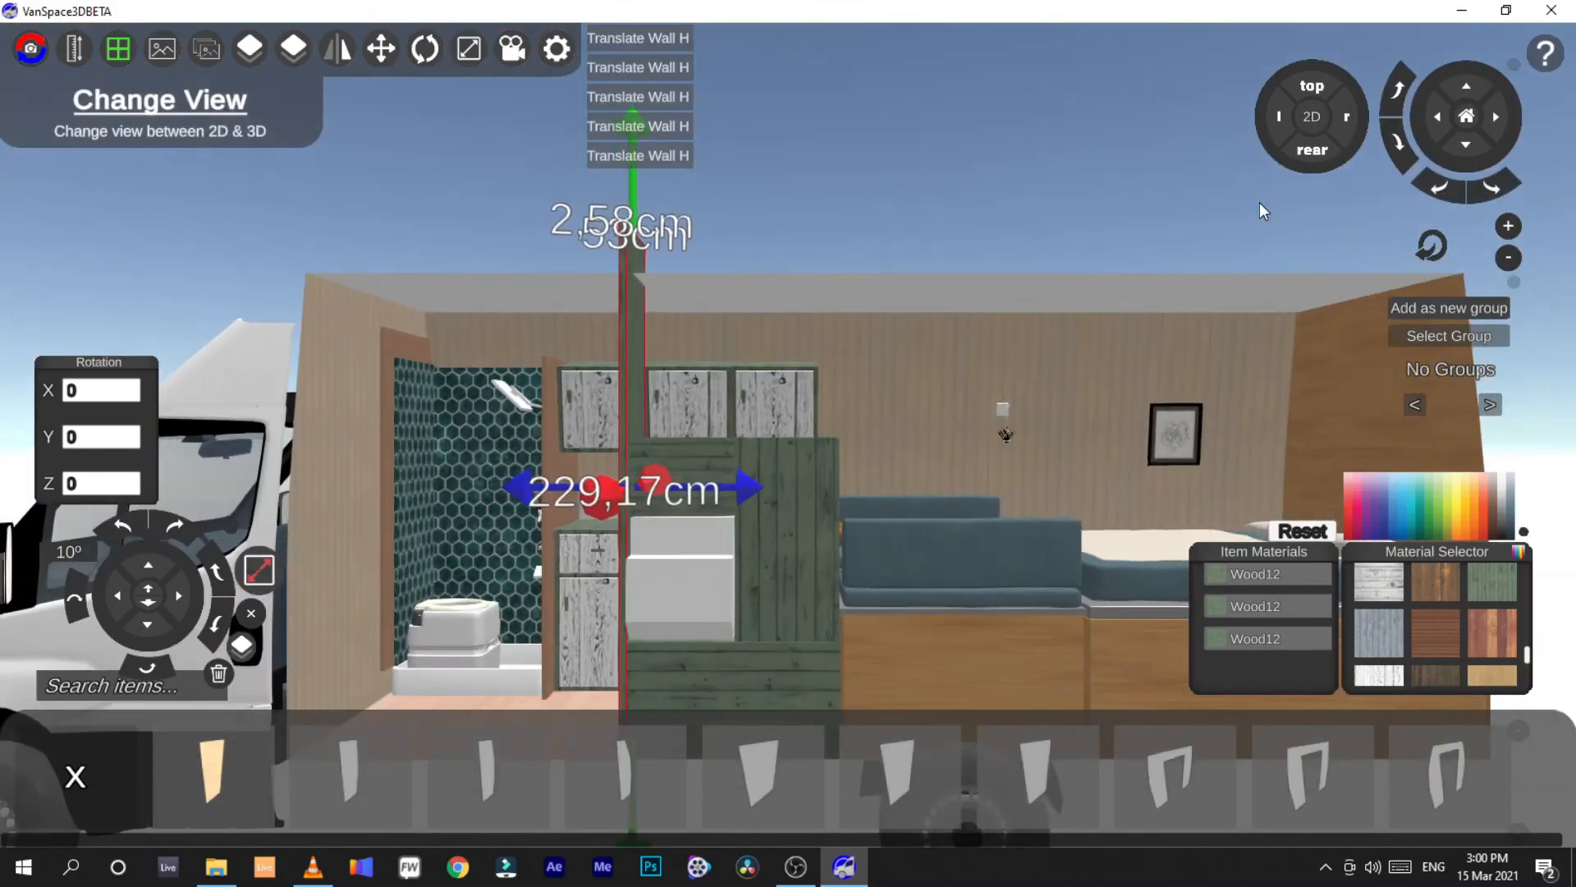
{"action": "left_click", "coordinate": [1302, 118]}
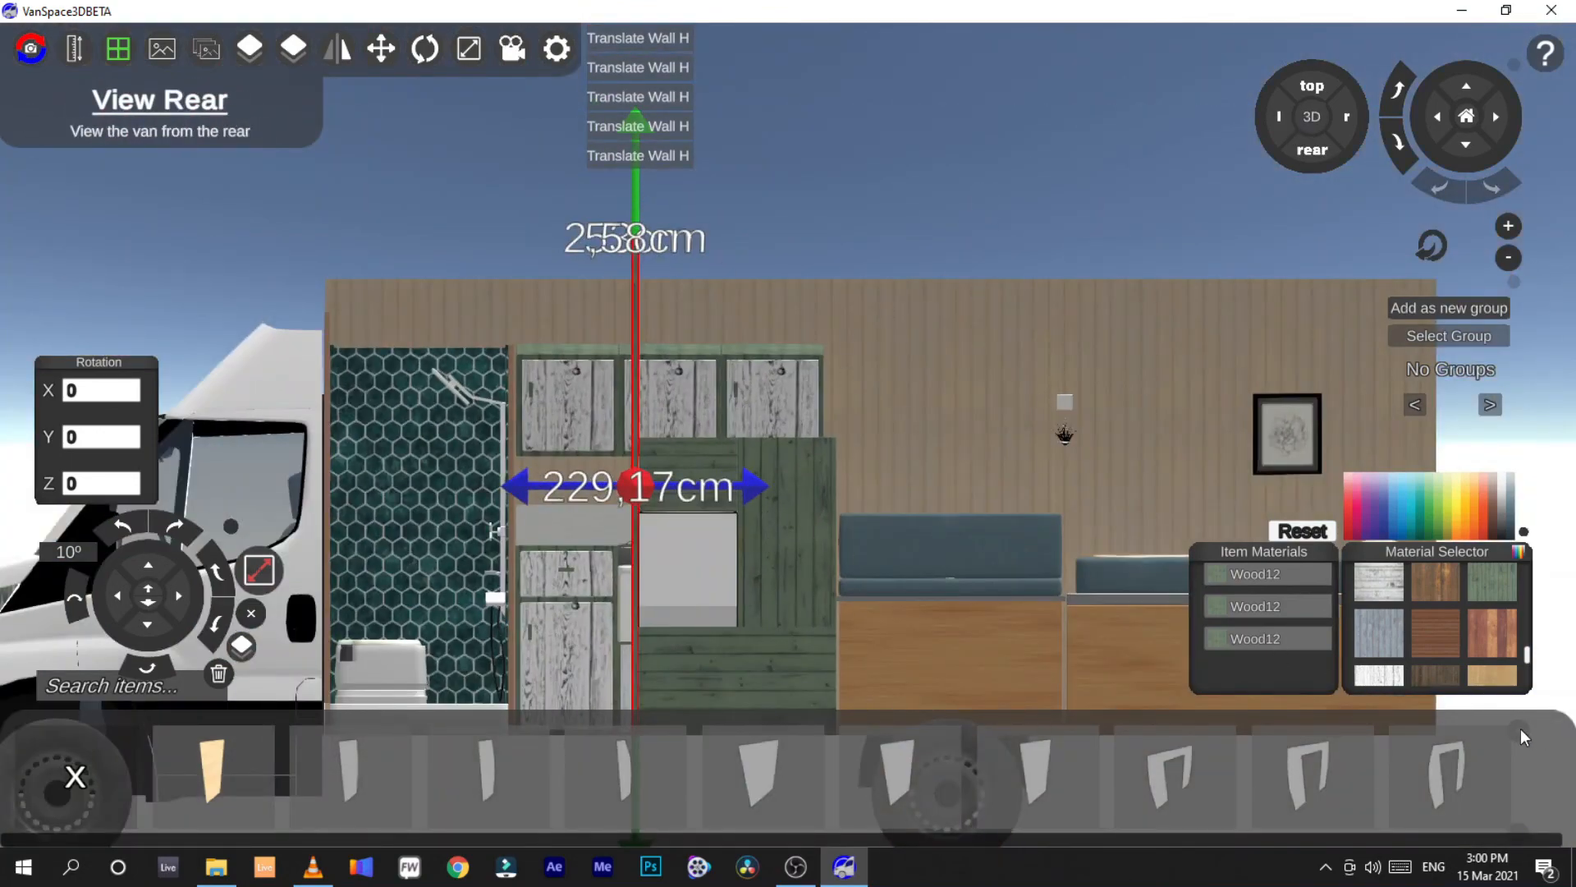
{"action": "left_click", "coordinate": [79, 775]}
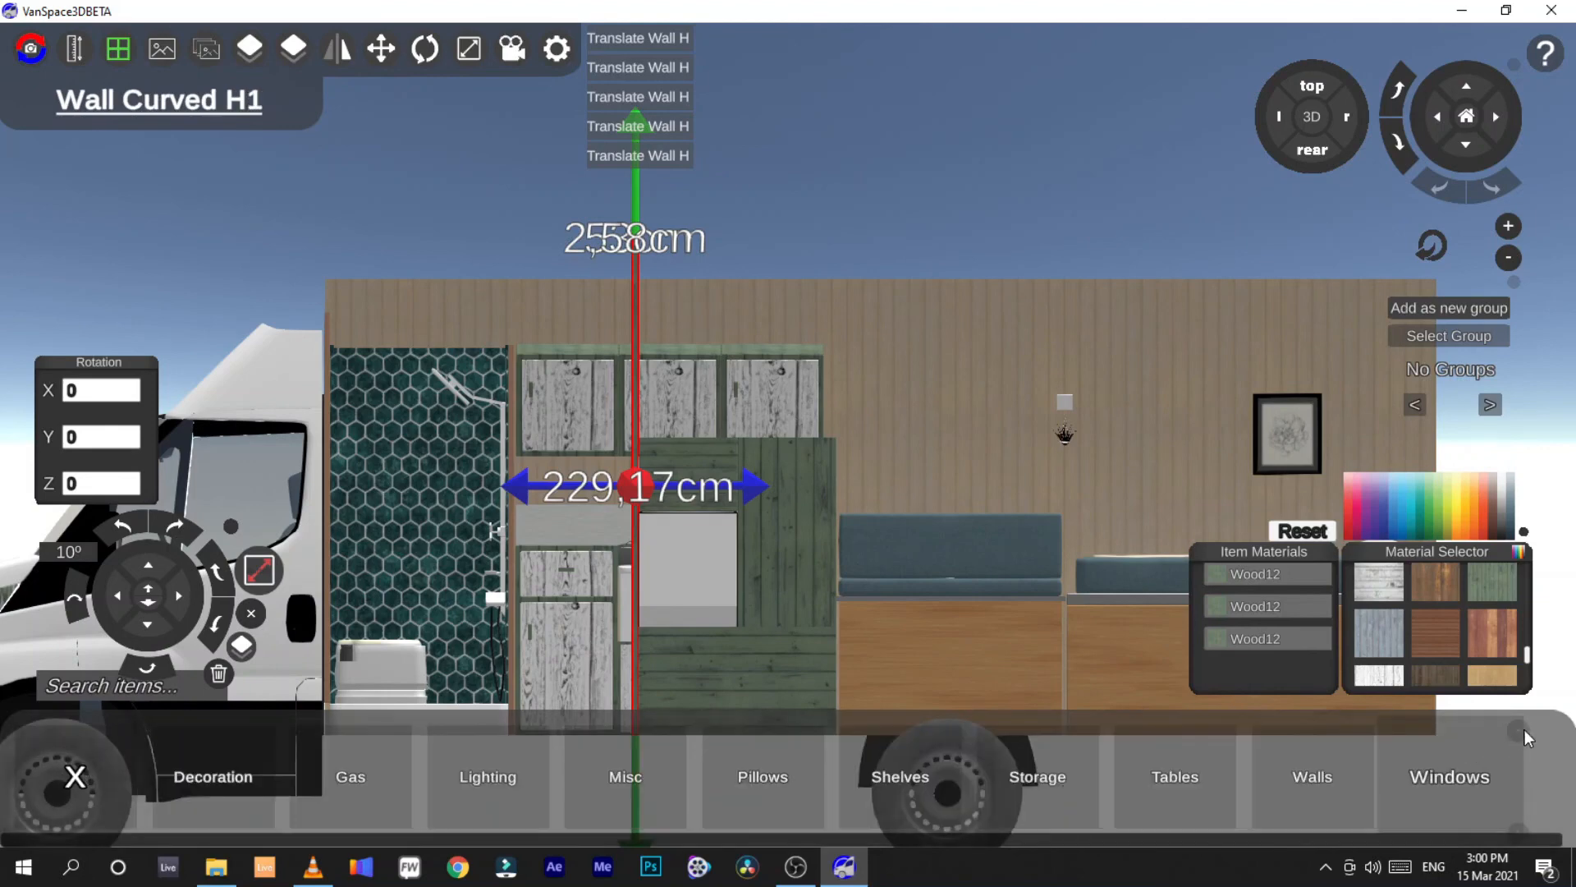
{"action": "left_click", "coordinate": [75, 775]}
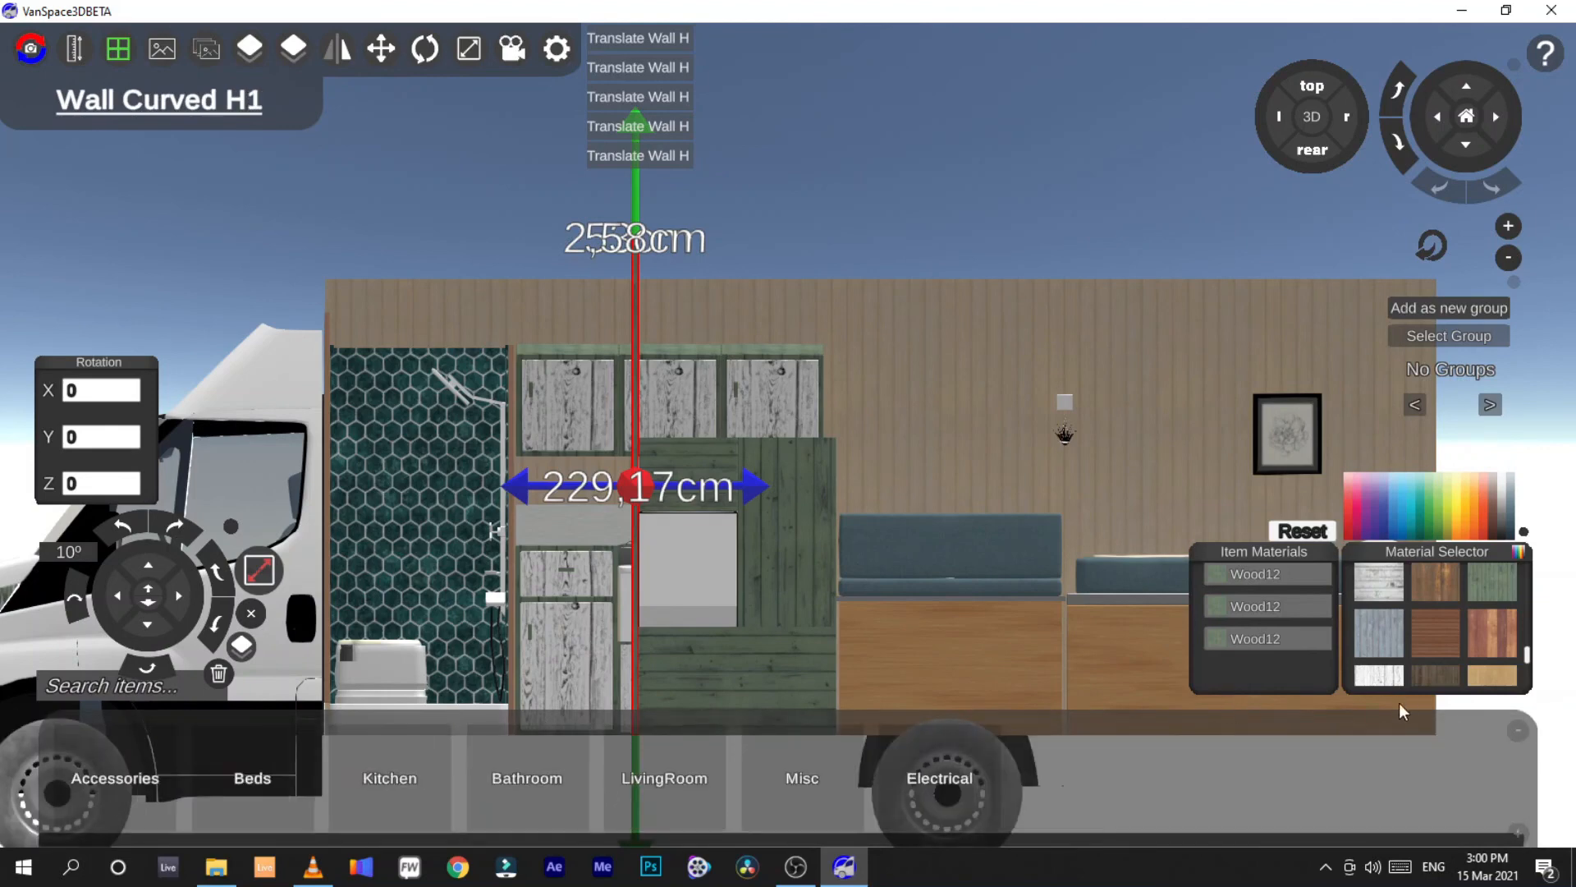
{"action": "left_click", "coordinate": [1518, 730]}
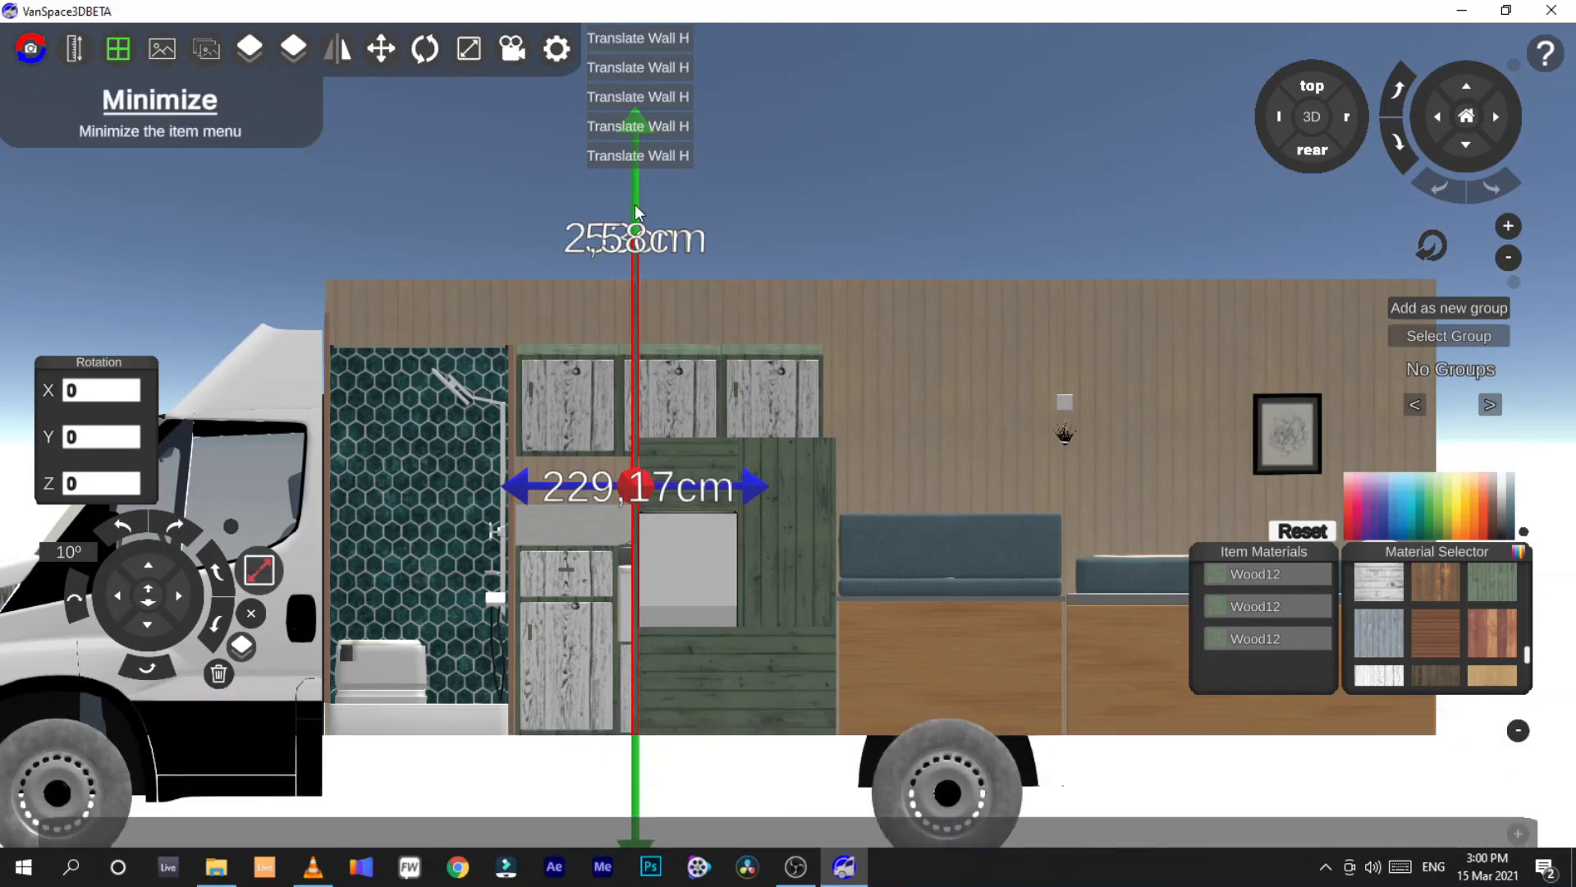
{"action": "left_click_drag", "start_coordinate": [639, 196], "coordinate": [641, 192]}
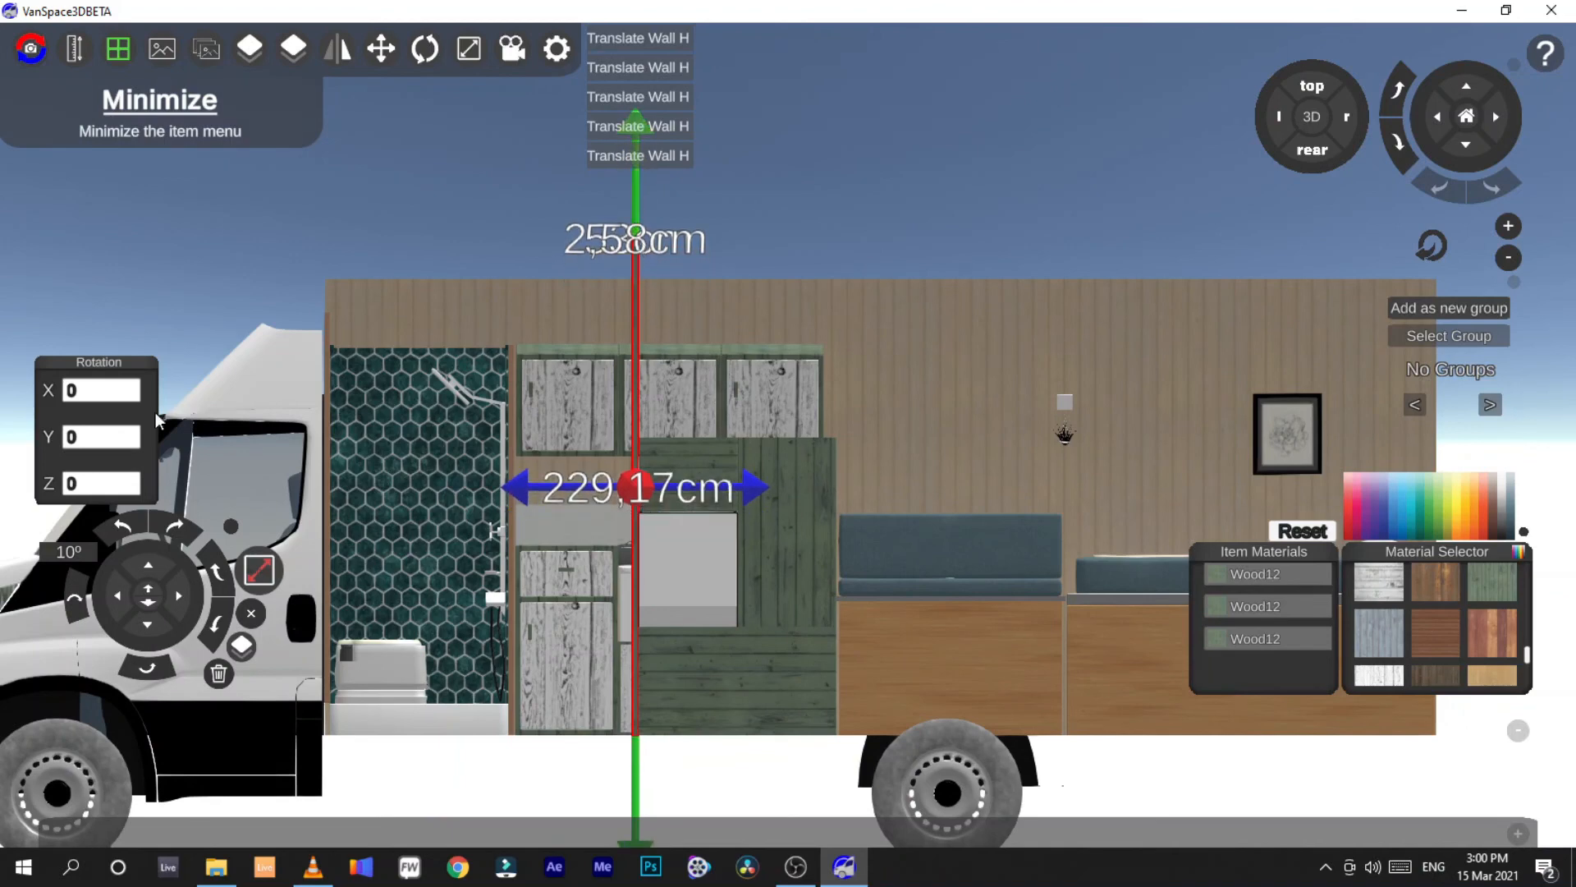
Measure the height of the green fridge cabinet from the floor to its upper edge
{"action": "left_click", "coordinate": [75, 48]}
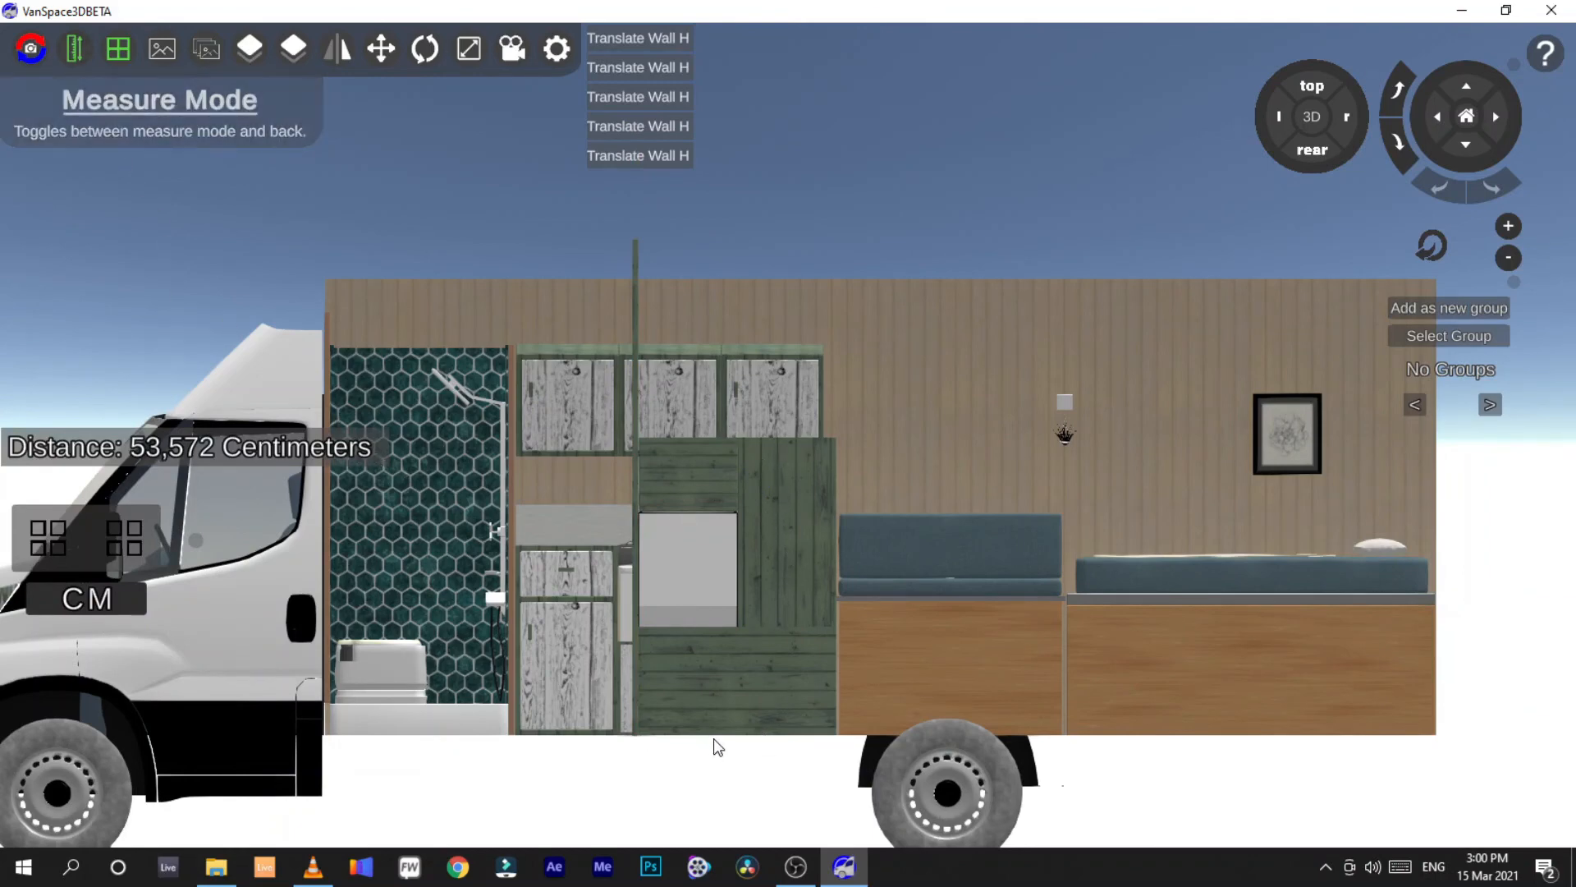
{"action": "left_click_drag", "start_coordinate": [716, 735], "coordinate": [713, 440]}
{"action": "left_click", "coordinate": [74, 49]}
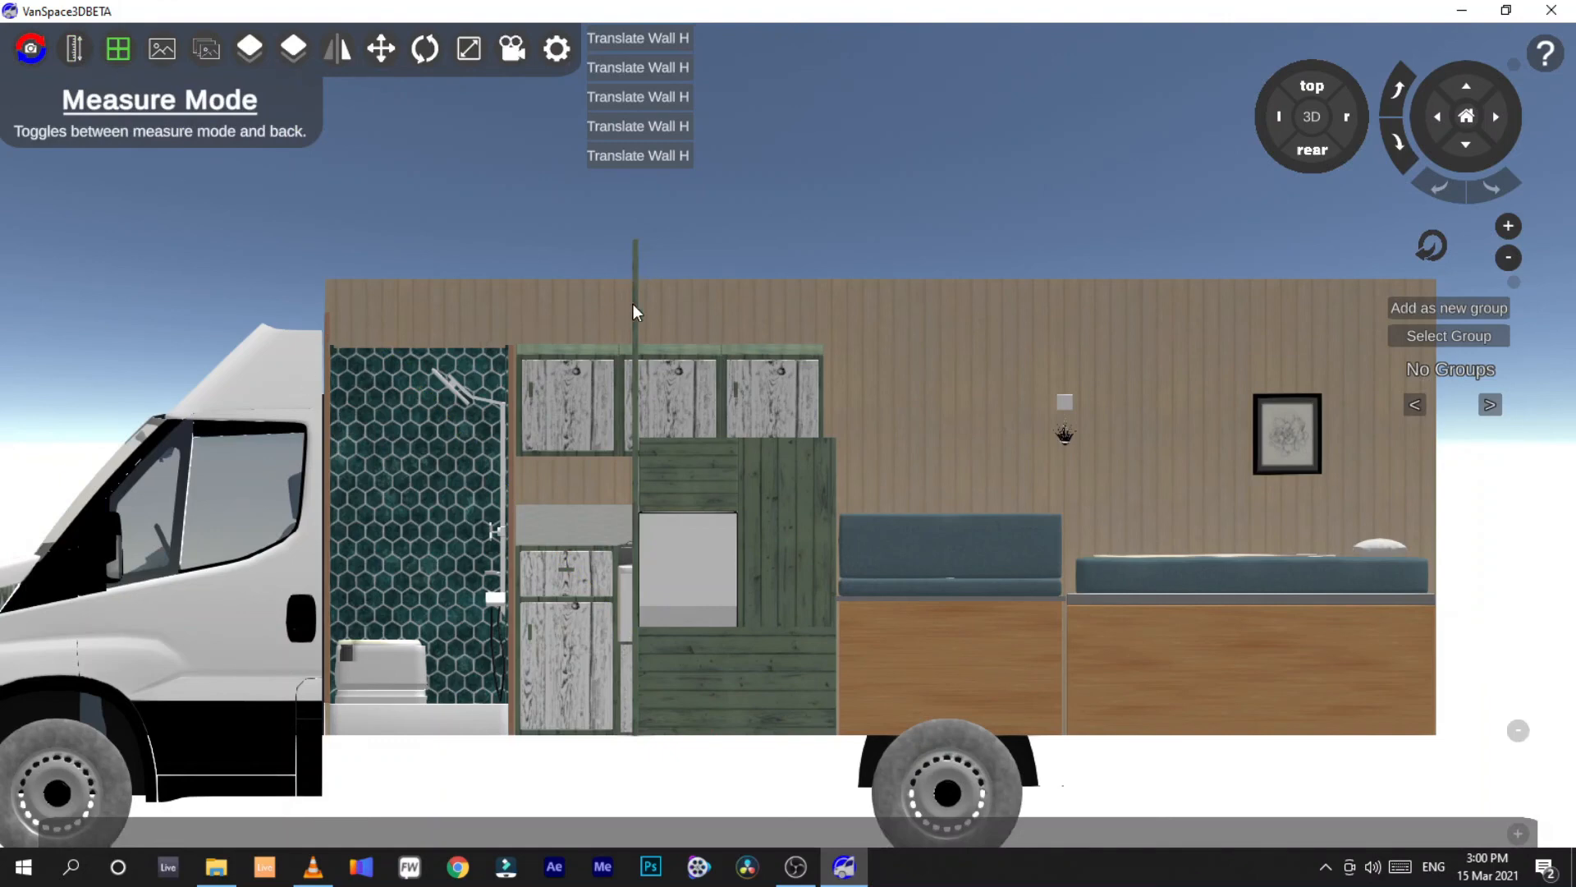
Set the fridge wall panel's height to 136 cm and lower it to floor level beside the cabinet
{"action": "left_click", "coordinate": [633, 305]}
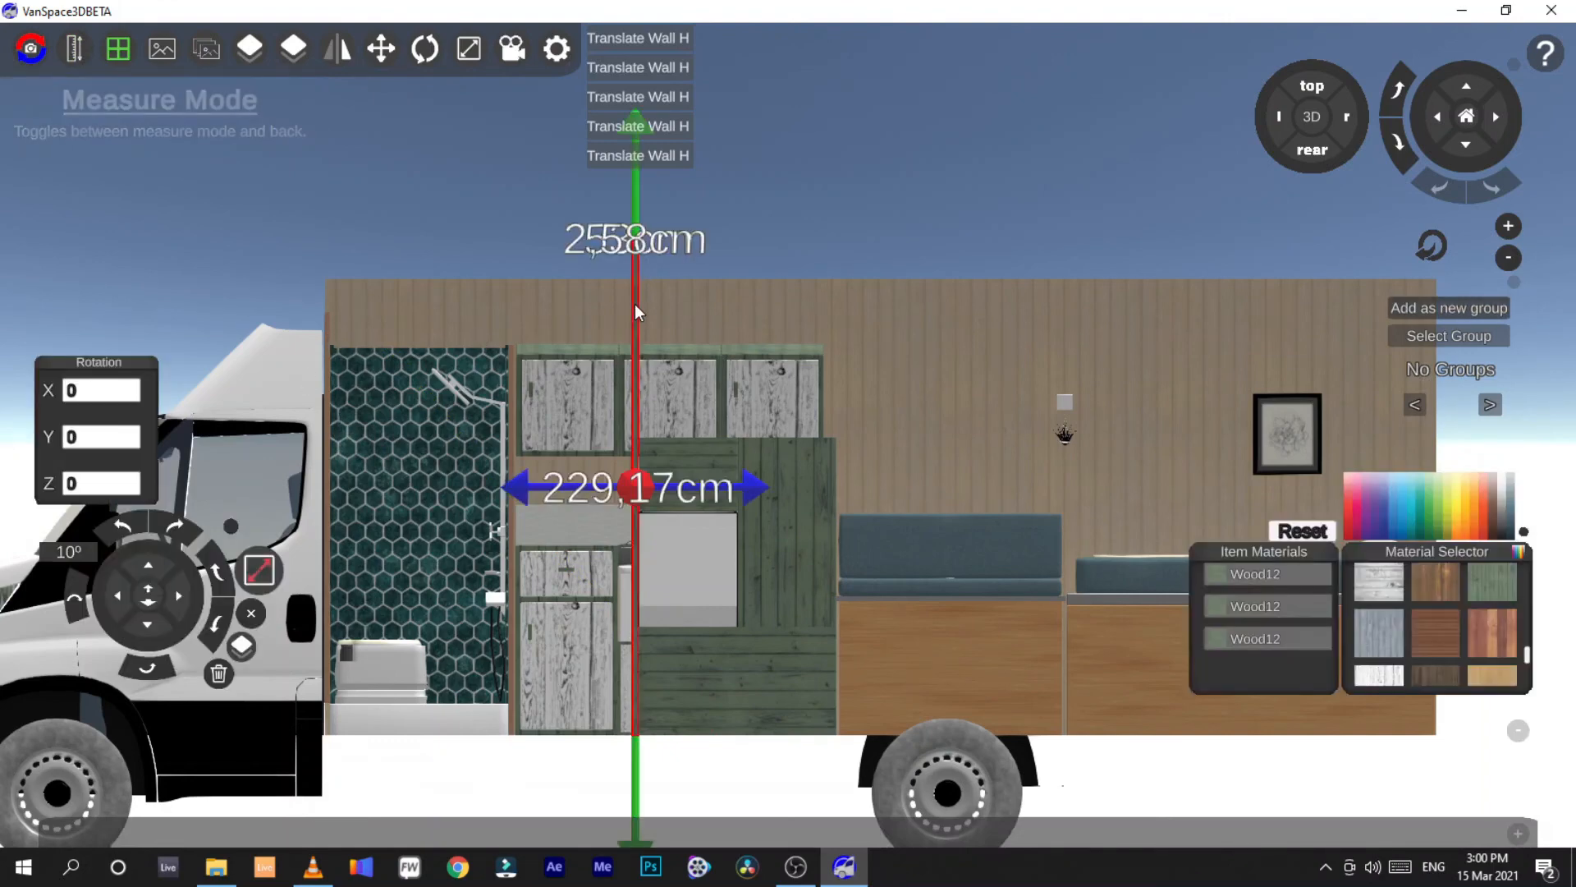
{"action": "left_click", "coordinate": [259, 570]}
{"action": "left_click_drag", "start_coordinate": [123, 424], "coordinate": [59, 418]}
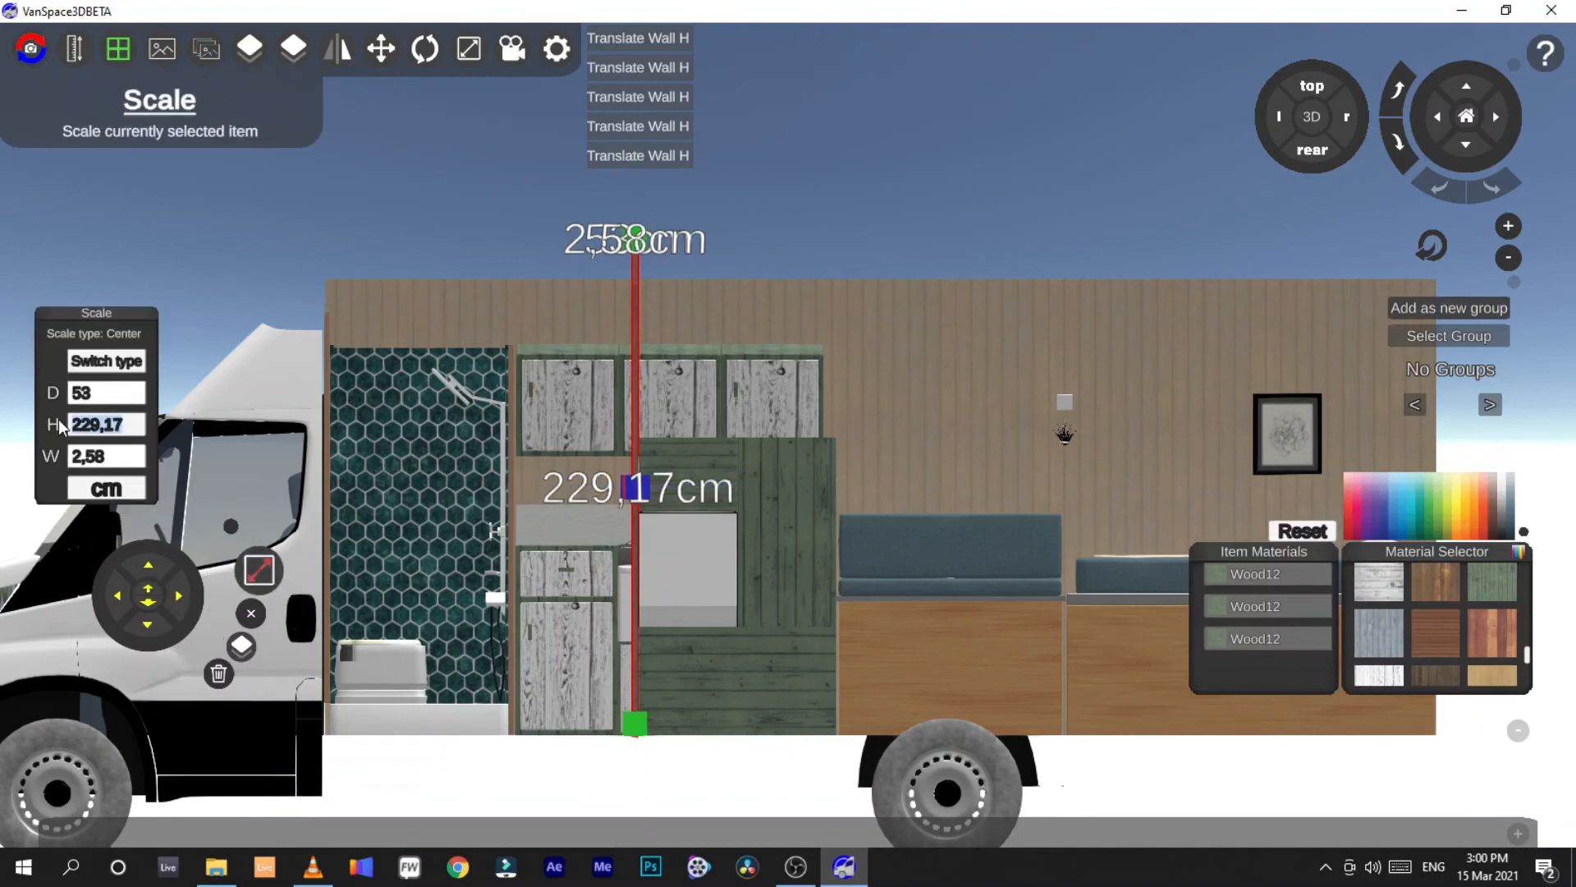
{"action": "type", "text": "136"}
{"action": "left_click", "coordinate": [259, 570]}
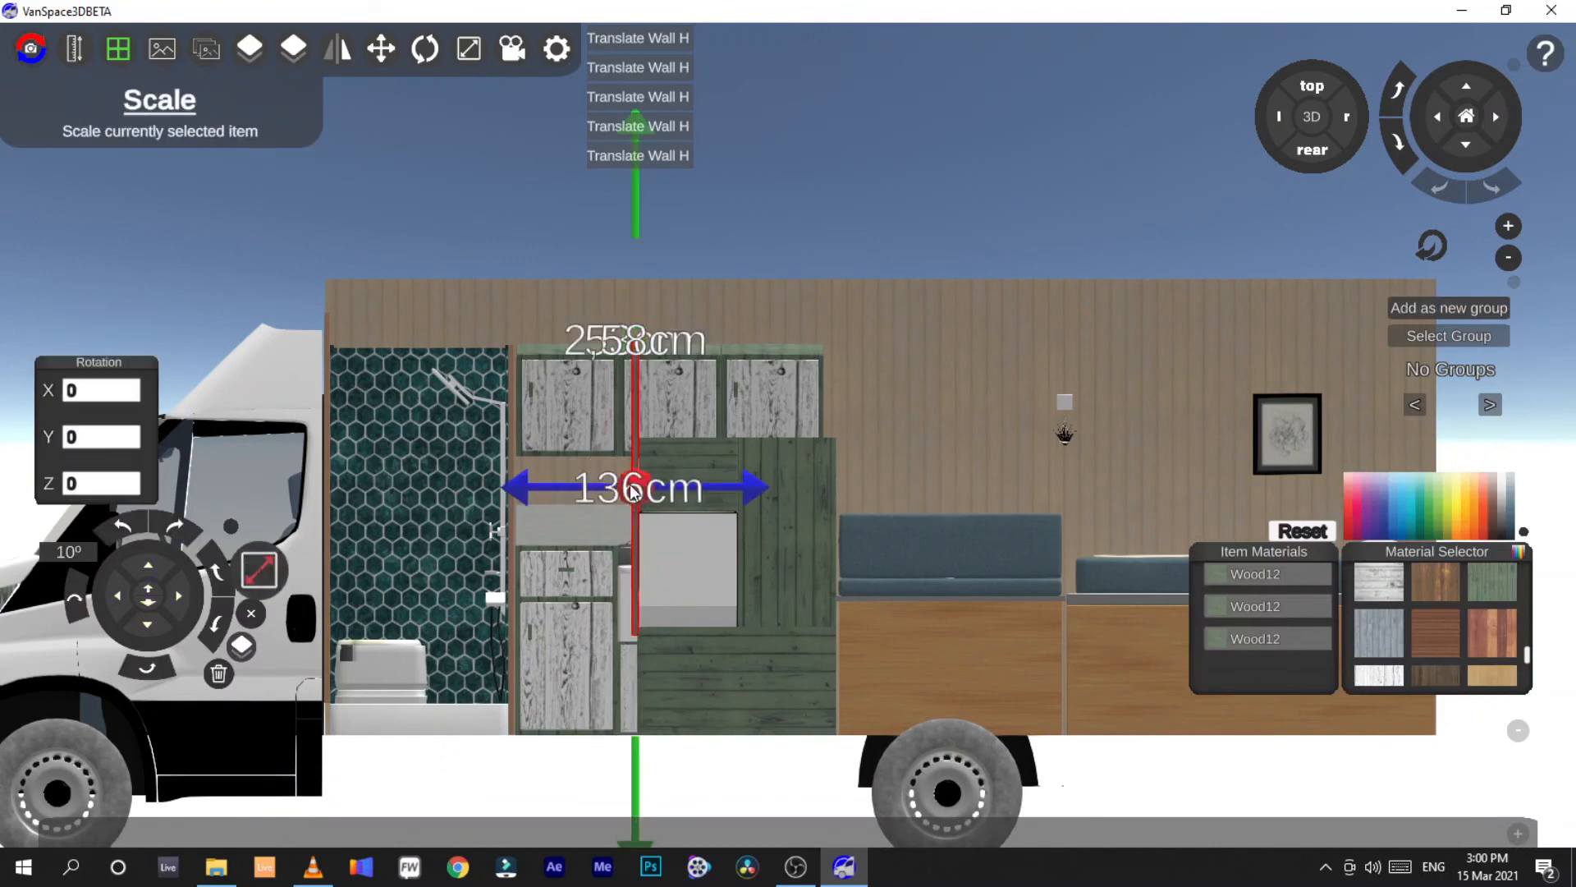
{"action": "left_click_drag", "start_coordinate": [631, 376], "coordinate": [628, 386]}
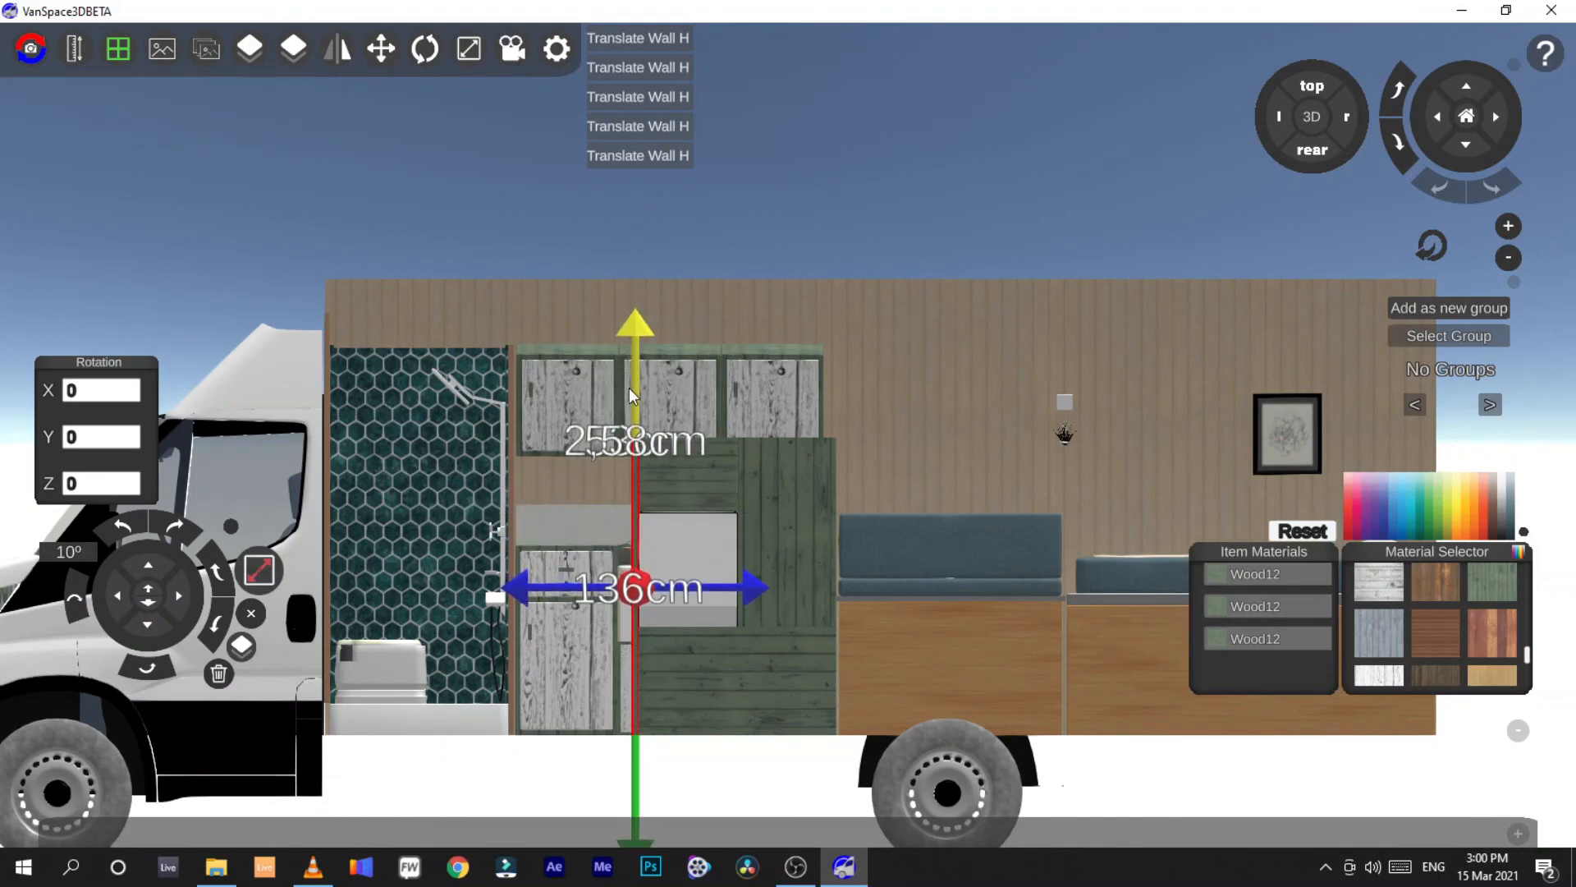
{"action": "left_click", "coordinate": [737, 233]}
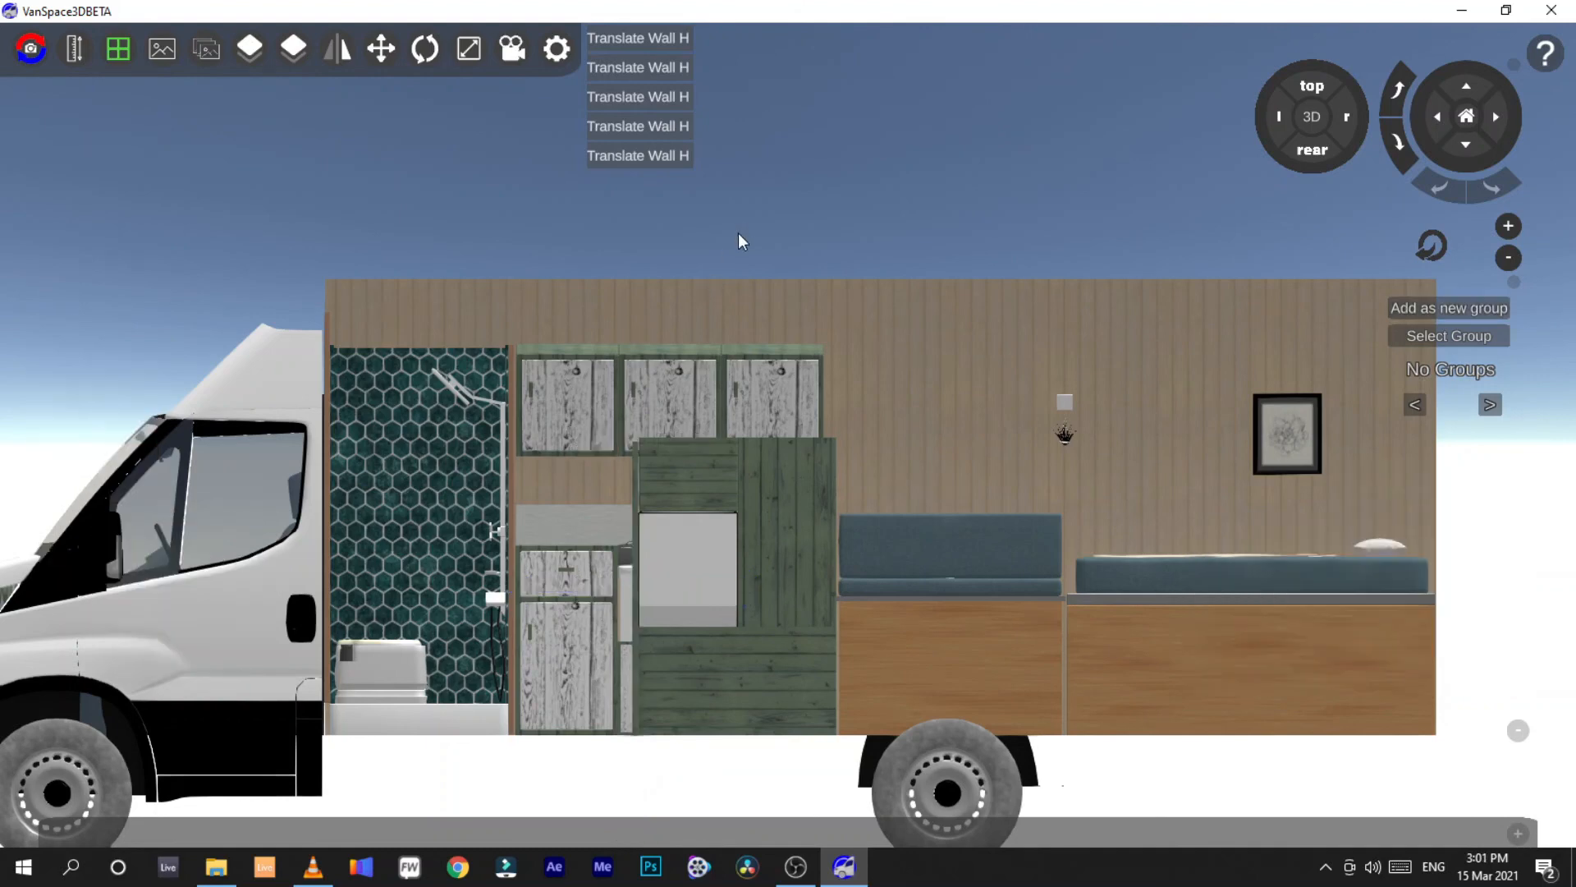
Increase the fridge wall panel's height to 138 cm and raise it slightly to align with the cabinet's base and upper edge
{"action": "left_click", "coordinate": [634, 464]}
{"action": "left_click", "coordinate": [259, 570]}
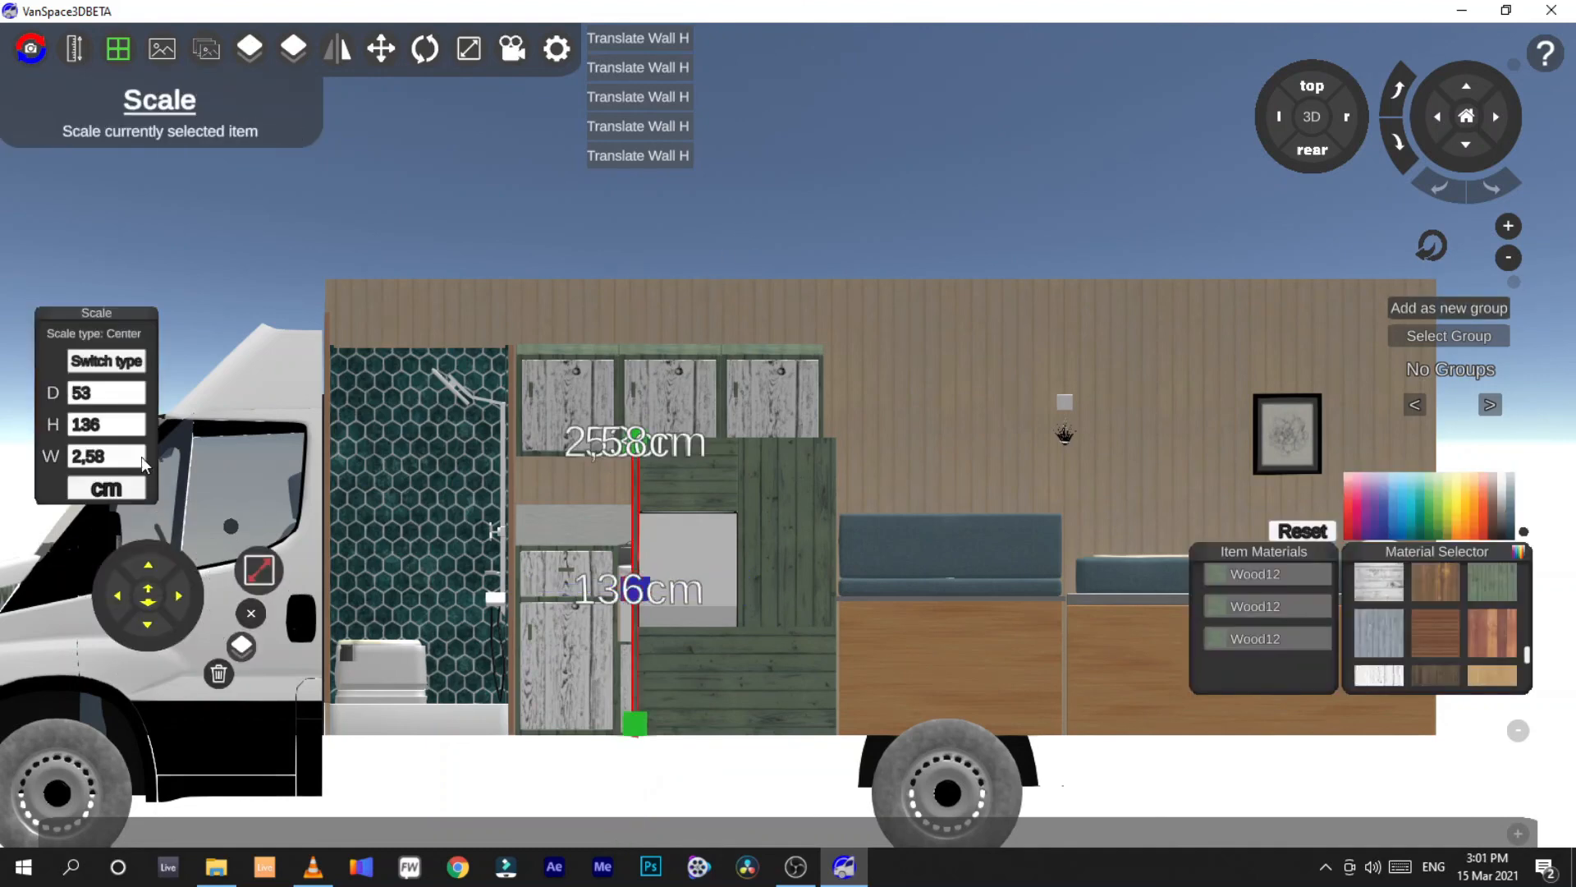
{"action": "left_click", "coordinate": [87, 427]}
{"action": "key", "text": "BackSpace"}
{"action": "type", "text": "8"}
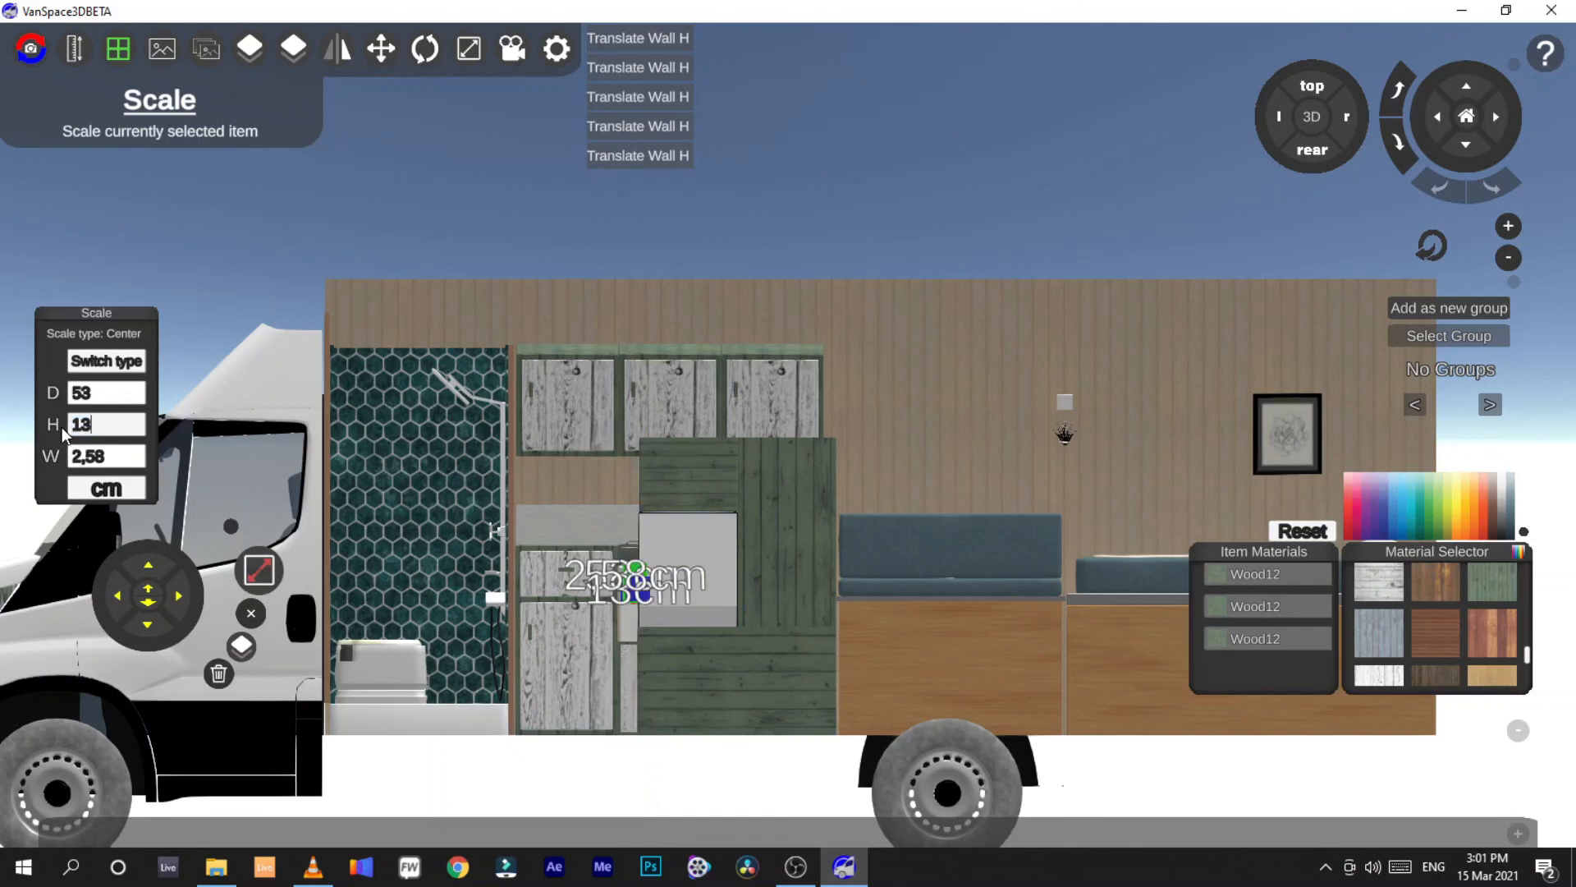
{"action": "left_click", "coordinate": [269, 225]}
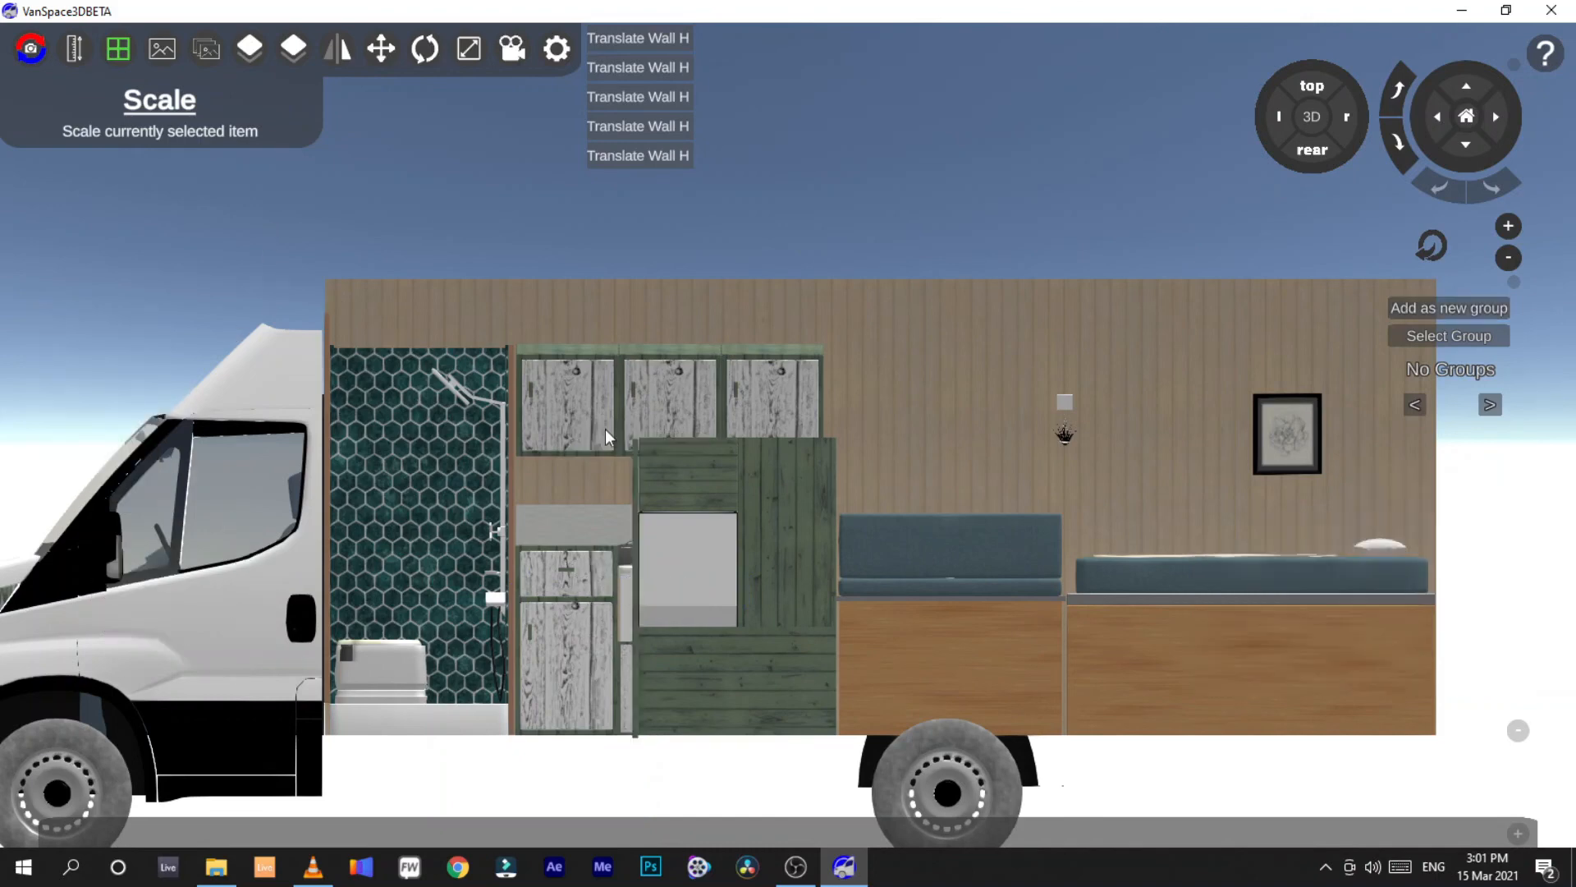
{"action": "left_click", "coordinate": [635, 466]}
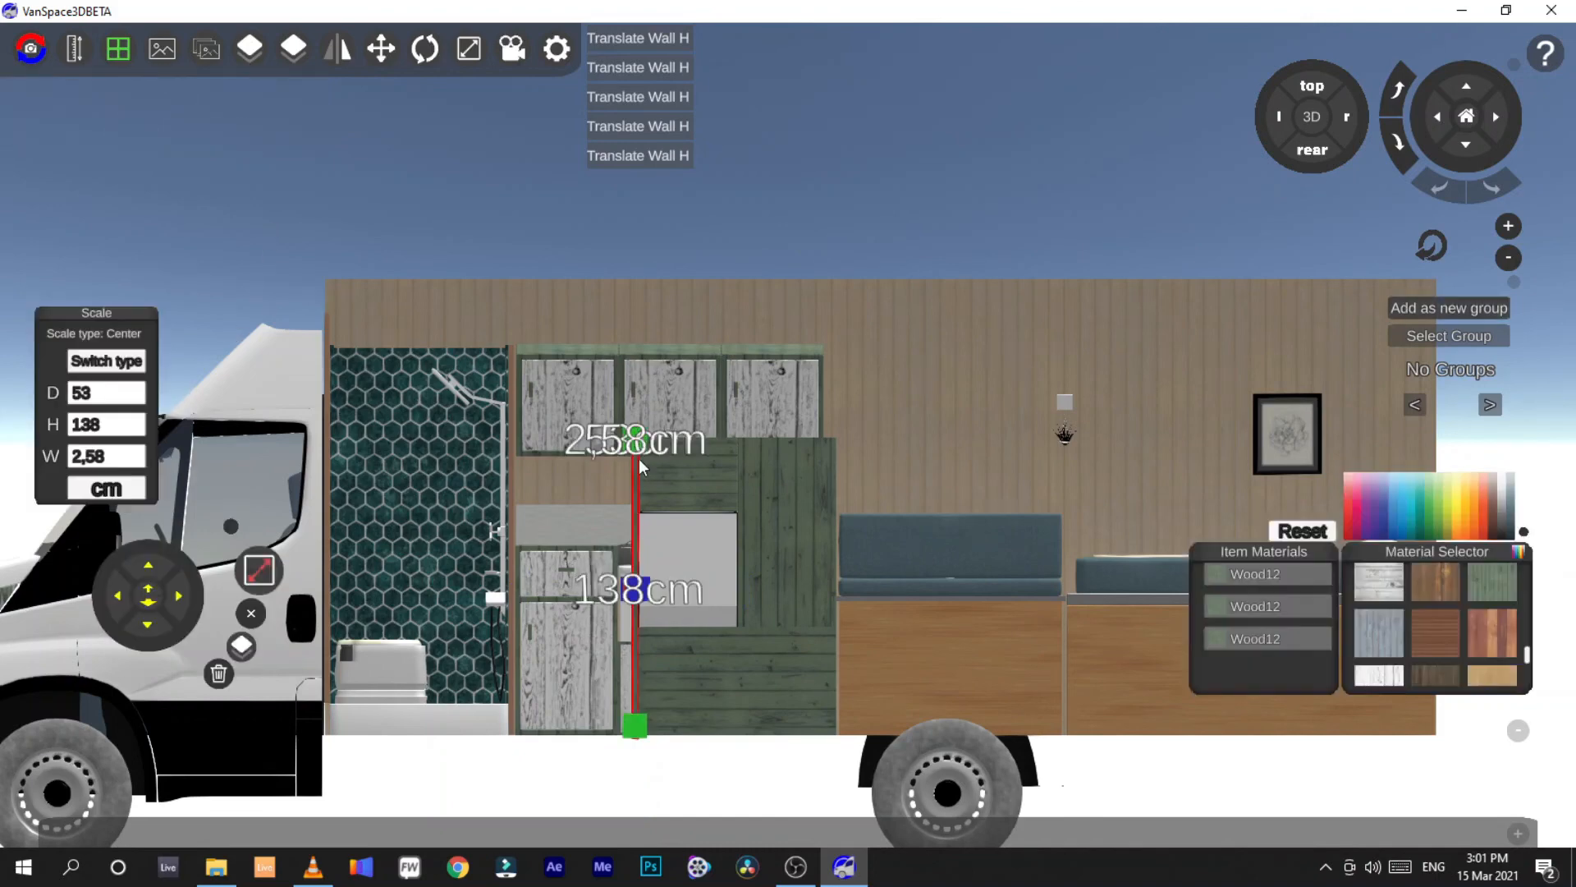
{"action": "left_click", "coordinate": [256, 569]}
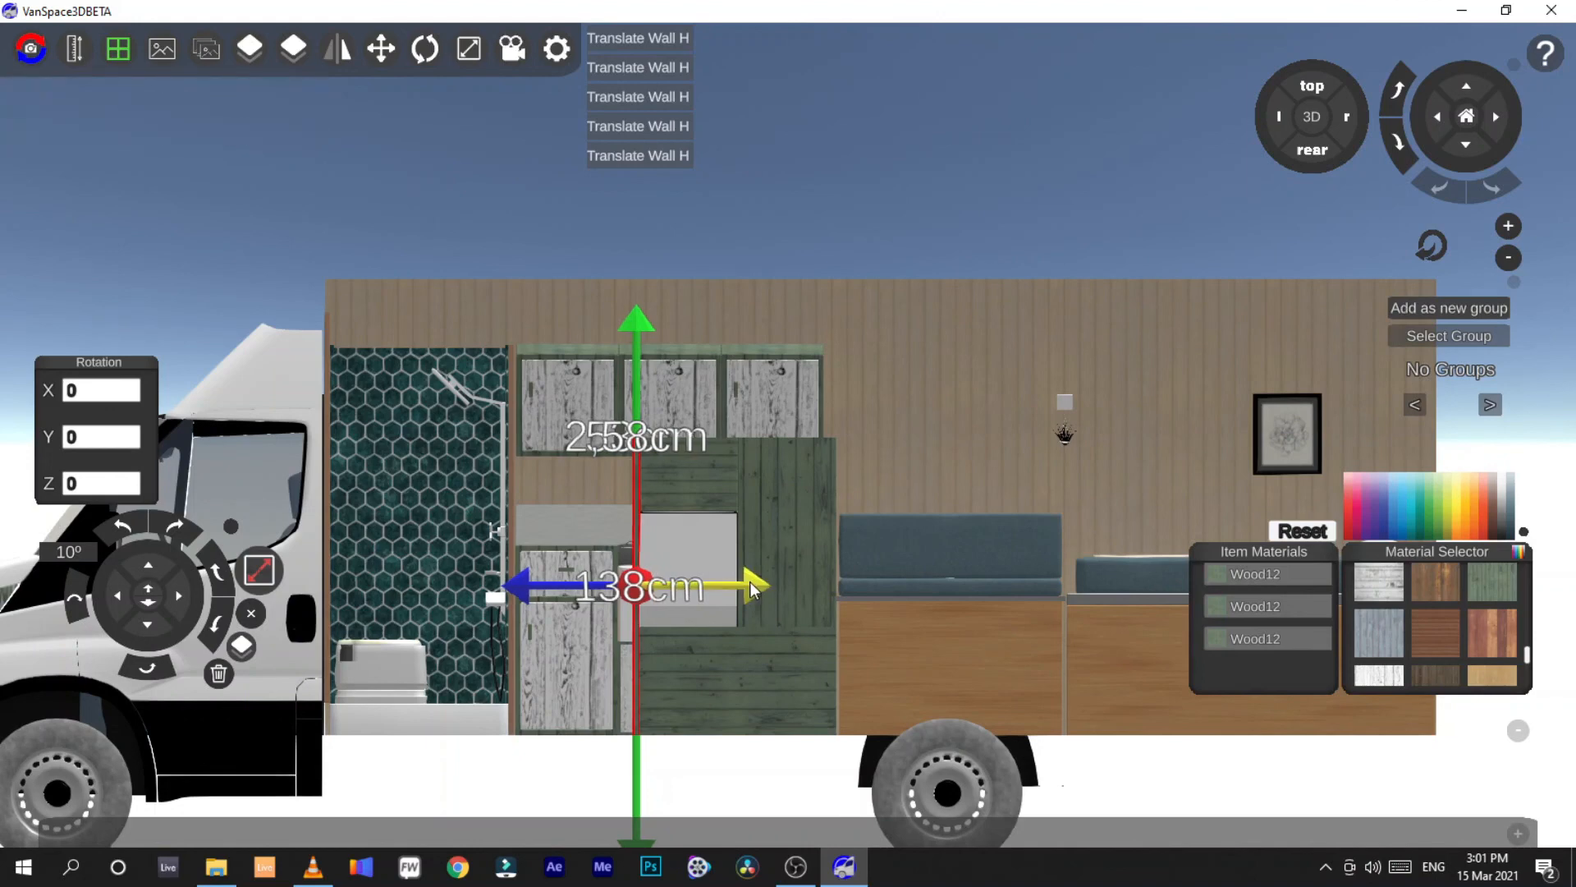
{"action": "left_click", "coordinate": [839, 343]}
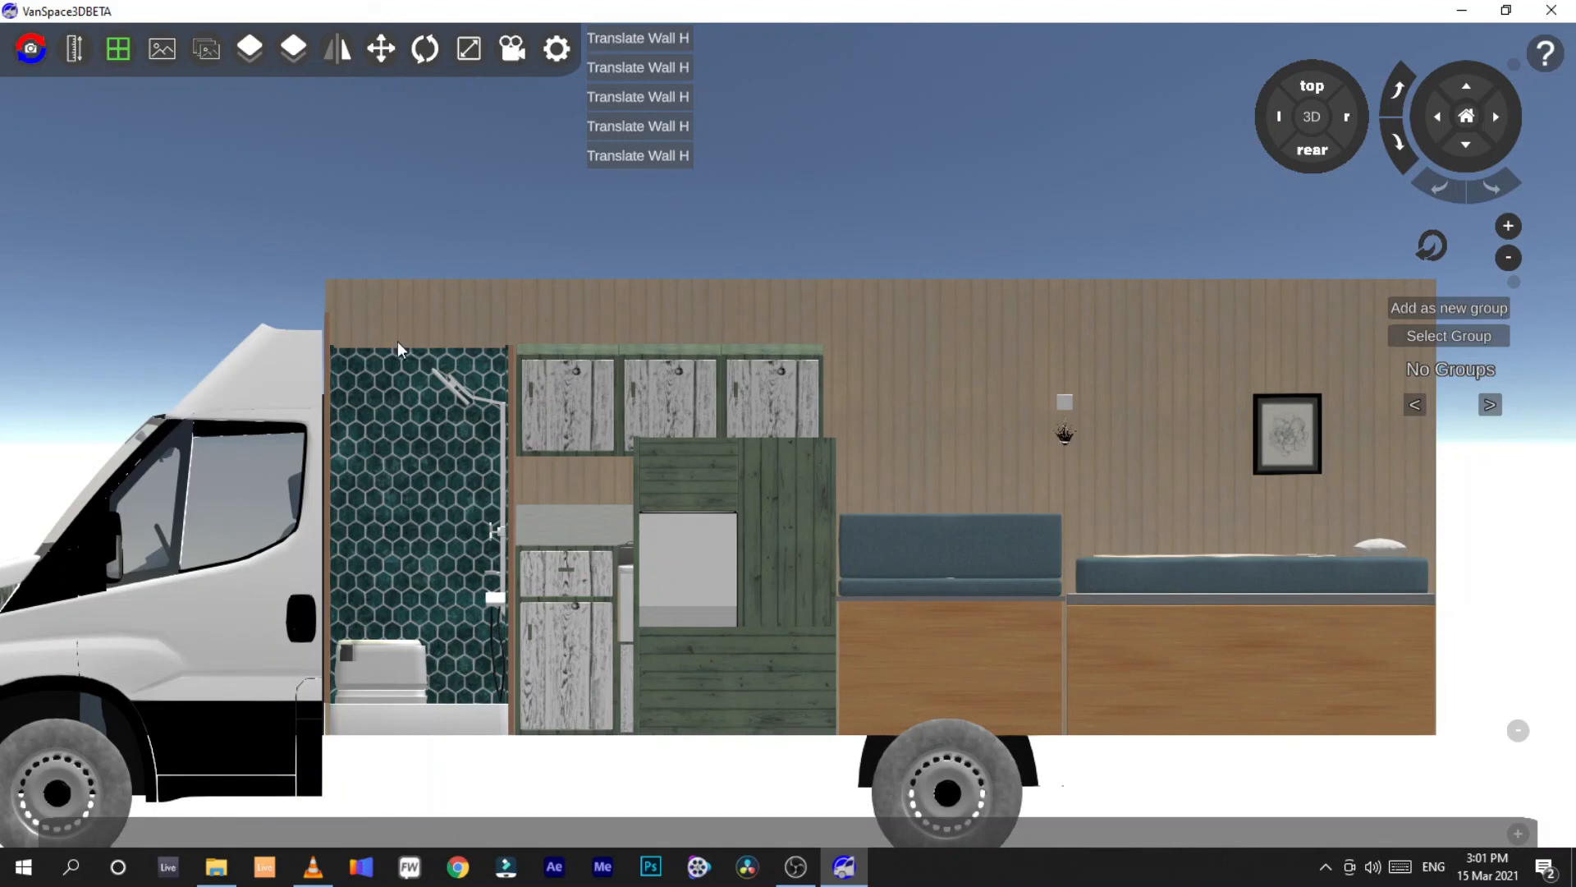
Check the dimensions of the wood panels on both sides of the bathroom
{"action": "left_click", "coordinate": [509, 385]}
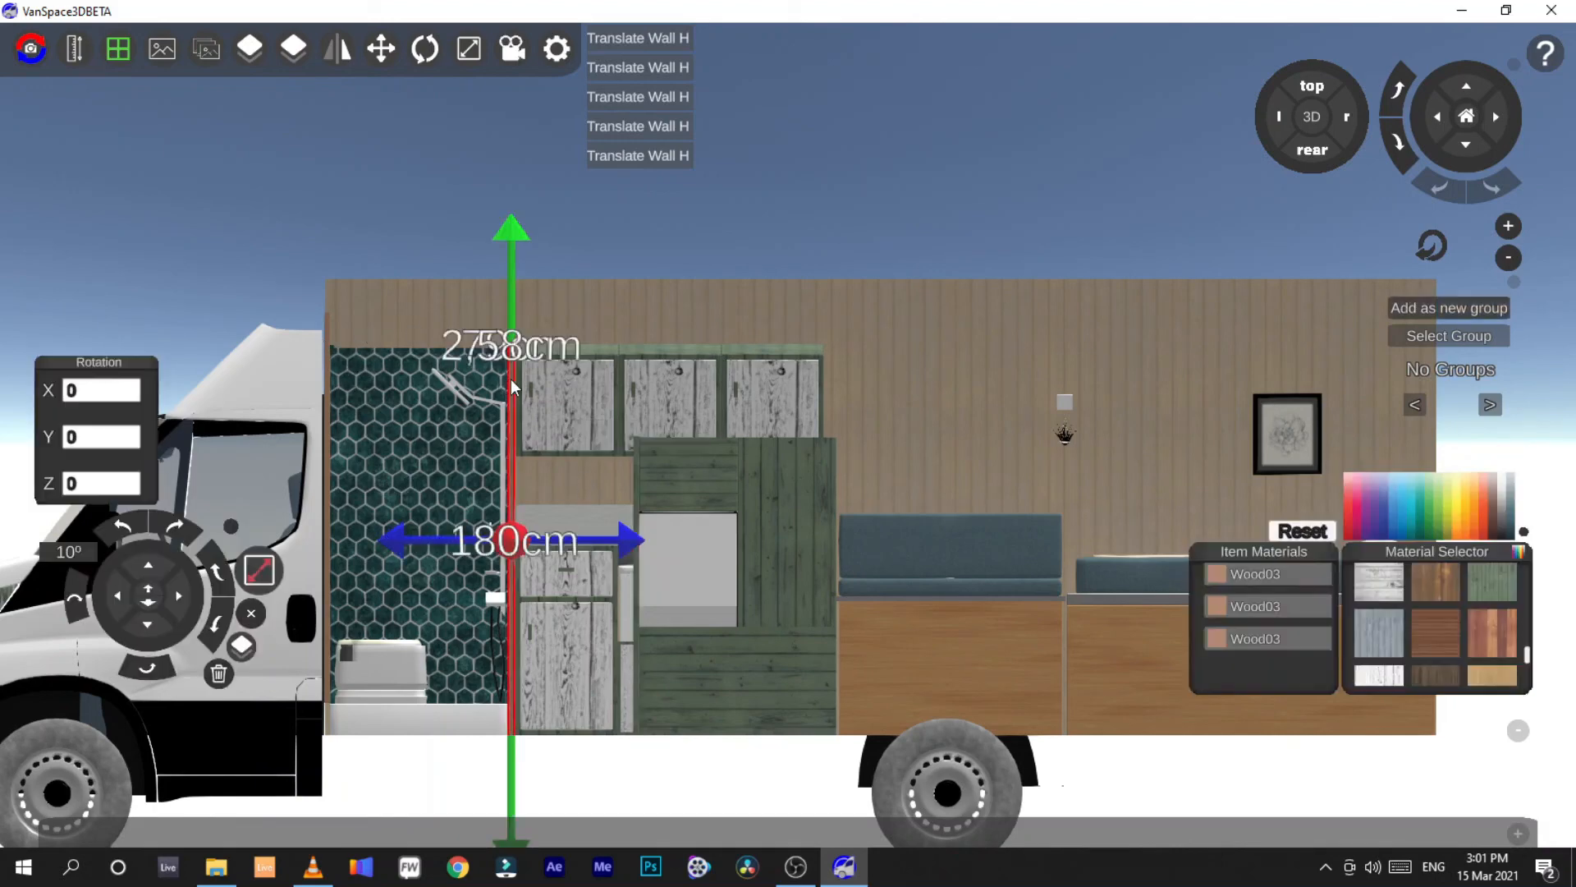
{"action": "left_click", "coordinate": [252, 574]}
{"action": "left_click", "coordinate": [251, 575]}
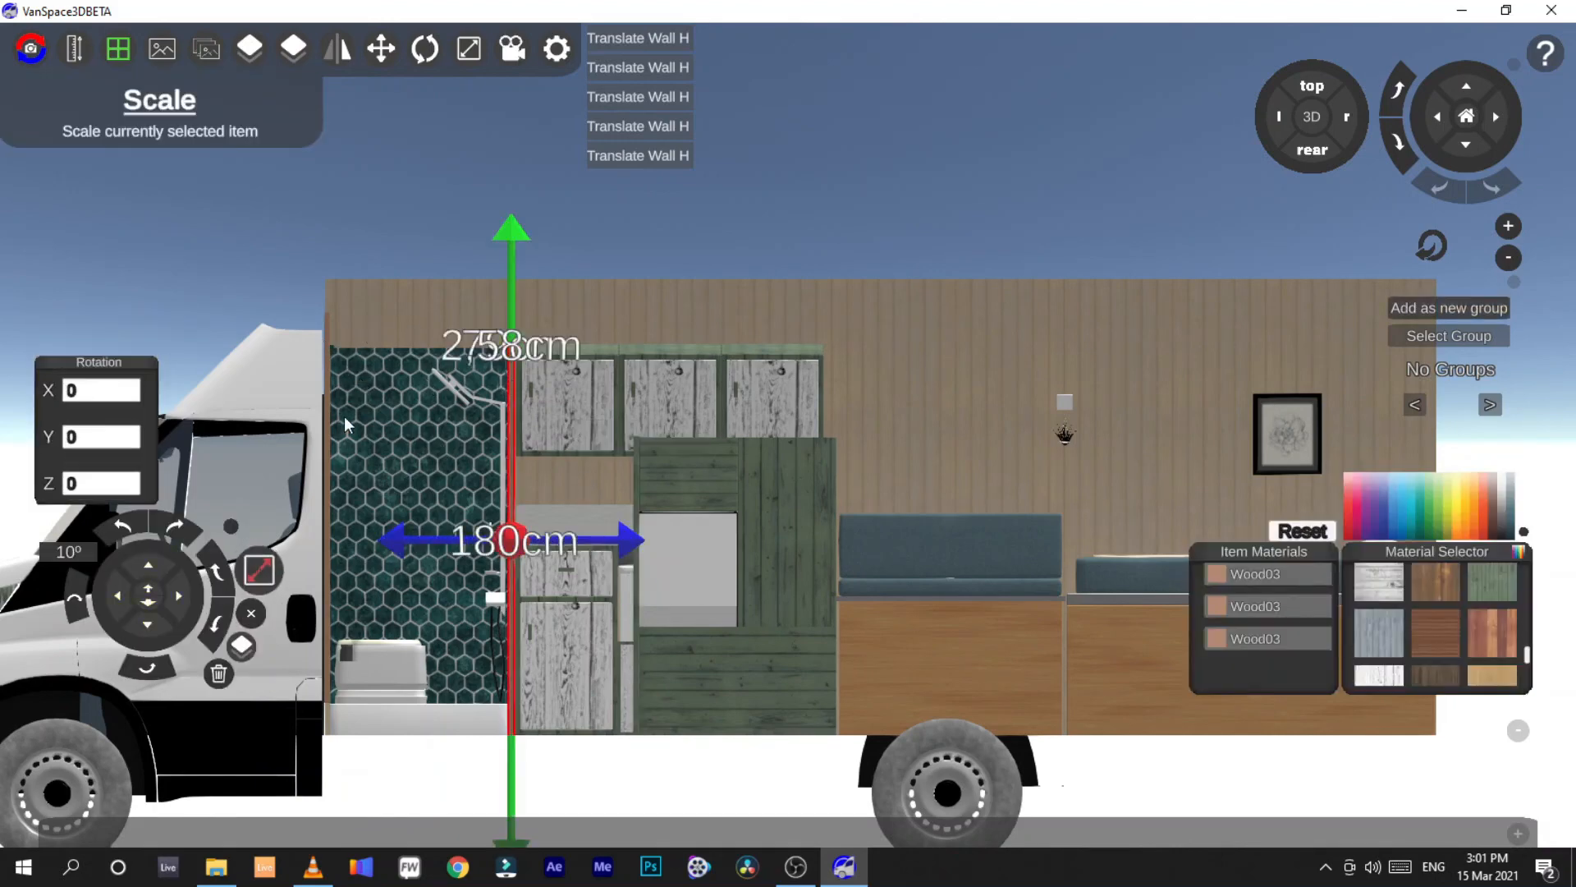
{"action": "left_click", "coordinate": [328, 401]}
{"action": "left_click", "coordinate": [259, 570]}
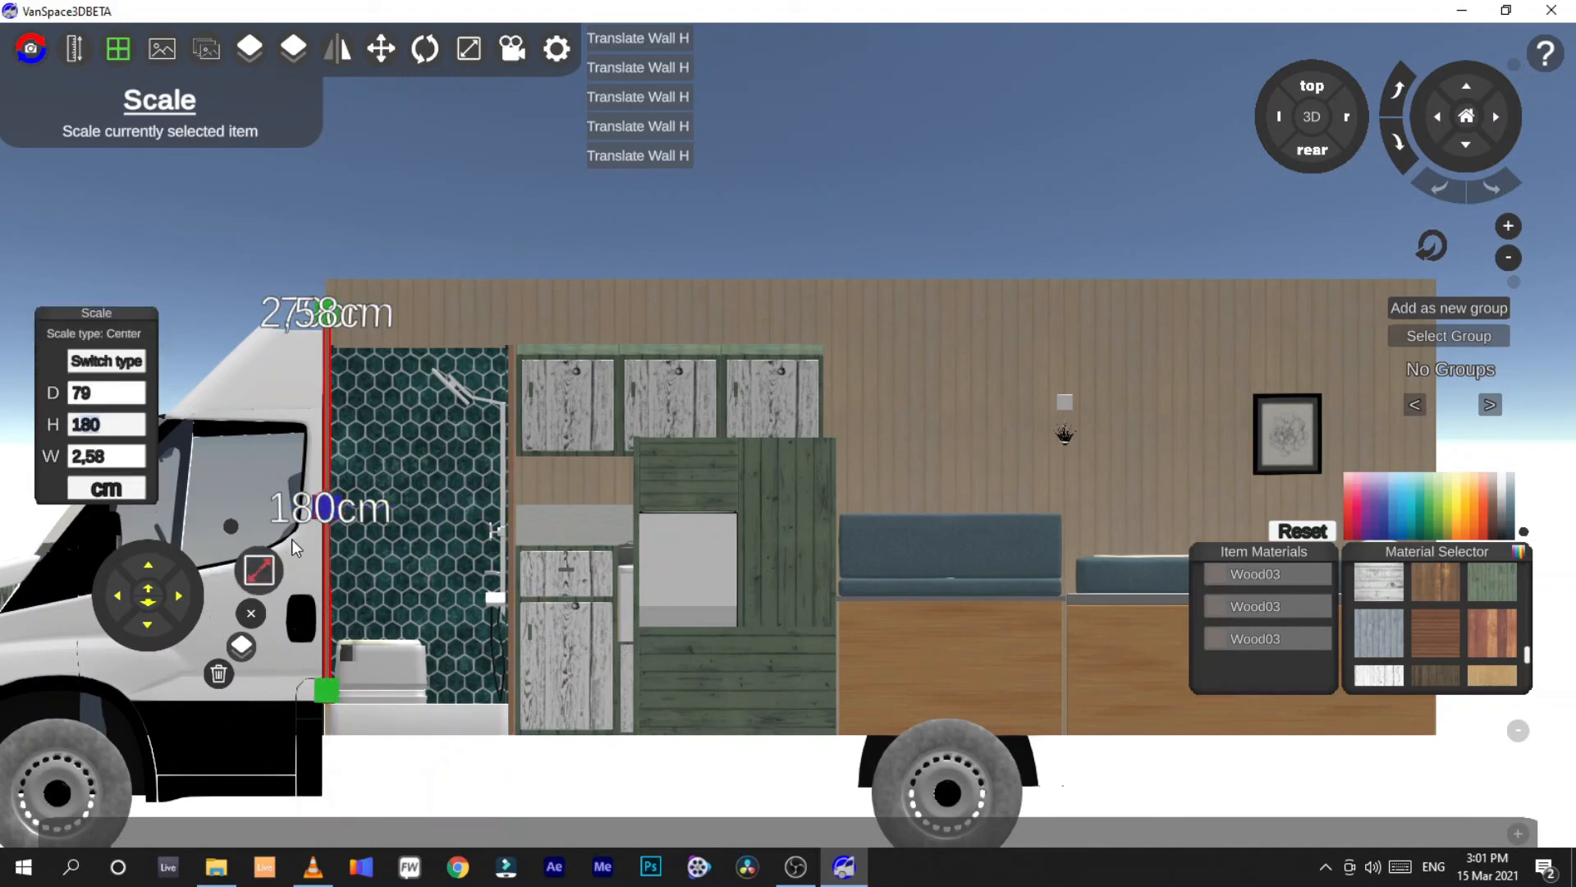
{"action": "left_click", "coordinate": [259, 569]}
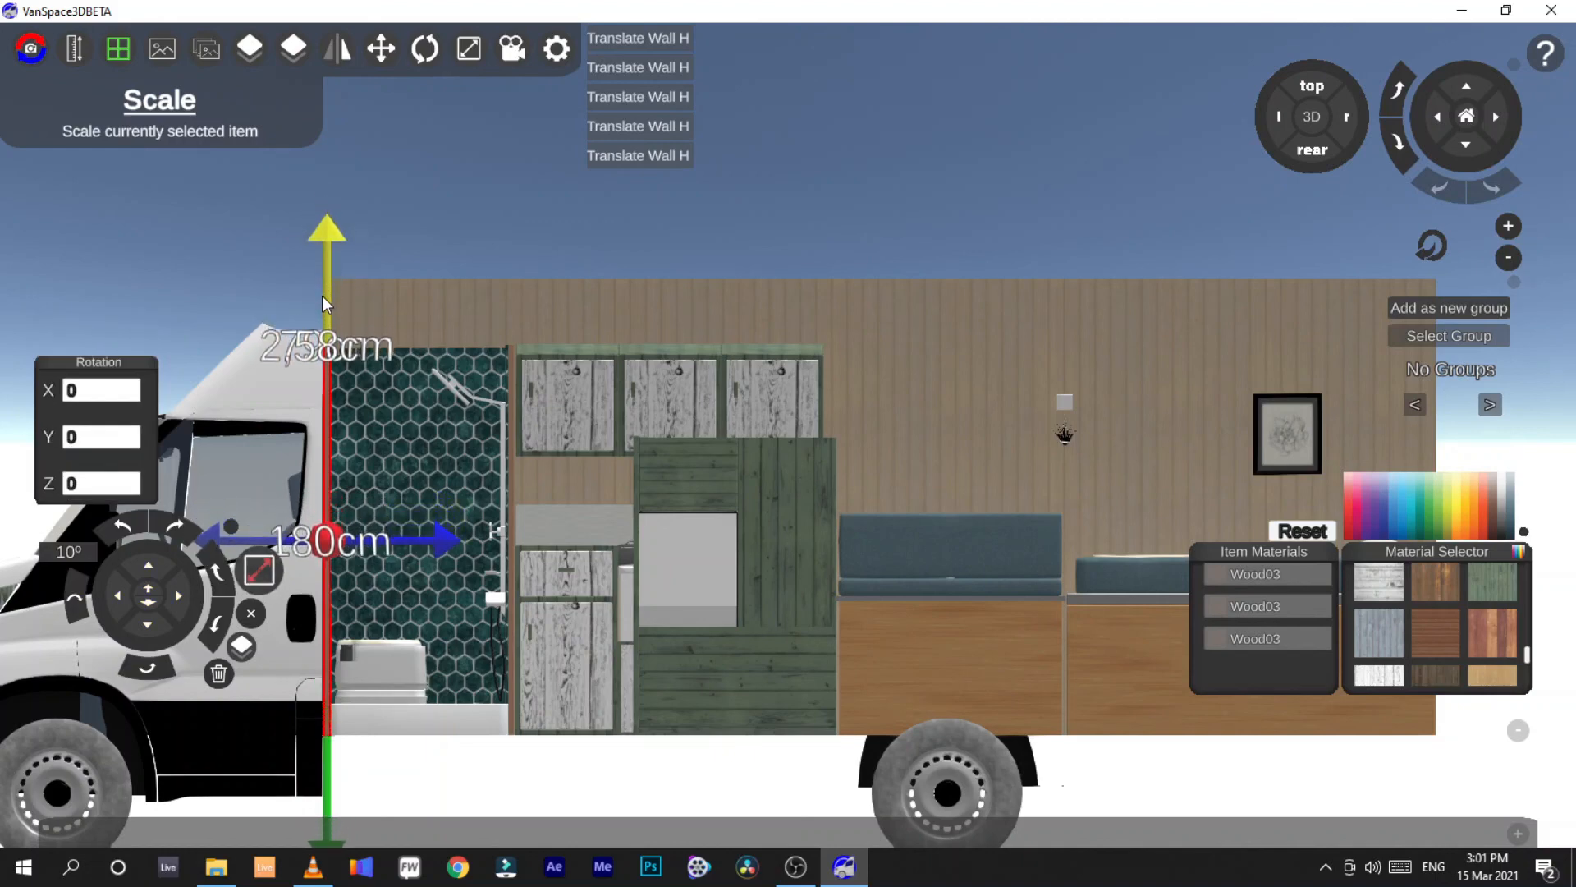
{"action": "left_click", "coordinate": [401, 256]}
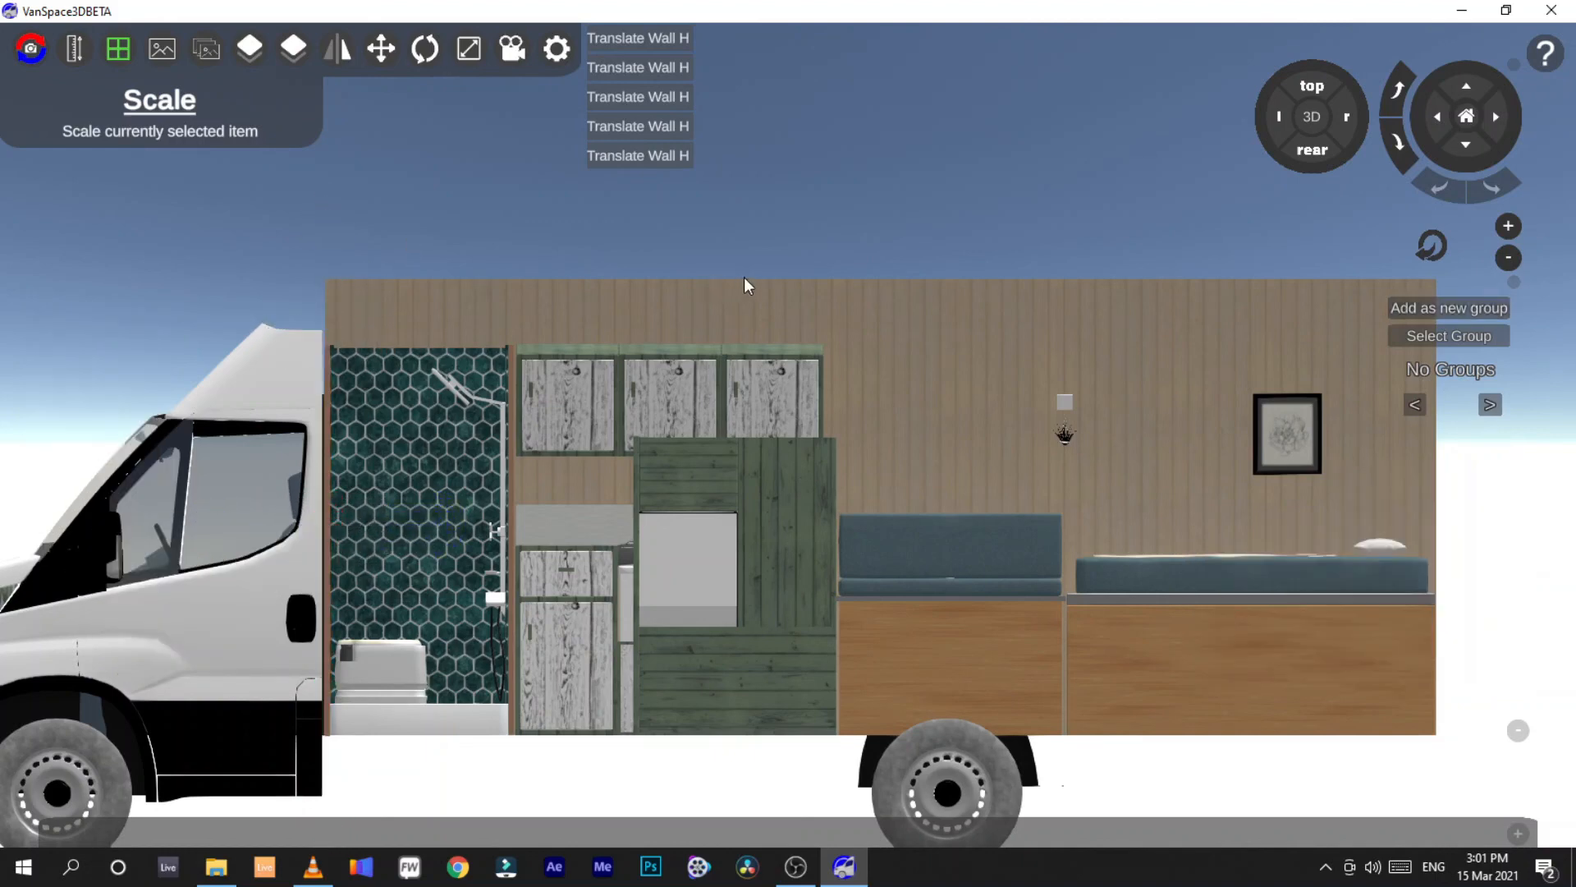
{"action": "left_click", "coordinate": [325, 355]}
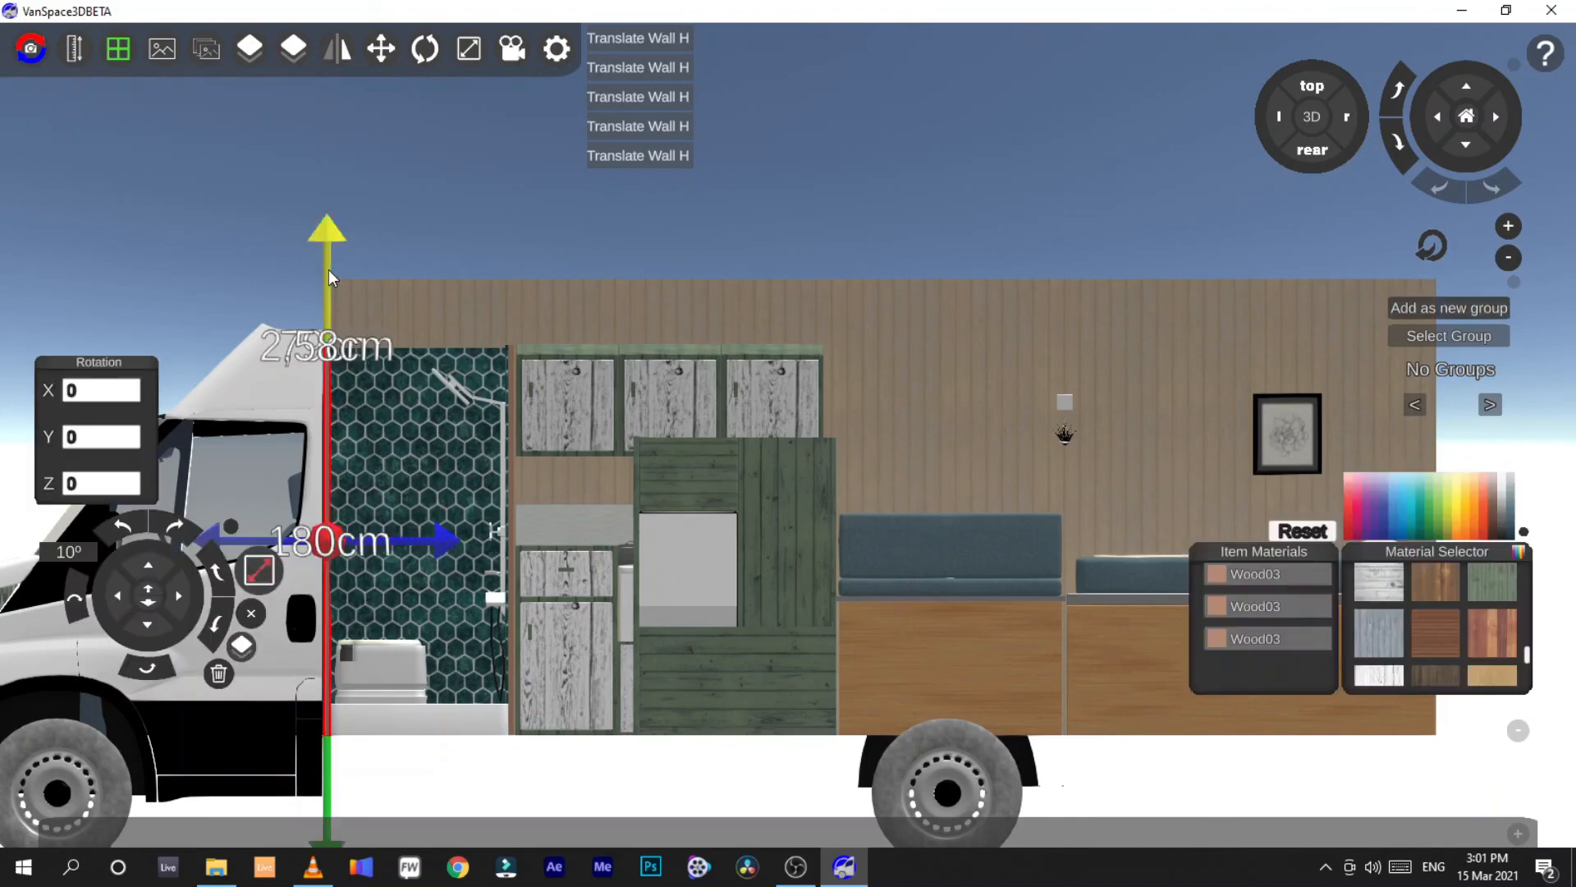
{"action": "left_click", "coordinate": [404, 221]}
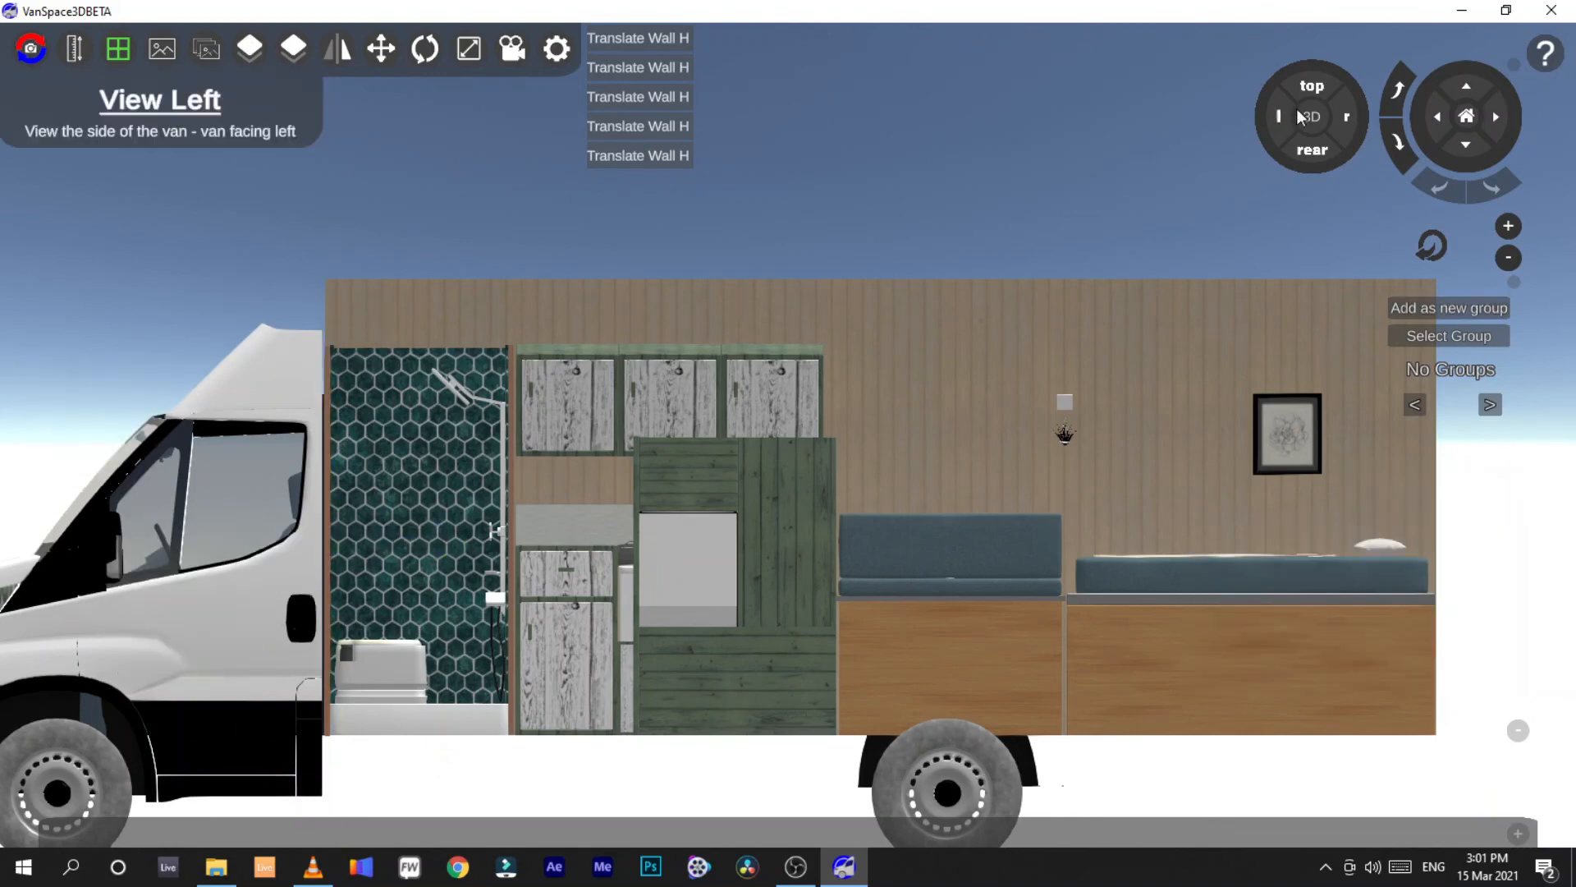
Show the van in a flat top view and delete the framed picture beside the bed
{"action": "left_click", "coordinate": [1312, 87]}
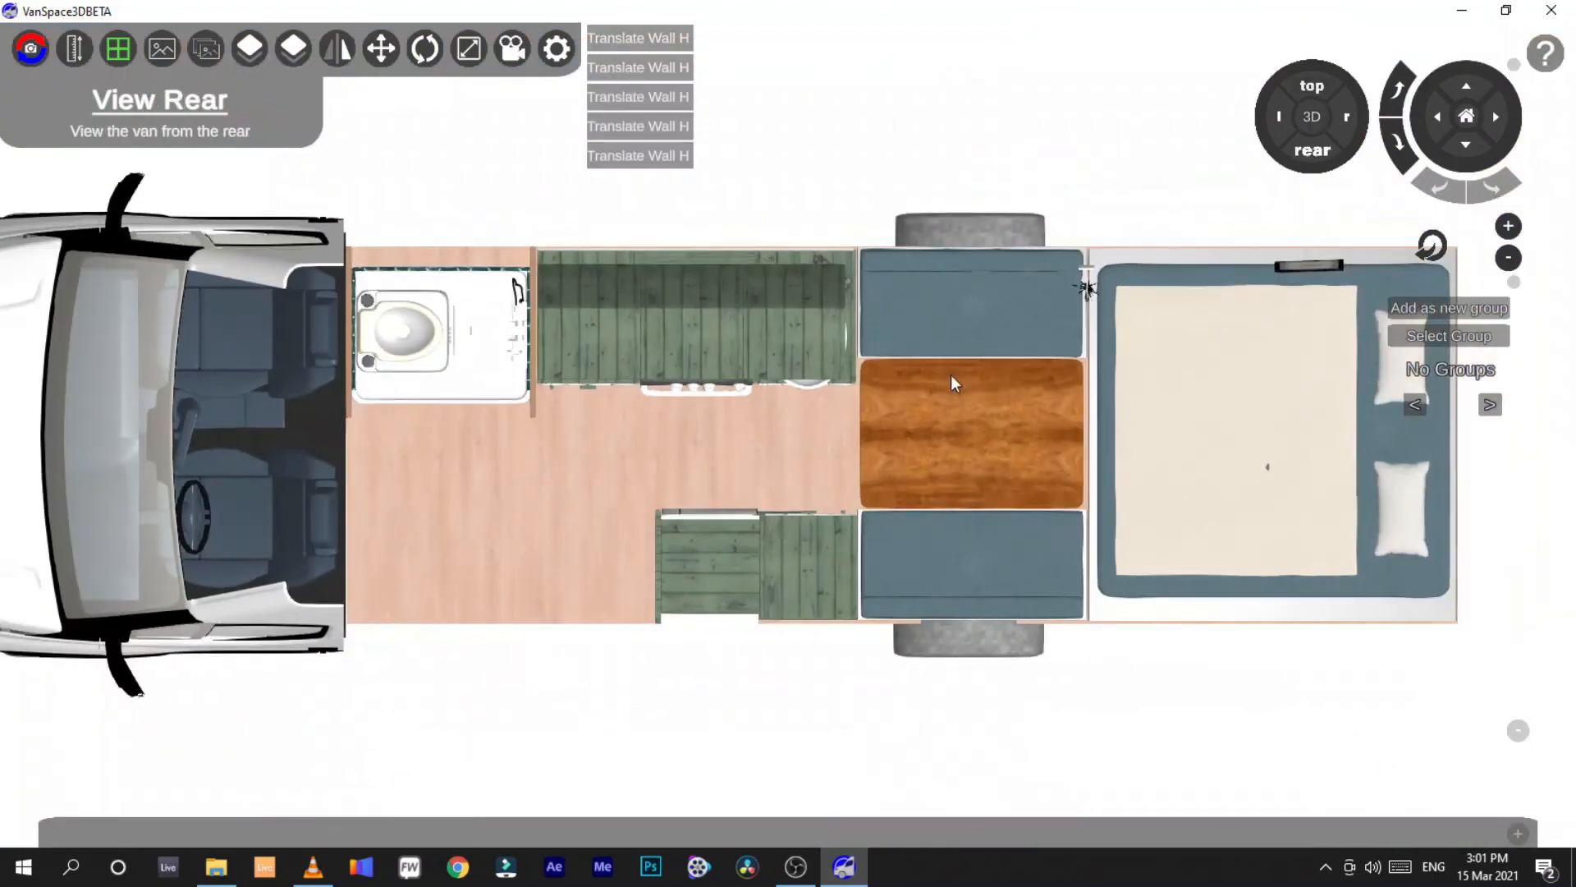
{"action": "left_click", "coordinate": [1245, 259]}
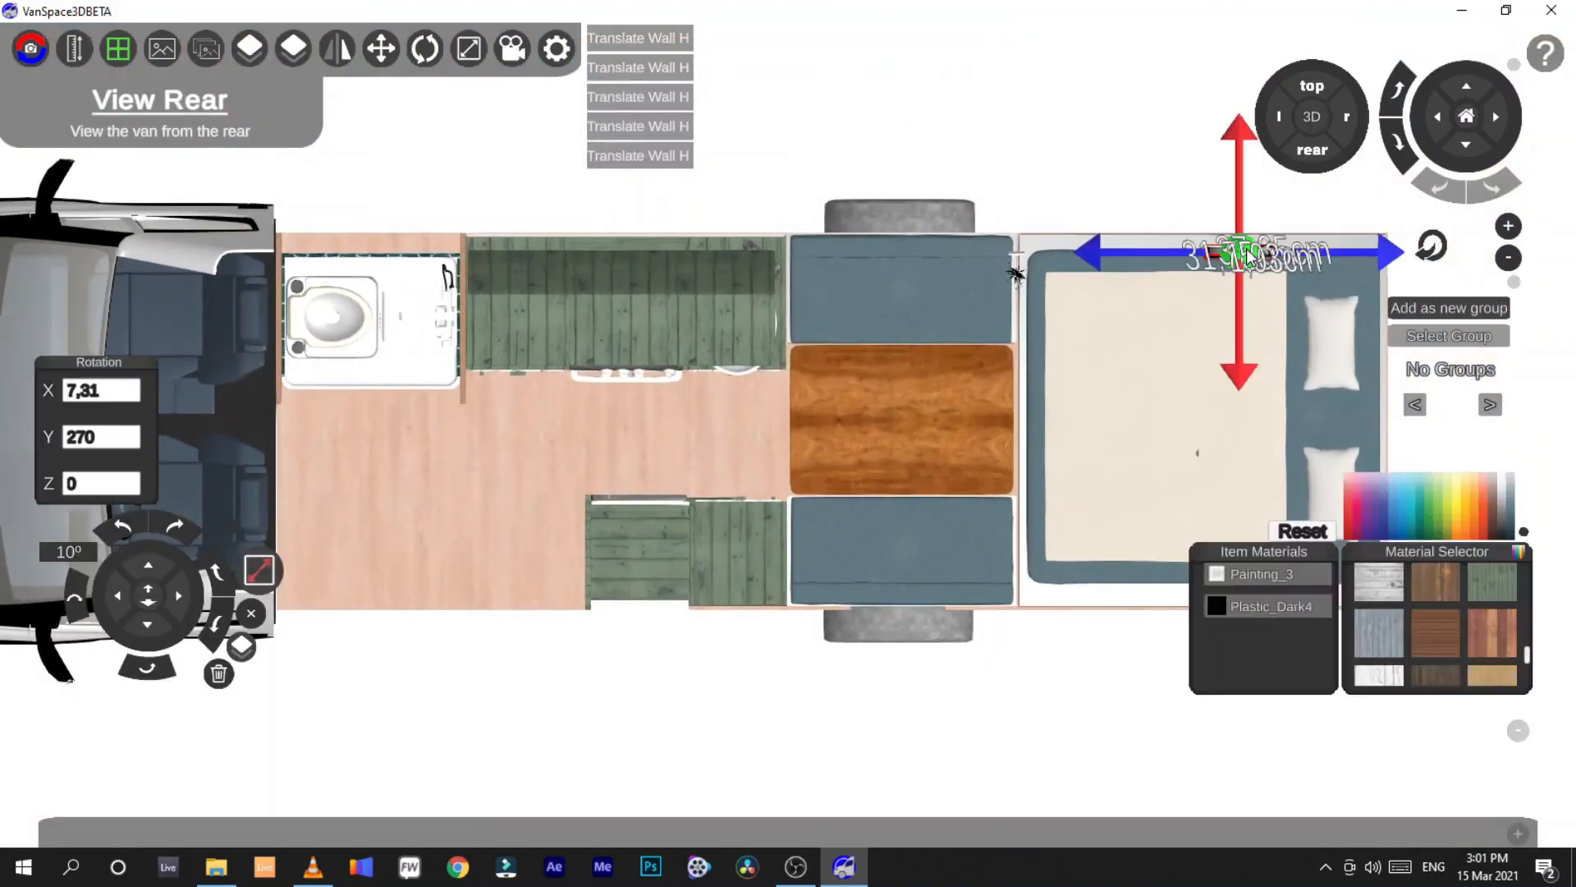
{"action": "key", "text": "Delete"}
{"action": "left_click", "coordinate": [1020, 264]}
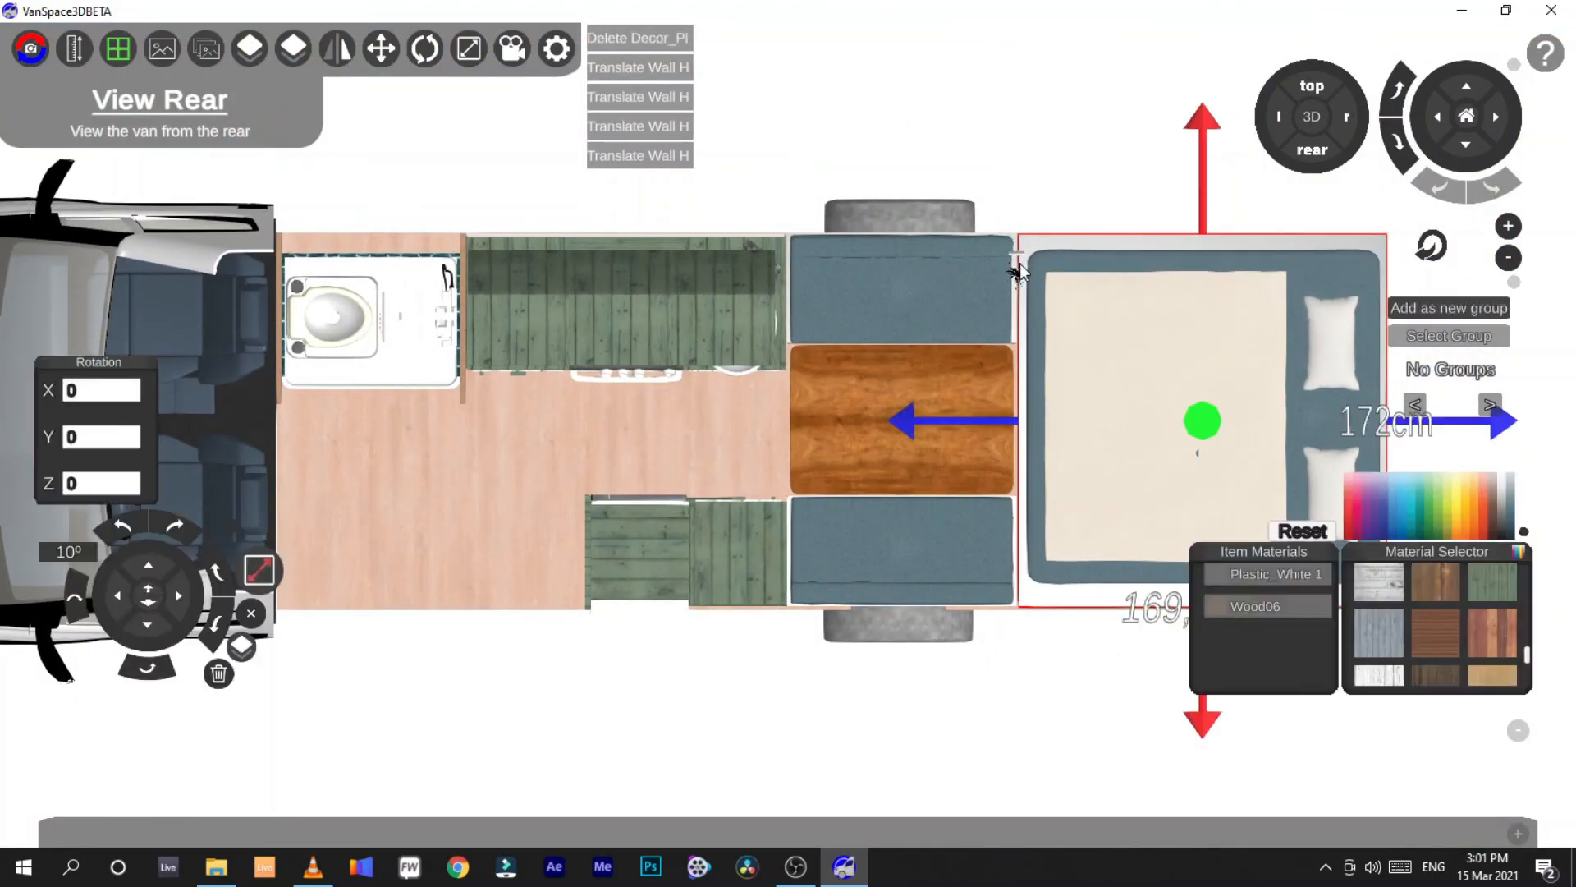
{"action": "key", "text": "Delete"}
{"action": "key", "text": "ctrl+z"}
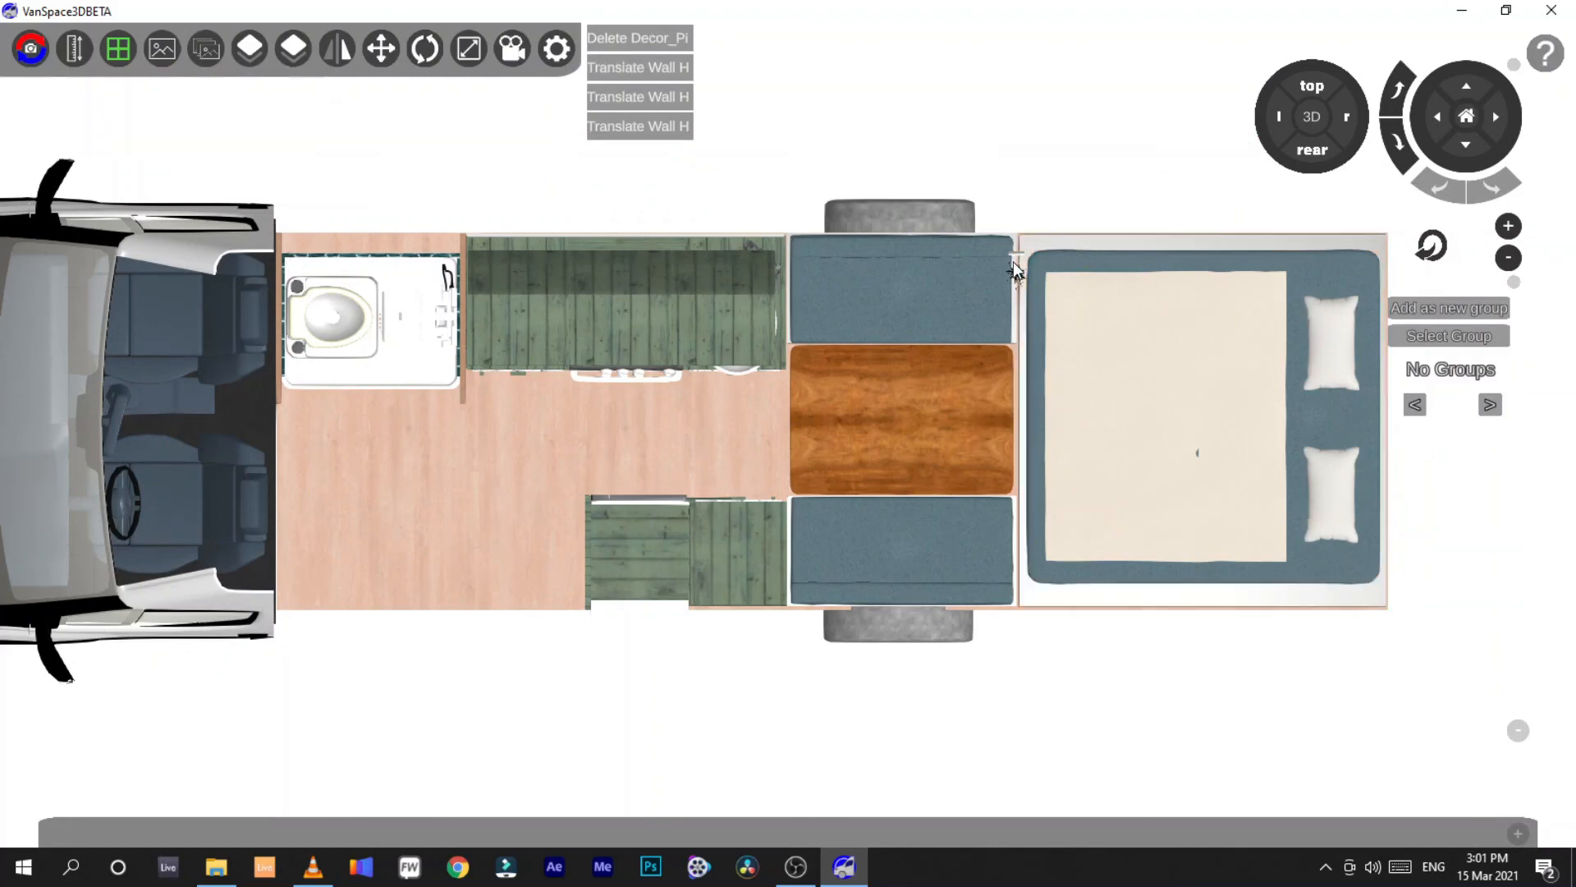
Delete the air plant mounted between the seating and the bed, and return to the perspective view
{"action": "left_click", "coordinate": [1016, 264]}
{"action": "left_click", "coordinate": [1018, 271]}
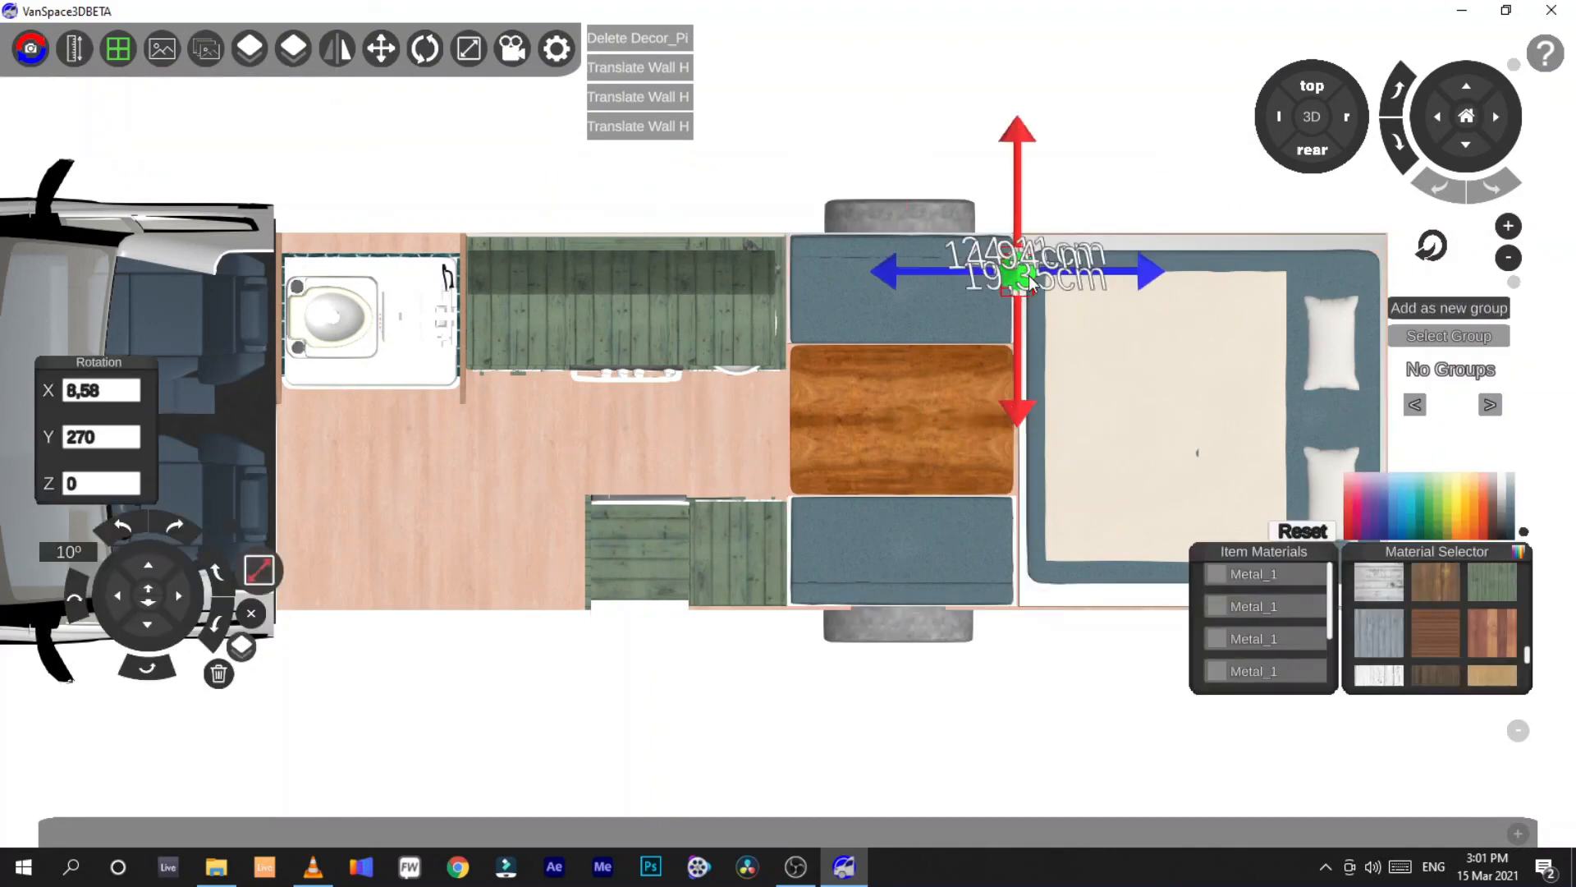
{"action": "left_click", "coordinate": [1313, 120]}
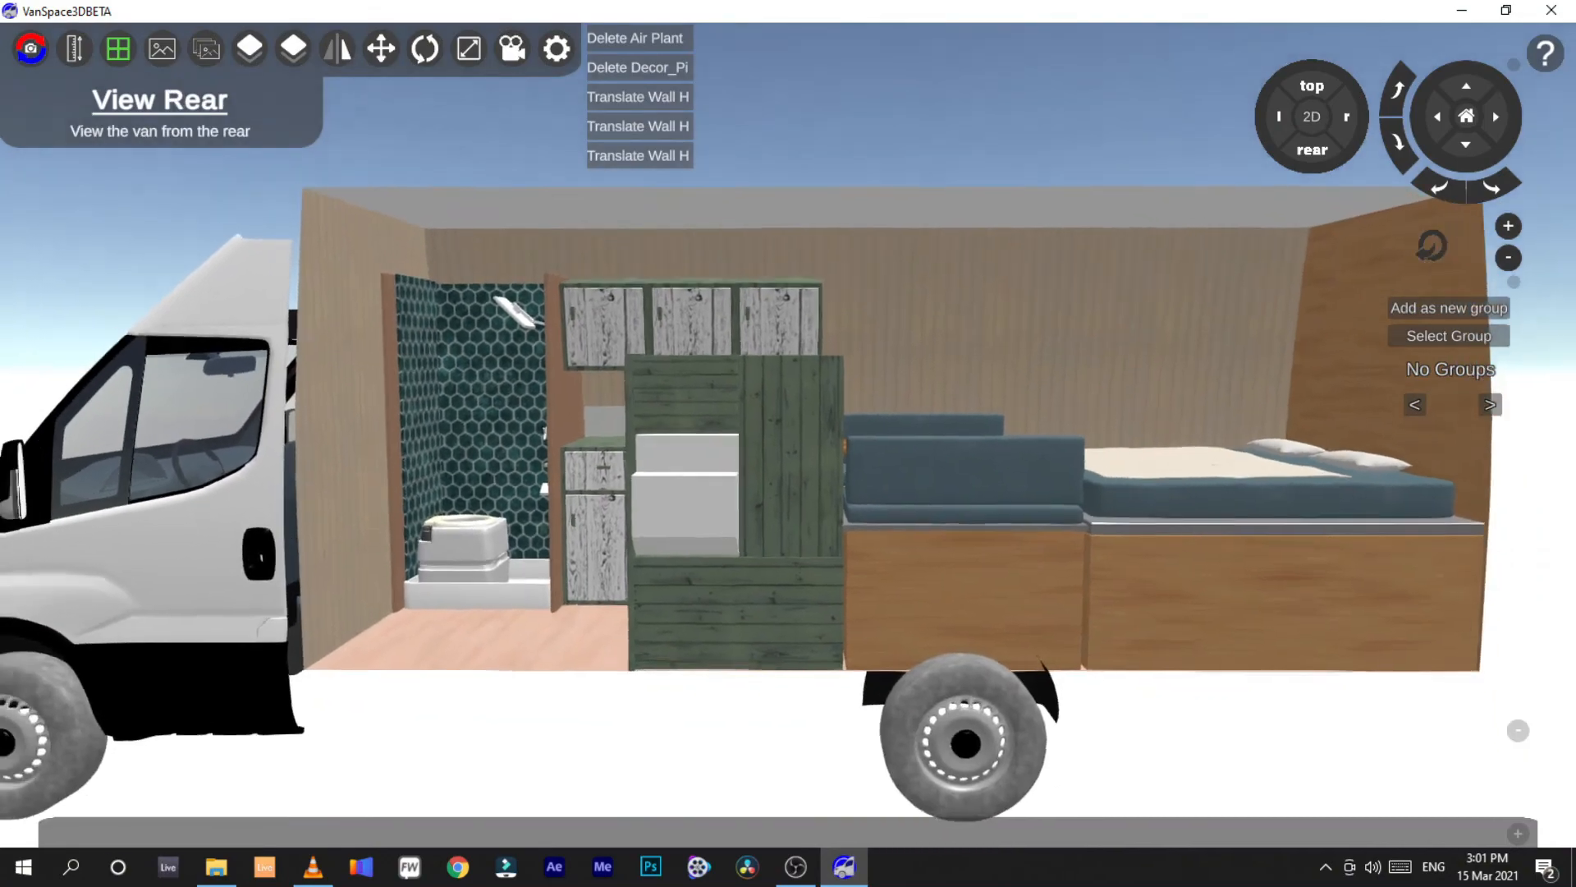
Add the rectangular black-framed window from the accessories above the seating and bed
{"action": "right_click_drag", "start_coordinate": [903, 460], "coordinate": [845, 345]}
{"action": "key", "text": "w"}
{"action": "right_click_drag", "start_coordinate": [853, 522], "coordinate": [851, 524]}
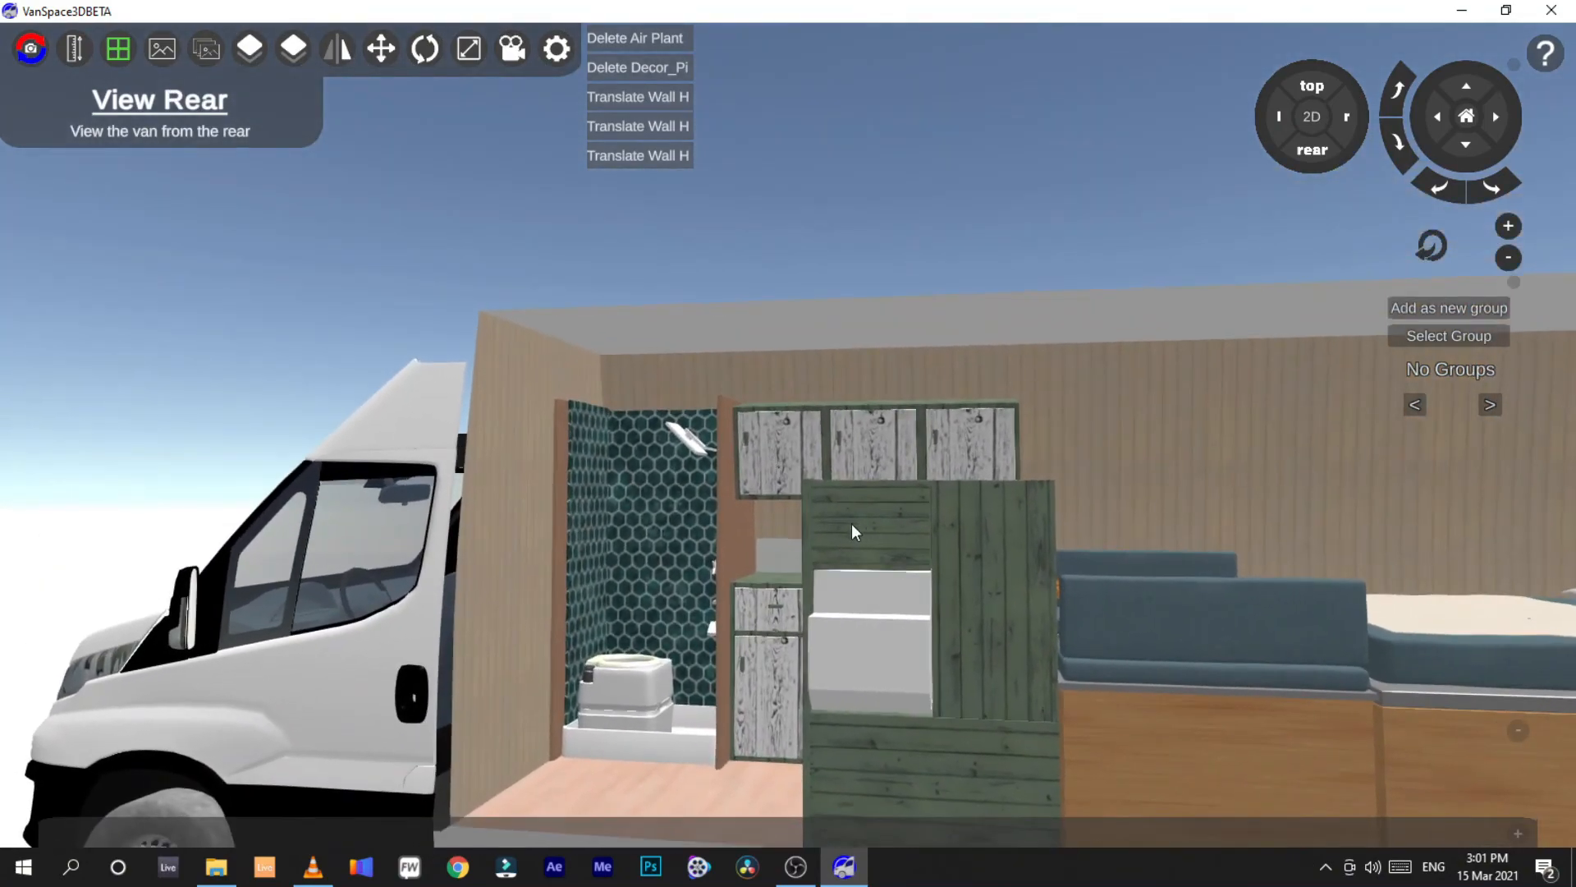
{"action": "right_click_drag", "start_coordinate": [788, 434], "coordinate": [809, 475]}
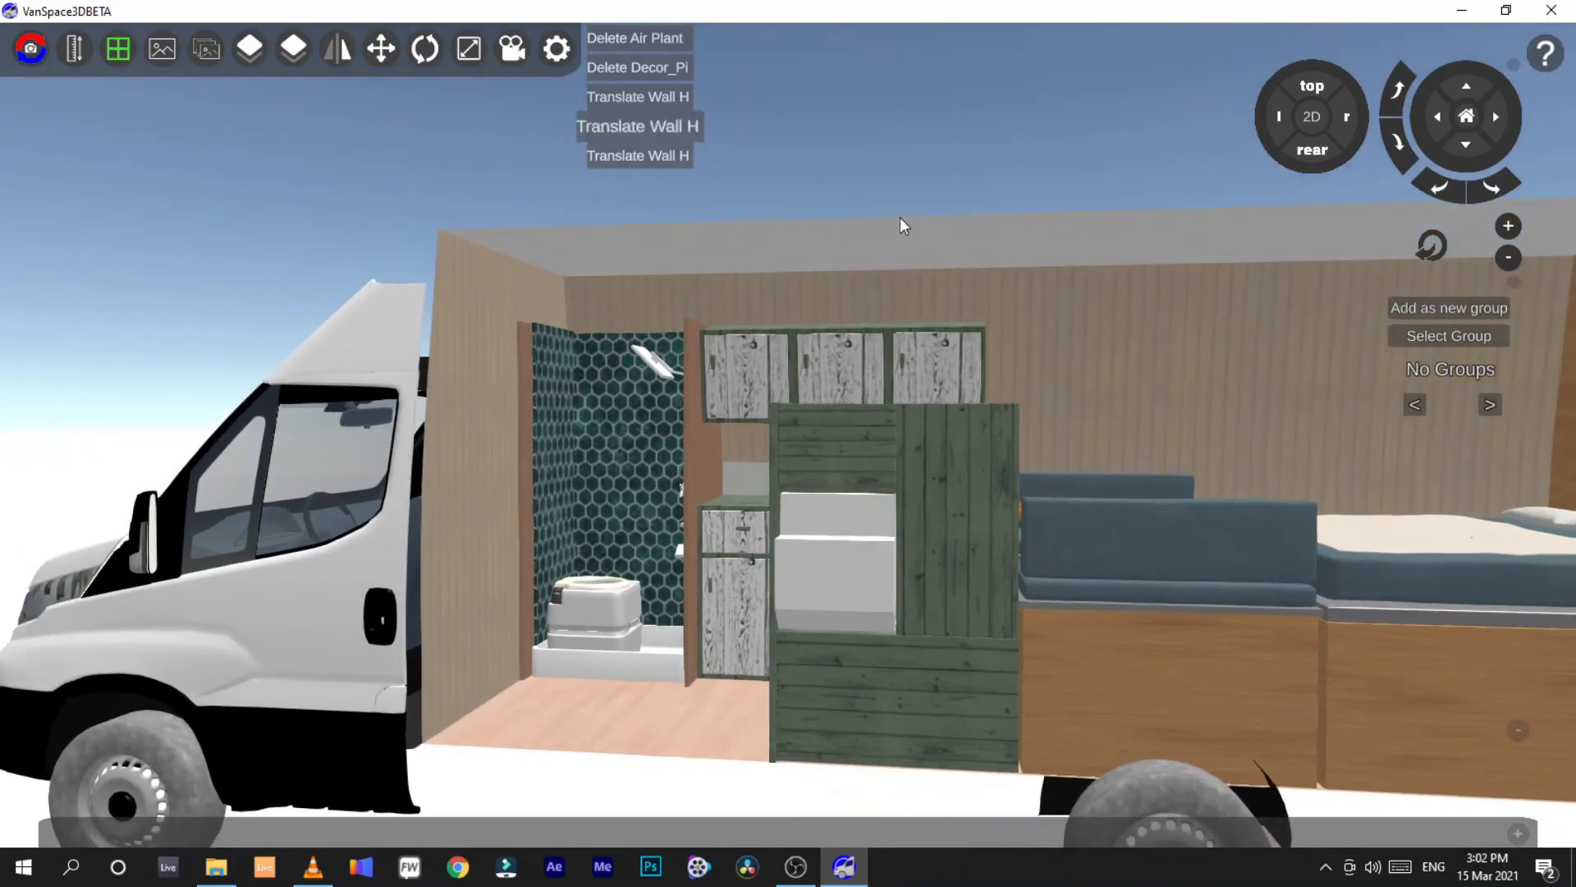
{"action": "right_click_drag", "start_coordinate": [558, 445], "coordinate": [612, 374]}
{"action": "scroll", "coordinate": [611, 374], "scroll_direction": "up", "scroll_amount": 1}
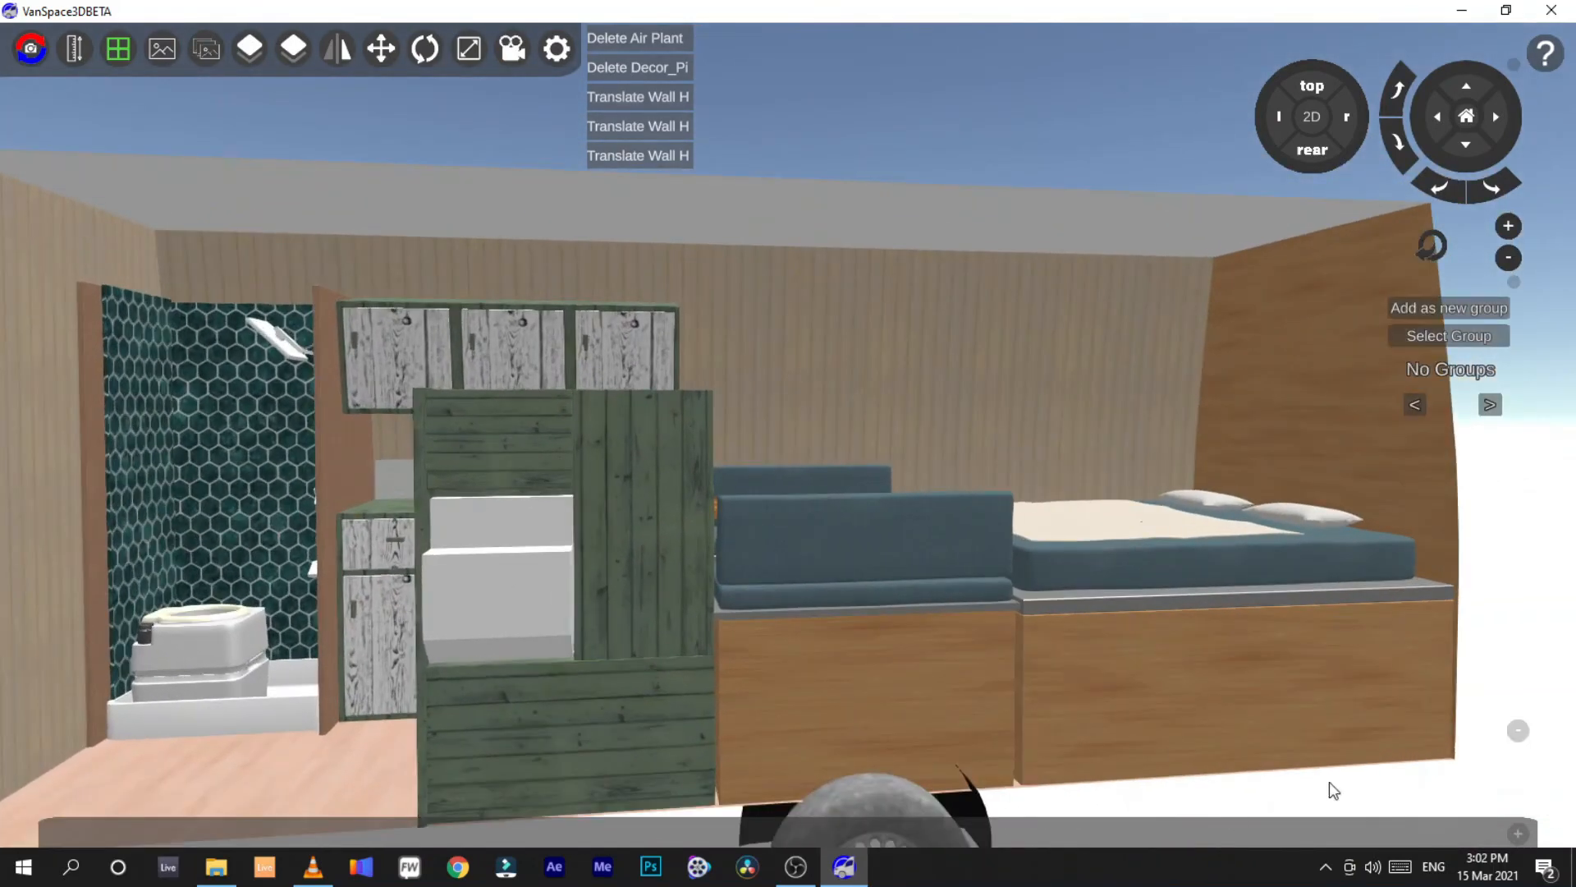
{"action": "left_click", "coordinate": [1518, 833]}
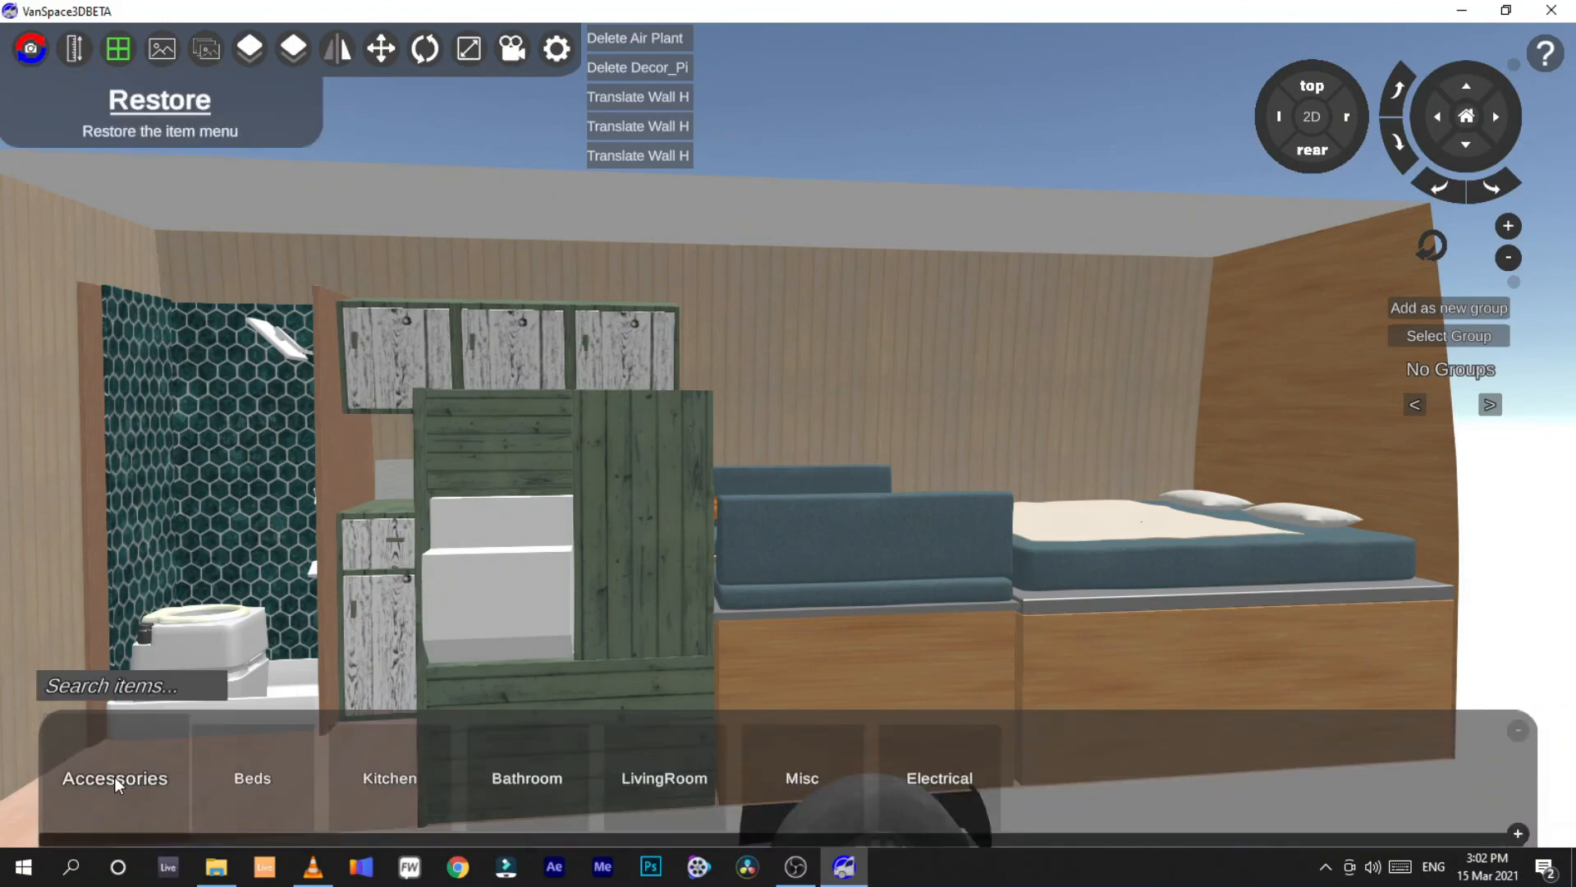
{"action": "left_click", "coordinate": [115, 776]}
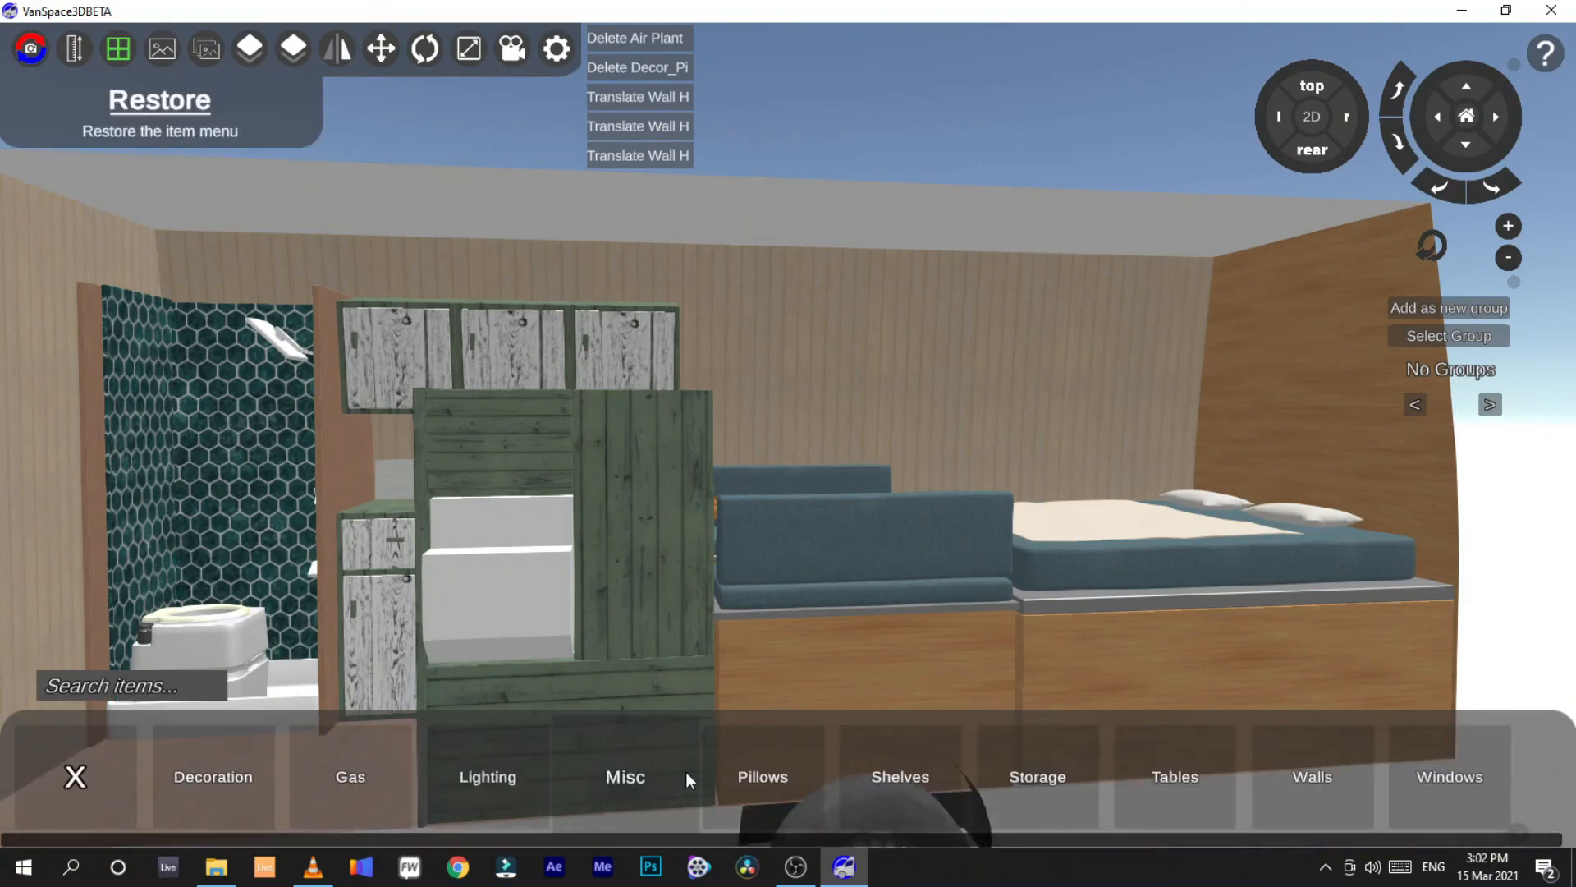
{"action": "left_click", "coordinate": [1420, 772]}
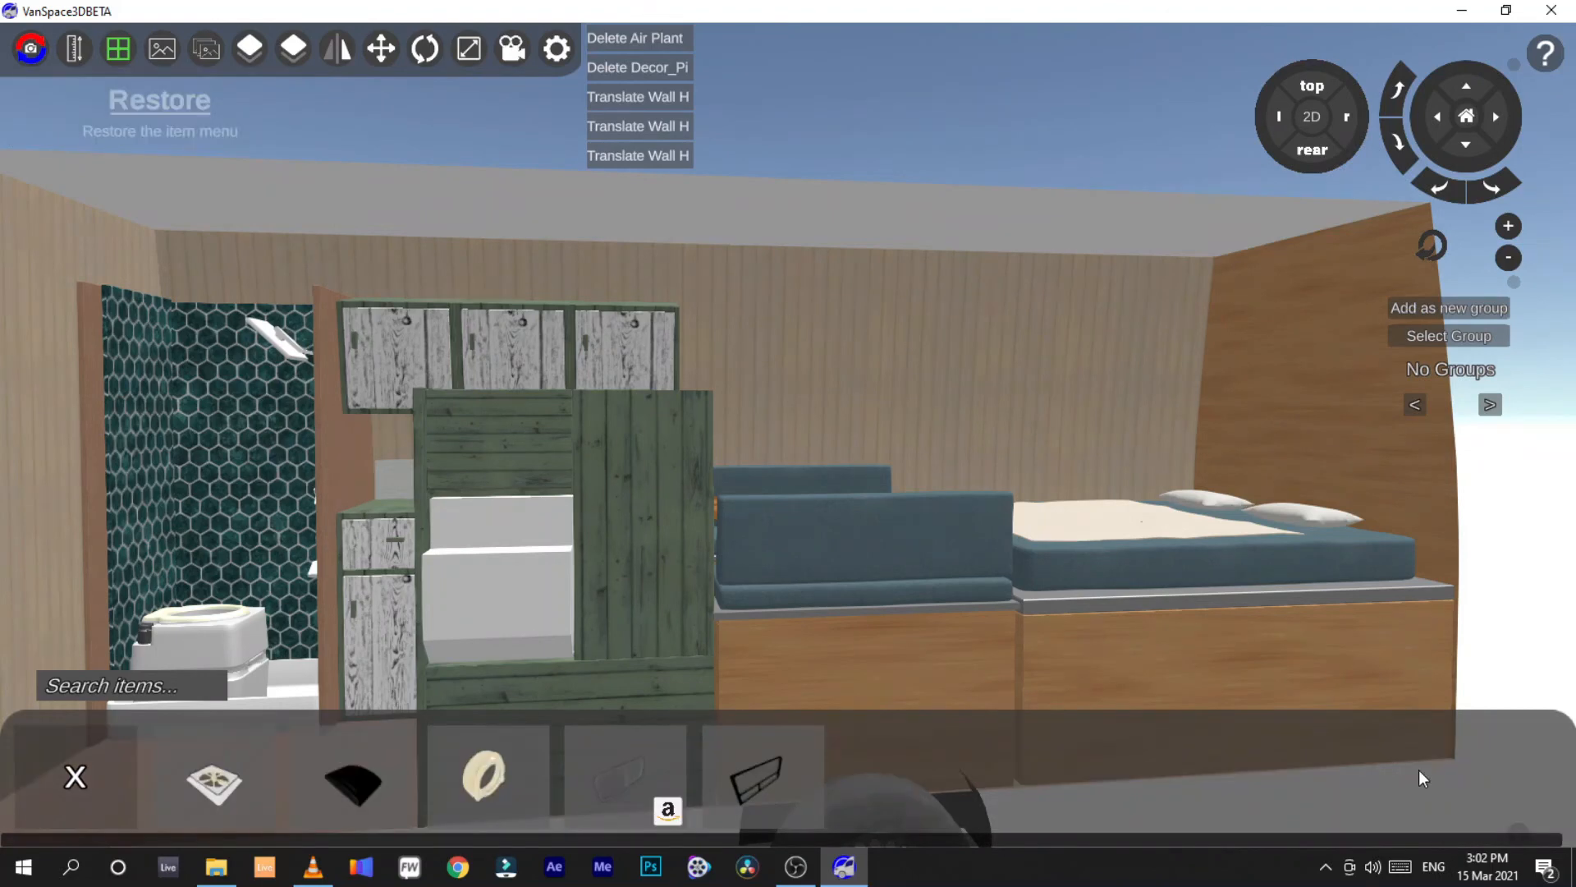
{"action": "left_click_drag", "start_coordinate": [770, 773], "coordinate": [975, 357]}
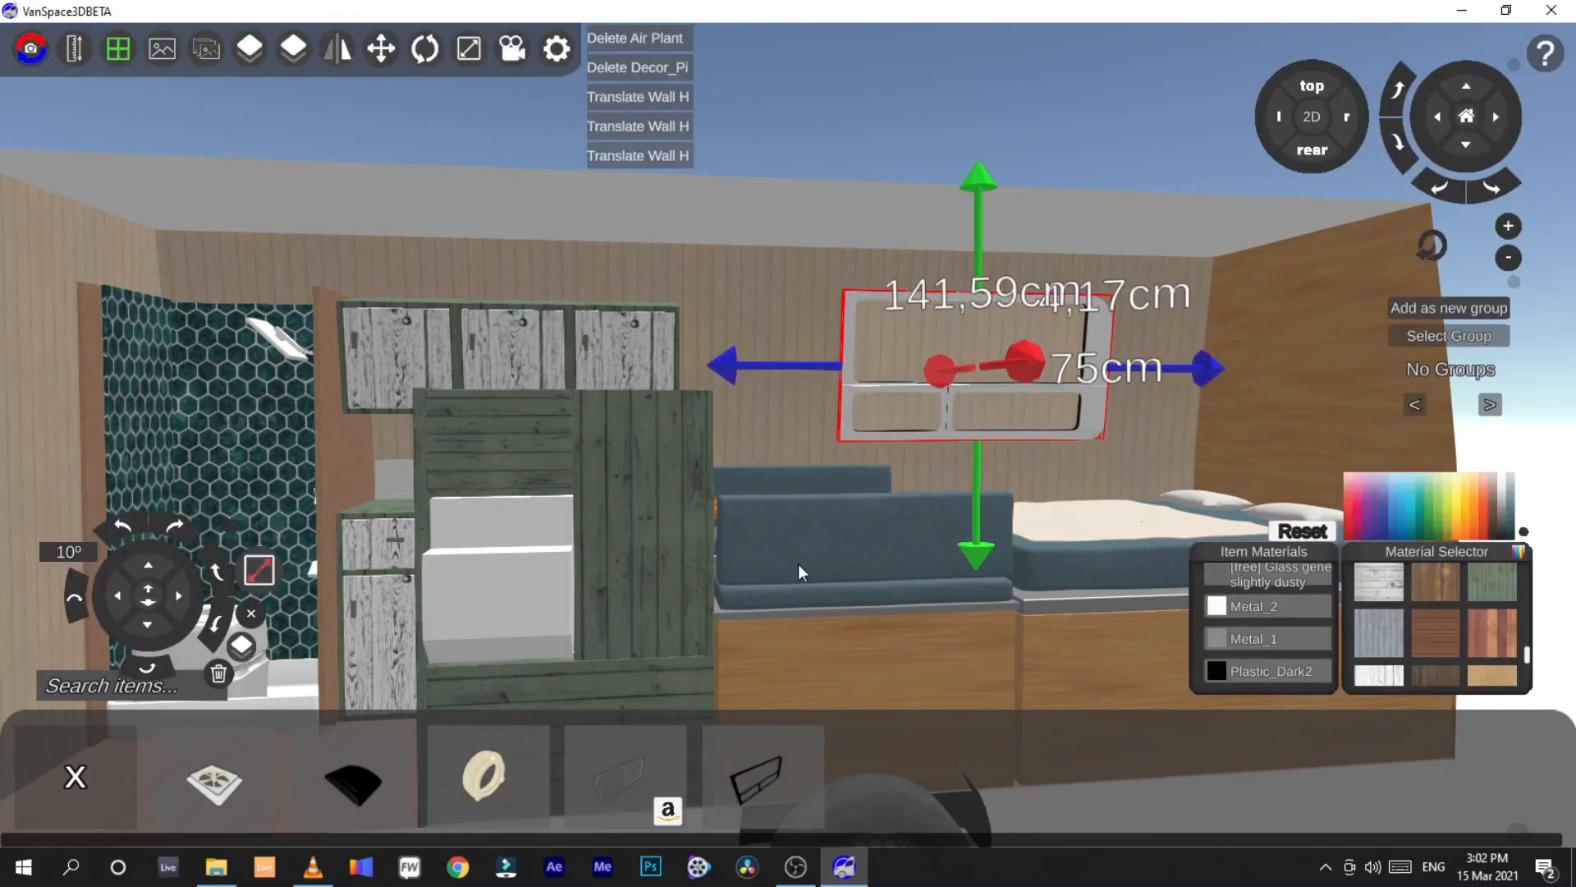
Using a rear view, shift the window sideways to the wall on the fridge cabinet's side and try rotating it in 10° increments
{"action": "left_click", "coordinate": [1297, 156]}
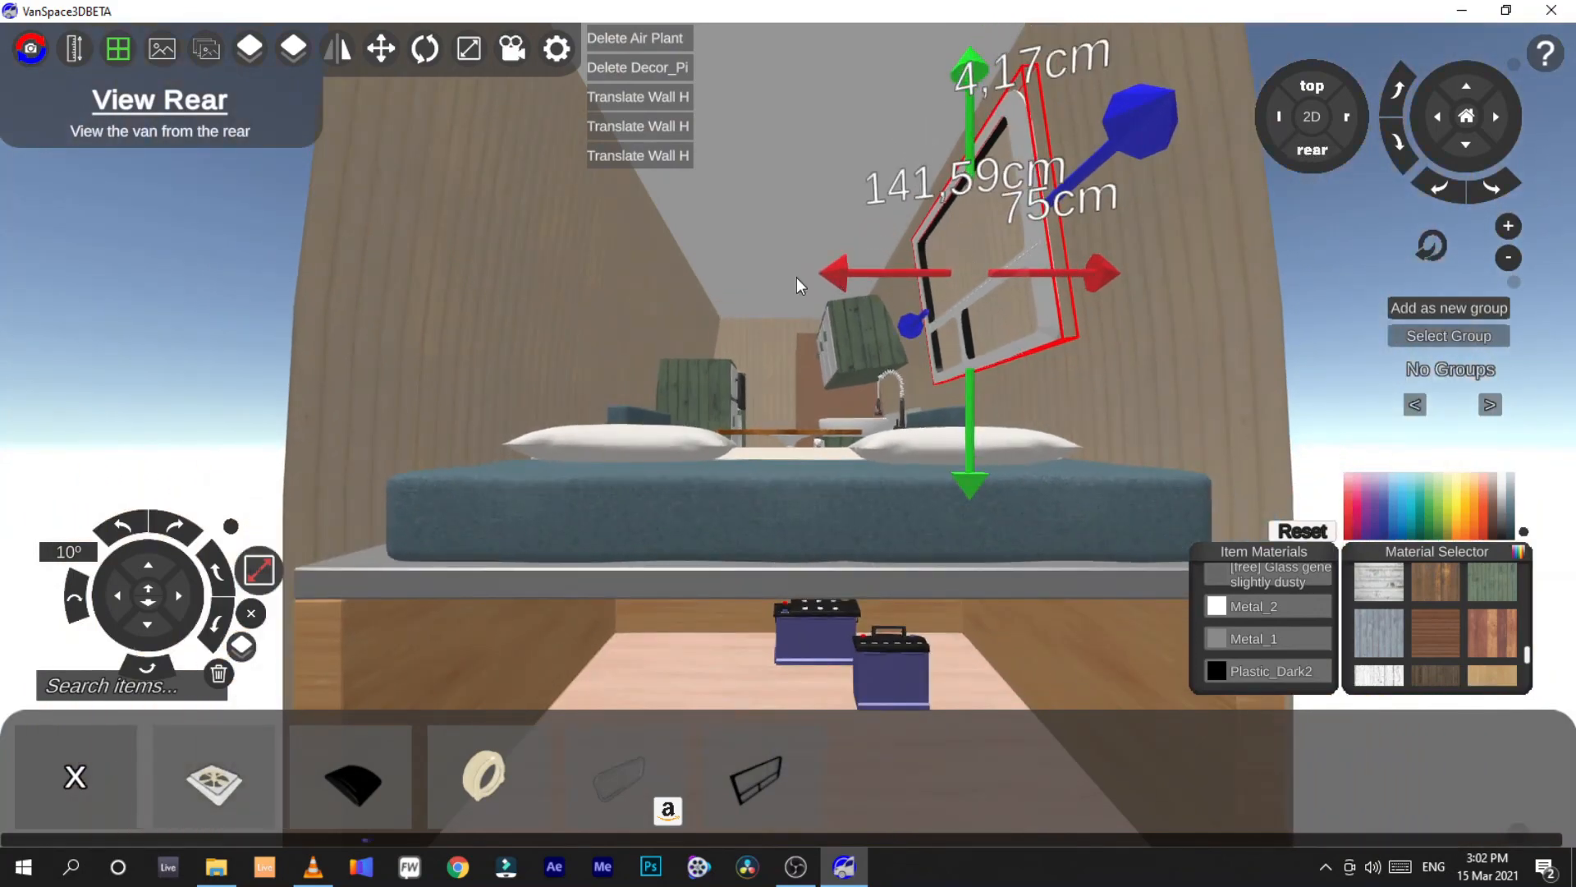
{"action": "left_click_drag", "start_coordinate": [796, 277], "coordinate": [342, 345]}
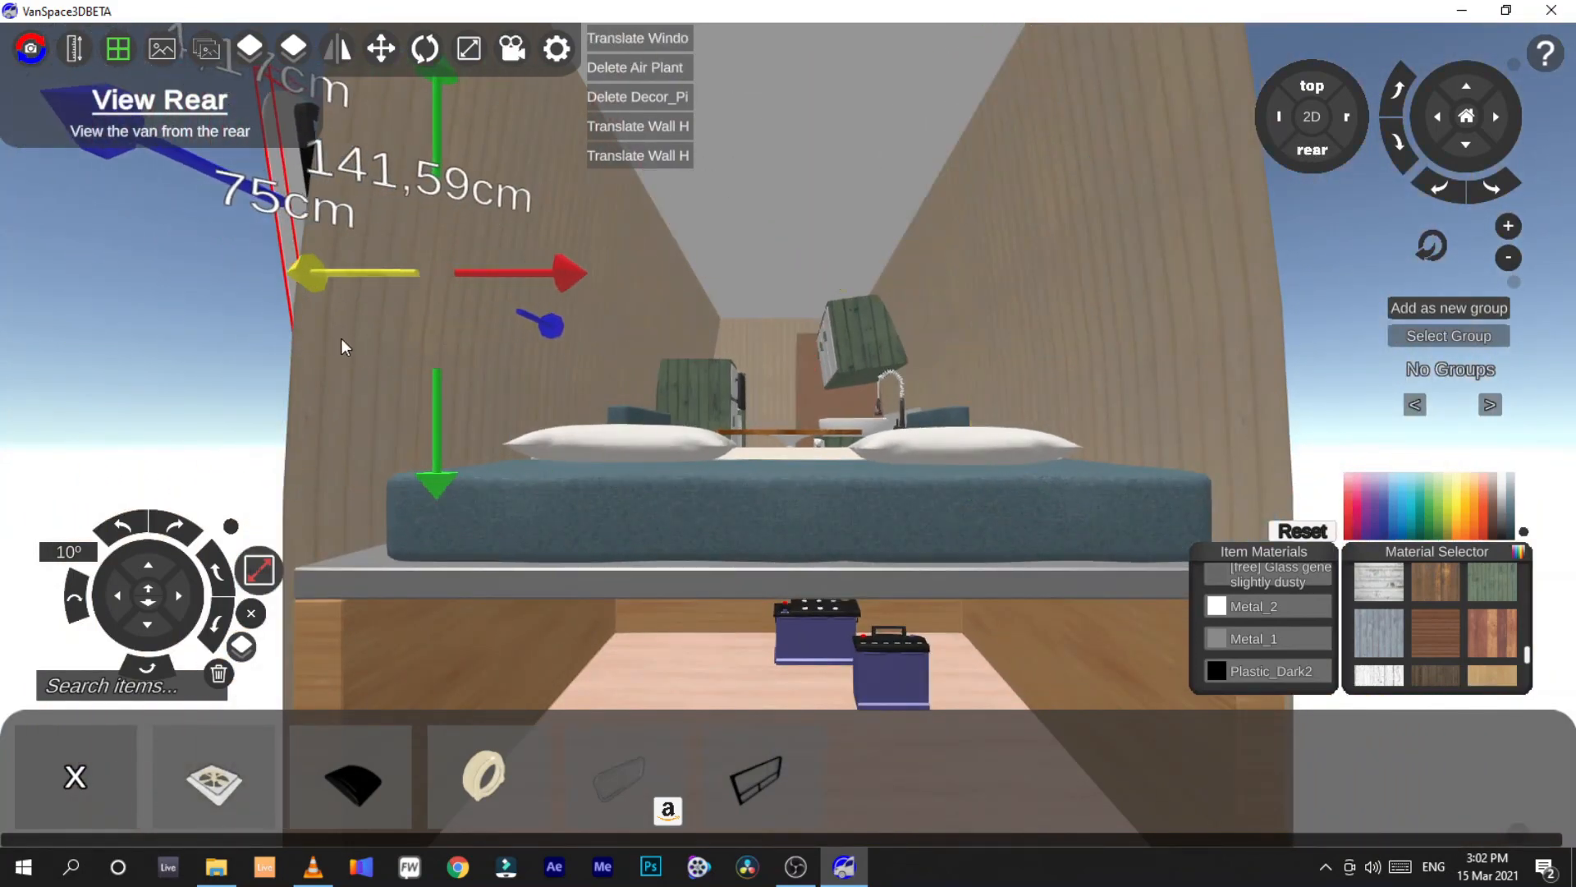
{"action": "left_click", "coordinate": [175, 534]}
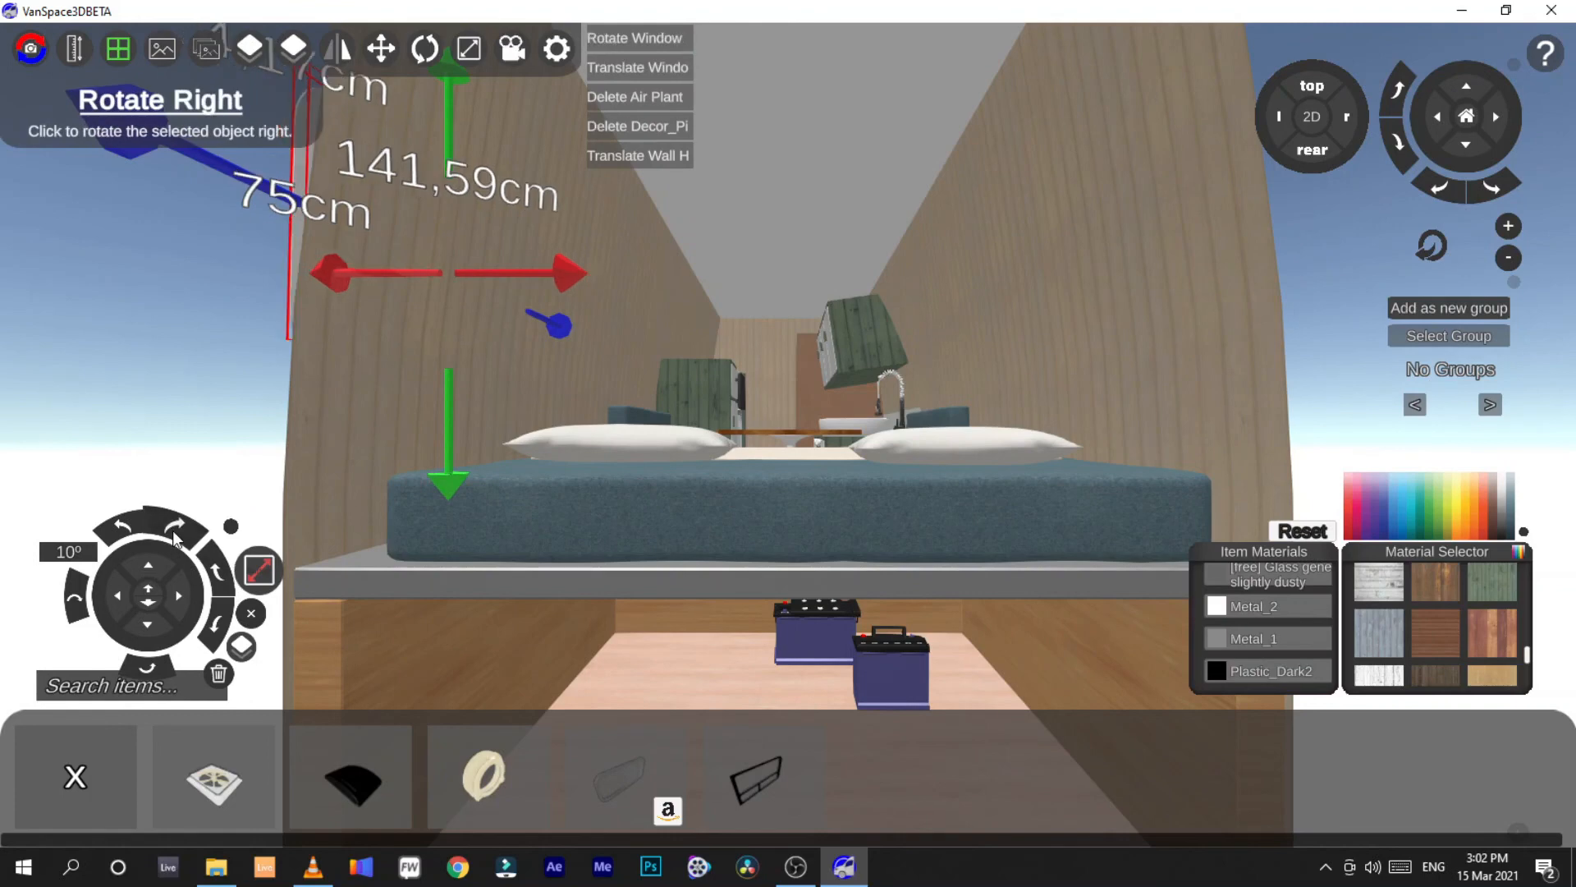
{"action": "left_click", "coordinate": [175, 534]}
{"action": "left_click", "coordinate": [134, 528]}
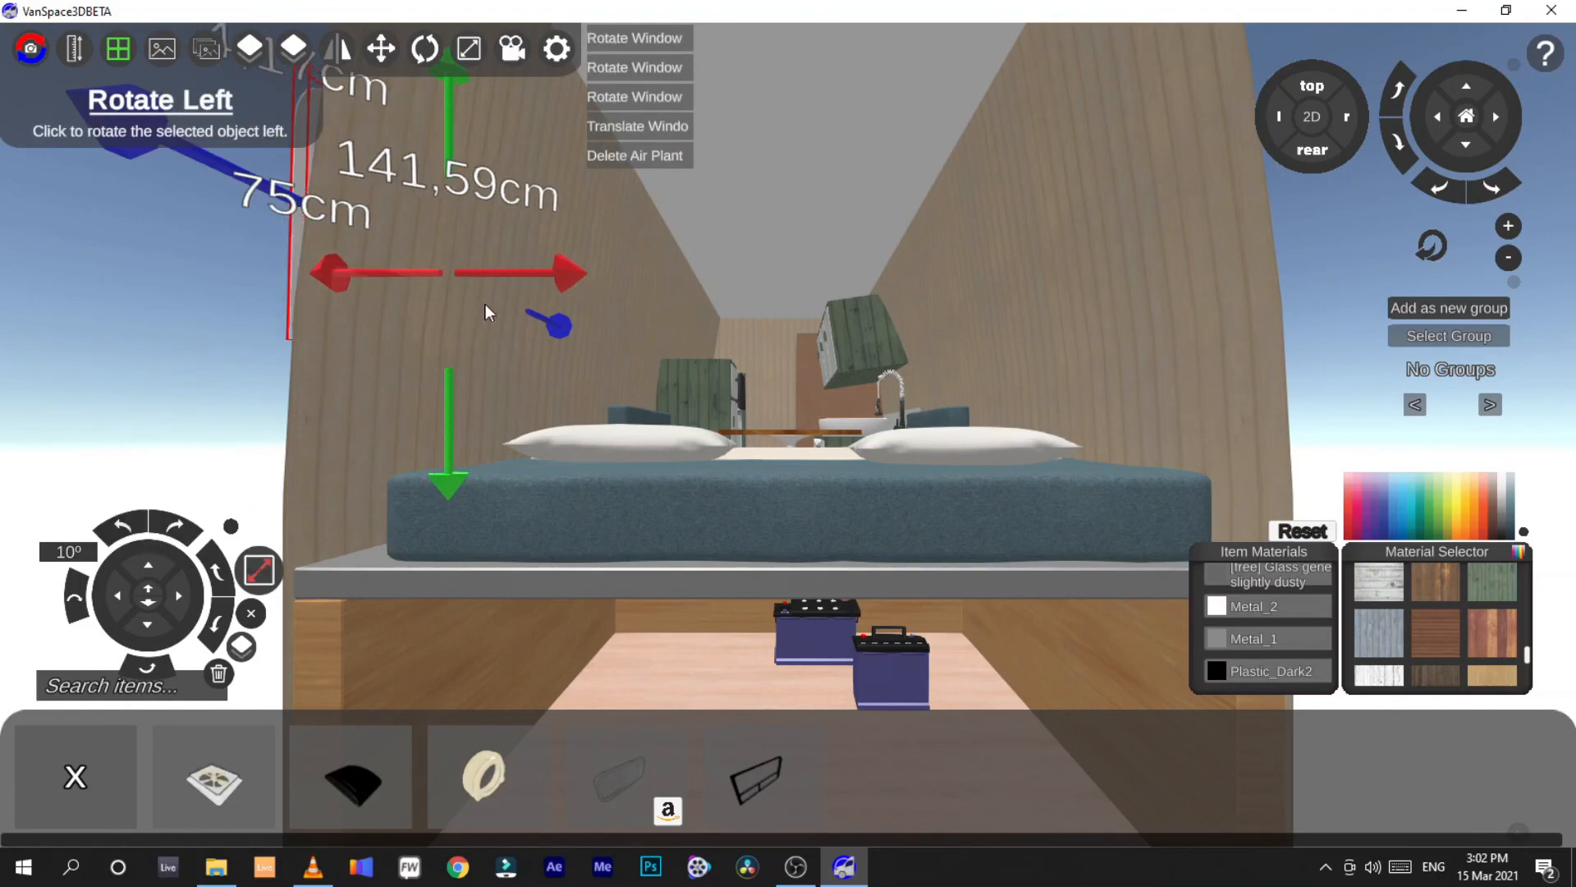
{"action": "left_click_drag", "start_coordinate": [581, 268], "coordinate": [663, 273]}
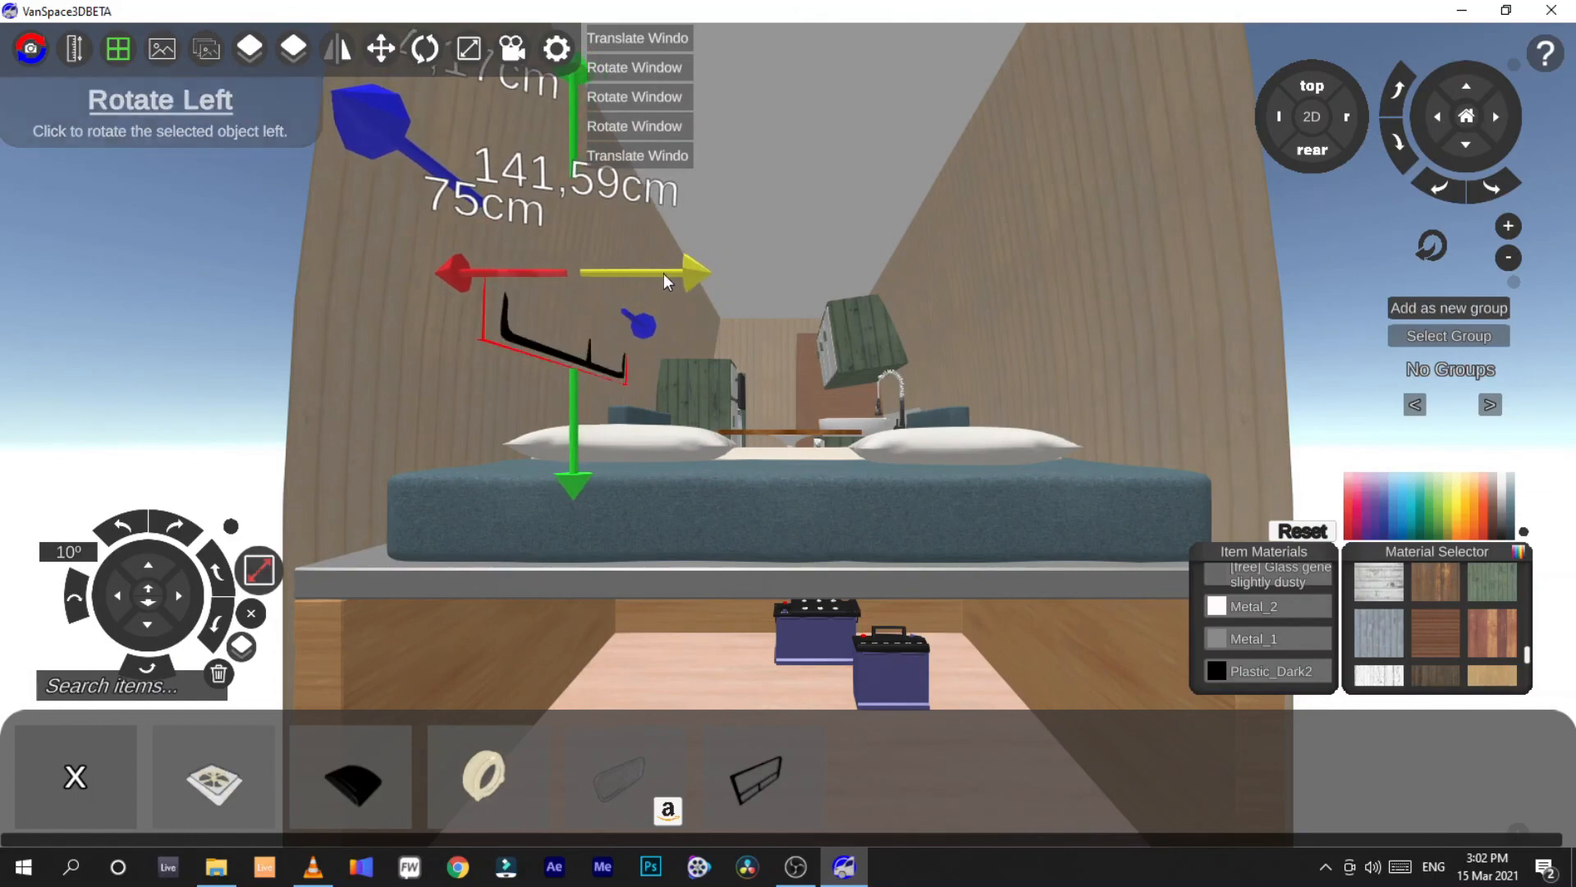
Show the van's exterior walls and move the window outward until it sits on the outer side panel near the rear
{"action": "left_click", "coordinate": [1313, 119]}
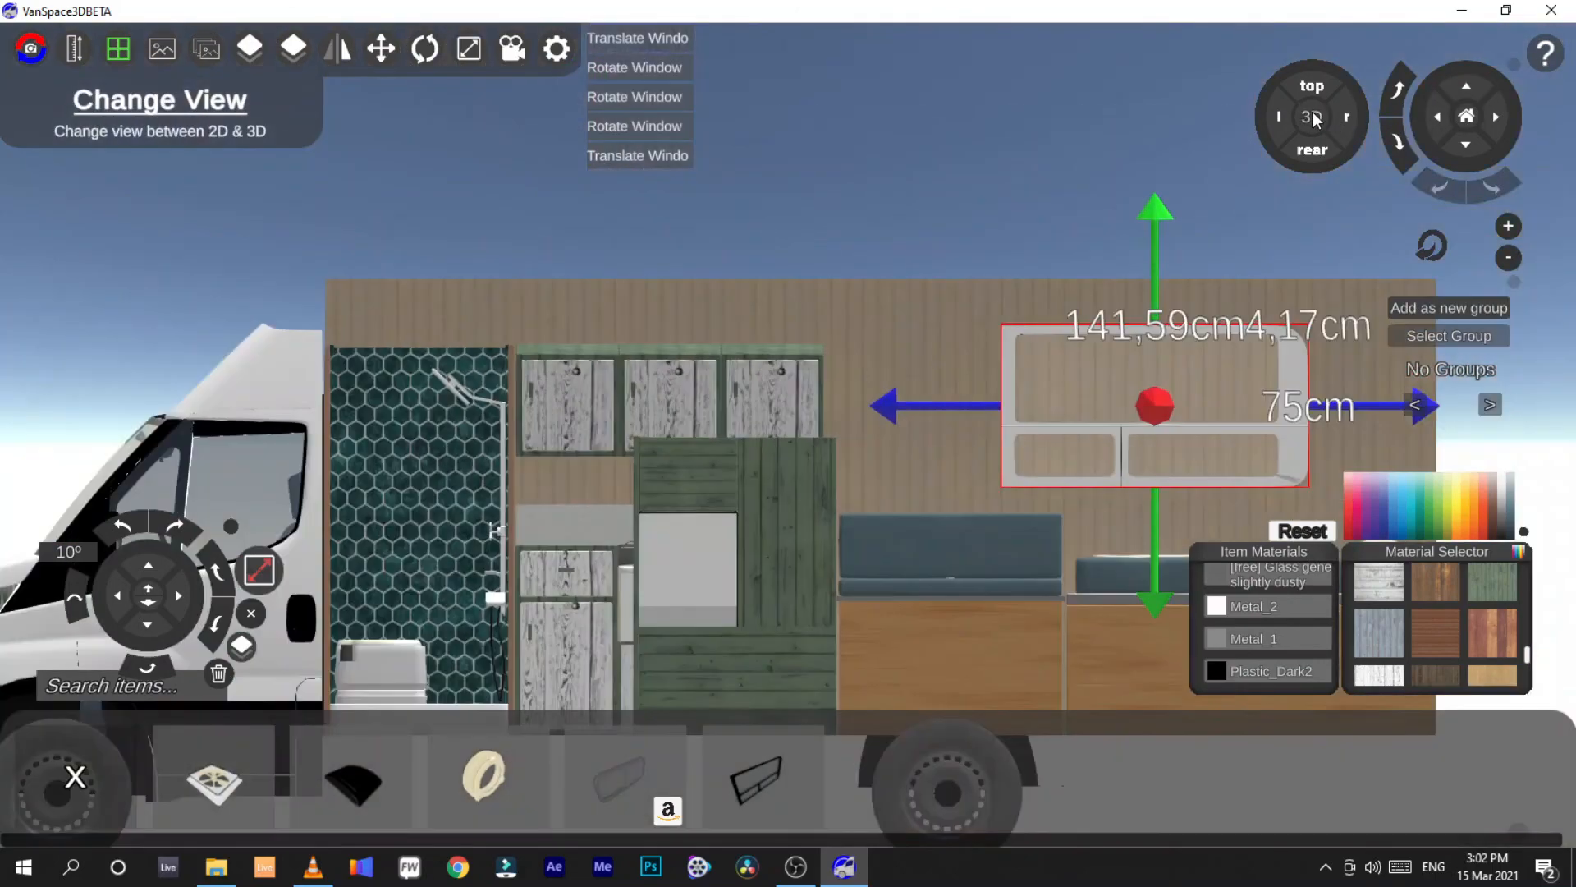
{"action": "right_click_drag", "start_coordinate": [788, 443], "coordinate": [968, 419]}
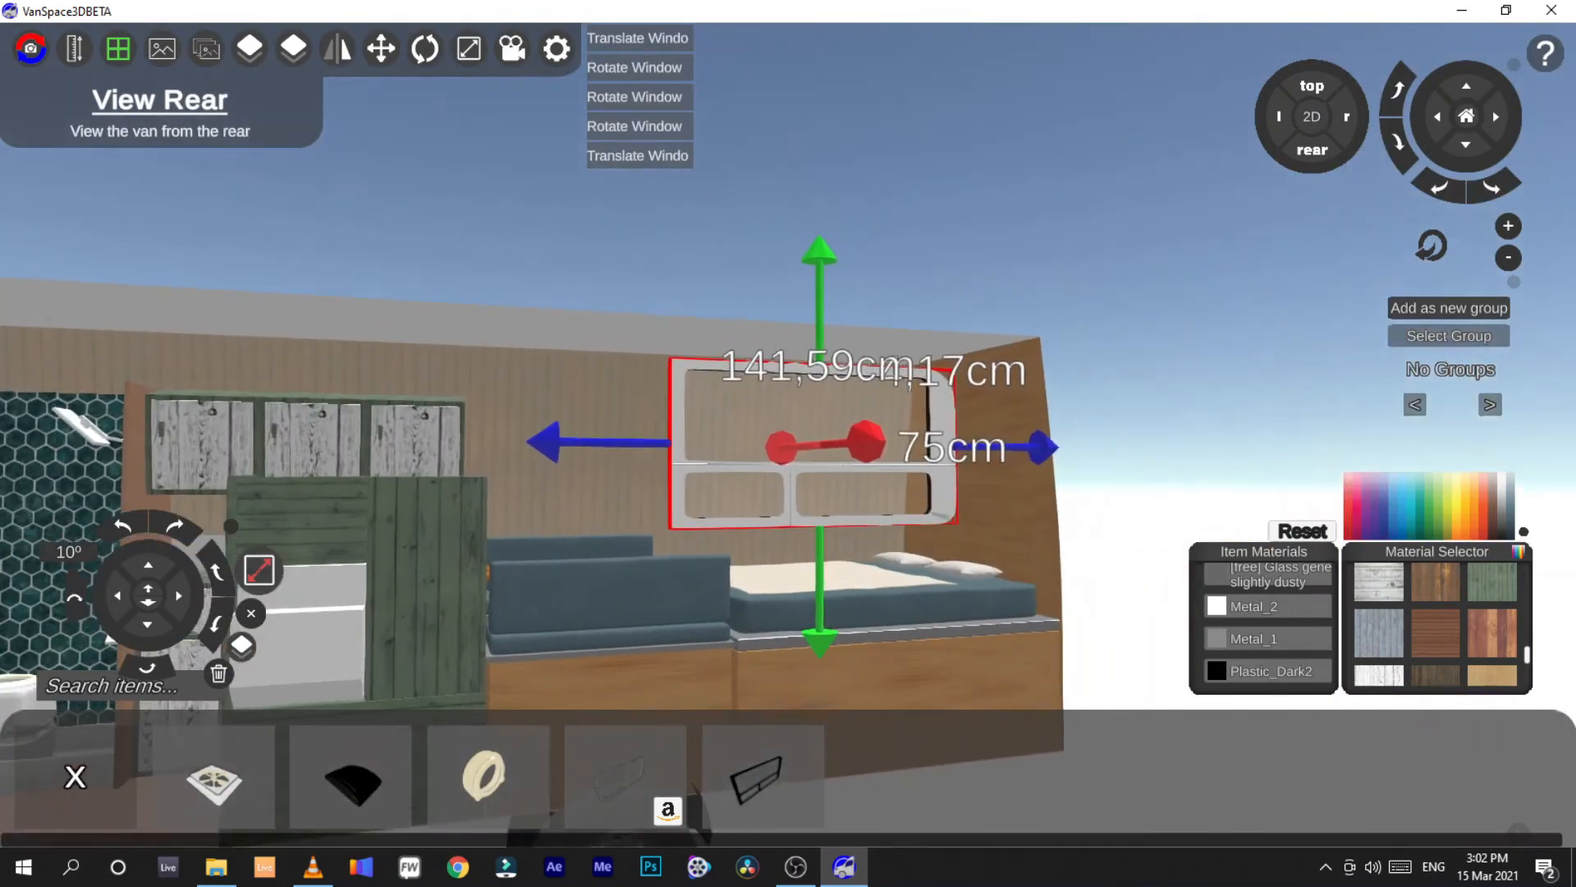
{"action": "left_click", "coordinate": [252, 49]}
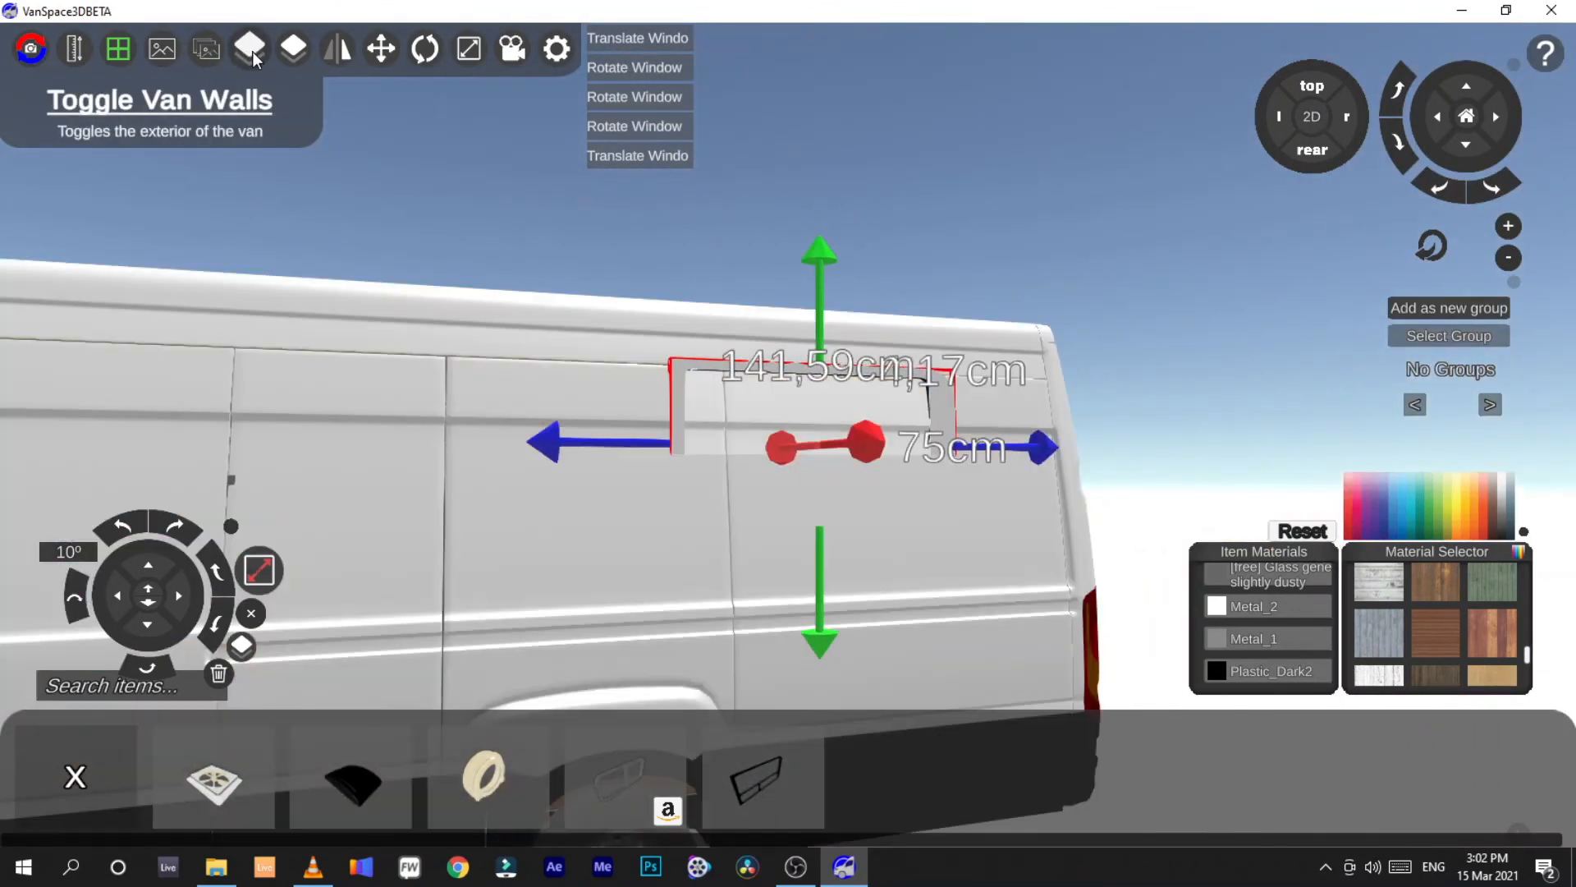
{"action": "left_click_drag", "start_coordinate": [875, 438], "coordinate": [890, 474]}
{"action": "left_click", "coordinate": [821, 375]}
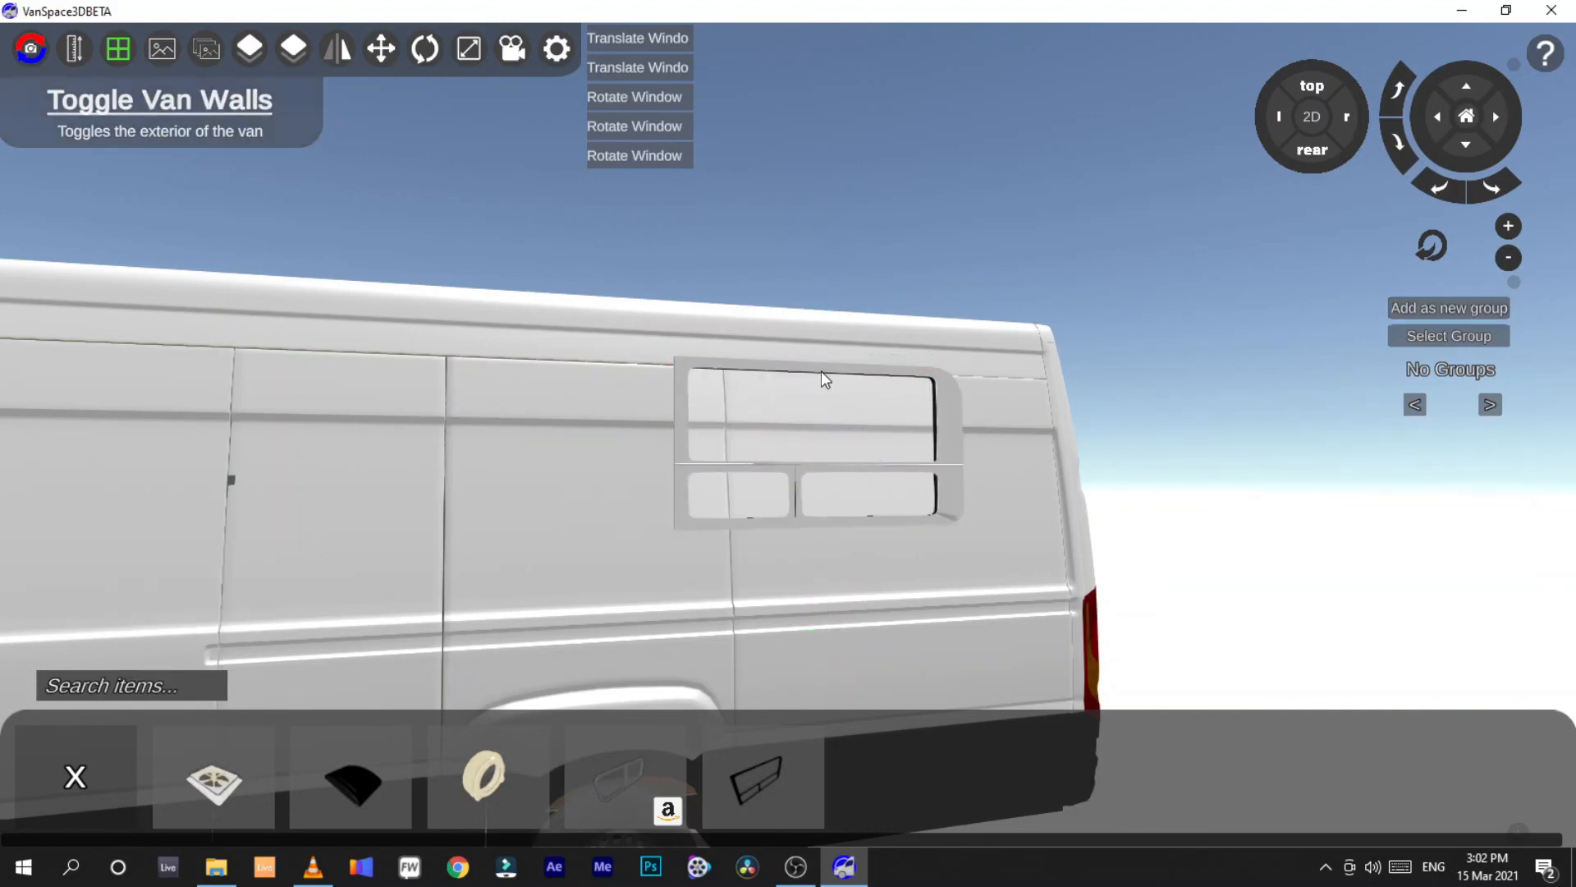
Delete the window from the van's side and hide the exterior walls again
{"action": "left_click", "coordinate": [821, 375]}
{"action": "key", "text": "Delete"}
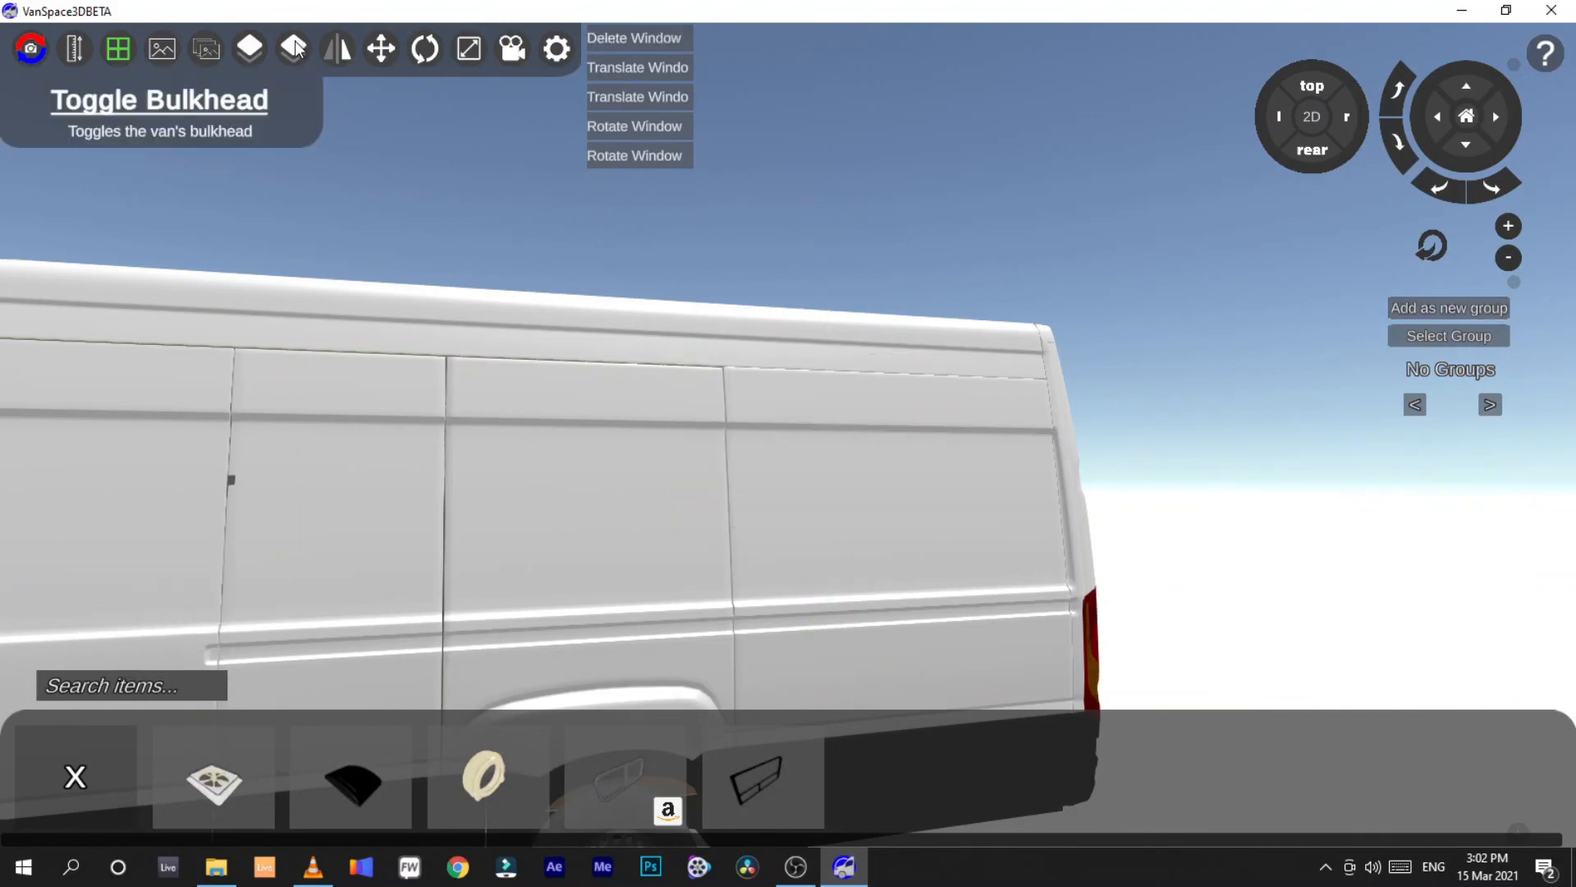
{"action": "left_click", "coordinate": [256, 49]}
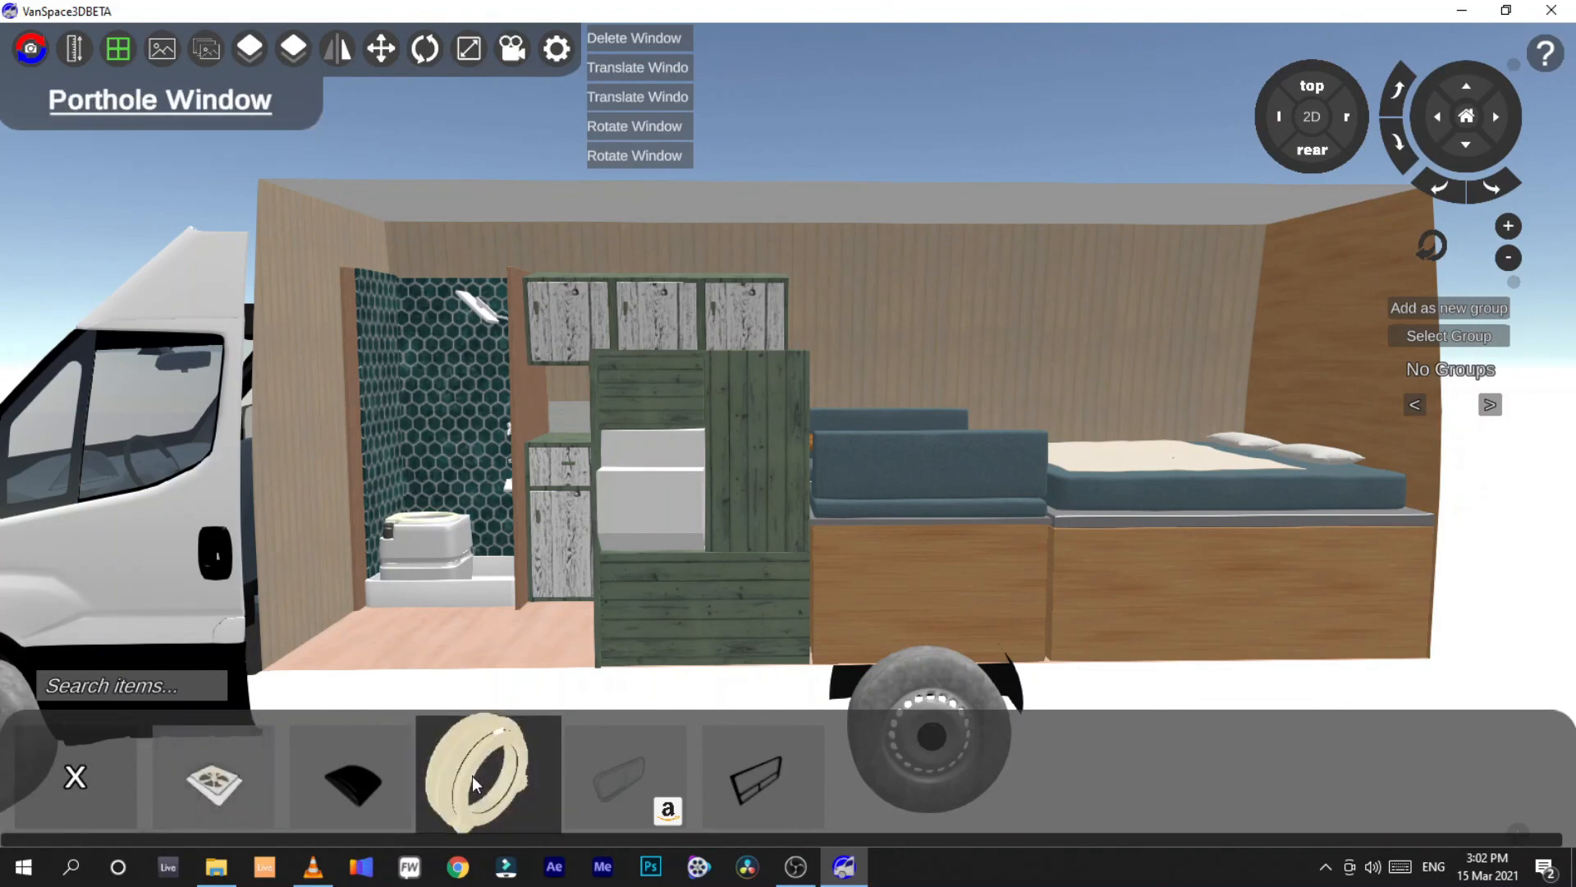
Leave the accessories and open the couch models in the living room category of the item catalogue
{"action": "left_click", "coordinate": [85, 784]}
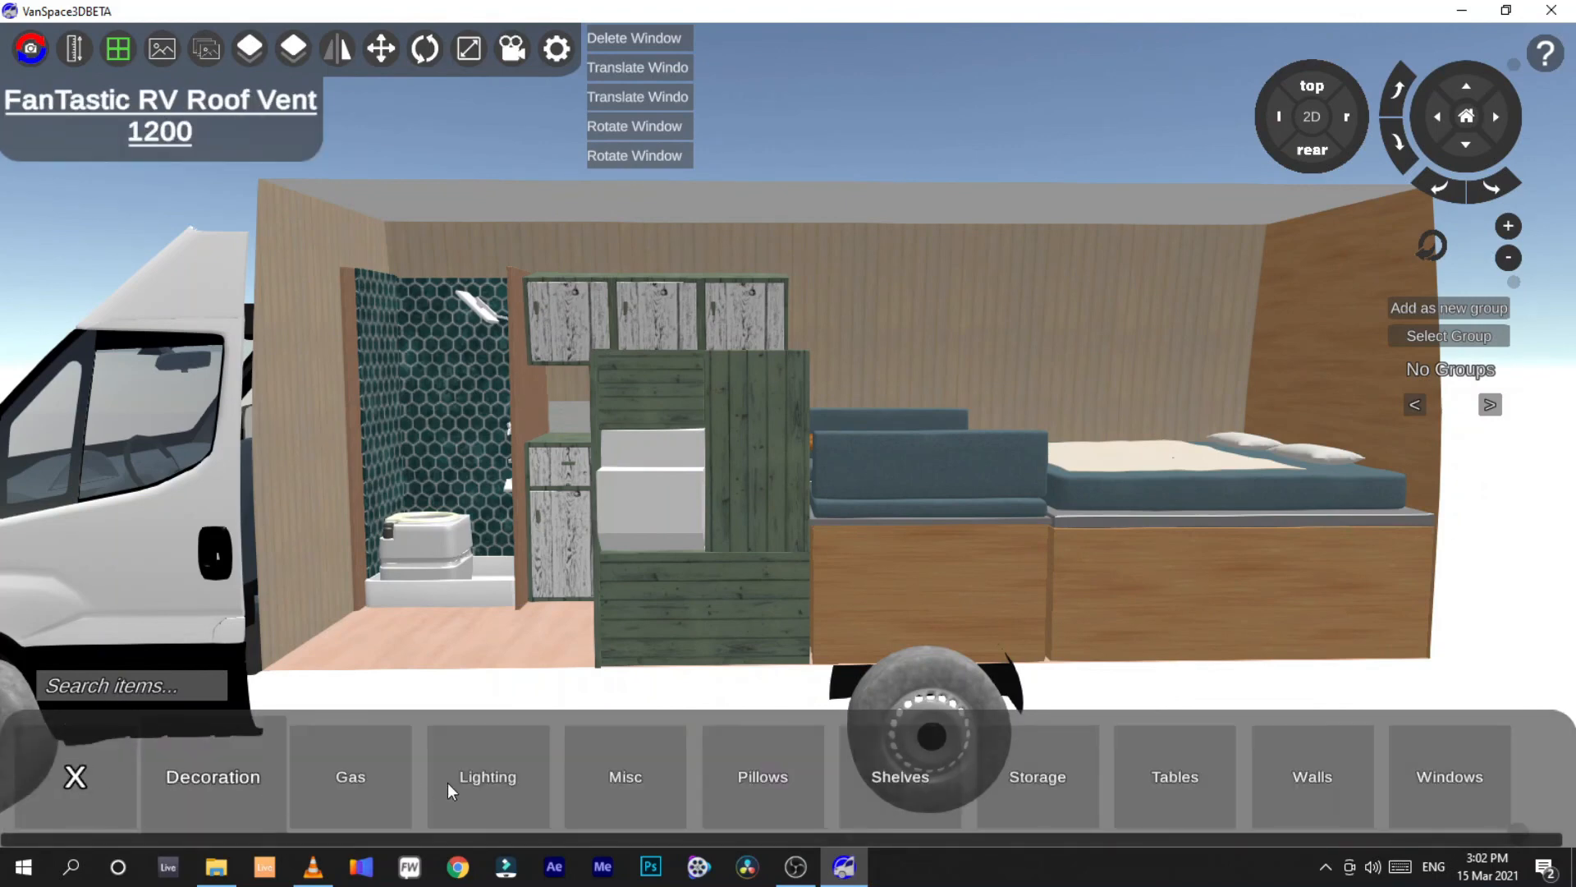
{"action": "left_click", "coordinate": [47, 749]}
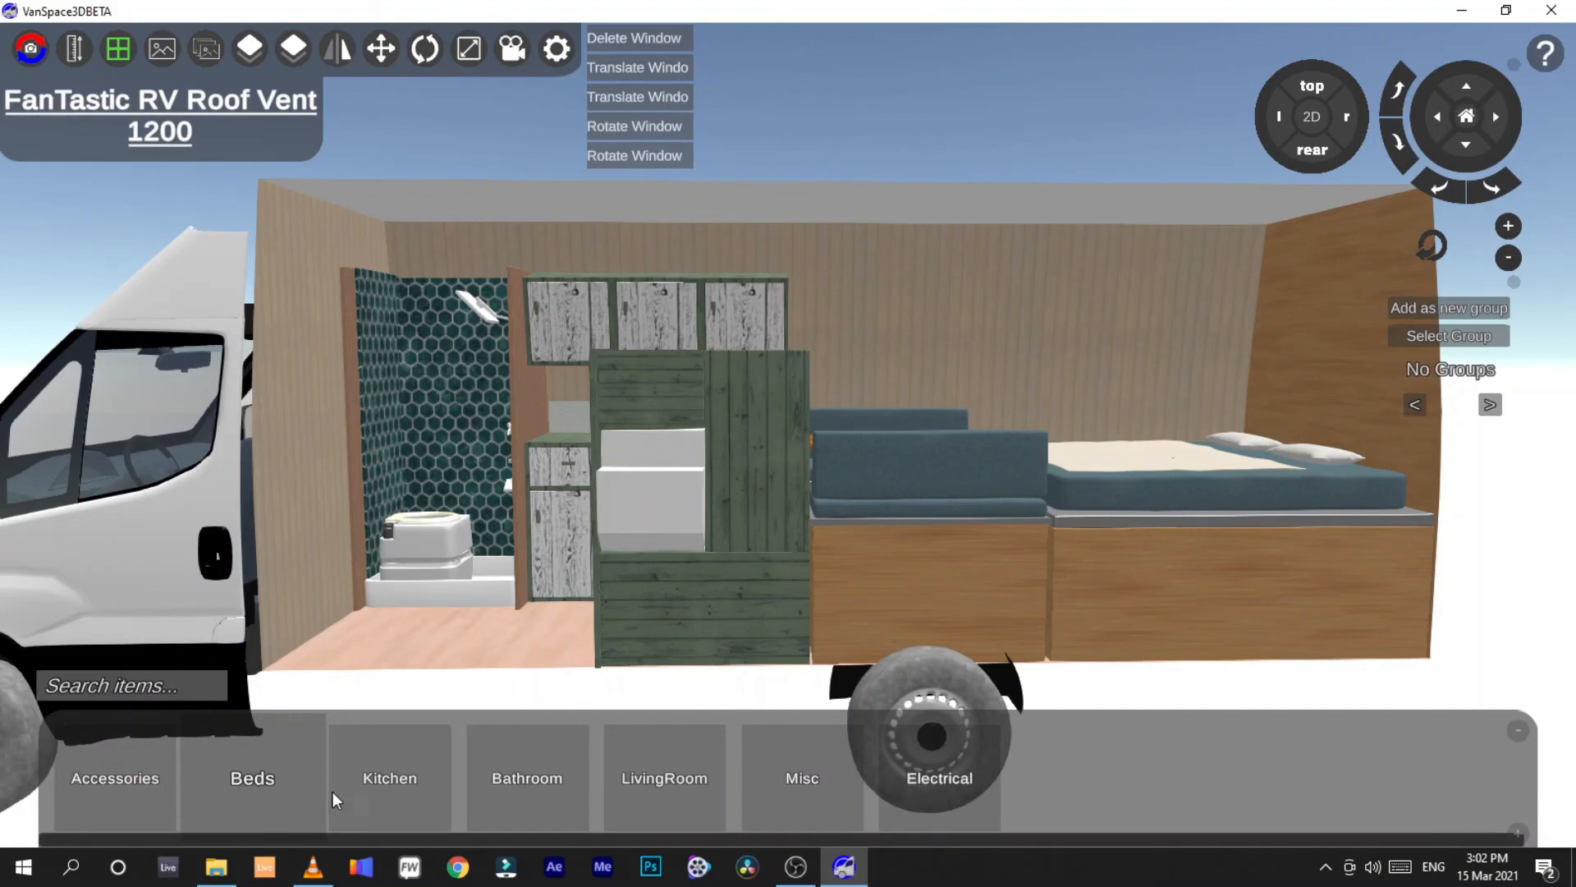
{"action": "left_click", "coordinate": [662, 780]}
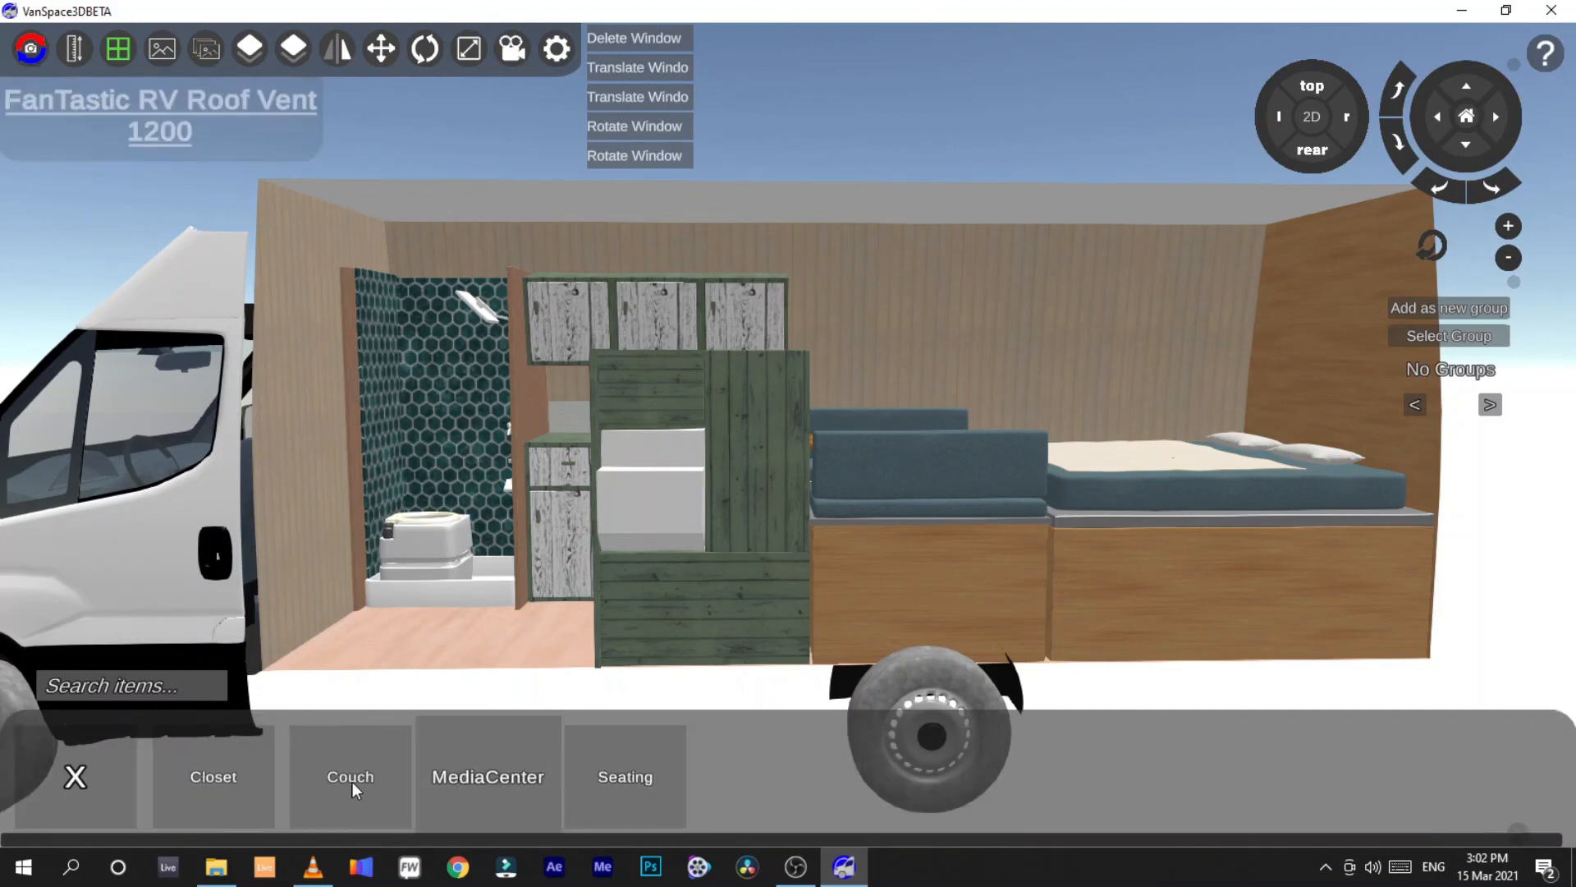
{"action": "left_click", "coordinate": [365, 786]}
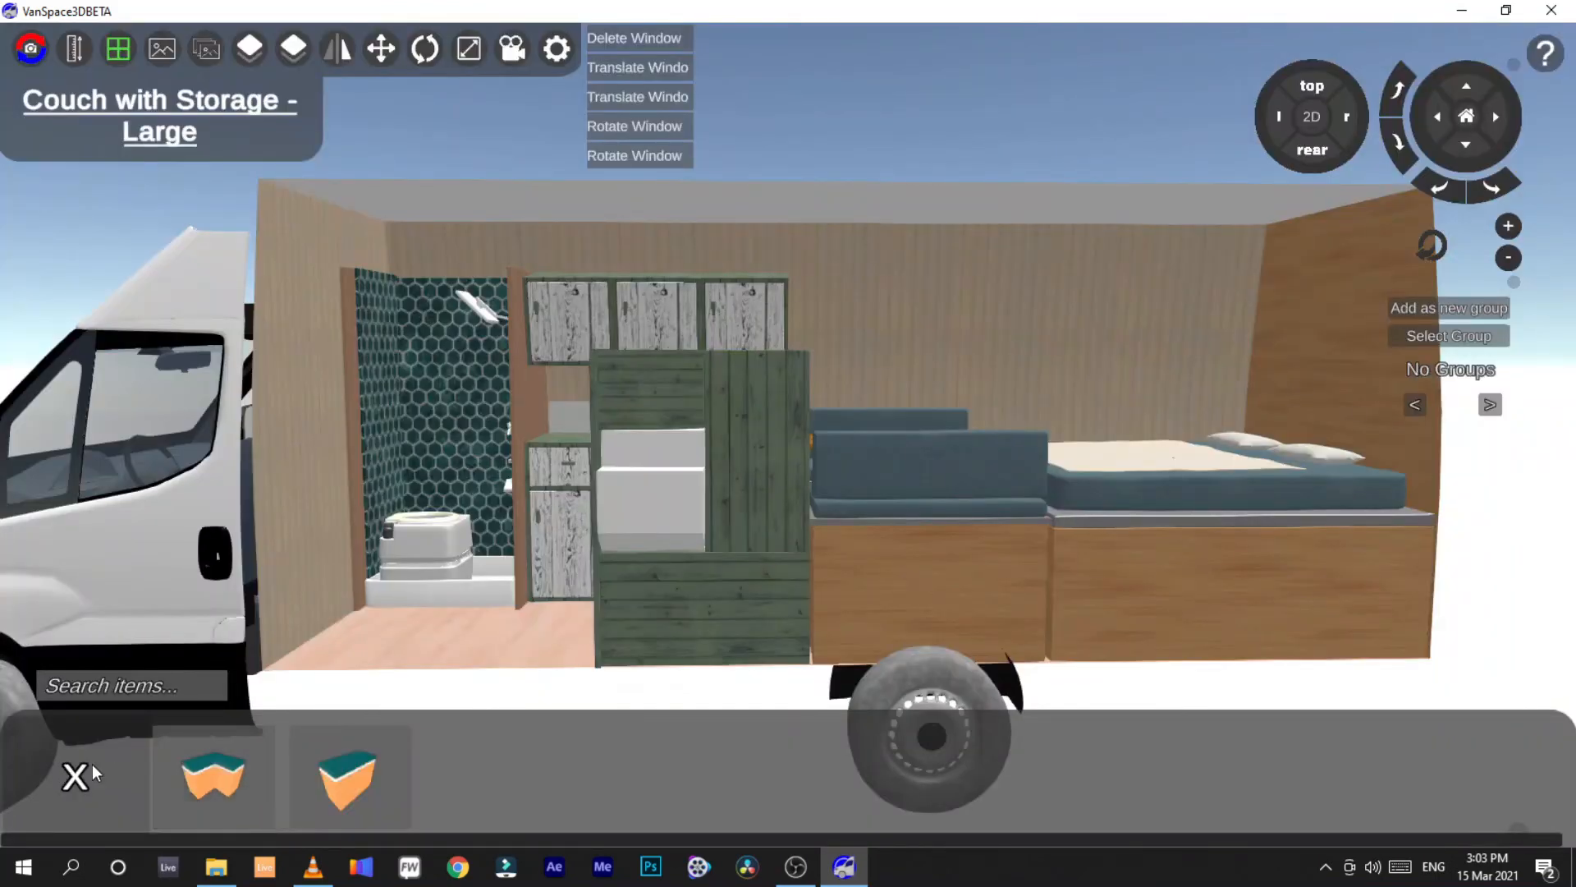
Browse the seating, closet and media center models in the living room category of the item catalogue
{"action": "left_click", "coordinate": [92, 772]}
{"action": "left_click", "coordinate": [625, 785]}
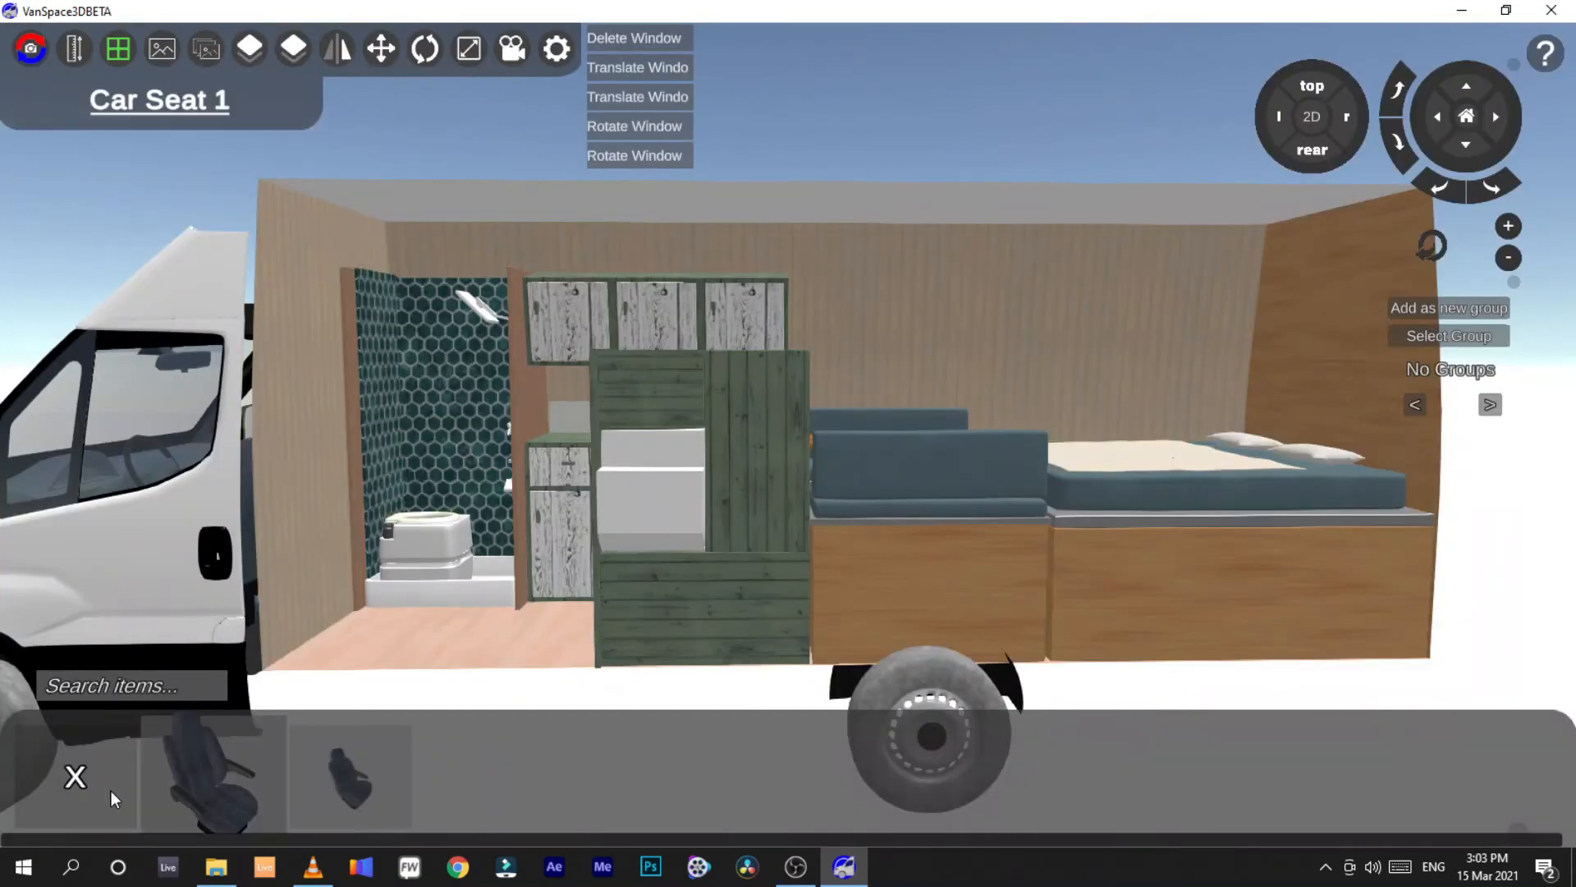
{"action": "left_click", "coordinate": [111, 788]}
{"action": "left_click", "coordinate": [235, 781]}
{"action": "left_click", "coordinate": [353, 797]}
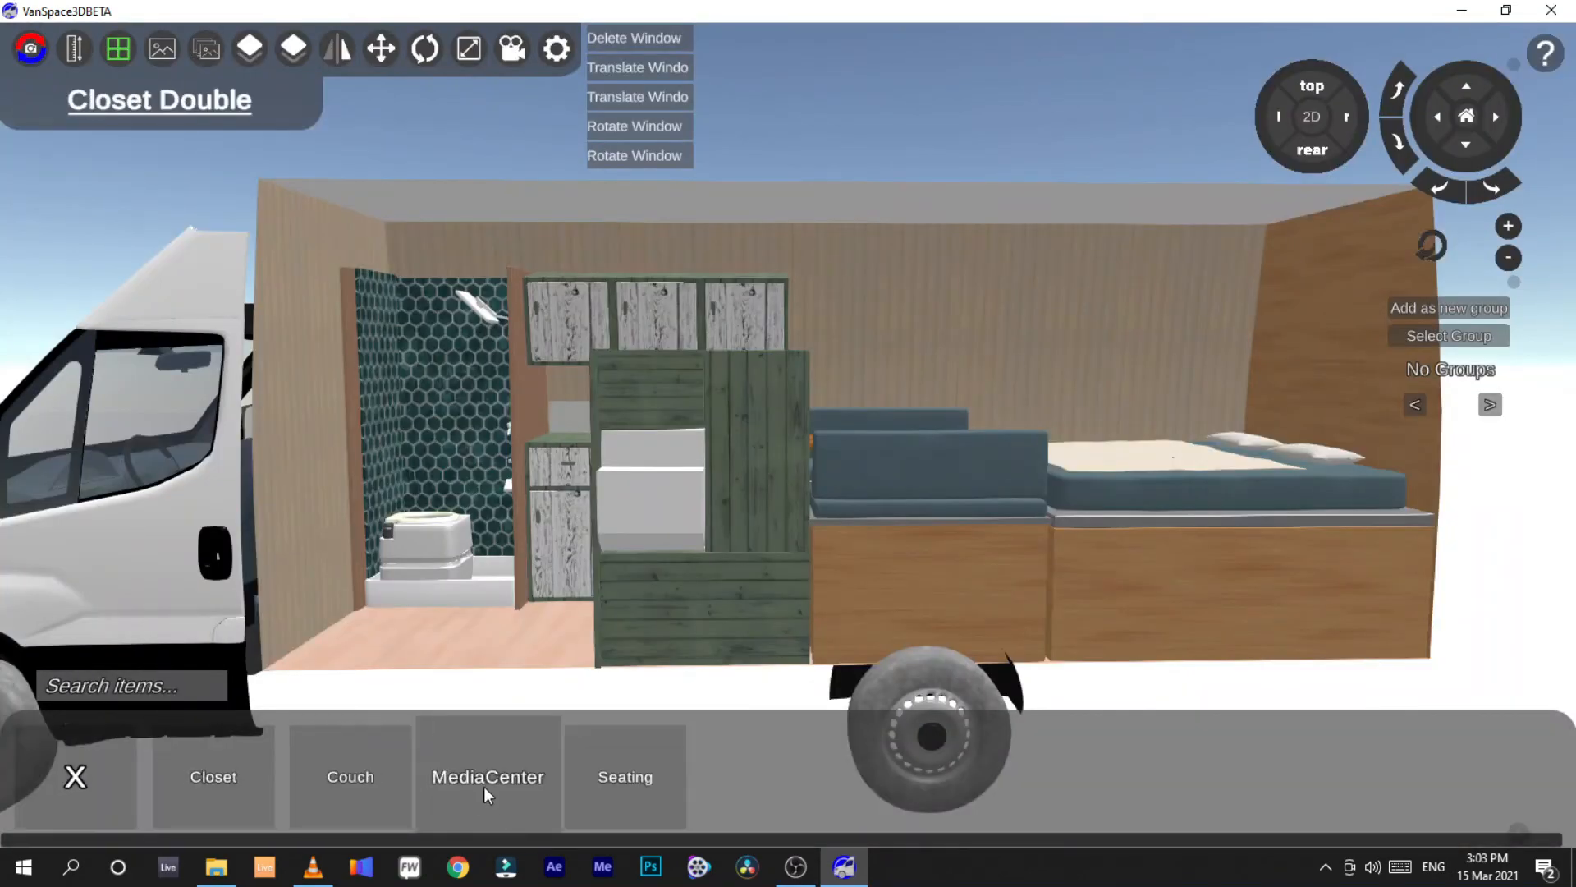
{"action": "left_click", "coordinate": [484, 786]}
{"action": "left_click", "coordinate": [113, 753]}
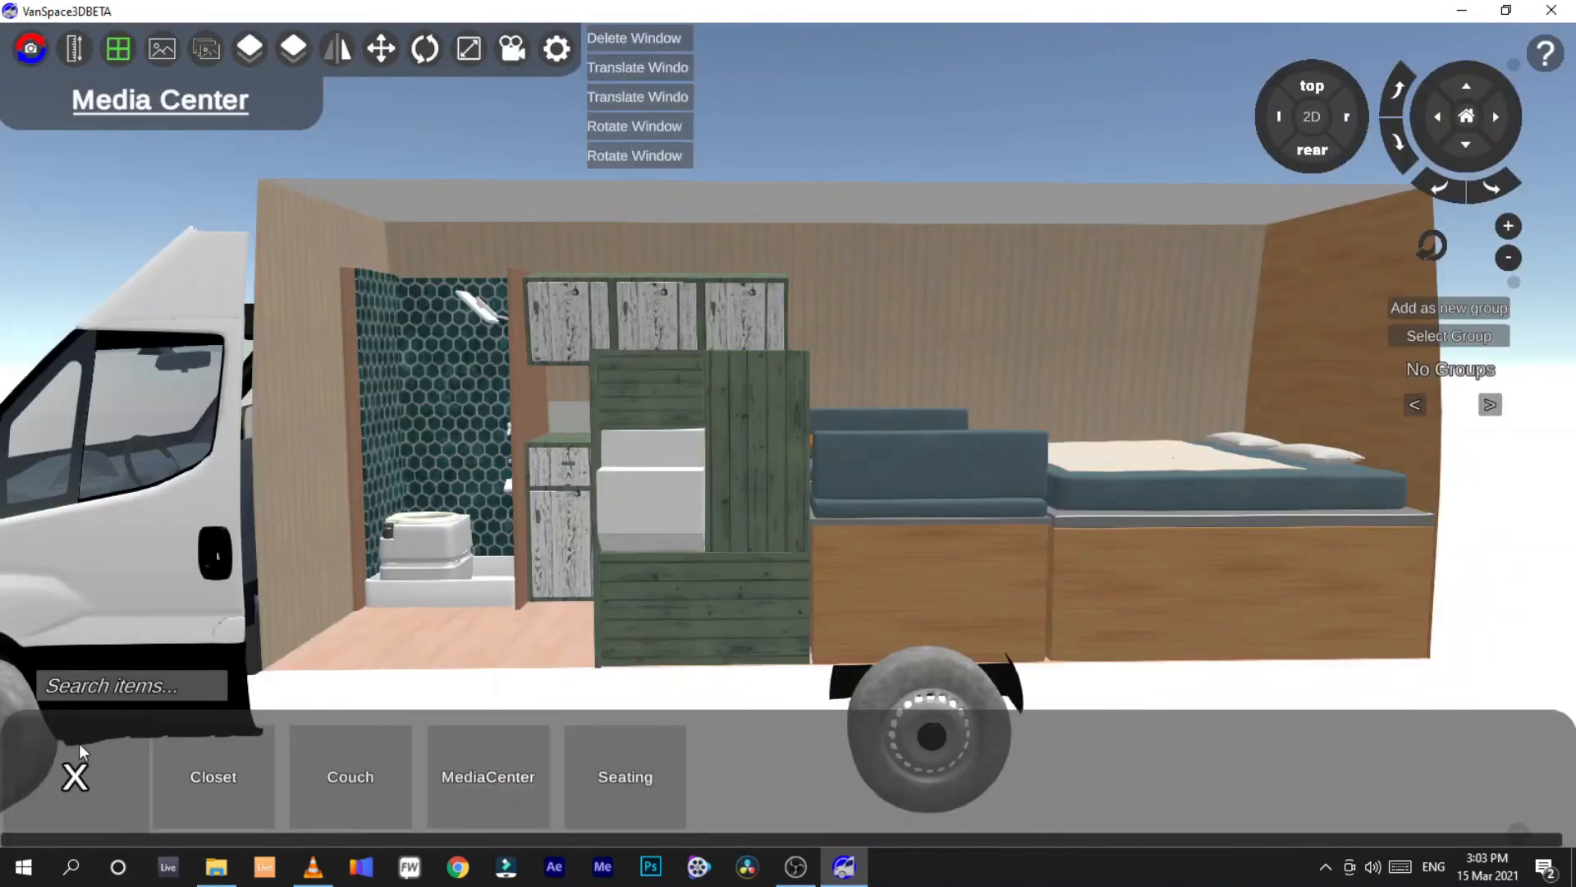
{"action": "left_click", "coordinate": [76, 772]}
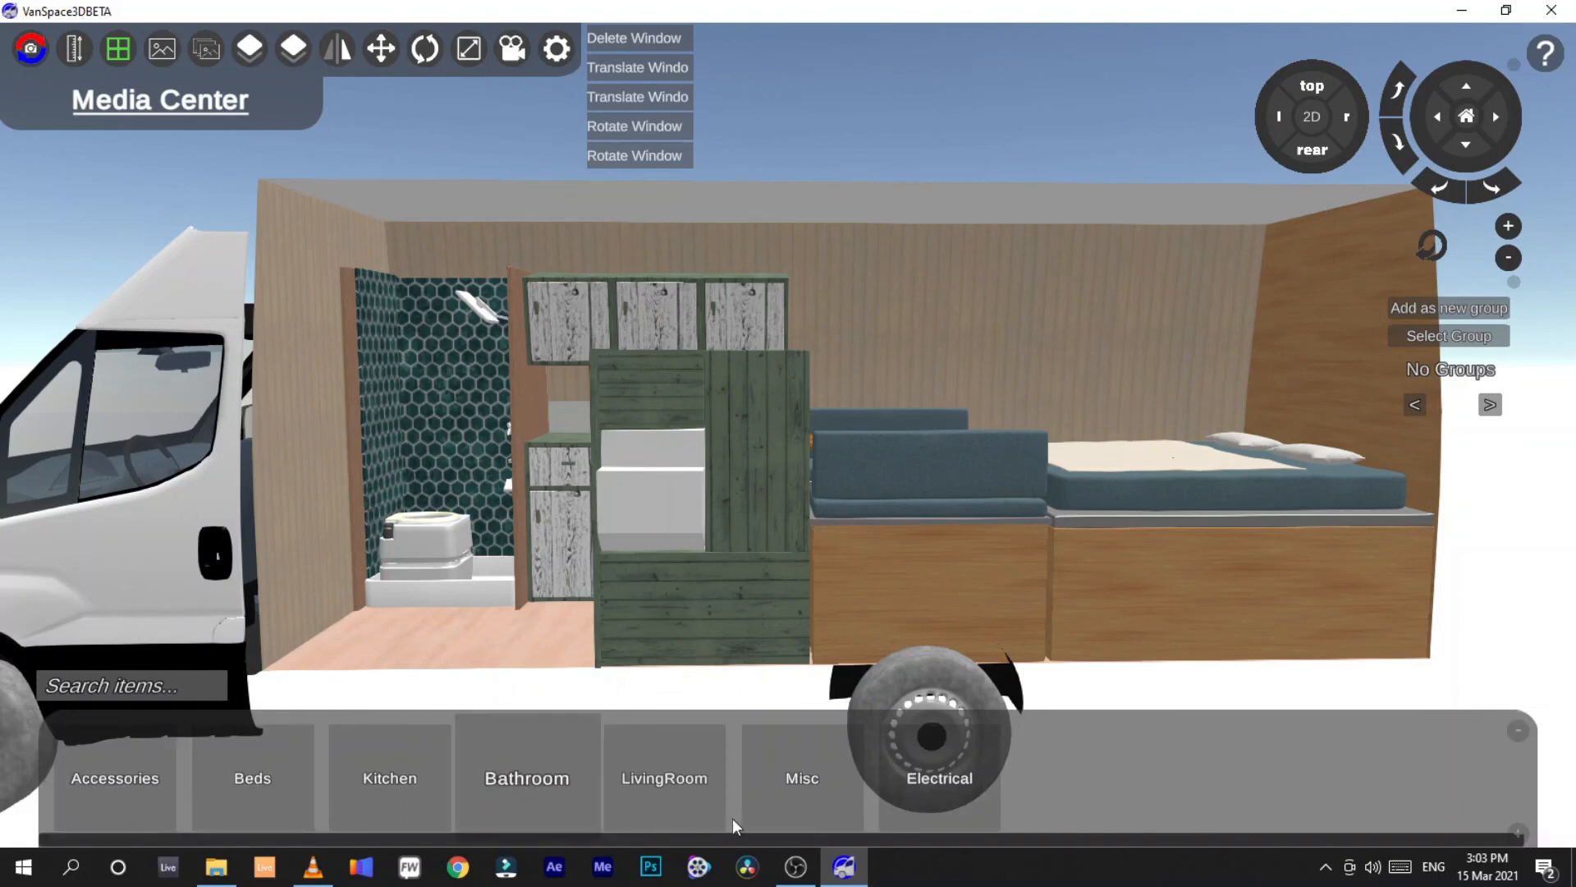
Look through the electrical category, then the electronics and transportation models in the miscellaneous category
{"action": "left_click", "coordinate": [924, 778]}
{"action": "left_click", "coordinate": [76, 778]}
{"action": "left_click", "coordinate": [97, 813]}
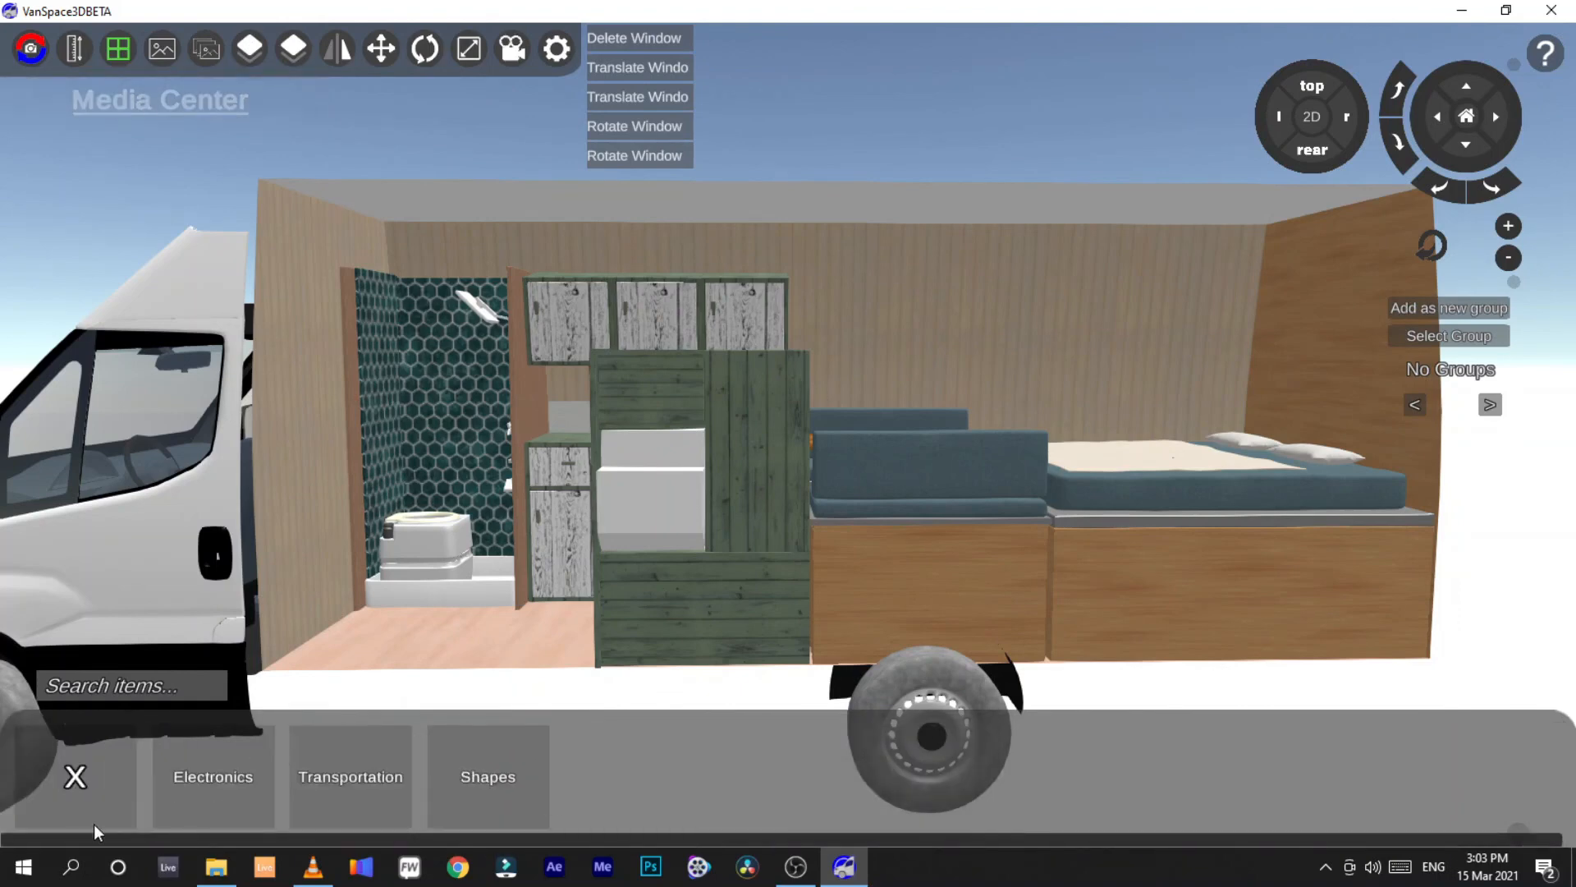
{"action": "left_click", "coordinate": [244, 780]}
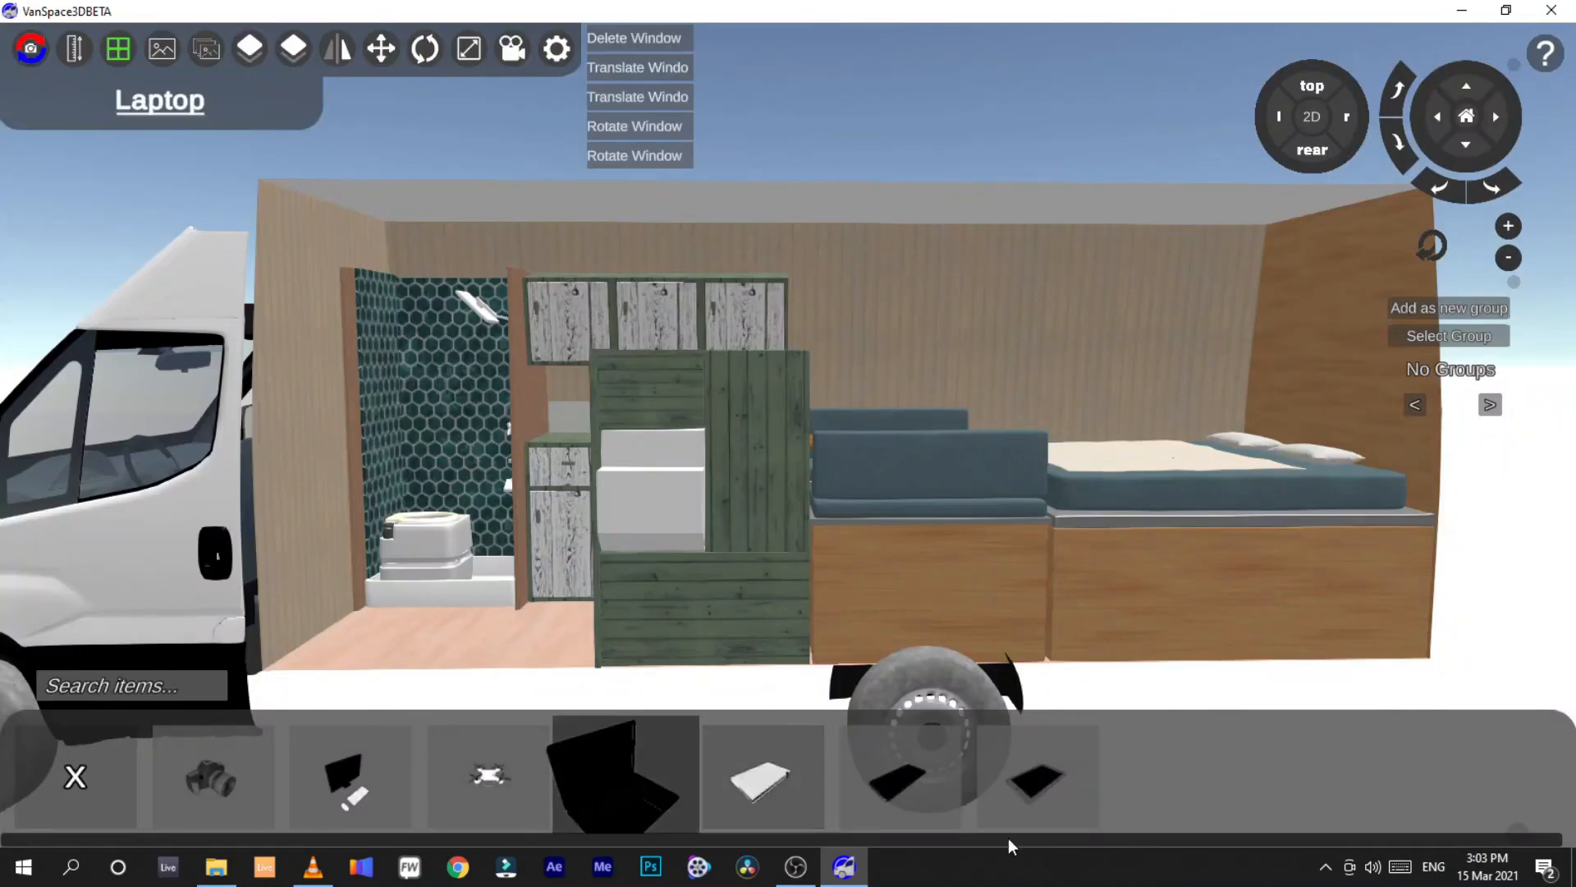
{"action": "left_click", "coordinate": [112, 791]}
{"action": "left_click", "coordinate": [383, 792]}
{"action": "left_click", "coordinate": [75, 777]}
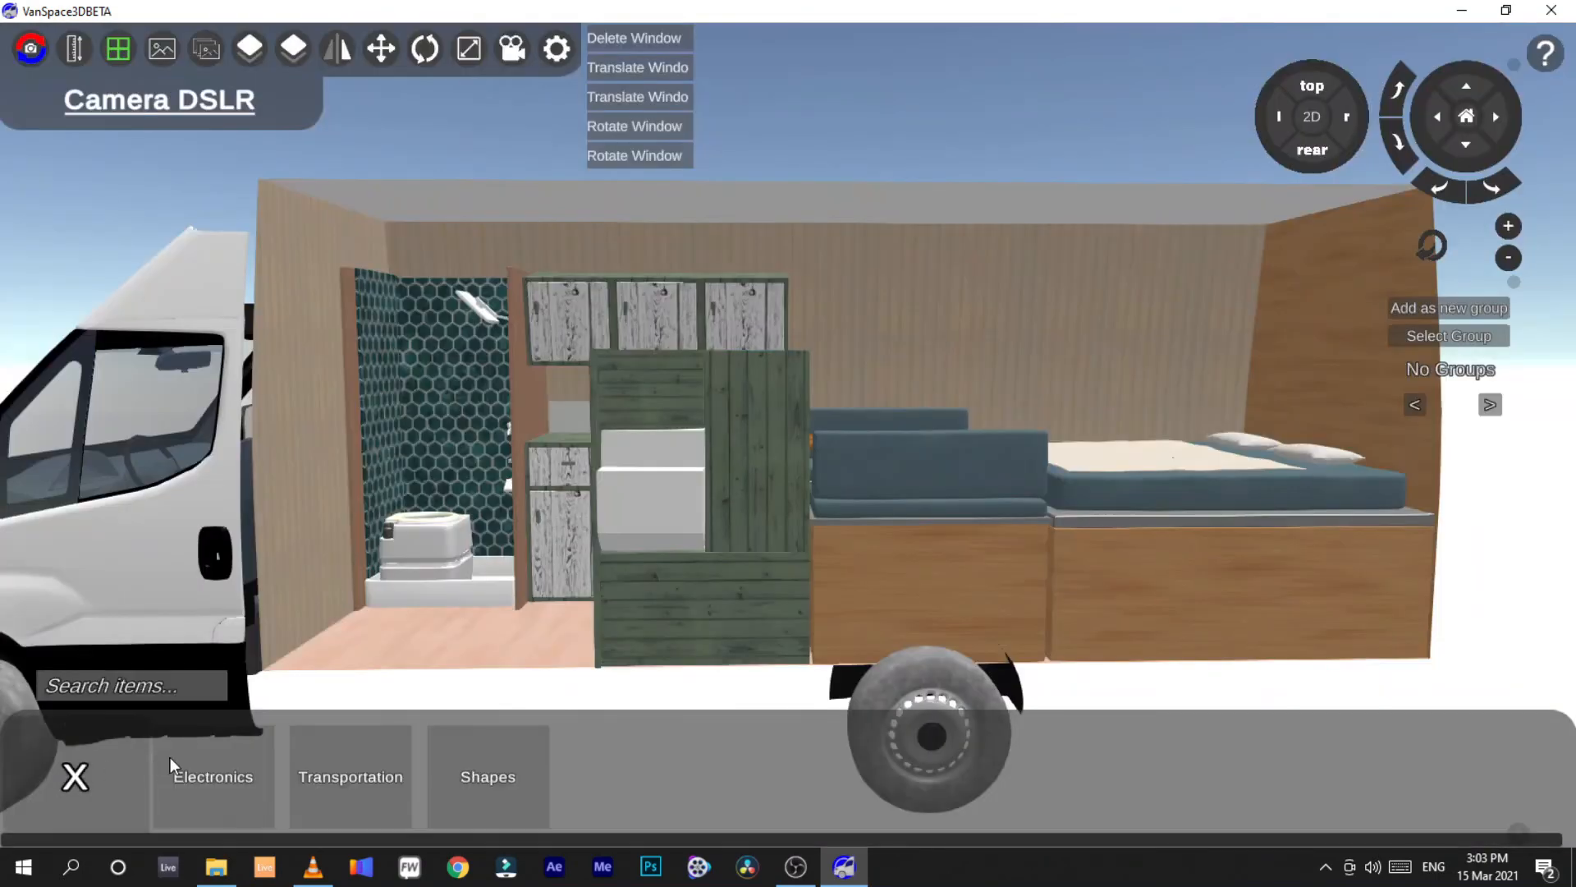
Place a laptop from the electronics models on the wooden table and rotate it in 10° increments
{"action": "left_click", "coordinate": [214, 780]}
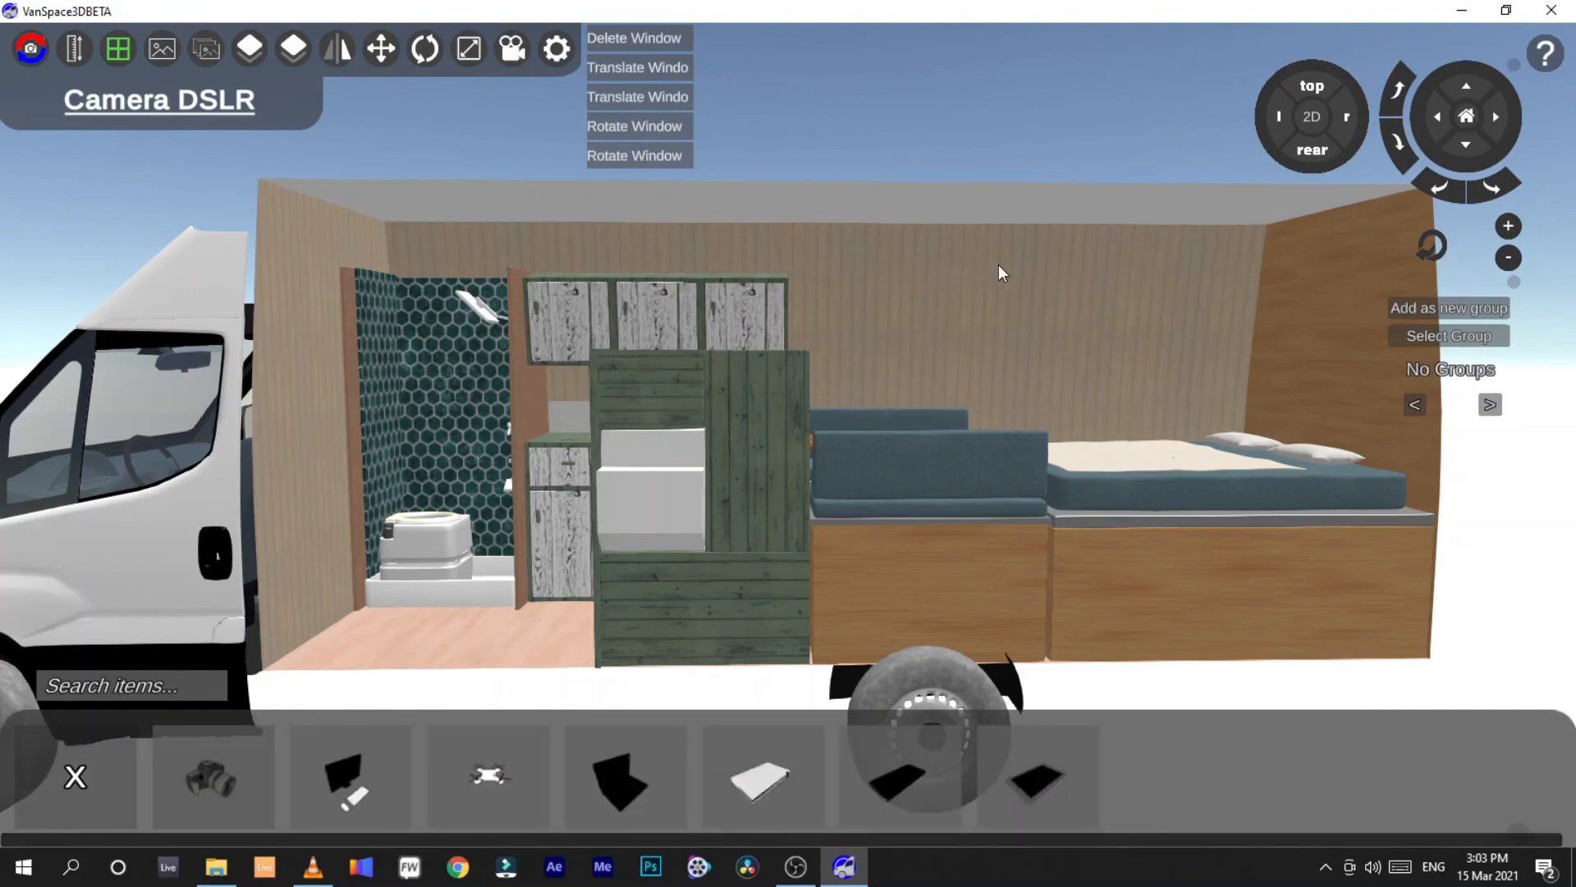
{"action": "right_click_drag", "start_coordinate": [788, 443], "coordinate": [804, 361]}
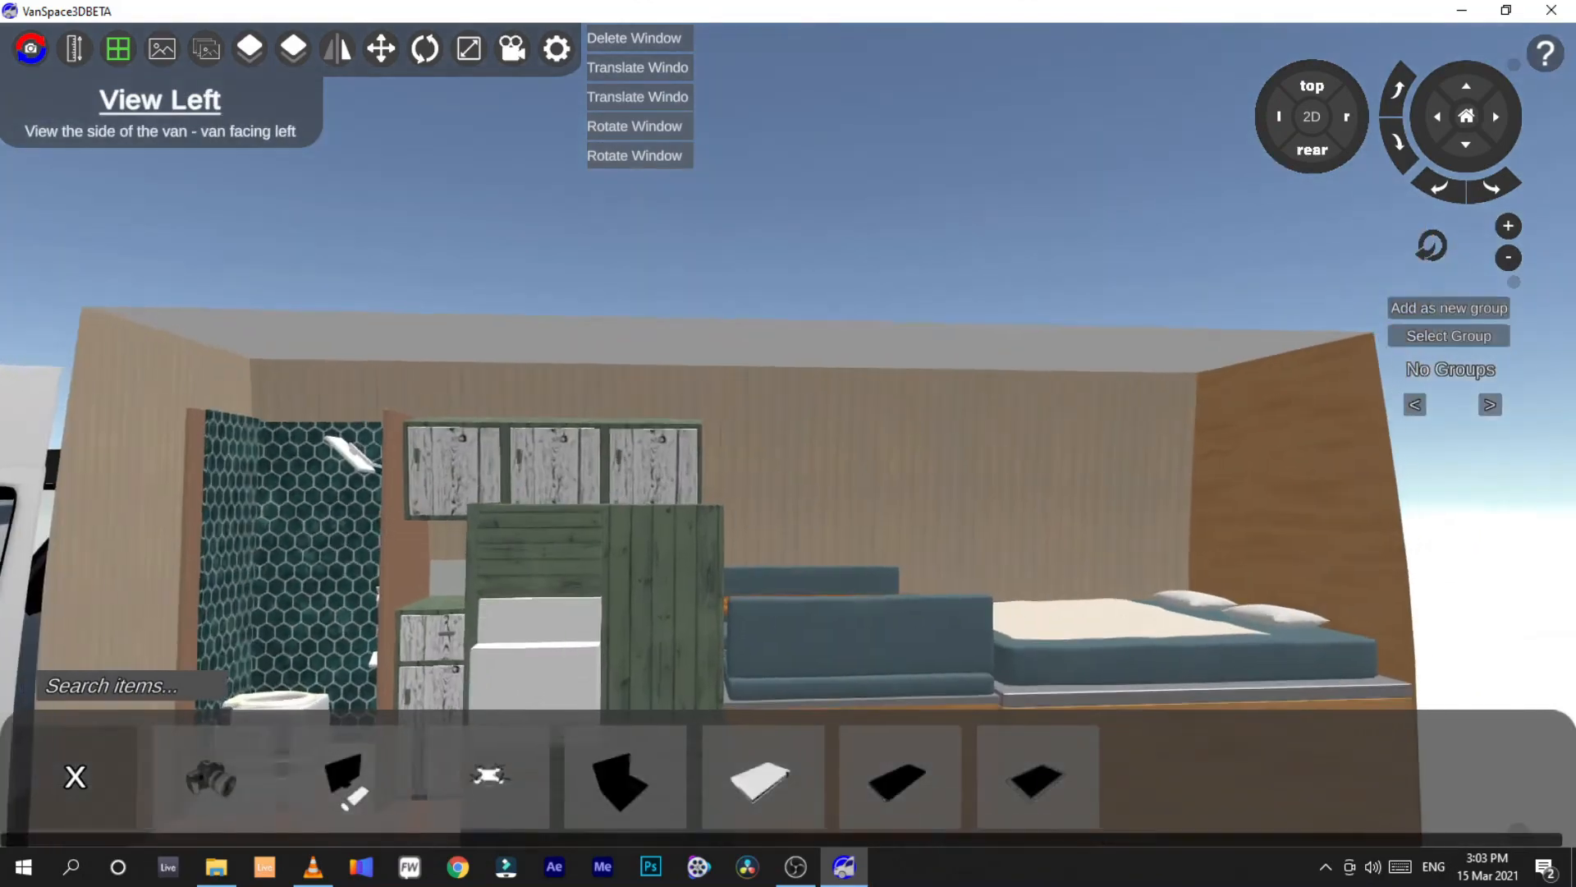
{"action": "scroll", "coordinate": [788, 443], "scroll_direction": "up", "scroll_amount": 8}
{"action": "right_click_drag", "start_coordinate": [788, 443], "coordinate": [714, 439]}
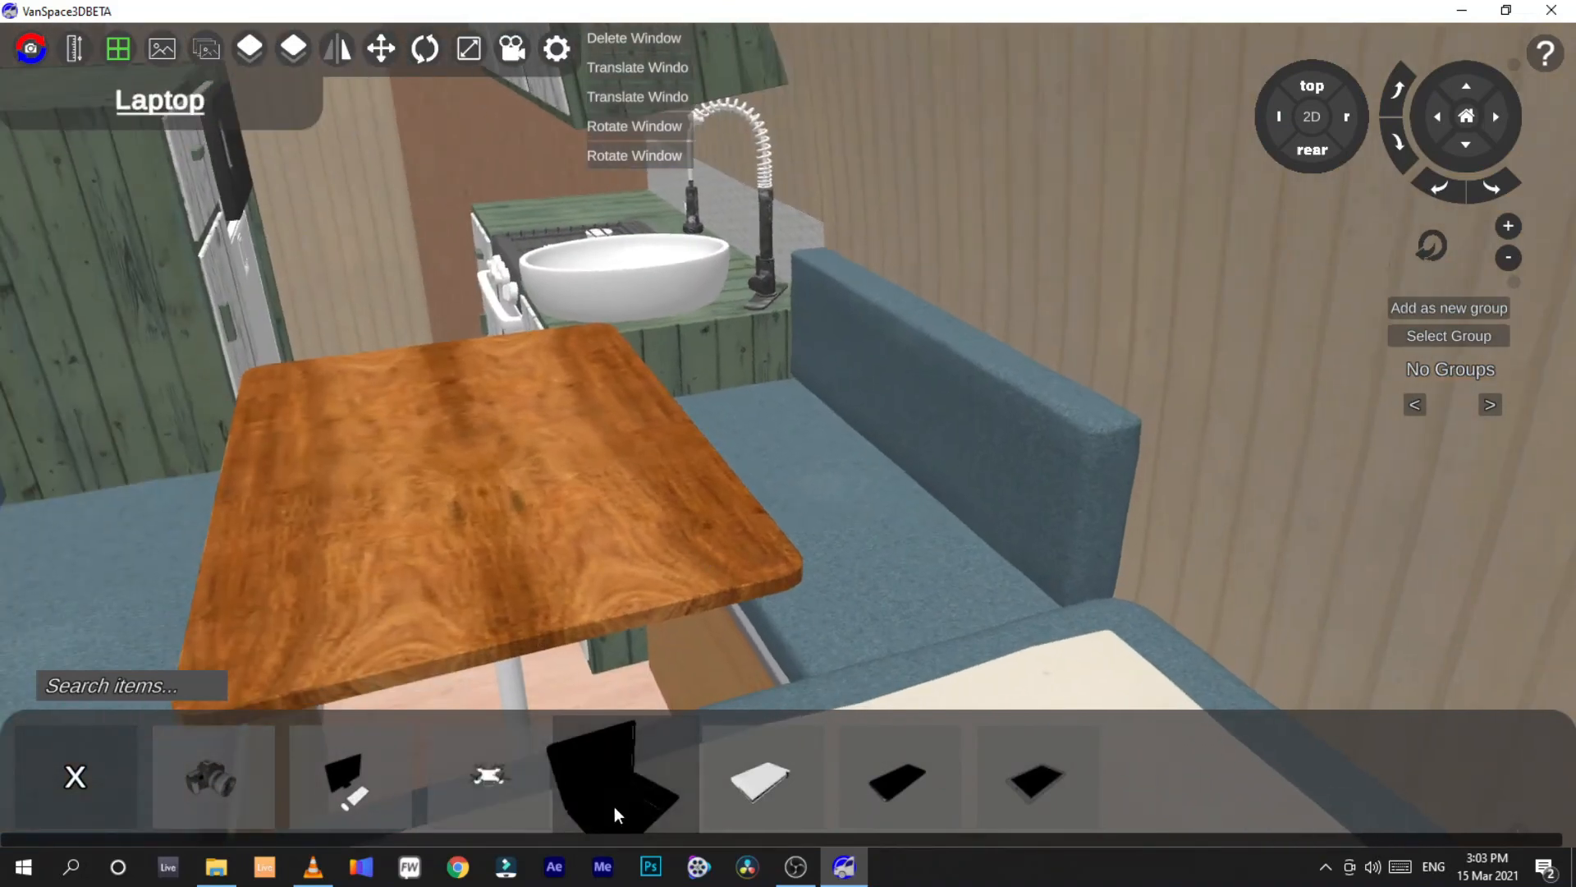
{"action": "left_click_drag", "start_coordinate": [614, 806], "coordinate": [505, 401]}
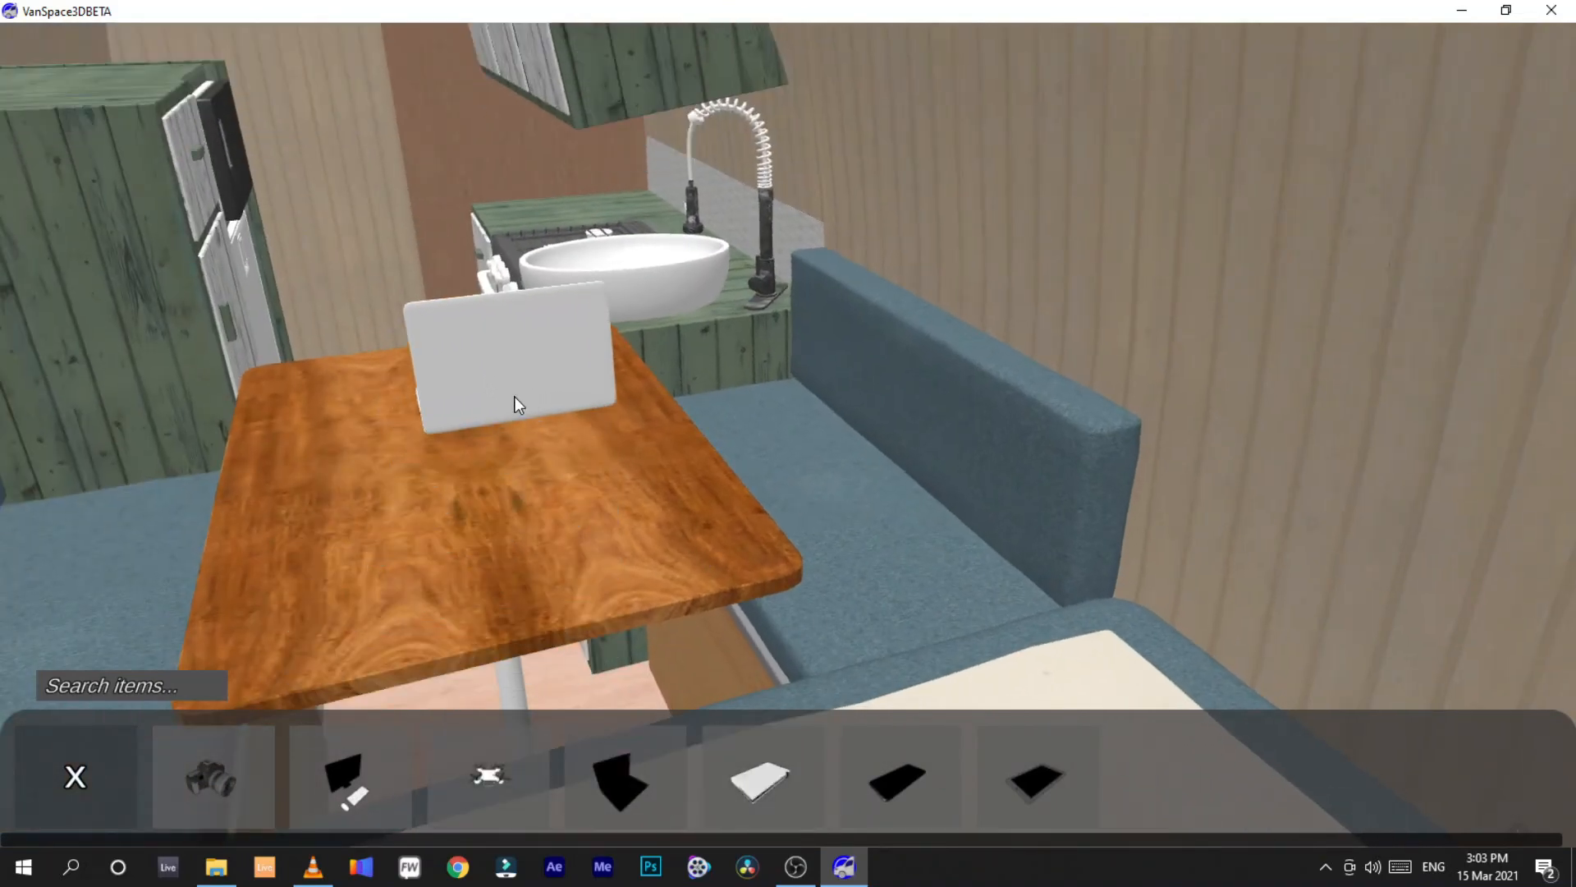
{"action": "left_click", "coordinate": [515, 397]}
{"action": "left_click", "coordinate": [220, 604]}
{"action": "left_click", "coordinate": [220, 605]}
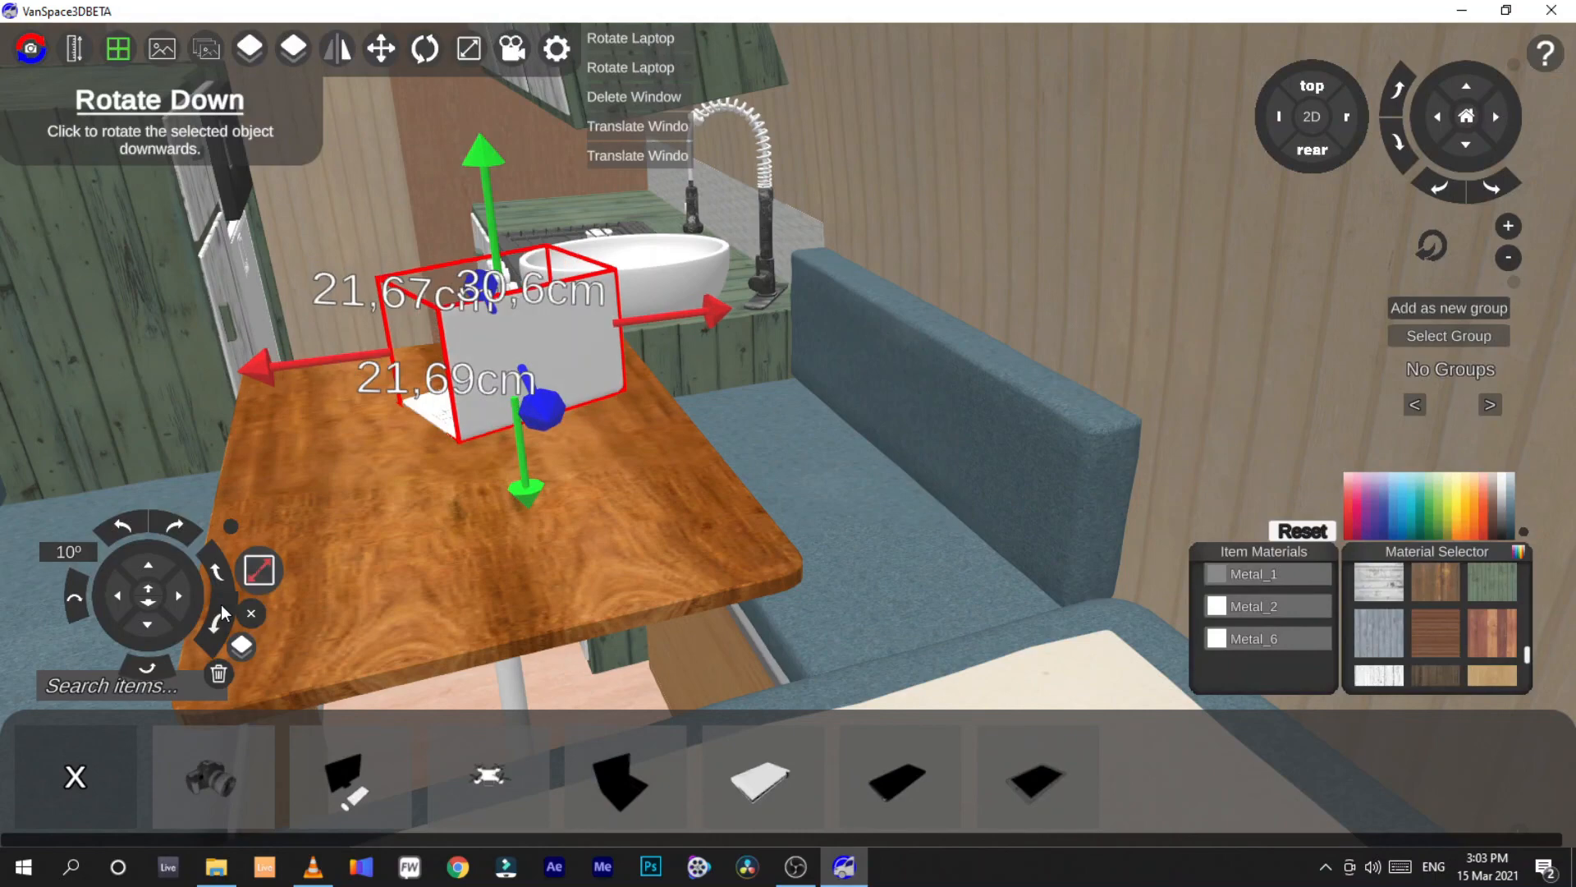
{"action": "left_click", "coordinate": [220, 605]}
Add the desktop computer to the table and rotate it in 10° increments until its screen faces the couch beside the fridge cabinet
{"action": "left_click_drag", "start_coordinate": [353, 765], "coordinate": [358, 532]}
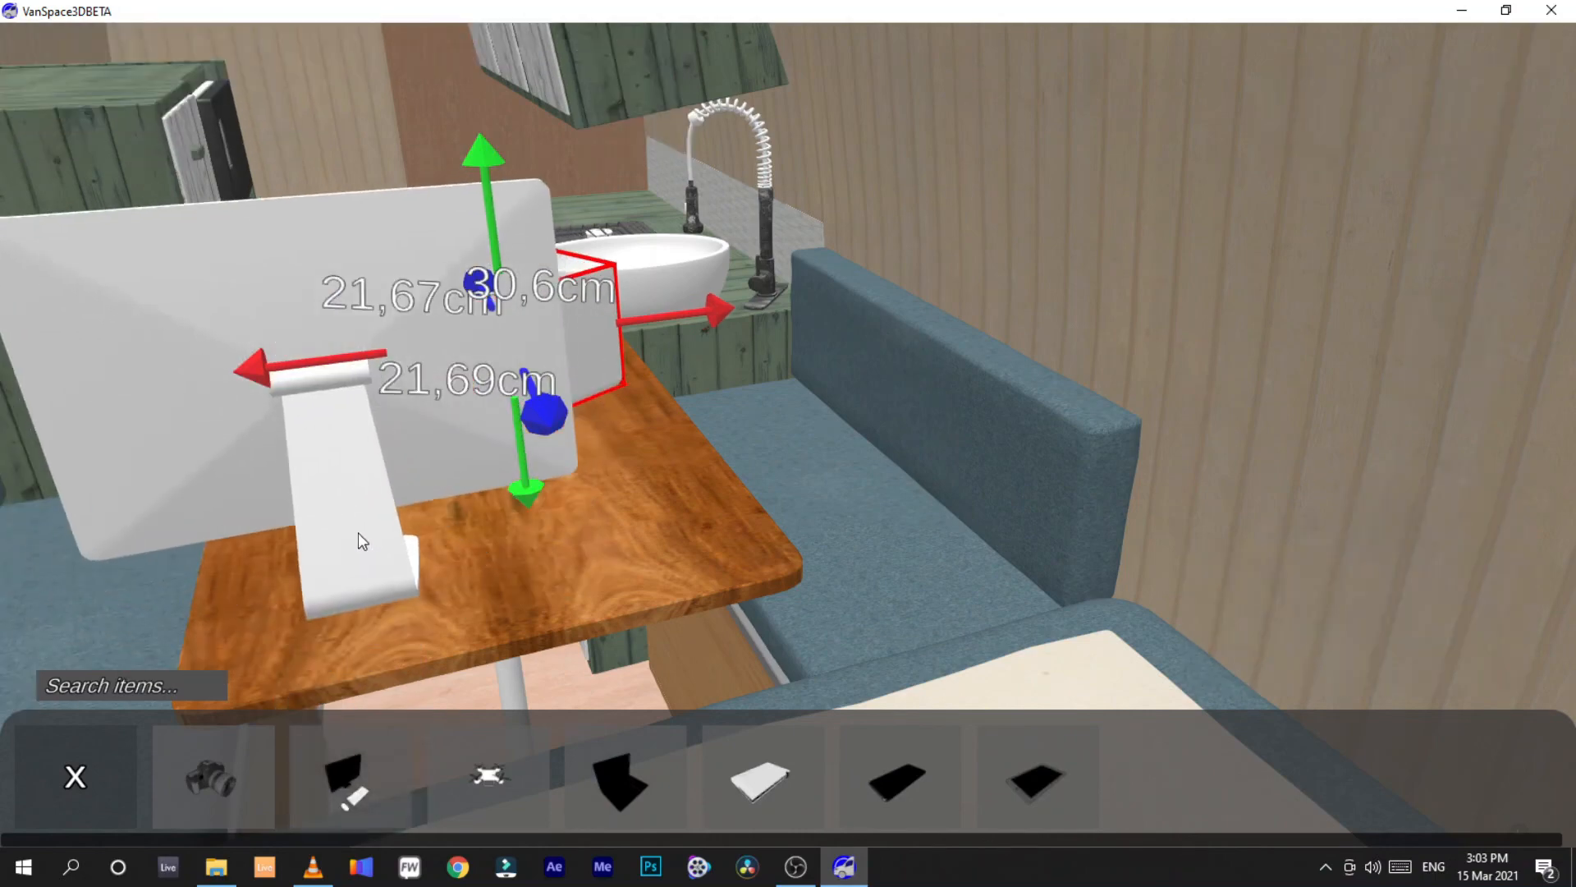
{"action": "left_click", "coordinate": [357, 532]}
{"action": "left_click", "coordinate": [216, 570]}
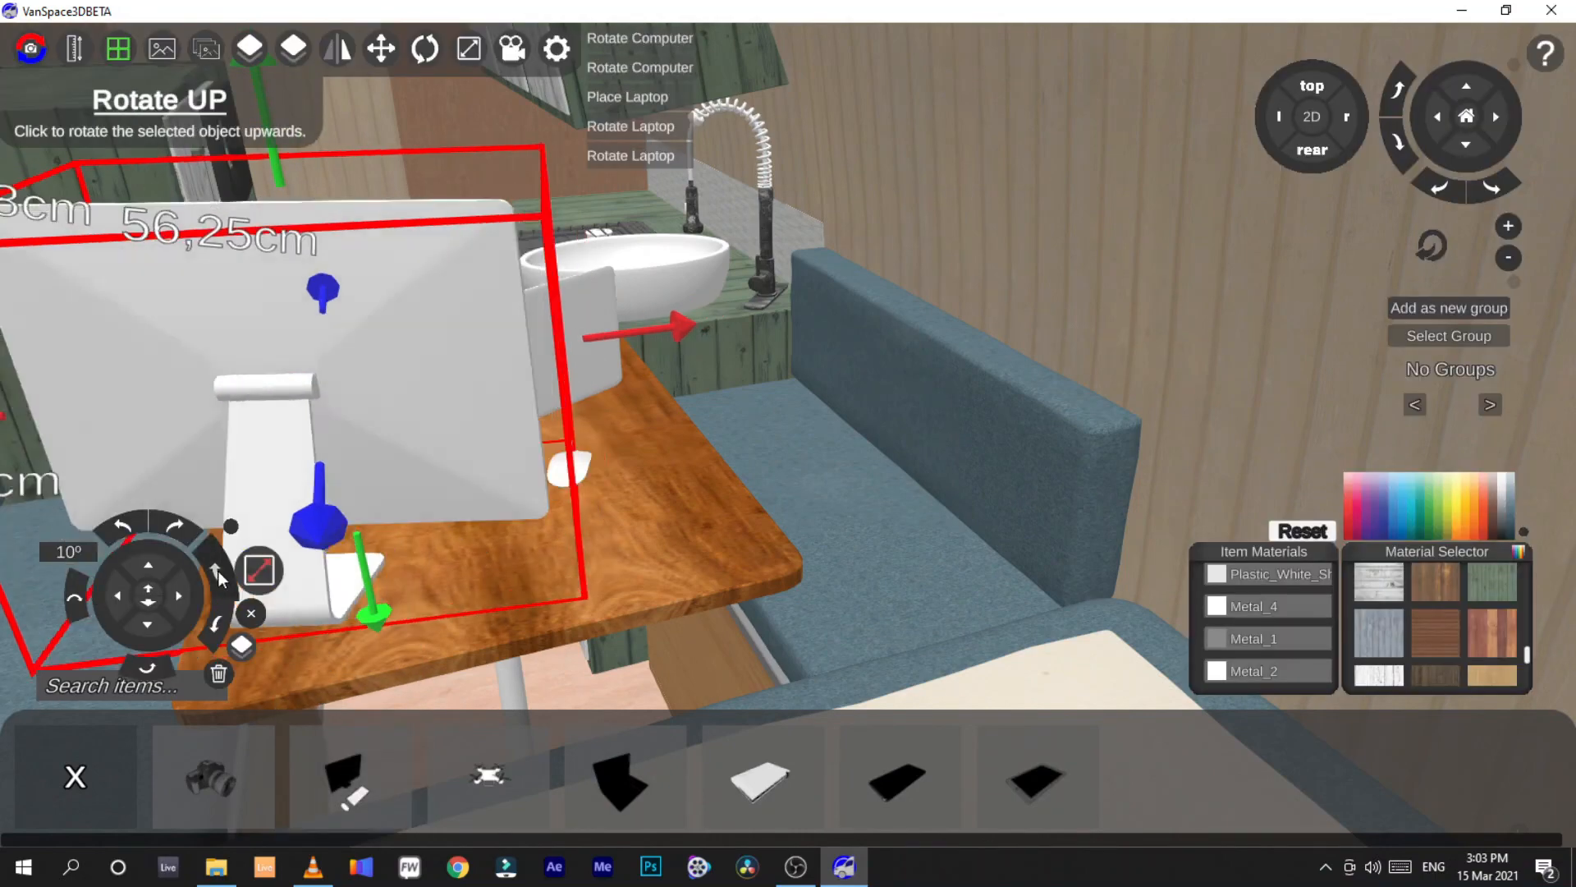
{"action": "left_click", "coordinate": [218, 570]}
{"action": "left_click", "coordinate": [218, 570]}
{"action": "left_click", "coordinate": [218, 570]}
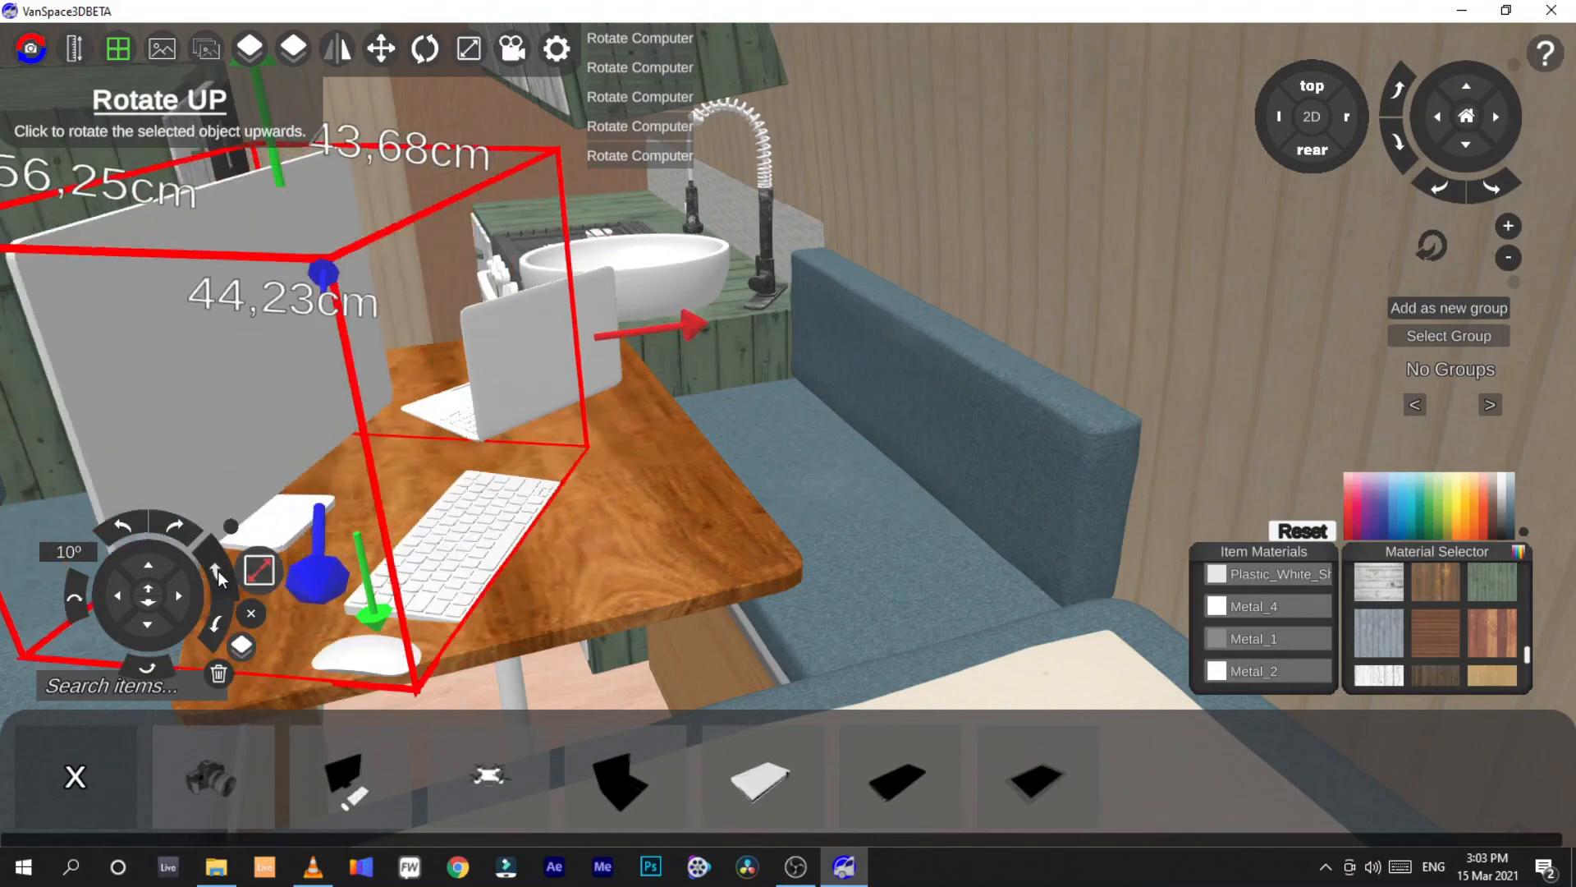
{"action": "left_click", "coordinate": [218, 570]}
{"action": "left_click", "coordinate": [218, 570]}
{"action": "left_click", "coordinate": [218, 570]}
{"action": "left_click", "coordinate": [218, 570]}
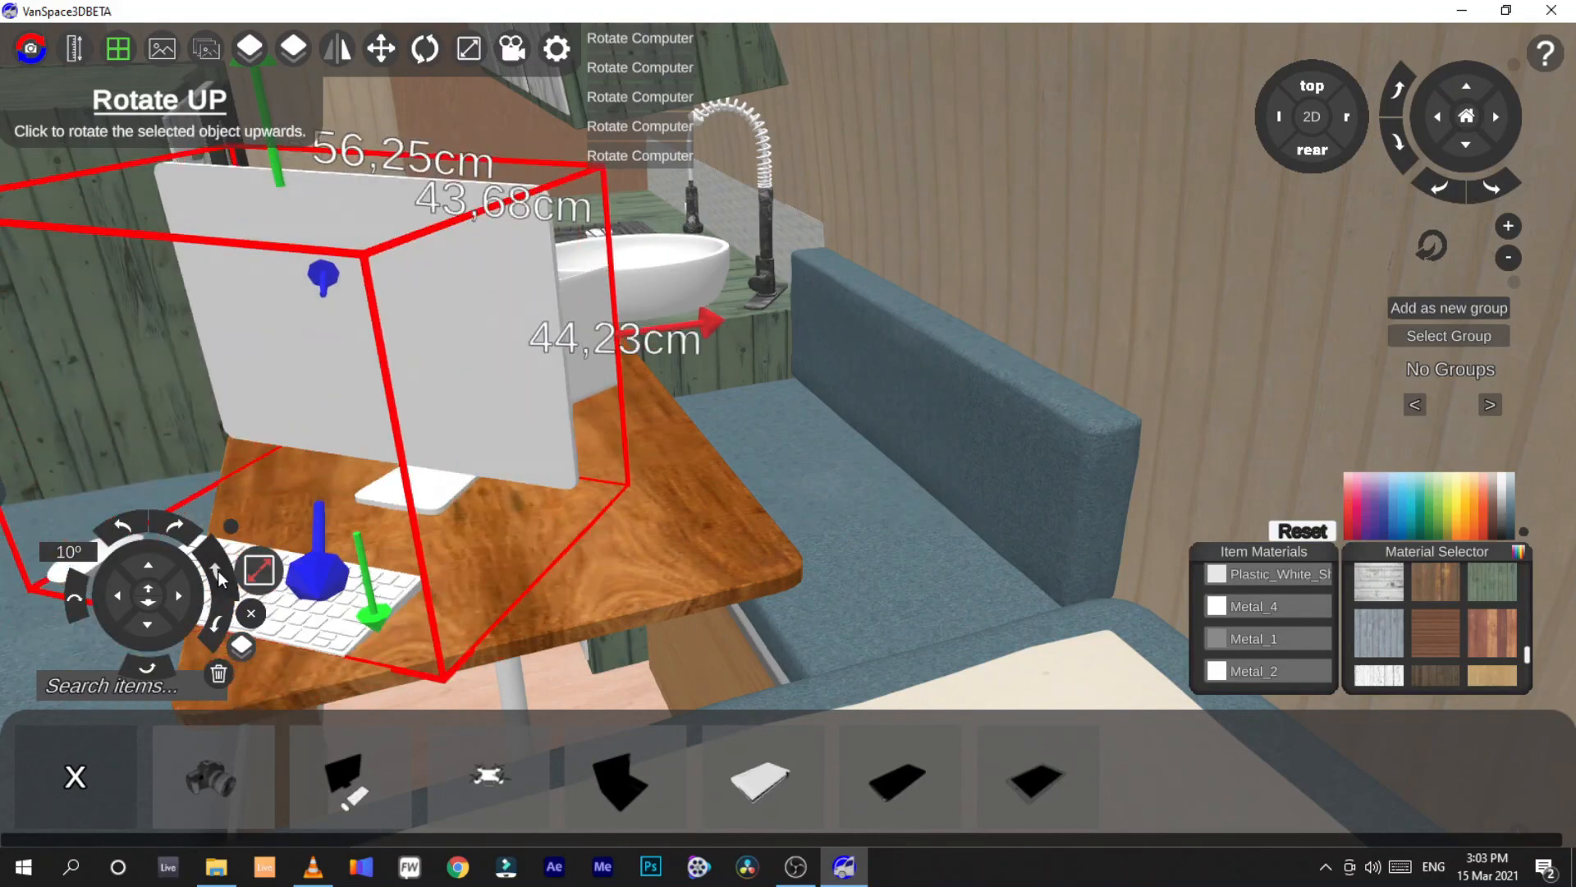
{"action": "left_click", "coordinate": [218, 569]}
{"action": "left_click", "coordinate": [218, 575]}
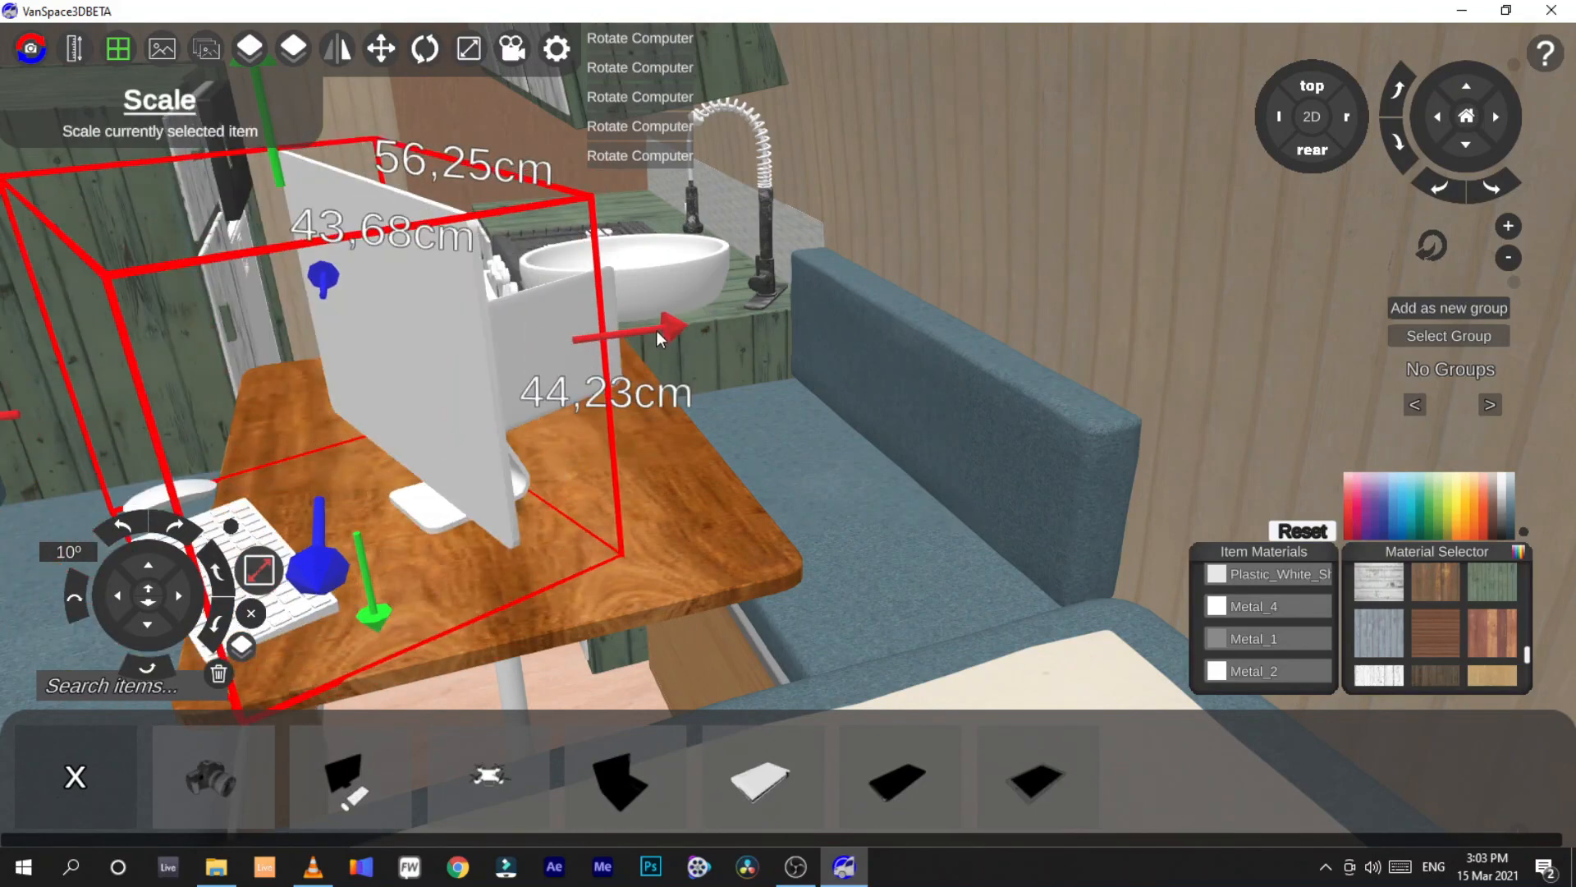
Slide the computer across the table toward the kitchen-side couch and move the laptop slightly closer to the table's kitchen end
{"action": "left_click_drag", "start_coordinate": [656, 330], "coordinate": [757, 319]}
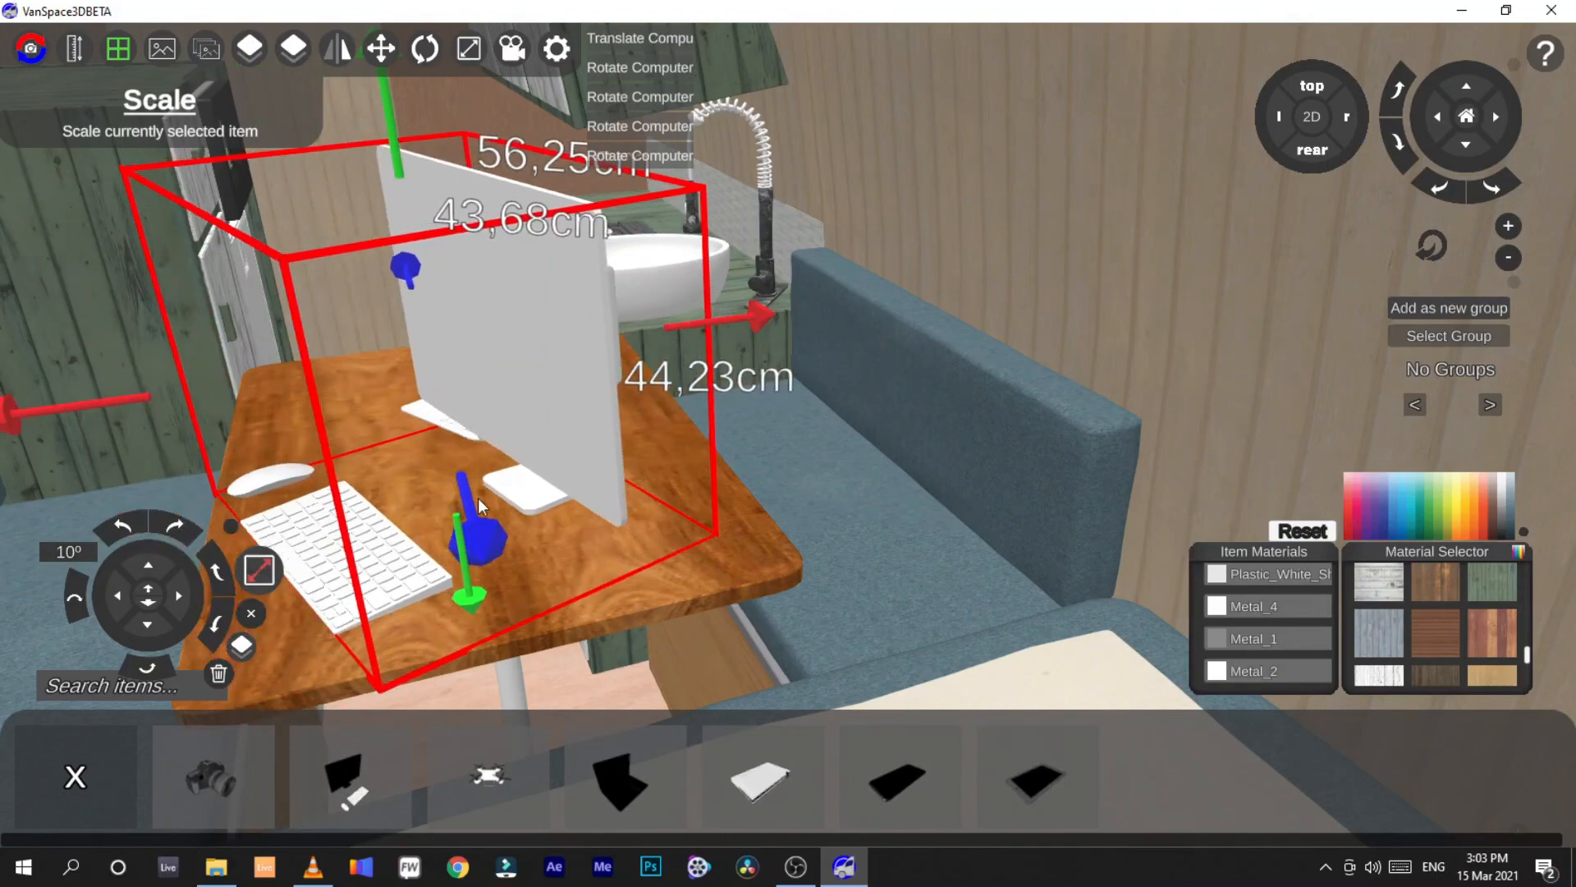
{"action": "right_click_drag", "start_coordinate": [479, 505], "coordinate": [638, 453]}
{"action": "key", "text": "w"}
{"action": "key", "text": "w"}
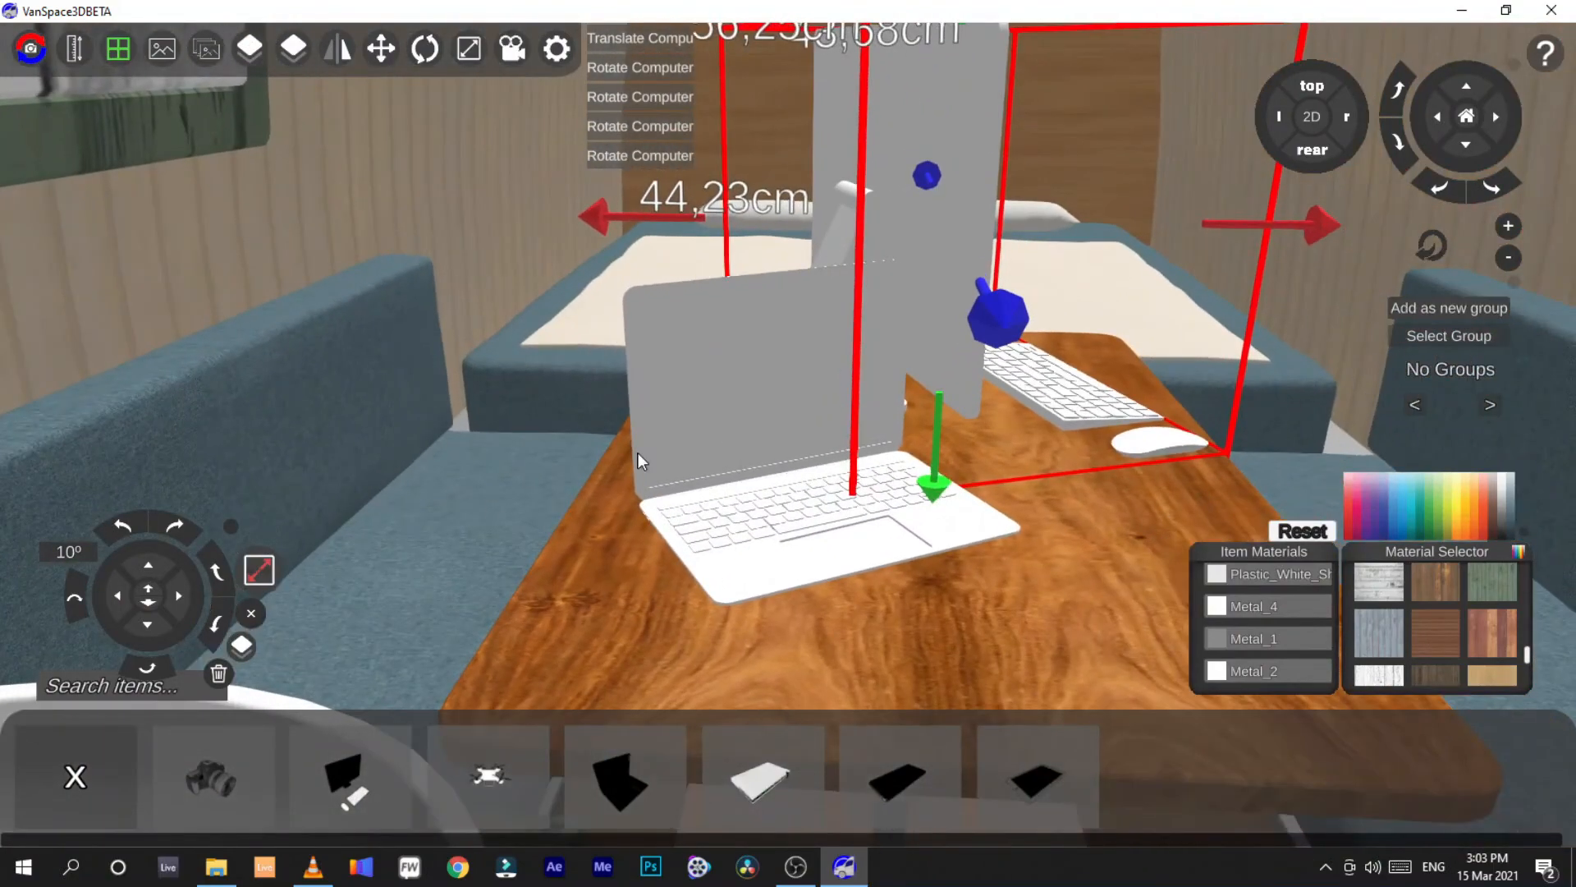
{"action": "left_click", "coordinate": [809, 478]}
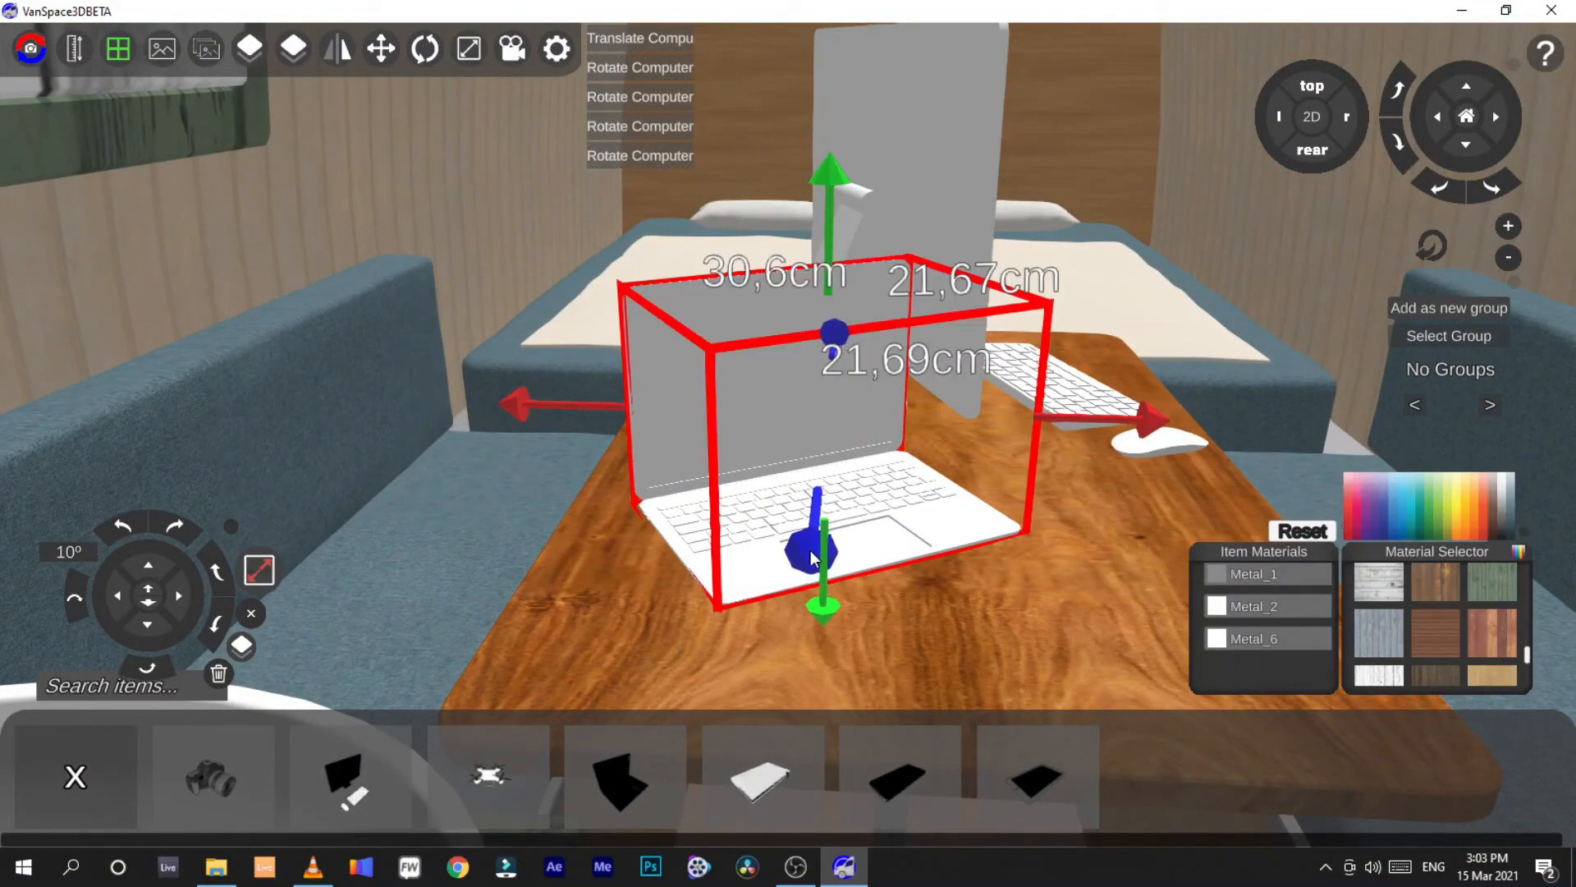
{"action": "left_click_drag", "start_coordinate": [811, 559], "coordinate": [826, 691]}
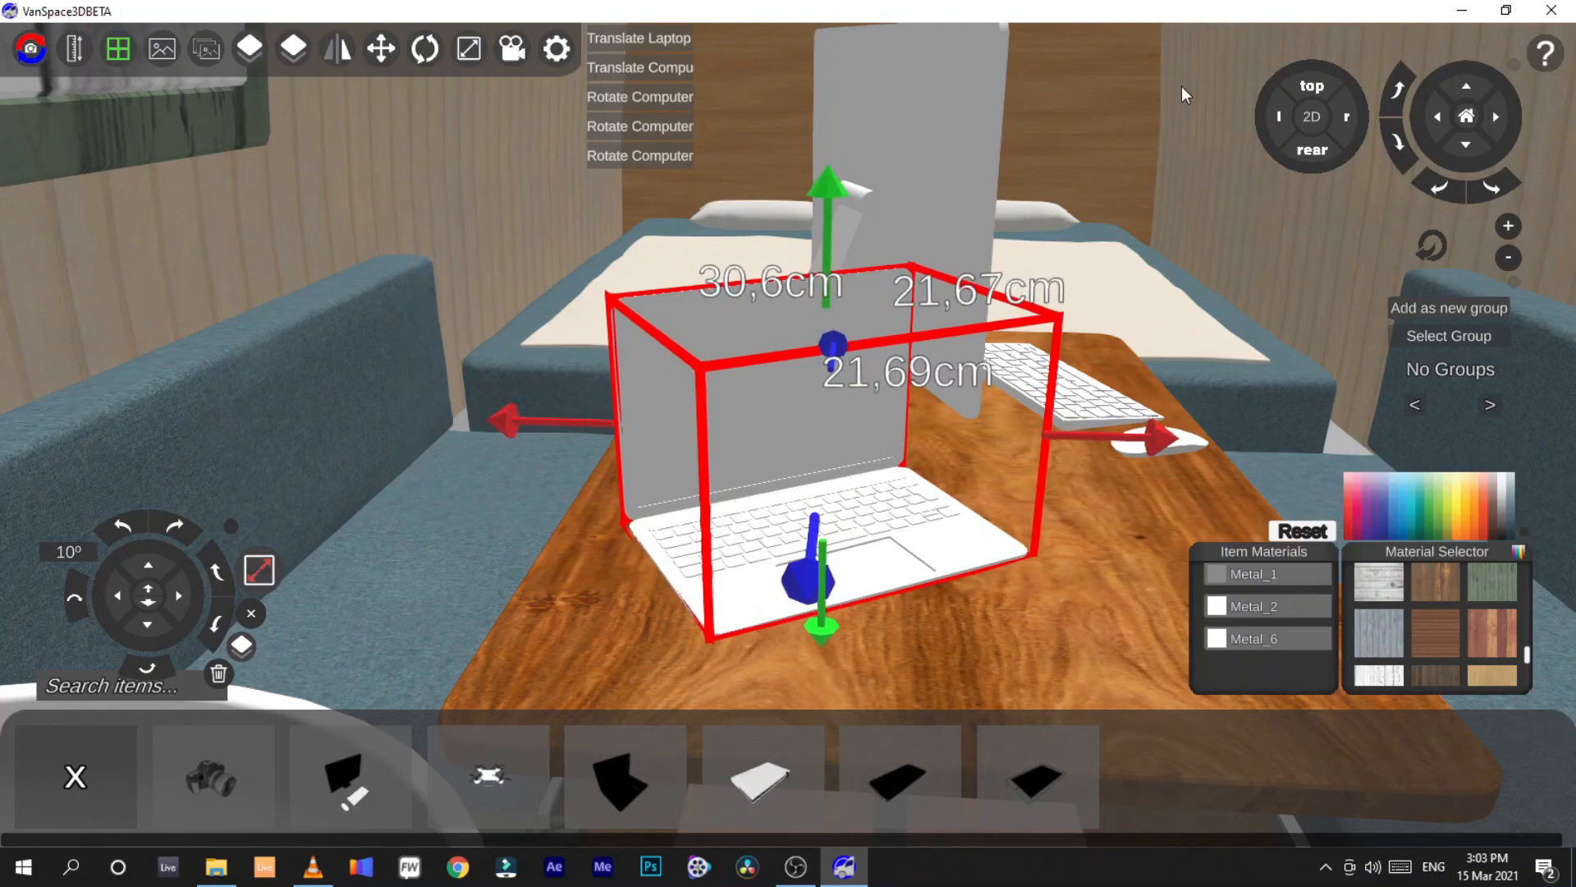
{"action": "left_click", "coordinate": [1224, 196]}
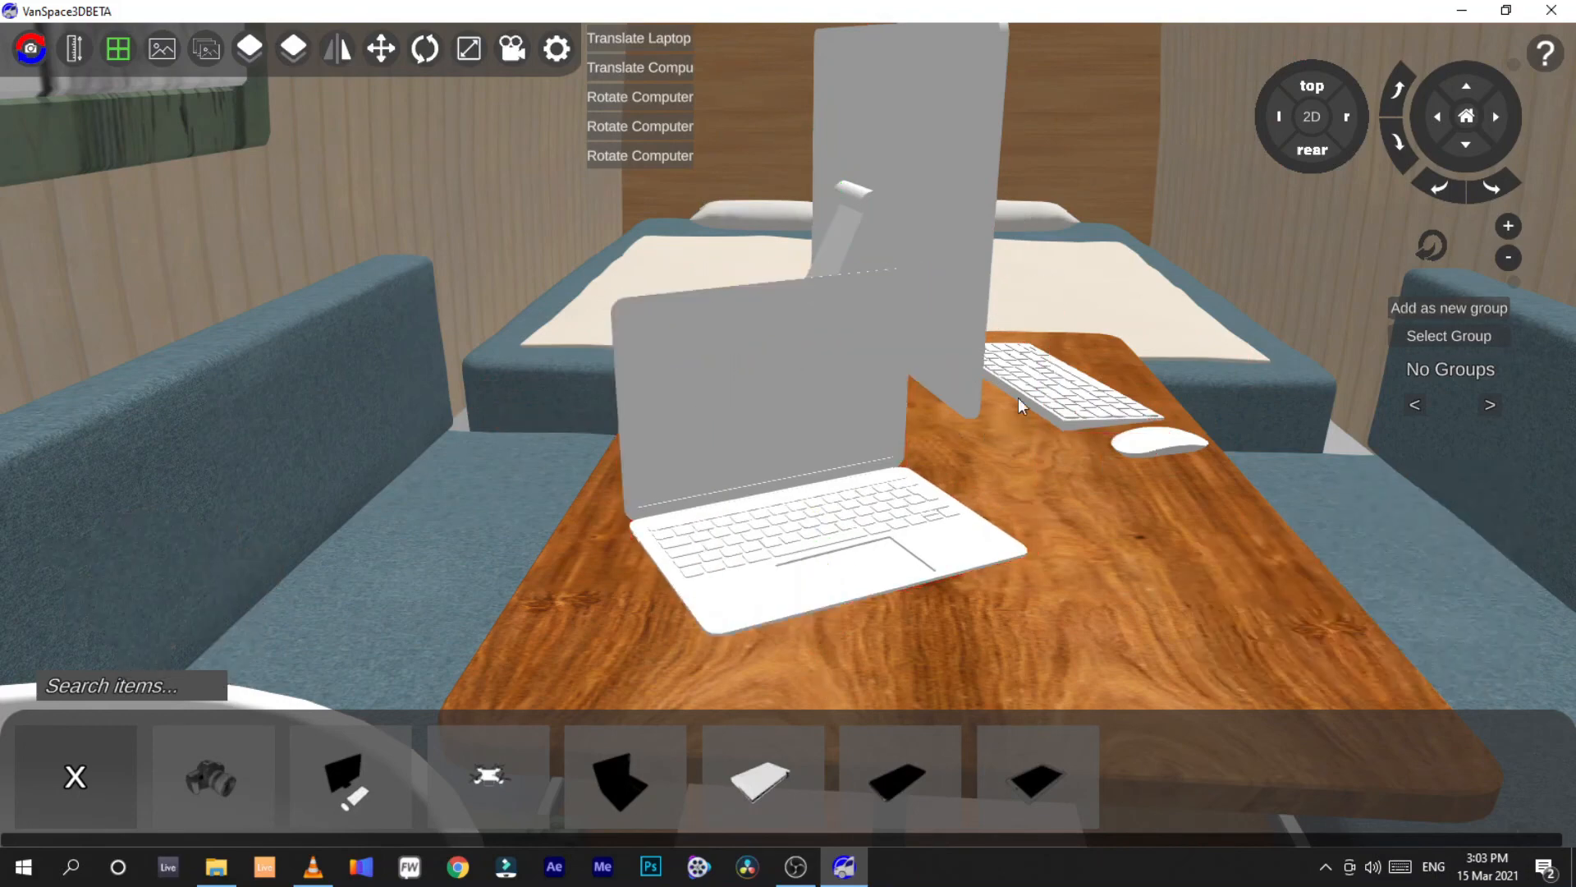
Start the orbiting camera and adjust its depth, horizontal and vertical position to frame the table and kitchen
{"action": "right_click_drag", "start_coordinate": [723, 480], "coordinate": [781, 433]}
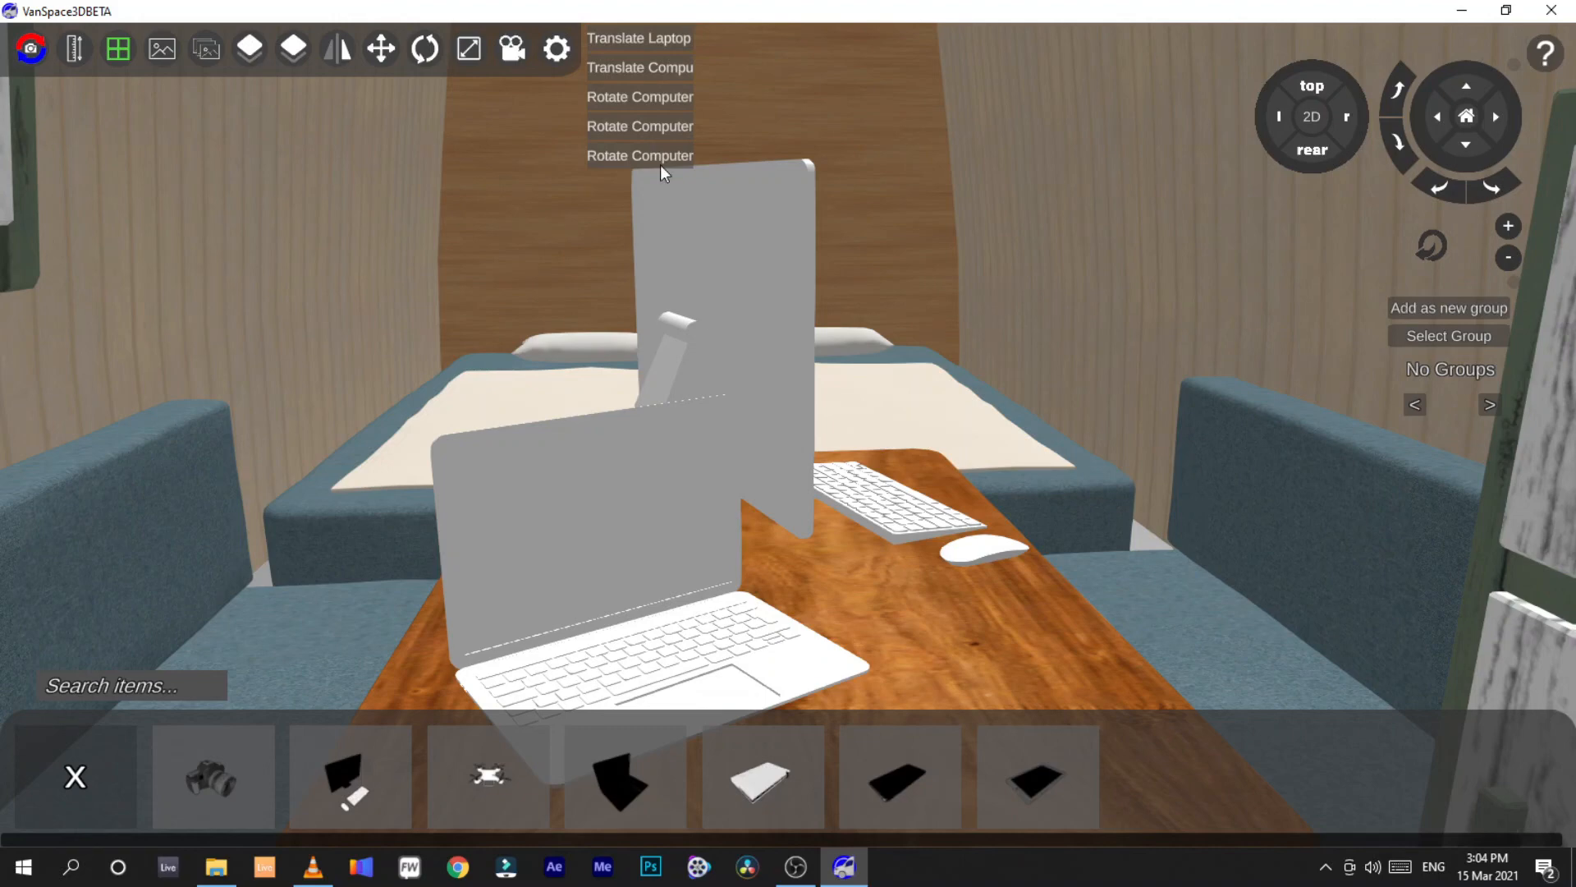
{"action": "key", "text": "w"}
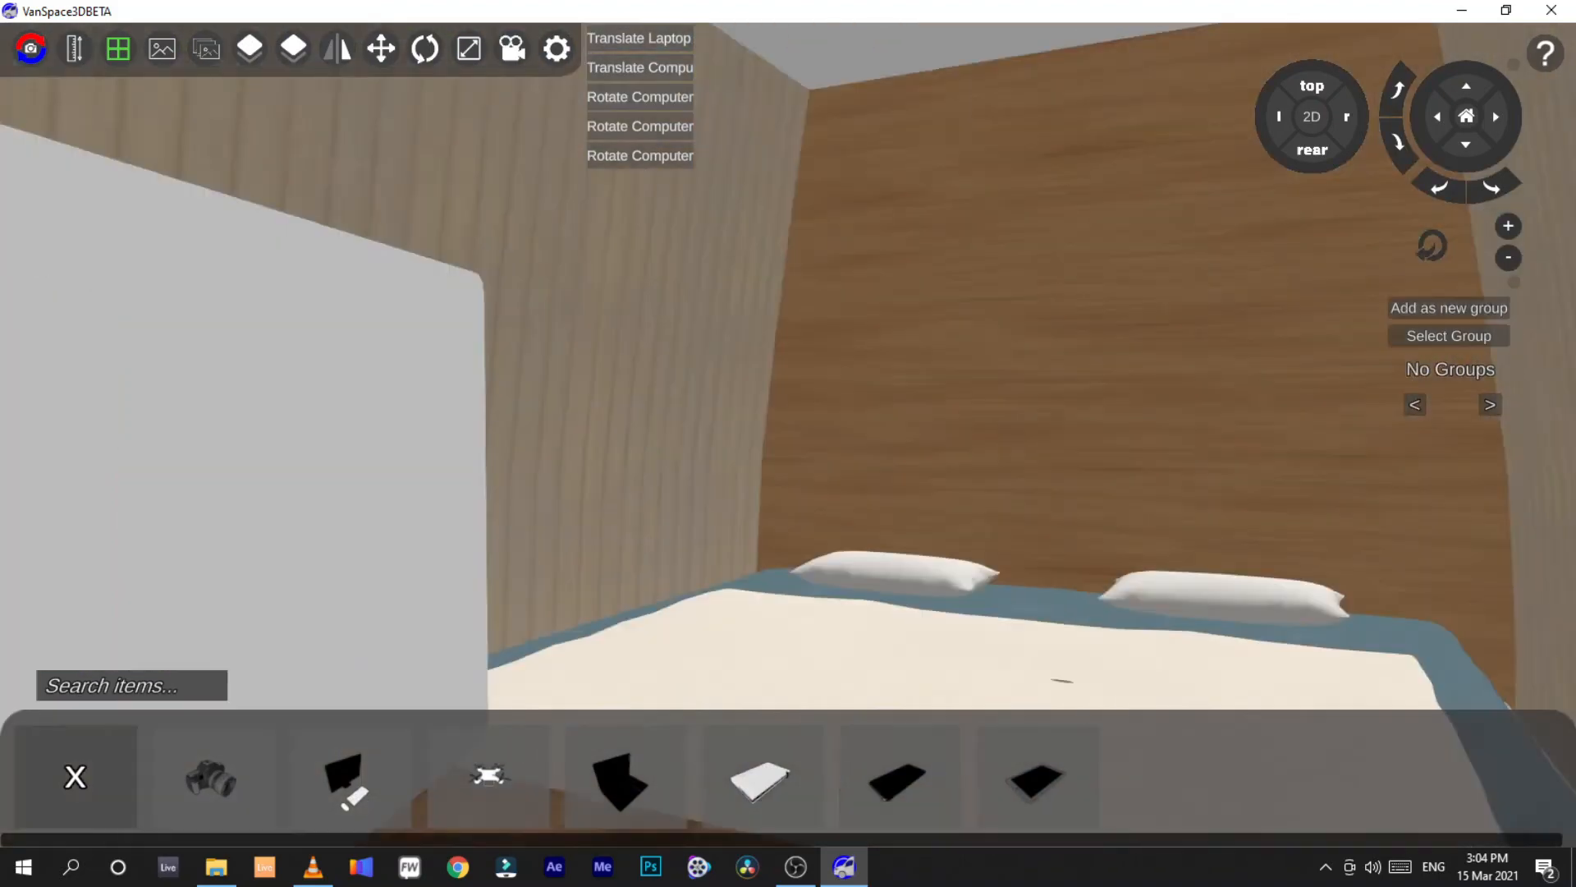
{"action": "key", "text": "s"}
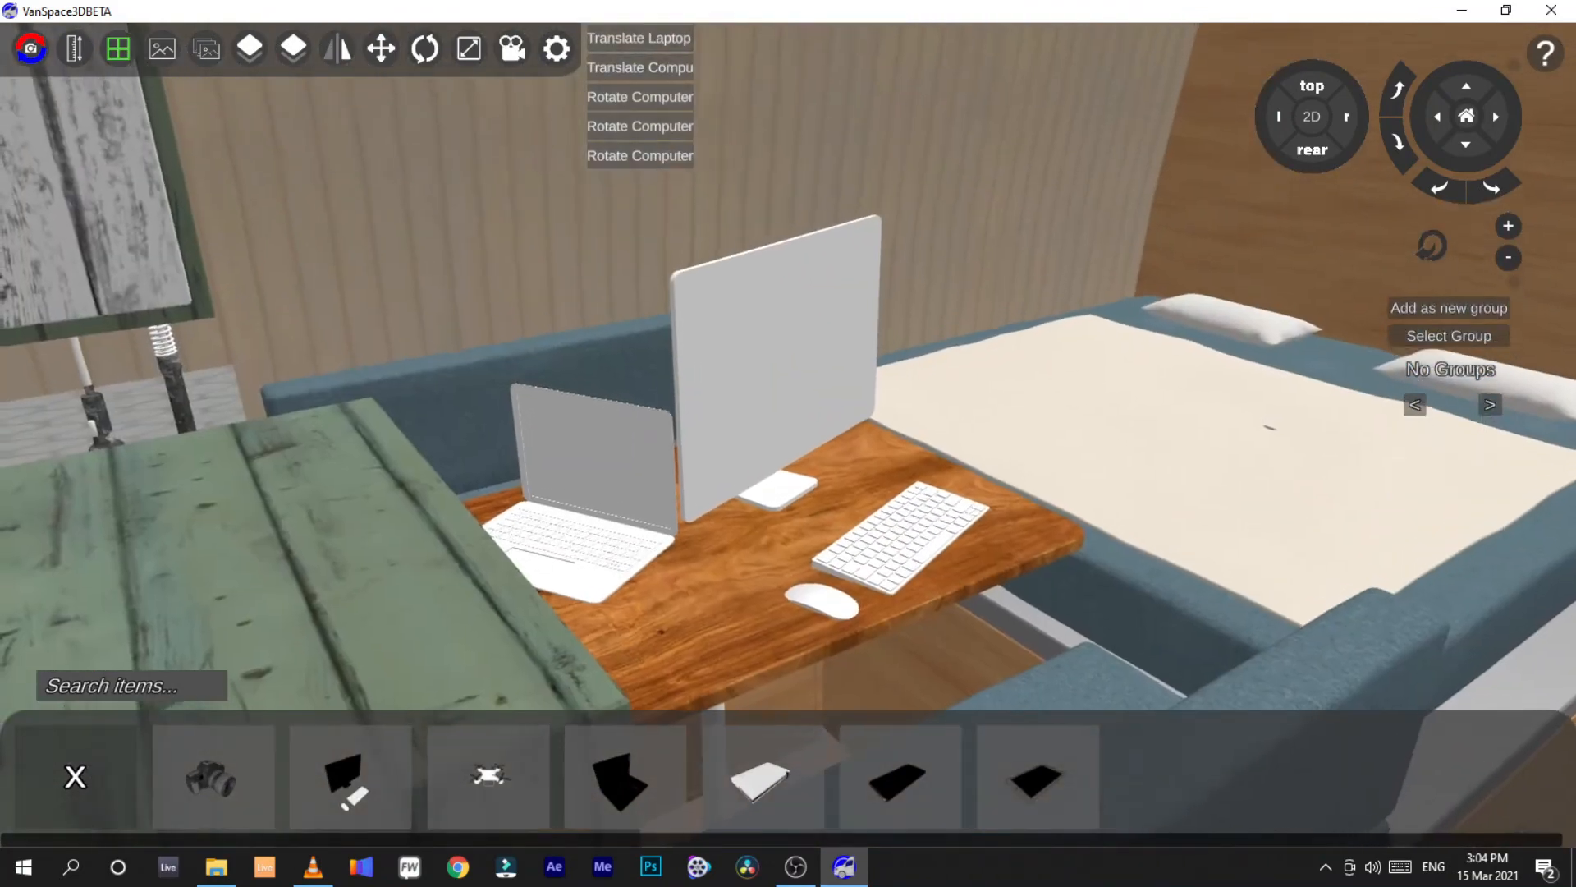
{"action": "key", "text": "s"}
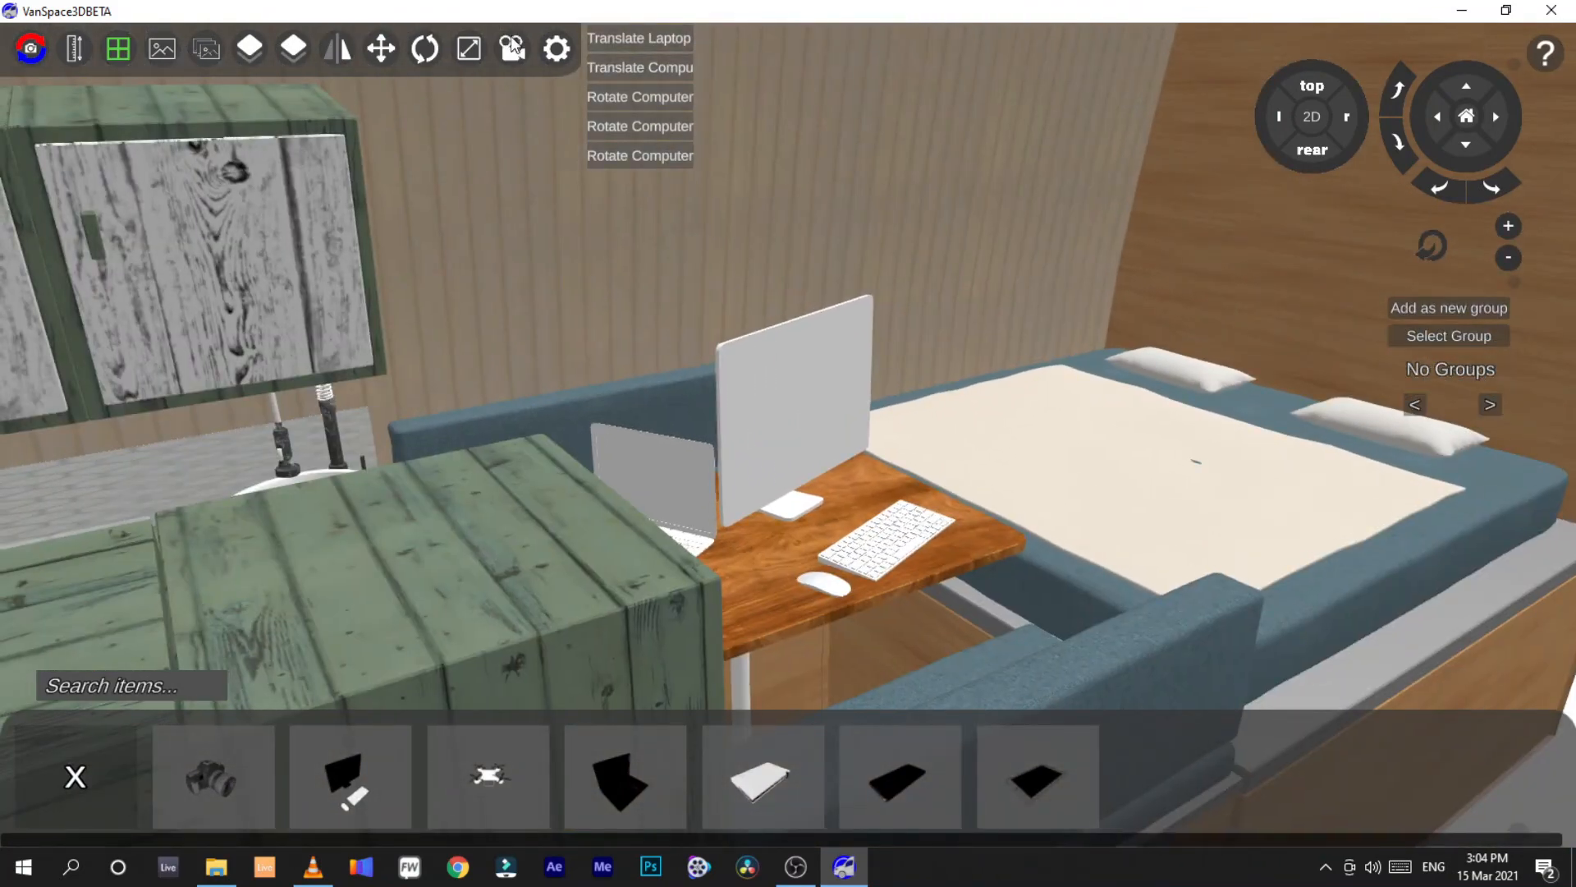
{"action": "left_click", "coordinate": [514, 49]}
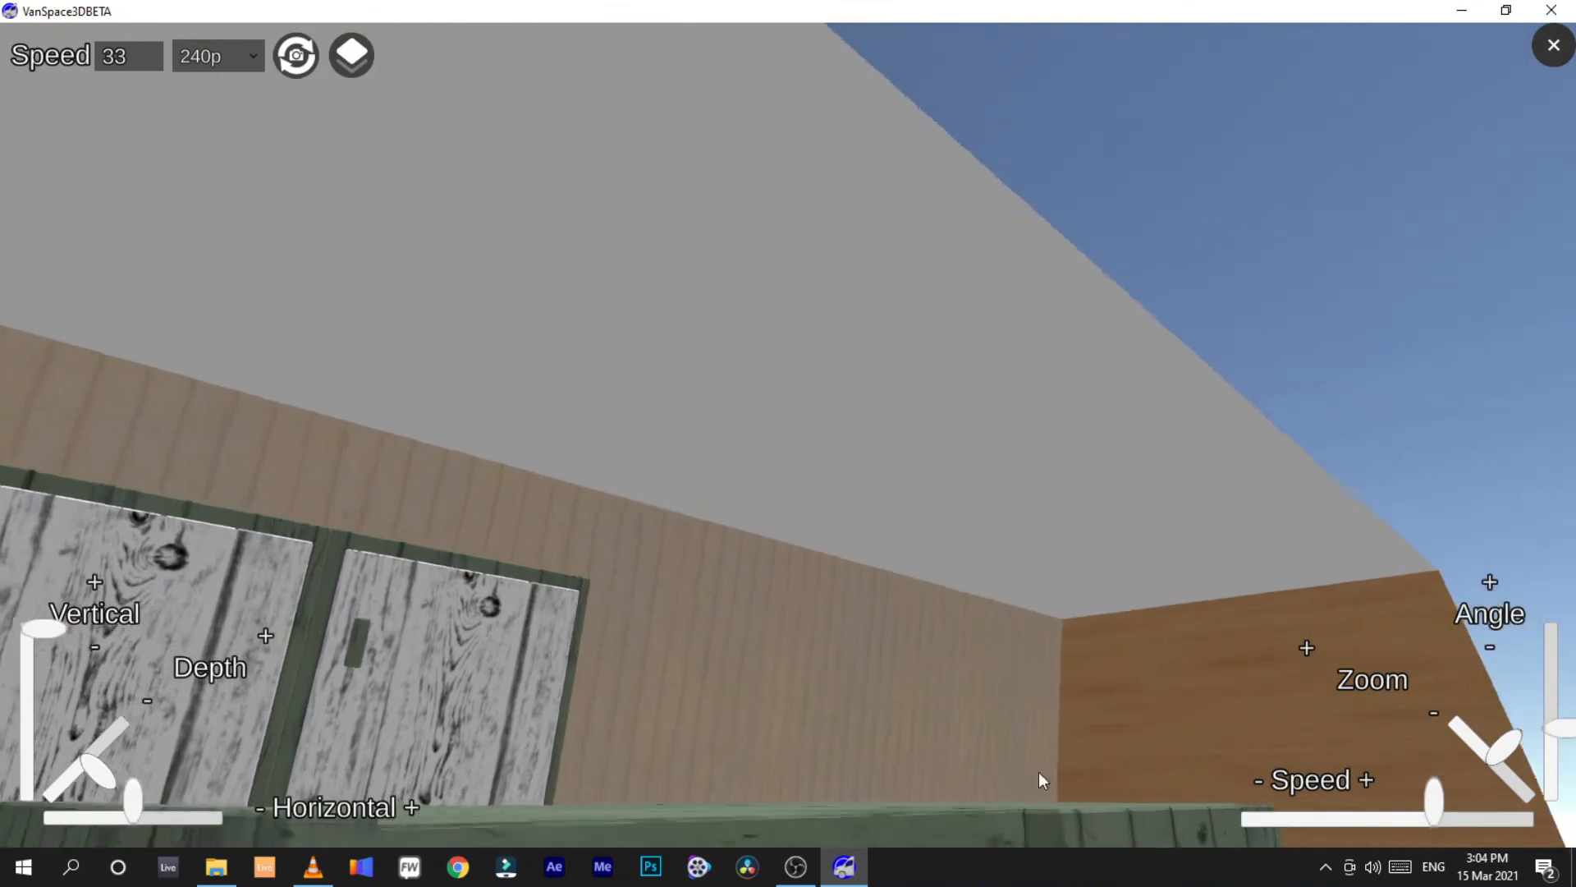
{"action": "left_click_drag", "start_coordinate": [92, 768], "coordinate": [105, 813]}
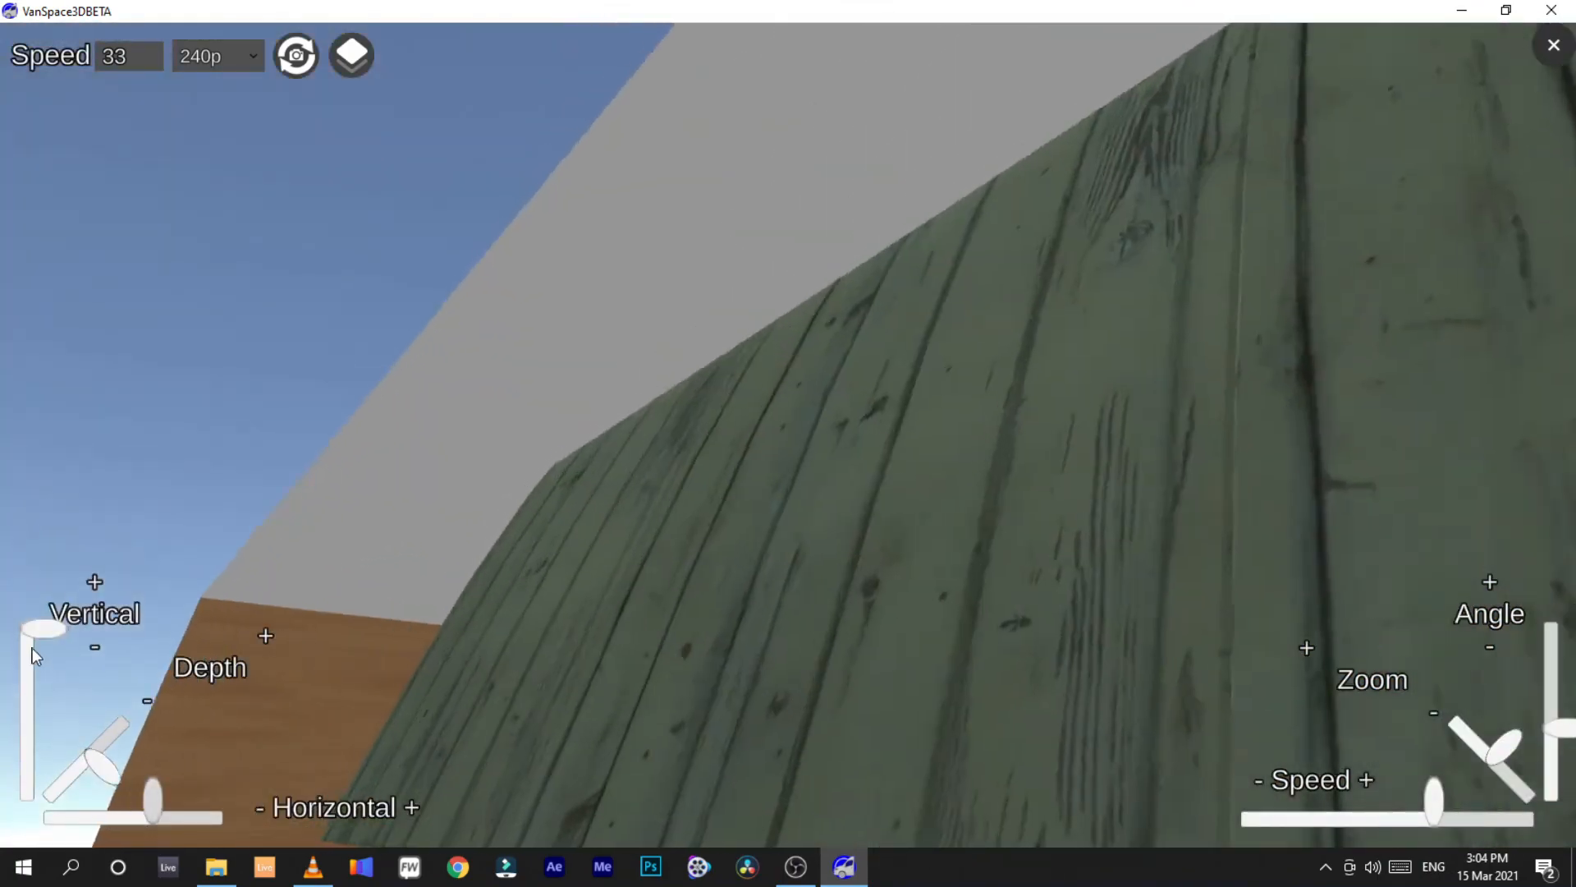
{"action": "left_click_drag", "start_coordinate": [32, 648], "coordinate": [58, 722]}
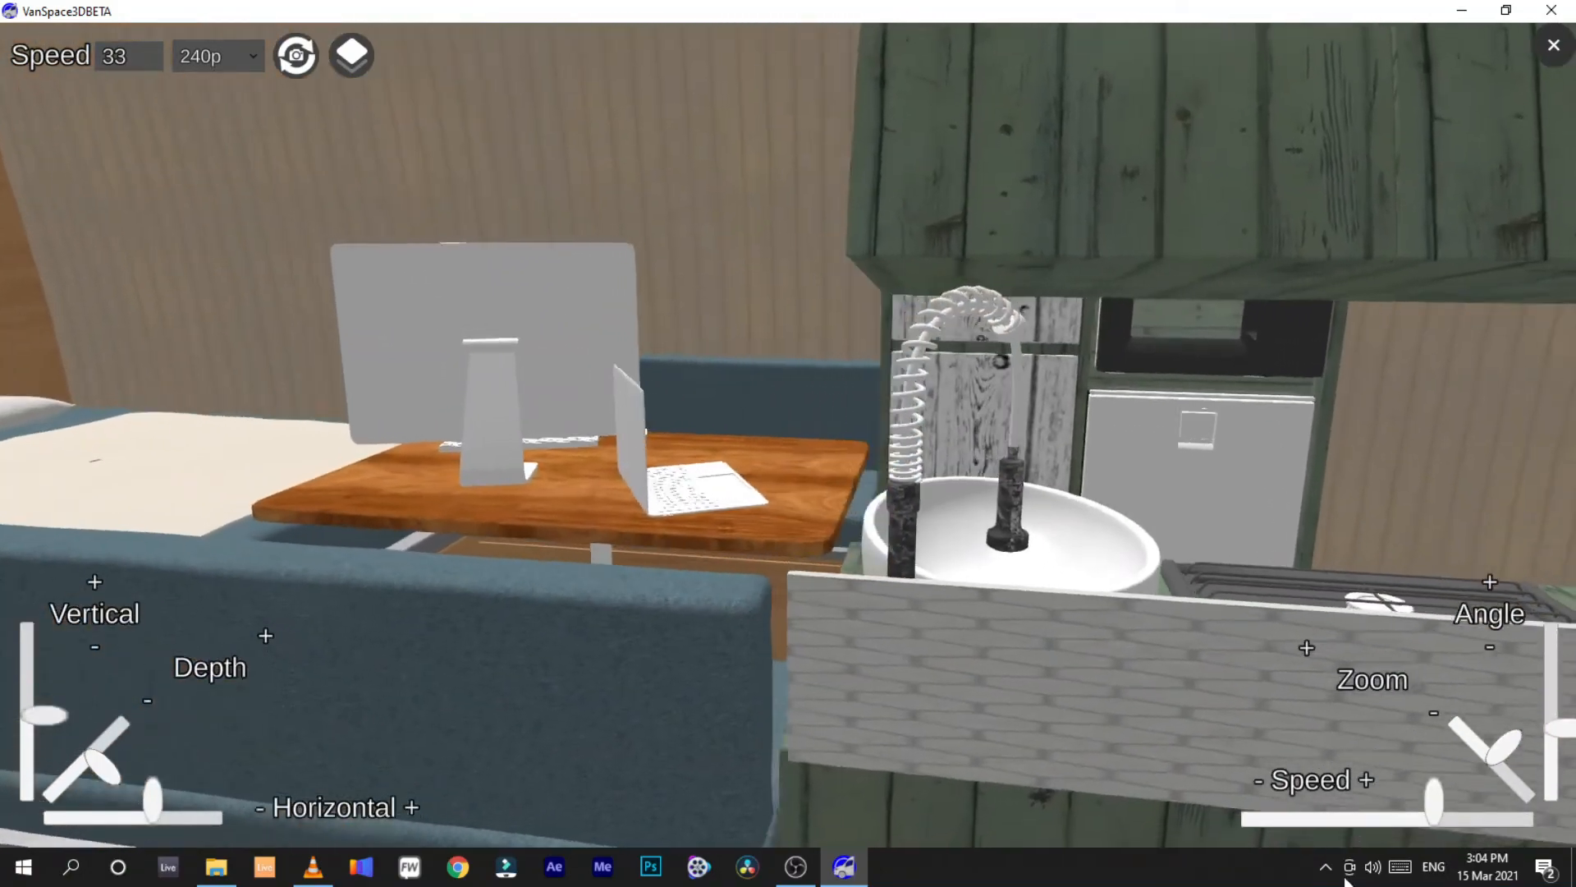
Adjust the orbiting camera's speed, zoom out and change its angle to view more of the van interior from above
{"action": "left_click_drag", "start_coordinate": [1430, 808], "coordinate": [1409, 807]}
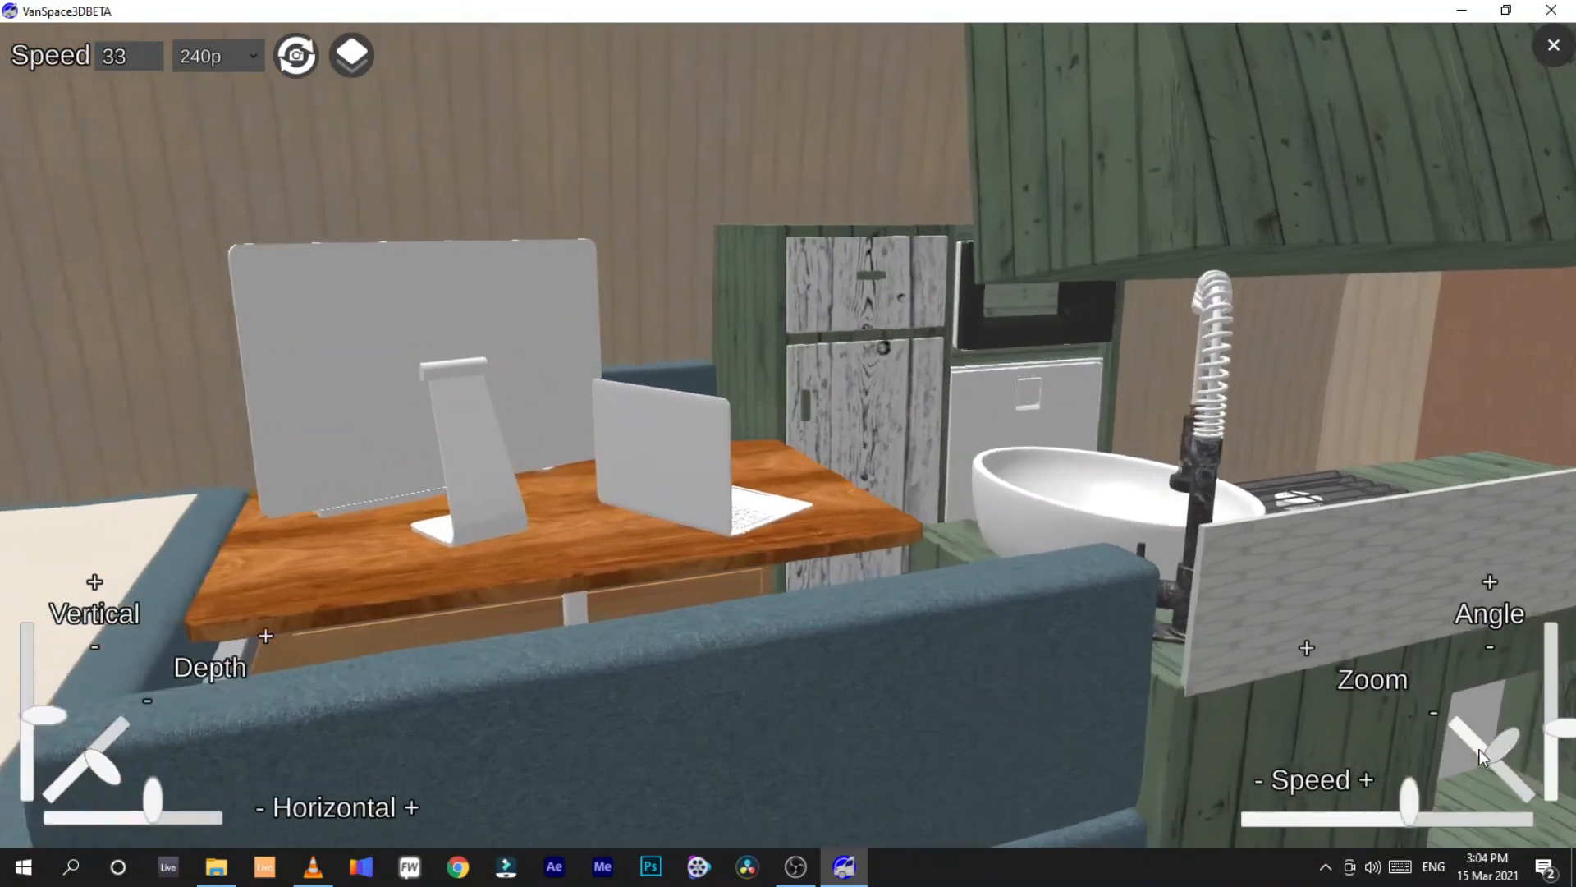
{"action": "left_click_drag", "start_coordinate": [1479, 749], "coordinate": [1526, 778]}
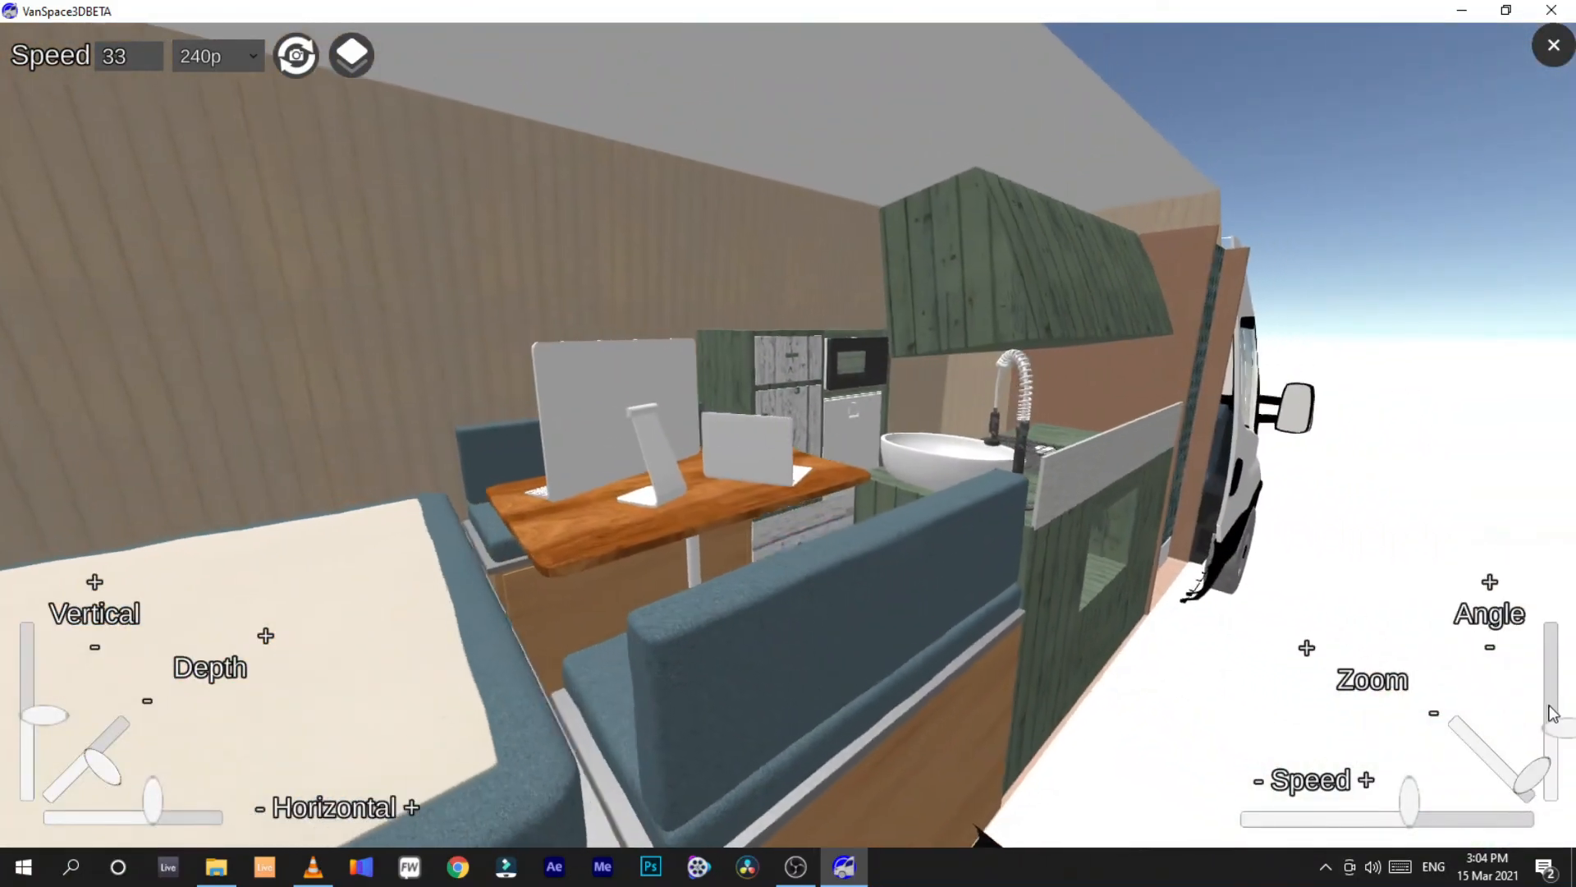
{"action": "left_click_drag", "start_coordinate": [1553, 715], "coordinate": [1565, 705]}
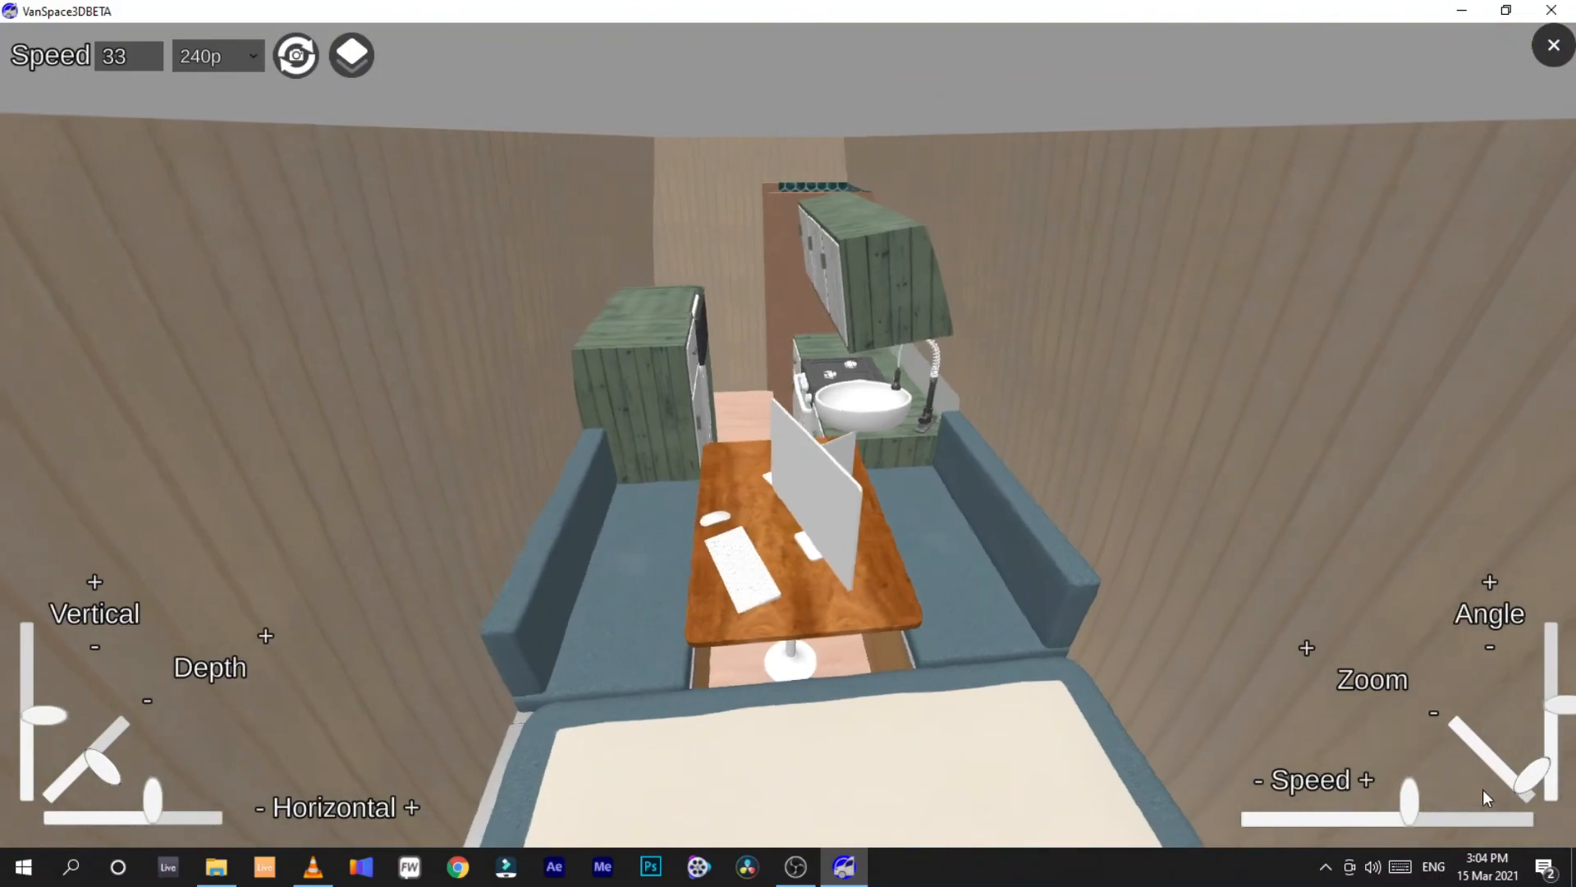
{"action": "left_click_drag", "start_coordinate": [1420, 803], "coordinate": [1443, 808]}
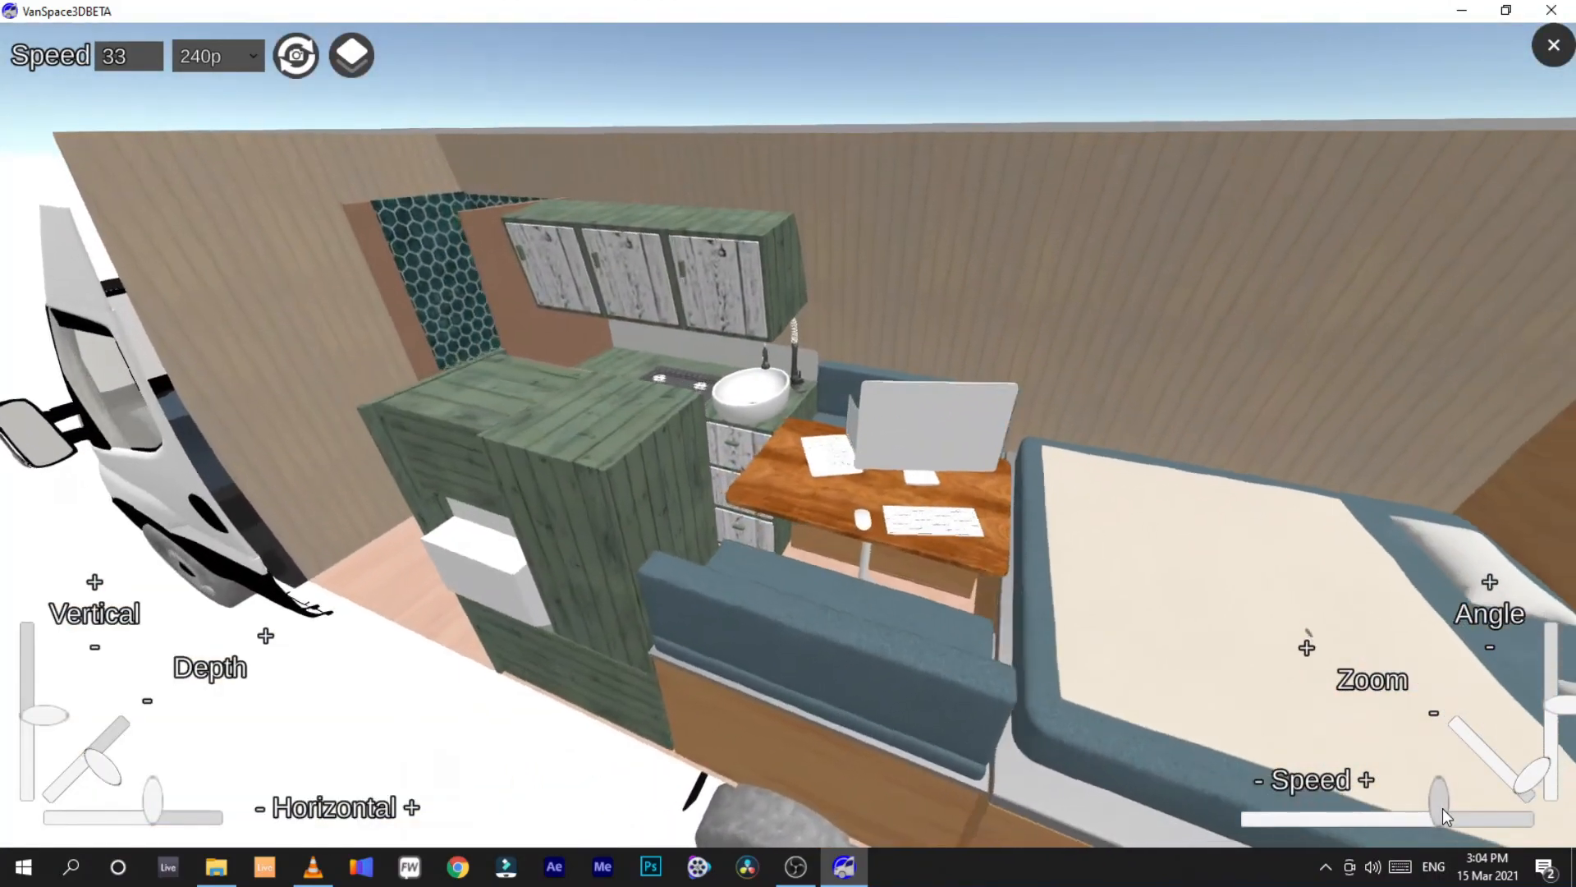